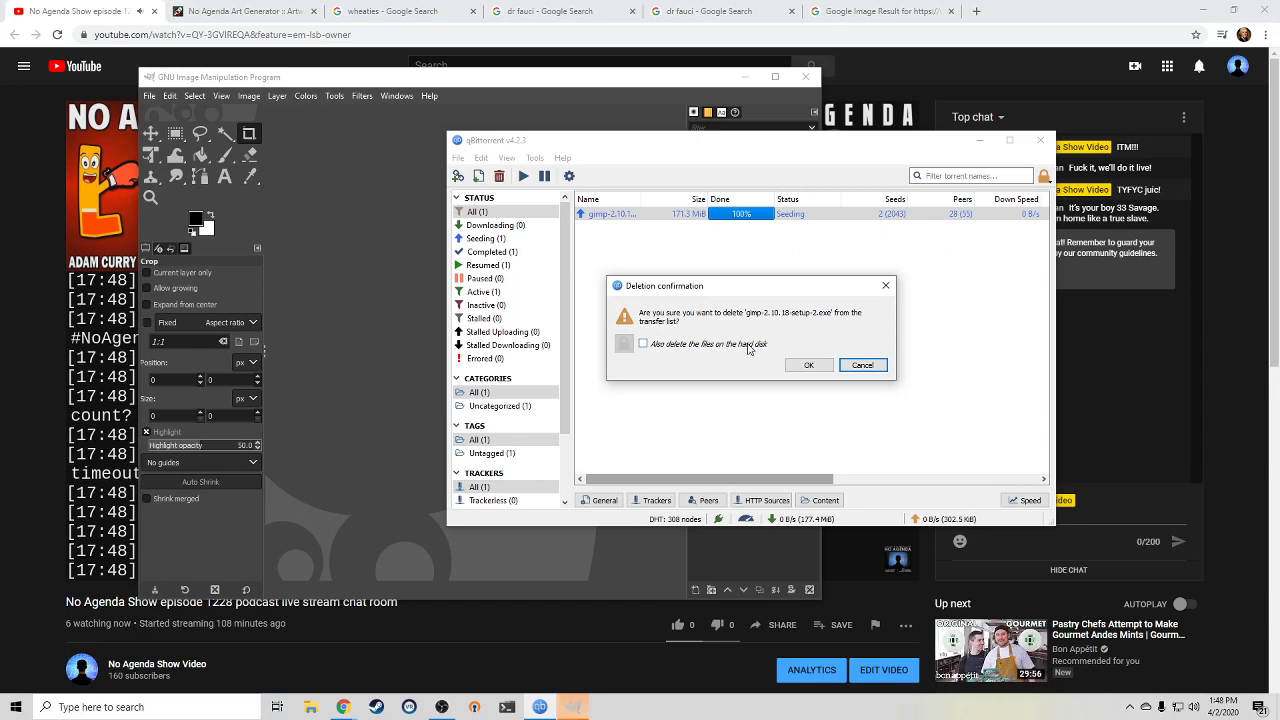
# - Delete the gimp-2.10.18-setup-2.exe torrent together with its files on disk, close the torrent client, and reposition the image editor window
pyautogui.click(757, 345)
pyautogui.click(806, 366)
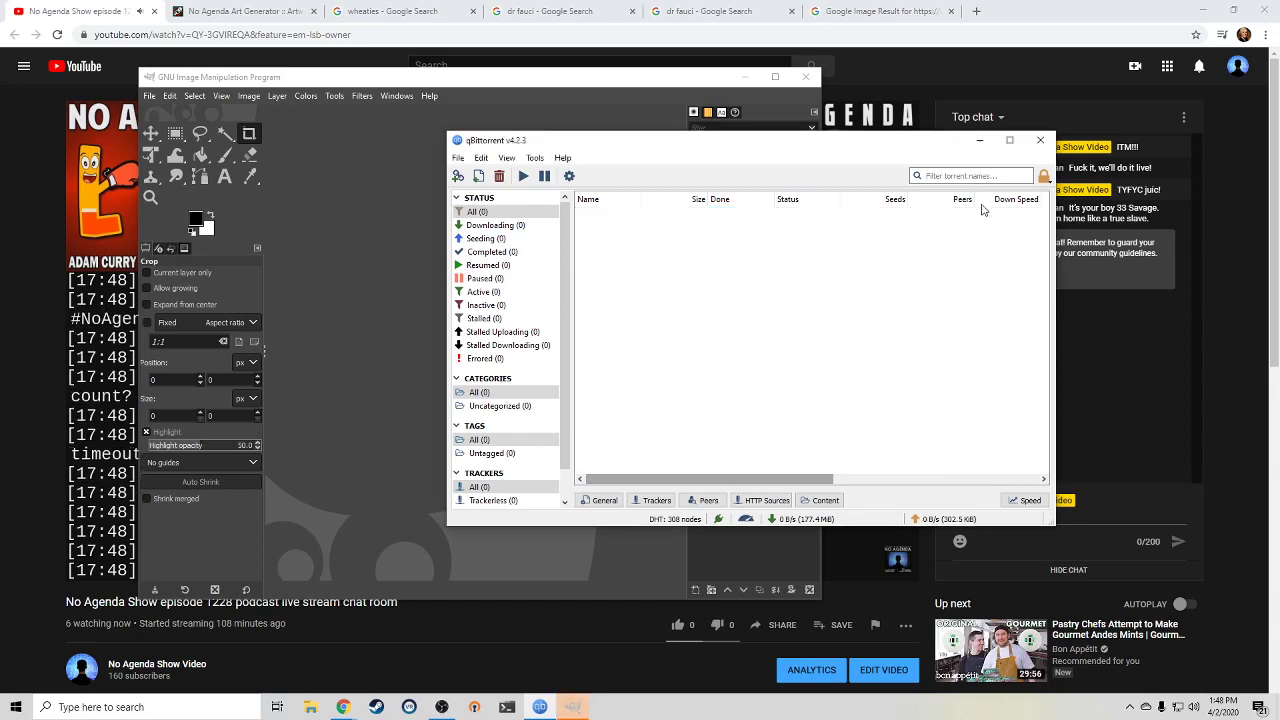
pyautogui.click(1040, 140)
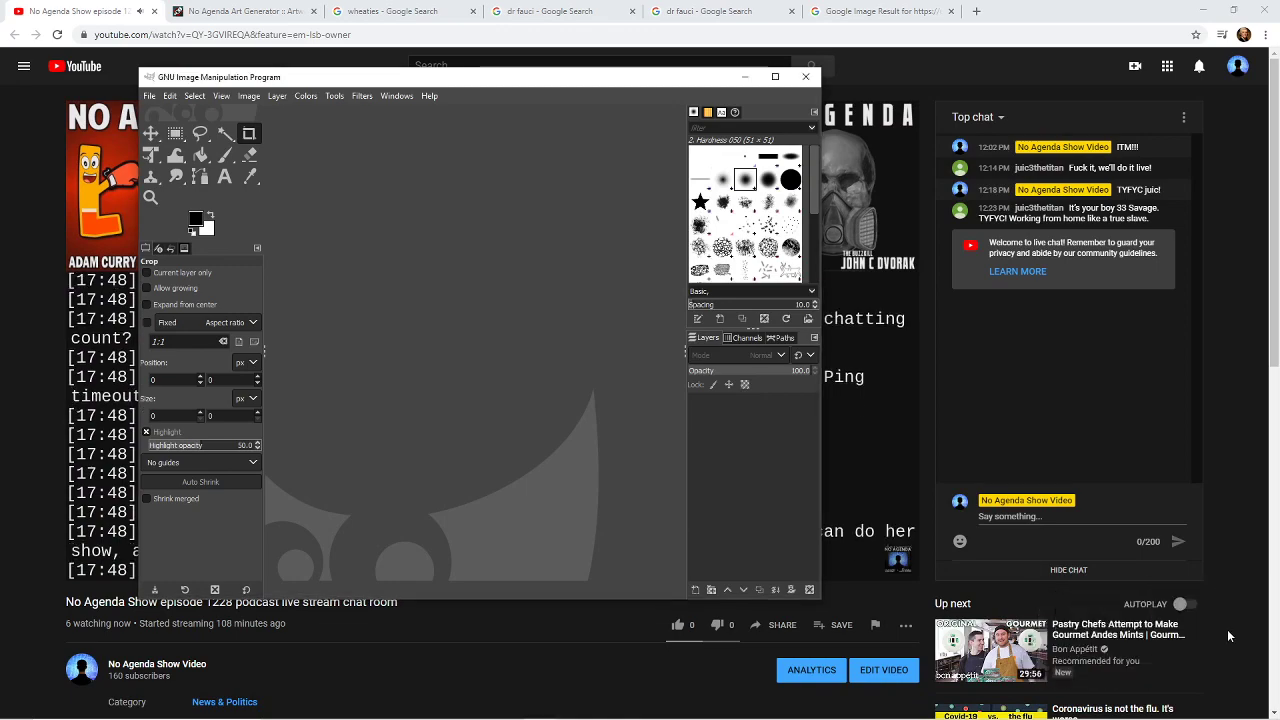
pyautogui.moveTo(415, 80); pyautogui.dragTo(632, 153)
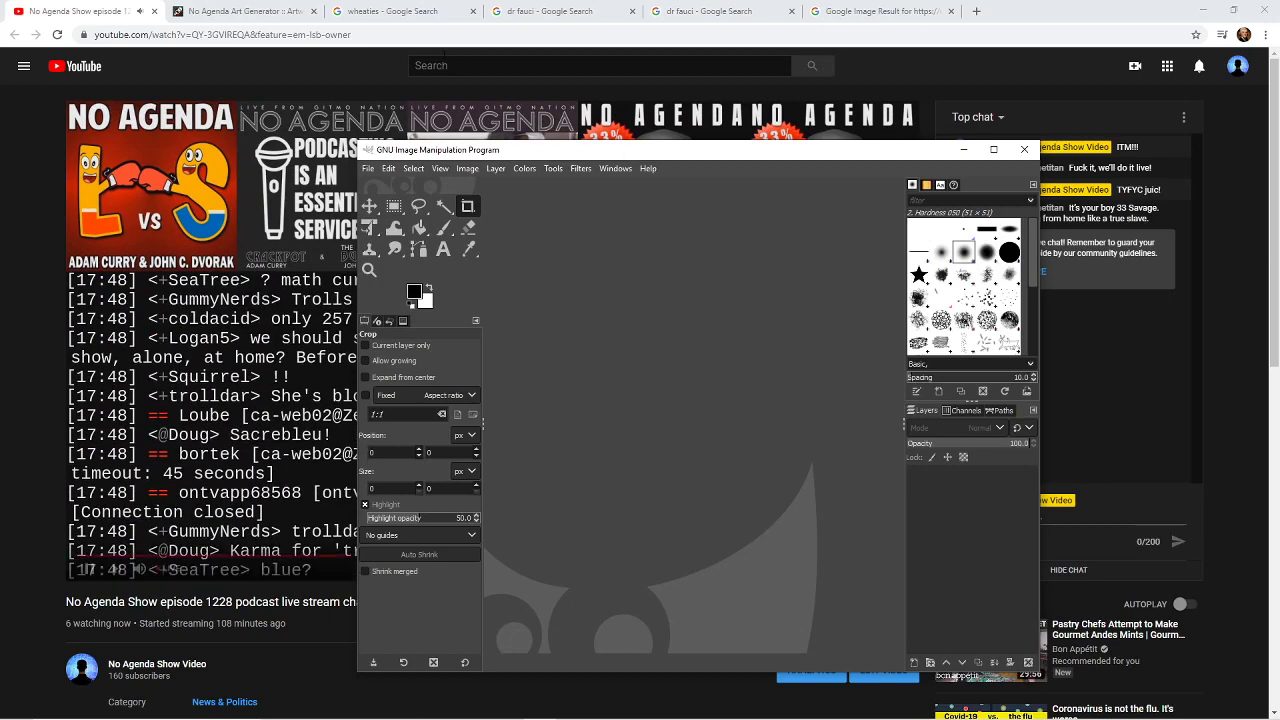
# - Copy the "podcasting not potcasting" cover image from the No Agenda Art Generator site and return to the Submitted Artwork gallery
pyautogui.click(240, 11)
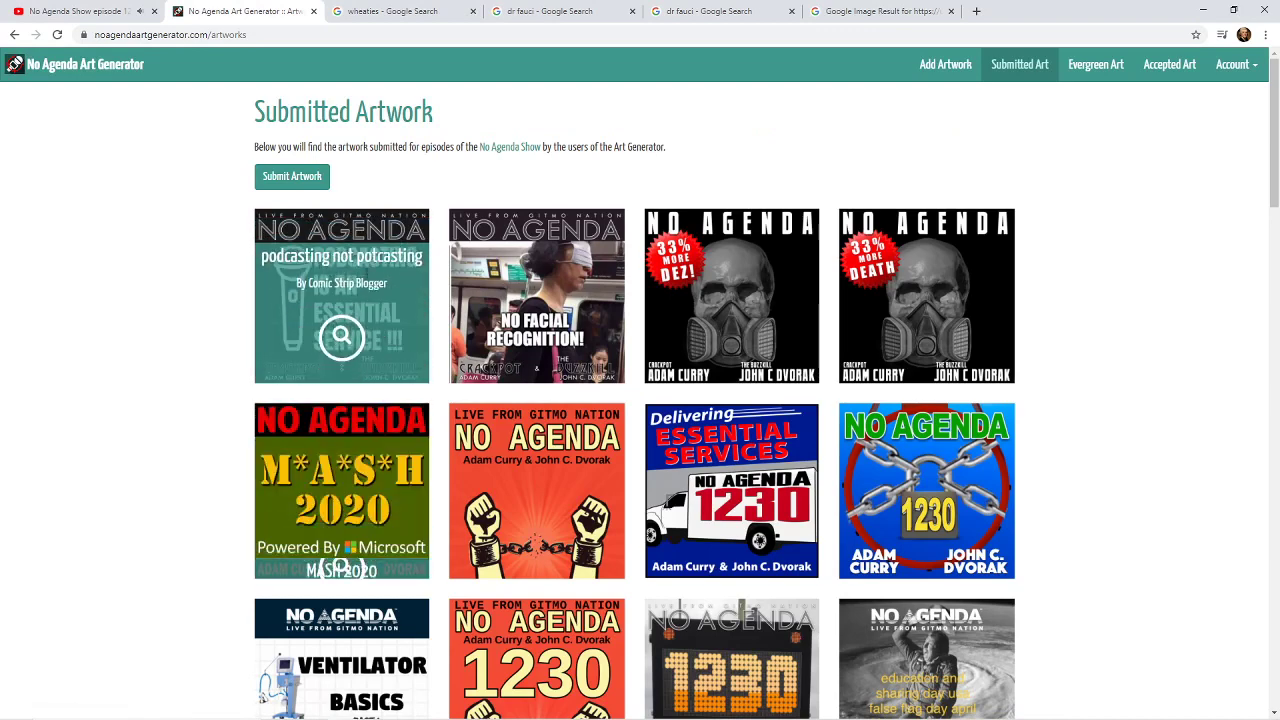
pyautogui.click(345, 328)
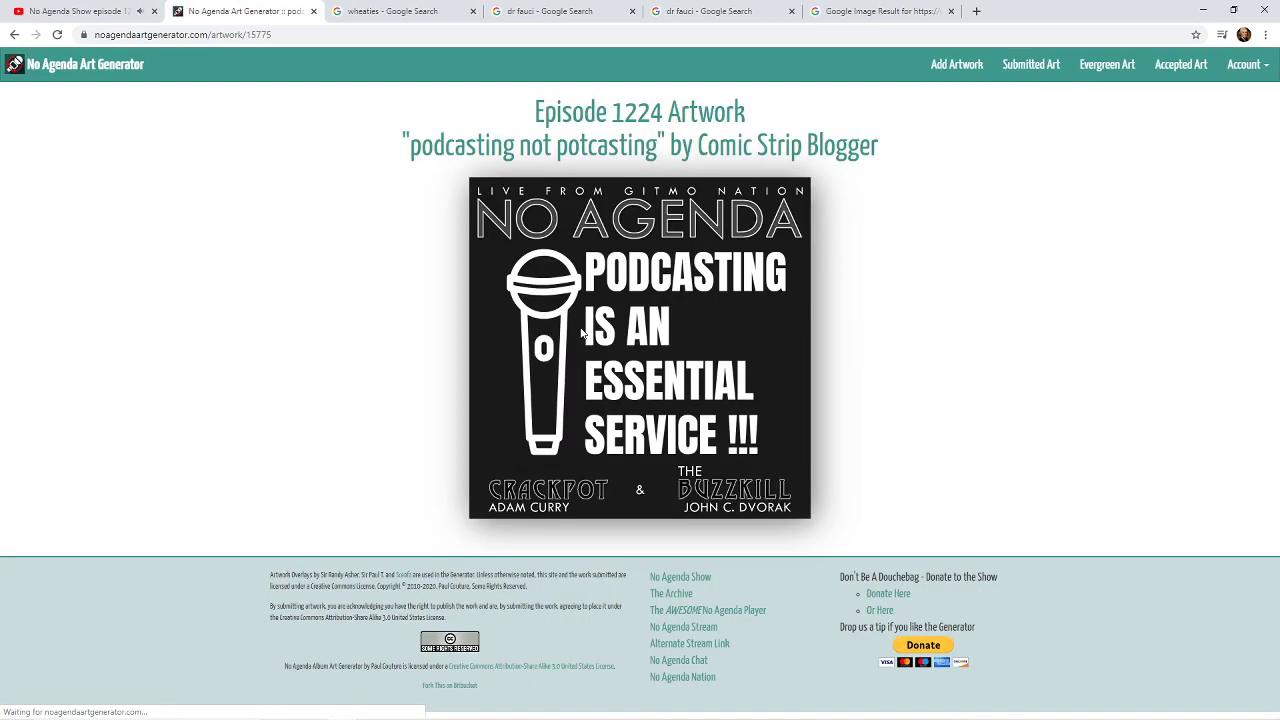
pyautogui.rightClick(580, 327)
pyautogui.click(605, 370)
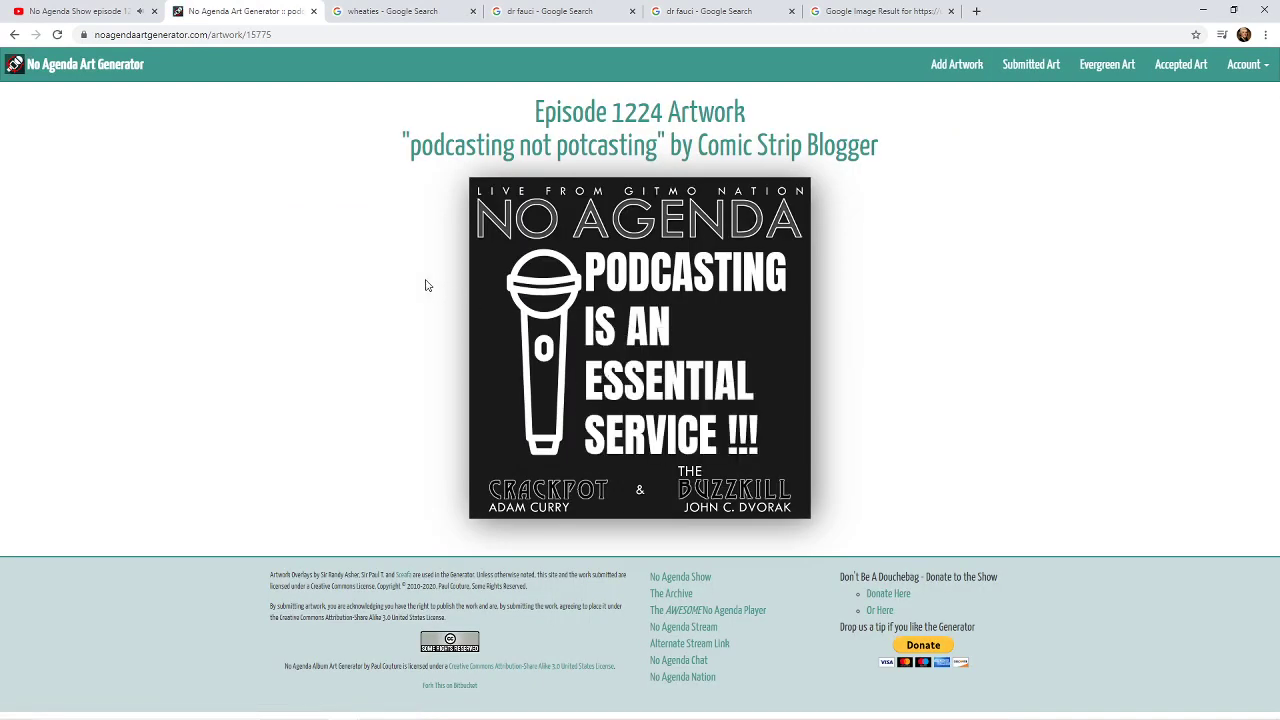
pyautogui.hotkey('alt', 'Left')
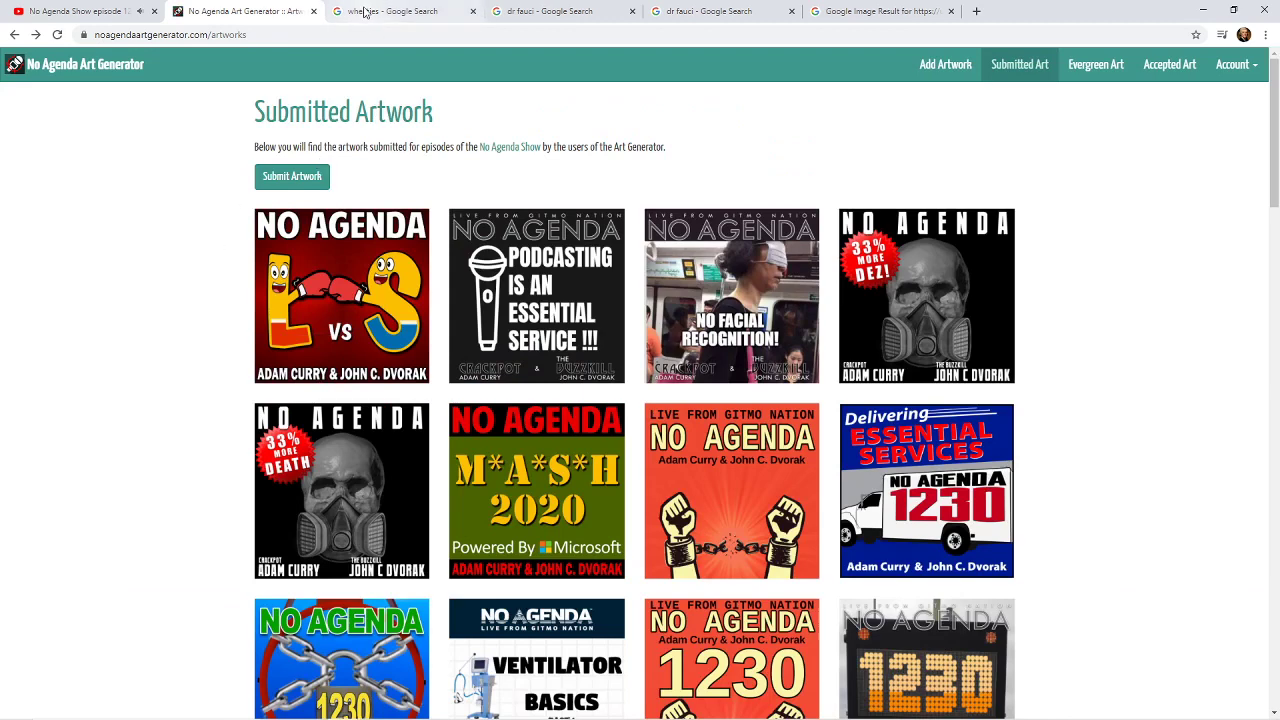
# - Switch to GIMP, paste the copied artwork as a new image, and reposition and enlarge the window
pyautogui.hotkey('alt', 'Tab')
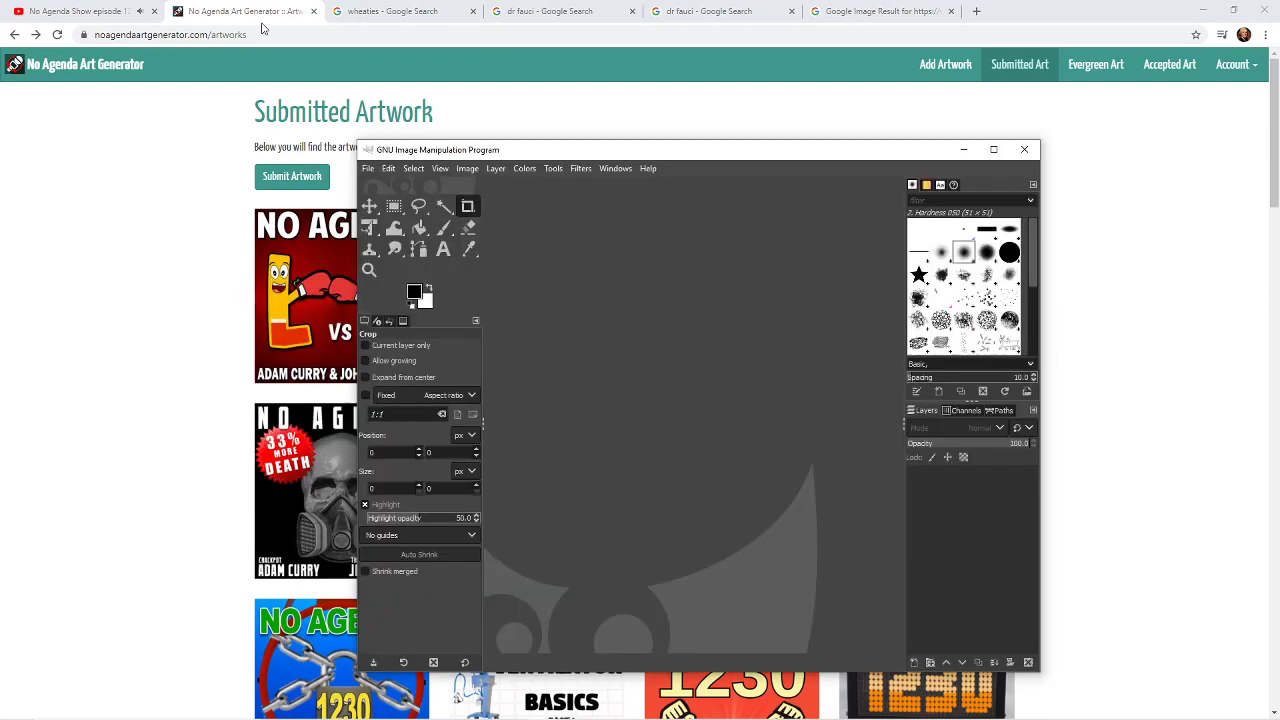
pyautogui.hotkey('ctrl', 'shift', 'v')
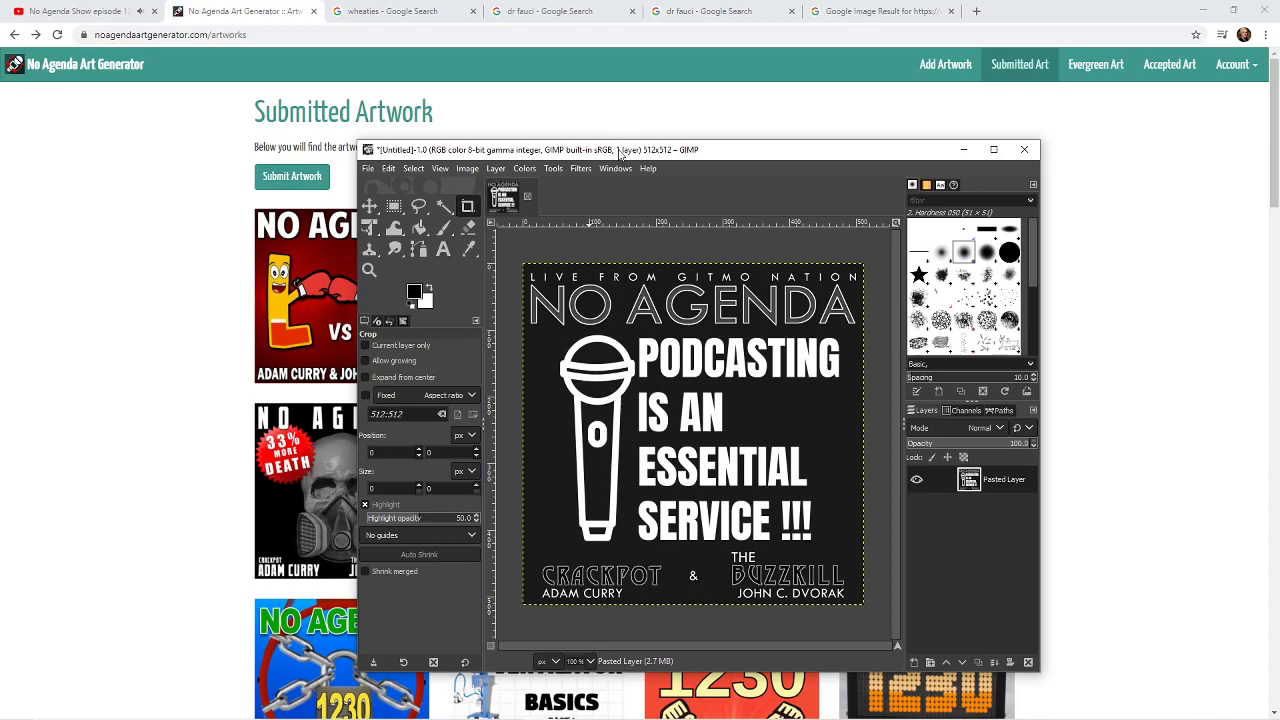
pyautogui.moveTo(620, 152); pyautogui.dragTo(563, 141)
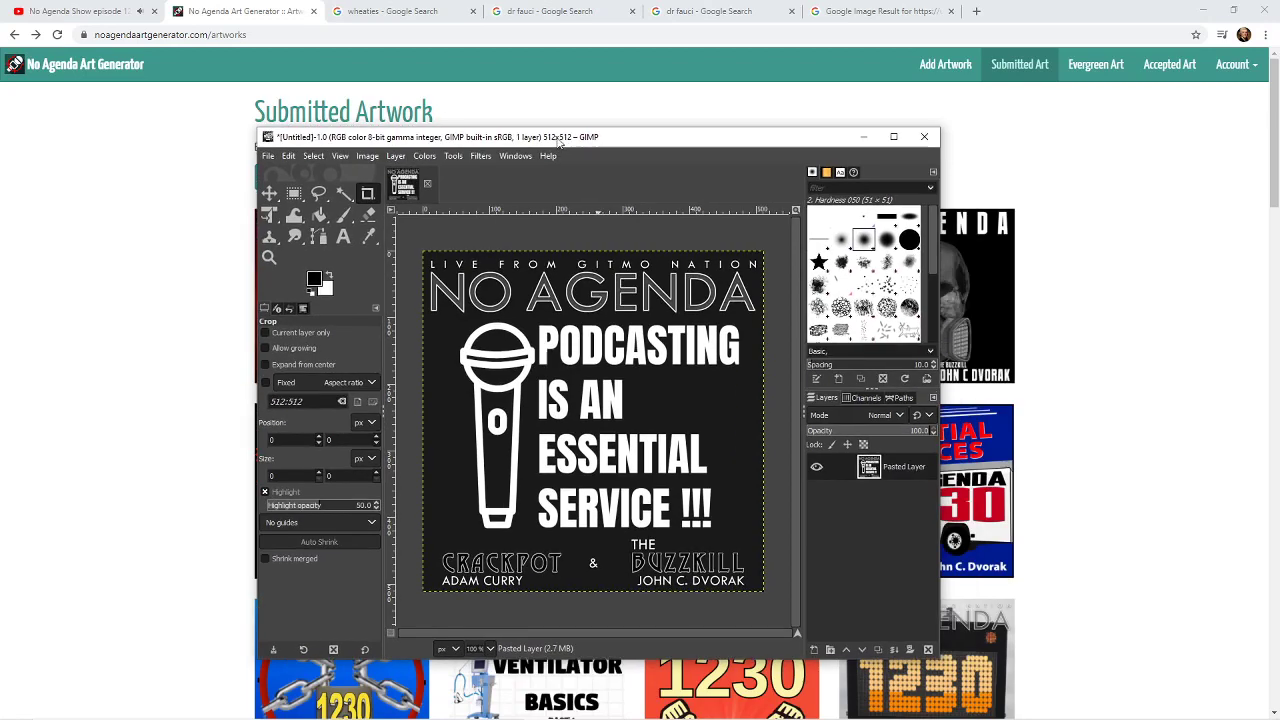
pyautogui.moveTo(257, 122); pyautogui.dragTo(155, 54)
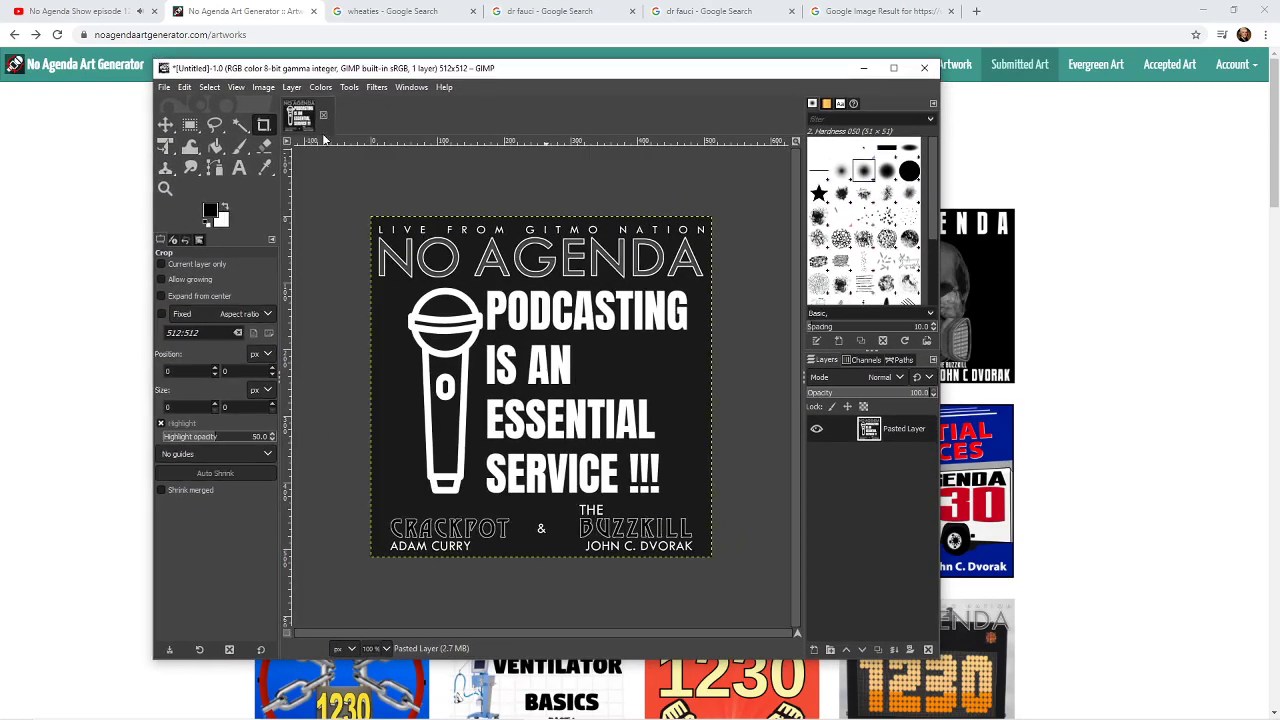
# - Clear the artwork layer's contents, undo the deletion, and hide the layer instead
pyautogui.press('Delete')
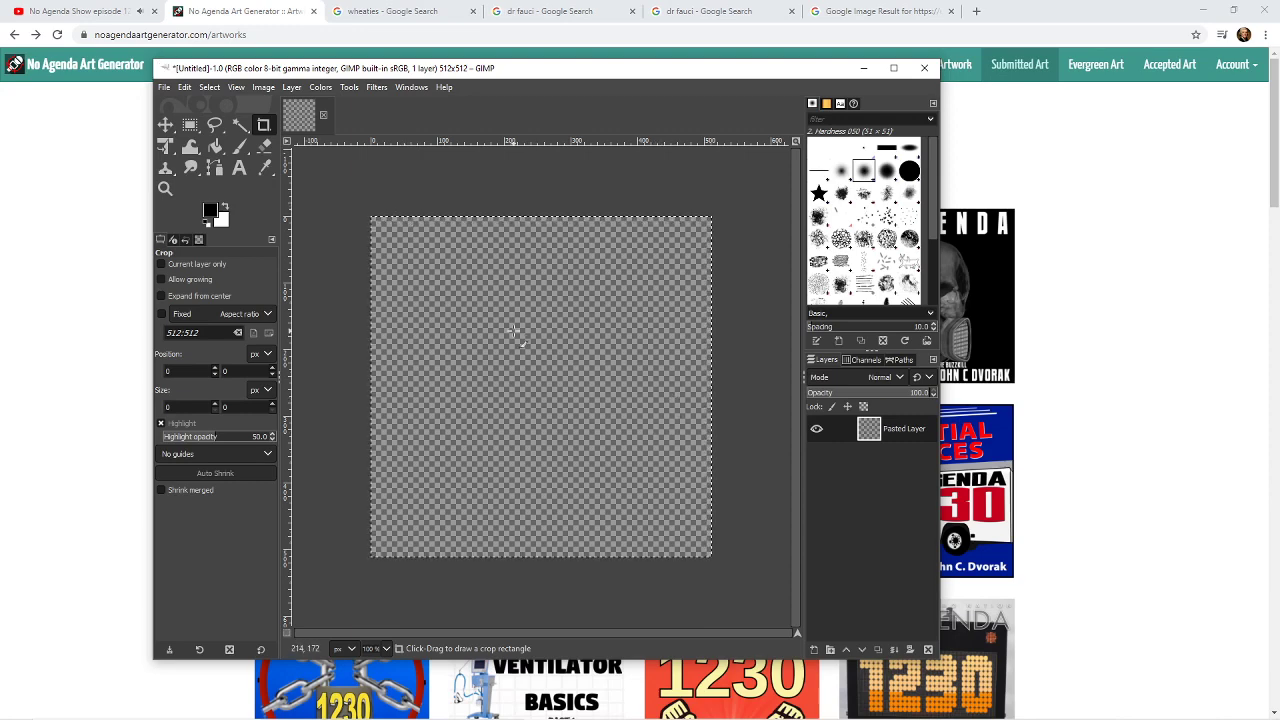
pyautogui.hotkey('ctrl', 'z')
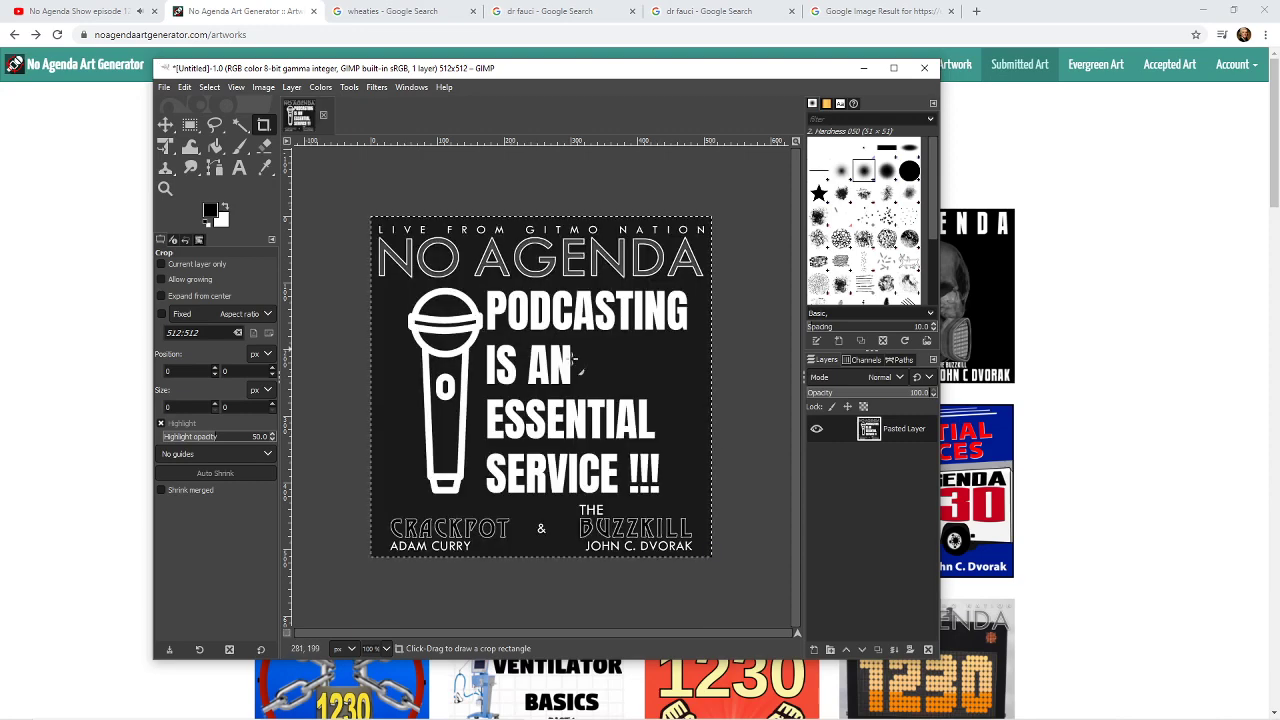
pyautogui.click(817, 429)
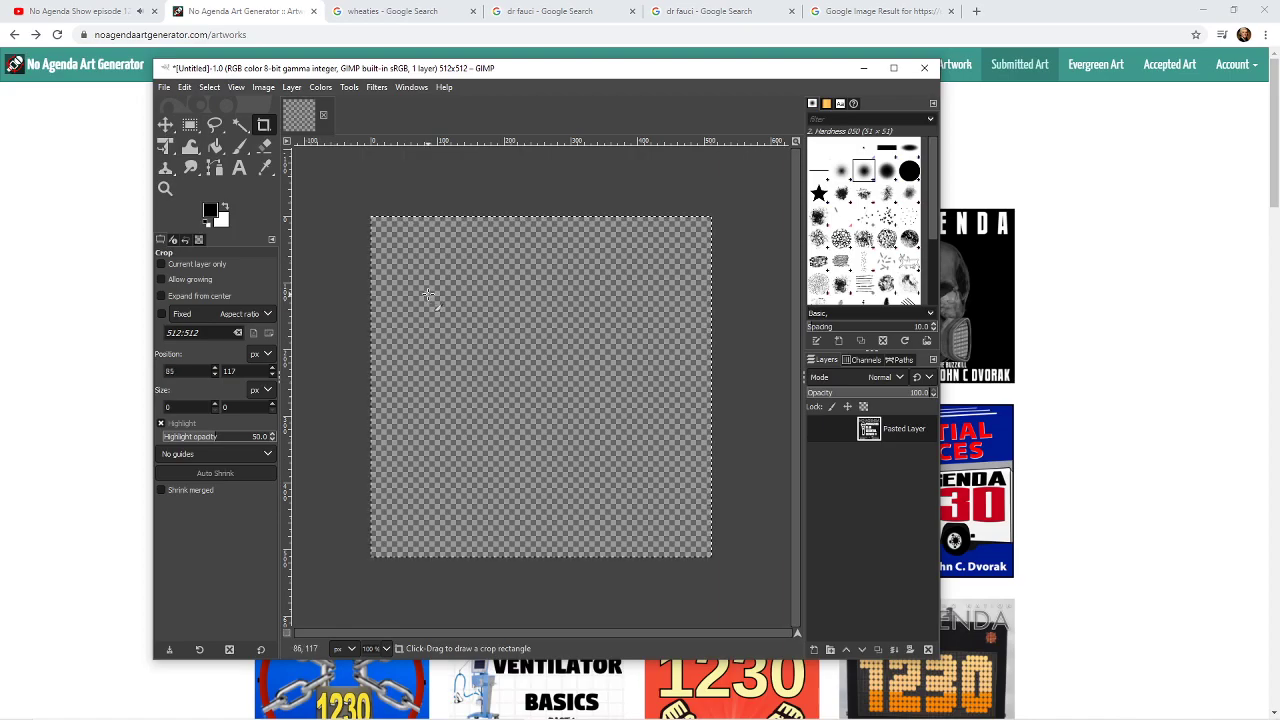
# - Look through the Wheaties image results and related images in the browser for a blank cereal box front
pyautogui.click(430, 11)
pyautogui.scroll(-4, 715, 527)
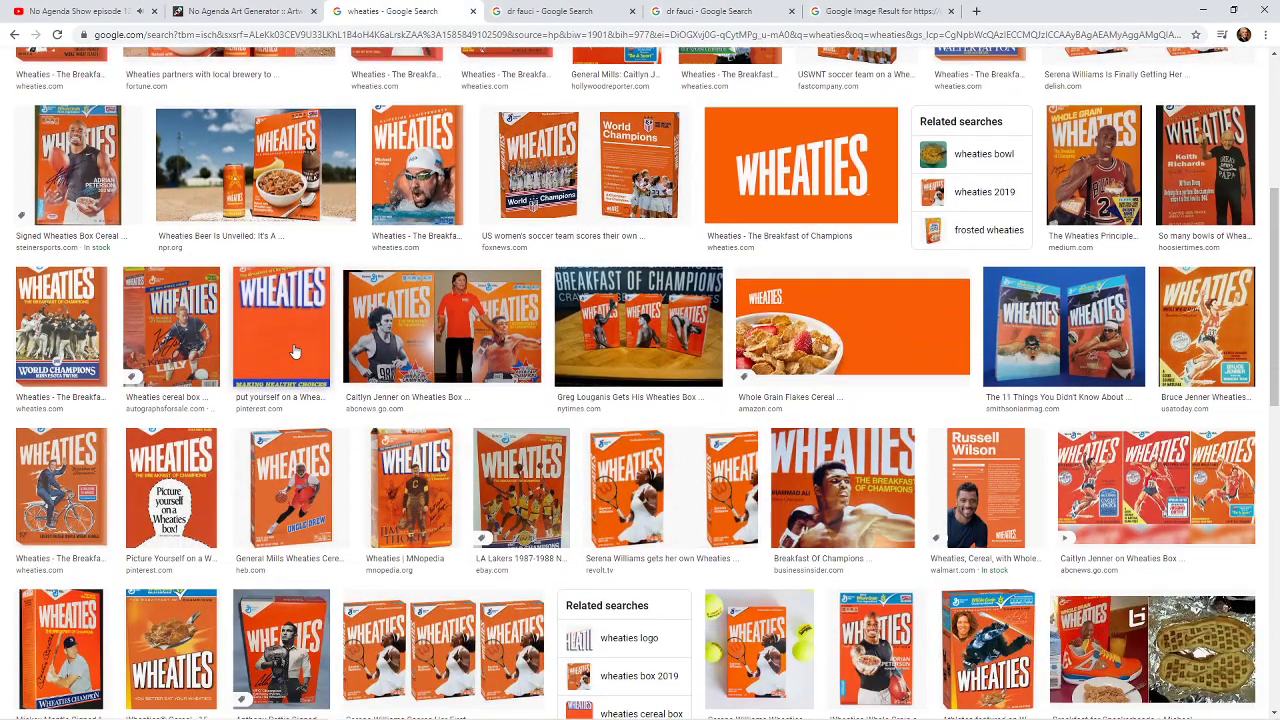
pyautogui.click(296, 346)
pyautogui.scroll(-1, 944, 455)
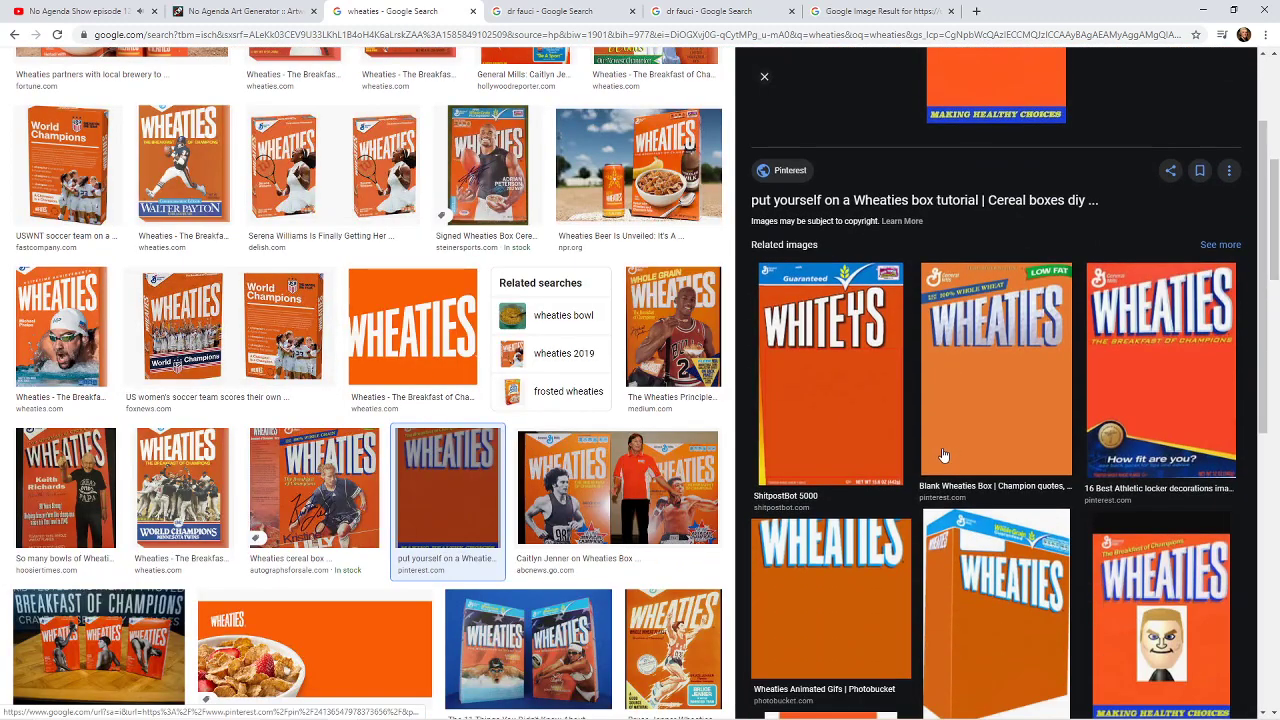
pyautogui.scroll(-2, 944, 455)
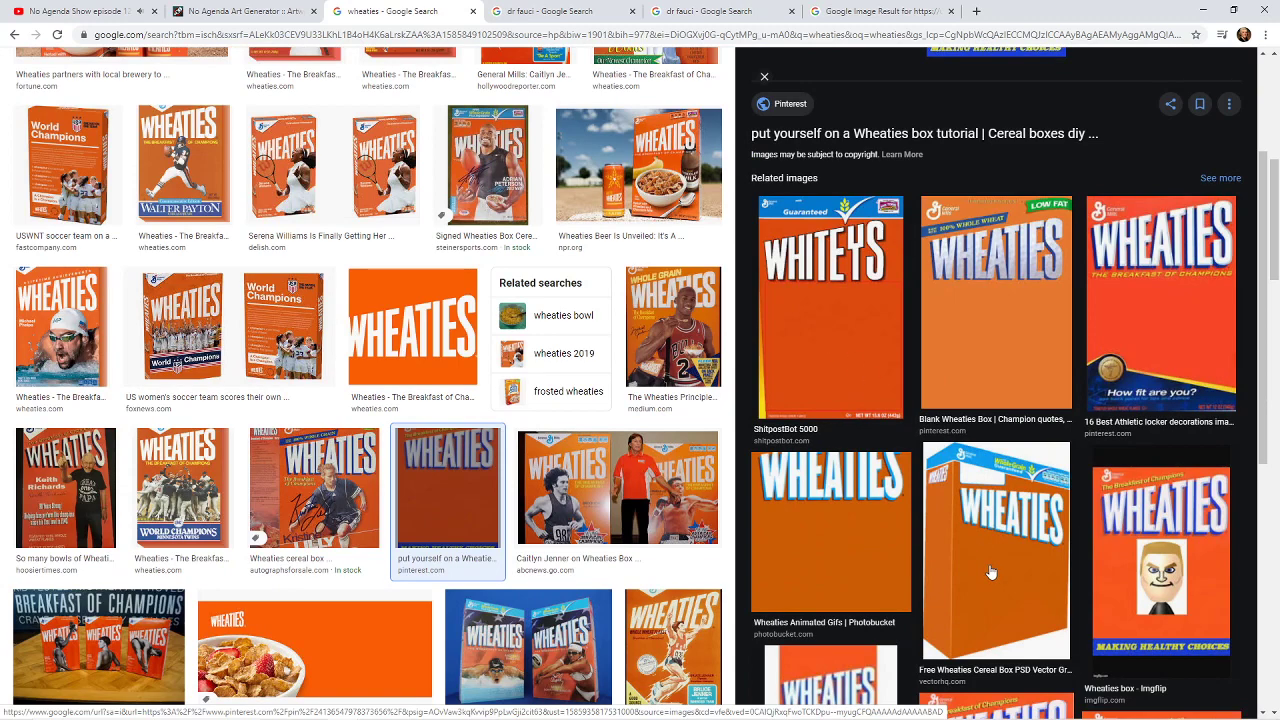
pyautogui.scroll(-2, 990, 572)
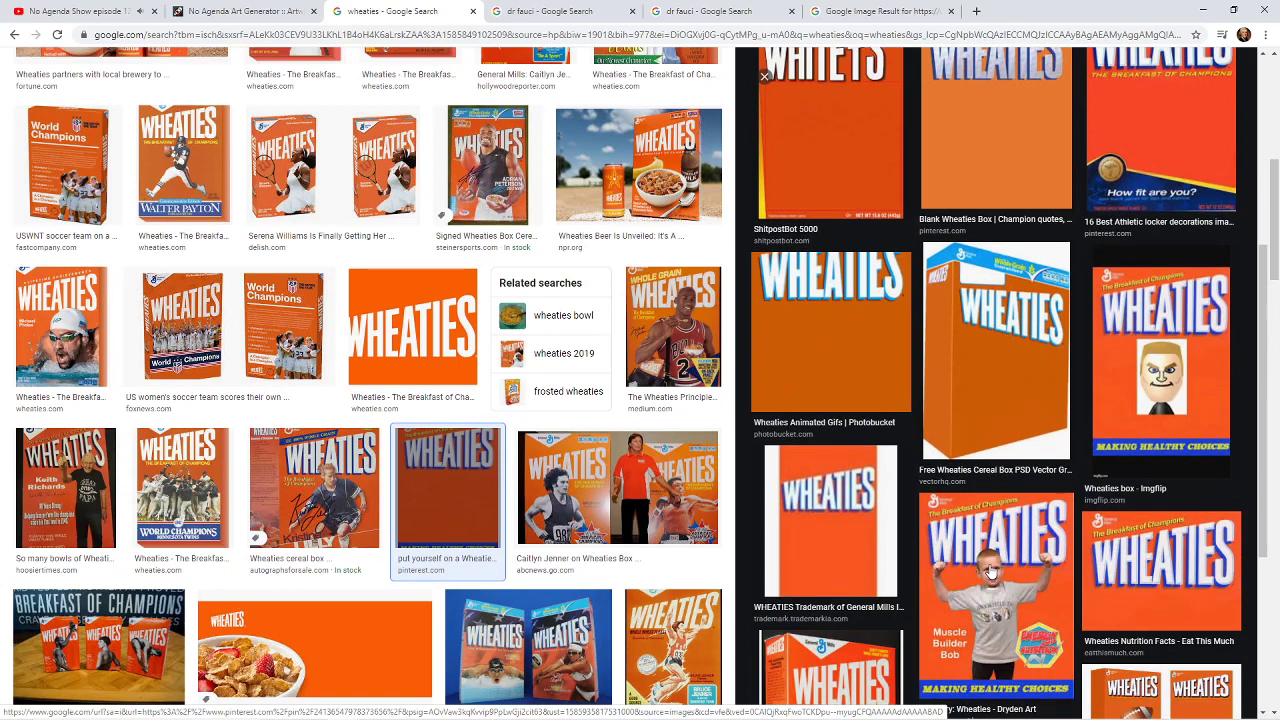
pyautogui.scroll(1, 990, 572)
pyautogui.click(1078, 556)
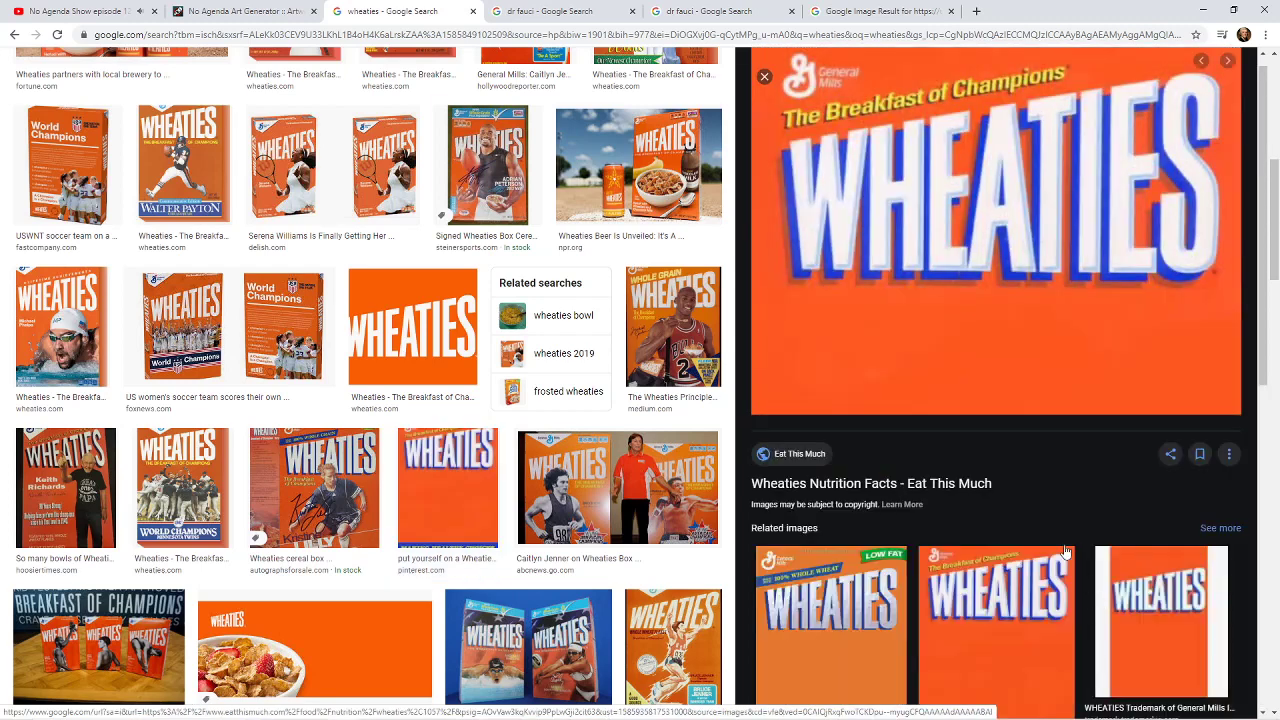
pyautogui.scroll(-2, 1000, 463)
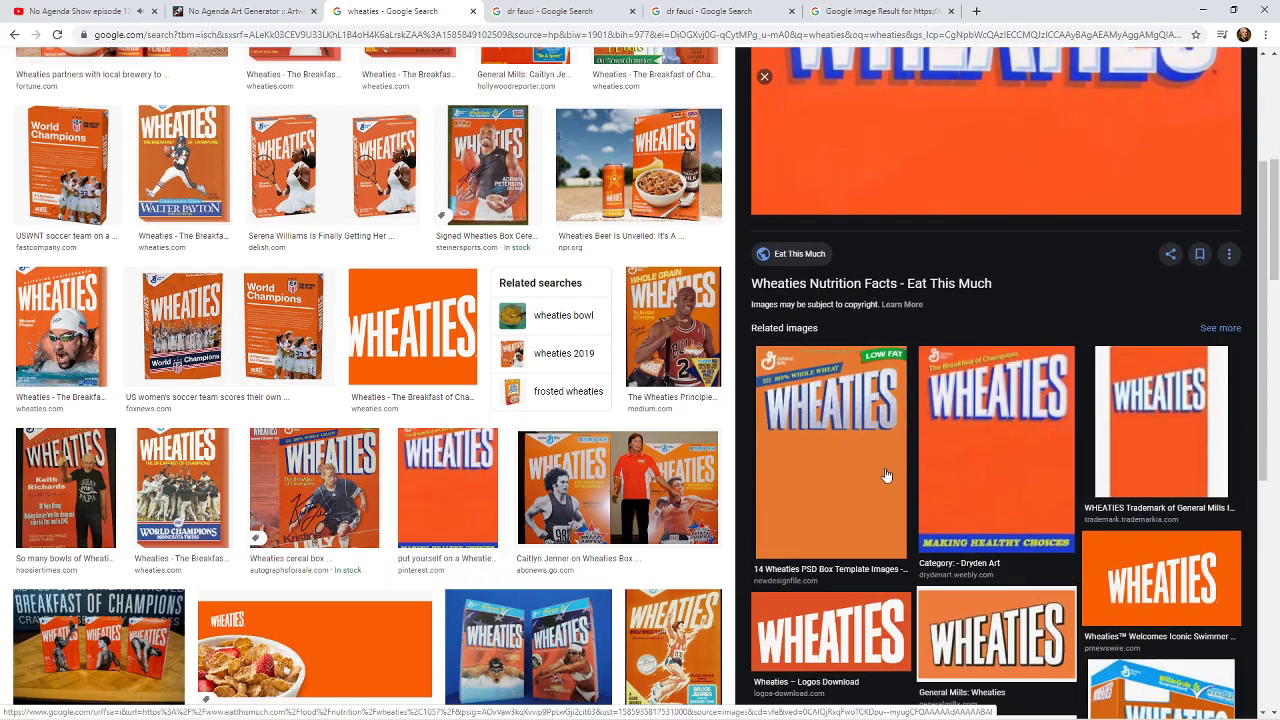
pyautogui.click(943, 468)
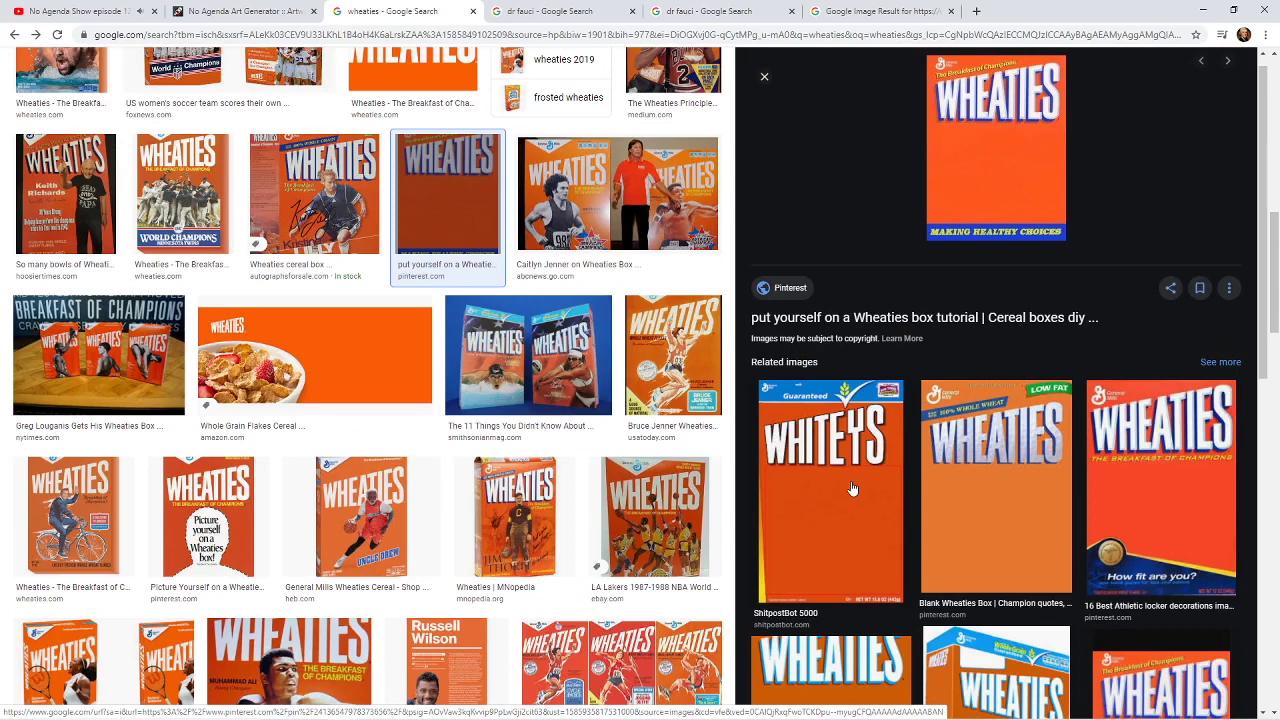
# - Open the related "Blank Wheaties Box" image from Pinterest and copy it
pyautogui.click(977, 480)
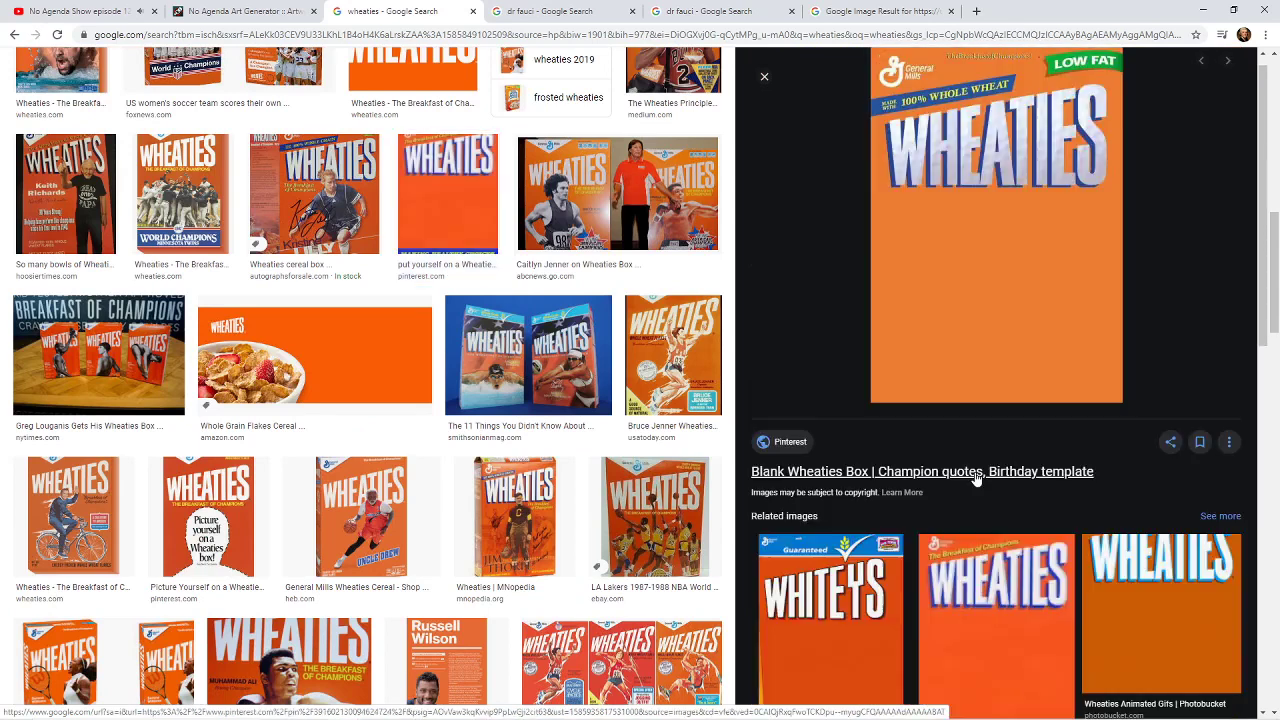
pyautogui.rightClick(966, 301)
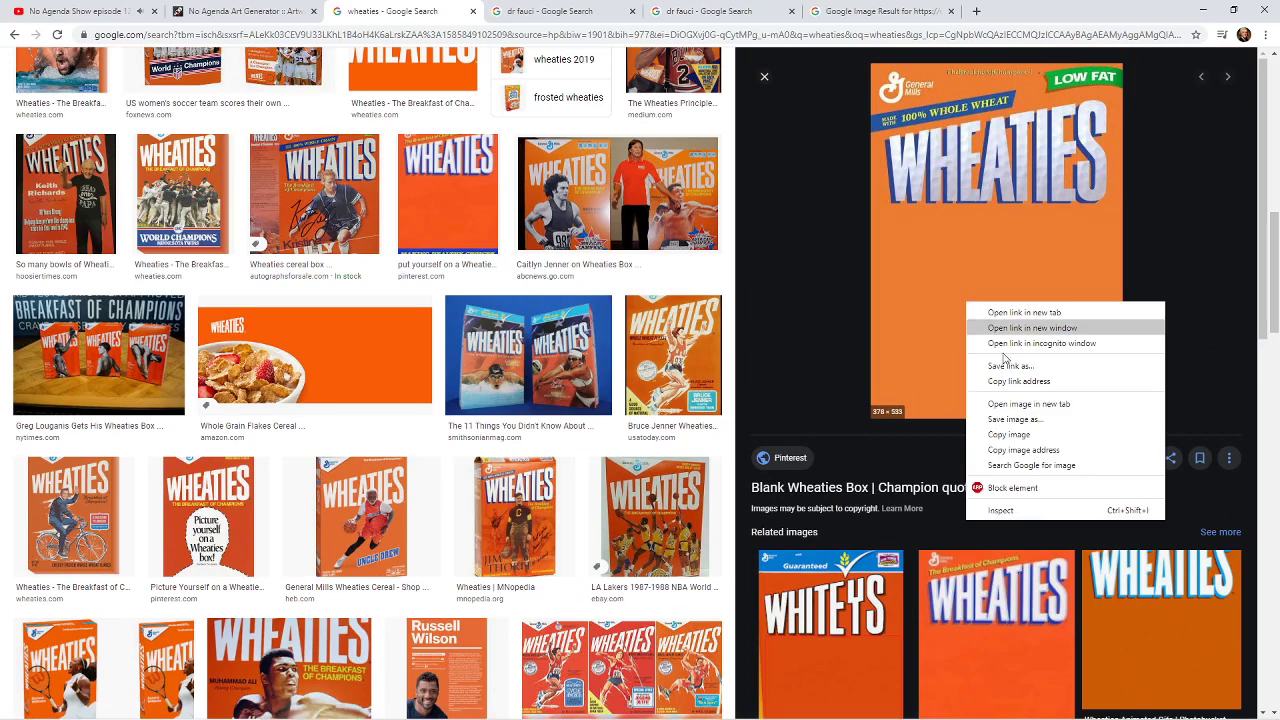
pyautogui.click(1013, 435)
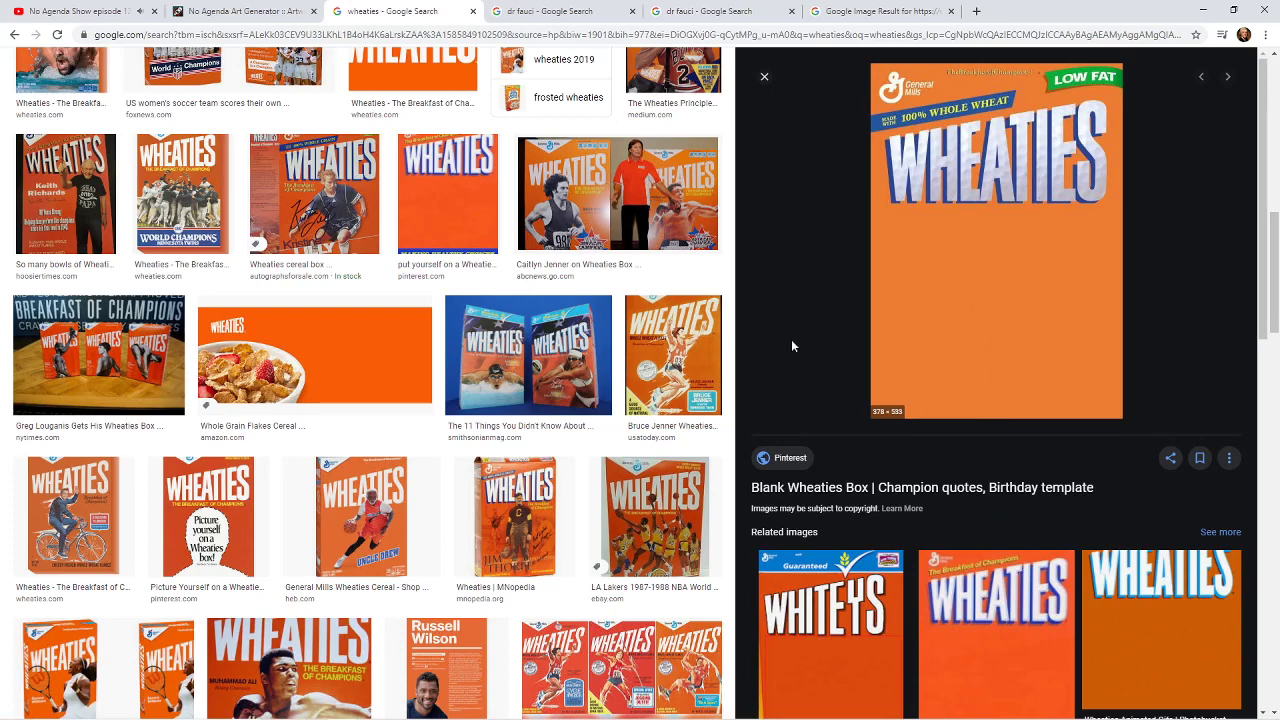
# - Switch to GIMP, paste the Wheaties box image into the artwork, and try to show the hidden layer beneath it
pyautogui.hotkey('alt', 'Tab')
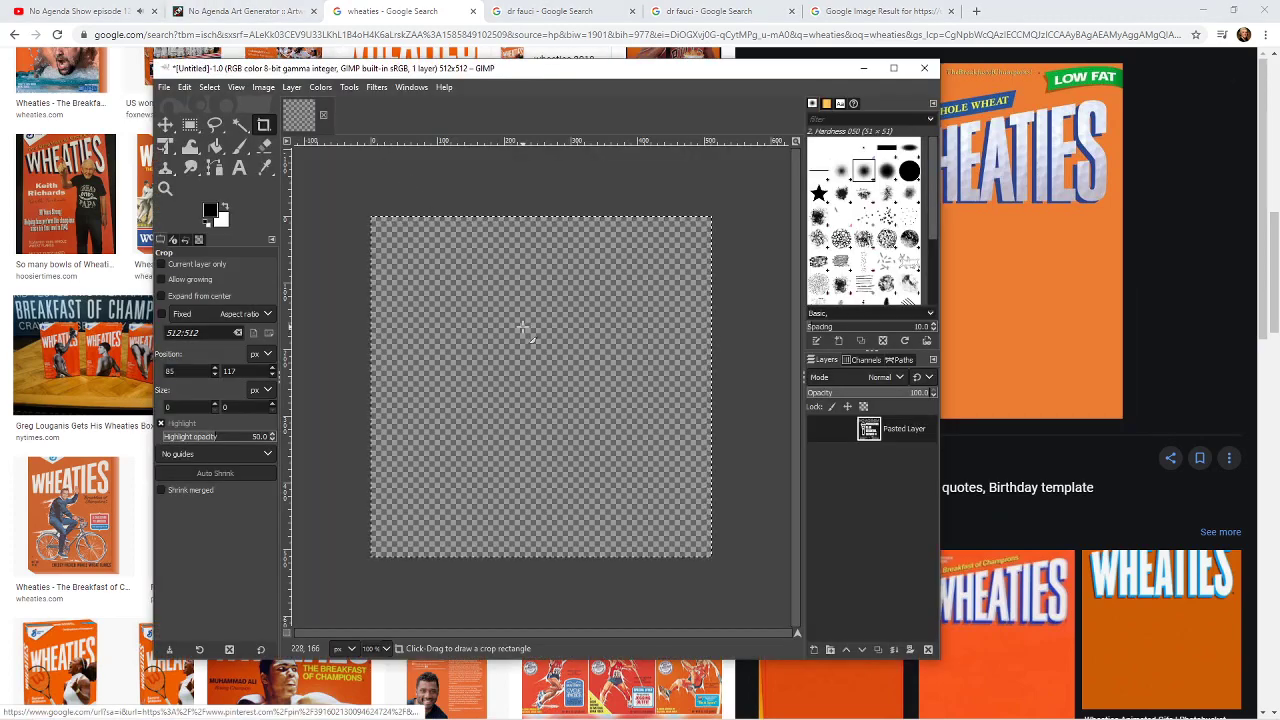
pyautogui.hotkey('ctrl', 'v')
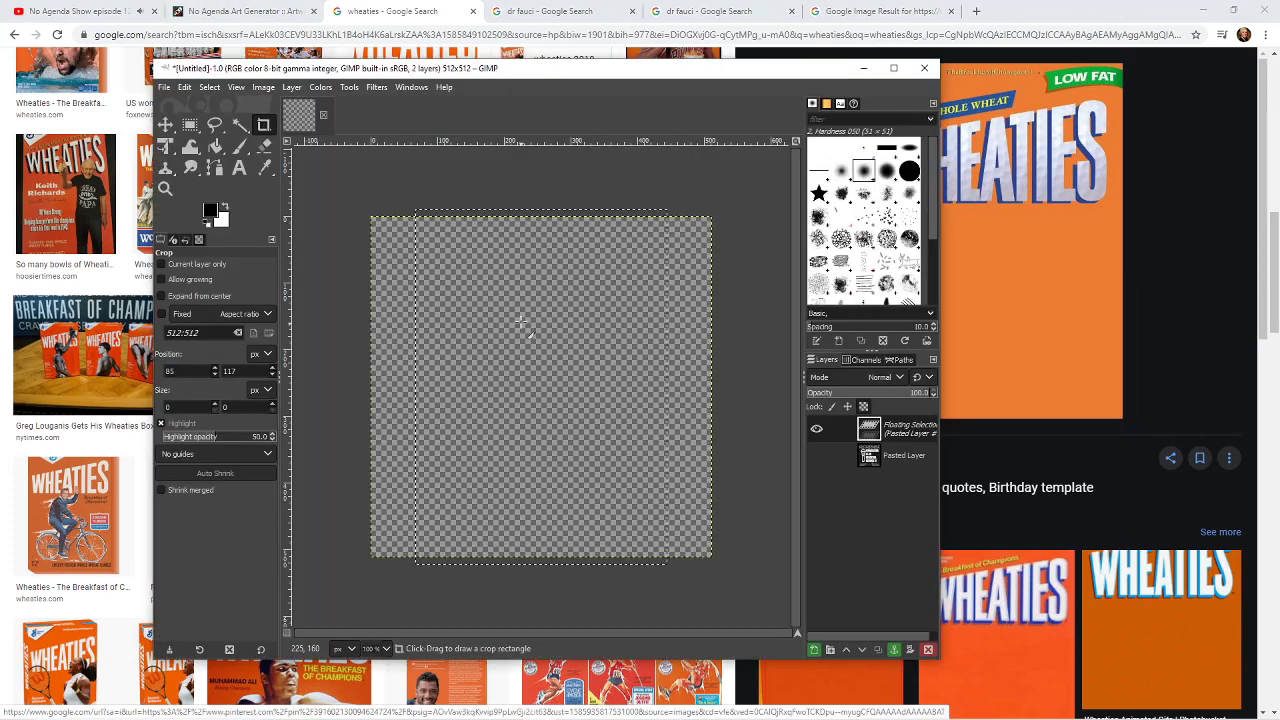
pyautogui.click(812, 456)
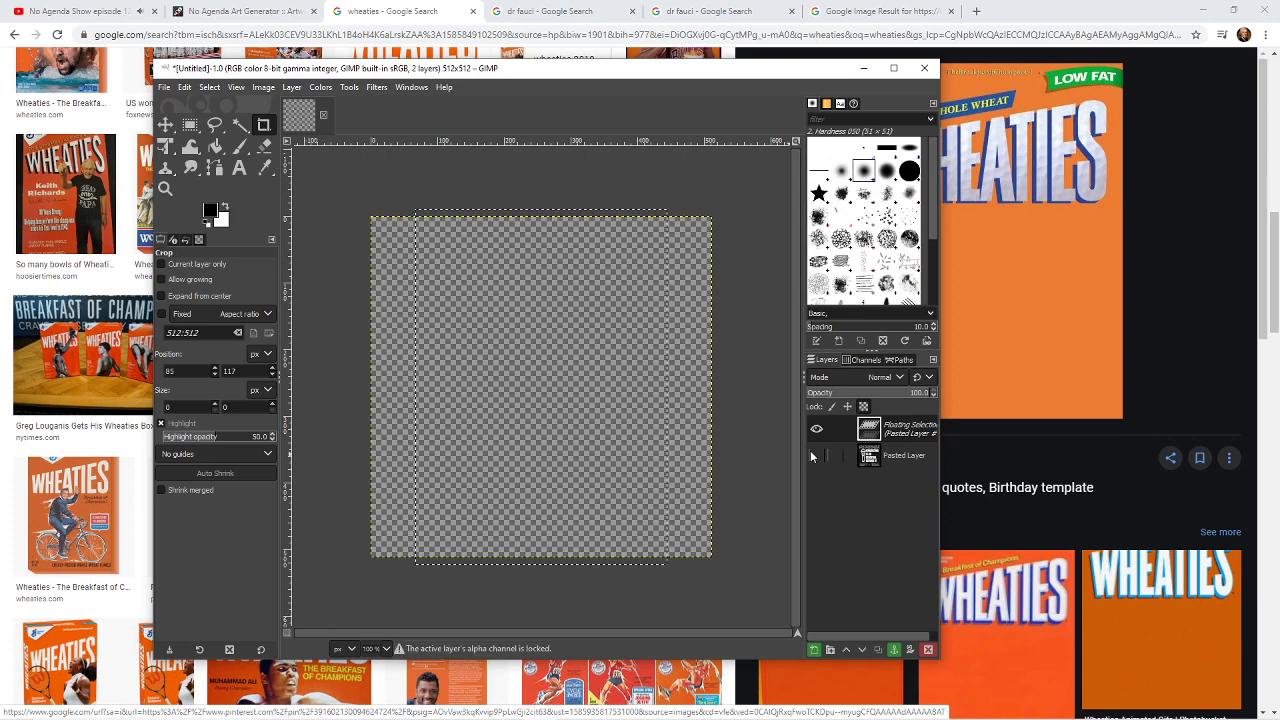
# - Copy the blank Wheaties box image from the browser again and paste it into the GIMP image
pyautogui.rightClick(1099, 271)
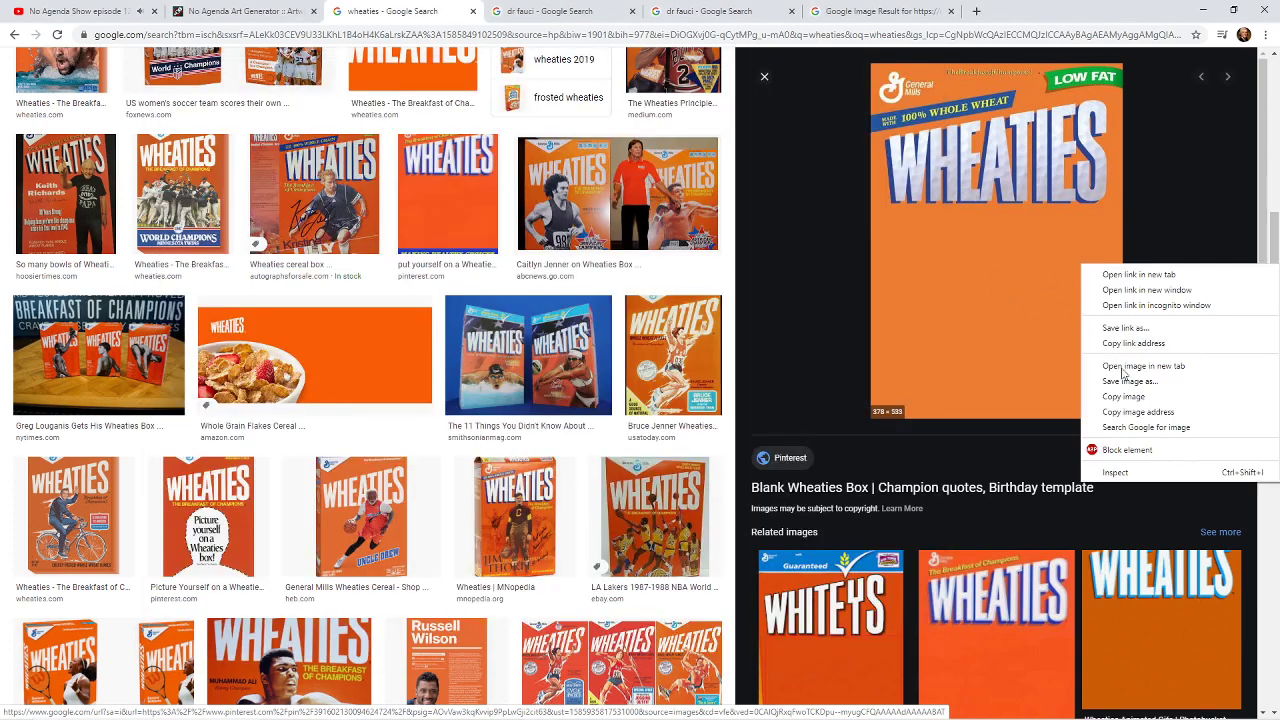
pyautogui.click(1133, 398)
pyautogui.hotkey('alt', 'Tab')
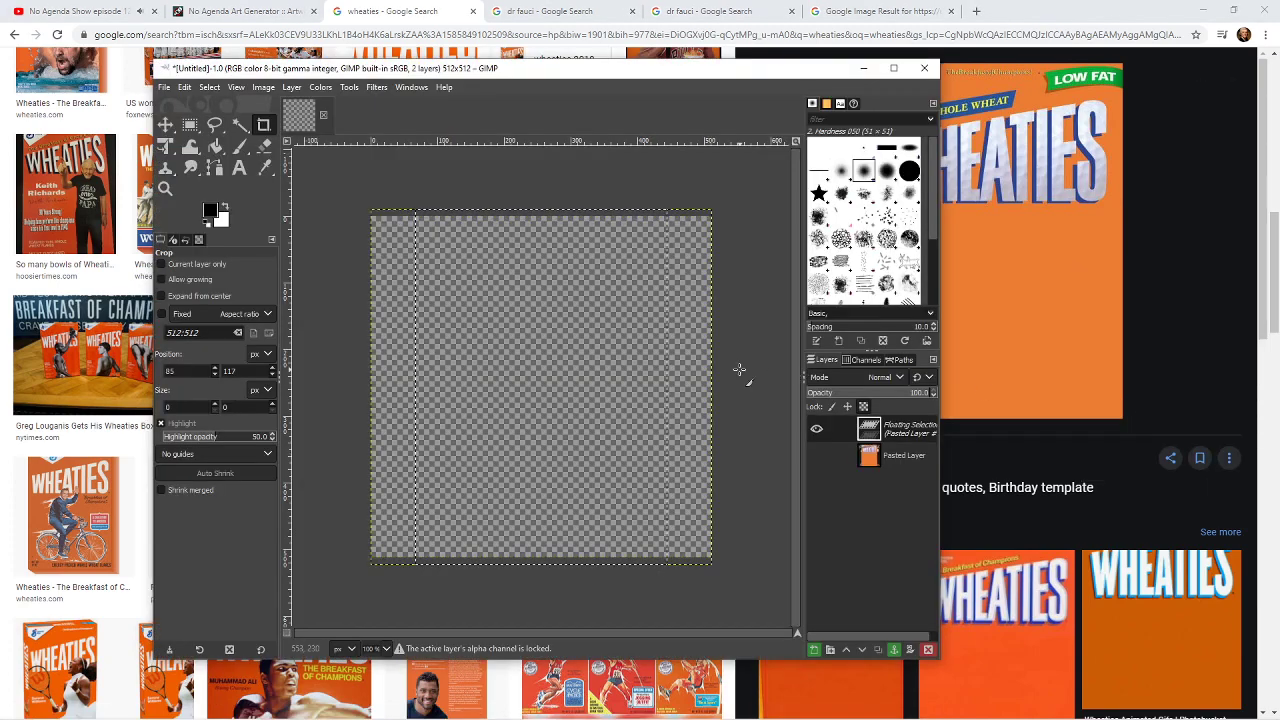
# - Make the hidden pasted layer visible and anchor the floating Wheaties box image onto it
pyautogui.click(869, 457)
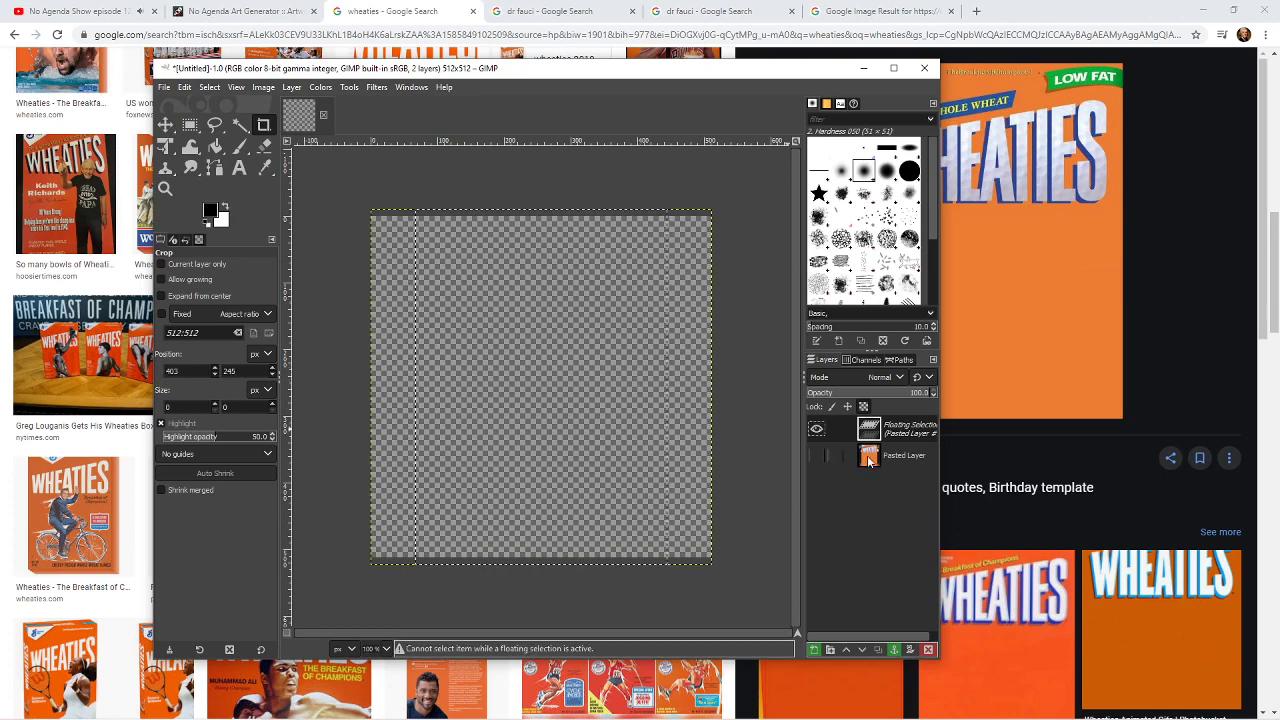
pyautogui.click(816, 455)
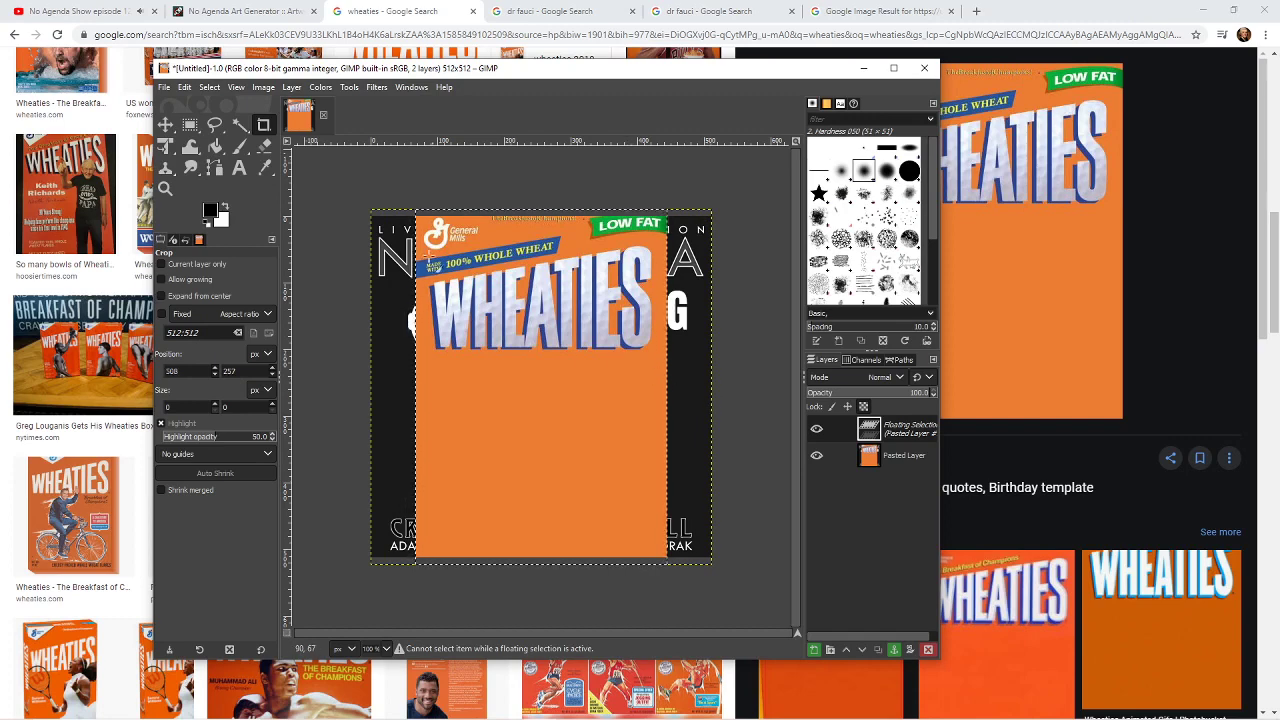
pyautogui.click(190, 124)
pyautogui.click(351, 261)
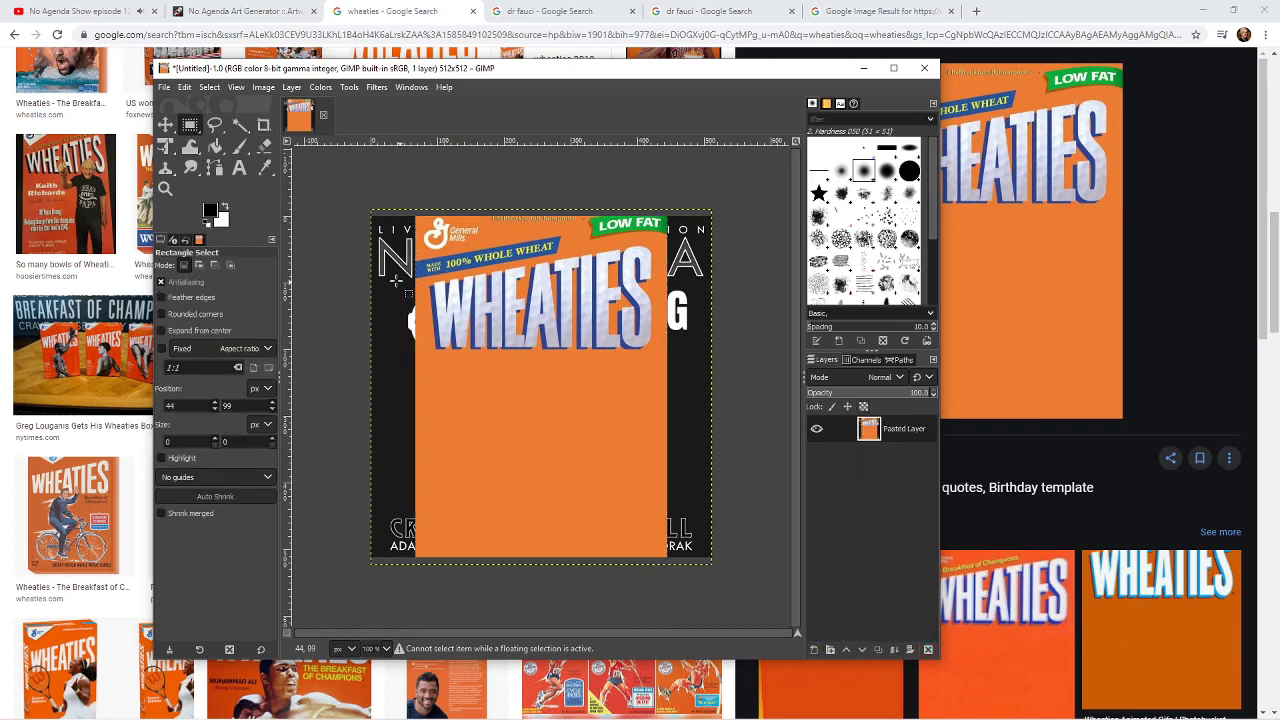
pyautogui.moveTo(342, 248); pyautogui.dragTo(446, 356)
pyautogui.moveTo(368, 182); pyautogui.dragTo(557, 410)
pyautogui.click(640, 398)
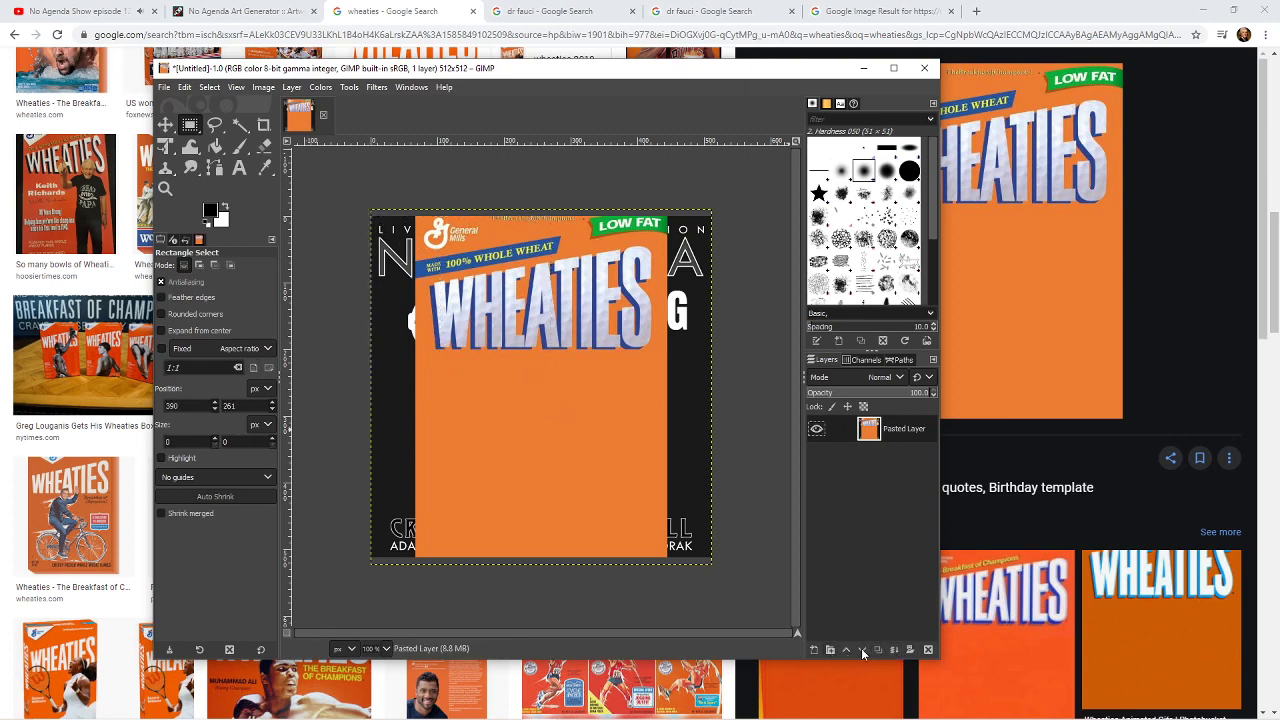
# - Create a layer group and add a new transparent 512 × 512 px layer inside it
pyautogui.click(831, 650)
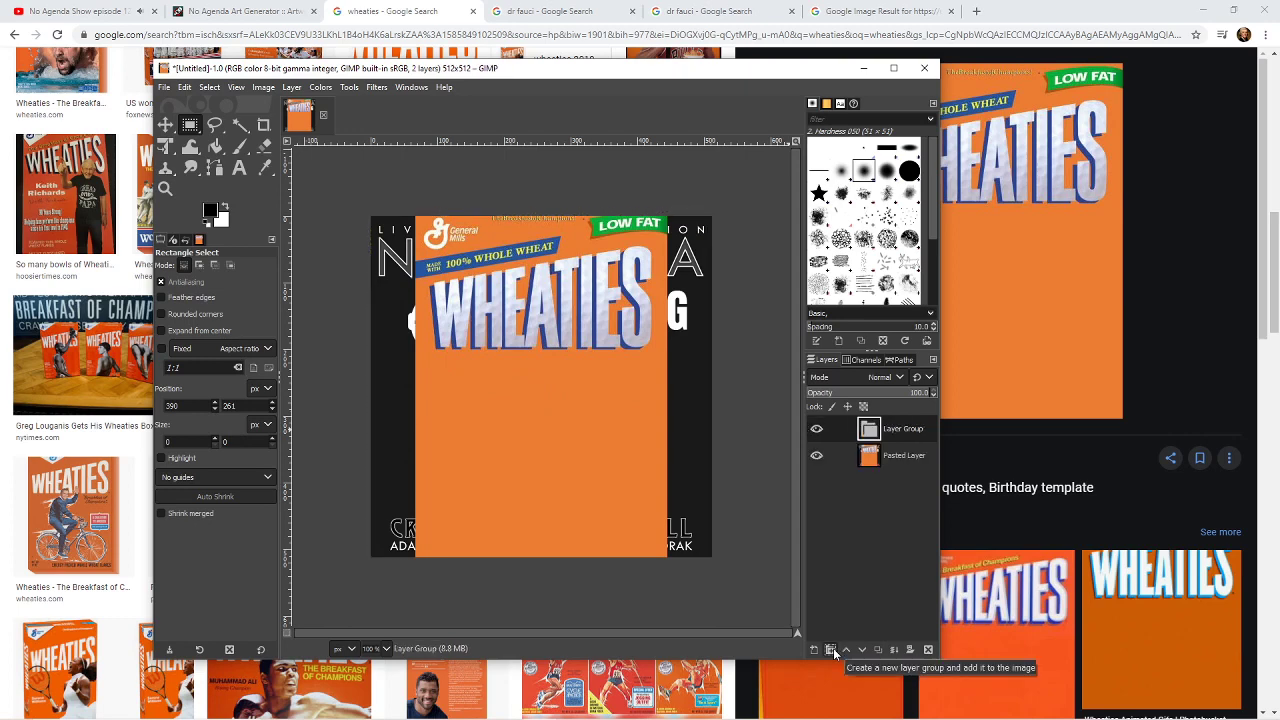
pyautogui.click(812, 649)
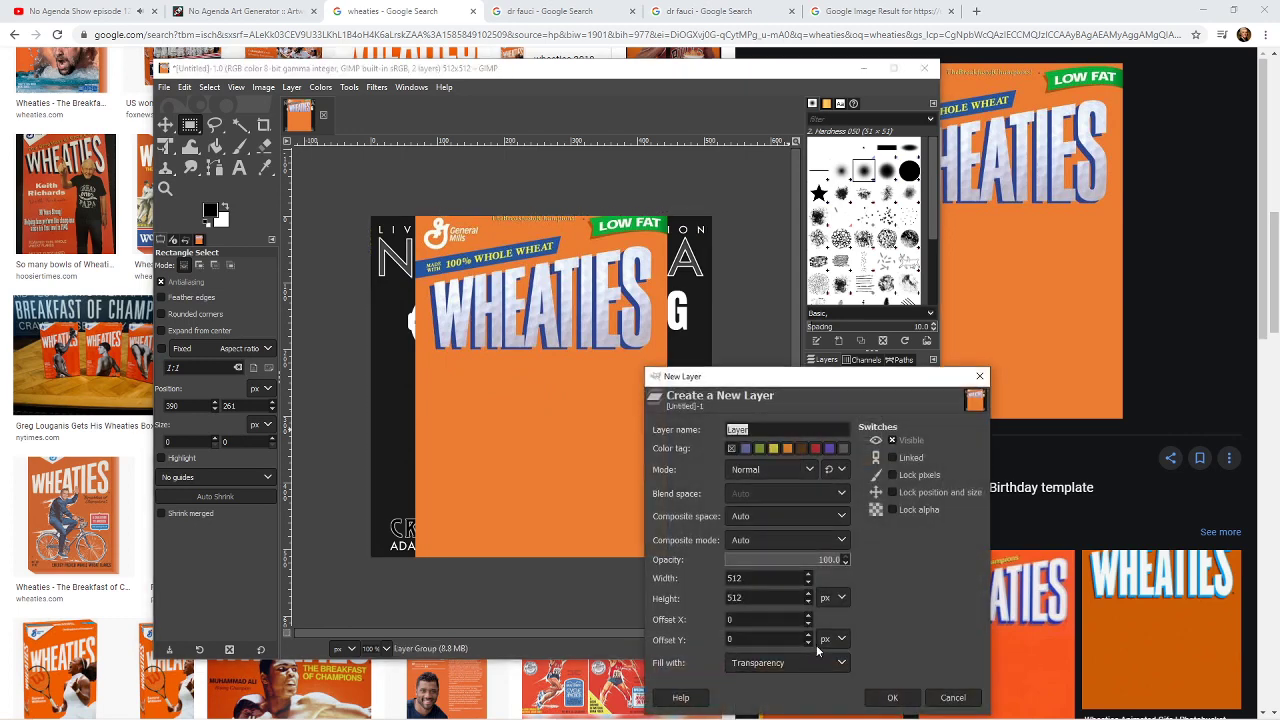
pyautogui.click(890, 695)
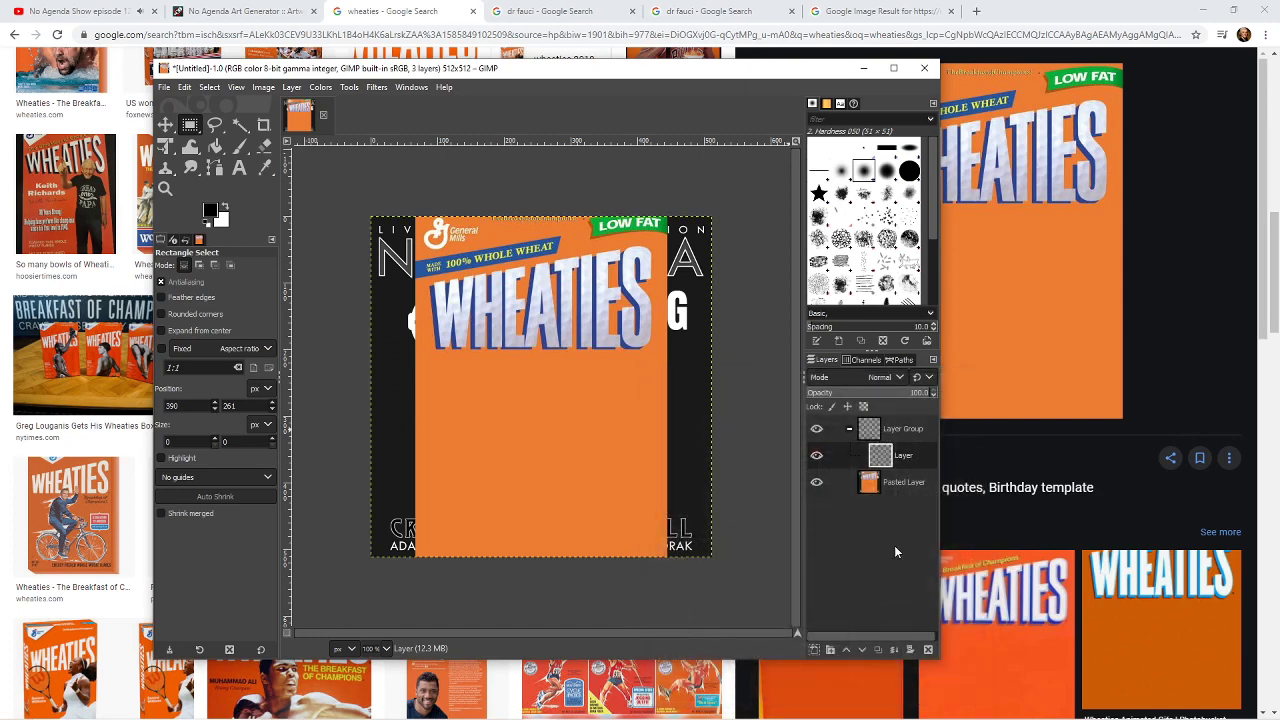
pyautogui.moveTo(414, 323); pyautogui.dragTo(571, 414)
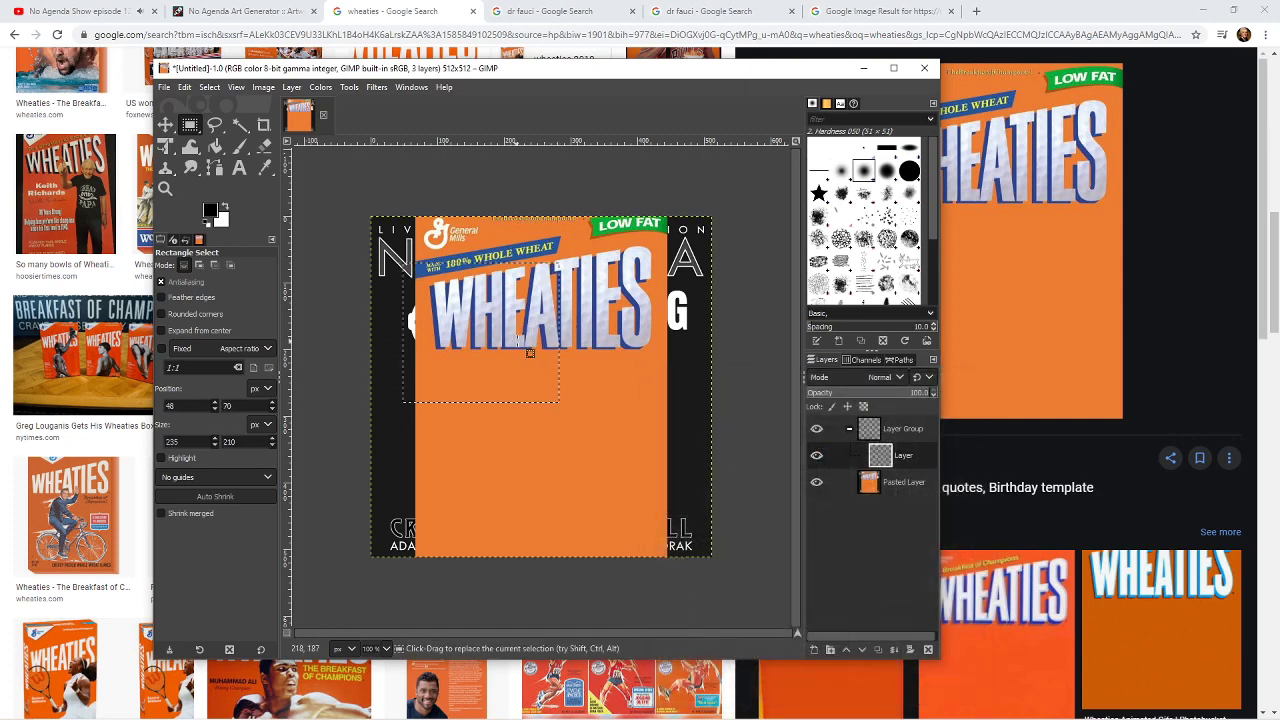
pyautogui.moveTo(372, 184); pyautogui.dragTo(740, 240)
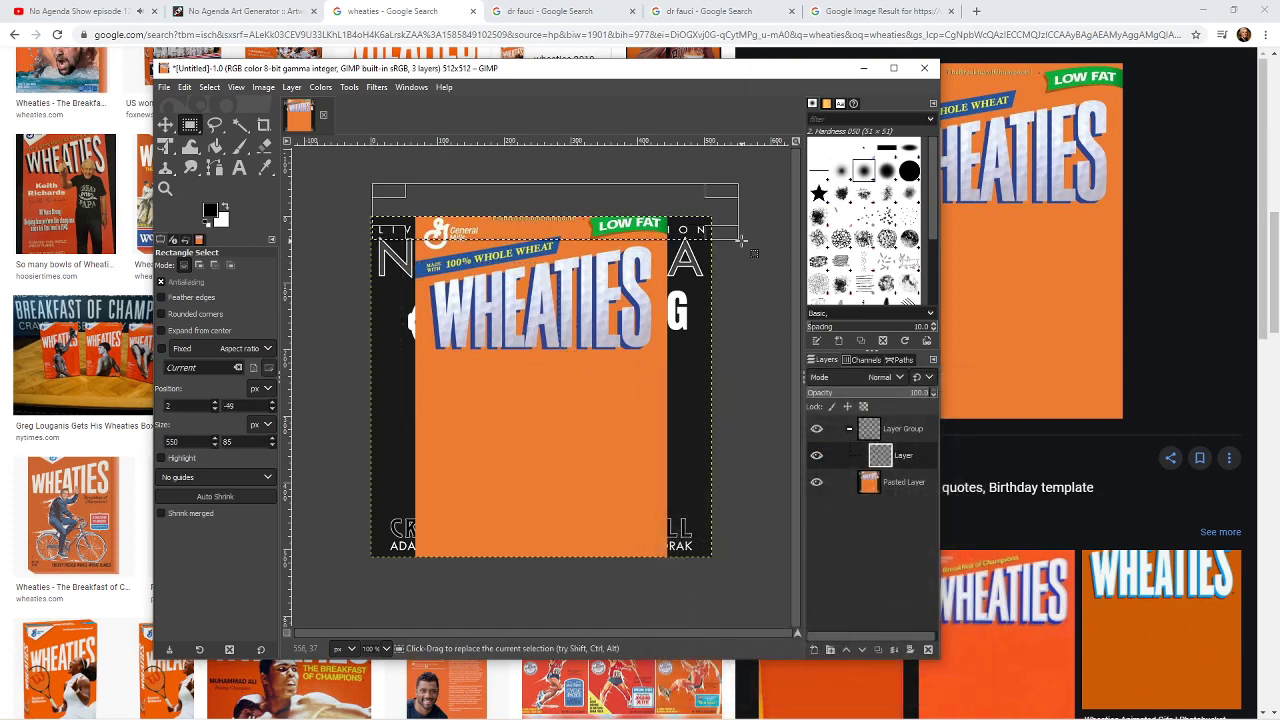
pyautogui.click(741, 240)
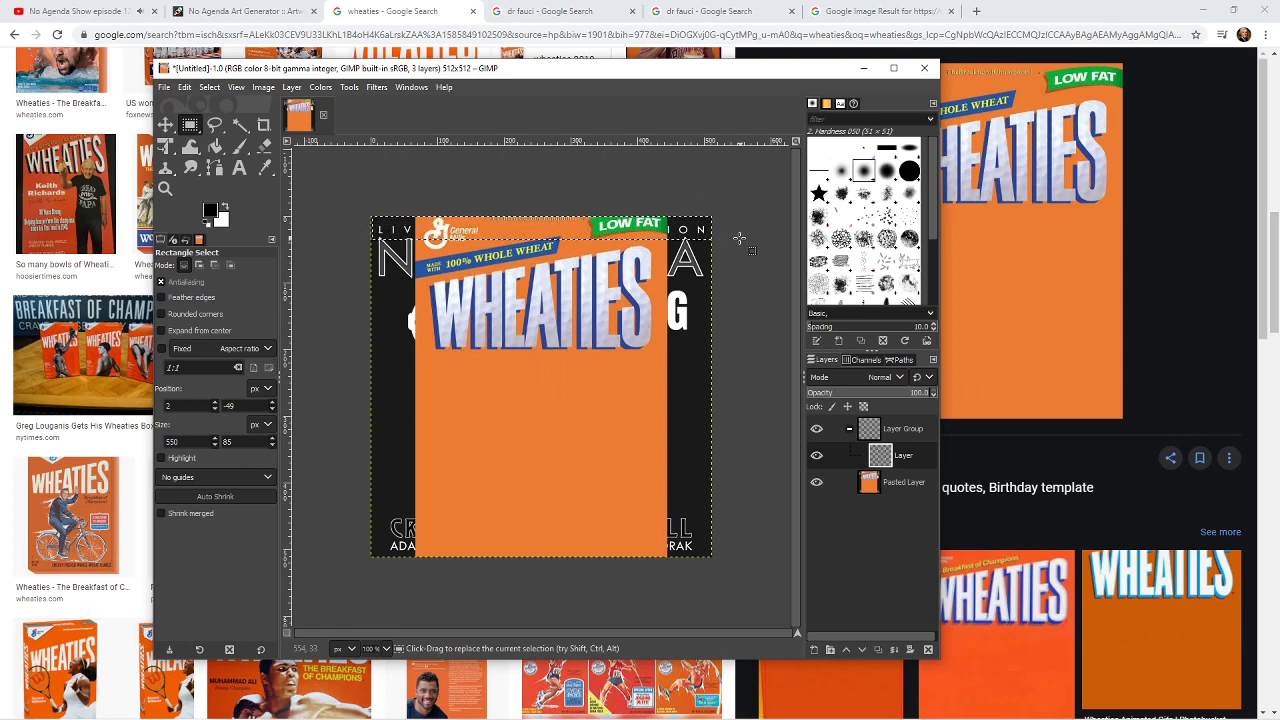
pyautogui.click(888, 488)
pyautogui.click(535, 289)
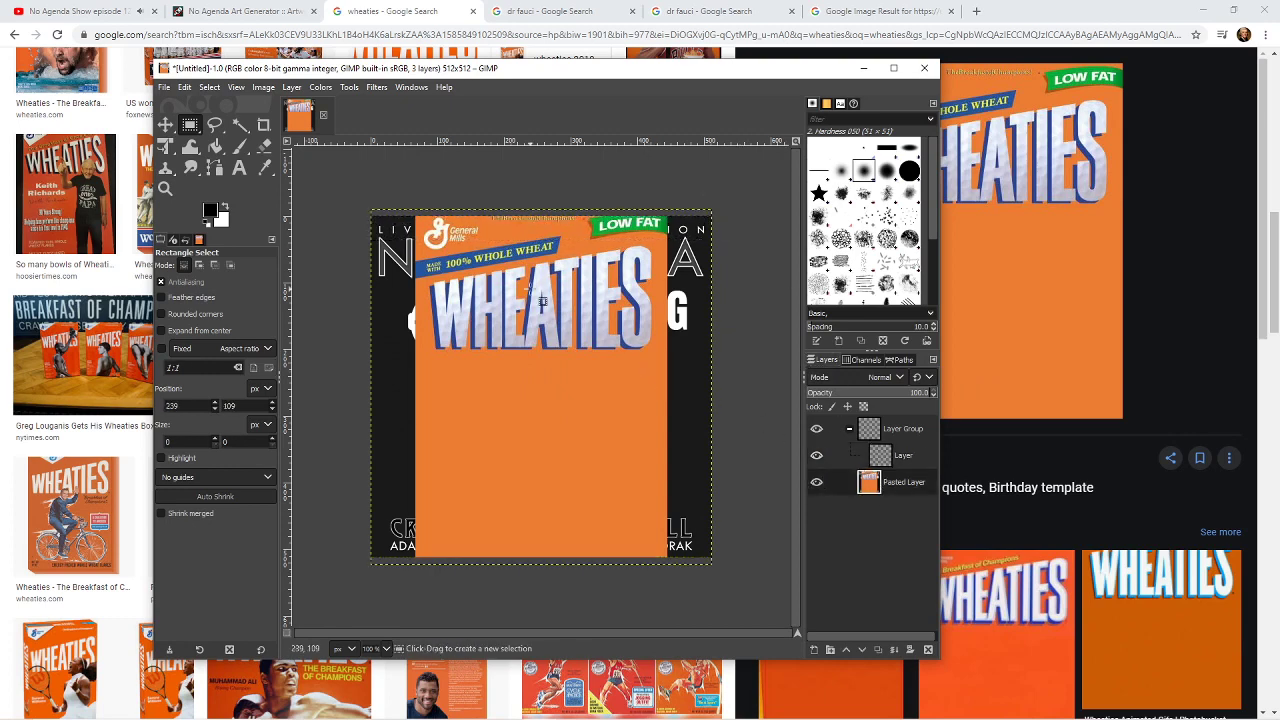
pyautogui.click(886, 435)
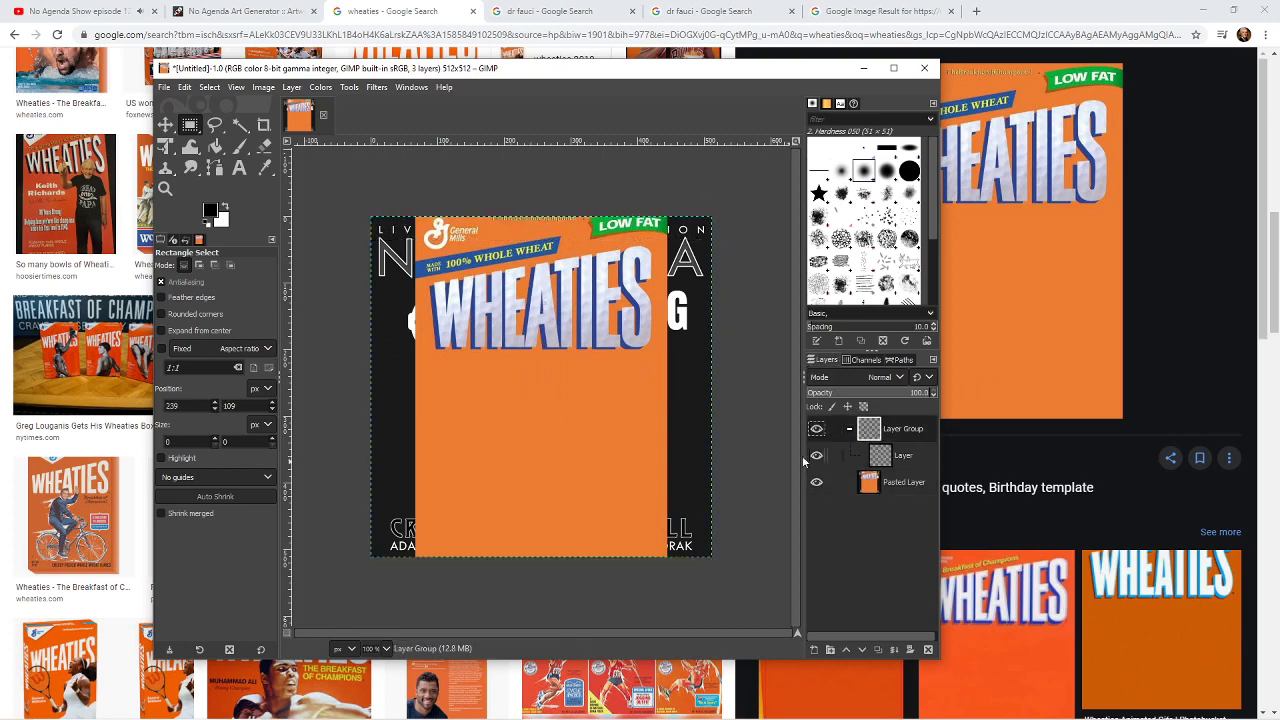
pyautogui.click(870, 488)
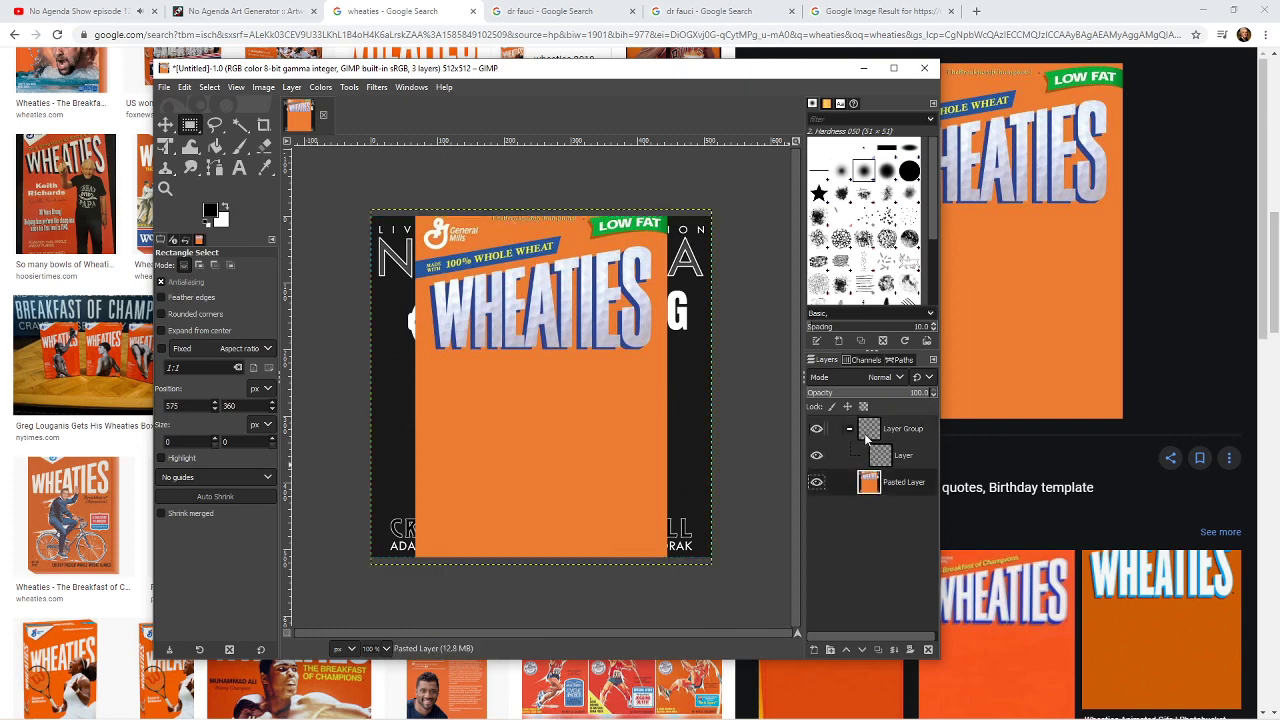
pyautogui.click(868, 436)
# - Bucket-fill the new layer with white and move the Wheaties box layer above it inside the layer group
pyautogui.click(884, 460)
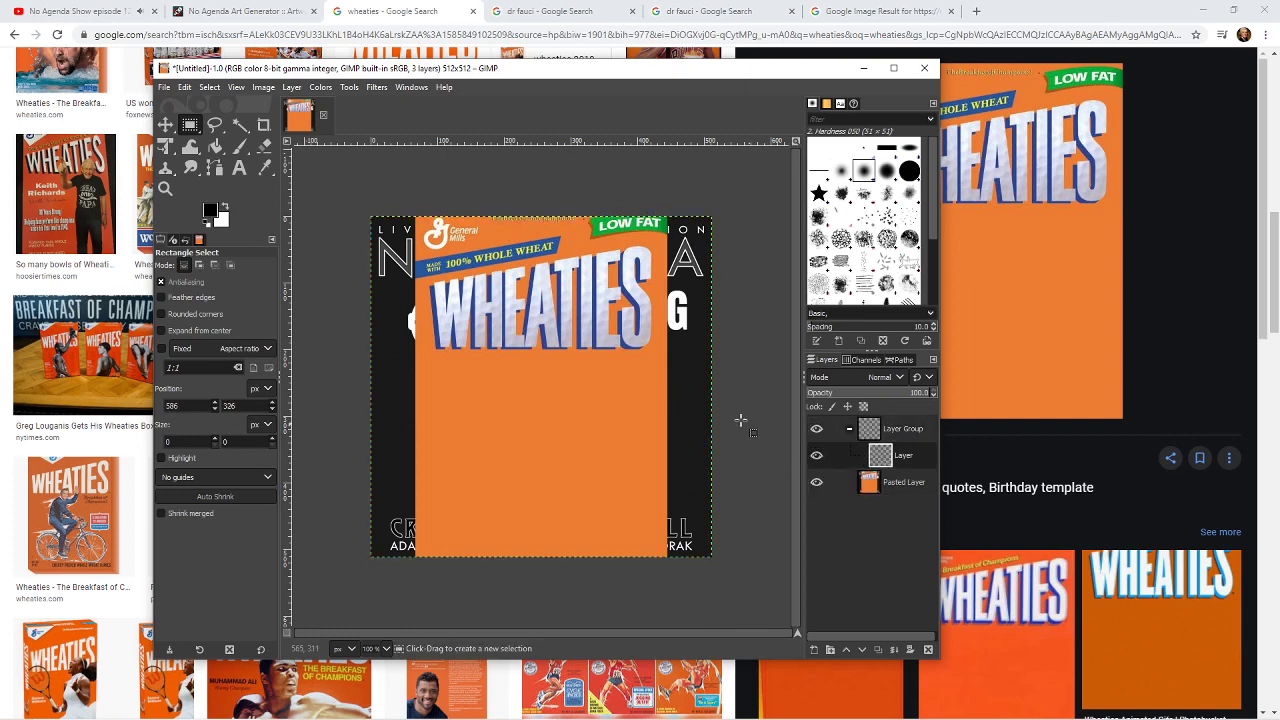
pyautogui.click(226, 210)
pyautogui.click(215, 145)
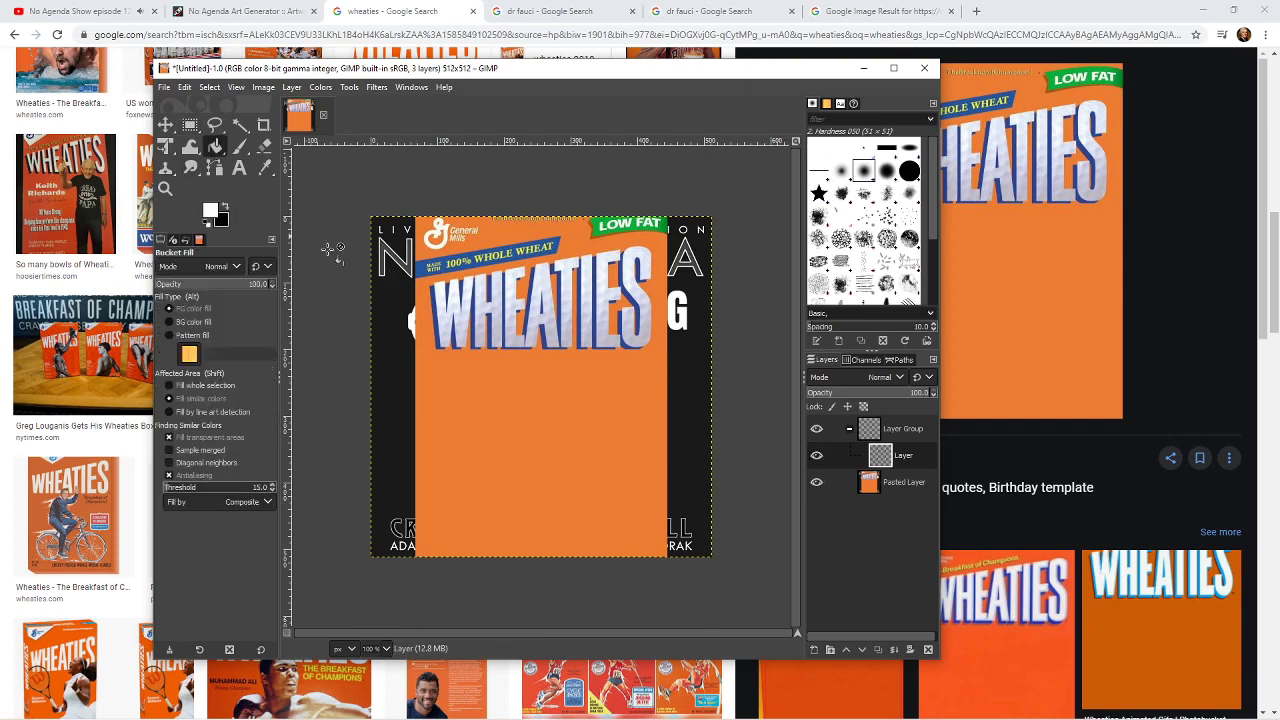
pyautogui.click(405, 343)
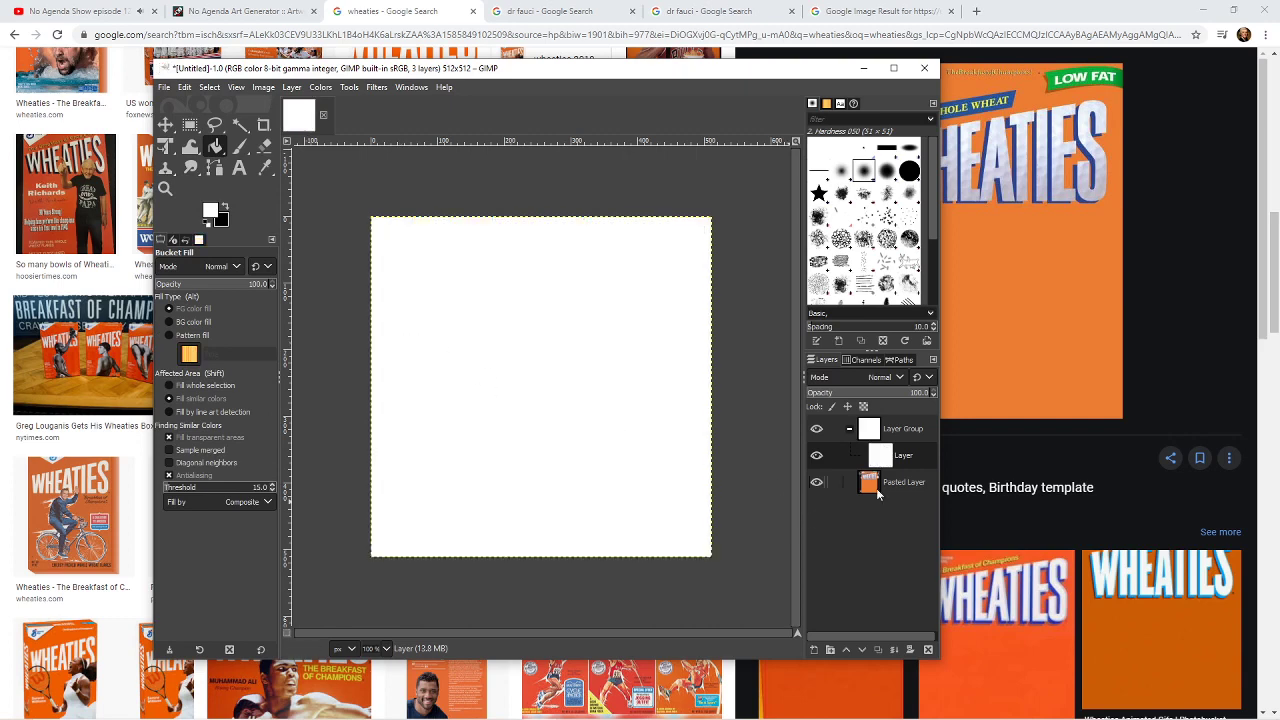
pyautogui.moveTo(873, 490); pyautogui.dragTo(868, 452)
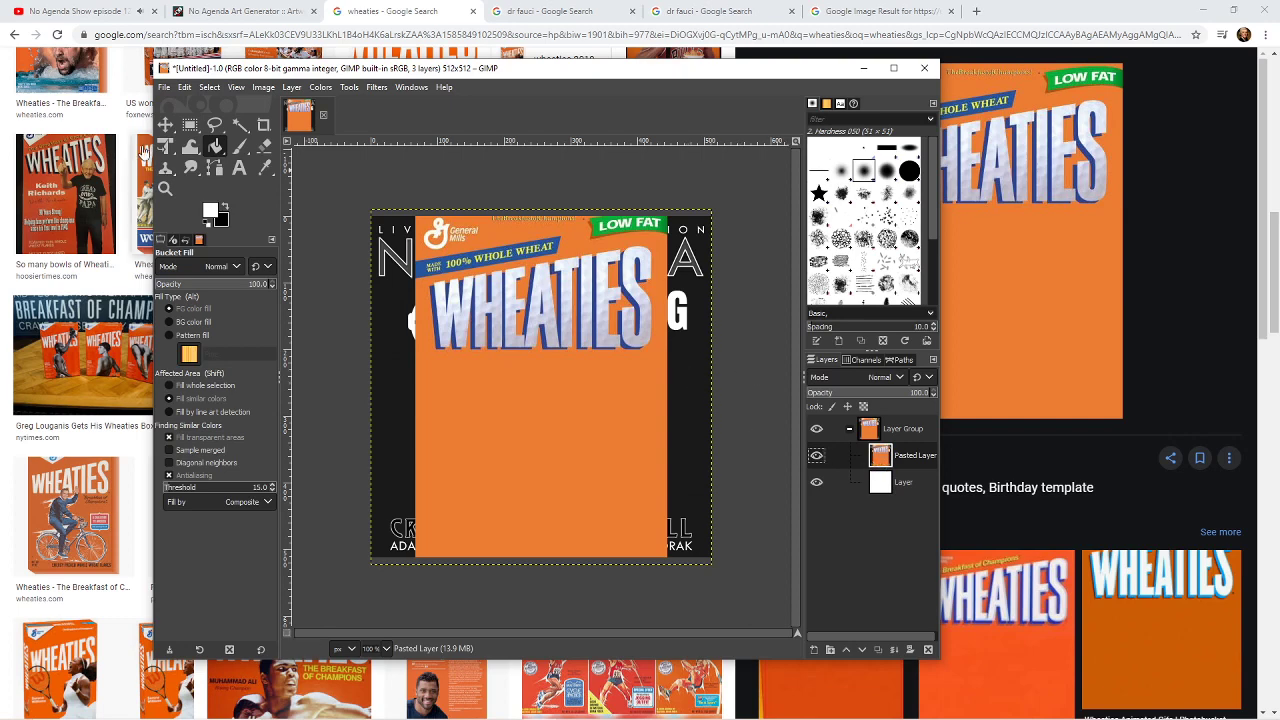
# - Rectangle-select and delete the dark artwork strips on both sides of the Wheaties box, then clear the selection
pyautogui.click(189, 124)
pyautogui.moveTo(345, 186); pyautogui.dragTo(414, 585)
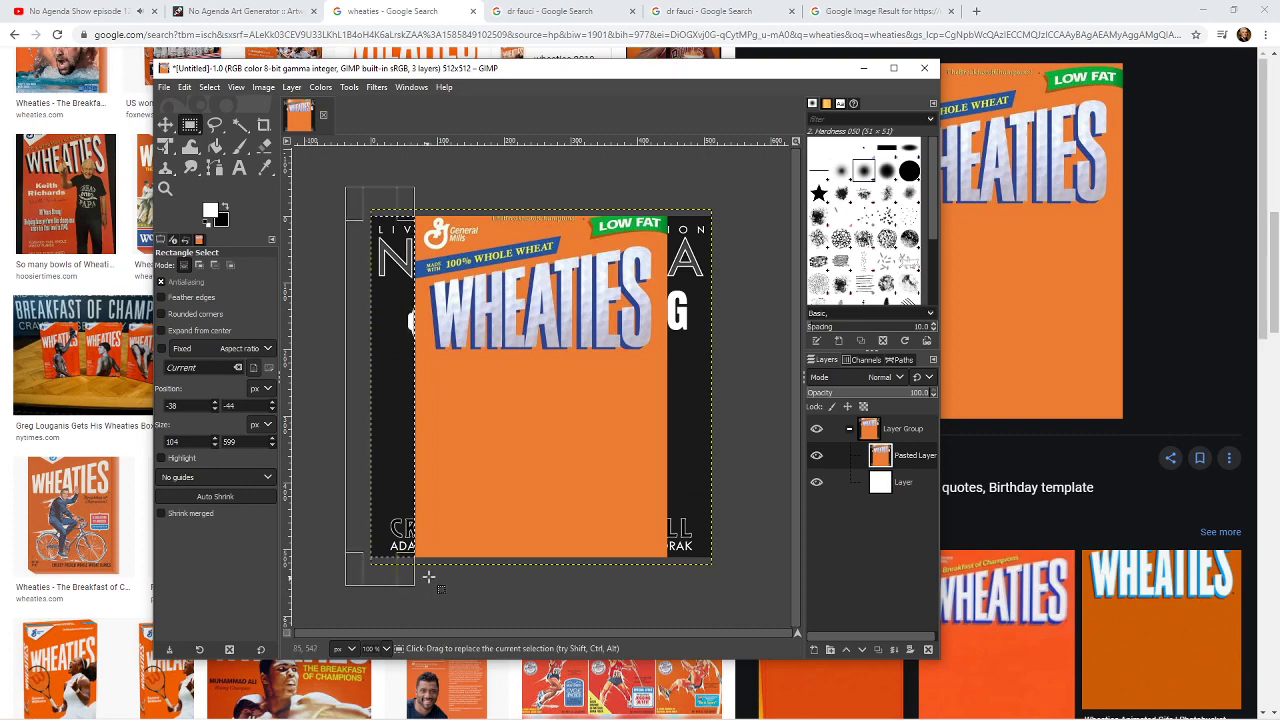
pyautogui.press('Delete')
pyautogui.click(708, 191)
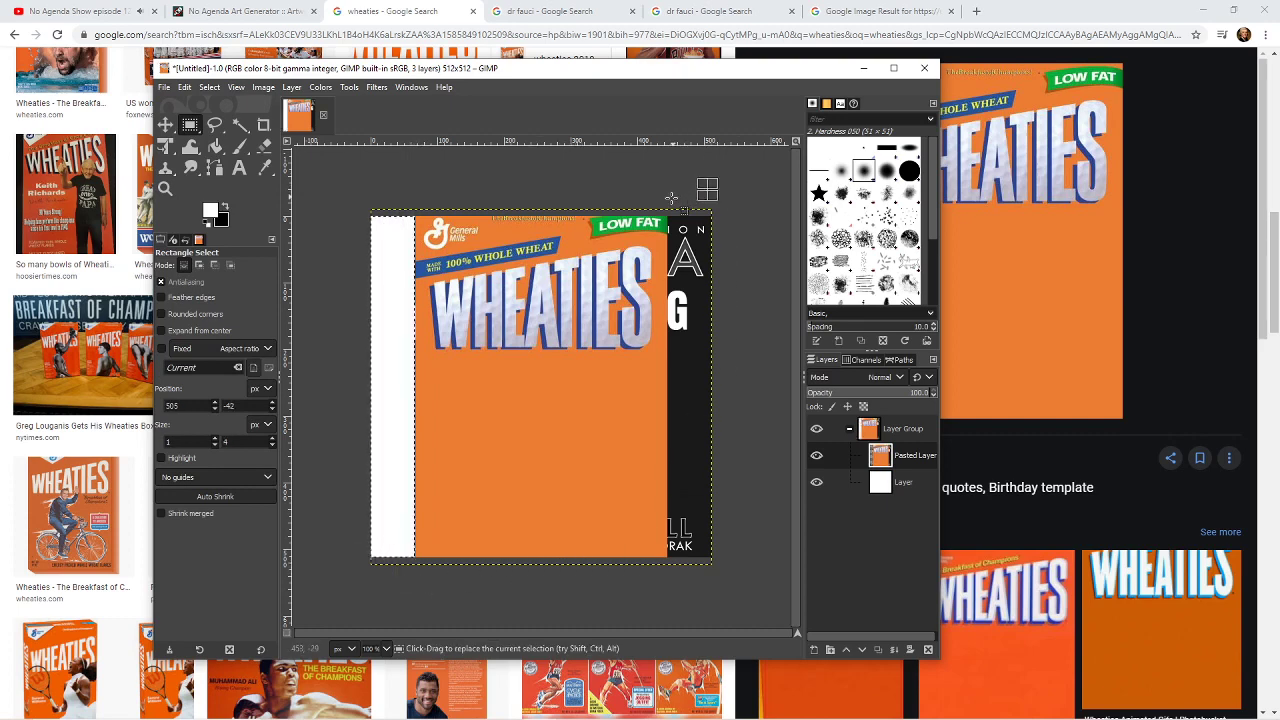
pyautogui.moveTo(670, 198); pyautogui.dragTo(771, 605)
pyautogui.press('Delete')
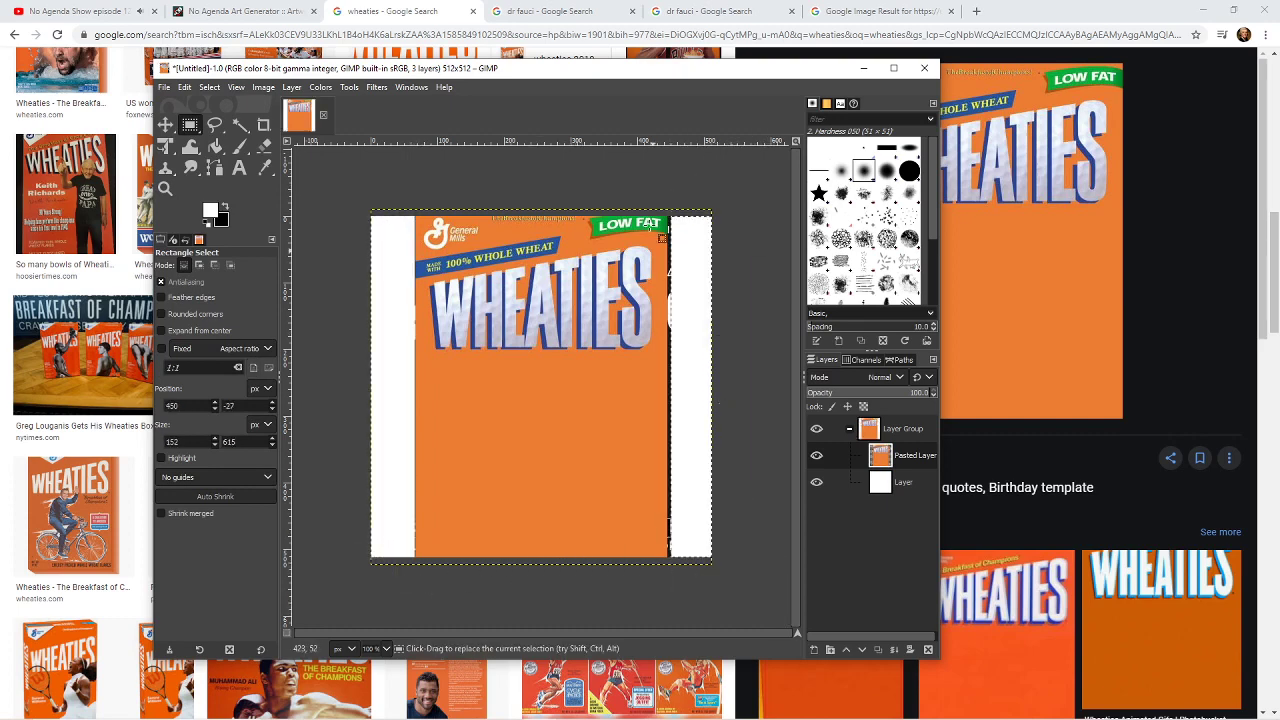
pyautogui.click(493, 323)
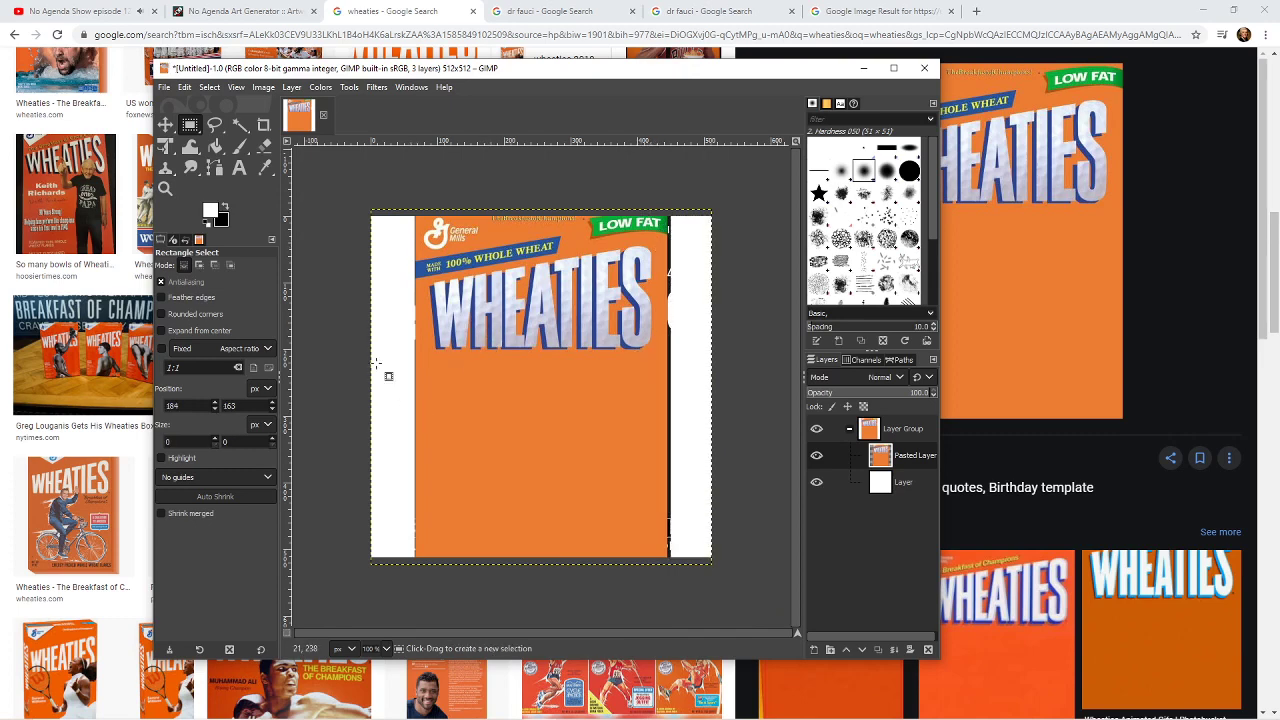
# - Set the Wheaties box layer's blend mode to Dissolve and its opacity to 46 in the layer attributes
pyautogui.doubleClick(880, 456)
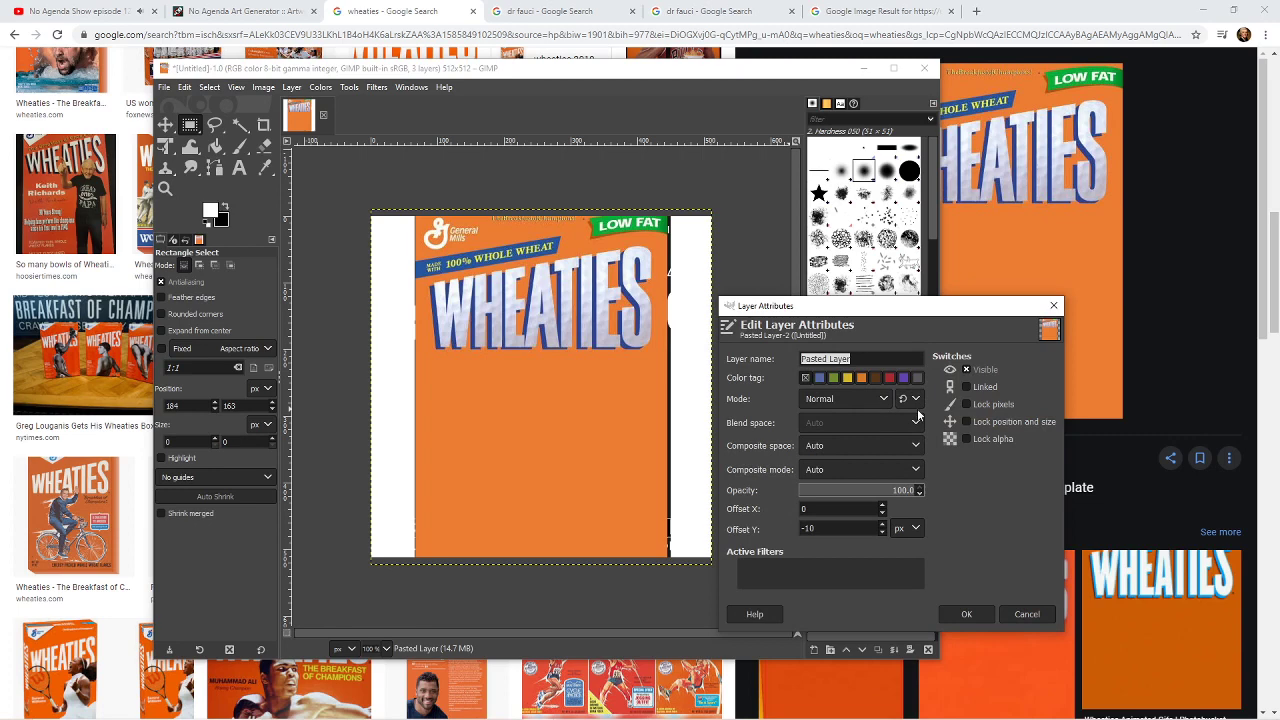
pyautogui.click(835, 444)
pyautogui.click(835, 444)
pyautogui.click(844, 468)
pyautogui.click(844, 465)
pyautogui.click(842, 400)
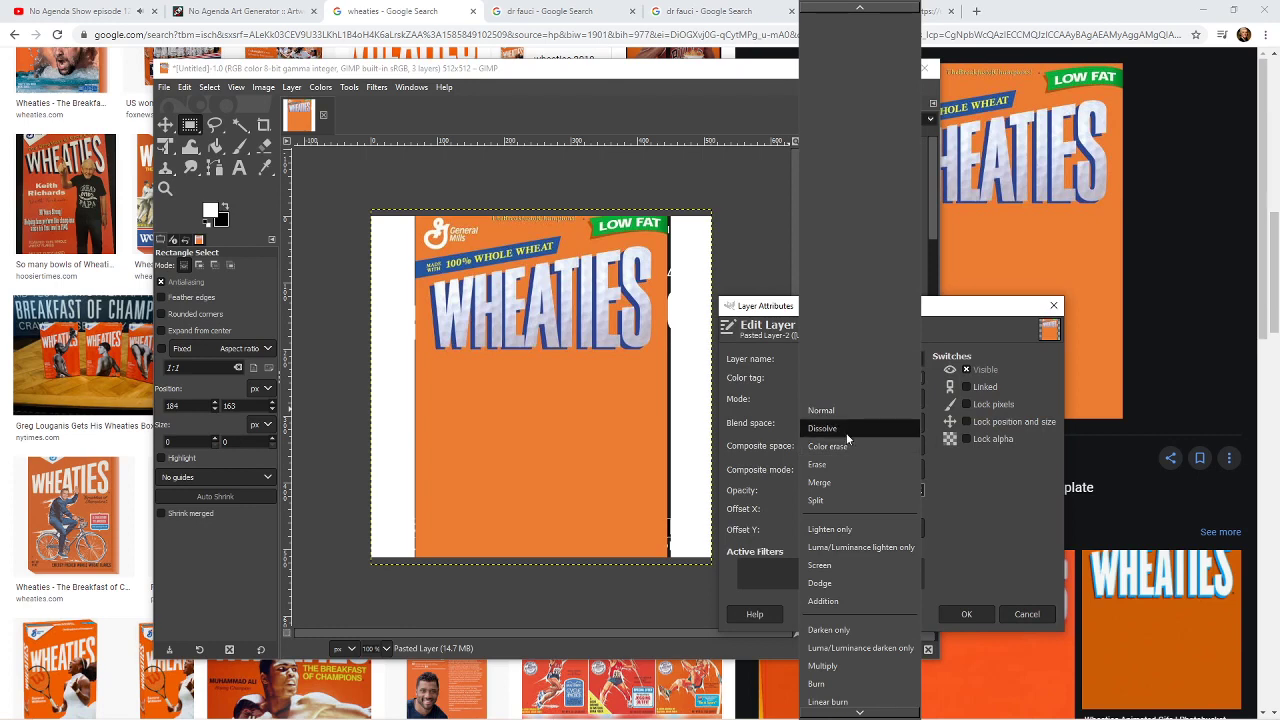
pyautogui.click(846, 430)
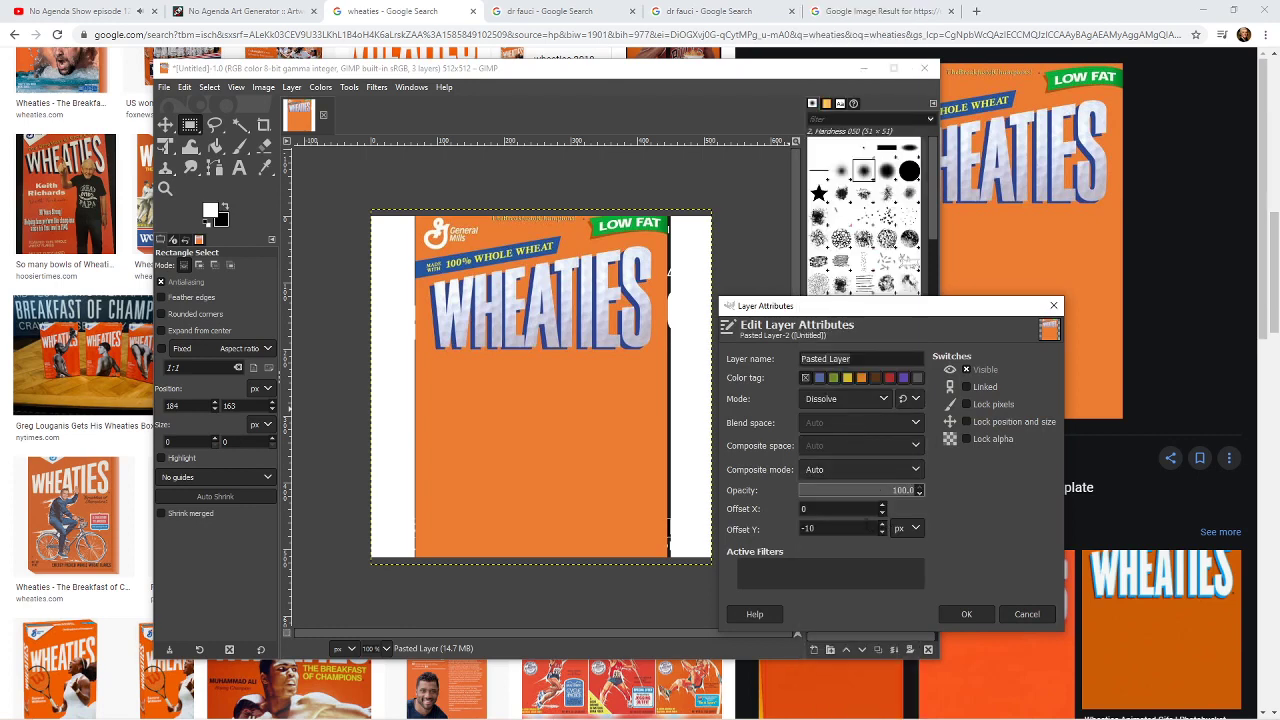
pyautogui.click(891, 490)
pyautogui.write('46')
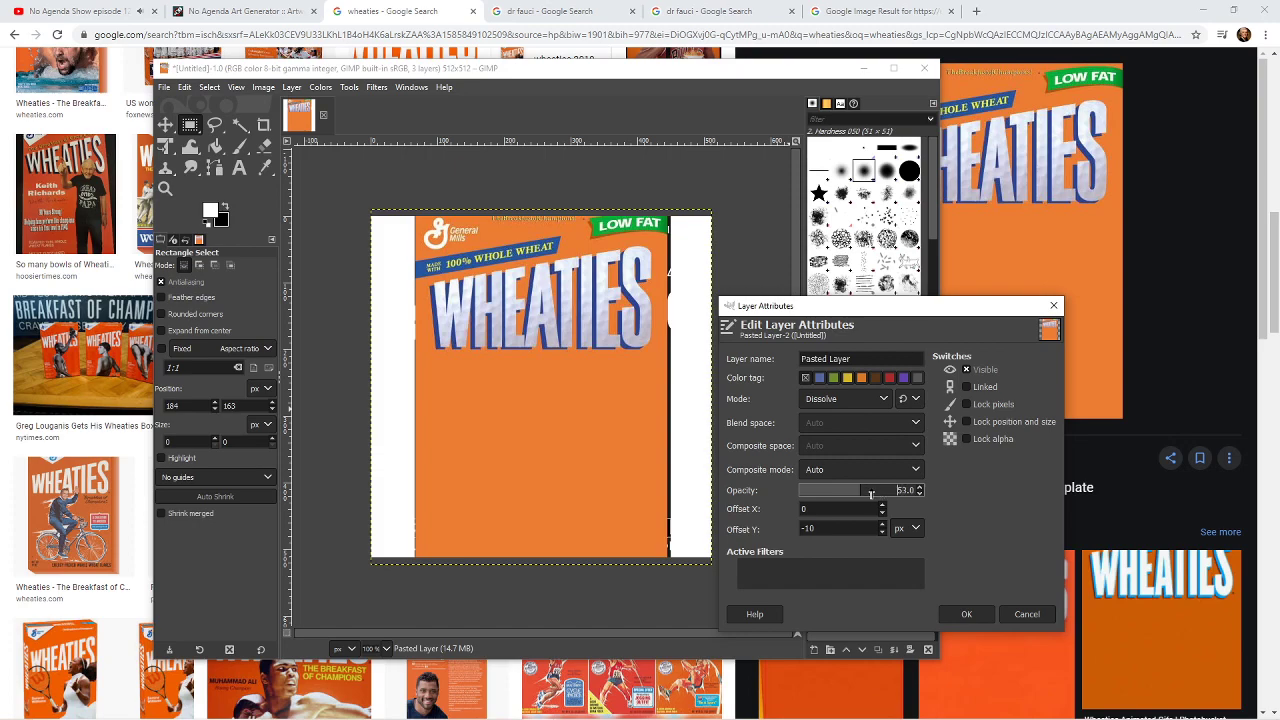
pyautogui.click(966, 613)
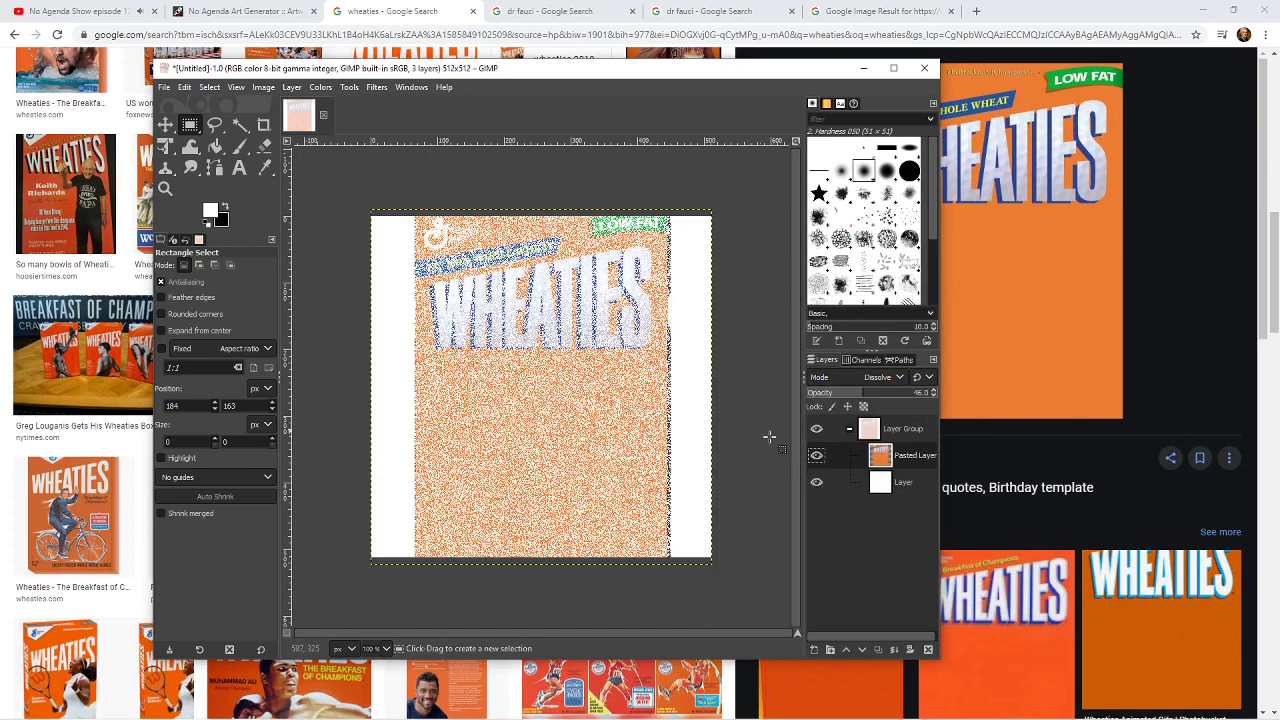
# - Change the Wheaties box layer's blend mode to Normal in its layer attributes
pyautogui.doubleClick(890, 460)
pyautogui.click(848, 402)
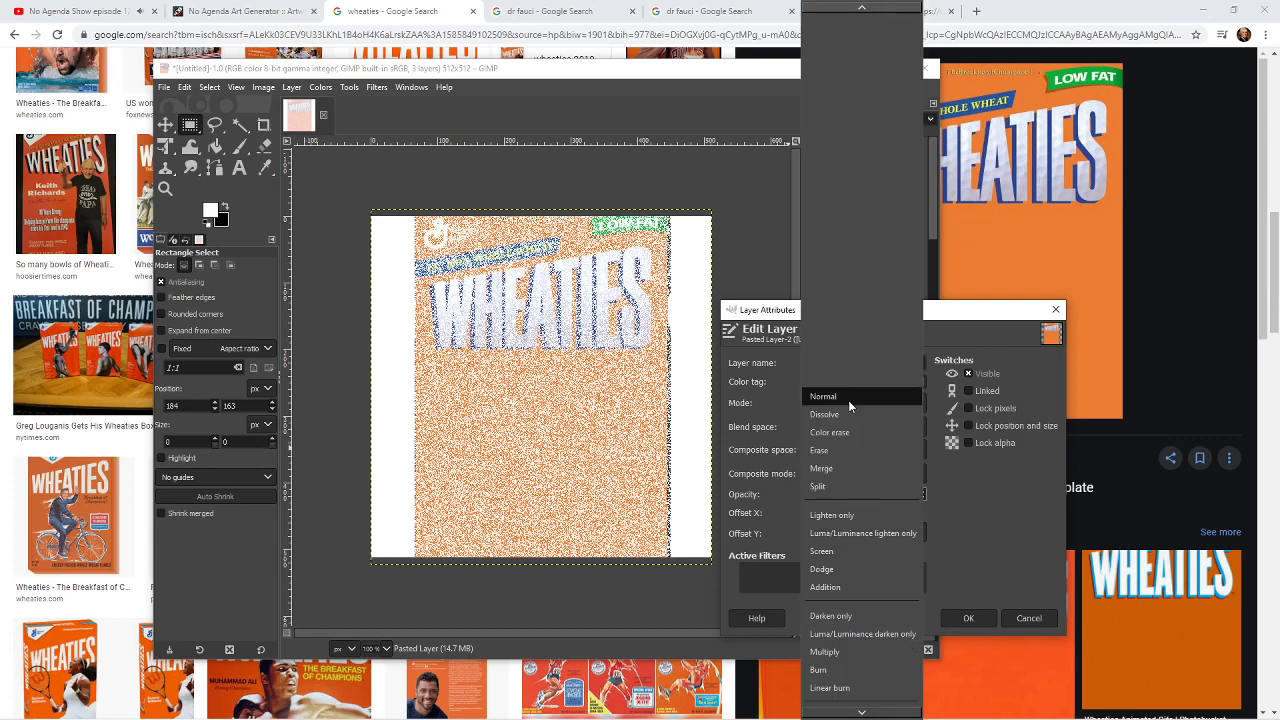
pyautogui.click(848, 397)
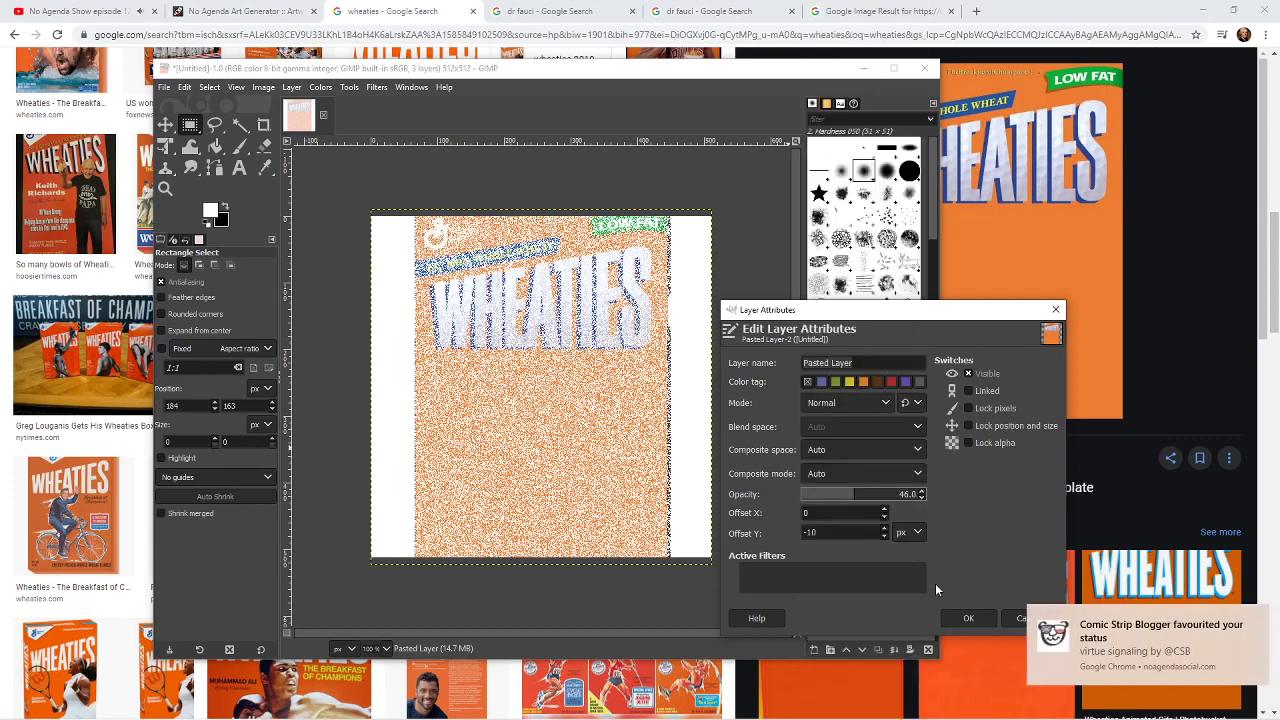
pyautogui.click(962, 619)
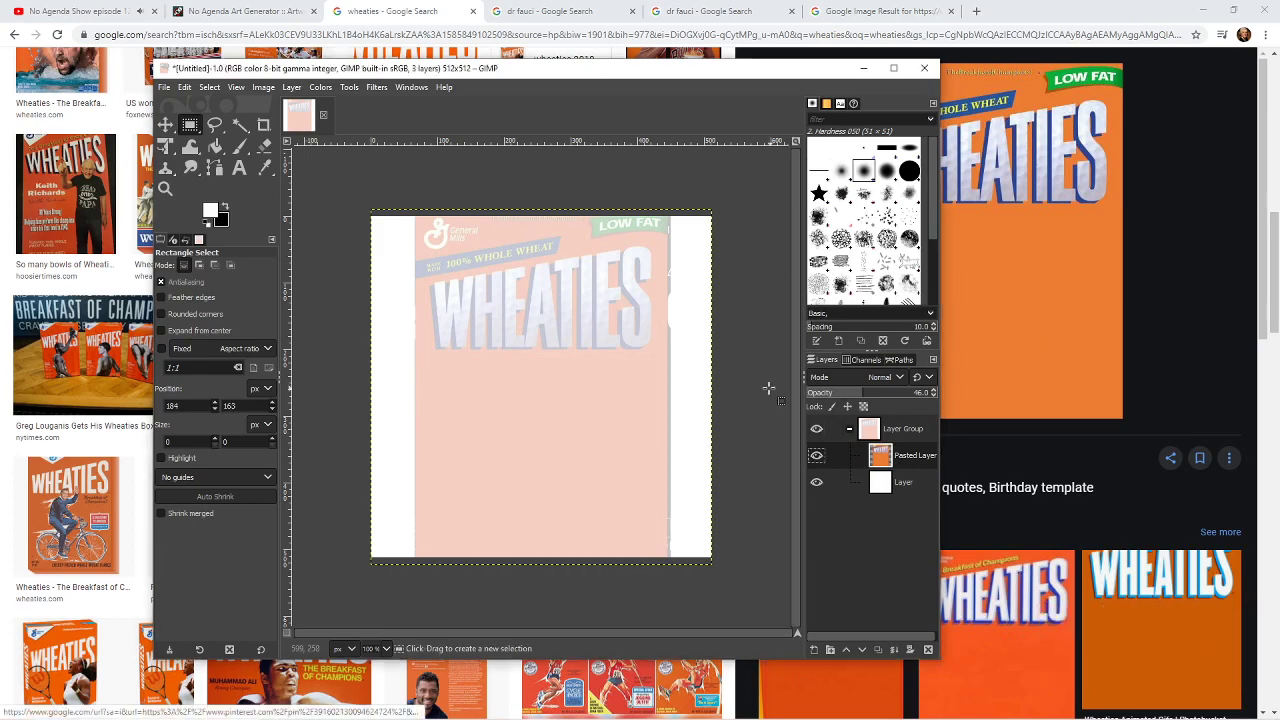
pyautogui.click(898, 428)
pyautogui.click(900, 453)
pyautogui.click(904, 486)
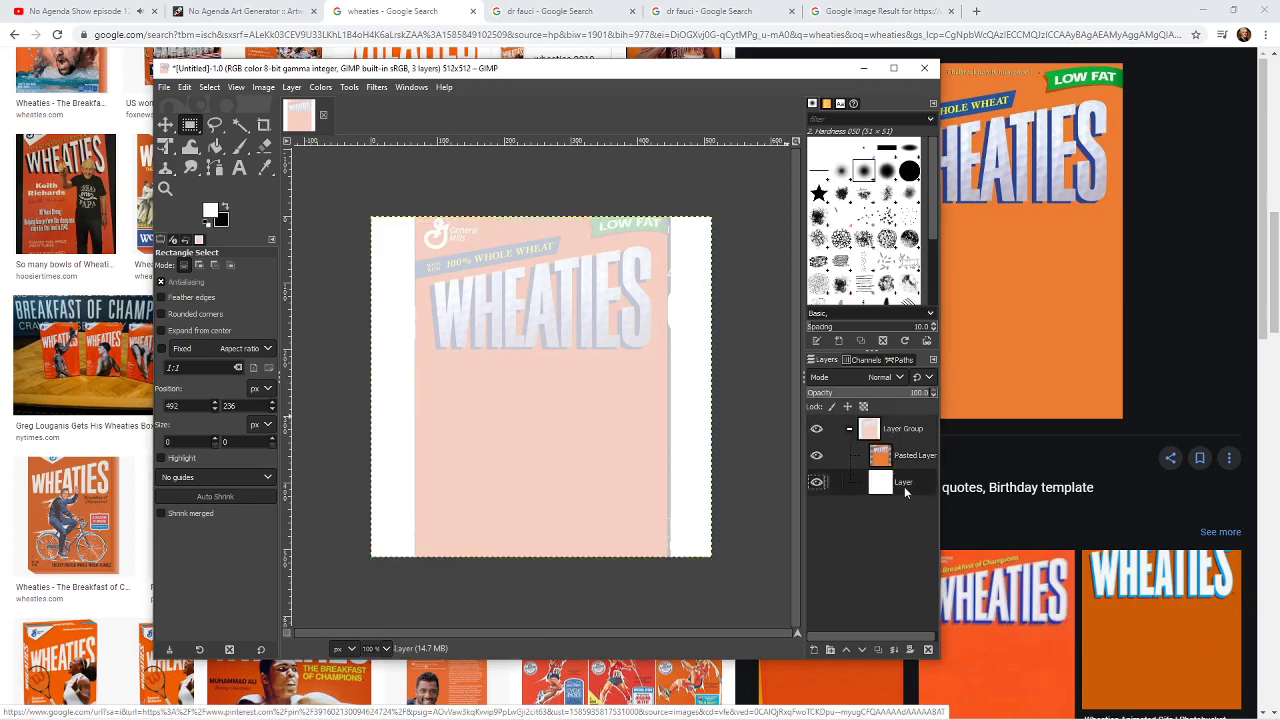
pyautogui.click(748, 488)
# - Find the related "Free Wheaties Cereal Box PSD Vector Graphic" in the browser's image results, open it and copy the image
pyautogui.scroll(-2, 1062, 479)
pyautogui.scroll(-2, 1062, 479)
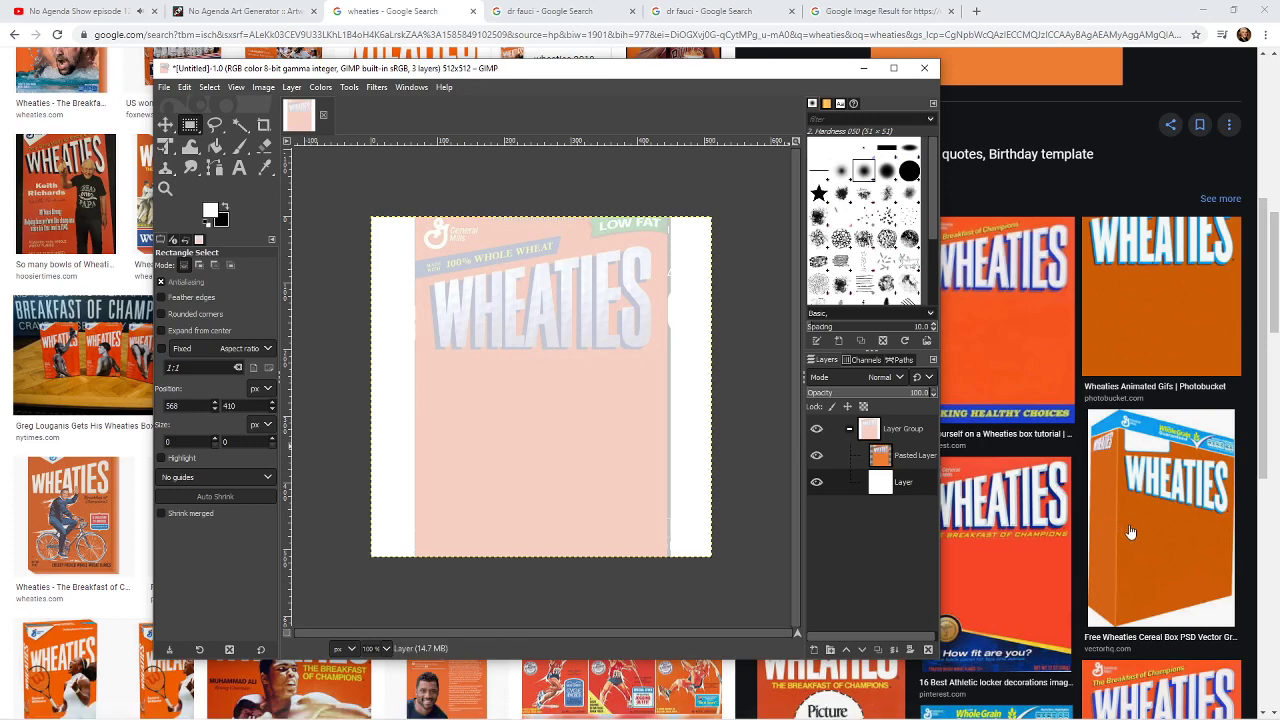
pyautogui.scroll(-2, 1130, 532)
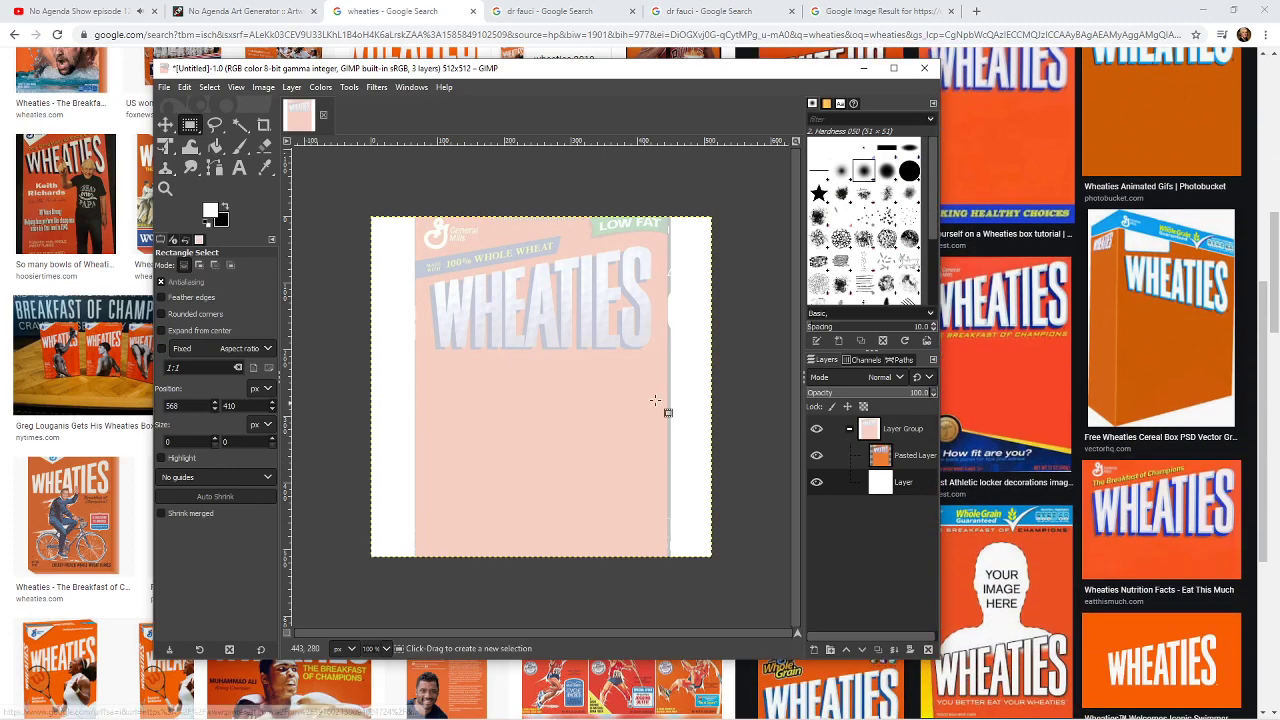
pyautogui.scroll(3, 88, 368)
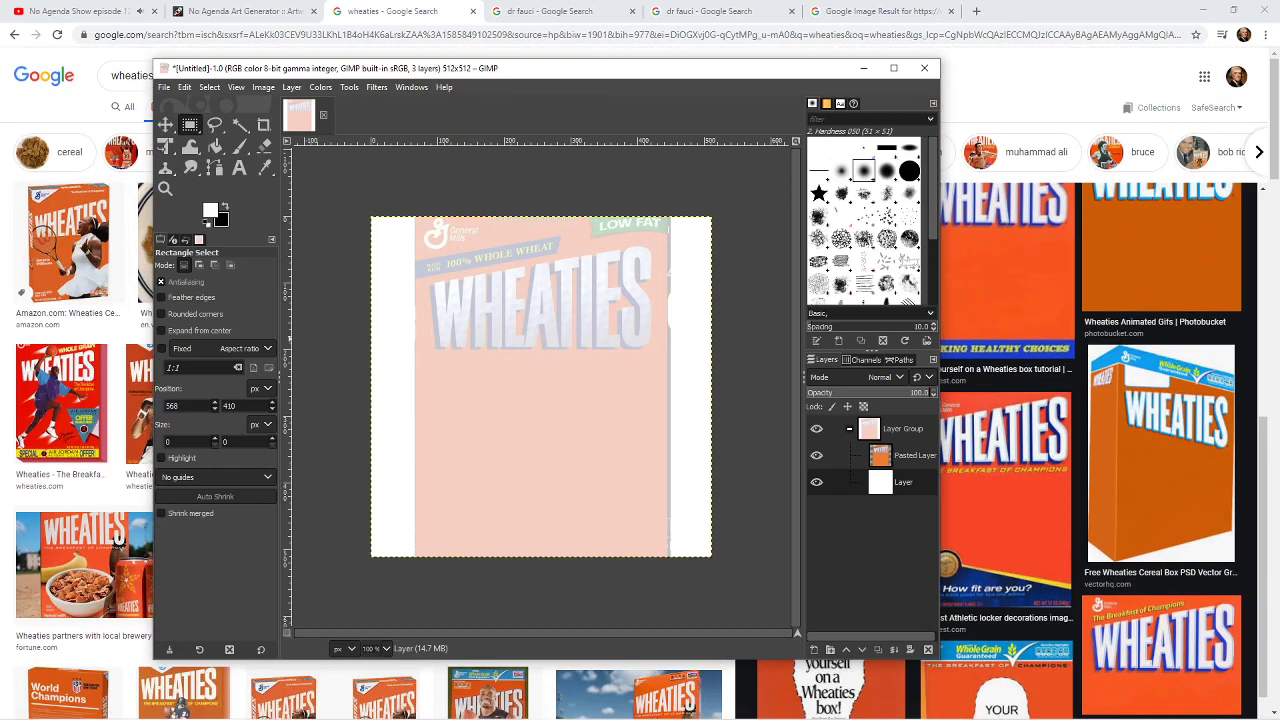
pyautogui.hotkey('alt', 'Tab')
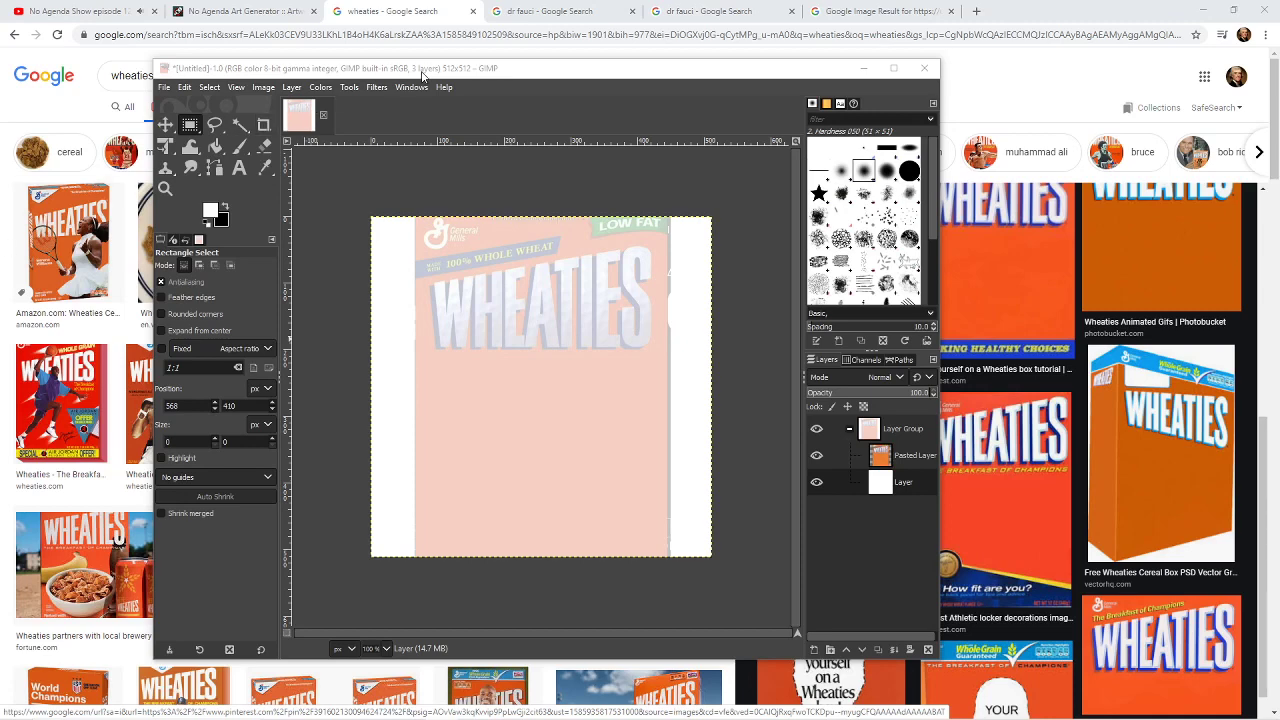
pyautogui.click(424, 74)
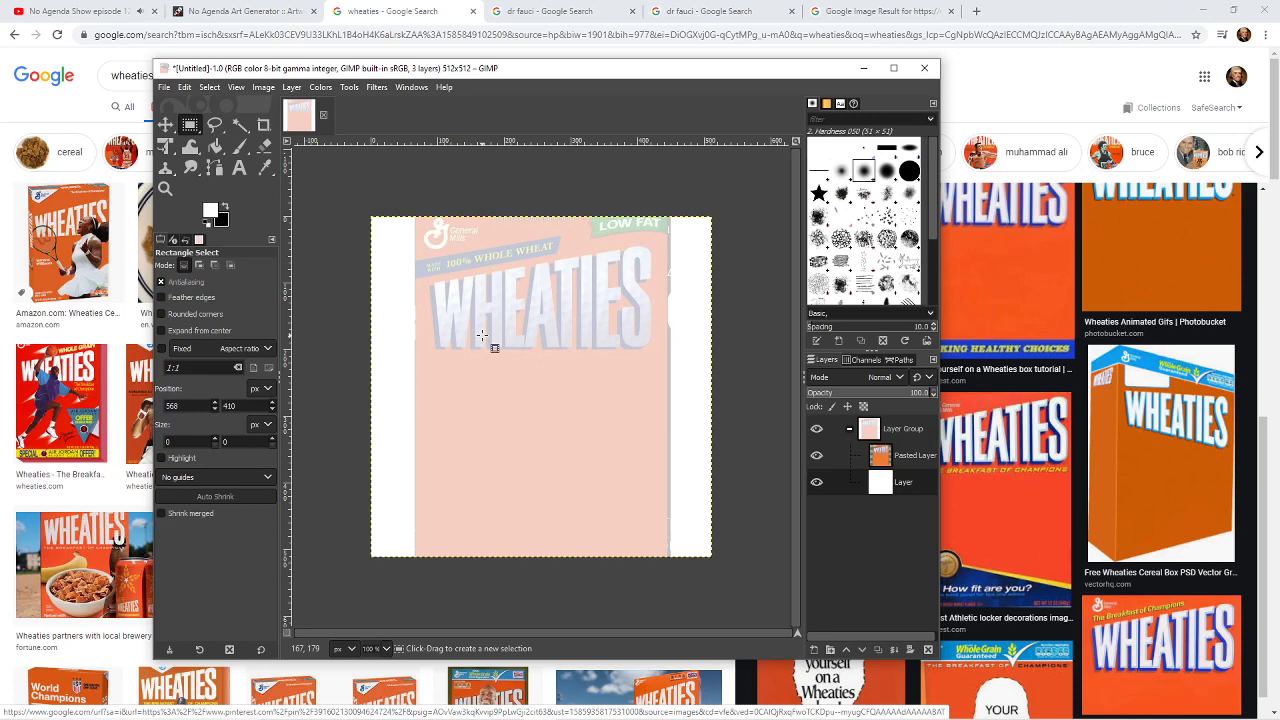
pyautogui.click(1122, 507)
pyautogui.rightClick(997, 254)
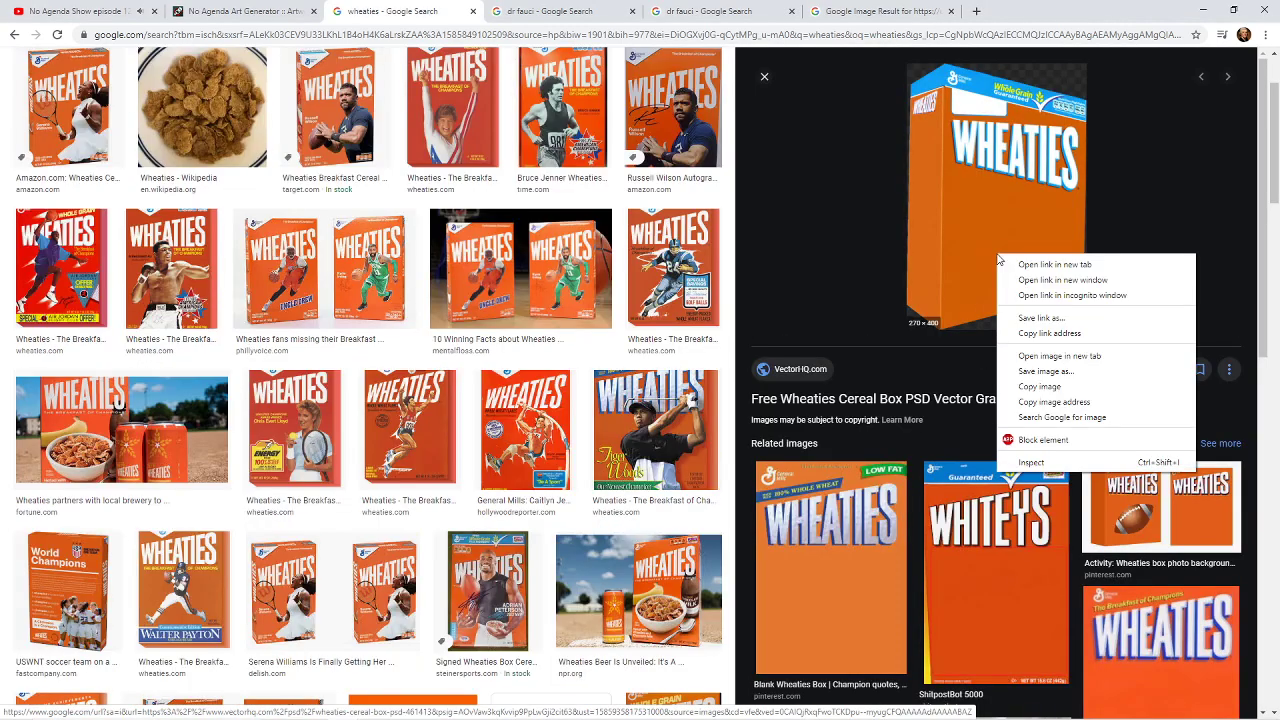
pyautogui.click(1052, 390)
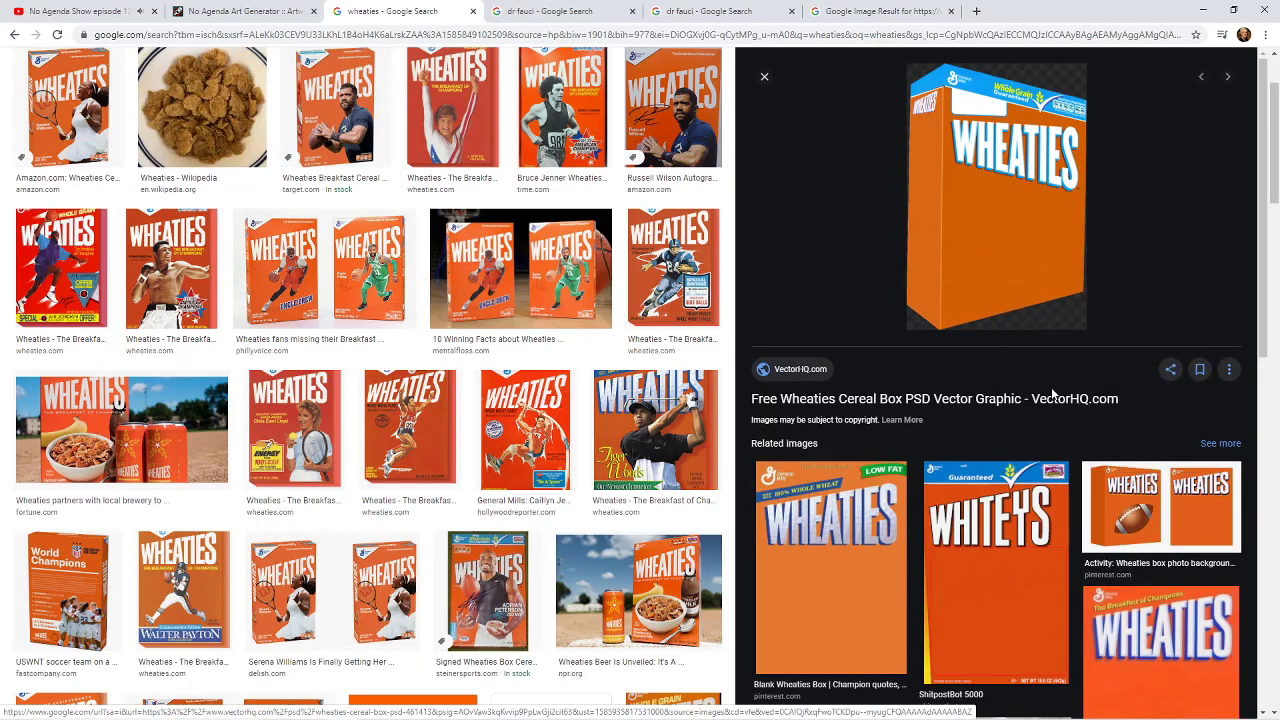
# - Switch to GIMP, add a 512 × 512 transparent layer and paste the copied Wheaties box onto it
pyautogui.hotkey('alt', 'Tab')
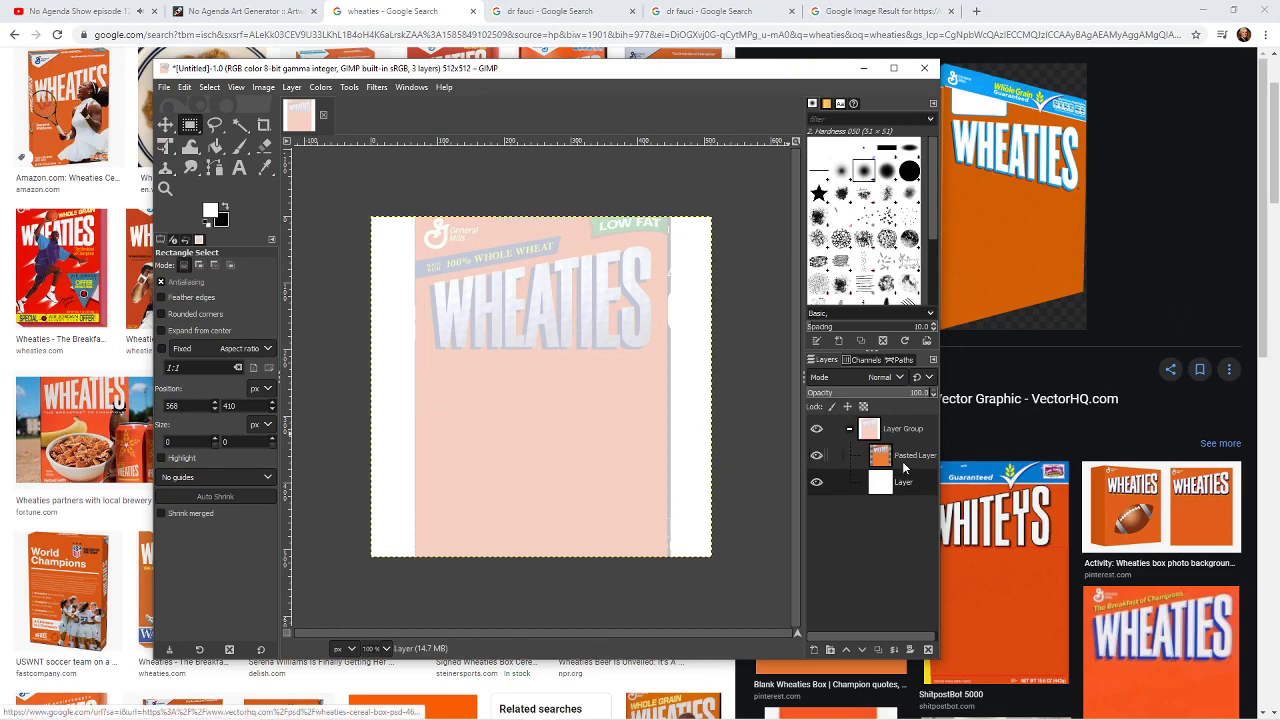
pyautogui.click(818, 649)
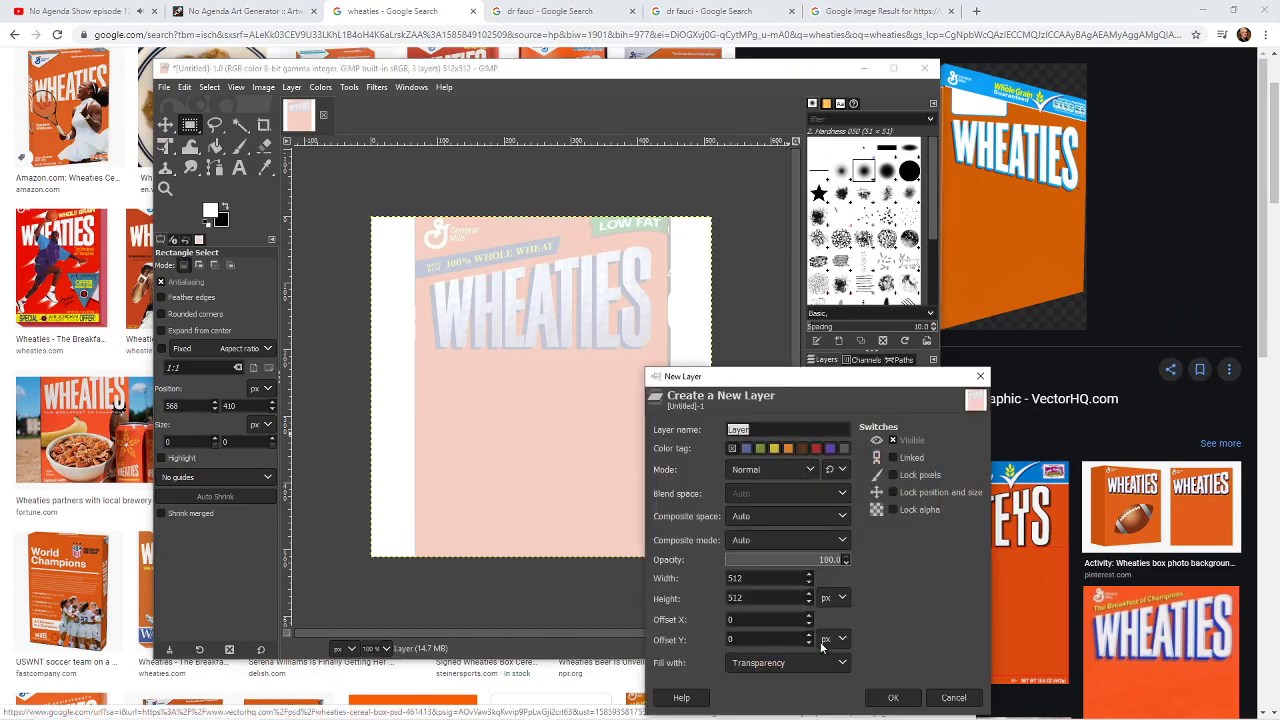
pyautogui.click(919, 698)
pyautogui.hotkey('ctrl', 'v')
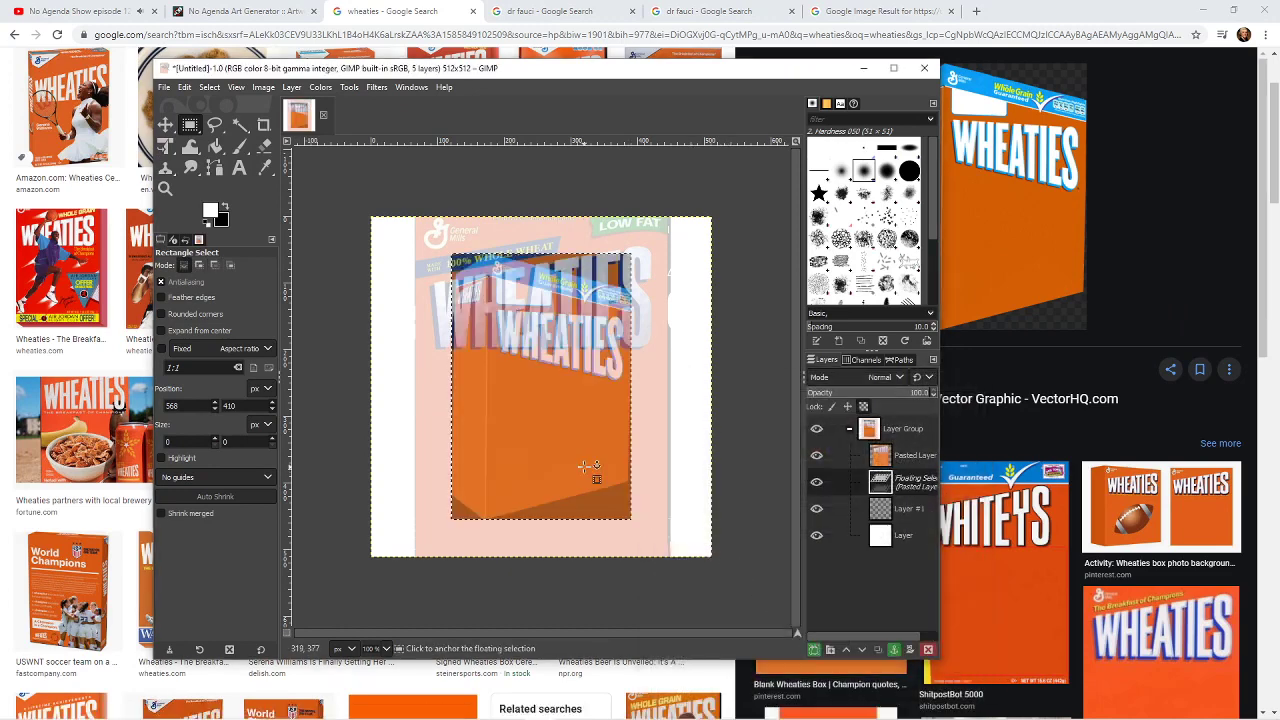
# - Turn the floating box into its own layer and try scaling it to 345 × 511 pixels
pyautogui.hotkey('shift', 'ctrl', 'n')
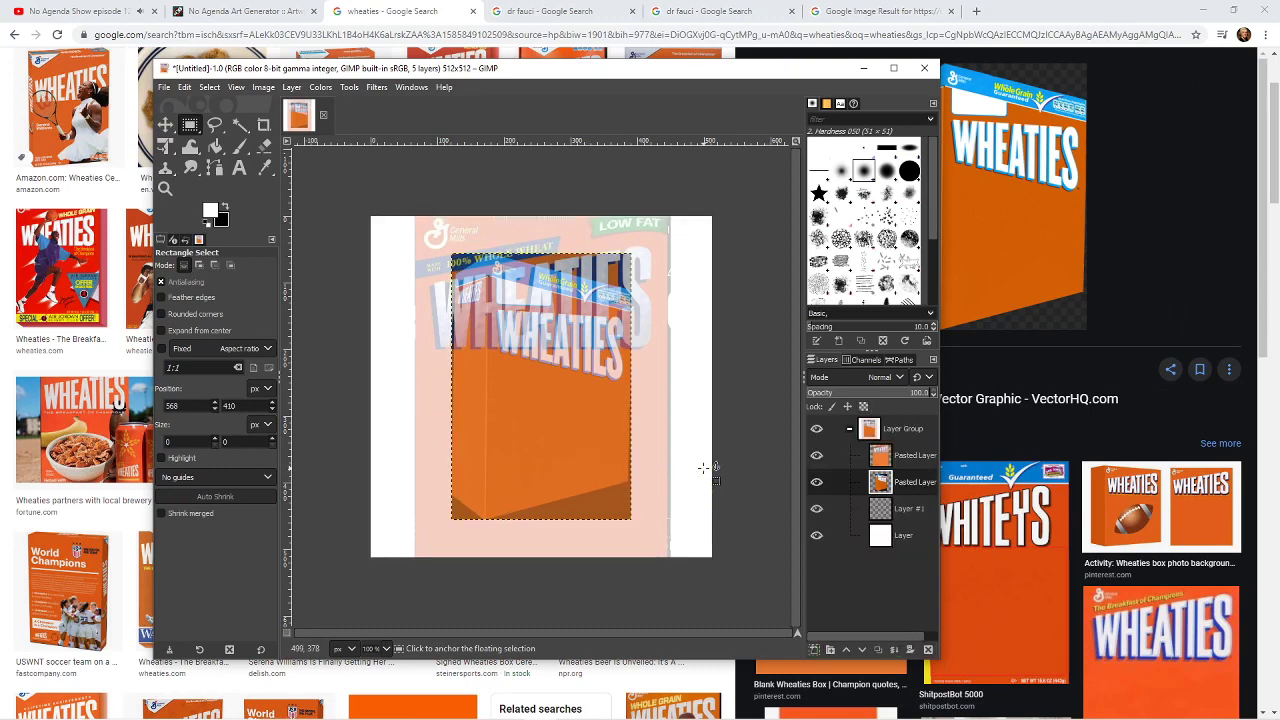
pyautogui.rightClick(531, 392)
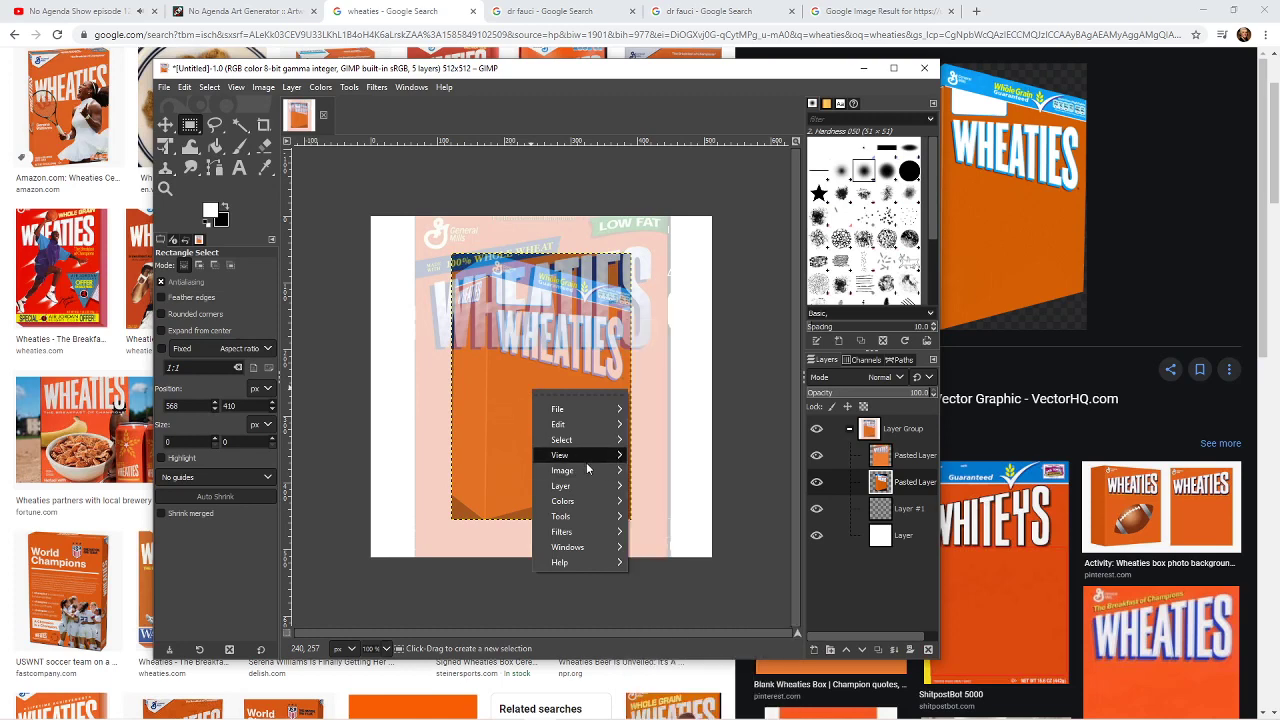
pyautogui.moveTo(588, 489)
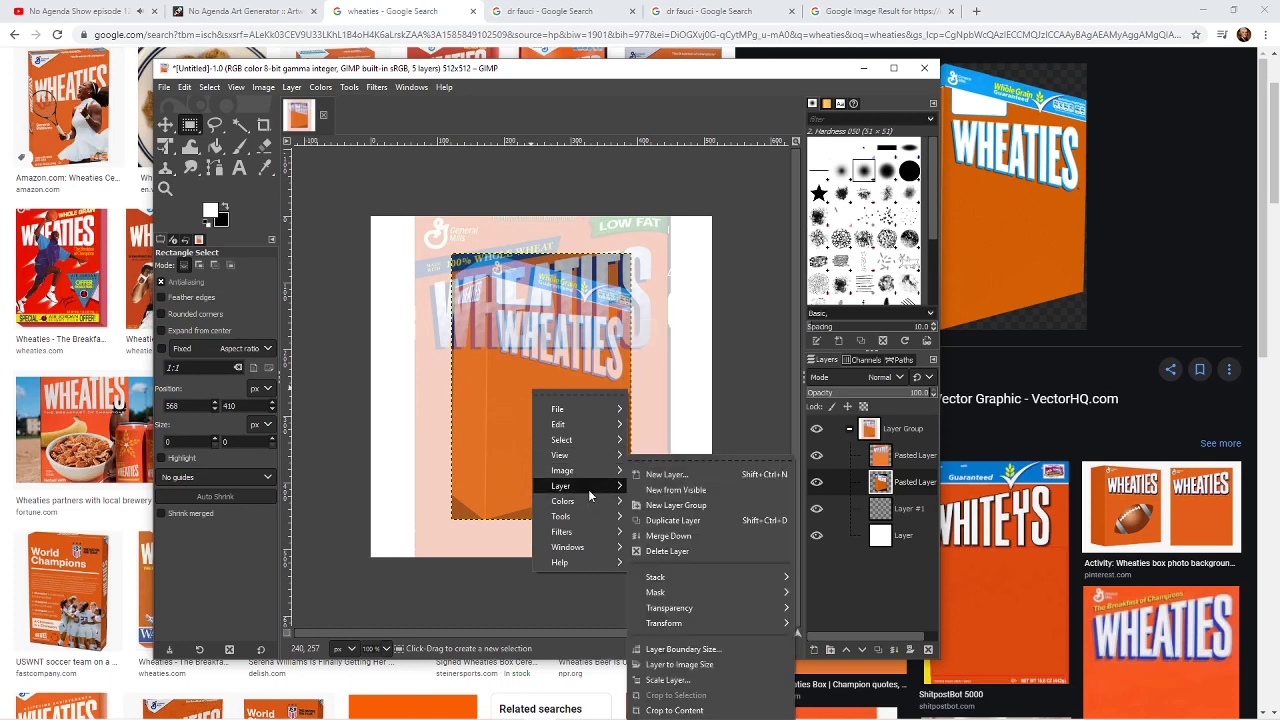
pyautogui.moveTo(689, 627)
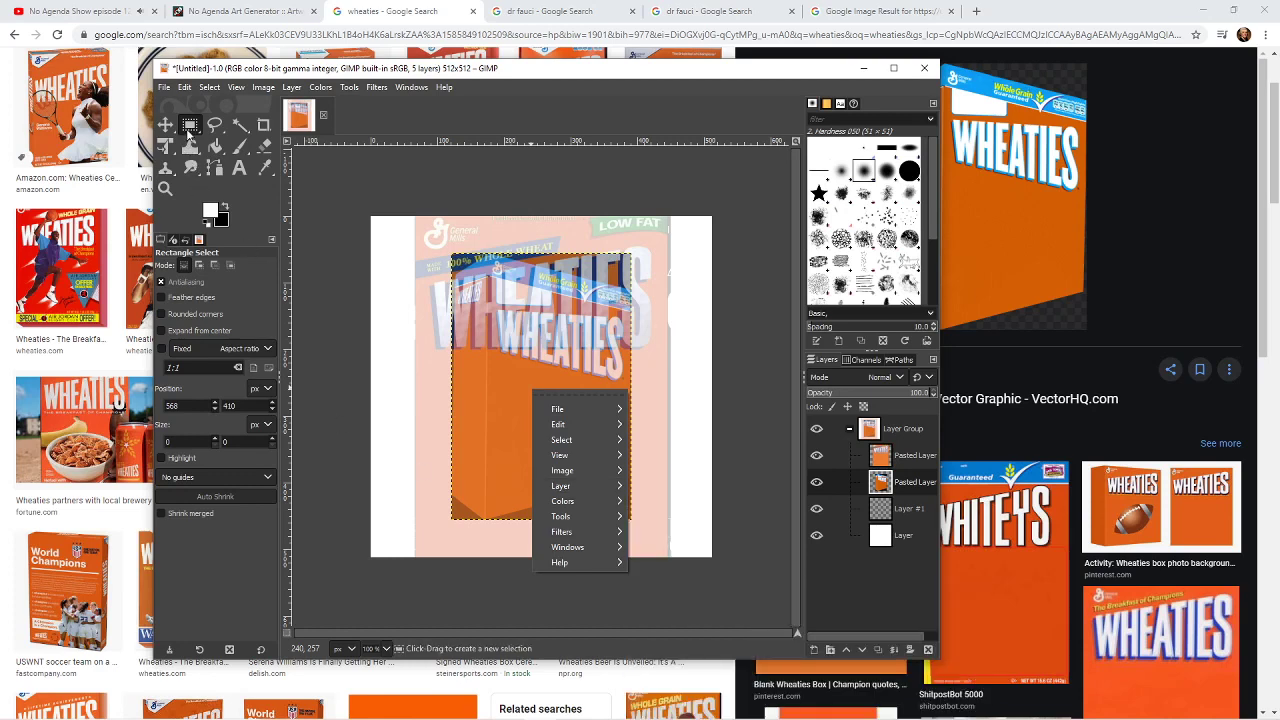
pyautogui.click(166, 147)
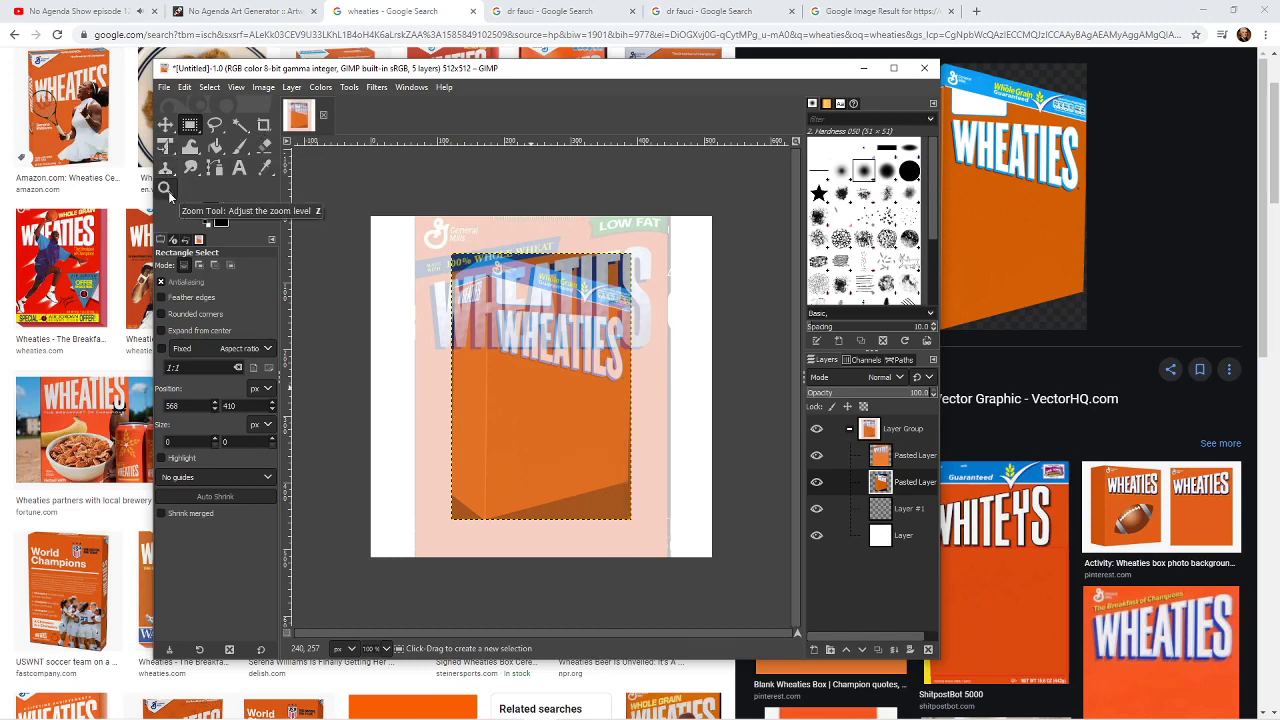
pyautogui.click(240, 88)
pyautogui.moveTo(292, 92)
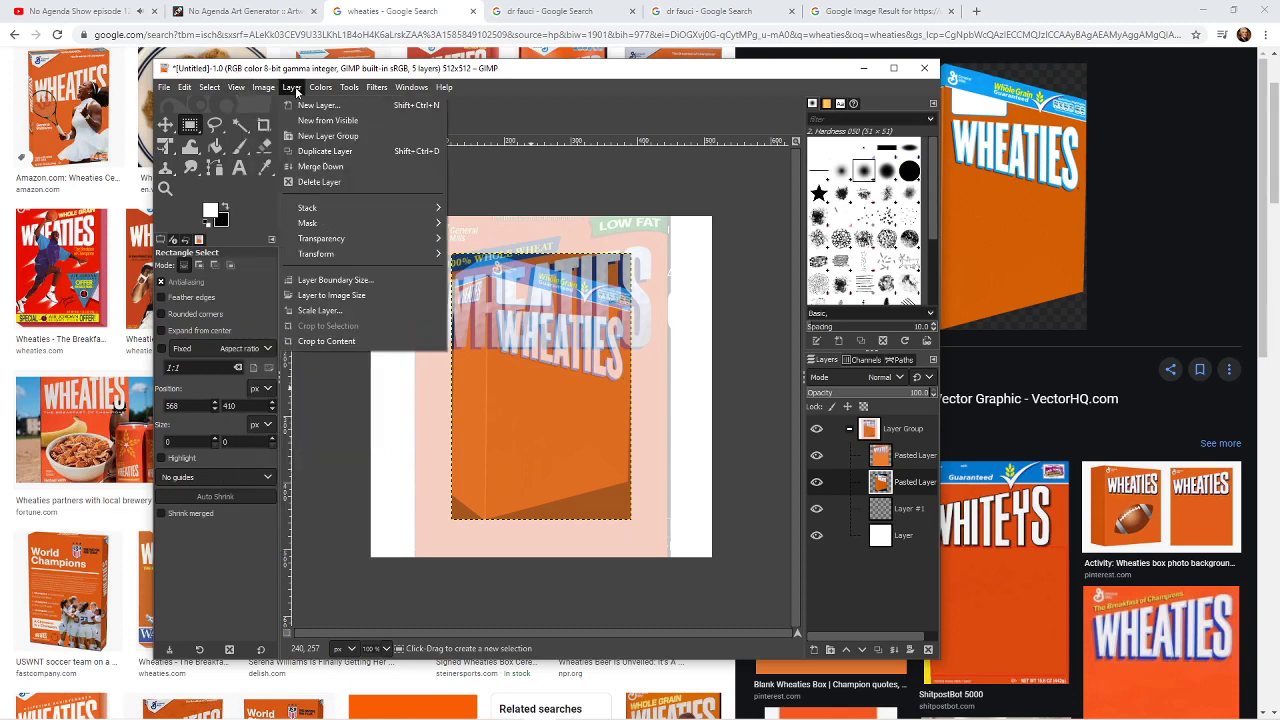
pyautogui.moveTo(347, 90)
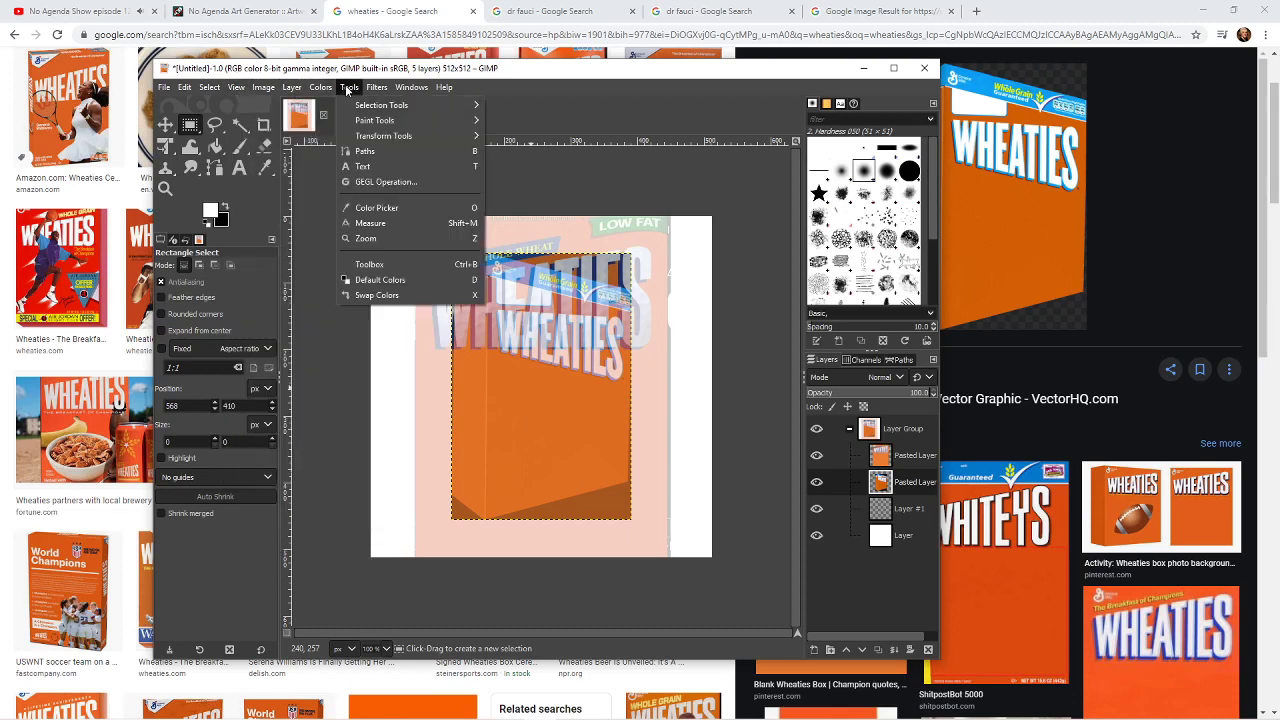
pyautogui.moveTo(376, 137)
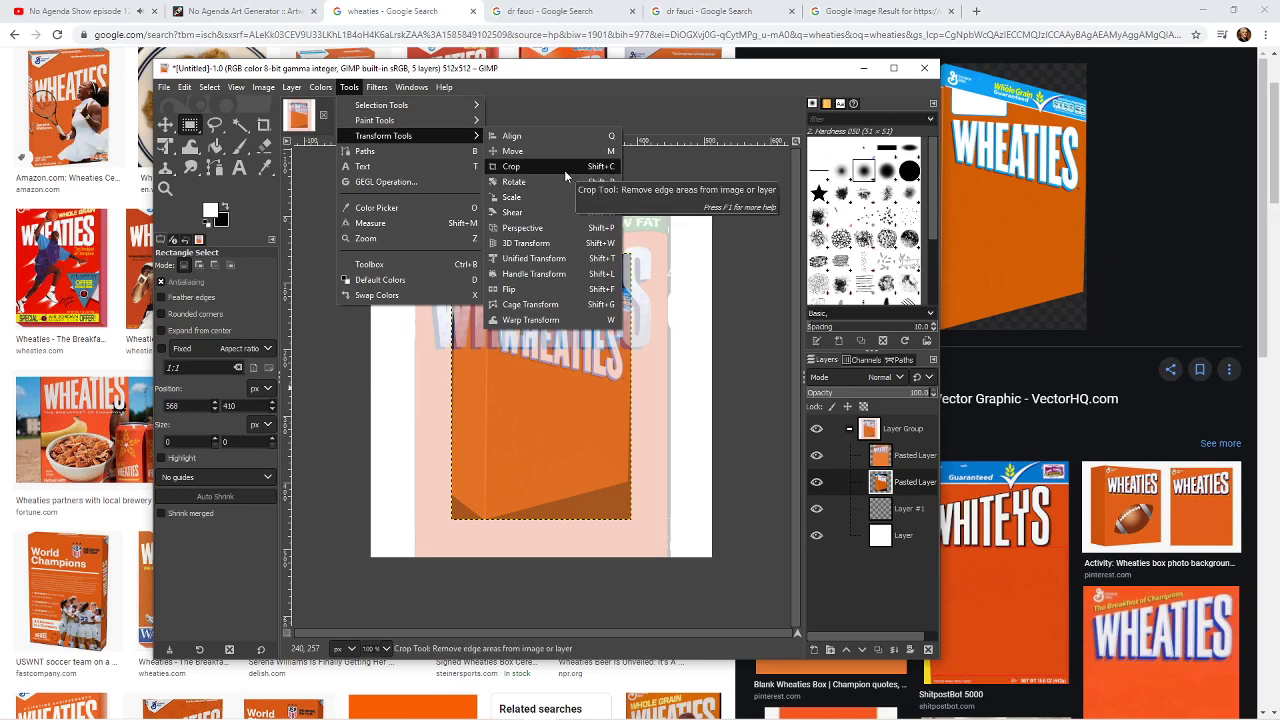
pyautogui.click(566, 197)
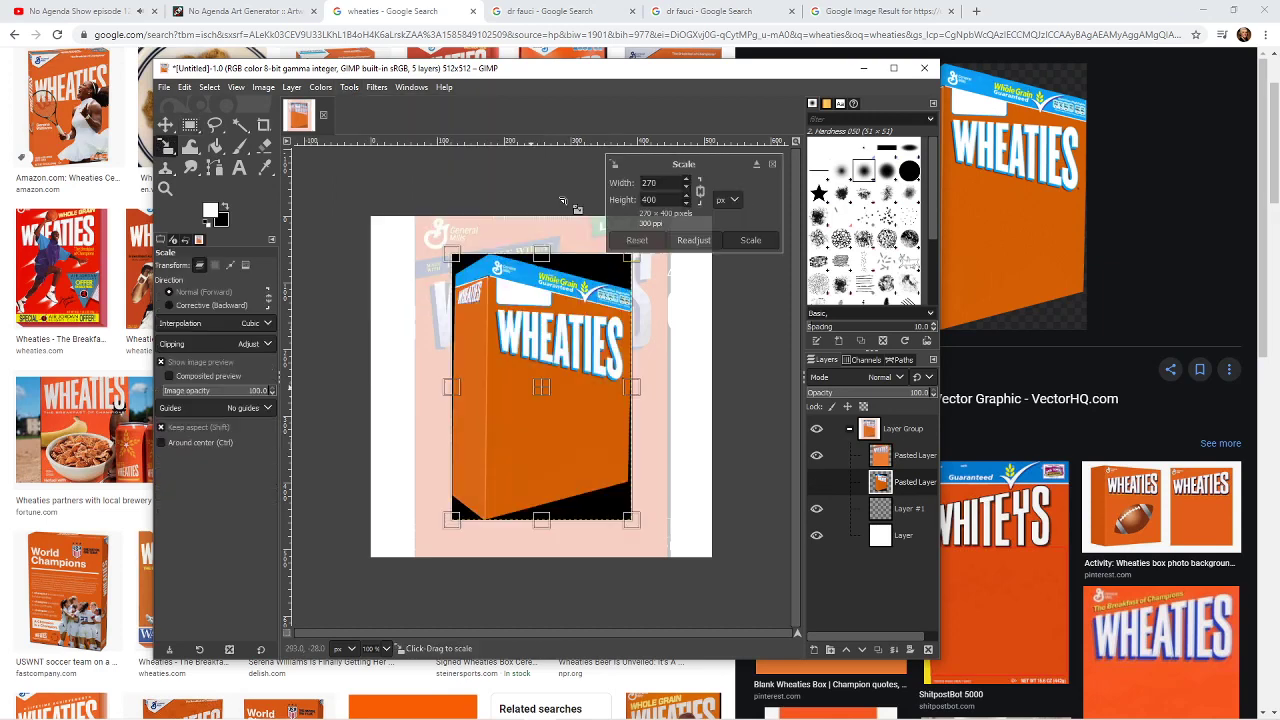
pyautogui.moveTo(452, 256); pyautogui.dragTo(419, 223)
pyautogui.moveTo(631, 519); pyautogui.dragTo(664, 556)
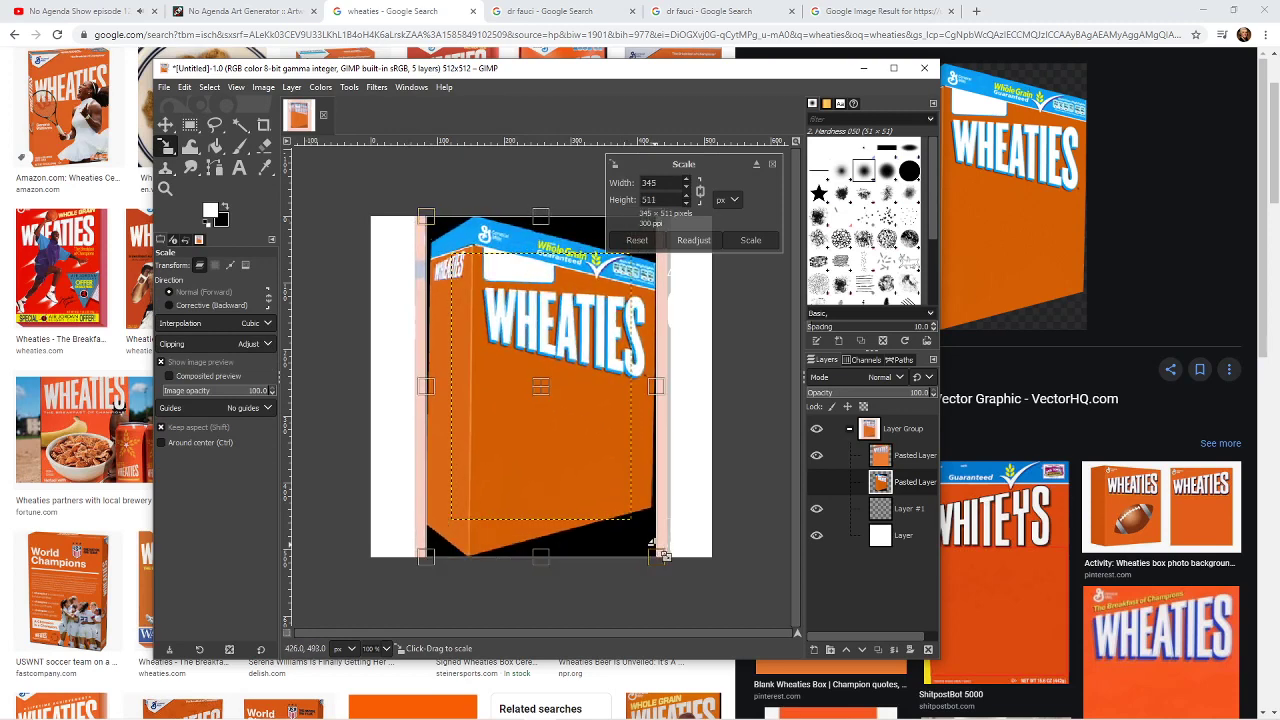
pyautogui.press('Return')
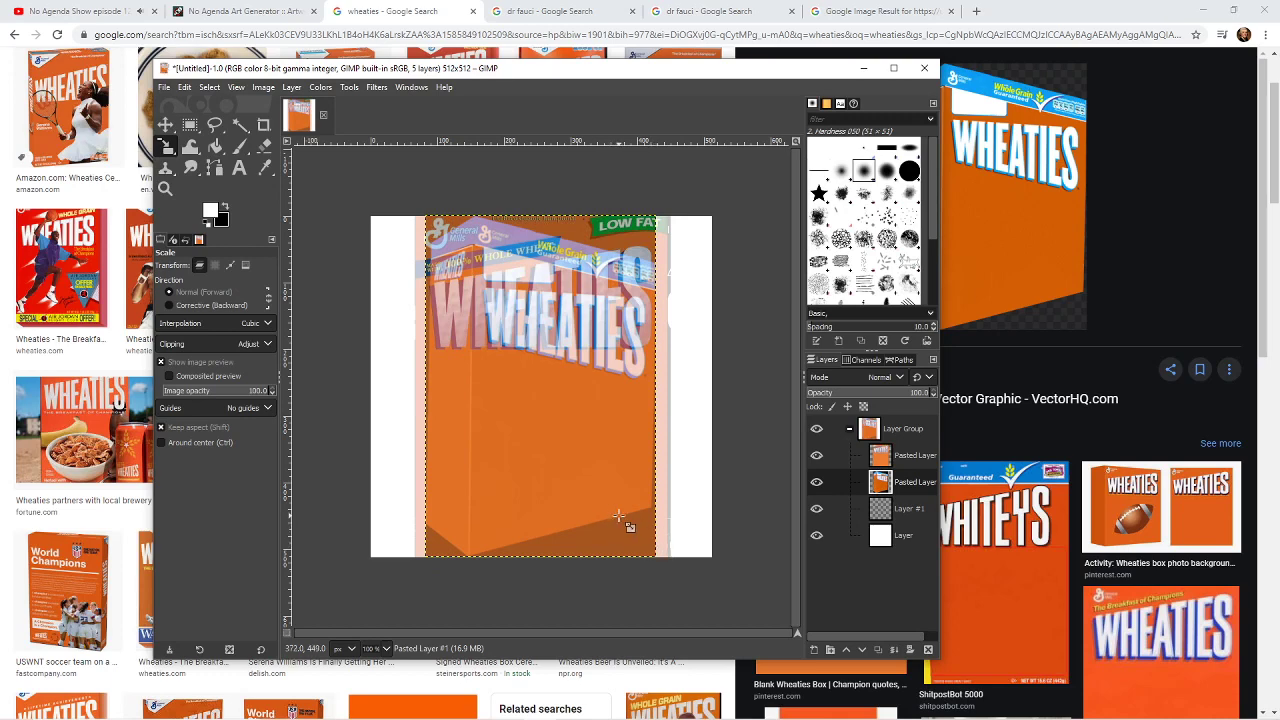
pyautogui.hotkey('ctrl', 'z')
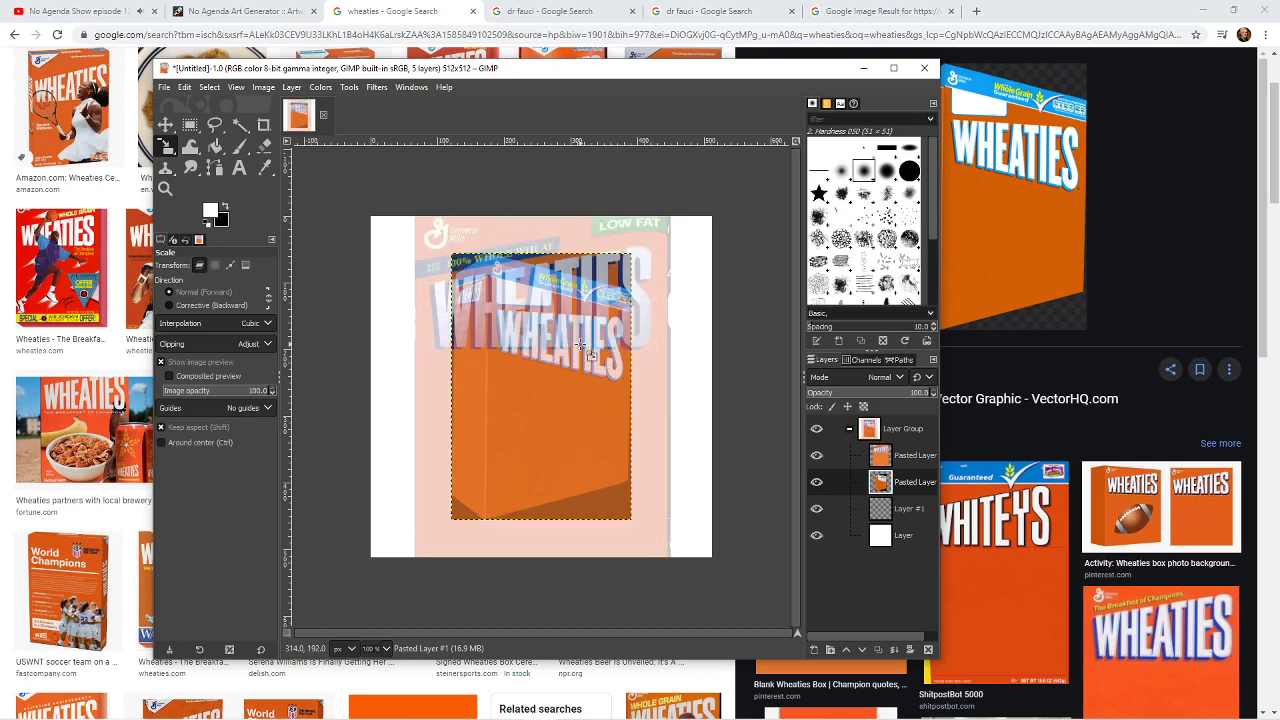
# - Scale the pasted box layer to about 345 × 511 pixels and hide the faded Wheaties layer above it
pyautogui.click(567, 397)
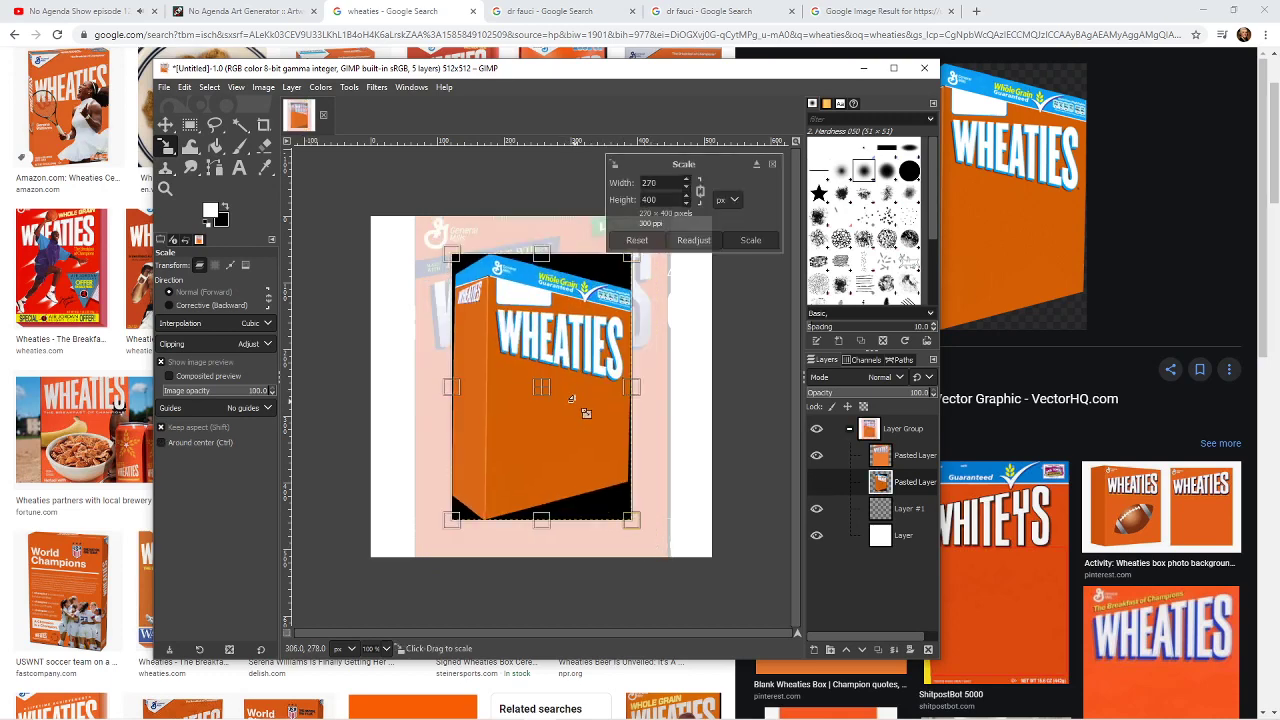
pyautogui.moveTo(586, 411); pyautogui.dragTo(588, 404)
pyautogui.moveTo(638, 524)
pyautogui.mouseDown()
pyautogui.moveTo(652, 538)
pyautogui.moveTo(642, 524)
pyautogui.mouseUp()
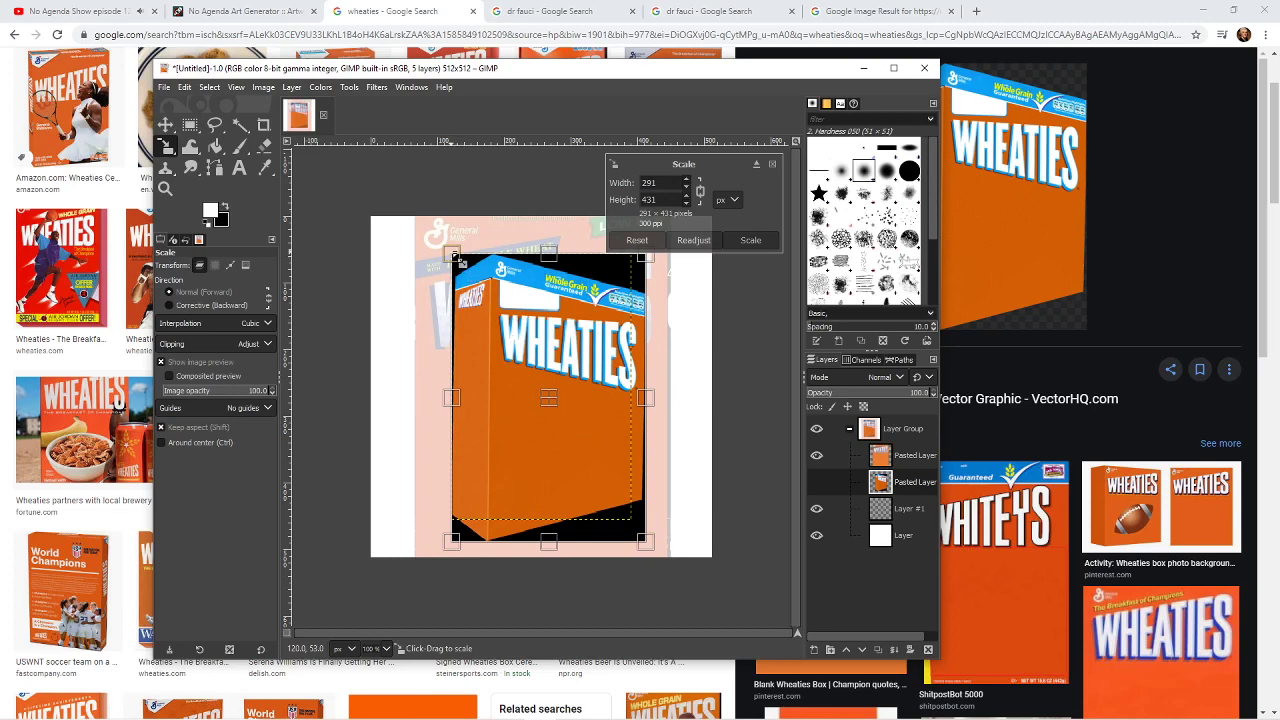
pyautogui.moveTo(451, 262); pyautogui.dragTo(392, 247)
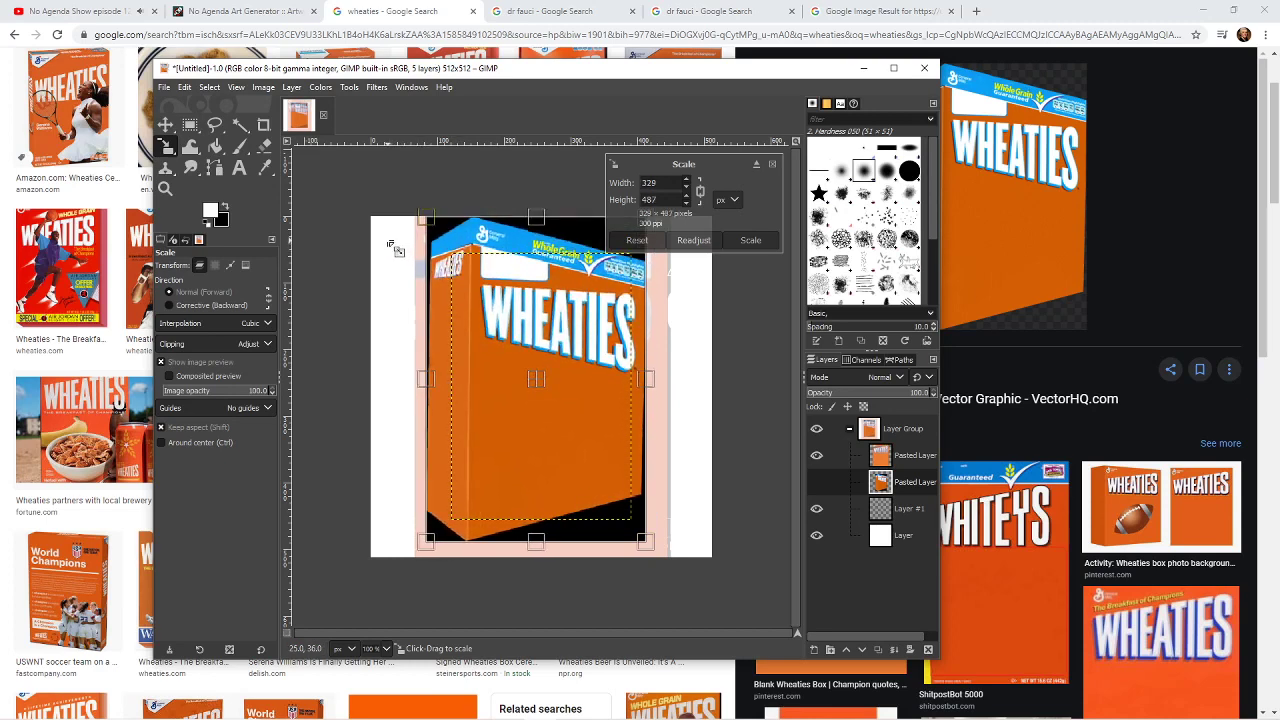
pyautogui.moveTo(644, 542); pyautogui.dragTo(657, 549)
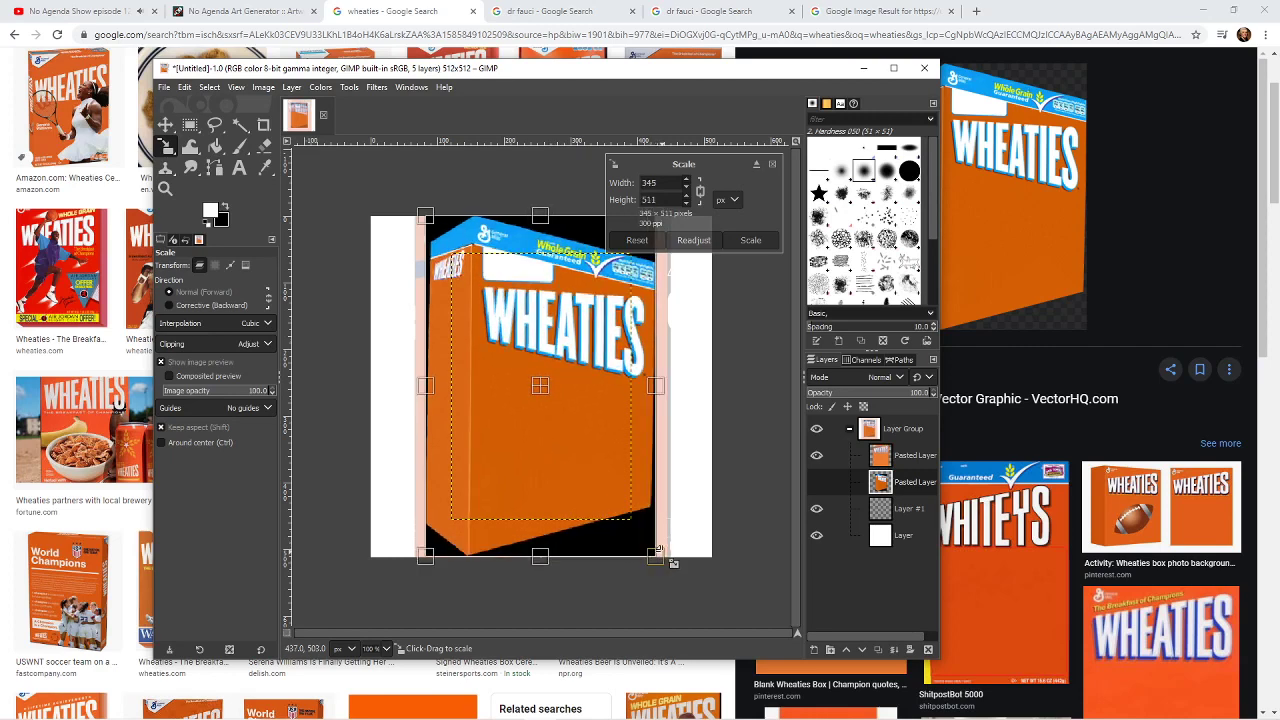
pyautogui.press('Return')
pyautogui.click(817, 455)
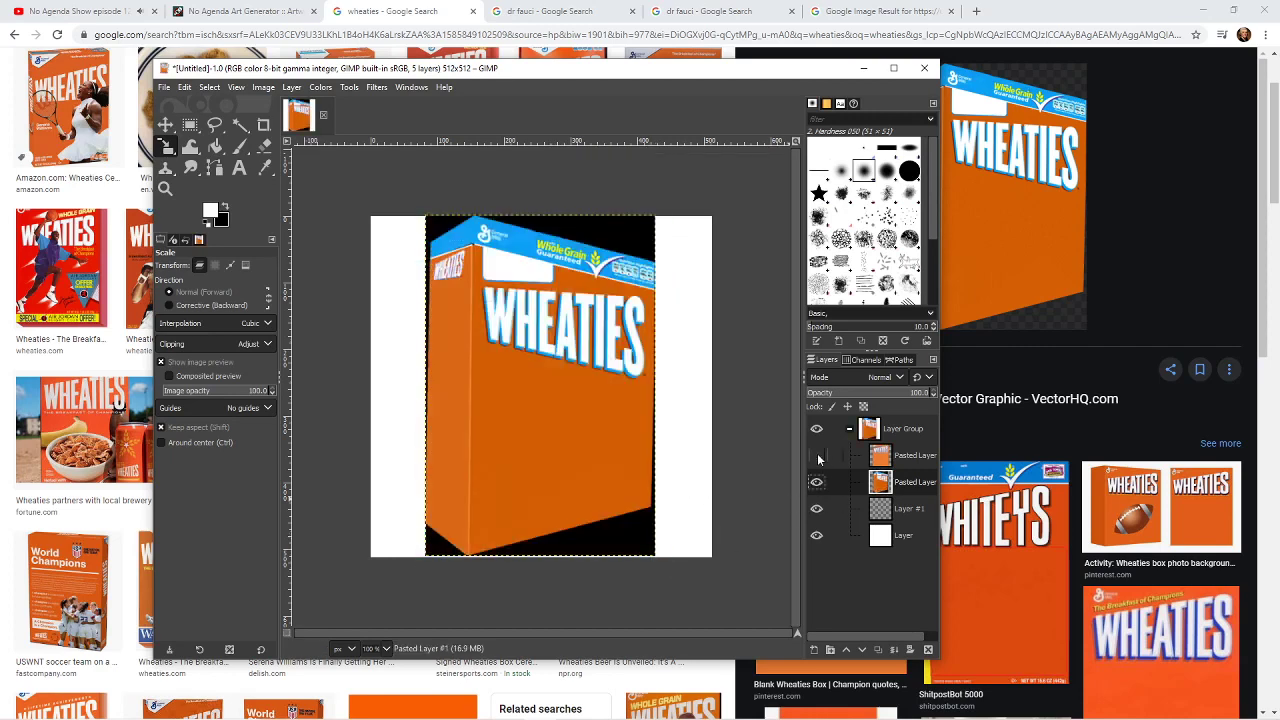
pyautogui.click(693, 390)
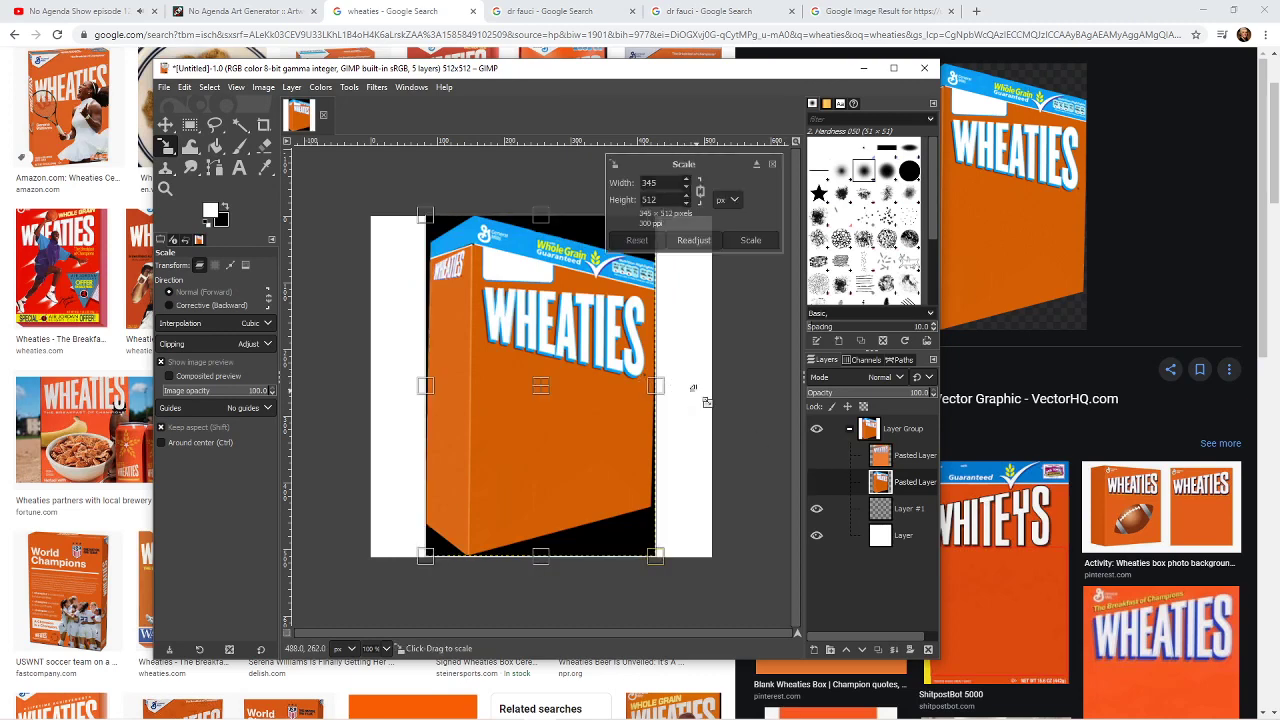
pyautogui.hotkey('ctrl', 'z')
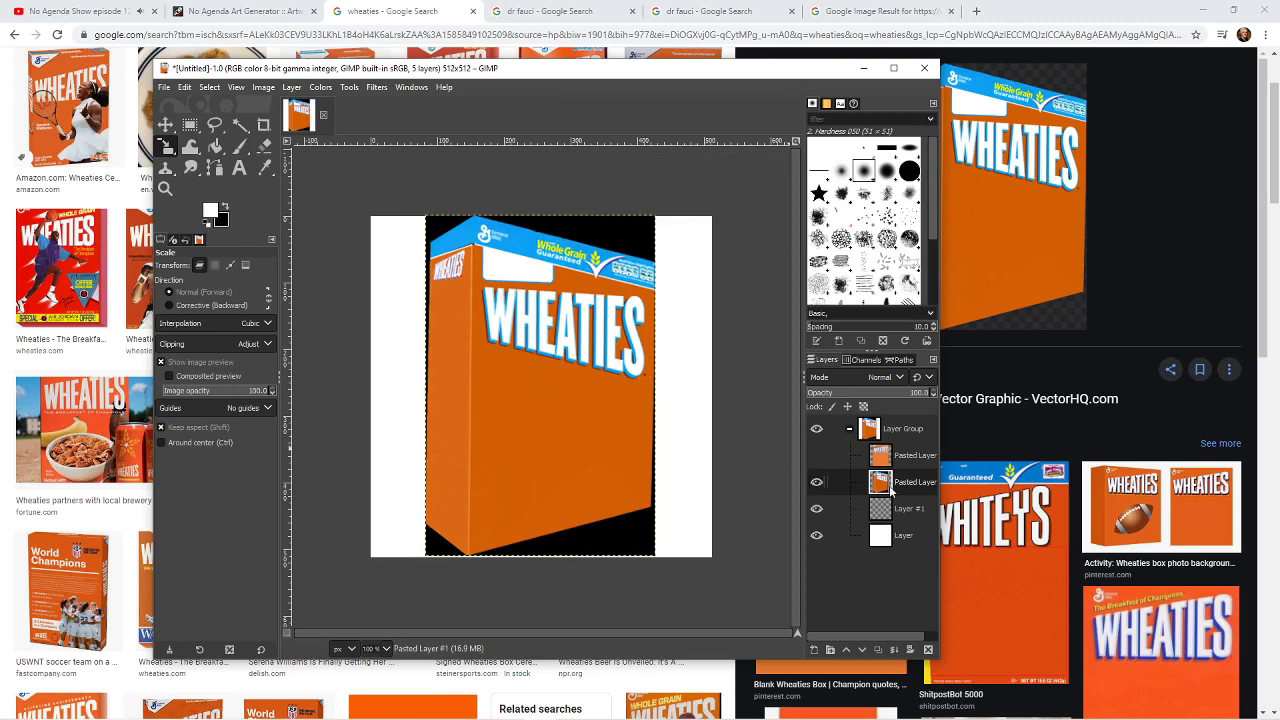
# - Move the enlarged Wheaties box layer slightly to the right on the canvas
pyautogui.press('pagedown')
pyautogui.press('pagedown')
pyautogui.press('pageup')
pyautogui.press('pageup')
pyautogui.press('r')
pyautogui.moveTo(562, 326); pyautogui.dragTo(562, 352)
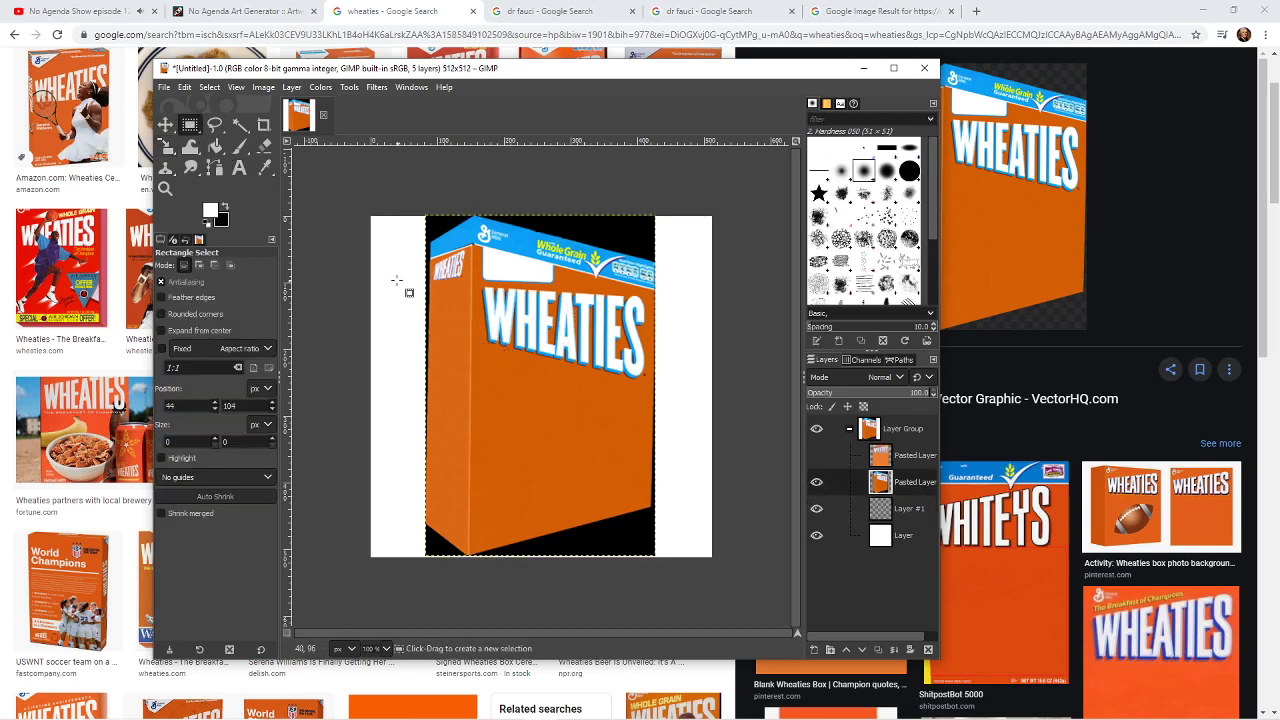
pyautogui.press('m')
pyautogui.moveTo(543, 302); pyautogui.dragTo(563, 318)
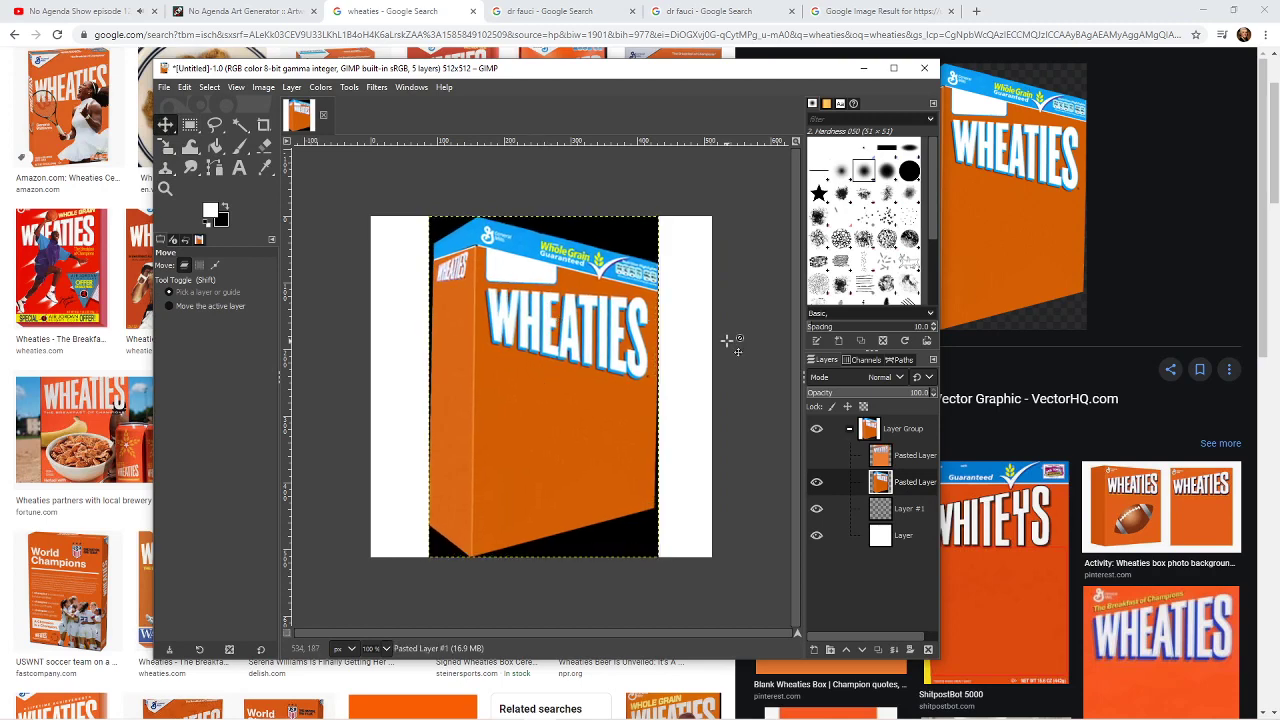
# - Fuzzy-select the black background around the top of the box and delete it
pyautogui.press('w')
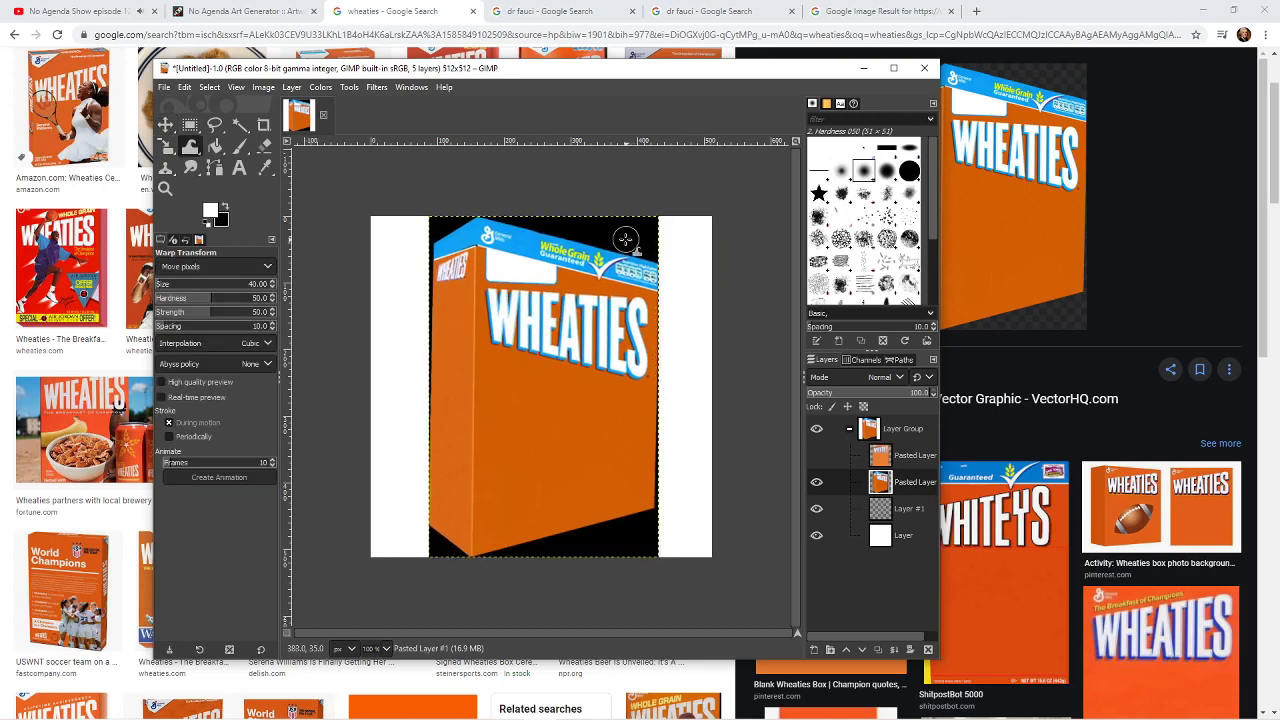
pyautogui.click(239, 124)
pyautogui.click(450, 222)
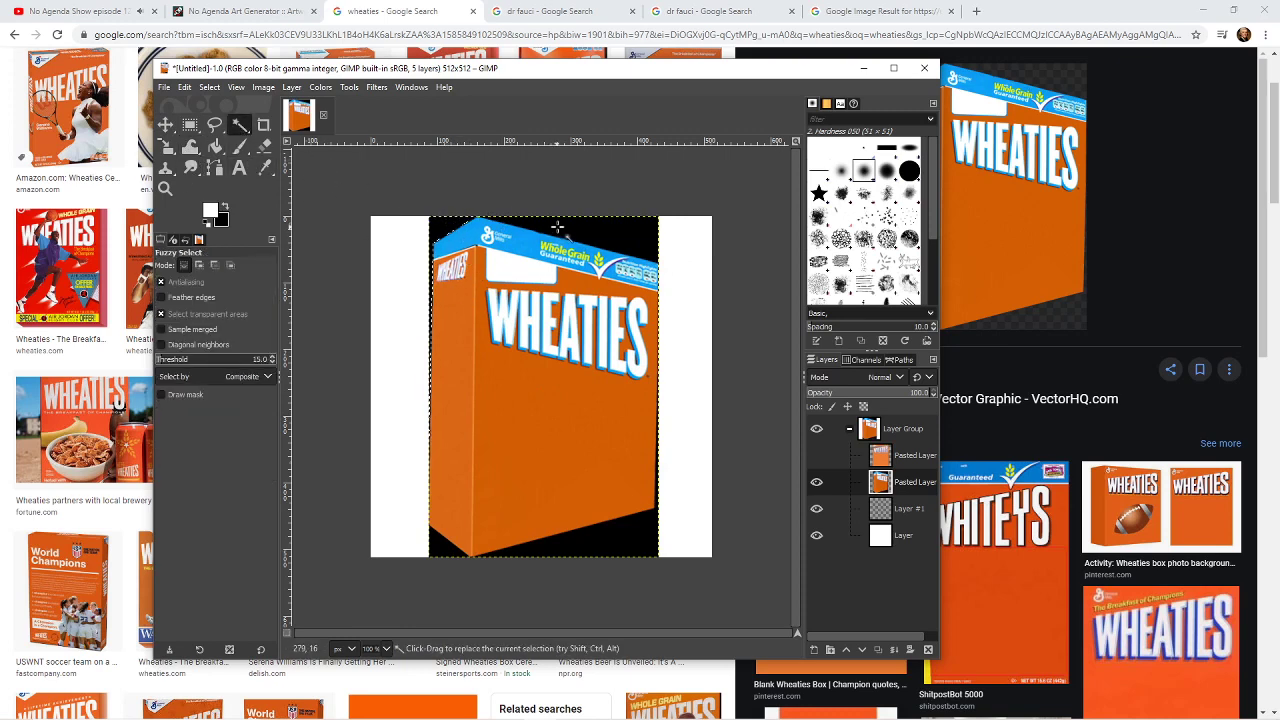
pyautogui.press('Delete')
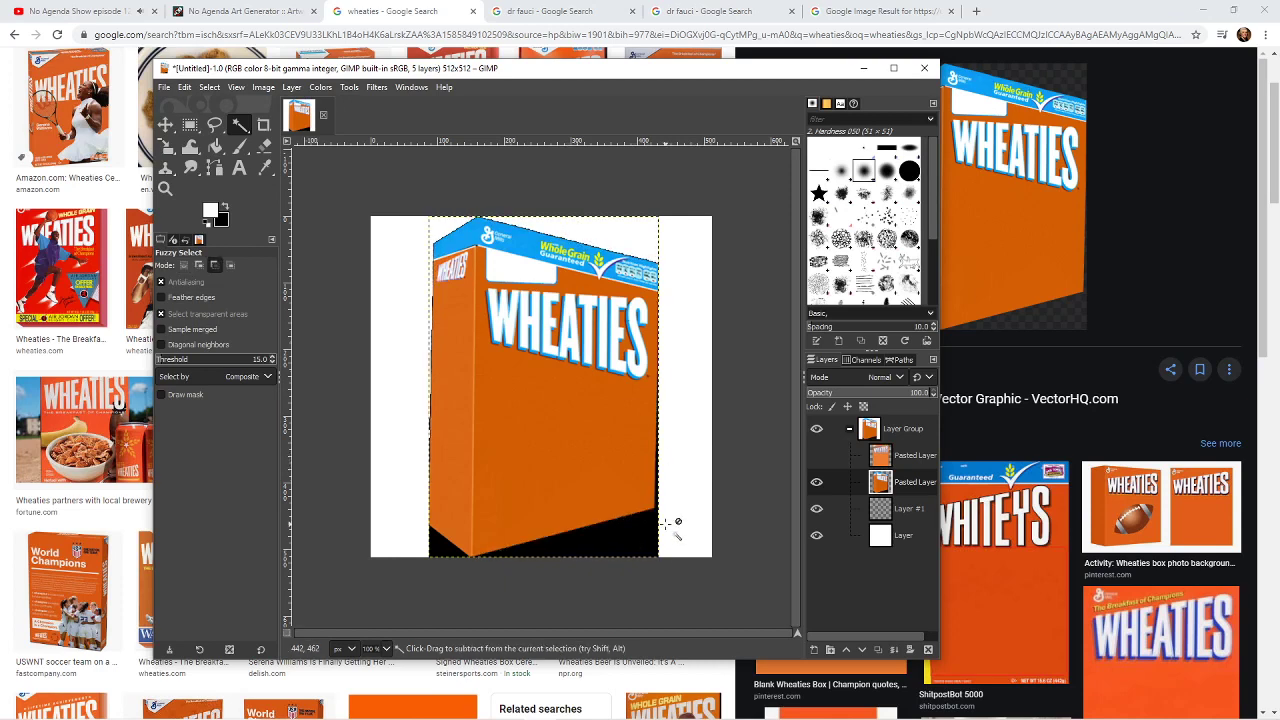
# - Undo the deletion, move, scaling and layer conversion back to the pasted box as a floating selection
pyautogui.hotkey('ctrl', 'z')
pyautogui.hotkey('ctrl', 'z')
pyautogui.hotkey('ctrl', 'z')
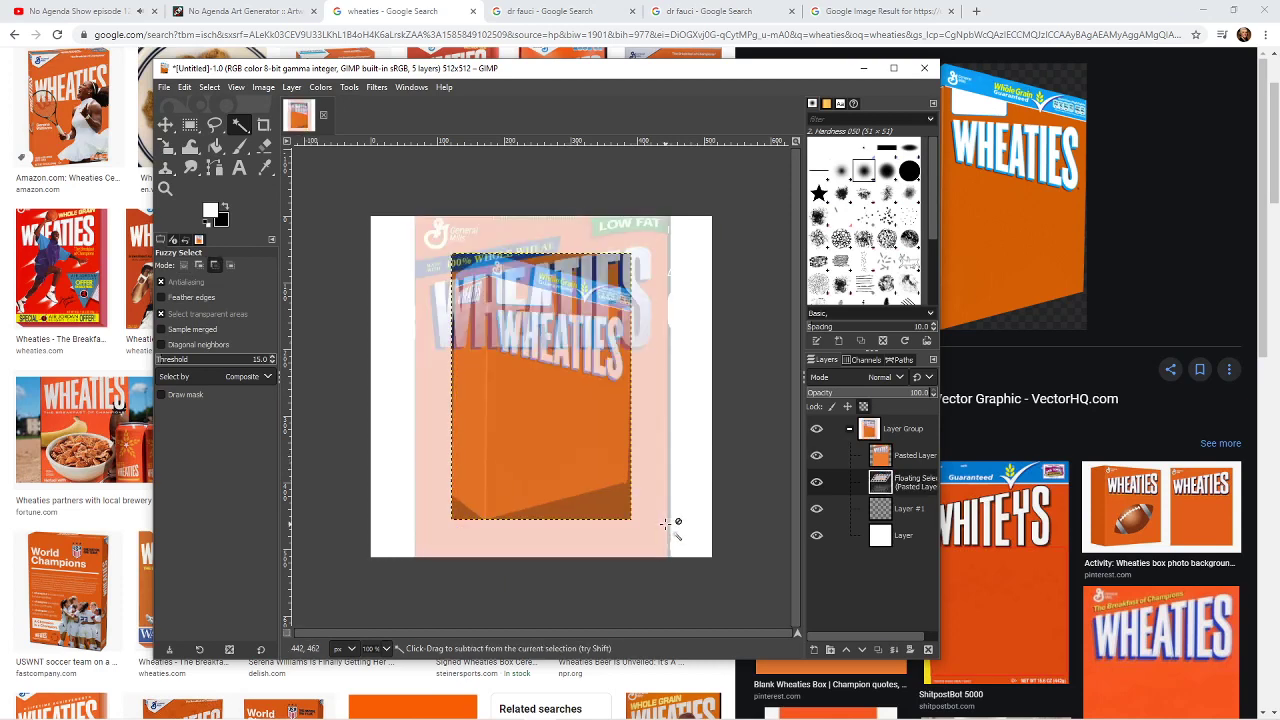
pyautogui.hotkey('ctrl', 'z')
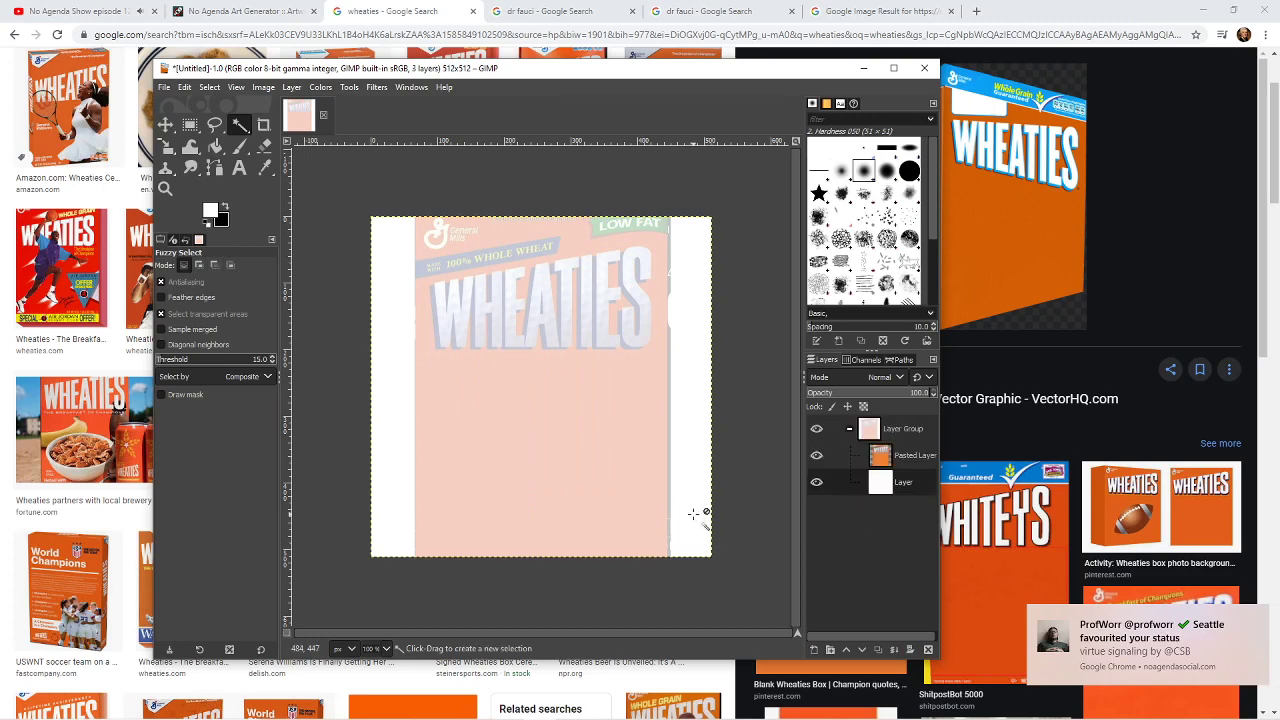
pyautogui.hotkey('ctrl', 'z')
pyautogui.hotkey('ctrl', 'z')
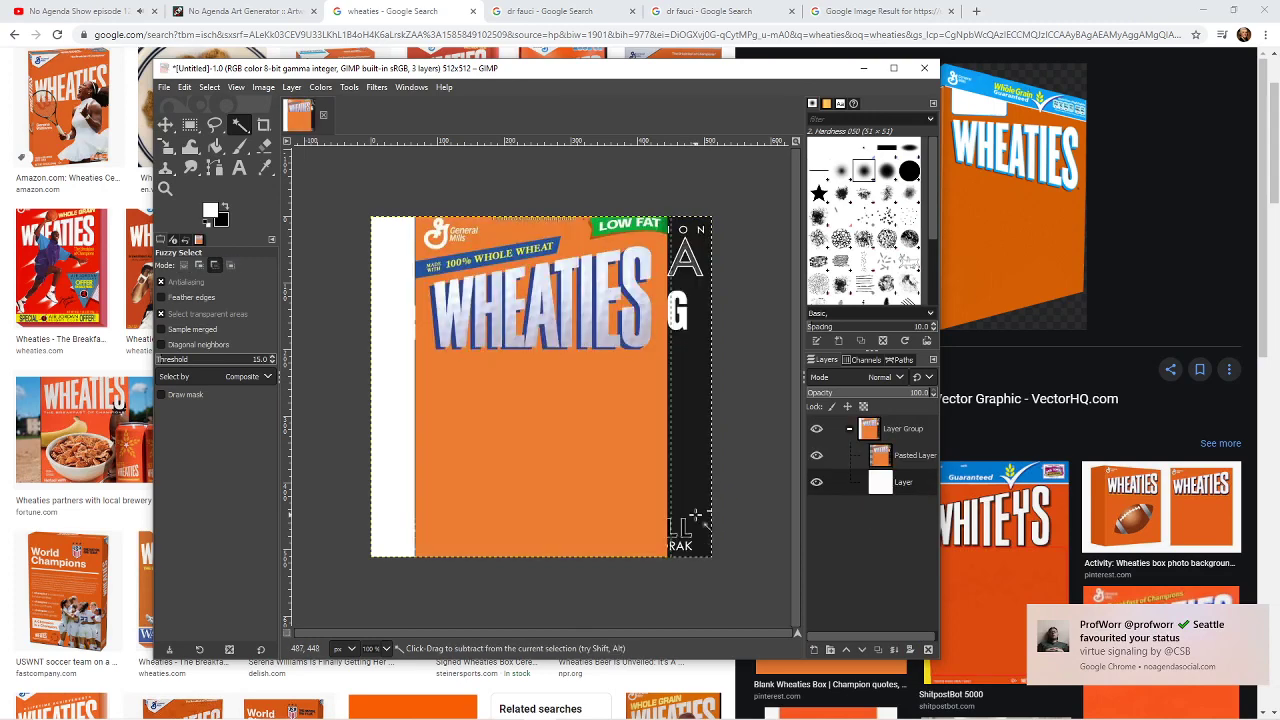
pyautogui.hotkey('ctrl', 'y')
pyautogui.hotkey('ctrl', 'y')
pyautogui.hotkey('ctrl', 'y')
pyautogui.hotkey('ctrl', 'y')
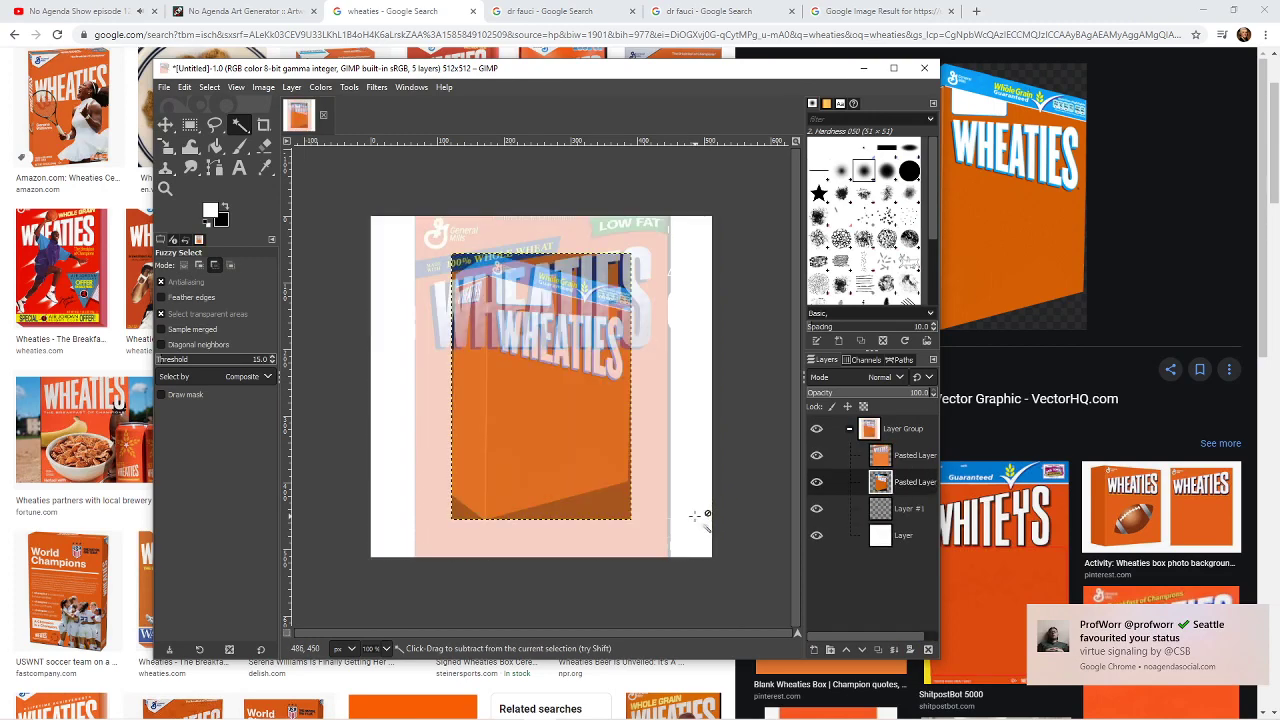
pyautogui.hotkey('ctrl', 'z')
pyautogui.hotkey('ctrl', 'y')
pyautogui.hotkey('ctrl', 'z')
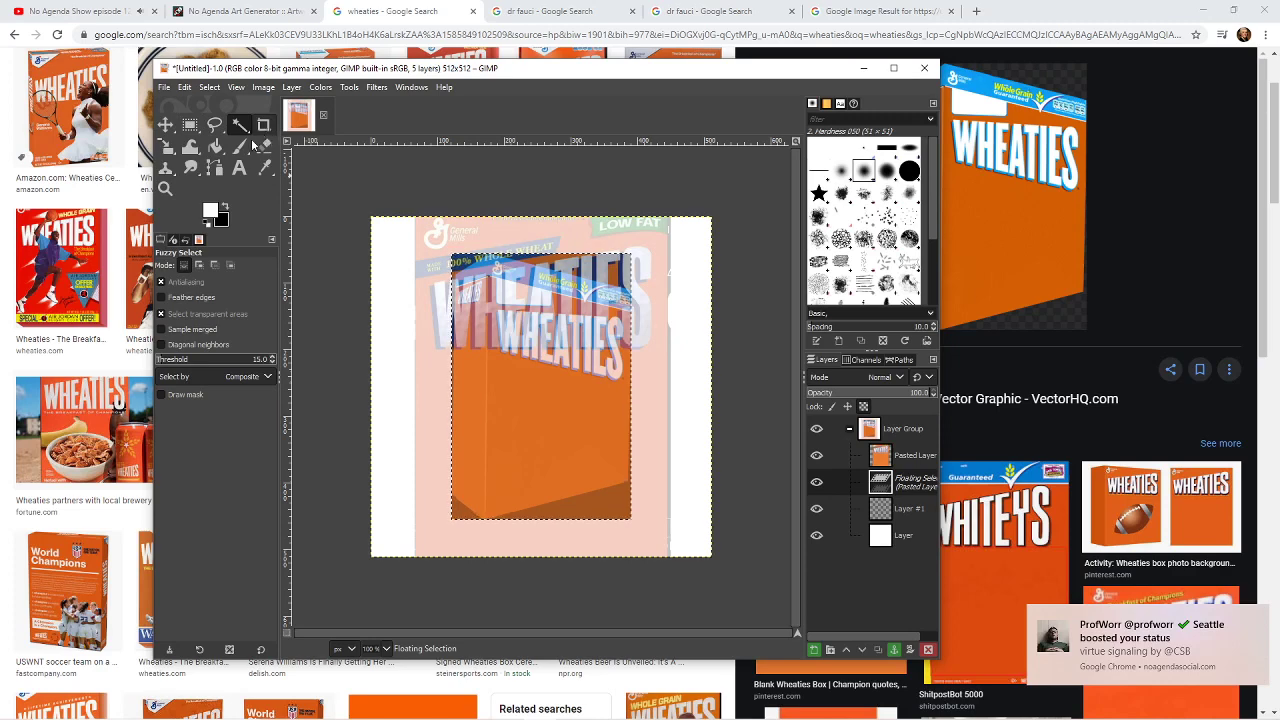
# - Anchor the floating Wheaties box to the new layer and hide the faded Wheaties layer above it
pyautogui.click(165, 124)
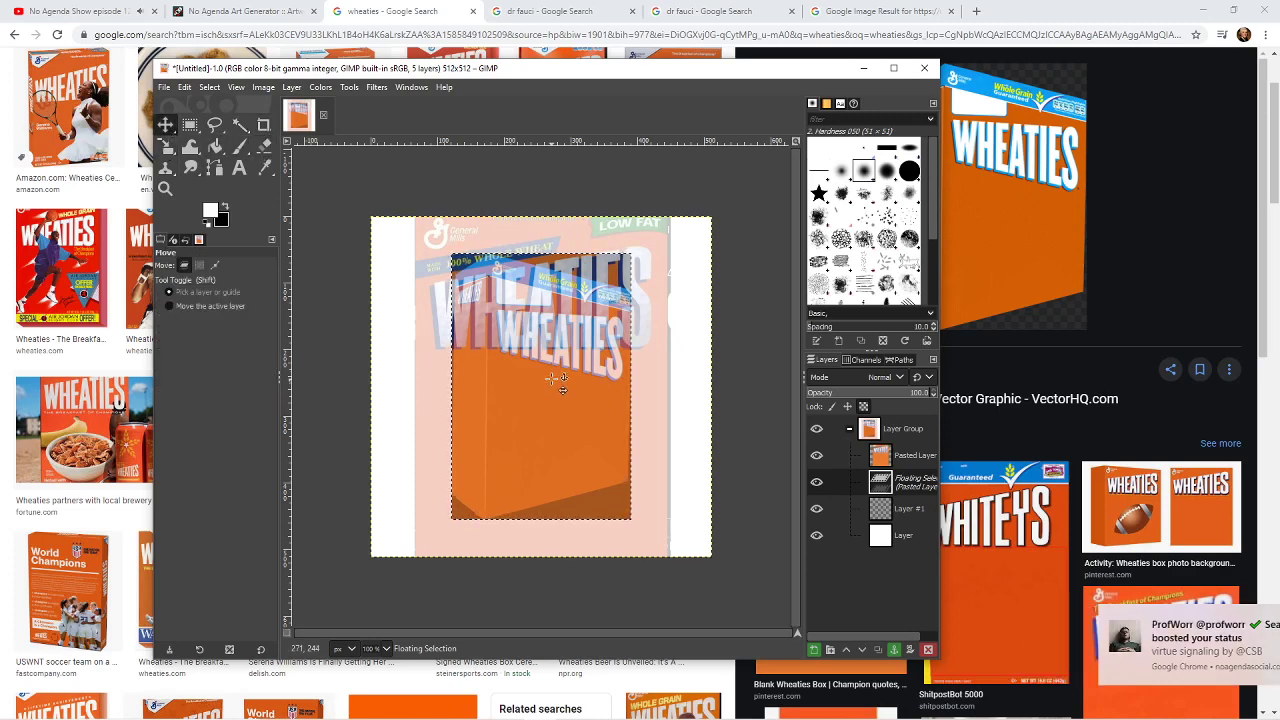
pyautogui.hotkey('ctrl', 'h')
pyautogui.moveTo(596, 410)
pyautogui.mouseDown()
pyautogui.moveTo(531, 371)
pyautogui.moveTo(583, 400)
pyautogui.mouseUp()
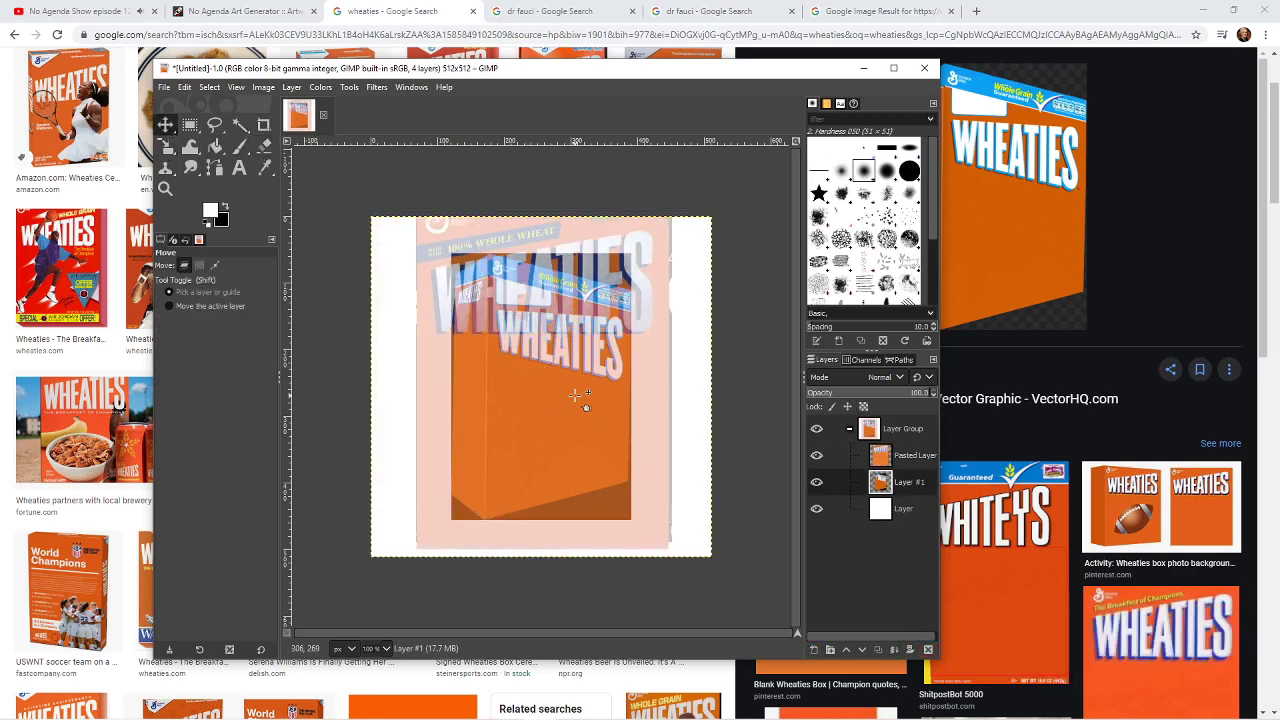
pyautogui.click(816, 456)
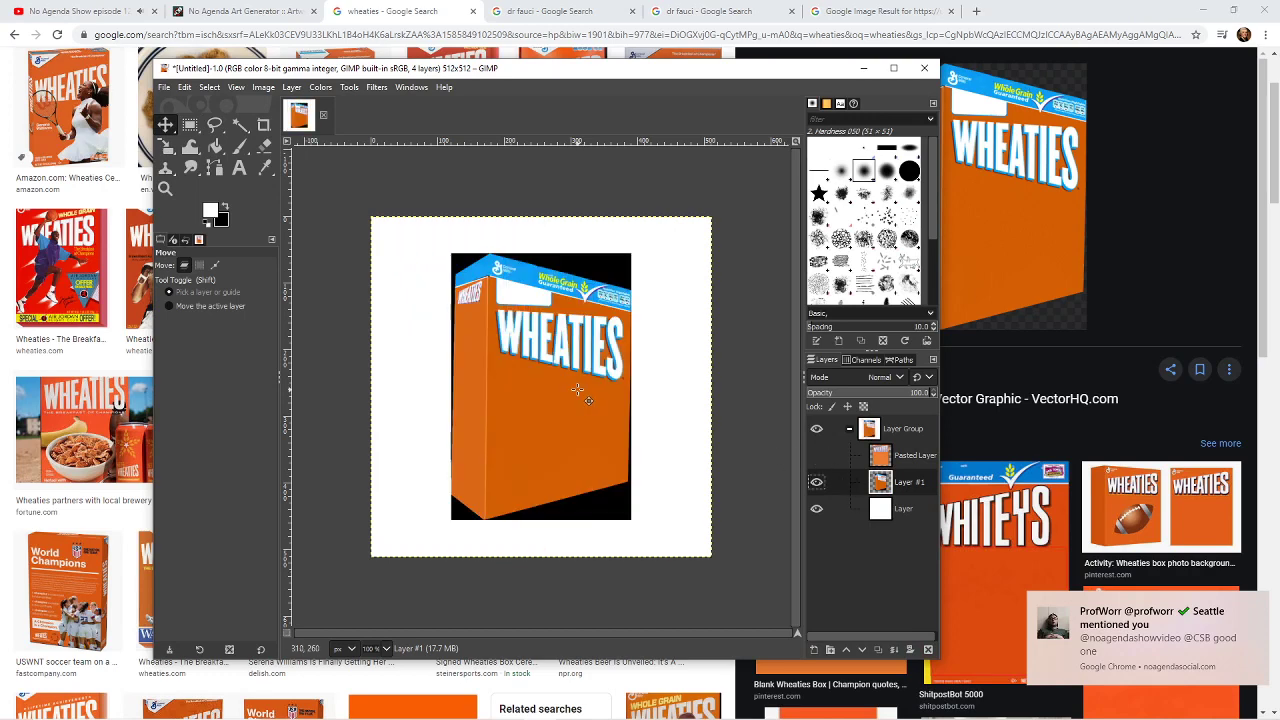
# - Try moving the Wheaties box layer down and to the right, undo the move, and hide Layer #1
pyautogui.moveTo(577, 390); pyautogui.dragTo(588, 394)
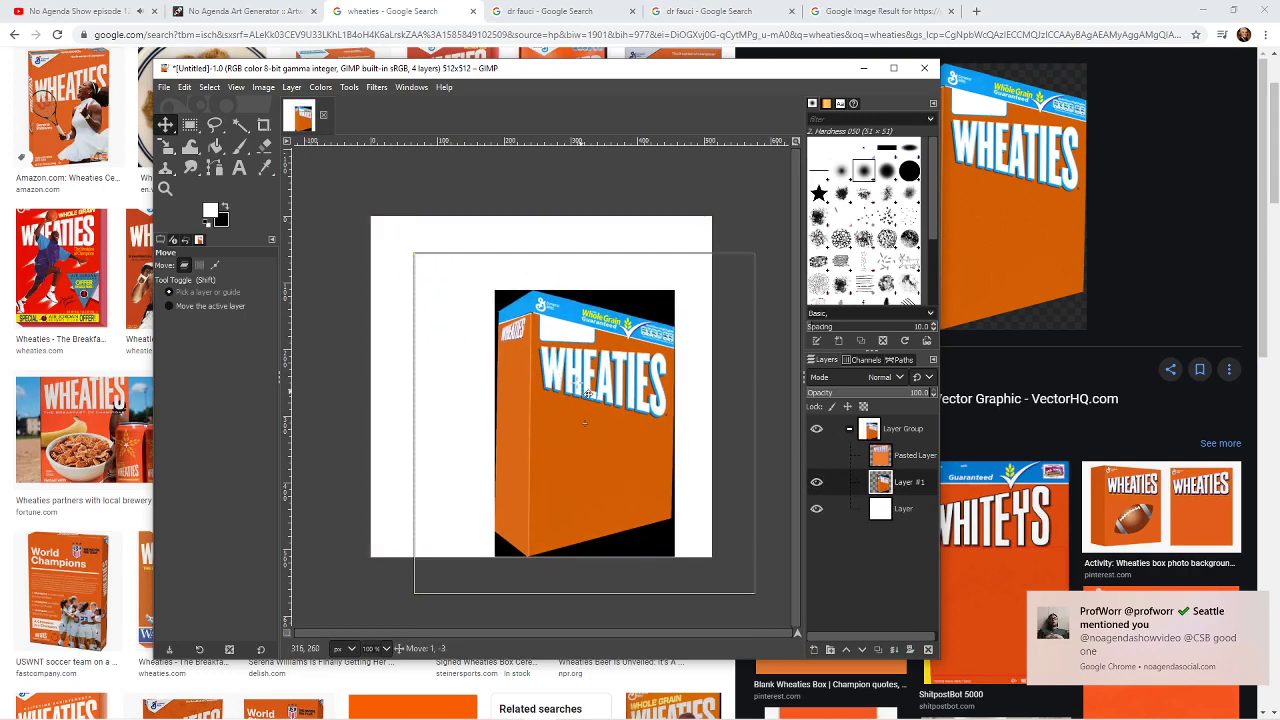
pyautogui.hotkey('ctrl', 'z')
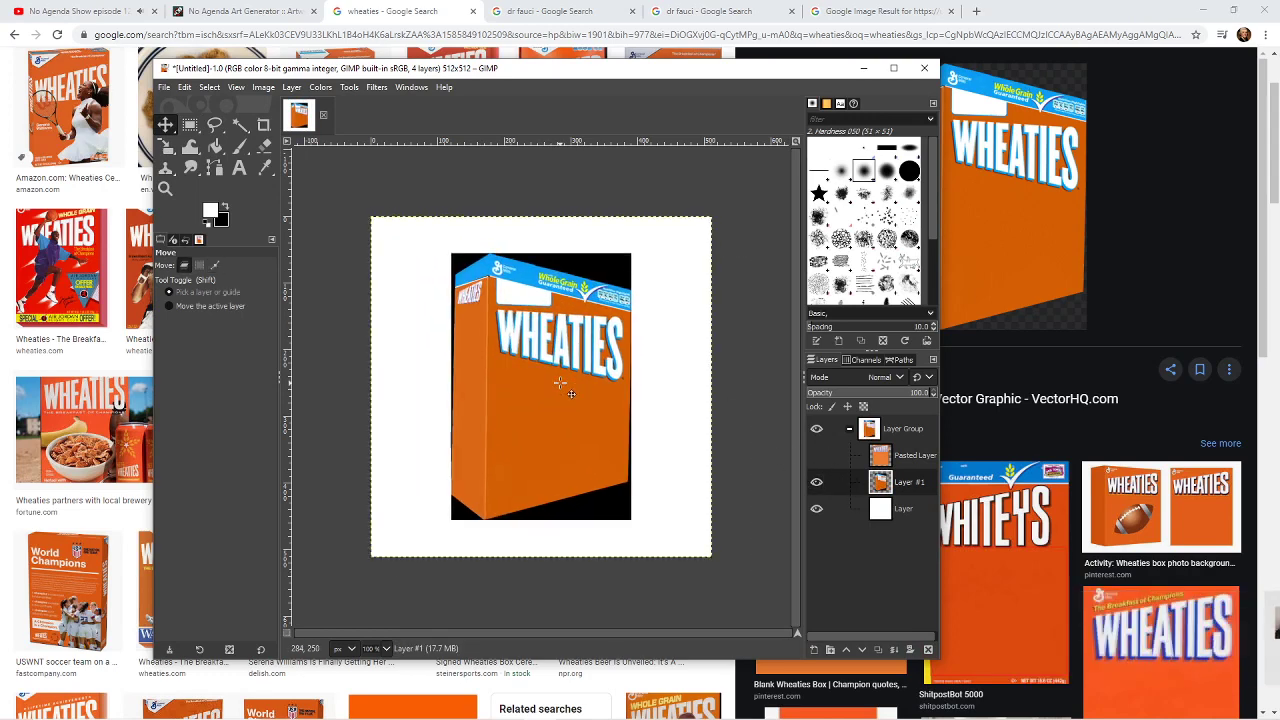
pyautogui.click(816, 482)
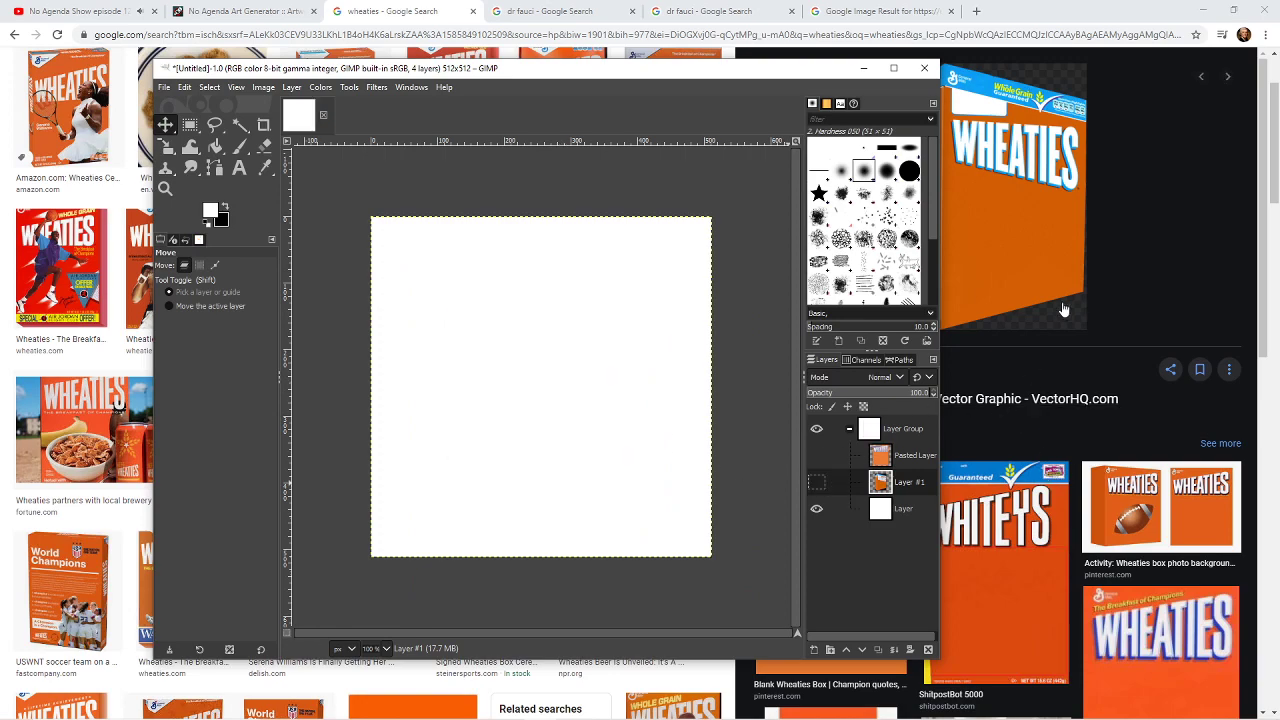
# - Copy the blank 3D Wheaties box image from the Google results and paste it into GIMP, anchored to Layer #1
pyautogui.rightClick(1048, 276)
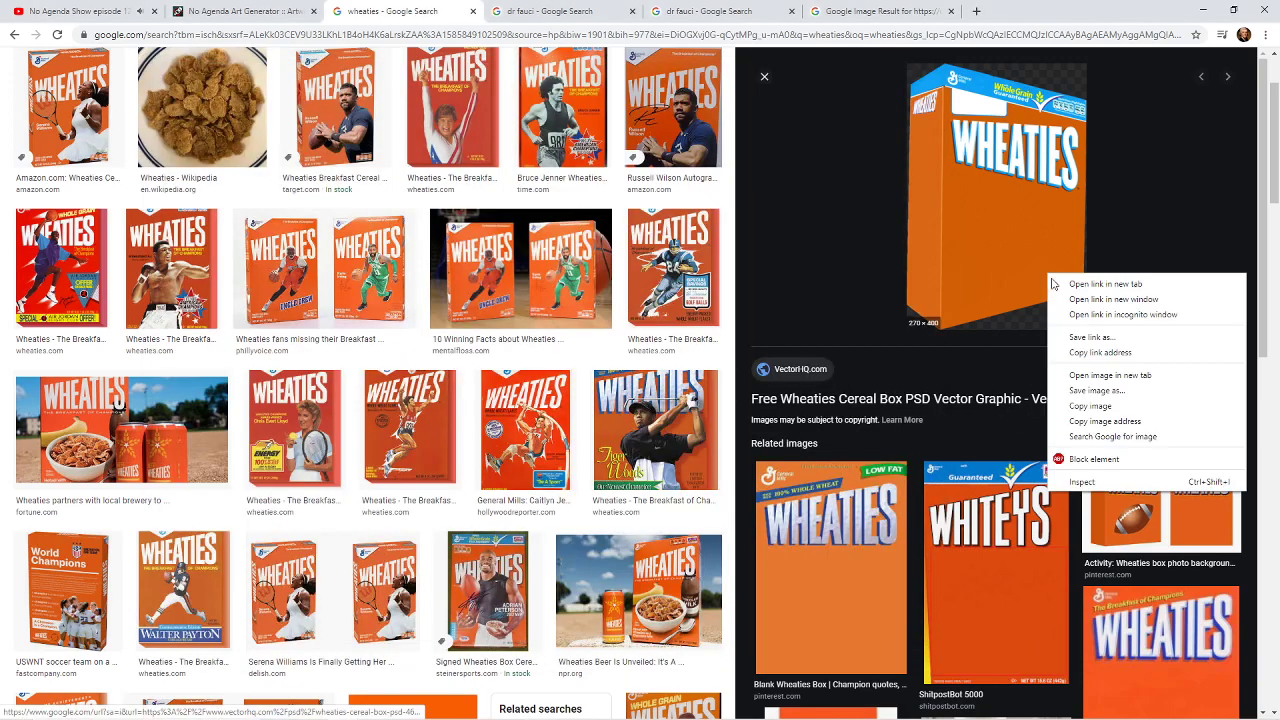
pyautogui.click(1092, 406)
pyautogui.hotkey('alt', 'Tab')
pyautogui.hotkey('ctrl', 'v')
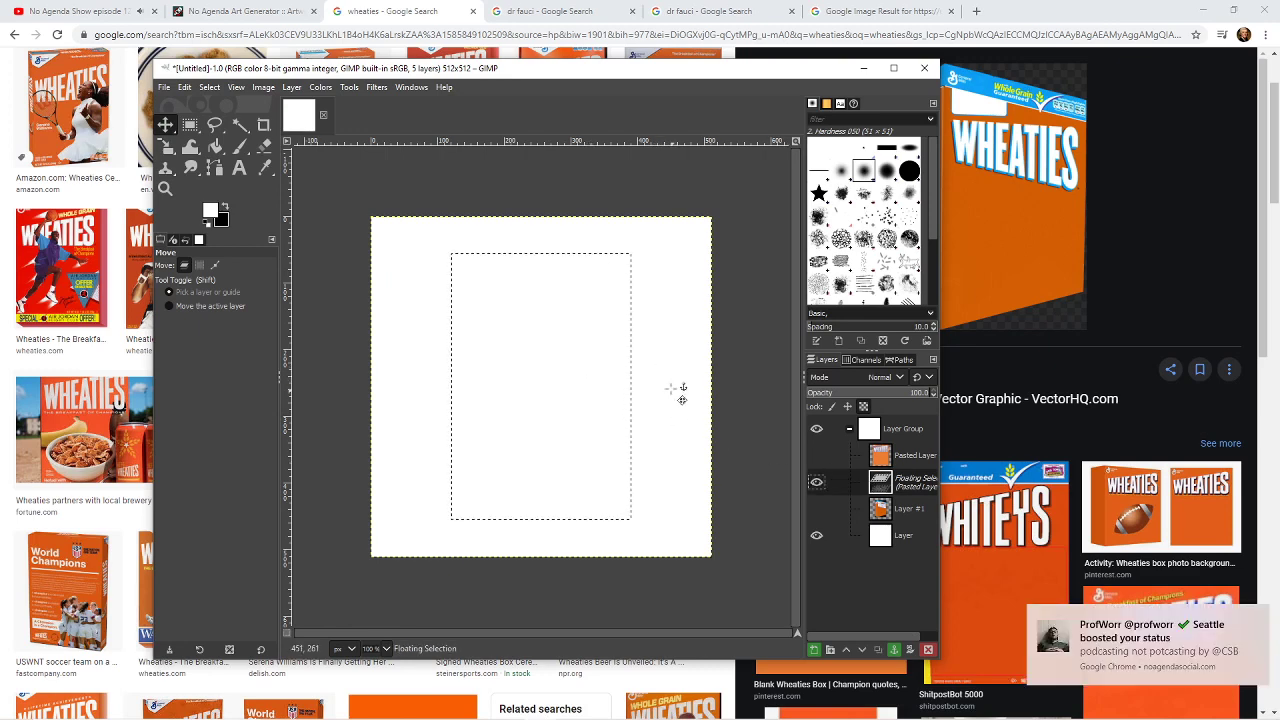
pyautogui.hotkey('ctrl', 'h')
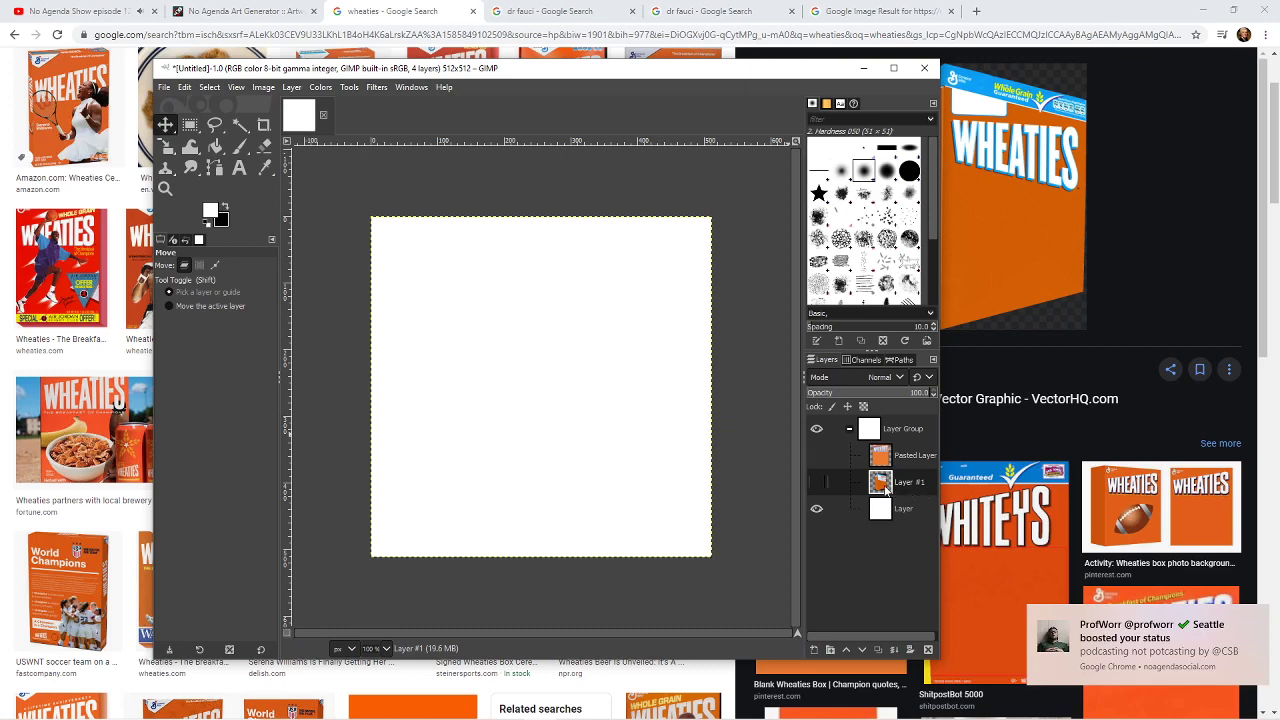
# - Paste the copied Wheaties box again as a floating selection over the hidden Layer #1
pyautogui.click(816, 482)
pyautogui.click(816, 482)
pyautogui.hotkey('ctrl', 'v')
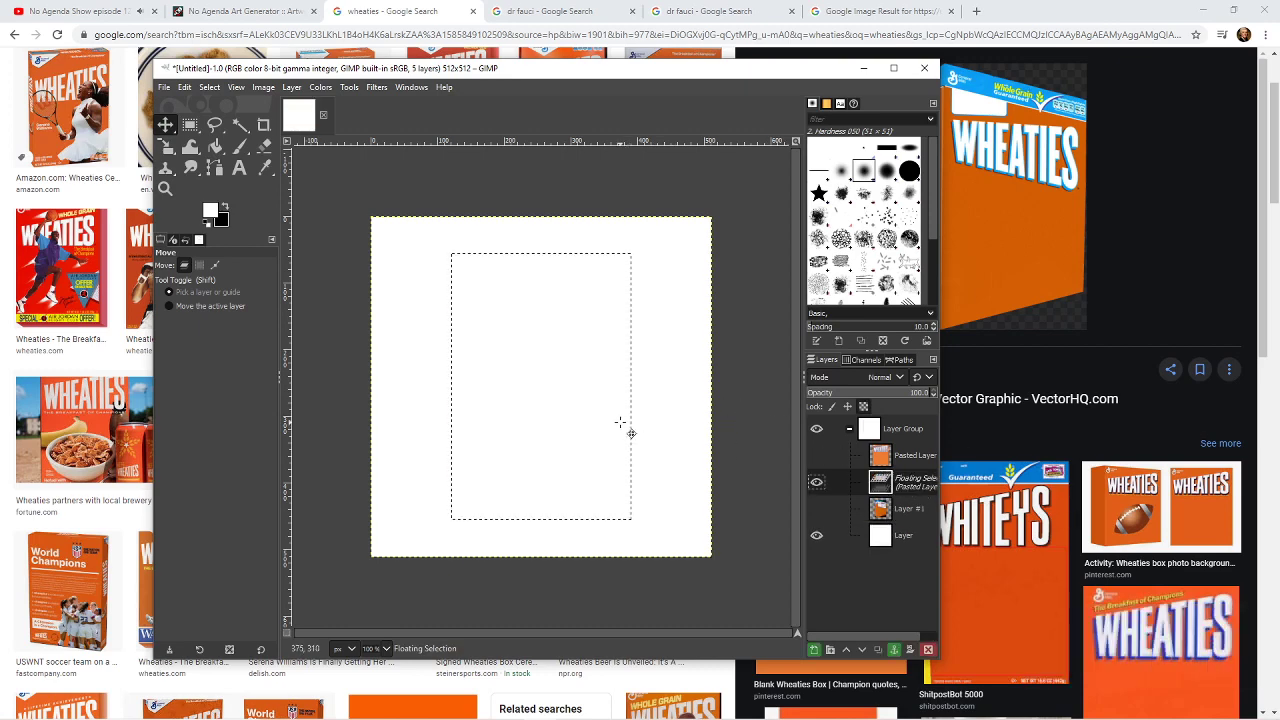
pyautogui.click(816, 482)
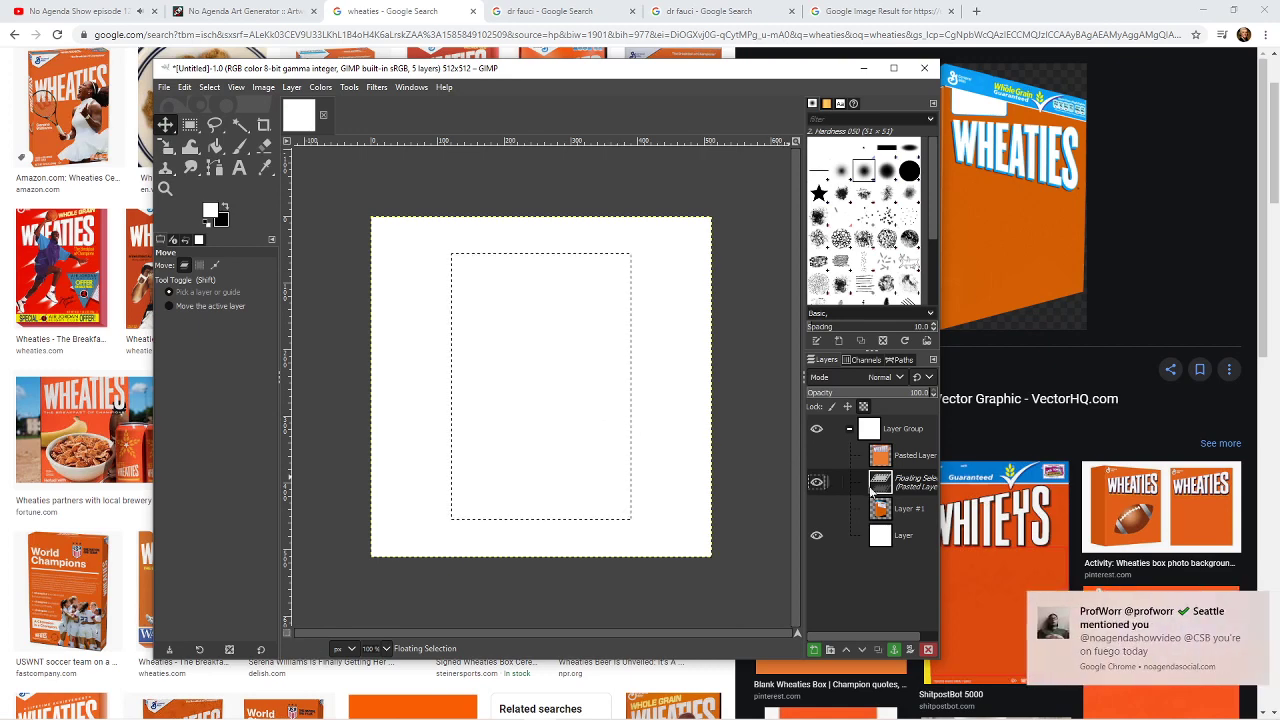
pyautogui.rightClick(571, 354)
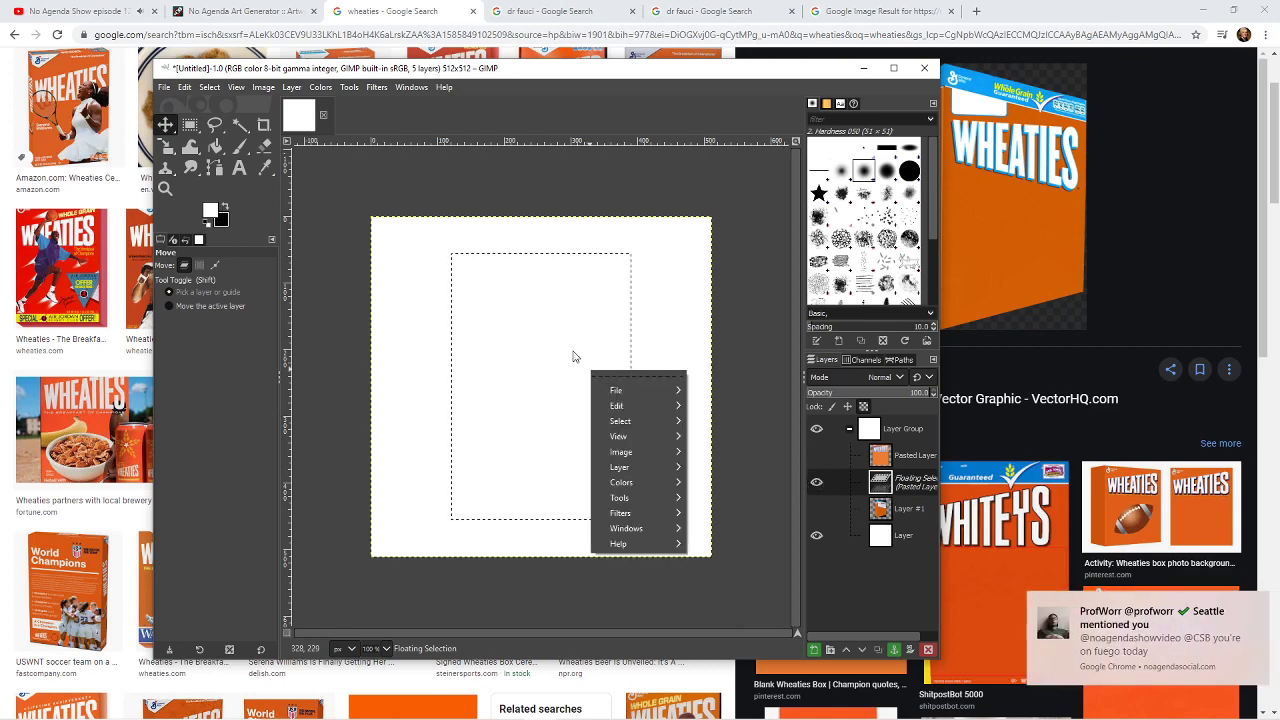
pyautogui.click(563, 343)
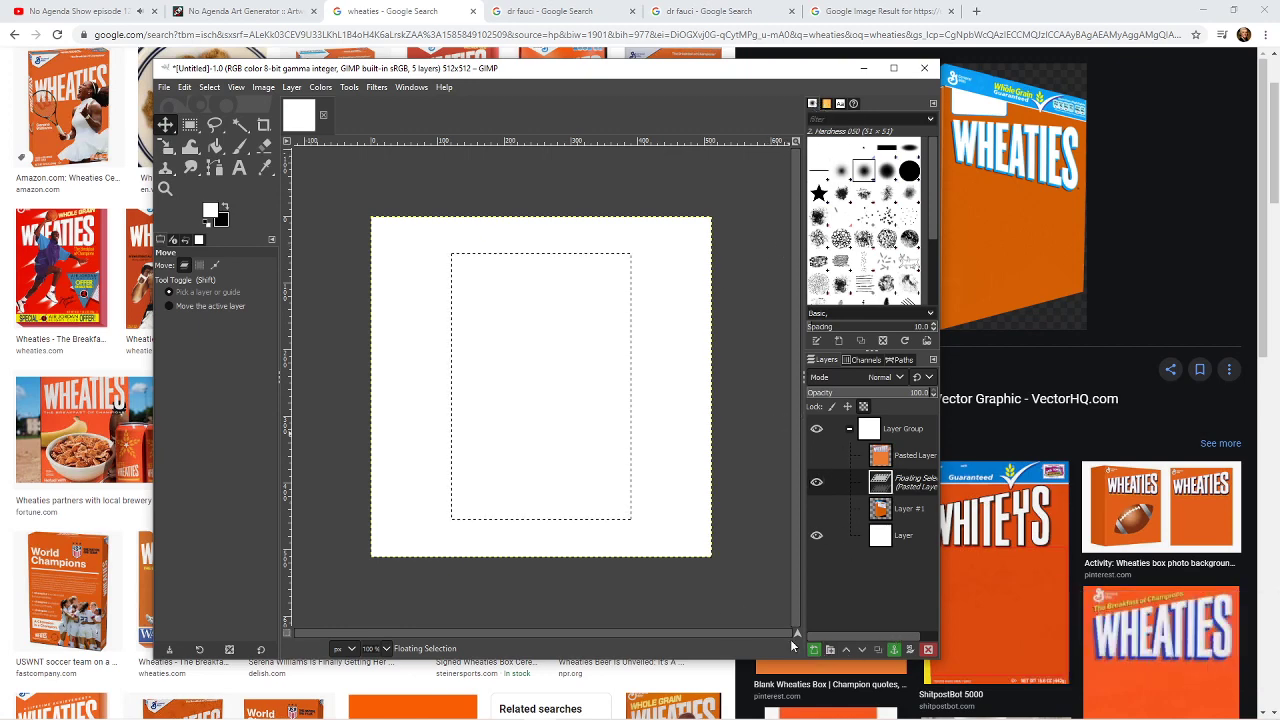
# - Switch to Rectangle Select and anchor the floating Wheaties box to Layer #1
pyautogui.click(167, 125)
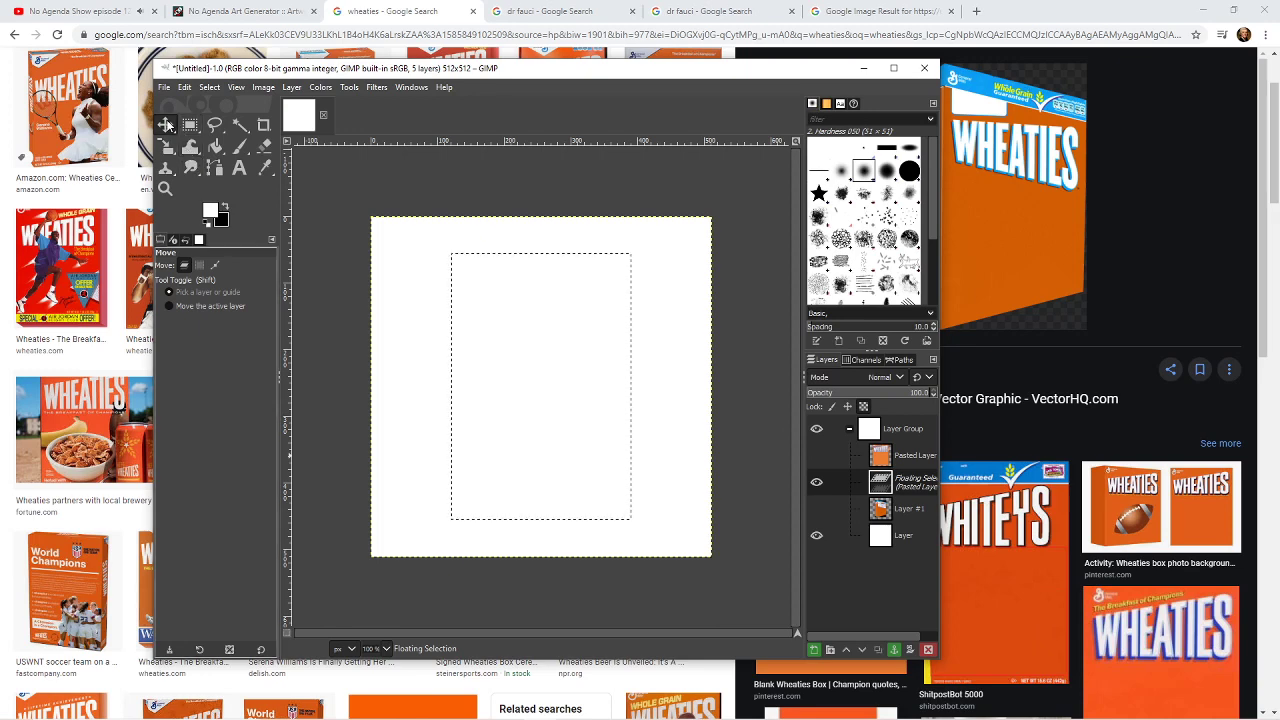
pyautogui.click(206, 305)
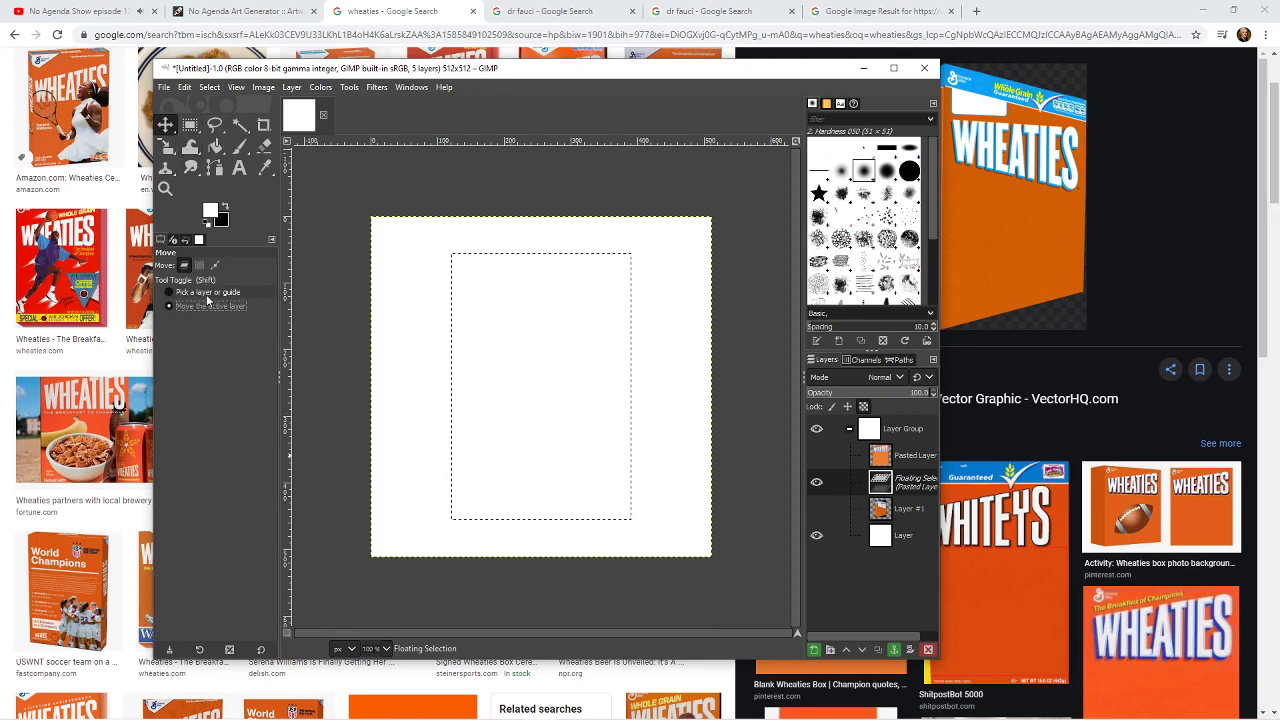
pyautogui.click(207, 305)
pyautogui.click(190, 127)
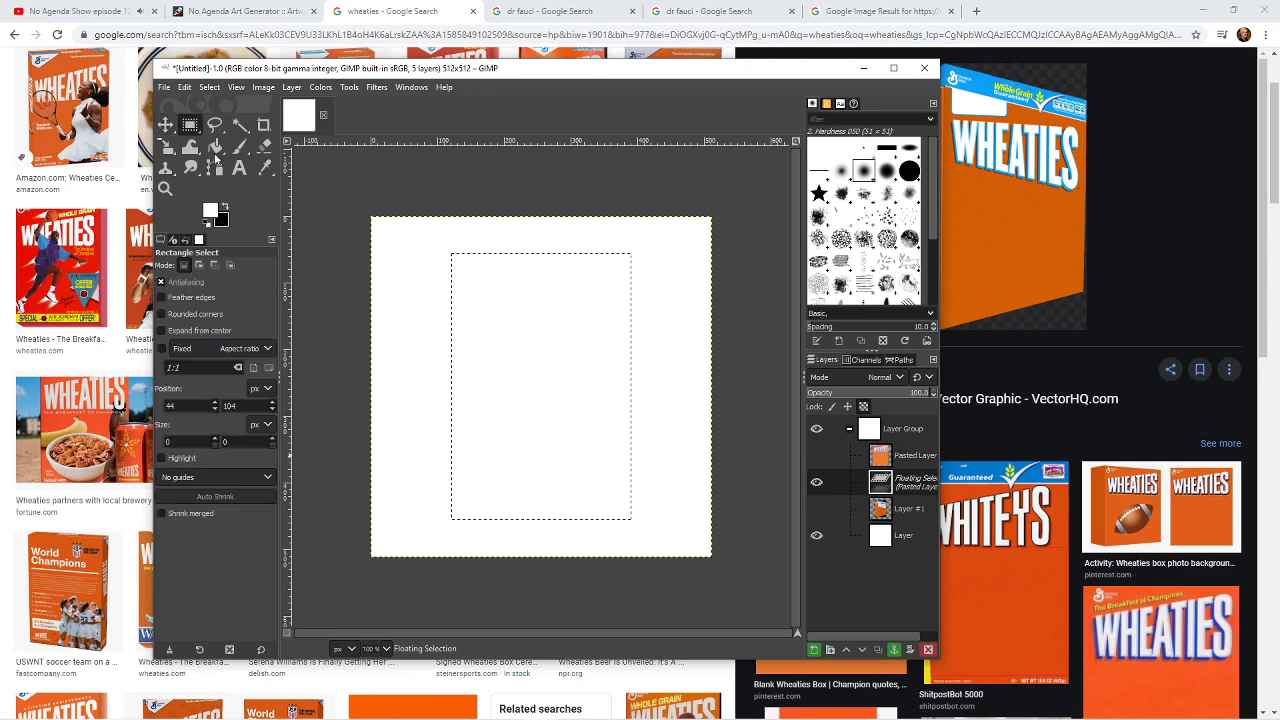
pyautogui.click(692, 399)
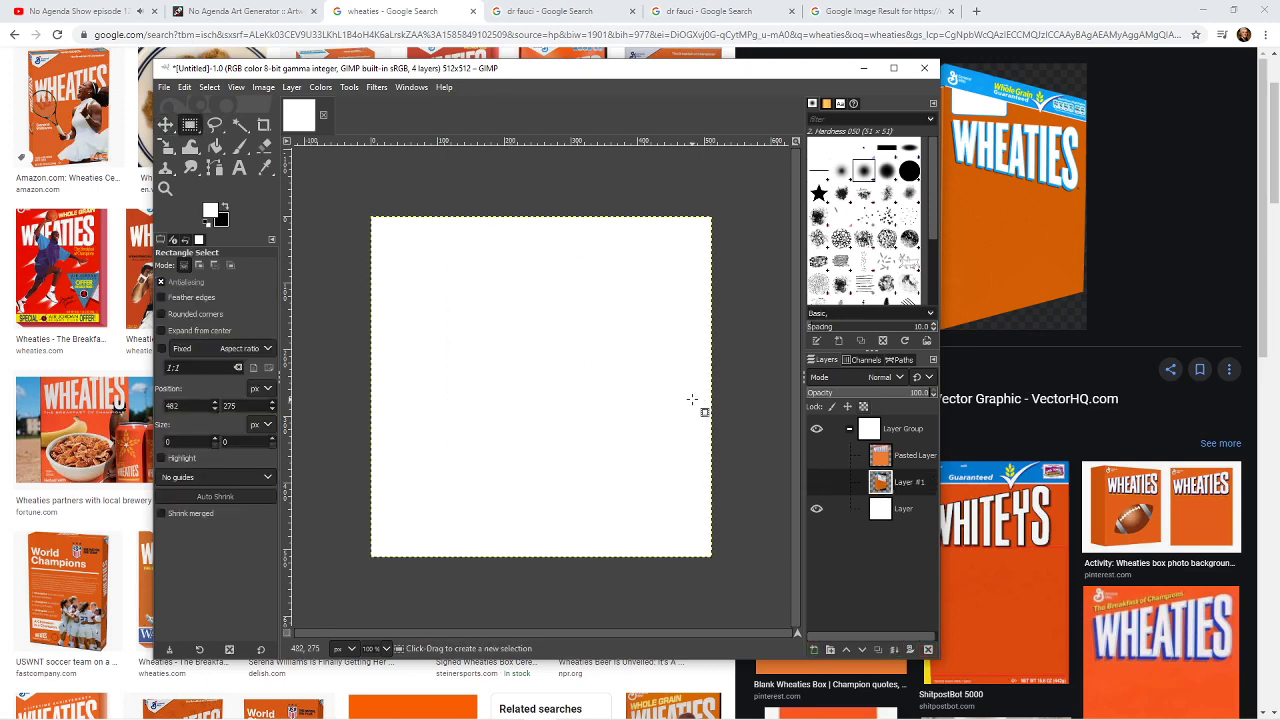
# - Paste the Wheaties box as a new image and again into the 512 × 512 cover, nudging the floating selection slightly up and right
pyautogui.hotkey('ctrl', 'shift', 'v')
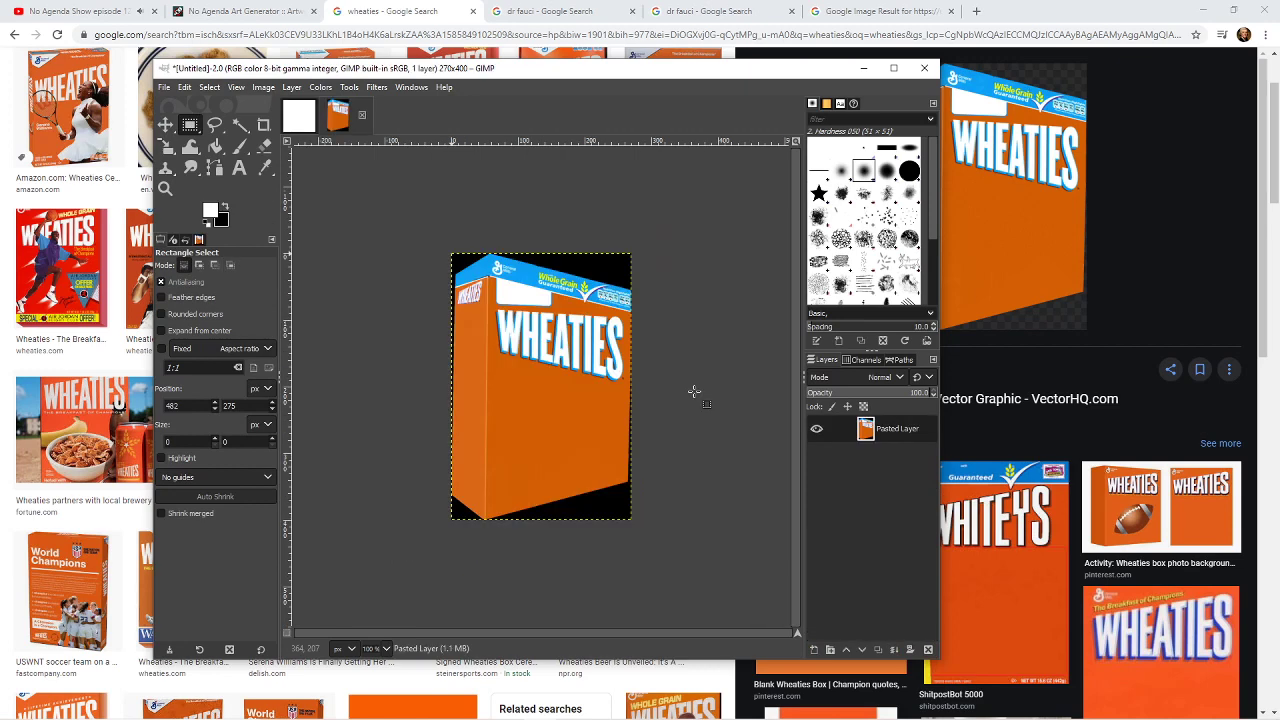
pyautogui.hotkey('ctrl', 'pageup')
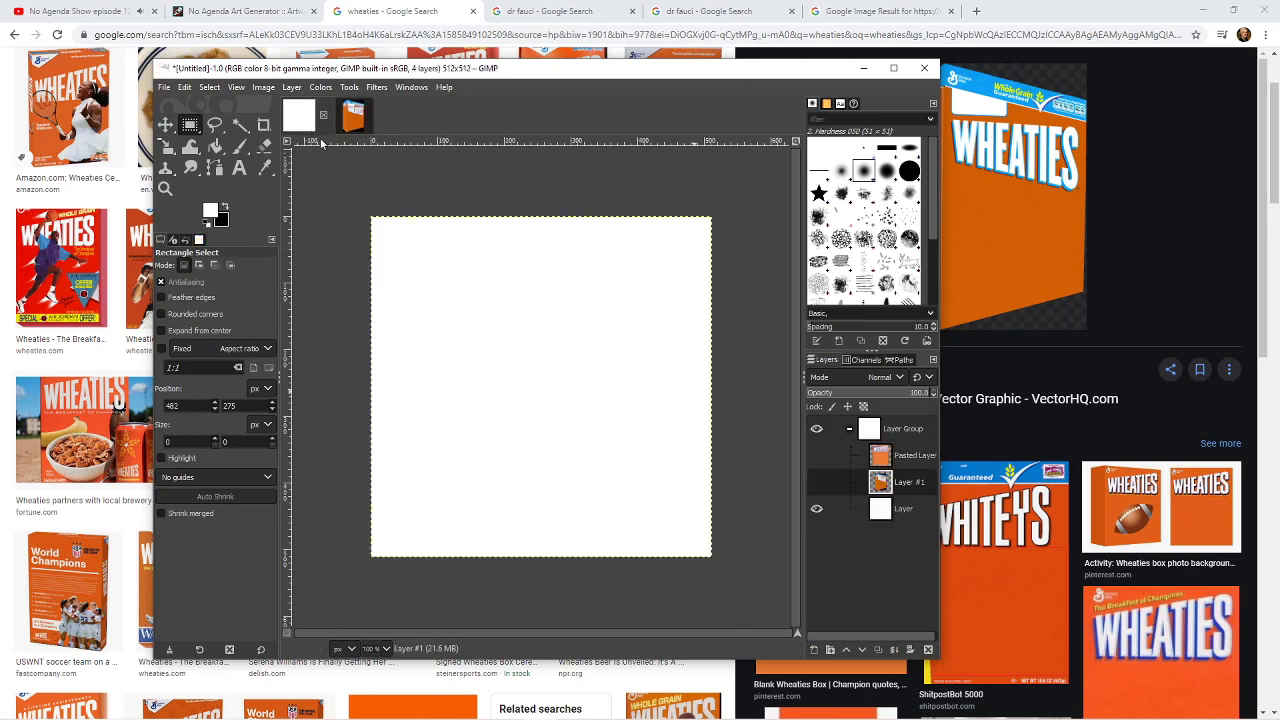
pyautogui.hotkey('ctrl', 'v')
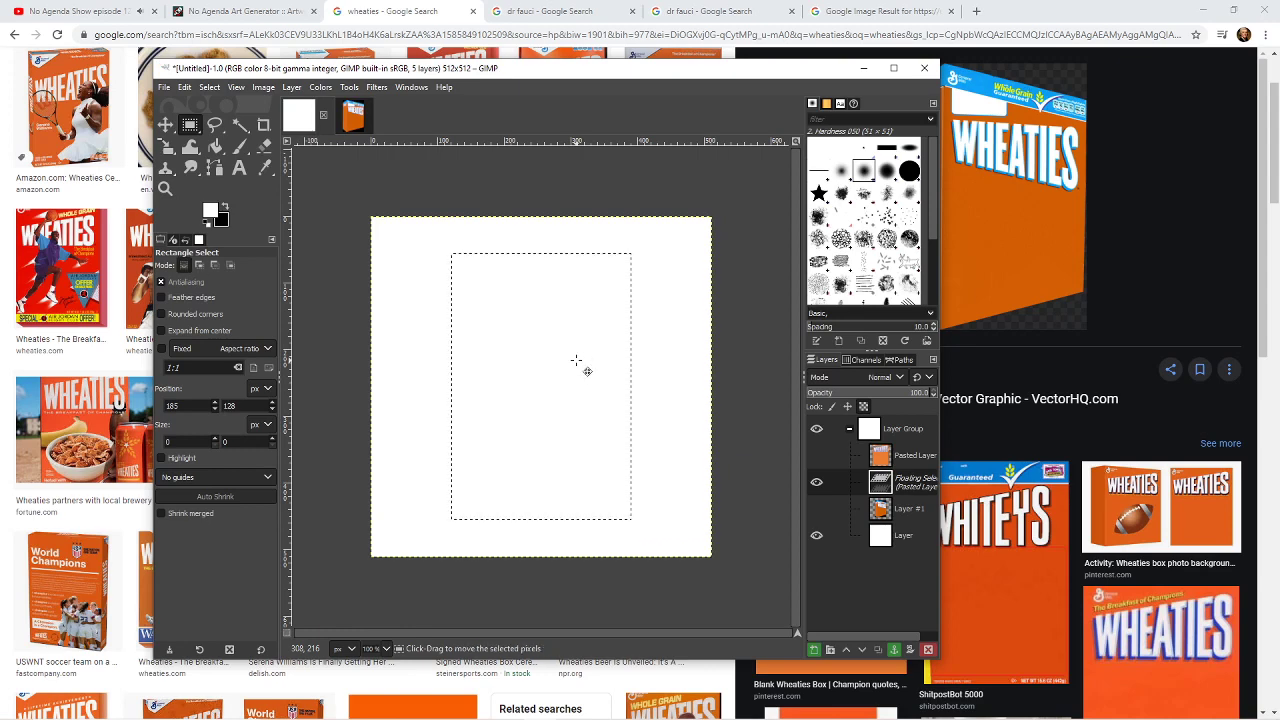
pyautogui.moveTo(536, 418)
pyautogui.mouseDown()
pyautogui.moveTo(486, 349)
pyautogui.moveTo(552, 403)
pyautogui.mouseUp()
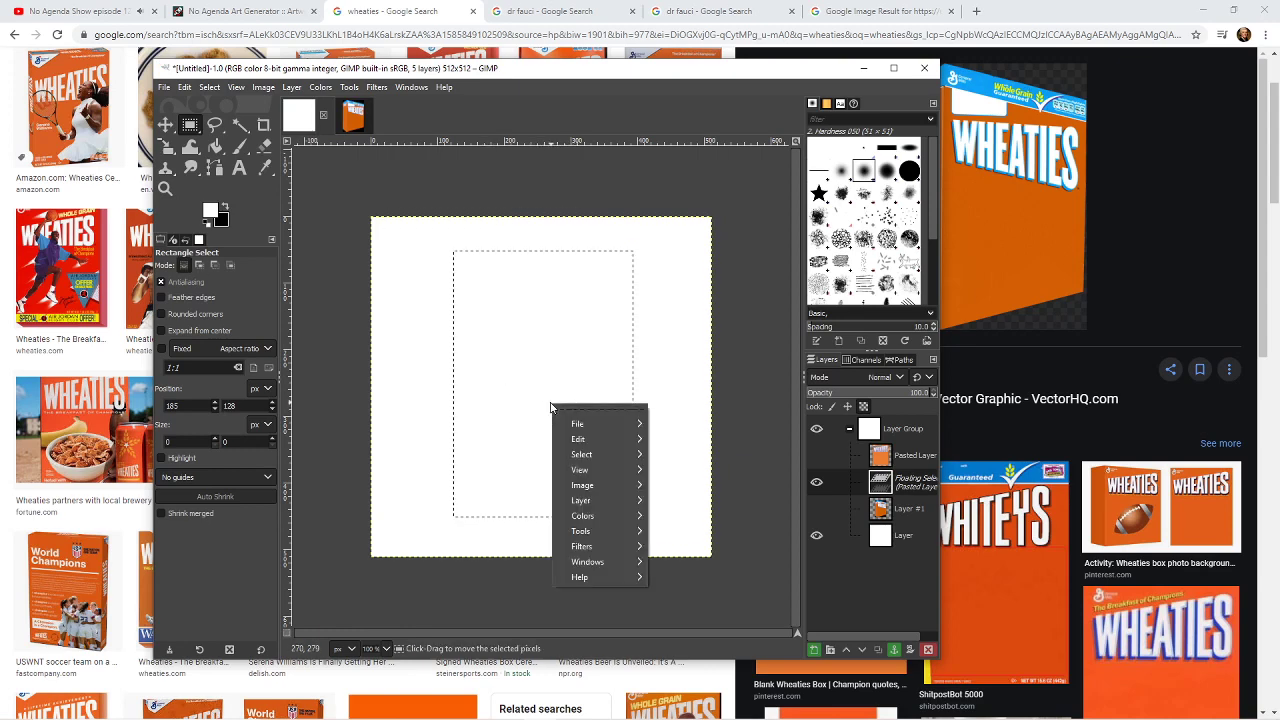
pyautogui.click(506, 420)
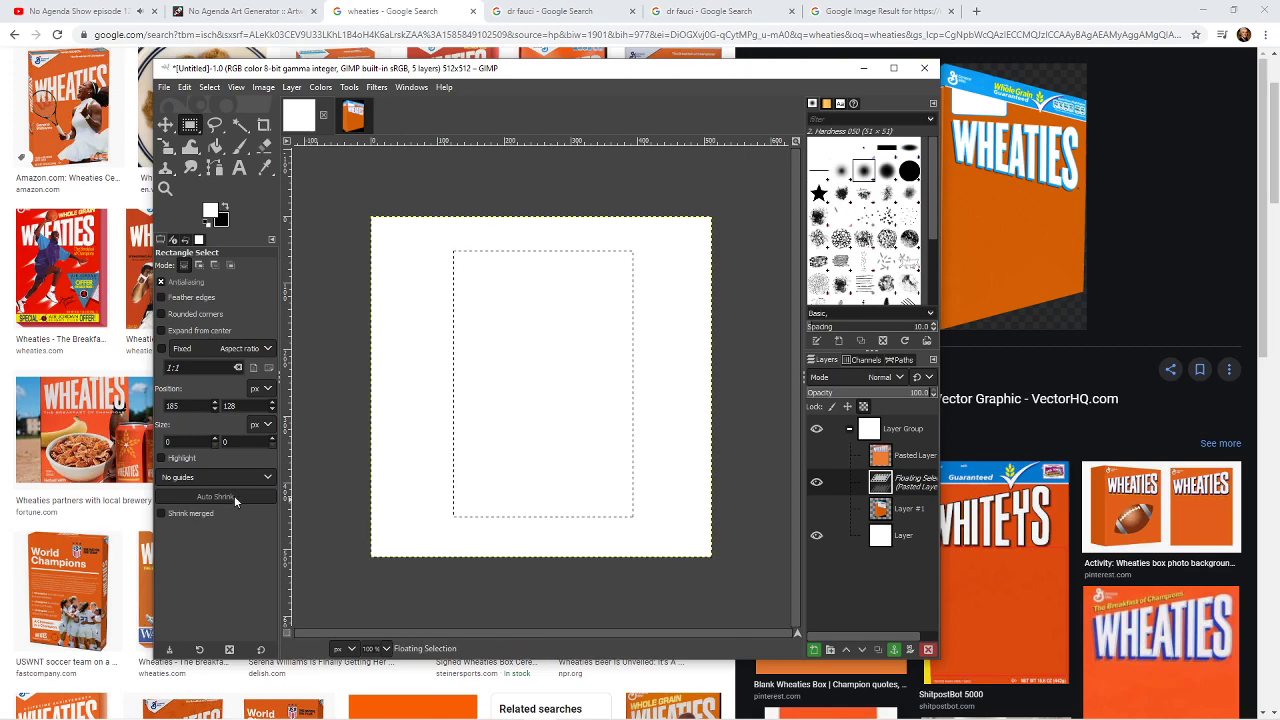
pyautogui.click(214, 125)
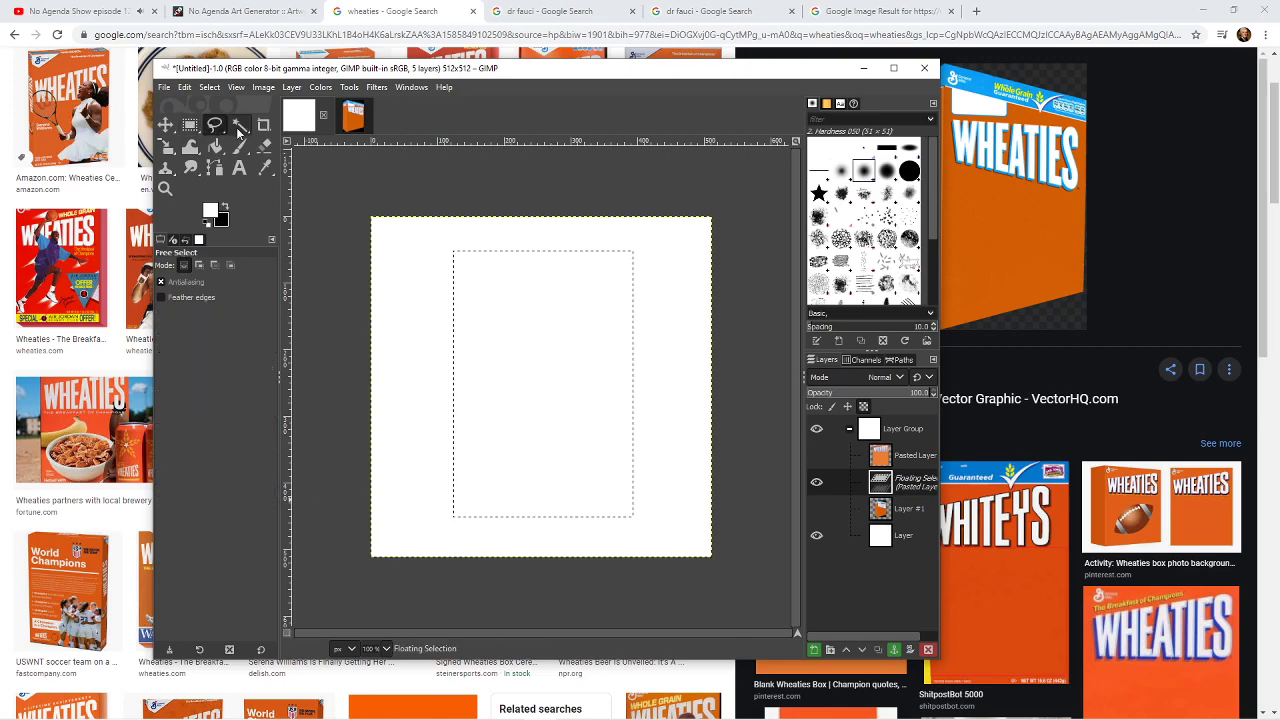
pyautogui.click(240, 127)
pyautogui.click(263, 125)
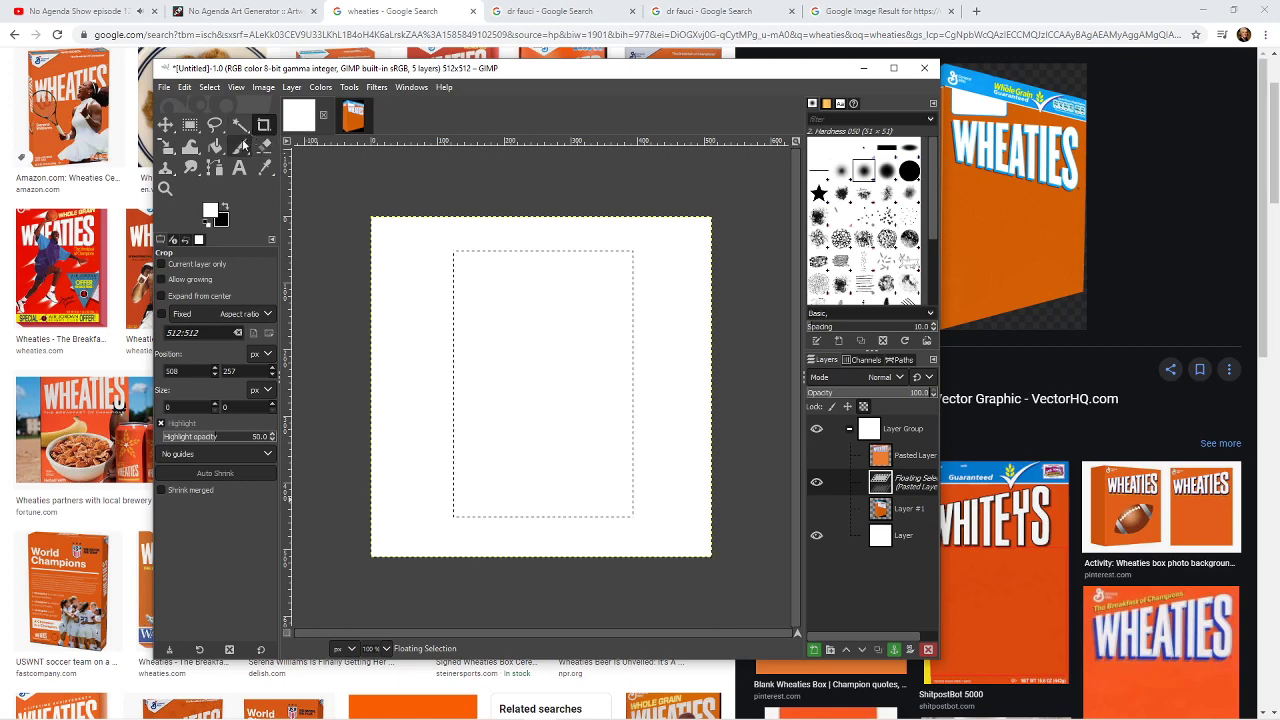
pyautogui.click(165, 124)
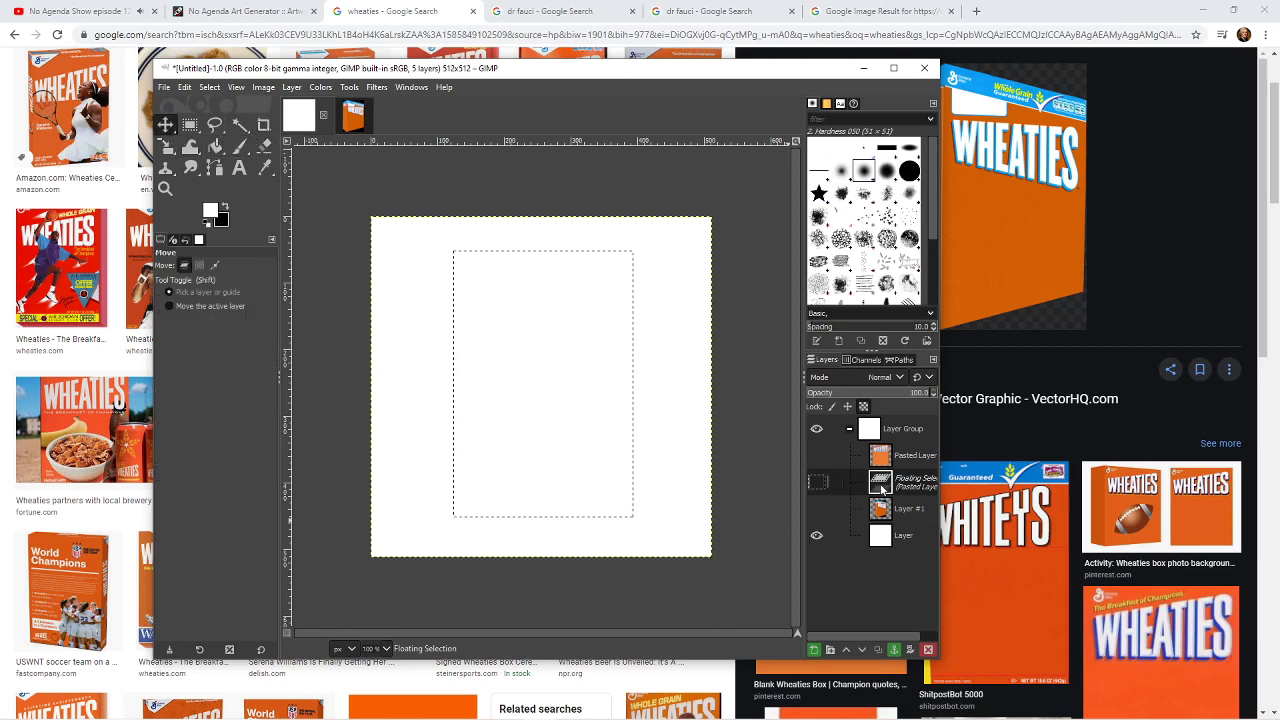
pyautogui.doubleClick(915, 483)
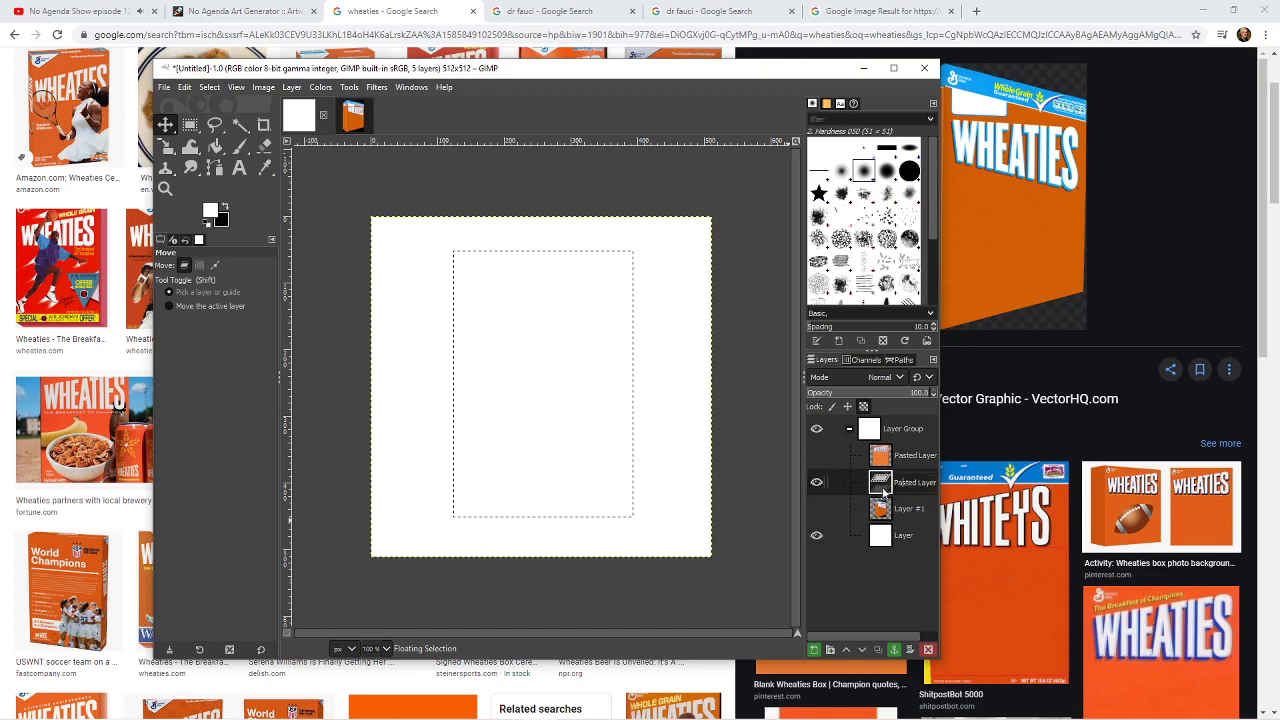
# - Search Google in a new Chrome tab for "gimp pasted layer not visible"
pyautogui.click(976, 11)
pyautogui.write('g')
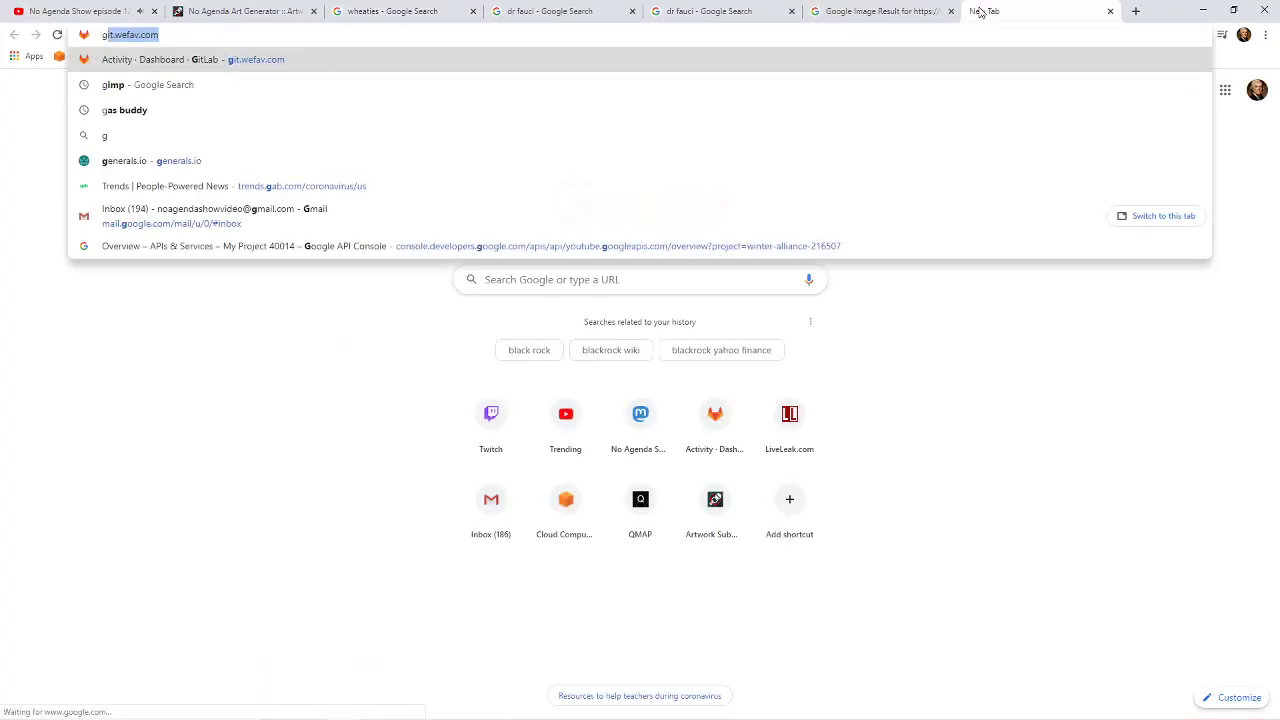
pyautogui.write('imp pasted layer')
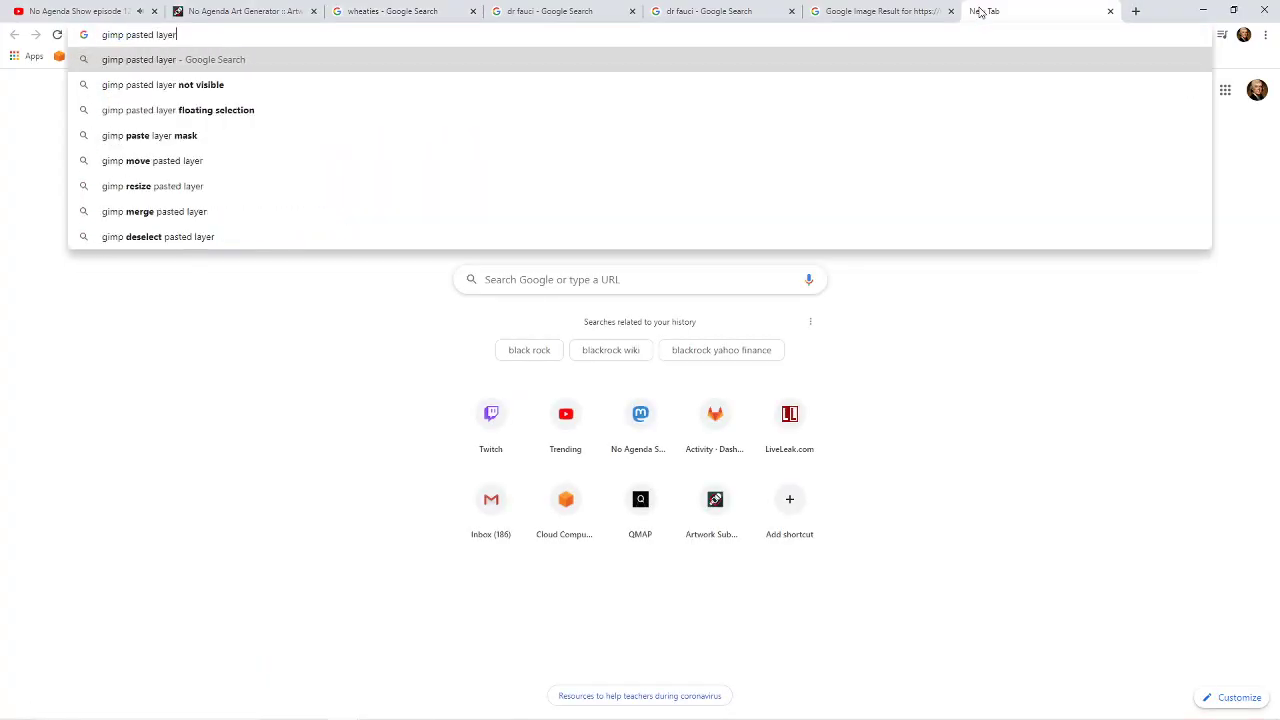
pyautogui.press('Down')
pyautogui.press('Return')
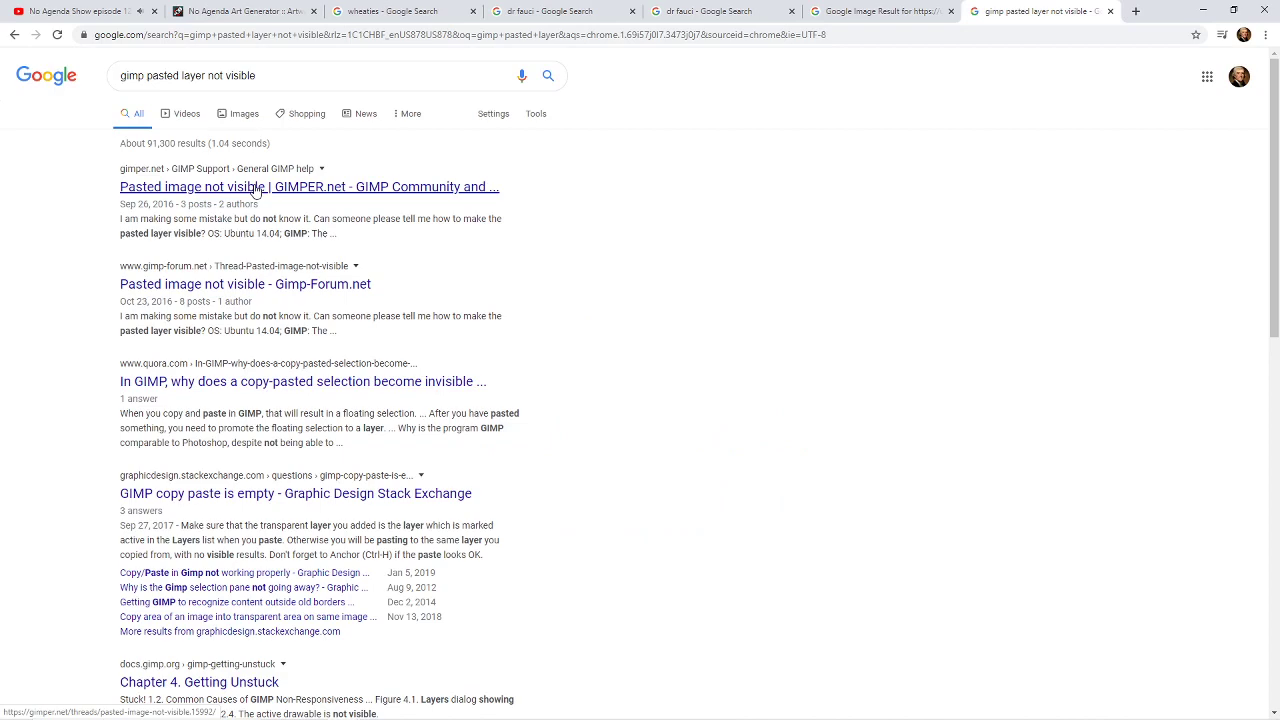
# - Open the Quora result on copy-pasted selections becoming invisible in GIMP and read how to handle a floating selection
pyautogui.click(274, 381)
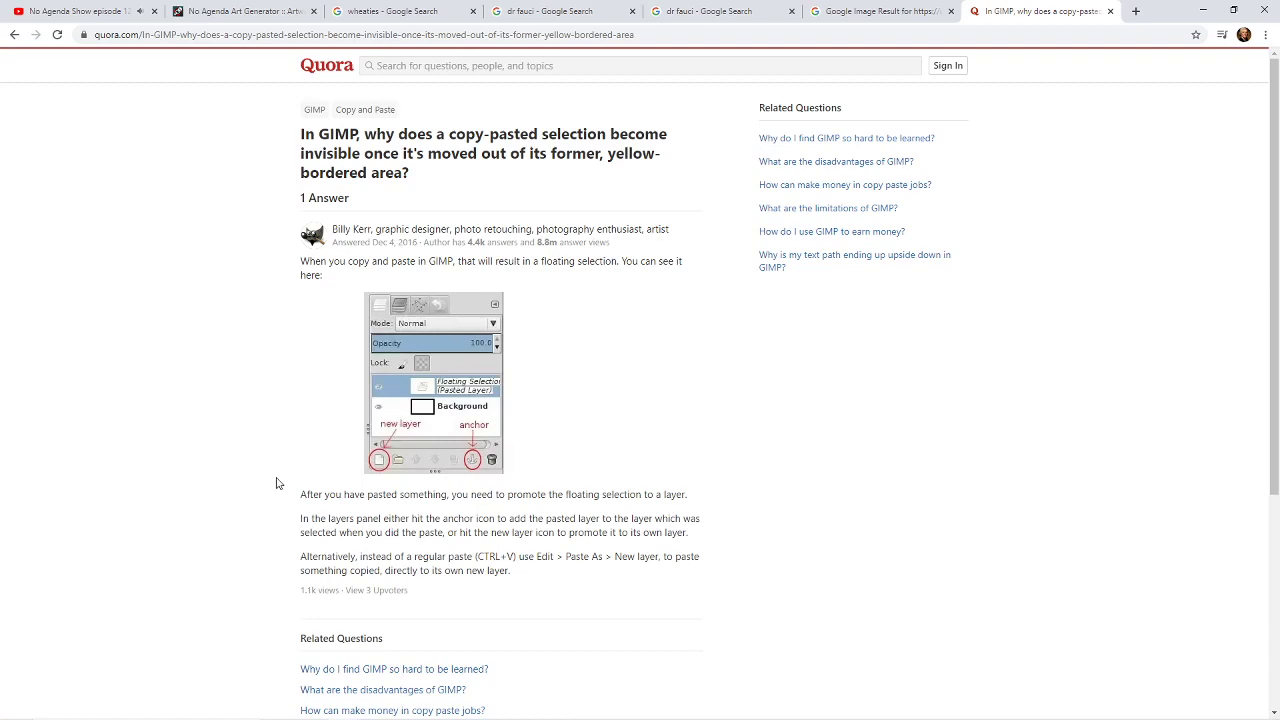
pyautogui.scroll(-2, 276, 483)
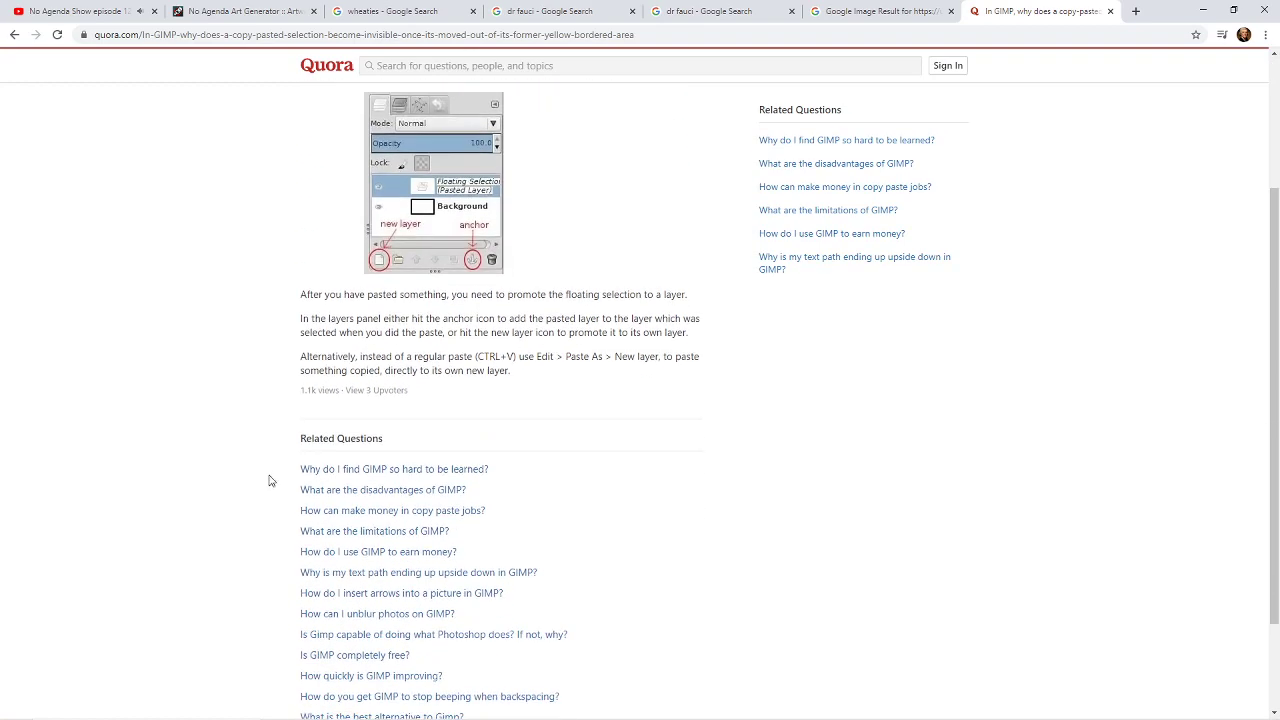
pyautogui.moveTo(425, 293); pyautogui.dragTo(432, 320)
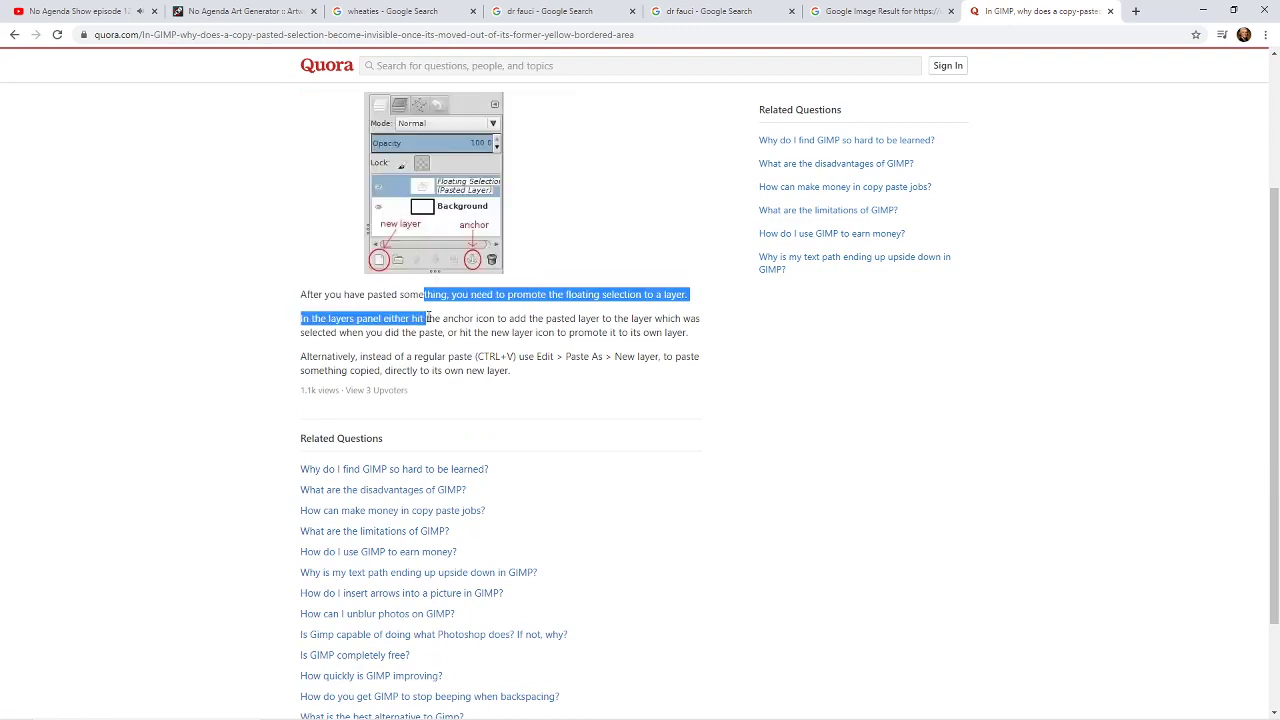
pyautogui.click(403, 330)
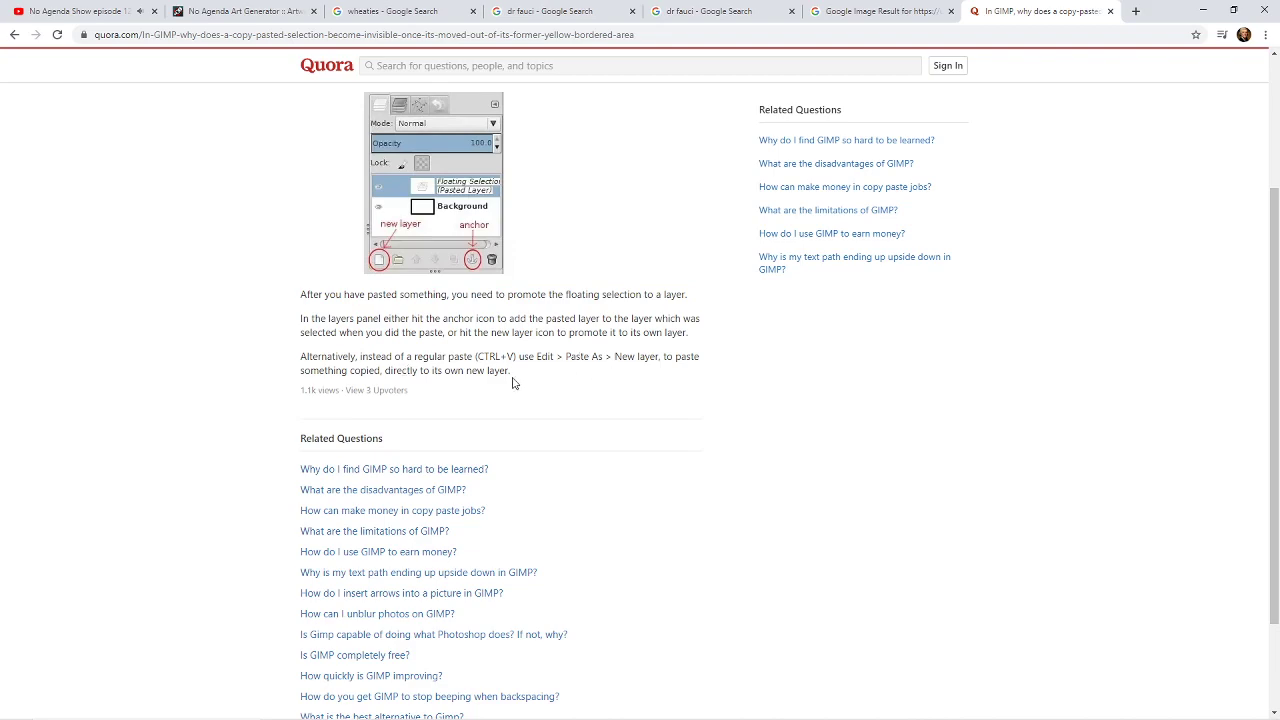
pyautogui.scroll(1, 514, 380)
pyautogui.scroll(-2, 254, 448)
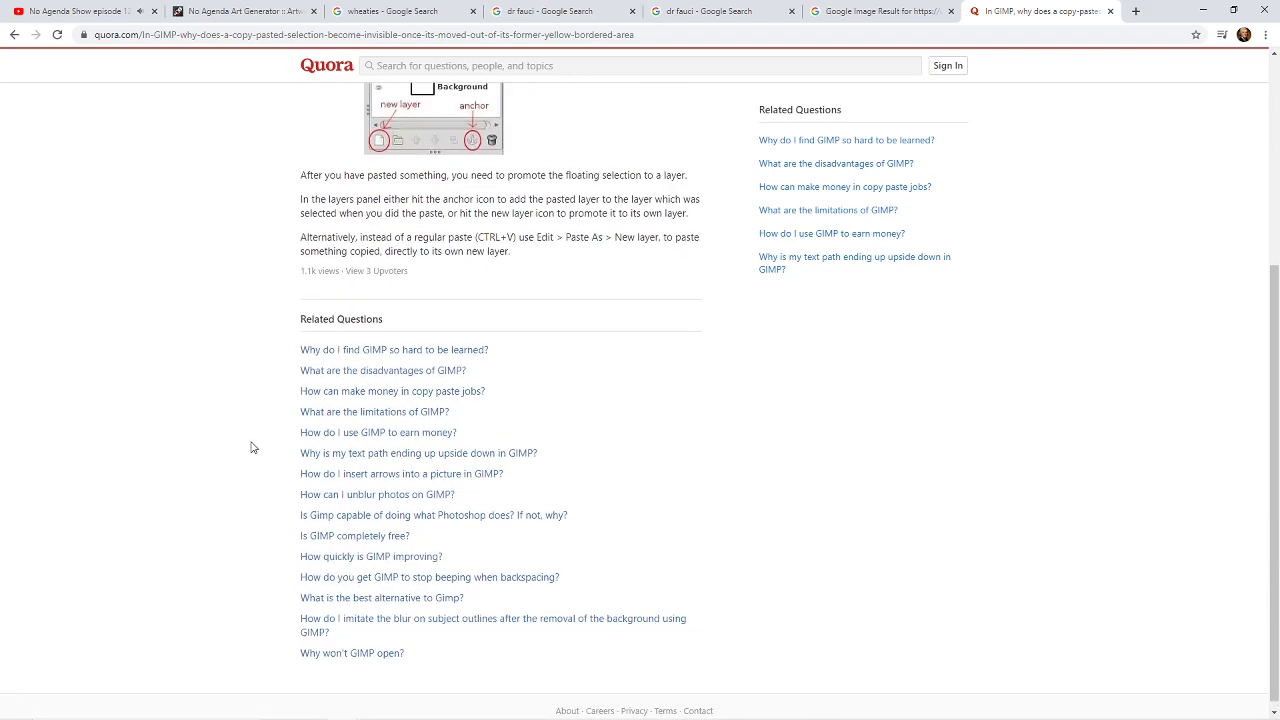
pyautogui.scroll(3, 252, 447)
# - Return to GIMP, anchor the floating Wheaties box to Layer #1 and make that layer visible
pyautogui.hotkey('alt', 'Tab')
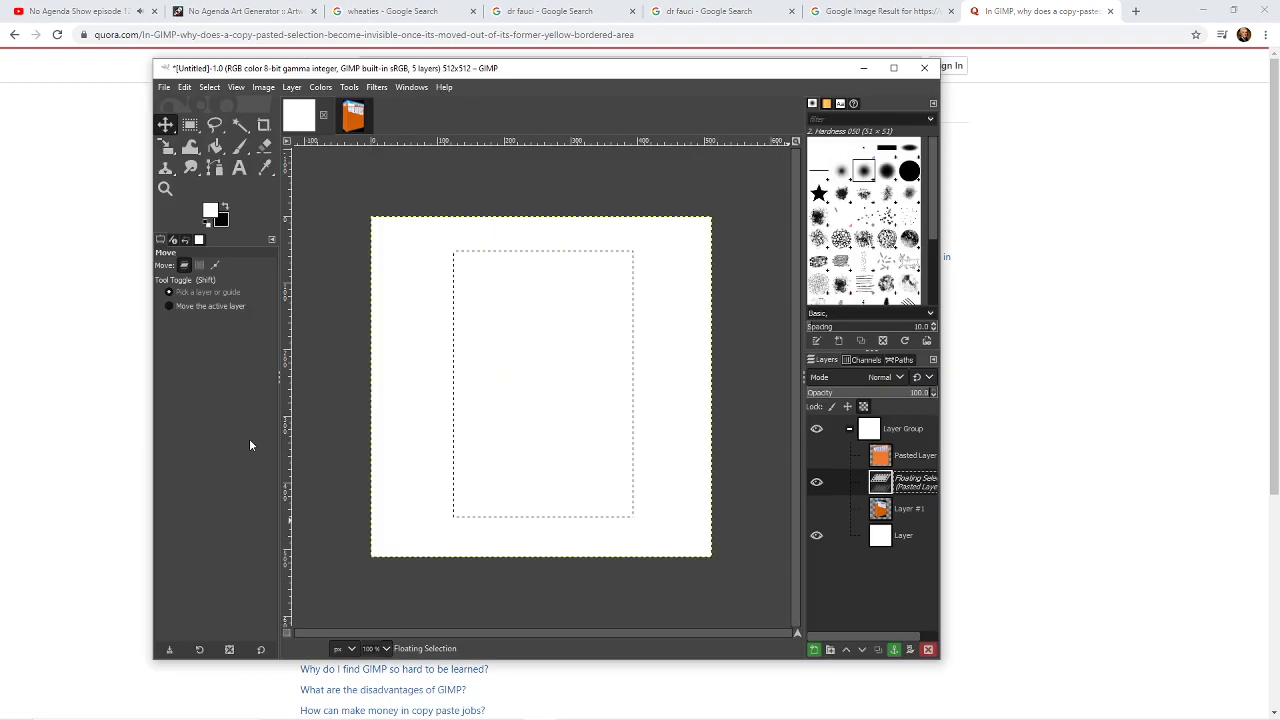
pyautogui.click(895, 650)
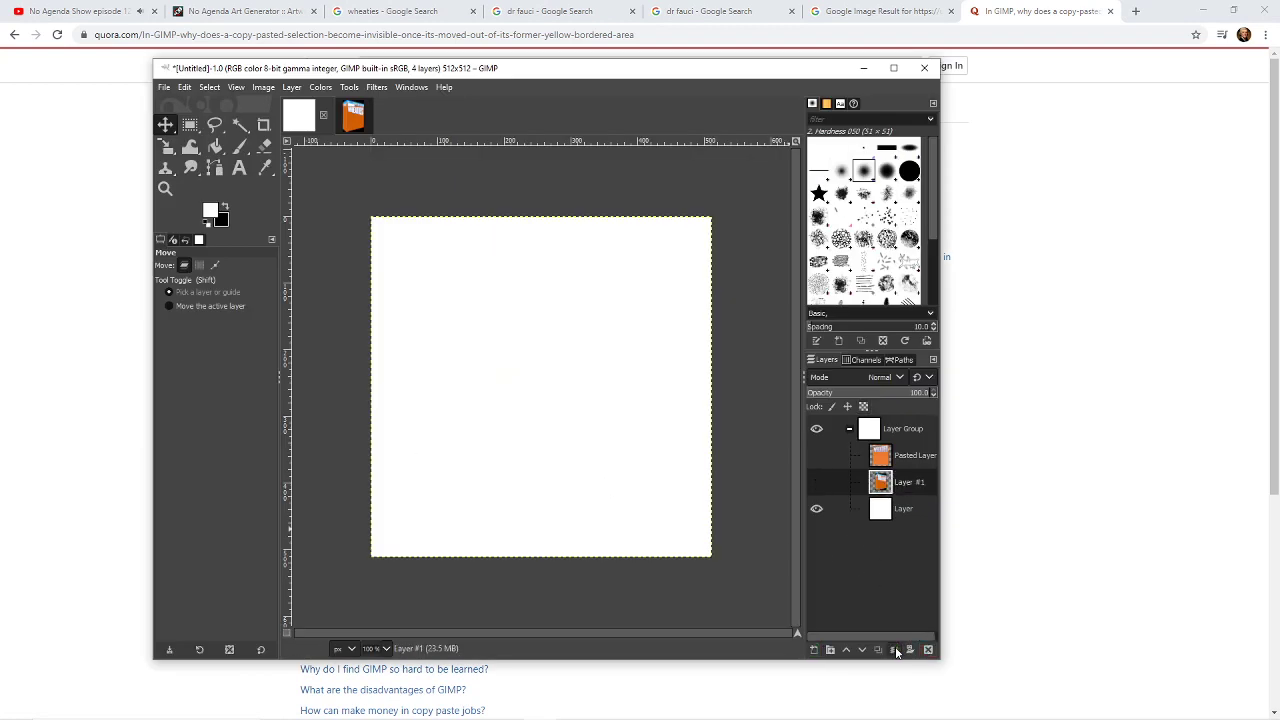
pyautogui.click(815, 483)
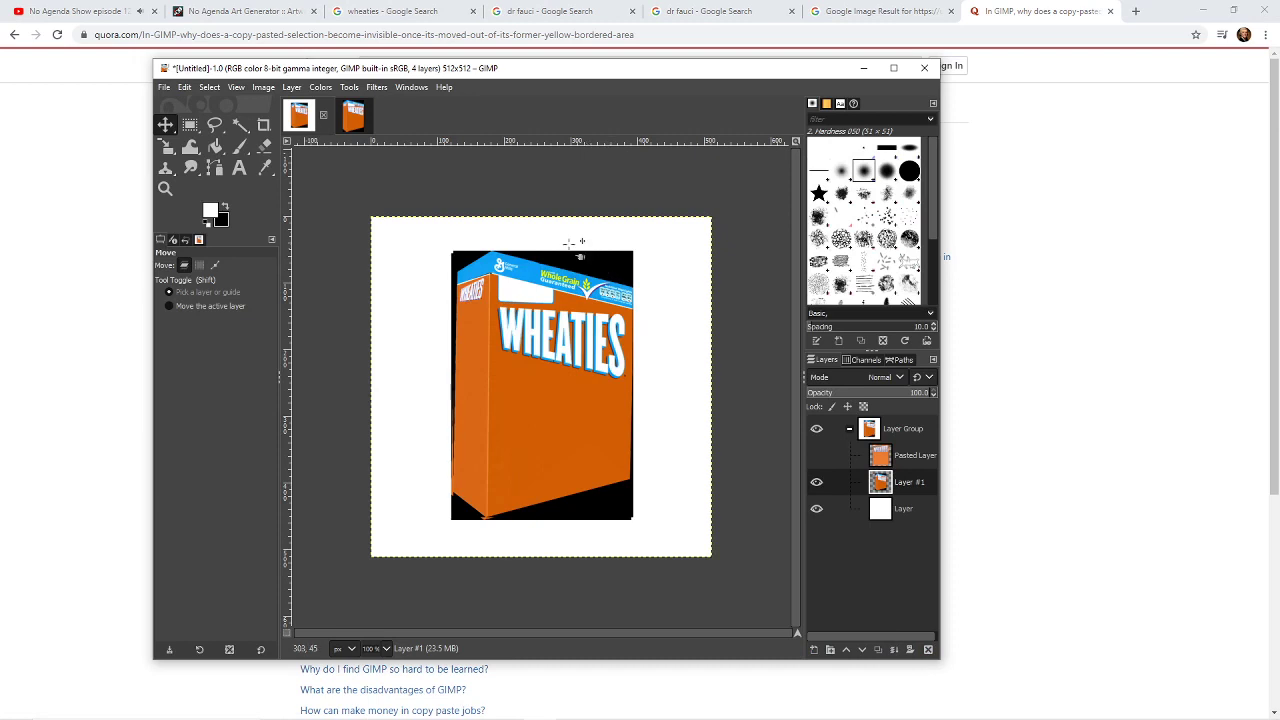
# - Paste the Wheaties box as a new layer and hide Layer #1 beneath it
pyautogui.click(185, 87)
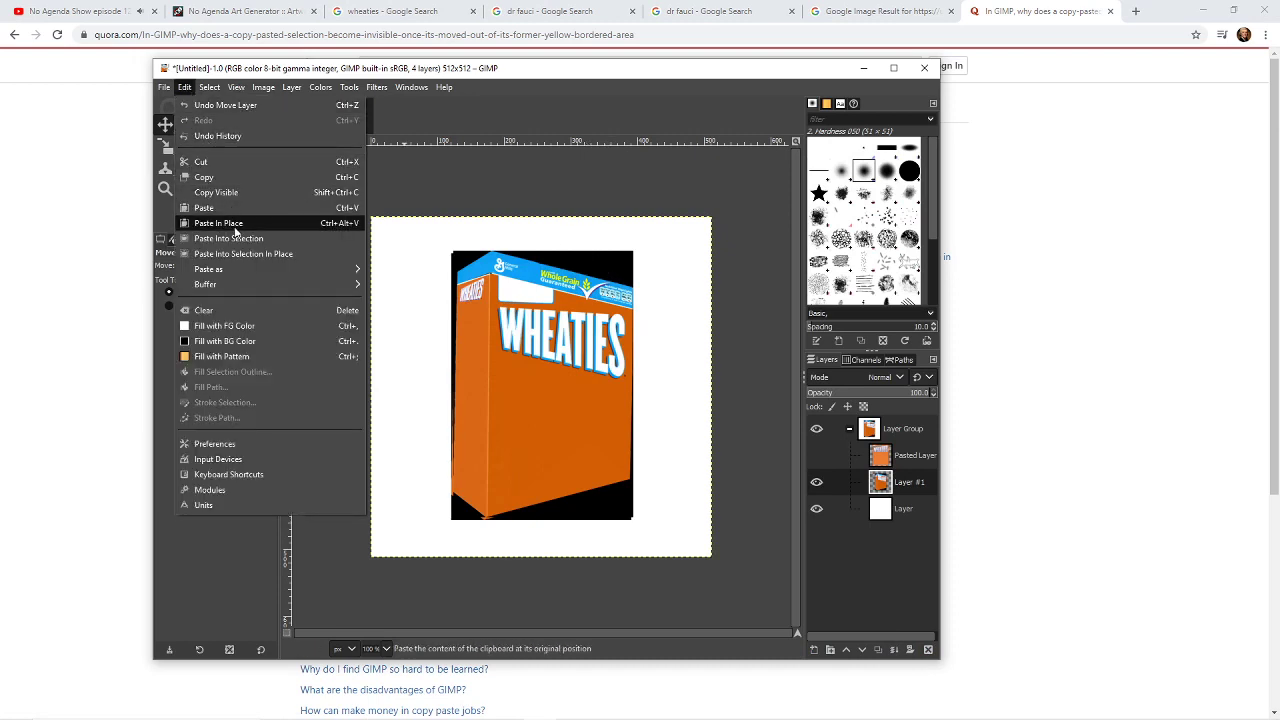
pyautogui.moveTo(246, 270)
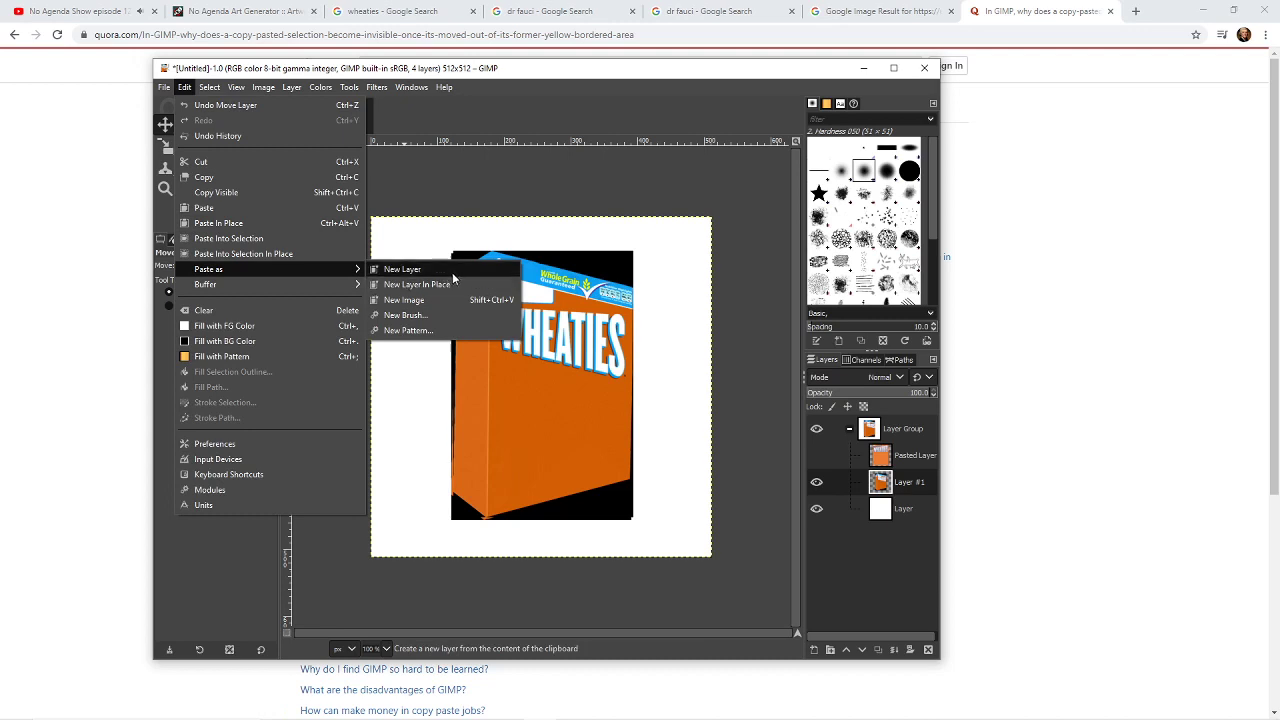
pyautogui.click(453, 272)
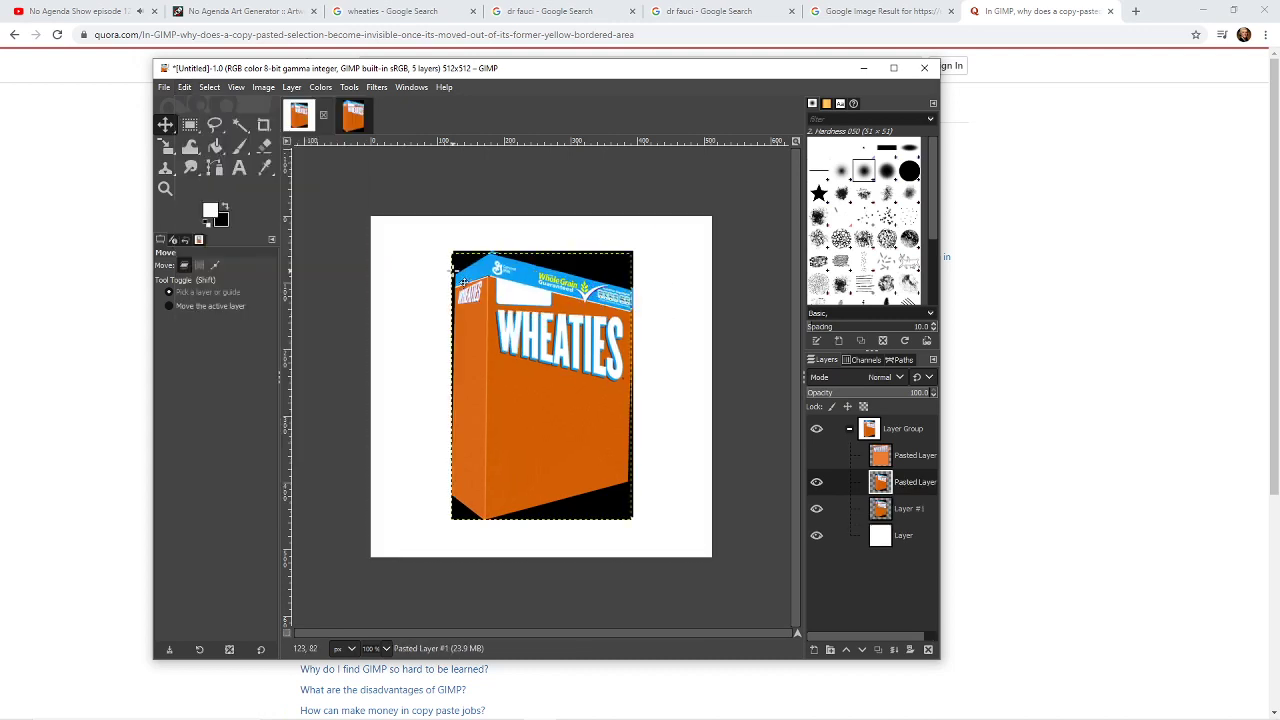
pyautogui.click(815, 512)
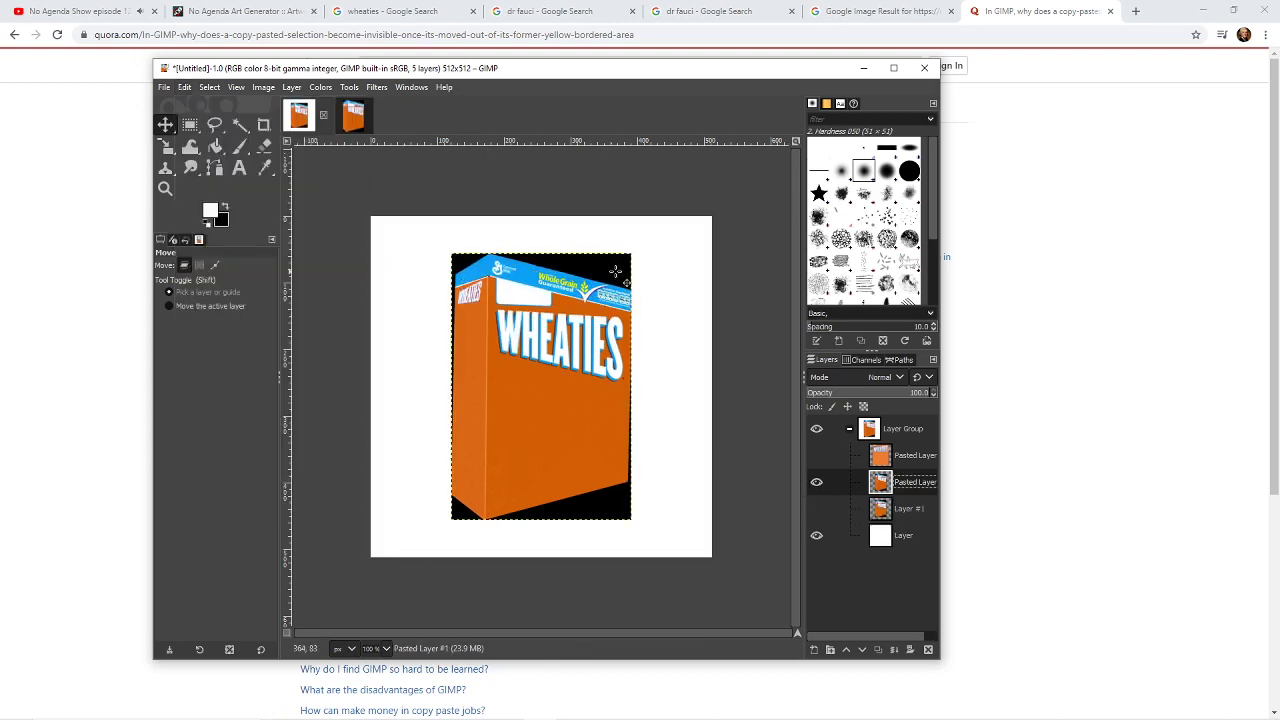
# - Select the black areas around the pasted Wheaties box with Fuzzy Select and delete them from its layer
pyautogui.press('w')
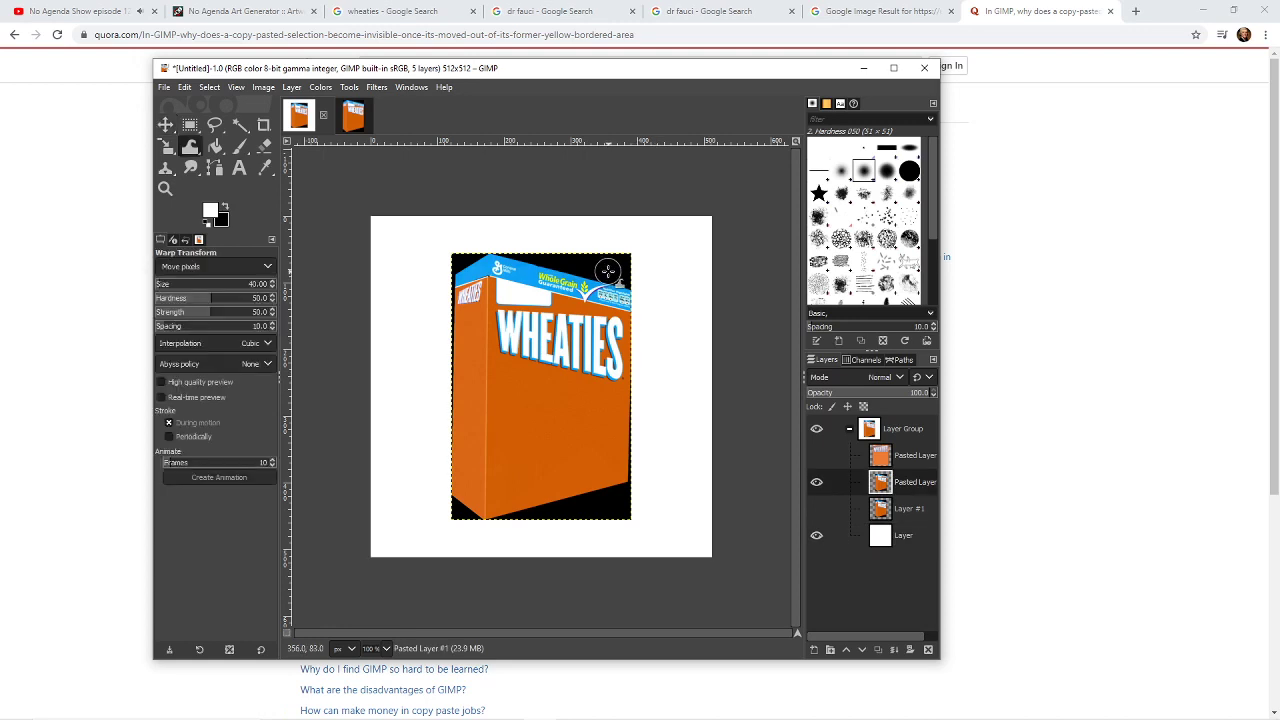
pyautogui.click(240, 124)
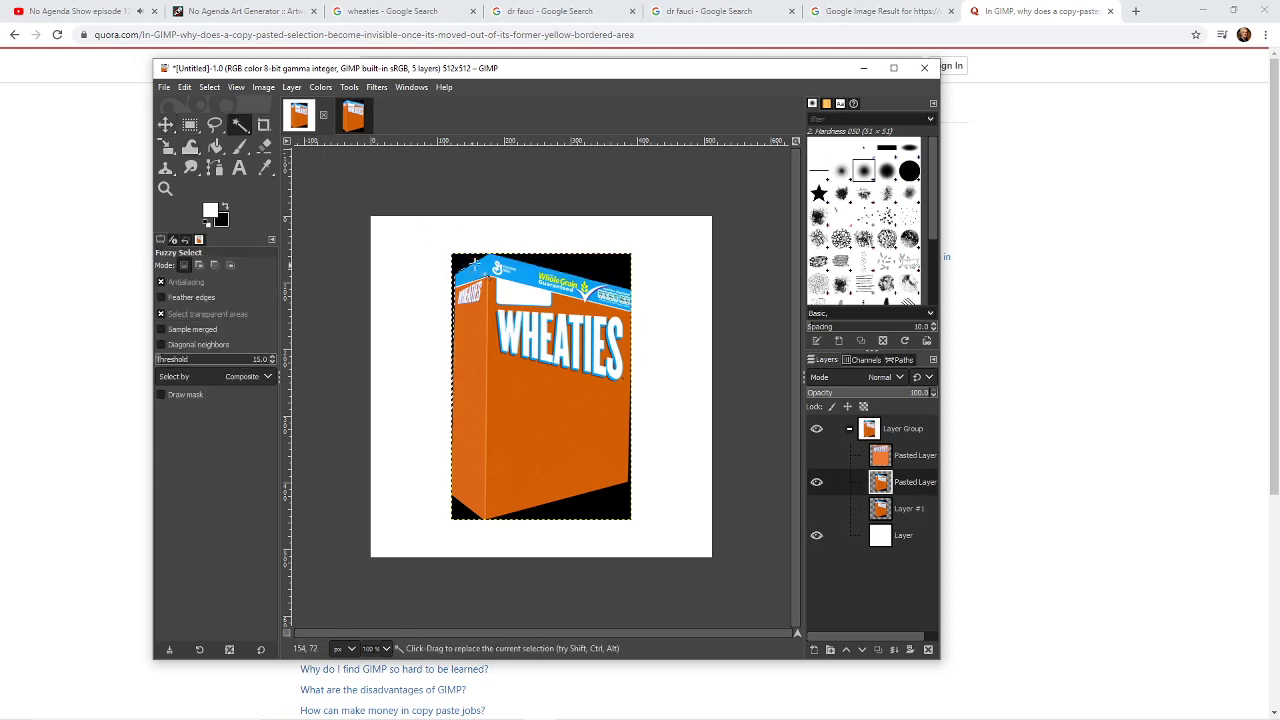
pyautogui.keyDown('shift'); pyautogui.click(567, 264); pyautogui.keyUp('shift')
pyautogui.press('Delete')
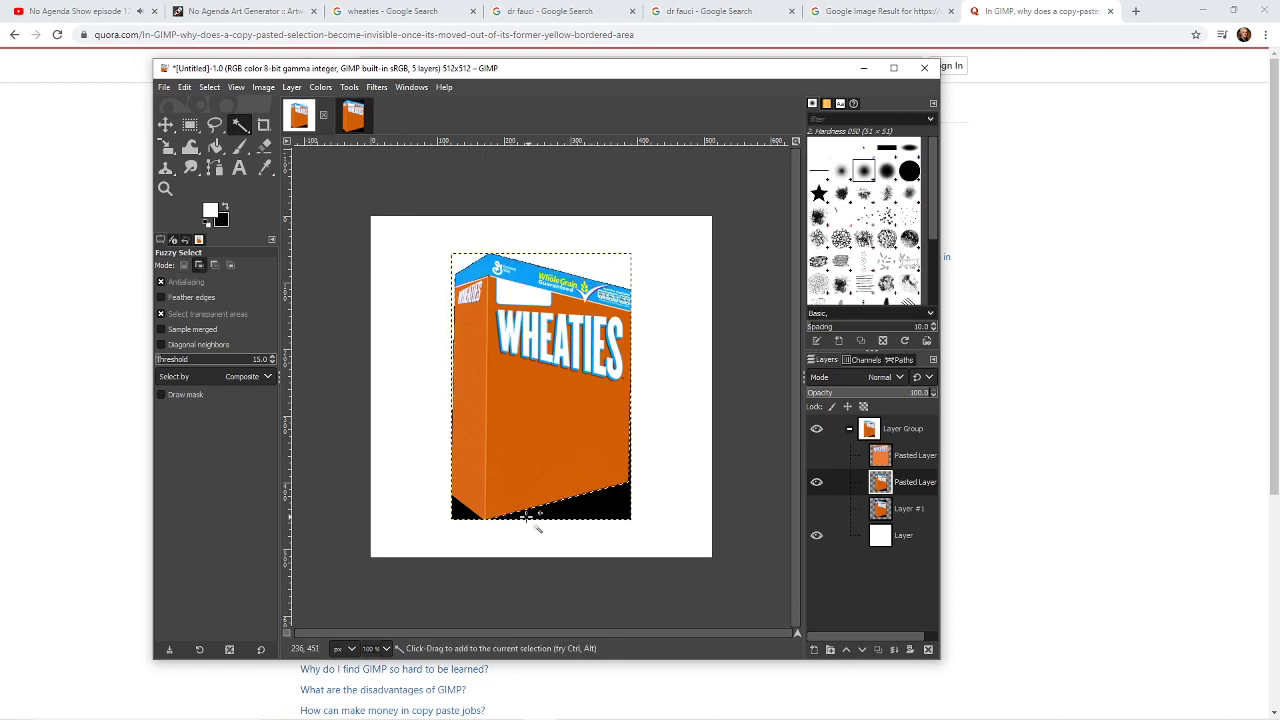
pyautogui.keyDown('shift'); pyautogui.click(527, 513); pyautogui.keyUp('shift')
pyautogui.keyDown('shift'); pyautogui.click(465, 512); pyautogui.keyUp('shift')
pyautogui.press('Delete')
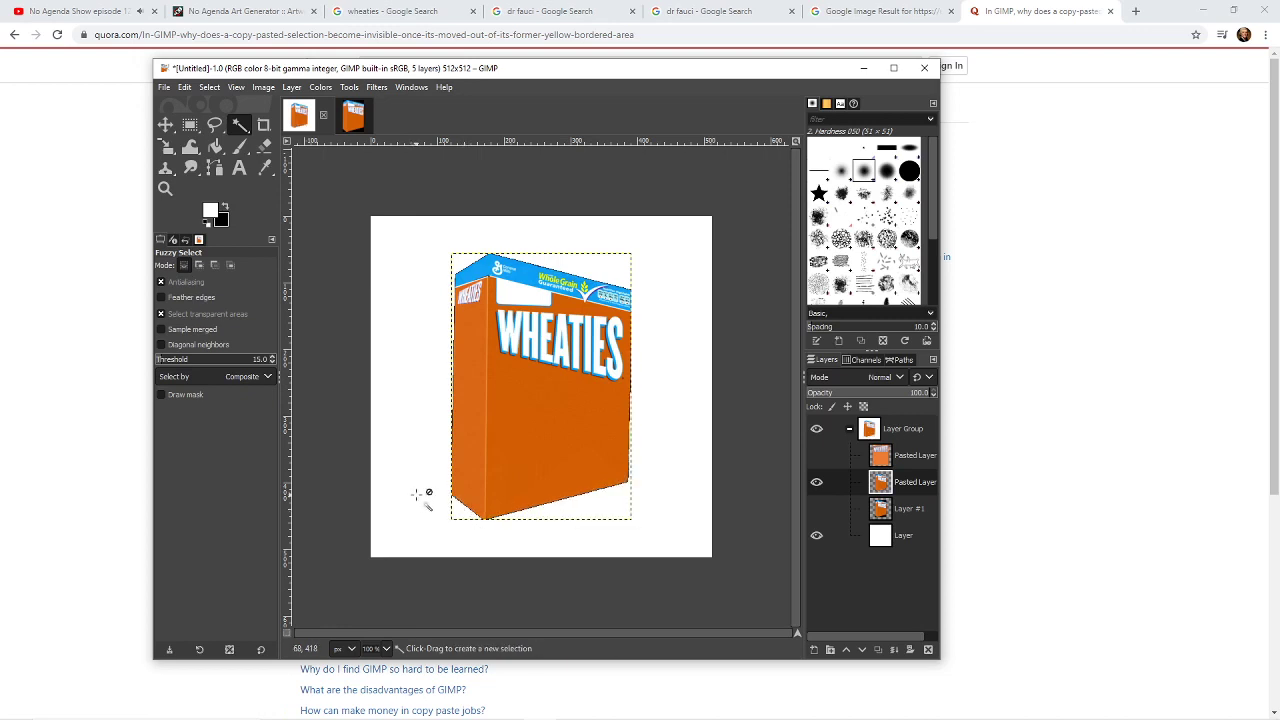
pyautogui.hotkey('ctrl', 'd')
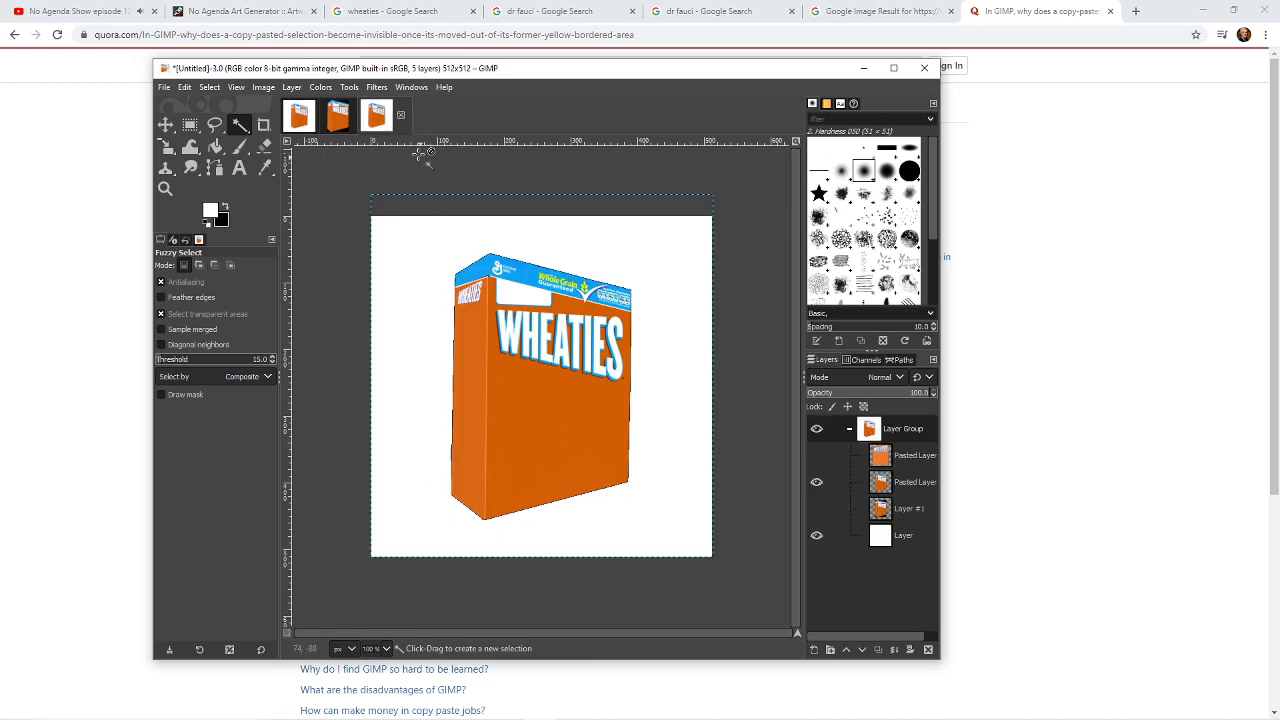
pyautogui.click(300, 116)
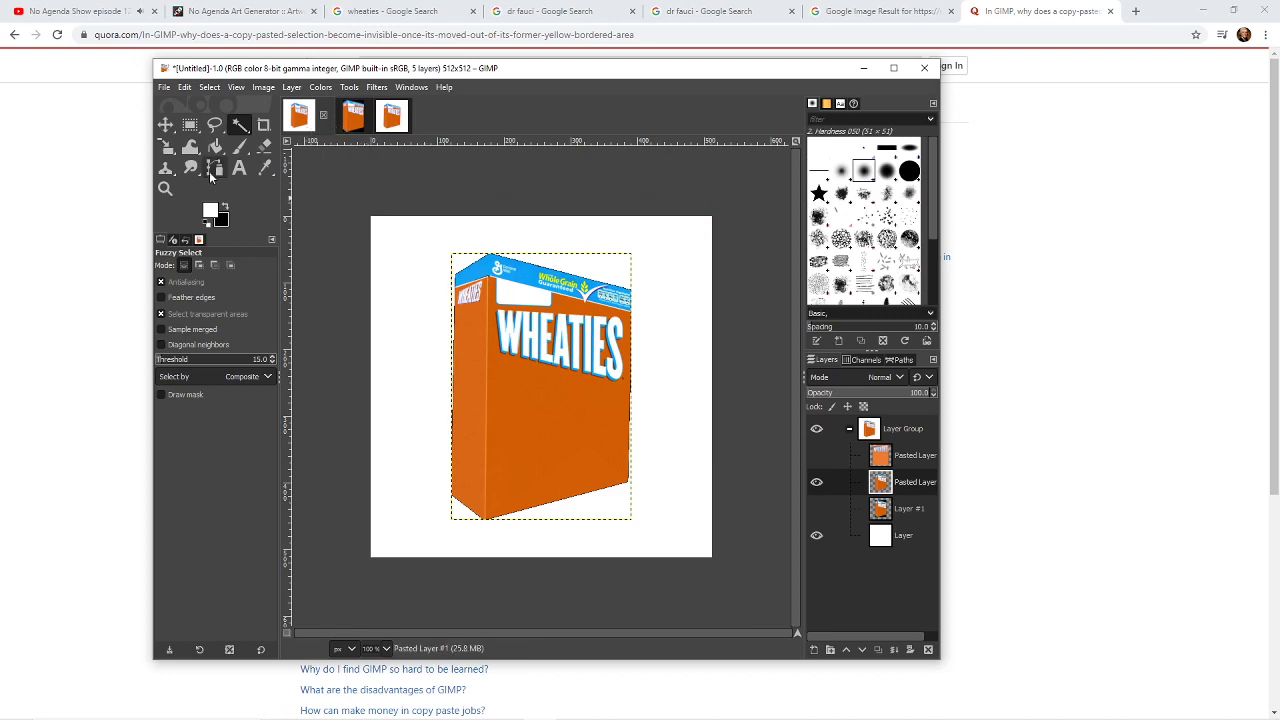
pyautogui.click(190, 124)
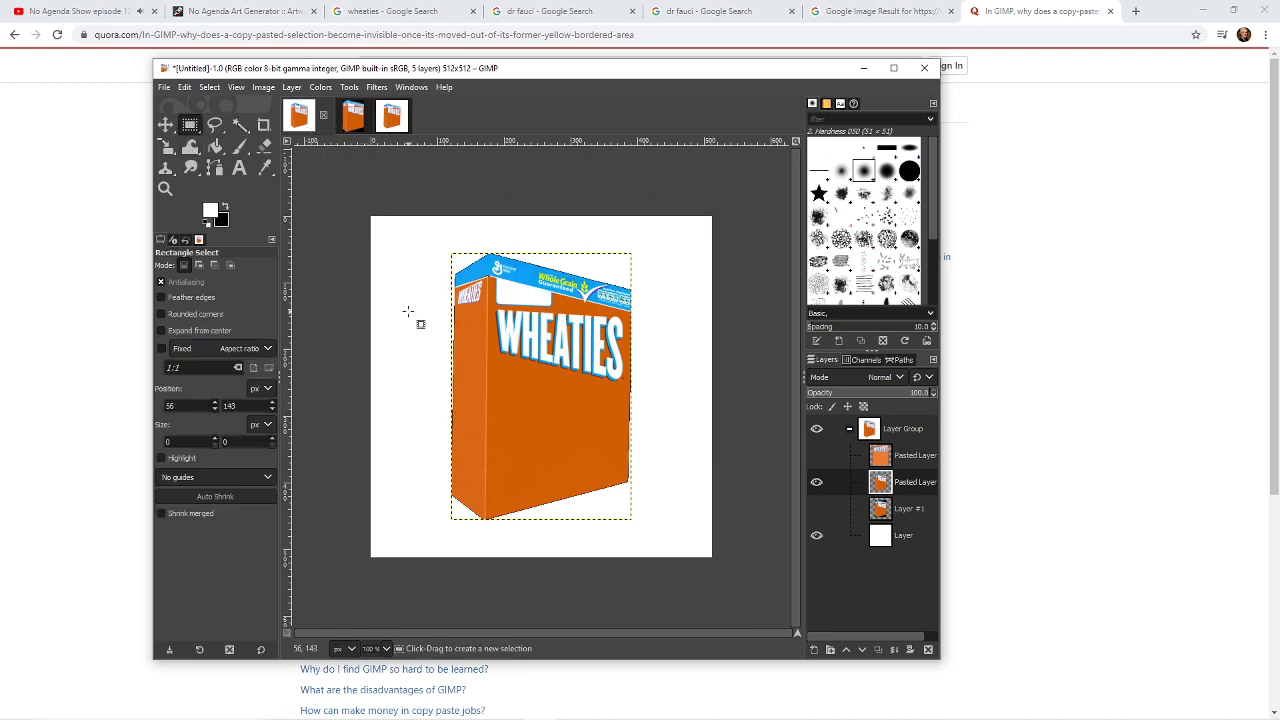
pyautogui.click(170, 126)
pyautogui.click(214, 124)
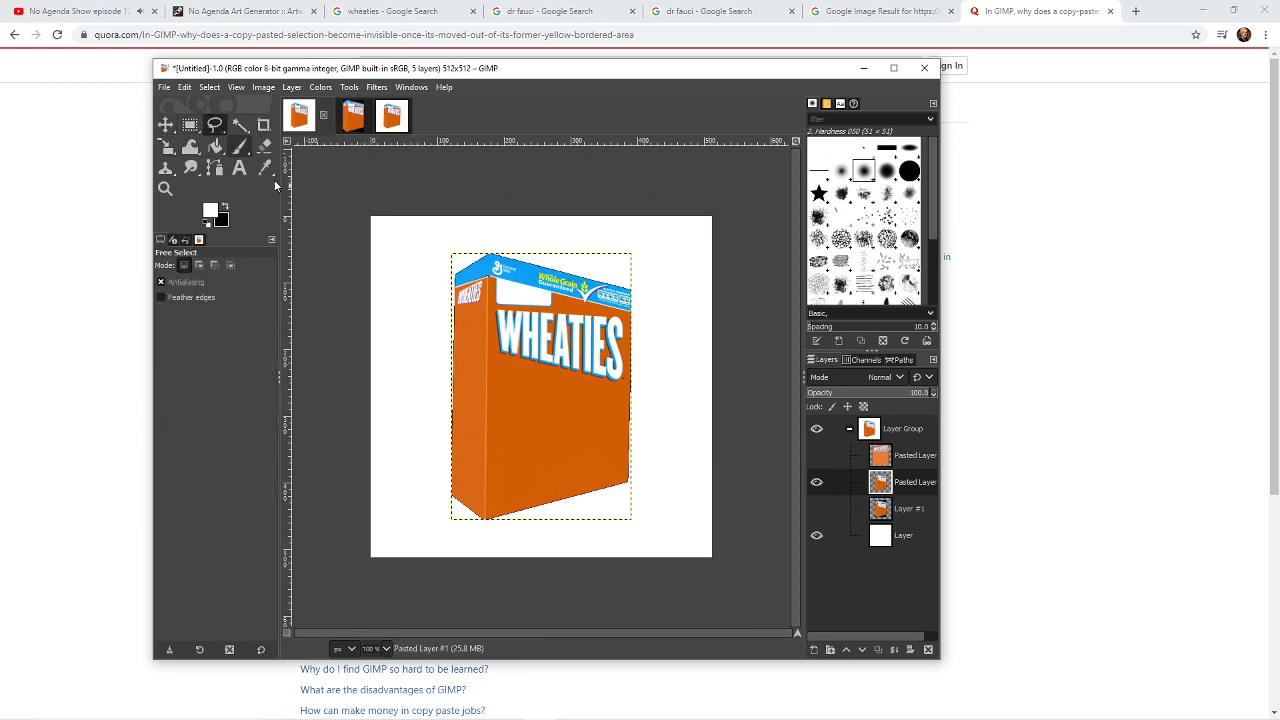
pyautogui.click(483, 313)
pyautogui.click(398, 280)
pyautogui.rightClick(421, 362)
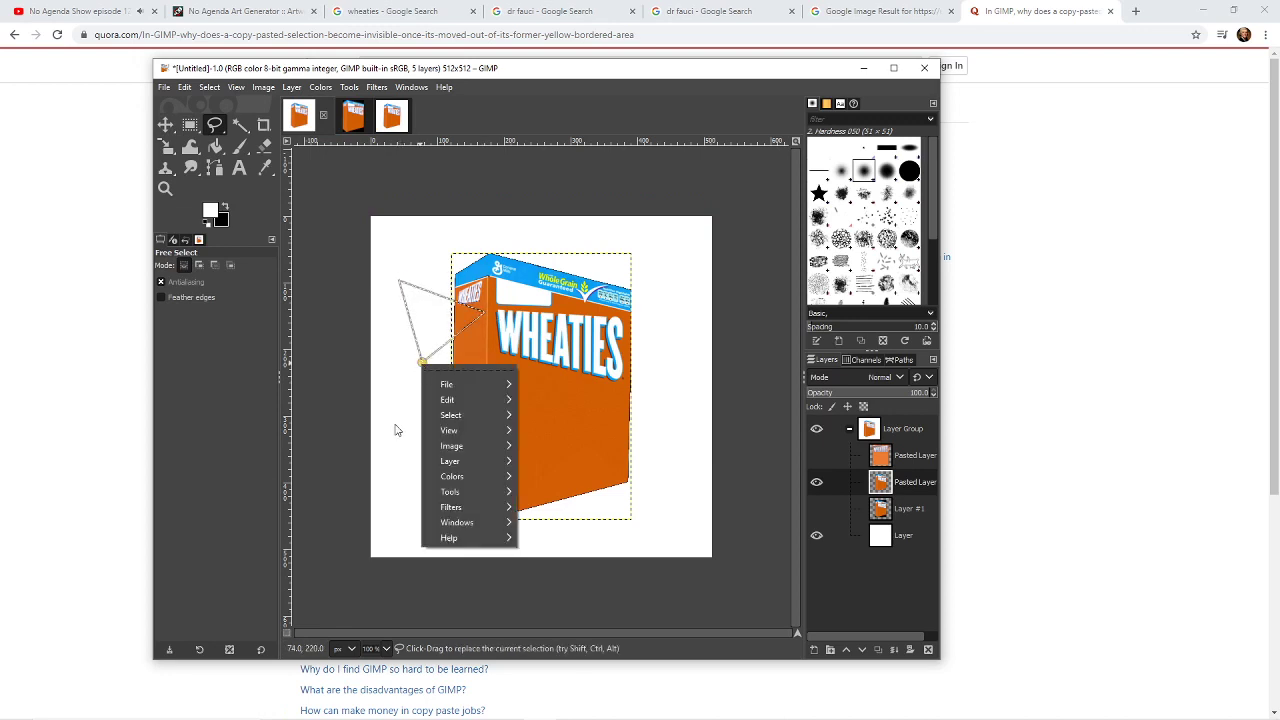
pyautogui.click(400, 430)
pyautogui.rightClick(214, 126)
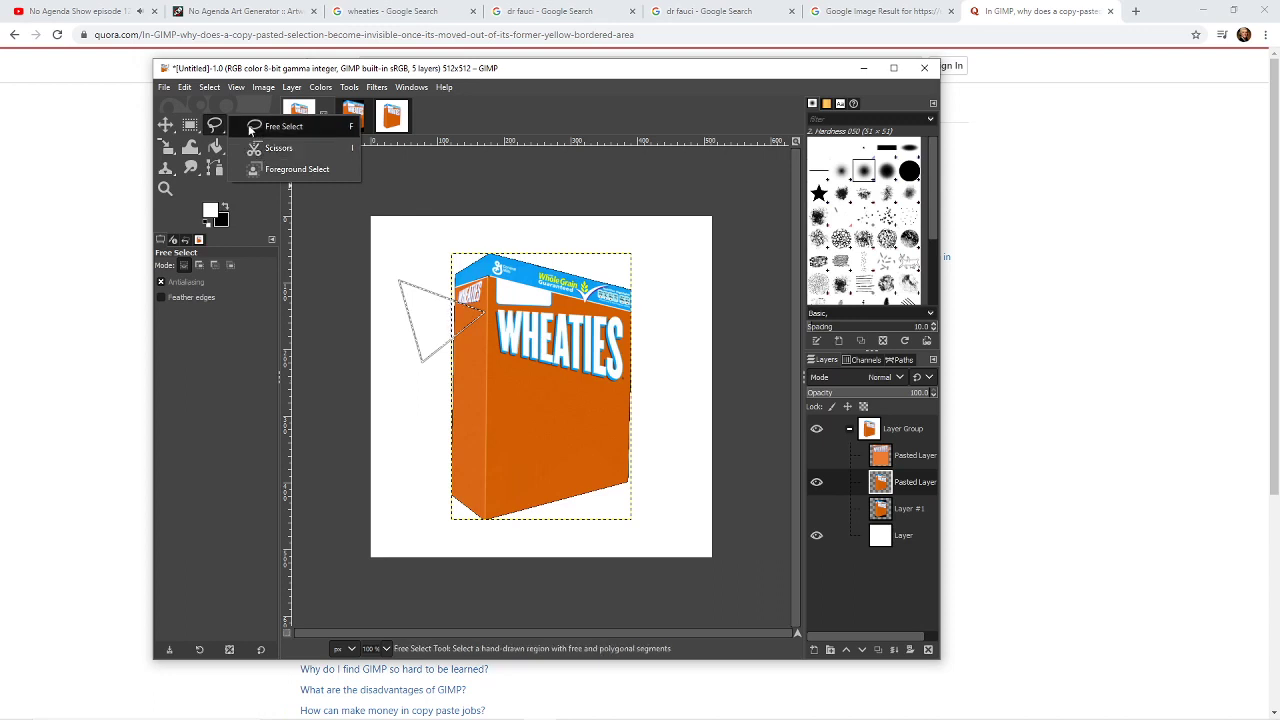
pyautogui.click(275, 126)
pyautogui.click(190, 124)
pyautogui.click(412, 268)
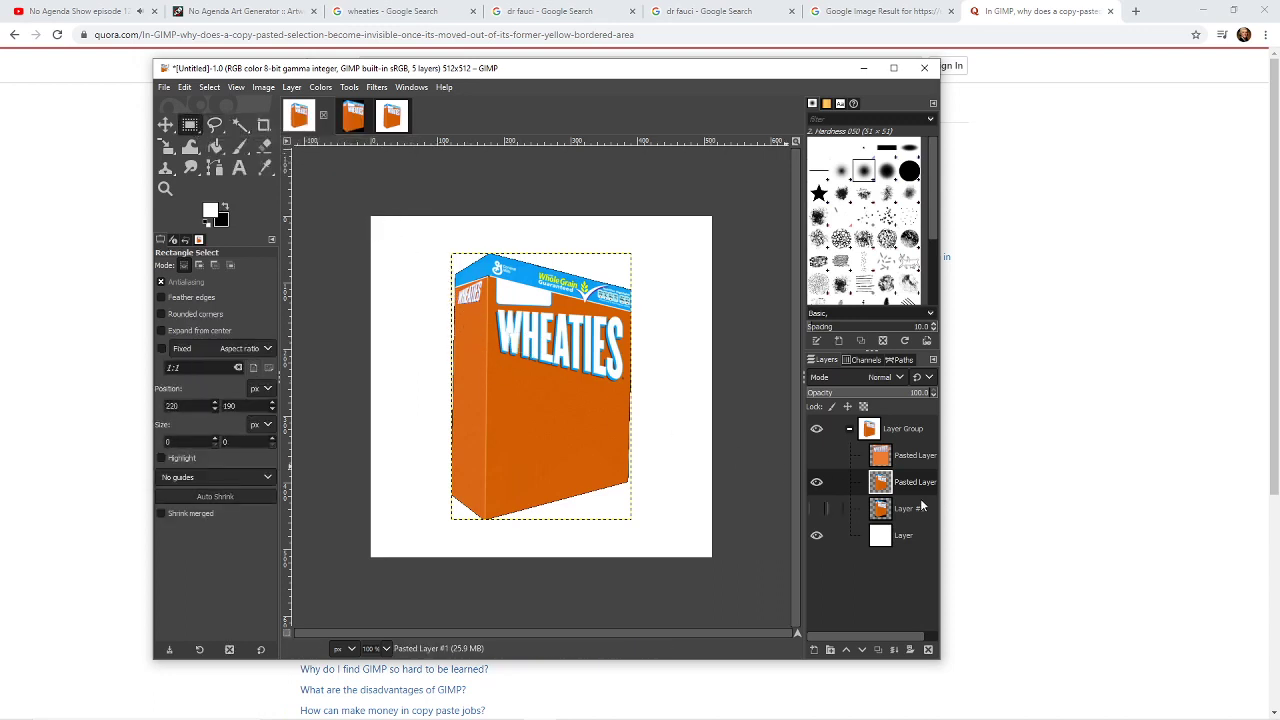
pyautogui.click(900, 458)
pyautogui.click(916, 480)
pyautogui.click(240, 124)
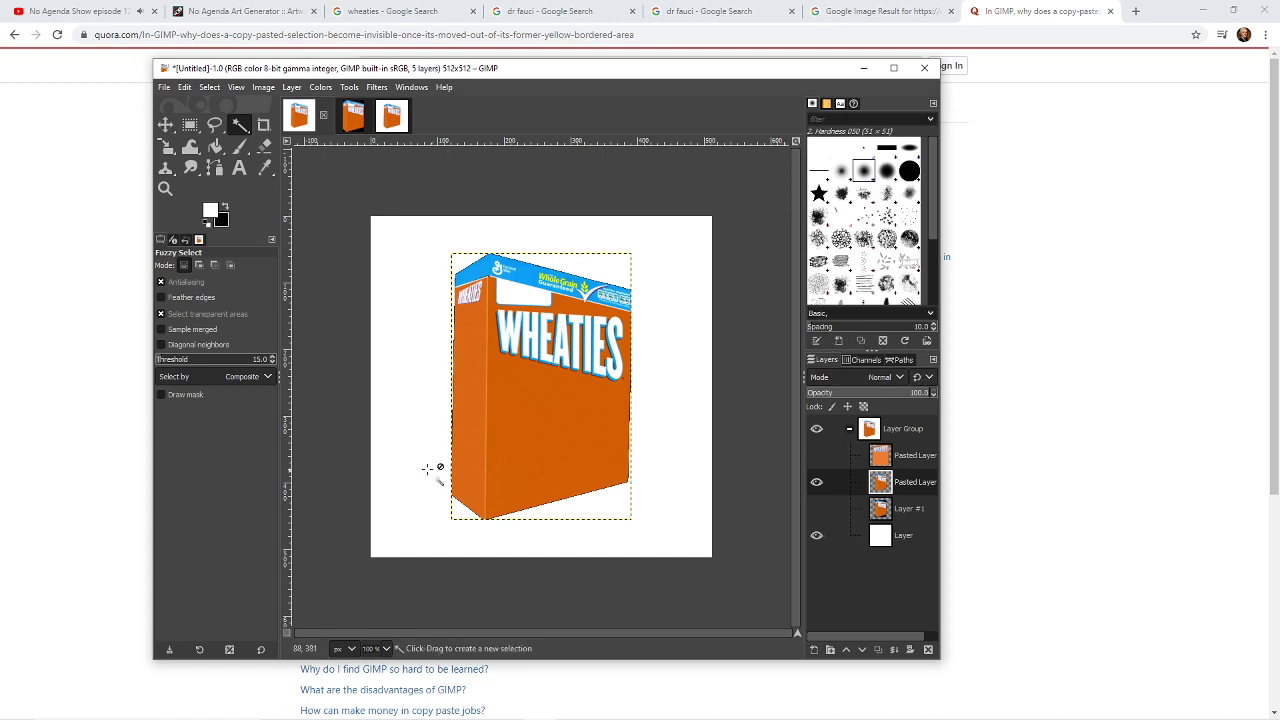
pyautogui.moveTo(428, 346); pyautogui.dragTo(440, 372)
pyautogui.click(192, 126)
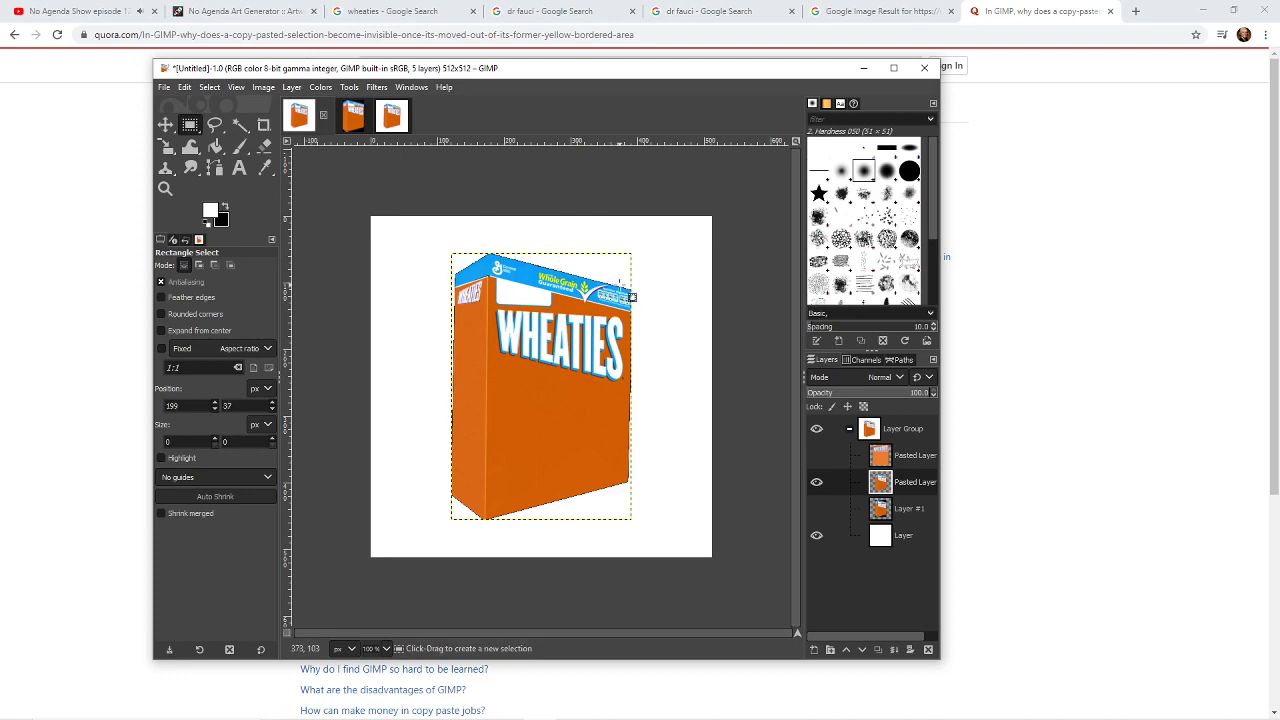
pyautogui.click(622, 286)
pyautogui.moveTo(493, 261)
pyautogui.mouseDown()
pyautogui.moveTo(409, 286)
pyautogui.moveTo(420, 330)
pyautogui.mouseUp()
pyautogui.click(216, 127)
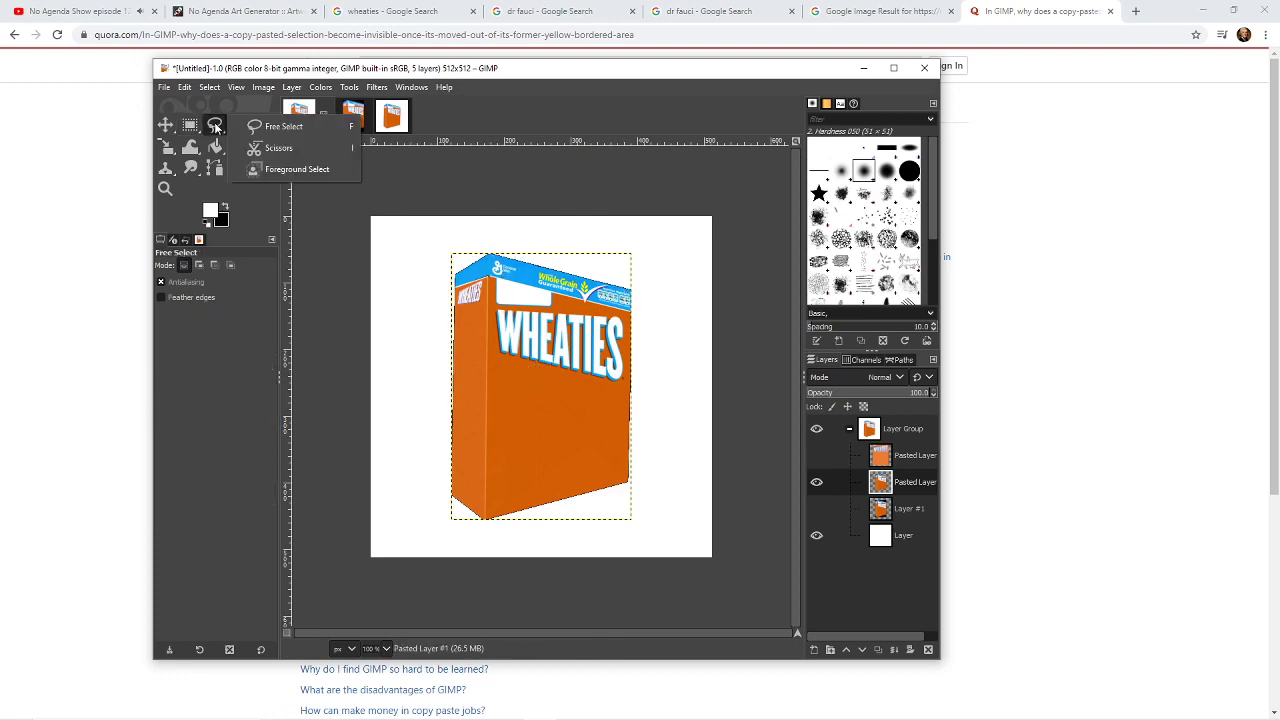
pyautogui.click(440, 272)
pyautogui.click(490, 240)
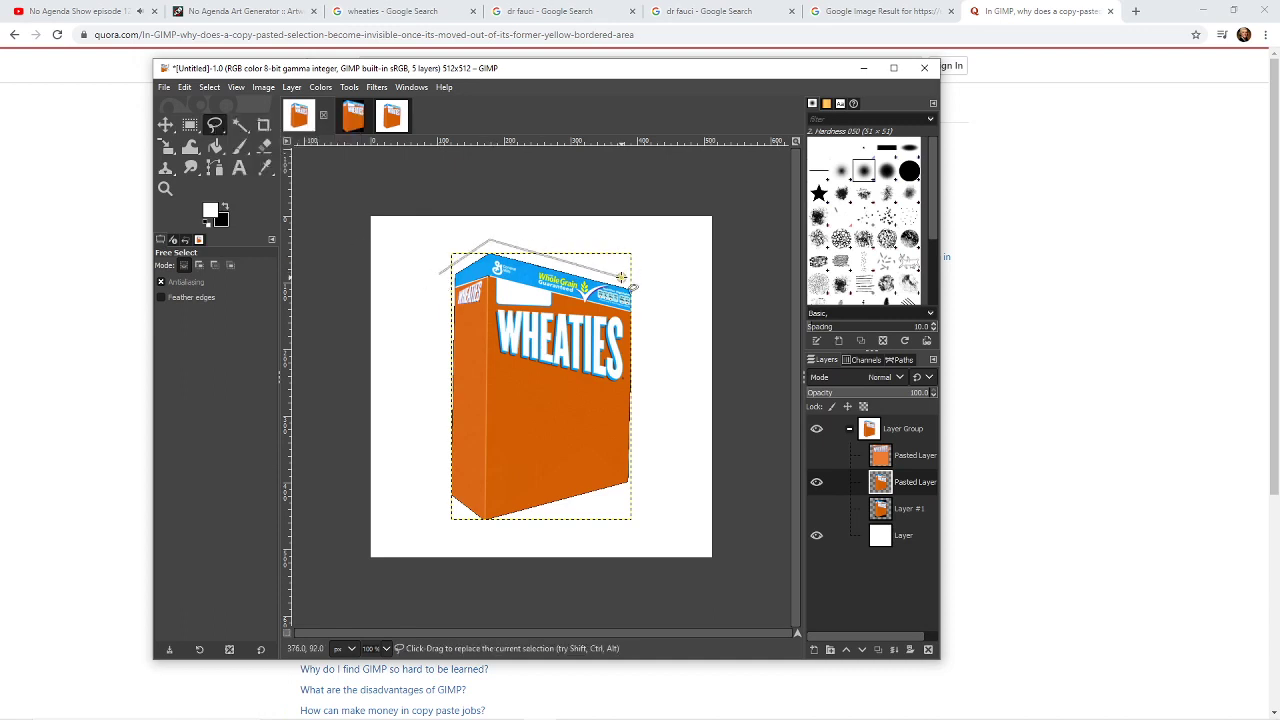
pyautogui.click(627, 280)
pyautogui.click(663, 415)
pyautogui.press('Escape')
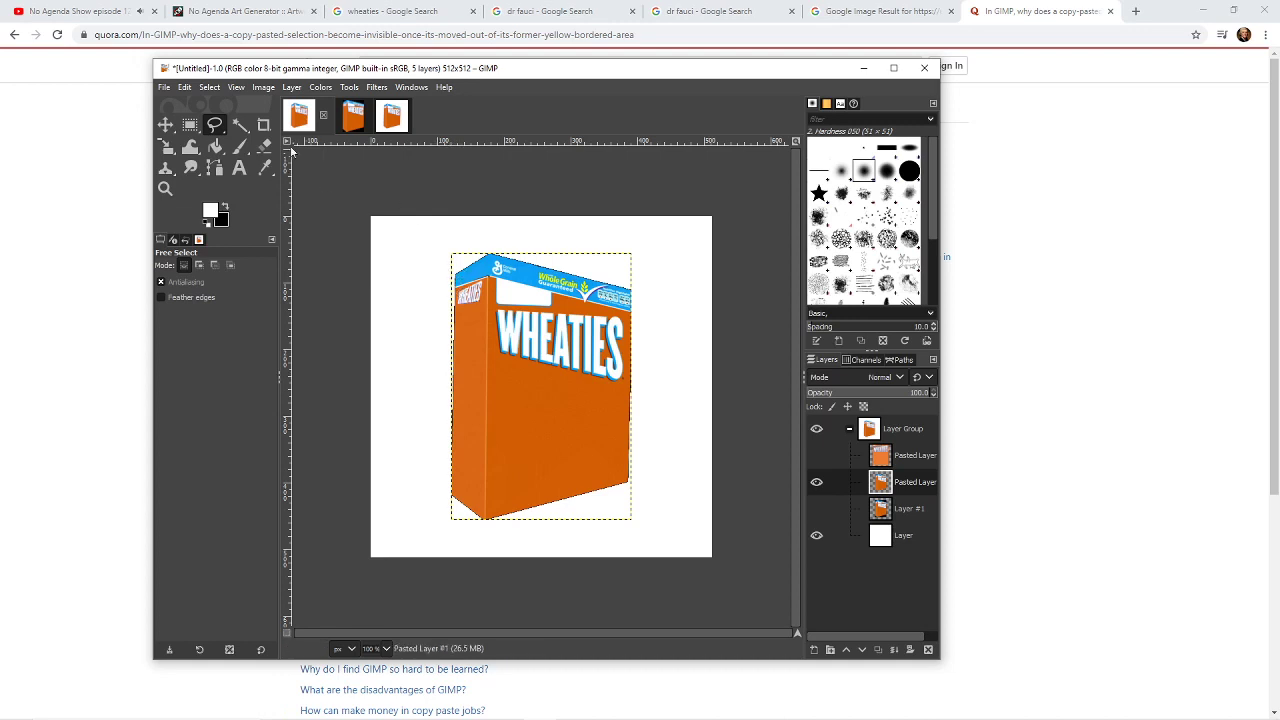
# - Add the text "NO AGENDA" in 62 px Sans-serif across the top of the box, widening its frame to fit one line
pyautogui.click(239, 168)
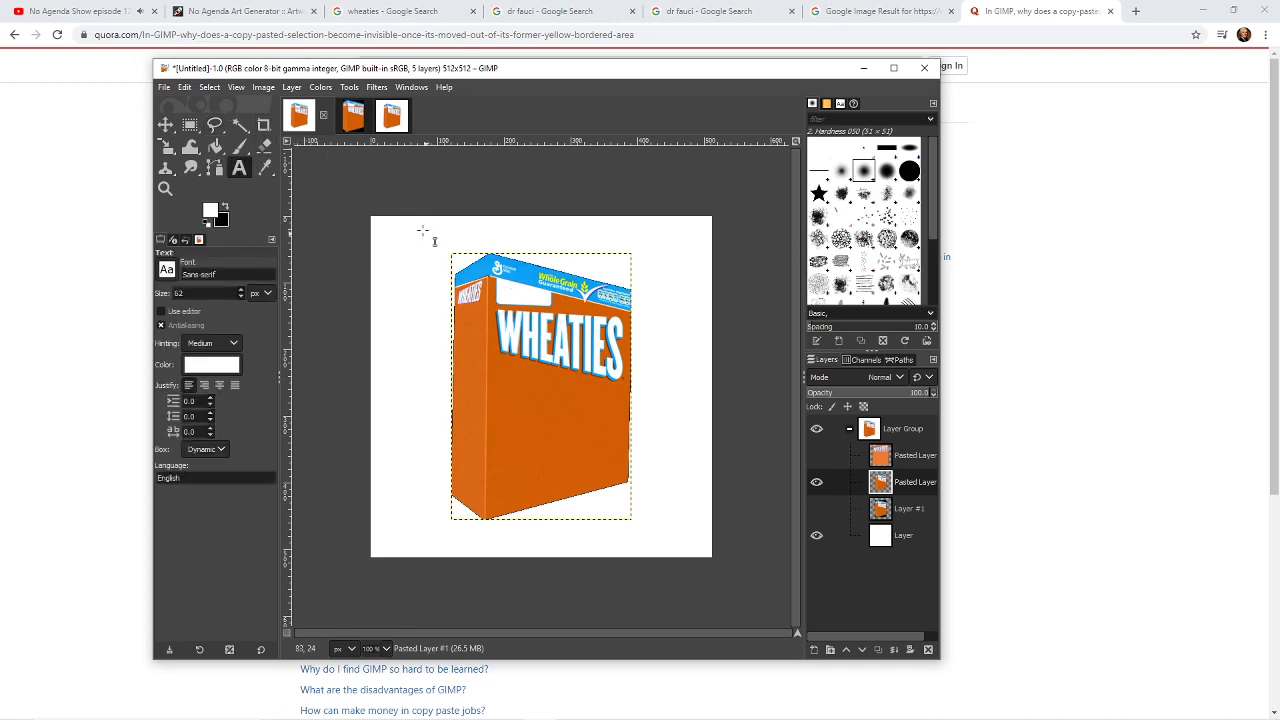
pyautogui.moveTo(422, 231); pyautogui.dragTo(490, 260)
pyautogui.write('W')
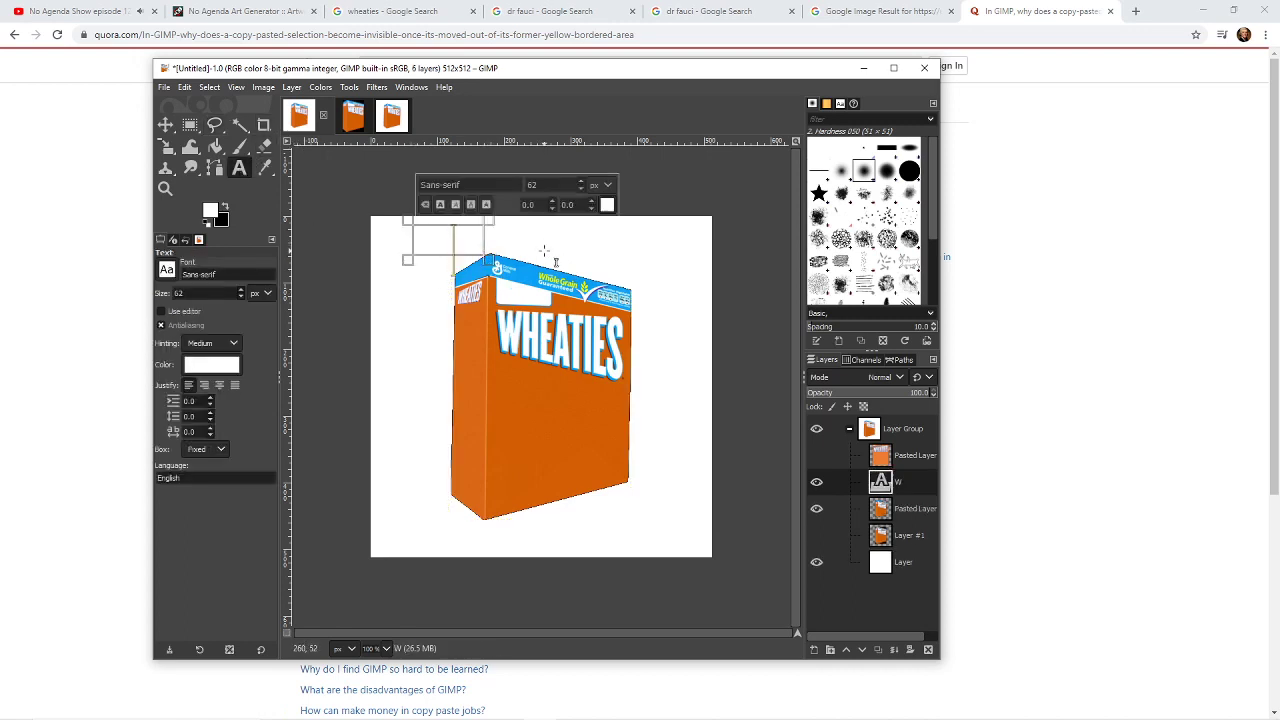
pyautogui.press('BackSpace')
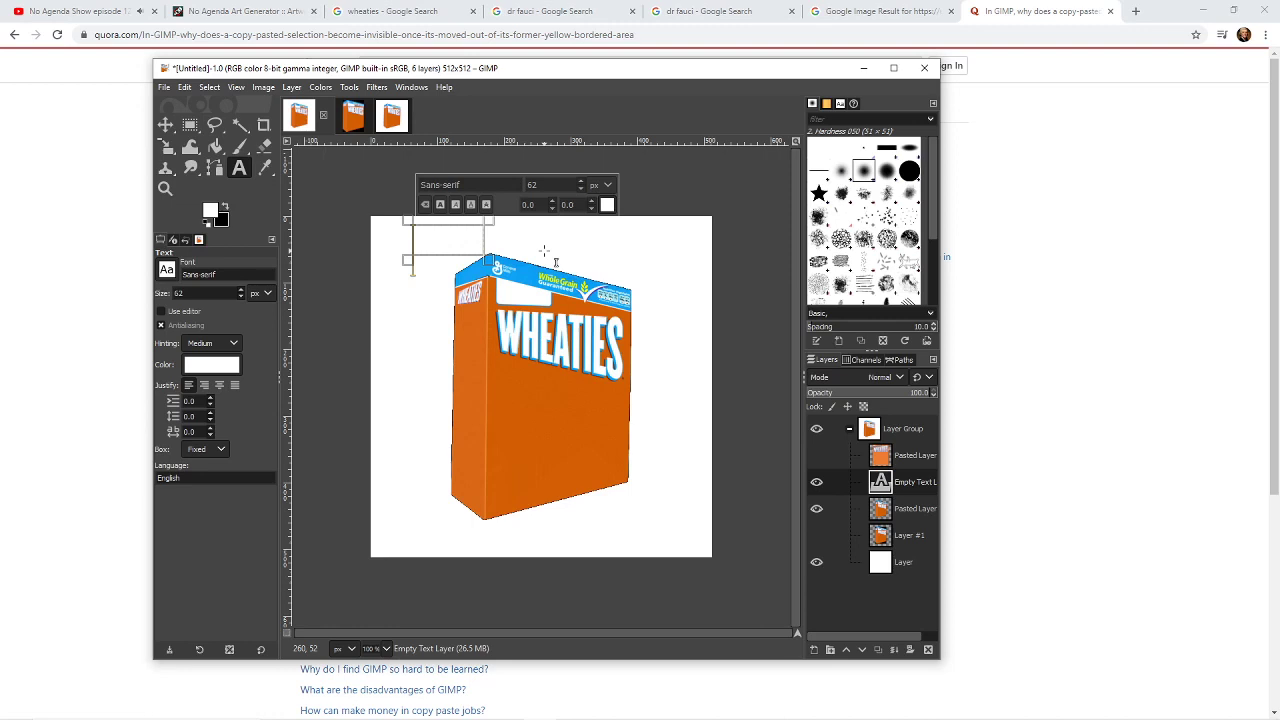
pyautogui.write('NO AGENDA')
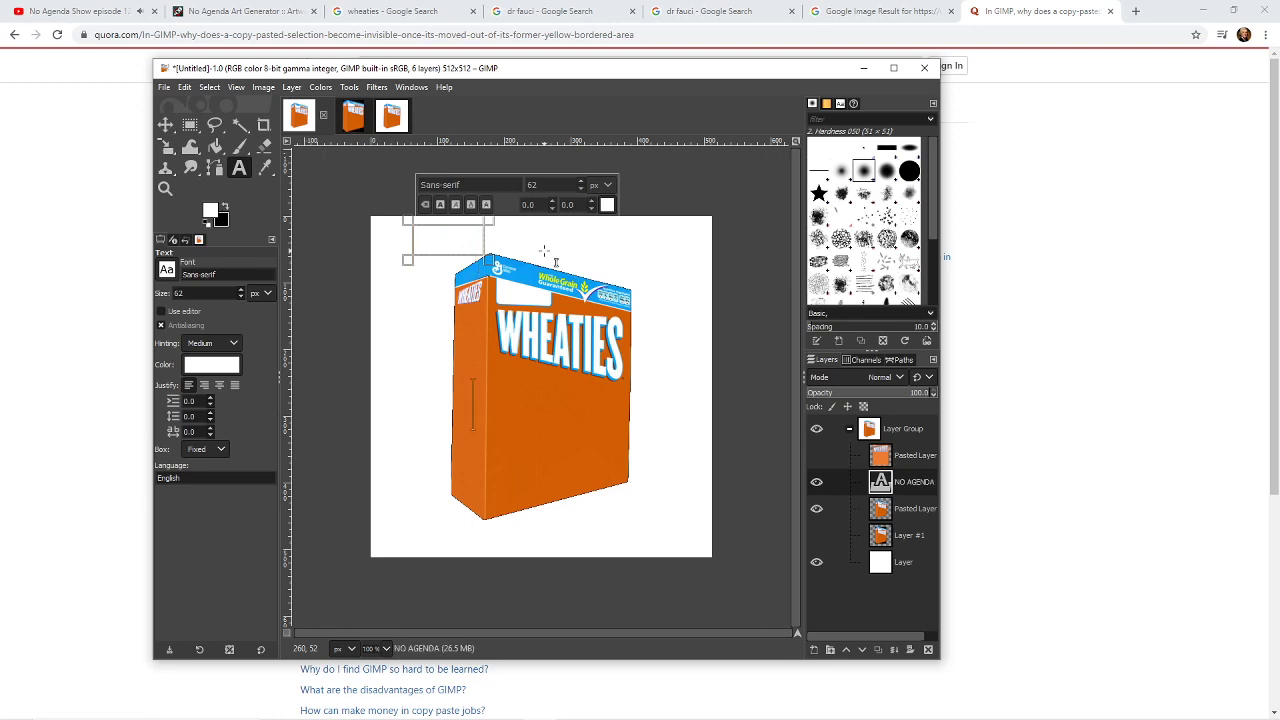
pyautogui.moveTo(489, 256); pyautogui.dragTo(673, 312)
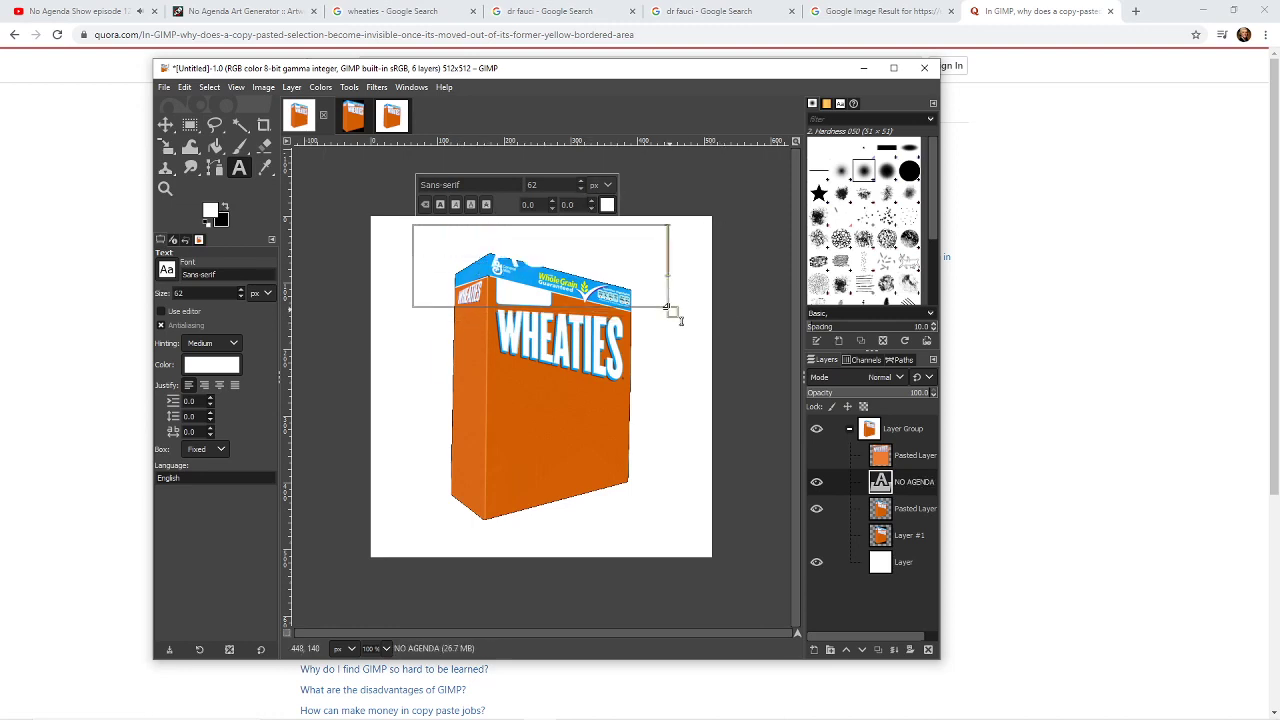
# - Color the entire NO AGENDA text dark red, aa0a0a
pyautogui.hotkey('ctrl', 'a')
pyautogui.click(607, 204)
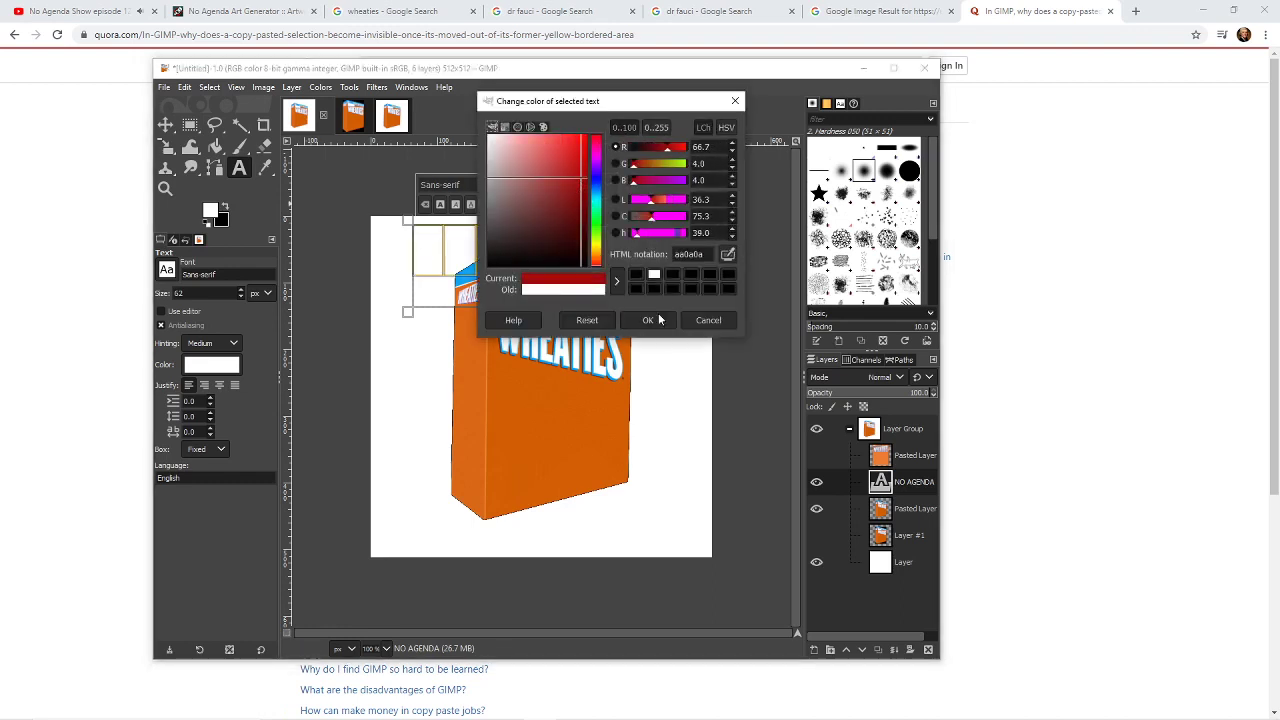
pyautogui.click(648, 320)
pyautogui.click(546, 260)
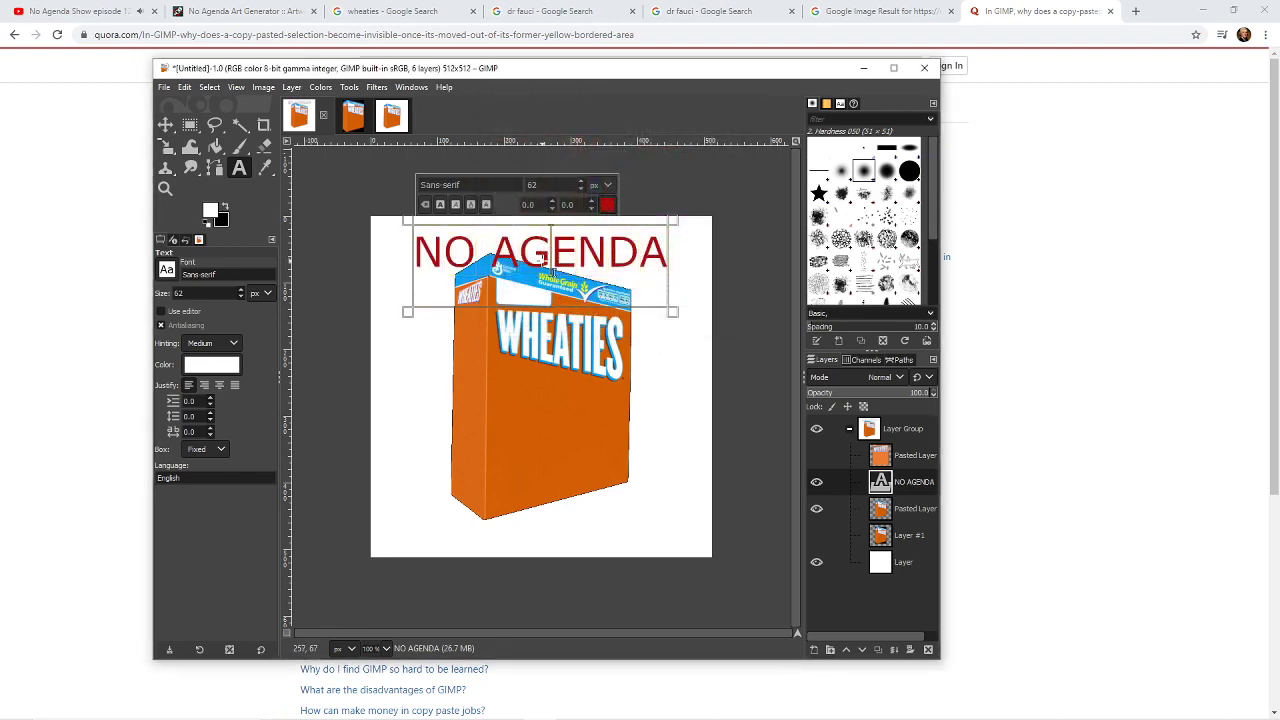
# - Make the whole NO AGENDA text bold and tighten its kerning to -9.0 so it fits on one line
pyautogui.tripleClick(575, 255)
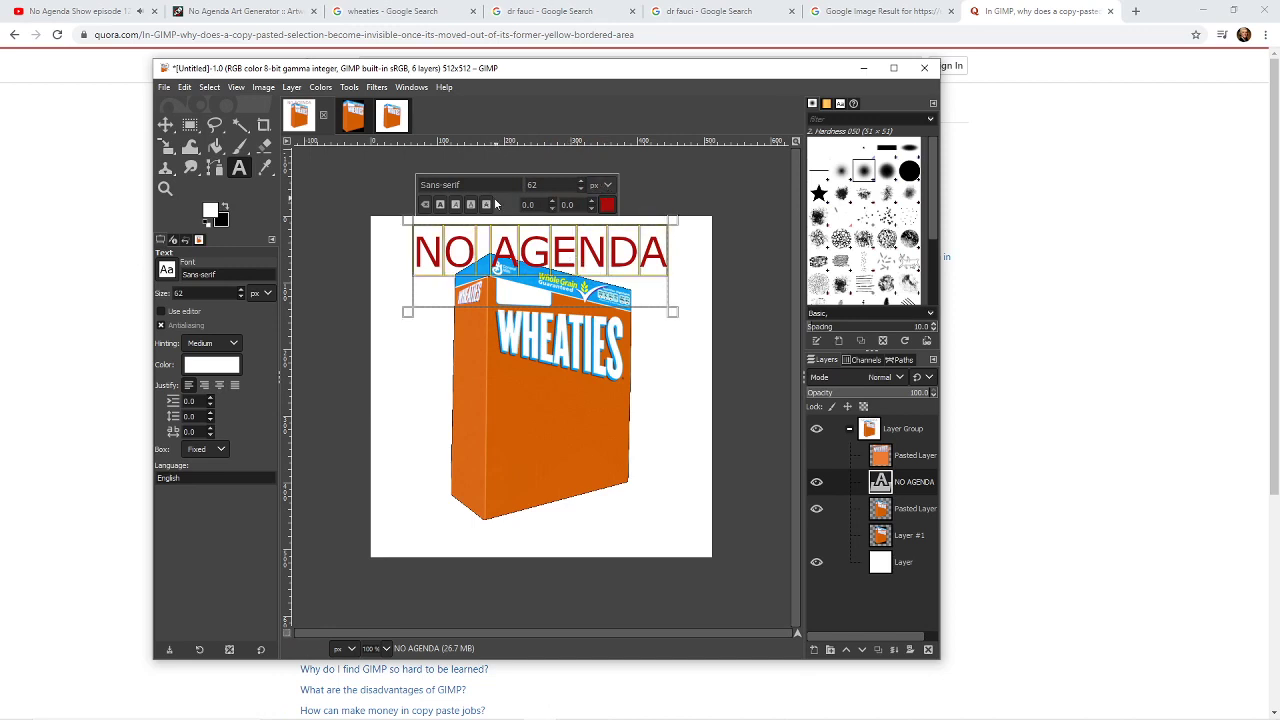
pyautogui.click(441, 205)
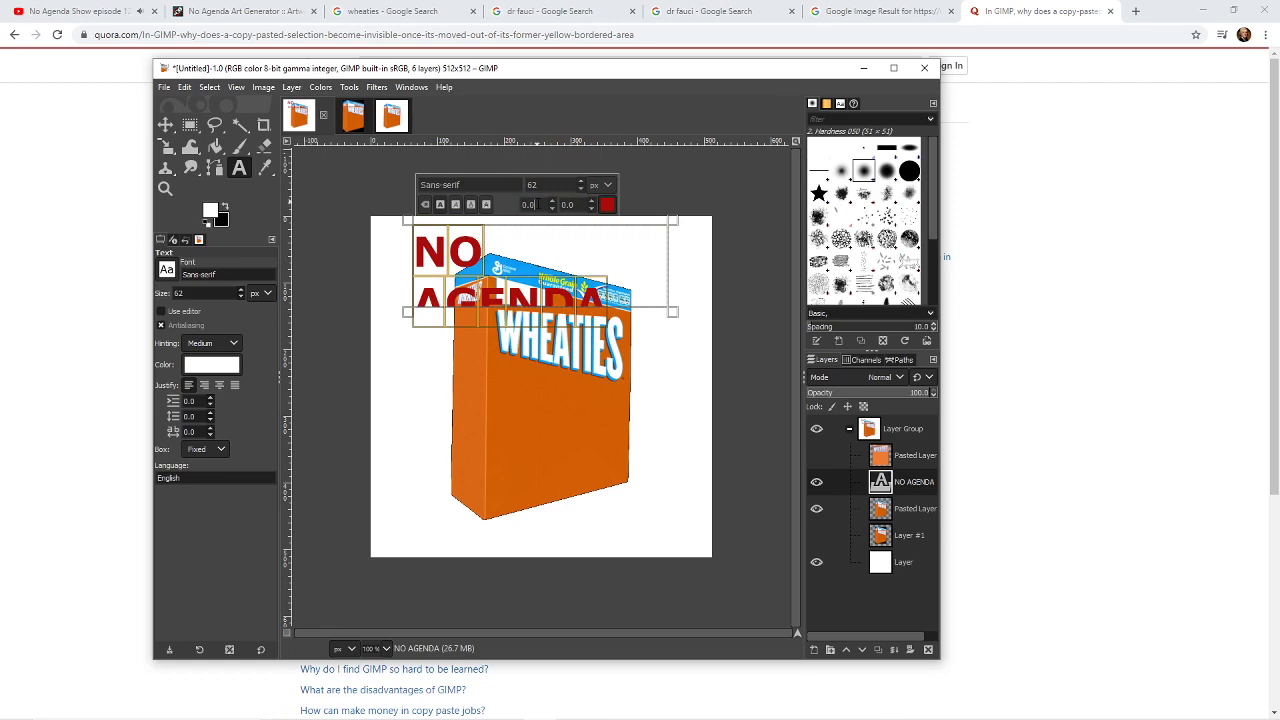
pyautogui.write('-')
pyautogui.scroll(-13, 591, 206)
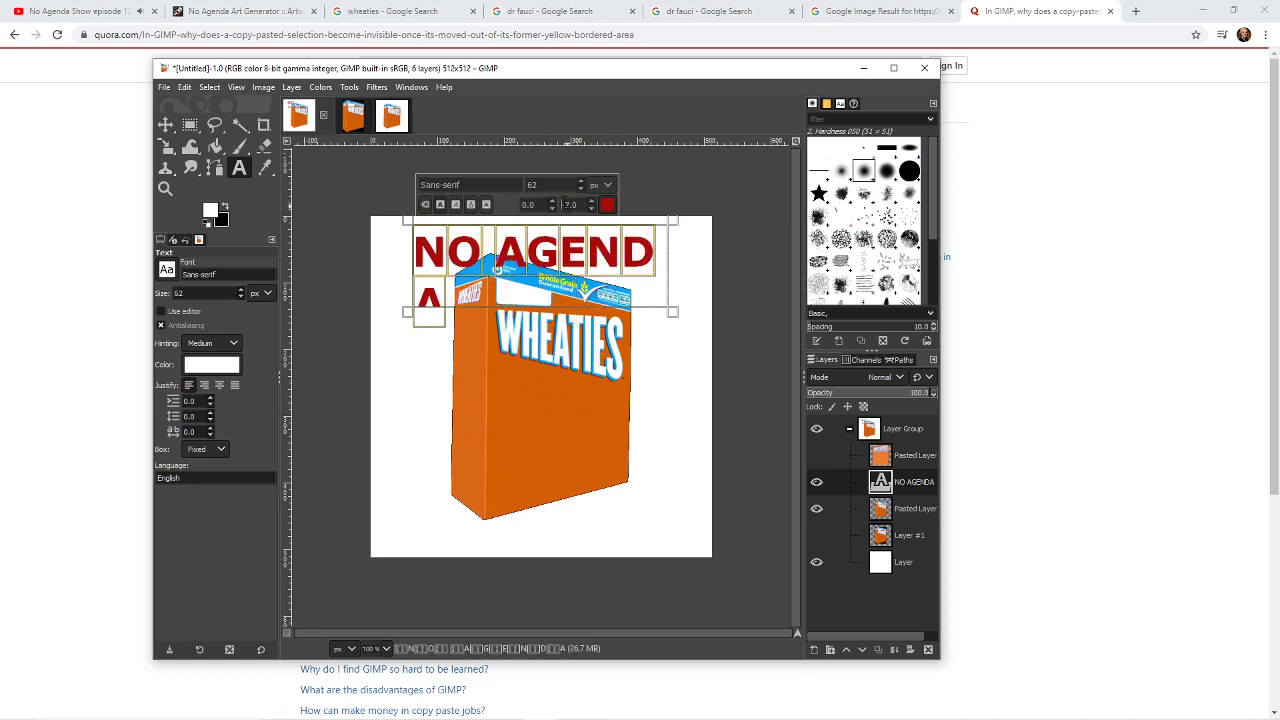
pyautogui.scroll(4, 591, 206)
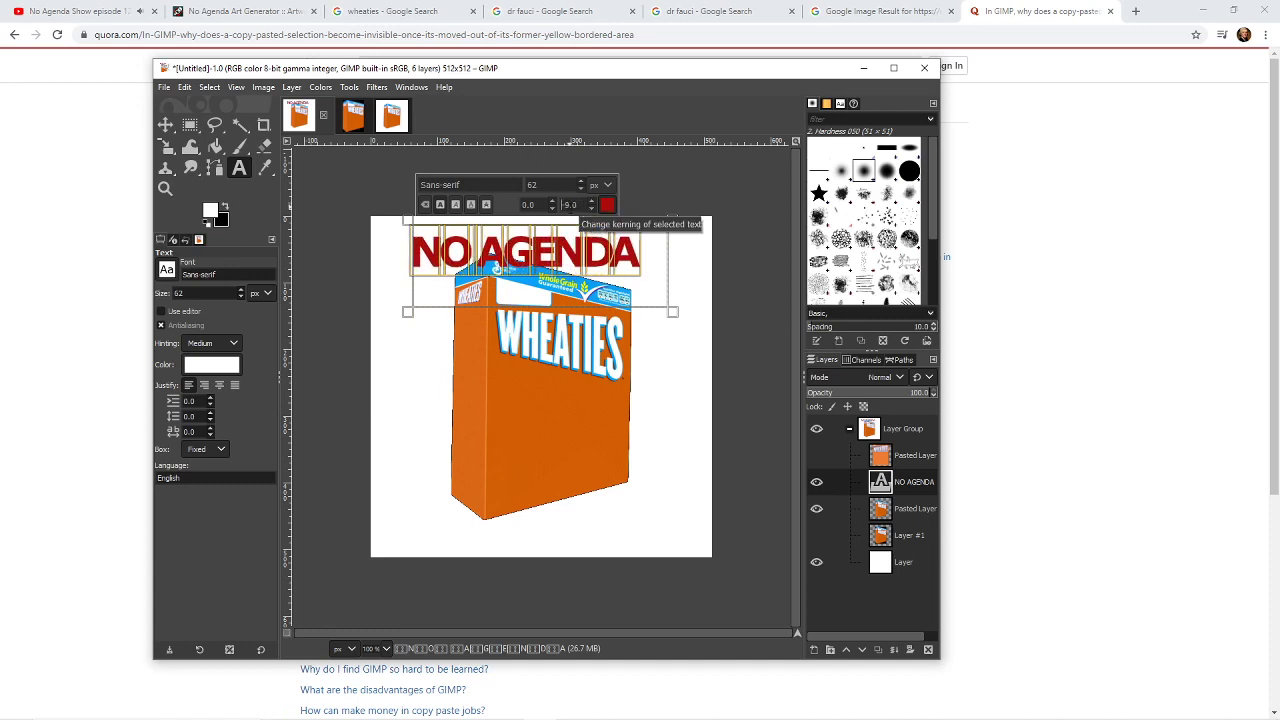
pyautogui.click(553, 262)
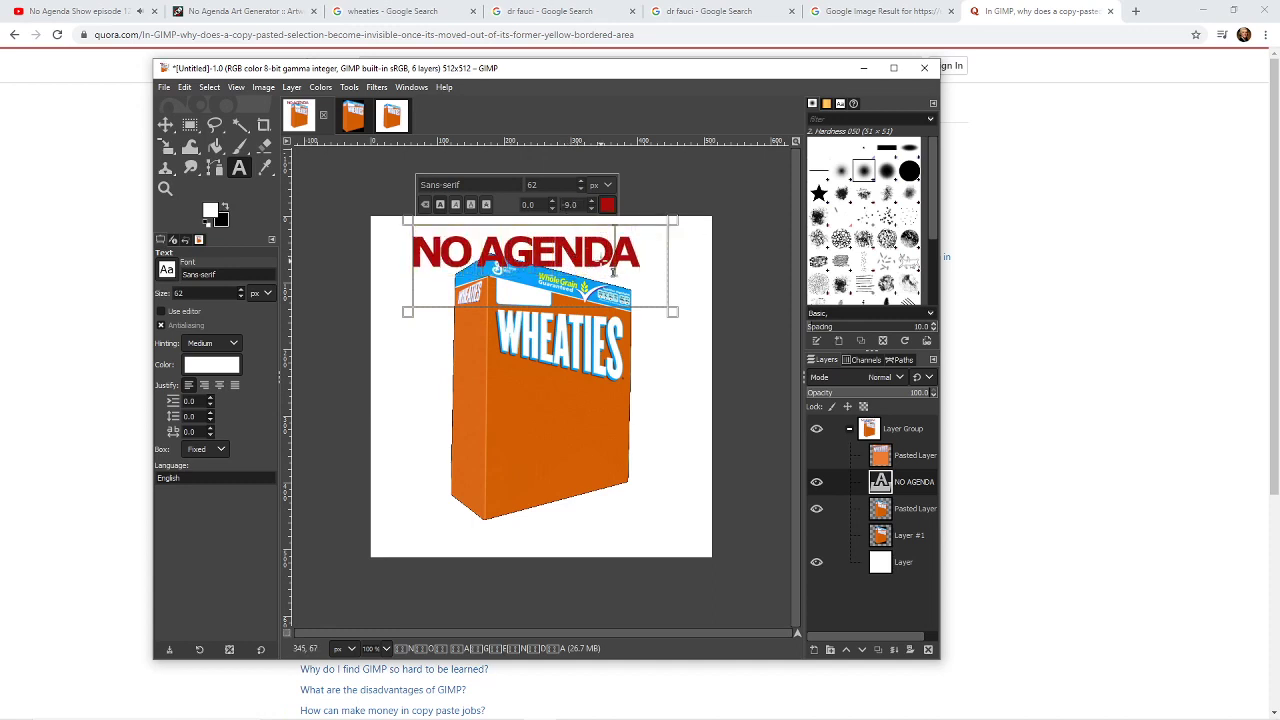
# - Set the baseline of the whole NO AGENDA text to 18.0 and try switching its underline and bold styles on and off
pyautogui.hotkey('ctrl', 'a')
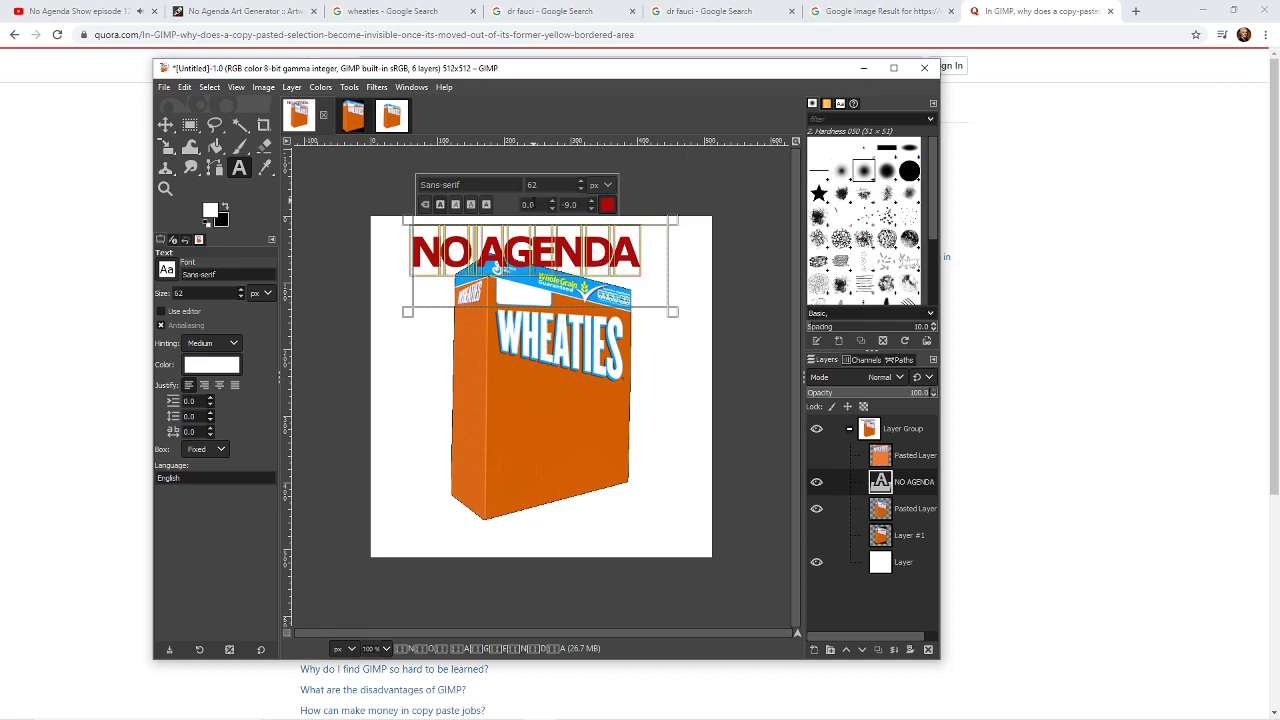
pyautogui.scroll(18, 530, 204)
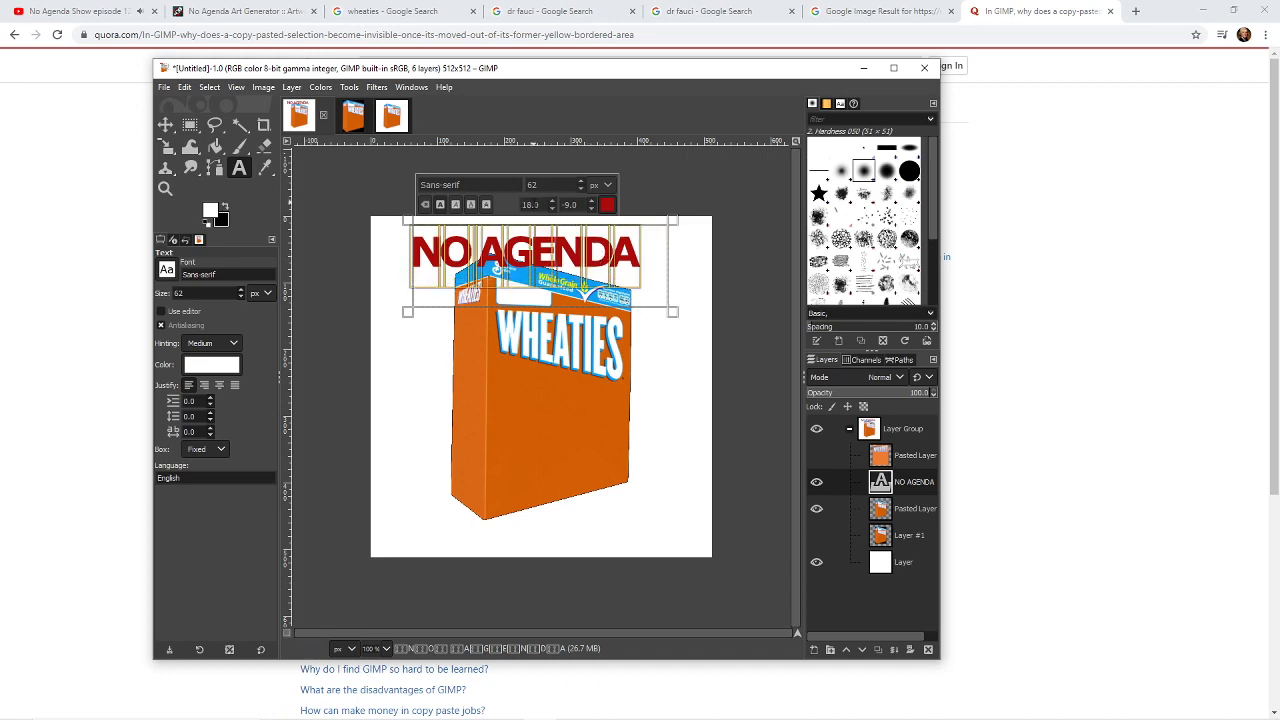
pyautogui.click(471, 205)
pyautogui.click(471, 205)
pyautogui.click(441, 205)
pyautogui.click(442, 206)
pyautogui.click(442, 206)
pyautogui.click(442, 206)
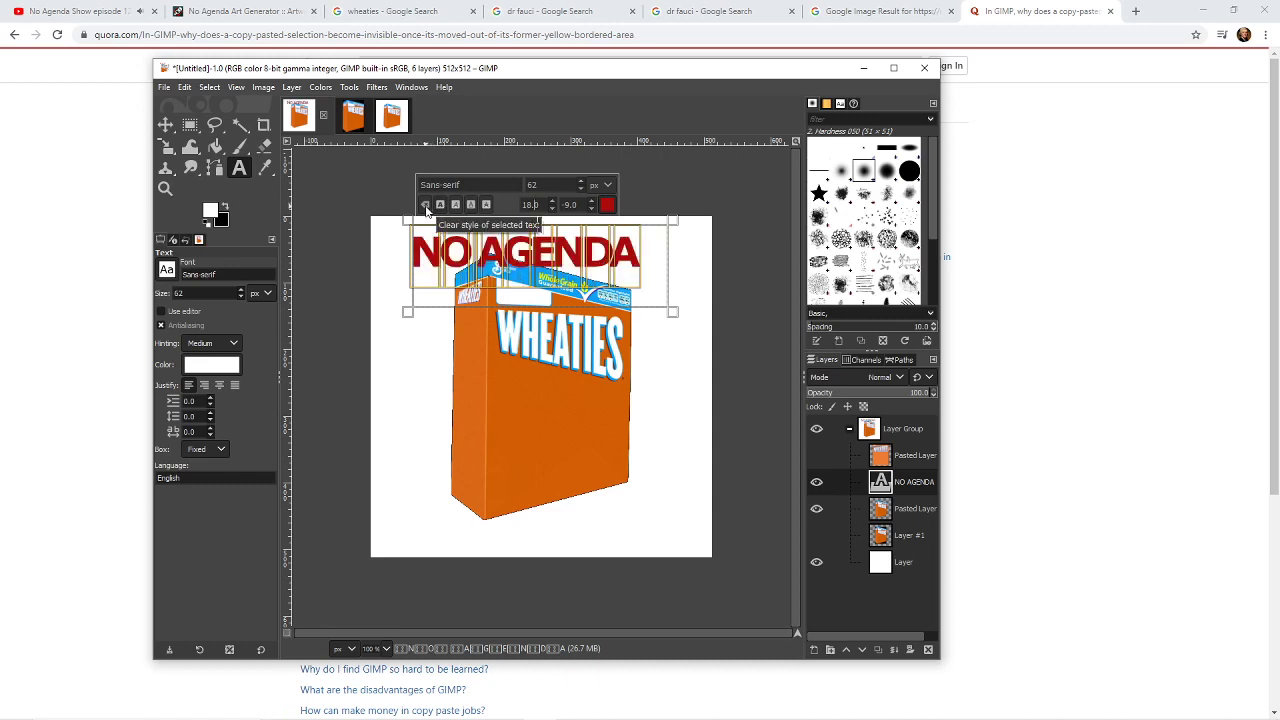
pyautogui.click(426, 205)
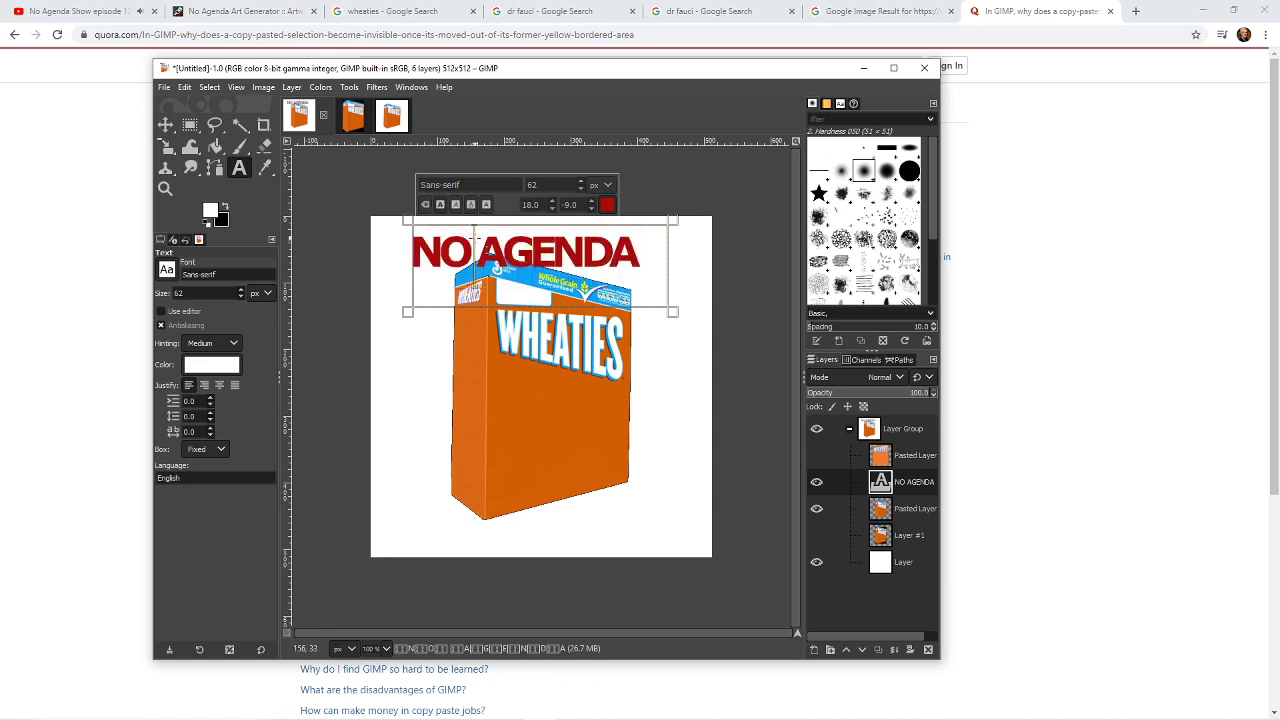
pyautogui.click(512, 254)
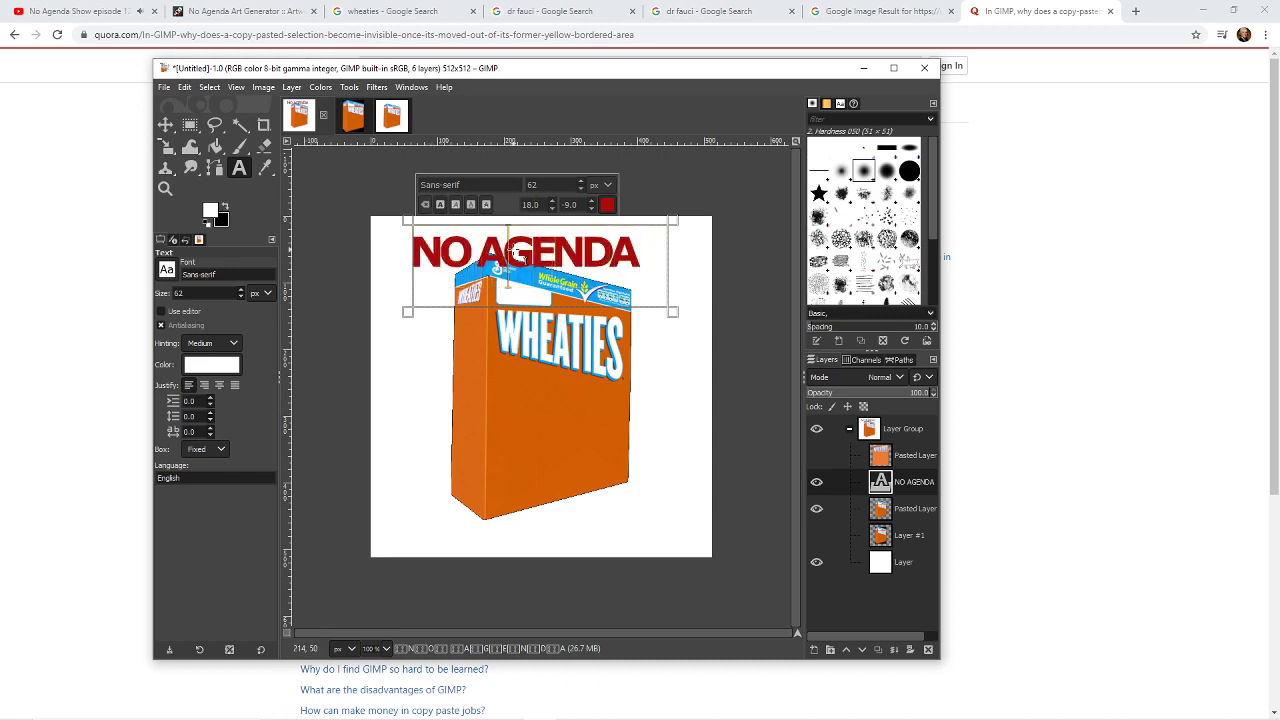
pyautogui.click(648, 280)
# - Select the entire Wheaties box outline, corner by corner, with the Free Select tool
pyautogui.click(214, 124)
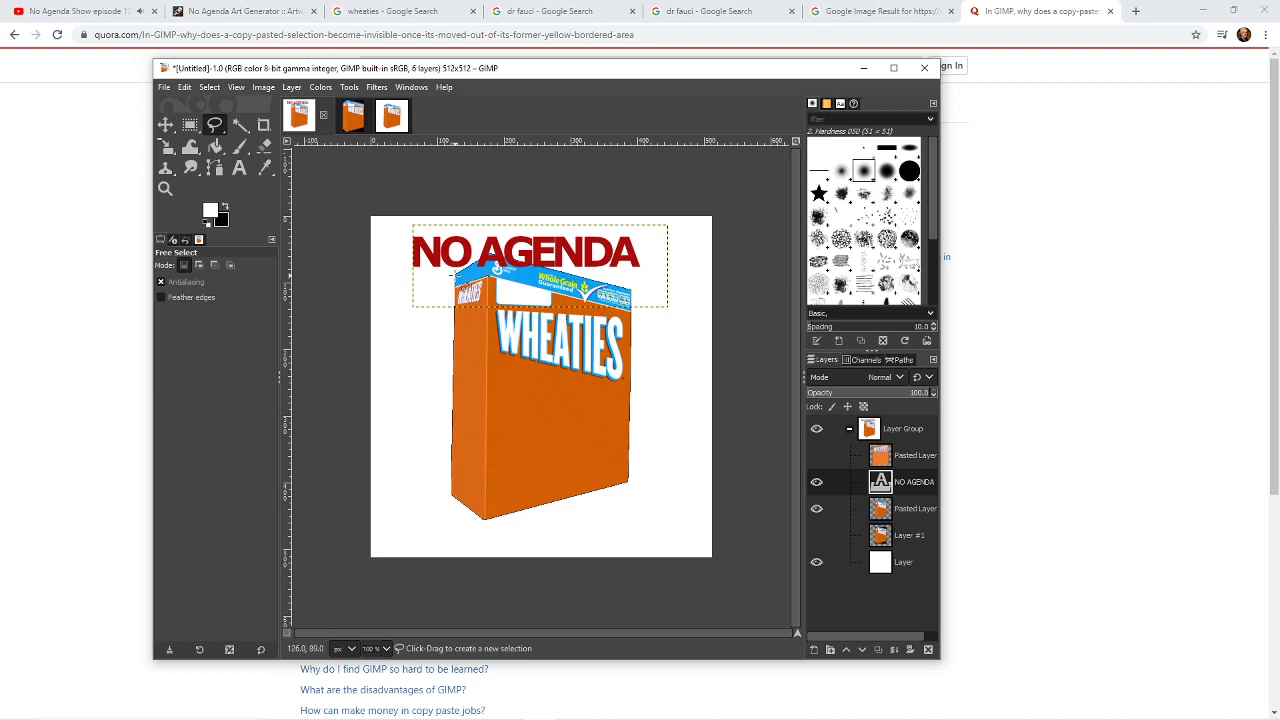
pyautogui.click(455, 275)
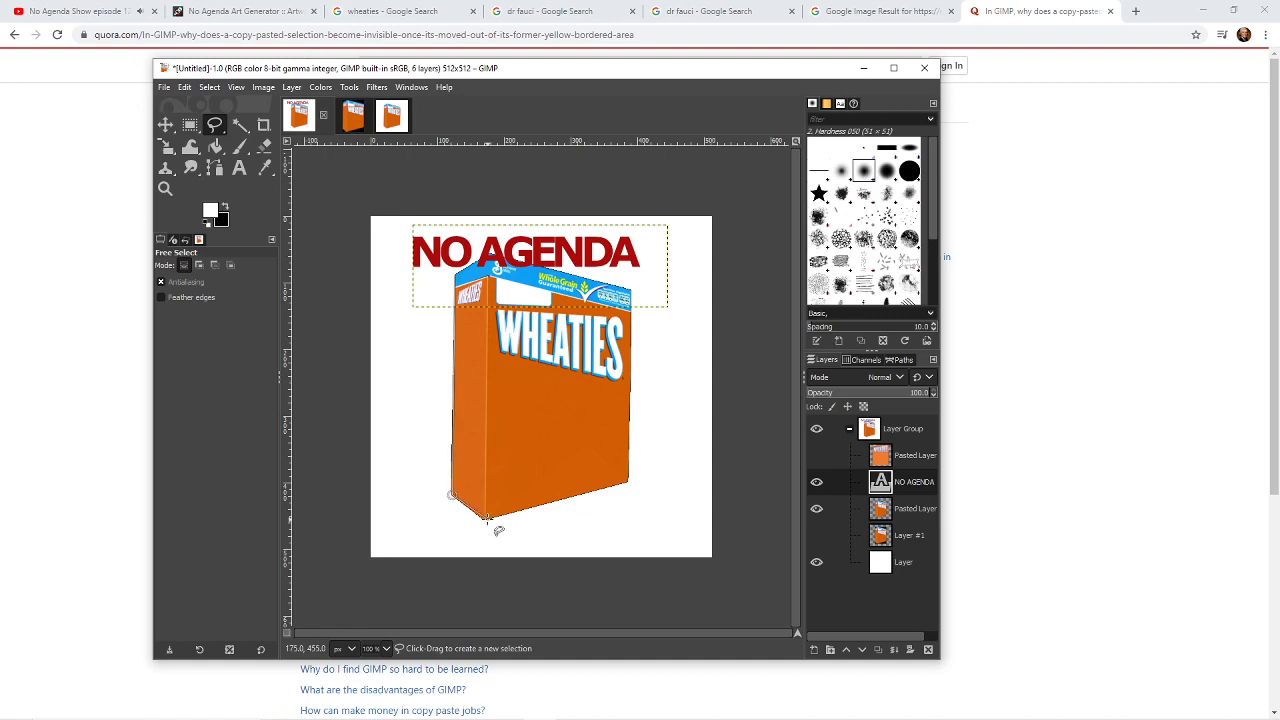
pyautogui.click(484, 519)
pyautogui.click(627, 483)
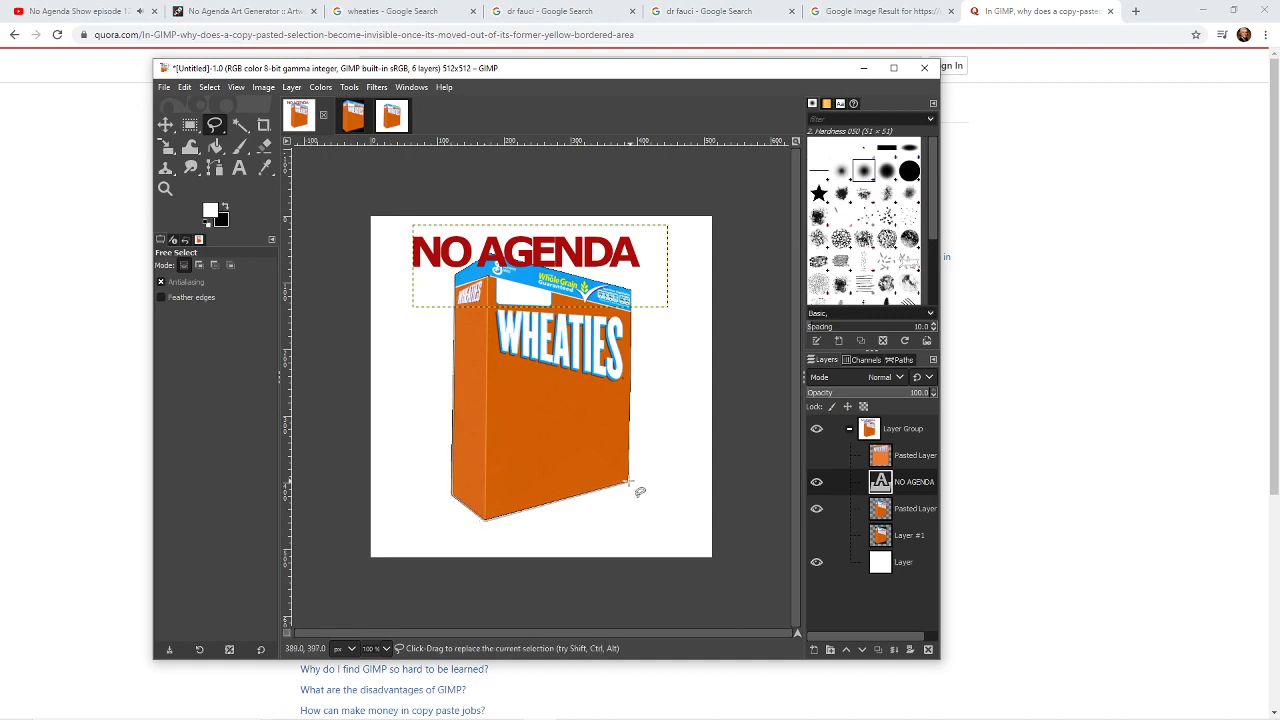
pyautogui.click(633, 291)
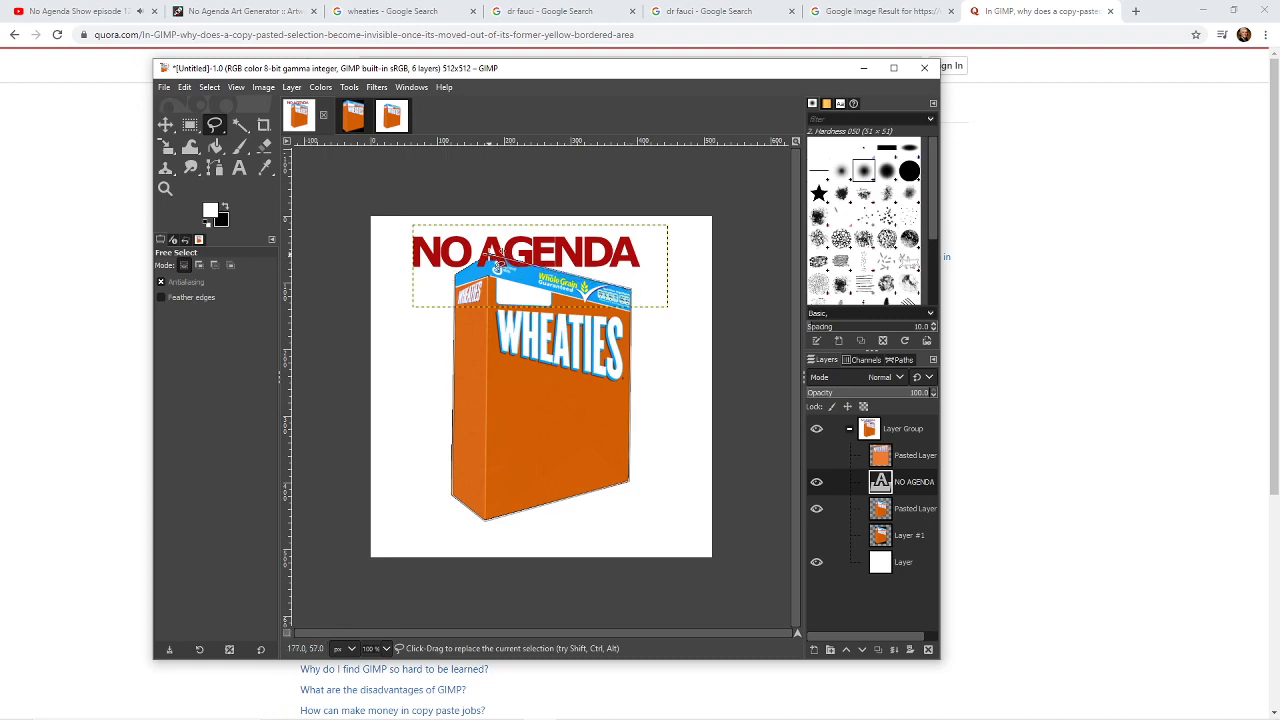
pyautogui.click(455, 272)
pyautogui.press('Return')
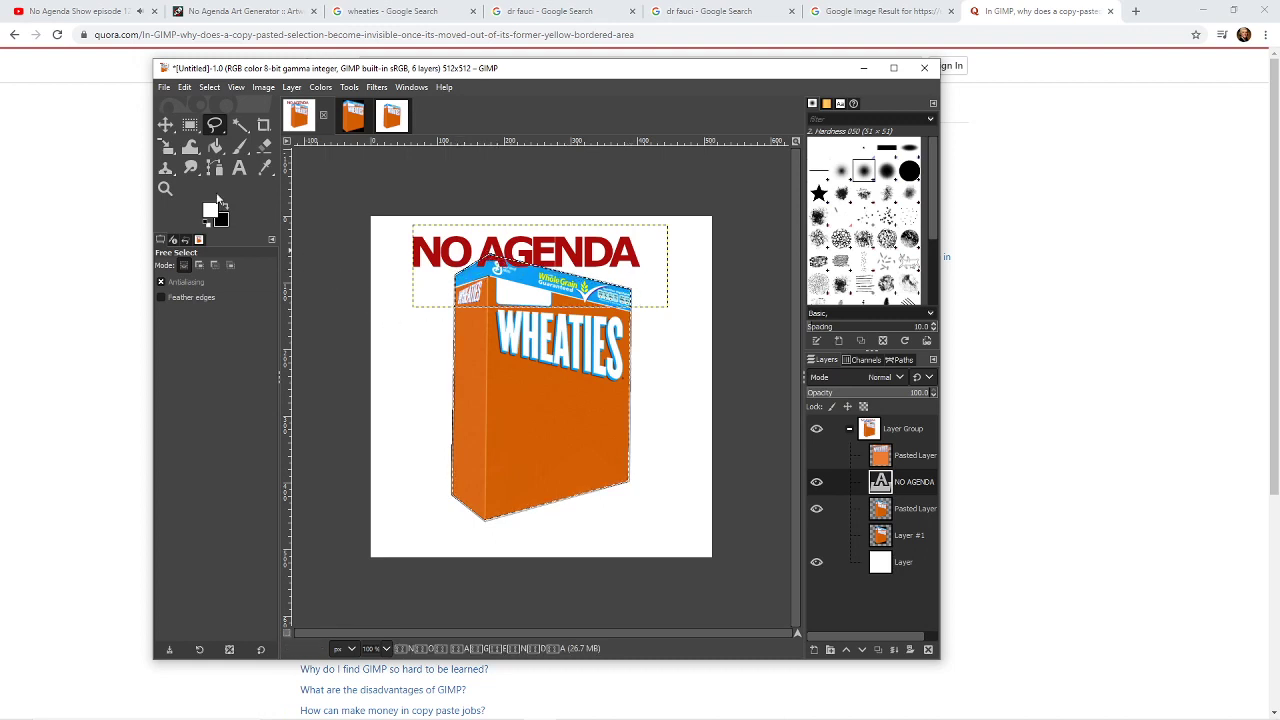
# - Sample the orange of the box front from the visible Pasted Layer as the foreground color
pyautogui.click(215, 146)
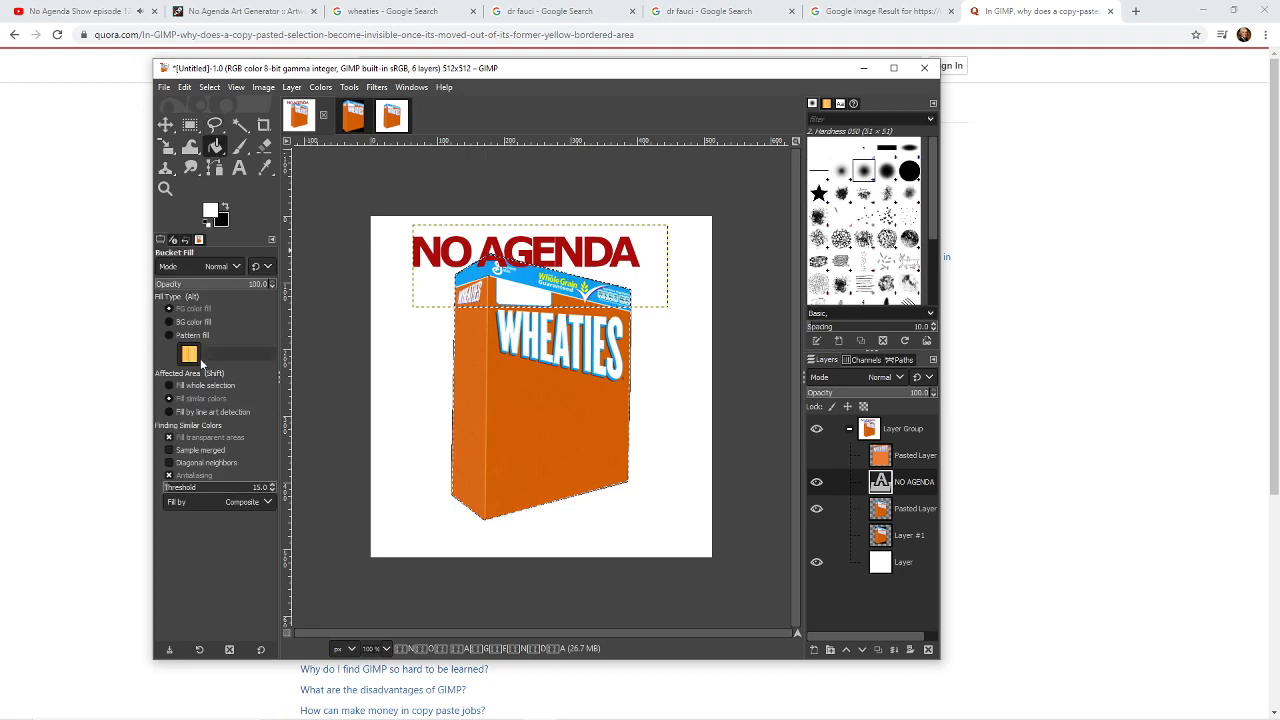
pyautogui.click(266, 170)
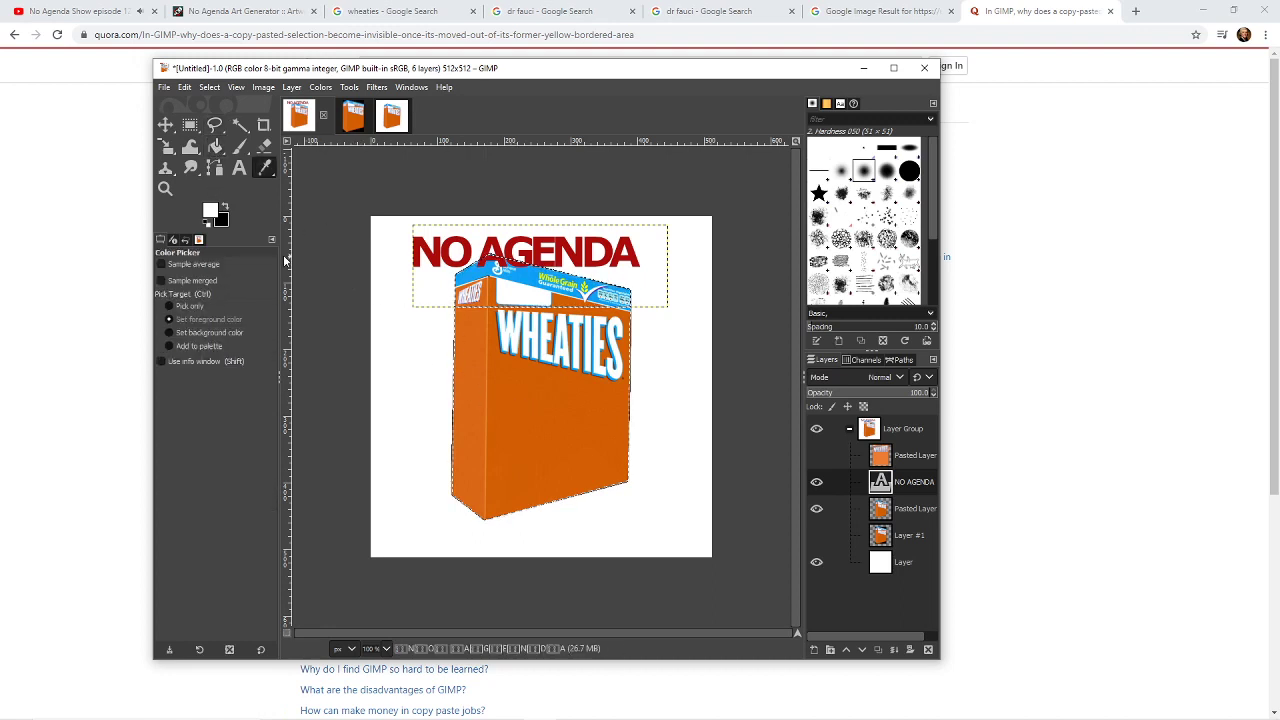
pyautogui.click(918, 508)
pyautogui.click(538, 385)
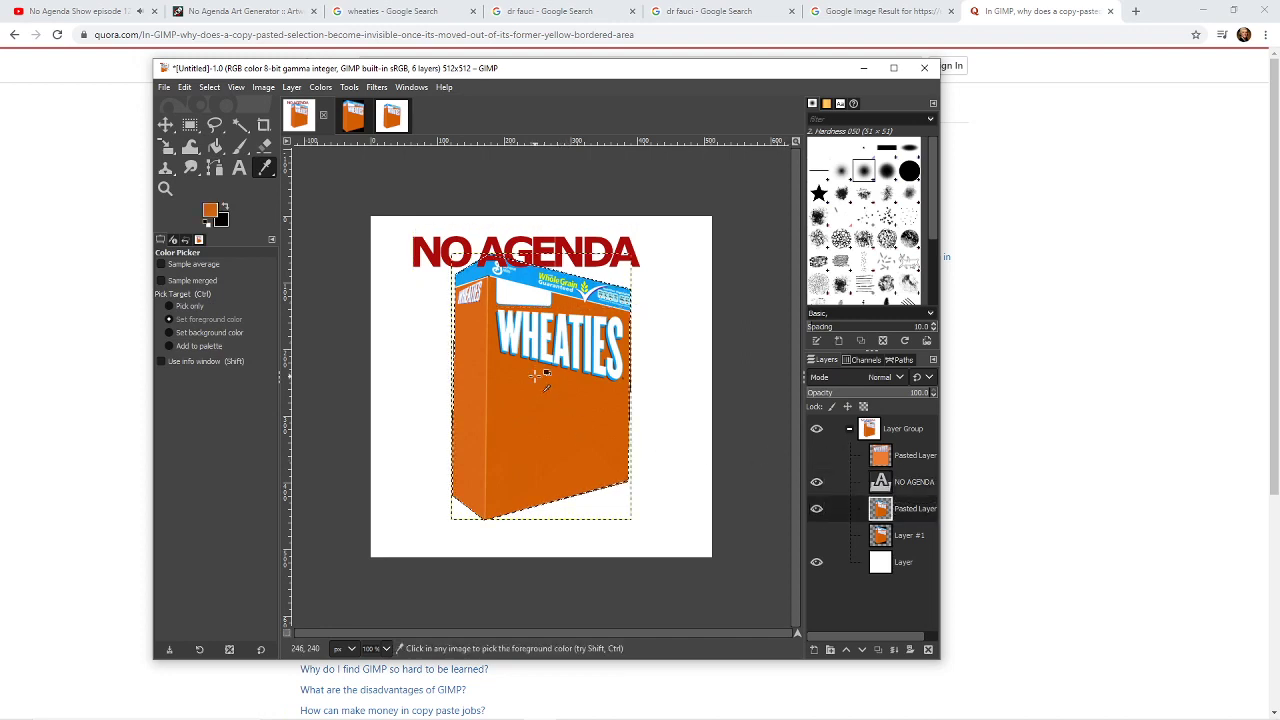
# - Add a transparent 512 × 512 px layer named box directly above the NO AGENDA text layer
pyautogui.click(910, 484)
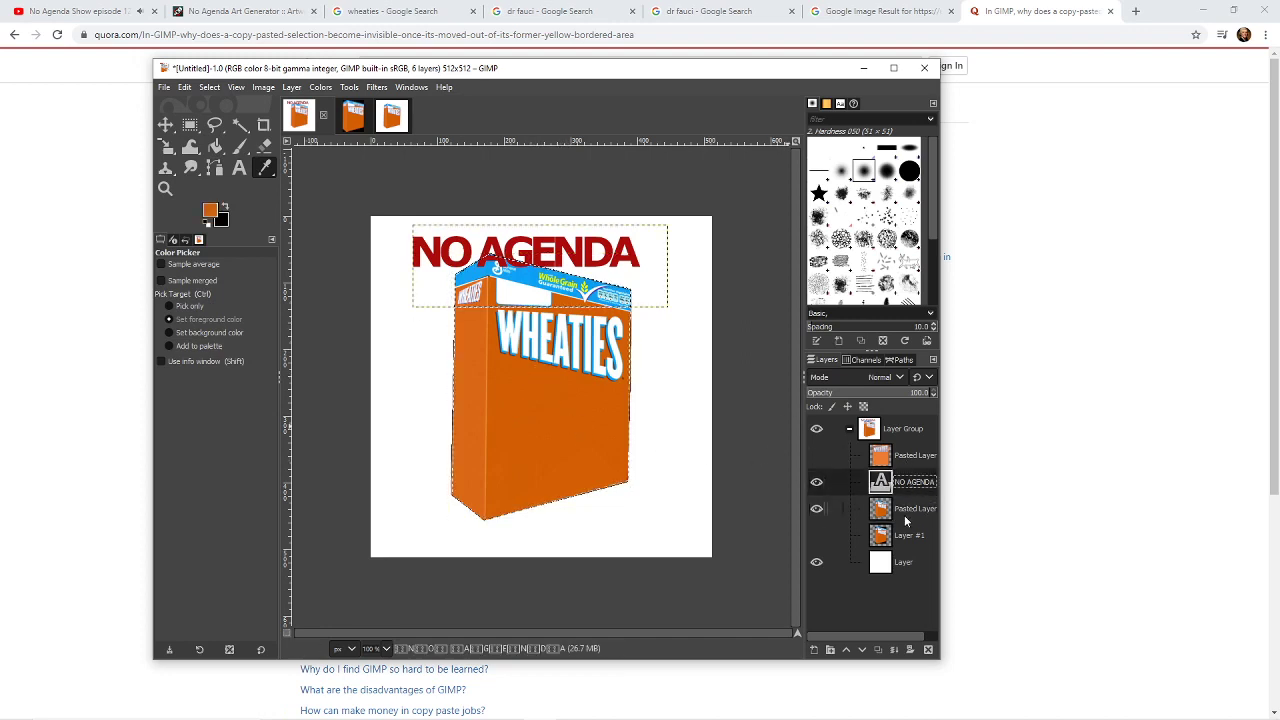
pyautogui.click(831, 650)
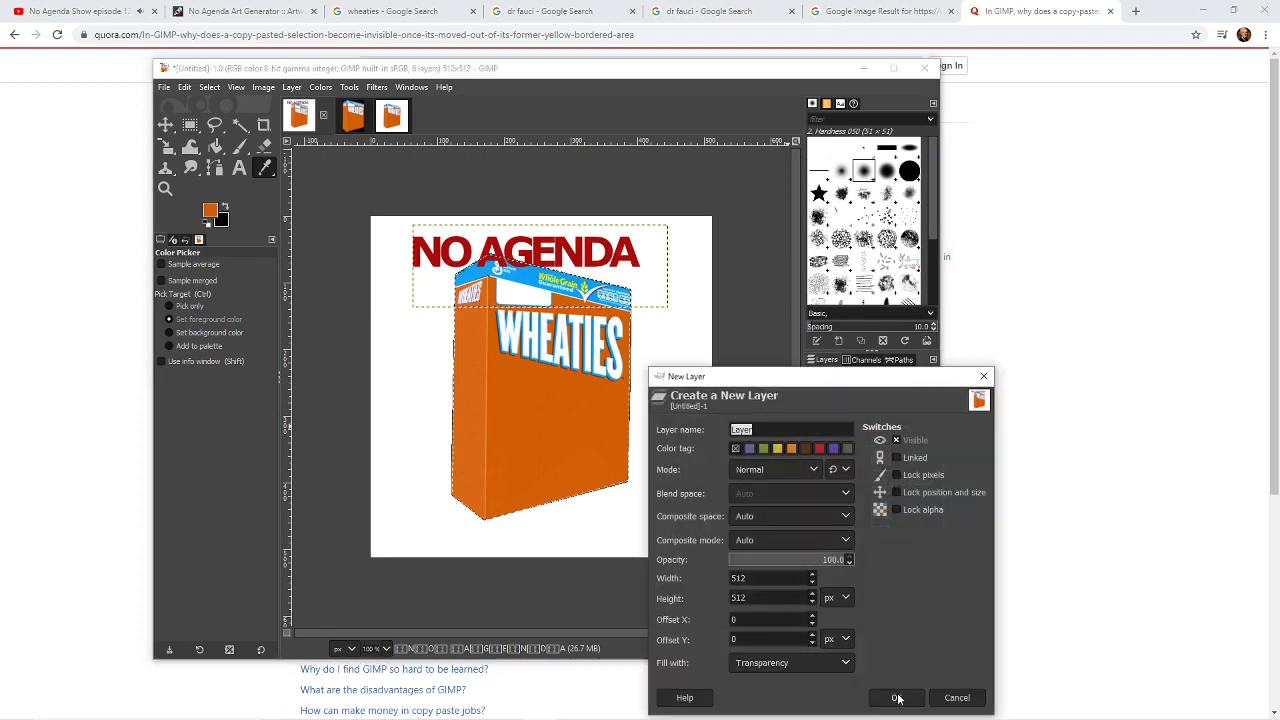
pyautogui.write('box')
pyautogui.press('Return')
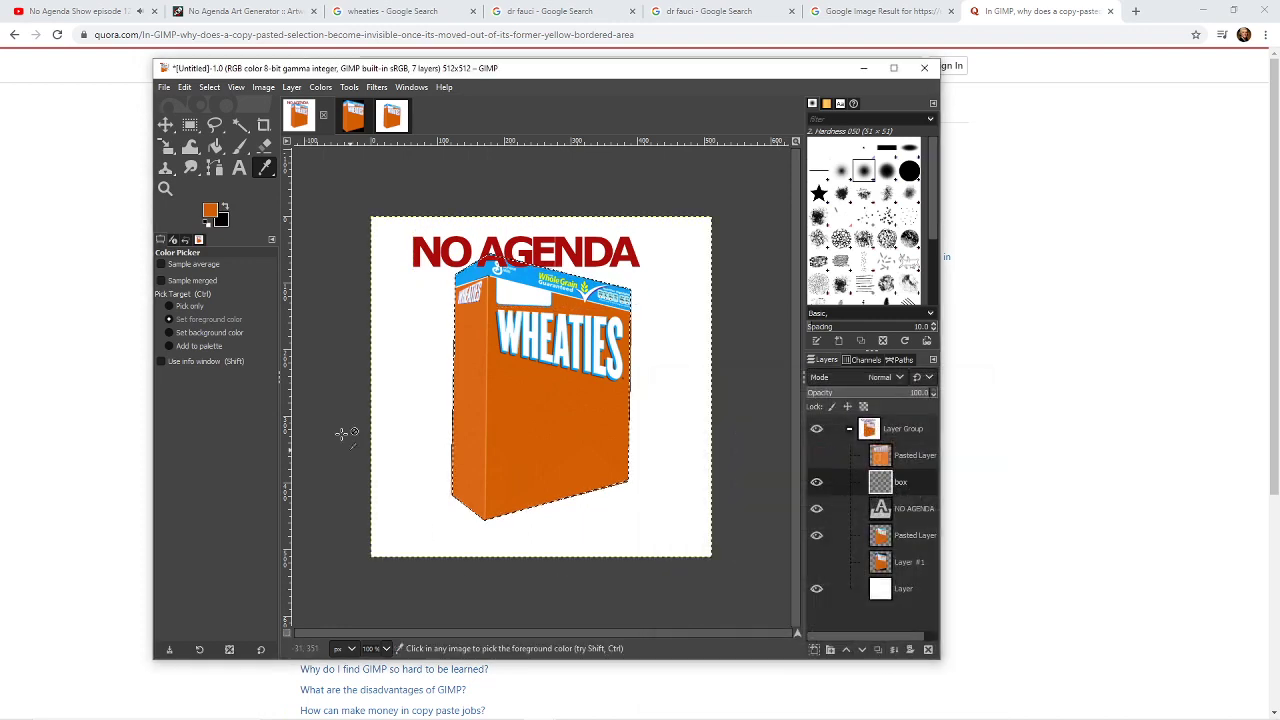
# - Fill the box-shaped selection with orange on the box layer and move that layer beneath the visible Pasted Layer
pyautogui.click(215, 147)
pyautogui.click(515, 395)
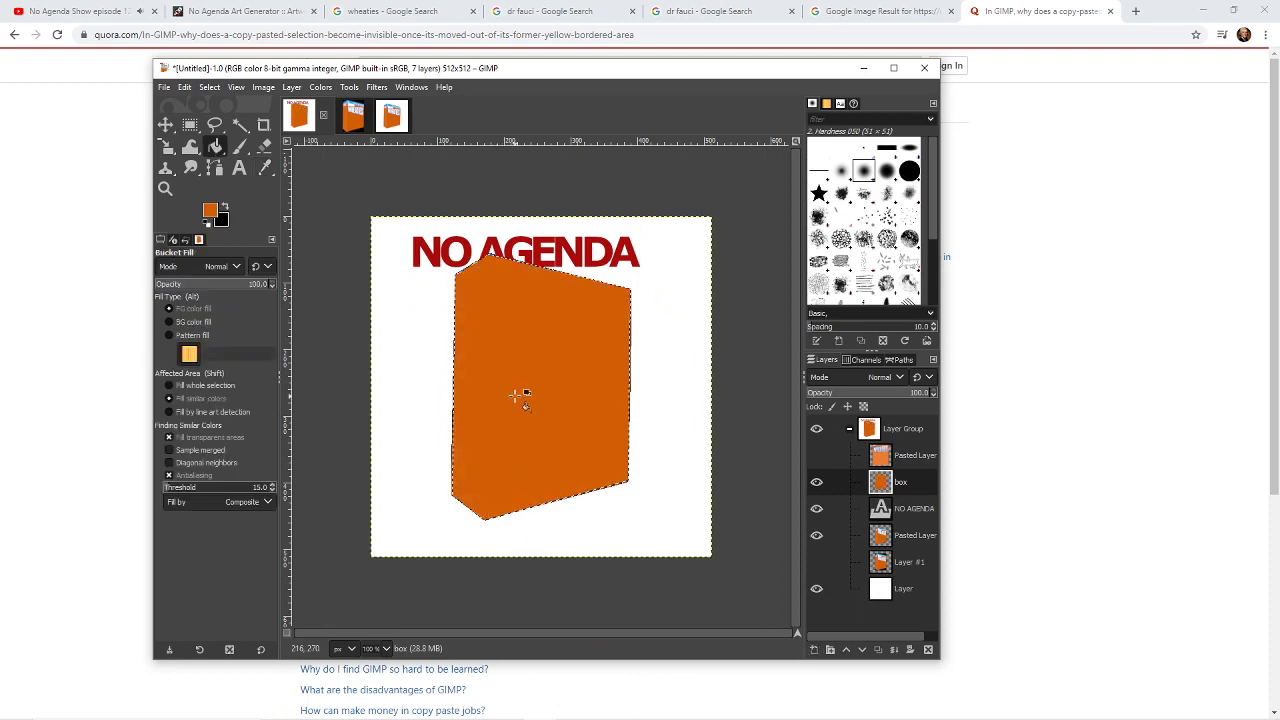
pyautogui.moveTo(905, 485); pyautogui.dragTo(908, 541)
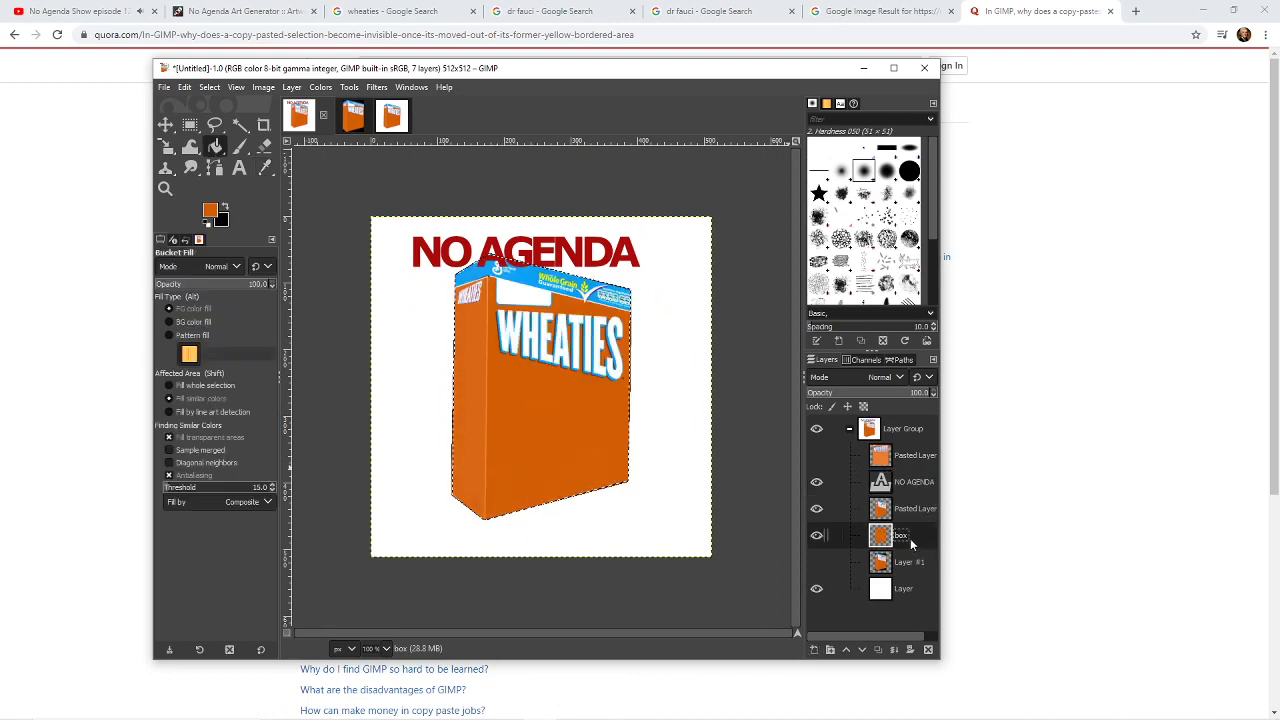
# - Outline the blue band along the top of the Wheaties box with the Free Select tool
pyautogui.click(214, 124)
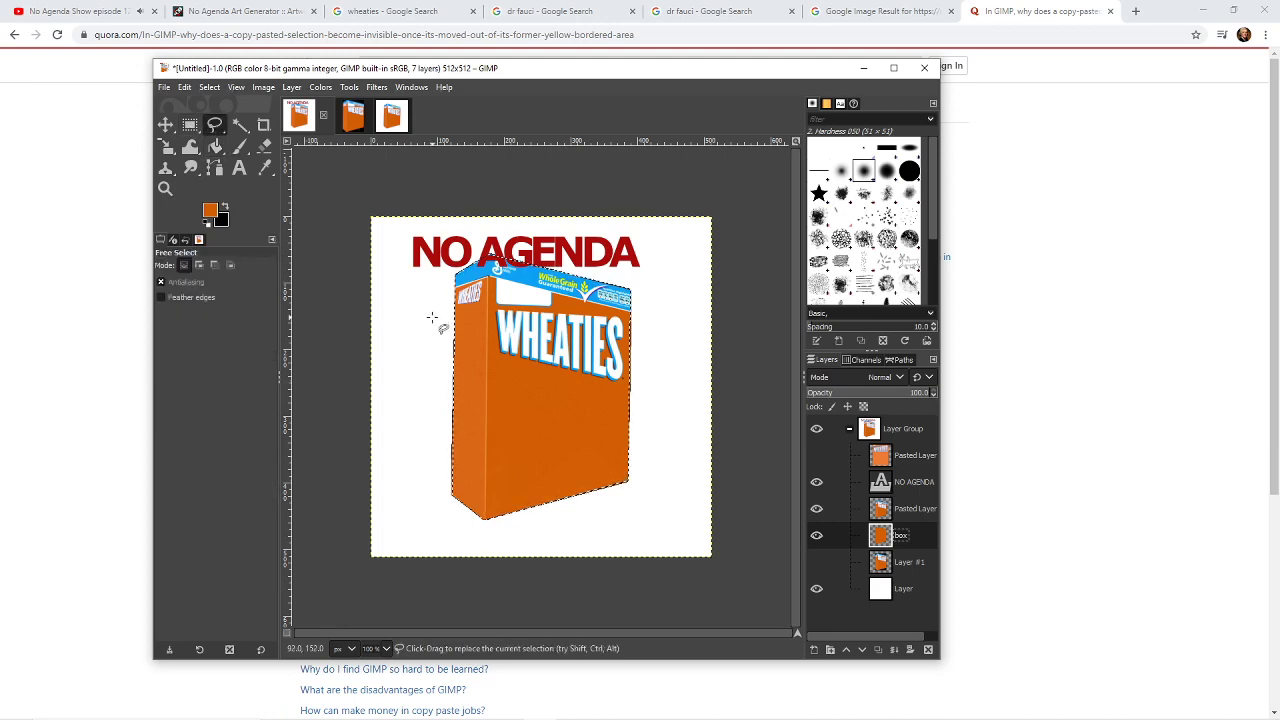
pyautogui.press('super')
pyautogui.press('super')
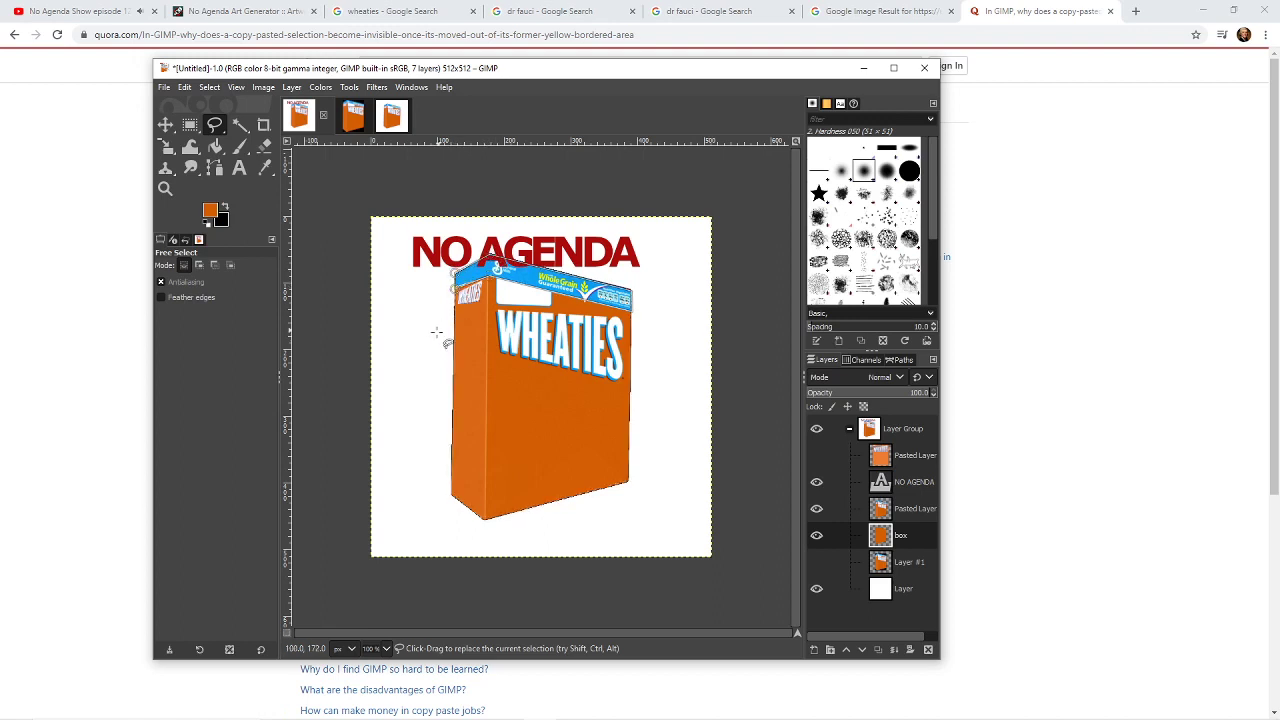
# - Sample the blue of the box's top band from the visible Pasted Layer as the foreground color
pyautogui.click(910, 514)
pyautogui.click(264, 167)
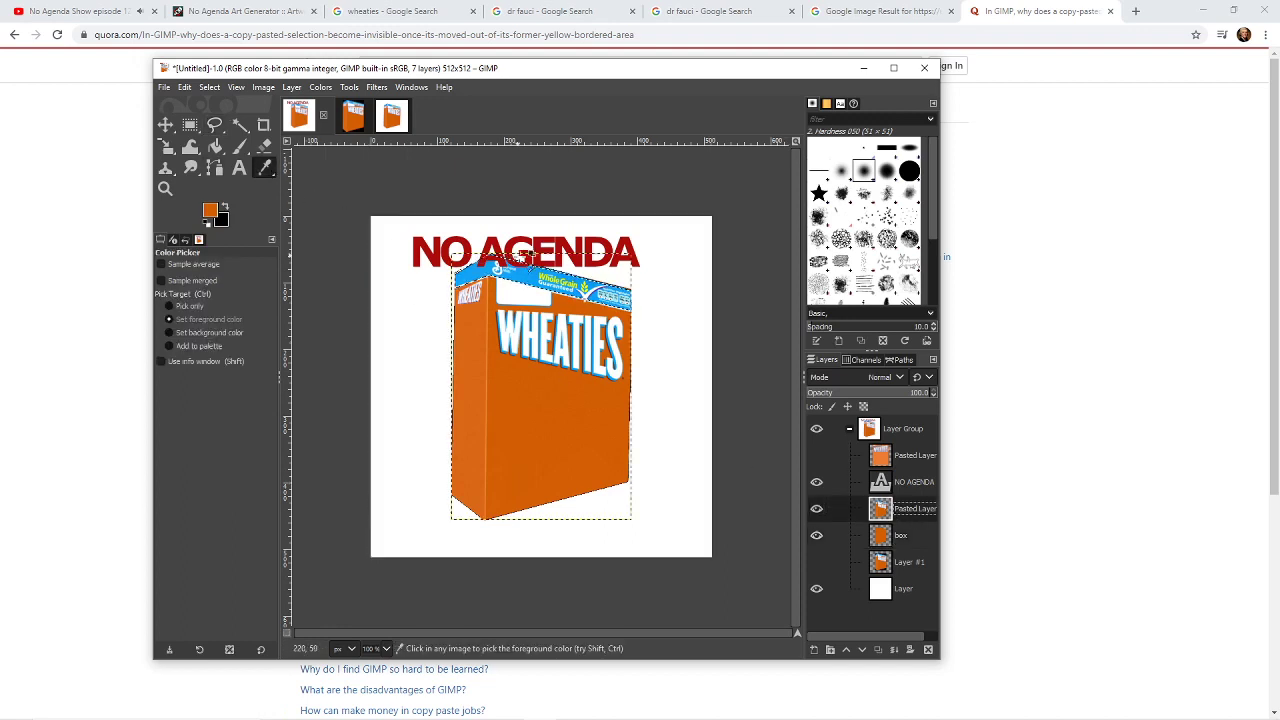
pyautogui.click(526, 274)
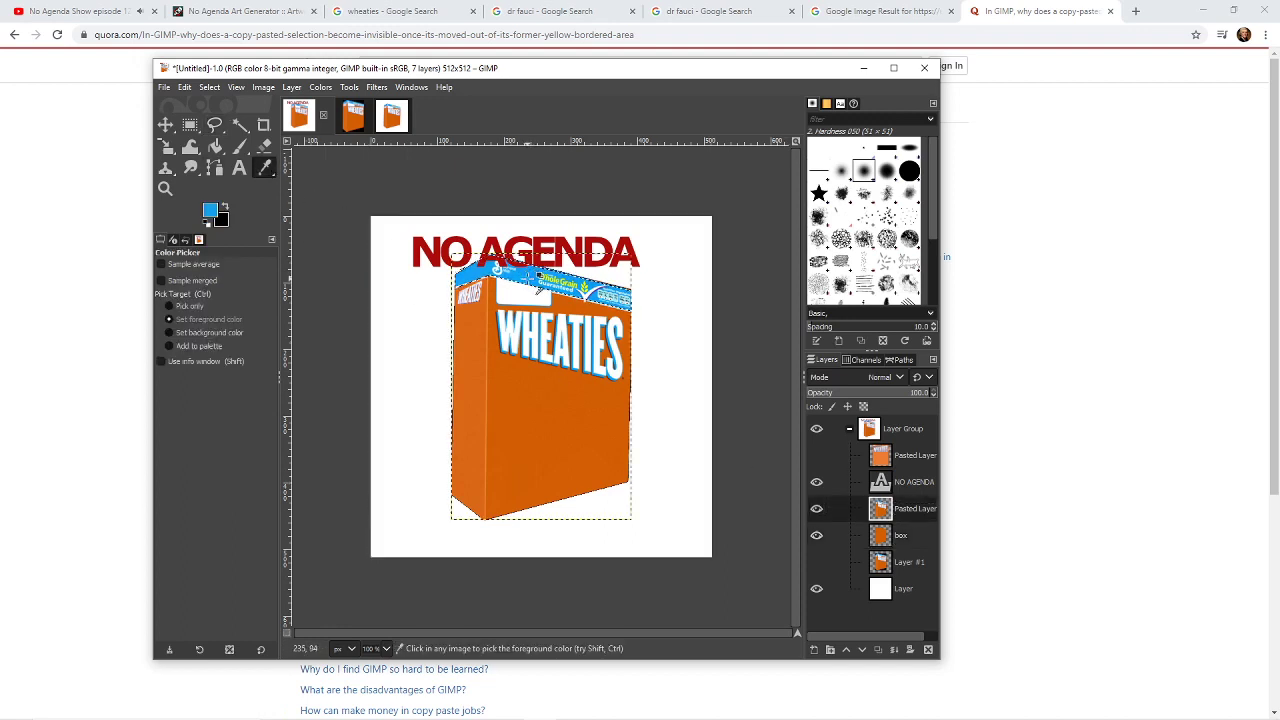
# - Add a transparent 512 × 512 px layer named box-blue directly above the box layer
pyautogui.click(912, 536)
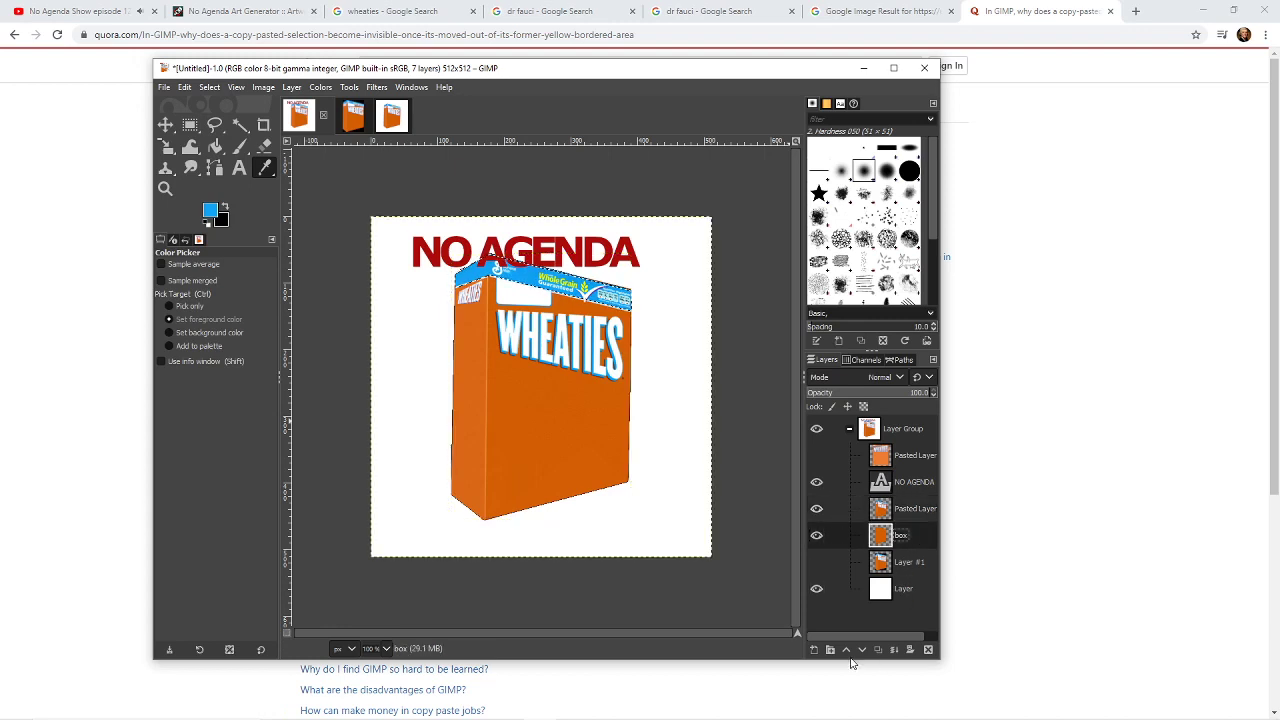
pyautogui.click(815, 650)
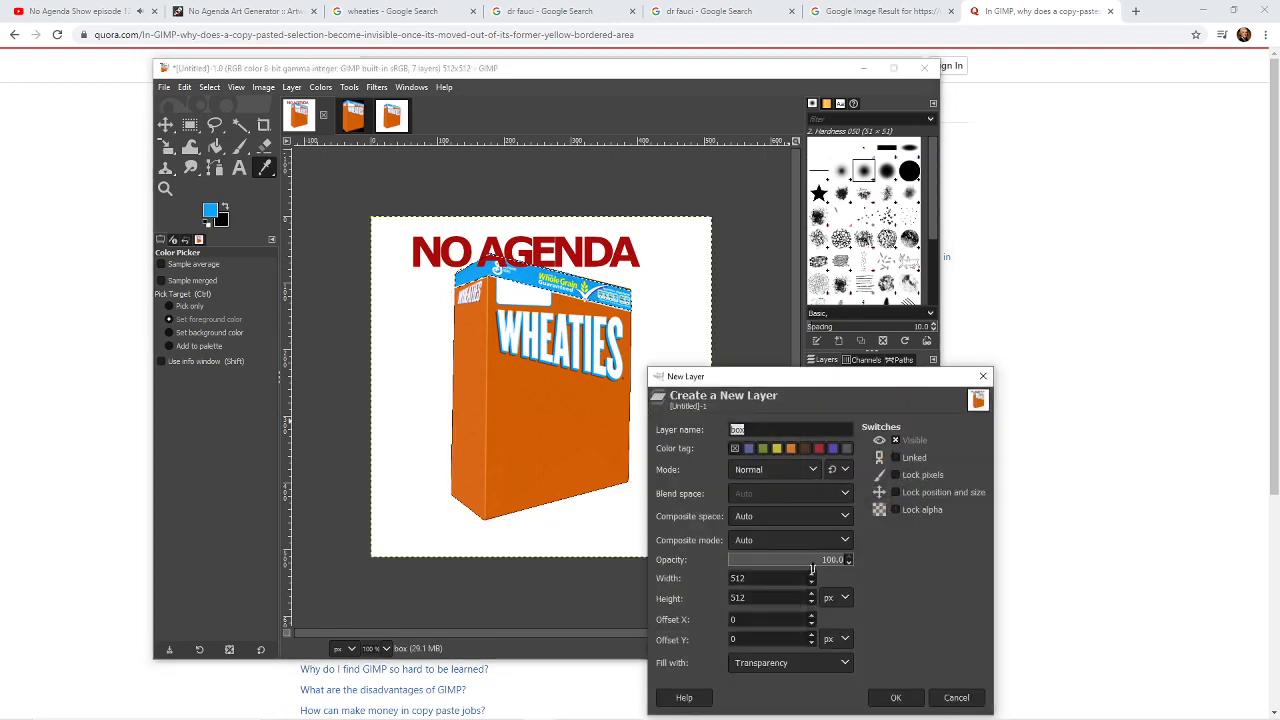
pyautogui.press('End')
pyautogui.write('-blue')
pyautogui.press('Return')
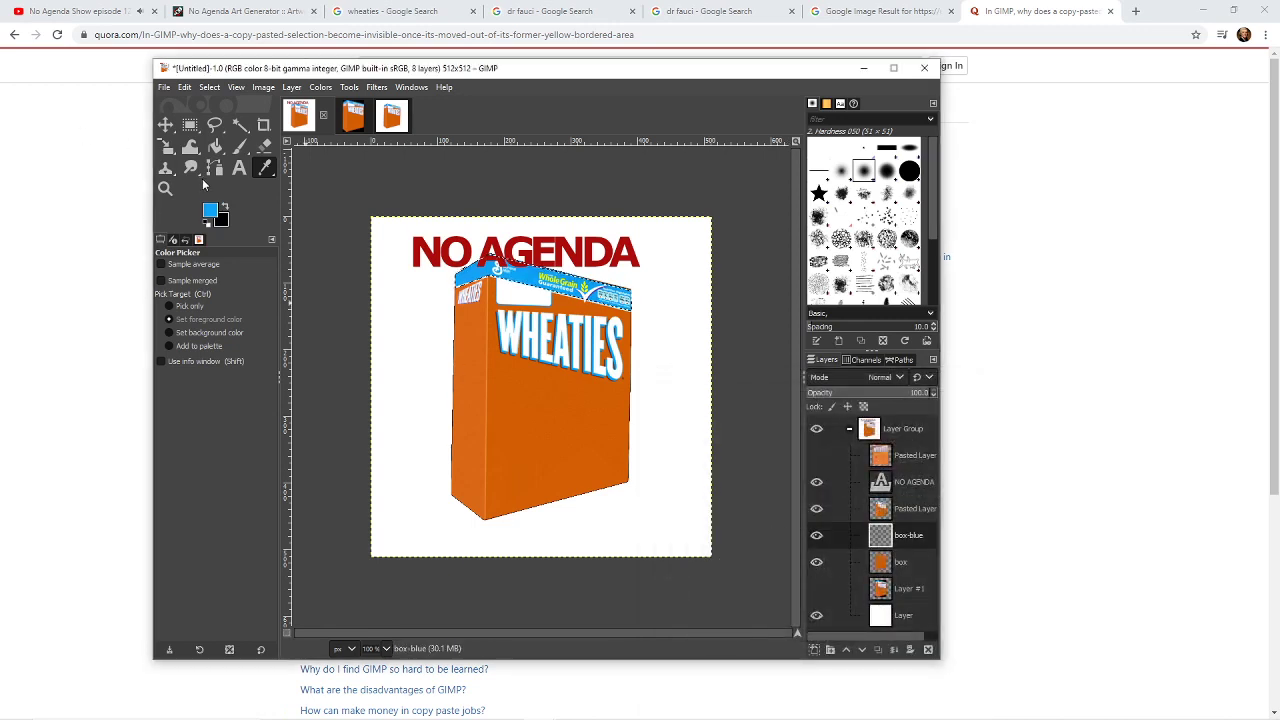
# - Fill the top band selection with blue on the box-blue layer and hide the Pasted Layer showing the Wheaties artwork
pyautogui.click(216, 150)
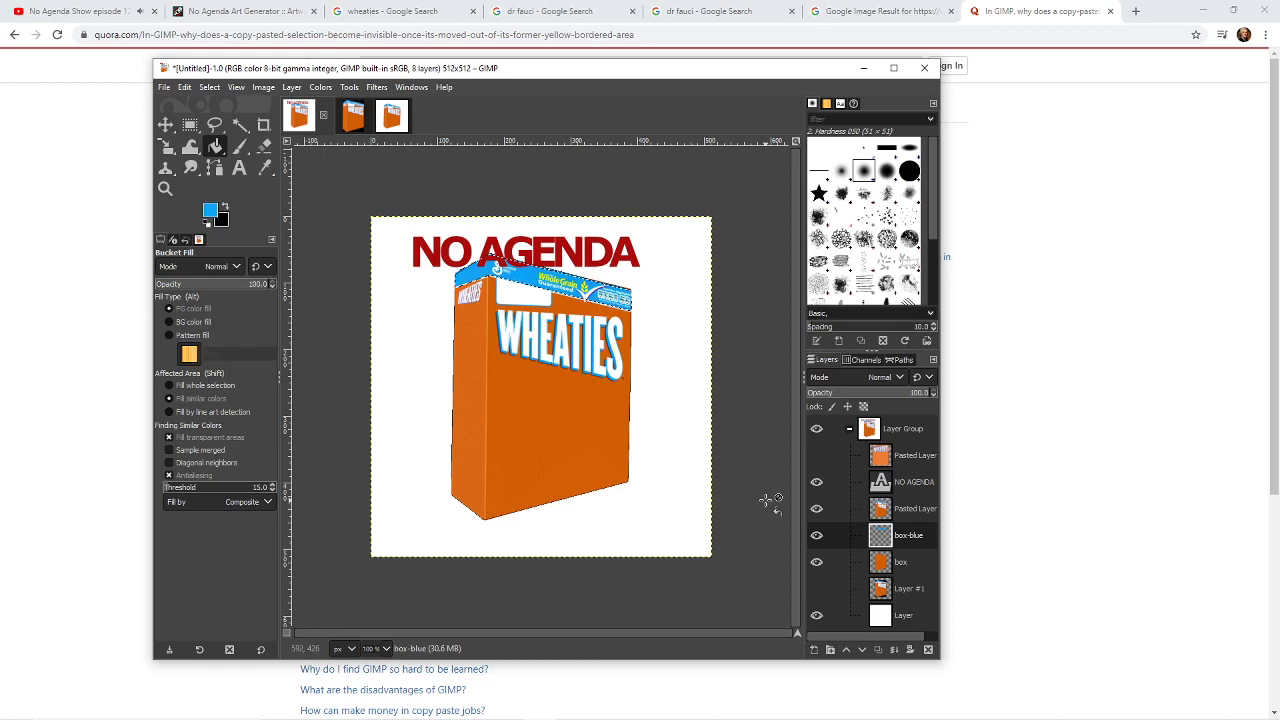
pyautogui.click(816, 508)
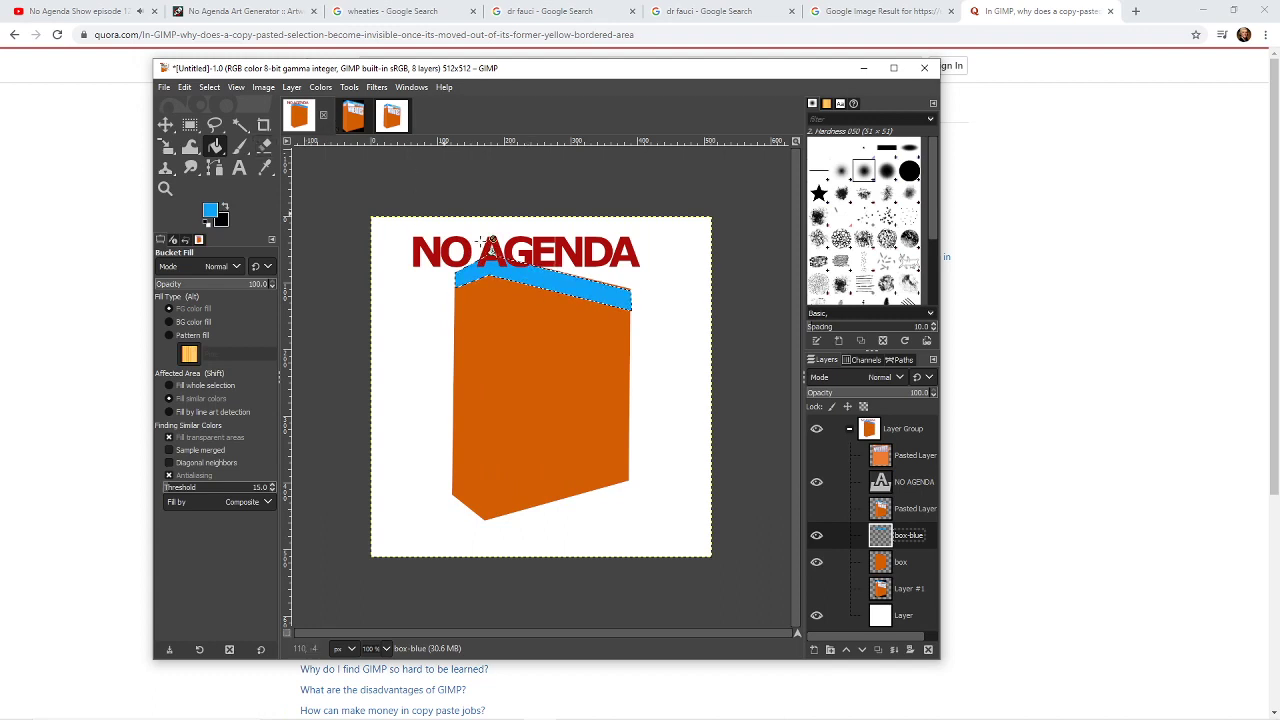
# - Move the NO AGENDA text layer down and right so it starts over the orange box front, and select the whole canvas
pyautogui.click(908, 482)
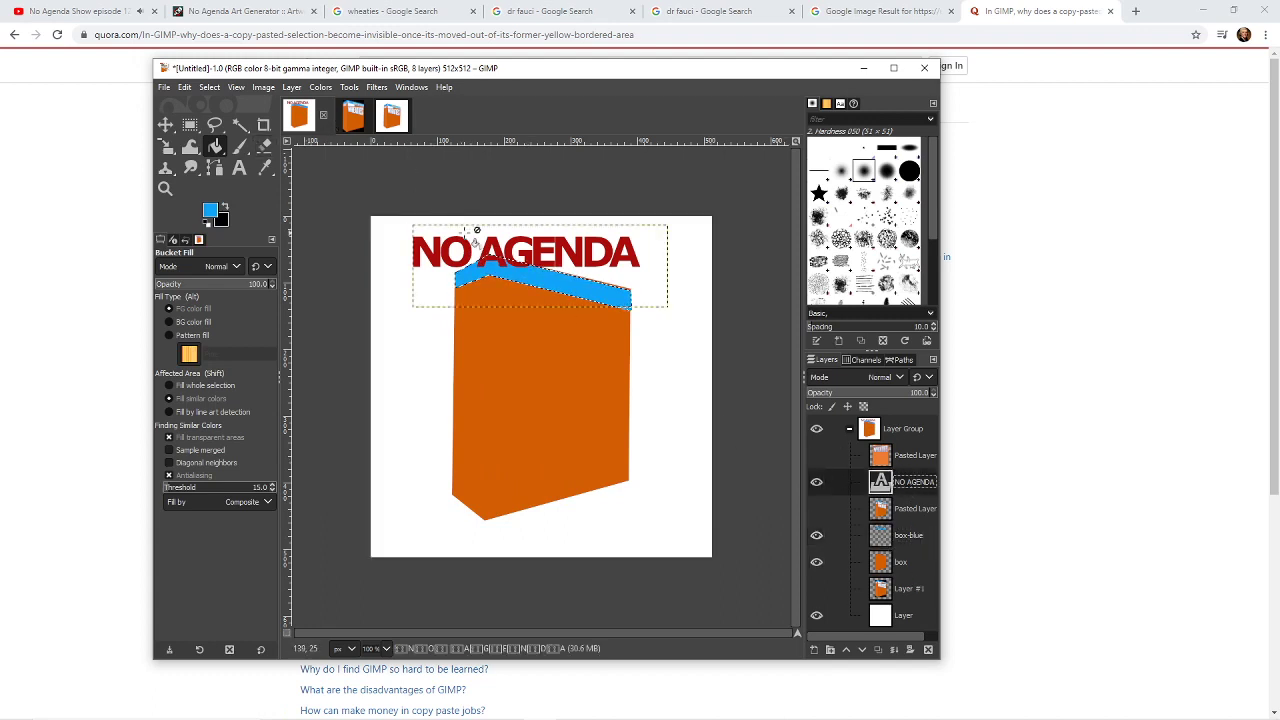
pyautogui.click(166, 125)
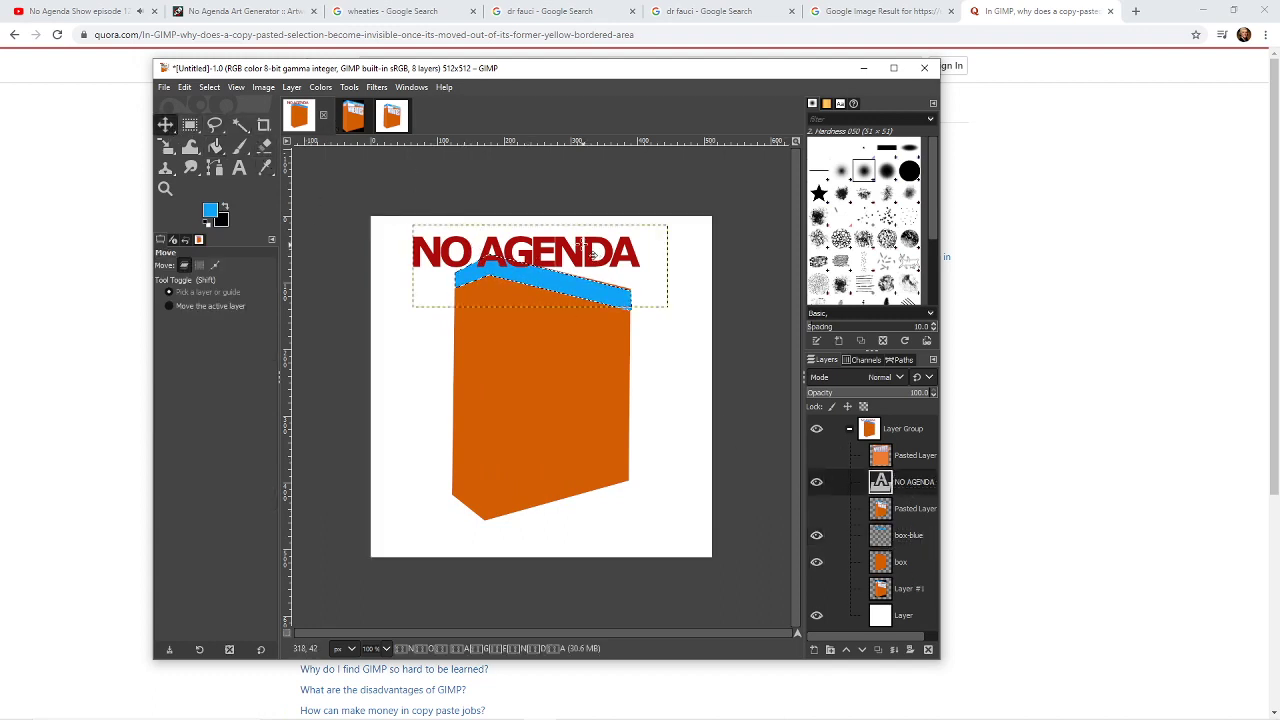
pyautogui.moveTo(578, 250); pyautogui.dragTo(597, 290)
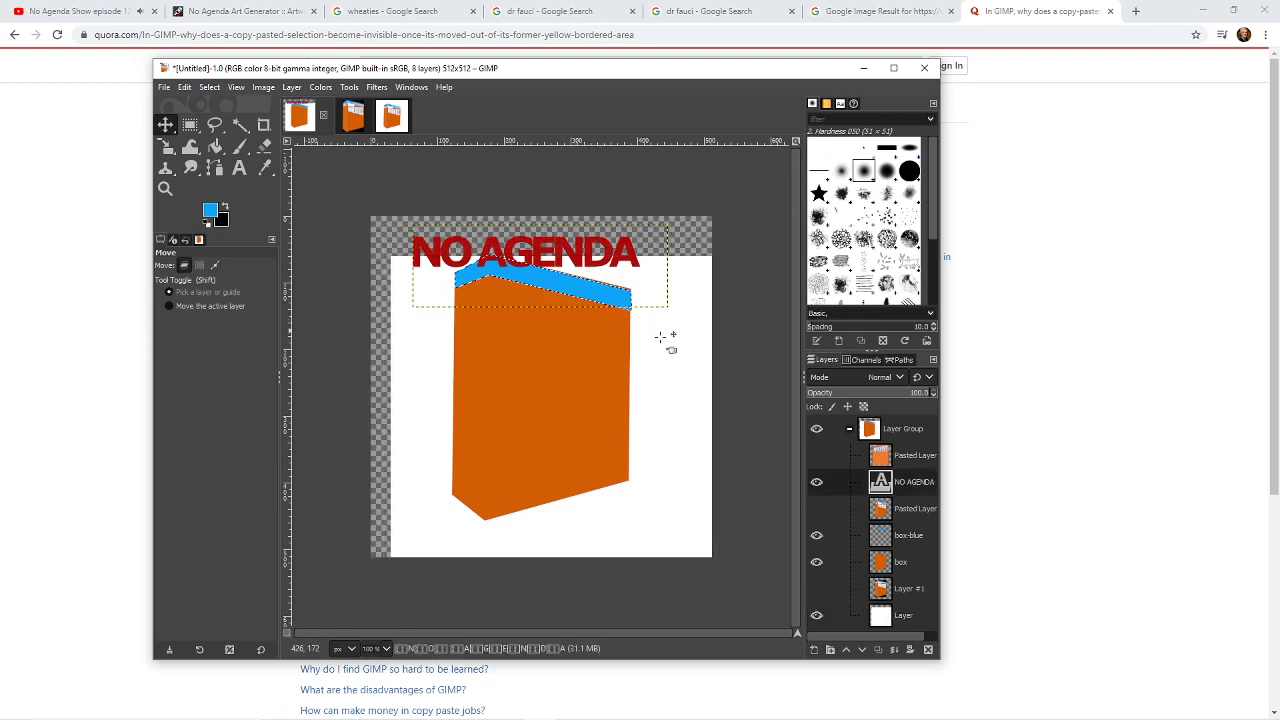
pyautogui.hotkey('ctrl', 'z')
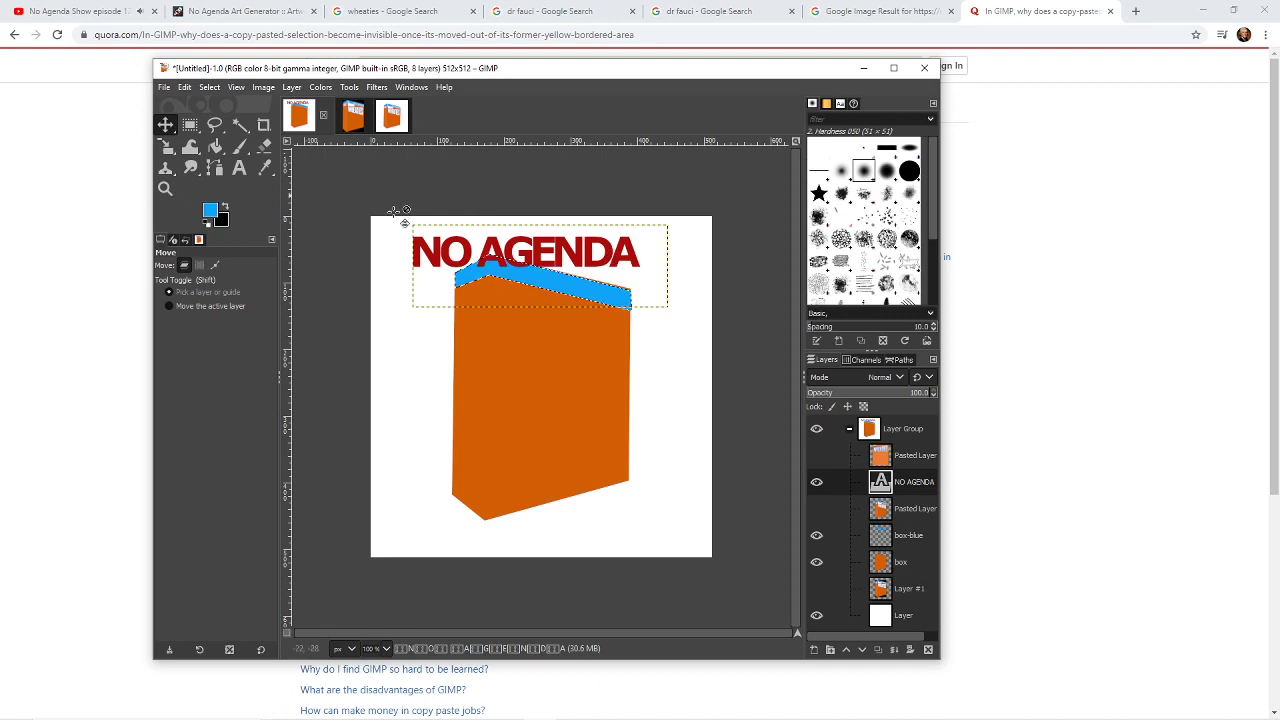
pyautogui.moveTo(646, 272); pyautogui.dragTo(724, 336)
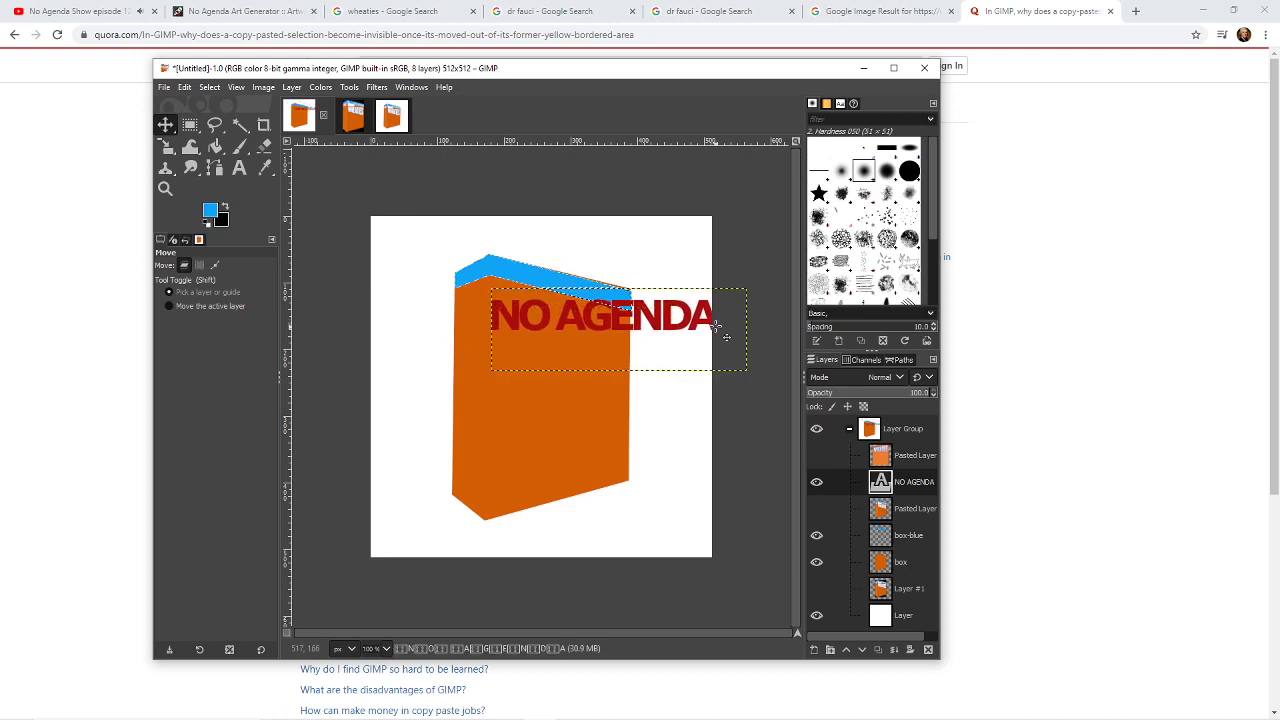
pyautogui.hotkey('ctrl', 'a')
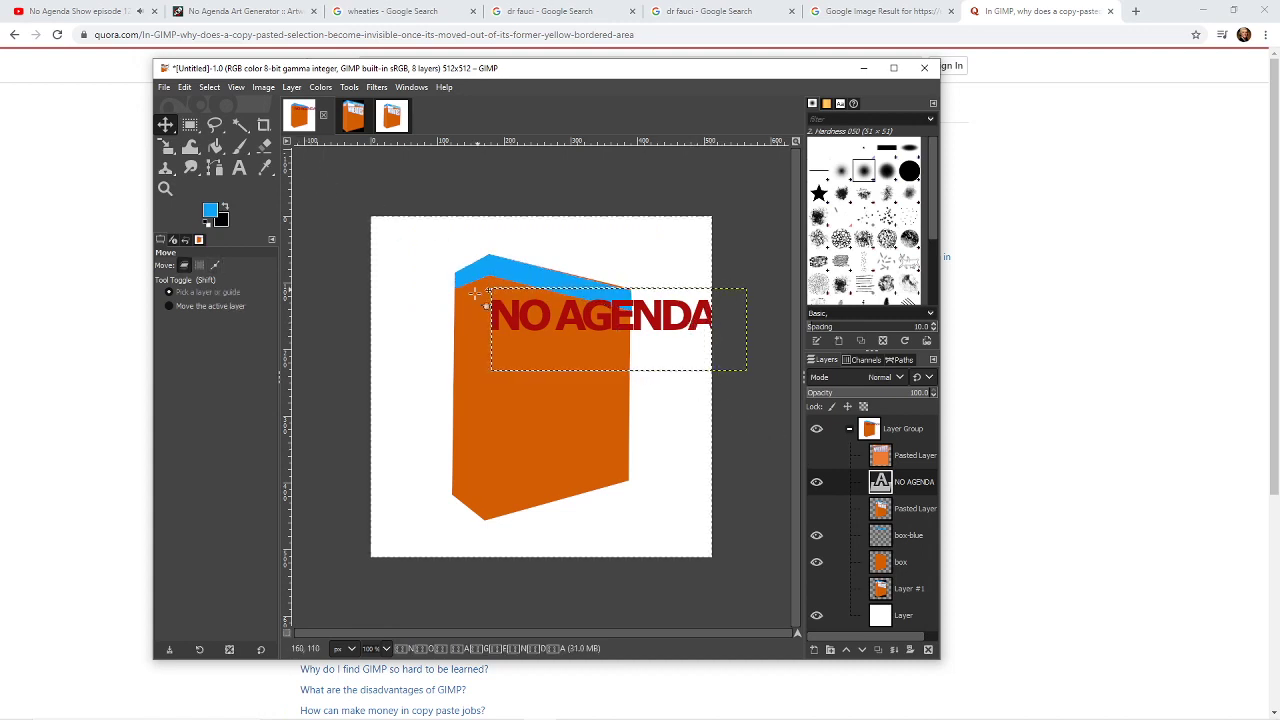
# - Change the color of the whole NO AGENDA text to white
pyautogui.click(240, 168)
pyautogui.click(647, 341)
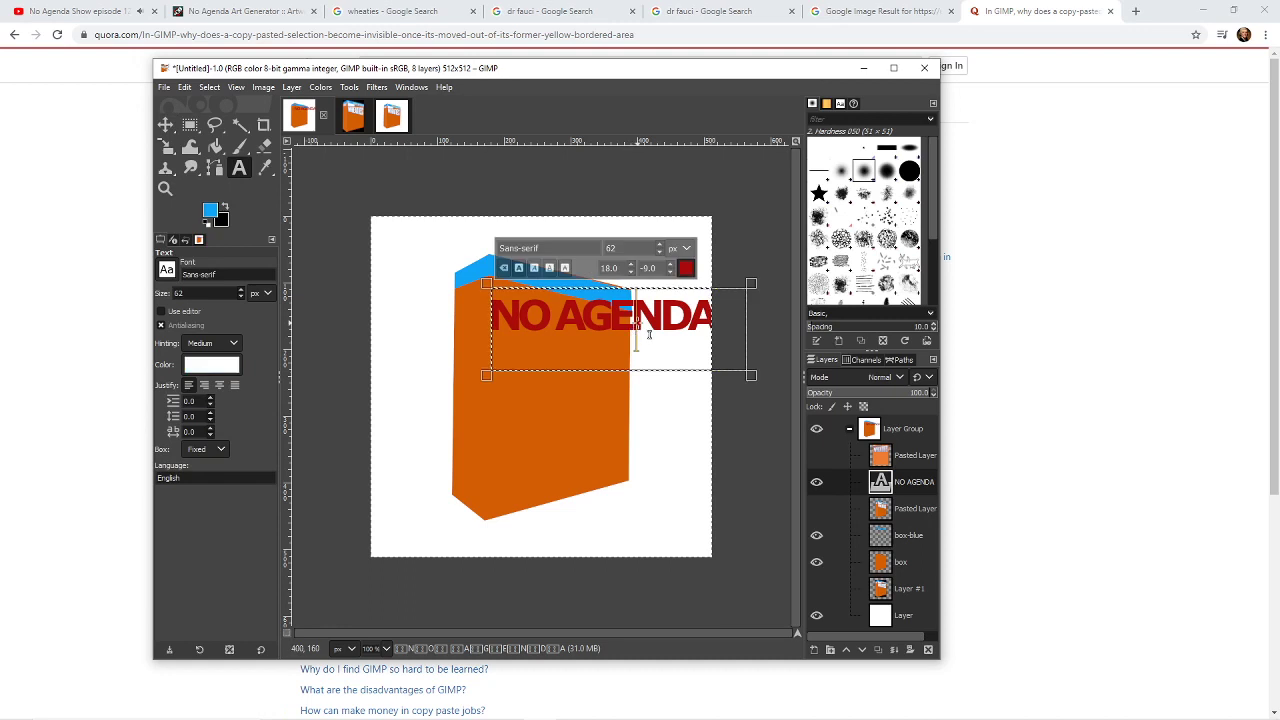
pyautogui.moveTo(712, 318); pyautogui.dragTo(492, 318)
pyautogui.click(688, 262)
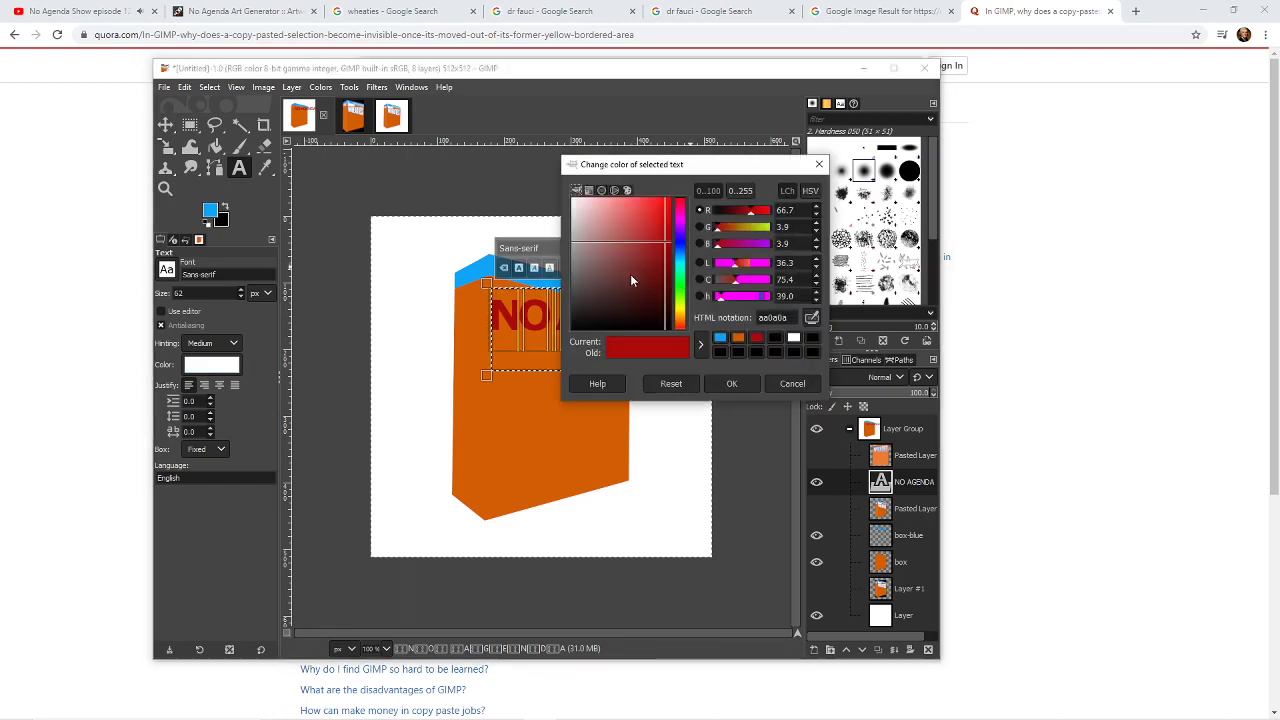
pyautogui.click(793, 337)
pyautogui.click(731, 383)
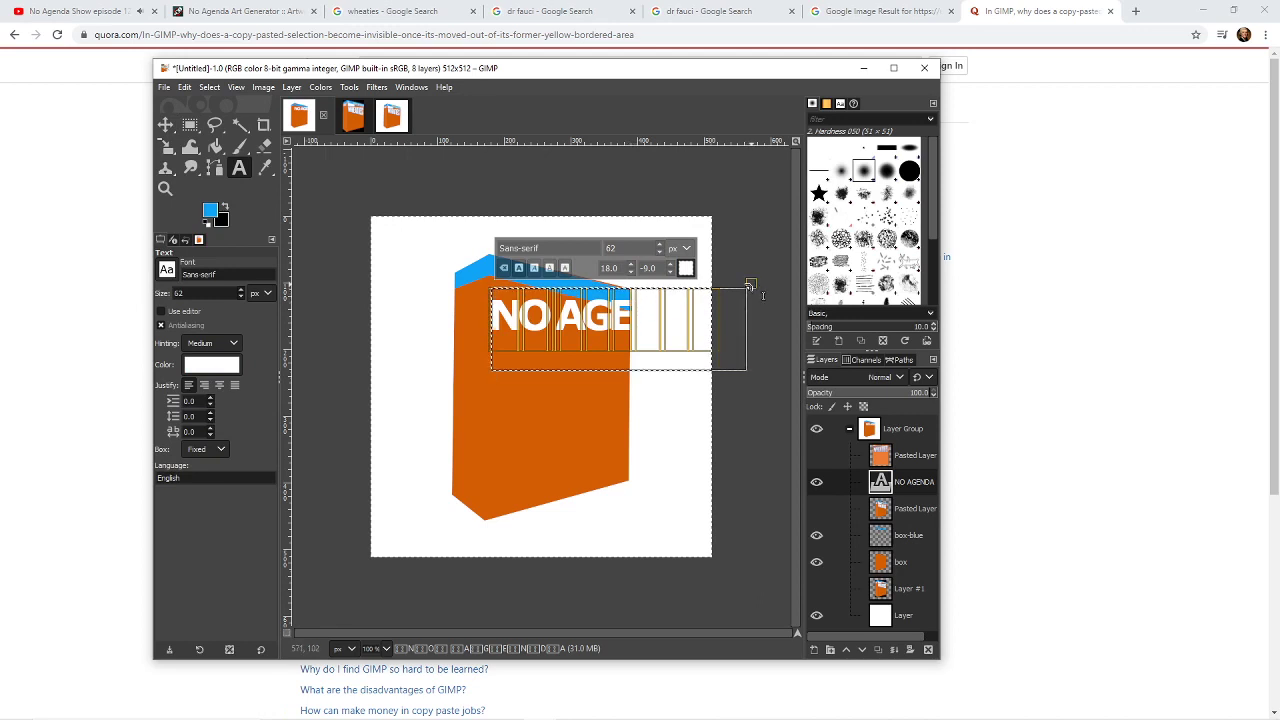
# - Narrow the NO AGENDA text frame and reduce the text size to 42 px so it fits the box width
pyautogui.moveTo(743, 286); pyautogui.dragTo(690, 294)
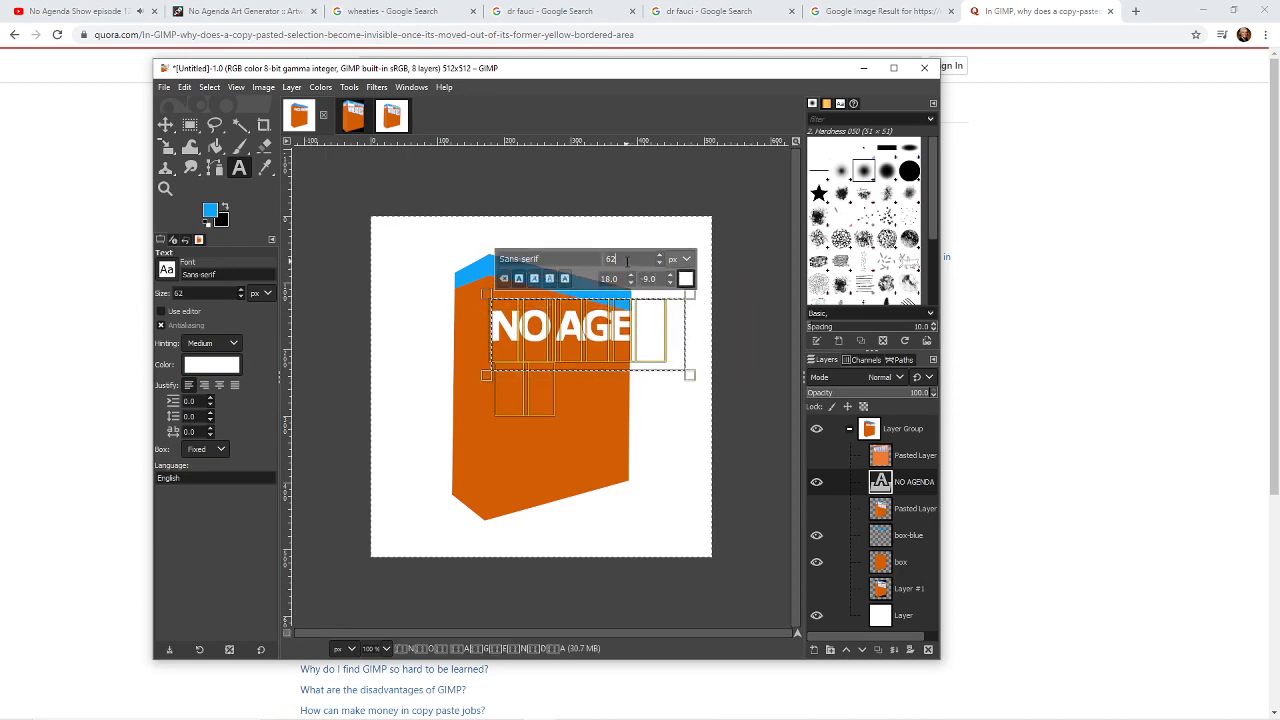
pyautogui.scroll(-10, 627, 261)
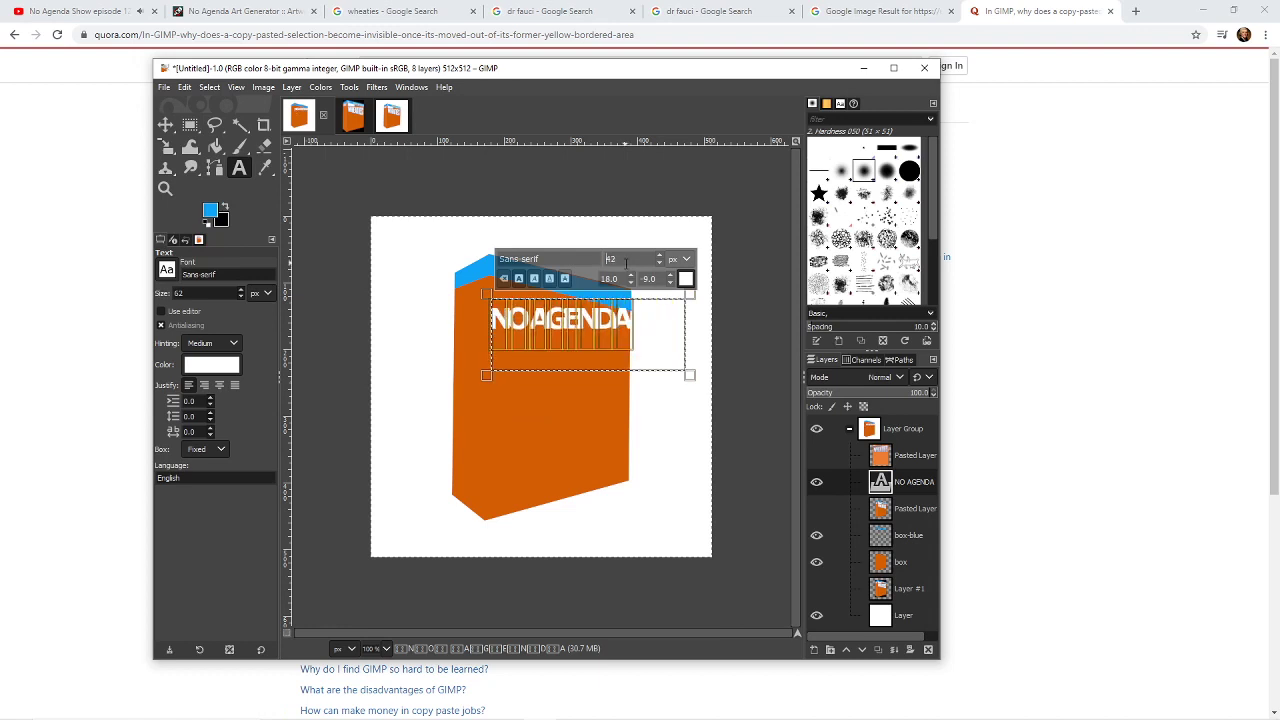
# - Set the NO AGENDA text's kerning to -4.0 and reduce its size to 34 px
pyautogui.scroll(-1, 627, 262)
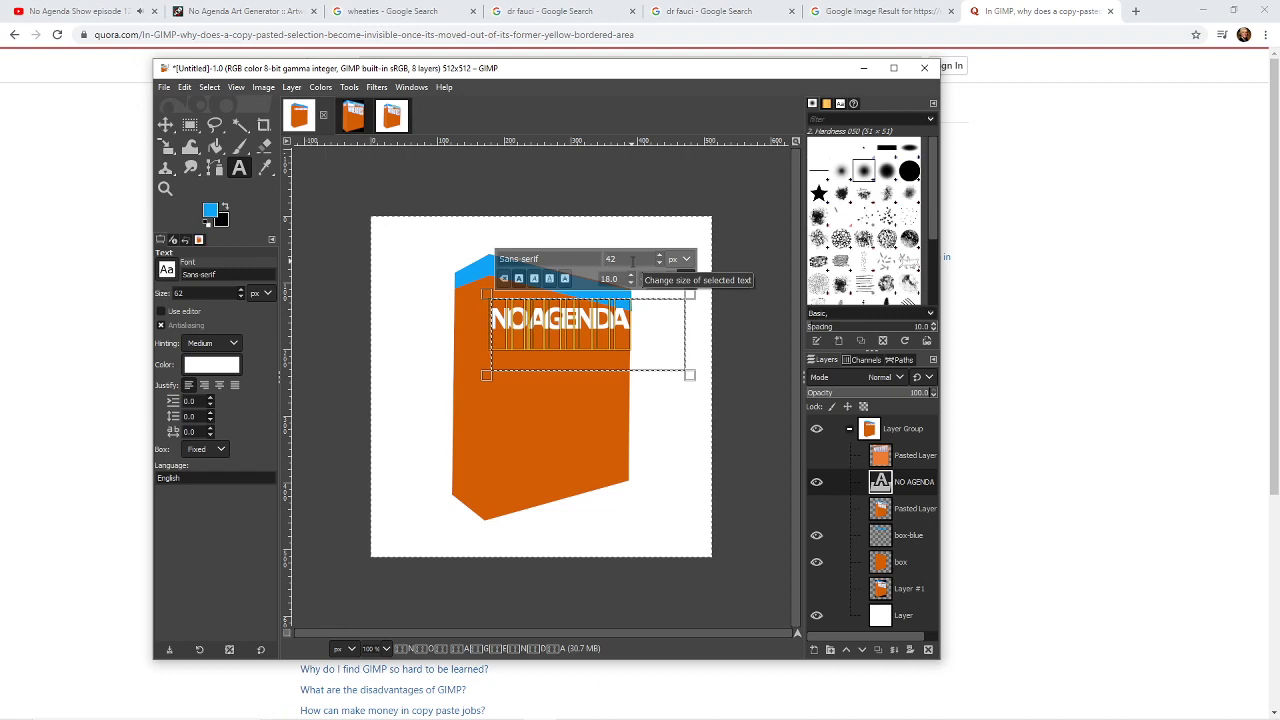
pyautogui.scroll(-1, 632, 261)
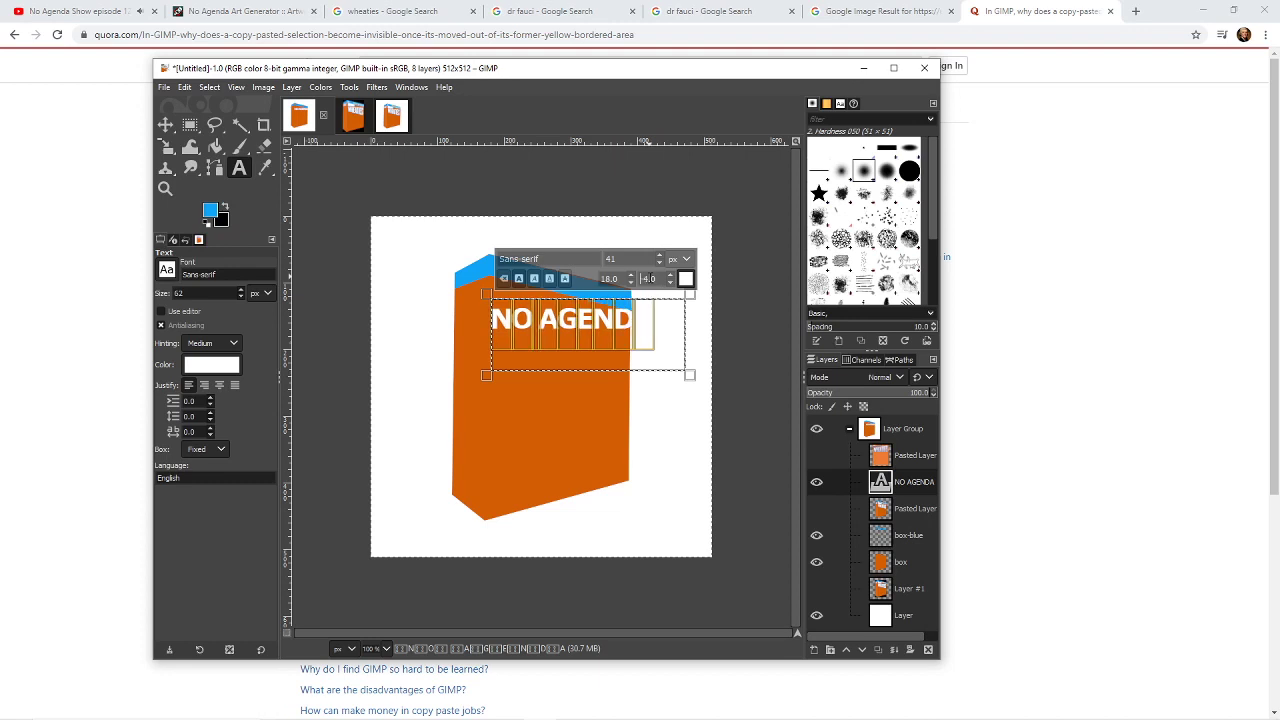
pyautogui.scroll(-7, 632, 261)
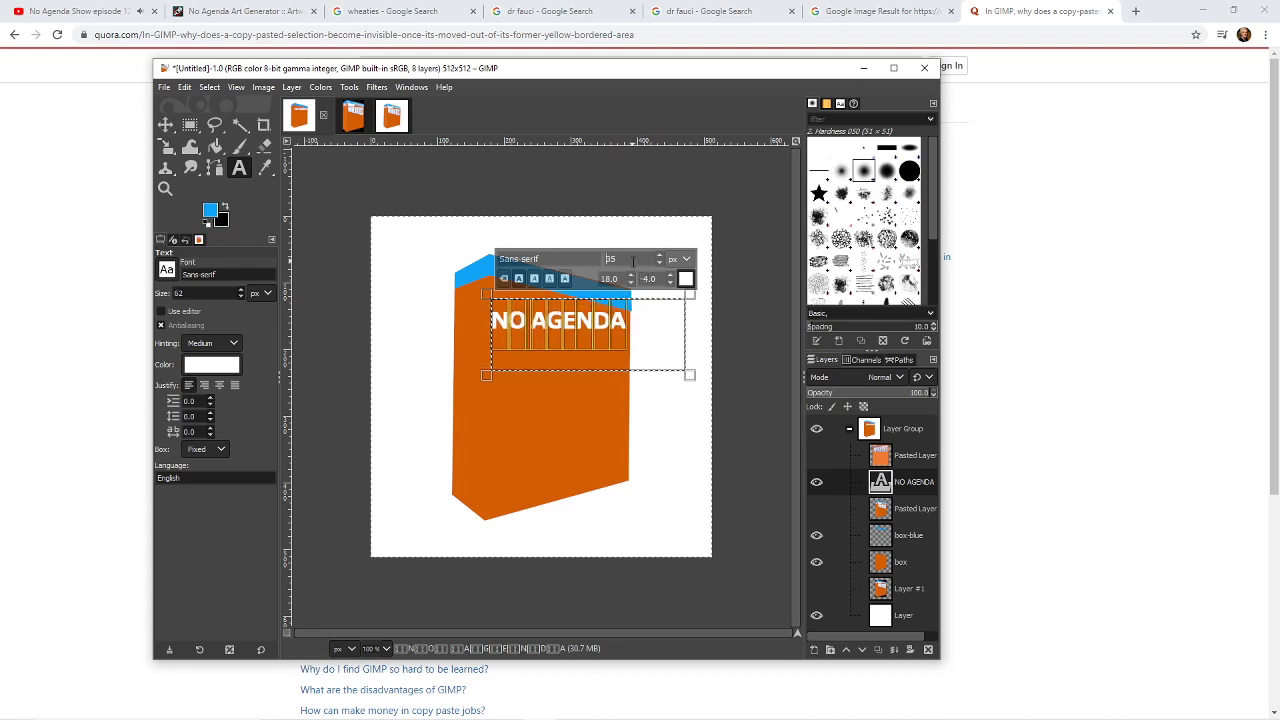
pyautogui.click(640, 352)
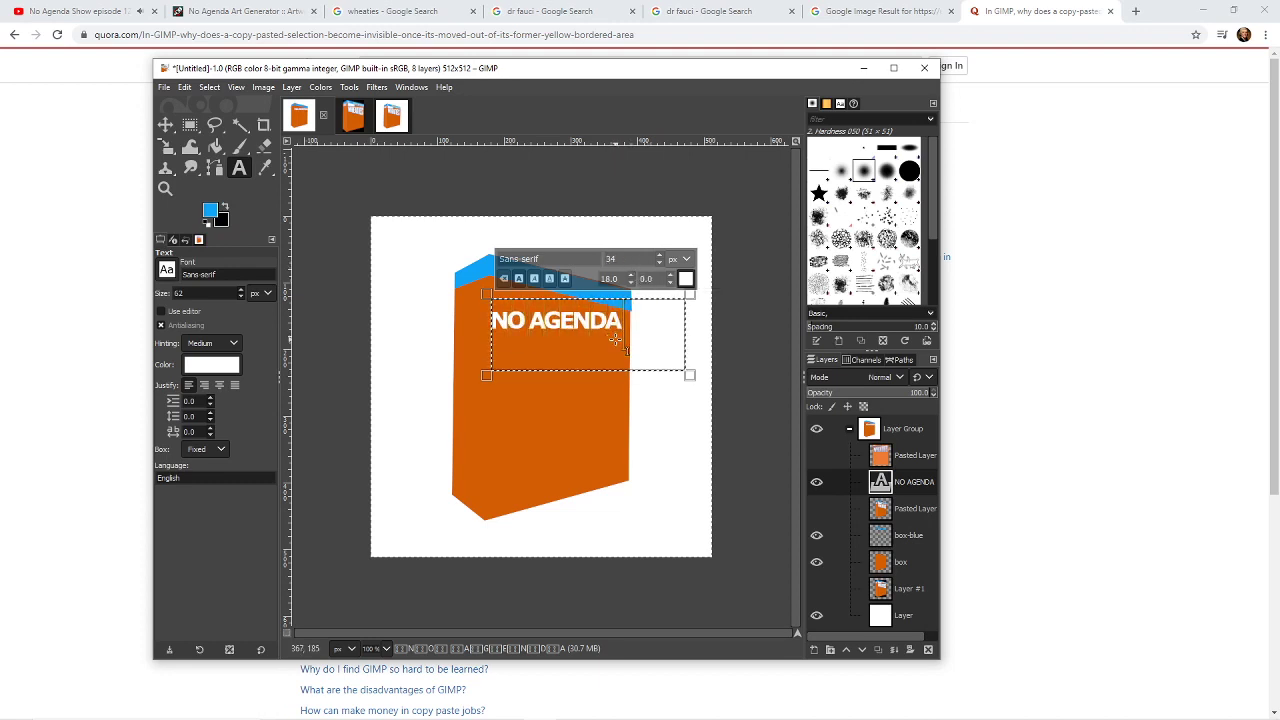
# - Reduce the whole NO AGENDA text to 33 px
pyautogui.hotkey('ctrl', 'a')
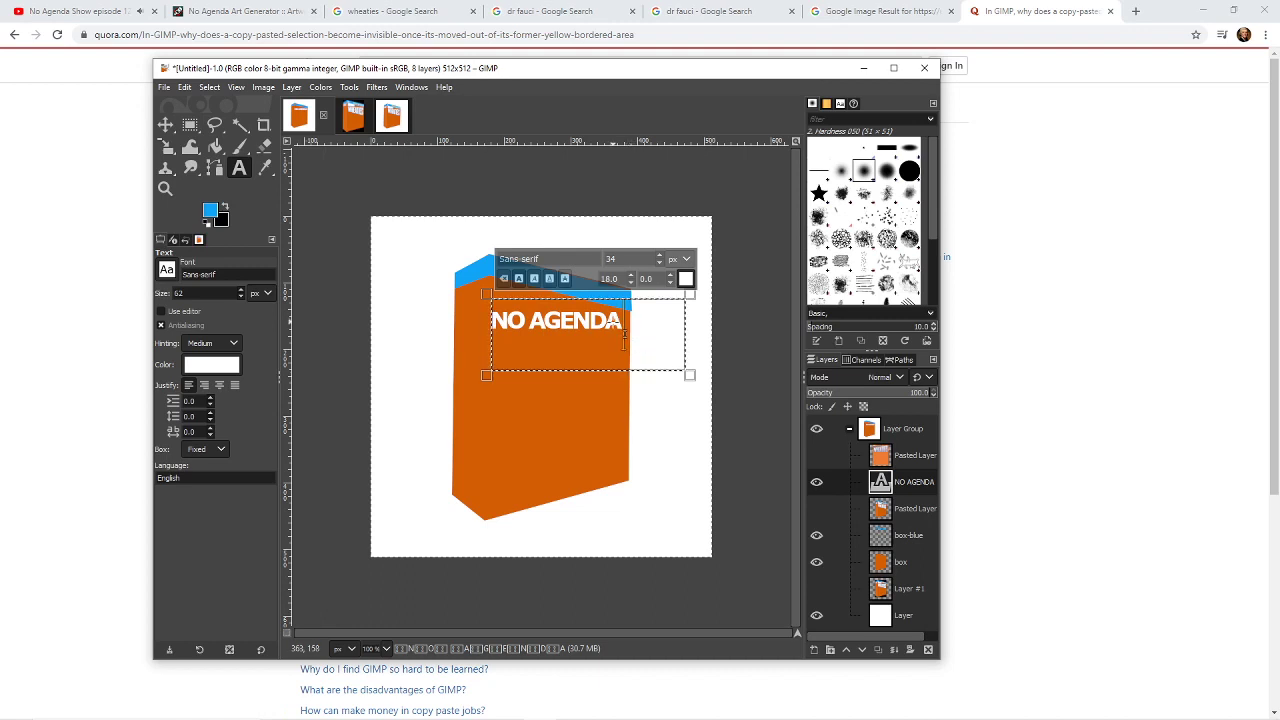
pyautogui.hotkey('alt', 'Right')
pyautogui.hotkey('alt', 'Right')
pyautogui.hotkey('alt', 'Right')
pyautogui.hotkey('alt', 'Right')
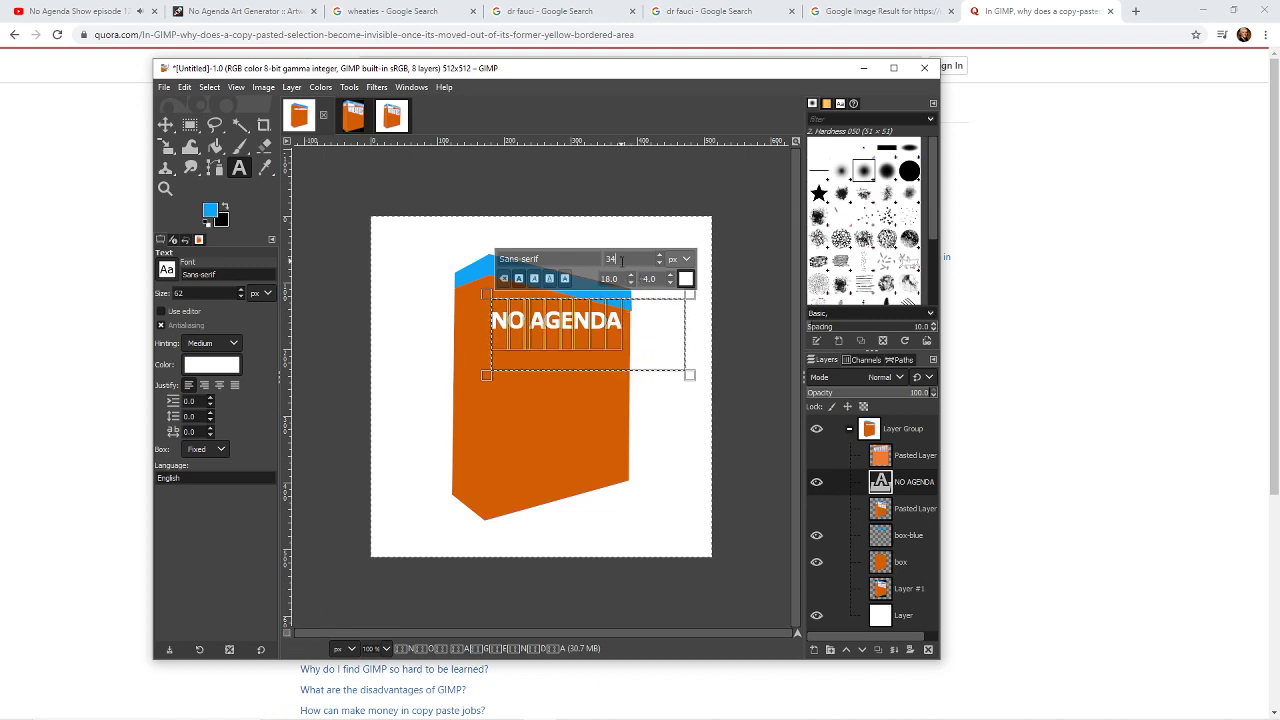
pyautogui.scroll(-1, 620, 260)
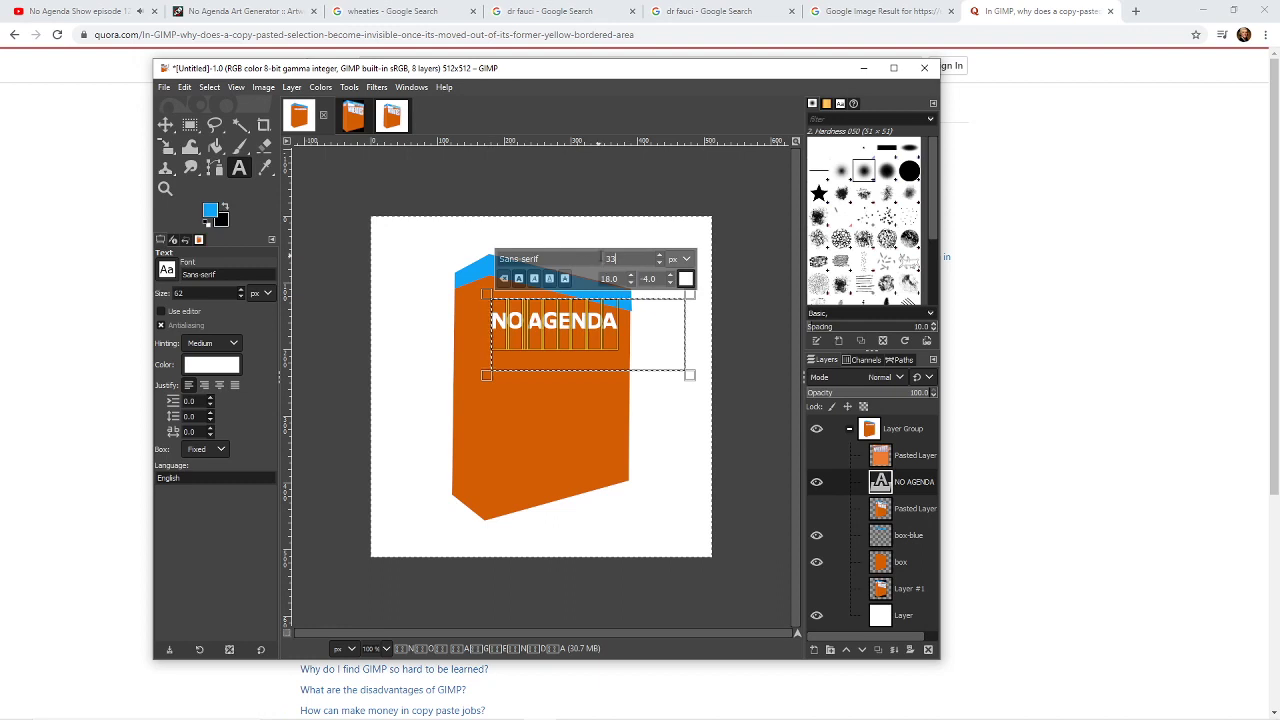
pyautogui.click(608, 340)
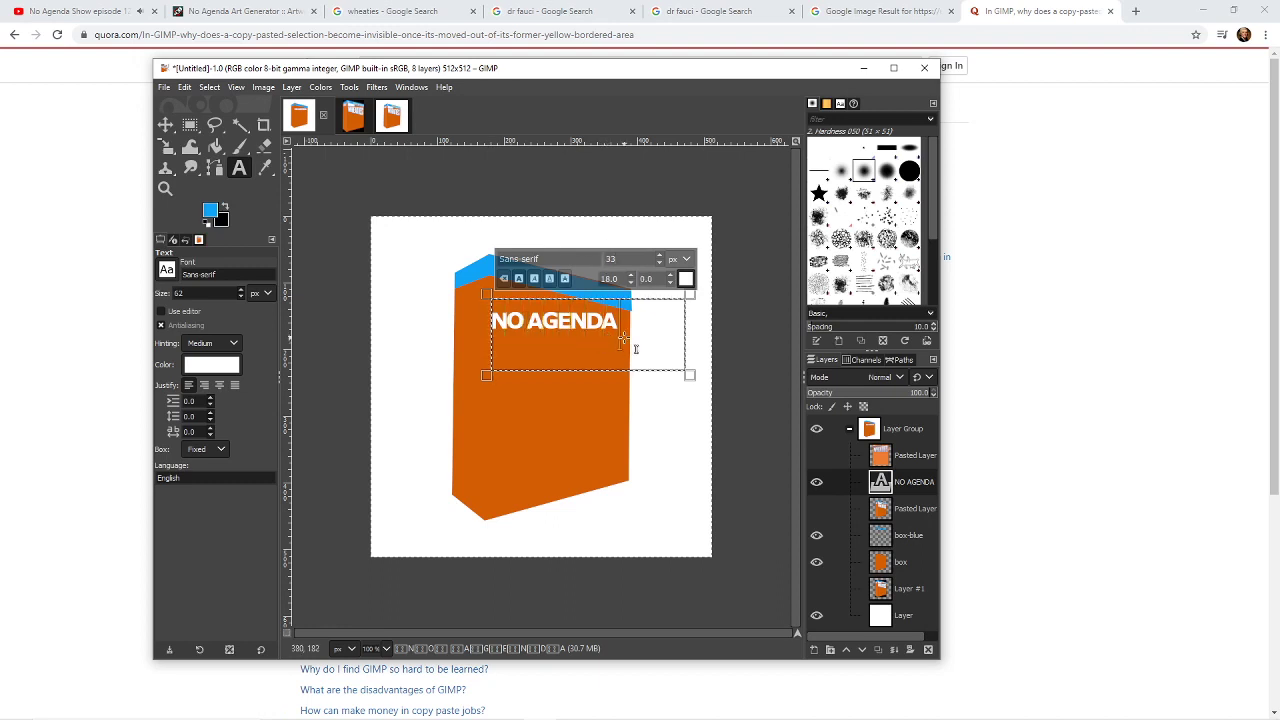
pyautogui.press('Return')
pyautogui.press('BackSpace')
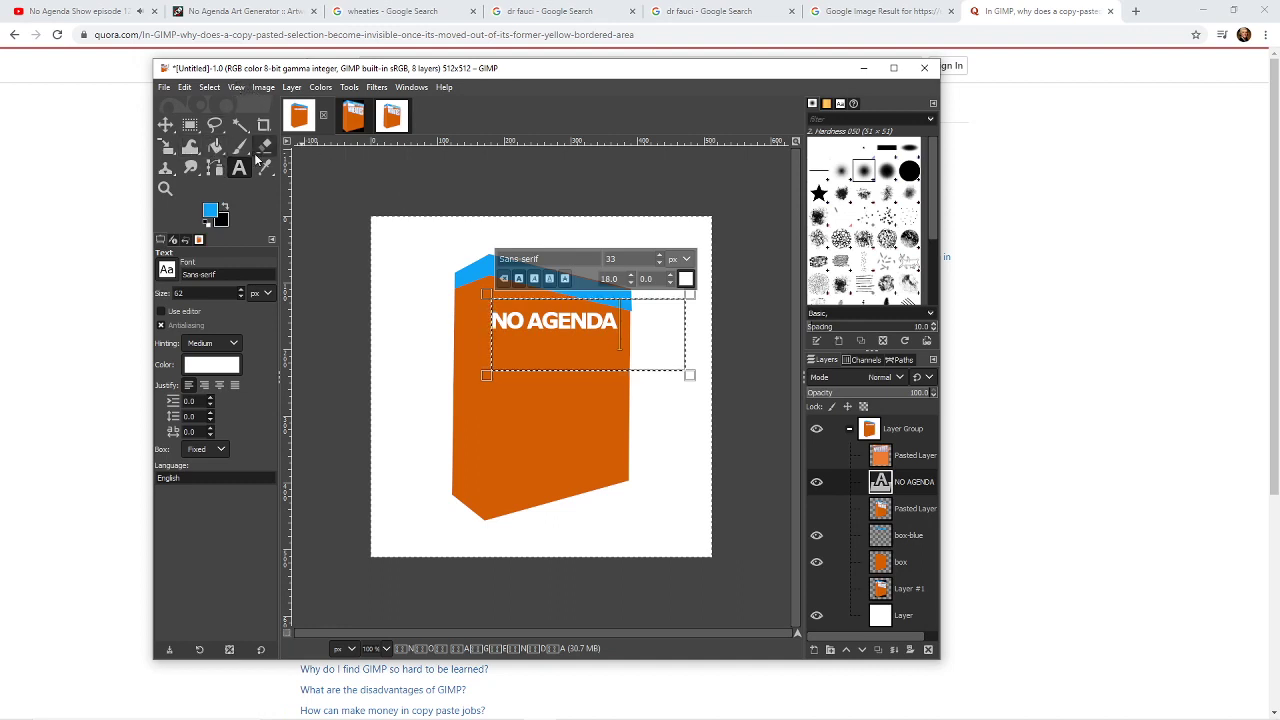
pyautogui.click(167, 146)
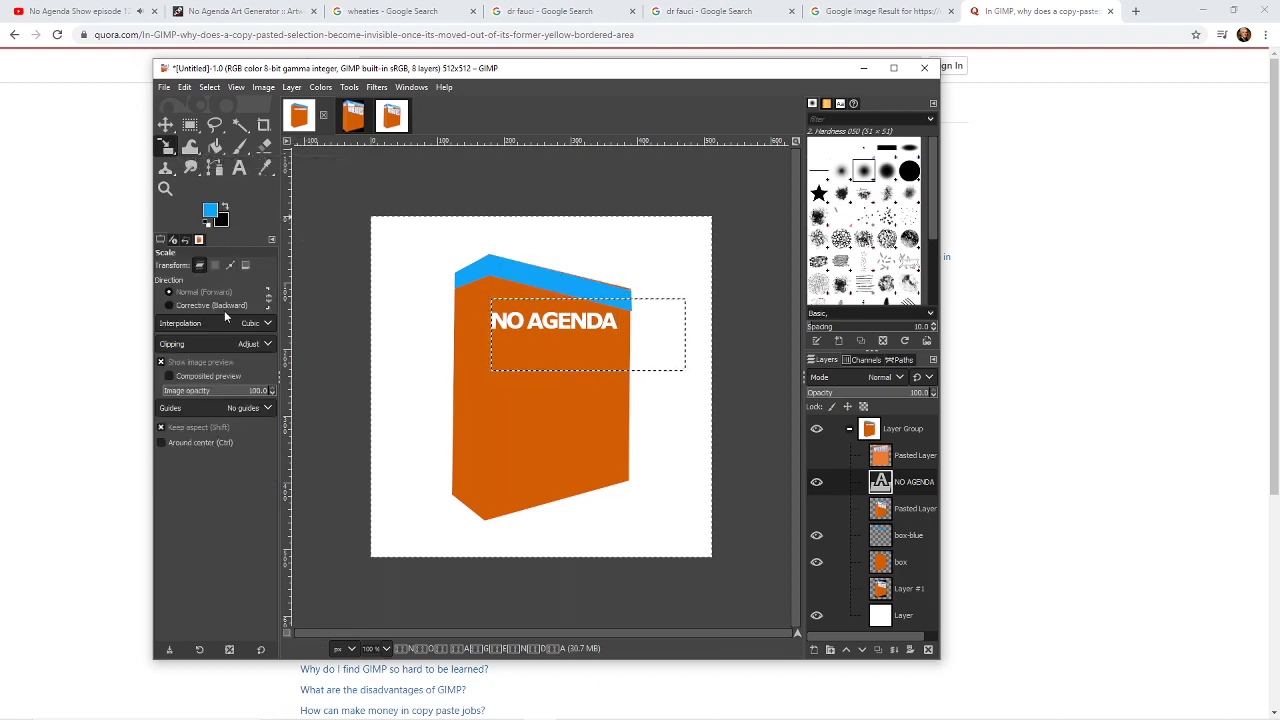
pyautogui.rightClick(596, 333)
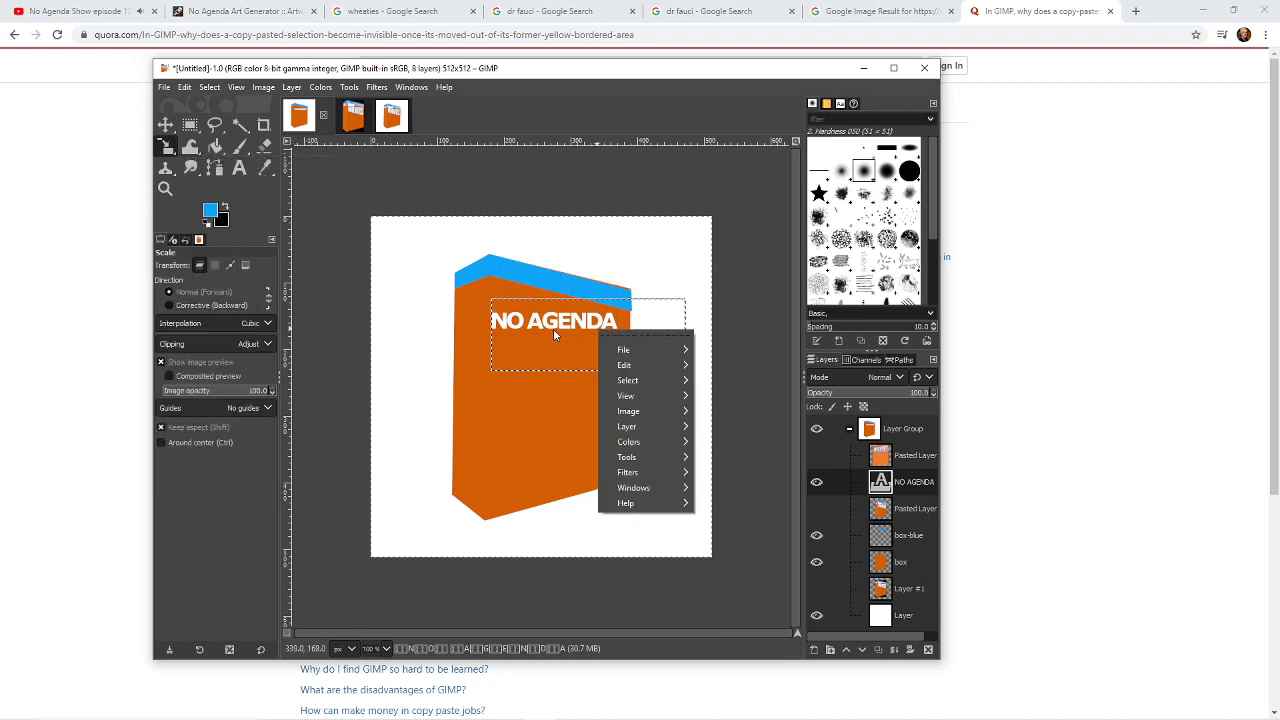
pyautogui.click(566, 340)
pyautogui.moveTo(686, 323)
pyautogui.mouseDown()
pyautogui.moveTo(693, 360)
pyautogui.moveTo(681, 301)
pyautogui.moveTo(682, 336)
pyautogui.moveTo(660, 350)
pyautogui.moveTo(676, 320)
pyautogui.mouseUp()
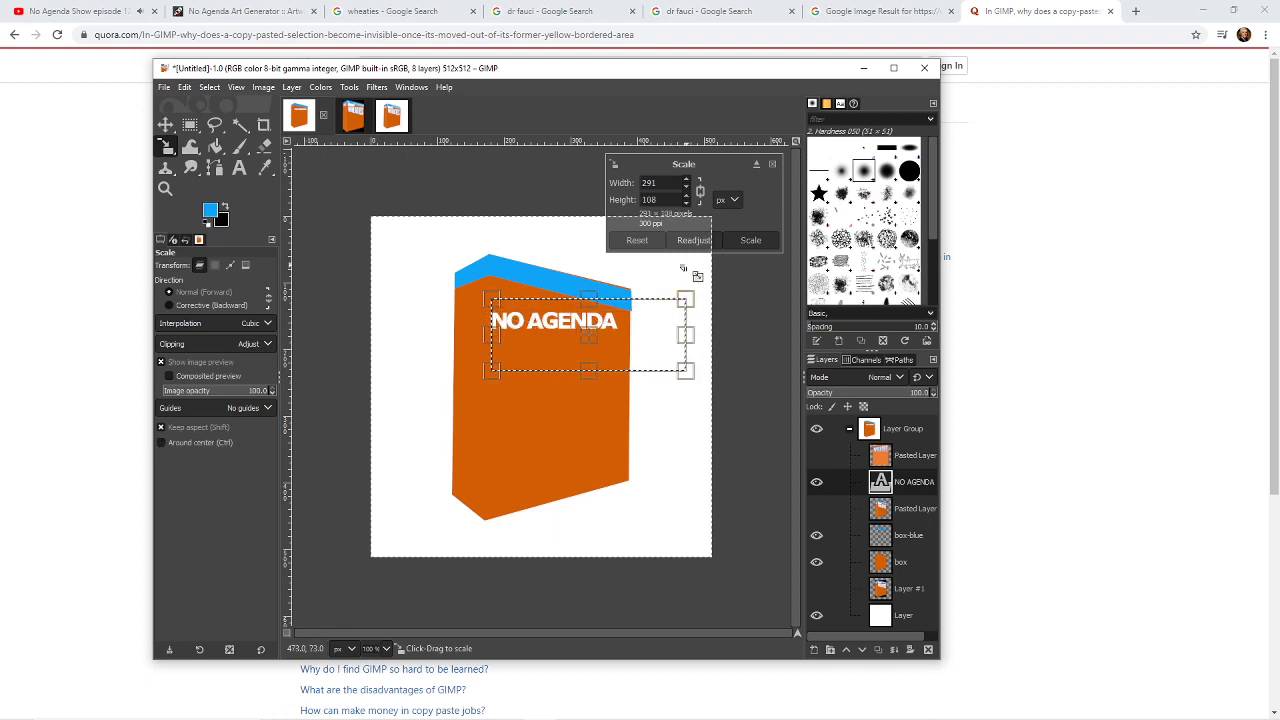
# - Try shearing the NO AGENDA text layer to follow the slant of the Wheaties lettering, and undo the shear
pyautogui.click(166, 146)
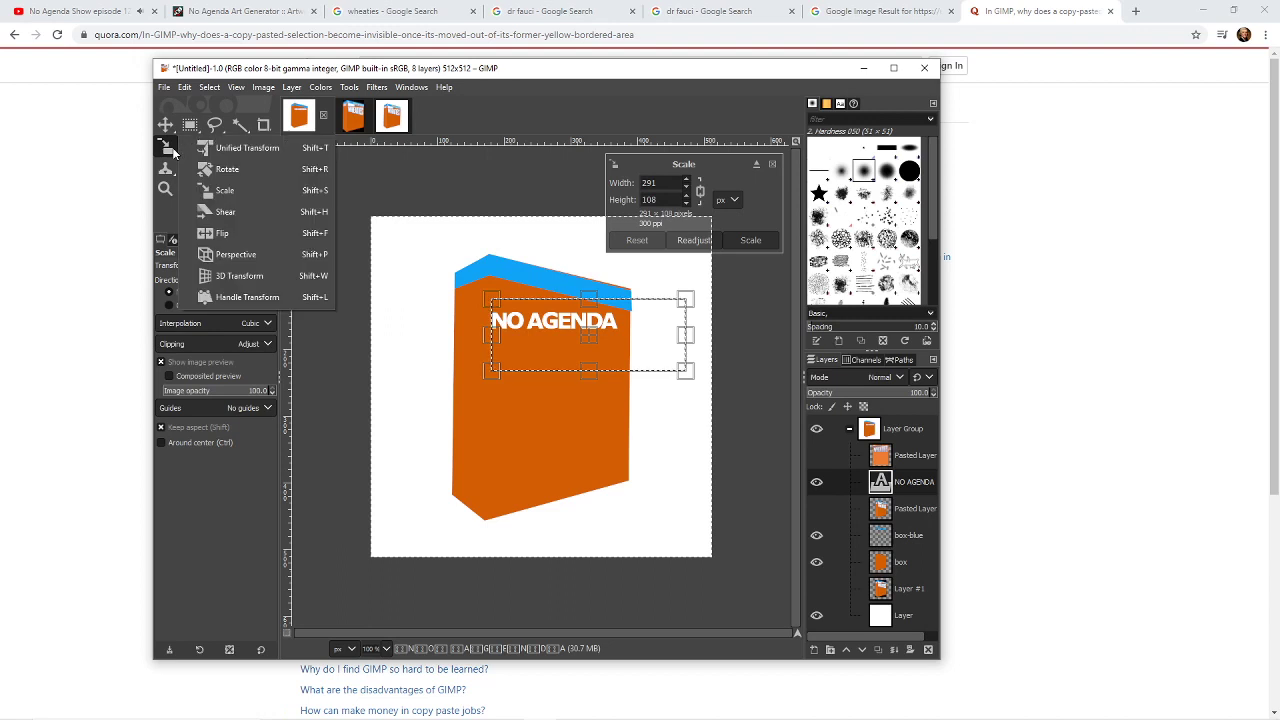
pyautogui.click(225, 211)
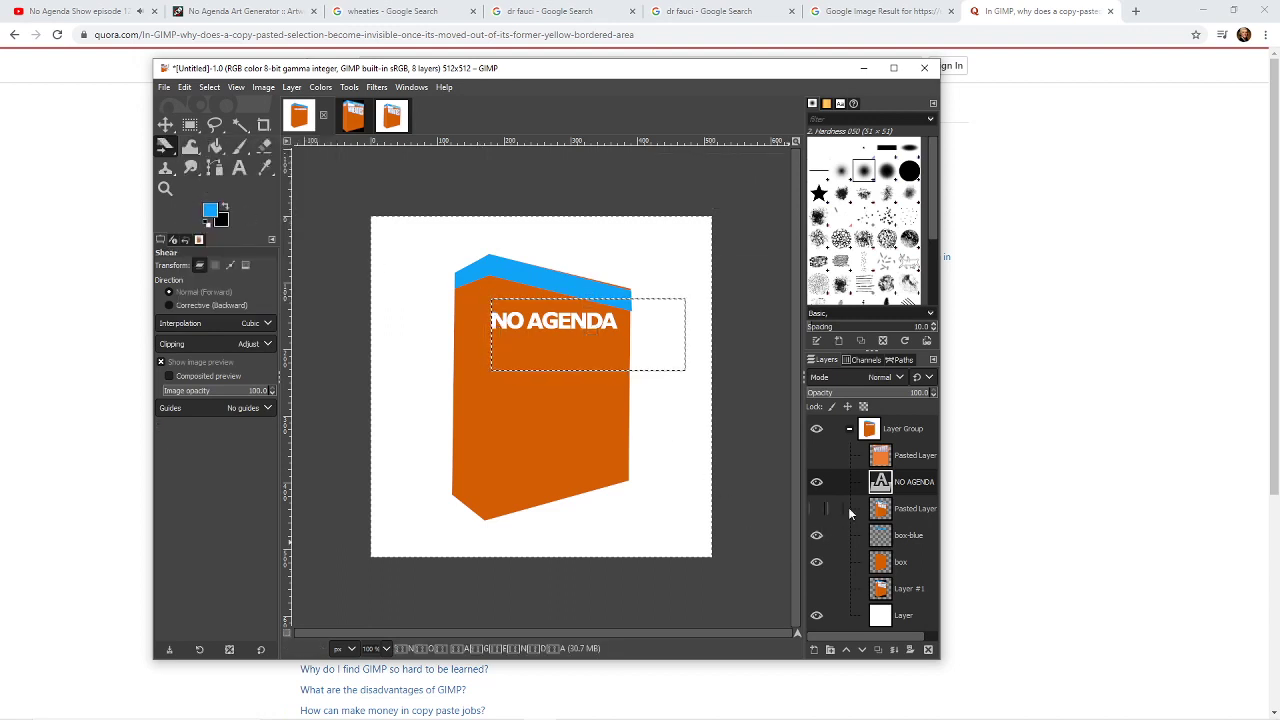
pyautogui.click(816, 508)
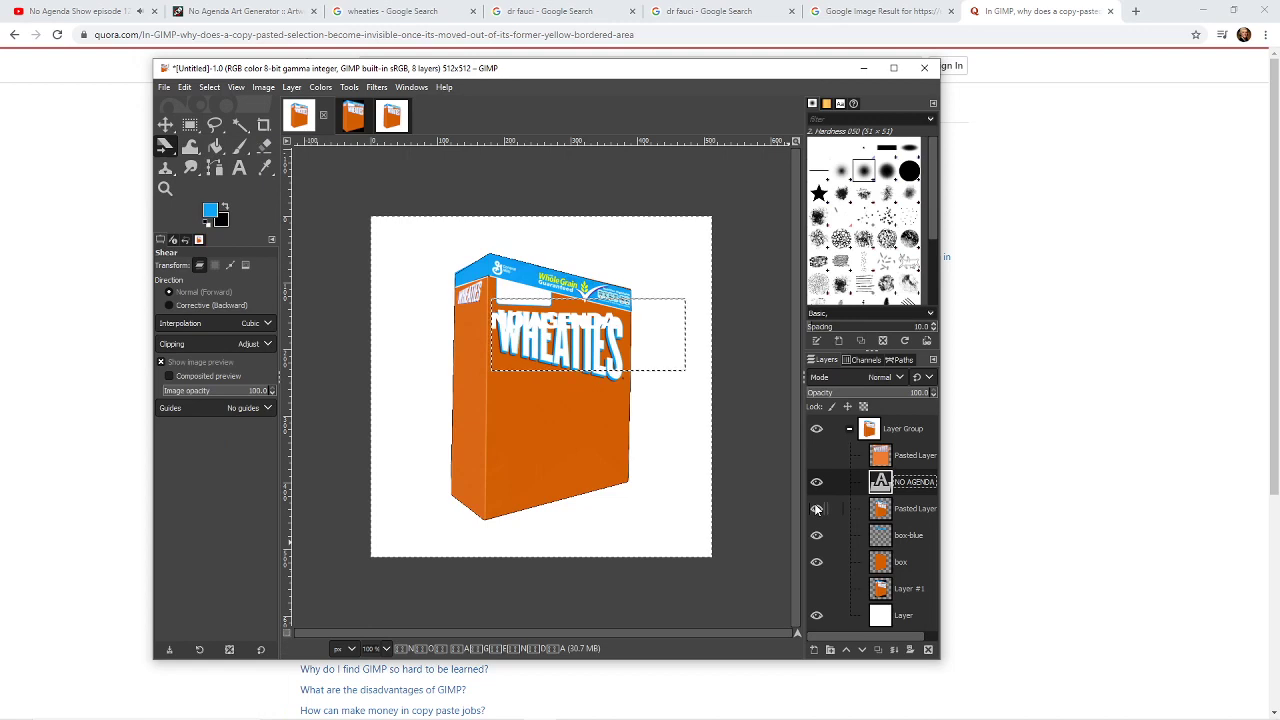
pyautogui.click(816, 508)
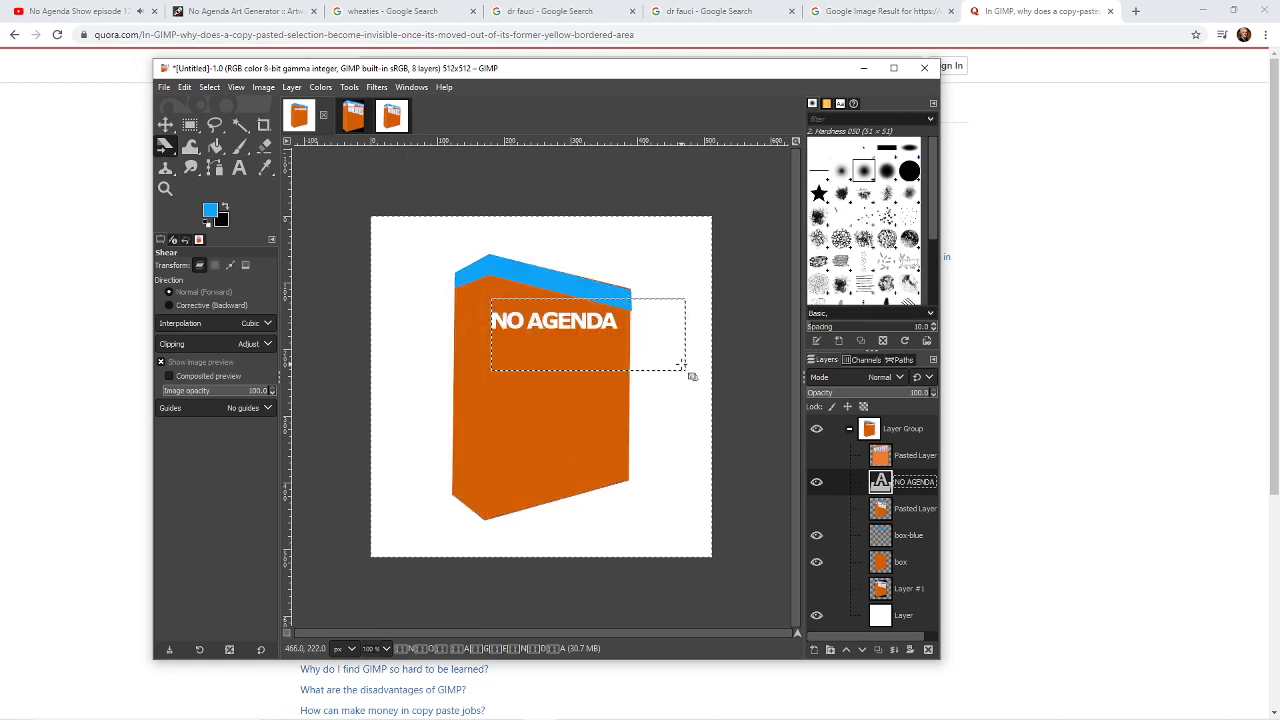
pyautogui.moveTo(681, 366); pyautogui.dragTo(682, 388)
pyautogui.press('Return')
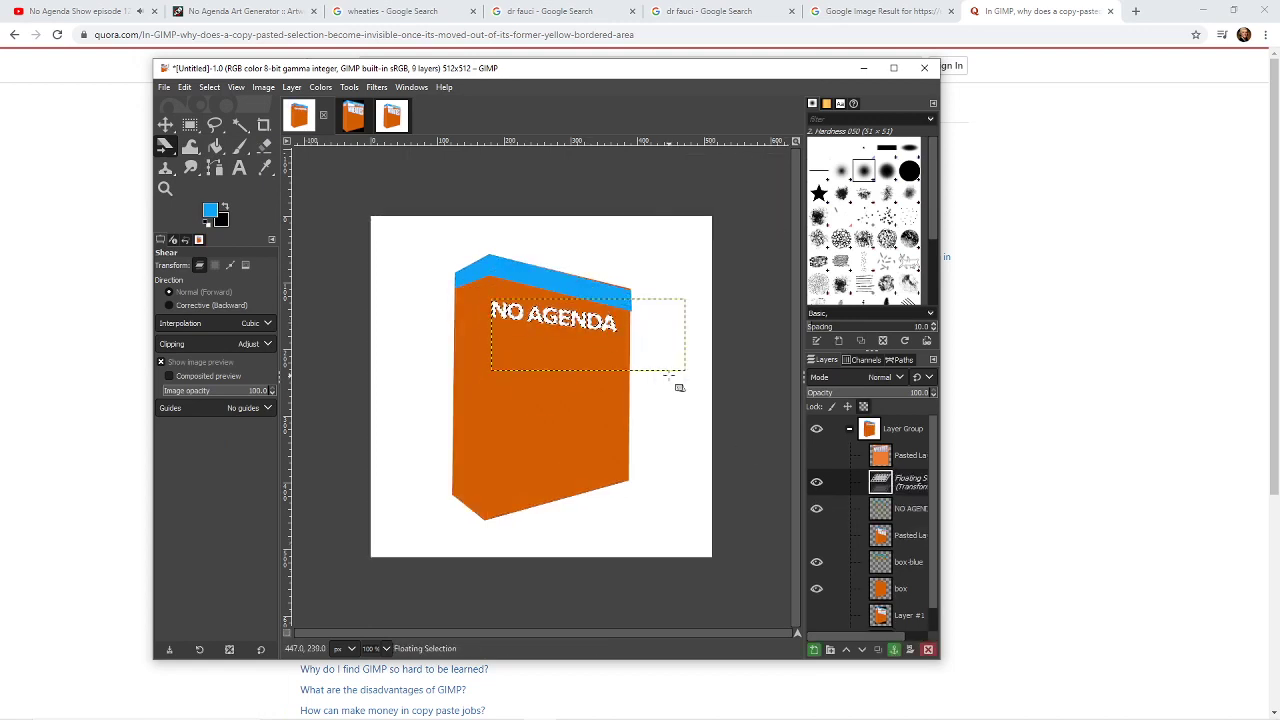
pyautogui.hotkey('ctrl', 'z')
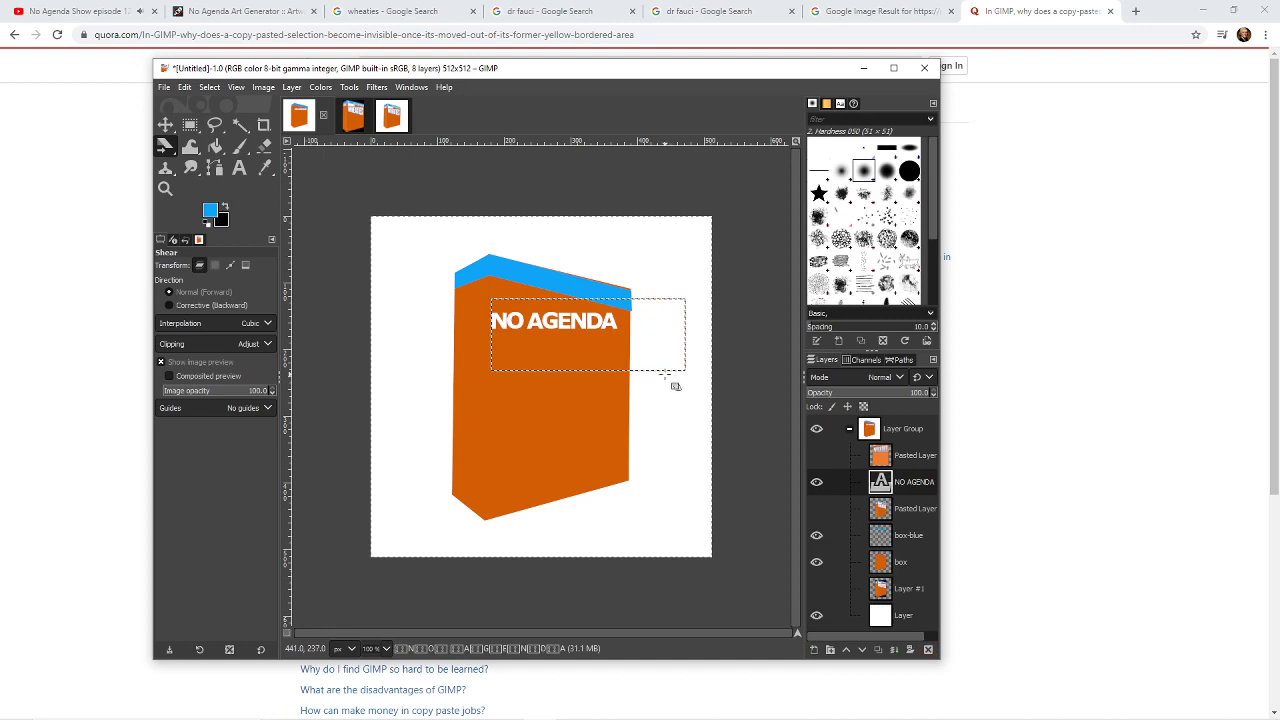
# - Show the Pasted Layer with the Wheaties artwork and toggle the NO AGENDA layer off and on to compare the lettering
pyautogui.click(816, 508)
pyautogui.click(817, 483)
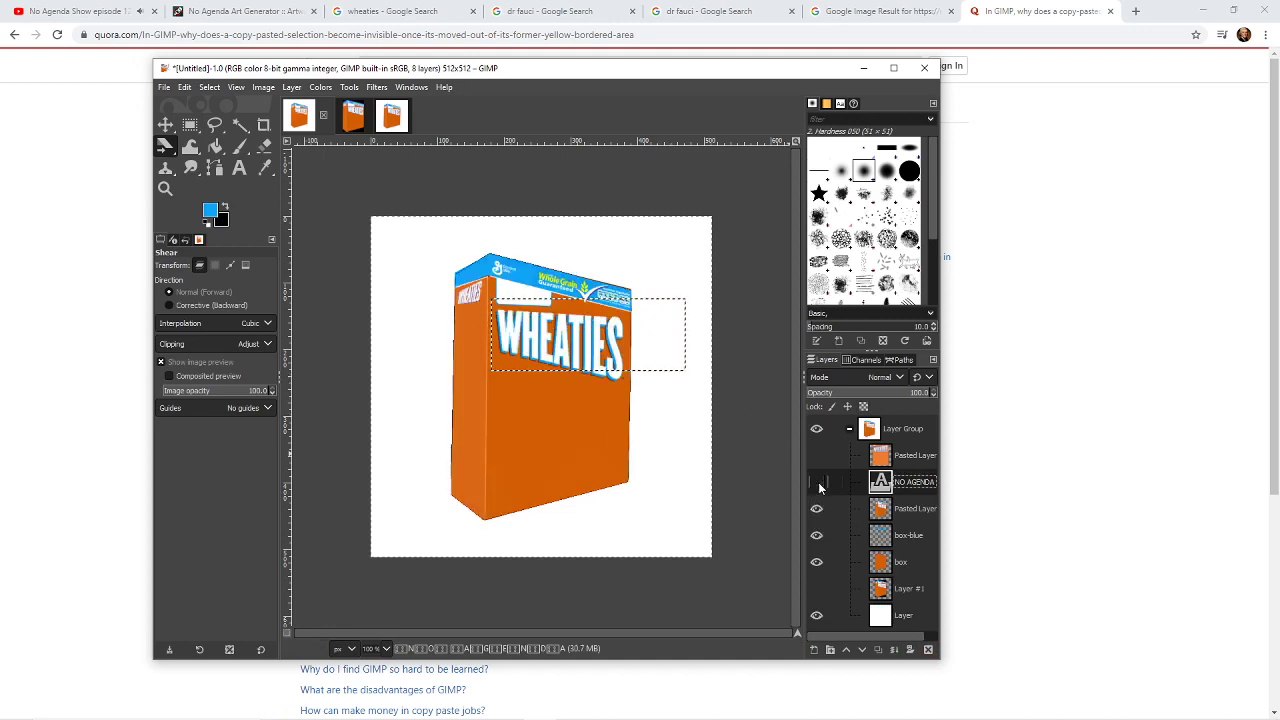
pyautogui.click(817, 483)
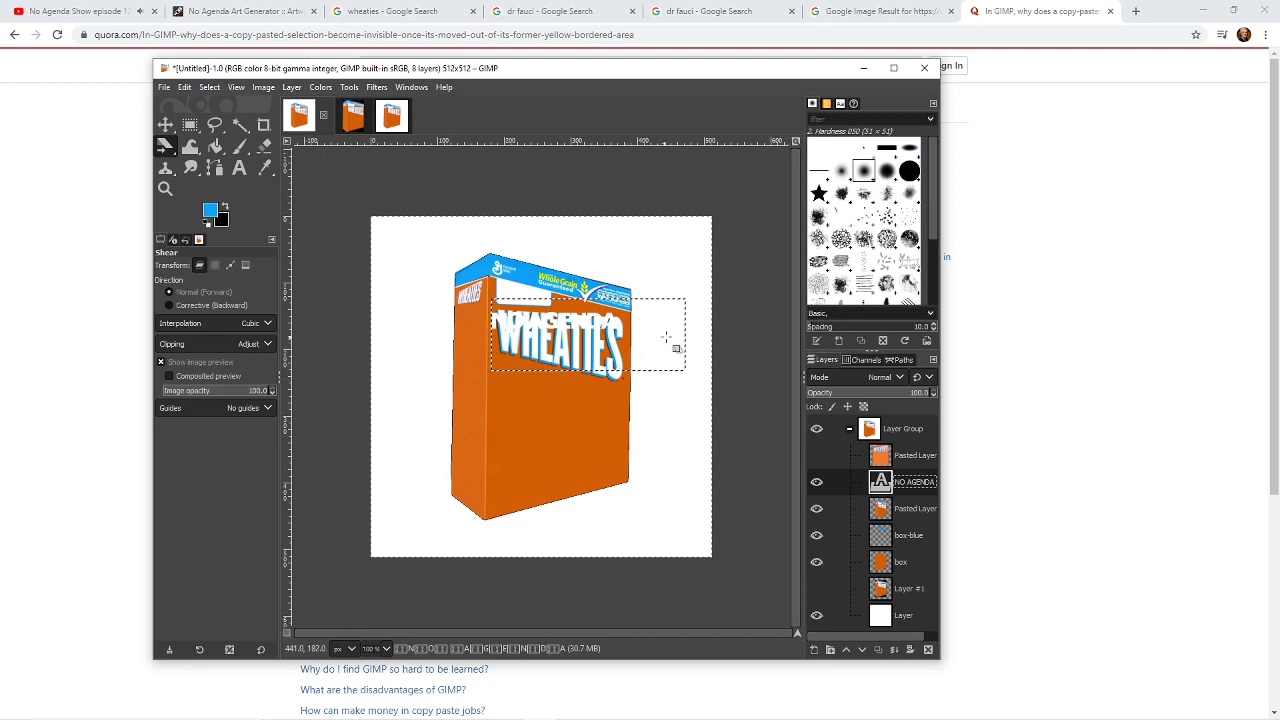
pyautogui.moveTo(684, 360)
pyautogui.mouseDown()
pyautogui.moveTo(683, 381)
pyautogui.moveTo(684, 346)
pyautogui.mouseUp()
pyautogui.click(166, 149)
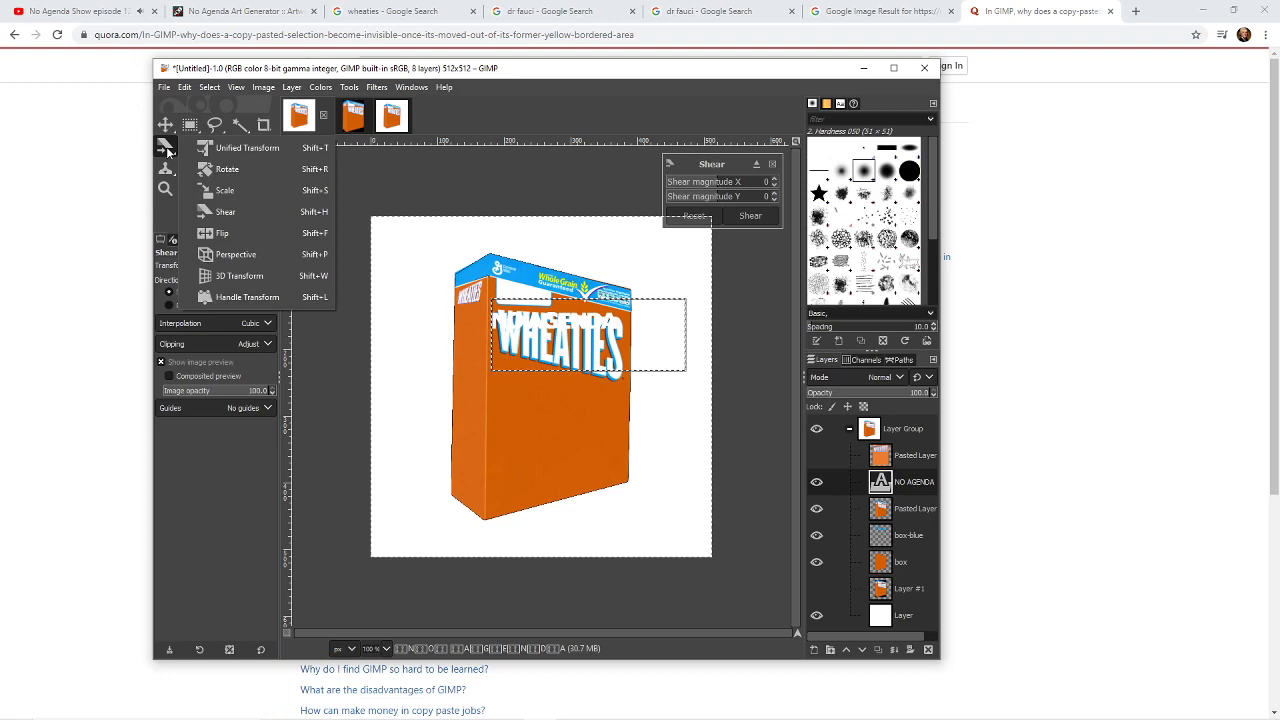
pyautogui.click(241, 276)
pyautogui.moveTo(552, 319); pyautogui.dragTo(552, 320)
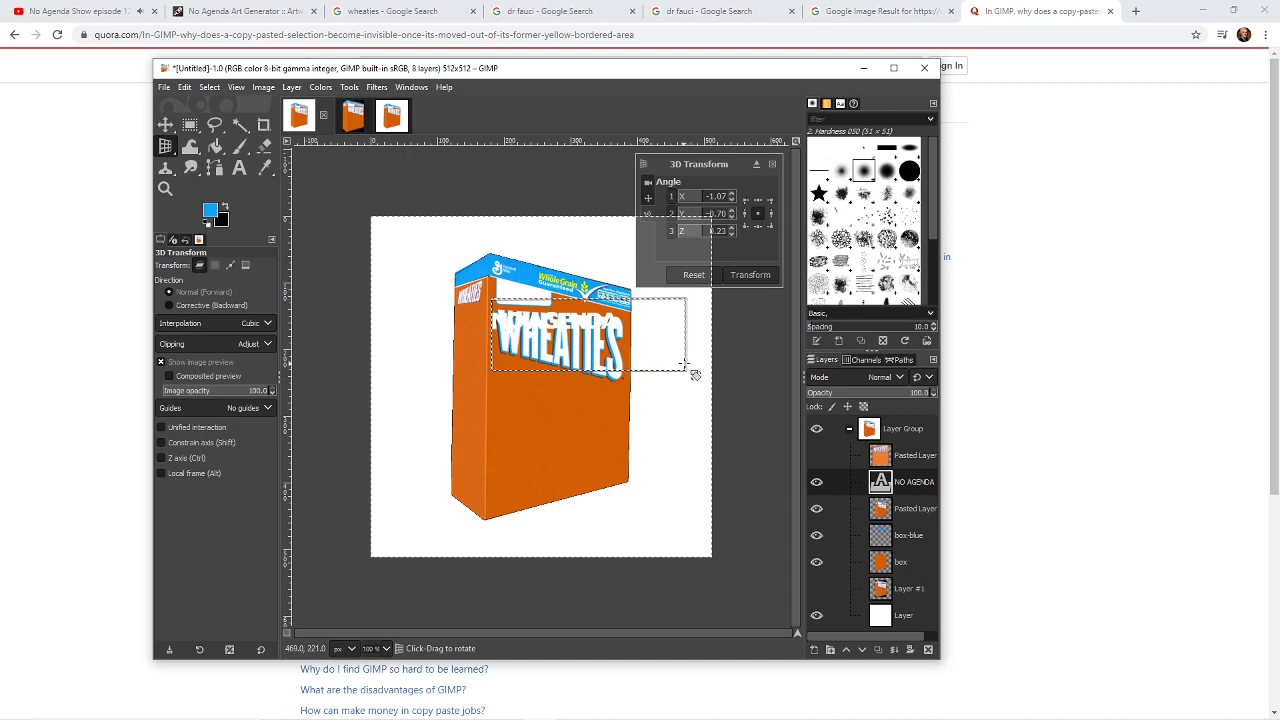
pyautogui.press('Escape')
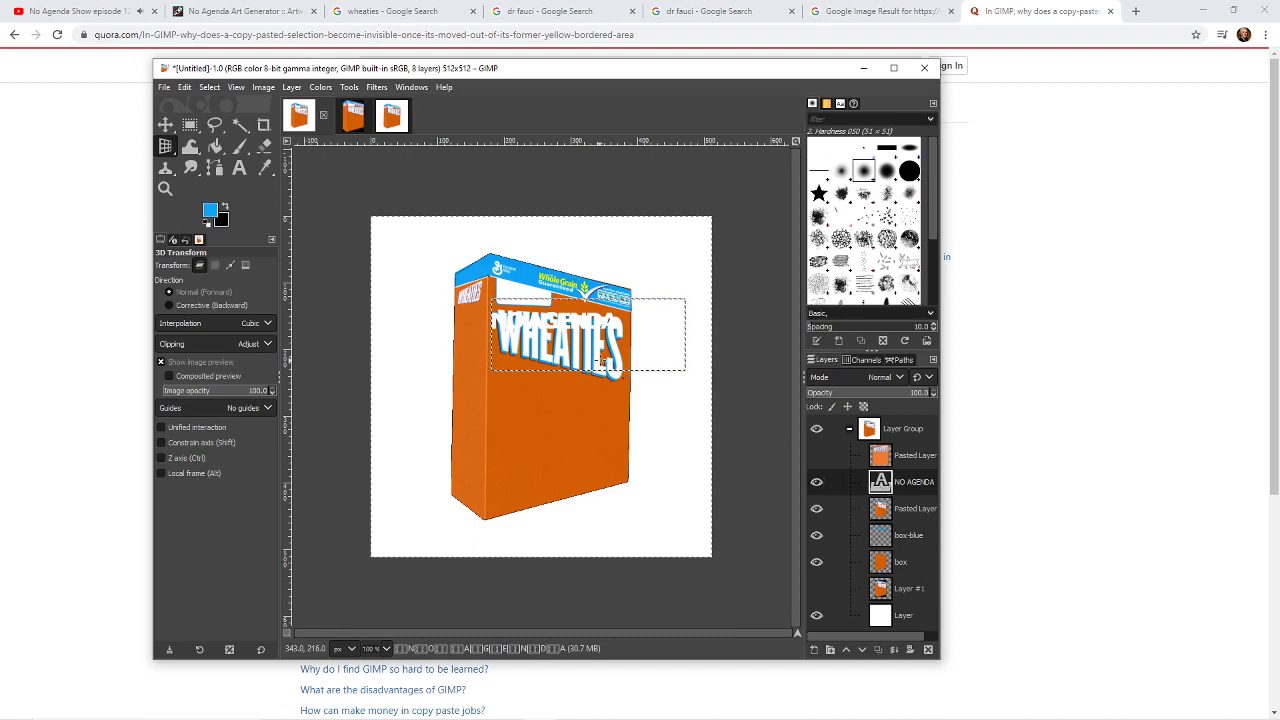
# - Move the NO AGENDA text layer down so it sits just below the WHEATIES lettering on the box front
pyautogui.press('m')
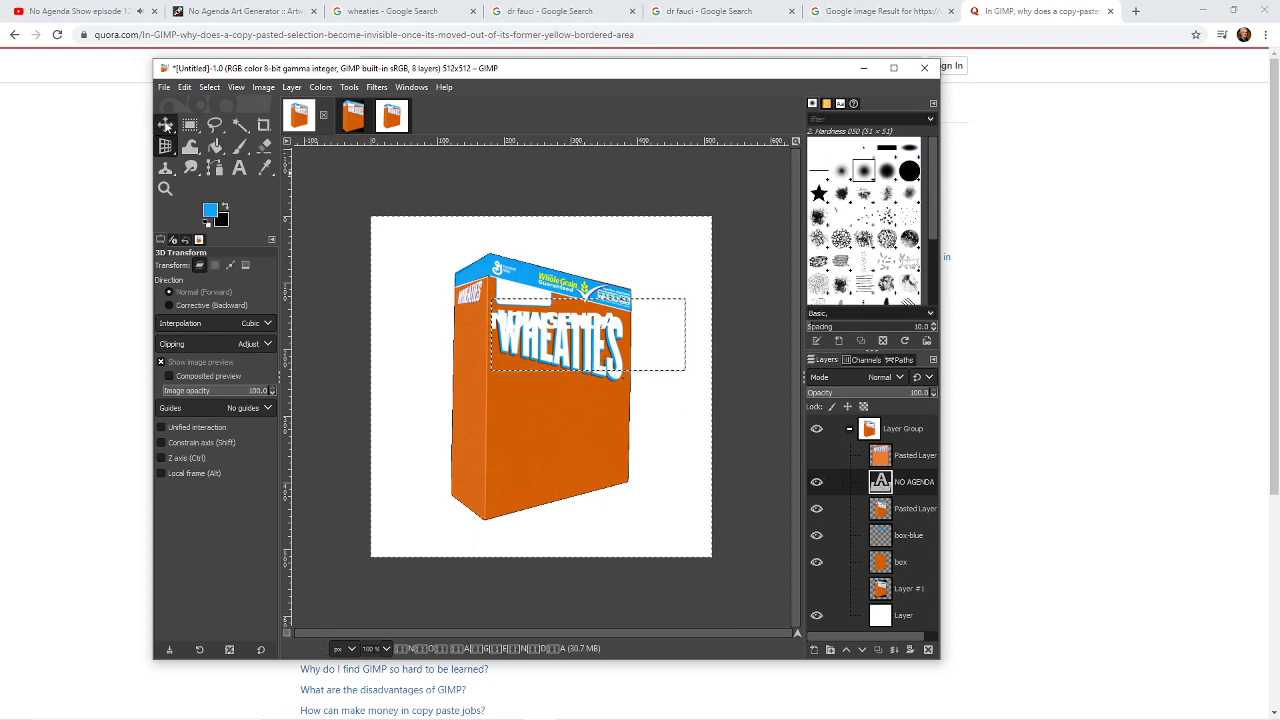
pyautogui.moveTo(568, 319); pyautogui.dragTo(586, 400)
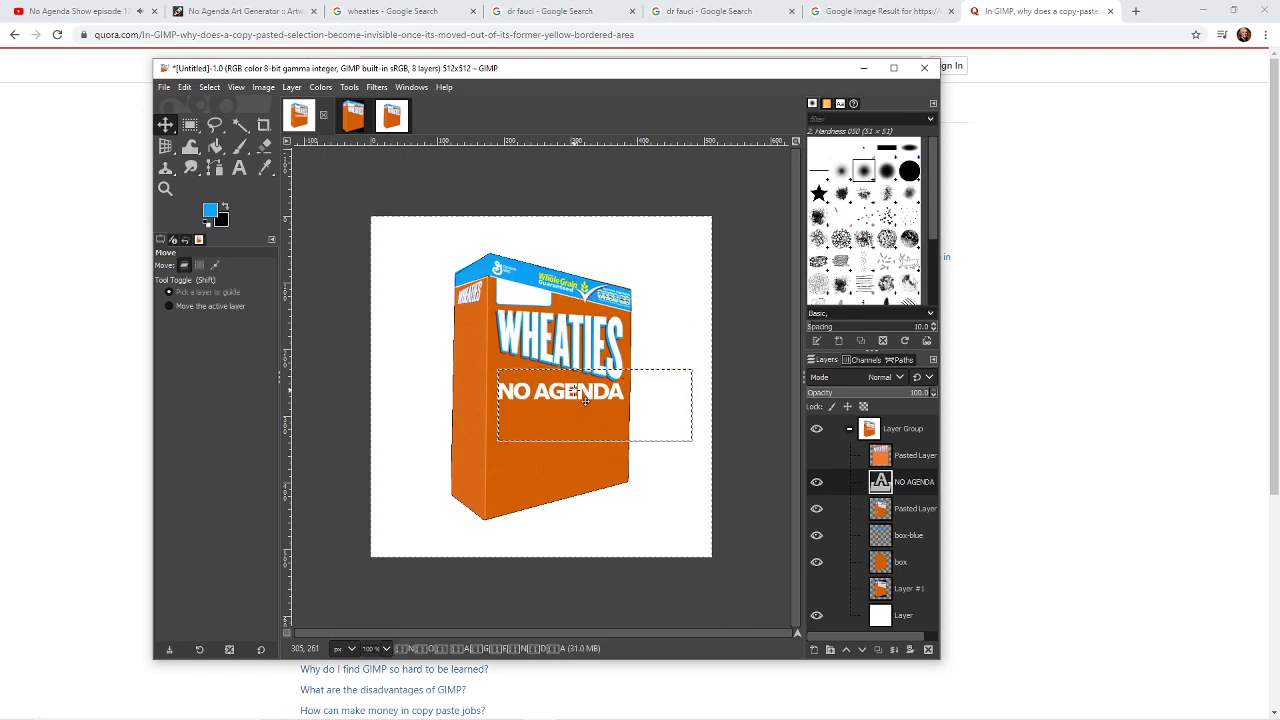
pyautogui.click(241, 170)
pyautogui.click(686, 371)
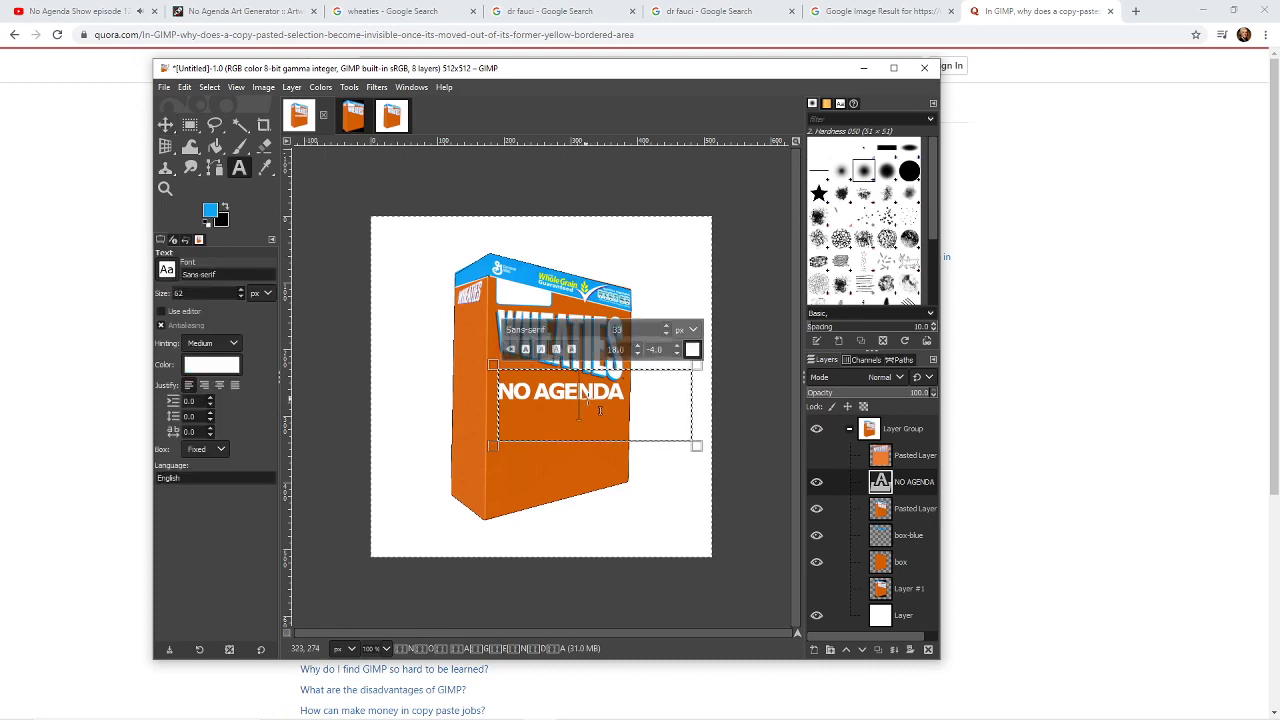
pyautogui.press('Escape')
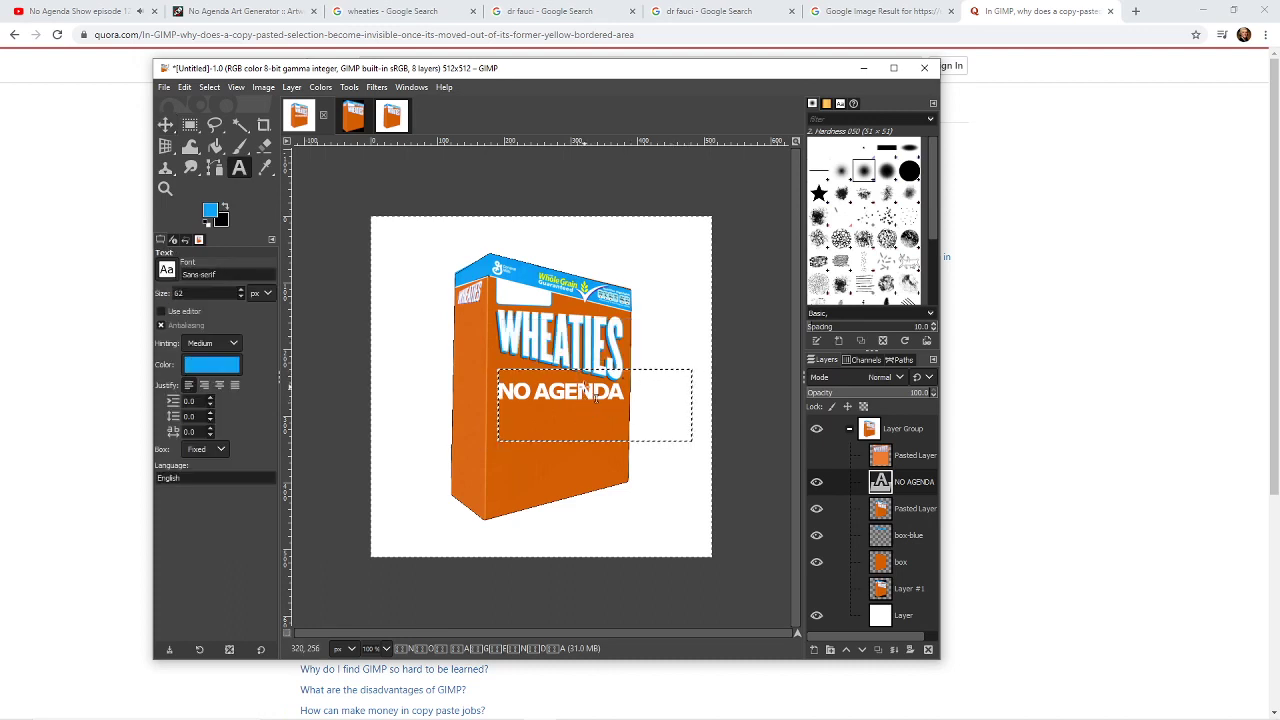
pyautogui.click(590, 378)
pyautogui.press('Escape')
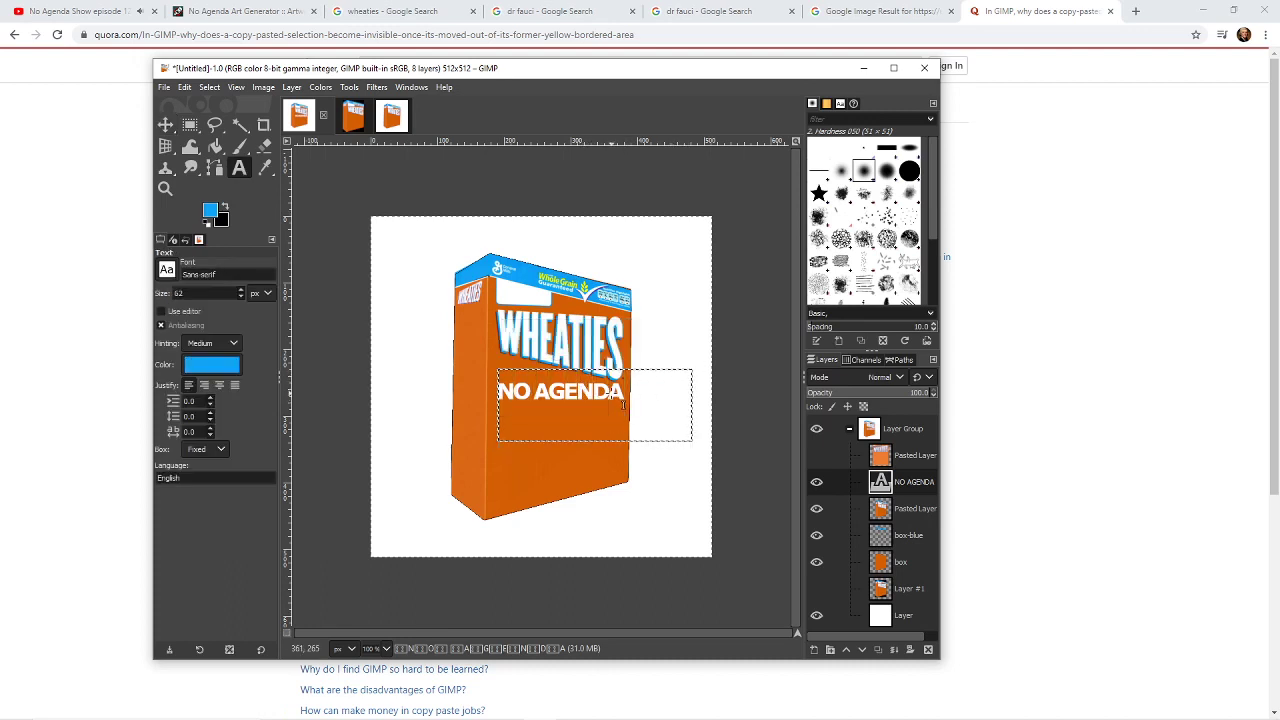
# - Scale the NO AGENDA text taller, to about 295 × 155 px, and anchor the resulting floating selection
pyautogui.click(165, 124)
pyautogui.moveTo(168, 156)
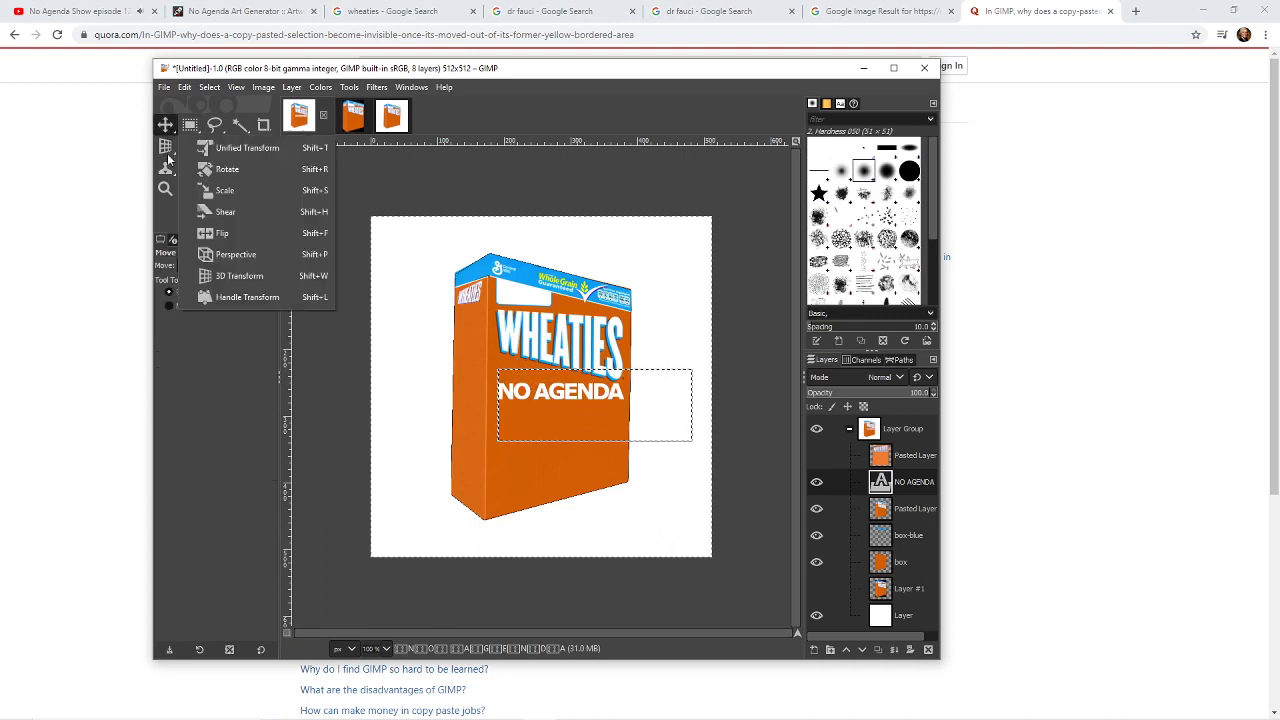
pyautogui.click(234, 192)
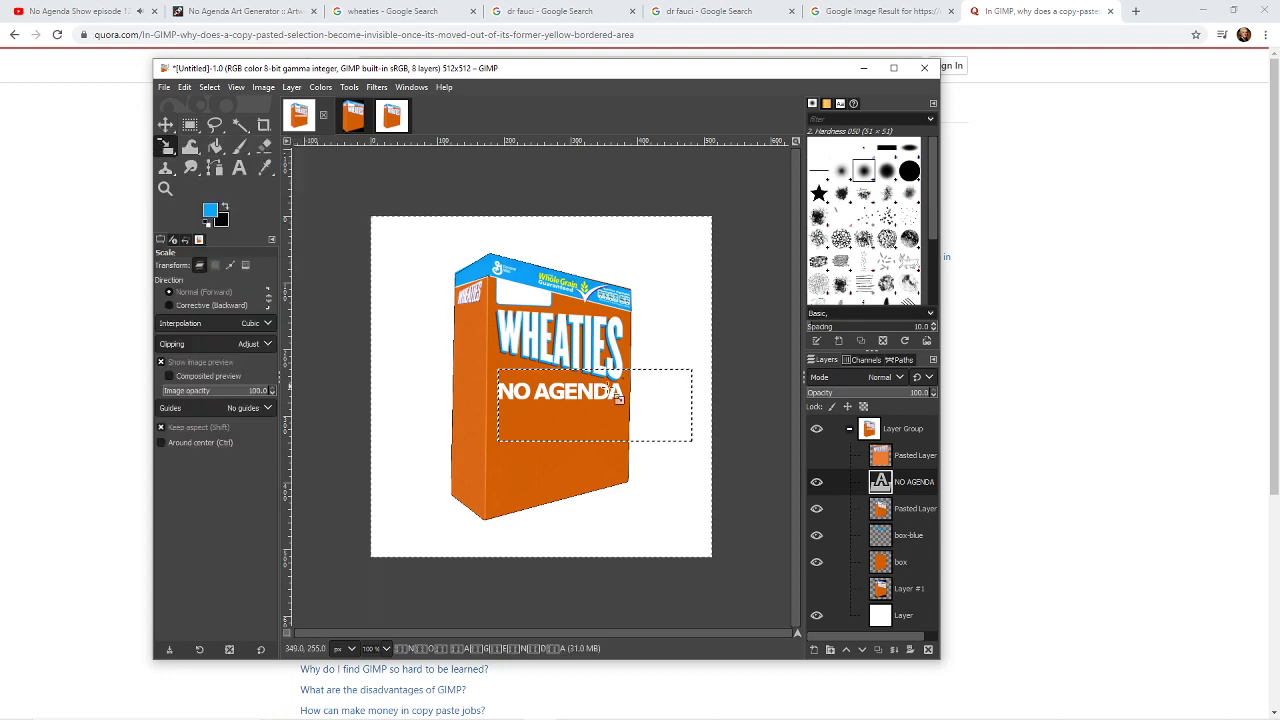
pyautogui.click(613, 453)
pyautogui.moveTo(613, 453); pyautogui.dragTo(619, 487)
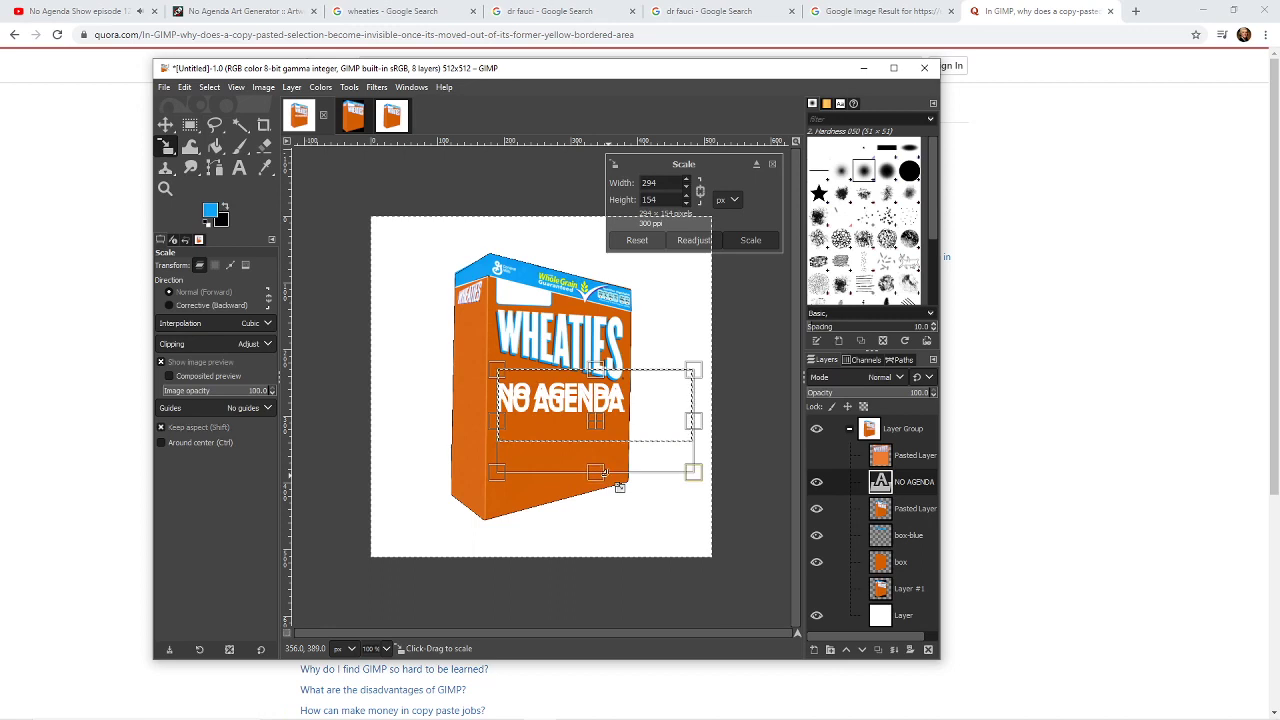
pyautogui.press('Return')
pyautogui.click(622, 420)
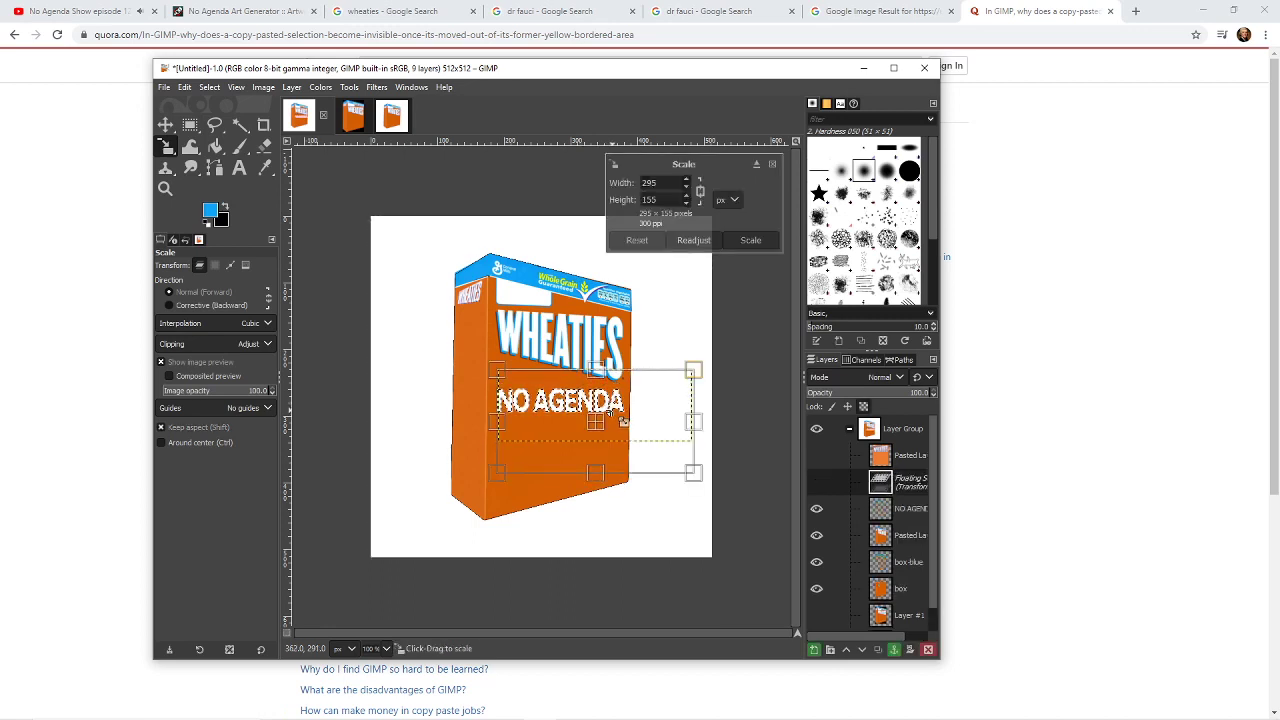
pyautogui.click(773, 165)
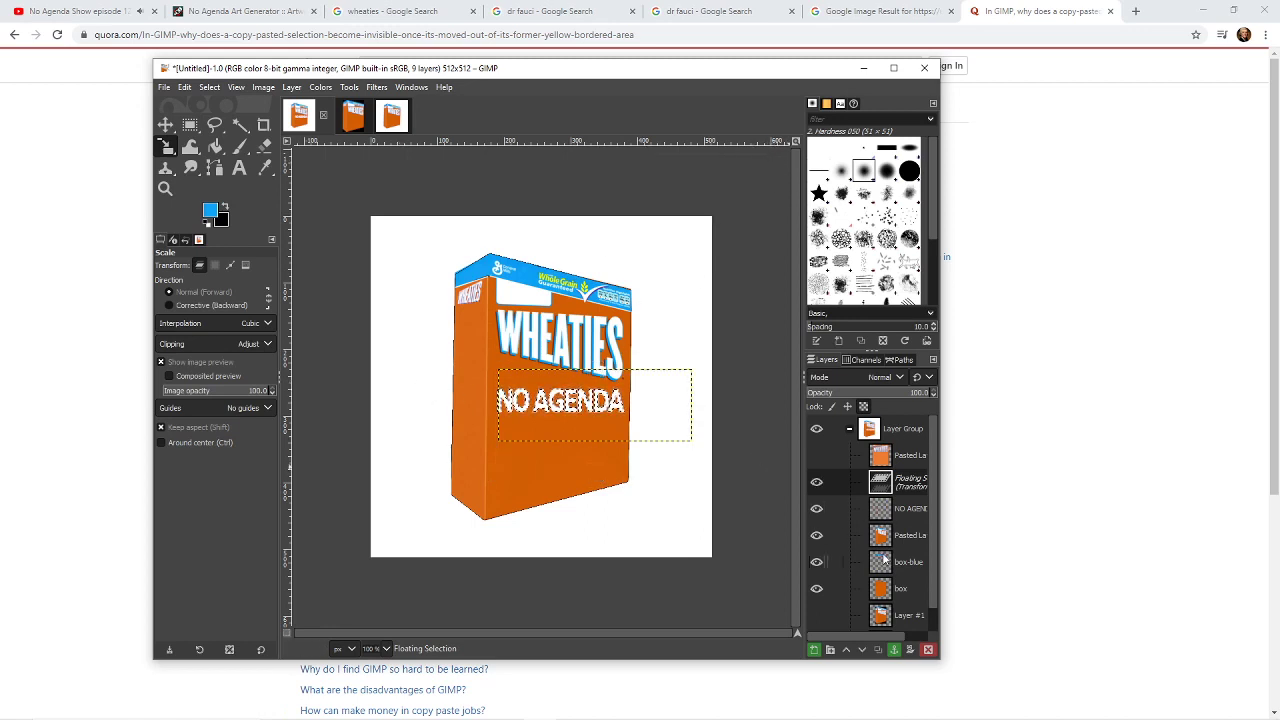
pyautogui.click(894, 650)
# - Duplicate the scaled NO AGENDA text layer
pyautogui.click(557, 411)
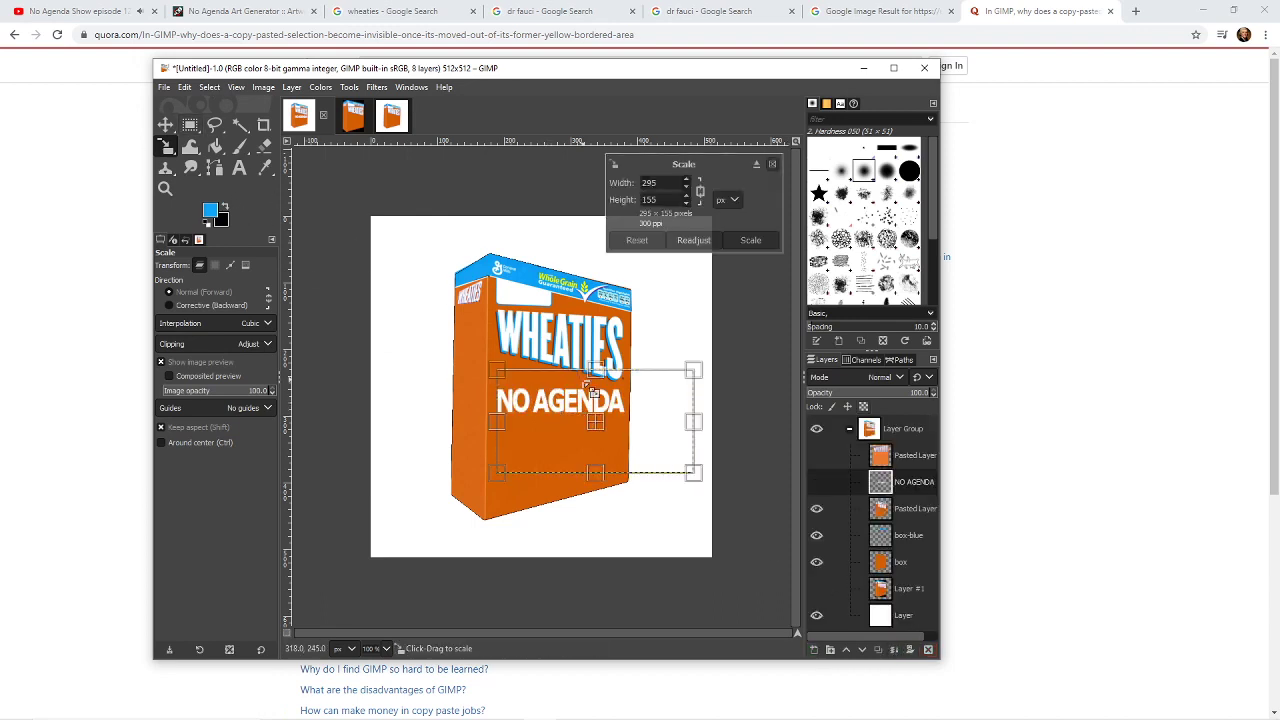
pyautogui.rightClick(557, 406)
pyautogui.click(538, 405)
pyautogui.rightClick(913, 489)
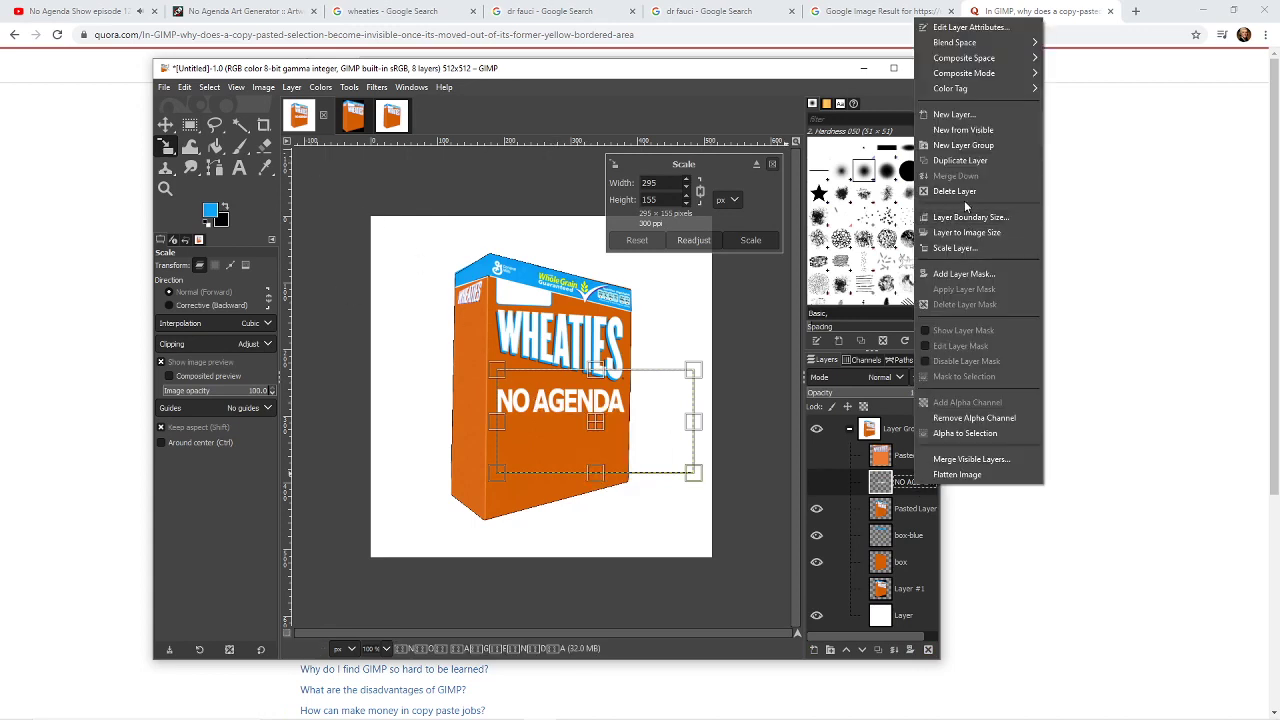
pyautogui.click(960, 160)
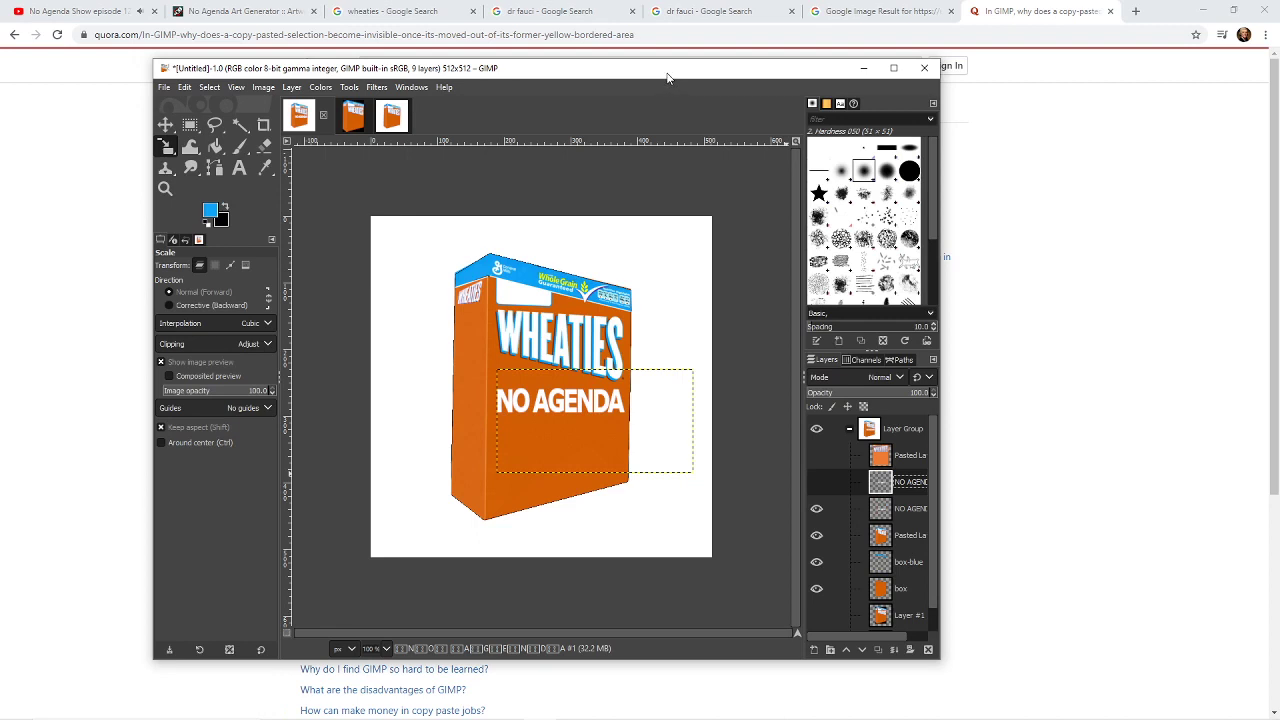
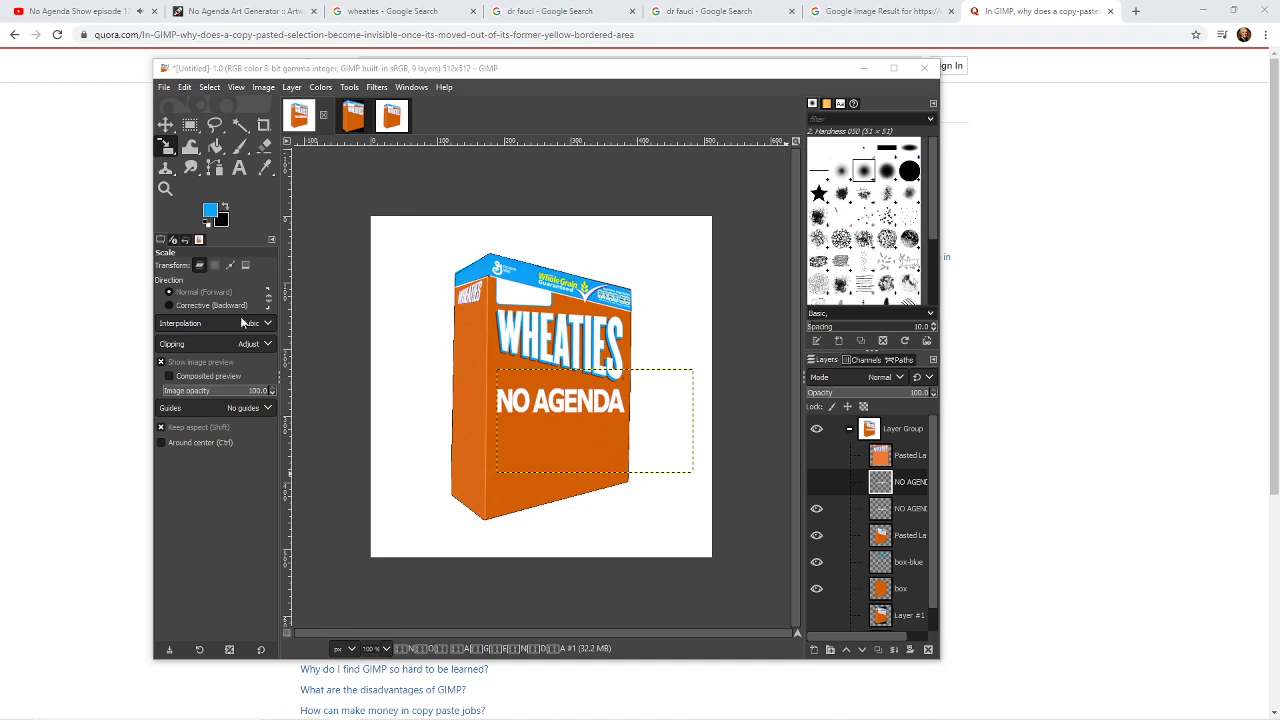
# - Try making another copy of the NO AGENDA layer and moving the lettering slightly down, and undo both
pyautogui.click(610, 410)
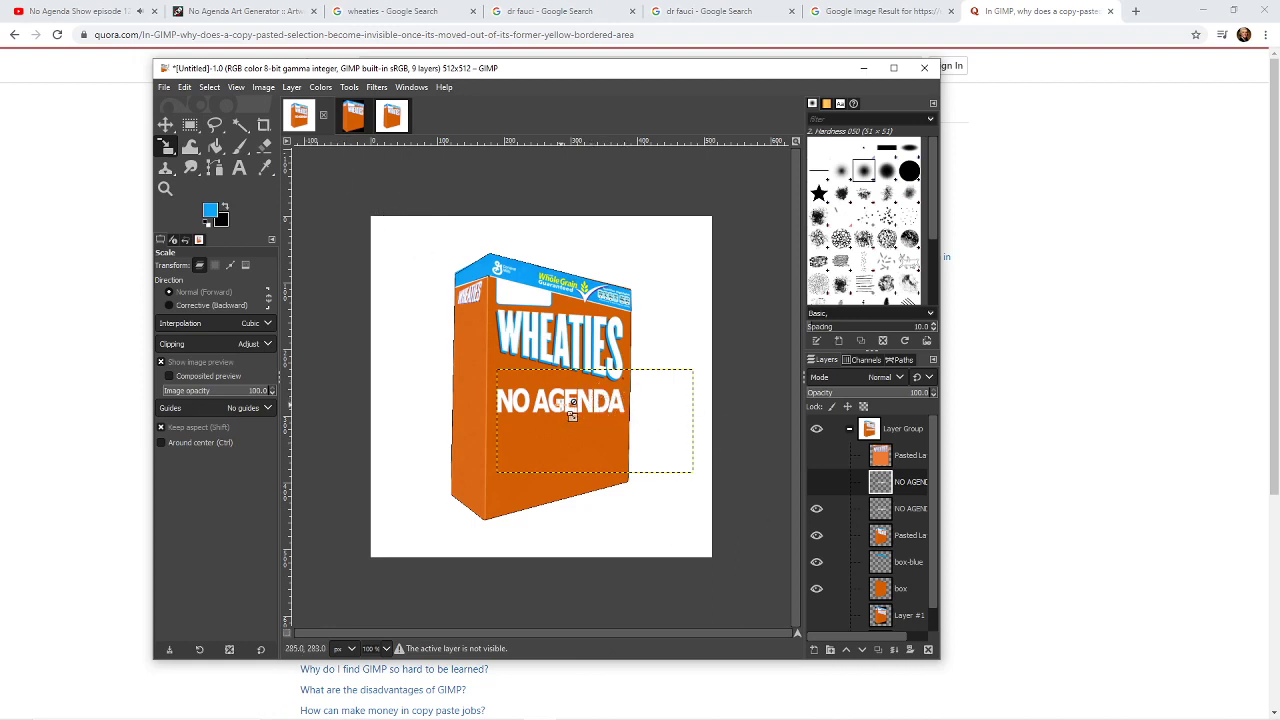
pyautogui.click(190, 125)
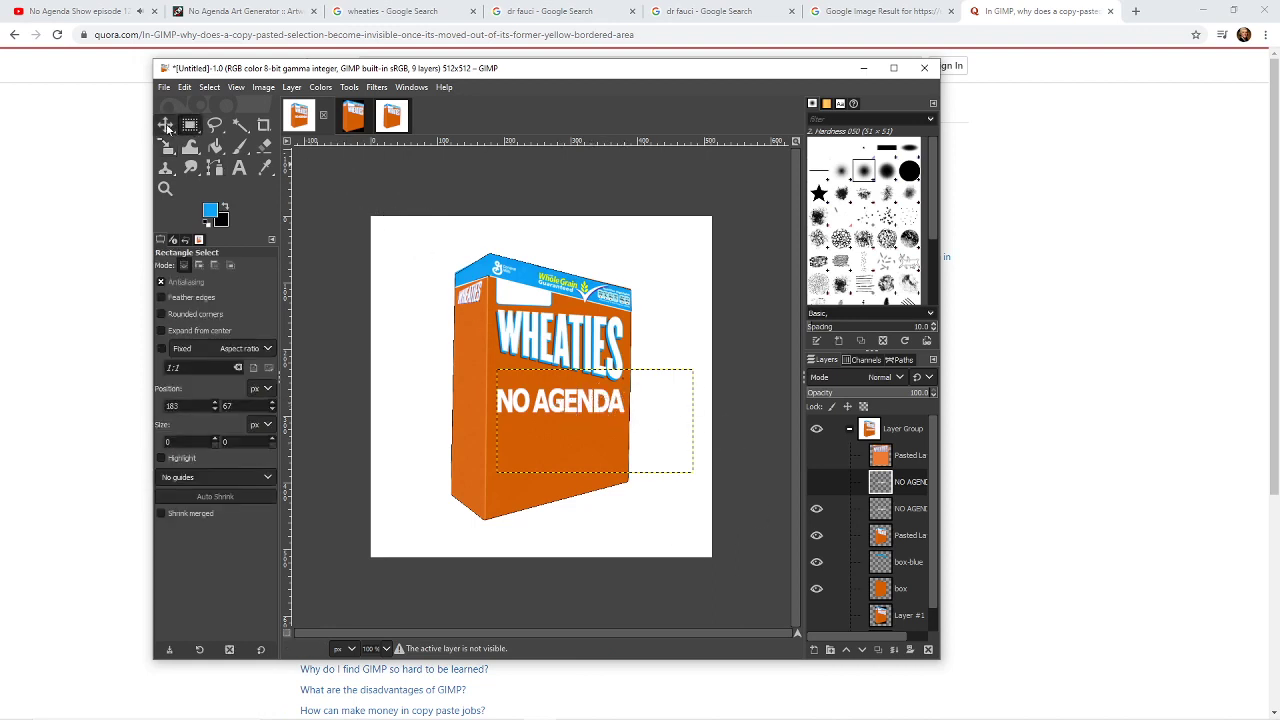
pyautogui.rightClick(563, 397)
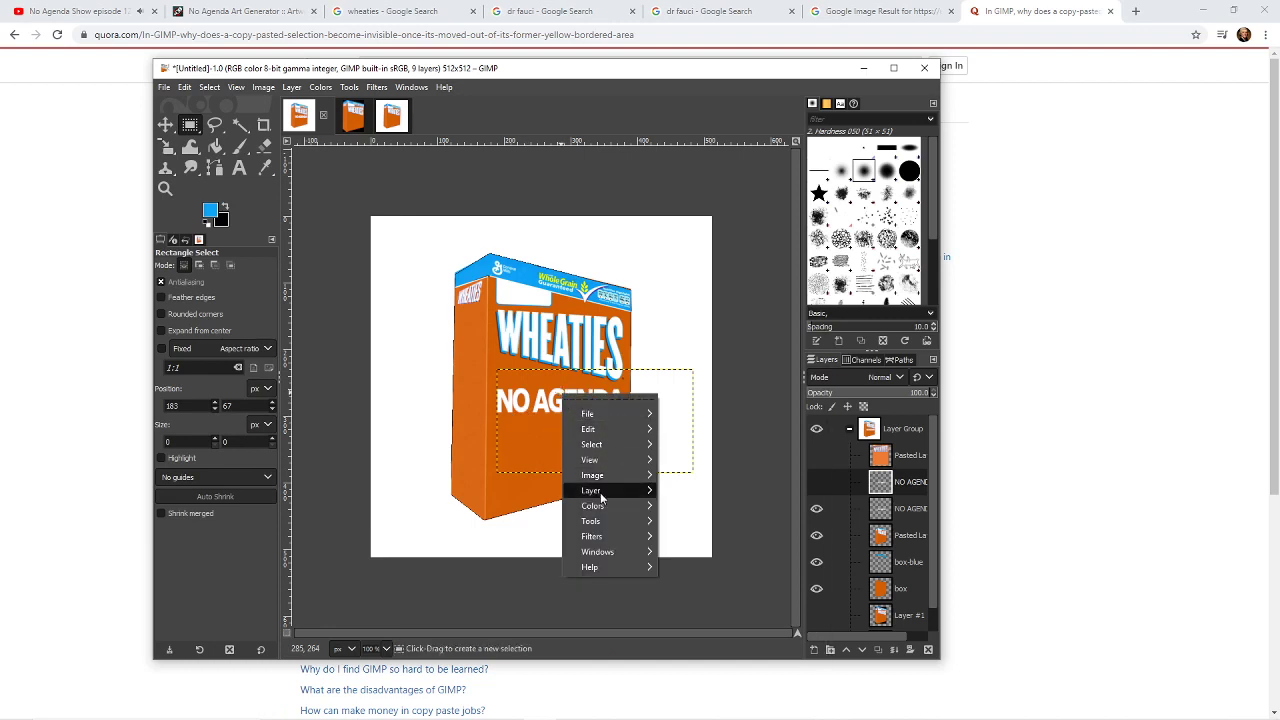
pyautogui.moveTo(612, 495)
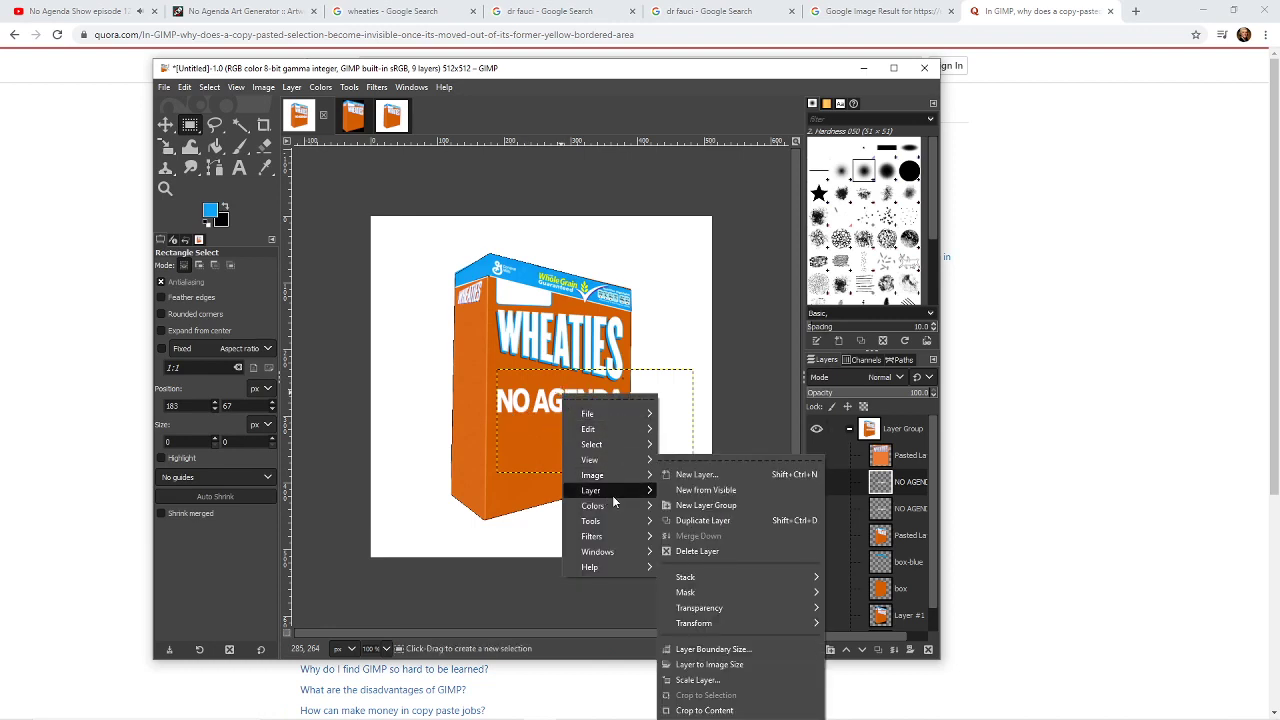
pyautogui.click(701, 520)
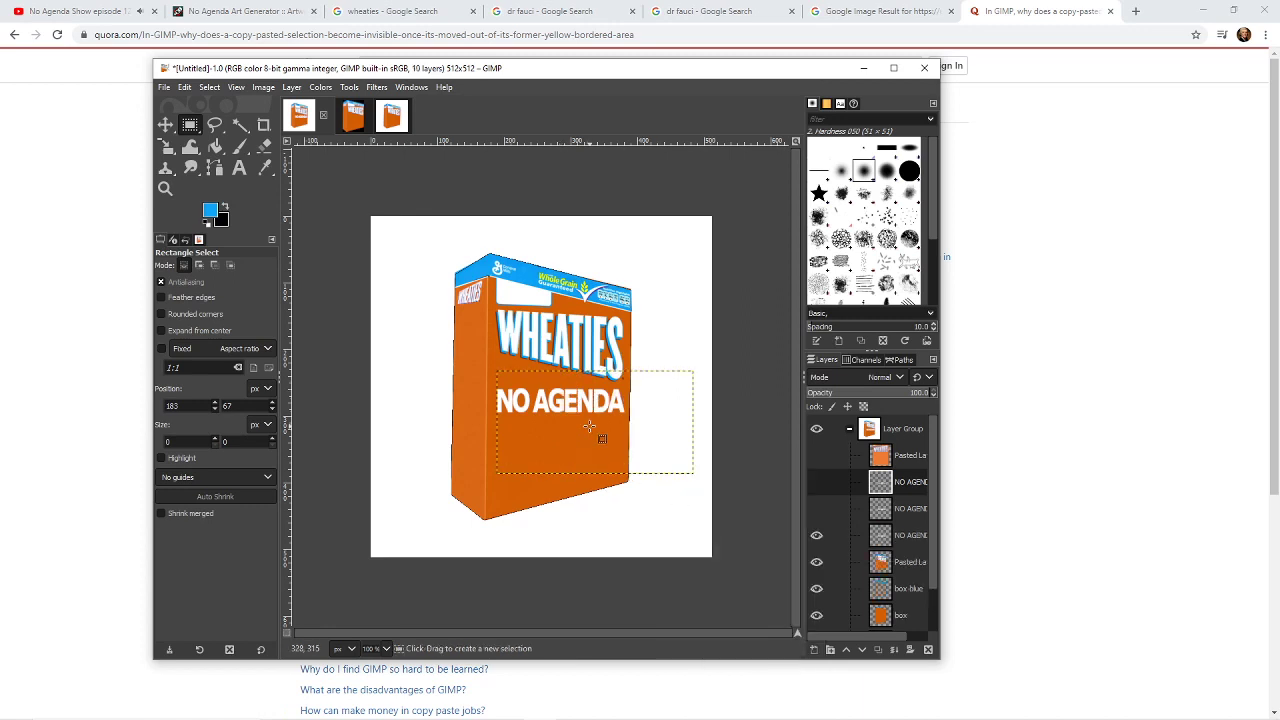
pyautogui.press('ctrl')
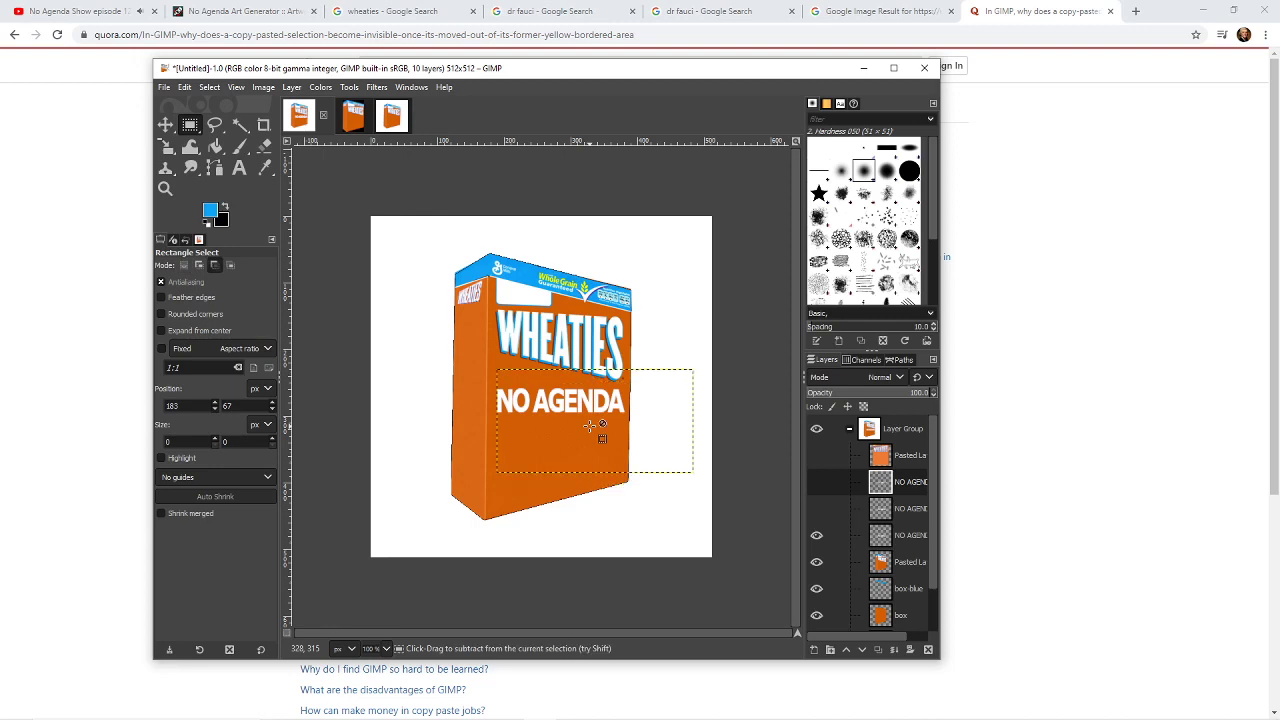
pyautogui.click(906, 484)
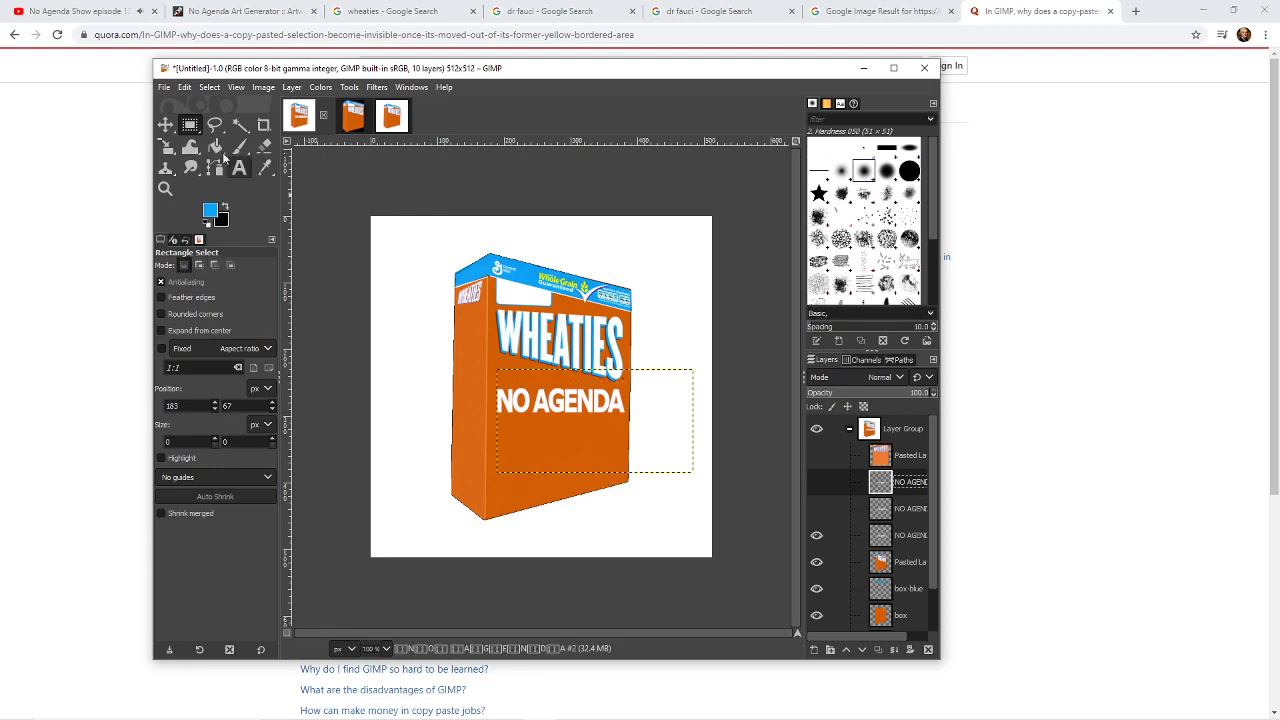
pyautogui.click(166, 124)
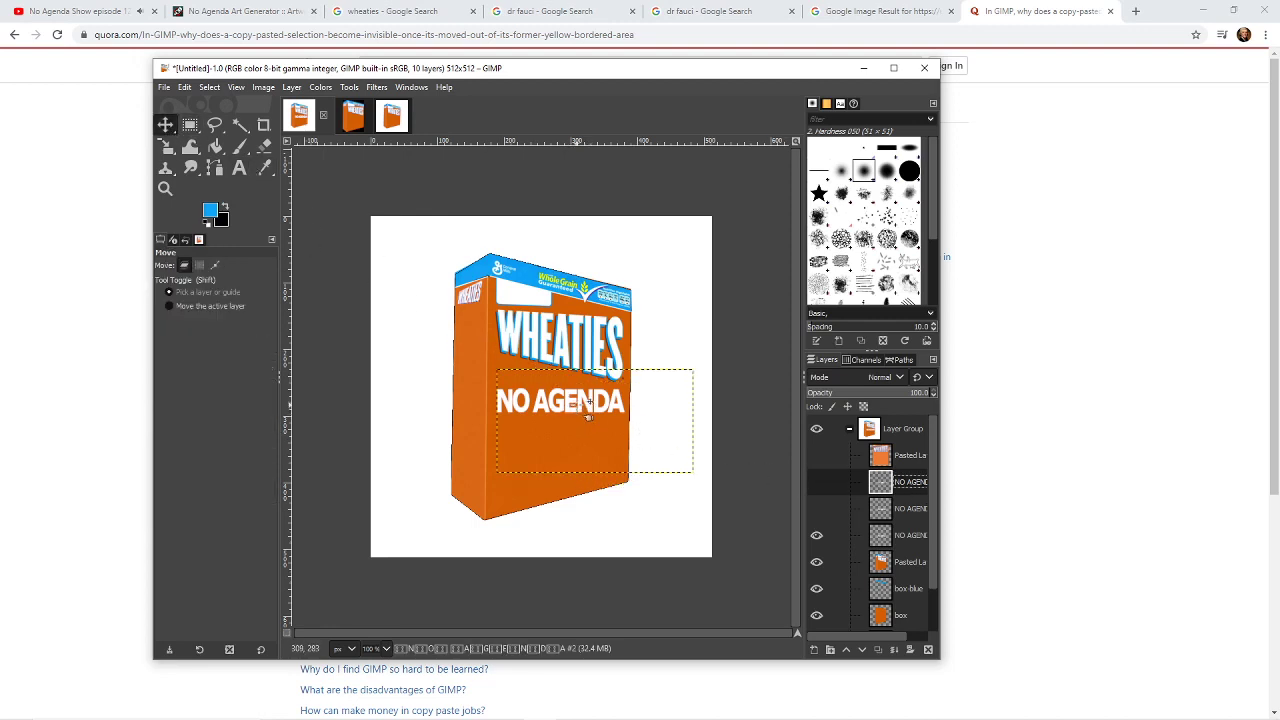
pyautogui.moveTo(592, 402); pyautogui.dragTo(584, 427)
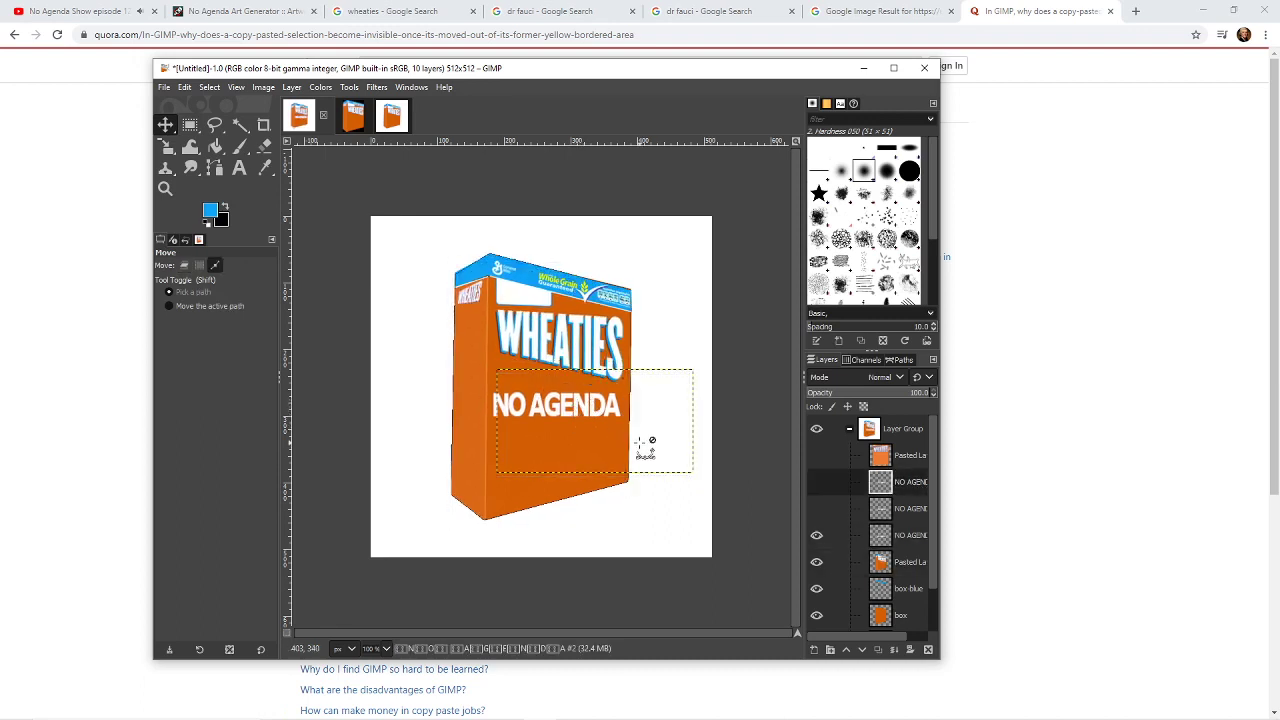
pyautogui.hotkey('ctrl', 'z')
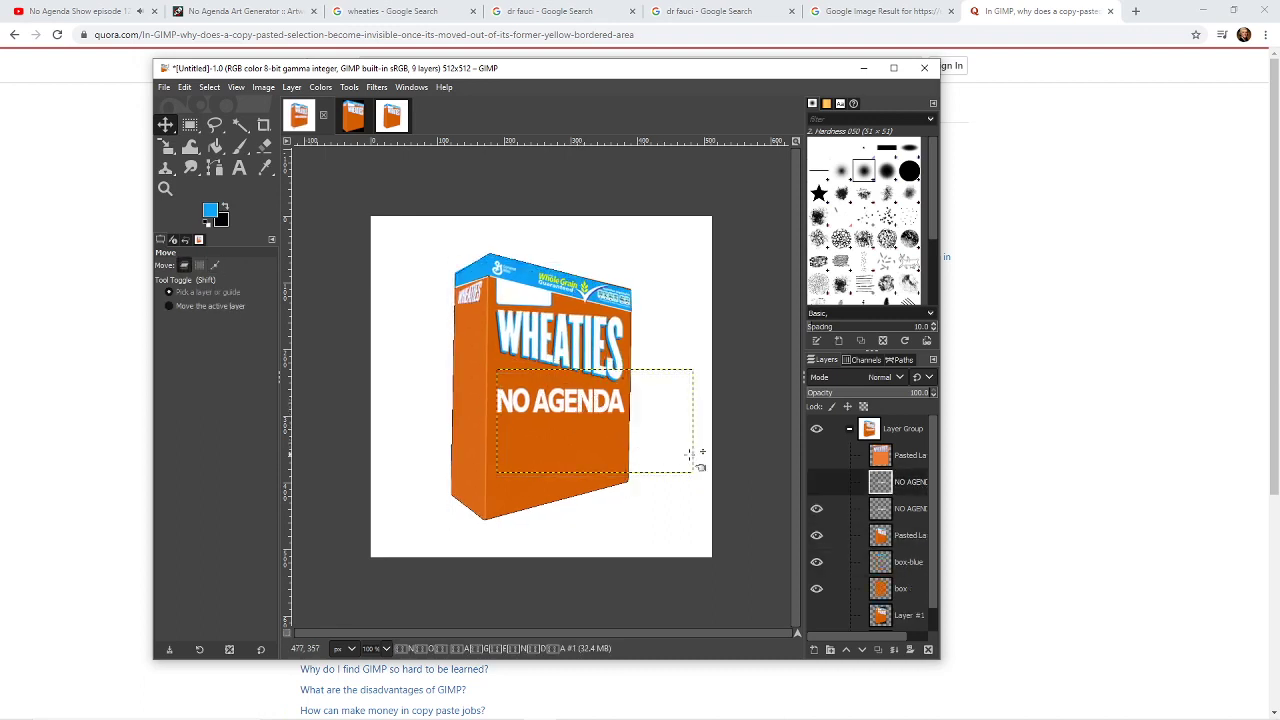
# - Offset the duplicate NO AGENDA layer 2 px left and 3 px down, and place it beneath the original NO AGENDA layer
pyautogui.click(910, 482)
pyautogui.click(818, 482)
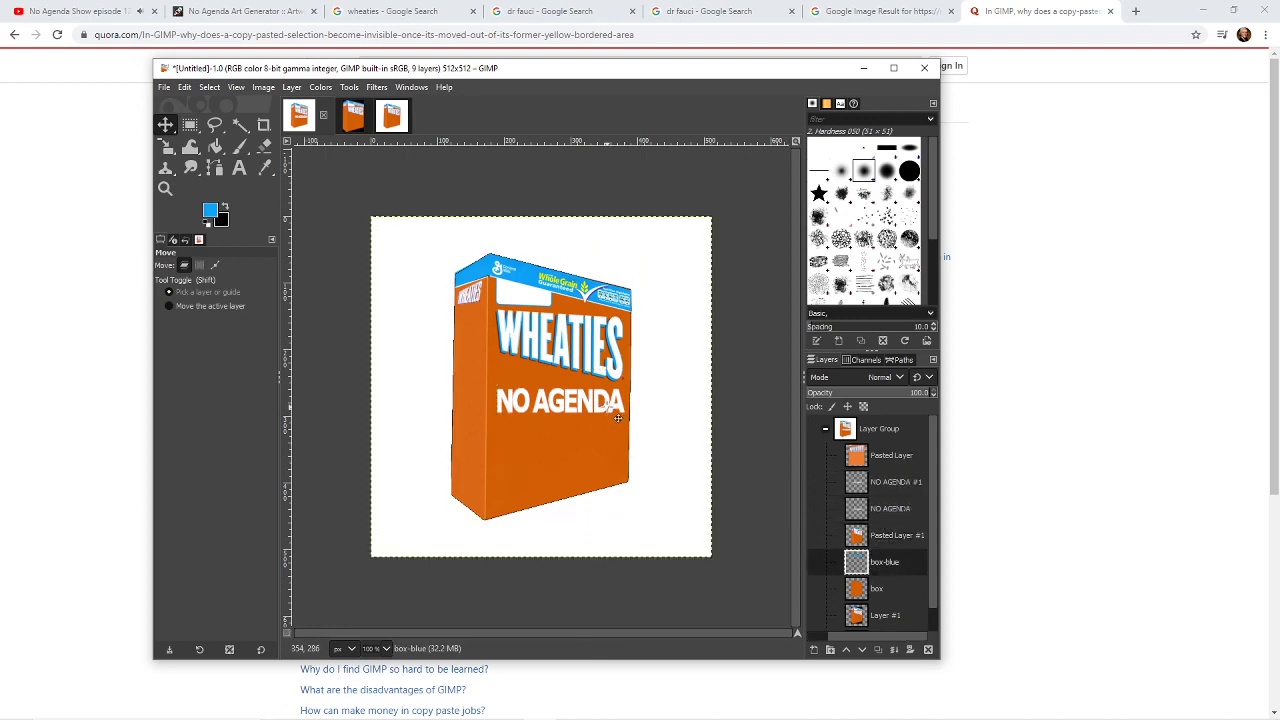
pyautogui.click(165, 188)
pyautogui.moveTo(423, 303); pyautogui.dragTo(716, 488)
pyautogui.click(165, 124)
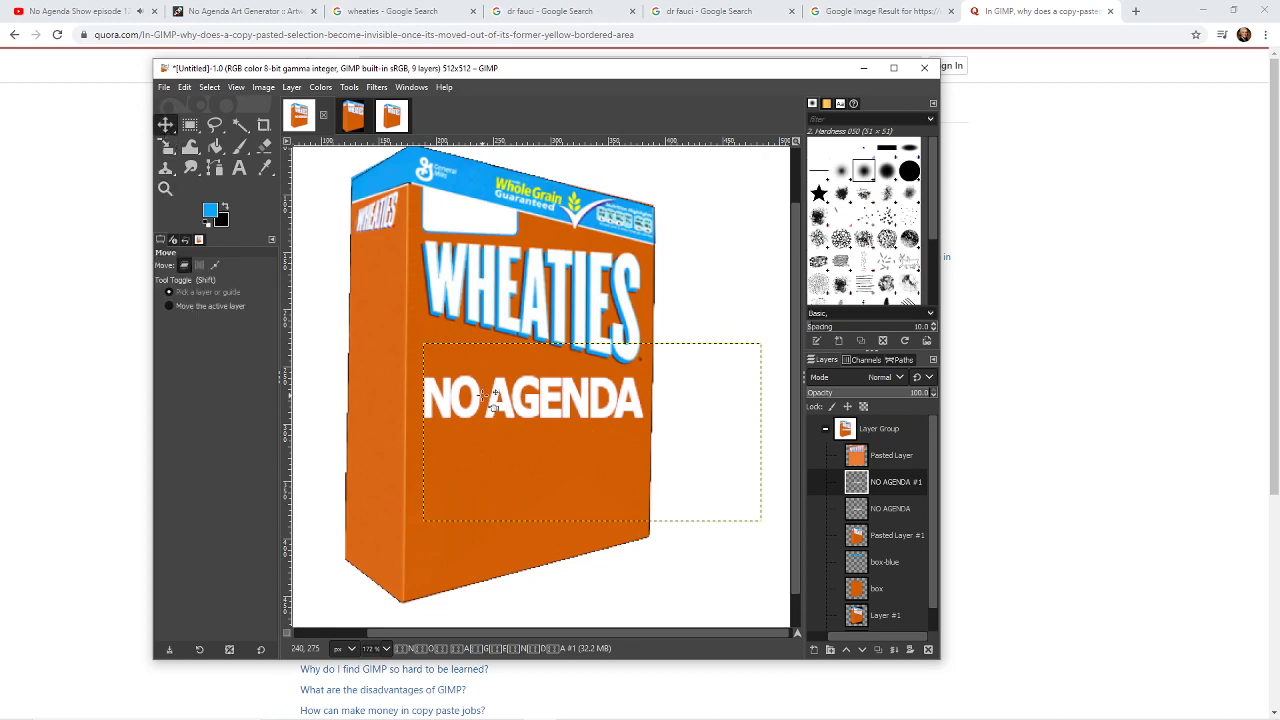
pyautogui.moveTo(505, 408); pyautogui.dragTo(503, 413)
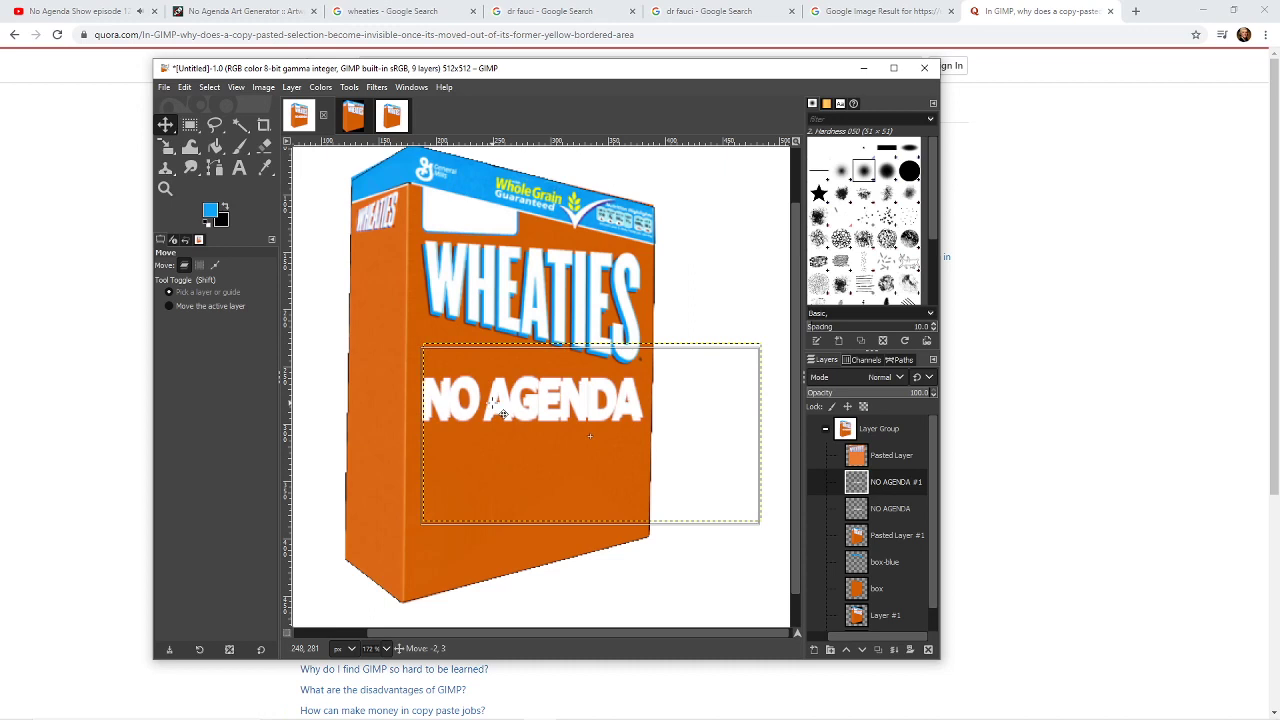
pyautogui.moveTo(502, 413); pyautogui.dragTo(502, 413)
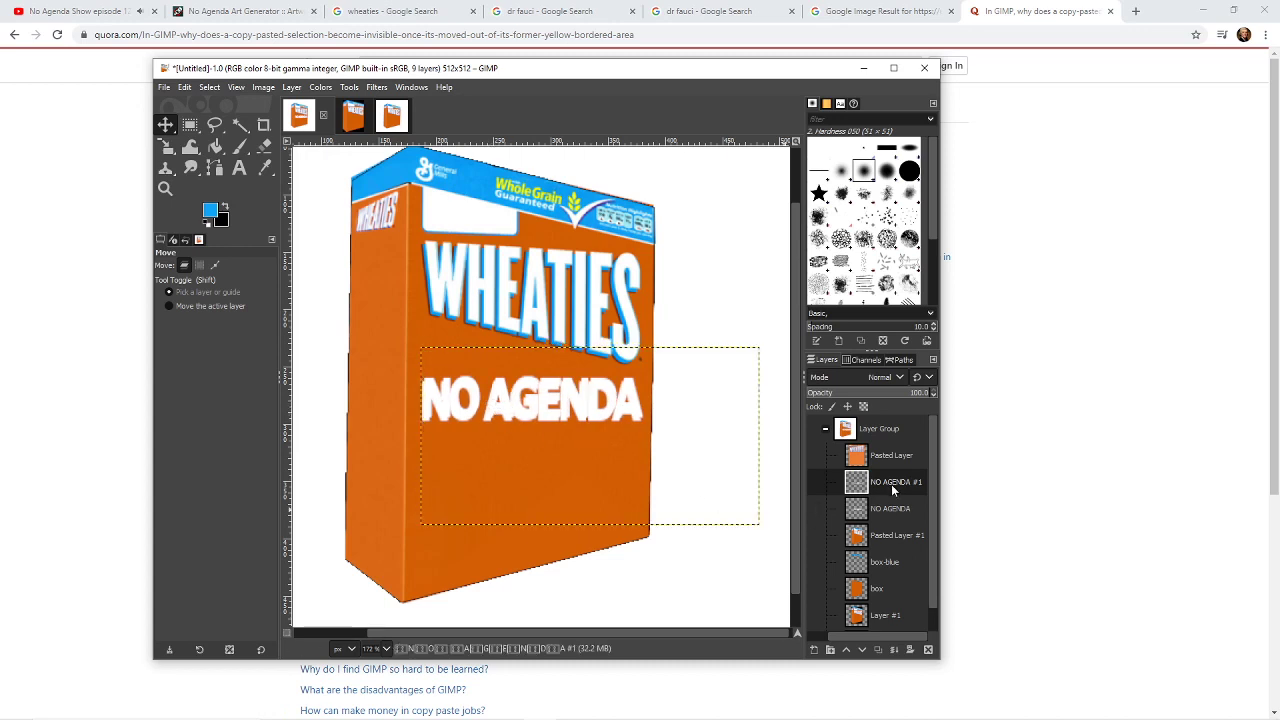
pyautogui.moveTo(895, 490); pyautogui.dragTo(897, 523)
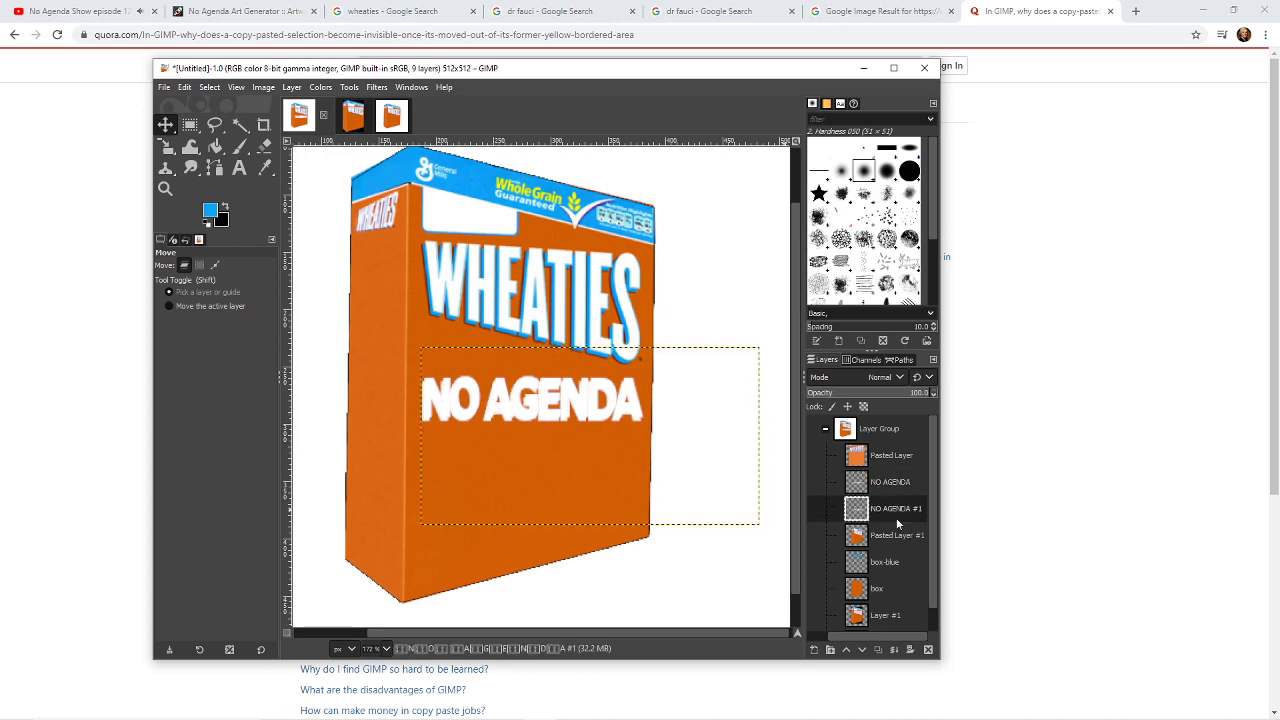
# - Reopen the original NO AGENDA text for editing, discarding its earlier transformations, and select all of its characters
pyautogui.click(240, 169)
pyautogui.click(555, 422)
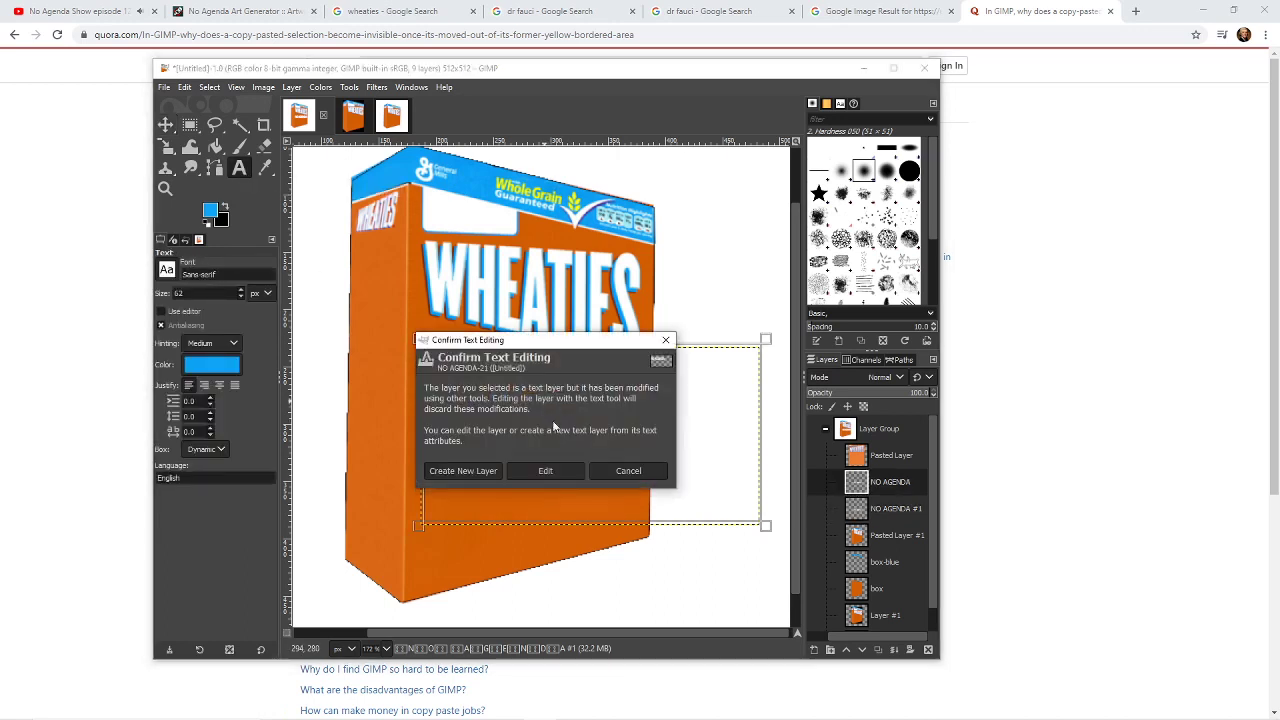
pyautogui.click(562, 472)
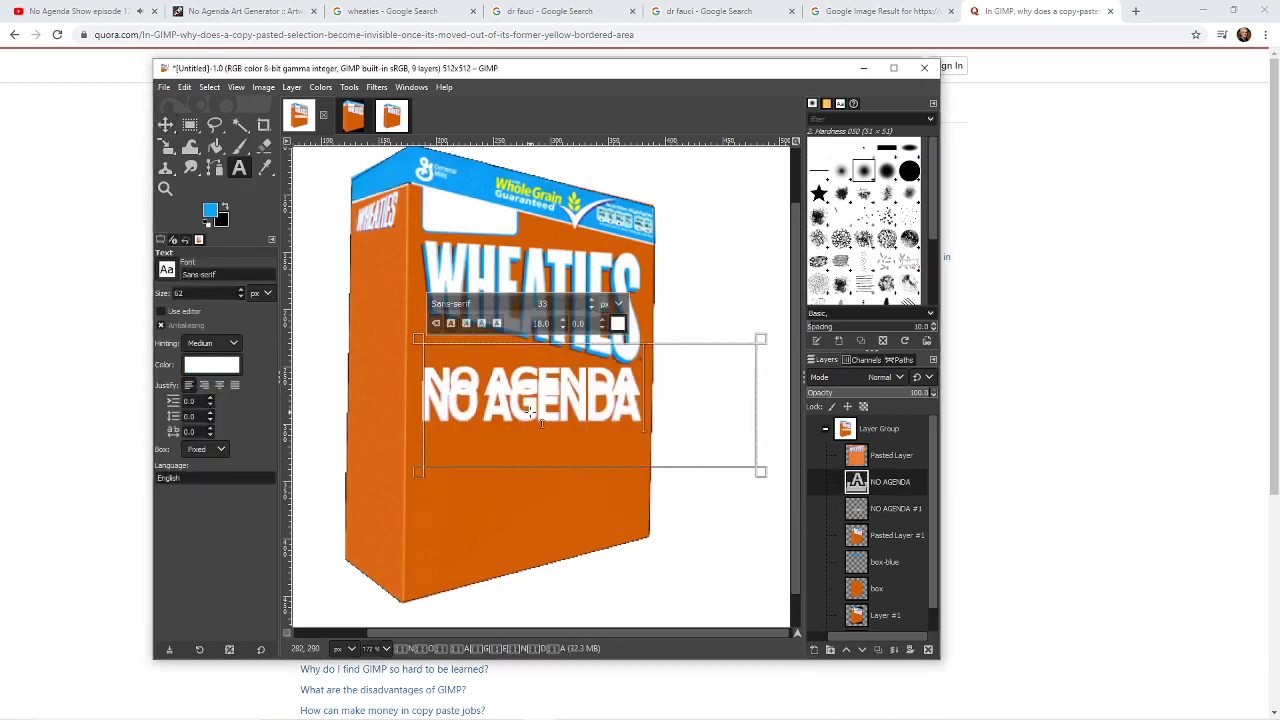
pyautogui.hotkey('ctrl', 'a')
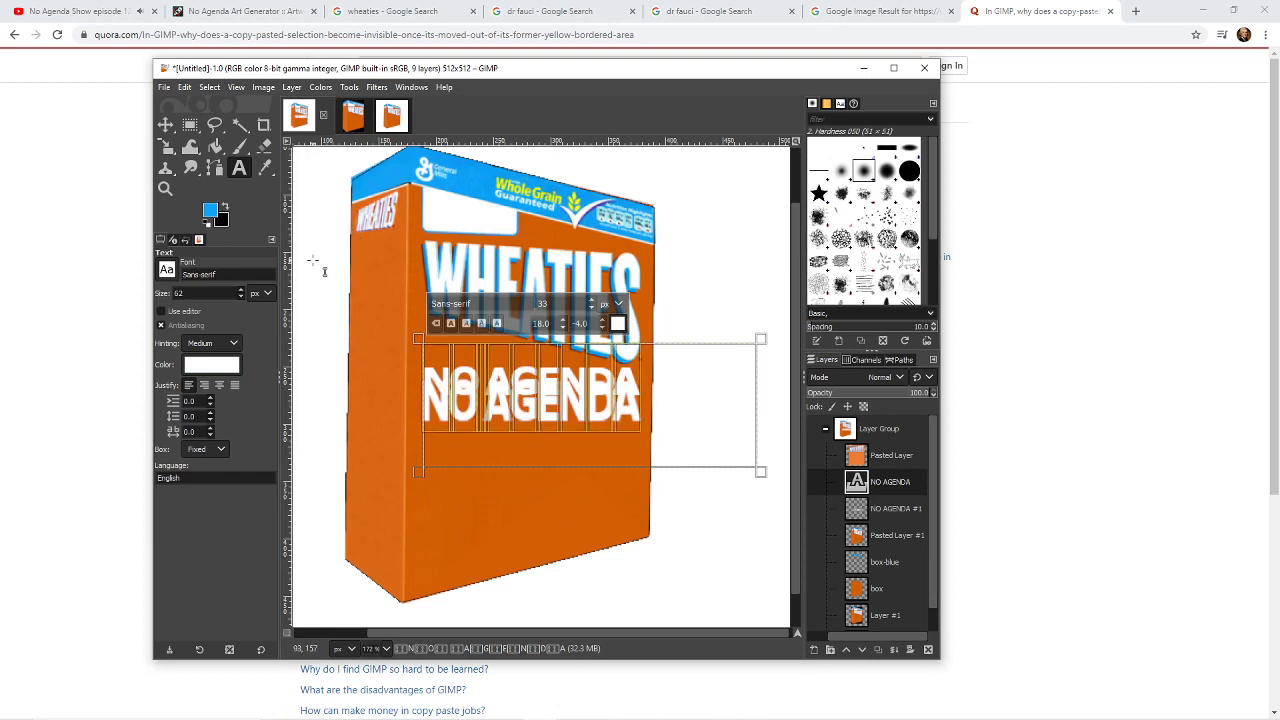
# - Try to recolor the upper NO AGENDA text with the blue sampled from the band across the box top
pyautogui.click(620, 324)
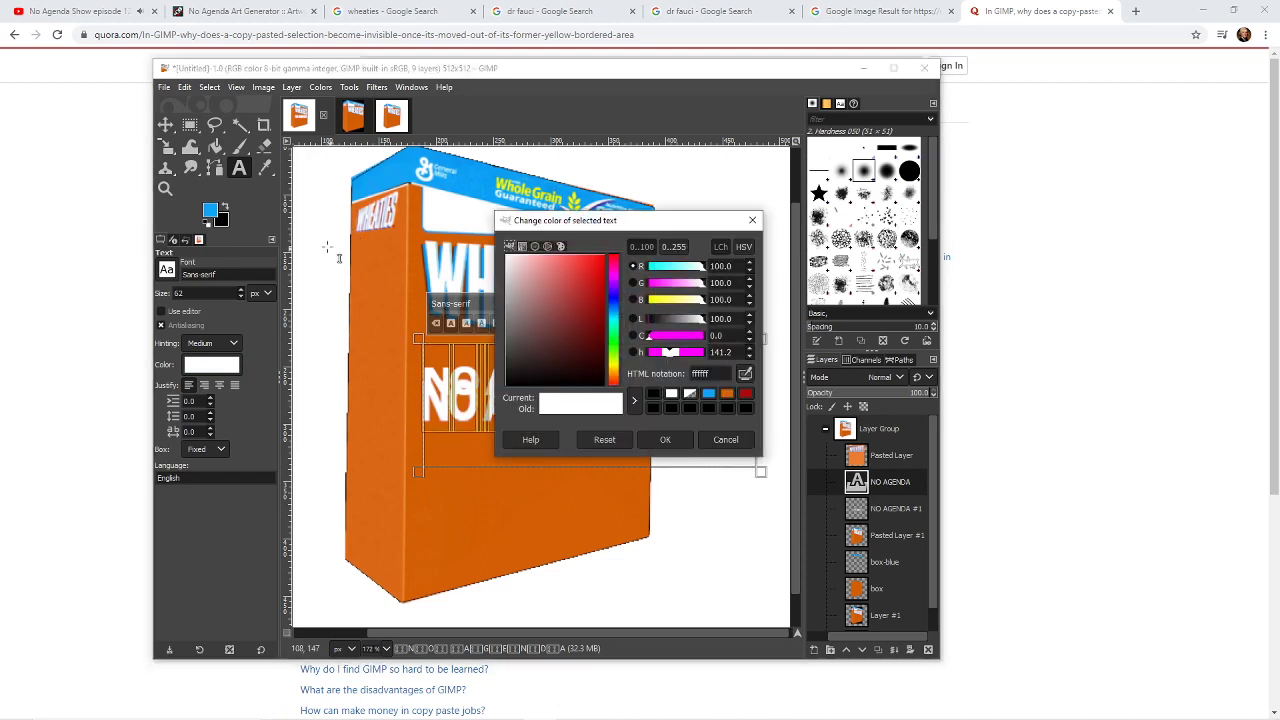
pyautogui.click(470, 186)
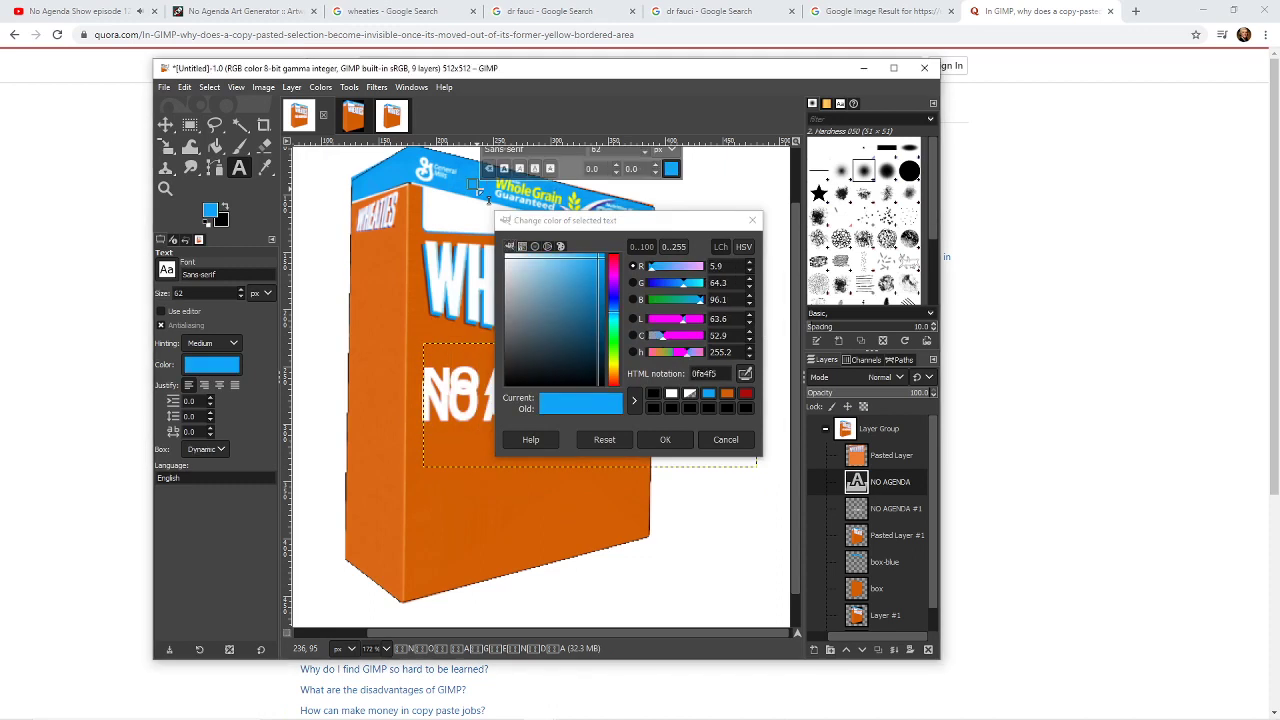
pyautogui.click(663, 438)
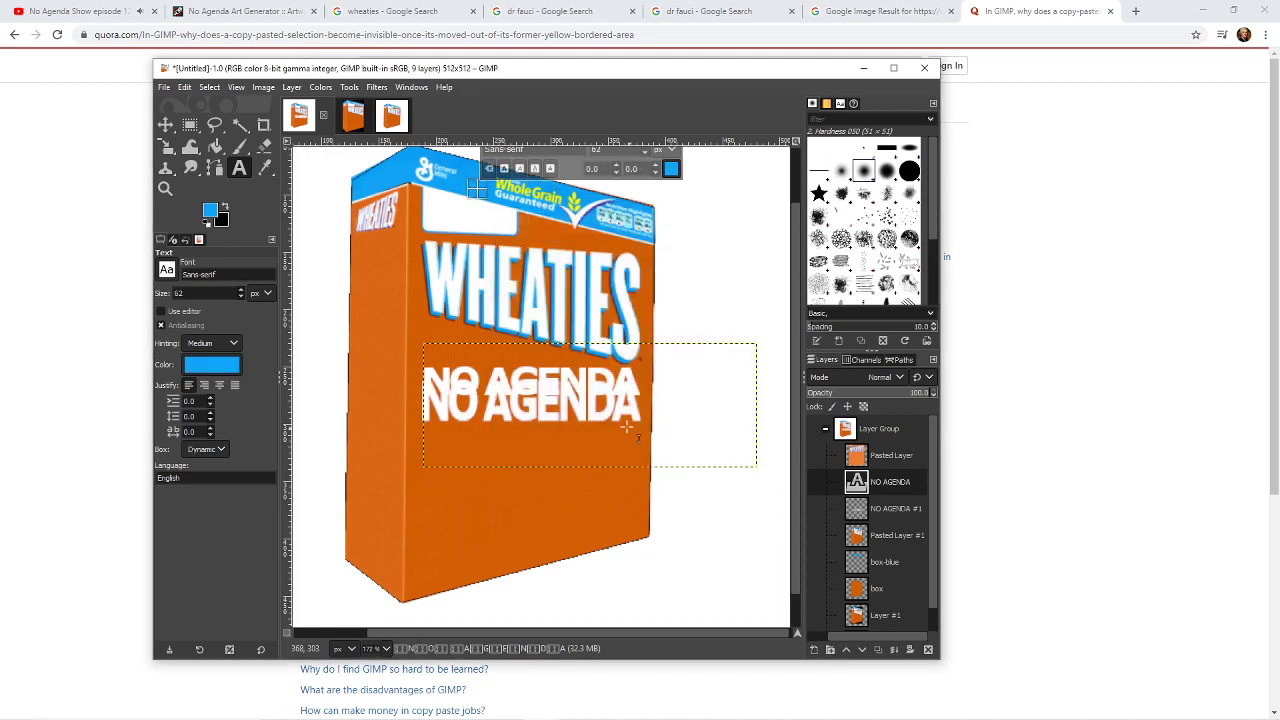
pyautogui.click(578, 392)
pyautogui.hotkey('ctrl', 'a')
pyautogui.click(618, 324)
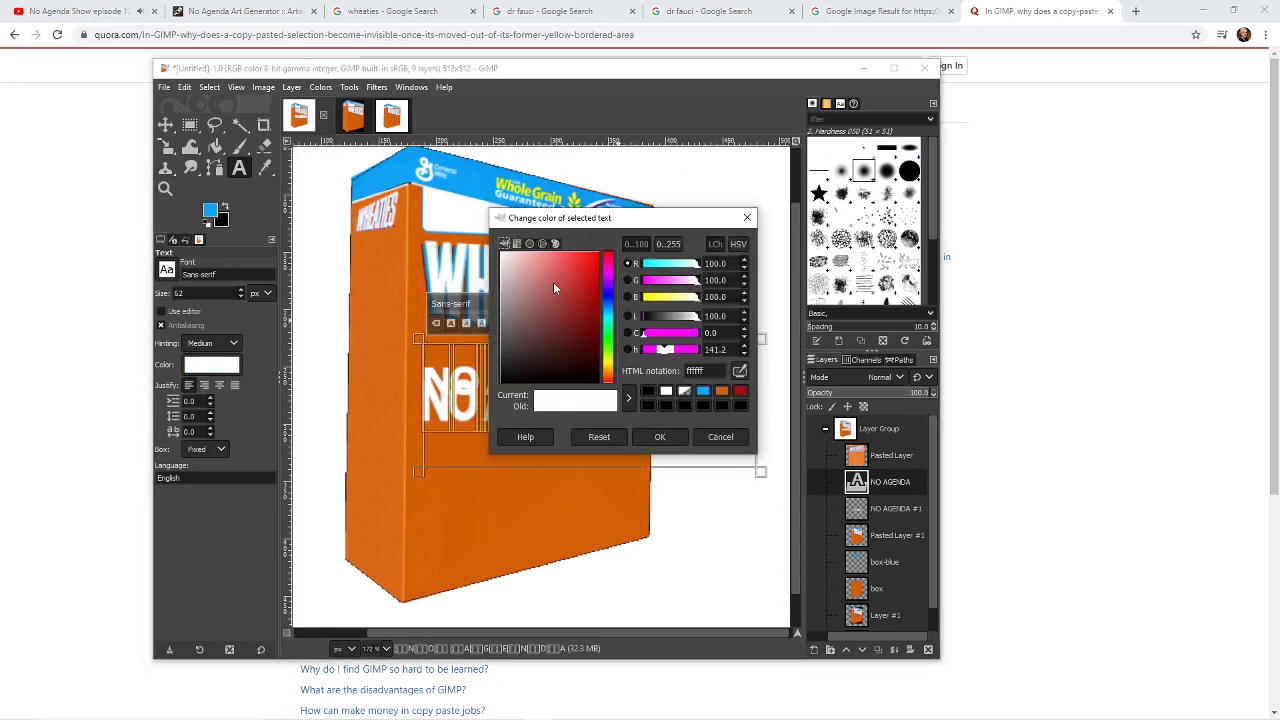
pyautogui.click(597, 437)
pyautogui.click(655, 440)
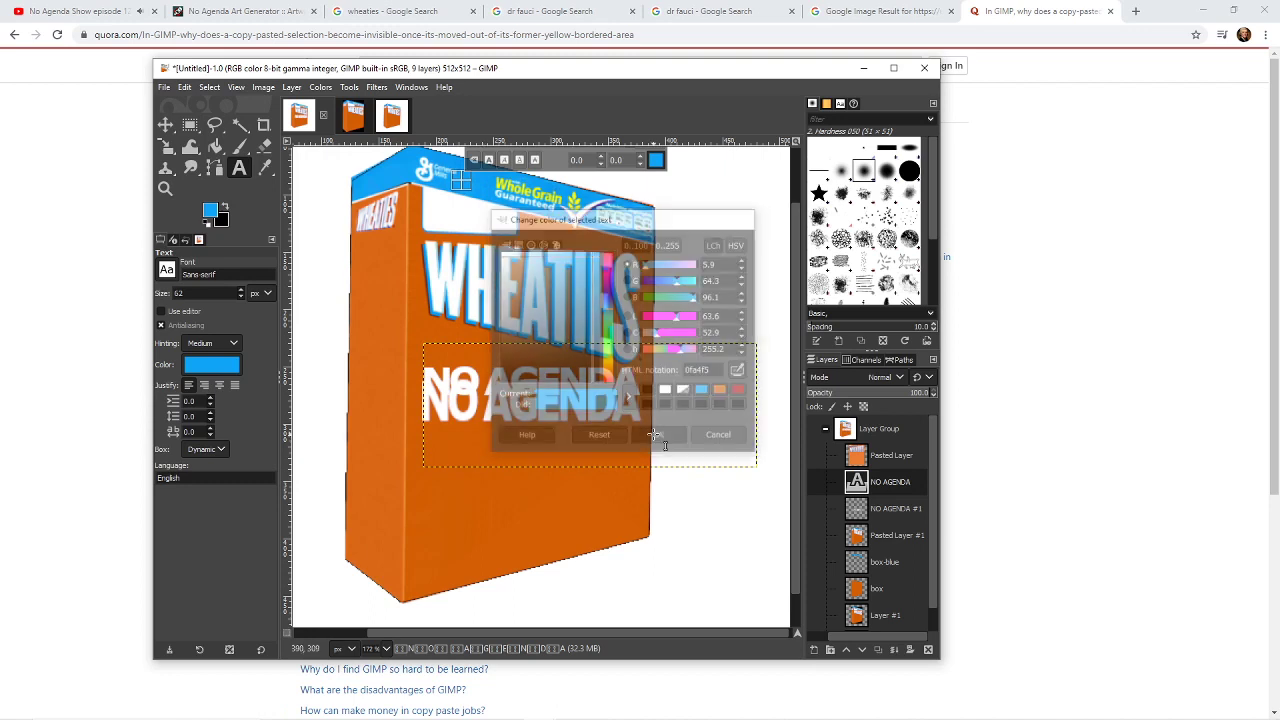
# - Set the color of all the upper NO AGENDA text to teal, 0394a7
pyautogui.click(578, 400)
pyautogui.hotkey('ctrl', 'a')
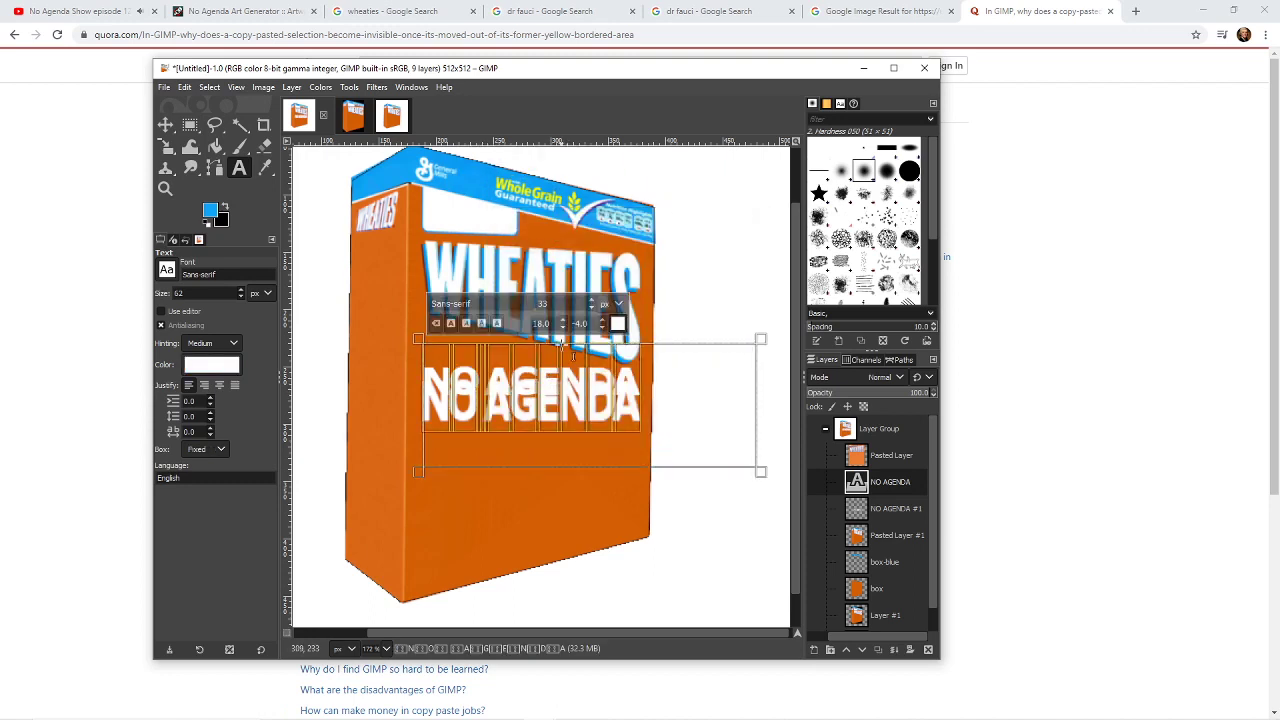
pyautogui.click(618, 324)
pyautogui.click(605, 314)
pyautogui.moveTo(557, 300); pyautogui.dragTo(597, 296)
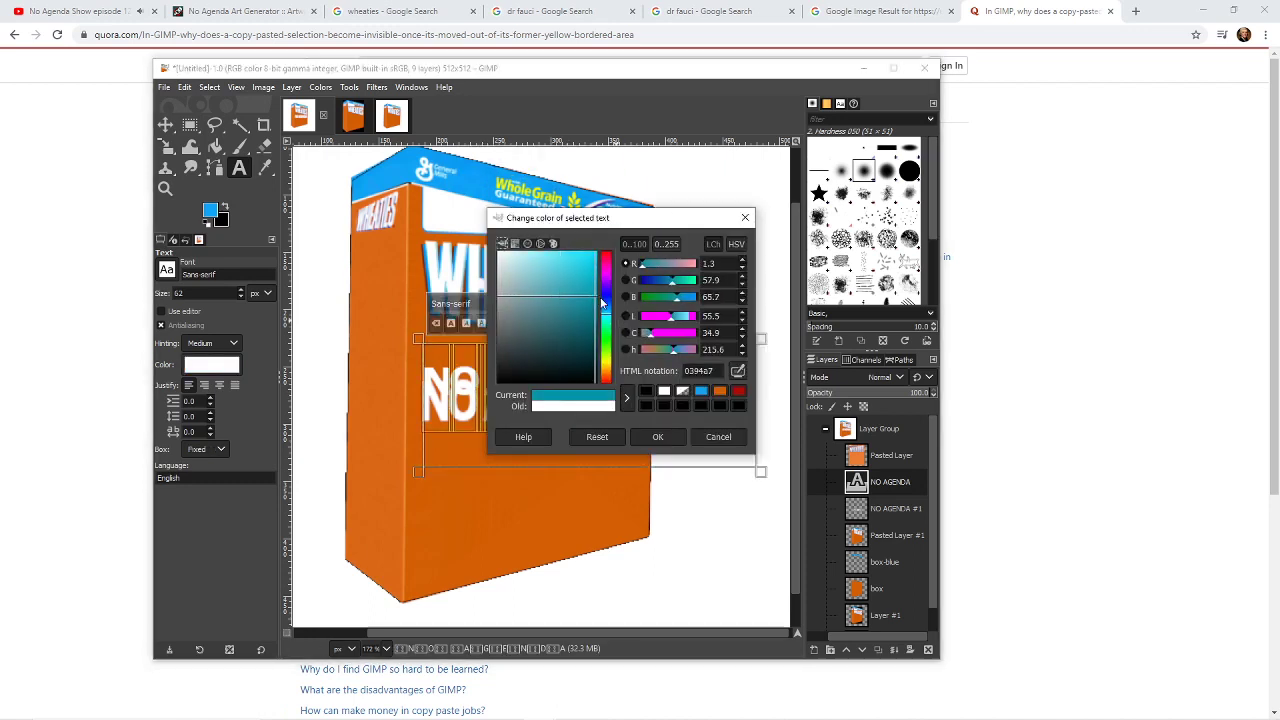
pyautogui.click(662, 437)
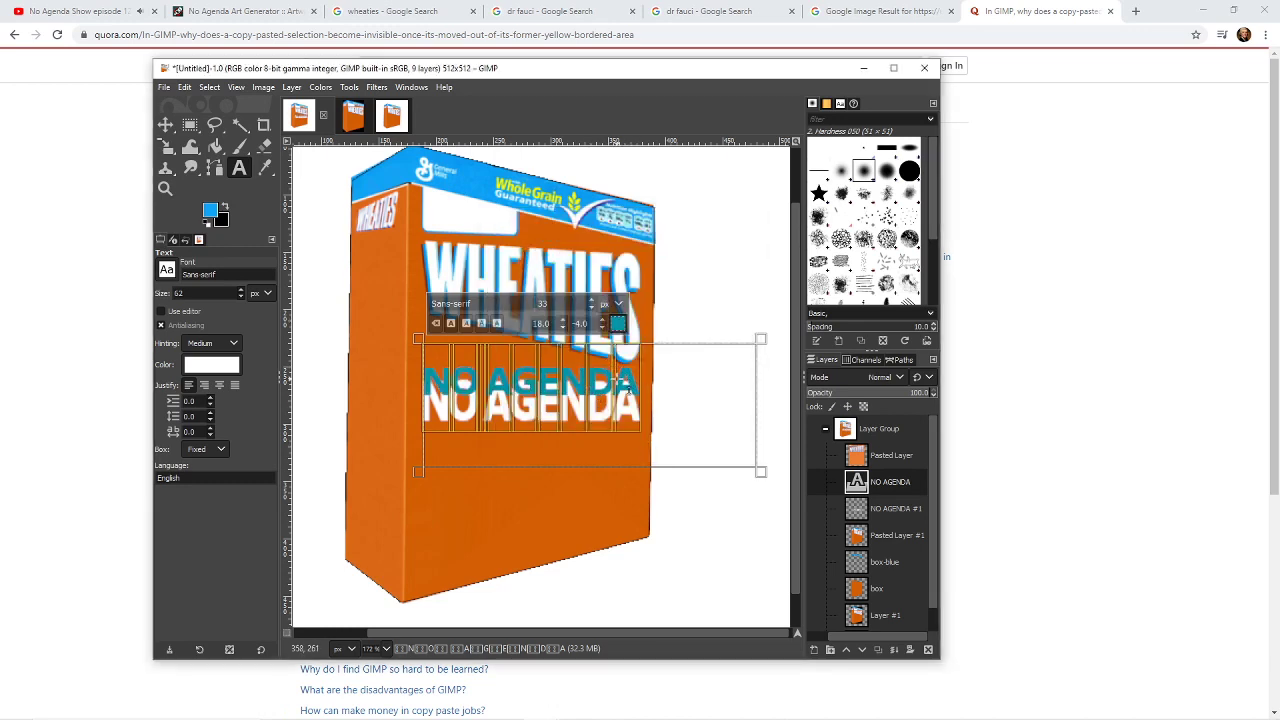
# - Try to replace the teal of the NO AGENDA text with blue 0fa4f5 sampled from the box's top band
pyautogui.click(618, 324)
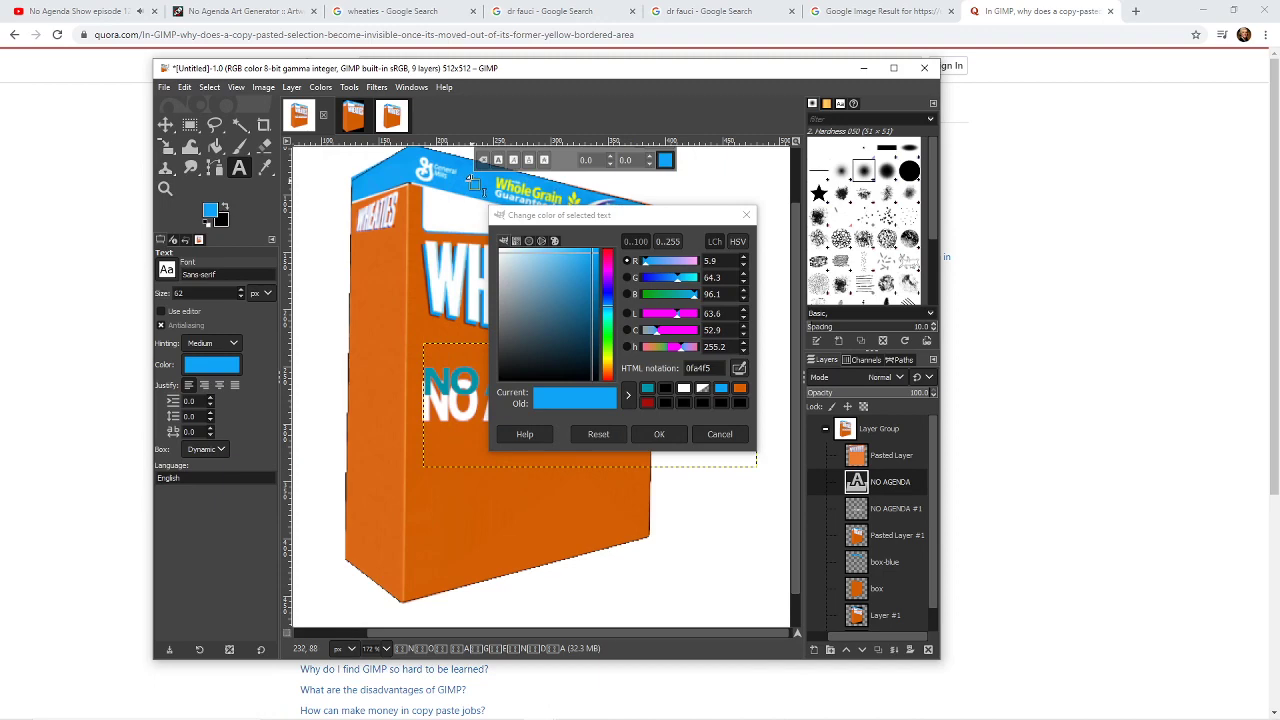
pyautogui.click(658, 436)
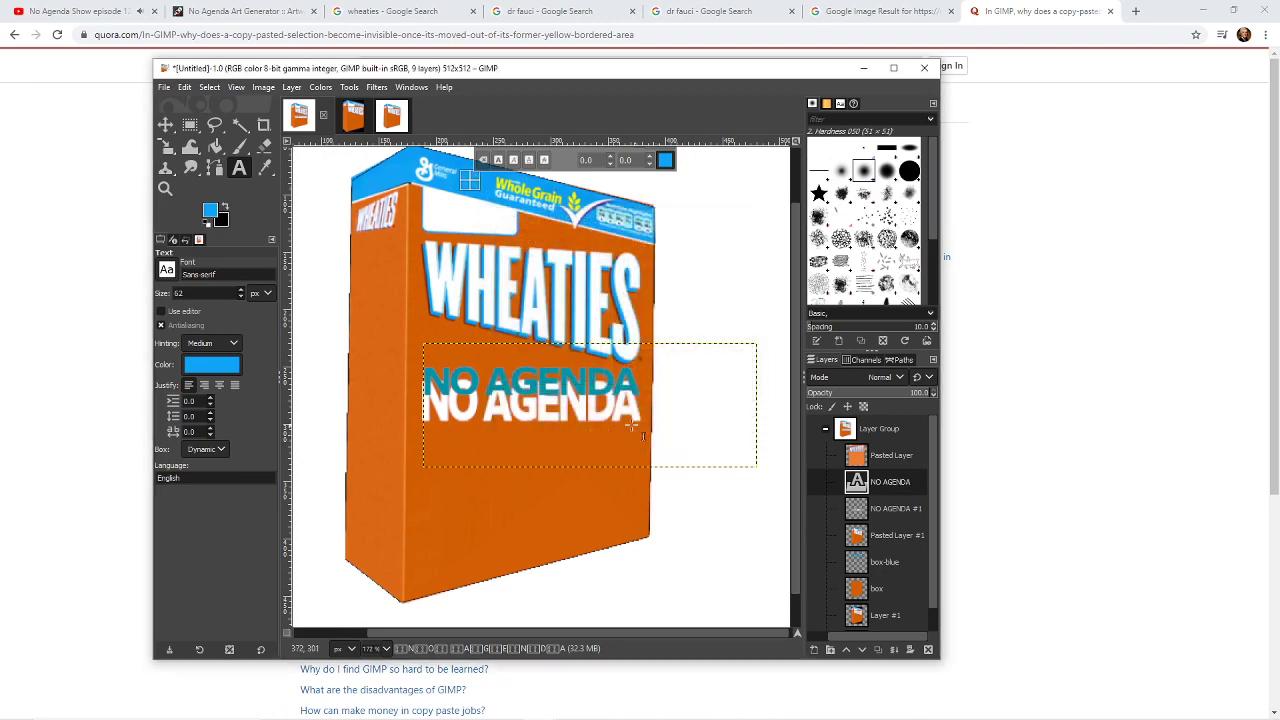
pyautogui.click(620, 330)
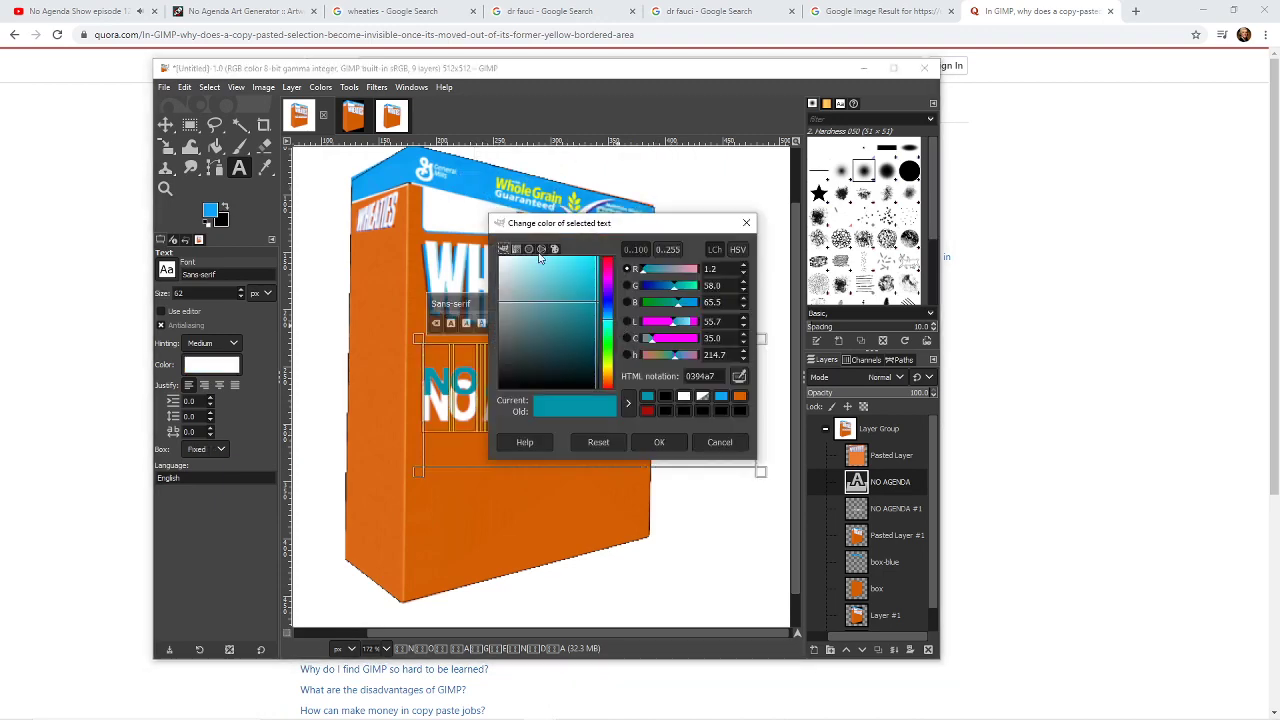
pyautogui.click(472, 182)
pyautogui.press('Escape')
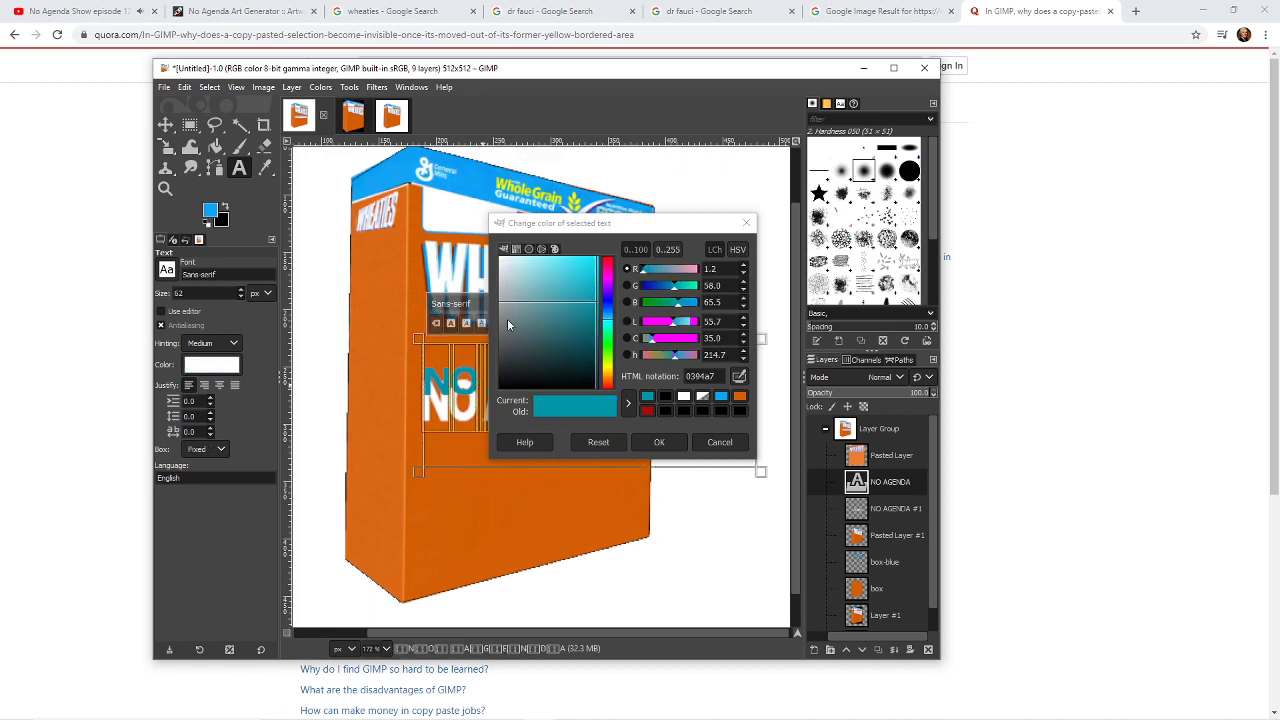
pyautogui.click(211, 212)
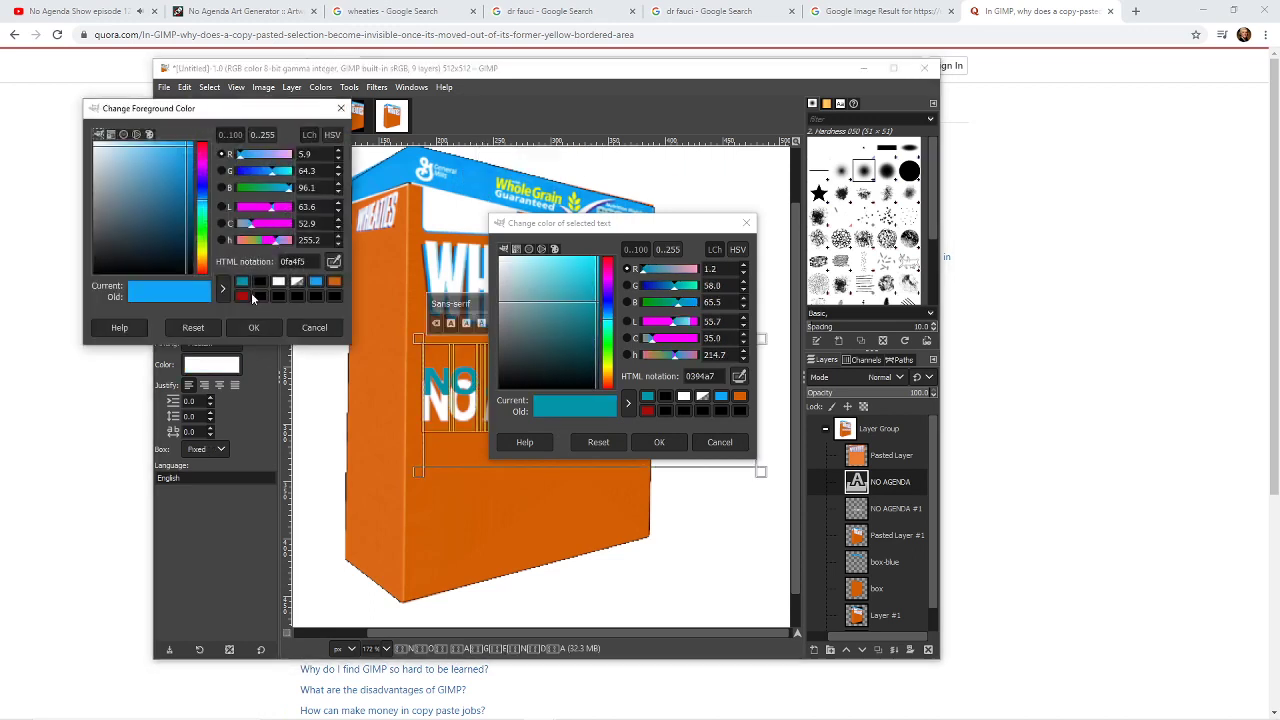
pyautogui.click(334, 295)
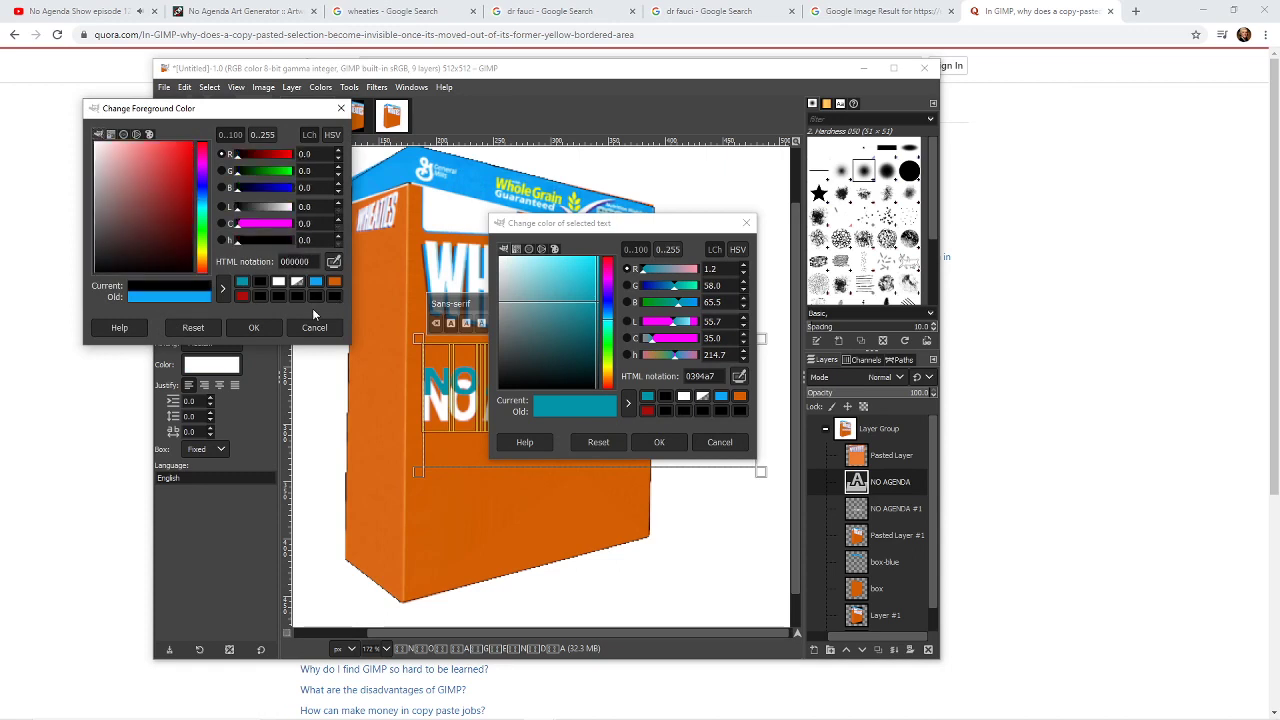
pyautogui.click(311, 328)
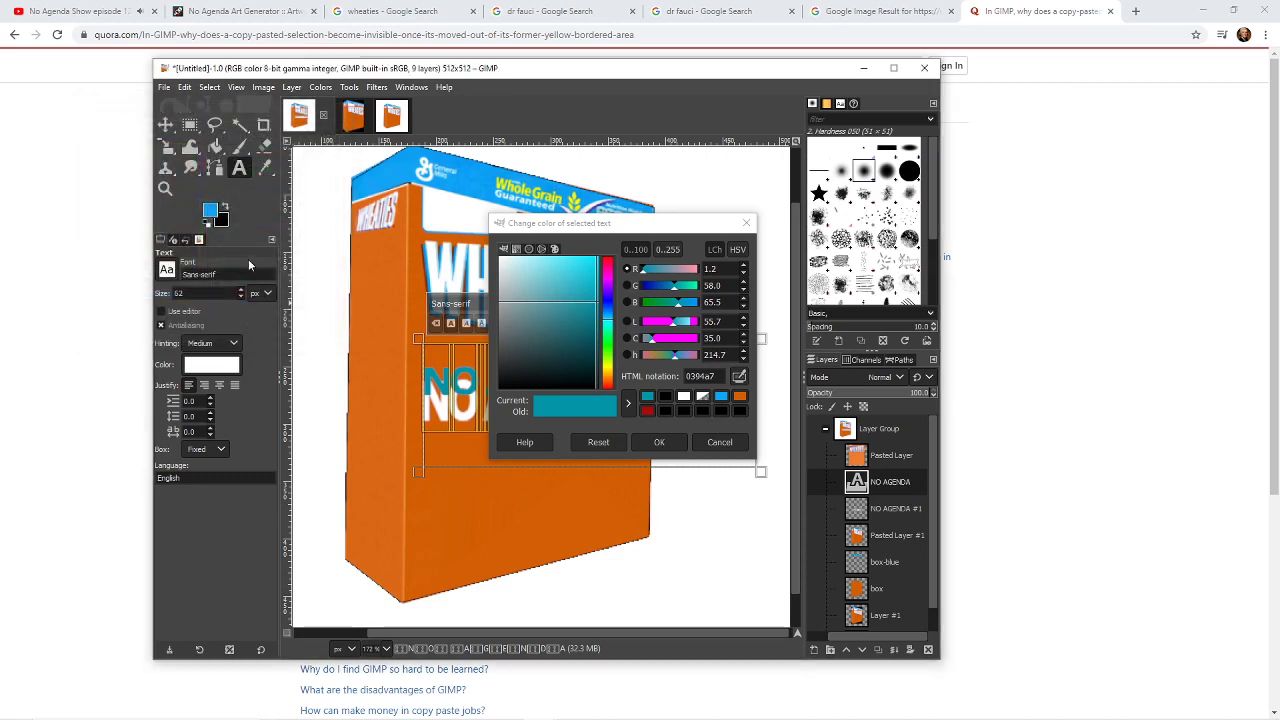
# - Save the foreground blue 0fa4f5 to the color history and apply it to the selected NO AGENDA text
pyautogui.click(214, 215)
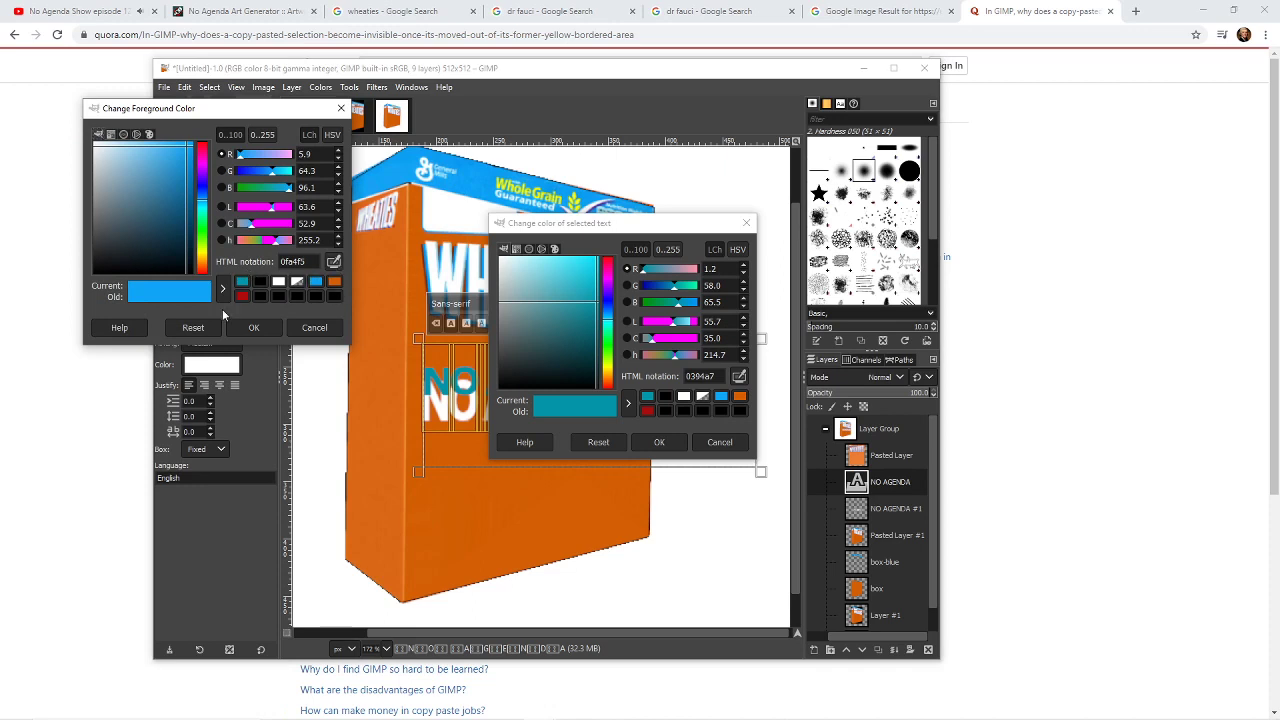
pyautogui.click(223, 289)
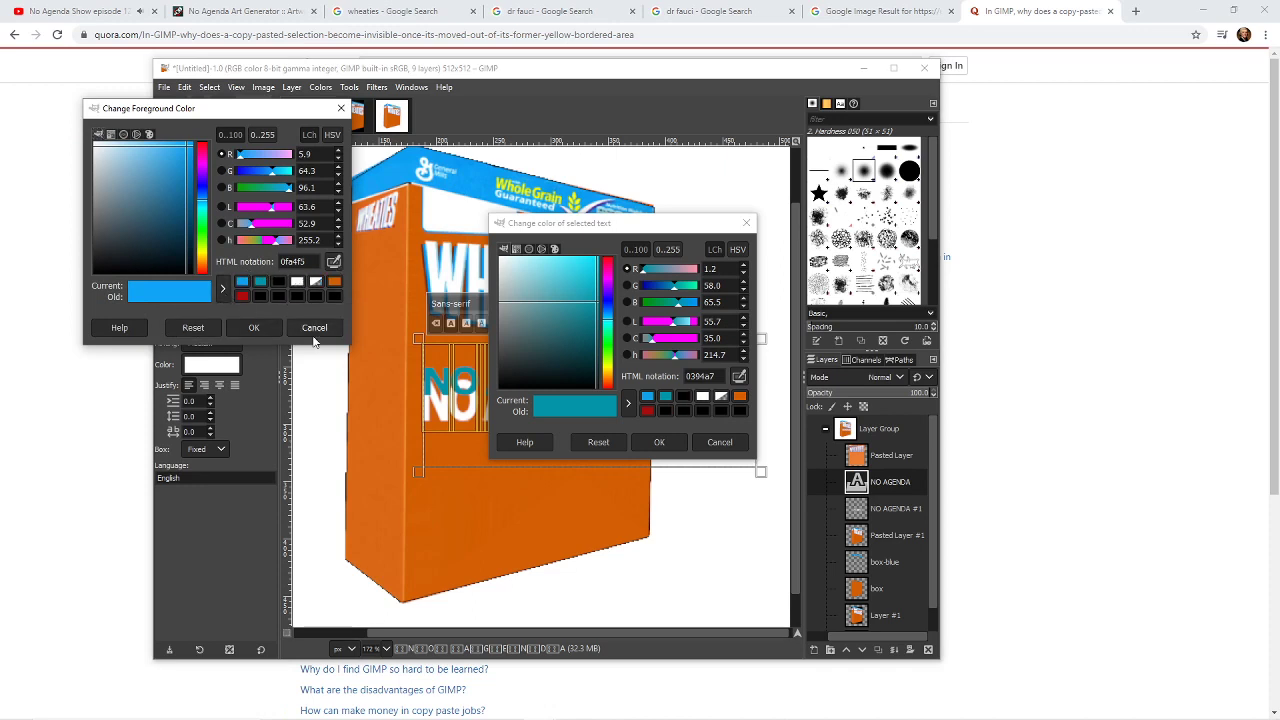
pyautogui.click(314, 328)
pyautogui.click(648, 397)
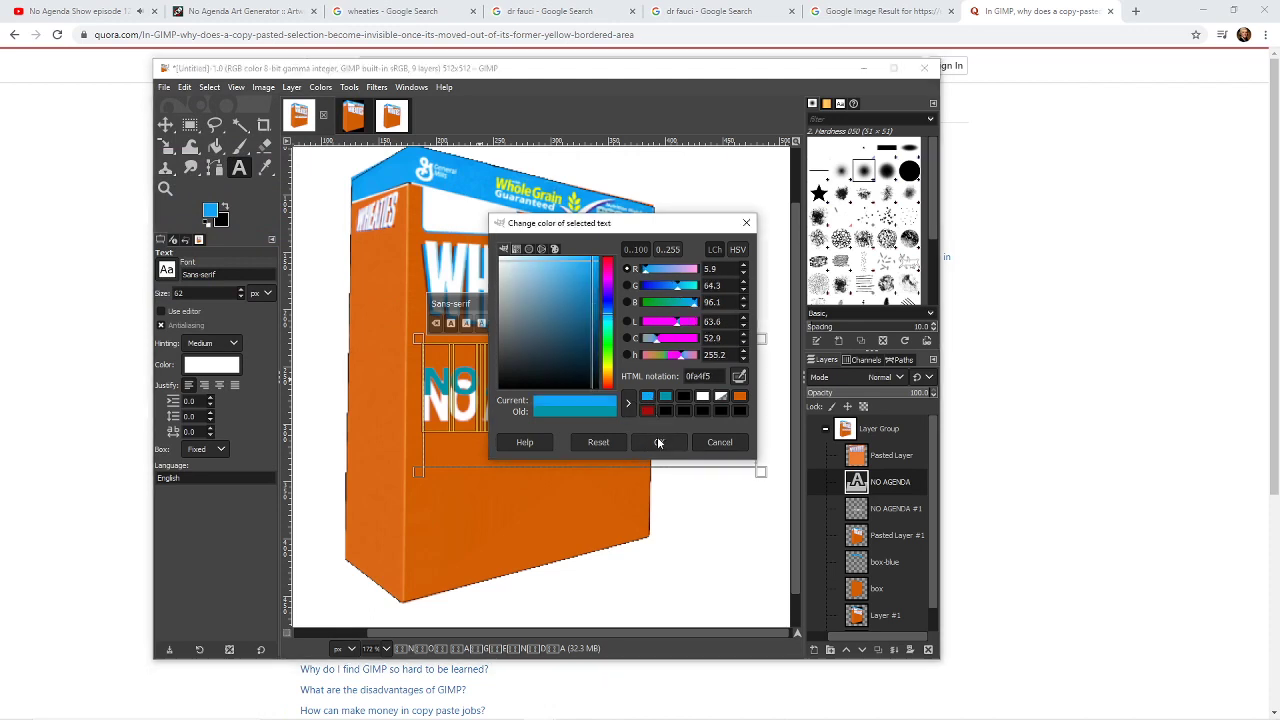
pyautogui.click(657, 441)
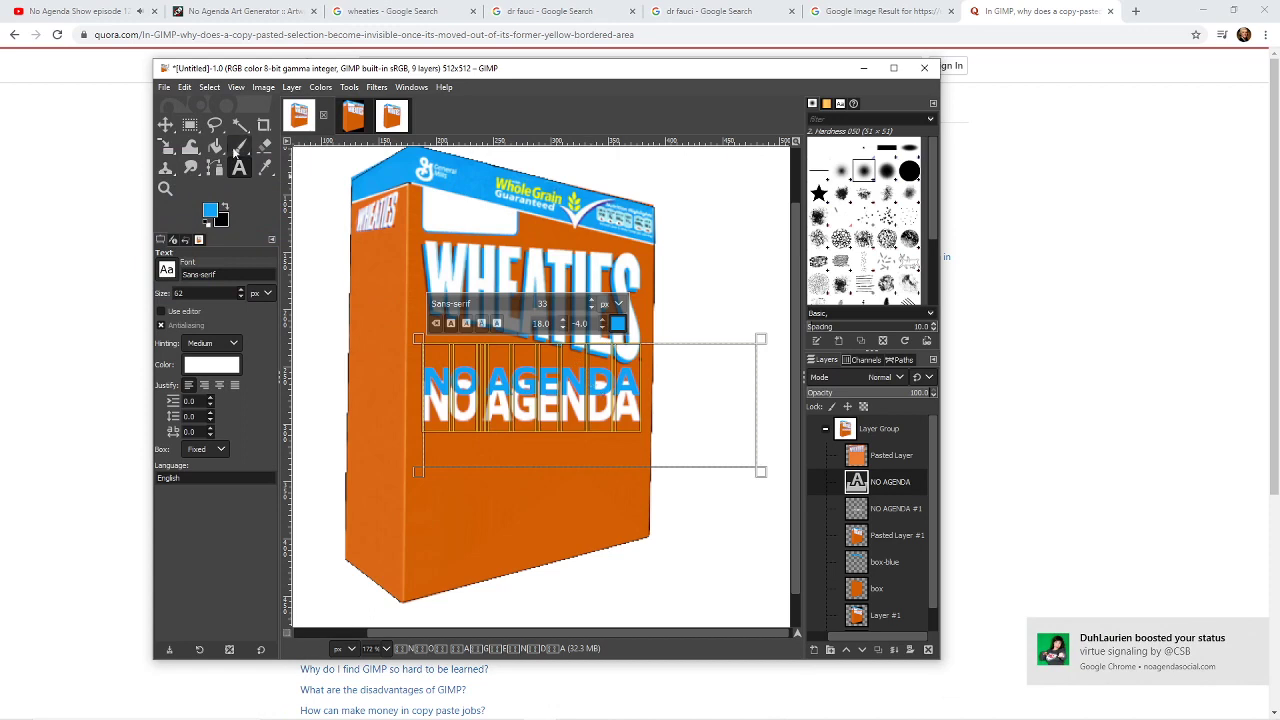
# - Move the blue NO AGENDA text down so that it overlaps the white NO AGENDA lettering more closely
pyautogui.click(166, 125)
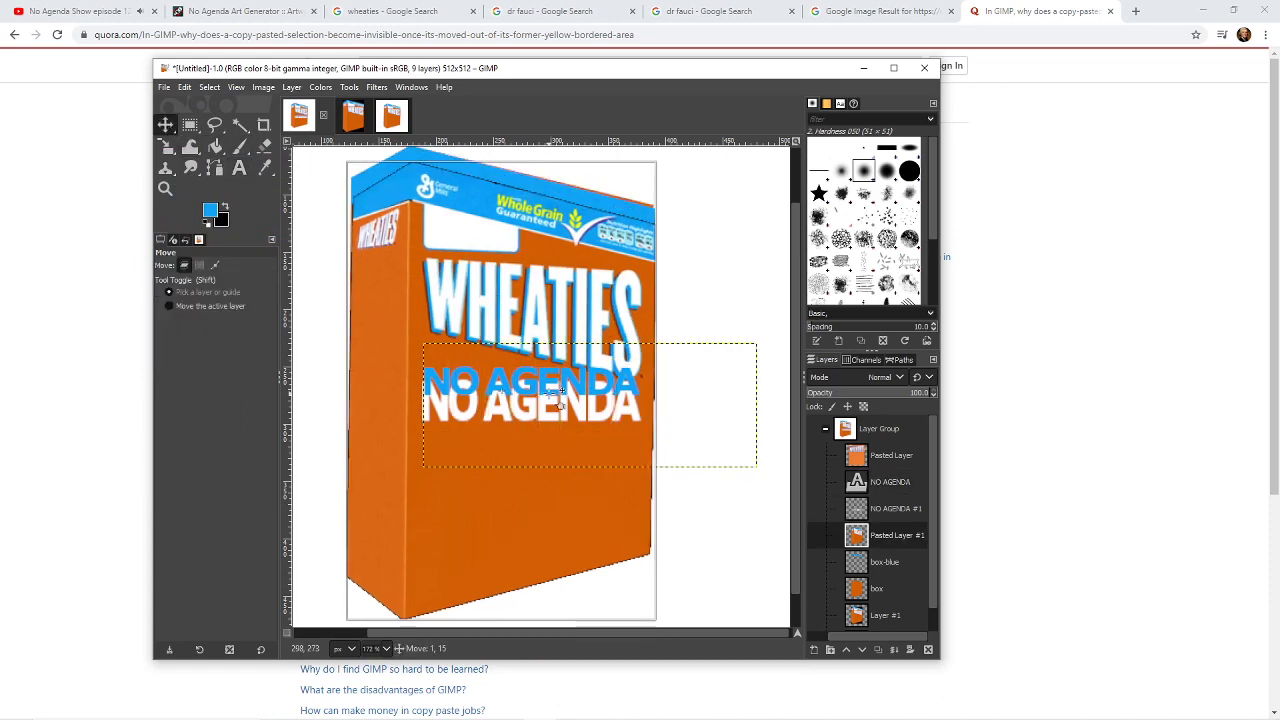
pyautogui.click(598, 386)
pyautogui.moveTo(598, 386)
pyautogui.mouseDown()
pyautogui.moveTo(601, 413)
pyautogui.moveTo(600, 400)
pyautogui.mouseUp()
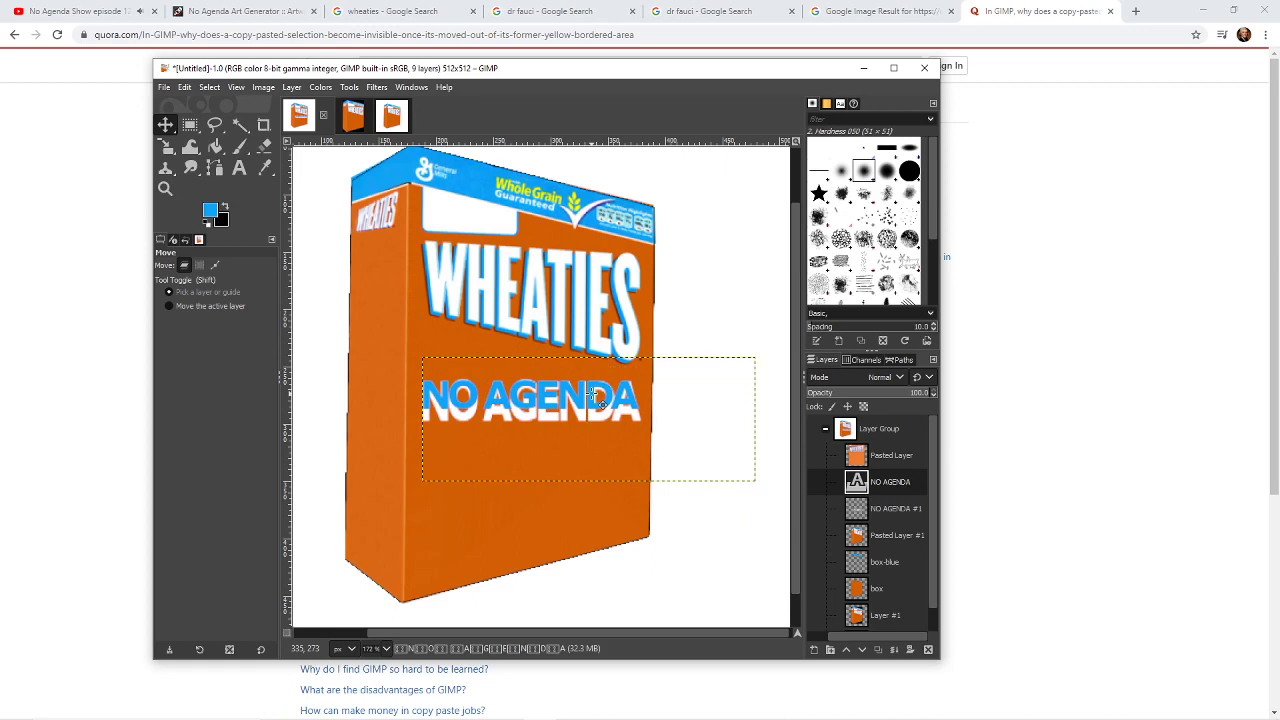
pyautogui.moveTo(599, 401)
pyautogui.mouseDown()
pyautogui.moveTo(601, 380)
pyautogui.moveTo(598, 410)
pyautogui.mouseUp()
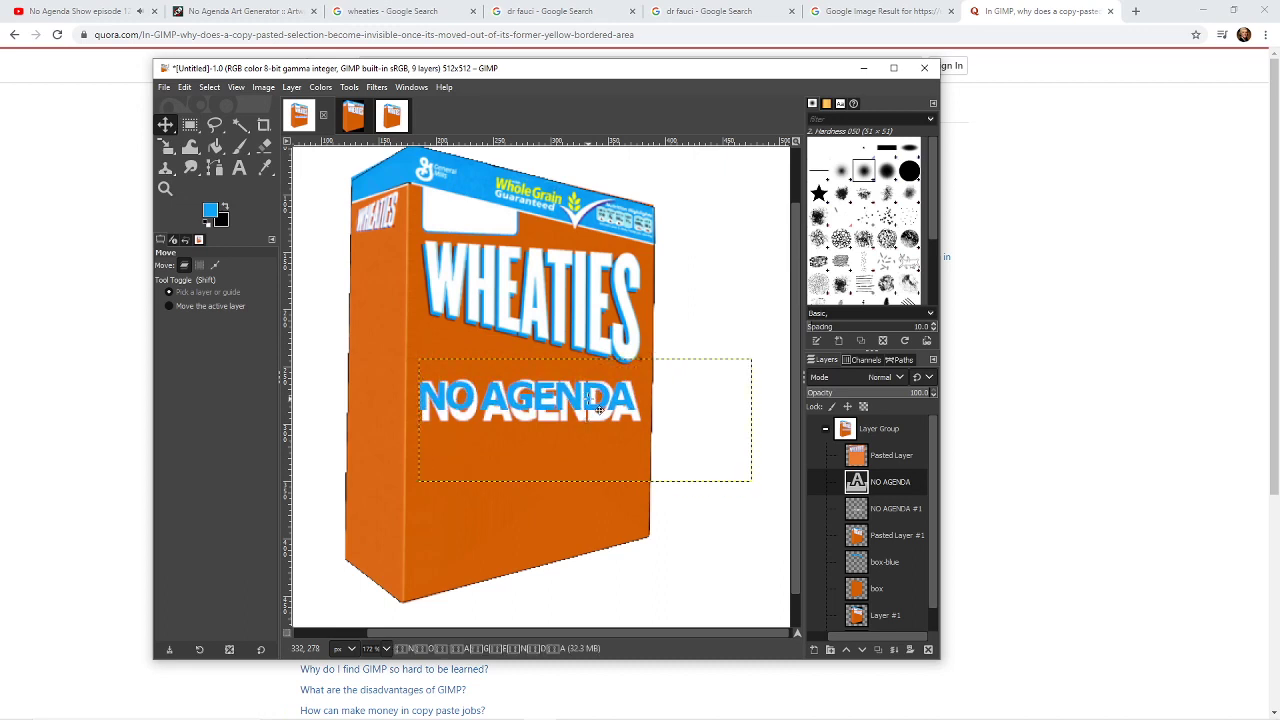
# - Duplicate the blue NO AGENDA text layer
pyautogui.rightClick(590, 402)
pyautogui.moveTo(630, 497)
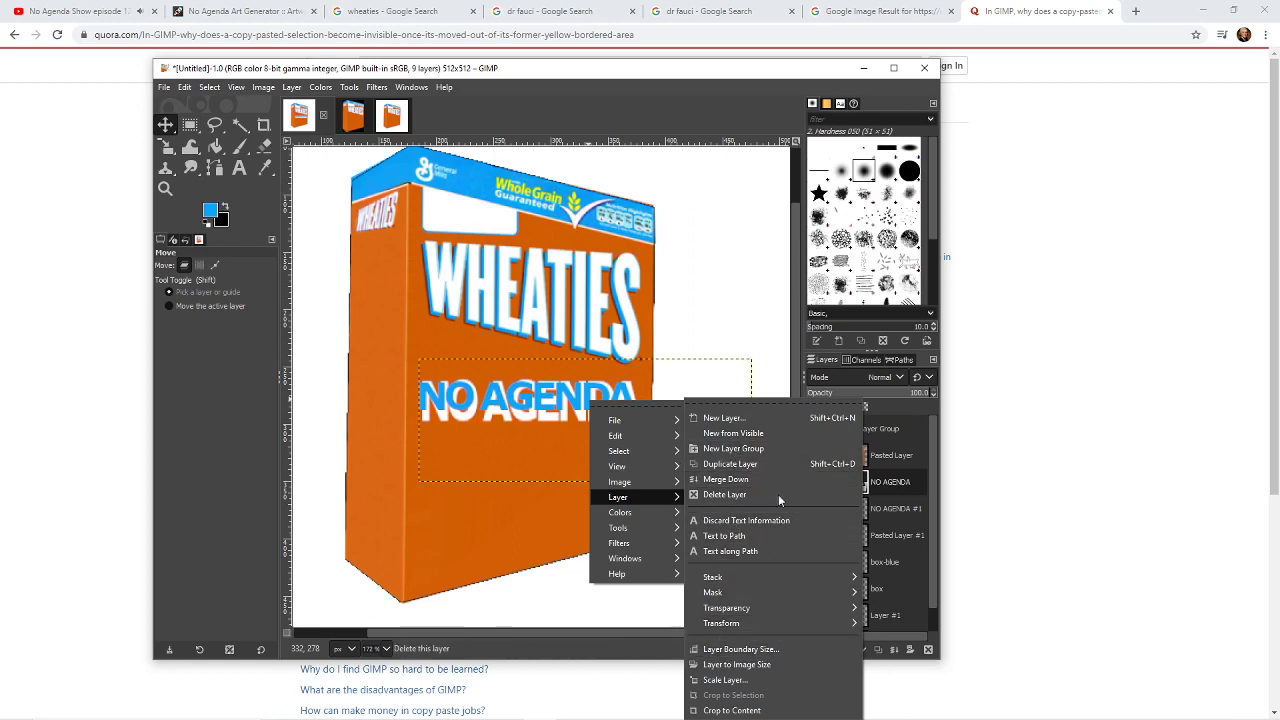
pyautogui.click(776, 462)
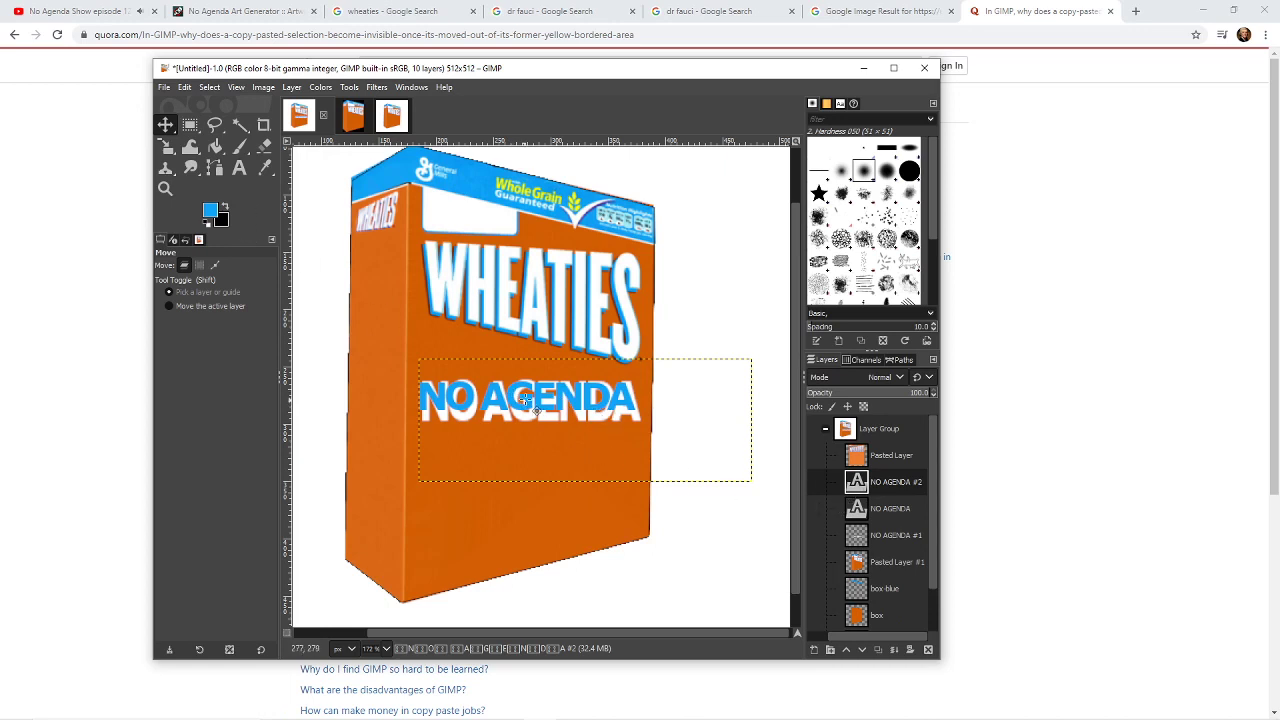
pyautogui.click(538, 408)
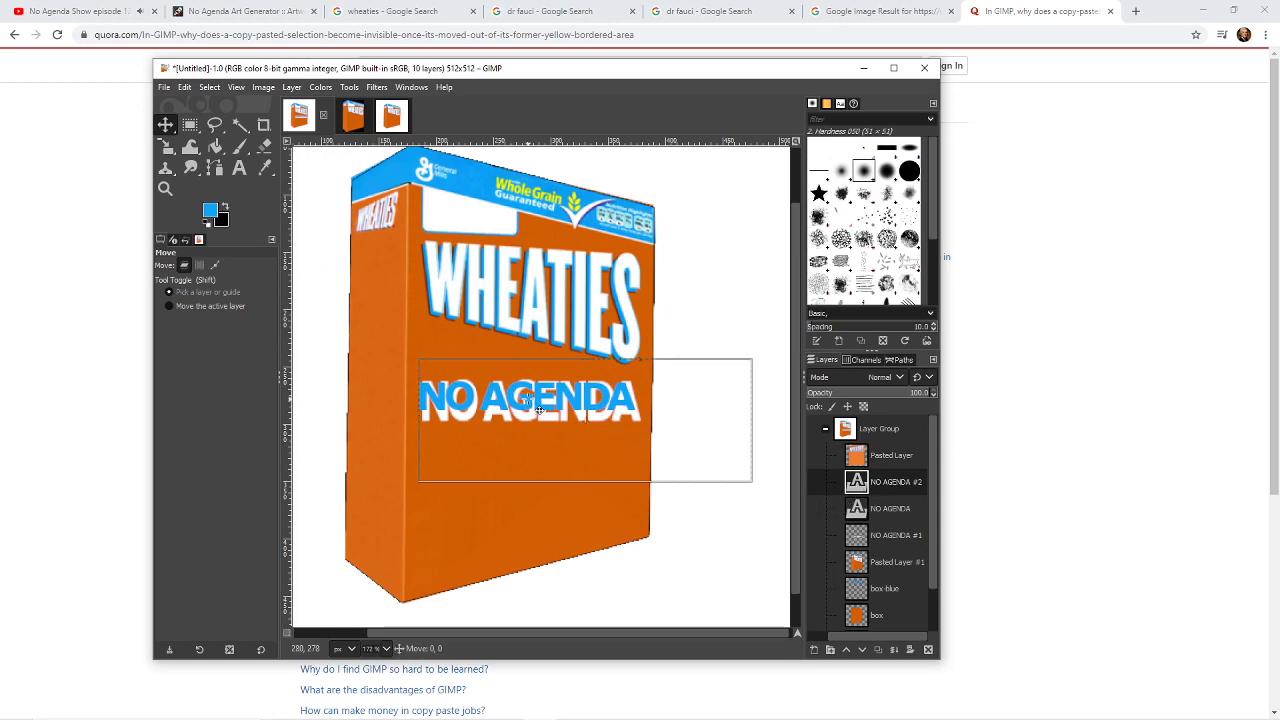
pyautogui.rightClick(882, 481)
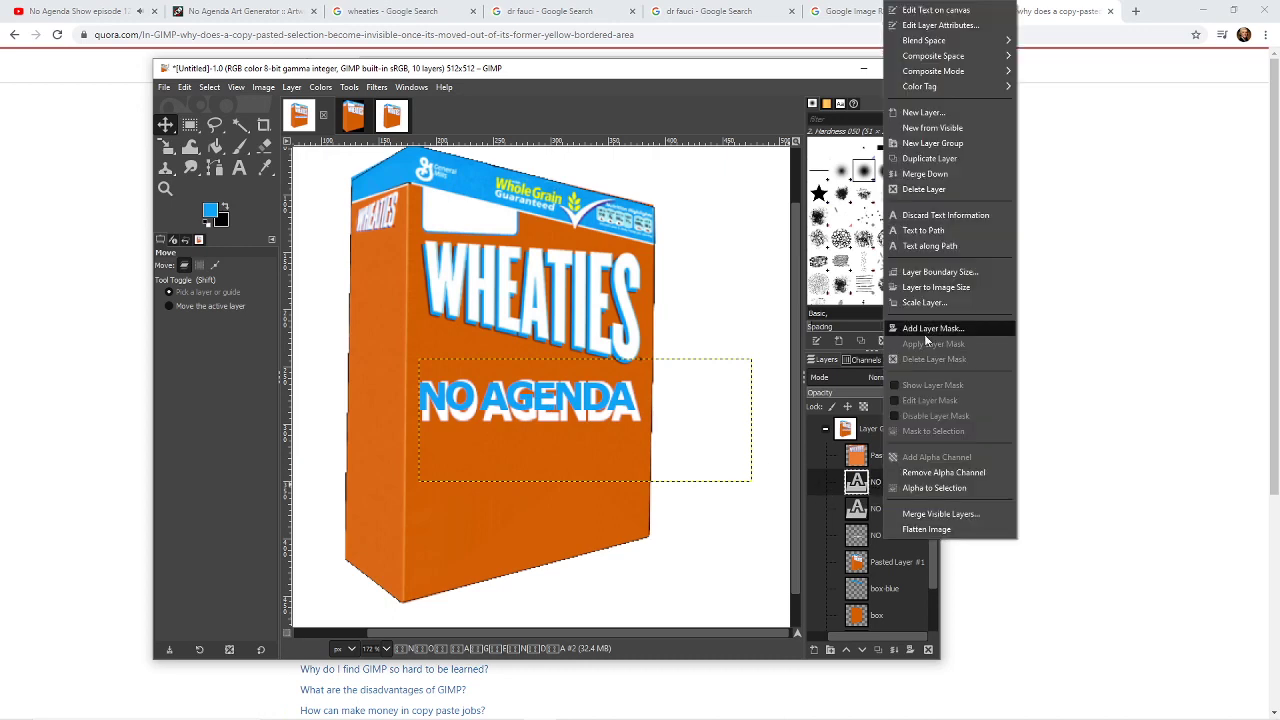
pyautogui.click(884, 487)
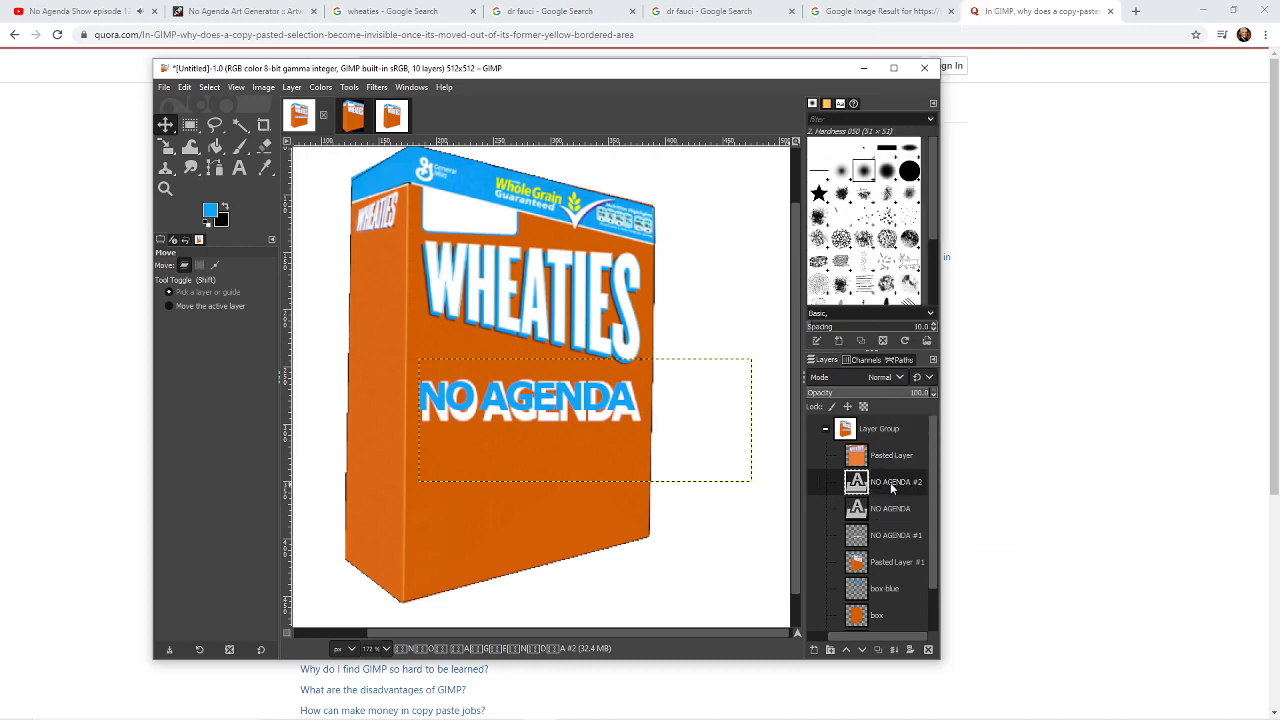
# - Restack the duplicated NO AGENDA #2 layer directly beneath the NO AGENDA text layer
pyautogui.moveTo(888, 487); pyautogui.dragTo(885, 519)
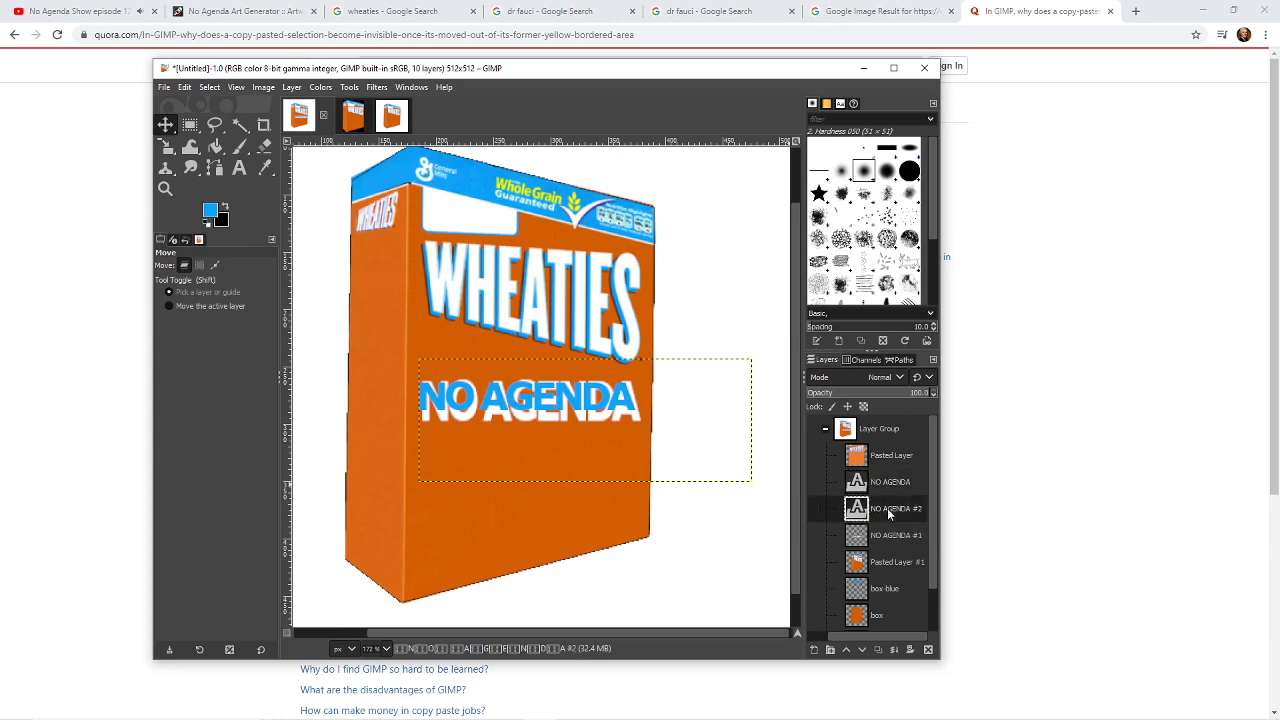
pyautogui.click(812, 508)
pyautogui.click(812, 482)
pyautogui.click(812, 508)
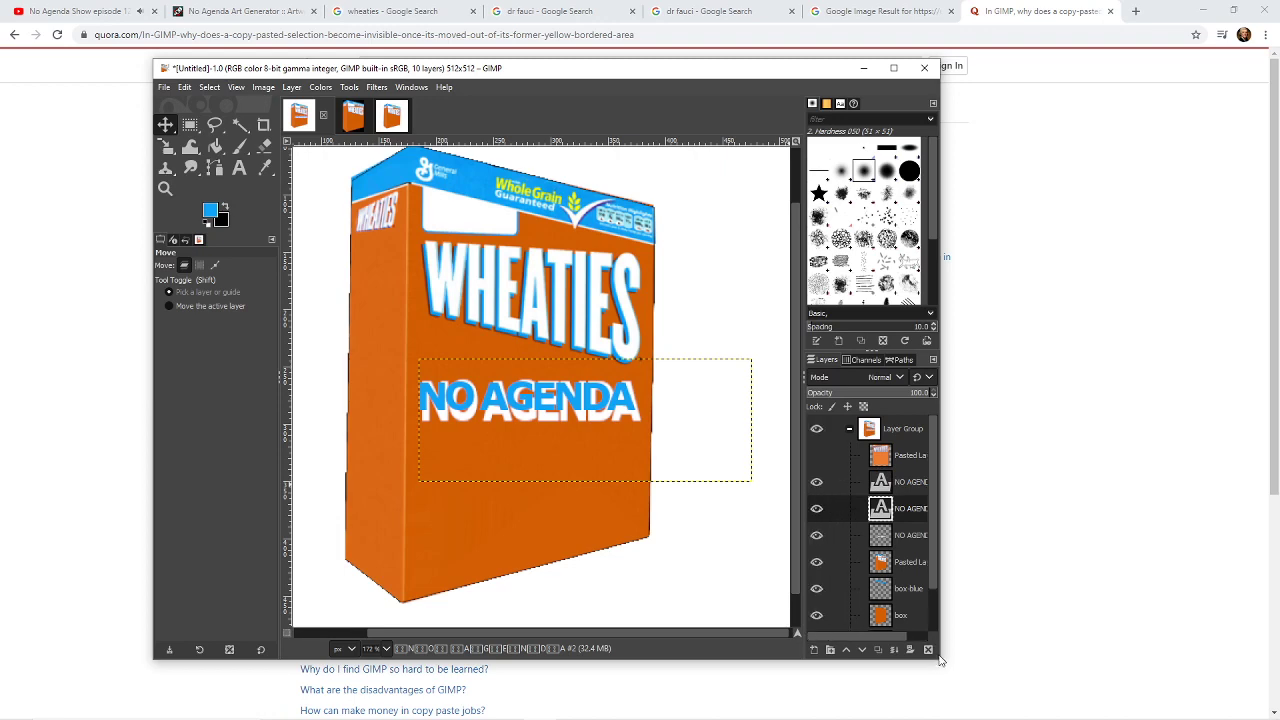
# - Maximize the image window with a wider layer list, and place the NO AGENDA #2 layer beneath NO AGENDA #1
pyautogui.click(893, 68)
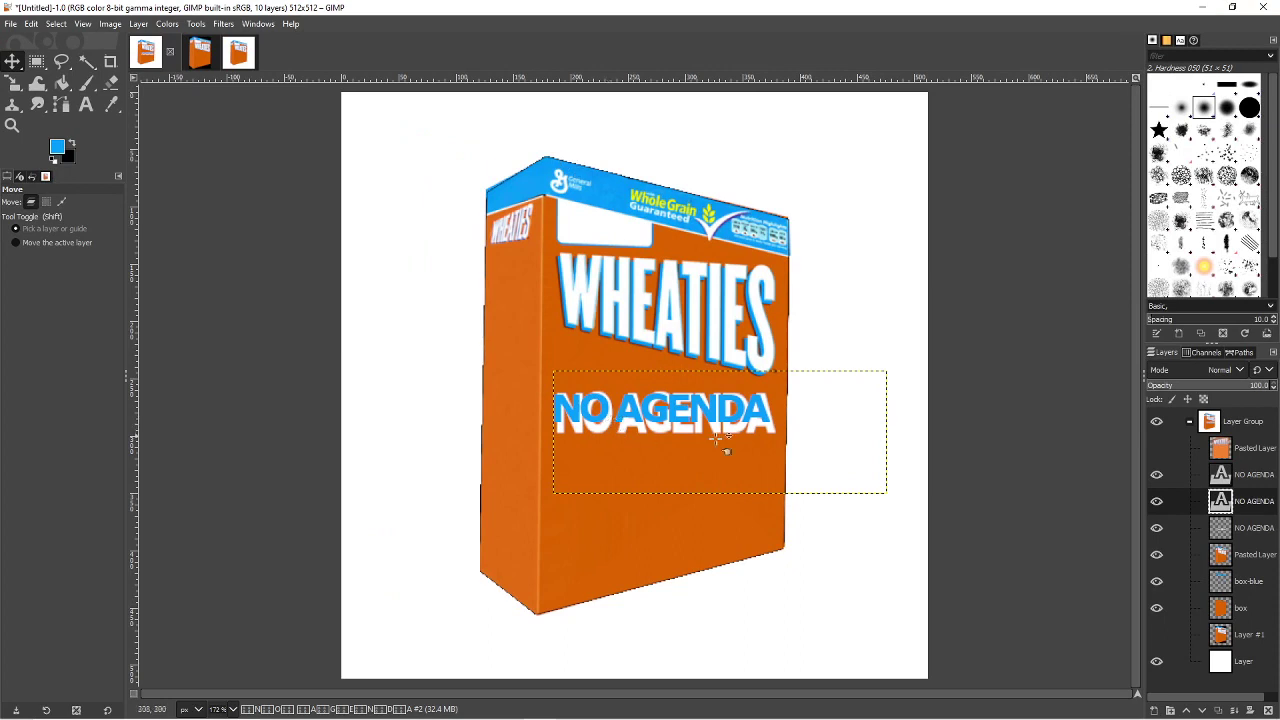
pyautogui.moveTo(1142, 555); pyautogui.dragTo(1072, 552)
pyautogui.moveTo(1185, 507); pyautogui.dragTo(1188, 533)
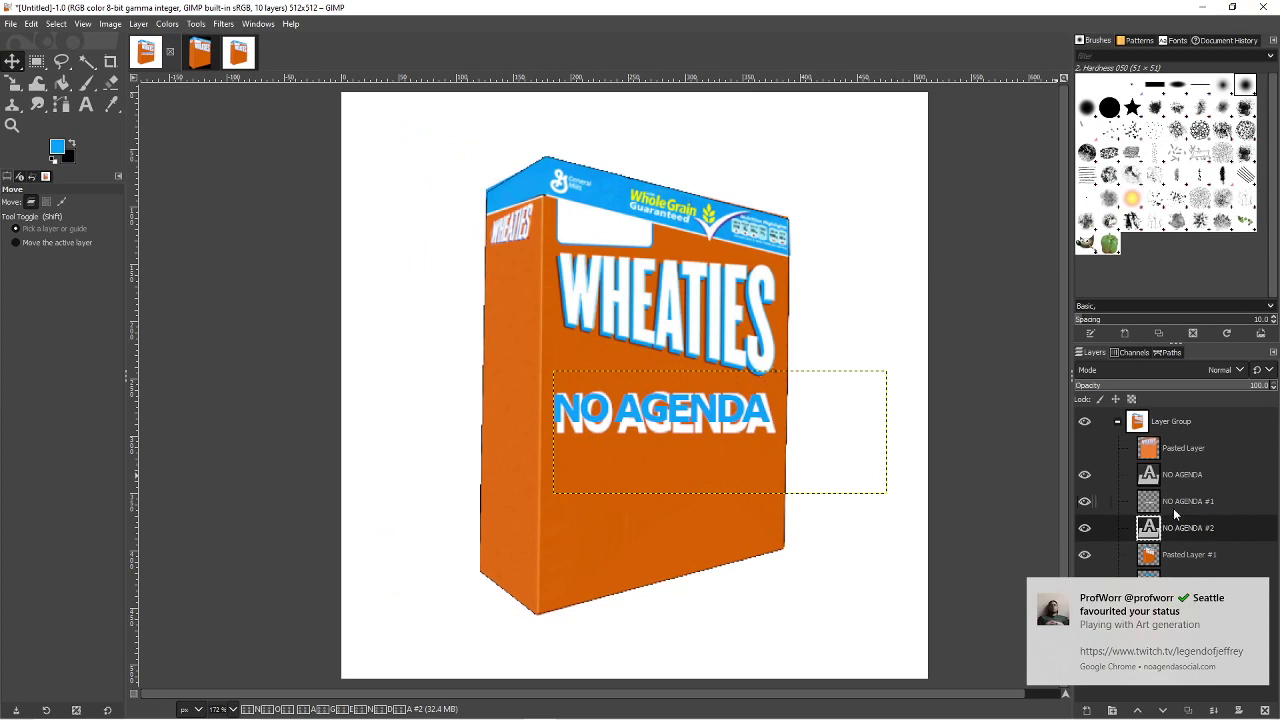
# - Move the topmost blue NO AGENDA text down clear of the white lettering, leaving its duplicate behind the white text
pyautogui.hotkey('alt', 'Tab')
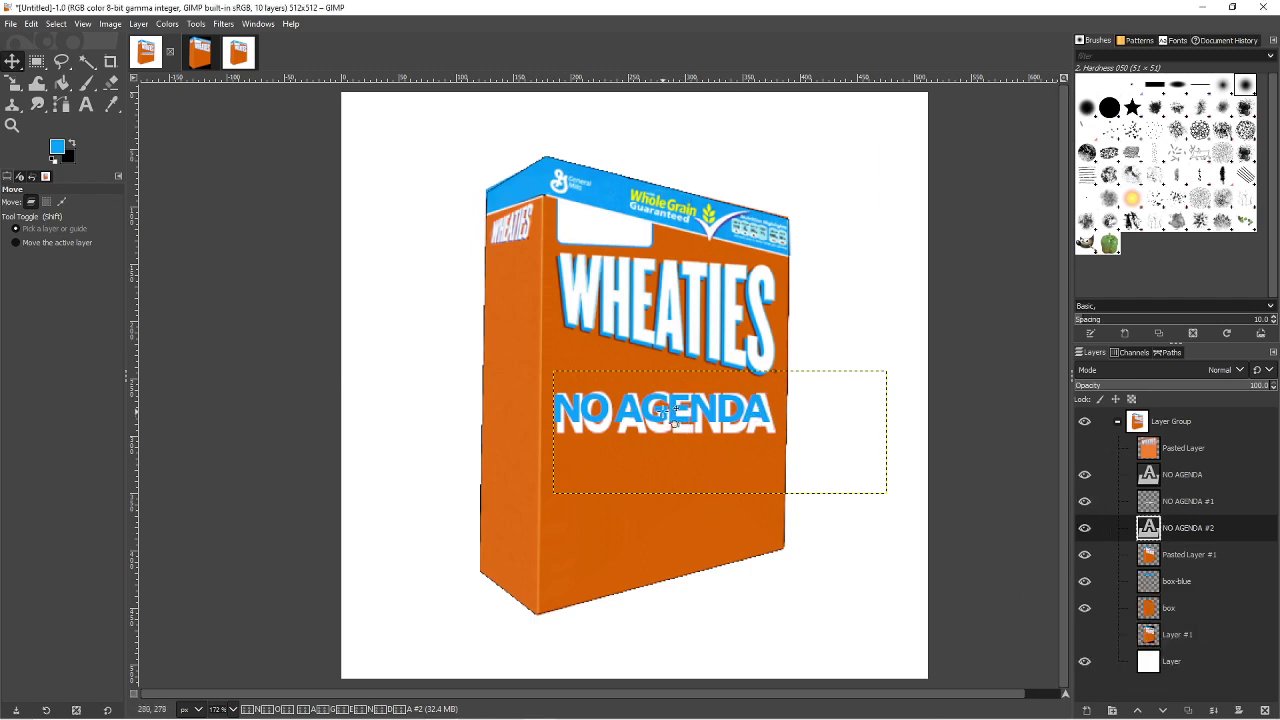
pyautogui.moveTo(676, 423); pyautogui.dragTo(679, 462)
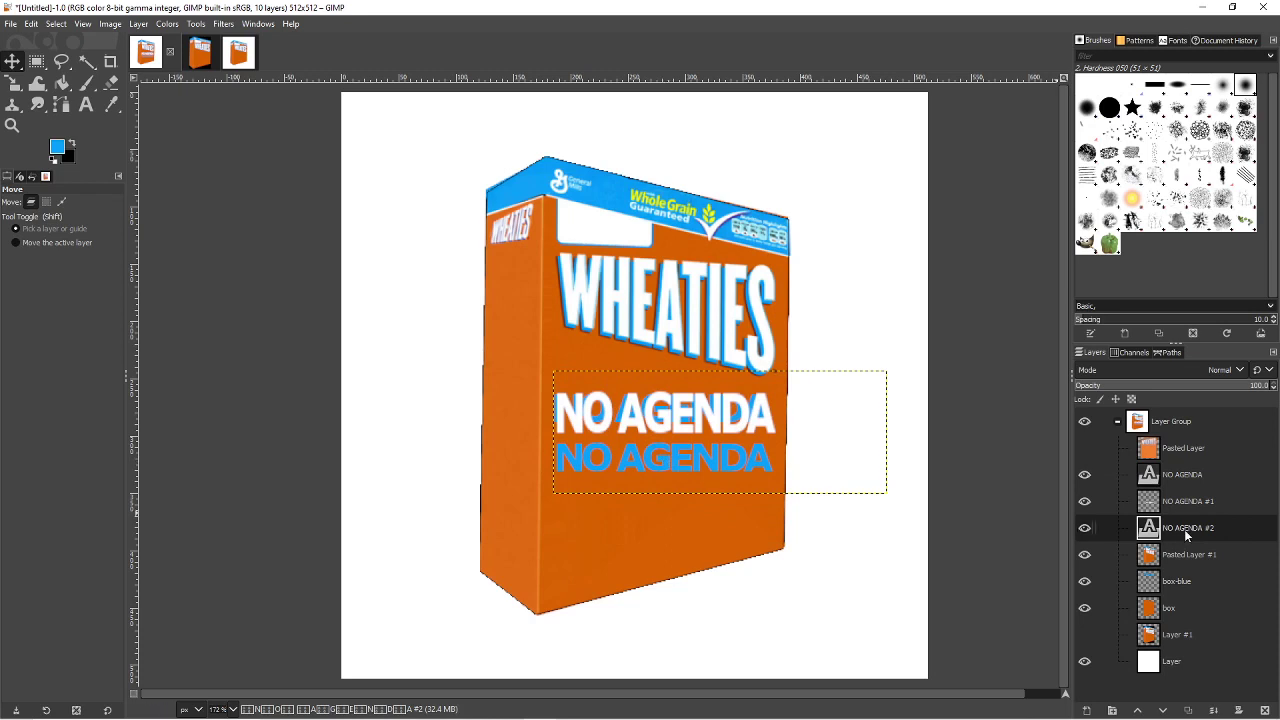
# - Open the NO AGENDA #2 text layer for editing on the canvas
pyautogui.doubleClick(1149, 528)
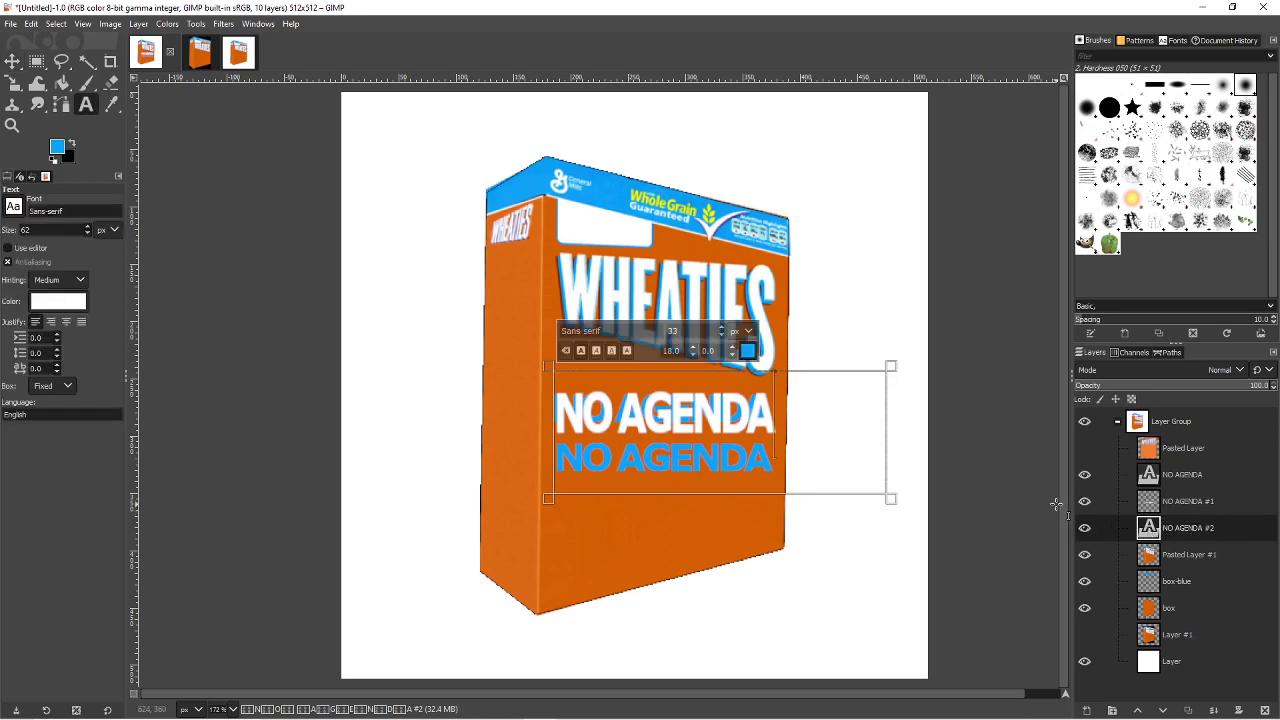
pyautogui.press('Escape')
pyautogui.doubleClick(1123, 528)
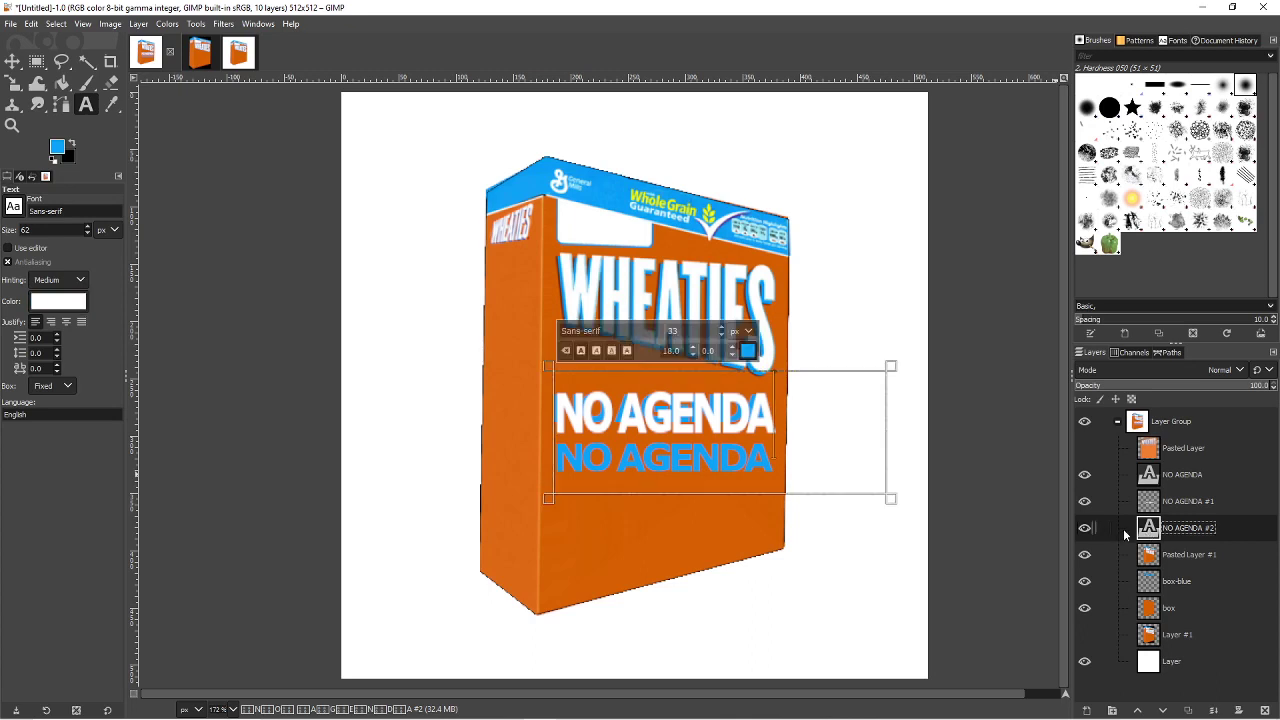
# - Examine the layer attributes of NO AGENDA #2 and look through the available blending modes, keeping Normal
pyautogui.rightClick(1222, 530)
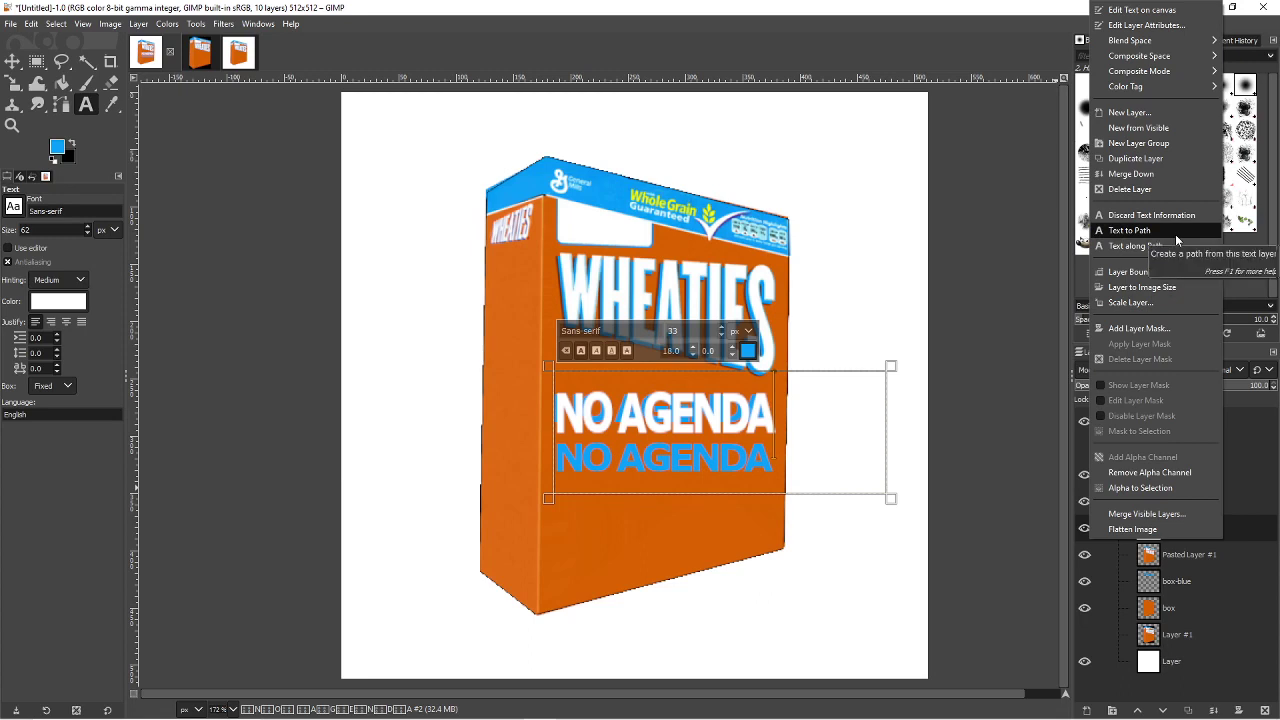
pyautogui.click(1180, 30)
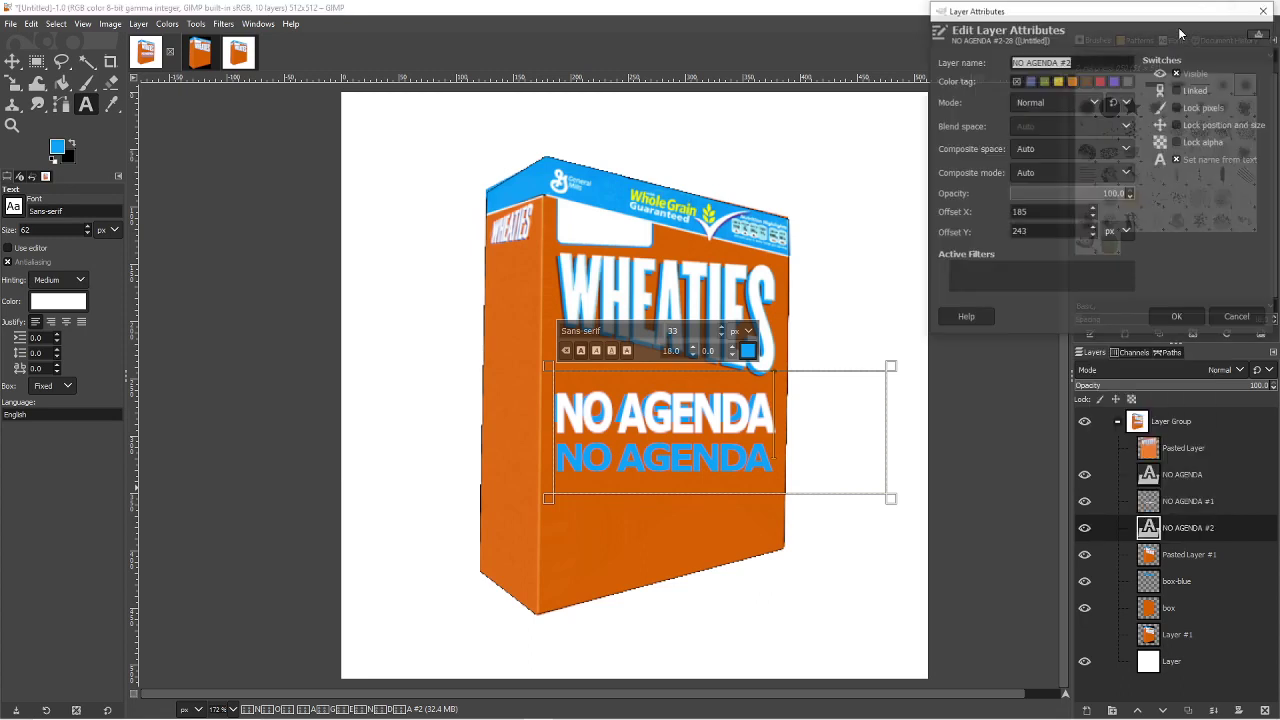
pyautogui.click(1047, 102)
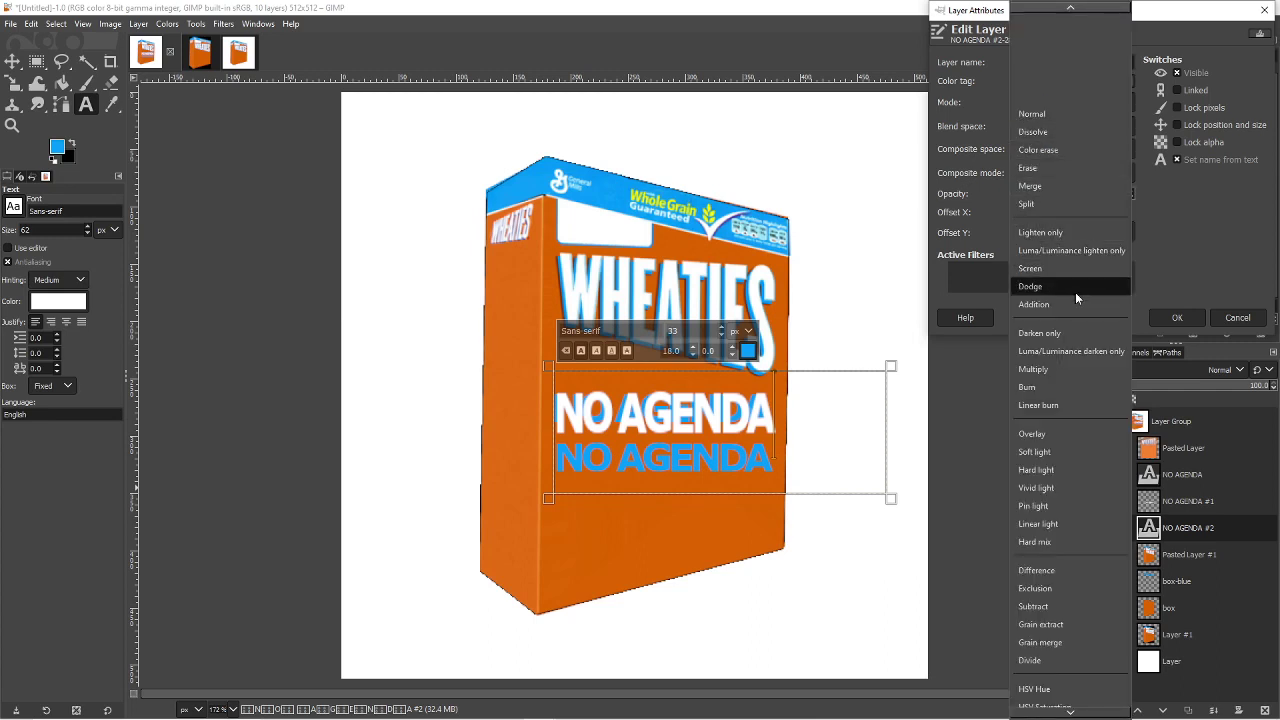
pyautogui.scroll(-2, 1070, 454)
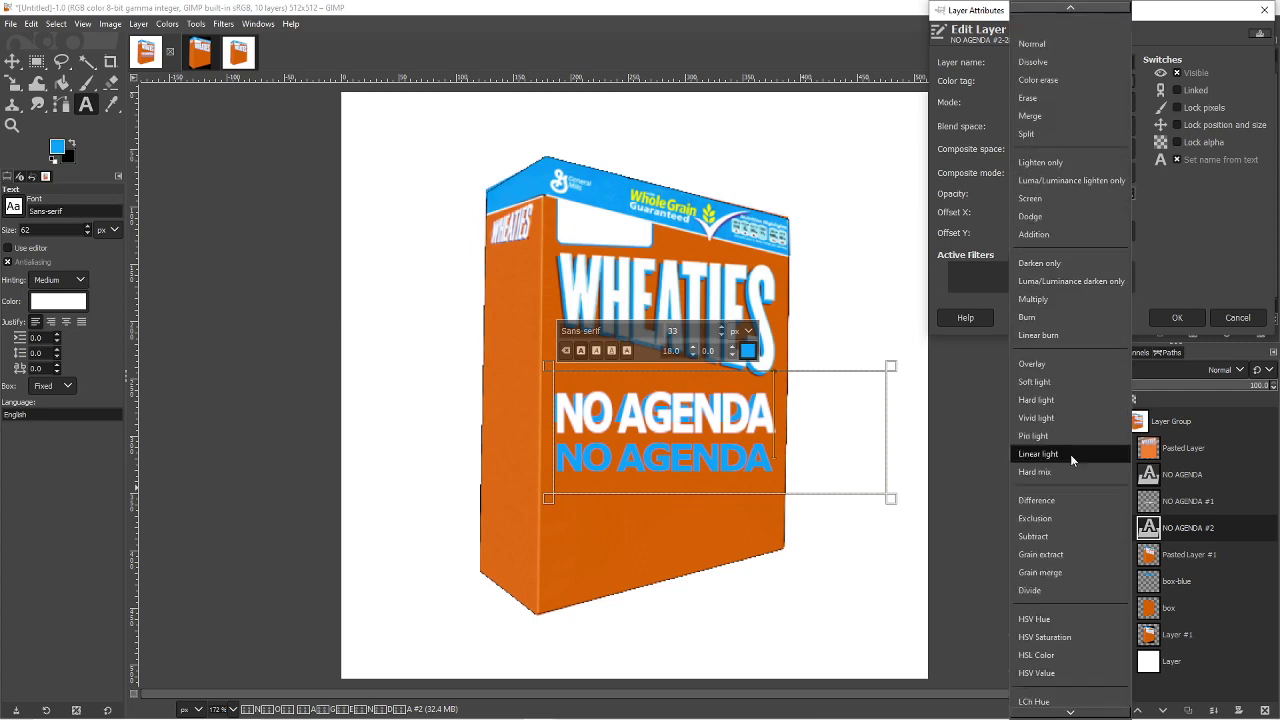
pyautogui.scroll(-1, 1075, 520)
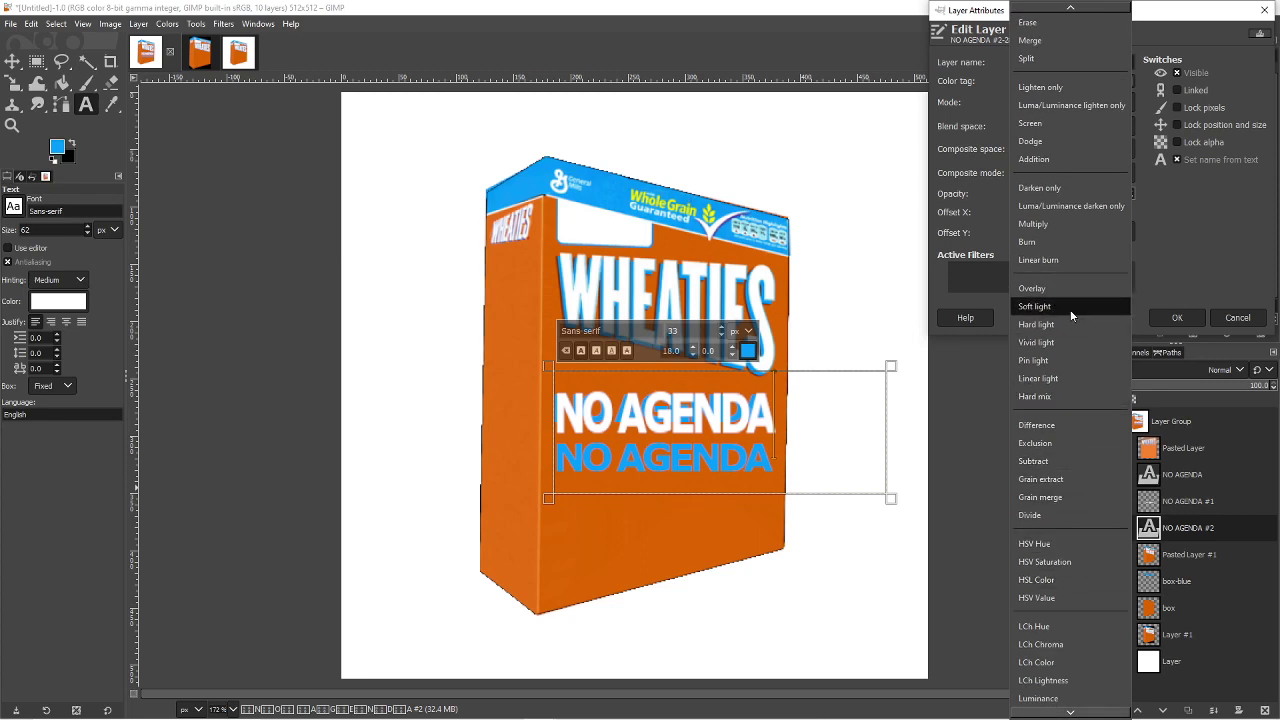
pyautogui.scroll(1, 1082, 20)
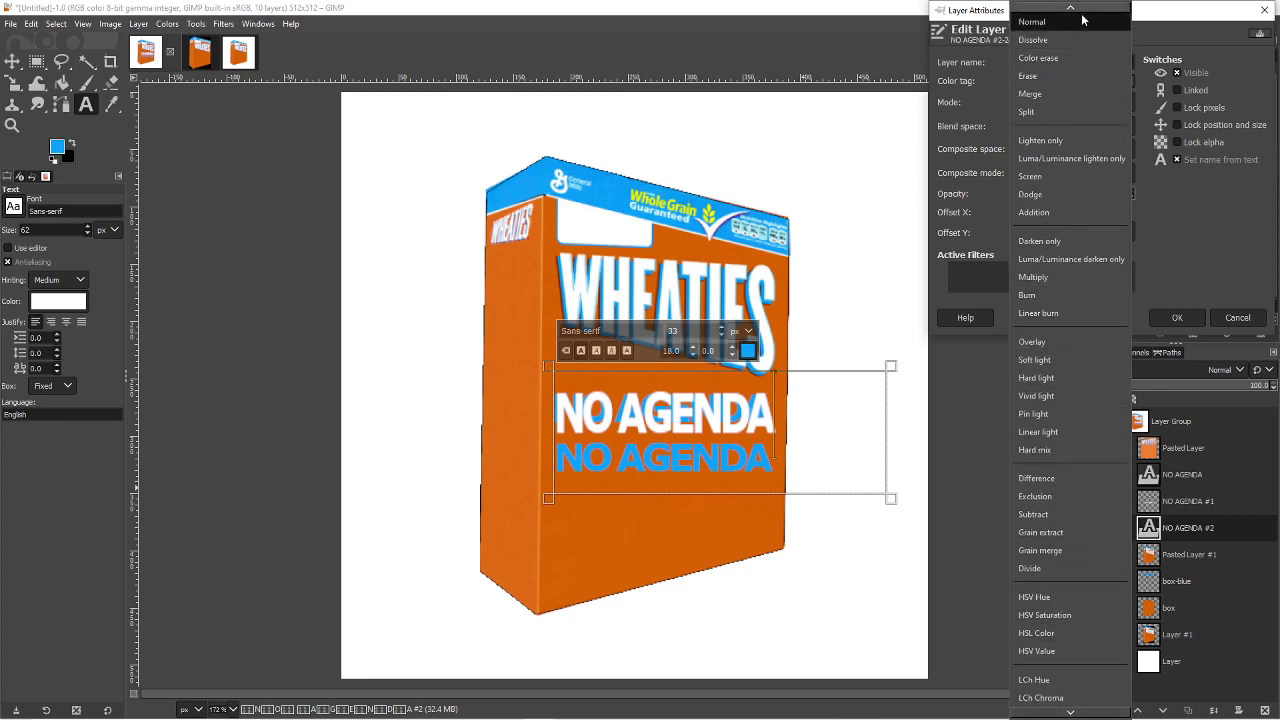
pyautogui.click(1082, 20)
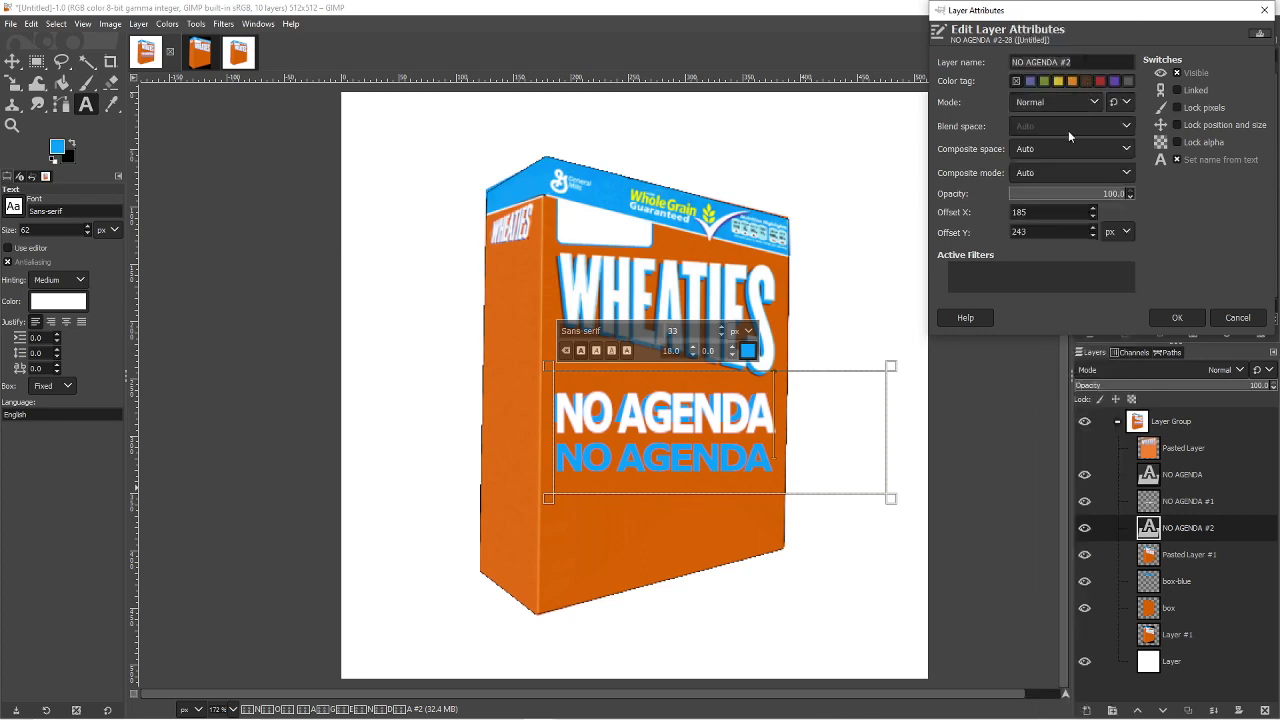
pyautogui.click(1049, 103)
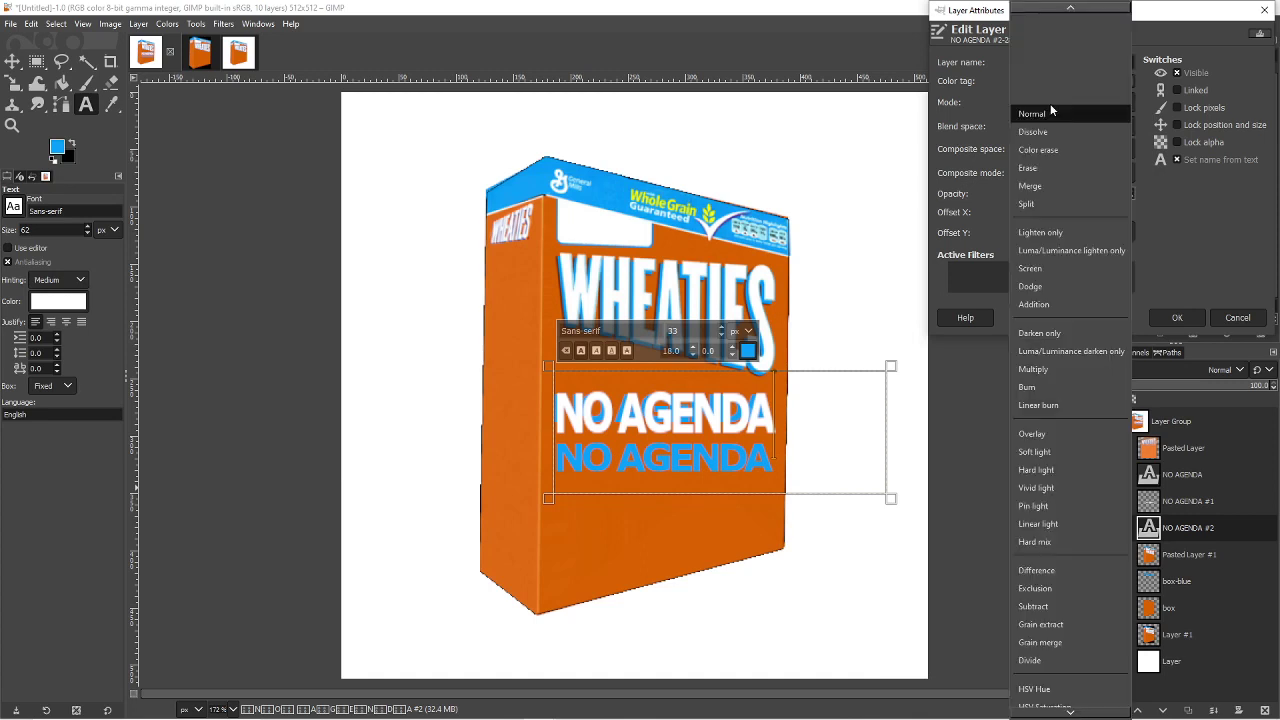
pyautogui.scroll(-2, 1081, 304)
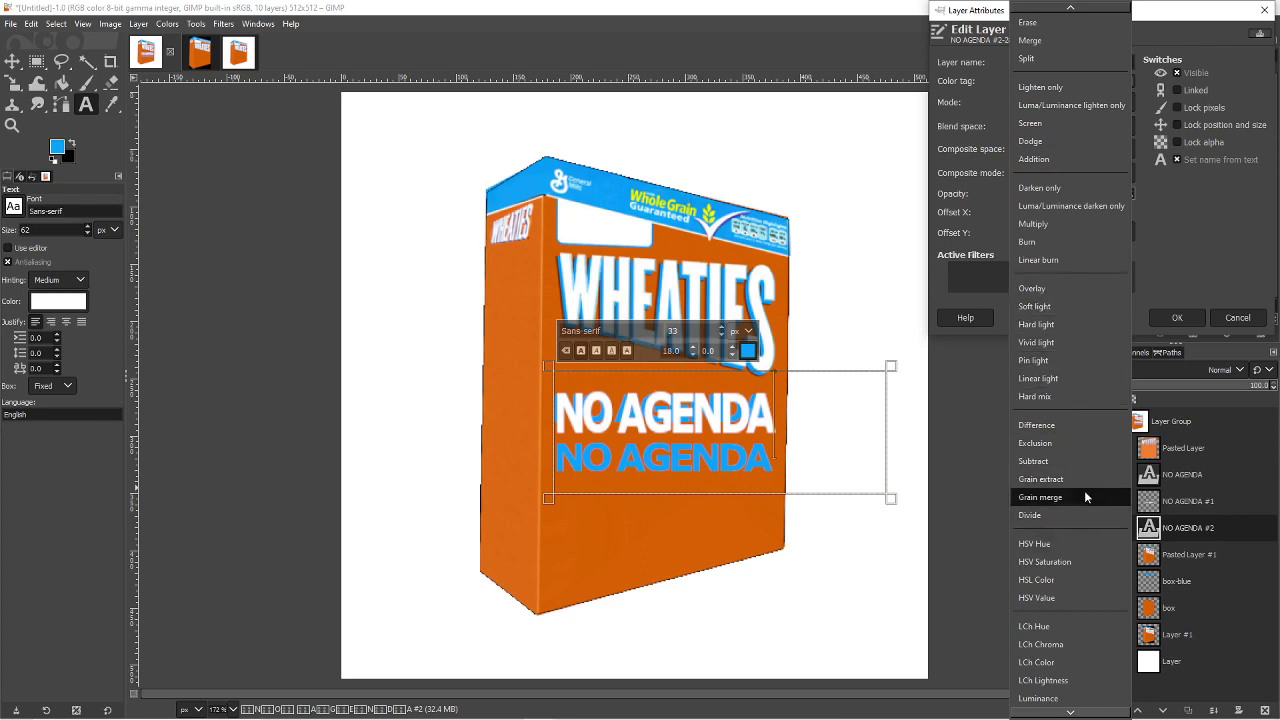
pyautogui.scroll(1, 1090, 520)
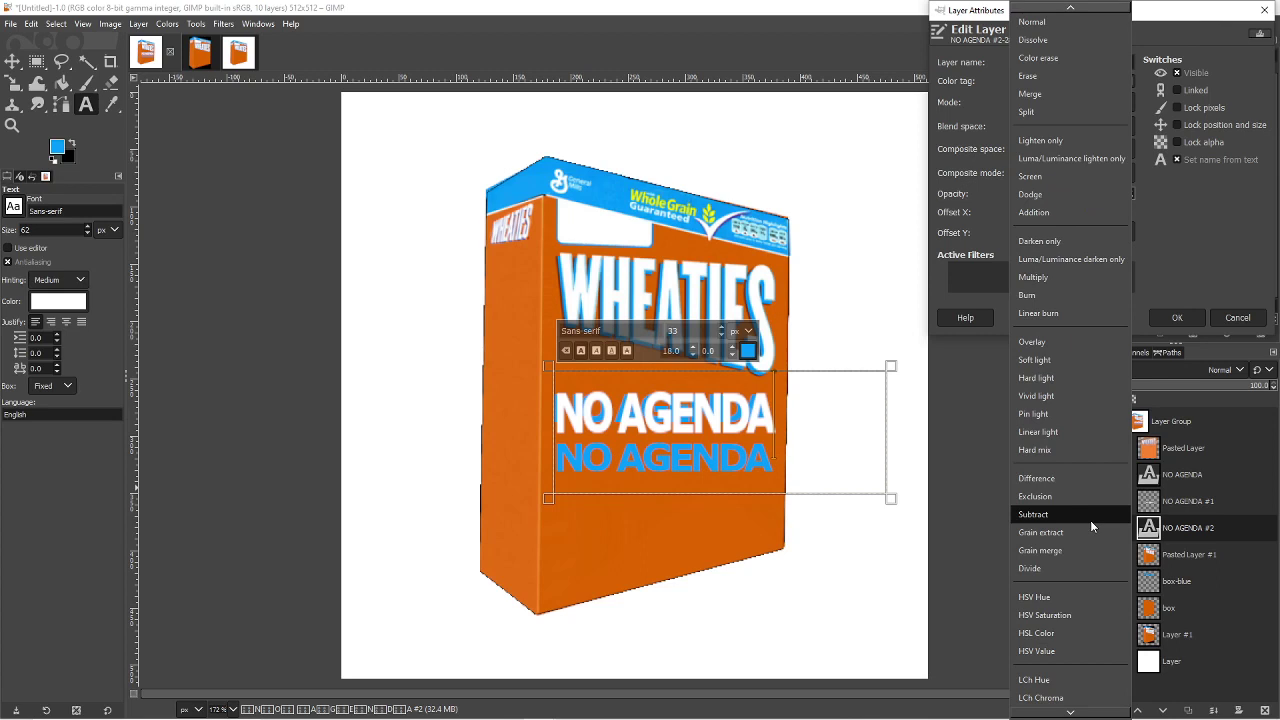
pyautogui.scroll(-1, 1090, 520)
pyautogui.press('Escape')
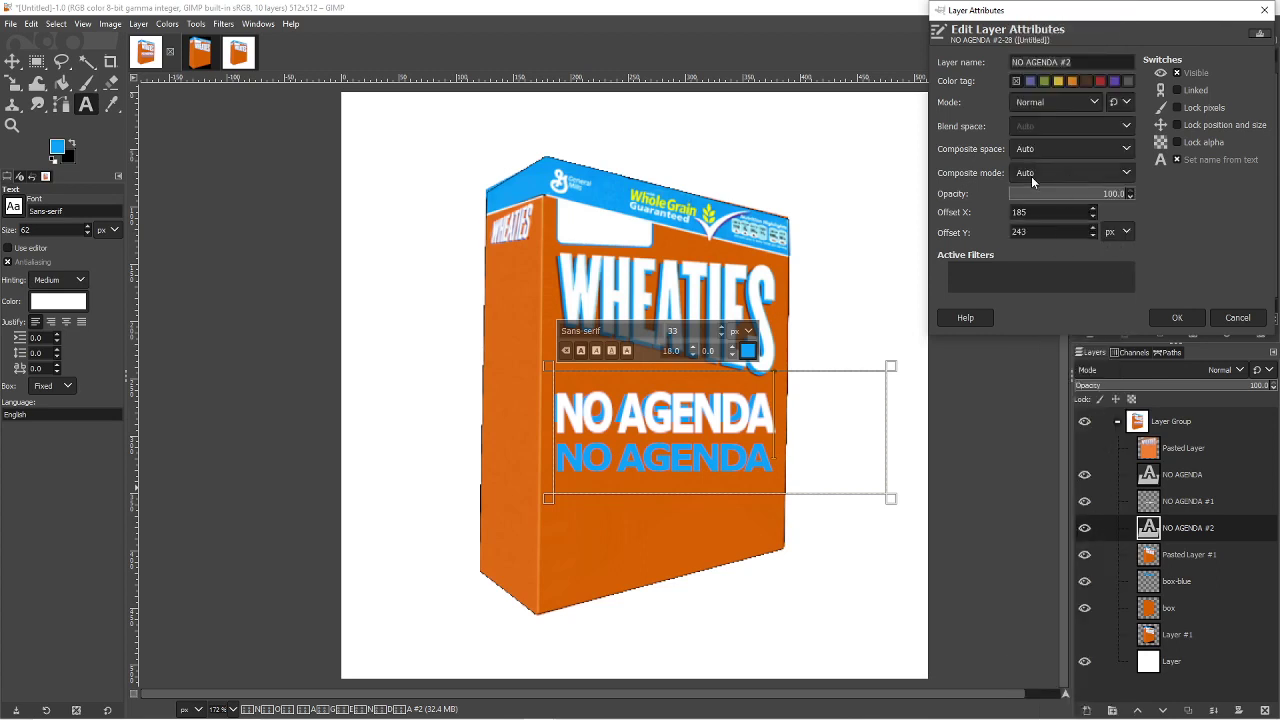
pyautogui.click(1236, 318)
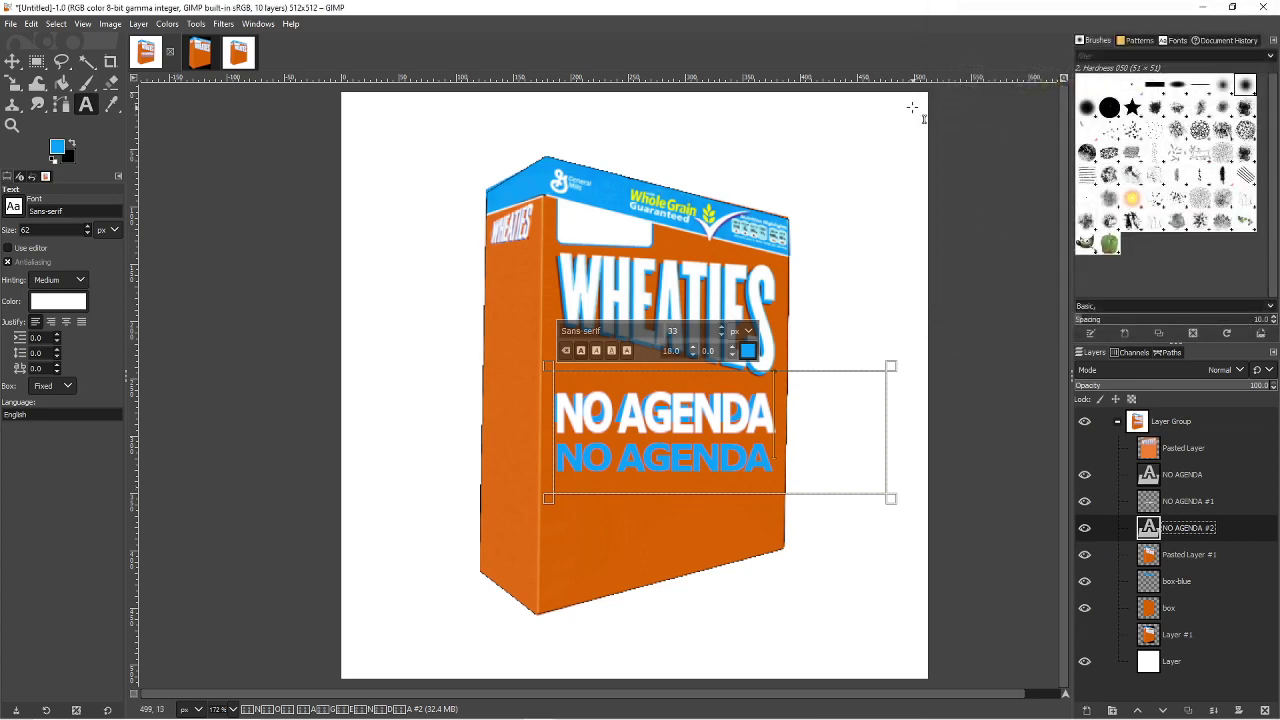
# - Switch to the Chrome browser and search Google for gimp text drop shadow
pyautogui.hotkey('alt', 'Tab')
pyautogui.hotkey('alt', 'Tab')
pyautogui.hotkey('alt', 'Tab')
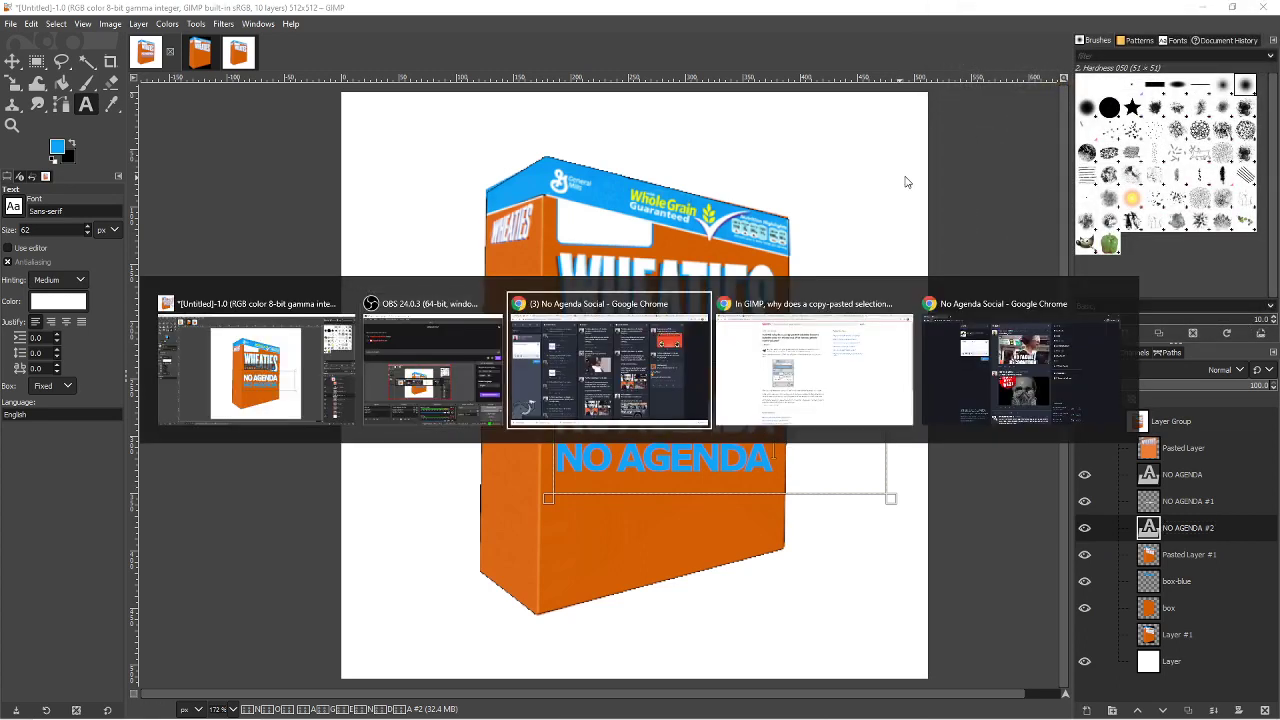
pyautogui.hotkey('ctrl', 'l')
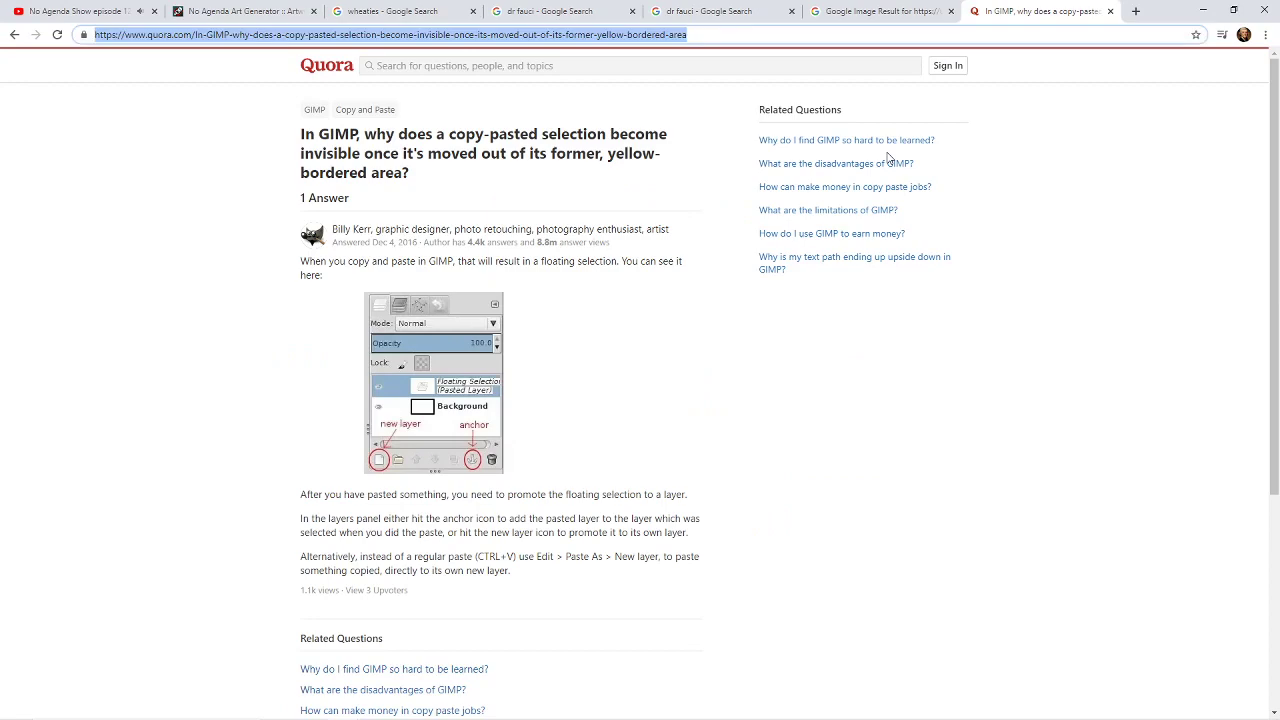
pyautogui.write('gimp text drop sh')
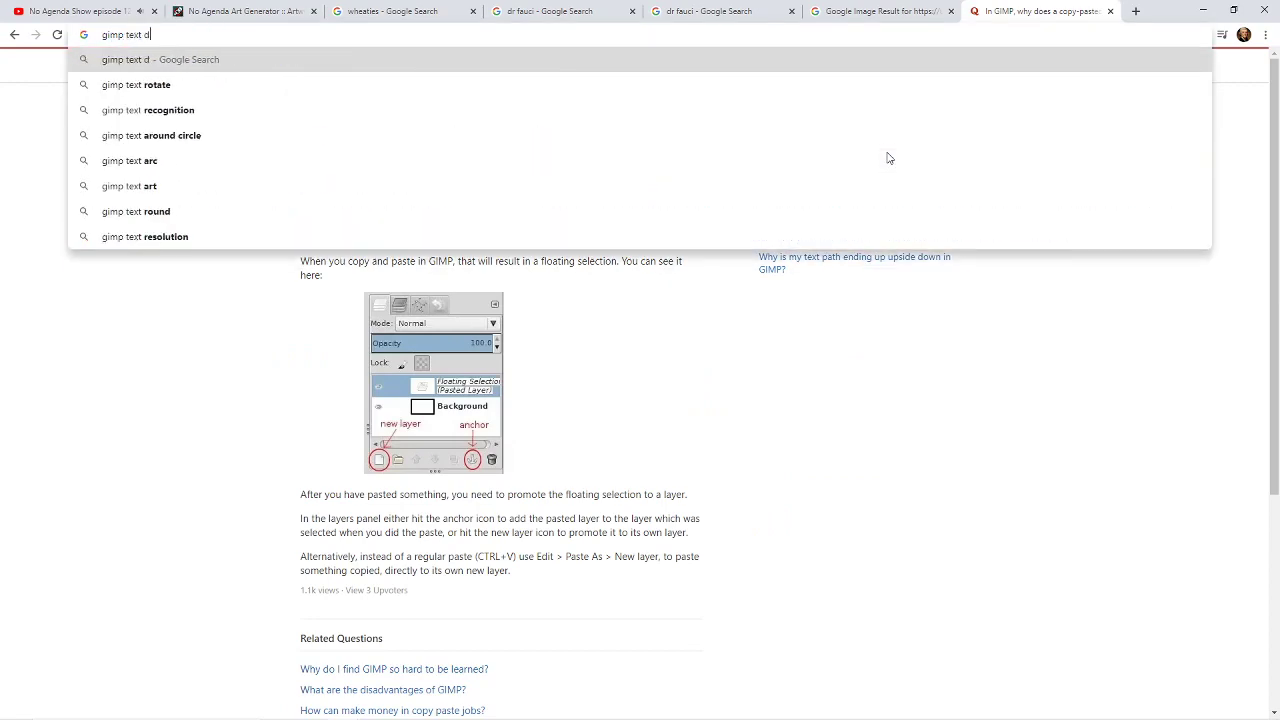
pyautogui.press('Return')
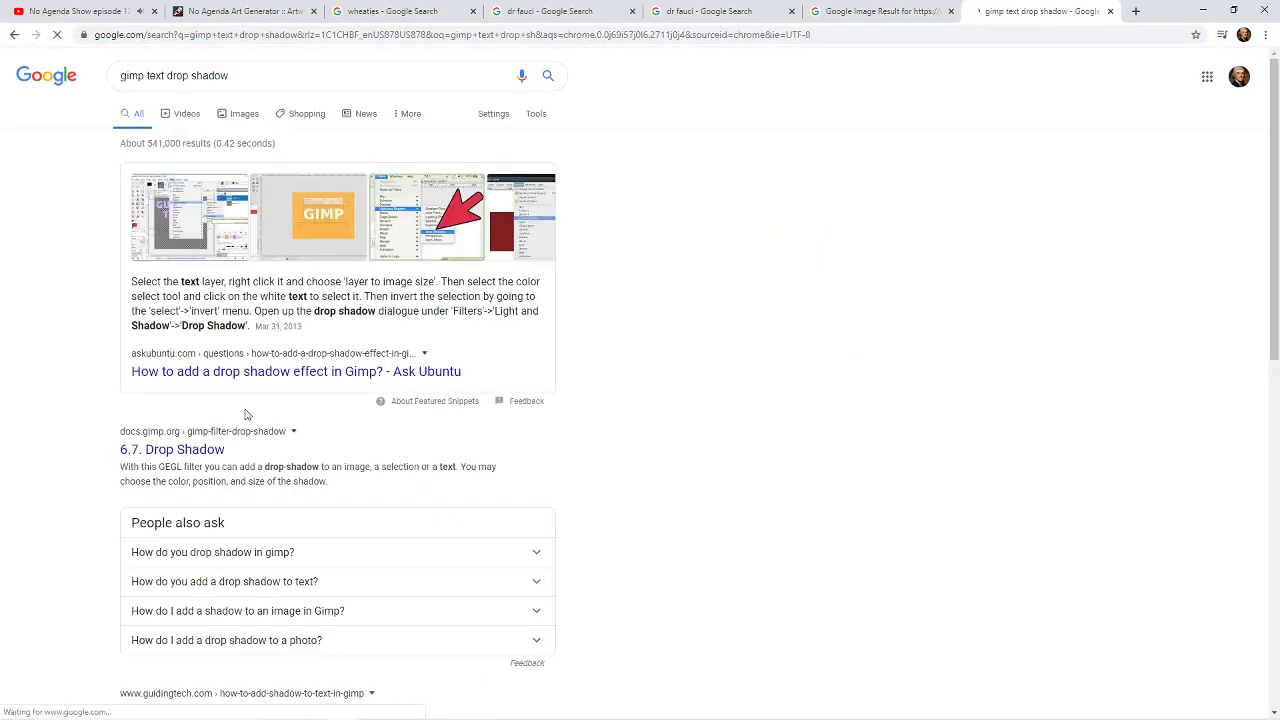
# - Look at the wikiHow picture showing where the Drop Shadow filter is found, and return to GIMP
pyautogui.click(457, 244)
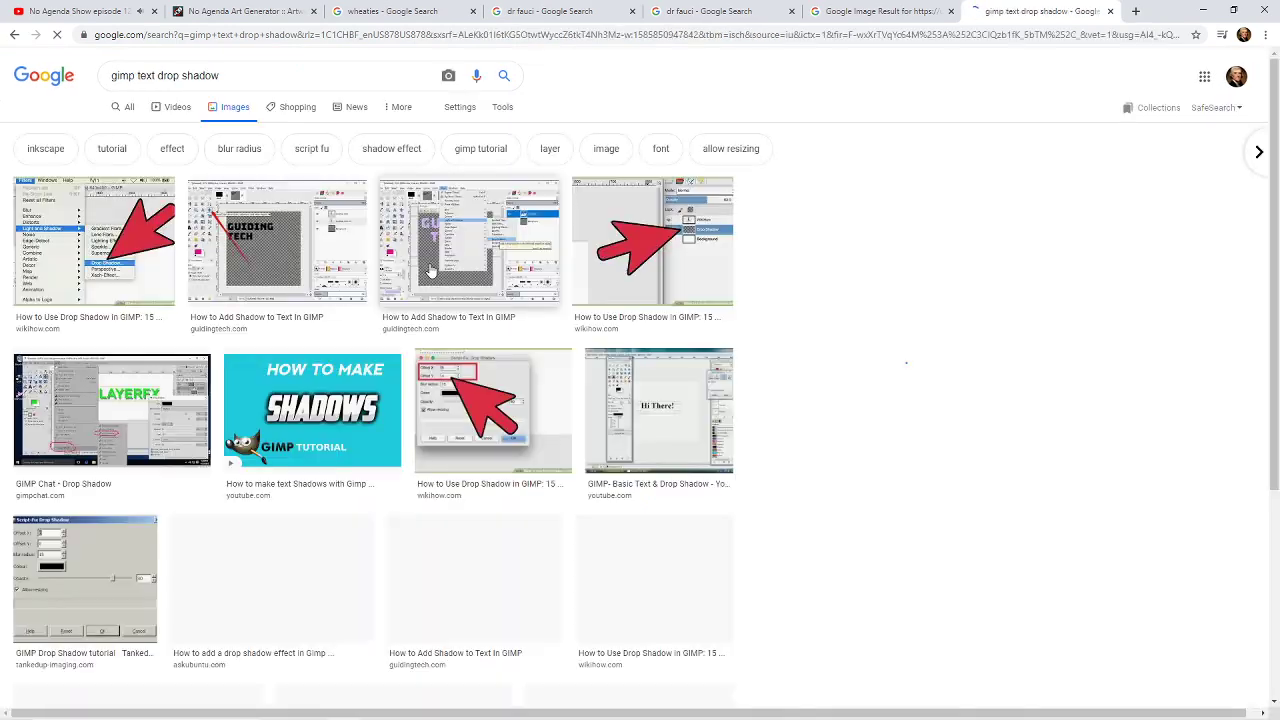
pyautogui.click(100, 245)
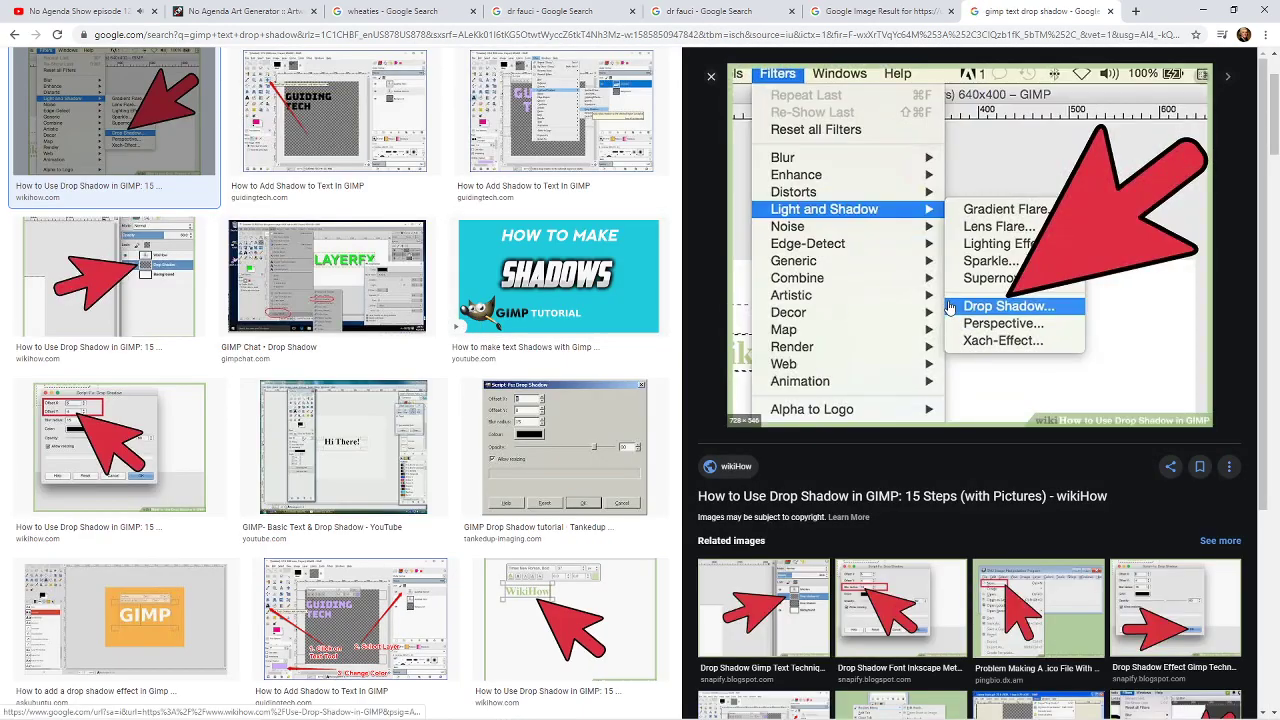
pyautogui.hotkey('alt', 'Tab')
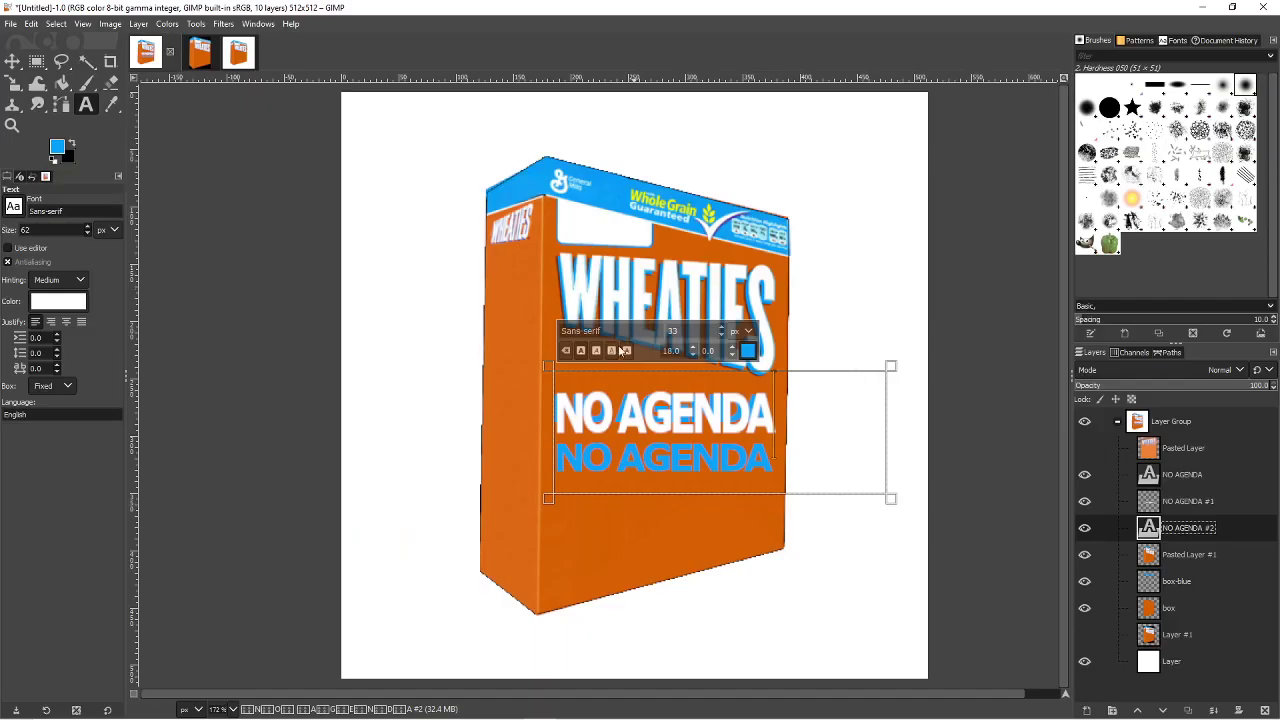
# - Start a Drop Shadow on the NO AGENDA #2 layer with linked offsets of 19.231, blur radius 0 and opacity 1.064
pyautogui.click(223, 23)
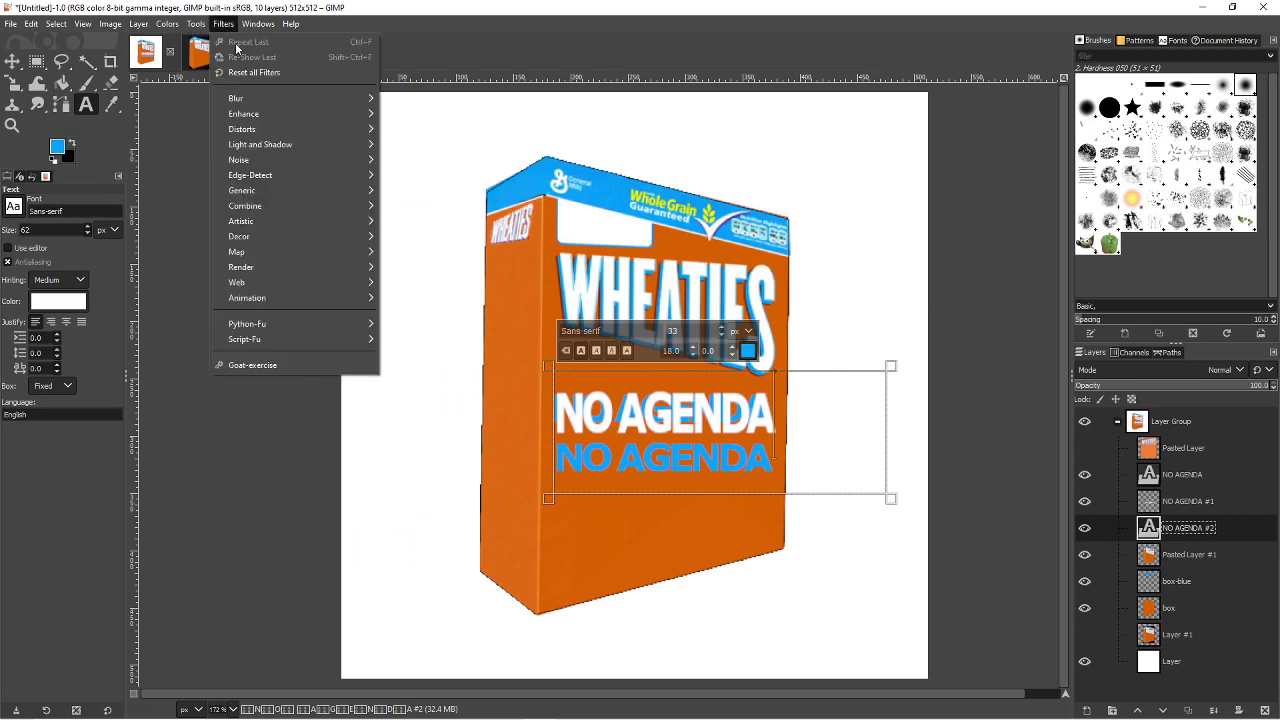
pyautogui.moveTo(286, 144)
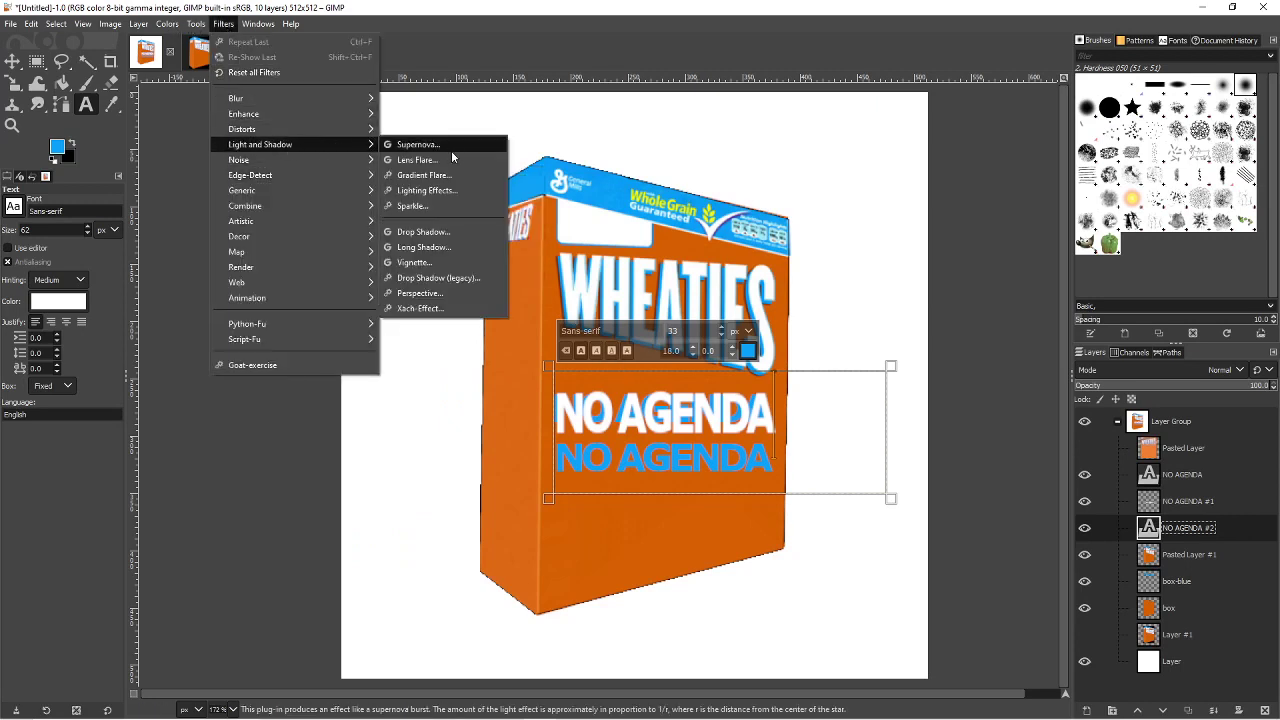
pyautogui.click(457, 233)
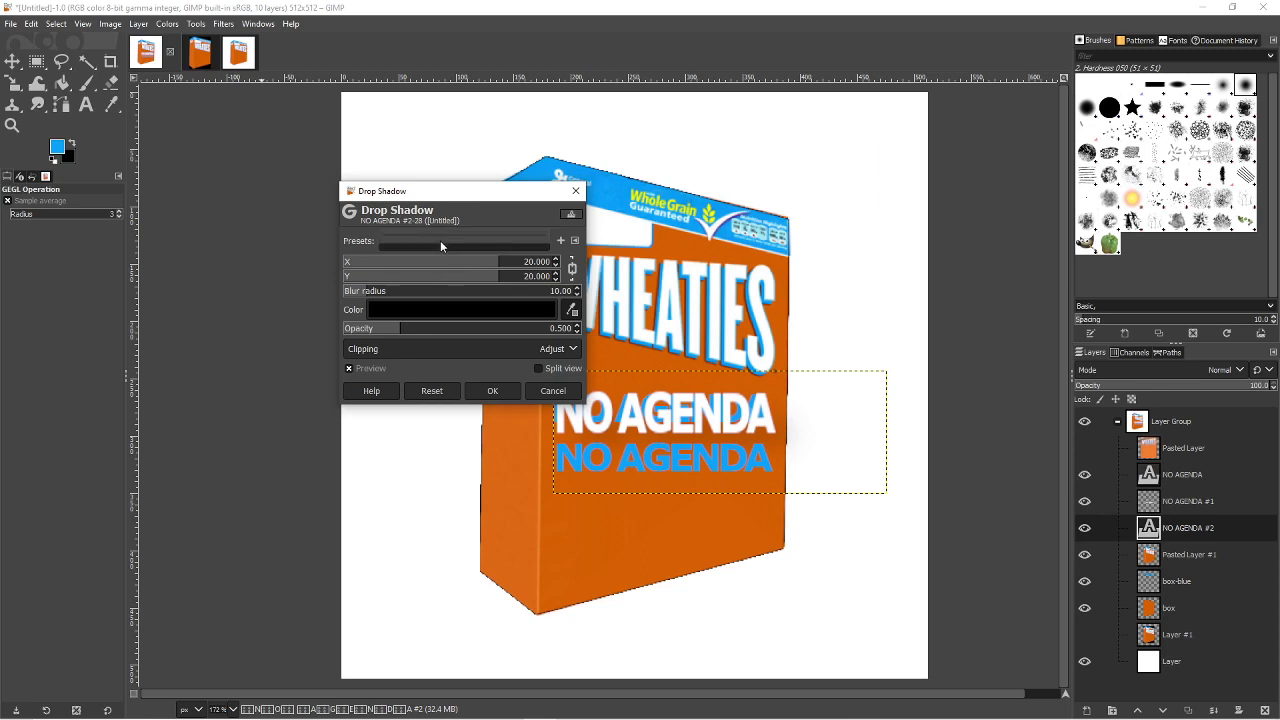
pyautogui.moveTo(450, 272); pyautogui.dragTo(498, 275)
pyautogui.click(372, 370)
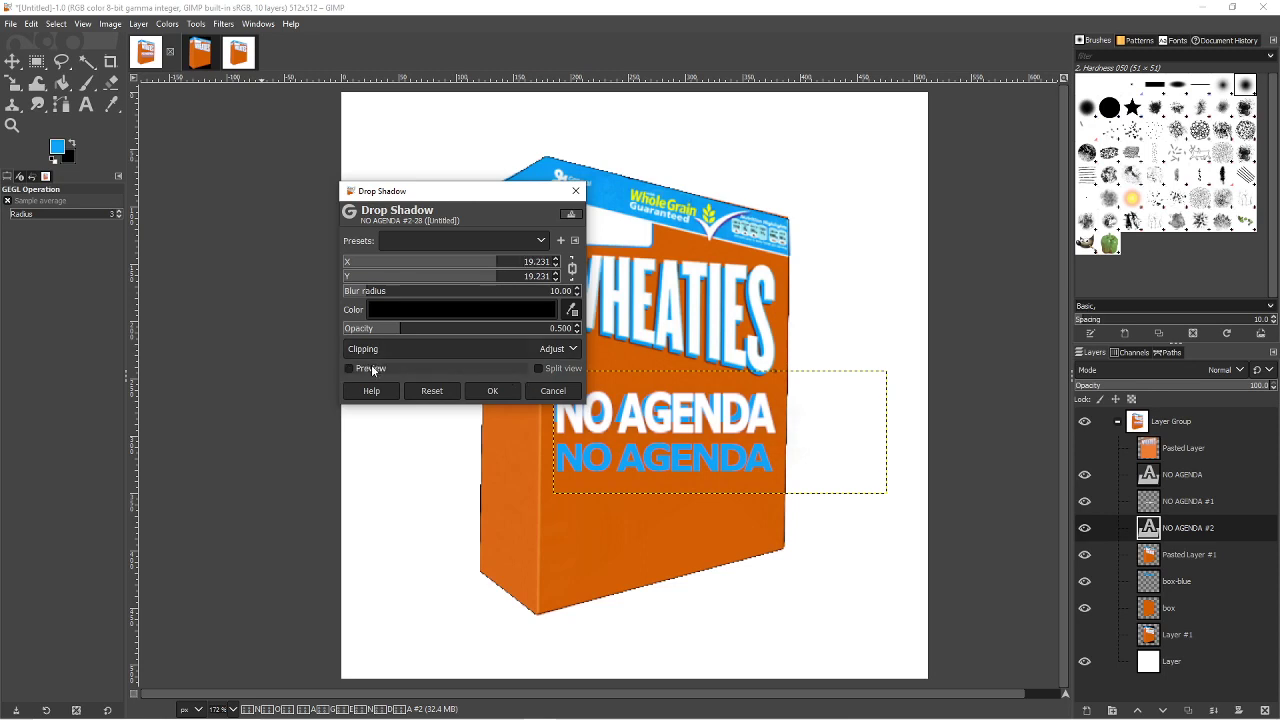
pyautogui.click(372, 369)
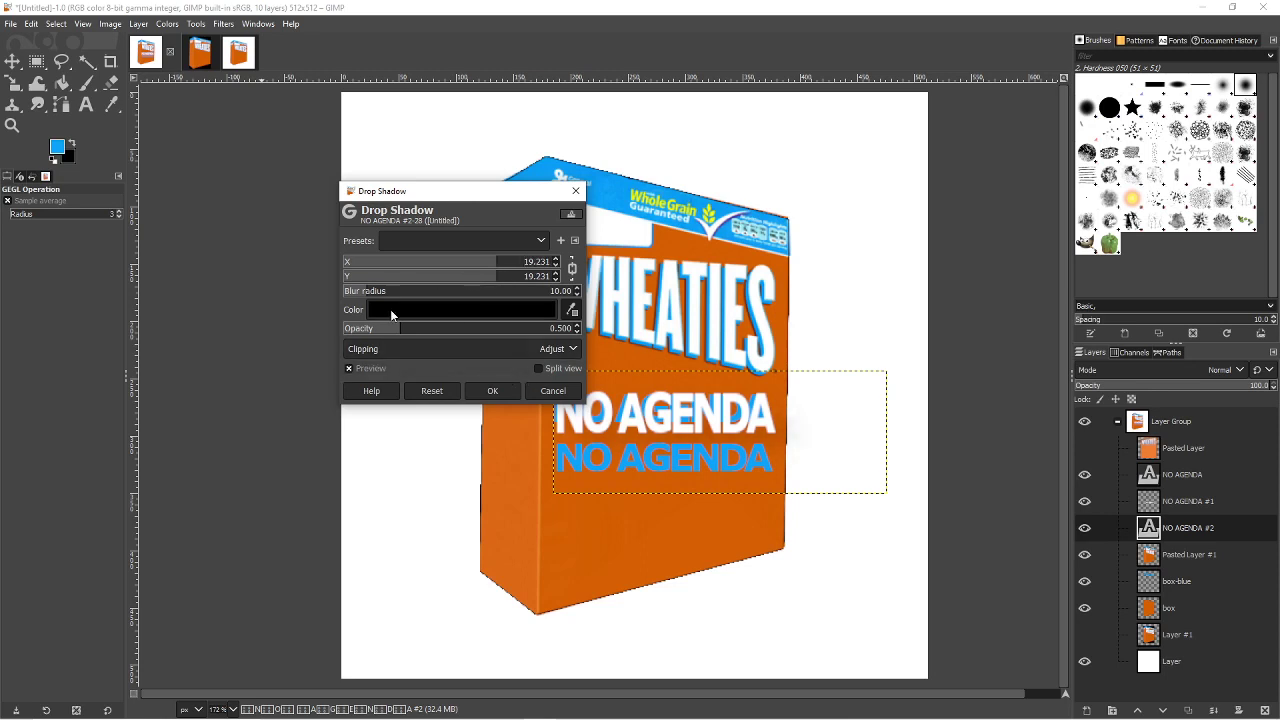
pyautogui.moveTo(391, 297); pyautogui.dragTo(330, 290)
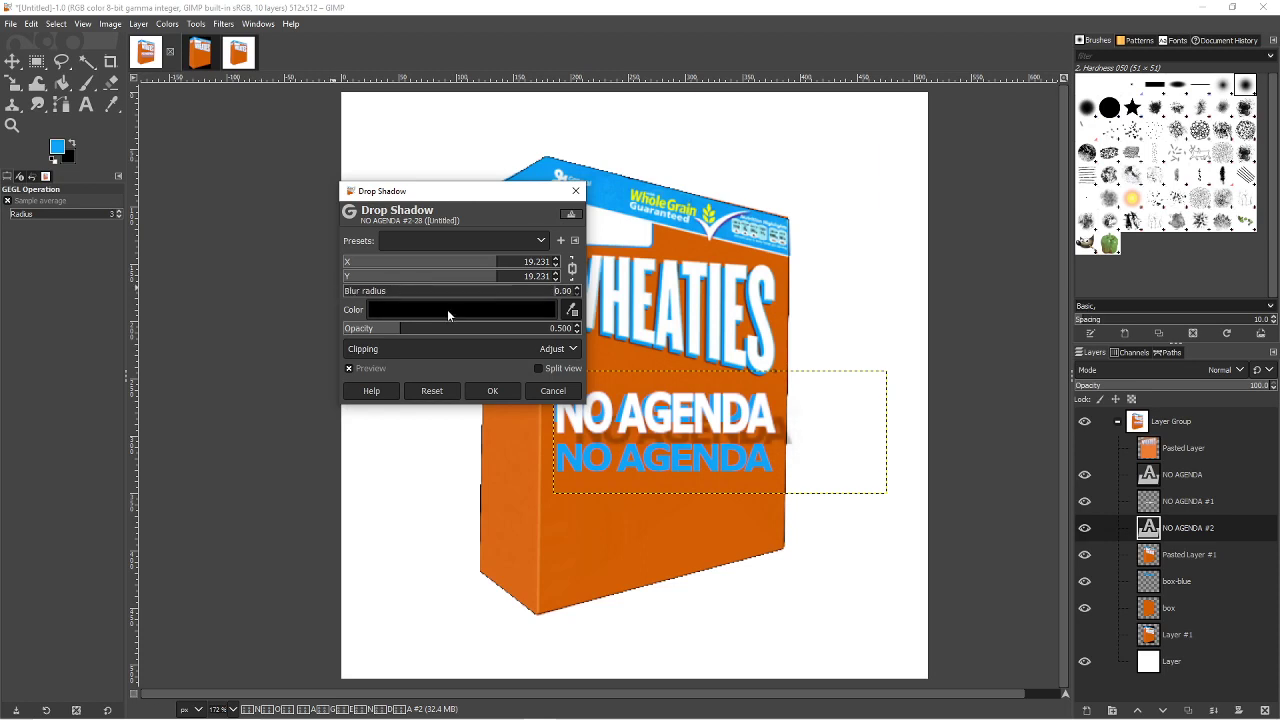
pyautogui.moveTo(402, 329); pyautogui.dragTo(465, 342)
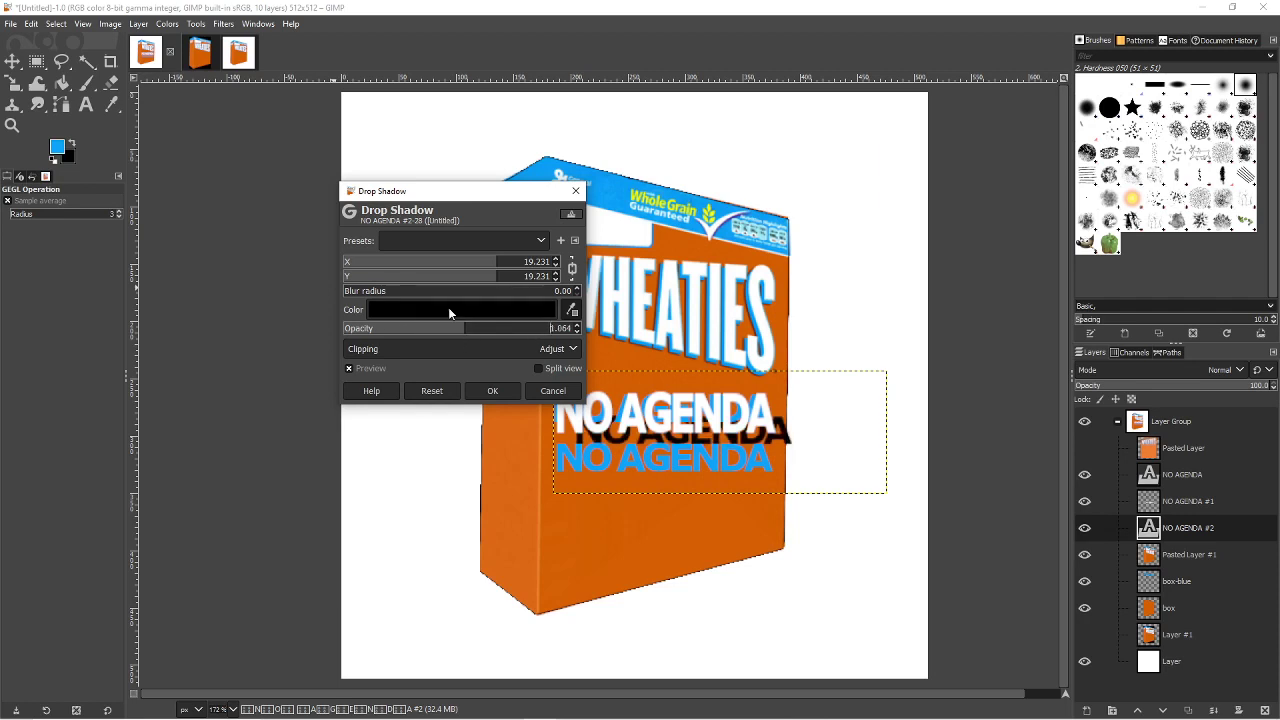
# - Reduce the shadow's X offset to 1.538, unlink the offsets, and set Y to 4.103
pyautogui.moveTo(428, 270)
pyautogui.mouseDown()
pyautogui.moveTo(468, 270)
pyautogui.moveTo(453, 275)
pyautogui.mouseUp()
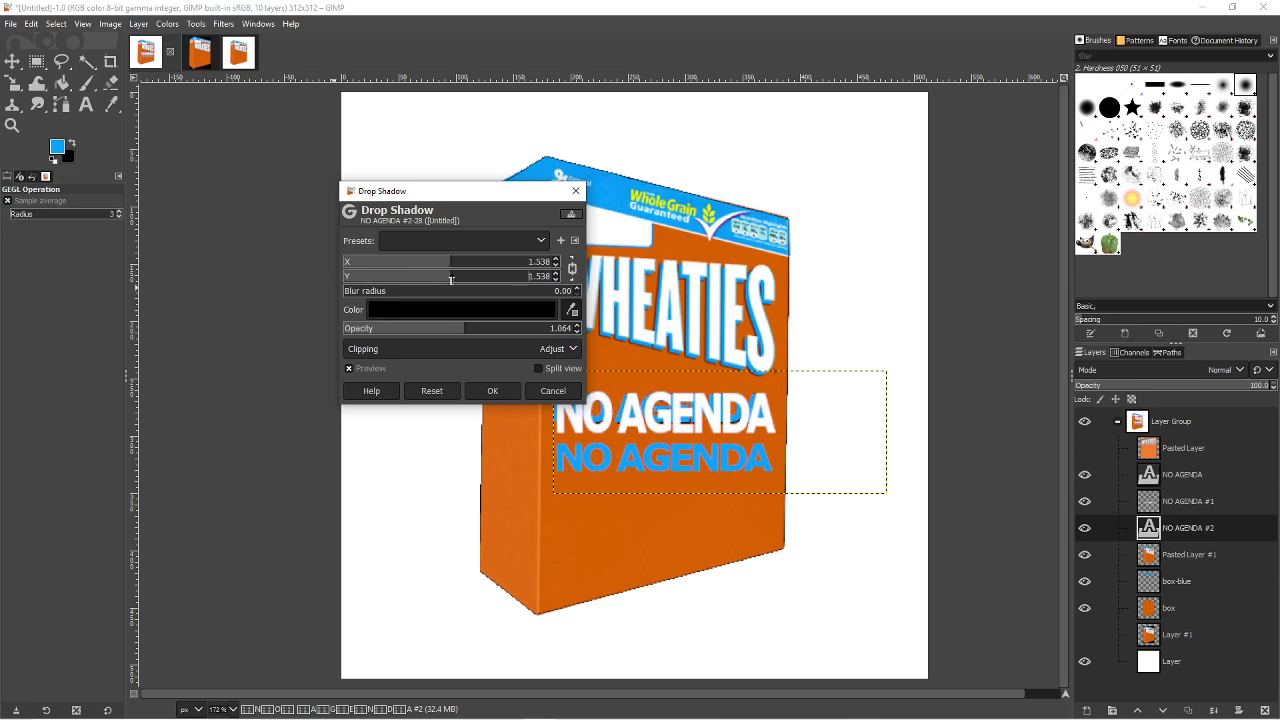
pyautogui.click(572, 268)
pyautogui.moveTo(460, 281); pyautogui.dragTo(458, 281)
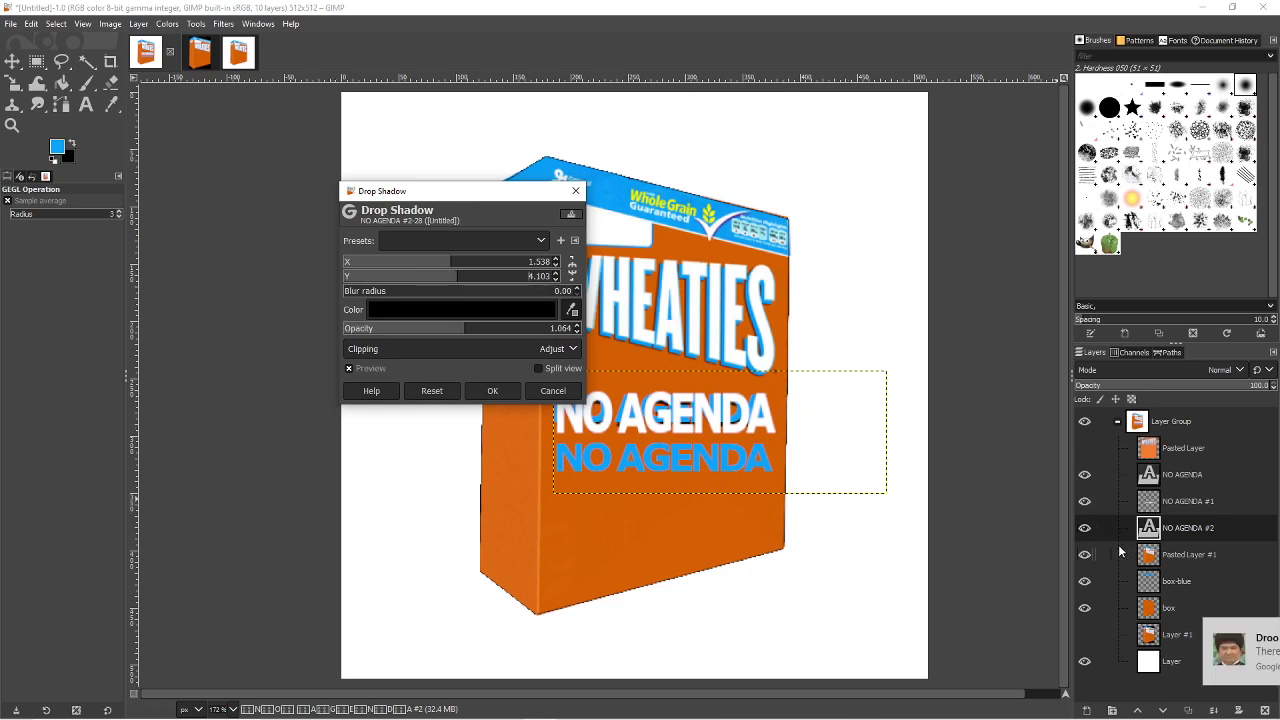
# - Hide the NO AGENDA and NO AGENDA #1 layers to expose the lettering receiving the shadow
pyautogui.click(1084, 476)
pyautogui.click(1084, 476)
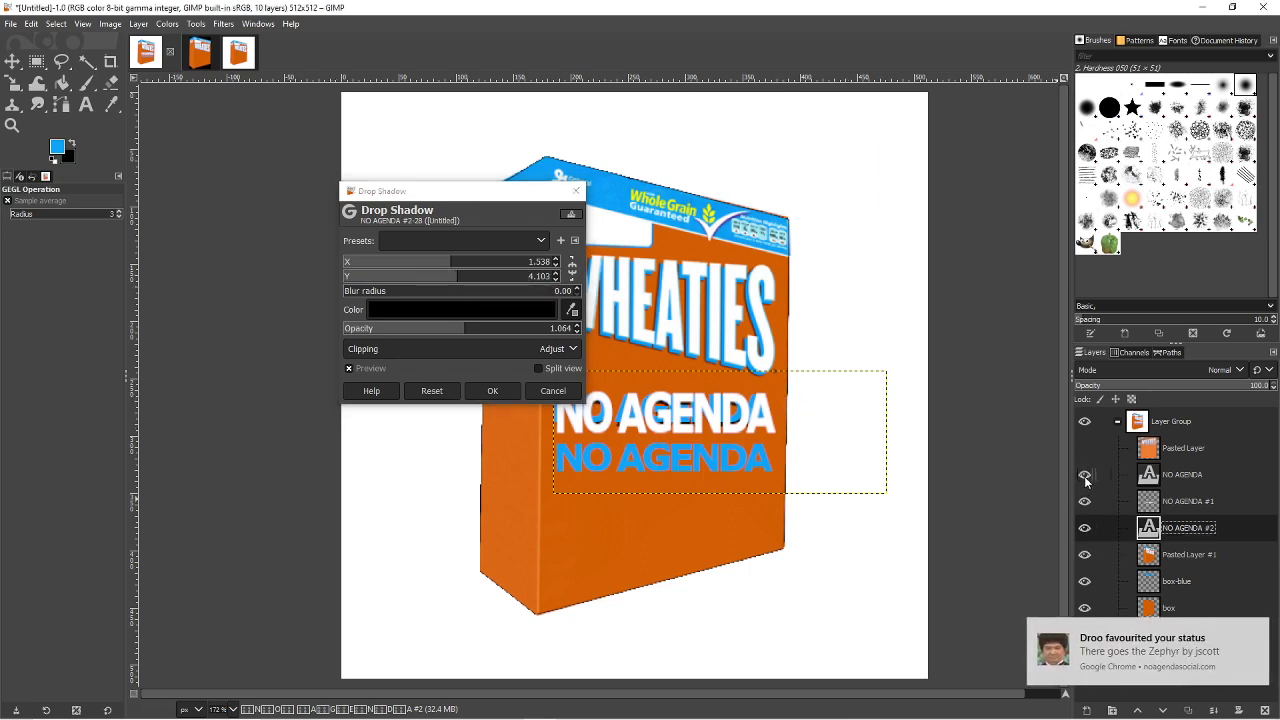
pyautogui.click(1084, 476)
pyautogui.click(1082, 503)
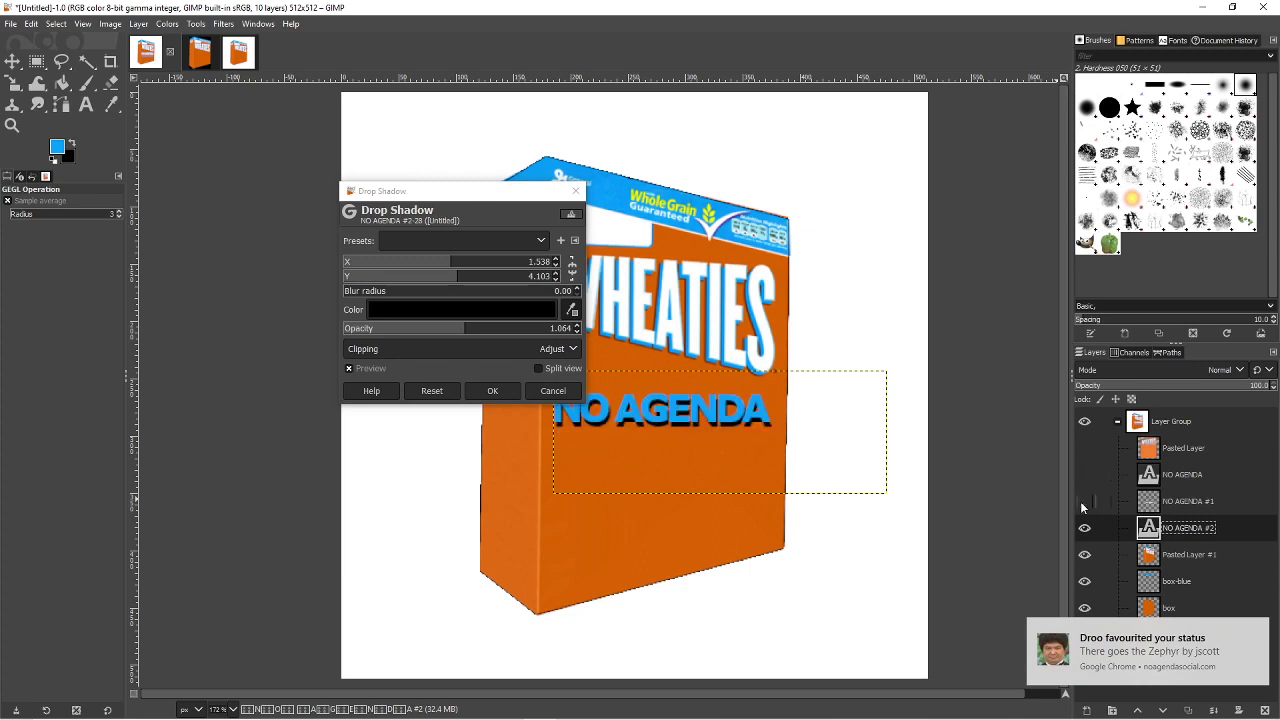
# - Apply the drop shadow with X offset -2.564 and Y offset 2.051, and check it by toggling the layer's visibility
pyautogui.moveTo(450, 262); pyautogui.dragTo(453, 283)
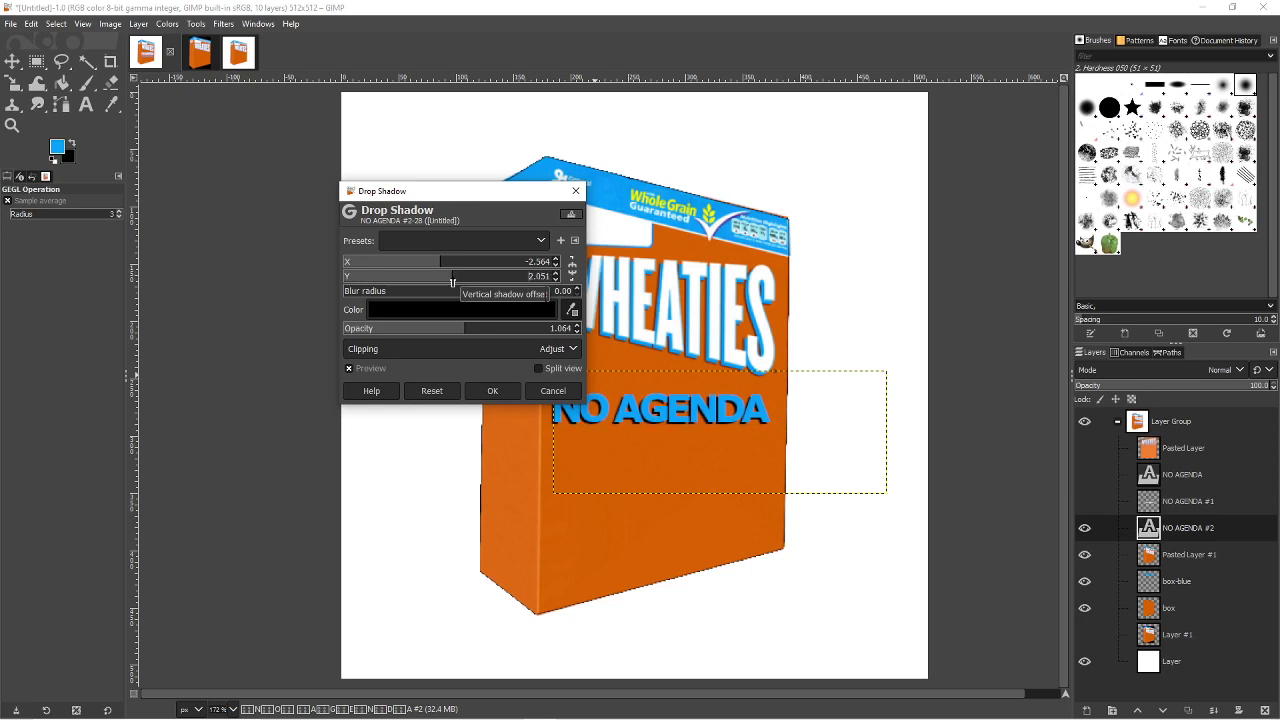
pyautogui.click(494, 391)
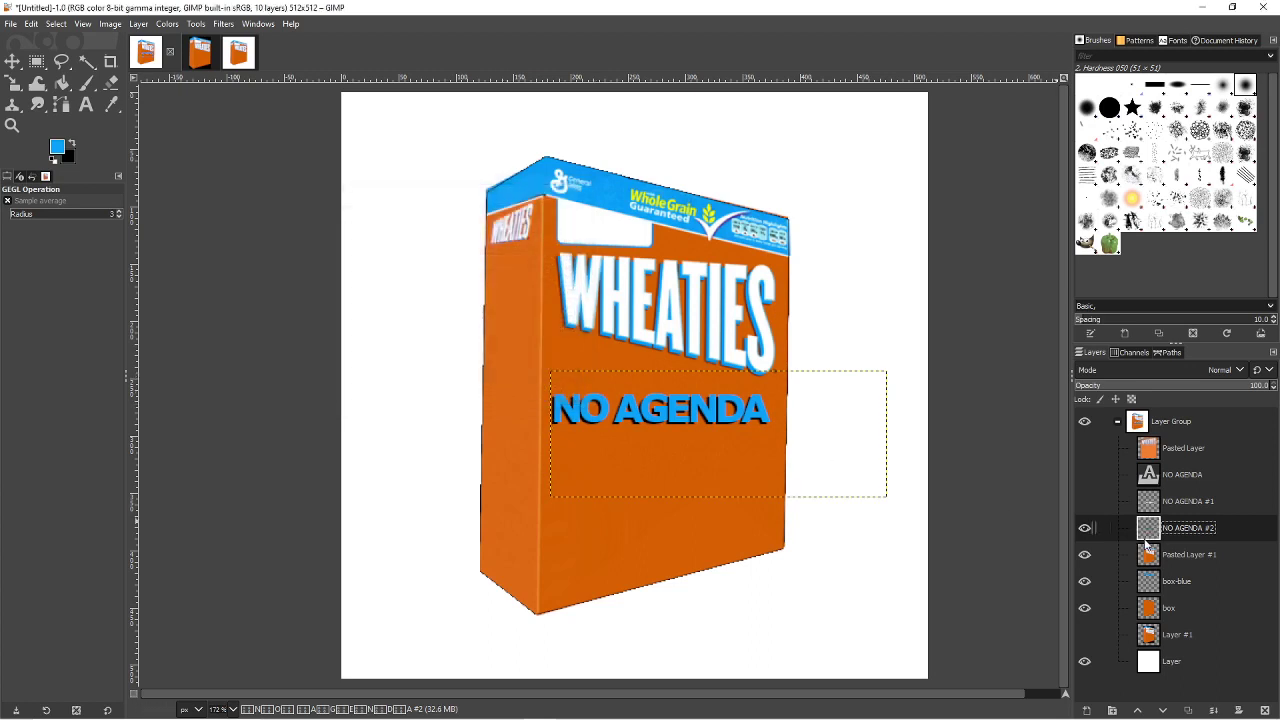
pyautogui.click(1086, 528)
pyautogui.click(1086, 526)
# - Check the white NO AGENDA #1 lettering over the shadowed text, hide it again, and duplicate the NO AGENDA #2 layer
pyautogui.click(1086, 501)
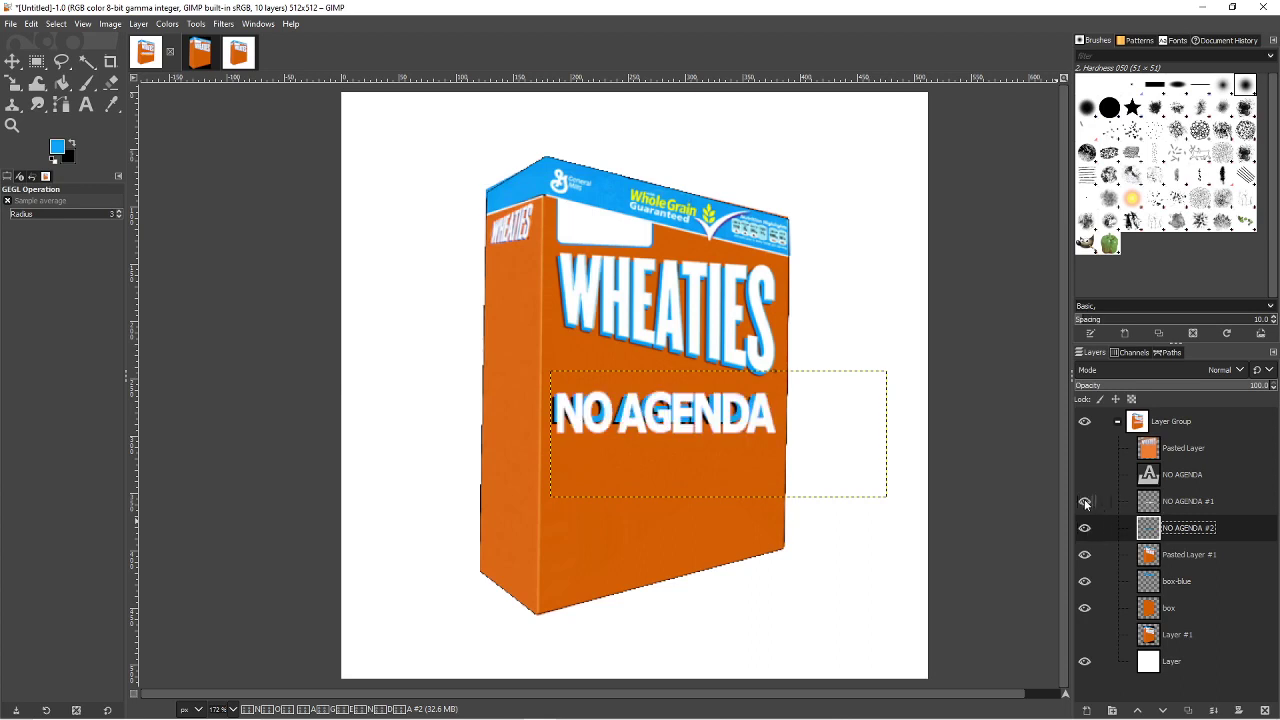
pyautogui.click(1086, 501)
pyautogui.rightClick(1152, 527)
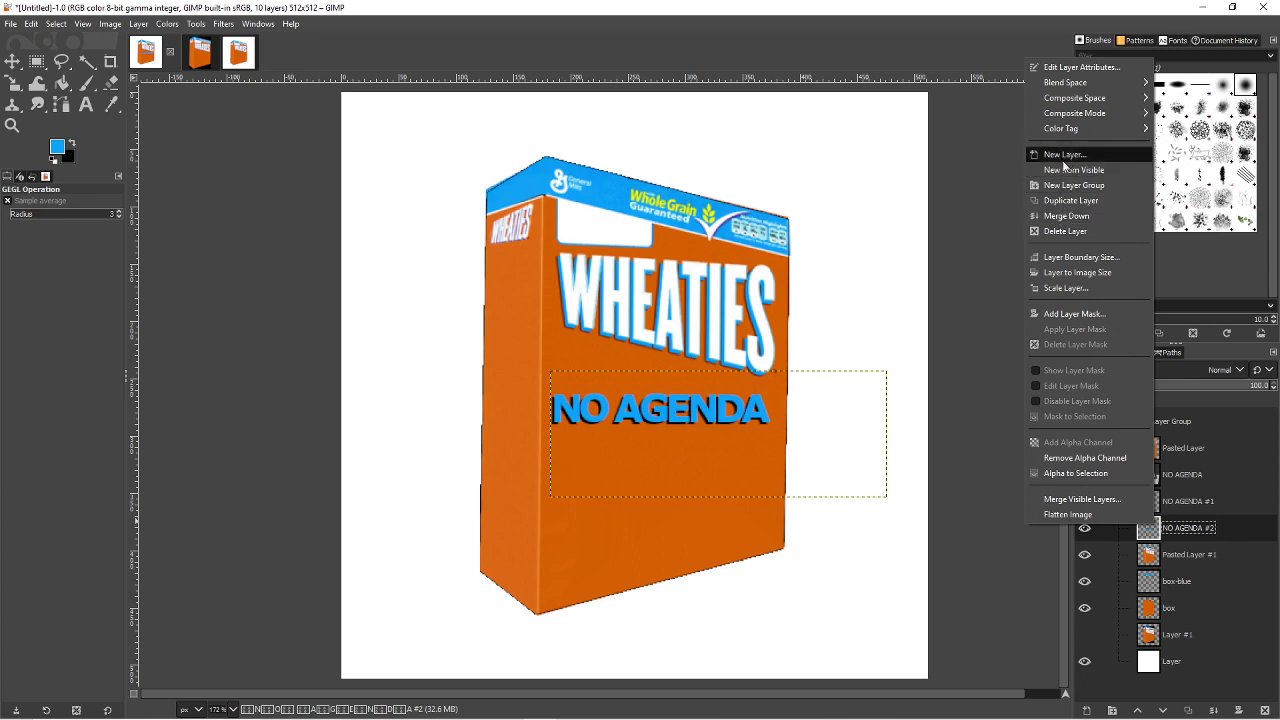
pyautogui.click(1071, 201)
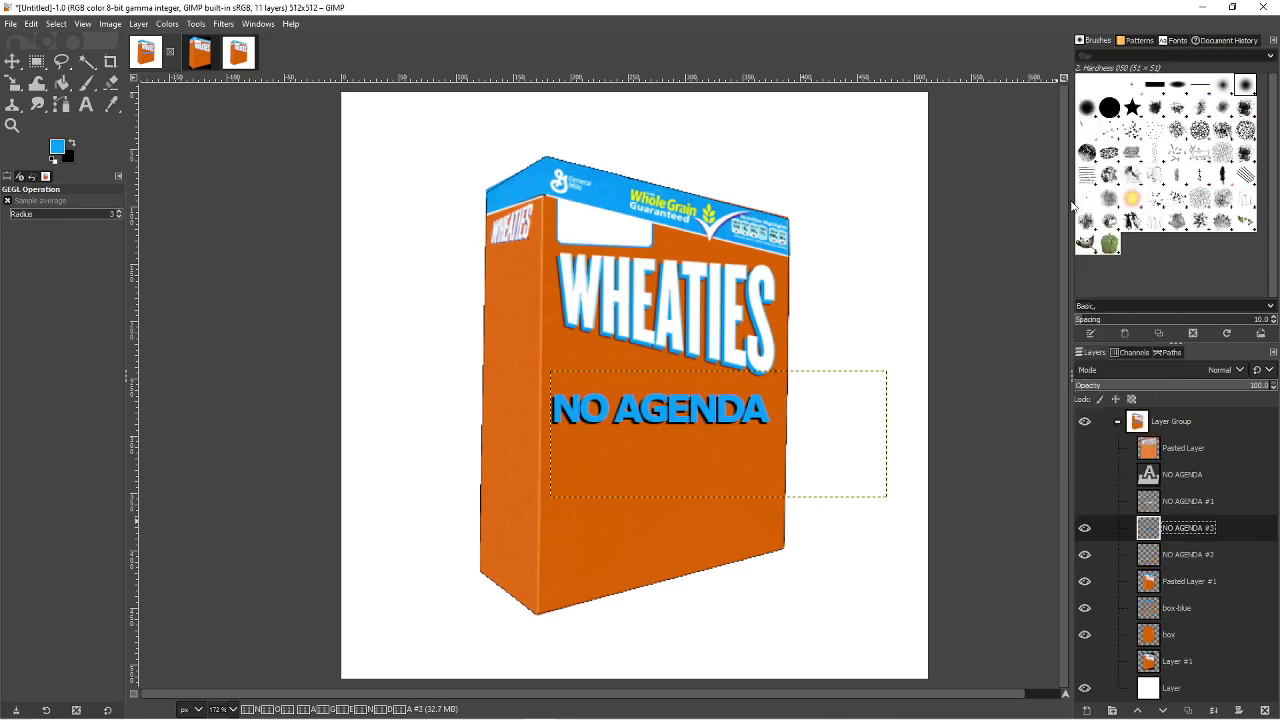
# - Apply a Drop Shadow to the NO AGENDA #3 layer with offsets X 20 and Y 20, blur radius 10 and opacity 0.5
pyautogui.click(1084, 527)
pyautogui.click(220, 24)
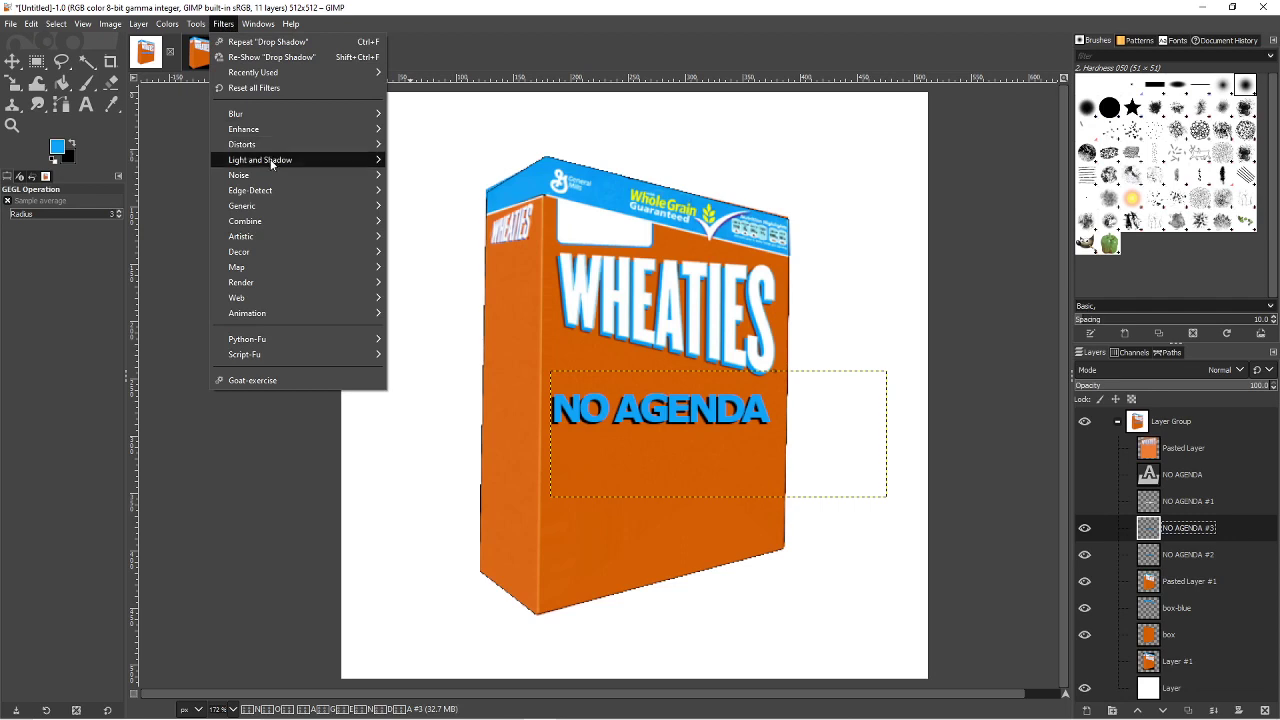
pyautogui.moveTo(300, 160)
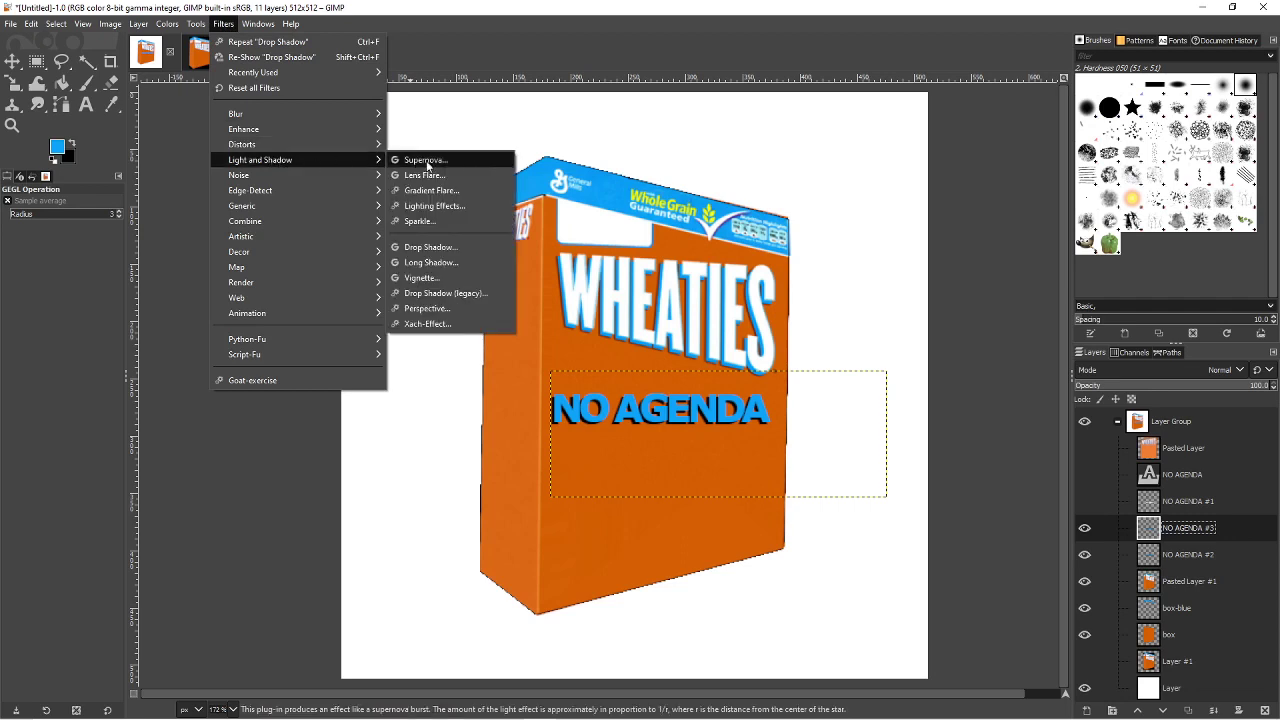
pyautogui.click(452, 249)
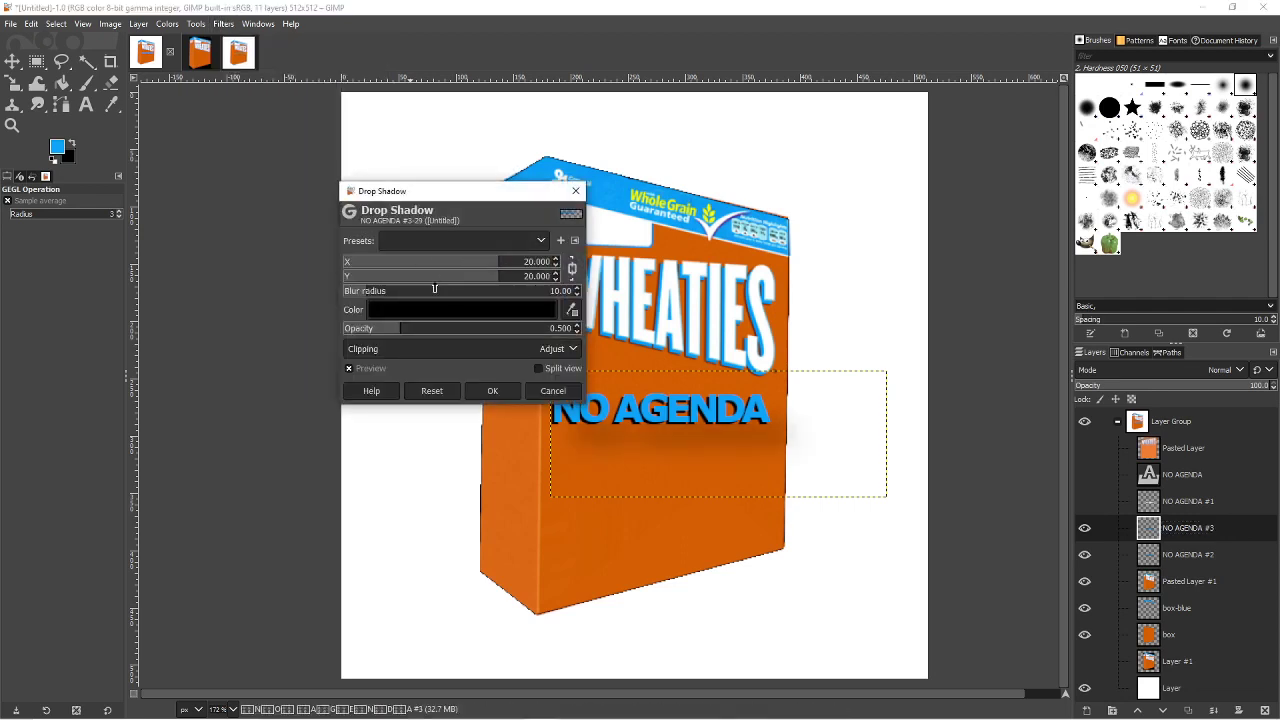
pyautogui.click(492, 391)
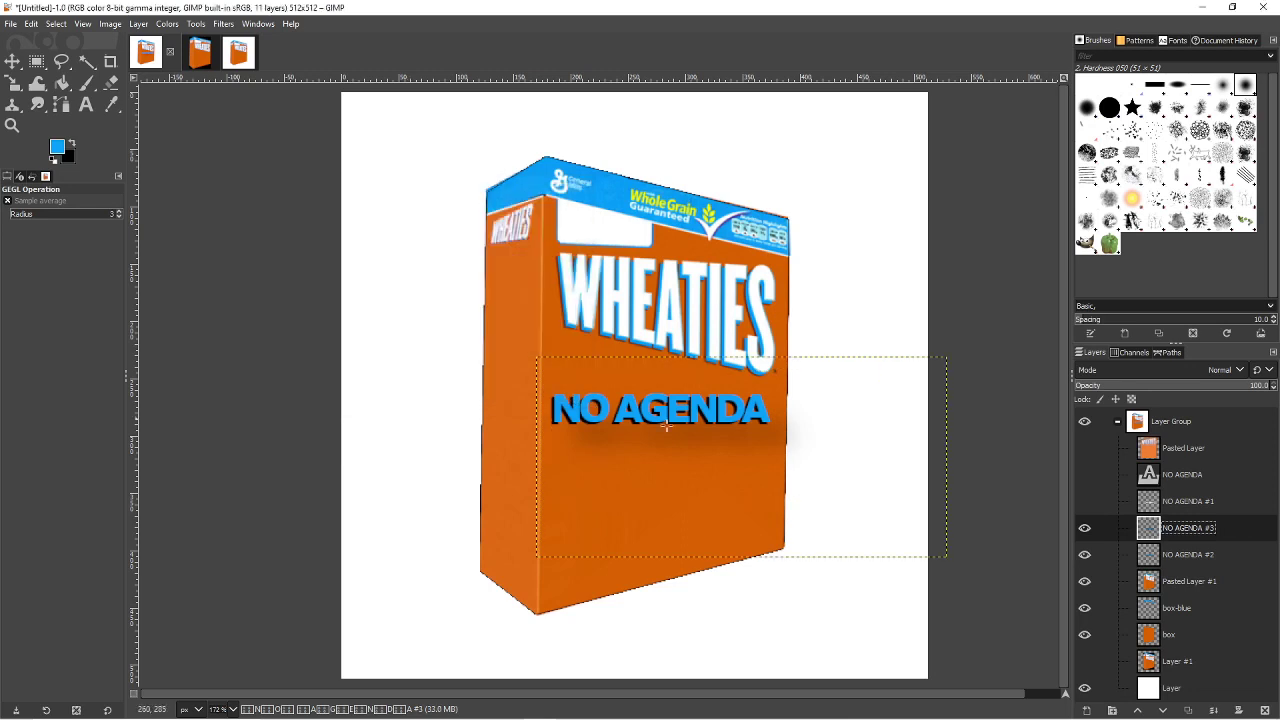
# - Hide the NO AGENDA #3 layer and switch the white NO AGENDA #1 layer on over the blue lettering to compare them
pyautogui.click(1084, 554)
pyautogui.click(1084, 527)
pyautogui.click(1110, 507)
pyautogui.click(1085, 501)
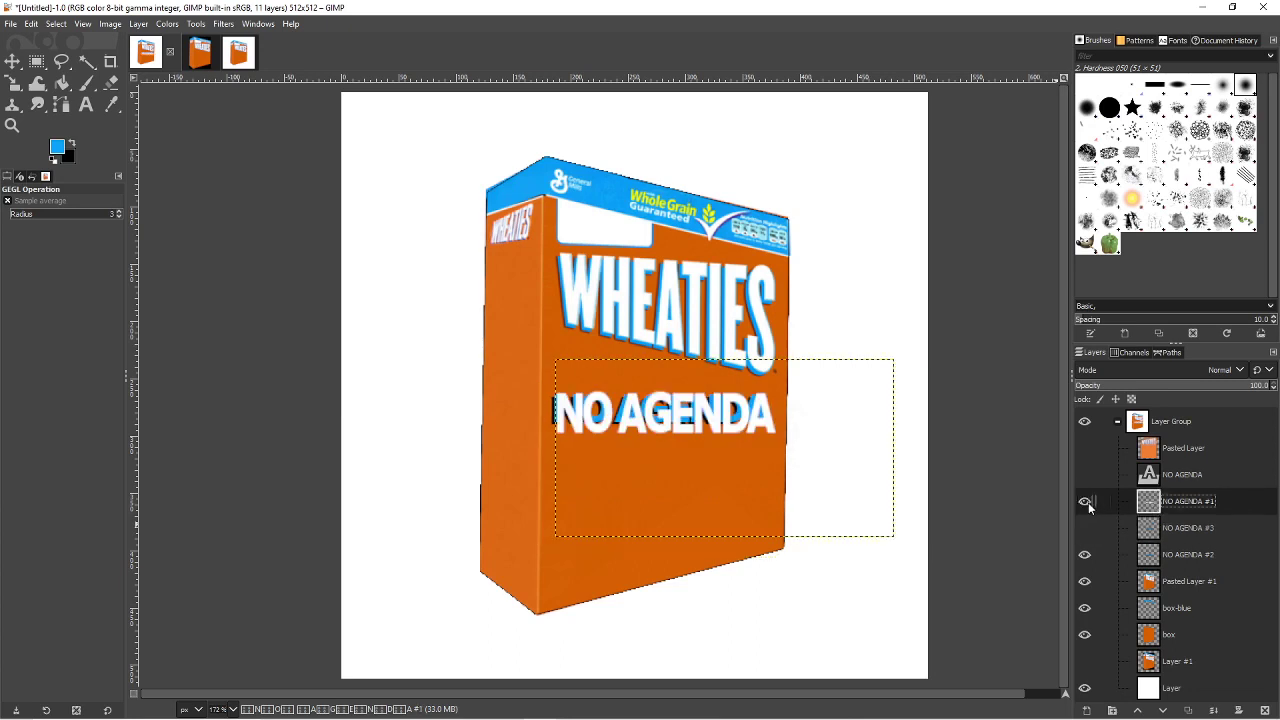
pyautogui.click(1086, 502)
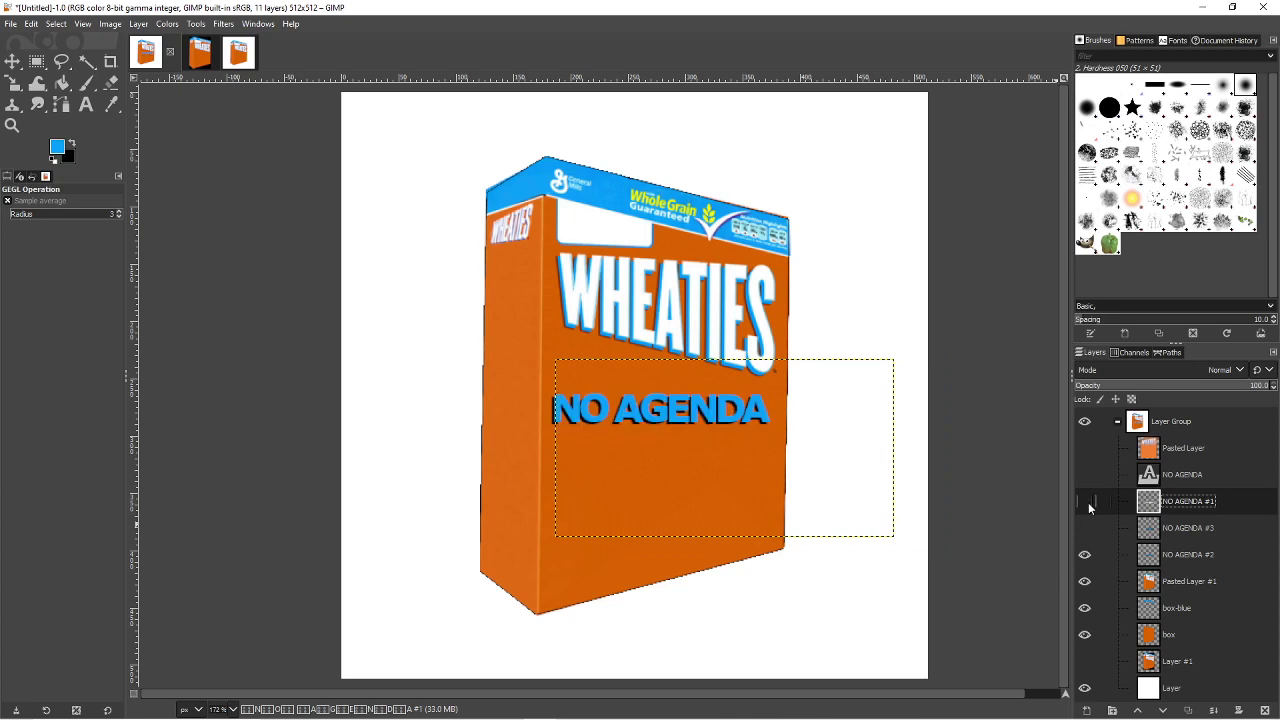
pyautogui.click(1086, 502)
pyautogui.click(1086, 502)
pyautogui.click(1086, 502)
pyautogui.click(1086, 502)
pyautogui.click(1085, 502)
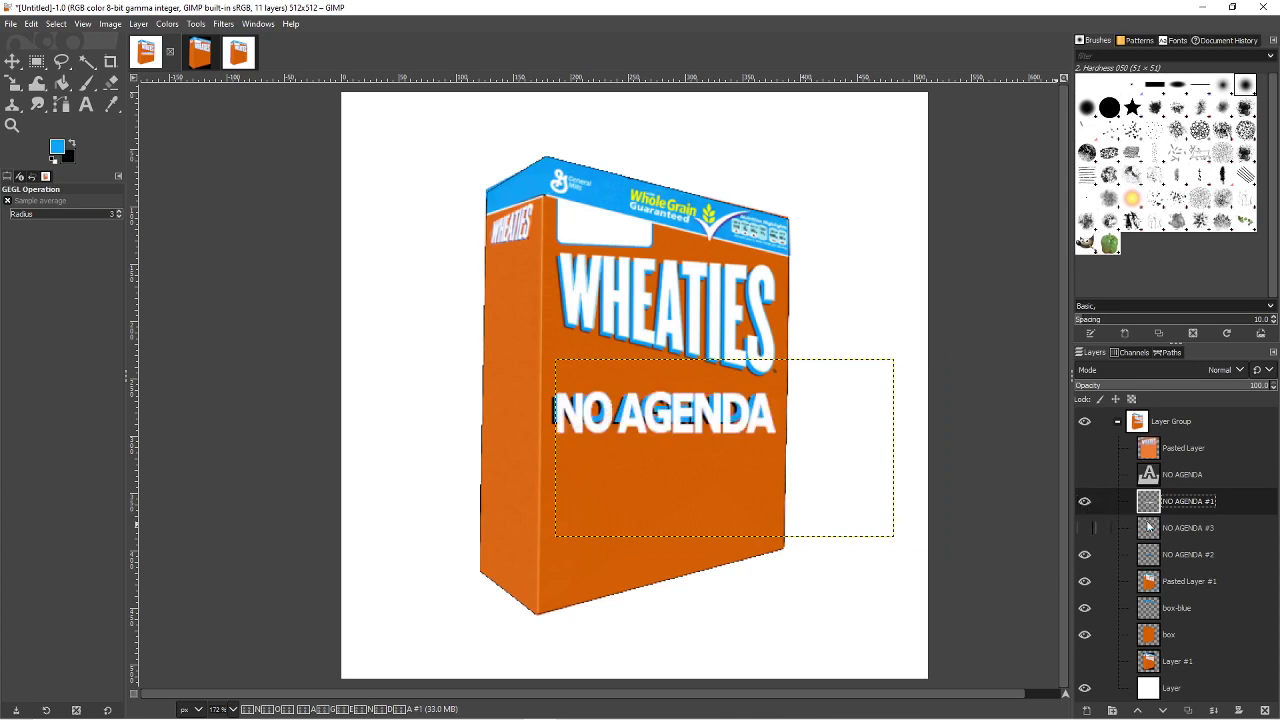
# - Try to scale the blue NO AGENDA #2 layer to about 299 × 113 px against the white lettering
pyautogui.click(1151, 536)
pyautogui.click(1150, 553)
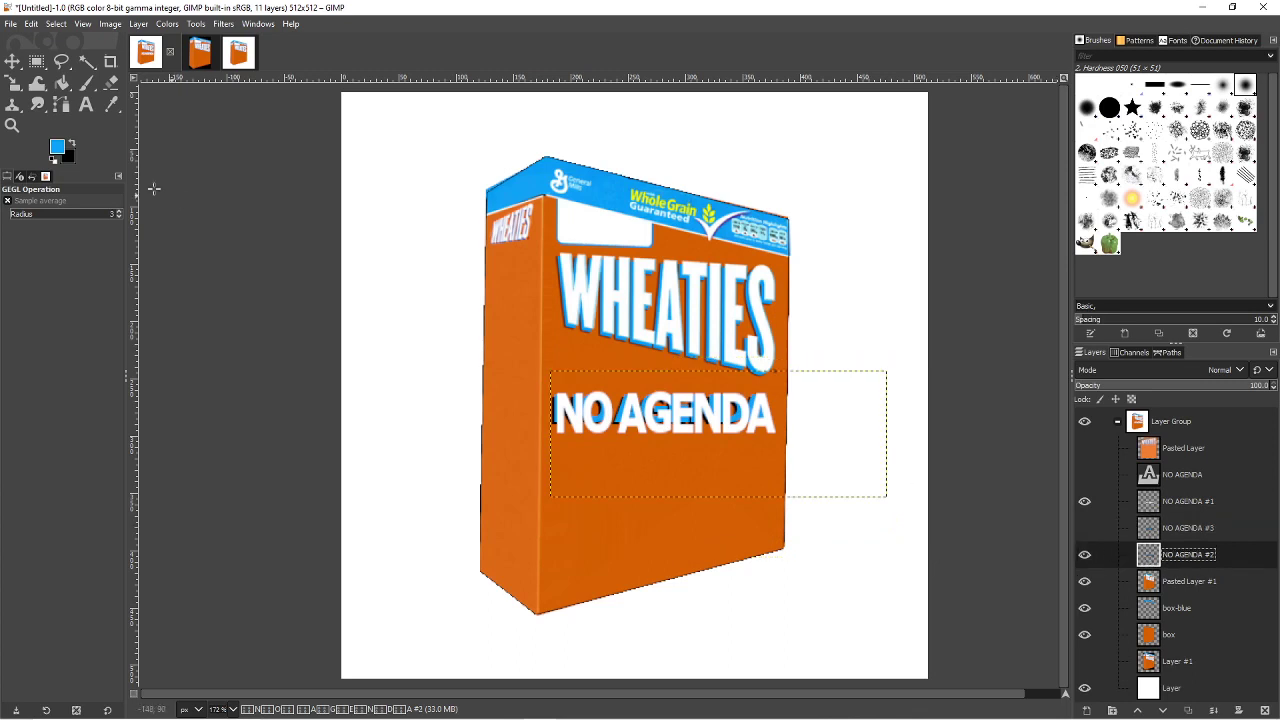
pyautogui.click(12, 63)
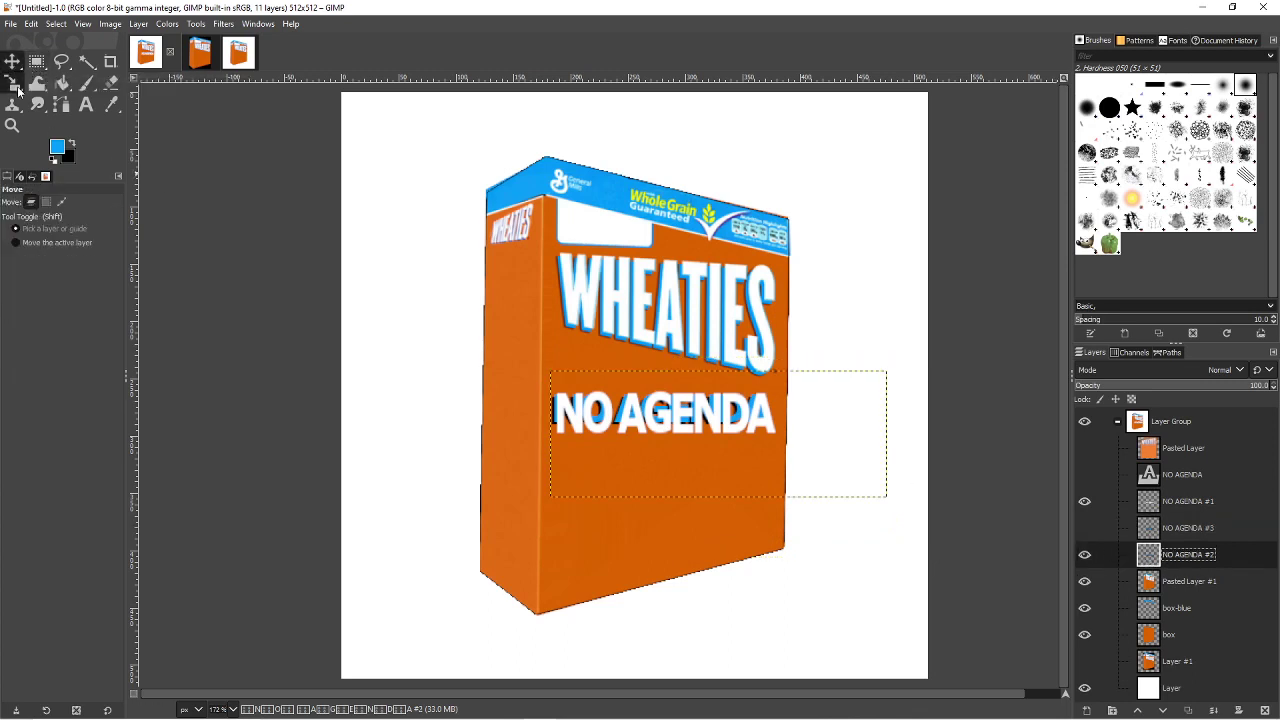
pyautogui.rightClick(18, 91)
pyautogui.click(15, 89)
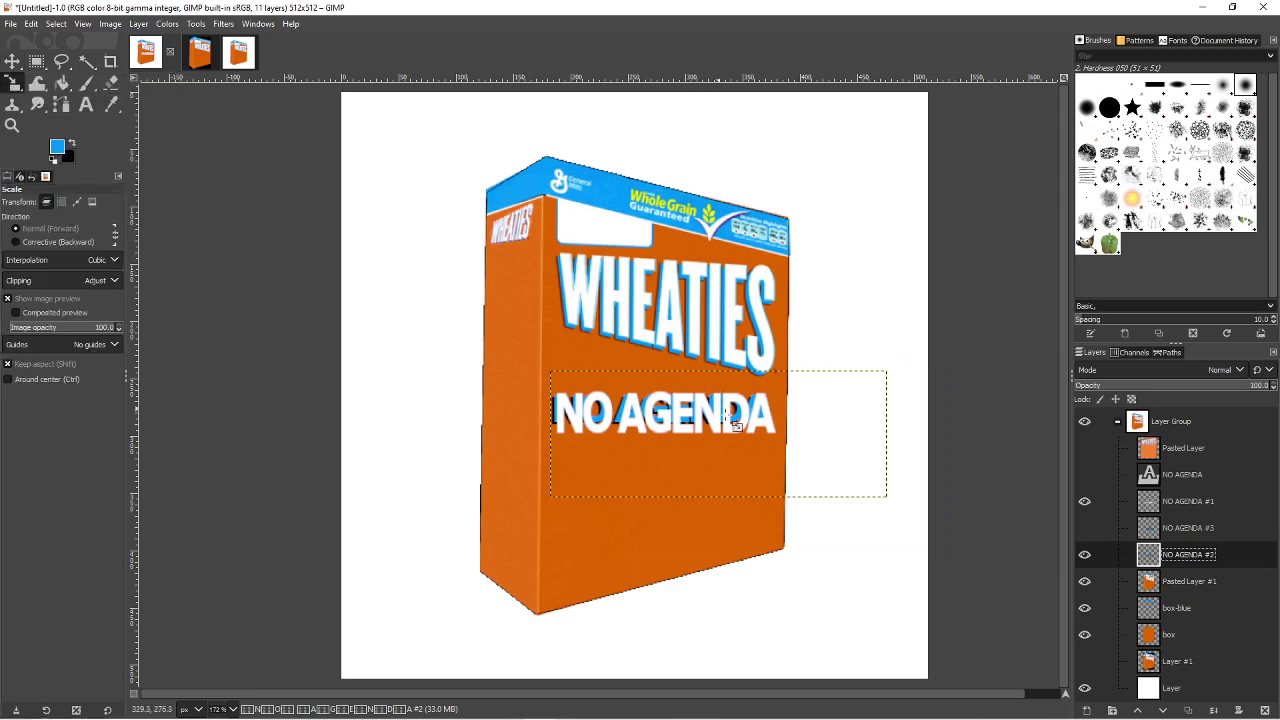
pyautogui.moveTo(793, 416); pyautogui.dragTo(690, 416)
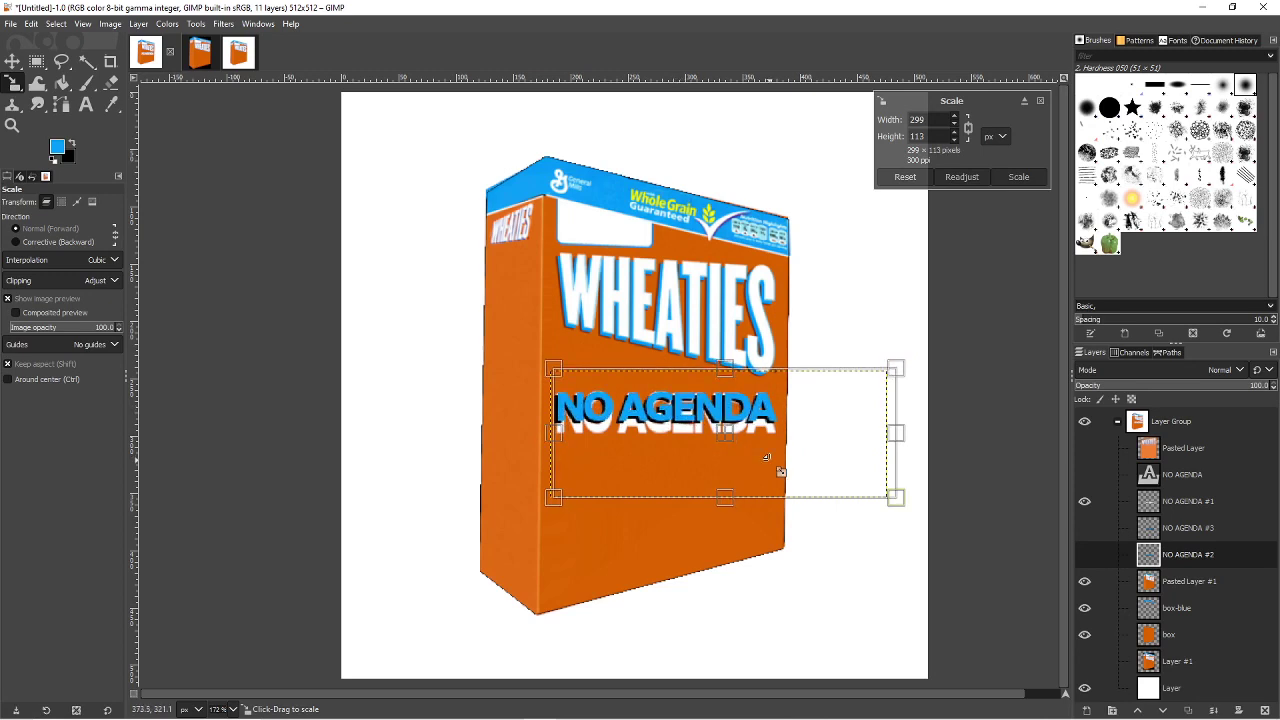
pyautogui.press('Return')
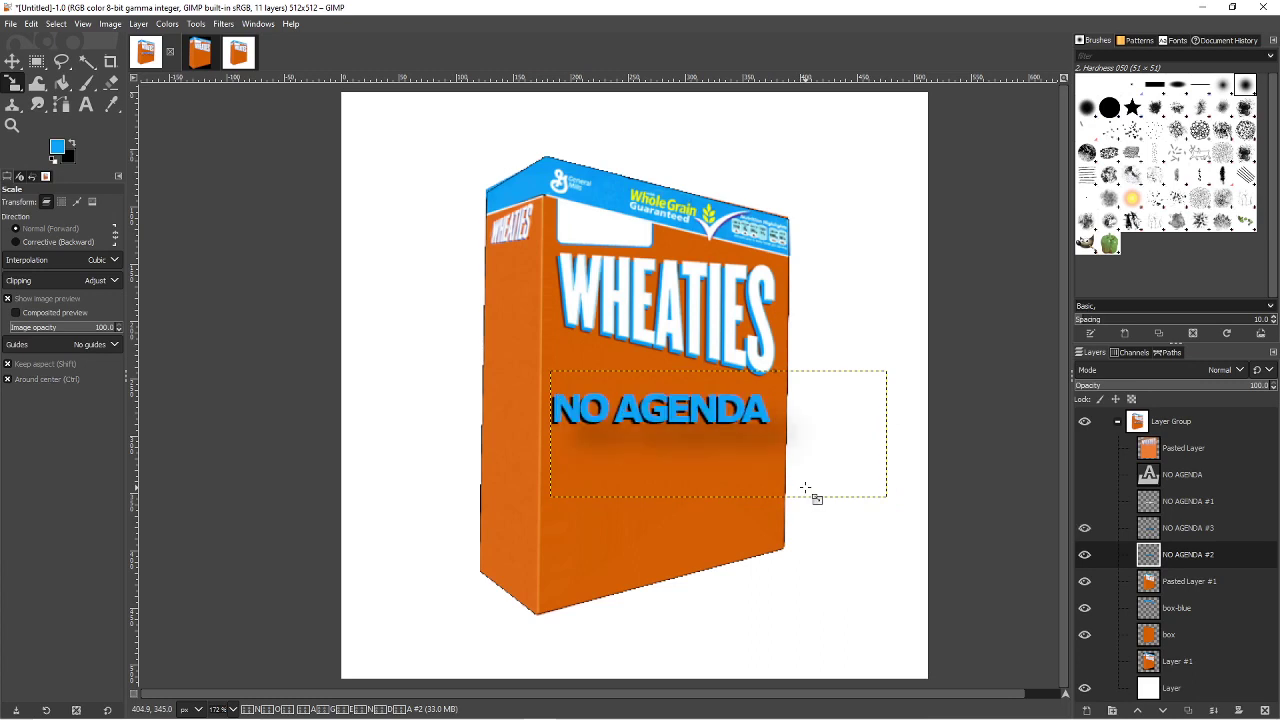
# - Undo back past the duplicated NO AGENDA #3 layer and the existing drop shadow on NO AGENDA #2
pyautogui.hotkey('ctrl', 'z')
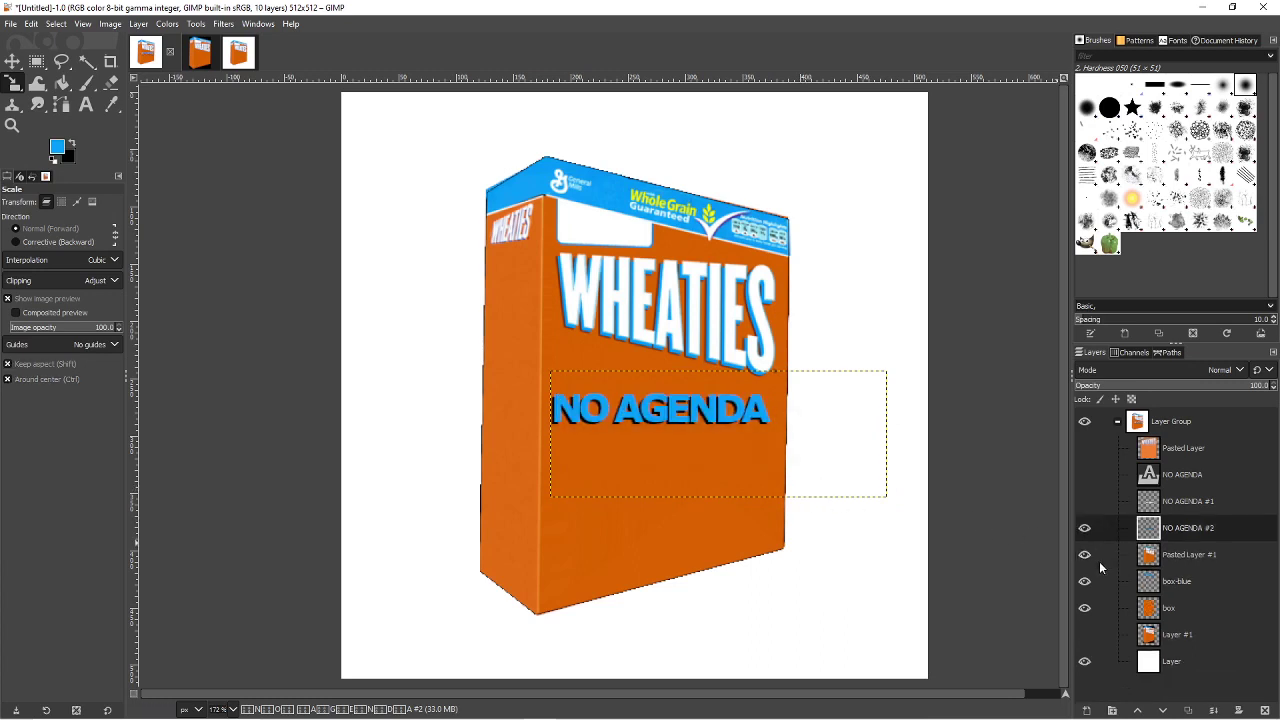
pyautogui.hotkey('ctrl', 'z')
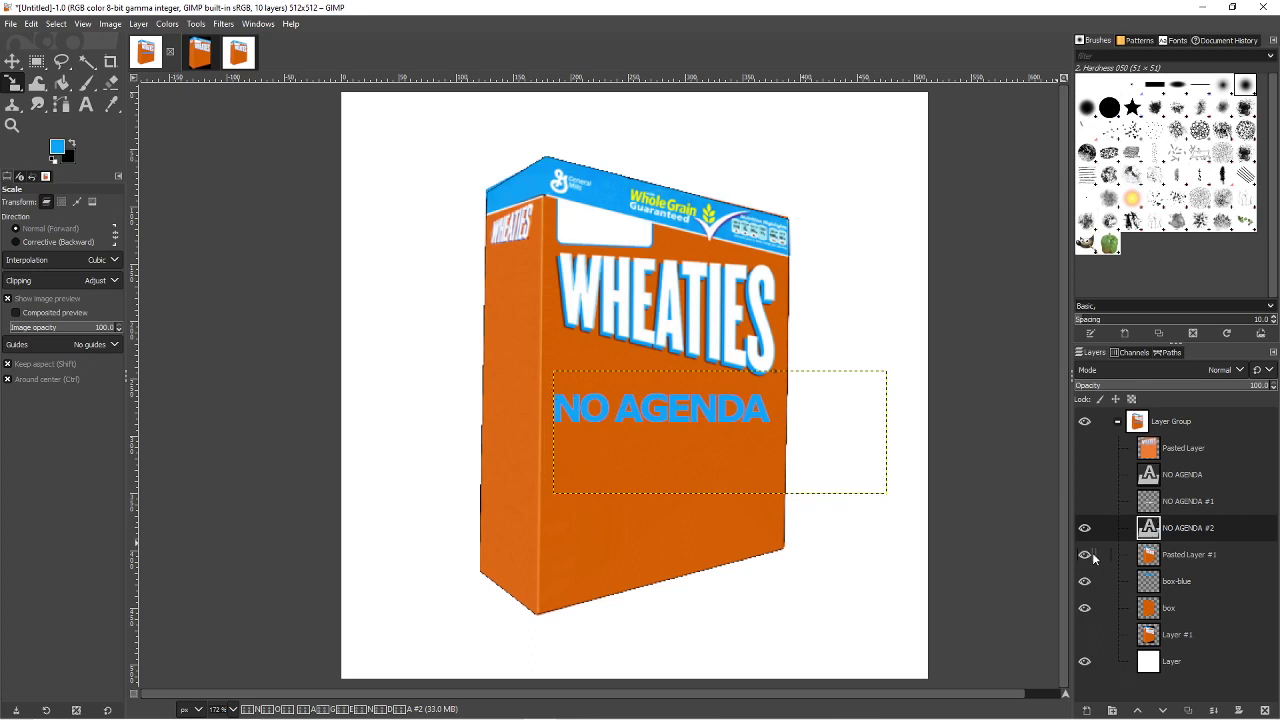
# - Apply a Drop Shadow to NO AGENDA #2 with unlinked offsets X -1.282 and Y 1.538, blur radius 0 and opacity 1.017
pyautogui.click(222, 24)
pyautogui.moveTo(267, 158)
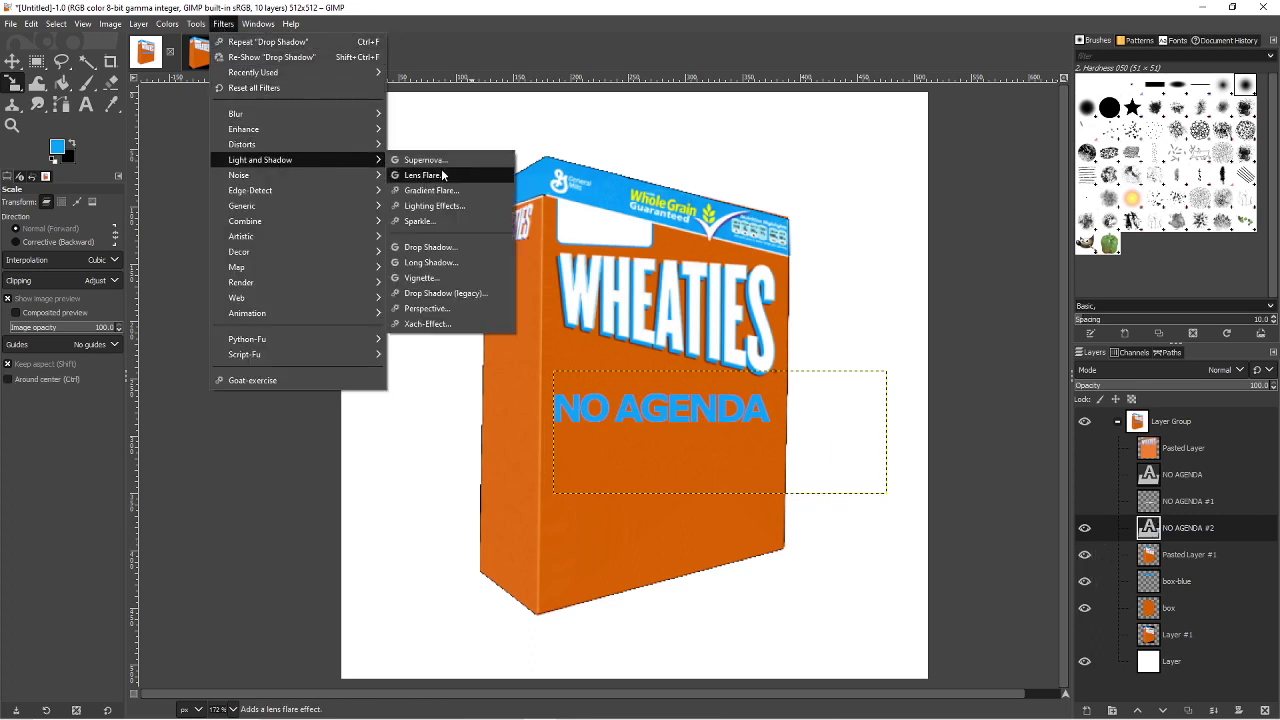
pyautogui.click(454, 254)
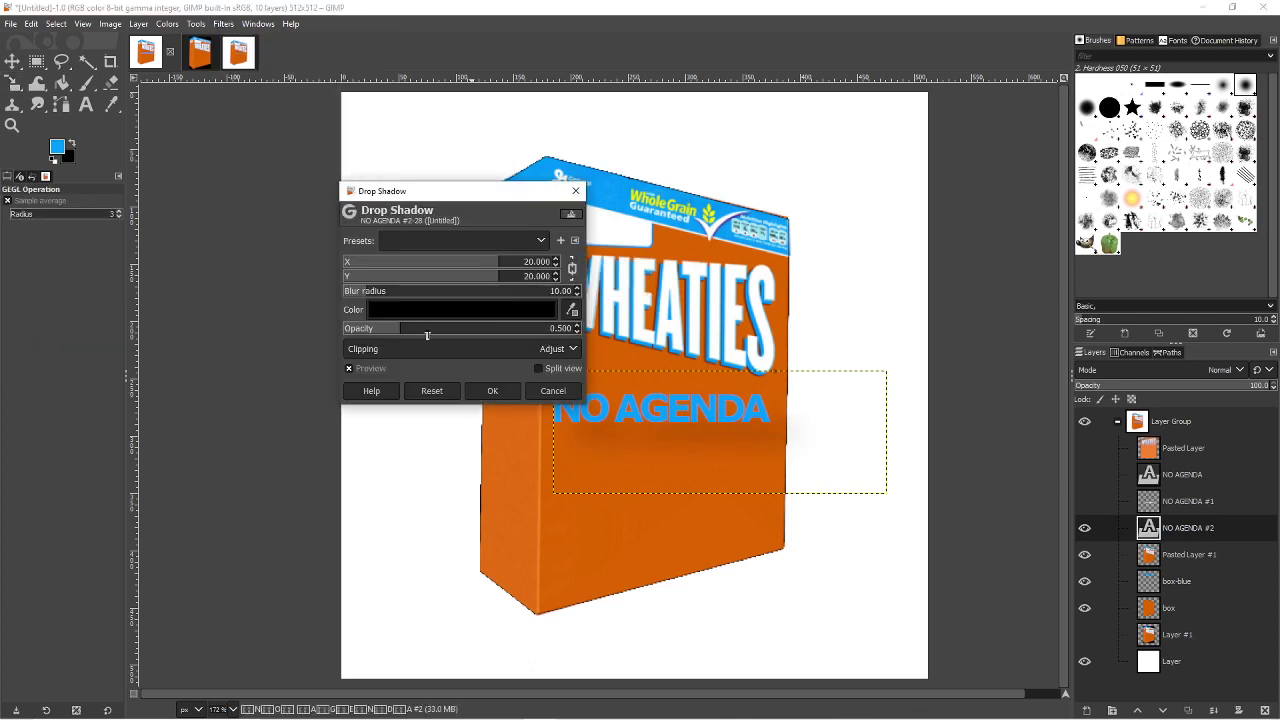
pyautogui.moveTo(406, 331); pyautogui.dragTo(460, 330)
pyautogui.moveTo(418, 291); pyautogui.dragTo(290, 293)
pyautogui.moveTo(453, 272)
pyautogui.mouseDown()
pyautogui.moveTo(443, 267)
pyautogui.moveTo(451, 278)
pyautogui.mouseUp()
pyautogui.click(573, 273)
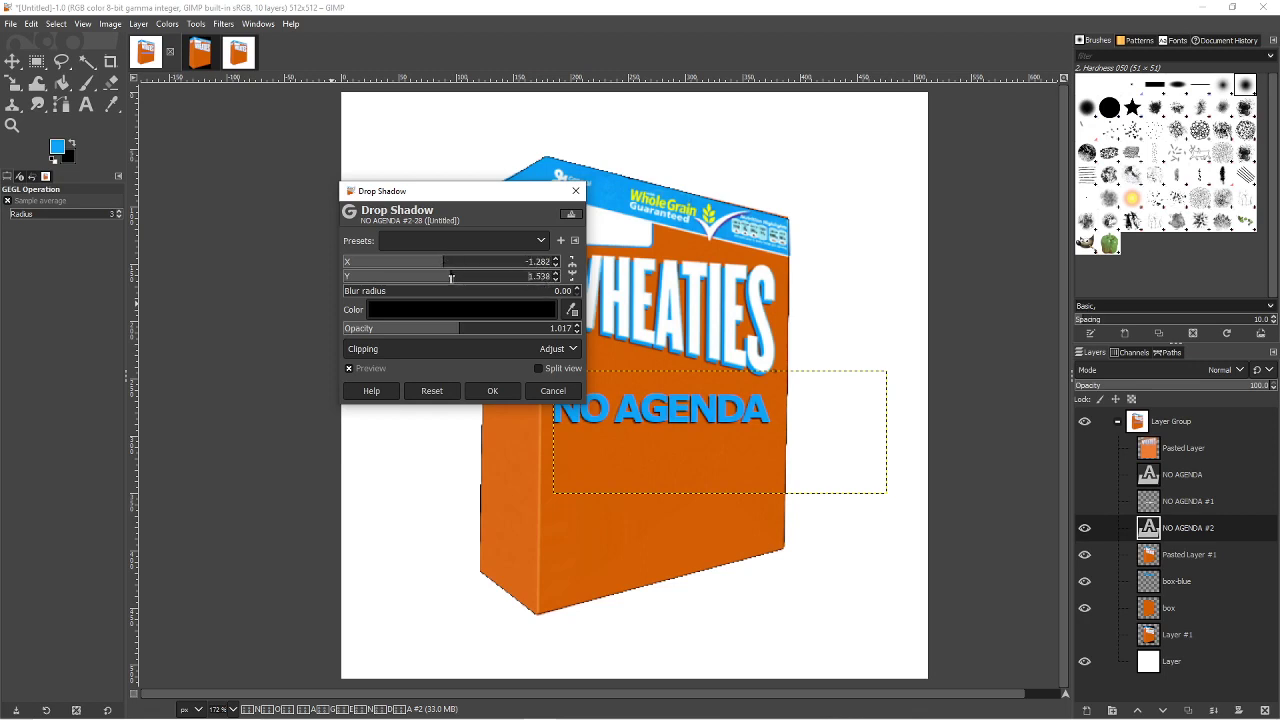
pyautogui.click(492, 390)
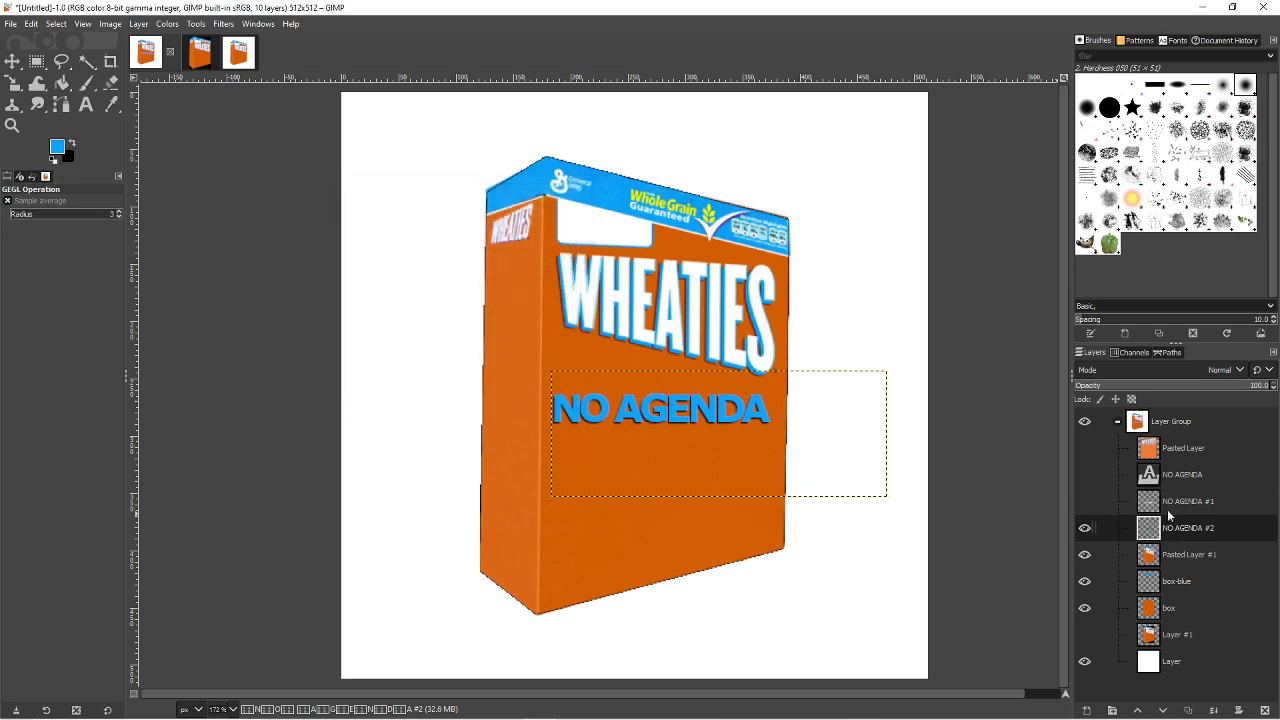
# - Show the white NO AGENDA #1 layer above the blue lettering
pyautogui.click(1085, 502)
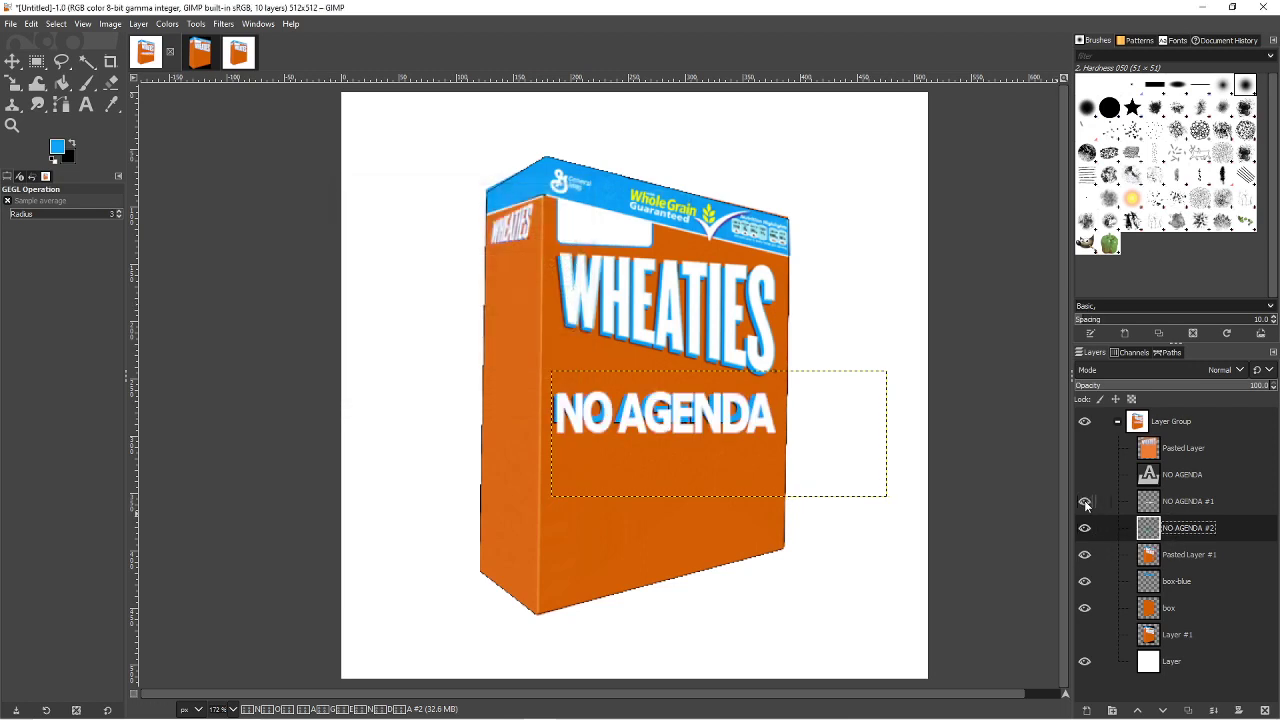
pyautogui.click(1085, 502)
pyautogui.click(1085, 502)
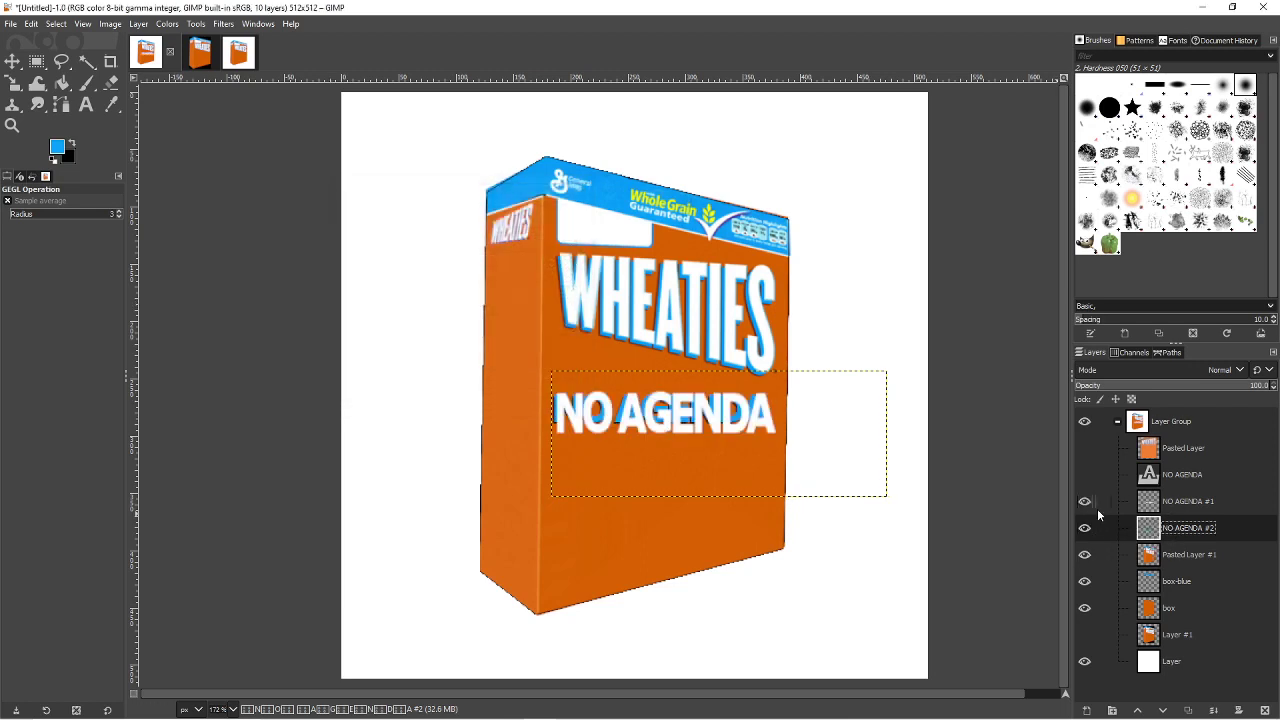
# - Stretch the blue NO AGENDA #2 layer with the Scale tool to about 300 × 152 px so it matches the white lettering
pyautogui.click(12, 83)
pyautogui.click(735, 429)
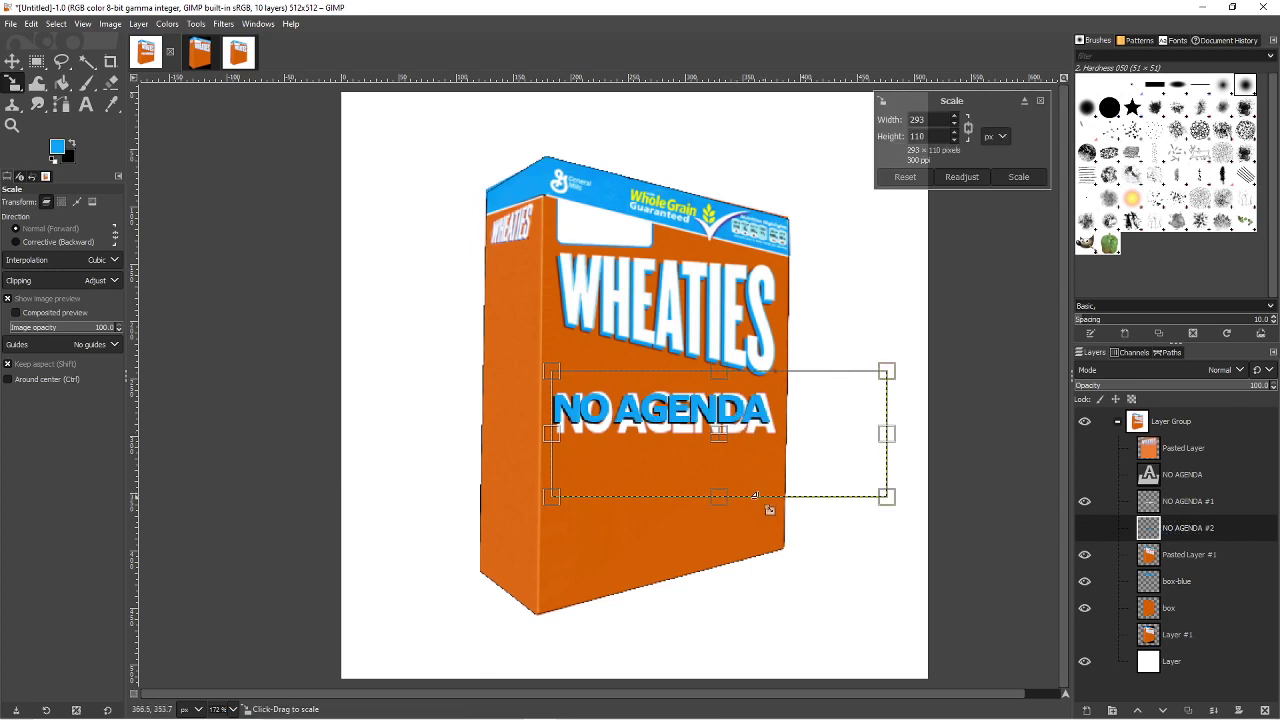
pyautogui.moveTo(737, 514); pyautogui.dragTo(737, 524)
pyautogui.moveTo(725, 512); pyautogui.dragTo(752, 543)
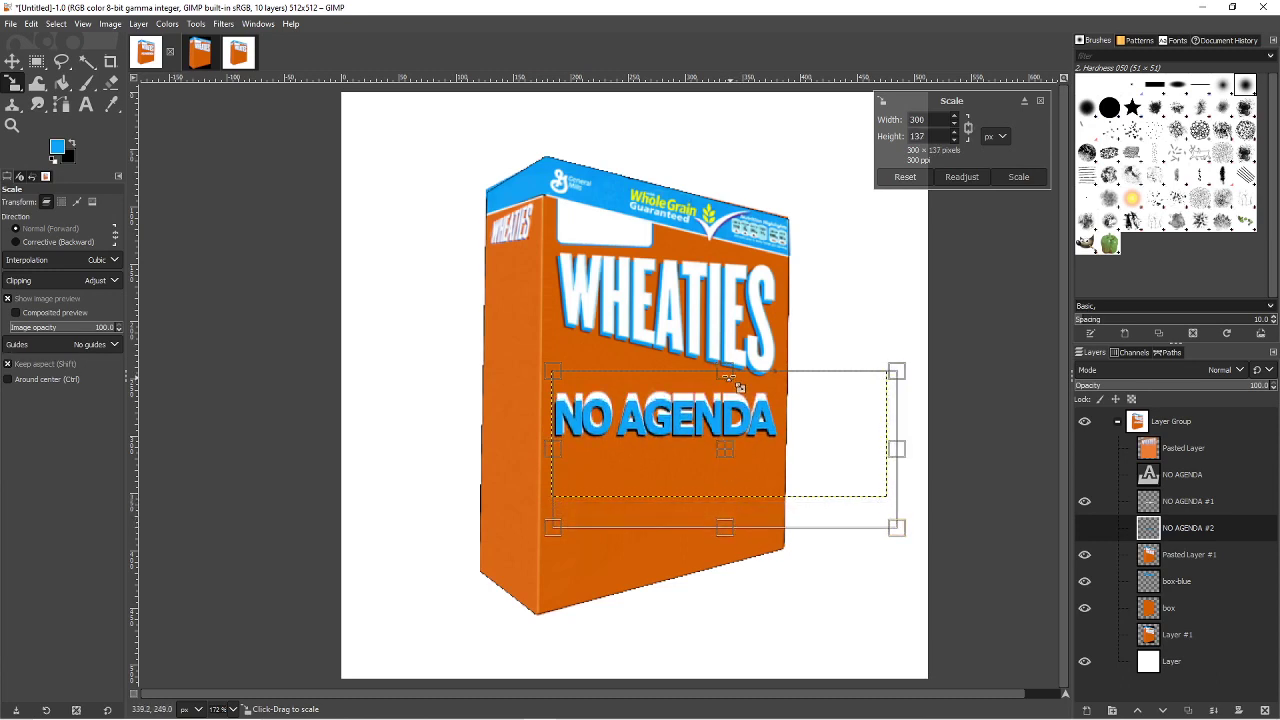
pyautogui.moveTo(737, 386); pyautogui.dragTo(733, 379)
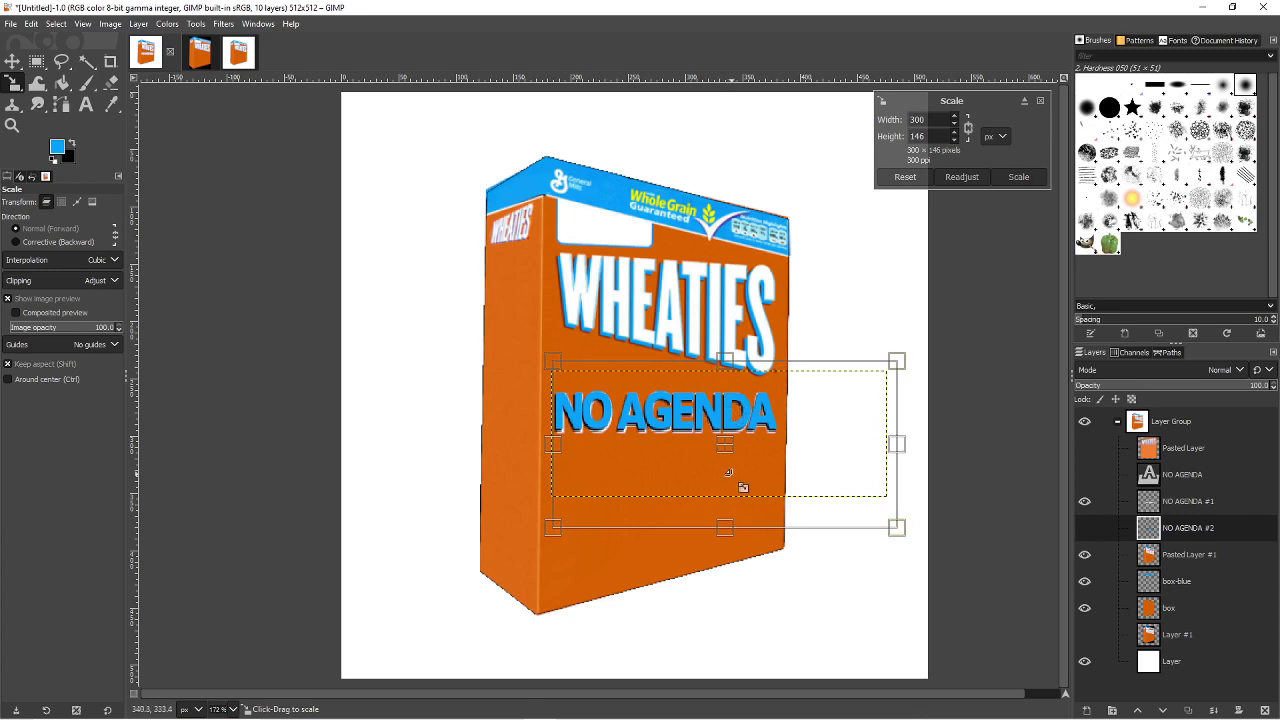
pyautogui.moveTo(737, 532); pyautogui.dragTo(737, 545)
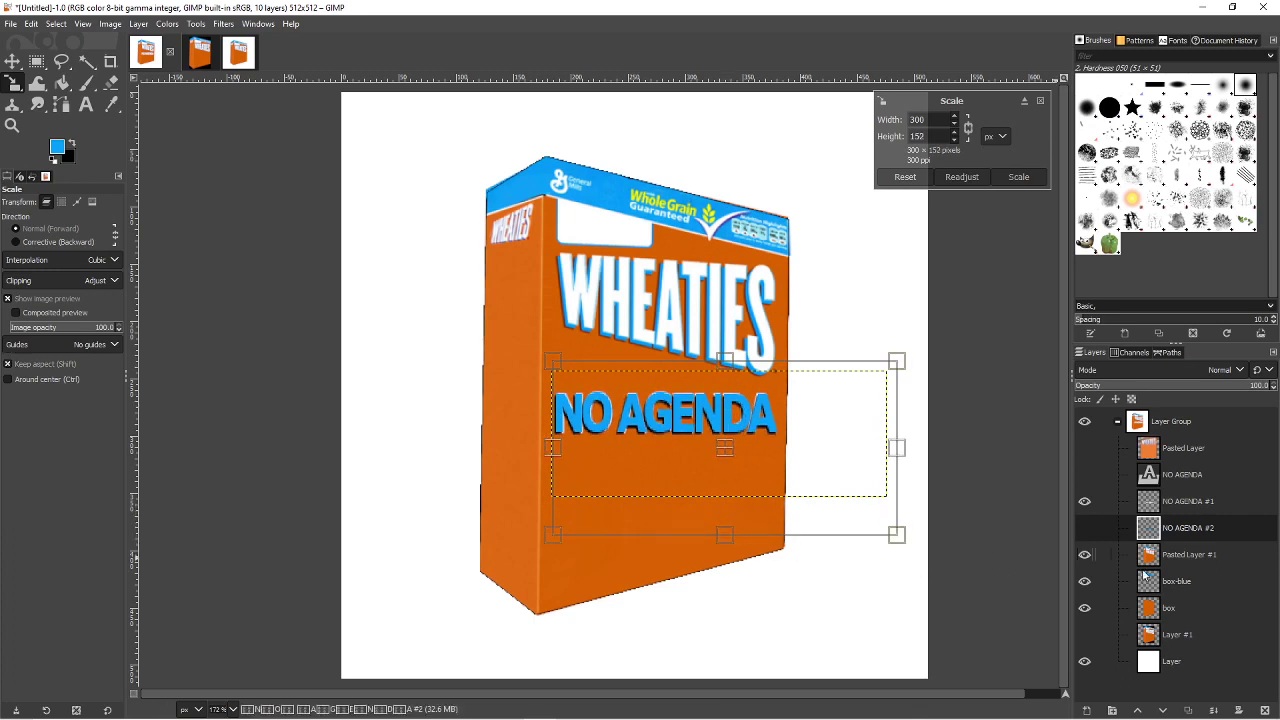
pyautogui.click(1087, 534)
pyautogui.click(1087, 533)
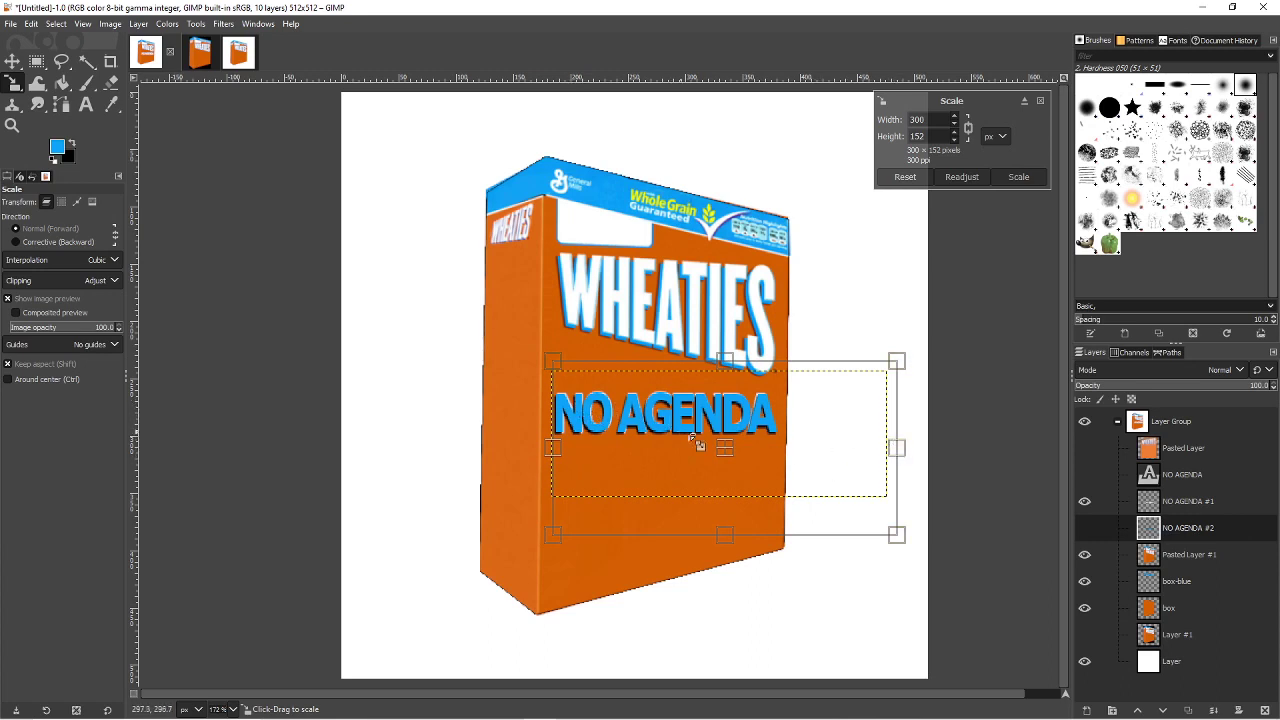
# - Nudge the NO AGENDA #2 layer slightly left, fine-tune its size to about 298 × 151 px and apply the scaling
pyautogui.moveTo(734, 457); pyautogui.dragTo(731, 457)
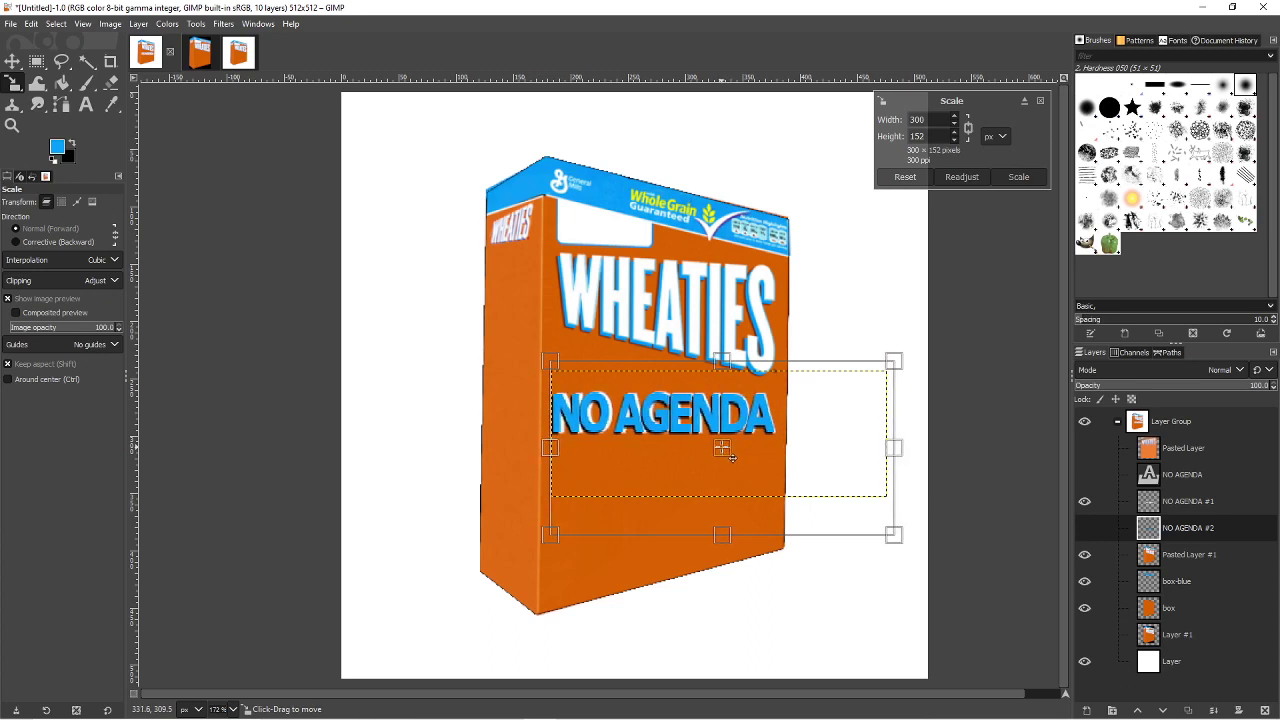
pyautogui.moveTo(555, 363); pyautogui.dragTo(557, 365)
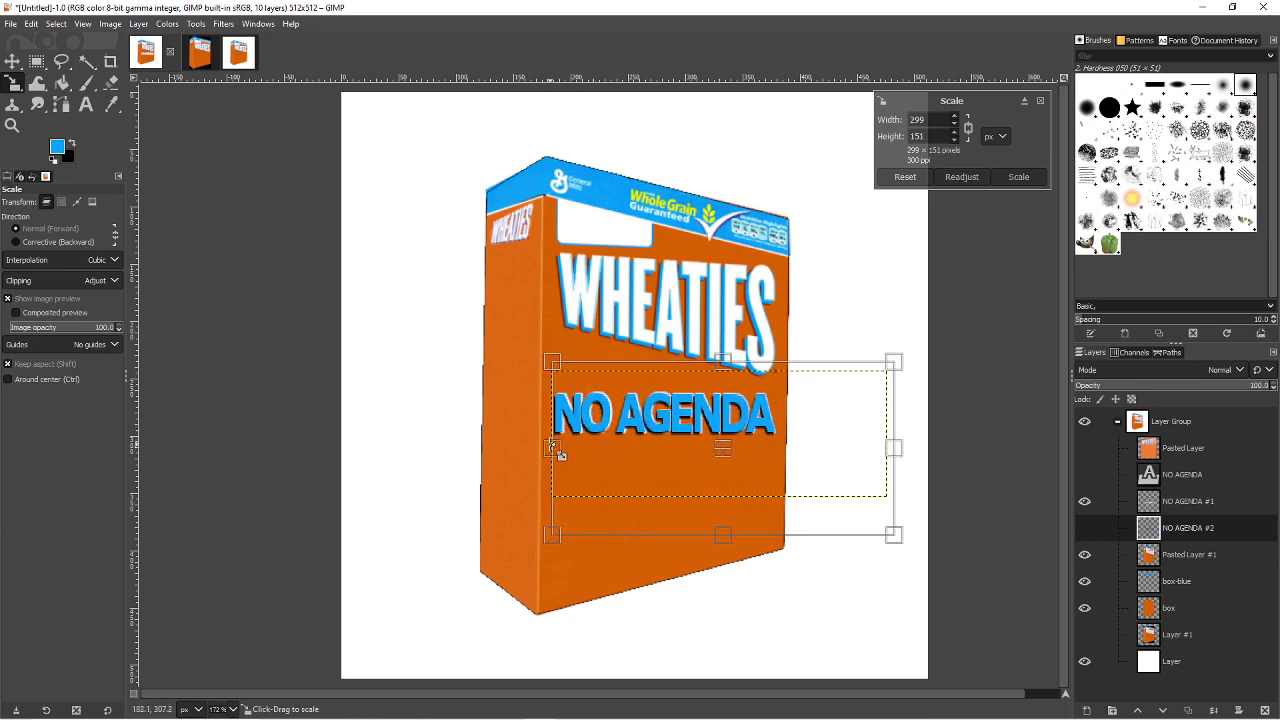
pyautogui.moveTo(552, 447); pyautogui.dragTo(551, 447)
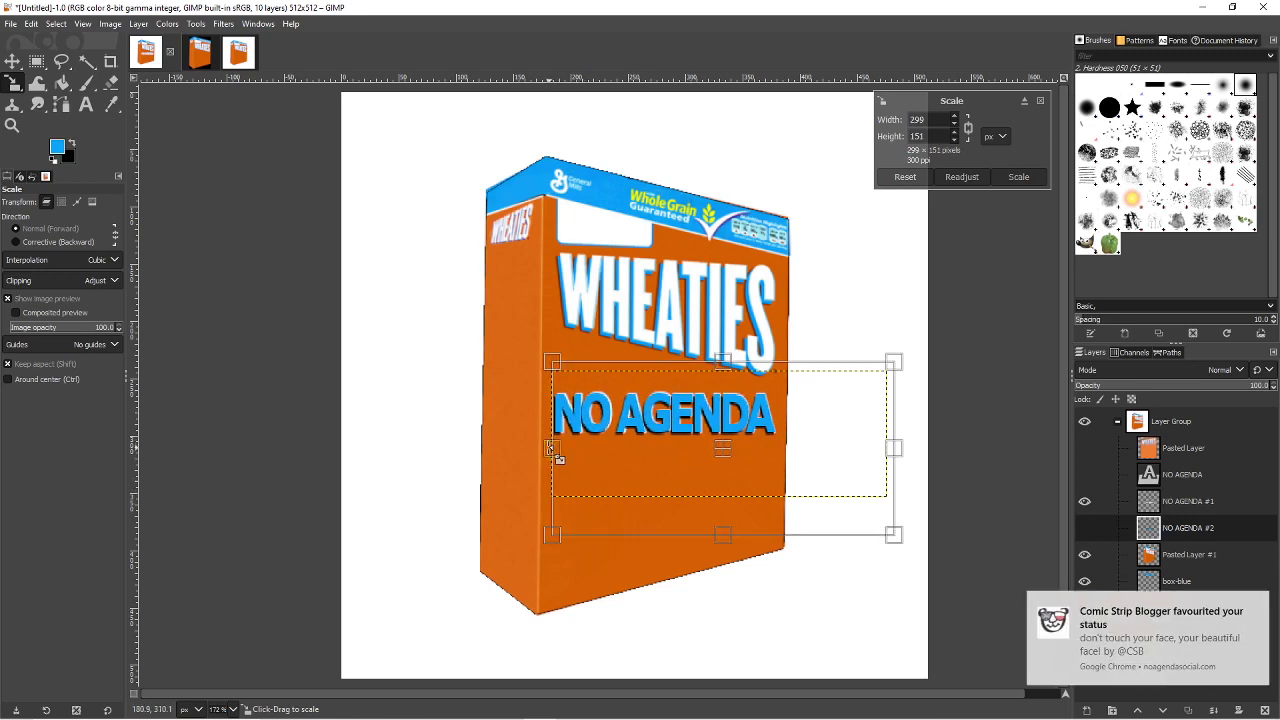
pyautogui.moveTo(552, 447); pyautogui.dragTo(553, 447)
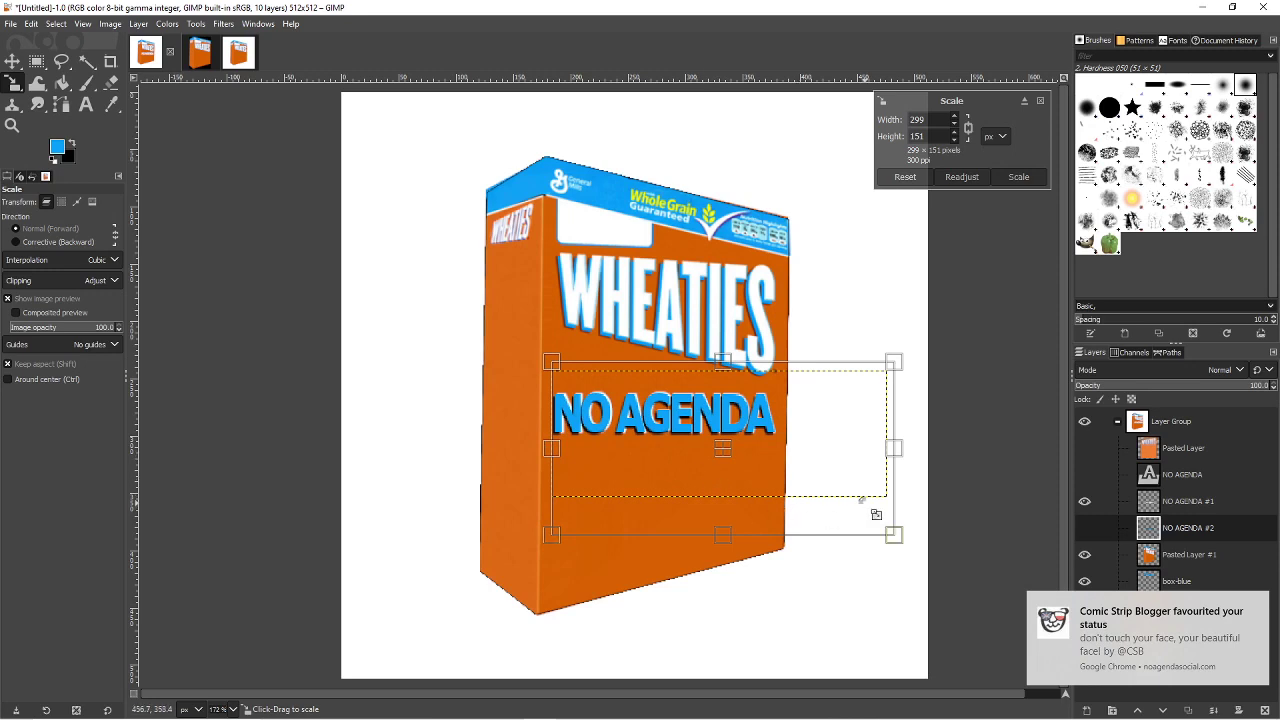
pyautogui.moveTo(890, 455); pyautogui.dragTo(893, 450)
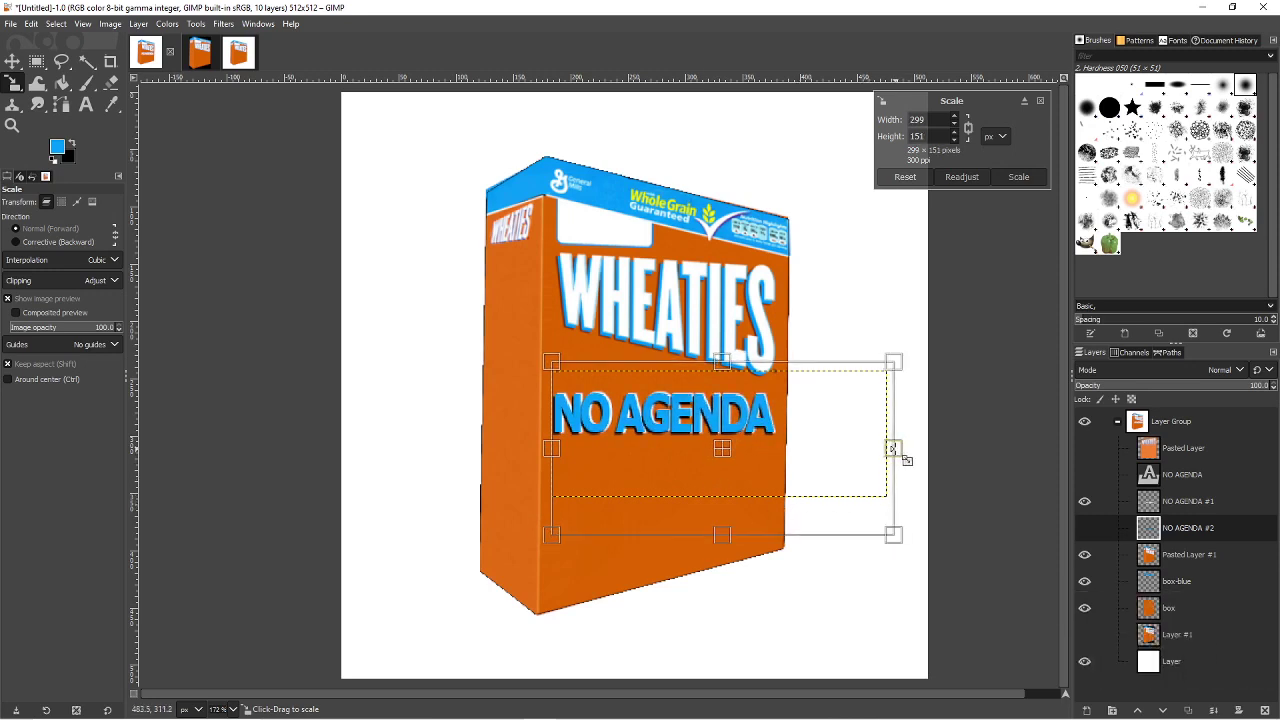
pyautogui.moveTo(557, 536); pyautogui.dragTo(558, 538)
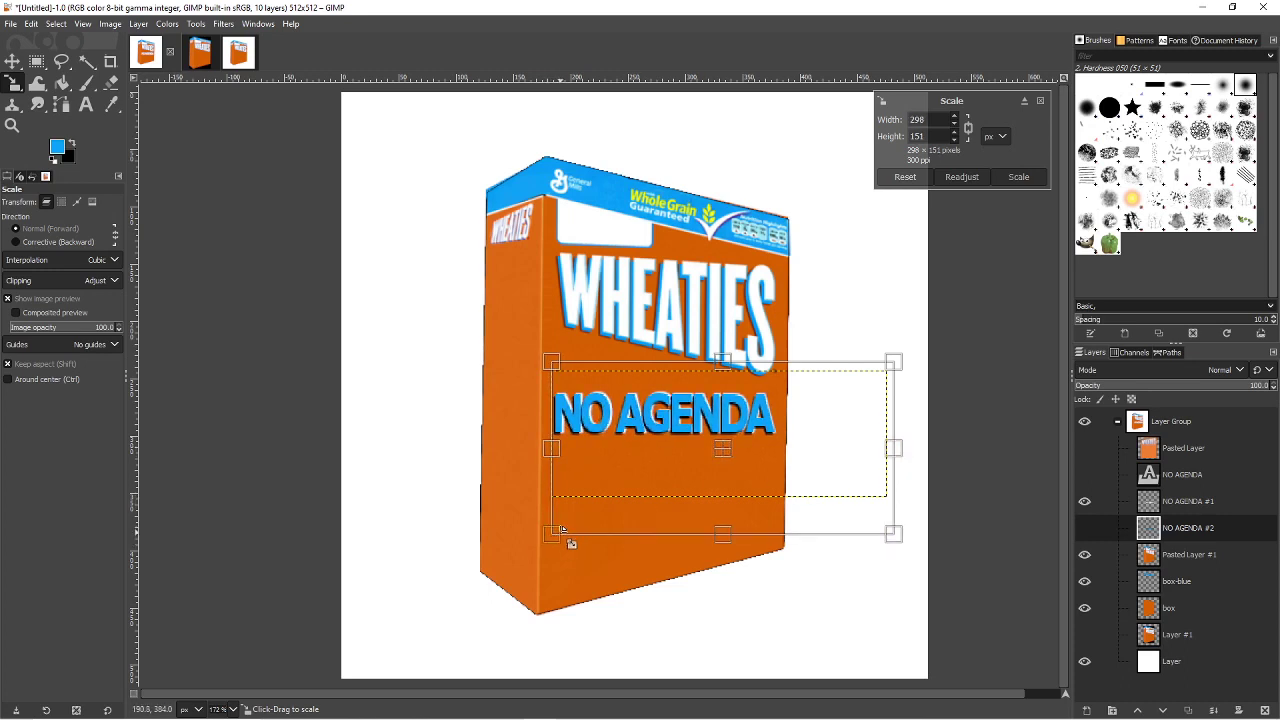
pyautogui.press('Return')
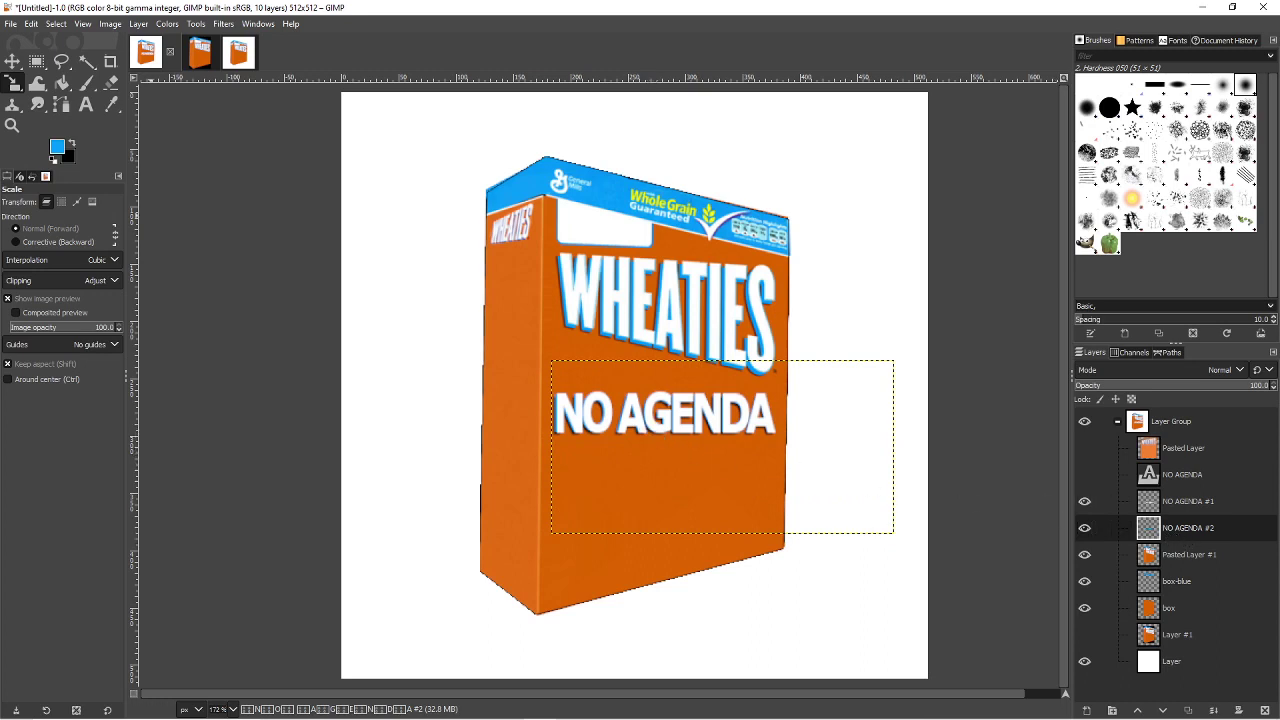
# - Try to move the NO AGENDA lettering slightly on the box front, and undo the move
pyautogui.click(12, 61)
pyautogui.moveTo(658, 412); pyautogui.dragTo(663, 420)
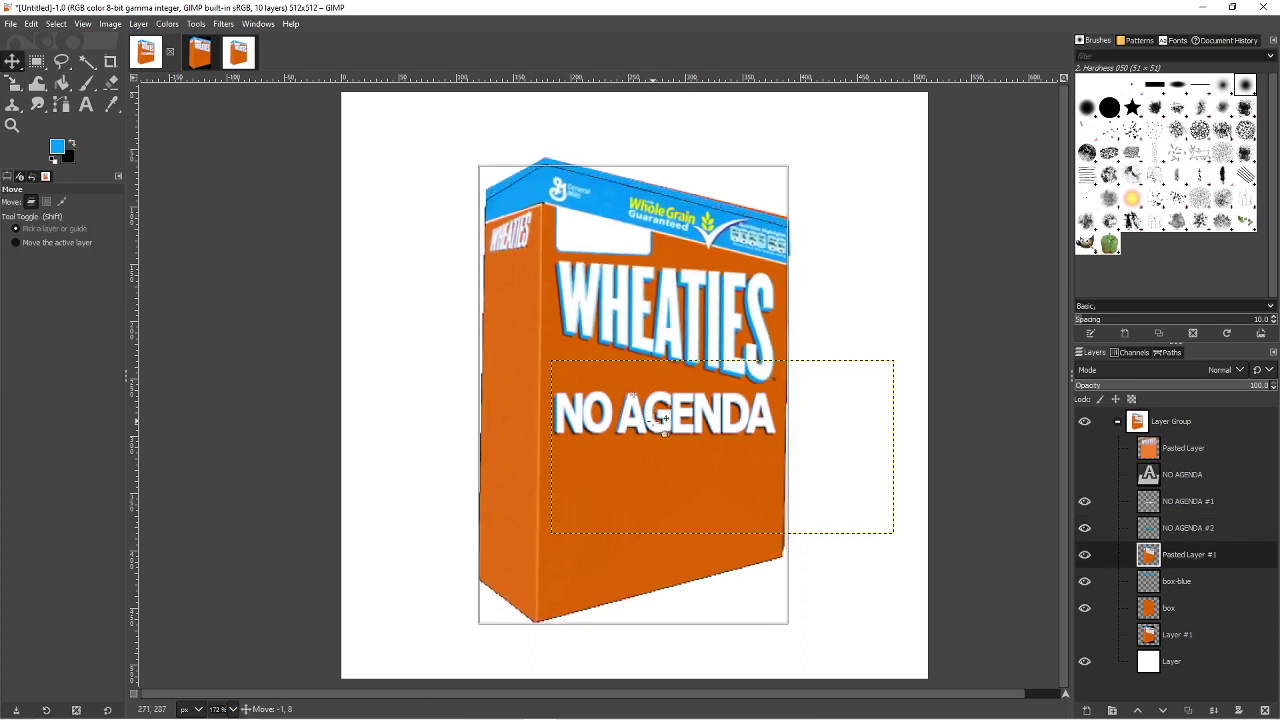
pyautogui.hotkey('ctrl', 'z')
pyautogui.hotkey('ctrl', 'z')
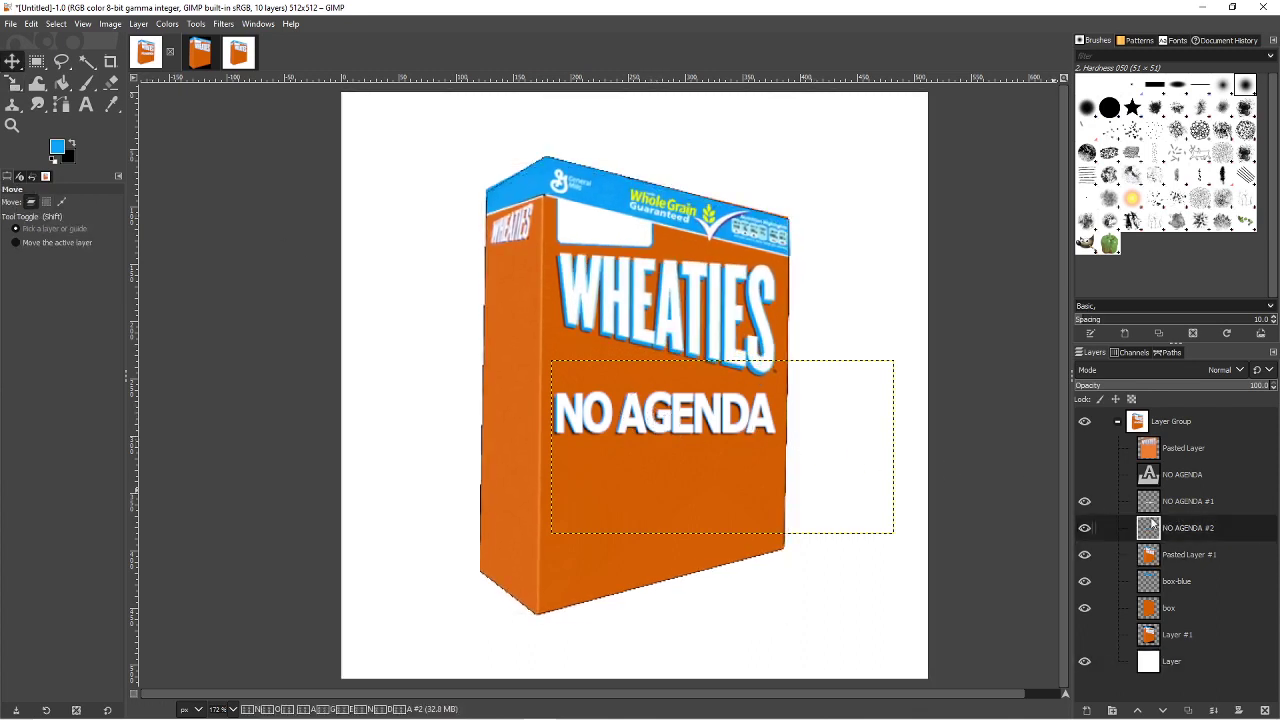
# - Make NO AGENDA #2 the active layer, keeping its name, and link the white background layer
pyautogui.doubleClick(1179, 528)
pyautogui.press('Return')
pyautogui.click(1104, 665)
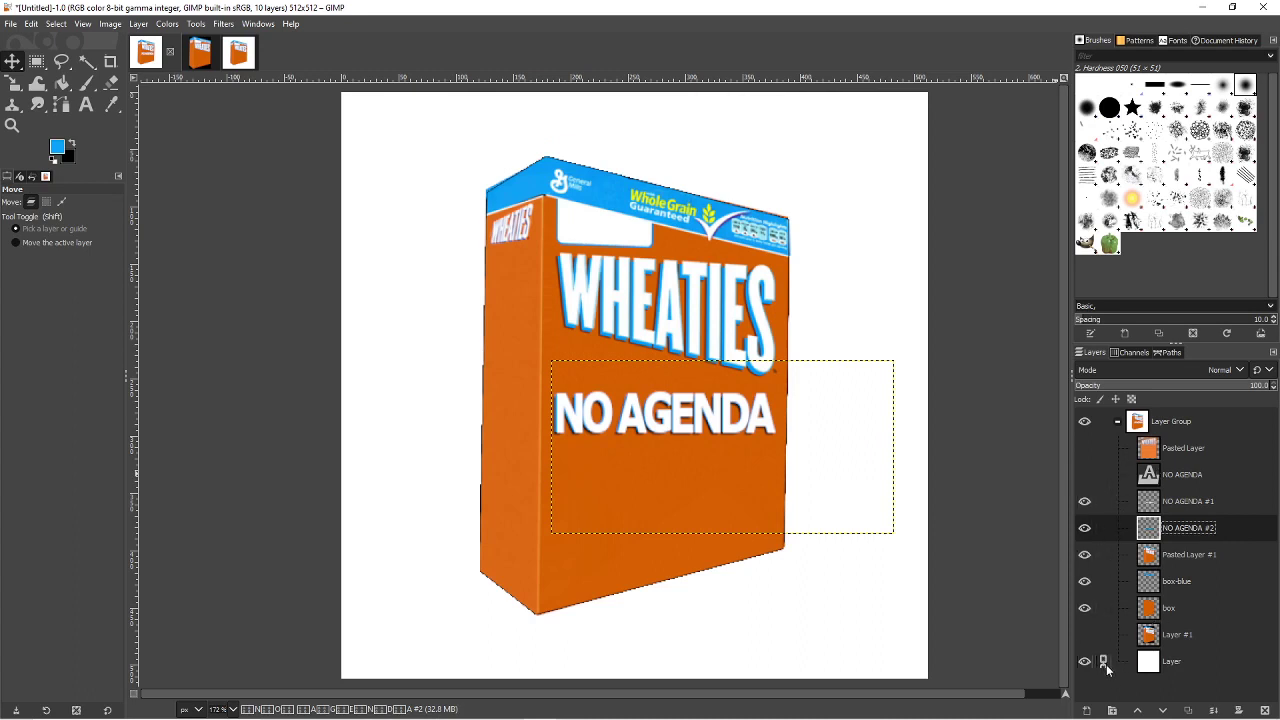
# - Link the Pasted Layer #1, box-blue and box layers together, and undo the trial moves of the linked box
pyautogui.click(1102, 557)
pyautogui.moveTo(813, 408); pyautogui.dragTo(812, 413)
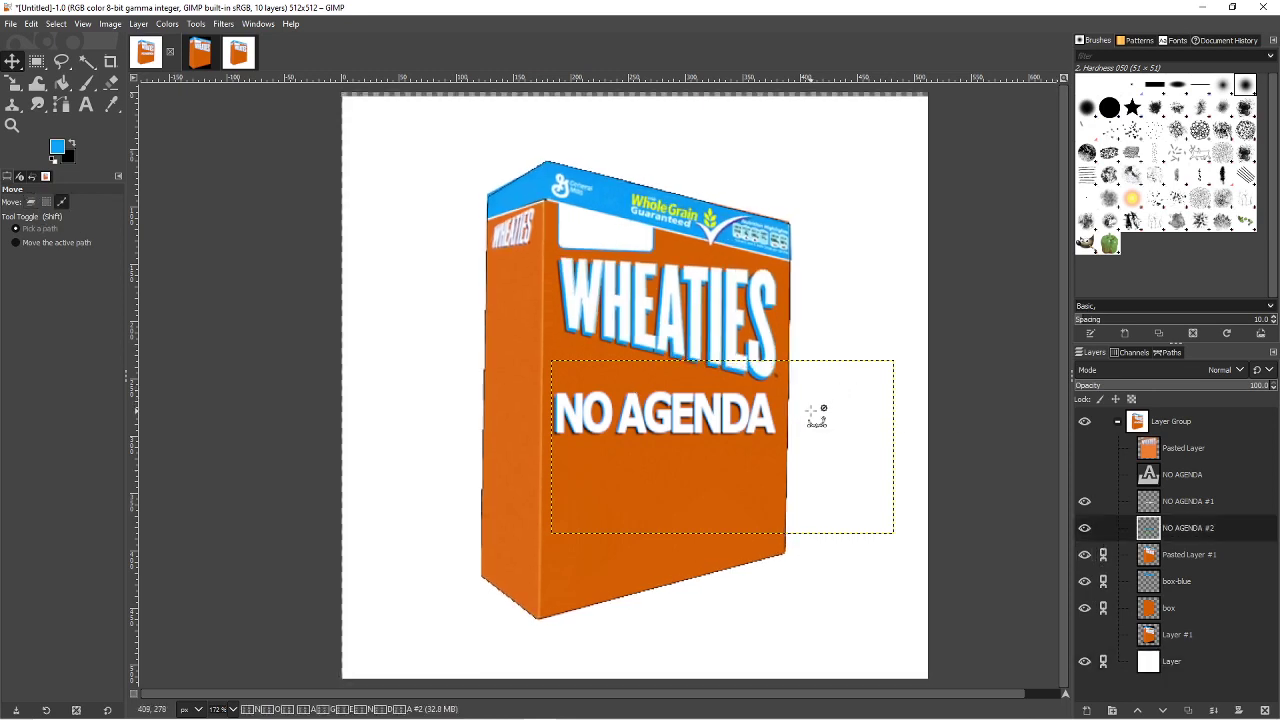
pyautogui.hotkey('ctrl', 'z')
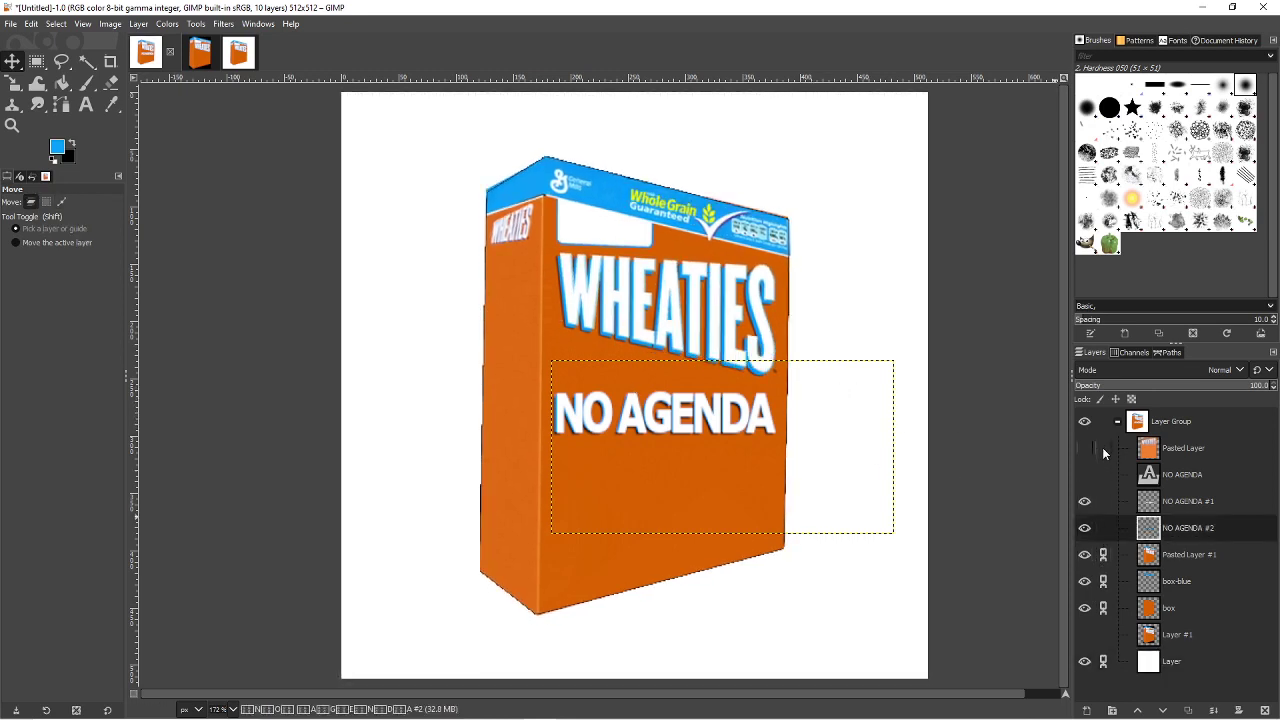
pyautogui.moveTo(864, 558); pyautogui.dragTo(858, 583)
pyautogui.hotkey('ctrl', 'z')
# - Move the white NO AGENDA #1 lettering about 1 px right and 2 px up, and make its layer active
pyautogui.moveTo(748, 410); pyautogui.dragTo(750, 408)
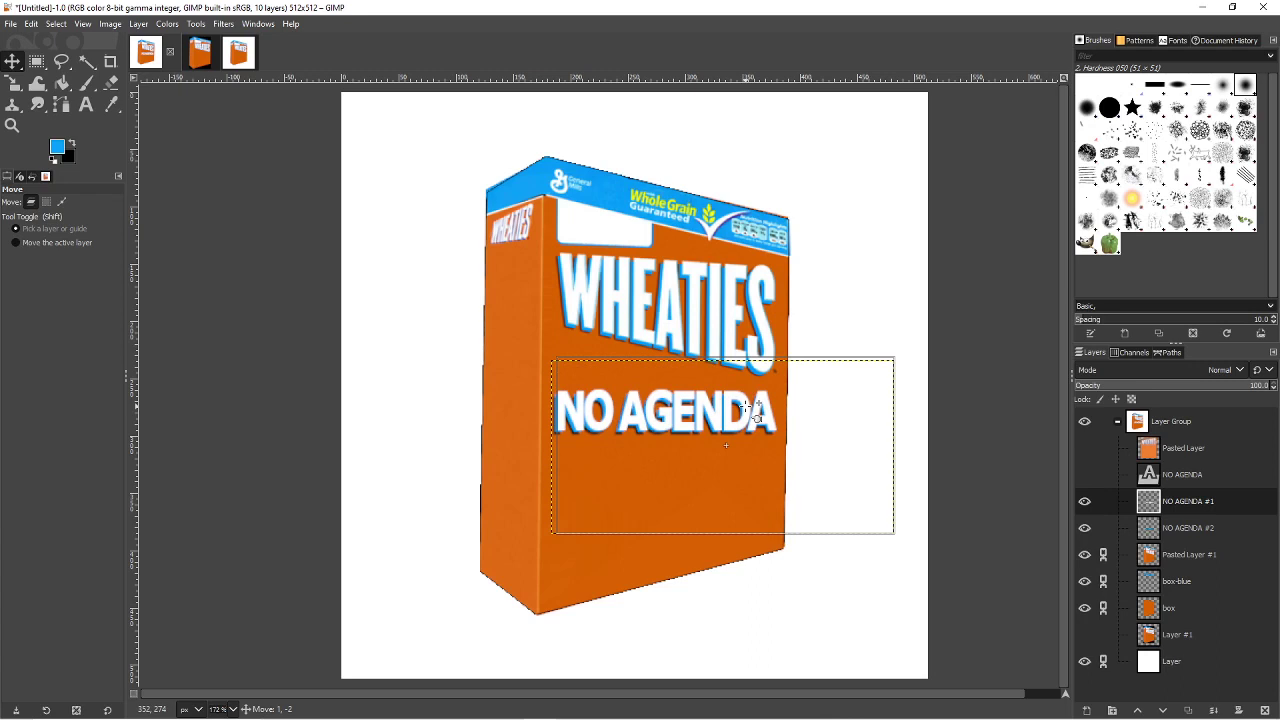
pyautogui.click(751, 409)
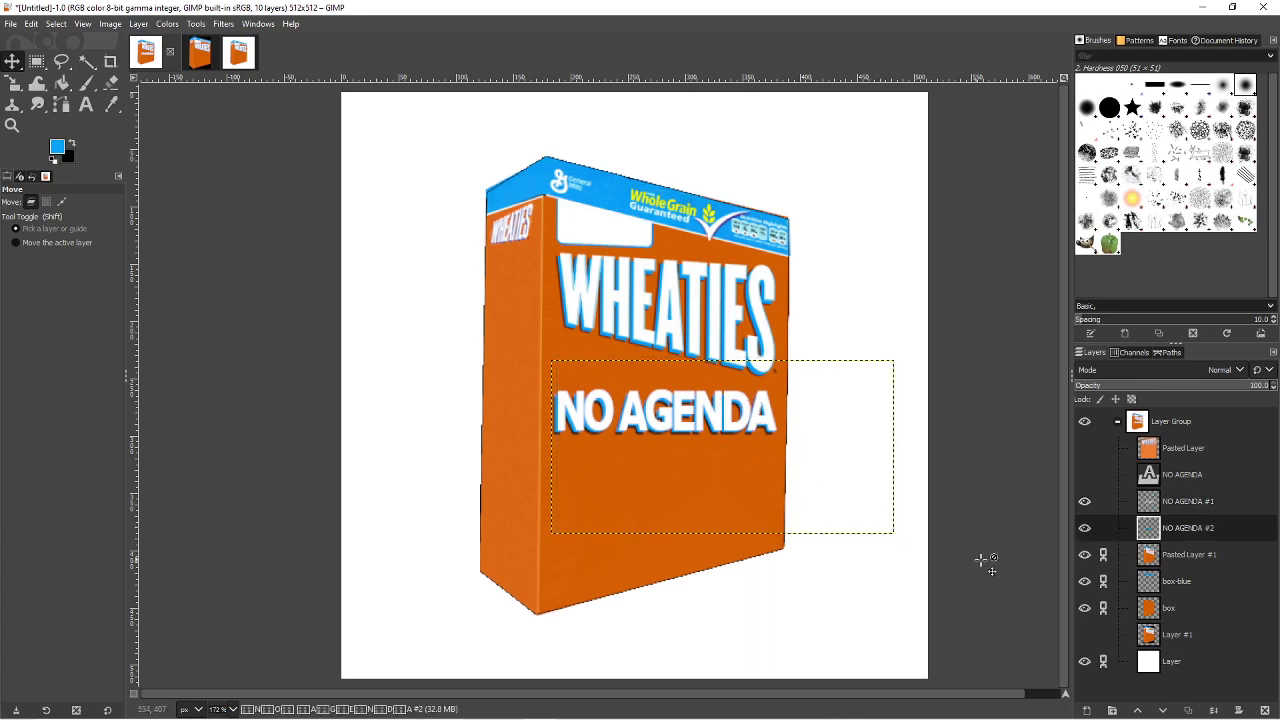
pyautogui.doubleClick(1191, 527)
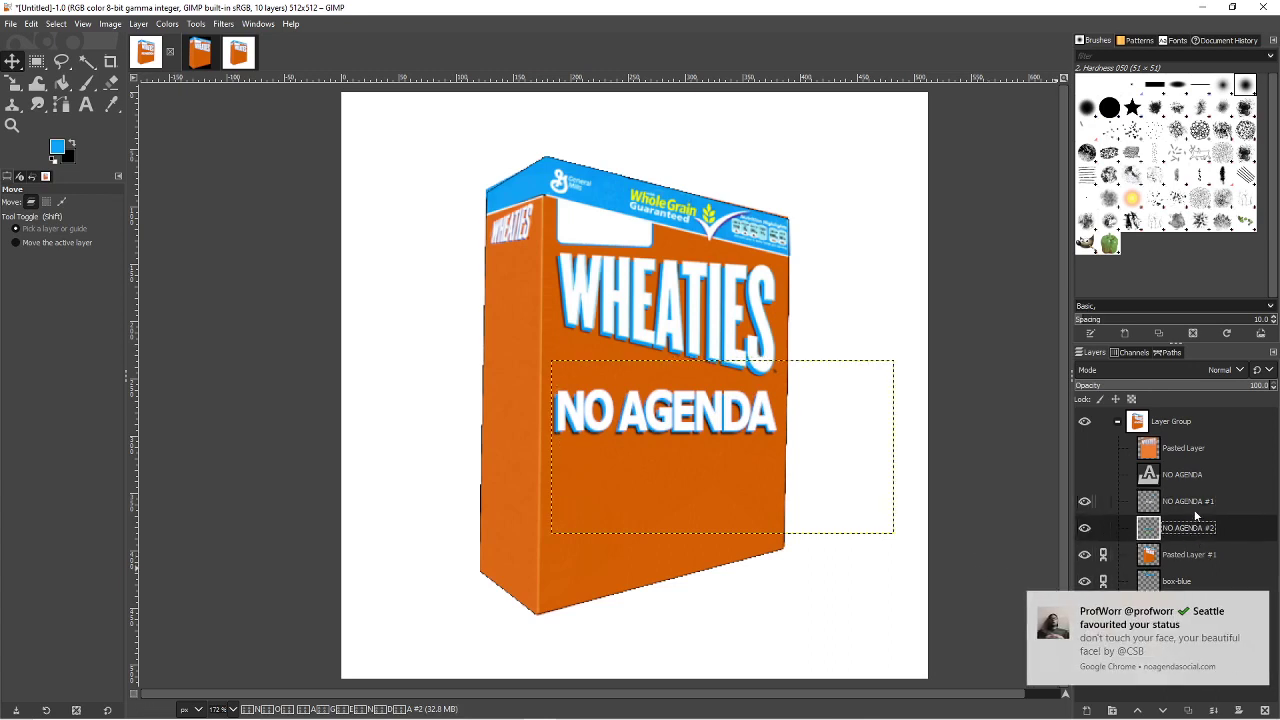
pyautogui.doubleClick(1195, 507)
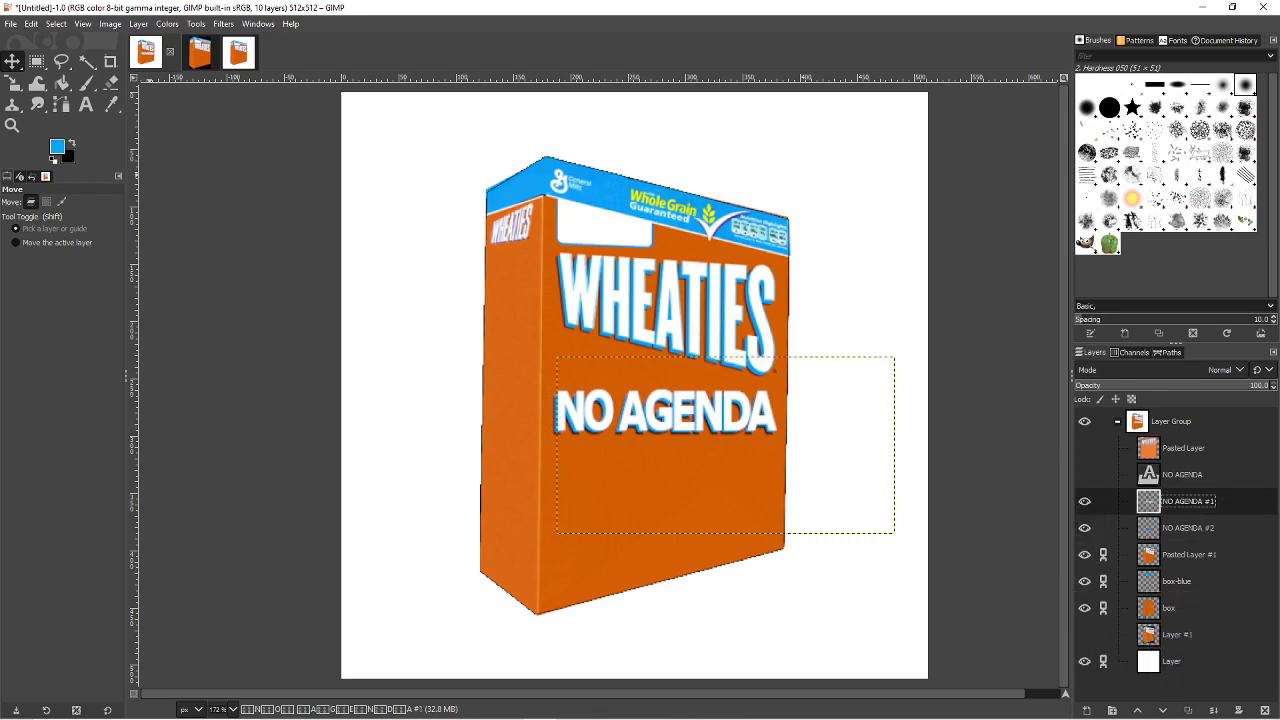
pyautogui.press('Return')
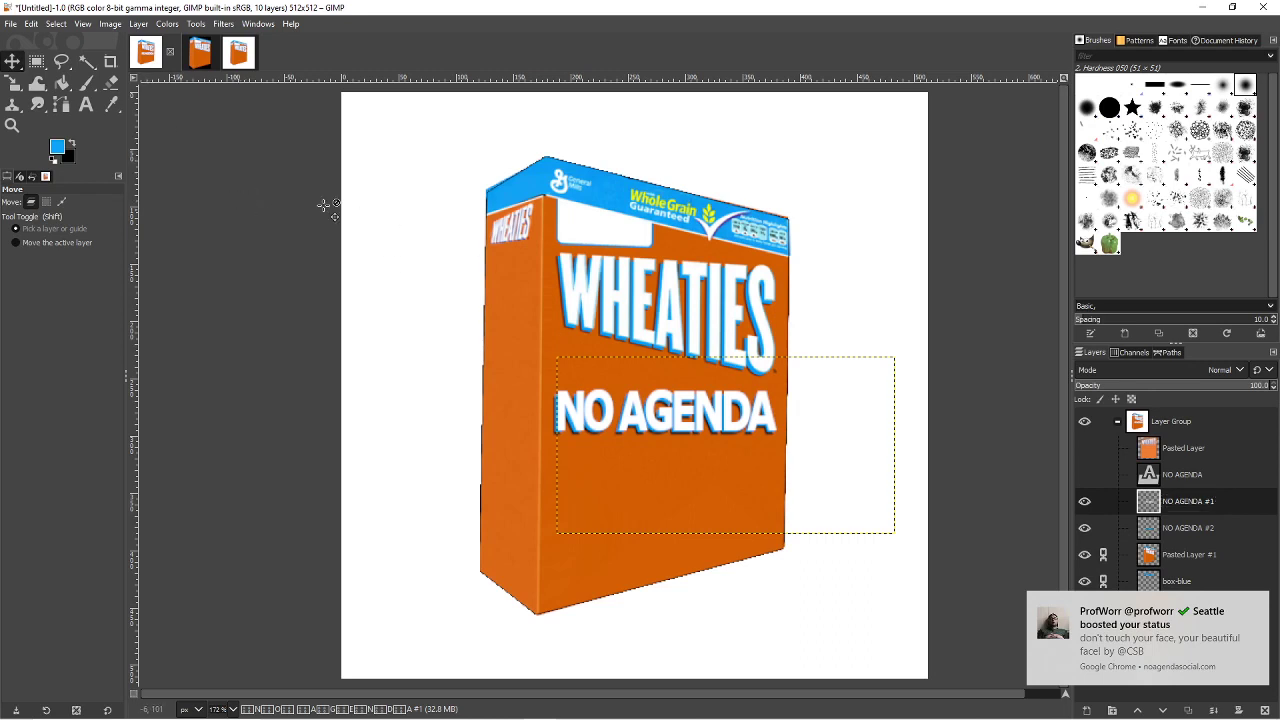
pyautogui.click(37, 61)
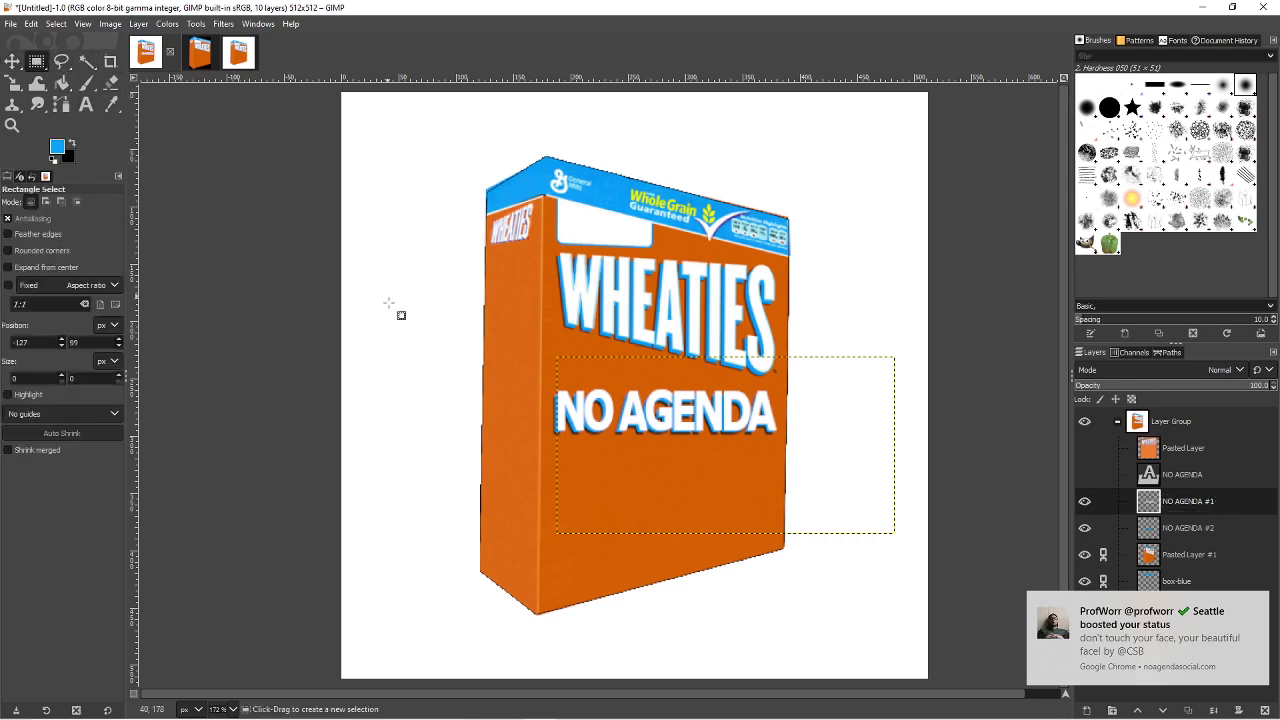
pyautogui.click(55, 24)
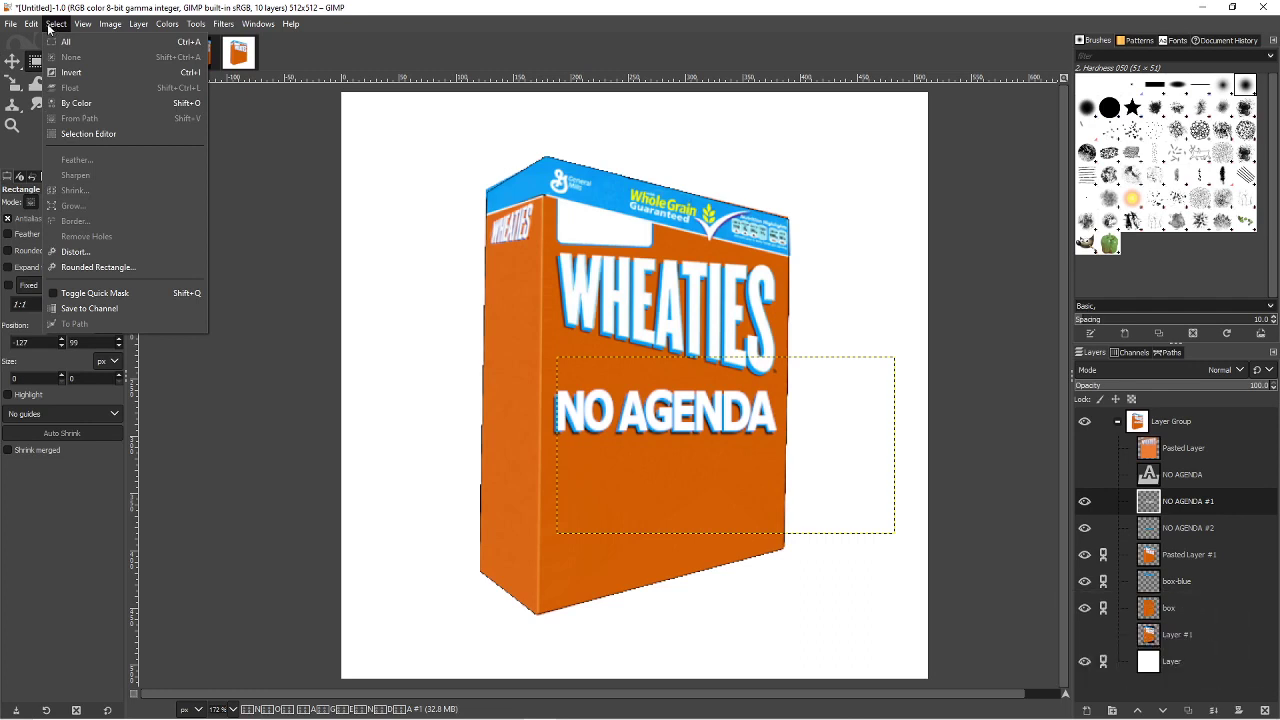
pyautogui.click(48, 28)
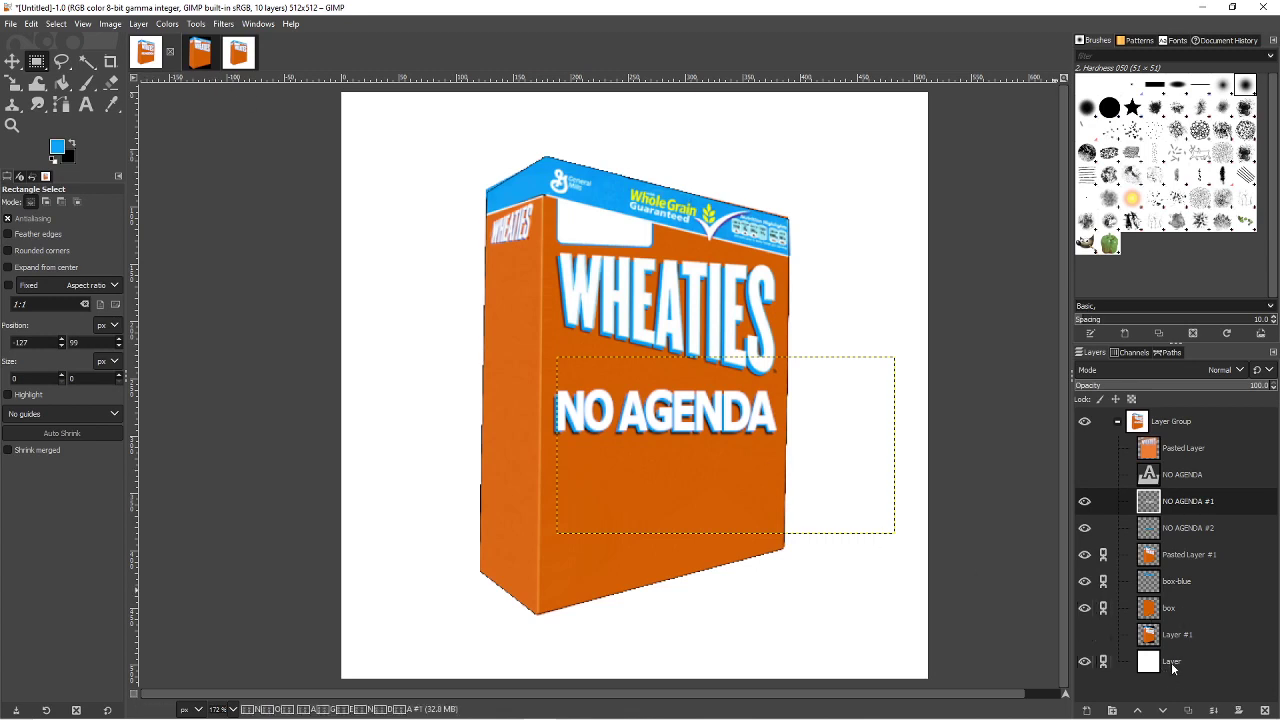
# - Hide the white background layer and discard the small stray rectangular selection below the box
pyautogui.click(1085, 661)
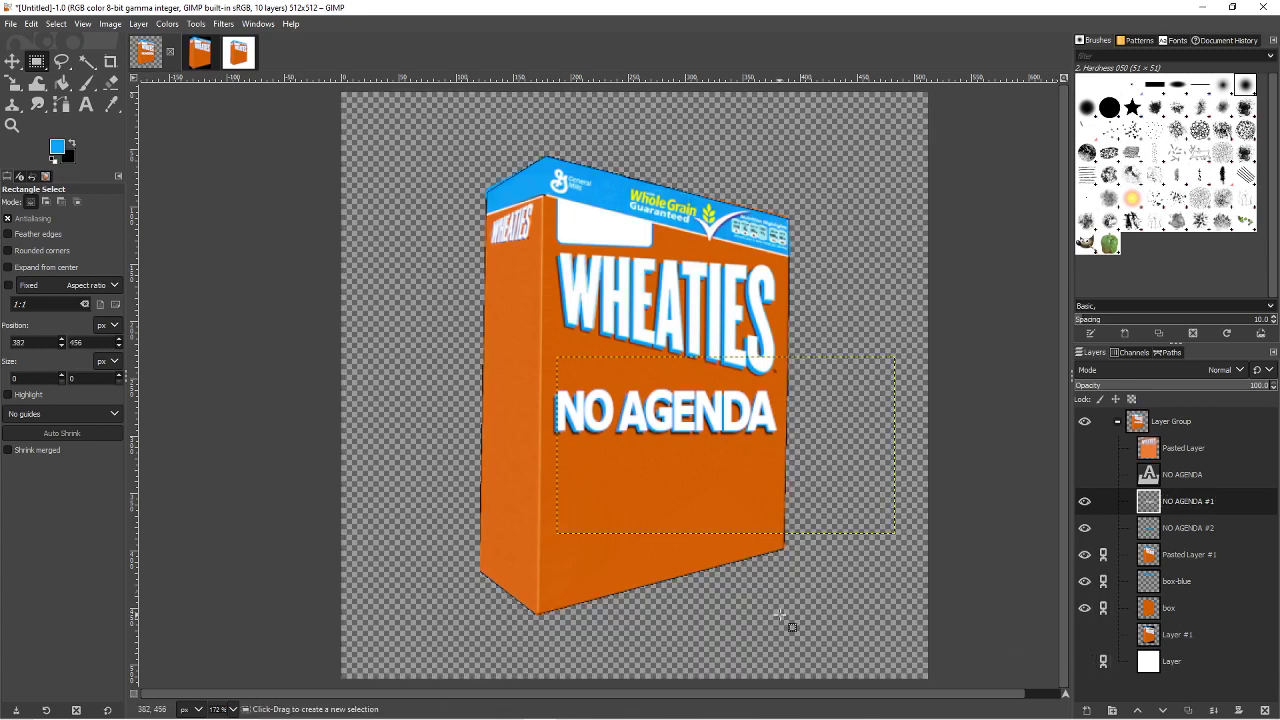
pyautogui.moveTo(788, 590); pyautogui.dragTo(765, 574)
pyautogui.click(808, 600)
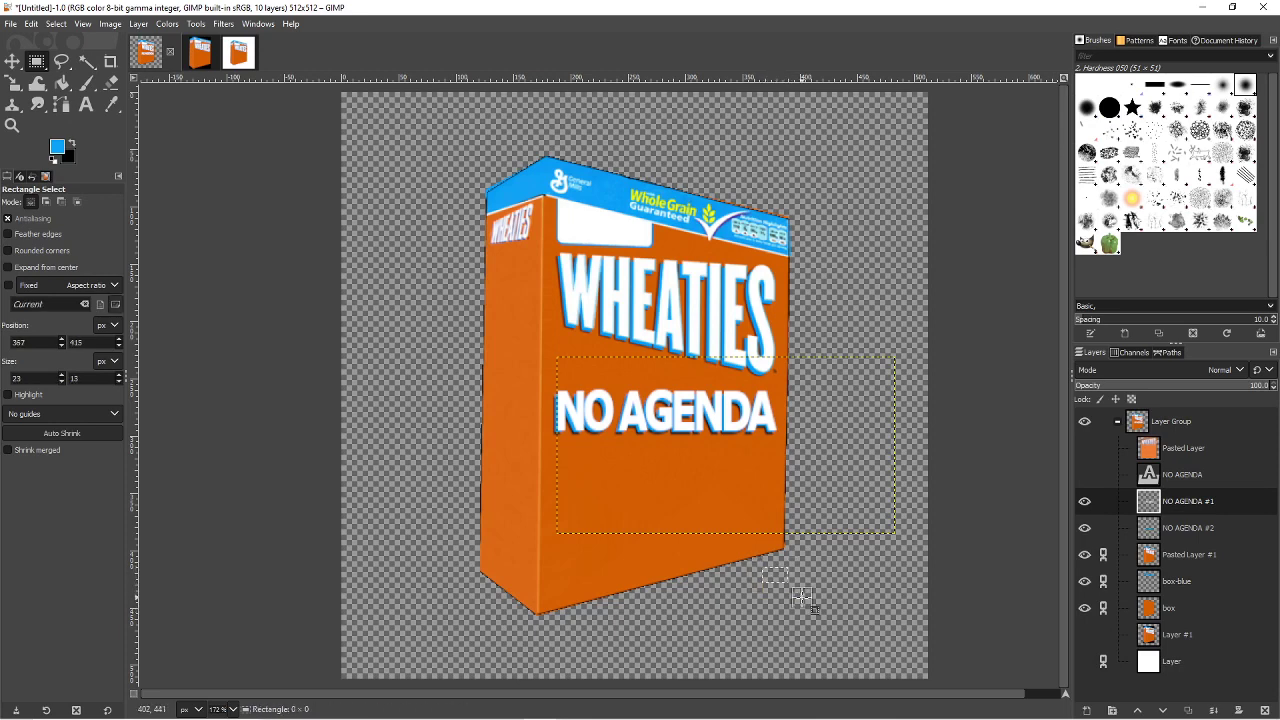
# - Merge the white NO AGENDA #1 layer down into the blue NO AGENDA #2 layer
pyautogui.click(1187, 527)
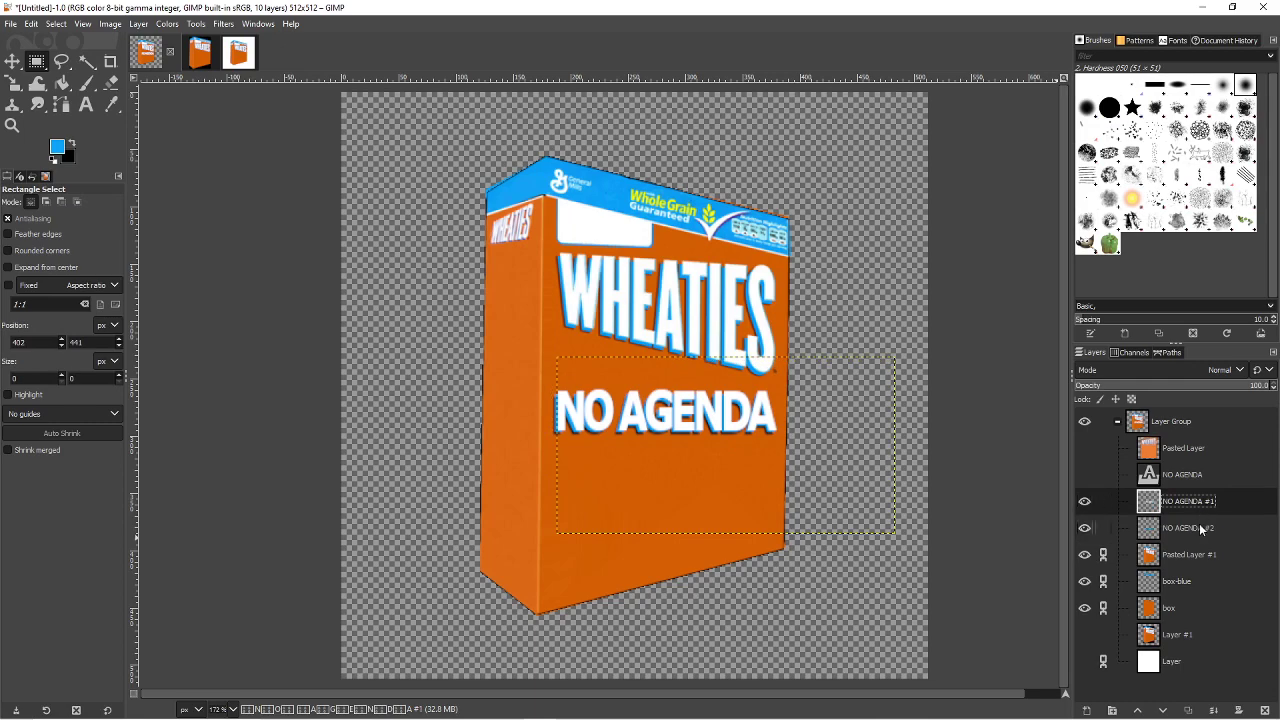
pyautogui.rightClick(1197, 508)
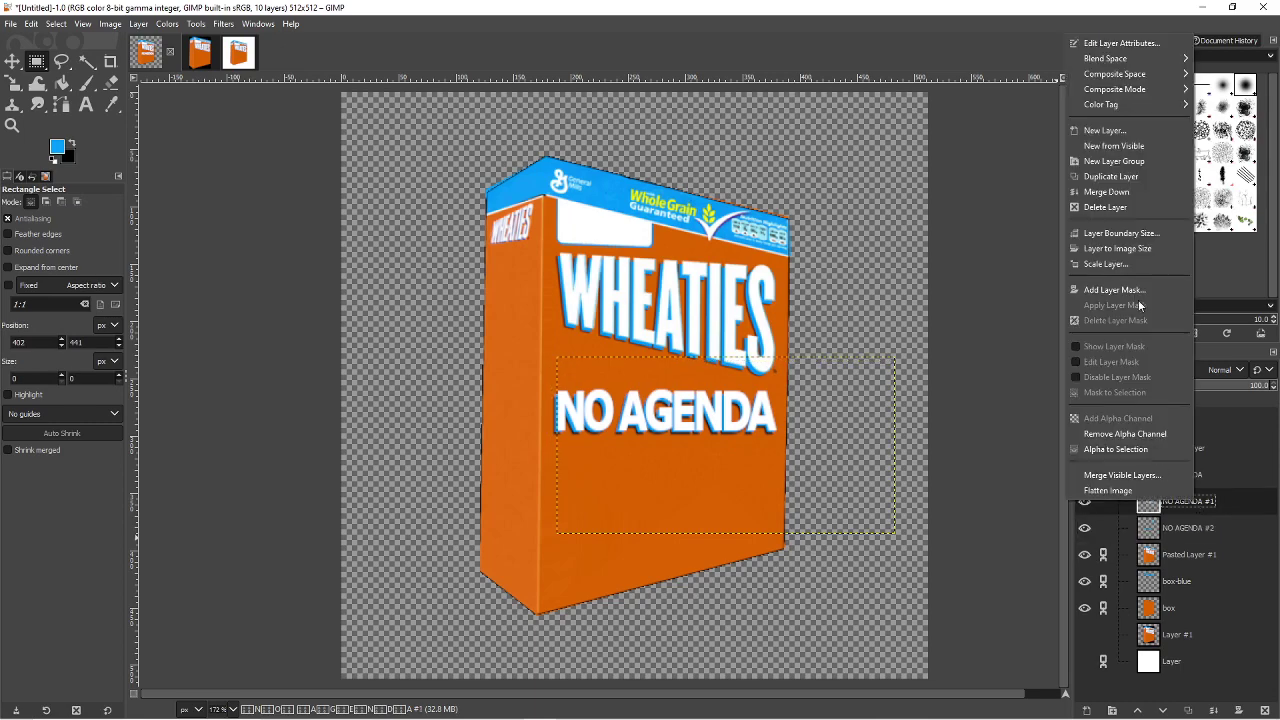
pyautogui.click(1136, 205)
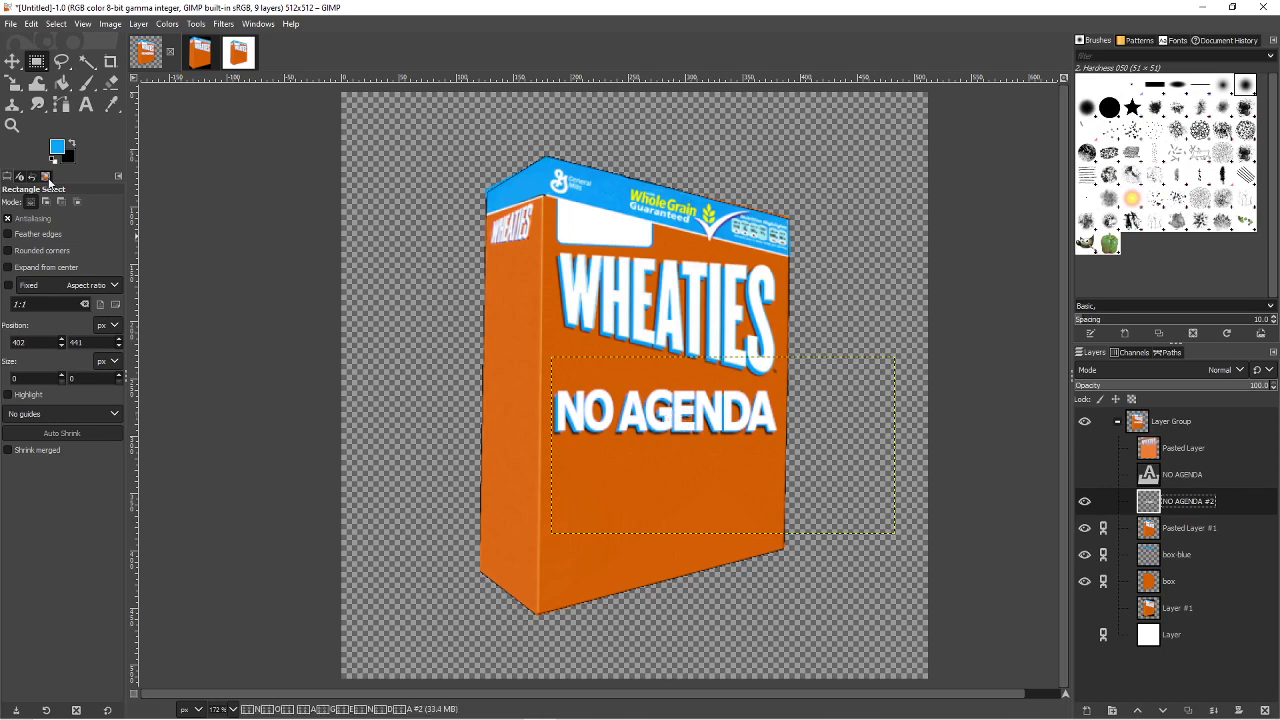
# - Scale the merged NO AGENDA #2 layer without keeping its proportions to about 307 × 236 px, making the lettering taller
pyautogui.click(13, 84)
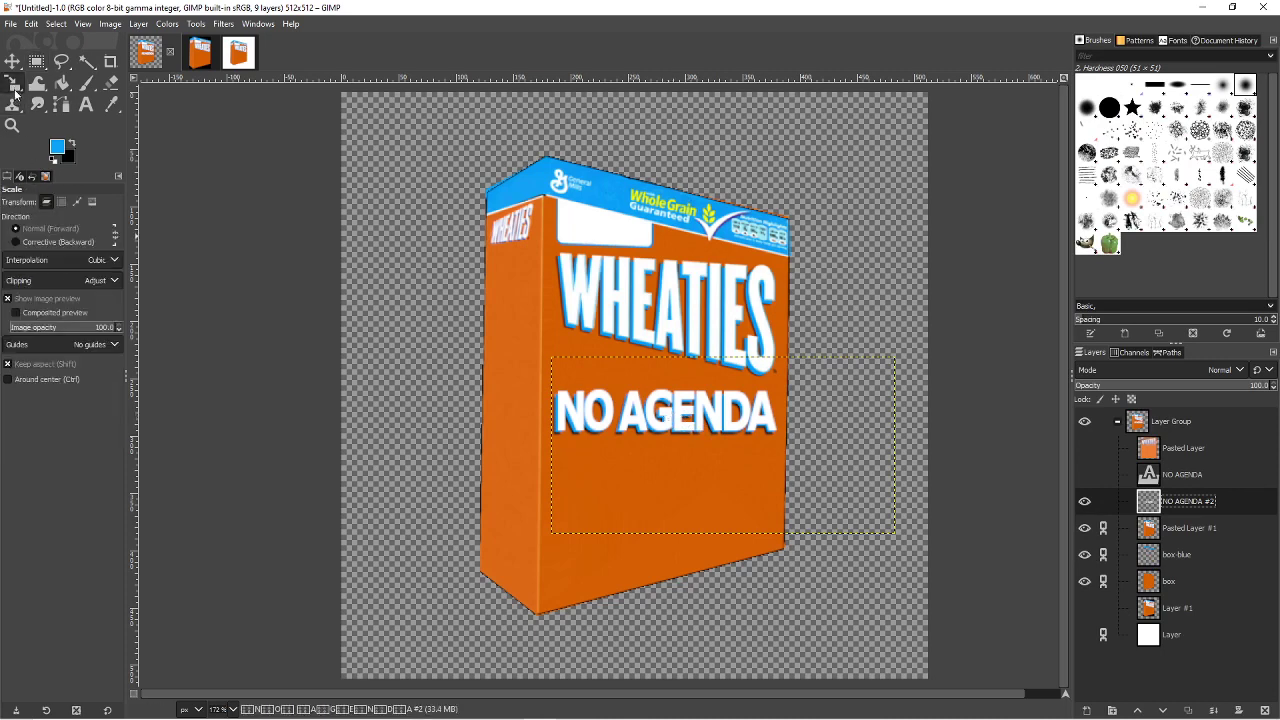
pyautogui.click(714, 424)
pyautogui.moveTo(724, 358); pyautogui.dragTo(745, 453)
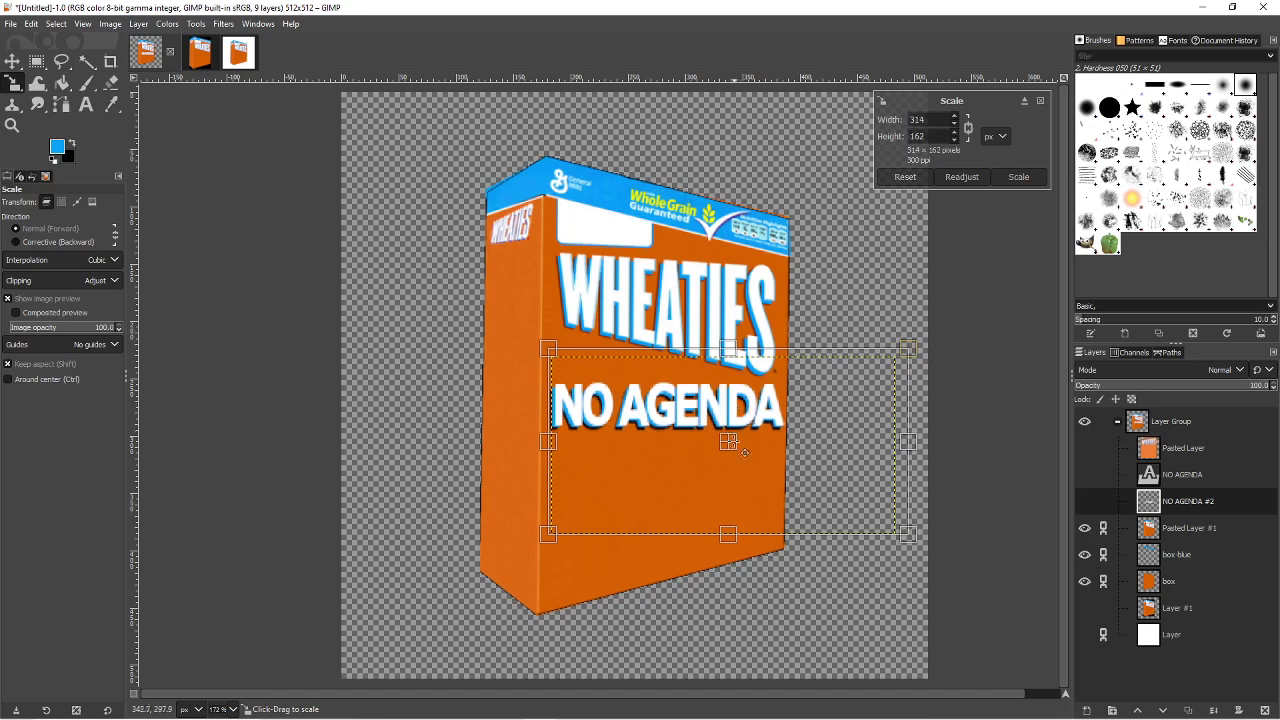
pyautogui.moveTo(737, 537); pyautogui.dragTo(749, 631)
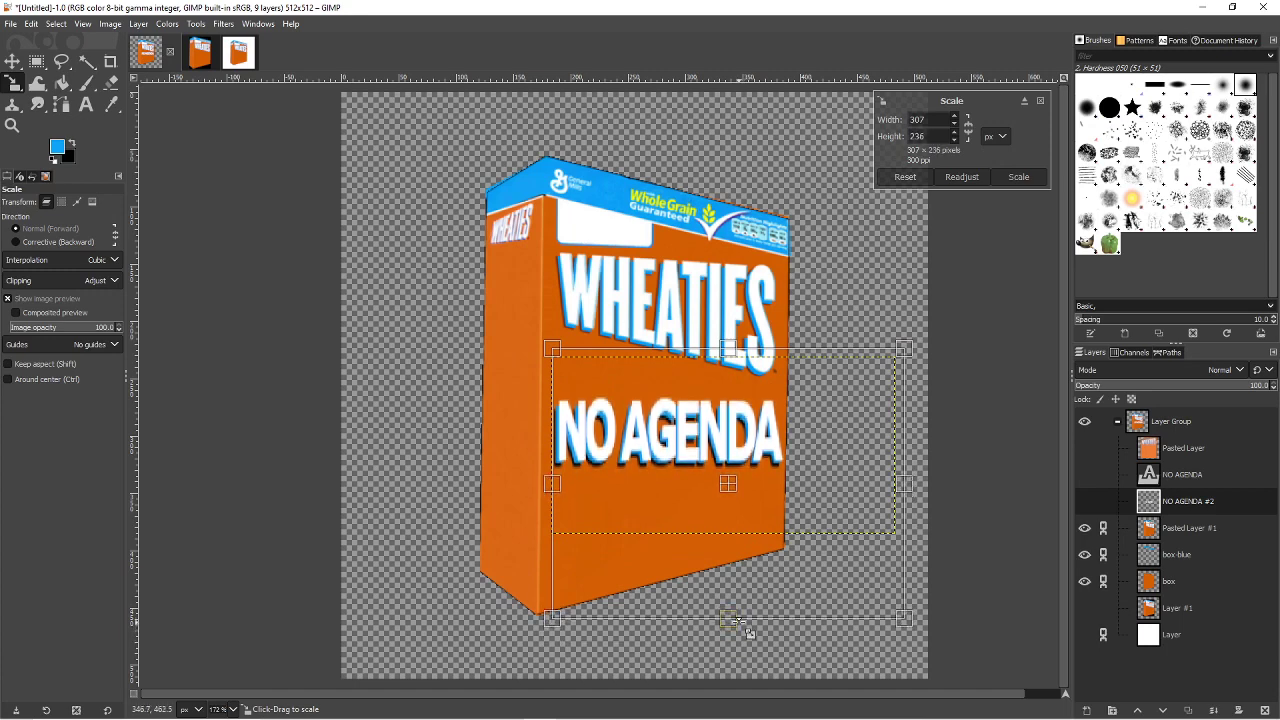
pyautogui.press('shift')
pyautogui.moveTo(731, 466); pyautogui.dragTo(743, 464)
pyautogui.press('Return')
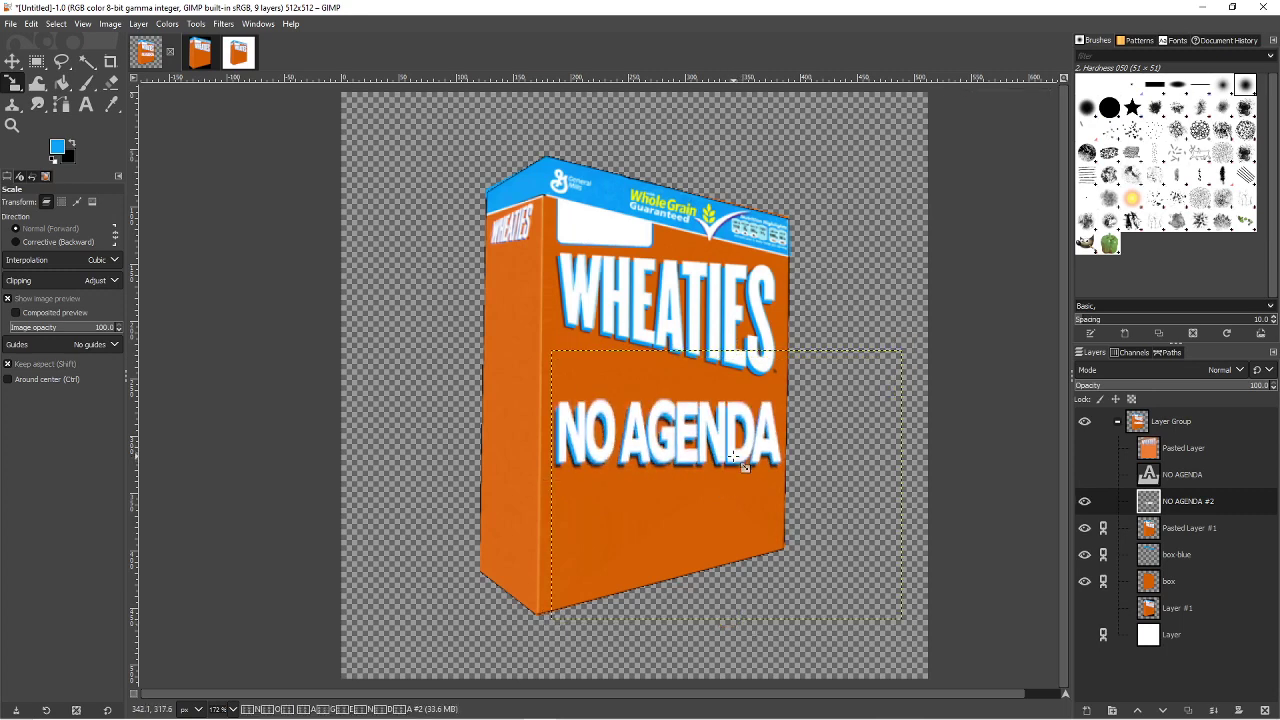
# - Move the NO AGENDA lettering up over the WHEATIES logo and switch to the Perspective tool
pyautogui.click(12, 61)
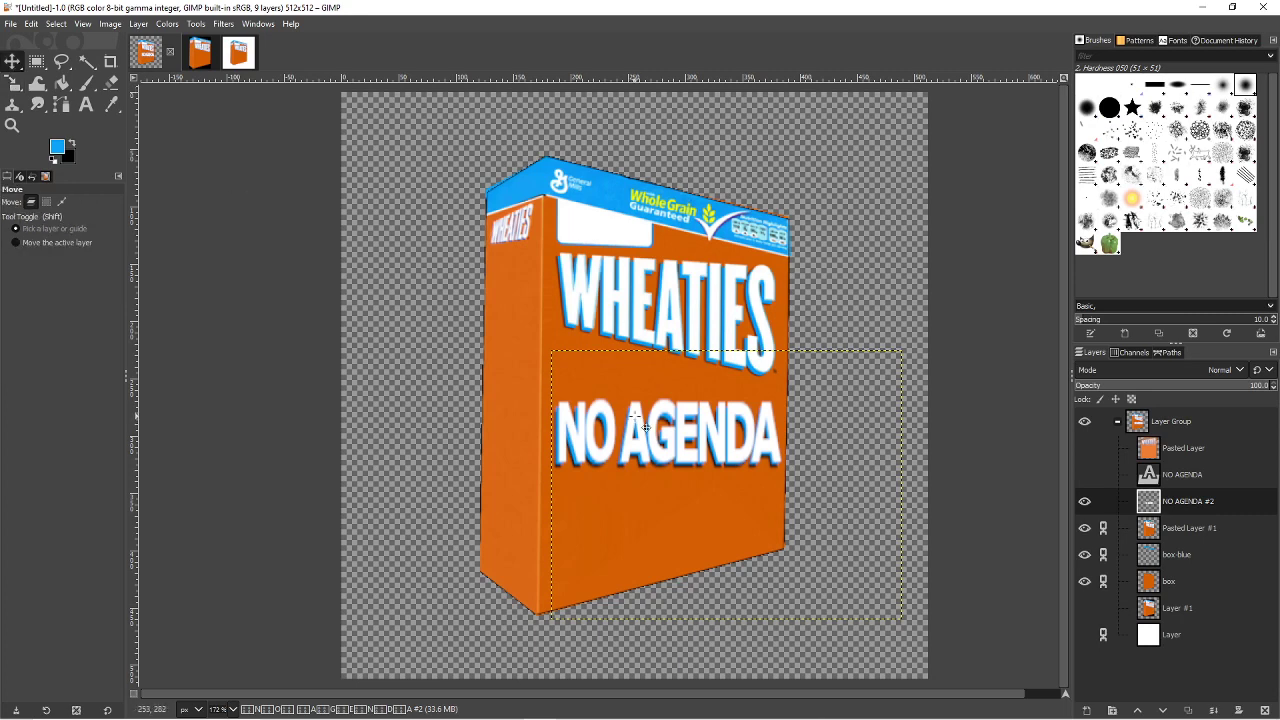
pyautogui.moveTo(680, 457); pyautogui.dragTo(674, 316)
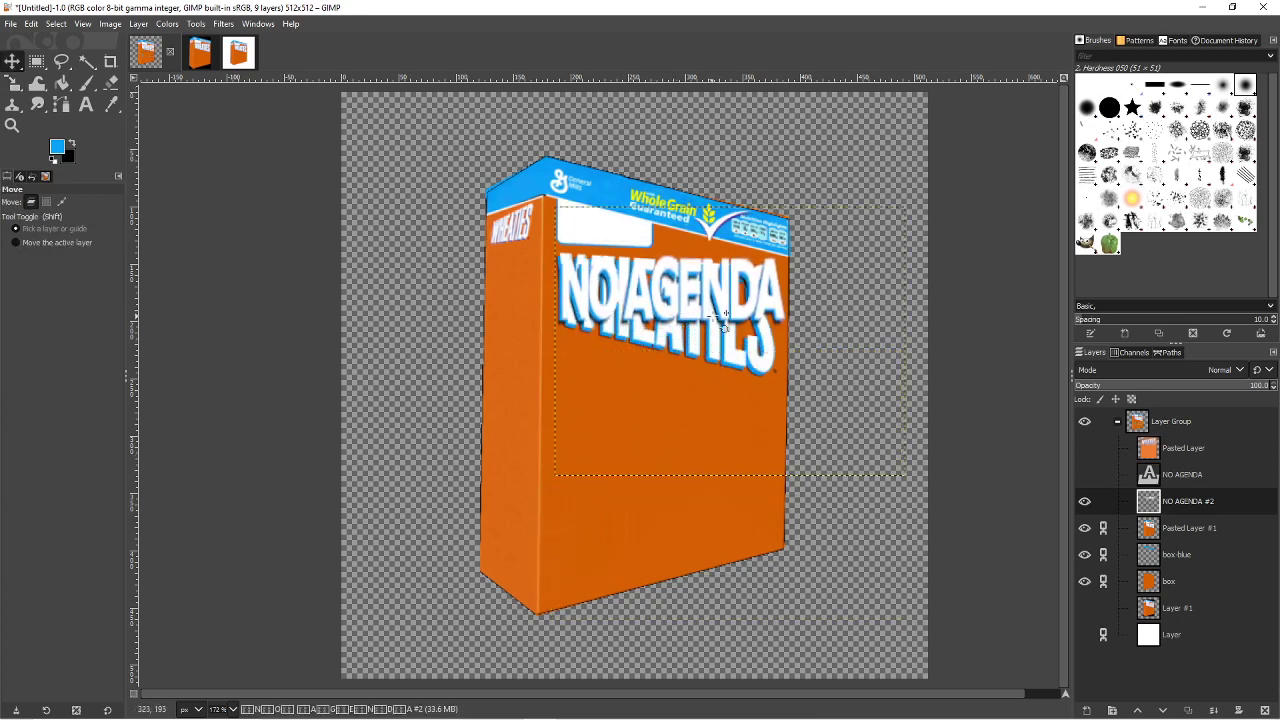
pyautogui.click(13, 83)
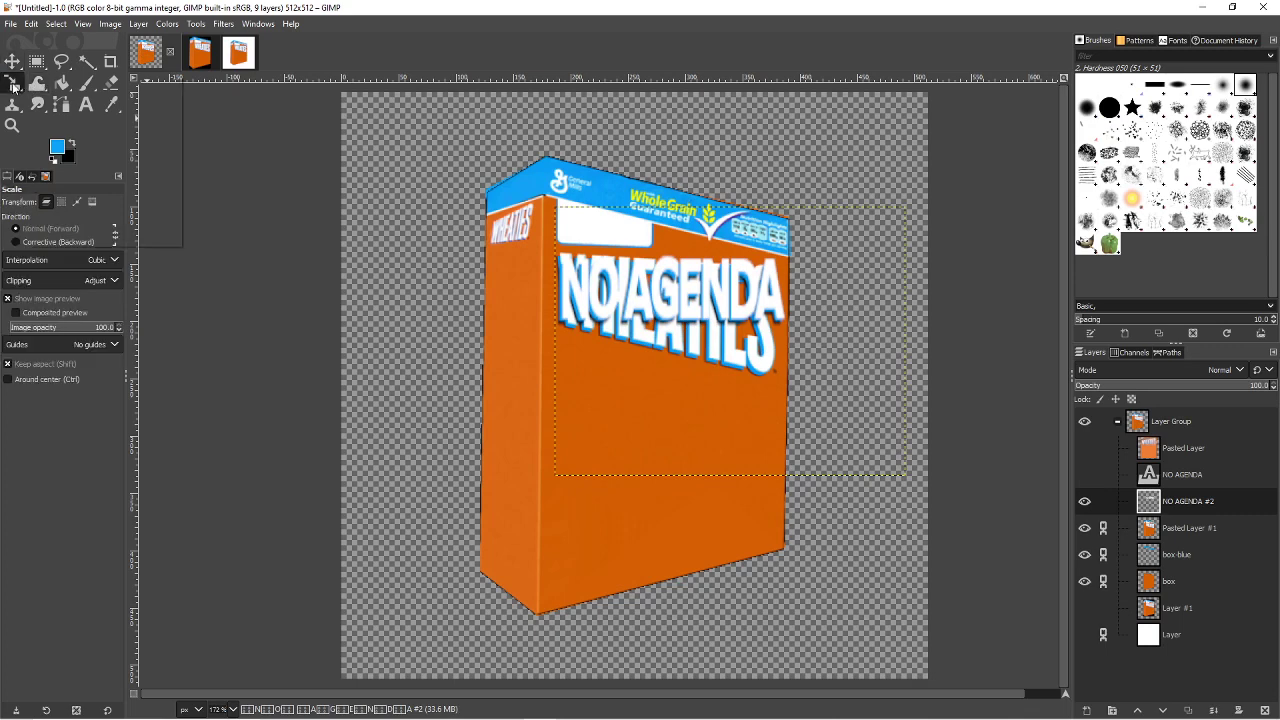
pyautogui.moveTo(13, 83); pyautogui.dragTo(47, 128)
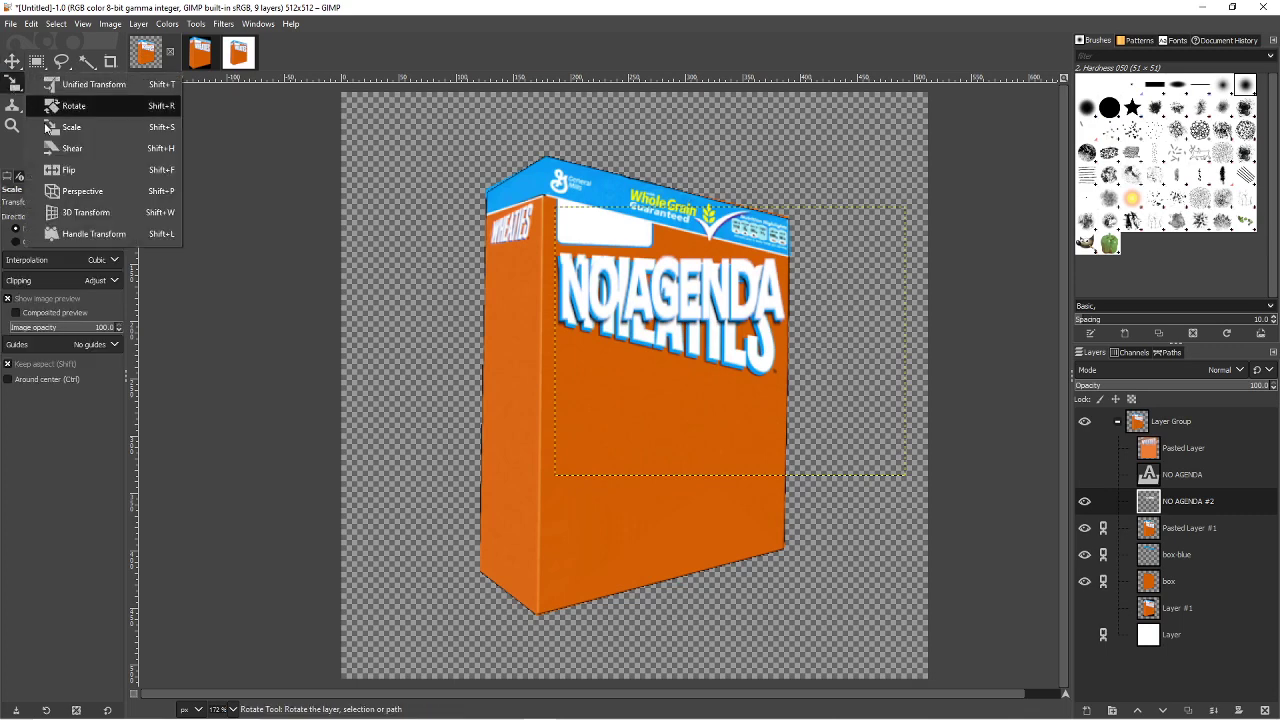
pyautogui.click(93, 196)
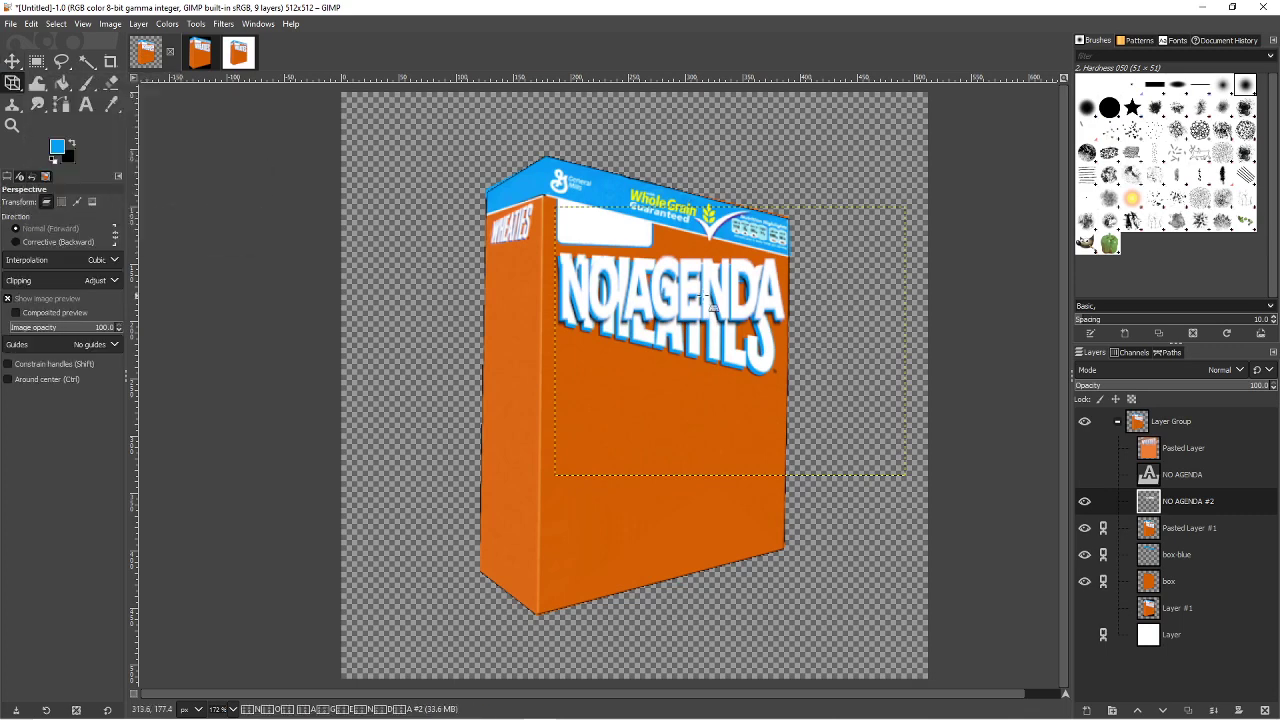
# - Duplicate the NO AGENDA #2 layer as a hidden backup and make the original layer active again
pyautogui.rightClick(1183, 498)
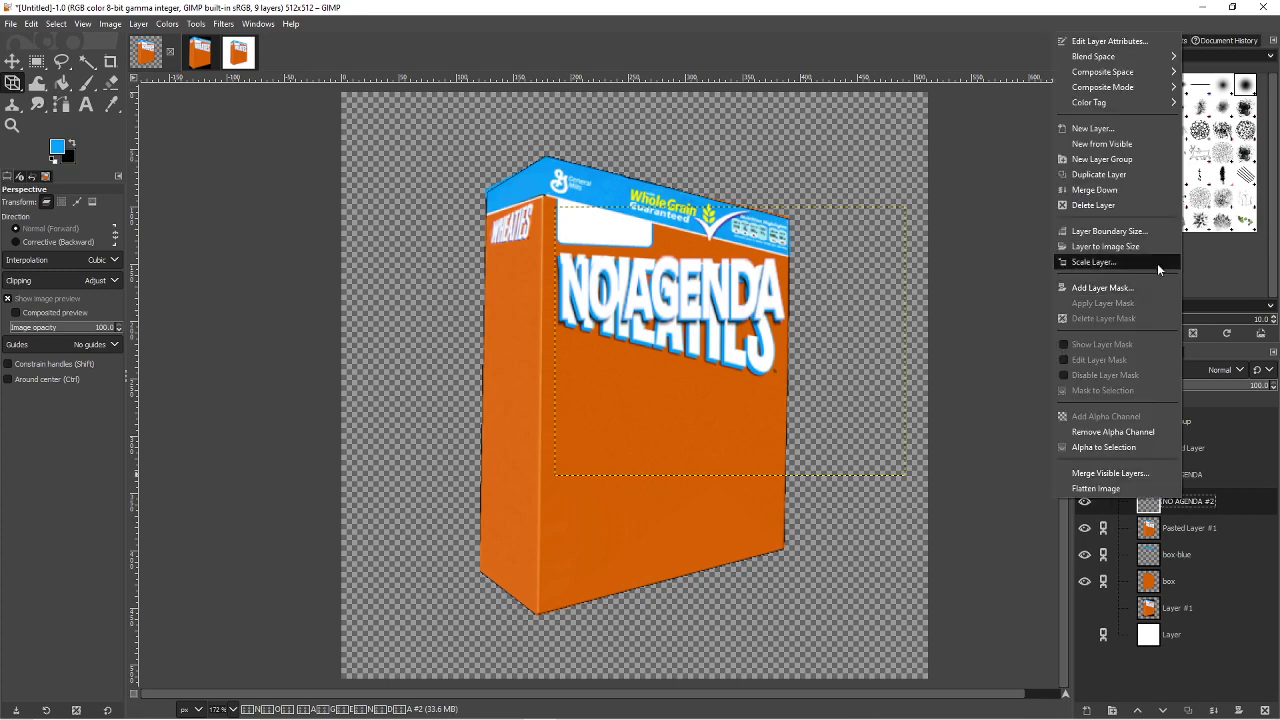
pyautogui.click(1122, 175)
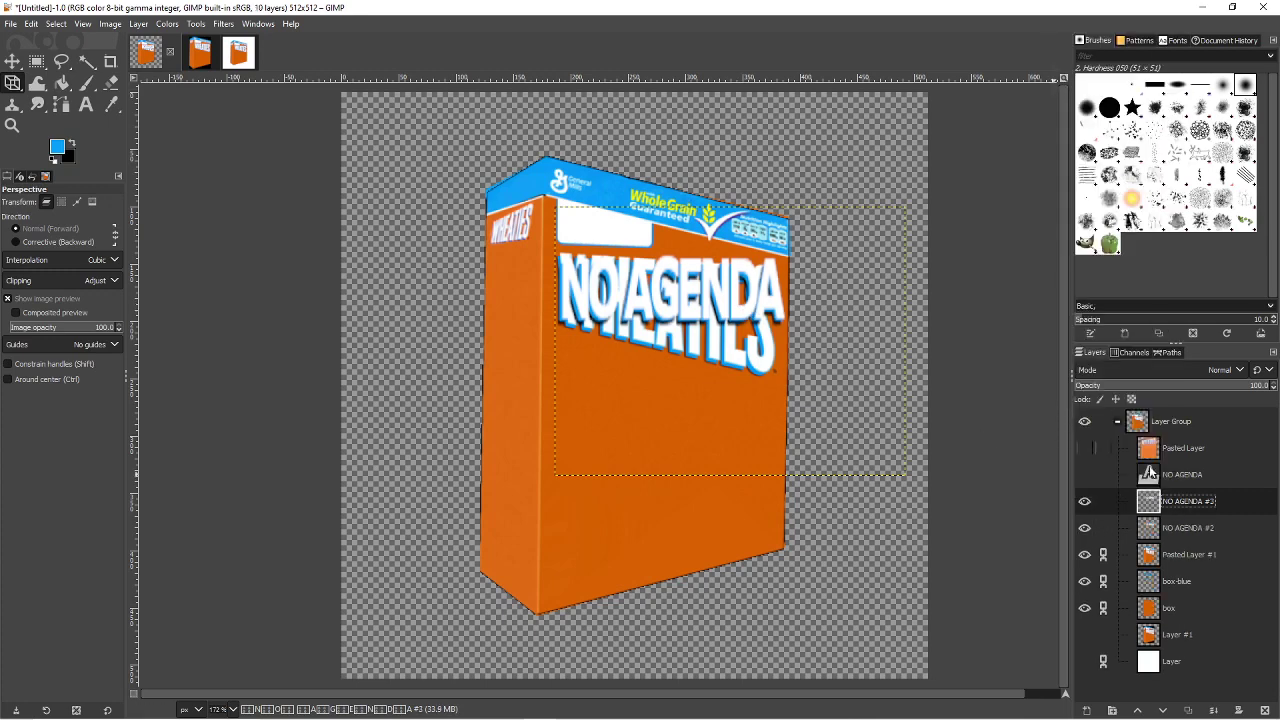
pyautogui.click(1084, 501)
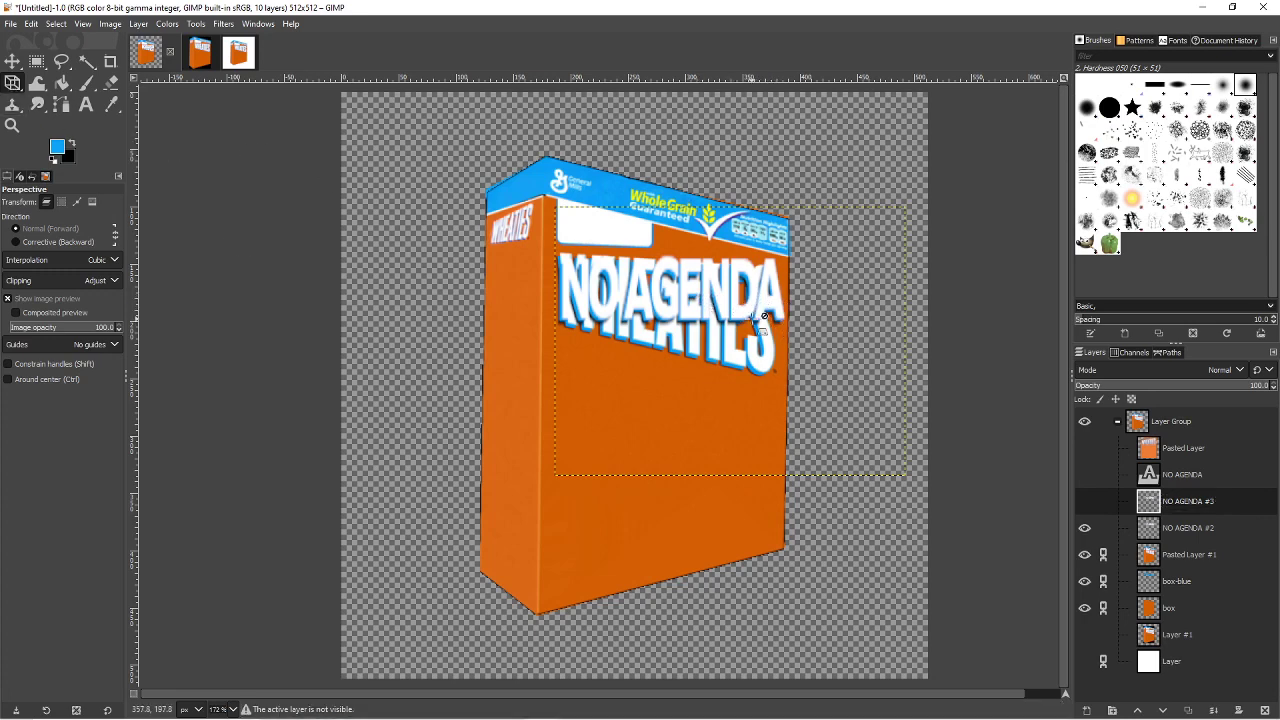
pyautogui.click(1199, 529)
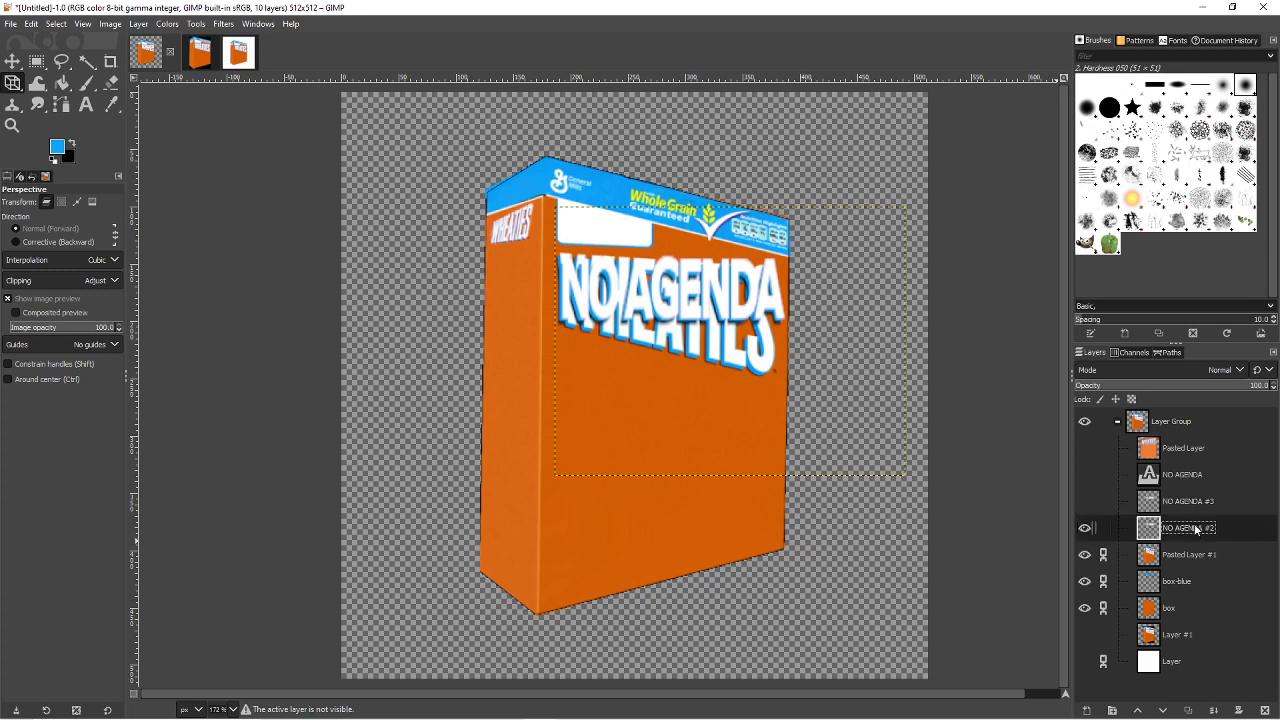
pyautogui.click(1085, 501)
pyautogui.click(1085, 501)
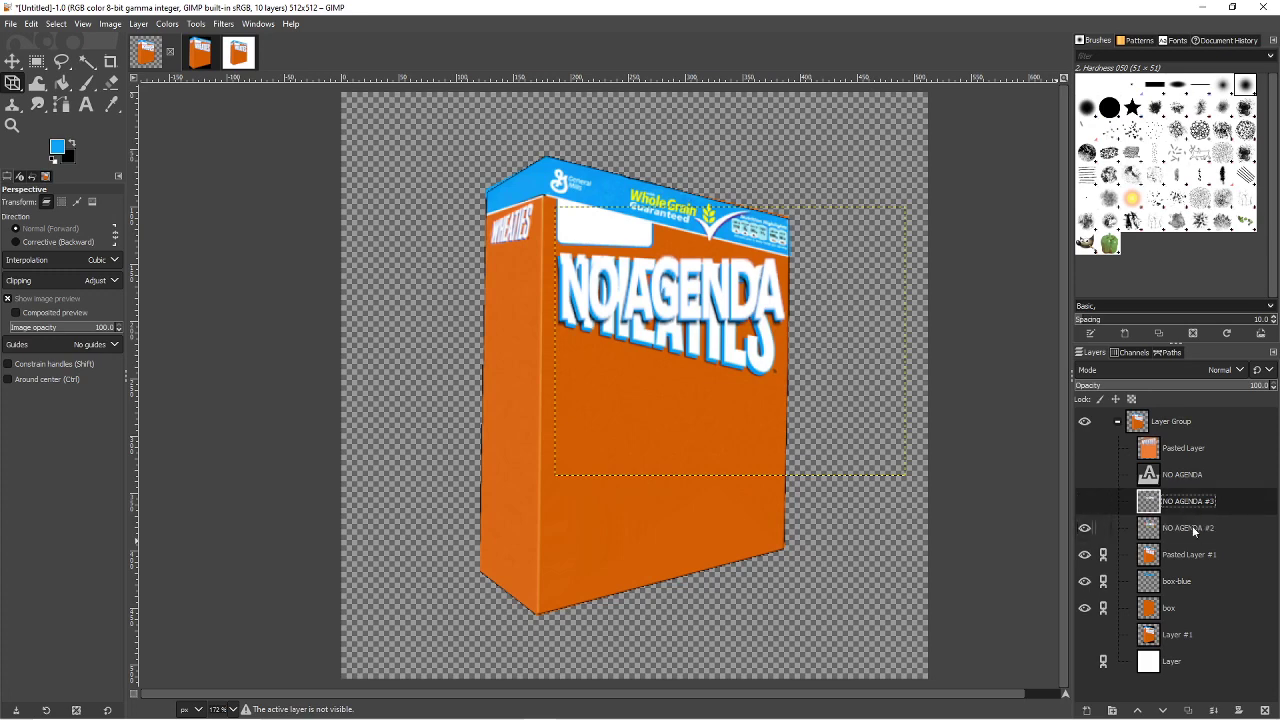
# - Warp the NO AGENDA #2 lettering in perspective to follow the slanted, widening WHEATIES logo, and hide Pasted Layer #1
pyautogui.moveTo(742, 287); pyautogui.dragTo(763, 328)
pyautogui.moveTo(772, 348); pyautogui.dragTo(737, 354)
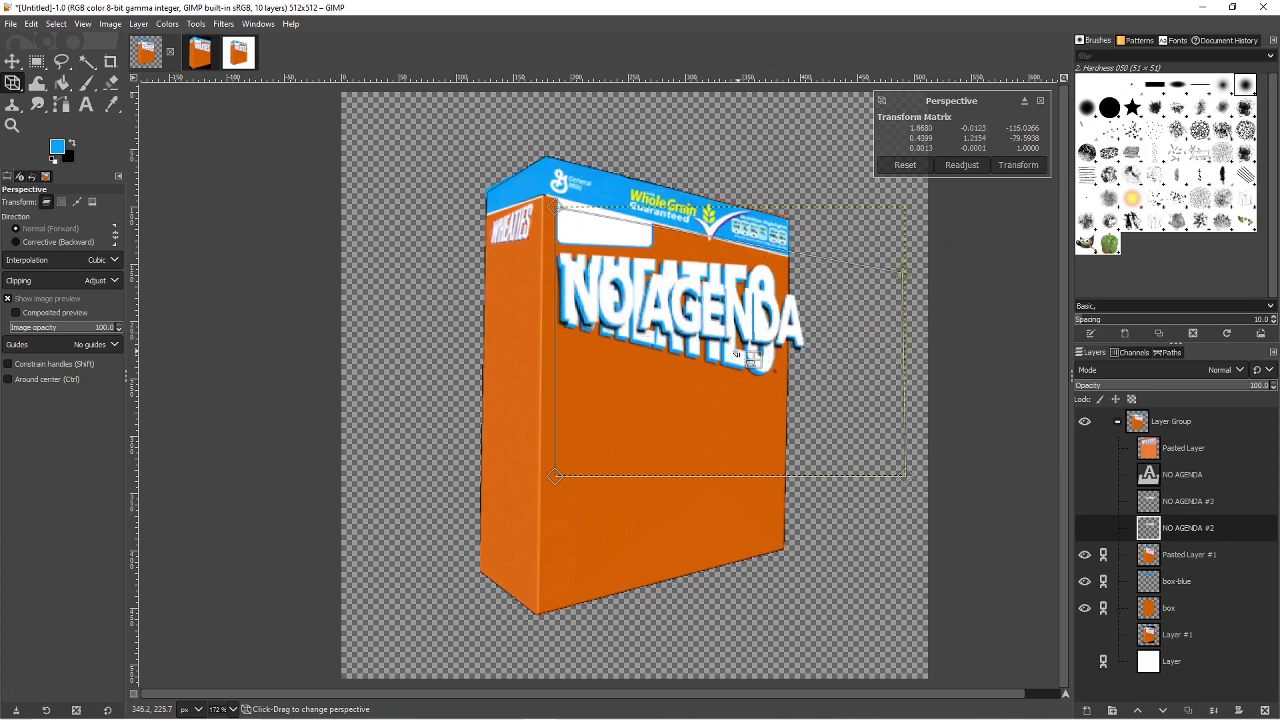
pyautogui.moveTo(789, 299); pyautogui.dragTo(984, 194)
pyautogui.moveTo(915, 484); pyautogui.dragTo(993, 706)
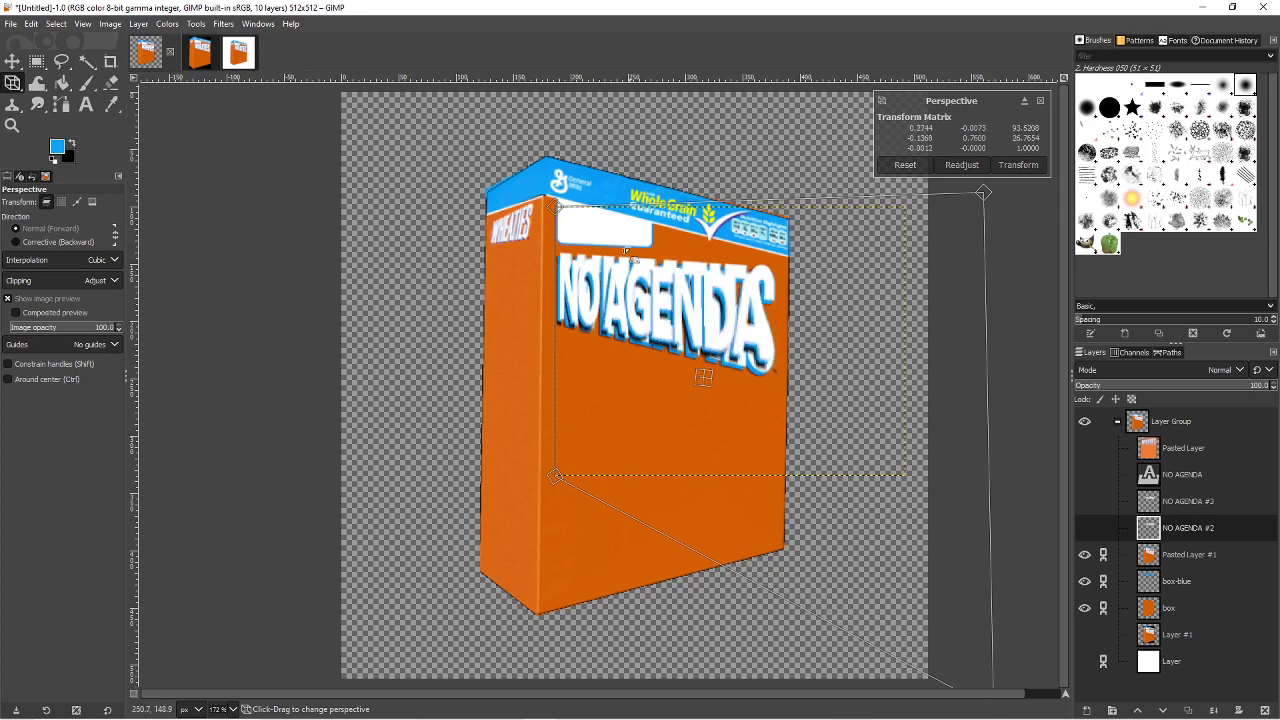
pyautogui.moveTo(556, 207); pyautogui.dragTo(557, 206)
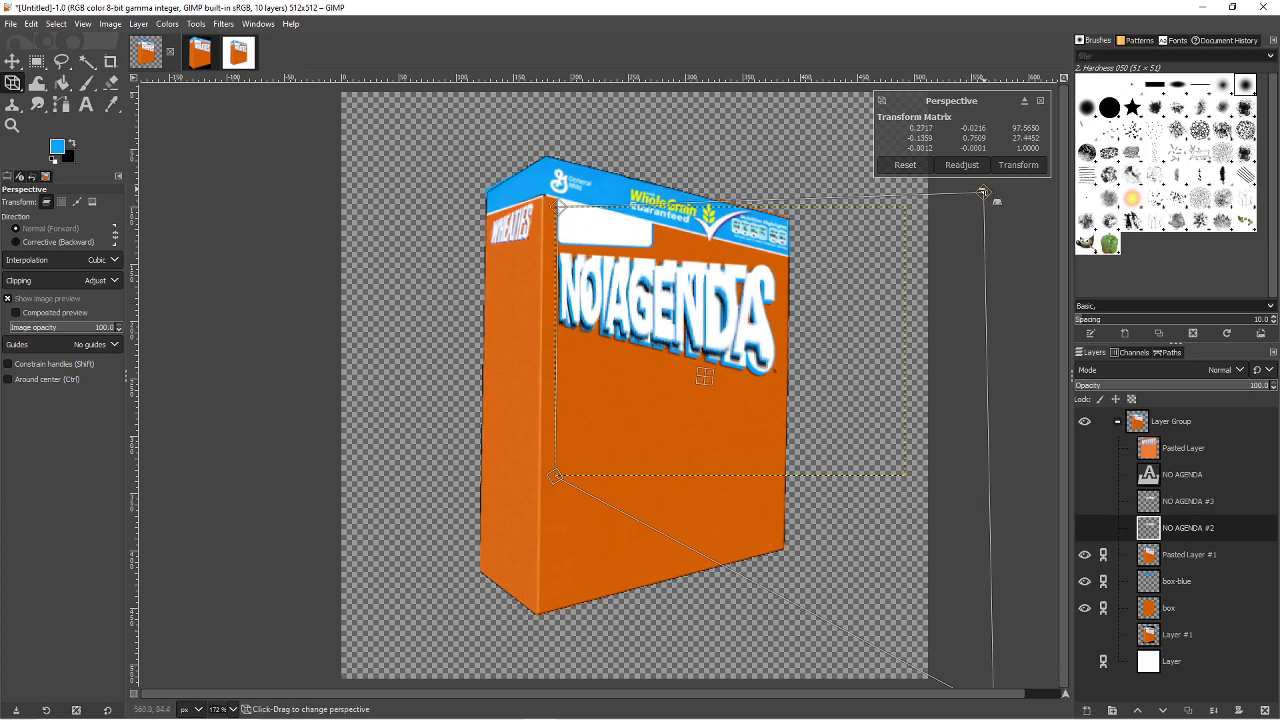
pyautogui.moveTo(983, 194); pyautogui.dragTo(1050, 165)
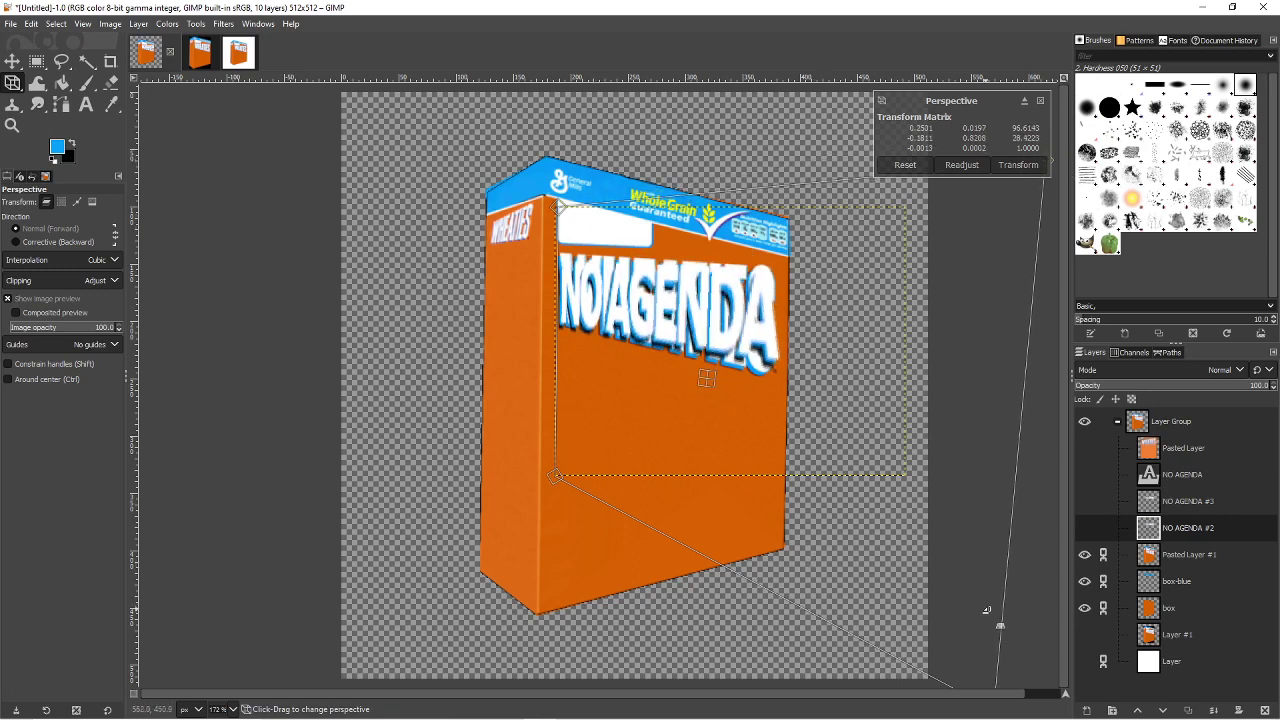
pyautogui.press('Return')
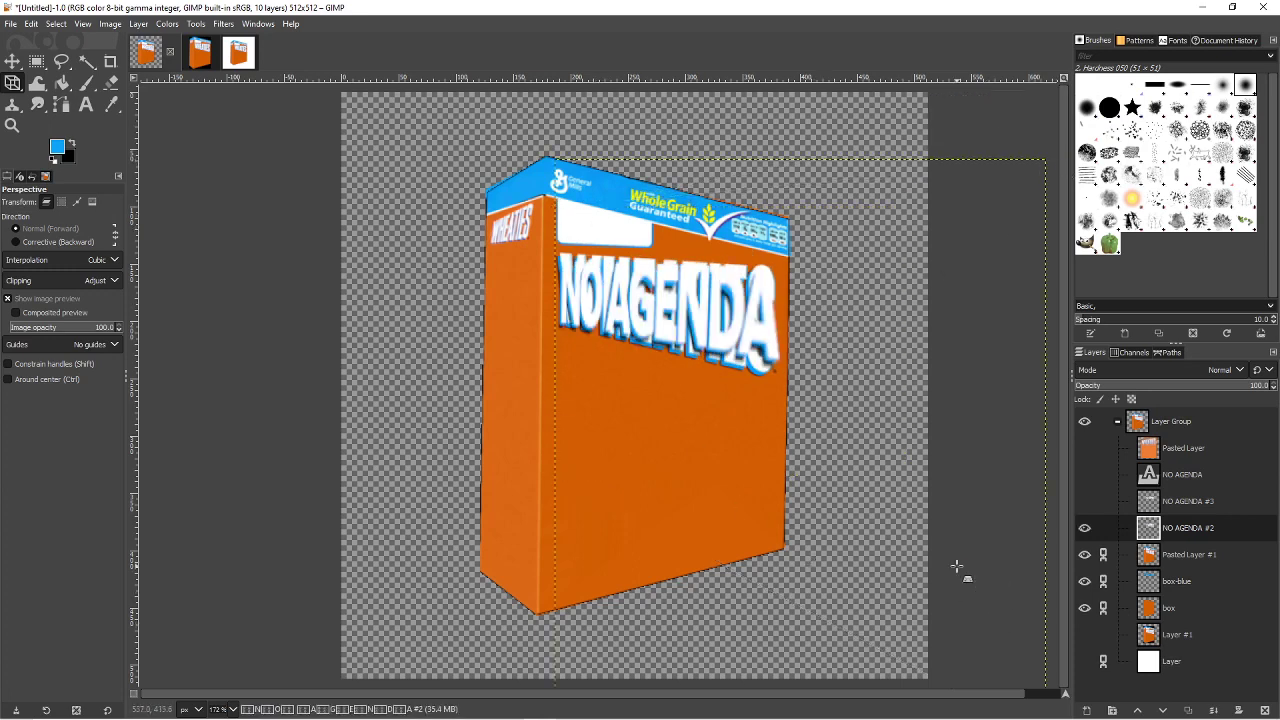
pyautogui.click(1084, 555)
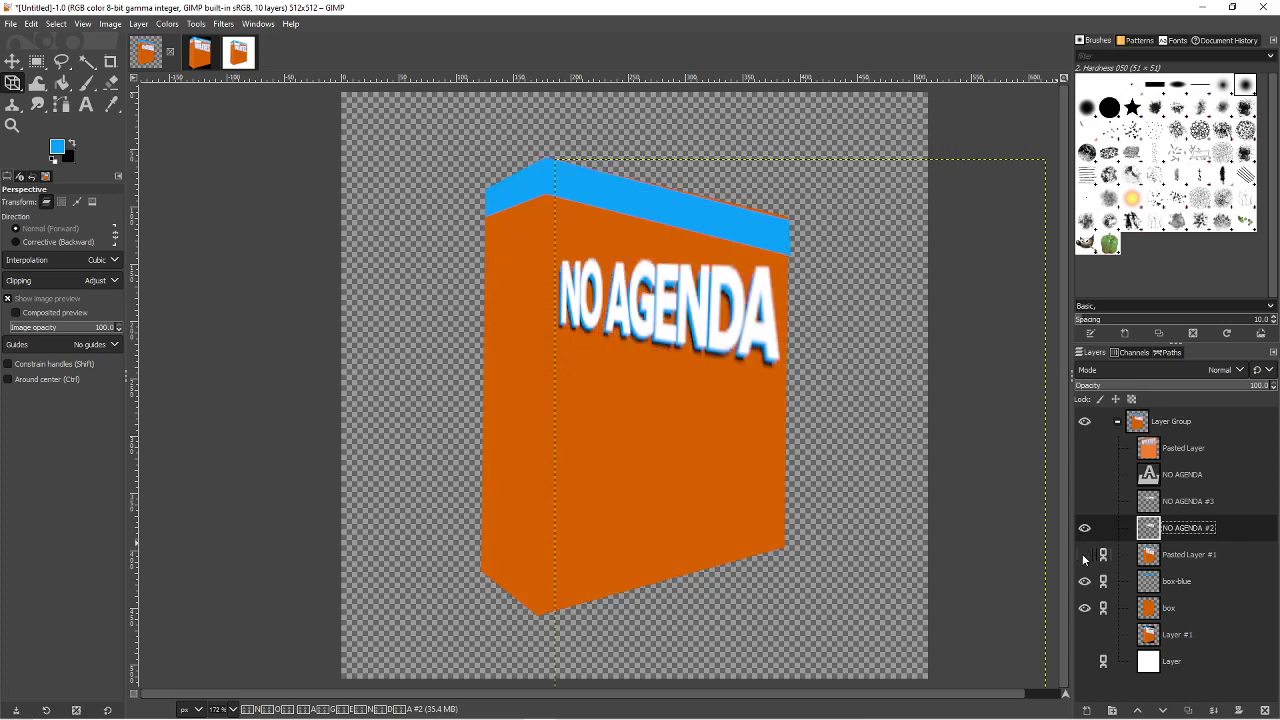
# - Compare the lettering with the original logo by toggling Pasted Layer #1, and undo the perspective warp of NO AGENDA #2
pyautogui.click(1084, 556)
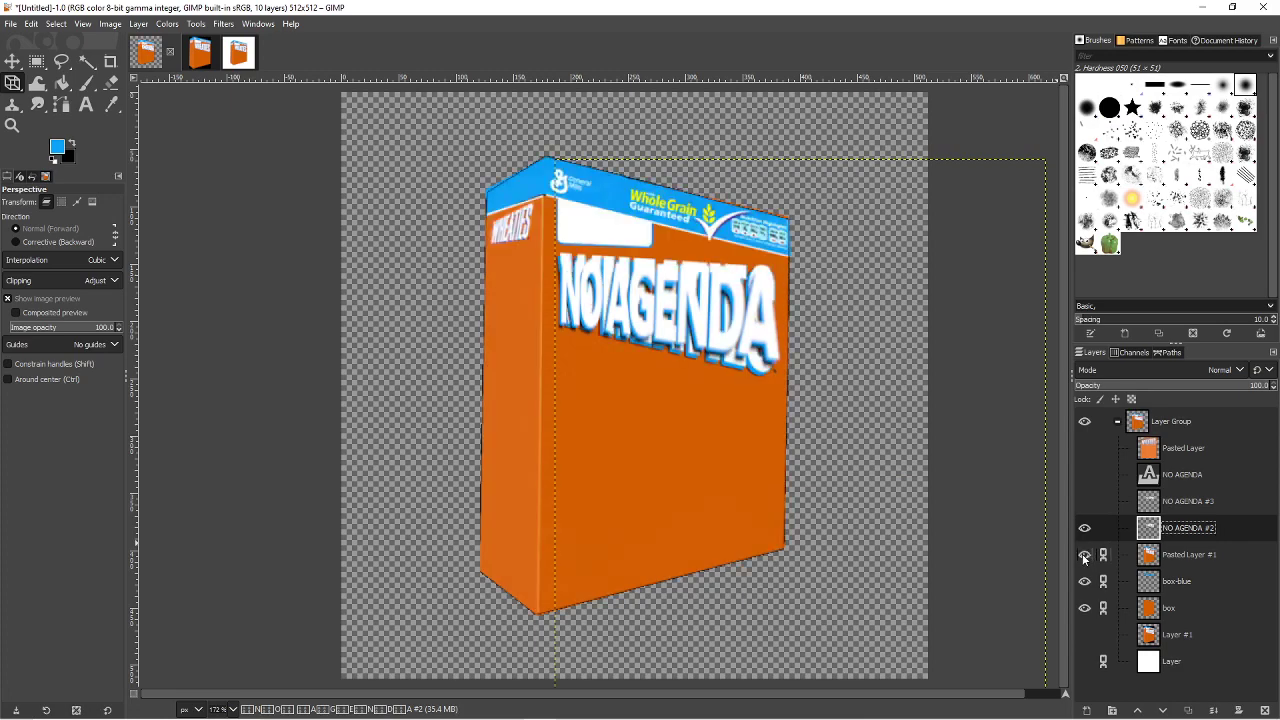
pyautogui.click(1084, 556)
pyautogui.click(1084, 555)
pyautogui.hotkey('ctrl', 'z')
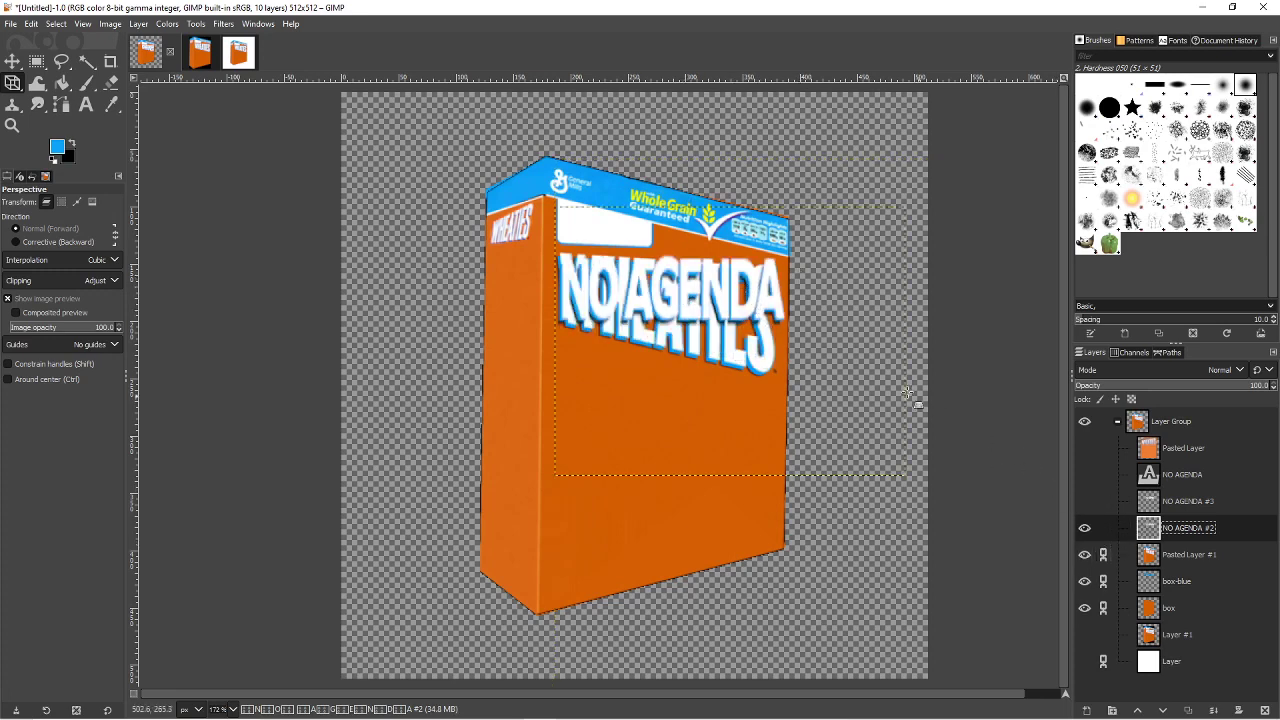
pyautogui.click(1085, 556)
pyautogui.click(1085, 556)
# - Pick the light orange of the box's front vertical edge from Pasted Layer #1 as the foreground colour
pyautogui.click(111, 104)
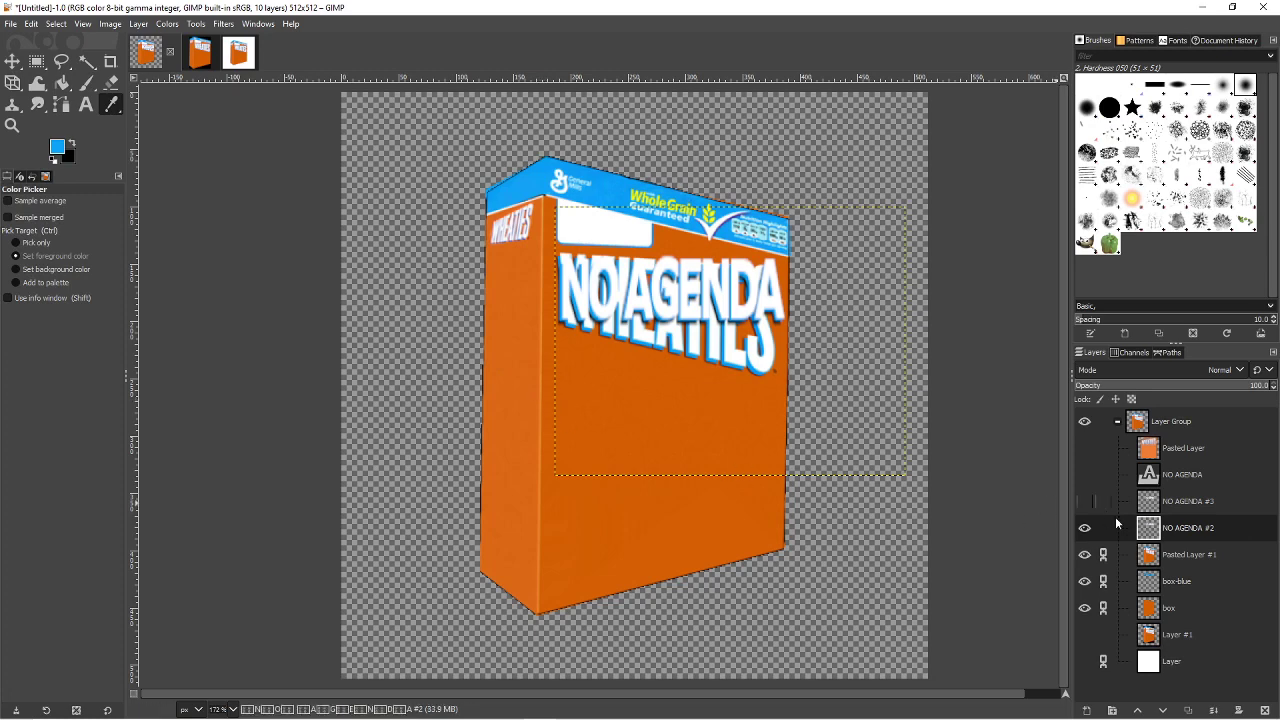
pyautogui.press('pagedown')
pyautogui.click(540, 436)
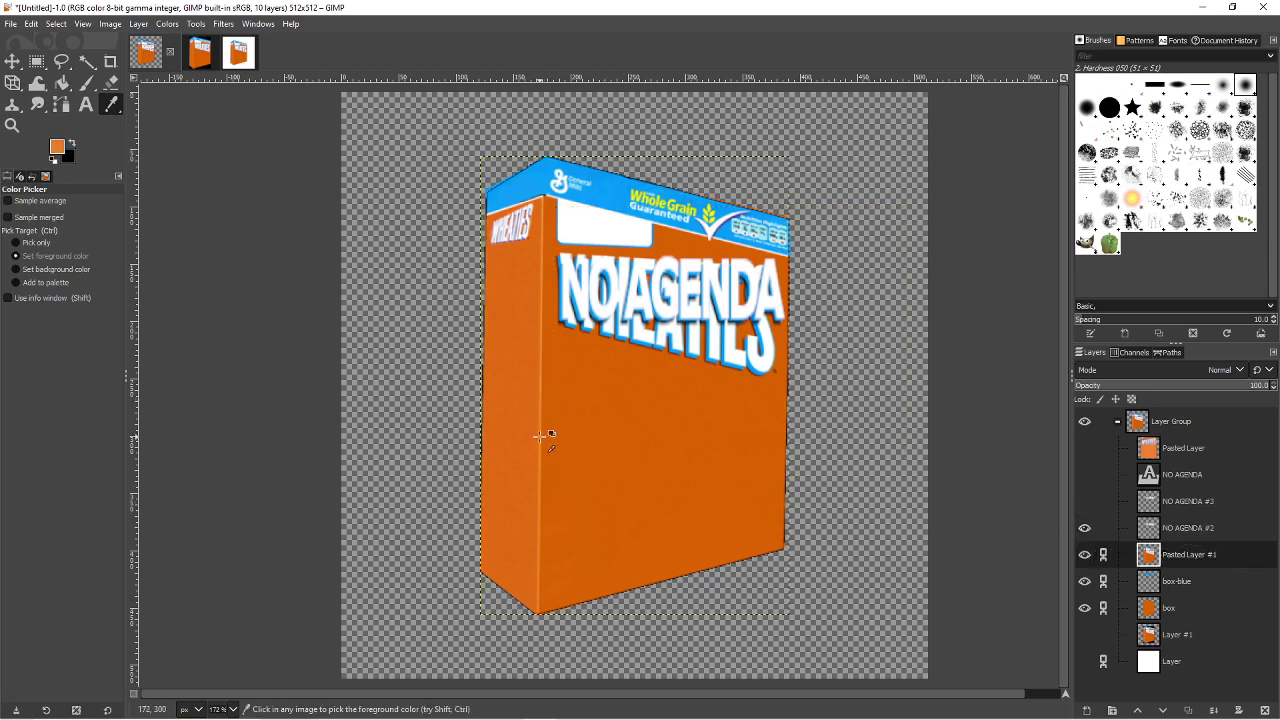
pyautogui.click(540, 436)
pyautogui.click(540, 437)
# - Add a new transparent 512 × 512 px layer and move it directly below the box layer
pyautogui.click(1190, 584)
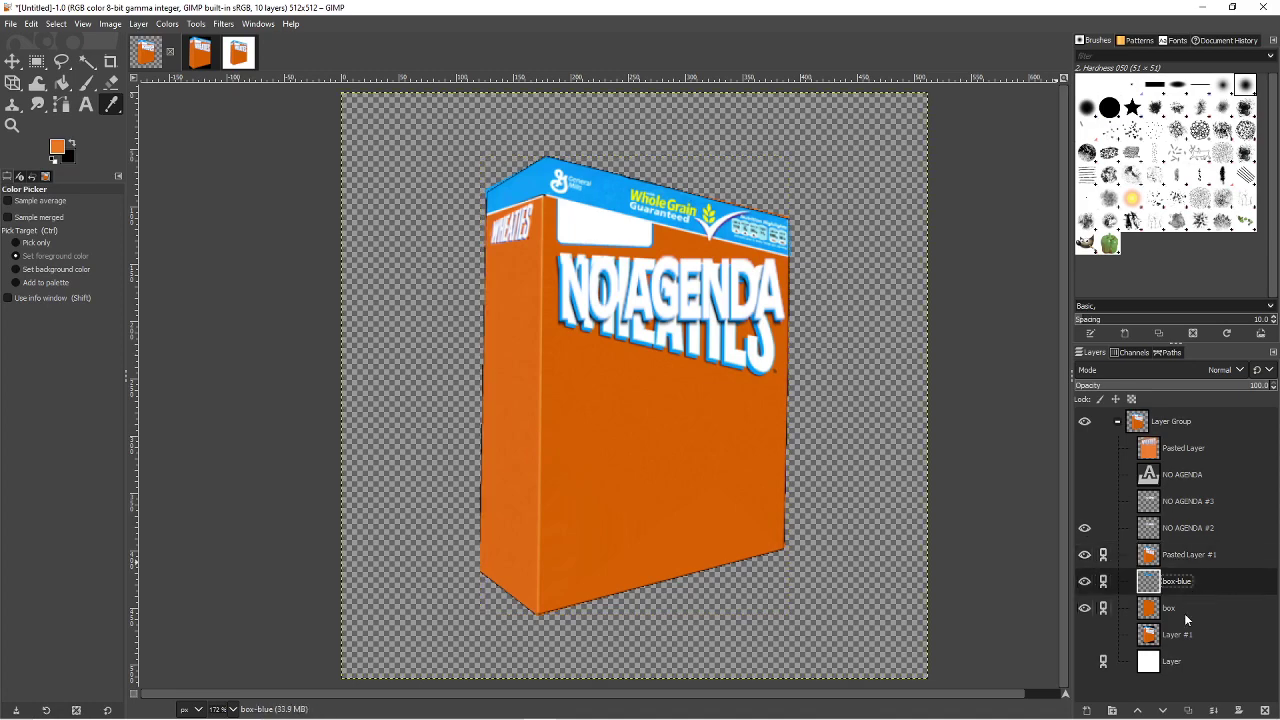
pyautogui.click(1088, 710)
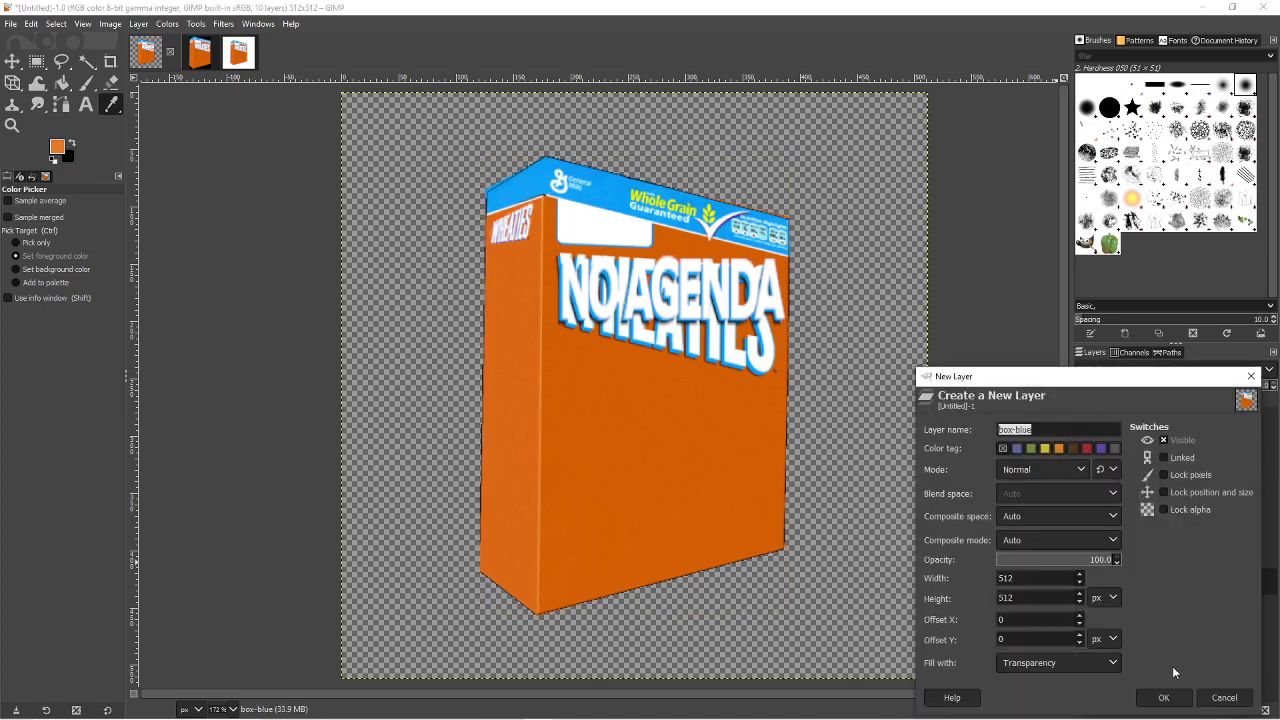
pyautogui.click(1160, 692)
pyautogui.moveTo(1194, 584); pyautogui.dragTo(1200, 642)
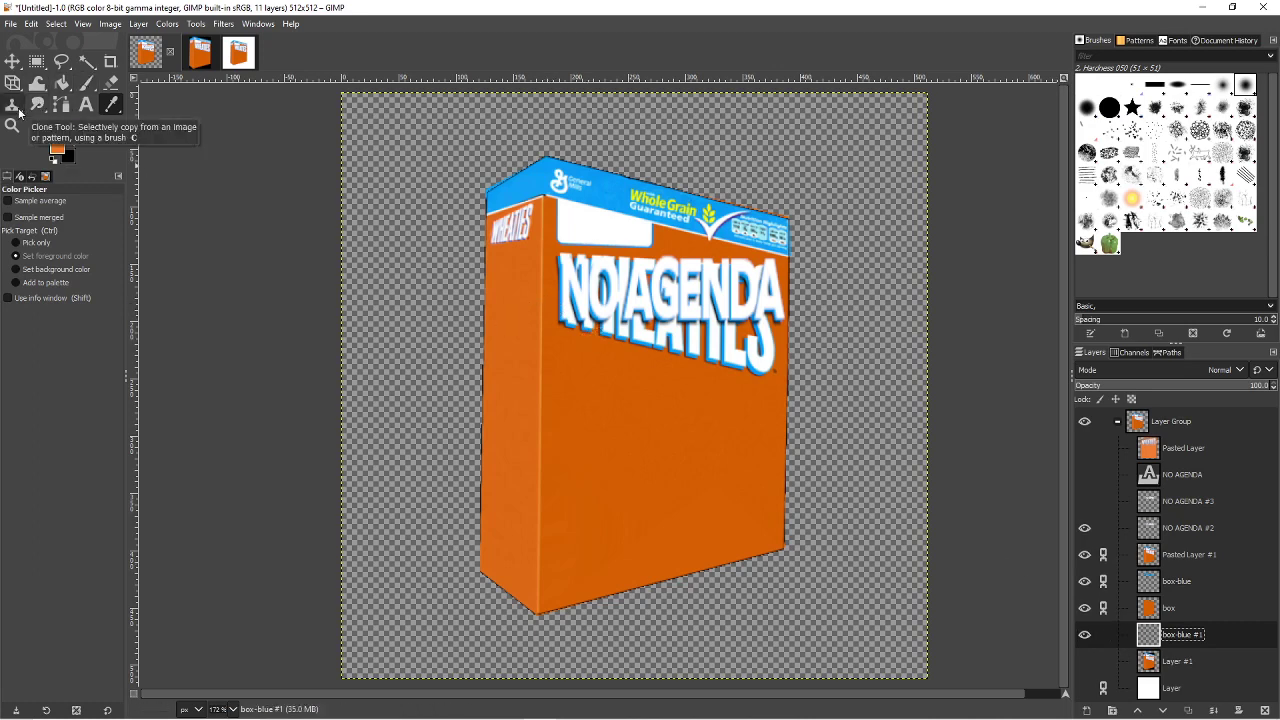
# - Set the Paintbrush size to 3 with the Hardness 050 brush, and undo the test stroke beside the box
pyautogui.click(87, 84)
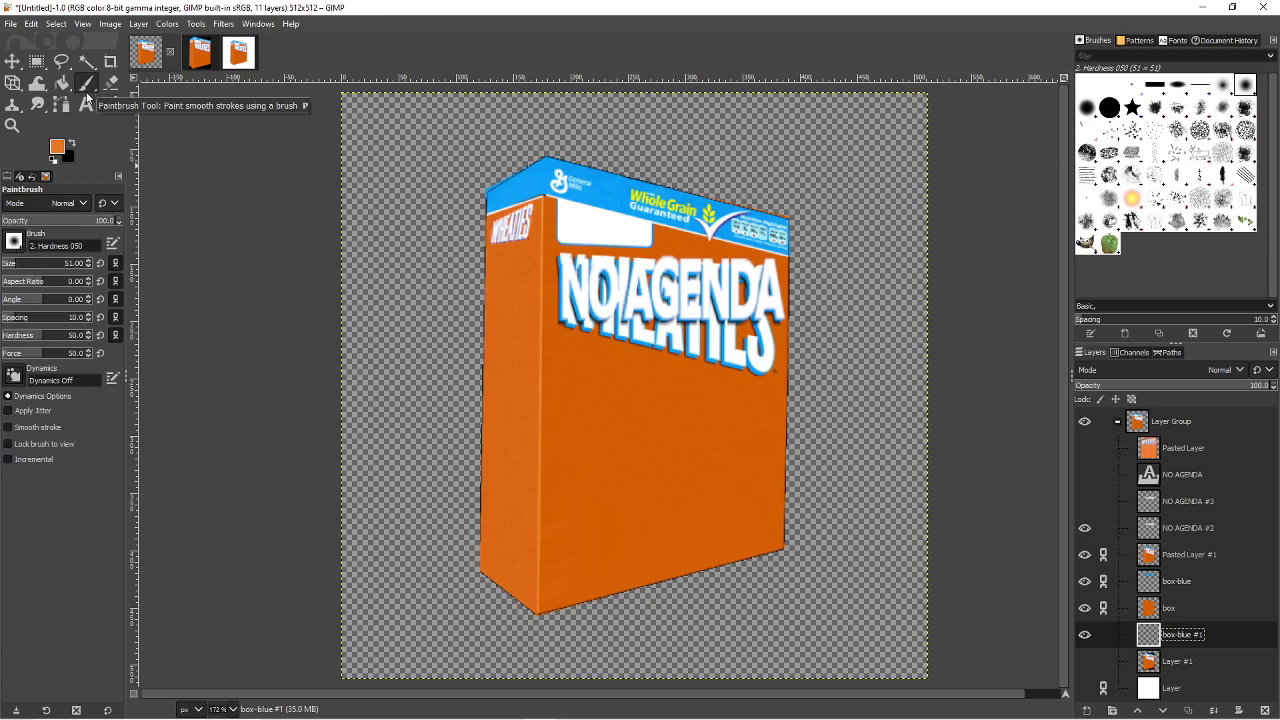
pyautogui.rightClick(509, 311)
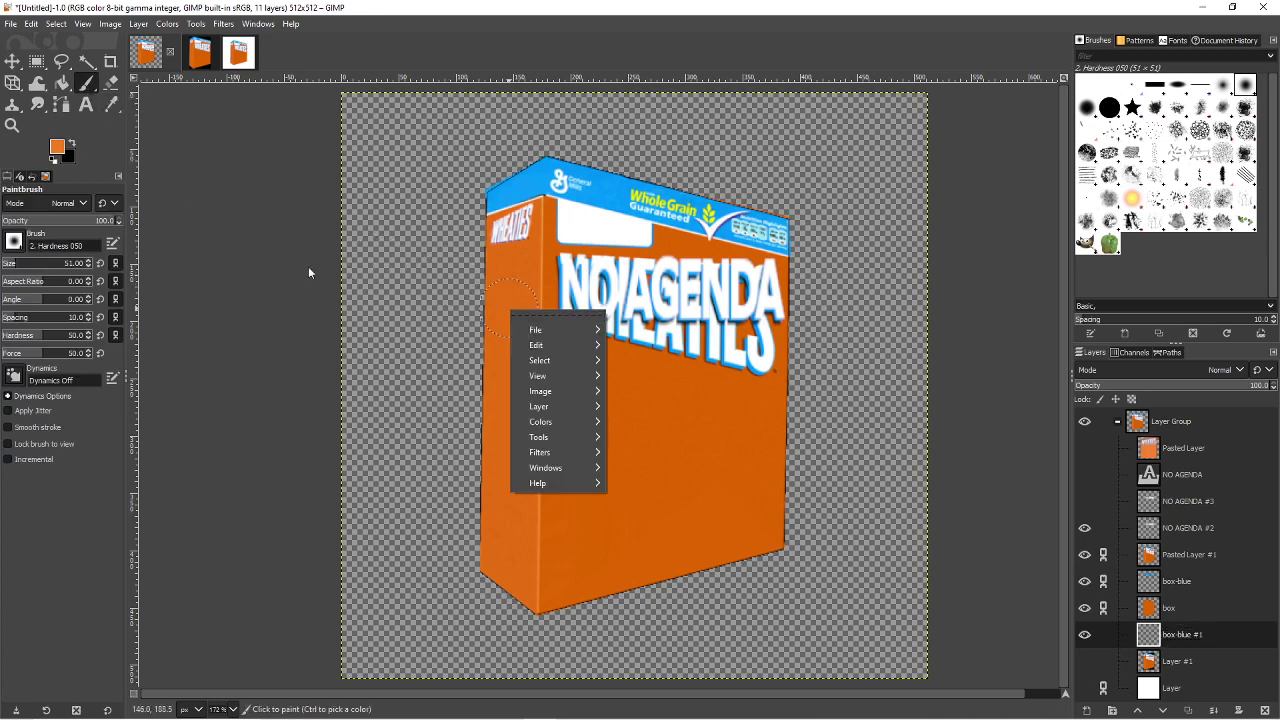
pyautogui.click(86, 246)
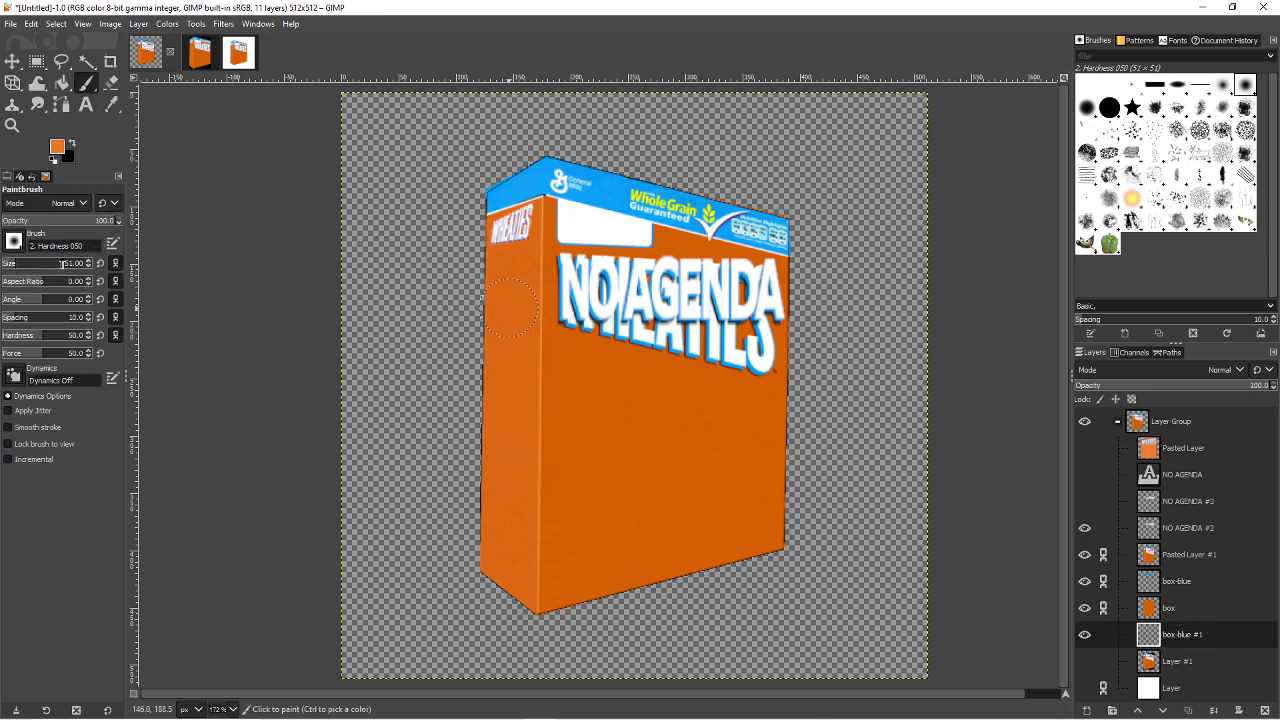
pyautogui.scroll(10, 20, 268)
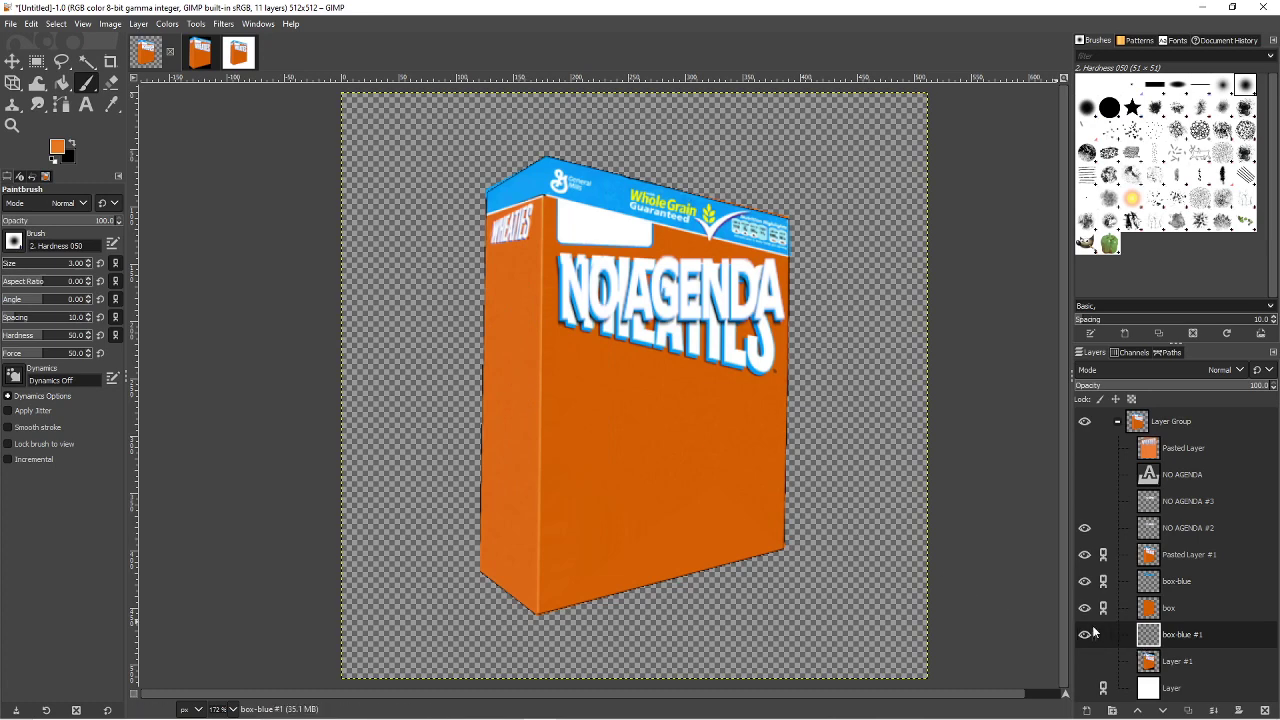
pyautogui.hotkey('ctrl', 'z')
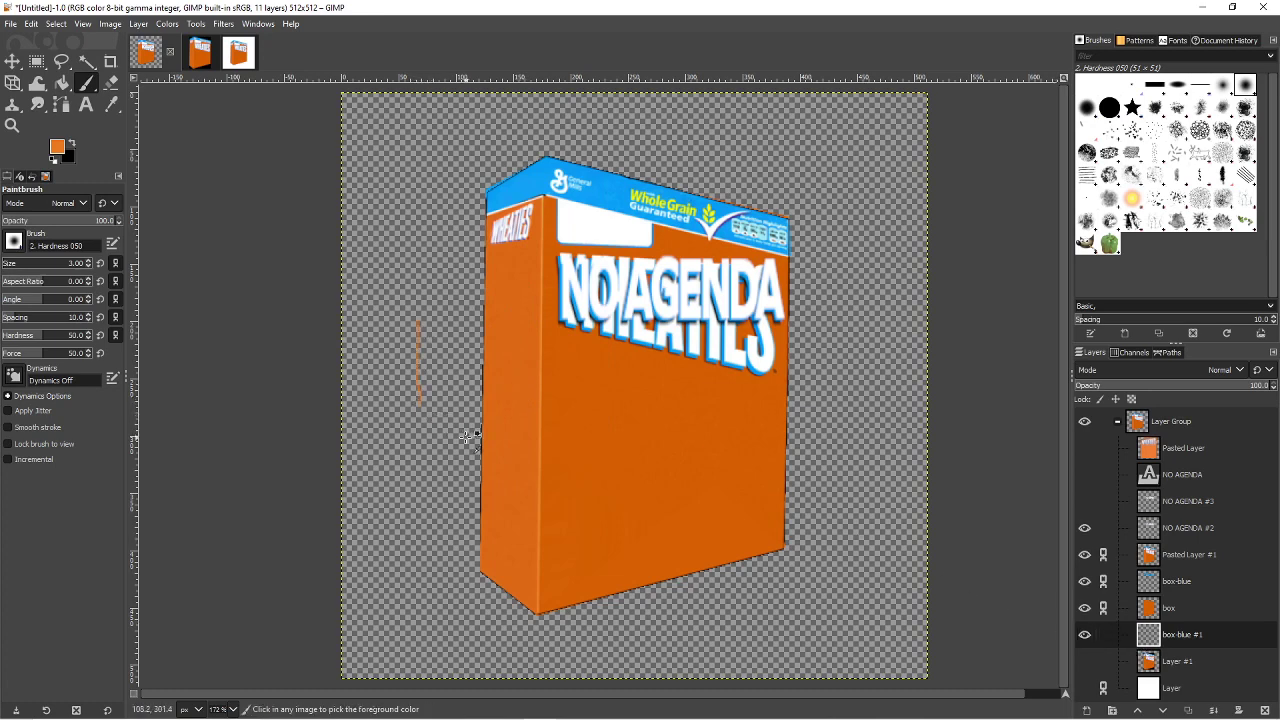
# - Review the foreground colour's values and accept e77823
pyautogui.click(57, 147)
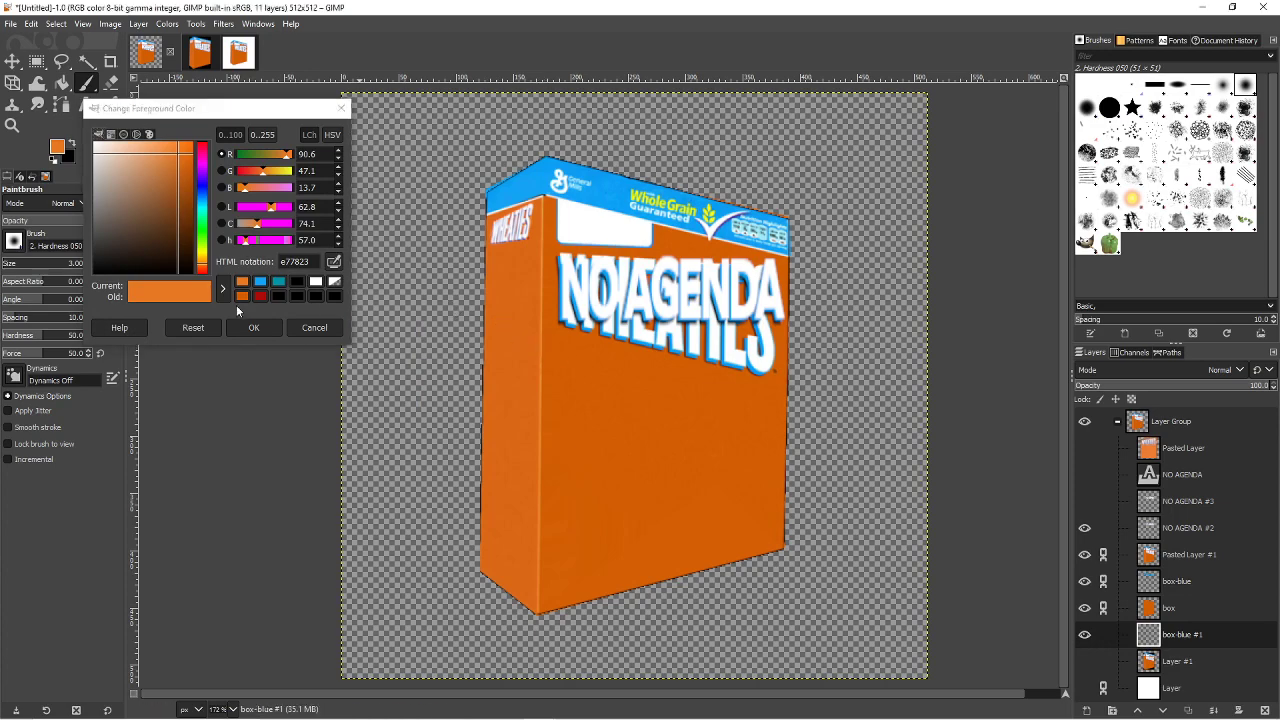
pyautogui.click(250, 328)
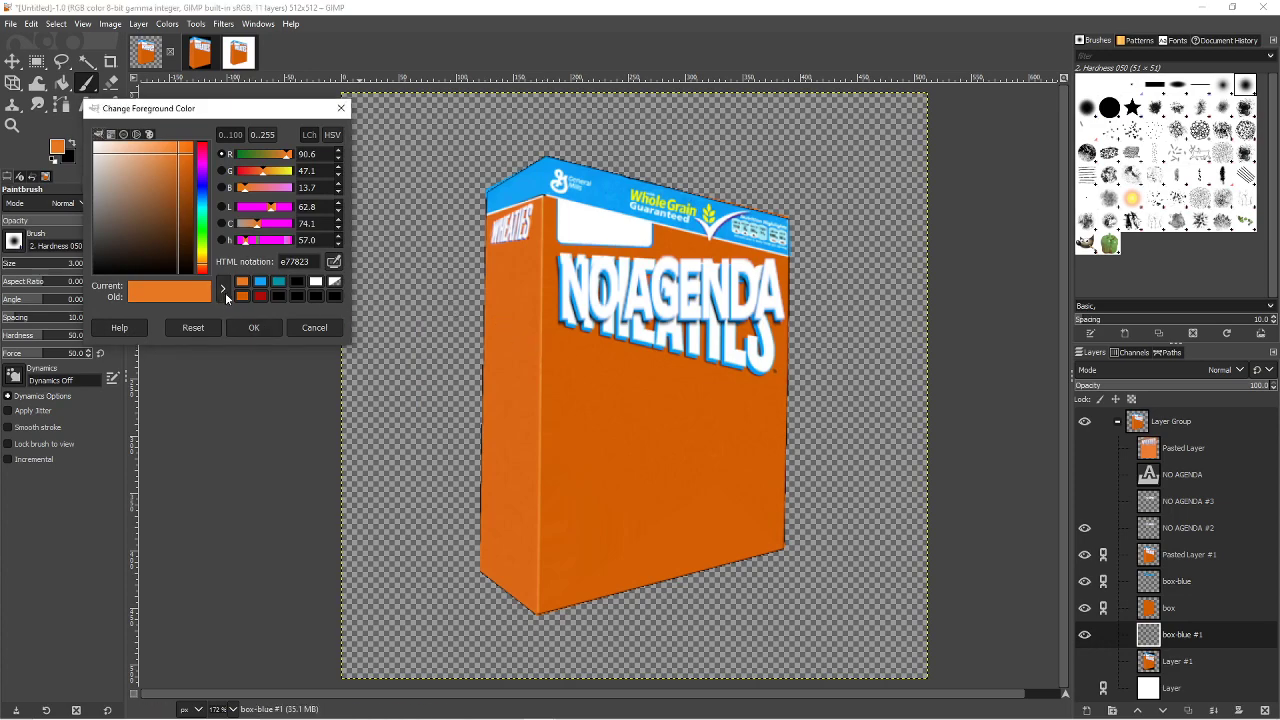
pyautogui.click(252, 327)
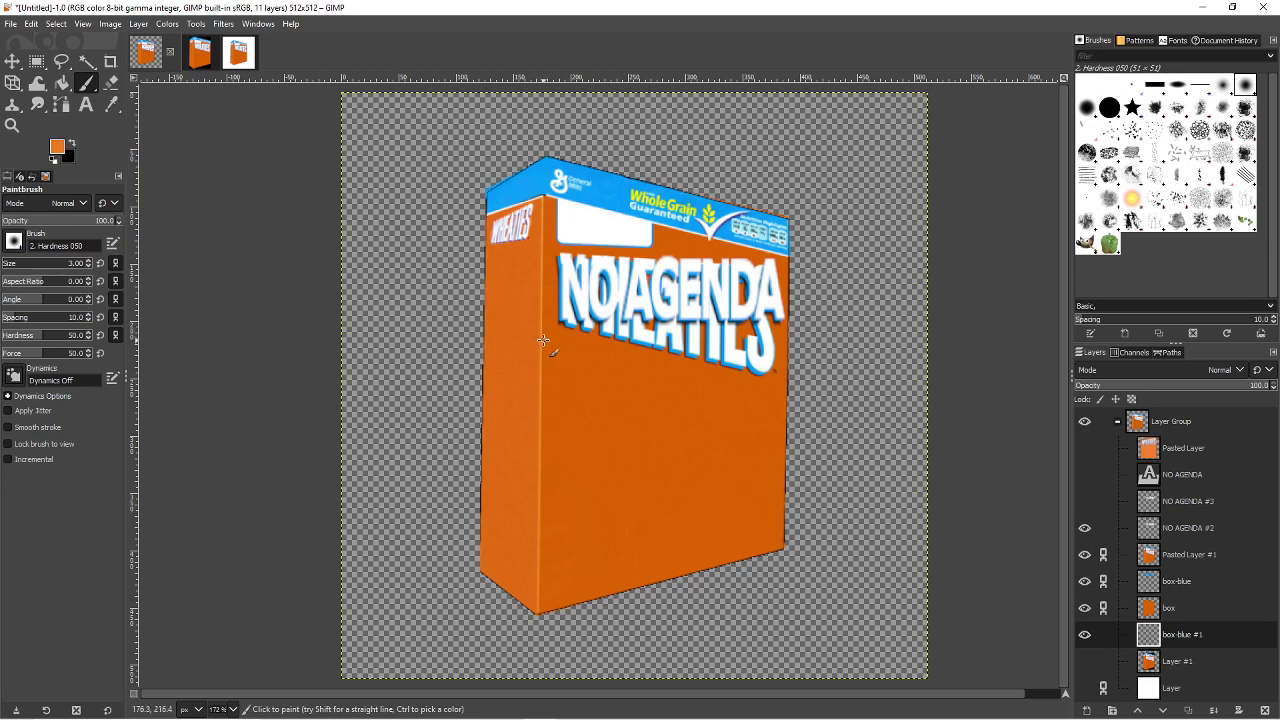
# - Pick the orange at the box's front vertical edge from Layer #1 as the foreground colour, and make the box layer active again
pyautogui.click(12, 125)
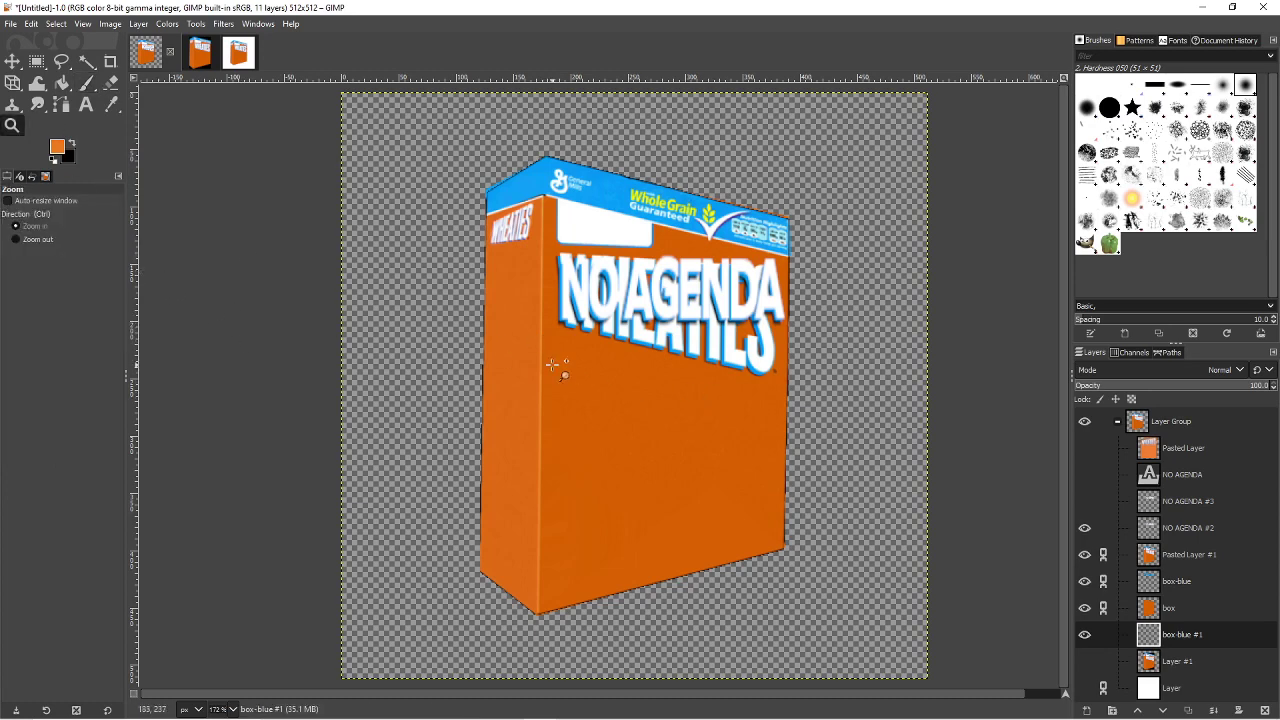
pyautogui.moveTo(528, 345); pyautogui.dragTo(563, 372)
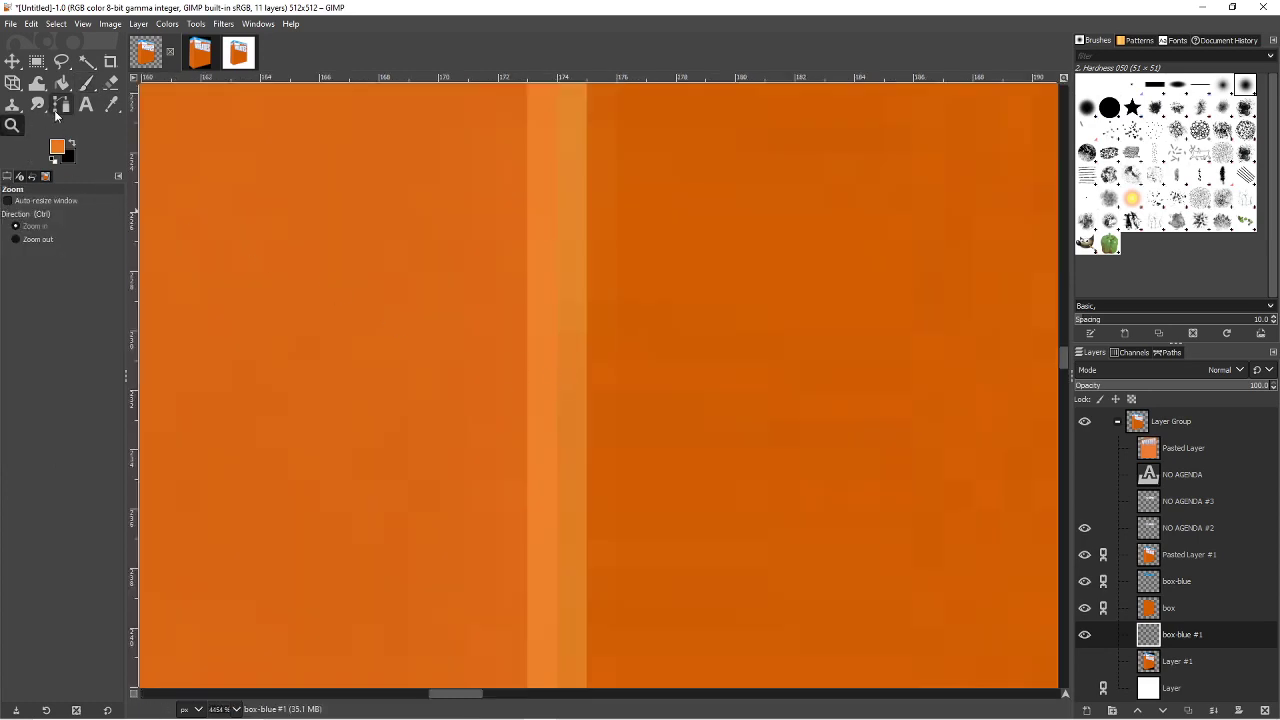
pyautogui.click(111, 104)
pyautogui.click(560, 303)
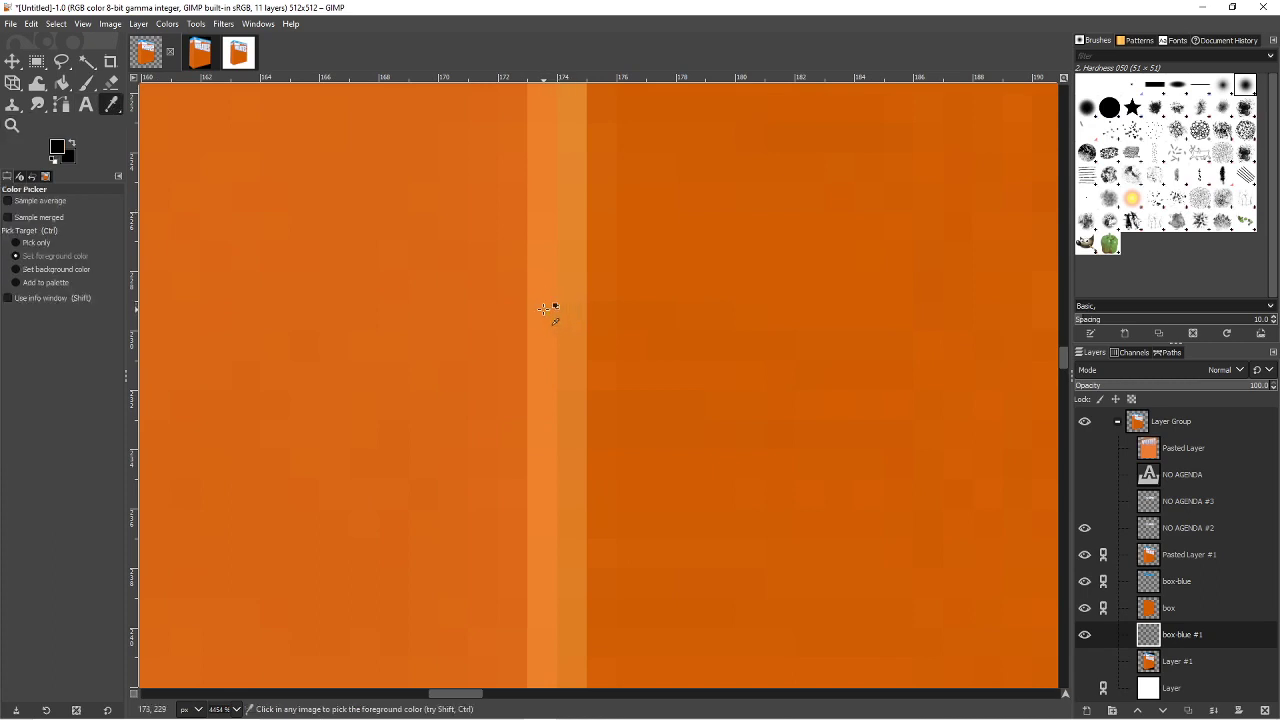
pyautogui.scroll(10, 545, 309)
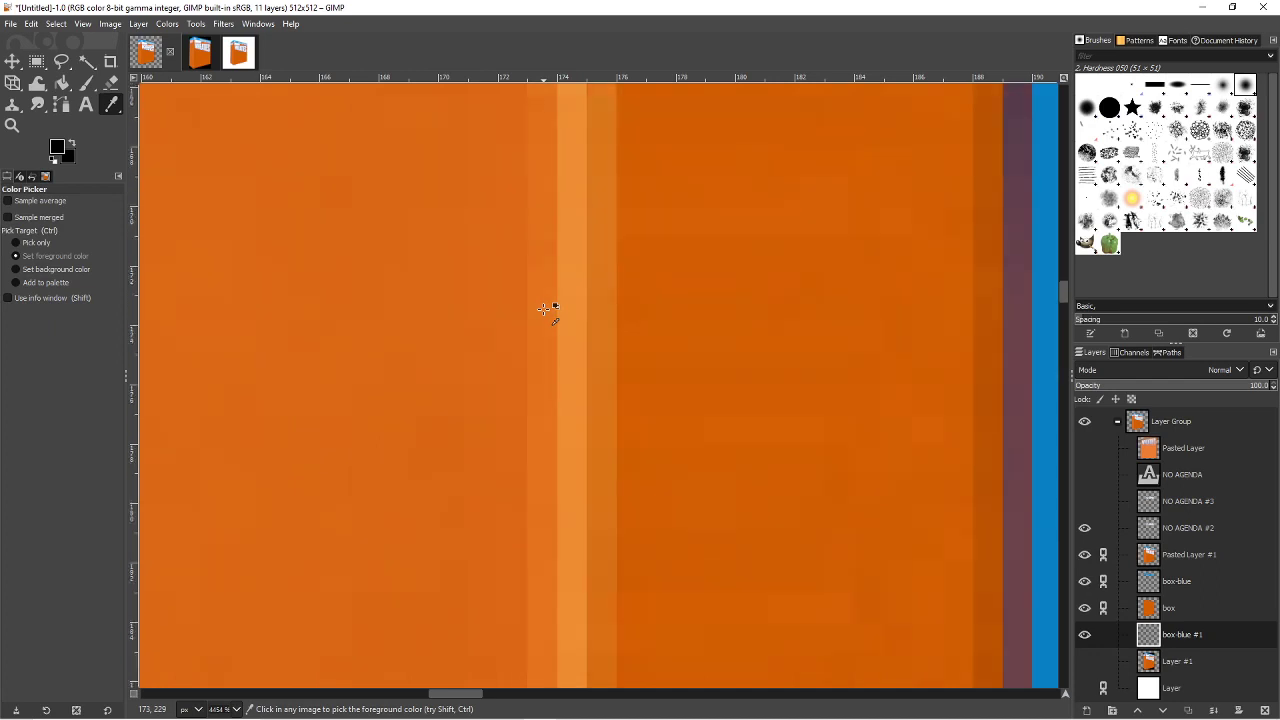
pyautogui.scroll(-8, 545, 309)
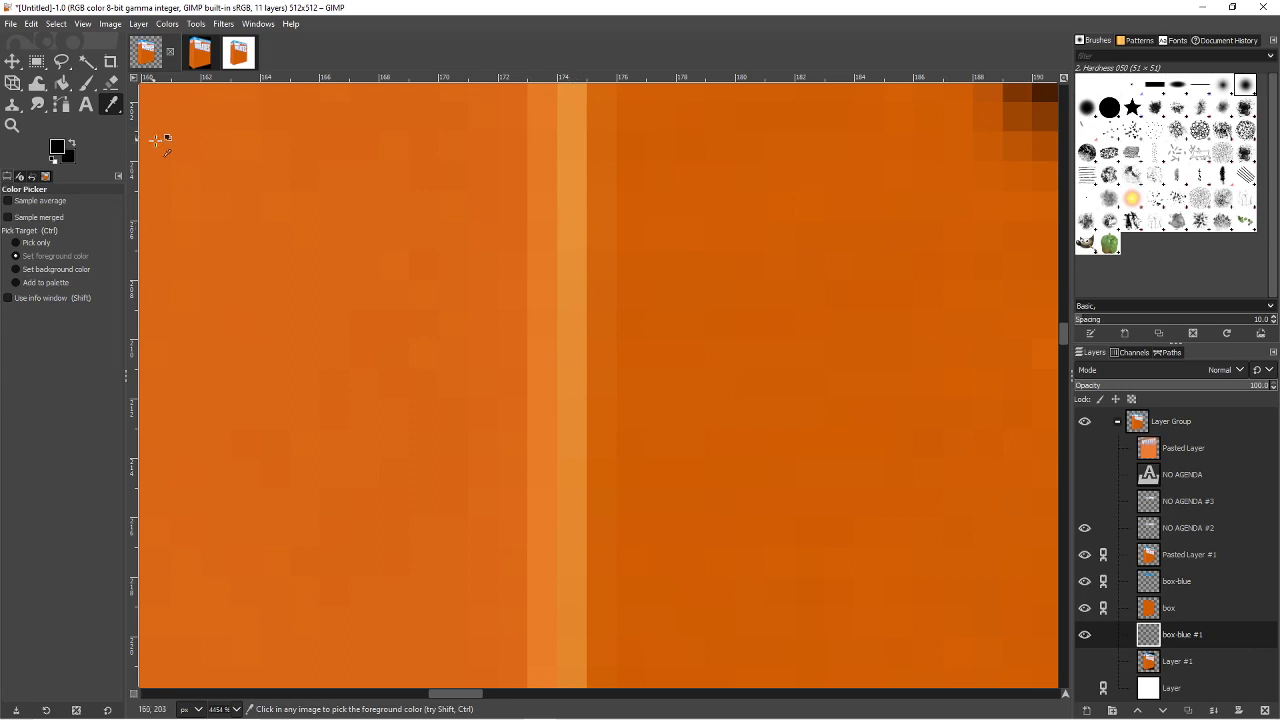
pyautogui.click(1188, 662)
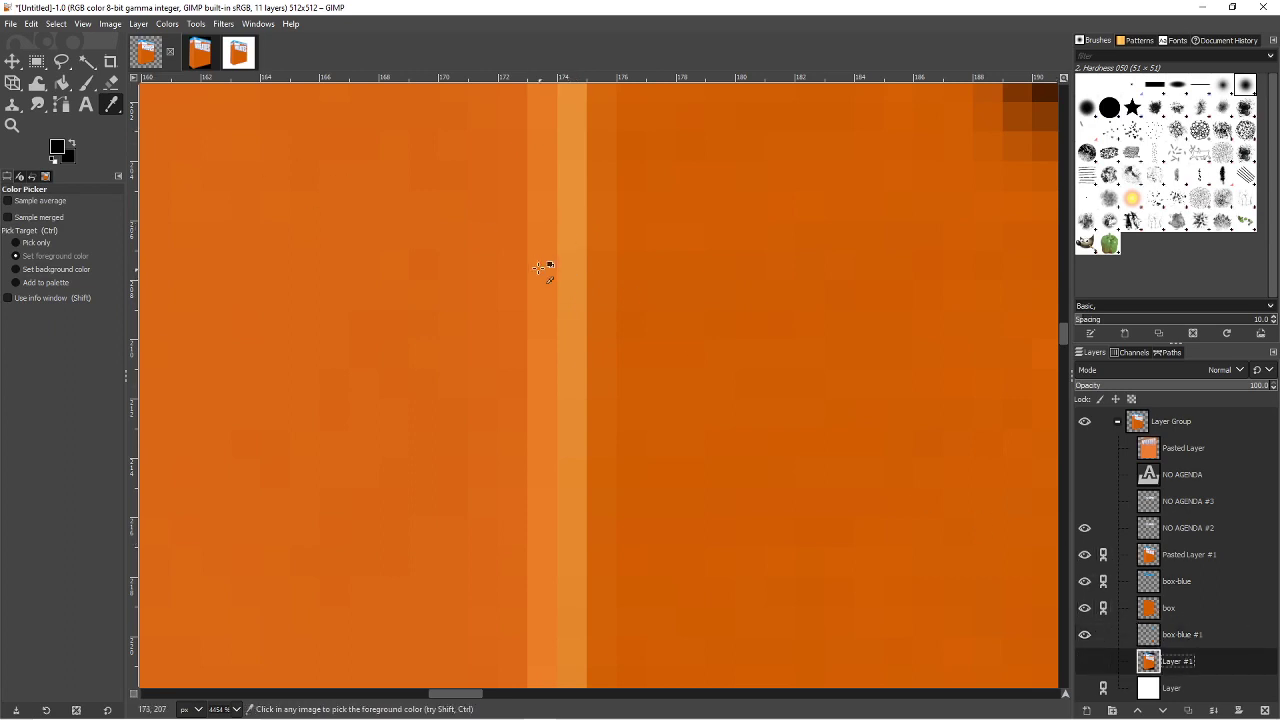
pyautogui.click(572, 256)
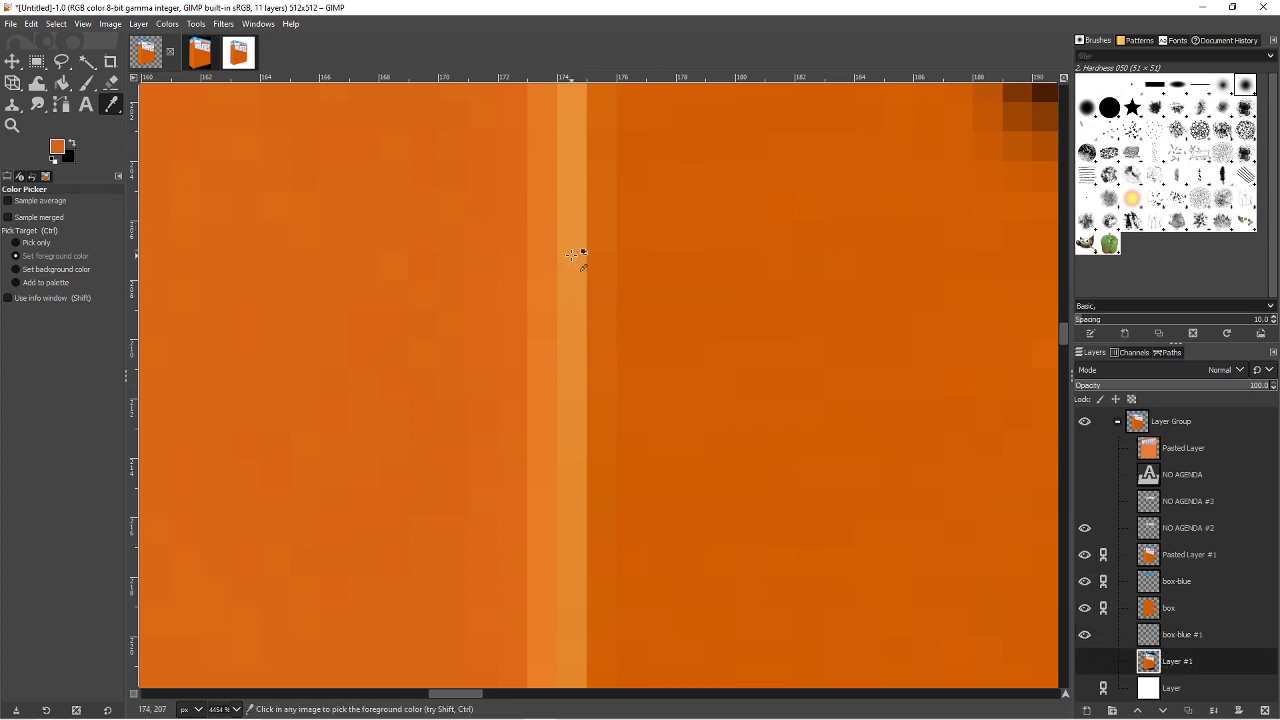
pyautogui.click(1186, 613)
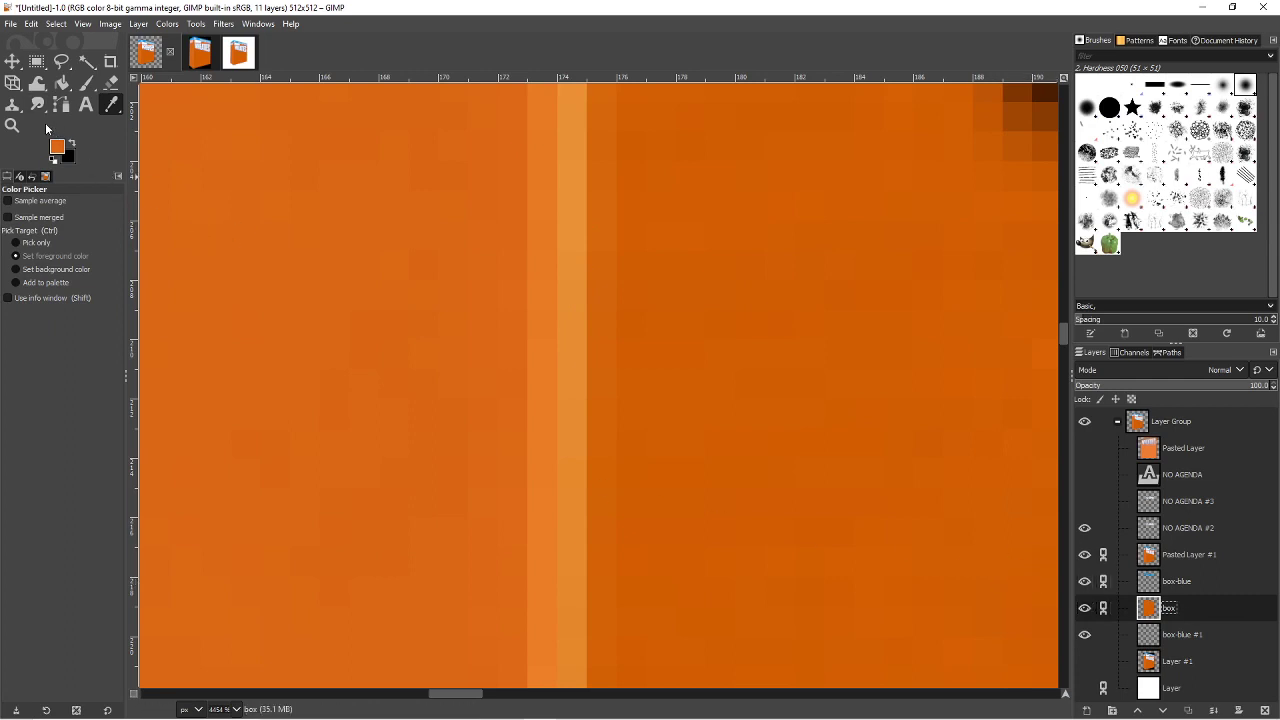
# - Return to a view of the whole box at 150 % and hide Pasted Layer #1
pyautogui.click(12, 125)
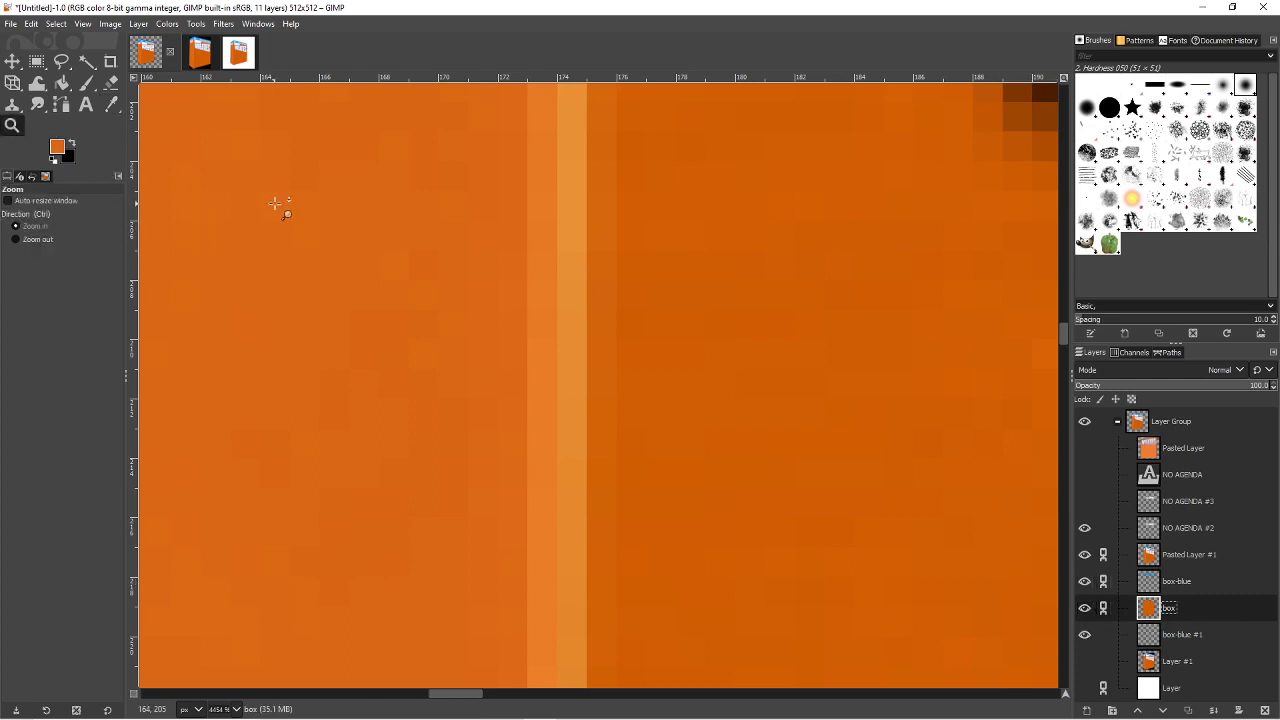
pyautogui.press('super')
pyautogui.click(444, 18)
pyautogui.rightClick(344, 249)
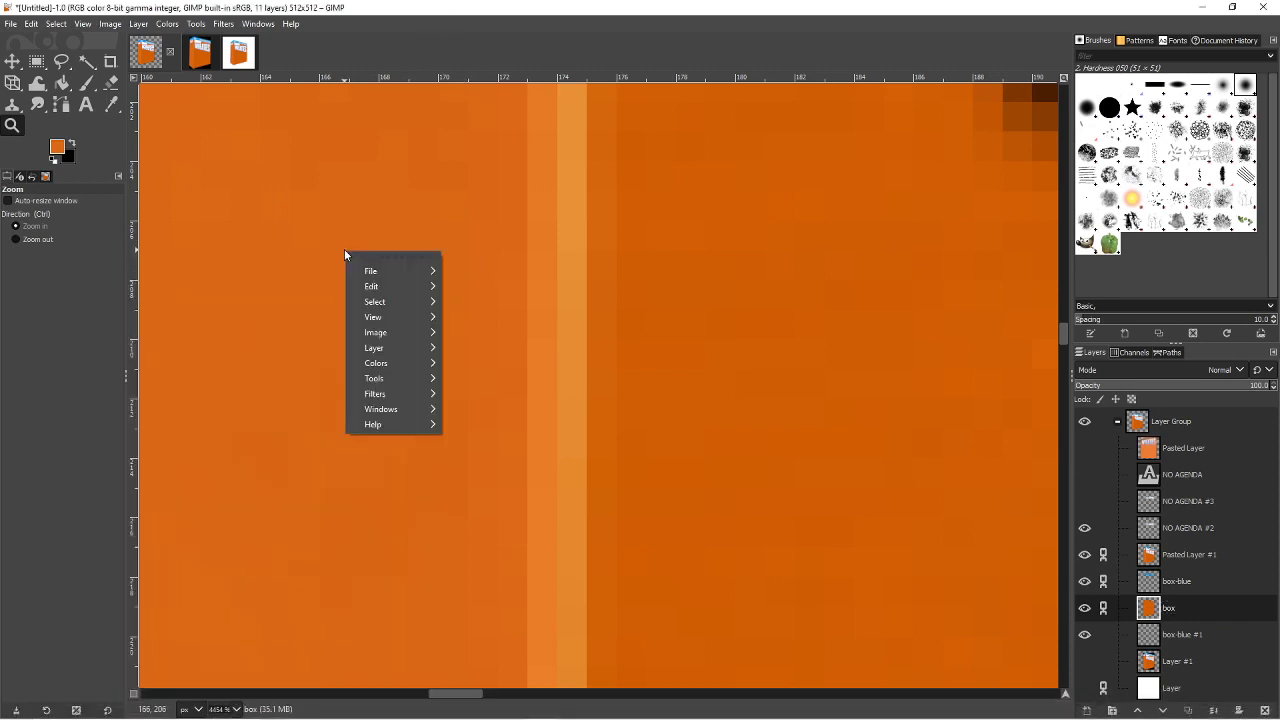
pyautogui.click(232, 229)
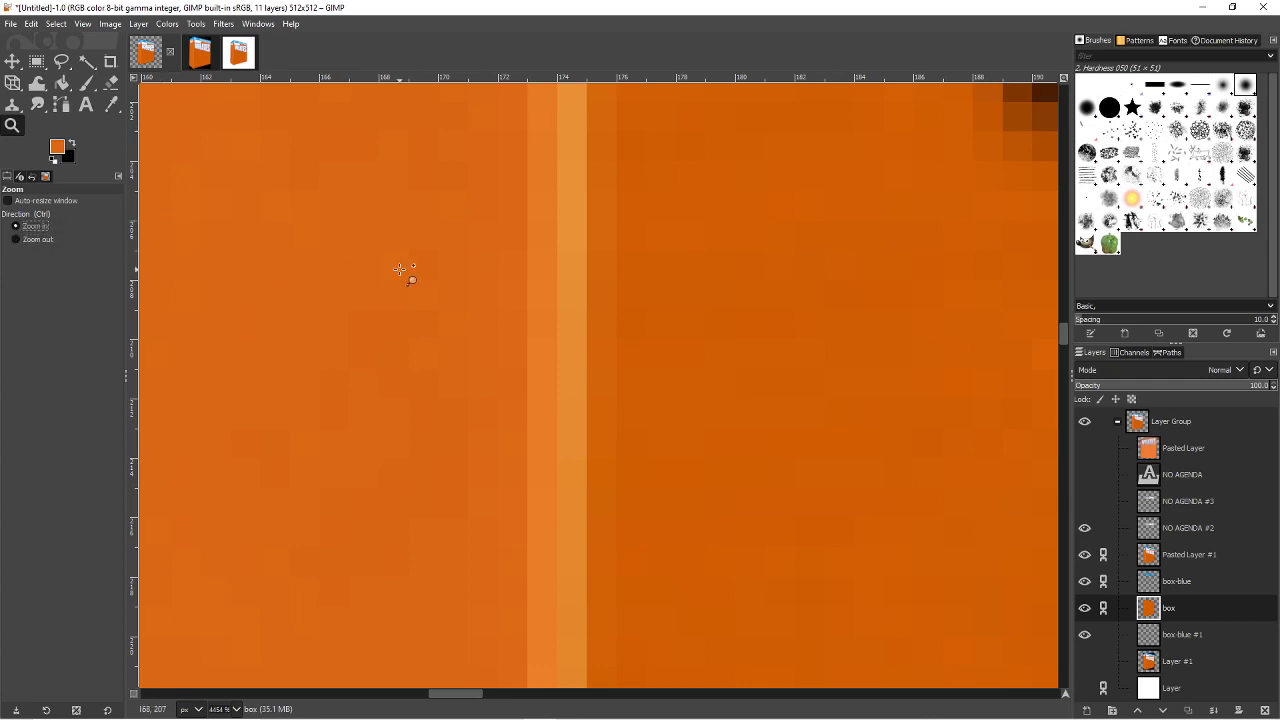
pyautogui.scroll(-10, 408, 276)
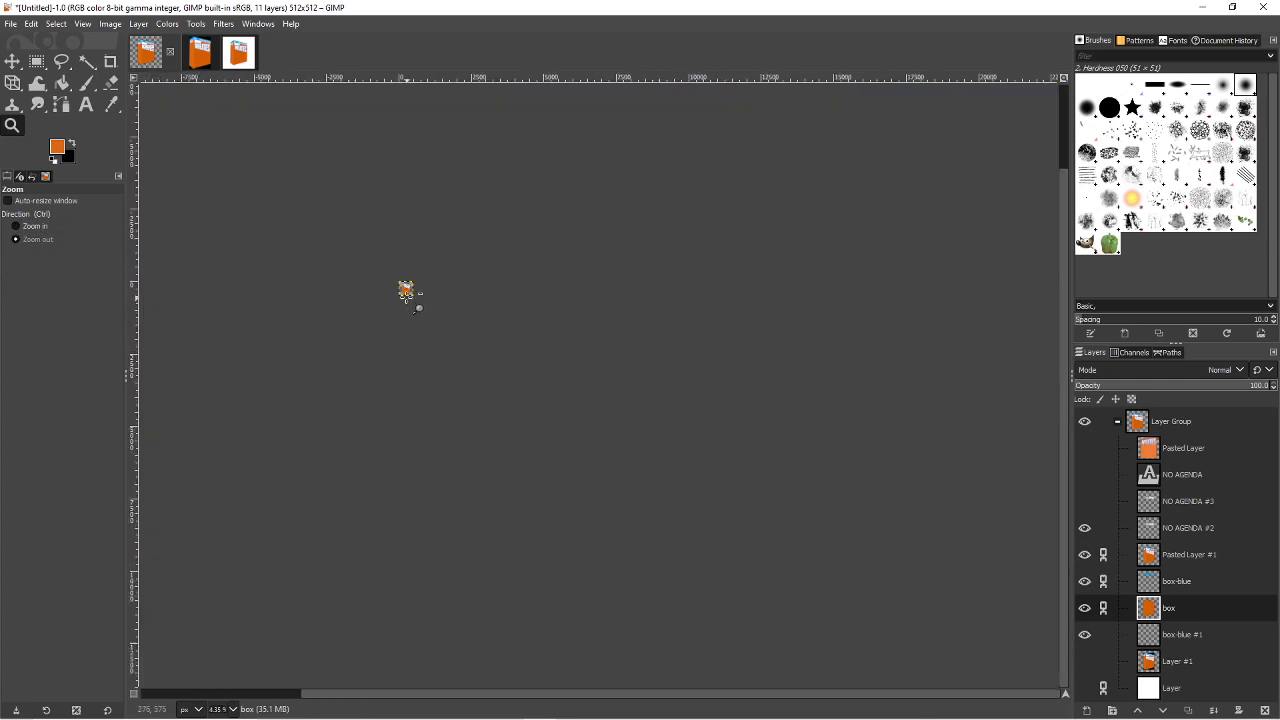
pyautogui.scroll(5, 407, 289)
pyautogui.scroll(4, 407, 289)
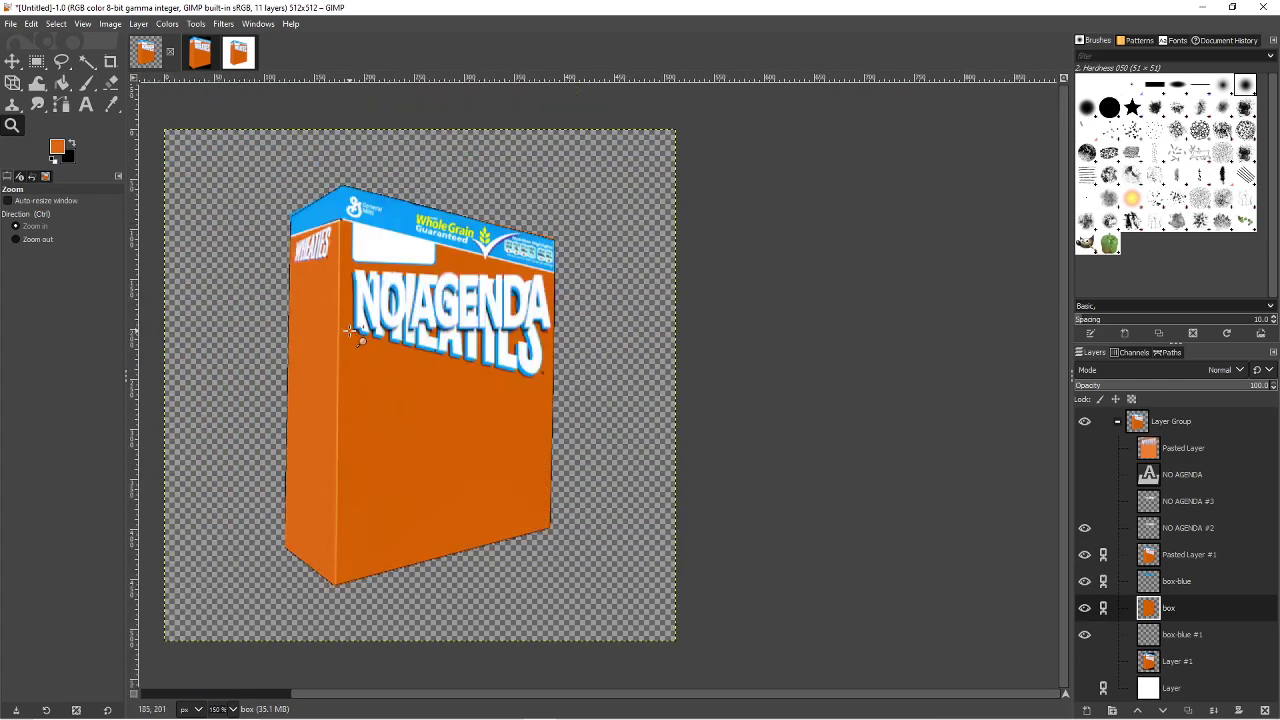
pyautogui.click(1085, 555)
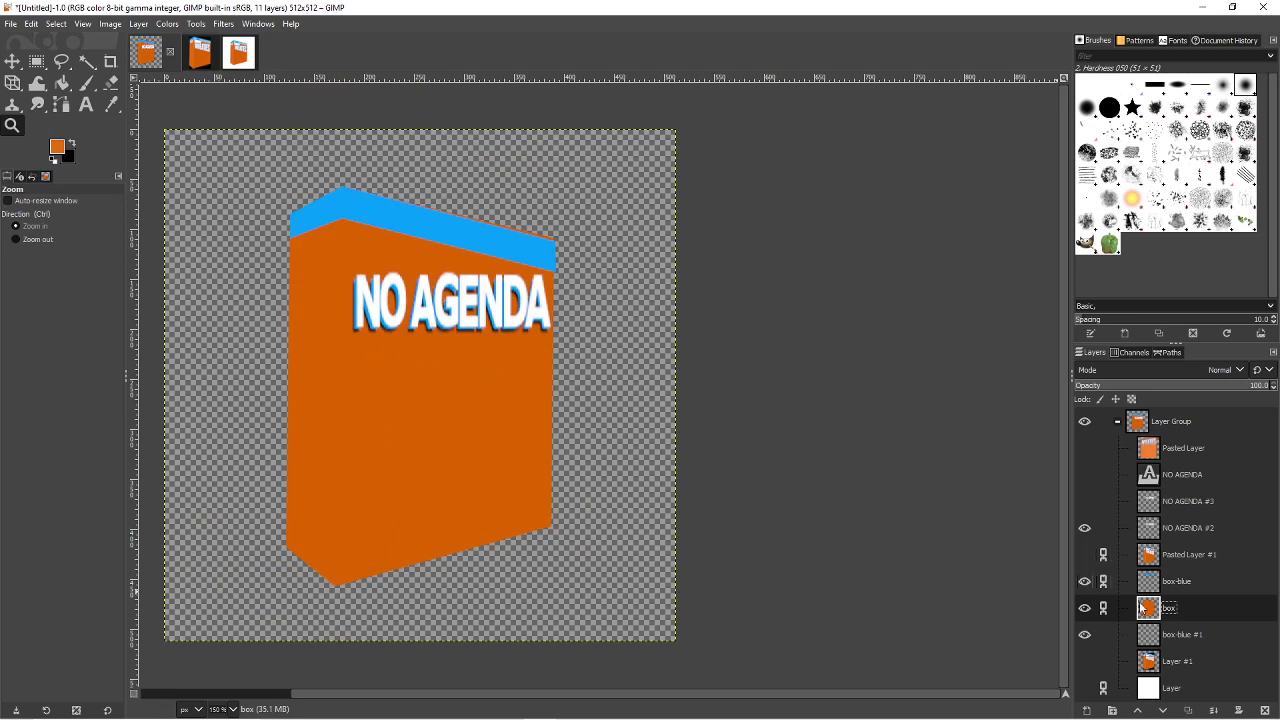
# - Add another transparent 512 × 512 px layer, move it between the box-blue and box layers, and switch to the Paintbrush
pyautogui.click(1182, 636)
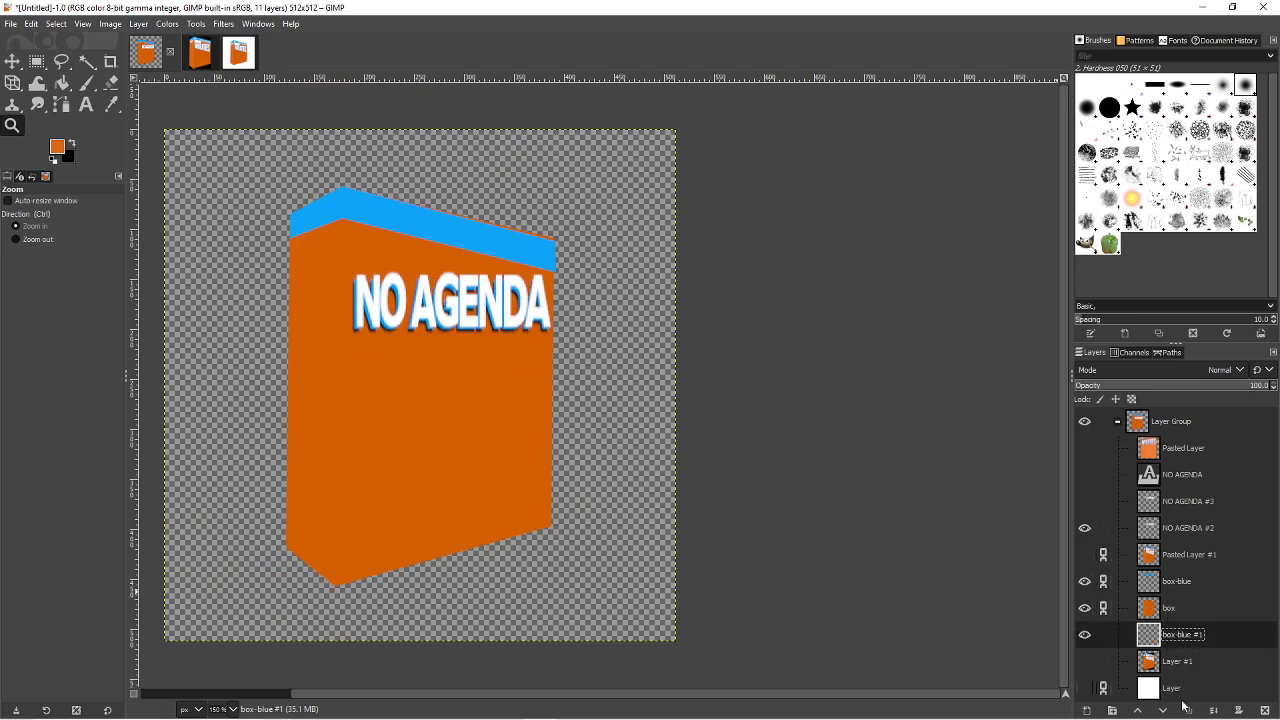
pyautogui.click(1090, 712)
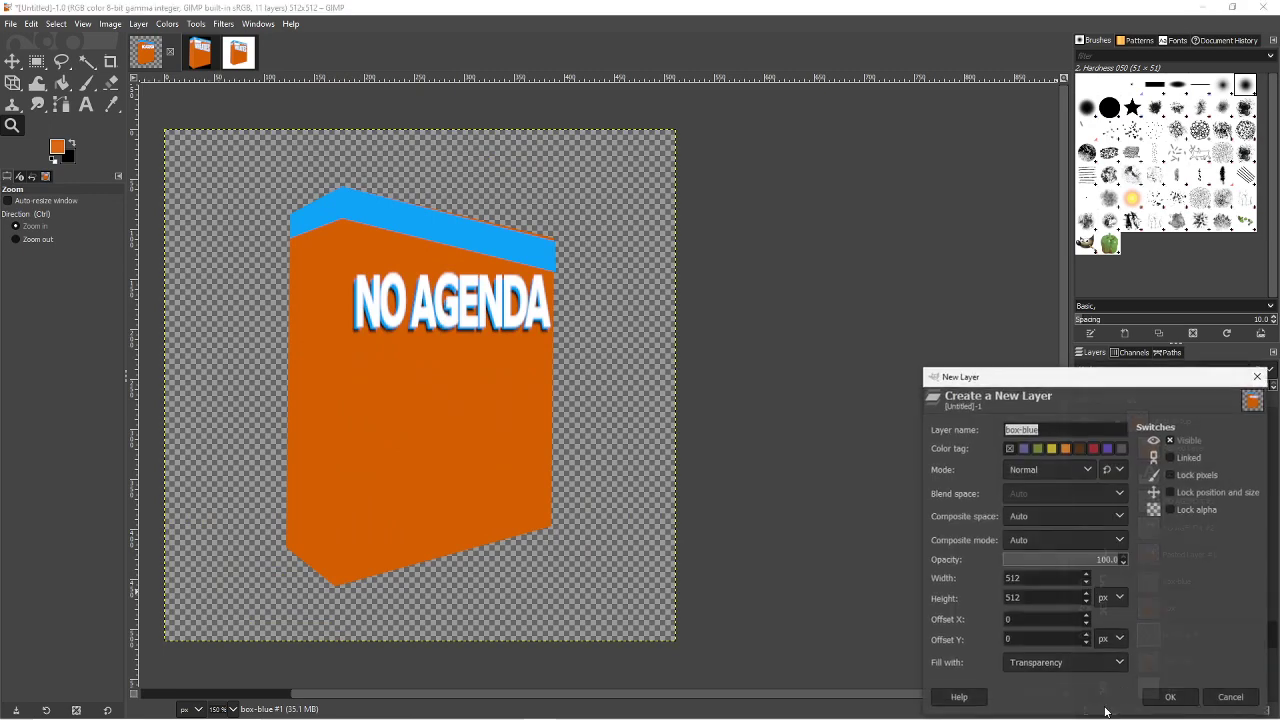
pyautogui.click(1170, 697)
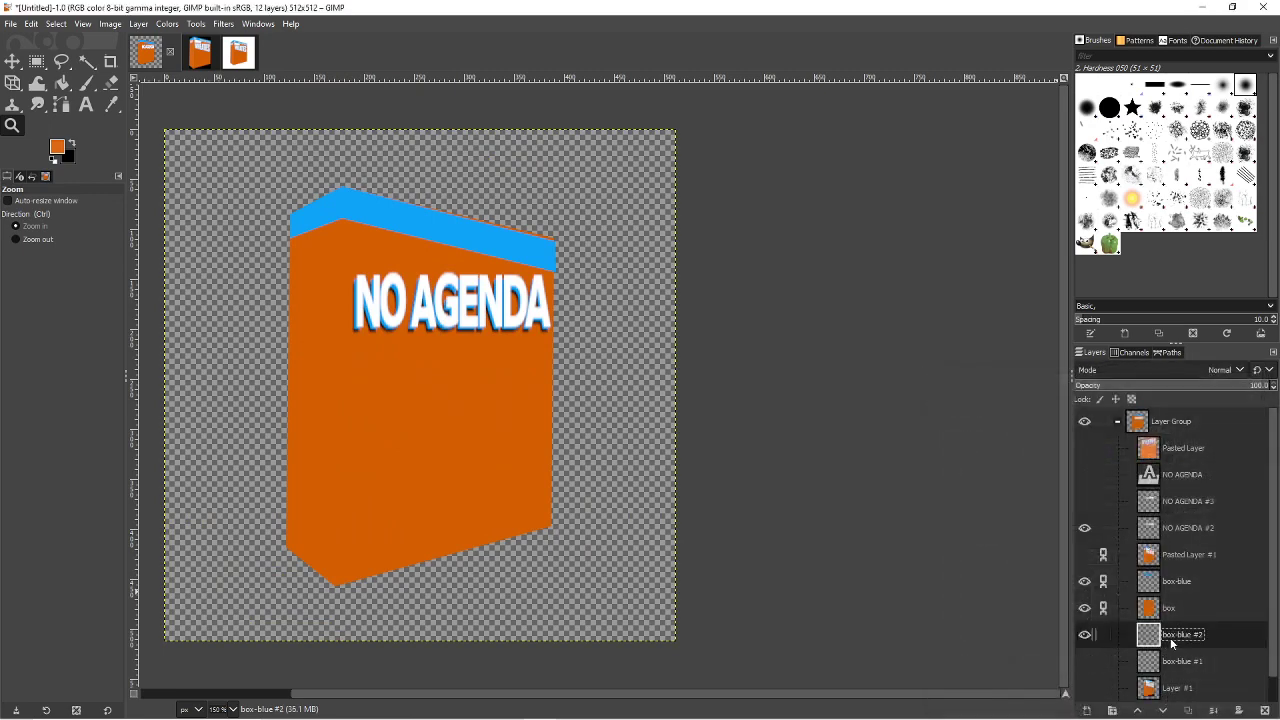
pyautogui.click(87, 85)
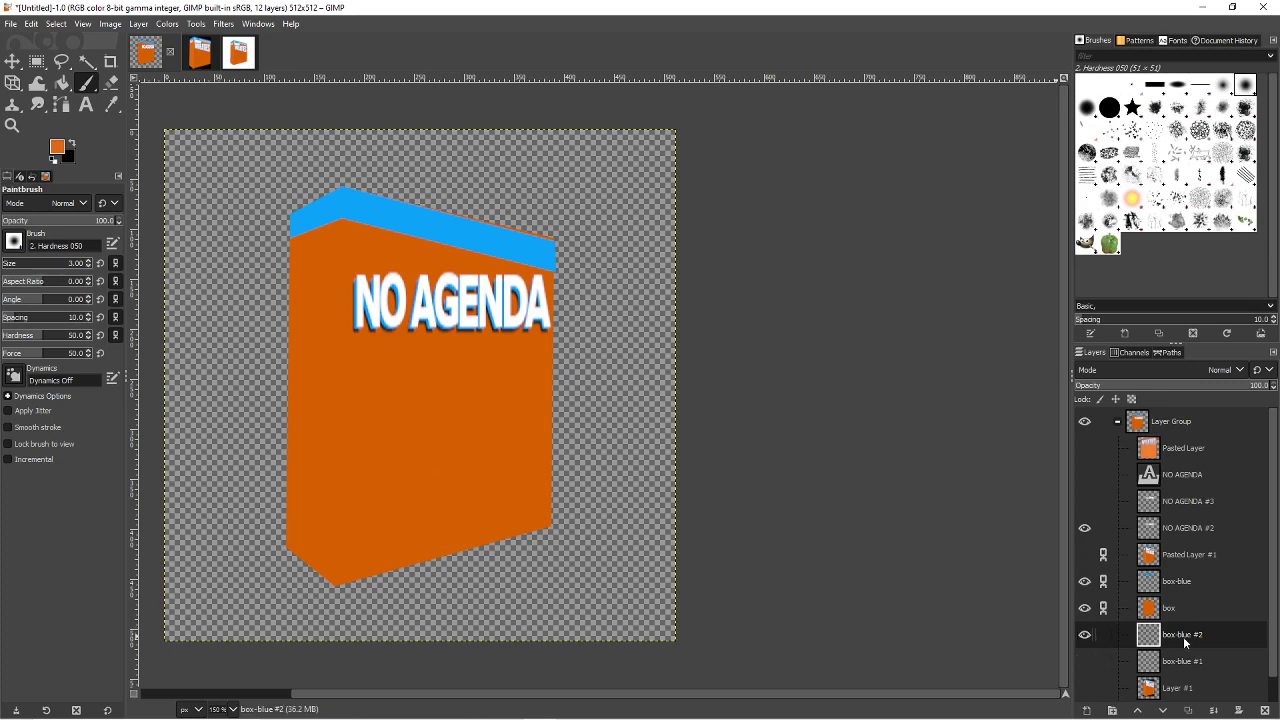
pyautogui.moveTo(1188, 644); pyautogui.dragTo(1183, 597)
pyautogui.hotkey('ctrl', 'z')
pyautogui.moveTo(1193, 641); pyautogui.dragTo(1230, 598)
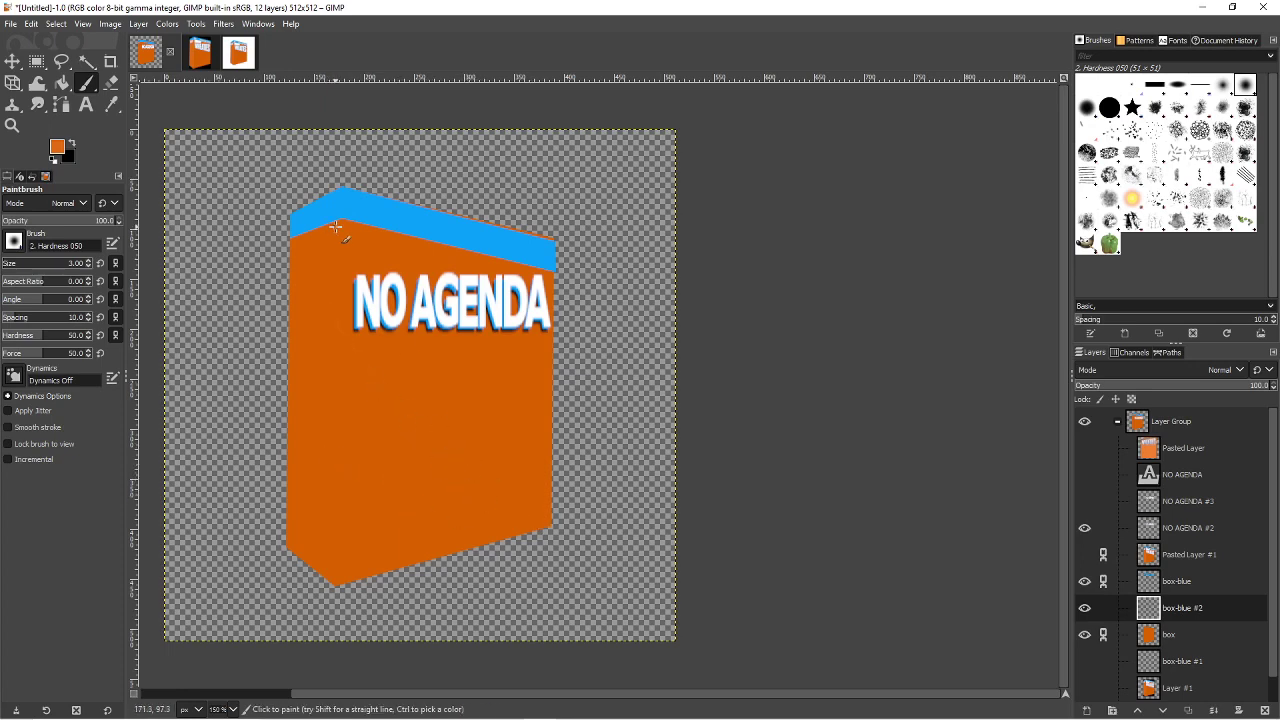
# - Paint straight highlight lines on box-blue #2 down the box's front vertical edge and along its outer left edge
pyautogui.keyDown('shift'); pyautogui.click(338, 583); pyautogui.keyUp('shift')
pyautogui.click(291, 240)
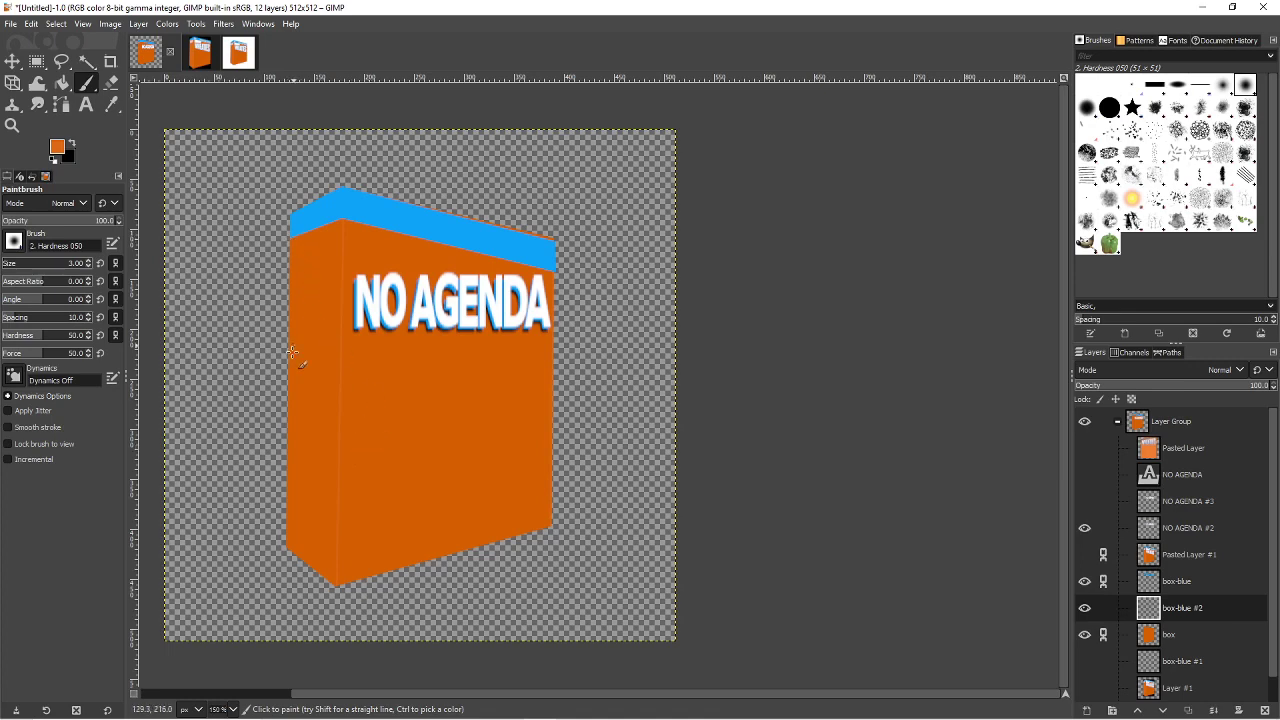
pyautogui.keyDown('shift'); pyautogui.click(288, 555); pyautogui.keyUp('shift')
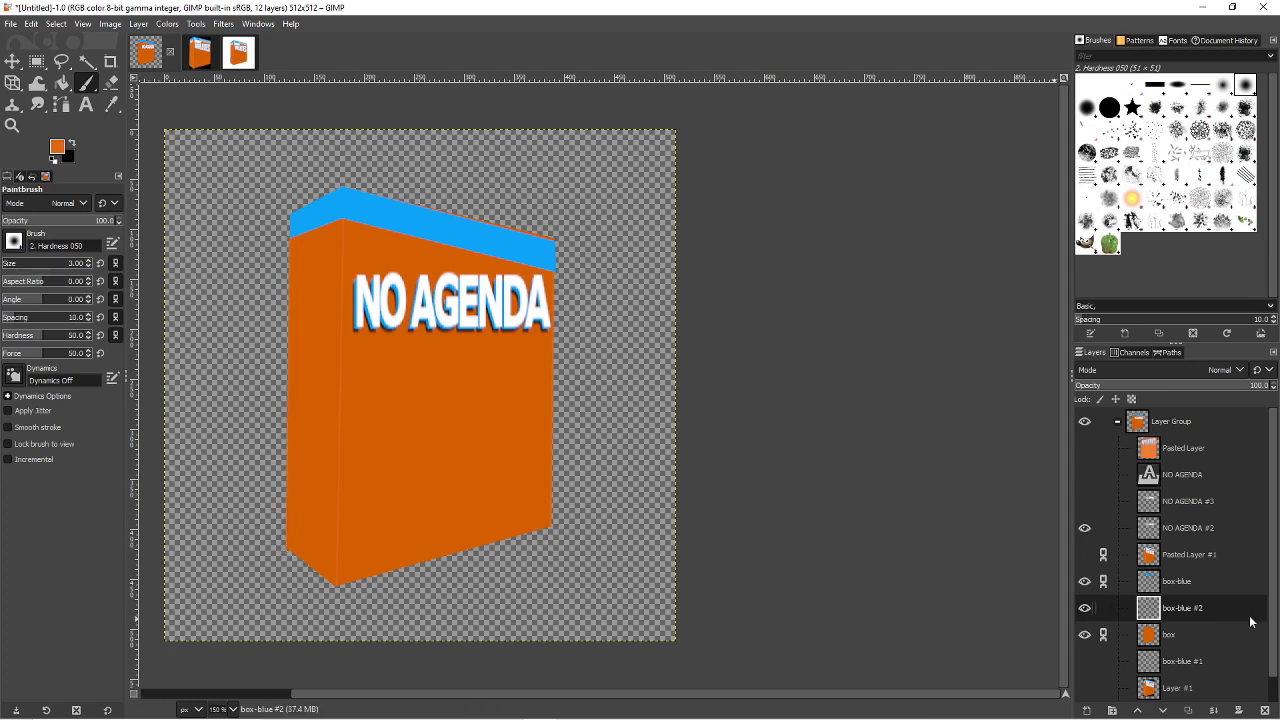
# - Activate box-blue and apply a slight Perspective transform that raises the upper-right corner of the linked box layers
pyautogui.click(1193, 584)
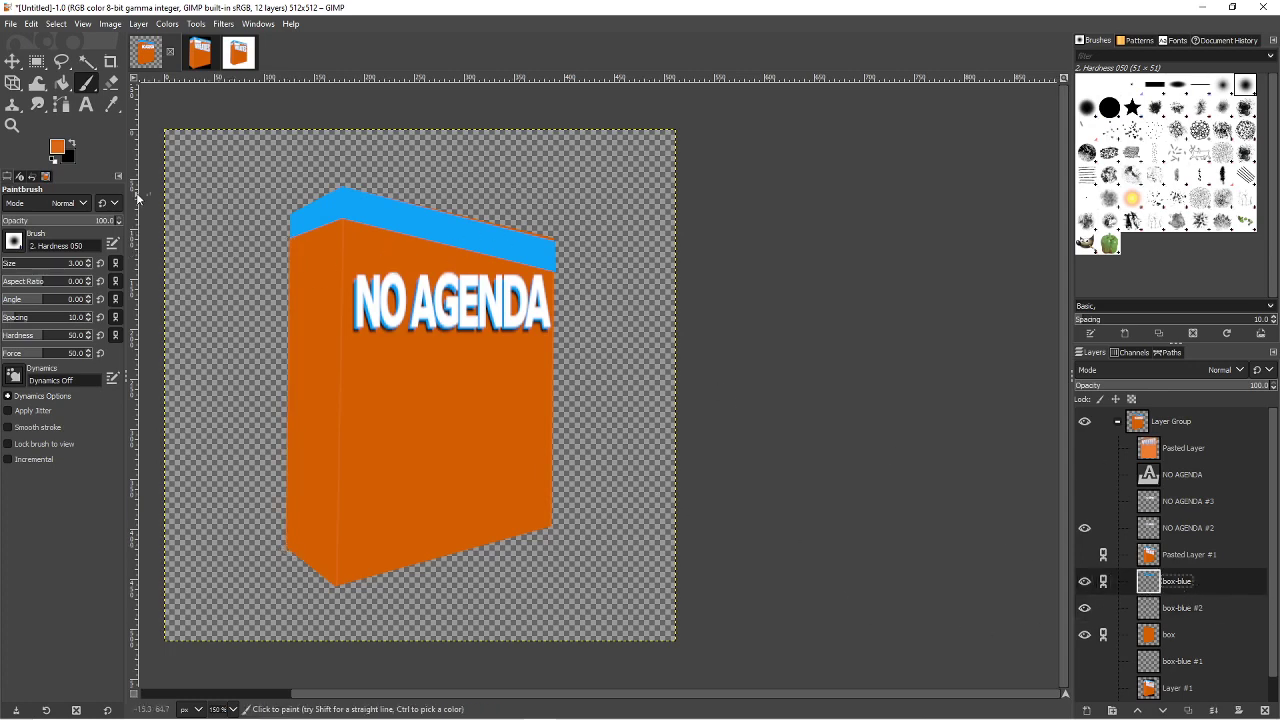
pyautogui.click(13, 83)
pyautogui.click(520, 244)
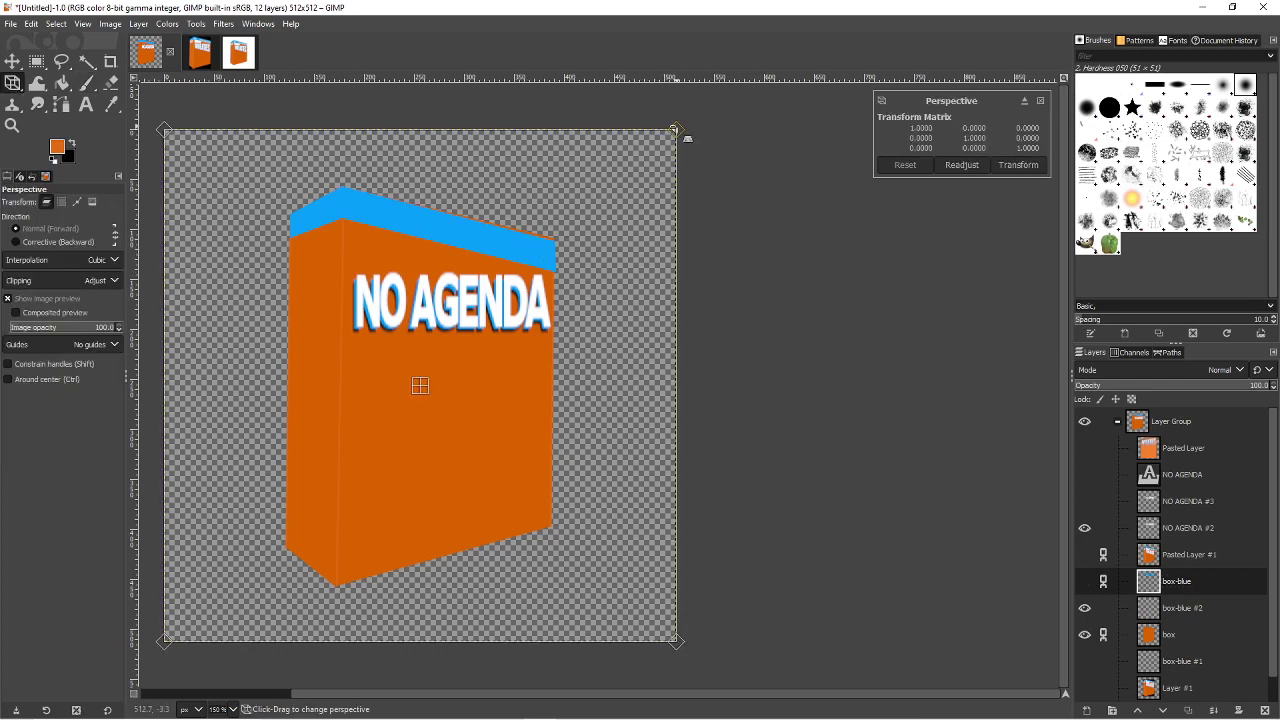
pyautogui.moveTo(675, 130); pyautogui.dragTo(676, 127)
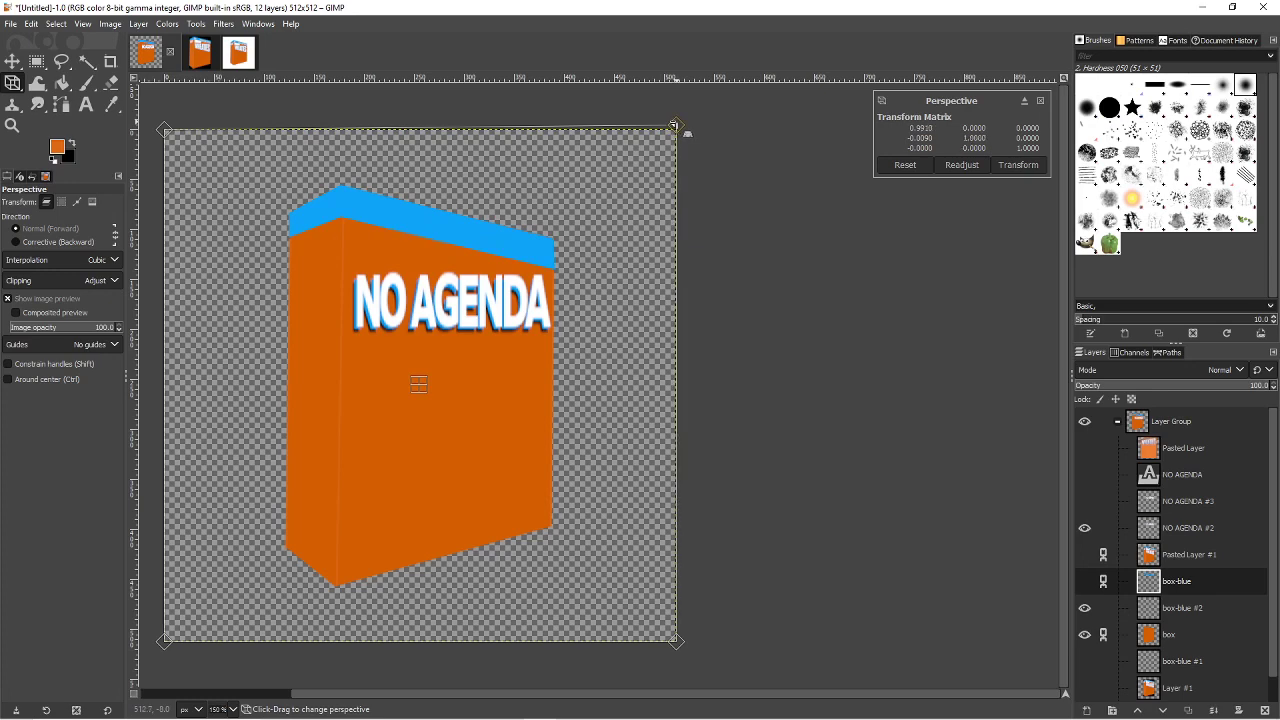
pyautogui.moveTo(679, 645); pyautogui.dragTo(648, 610)
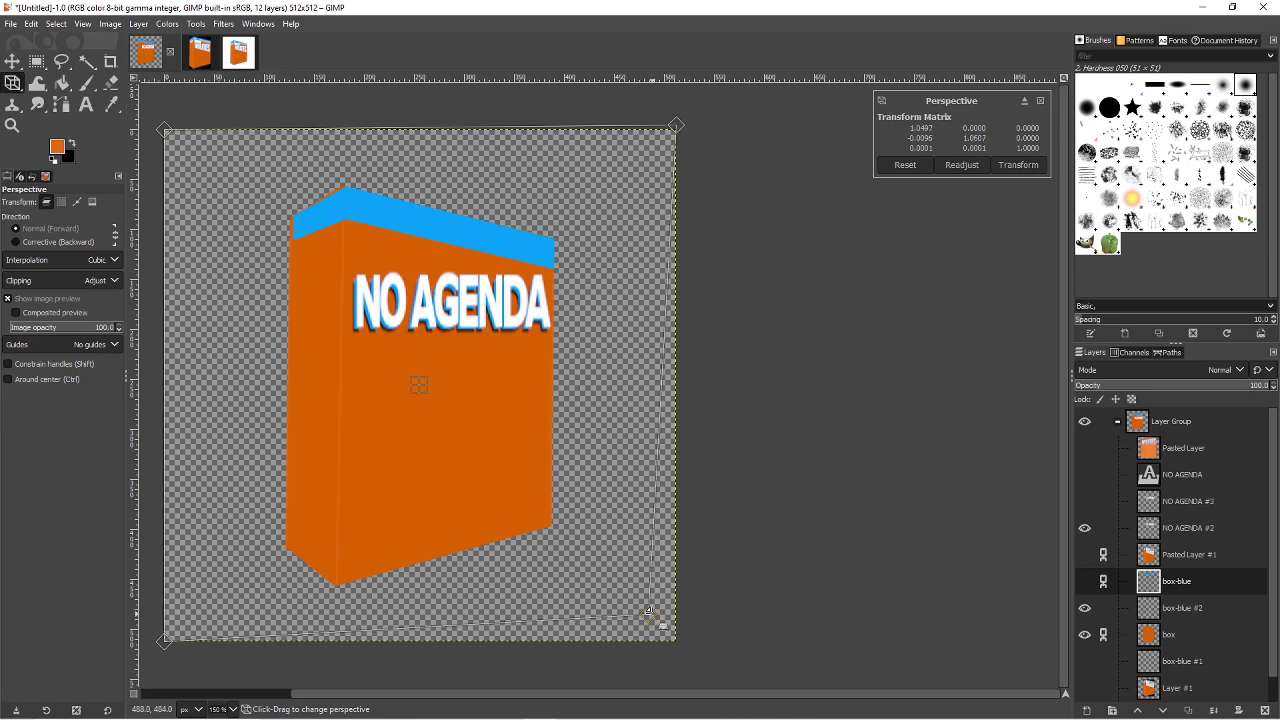
pyautogui.hotkey('ctrl', 'z')
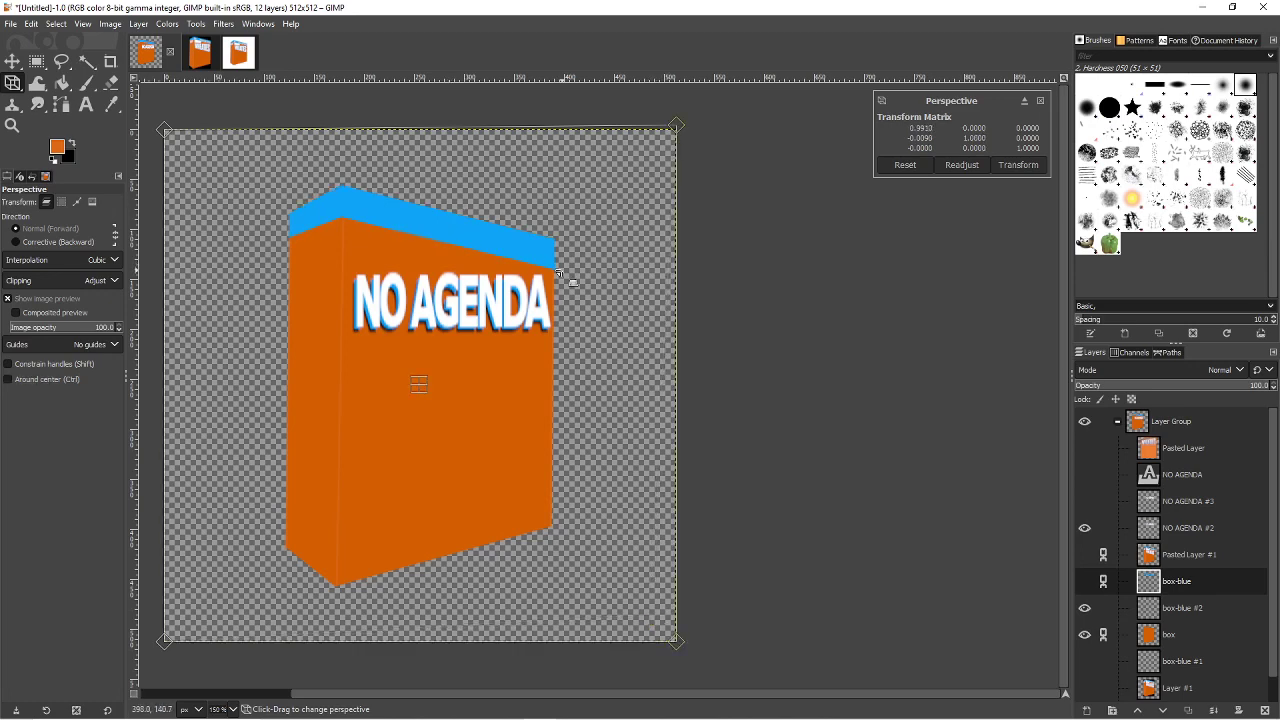
pyautogui.press('Escape')
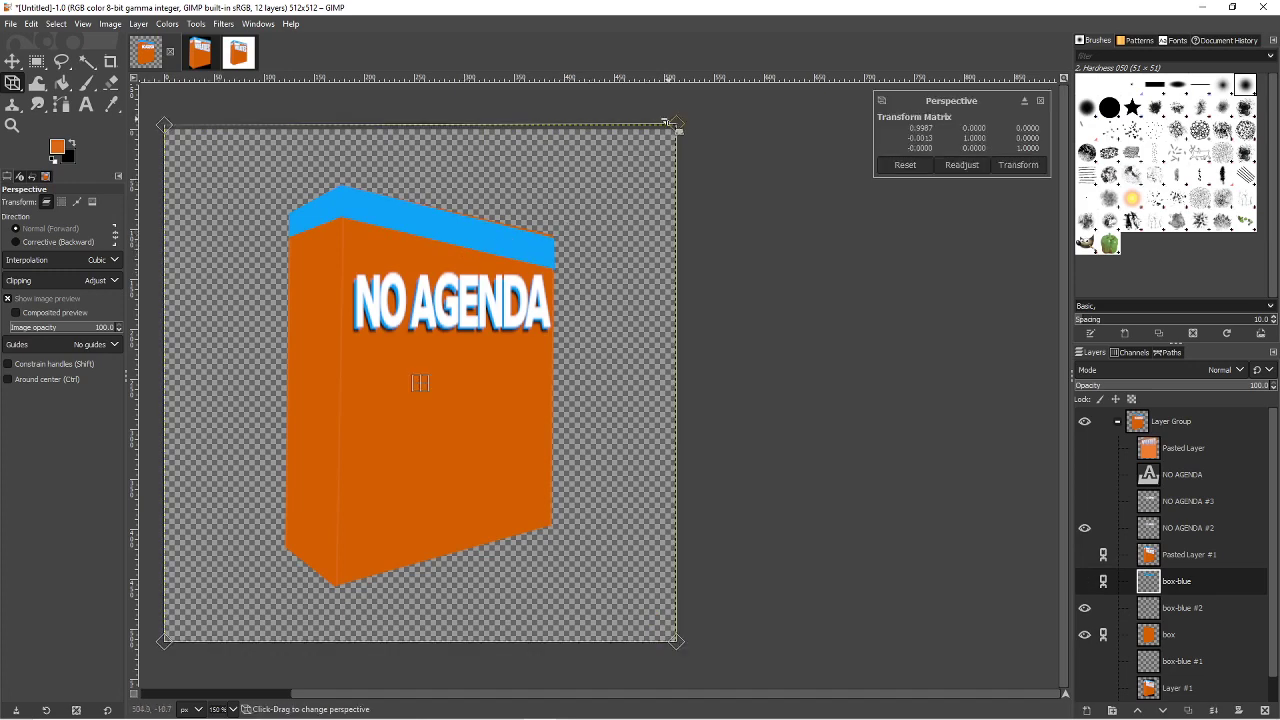
pyautogui.moveTo(667, 122); pyautogui.dragTo(679, 117)
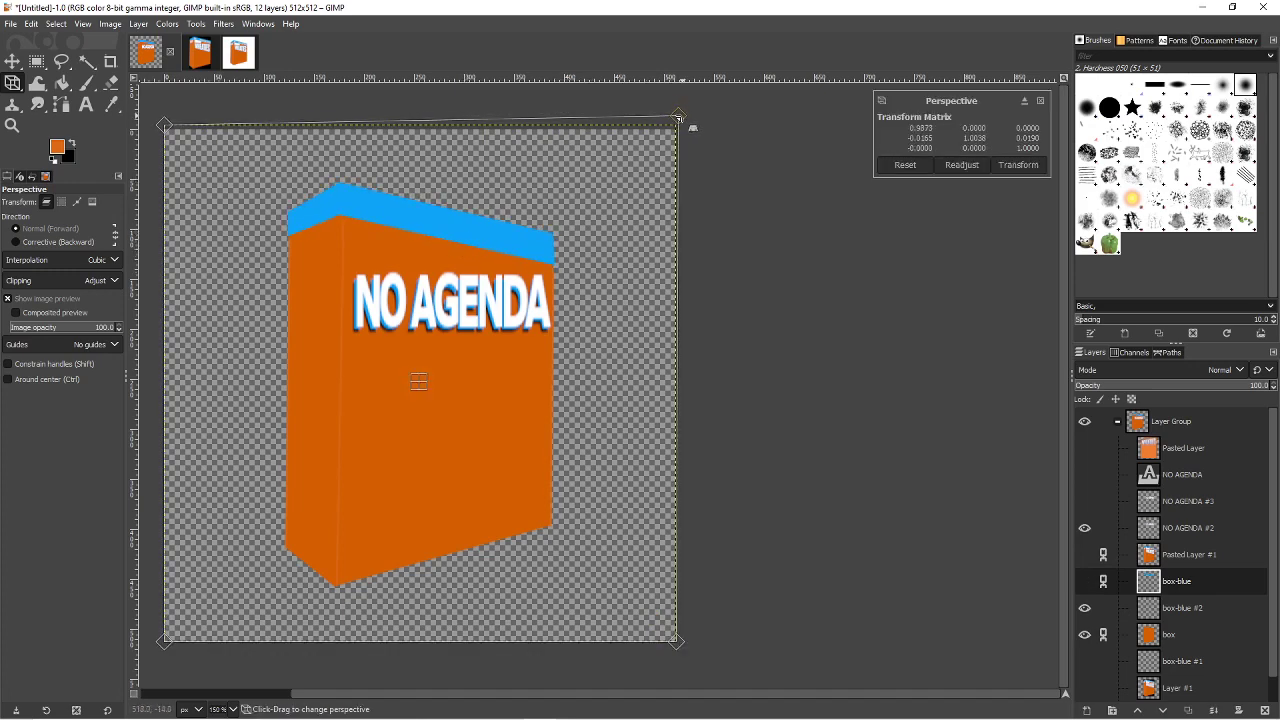
pyautogui.click(1019, 165)
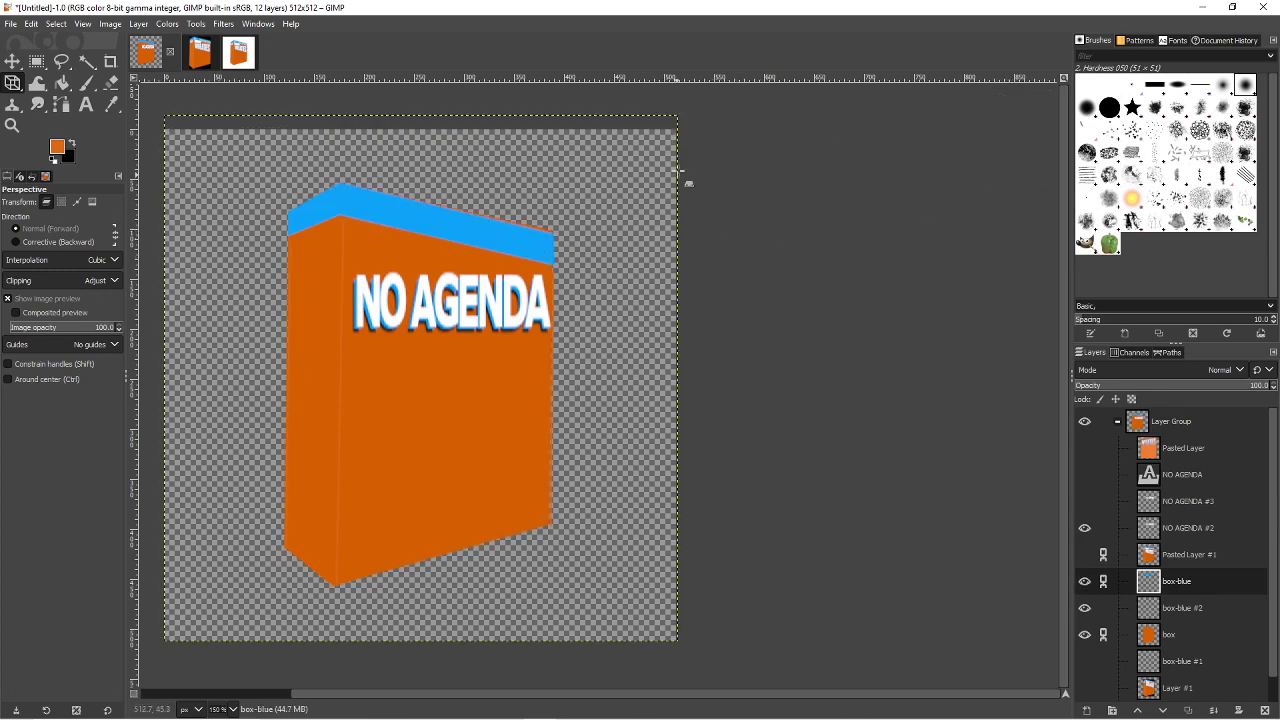
# - Apply a second Perspective transform to box-blue, lifting its upper-right corner a little further
pyautogui.click(678, 138)
pyautogui.moveTo(684, 119); pyautogui.dragTo(682, 107)
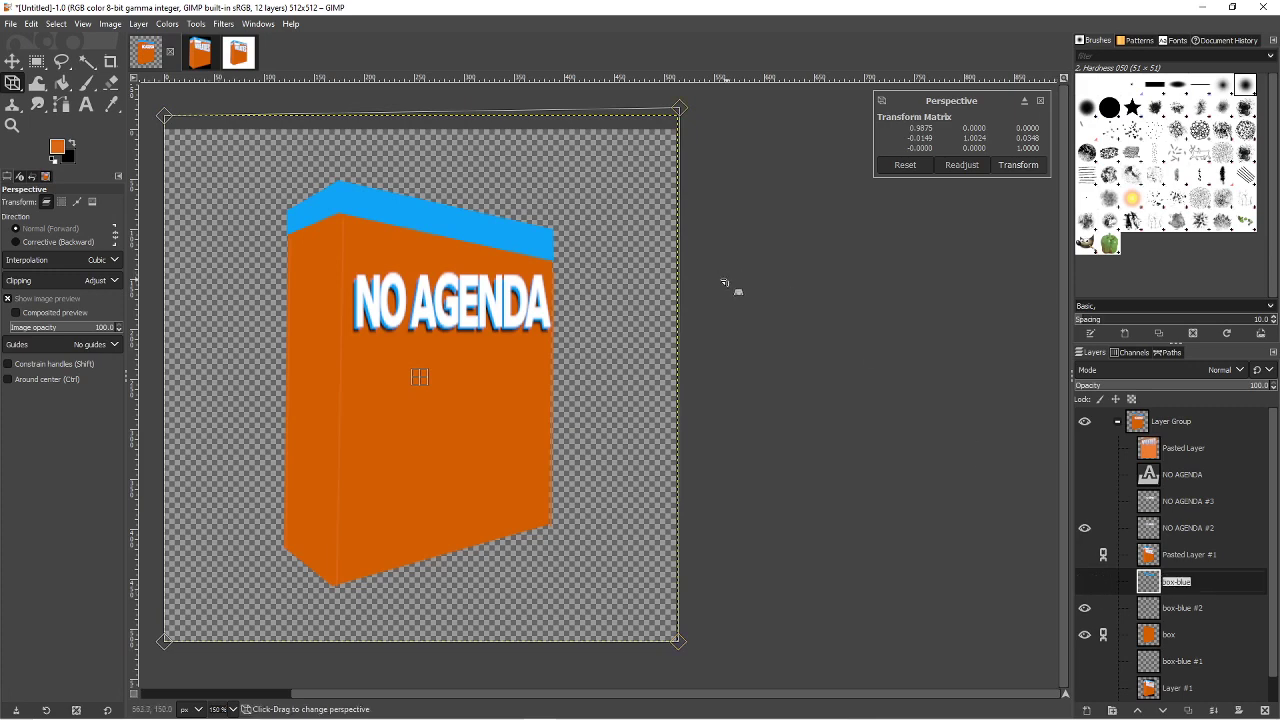
pyautogui.click(1032, 168)
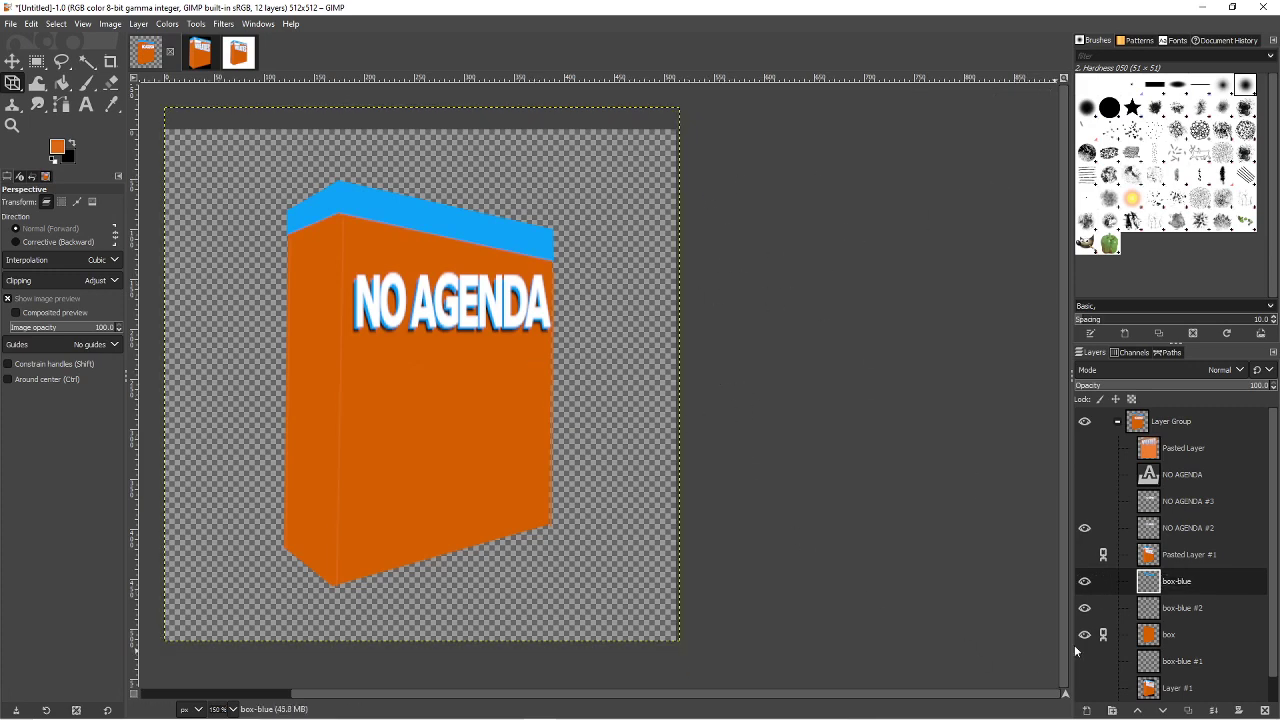
# - Show Pasted Layer #1 and toggle the visibility of NO AGENDA #2 to compare the lettering with the WHEATIES logo
pyautogui.click(1187, 556)
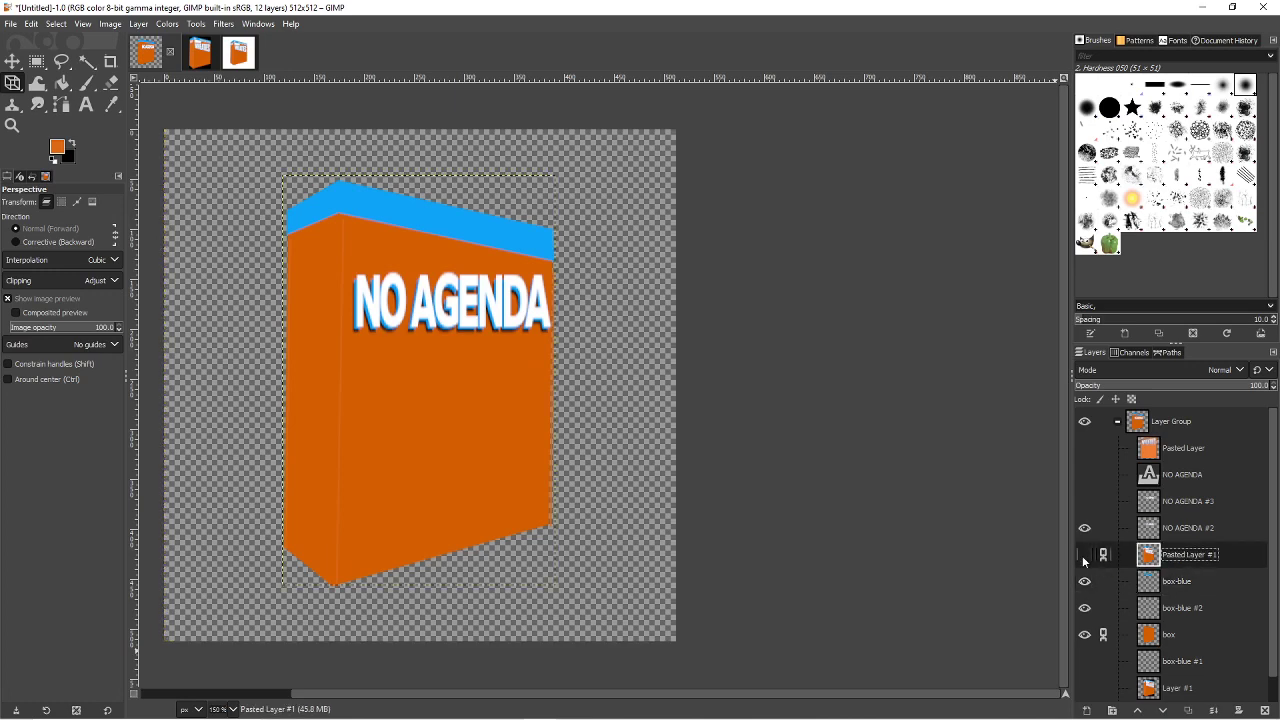
pyautogui.click(1085, 560)
pyautogui.click(1085, 560)
pyautogui.click(1085, 560)
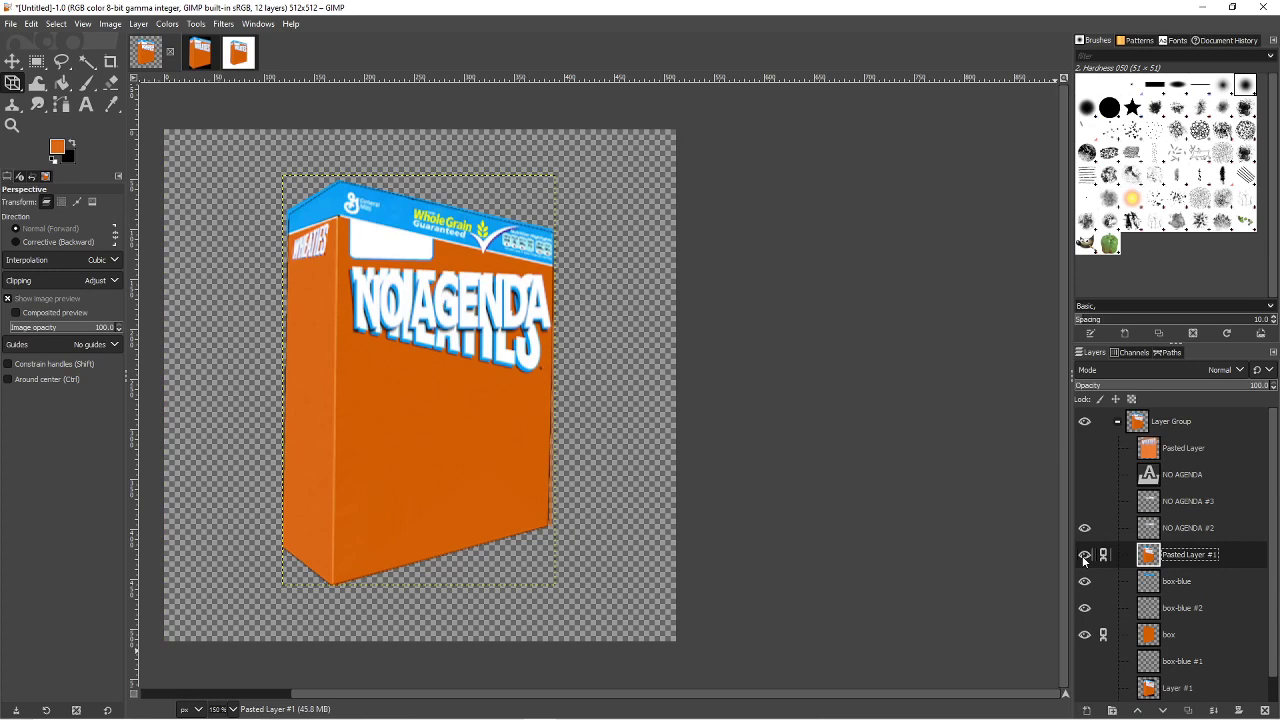
pyautogui.click(1084, 527)
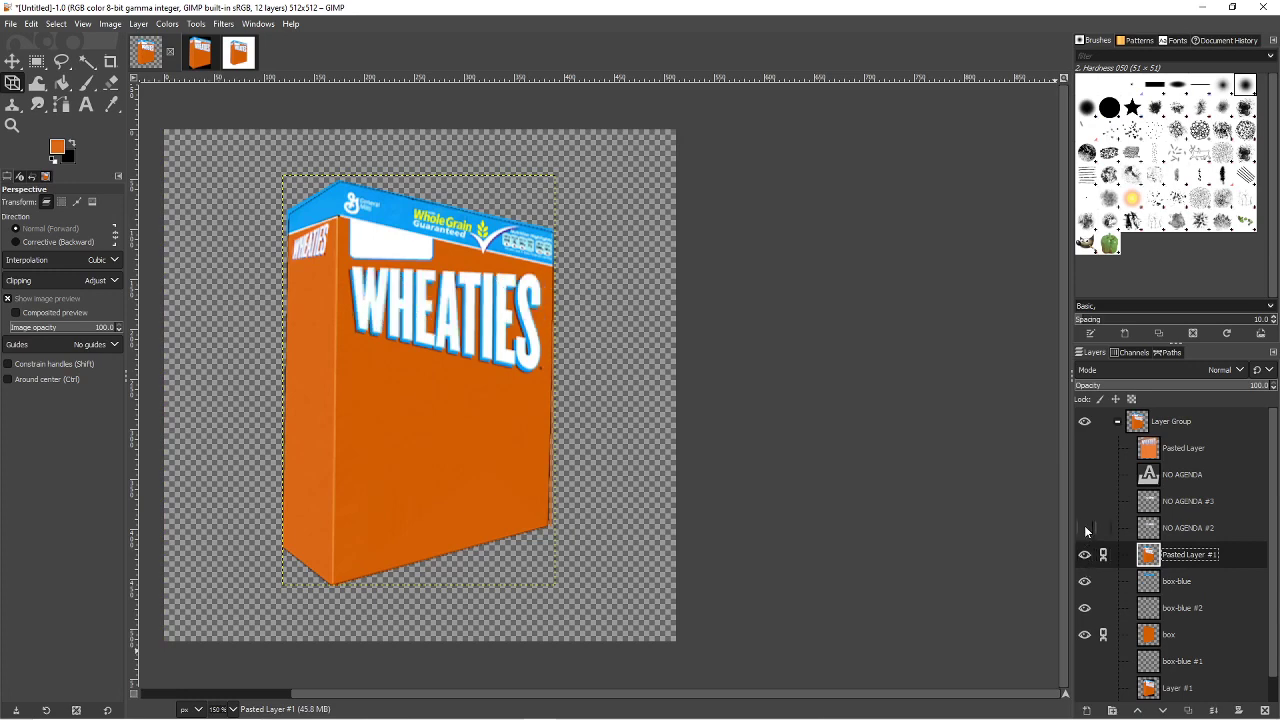
pyautogui.click(1085, 528)
pyautogui.click(1085, 528)
pyautogui.click(1085, 528)
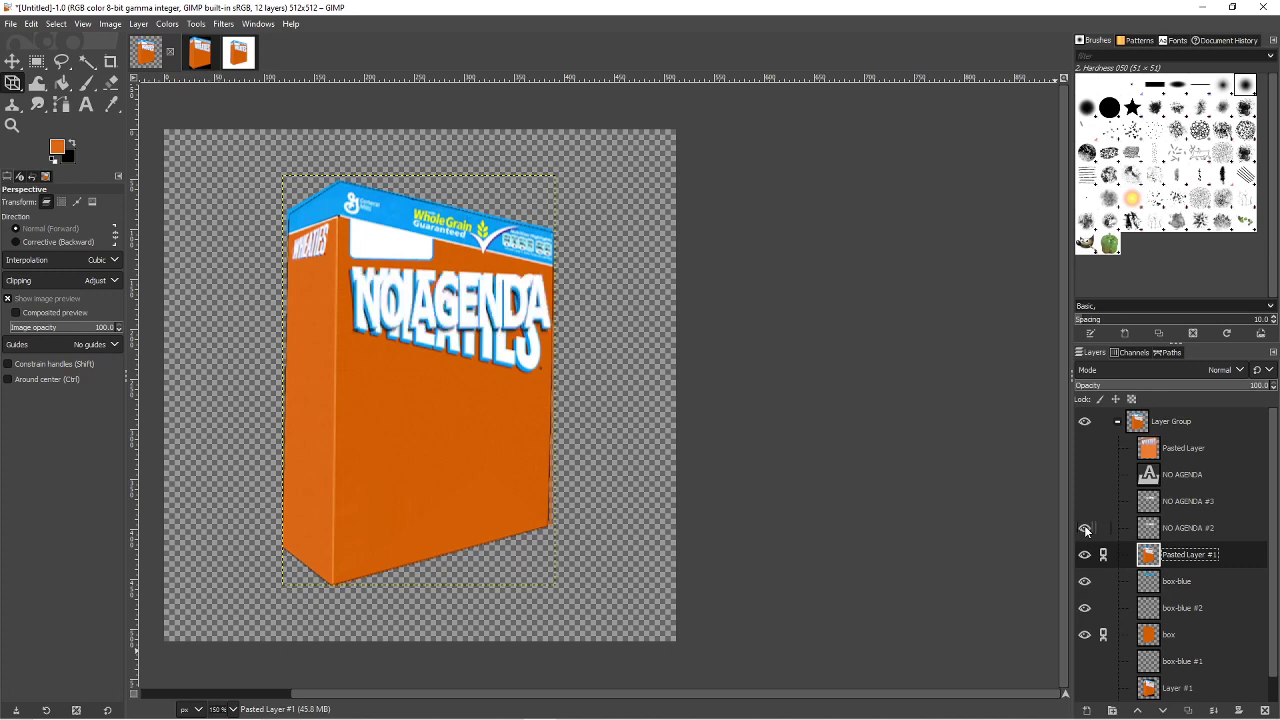
pyautogui.click(1085, 528)
pyautogui.click(1085, 528)
pyautogui.click(1085, 528)
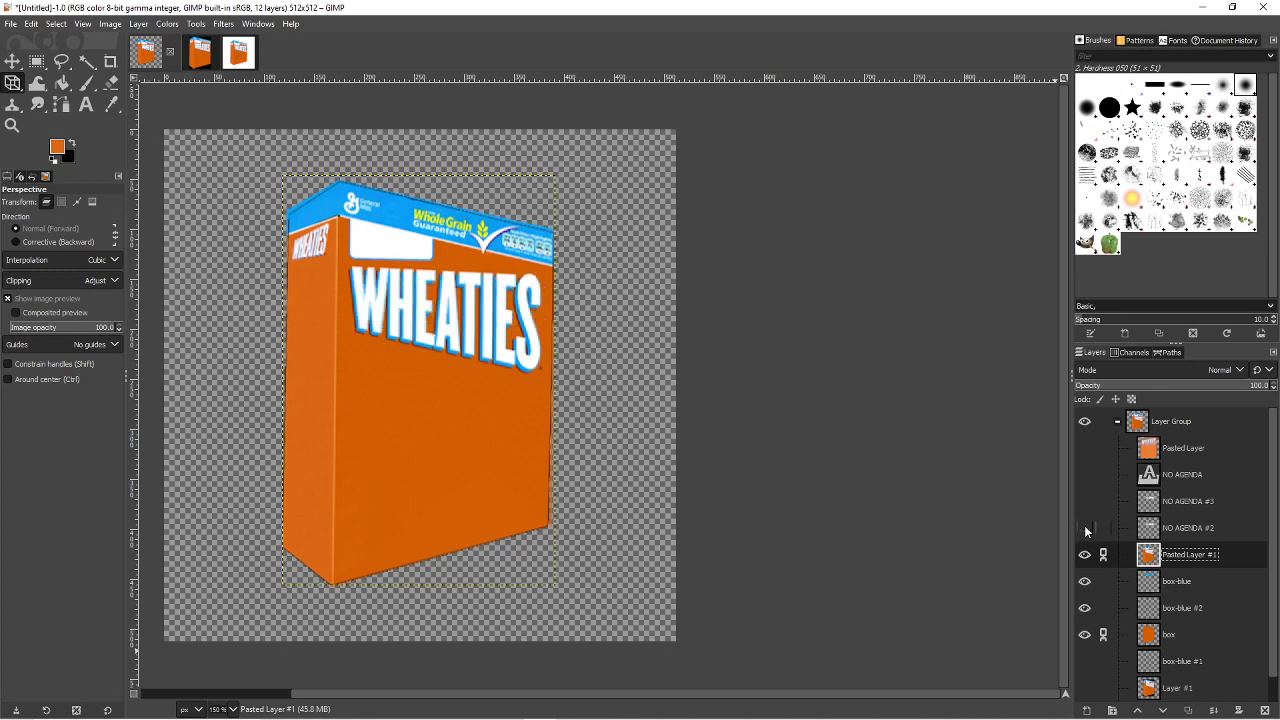
pyautogui.click(1085, 528)
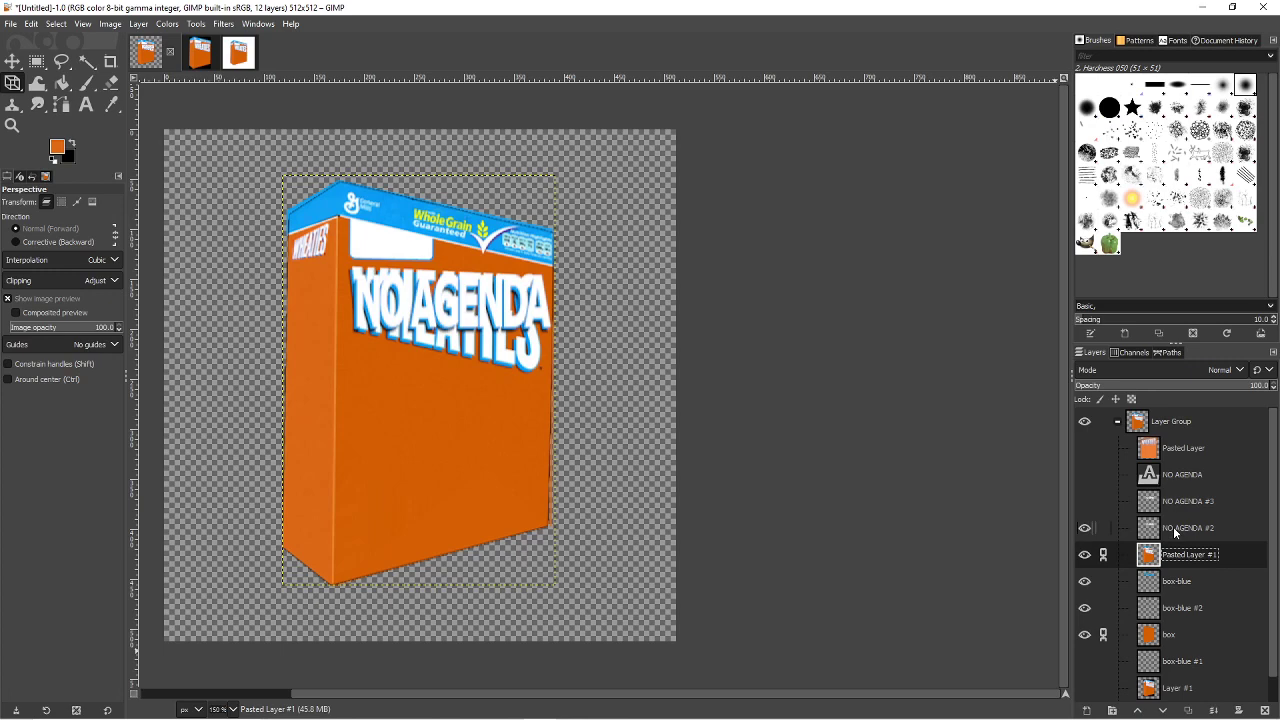
# - Activate NO AGENDA #2 and adjust its perspective by stretching the lettering's upper-left corner slightly upward
pyautogui.click(1176, 533)
pyautogui.click(1085, 528)
pyautogui.click(1085, 528)
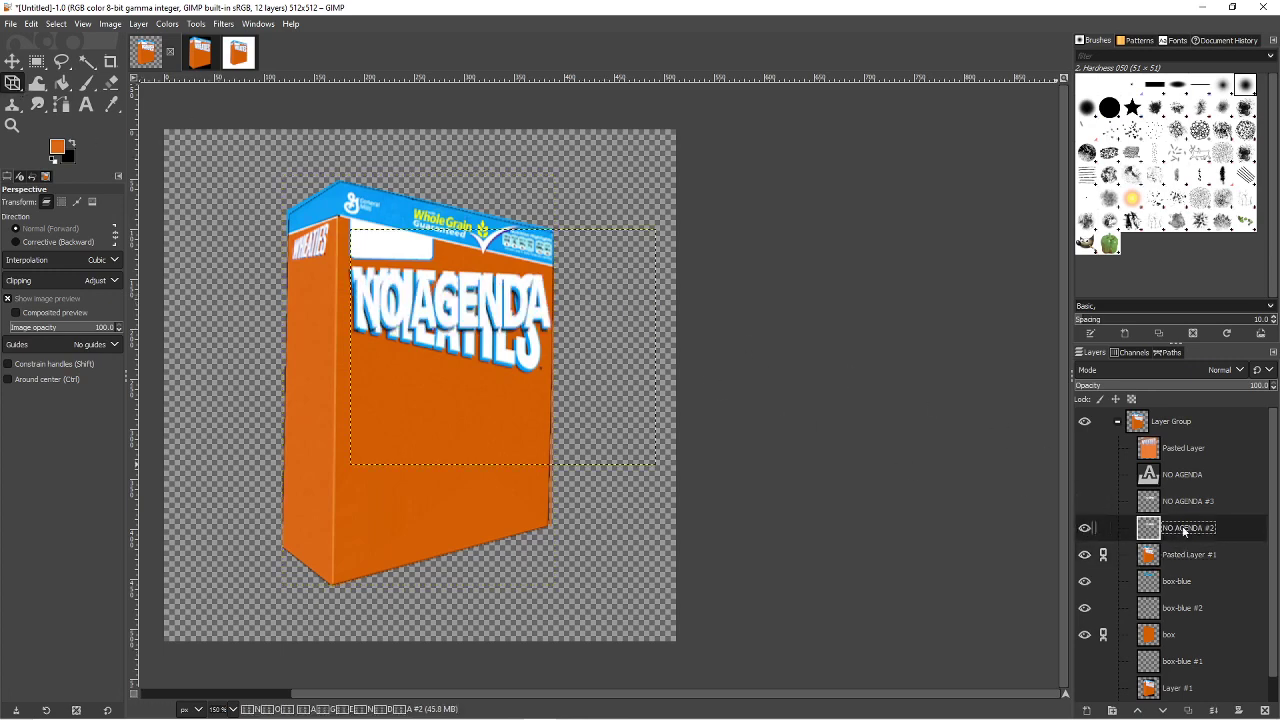
pyautogui.click(666, 232)
pyautogui.moveTo(657, 234)
pyautogui.mouseDown()
pyautogui.moveTo(662, 247)
pyautogui.moveTo(617, 300)
pyautogui.moveTo(660, 266)
pyautogui.moveTo(650, 255)
pyautogui.mouseUp()
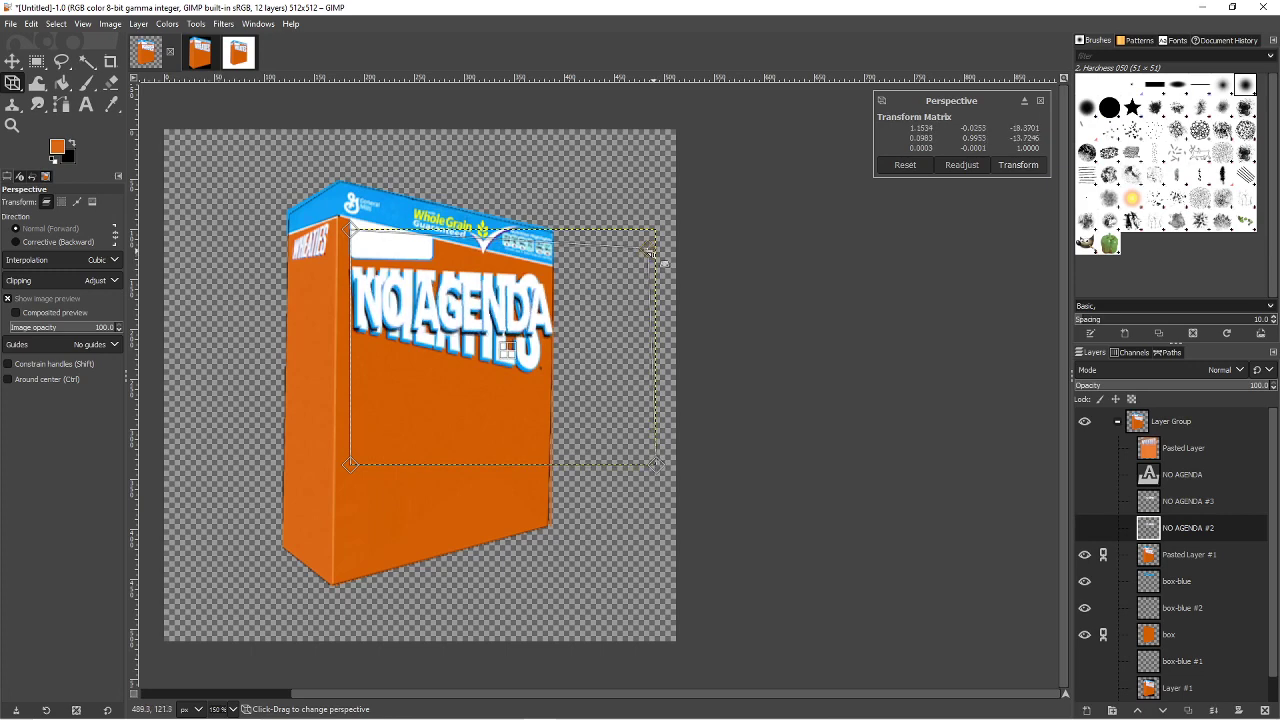
pyautogui.hotkey('ctrl', 'z')
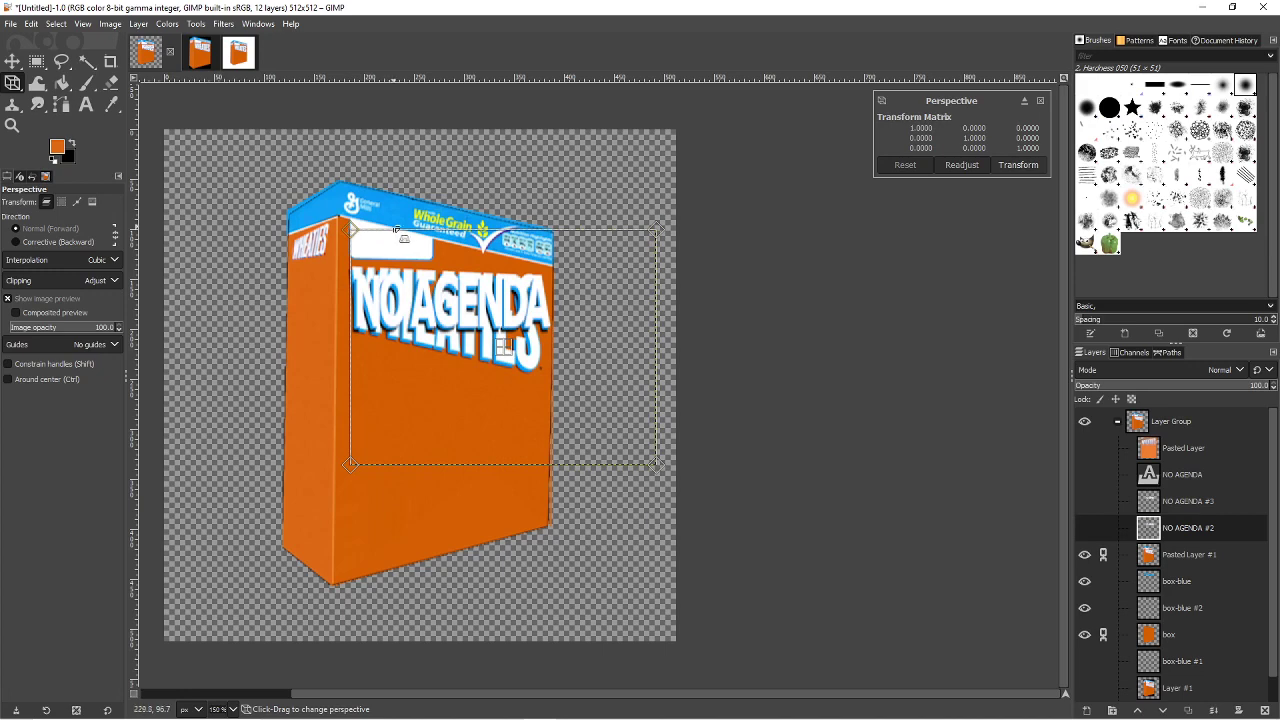
pyautogui.moveTo(468, 234); pyautogui.dragTo(471, 221)
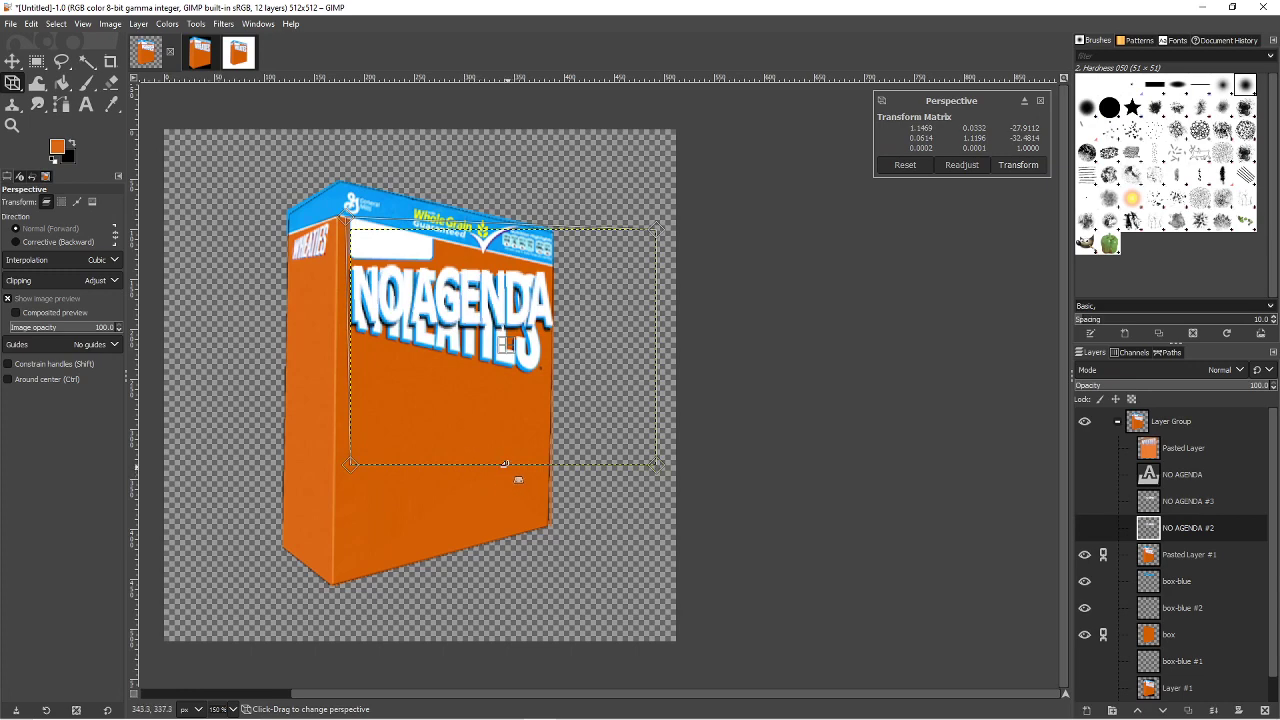
pyautogui.moveTo(504, 464)
pyautogui.mouseDown()
pyautogui.moveTo(518, 478)
pyautogui.moveTo(524, 572)
pyautogui.moveTo(549, 565)
pyautogui.moveTo(600, 609)
pyautogui.moveTo(603, 594)
pyautogui.moveTo(531, 523)
pyautogui.moveTo(500, 444)
pyautogui.moveTo(506, 462)
pyautogui.mouseUp()
# - Enlarge the NO AGENDA #2 lettering to about 1.09 times with Unified Transform, positioned over the WHEATIES logo
pyautogui.click(12, 83)
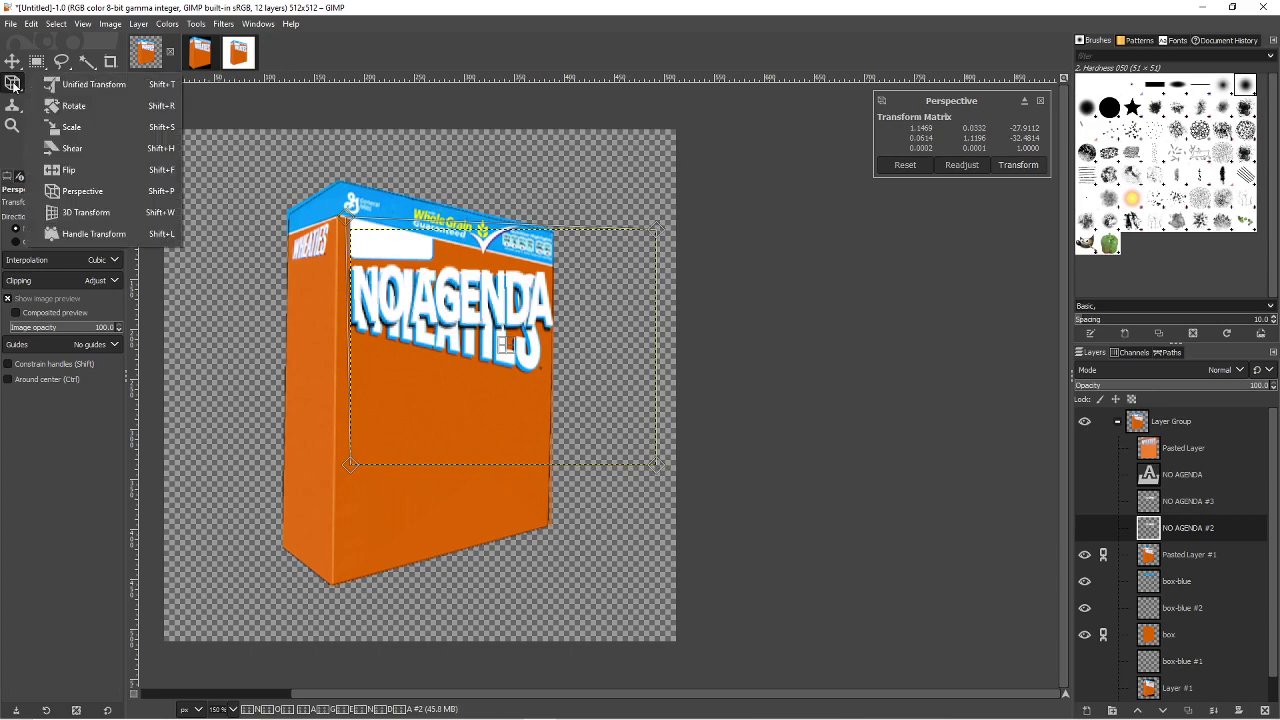
pyautogui.click(103, 90)
pyautogui.click(463, 320)
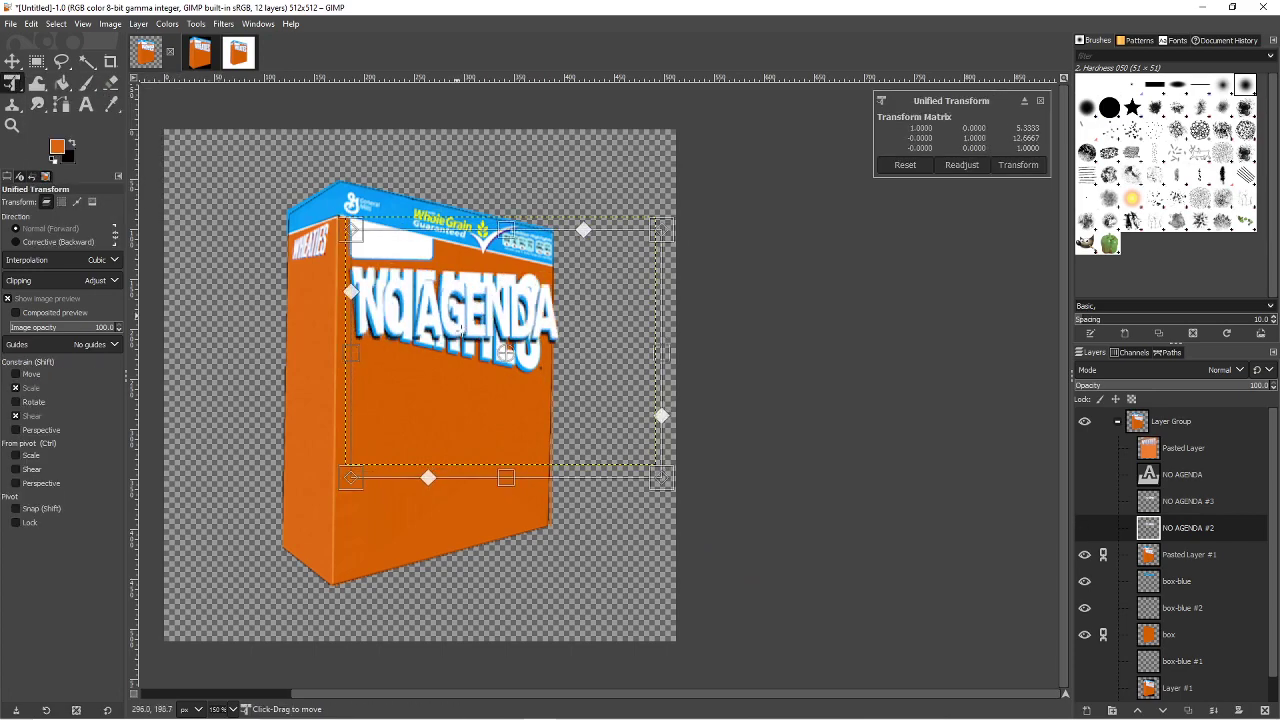
pyautogui.moveTo(463, 320)
pyautogui.mouseDown()
pyautogui.moveTo(646, 378)
pyautogui.moveTo(491, 343)
pyautogui.moveTo(458, 318)
pyautogui.mouseUp()
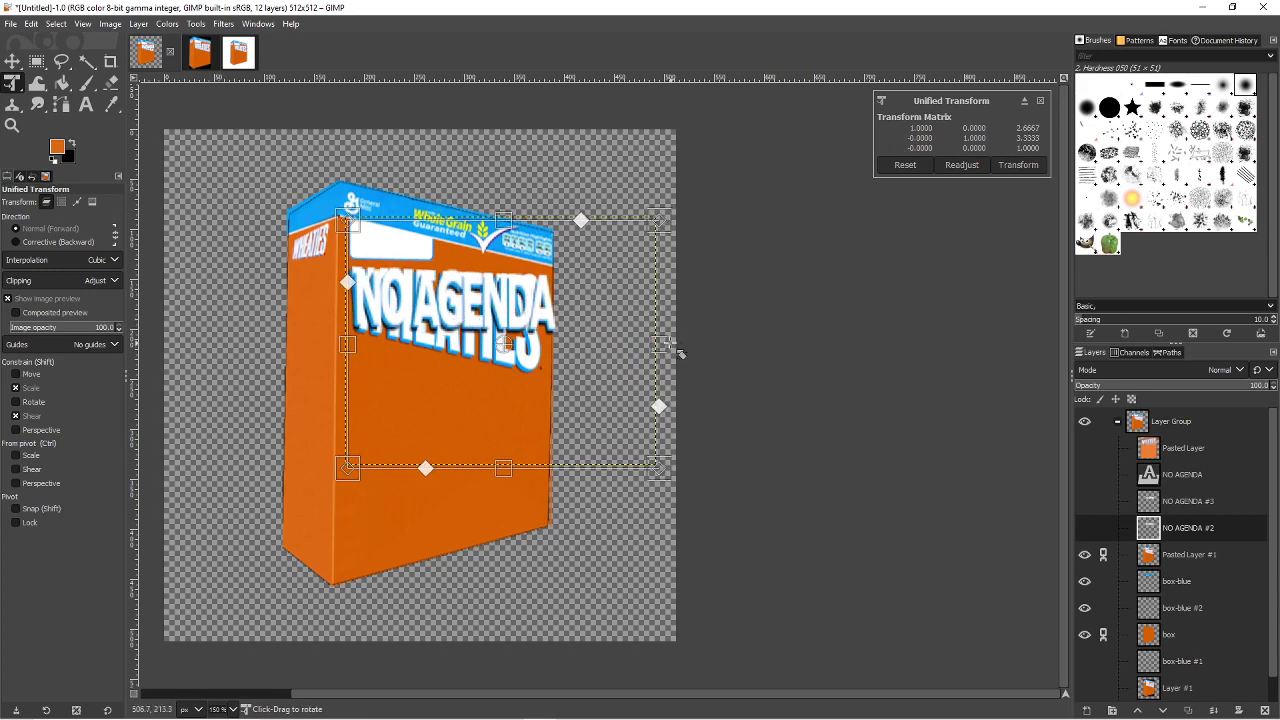
pyautogui.moveTo(680, 353)
pyautogui.mouseDown()
pyautogui.moveTo(692, 356)
pyautogui.moveTo(655, 359)
pyautogui.moveTo(693, 361)
pyautogui.moveTo(687, 345)
pyautogui.mouseUp()
pyautogui.moveTo(575, 319); pyautogui.dragTo(574, 324)
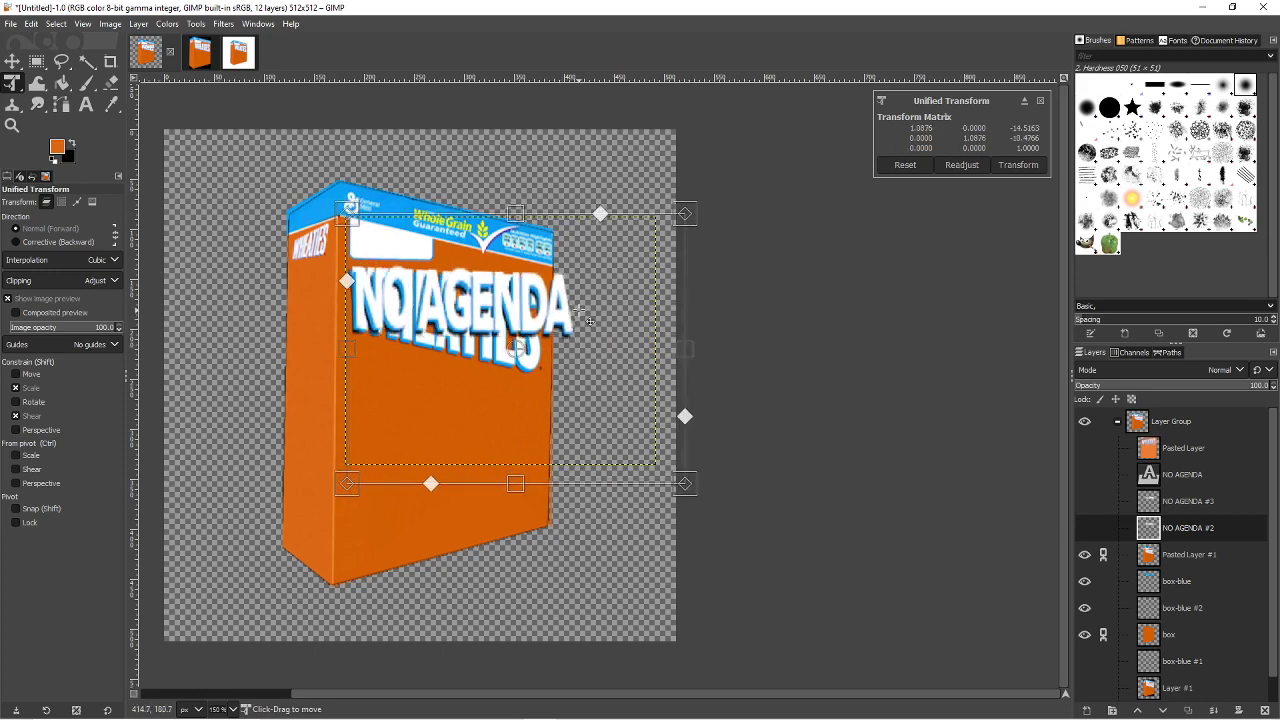
pyautogui.press('Return')
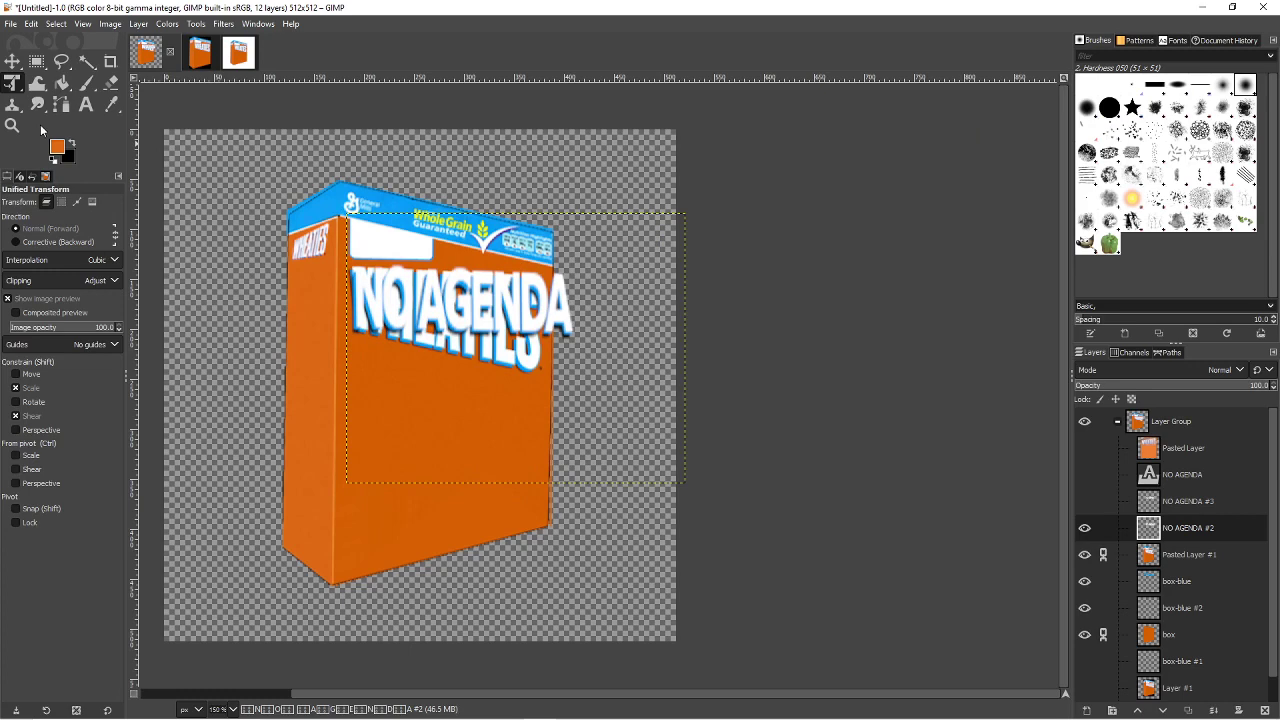
# - Shear the NO AGENDA #2 lettering with a Y magnitude of 57 so it slants down like the WHEATIES logo
pyautogui.click(13, 83)
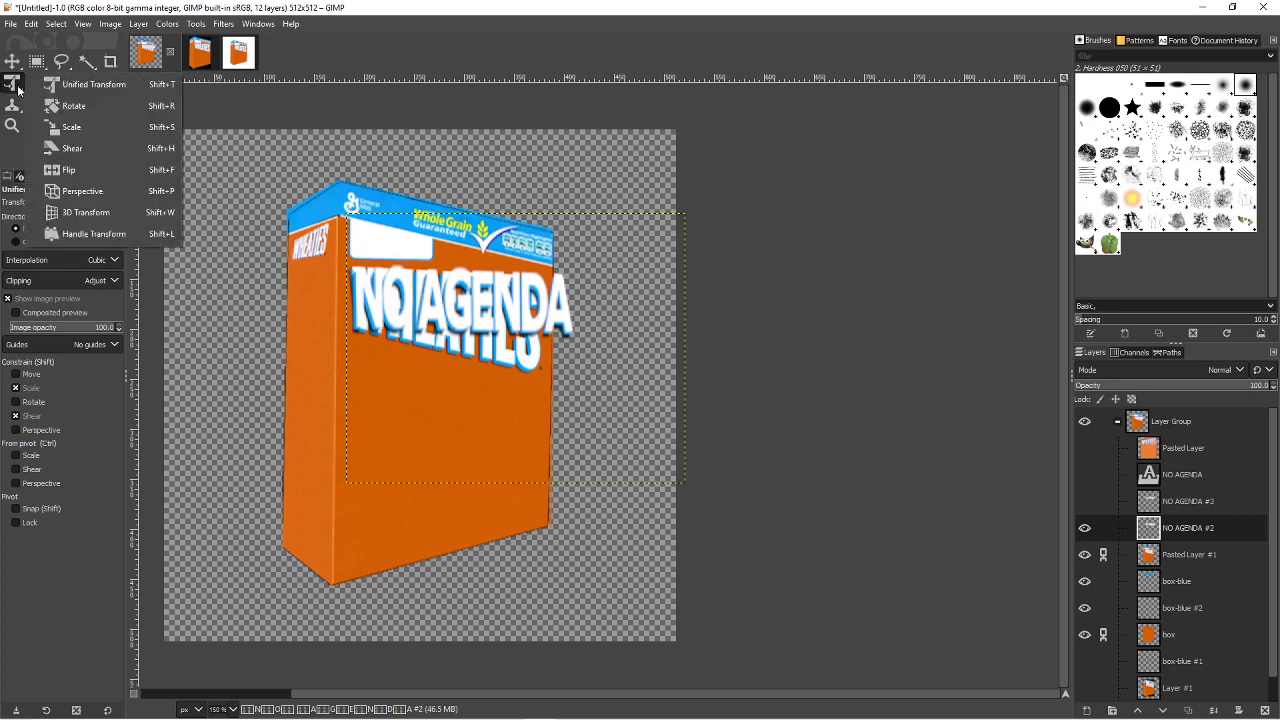
pyautogui.click(116, 152)
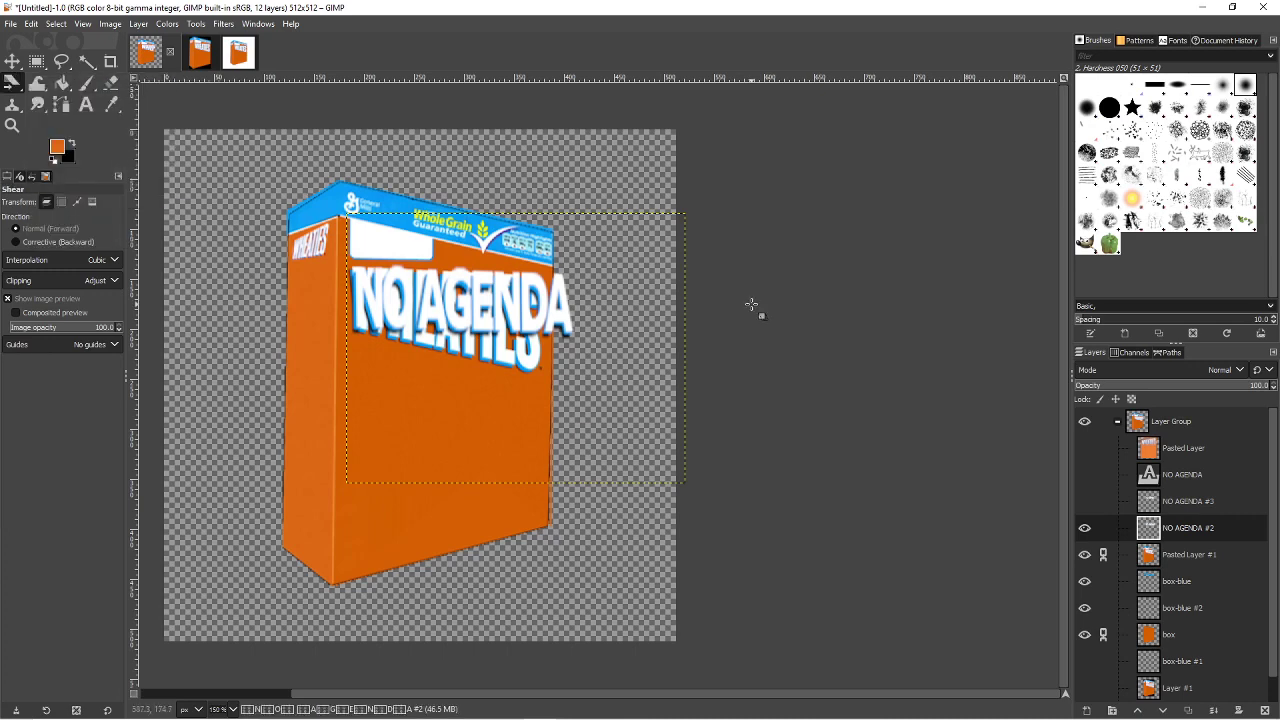
pyautogui.moveTo(728, 288); pyautogui.dragTo(720, 314)
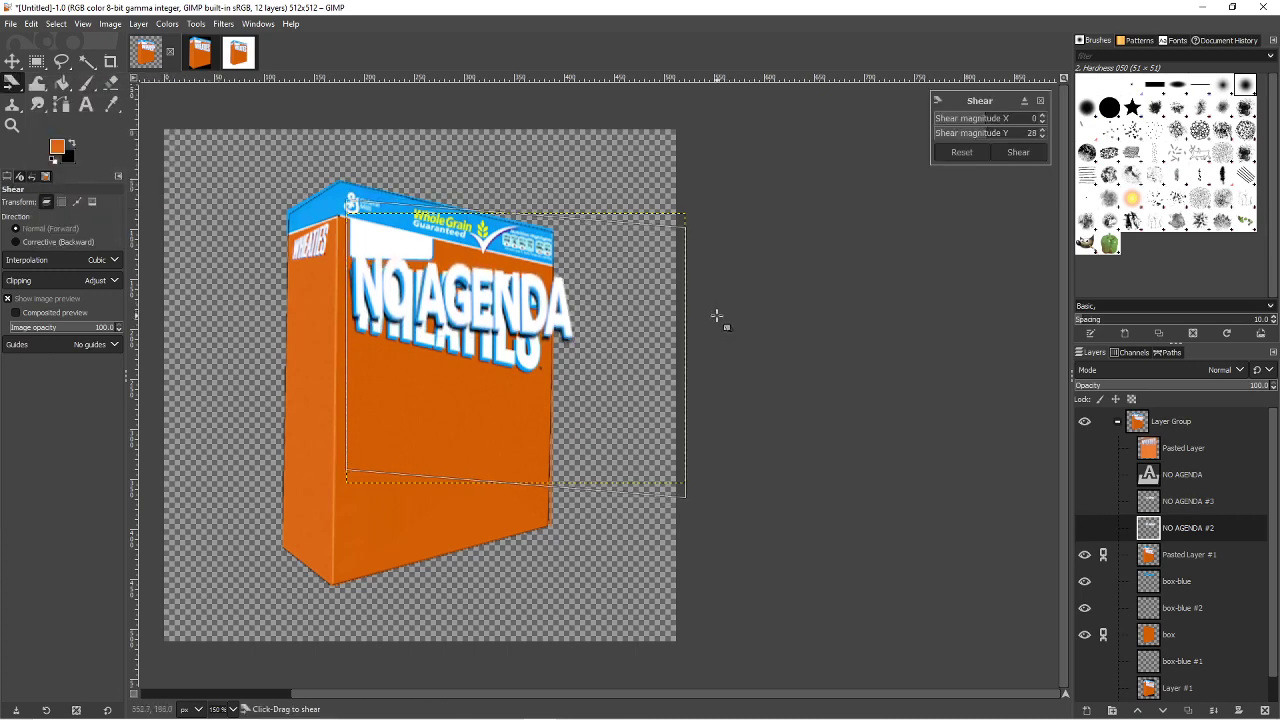
pyautogui.moveTo(577, 323); pyautogui.dragTo(590, 352)
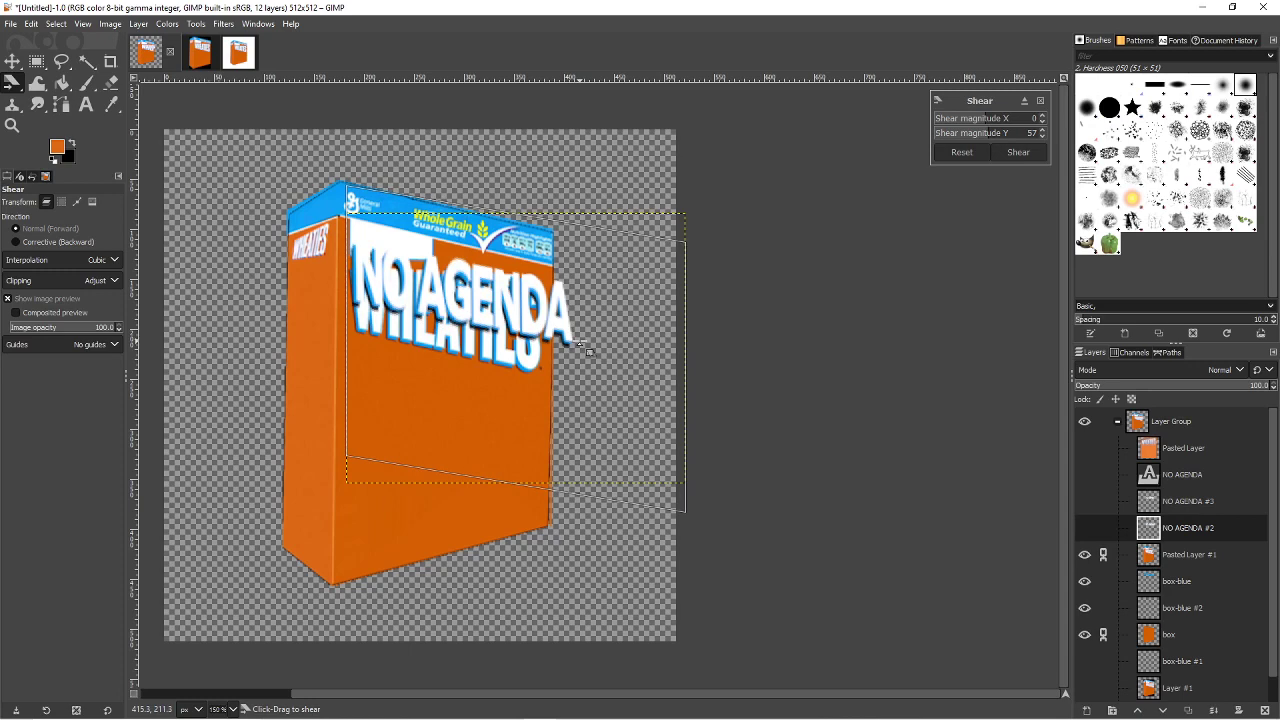
pyautogui.press('Return')
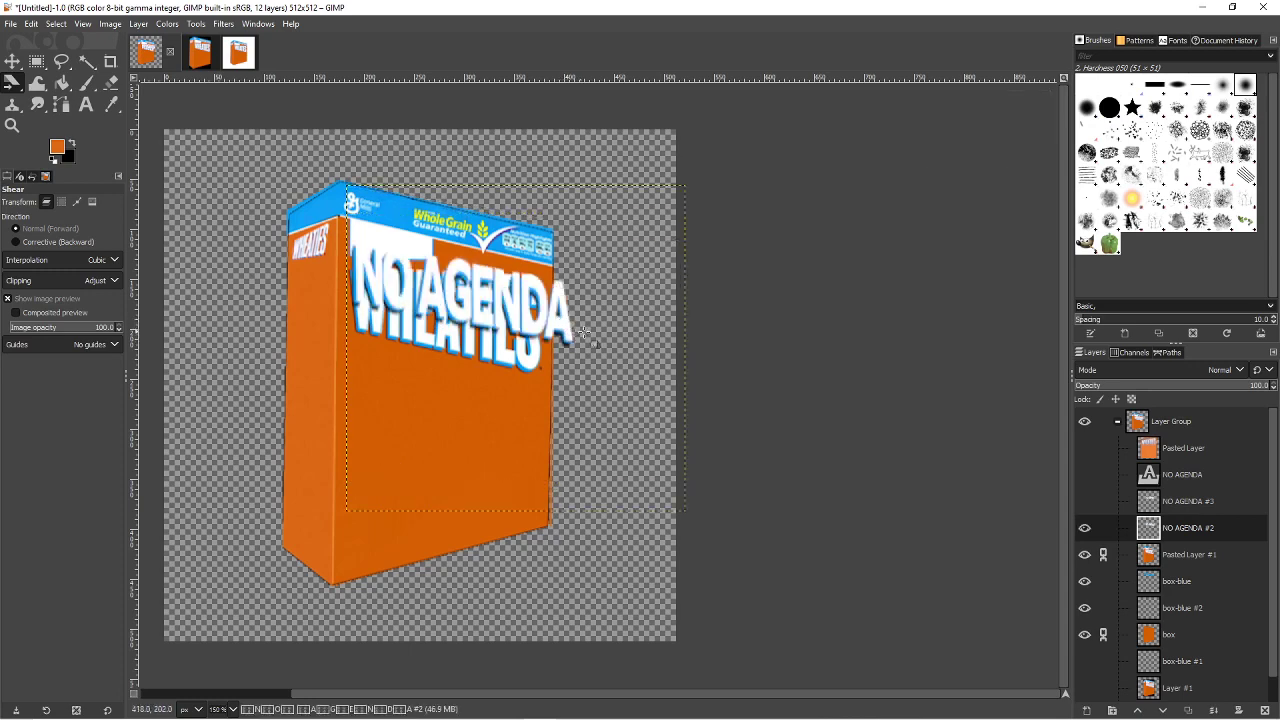
pyautogui.click(12, 61)
pyautogui.moveTo(458, 281); pyautogui.dragTo(462, 313)
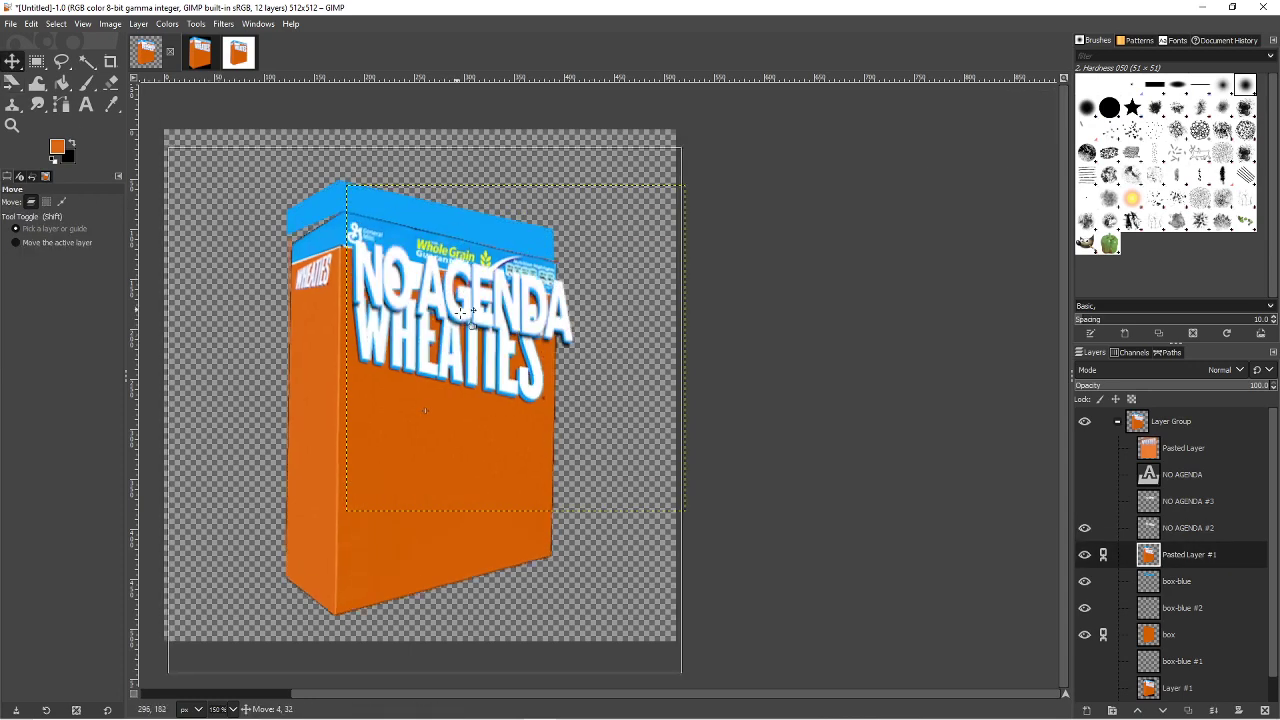
pyautogui.click(460, 310)
pyautogui.hotkey('ctrl', 'z')
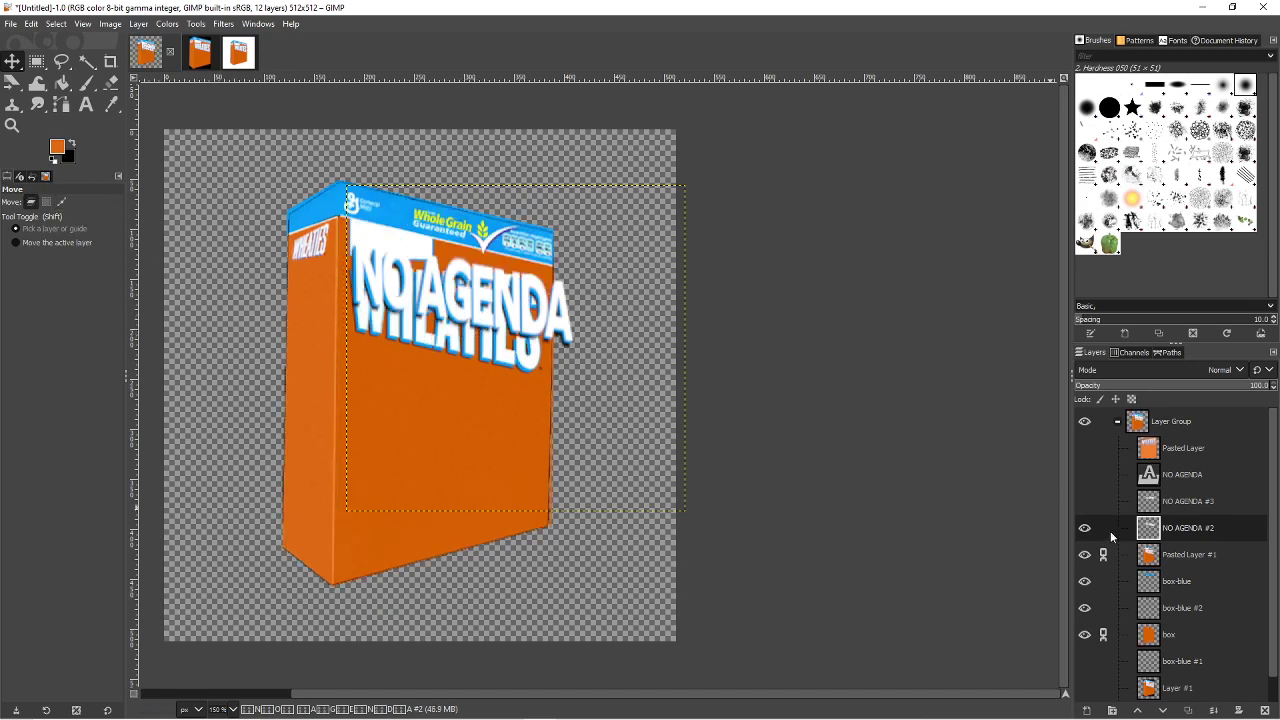
# - Hide Pasted Layer #1 beneath the NO AGENDA lettering
pyautogui.click(1084, 555)
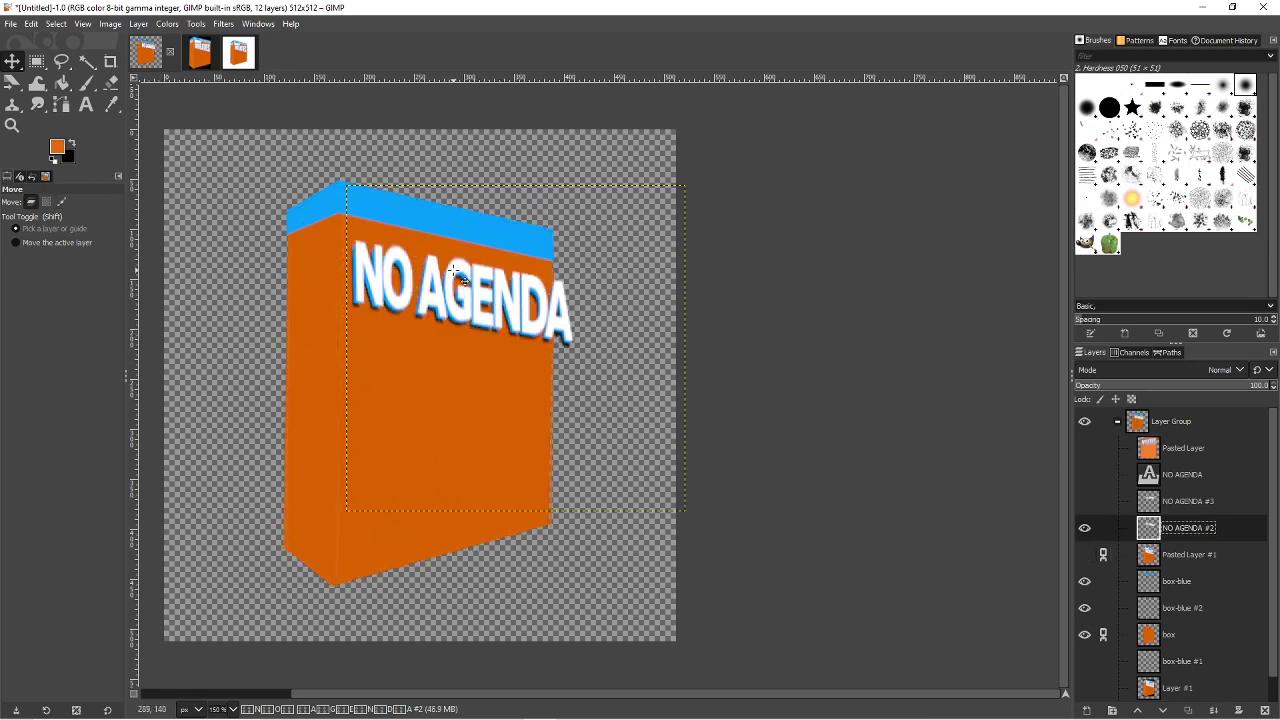
# - Move the NO AGENDA #2 lettering slightly down on the box's front face
pyautogui.moveTo(455, 271); pyautogui.dragTo(456, 288)
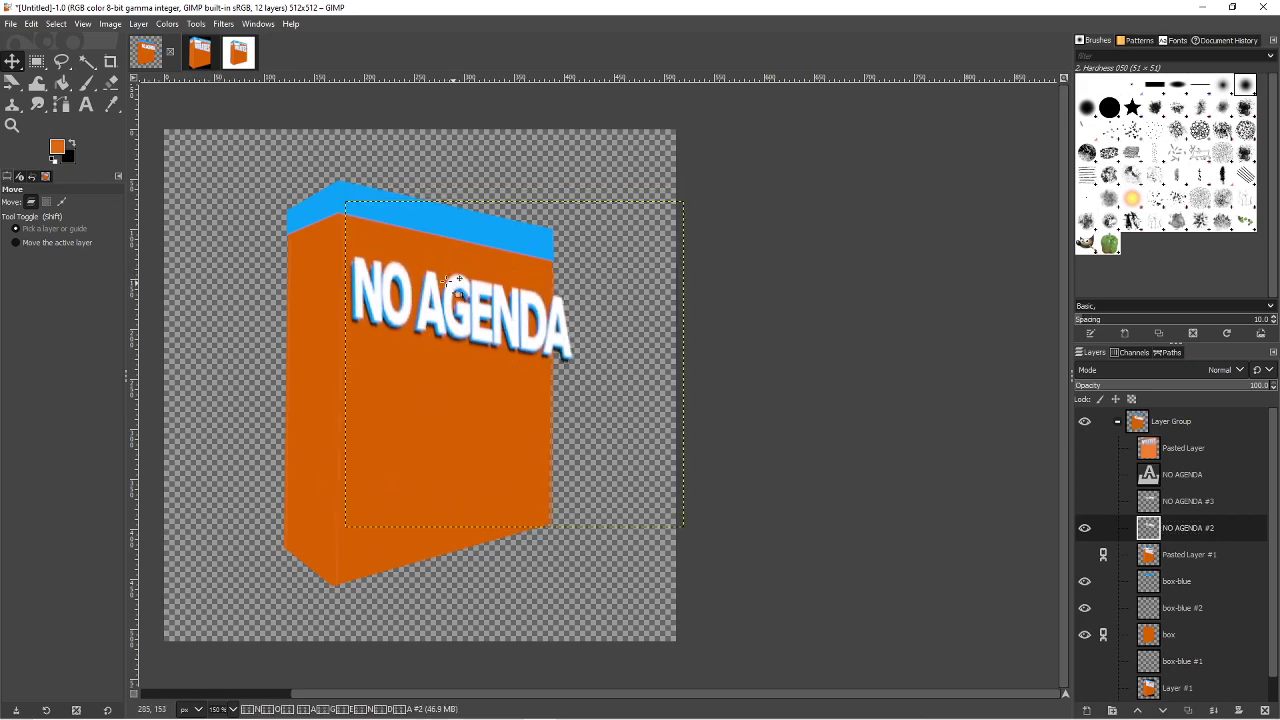
# - Try rotating the NO AGENDA #2 lettering with 3D Transform and undo each rotation
pyautogui.click(17, 87)
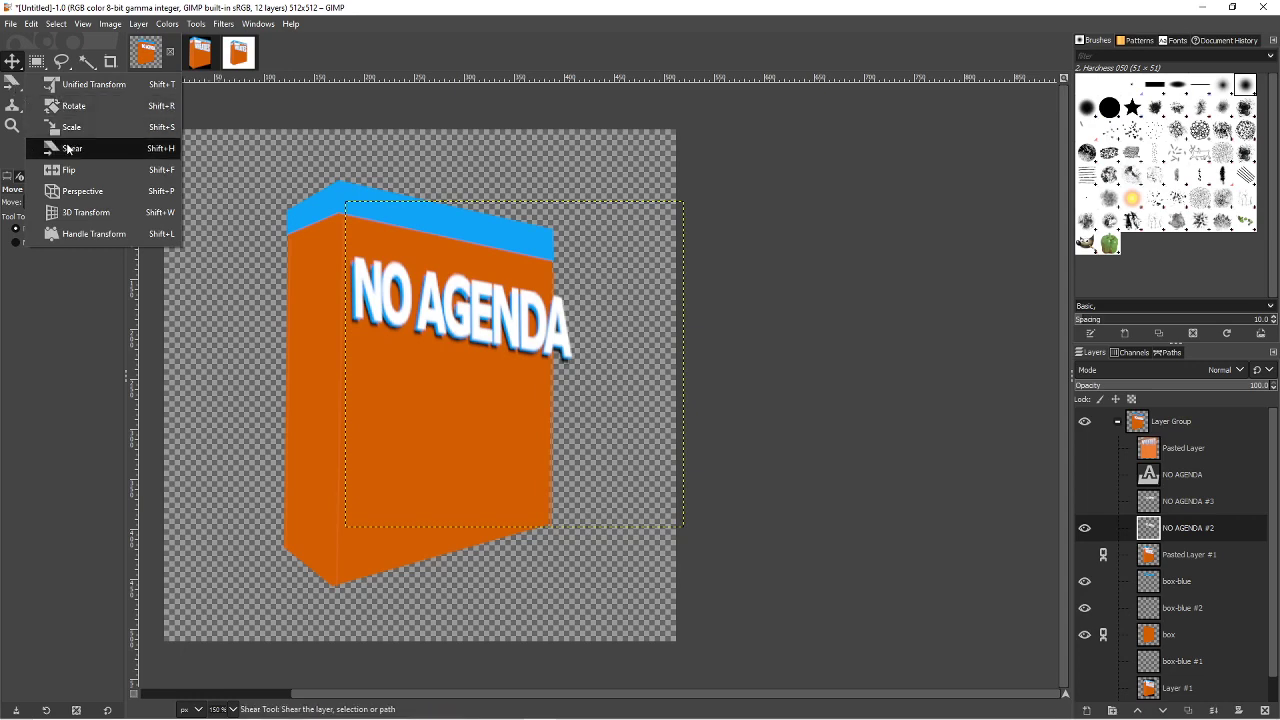
pyautogui.click(102, 213)
pyautogui.moveTo(688, 206)
pyautogui.mouseDown()
pyautogui.moveTo(632, 229)
pyautogui.moveTo(746, 217)
pyautogui.moveTo(685, 230)
pyautogui.mouseUp()
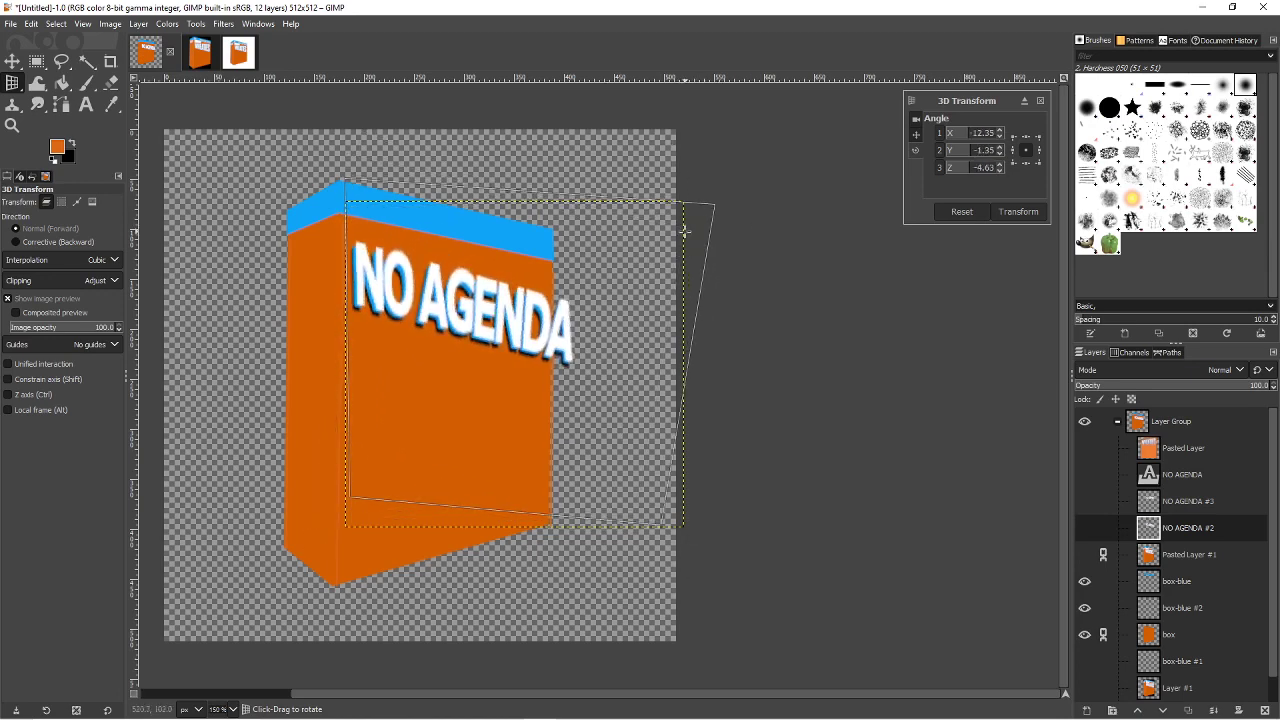
pyautogui.hotkey('ctrl', 'z')
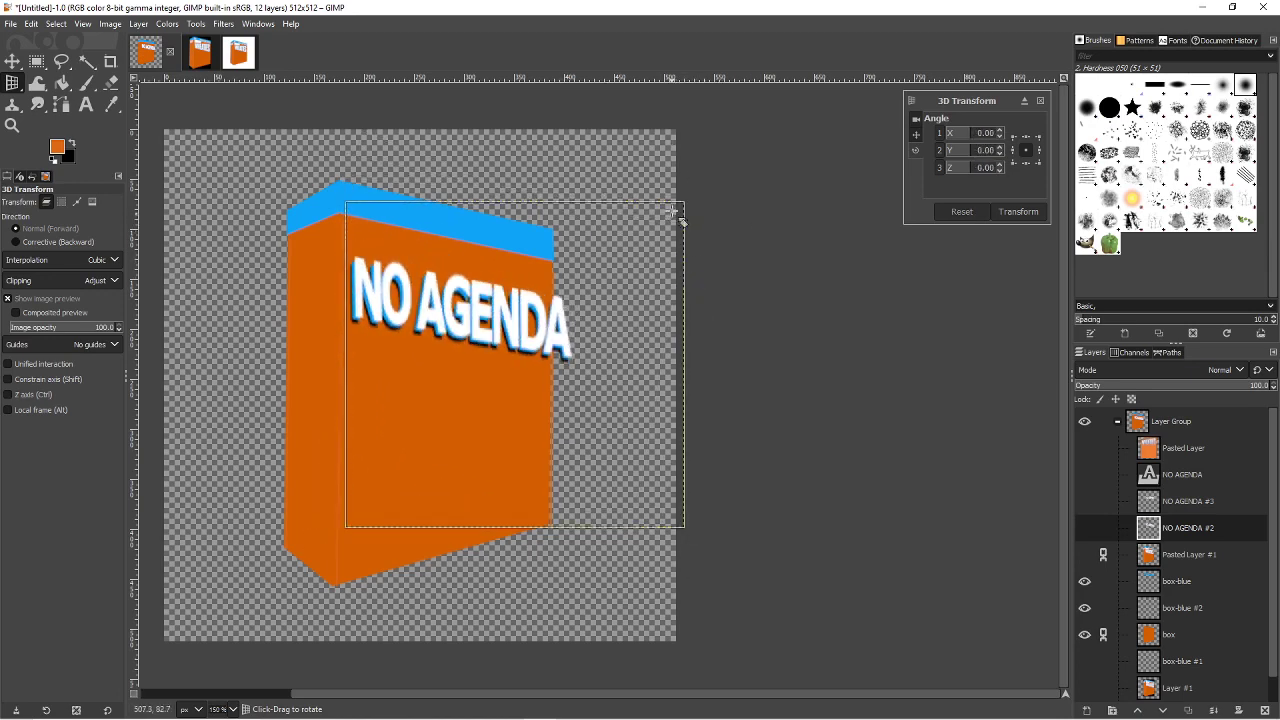
pyautogui.moveTo(686, 203); pyautogui.dragTo(758, 185)
pyautogui.hotkey('ctrl', 'z')
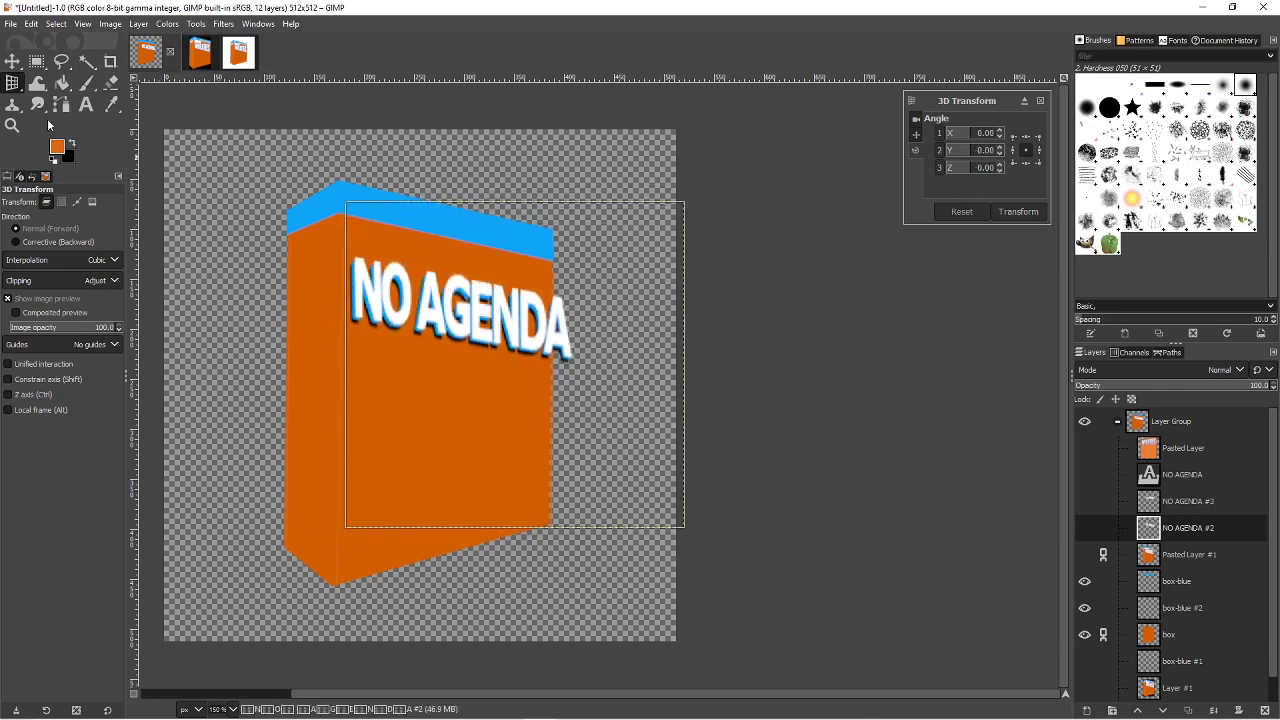
# - Try a Perspective transform on NO AGENDA #2 that pulls its two right-hand corners far outward
pyautogui.click(21, 88)
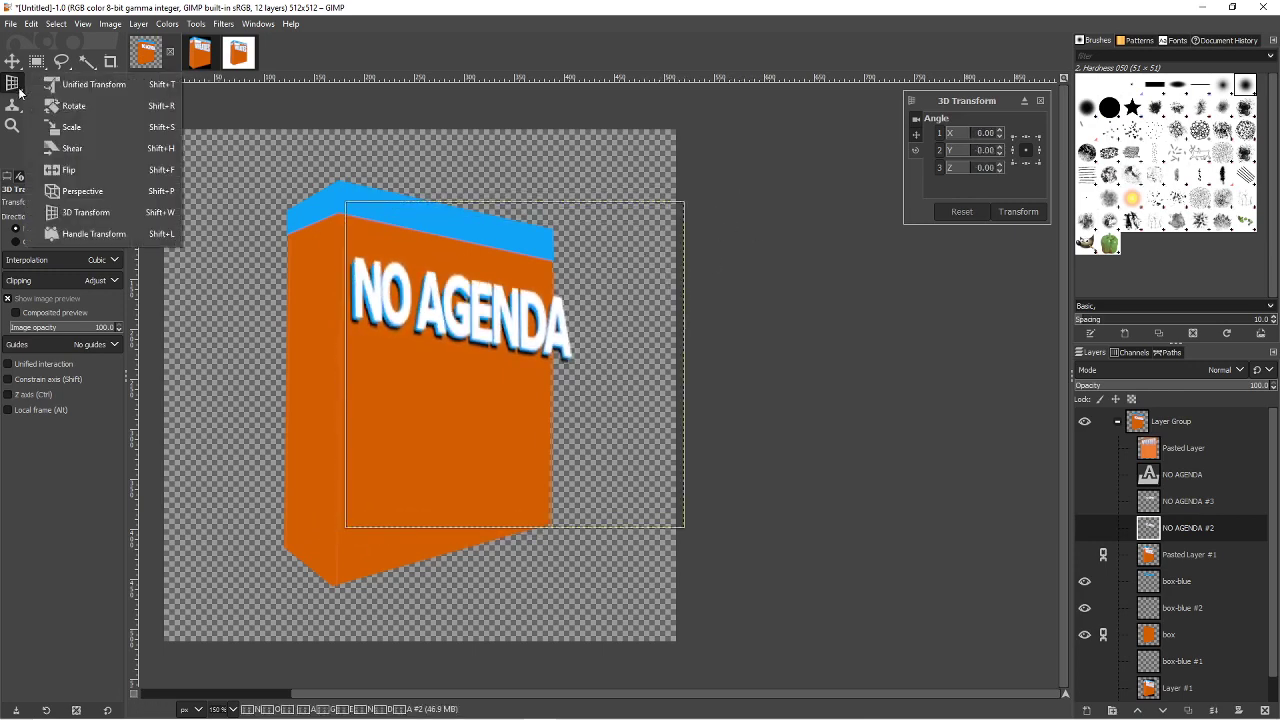
pyautogui.click(95, 191)
pyautogui.moveTo(693, 196); pyautogui.dragTo(803, 125)
pyautogui.moveTo(686, 529); pyautogui.dragTo(807, 686)
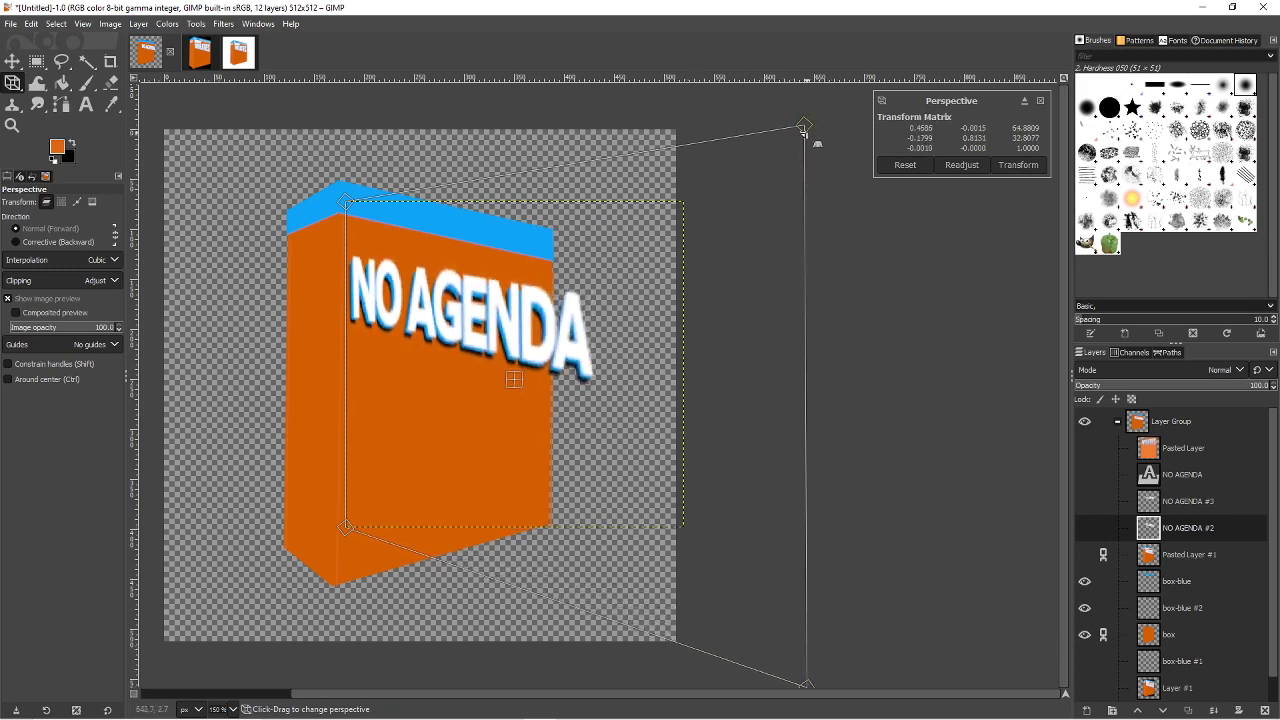
pyautogui.moveTo(804, 125); pyautogui.dragTo(833, 84)
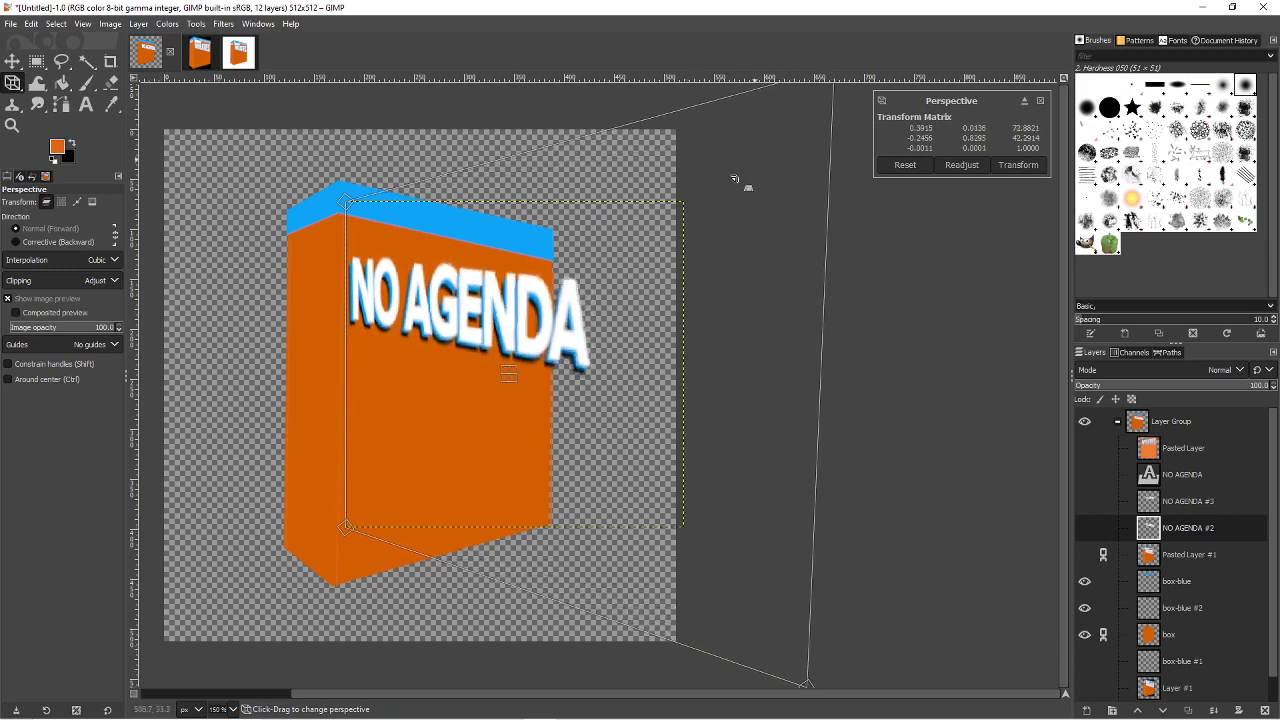
pyautogui.press('Return')
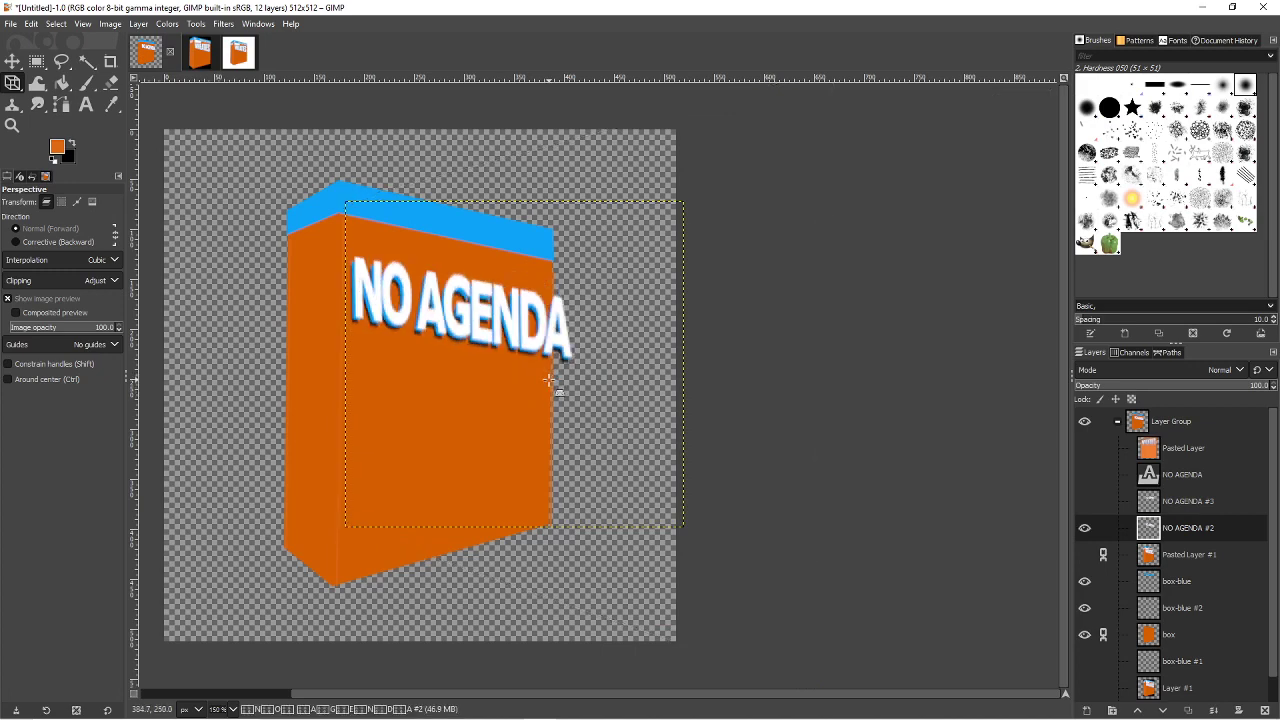
# - Toggle Pasted Layer #1 on and off to compare the NO AGENDA lettering with the WHEATIES logo
pyautogui.click(1085, 555)
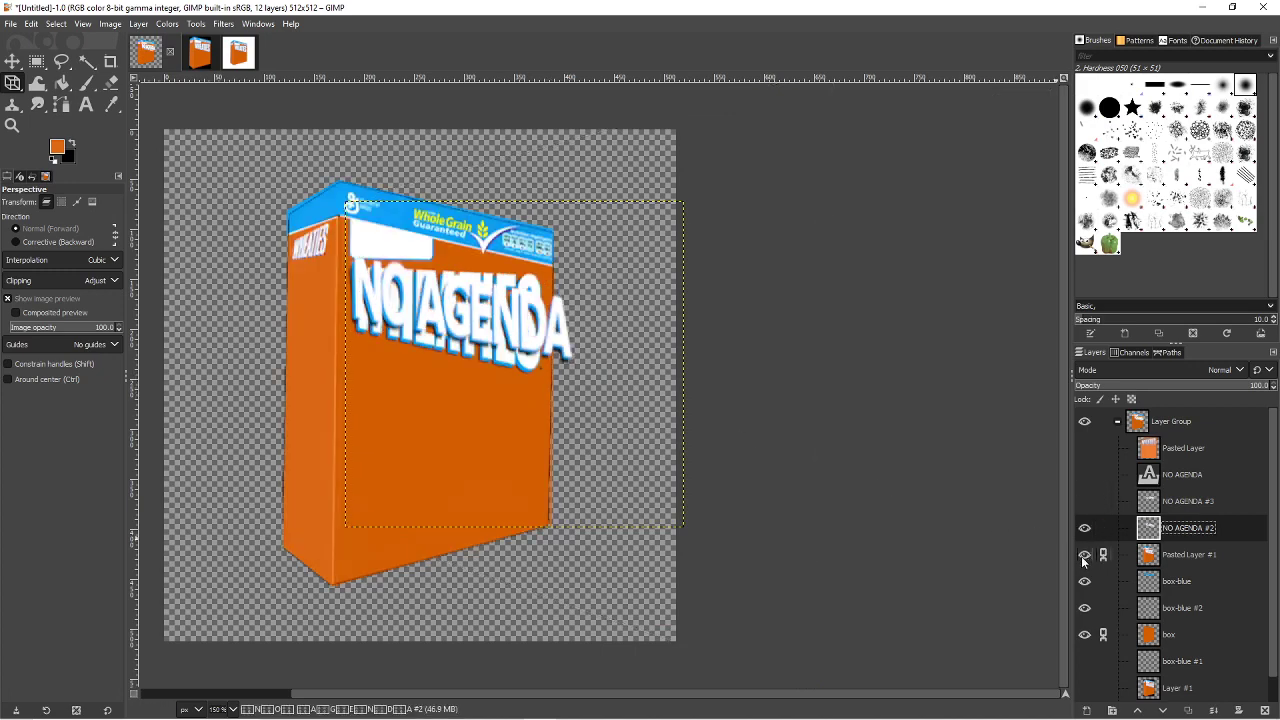
pyautogui.click(1085, 556)
pyautogui.click(1085, 555)
pyautogui.click(1085, 555)
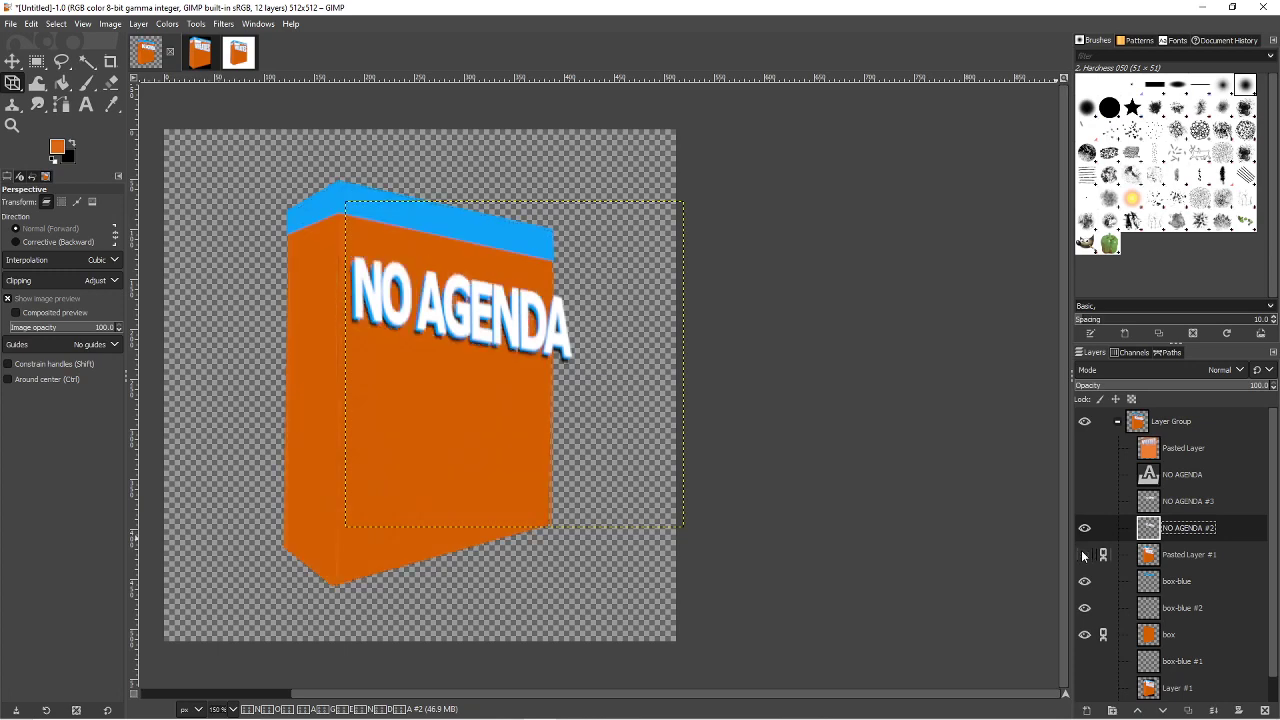
pyautogui.click(1085, 555)
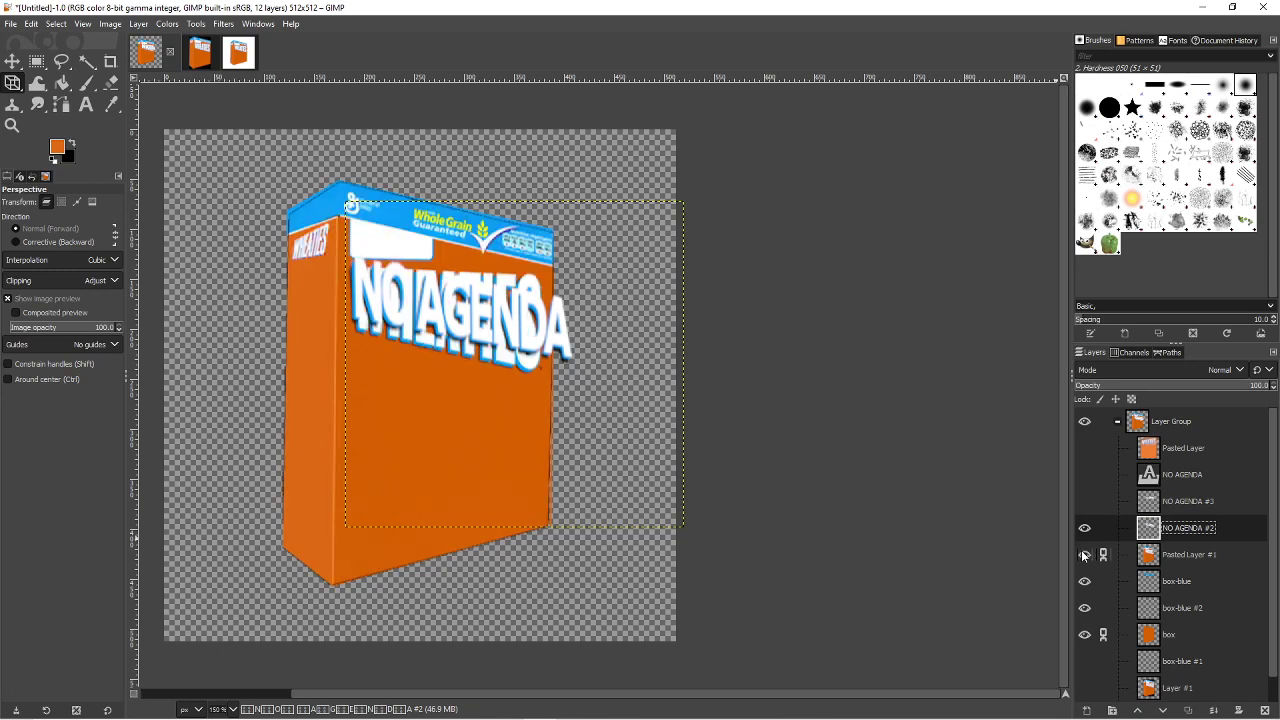
pyautogui.click(1085, 556)
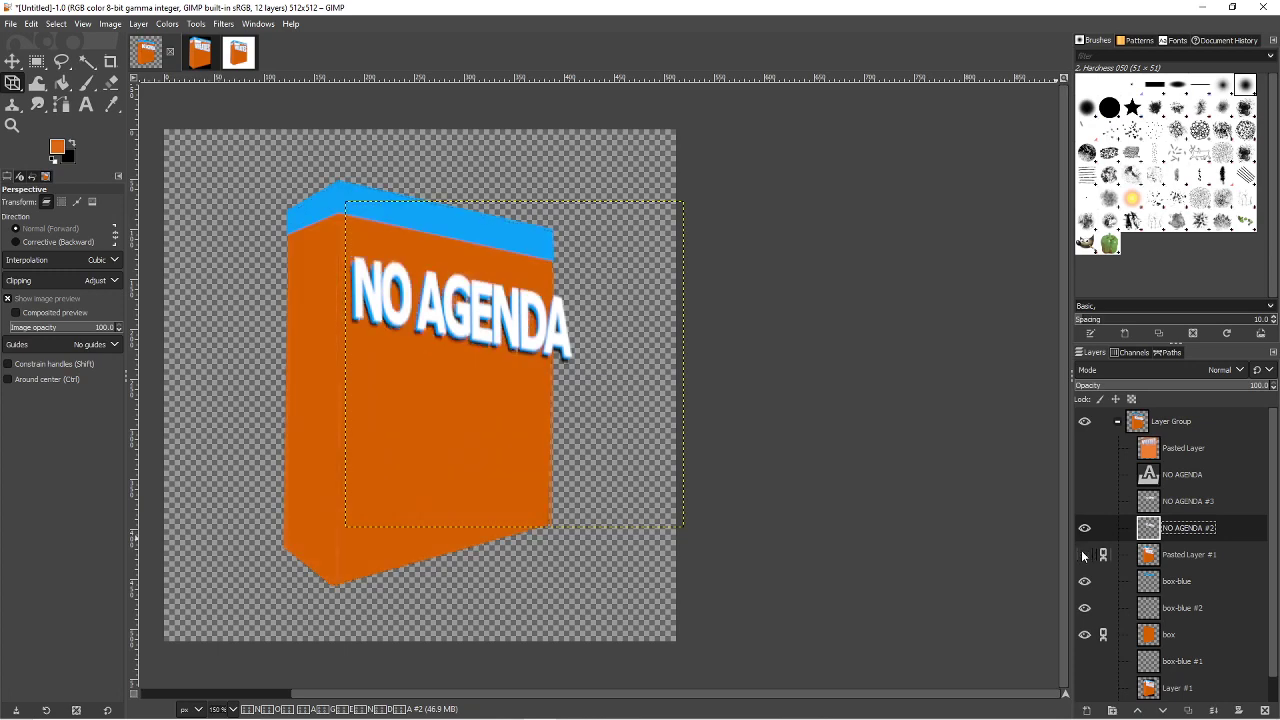
# - Try reshaping the NO AGENDA #2 lettering with Handle Transform by adding and moving handles near its right side
pyautogui.click(12, 83)
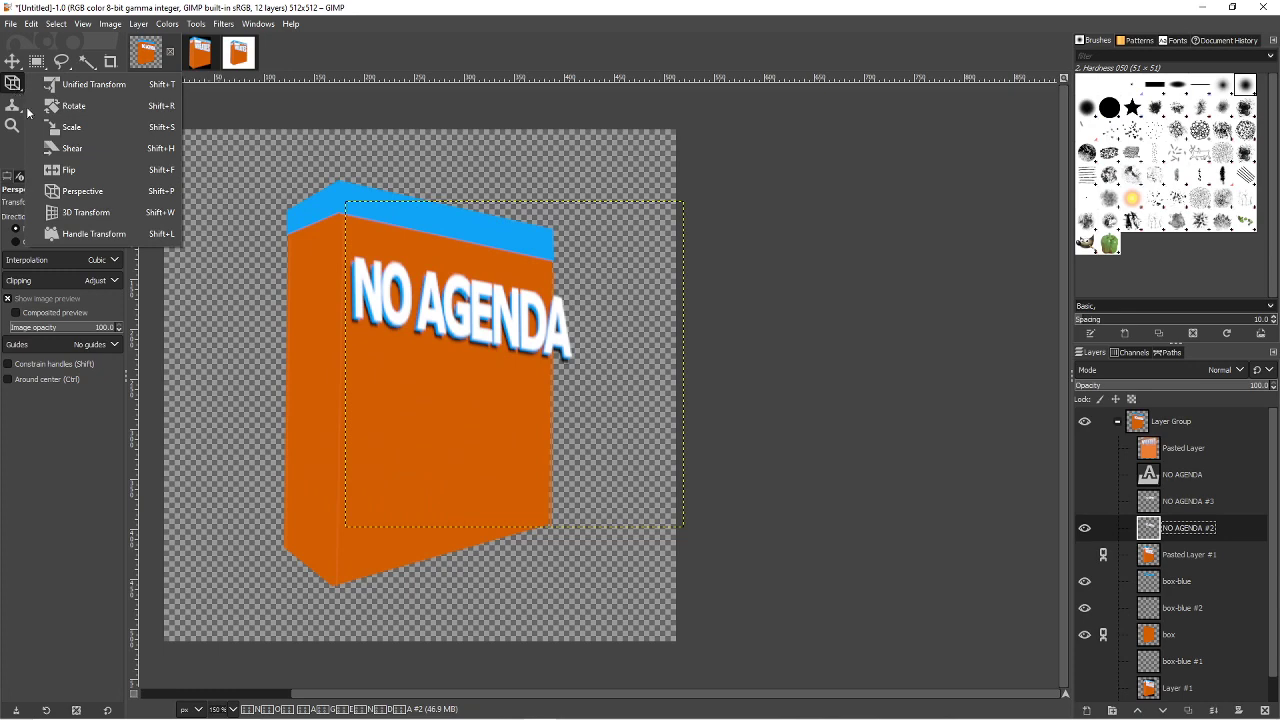
pyautogui.click(113, 234)
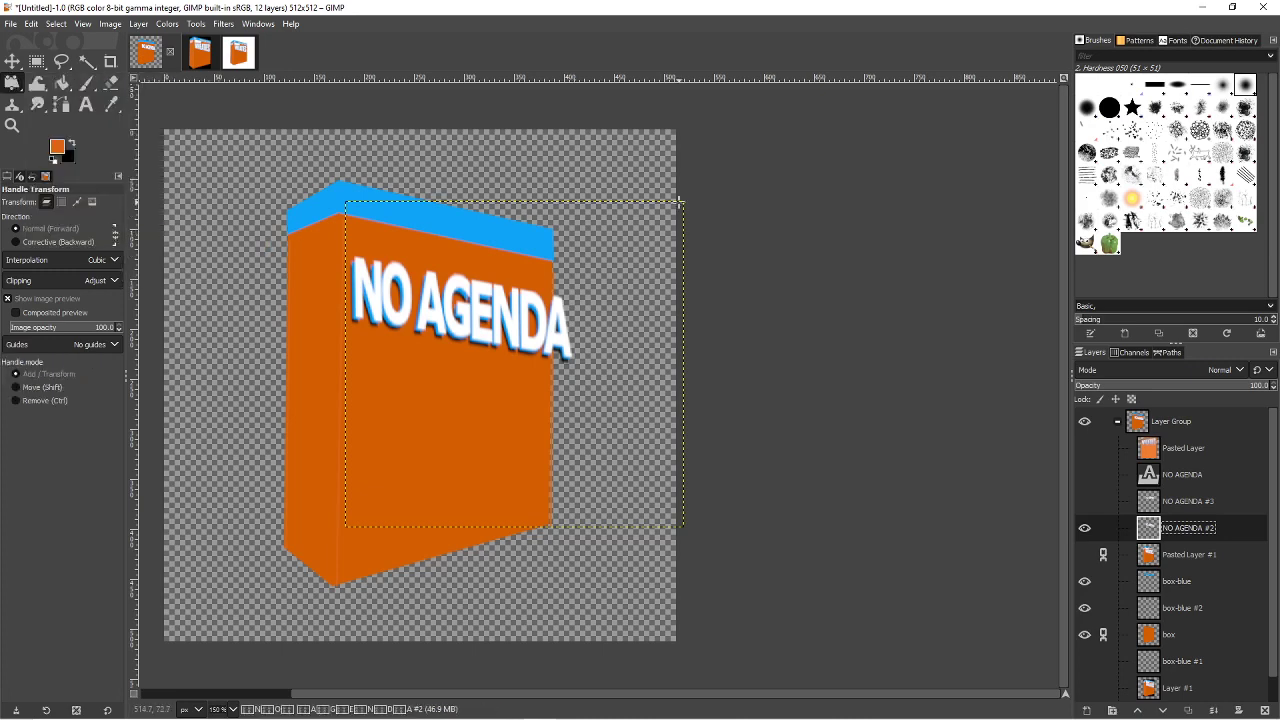
pyautogui.moveTo(680, 203)
pyautogui.mouseDown()
pyautogui.moveTo(697, 195)
pyautogui.moveTo(686, 208)
pyautogui.mouseUp()
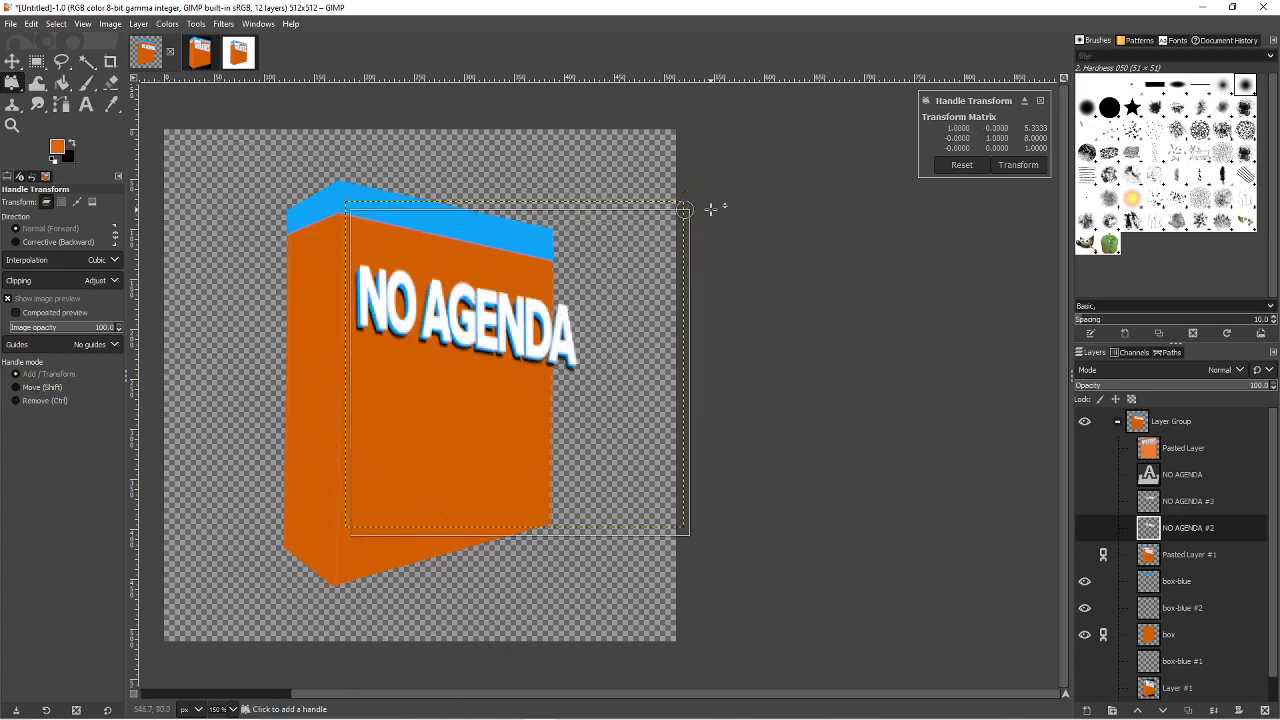
pyautogui.moveTo(595, 336); pyautogui.dragTo(633, 342)
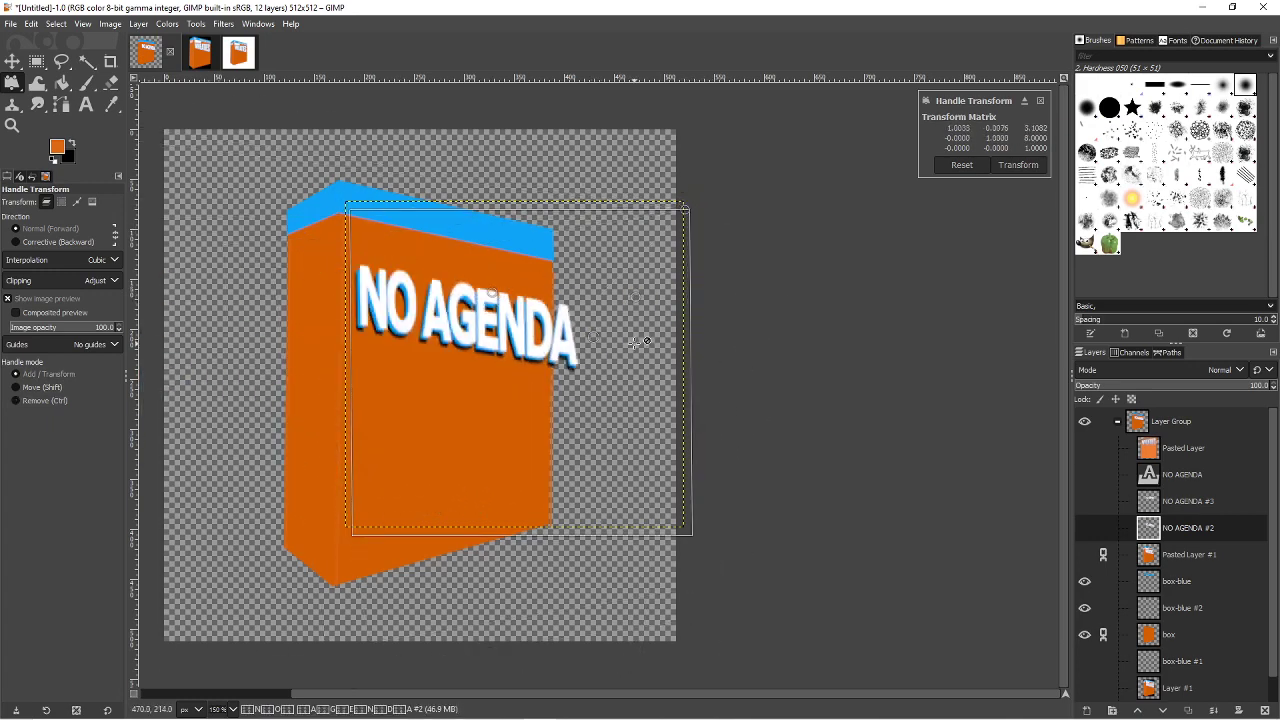
pyautogui.moveTo(651, 297)
pyautogui.mouseDown()
pyautogui.moveTo(654, 266)
pyautogui.moveTo(650, 296)
pyautogui.mouseUp()
pyautogui.press('Return')
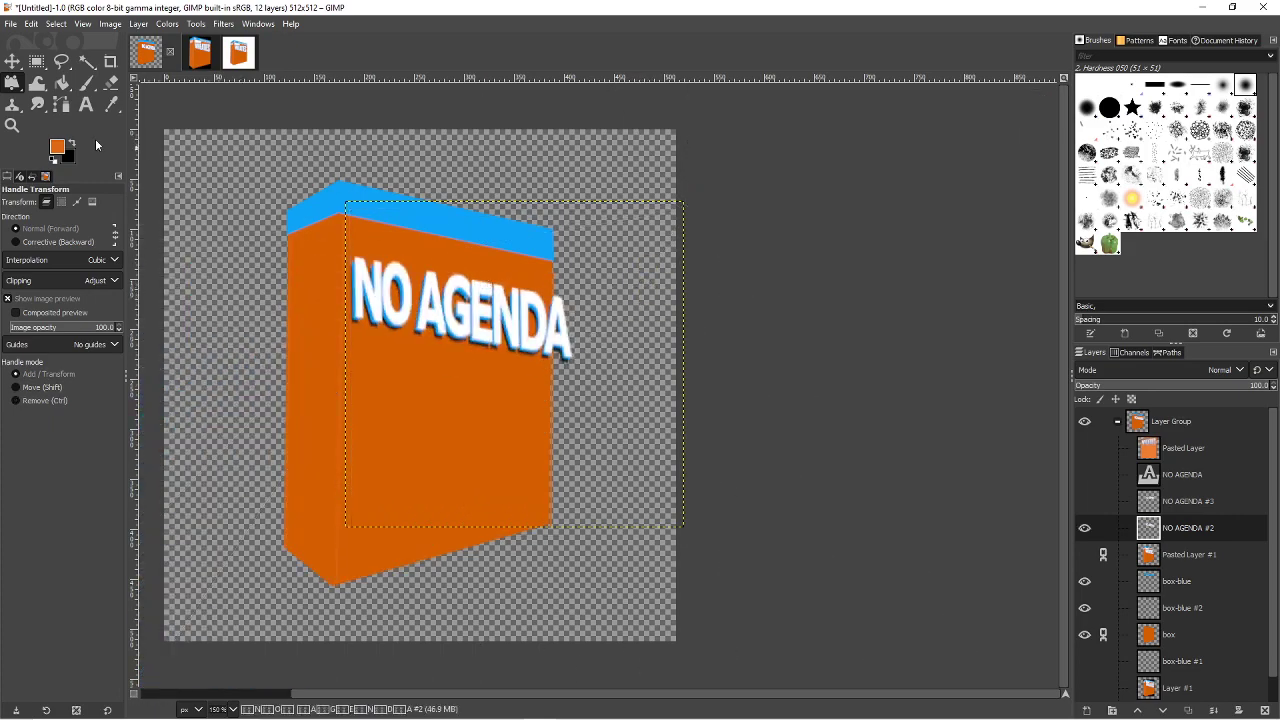
# - Try stretching the right corners of NO AGENDA #2 outward and its upper-left corner inward with Perspective, and undo the changes
pyautogui.click(12, 83)
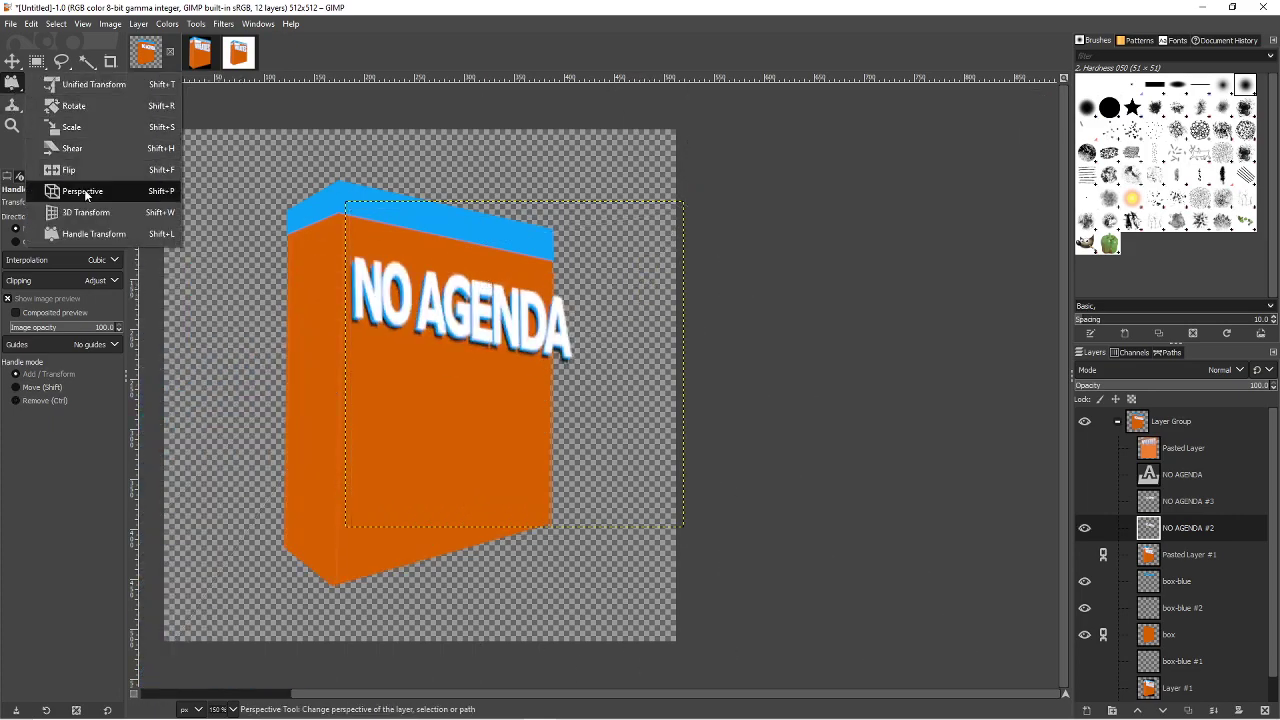
pyautogui.click(86, 193)
pyautogui.click(690, 213)
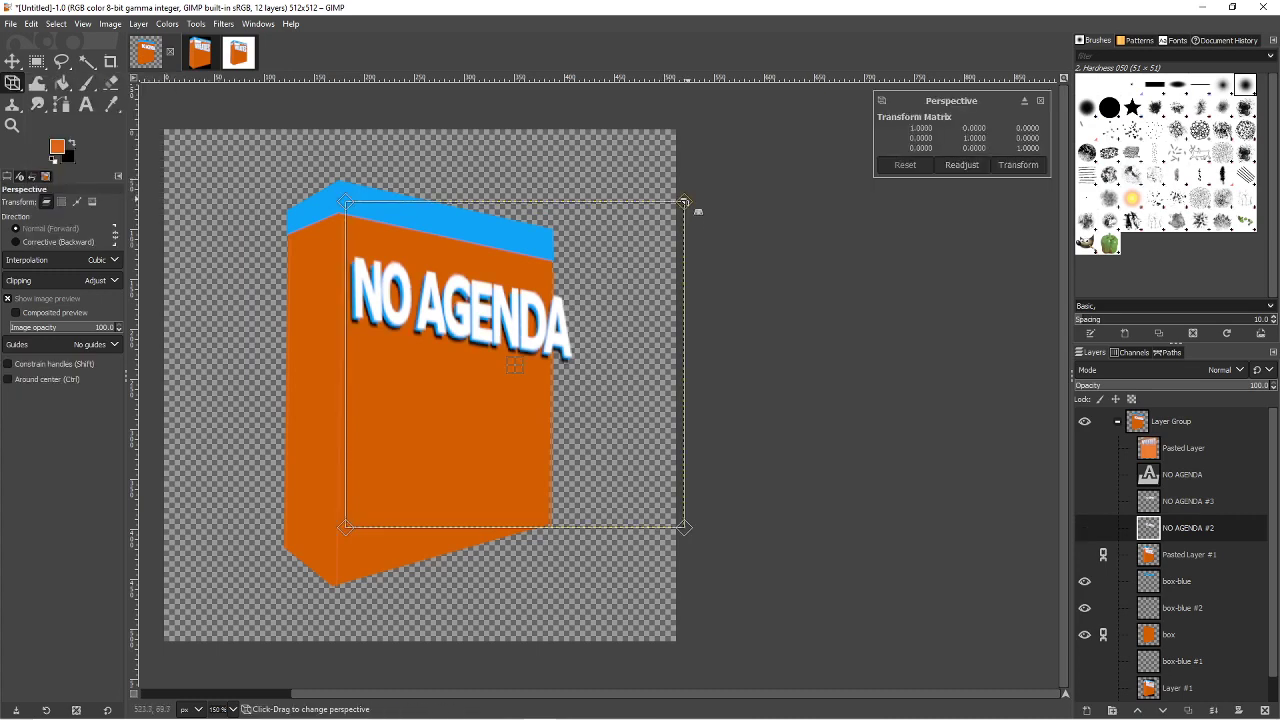
pyautogui.moveTo(684, 202); pyautogui.dragTo(776, 85)
pyautogui.moveTo(698, 543); pyautogui.dragTo(767, 715)
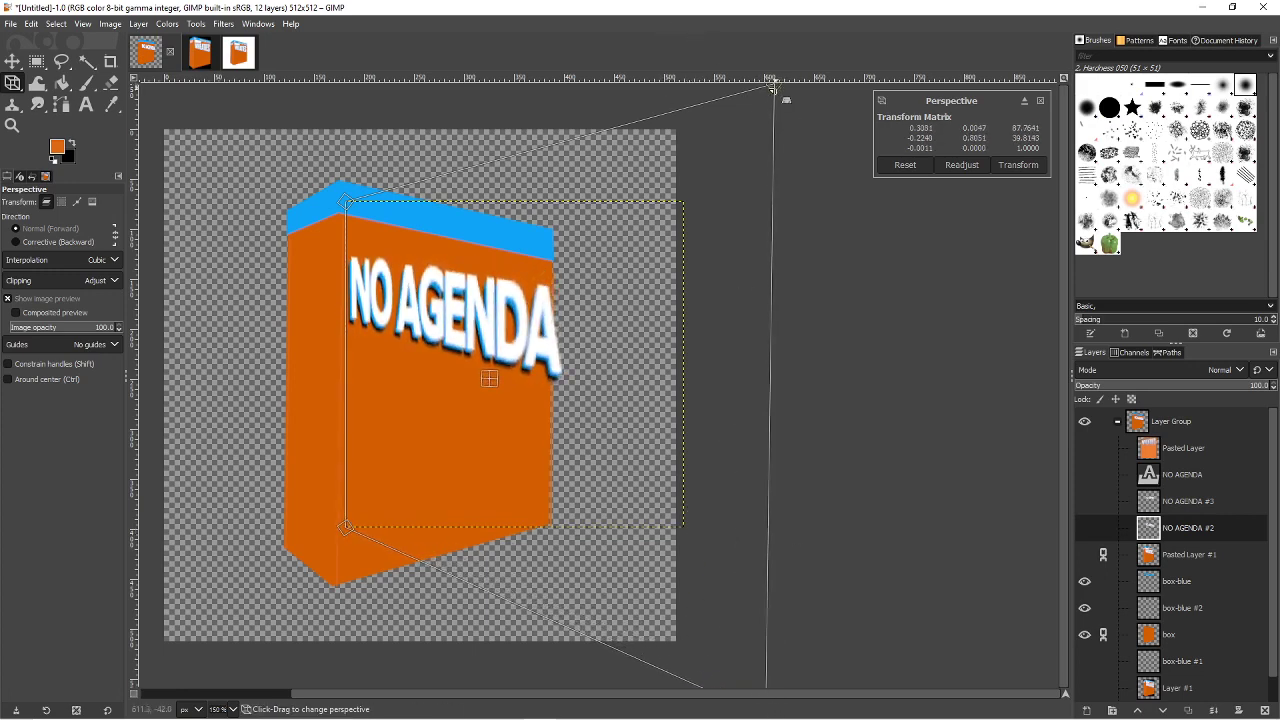
pyautogui.moveTo(773, 96); pyautogui.dragTo(845, 22)
pyautogui.moveTo(347, 205); pyautogui.dragTo(357, 239)
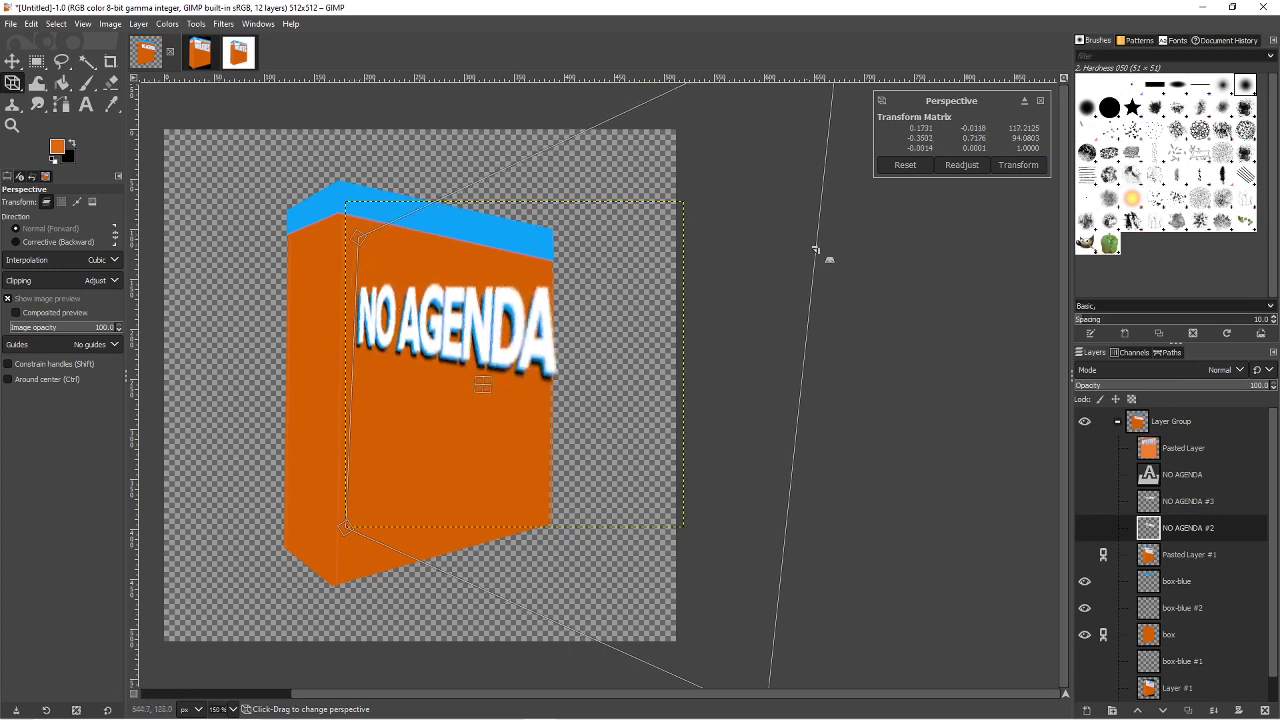
pyautogui.moveTo(843, 148); pyautogui.dragTo(826, 172)
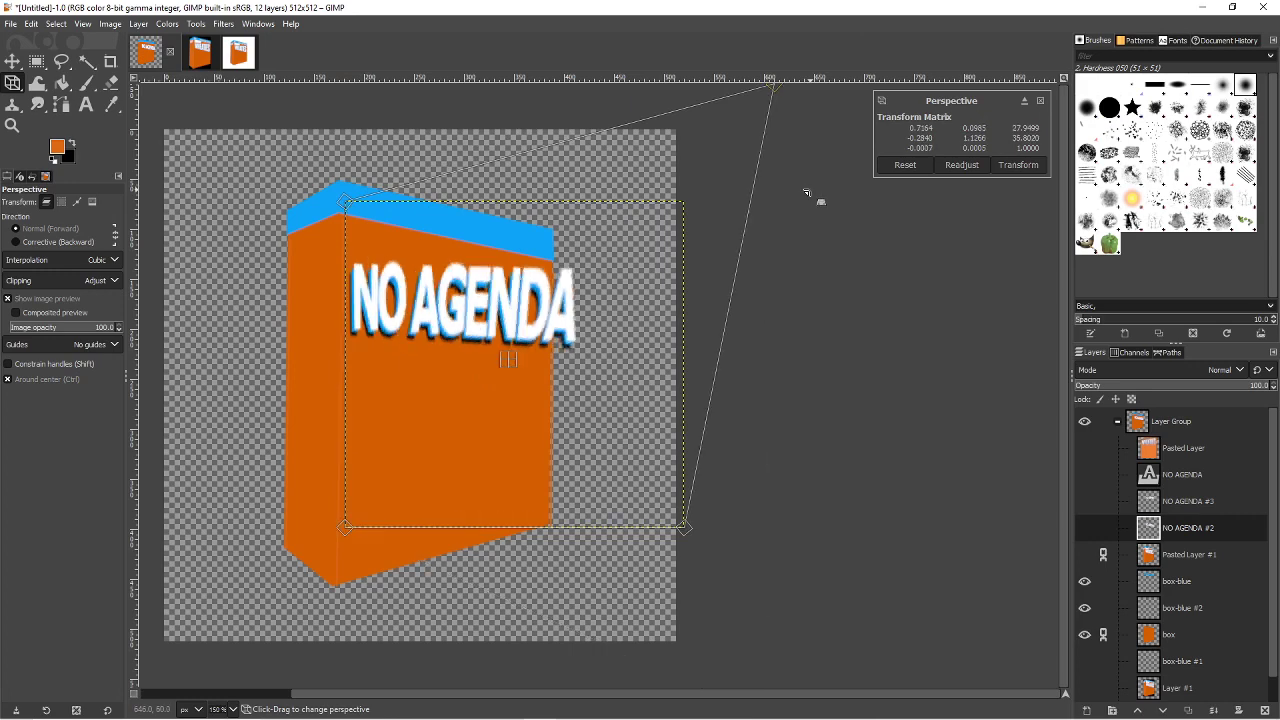
pyautogui.hotkey('ctrl', 'z')
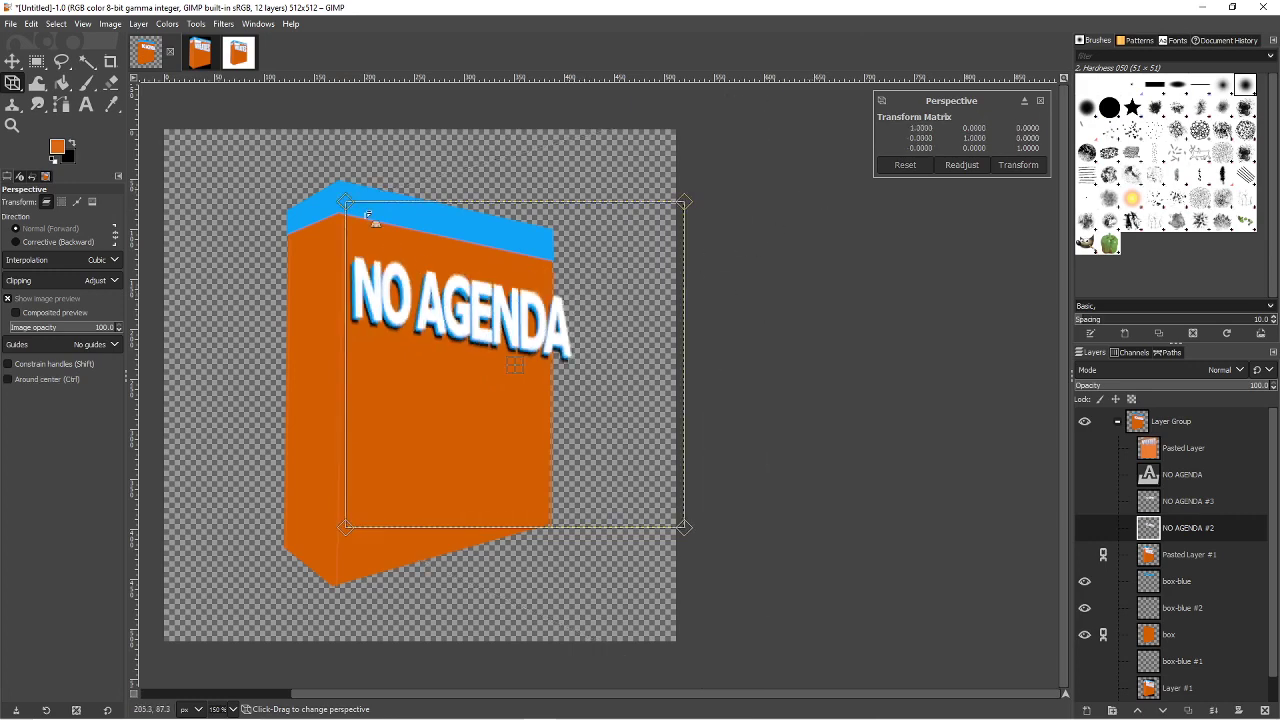
# - Apply a Perspective transform to NO AGENDA #2, shortening its left edge and stretching its right edge so the lettering fits the box's front face
pyautogui.moveTo(345, 203); pyautogui.dragTo(347, 229)
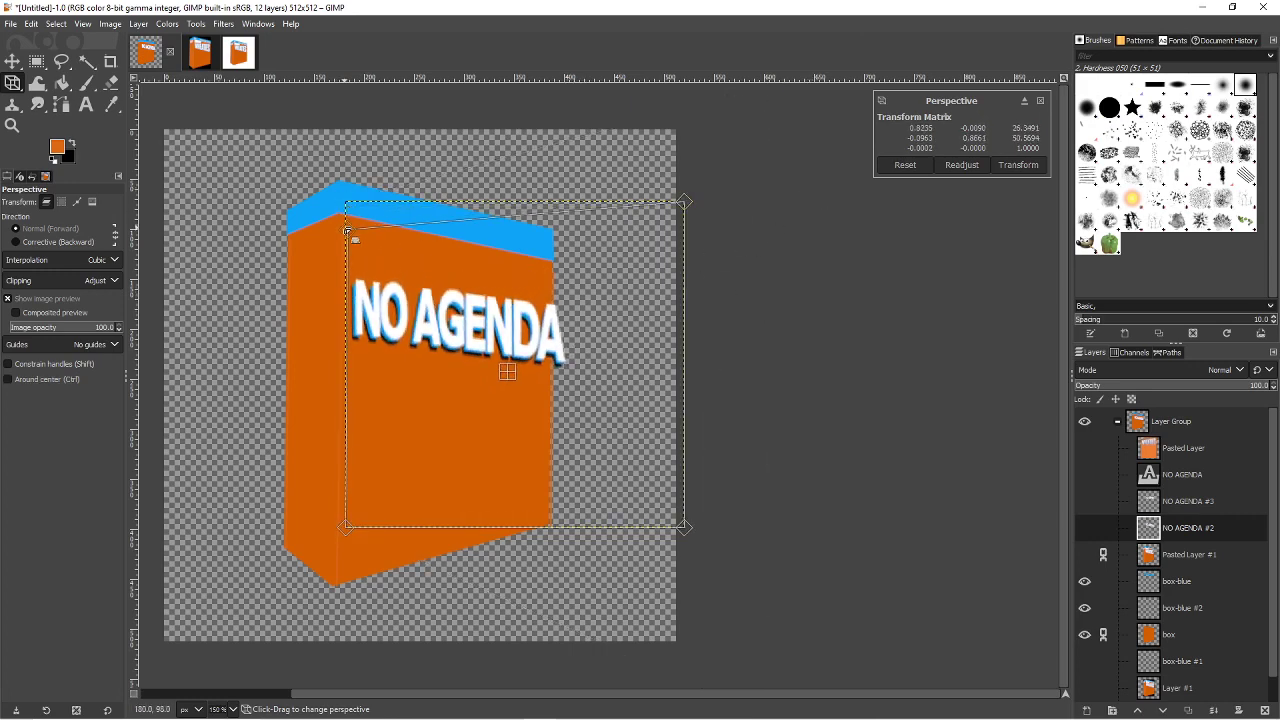
pyautogui.moveTo(347, 528); pyautogui.dragTo(350, 503)
pyautogui.moveTo(688, 207); pyautogui.dragTo(690, 146)
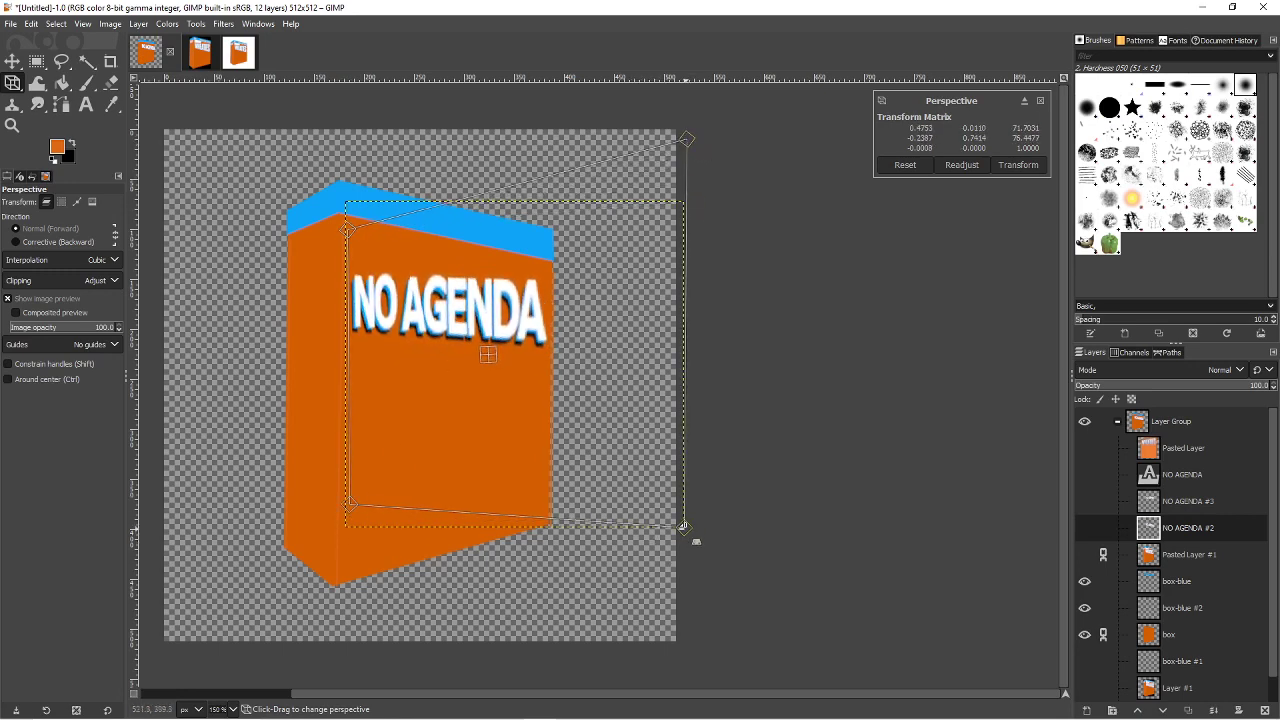
pyautogui.moveTo(687, 528); pyautogui.dragTo(711, 645)
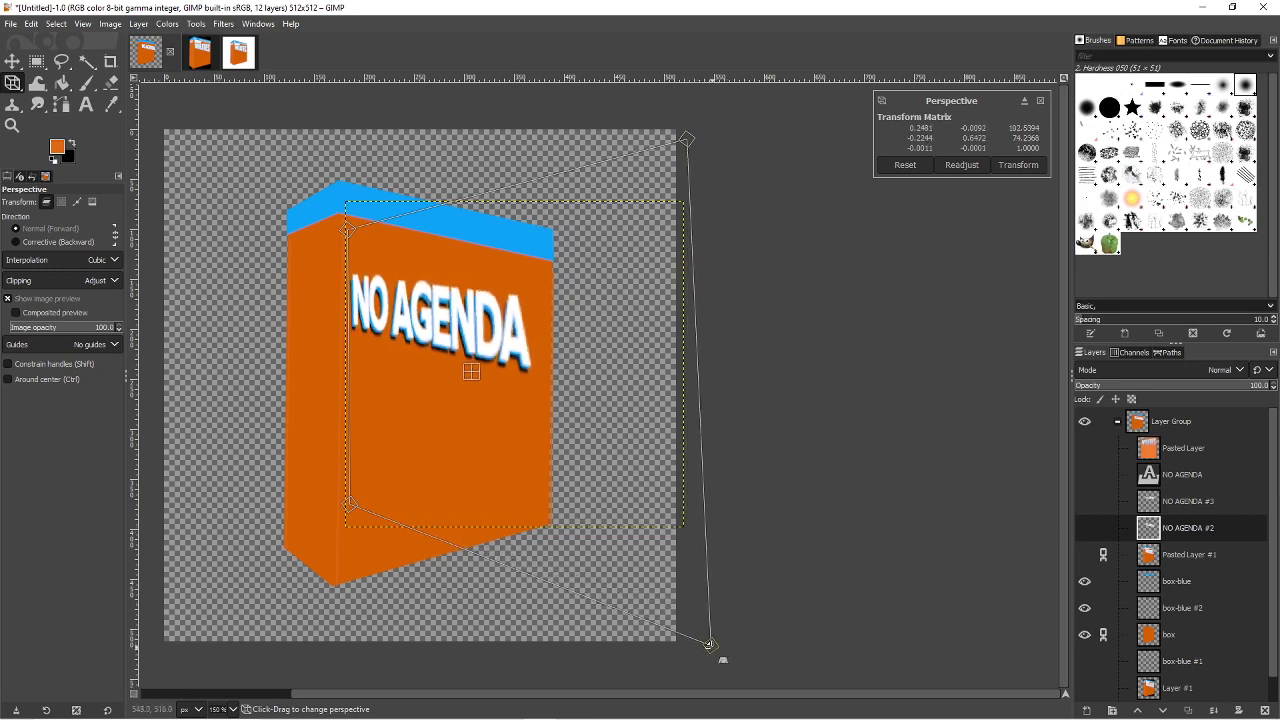
pyautogui.moveTo(687, 140); pyautogui.dragTo(752, 88)
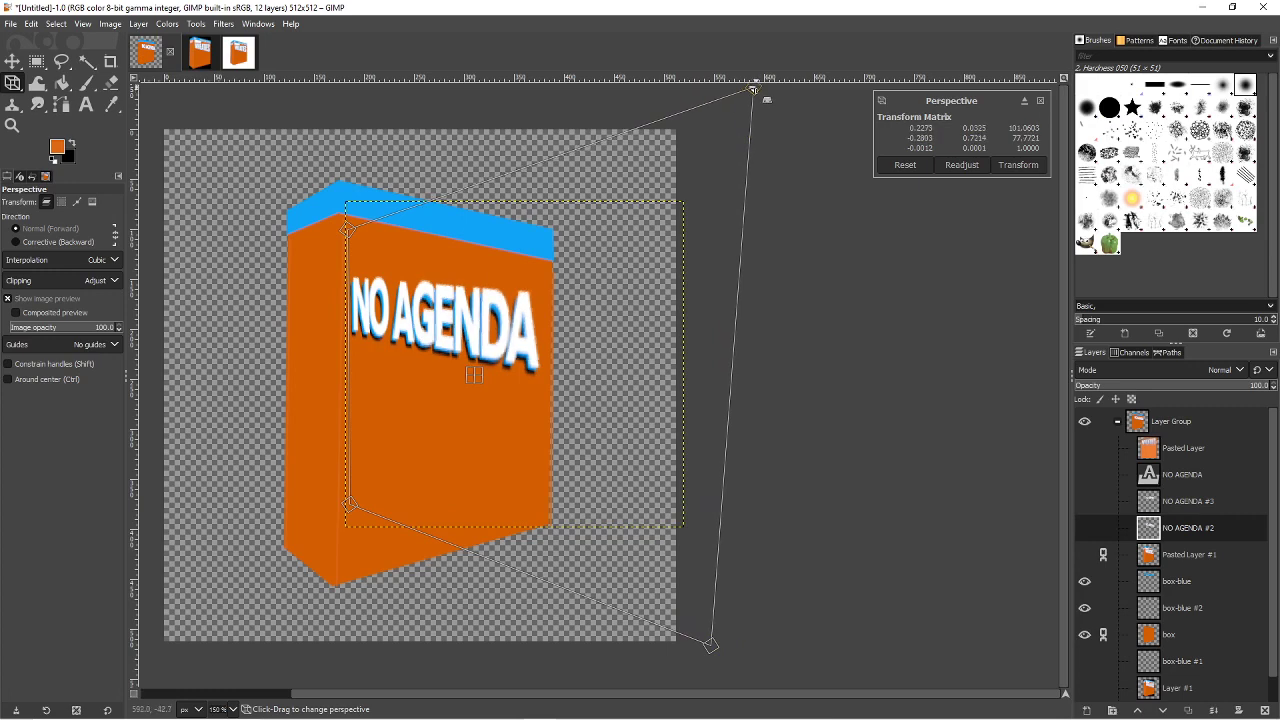
pyautogui.moveTo(353, 230); pyautogui.dragTo(359, 221)
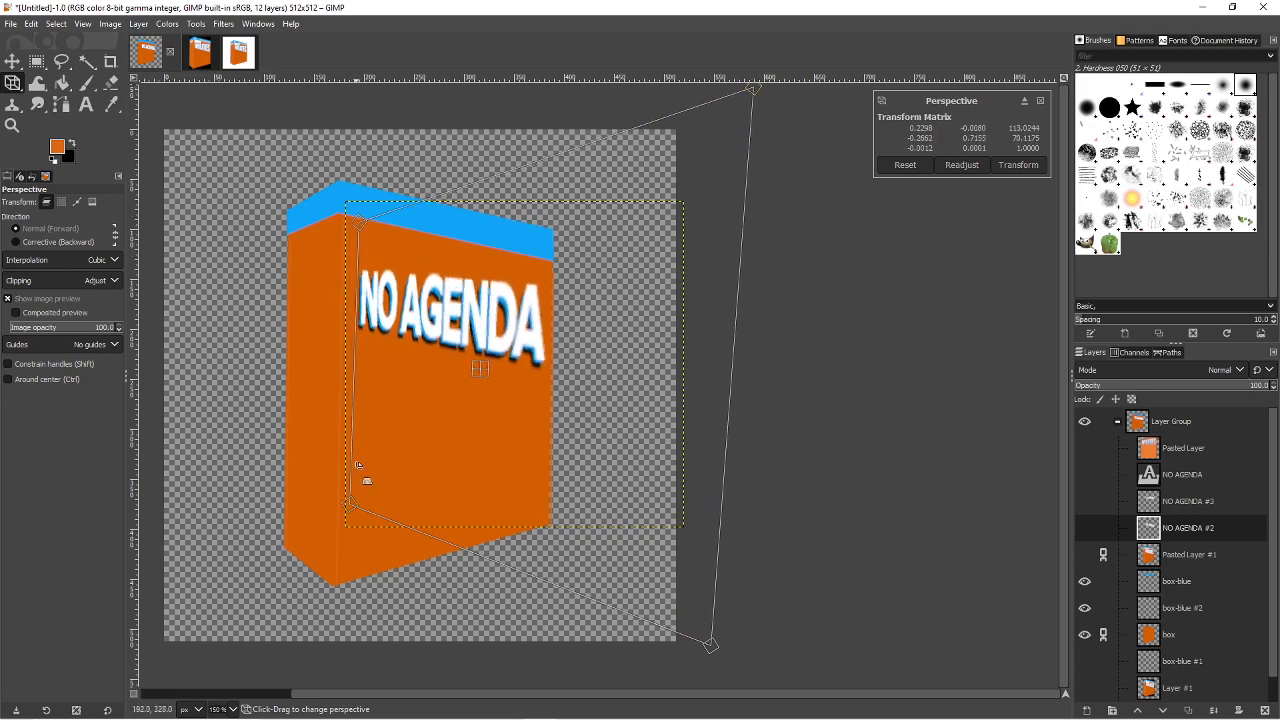
pyautogui.moveTo(351, 506); pyautogui.dragTo(360, 512)
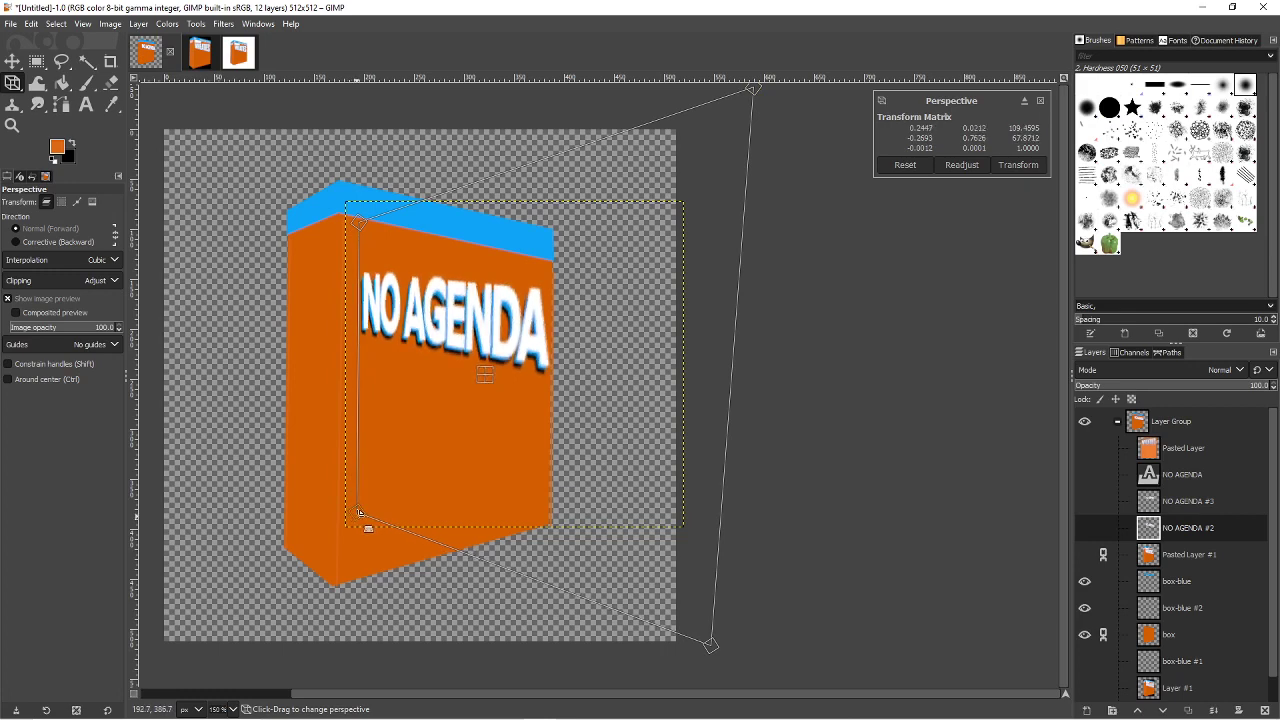
pyautogui.moveTo(709, 640); pyautogui.dragTo(689, 630)
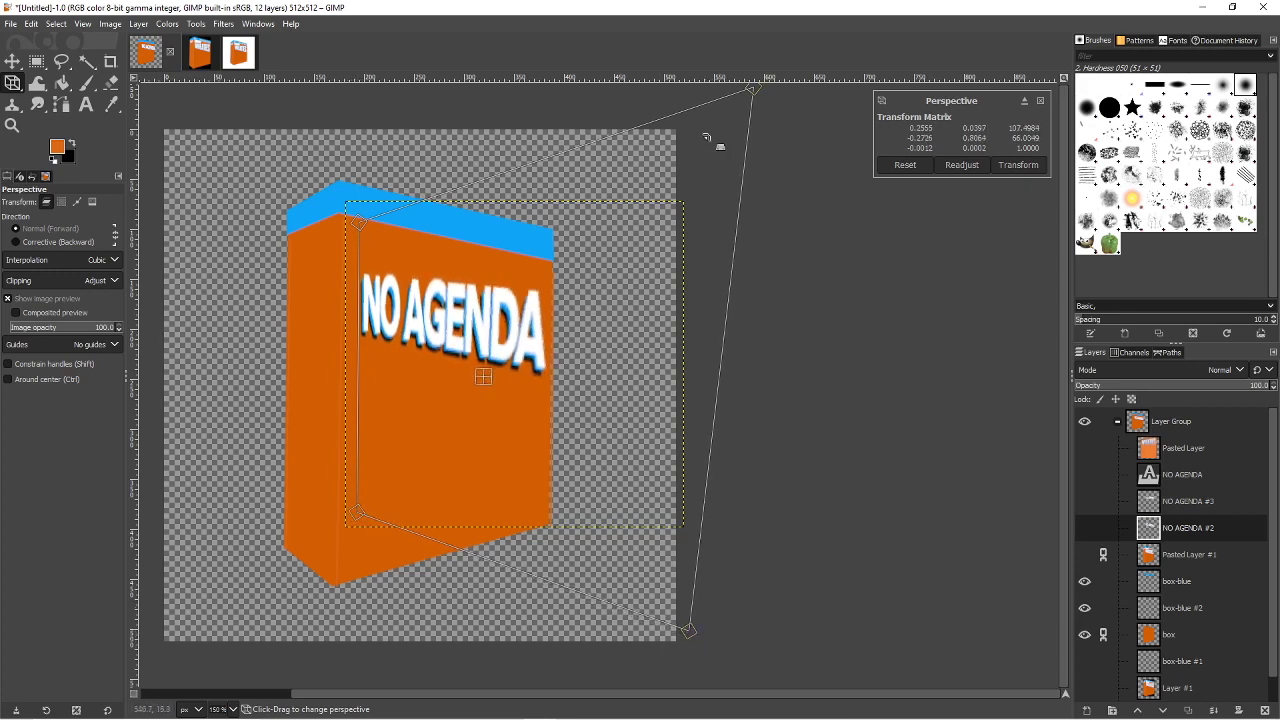
pyautogui.moveTo(752, 90)
pyautogui.mouseDown()
pyautogui.moveTo(715, 79)
pyautogui.moveTo(730, 84)
pyautogui.moveTo(727, 72)
pyautogui.moveTo(742, 96)
pyautogui.moveTo(744, 78)
pyautogui.mouseUp()
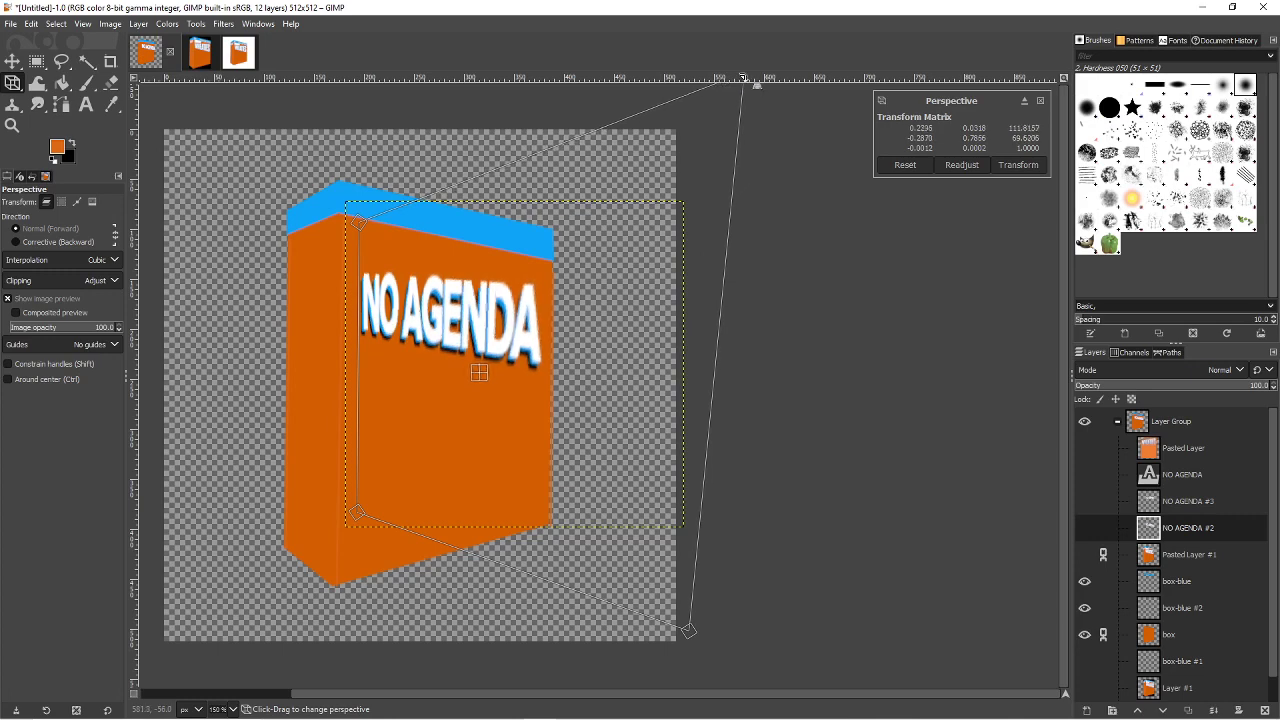
pyautogui.moveTo(704, 655)
pyautogui.mouseDown()
pyautogui.moveTo(697, 637)
pyautogui.moveTo(703, 647)
pyautogui.mouseUp()
pyautogui.press('Return')
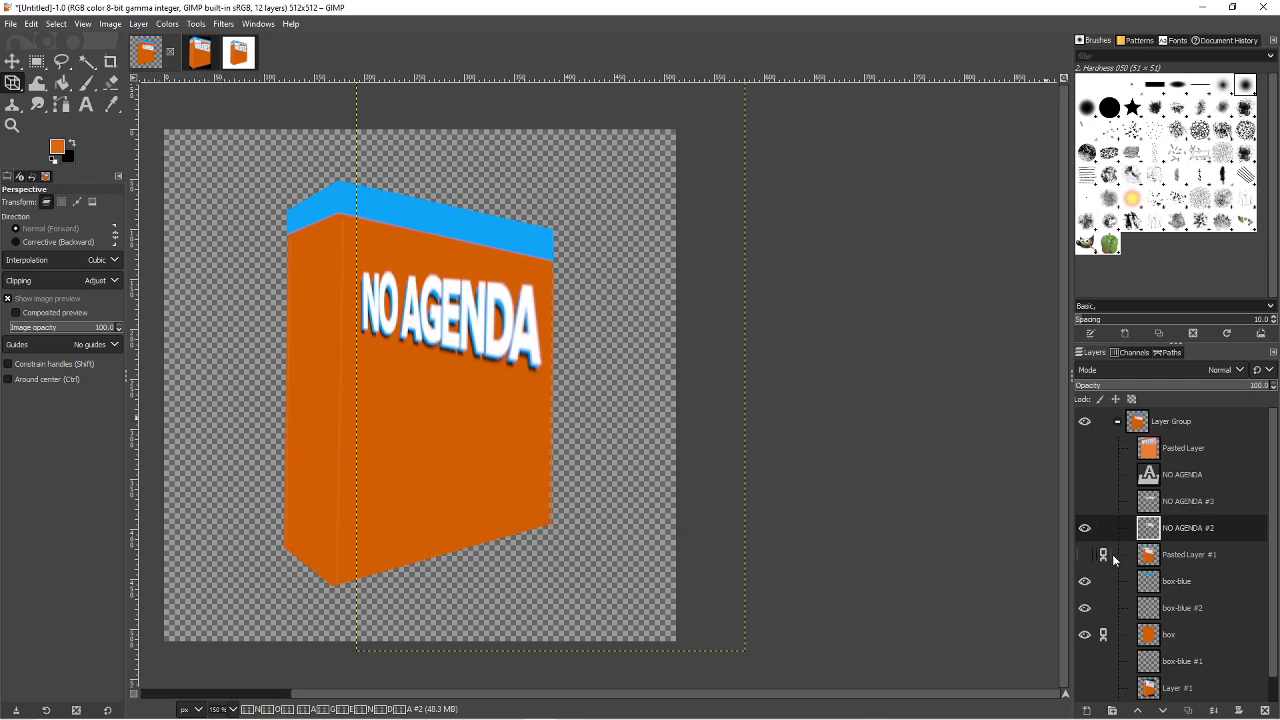
# - Show Pasted Layer #1 and toggle NO AGENDA #2 off and on to compare the lettering with the WHEATIES logo
pyautogui.click(1084, 555)
pyautogui.click(1084, 528)
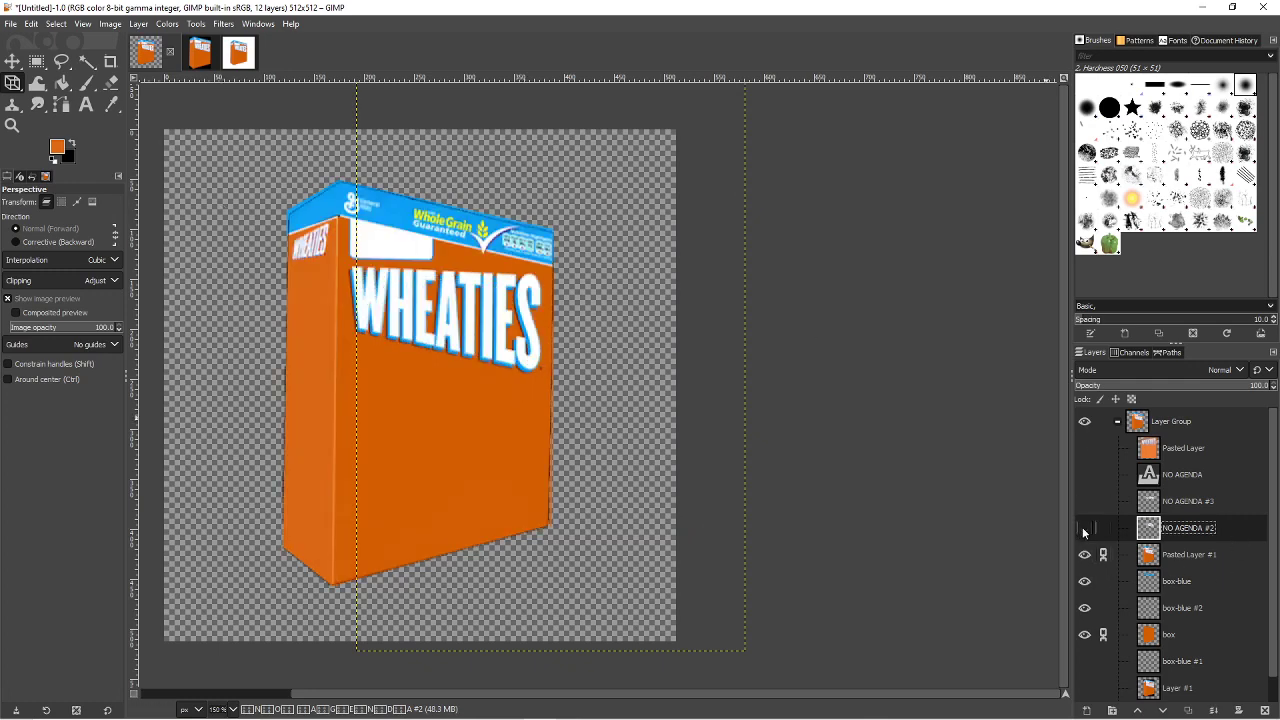
pyautogui.click(1084, 528)
pyautogui.click(1093, 558)
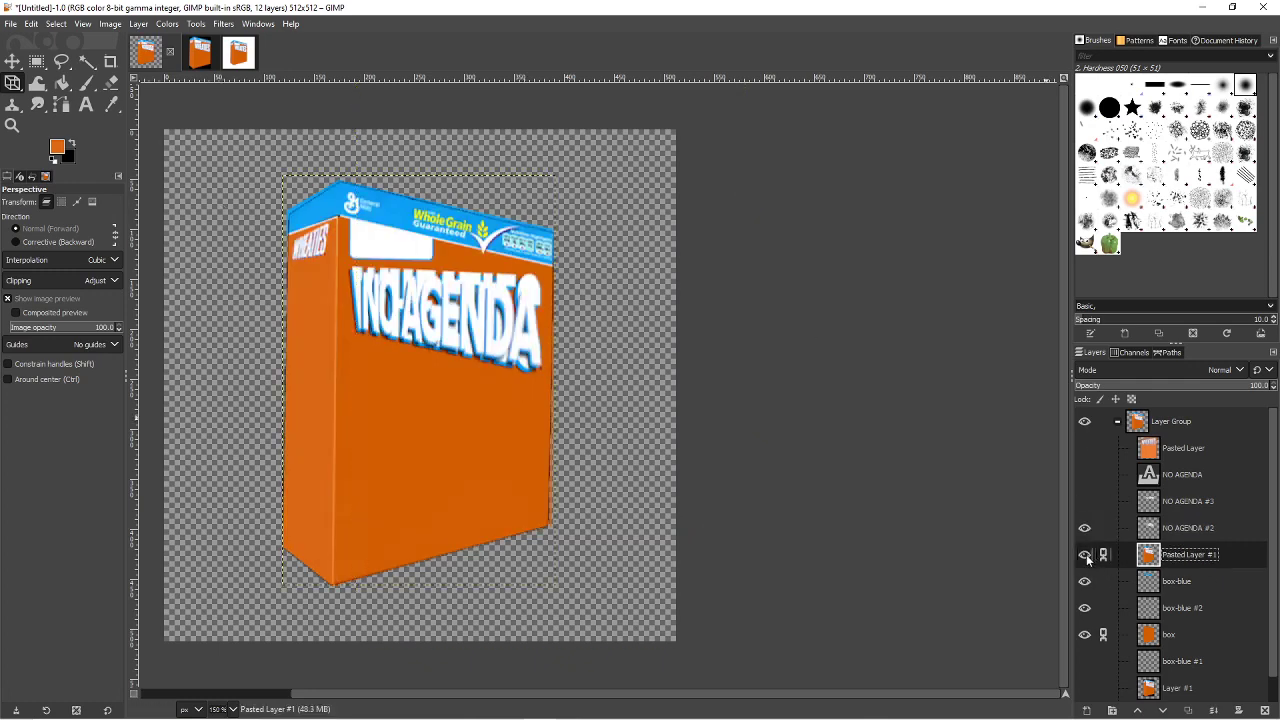
# - Toggle NO AGENDA #2 and Pasted Layer #1 off and on to compare the recreated box with the original, leaving Pasted Layer #1 hidden
pyautogui.click(1084, 528)
pyautogui.click(1084, 528)
pyautogui.click(1085, 555)
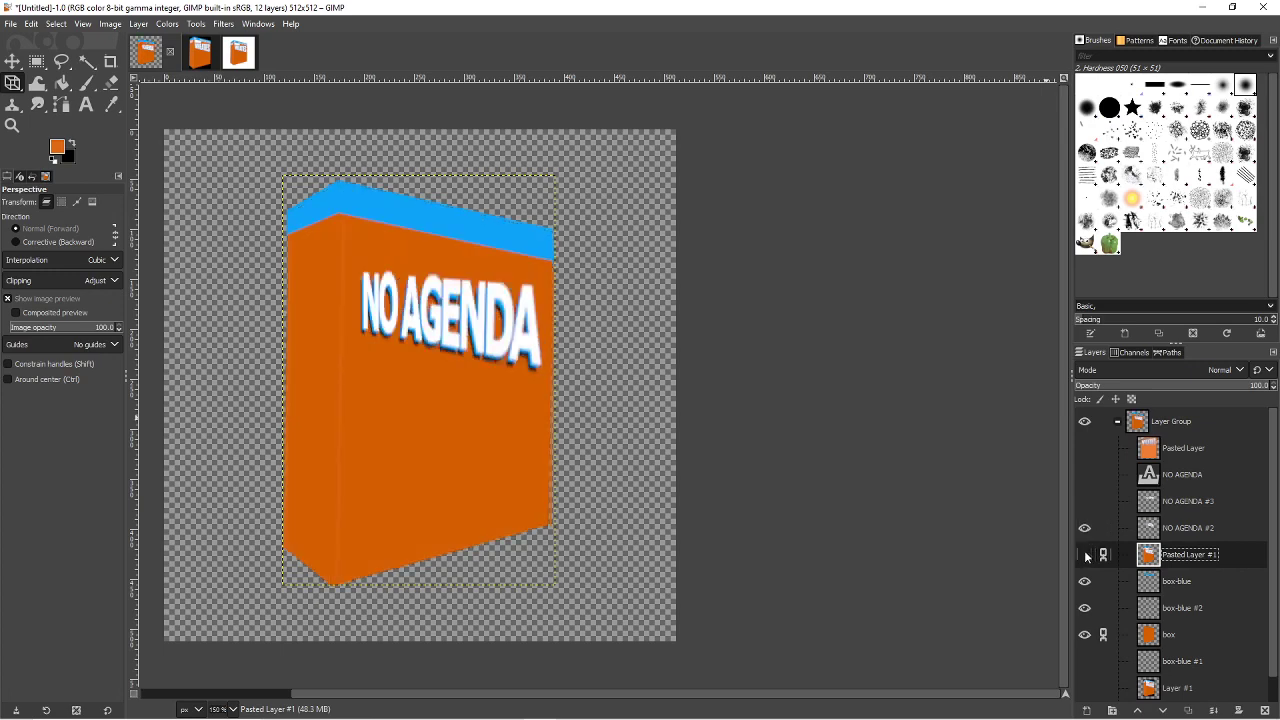
pyautogui.click(1086, 555)
pyautogui.click(1085, 528)
pyautogui.click(1085, 528)
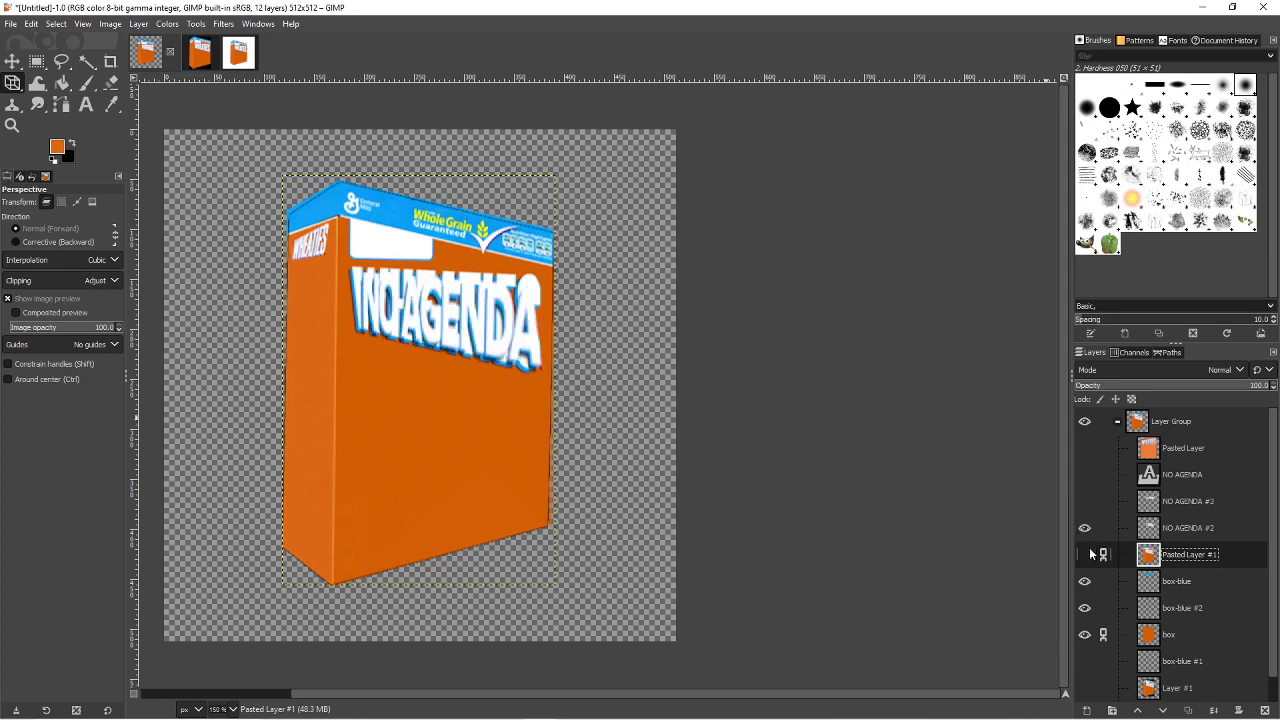
pyautogui.click(1087, 555)
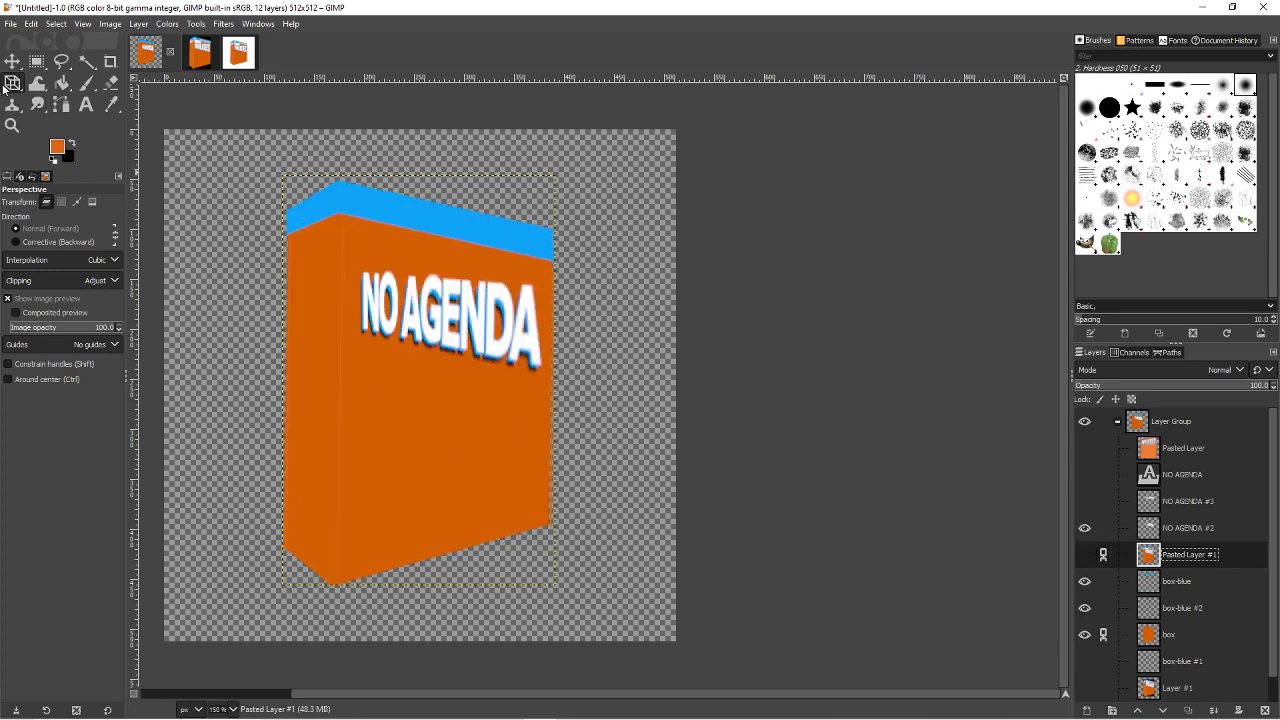
pyautogui.click(36, 63)
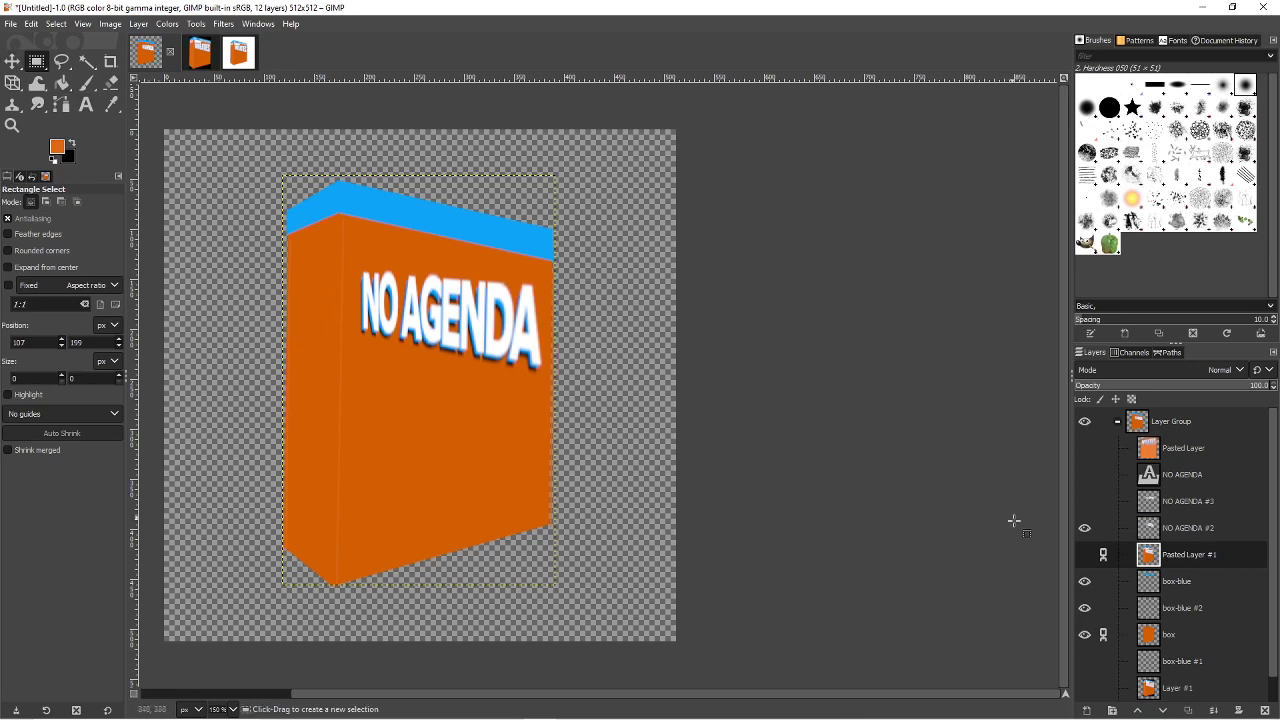
pyautogui.click(1083, 562)
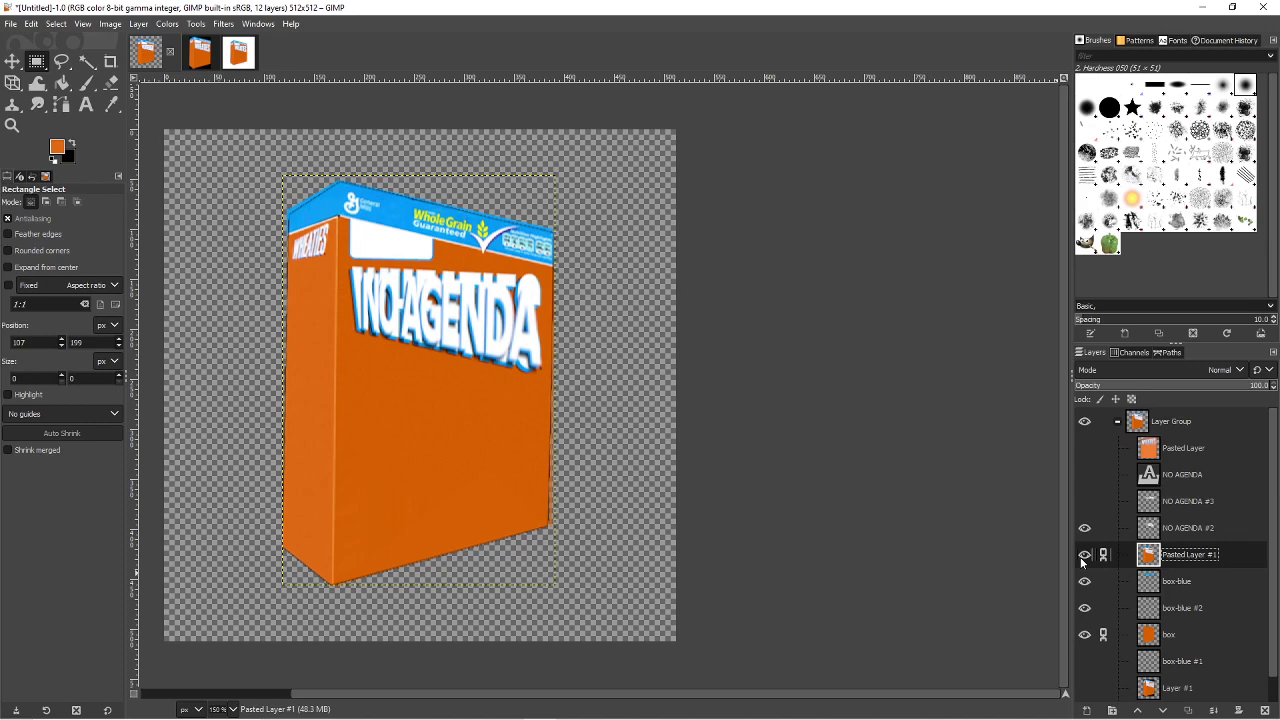
pyautogui.click(1083, 560)
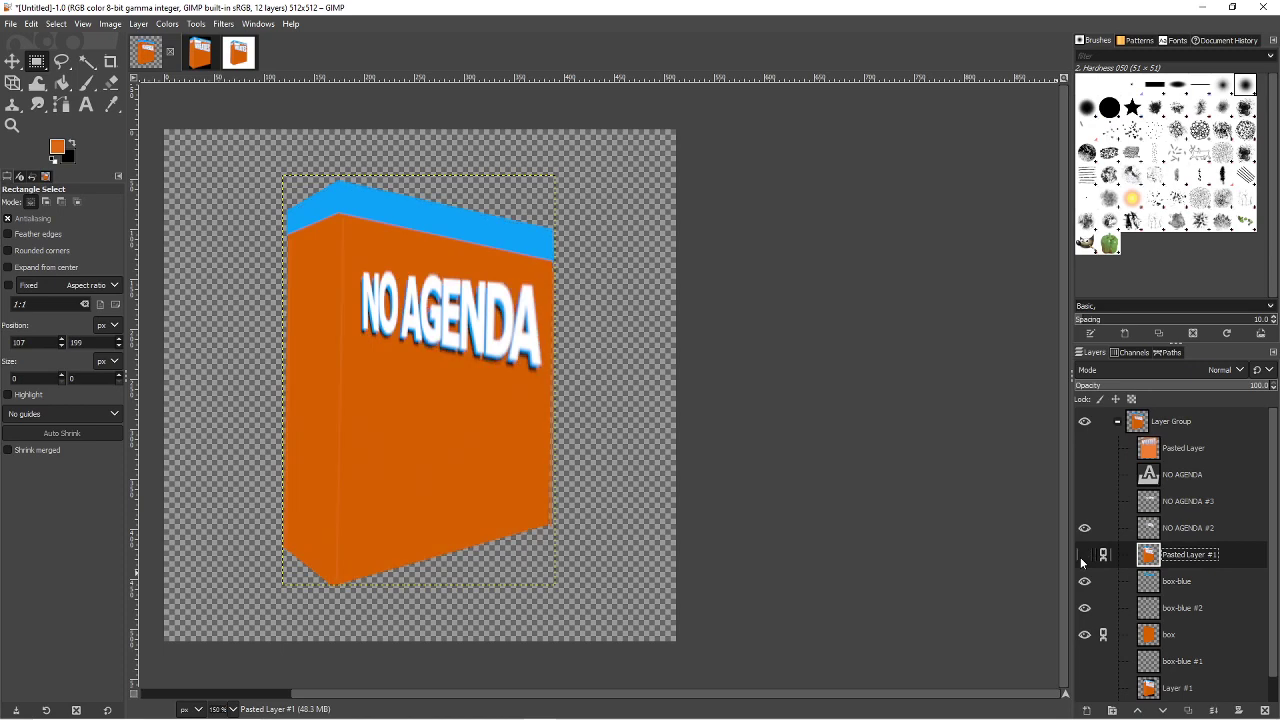
pyautogui.click(1083, 558)
pyautogui.click(1083, 558)
pyautogui.click(1083, 558)
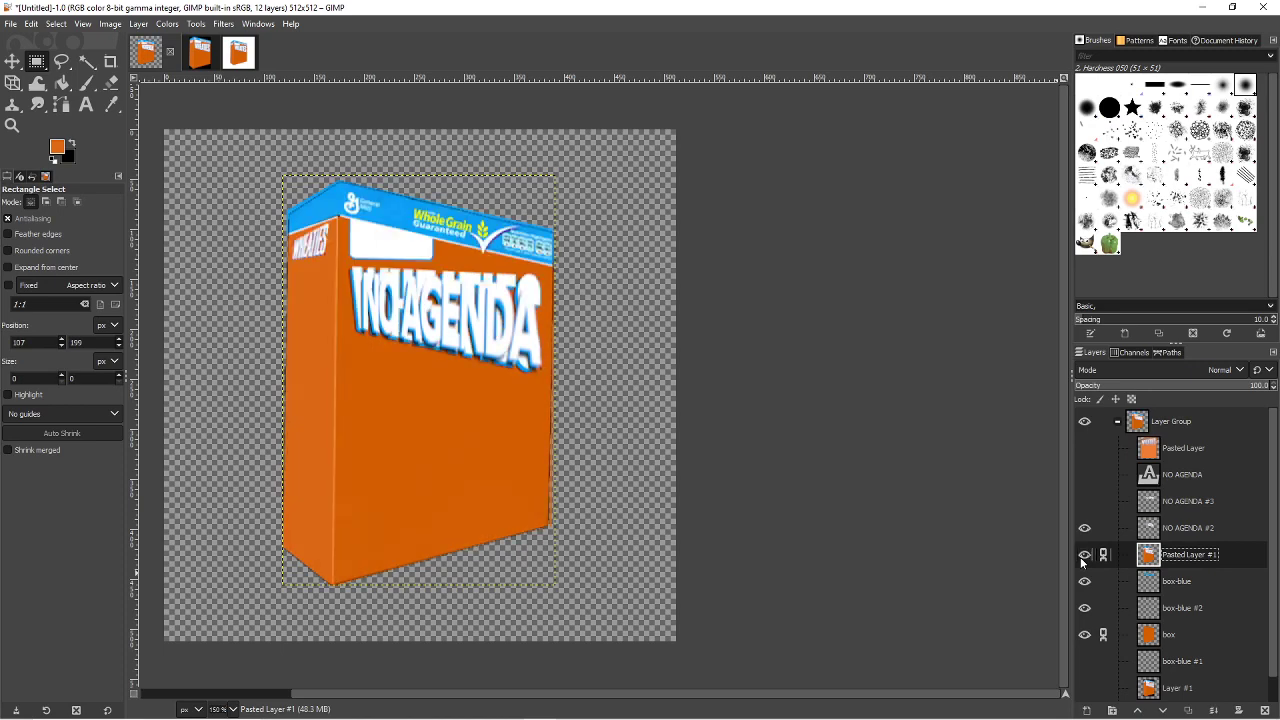
pyautogui.click(1083, 558)
pyautogui.click(1083, 558)
pyautogui.click(1083, 558)
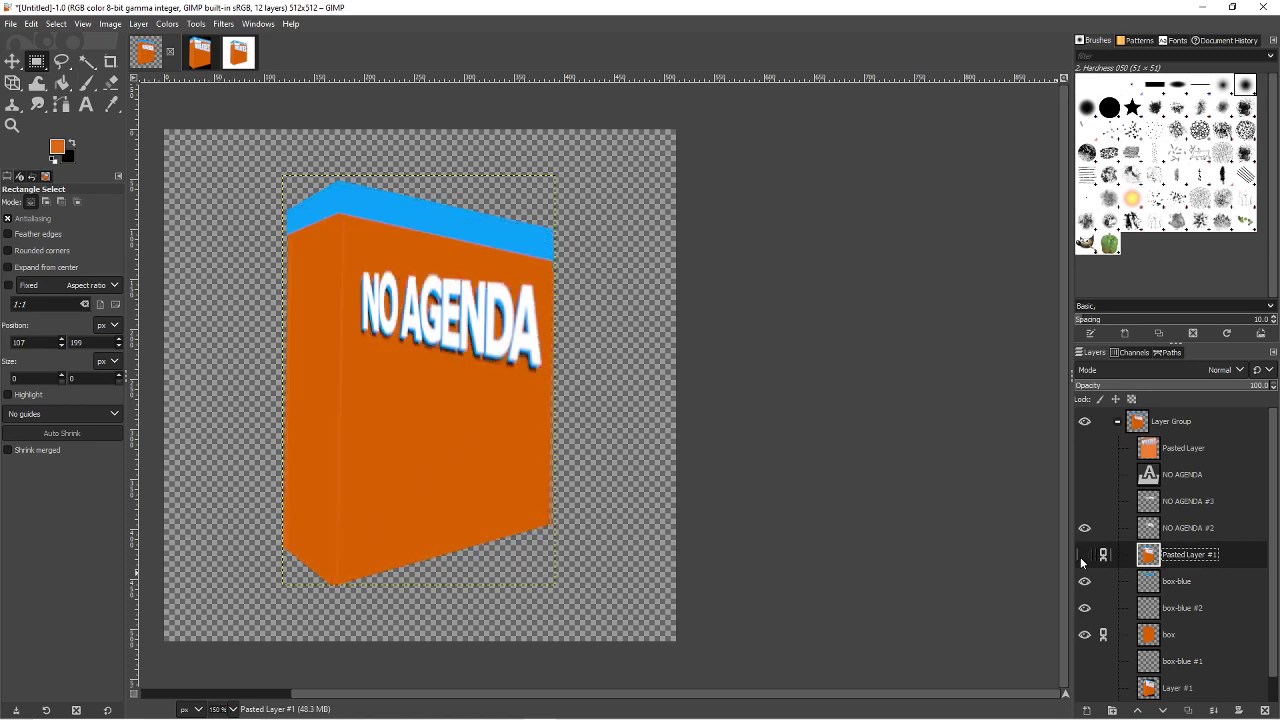
# - Show the NO AGENDA #3 layer and move its lettering up toward the box's narrow side face
pyautogui.click(1179, 537)
pyautogui.click(1179, 502)
pyautogui.click(1087, 502)
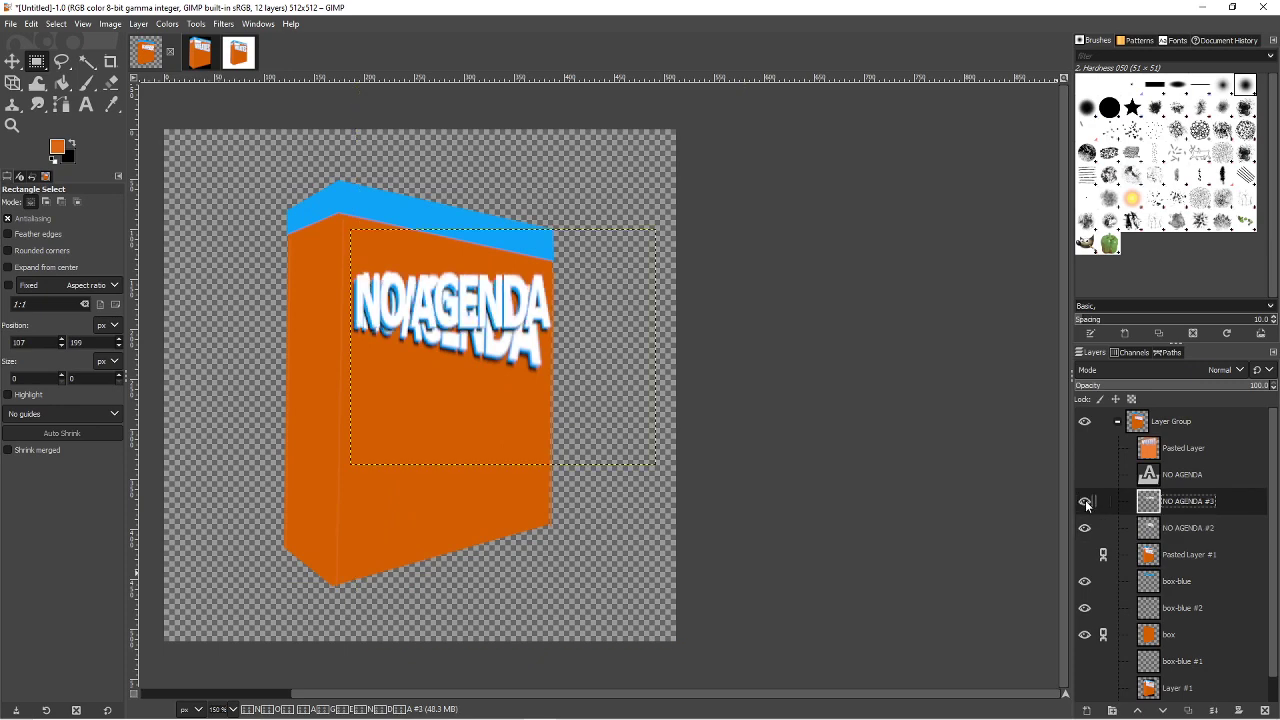
pyautogui.click(1086, 502)
pyautogui.click(1086, 502)
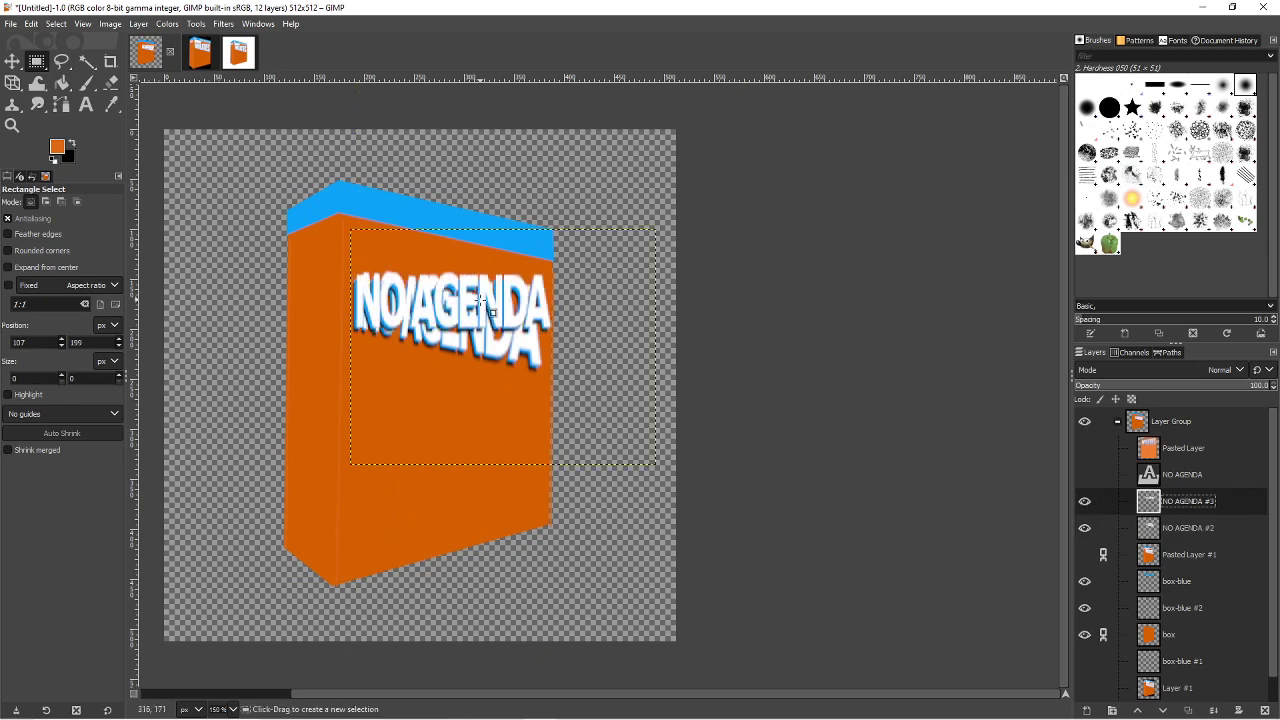
pyautogui.press('m')
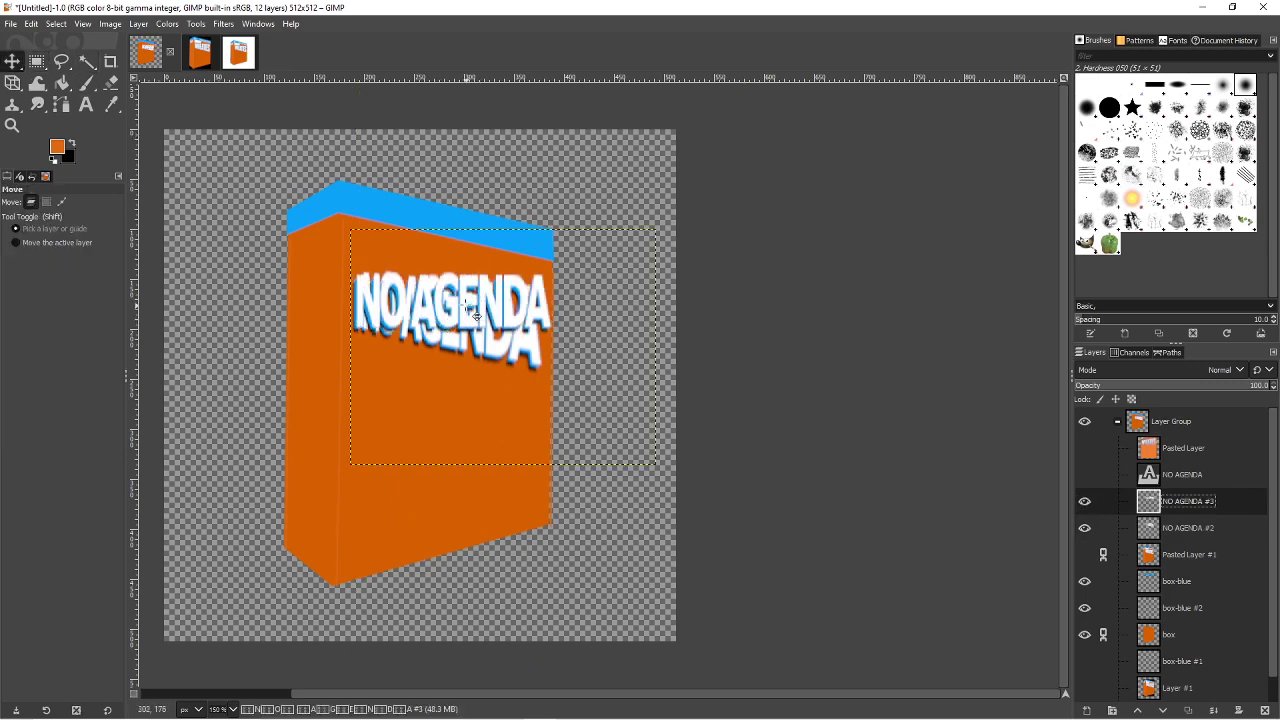
pyautogui.moveTo(478, 316); pyautogui.dragTo(382, 265)
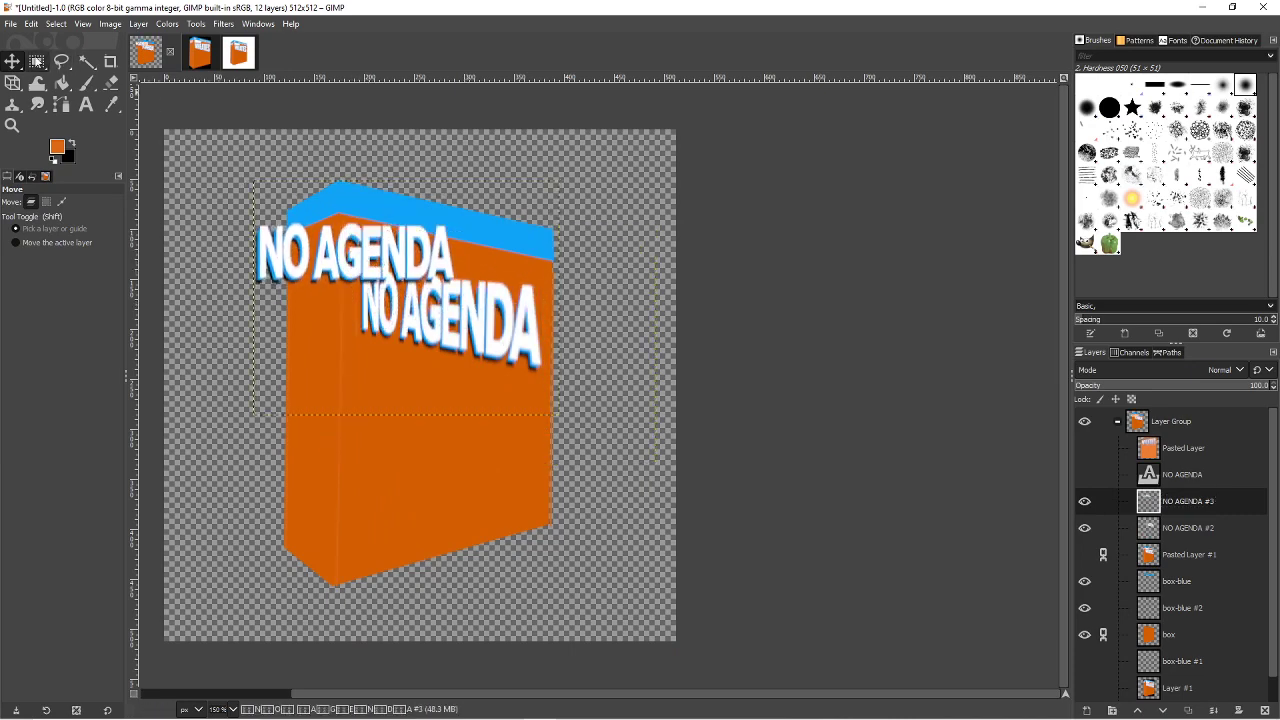
# - Start a Unified Transform on NO AGENDA #3, pulling its corners inward to shrink and slant the lettering onto the box's narrow side face
pyautogui.hotkey('shift', 'p')
pyautogui.rightClick(13, 83)
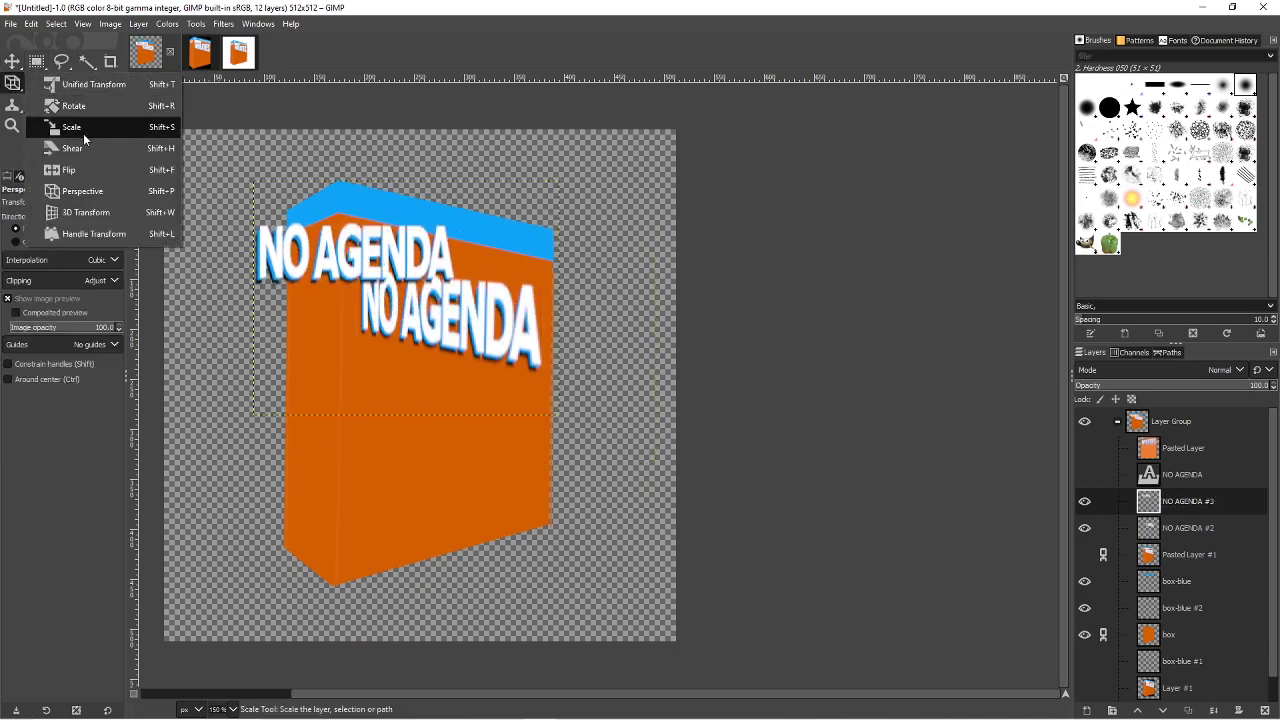
pyautogui.click(85, 84)
pyautogui.moveTo(567, 182); pyautogui.dragTo(604, 207)
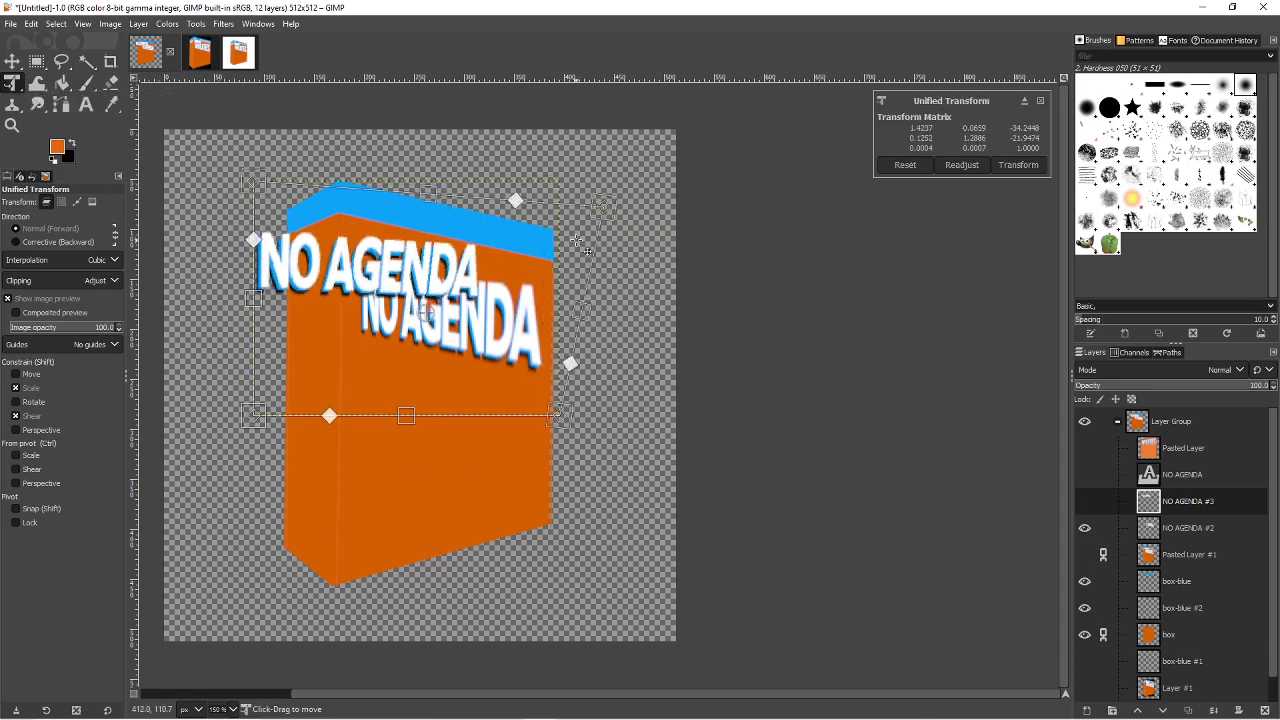
pyautogui.moveTo(603, 207); pyautogui.dragTo(502, 207)
pyautogui.moveTo(562, 414); pyautogui.dragTo(490, 387)
pyautogui.moveTo(274, 216); pyautogui.dragTo(283, 330)
pyautogui.moveTo(252, 414); pyautogui.dragTo(301, 328)
pyautogui.moveTo(501, 207); pyautogui.dragTo(375, 190)
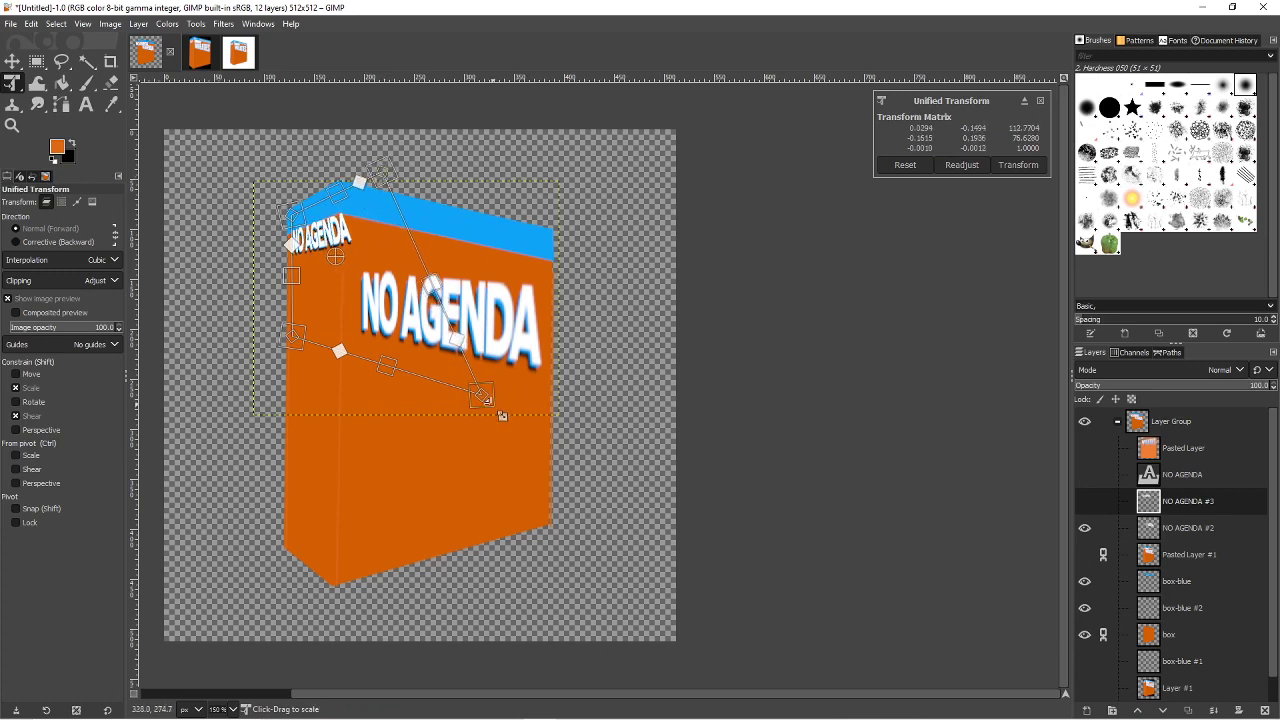
# - Shrink NO AGENDA #3 further, fine-tune its perspective to fit just below the side face's blue band, and apply the transform
pyautogui.moveTo(483, 396); pyautogui.dragTo(415, 355)
pyautogui.moveTo(340, 246); pyautogui.dragTo(339, 249)
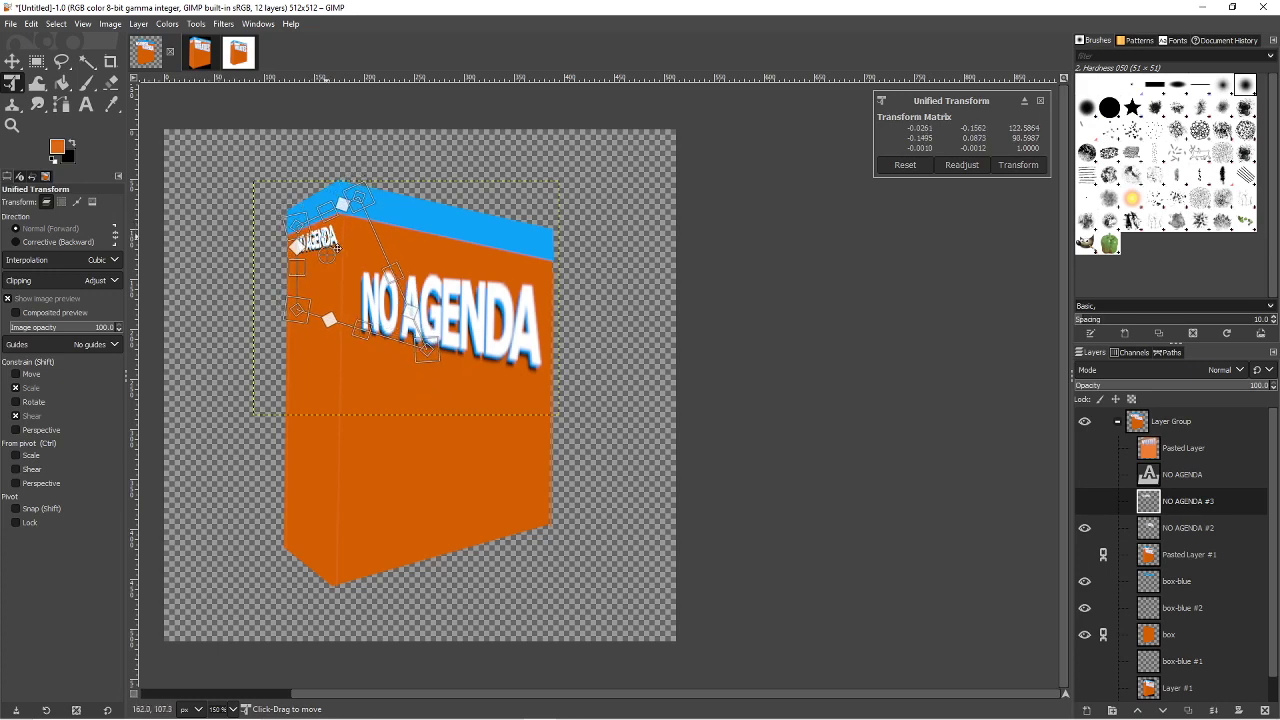
pyautogui.moveTo(430, 348); pyautogui.dragTo(408, 333)
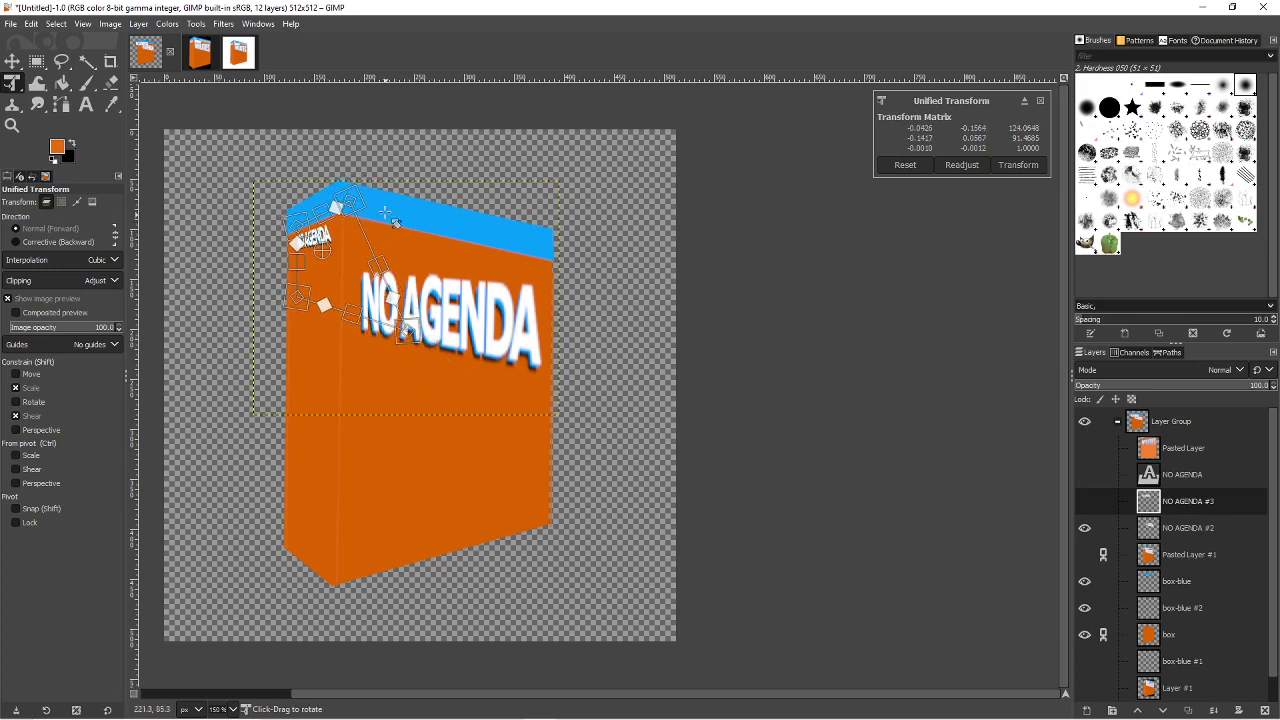
pyautogui.moveTo(355, 207); pyautogui.dragTo(346, 197)
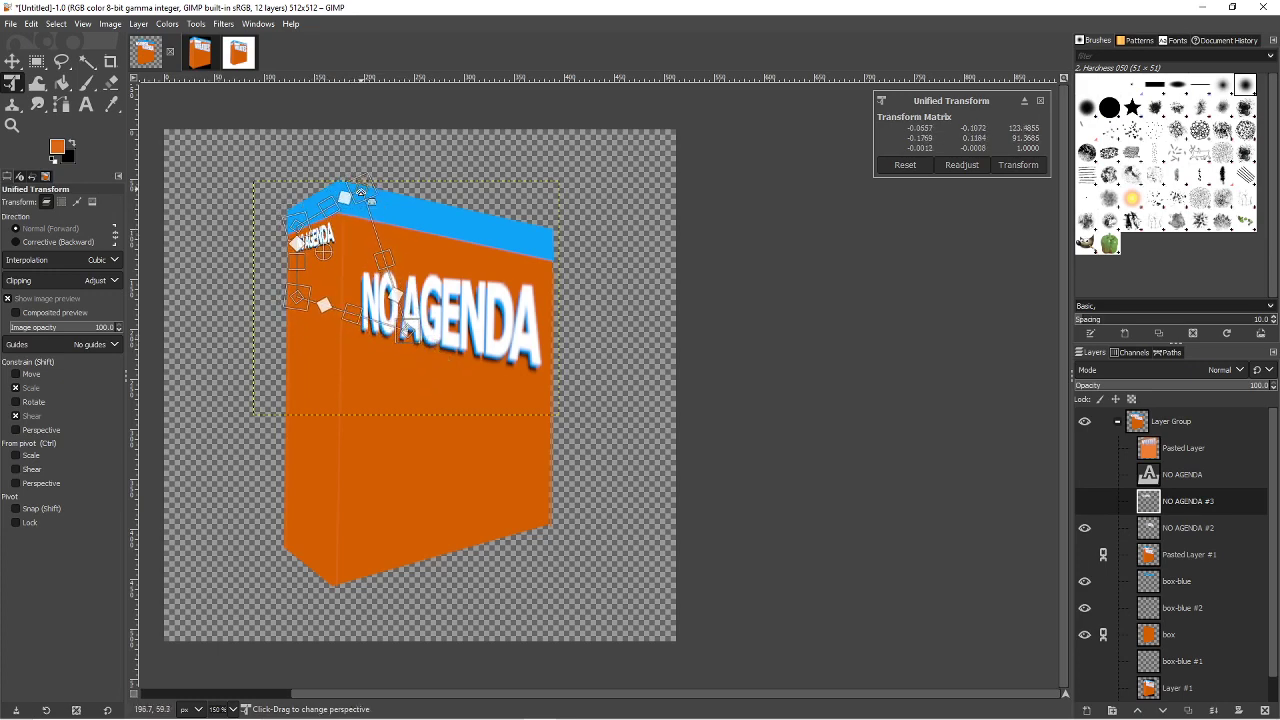
pyautogui.moveTo(407, 331)
pyautogui.mouseDown()
pyautogui.moveTo(374, 309)
pyautogui.moveTo(424, 340)
pyautogui.mouseUp()
pyautogui.press('Return')
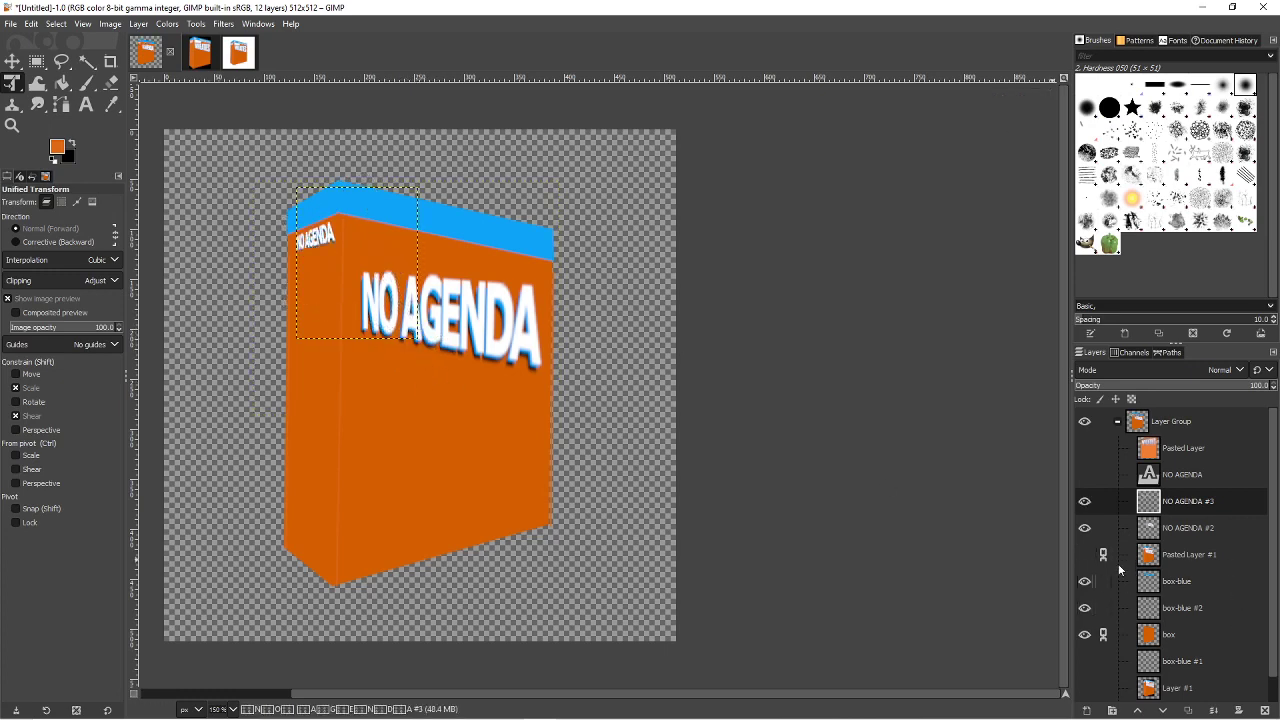
# - Show Pasted Layer #1 and sample the yellow of its Whole Grain lettering as the foreground color
pyautogui.click(1085, 556)
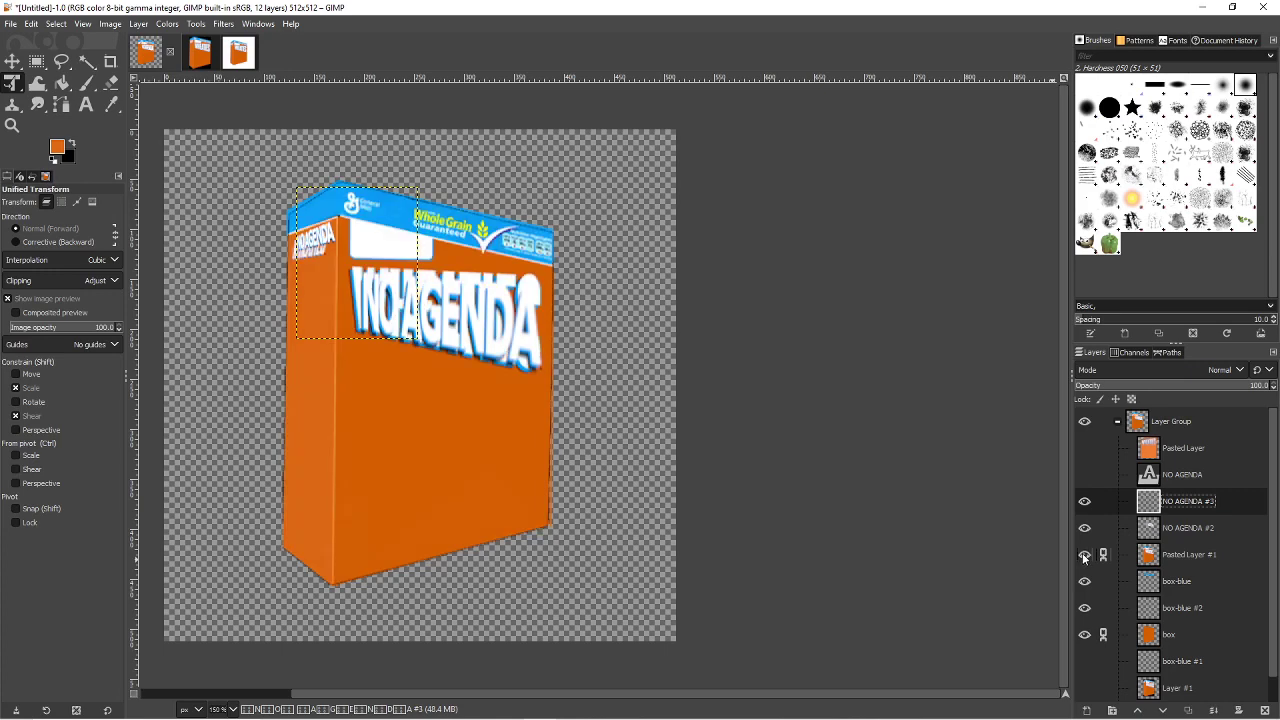
pyautogui.click(111, 104)
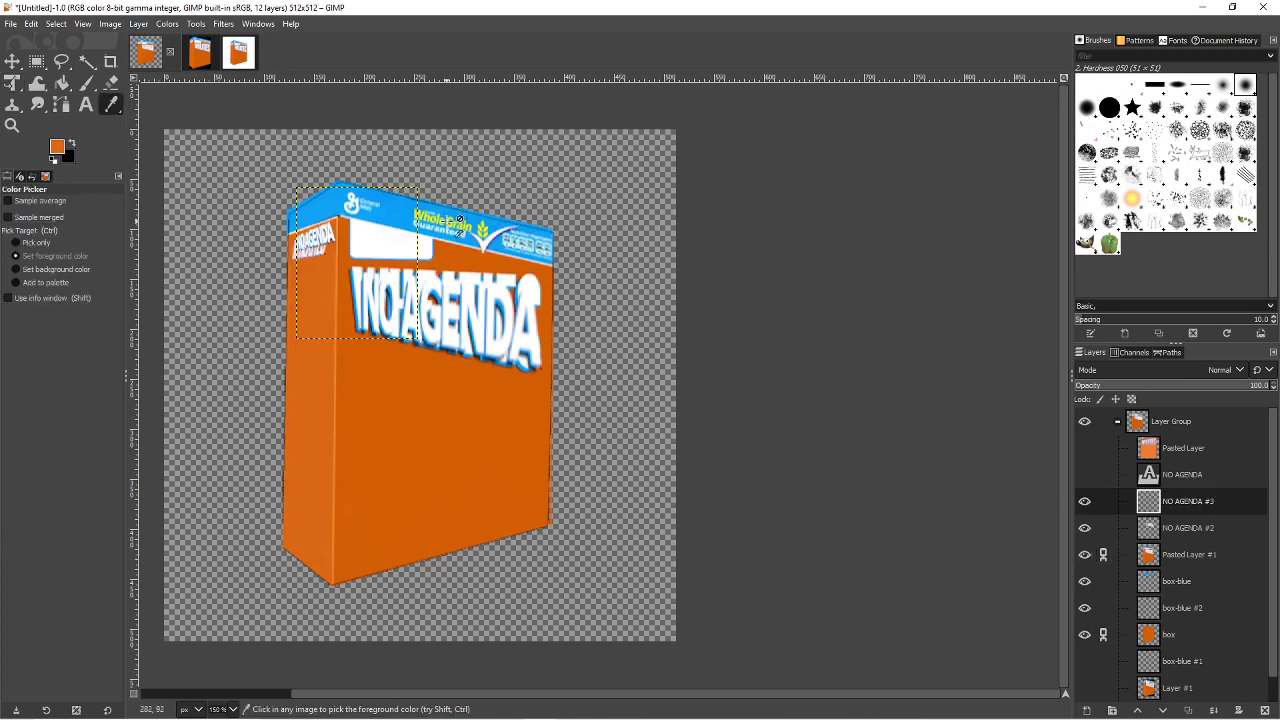
pyautogui.click(1195, 553)
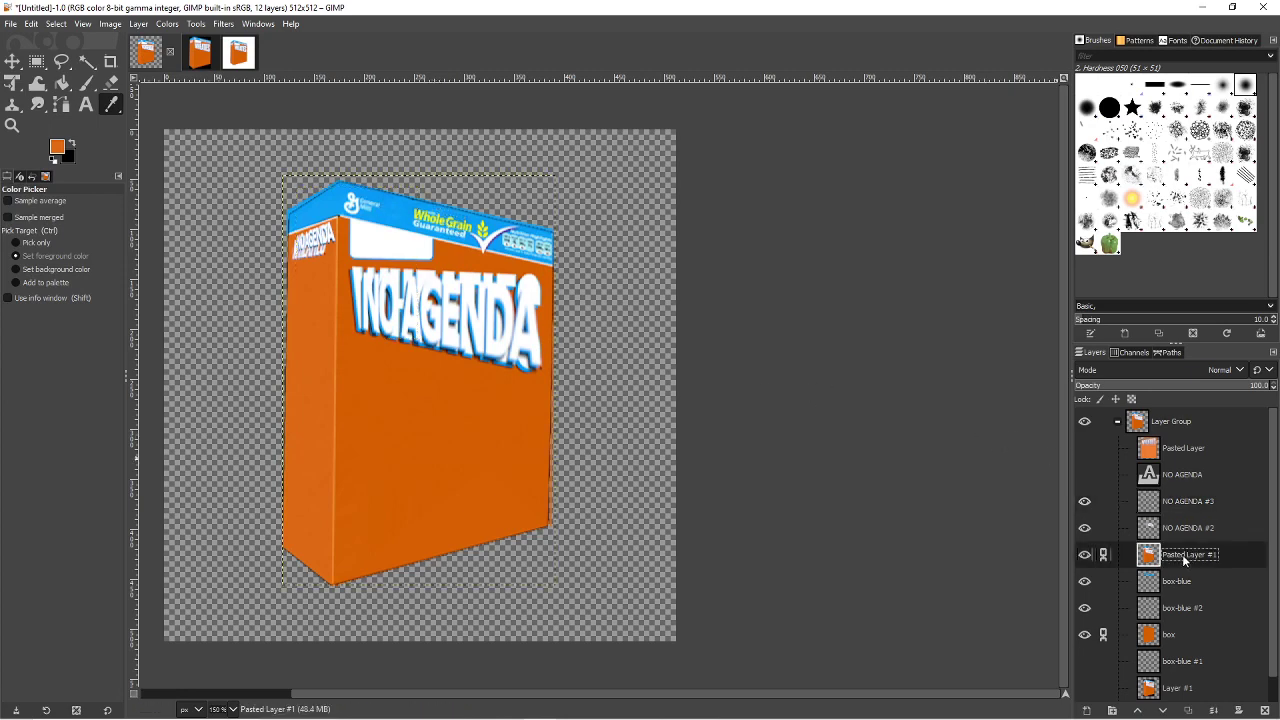
pyautogui.click(452, 221)
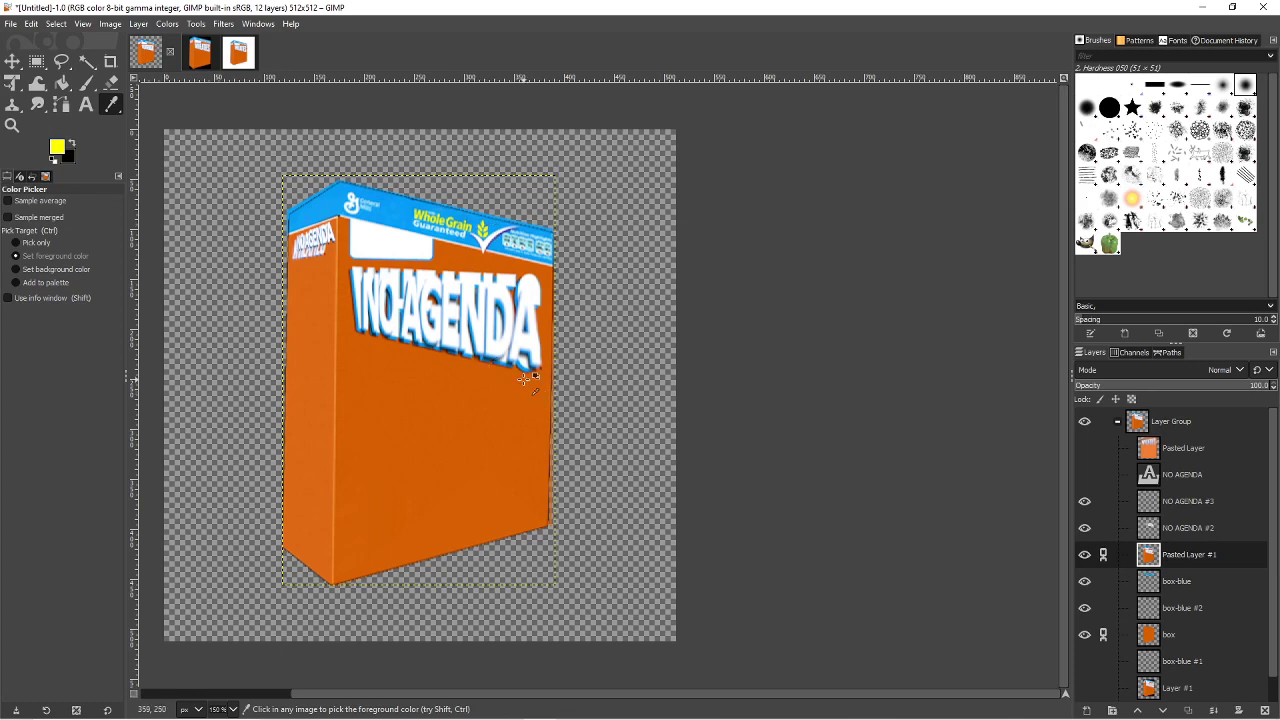
# - Create a transparent 512 x 512 px layer named "whole" and place it directly below the box layer
pyautogui.click(86, 104)
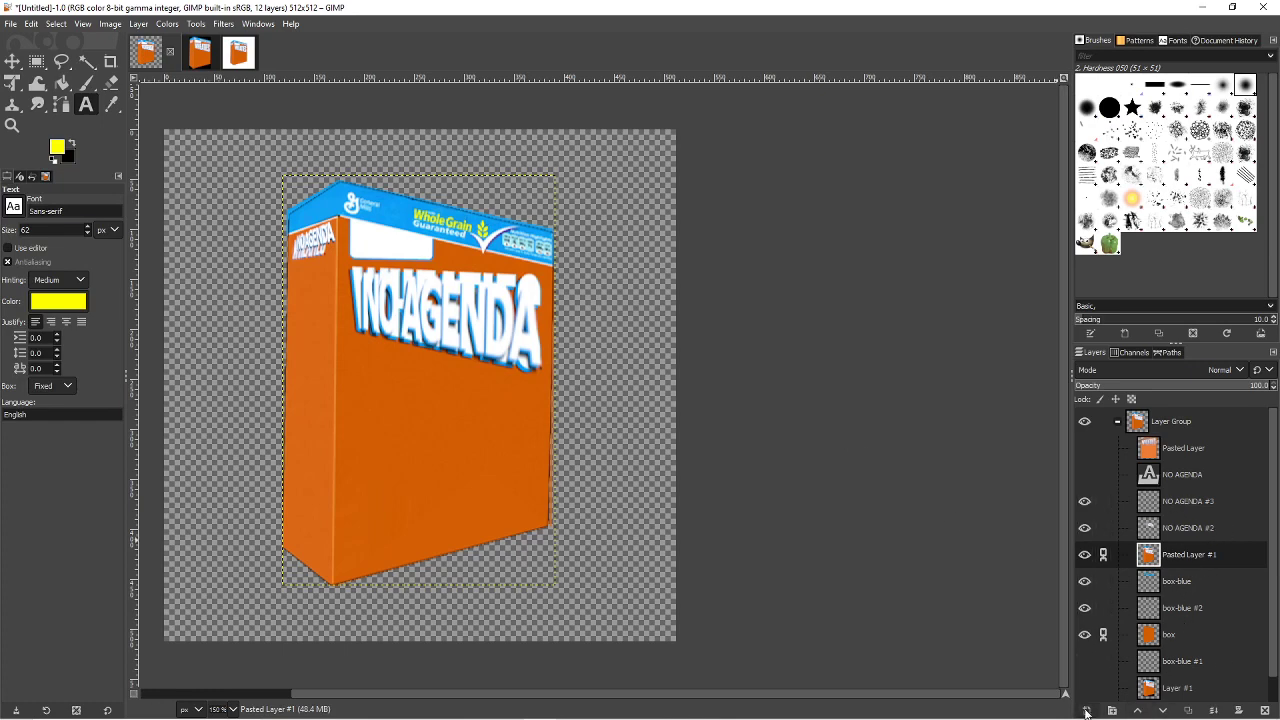
pyautogui.click(1086, 712)
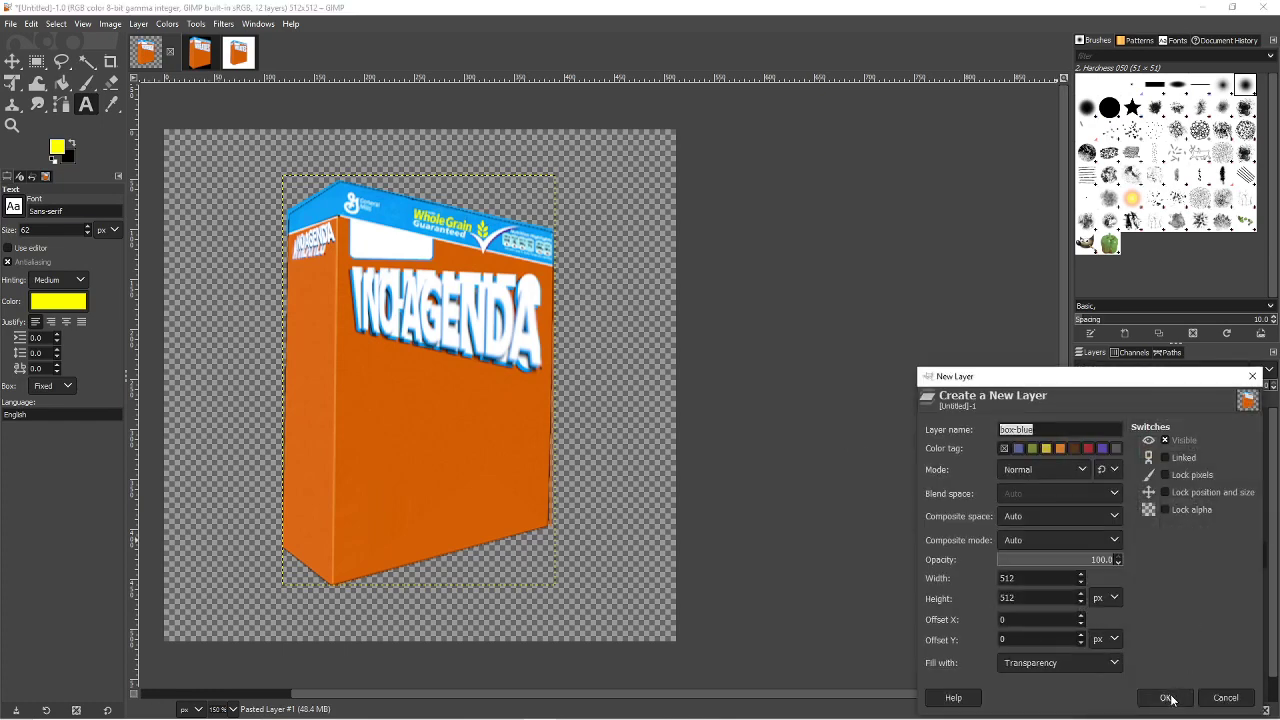
pyautogui.write('whole')
pyautogui.press('Return')
pyautogui.moveTo(1141, 566); pyautogui.dragTo(1186, 668)
pyautogui.scroll(-1, 1173, 647)
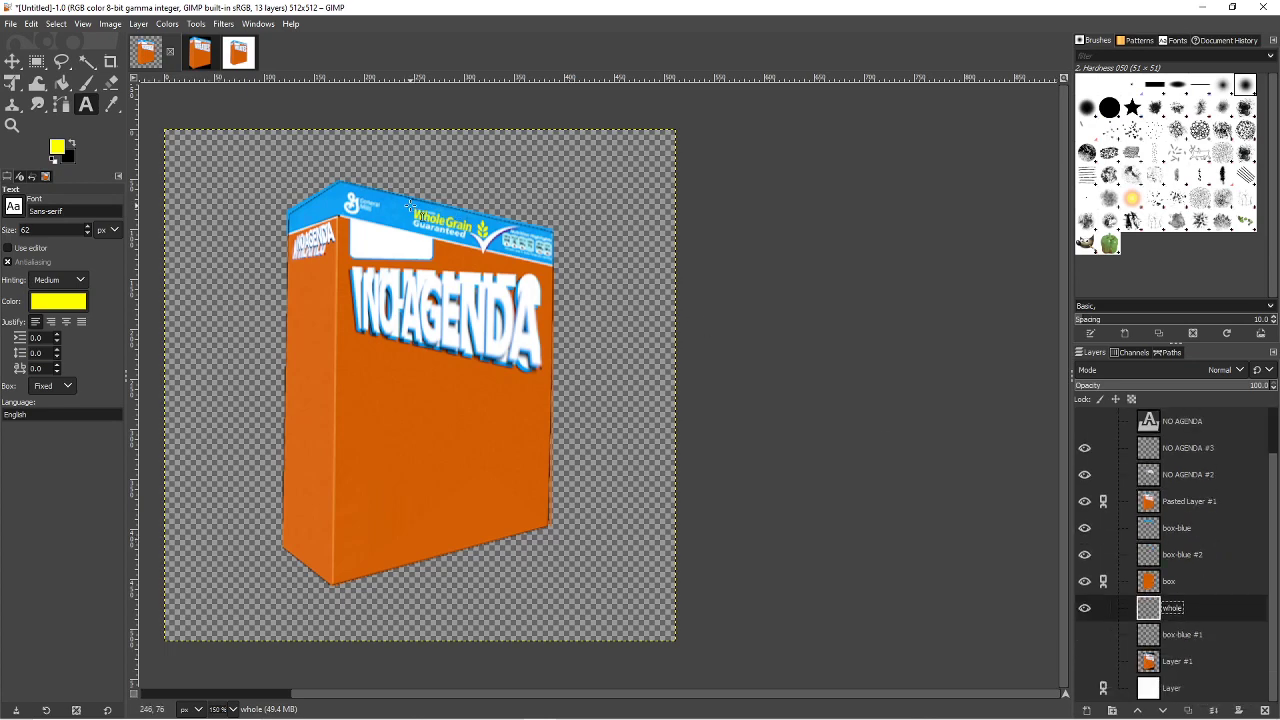
# - Add yellow Sans-serif text "Media" over the Whole Grain label, widen its text box and set its size to 33 px
pyautogui.moveTo(406, 200); pyautogui.dragTo(500, 247)
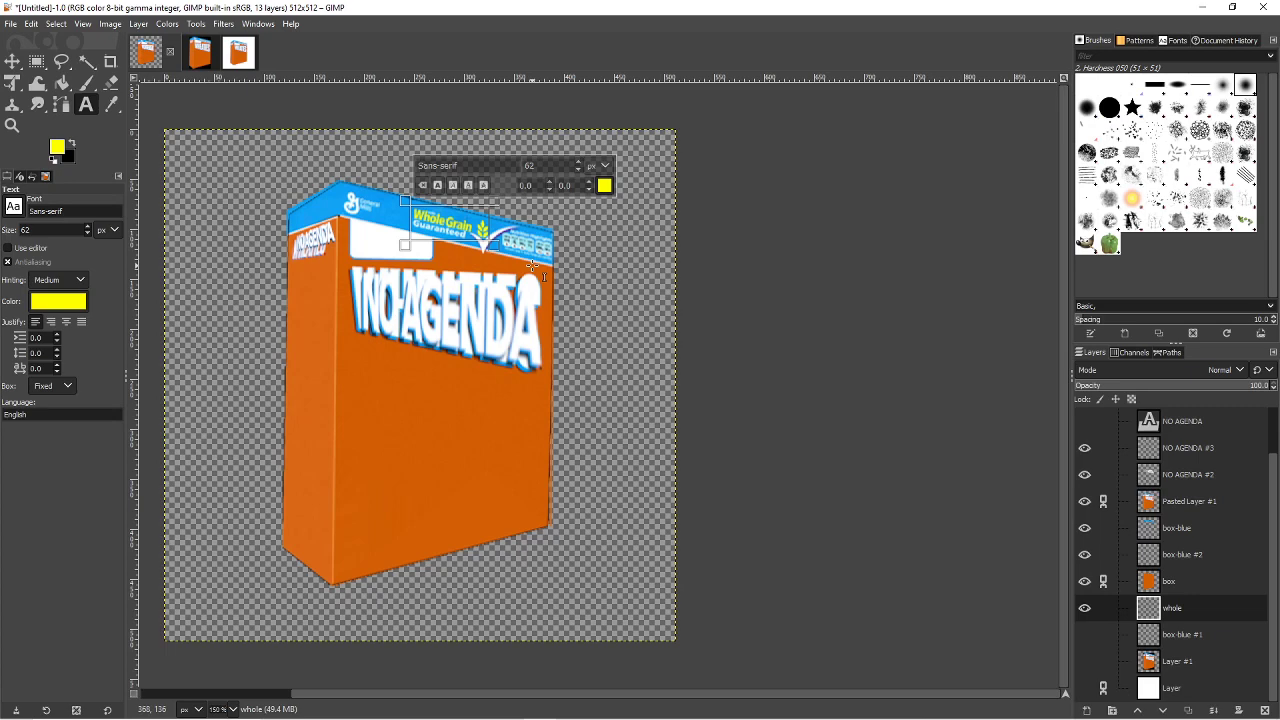
pyautogui.write('Media')
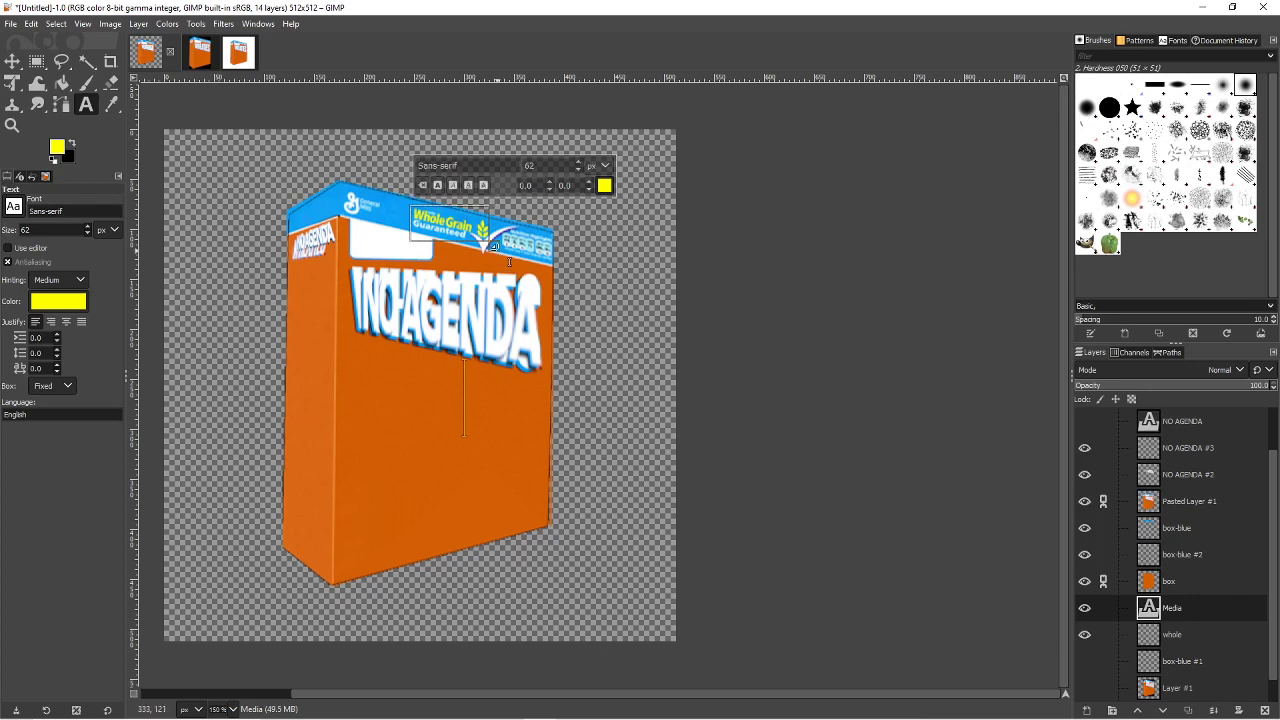
pyautogui.moveTo(493, 244); pyautogui.dragTo(622, 263)
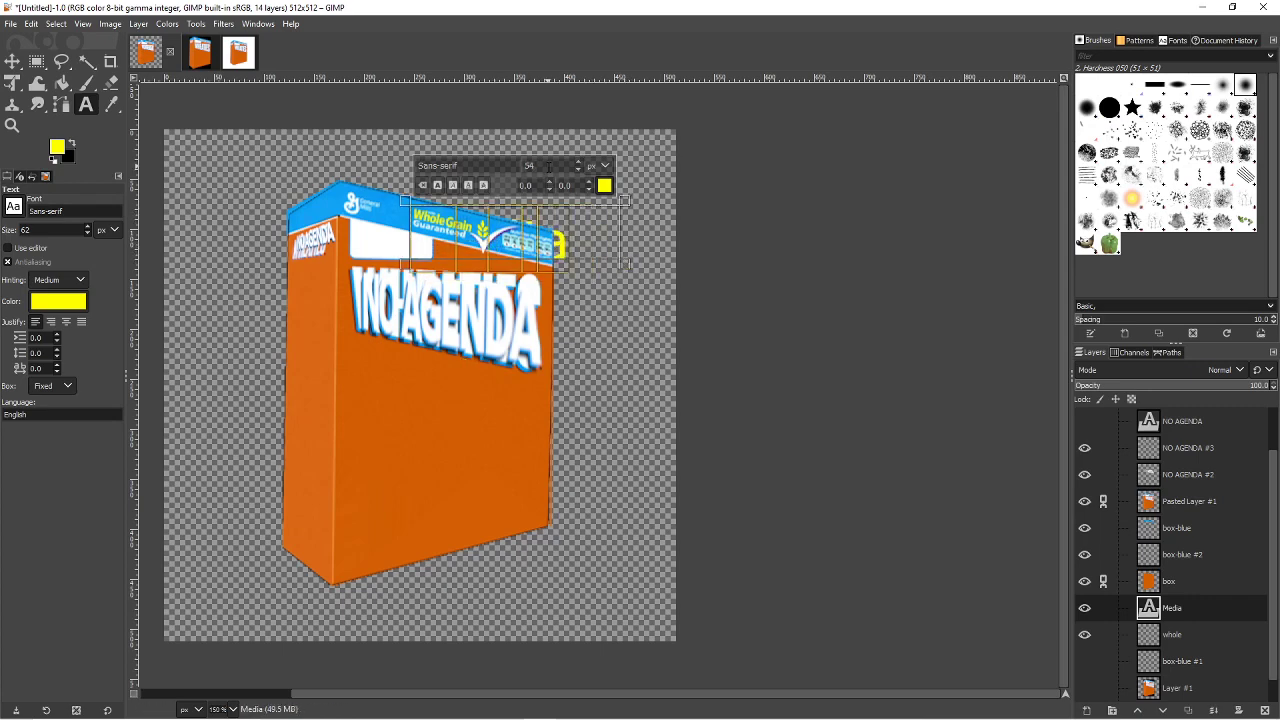
pyautogui.press('BackSpace')
pyautogui.press('BackSpace')
pyautogui.write('34')
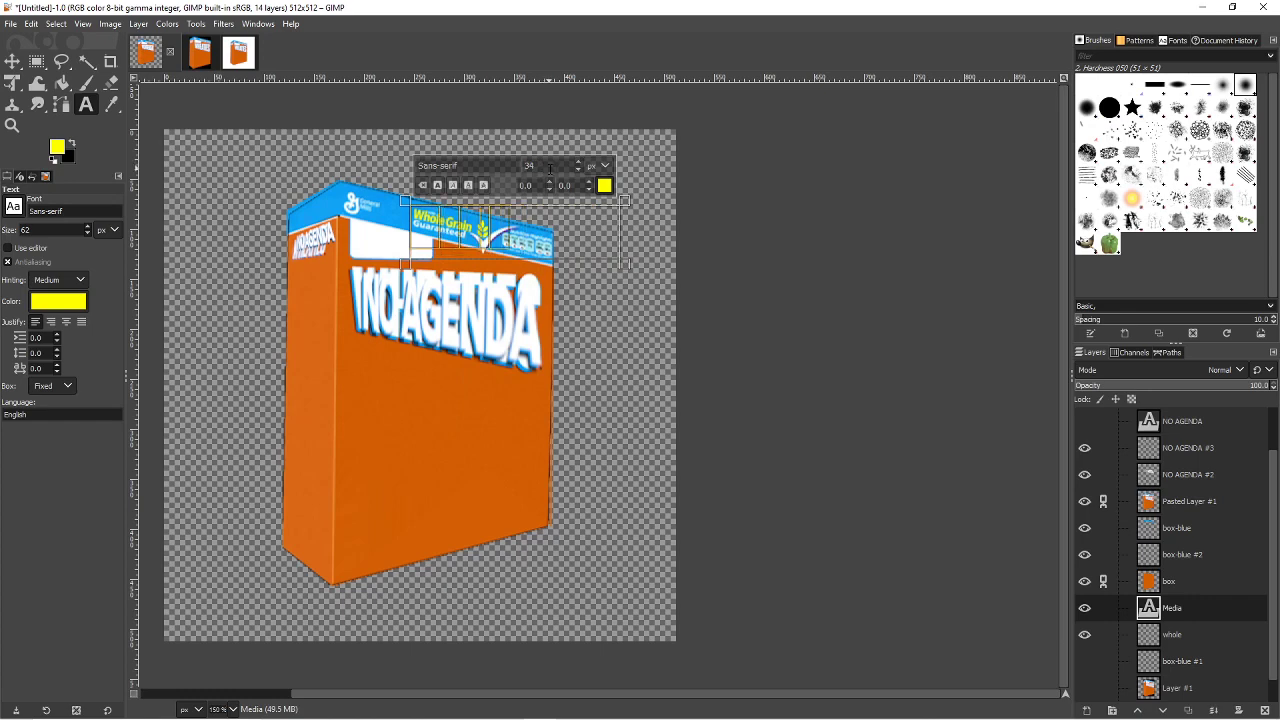
pyautogui.scroll(-1, 549, 169)
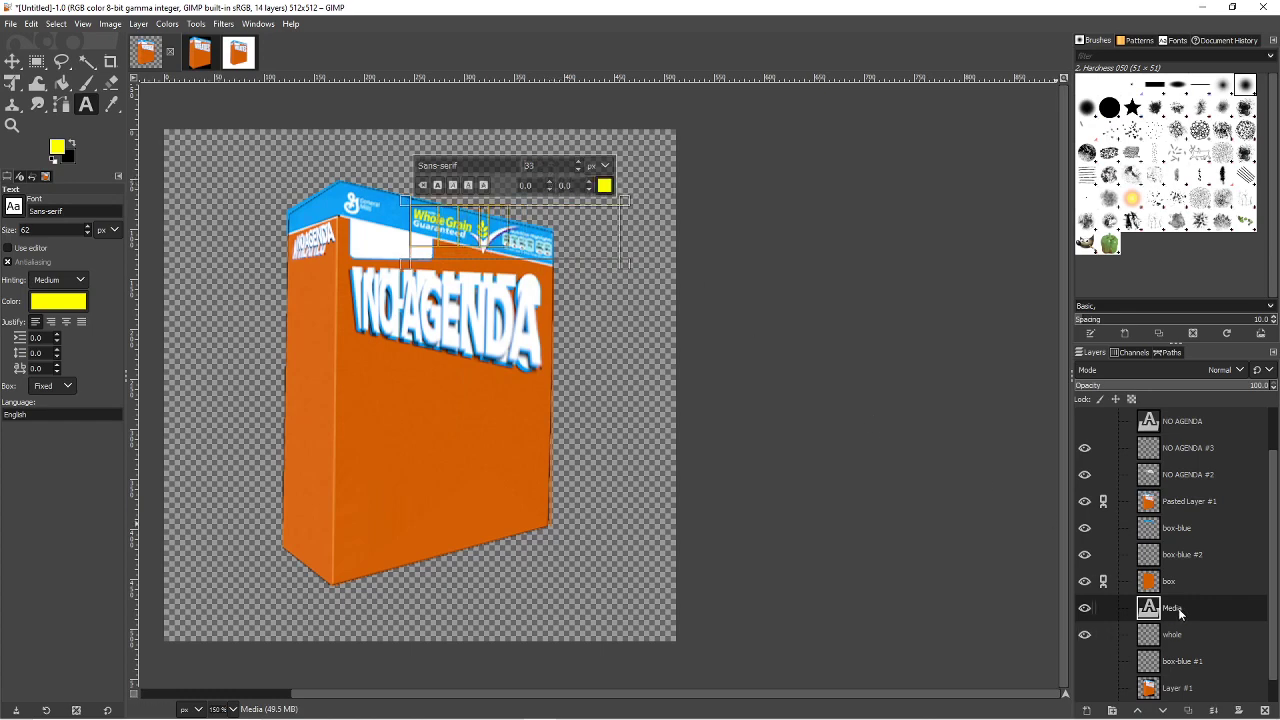
# - Move the Media text layer directly above Pasted Layer #1 in the layer stack
pyautogui.moveTo(1181, 614); pyautogui.dragTo(1208, 485)
pyautogui.scroll(3, 1208, 489)
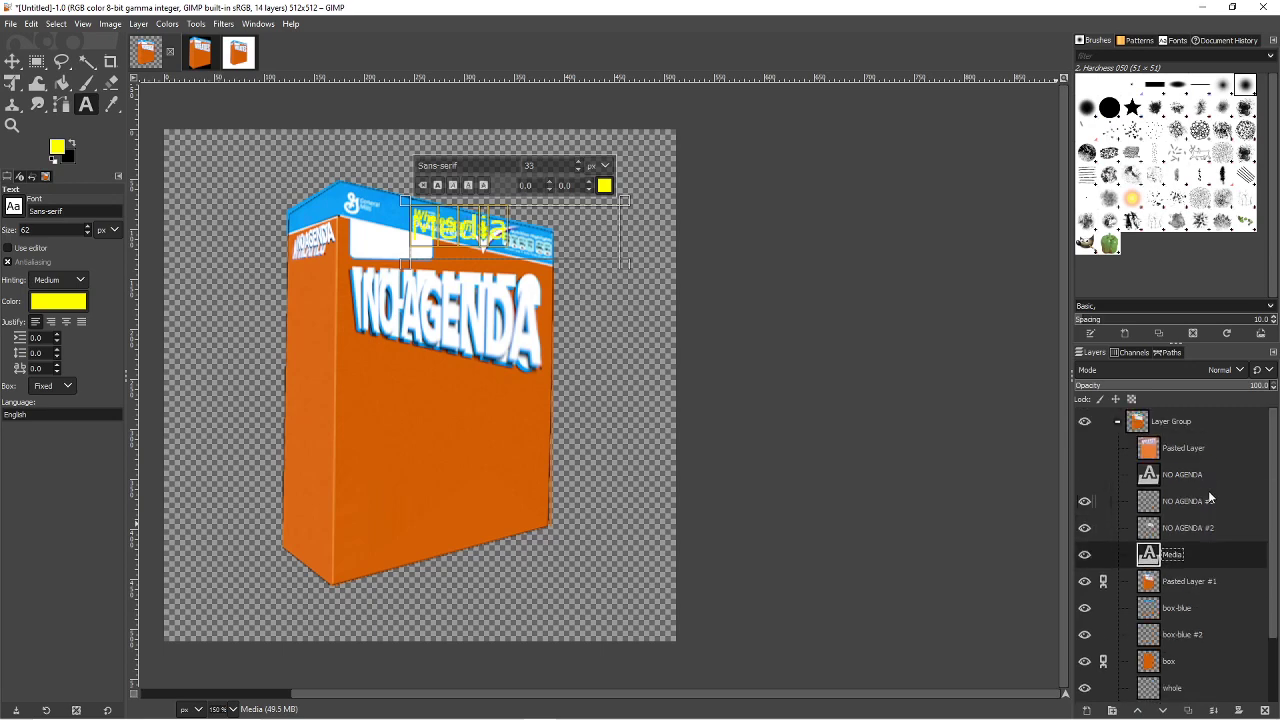
pyautogui.scroll(-4, 1208, 490)
pyautogui.scroll(3, 1208, 492)
# - Replace the yellow text on the Media layer with "Media Deconstruction"
pyautogui.click(495, 233)
pyautogui.click(510, 238)
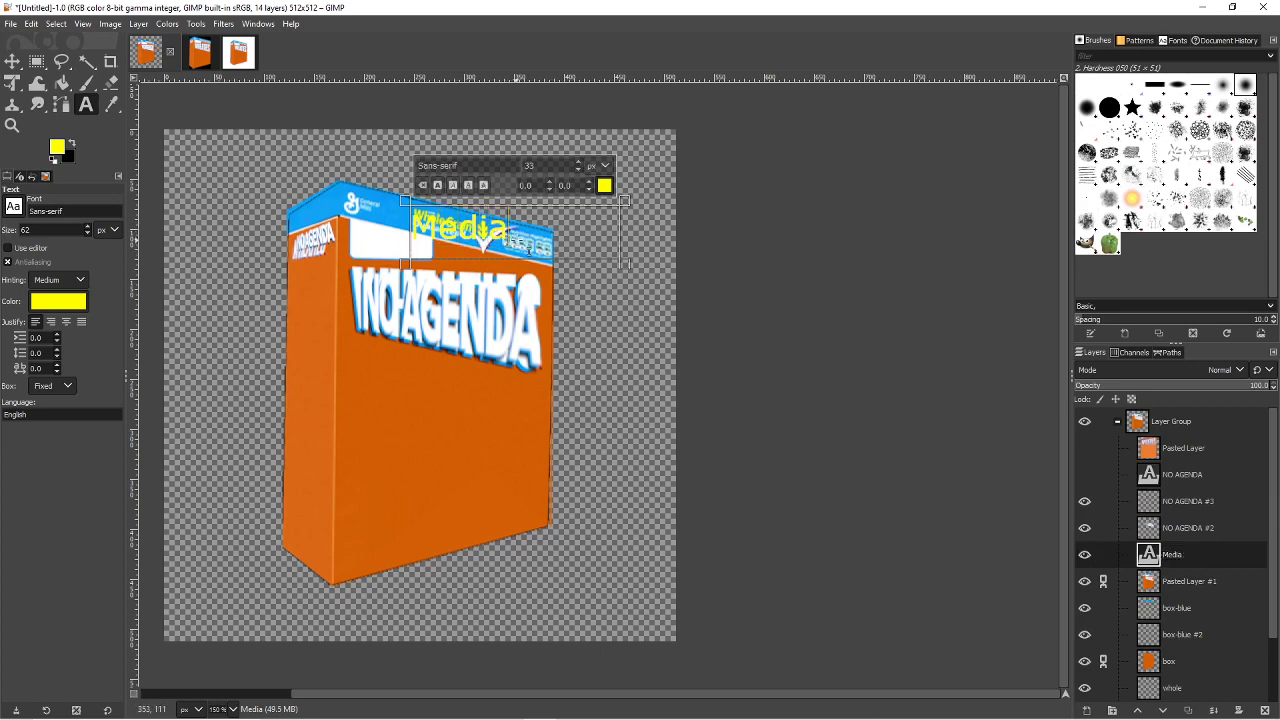
pyautogui.write('De')
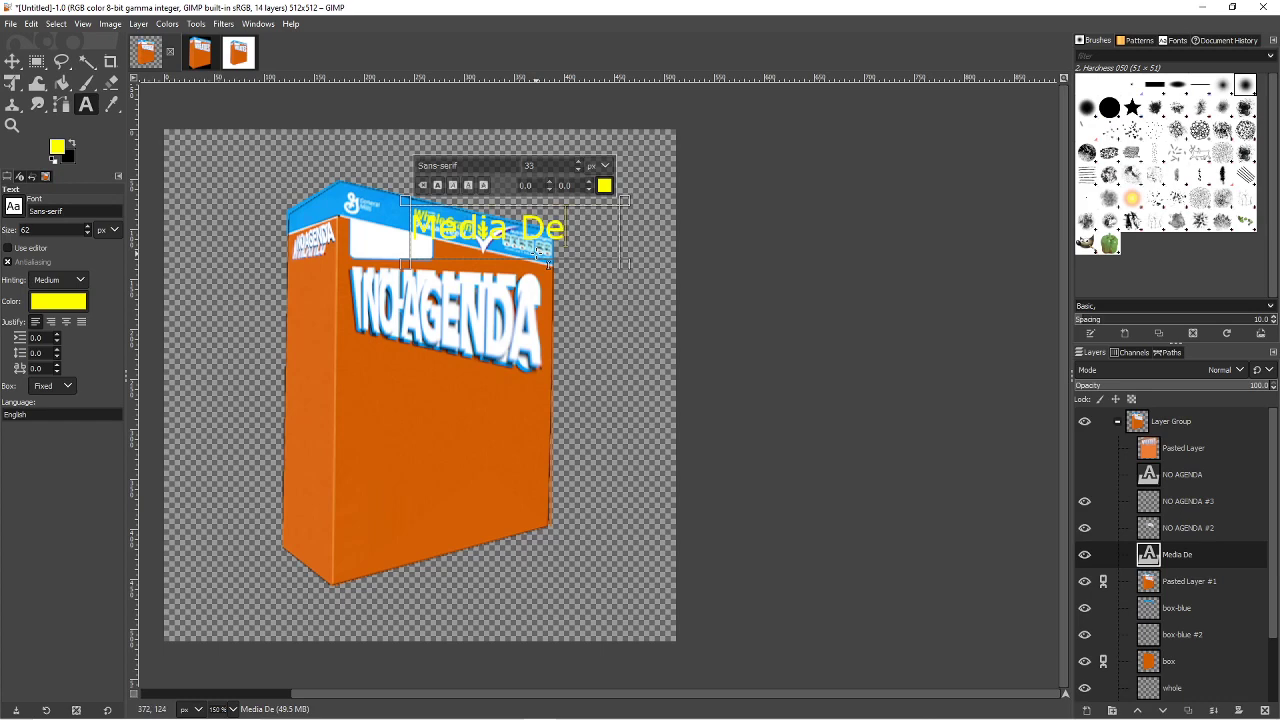
pyautogui.hotkey('ctrl', 'a')
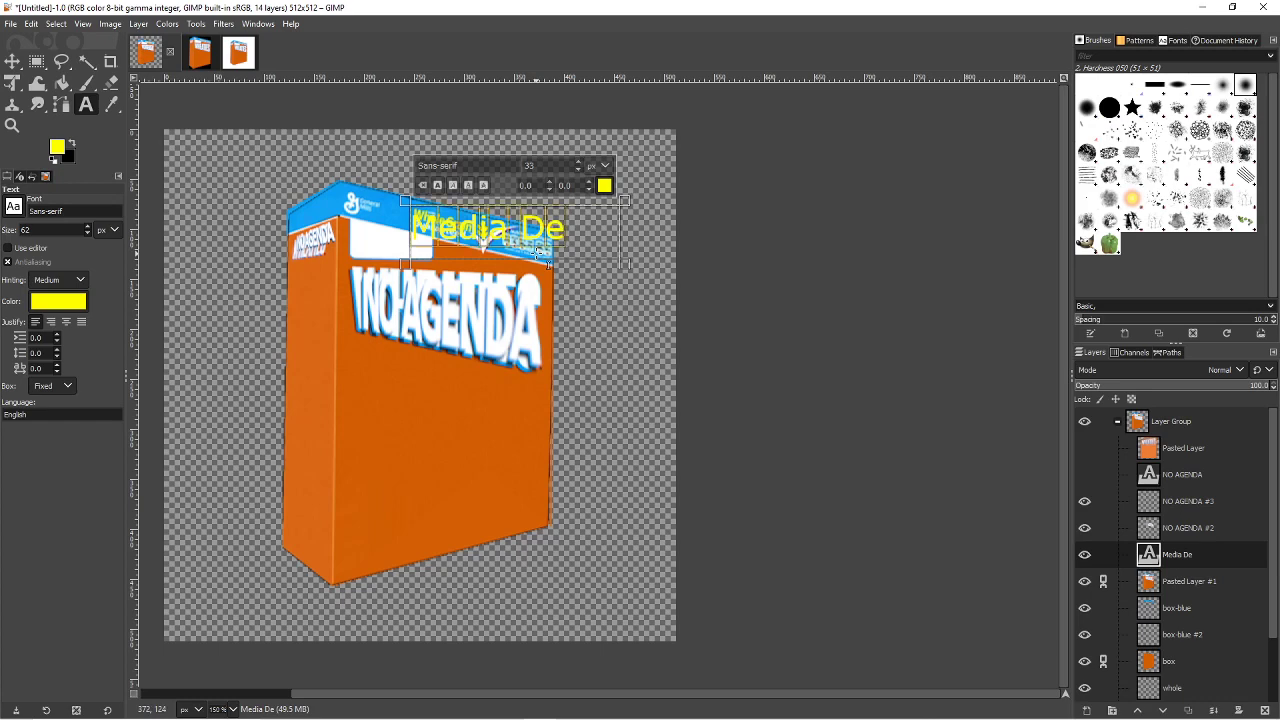
pyautogui.press('BackSpace')
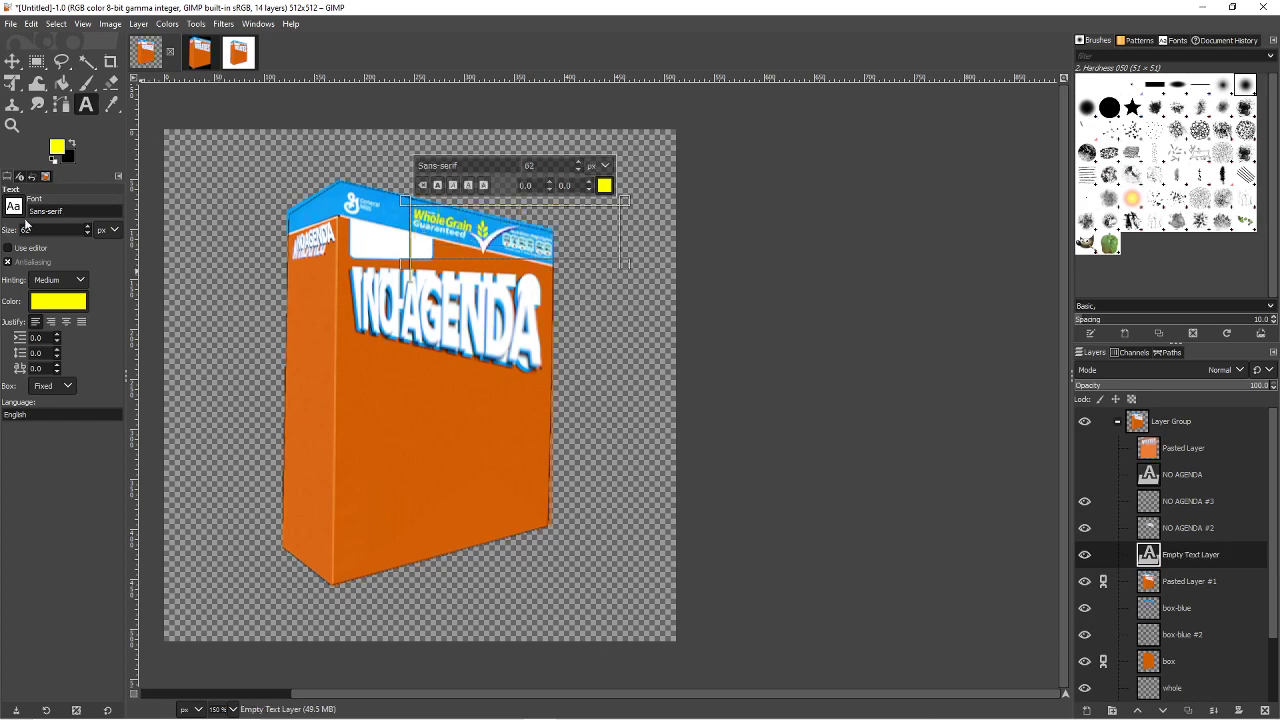
pyautogui.write('M')
pyautogui.press('BackSpace')
pyautogui.write('Media')
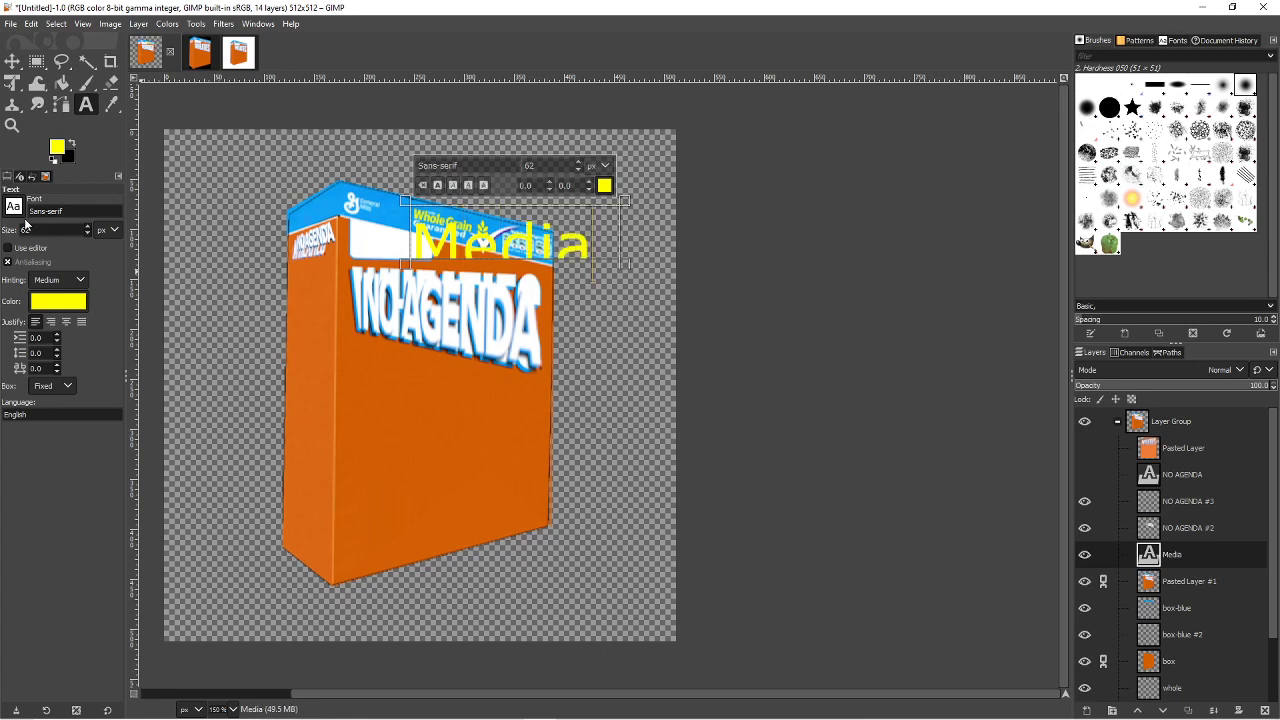
pyautogui.write(' Deconstr')
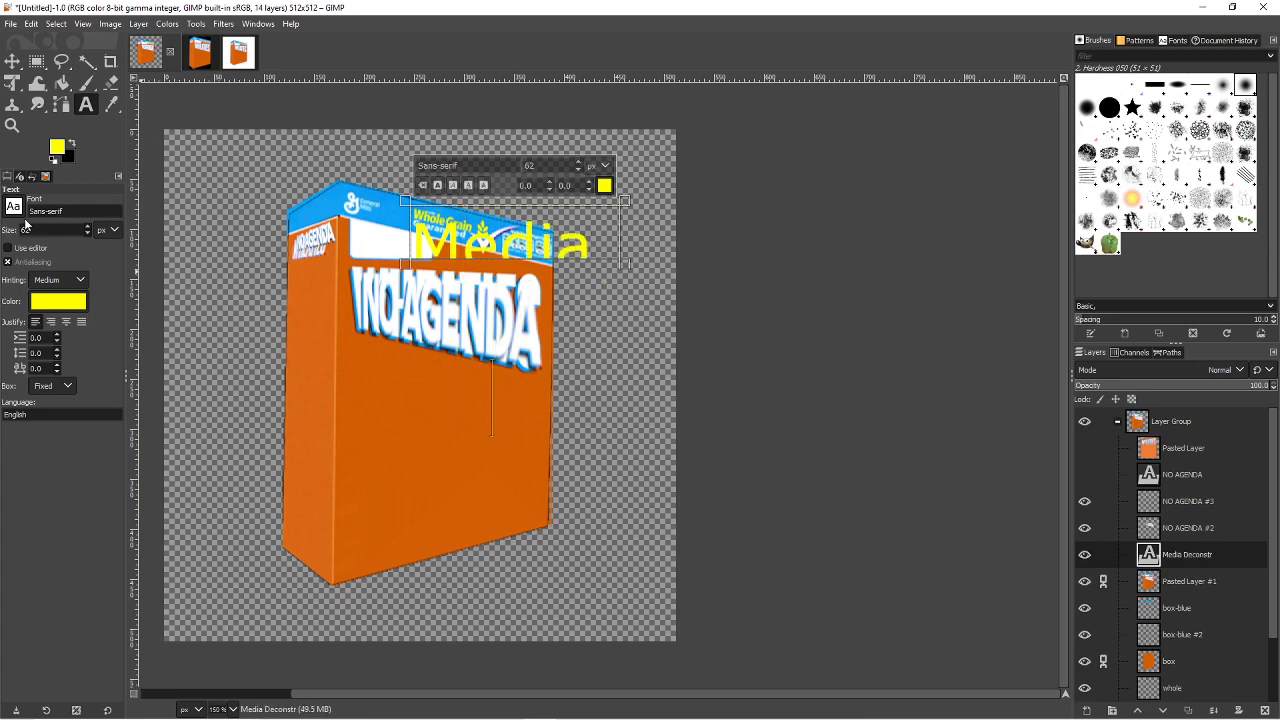
pyautogui.write('uction')
# - Set all of the Media Deconstruction text to 13 px and make it bold
pyautogui.hotkey('ctrl', 'a')
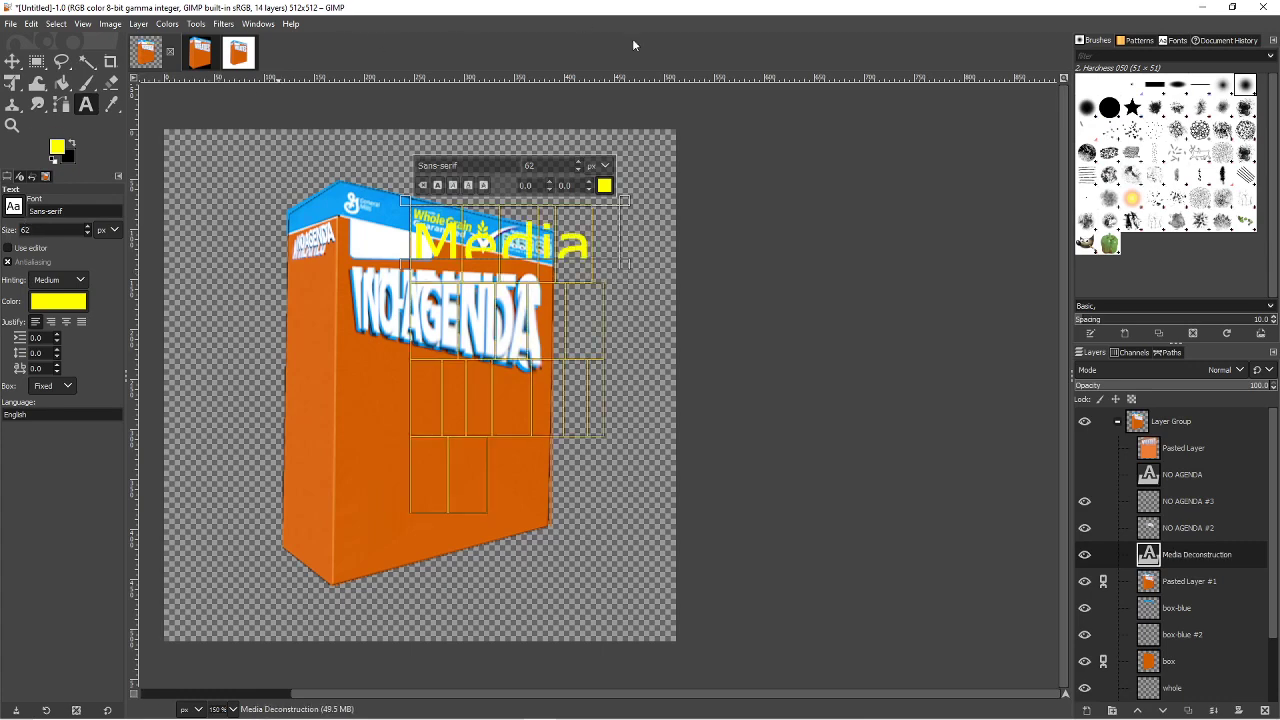
pyautogui.scroll(-20, 537, 167)
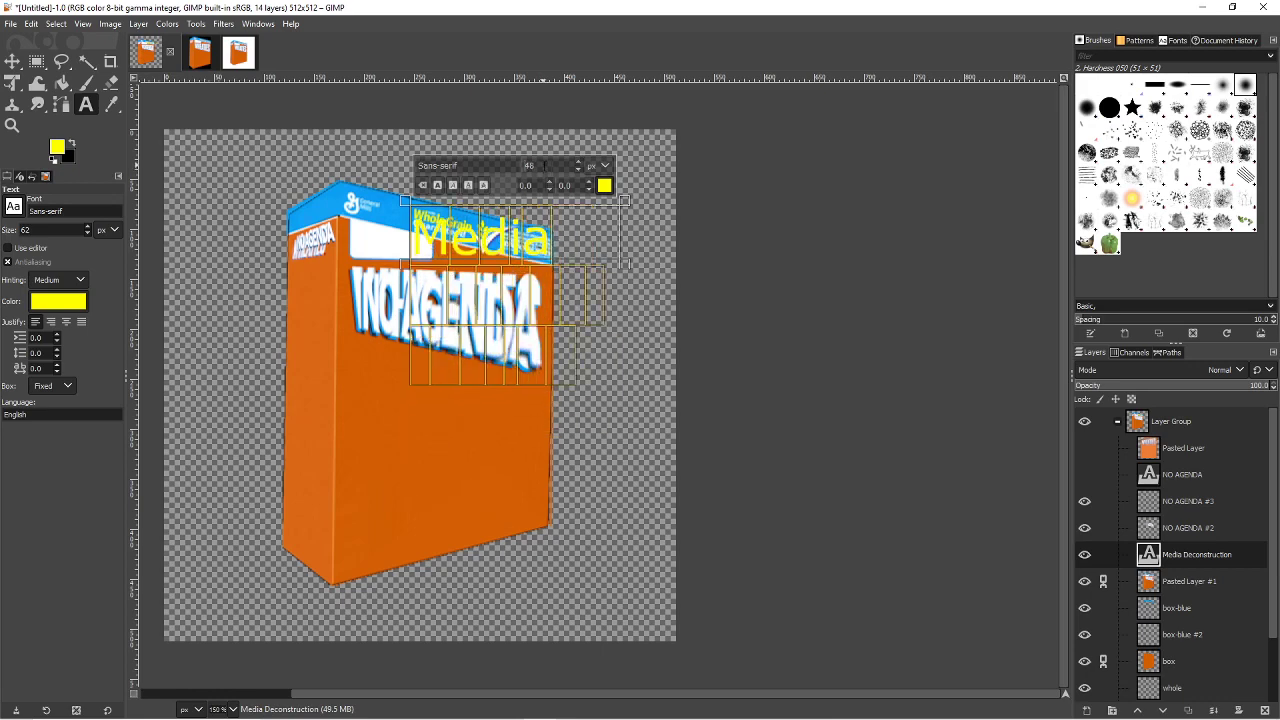
pyautogui.scroll(-7, 537, 171)
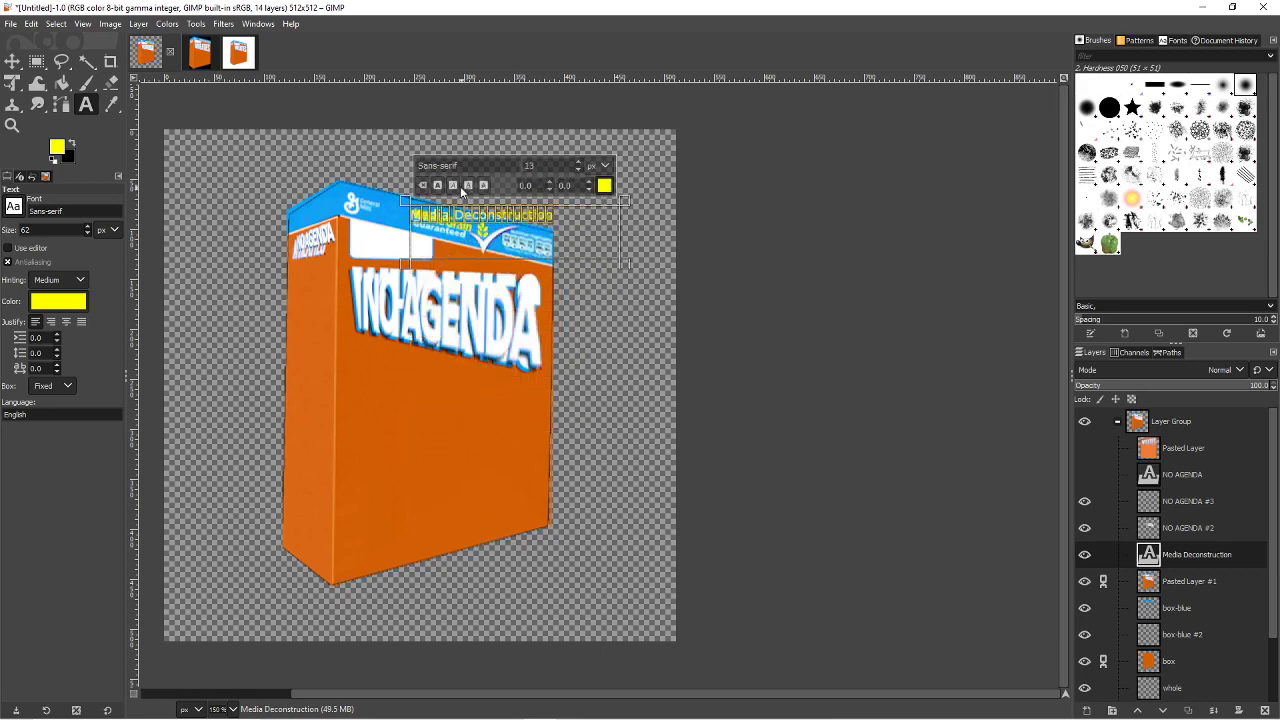
pyautogui.click(438, 186)
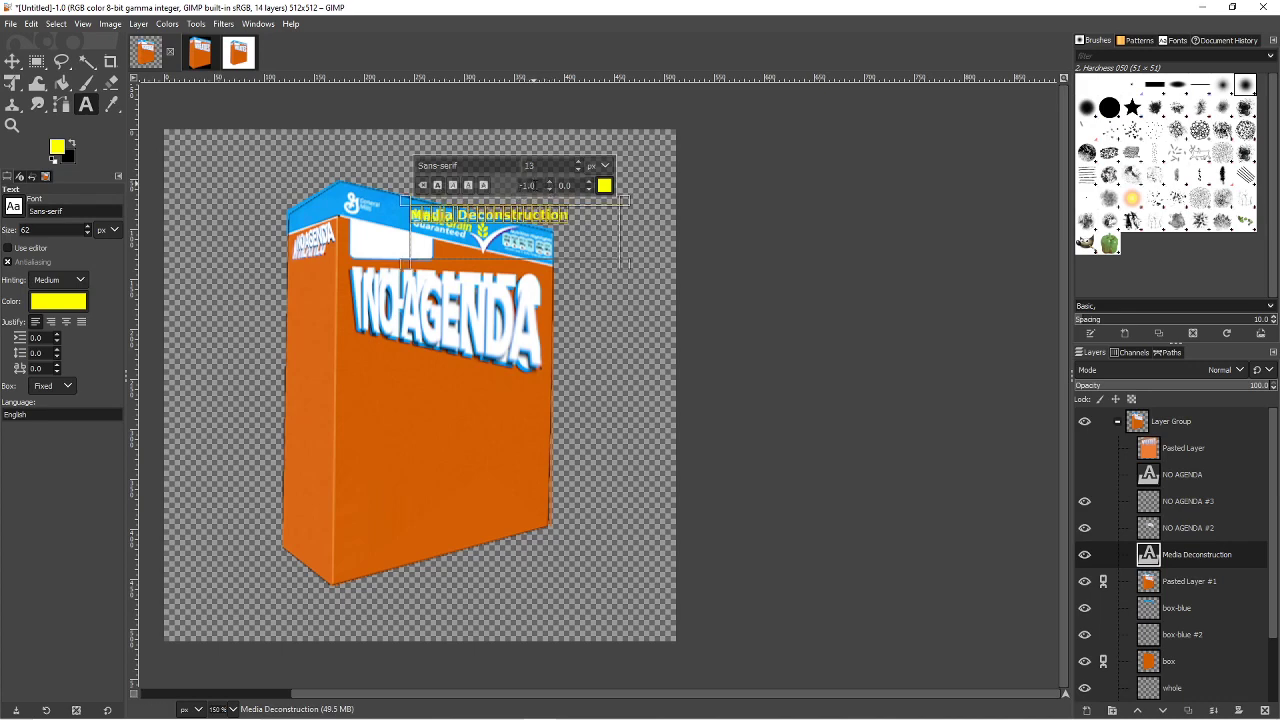
# - Try different baseline and kerning values on the Media Deconstruction text
pyautogui.scroll(3, 565, 185)
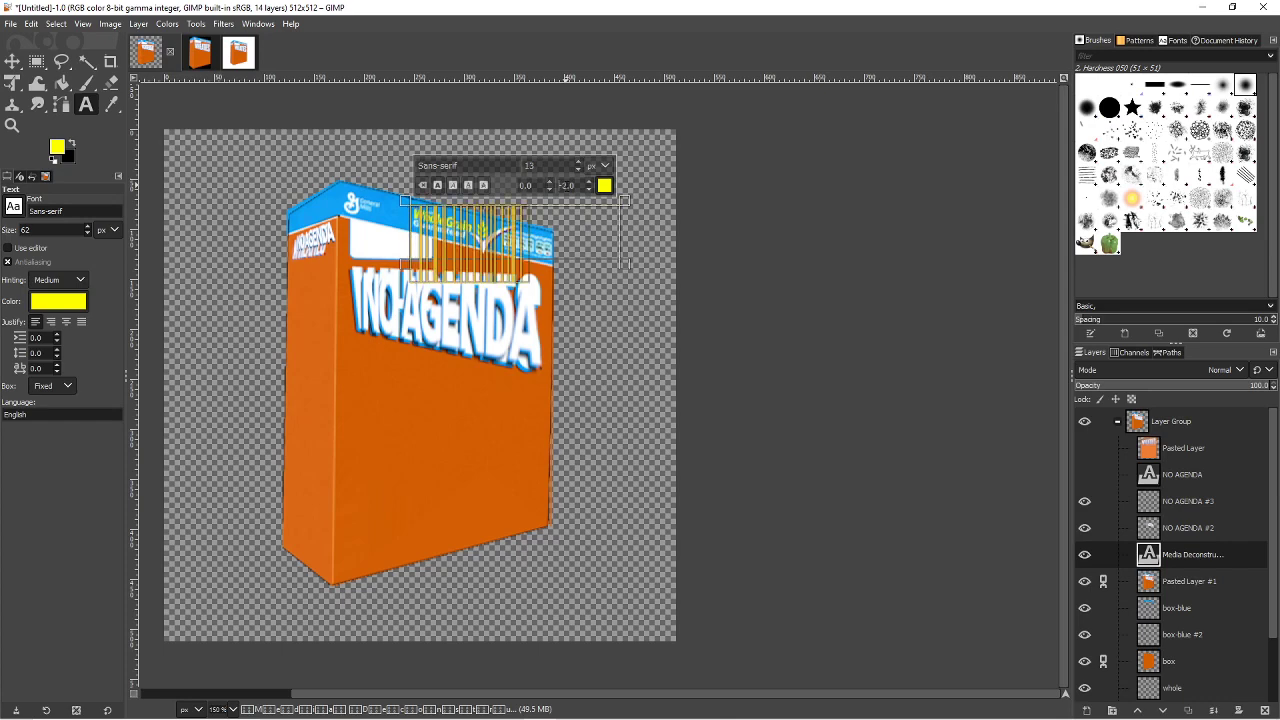
pyautogui.scroll(-3, 565, 185)
pyautogui.scroll(3, 566, 186)
pyautogui.scroll(-3, 566, 186)
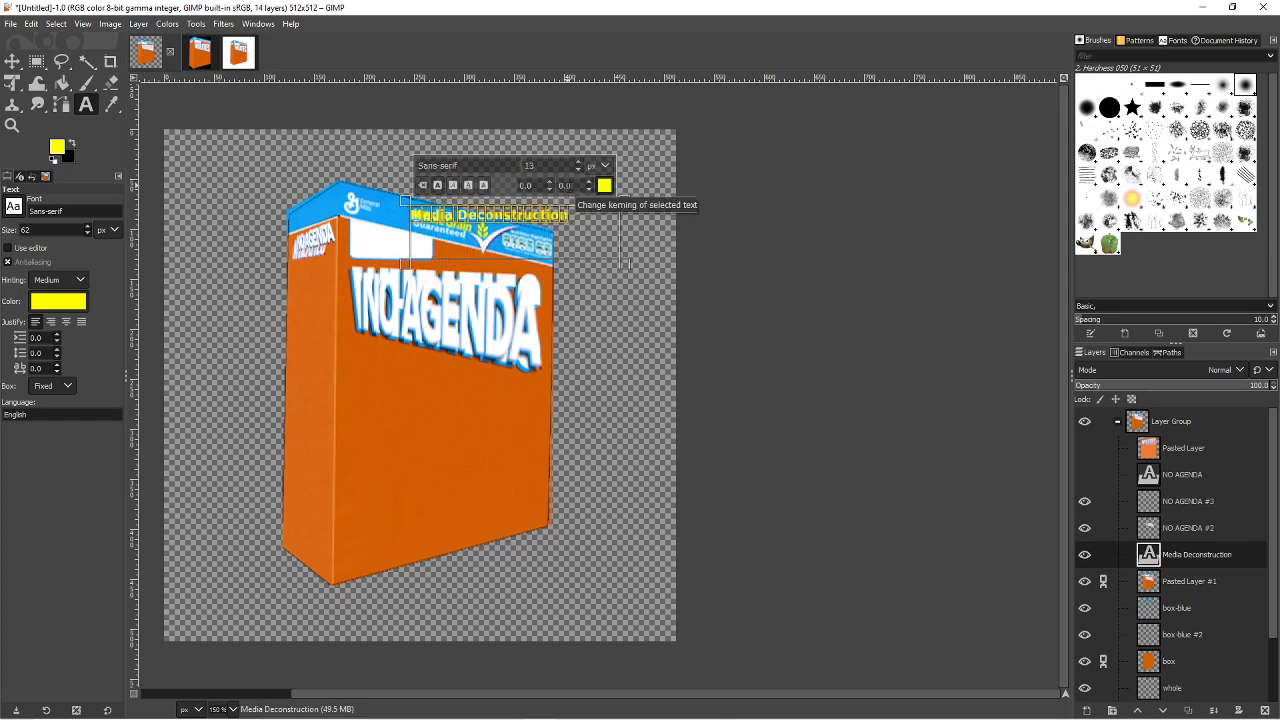
# - Lower the top edge of the Media Deconstruction text box slightly and set the text size to 10 px
pyautogui.click(541, 219)
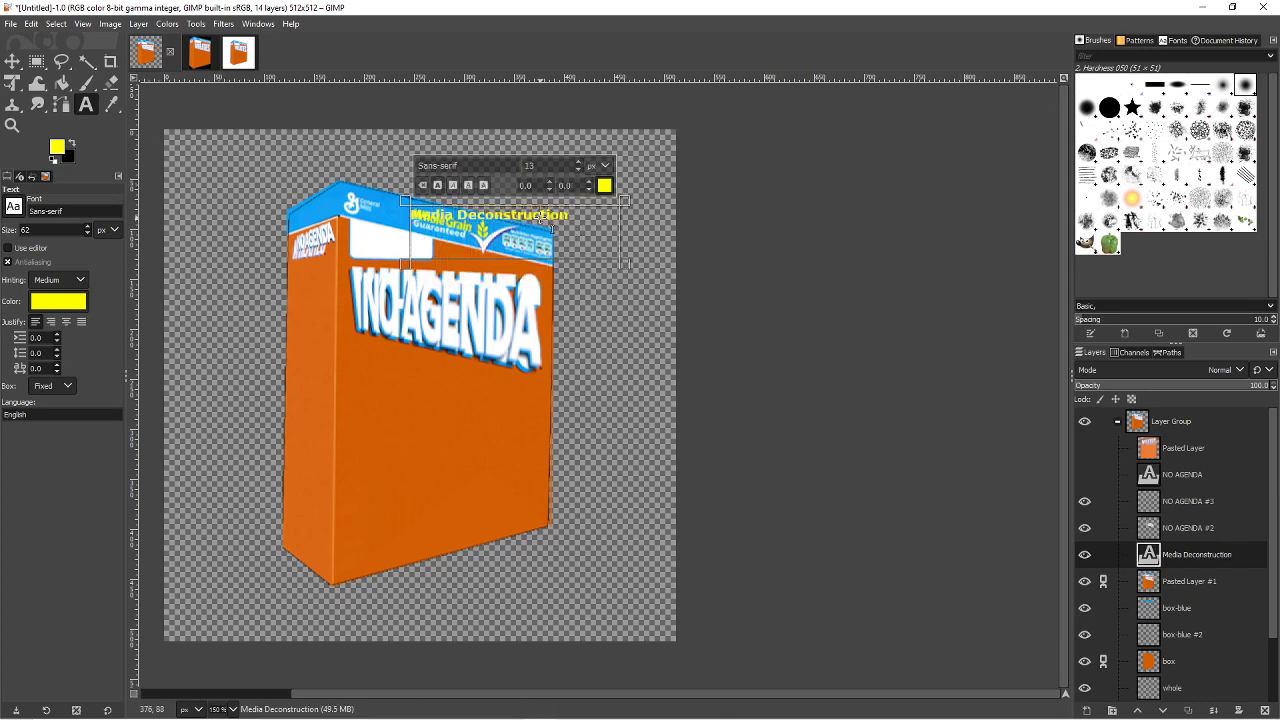
pyautogui.hotkey('ctrl', 'a')
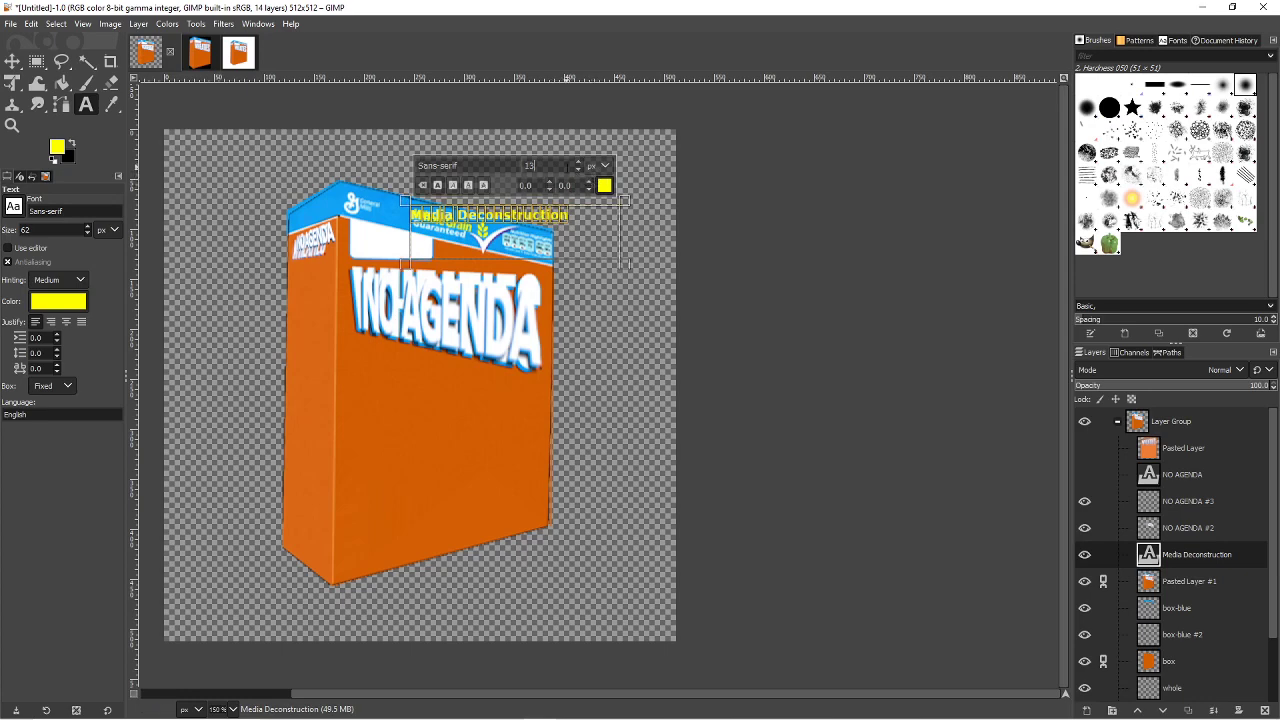
pyautogui.scroll(-4, 560, 166)
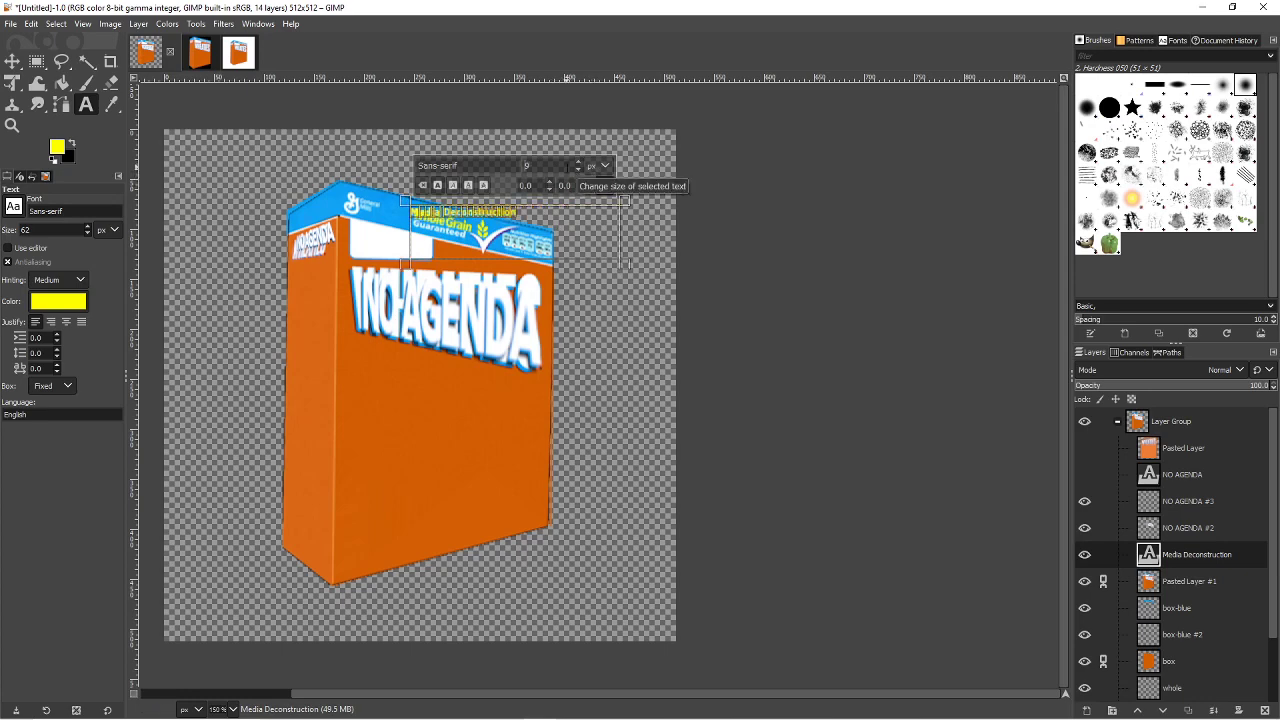
pyautogui.click(528, 224)
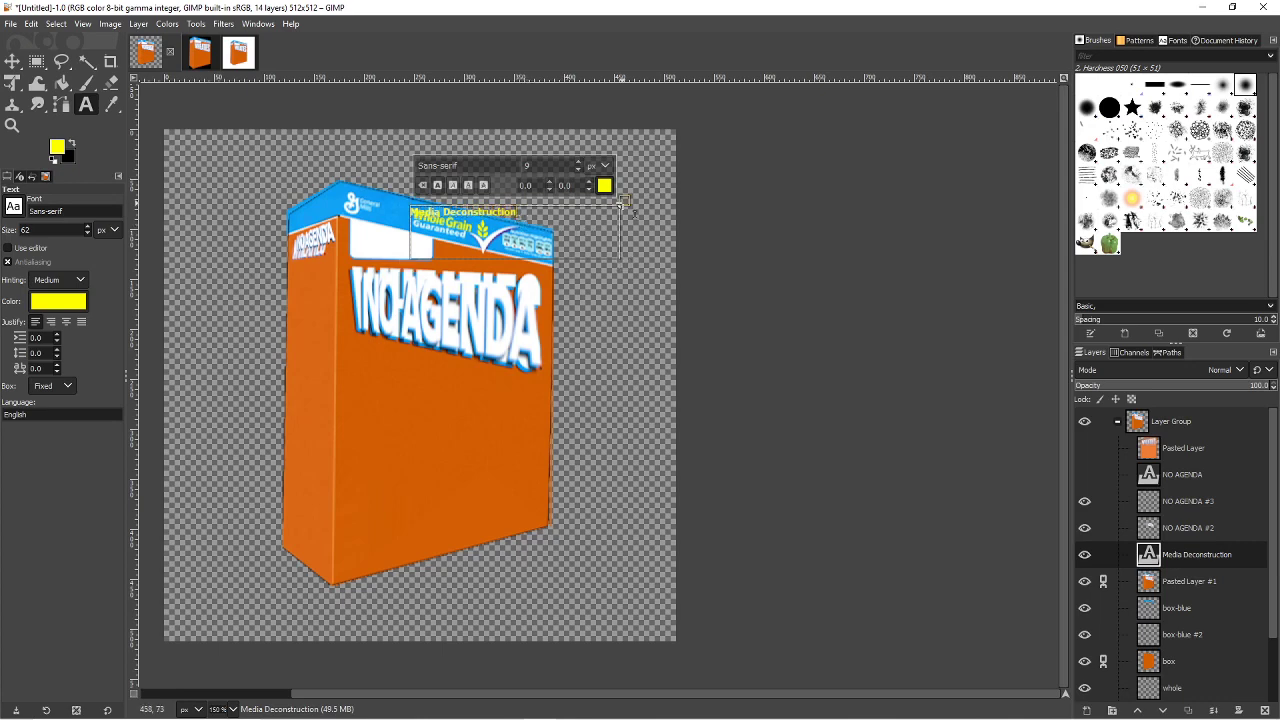
pyautogui.moveTo(621, 203); pyautogui.dragTo(637, 217)
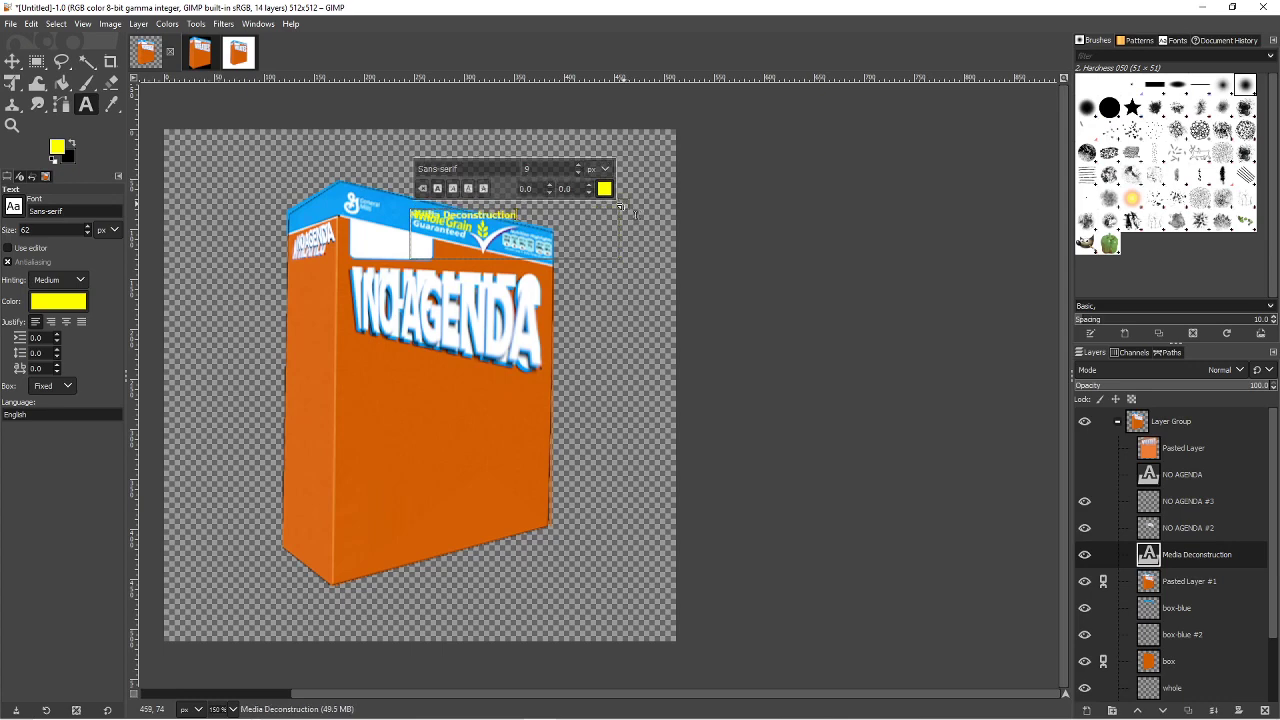
pyautogui.tripleClick(513, 215)
pyautogui.scroll(1, 554, 170)
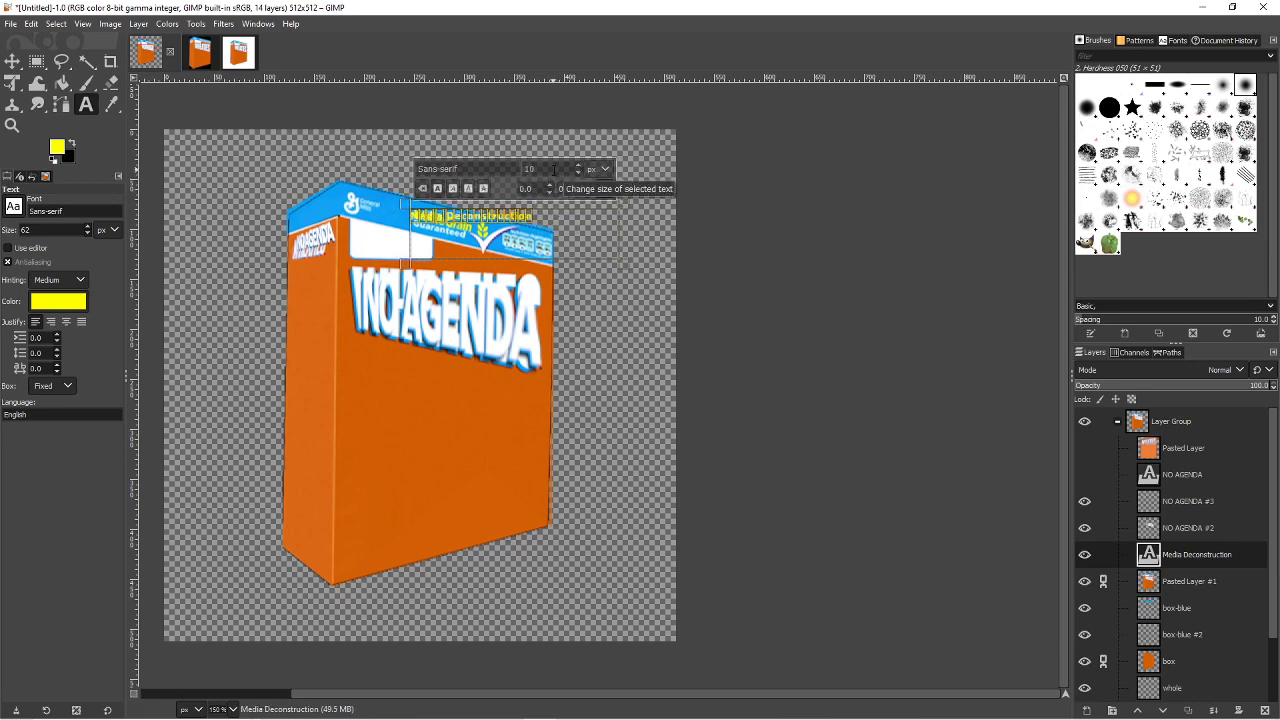
pyautogui.scroll(-2, 554, 170)
pyautogui.scroll(2, 554, 170)
pyautogui.click(440, 190)
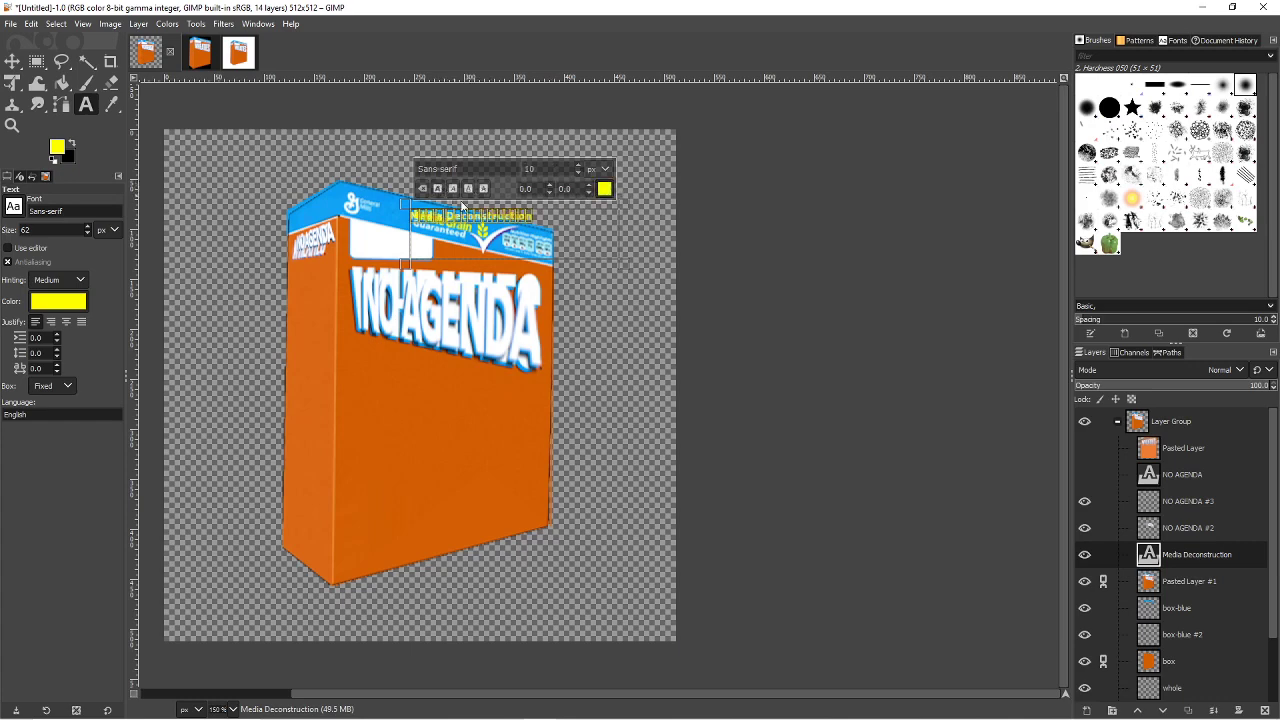
pyautogui.click(516, 228)
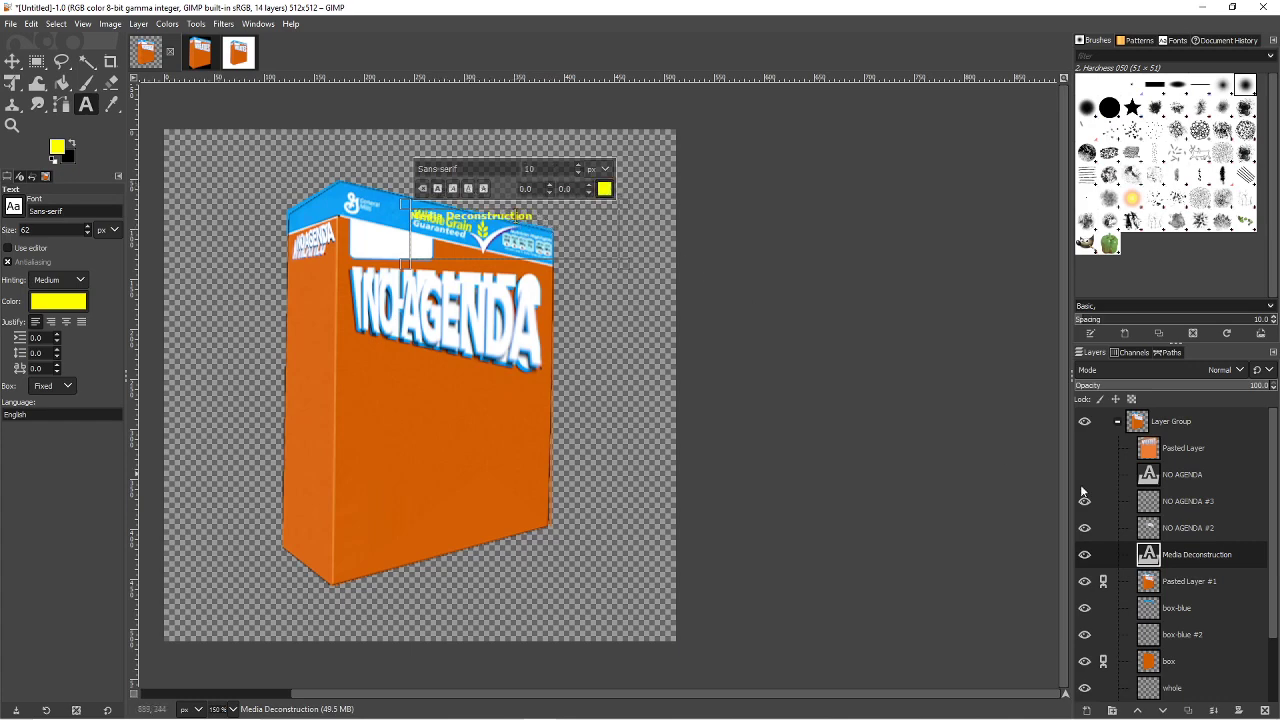
# - Hide Pasted Layer #1 and move the Media Deconstruction text slightly left and up along the box's blue band
pyautogui.click(37, 62)
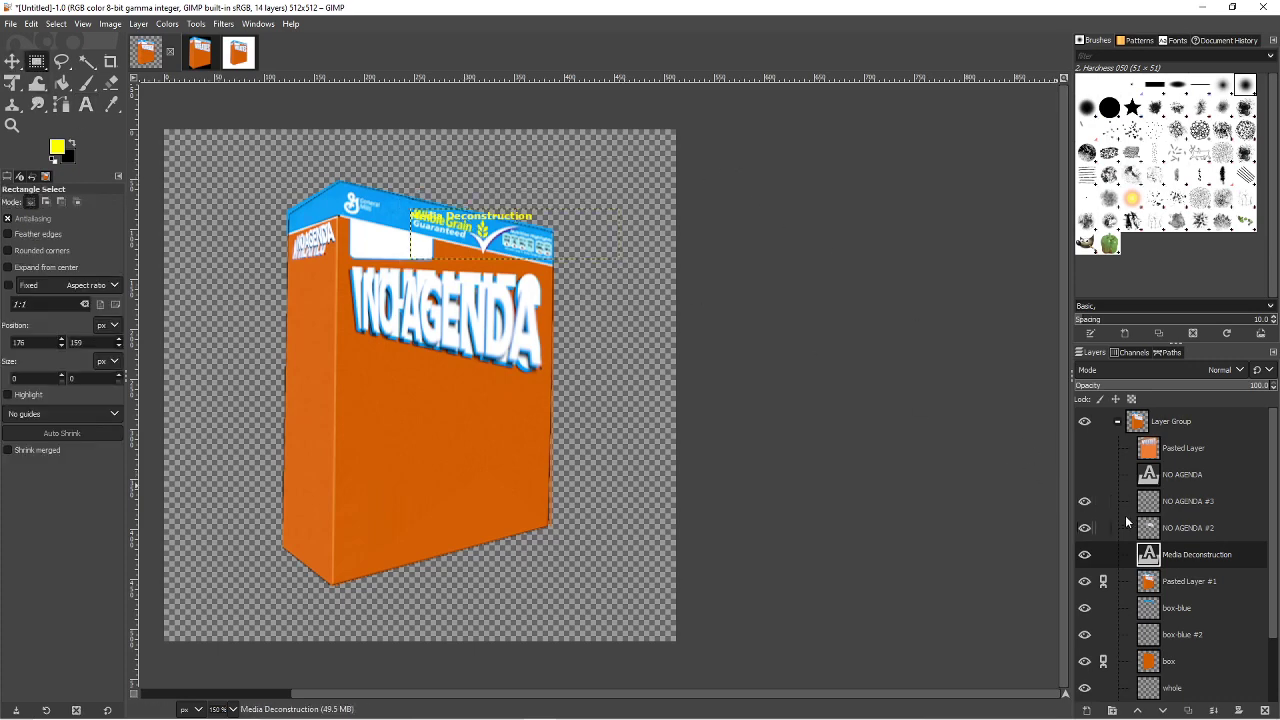
pyautogui.click(1085, 585)
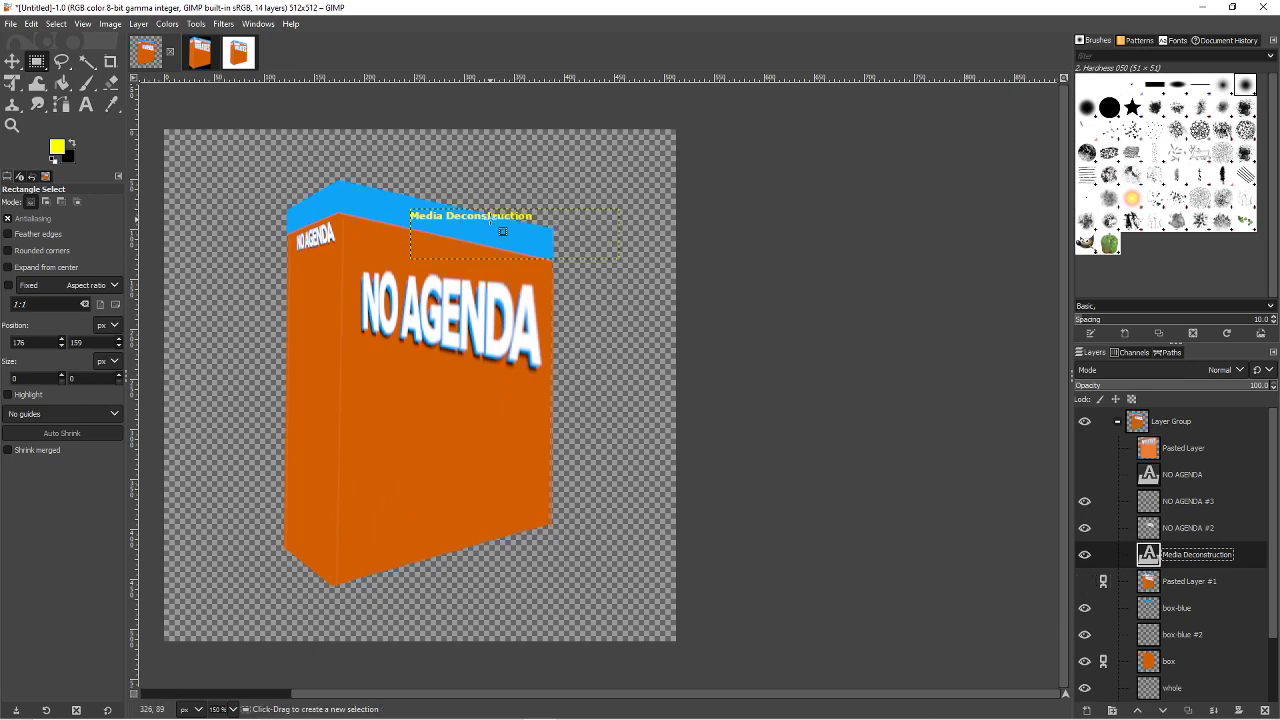
pyautogui.moveTo(482, 216); pyautogui.dragTo(490, 217)
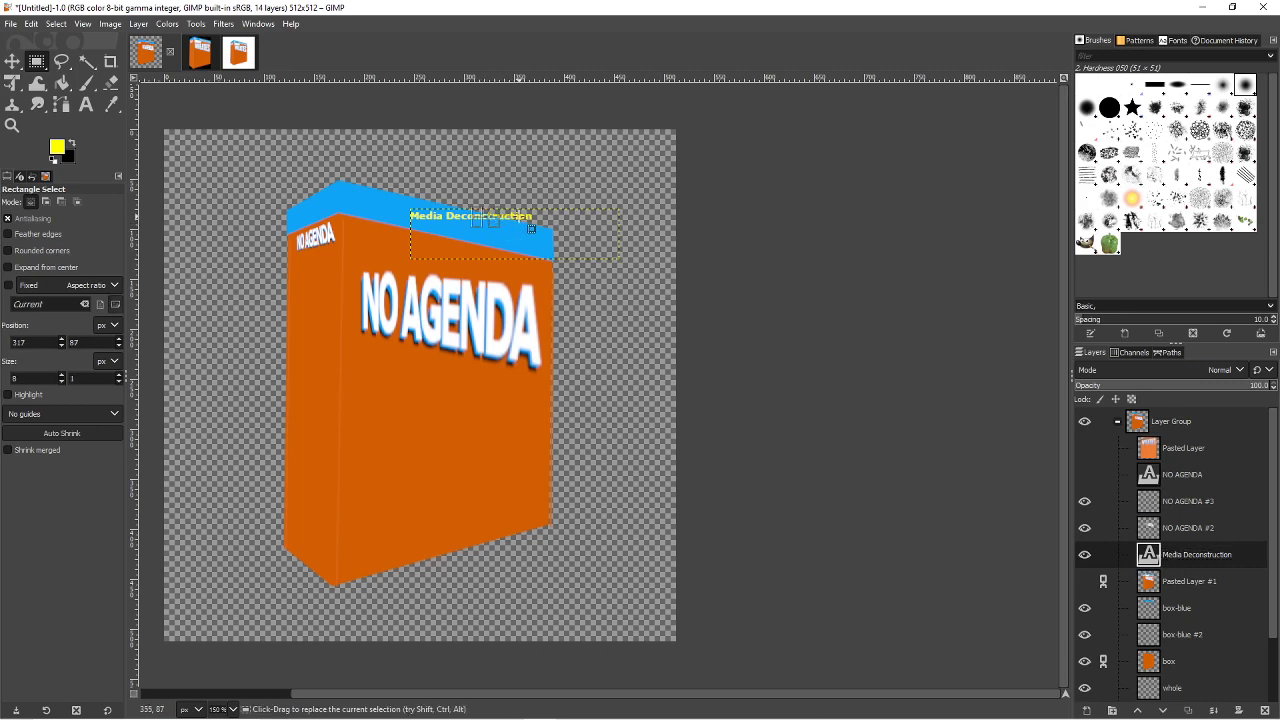
pyautogui.press('m')
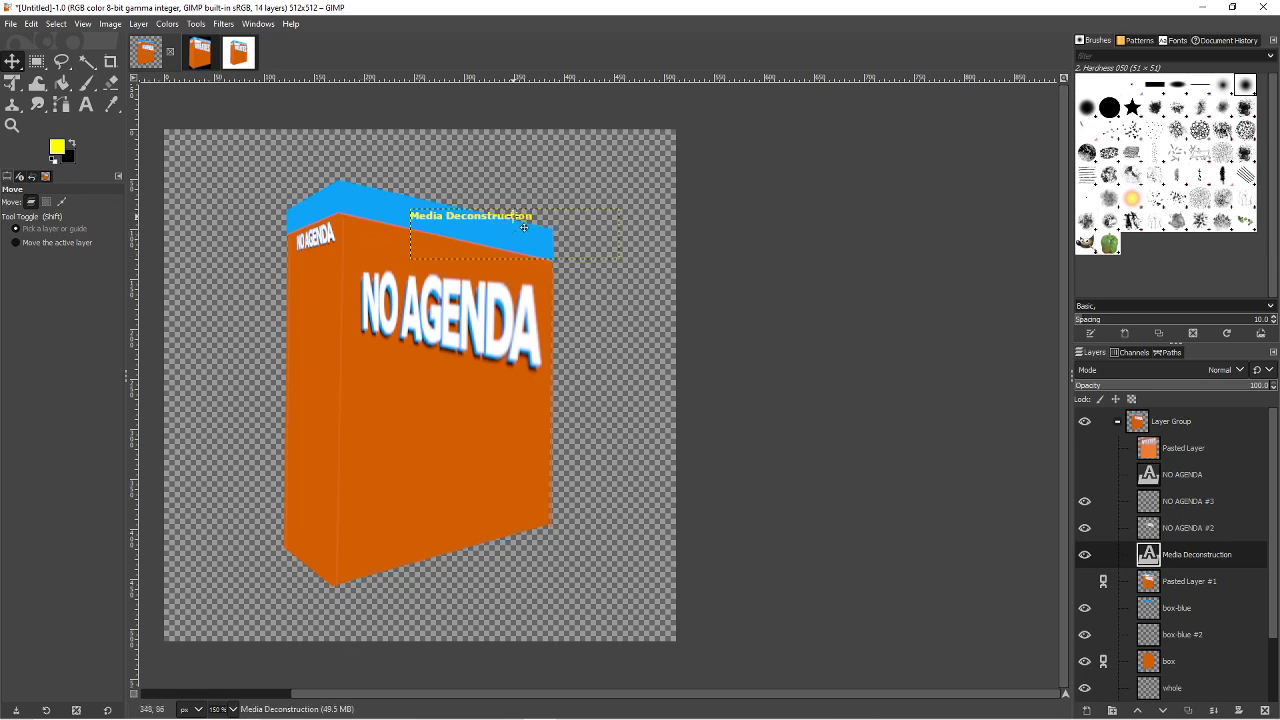
pyautogui.moveTo(528, 228); pyautogui.dragTo(504, 222)
# - Apply a Unified Transform to the Media Deconstruction text so it slants down to the right along the front face's blue band
pyautogui.click(13, 83)
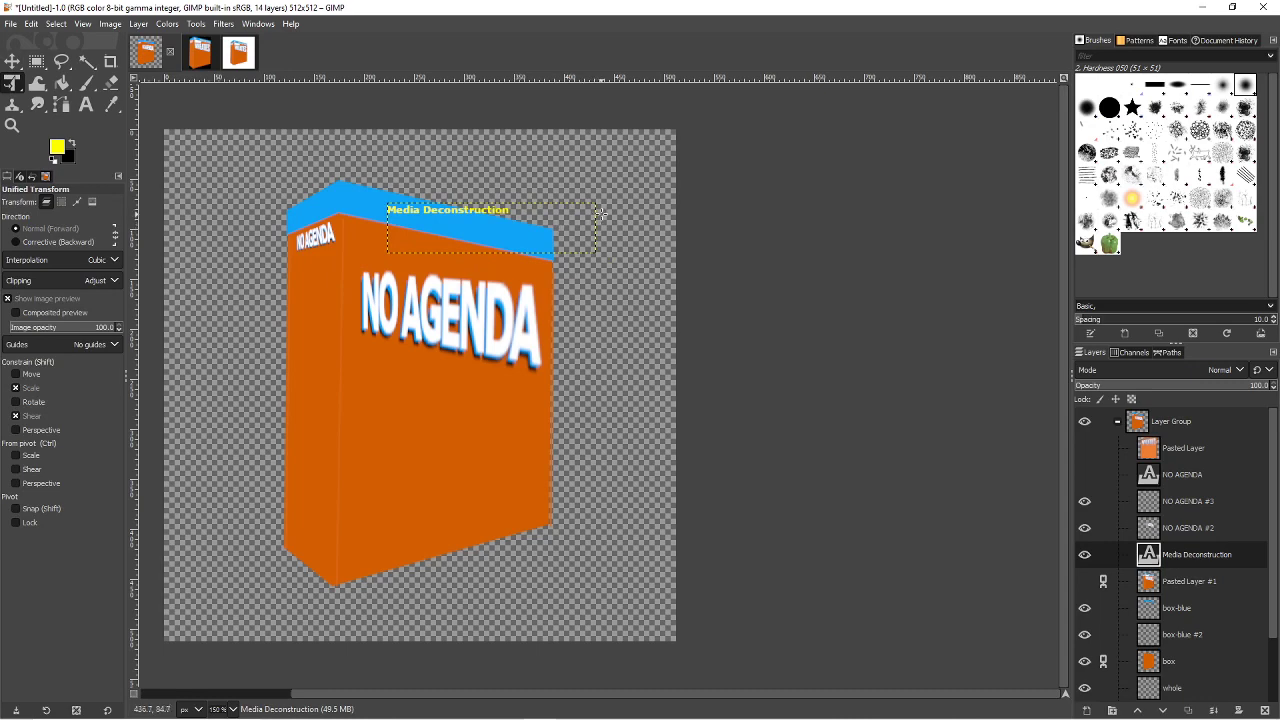
pyautogui.click(602, 214)
pyautogui.moveTo(593, 256); pyautogui.dragTo(620, 308)
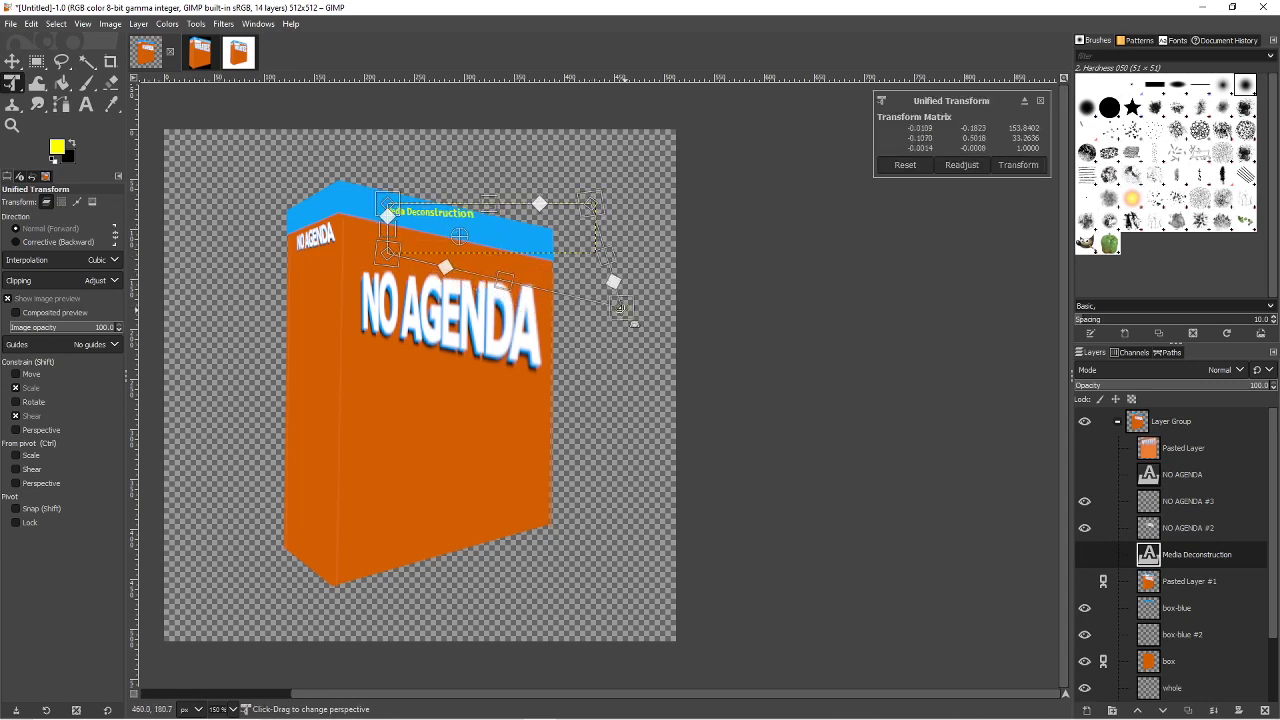
pyautogui.moveTo(592, 205); pyautogui.dragTo(617, 225)
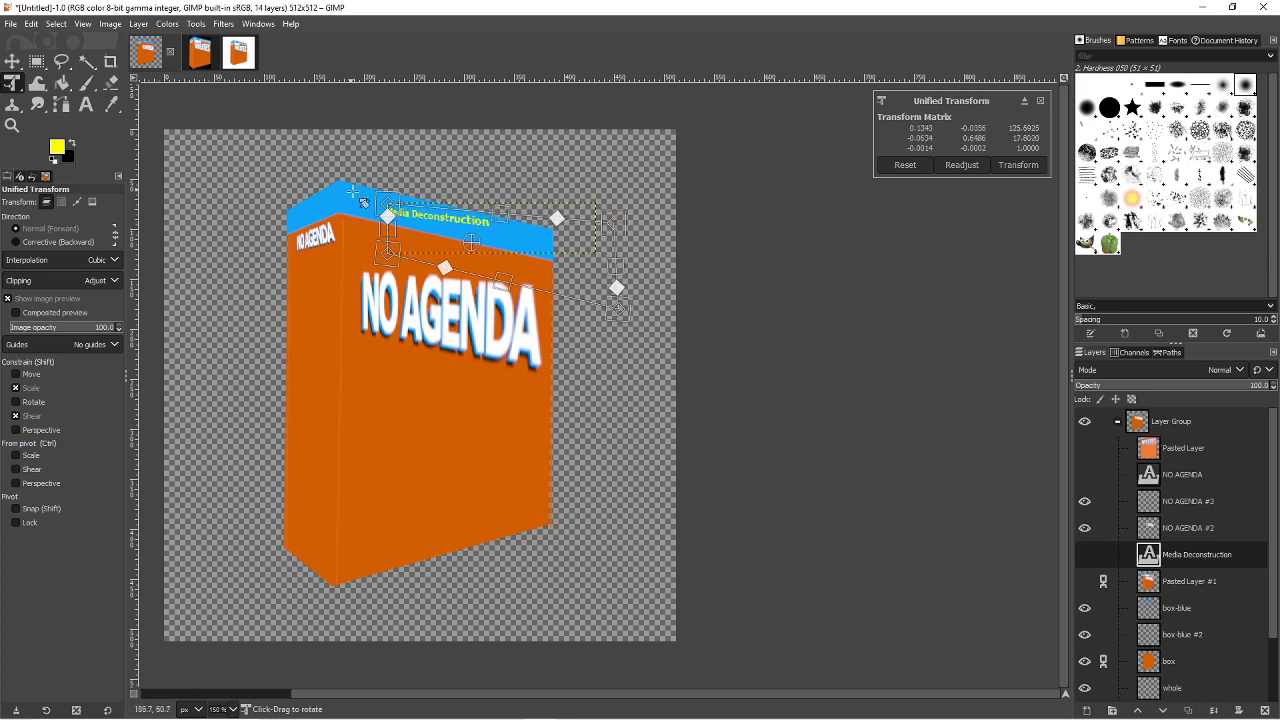
pyautogui.moveTo(388, 215); pyautogui.dragTo(404, 205)
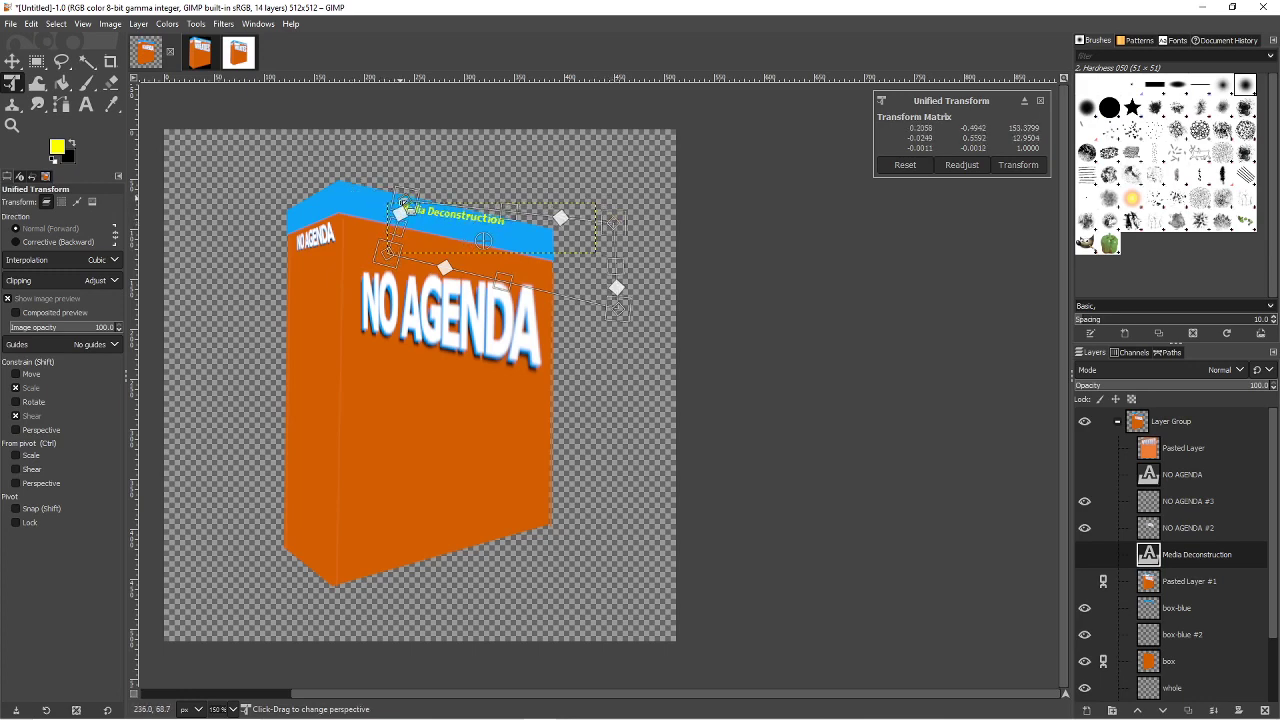
pyautogui.moveTo(620, 233); pyautogui.dragTo(614, 252)
pyautogui.moveTo(630, 314); pyautogui.dragTo(590, 280)
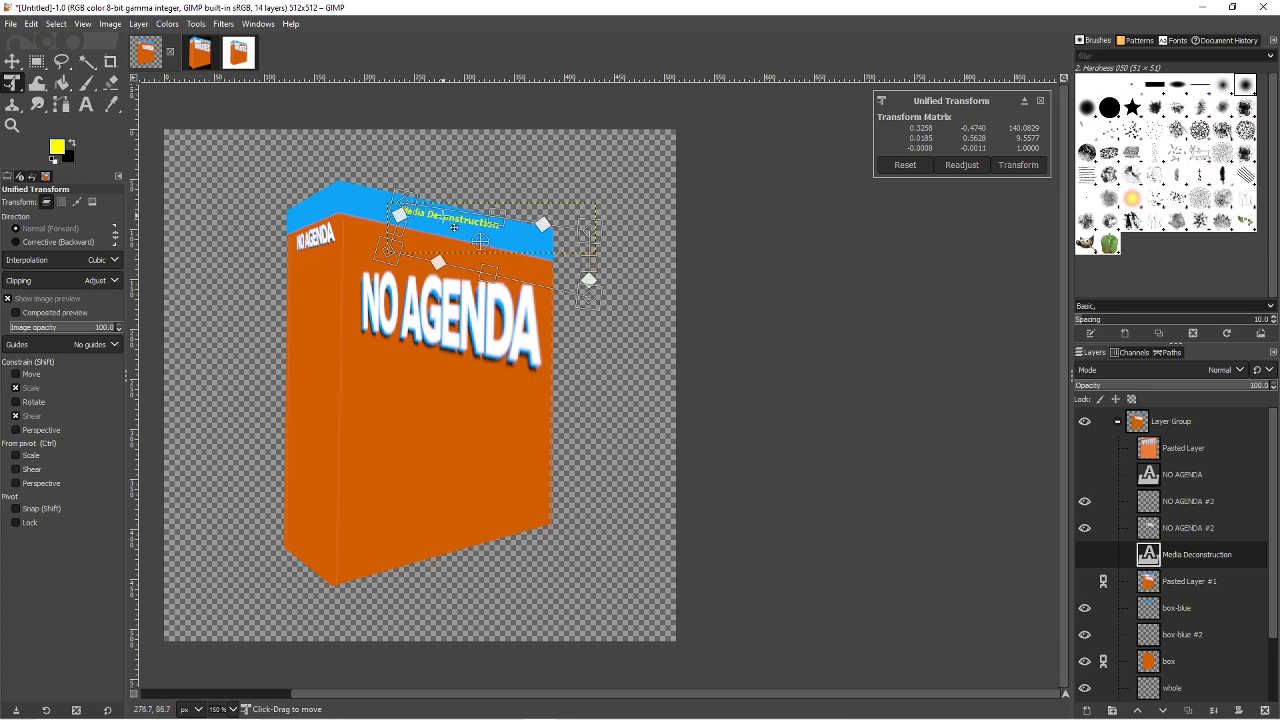
pyautogui.moveTo(458, 228); pyautogui.dragTo(457, 228)
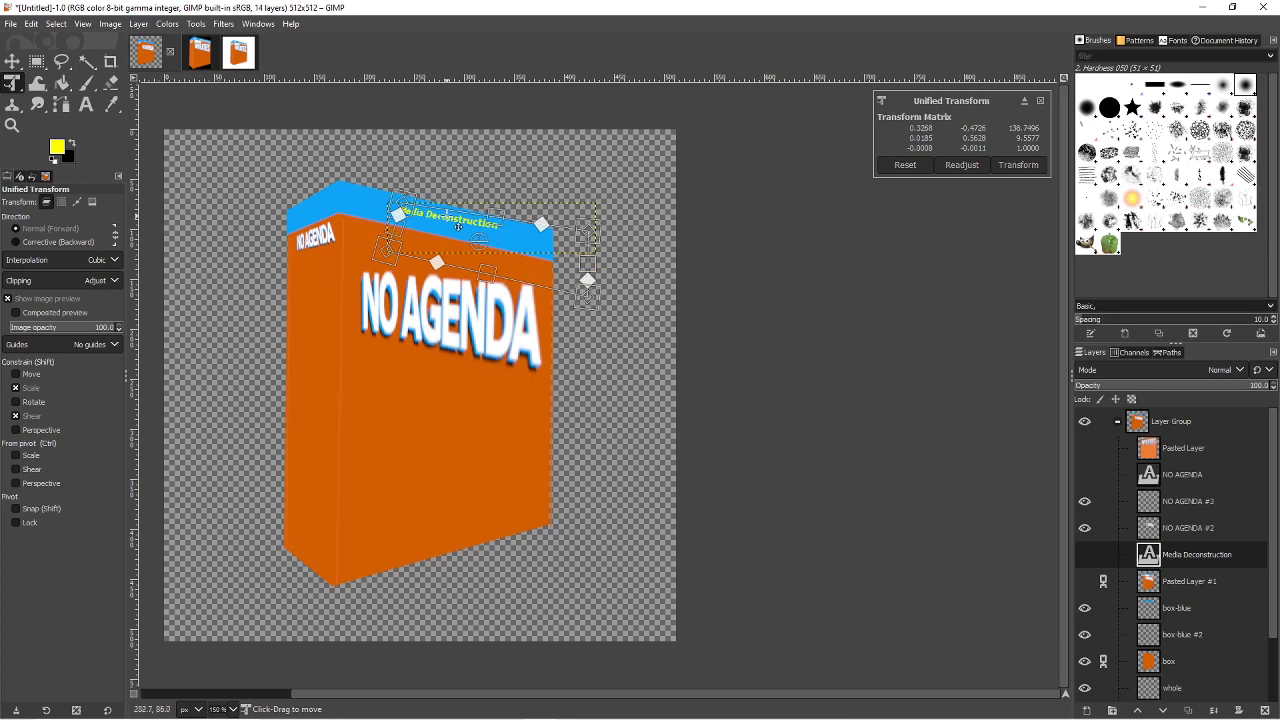
pyautogui.press('Return')
pyautogui.click(478, 188)
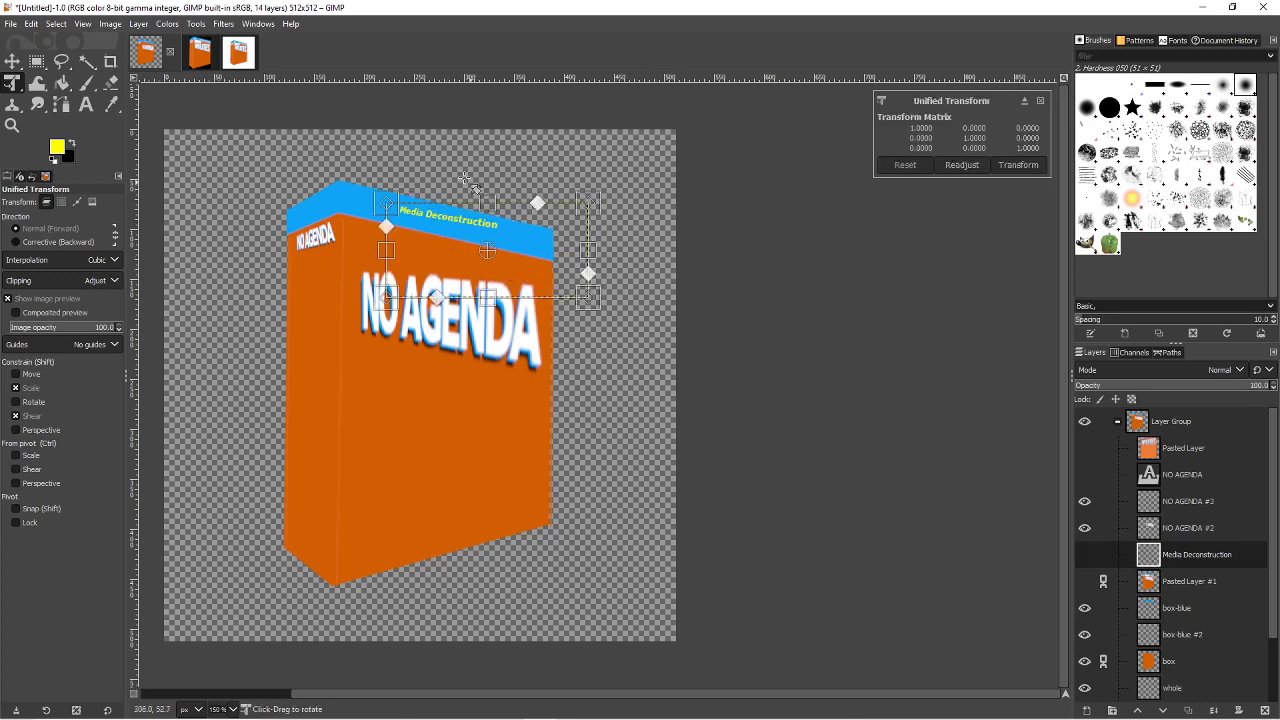
pyautogui.press('Escape')
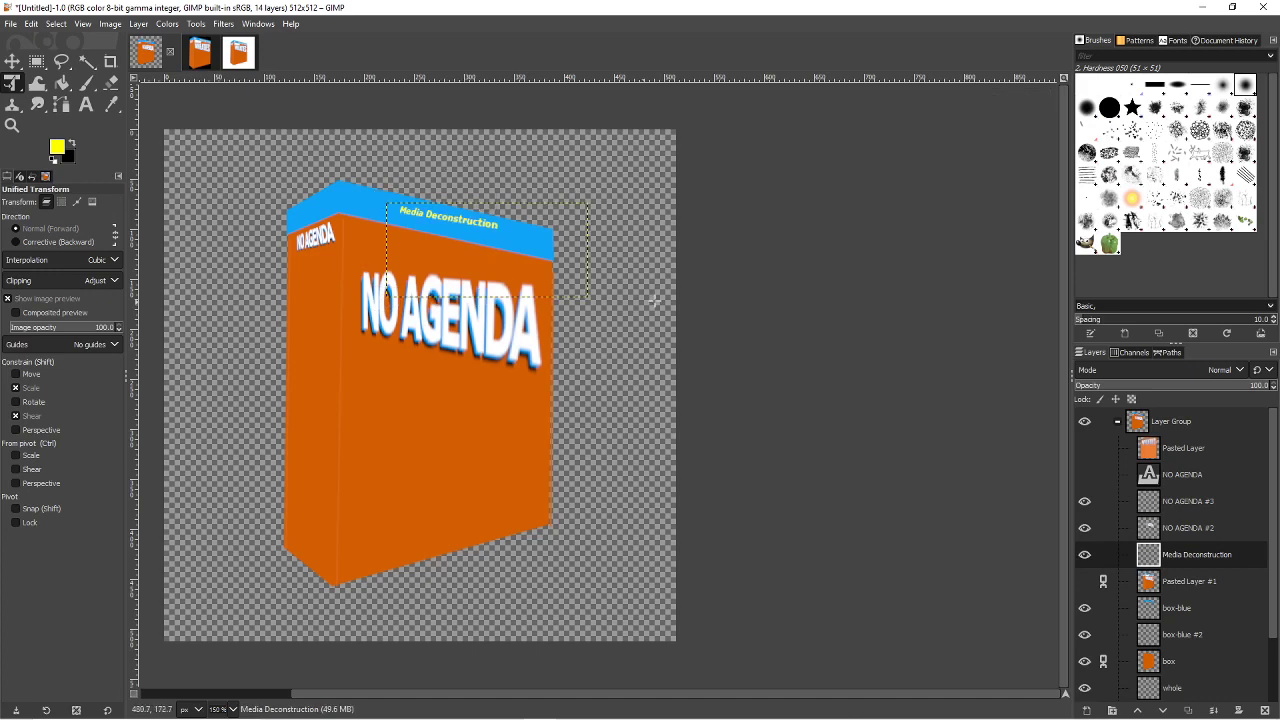
# - Make "whole" the active layer in the layer stack
pyautogui.click(37, 62)
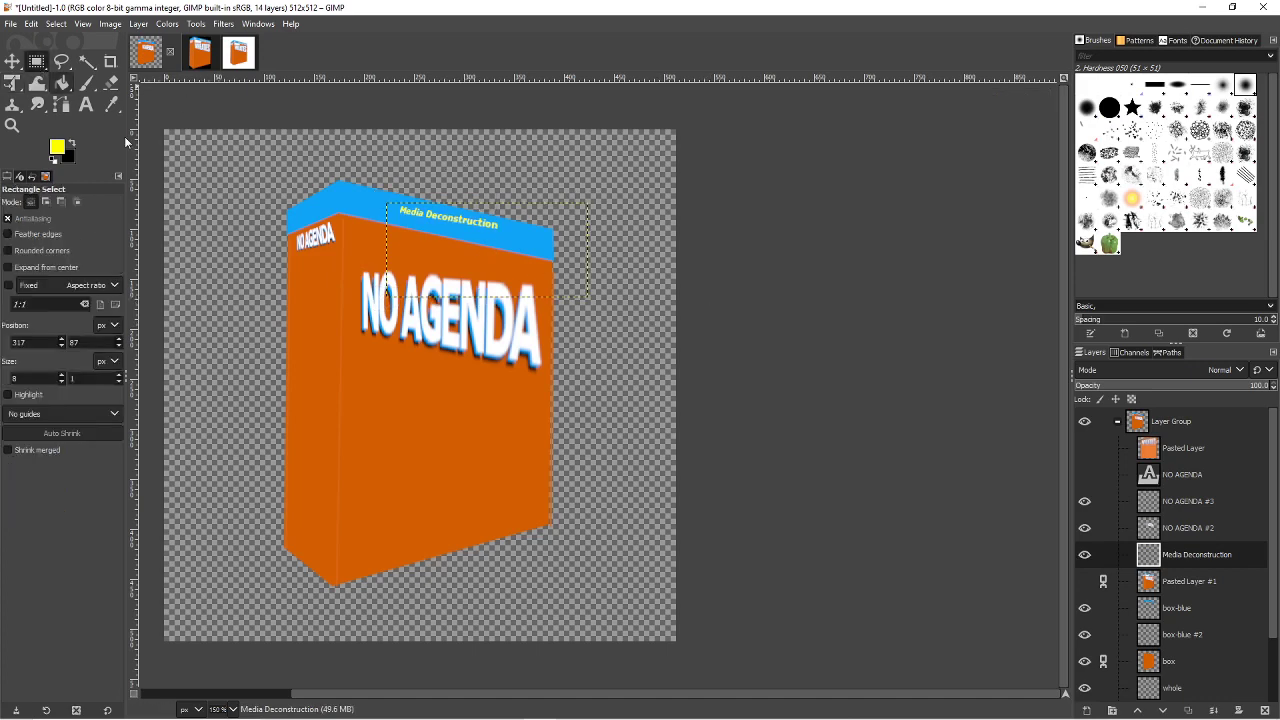
pyautogui.click(1175, 690)
pyautogui.scroll(-2, 1195, 634)
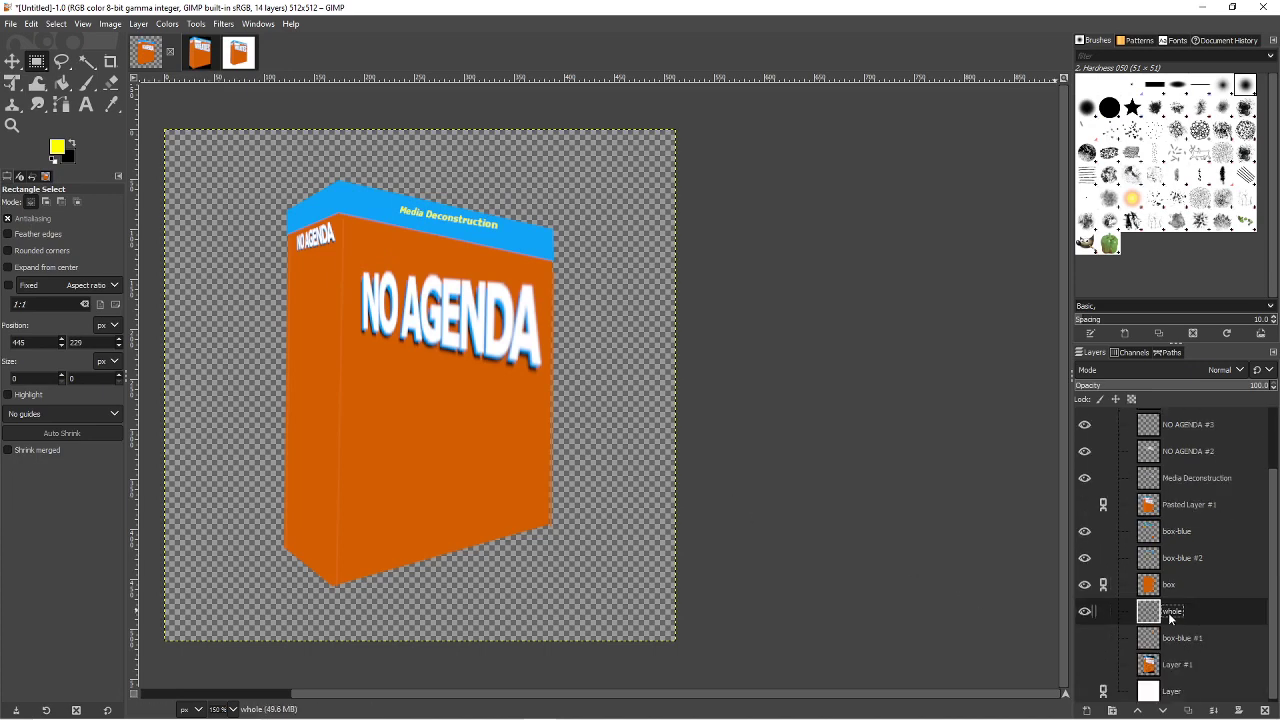
pyautogui.scroll(2, 1170, 614)
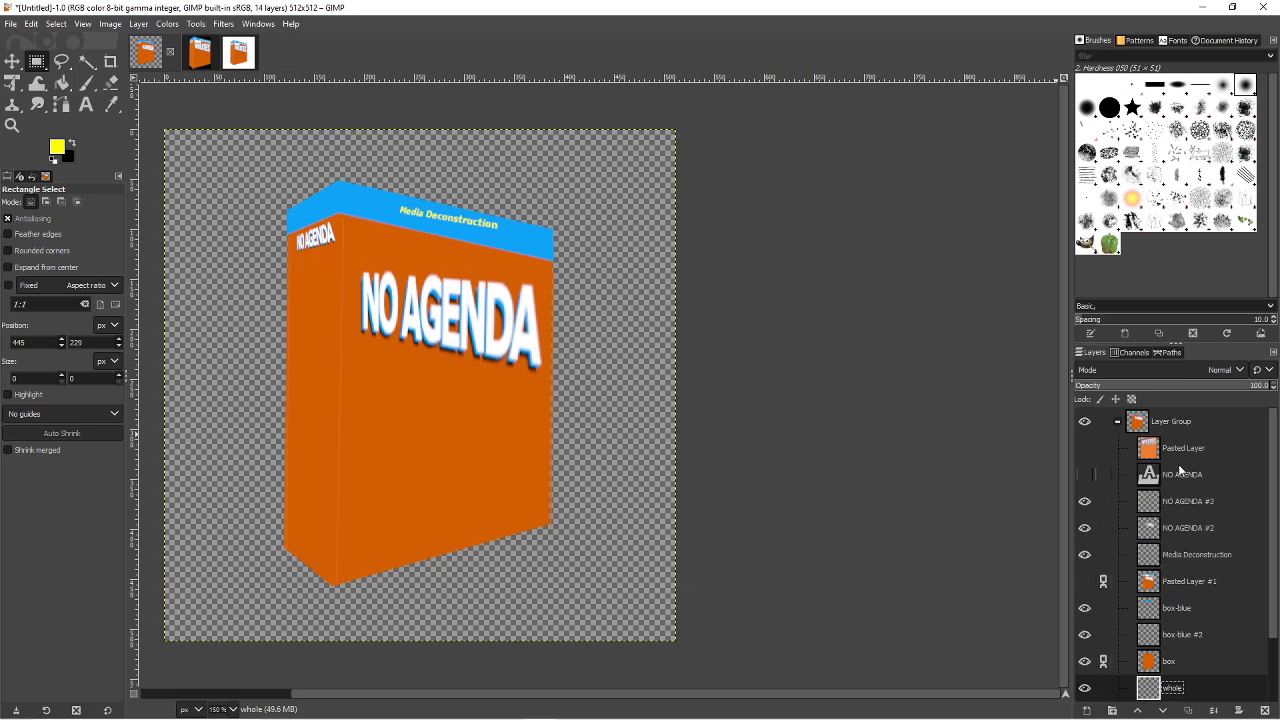
# - With Media Deconstruction as the active layer, toggle Pasted Layer #1 on and off to compare the recreated box with the original label, leaving it shown
pyautogui.click(1198, 555)
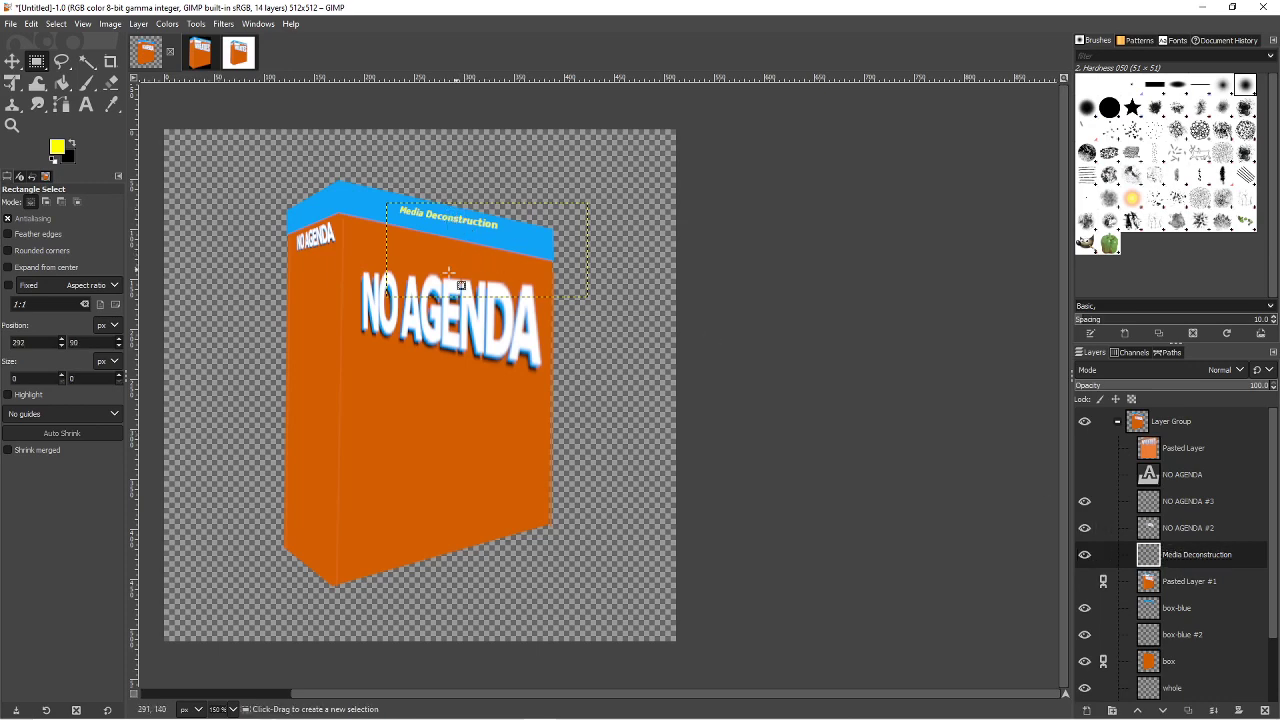
pyautogui.click(1086, 582)
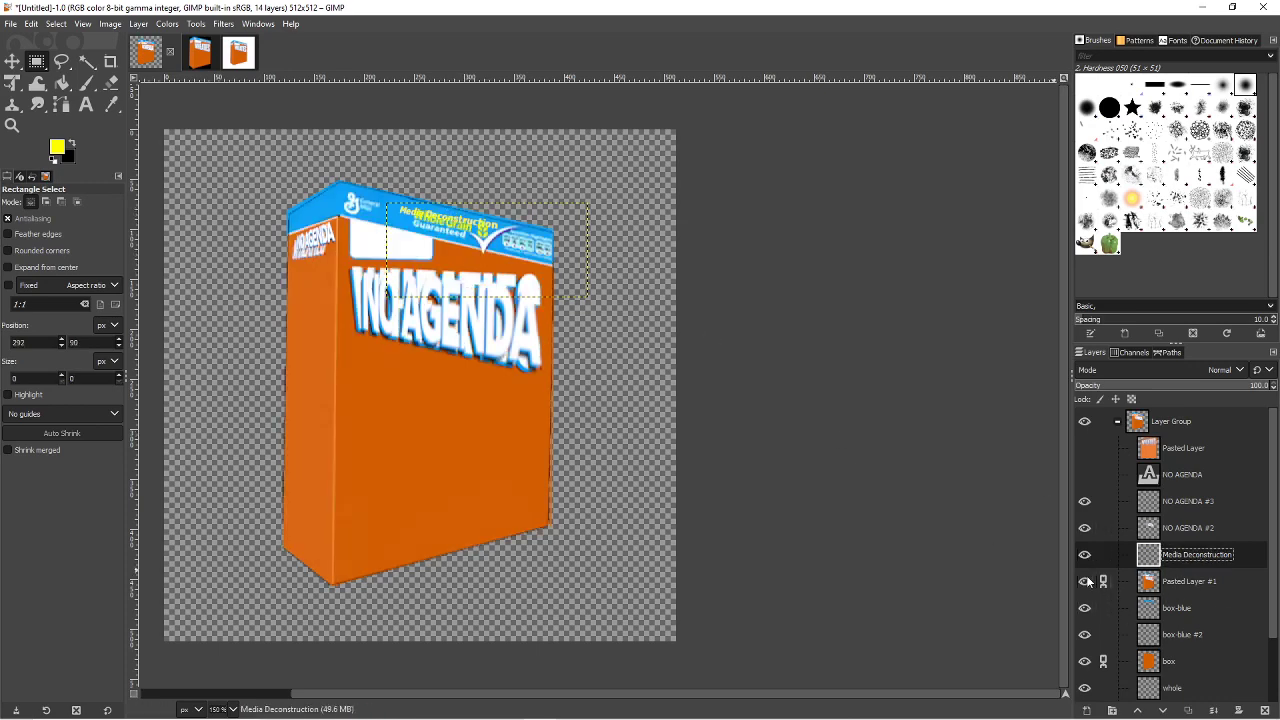
pyautogui.click(1086, 582)
pyautogui.click(1086, 582)
pyautogui.click(1086, 582)
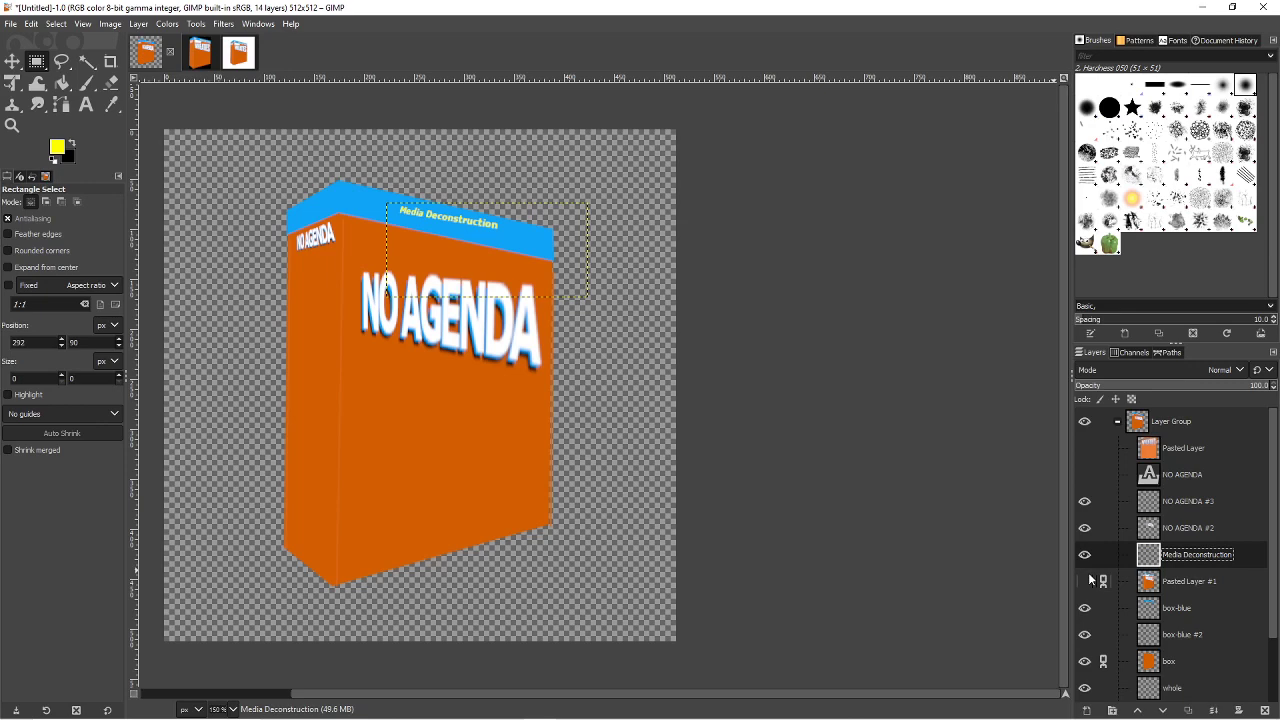
pyautogui.click(1086, 582)
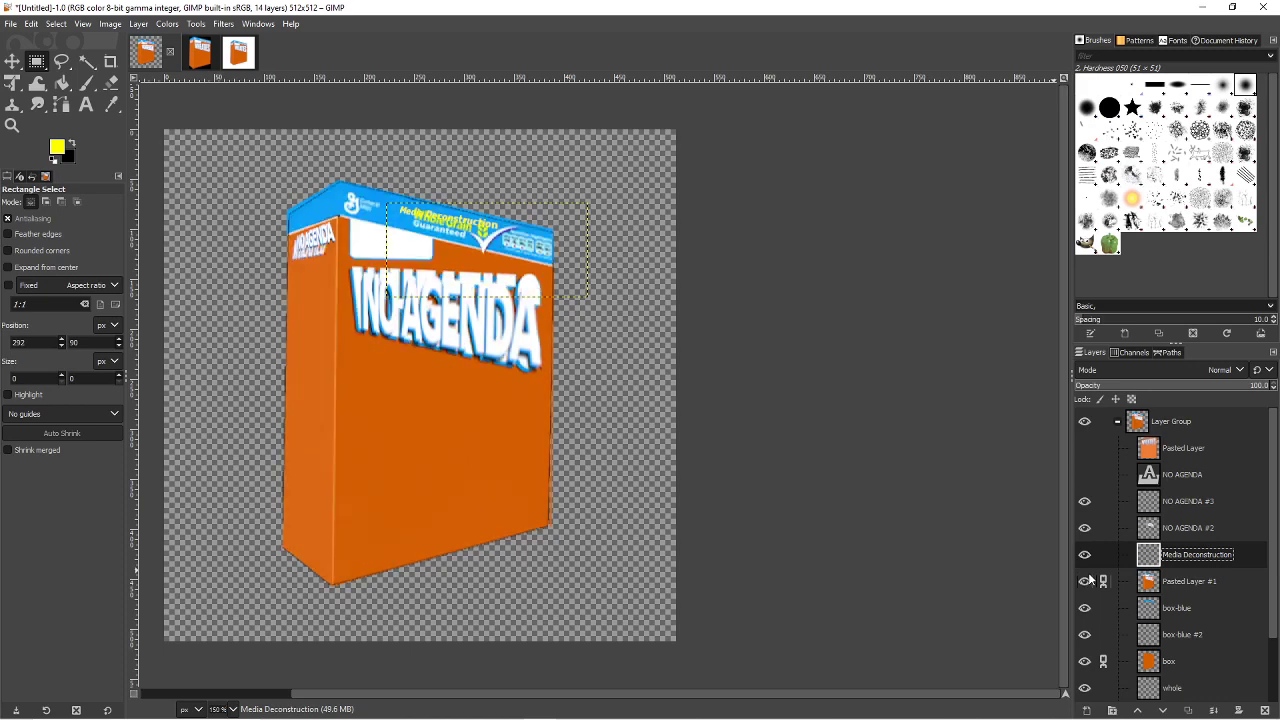
pyautogui.click(1086, 581)
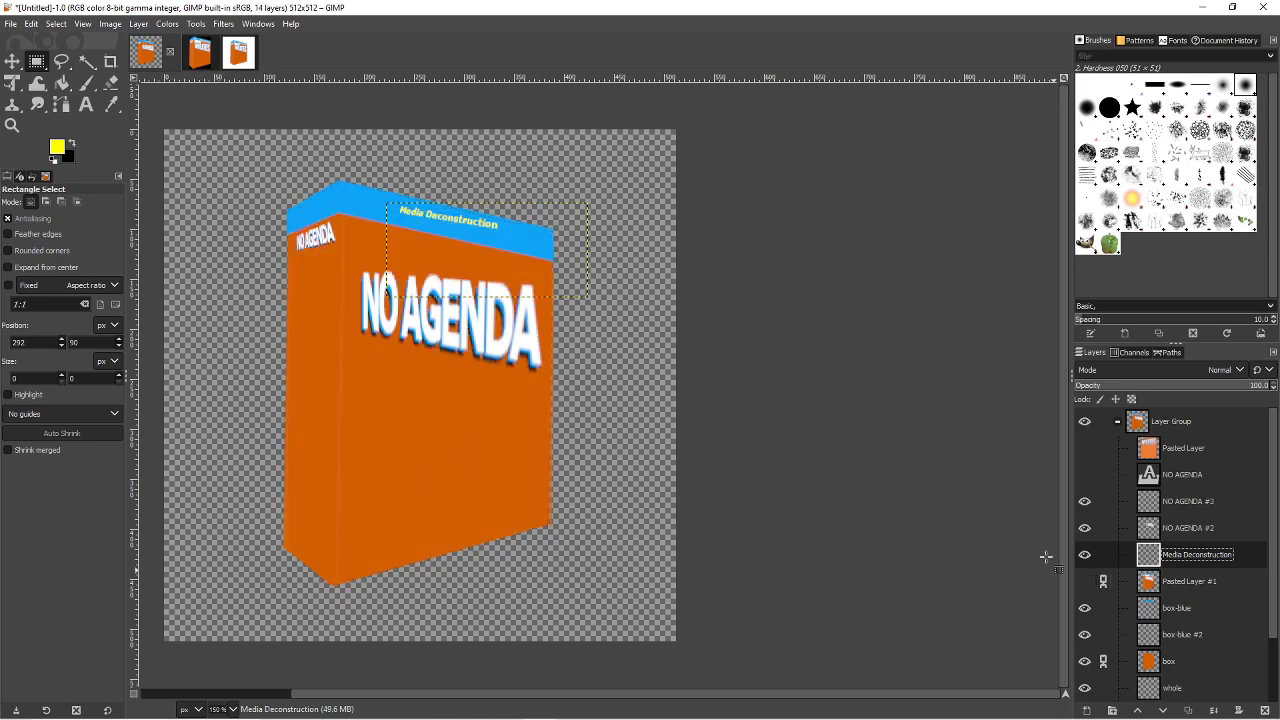
pyautogui.moveTo(487, 226); pyautogui.dragTo(489, 230)
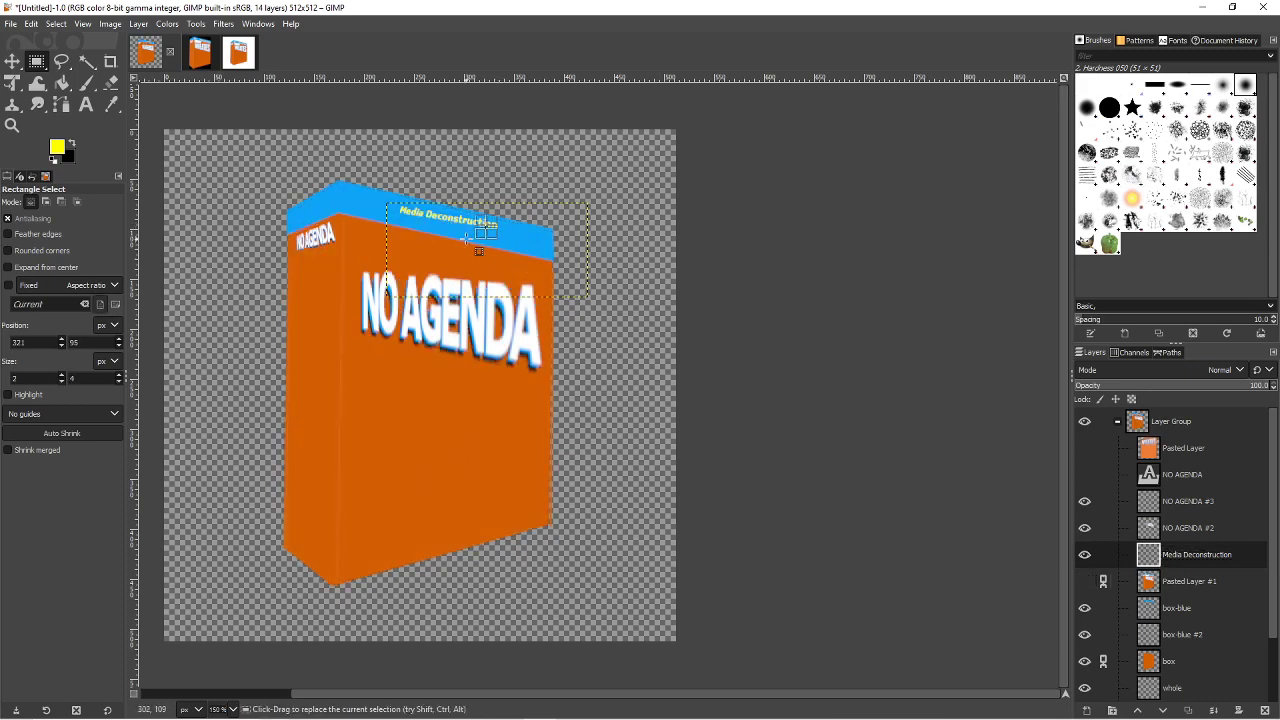
pyautogui.click(466, 239)
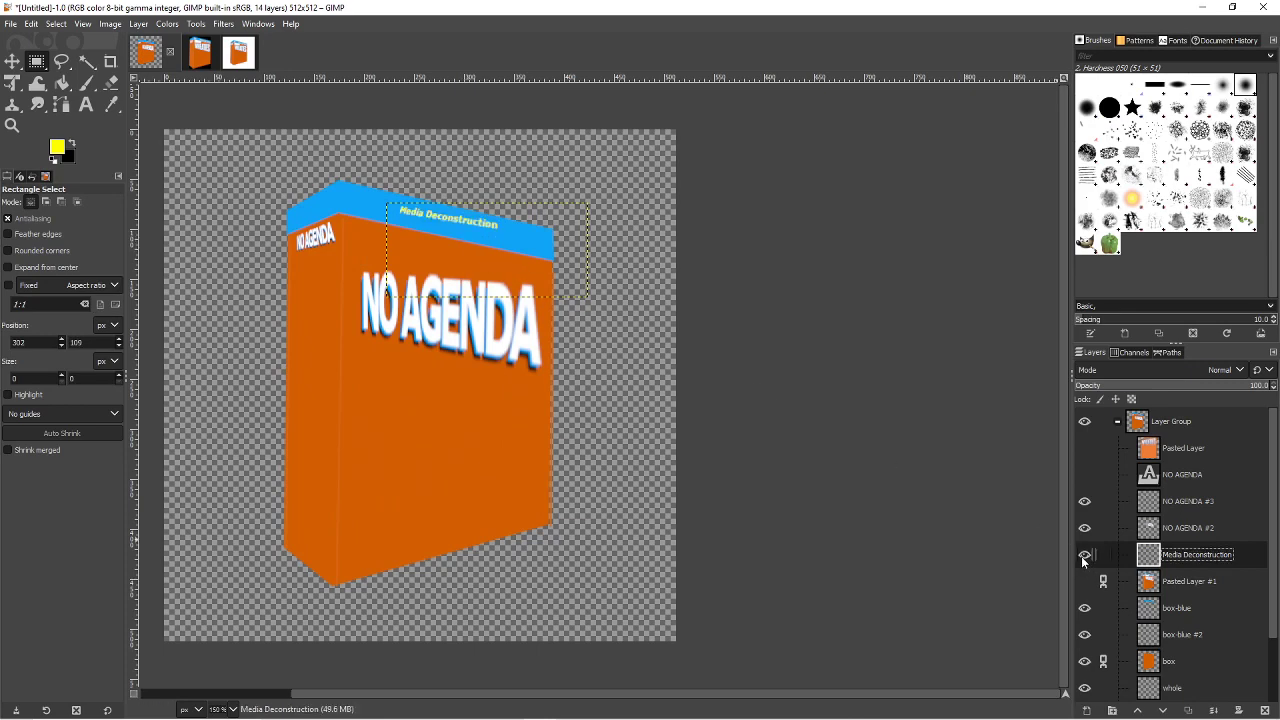
pyautogui.click(1087, 581)
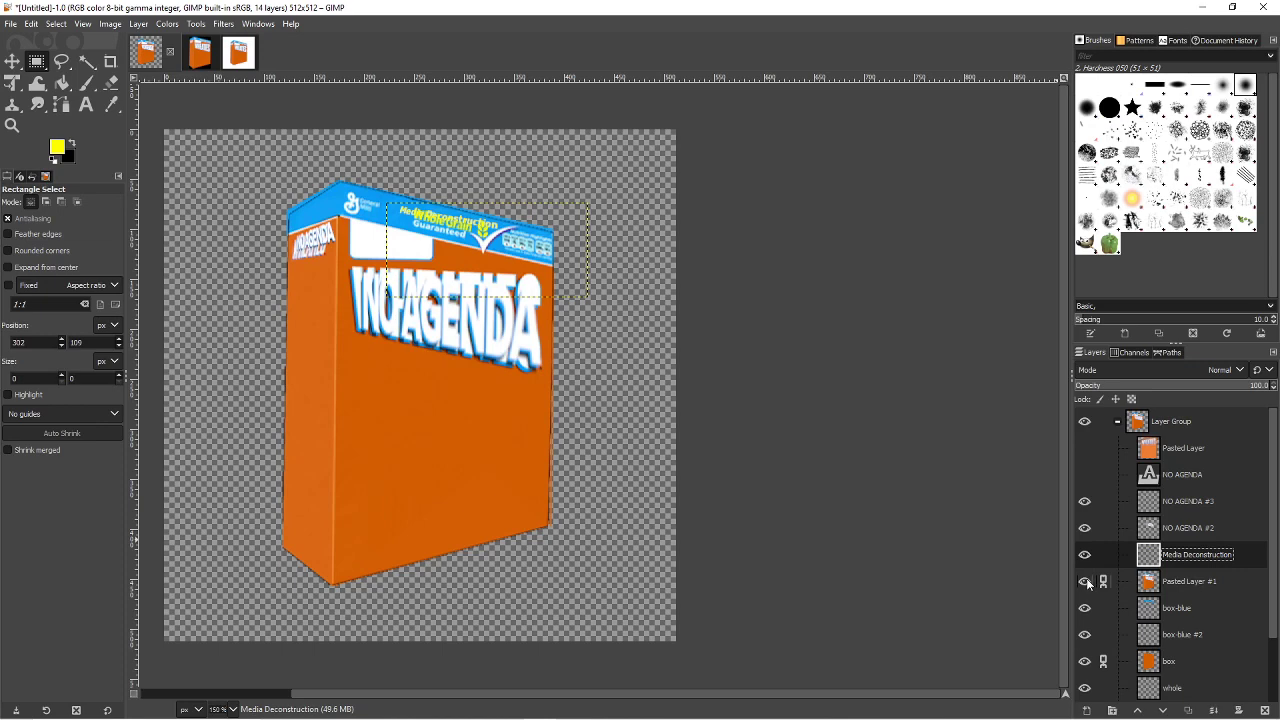
pyautogui.click(1086, 581)
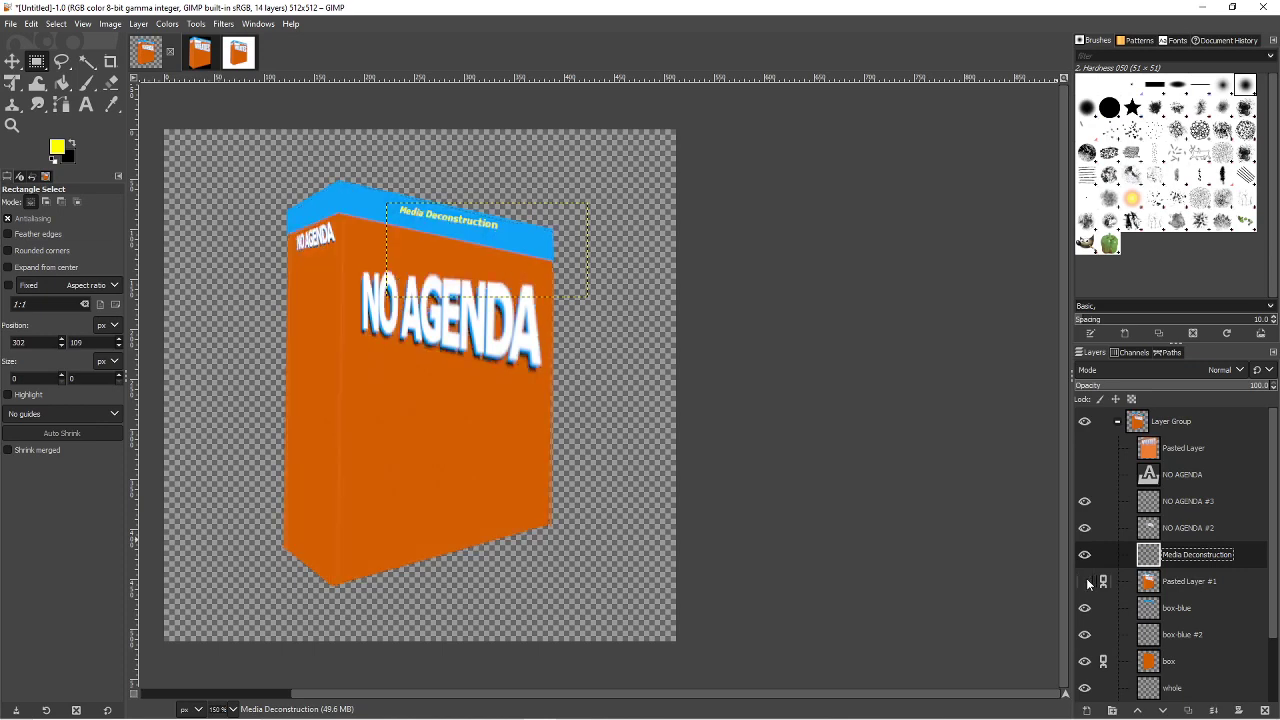
pyautogui.click(1086, 581)
pyautogui.click(1086, 581)
pyautogui.click(1086, 581)
pyautogui.click(1086, 581)
pyautogui.click(1086, 581)
pyautogui.click(1086, 581)
pyautogui.click(1086, 581)
pyautogui.click(1086, 581)
pyautogui.click(1086, 581)
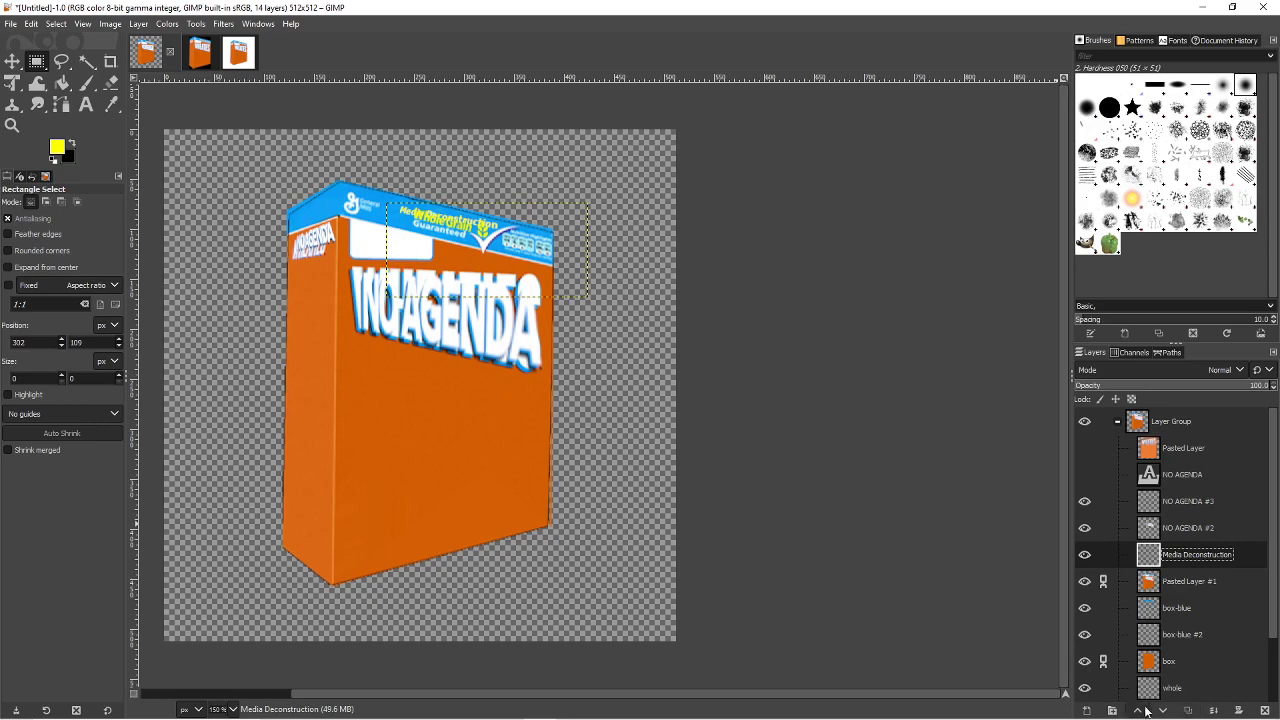
# - Add a new transparent 512 x 512 px layer directly above the Media Deconstruction layer, keeping the default settings
pyautogui.click(1086, 710)
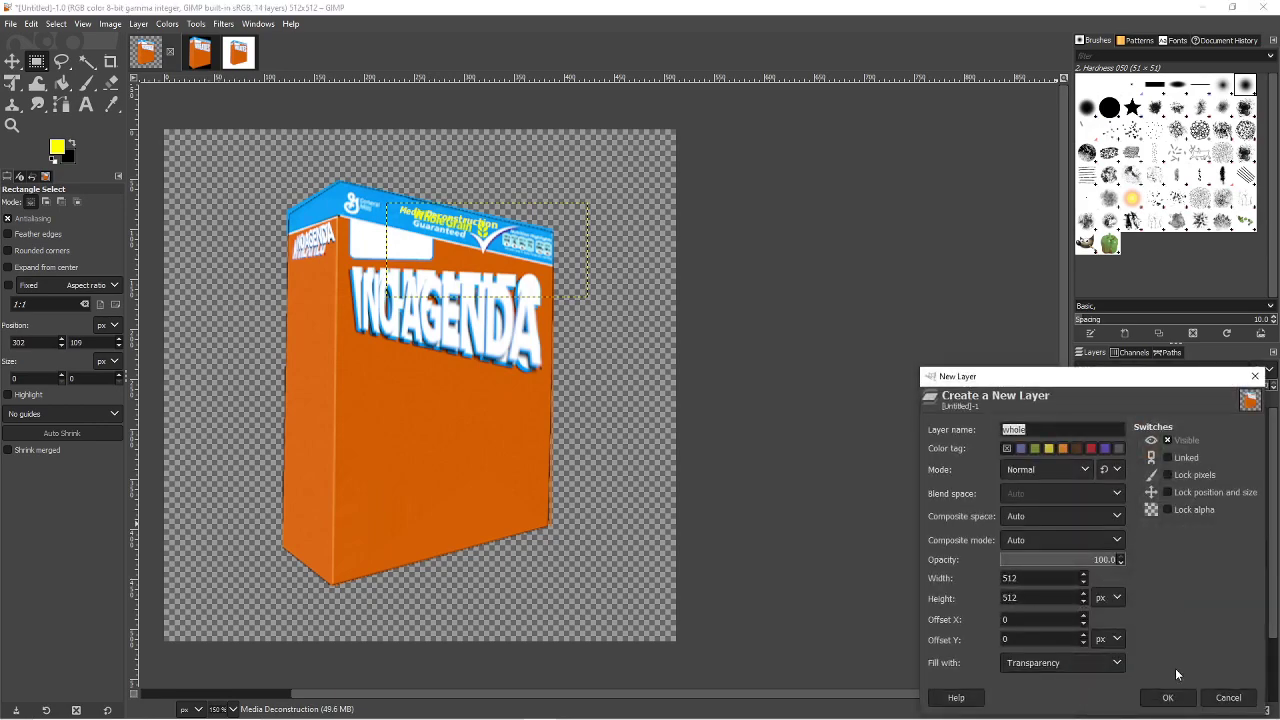
pyautogui.click(1228, 697)
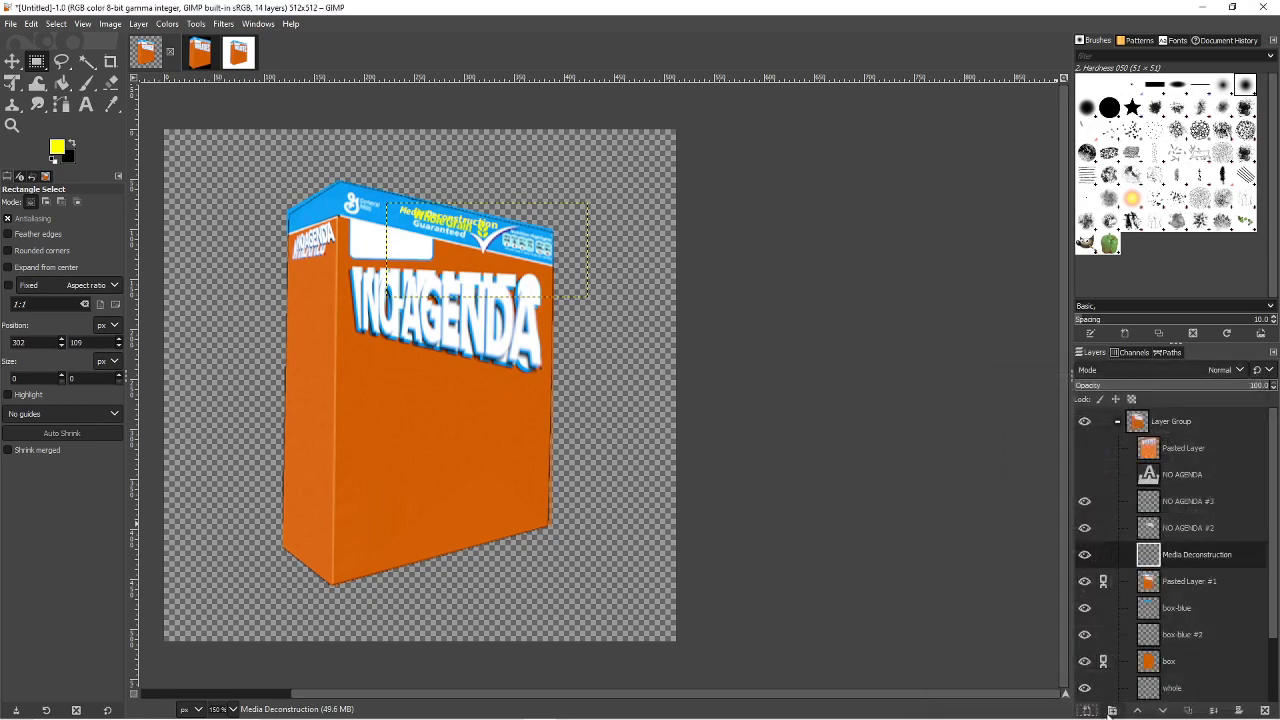
pyautogui.click(1086, 710)
pyautogui.click(1183, 694)
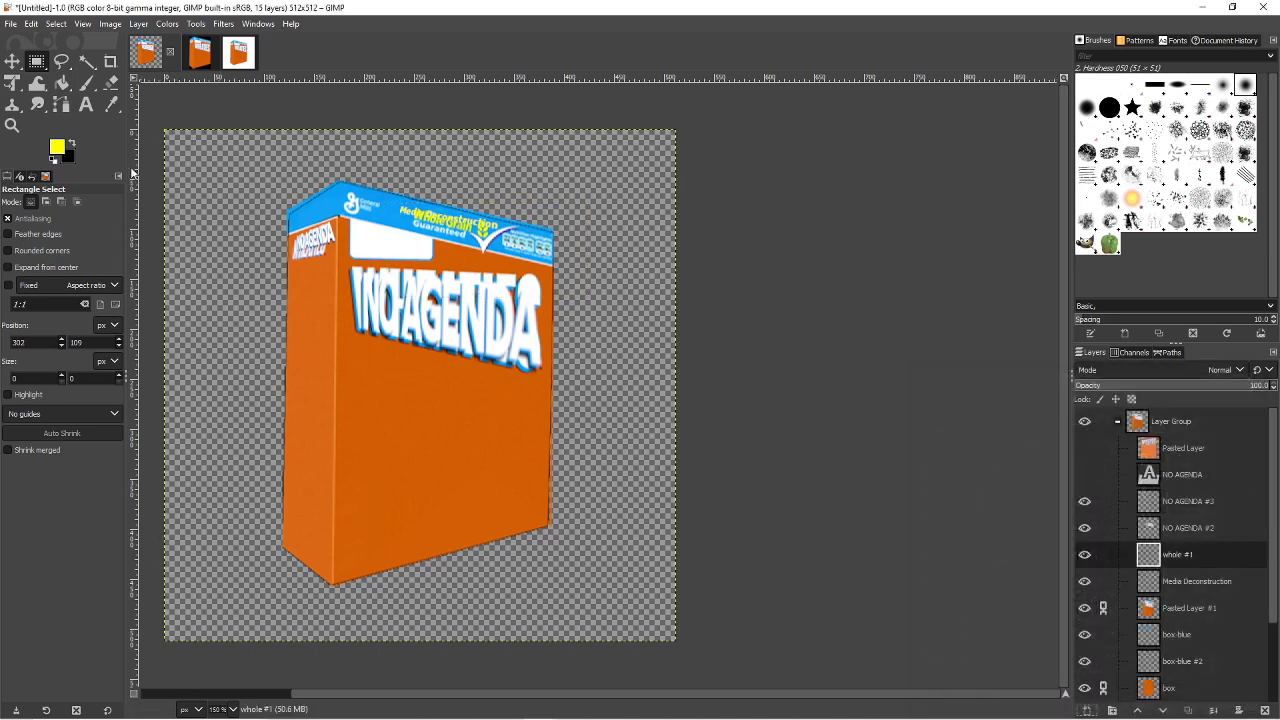
# - Add a text layer reading "Guaranteed" on the empty canvas to the right of the box
pyautogui.click(86, 104)
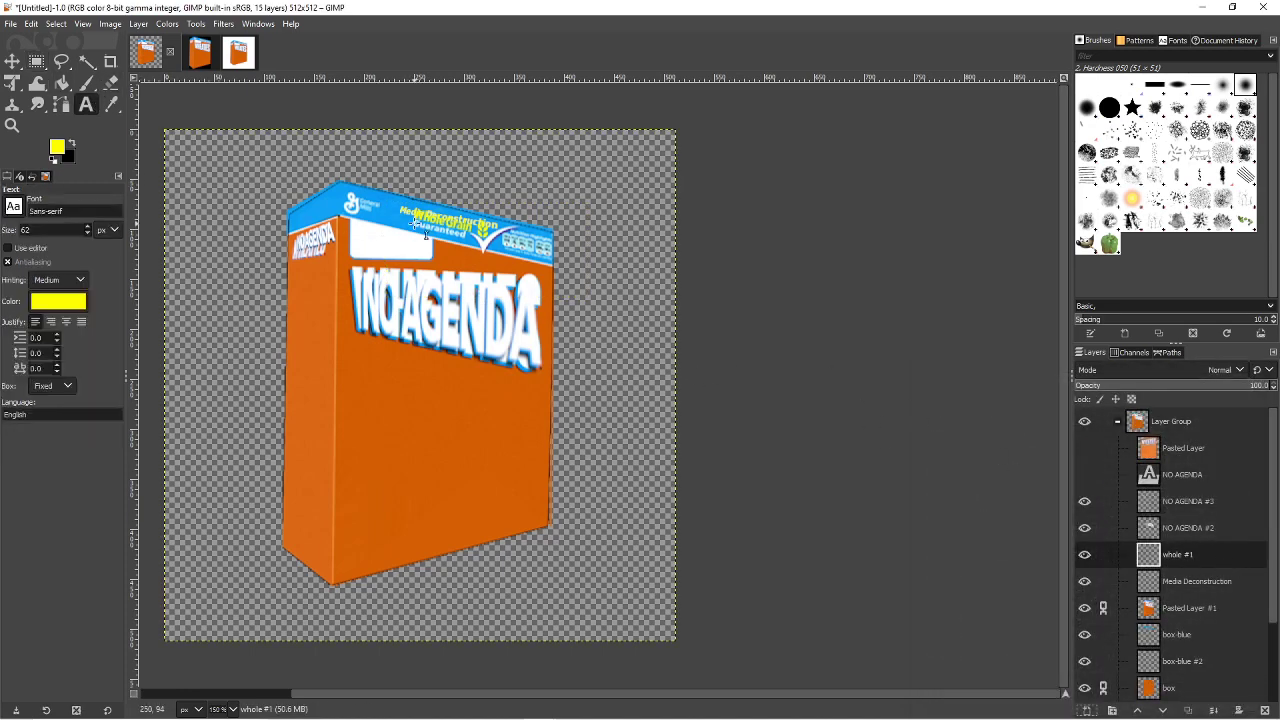
pyautogui.click(415, 222)
pyautogui.click(417, 293)
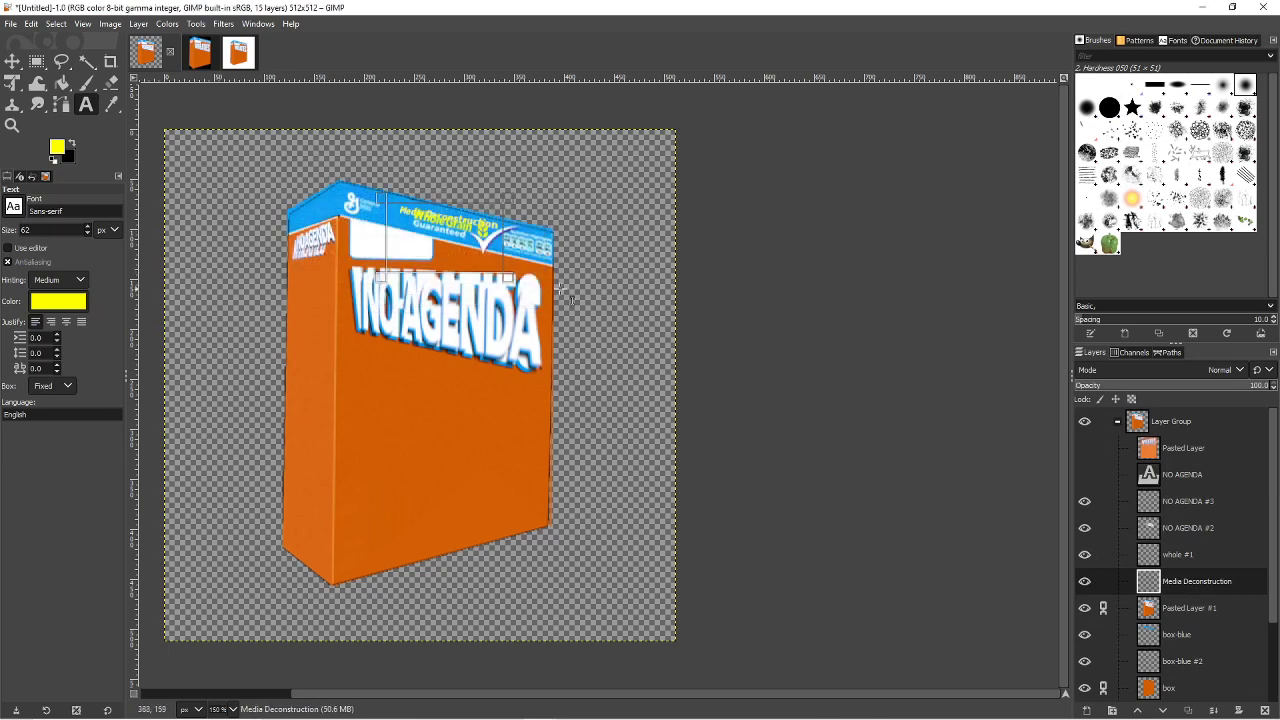
pyautogui.click(594, 287)
pyautogui.write('G')
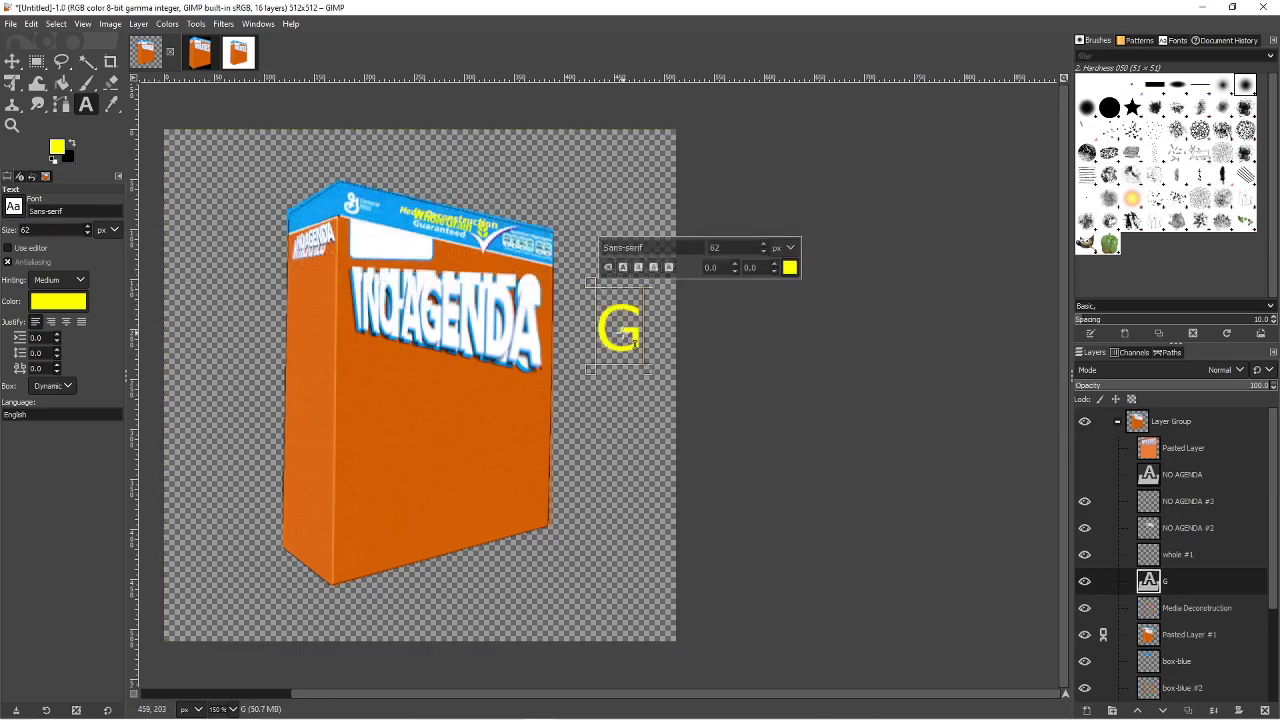
pyautogui.write('uaranteed')
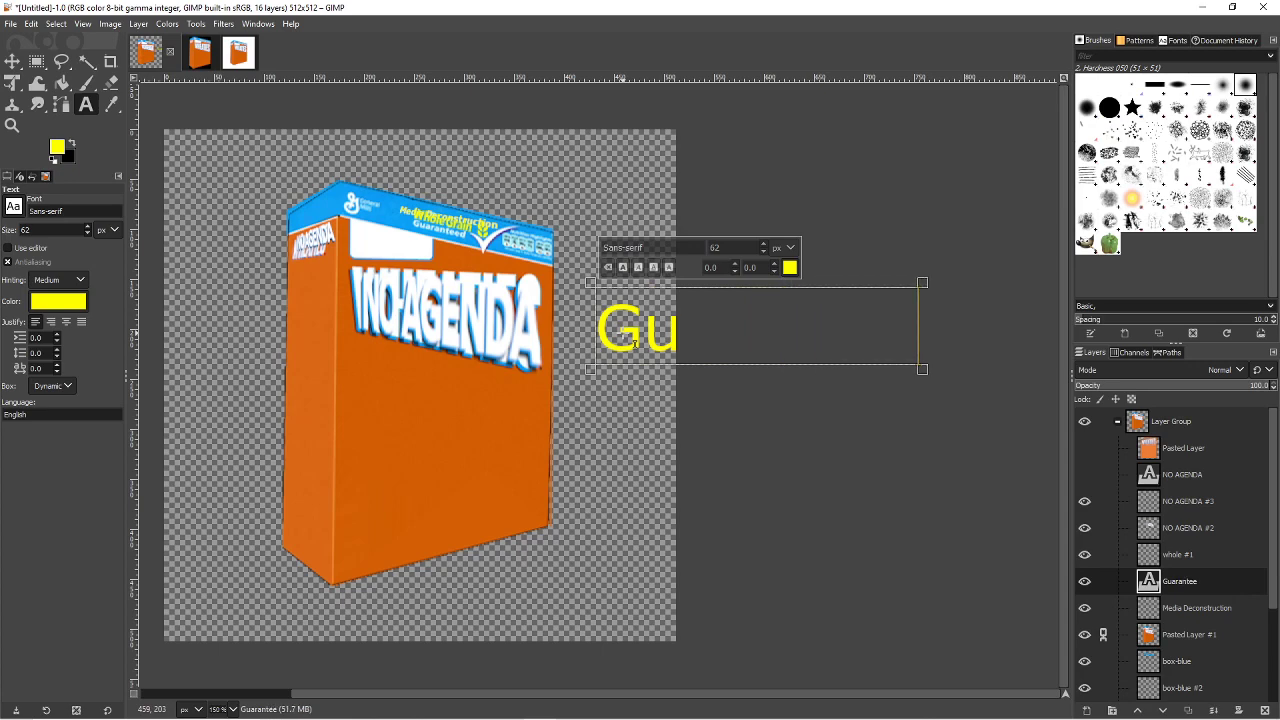
# - Colour the Guaranteed text white and set its font size to 17 px
pyautogui.click(790, 268)
pyautogui.click(833, 385)
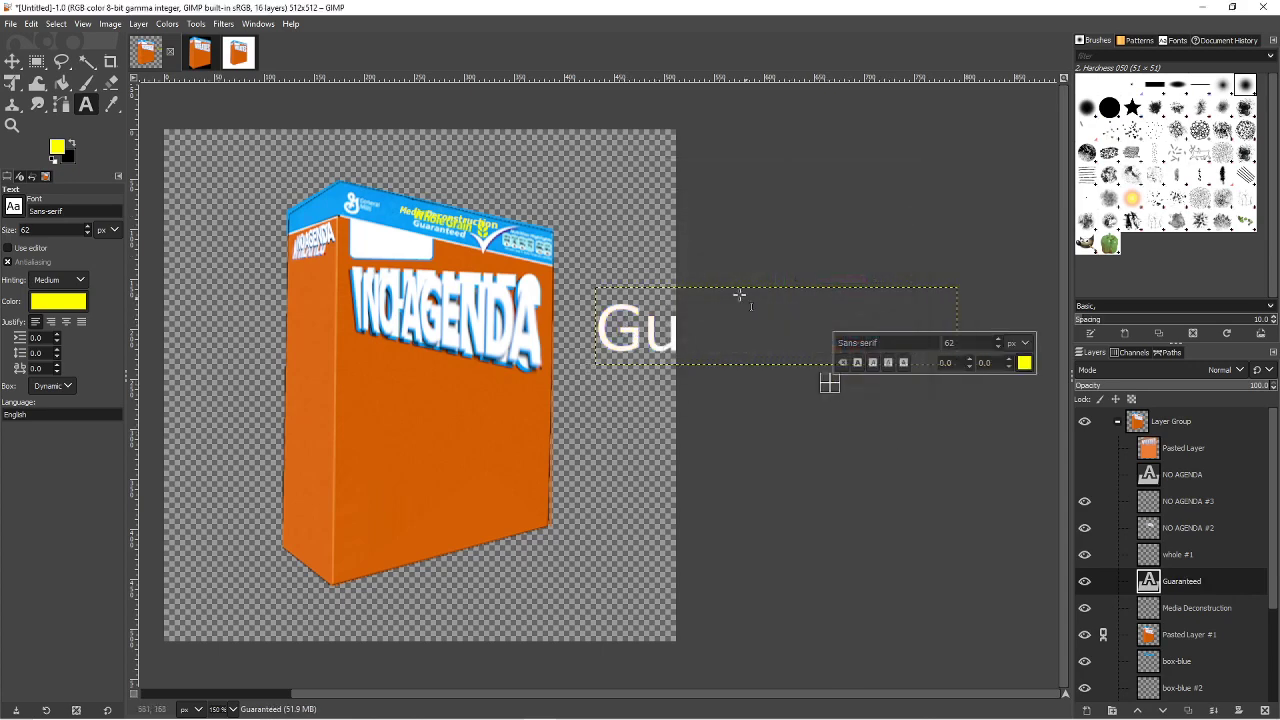
pyautogui.click(660, 338)
pyautogui.hotkey('ctrl', 'a')
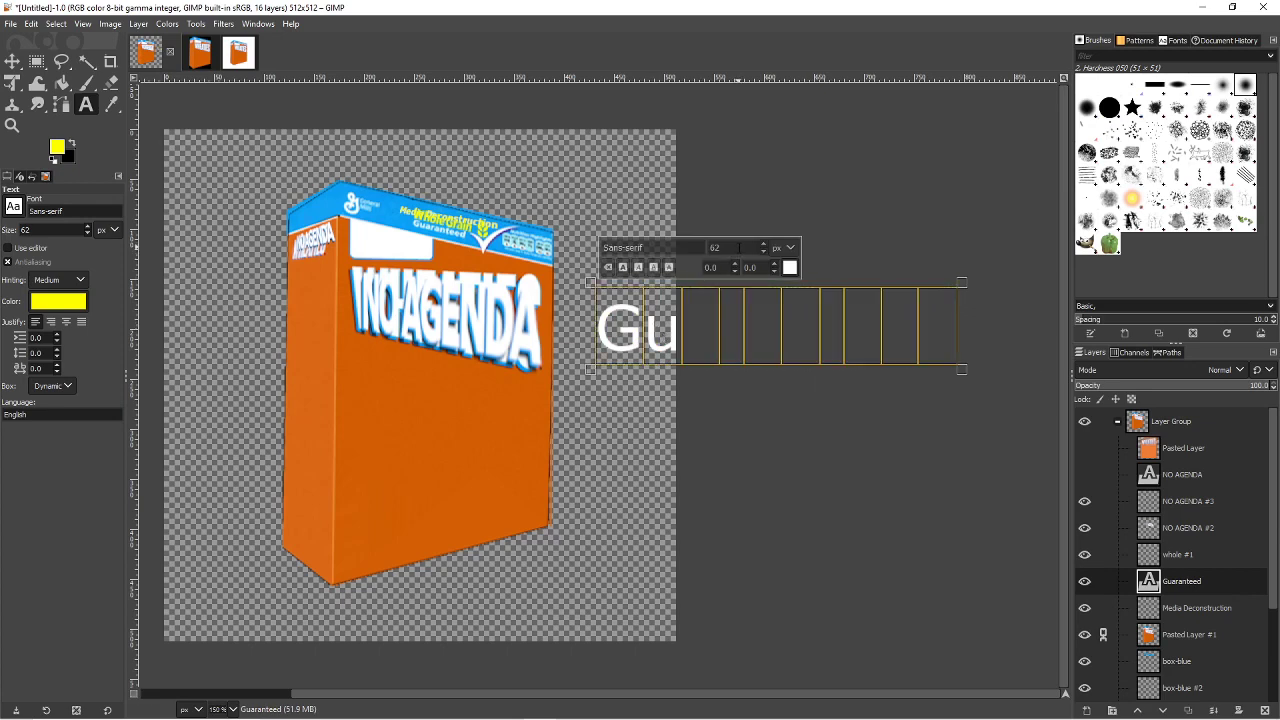
pyautogui.click(738, 246)
pyautogui.scroll(-20, 738, 246)
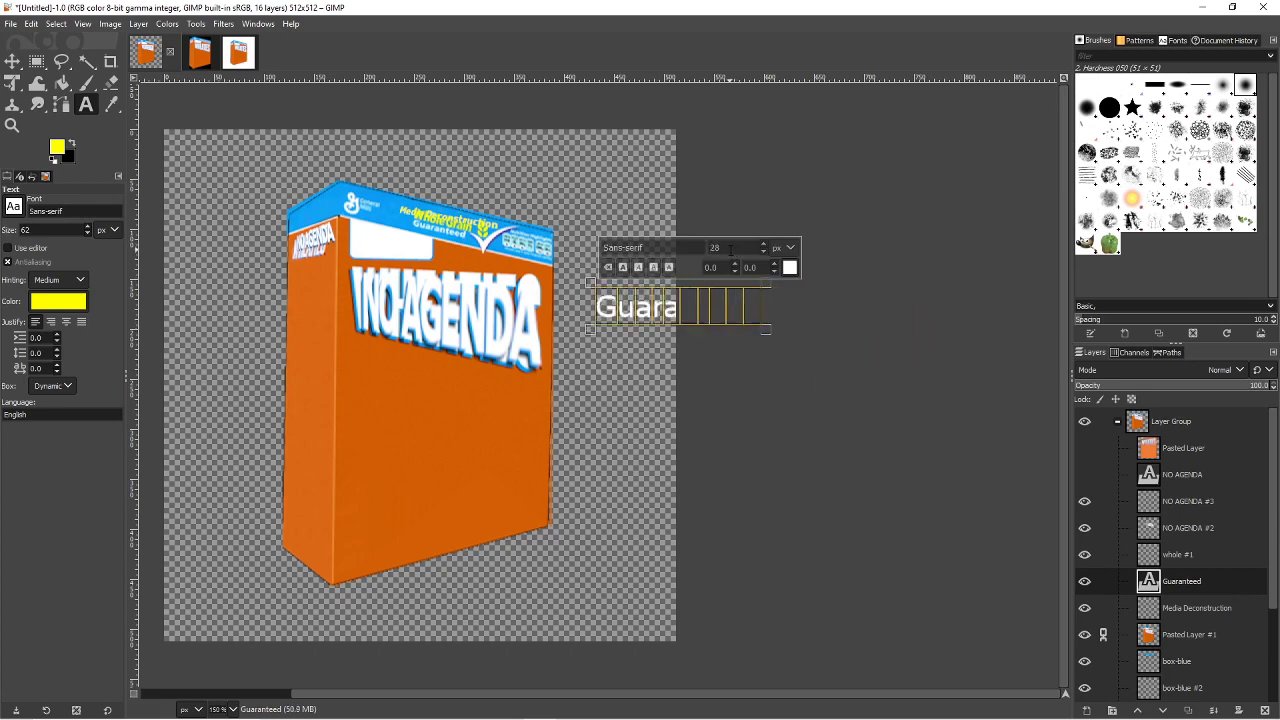
pyautogui.scroll(-4, 731, 249)
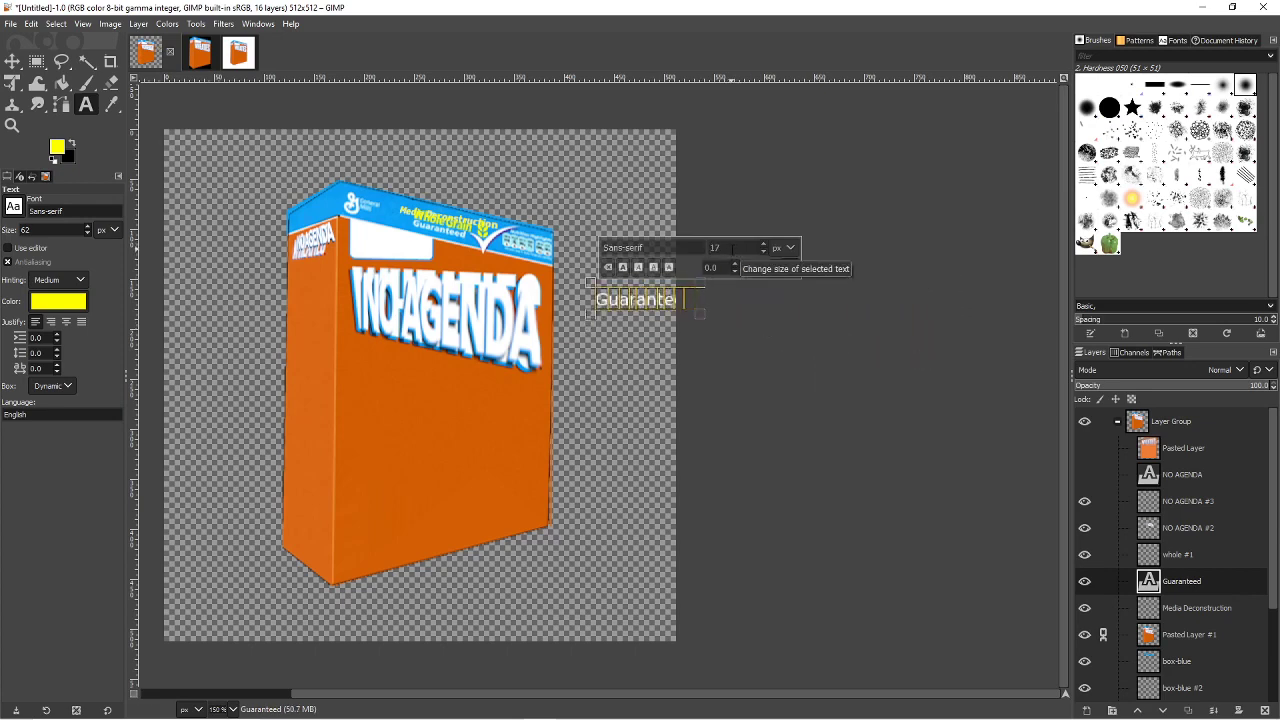
pyautogui.click(679, 297)
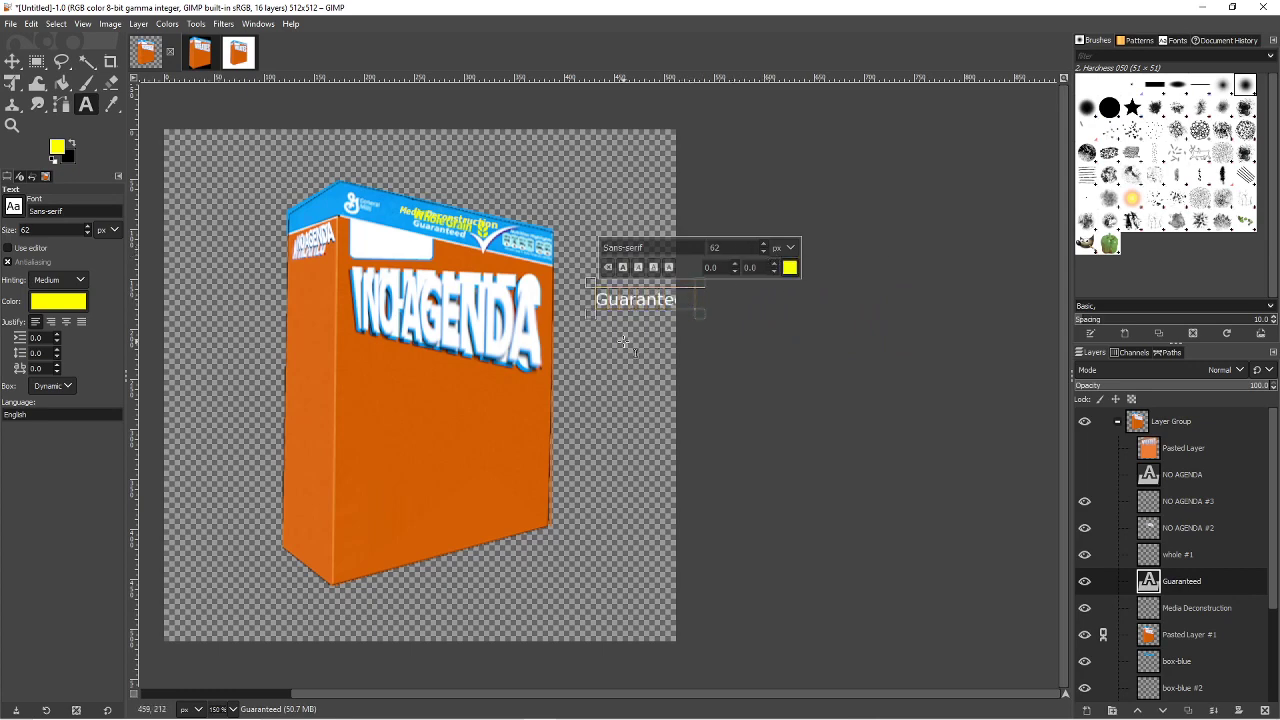
# - Move the Guaranteed text onto the box's blue band over the original label and make it bold
pyautogui.click(12, 61)
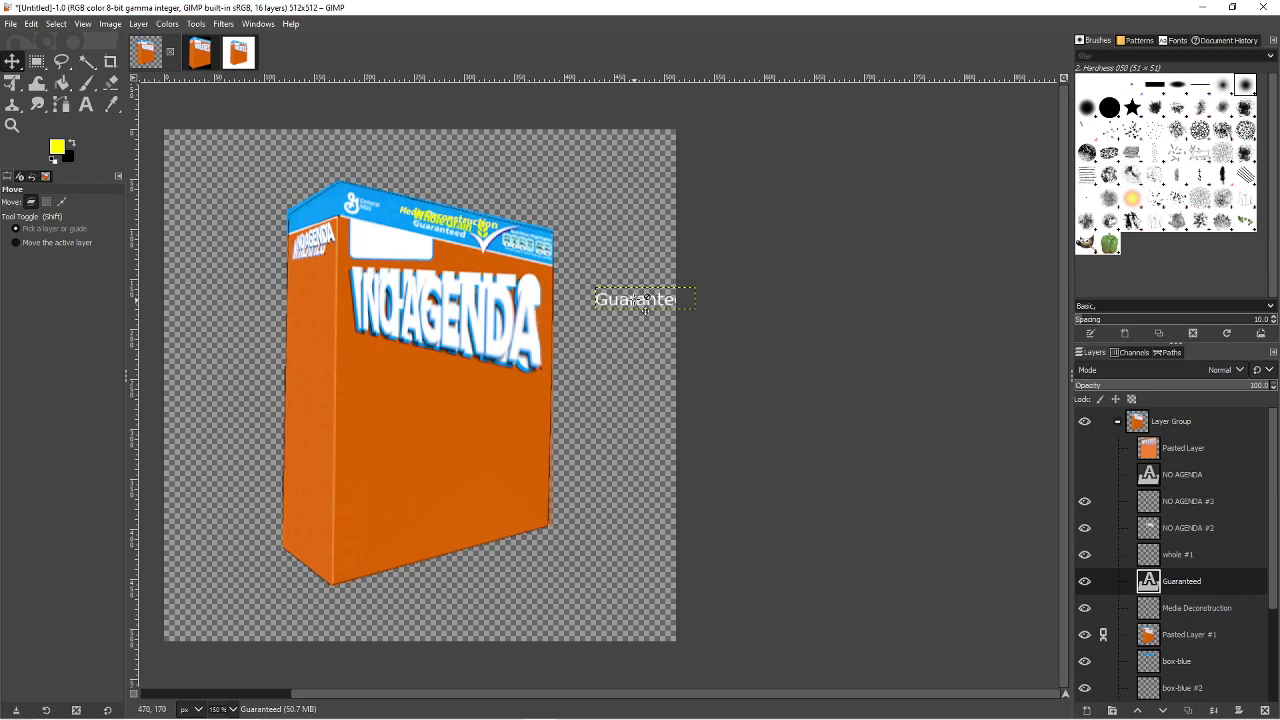
pyautogui.moveTo(642, 312); pyautogui.dragTo(451, 234)
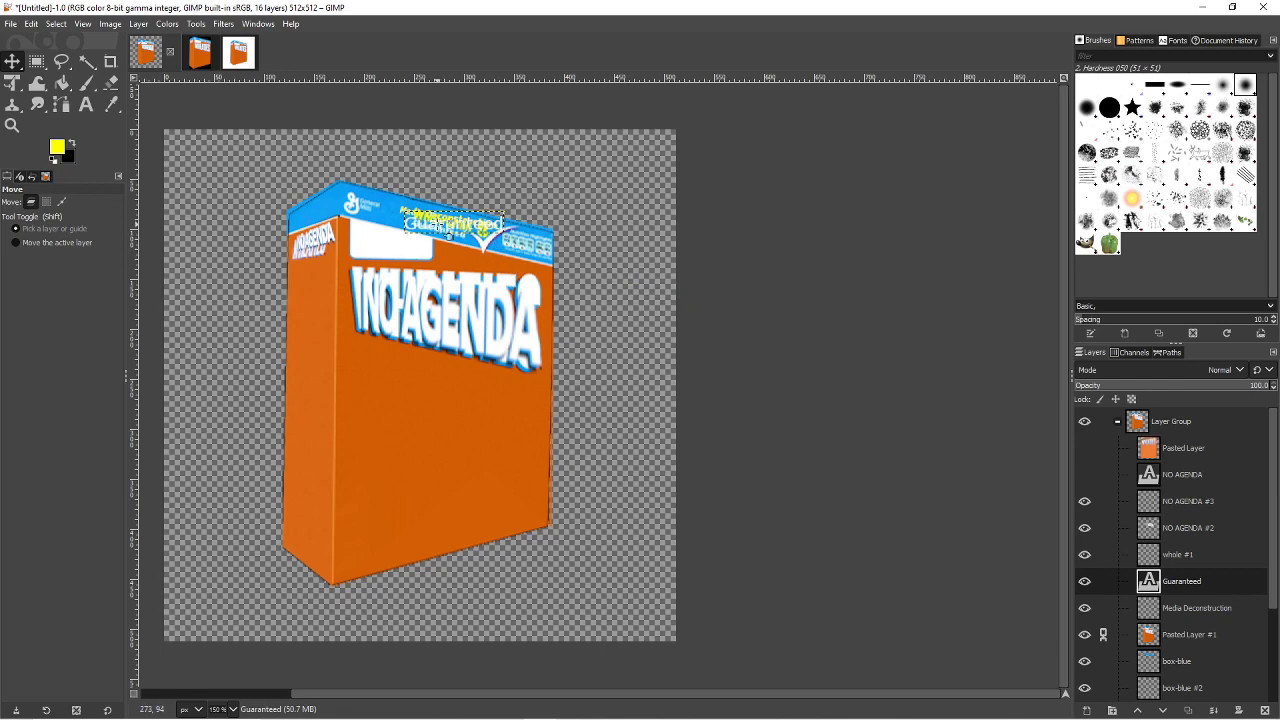
pyautogui.click(86, 104)
pyautogui.click(406, 214)
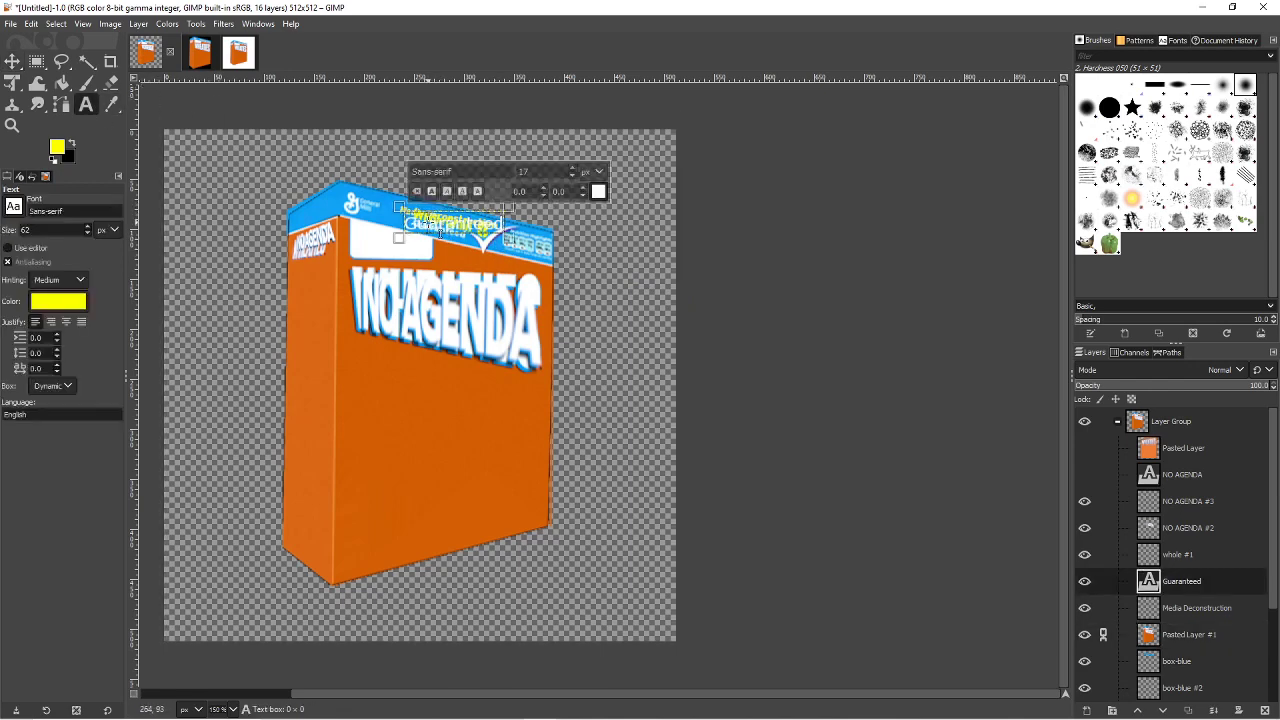
pyautogui.click(418, 193)
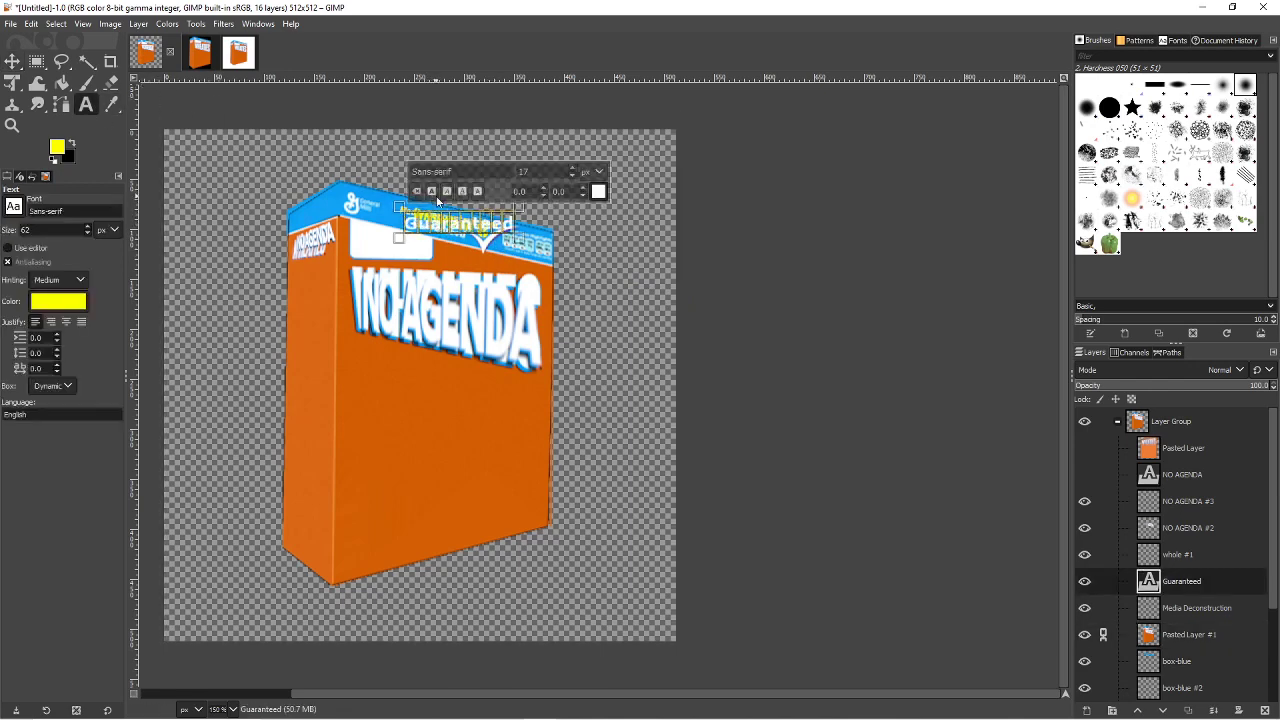
# - Apply a Unified Transform that shrinks and slants the Guaranteed text to match the original label, and hide Pasted Layer #1
pyautogui.click(12, 83)
pyautogui.click(517, 217)
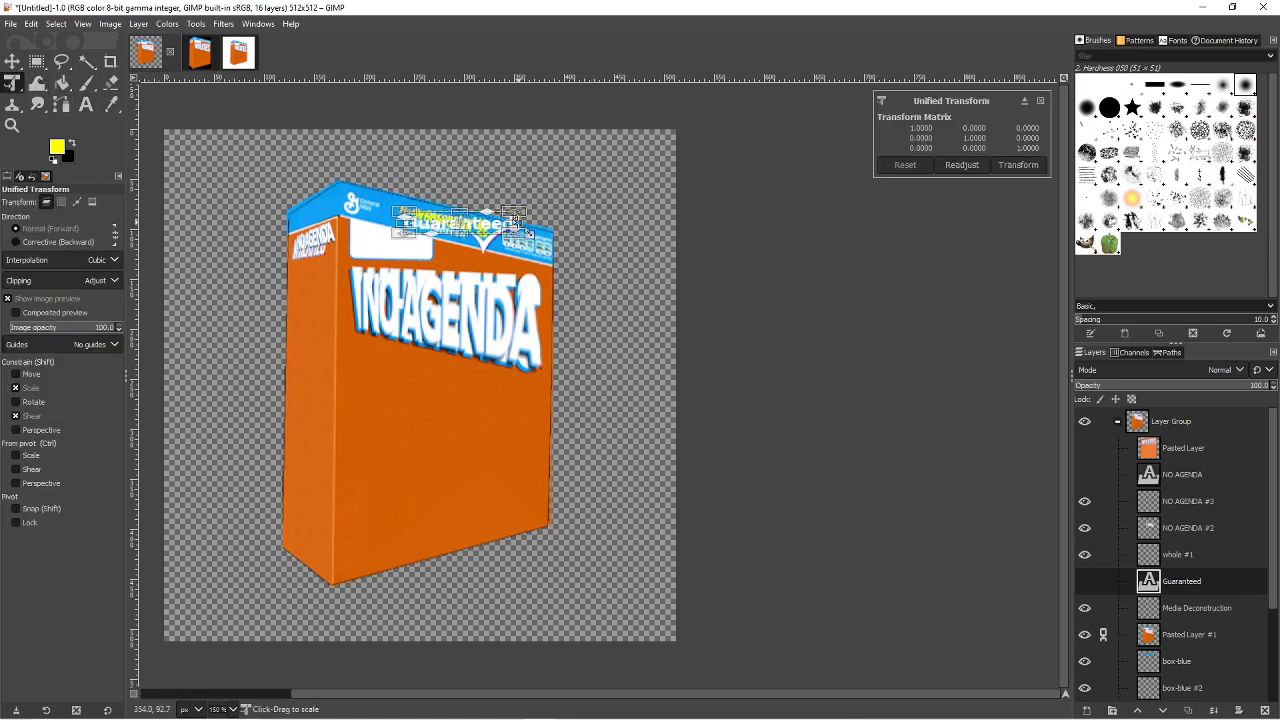
pyautogui.moveTo(519, 215); pyautogui.dragTo(517, 234)
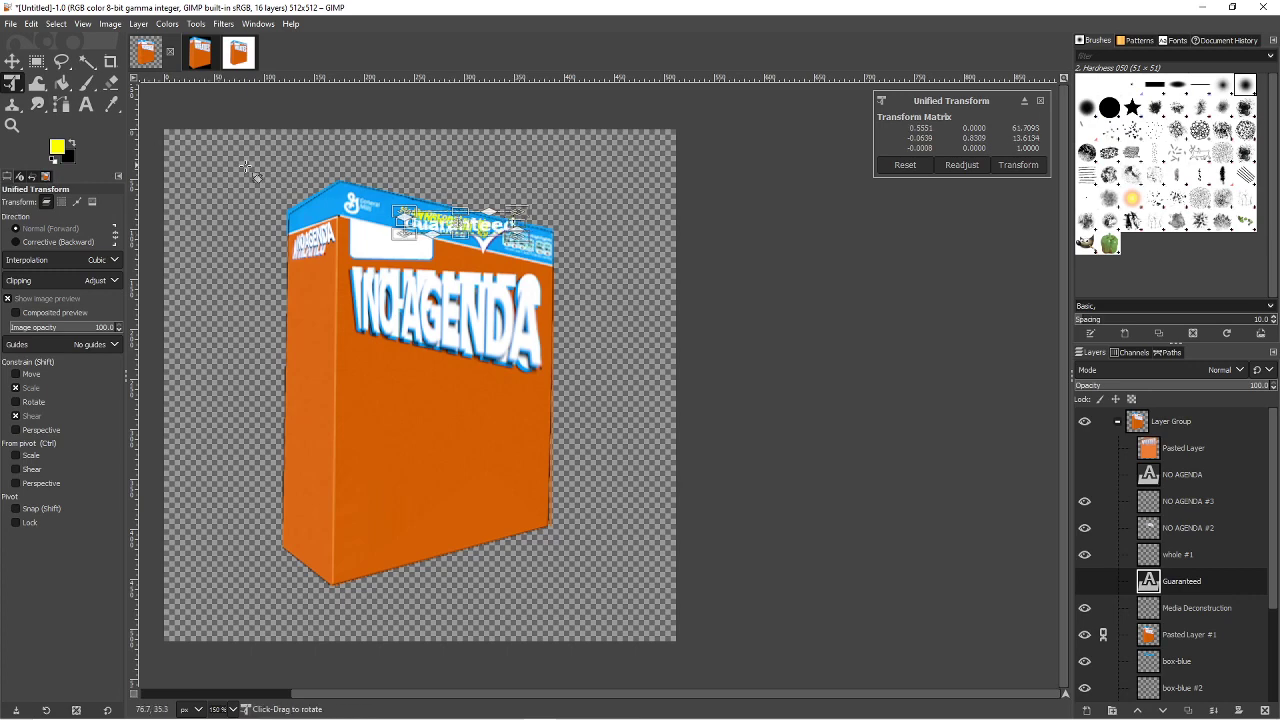
pyautogui.moveTo(530, 250); pyautogui.dragTo(485, 245)
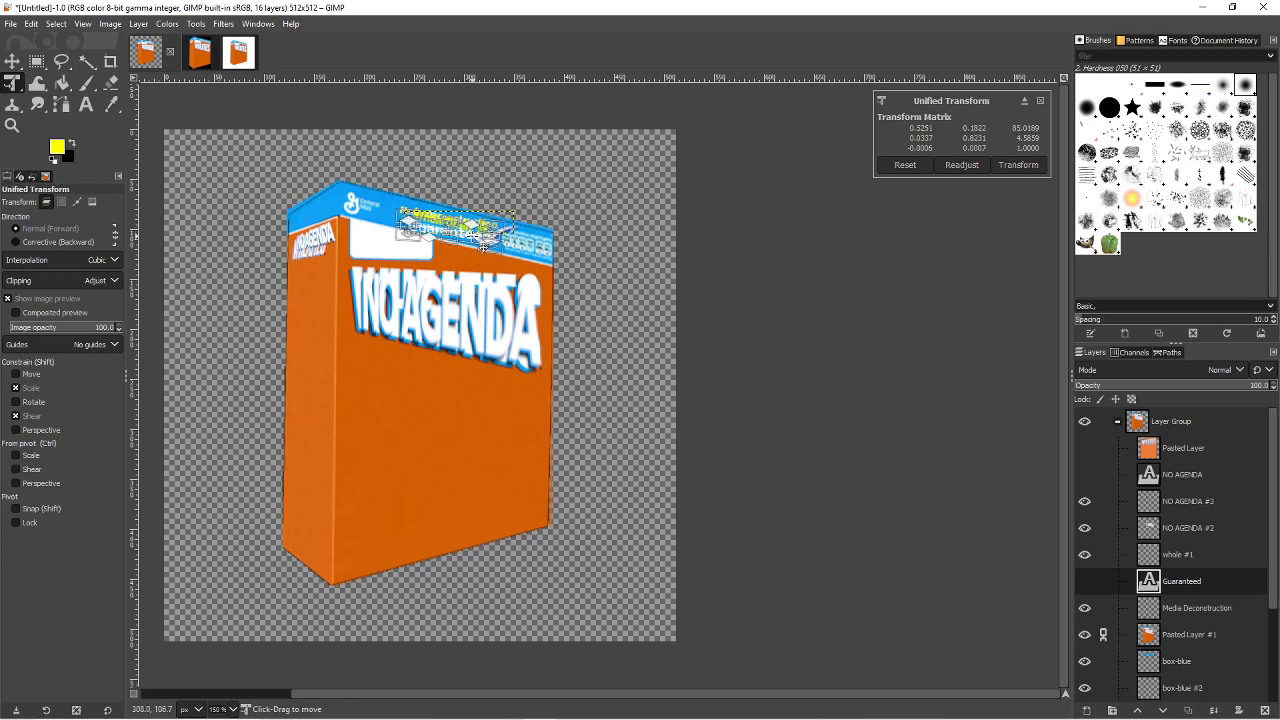
pyautogui.press('Return')
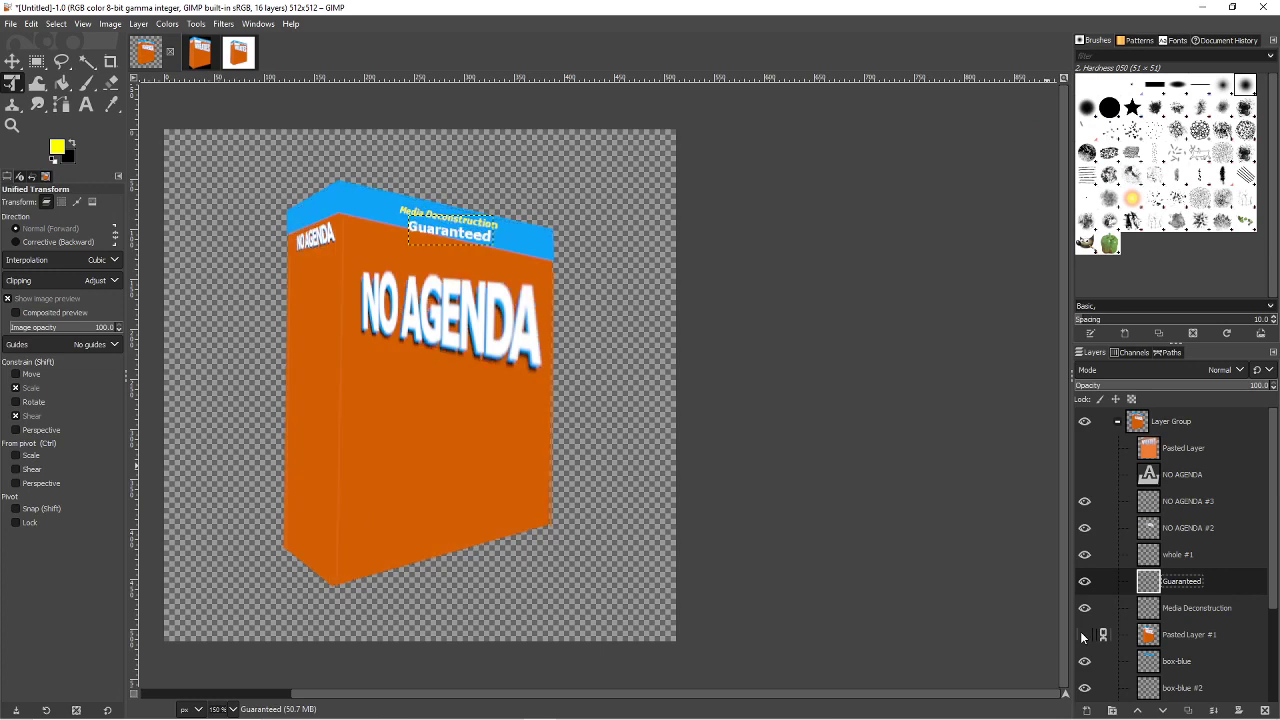
# - Raise the Guaranteed text slightly towards Media Deconstruction and narrow it from its right side with a Unified Transform
pyautogui.click(470, 236)
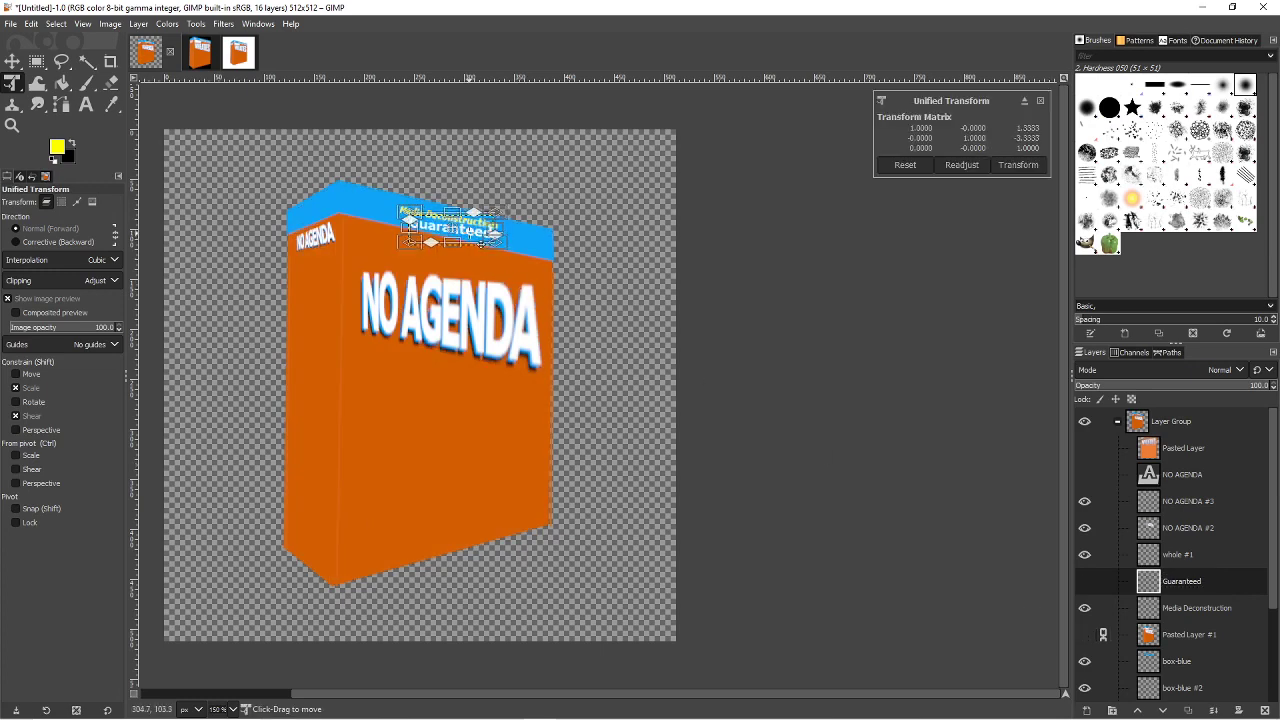
pyautogui.moveTo(502, 238); pyautogui.dragTo(478, 236)
pyautogui.press('Return')
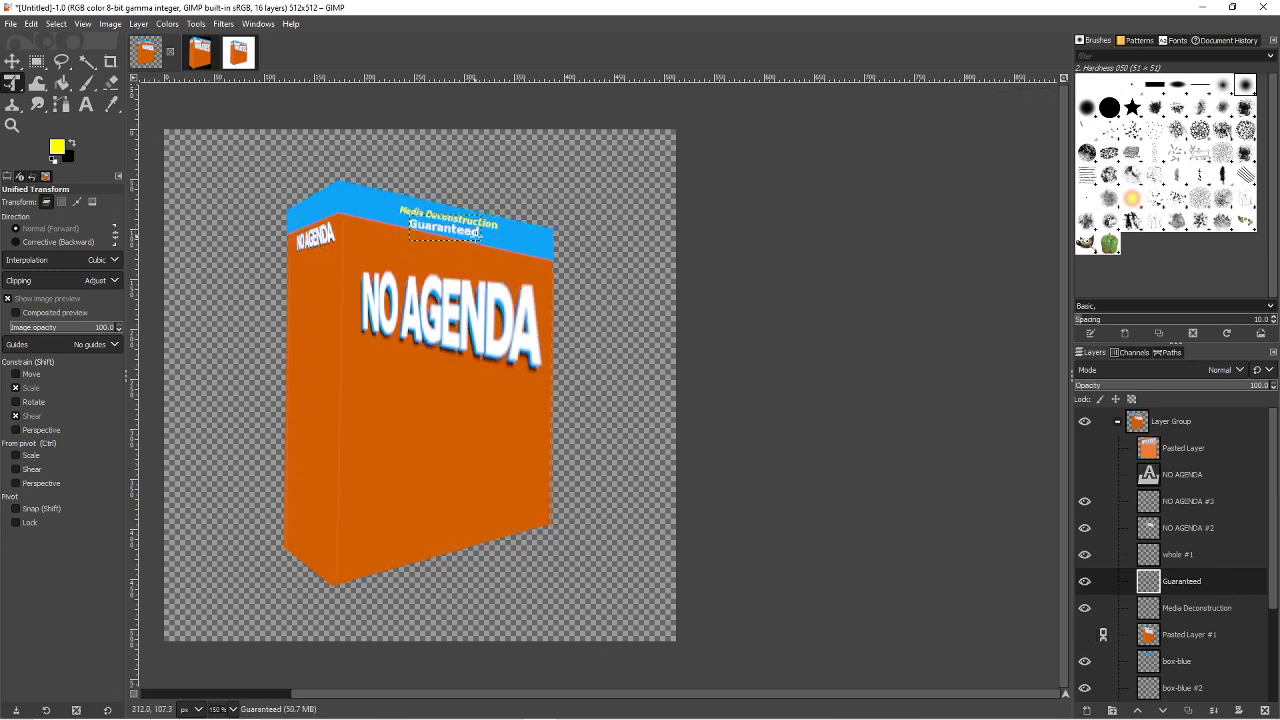
# - Shift the Guaranteed text slightly with Unified Transform to centre it beneath Media Deconstruction on the blue band
pyautogui.click(464, 232)
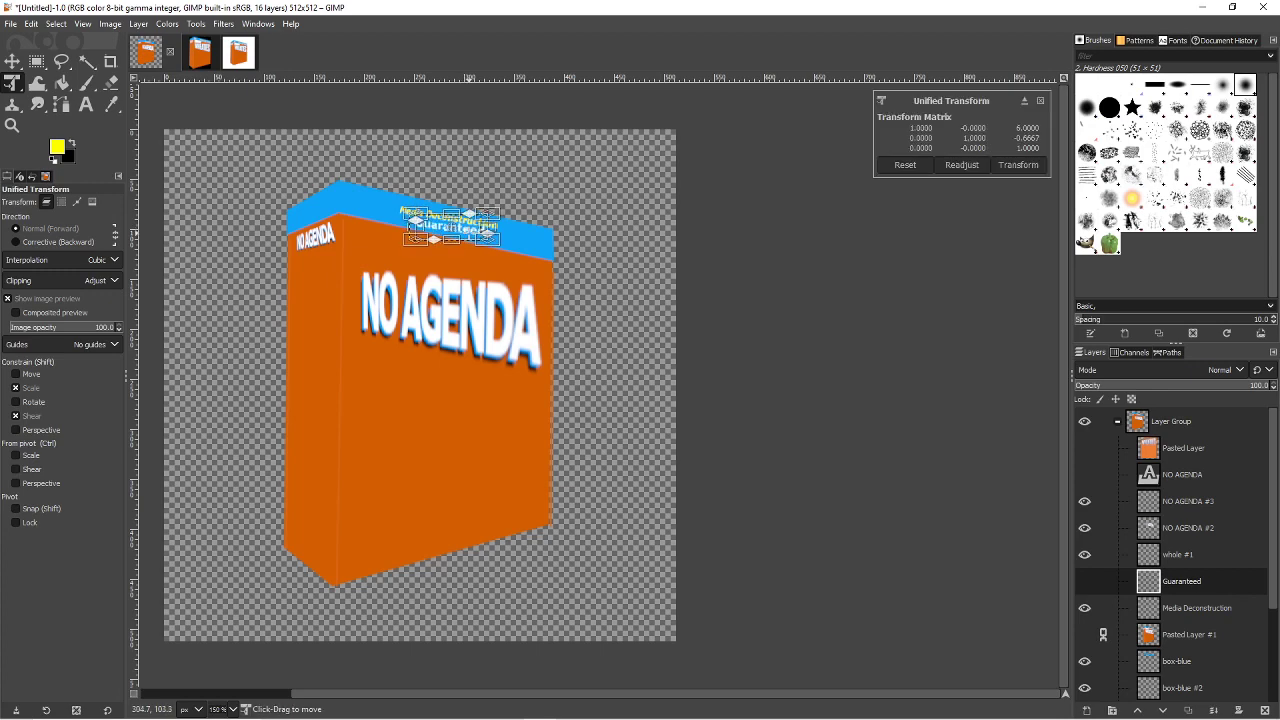
pyautogui.press('Return')
pyautogui.click(498, 240)
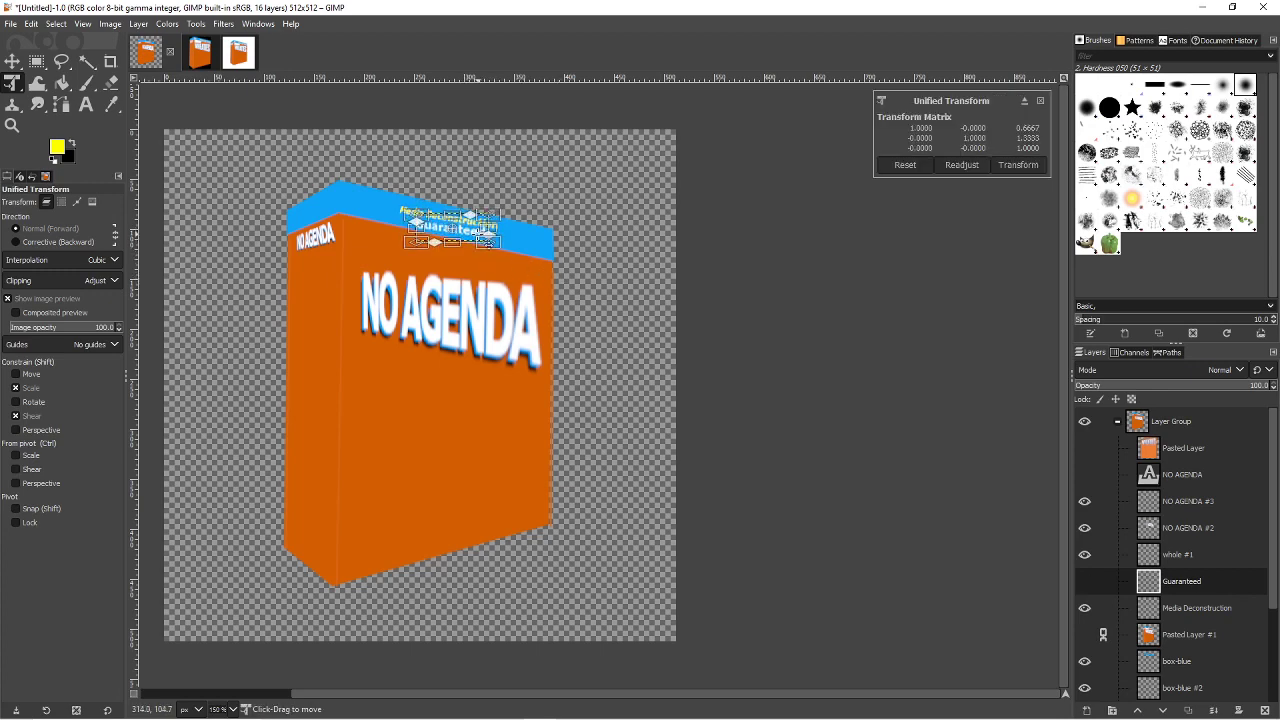
pyautogui.moveTo(500, 250); pyautogui.dragTo(505, 239)
pyautogui.press('Return')
pyautogui.click(500, 248)
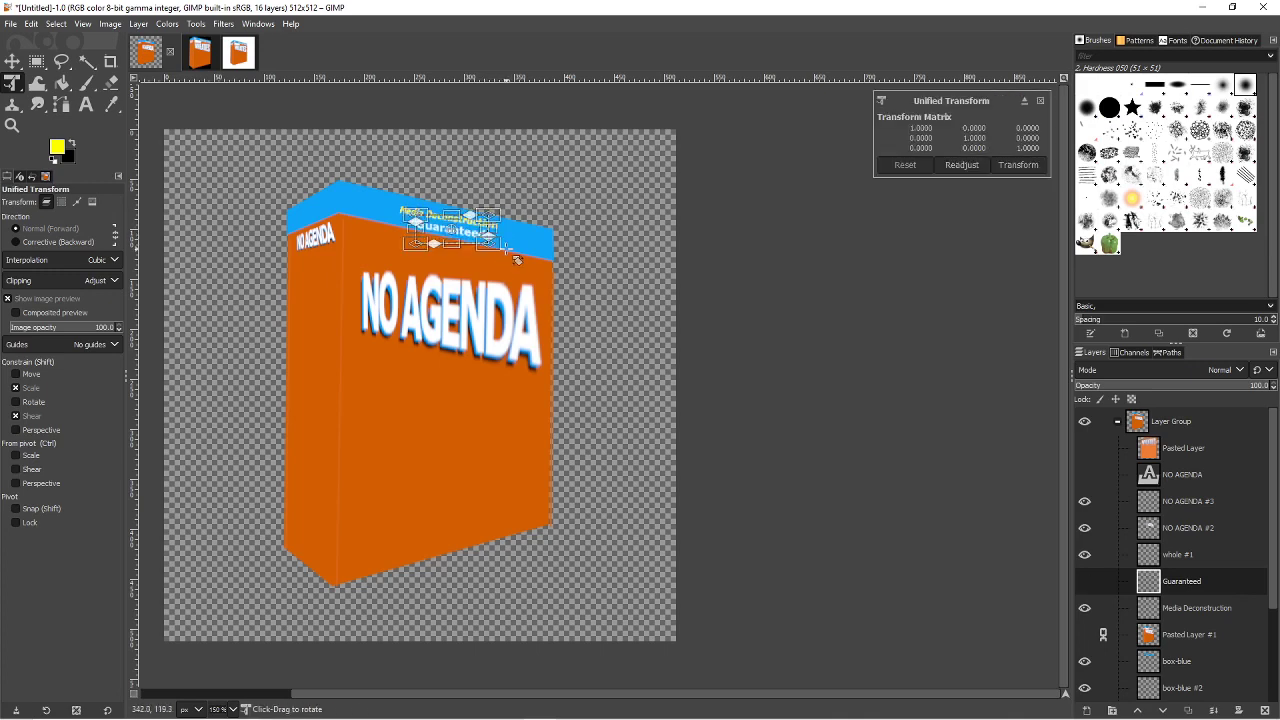
pyautogui.press('Return')
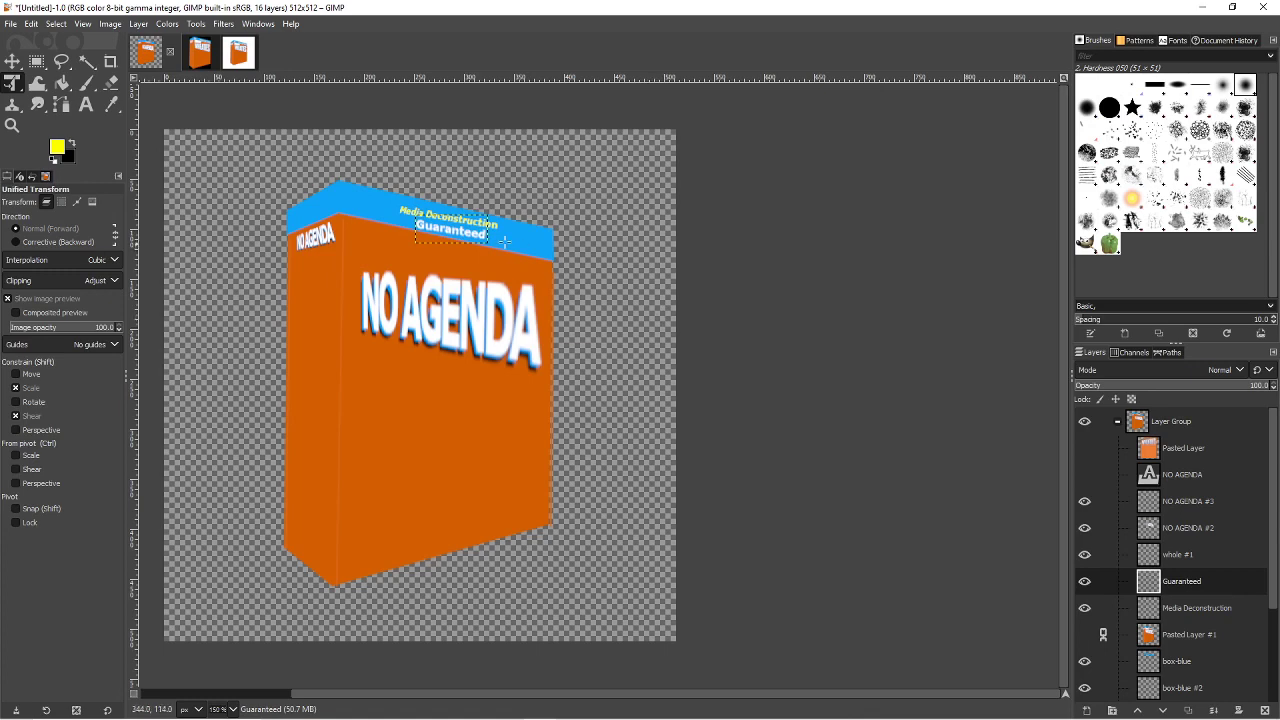
pyautogui.click(506, 242)
pyautogui.moveTo(488, 242); pyautogui.dragTo(487, 217)
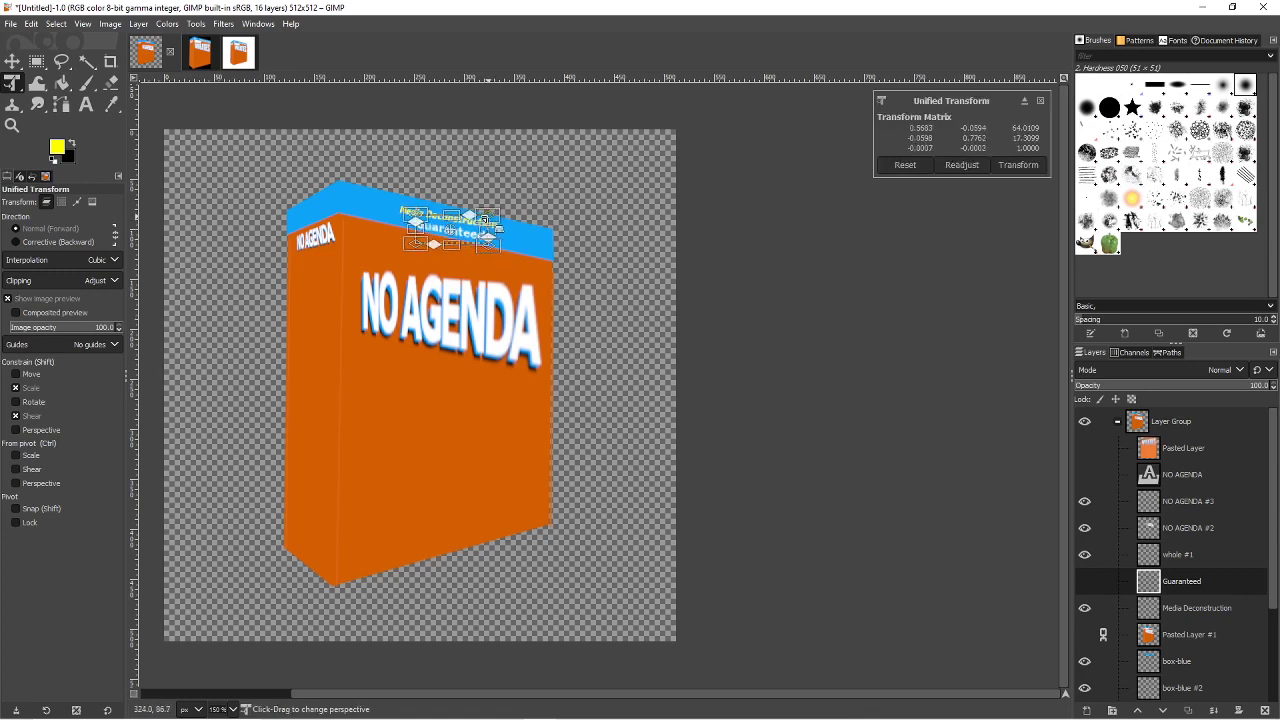
pyautogui.press('Return')
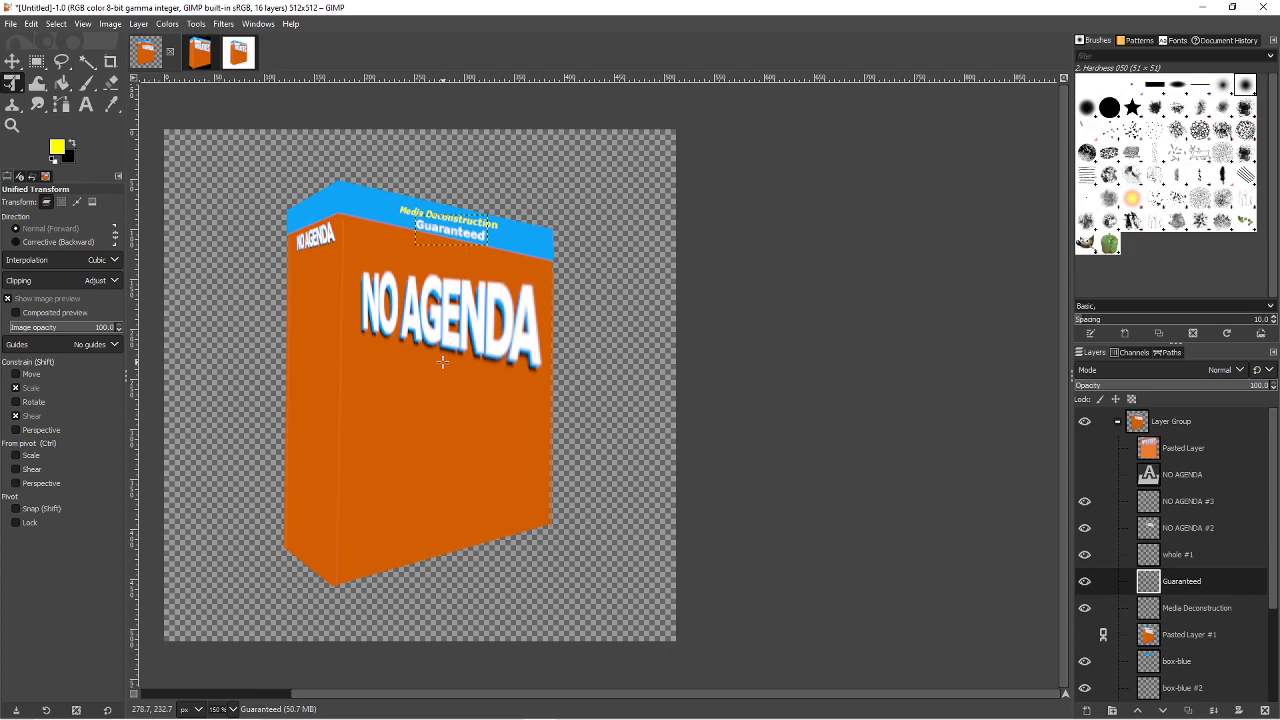
# - Switch to Chrome and search Google for utf8 checkmark
pyautogui.hotkey('alt', 'Tab')
pyautogui.hotkey('alt', 'Tab')
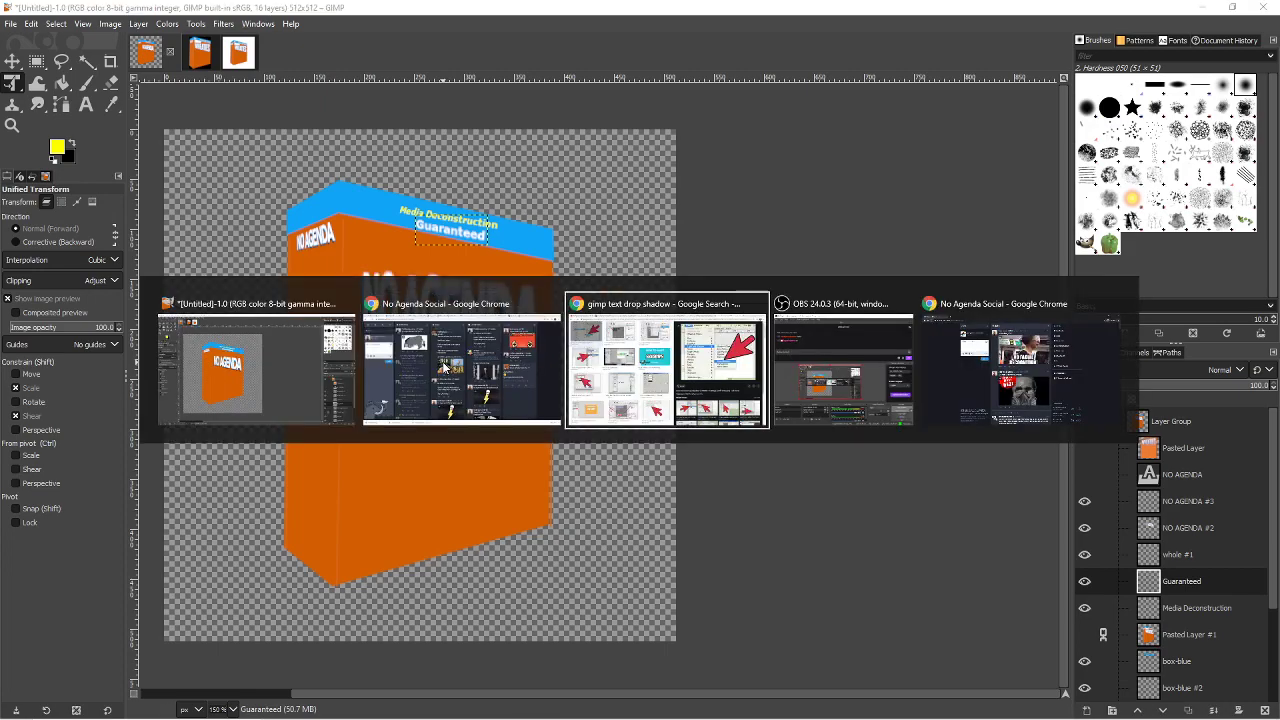
pyautogui.hotkey('ctrl', 'l')
pyautogui.write('utf8 check')
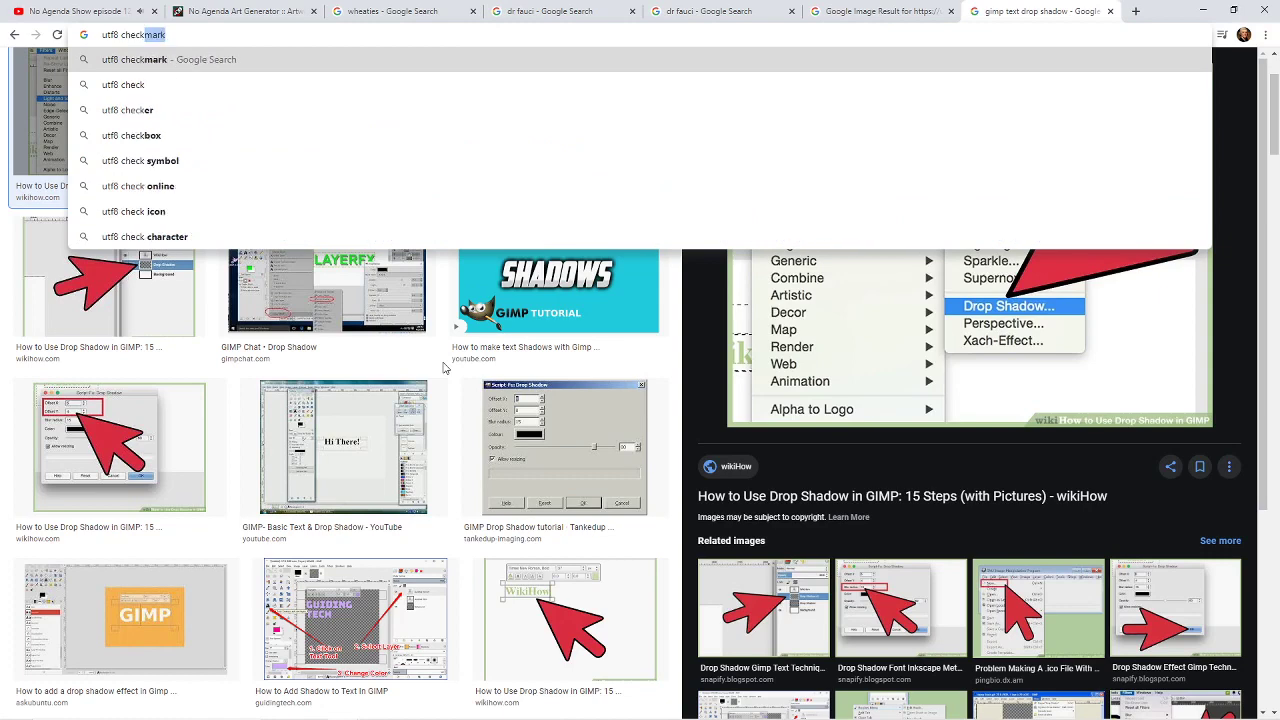
pyautogui.press('Return')
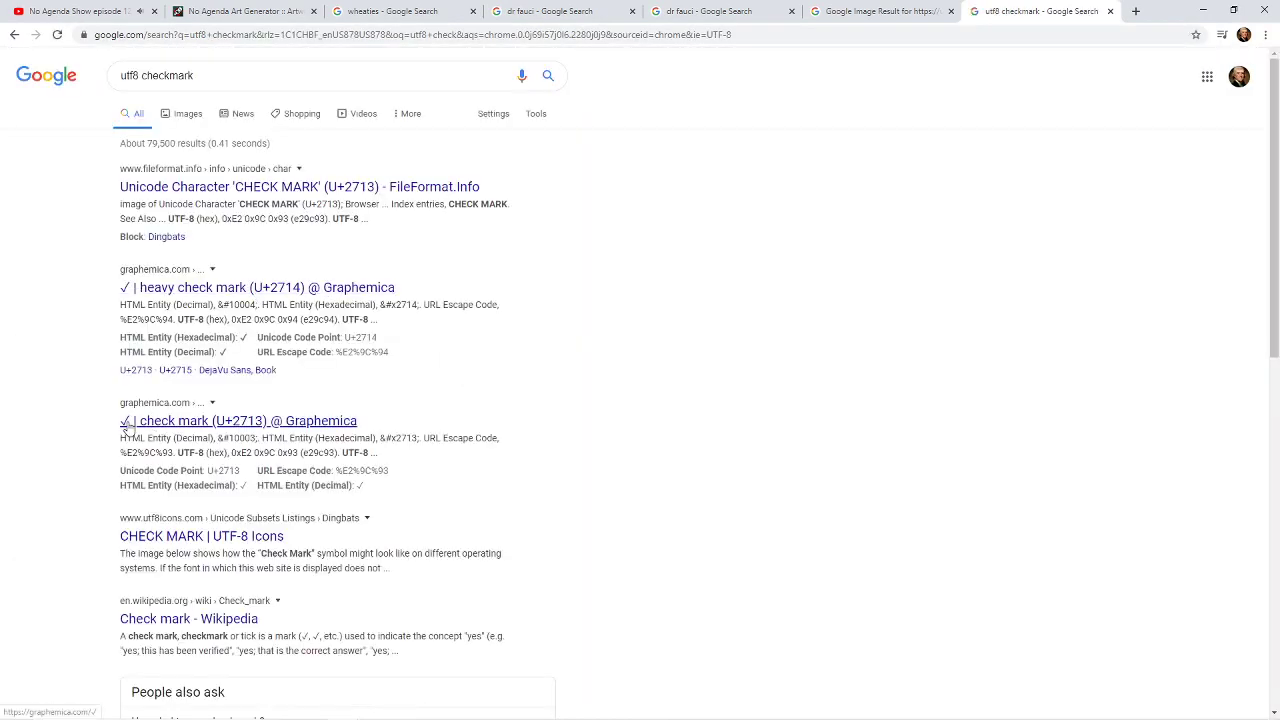
# - Open the Graphemica page for check mark (U+2713) and copy the ✓ character from its web address
pyautogui.click(124, 428)
pyautogui.click(204, 35)
pyautogui.click(205, 36)
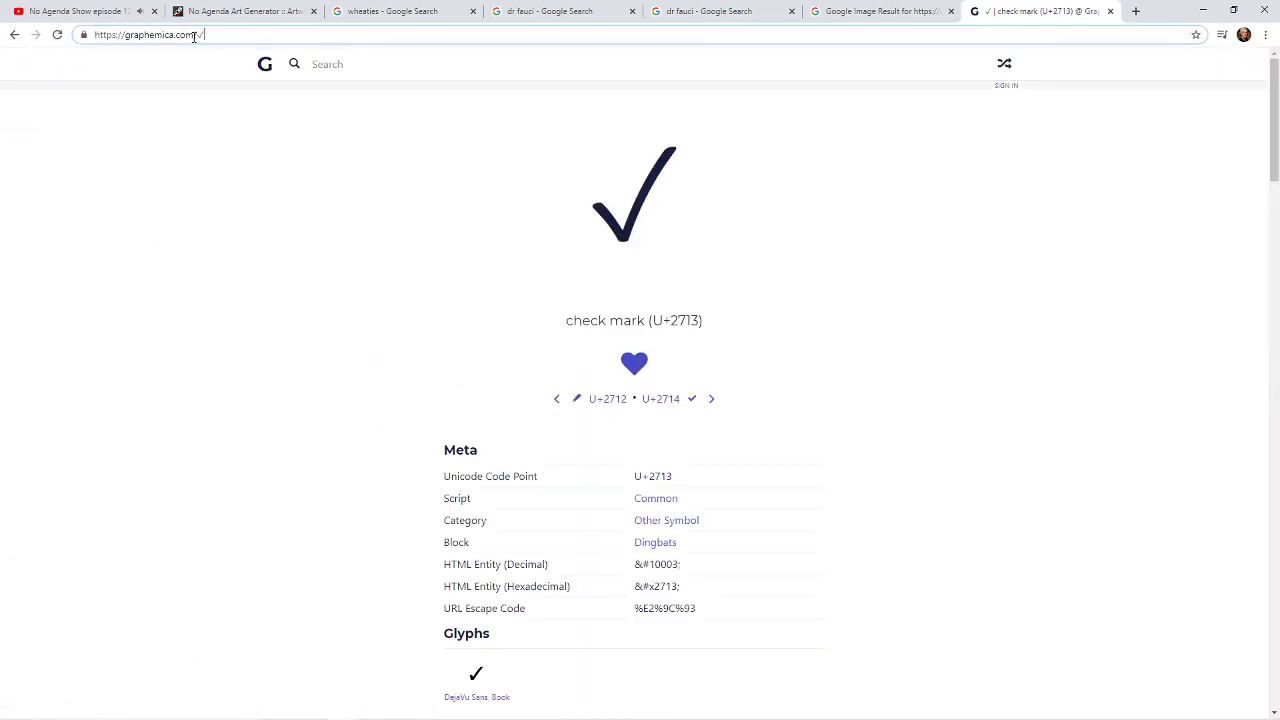
# - Switch to GIMP, add a ✓ text layer above the box, colour it white and enlarge its text box to fit
pyautogui.hotkey('alt', 'Tab')
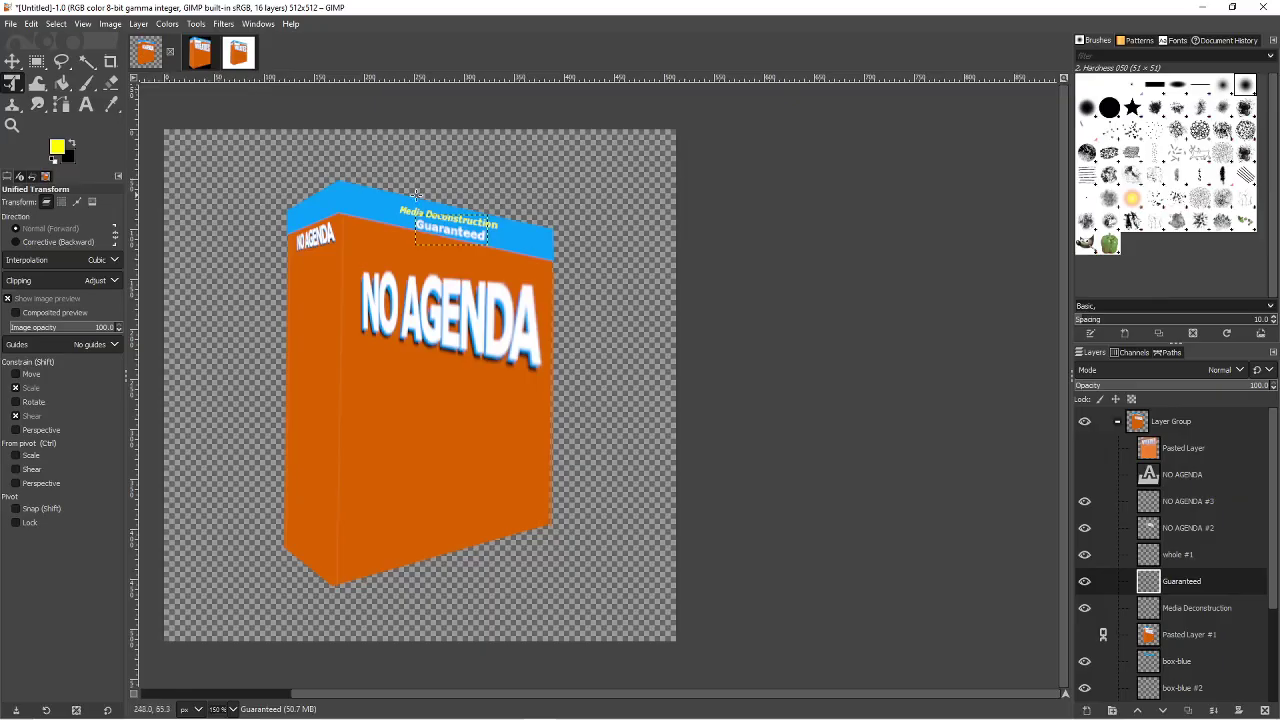
pyautogui.click(86, 105)
pyautogui.moveTo(470, 157); pyautogui.dragTo(548, 200)
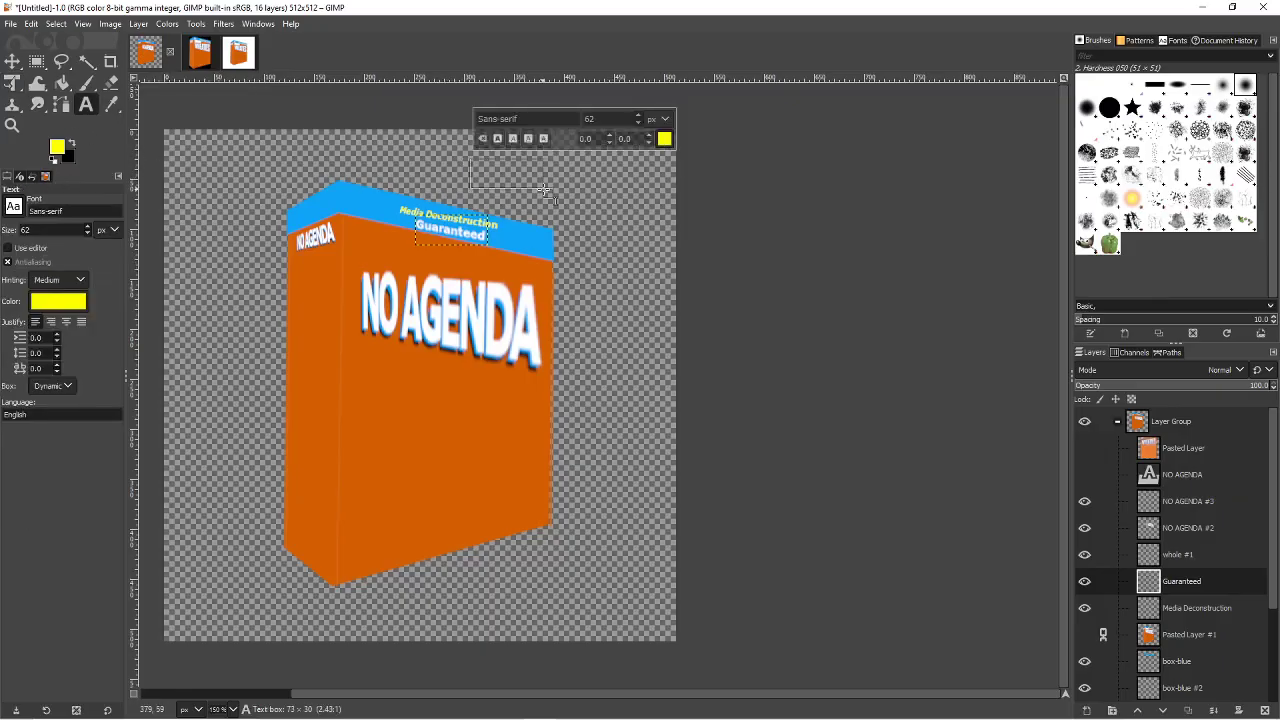
pyautogui.write('✓')
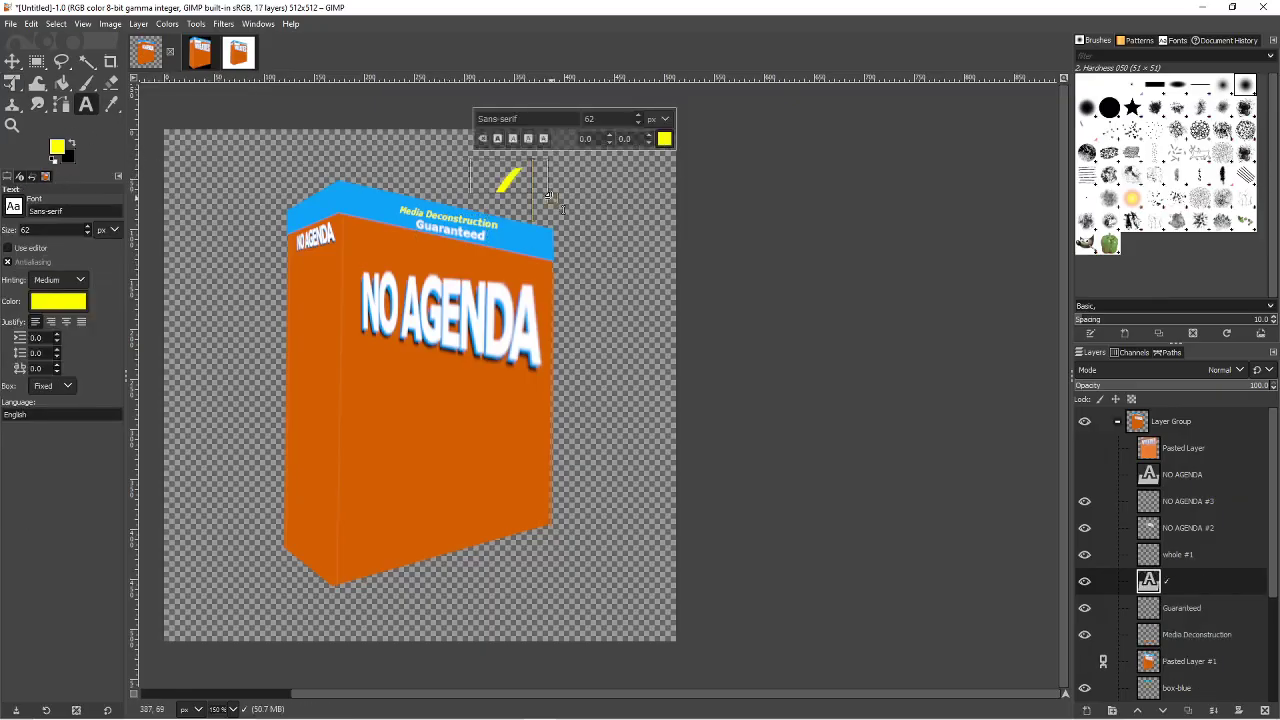
pyautogui.click(664, 139)
pyautogui.click(706, 259)
pyautogui.moveTo(535, 190); pyautogui.dragTo(616, 290)
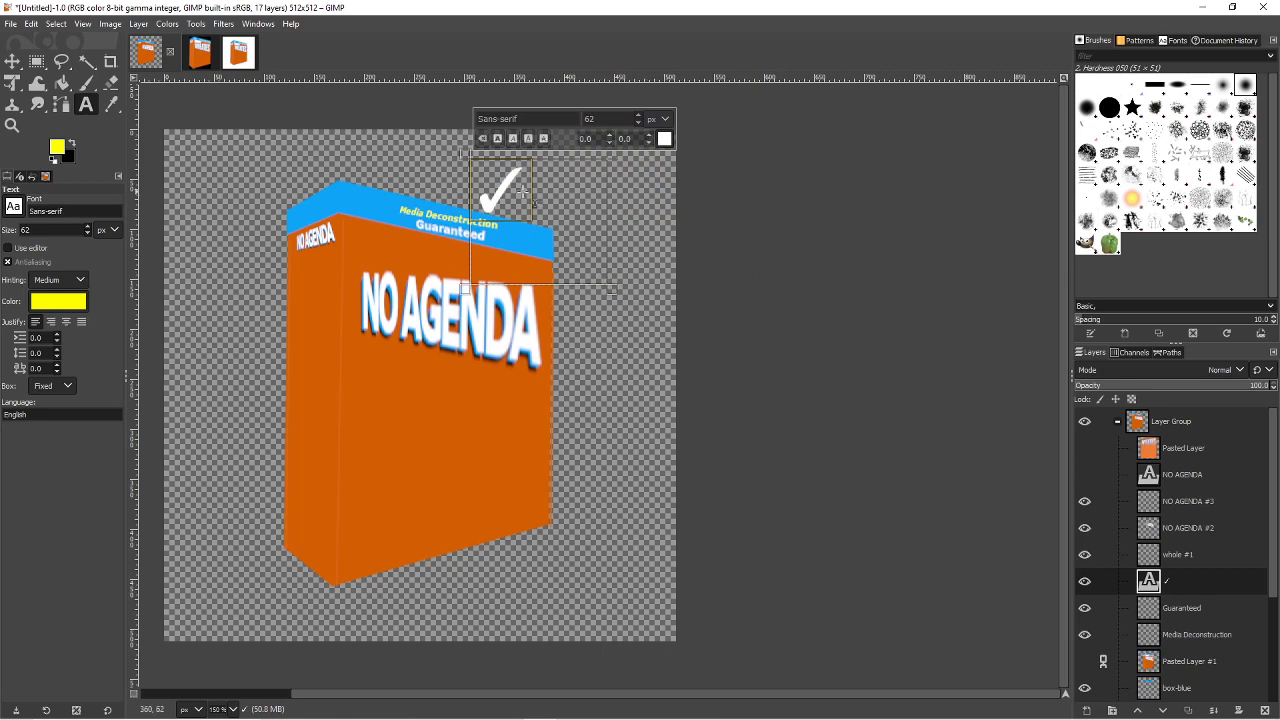
# - Move the check mark onto the blue band beside Guaranteed and apply a Unified Transform that shrinks it and matches the band's slant
pyautogui.click(12, 61)
pyautogui.moveTo(504, 200); pyautogui.dragTo(517, 248)
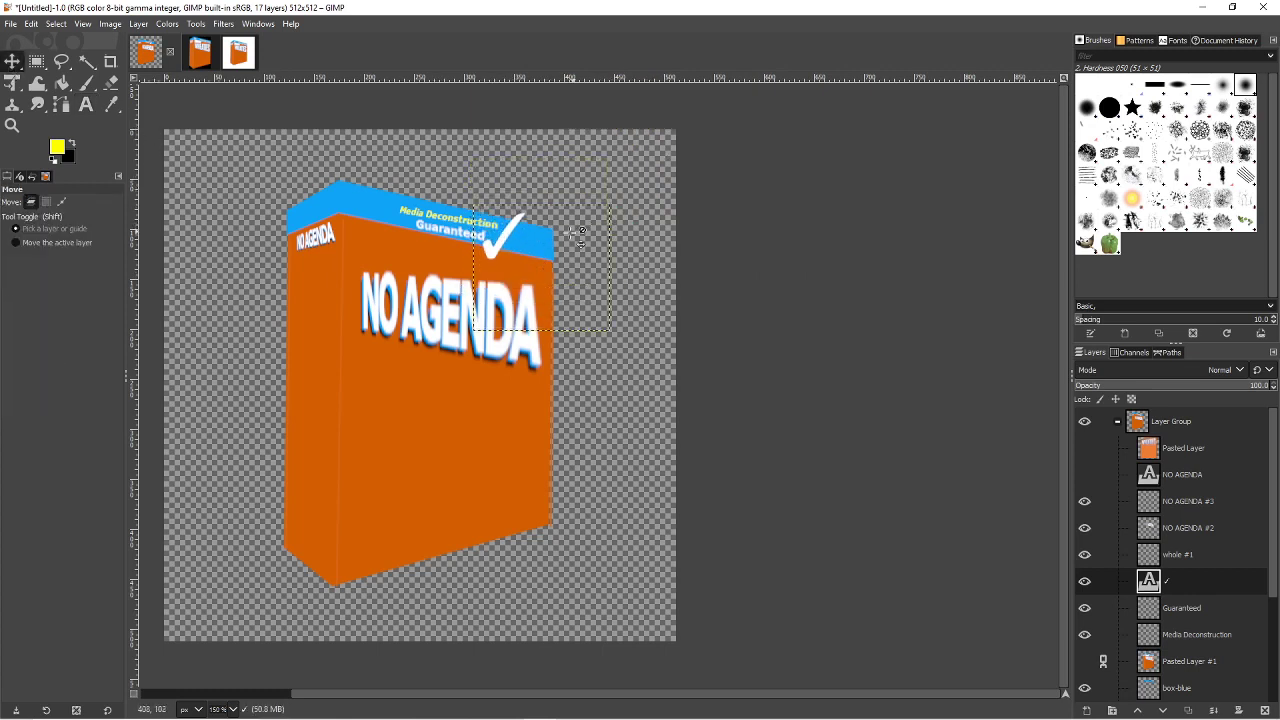
pyautogui.click(12, 83)
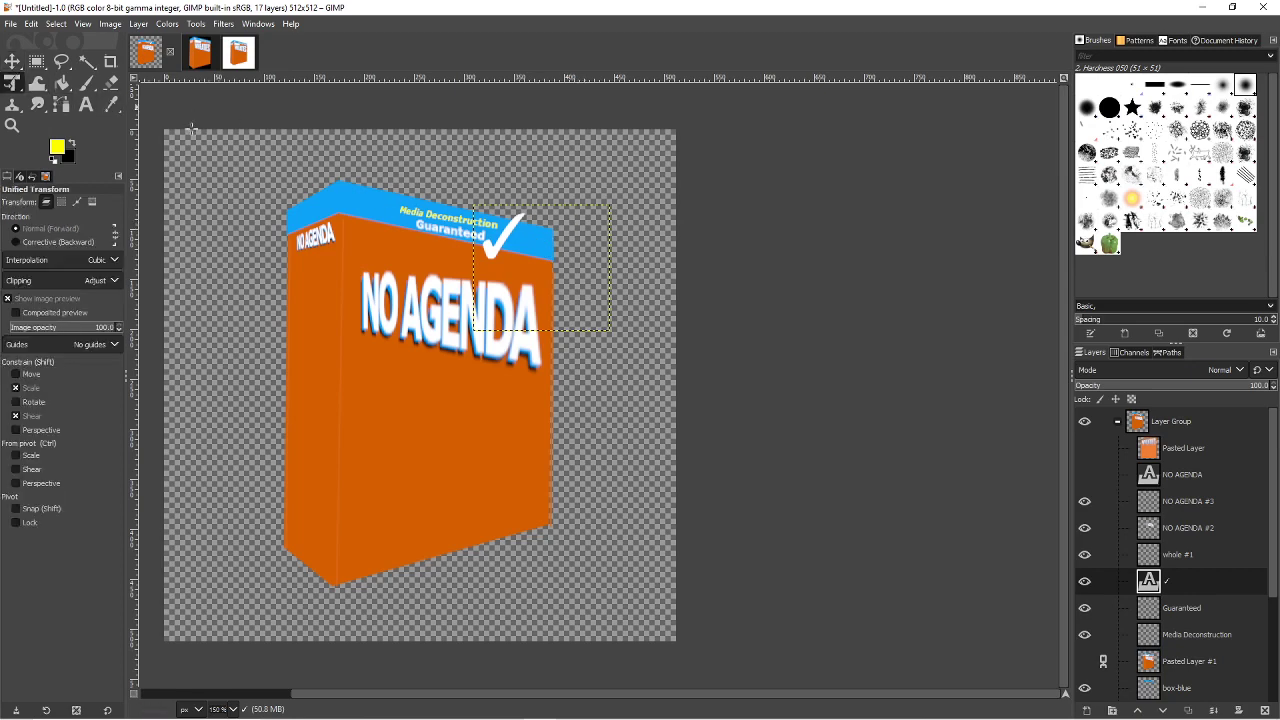
pyautogui.moveTo(614, 212); pyautogui.dragTo(597, 236)
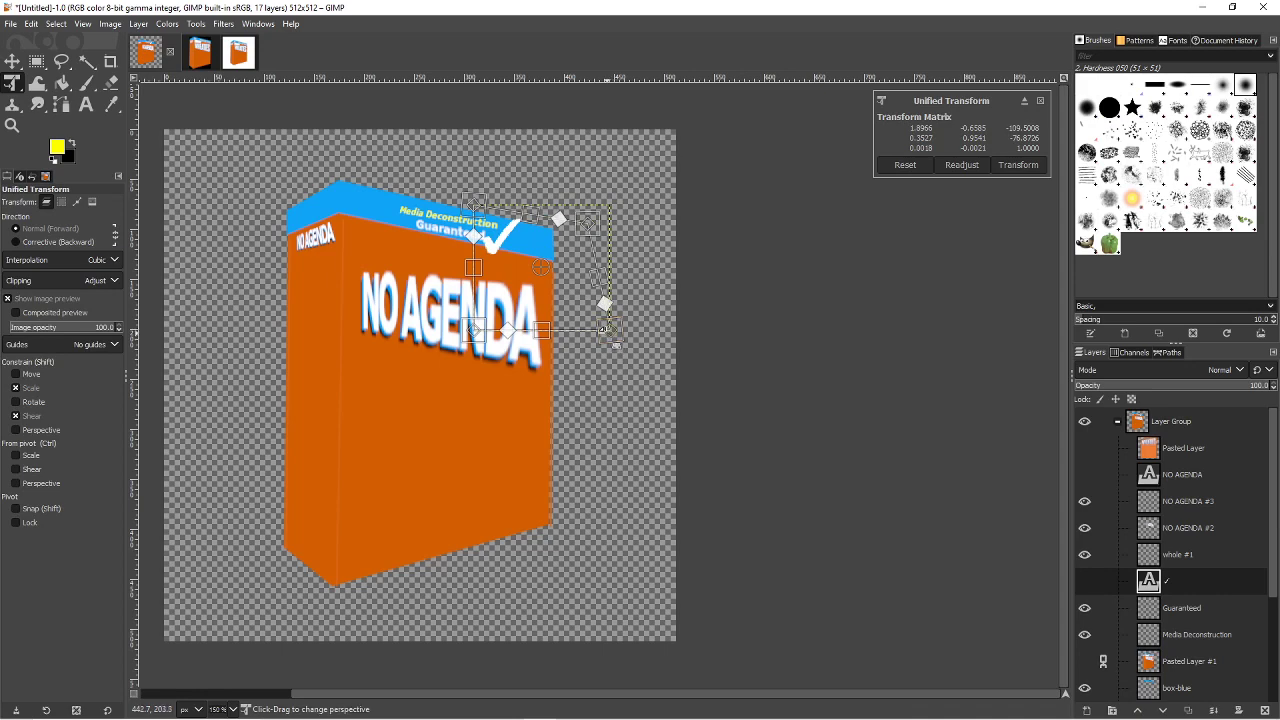
pyautogui.moveTo(608, 332); pyautogui.dragTo(590, 312)
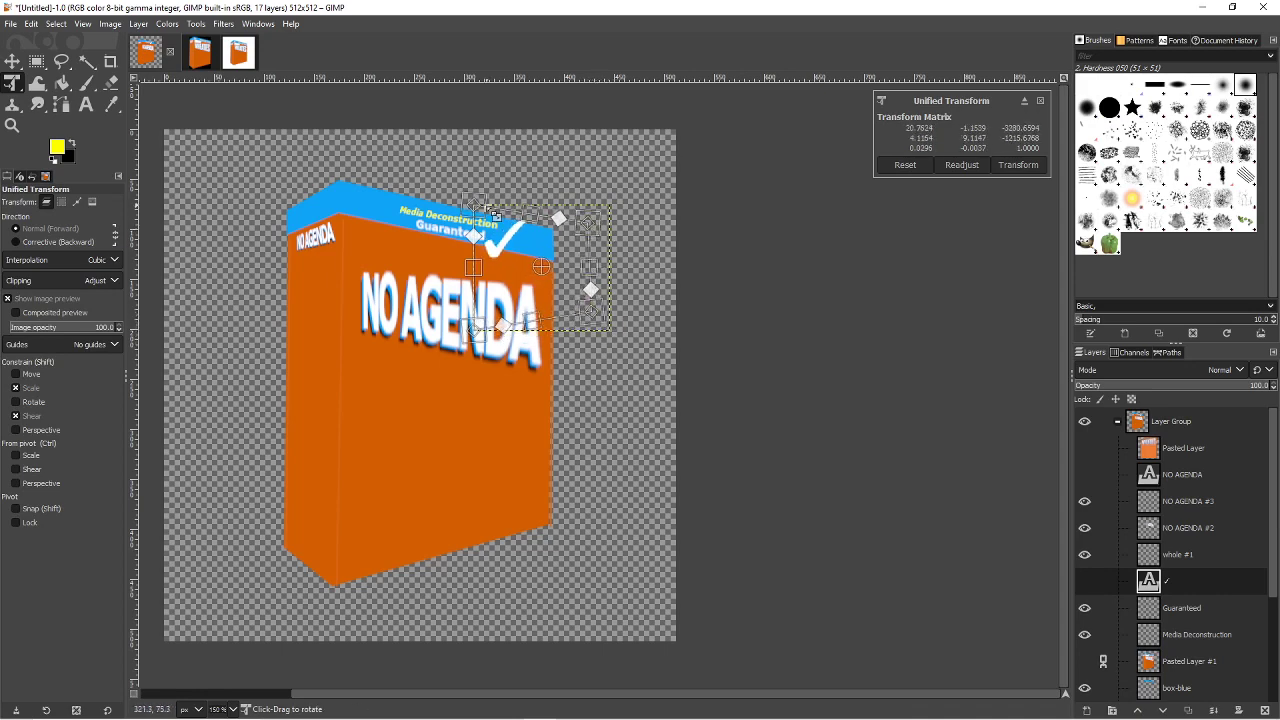
pyautogui.moveTo(476, 207); pyautogui.dragTo(476, 228)
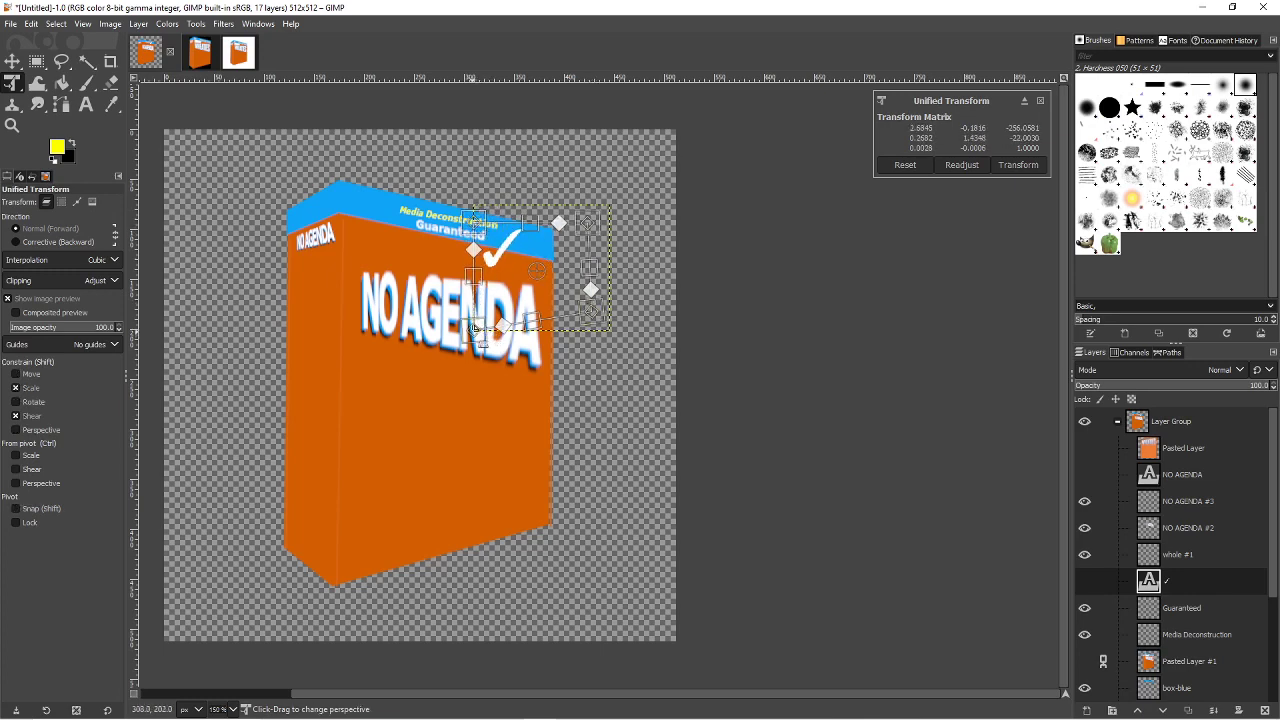
pyautogui.moveTo(478, 330); pyautogui.dragTo(476, 296)
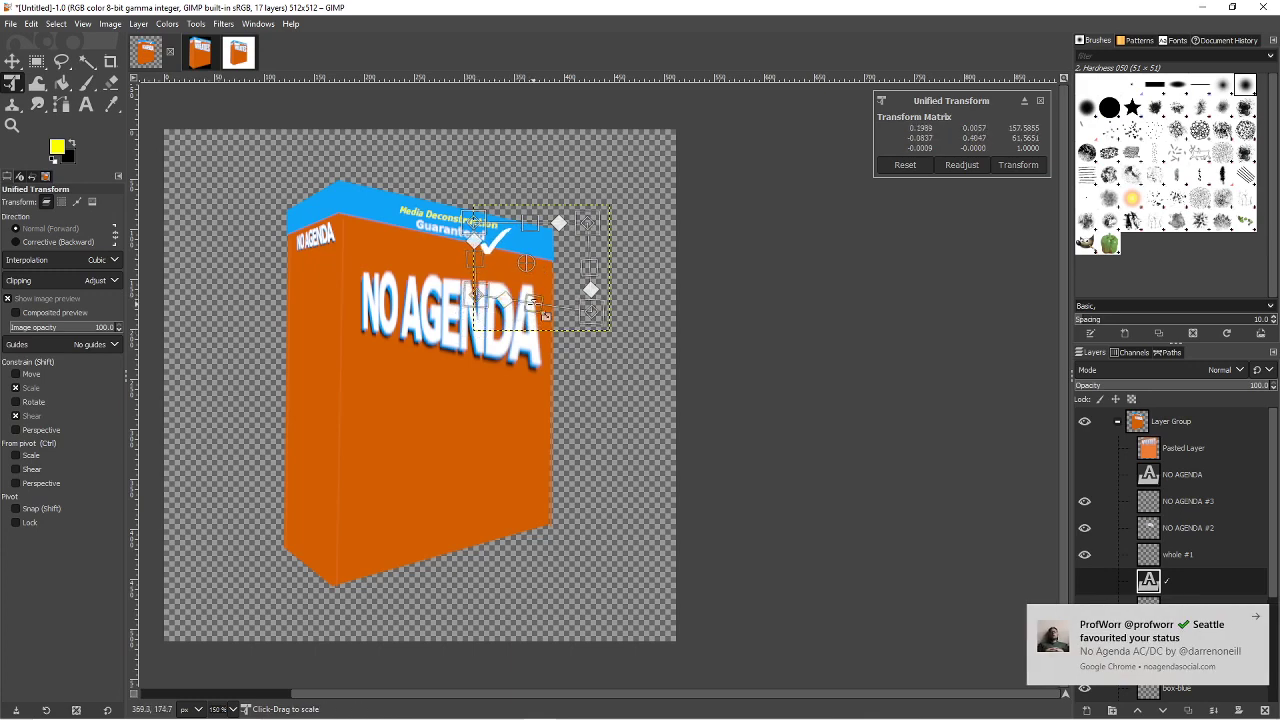
pyautogui.moveTo(543, 313); pyautogui.dragTo(530, 290)
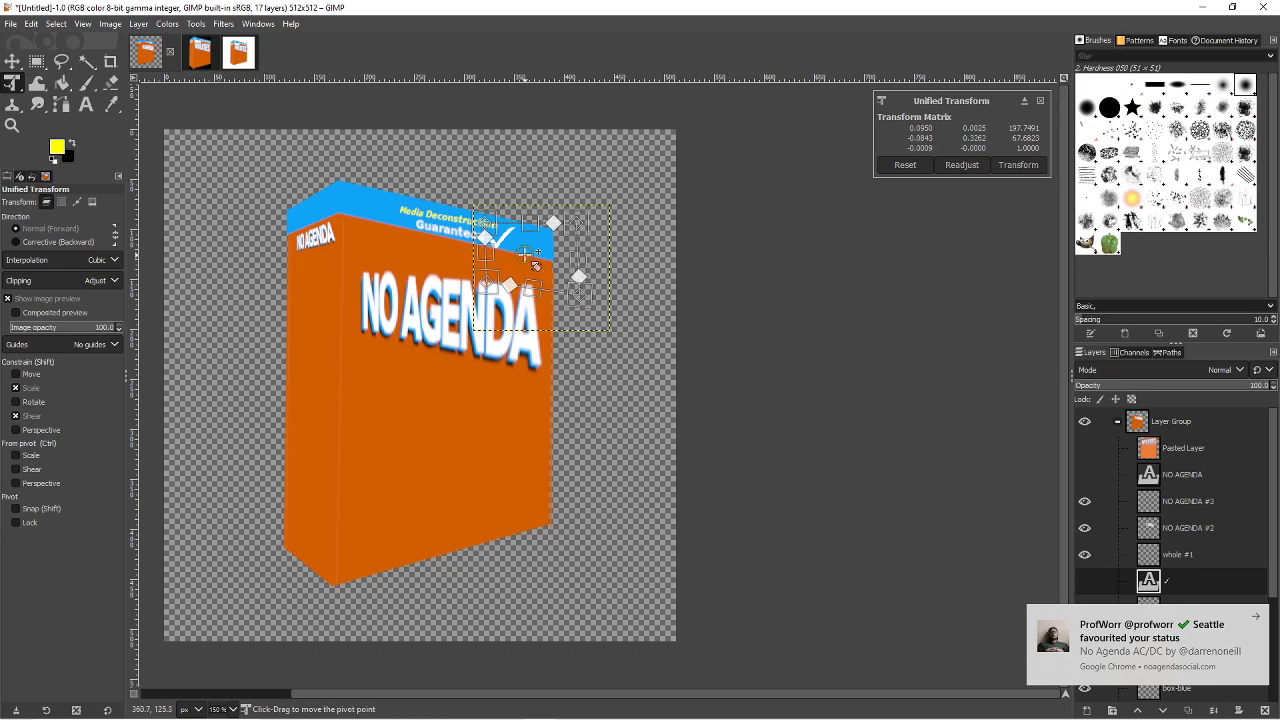
pyautogui.press('Return')
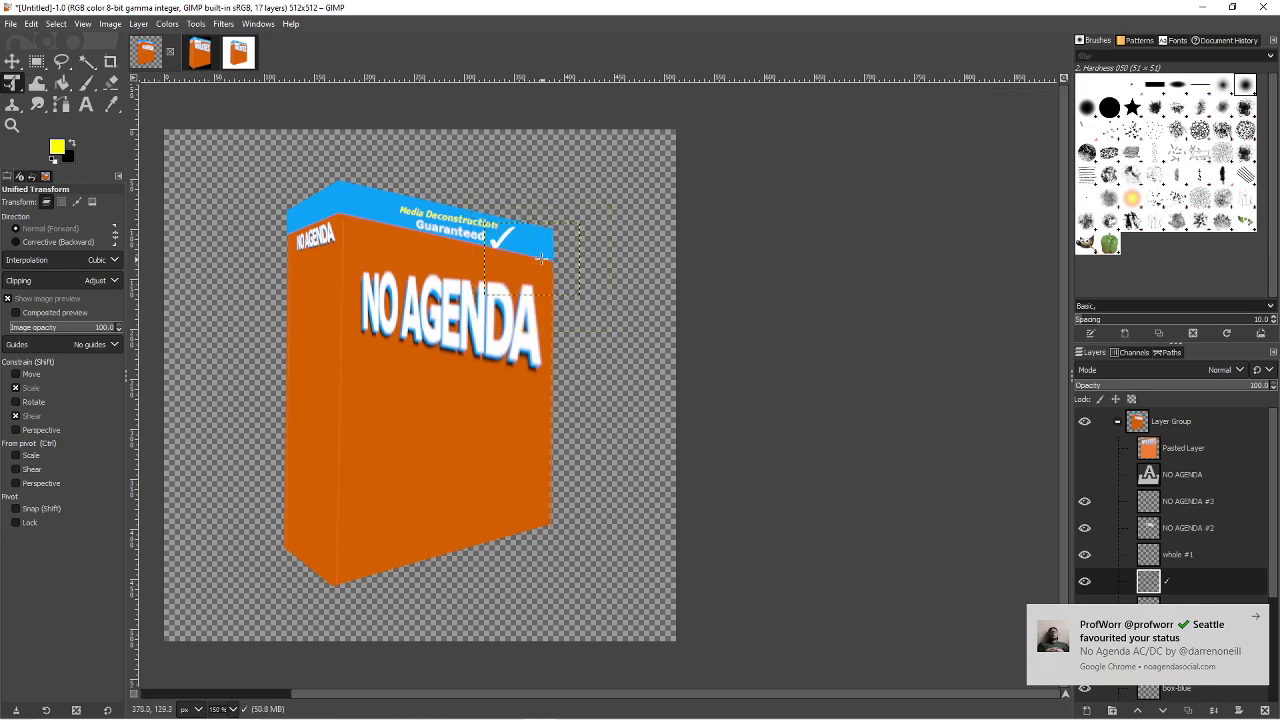
# - Try shifting the check mark closer to Guaranteed and compare it with the original artwork by toggling Pasted Layer and Pasted Layer #1
pyautogui.moveTo(504, 244); pyautogui.dragTo(489, 244)
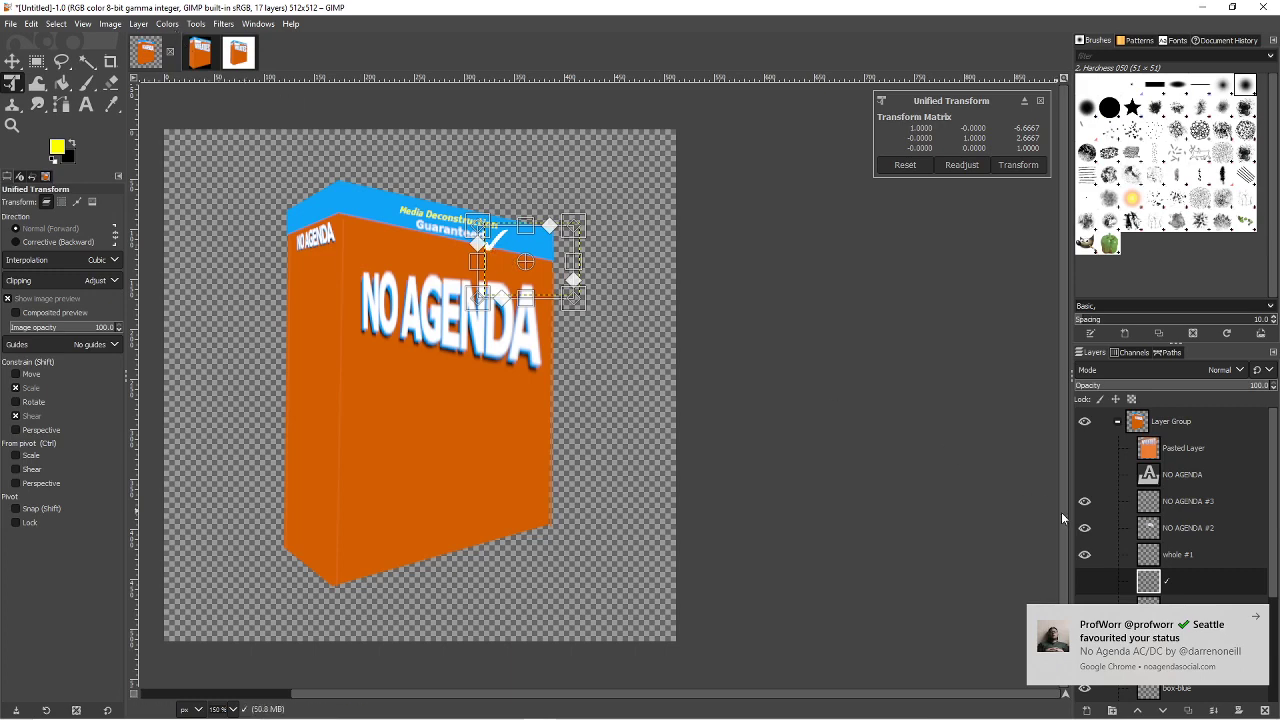
pyautogui.click(1086, 448)
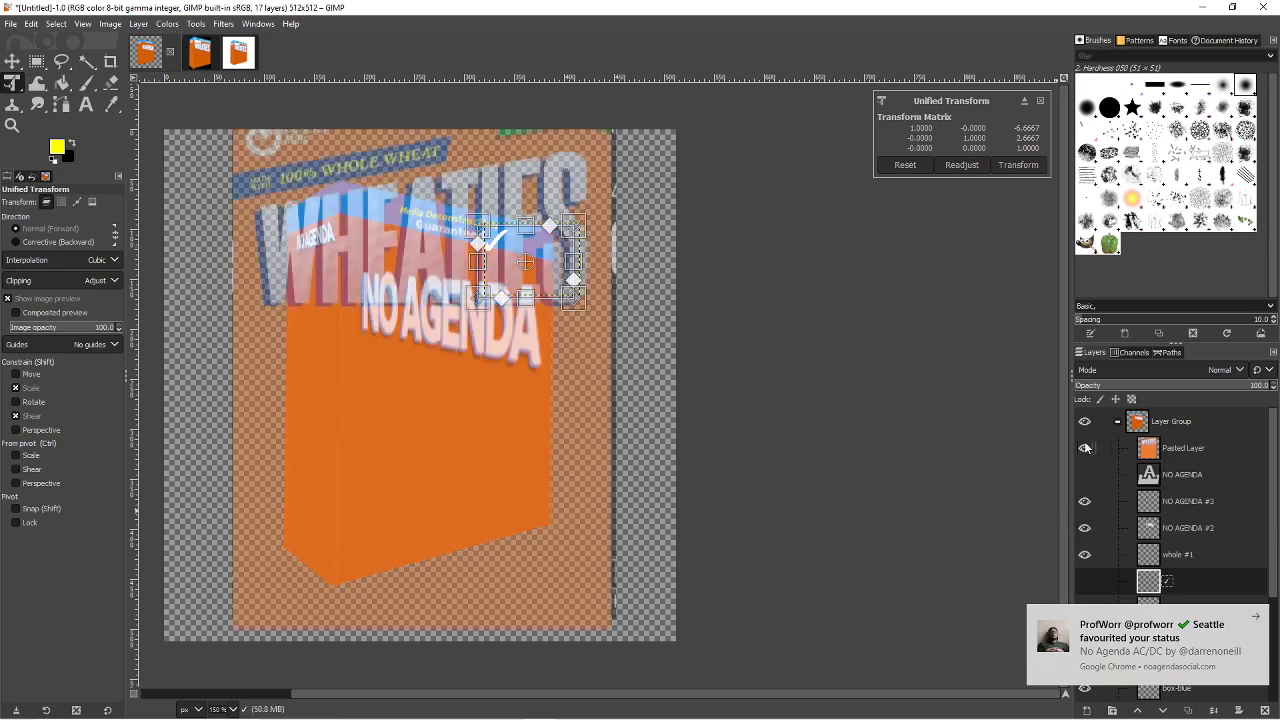
pyautogui.click(1086, 448)
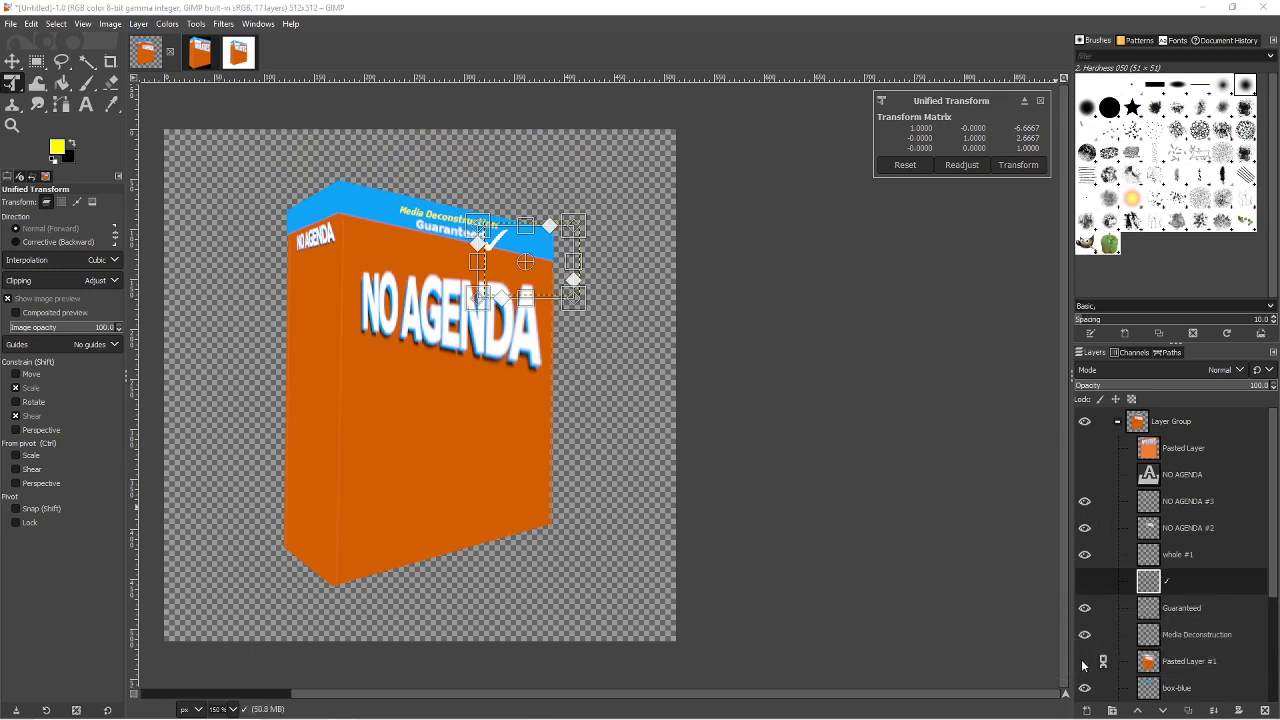
pyautogui.click(1094, 663)
pyautogui.click(1085, 663)
pyautogui.click(1085, 663)
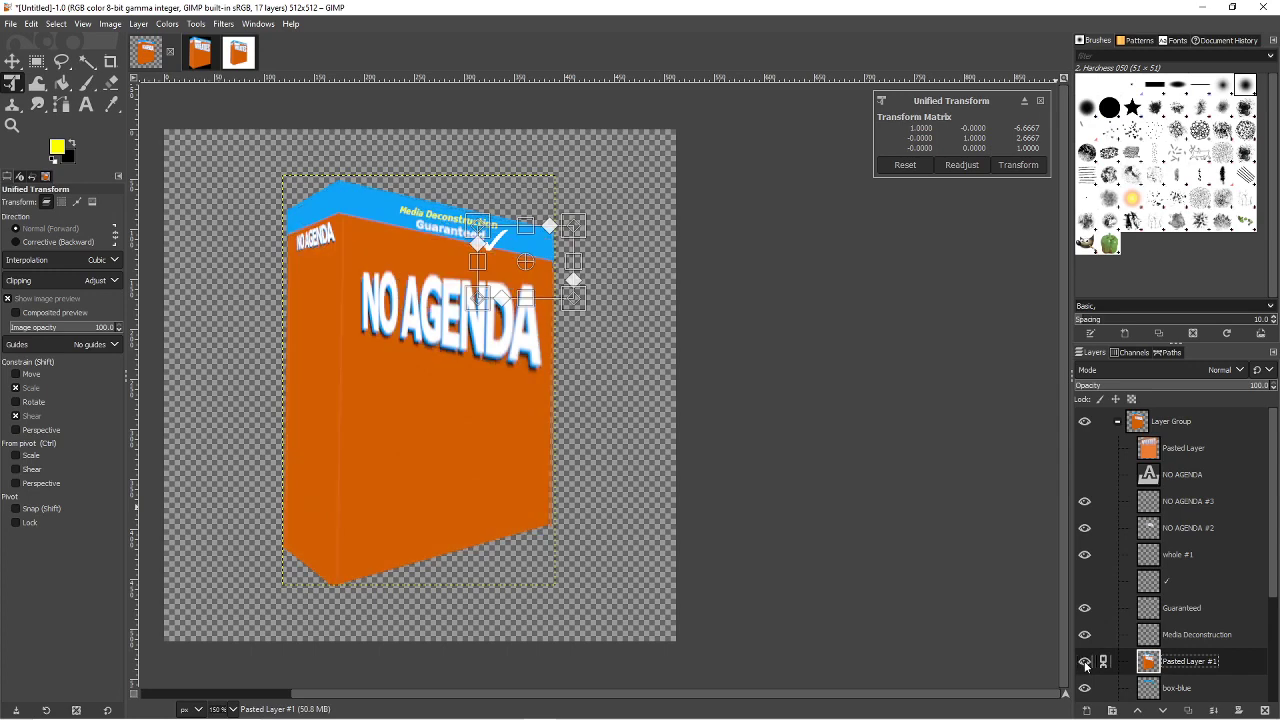
pyautogui.click(1085, 663)
pyautogui.click(1085, 663)
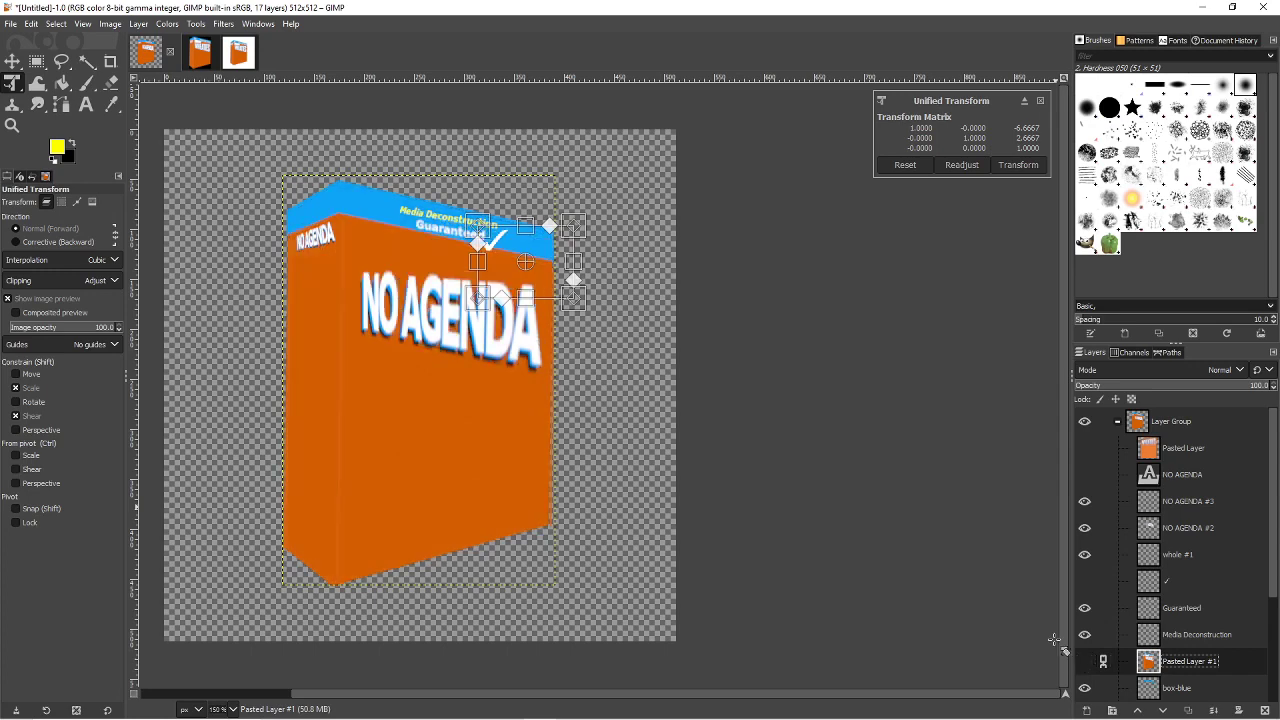
pyautogui.click(497, 249)
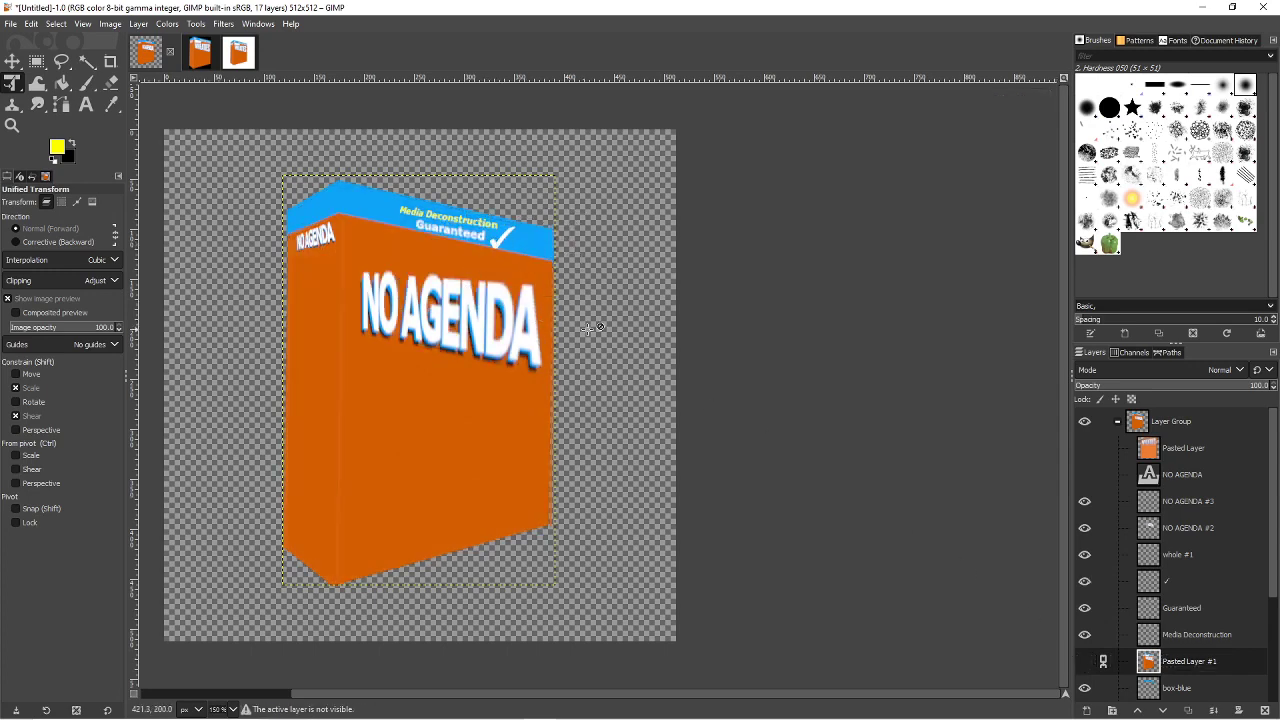
# - Select the ✓ layer again and nudge and slightly rotate it beside Guaranteed with Unified Transform
pyautogui.click(1180, 588)
pyautogui.moveTo(498, 241)
pyautogui.mouseDown()
pyautogui.moveTo(511, 266)
pyautogui.moveTo(508, 253)
pyautogui.mouseUp()
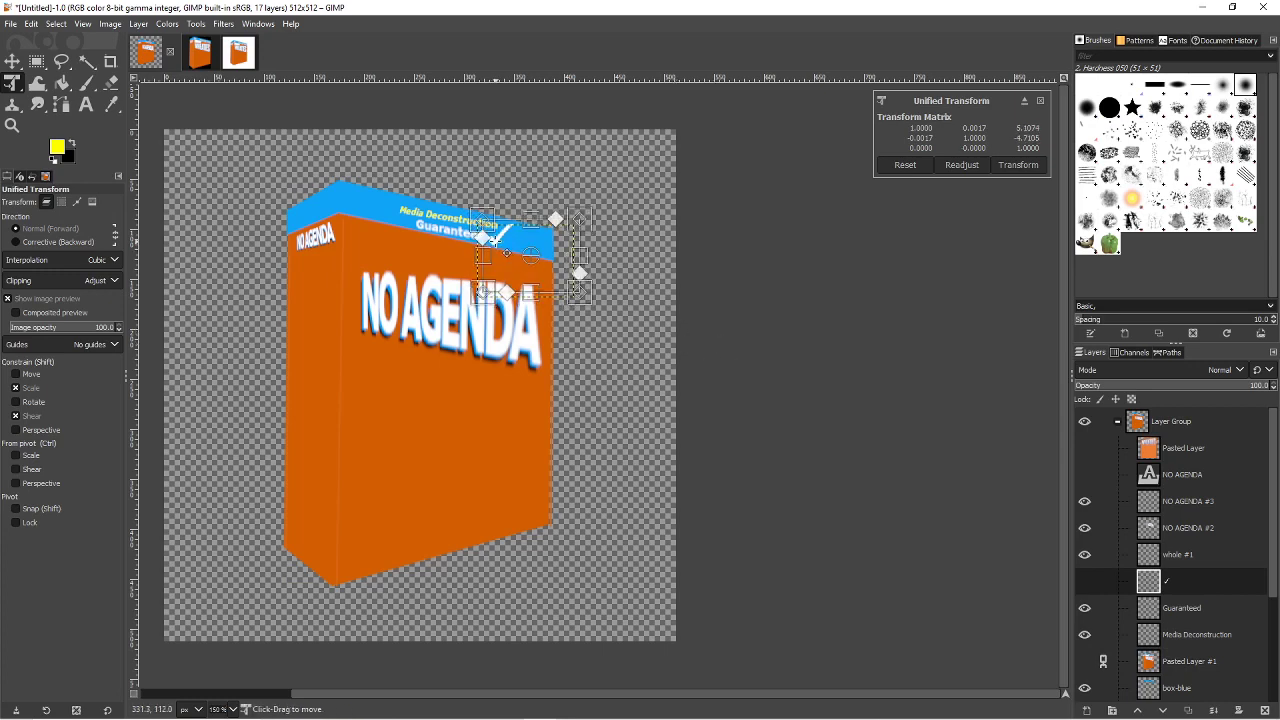
pyautogui.press('Return')
pyautogui.moveTo(627, 323); pyautogui.dragTo(631, 327)
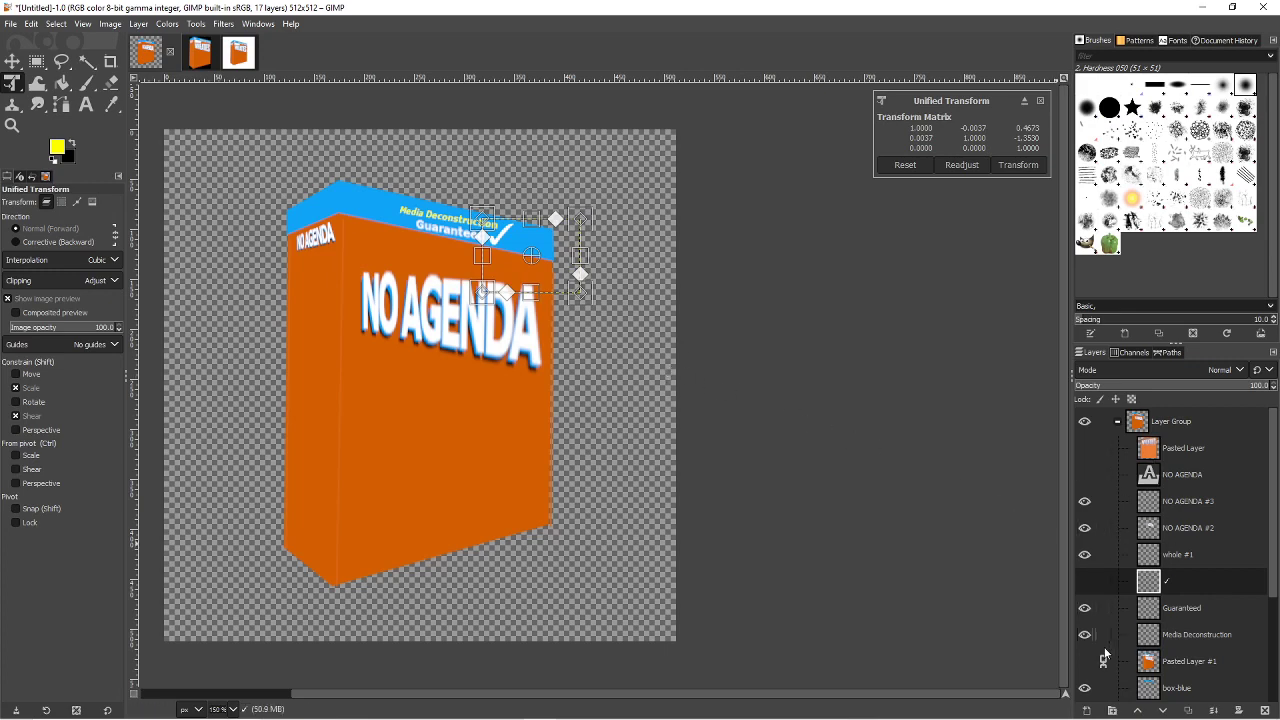
# - Toggle Pasted Layer #1's visibility repeatedly to compare the new label and check mark with the original box
pyautogui.click(1085, 661)
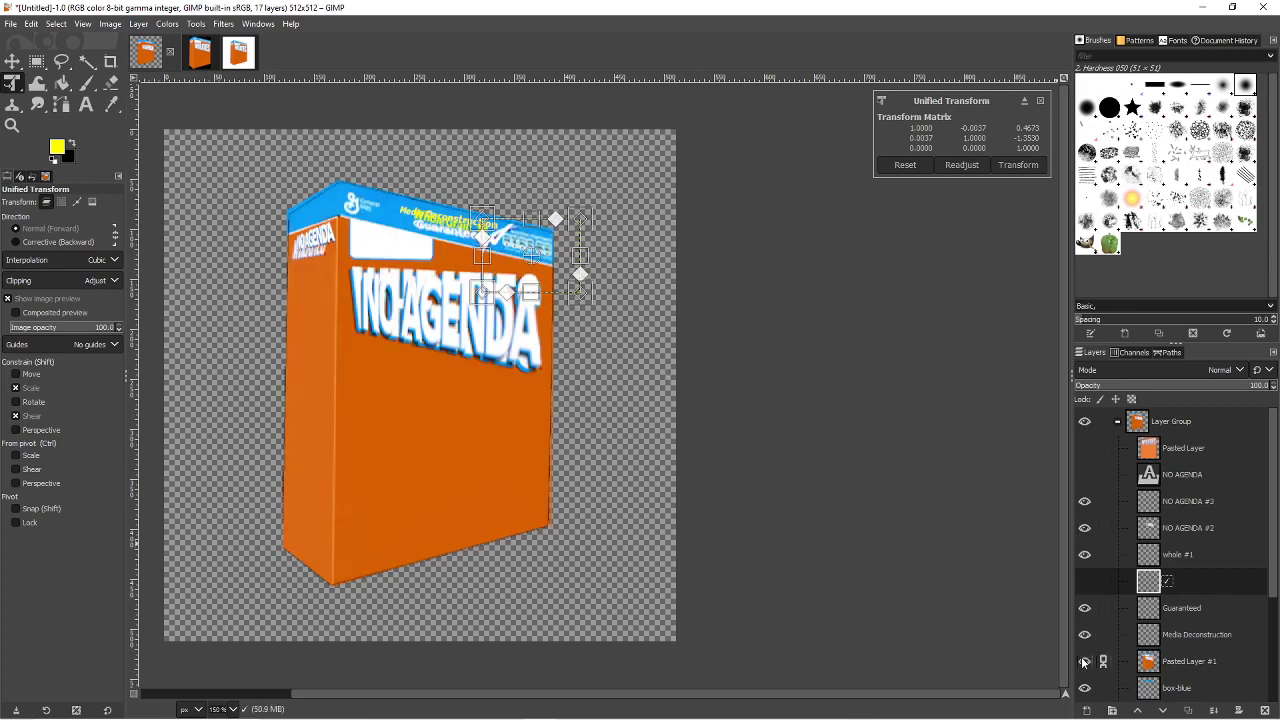
pyautogui.click(1085, 661)
pyautogui.click(1085, 661)
pyautogui.click(1085, 661)
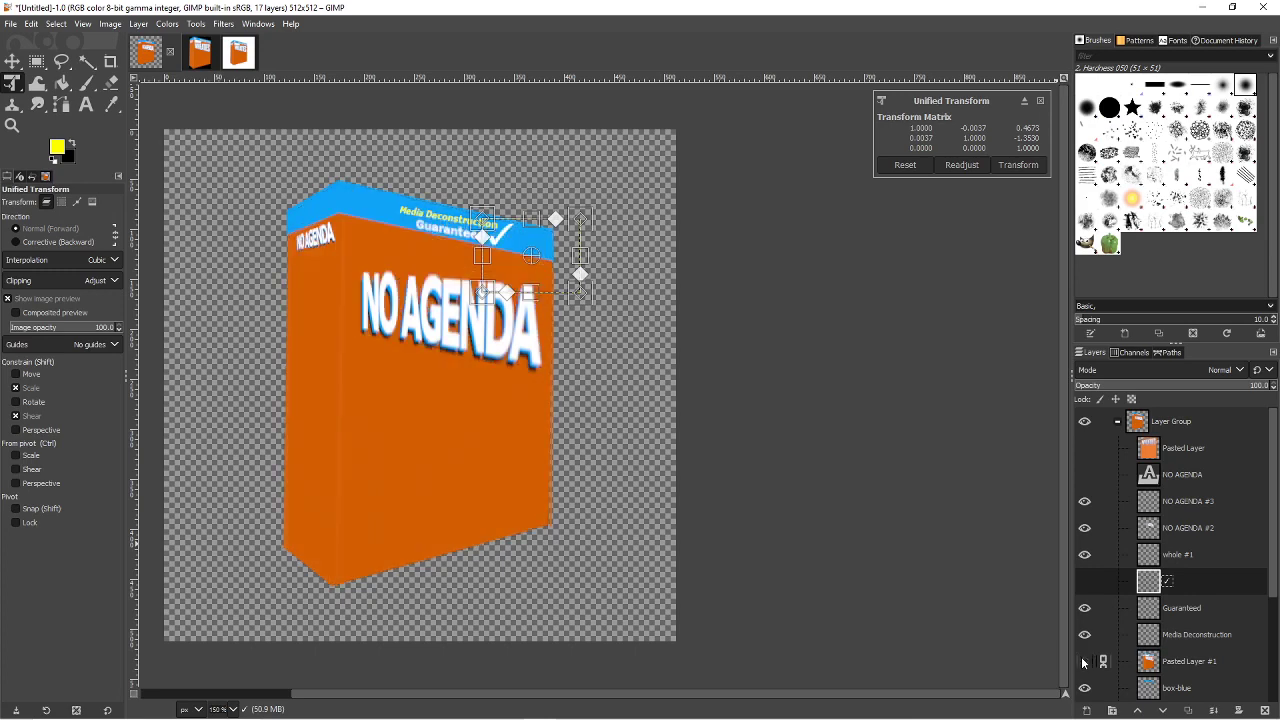
pyautogui.click(1085, 661)
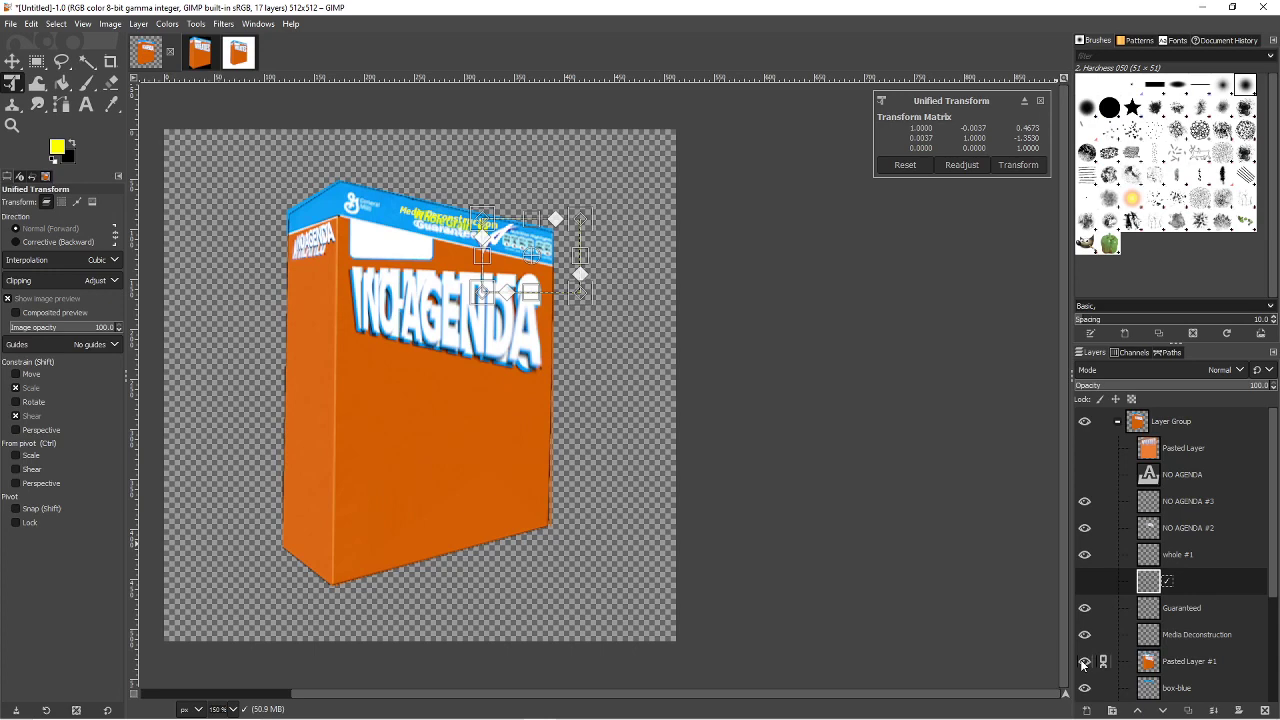
pyautogui.click(1085, 661)
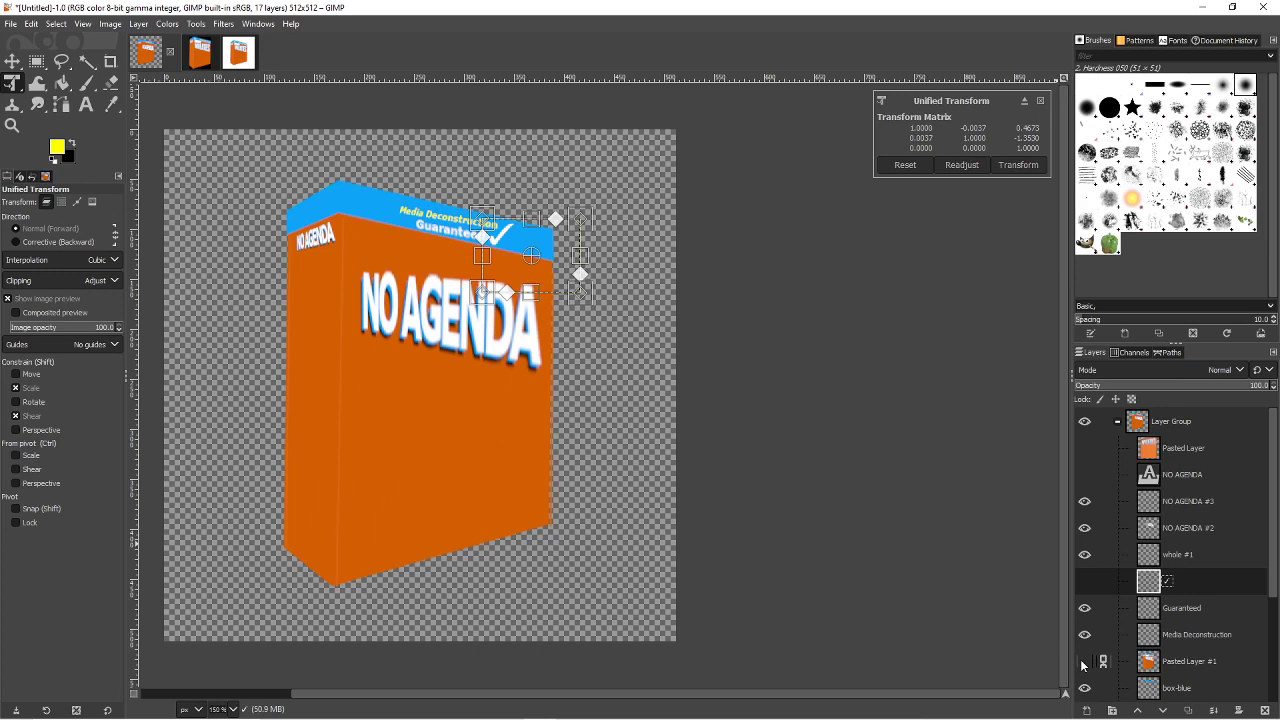
pyautogui.click(1085, 662)
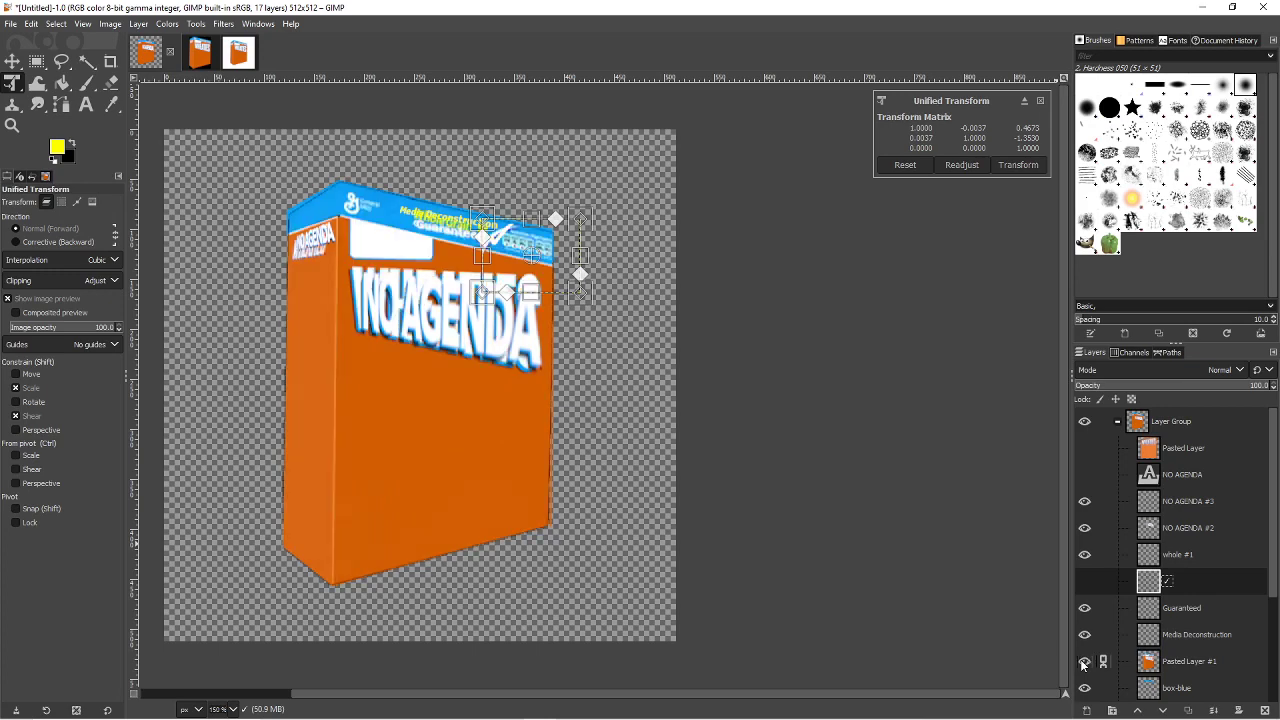
# - Duplicate Pasted Layer #1, hide the original, and unlink the copy from the other layers
pyautogui.rightClick(1149, 665)
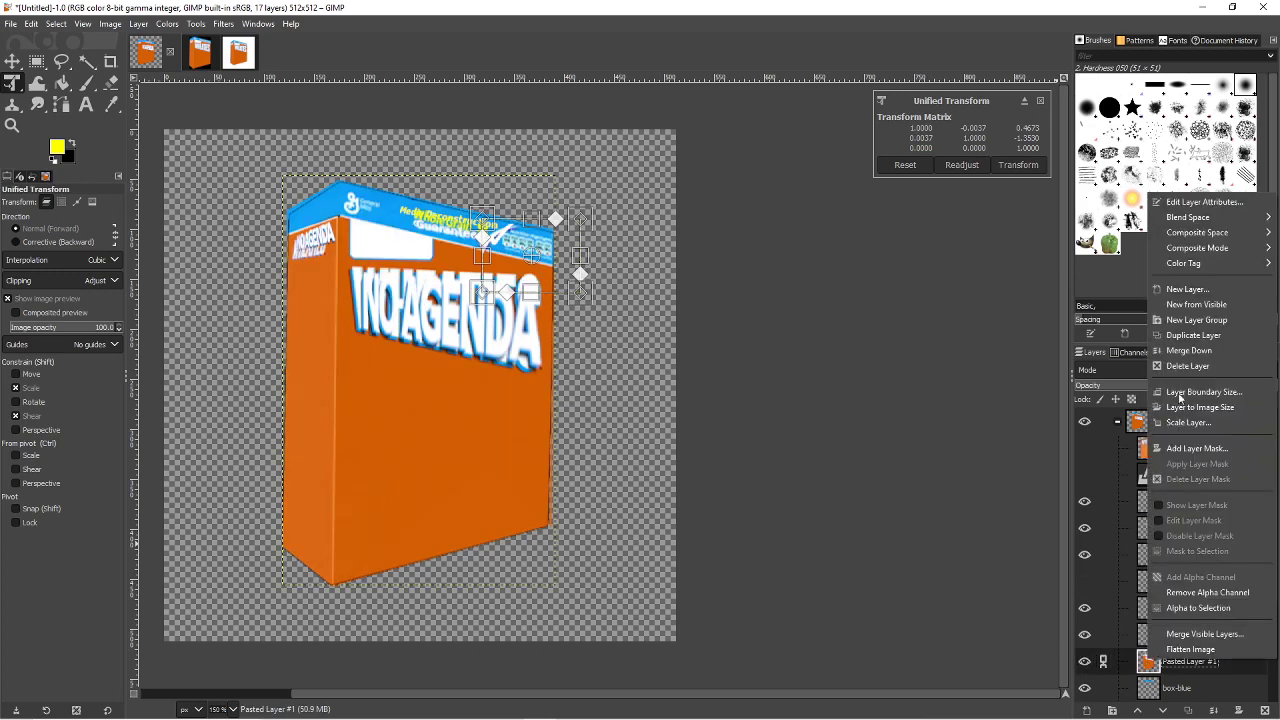
pyautogui.click(1195, 335)
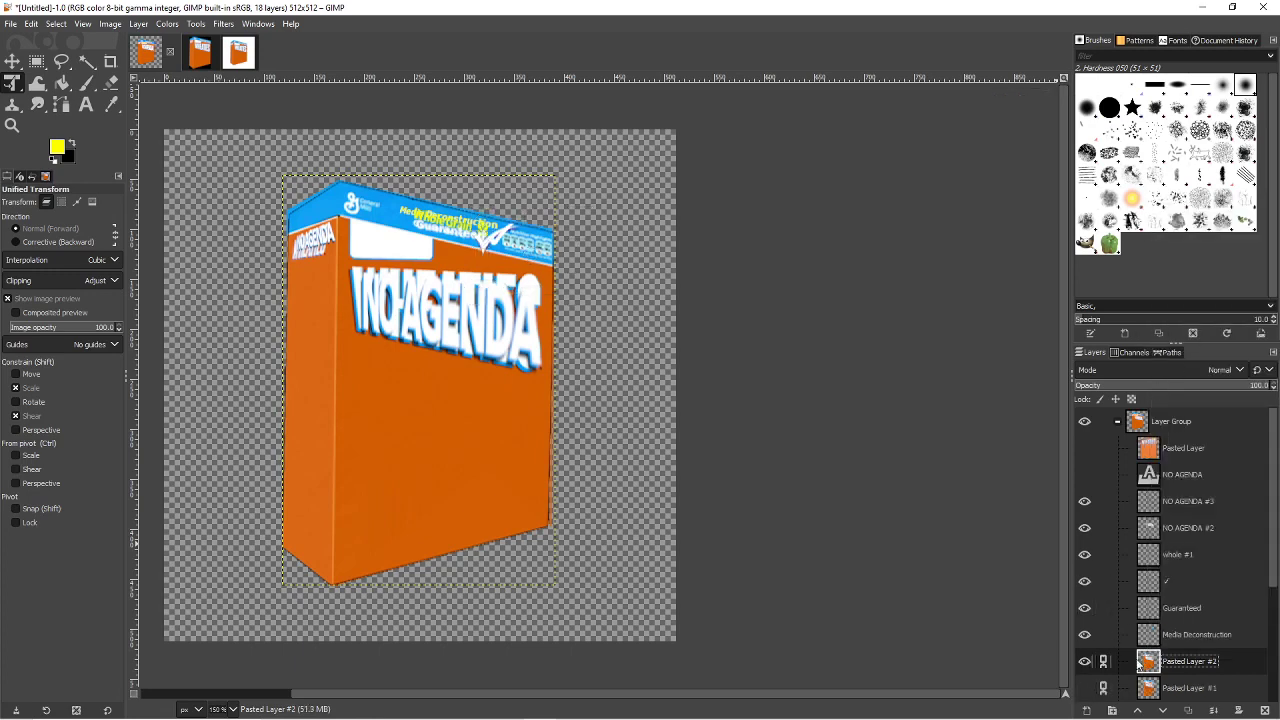
pyautogui.click(1103, 661)
# - Erase the duplicated box artwork with the Eraser at size 117 and hardness 100, keeping only the small badges beside the check mark
pyautogui.press('e')
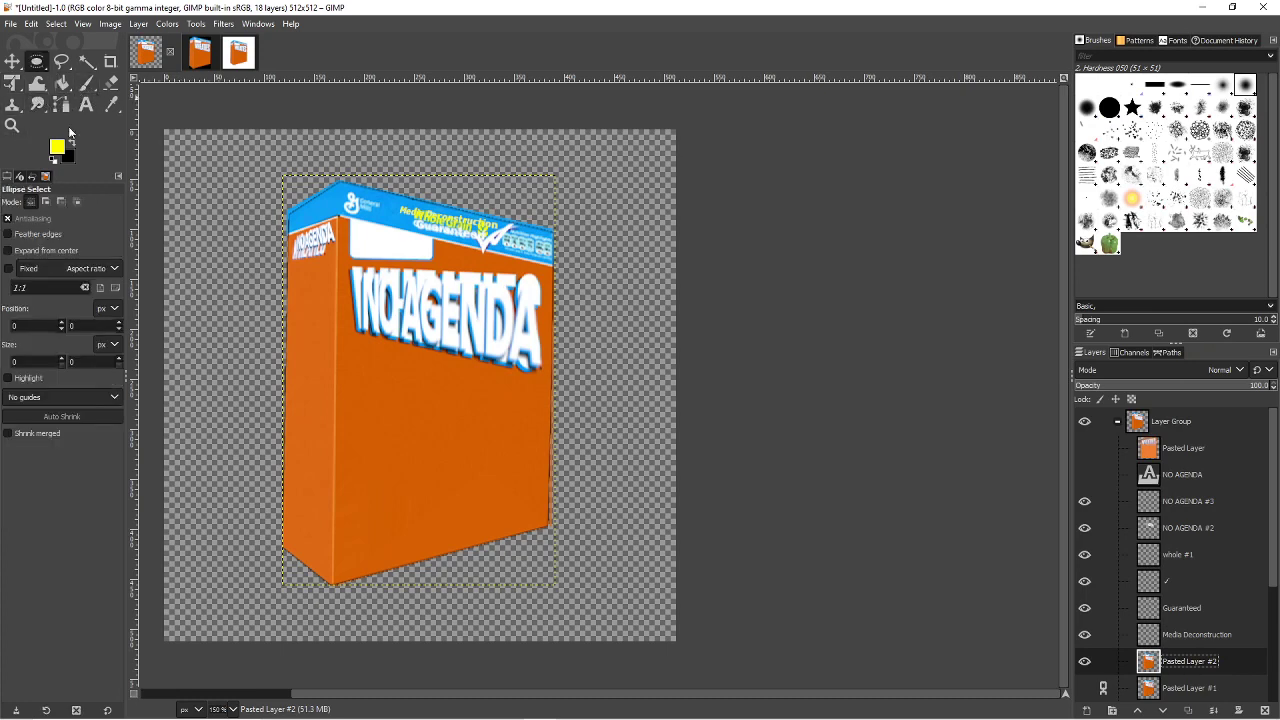
pyautogui.click(111, 83)
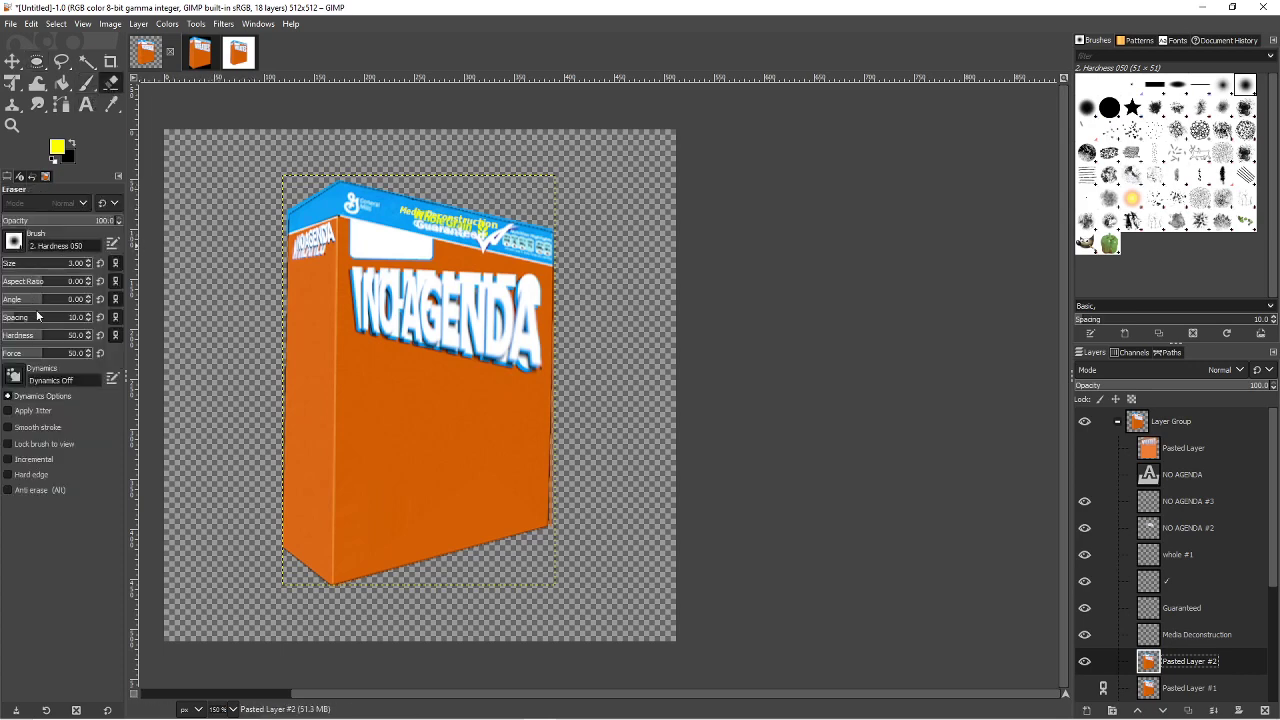
pyautogui.moveTo(40, 336); pyautogui.dragTo(92, 337)
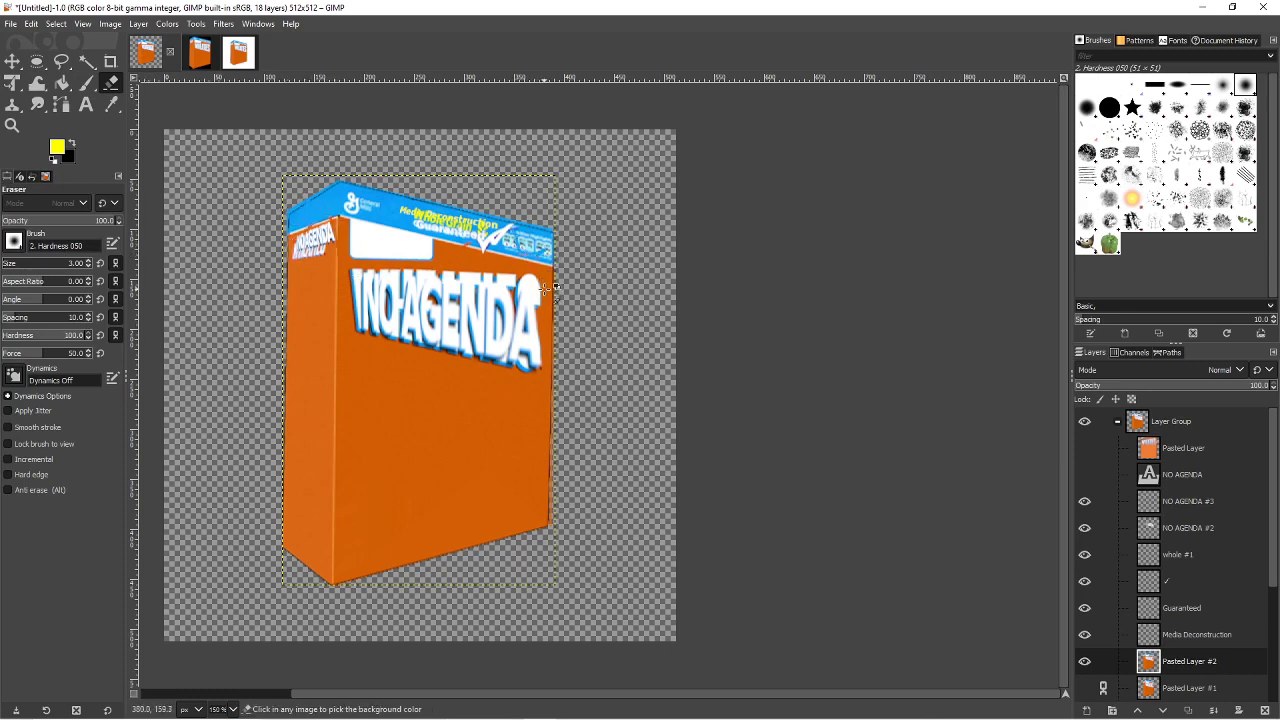
pyautogui.click(426, 280)
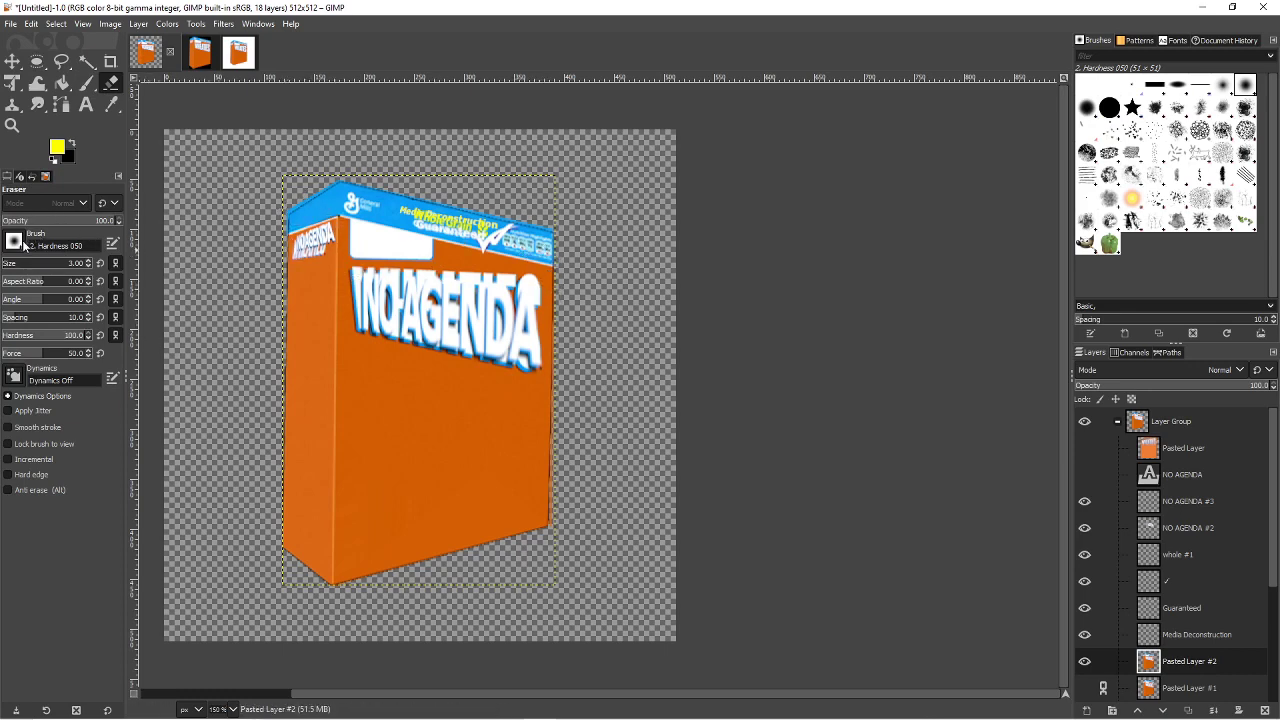
pyautogui.click(17, 266)
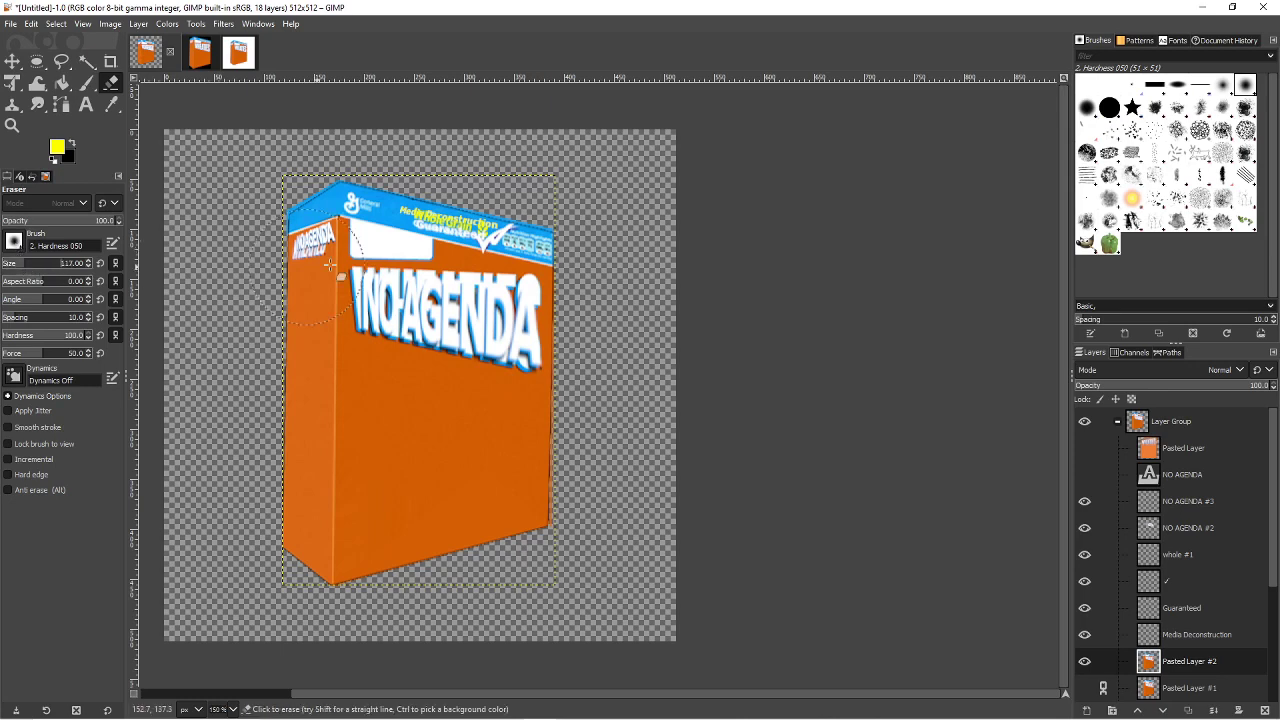
pyautogui.moveTo(355, 228)
pyautogui.mouseDown()
pyautogui.moveTo(320, 300)
pyautogui.moveTo(346, 216)
pyautogui.moveTo(444, 228)
pyautogui.mouseUp()
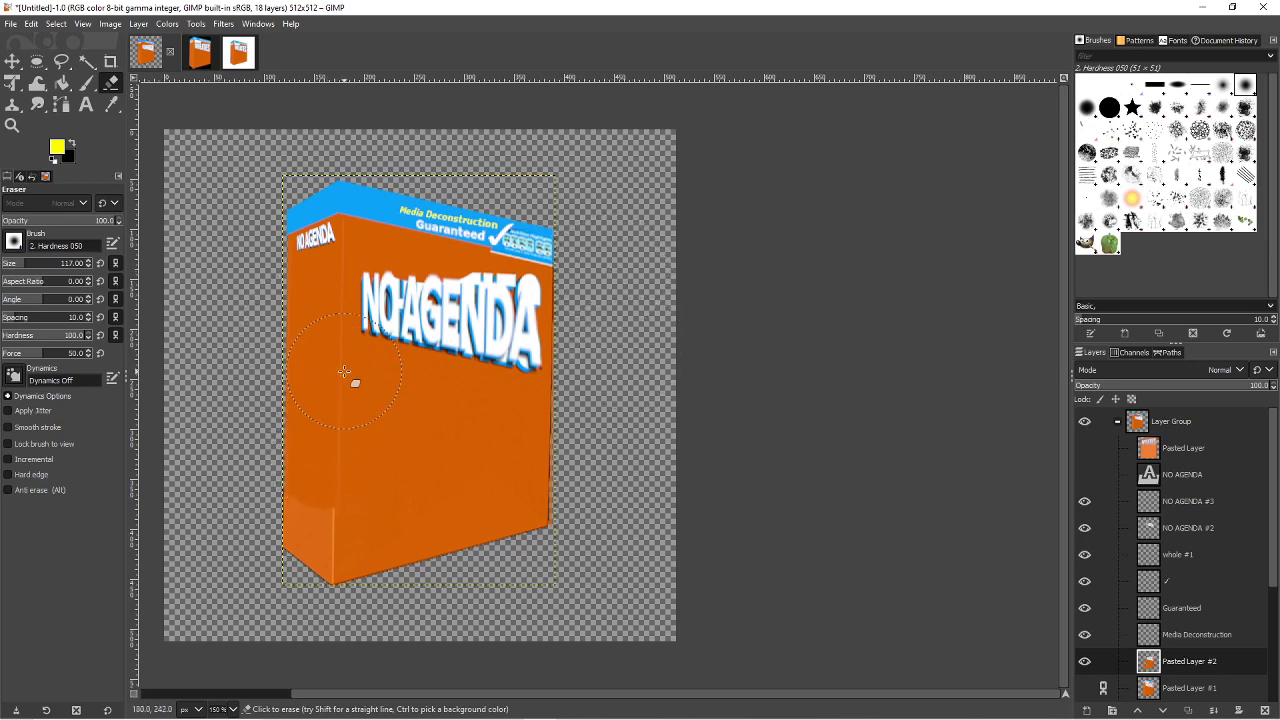
pyautogui.moveTo(350, 368); pyautogui.dragTo(354, 372)
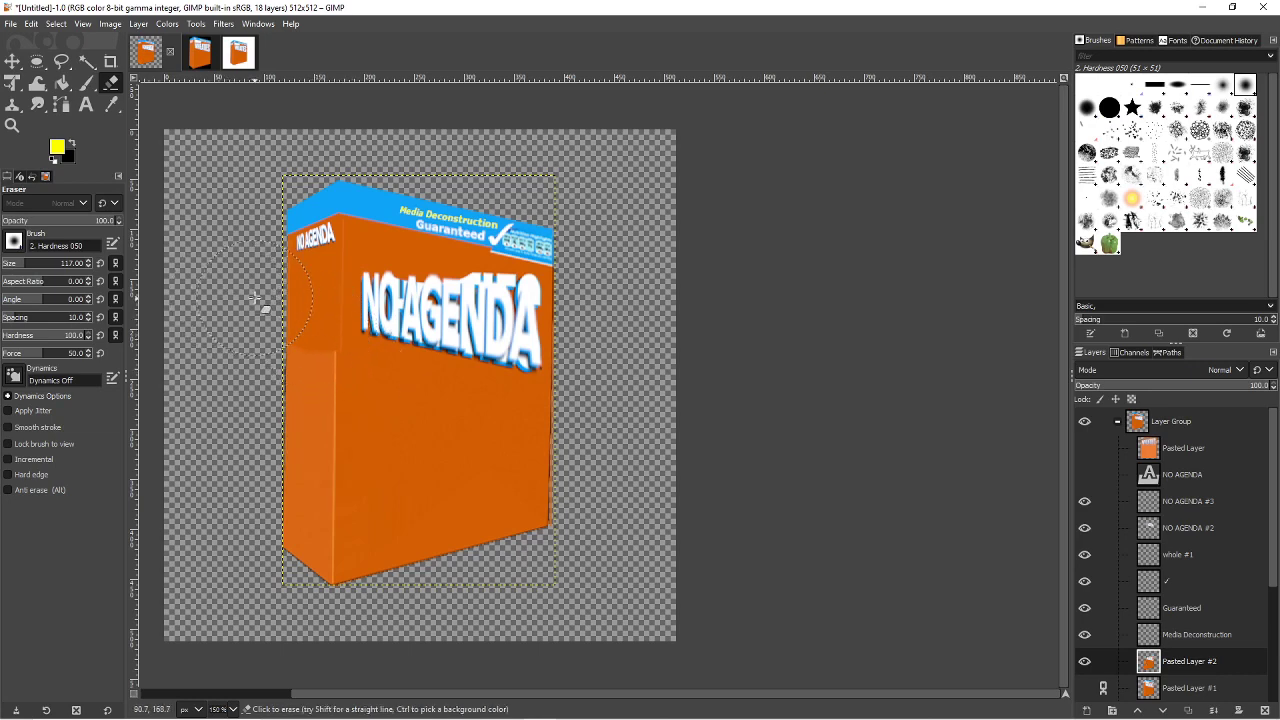
pyautogui.moveTo(280, 315); pyautogui.dragTo(546, 318)
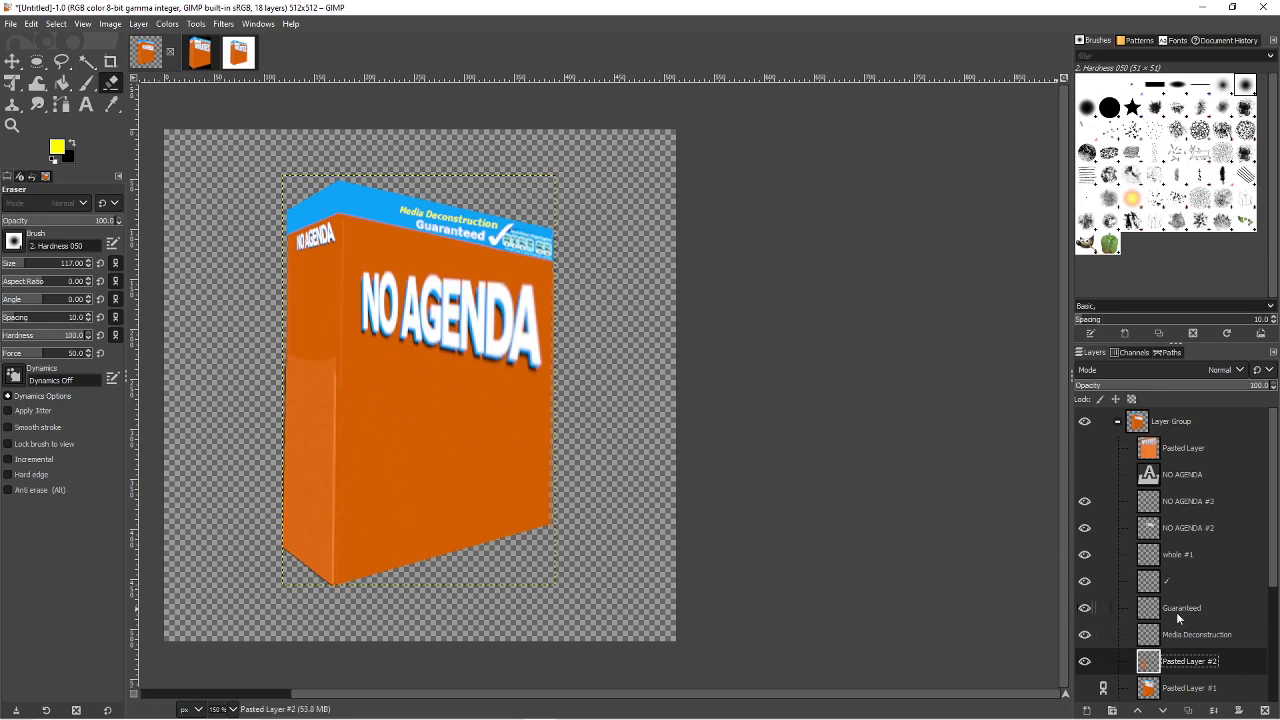
pyautogui.scroll(-5, 1232, 591)
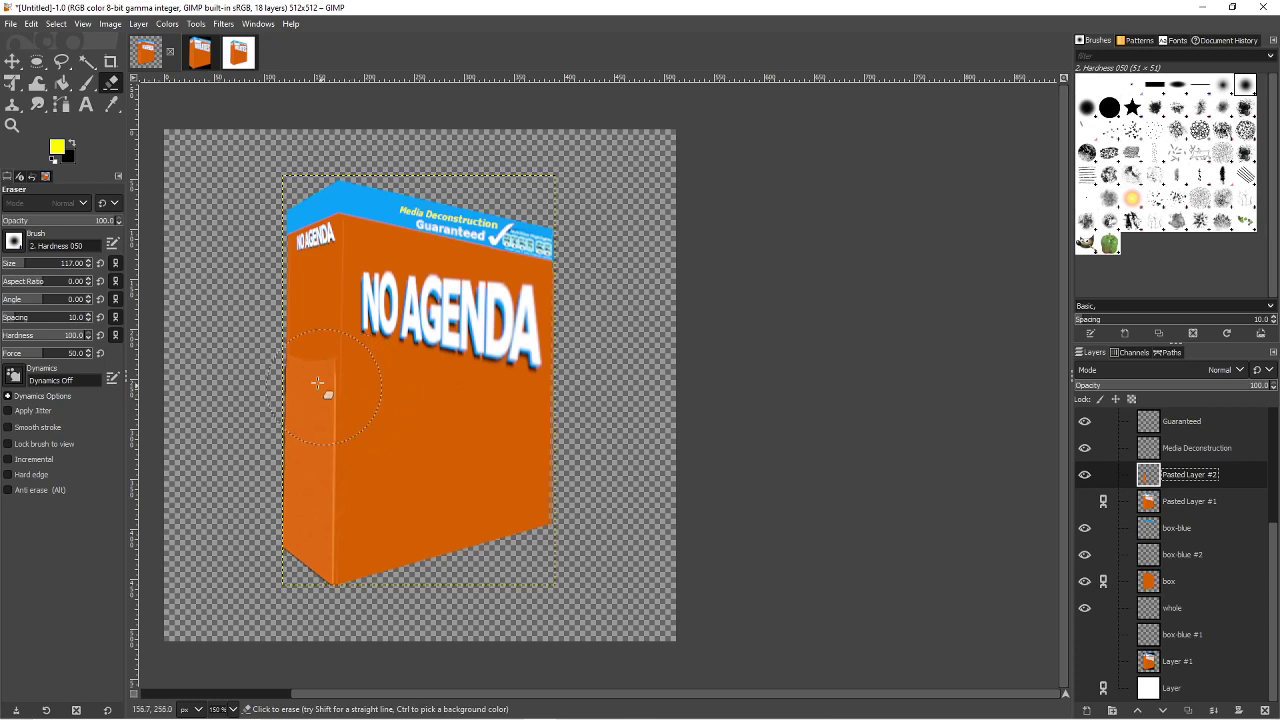
pyautogui.moveTo(305, 362)
pyautogui.mouseDown()
pyautogui.moveTo(293, 394)
pyautogui.moveTo(318, 580)
pyautogui.mouseUp()
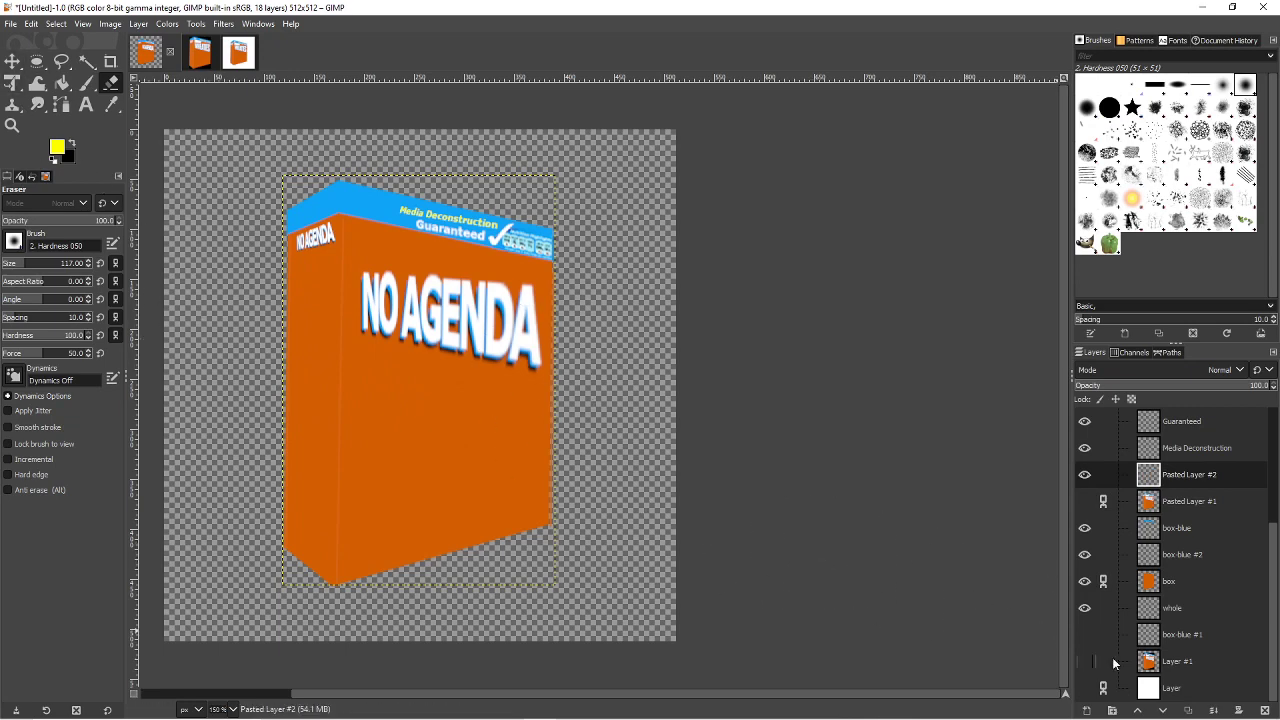
# - Select the box layer and toggle its visibility repeatedly to examine what it contributes to the artwork
pyautogui.click(1168, 582)
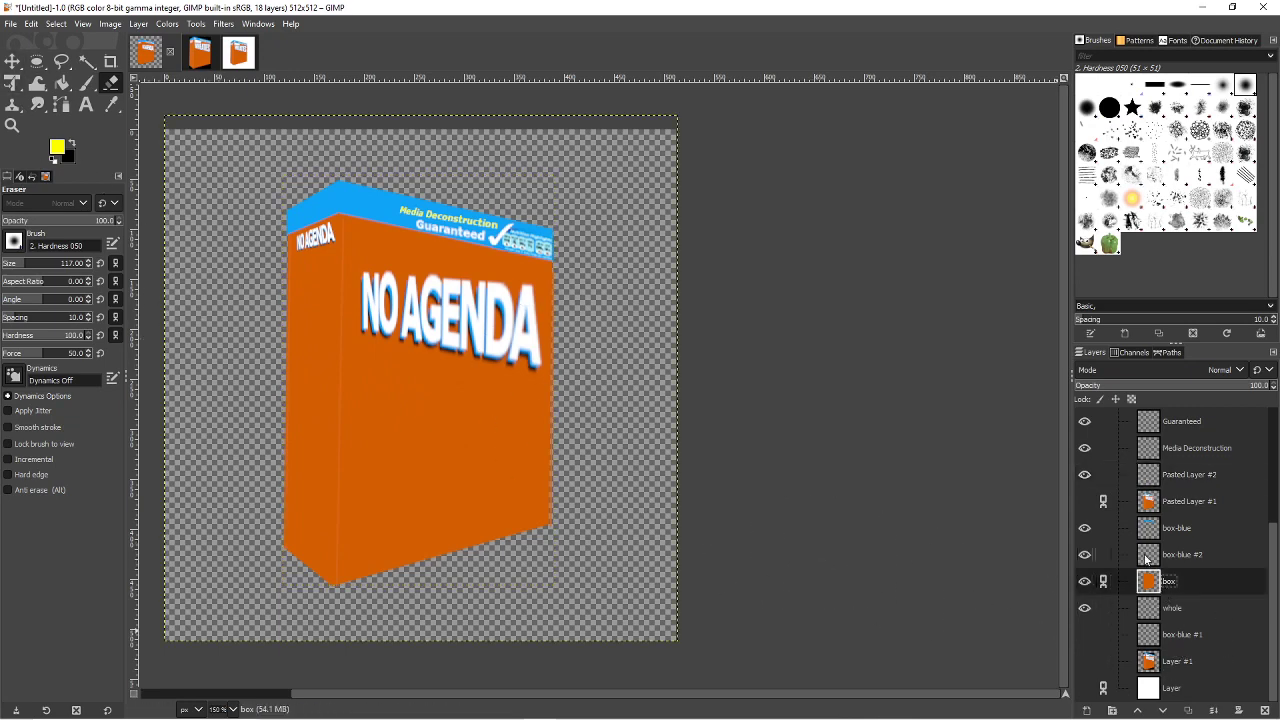
pyautogui.scroll(2, 1114, 658)
pyautogui.scroll(2, 1112, 651)
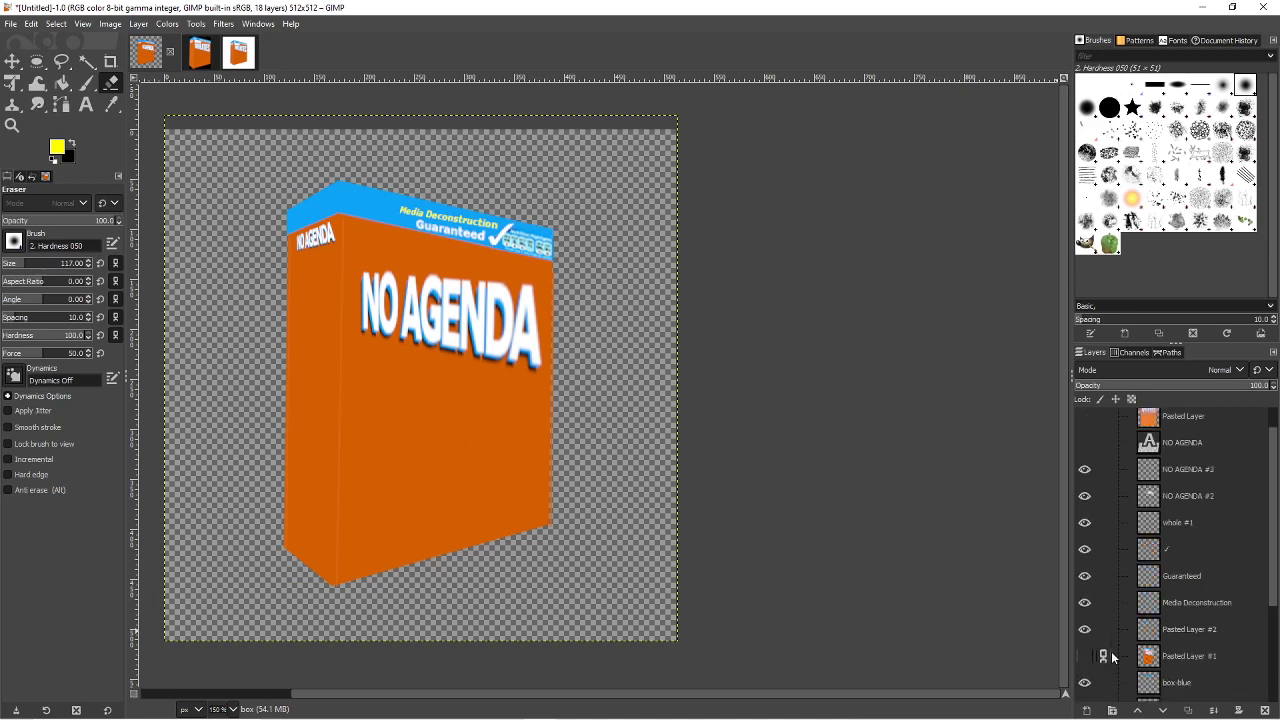
pyautogui.scroll(-4, 1112, 651)
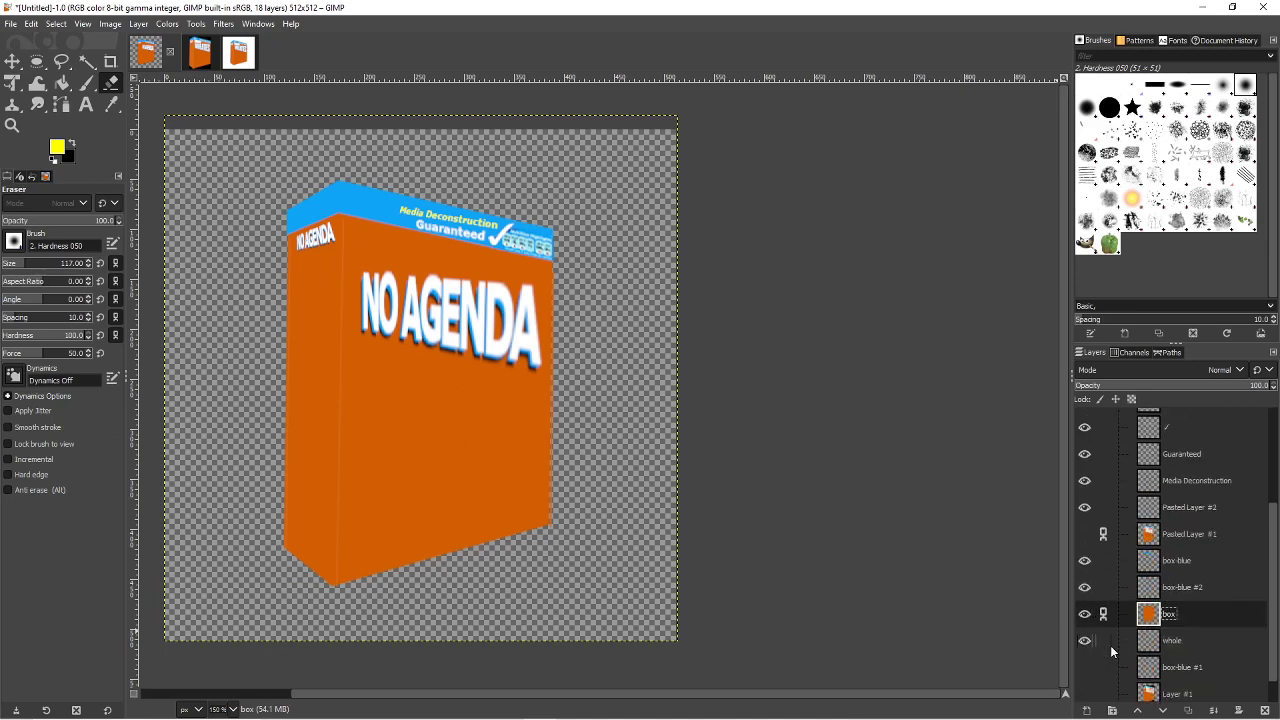
pyautogui.scroll(-1, 1110, 645)
pyautogui.click(1086, 582)
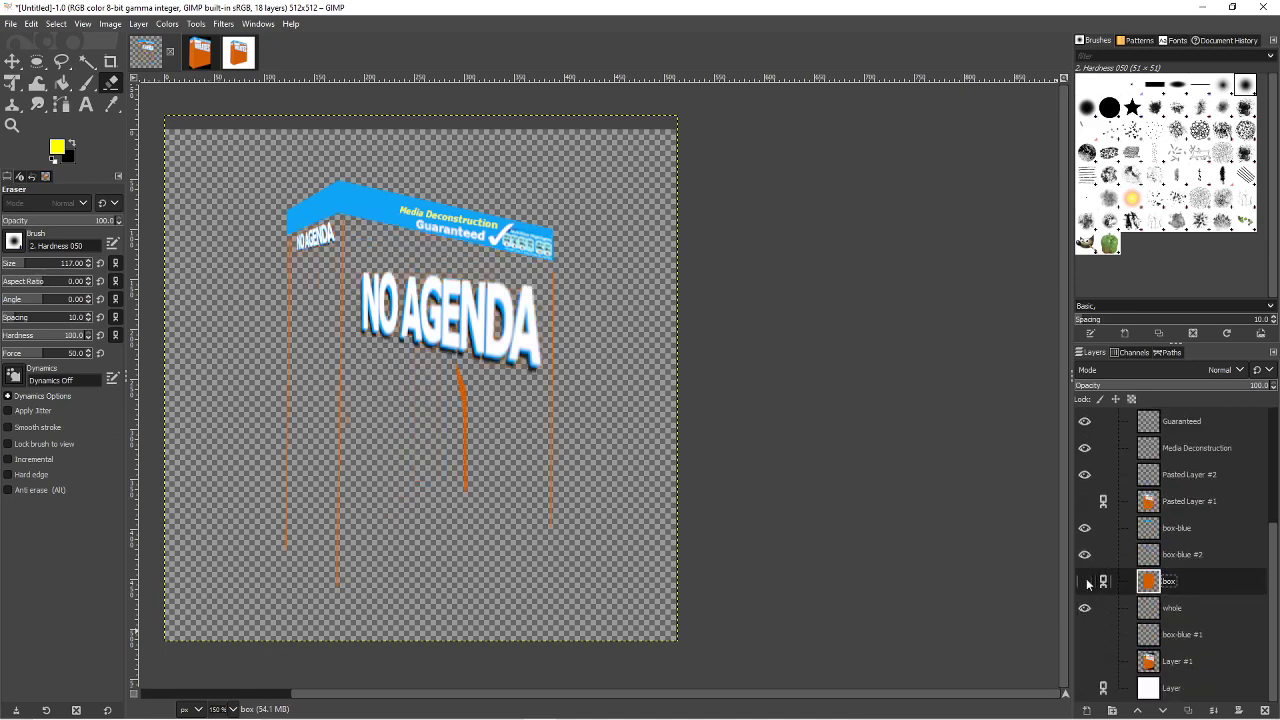
pyautogui.click(1086, 582)
pyautogui.click(1086, 582)
pyautogui.click(1086, 582)
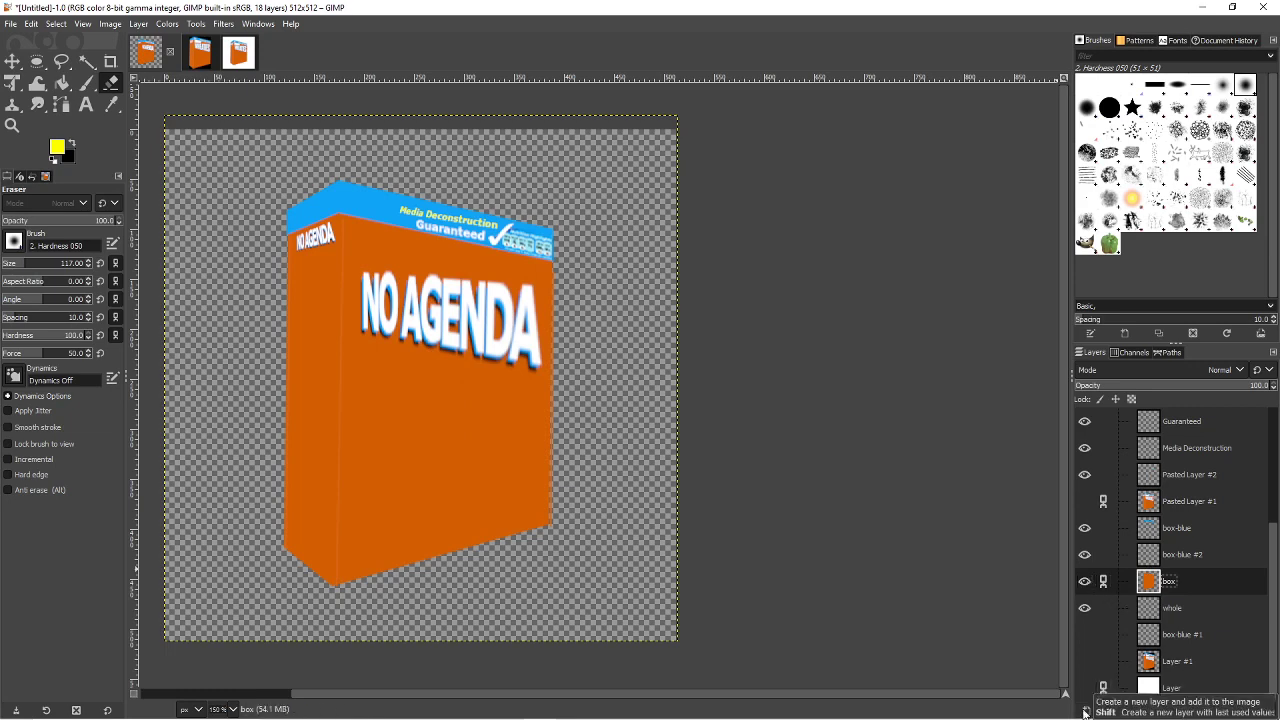
# - Select Layer #1 and briefly show it to check its original box image behind the recreated one
pyautogui.click(1148, 662)
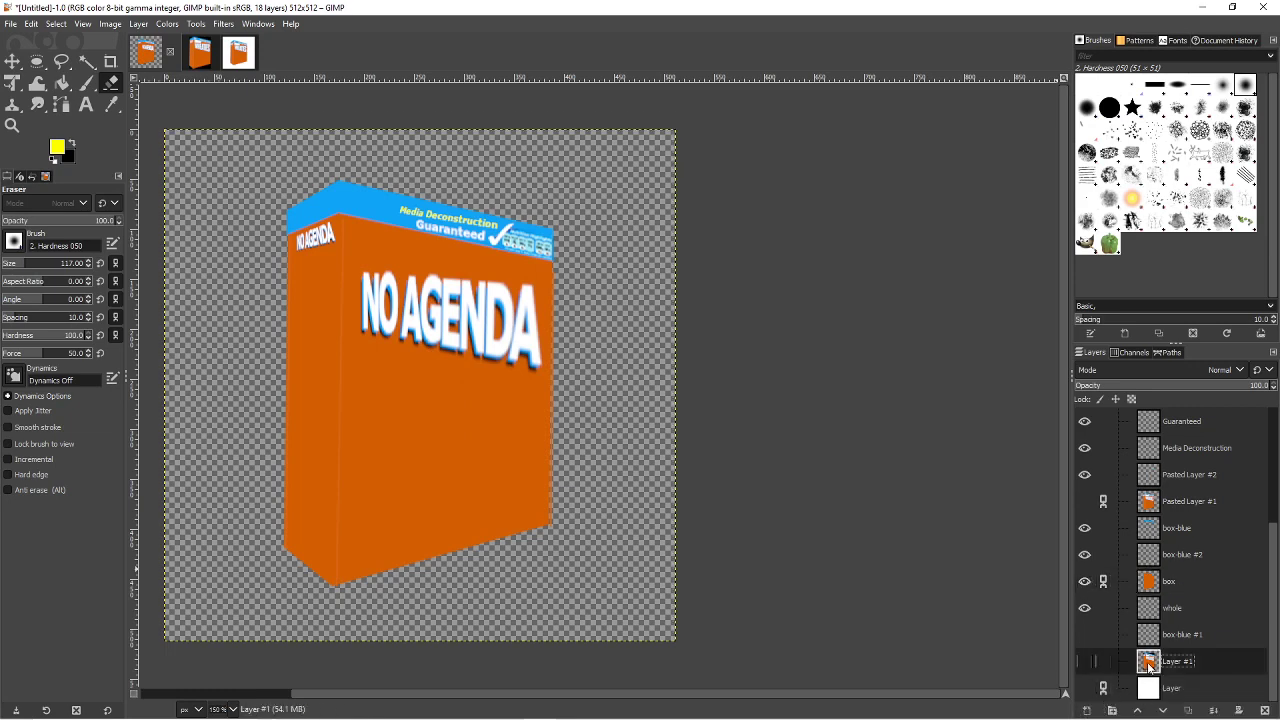
pyautogui.click(1086, 662)
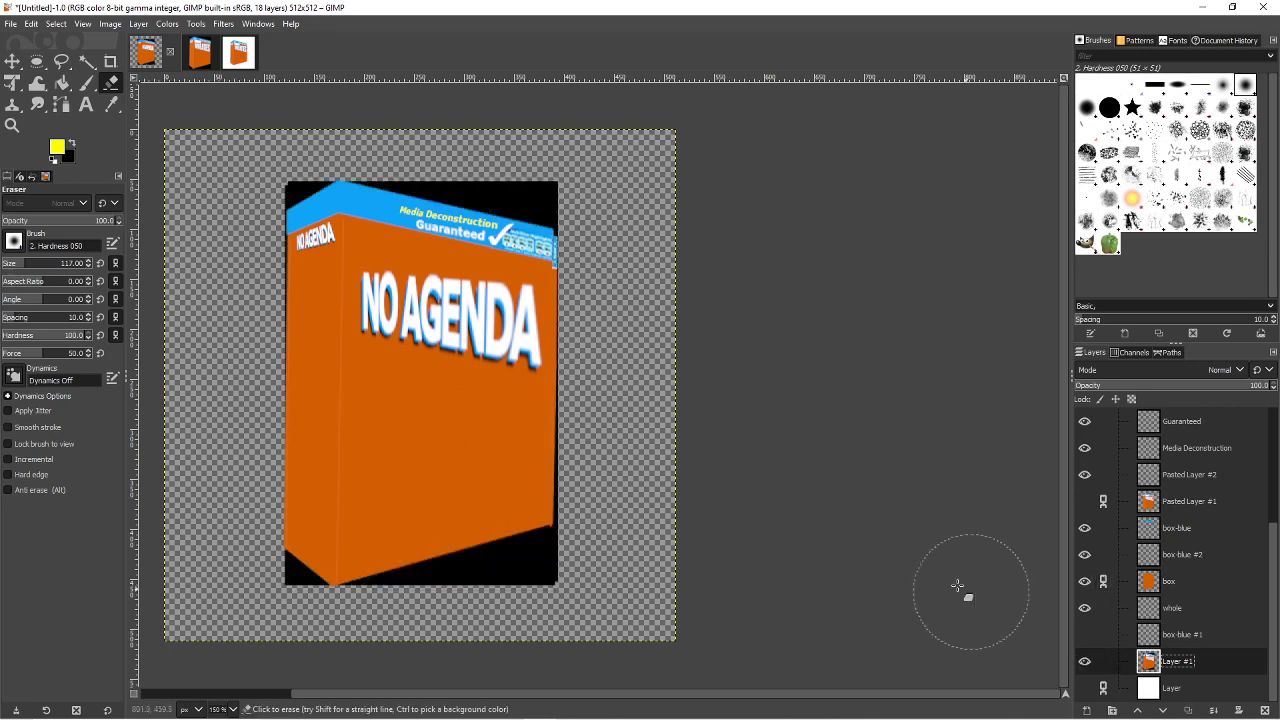
pyautogui.click(1087, 663)
# - Select and show Pasted Layer #1, and activate the Color Picker for setting the foreground color
pyautogui.click(1172, 502)
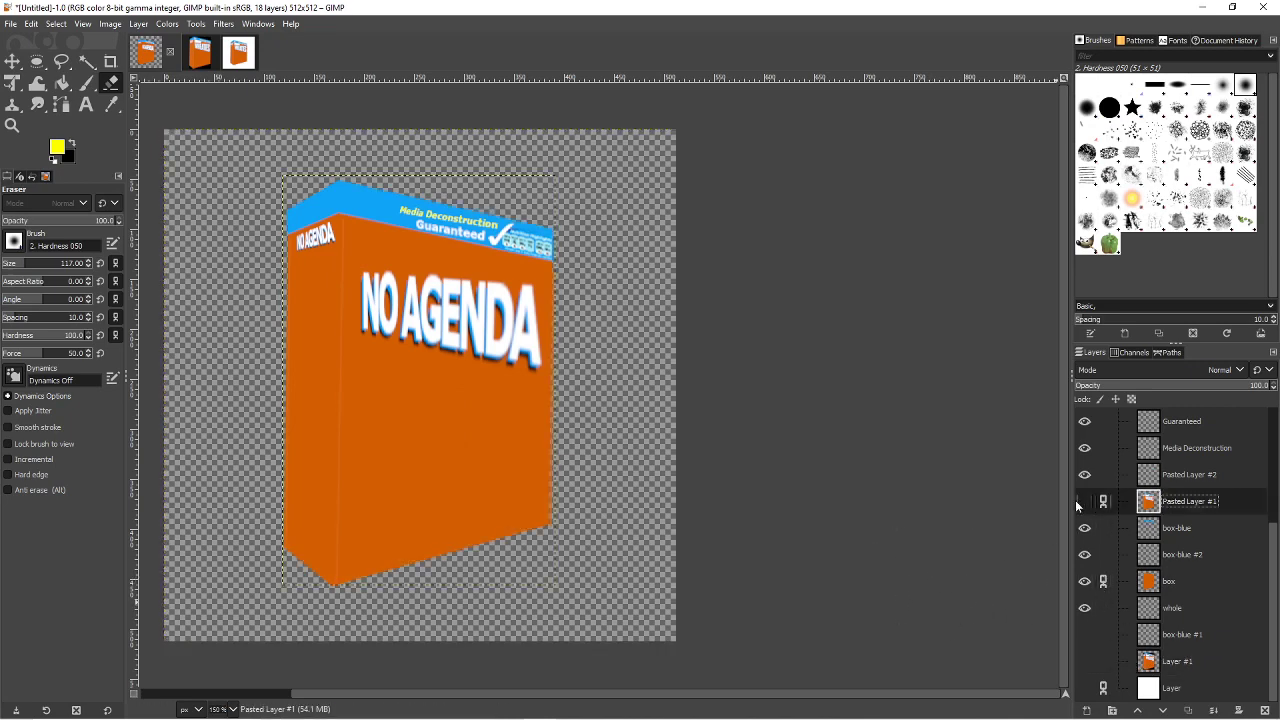
pyautogui.click(1085, 502)
pyautogui.click(111, 104)
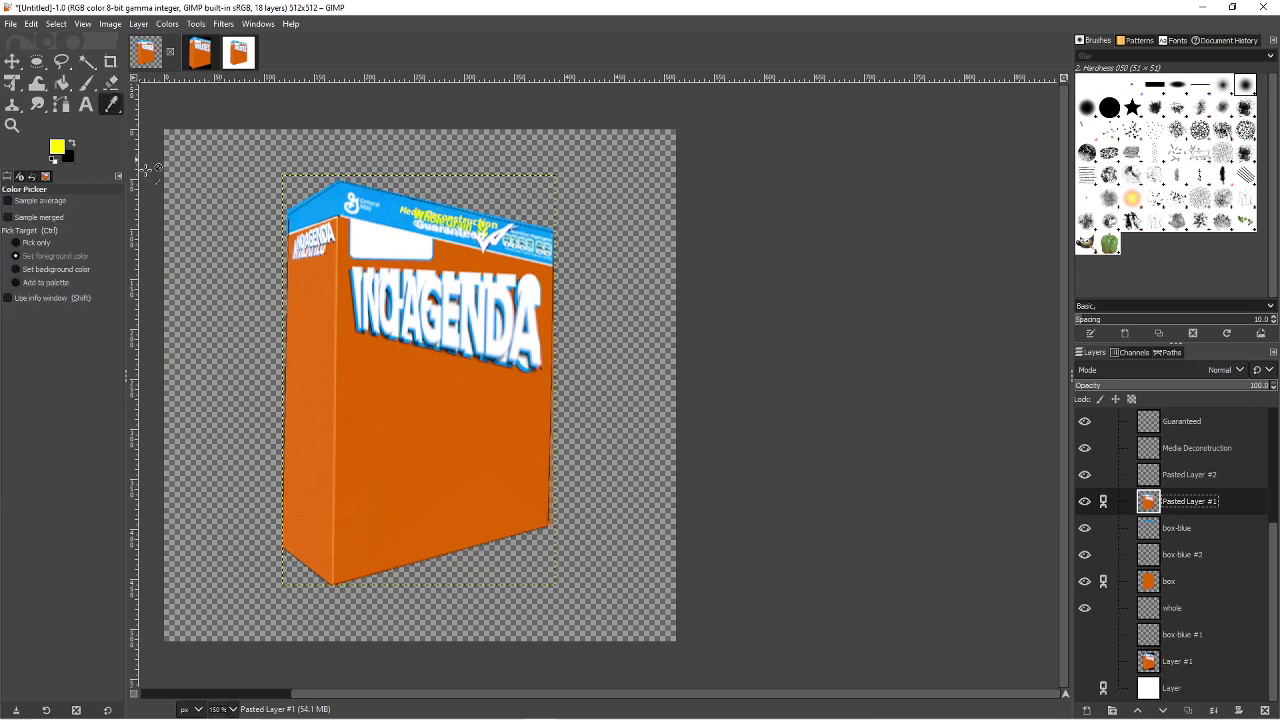
# - Sample the orange of the reference box's narrow side as the foreground color and hide the Pasted Layer #1 reference
pyautogui.click(302, 315)
pyautogui.click(1085, 502)
# - Create a new layer named "box-left" directly above the box layer
pyautogui.click(1165, 587)
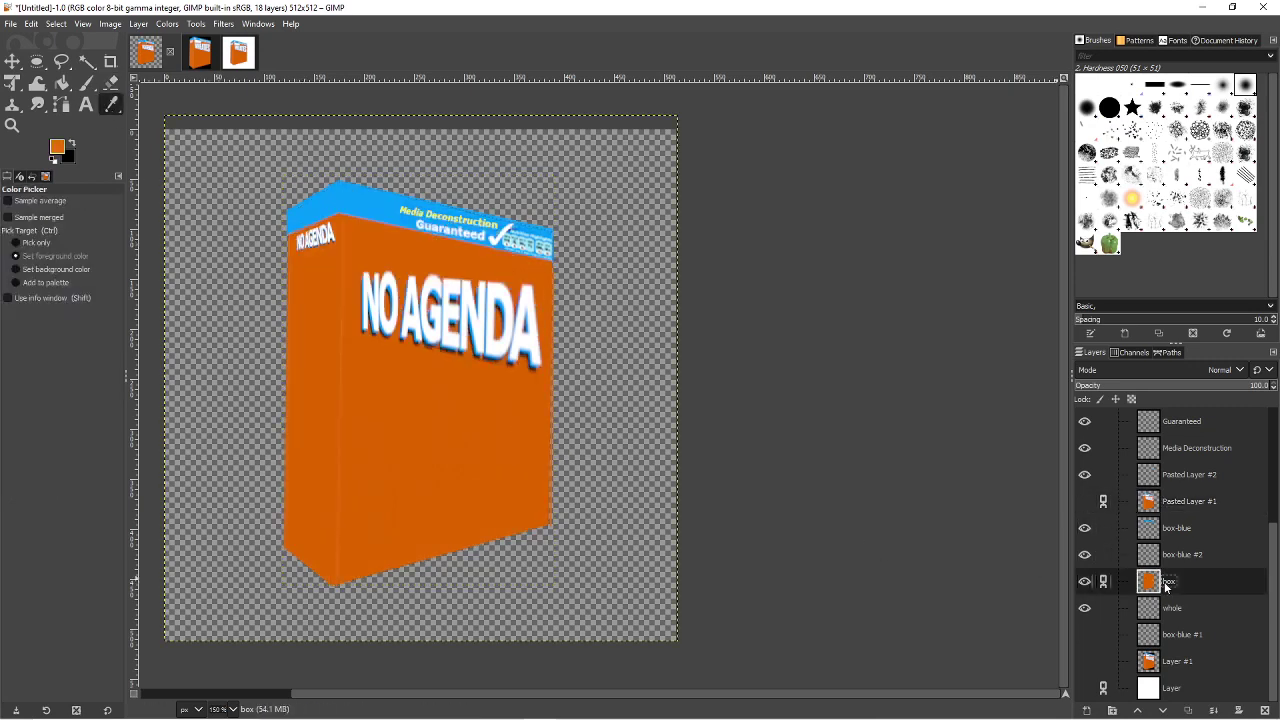
pyautogui.click(1088, 587)
pyautogui.click(1088, 587)
pyautogui.click(1087, 711)
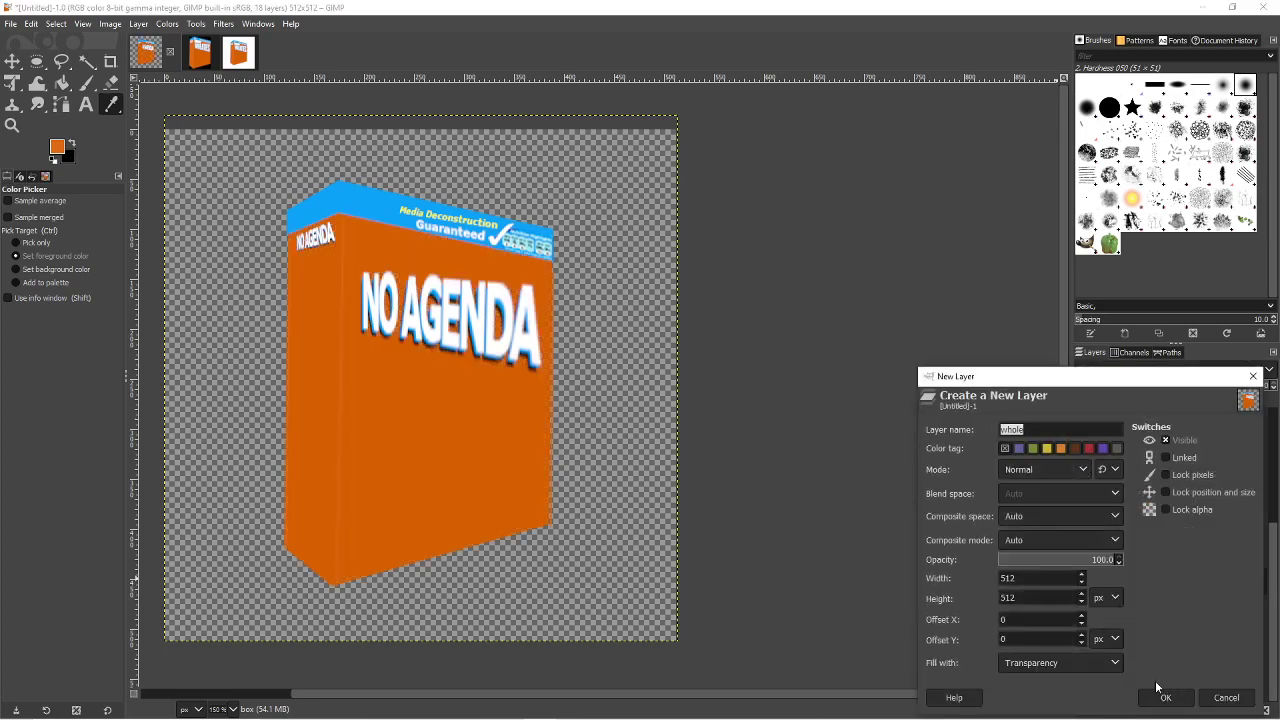
pyautogui.write('box-left')
pyautogui.click(1162, 697)
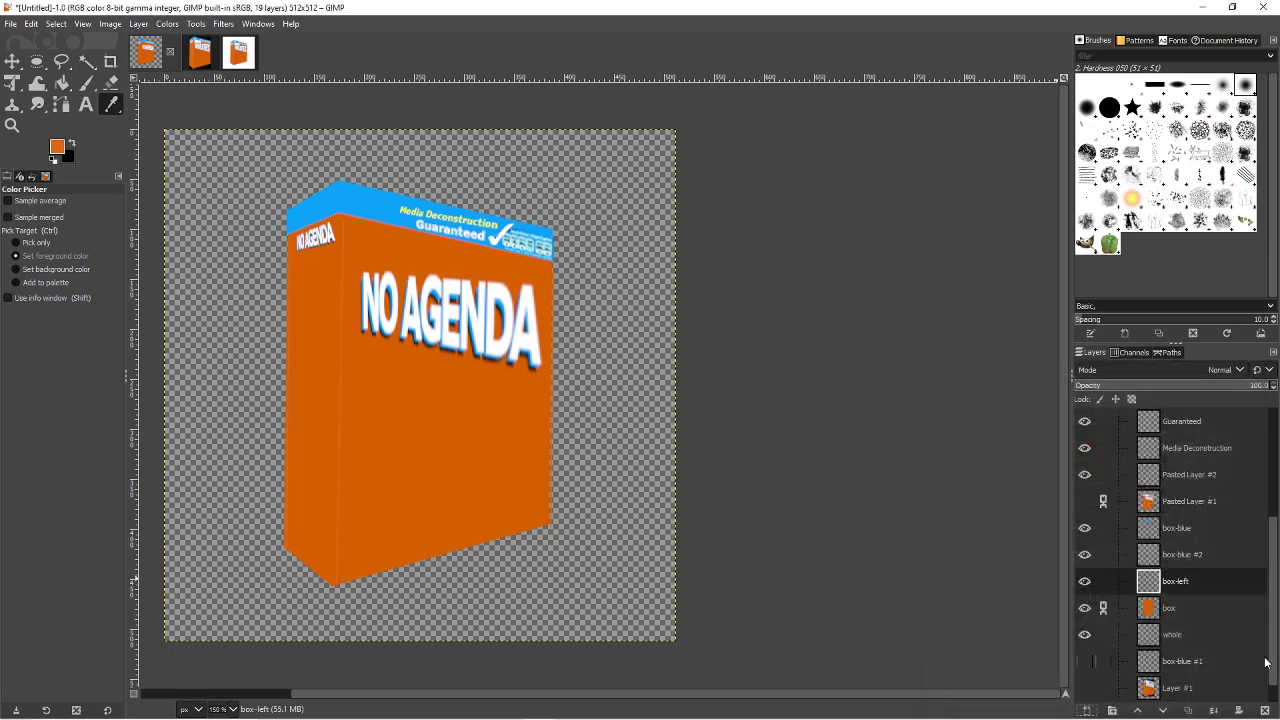
# - Outline the box's narrow side face with Free Select and fill it with the sampled orange on the box-left layer
pyautogui.click(62, 61)
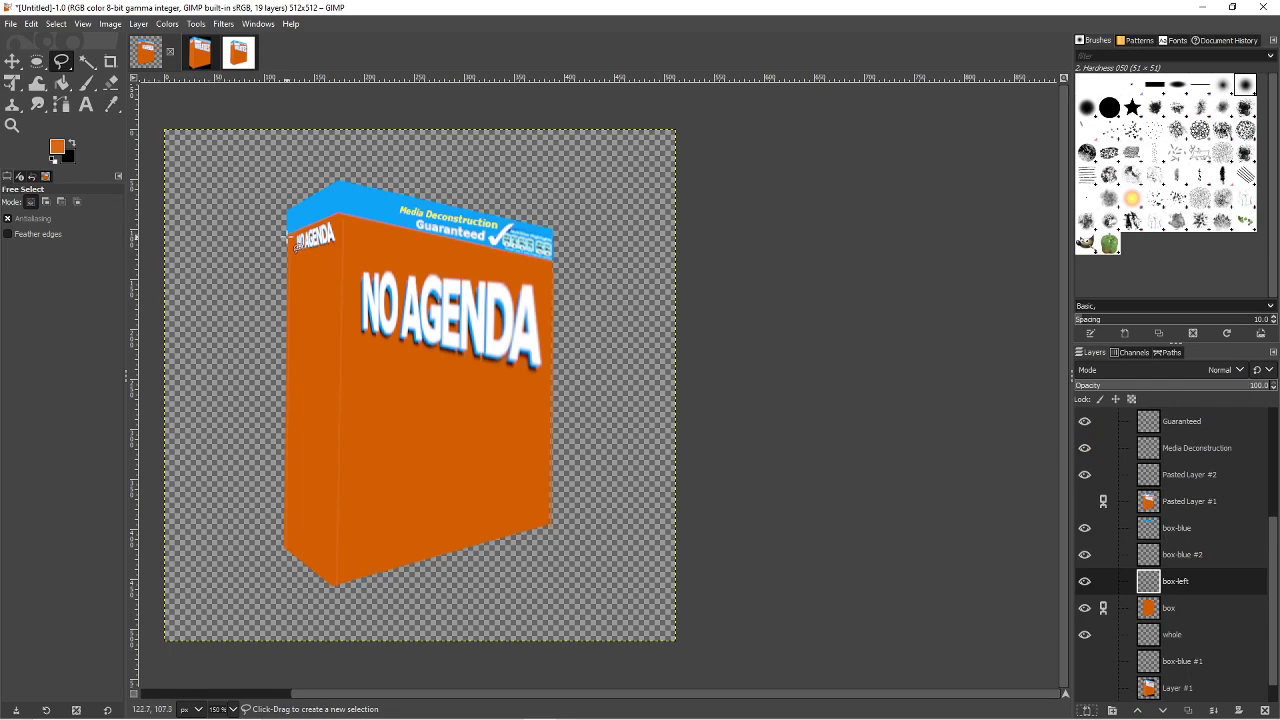
pyautogui.click(341, 213)
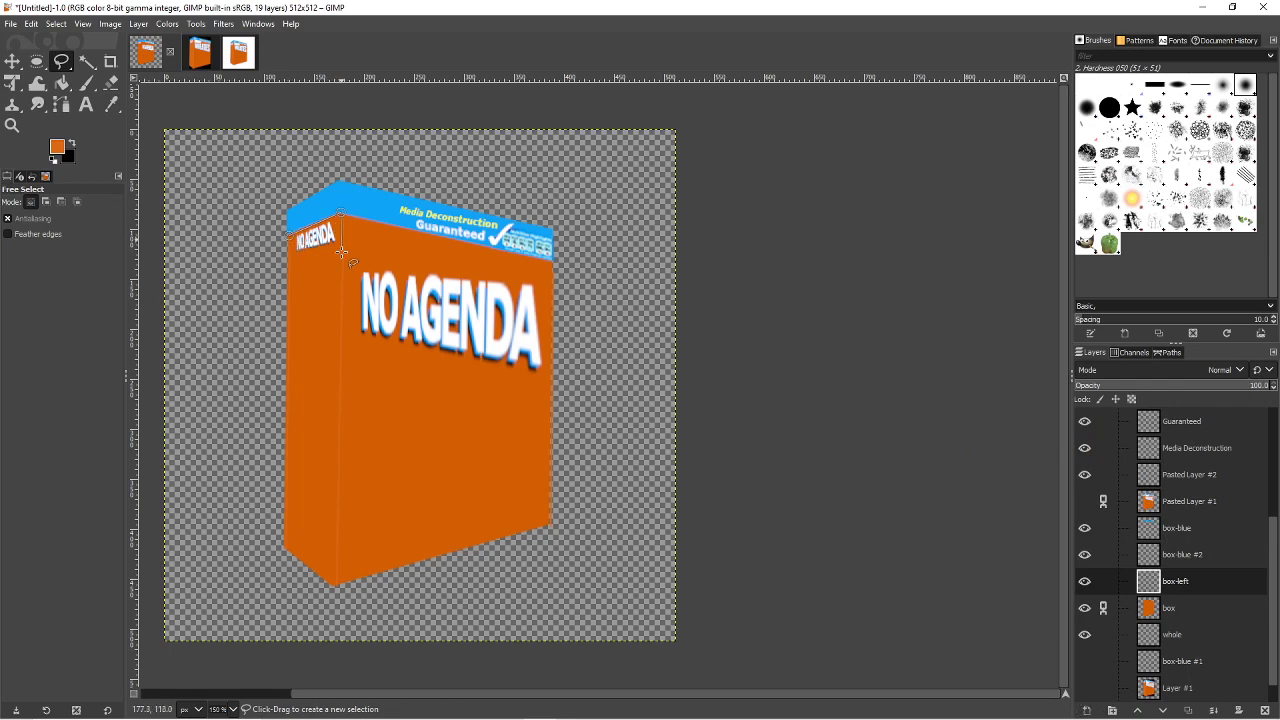
pyautogui.click(338, 585)
pyautogui.click(286, 548)
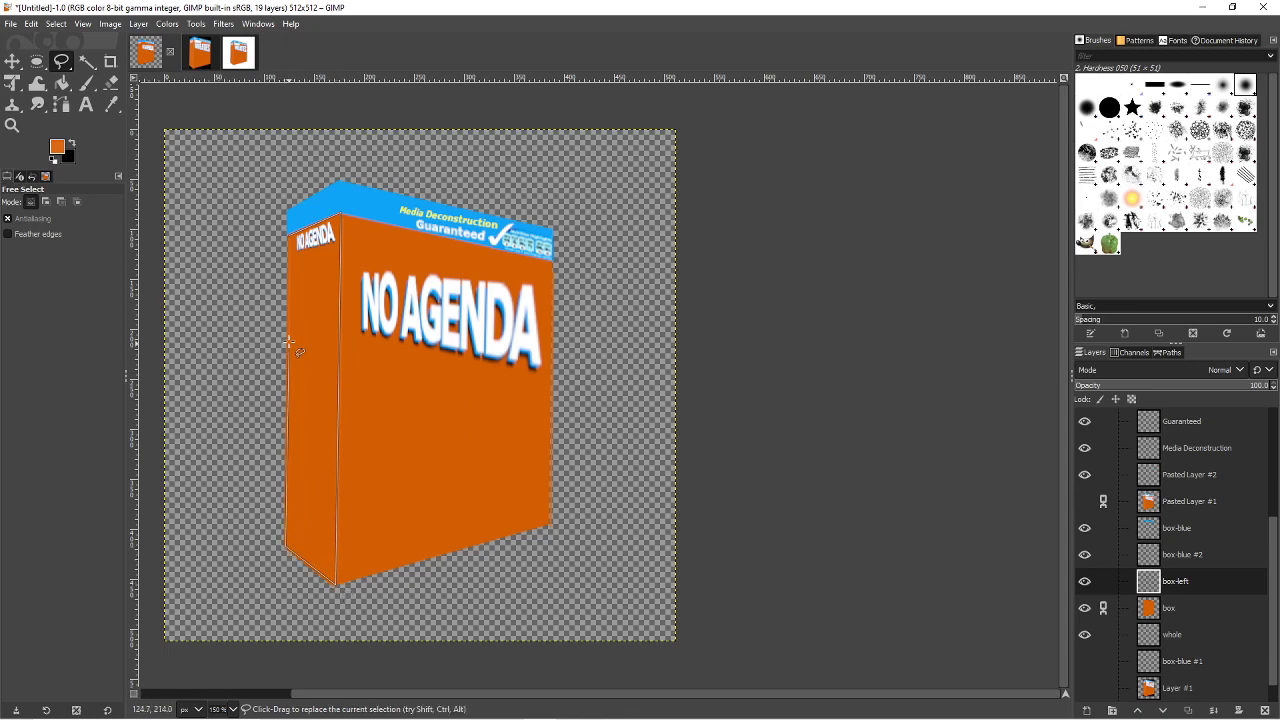
pyautogui.doubleClick(288, 233)
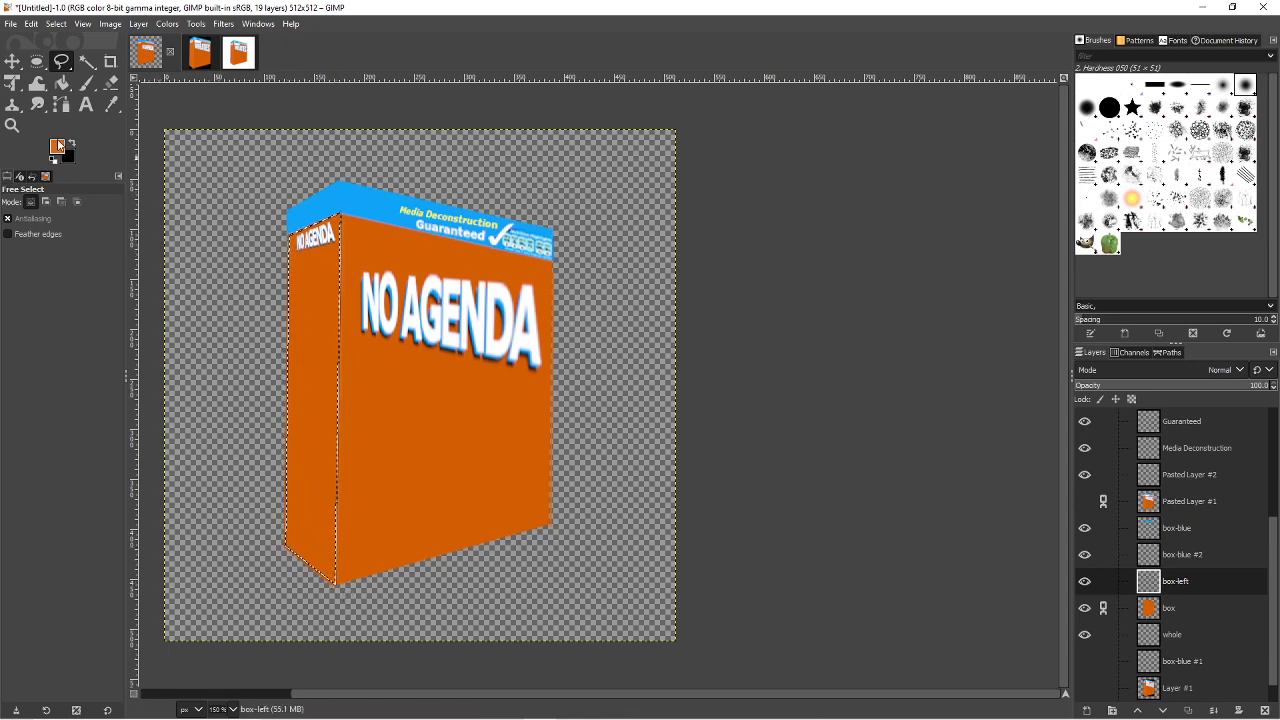
pyautogui.click(64, 86)
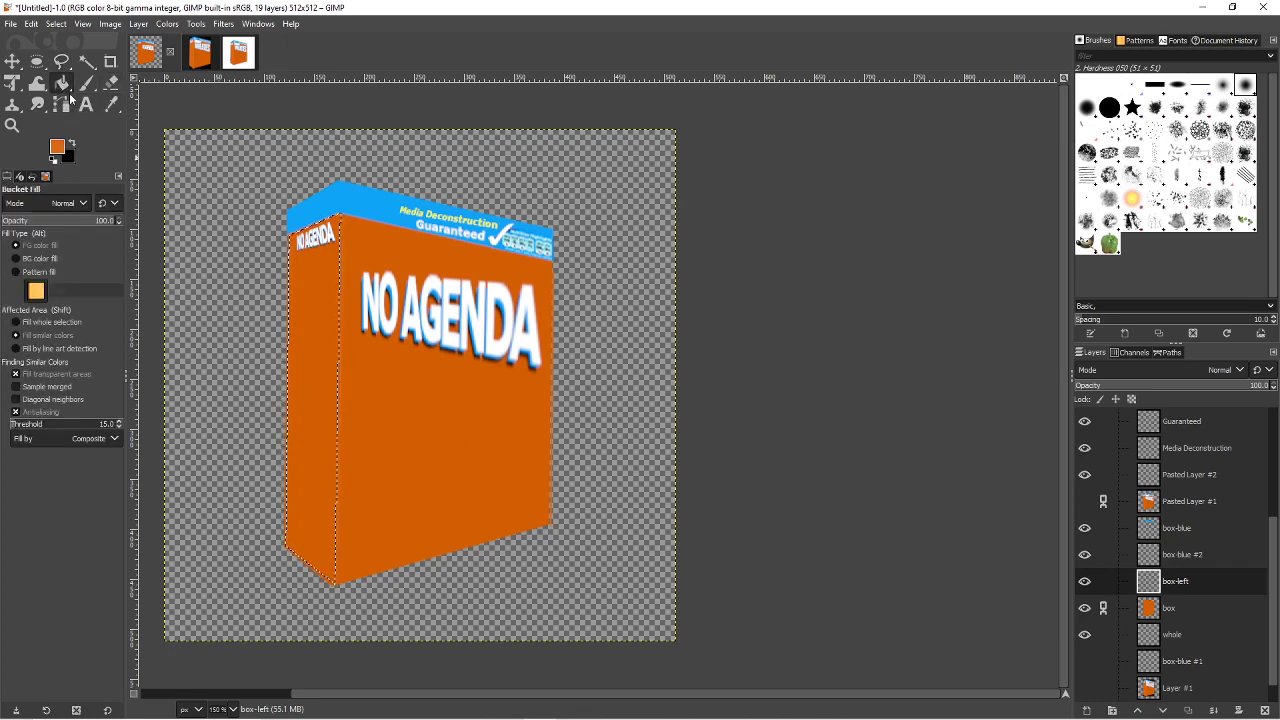
pyautogui.click(325, 340)
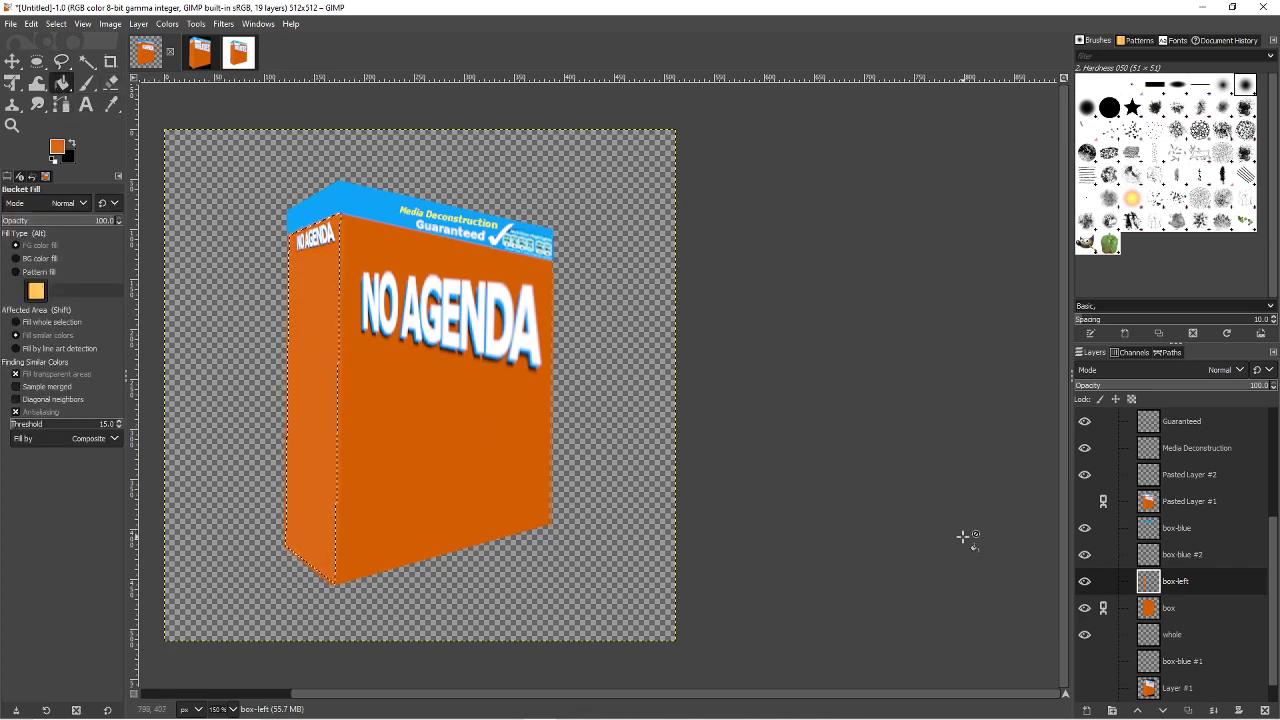
# - Clear the selection around the box's side face using the Rectangle Select tool
pyautogui.click(62, 61)
pyautogui.rightClick(240, 204)
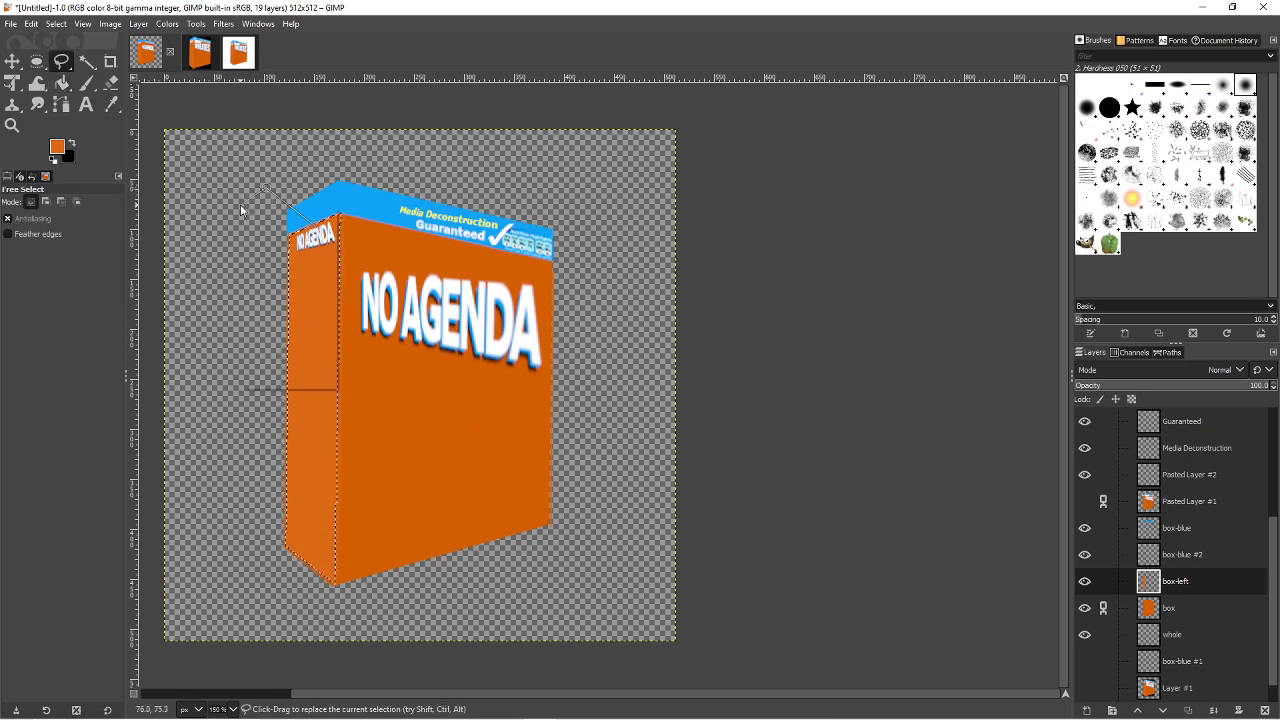
pyautogui.click(213, 182)
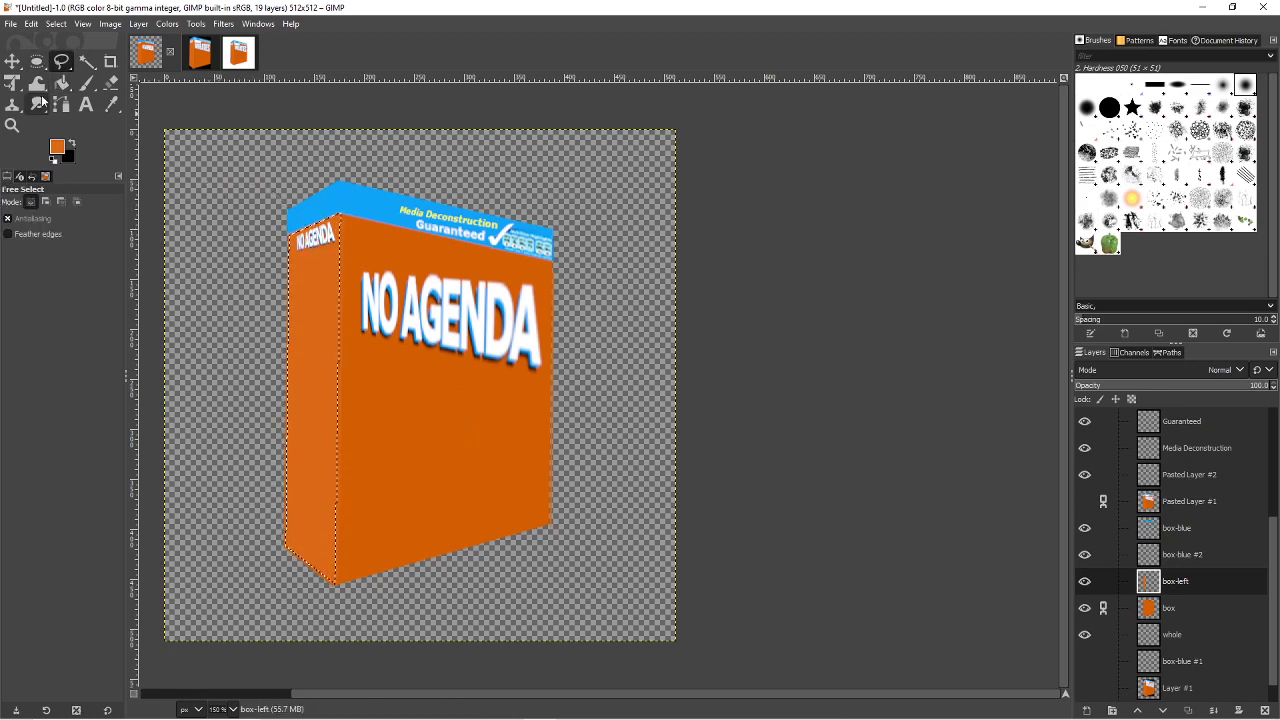
pyautogui.moveTo(37, 66)
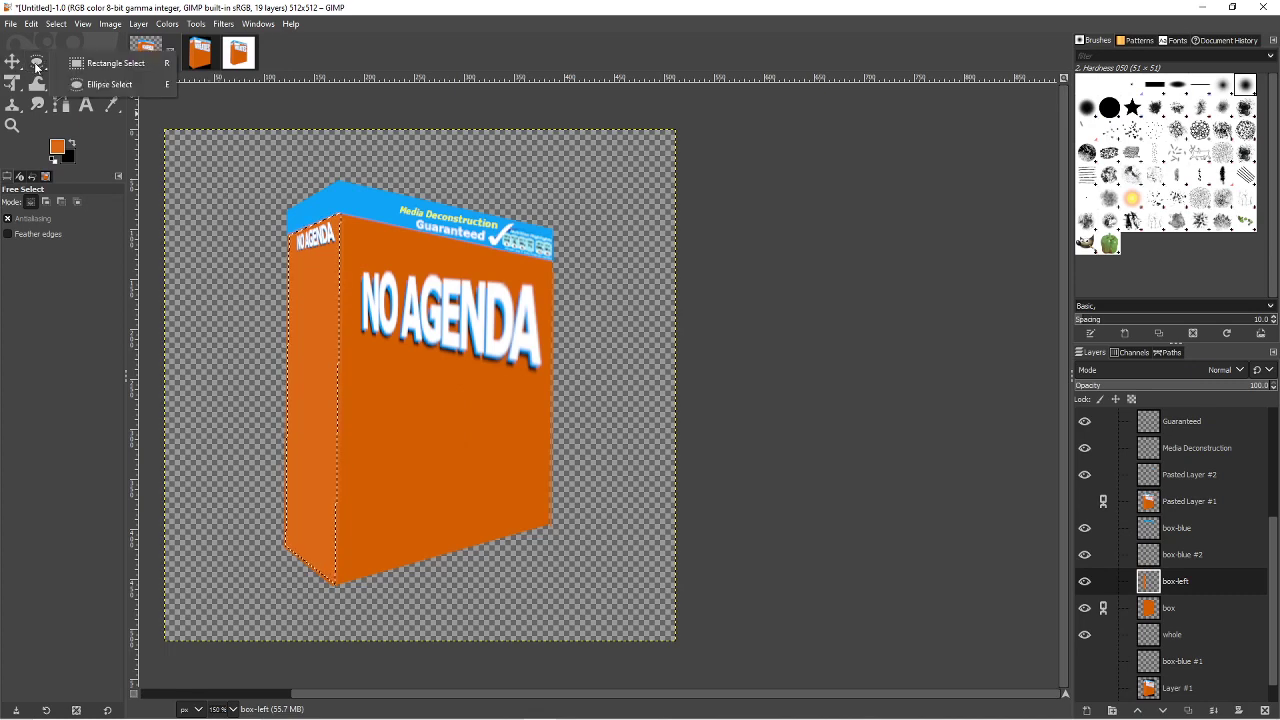
pyautogui.click(110, 61)
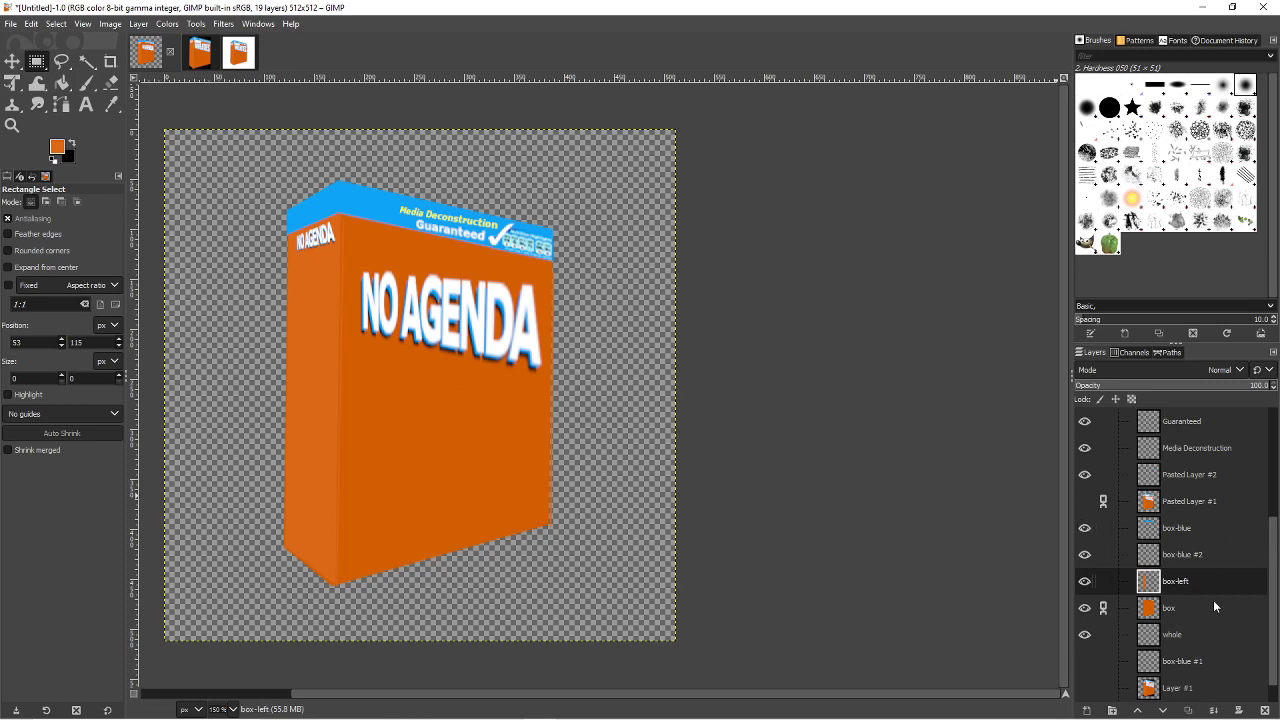
# - Move the large front lettering on the NO AGENDA #2 layer slightly upward on the box
pyautogui.scroll(5, 1196, 537)
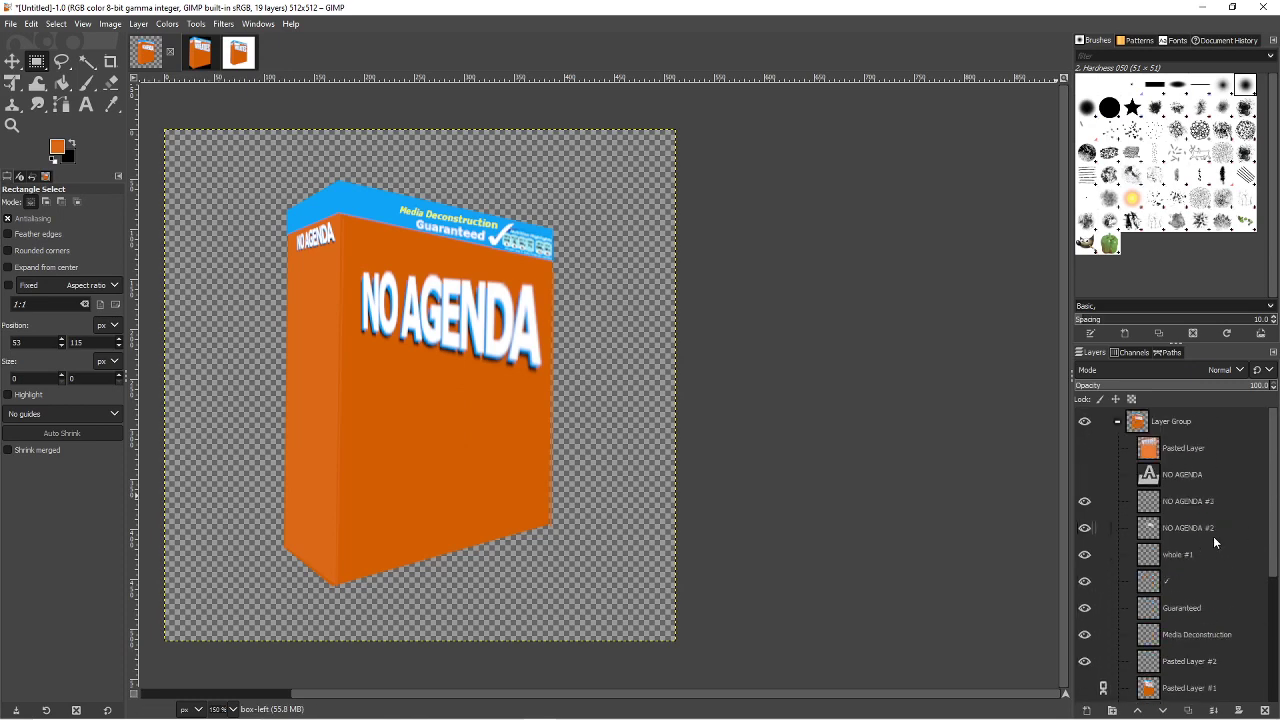
pyautogui.scroll(-4, 1213, 536)
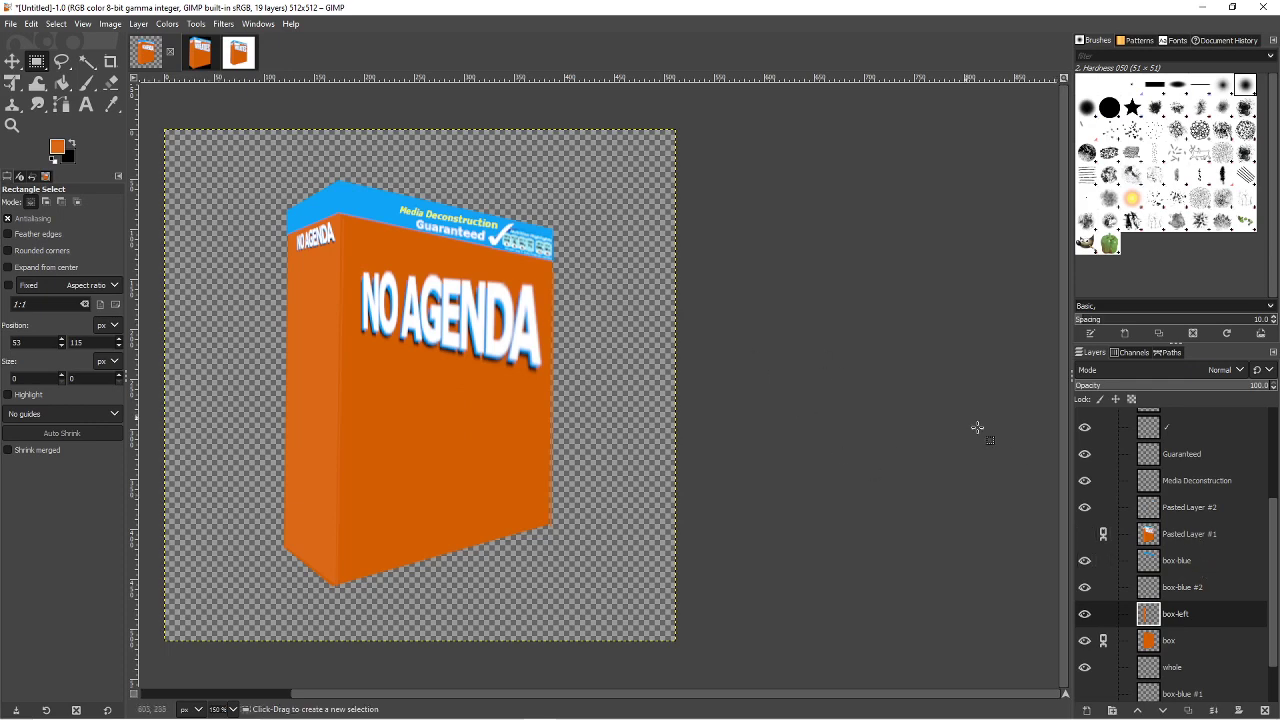
pyautogui.scroll(3, 1208, 573)
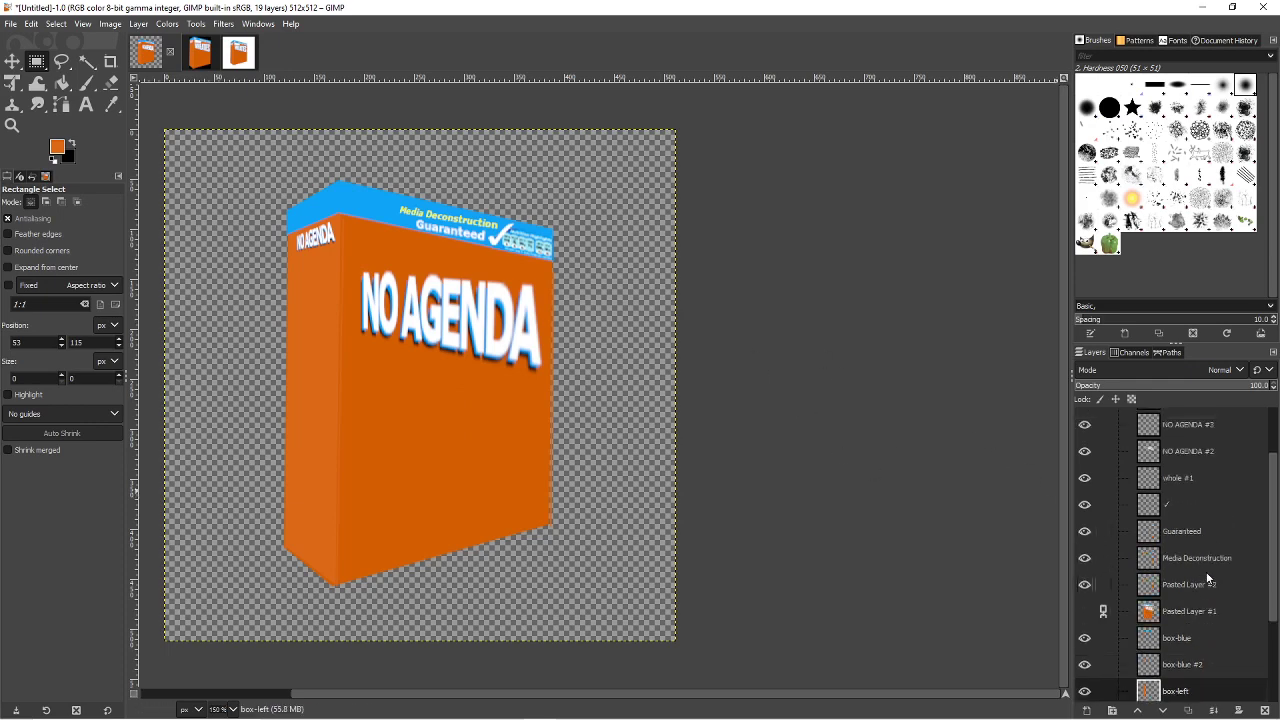
pyautogui.click(1183, 451)
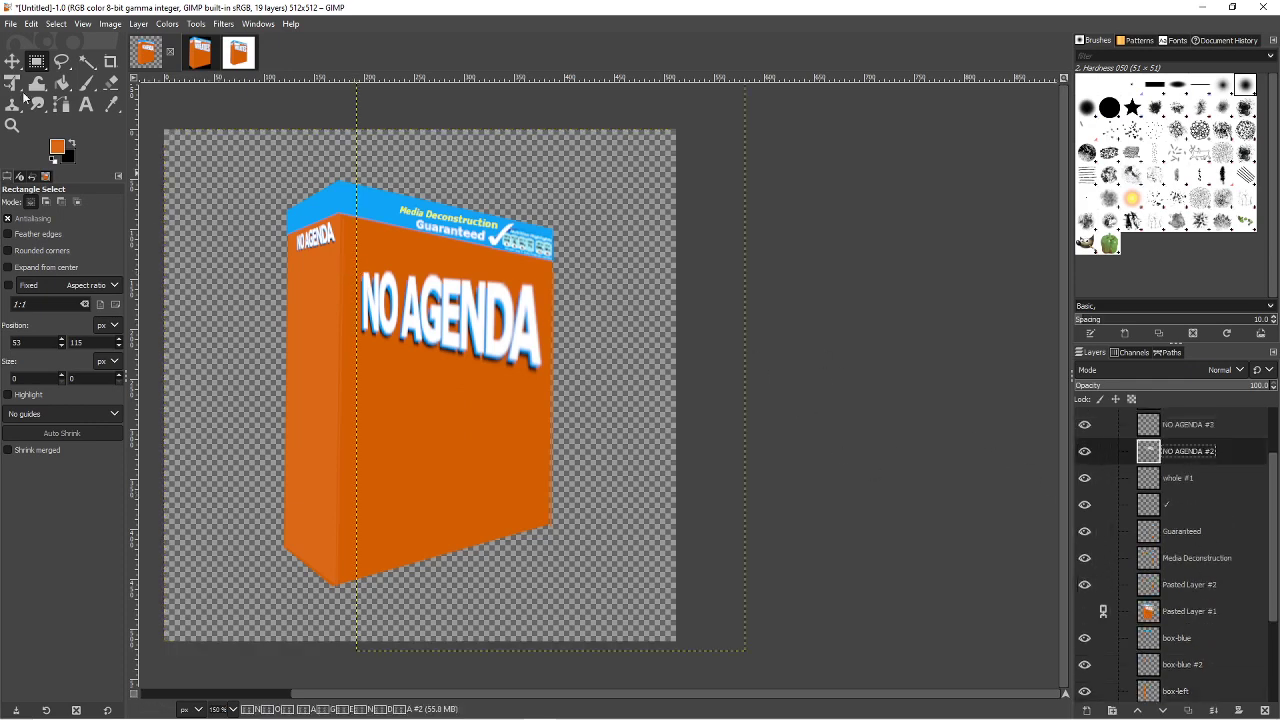
pyautogui.press('m')
pyautogui.moveTo(446, 319); pyautogui.dragTo(447, 310)
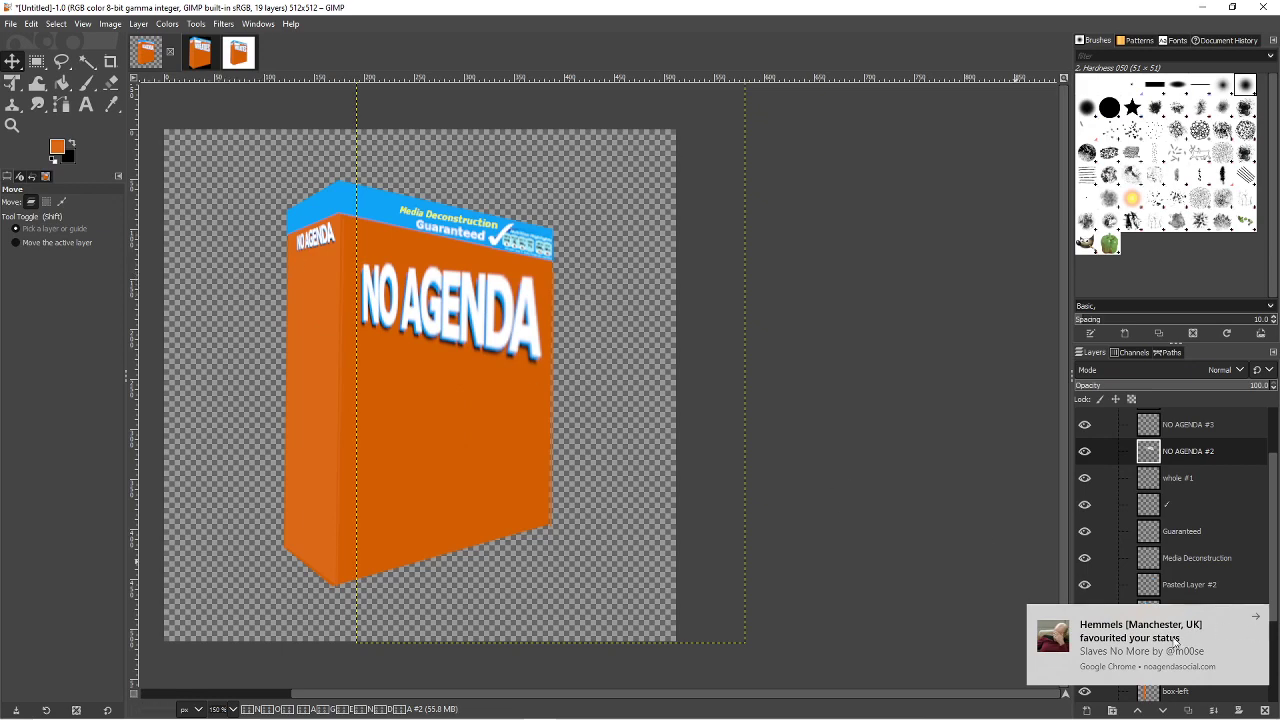
# - Dismiss the notification and add a new layer directly above the box-blue layer
pyautogui.click(1254, 617)
pyautogui.click(1200, 643)
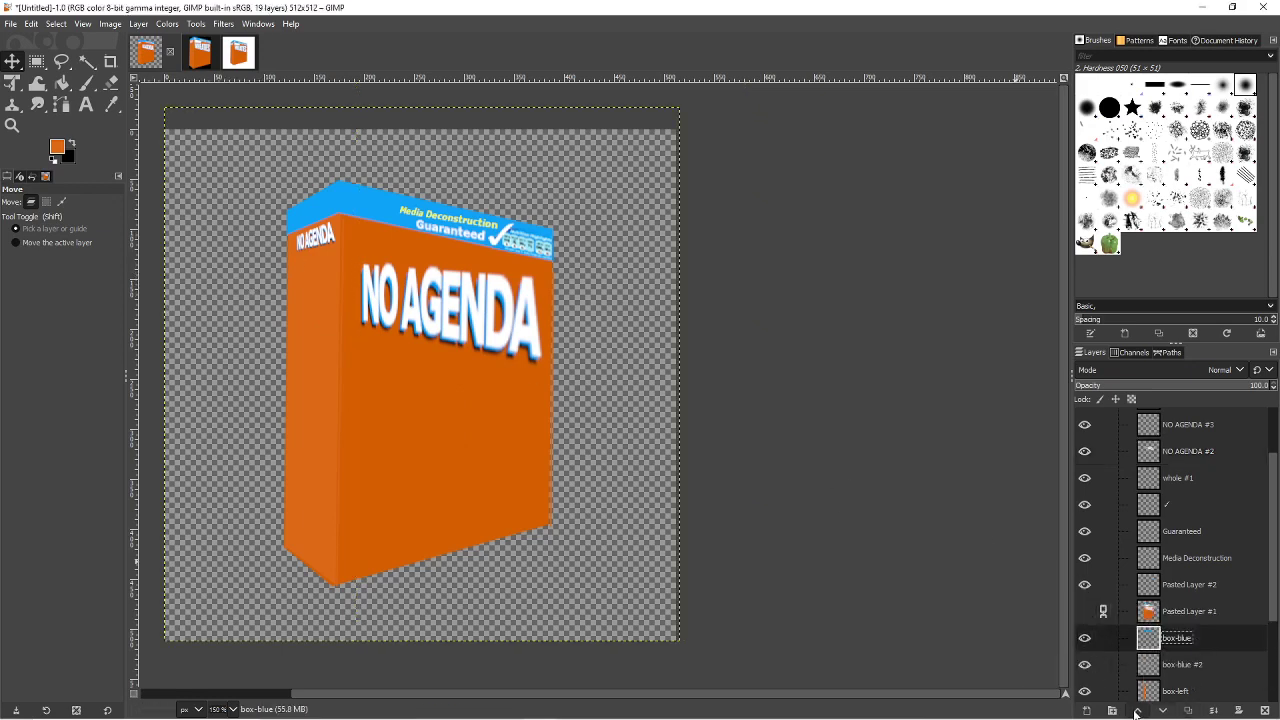
pyautogui.click(1088, 711)
pyautogui.click(1165, 694)
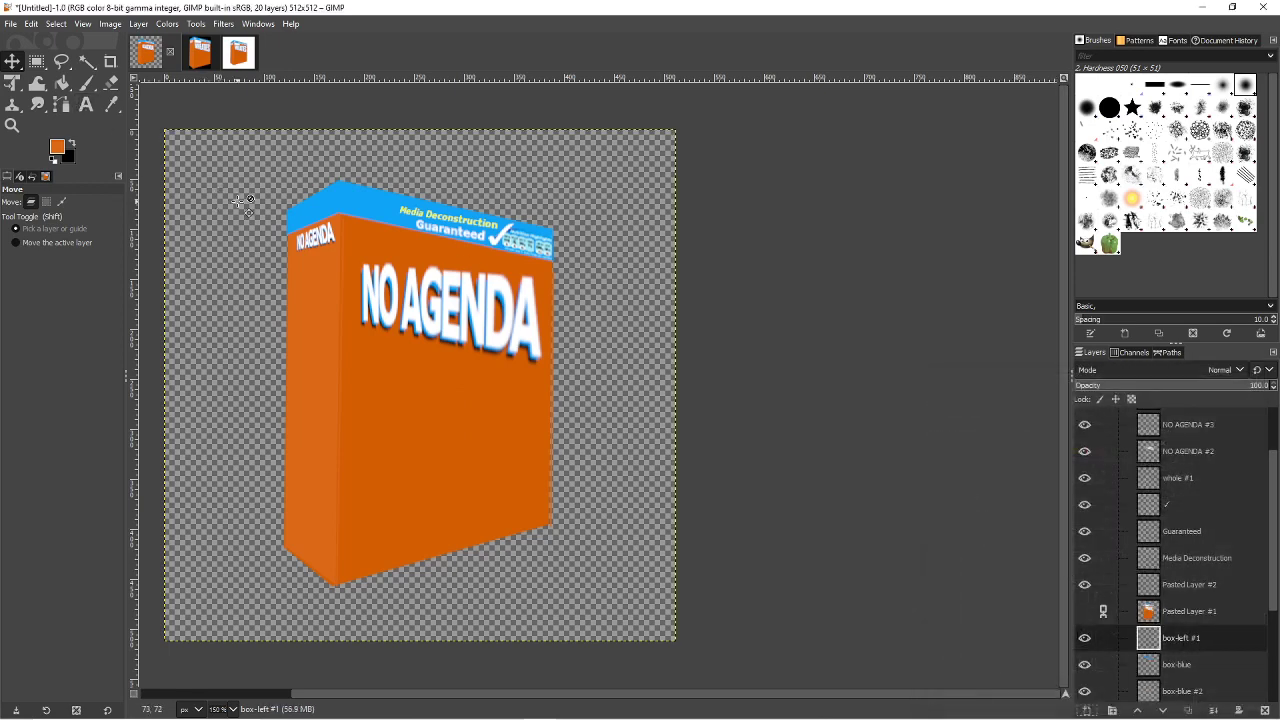
# - Compare the redrawn box with the original artwork by toggling the visibility of Layer #1 and Pasted Layer #1
pyautogui.scroll(-3, 1117, 616)
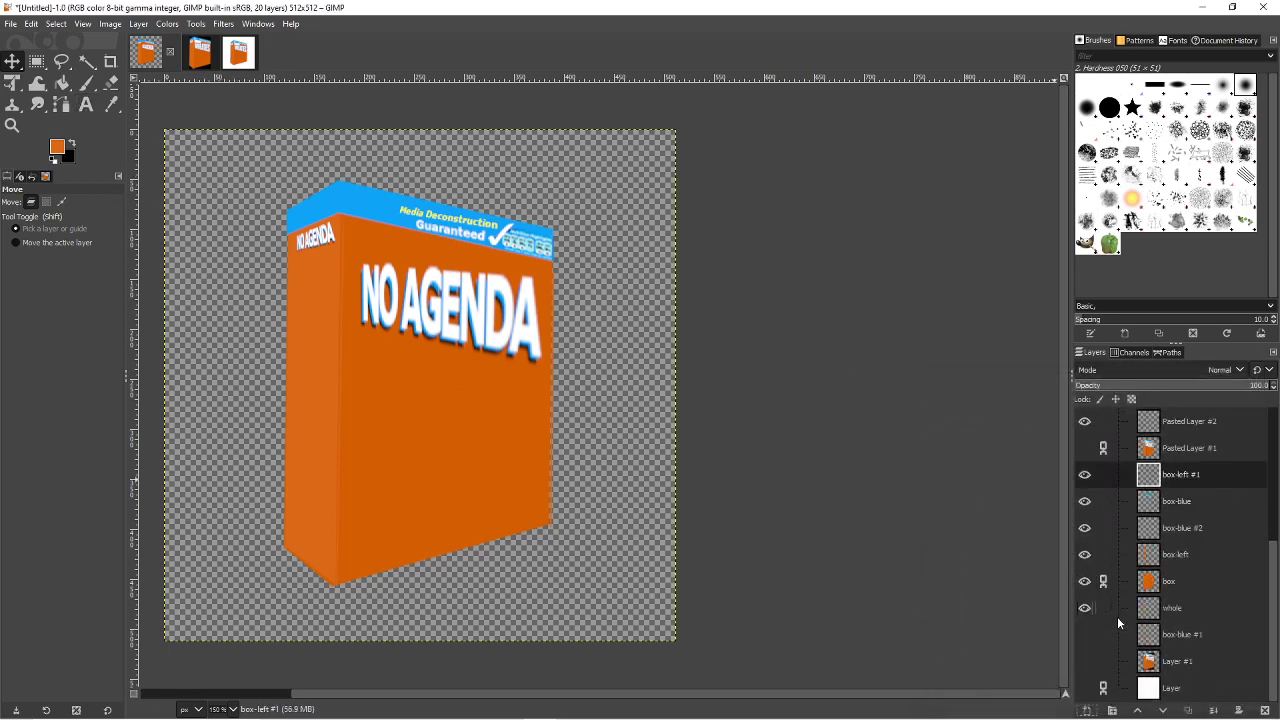
pyautogui.click(1088, 662)
pyautogui.click(1088, 662)
pyautogui.scroll(3, 1095, 640)
pyautogui.scroll(2, 1112, 597)
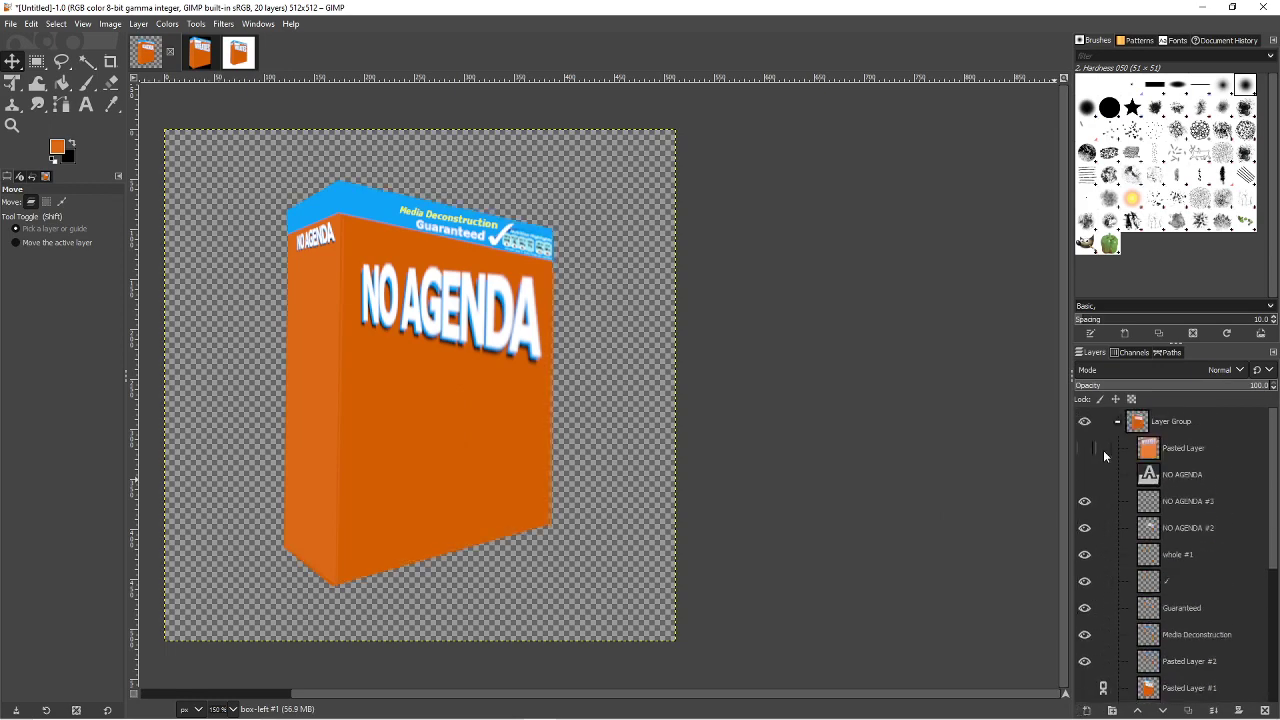
pyautogui.scroll(-2, 1092, 511)
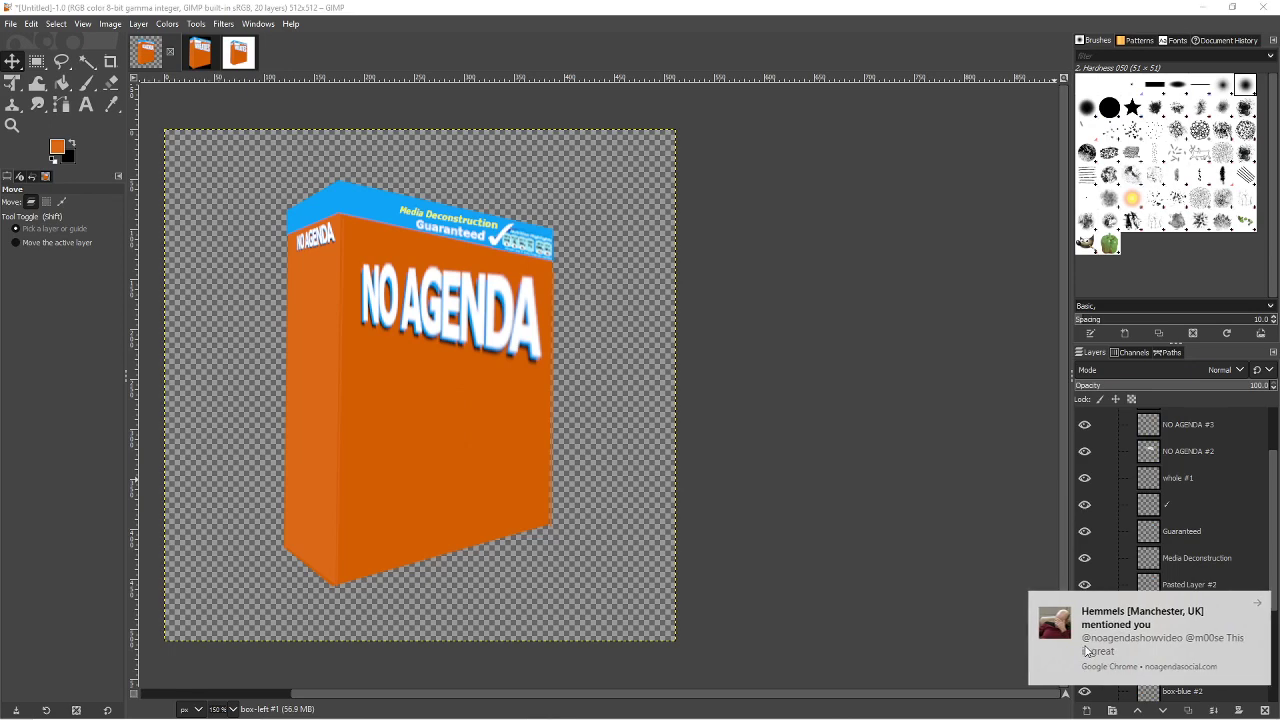
pyautogui.click(1085, 612)
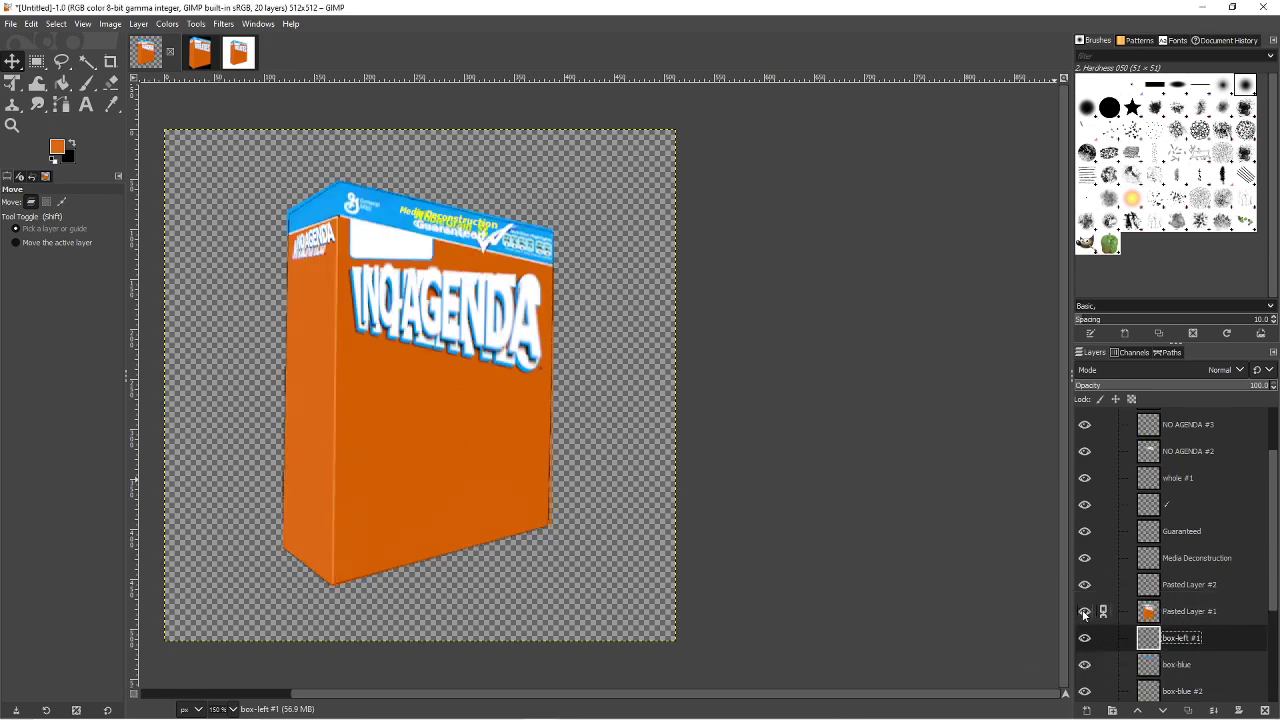
pyautogui.click(1085, 612)
pyautogui.click(1085, 612)
pyautogui.click(1085, 612)
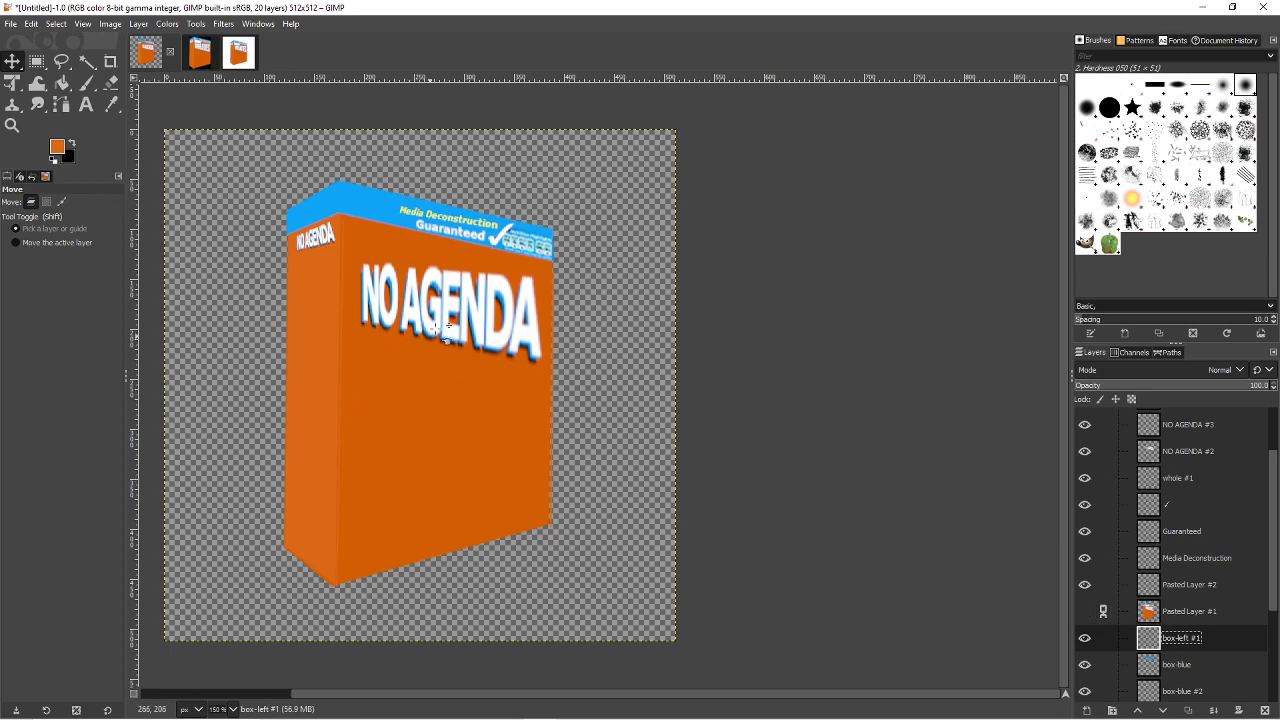
pyautogui.click(1085, 612)
pyautogui.click(1085, 615)
# - Add the text "33" over the box's upper front corner and color it white
pyautogui.click(89, 104)
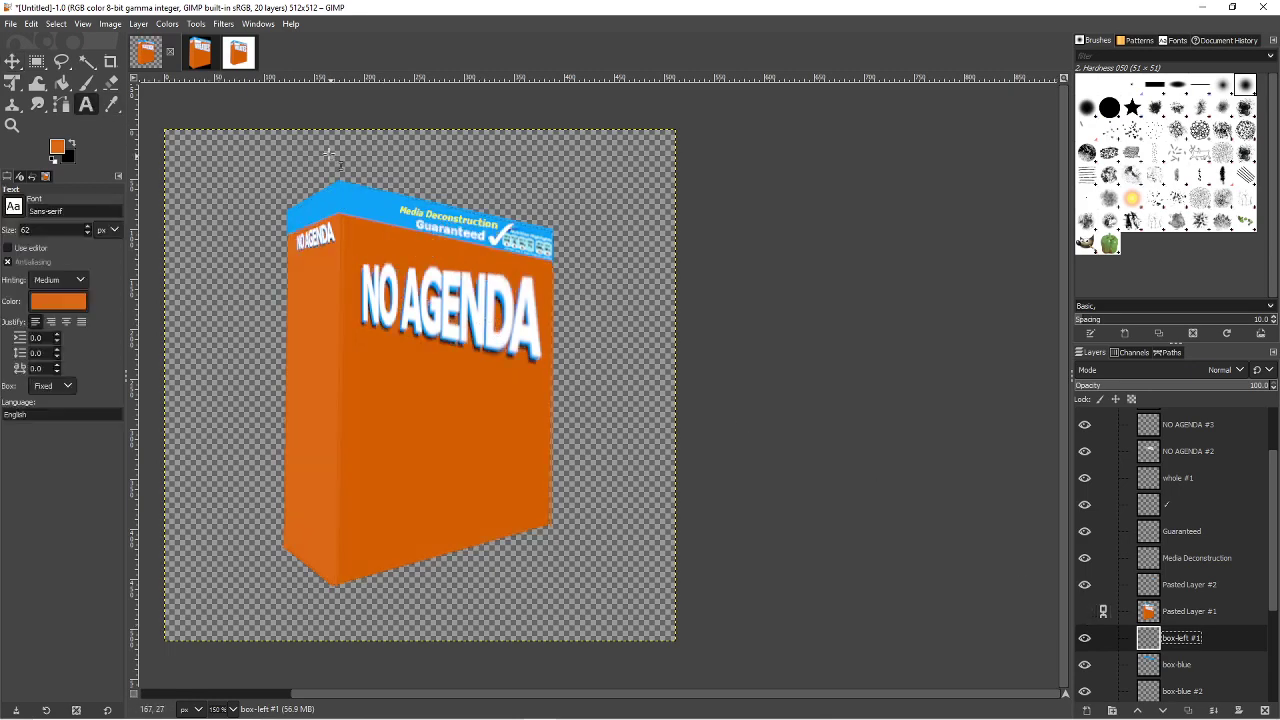
pyautogui.moveTo(327, 153); pyautogui.dragTo(433, 230)
pyautogui.write('33')
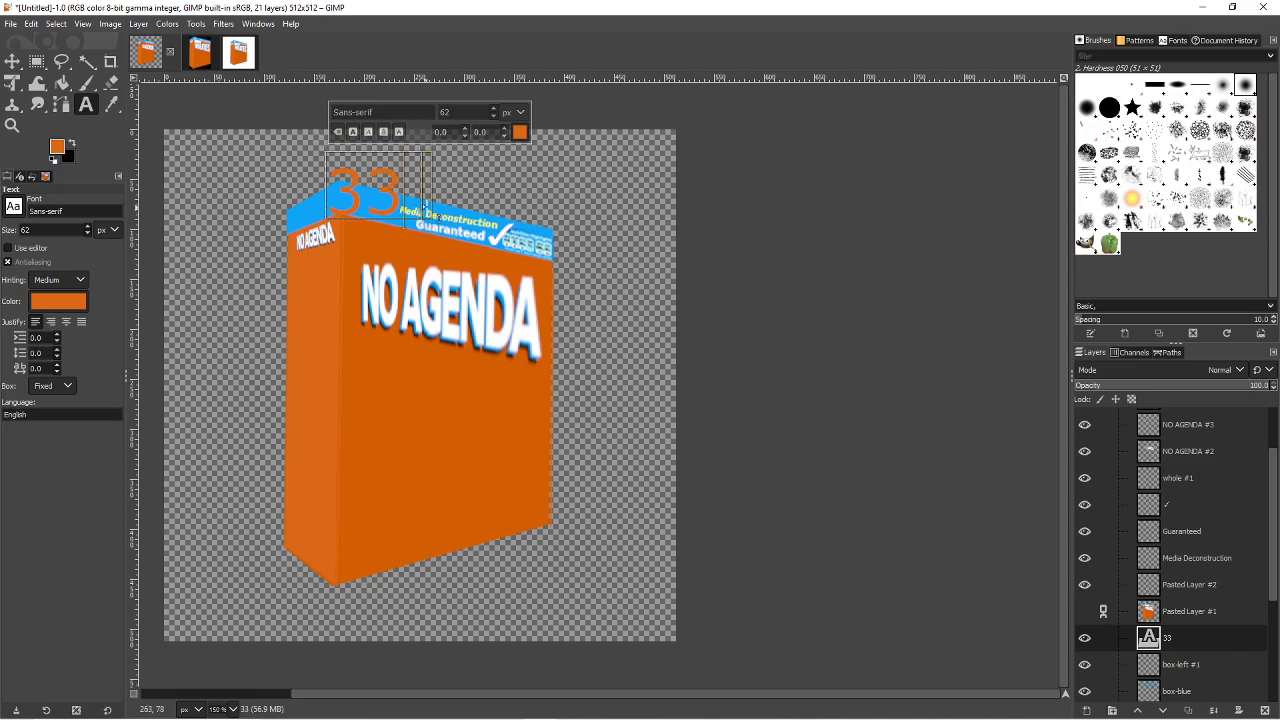
pyautogui.click(521, 133)
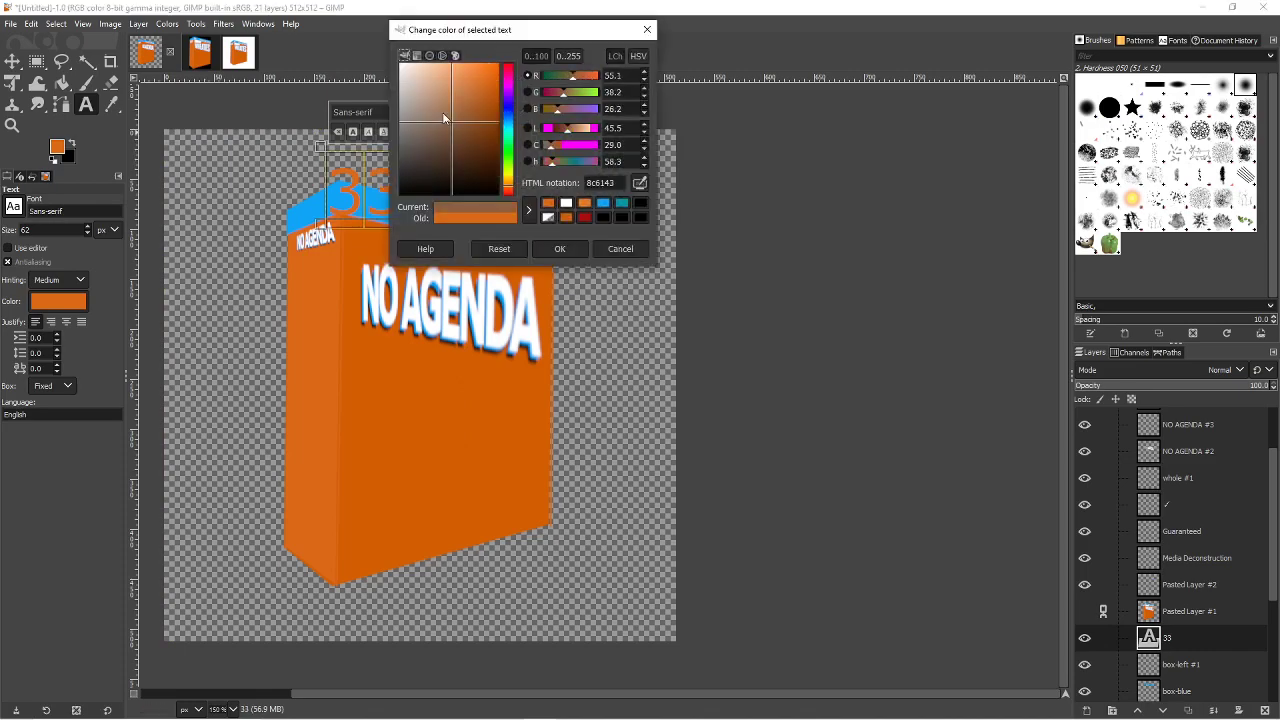
pyautogui.click(566, 203)
pyautogui.click(556, 250)
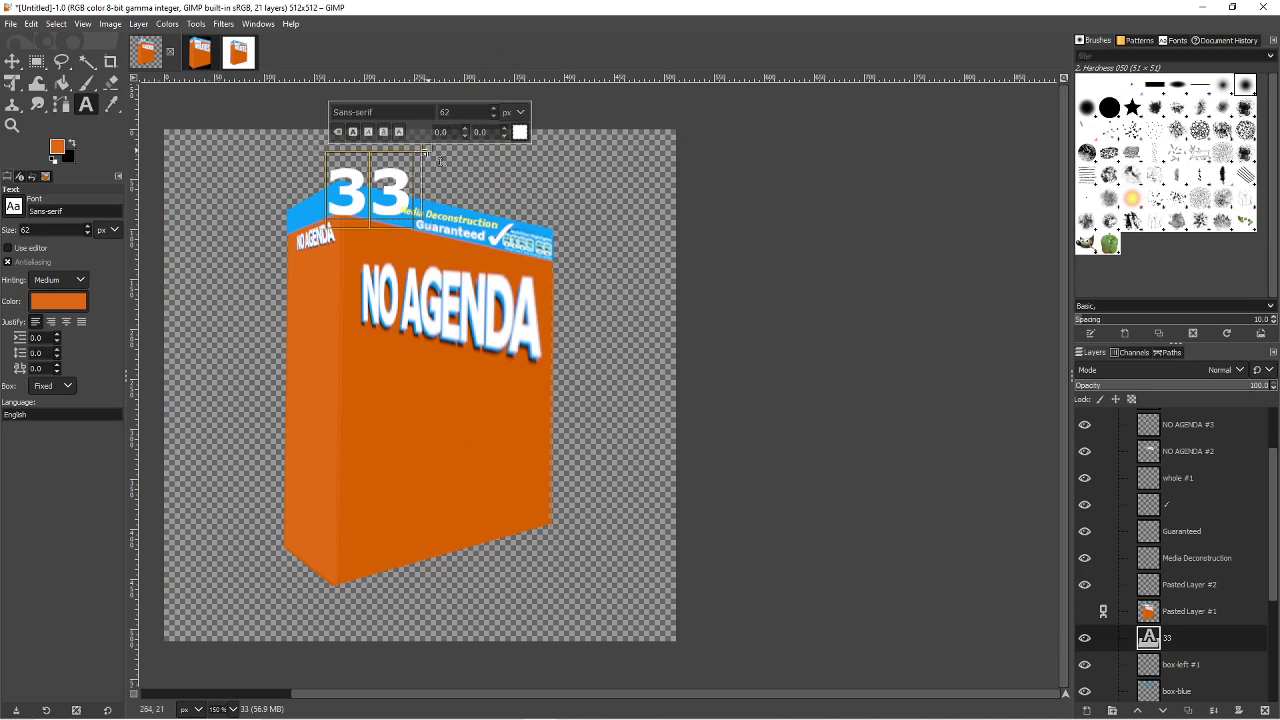
# - Adjust the frame of the "33" text and set its font size to 28 px
pyautogui.moveTo(428, 152); pyautogui.dragTo(405, 180)
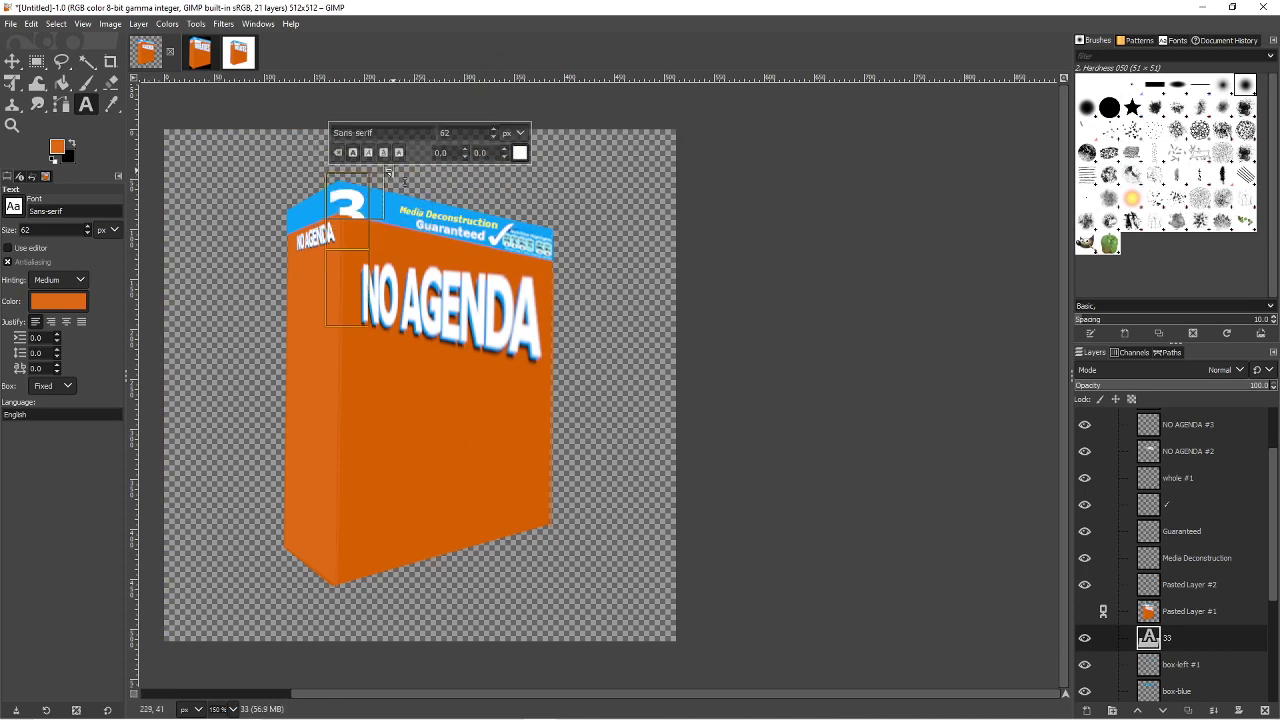
pyautogui.scroll(-20, 466, 133)
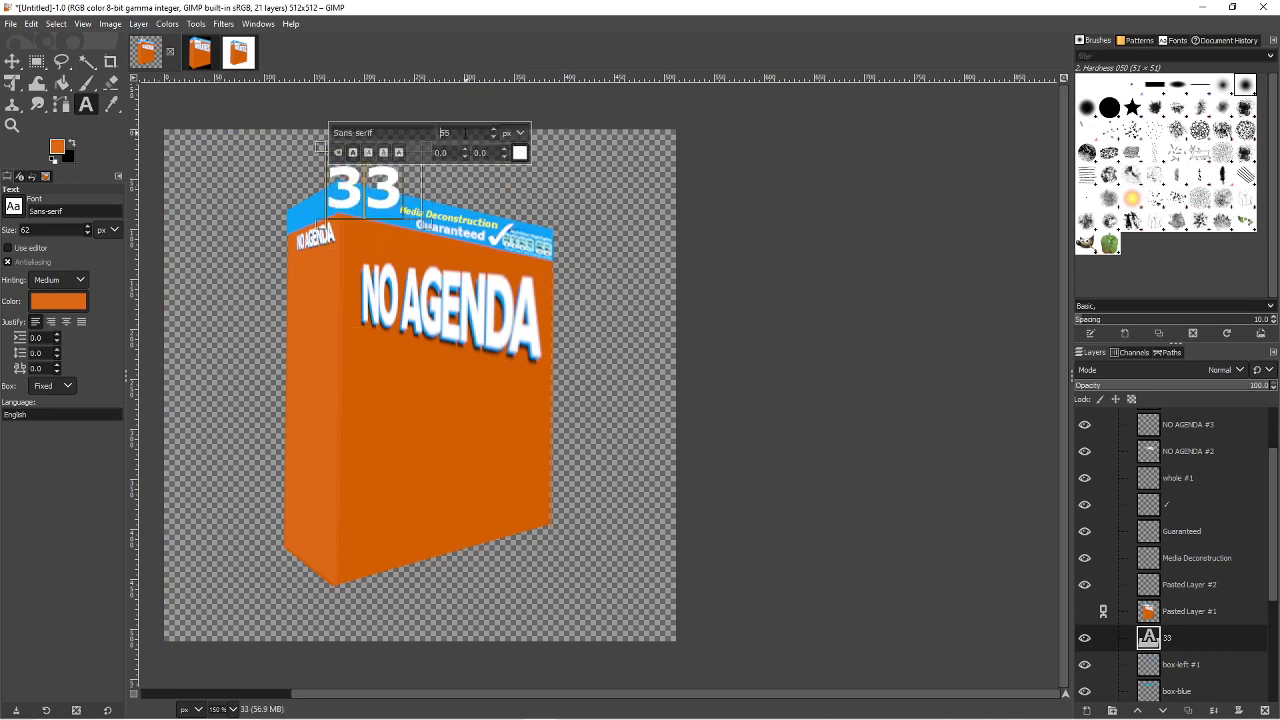
pyautogui.scroll(-5, 458, 134)
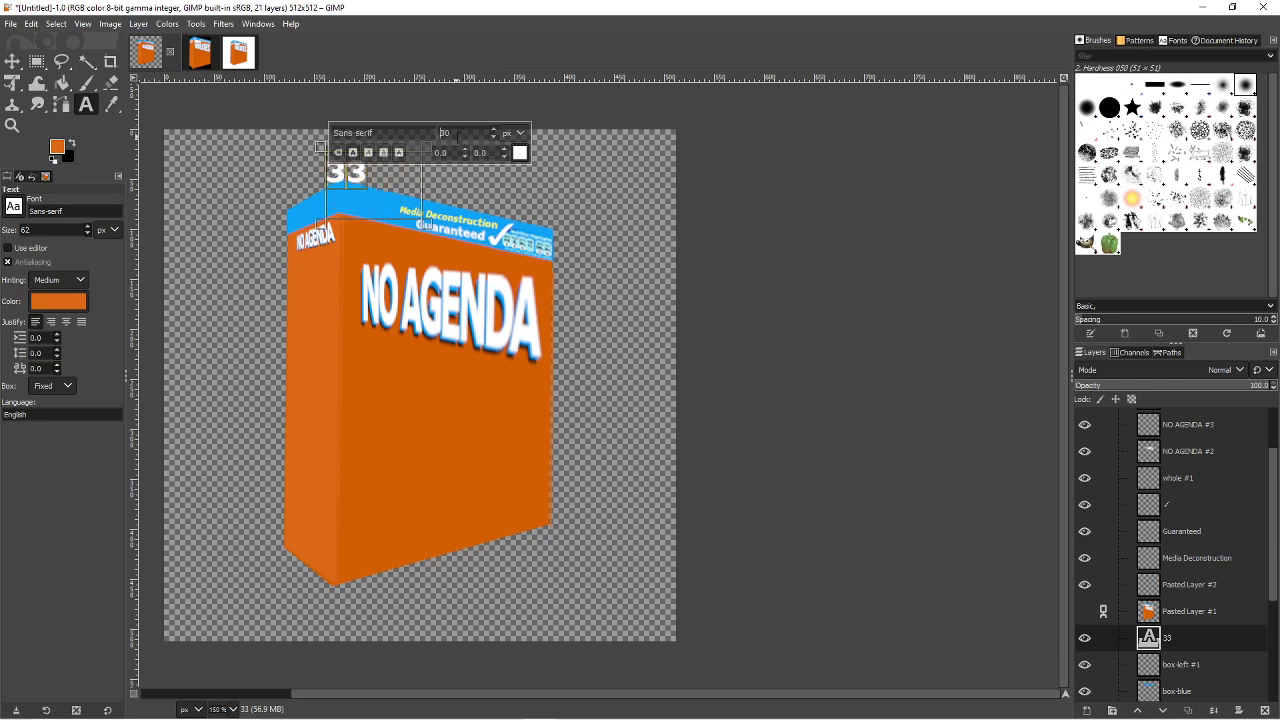
pyautogui.scroll(-2, 460, 133)
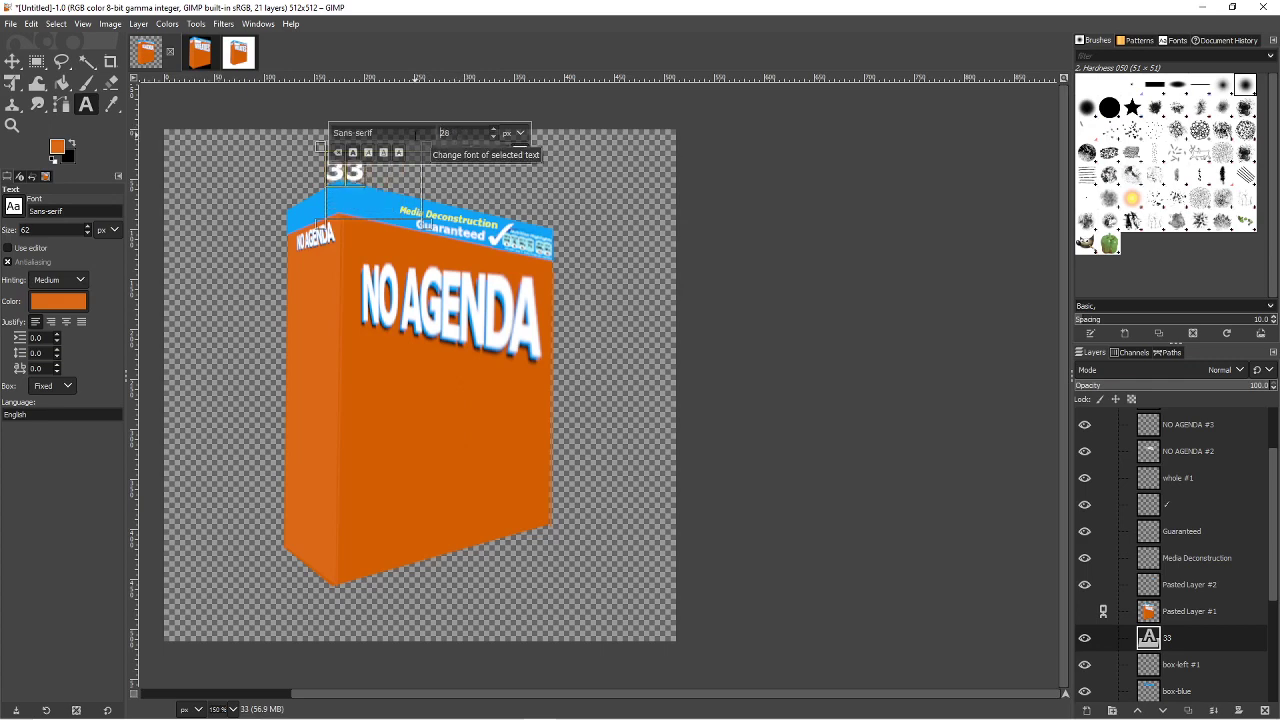
# - Set the font of the "33" text to Gabriola
pyautogui.click(432, 133)
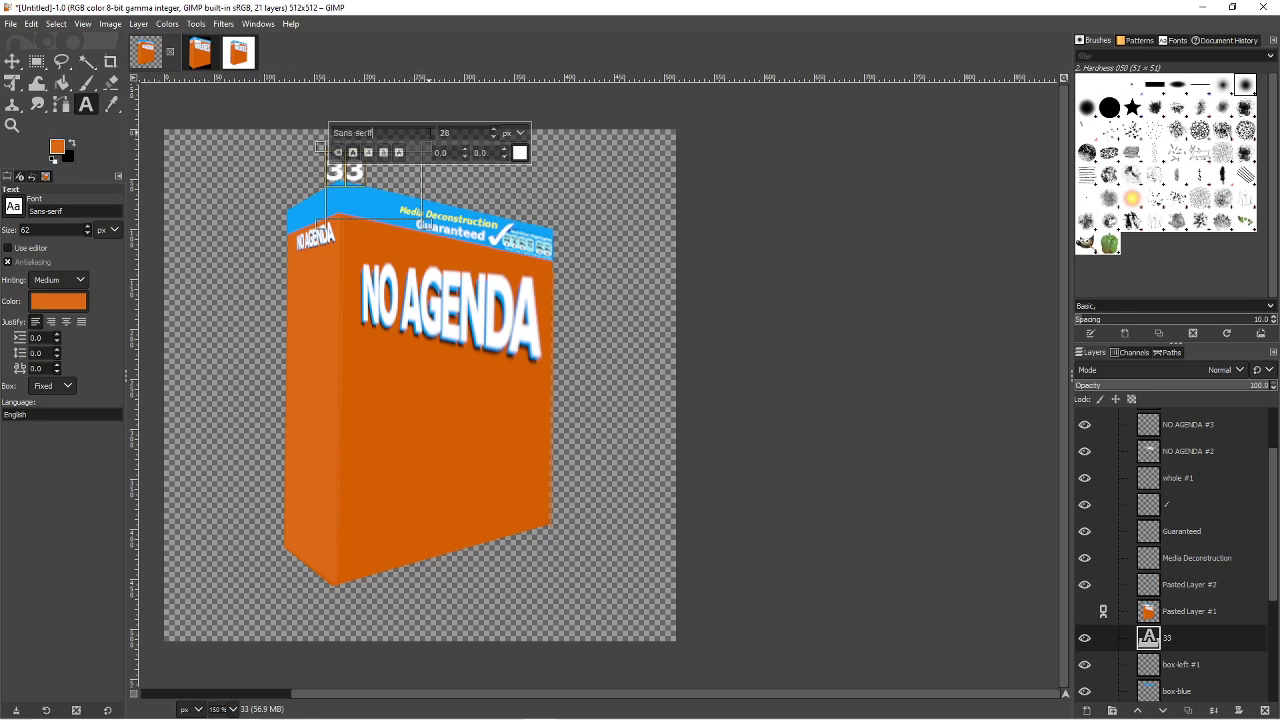
pyautogui.hotkey('ctrl', 'a')
pyautogui.press('BackSpace')
pyautogui.write('scr')
pyautogui.press('BackSpace')
pyautogui.press('BackSpace')
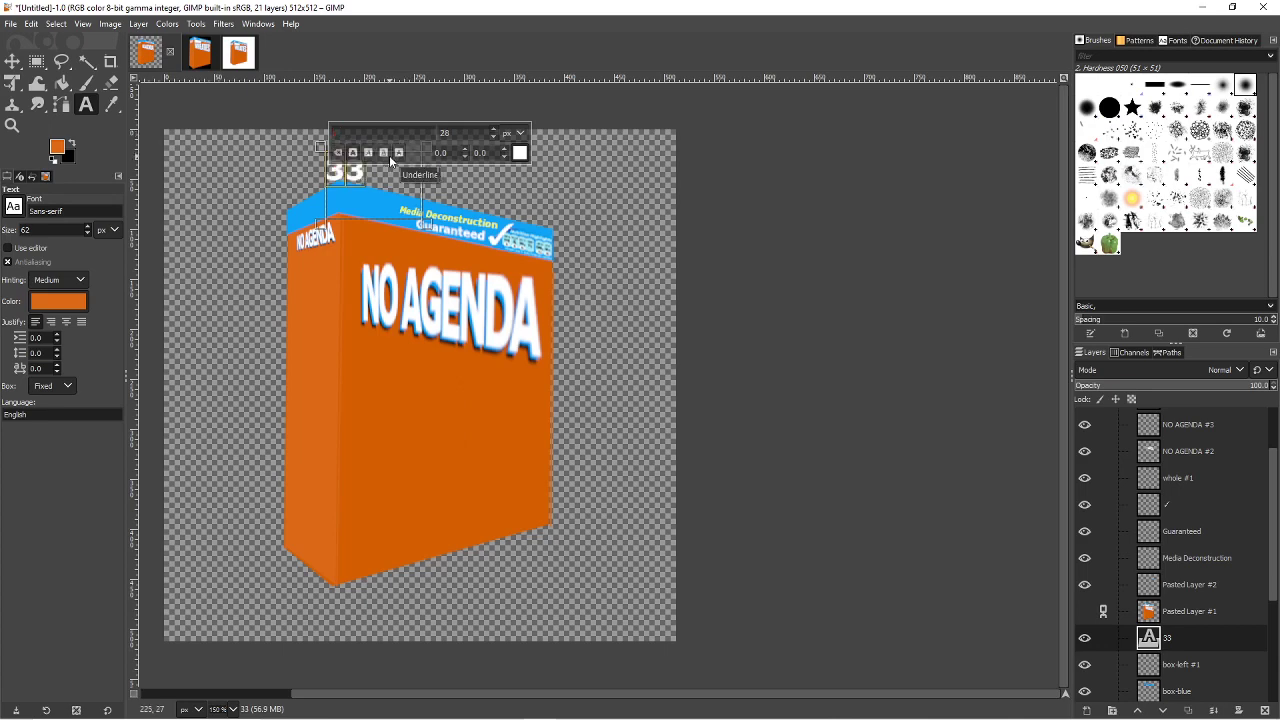
pyautogui.write('a')
pyautogui.click(424, 226)
pyautogui.click(396, 138)
pyautogui.write('t')
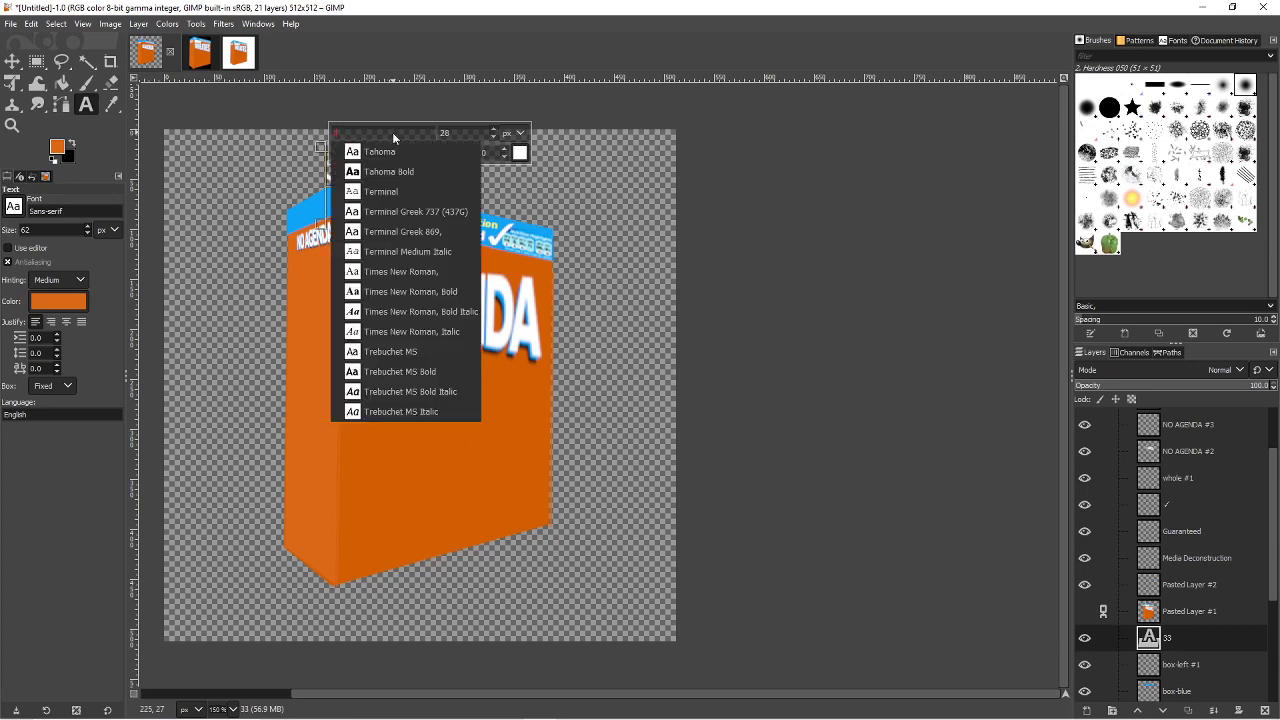
pyautogui.press('BackSpace')
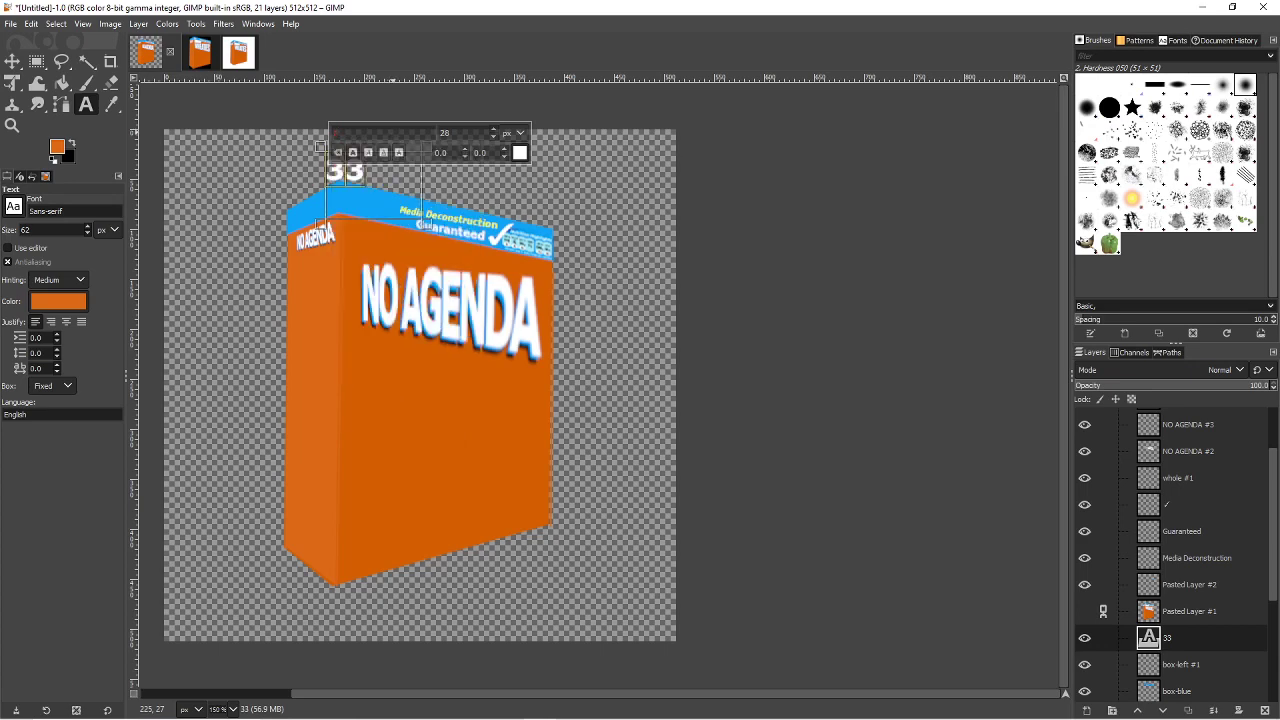
pyautogui.write('j')
pyautogui.press('BackSpace')
pyautogui.write('g')
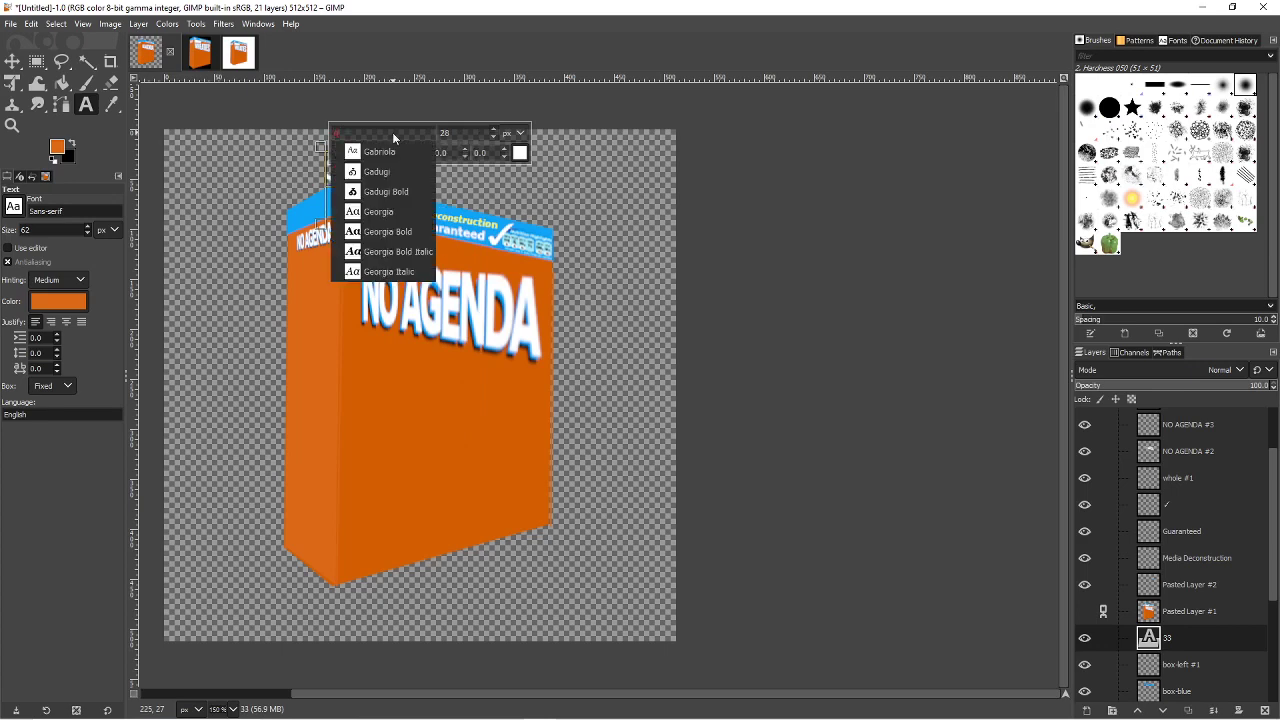
pyautogui.click(387, 150)
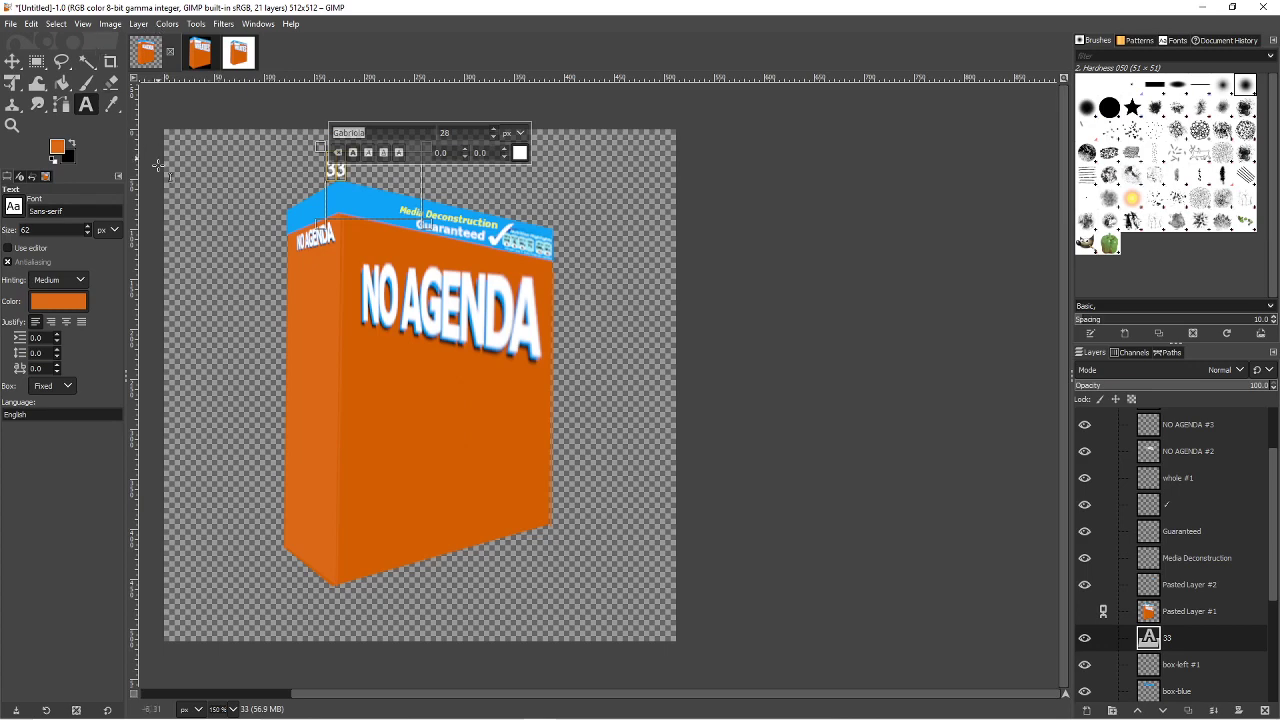
# - Clear the Text tool's default font and move the "33" layer down onto the blue band beside the box's front corner
pyautogui.click(72, 210)
pyautogui.hotkey('ctrl', 'a')
pyautogui.press('BackSpace')
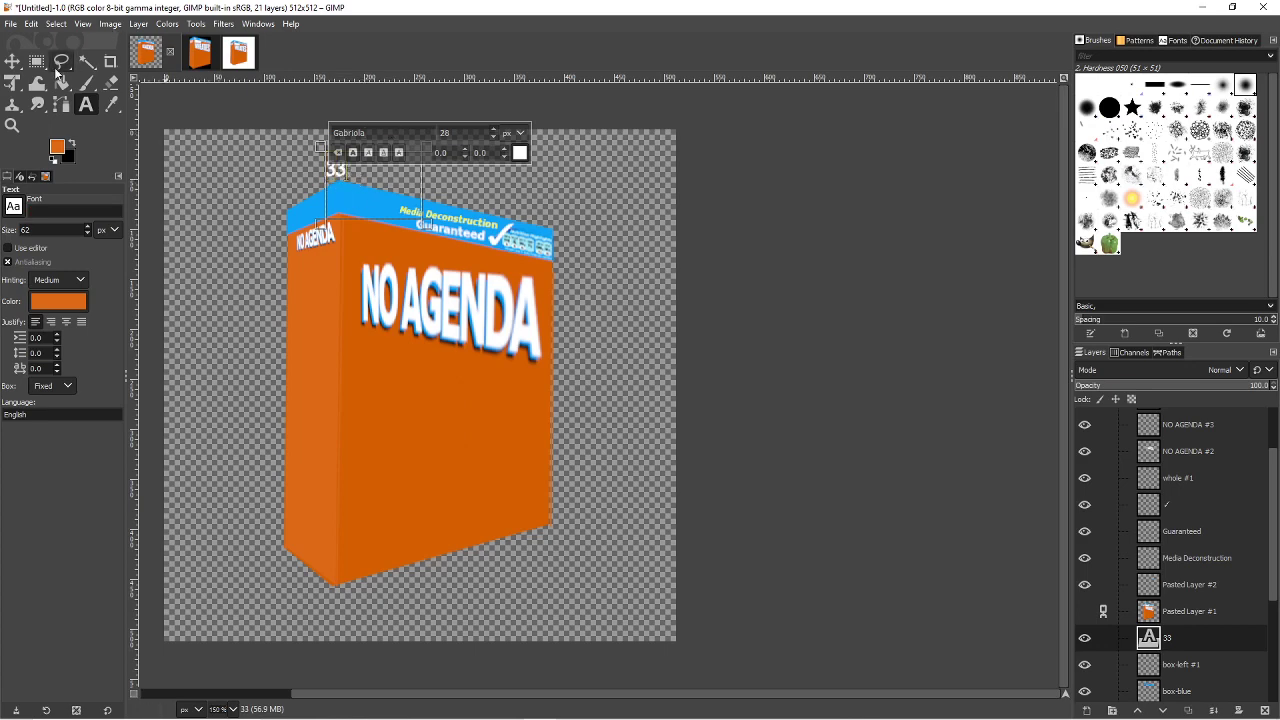
pyautogui.click(13, 63)
pyautogui.moveTo(355, 183); pyautogui.dragTo(375, 217)
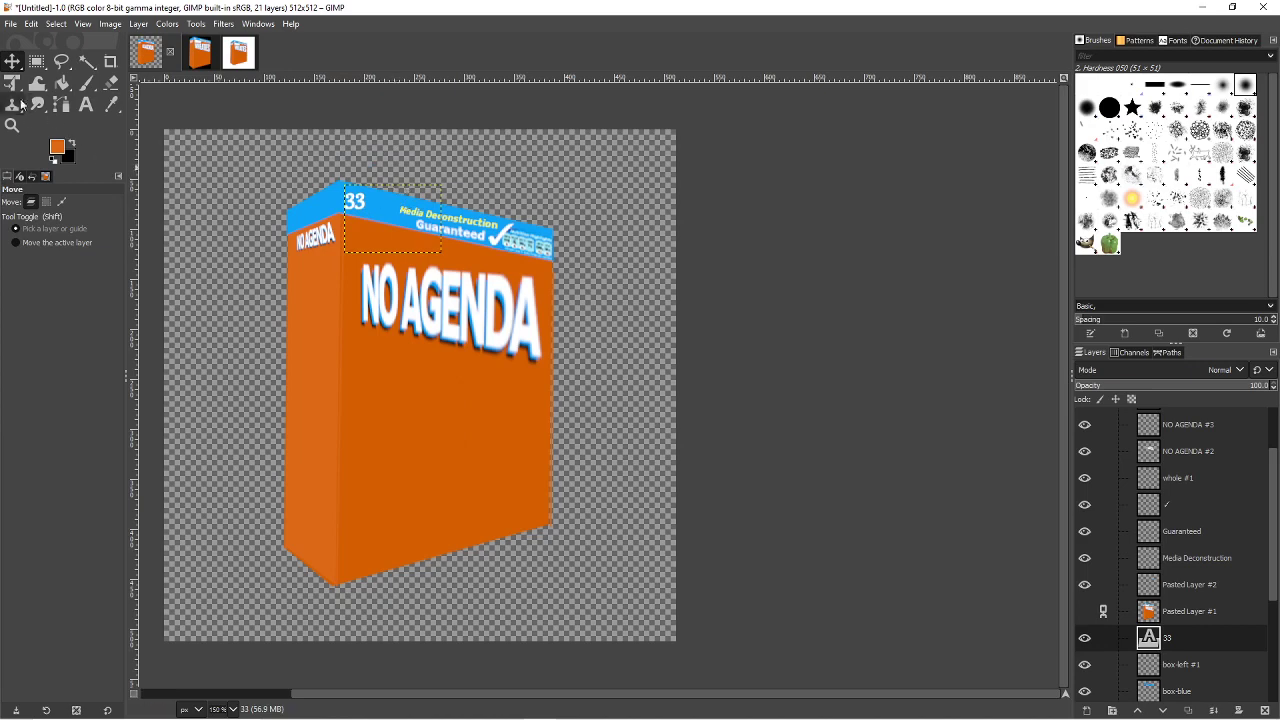
# - Reactivate the Text tool
pyautogui.click(110, 24)
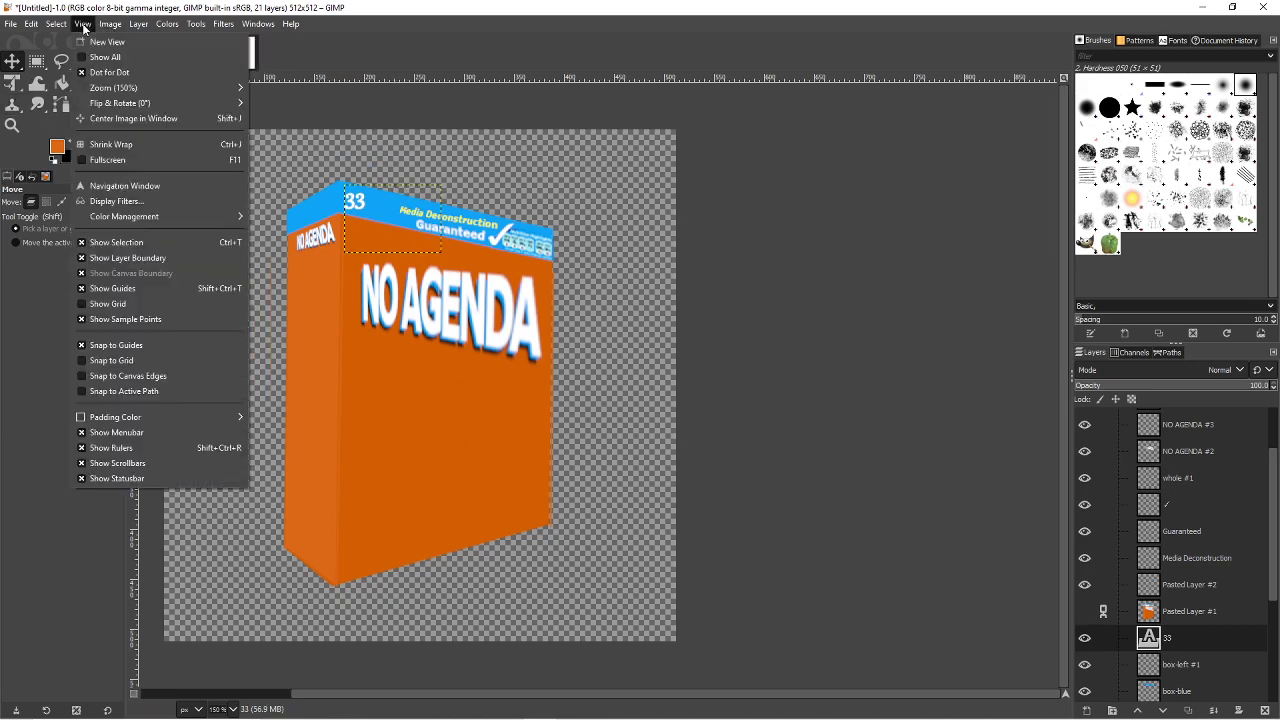
pyautogui.moveTo(82, 26)
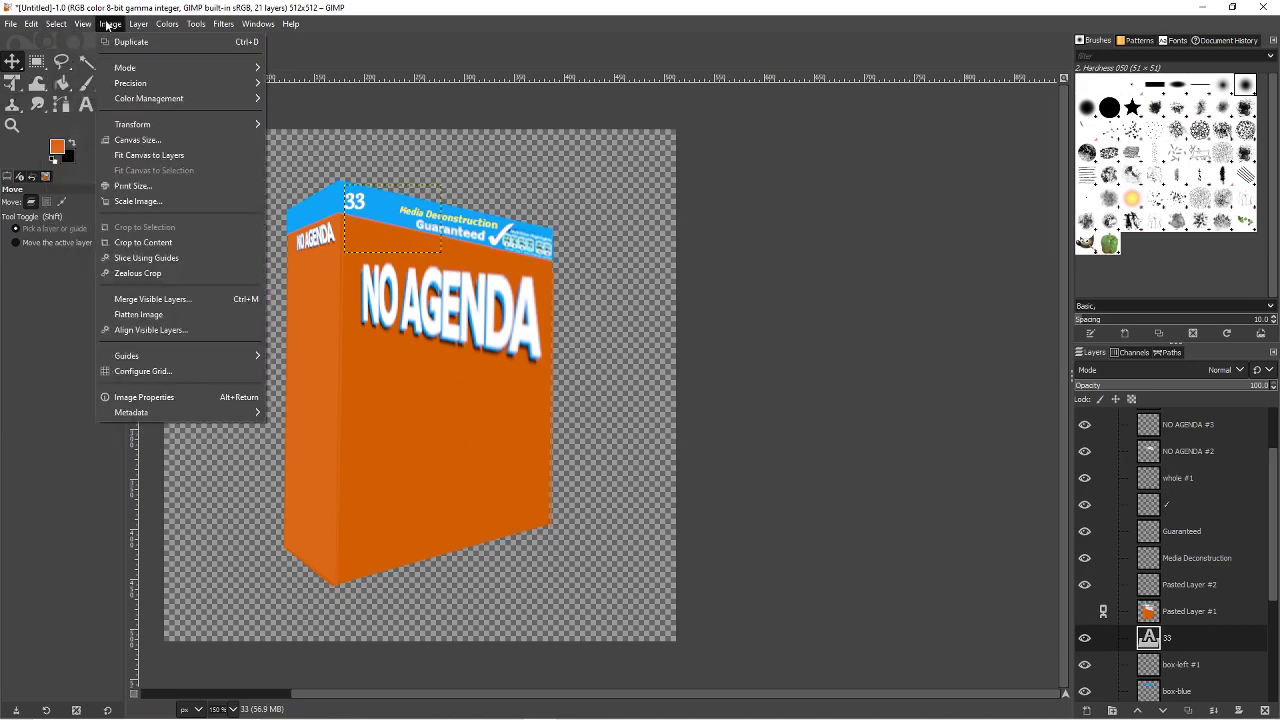
pyautogui.moveTo(194, 28)
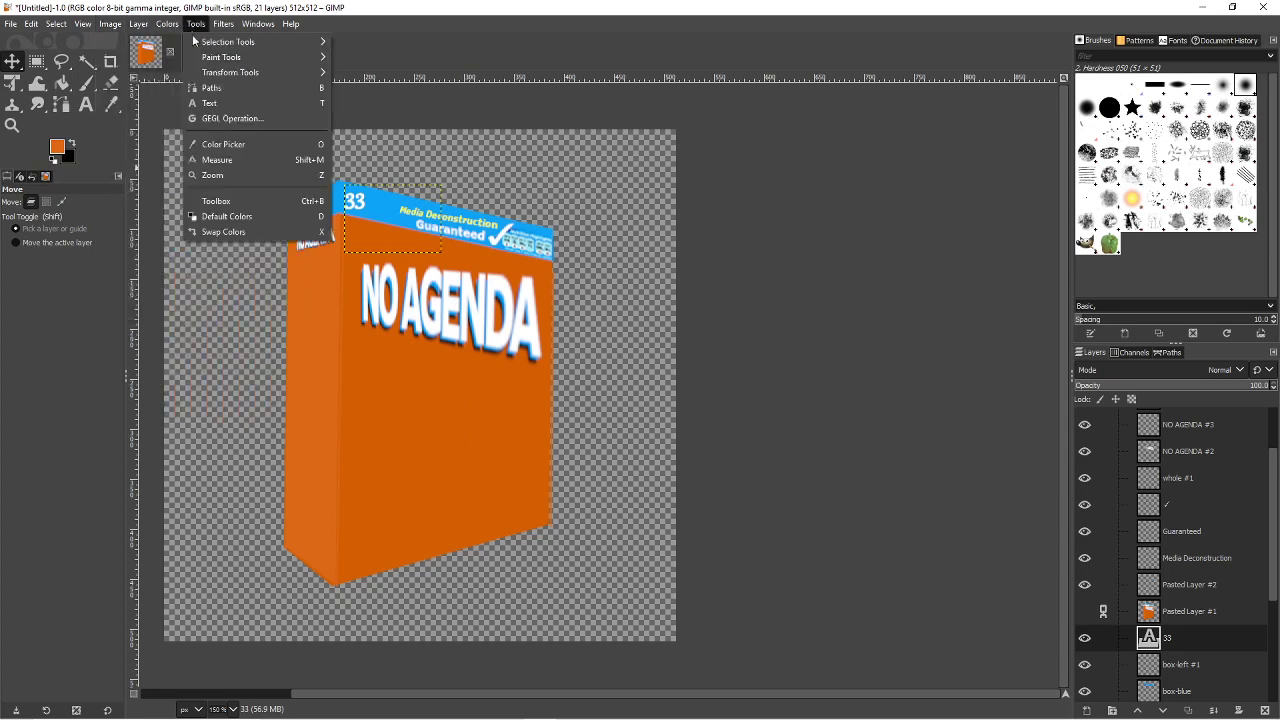
pyautogui.click(214, 103)
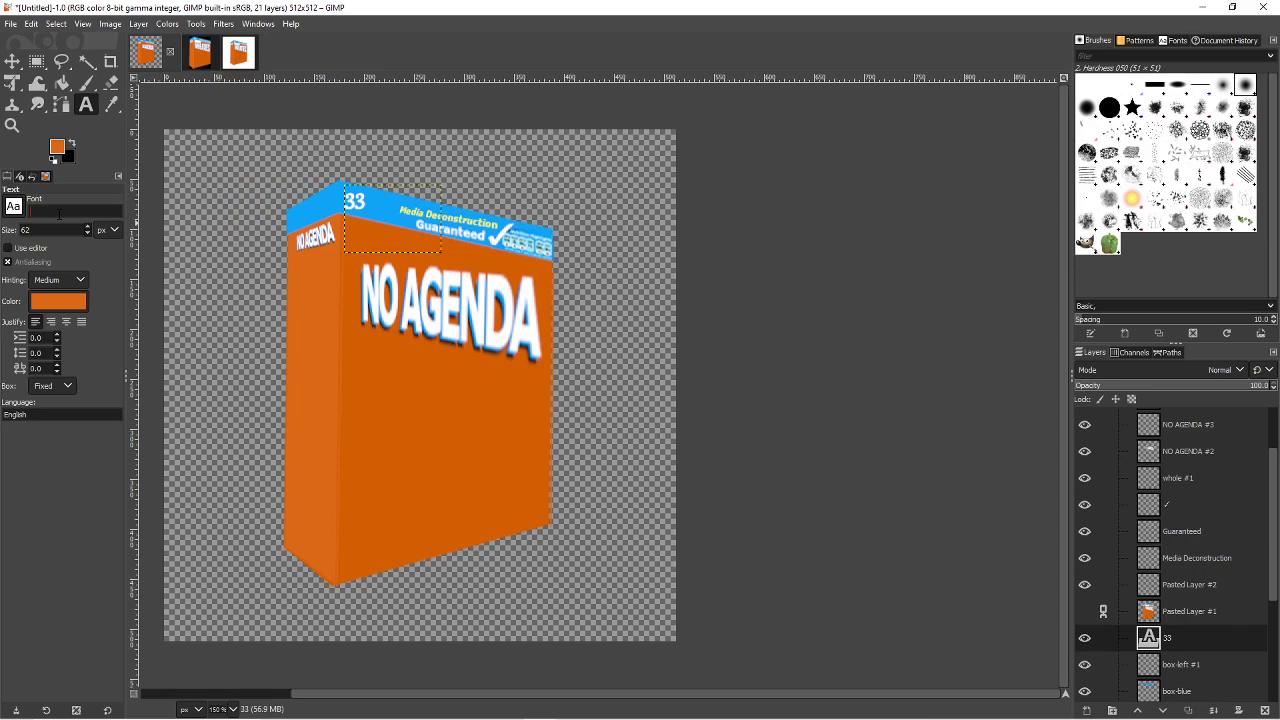
# - Search the fonts in the Windows font settings for "scr", open the Segoe Script details and return to GIMP
pyautogui.press('super')
pyautogui.write('font')
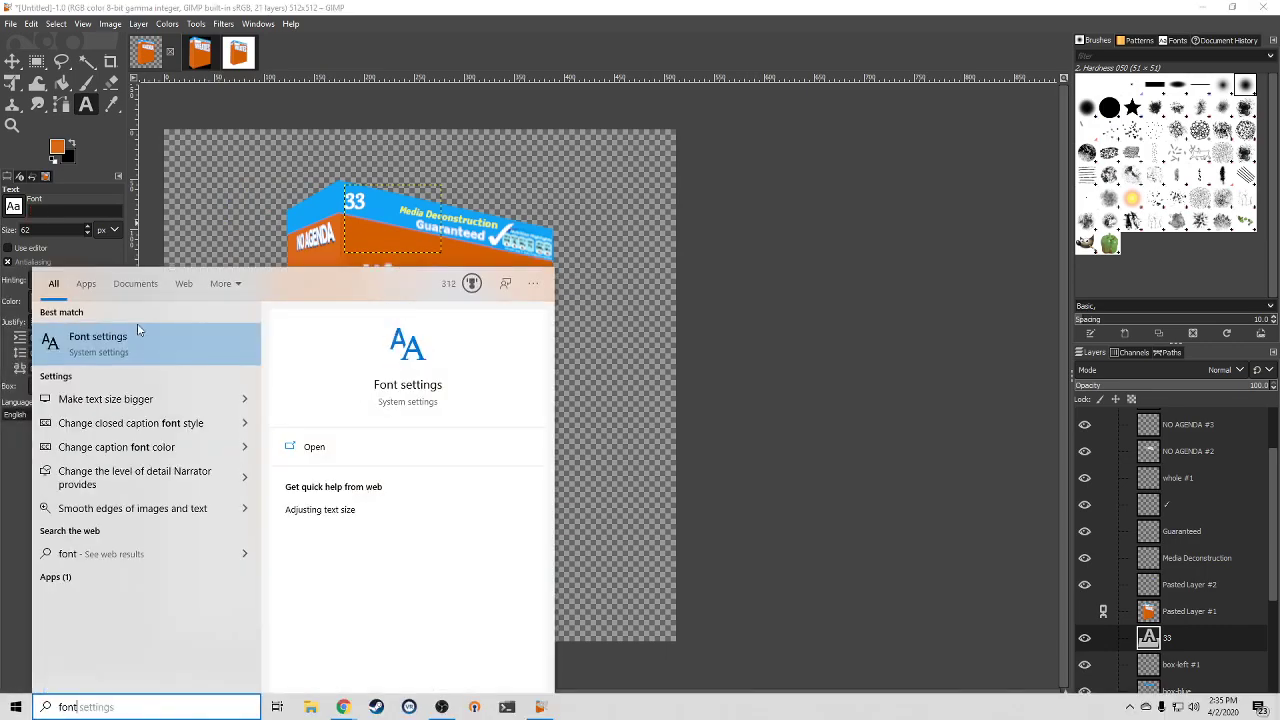
pyautogui.click(138, 330)
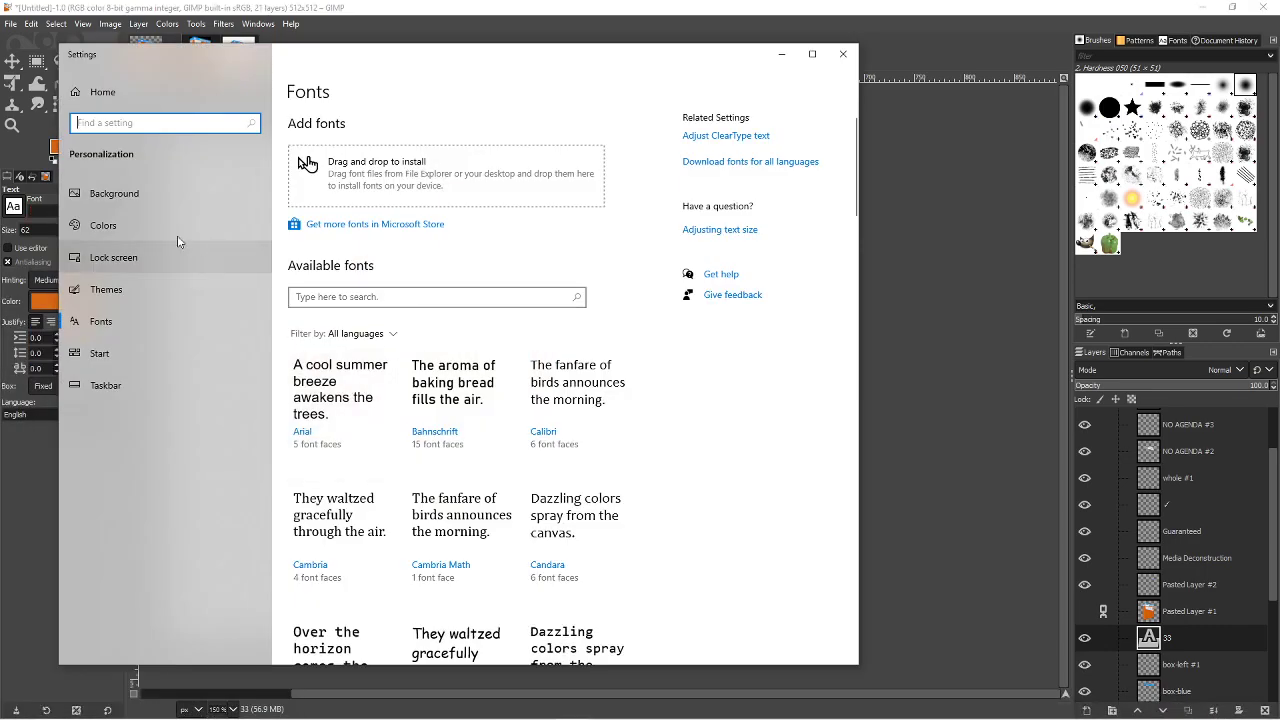
pyautogui.click(345, 296)
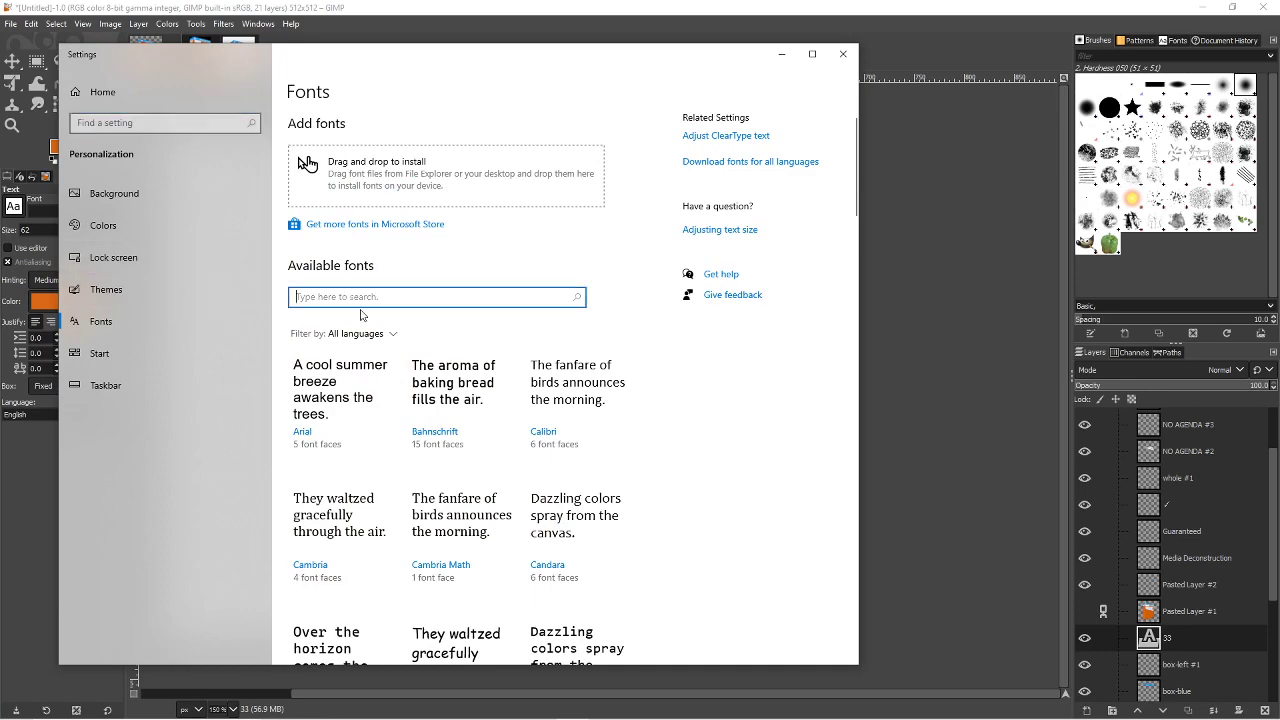
pyautogui.scroll(-5, 360, 380)
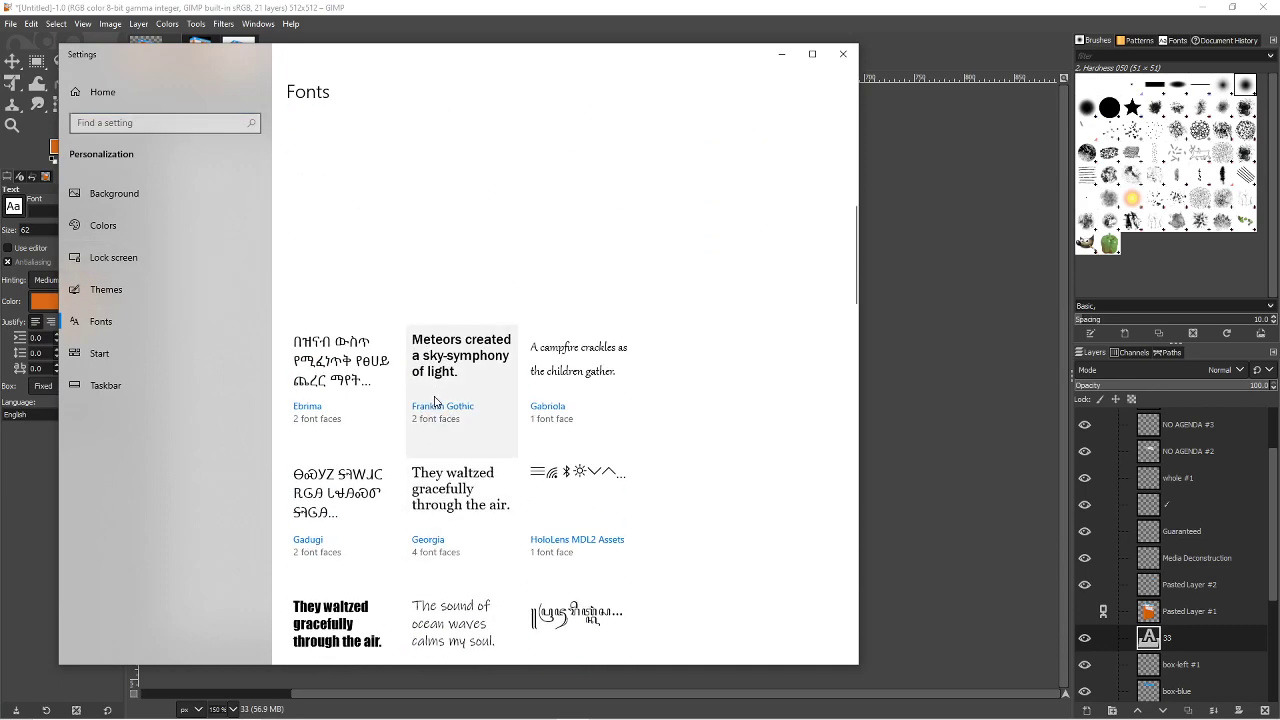
pyautogui.scroll(-3, 434, 400)
pyautogui.write('sc')
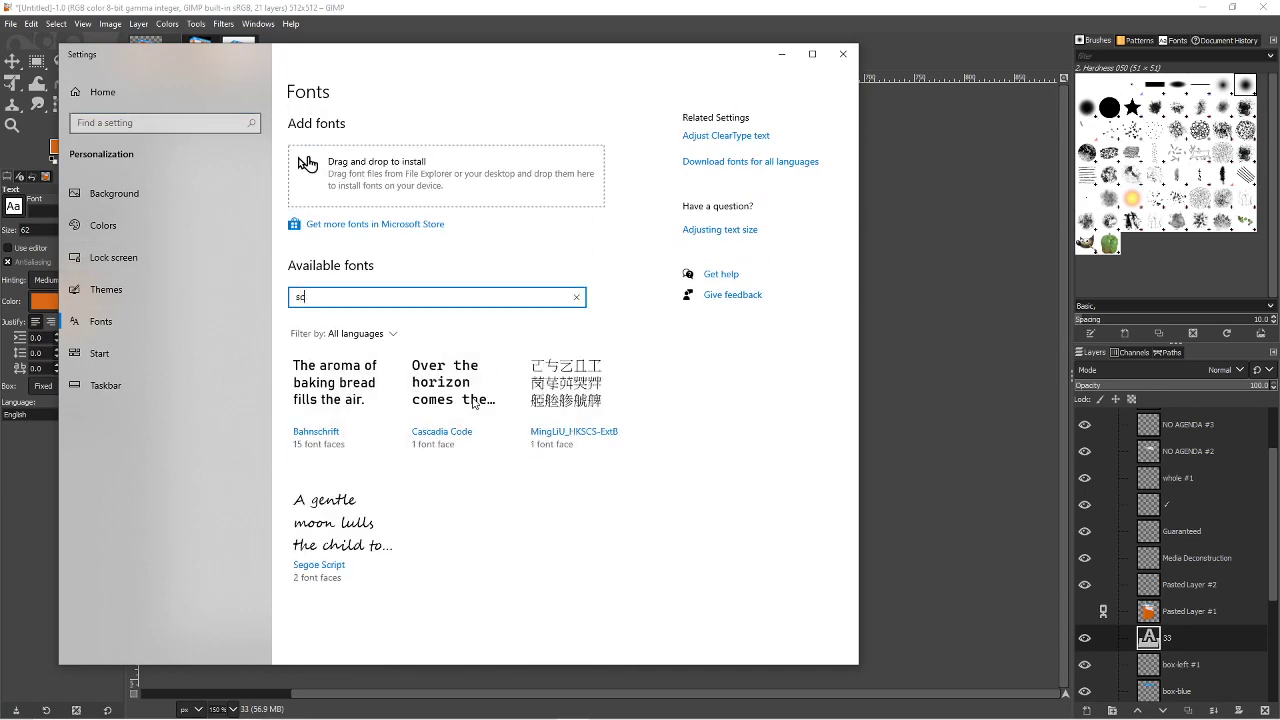
pyautogui.write('r')
pyautogui.click(370, 403)
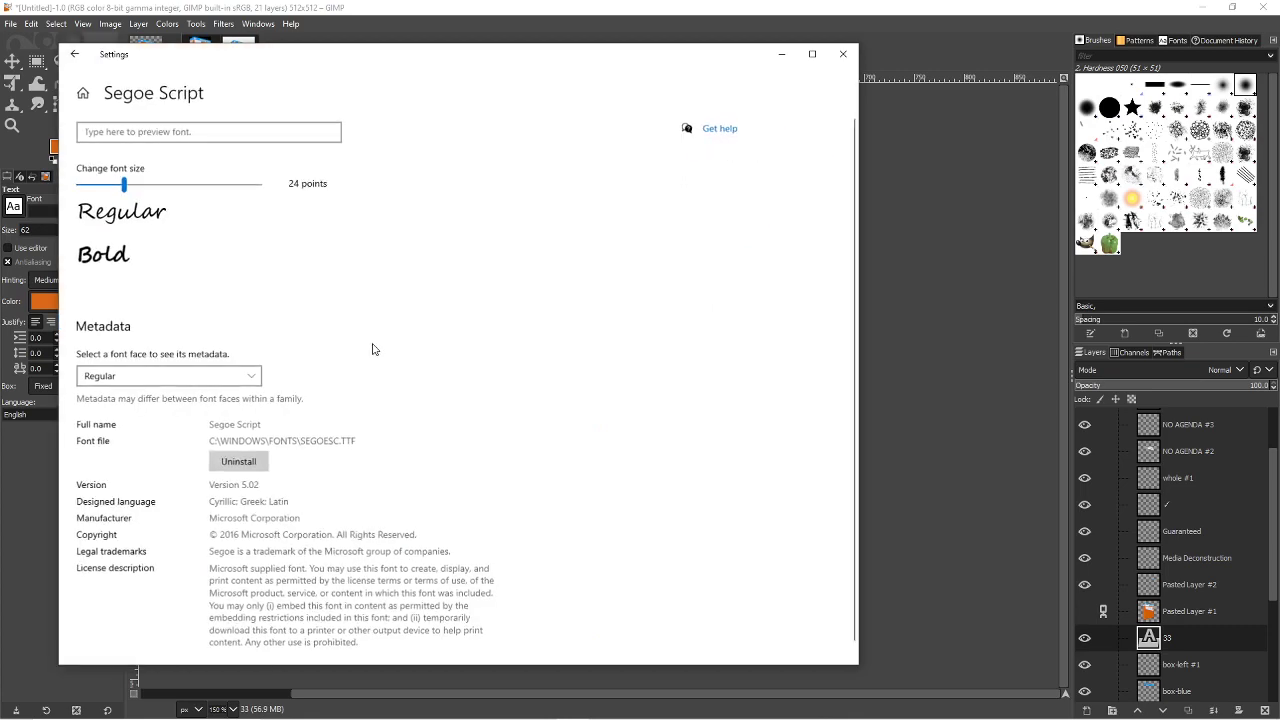
pyautogui.moveTo(214, 57); pyautogui.dragTo(626, 153)
pyautogui.click(385, 210)
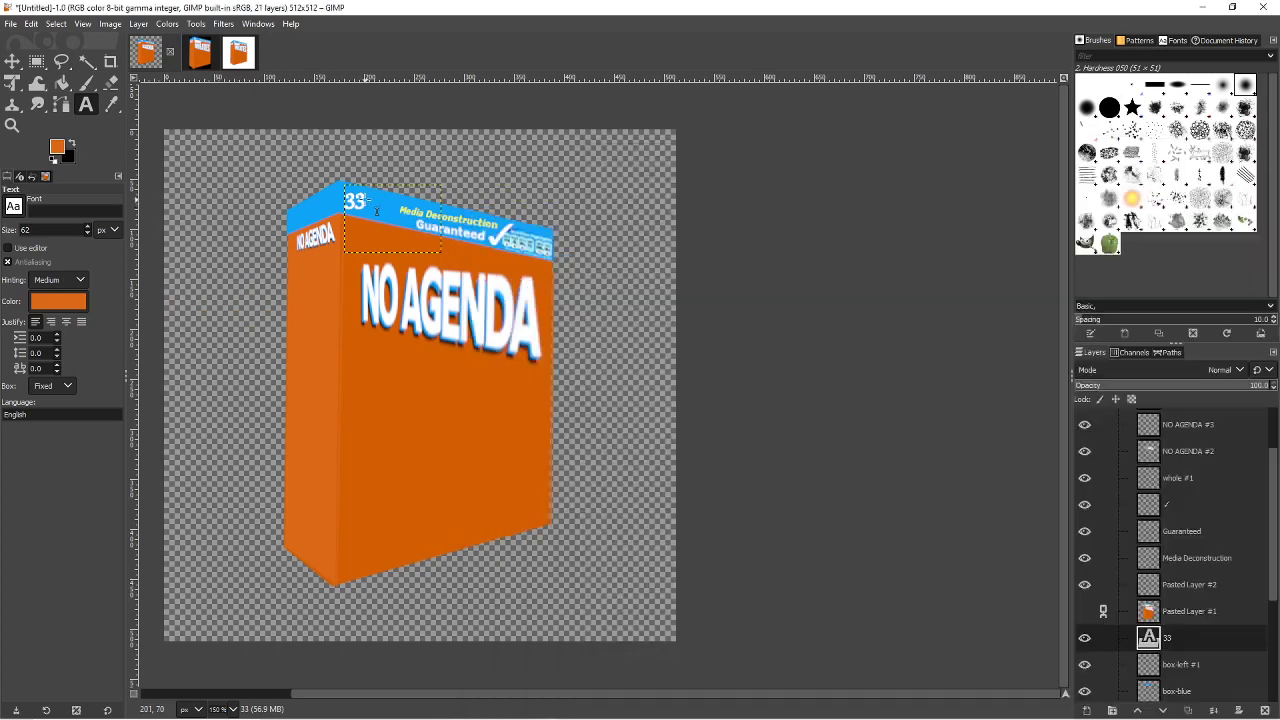
# - Change the font of the "33" text on the blue band to Segoe Script
pyautogui.click(366, 200)
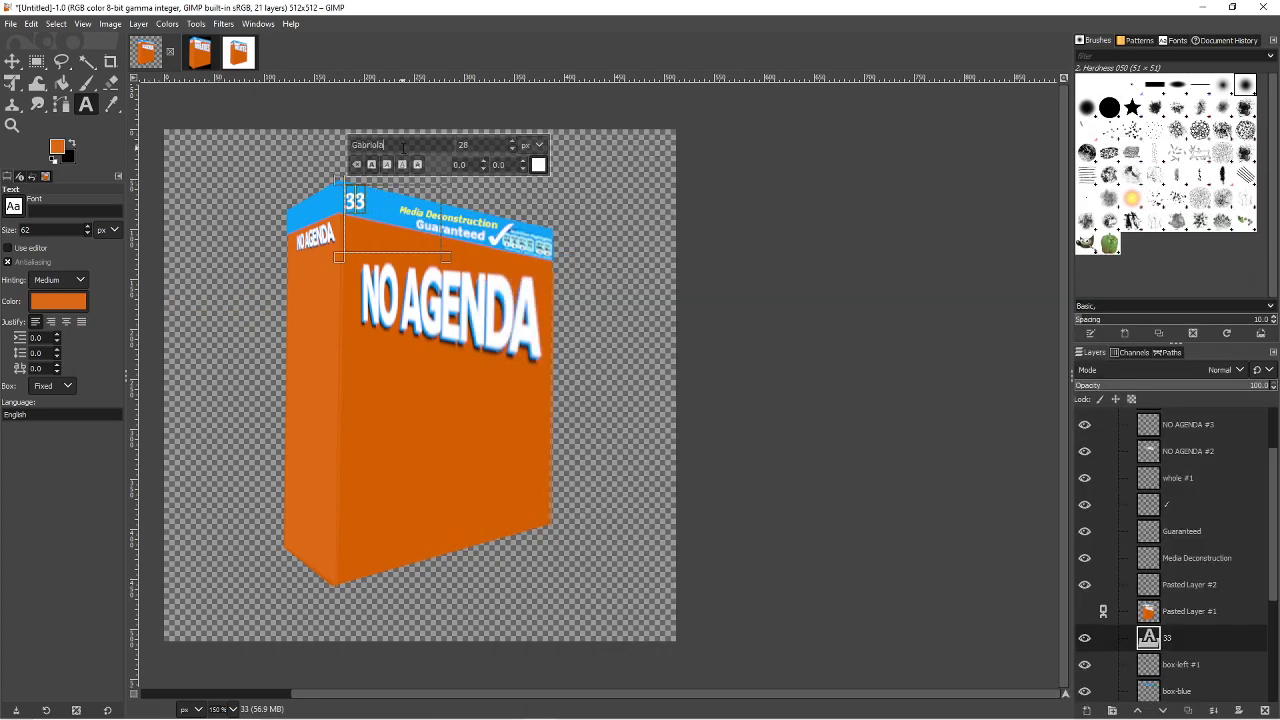
pyautogui.hotkey('ctrl', 'a')
pyautogui.press('BackSpace')
pyautogui.write('seg')
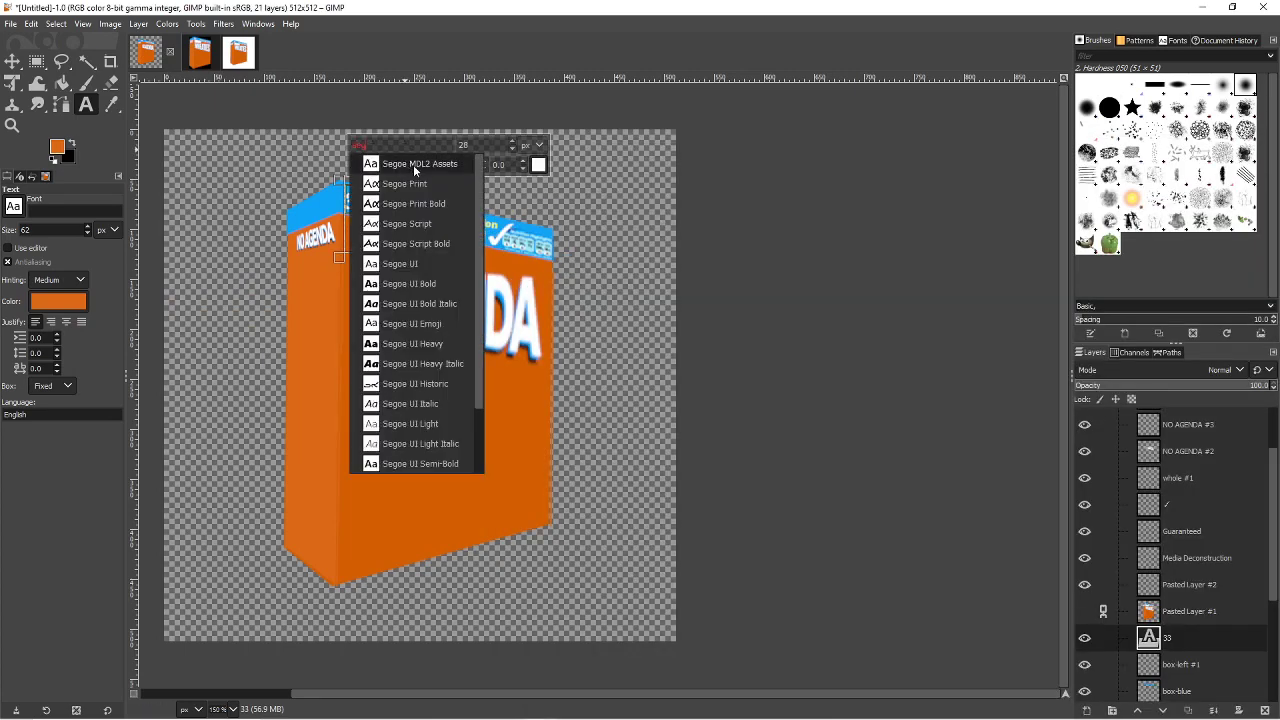
pyautogui.click(445, 231)
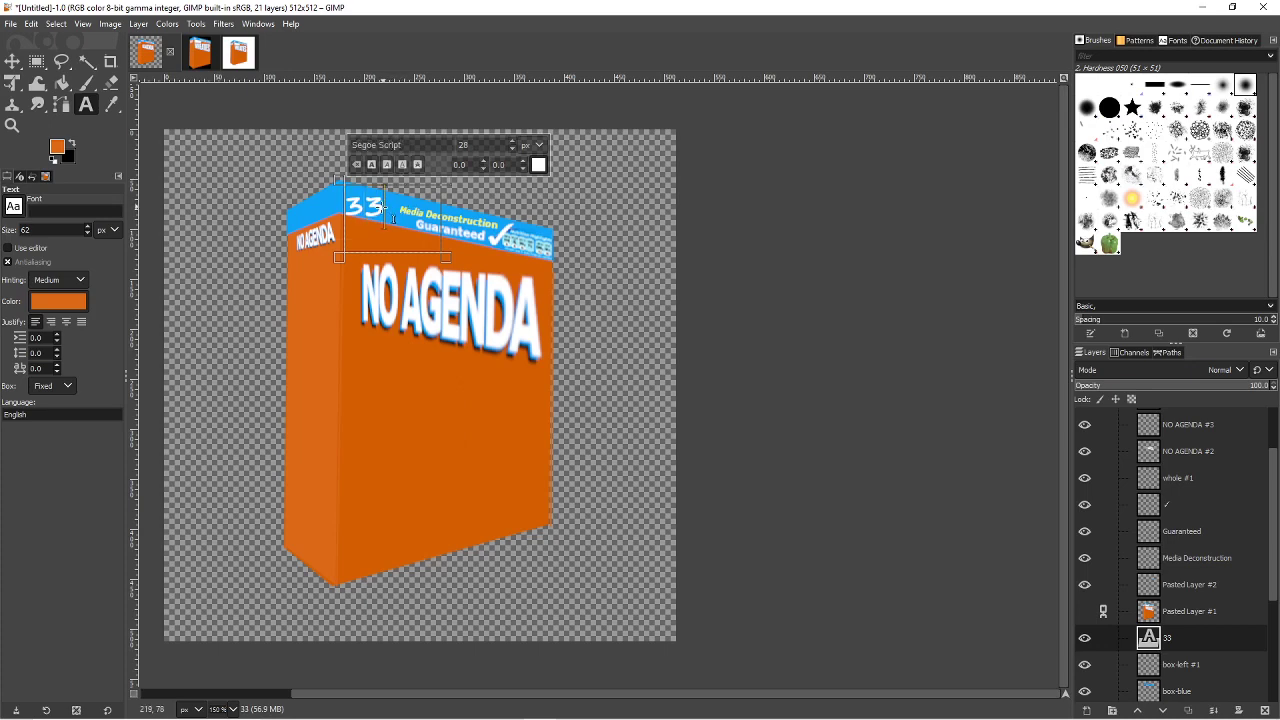
pyautogui.press('Return')
pyautogui.press('BackSpace')
# - Distort the "33" text with Unified Transform, pulling in its corners to match the perspective of the blue band
pyautogui.click(12, 83)
pyautogui.click(375, 205)
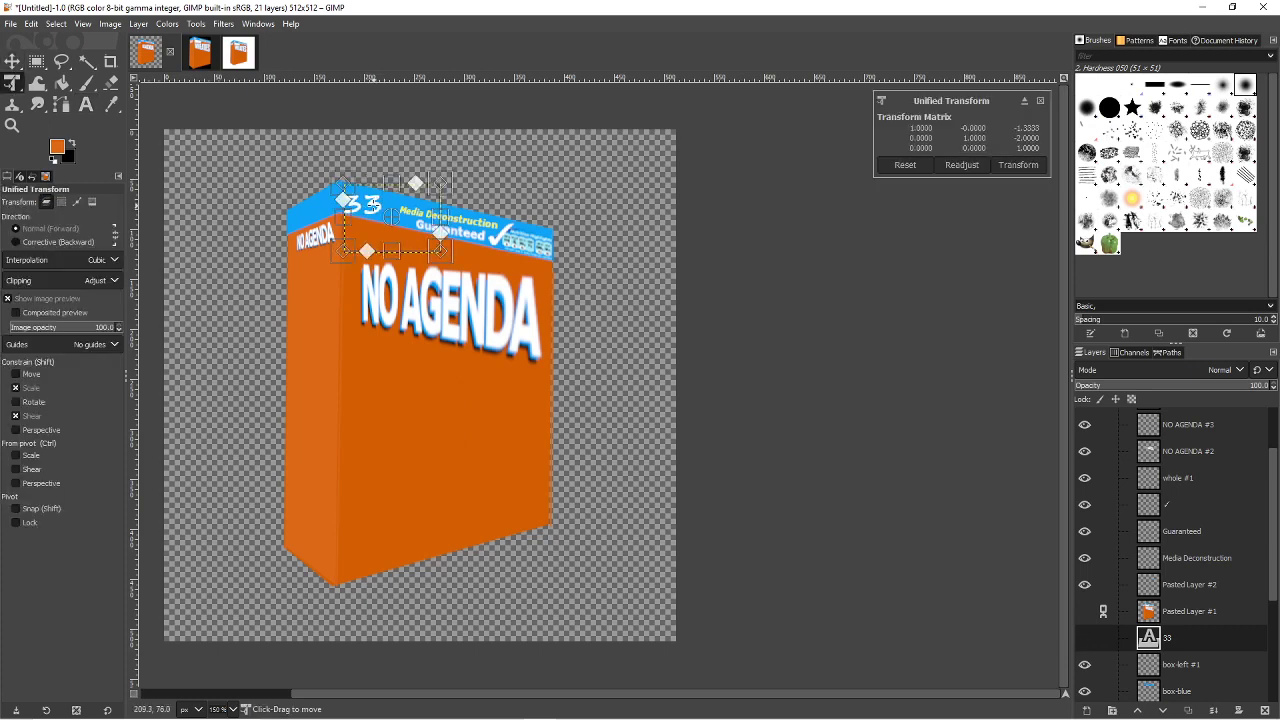
pyautogui.moveTo(344, 186); pyautogui.dragTo(357, 189)
pyautogui.moveTo(443, 183); pyautogui.dragTo(432, 198)
pyautogui.moveTo(441, 247); pyautogui.dragTo(446, 258)
pyautogui.moveTo(351, 246); pyautogui.dragTo(357, 238)
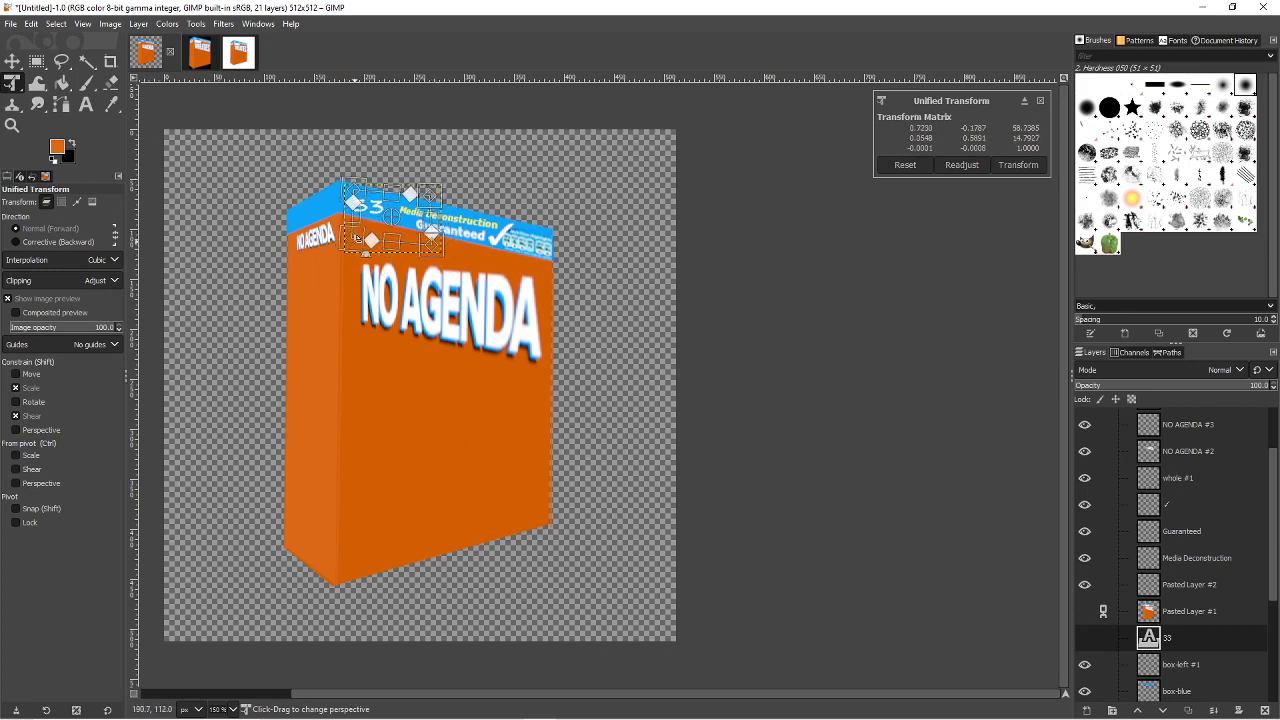
# - Scale the "33" down a little more, apply the transform and nudge the layer up toward the box's front corner
pyautogui.hotkey('alt', 'Tab')
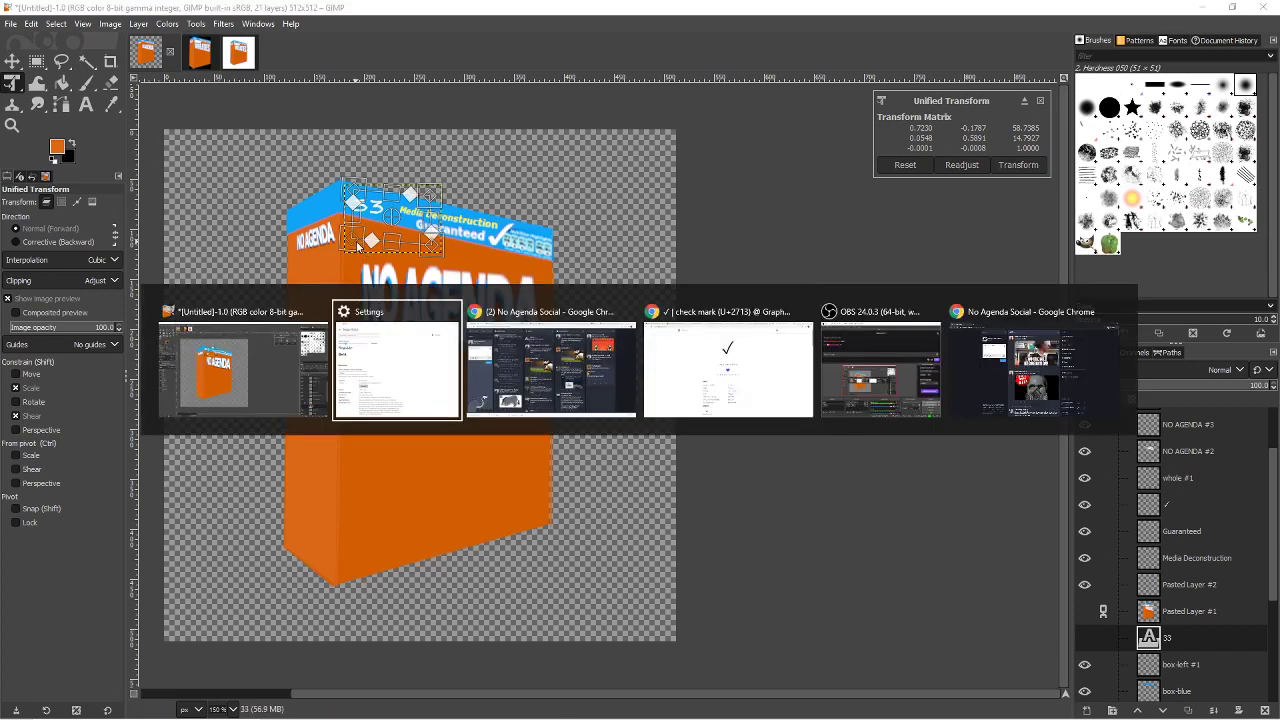
pyautogui.press('Tab')
pyautogui.press('Tab')
pyautogui.press('Escape')
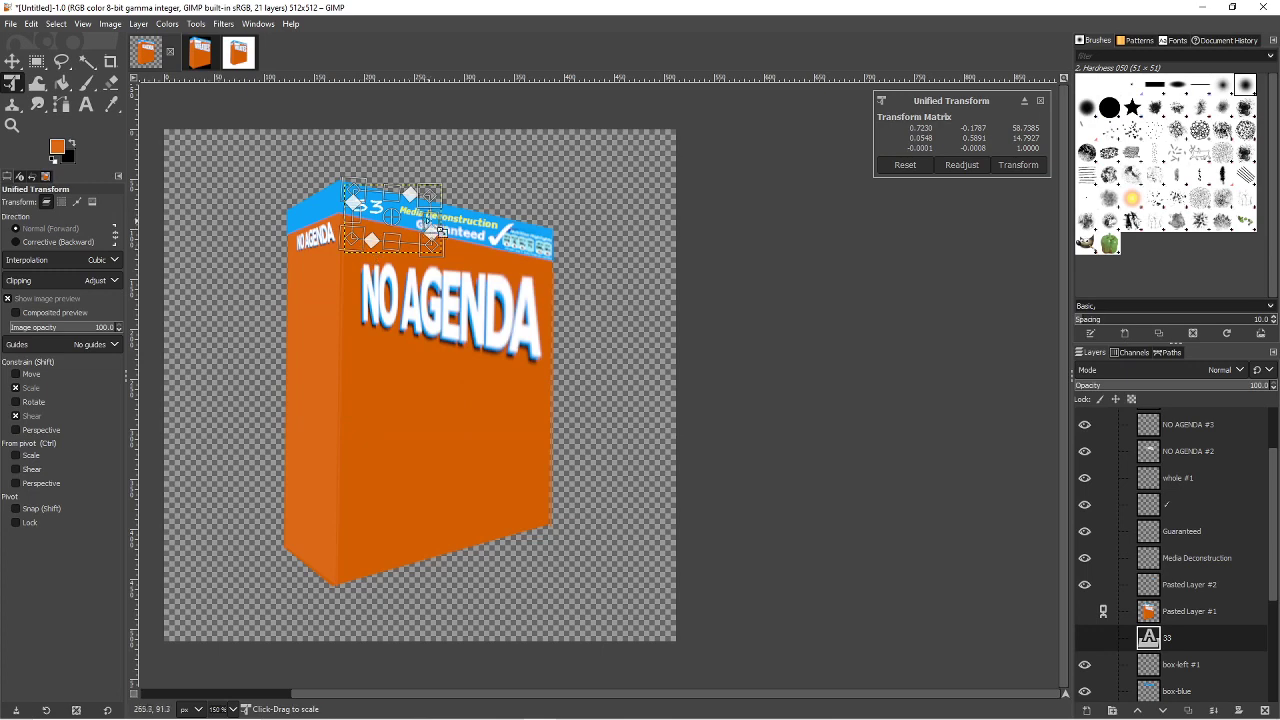
pyautogui.moveTo(434, 234); pyautogui.dragTo(422, 223)
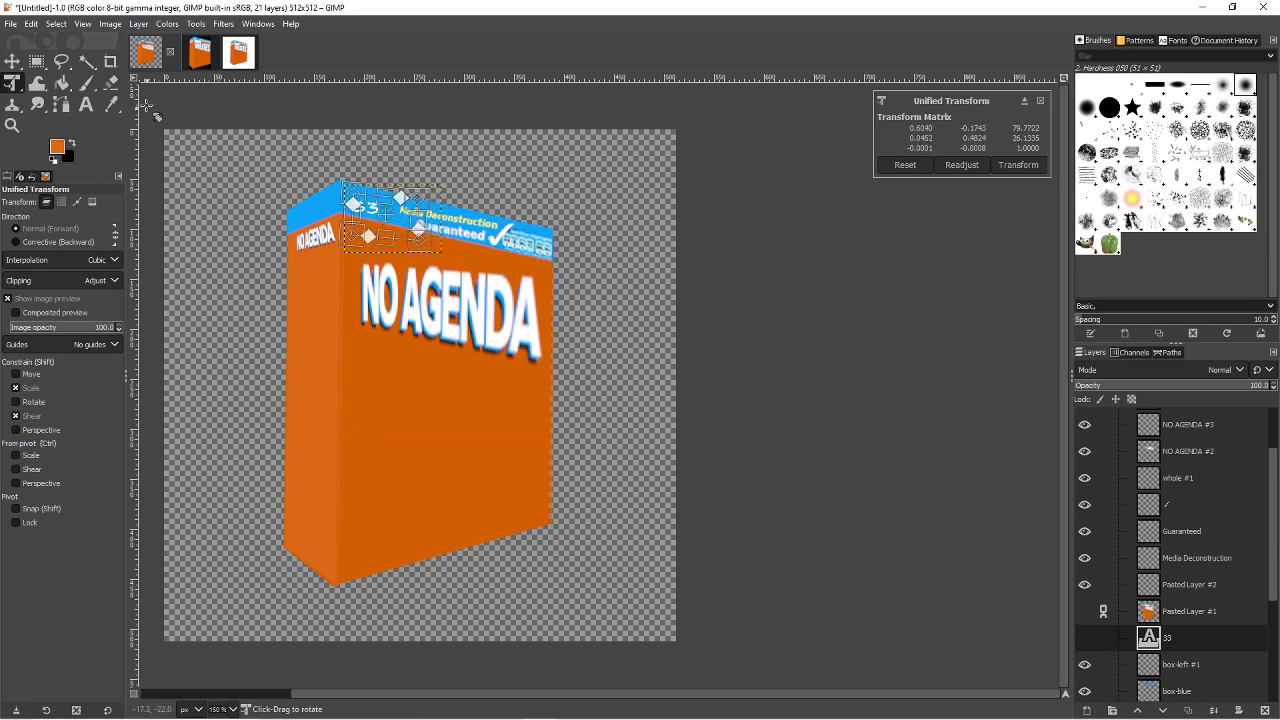
pyautogui.click(12, 61)
pyautogui.moveTo(381, 223); pyautogui.dragTo(376, 218)
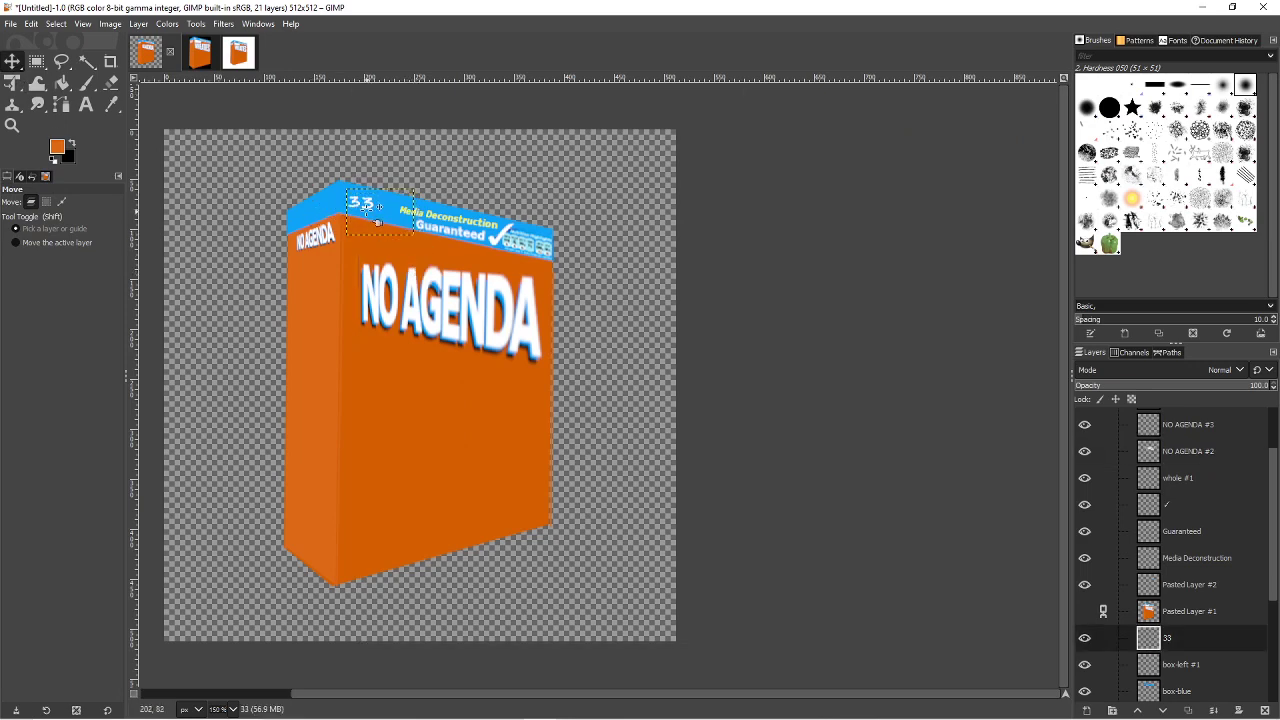
# - Refine the perspective of the "33" layer with a second Unified Transform, widening its far side and shifting its near upper corner inward
pyautogui.click(12, 83)
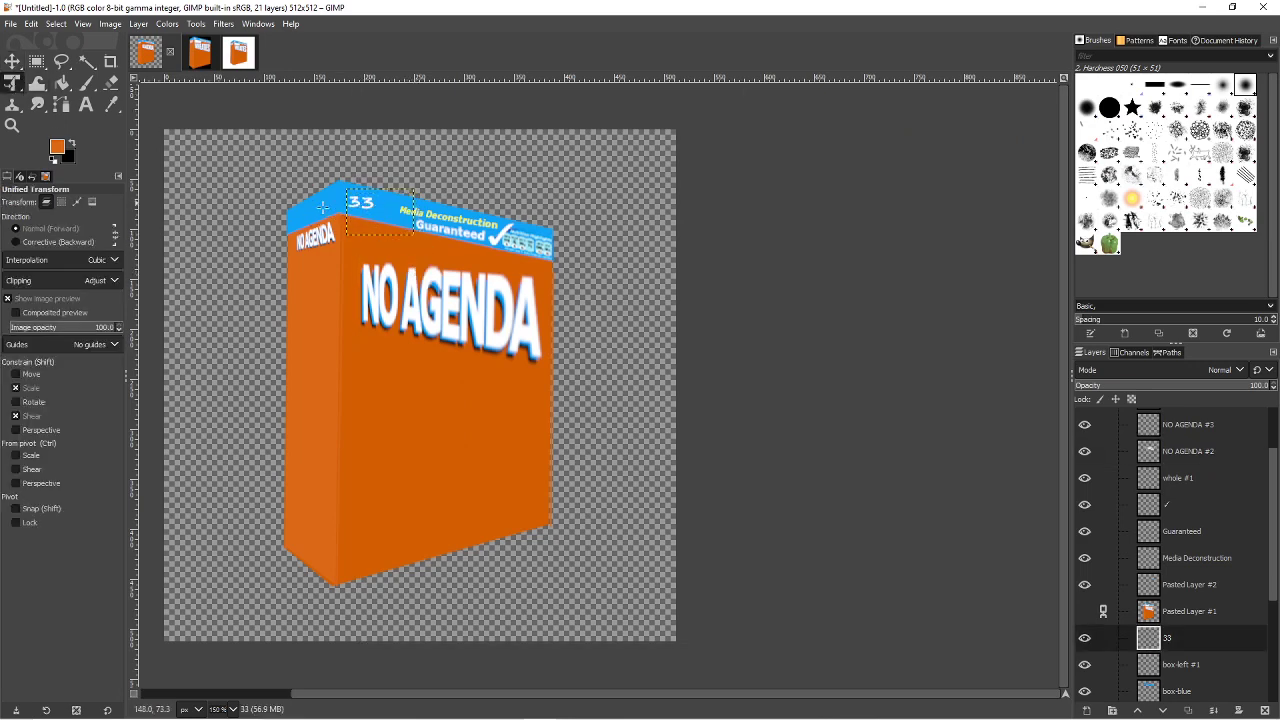
pyautogui.click(373, 201)
pyautogui.moveTo(414, 236); pyautogui.dragTo(420, 248)
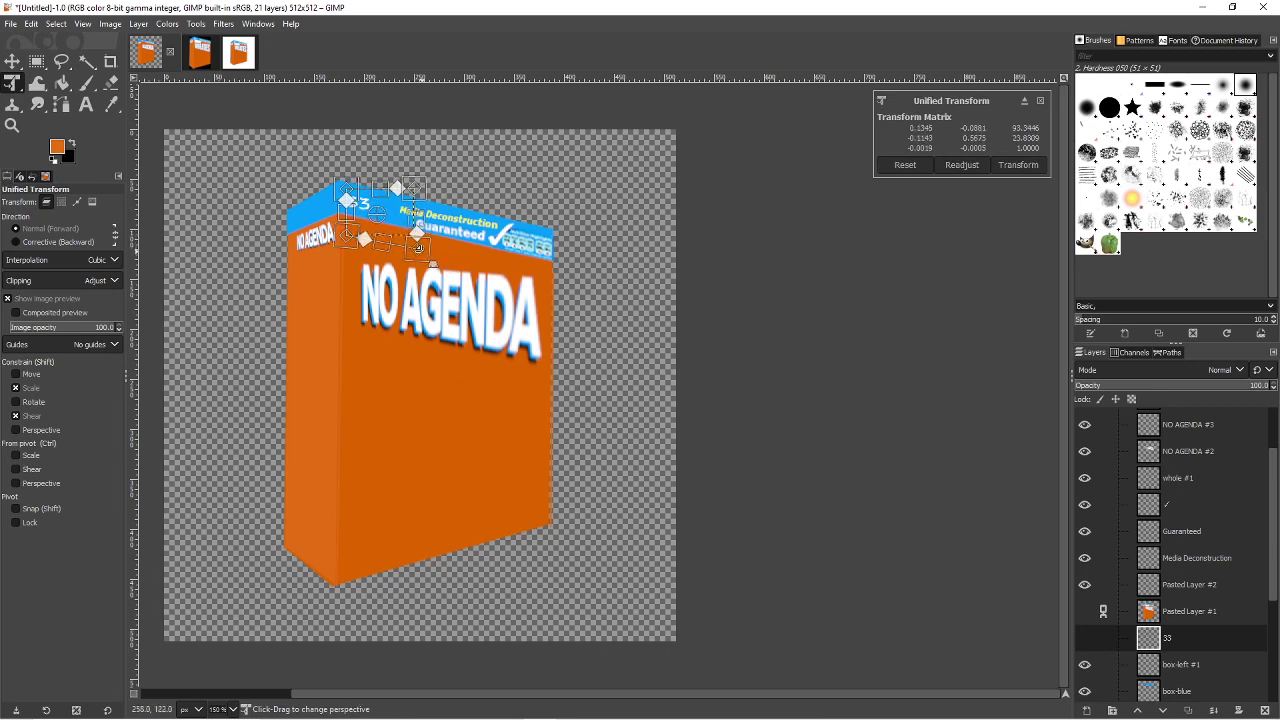
pyautogui.moveTo(414, 187); pyautogui.dragTo(422, 184)
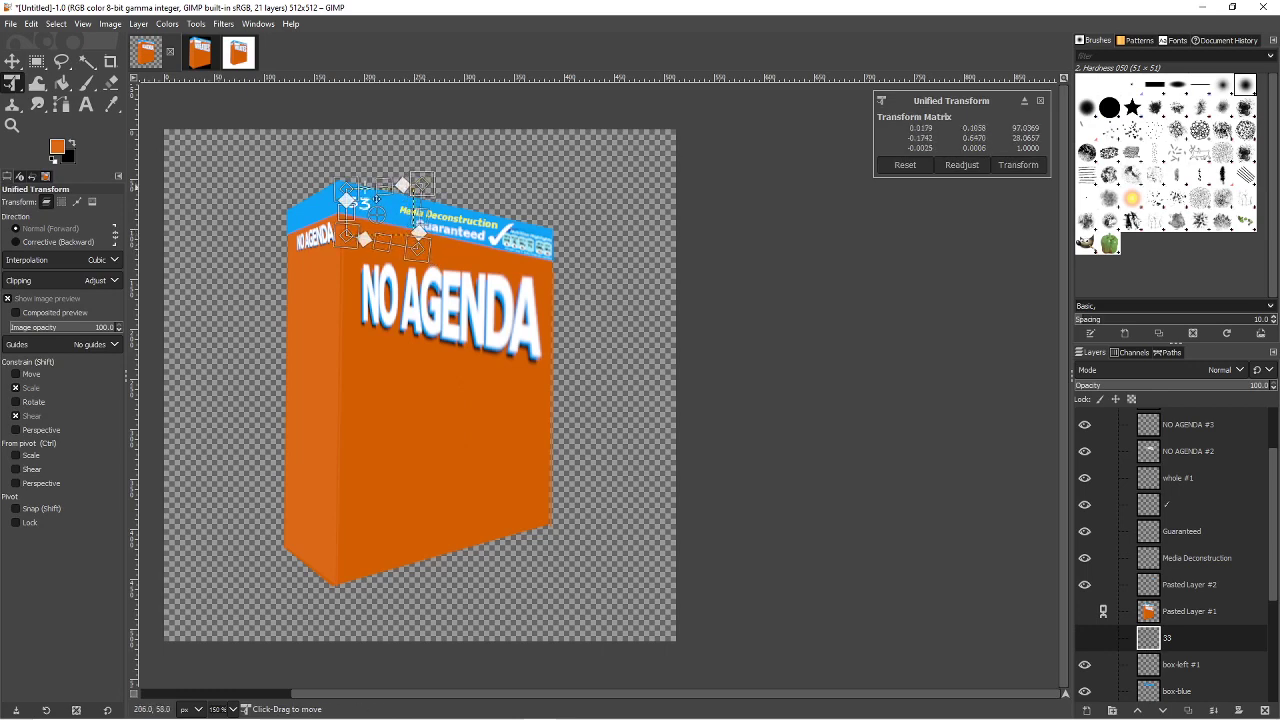
pyautogui.moveTo(343, 186); pyautogui.dragTo(350, 188)
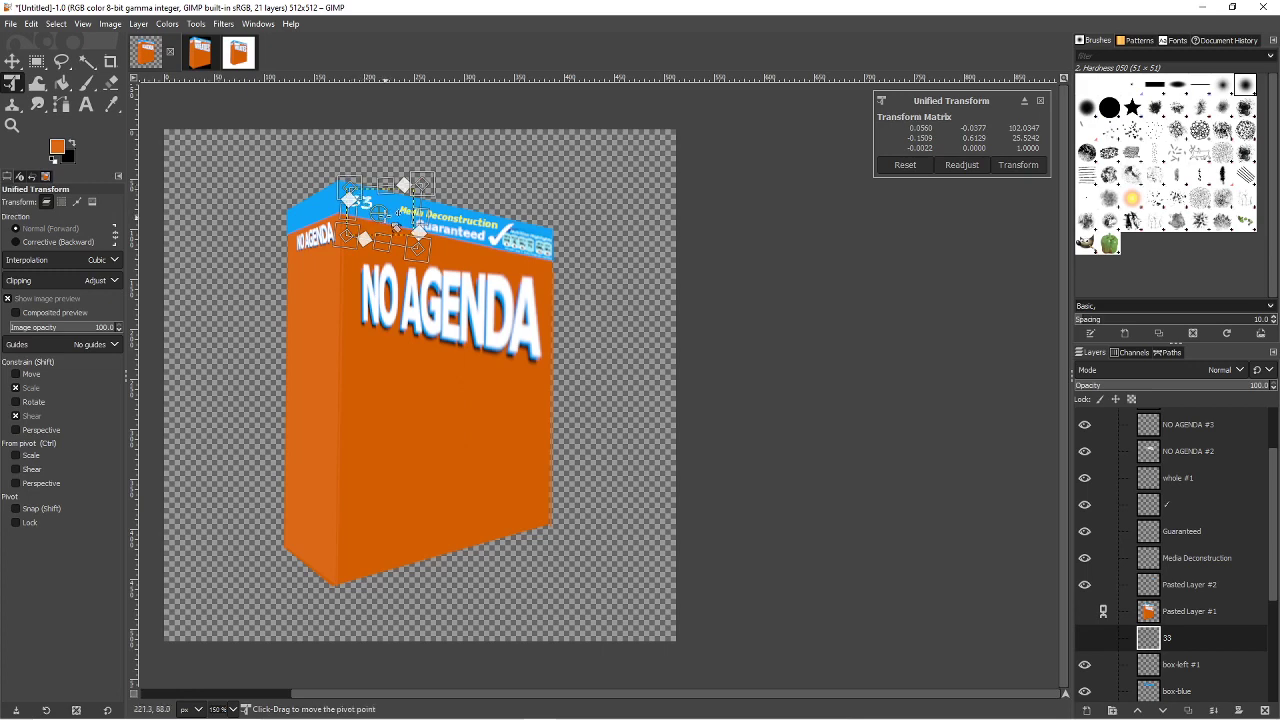
pyautogui.press('m')
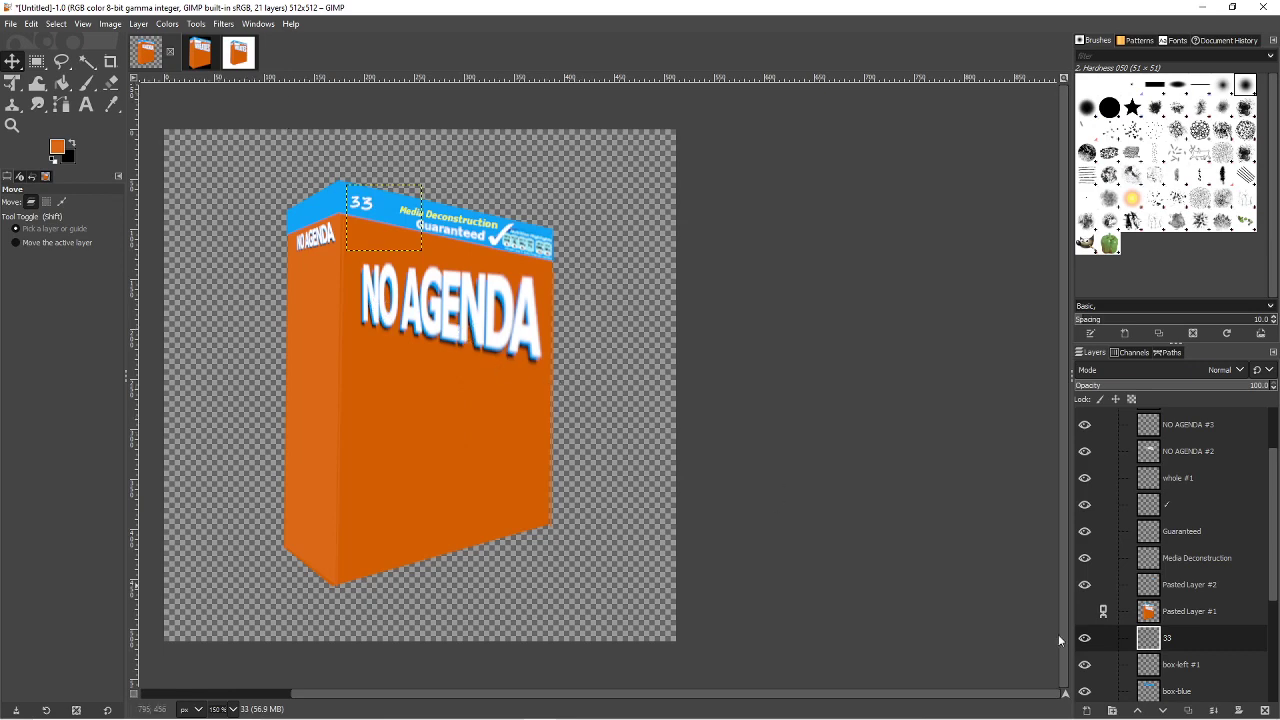
# - Compare the "33" logo with the original artwork by toggling the visibility of Pasted Layer #1, leaving it hidden
pyautogui.click(1085, 613)
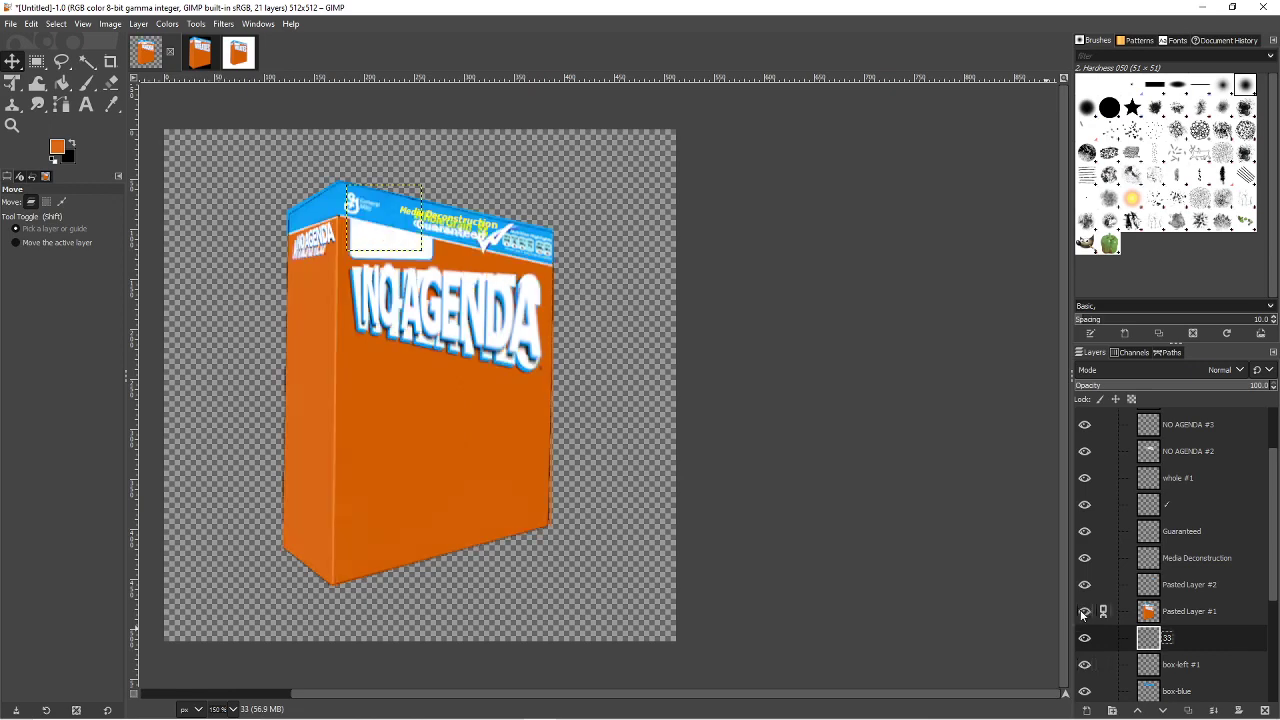
pyautogui.click(1085, 613)
pyautogui.click(1085, 613)
pyautogui.click(1085, 613)
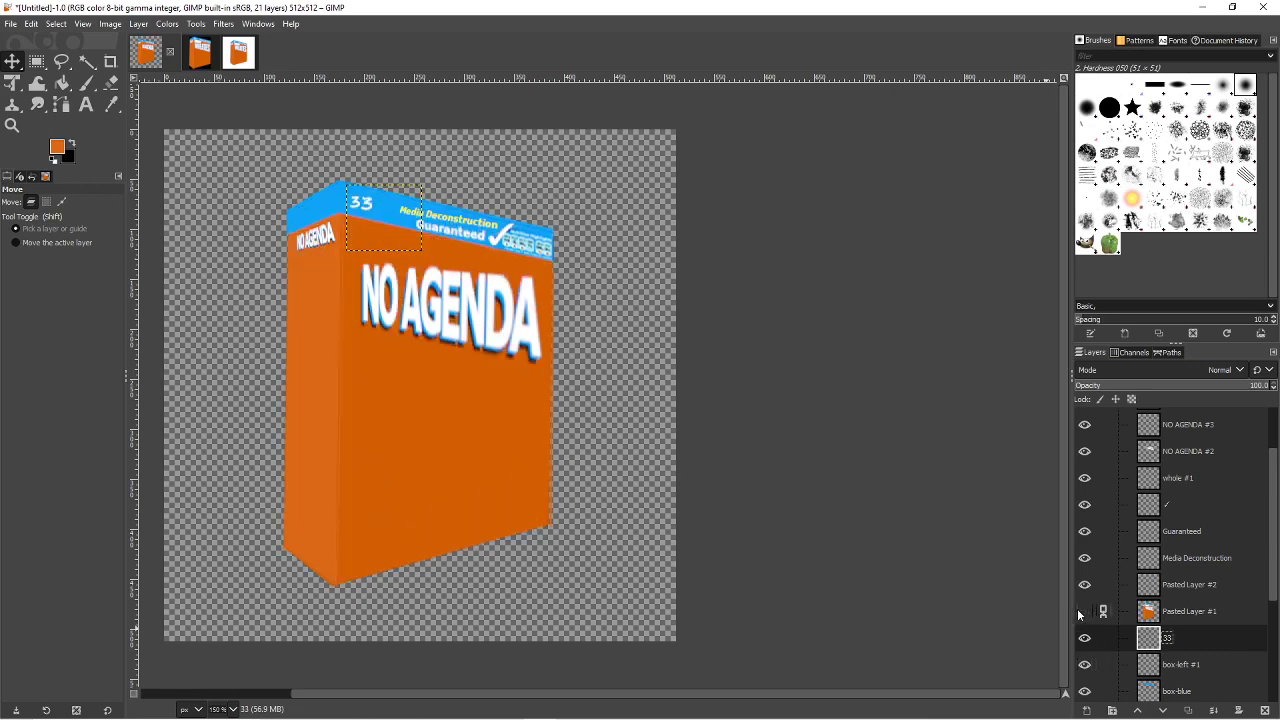
# - Adjust the perspective of the "33" layer with another Unified Transform, stretching it downward from its lower far corner
pyautogui.click(14, 86)
pyautogui.click(419, 247)
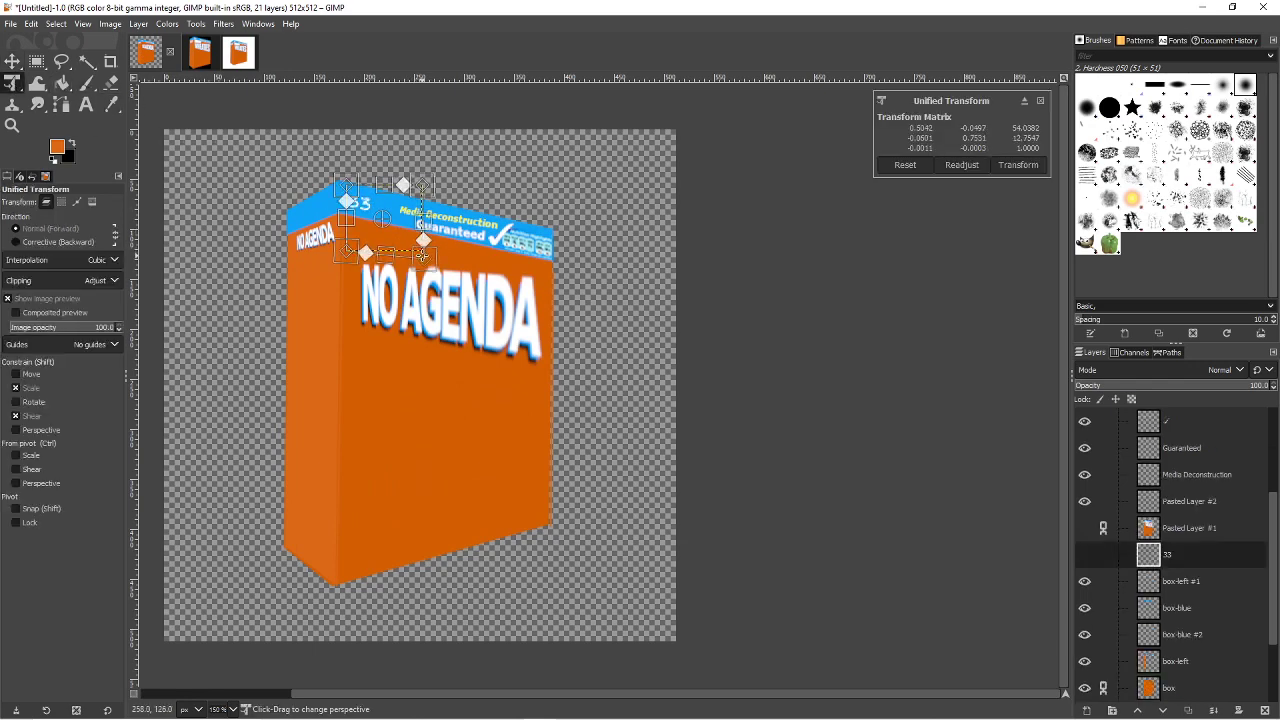
pyautogui.click(17, 64)
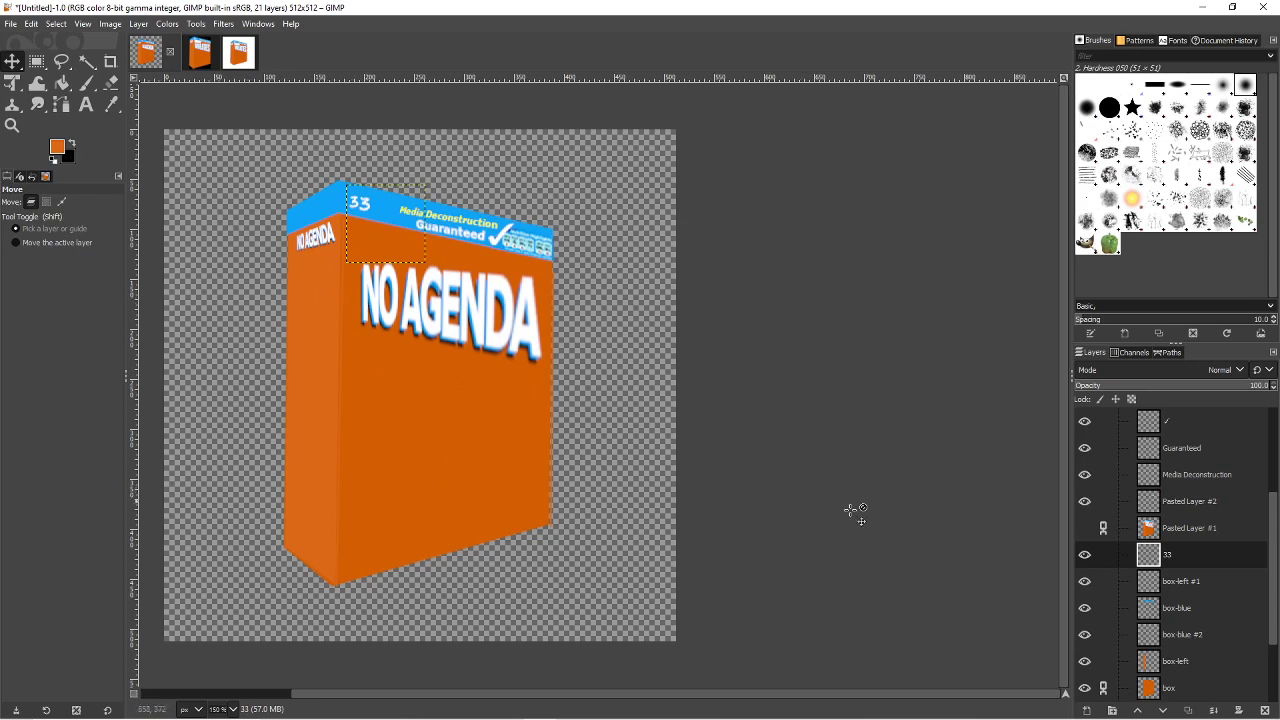
# - Compare the reshaped "33" with the original artwork by repeatedly showing and hiding Pasted Layer #1, leaving it hidden
pyautogui.click(1087, 530)
pyautogui.click(1086, 530)
pyautogui.click(1086, 530)
pyautogui.click(1086, 530)
pyautogui.click(1086, 530)
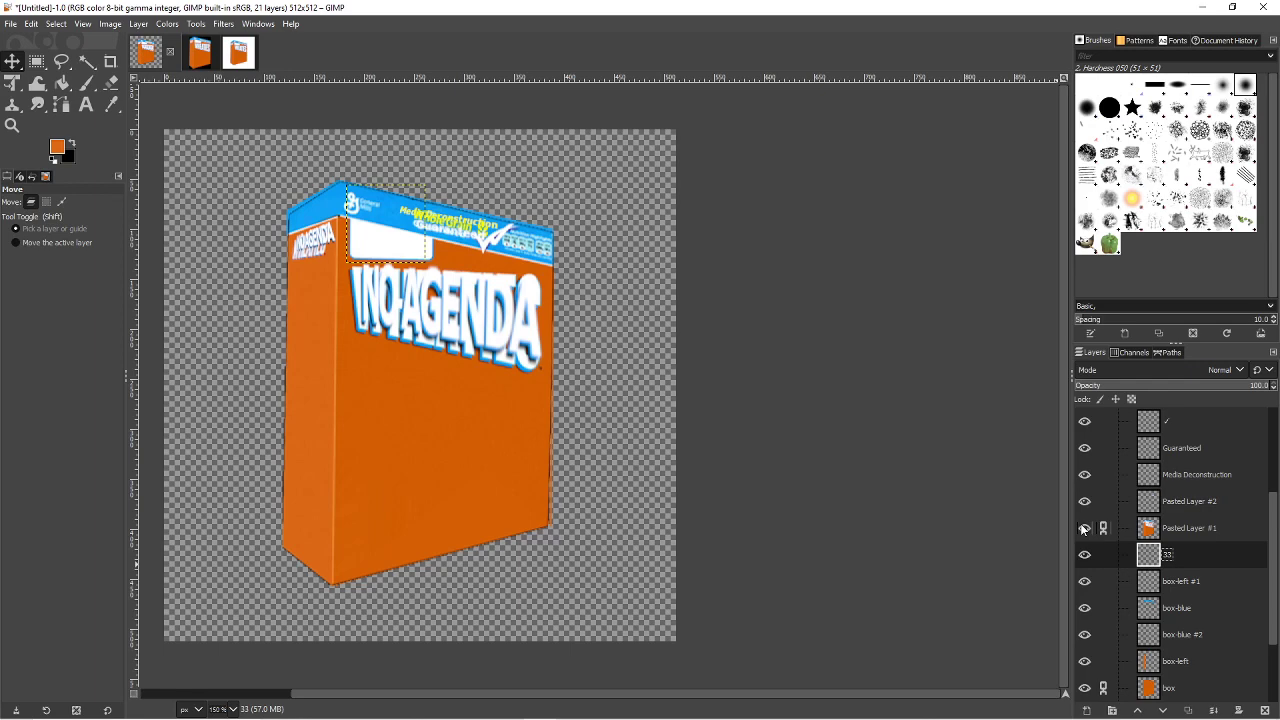
pyautogui.click(1084, 529)
pyautogui.click(1084, 529)
pyautogui.click(1084, 529)
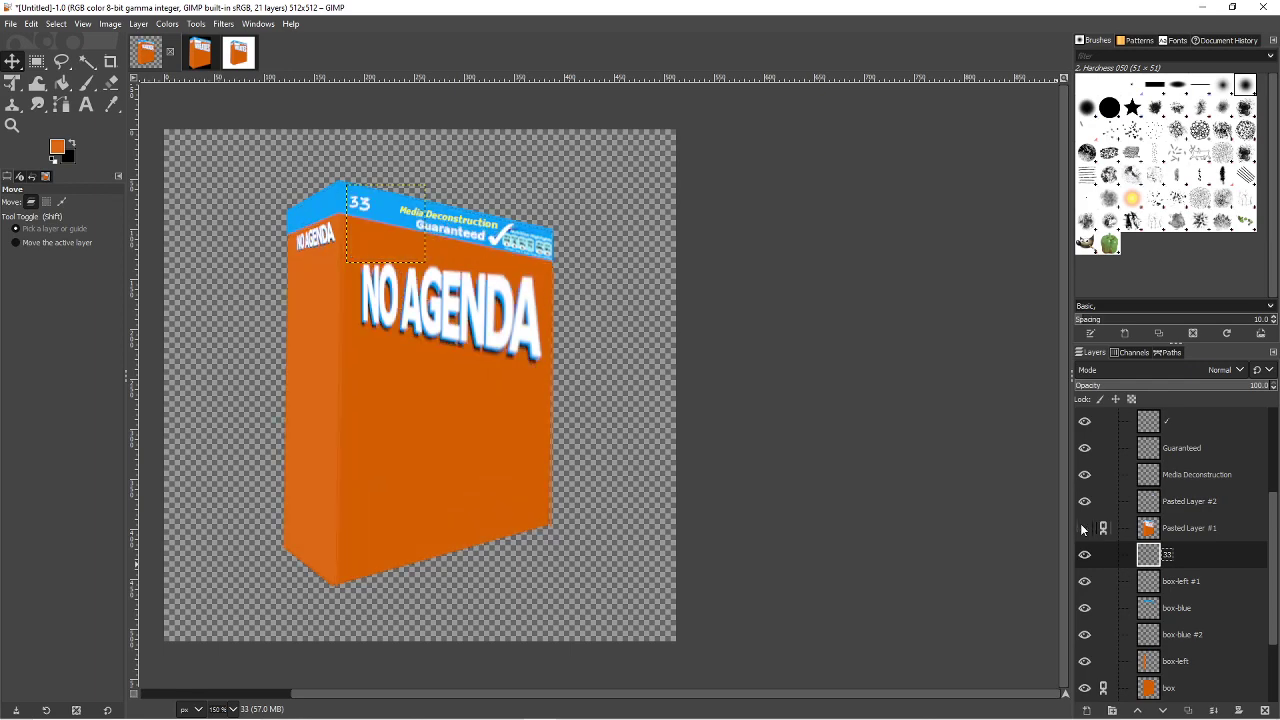
pyautogui.click(1084, 529)
pyautogui.click(1084, 529)
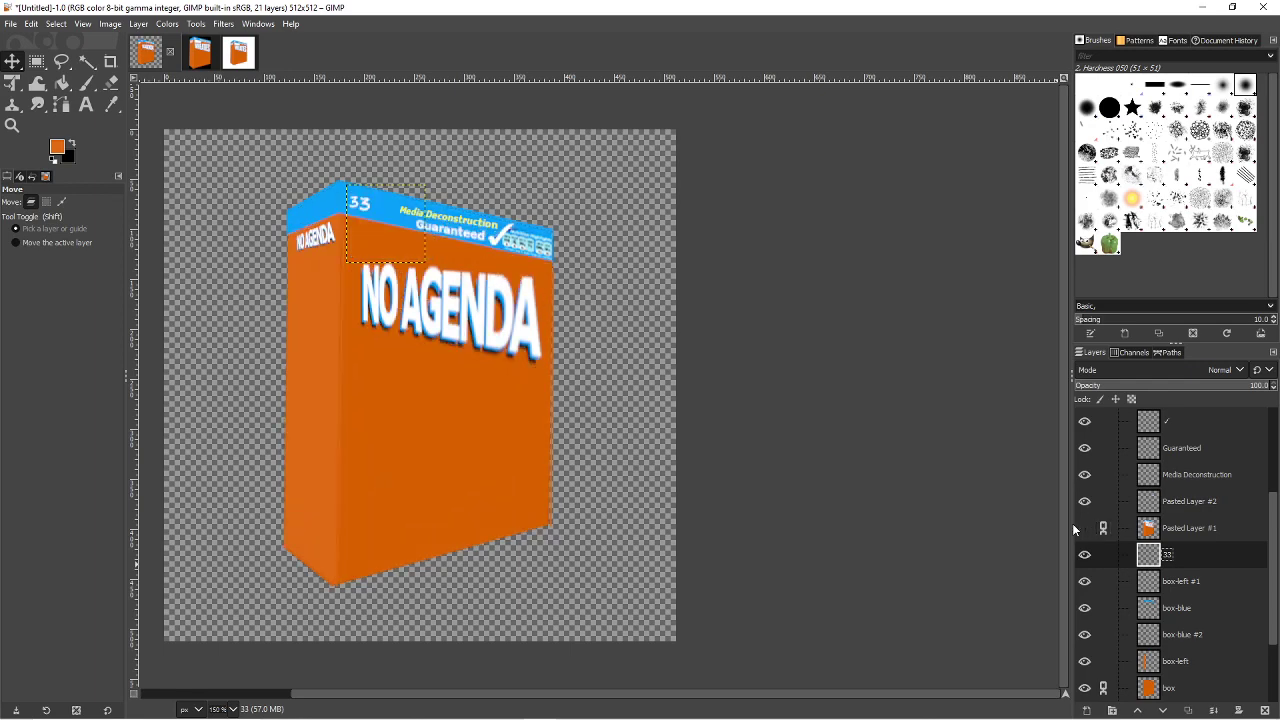
# - Activate the Paintbrush and set its brush size to 5
pyautogui.click(87, 83)
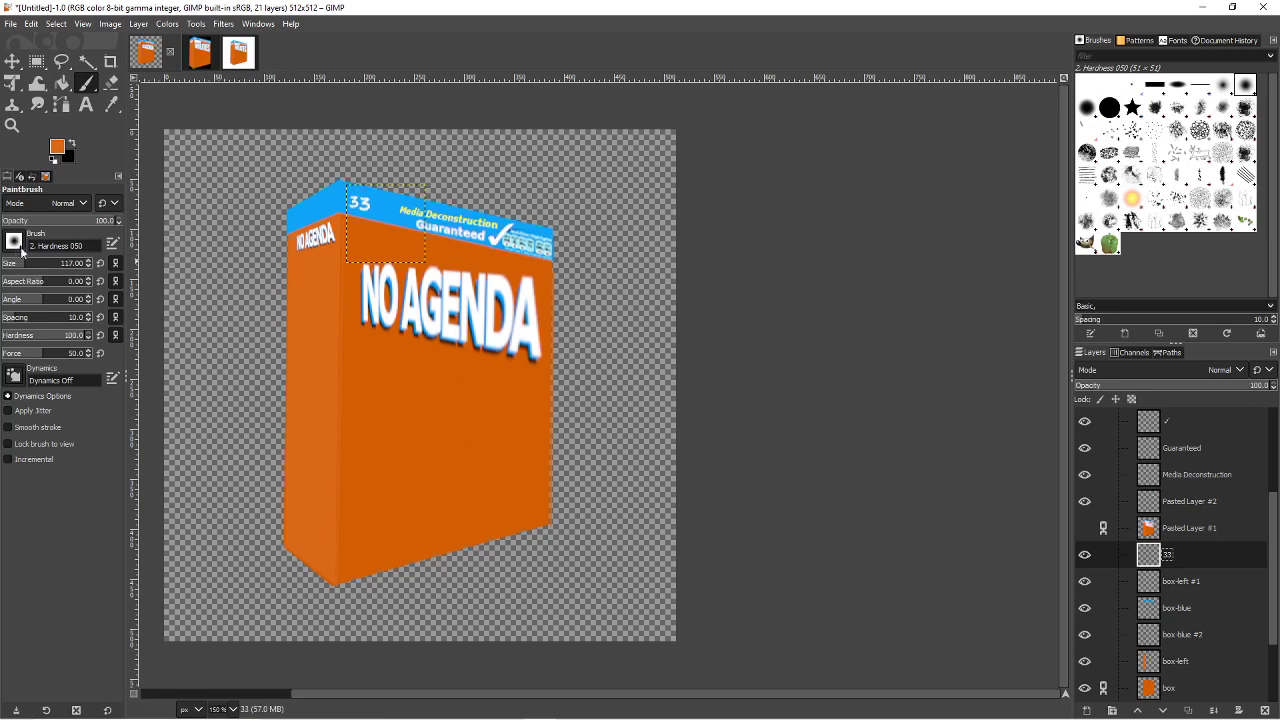
pyautogui.moveTo(60, 263); pyautogui.dragTo(12, 265)
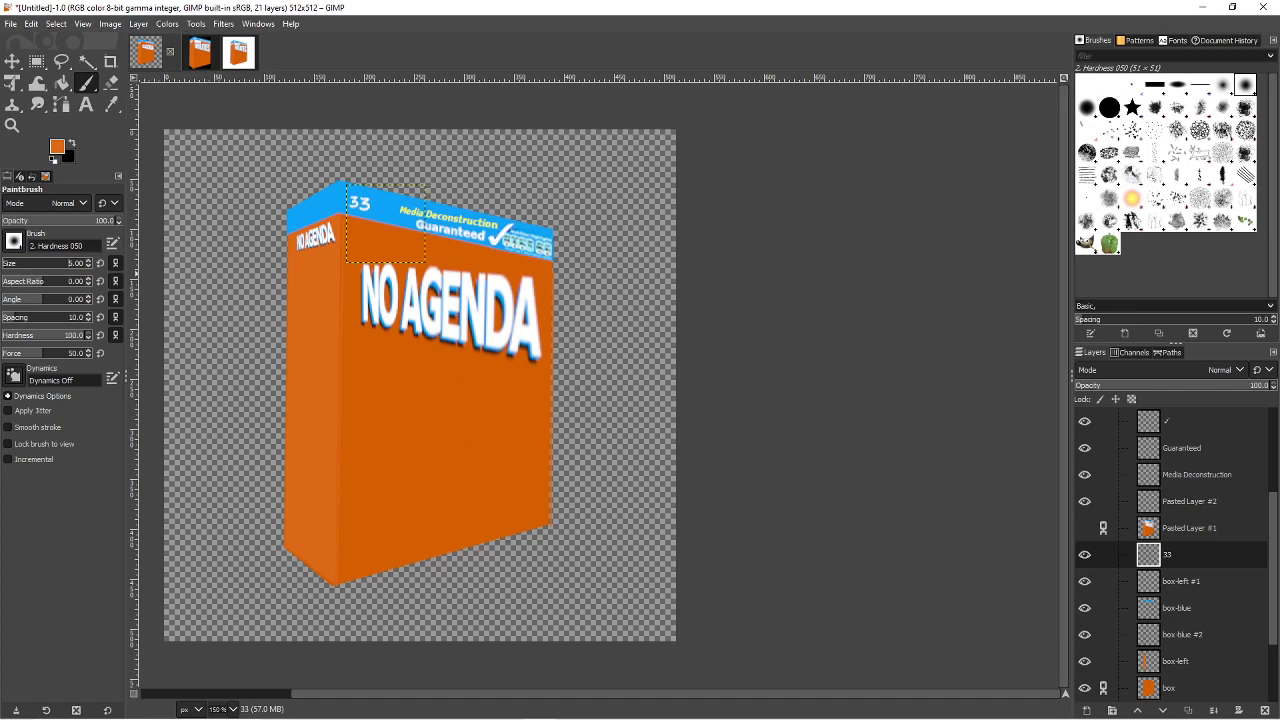
# - Switch to the No Agenda Social page in Chrome, look through the artwork posts in the home timeline, and return to GIMP
pyautogui.hotkey('alt', 'Tab')
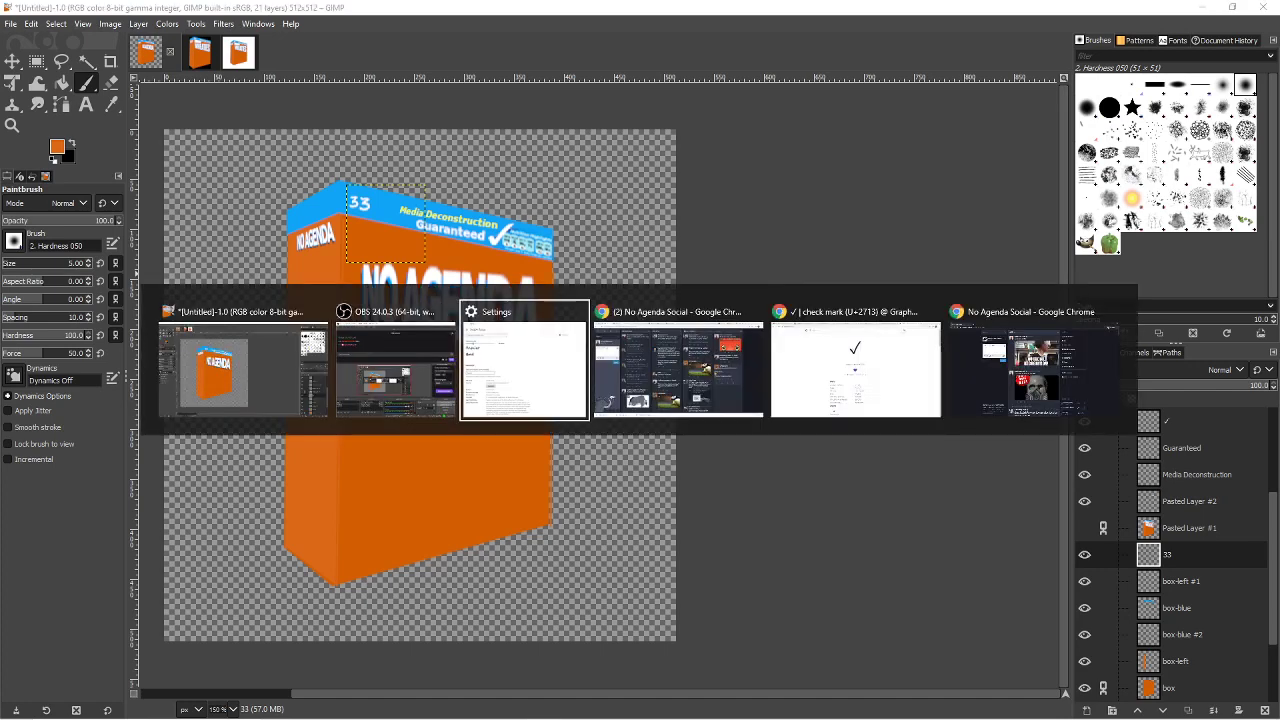
pyautogui.press('Escape')
pyautogui.hotkey('alt', 'Tab')
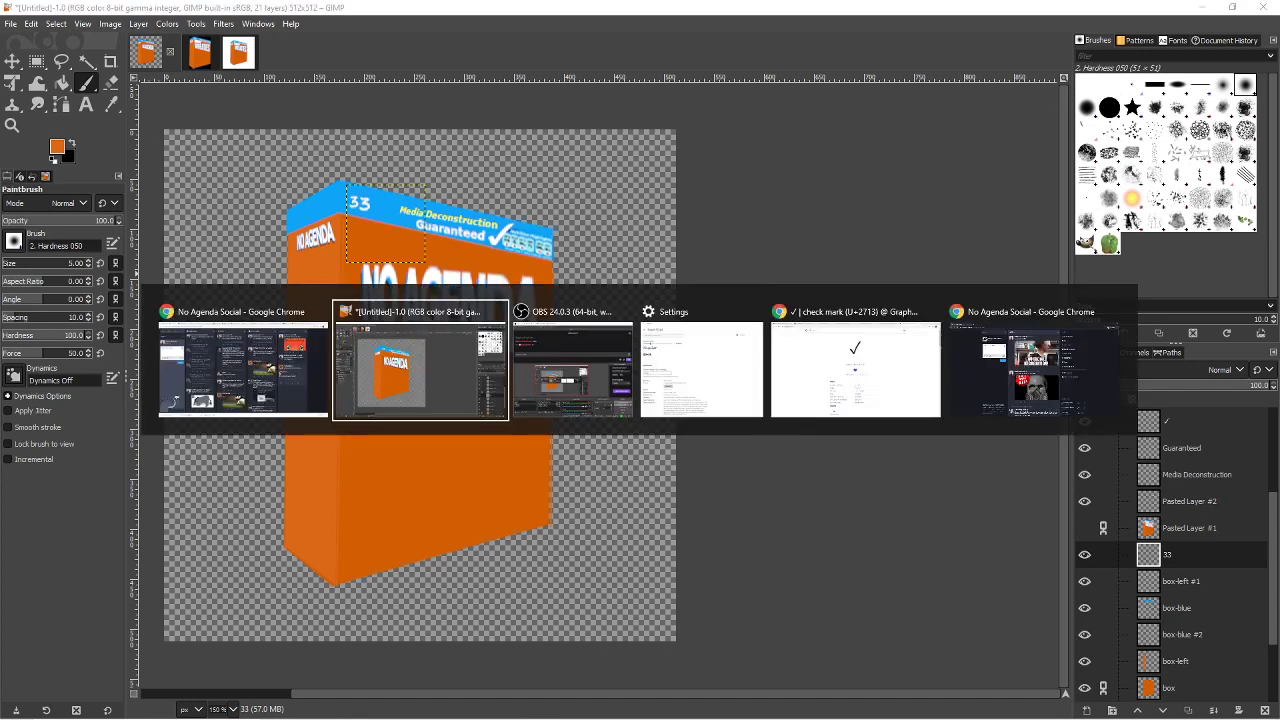
pyautogui.press('Tab')
pyautogui.press('Tab')
pyautogui.press('Tab')
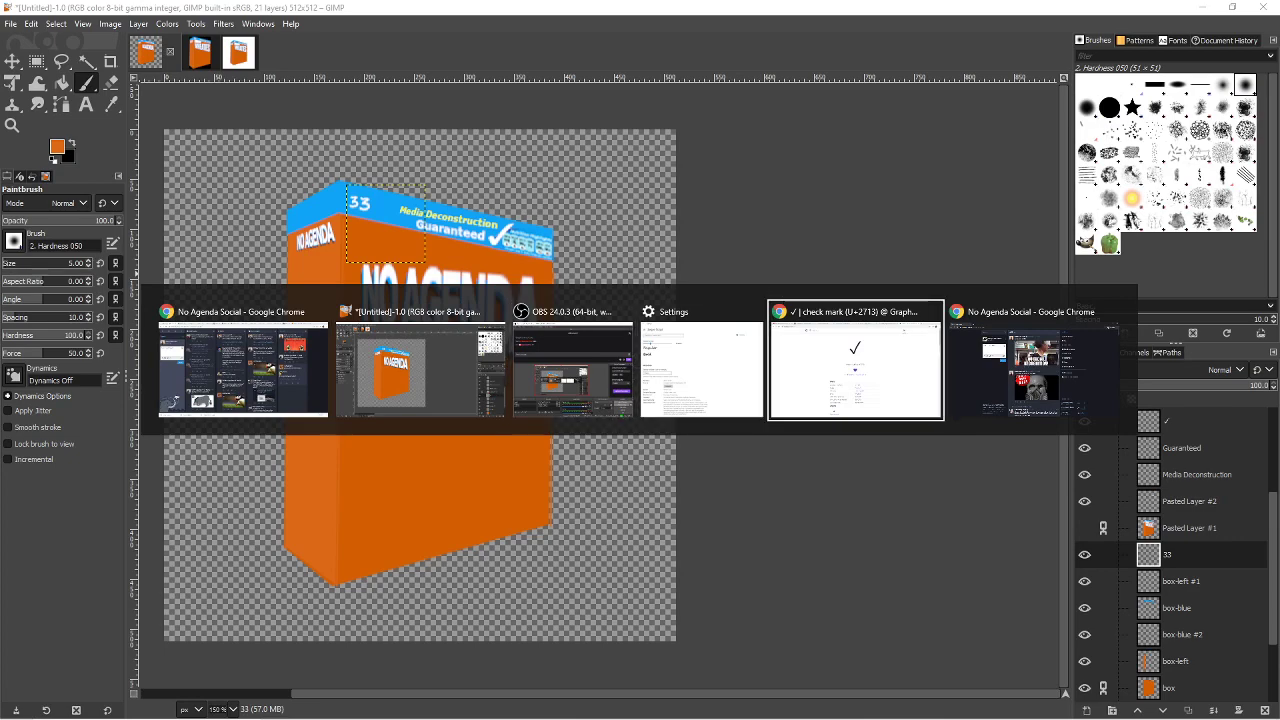
pyautogui.press('Tab')
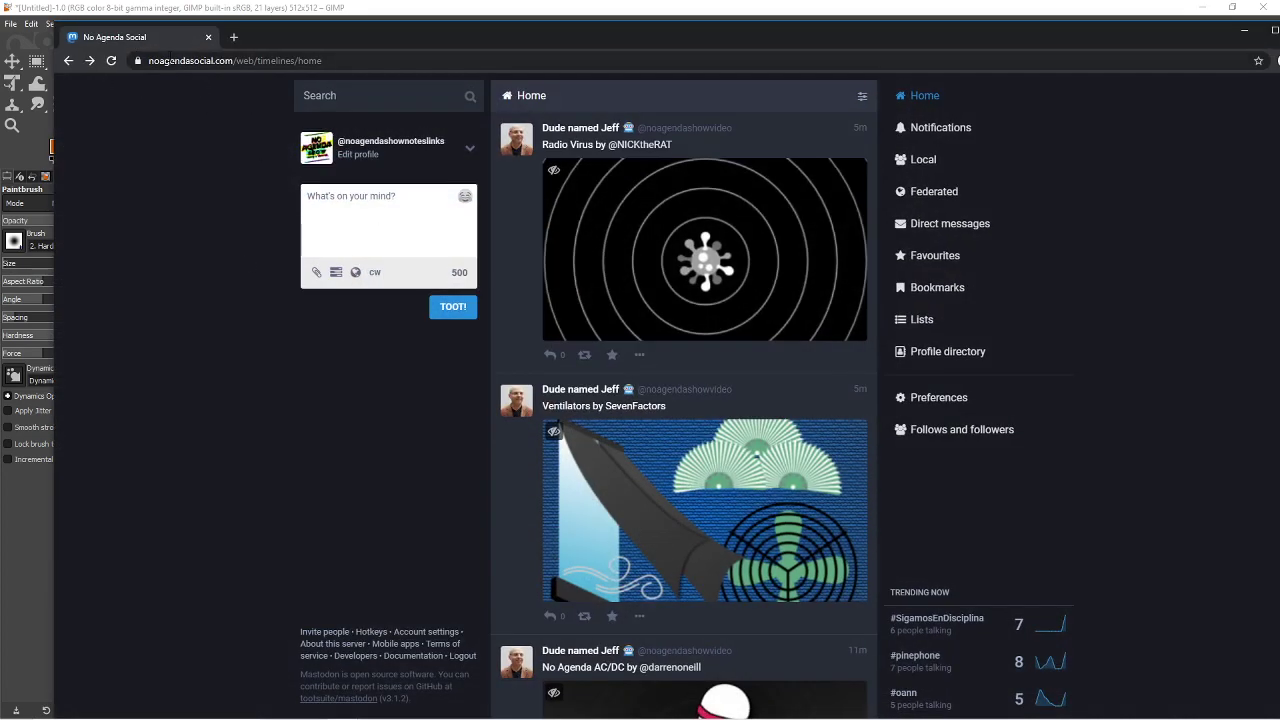
pyautogui.moveTo(268, 40); pyautogui.dragTo(281, 109)
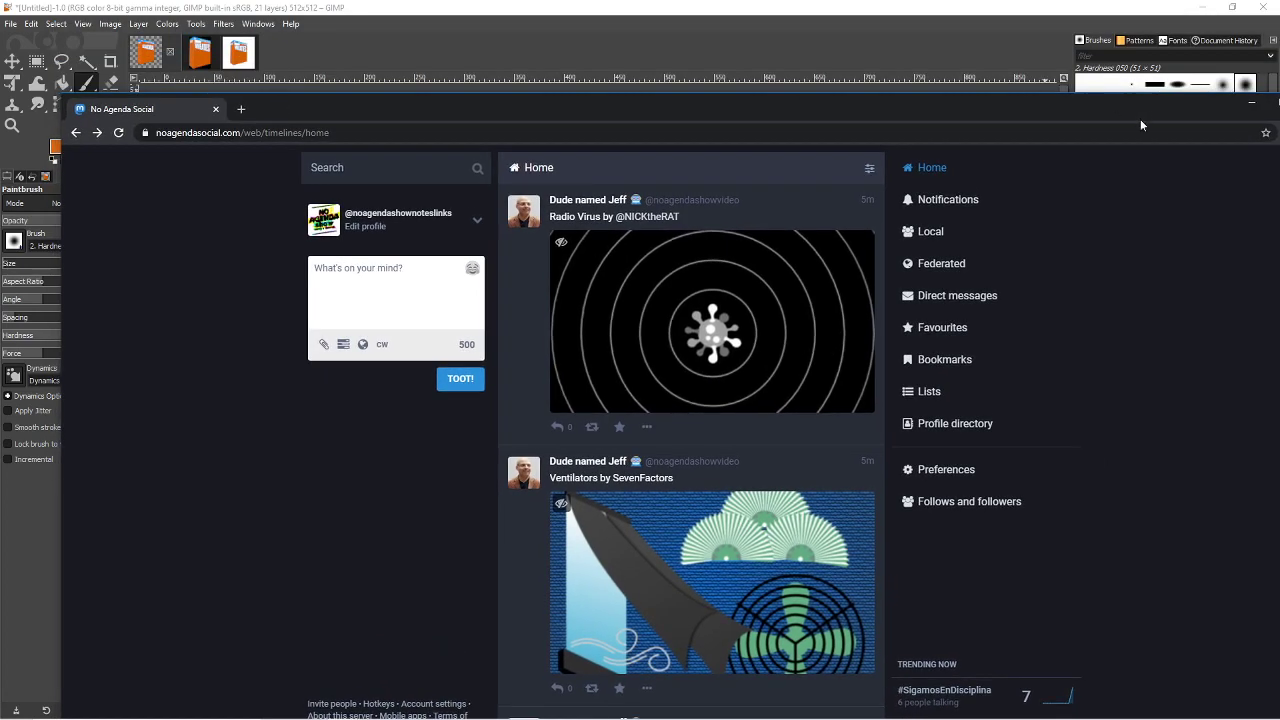
pyautogui.moveTo(1140, 119); pyautogui.dragTo(1091, 58)
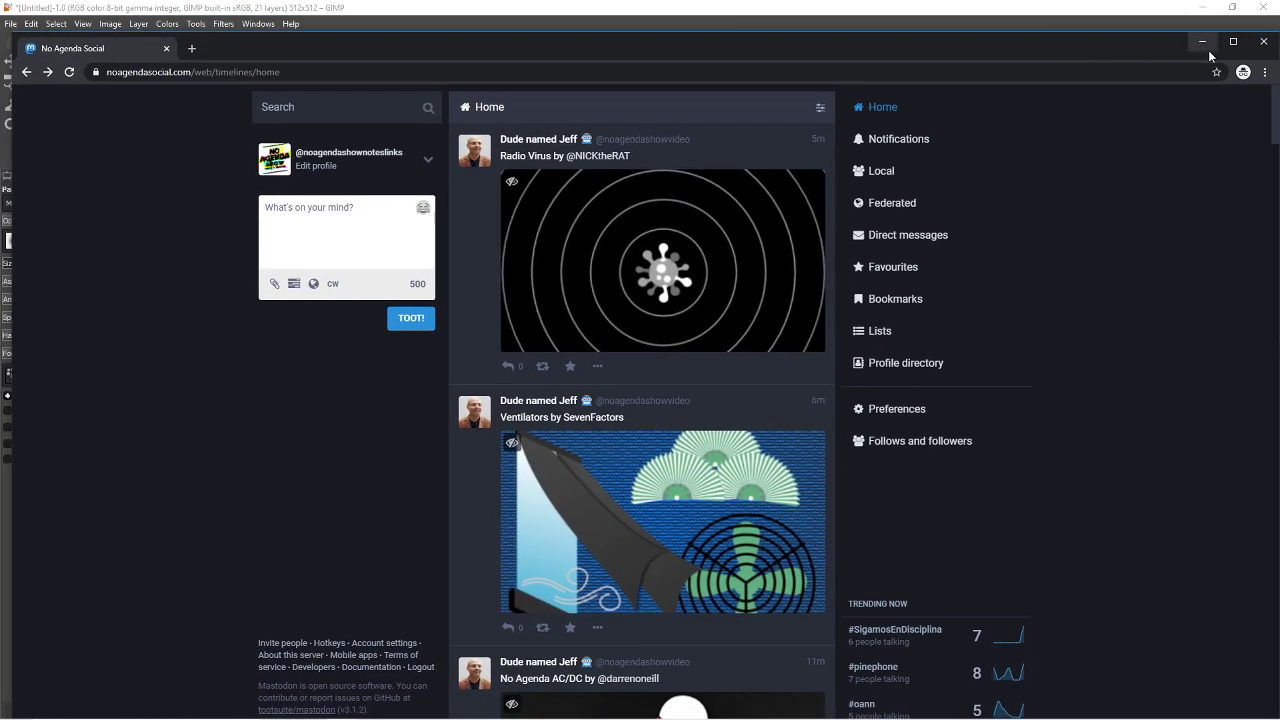
pyautogui.scroll(-3, 815, 335)
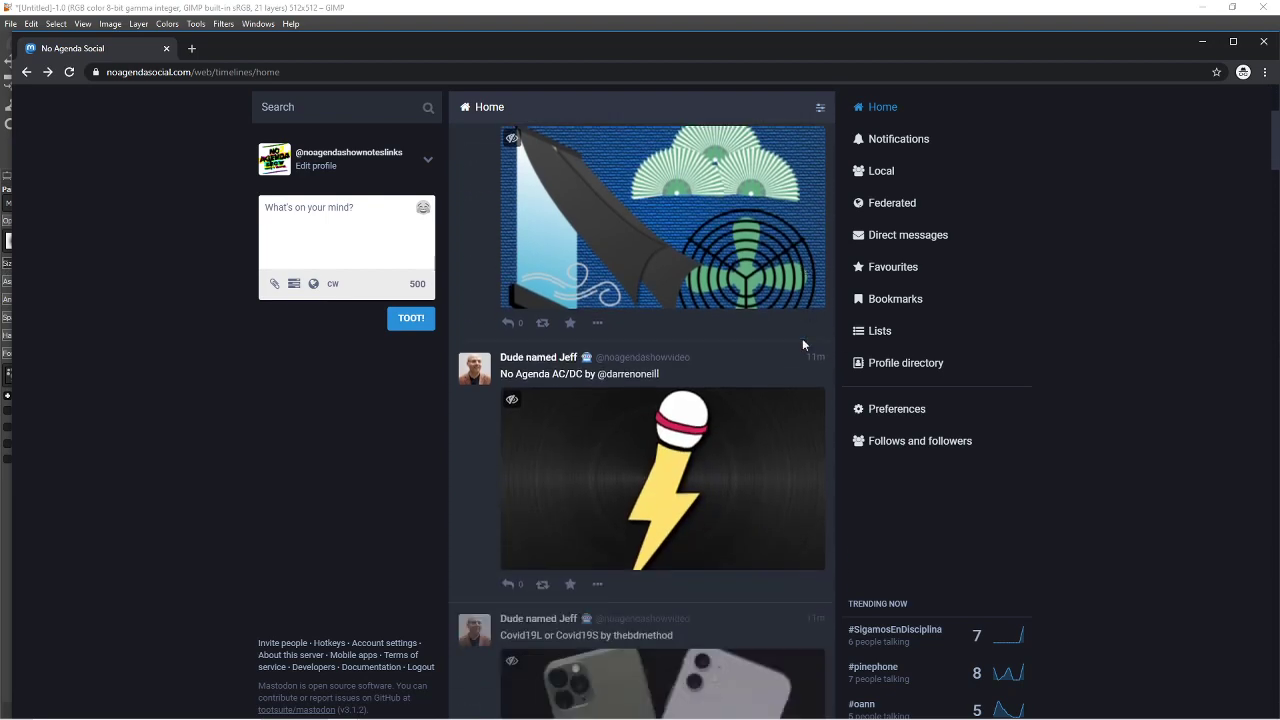
pyautogui.scroll(-6, 802, 344)
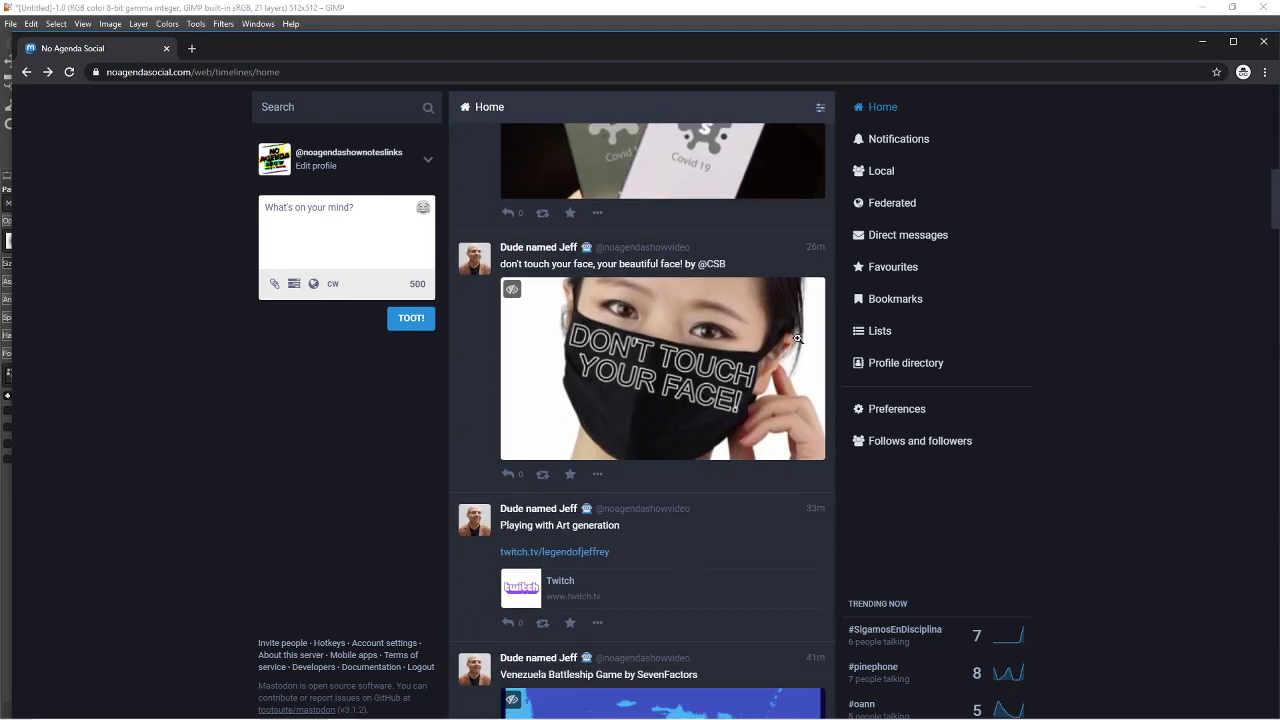
pyautogui.scroll(-4, 797, 340)
pyautogui.scroll(-13, 790, 352)
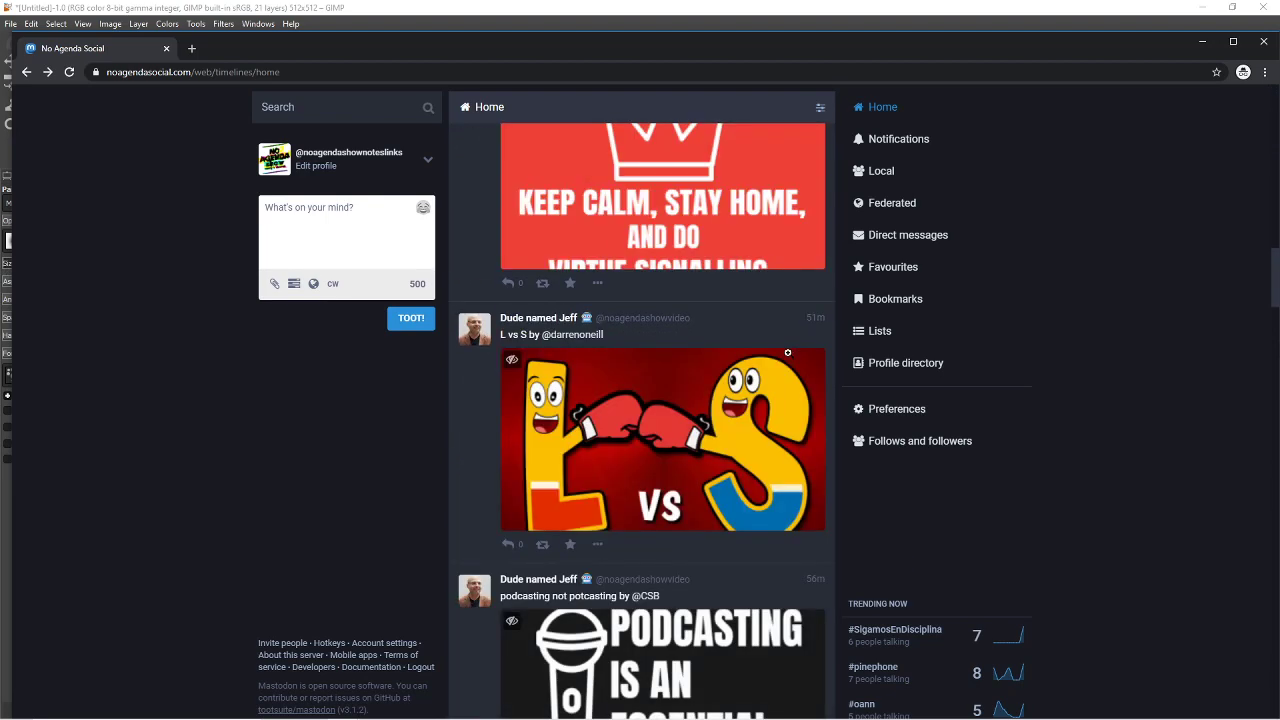
pyautogui.scroll(20, 760, 395)
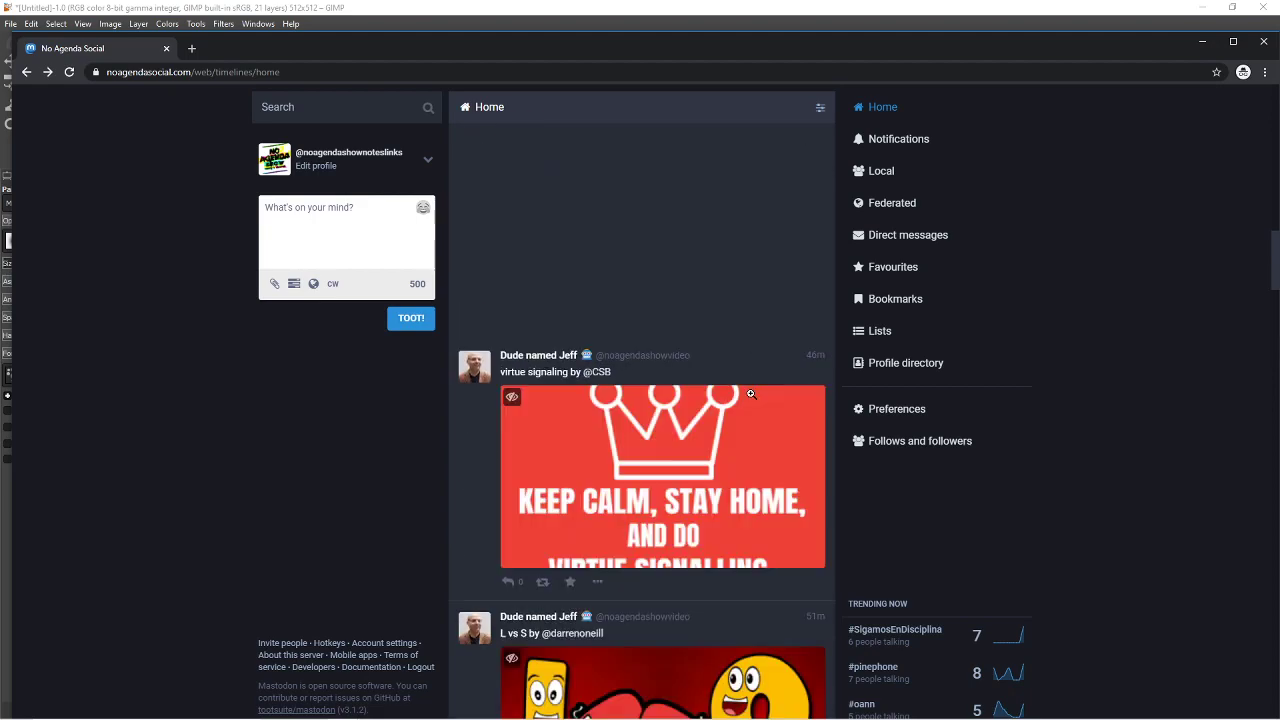
pyautogui.click(1202, 41)
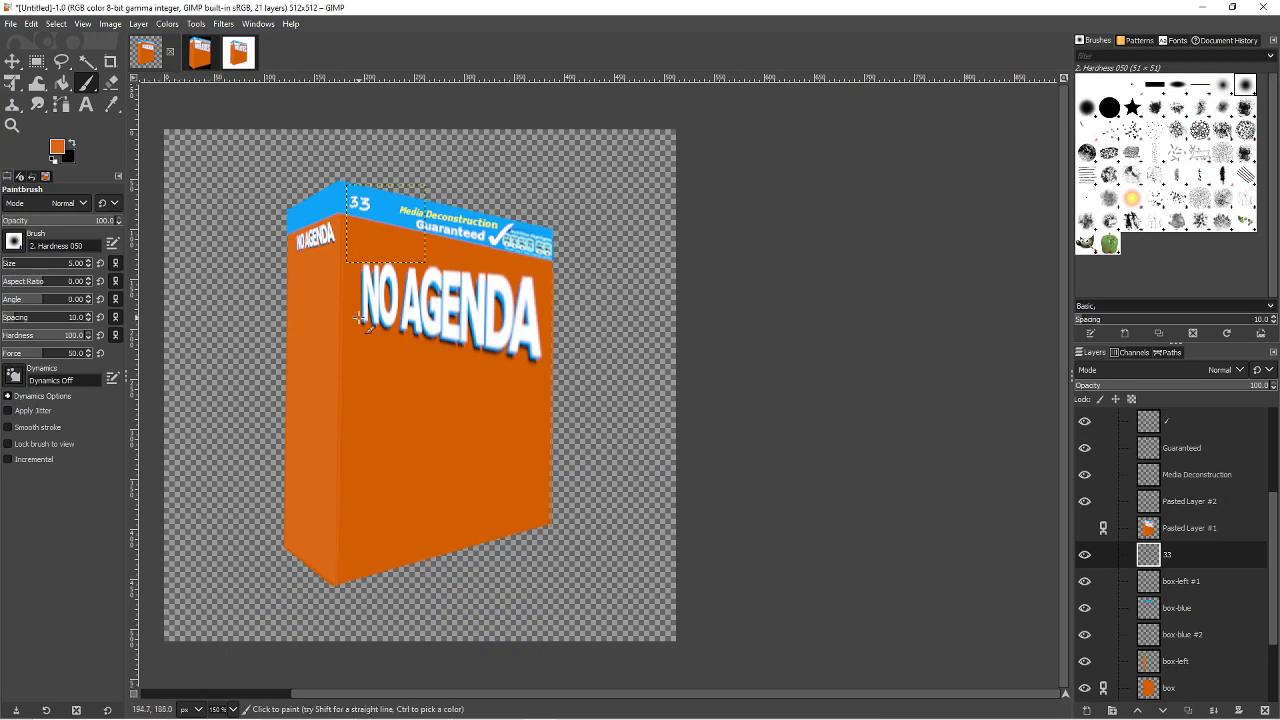
# - Set the foreground colour to white and undo the last transform of the "33" layer
pyautogui.click(58, 150)
pyautogui.click(278, 281)
pyautogui.click(254, 327)
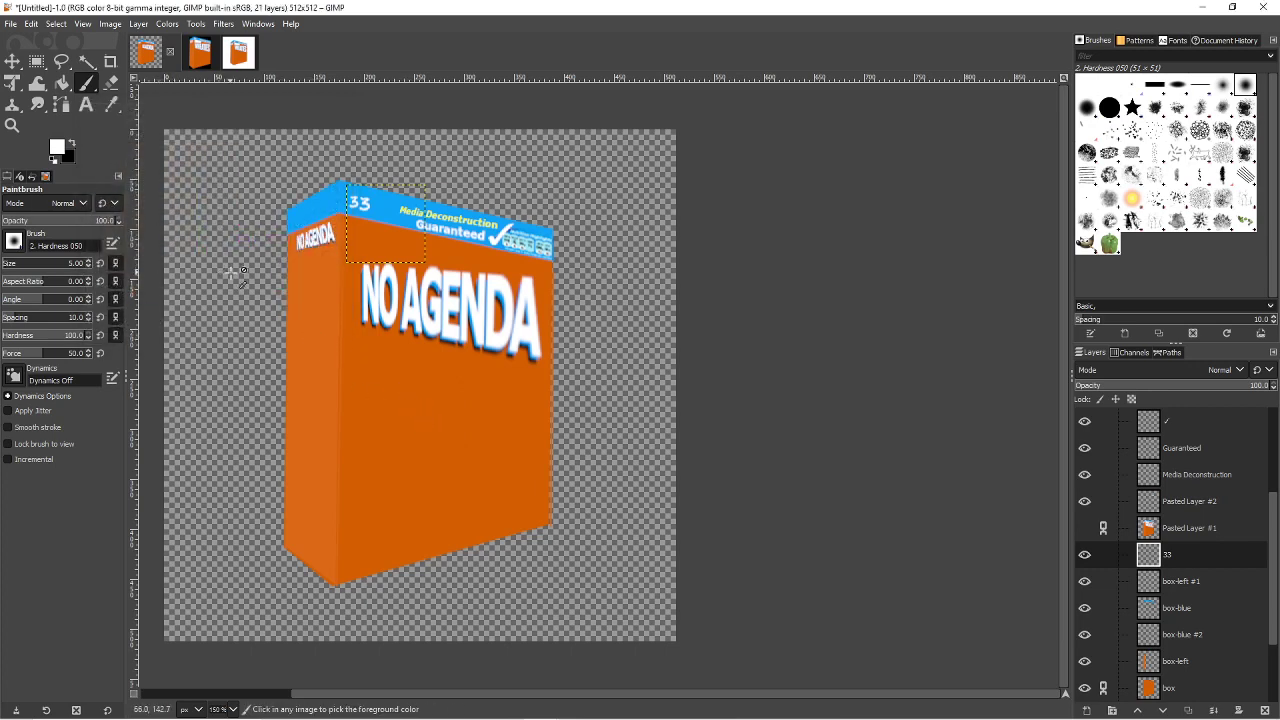
pyautogui.hotkey('ctrl', 'z')
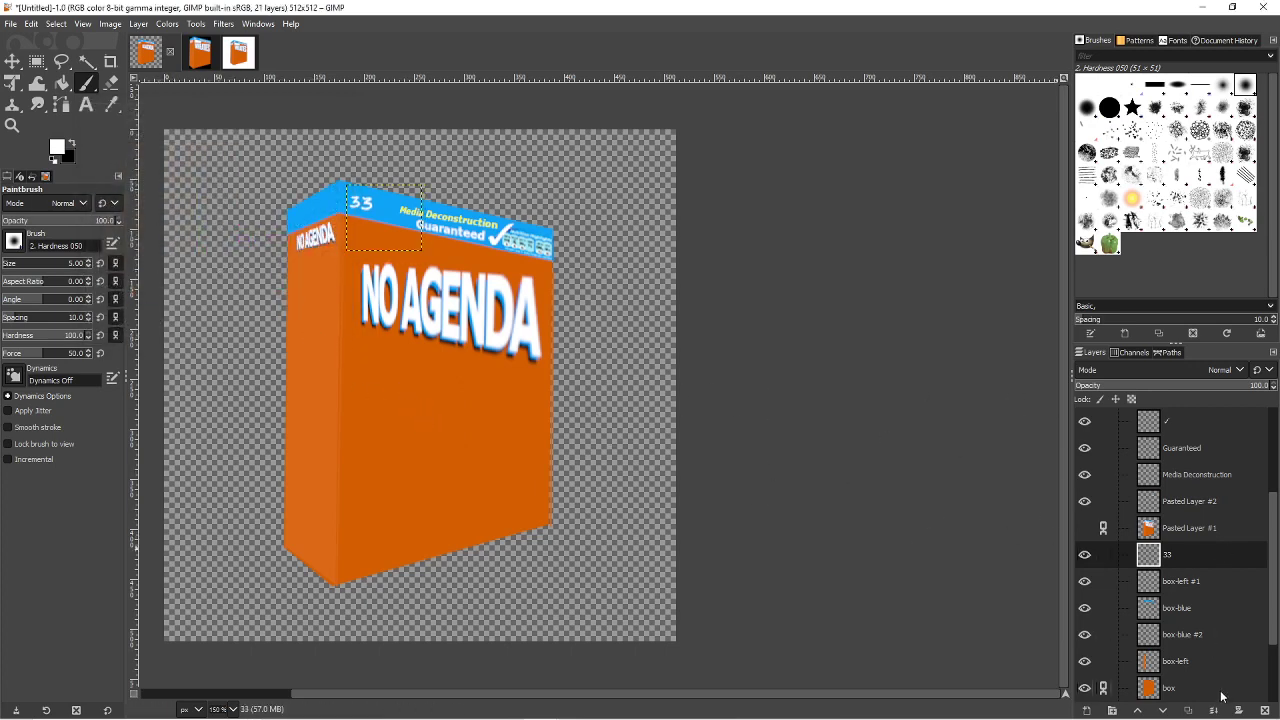
# - Create a new transparent 512 × 512 px layer and move it up the layer stack to just above NO AGENDA #3
pyautogui.click(1087, 711)
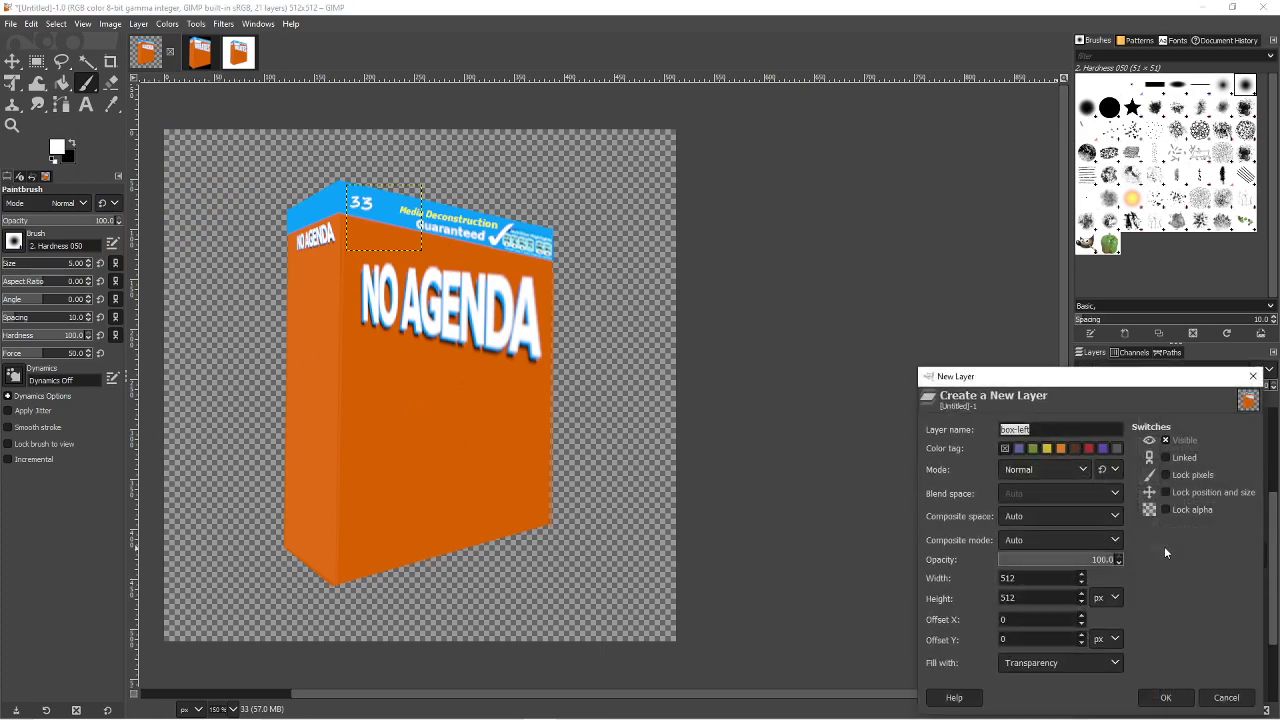
pyautogui.click(1167, 698)
pyautogui.moveTo(1190, 560)
pyautogui.mouseDown()
pyautogui.moveTo(1205, 462)
pyautogui.moveTo(1198, 365)
pyautogui.moveTo(1181, 524)
pyautogui.moveTo(1178, 440)
pyautogui.moveTo(1186, 538)
pyautogui.mouseUp()
pyautogui.moveTo(1183, 583); pyautogui.dragTo(1182, 500)
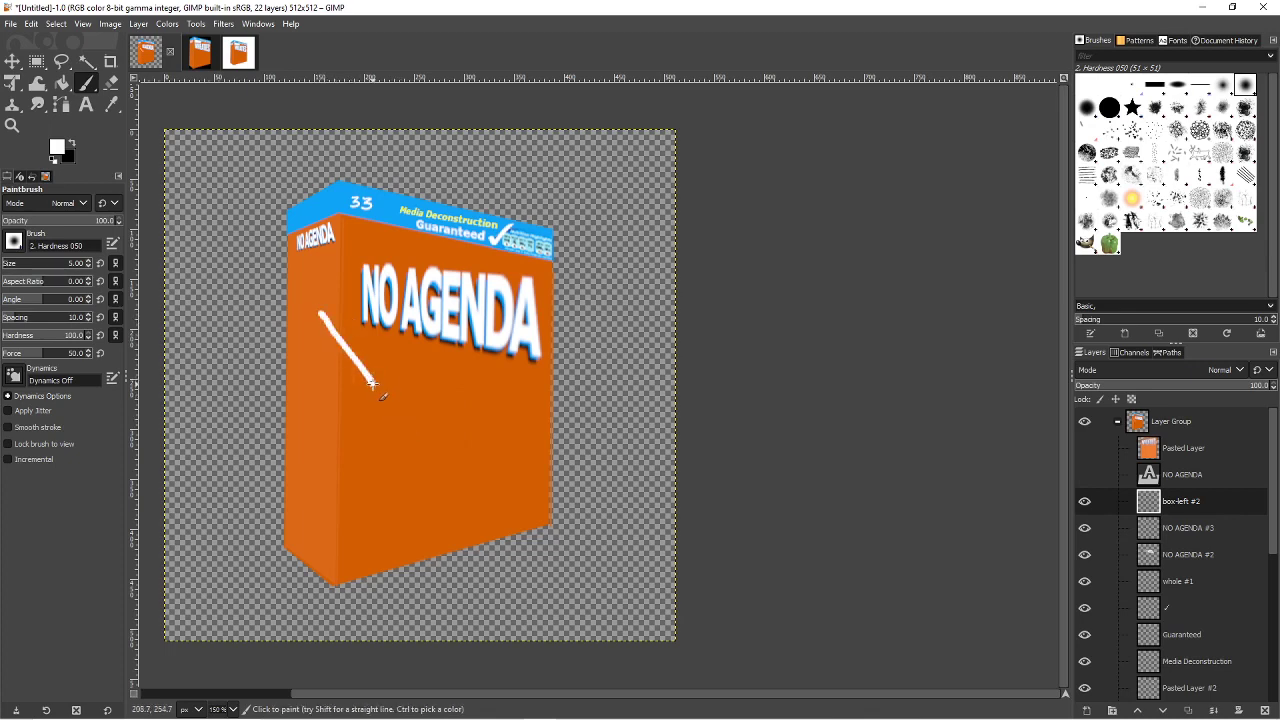
# - Set the Paintbrush size to 2 and lower its hardness to 68 for painting thin edge lines
pyautogui.click(30, 264)
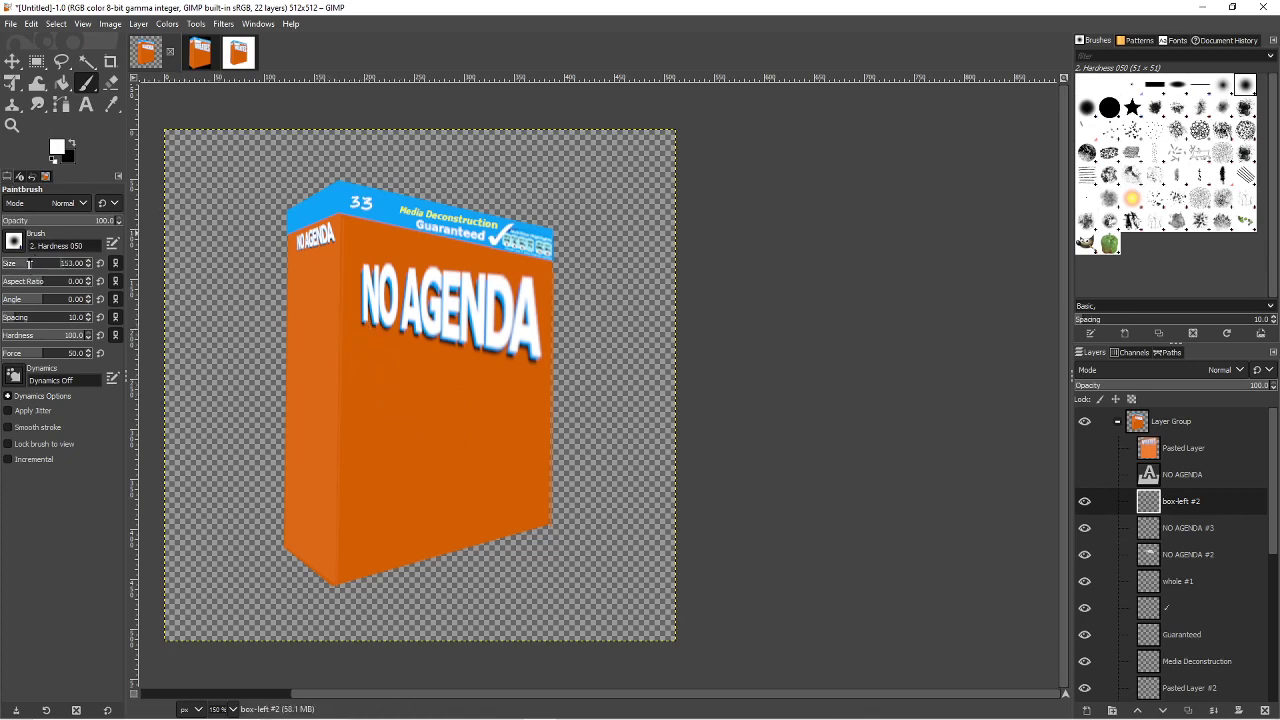
pyautogui.moveTo(25, 262); pyautogui.dragTo(13, 268)
pyautogui.click(48, 339)
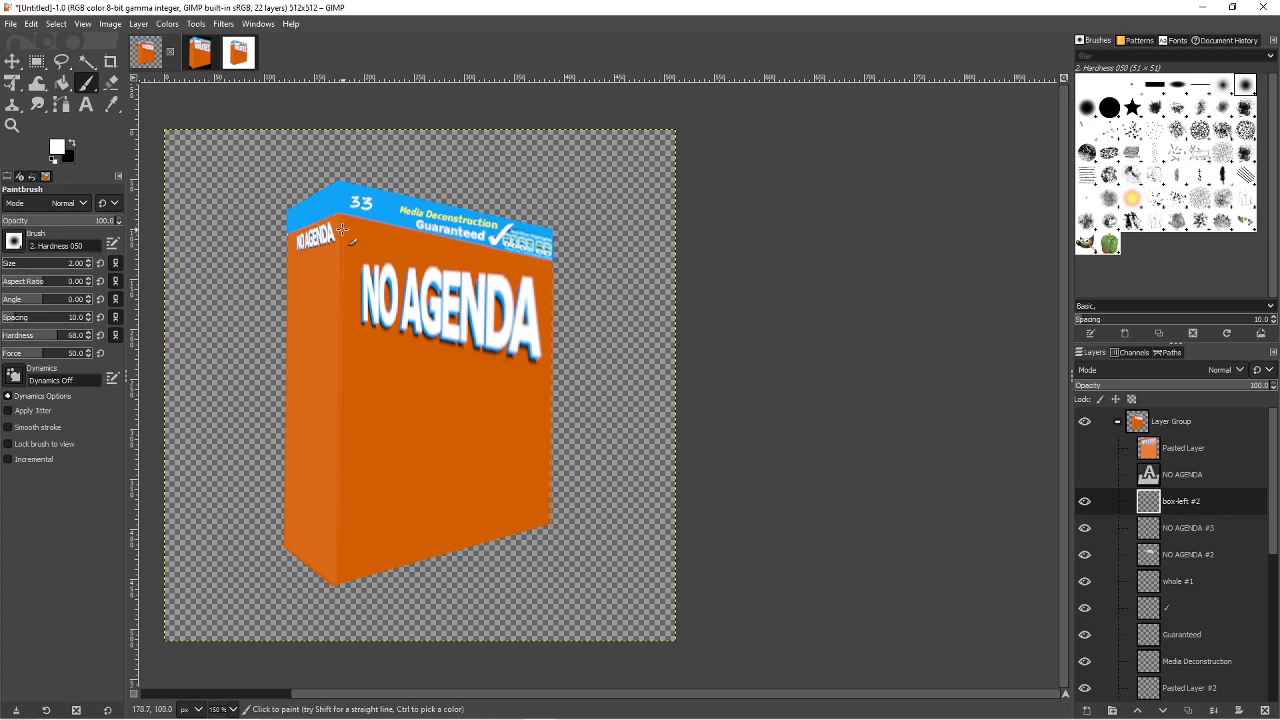
# - Try to paint straight white lines along the lower edge of the blue band, across both box faces, and undo them
pyautogui.press('shift')
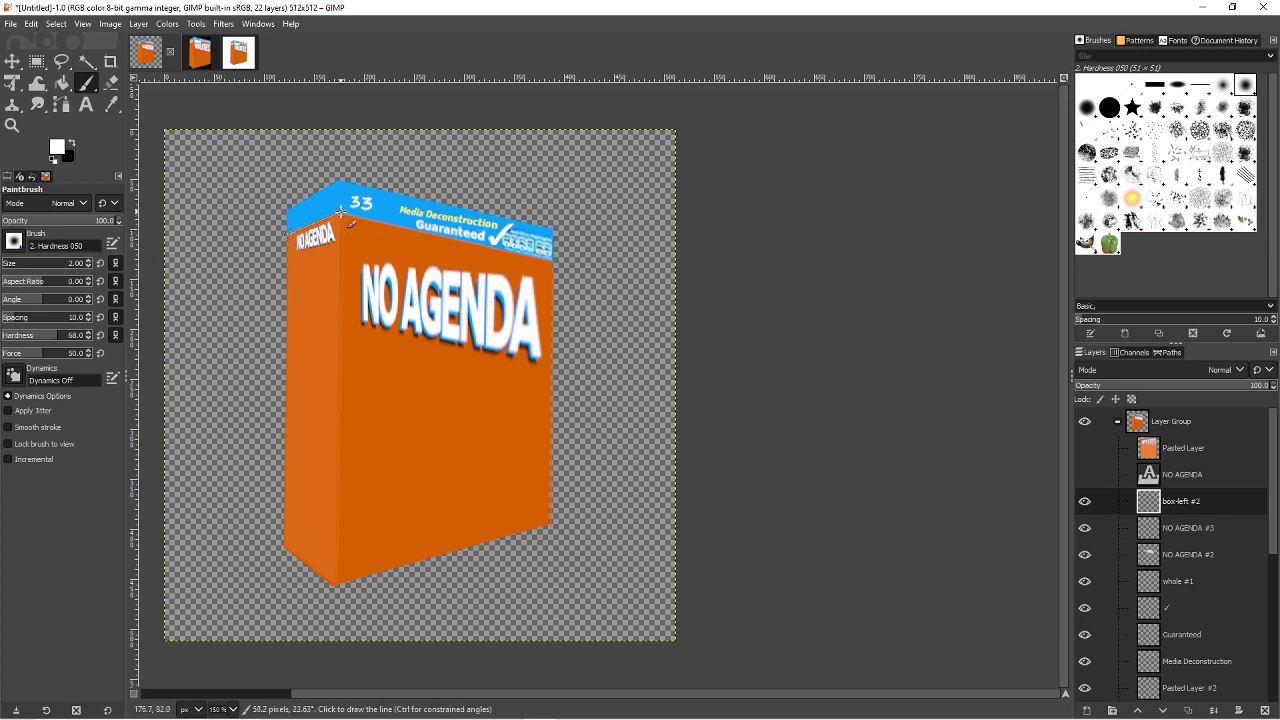
pyautogui.keyDown('shift'); pyautogui.click(343, 212); pyautogui.keyUp('shift')
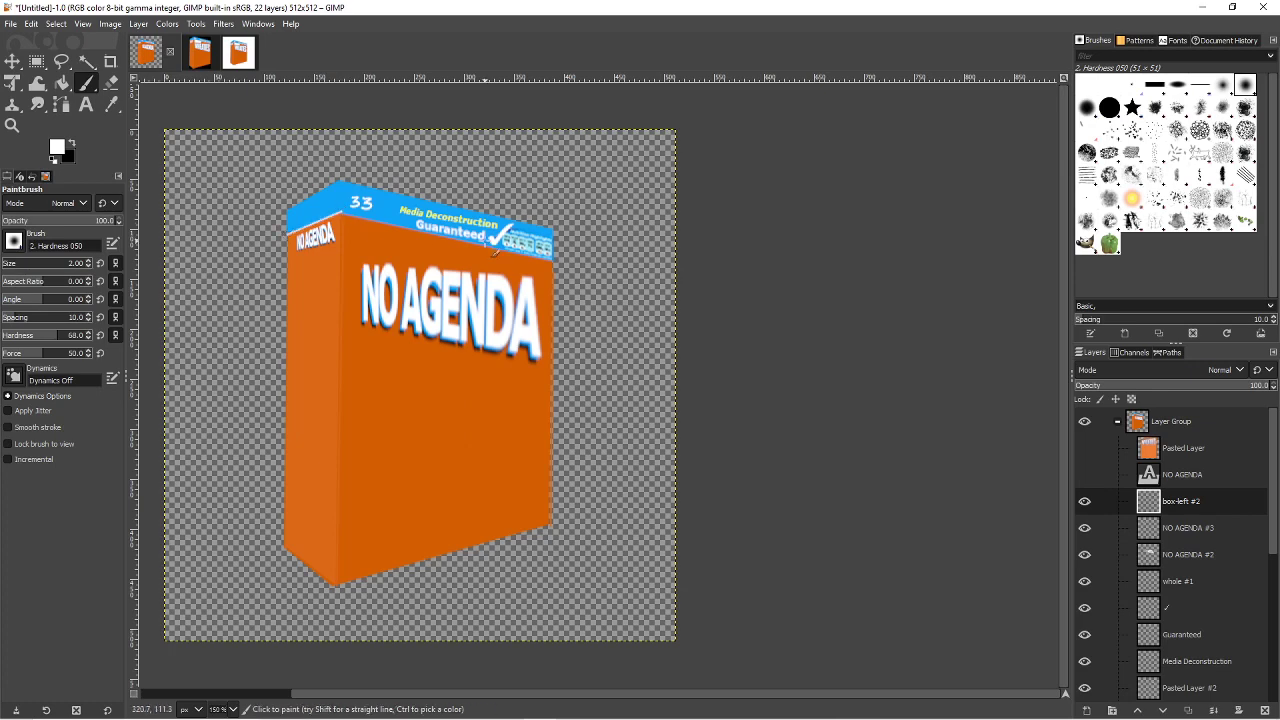
pyautogui.keyDown('shift'); pyautogui.click(557, 262); pyautogui.keyUp('shift')
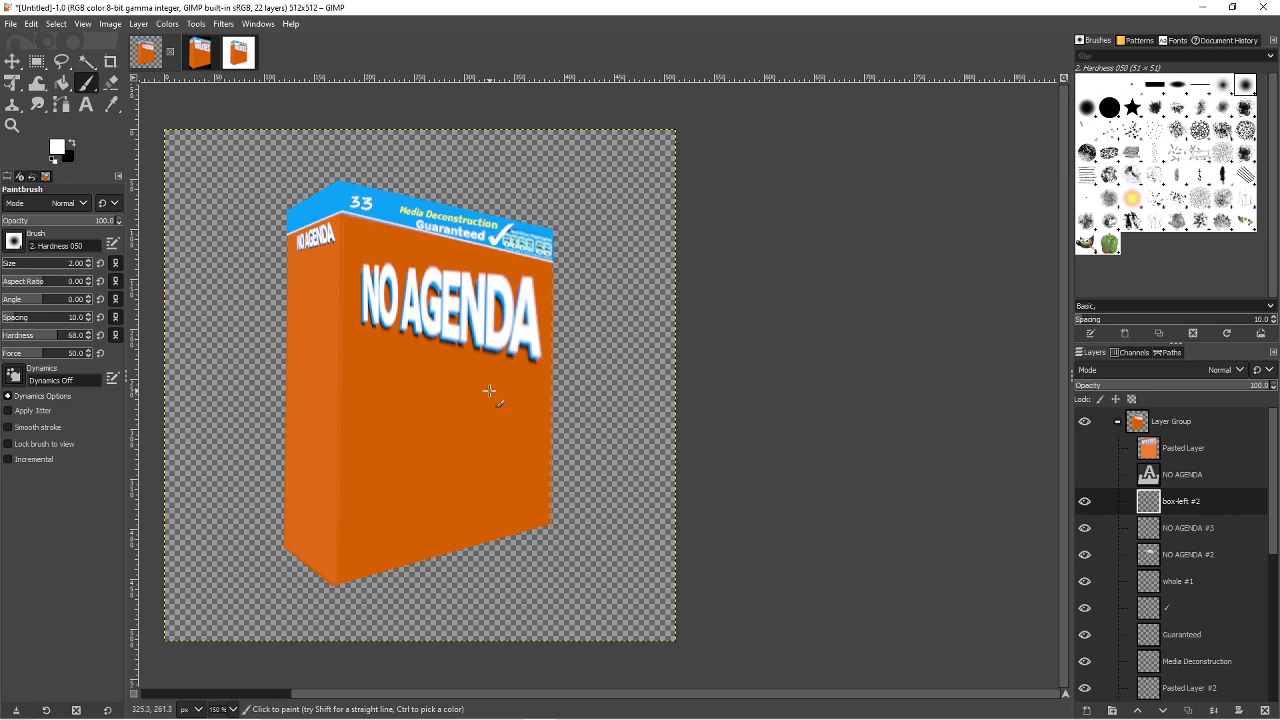
pyautogui.hotkey('ctrl', 'z')
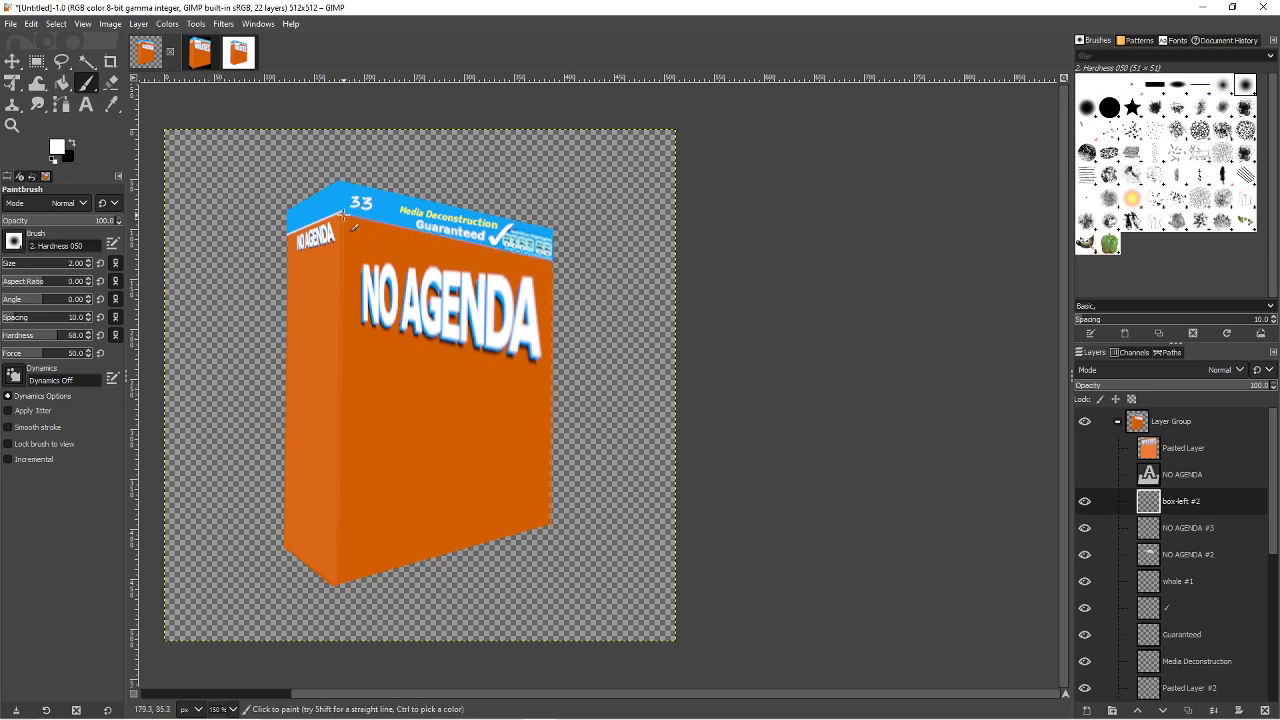
# - Paint straight white lines under the blue band, from the side face's outer edge to the front corner and across the front face
pyautogui.press('shift')
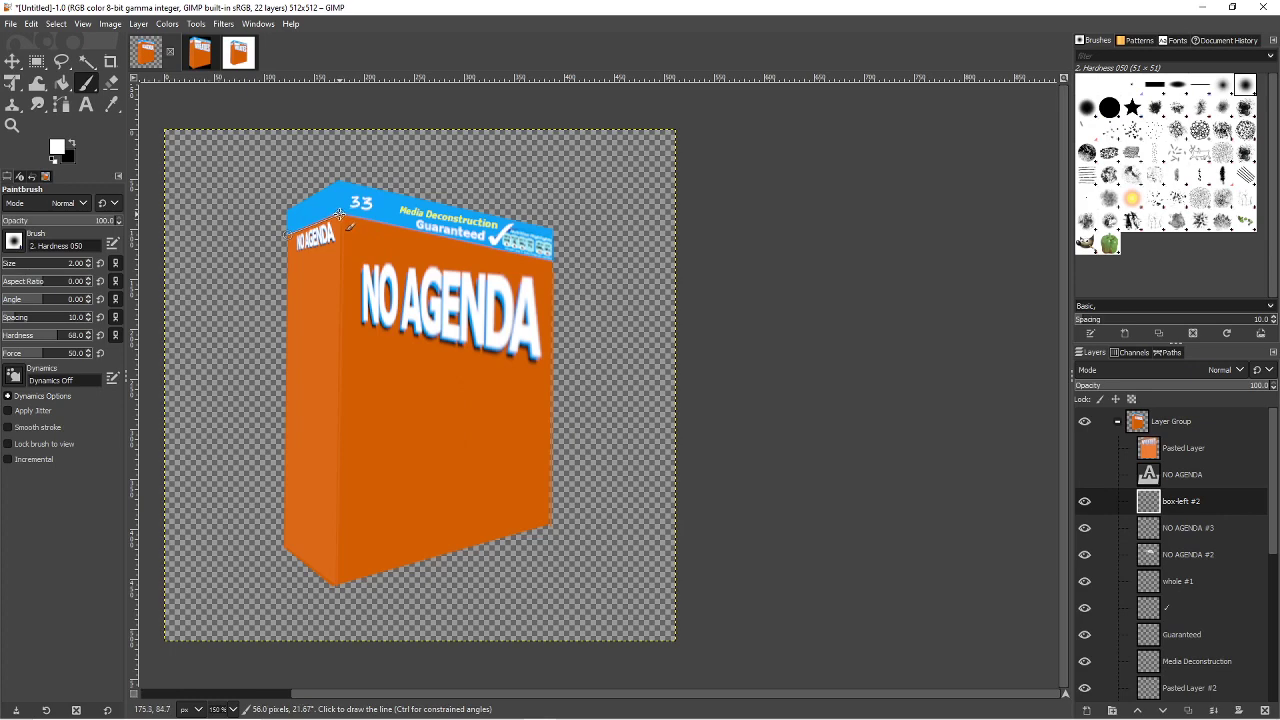
pyautogui.keyDown('shift'); pyautogui.click(340, 214); pyautogui.keyUp('shift')
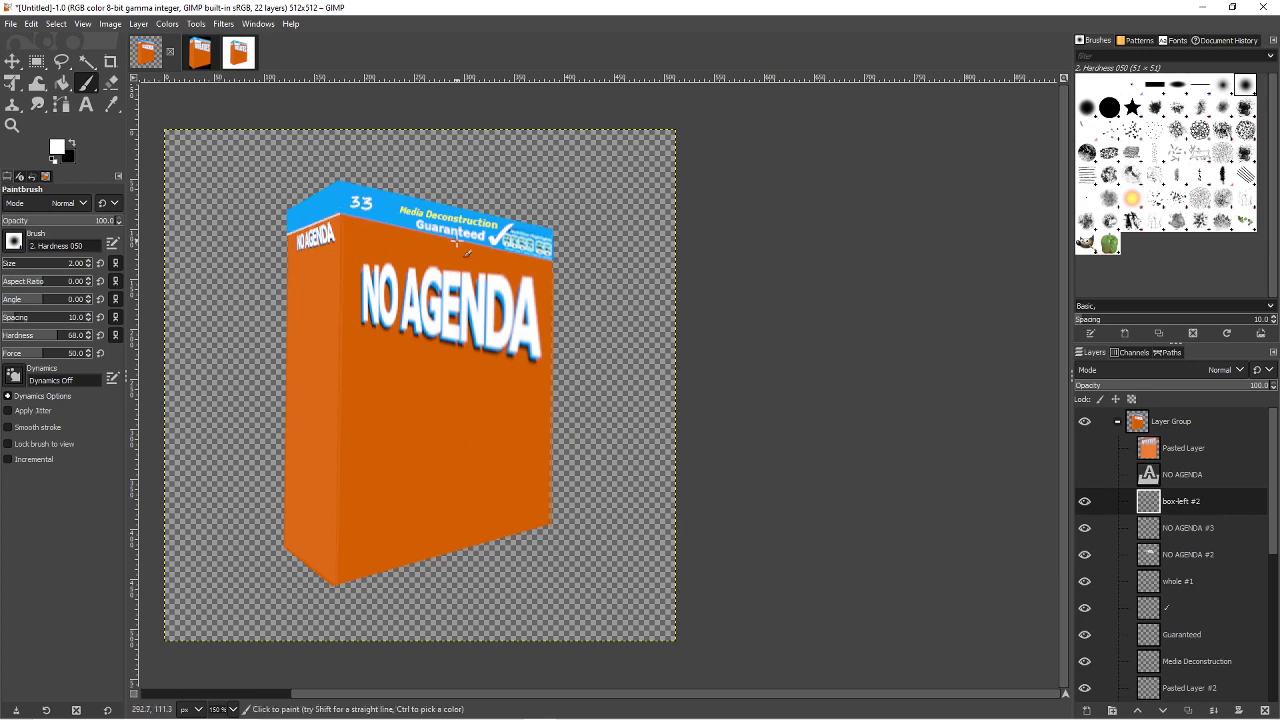
pyautogui.keyDown('shift'); pyautogui.click(557, 263); pyautogui.keyUp('shift')
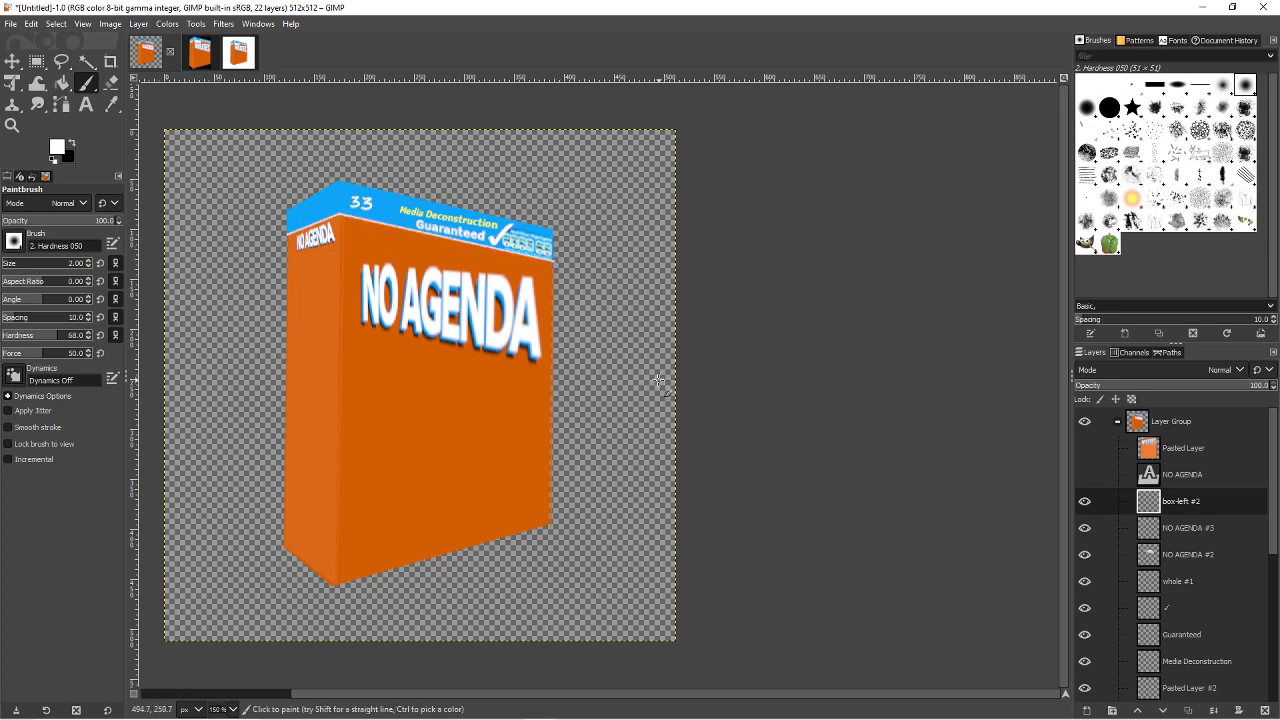
# - Make black the foreground colour and paint straight lines down the front face's far edge and along its bottom edge to the near corner
pyautogui.press('shift')
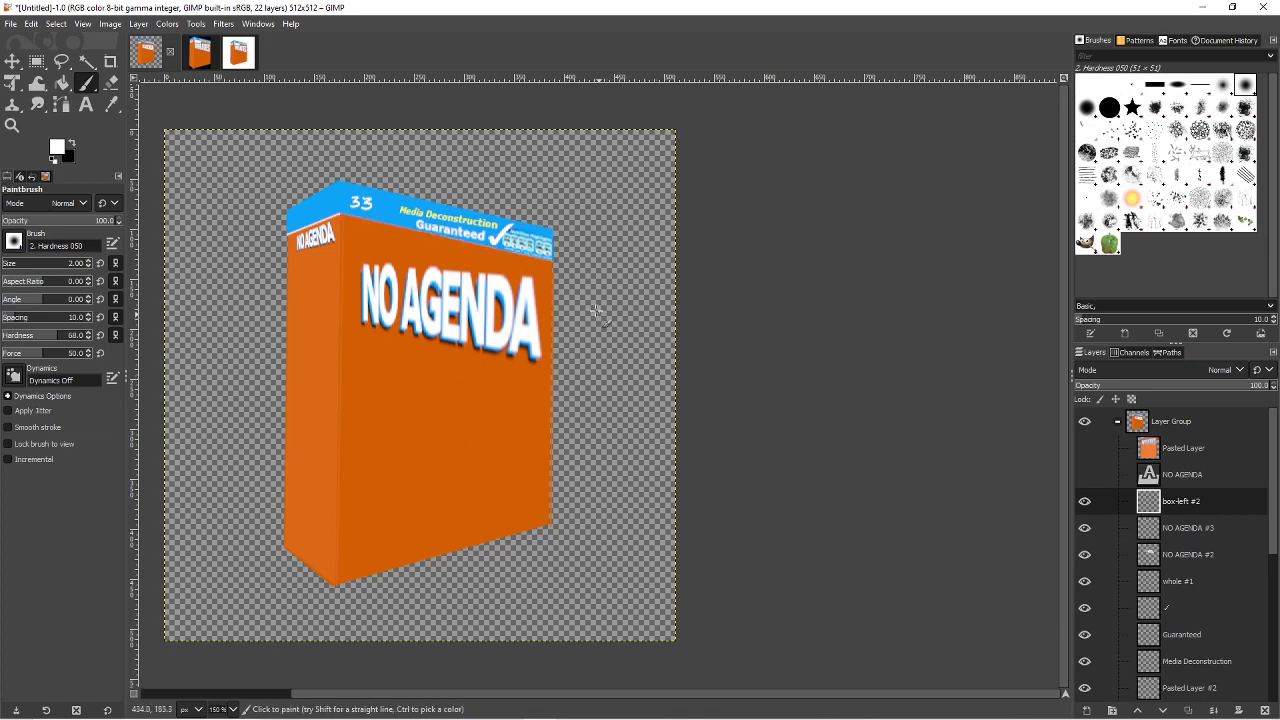
pyautogui.keyDown('shift'); pyautogui.click(557, 263); pyautogui.keyUp('shift')
pyautogui.click(74, 144)
pyautogui.press('shift')
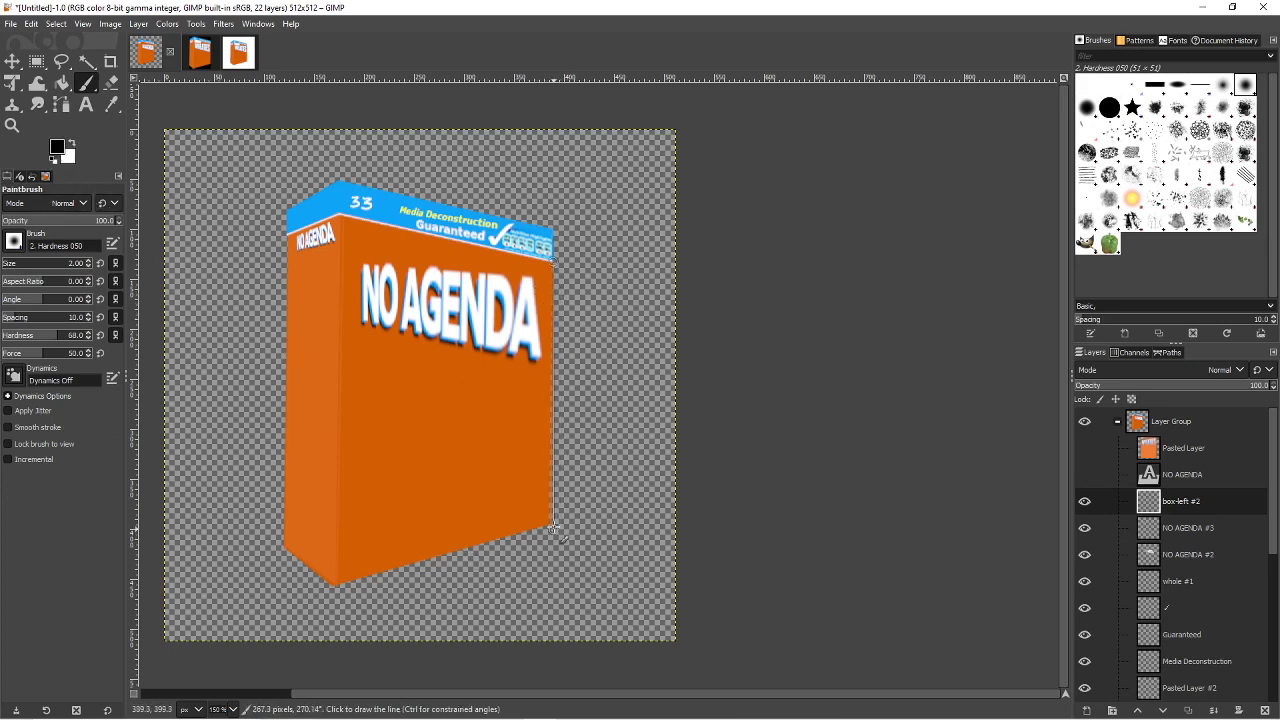
pyautogui.keyDown('shift'); pyautogui.click(552, 525); pyautogui.keyUp('shift')
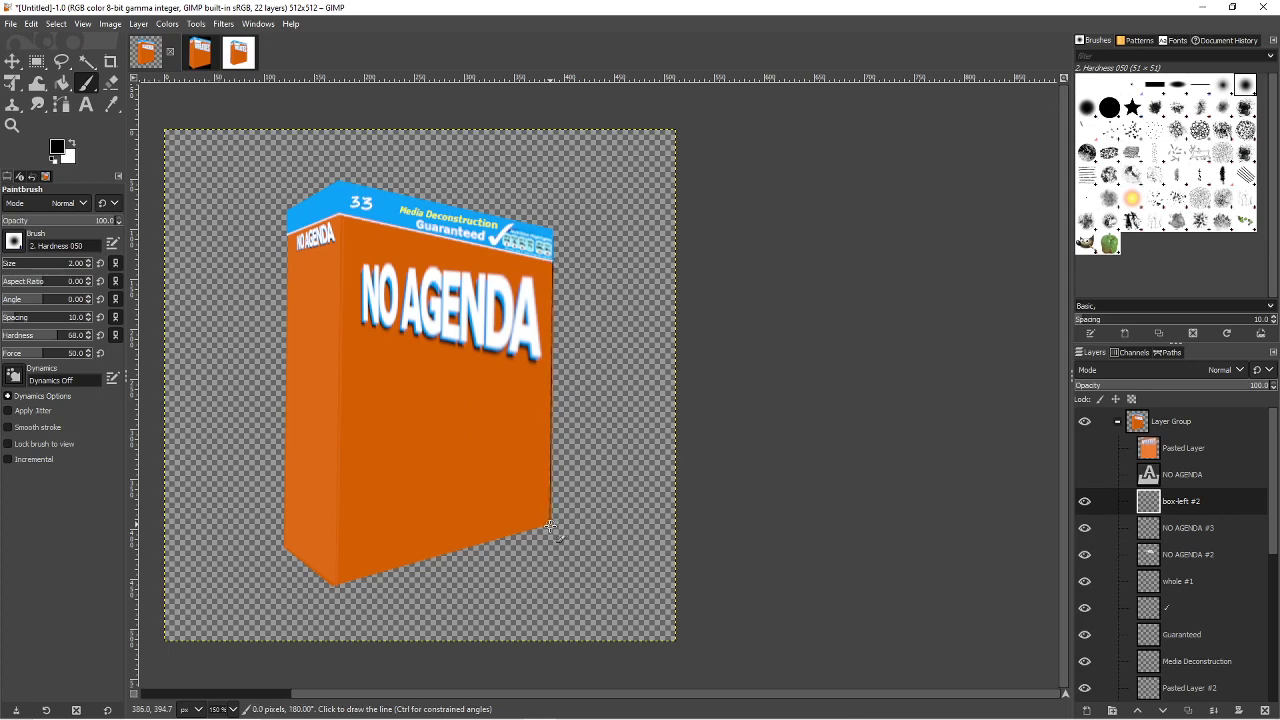
pyautogui.keyDown('shift'); pyautogui.click(338, 585); pyautogui.keyUp('shift')
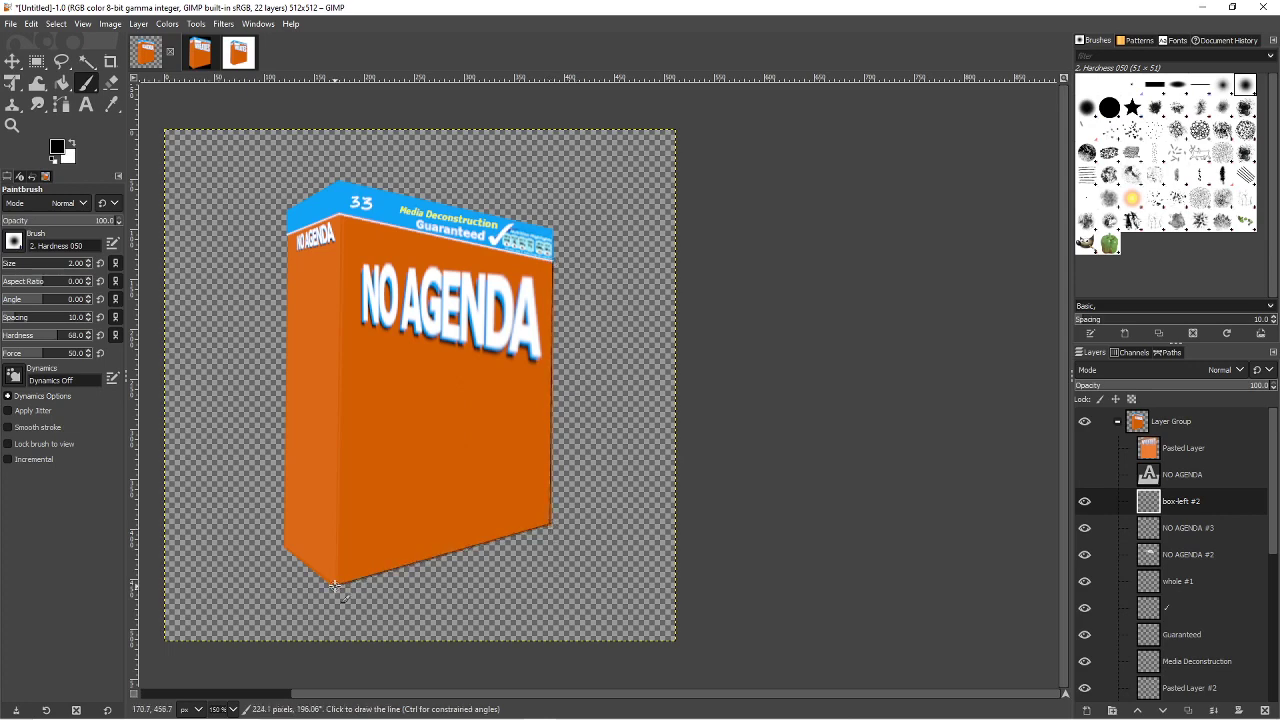
# - Paint straight black lines along the side face's bottom edge and up its outer edge to the blue band
pyautogui.keyDown('shift'); pyautogui.click(285, 547); pyautogui.keyUp('shift')
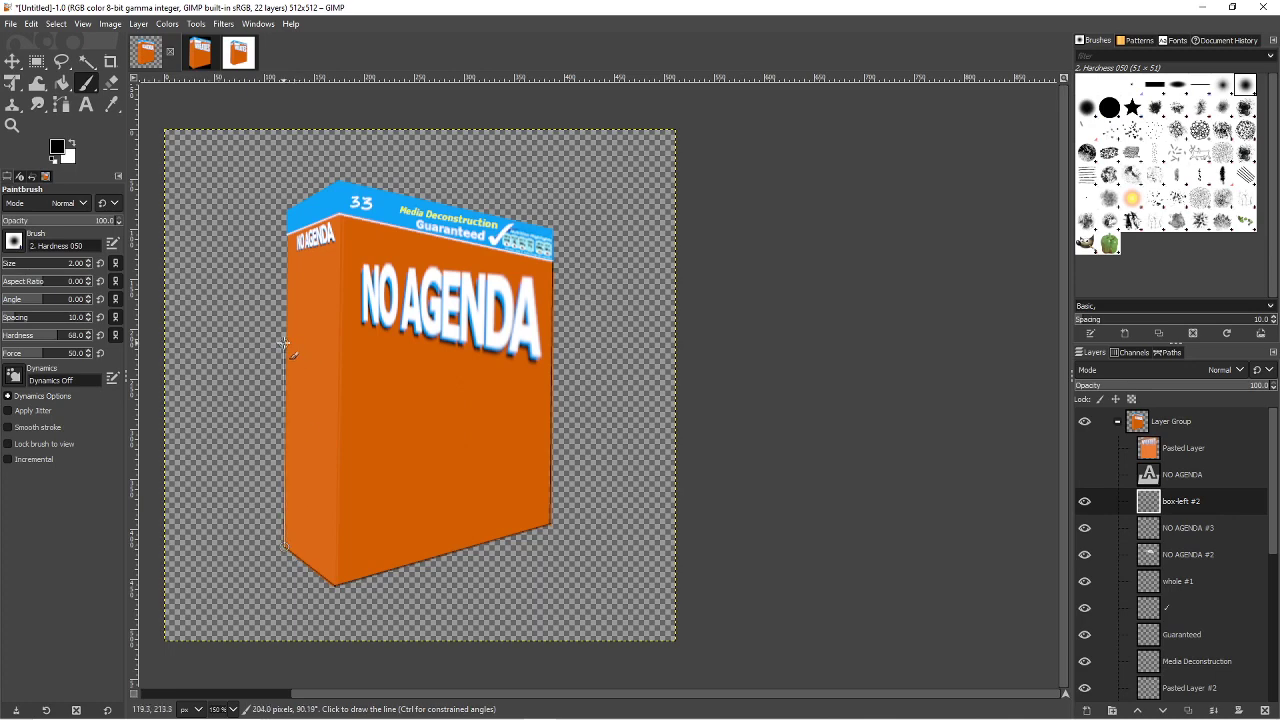
pyautogui.keyDown('shift'); pyautogui.click(286, 237); pyautogui.keyUp('shift')
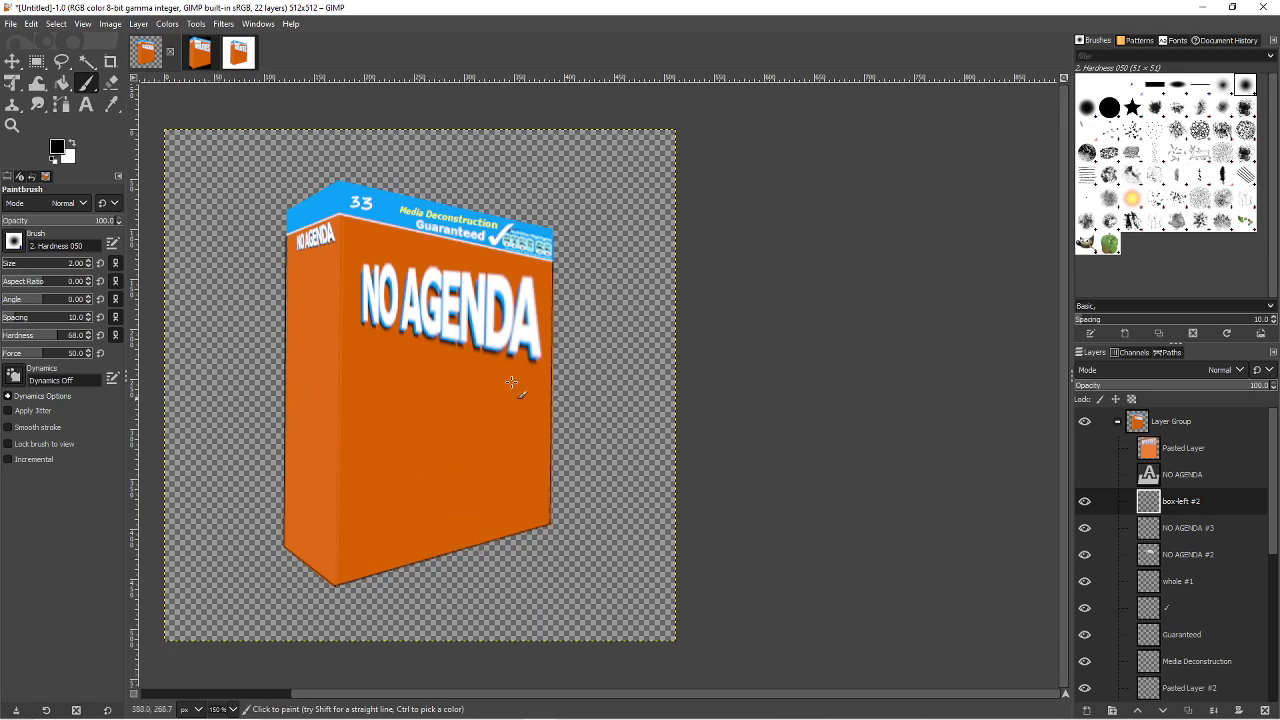
# - Compare the redrawn box with the original by briefly showing Pasted Layer #1, leaving that layer hidden
pyautogui.scroll(-3, 1114, 500)
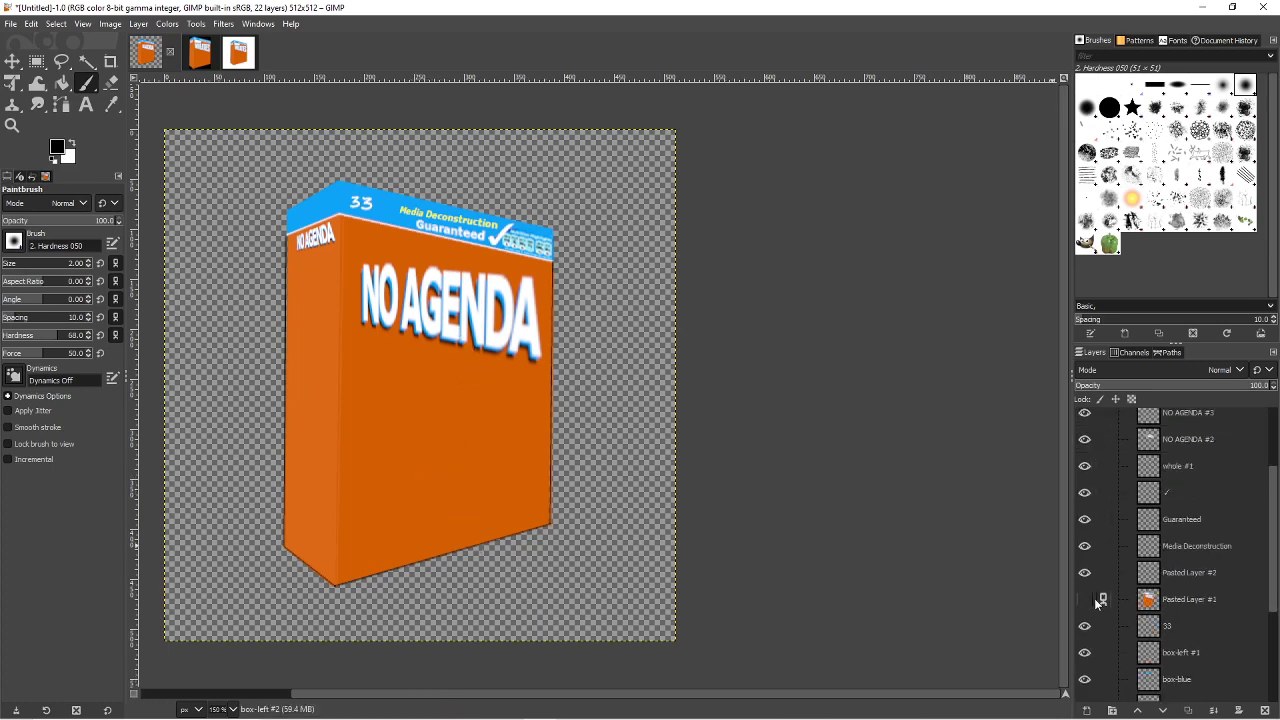
pyautogui.click(1084, 600)
pyautogui.click(1084, 600)
pyautogui.click(1084, 600)
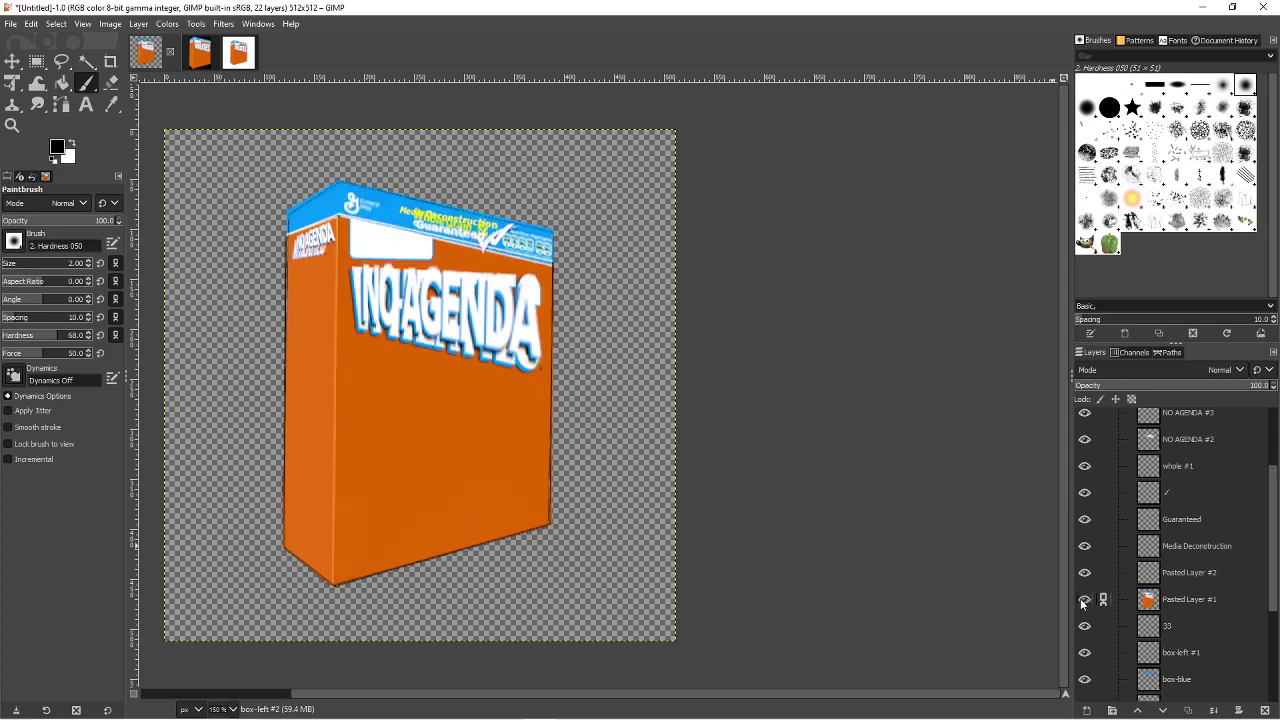
pyautogui.click(1084, 600)
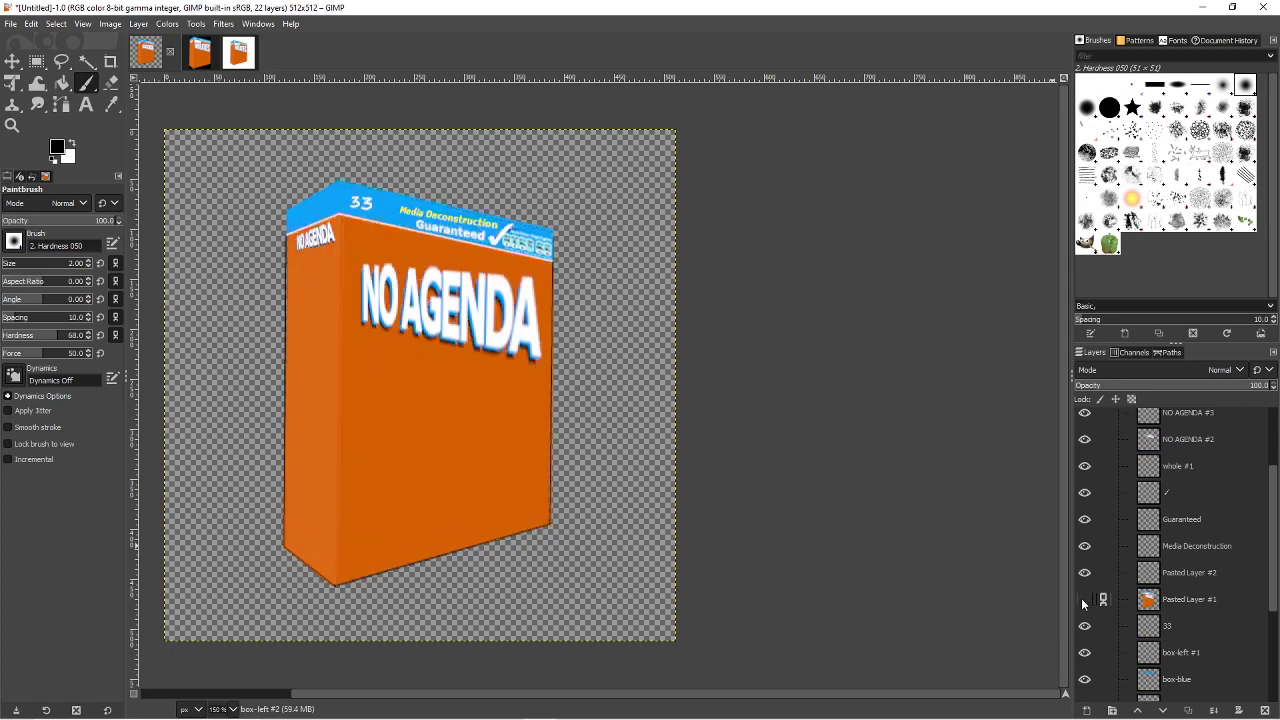
# - Switch to Chrome and open the Dr. Fauci portrait from the existing "dr fauci" search as an image result
pyautogui.hotkey('alt', 'Tab')
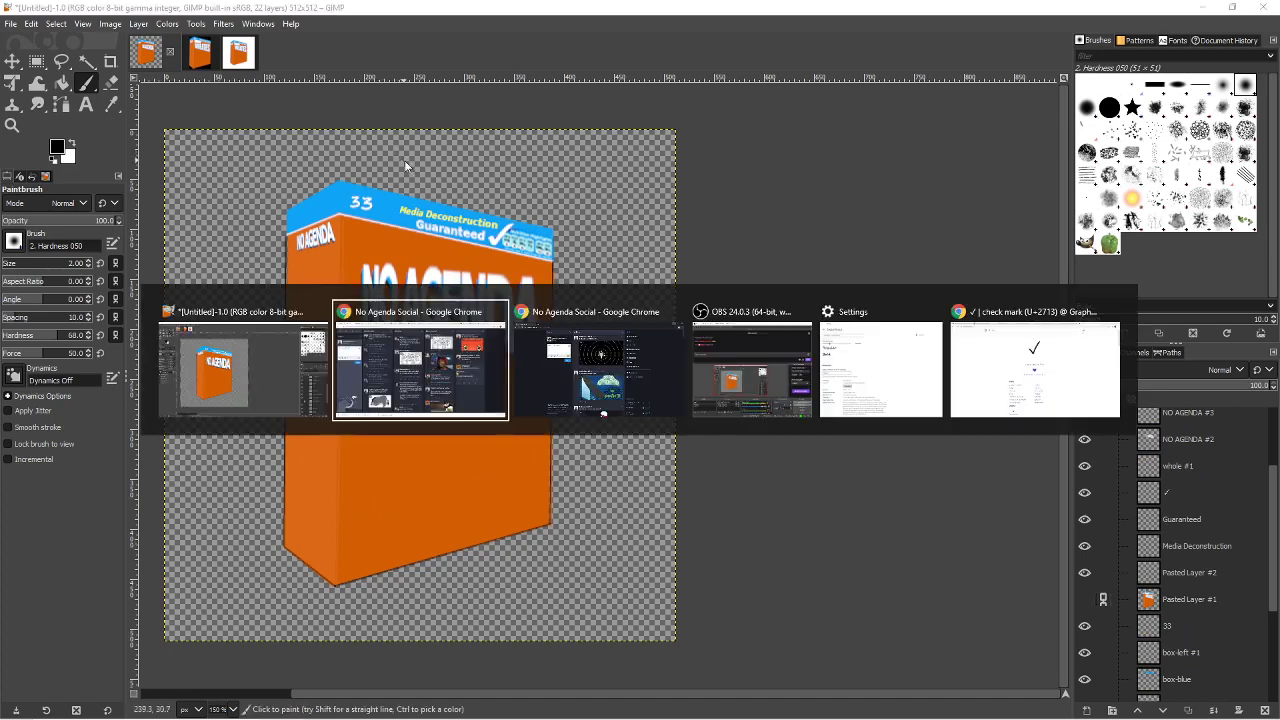
pyautogui.hotkey('alt', 'Tab')
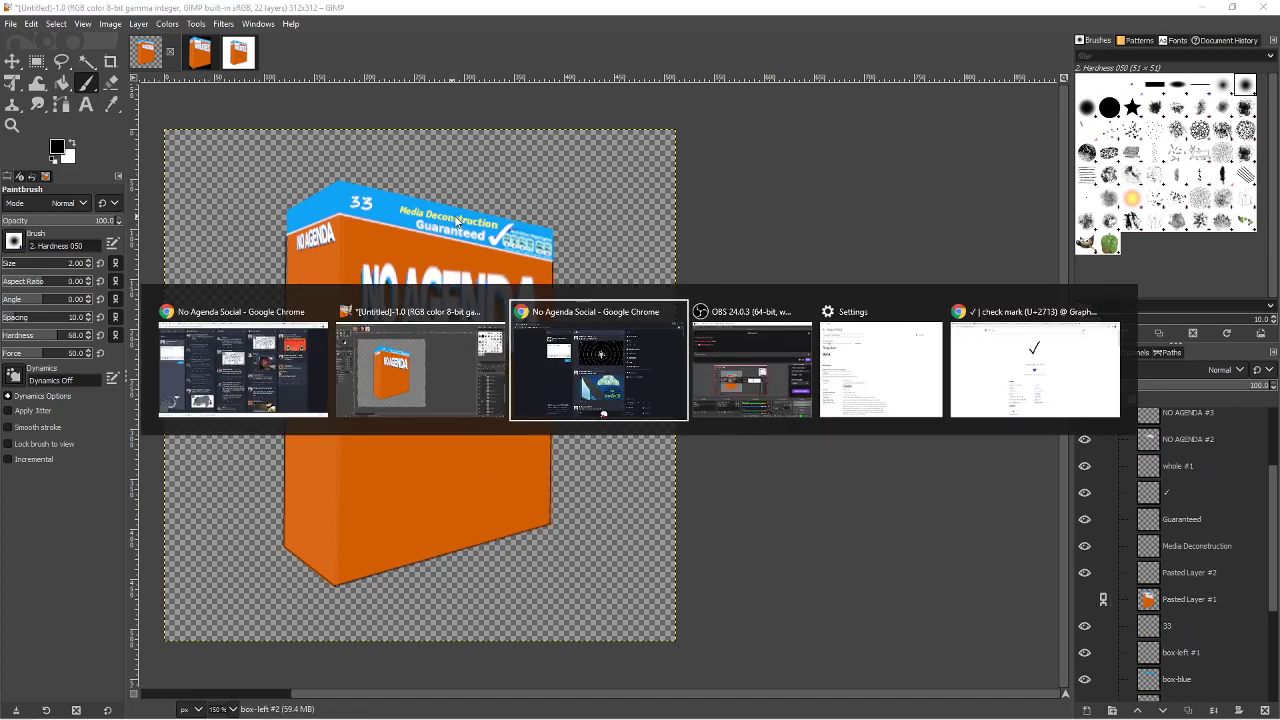
pyautogui.hotkey('alt', 'Tab')
pyautogui.hotkey('alt', 'Tab')
pyautogui.hotkey('alt', 'Tab')
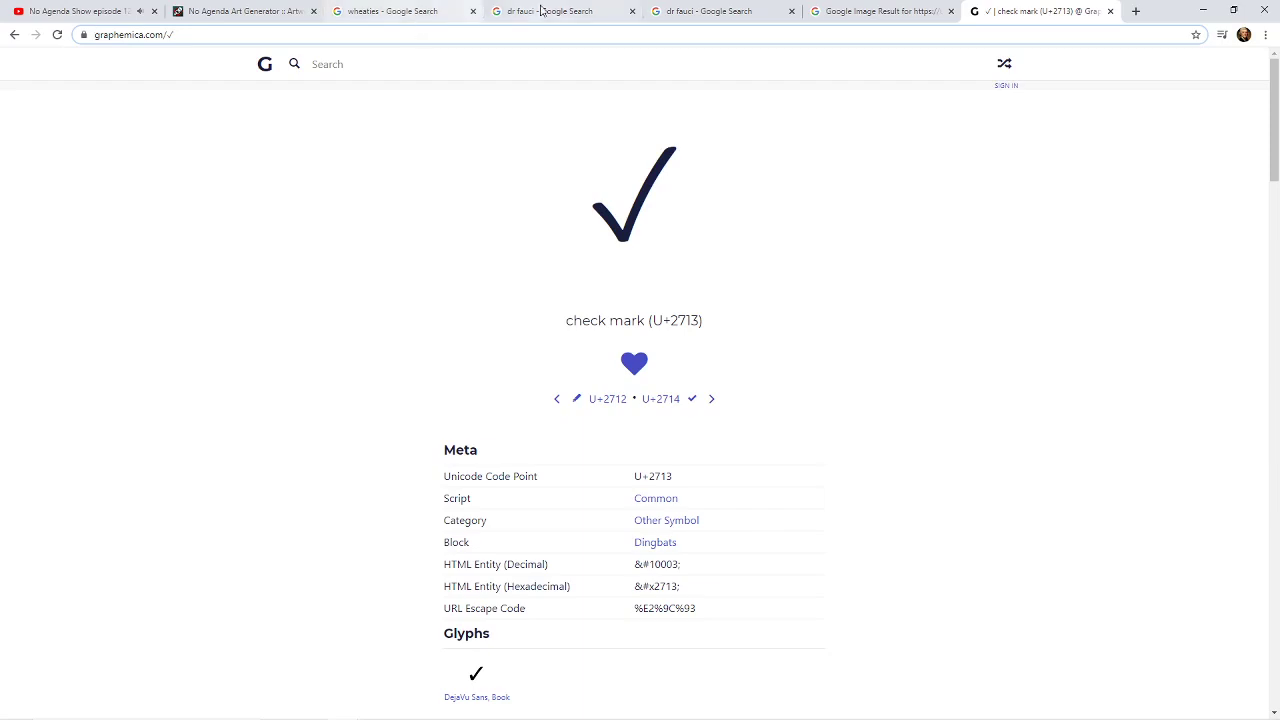
pyautogui.click(541, 10)
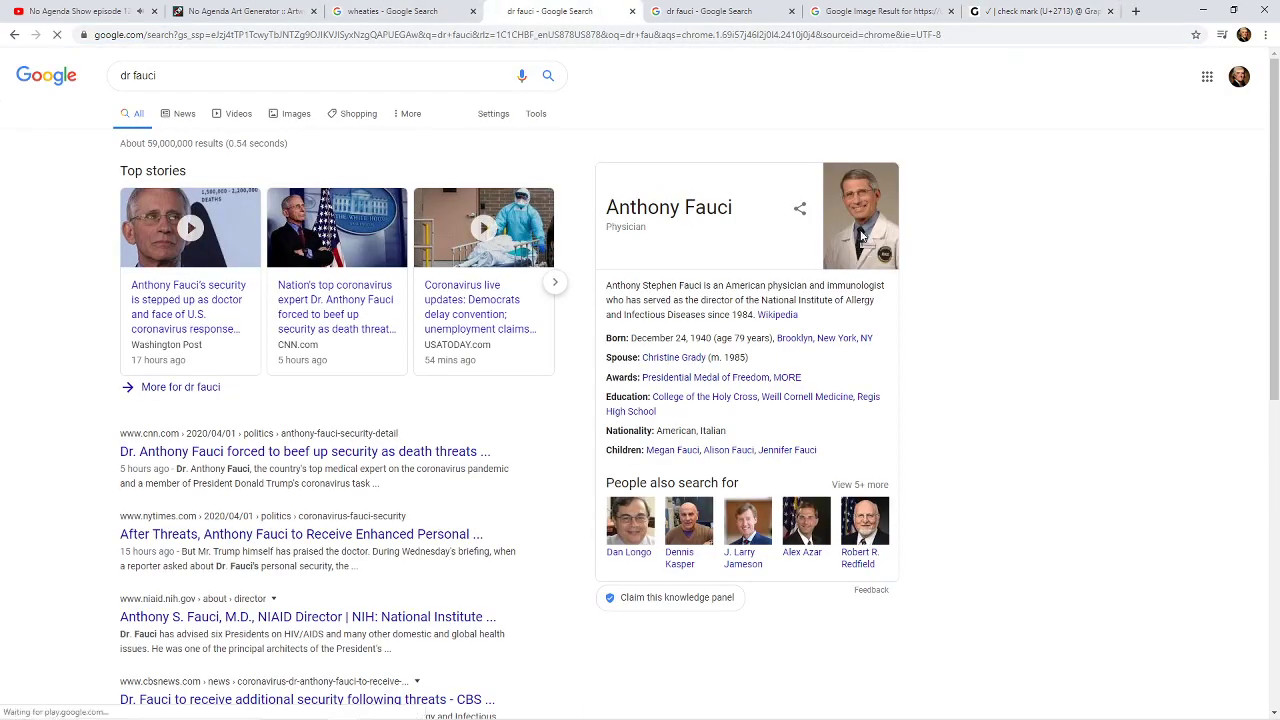
pyautogui.click(862, 232)
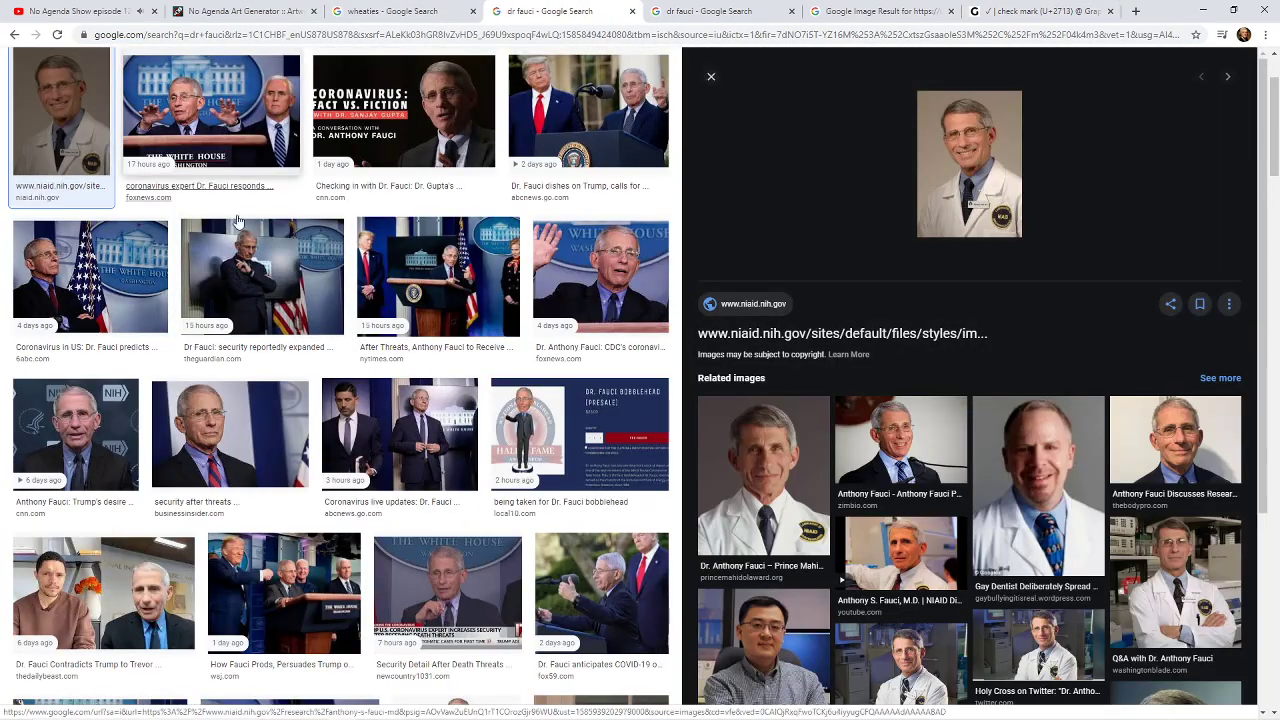
# - Copy the Washington Blade photo of Dr. Fauci standing with crossed arms in a white lab coat
pyautogui.scroll(-1, 829, 445)
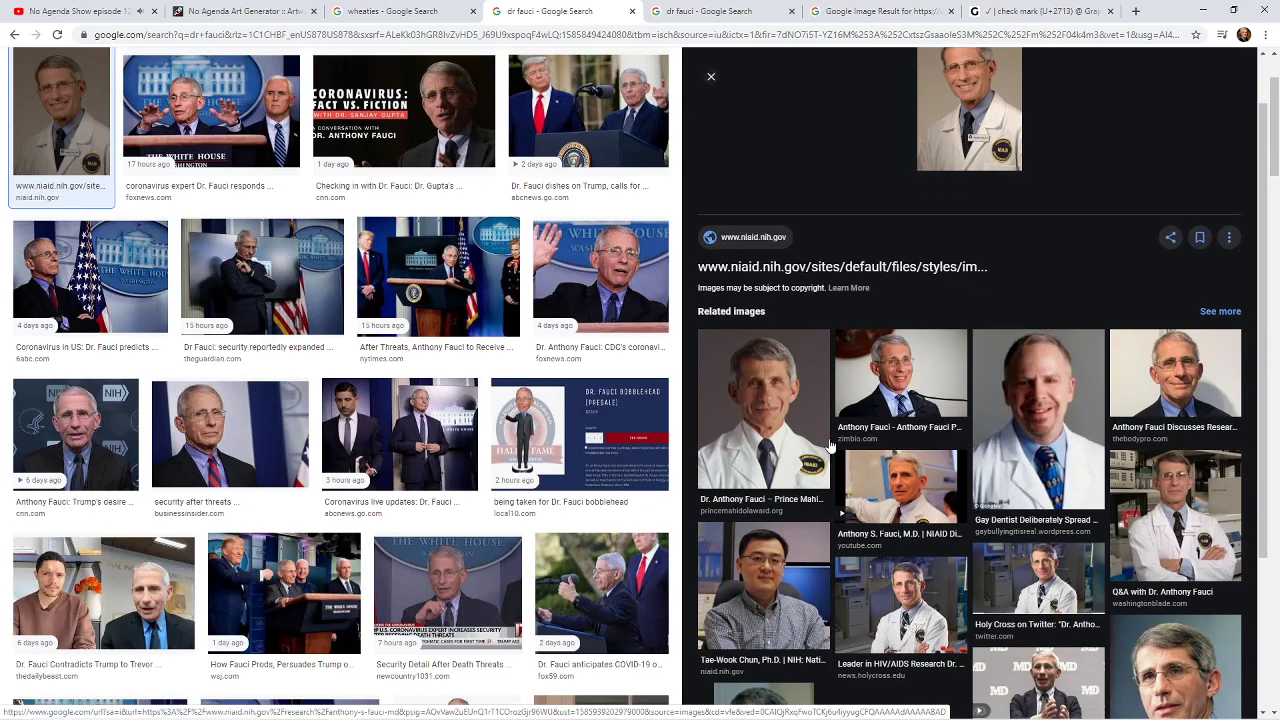
pyautogui.click(1178, 550)
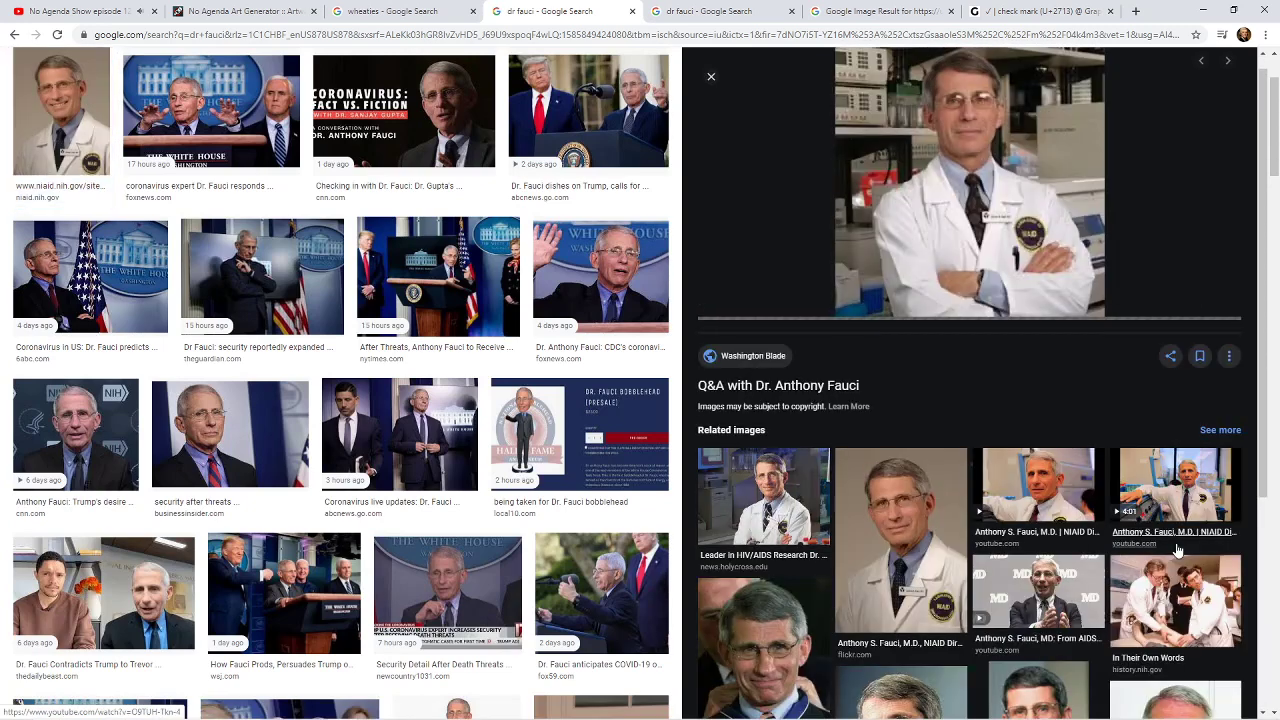
pyautogui.rightClick(992, 195)
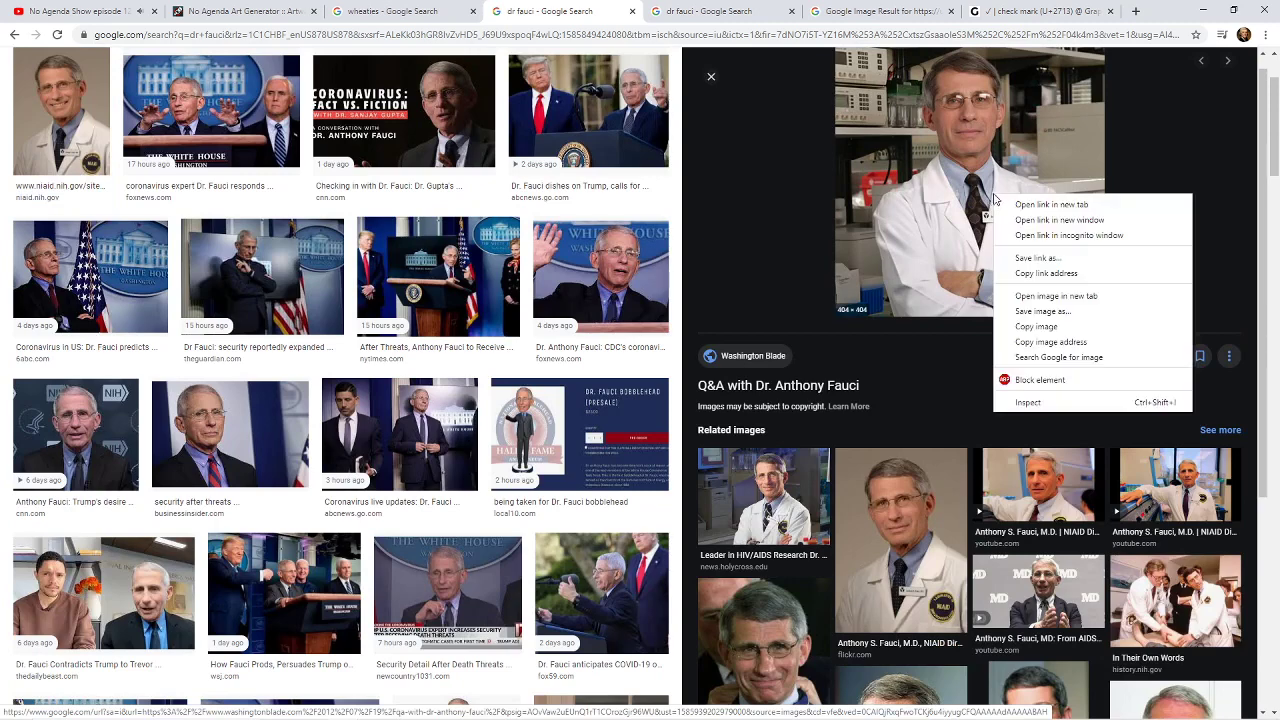
pyautogui.click(1030, 327)
# - Switch back to GIMP, paste the copied photo and anchor it to the box-left #2 layer
pyautogui.hotkey('alt', 'Tab')
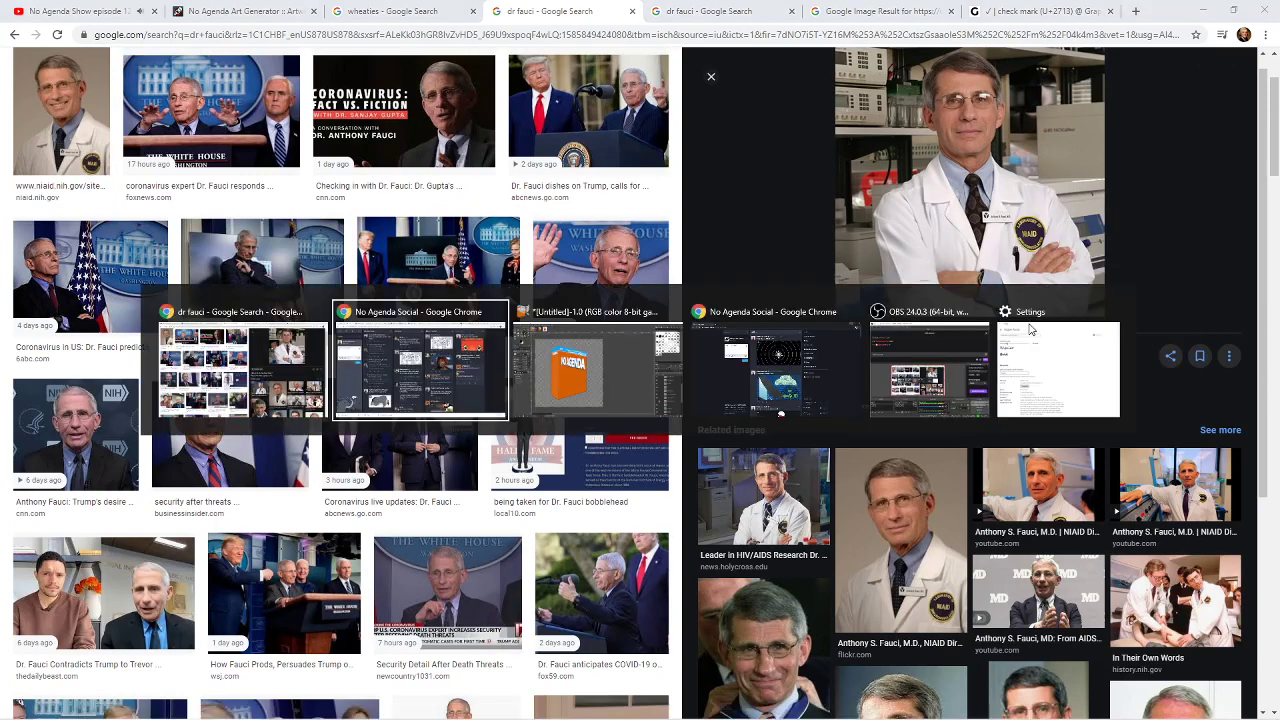
pyautogui.hotkey('ctrl', 'v')
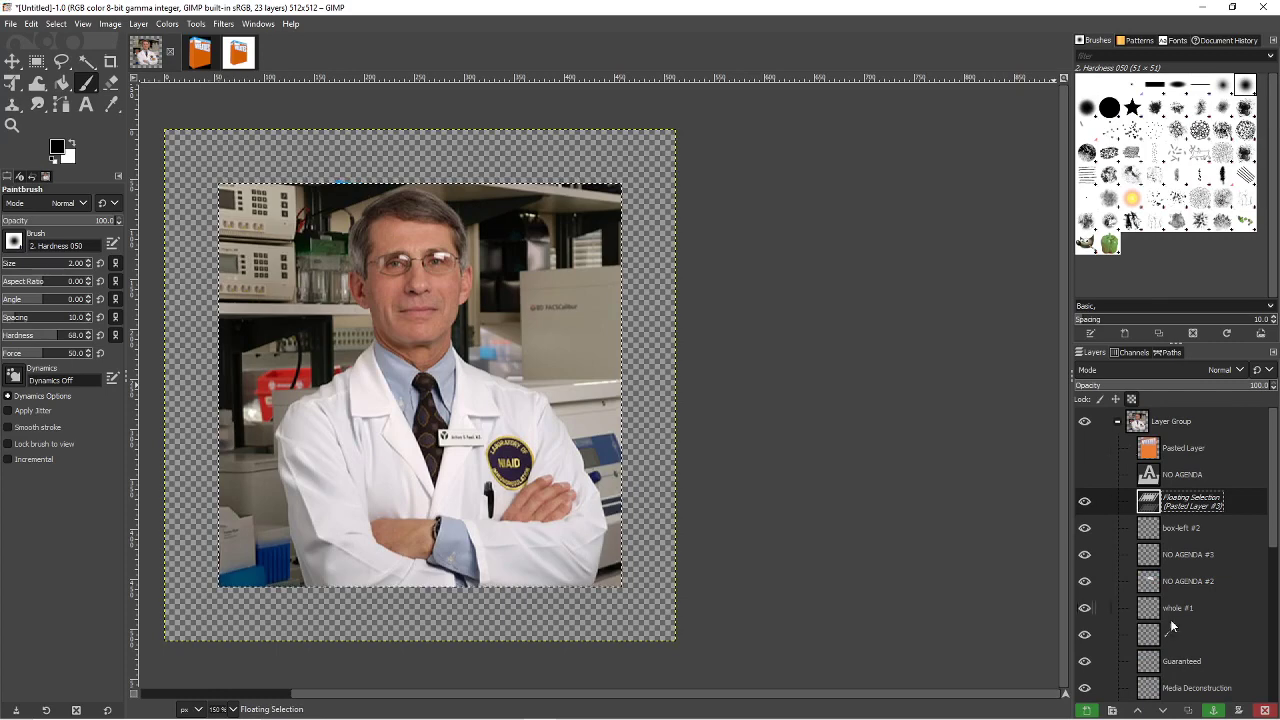
pyautogui.click(1212, 710)
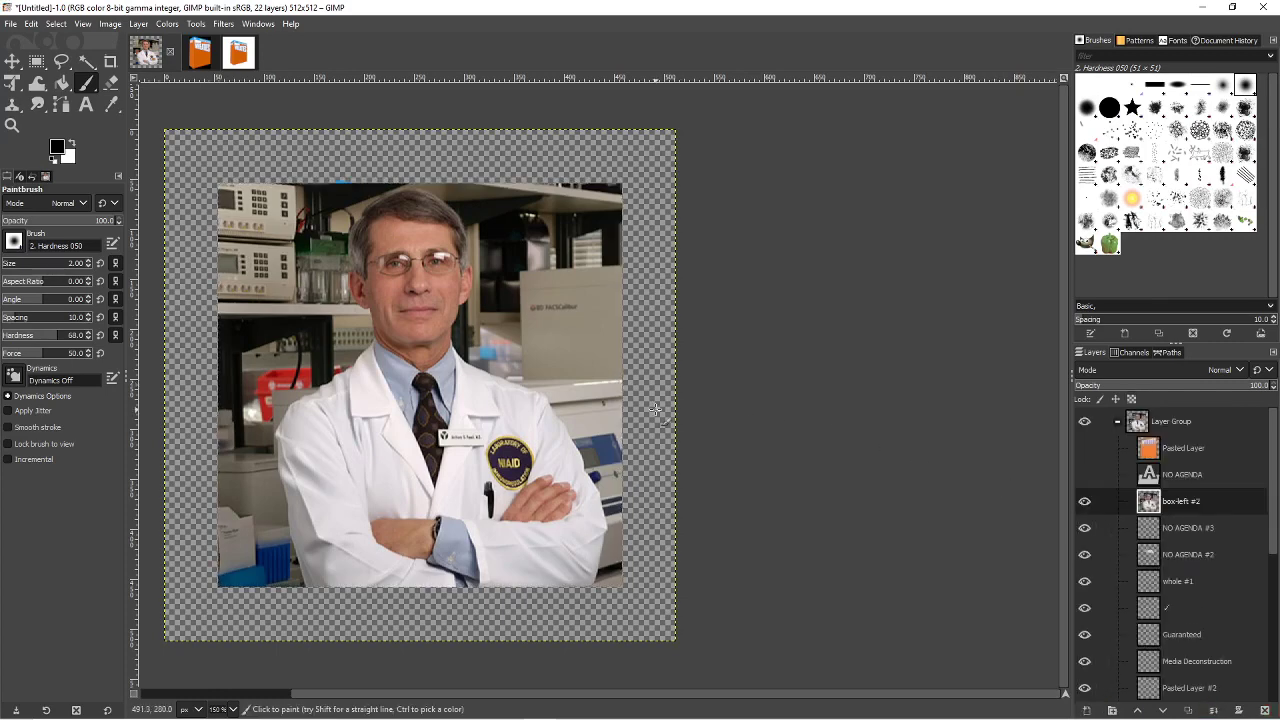
# - Try to select the grey laboratory equipment and lower background beside the doctor with Fuzzy Select
pyautogui.click(86, 61)
pyautogui.click(254, 249)
pyautogui.moveTo(258, 251); pyautogui.dragTo(251, 416)
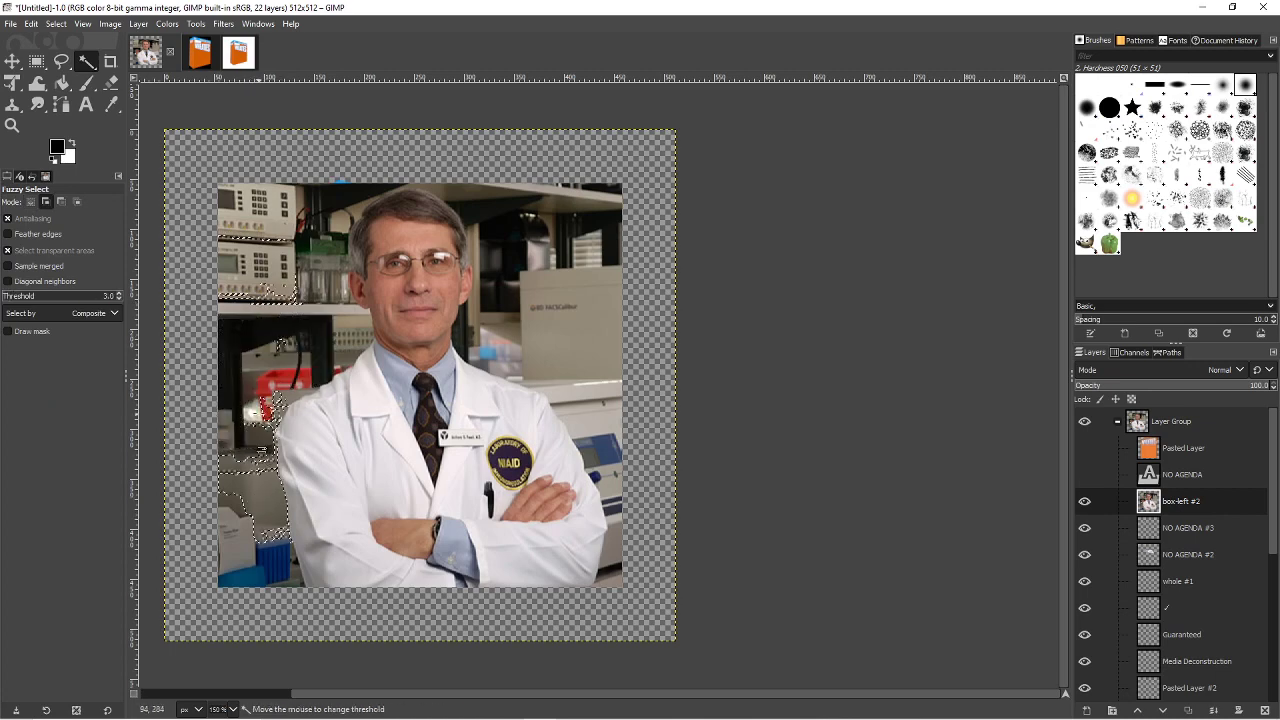
pyautogui.moveTo(318, 235); pyautogui.dragTo(313, 245)
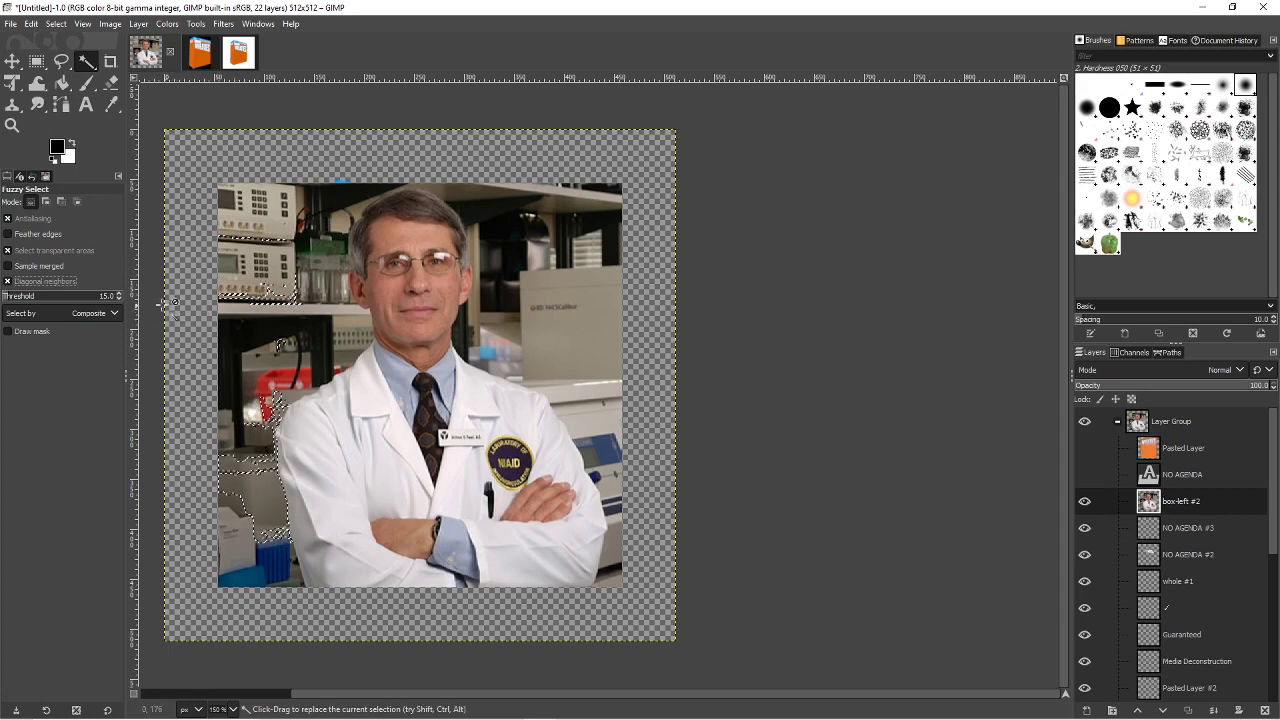
# - Leave diagonal neighbors off and try fuzzy-selecting the dark shelf and the counter below it at a threshold around 20
pyautogui.click(58, 282)
pyautogui.click(58, 282)
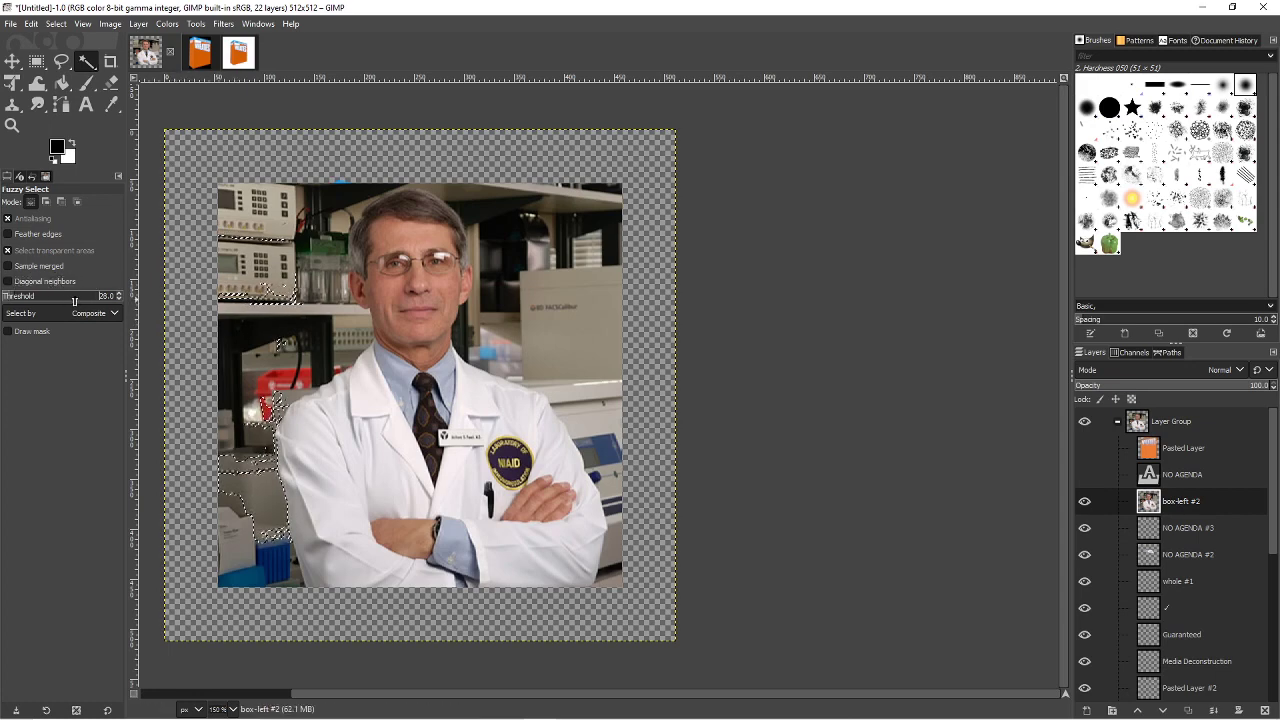
pyautogui.click(244, 418)
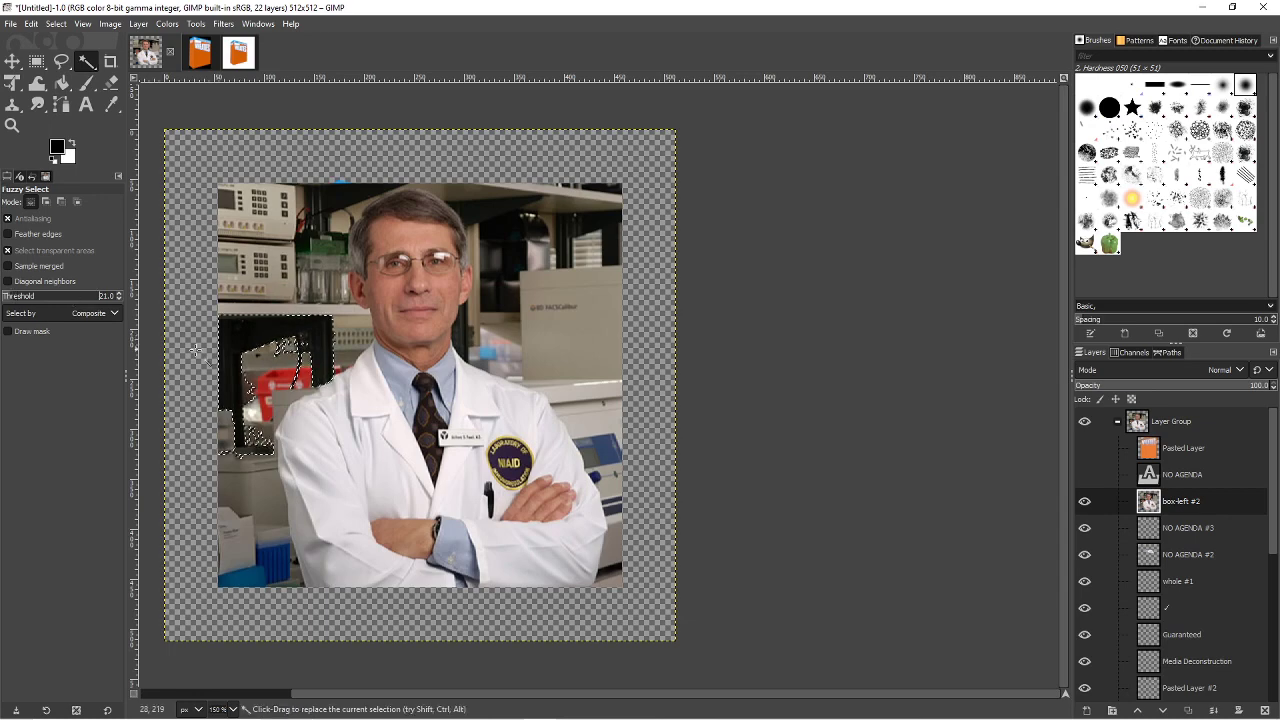
pyautogui.moveTo(245, 520); pyautogui.dragTo(263, 456)
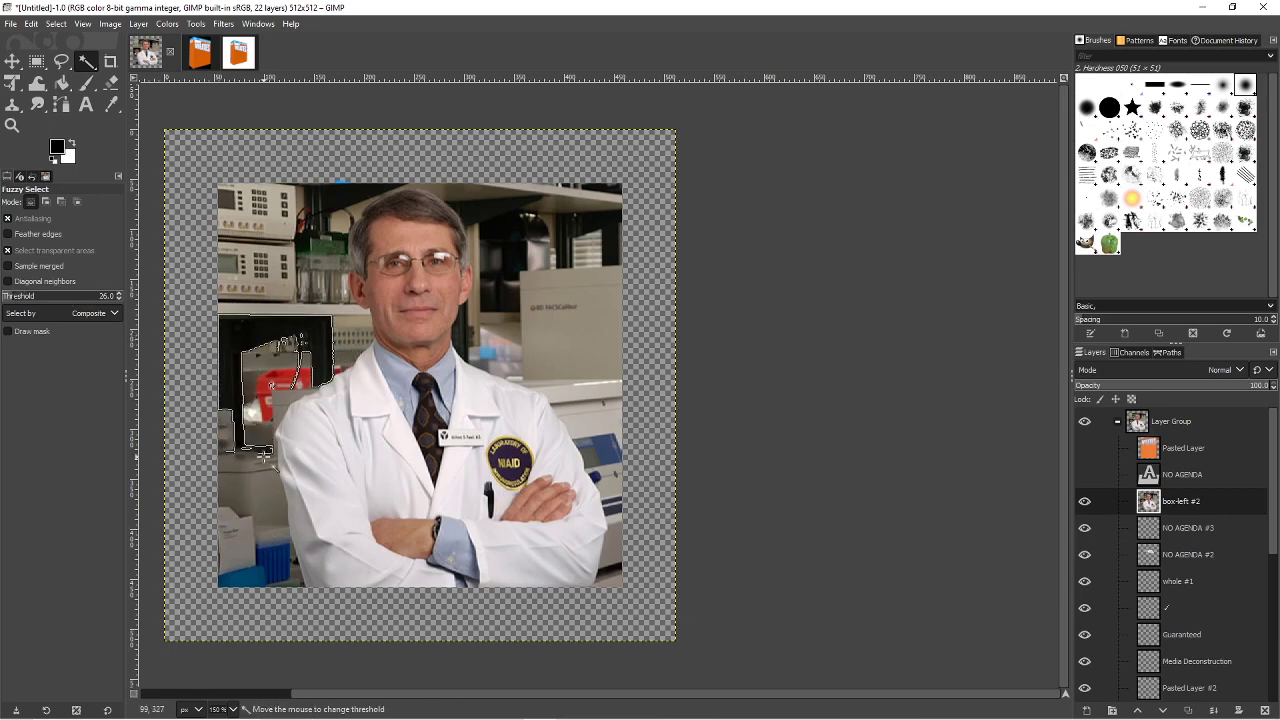
pyautogui.moveTo(256, 520); pyautogui.dragTo(256, 492)
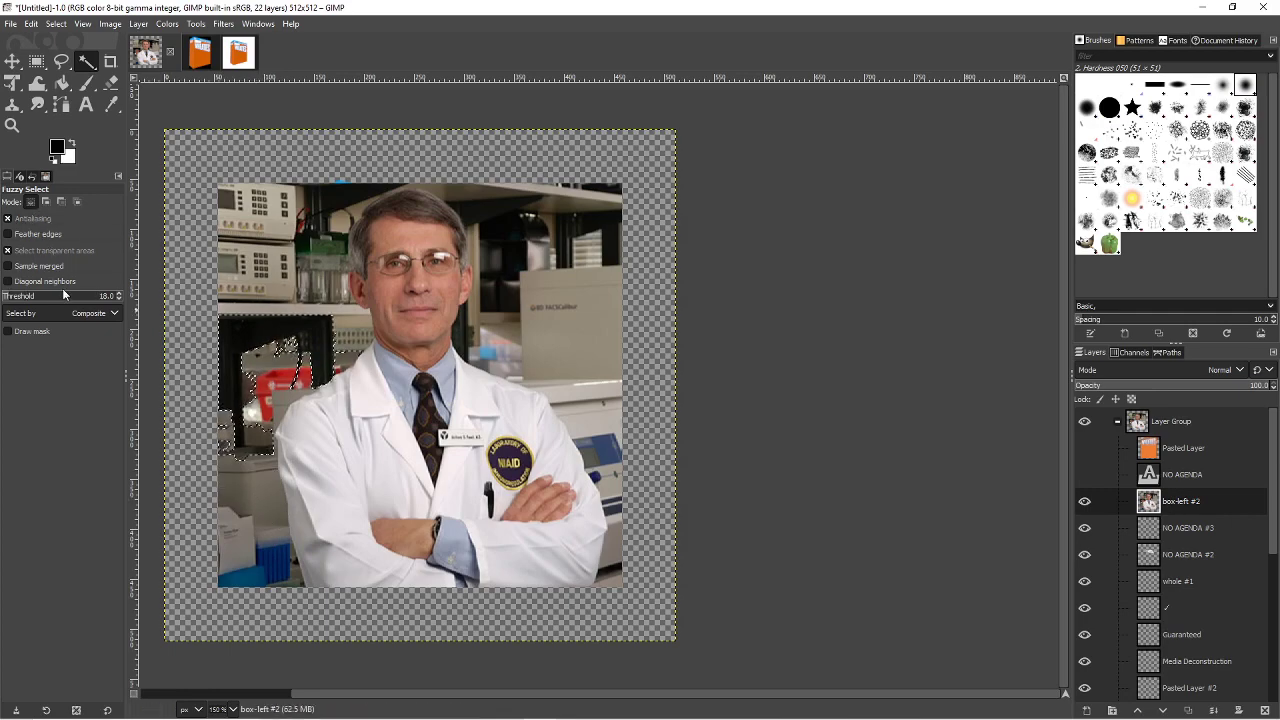
# - Try a much higher and then a much lower Fuzzy Select threshold on the dark shelf area, down to 7.5
pyautogui.scroll(-5, 62, 292)
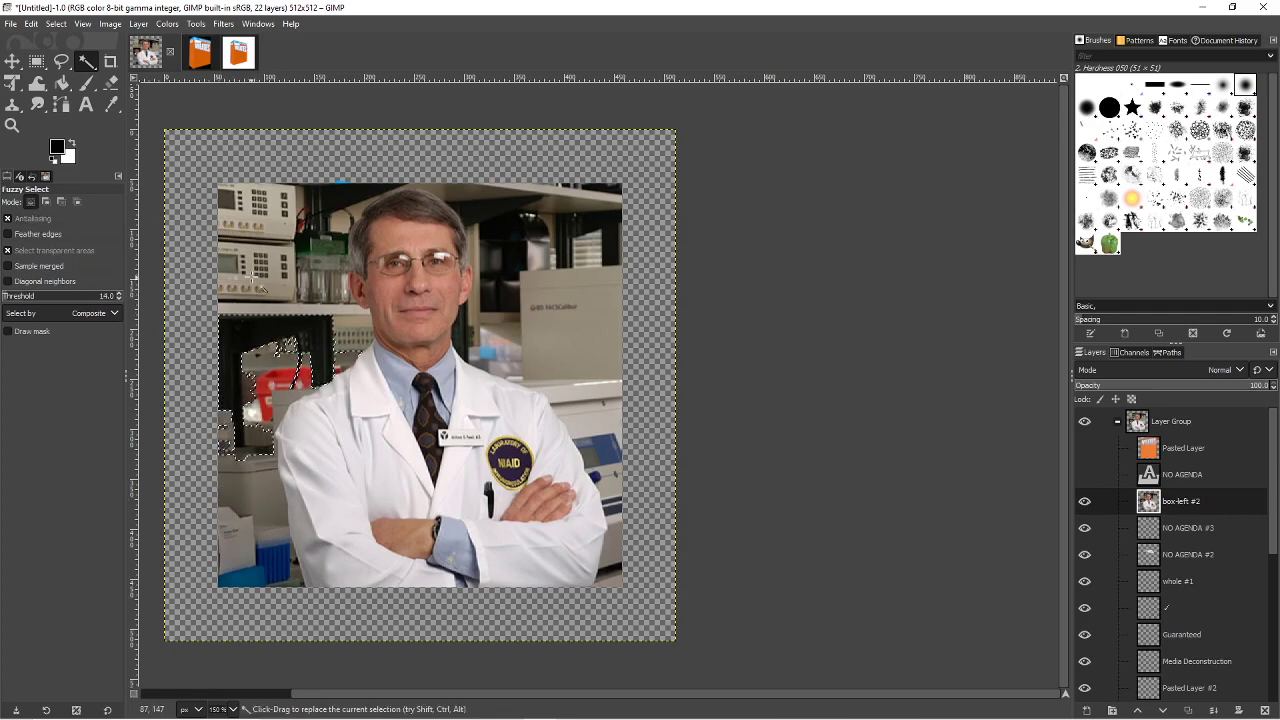
pyautogui.click(64, 296)
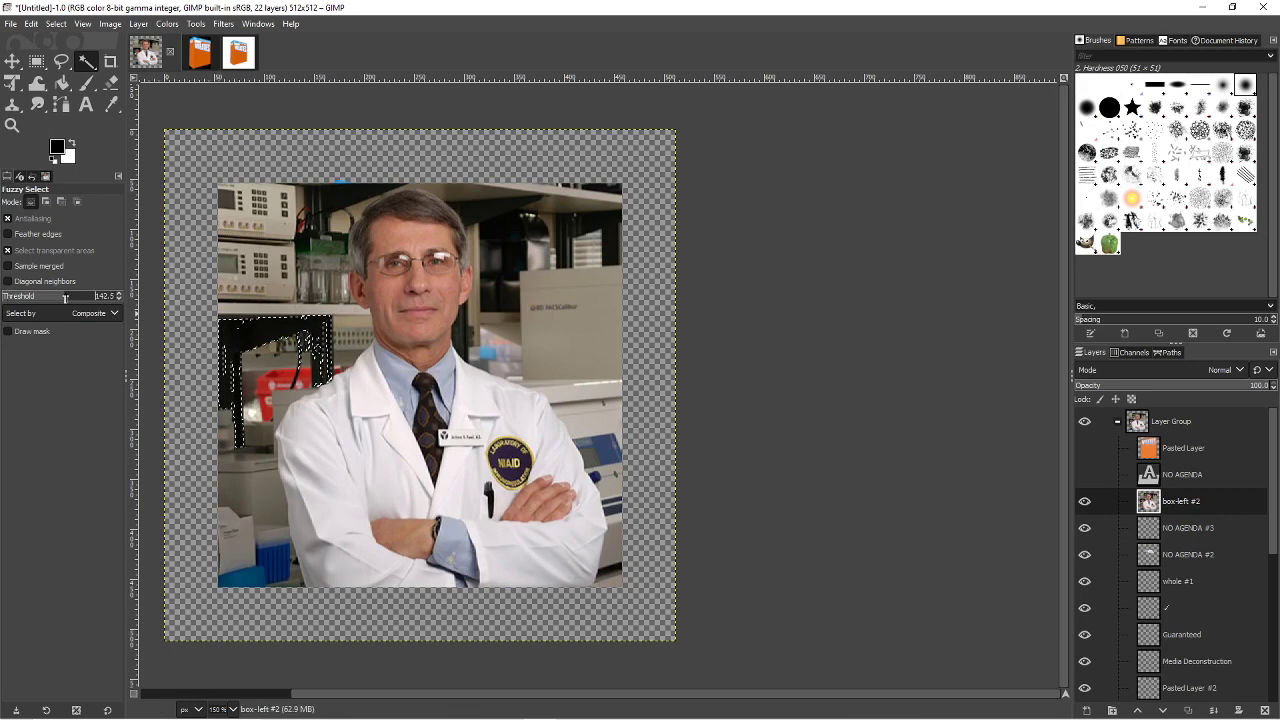
pyautogui.moveTo(63, 297); pyautogui.dragTo(13, 298)
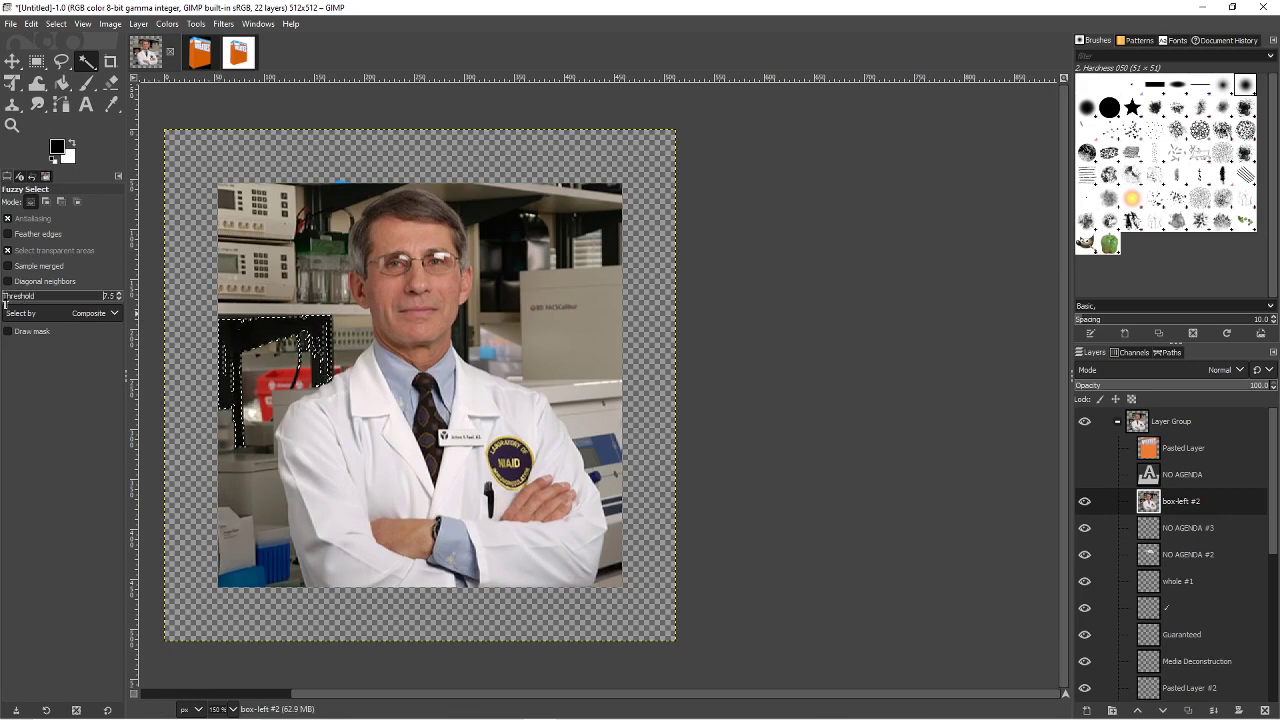
pyautogui.moveTo(252, 366); pyautogui.dragTo(150, 350)
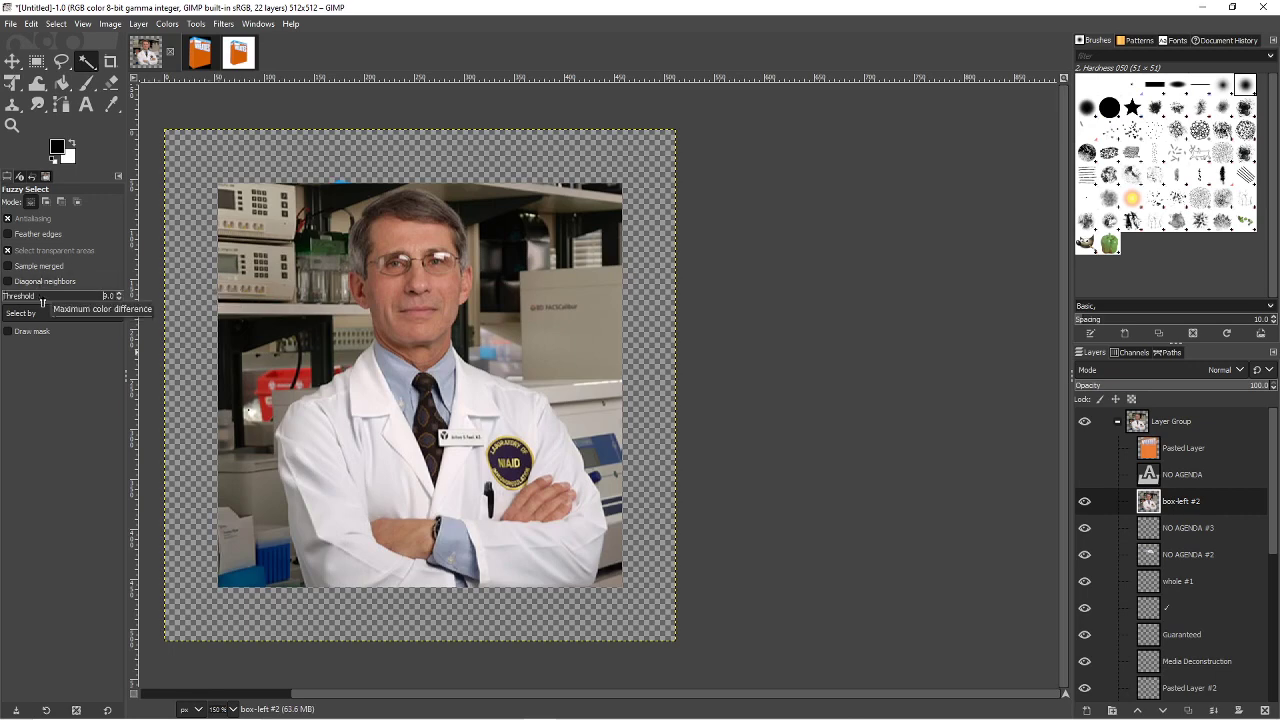
# - Set the Fuzzy Select threshold to 14 and try building up a selection of the dark shelf, lower equipment and area beside the shoulder
pyautogui.scroll(11, 42, 296)
pyautogui.click(268, 364)
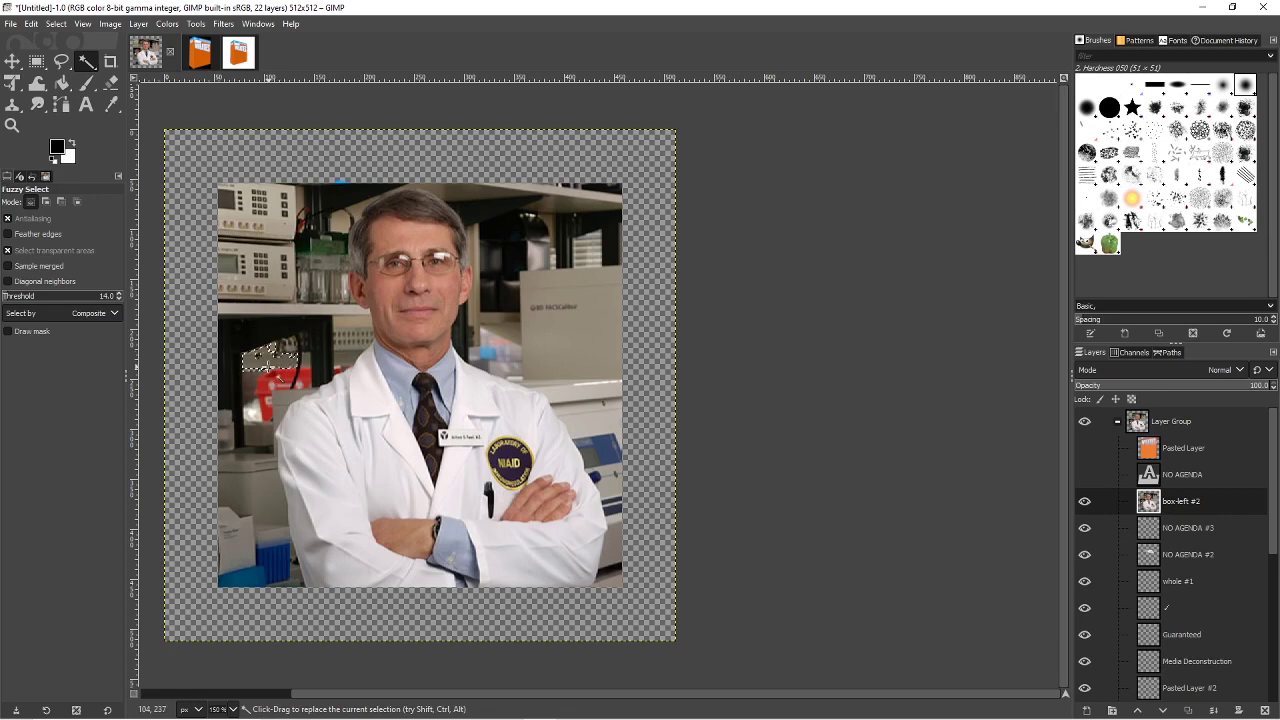
pyautogui.click(261, 337)
pyautogui.keyDown('shift'); pyautogui.click(262, 388); pyautogui.keyUp('shift')
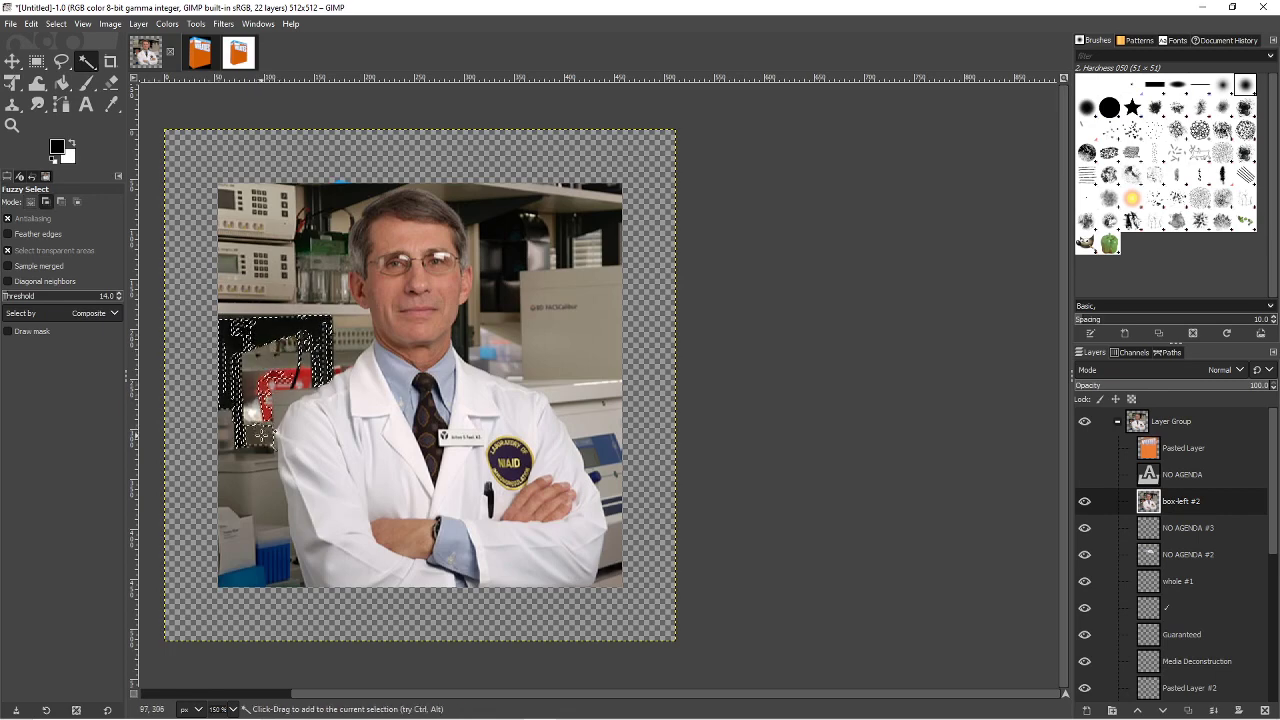
pyautogui.keyDown('shift'); pyautogui.click(280, 560); pyautogui.keyUp('shift')
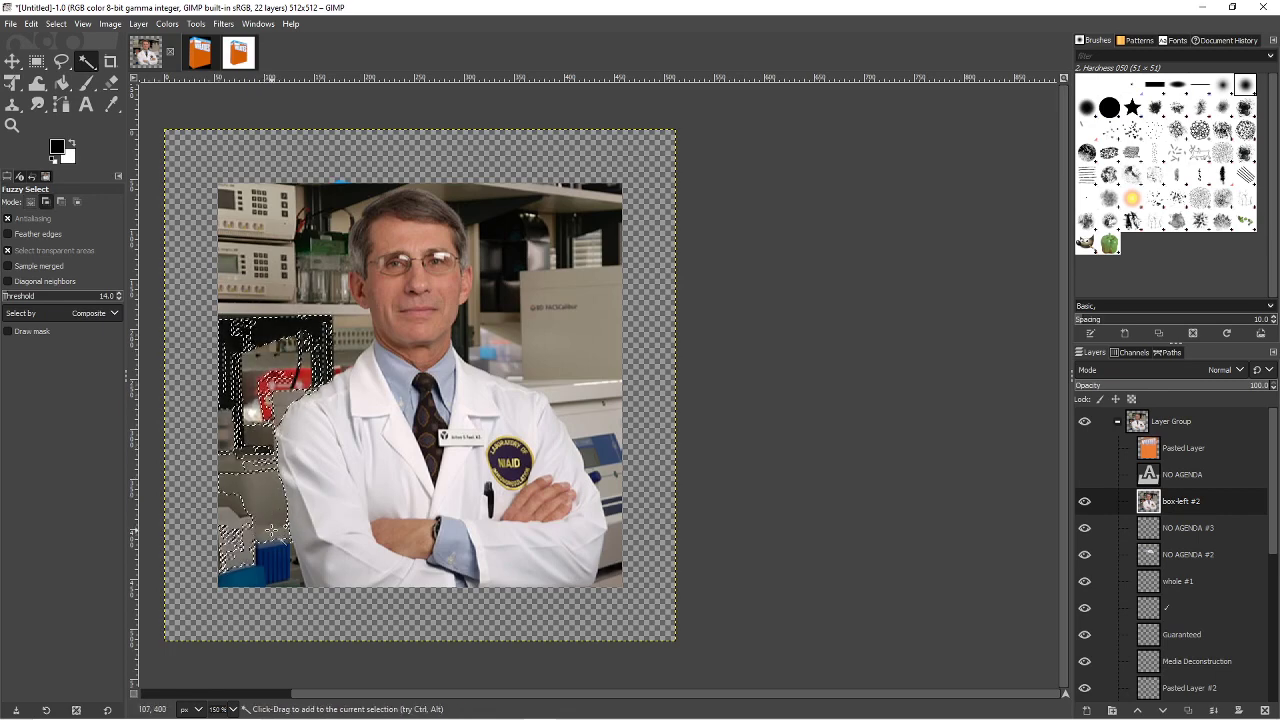
pyautogui.keyDown('shift'); pyautogui.click(280, 560); pyautogui.keyUp('shift')
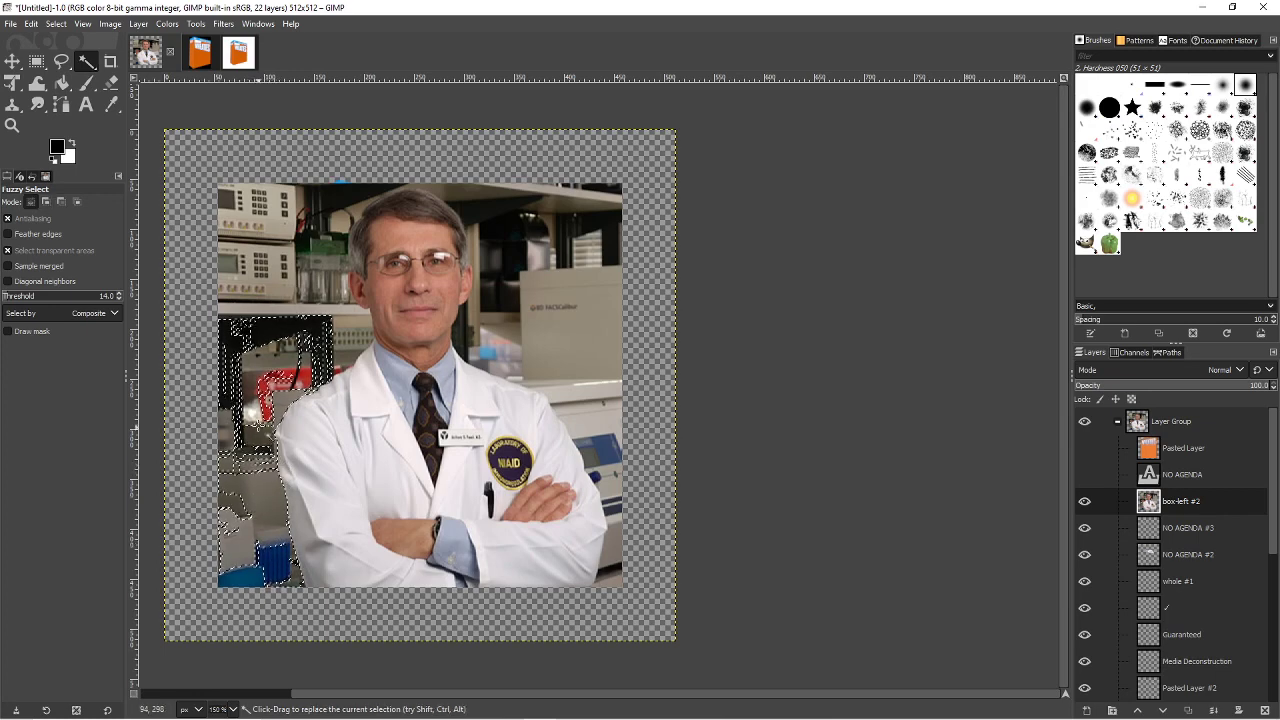
pyautogui.click(336, 366)
pyautogui.moveTo(335, 366); pyautogui.dragTo(338, 367)
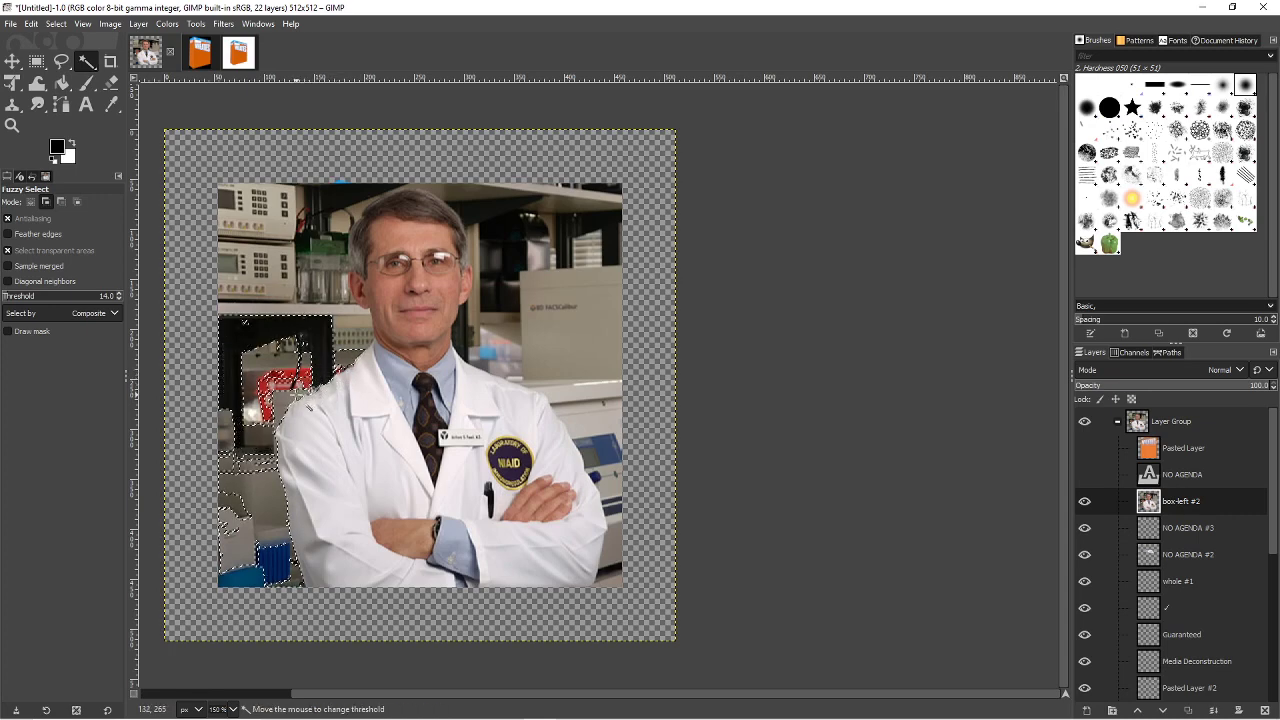
# - Fuzzy-select the dark background beside the hair above the glassware, and try selecting the shelf area across the head
pyautogui.moveTo(335, 366); pyautogui.dragTo(305, 208)
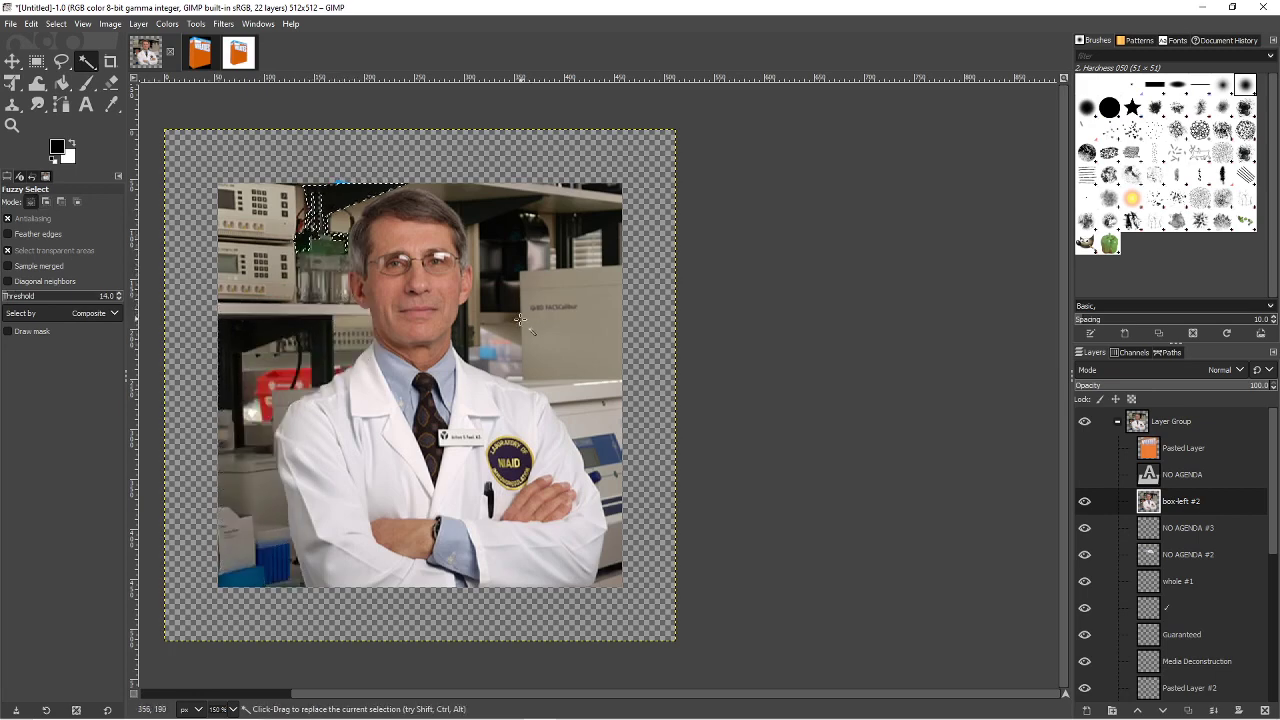
pyautogui.moveTo(464, 332); pyautogui.dragTo(474, 326)
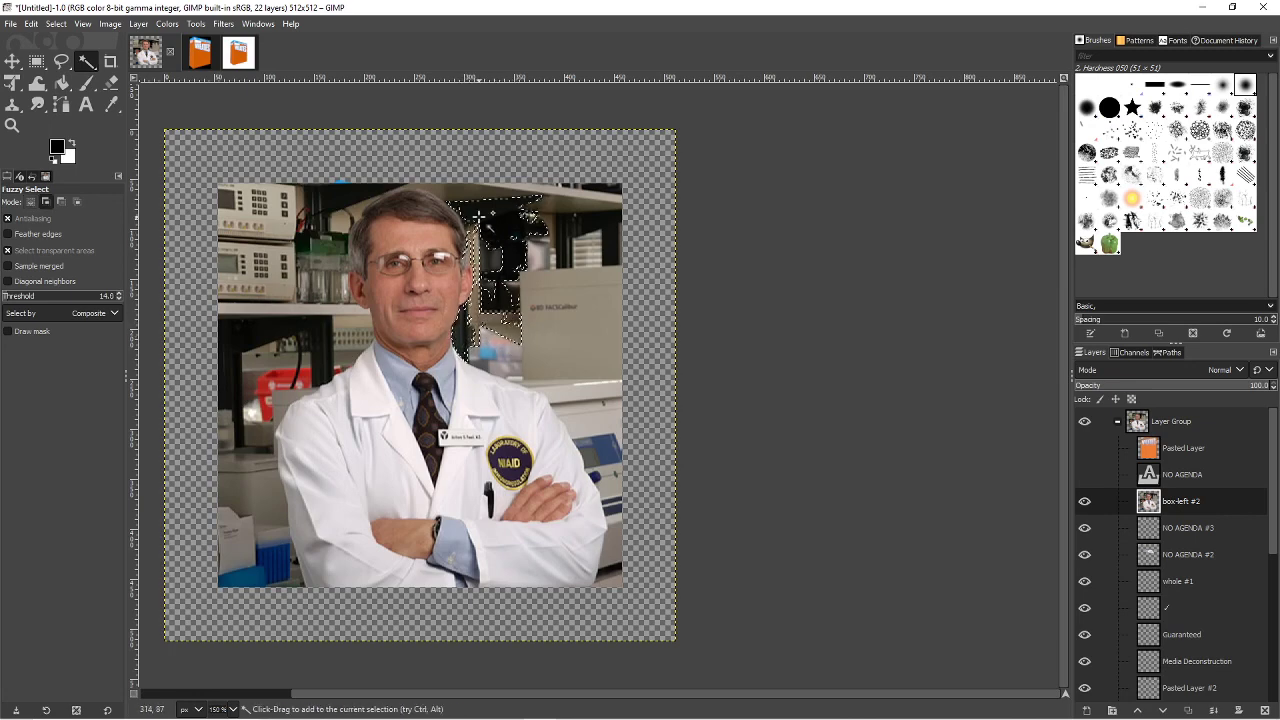
pyautogui.keyDown('shift'); pyautogui.click(456, 186); pyautogui.keyUp('shift')
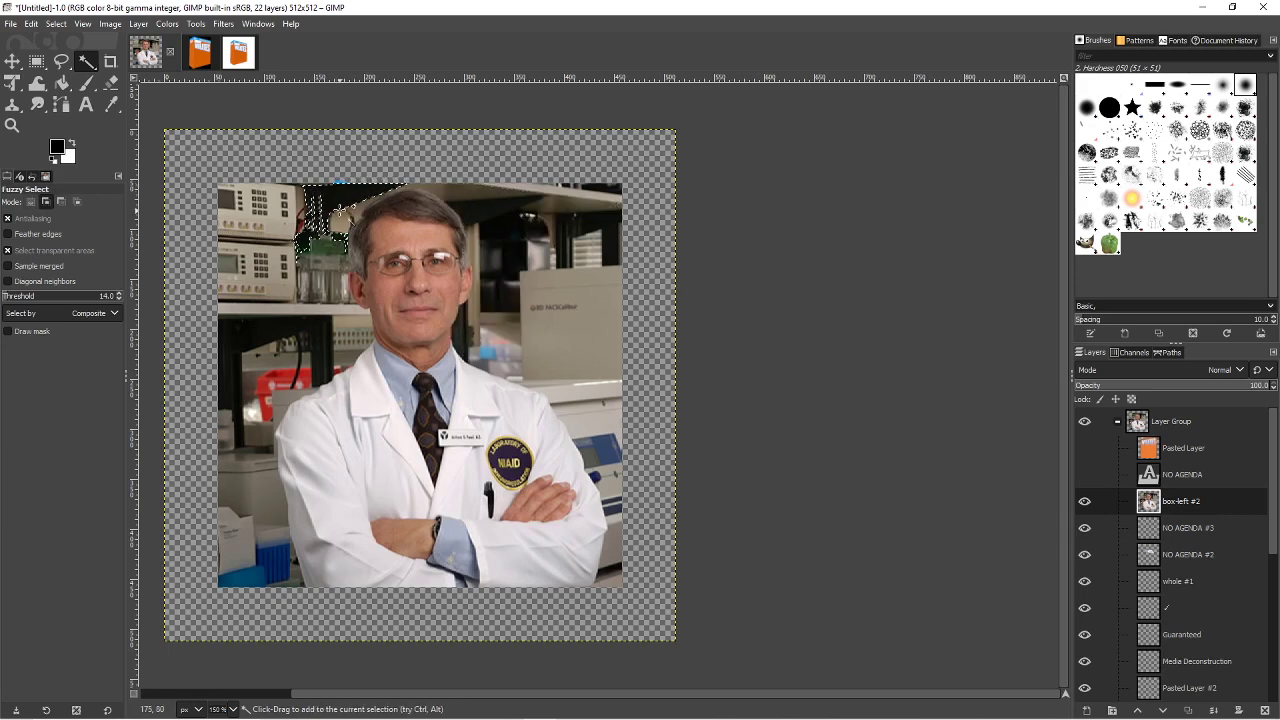
# - Switch to the browser to look over the source photo and its related images, and return to the image editor
pyautogui.hotkey('alt', 'Tab')
pyautogui.scroll(-3, 968, 358)
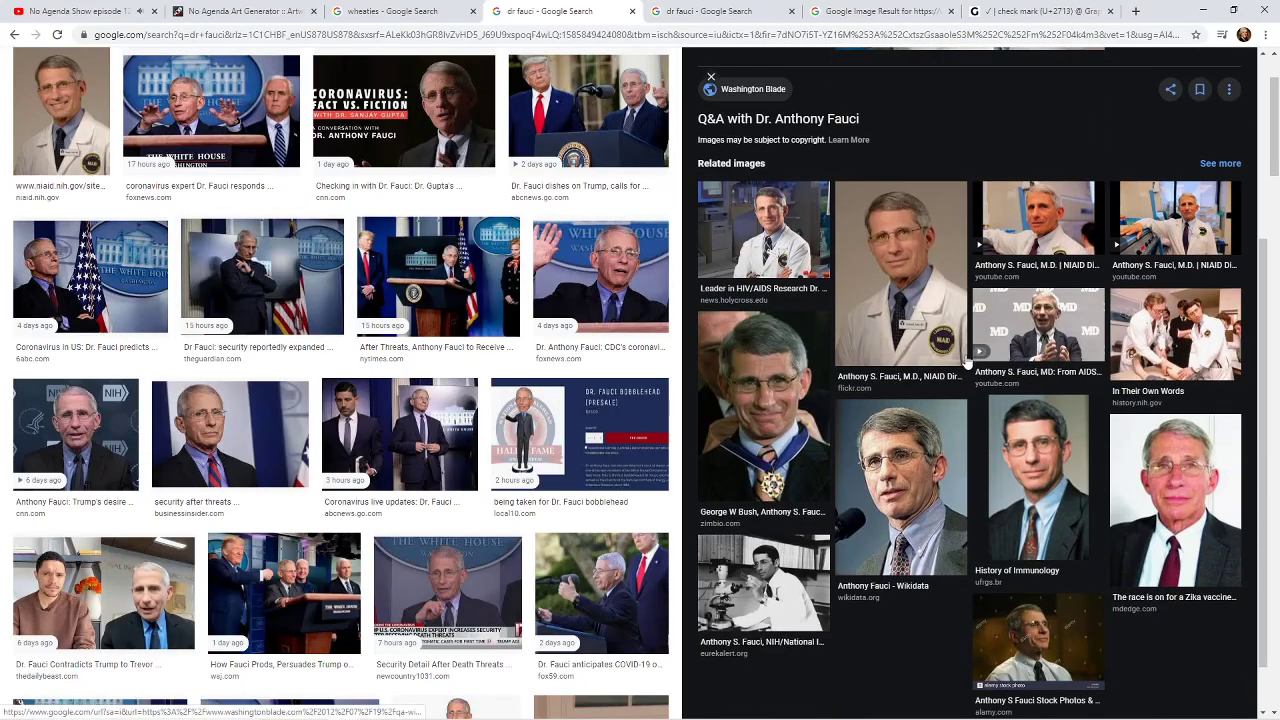
pyautogui.scroll(3, 968, 363)
pyautogui.hotkey('alt', 'Tab')
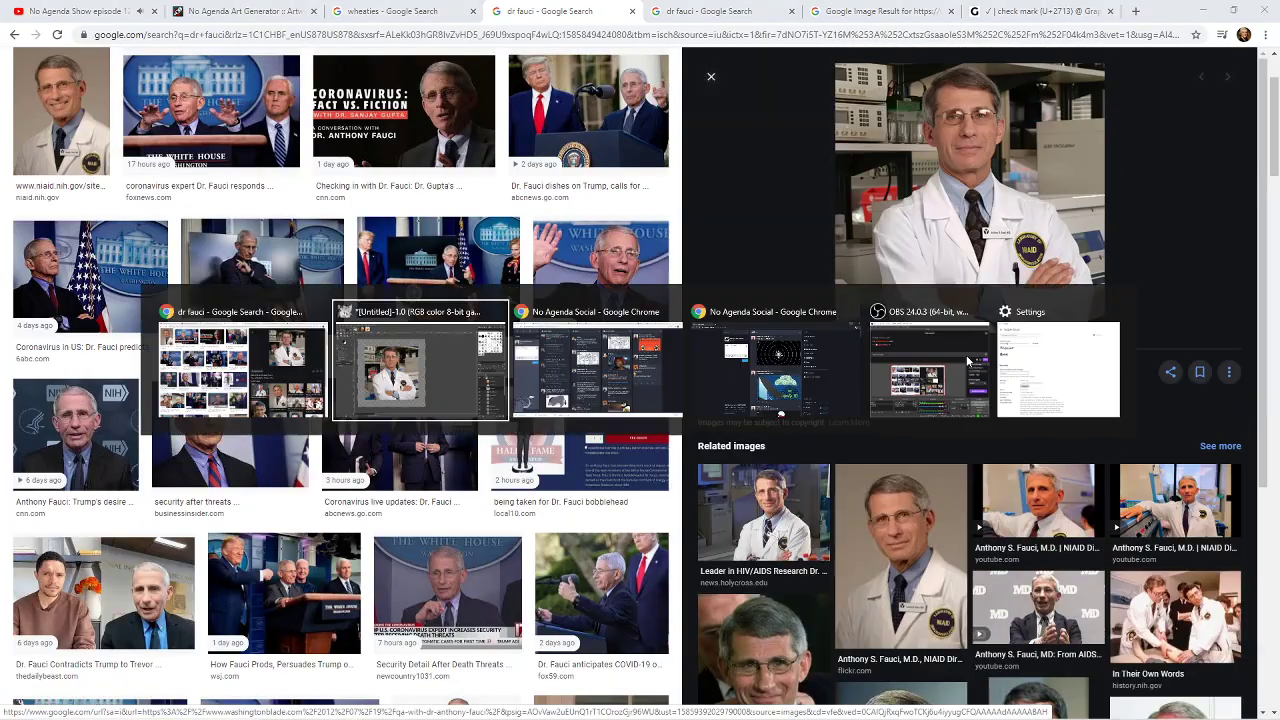
# - Fuzzy-select the beige equipment beside the shoulder and the background patches next to the neck, and delete them
pyautogui.moveTo(551, 348); pyautogui.dragTo(541, 384)
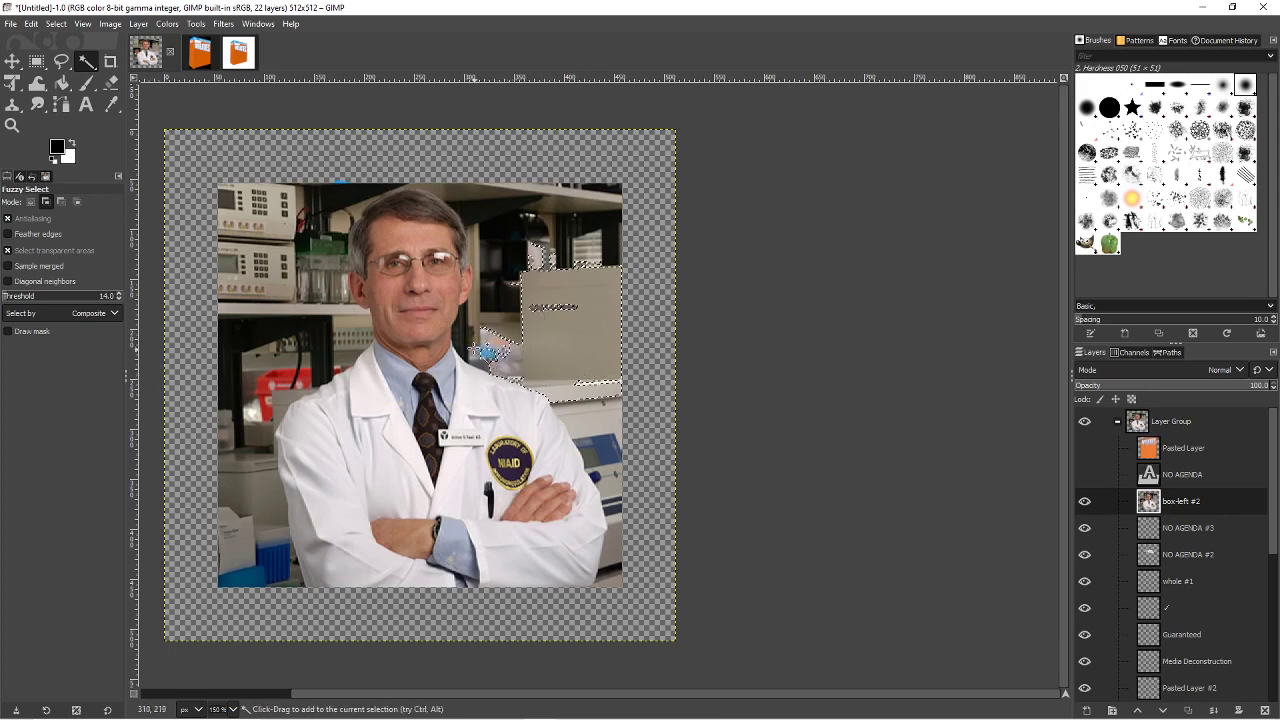
pyautogui.moveTo(484, 343)
pyautogui.mouseDown()
pyautogui.moveTo(467, 341)
pyautogui.moveTo(489, 361)
pyautogui.mouseUp()
pyautogui.press('Delete')
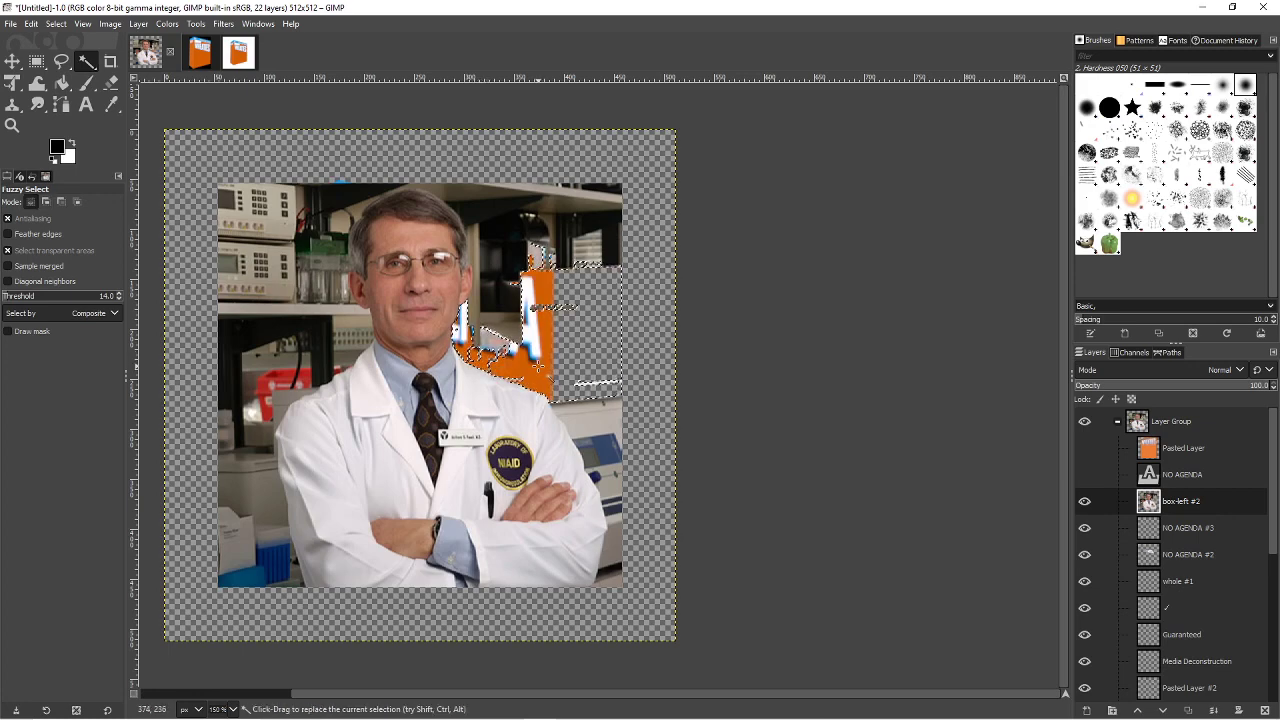
# - Fuzzy-select and delete the white and blue equipment next to the crossed arms, including the strip down to the photo's lower corner
pyautogui.moveTo(578, 418); pyautogui.dragTo(589, 418)
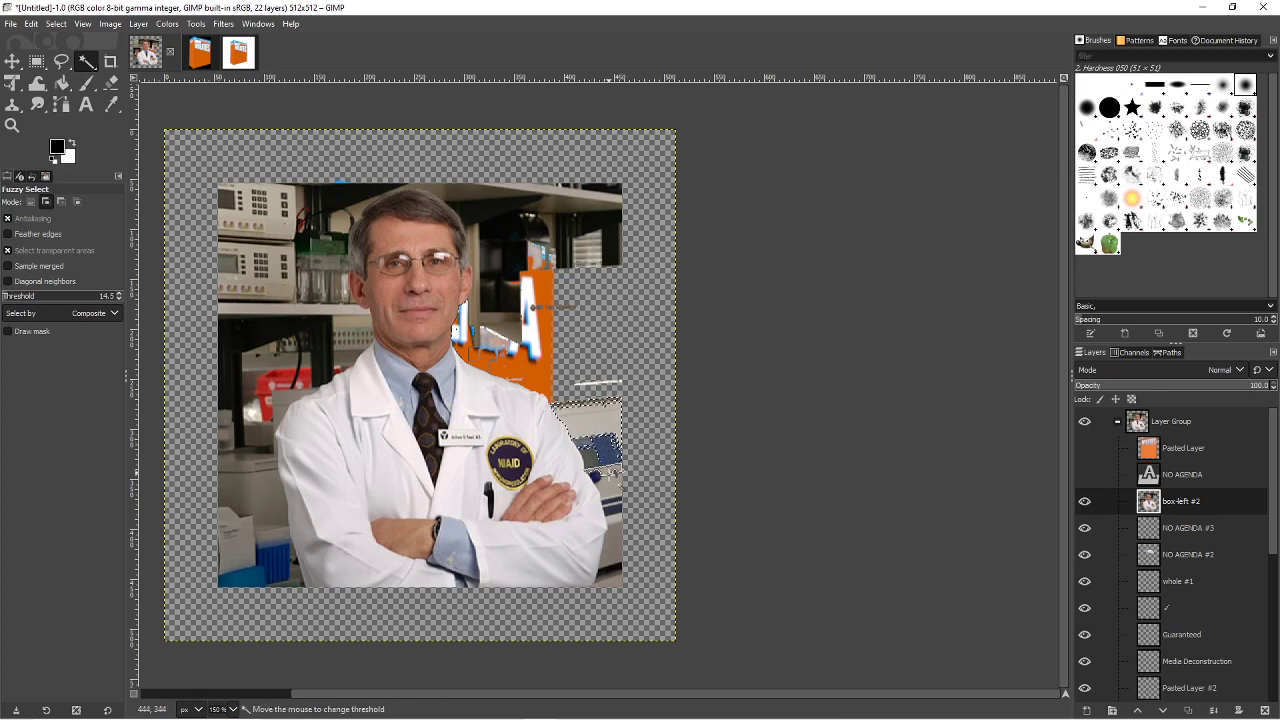
pyautogui.moveTo(613, 578); pyautogui.dragTo(585, 448)
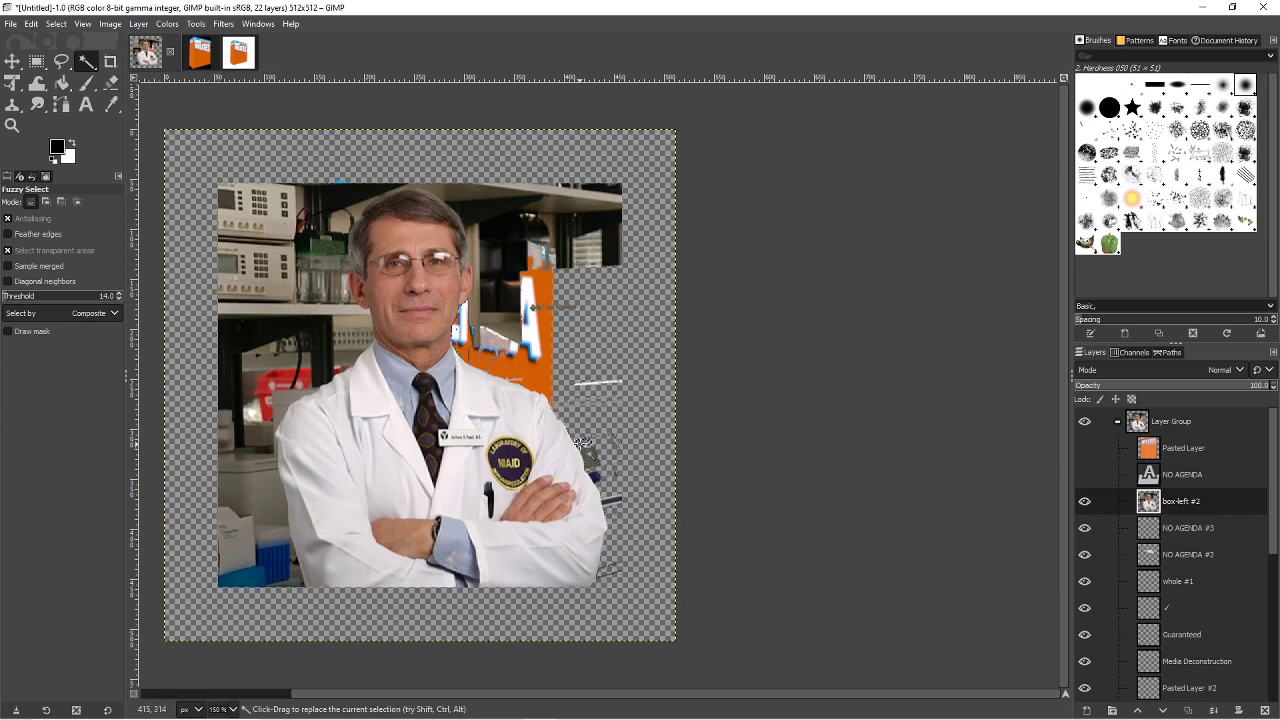
pyautogui.press('shift')
pyautogui.keyDown('shift'); pyautogui.click(598, 477); pyautogui.keyUp('shift')
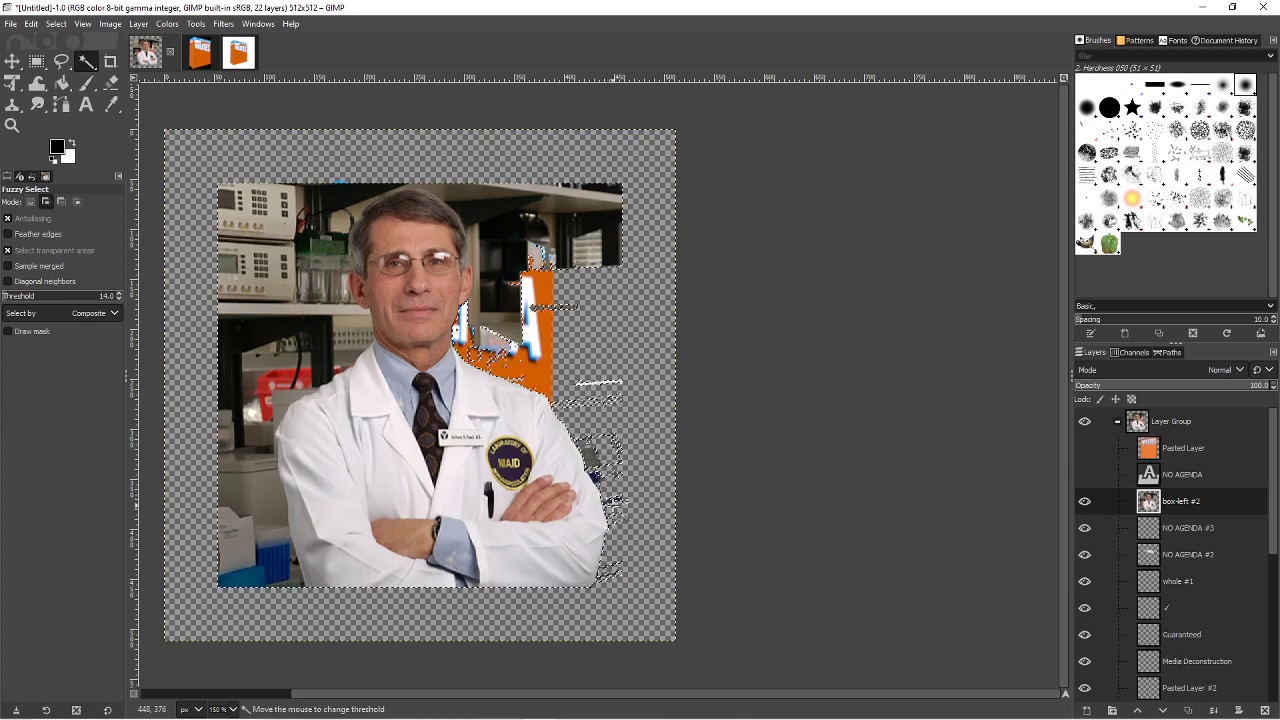
pyautogui.moveTo(610, 505); pyautogui.dragTo(600, 477)
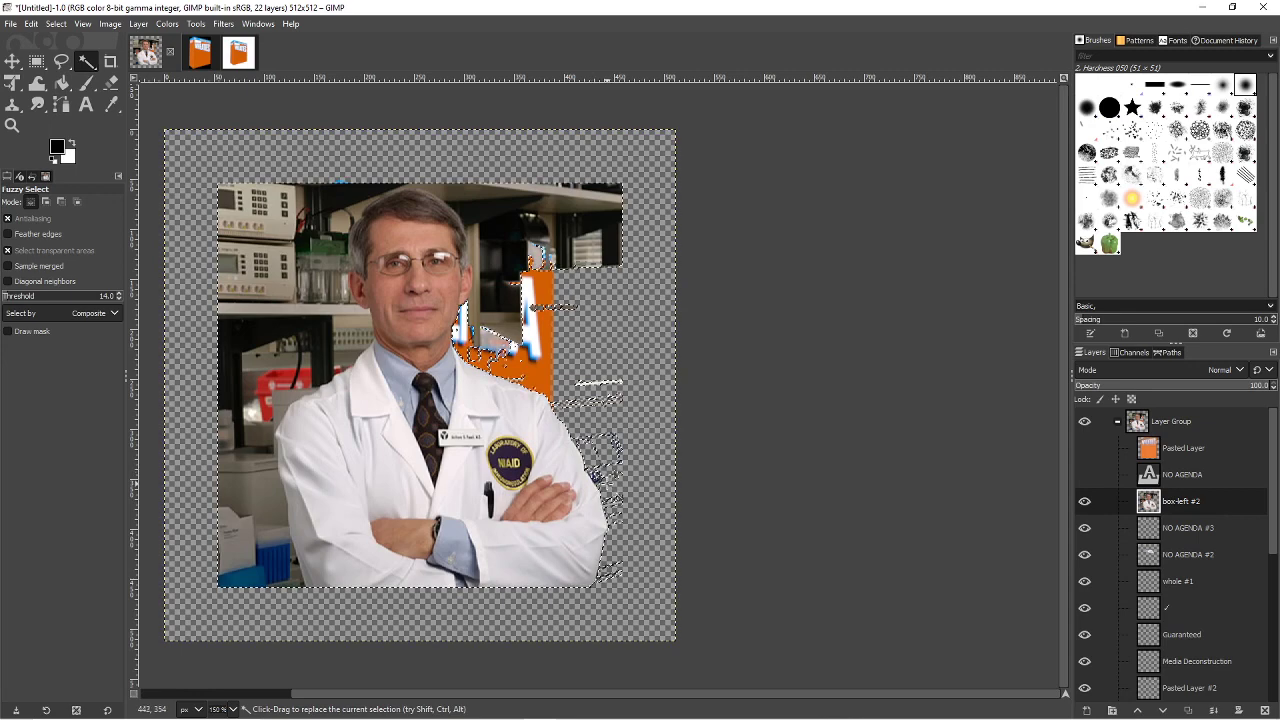
# - Fuzzy-select and delete the wall and dark shelf areas between the face and the cleared equipment, up to the upper shelf
pyautogui.click(499, 317)
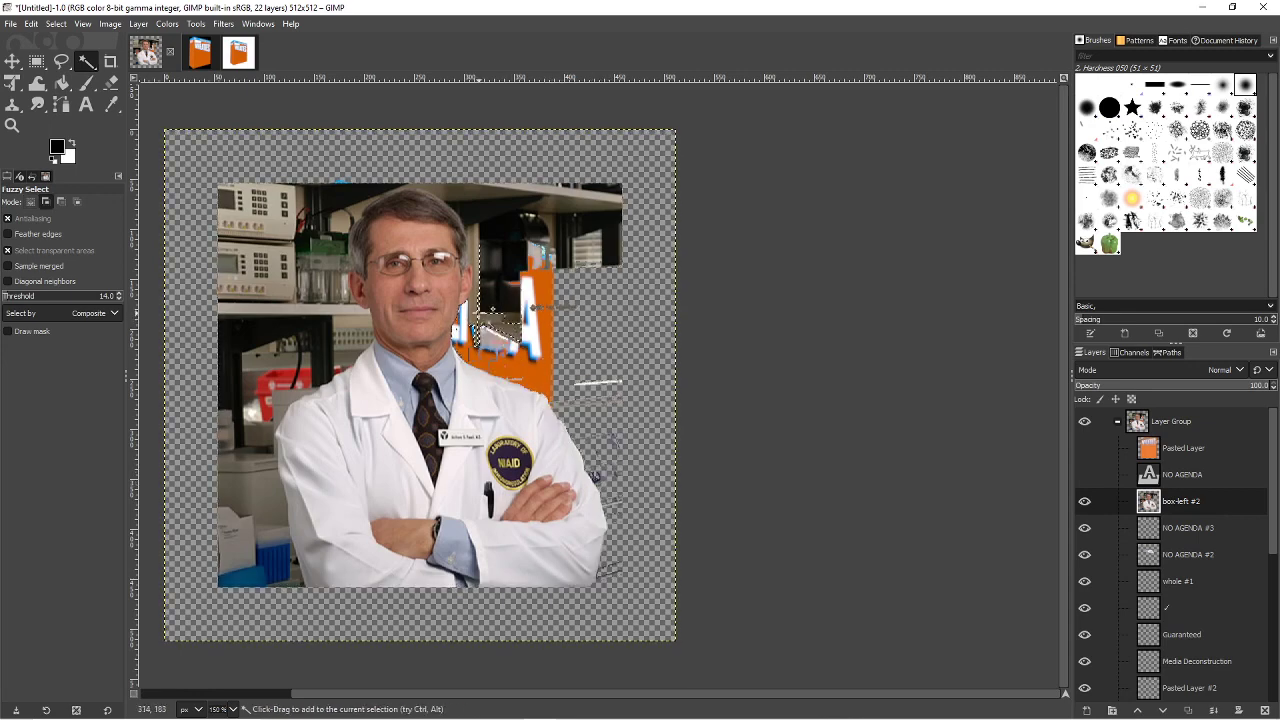
pyautogui.keyDown('shift'); pyautogui.click(474, 250); pyautogui.keyUp('shift')
pyautogui.keyDown('shift'); pyautogui.click(468, 203); pyautogui.keyUp('shift')
pyautogui.press('Delete')
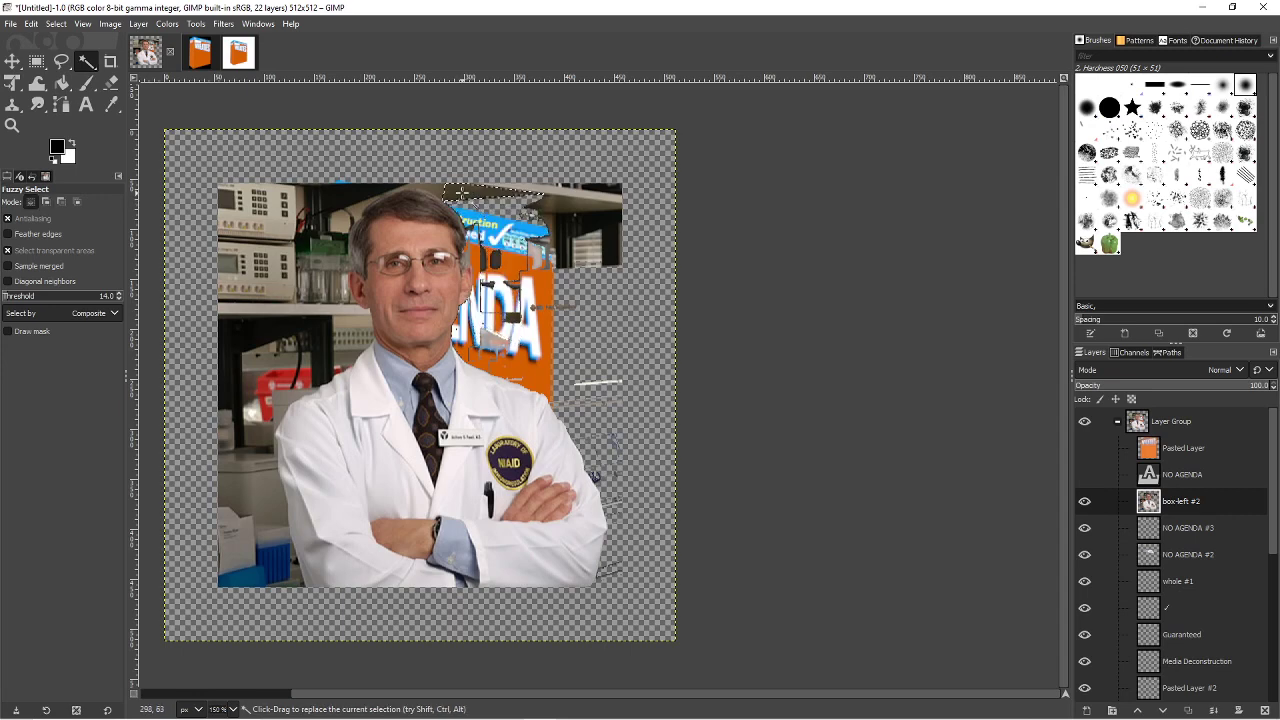
# - Delete the shelf underside above the head and the dark background beside the hair, and select the glassware area below it
pyautogui.keyDown('shift'); pyautogui.click(425, 185); pyautogui.keyUp('shift')
pyautogui.click(349, 205)
pyautogui.press('Delete')
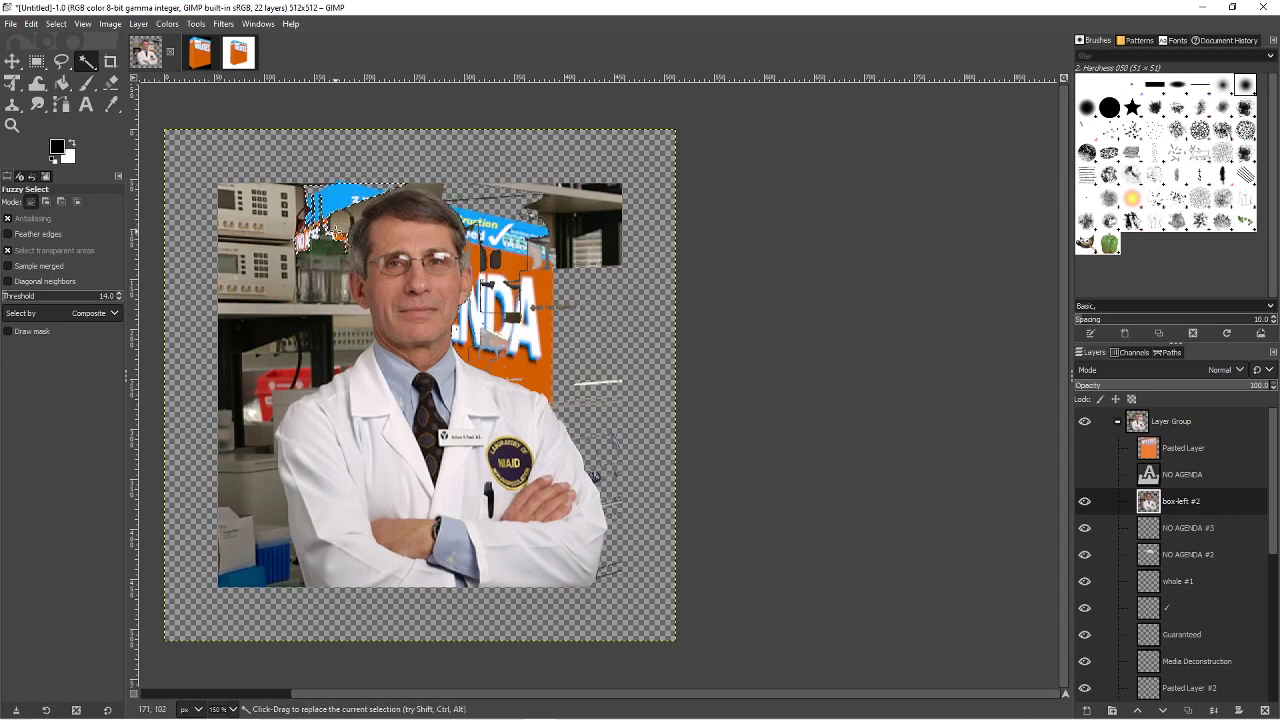
pyautogui.moveTo(336, 263); pyautogui.dragTo(330, 262)
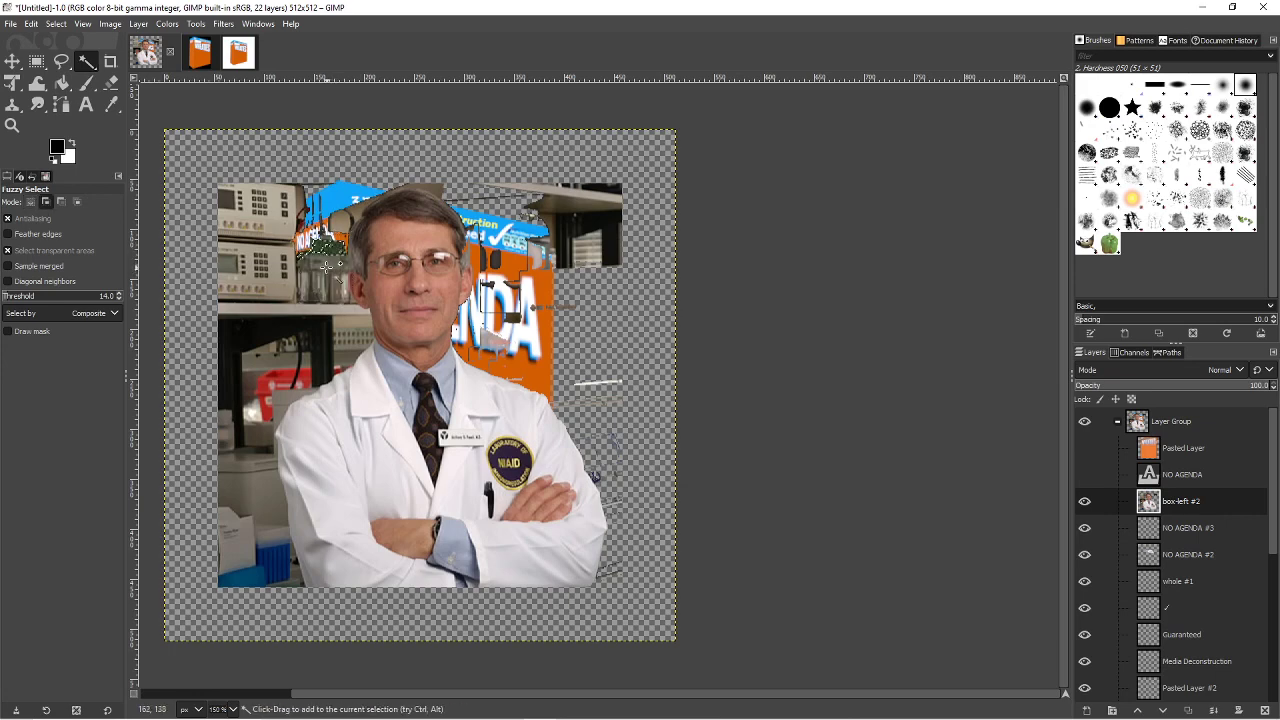
# - Fuzzy-select and delete the dark shelf frame below the glassware and the dark and blue areas beside the sleeve
pyautogui.click(319, 339)
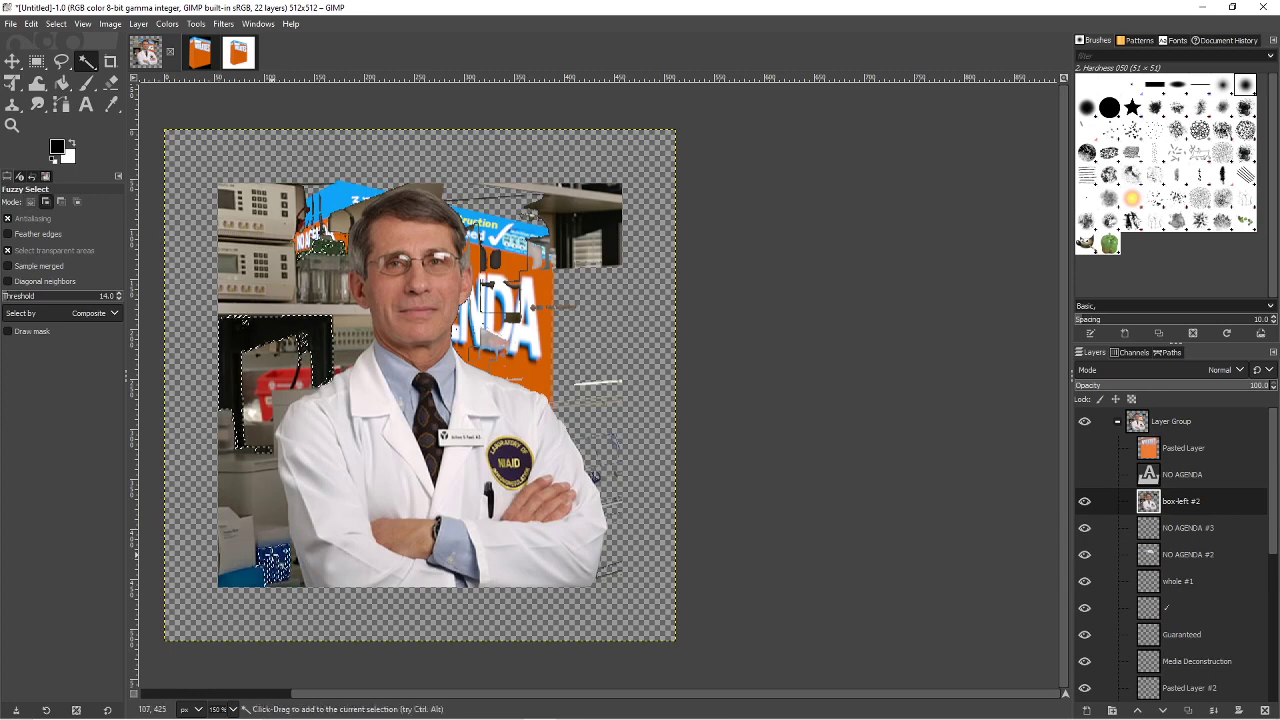
pyautogui.keyDown('shift'); pyautogui.click(287, 560); pyautogui.keyUp('shift')
pyautogui.press('Delete')
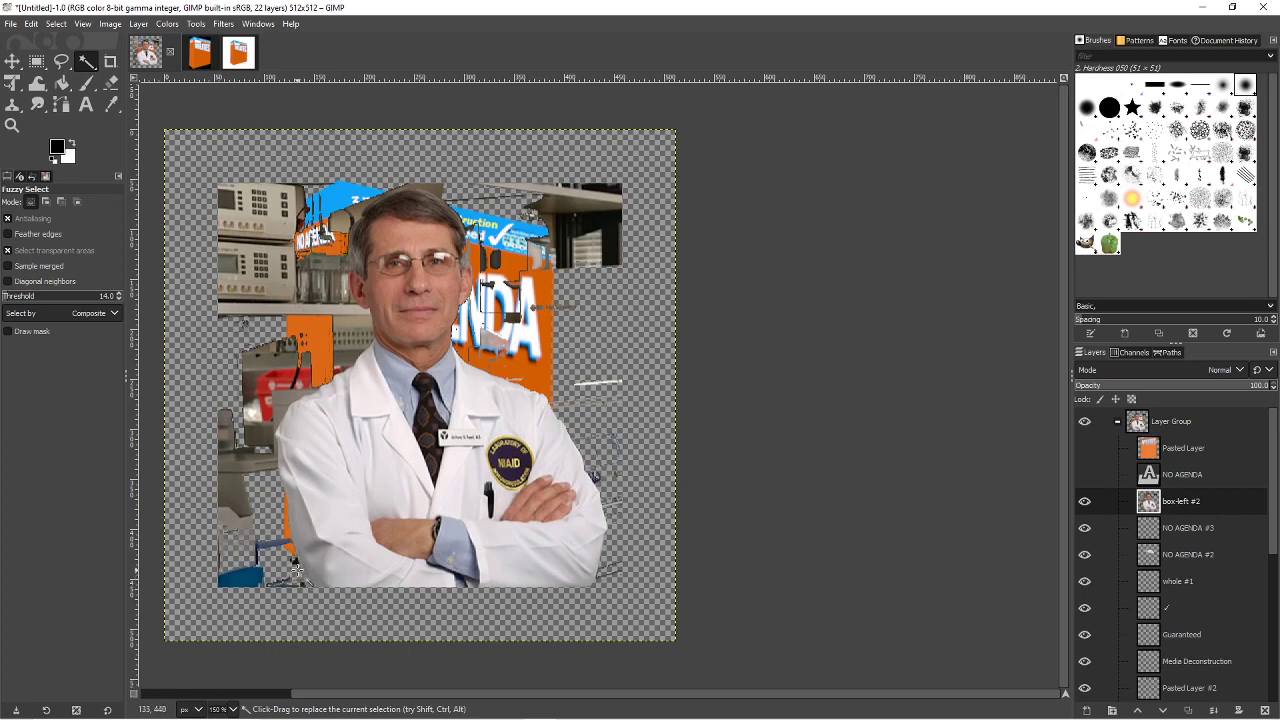
# - Clear the blue bin, the grey boxes and the grey background behind the shoulder near the red object
pyautogui.moveTo(255, 580); pyautogui.dragTo(255, 578)
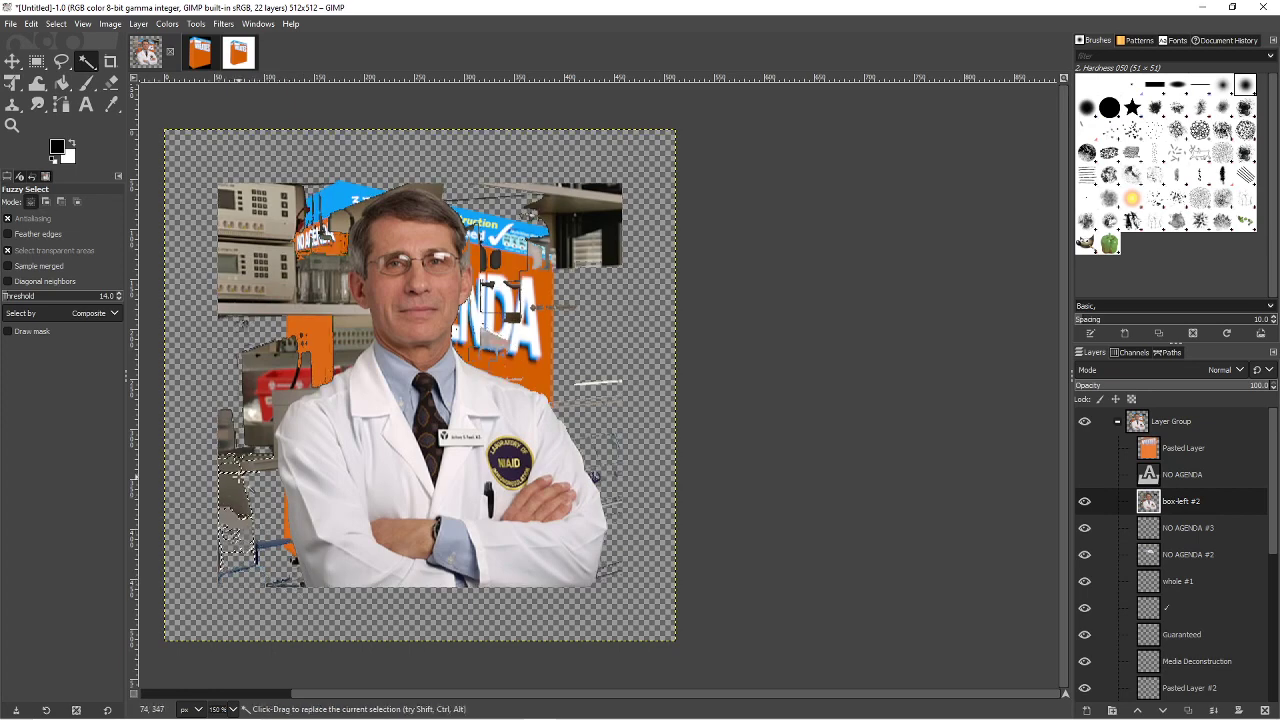
pyautogui.hotkey('ctrl', 'z')
pyautogui.moveTo(275, 384); pyautogui.dragTo(320, 370)
pyautogui.hotkey('ctrl', 'shift', 'a')
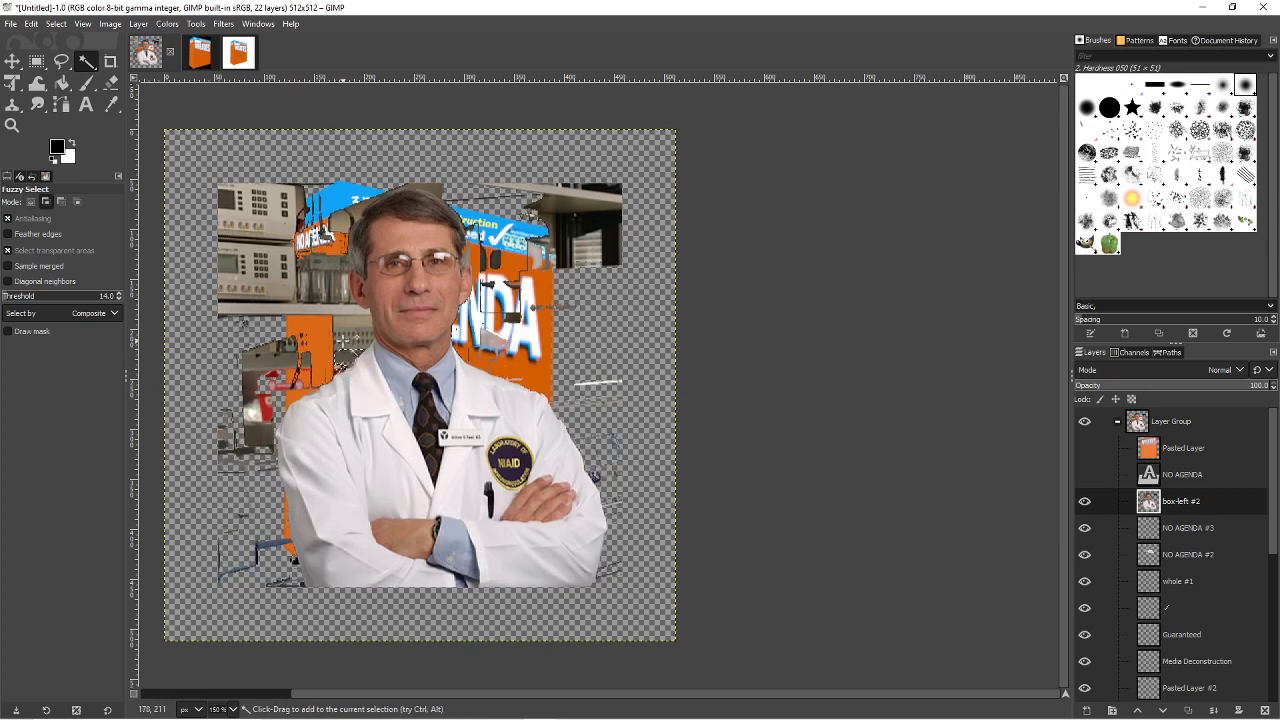
# - Remove the background patches between the collar and the shelf, the light shelf edge and the remnant beside the hair
pyautogui.moveTo(354, 344); pyautogui.dragTo(352, 378)
pyautogui.moveTo(354, 377); pyautogui.dragTo(341, 300)
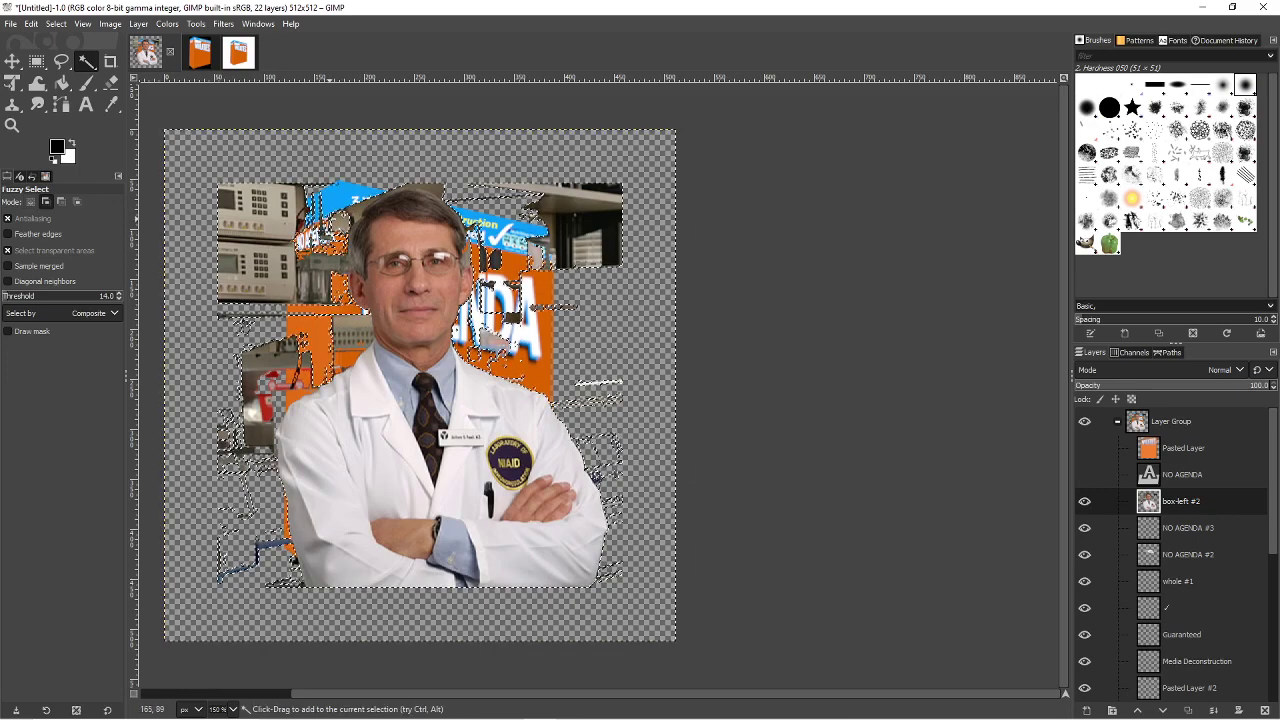
pyautogui.click(335, 227)
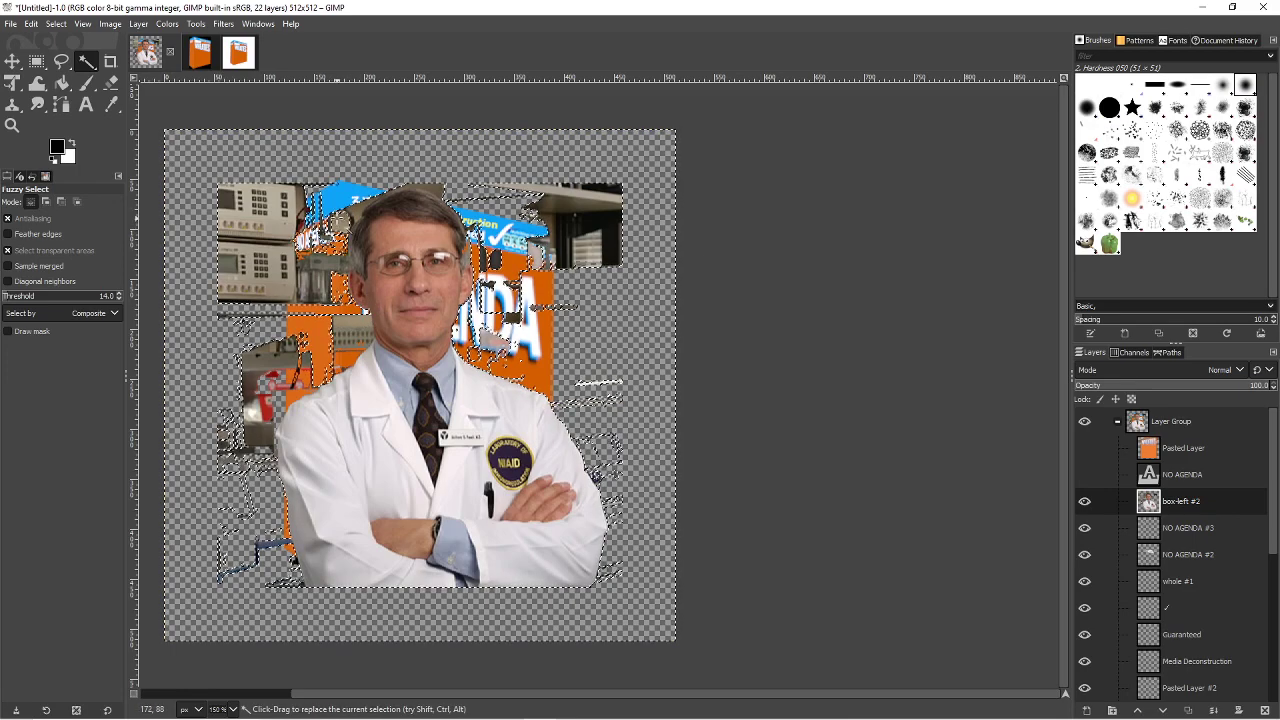
pyautogui.click(340, 229)
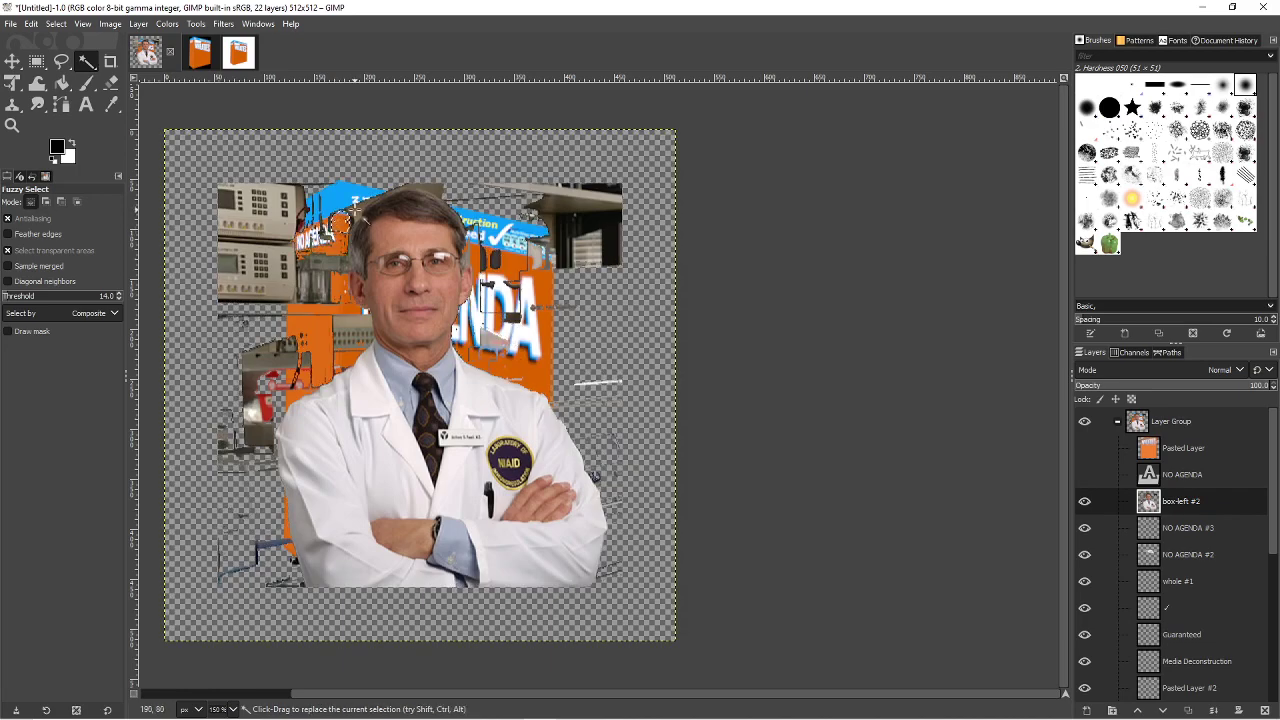
# - Set the Fuzzy Select threshold to 8 and remove the leftover background fringe along the hair and above the head
pyautogui.click(432, 194)
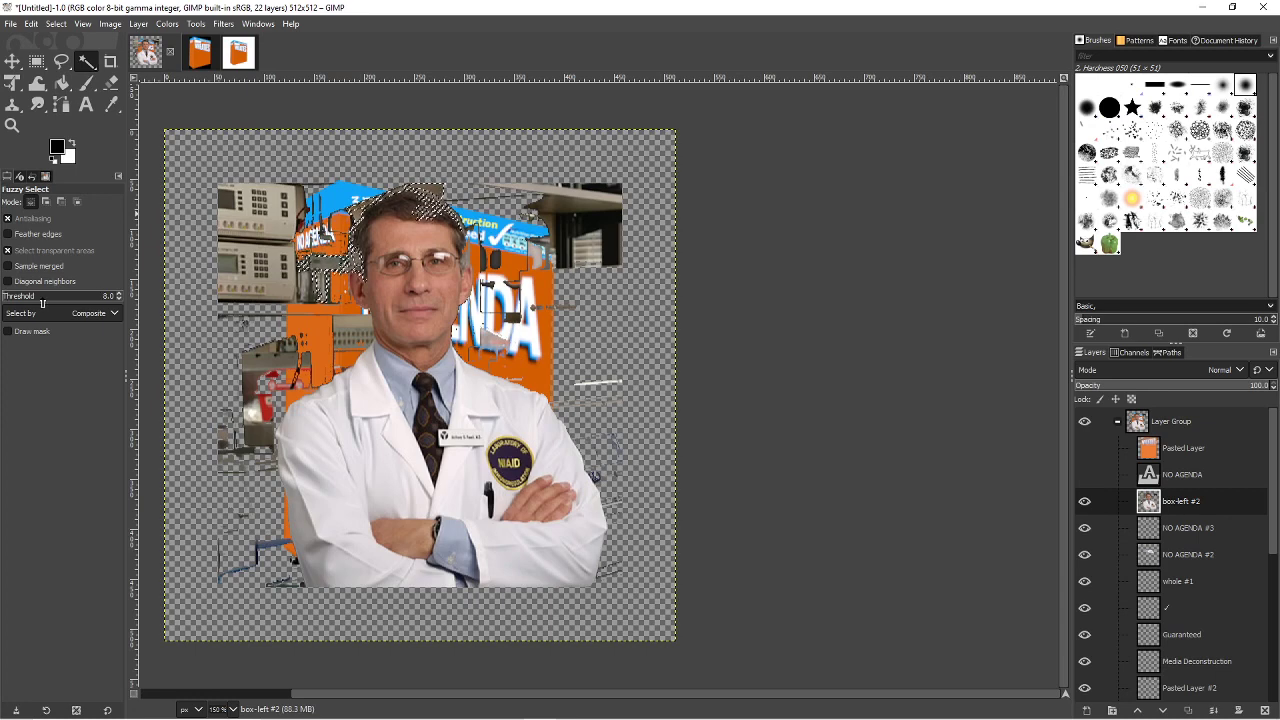
pyautogui.moveTo(302, 225); pyautogui.dragTo(296, 219)
pyautogui.click(355, 214)
pyautogui.press('shift')
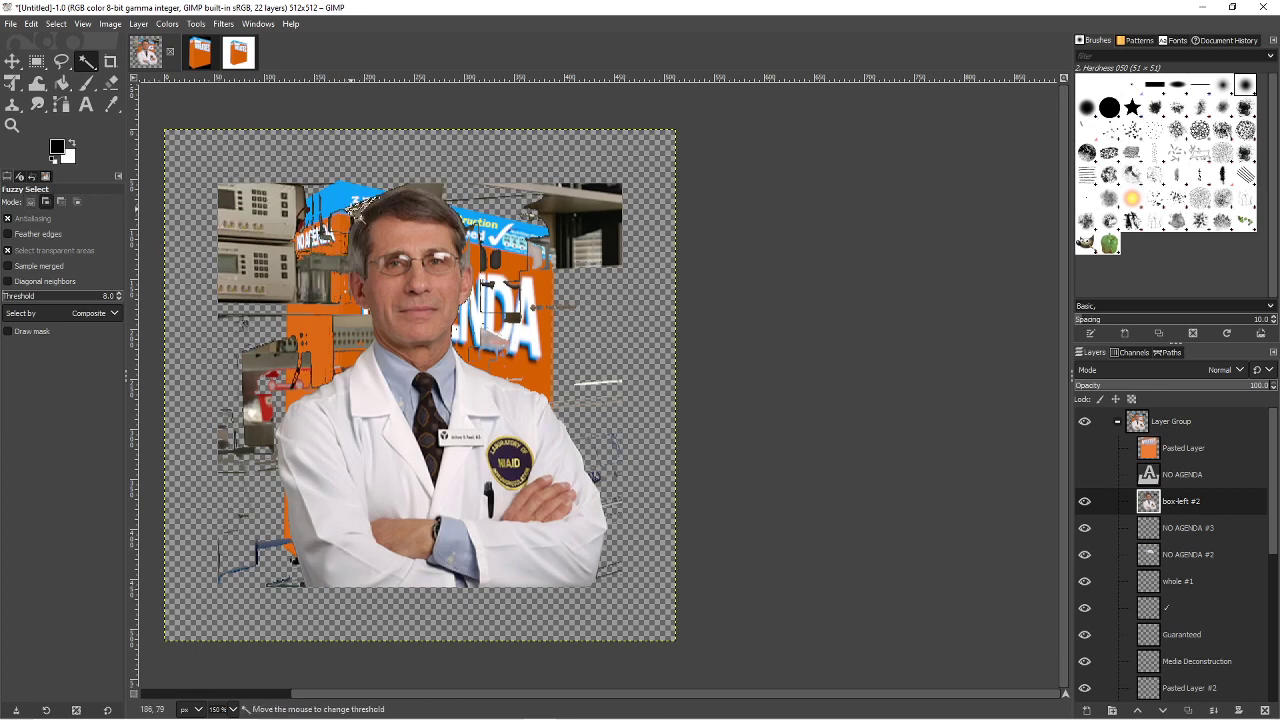
pyautogui.keyDown('shift'); pyautogui.click(449, 181); pyautogui.keyUp('shift')
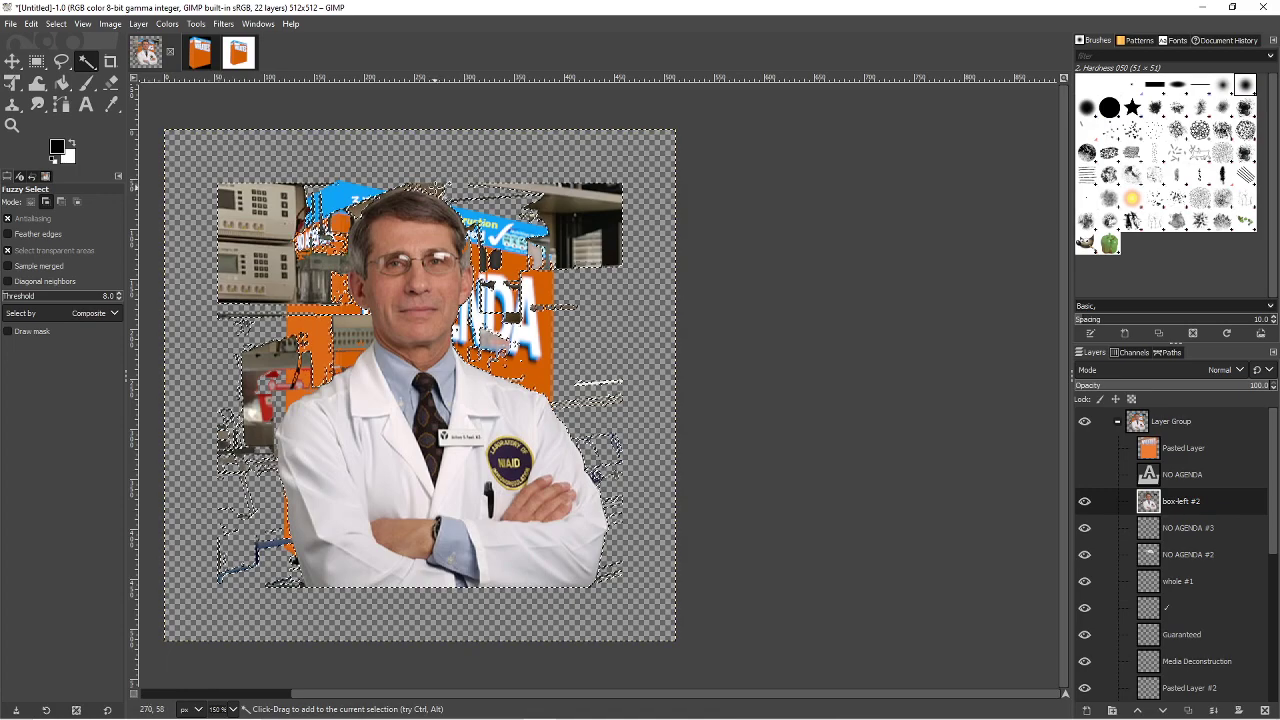
pyautogui.click(486, 260)
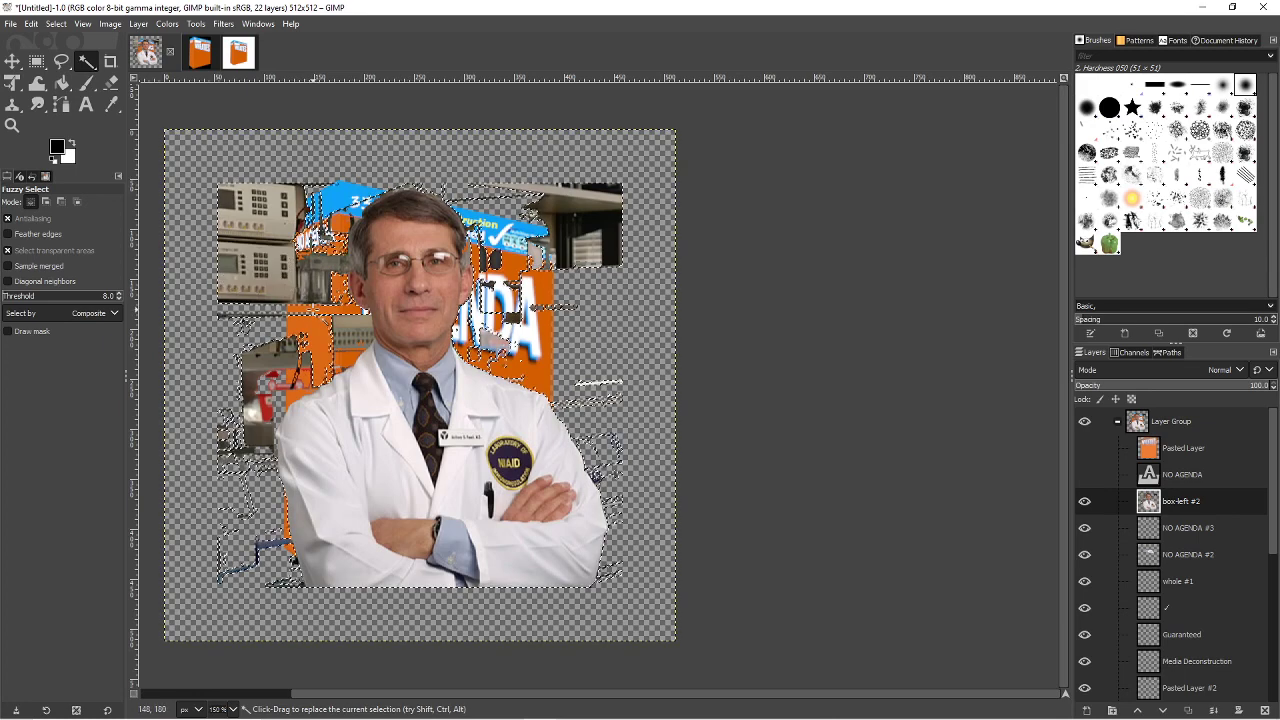
pyautogui.click(319, 274)
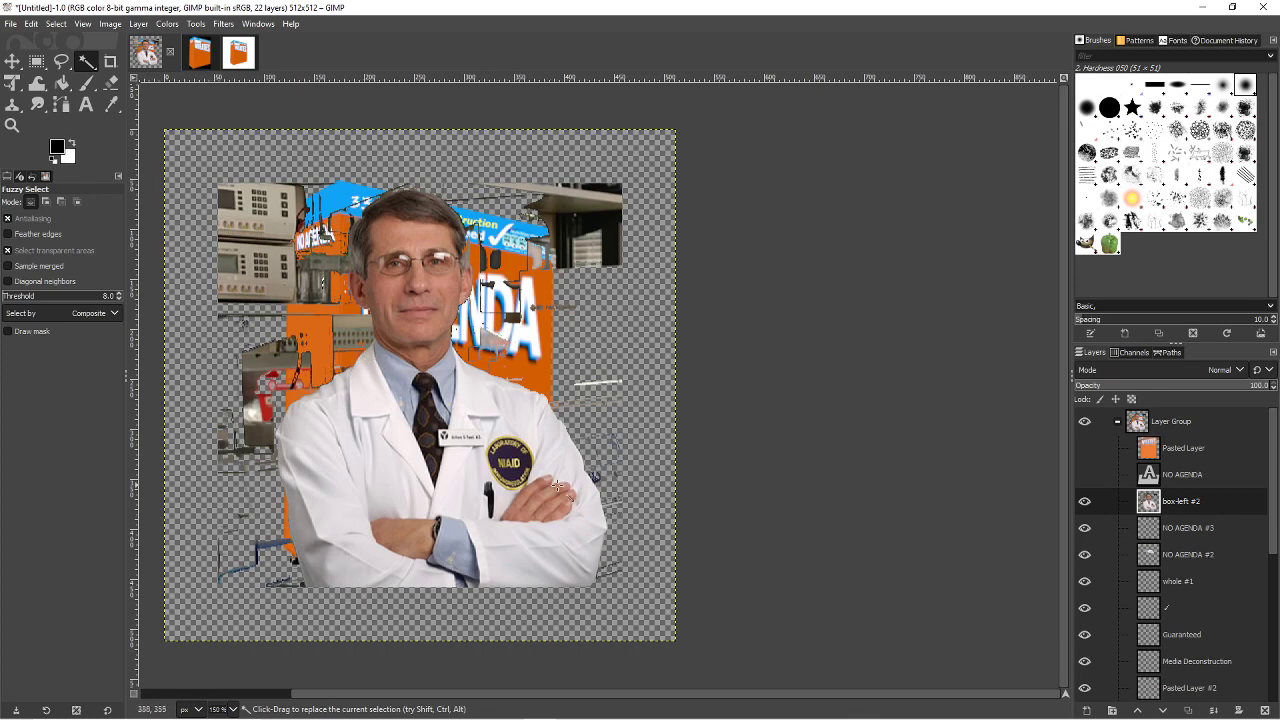
# - Hide the box and box-left layers and show them again to check the cut-out against transparency
pyautogui.scroll(-3, 1103, 522)
pyautogui.scroll(3, 1103, 522)
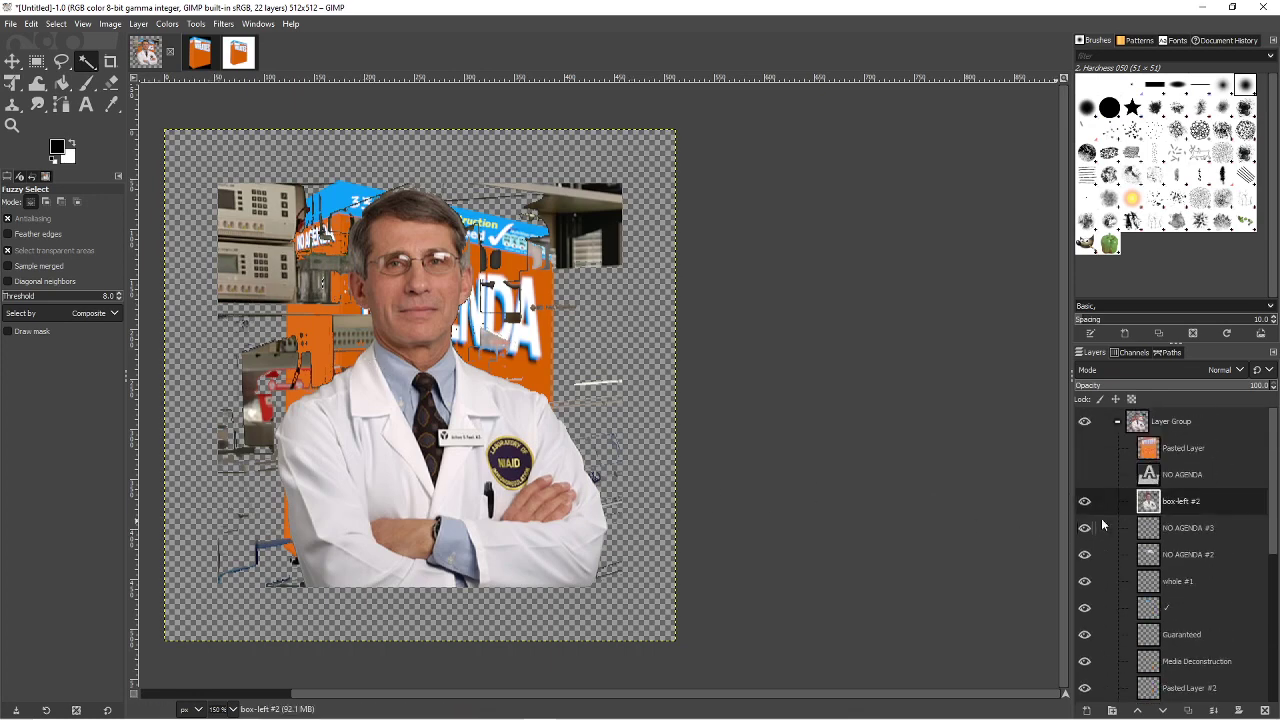
pyautogui.scroll(-3, 1103, 524)
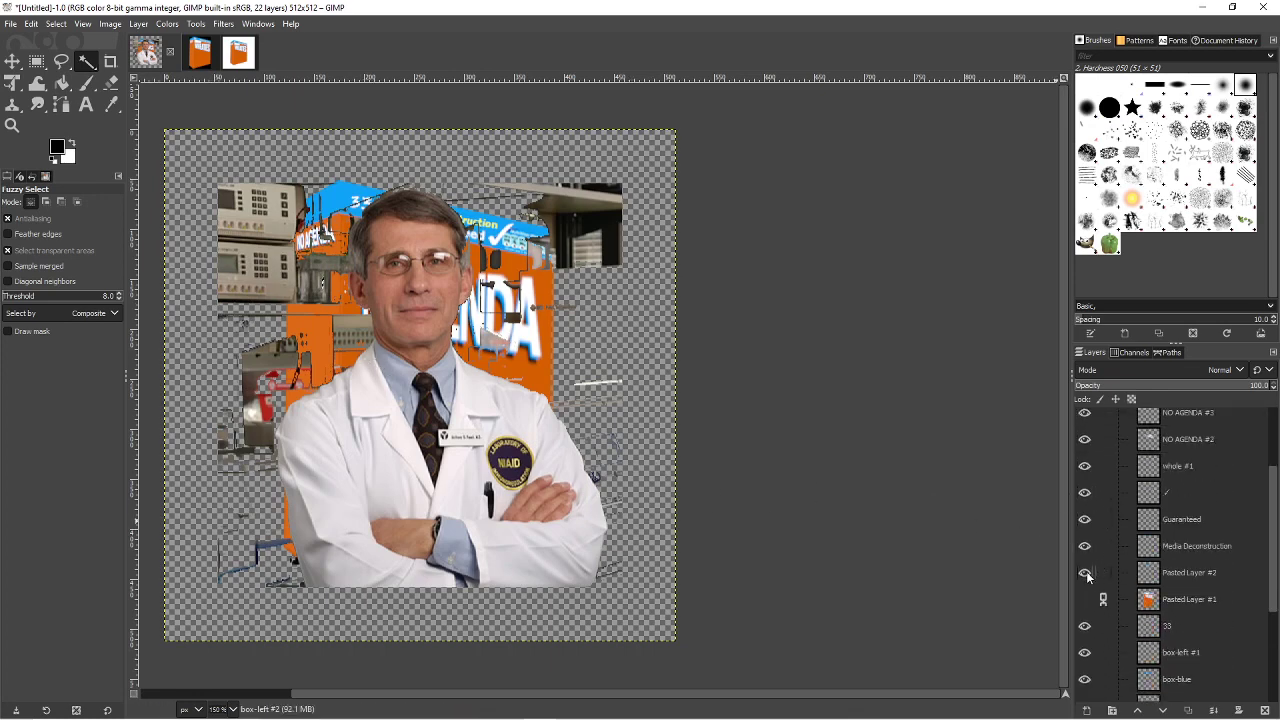
pyautogui.scroll(-4, 1087, 576)
pyautogui.click(1084, 607)
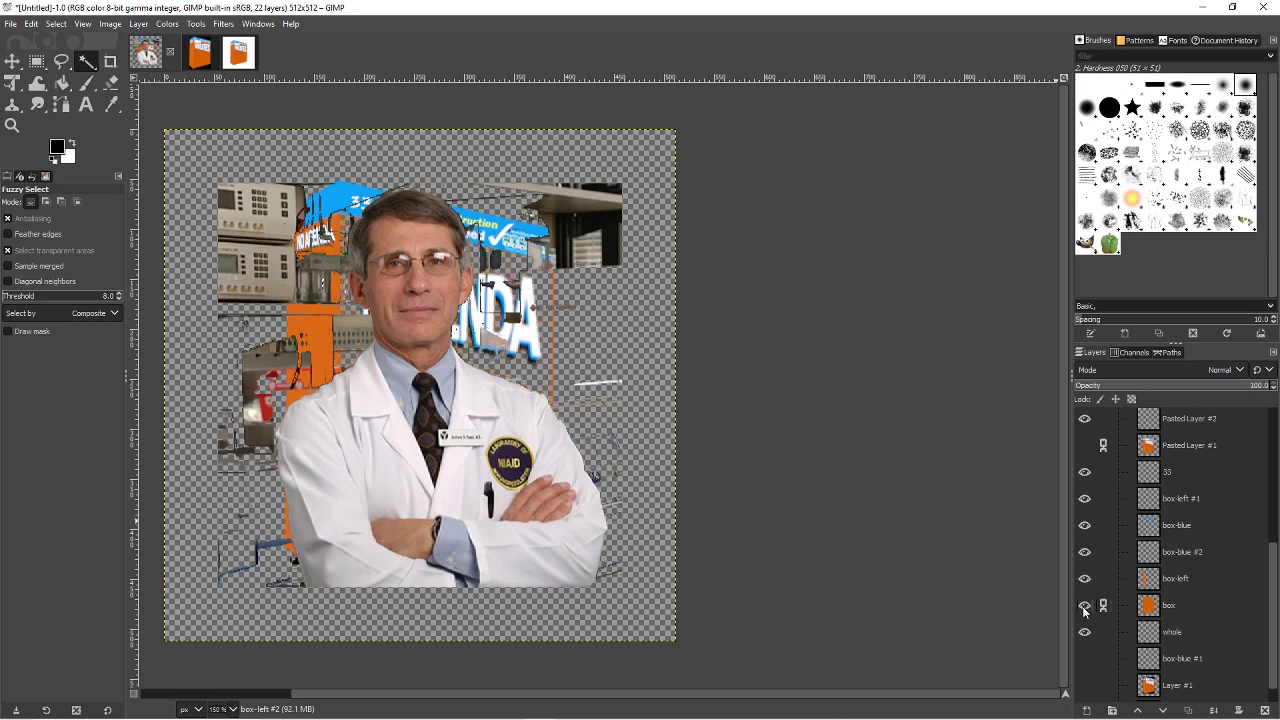
pyautogui.click(1086, 604)
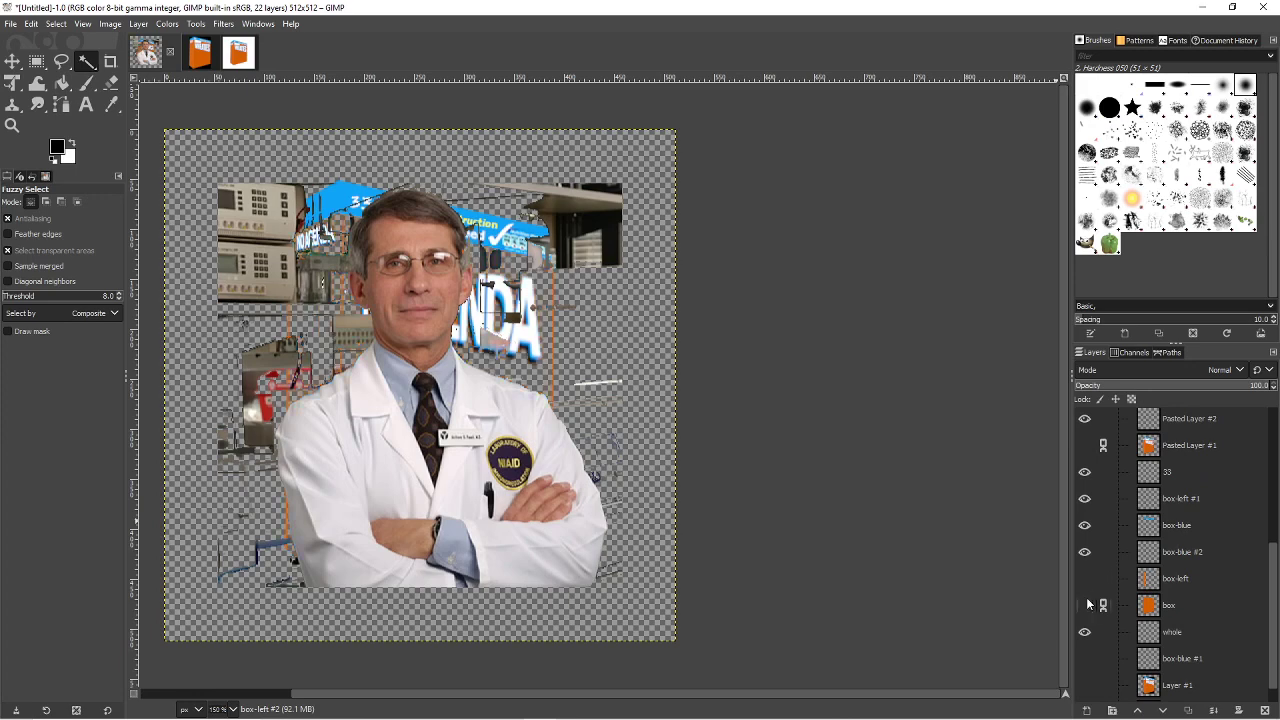
pyautogui.click(1085, 604)
pyautogui.click(1085, 578)
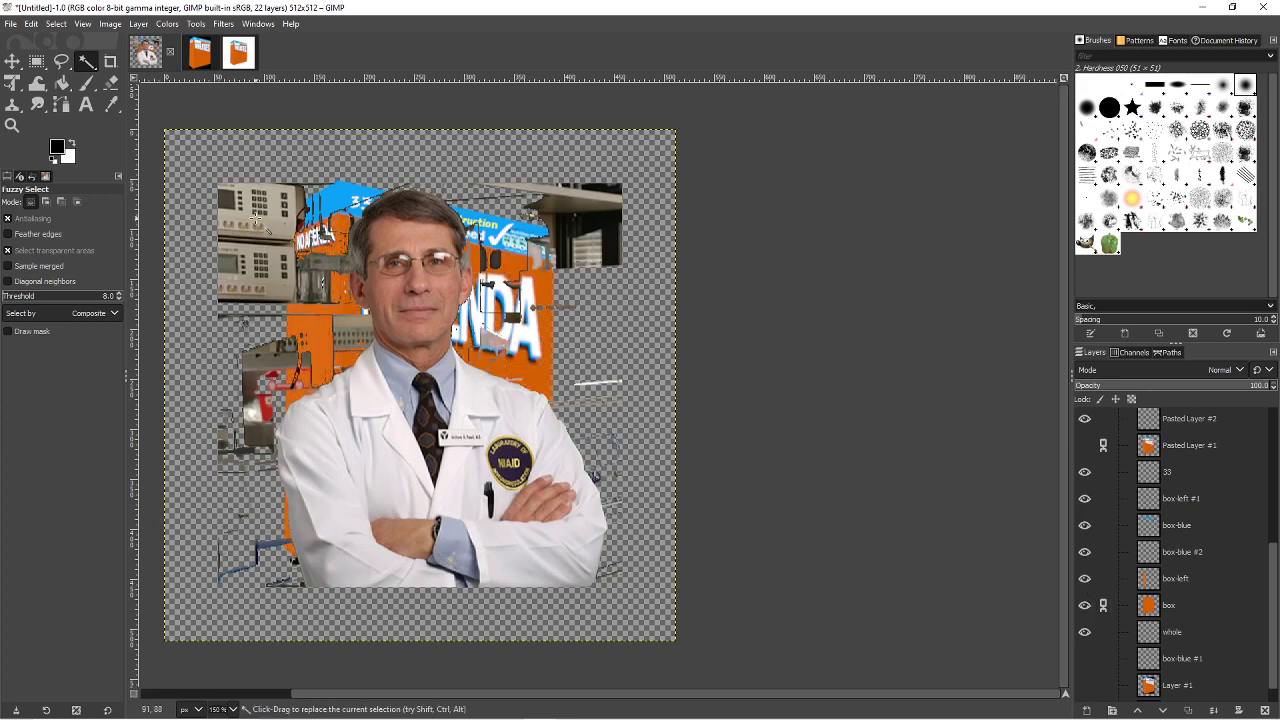
# - Using the Eraser at size 23 and hardness 100, erase the photo's outer edges and the leftover background over the NO AGENDA lettering
pyautogui.click(110, 83)
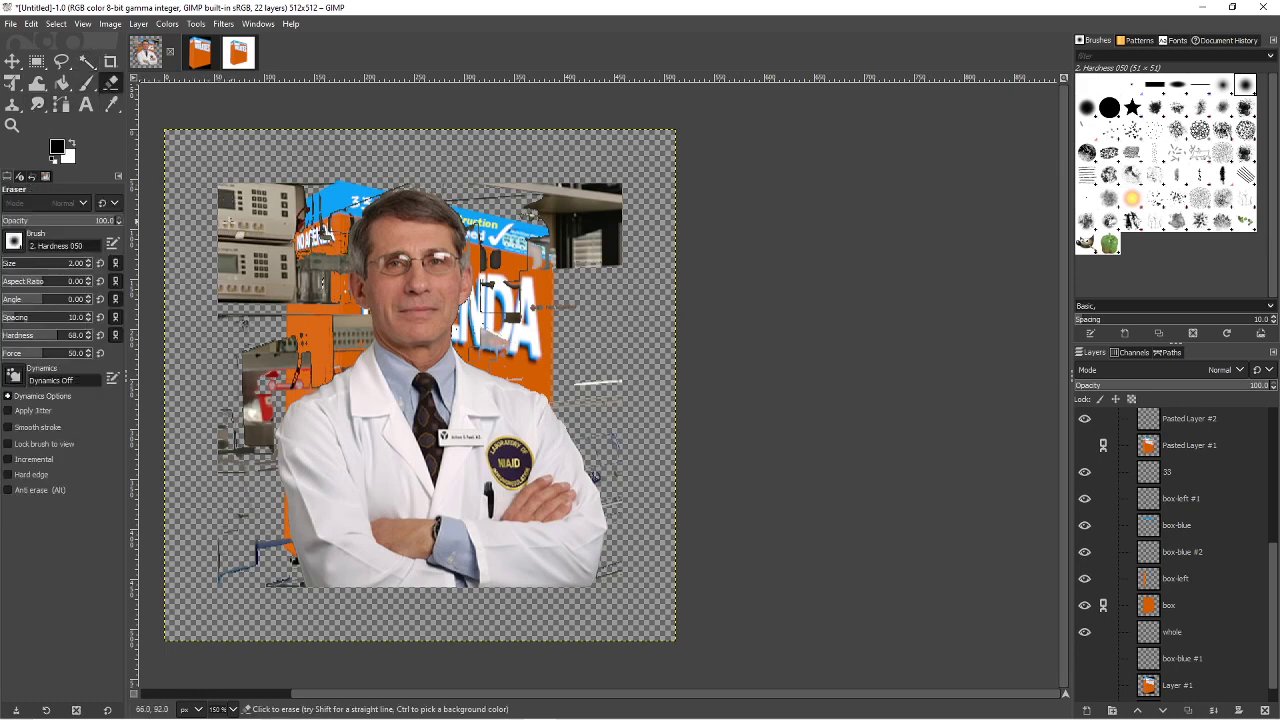
pyautogui.scroll(5, 1129, 550)
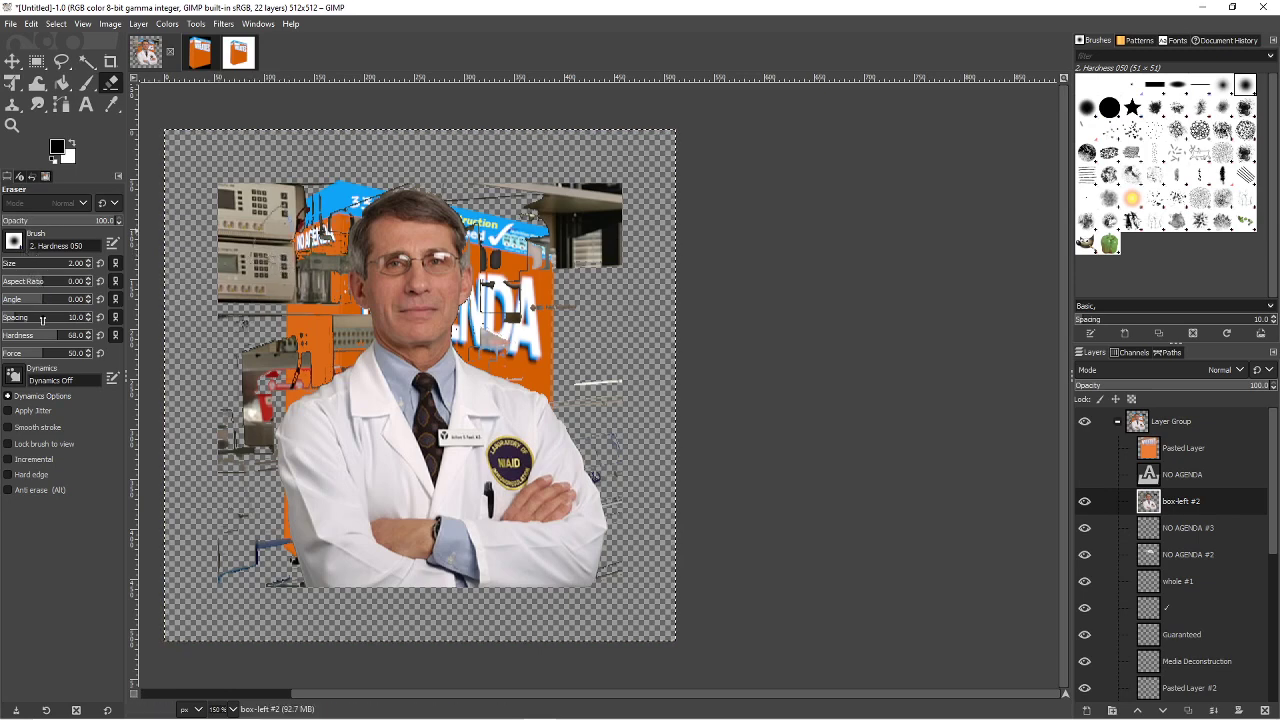
pyautogui.moveTo(47, 337); pyautogui.dragTo(106, 340)
pyautogui.scroll(20, 17, 268)
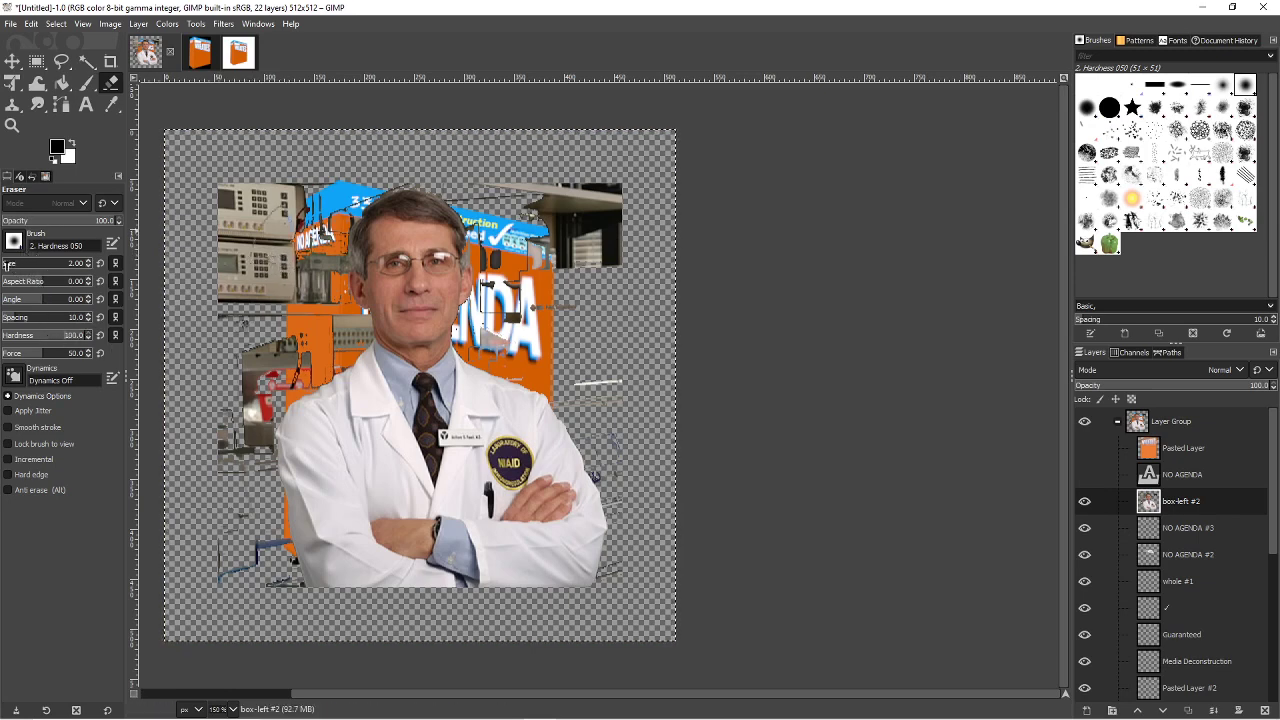
pyautogui.moveTo(216, 193)
pyautogui.mouseDown()
pyautogui.moveTo(249, 158)
pyautogui.moveTo(263, 177)
pyautogui.moveTo(204, 241)
pyautogui.moveTo(275, 188)
pyautogui.moveTo(222, 253)
pyautogui.moveTo(295, 188)
pyautogui.moveTo(231, 262)
pyautogui.moveTo(314, 189)
pyautogui.moveTo(355, 172)
pyautogui.moveTo(303, 222)
pyautogui.moveTo(410, 173)
pyautogui.moveTo(621, 194)
pyautogui.moveTo(626, 477)
pyautogui.mouseUp()
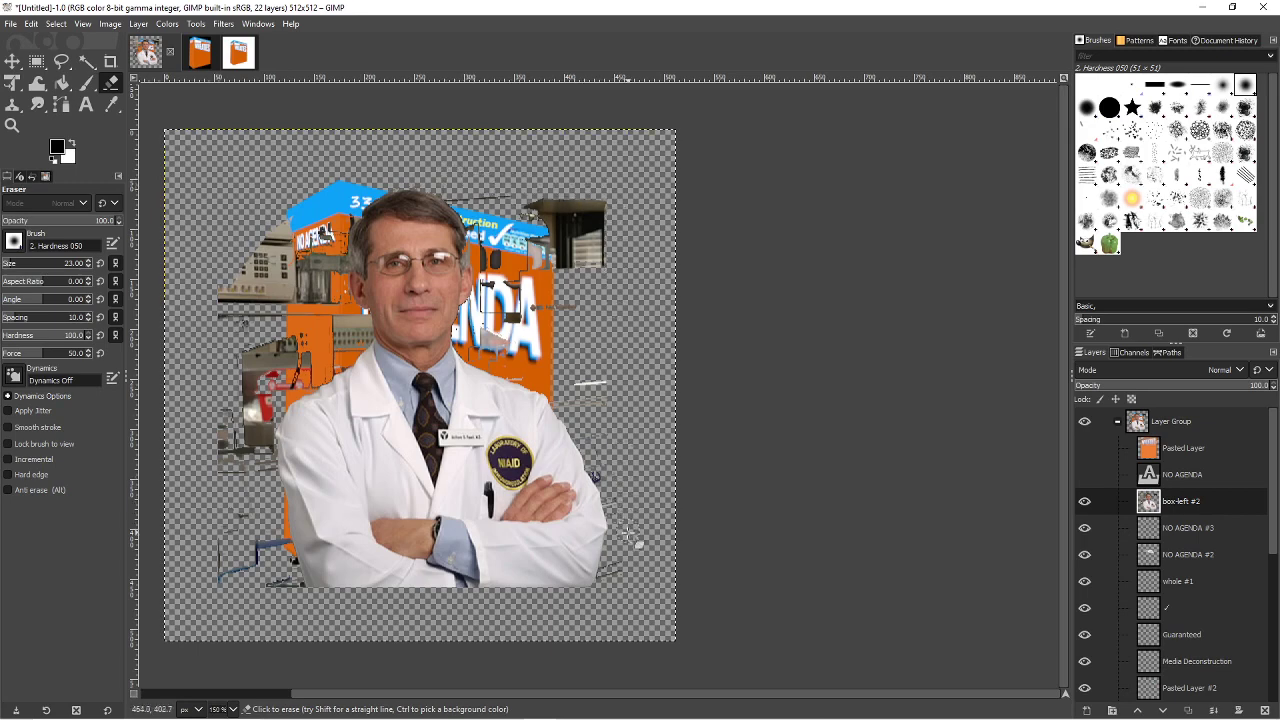
pyautogui.moveTo(628, 538)
pyautogui.mouseDown()
pyautogui.moveTo(607, 580)
pyautogui.moveTo(618, 505)
pyautogui.moveTo(580, 420)
pyautogui.moveTo(606, 377)
pyautogui.moveTo(600, 414)
pyautogui.moveTo(553, 388)
pyautogui.mouseUp()
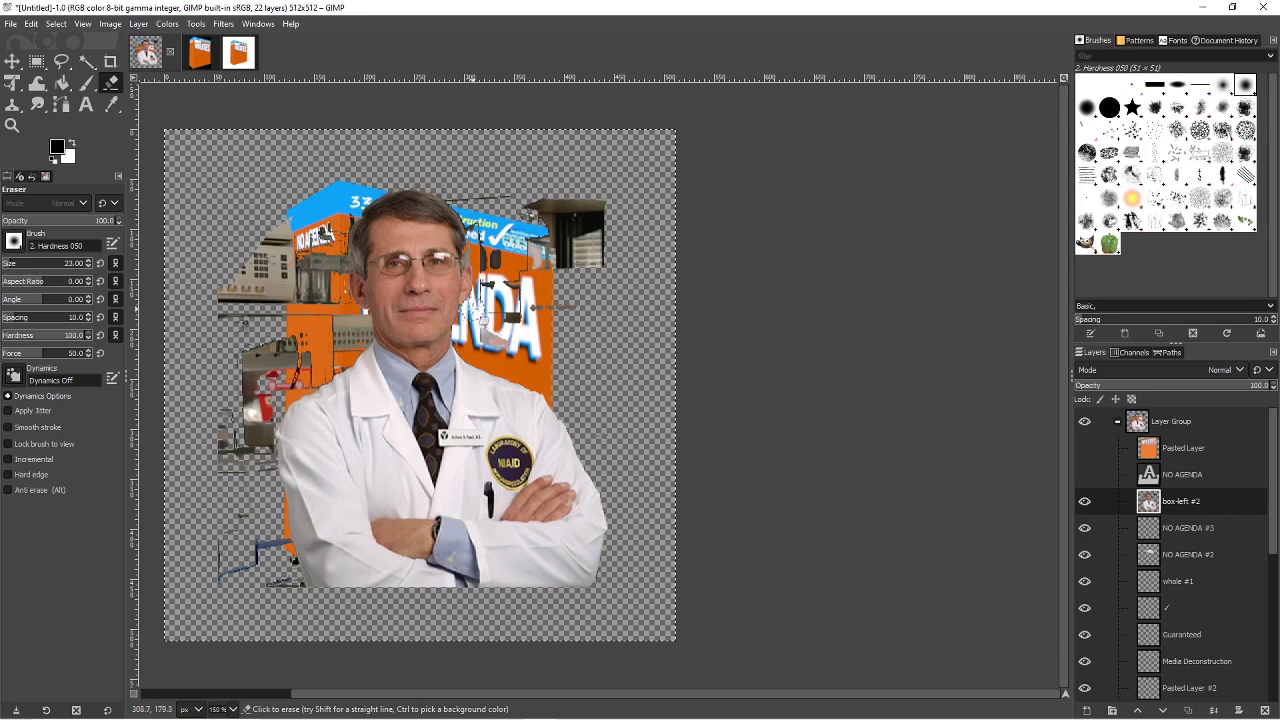
pyautogui.moveTo(480, 300)
pyautogui.mouseDown()
pyautogui.moveTo(541, 312)
pyautogui.moveTo(485, 318)
pyautogui.moveTo(513, 345)
pyautogui.moveTo(513, 322)
pyautogui.moveTo(531, 310)
pyautogui.moveTo(578, 305)
pyautogui.moveTo(603, 210)
pyautogui.moveTo(579, 280)
pyautogui.moveTo(582, 183)
pyautogui.moveTo(572, 284)
pyautogui.moveTo(568, 185)
pyautogui.moveTo(556, 285)
pyautogui.moveTo(549, 208)
pyautogui.moveTo(526, 207)
pyautogui.moveTo(563, 268)
pyautogui.moveTo(513, 197)
pyautogui.moveTo(566, 285)
pyautogui.mouseUp()
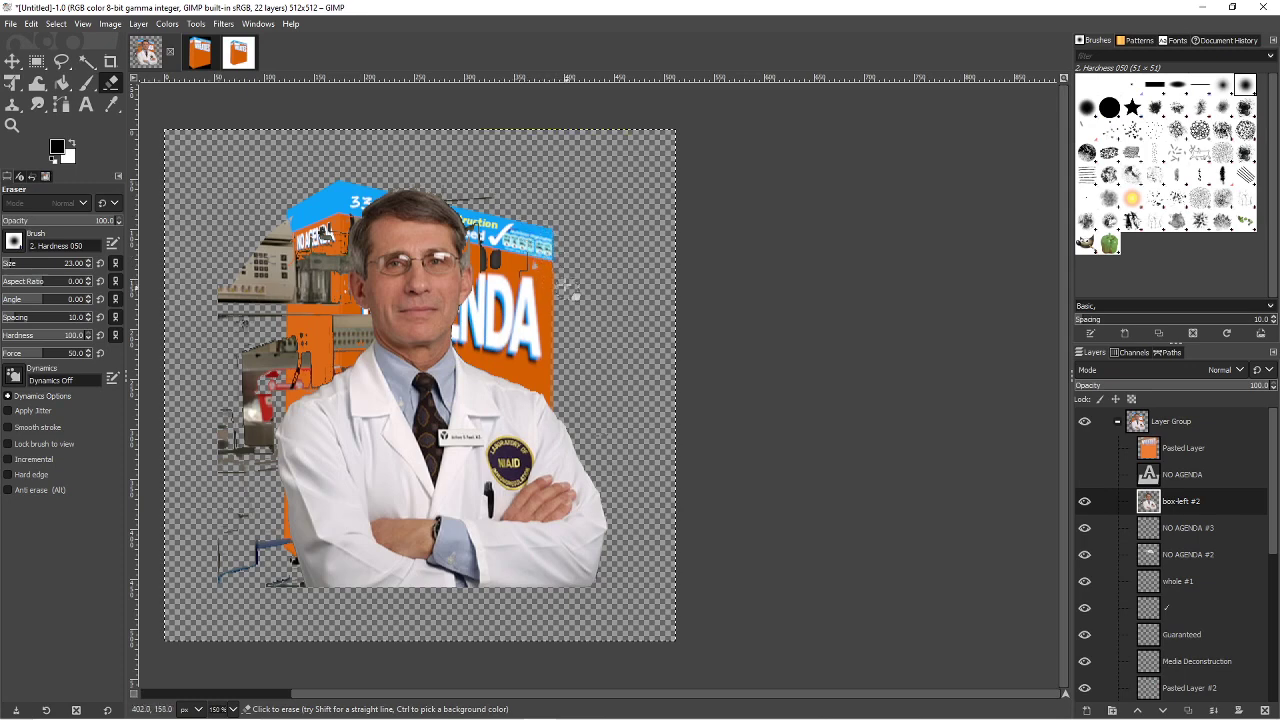
# - Erase the remaining lab background on both sides of the photo, leaving only the man over the box
pyautogui.moveTo(496, 226); pyautogui.dragTo(541, 266)
pyautogui.moveTo(466, 205)
pyautogui.mouseDown()
pyautogui.moveTo(493, 228)
pyautogui.moveTo(495, 268)
pyautogui.moveTo(518, 297)
pyautogui.moveTo(482, 235)
pyautogui.mouseUp()
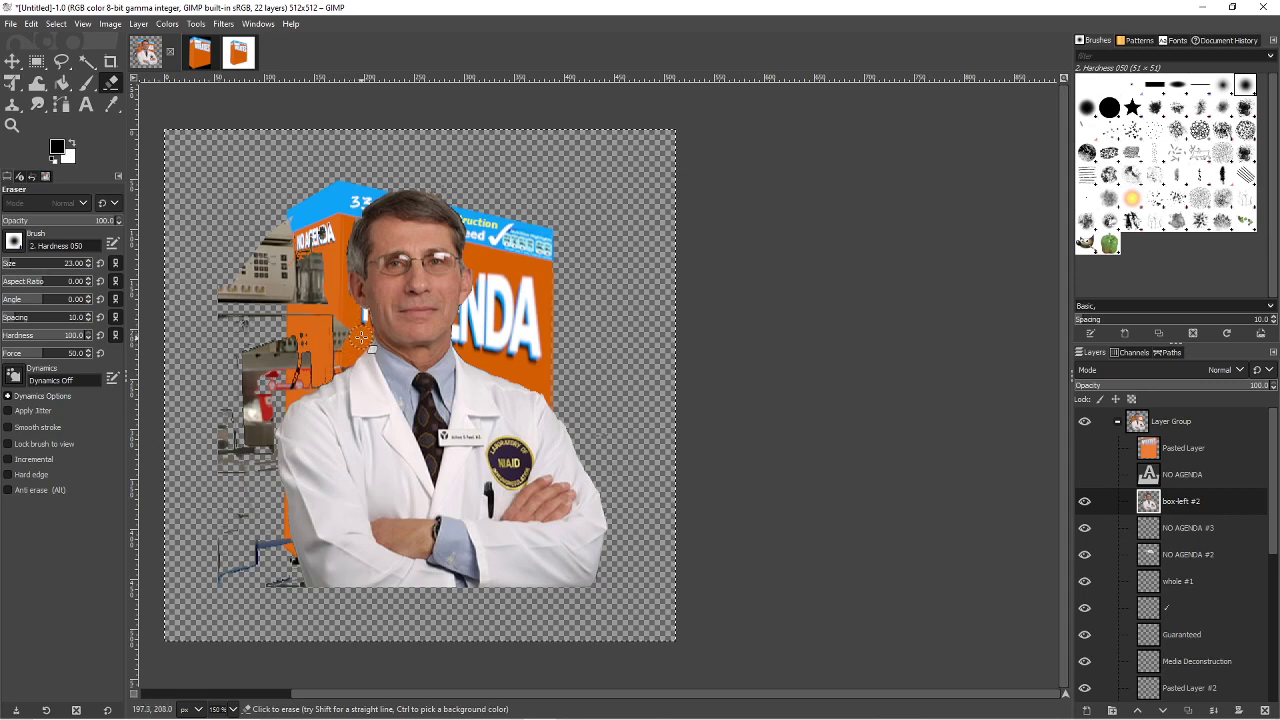
pyautogui.moveTo(352, 340)
pyautogui.mouseDown()
pyautogui.moveTo(317, 359)
pyautogui.moveTo(343, 354)
pyautogui.moveTo(264, 448)
pyautogui.mouseUp()
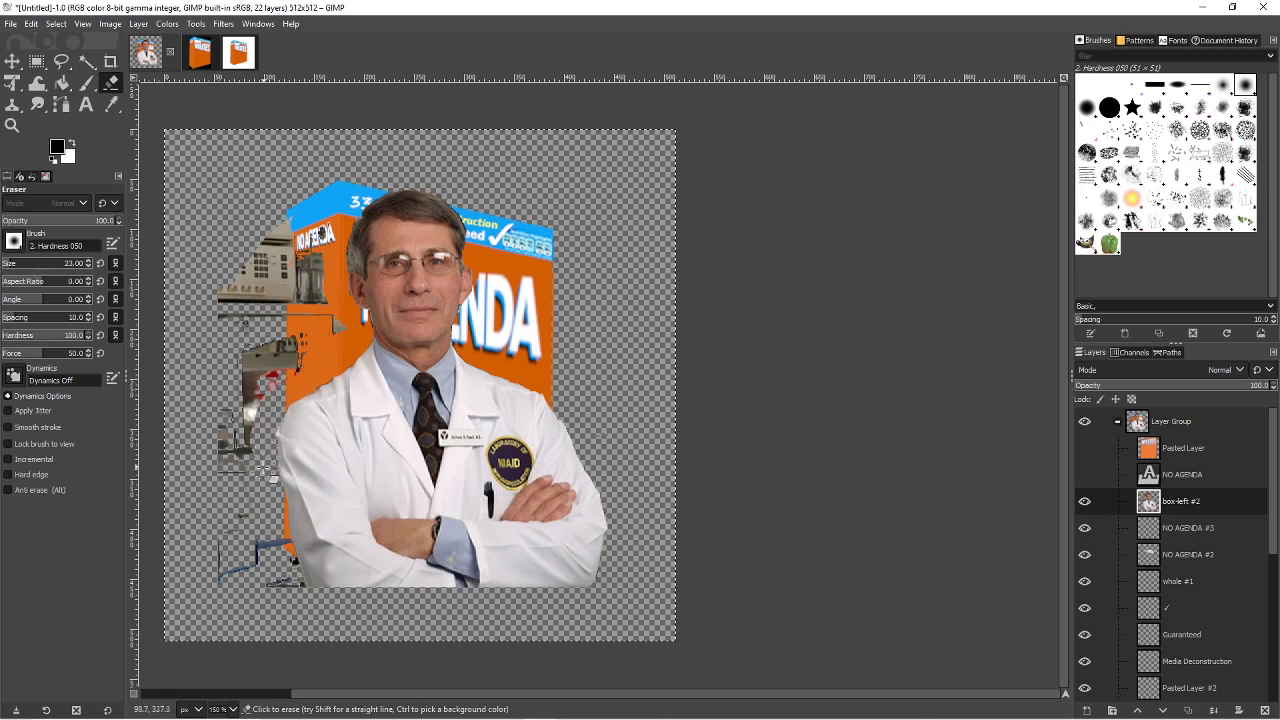
pyautogui.moveTo(274, 504)
pyautogui.mouseDown()
pyautogui.moveTo(297, 595)
pyautogui.moveTo(262, 552)
pyautogui.mouseUp()
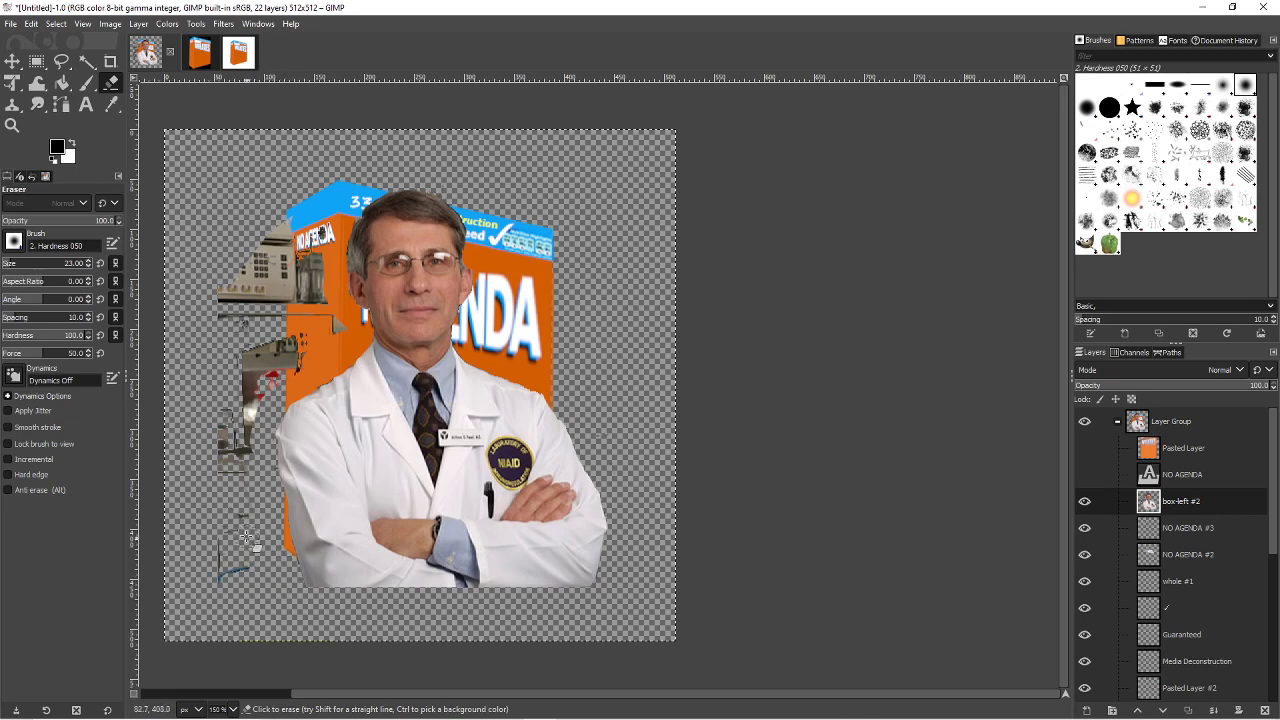
pyautogui.moveTo(220, 592)
pyautogui.mouseDown()
pyautogui.moveTo(218, 435)
pyautogui.moveTo(238, 497)
pyautogui.moveTo(224, 403)
pyautogui.moveTo(251, 473)
pyautogui.moveTo(246, 353)
pyautogui.moveTo(258, 433)
pyautogui.moveTo(293, 342)
pyautogui.moveTo(303, 360)
pyautogui.moveTo(283, 390)
pyautogui.moveTo(268, 388)
pyautogui.moveTo(268, 333)
pyautogui.moveTo(283, 346)
pyautogui.moveTo(262, 365)
pyautogui.moveTo(336, 328)
pyautogui.moveTo(320, 312)
pyautogui.moveTo(210, 320)
pyautogui.moveTo(233, 273)
pyautogui.moveTo(240, 326)
pyautogui.mouseUp()
pyautogui.moveTo(271, 217)
pyautogui.mouseDown()
pyautogui.moveTo(322, 304)
pyautogui.moveTo(330, 262)
pyautogui.moveTo(316, 228)
pyautogui.moveTo(300, 297)
pyautogui.moveTo(272, 262)
pyautogui.moveTo(258, 296)
pyautogui.mouseUp()
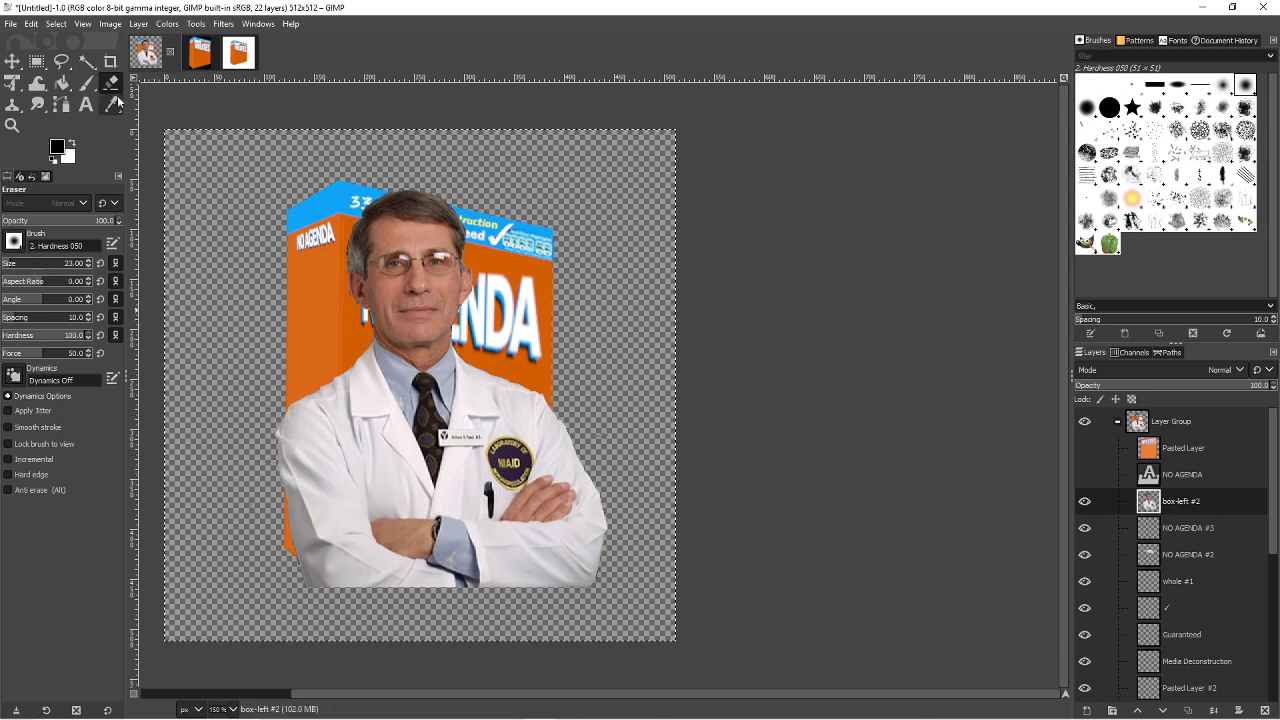
# - Fuzzy-select the transparent area around the cut-out with feathered edges at radius 6
pyautogui.click(87, 61)
pyautogui.click(232, 318)
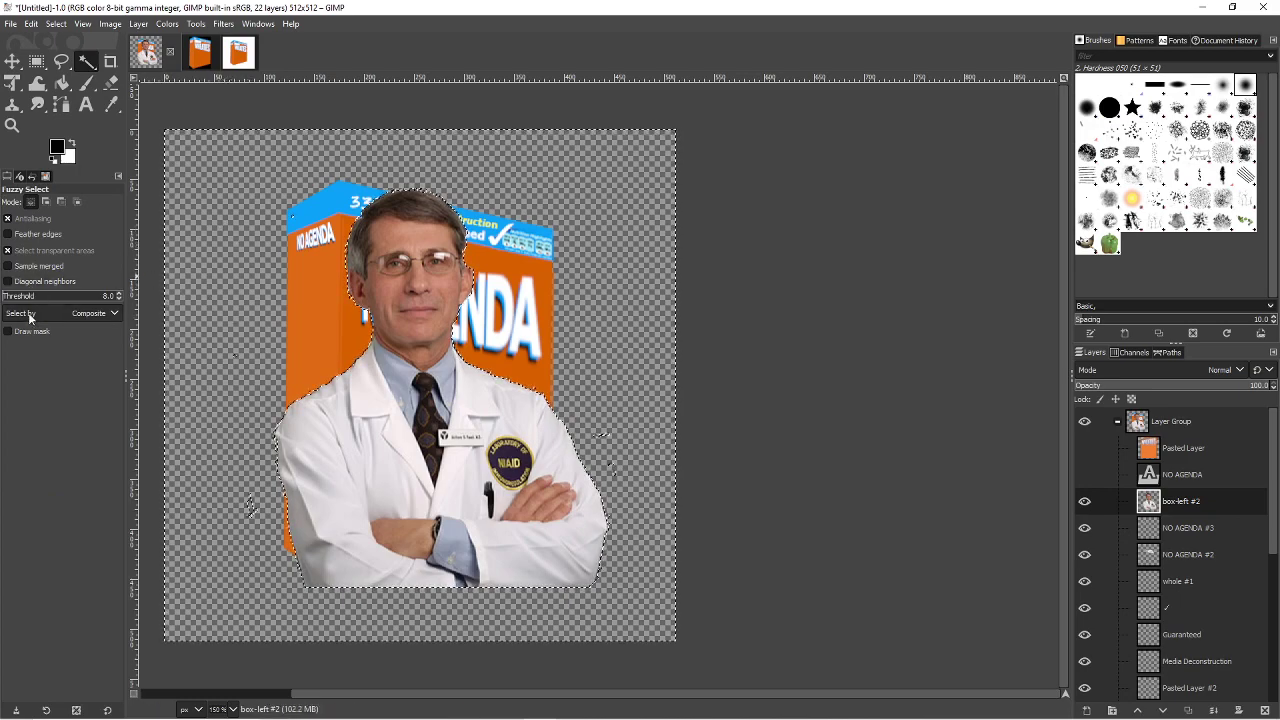
pyautogui.click(38, 234)
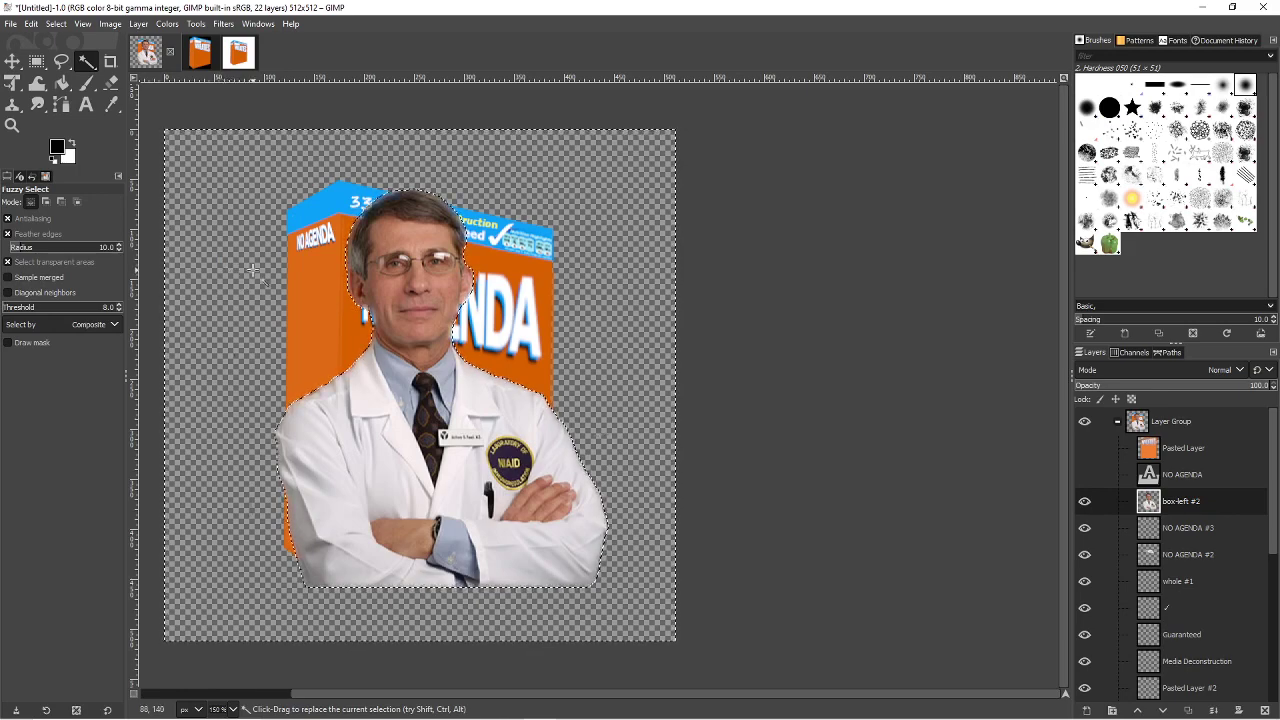
pyautogui.press('ctrl')
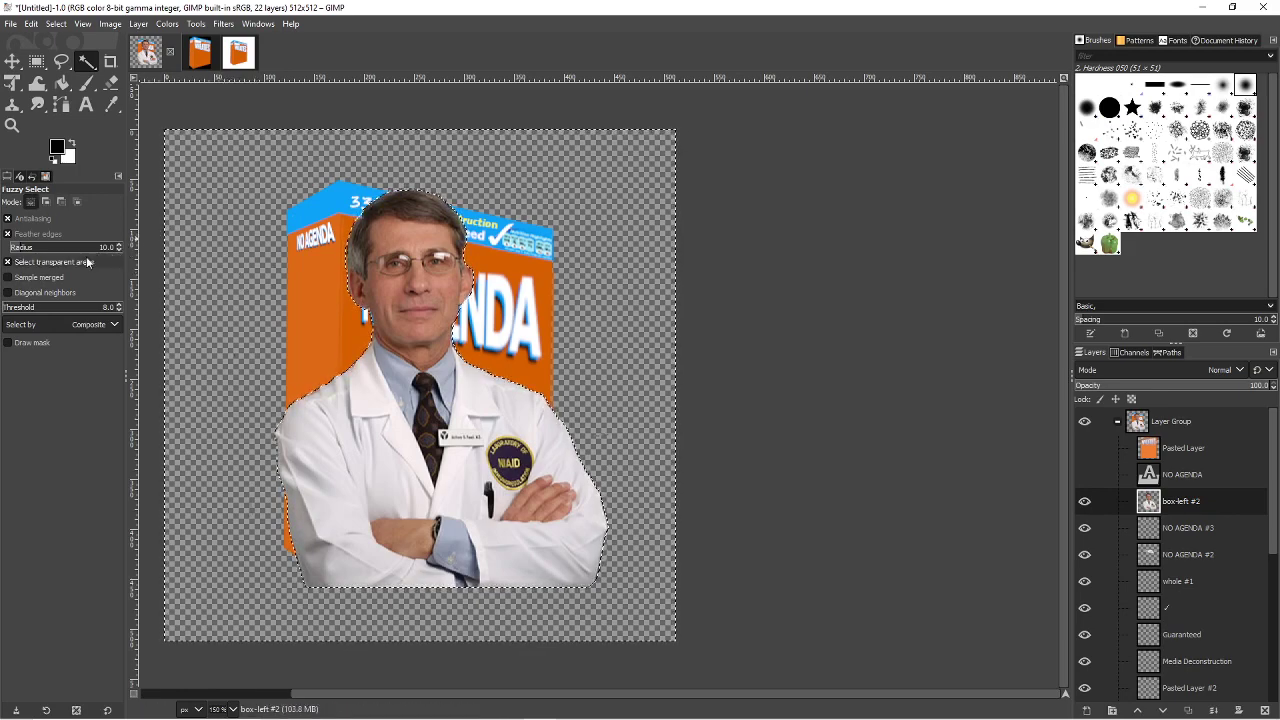
pyautogui.click(35, 248)
pyautogui.scroll(-1, 35, 248)
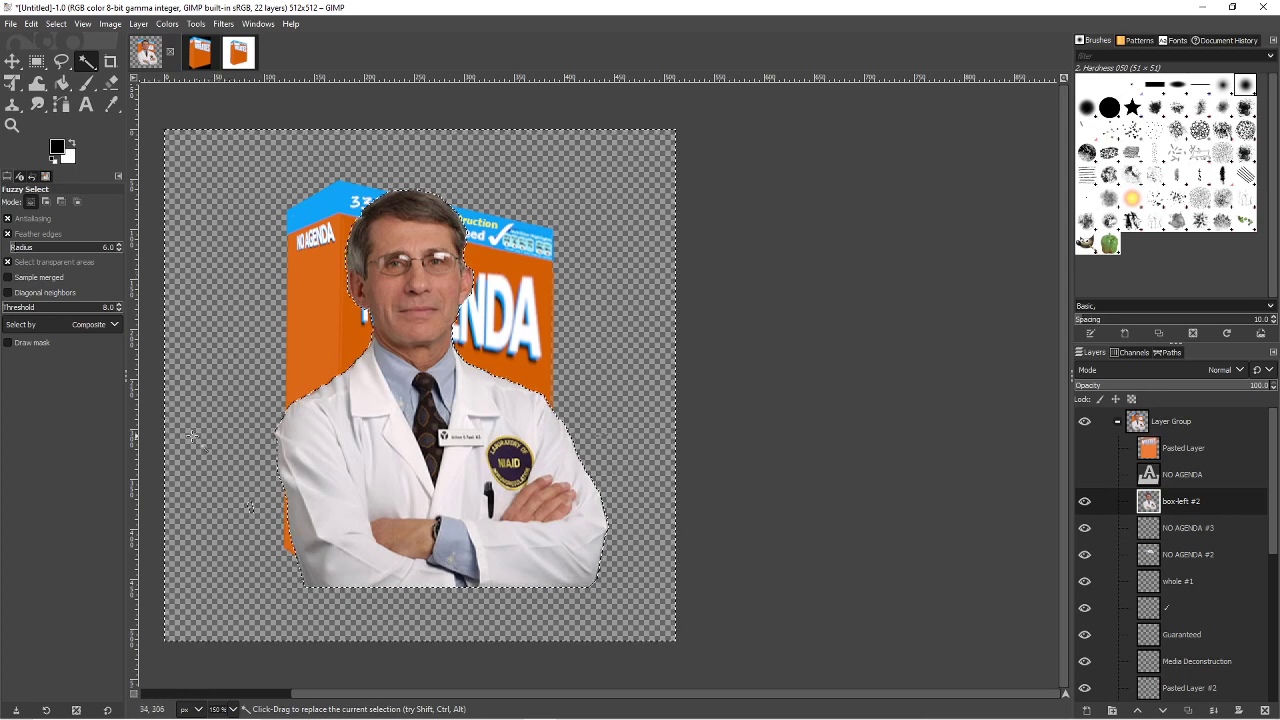
pyautogui.hotkey('ctrl', 'shift', 'a')
pyautogui.click(231, 241)
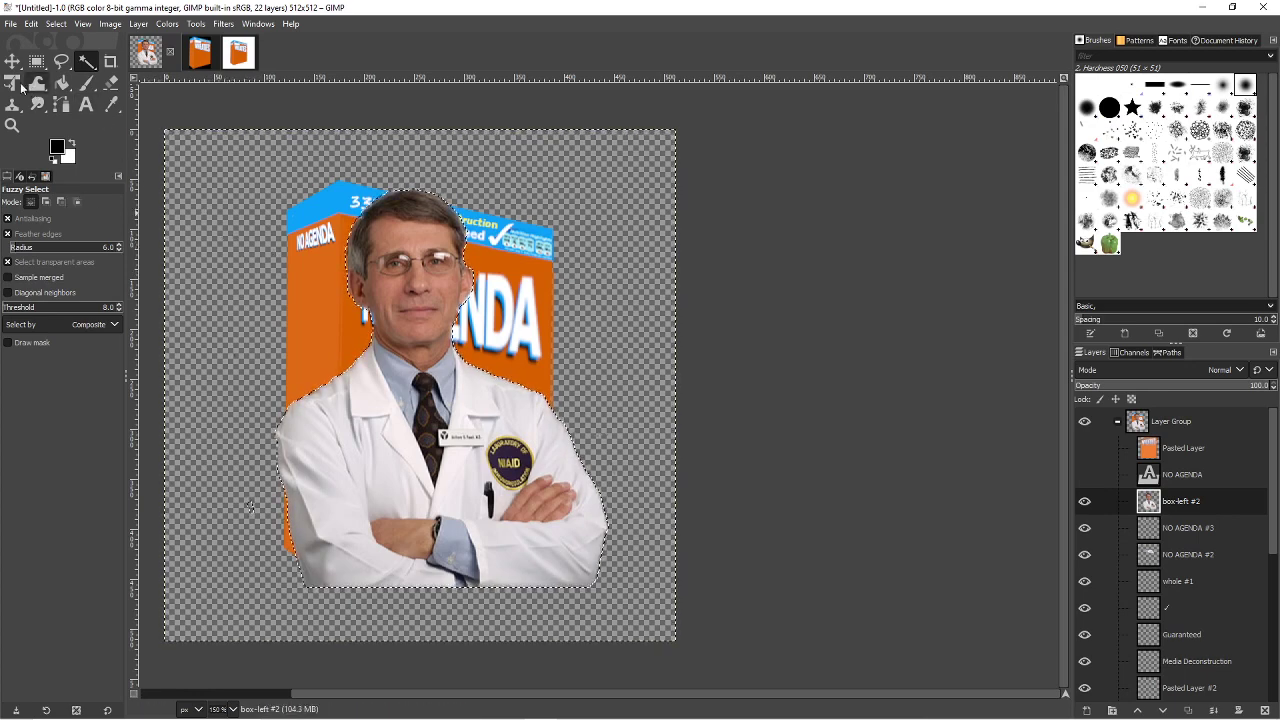
# - Select the whole canvas and move the photo cut-out slightly up and to the right over the box
pyautogui.press('m')
pyautogui.hotkey('ctrl', 'shift', 'a')
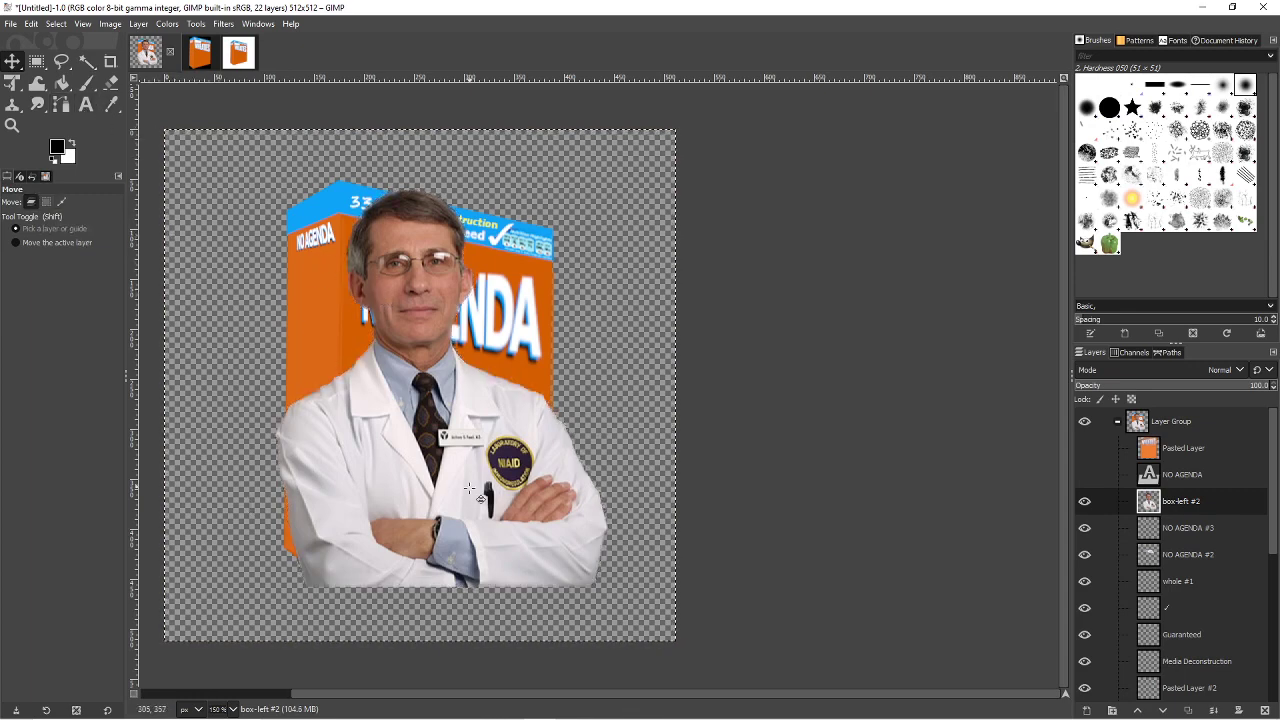
pyautogui.moveTo(469, 488)
pyautogui.mouseDown()
pyautogui.moveTo(488, 460)
pyautogui.moveTo(468, 496)
pyautogui.moveTo(505, 460)
pyautogui.moveTo(480, 501)
pyautogui.mouseUp()
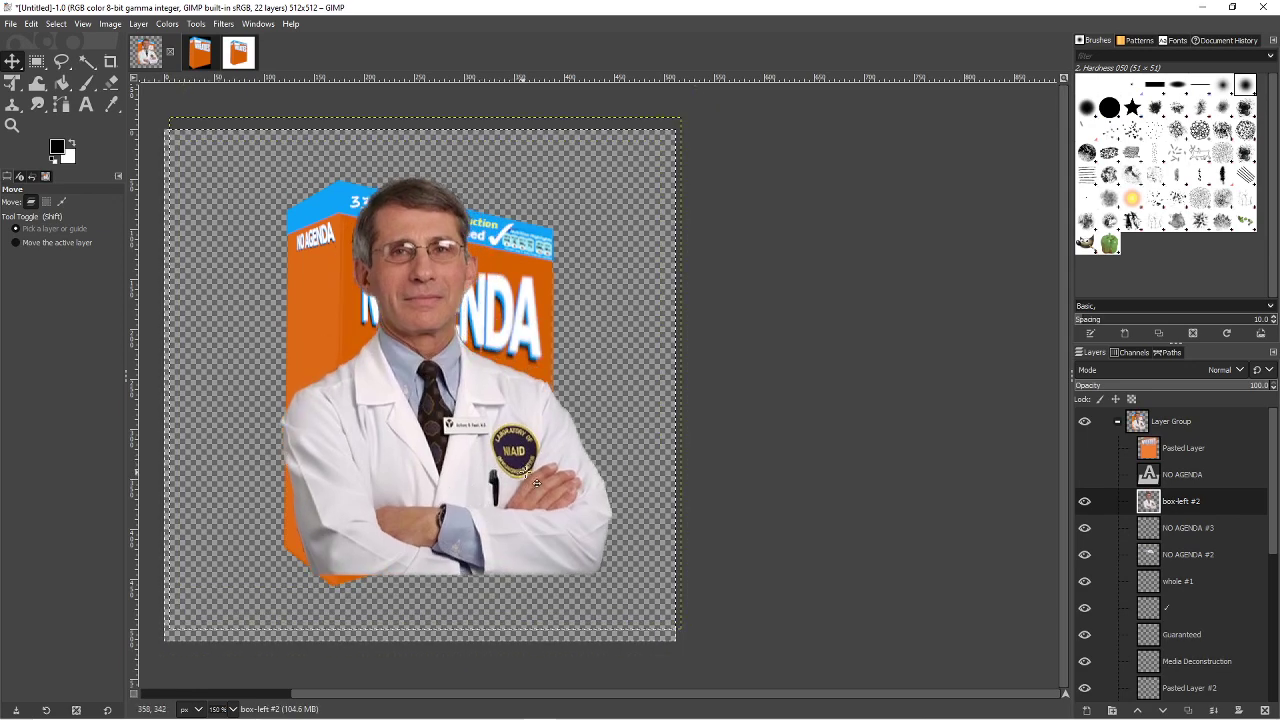
# - Hide the box-left #2 photo layer and try to scale with that hidden layer active
pyautogui.click(1084, 501)
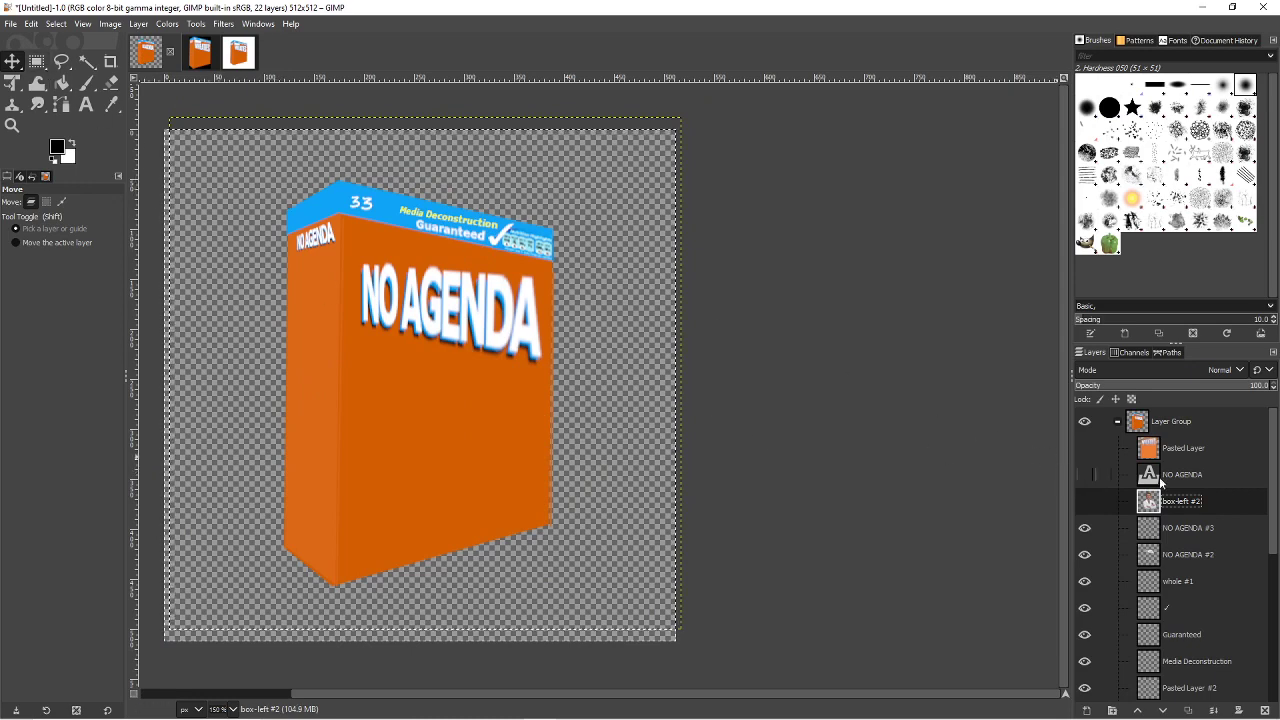
pyautogui.click(13, 86)
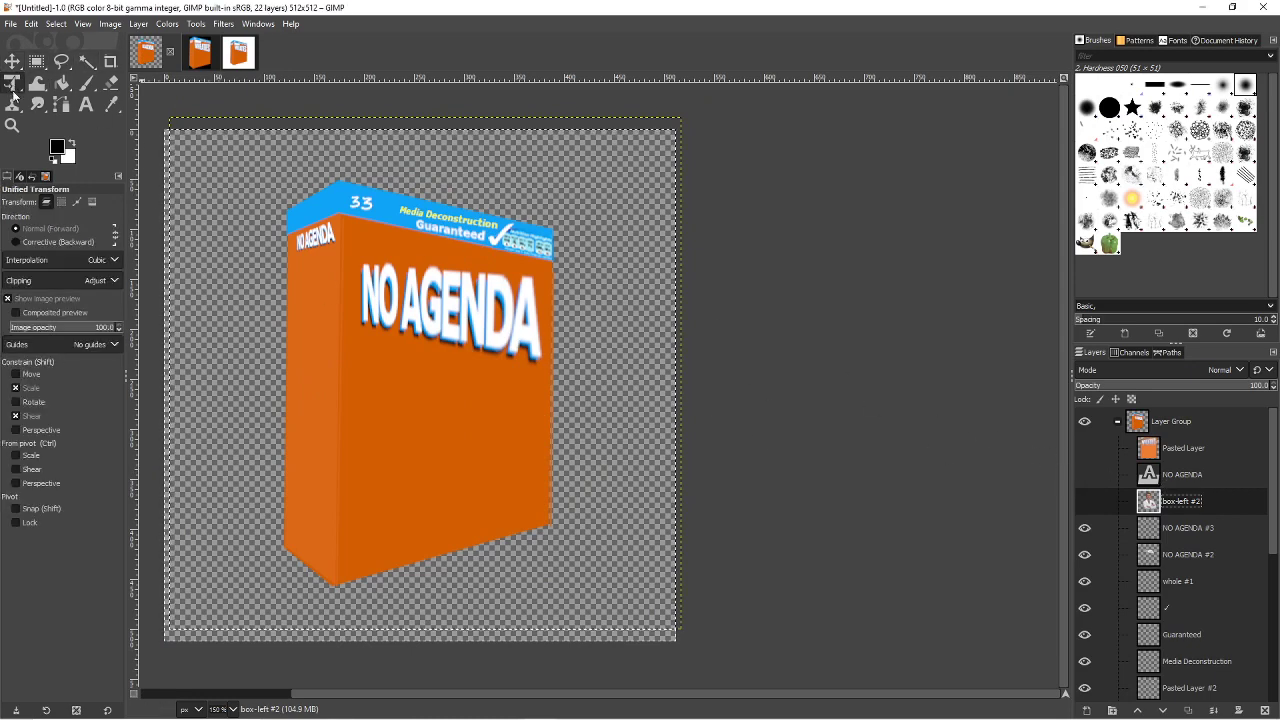
pyautogui.click(14, 86)
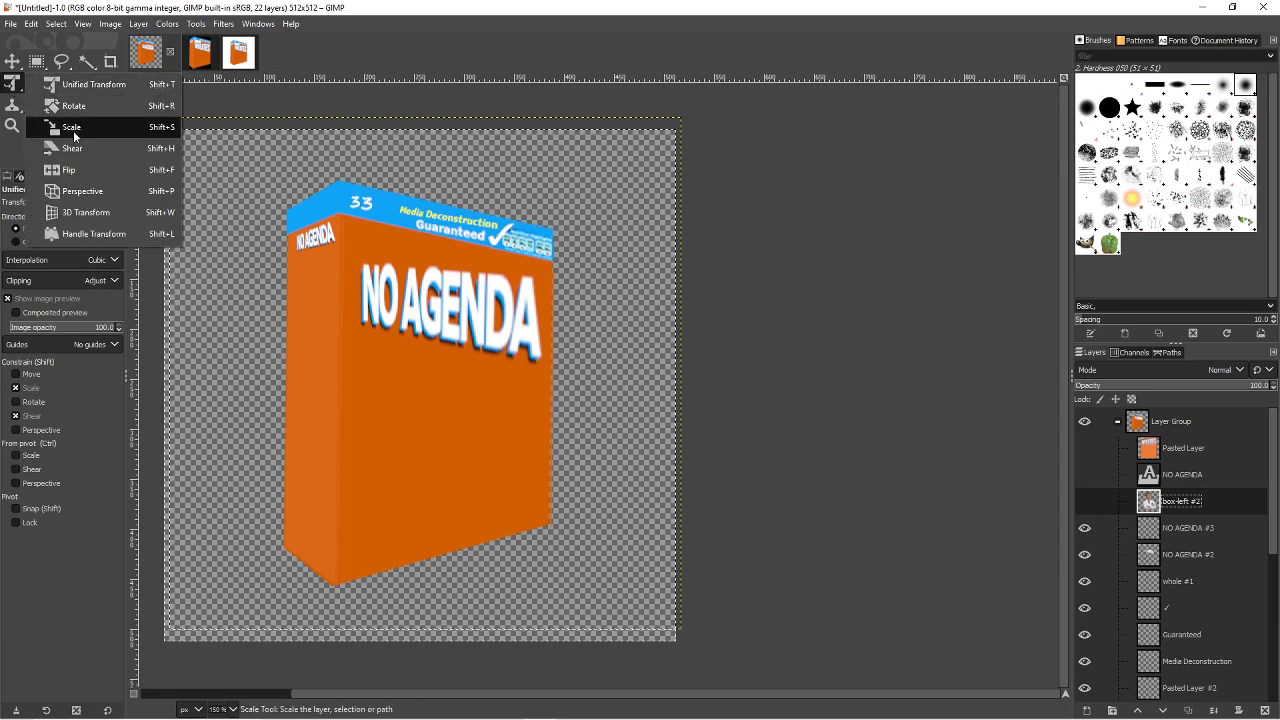
pyautogui.click(76, 130)
pyautogui.scroll(-2, 1194, 572)
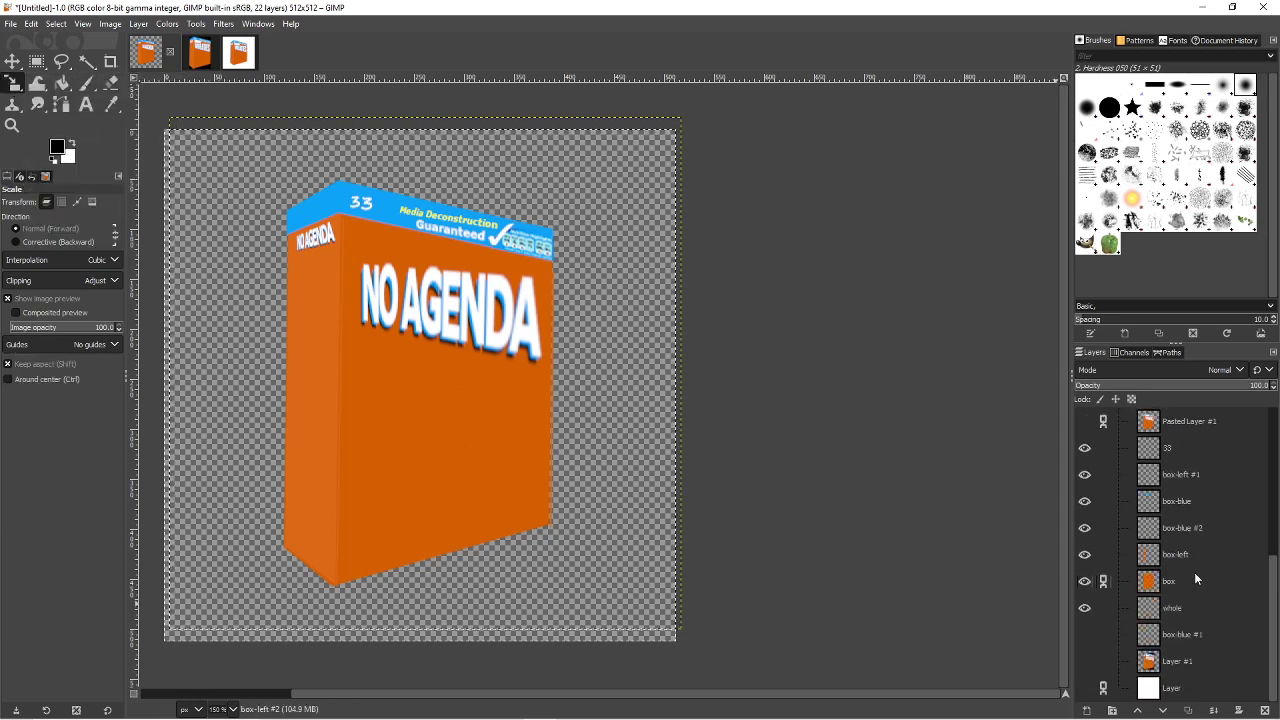
pyautogui.scroll(2, 1194, 574)
pyautogui.click(798, 255)
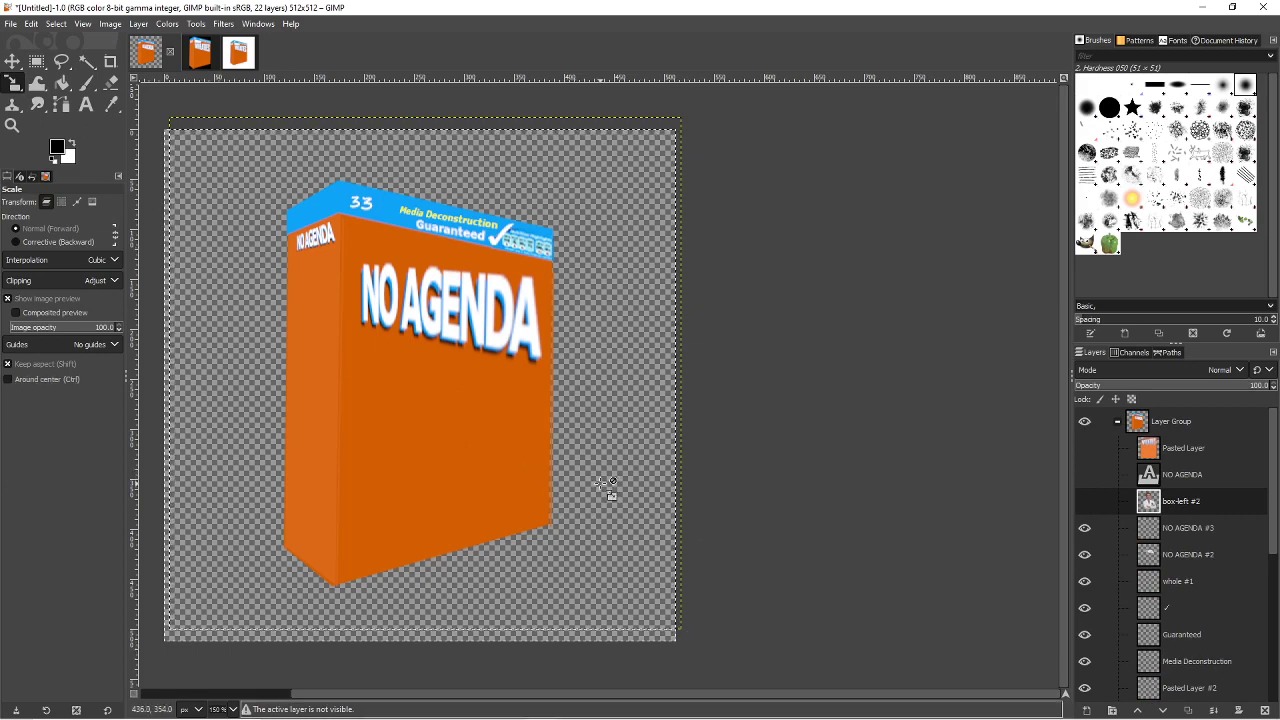
pyautogui.click(42, 66)
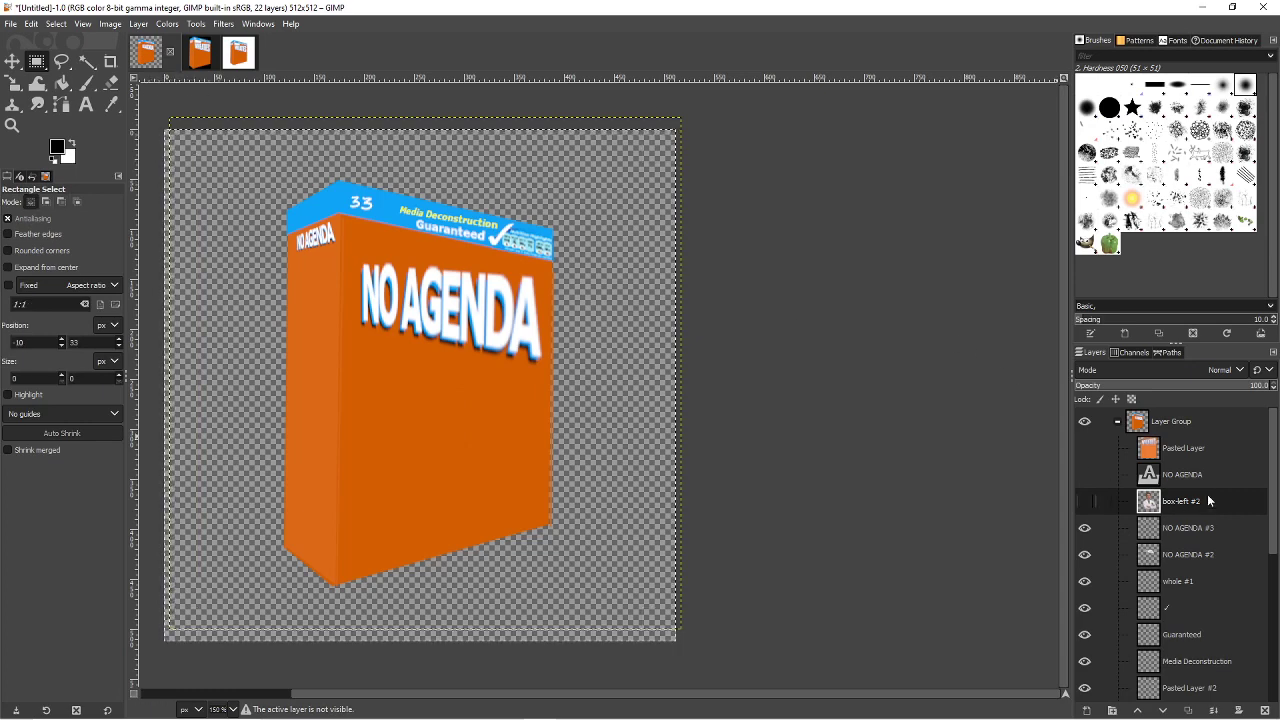
# - Scale up the whole Layer Group proportionally from opposite corners so the box nearly fills the canvas height
pyautogui.click(1181, 422)
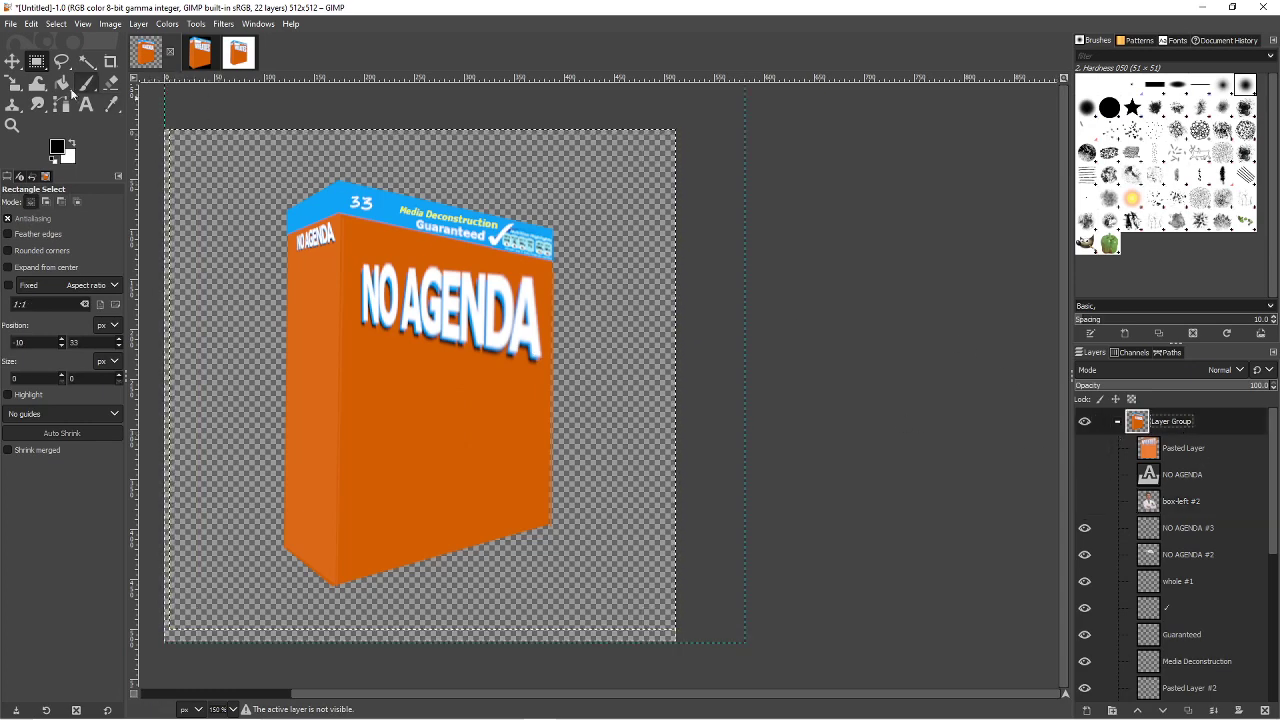
pyautogui.click(12, 83)
pyautogui.moveTo(686, 650); pyautogui.dragTo(767, 660)
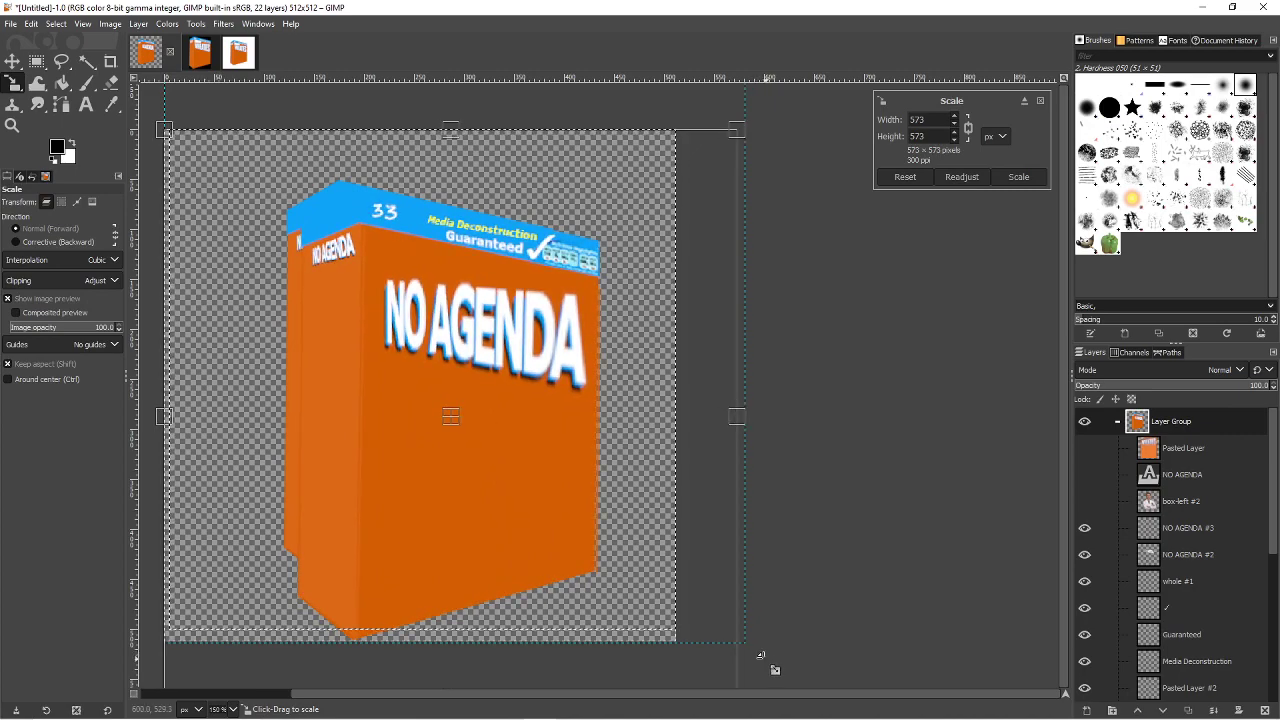
pyautogui.moveTo(166, 131); pyautogui.dragTo(104, 88)
pyautogui.press('Return')
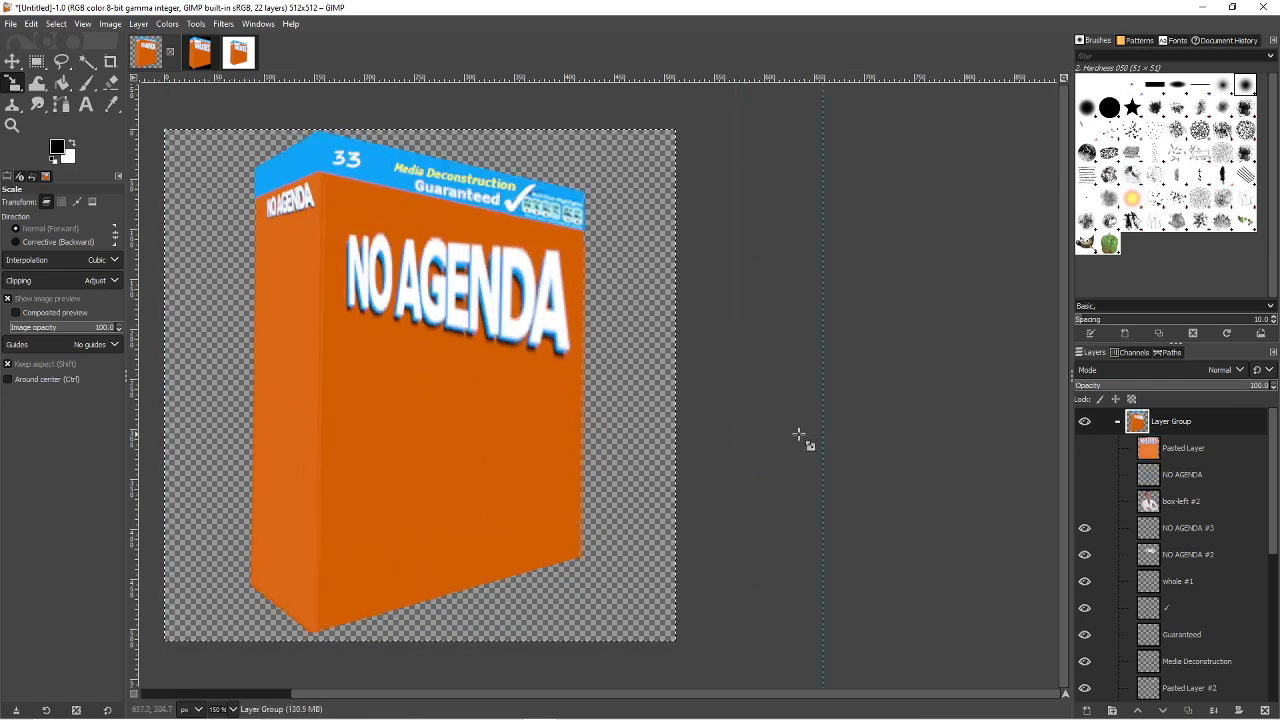
# - Show the box-left #2 photo layer again and duplicate it, keeping the copy hidden
pyautogui.click(1193, 506)
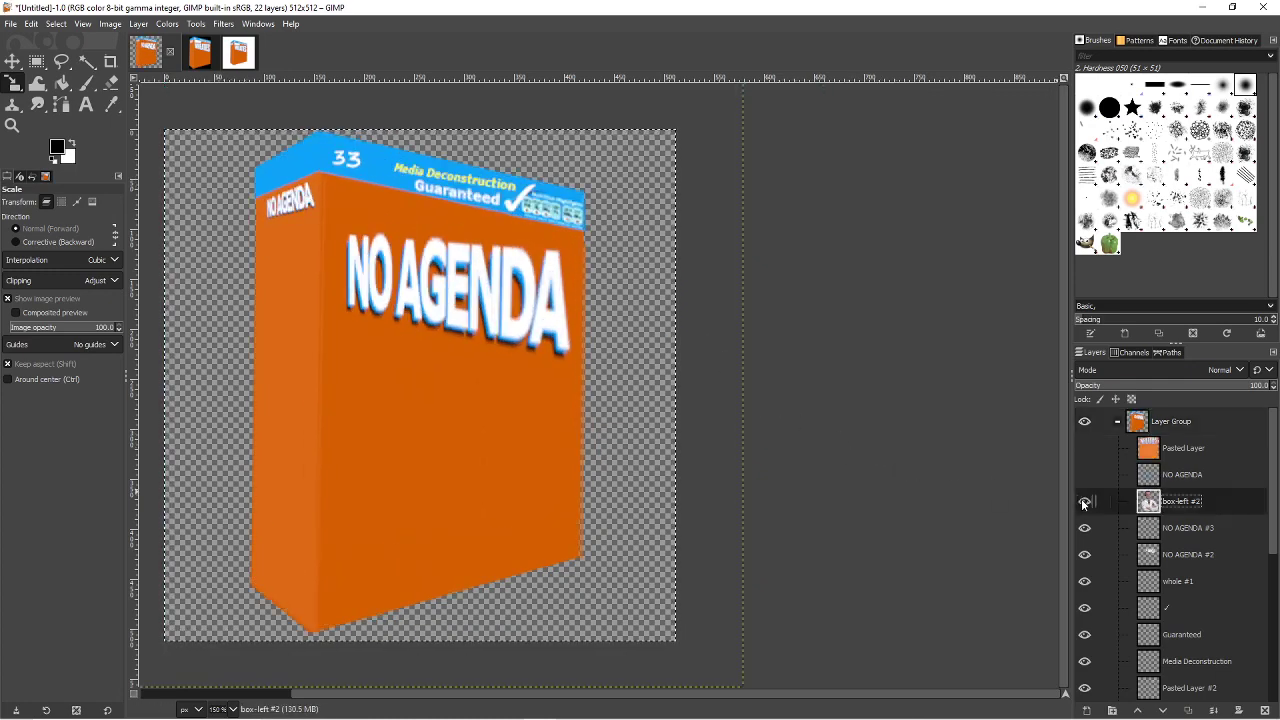
pyautogui.click(1084, 503)
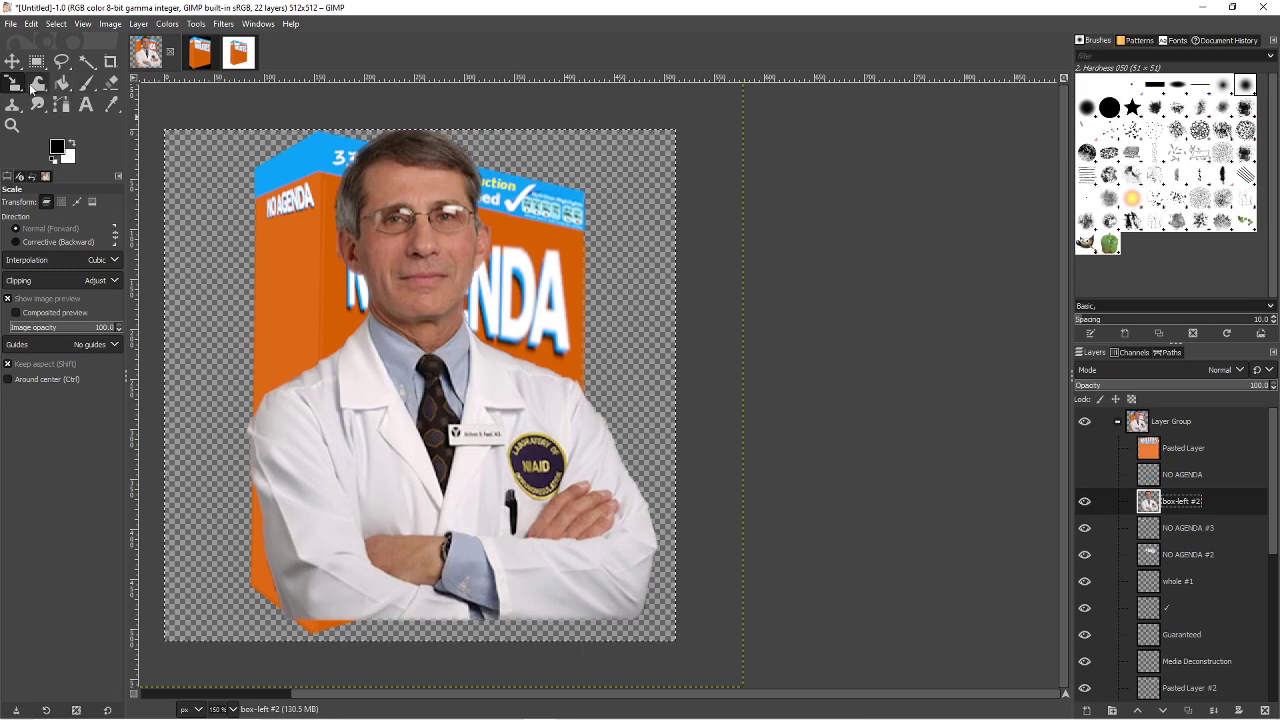
pyautogui.click(14, 87)
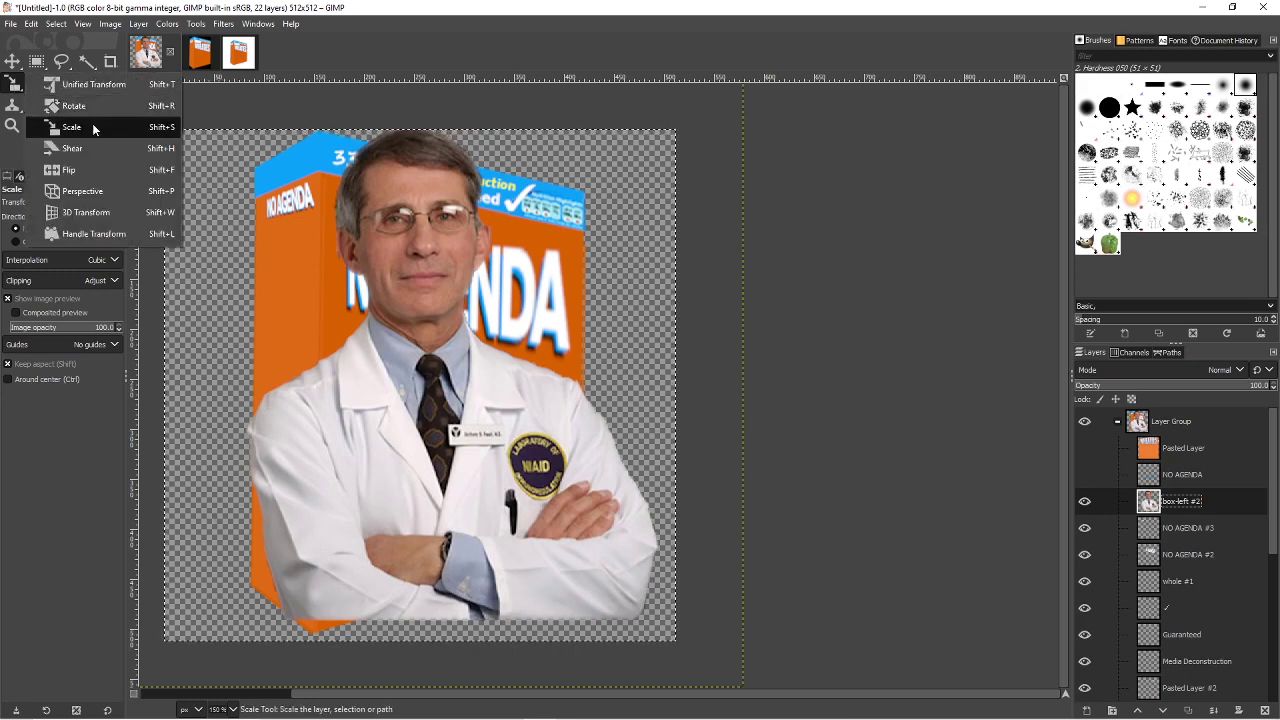
pyautogui.click(92, 91)
pyautogui.click(438, 387)
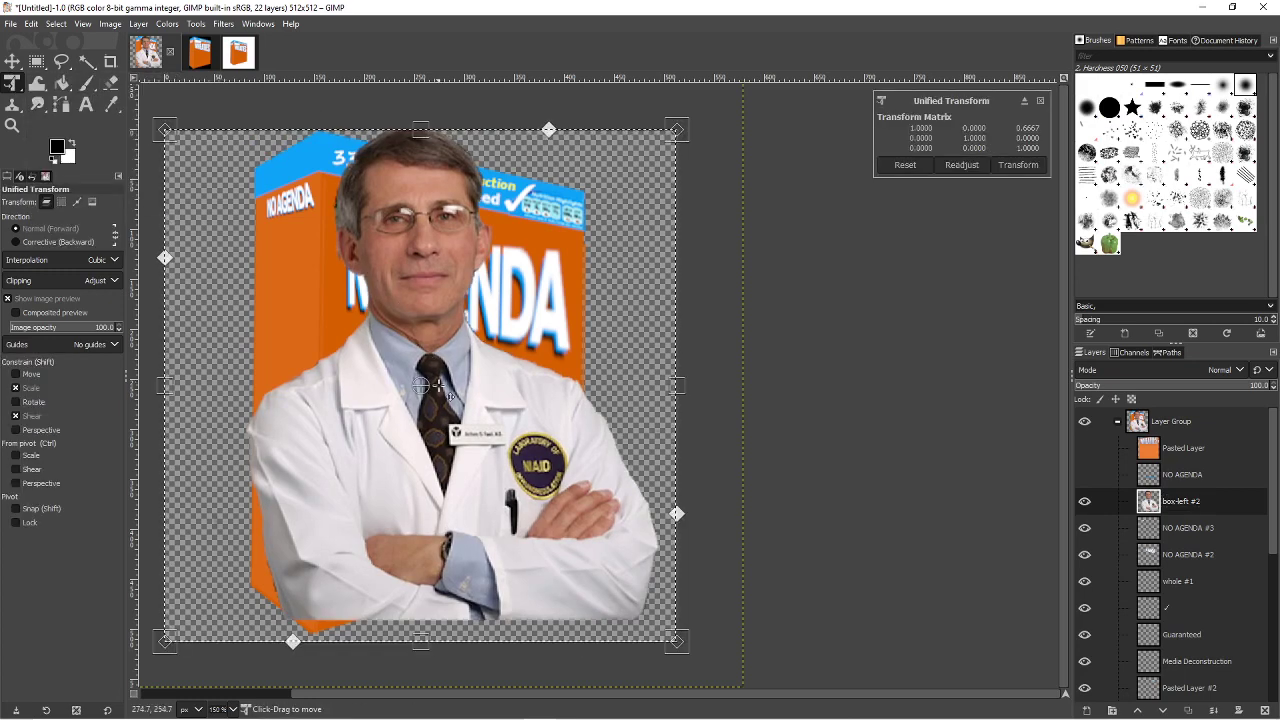
pyautogui.moveTo(457, 387)
pyautogui.mouseDown()
pyautogui.moveTo(509, 373)
pyautogui.moveTo(458, 388)
pyautogui.mouseUp()
pyautogui.rightClick(1190, 508)
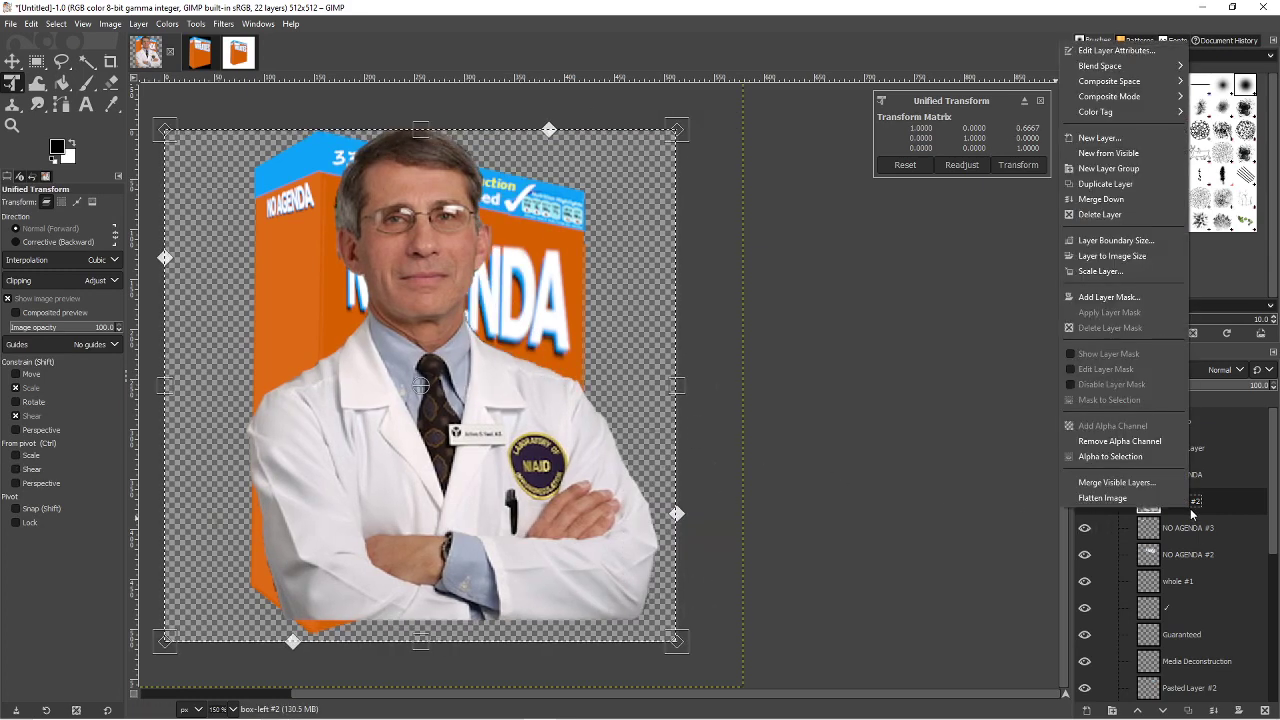
pyautogui.click(1108, 184)
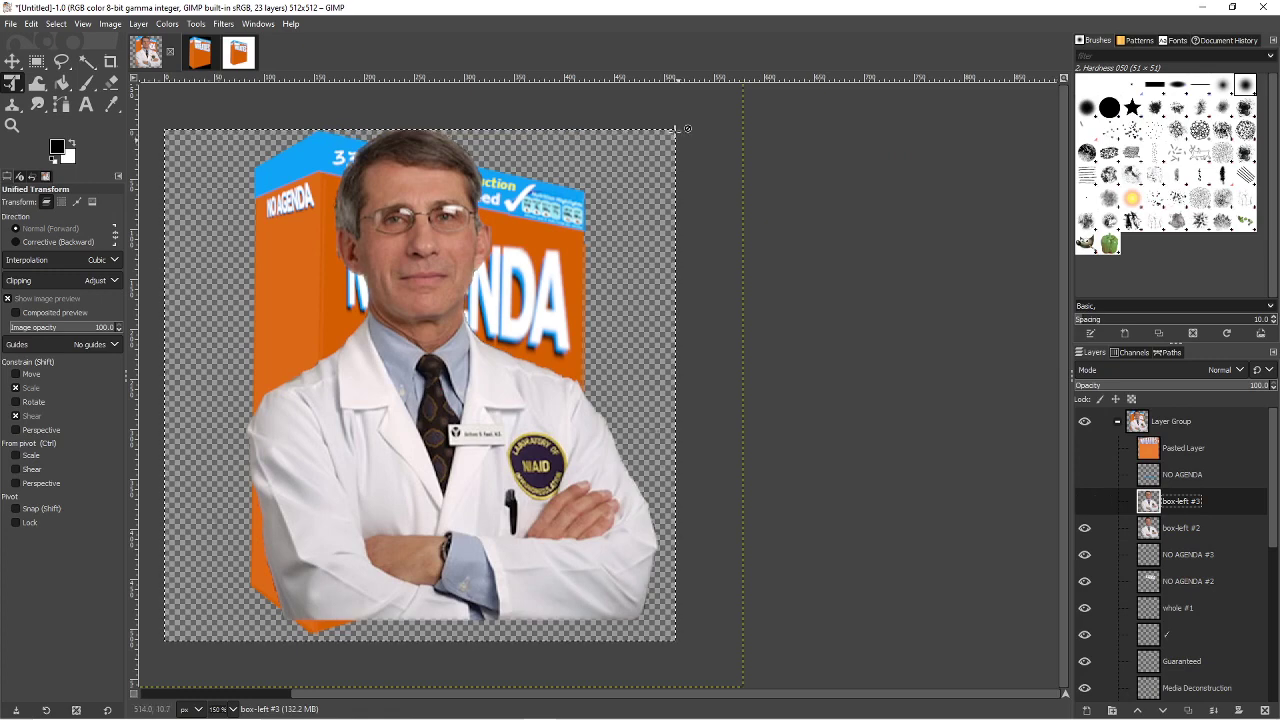
pyautogui.click(625, 176)
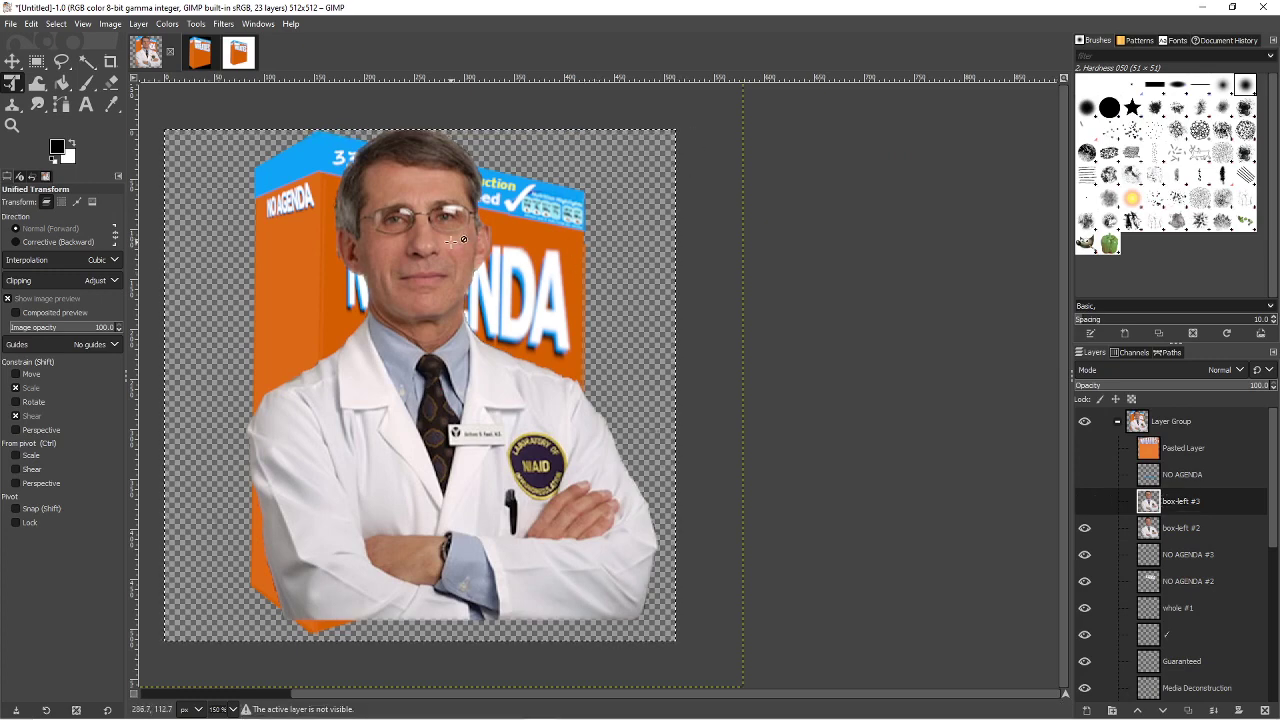
# - With Unified Transform, shrink the box-left #2 photo and pull its corners inward to follow the perspective of the box front
pyautogui.click(1153, 533)
pyautogui.moveTo(640, 157); pyautogui.dragTo(697, 205)
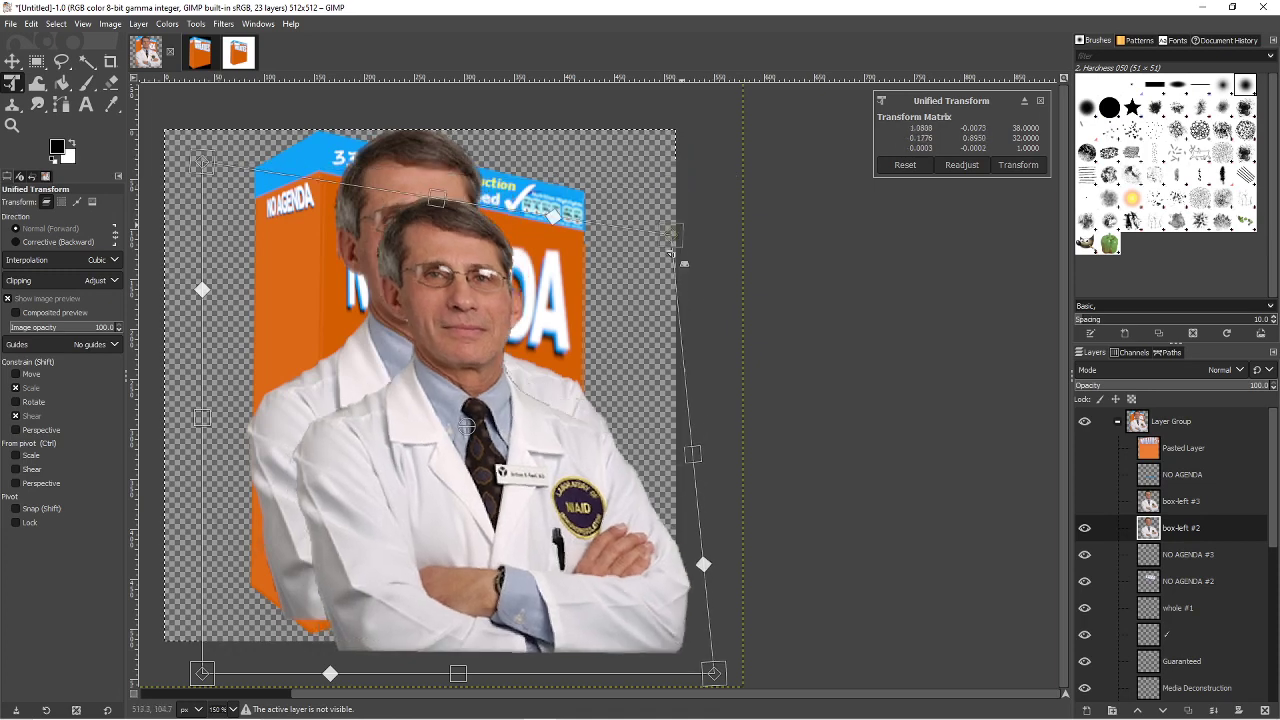
pyautogui.moveTo(205, 157); pyautogui.dragTo(322, 178)
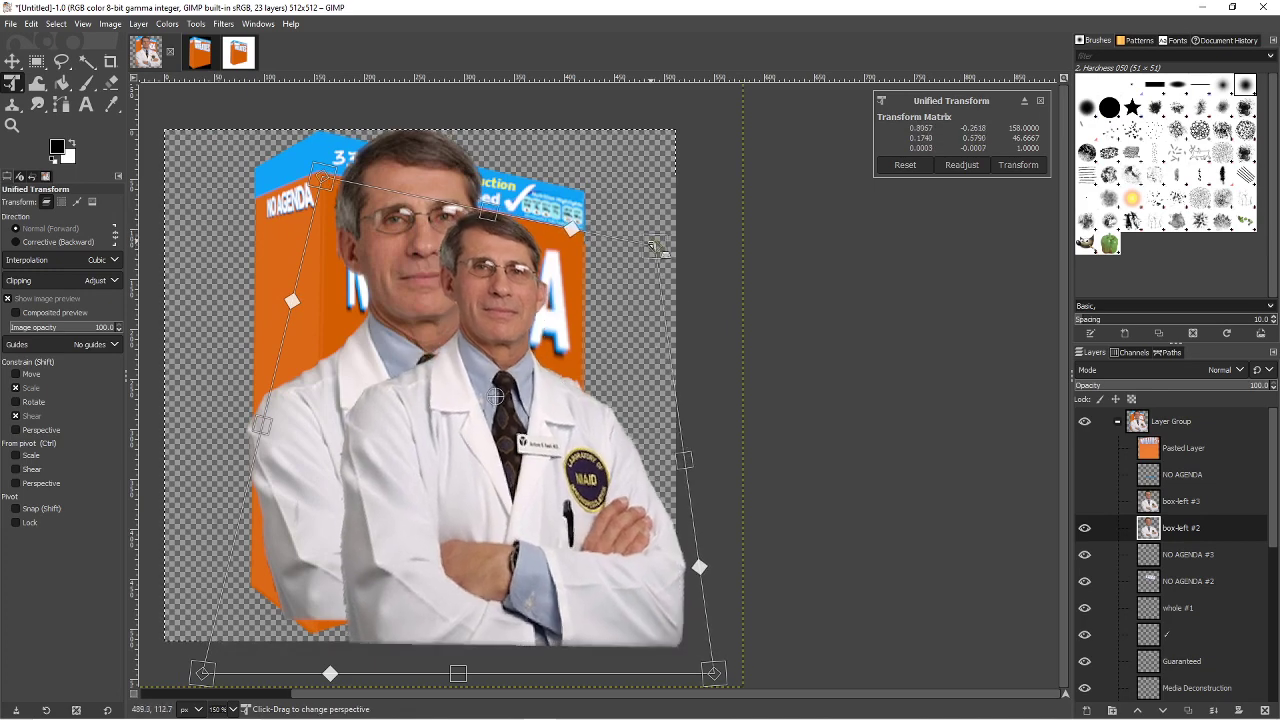
pyautogui.moveTo(713, 672); pyautogui.dragTo(691, 652)
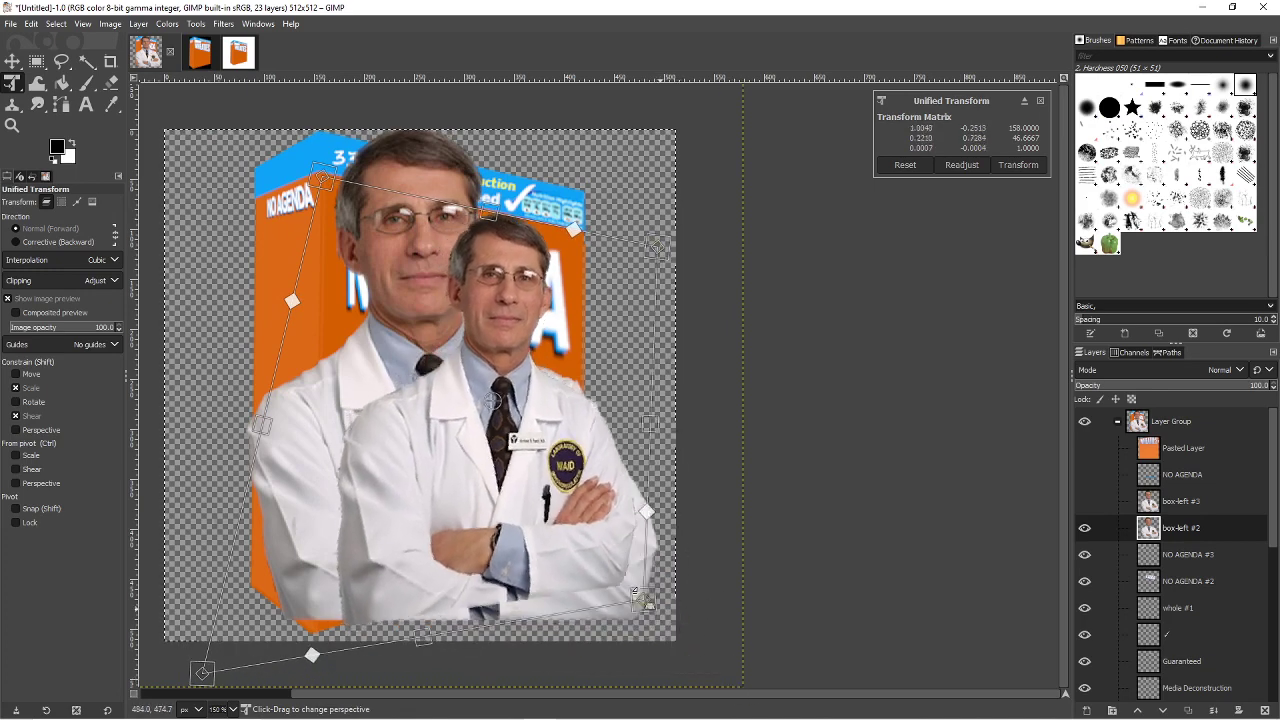
pyautogui.moveTo(619, 536); pyautogui.dragTo(617, 546)
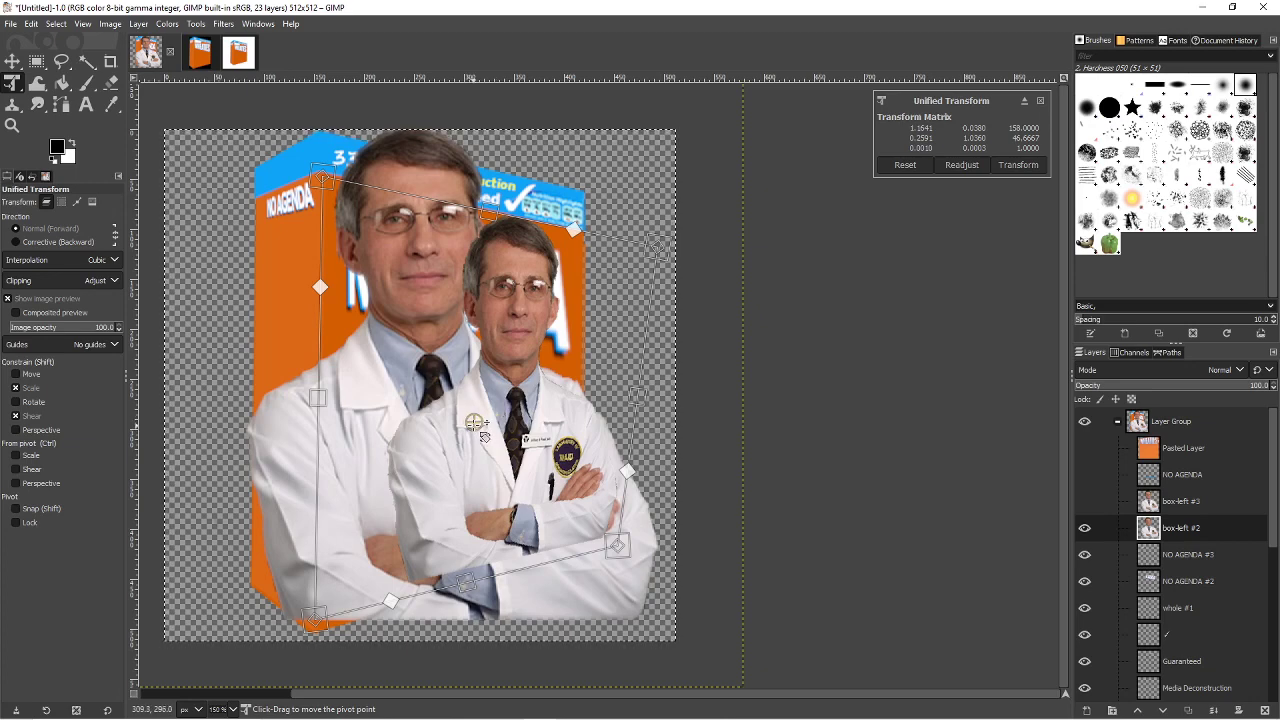
# - Reposition and reshape the Fauci photo to fit the lower box front, apply the transform, and move the result about 12 px right and 3 px up
pyautogui.moveTo(510, 412); pyautogui.dragTo(451, 405)
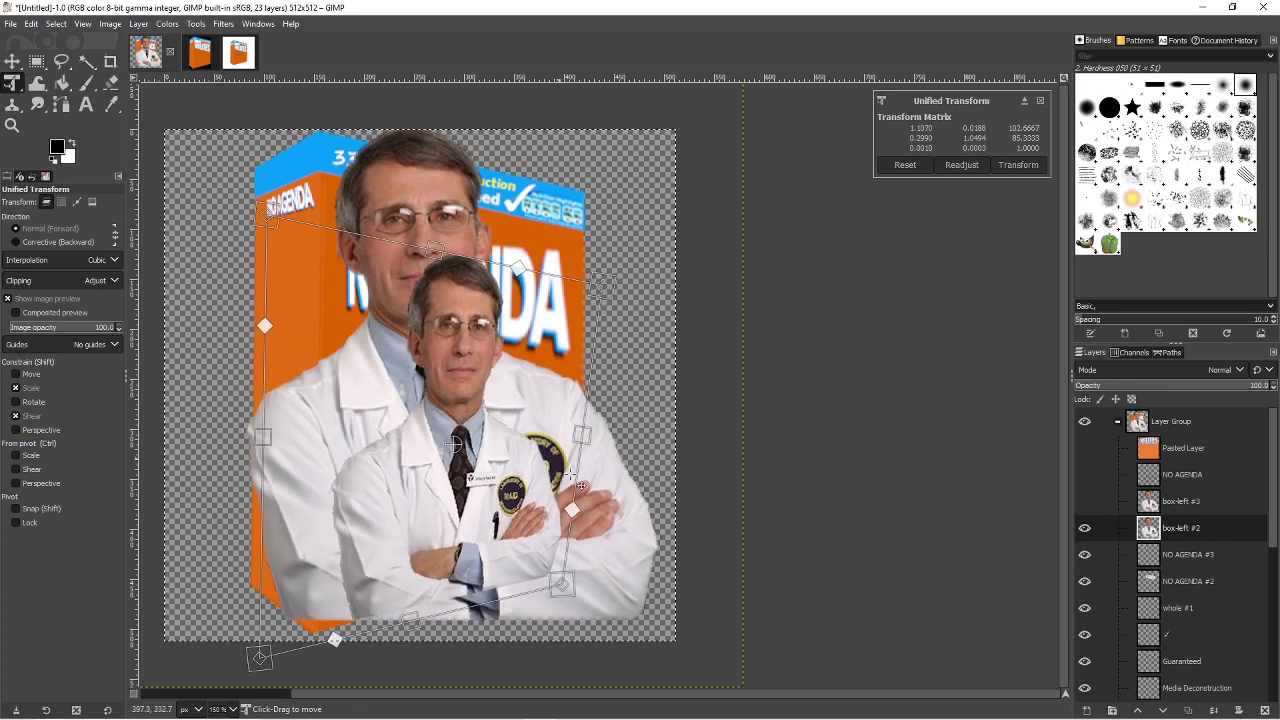
pyautogui.moveTo(562, 584)
pyautogui.mouseDown()
pyautogui.moveTo(549, 560)
pyautogui.moveTo(558, 577)
pyautogui.mouseUp()
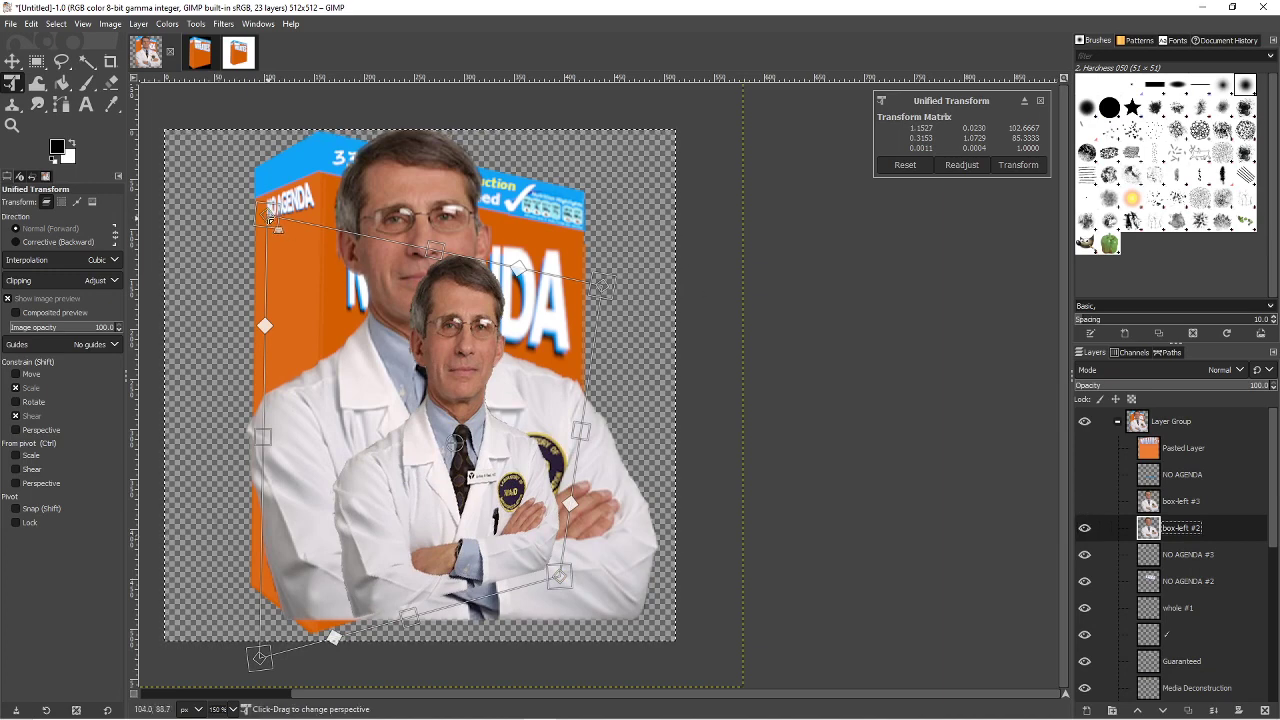
pyautogui.moveTo(270, 210); pyautogui.dragTo(269, 262)
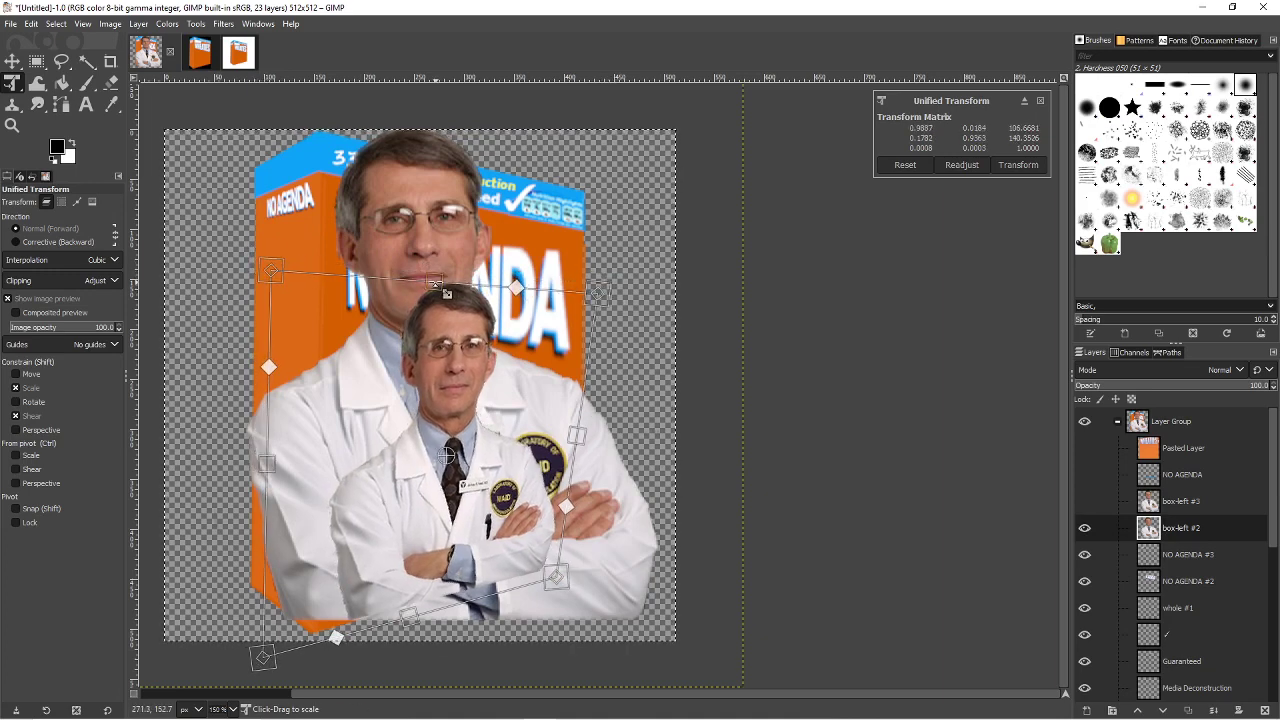
pyautogui.moveTo(441, 289); pyautogui.dragTo(442, 292)
pyautogui.moveTo(265, 656); pyautogui.dragTo(268, 658)
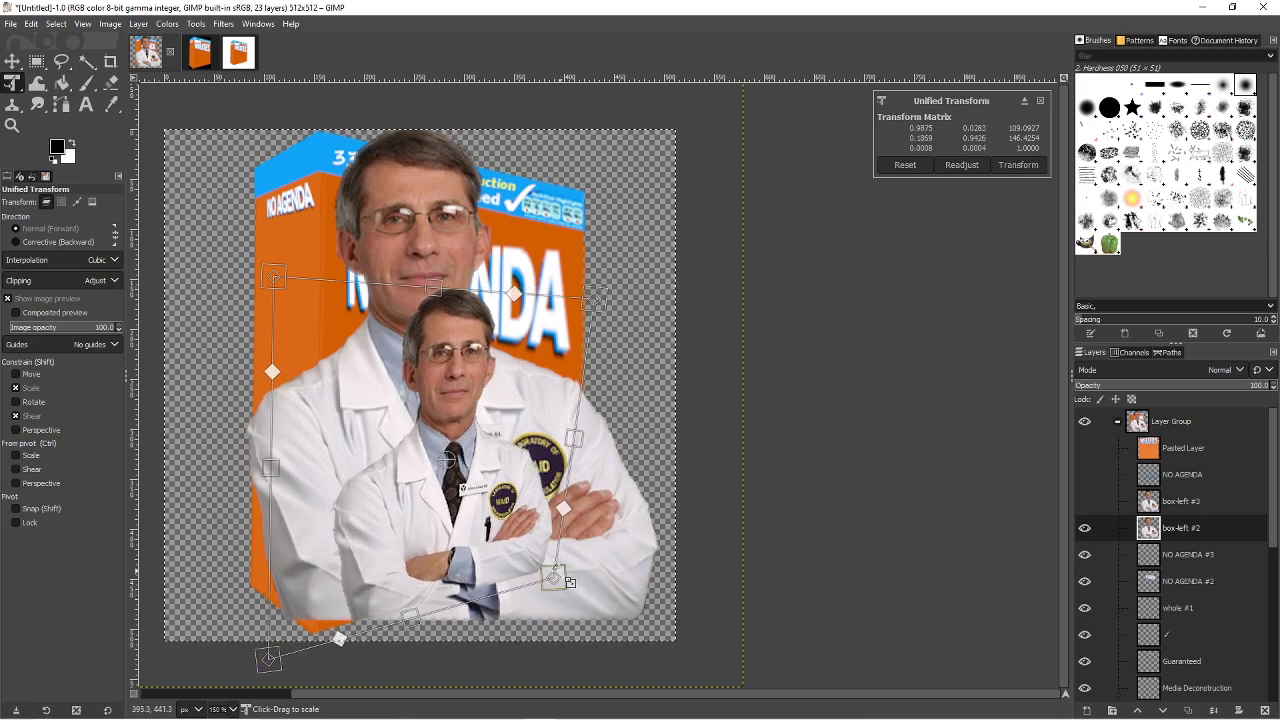
pyautogui.moveTo(569, 594); pyautogui.dragTo(573, 592)
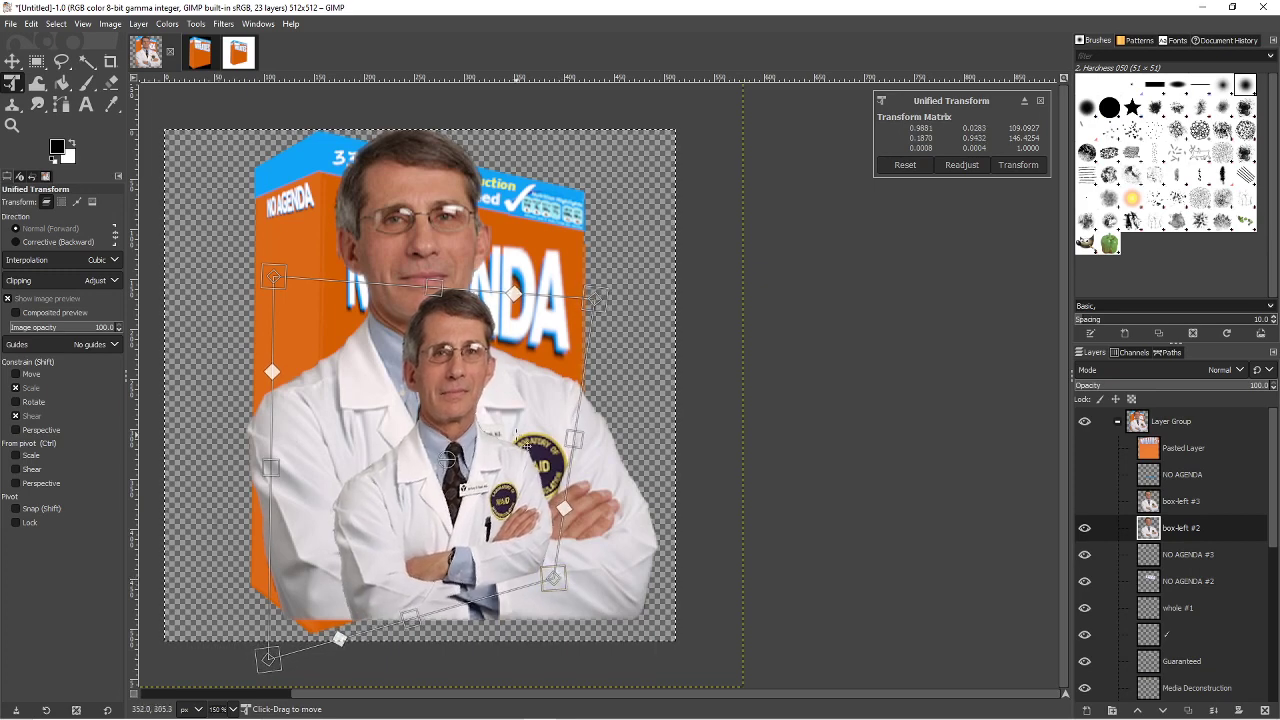
pyautogui.moveTo(432, 286); pyautogui.dragTo(429, 282)
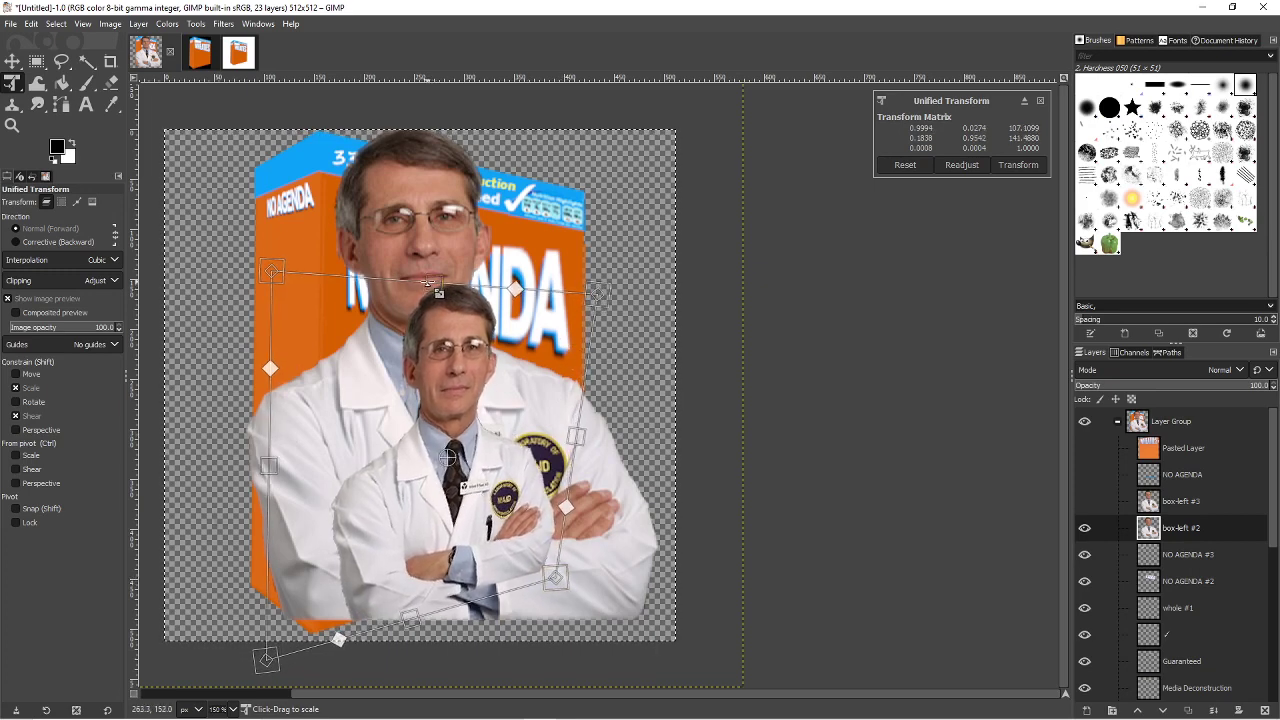
pyautogui.moveTo(603, 293); pyautogui.dragTo(591, 299)
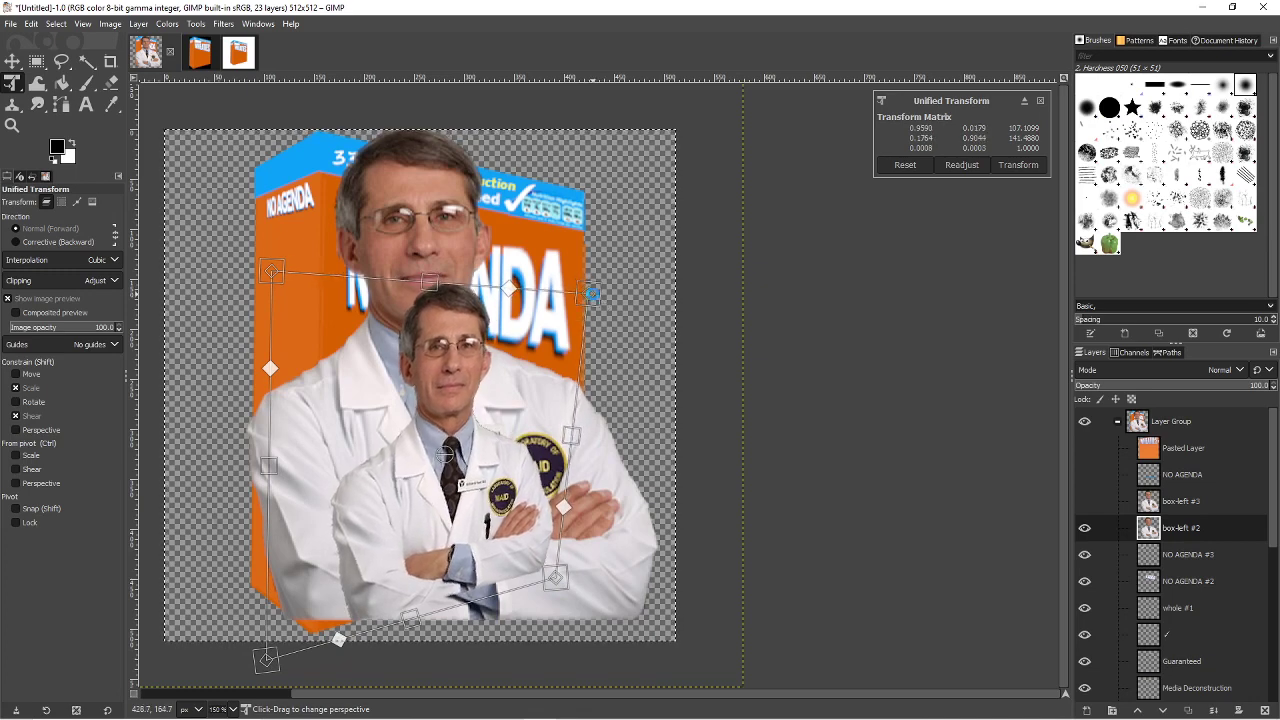
pyautogui.press('Return')
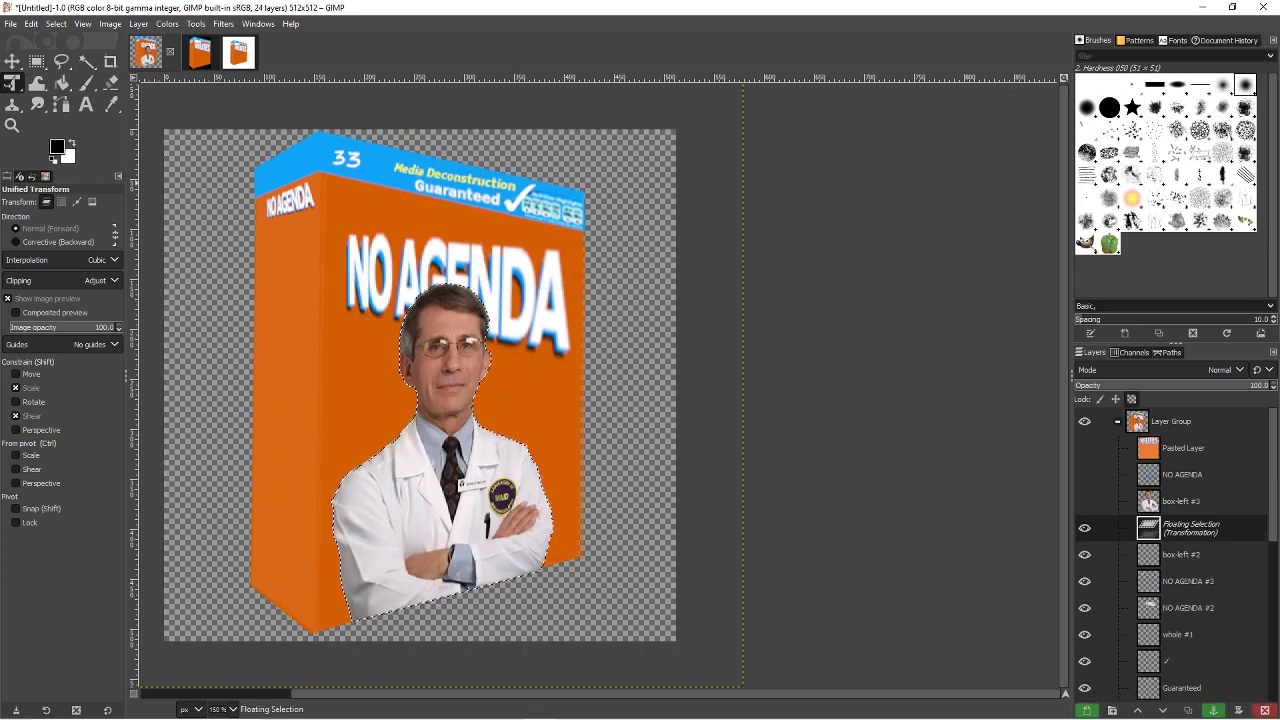
pyautogui.click(12, 61)
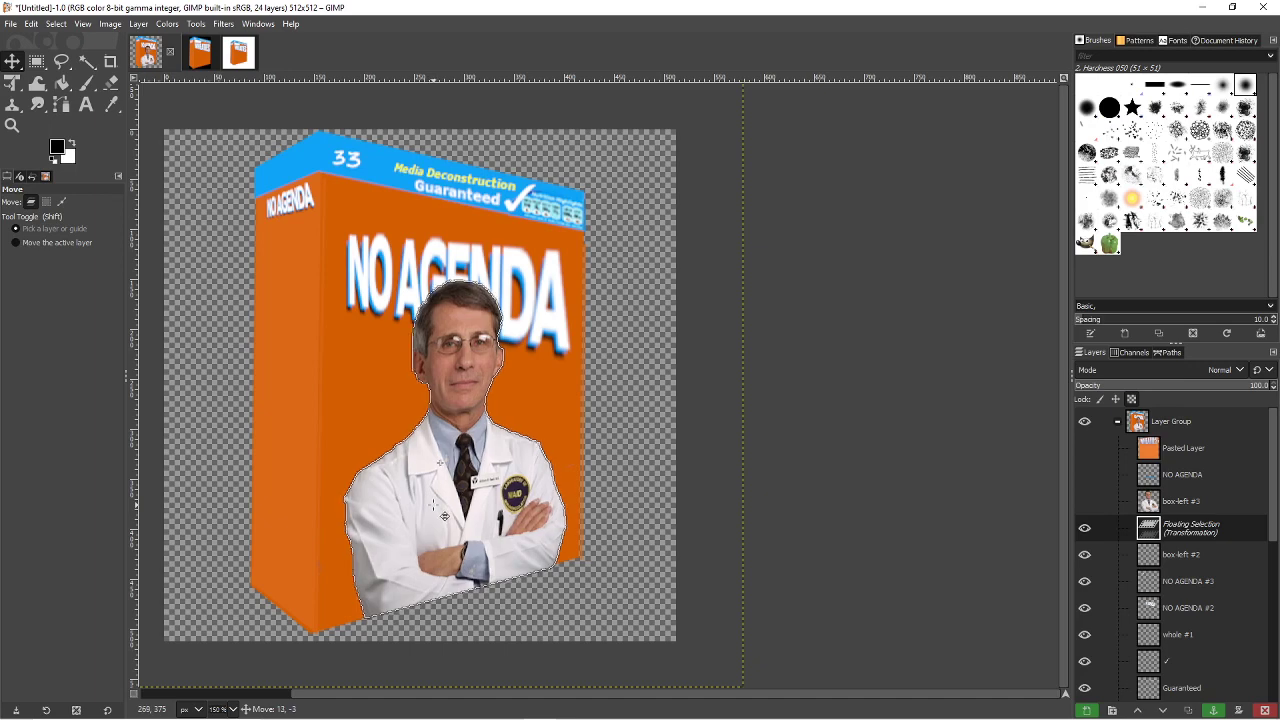
# - Shrink the floating Fauci cut-out slightly with a second Unified Transform, lowering its head over the logo, and nudge it toward the box's left edge
pyautogui.click(12, 83)
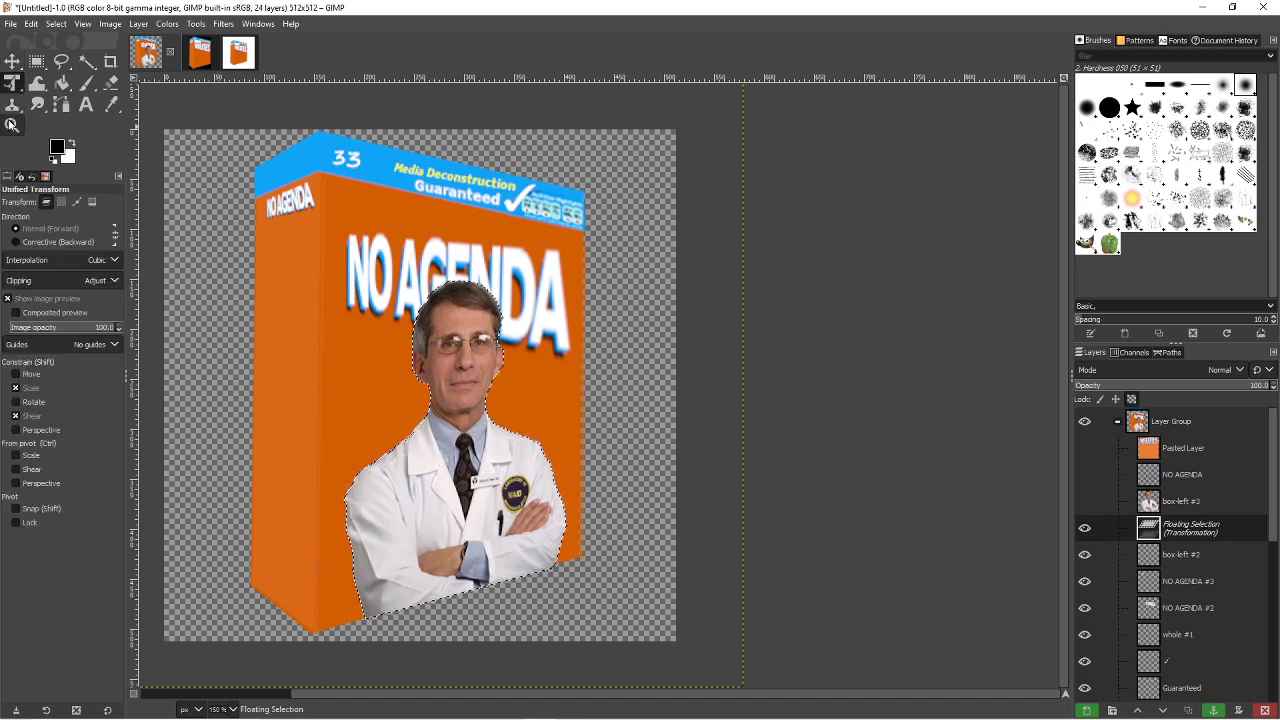
pyautogui.click(332, 298)
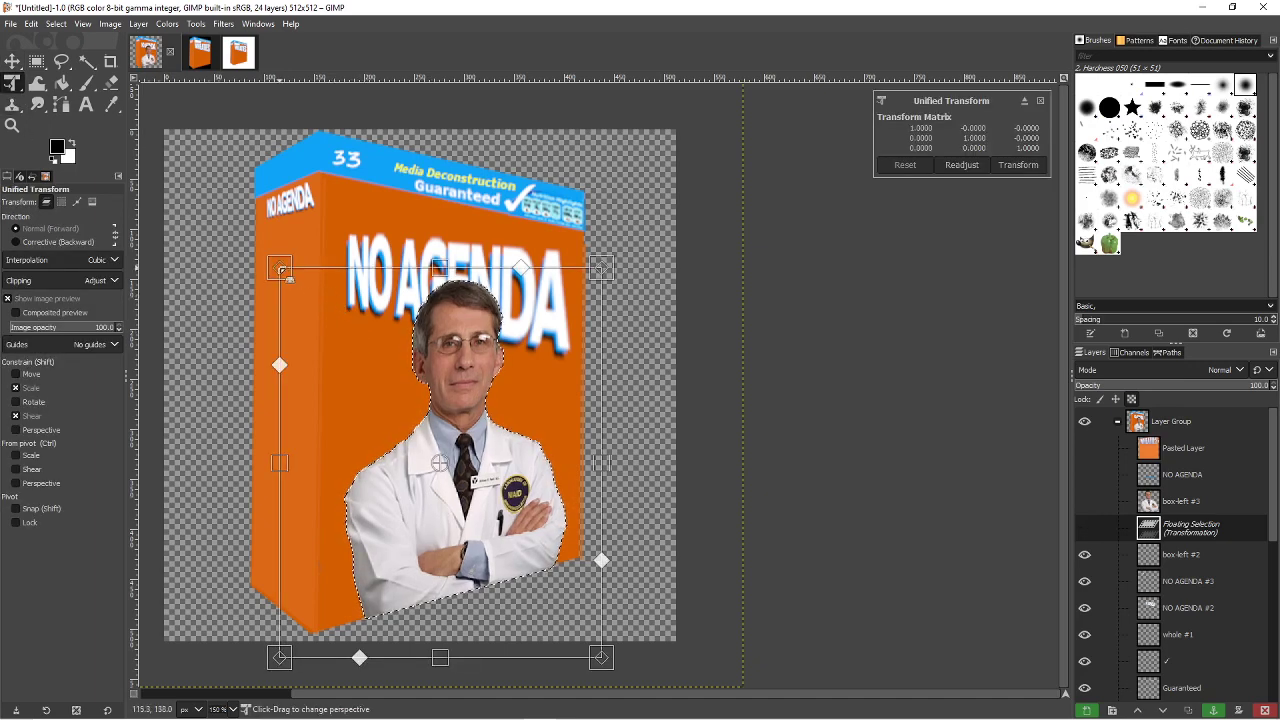
pyautogui.moveTo(296, 281)
pyautogui.mouseDown()
pyautogui.moveTo(304, 292)
pyautogui.moveTo(294, 284)
pyautogui.mouseUp()
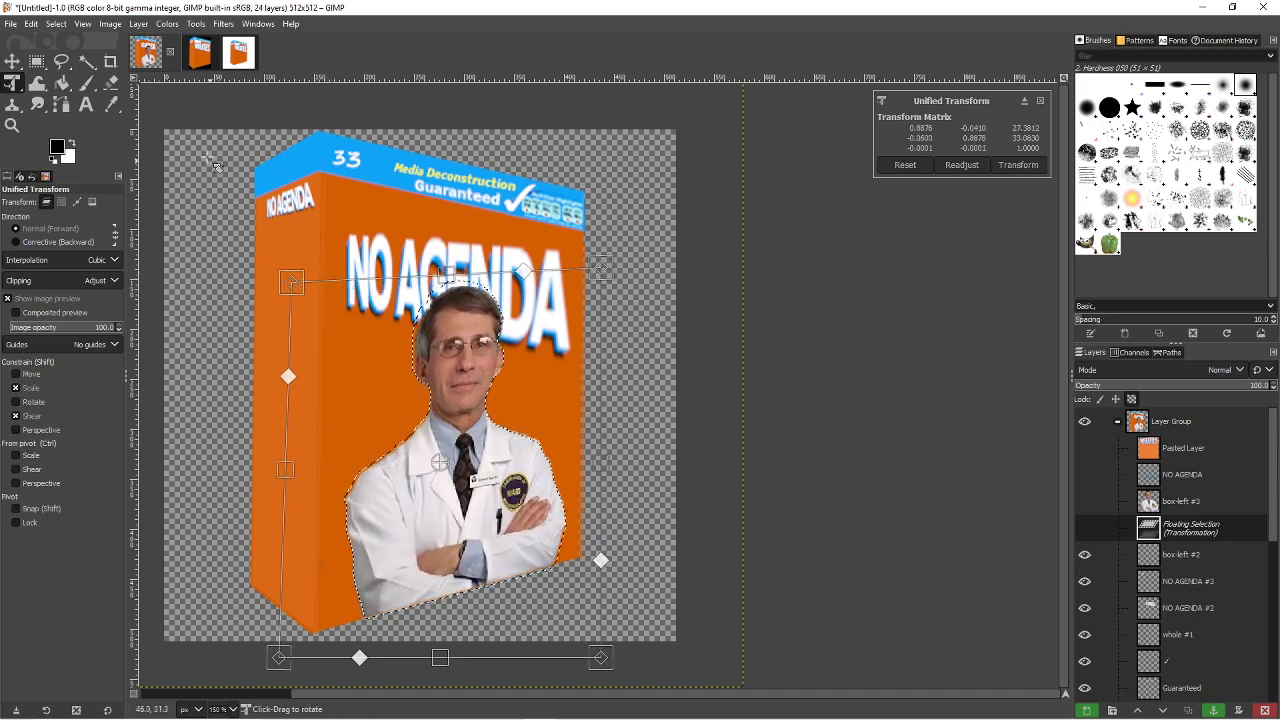
pyautogui.rightClick(12, 84)
pyautogui.click(90, 84)
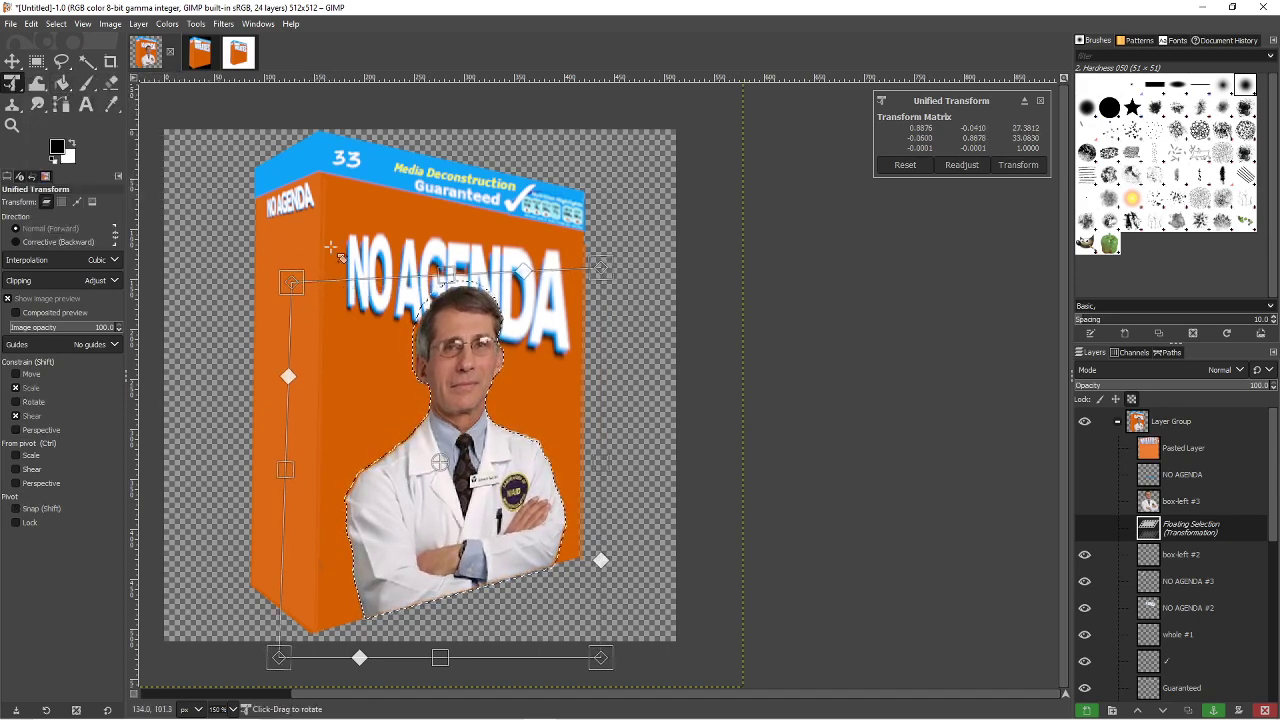
pyautogui.click(612, 278)
pyautogui.moveTo(600, 271); pyautogui.dragTo(594, 277)
pyautogui.moveTo(452, 281); pyautogui.dragTo(455, 294)
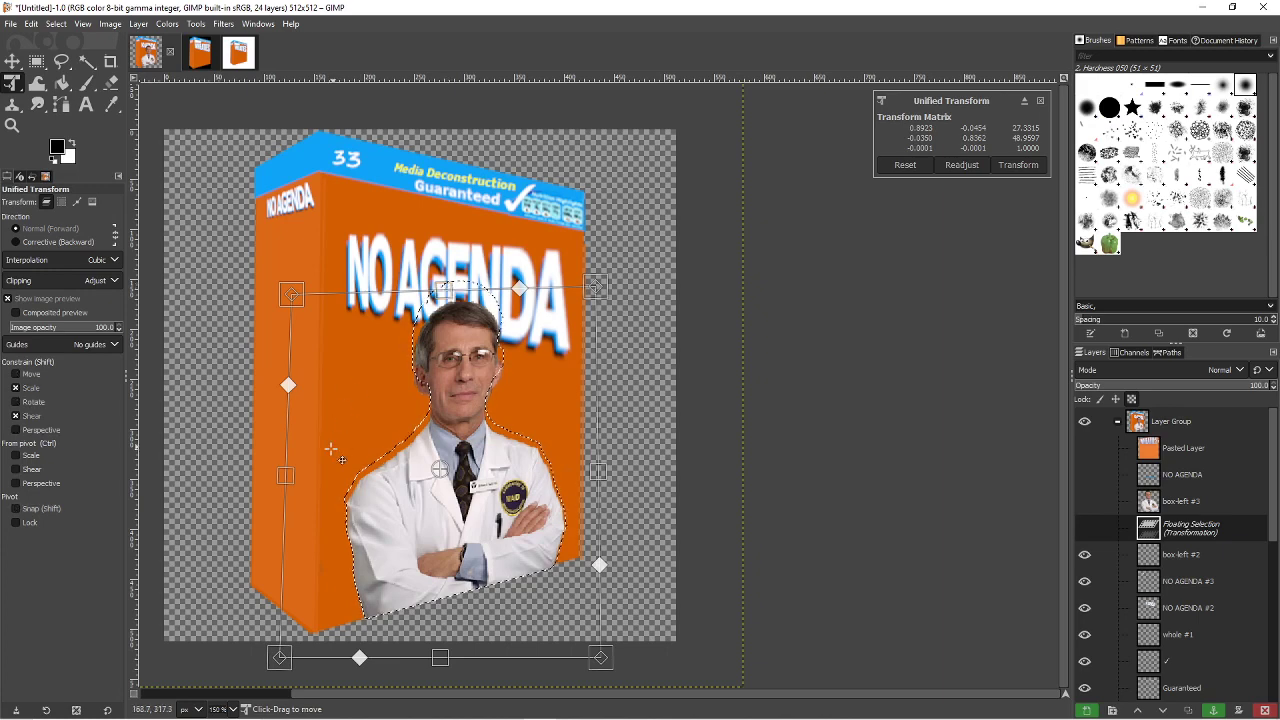
pyautogui.moveTo(291, 480); pyautogui.dragTo(297, 484)
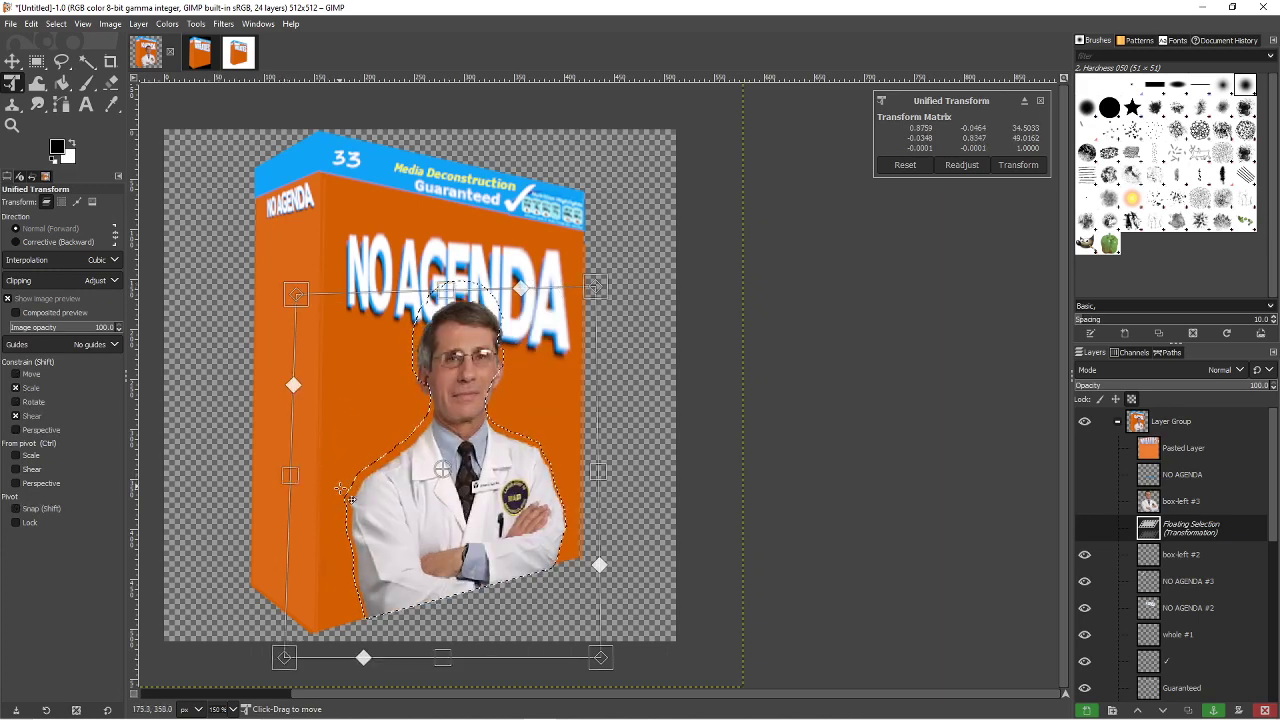
pyautogui.press('Return')
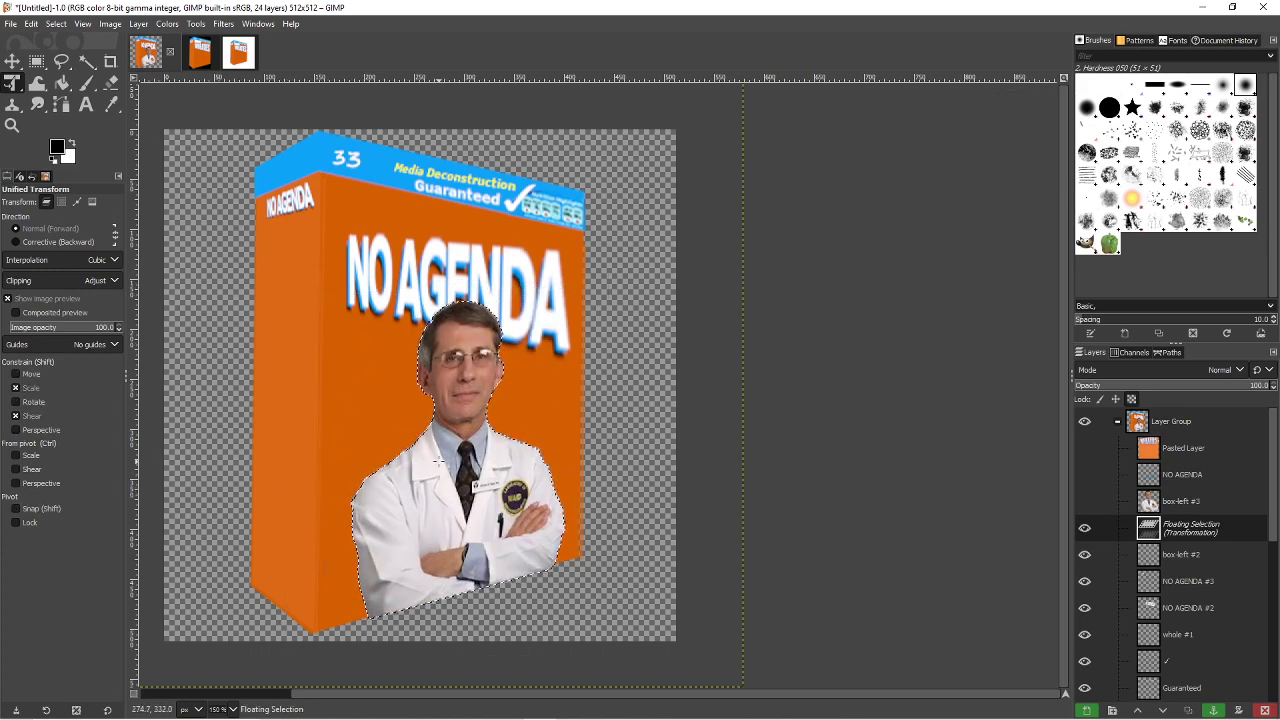
pyautogui.press('m')
pyautogui.moveTo(446, 479); pyautogui.dragTo(440, 478)
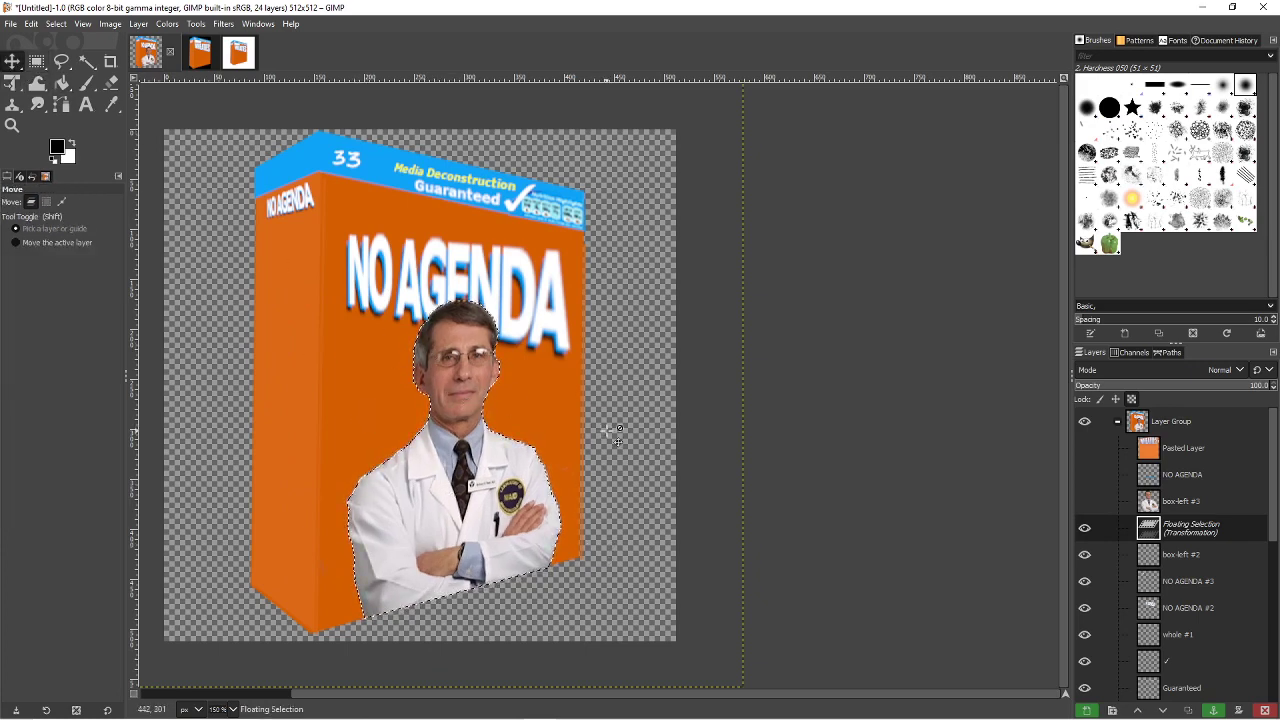
# - Switch to Chrome, show the web results for "dr fauci", and open his Wikipedia article in a new tab
pyautogui.hotkey('alt', 'Tab')
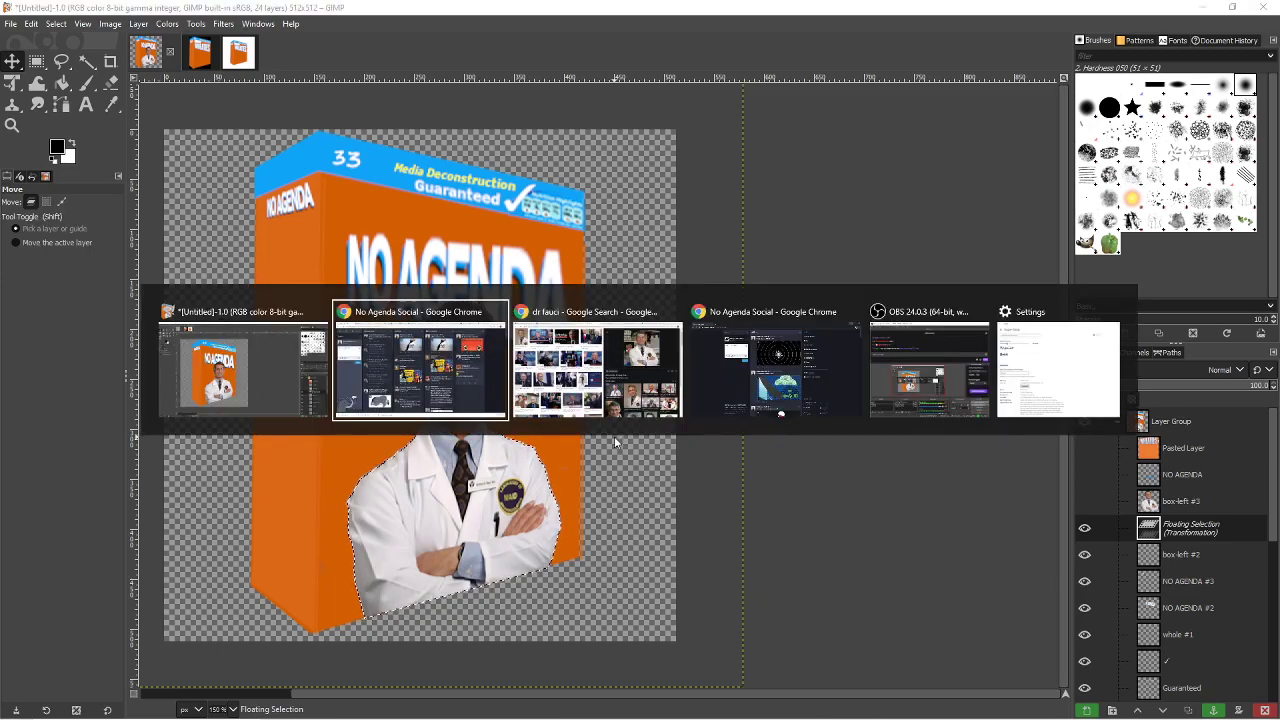
pyautogui.hotkey('alt', 'Tab')
pyautogui.click(444, 8)
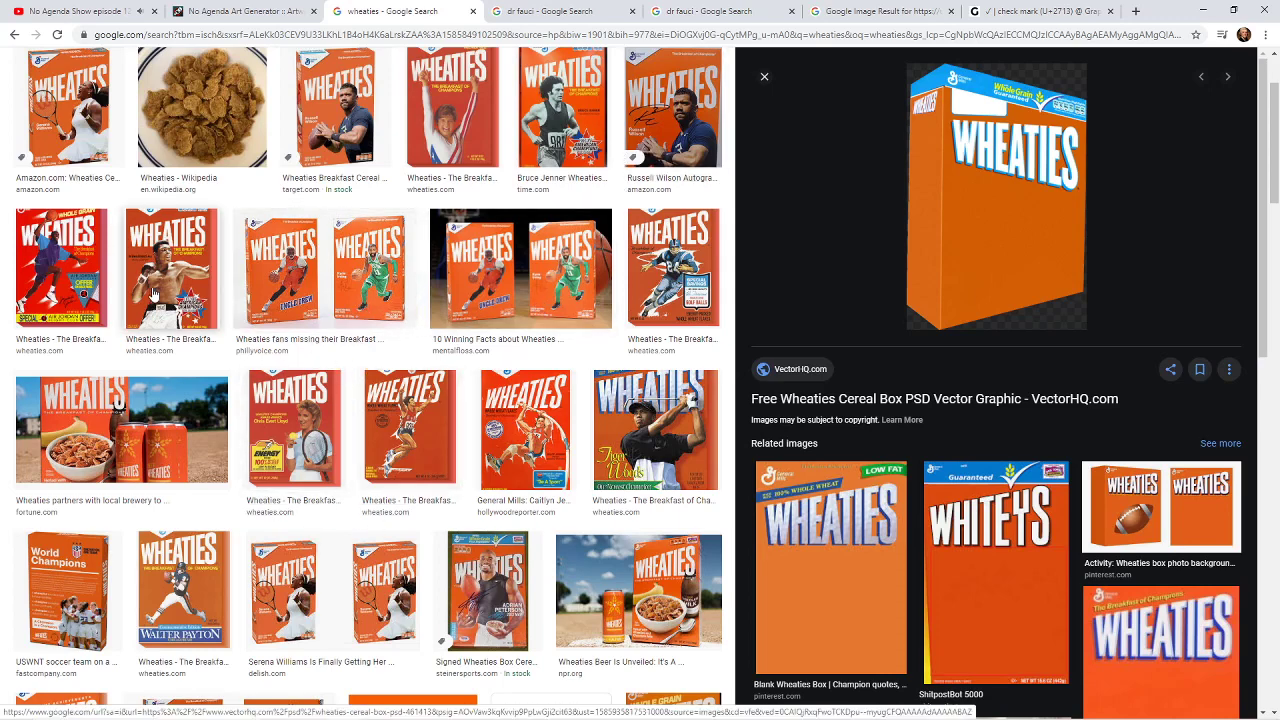
pyautogui.click(558, 11)
pyautogui.scroll(2, 852, 463)
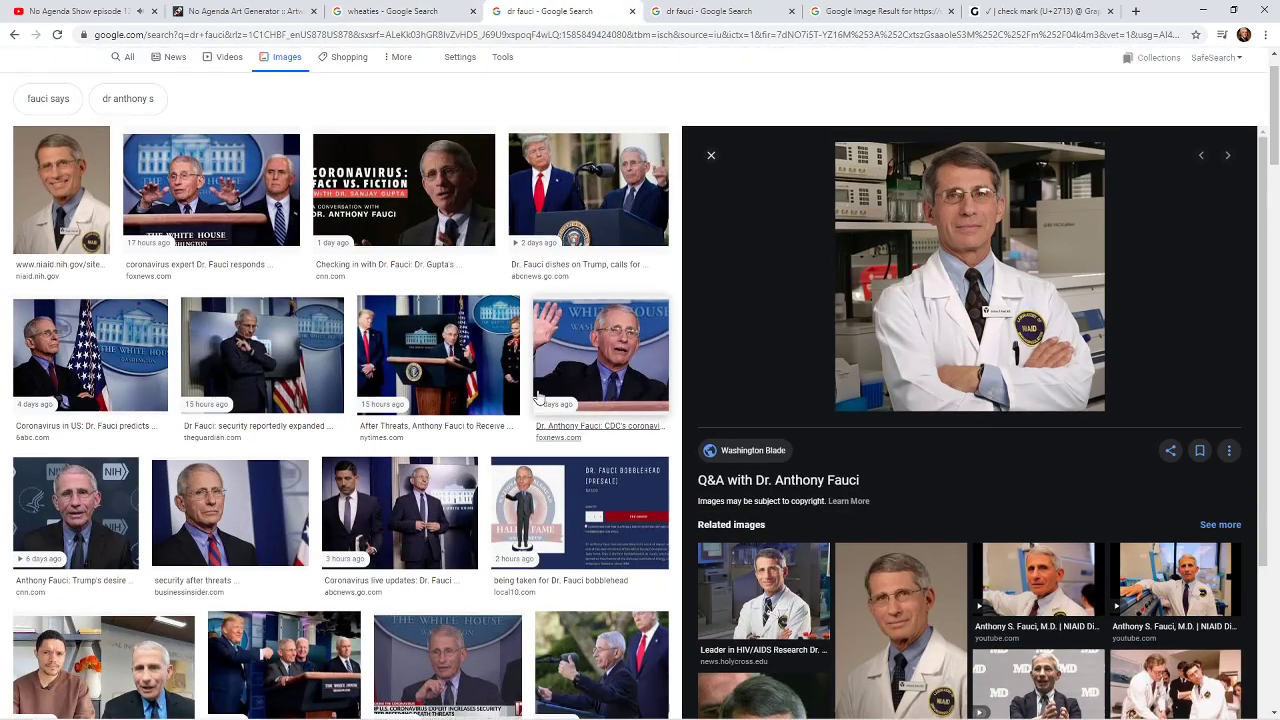
pyautogui.click(173, 75)
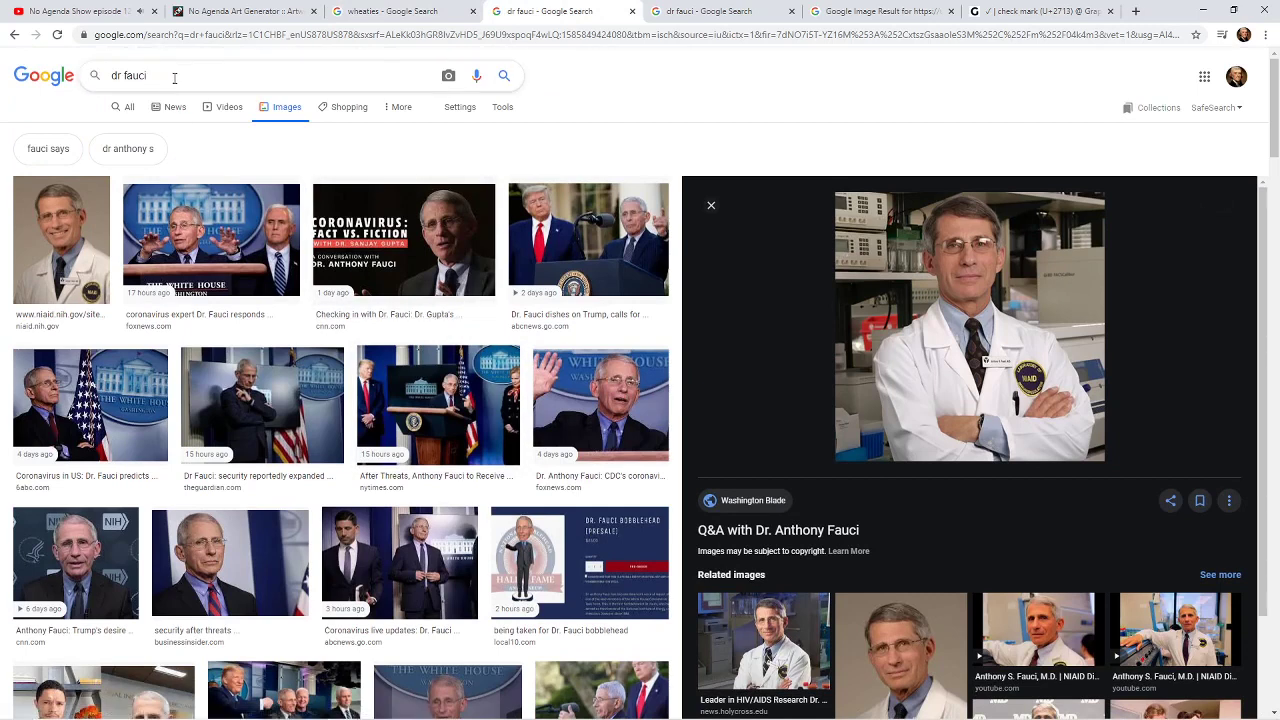
pyautogui.press('BackSpace')
pyautogui.click(128, 112)
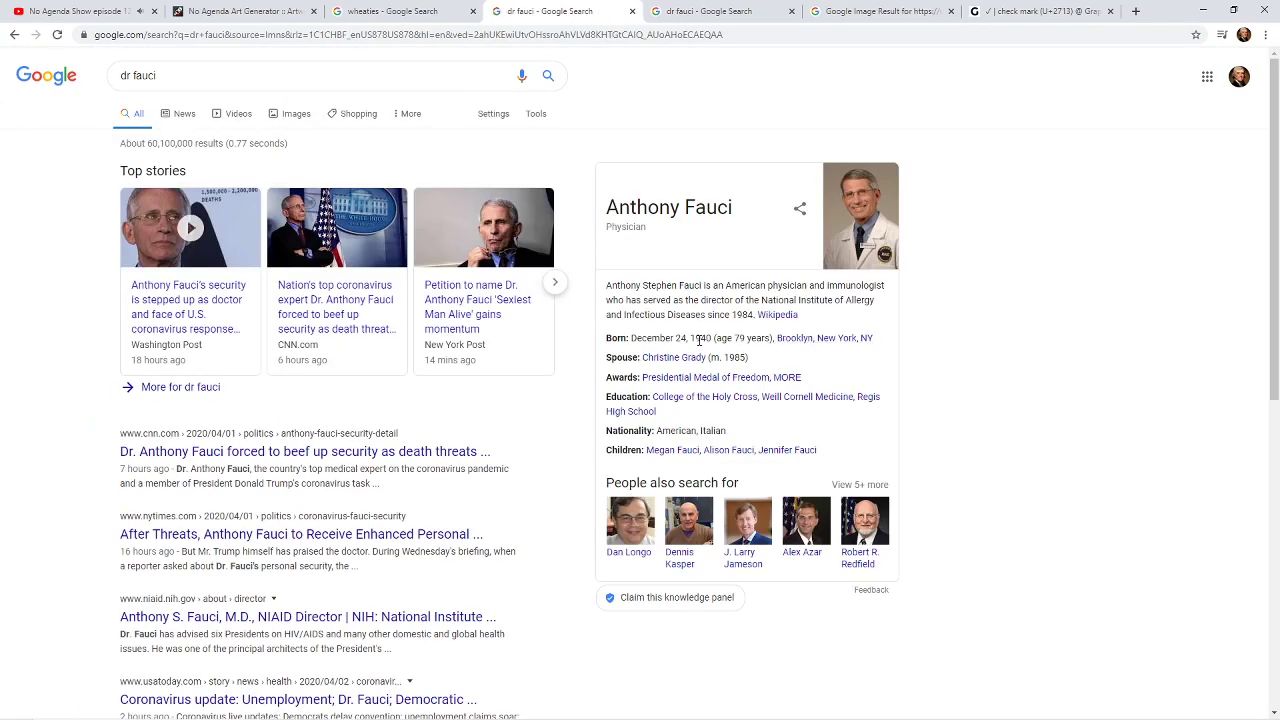
pyautogui.middleClick(777, 314)
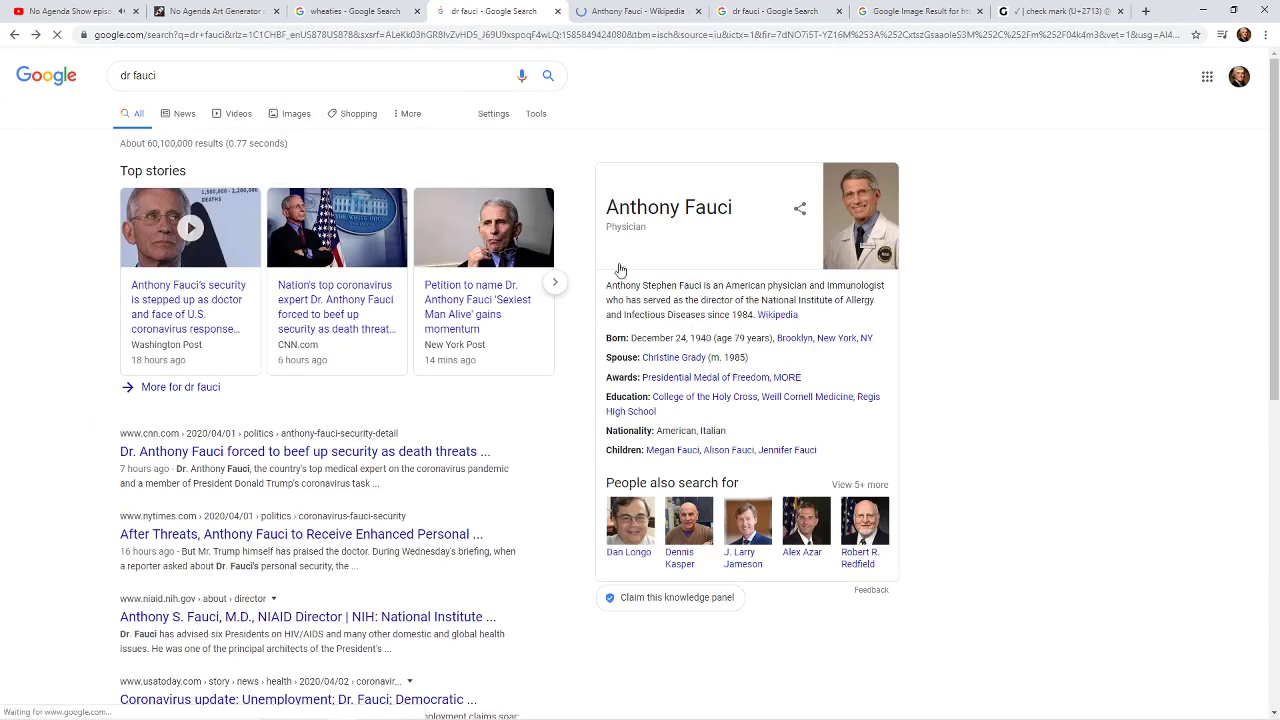
# - Return to the image results, search images for "dr fauci signature", and look through them for a usable signature
pyautogui.hotkey('alt', 'Left')
pyautogui.scroll(4, 258, 72)
pyautogui.click(246, 75)
pyautogui.write('s')
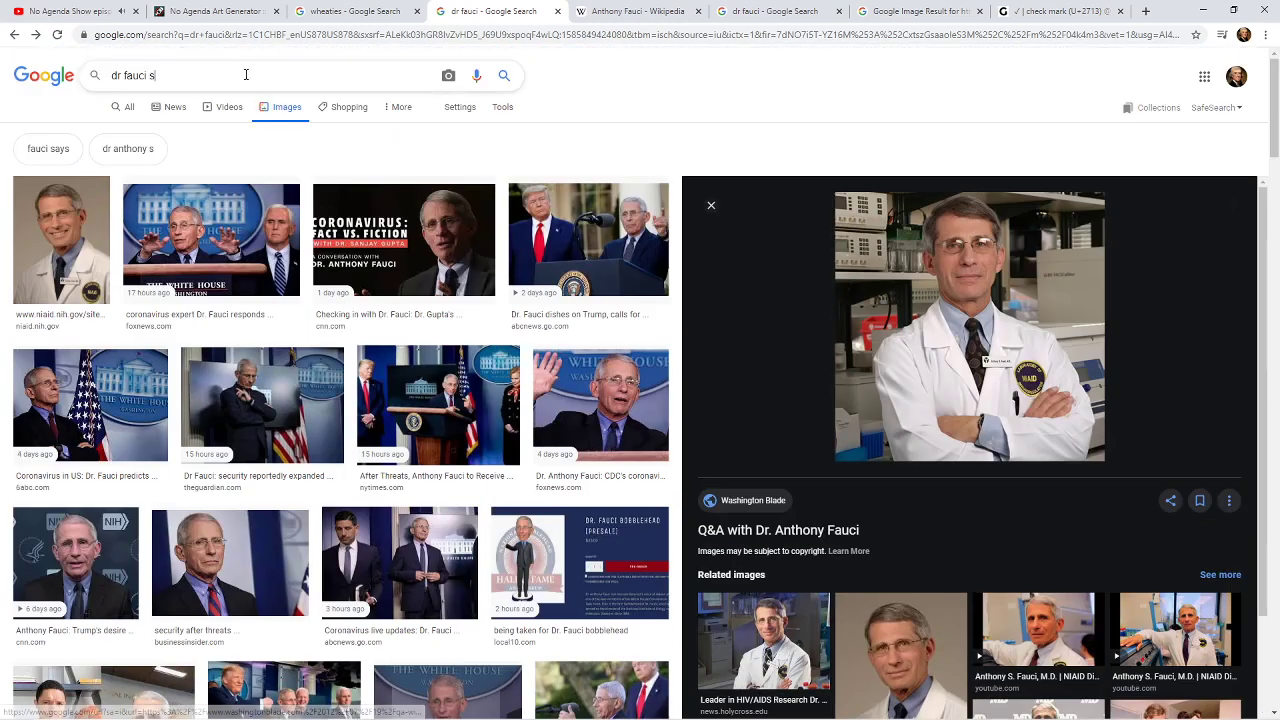
pyautogui.write('ignature')
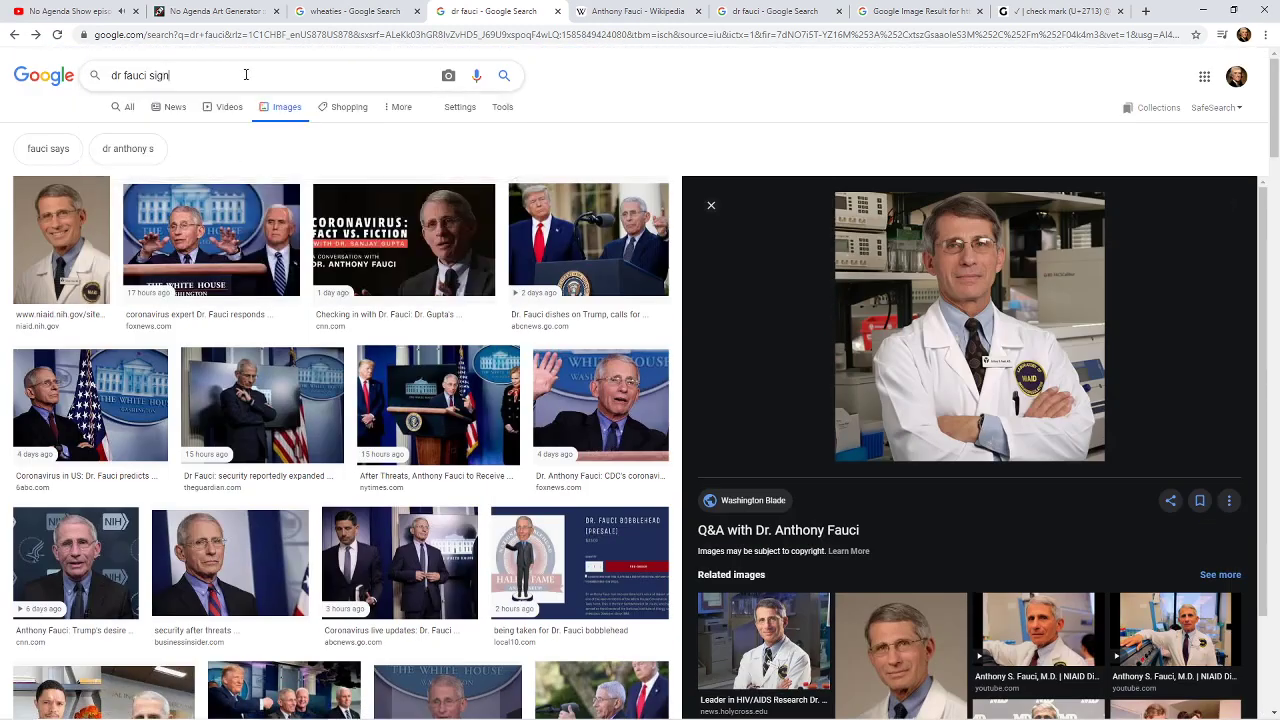
pyautogui.press('Return')
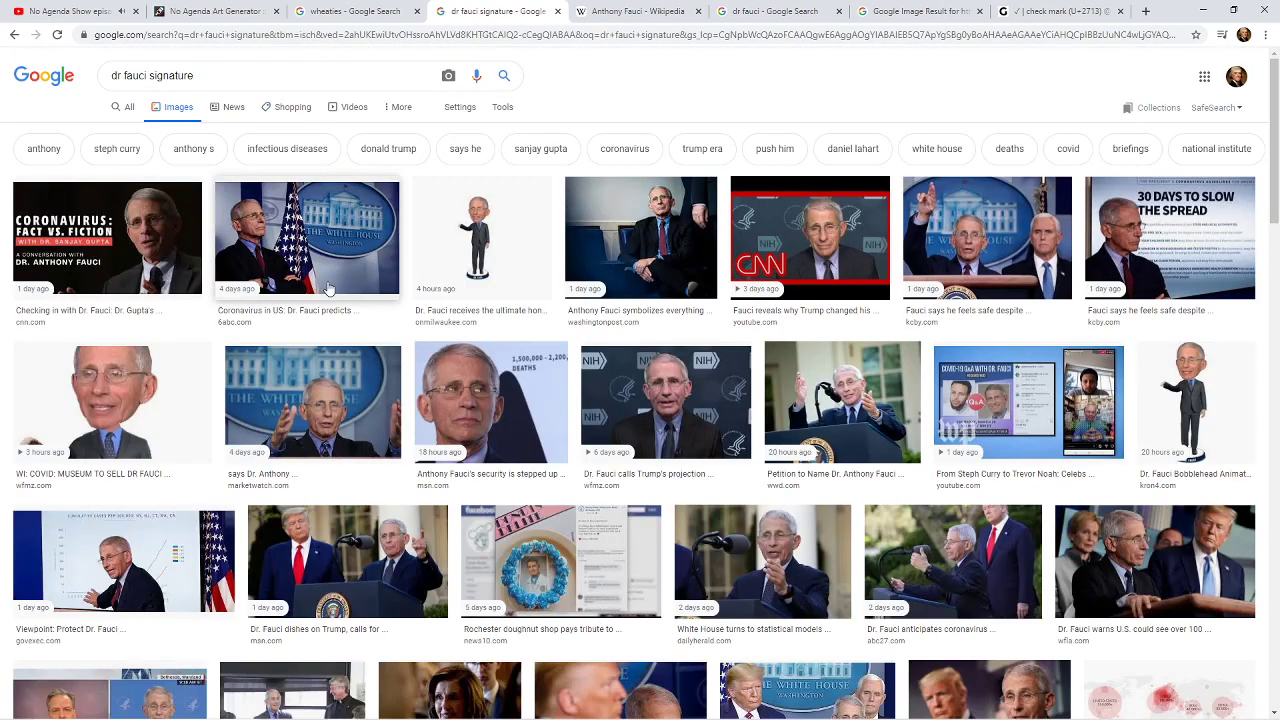
pyautogui.scroll(-5, 366, 350)
pyautogui.scroll(-3, 375, 355)
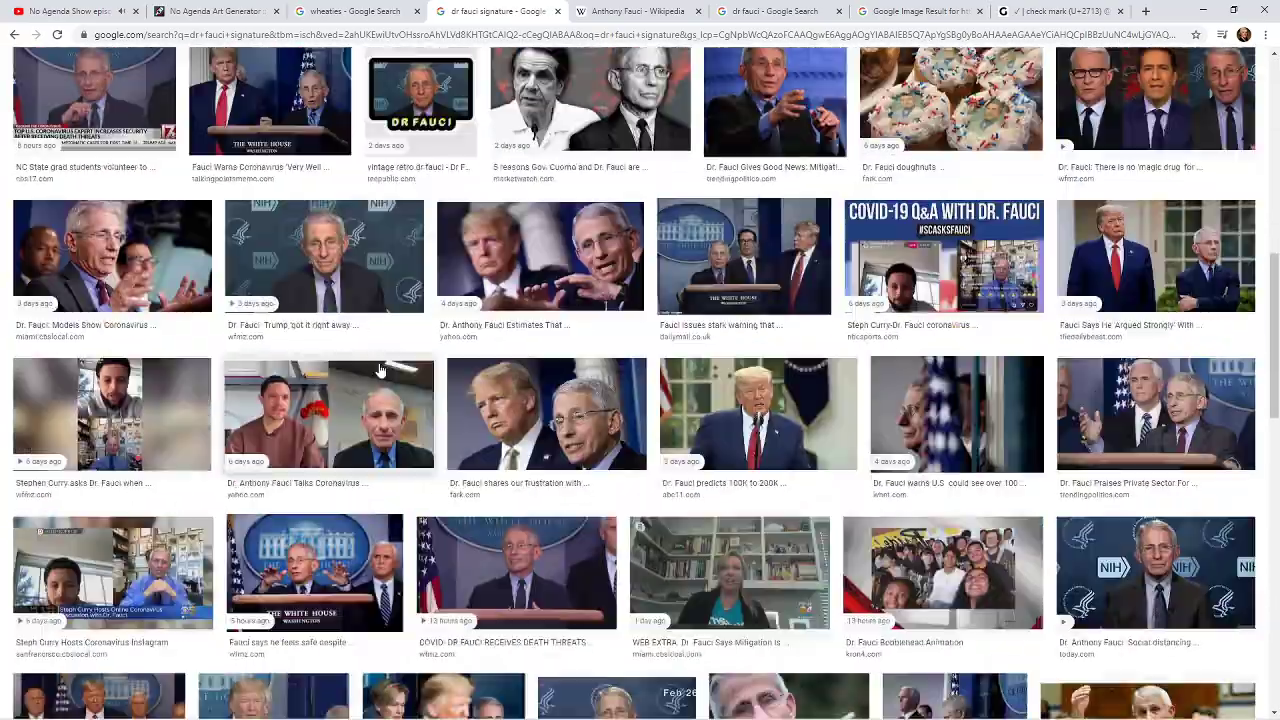
pyautogui.scroll(8, 375, 355)
# - Check Anthony Fauci's Wikipedia article for a signature and copy the article title "Anthony Fauci"
pyautogui.click(615, 10)
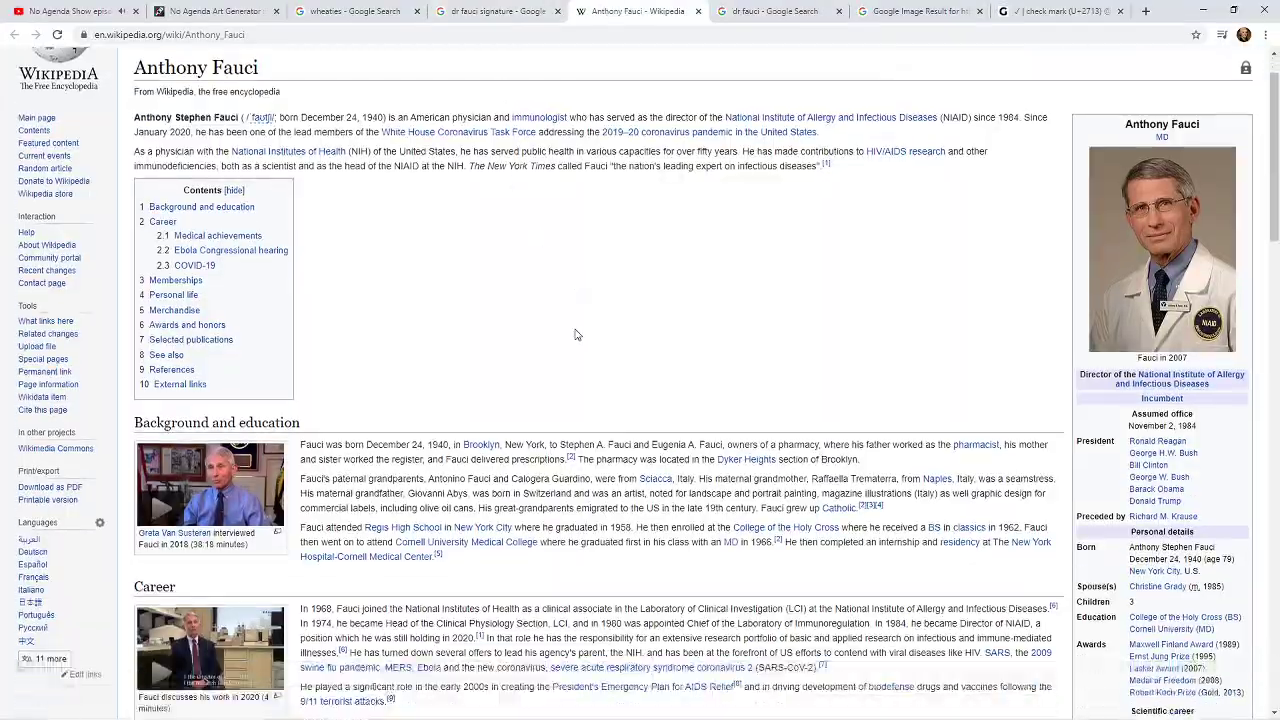
pyautogui.scroll(-6, 572, 334)
pyautogui.scroll(4, 572, 334)
pyautogui.scroll(-5, 1050, 337)
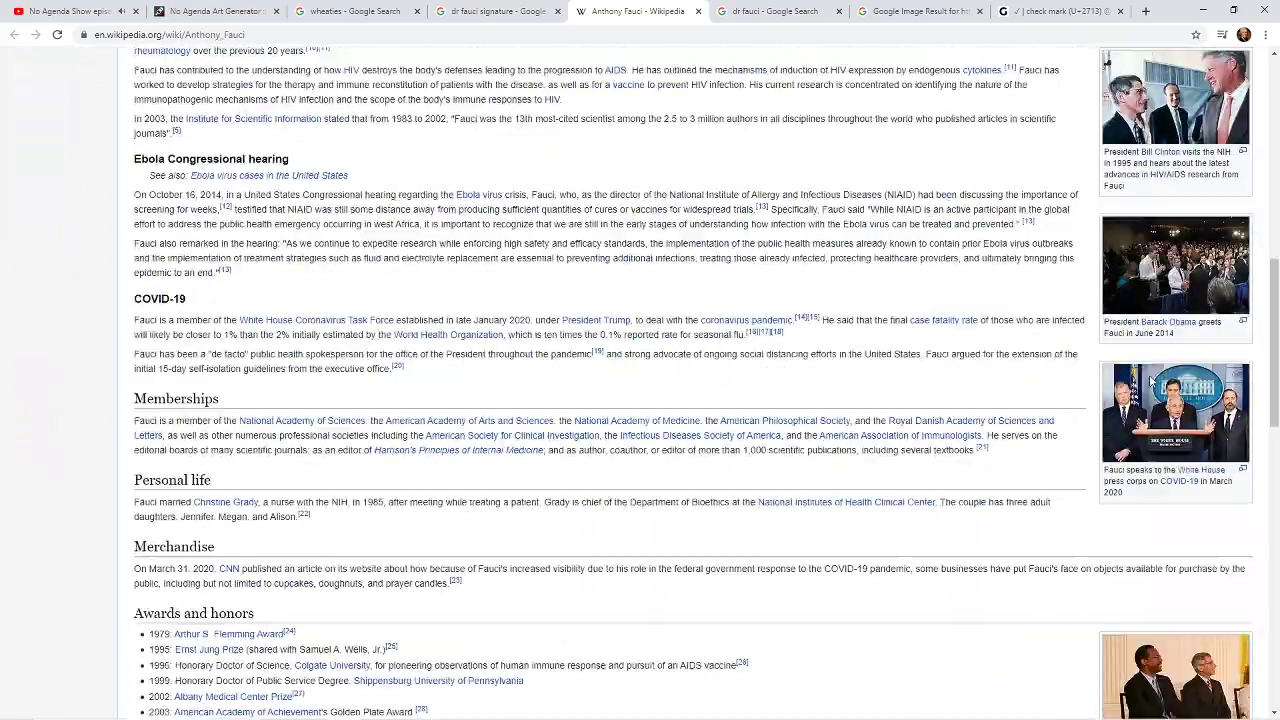
pyautogui.moveTo(1275, 330); pyautogui.dragTo(1277, 105)
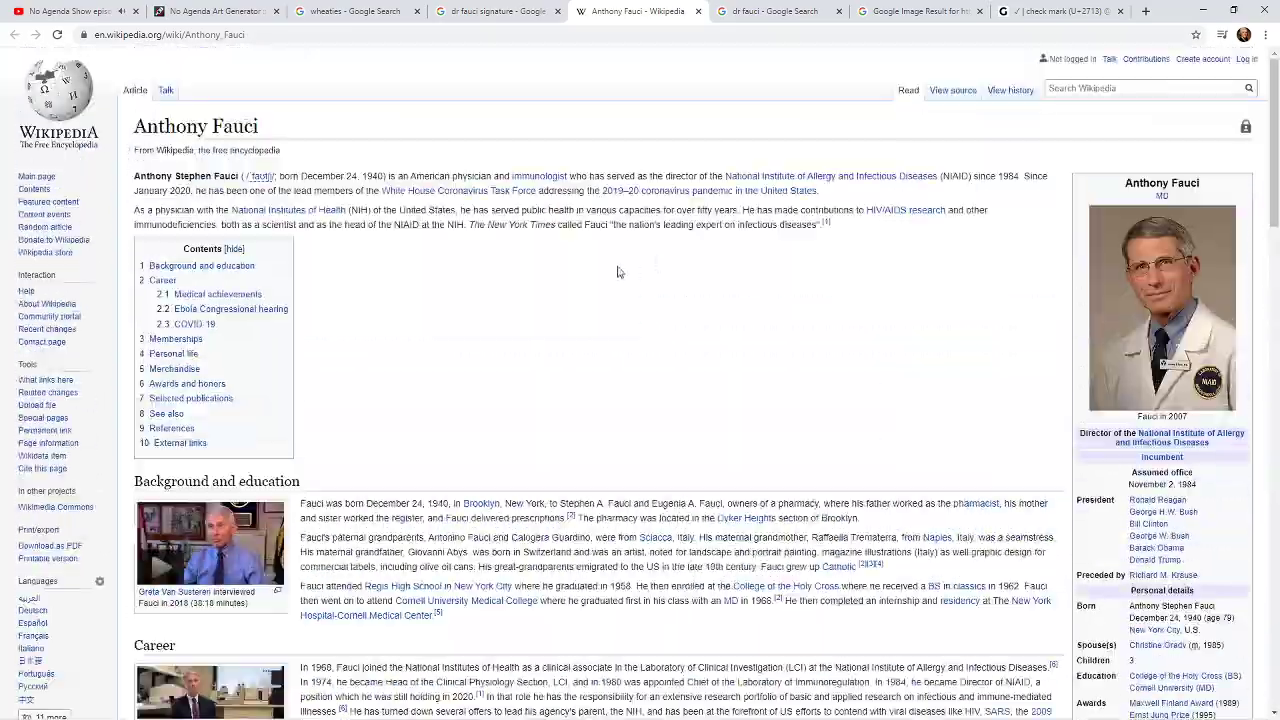
pyautogui.tripleClick(236, 117)
pyautogui.hotkey('ctrl', 'c')
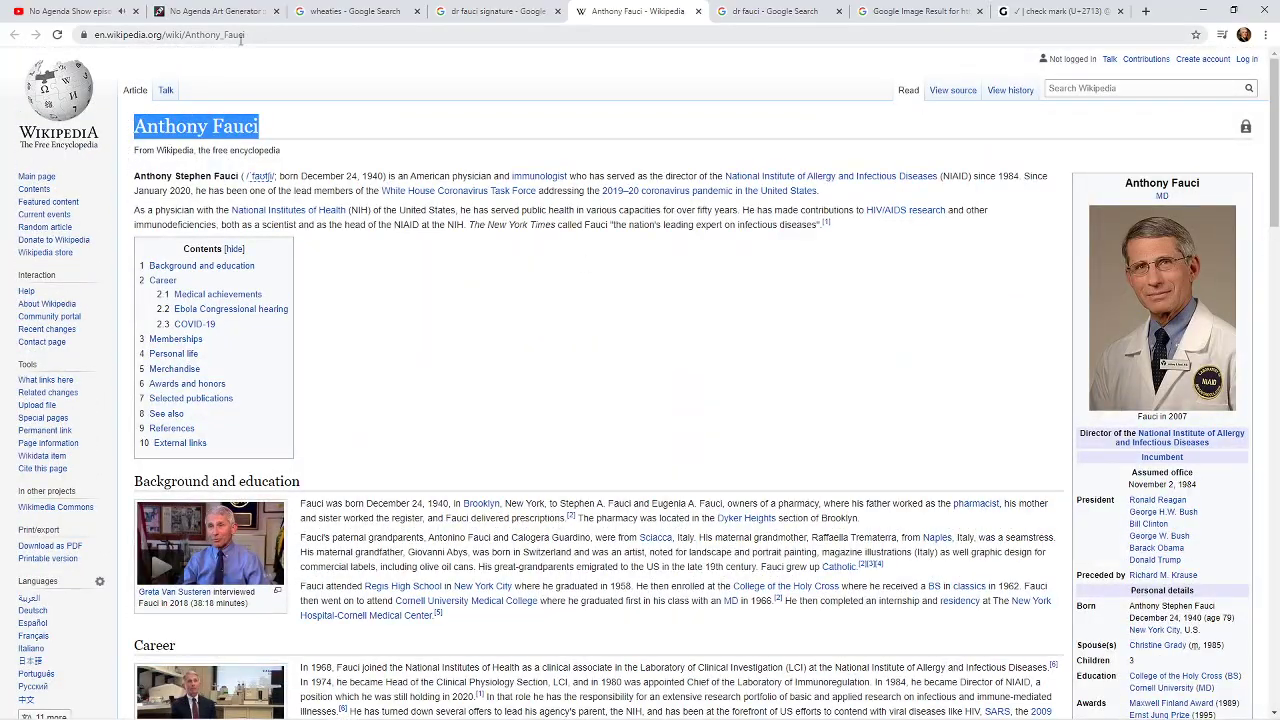
pyautogui.click(92, 10)
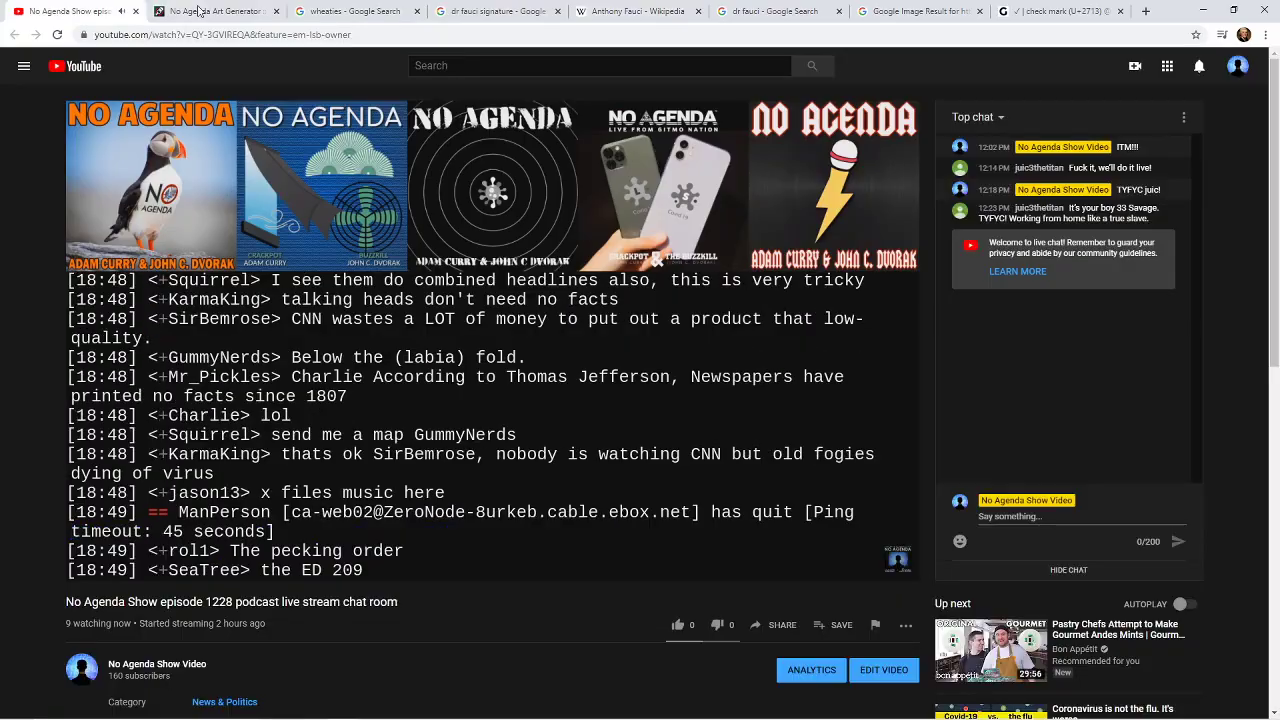
pyautogui.hotkey('ctrl', 'Tab')
pyautogui.hotkey('ctrl', 'Tab')
pyautogui.click(92, 10)
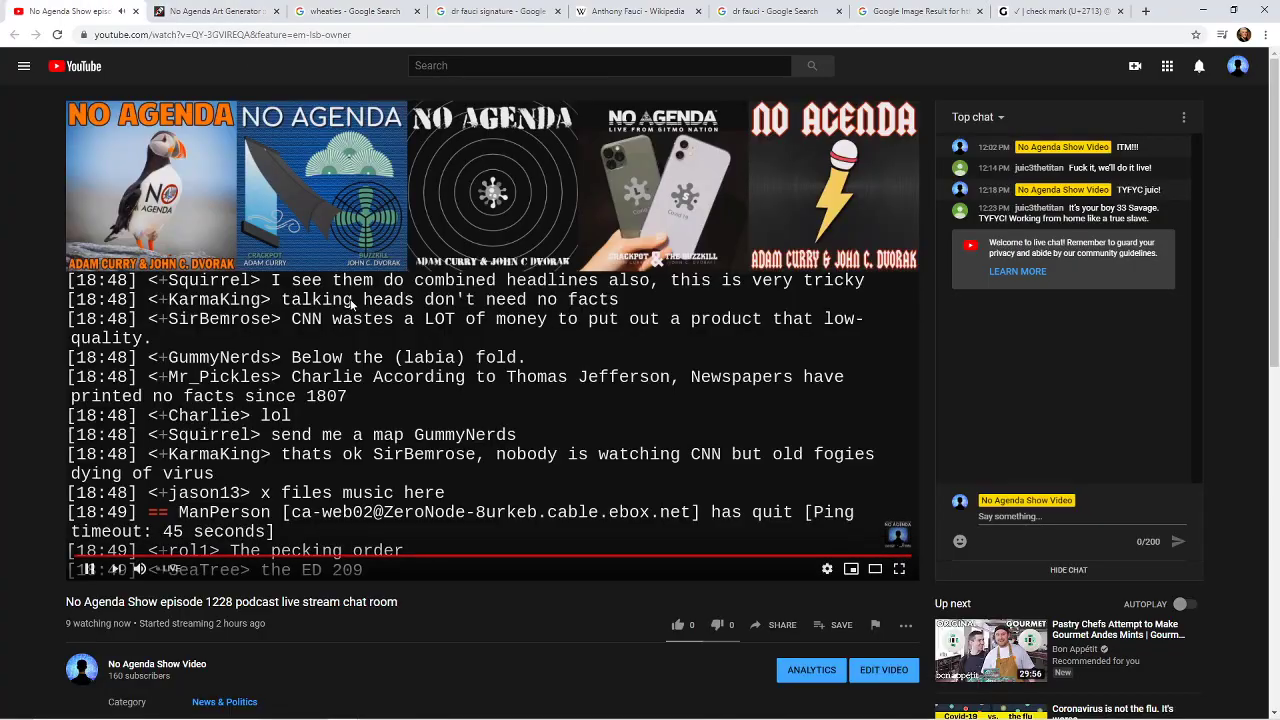
pyautogui.click(286, 10)
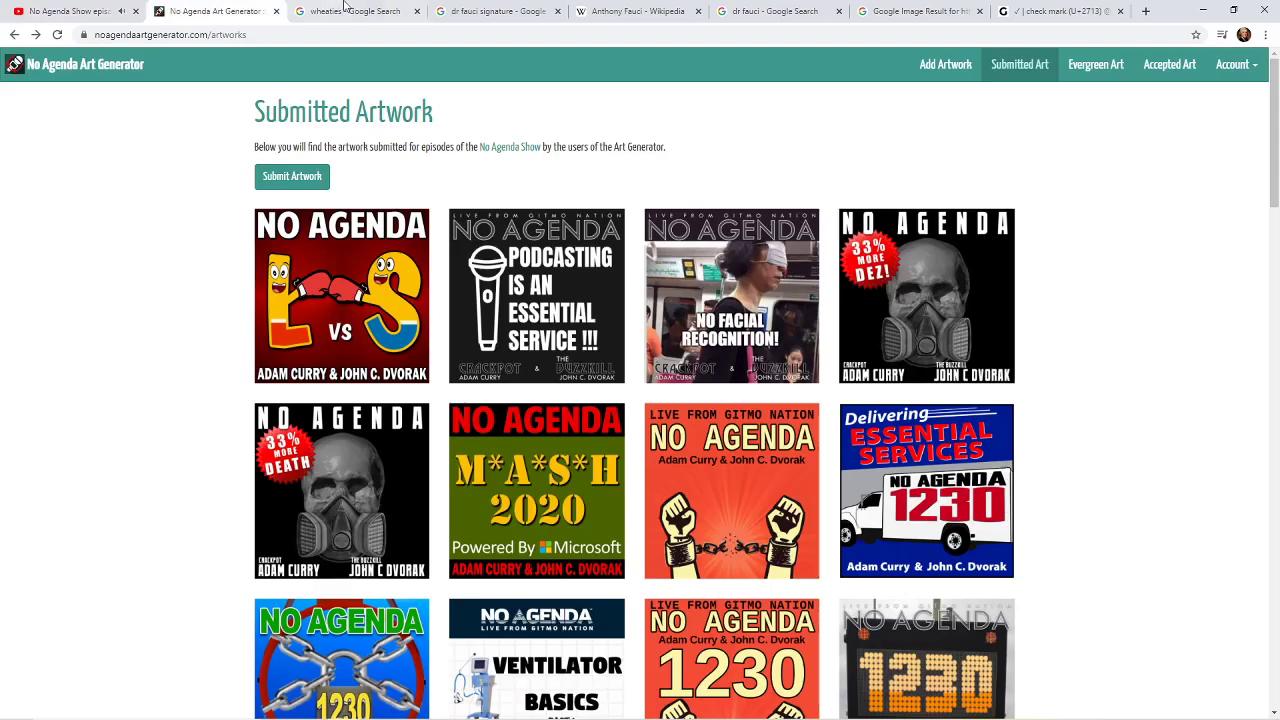
pyautogui.hotkey('ctrl', 'Tab')
pyautogui.click(490, 8)
pyautogui.click(617, 8)
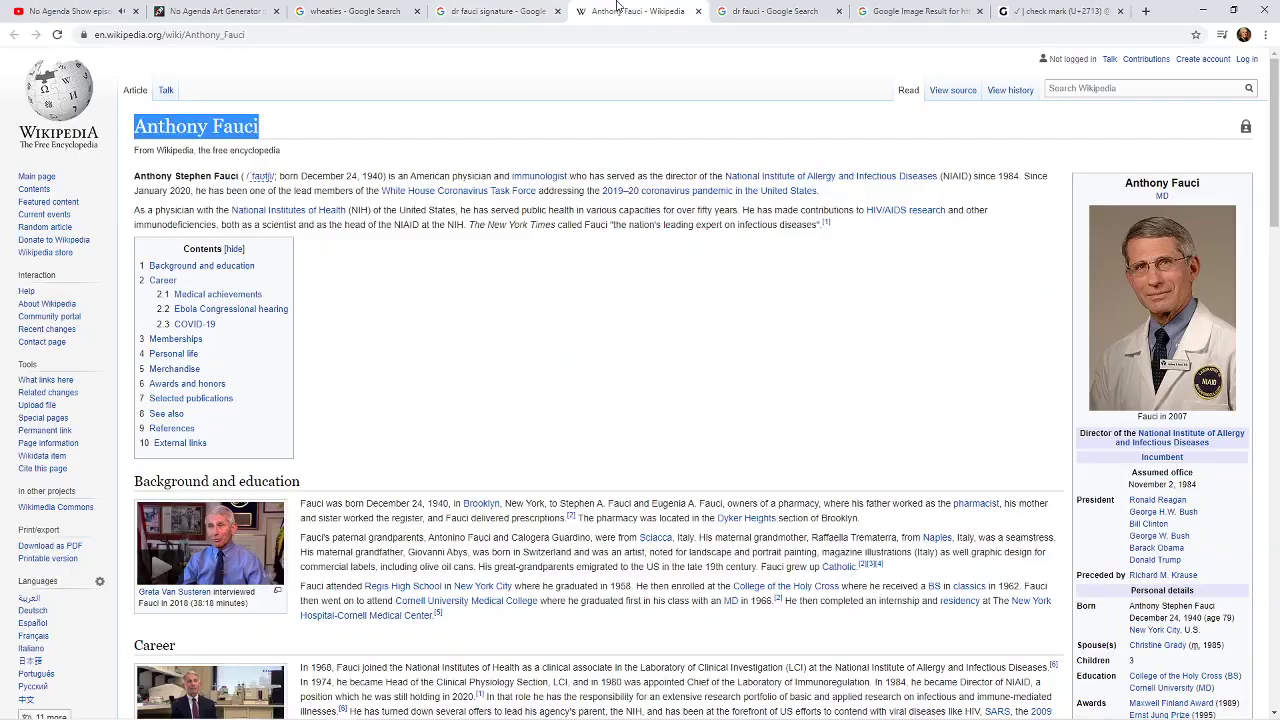
# - Switch back to GIMP, anchor the floating Fauci cut-out to its layer, and add a transparent layer named "signature"
pyautogui.hotkey('alt', 'Tab')
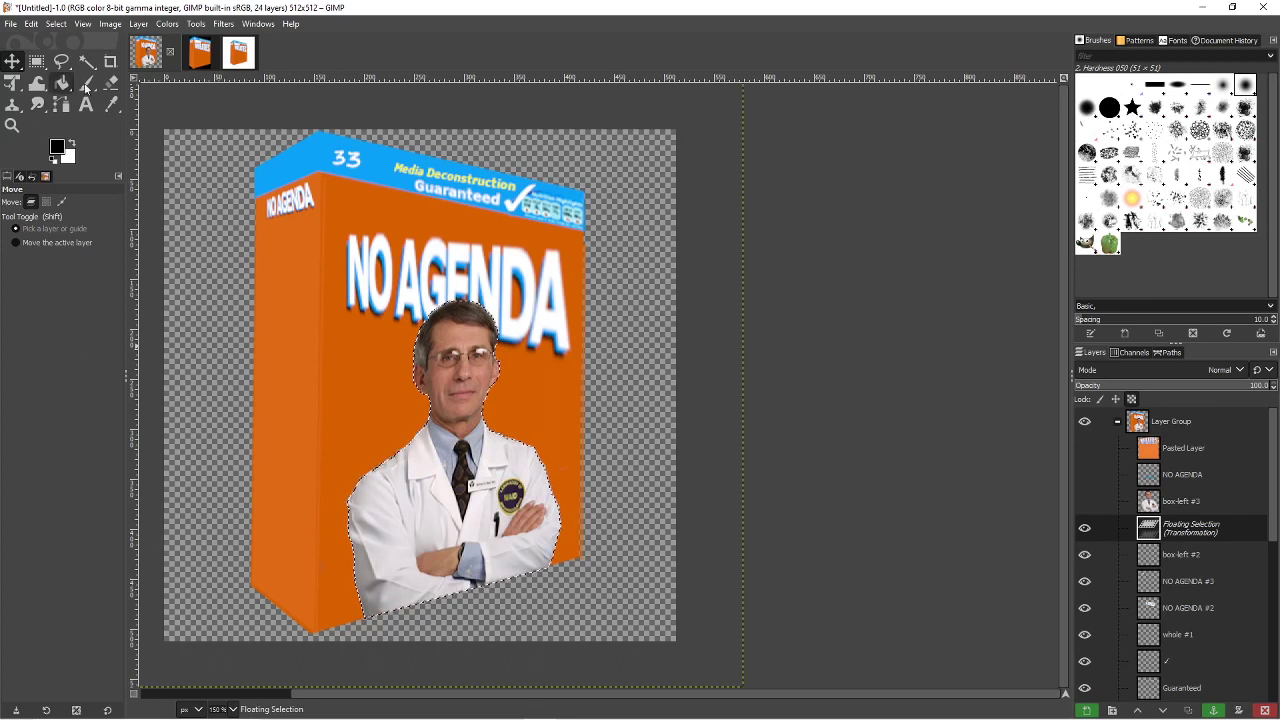
pyautogui.click(87, 106)
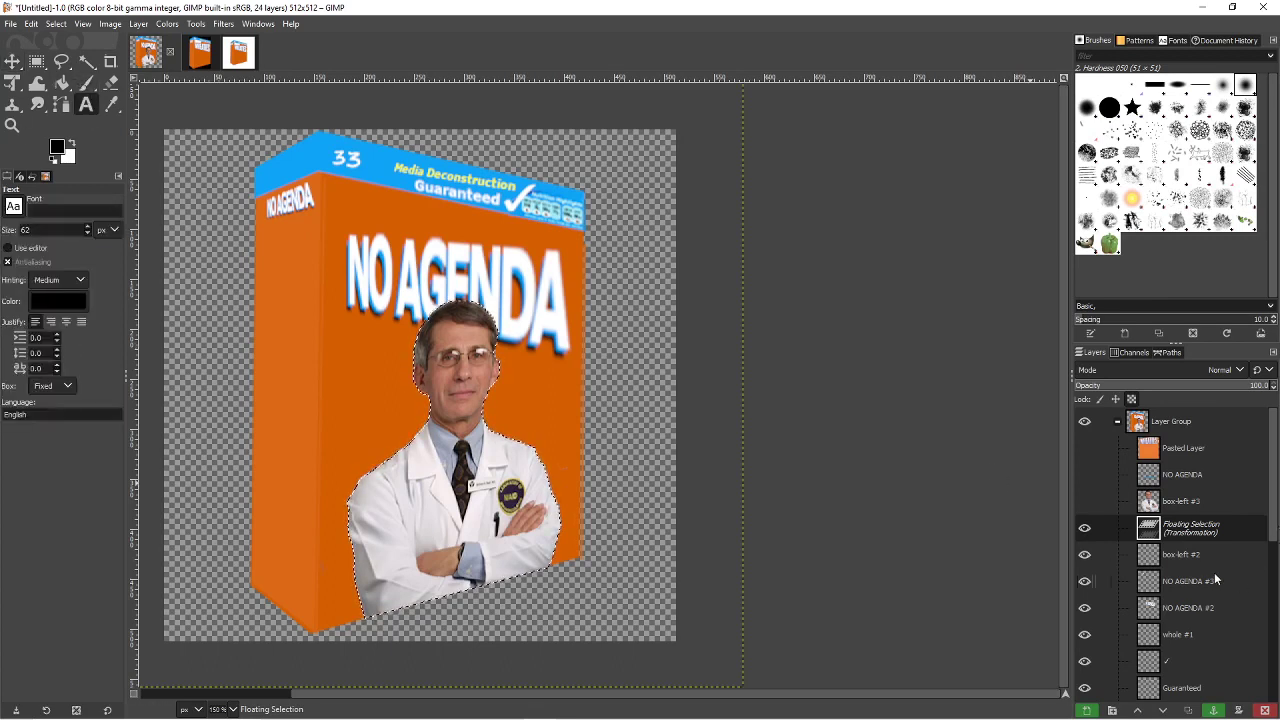
pyautogui.click(1213, 710)
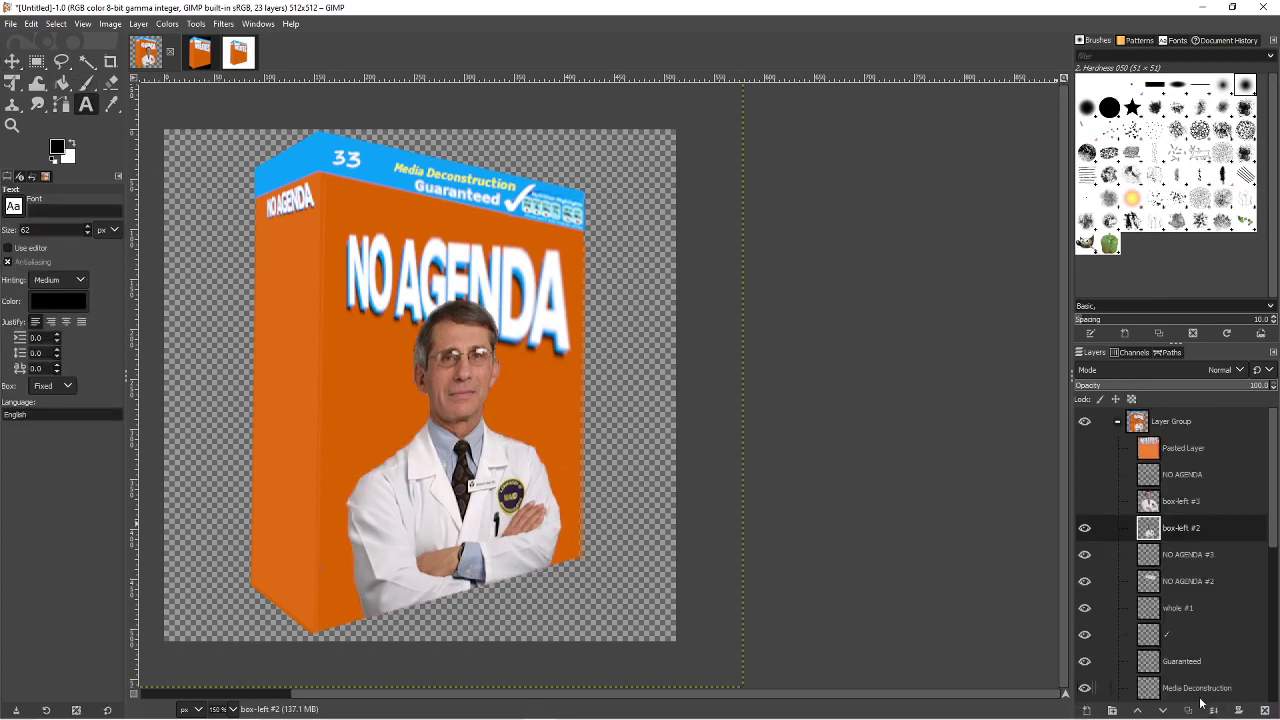
pyautogui.click(1087, 710)
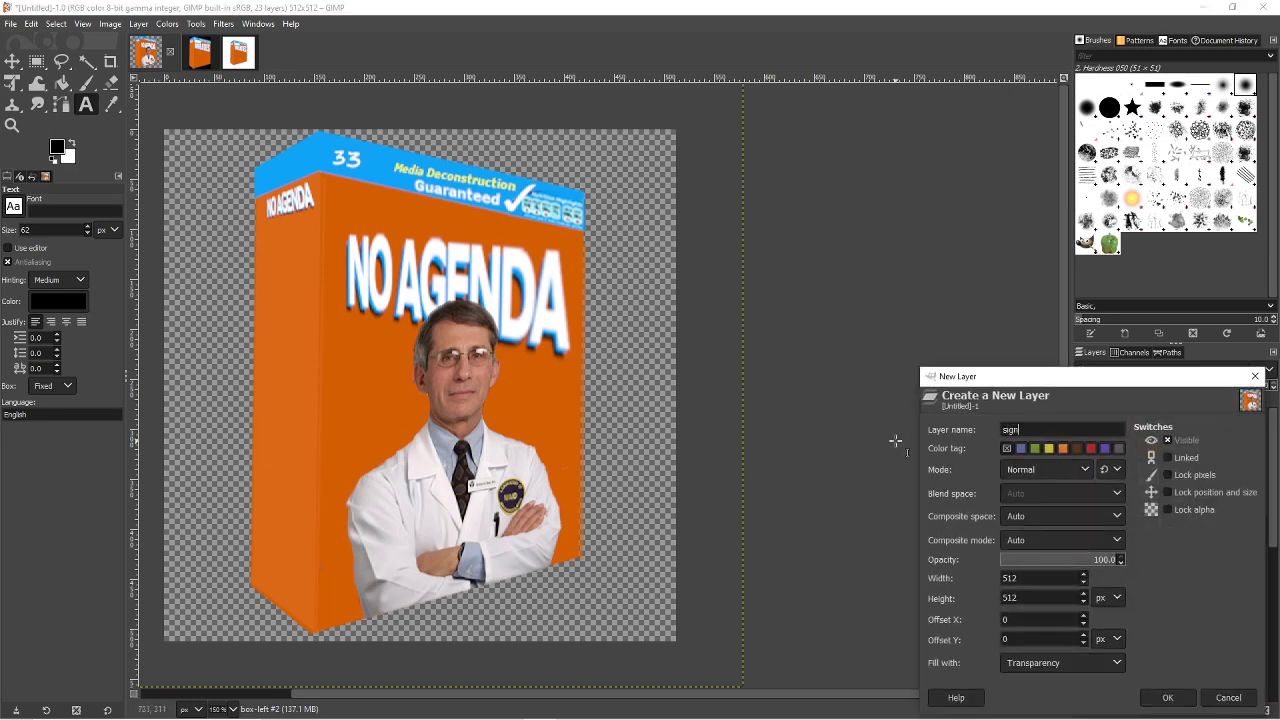
pyautogui.press('Return')
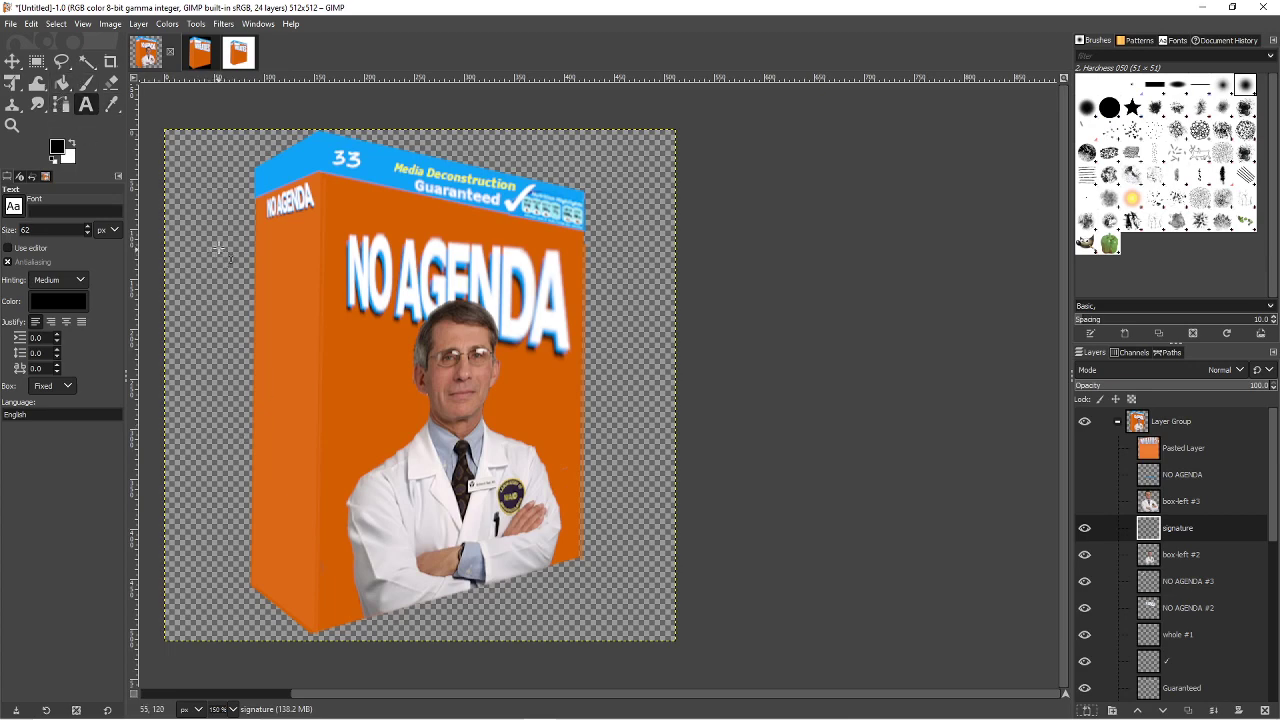
# - Paste "Anthony Fauci" into a new text box across the upper part of the cereal box and set its size to 44 px
pyautogui.moveTo(218, 247); pyautogui.dragTo(540, 386)
pyautogui.hotkey('ctrl', 'v')
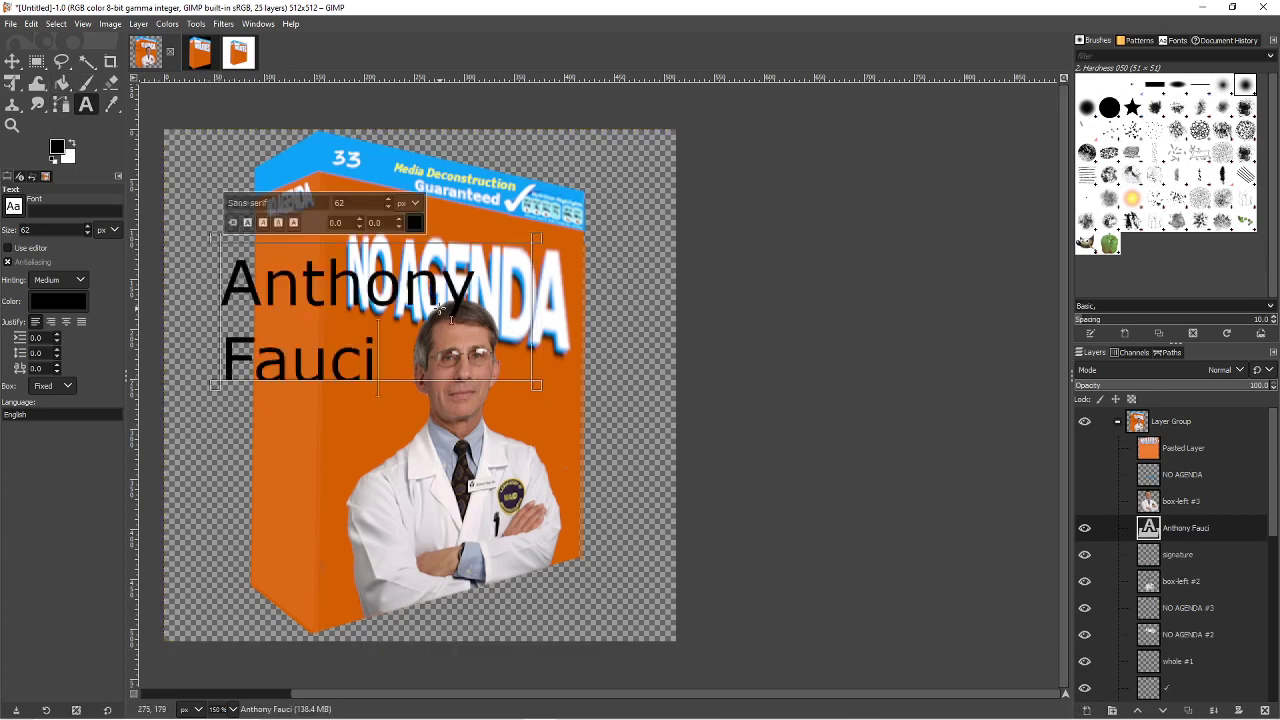
pyautogui.hotkey('ctrl', 'a')
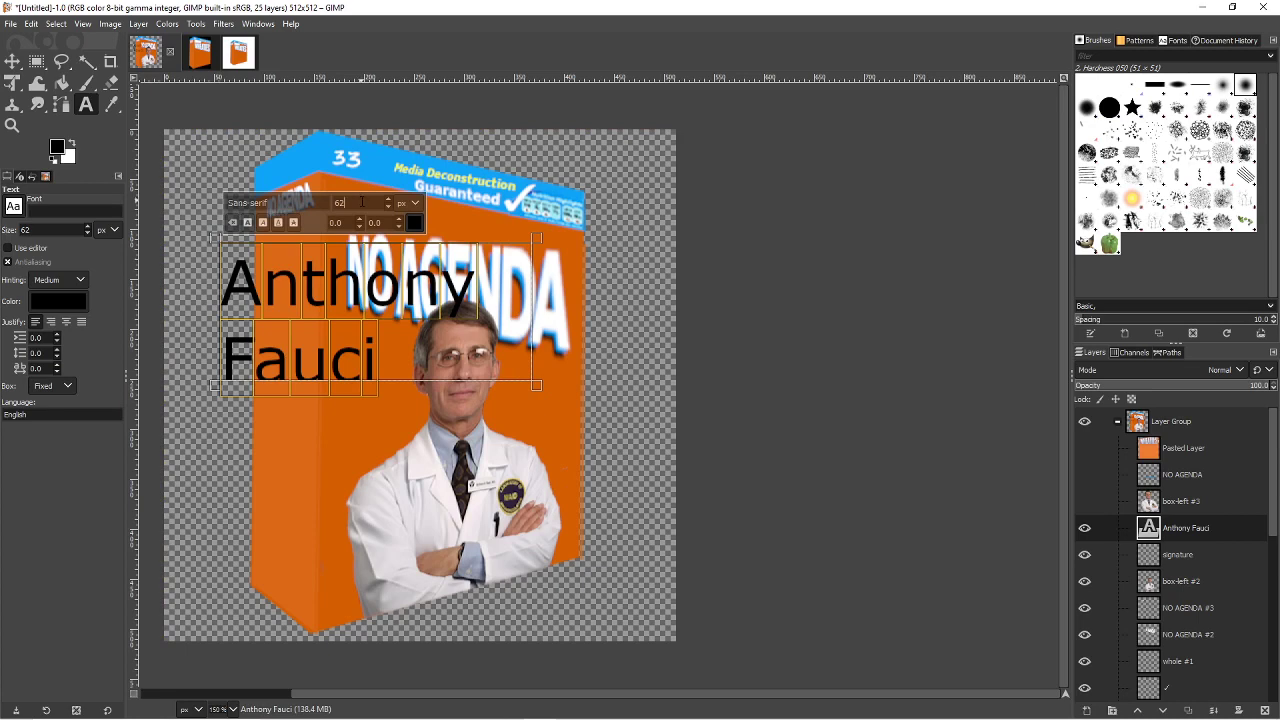
pyautogui.scroll(-18, 362, 202)
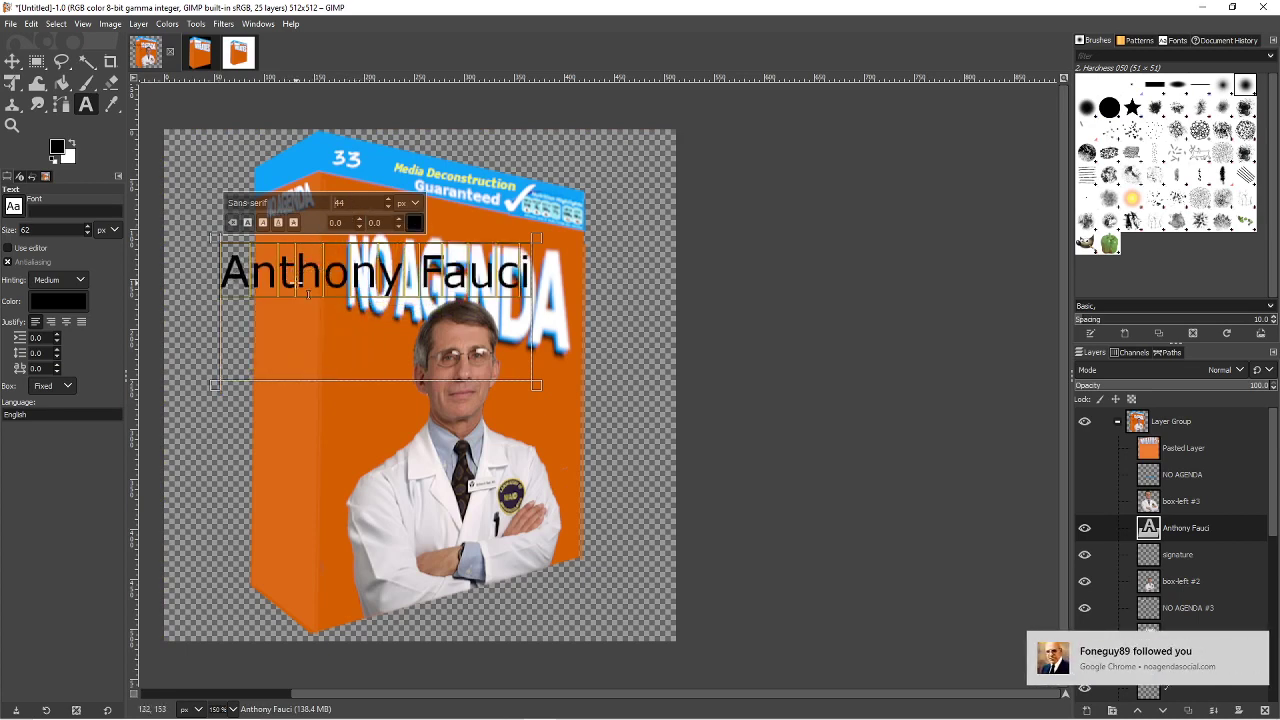
pyautogui.click(247, 223)
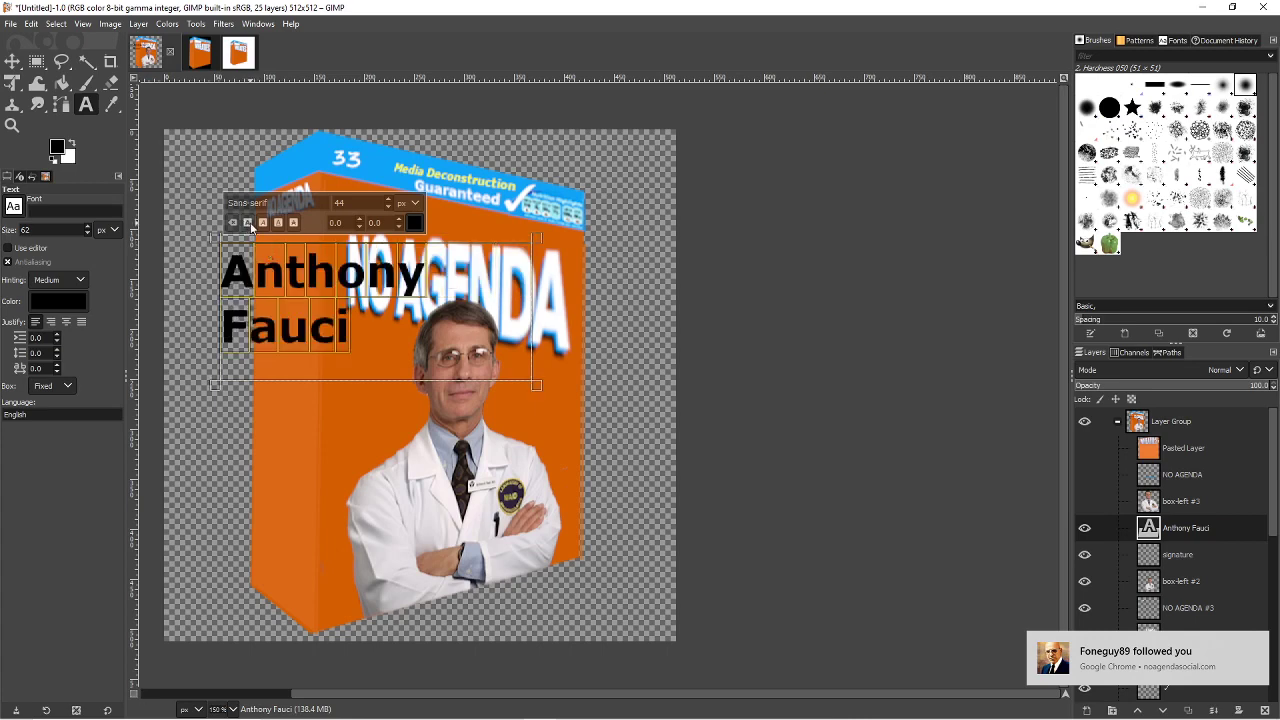
pyautogui.click(249, 224)
# - Check the script font's name in Windows Settings, then return to GIMP and set the "Anthony Fauci" text to Segoe Script
pyautogui.hotkey('alt', 'Tab')
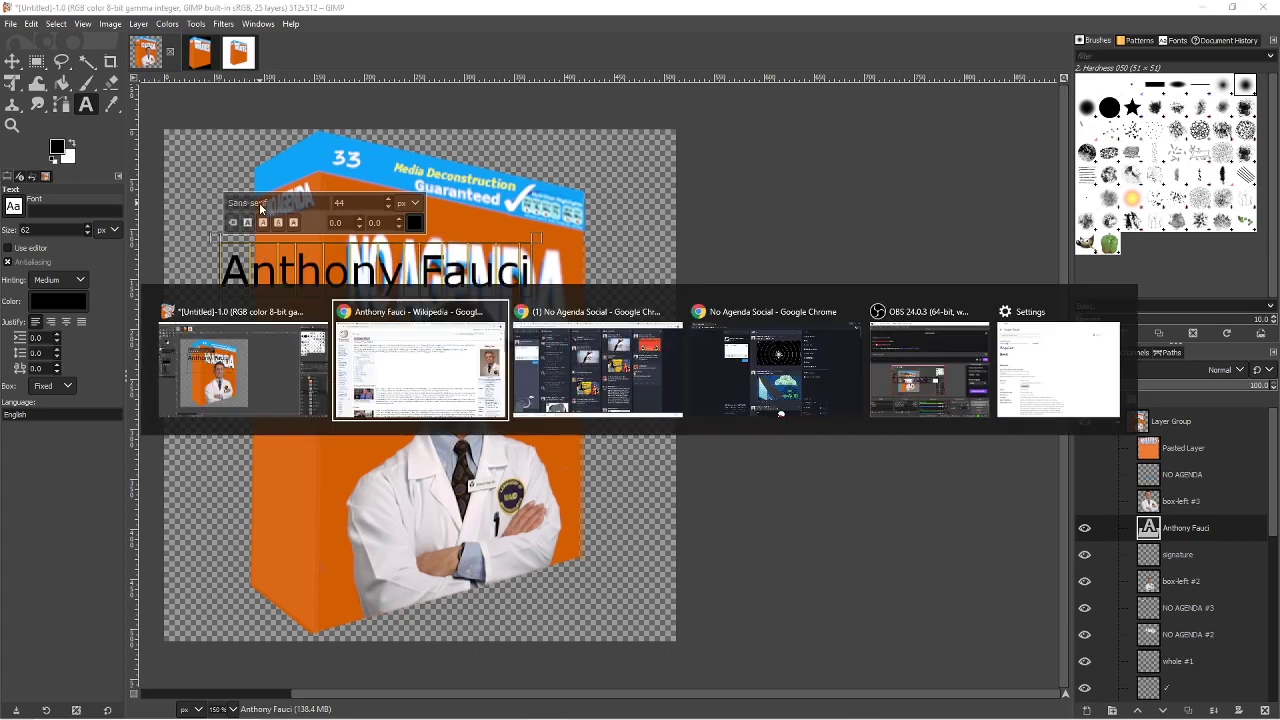
pyautogui.hotkey('alt', 'Tab')
pyautogui.hotkey('alt', 'Tab')
pyautogui.hotkey('alt', 'Tab')
pyautogui.hotkey('alt', 'Tab')
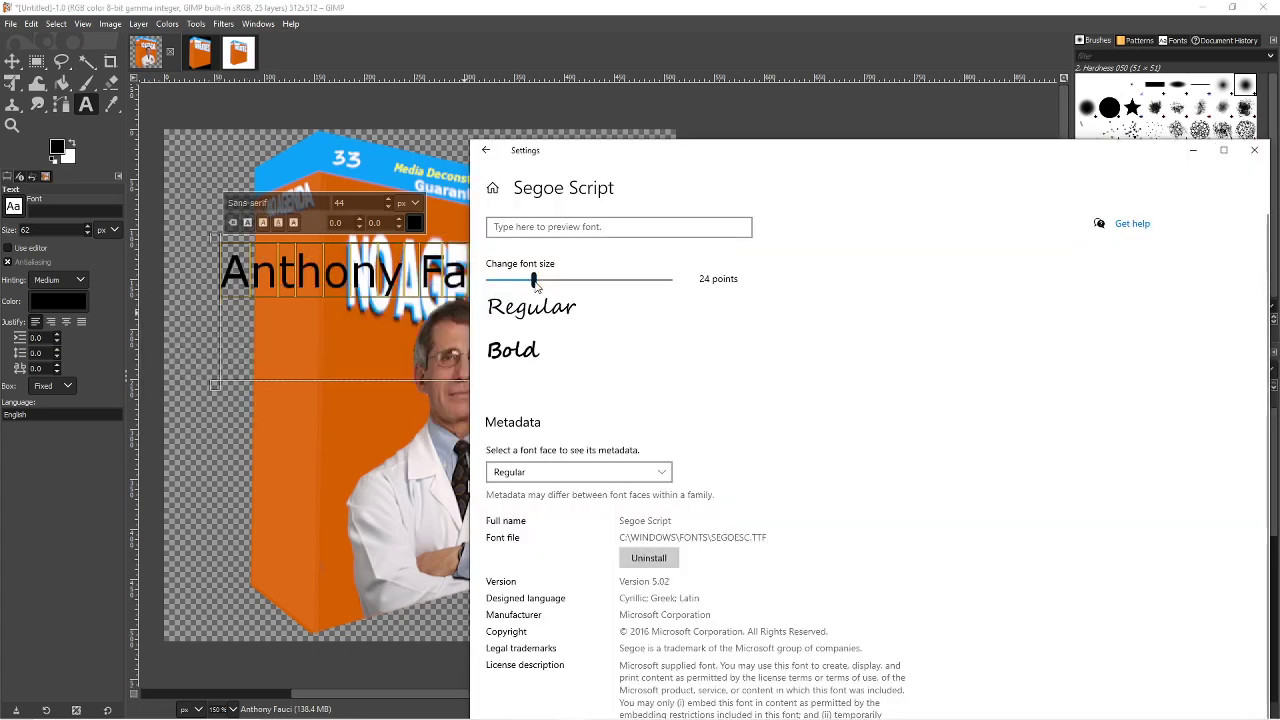
pyautogui.click(402, 262)
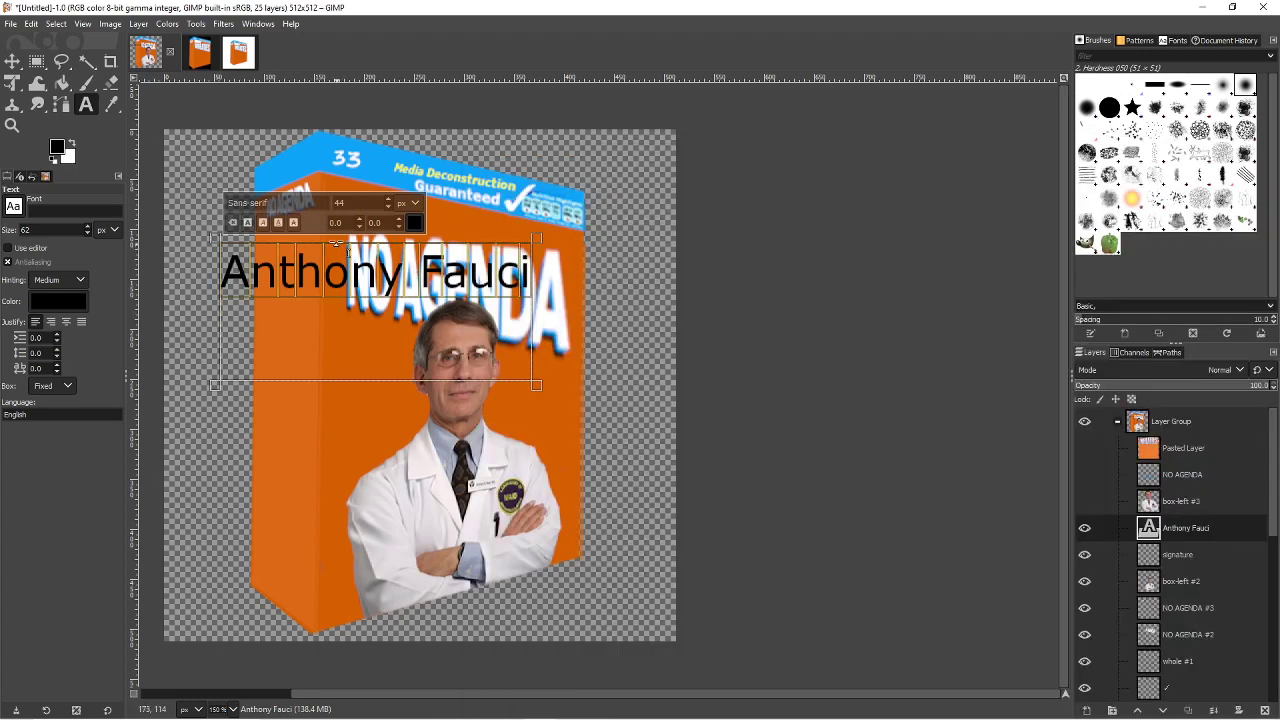
pyautogui.click(247, 203)
pyautogui.write('seg')
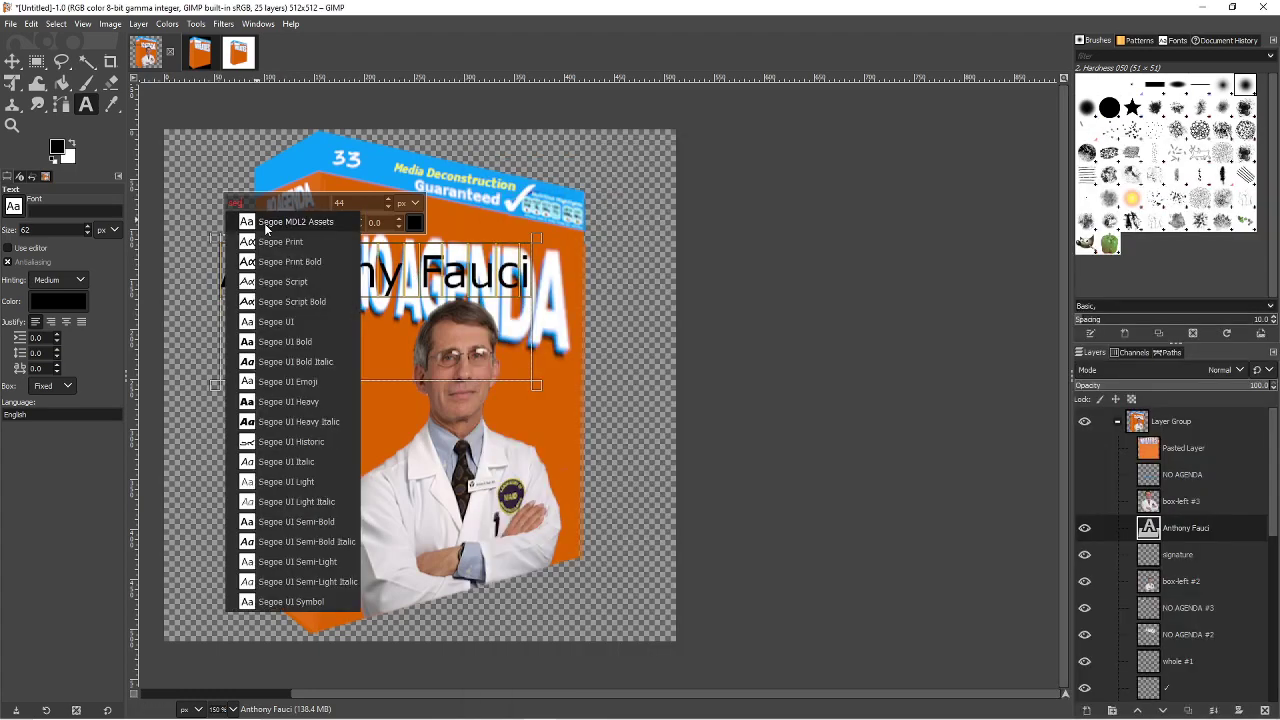
pyautogui.click(323, 282)
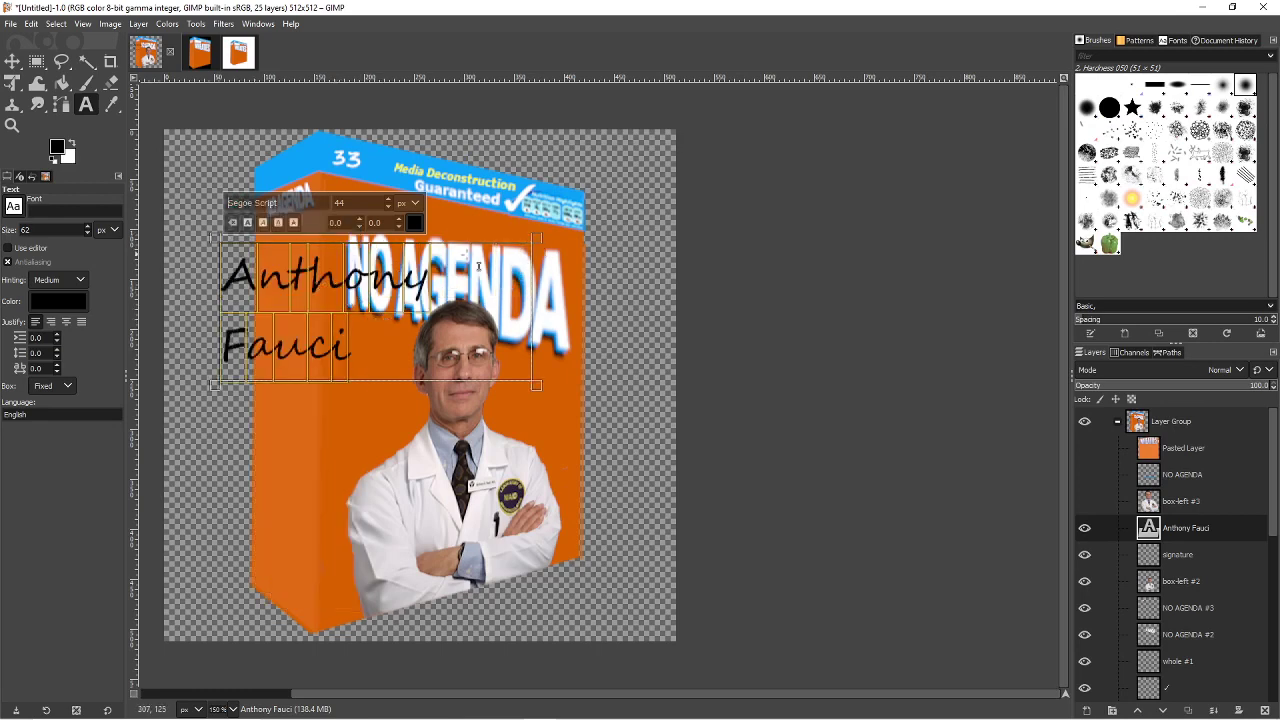
# - Set the signature text's size to 40 px and tighten its kerning to -7.0
pyautogui.scroll(-8, 369, 205)
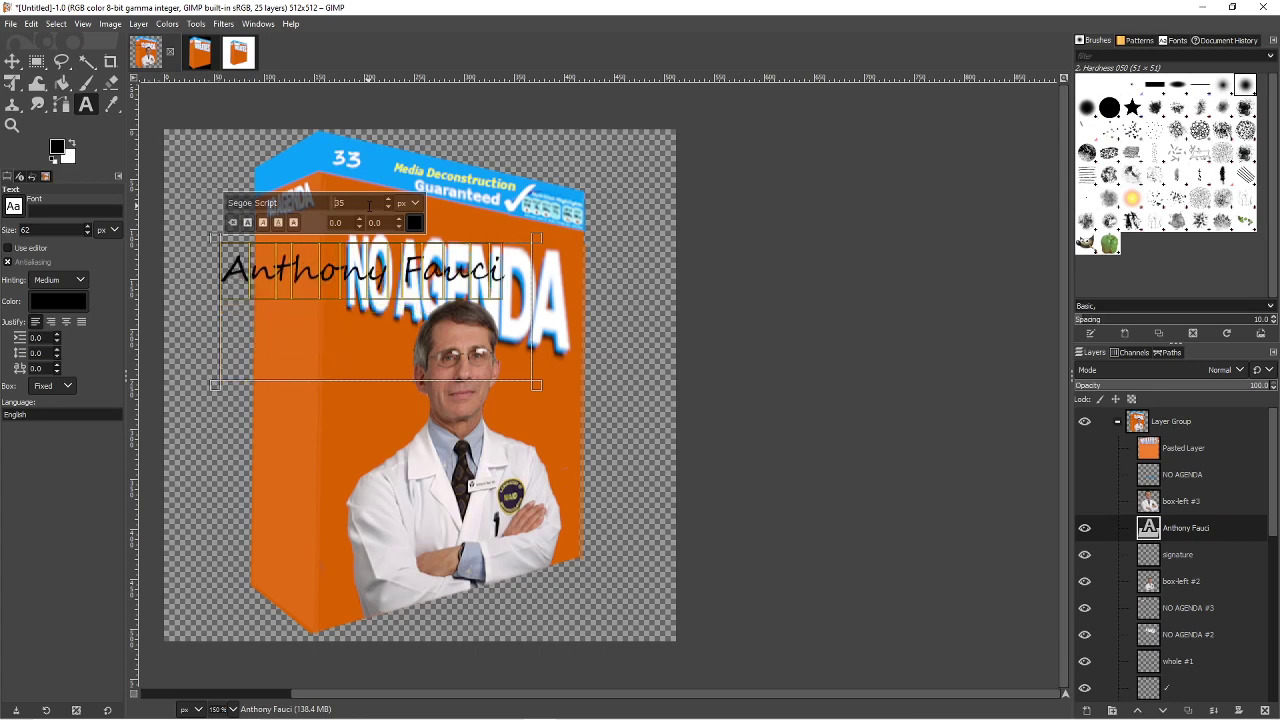
pyautogui.scroll(4, 369, 205)
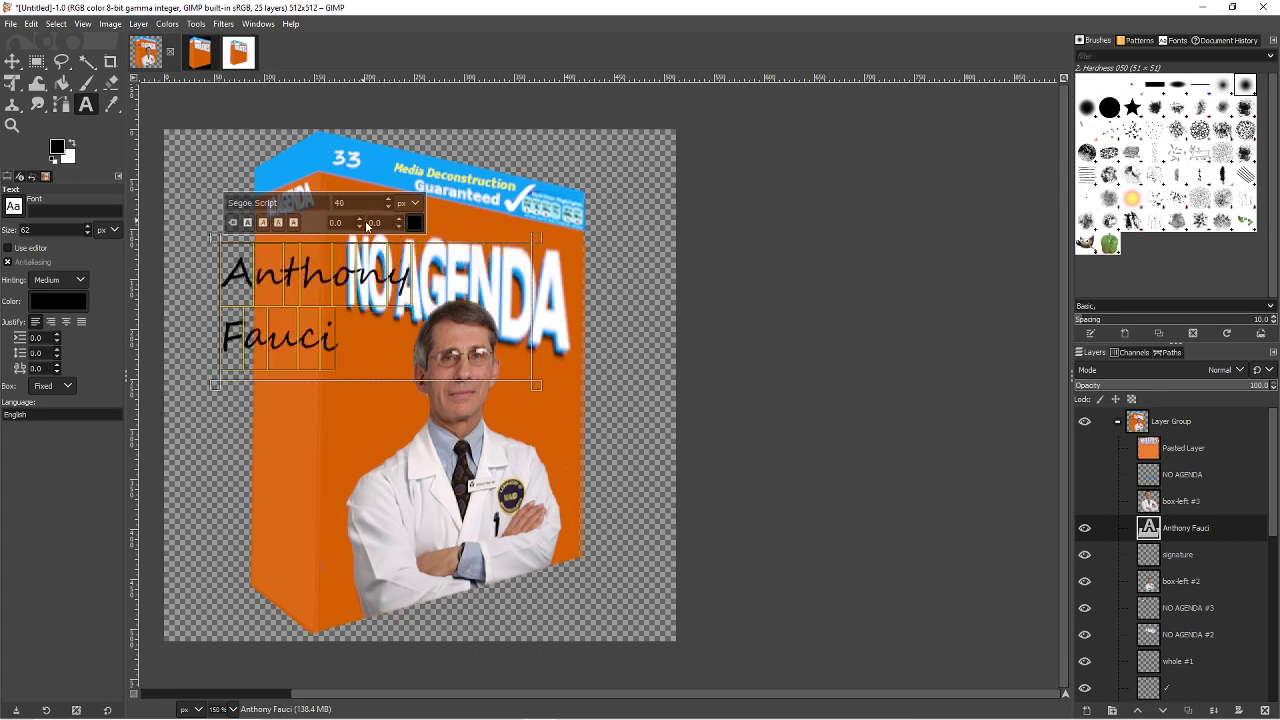
pyautogui.scroll(-10, 375, 222)
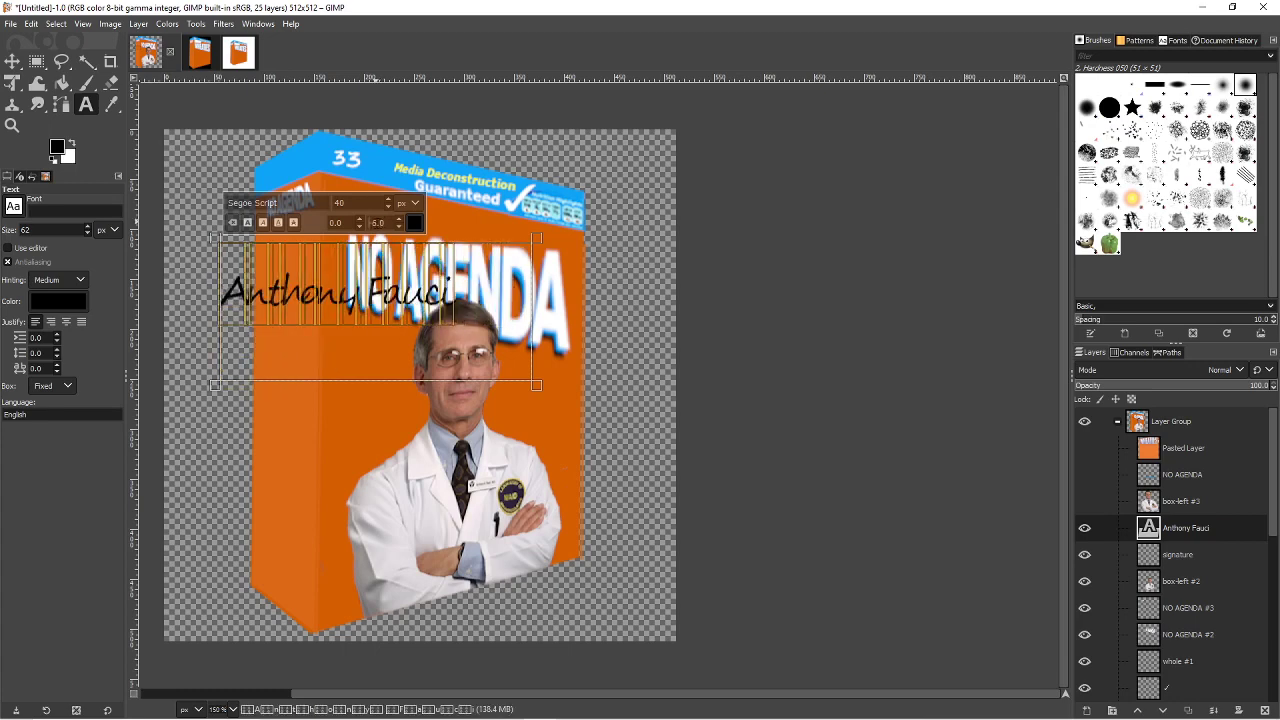
pyautogui.scroll(4, 375, 222)
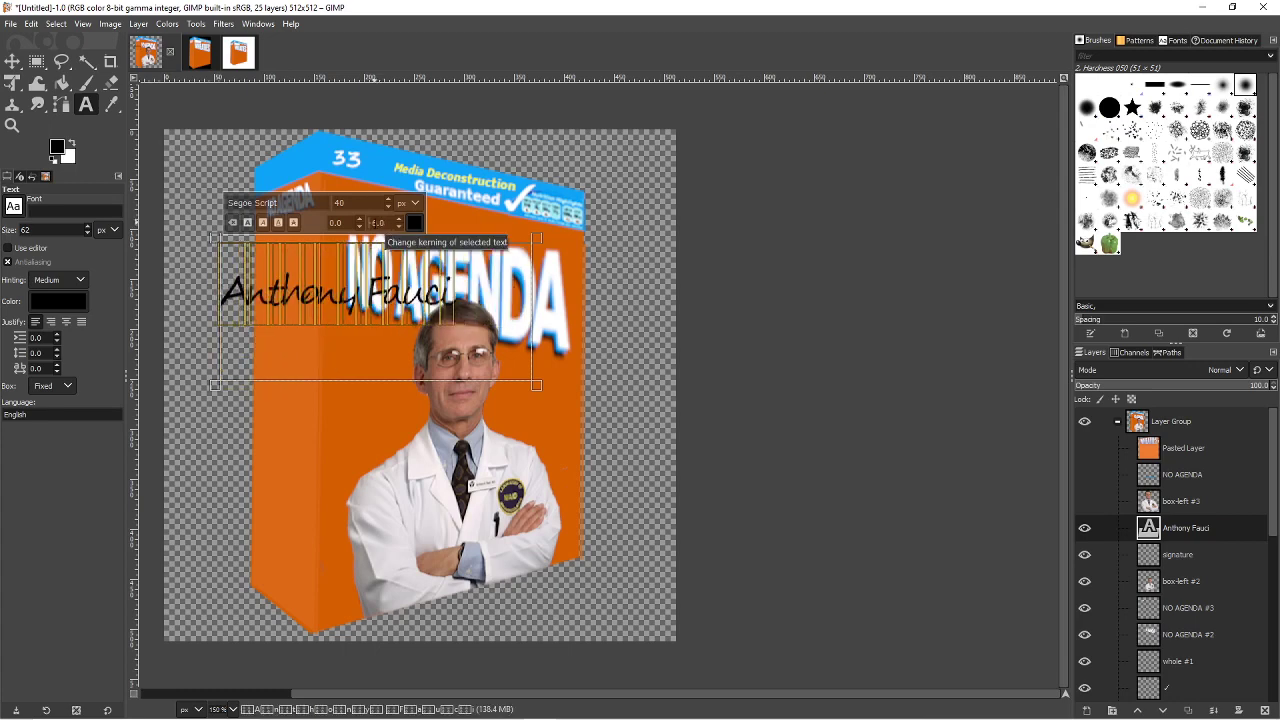
pyautogui.scroll(-1, 375, 222)
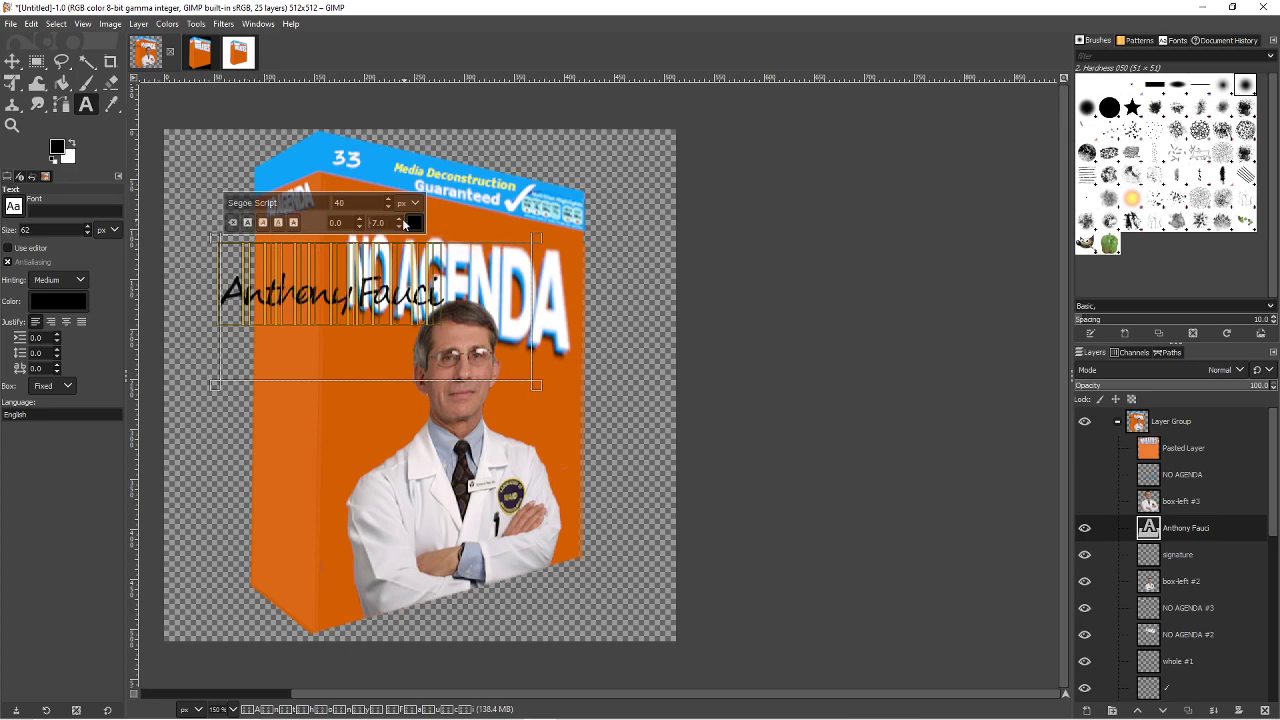
pyautogui.click(349, 282)
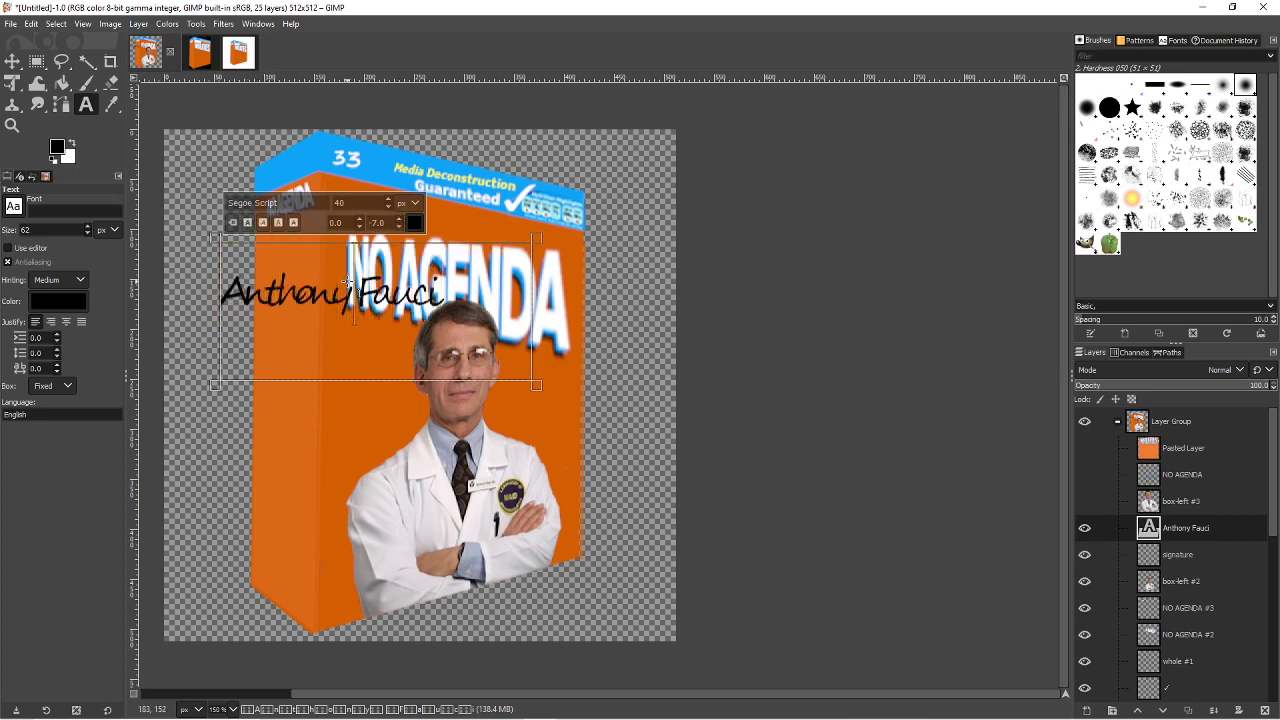
# - Move the signature text down across Fauci's coat on the front of the box
pyautogui.click(12, 61)
pyautogui.moveTo(377, 303)
pyautogui.mouseDown()
pyautogui.moveTo(393, 321)
pyautogui.moveTo(362, 301)
pyautogui.mouseUp()
pyautogui.click(362, 301)
pyautogui.moveTo(284, 289); pyautogui.dragTo(386, 512)
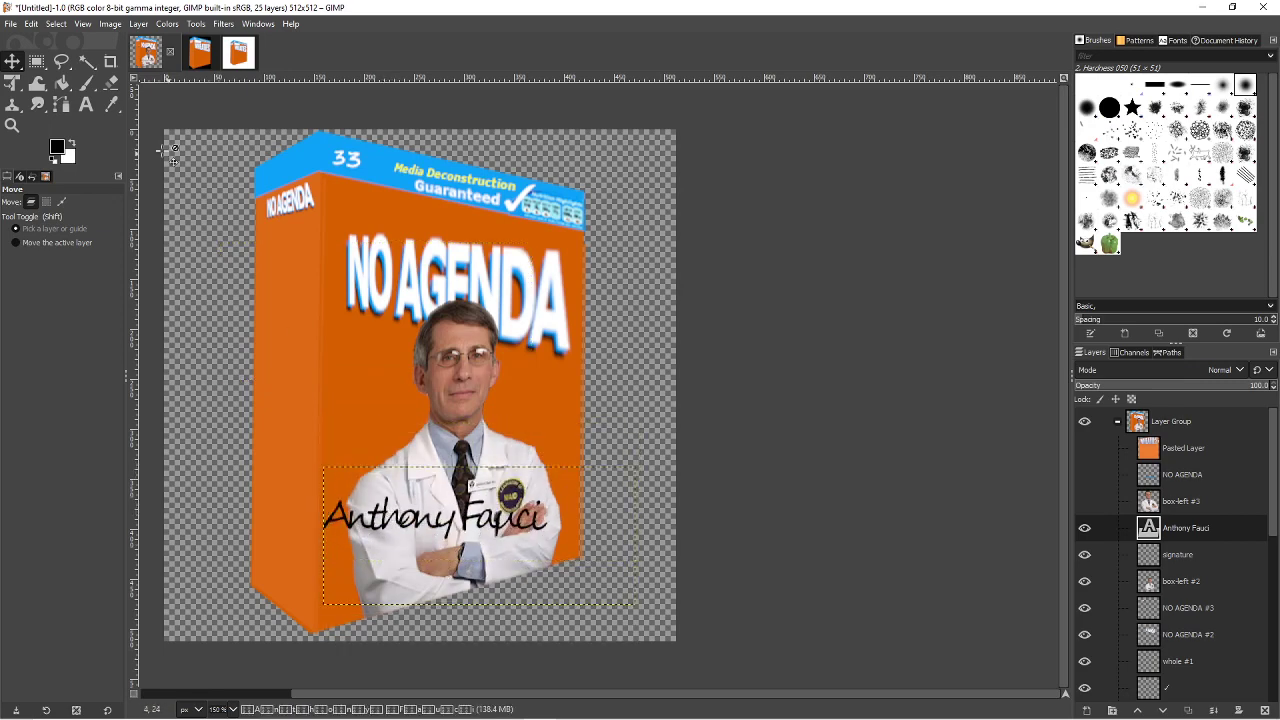
# - Narrow and tilt the signature with Unified Transform so that it rises to the right across the coat
pyautogui.hotkey('shift', 't')
pyautogui.click(497, 518)
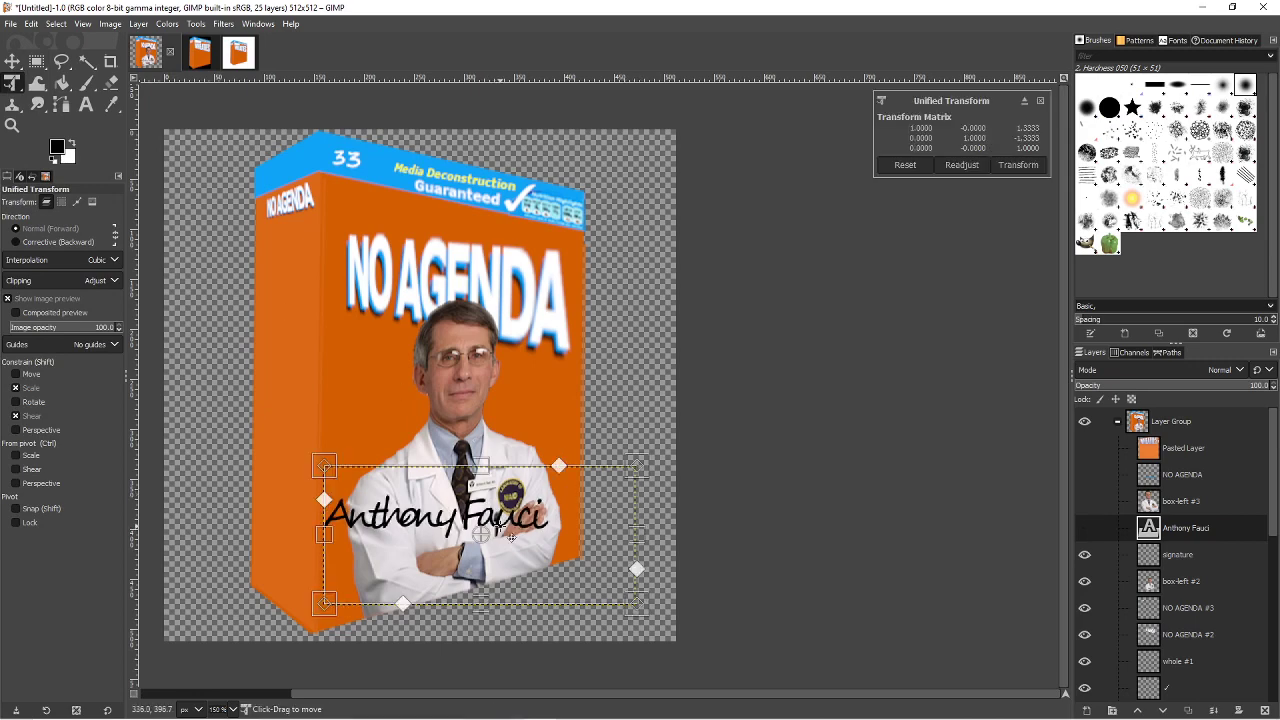
pyautogui.moveTo(638, 467); pyautogui.dragTo(540, 437)
pyautogui.moveTo(324, 466); pyautogui.dragTo(329, 467)
pyautogui.moveTo(326, 602); pyautogui.dragTo(334, 597)
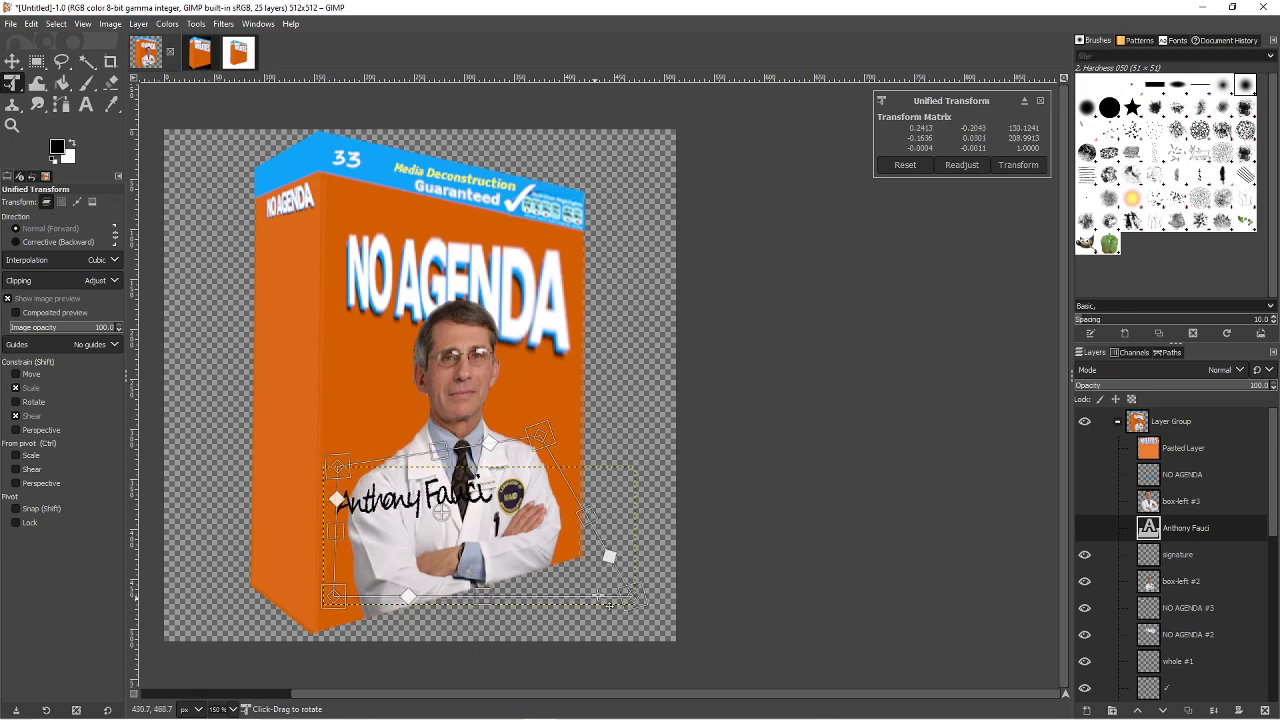
pyautogui.moveTo(627, 596); pyautogui.dragTo(530, 557)
pyautogui.moveTo(540, 436); pyautogui.dragTo(506, 424)
pyautogui.press('Return')
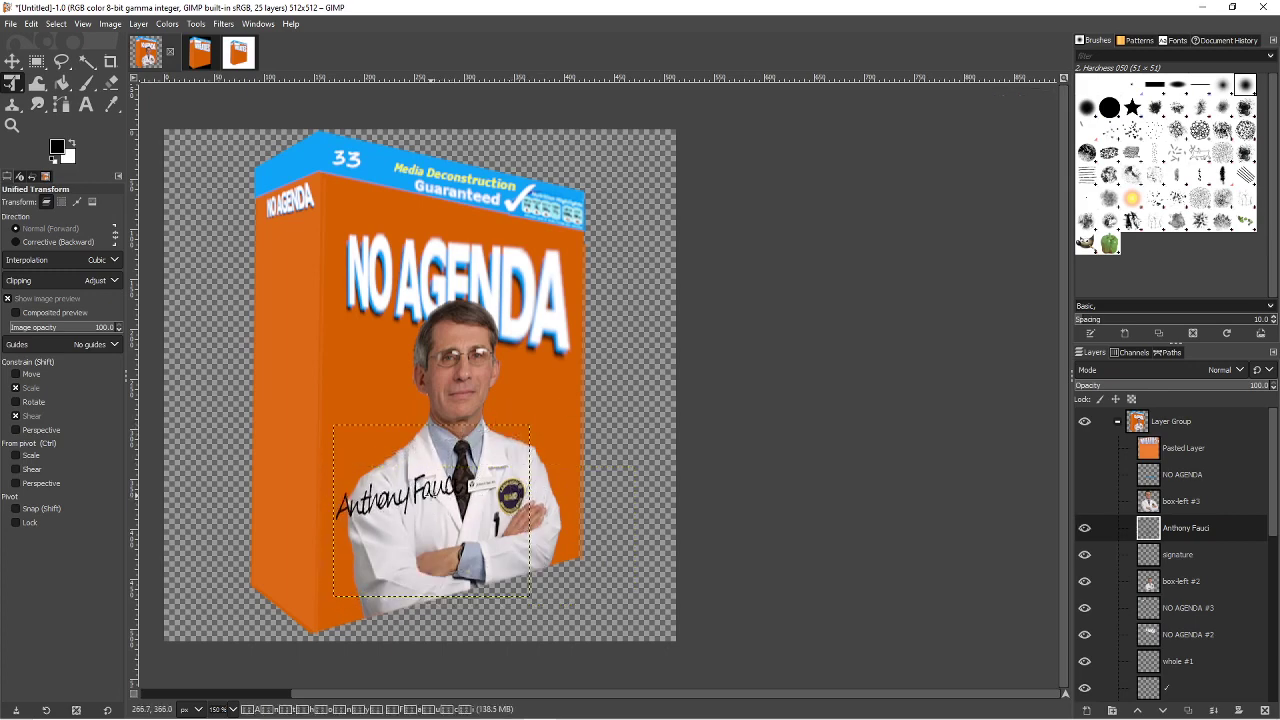
# - Link the box-left #2 layer and move the signature up onto the orange area beside Fauci's neck
pyautogui.click(12, 61)
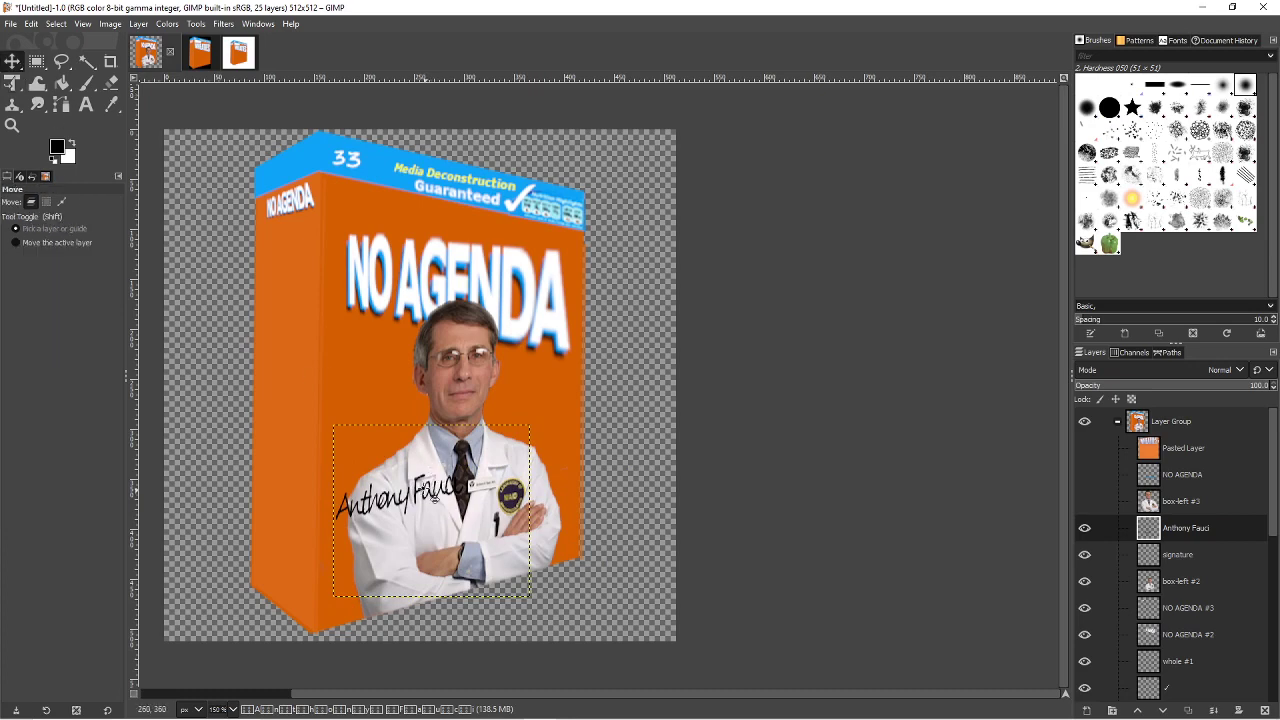
pyautogui.moveTo(433, 497)
pyautogui.mouseDown()
pyautogui.moveTo(430, 486)
pyautogui.moveTo(443, 505)
pyautogui.mouseUp()
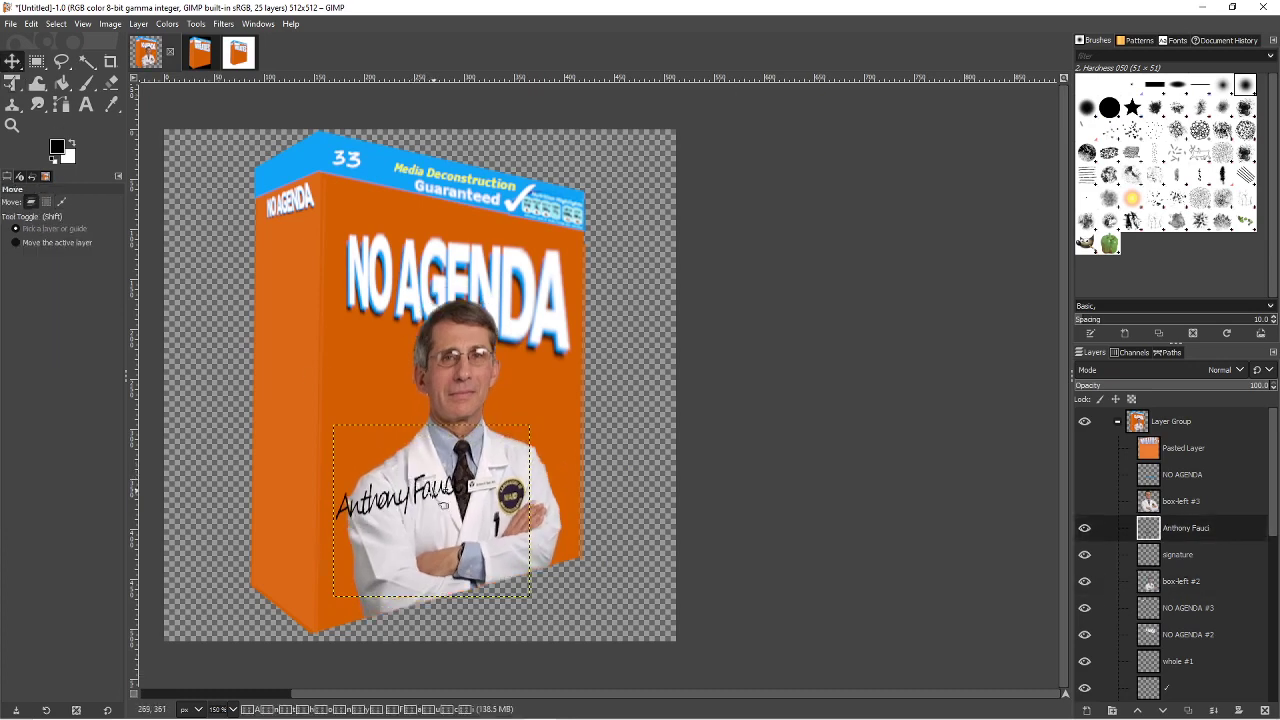
pyautogui.click(1103, 582)
pyautogui.moveTo(380, 508)
pyautogui.mouseDown()
pyautogui.moveTo(373, 491)
pyautogui.moveTo(372, 530)
pyautogui.moveTo(368, 453)
pyautogui.moveTo(377, 470)
pyautogui.moveTo(470, 492)
pyautogui.moveTo(372, 480)
pyautogui.moveTo(375, 592)
pyautogui.moveTo(383, 570)
pyautogui.moveTo(360, 460)
pyautogui.moveTo(358, 495)
pyautogui.moveTo(362, 510)
pyautogui.moveTo(373, 445)
pyautogui.mouseUp()
# - Compress the signature's right side in perspective with Unified Transform so that it ends beside Fauci's chin
pyautogui.hotkey('shift', 't')
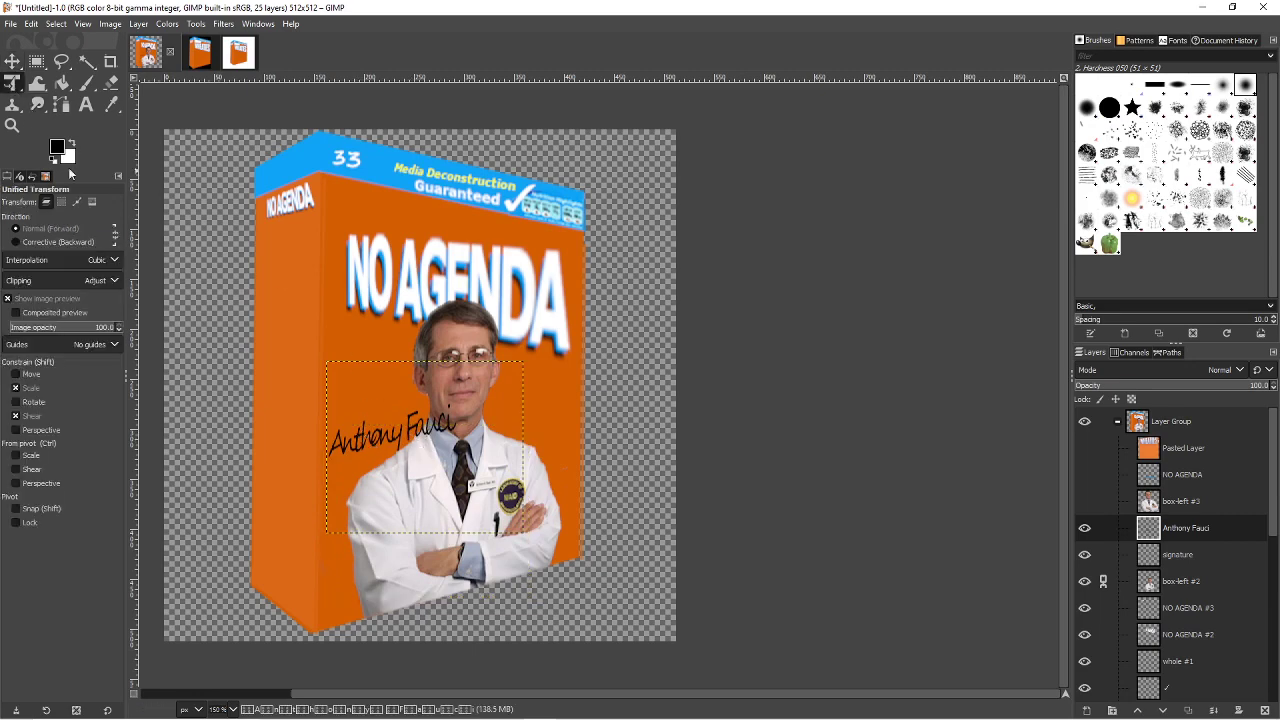
pyautogui.click(517, 367)
pyautogui.moveTo(520, 364); pyautogui.dragTo(482, 357)
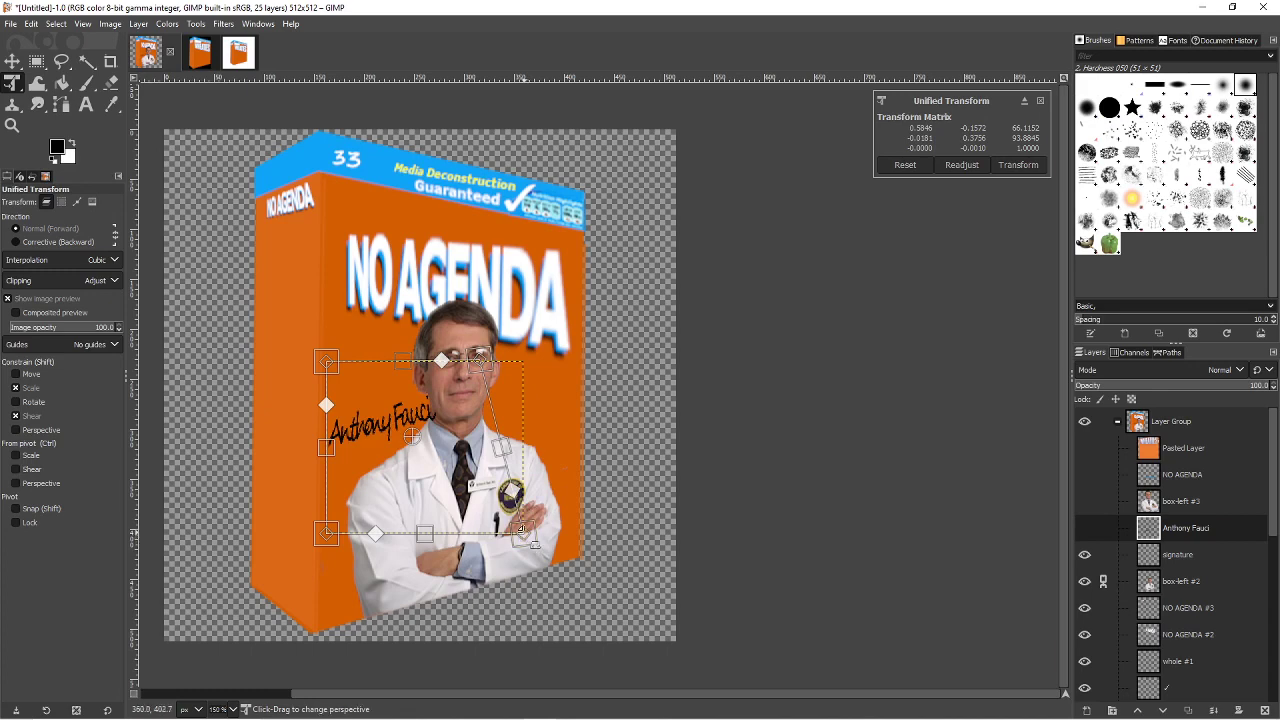
pyautogui.moveTo(520, 532)
pyautogui.mouseDown()
pyautogui.moveTo(498, 521)
pyautogui.moveTo(507, 551)
pyautogui.moveTo(525, 552)
pyautogui.mouseUp()
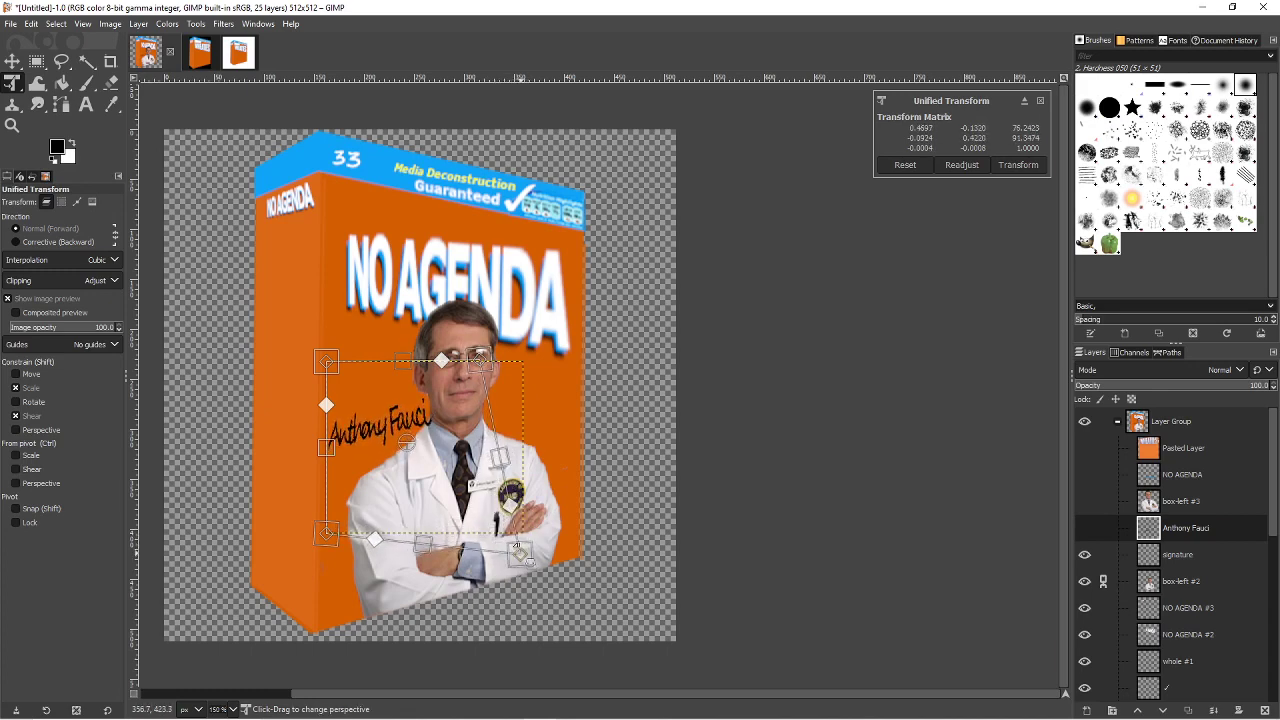
pyautogui.press('Return')
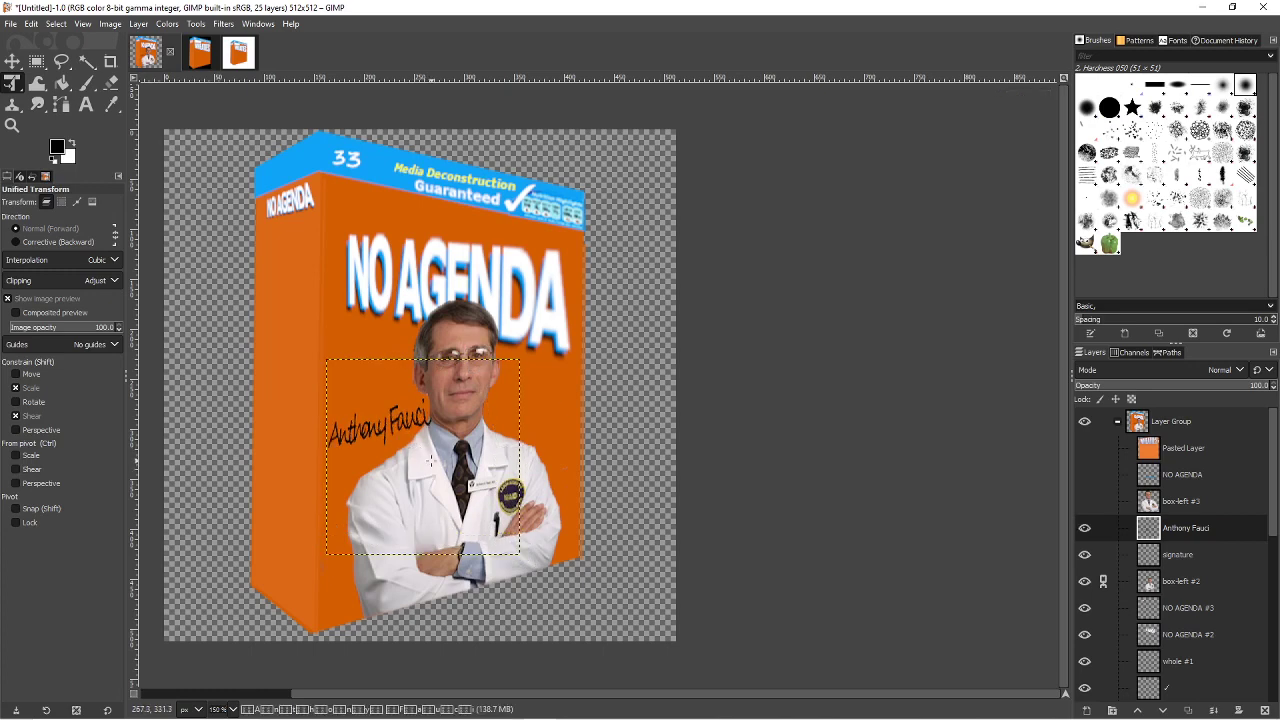
# - Scale the signature down with another Unified Transform and position it just above Fauci's shoulder, clear of his face
pyautogui.click(395, 409)
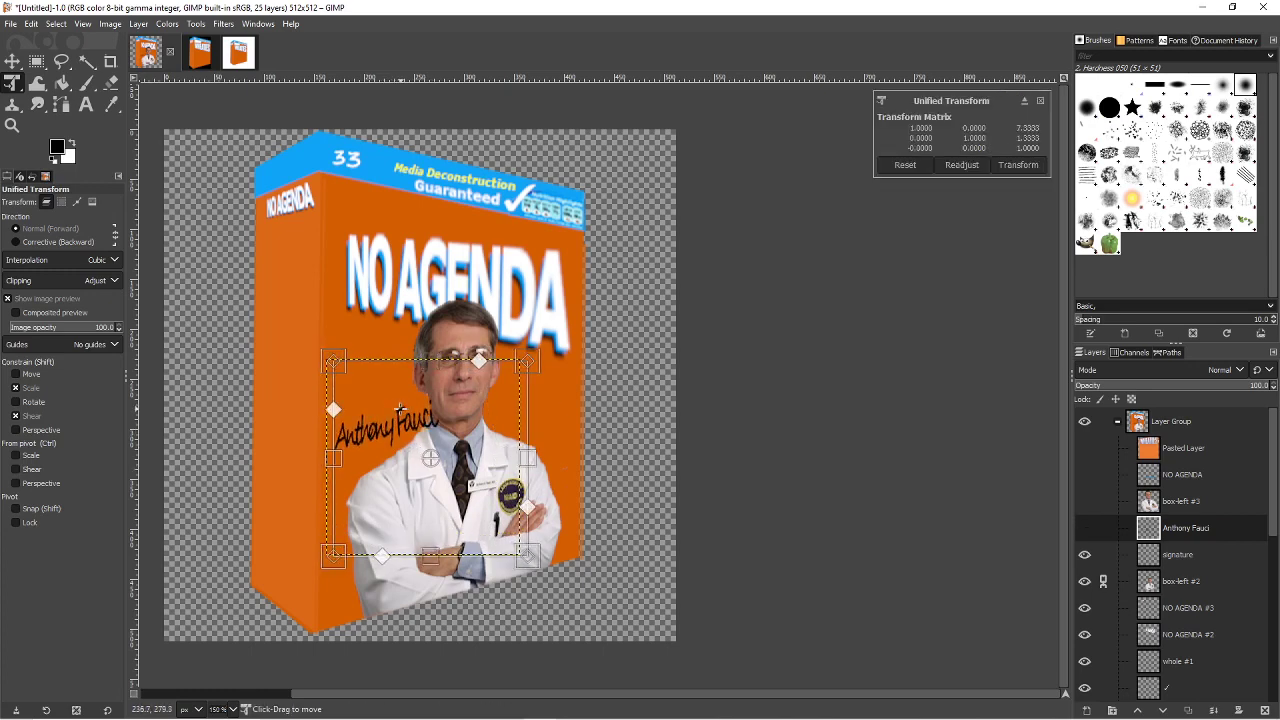
pyautogui.moveTo(398, 410)
pyautogui.mouseDown()
pyautogui.moveTo(391, 395)
pyautogui.moveTo(397, 418)
pyautogui.mouseUp()
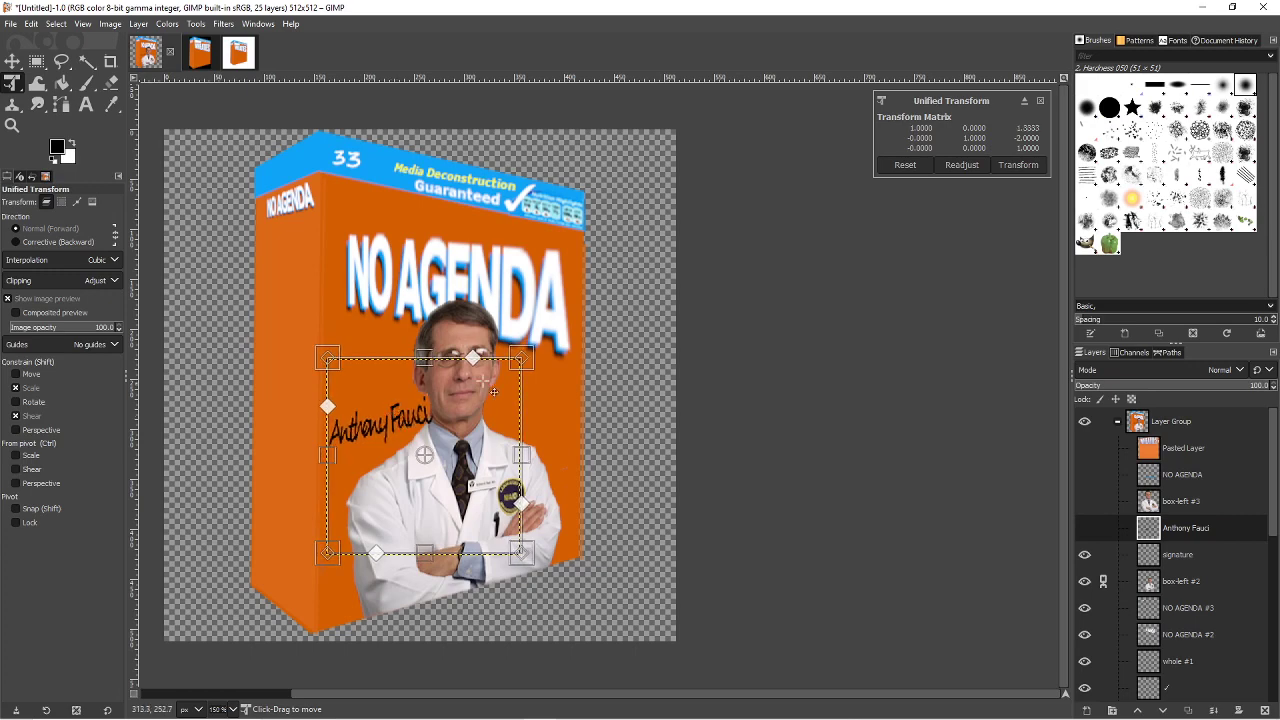
pyautogui.moveTo(540, 460); pyautogui.dragTo(500, 465)
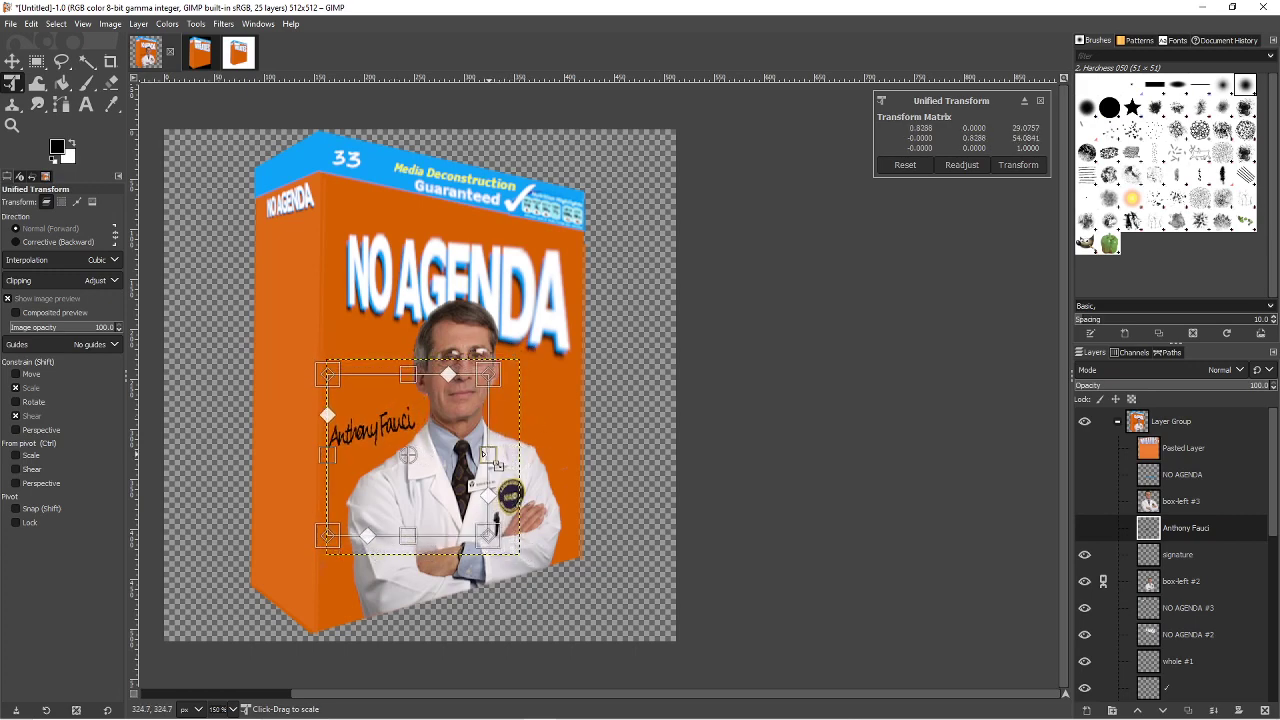
pyautogui.press('Return')
pyautogui.moveTo(370, 432)
pyautogui.mouseDown()
pyautogui.moveTo(373, 497)
pyautogui.moveTo(374, 476)
pyautogui.mouseUp()
pyautogui.press('Return')
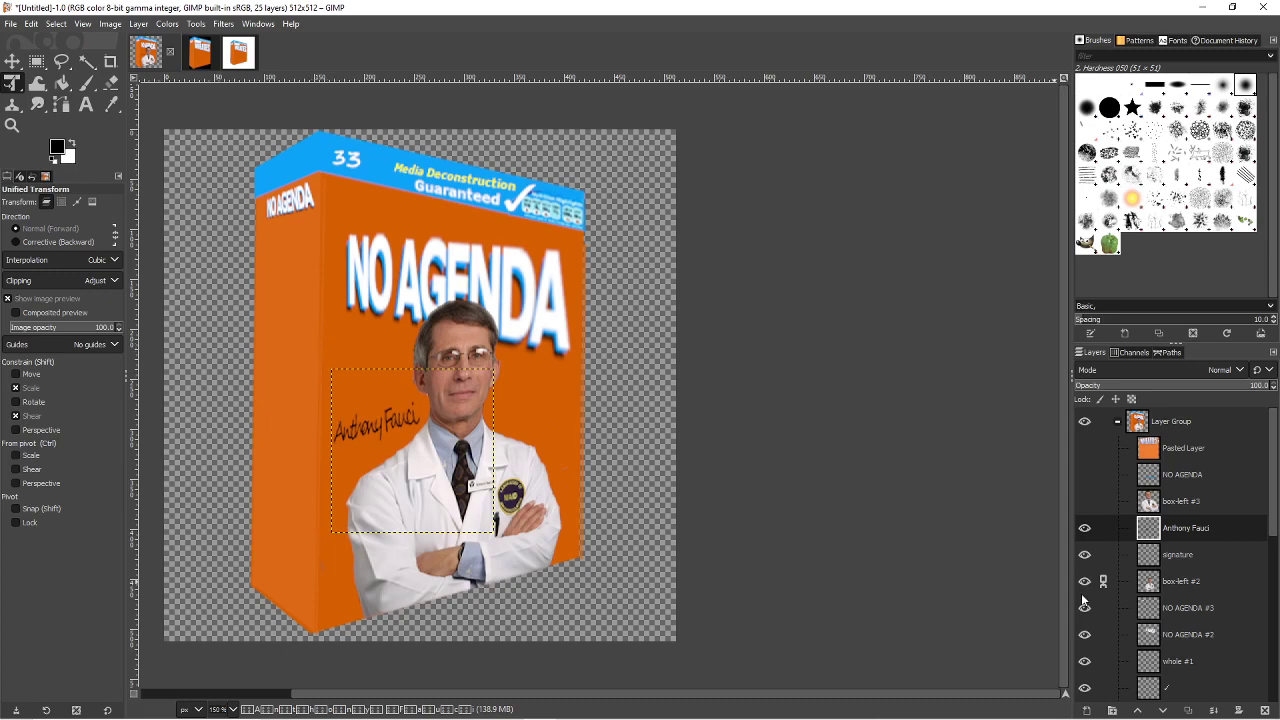
# - Show the white background layer at the bottom of the layer stack
pyautogui.scroll(-5, 1083, 600)
pyautogui.click(1085, 689)
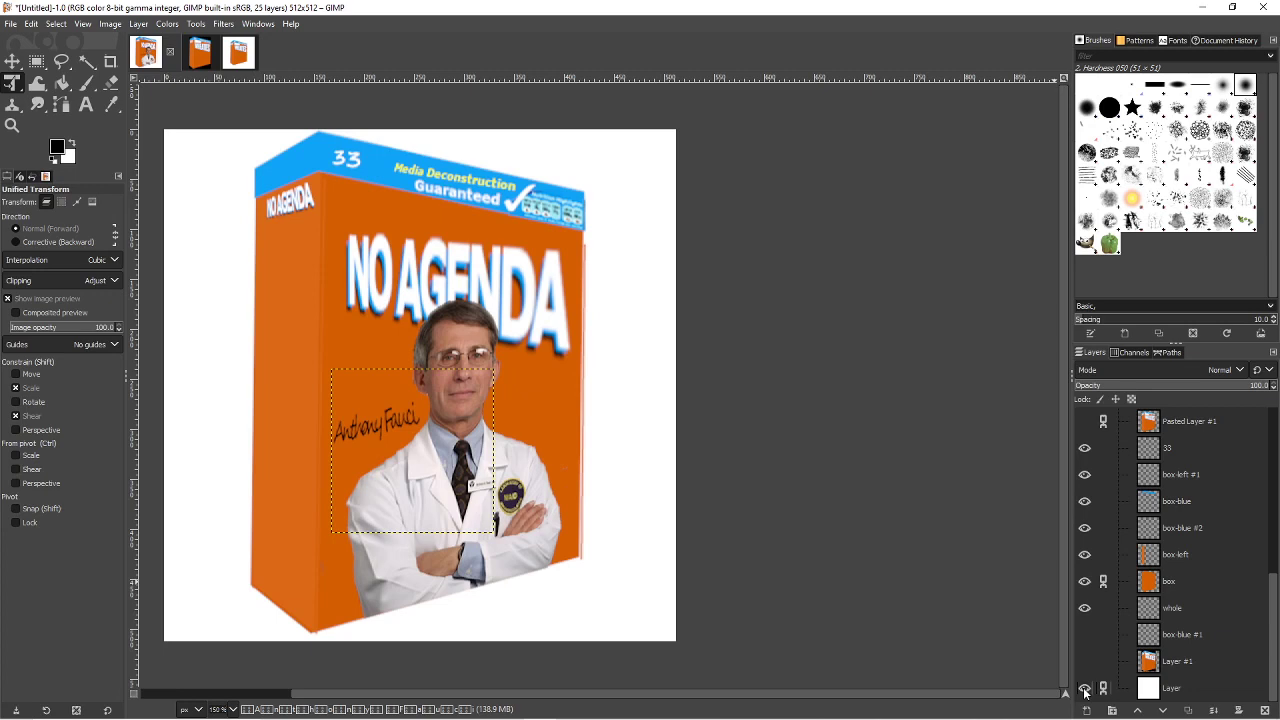
# - Switch to Chrome, look over the Submitted Artwork page of the No Agenda Art Generator, and return to GIMP
pyautogui.hotkey('alt', 'Tab')
pyautogui.hotkey('alt', 'Tab')
pyautogui.hotkey('alt', 'Tab')
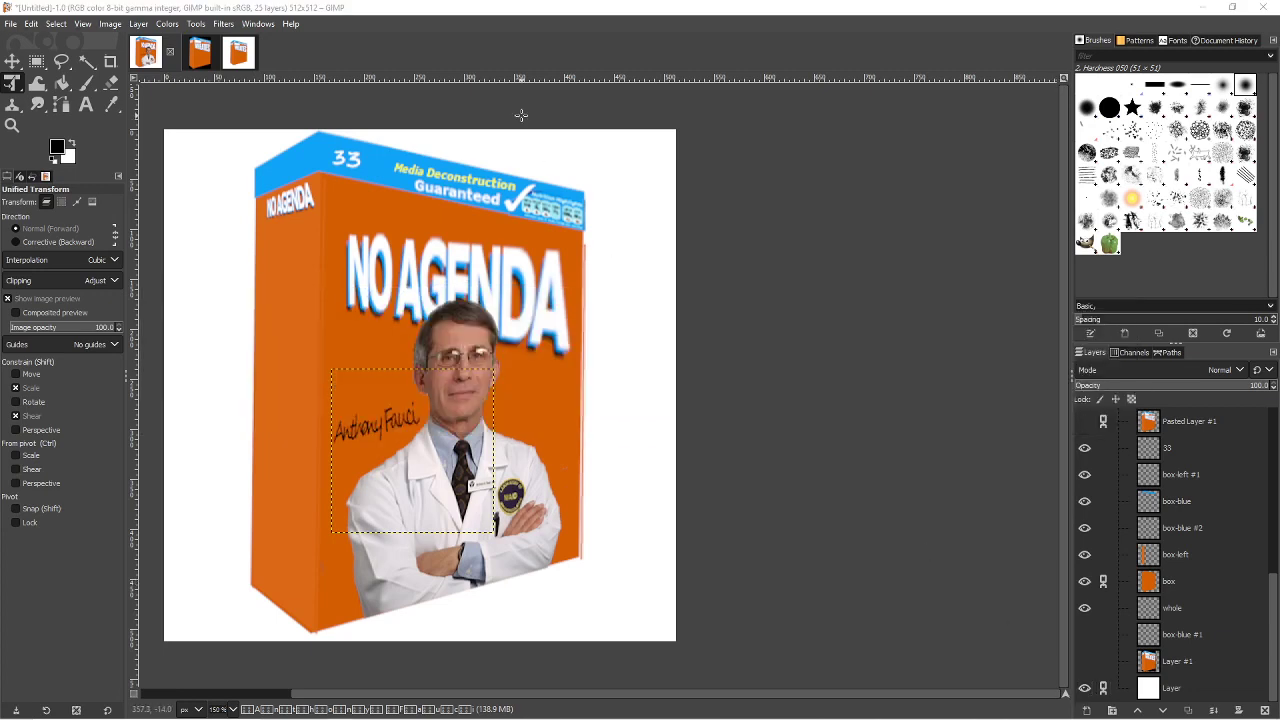
pyautogui.hotkey('alt', 'Tab')
pyautogui.hotkey('alt', 'Tab')
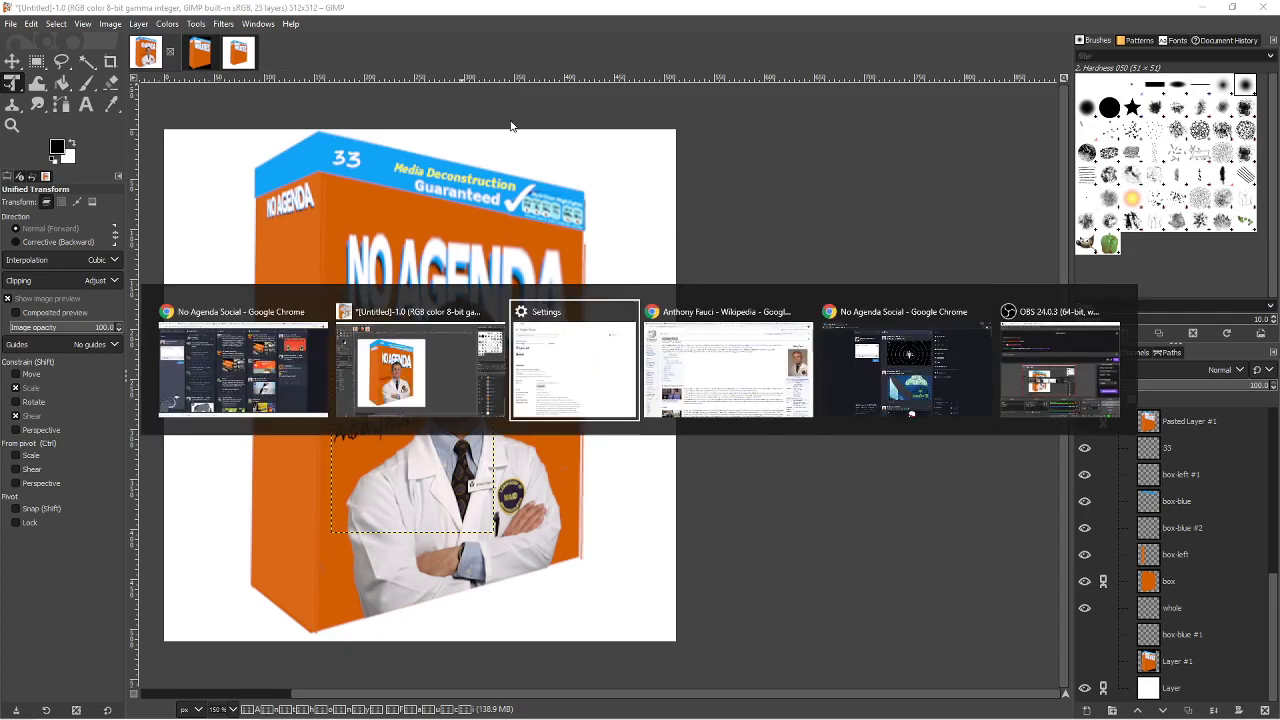
pyautogui.hotkey('alt', 'Tab')
pyautogui.click(215, 11)
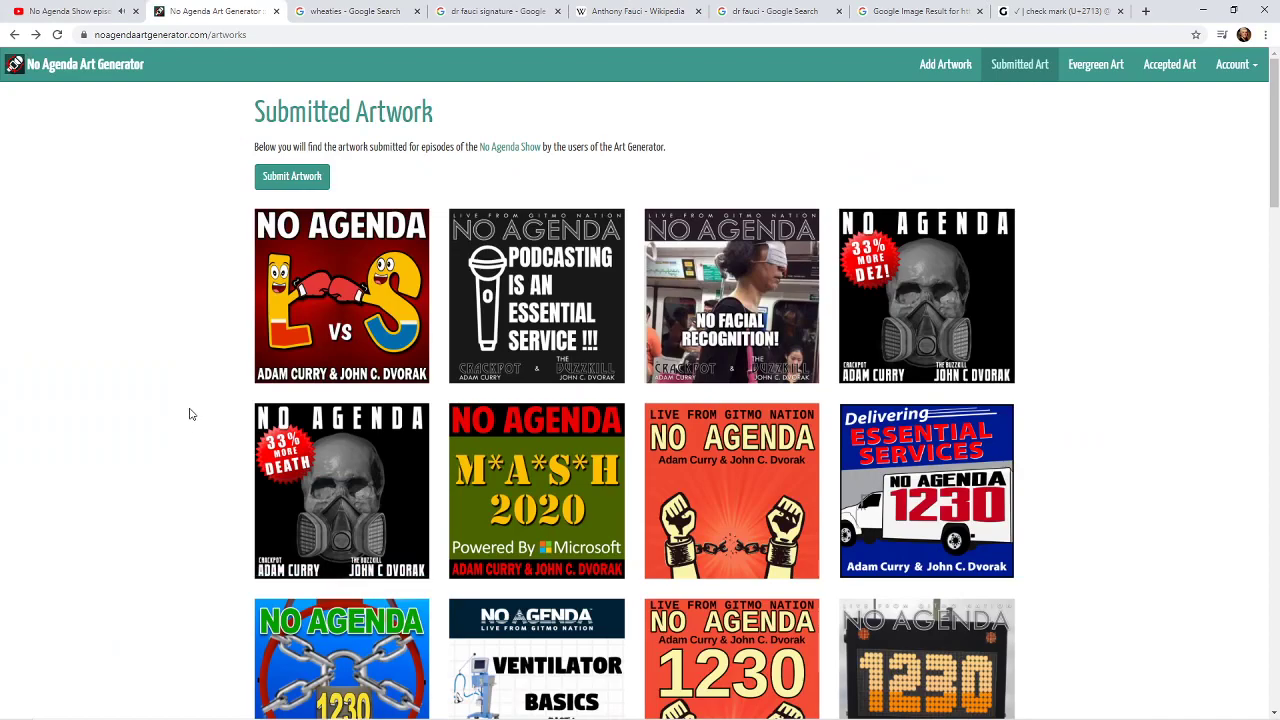
pyautogui.hotkey('alt', 'Tab')
pyautogui.hotkey('alt', 'Tab')
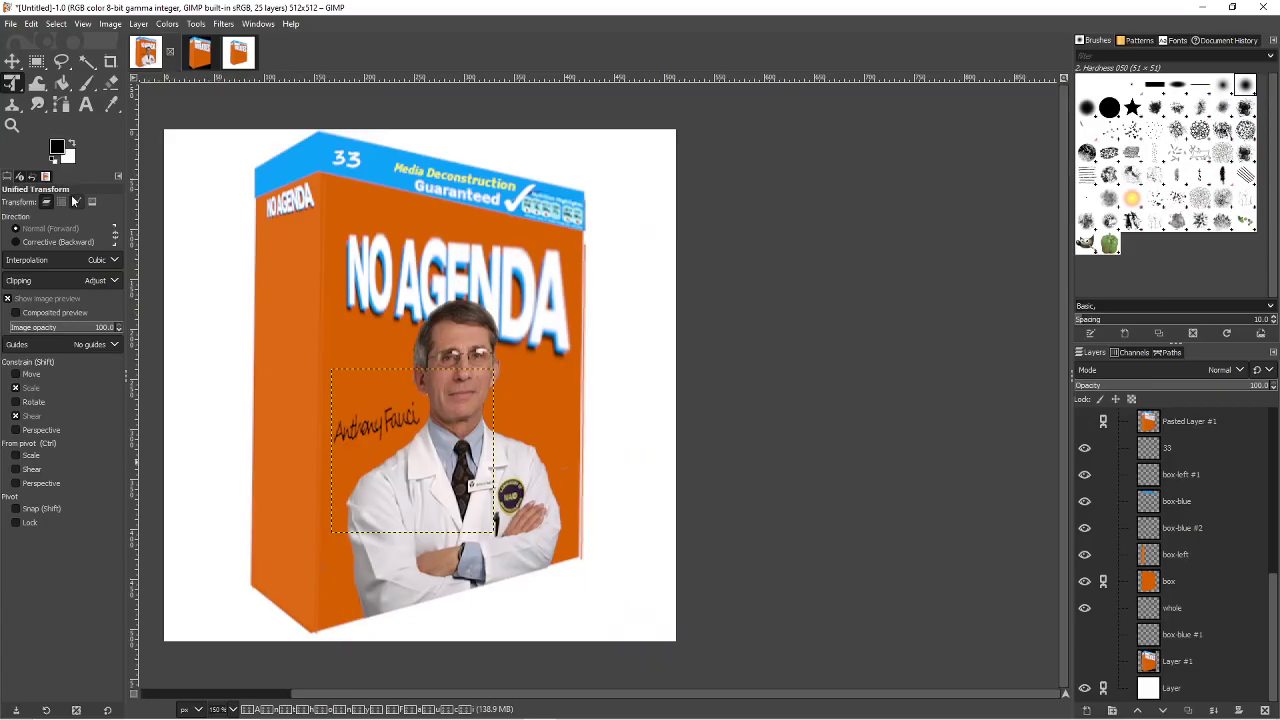
# - Zoom the cereal box image out to 50% and compare it at thumbnail size with the submitted artwork in Chrome
pyautogui.click(12, 125)
pyautogui.press('super')
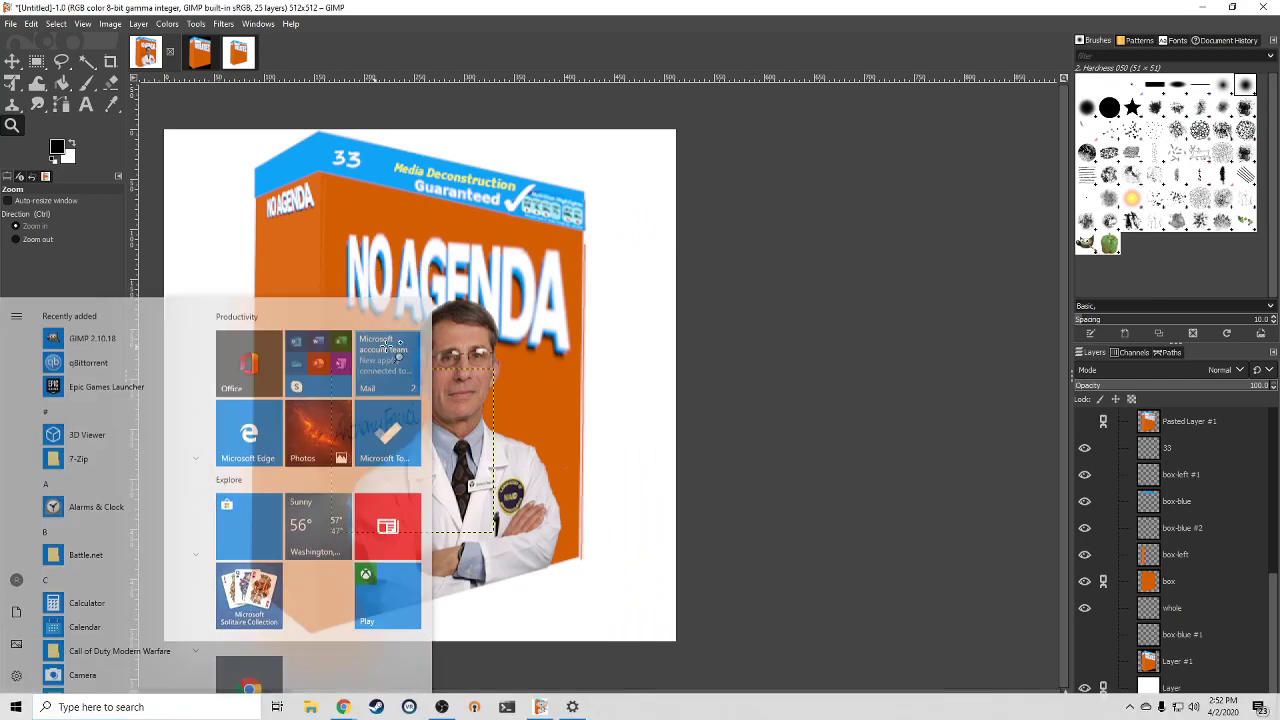
pyautogui.press('super')
pyautogui.click(463, 324)
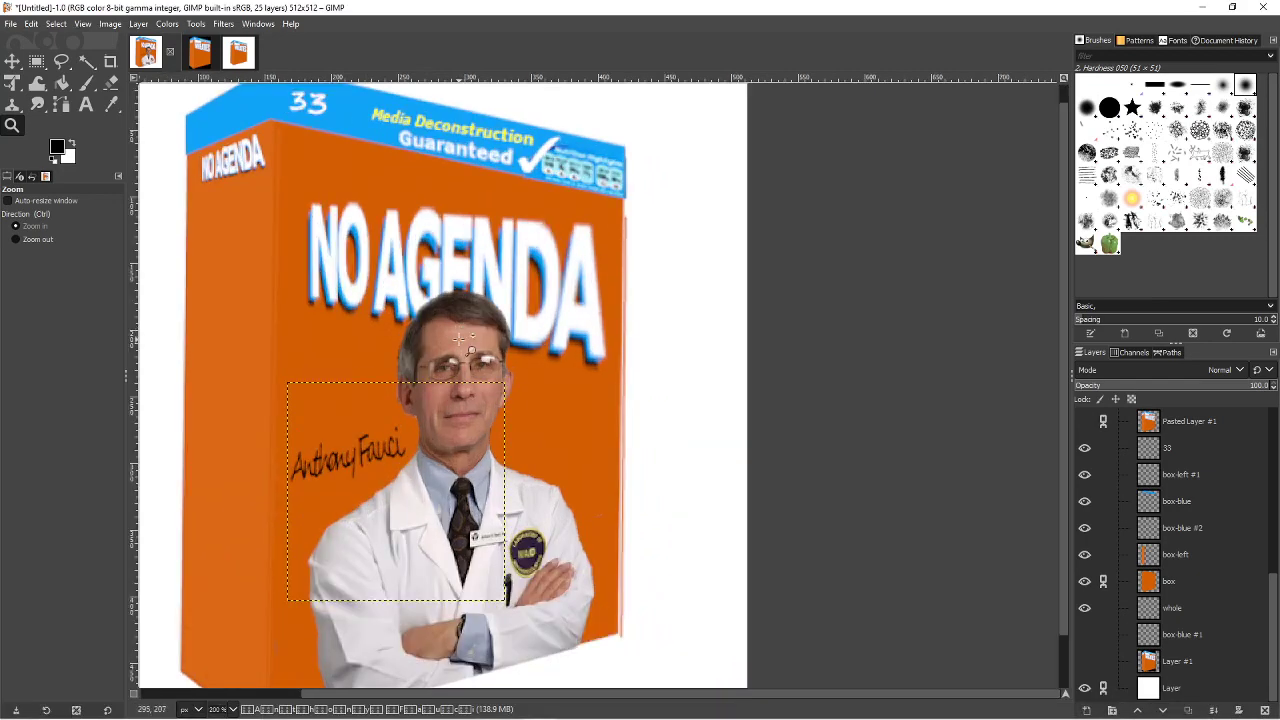
pyautogui.click(463, 338)
pyautogui.click(463, 338)
pyautogui.click(463, 336)
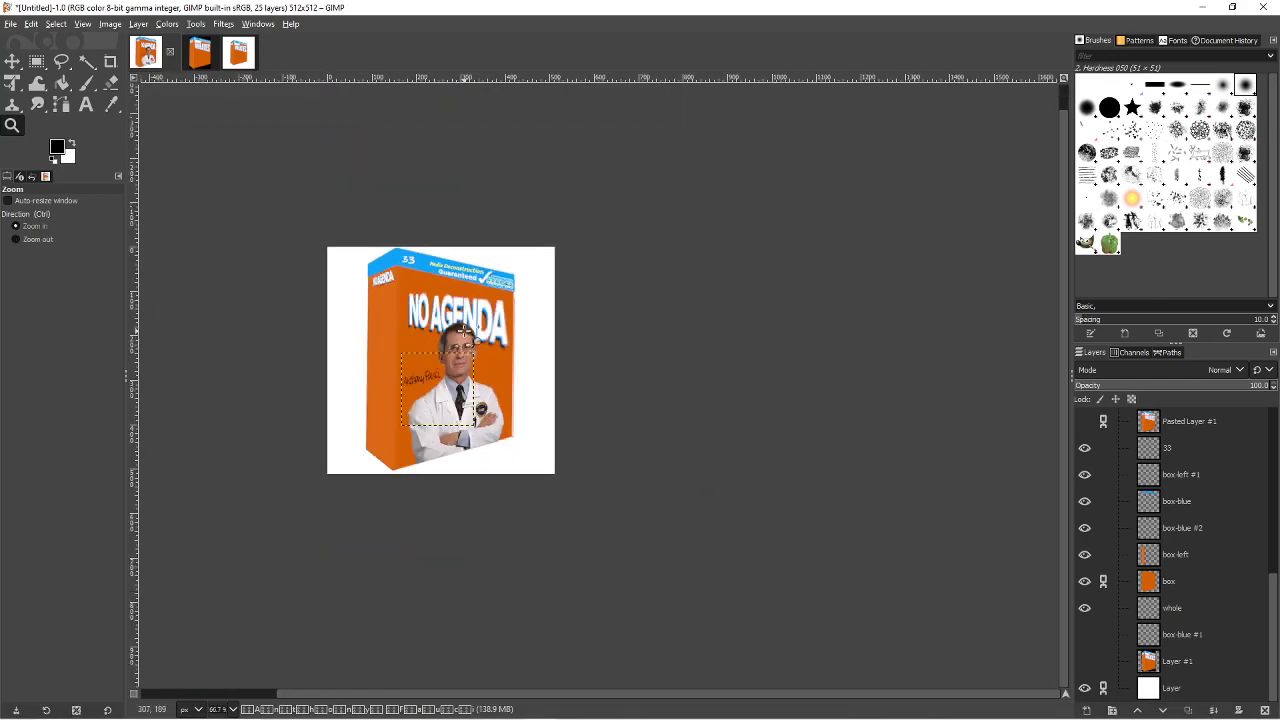
pyautogui.hotkey('alt', 'Tab')
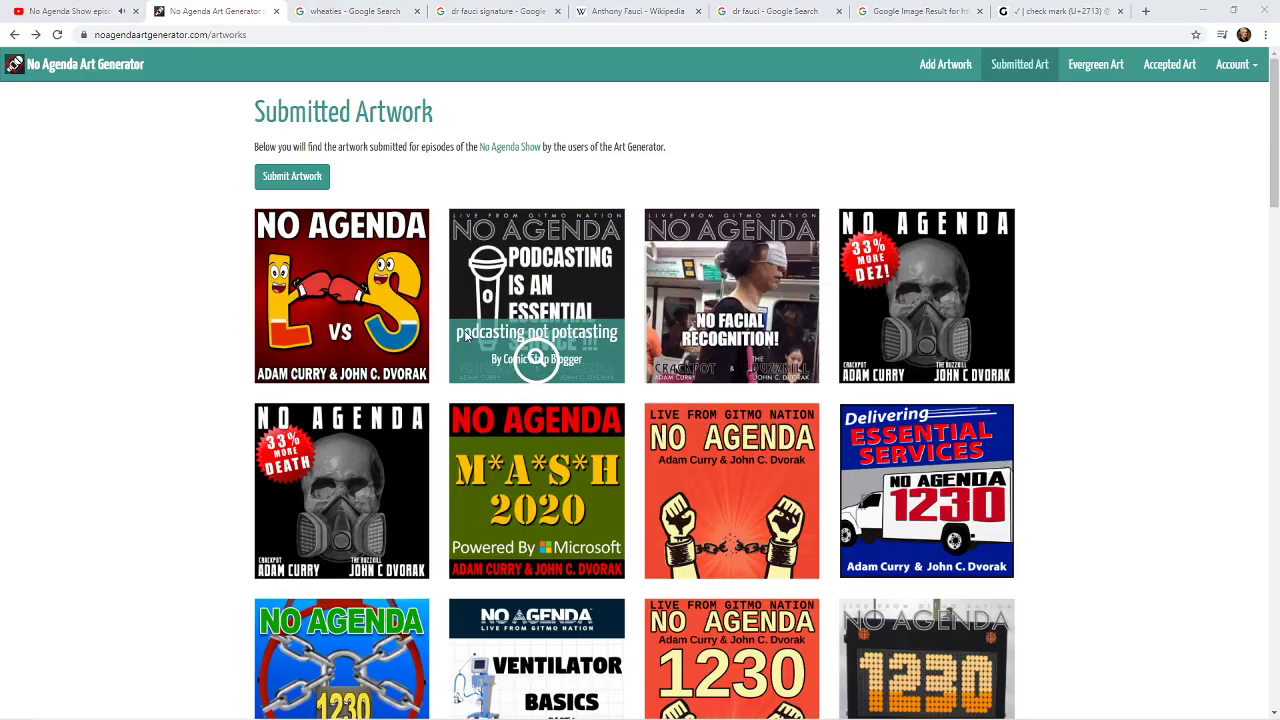
pyautogui.hotkey('alt', 'Tab')
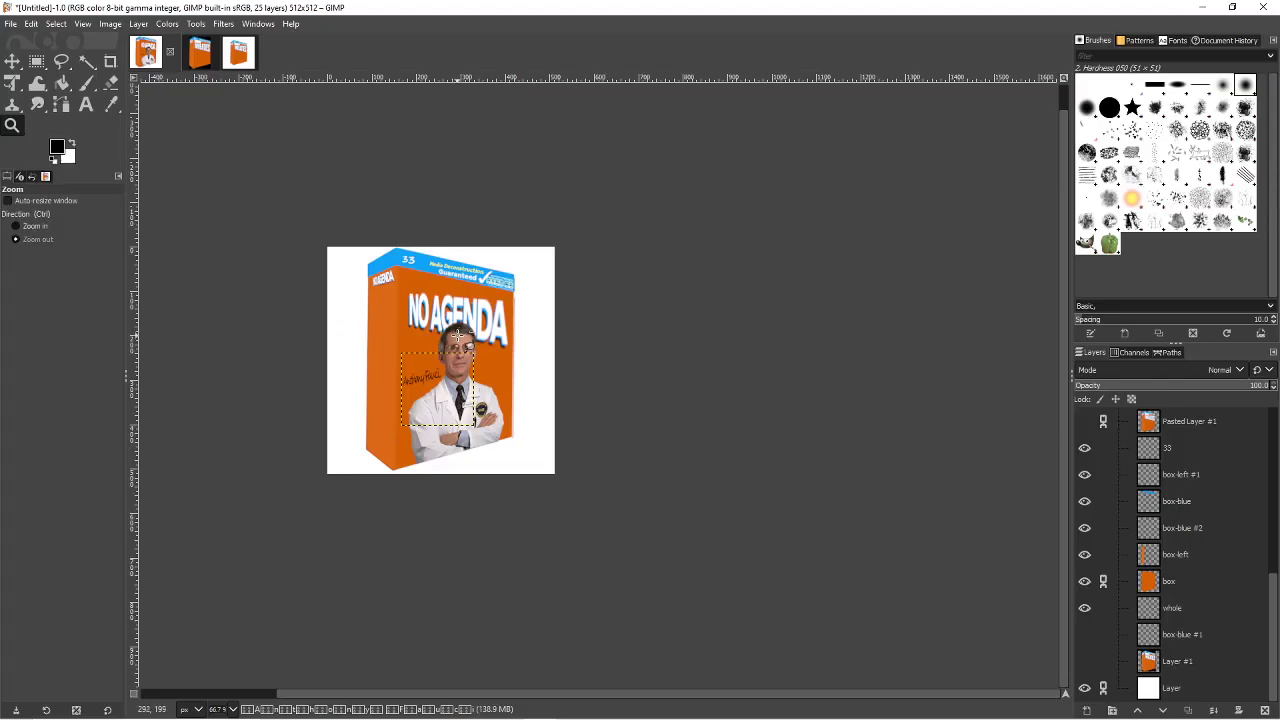
pyautogui.click(459, 338)
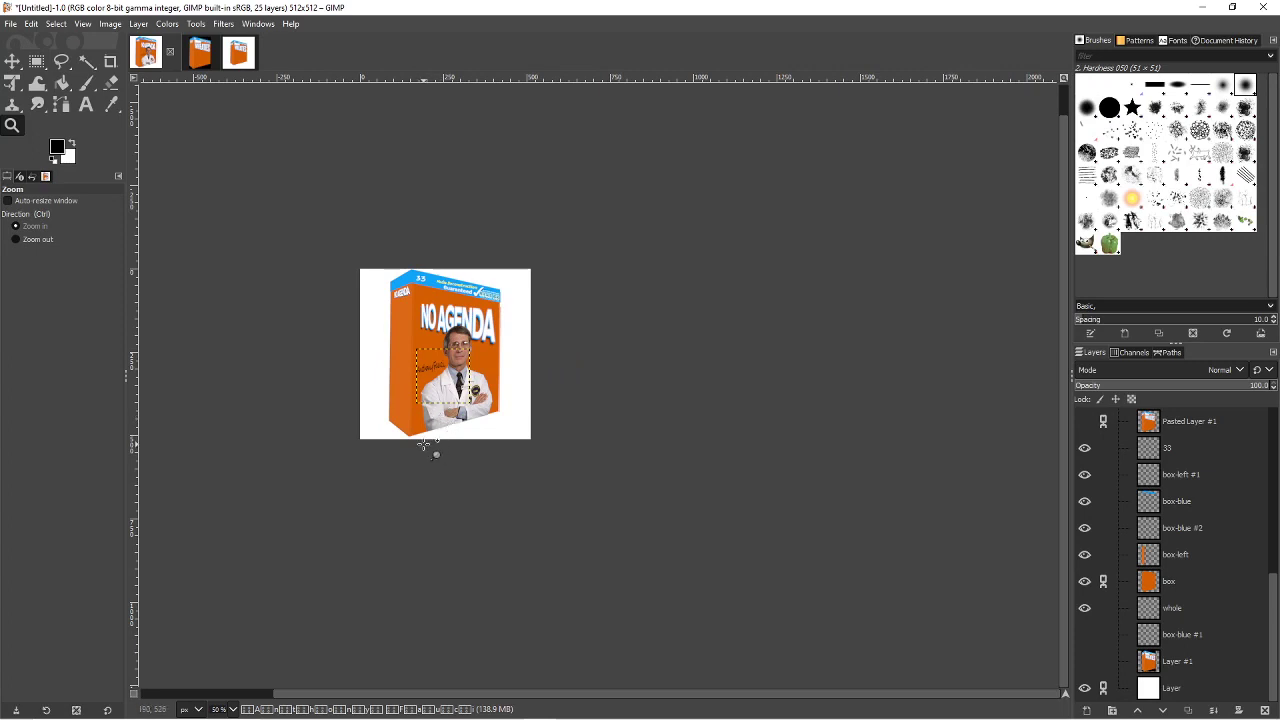
pyautogui.scroll(1, 424, 445)
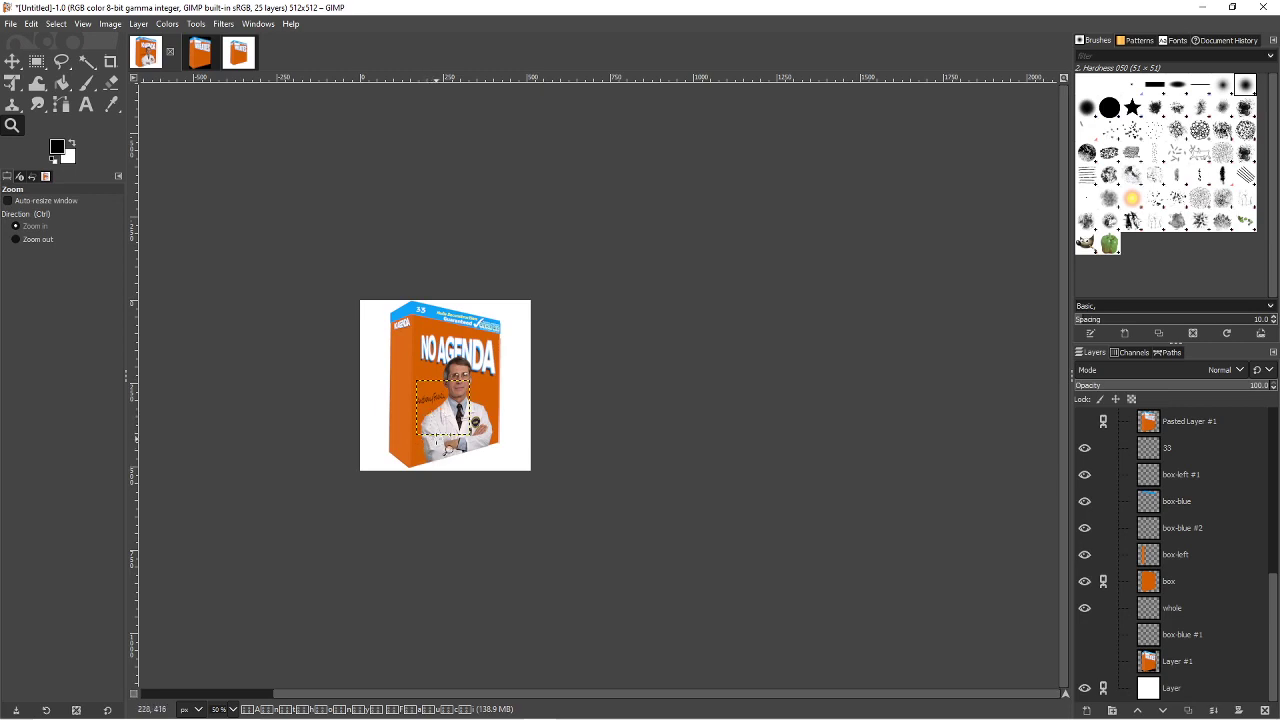
pyautogui.hotkey('alt', 'Tab')
pyautogui.hotkey('alt', 'Tab')
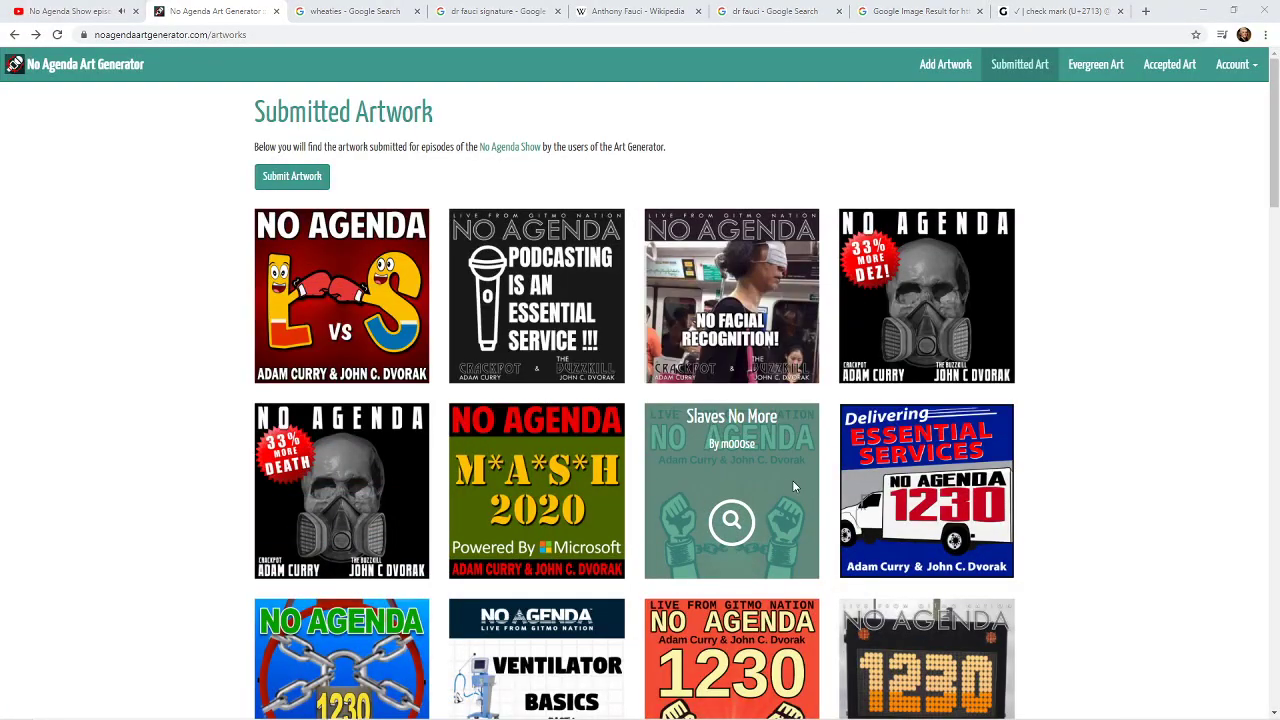
pyautogui.hotkey('alt', 'Tab')
# - Select the bottom white layer, set Bucket Fill to the background color, and swap the foreground and background colors
pyautogui.click(1165, 688)
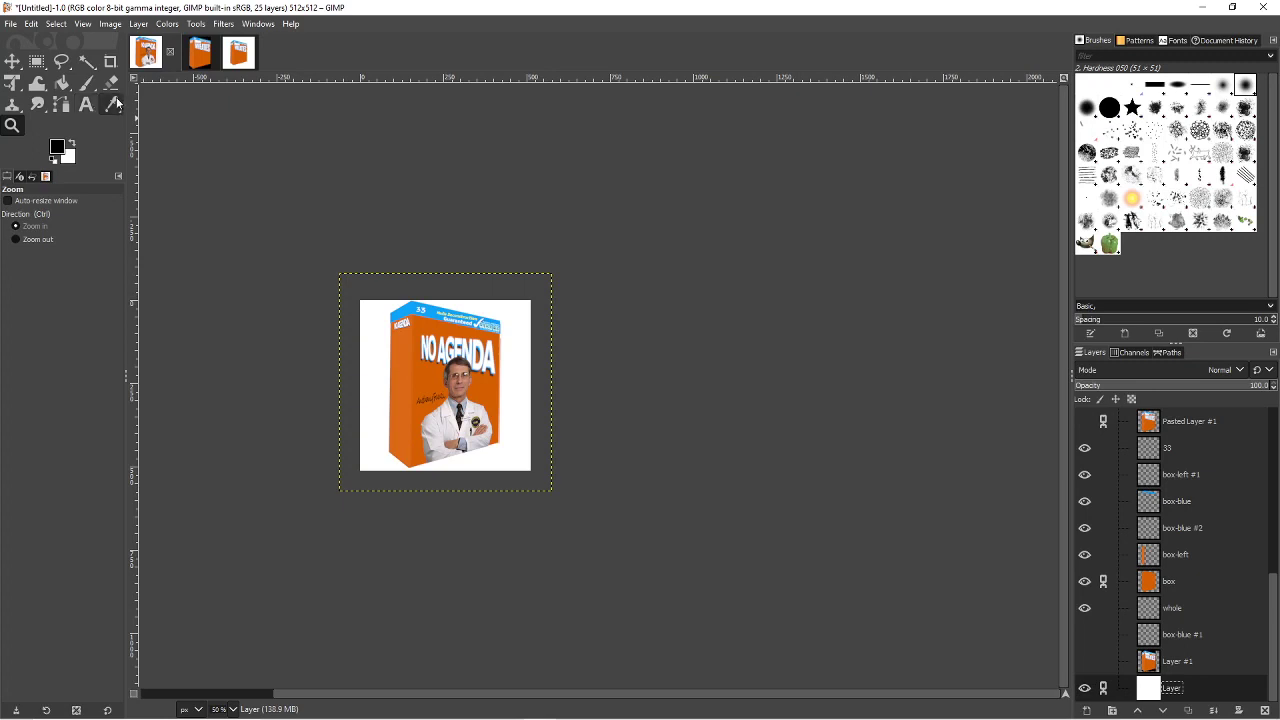
pyautogui.click(66, 89)
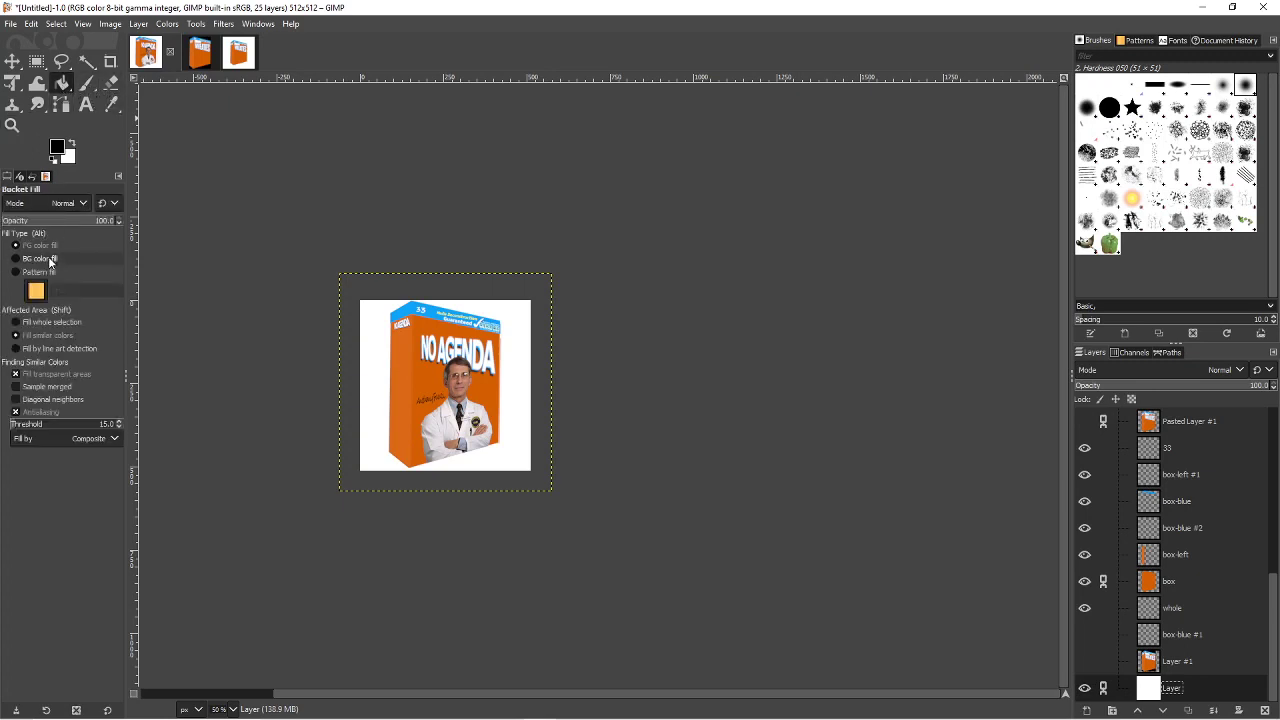
pyautogui.click(48, 259)
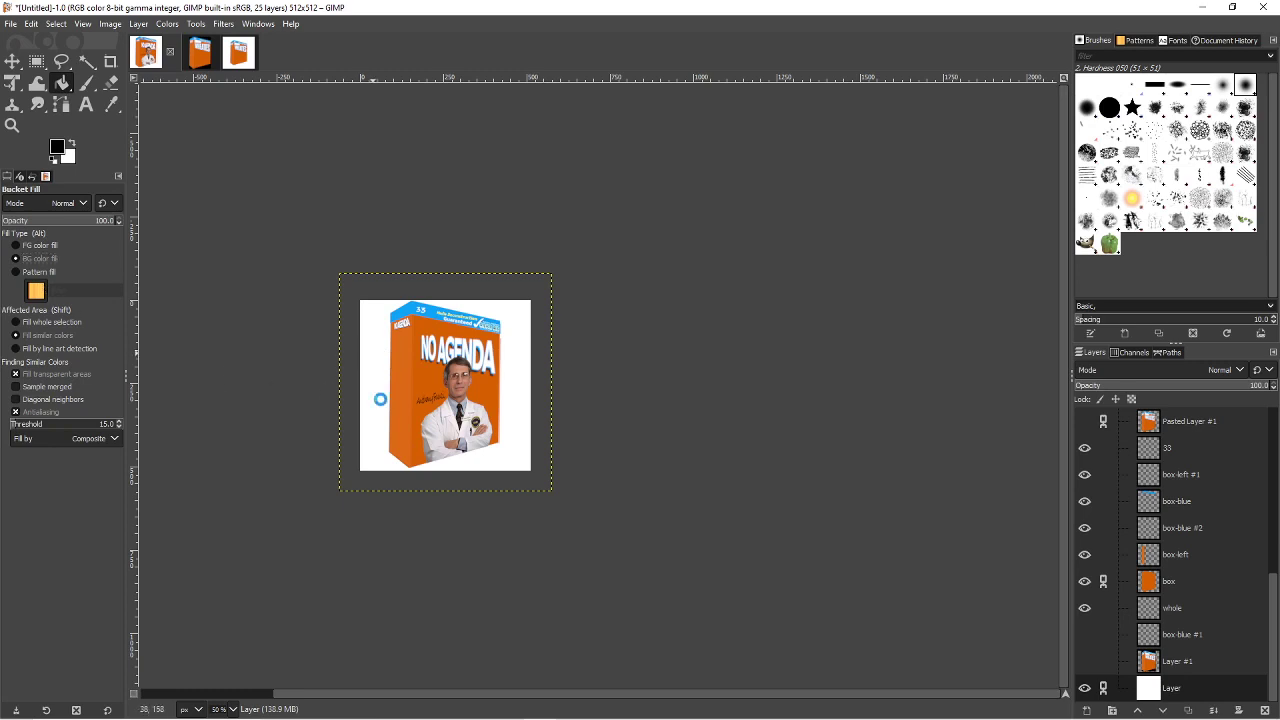
pyautogui.click(73, 146)
pyautogui.click(44, 206)
pyautogui.click(46, 210)
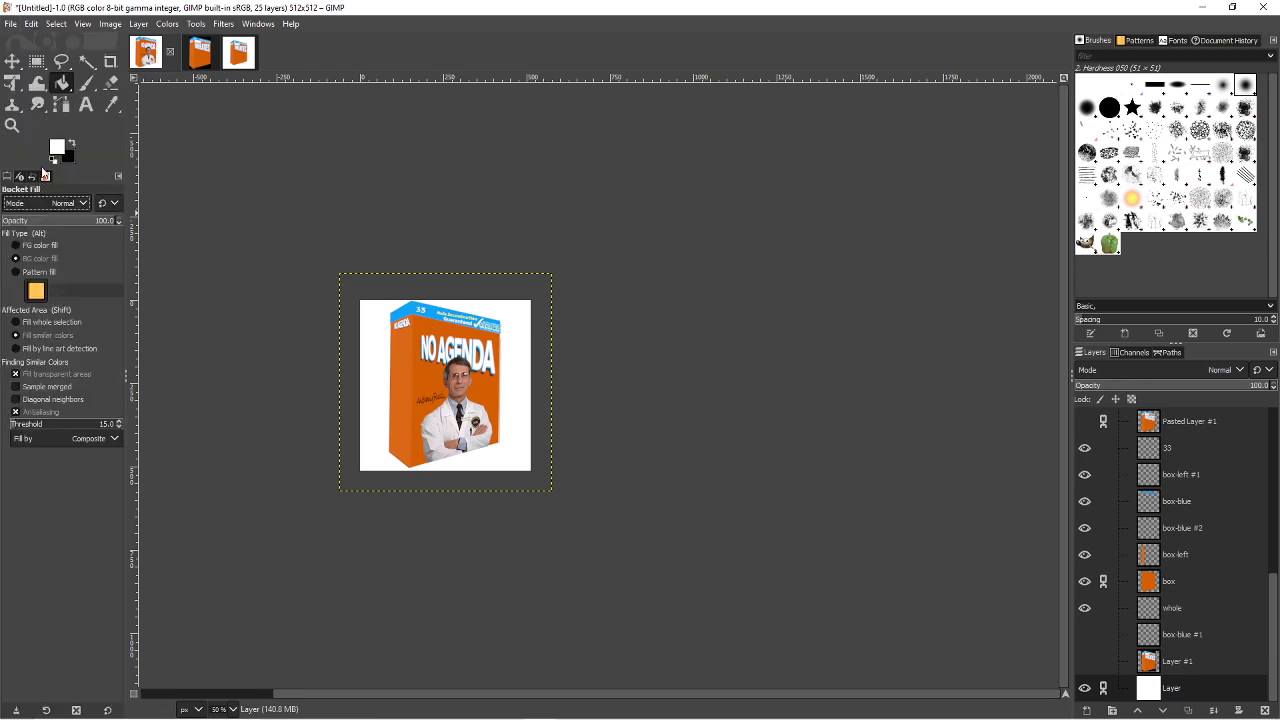
# - Draw a linear Deep Sea gradient down the background layer and extend its end point well below the canvas
pyautogui.moveTo(61, 83); pyautogui.dragTo(116, 106)
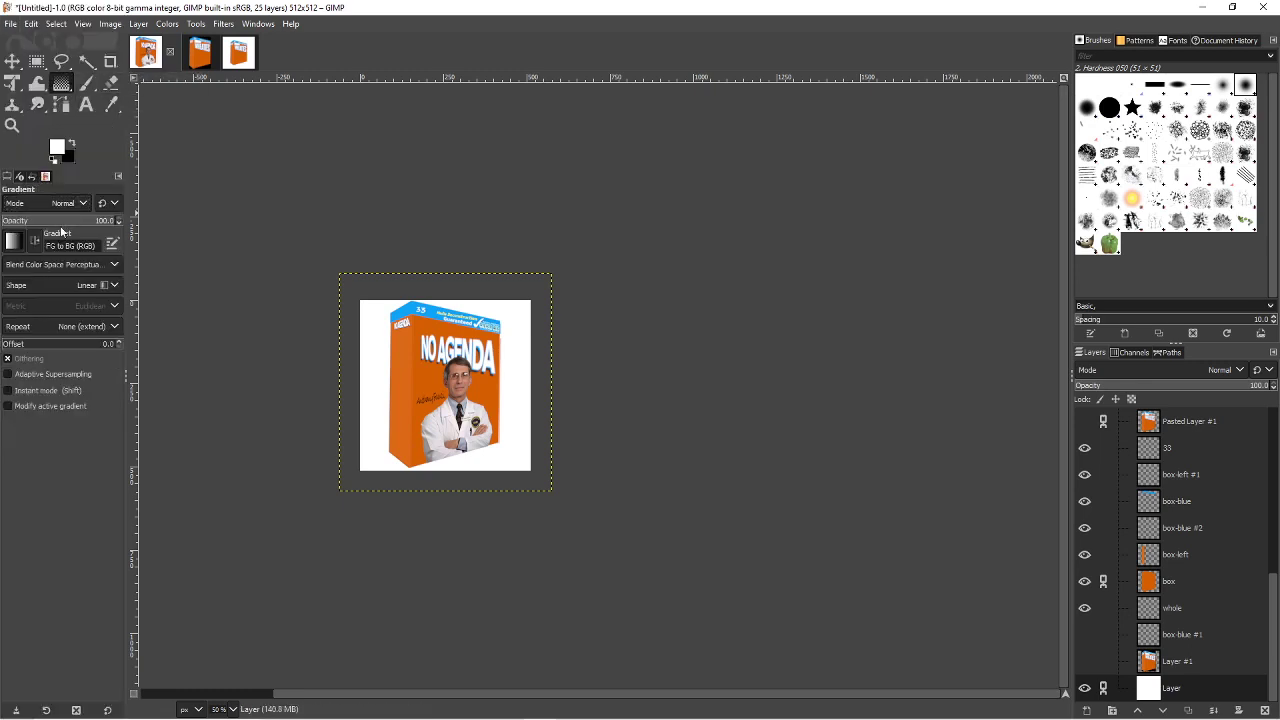
pyautogui.click(14, 242)
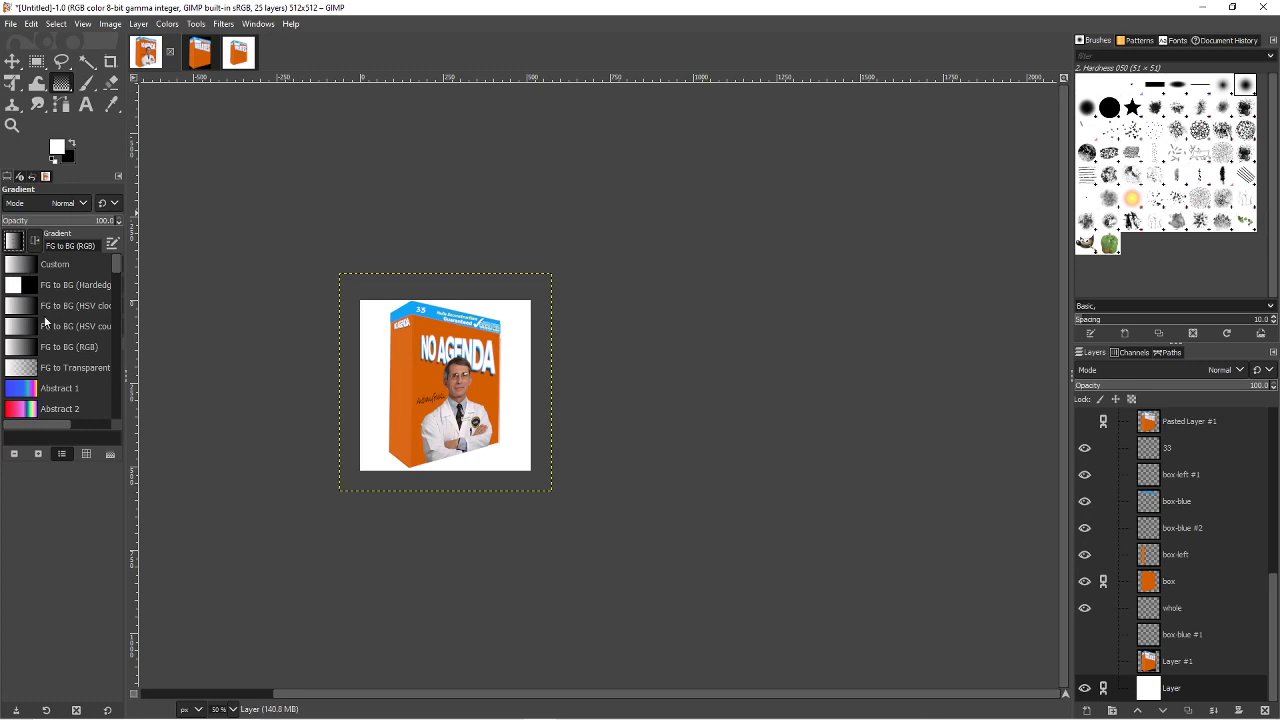
pyautogui.scroll(-4, 46, 322)
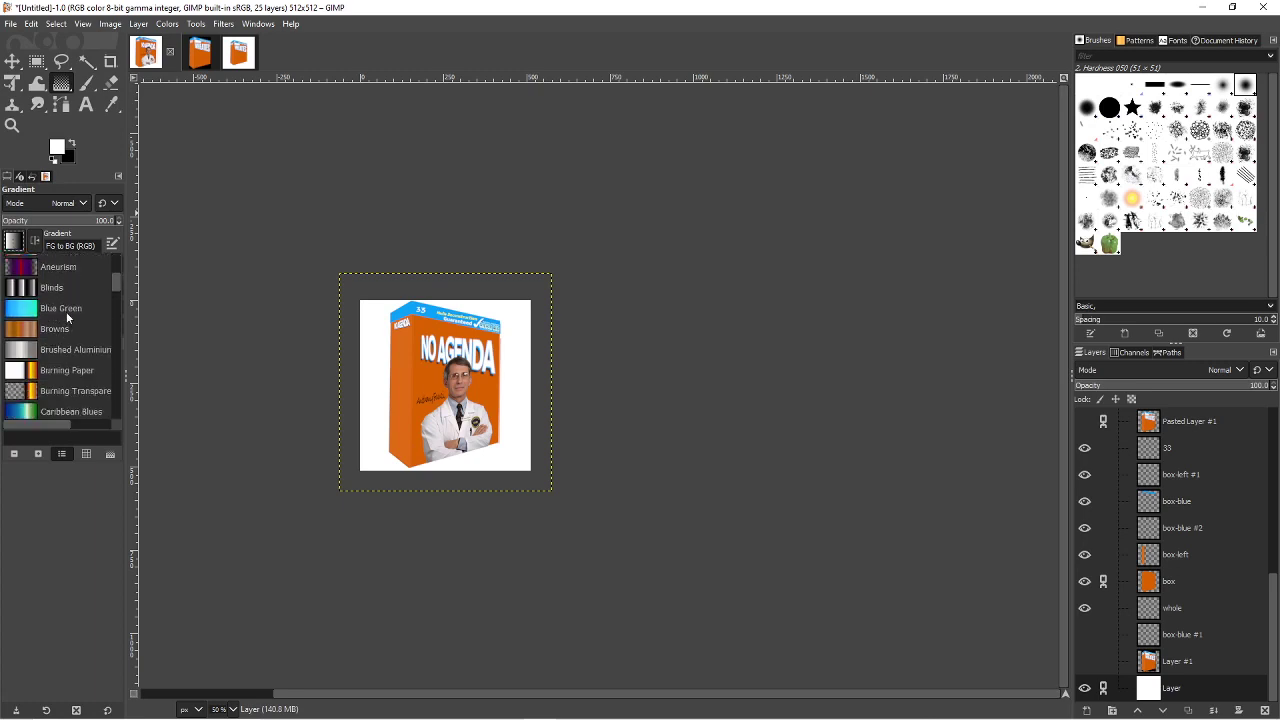
pyautogui.scroll(-5, 68, 314)
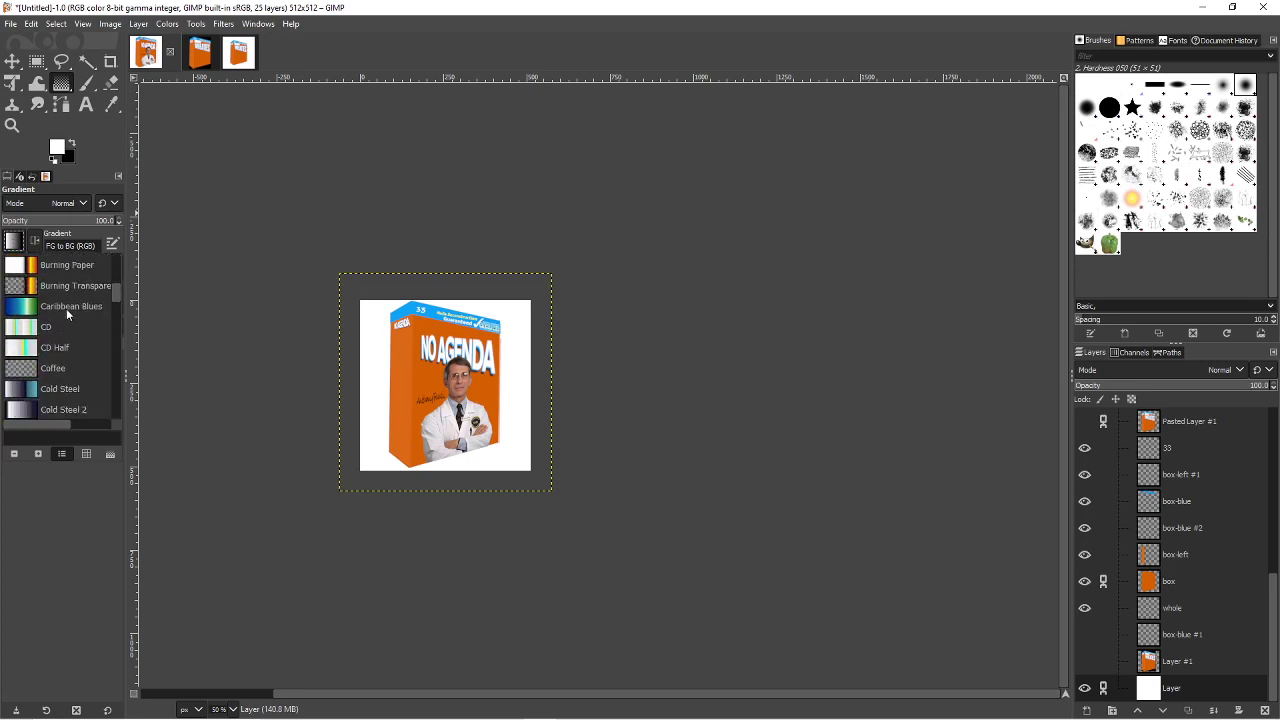
pyautogui.click(56, 392)
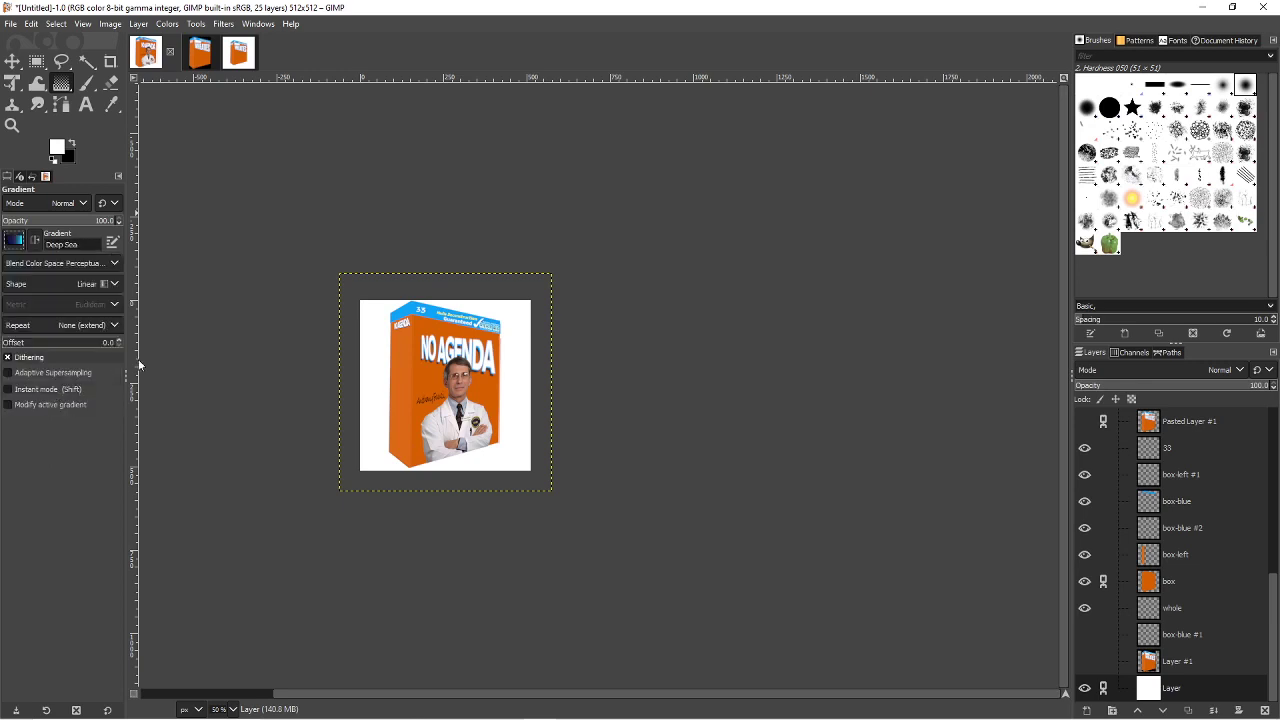
pyautogui.moveTo(379, 346); pyautogui.dragTo(386, 403)
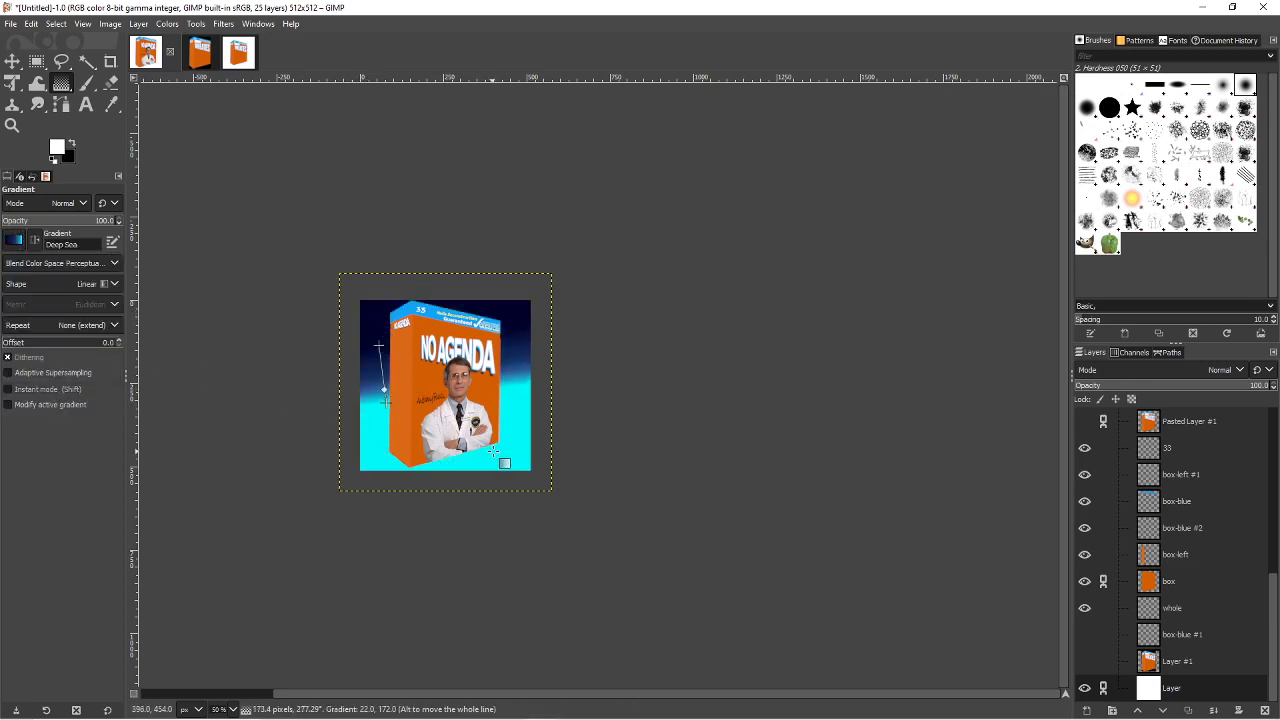
pyautogui.moveTo(385, 394); pyautogui.dragTo(430, 557)
pyautogui.click(388, 402)
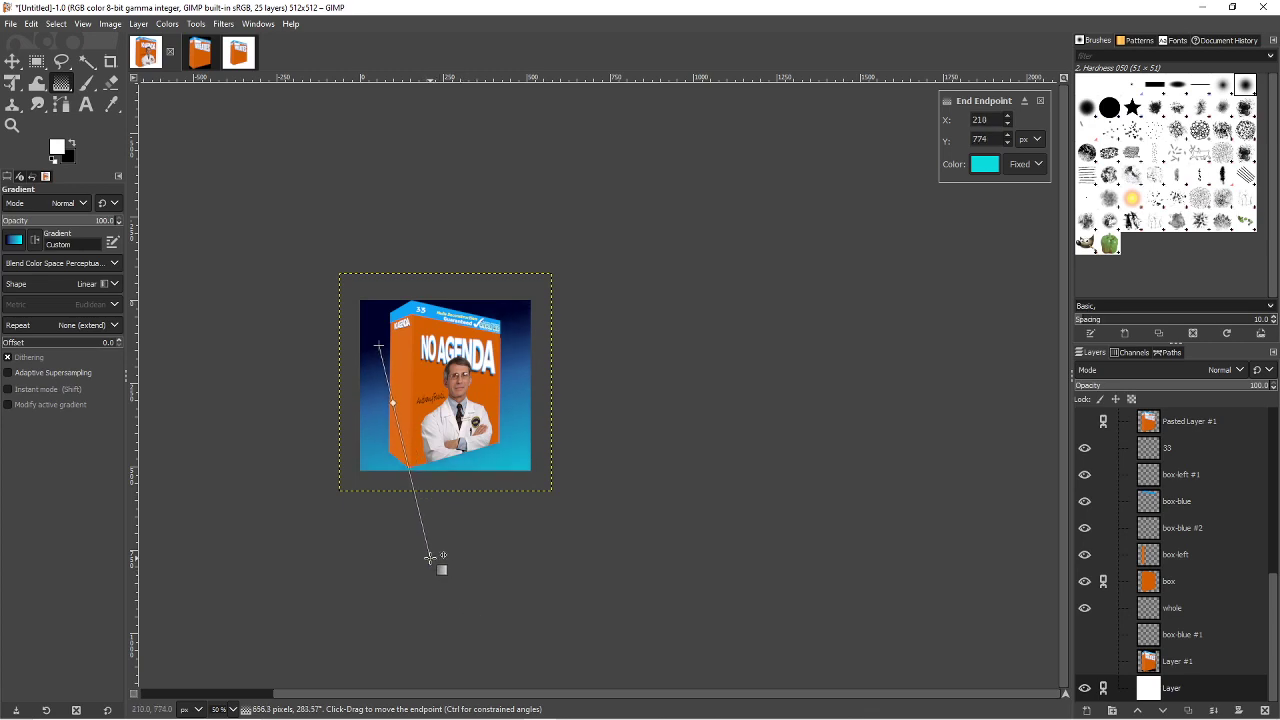
# - Change the background gradient preset to Blue Green
pyautogui.click(22, 248)
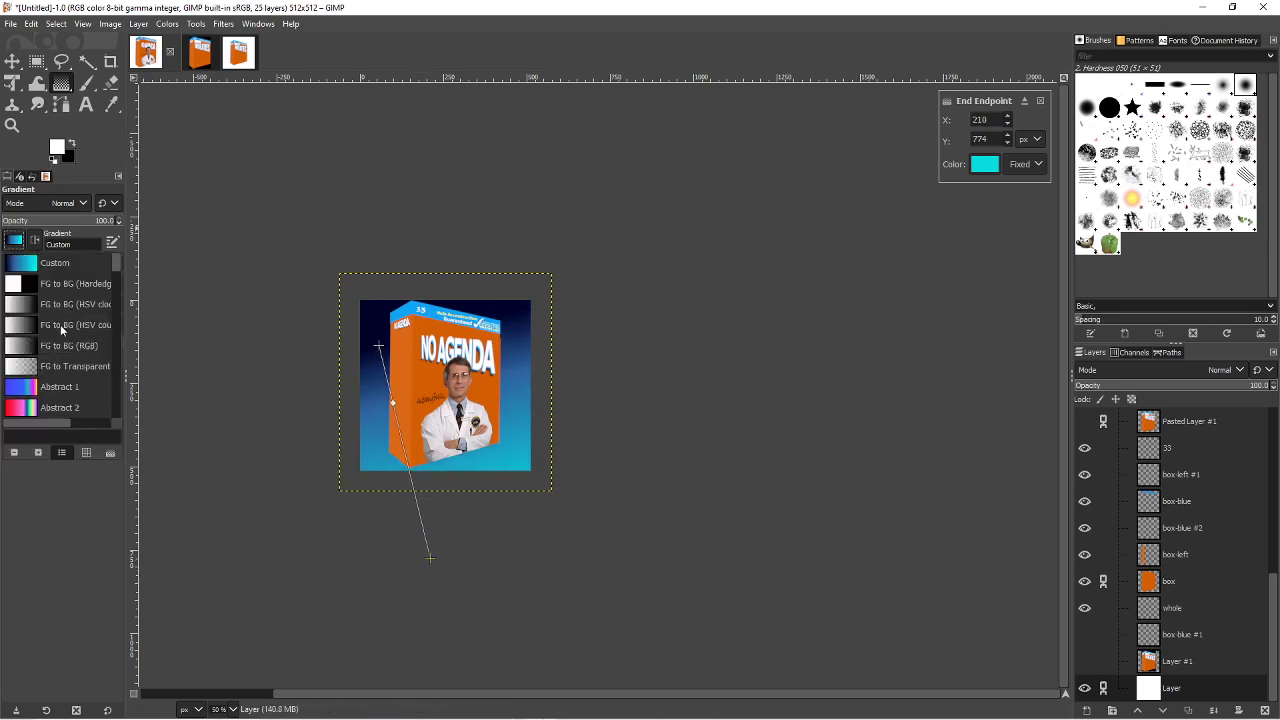
pyautogui.scroll(-3, 62, 328)
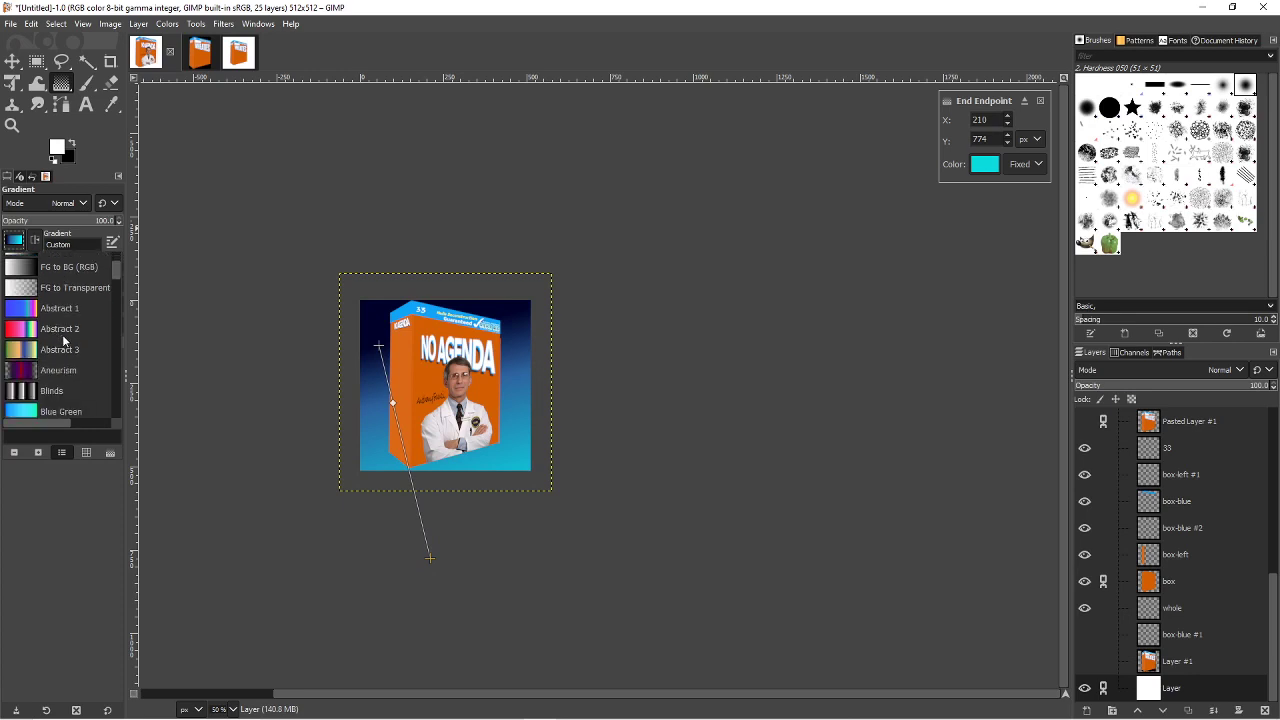
pyautogui.scroll(-4, 64, 341)
pyautogui.click(85, 288)
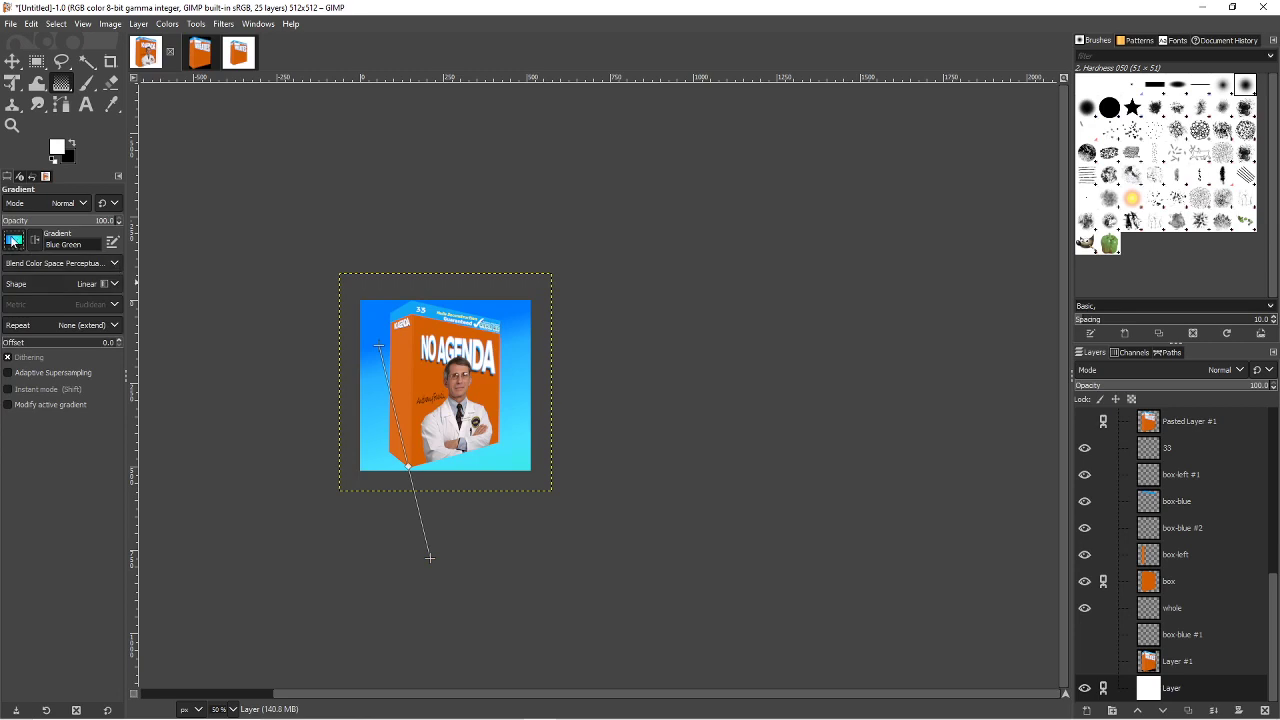
# - Browse further through the gradient presets and change the background gradient to Rounded edge
pyautogui.click(14, 240)
pyautogui.moveTo(118, 285); pyautogui.dragTo(120, 360)
pyautogui.scroll(-6, 122, 364)
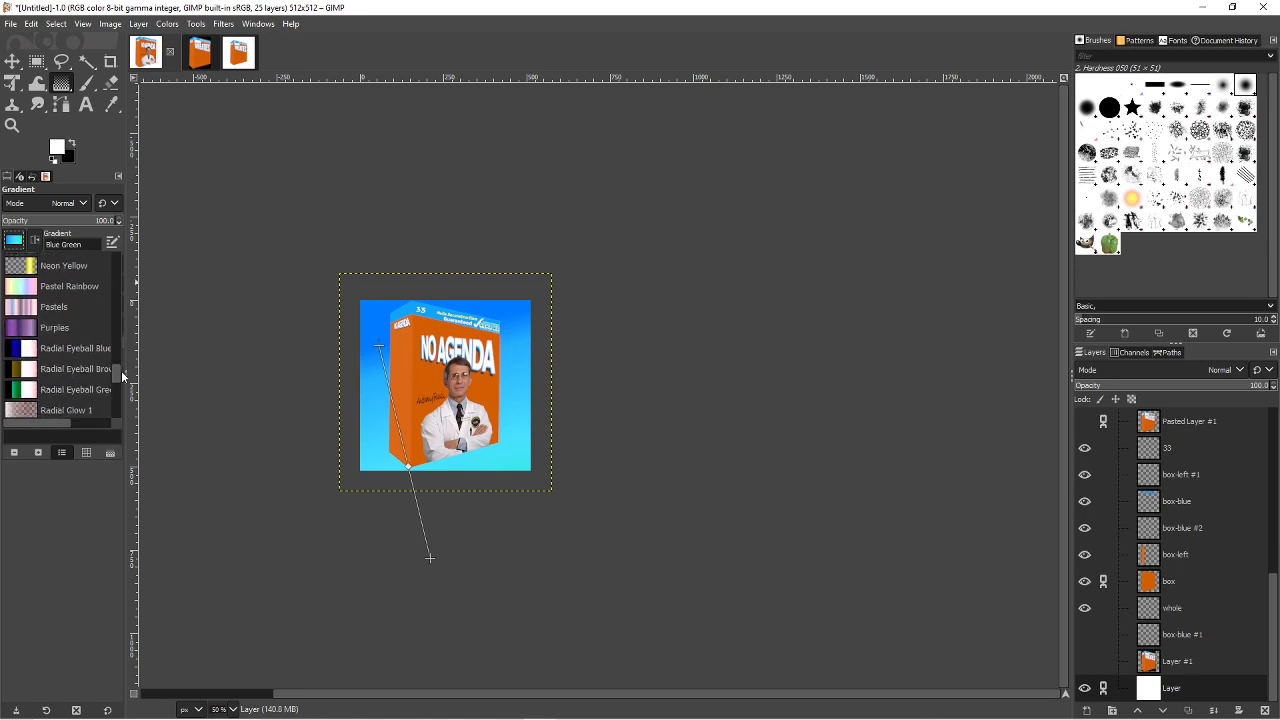
pyautogui.scroll(5, 122, 376)
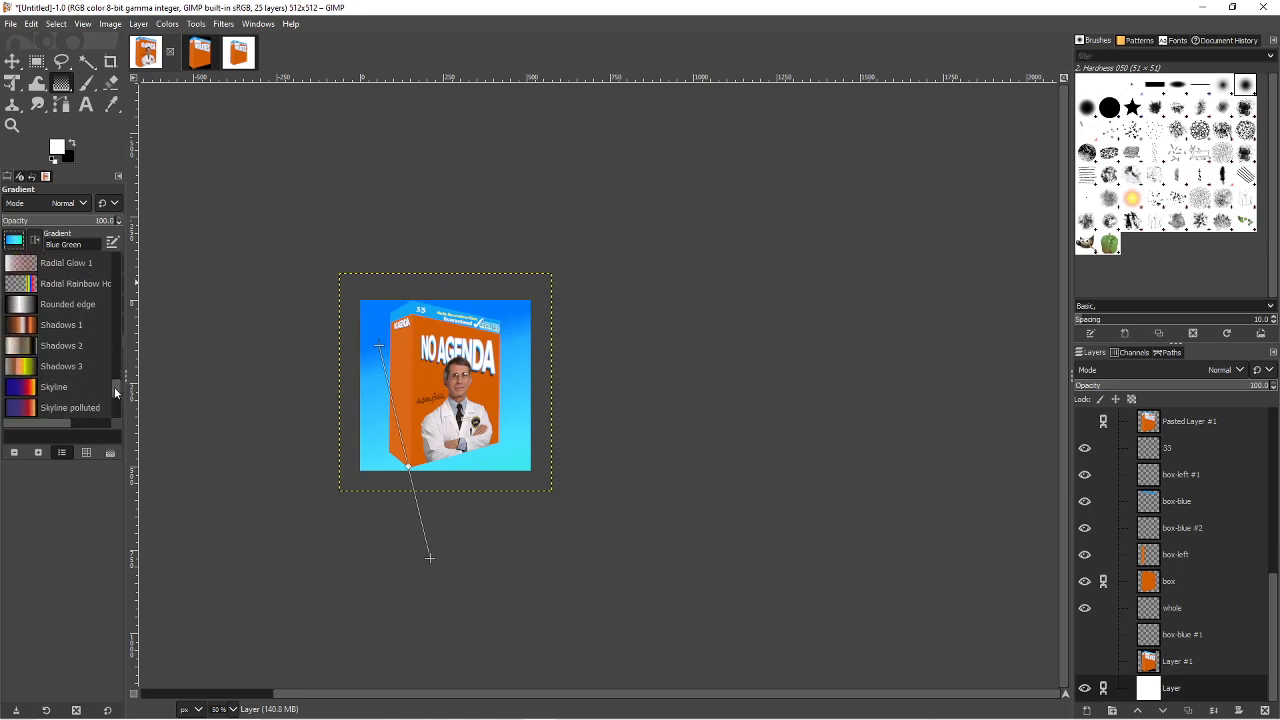
pyautogui.press('Escape')
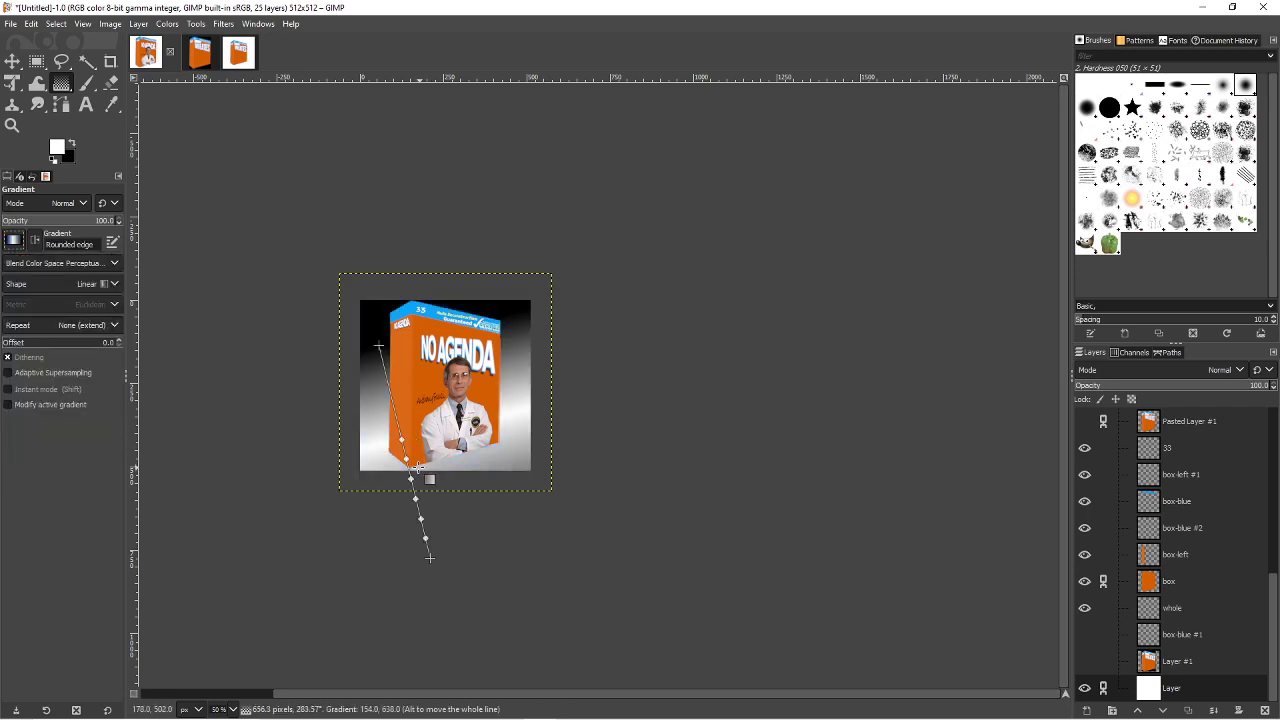
# - Realign the gradient almost vertically, from about X 176, Y 902 below the canvas to X 172, Y -158 above it, and apply it
pyautogui.moveTo(379, 346); pyautogui.dragTo(352, 420)
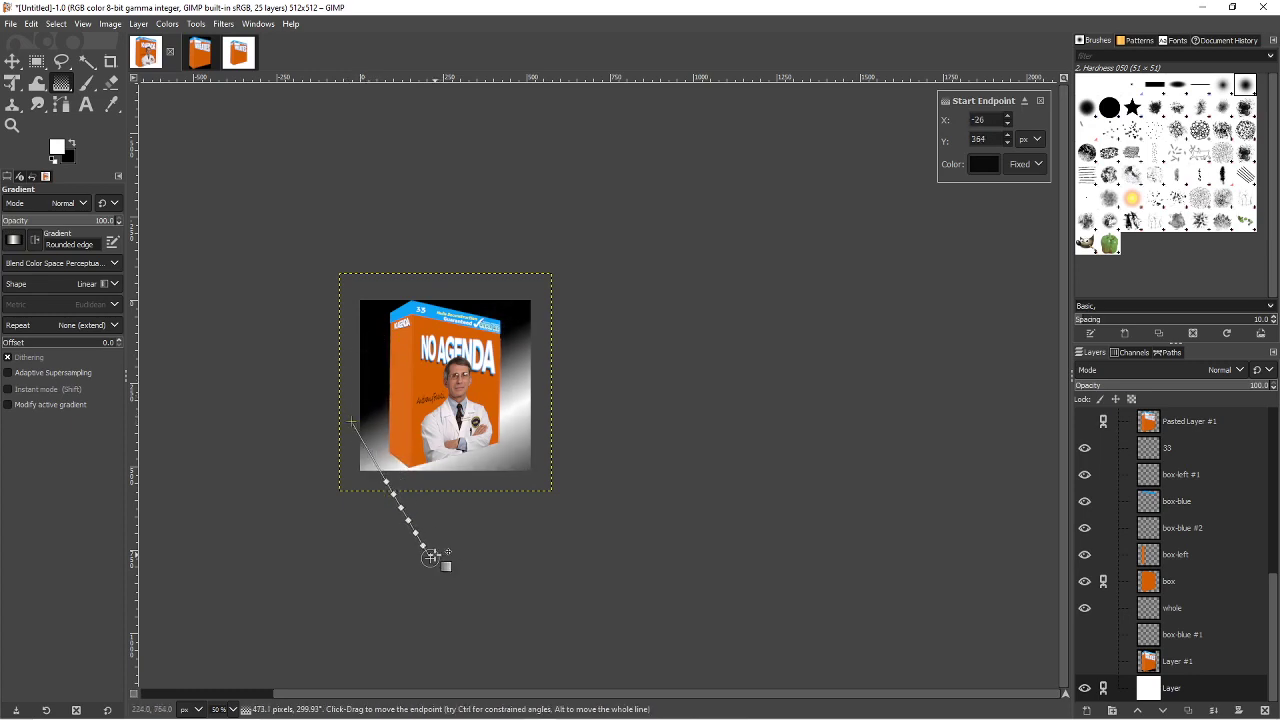
pyautogui.moveTo(430, 557); pyautogui.dragTo(410, 309)
pyautogui.moveTo(354, 423); pyautogui.dragTo(416, 563)
pyautogui.moveTo(412, 303); pyautogui.dragTo(411, 260)
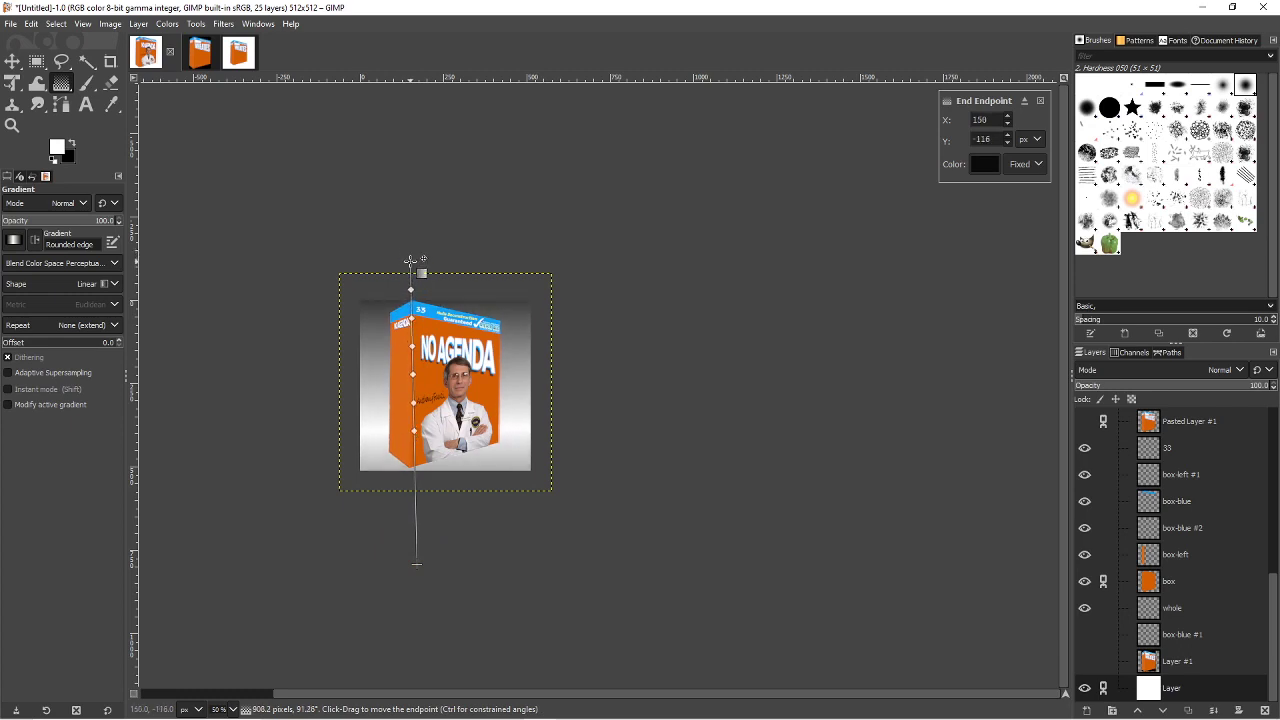
pyautogui.moveTo(417, 563); pyautogui.dragTo(423, 608)
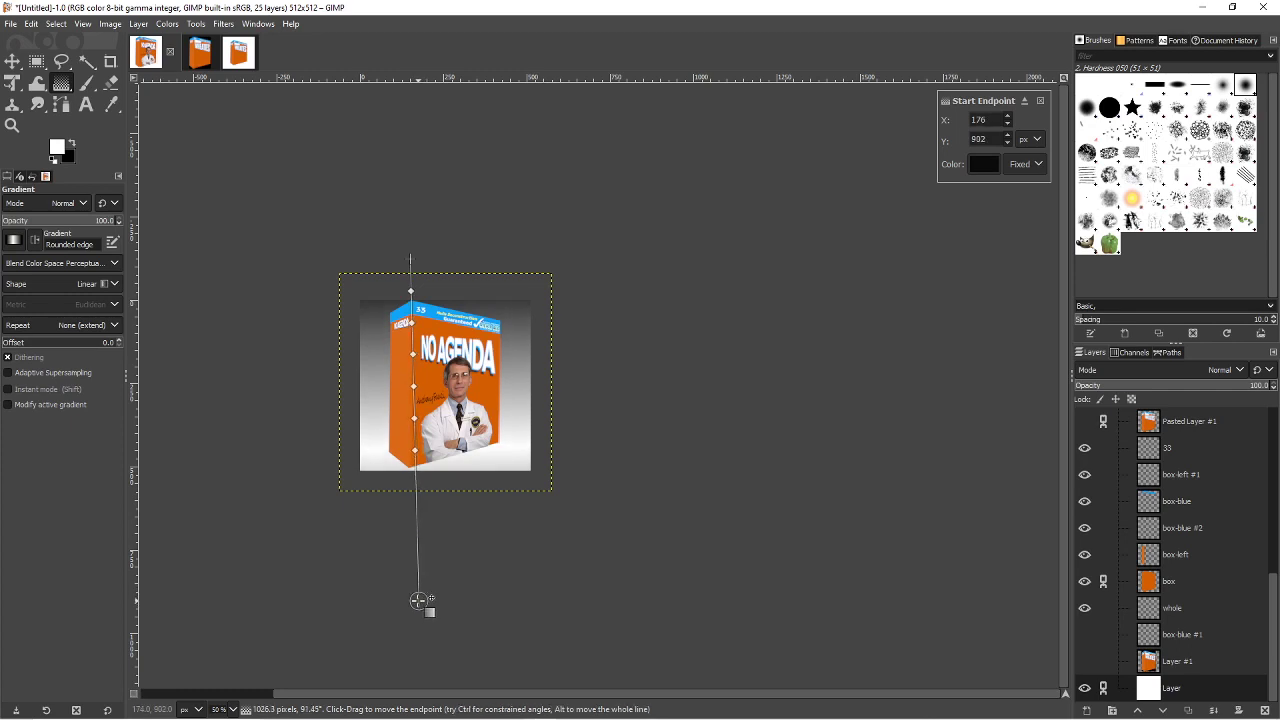
pyautogui.moveTo(411, 257); pyautogui.dragTo(419, 247)
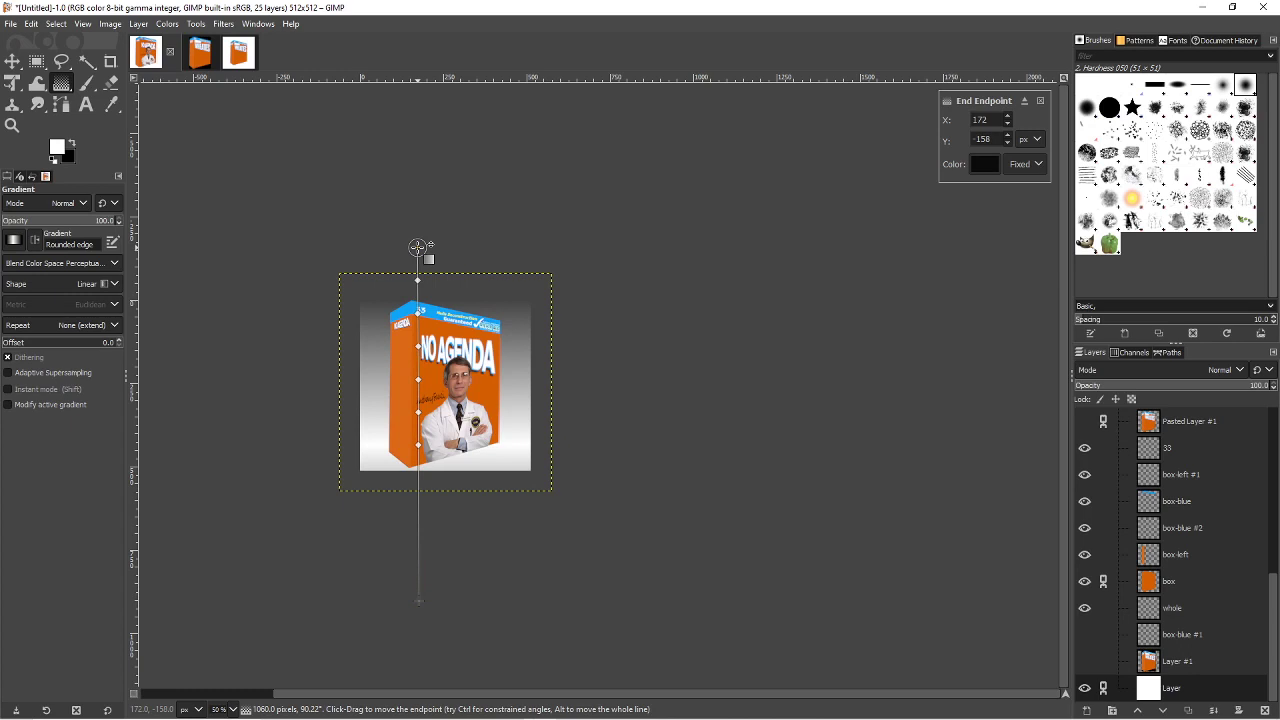
pyautogui.press('Return')
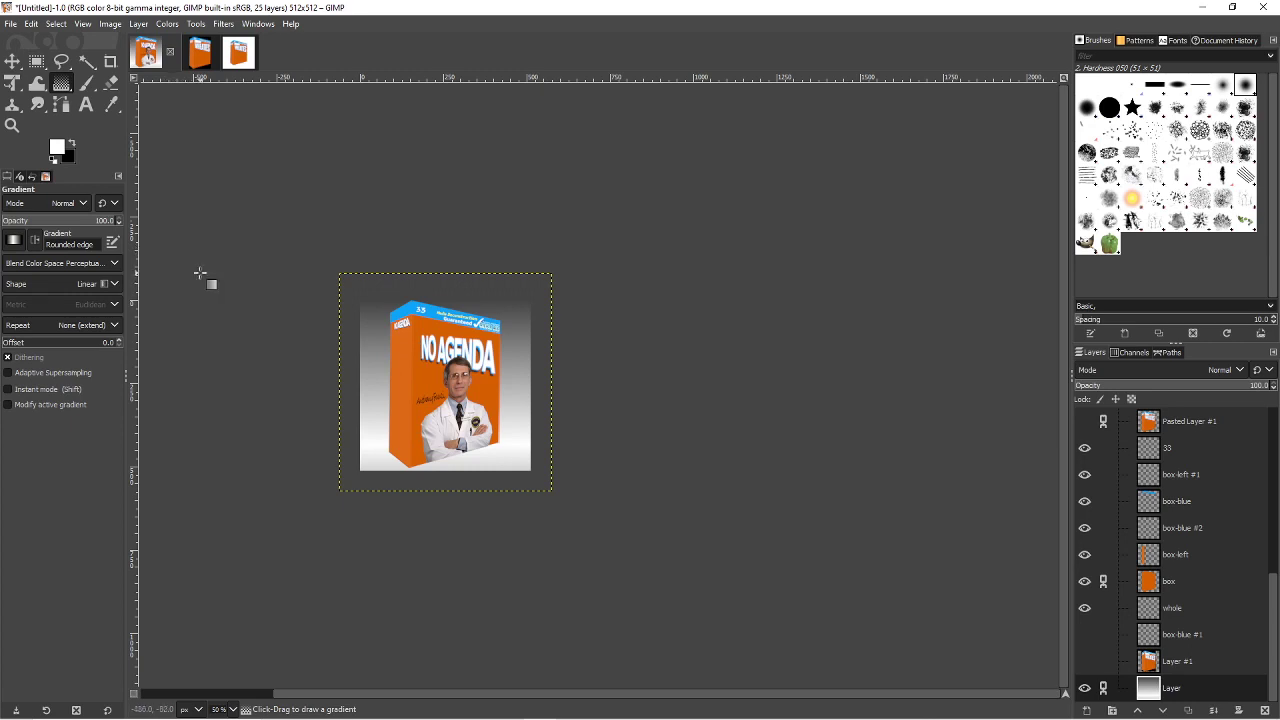
# - Start exporting the cereal box image to the Documents folder and name the file NA_WHEATIES_FAUCI.png
pyautogui.click(12, 25)
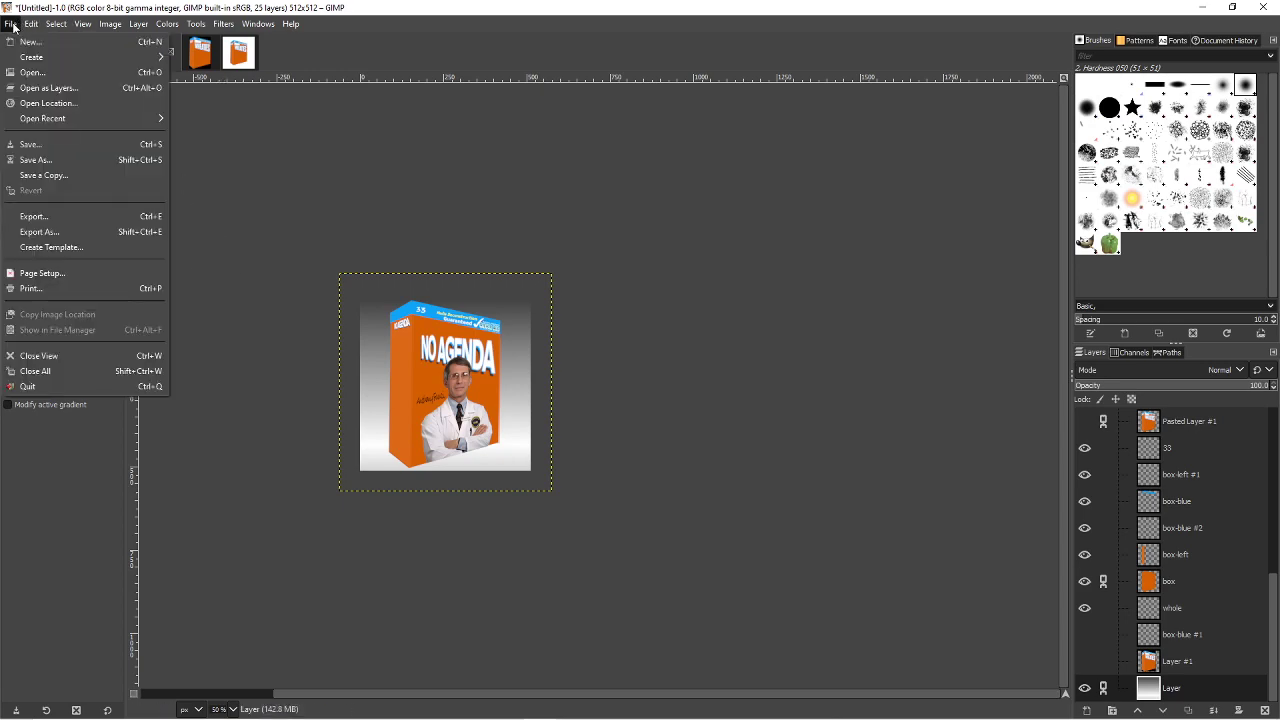
pyautogui.click(82, 232)
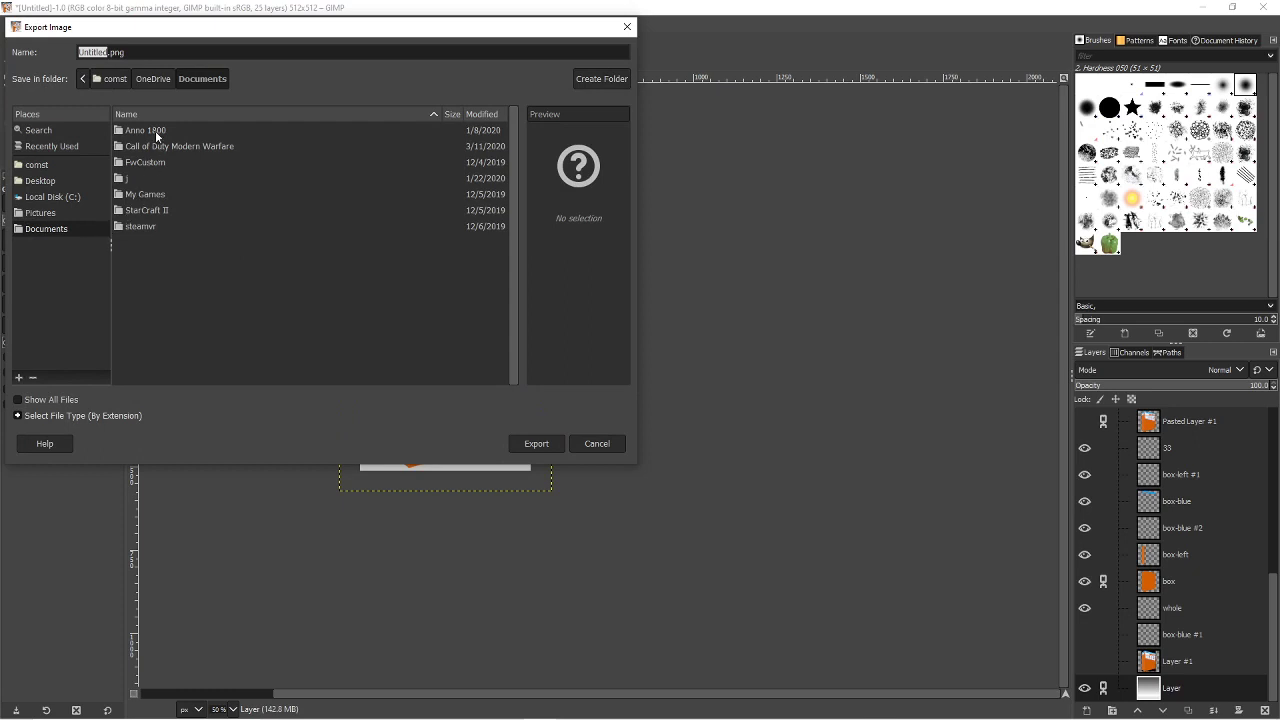
pyautogui.write('NA_')
pyautogui.write('WHEATIES')
pyautogui.write('_FAC')
pyautogui.write('E')
pyautogui.hotkey('alt', 'Tab')
pyautogui.hotkey('alt', 'Tab')
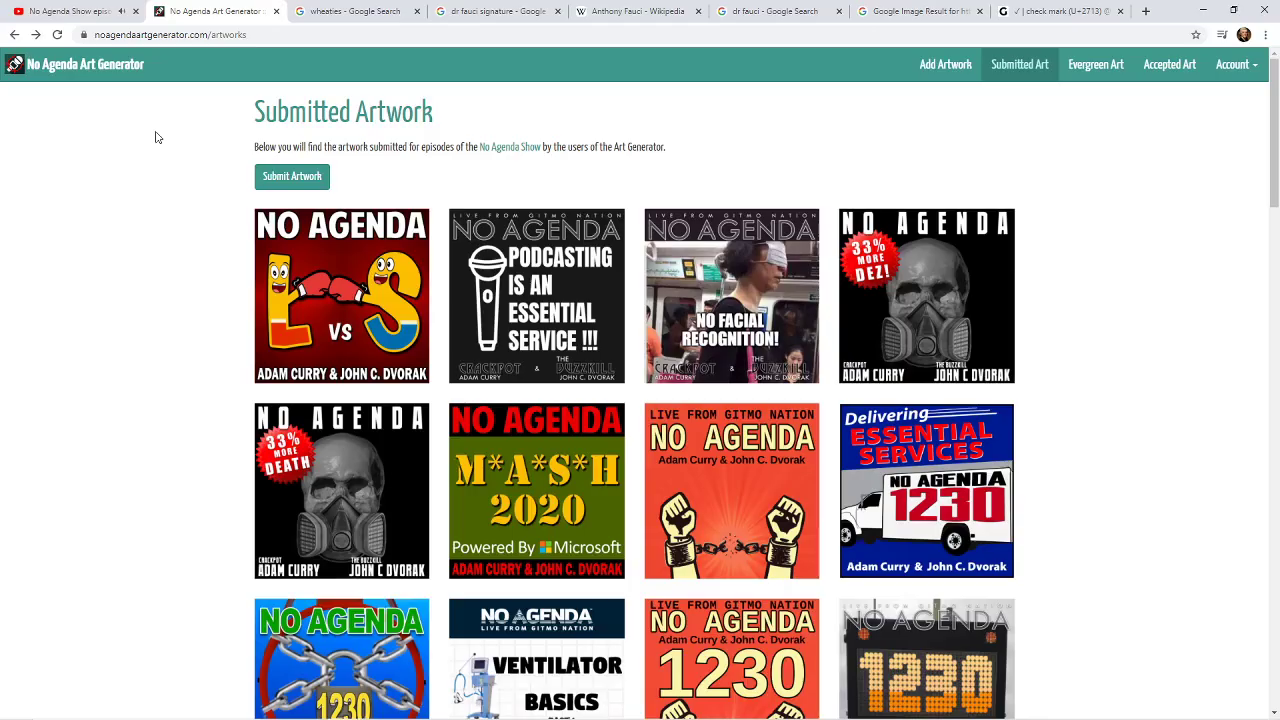
pyautogui.hotkey('alt', 'Tab')
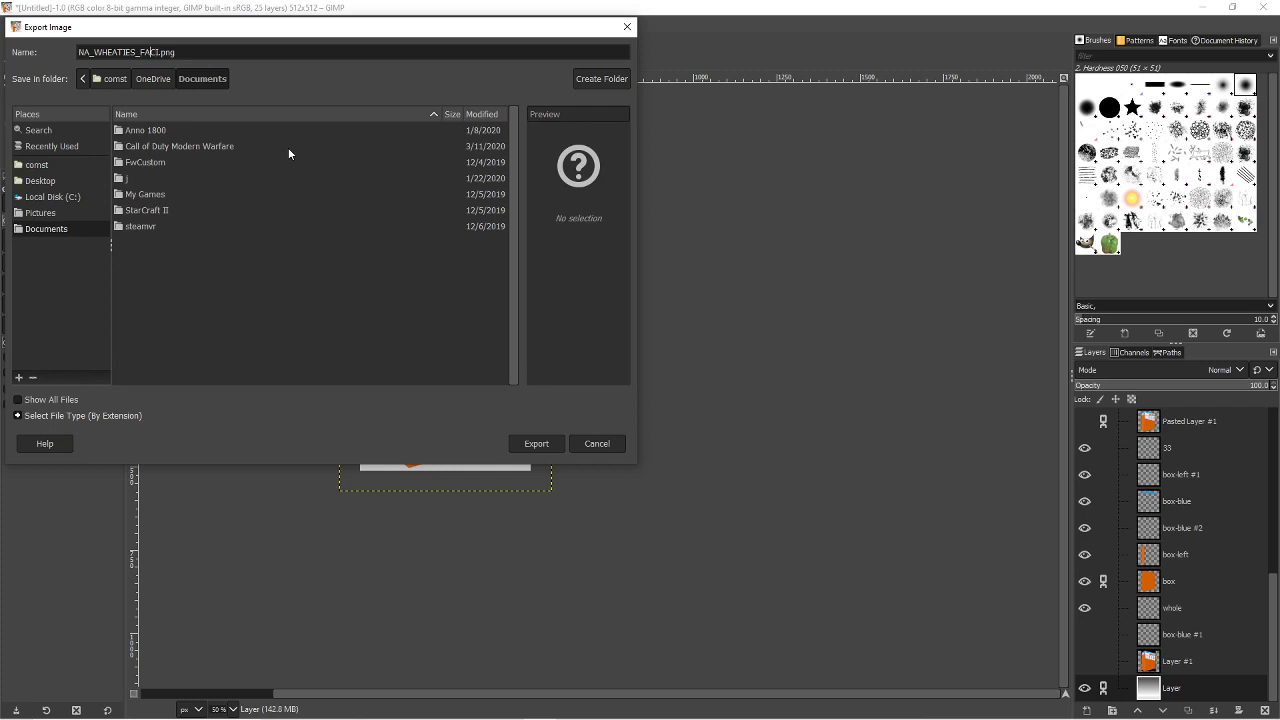
pyautogui.write('U')
# - Insert the episode number so the file name reads NA_1230_WHEATIES_FAUCI.png and export it with the default PNG options
pyautogui.hotkey('alt', 'Tab')
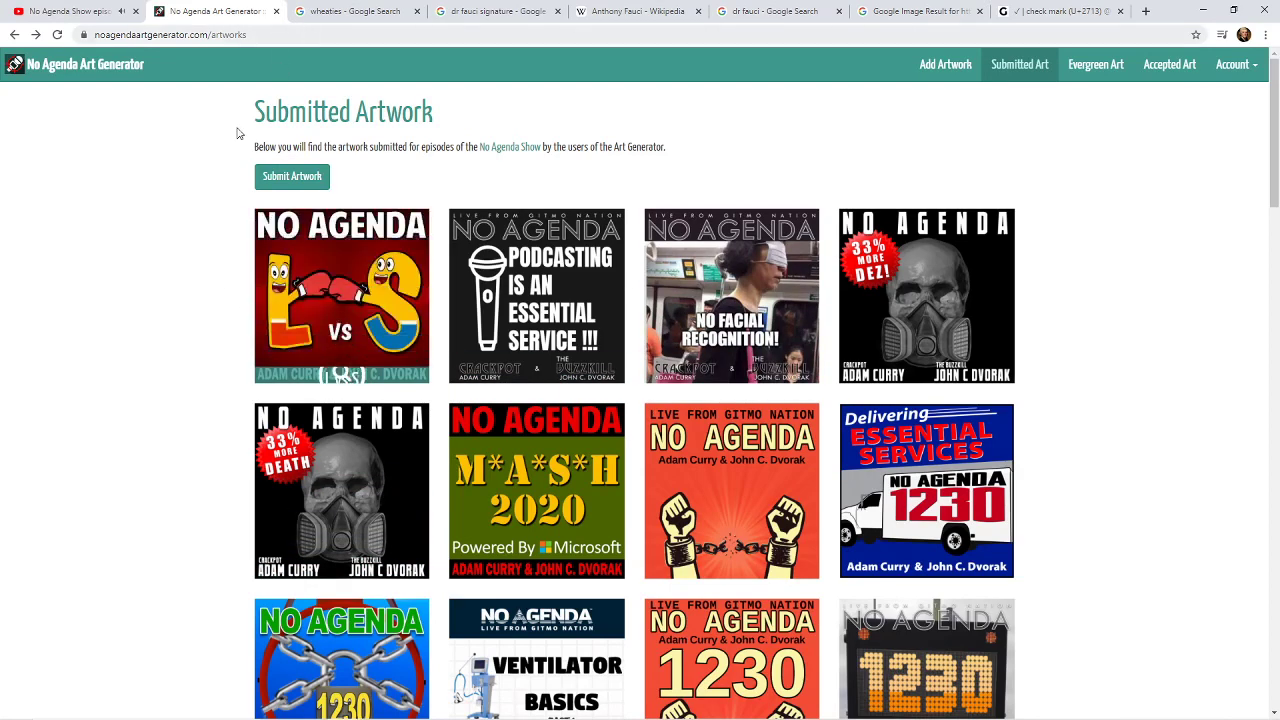
pyautogui.hotkey('alt', 'Tab')
pyautogui.write('13')
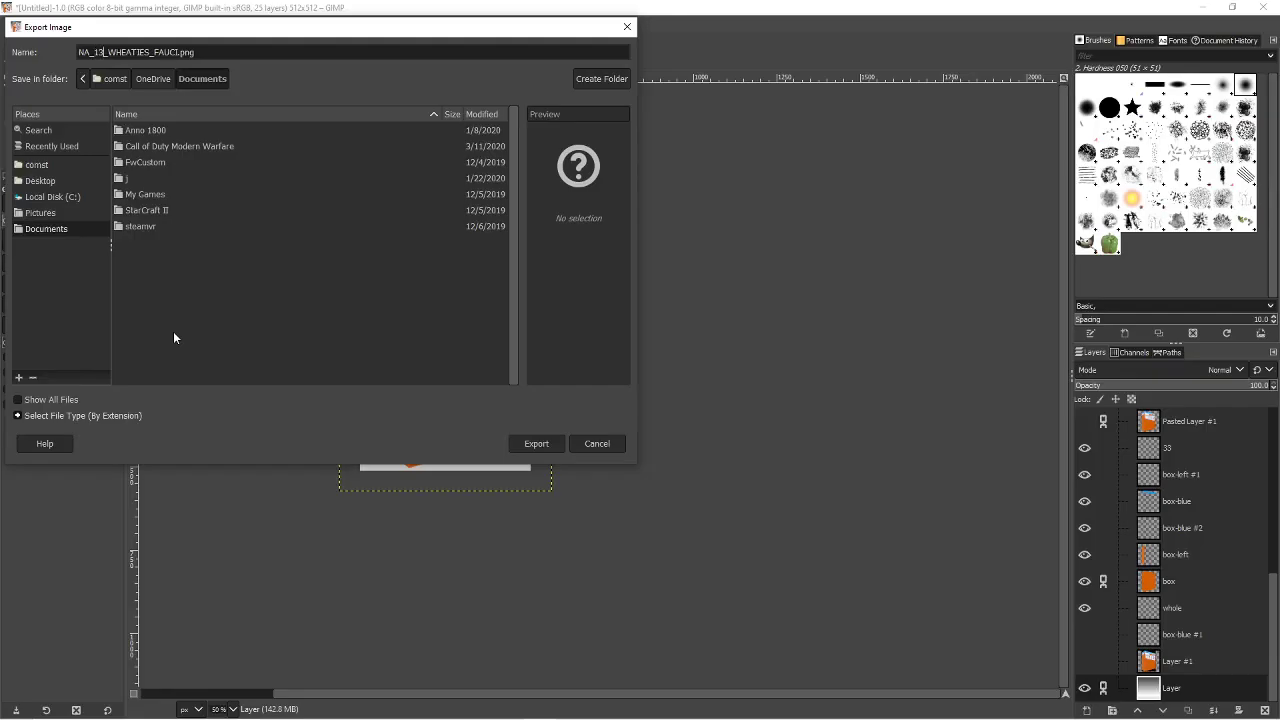
pyautogui.write('_2')
pyautogui.press('Return')
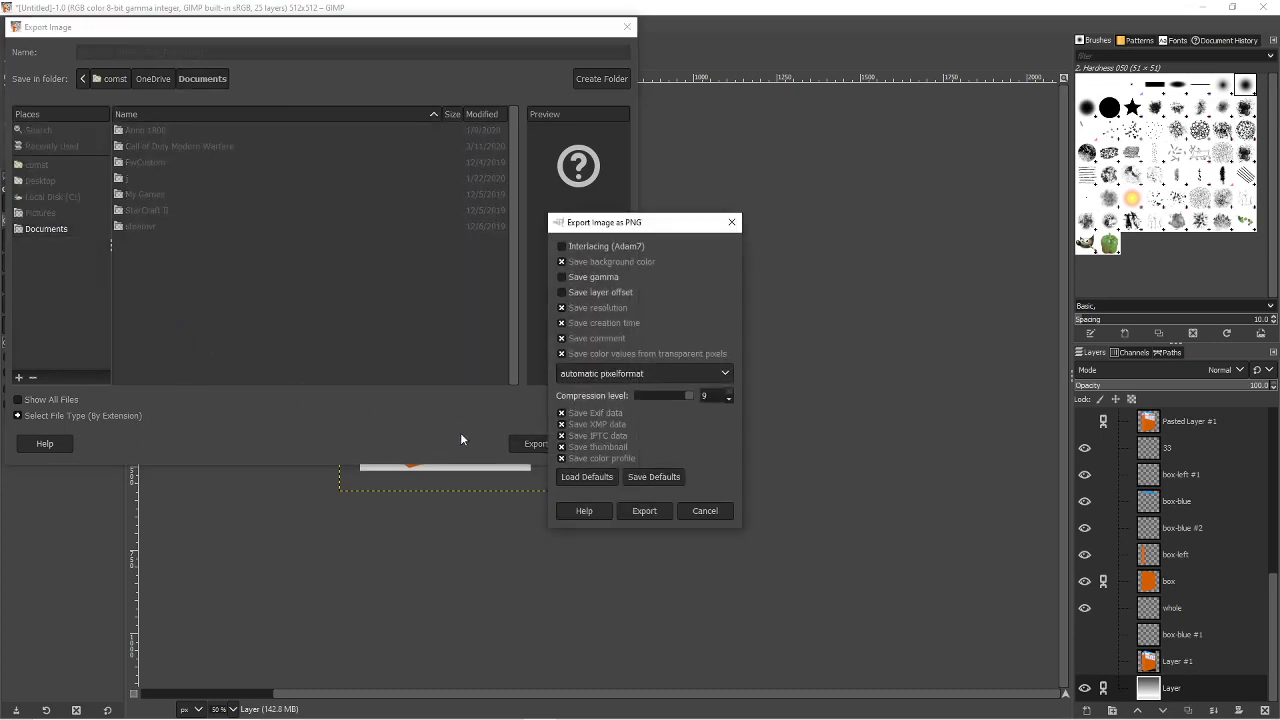
pyautogui.click(642, 511)
# - Switch to the No Agenda Art Generator, start a new artwork upload and select NA_1230_WHEATIES_FAUCI from the Documents folder
pyautogui.hotkey('alt', 'Tab')
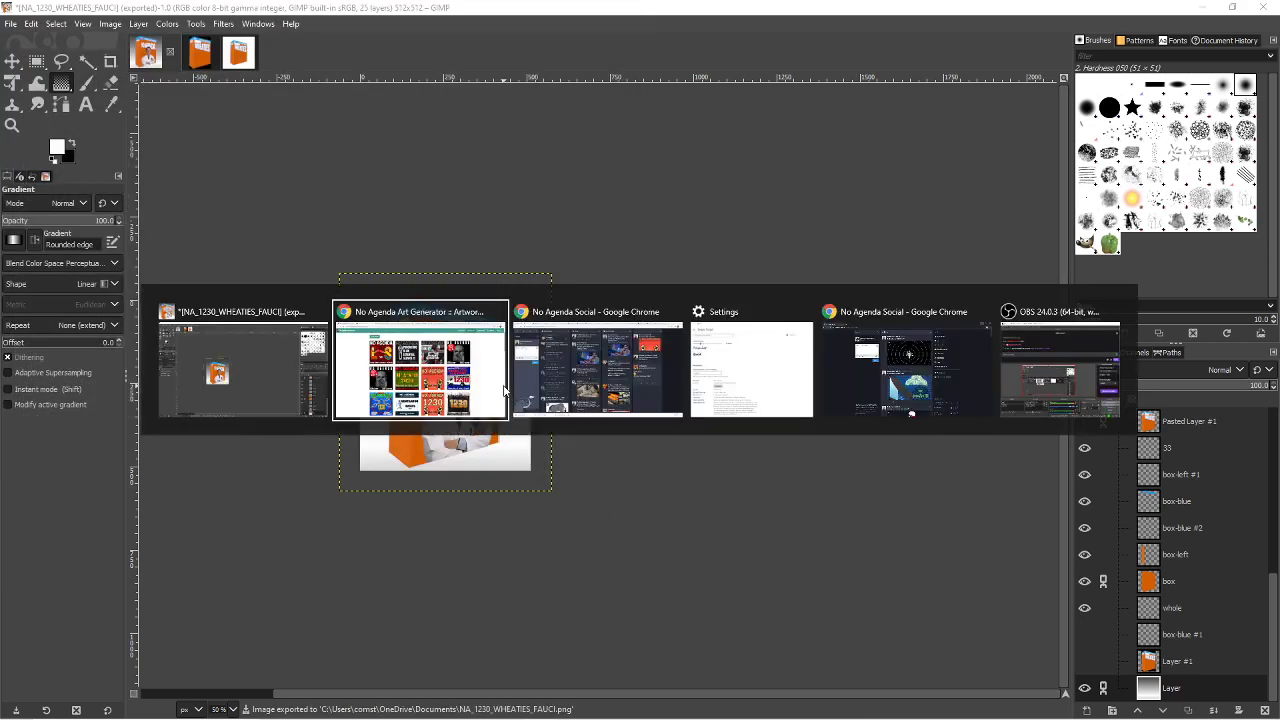
pyautogui.press('Escape')
pyautogui.hotkey('alt', 'Tab')
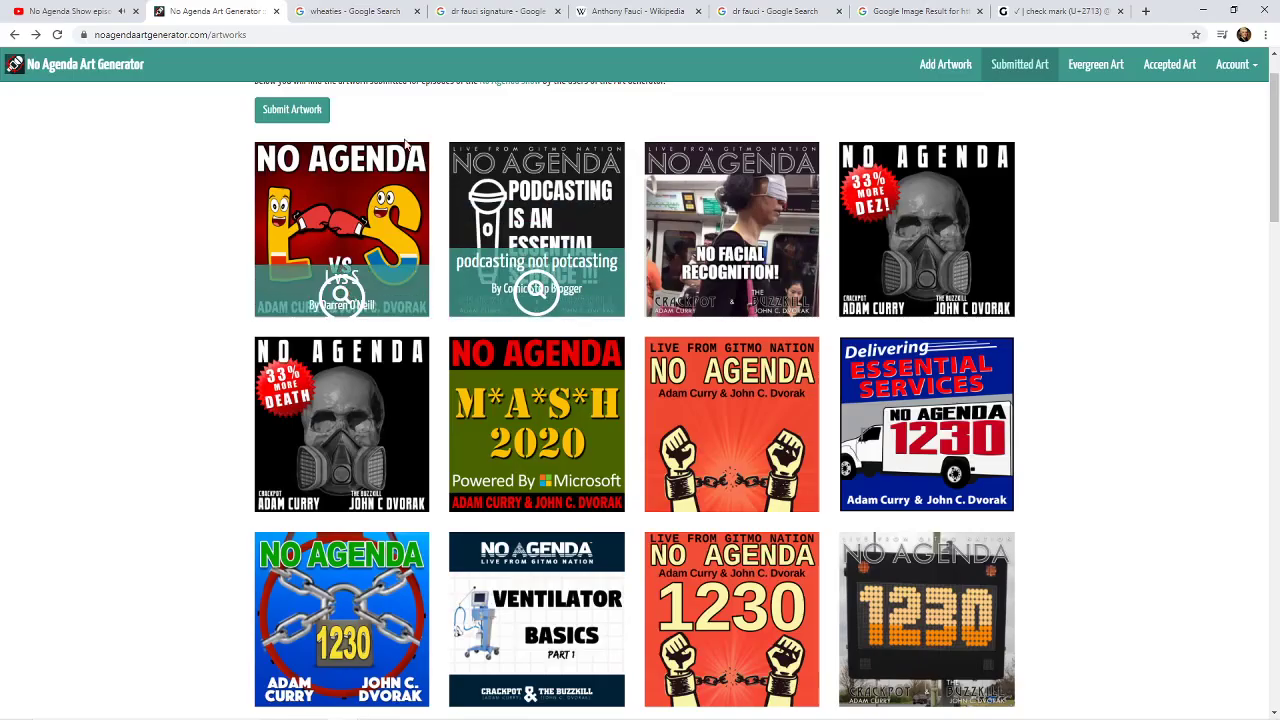
pyautogui.click(945, 64)
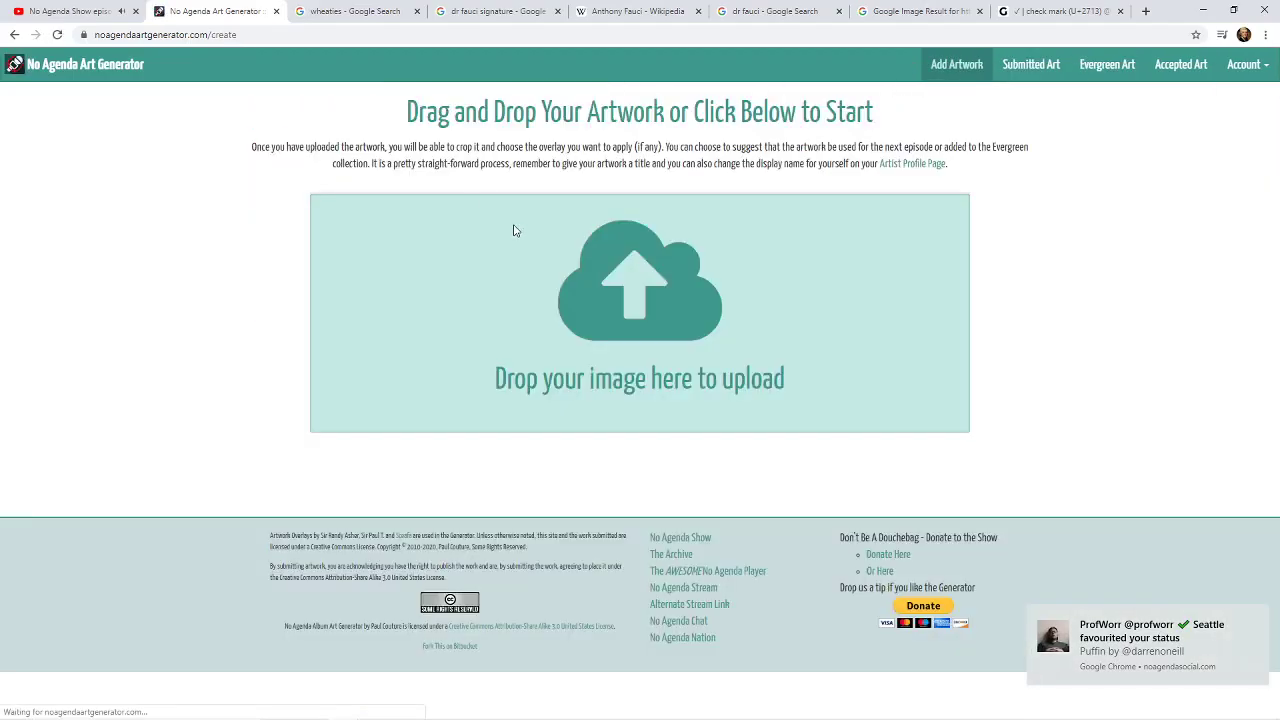
pyautogui.click(575, 310)
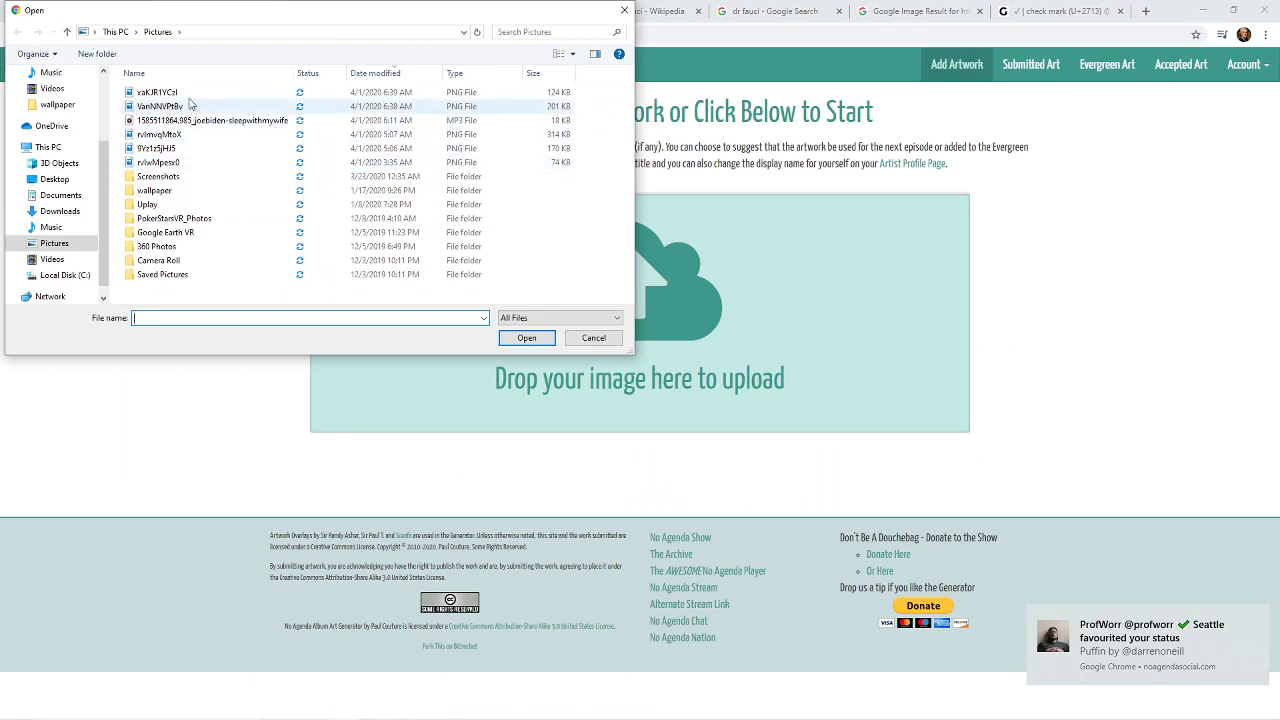
pyautogui.click(160, 92)
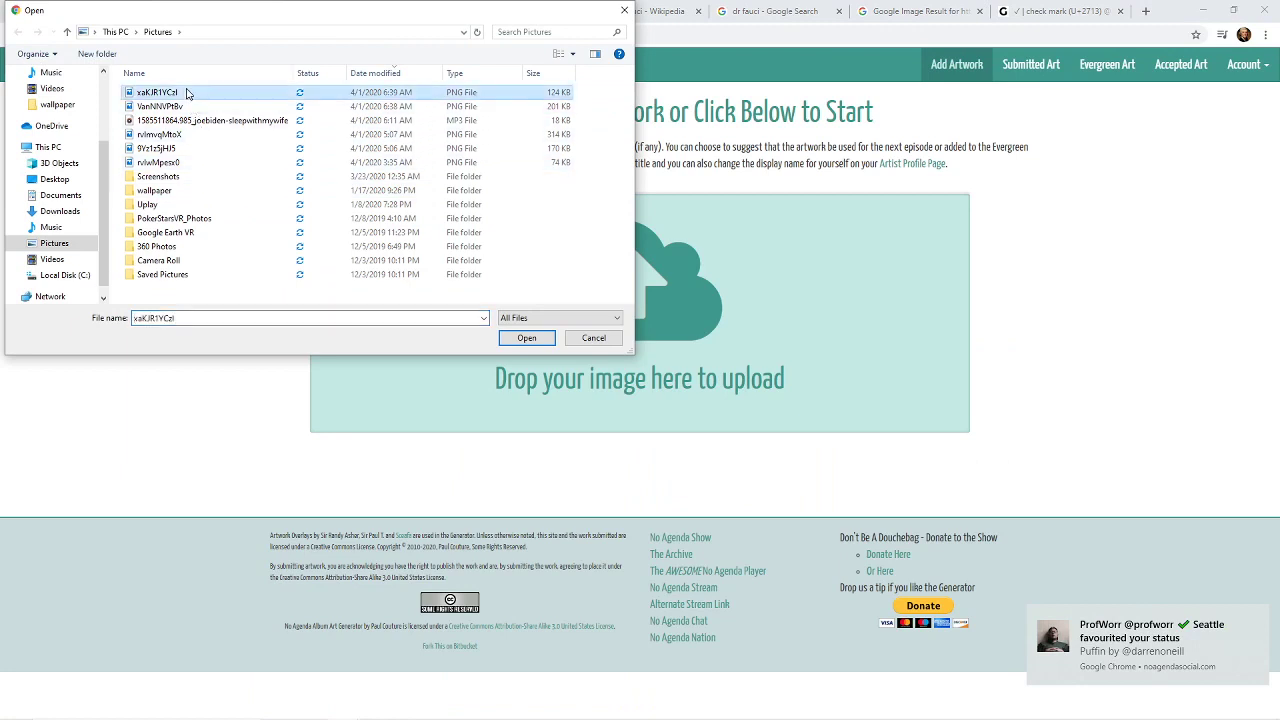
pyautogui.click(60, 195)
pyautogui.click(192, 193)
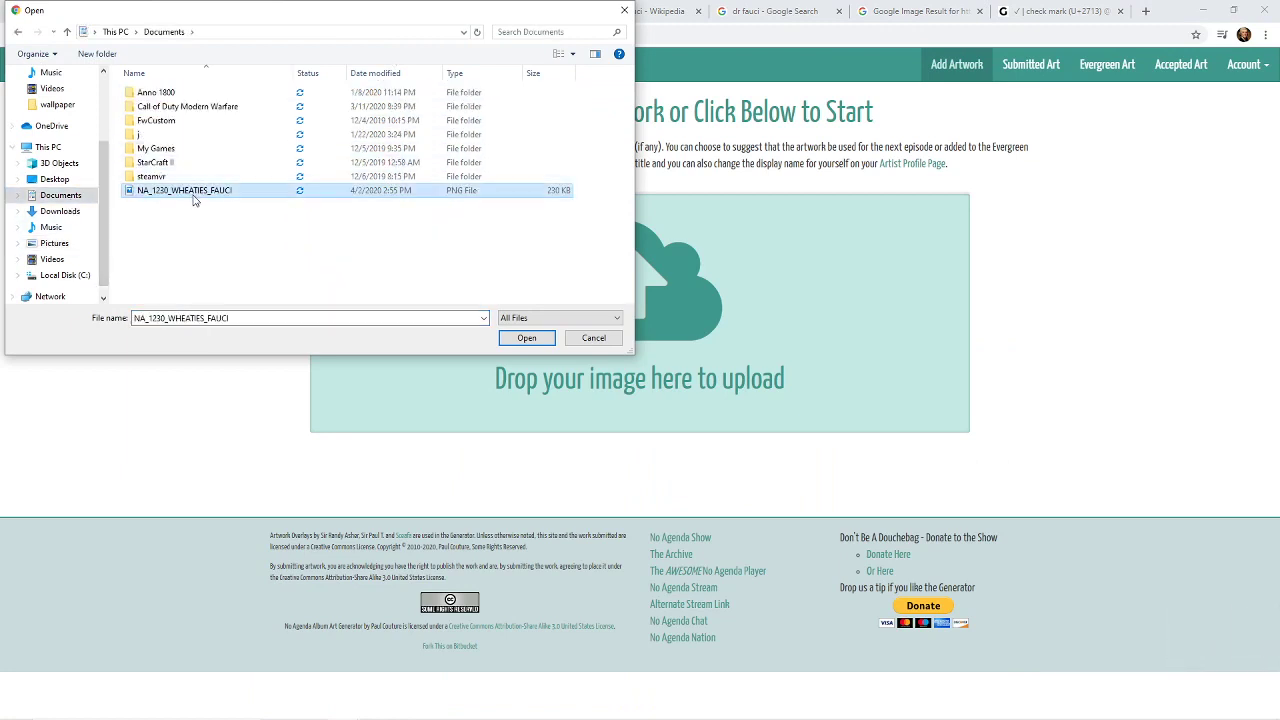
# - Preview the exported NA_1230_WHEATIES_FAUCI image in Photos, inspect the box artwork and close the preview
pyautogui.rightClick(224, 196)
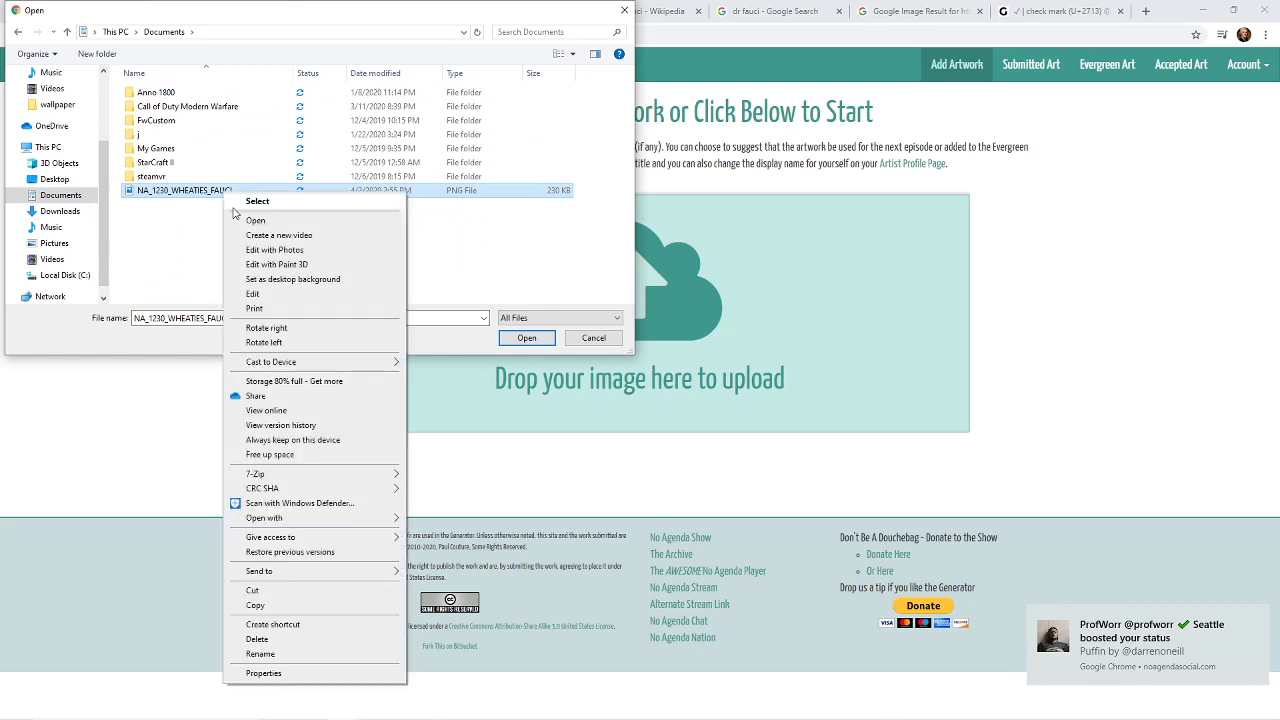
pyautogui.click(242, 226)
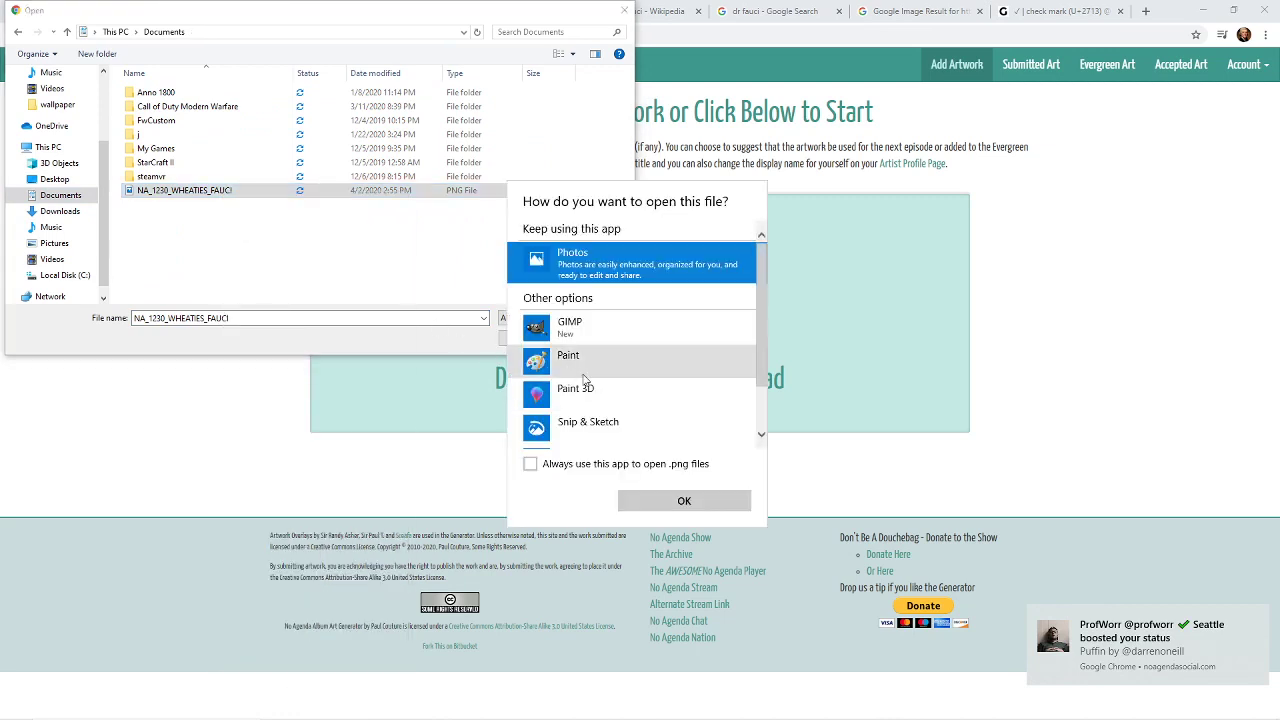
pyautogui.scroll(-1, 588, 375)
pyautogui.scroll(1, 588, 375)
pyautogui.doubleClick(586, 278)
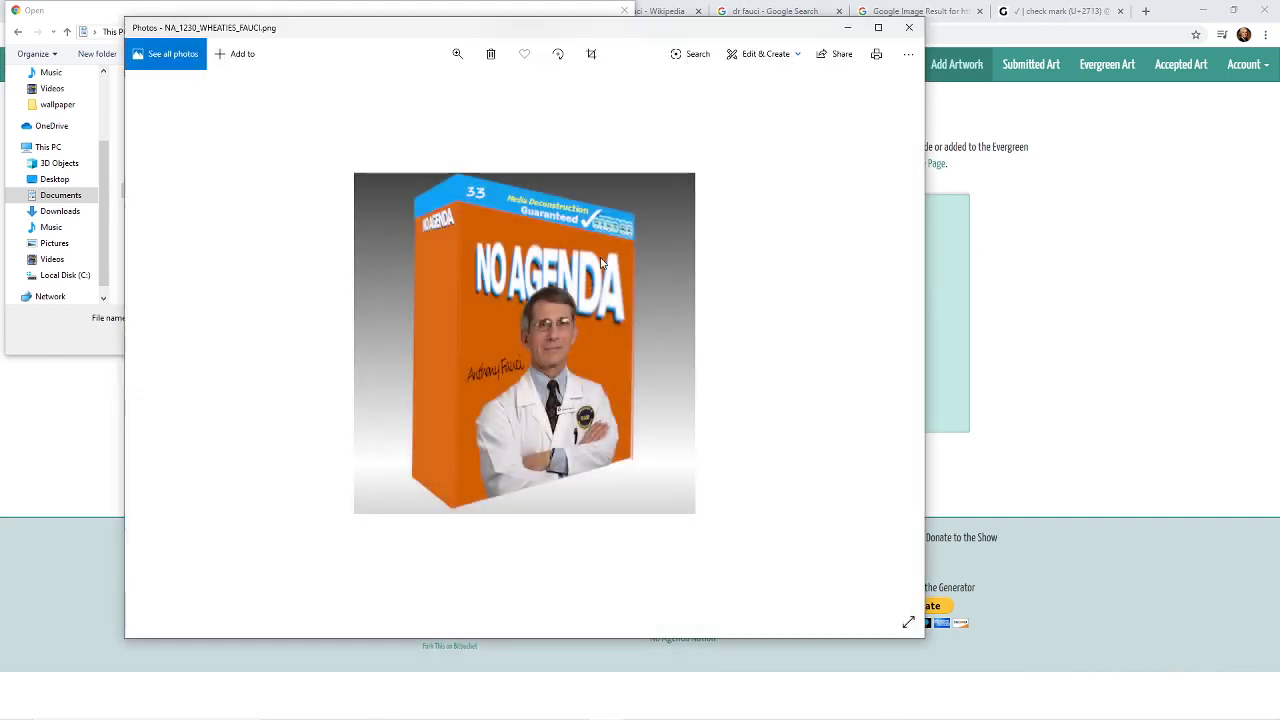
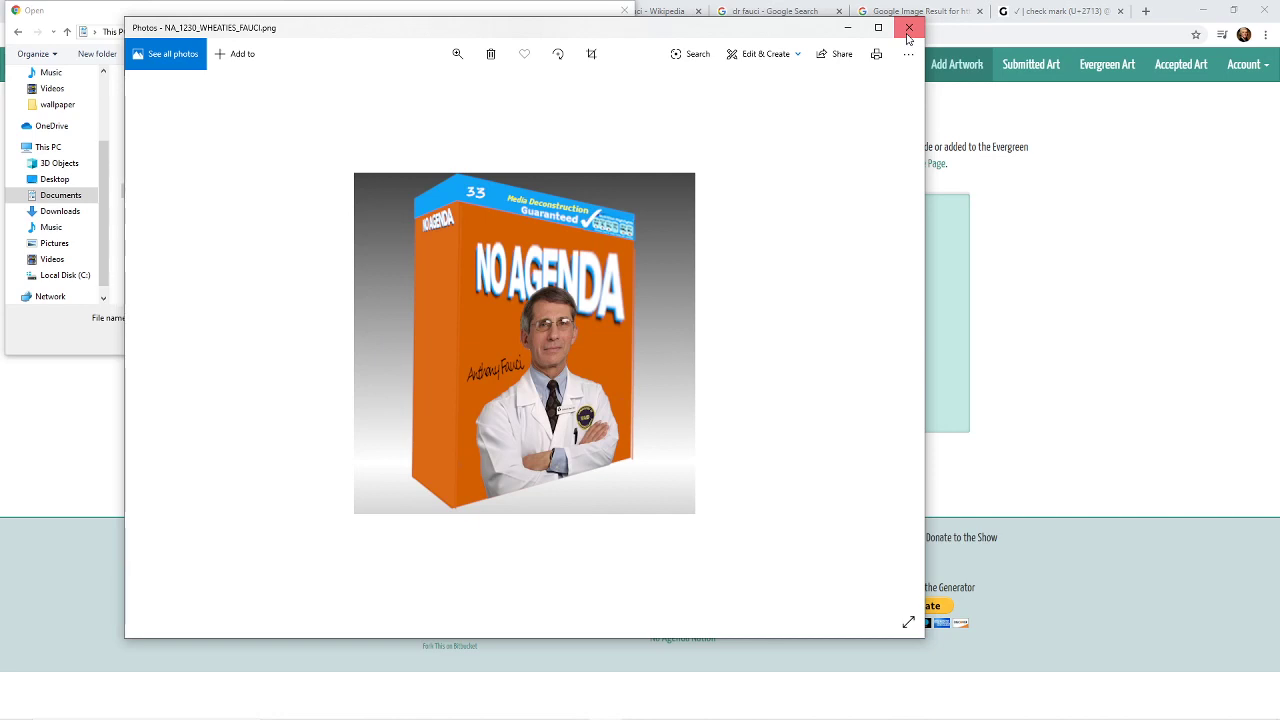
pyautogui.click(908, 28)
# - Switch back to GIMP and activate the Paintbrush at the box's upper front corner, between the side and front faces
pyautogui.hotkey('alt', 'Tab')
pyautogui.hotkey('alt', 'Tab')
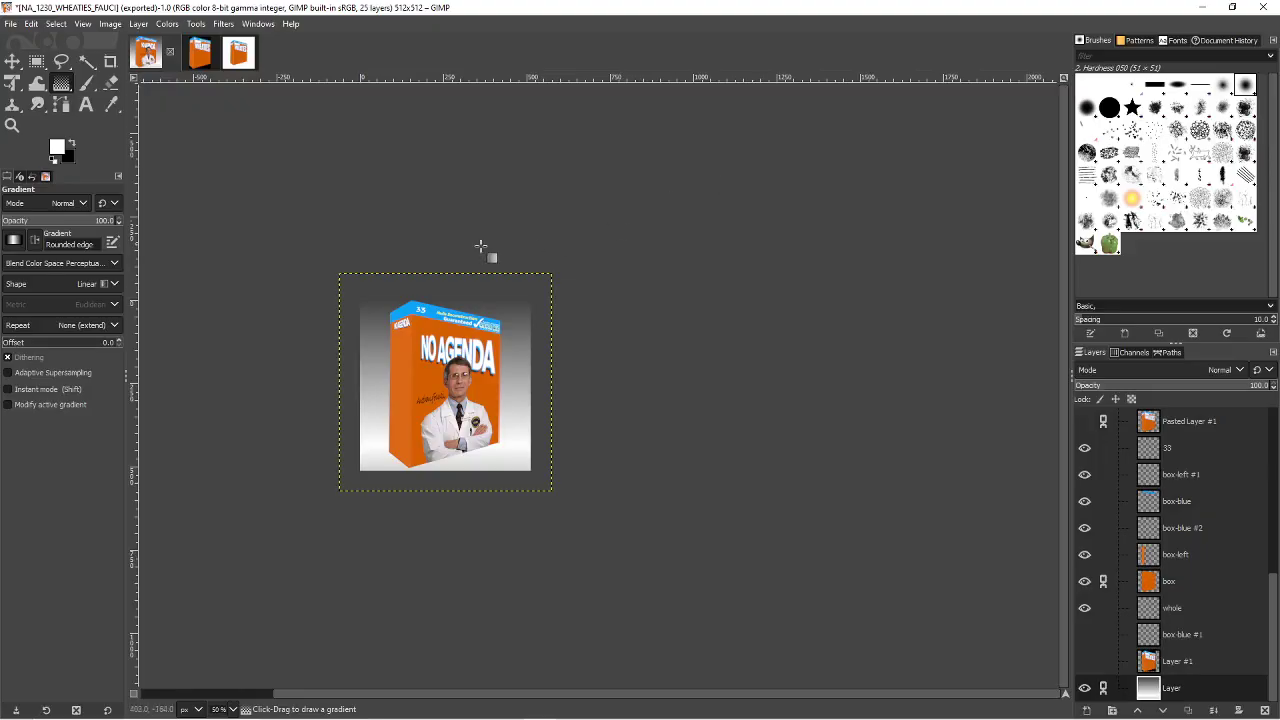
pyautogui.click(12, 125)
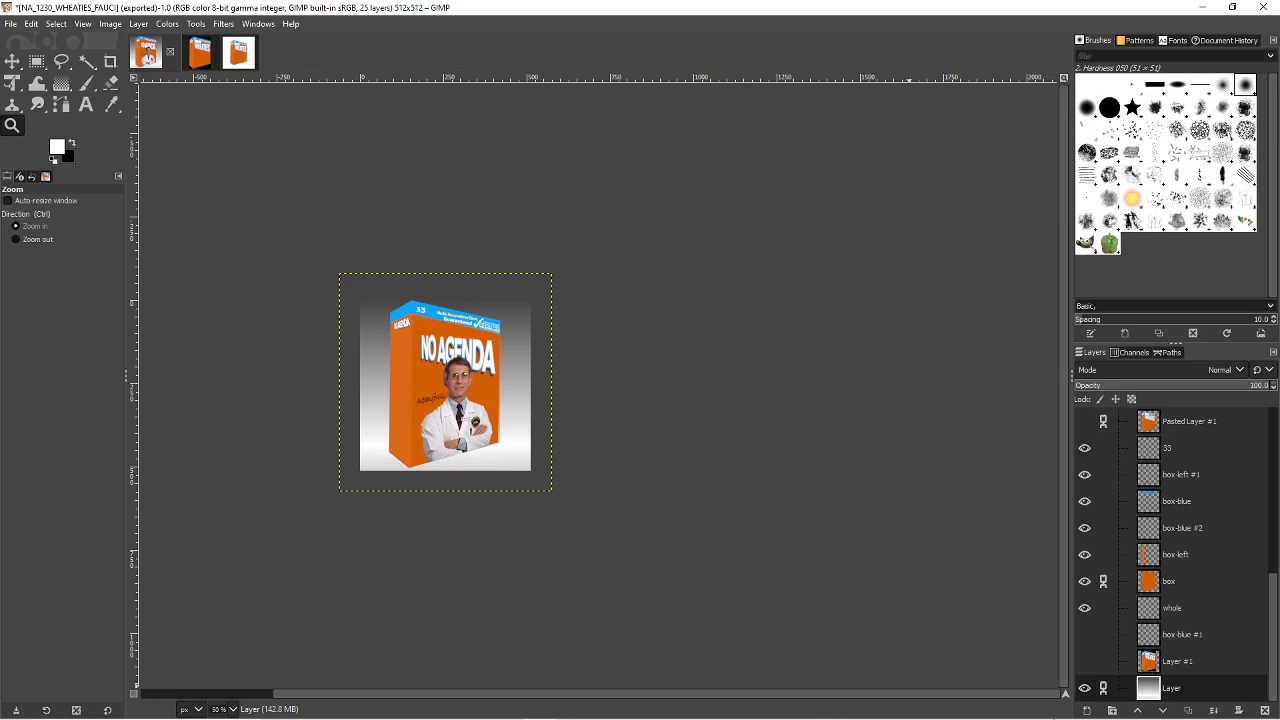
pyautogui.moveTo(1050, 717)
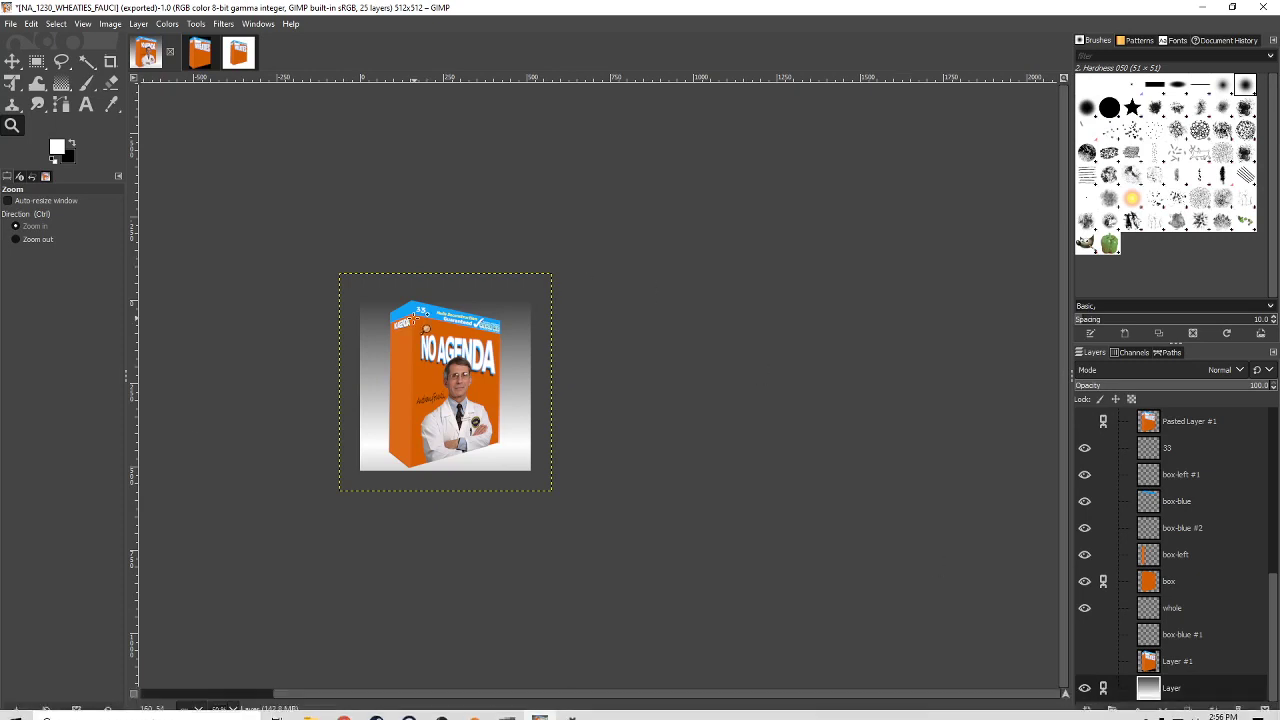
pyautogui.moveTo(404, 316); pyautogui.dragTo(452, 348)
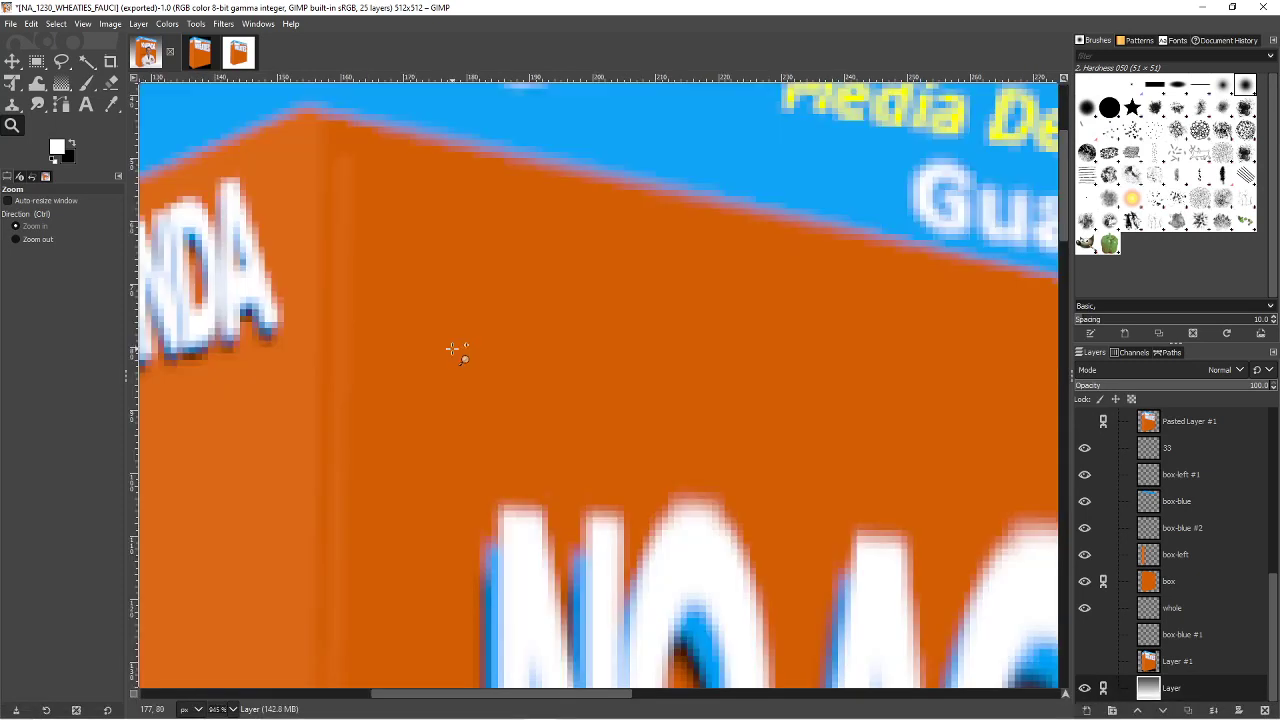
pyautogui.click(1084, 661)
pyautogui.click(86, 83)
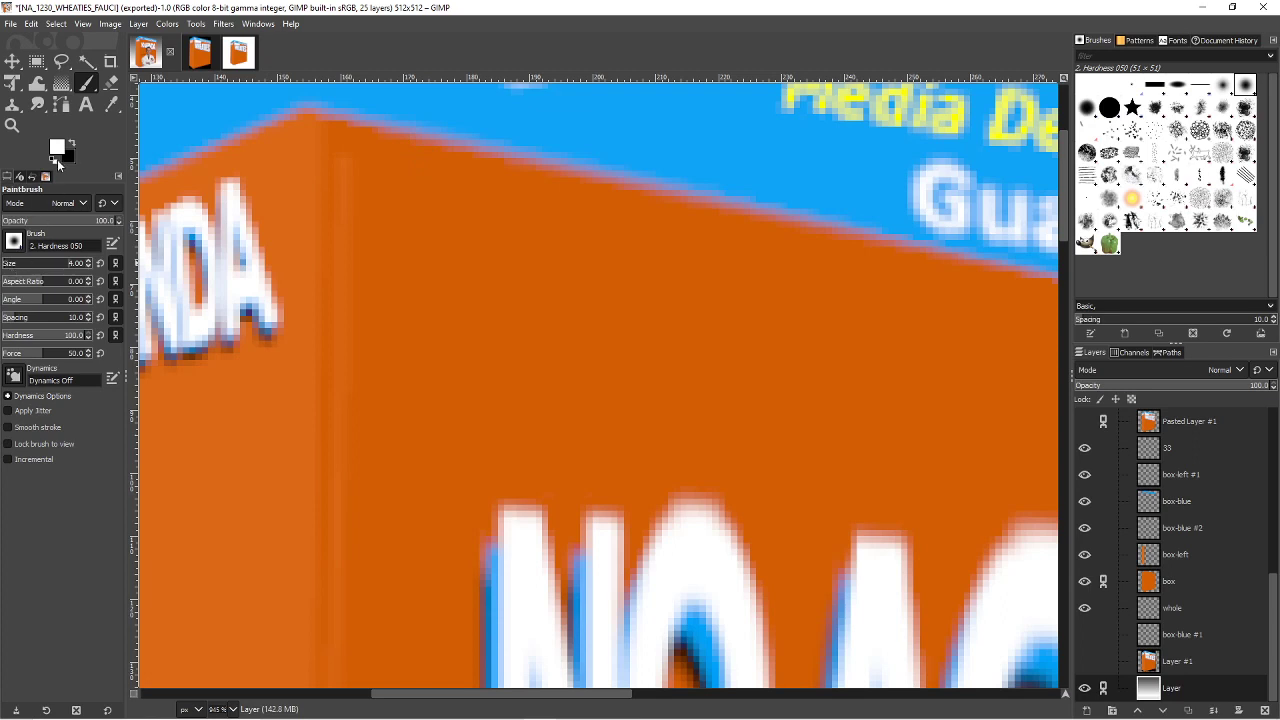
# - Reset the colours to black foreground and white background, and add a transparent layer named "featrure" directly above box-left #3
pyautogui.click(57, 160)
pyautogui.scroll(2, 1185, 637)
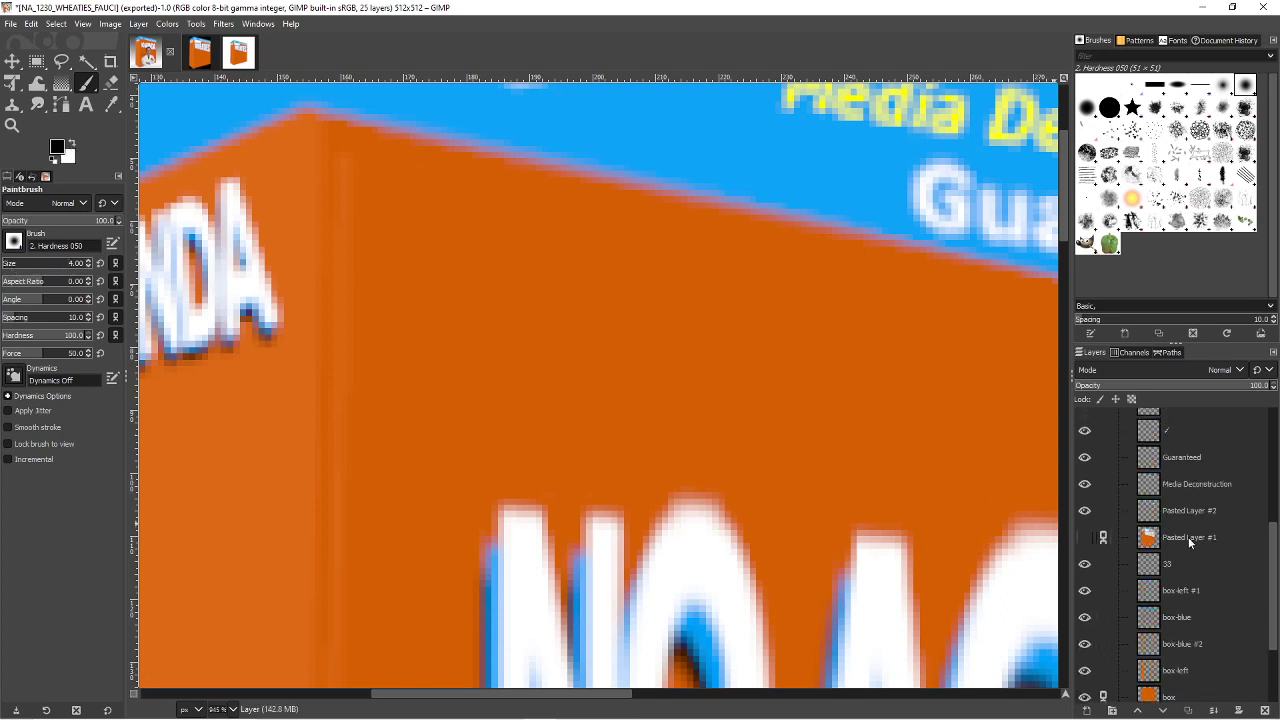
pyautogui.click(1188, 537)
pyautogui.scroll(3, 1187, 530)
pyautogui.scroll(3, 1188, 530)
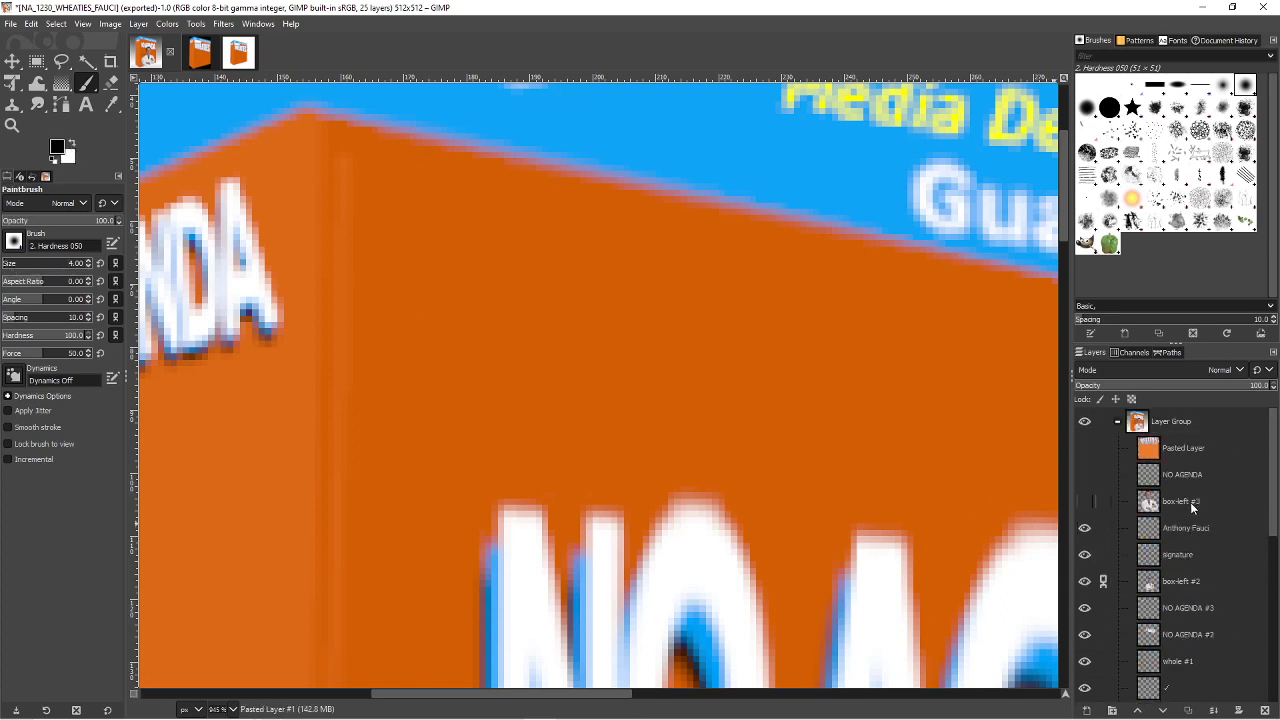
pyautogui.click(1190, 502)
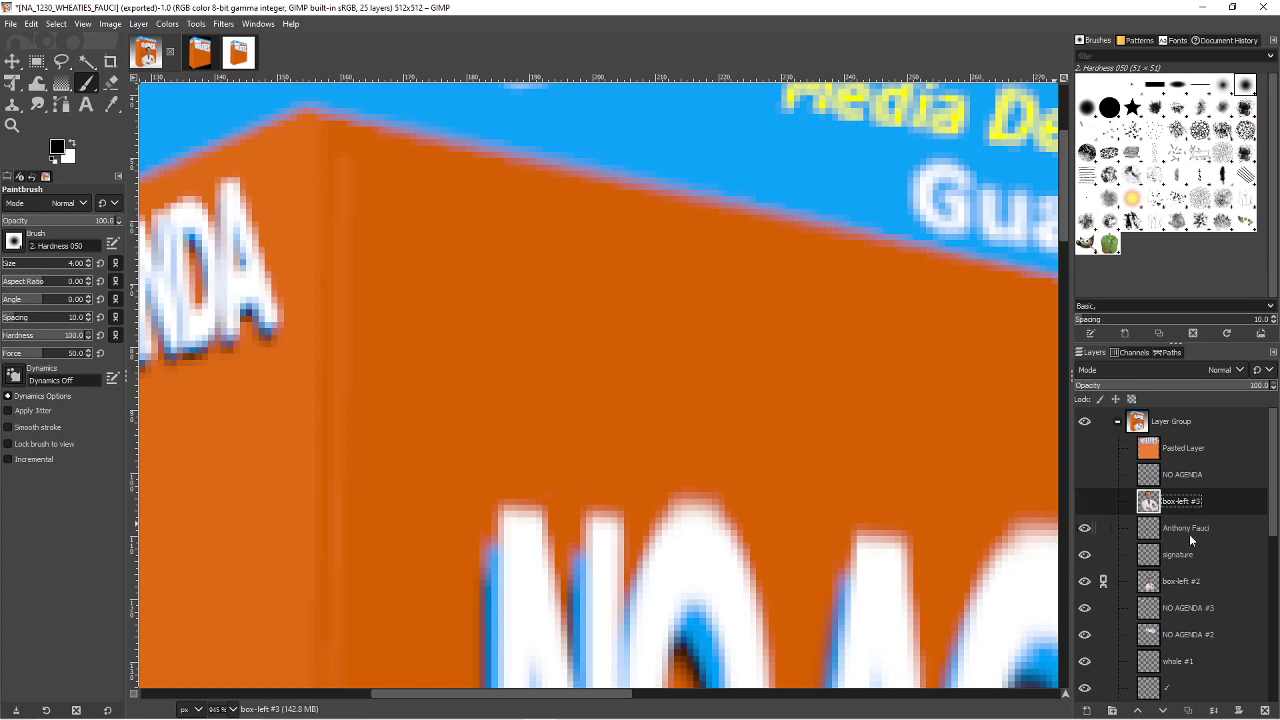
pyautogui.click(1111, 711)
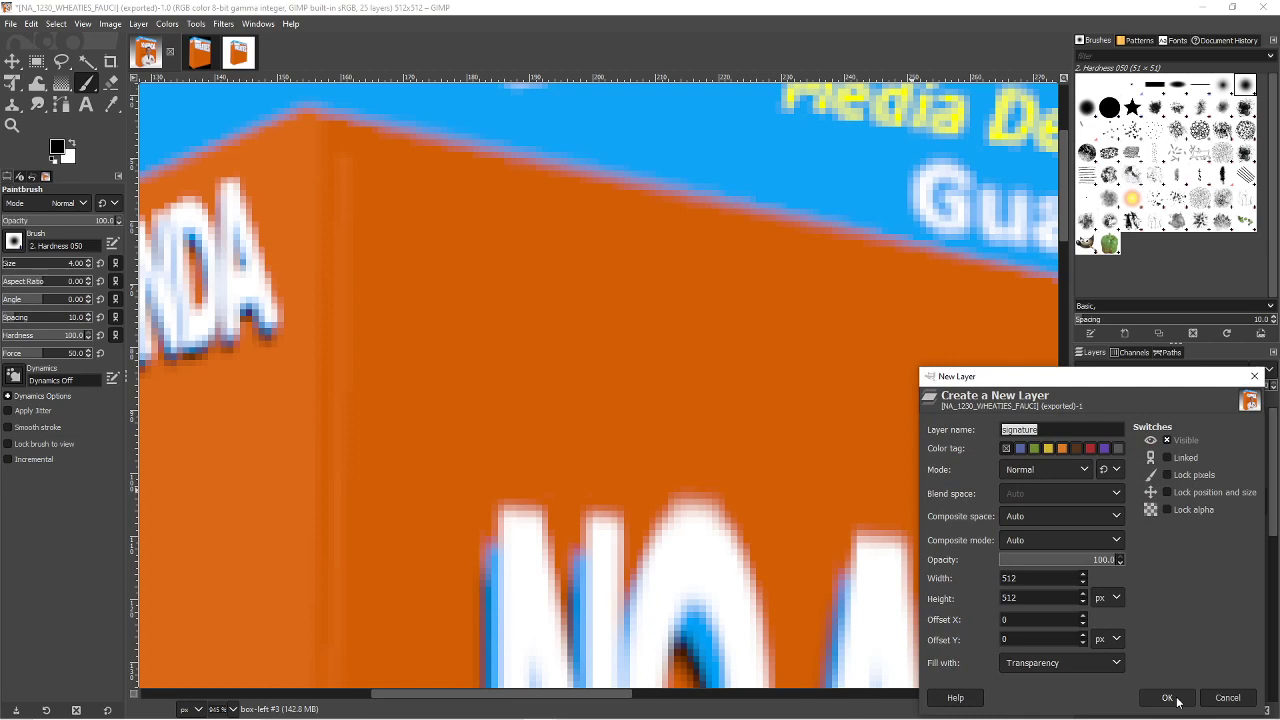
pyautogui.write('featrure')
pyautogui.click(1170, 698)
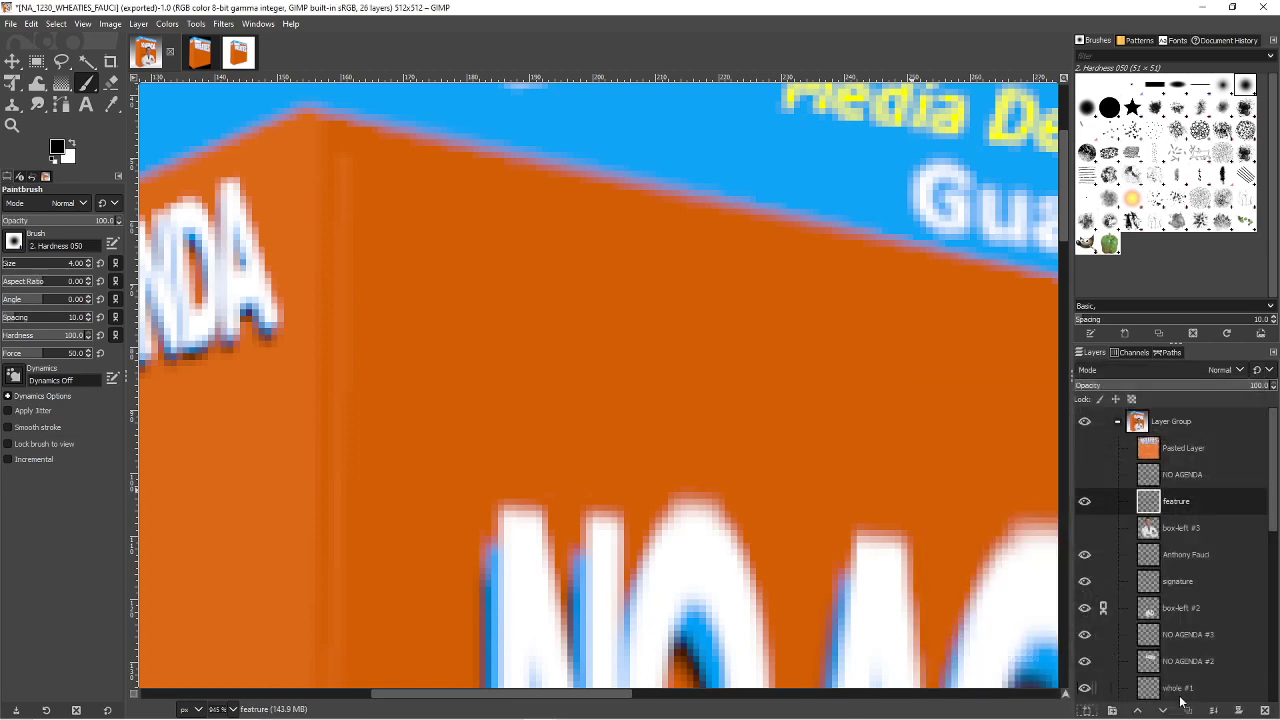
# - Place a black 4 px paintbrush dot just under the blue band near the front face's left corner
pyautogui.moveTo(340, 211); pyautogui.dragTo(478, 298)
pyautogui.hotkey('ctrl', 'z')
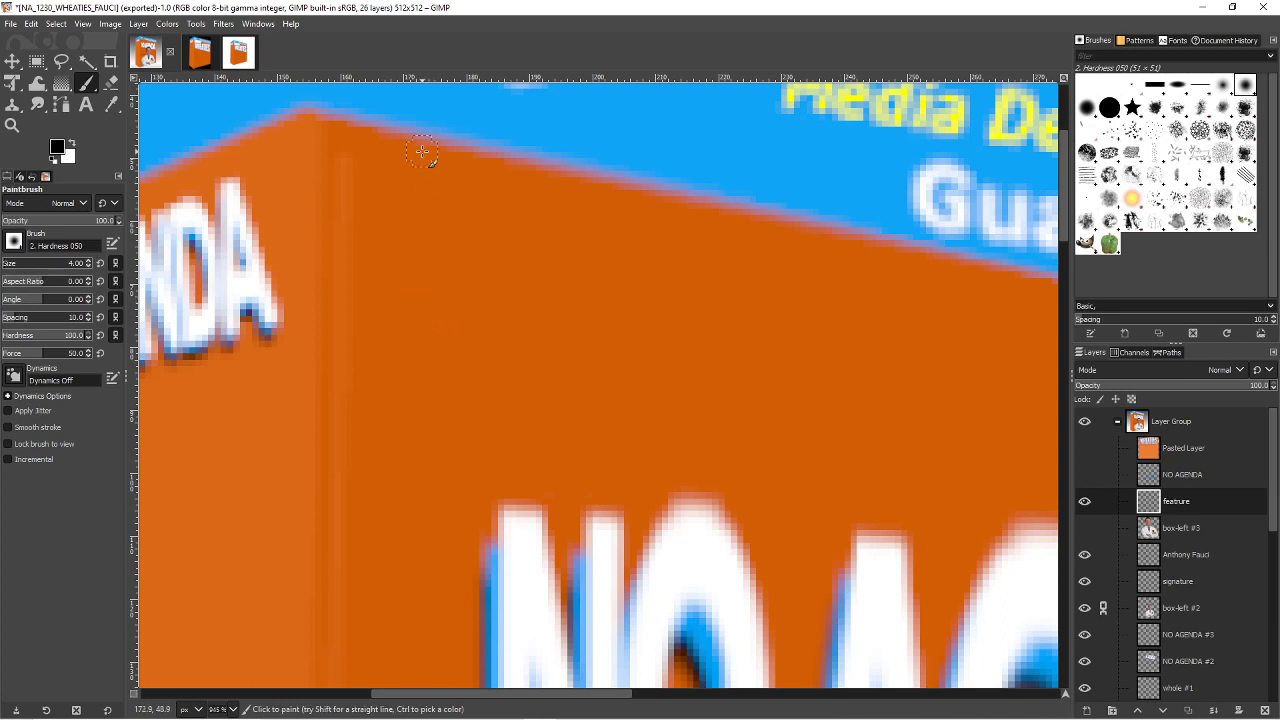
pyautogui.moveTo(423, 150); pyautogui.dragTo(423, 185)
pyautogui.hotkey('ctrl', 'z')
pyautogui.click(422, 157)
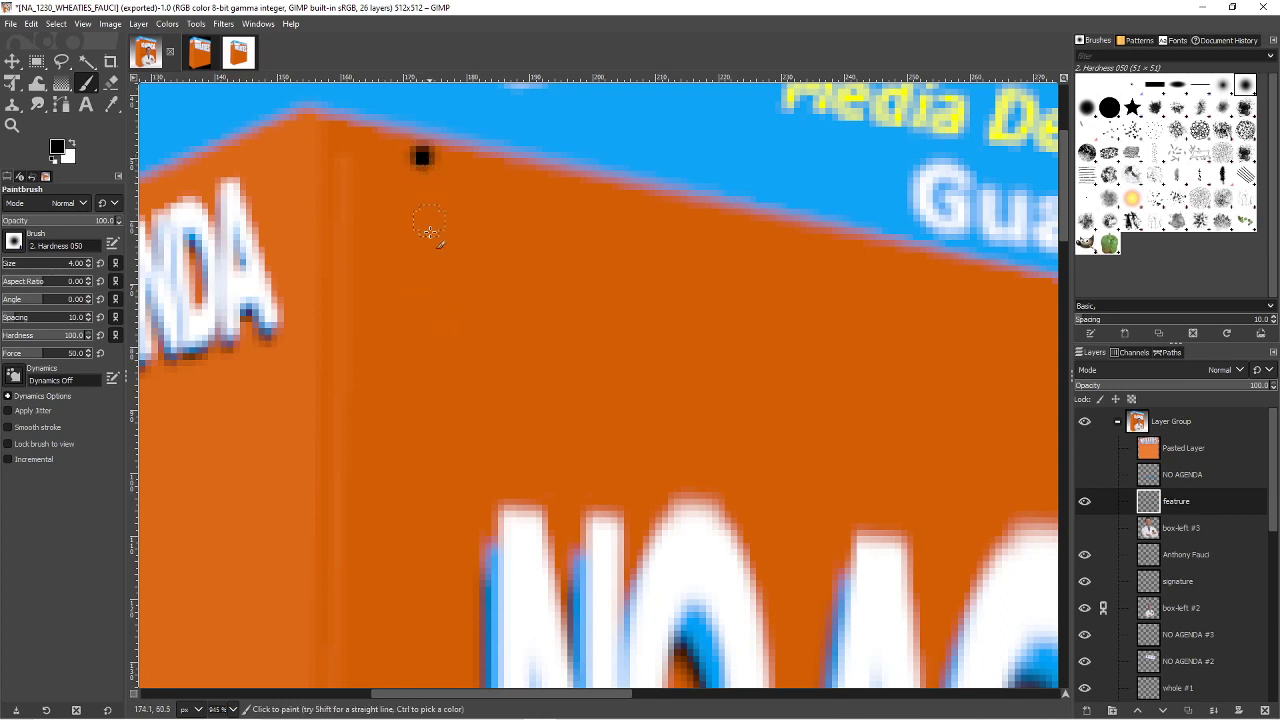
pyautogui.keyDown('shift'); pyautogui.click(418, 397); pyautogui.keyUp('shift')
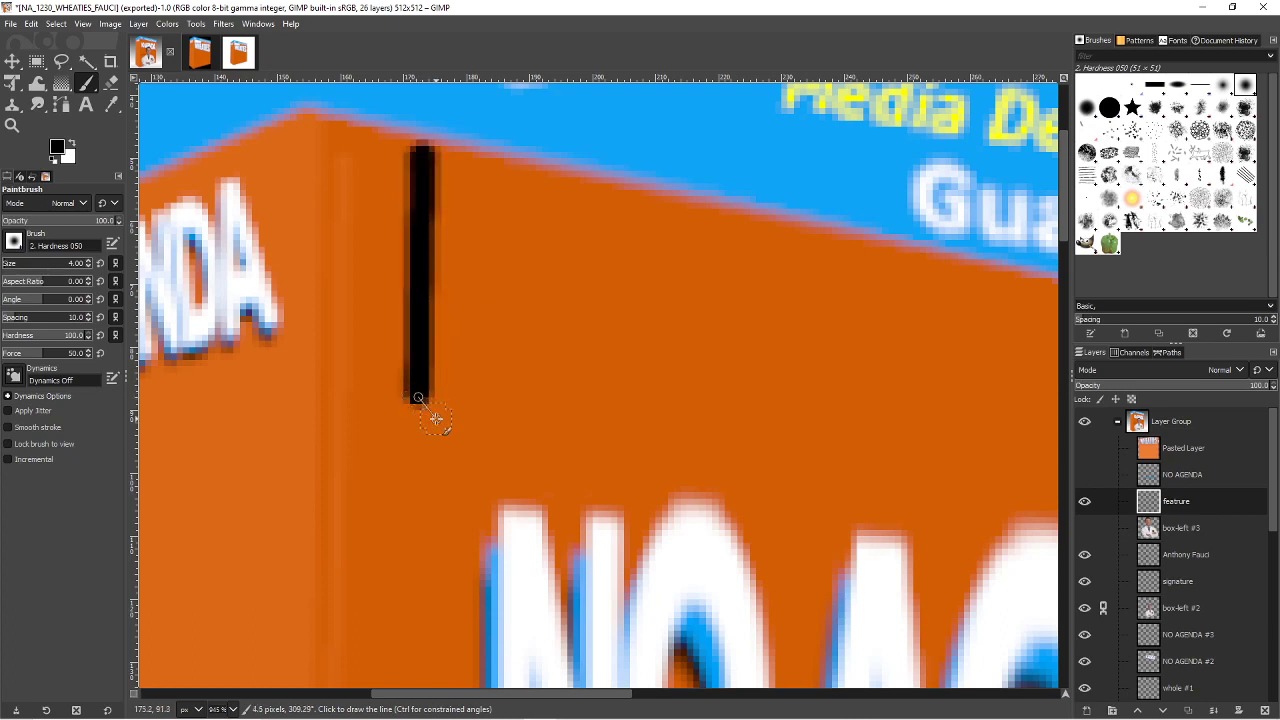
pyautogui.keyDown('shift'); pyautogui.click(438, 421); pyautogui.keyUp('shift')
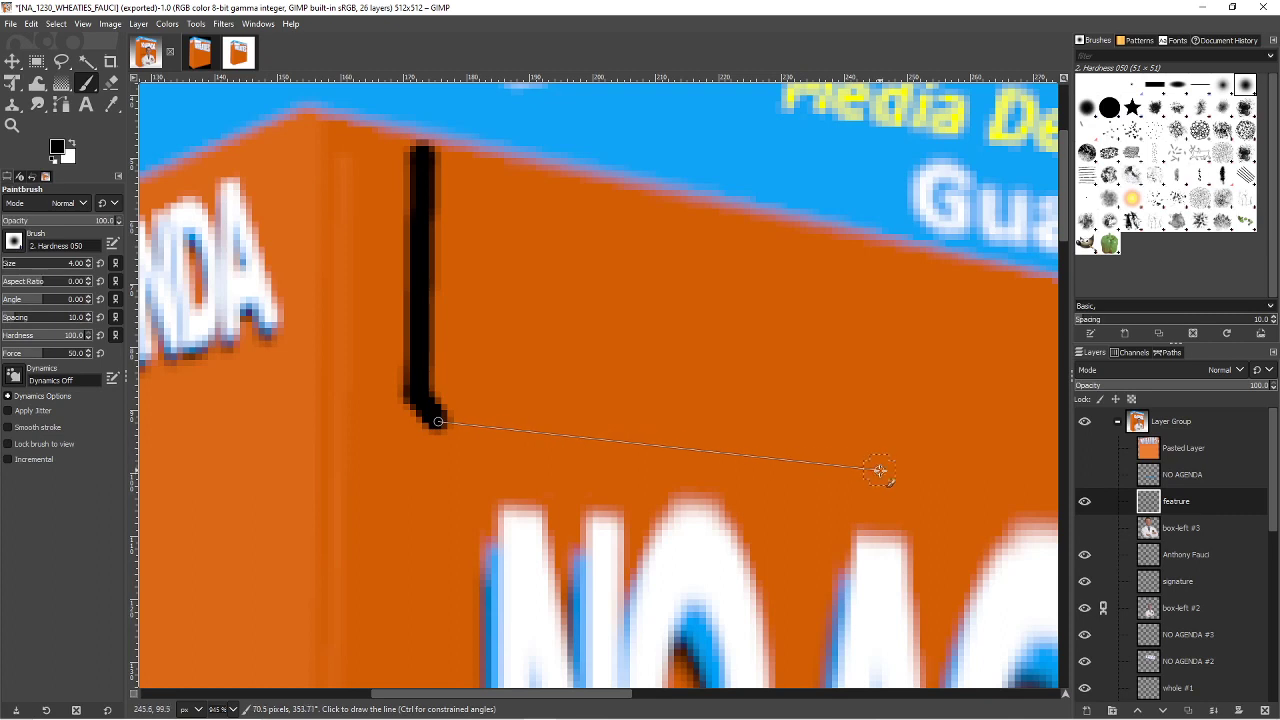
pyautogui.hotkey('ctrl', 'z')
pyautogui.hotkey('ctrl', 'z')
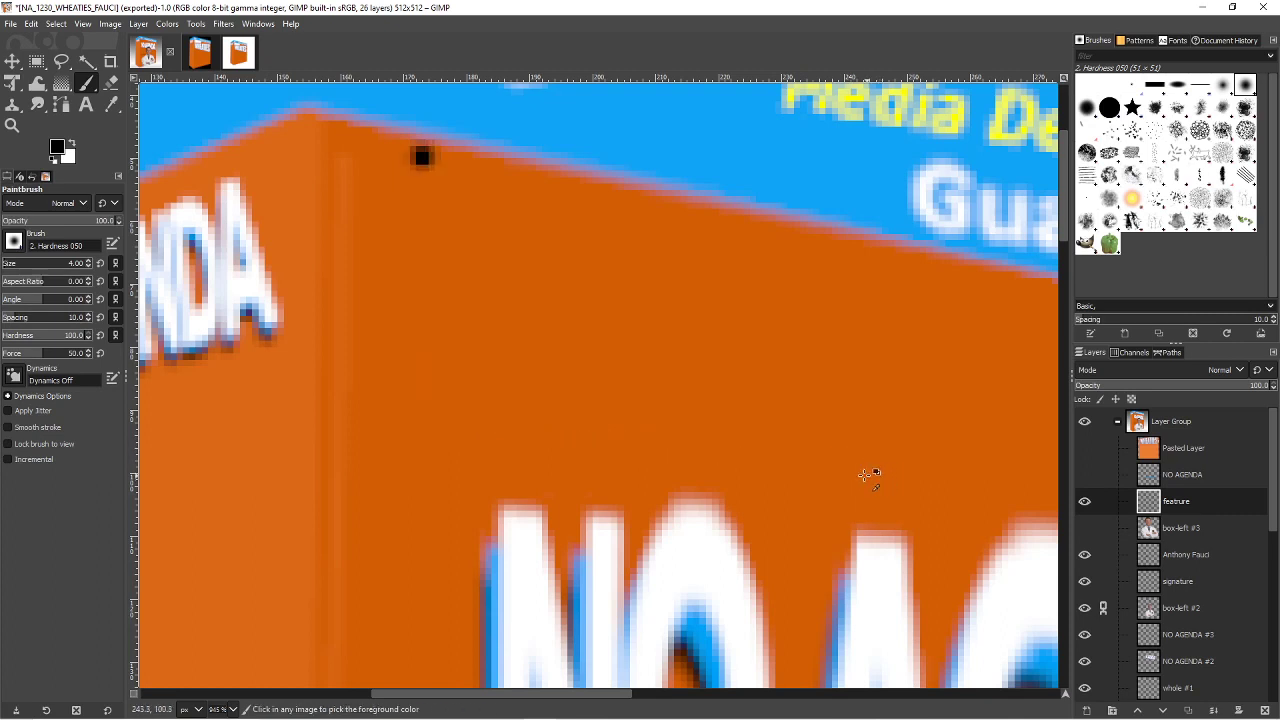
# - Paint a black three-sided outline about 85 px wide between the blue band and the large NO AGENDA title, with rounded lower corners
pyautogui.keyDown('shift'); pyautogui.click(422, 371); pyautogui.keyUp('shift')
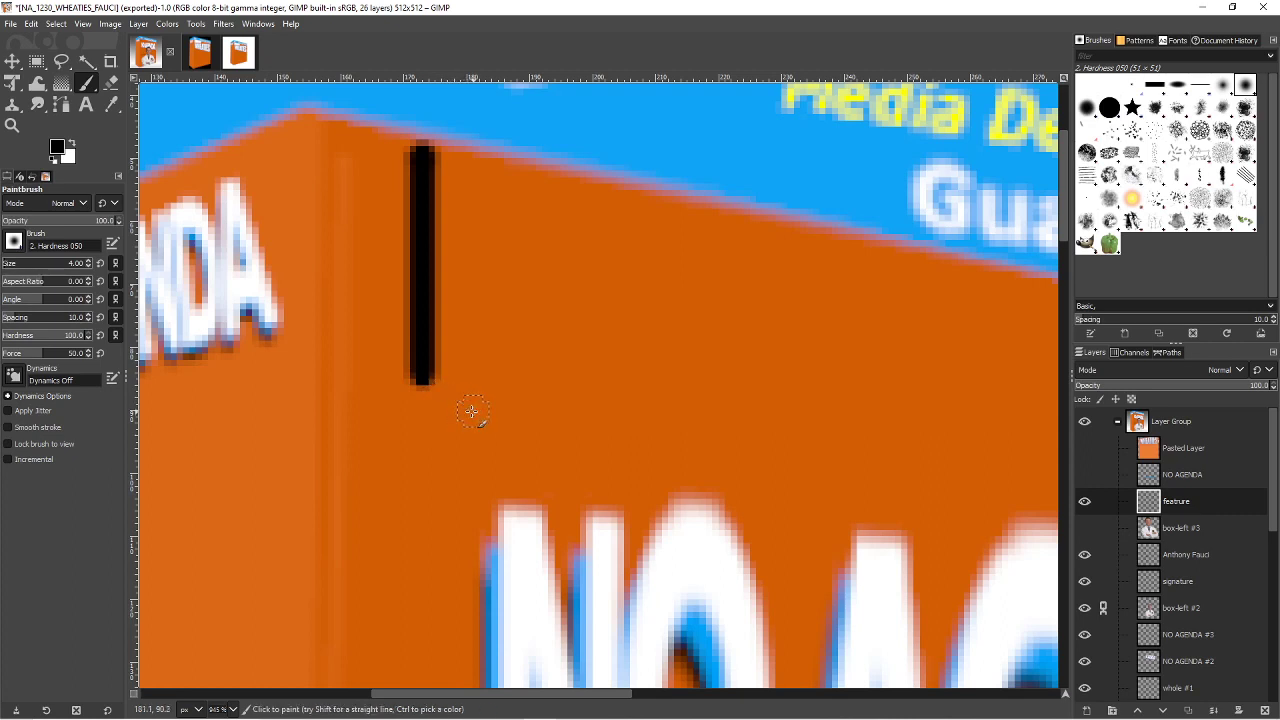
pyautogui.moveTo(424, 378); pyautogui.dragTo(460, 403)
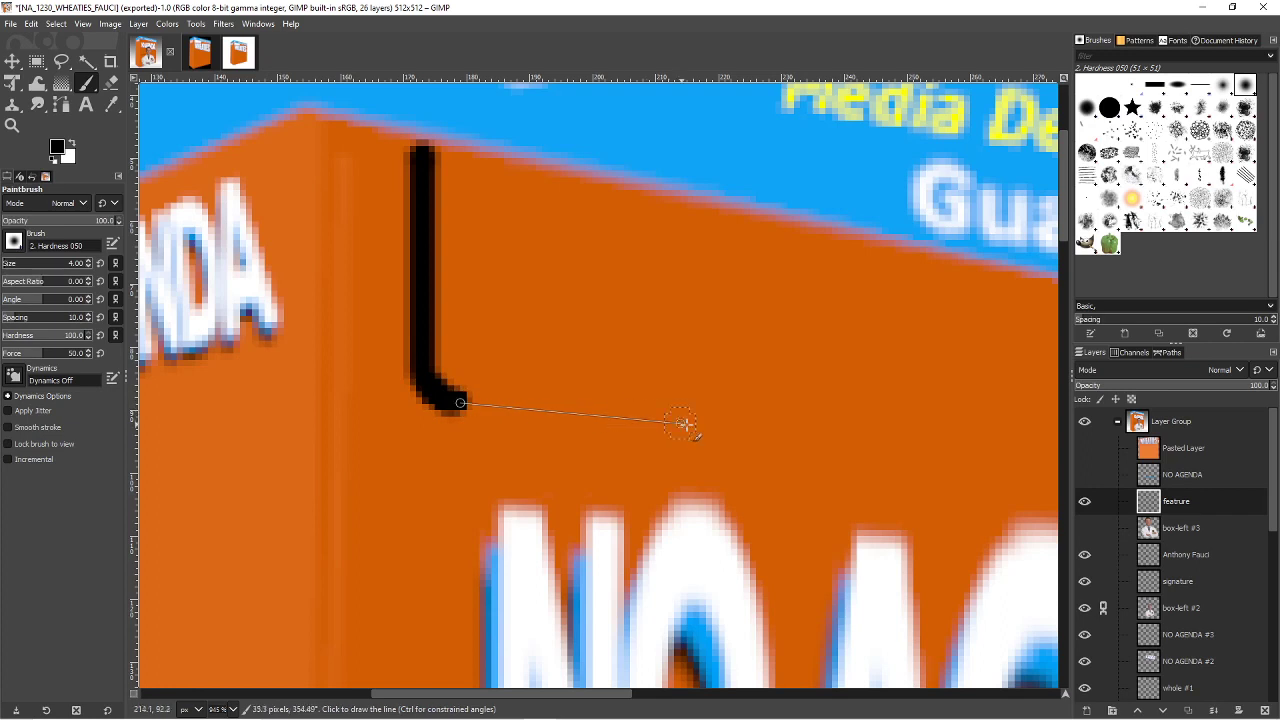
pyautogui.keyDown('shift'); pyautogui.click(950, 483); pyautogui.keyUp('shift')
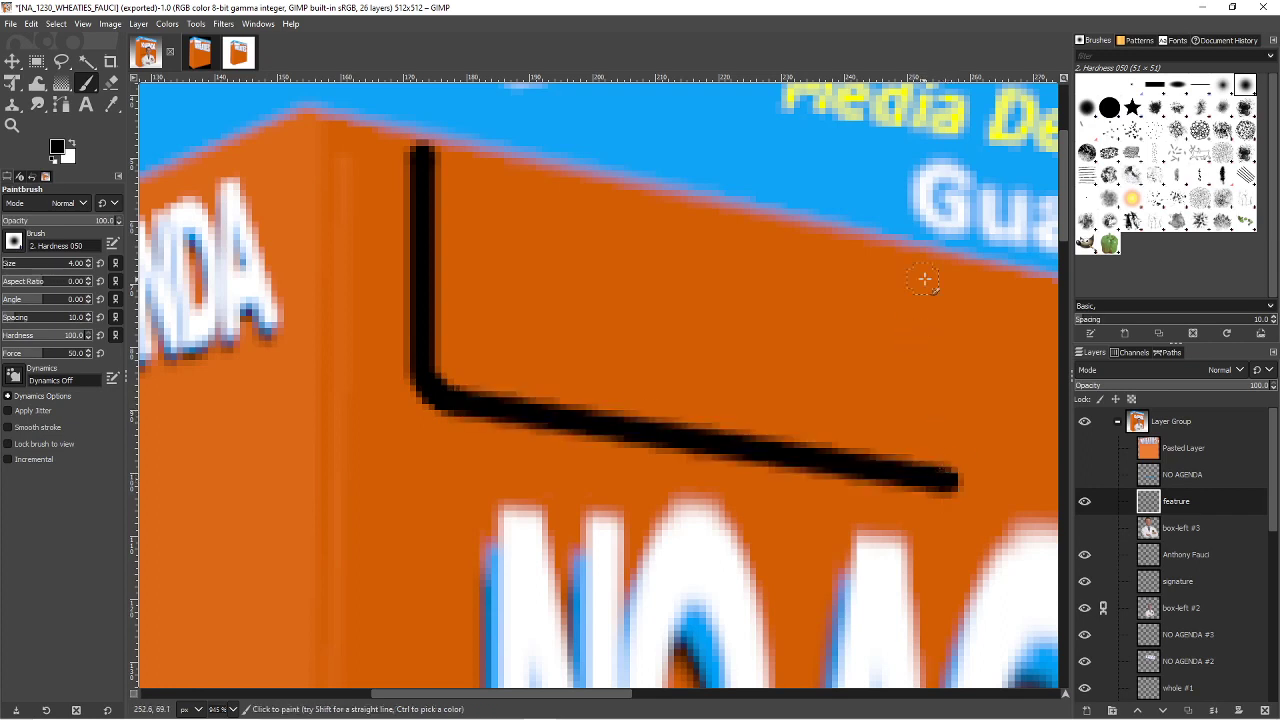
pyautogui.moveTo(948, 477); pyautogui.dragTo(960, 458)
pyautogui.keyDown('shift'); pyautogui.click(958, 265); pyautogui.keyUp('shift')
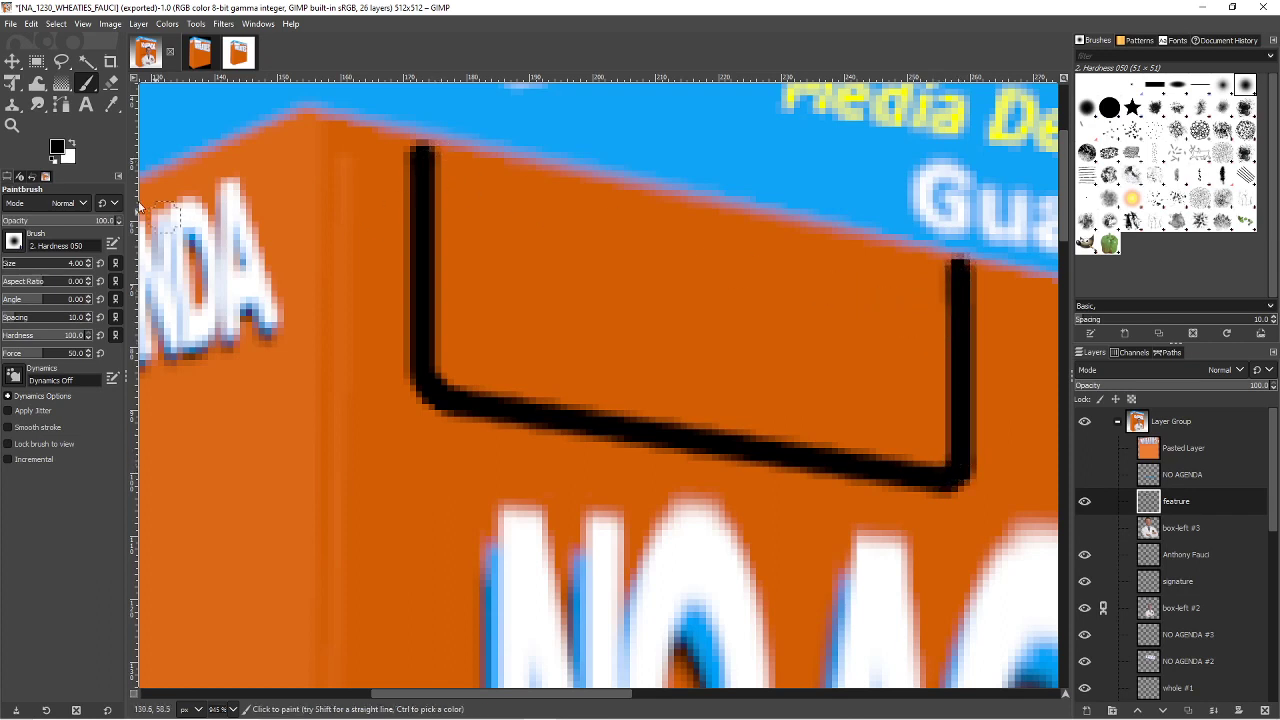
# - Swap to white and paint a solid slanted panel inside the black outline, tracing its four edges and filling the interior
pyautogui.click(73, 144)
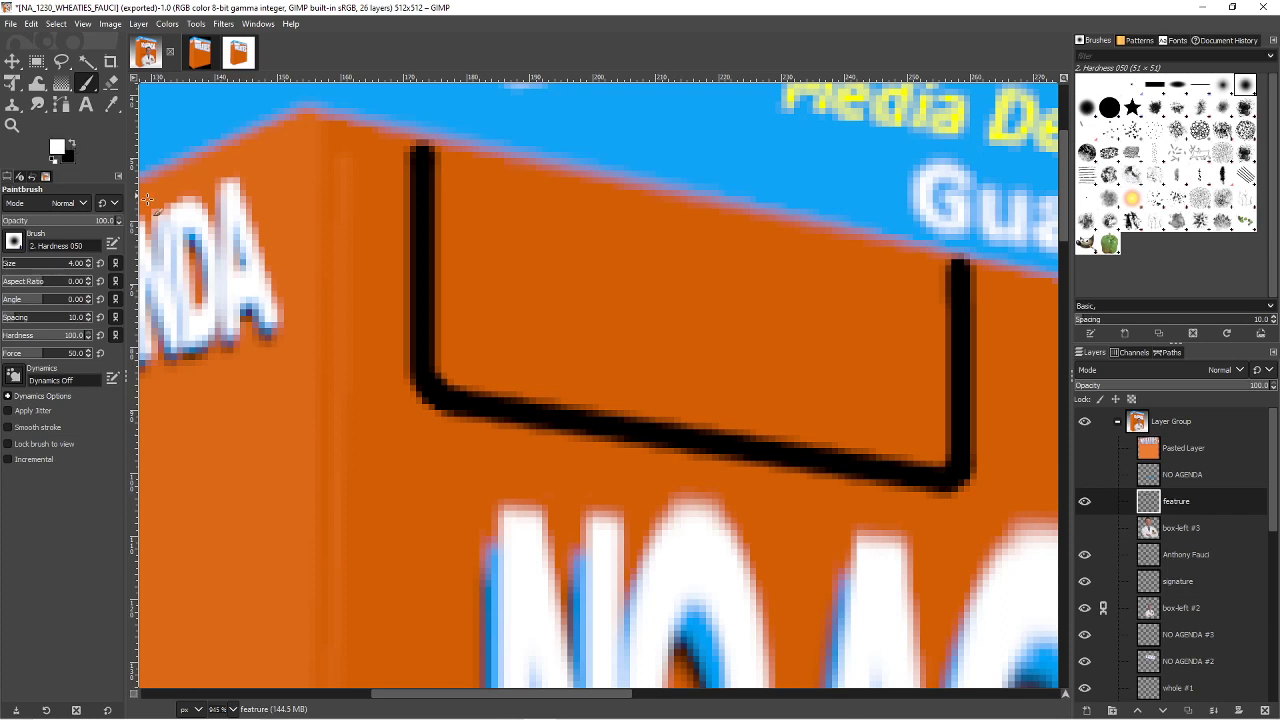
pyautogui.click(437, 157)
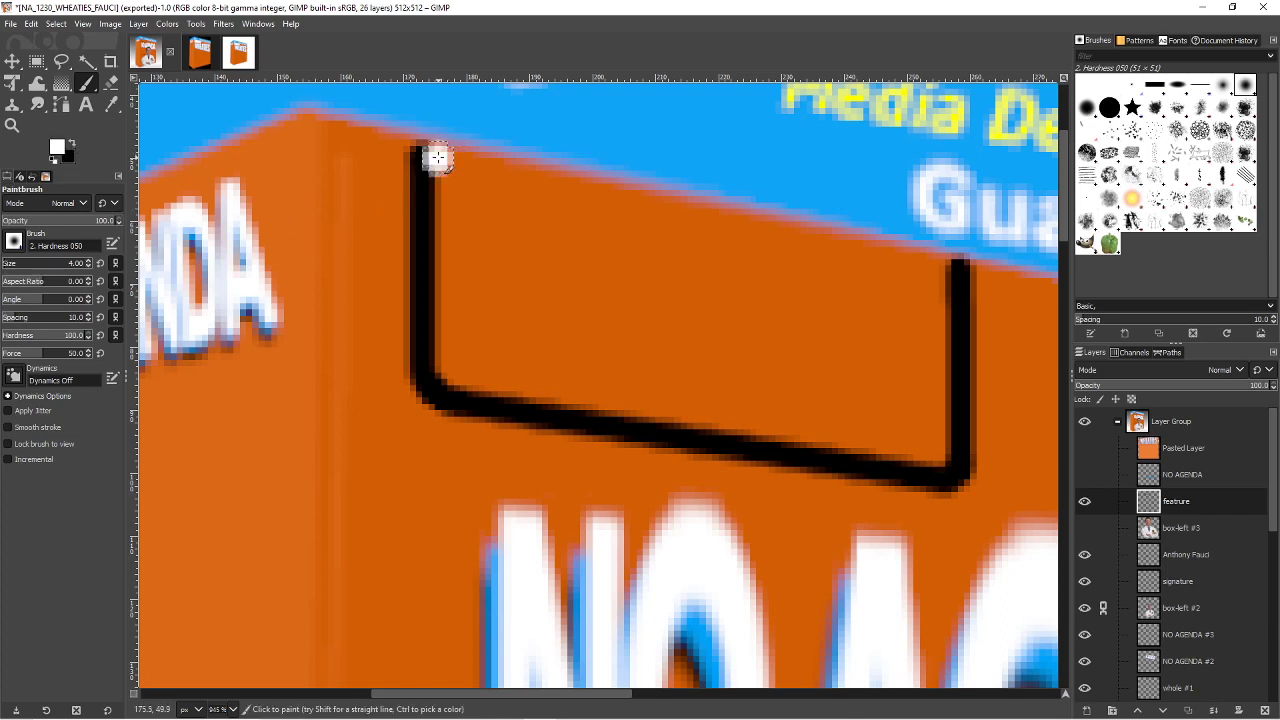
pyautogui.keyDown('shift'); pyautogui.click(949, 269); pyautogui.keyUp('shift')
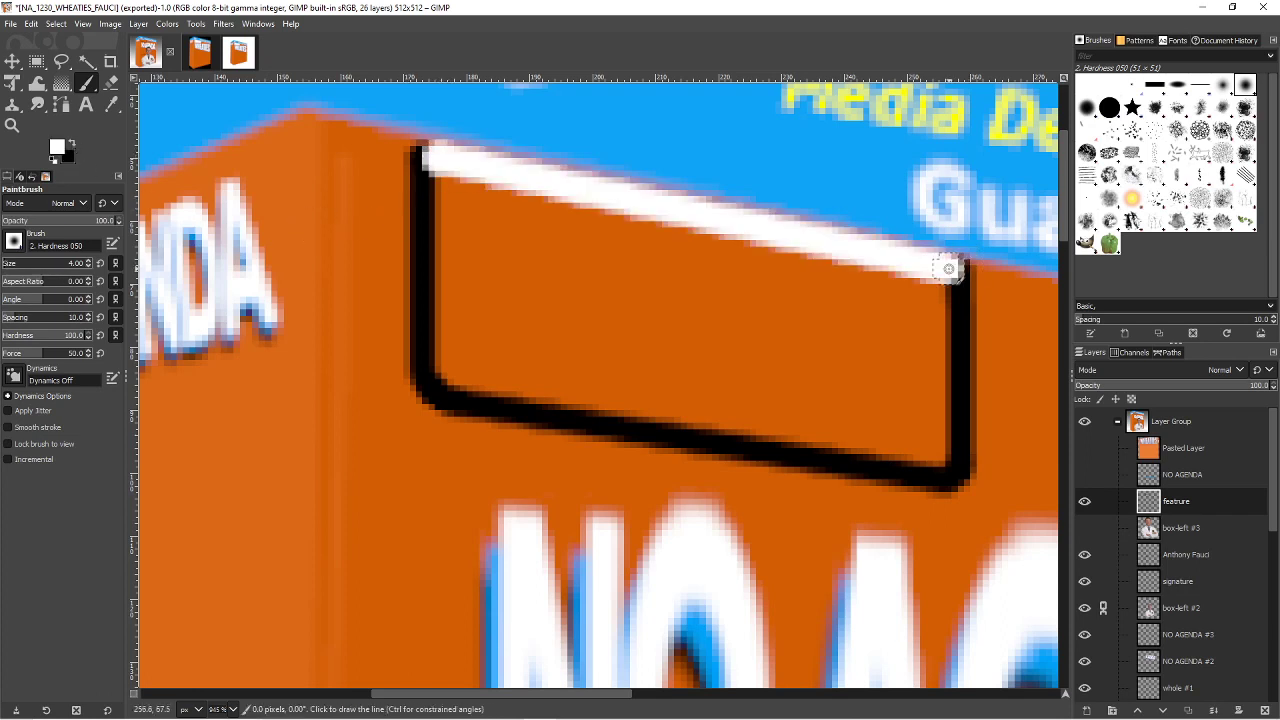
pyautogui.keyDown('shift'); pyautogui.click(947, 464); pyautogui.keyUp('shift')
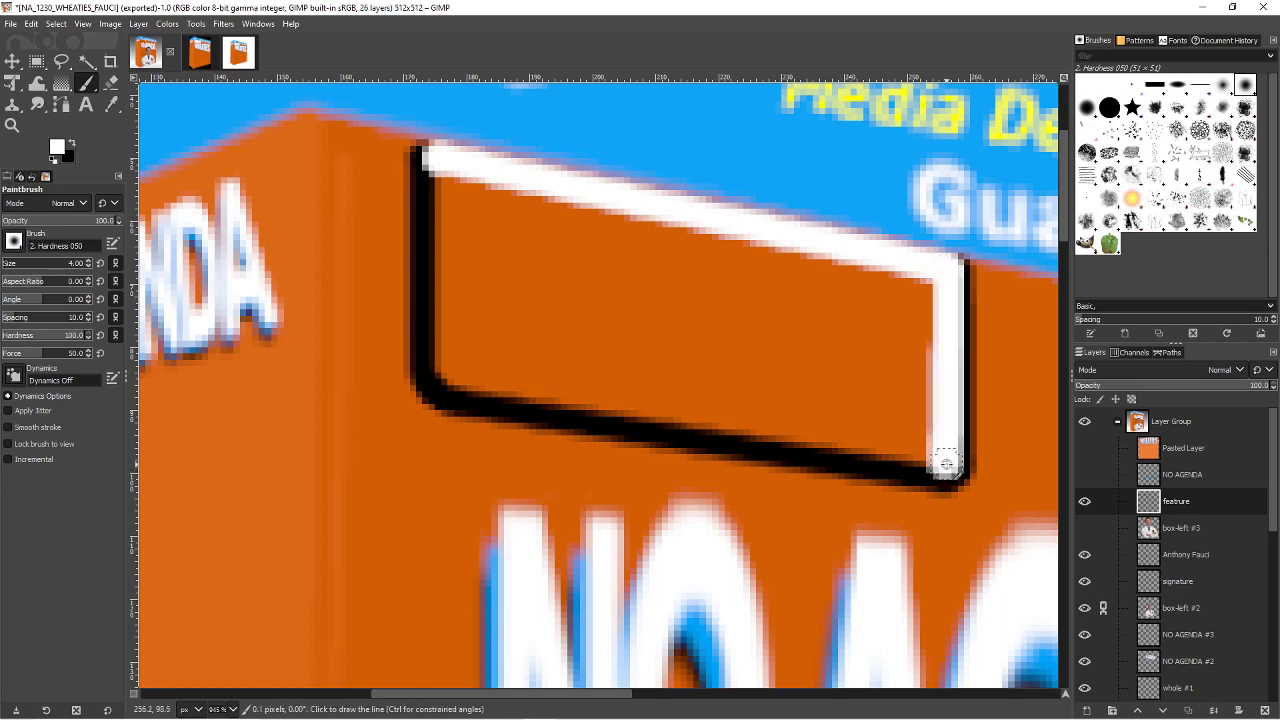
pyautogui.keyDown('shift'); pyautogui.click(450, 384); pyautogui.keyUp('shift')
pyautogui.keyDown('shift'); pyautogui.click(443, 376); pyautogui.keyUp('shift')
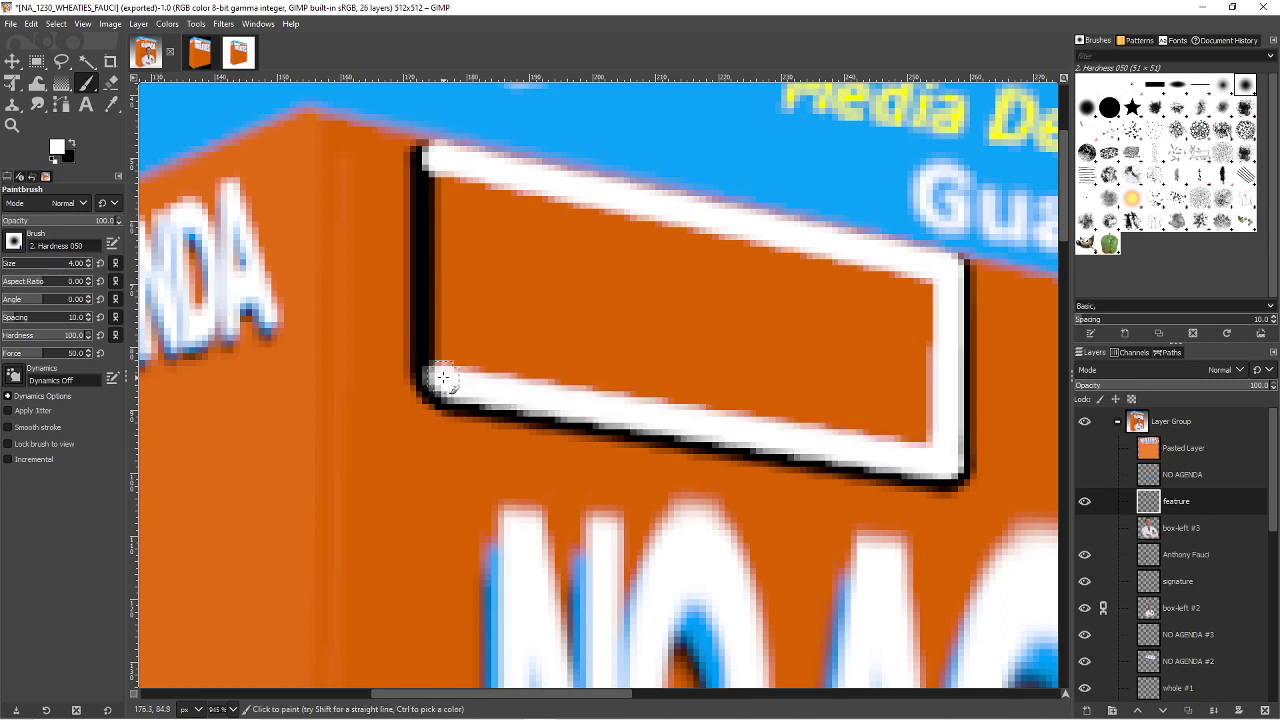
pyautogui.keyDown('shift'); pyautogui.click(436, 163); pyautogui.keyUp('shift')
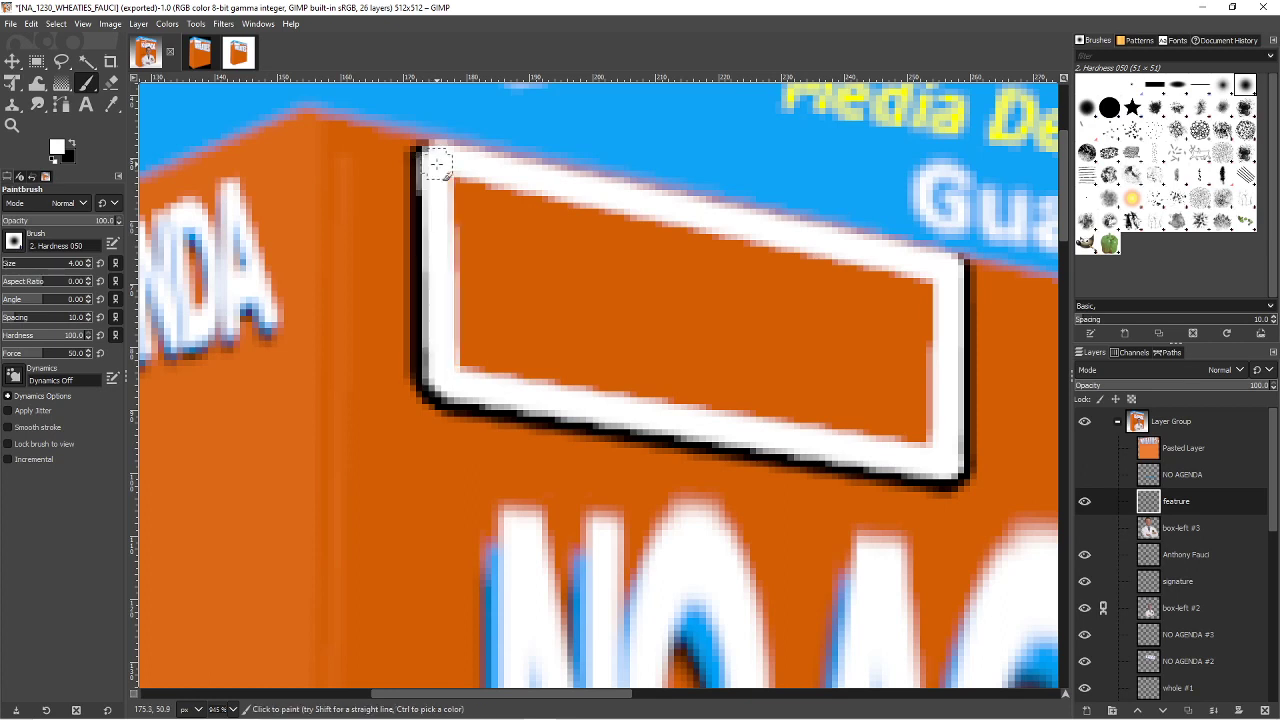
pyautogui.moveTo(436, 163)
pyautogui.mouseDown()
pyautogui.moveTo(912, 282)
pyautogui.moveTo(930, 353)
pyautogui.moveTo(934, 277)
pyautogui.moveTo(924, 436)
pyautogui.moveTo(483, 367)
pyautogui.moveTo(461, 348)
pyautogui.moveTo(454, 170)
pyautogui.moveTo(736, 268)
pyautogui.moveTo(905, 300)
pyautogui.moveTo(915, 372)
pyautogui.moveTo(907, 412)
pyautogui.moveTo(875, 332)
pyautogui.moveTo(894, 297)
pyautogui.moveTo(890, 386)
pyautogui.moveTo(857, 410)
pyautogui.moveTo(523, 354)
pyautogui.moveTo(480, 217)
pyautogui.mouseUp()
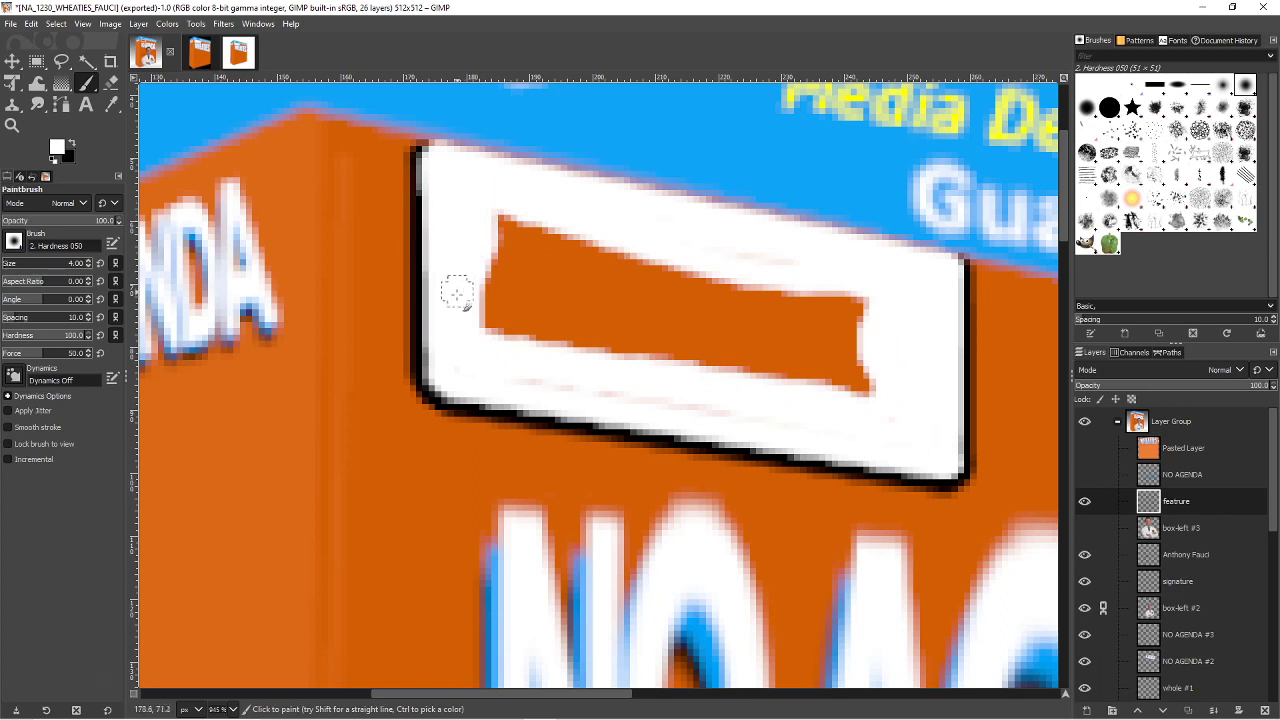
pyautogui.moveTo(837, 420)
pyautogui.mouseDown()
pyautogui.moveTo(448, 313)
pyautogui.moveTo(829, 370)
pyautogui.moveTo(485, 300)
pyautogui.moveTo(505, 200)
pyautogui.moveTo(500, 293)
pyautogui.moveTo(522, 243)
pyautogui.moveTo(601, 254)
pyautogui.moveTo(835, 300)
pyautogui.moveTo(870, 332)
pyautogui.moveTo(853, 352)
pyautogui.moveTo(831, 302)
pyautogui.moveTo(768, 257)
pyautogui.moveTo(554, 234)
pyautogui.moveTo(521, 262)
pyautogui.moveTo(868, 352)
pyautogui.moveTo(887, 406)
pyautogui.moveTo(915, 401)
pyautogui.moveTo(885, 349)
pyautogui.moveTo(549, 298)
pyautogui.moveTo(525, 249)
pyautogui.moveTo(819, 316)
pyautogui.moveTo(709, 324)
pyautogui.moveTo(588, 297)
pyautogui.mouseUp()
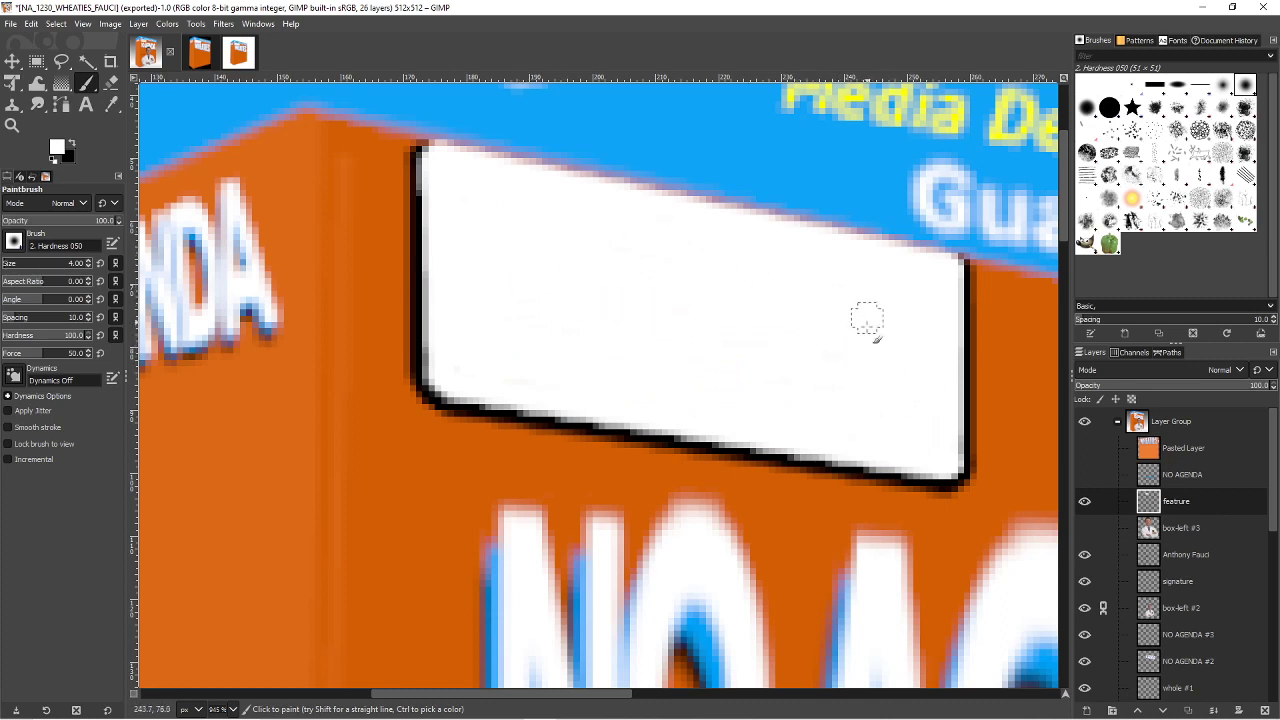
# - Try to thin the black edge on the white panel's right side with the Eraser at size 4 and hardness 32
pyautogui.click(12, 125)
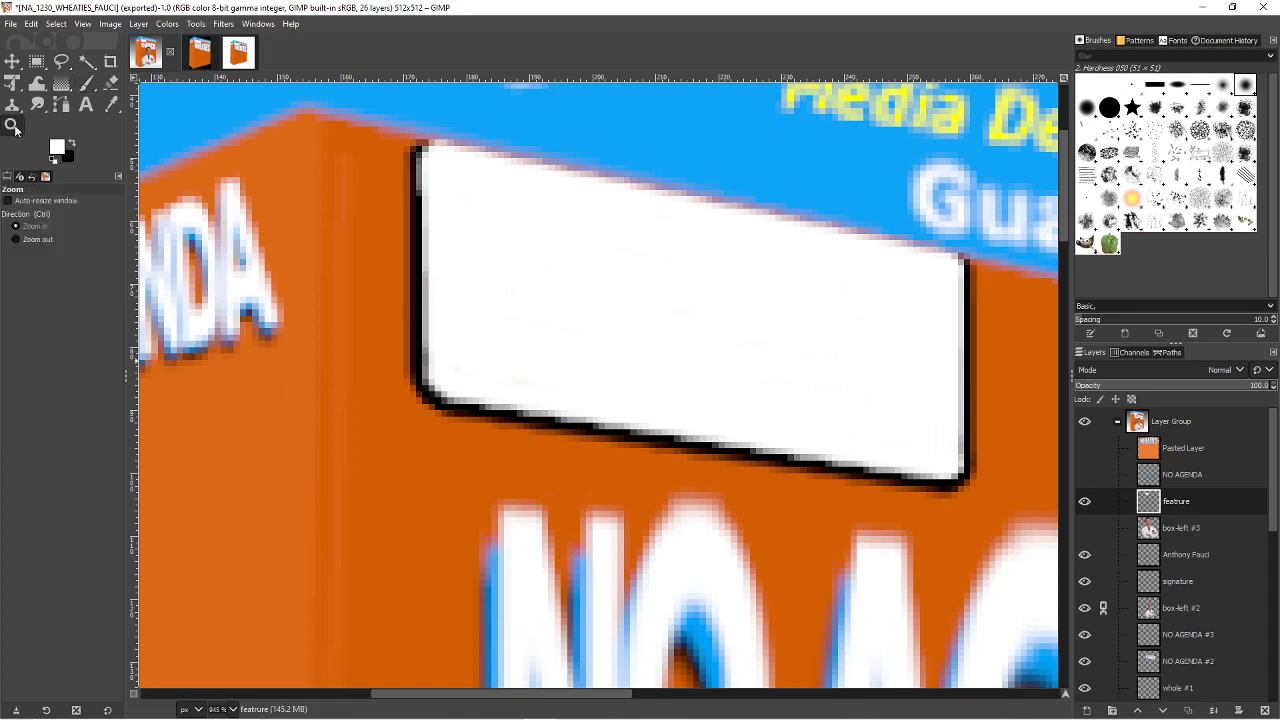
pyautogui.scroll(-7, 467, 298)
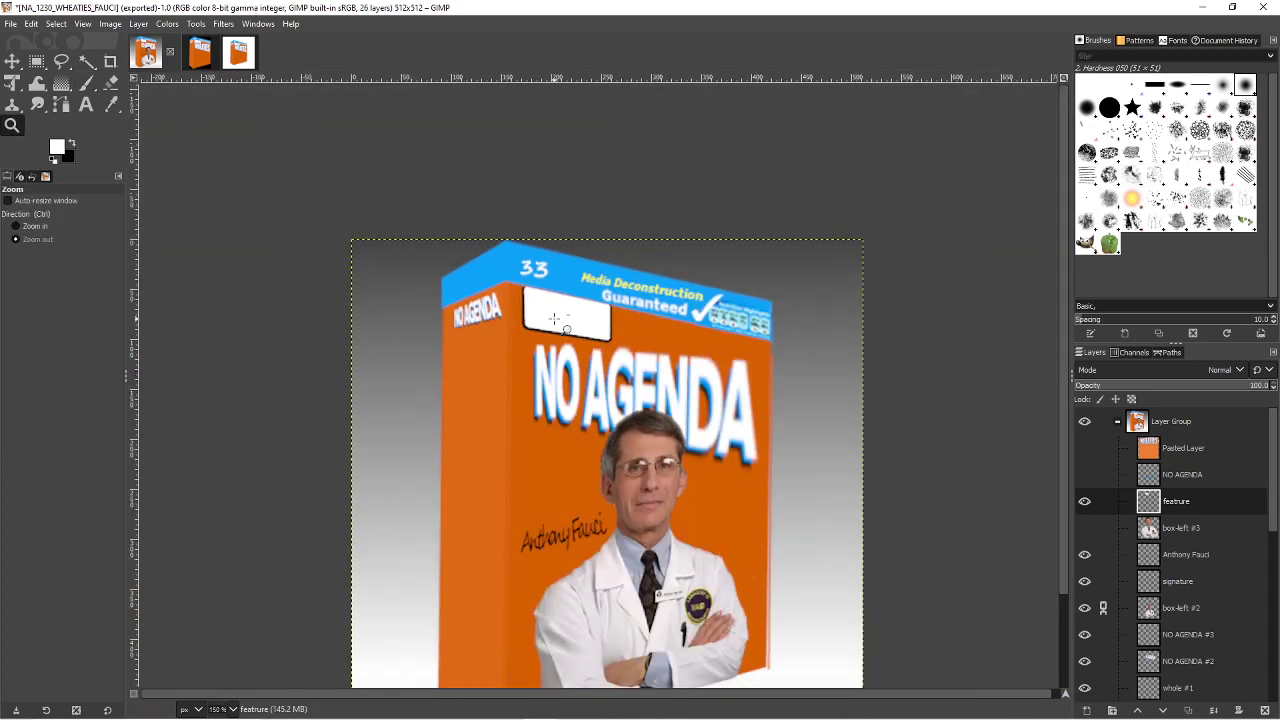
pyautogui.click(554, 318)
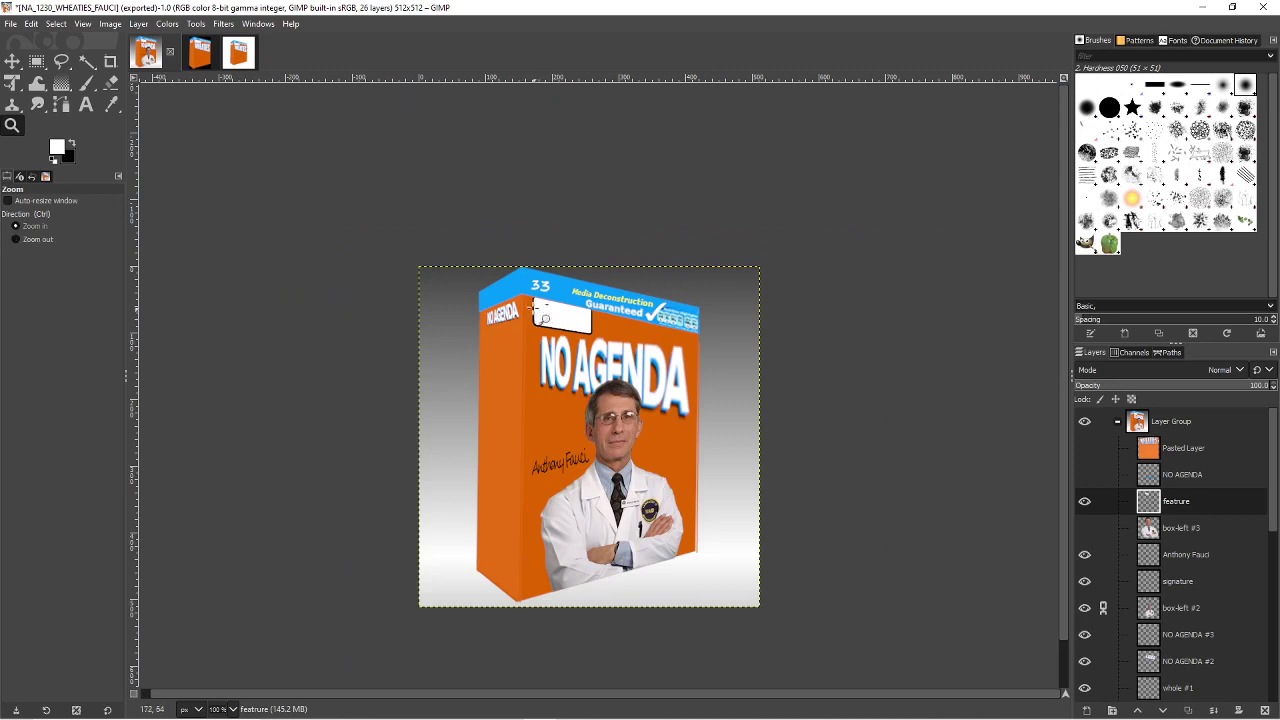
pyautogui.moveTo(537, 305); pyautogui.dragTo(631, 350)
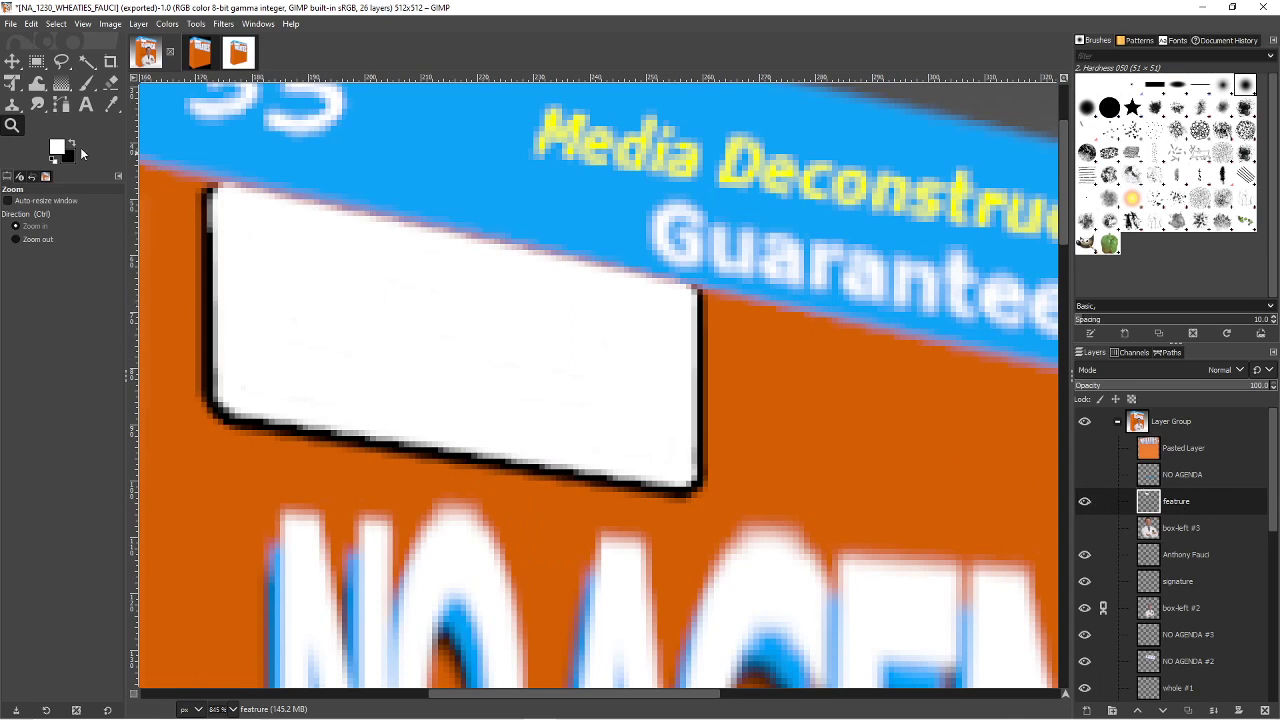
pyautogui.click(111, 83)
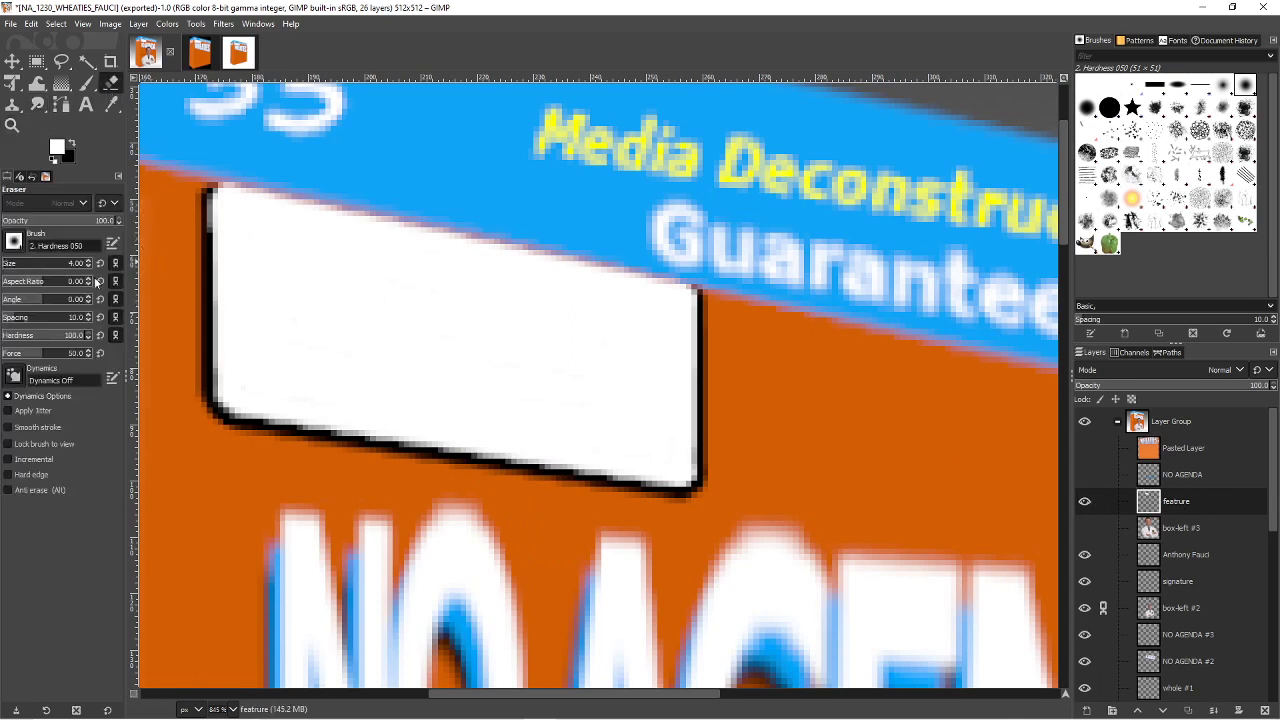
pyautogui.click(45, 338)
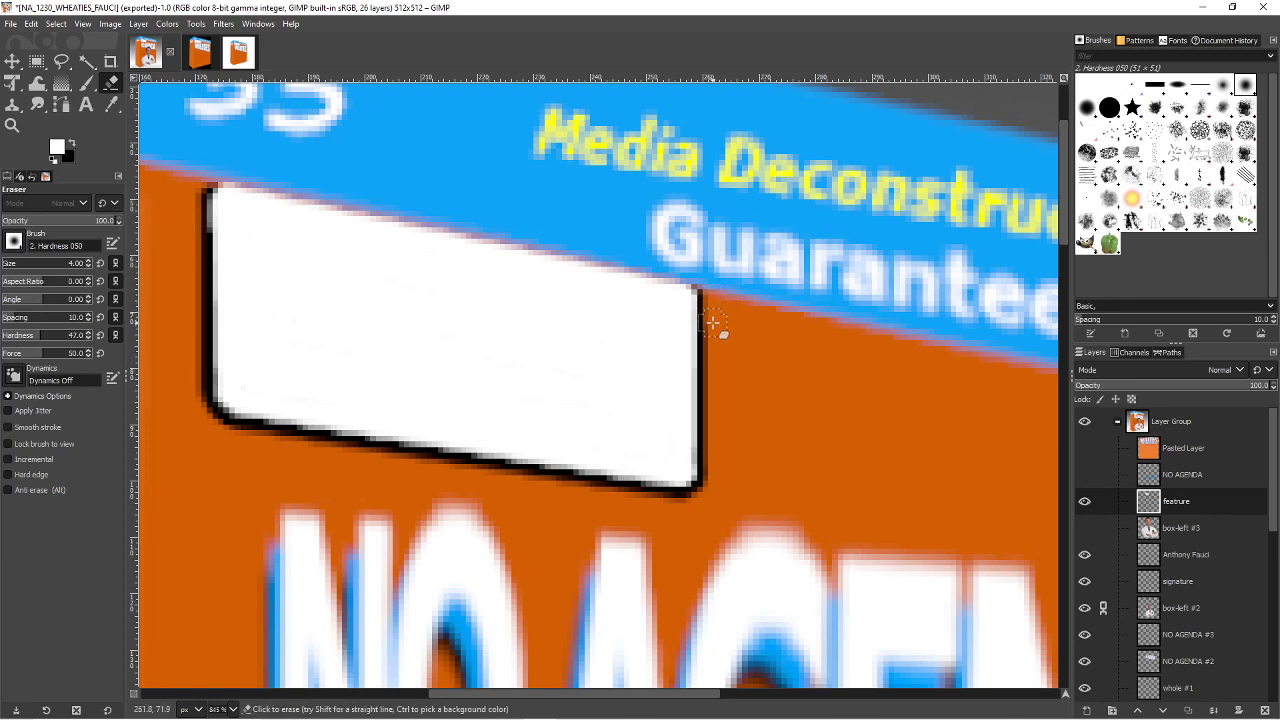
pyautogui.press('ctrl')
pyautogui.press('ctrl')
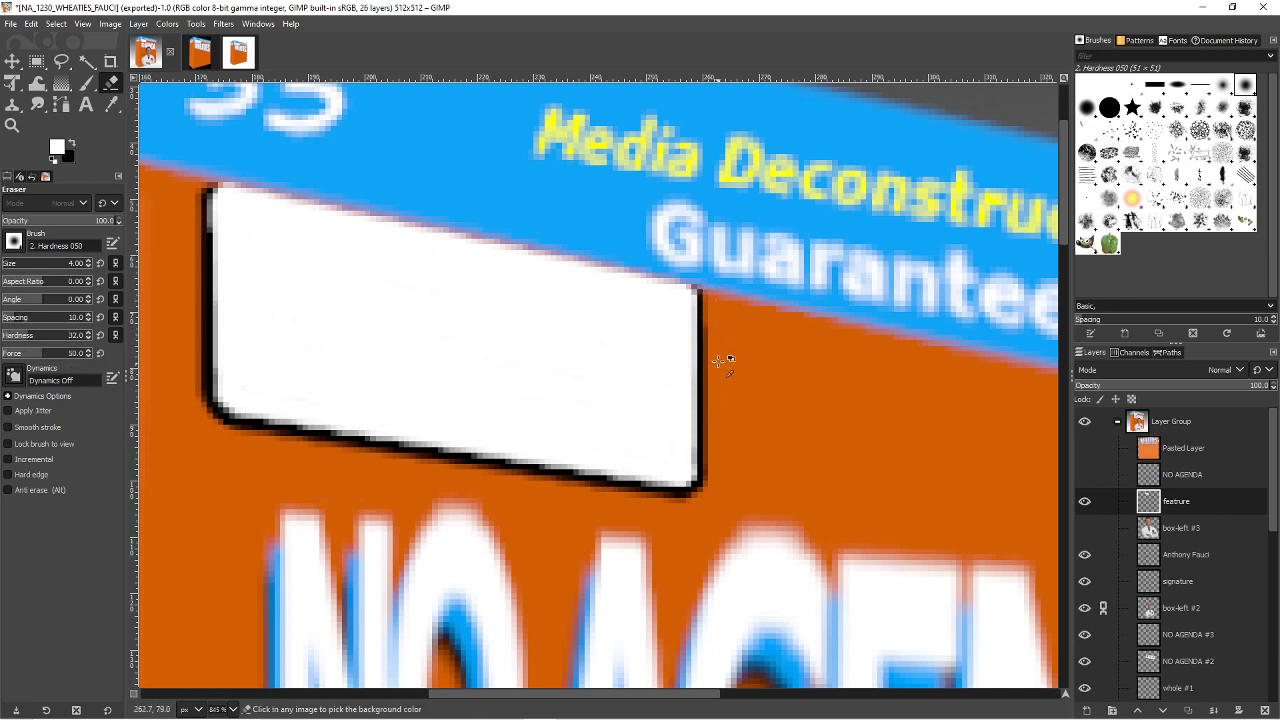
pyautogui.moveTo(700, 290)
pyautogui.mouseDown()
pyautogui.moveTo(702, 455)
pyautogui.moveTo(701, 286)
pyautogui.moveTo(706, 504)
pyautogui.moveTo(718, 405)
pyautogui.moveTo(709, 322)
pyautogui.mouseUp()
pyautogui.hotkey('ctrl', 'z')
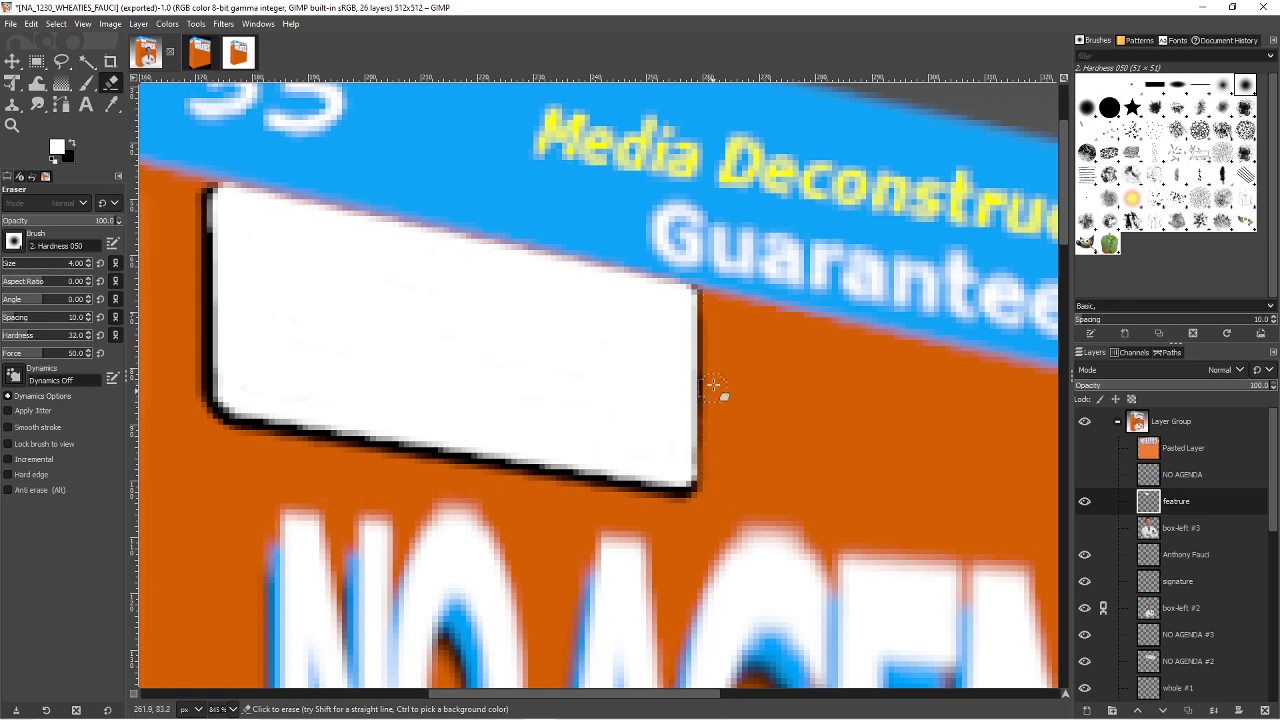
pyautogui.press('ctrl')
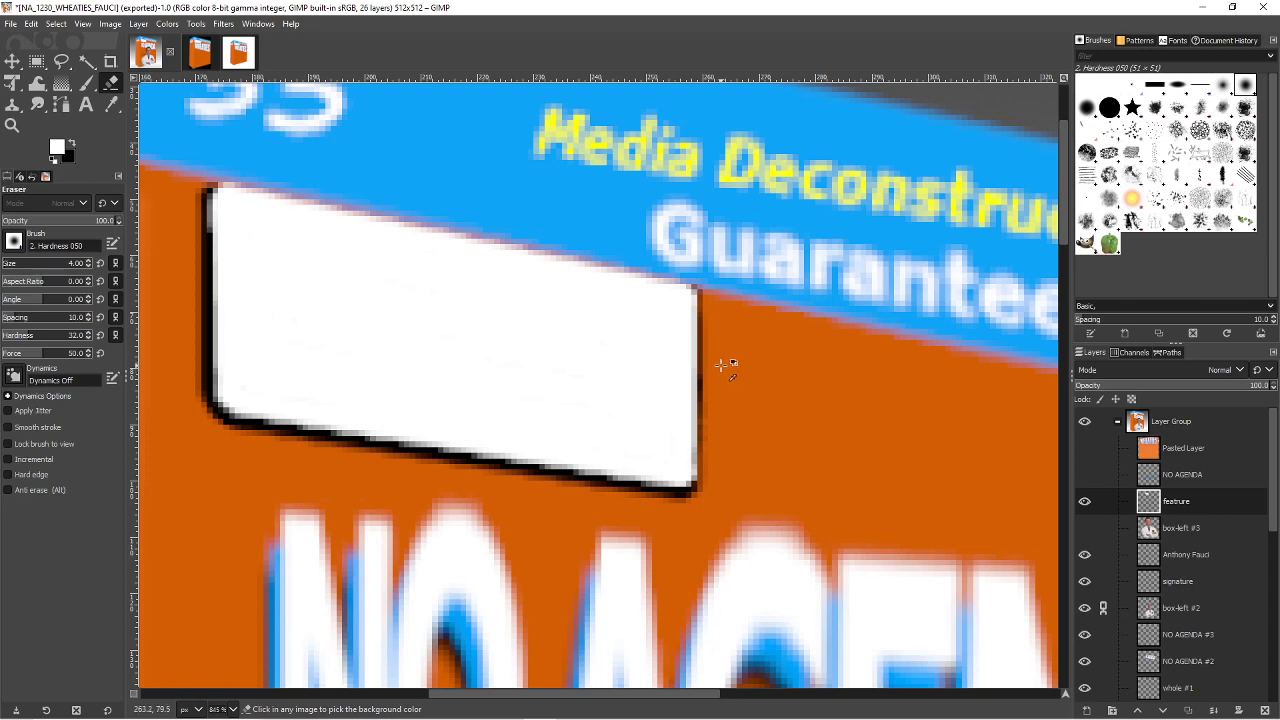
pyautogui.hotkey('ctrl', 'z')
pyautogui.hotkey('ctrl', 'z')
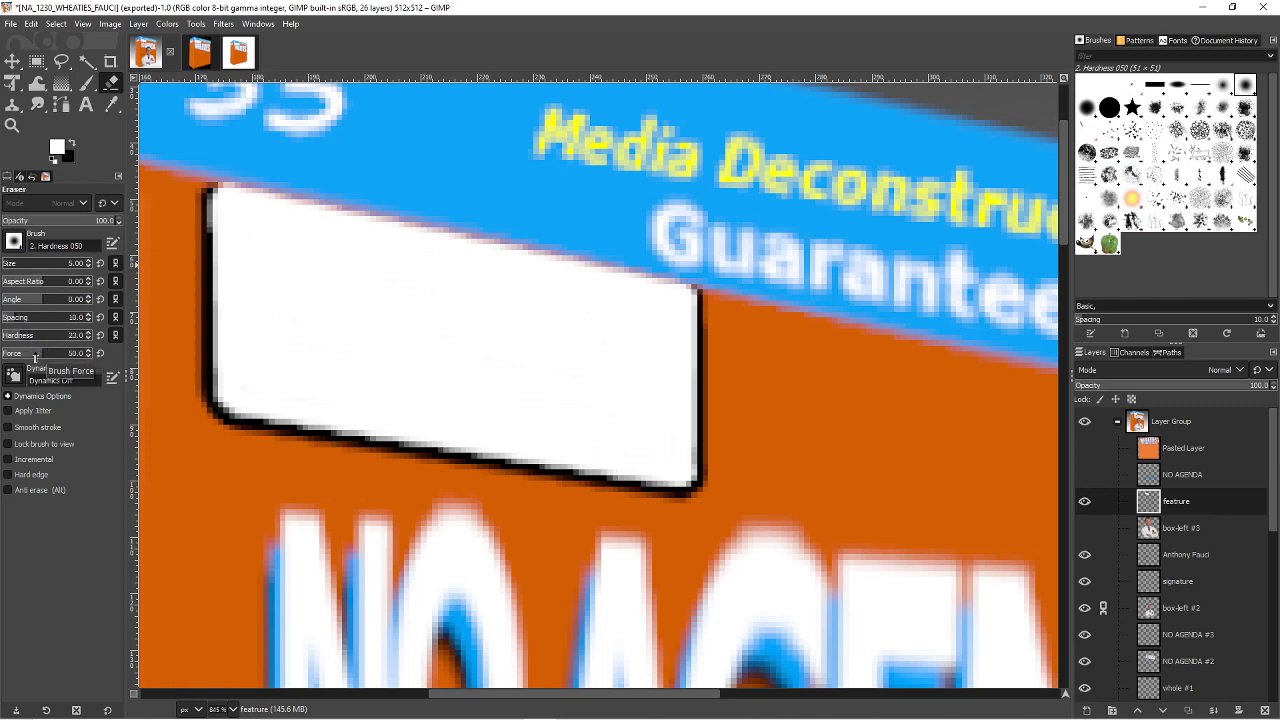
# - Set the Eraser force to 39 and try to thin the panel's right black edge along its full height
pyautogui.click(35, 357)
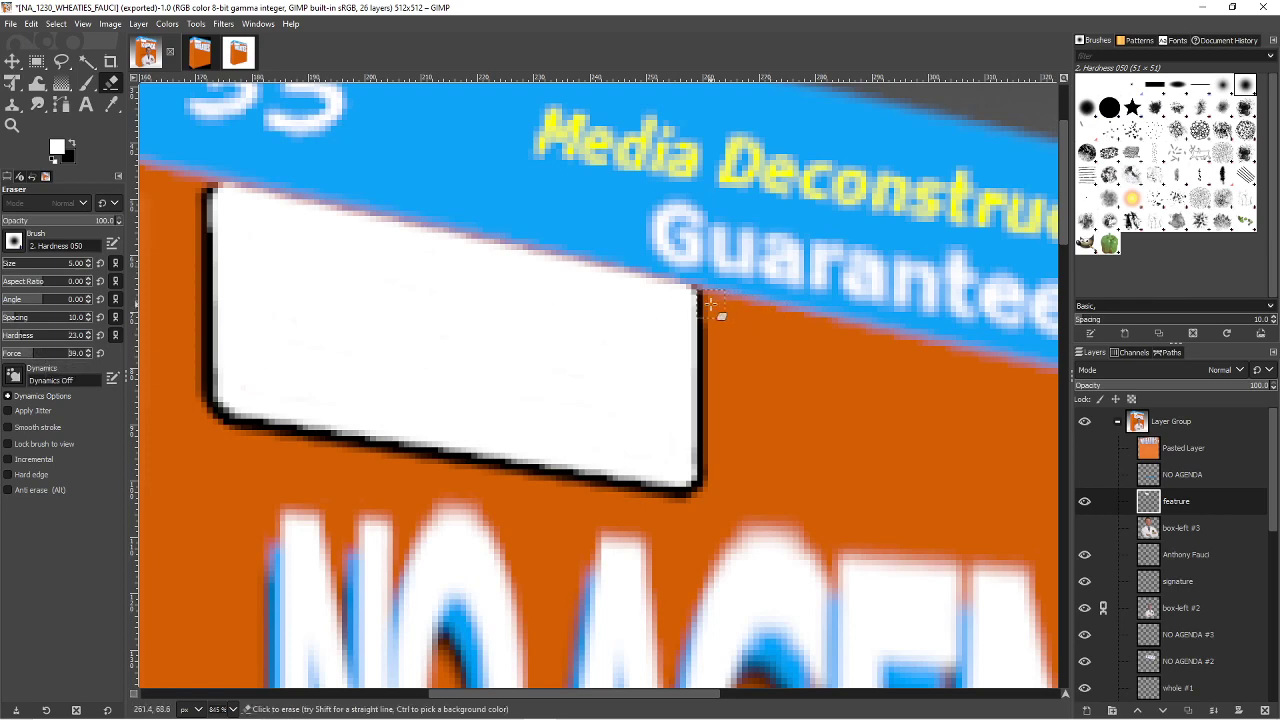
pyautogui.moveTo(709, 297); pyautogui.dragTo(721, 498)
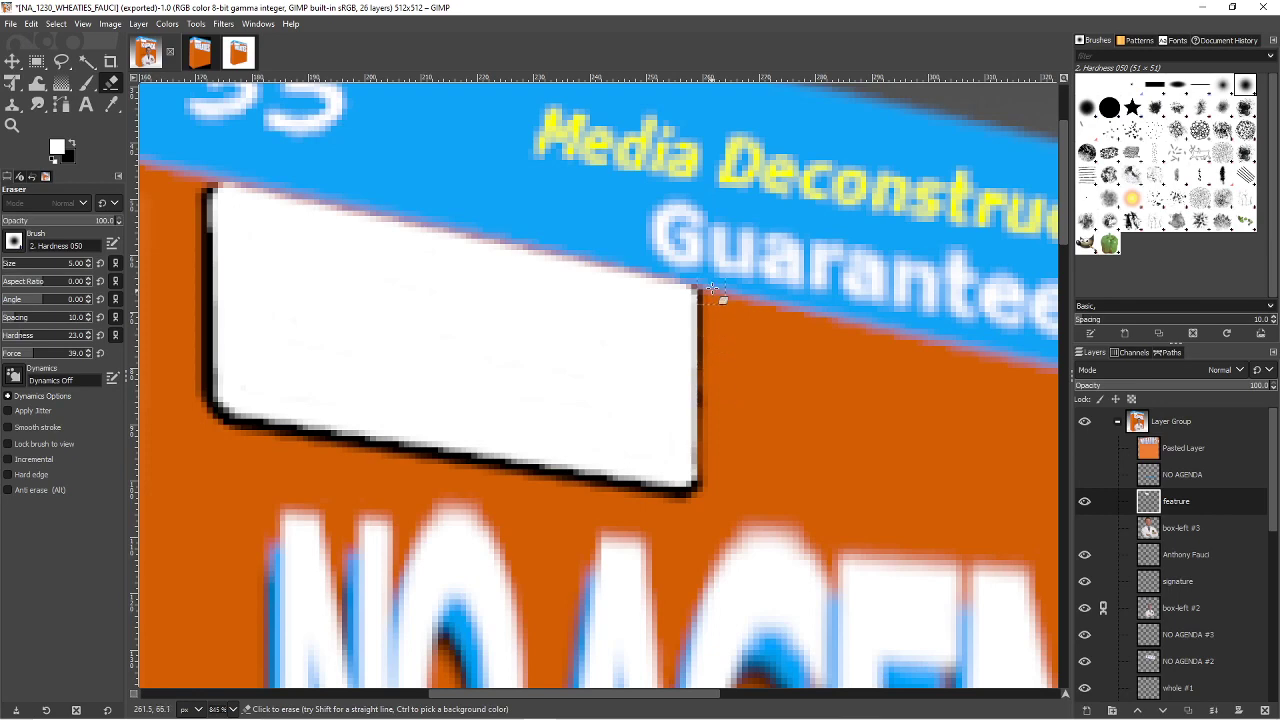
pyautogui.press('ctrl')
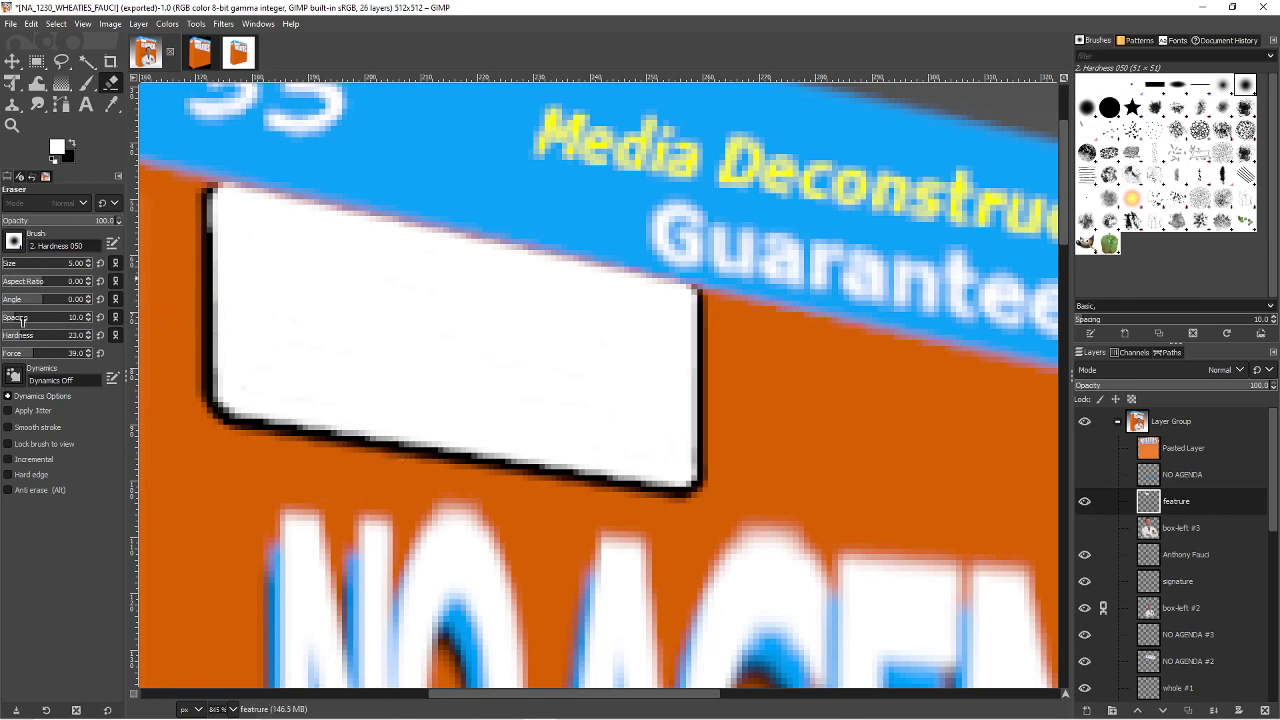
# - Set the Eraser hardness to 56 and thin the black edge along the white panel's right, lower and left sides
pyautogui.moveTo(38, 337); pyautogui.dragTo(50, 337)
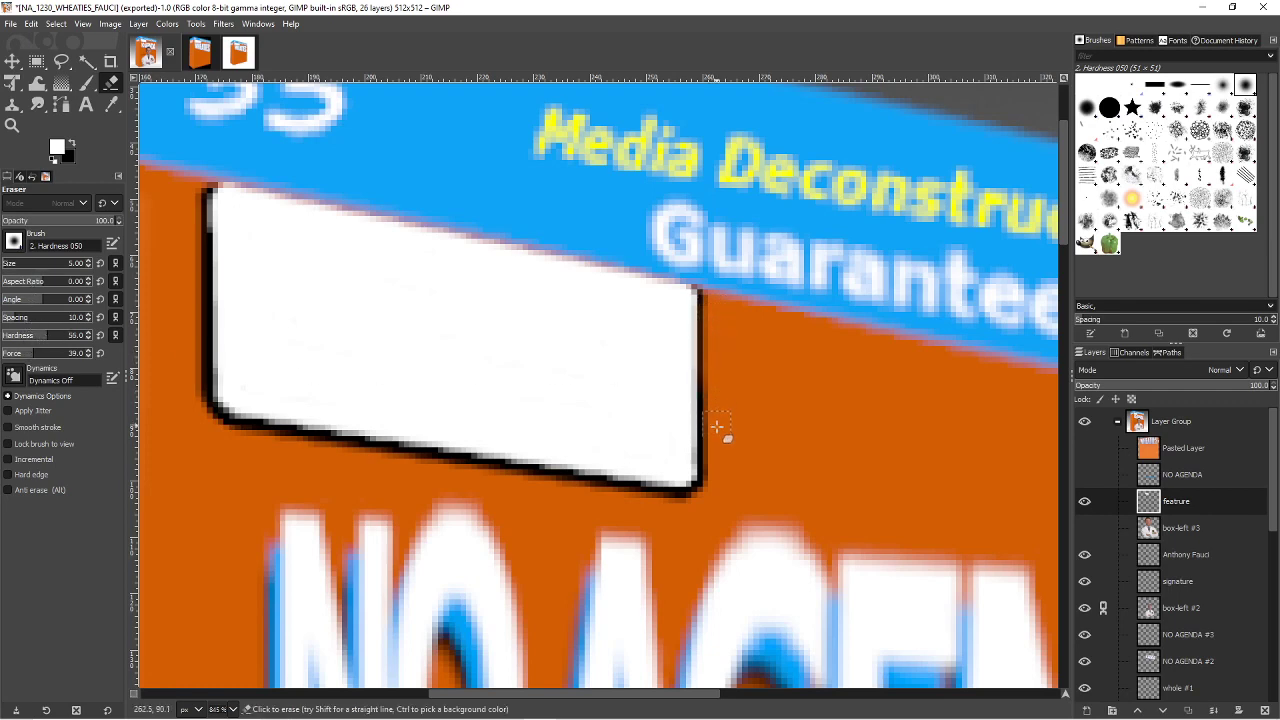
pyautogui.moveTo(649, 497)
pyautogui.mouseDown()
pyautogui.moveTo(486, 483)
pyautogui.moveTo(213, 422)
pyautogui.moveTo(196, 395)
pyautogui.moveTo(181, 200)
pyautogui.moveTo(200, 206)
pyautogui.moveTo(189, 414)
pyautogui.moveTo(200, 191)
pyautogui.moveTo(190, 259)
pyautogui.mouseUp()
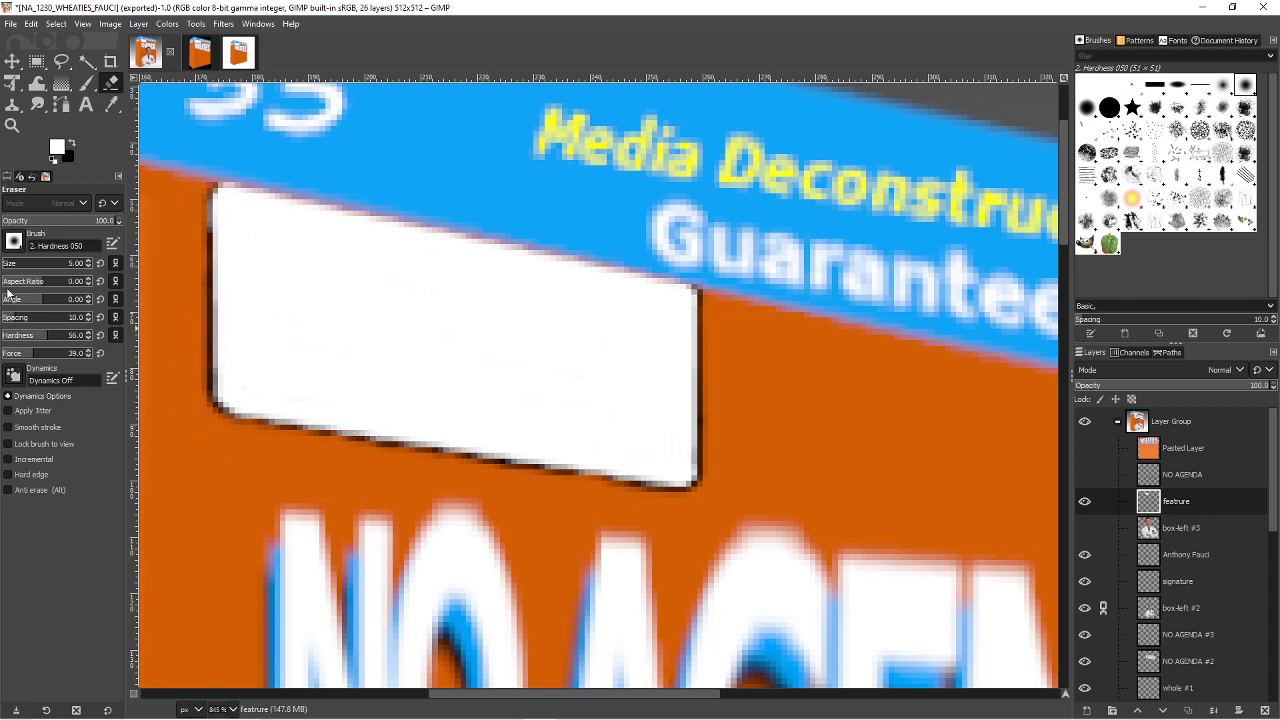
# - Apply a Unified Transform to the feature layer, reducing its height to about 83%, nudging it left and adjusting its right corners in perspective
pyautogui.press('z')
pyautogui.press('super')
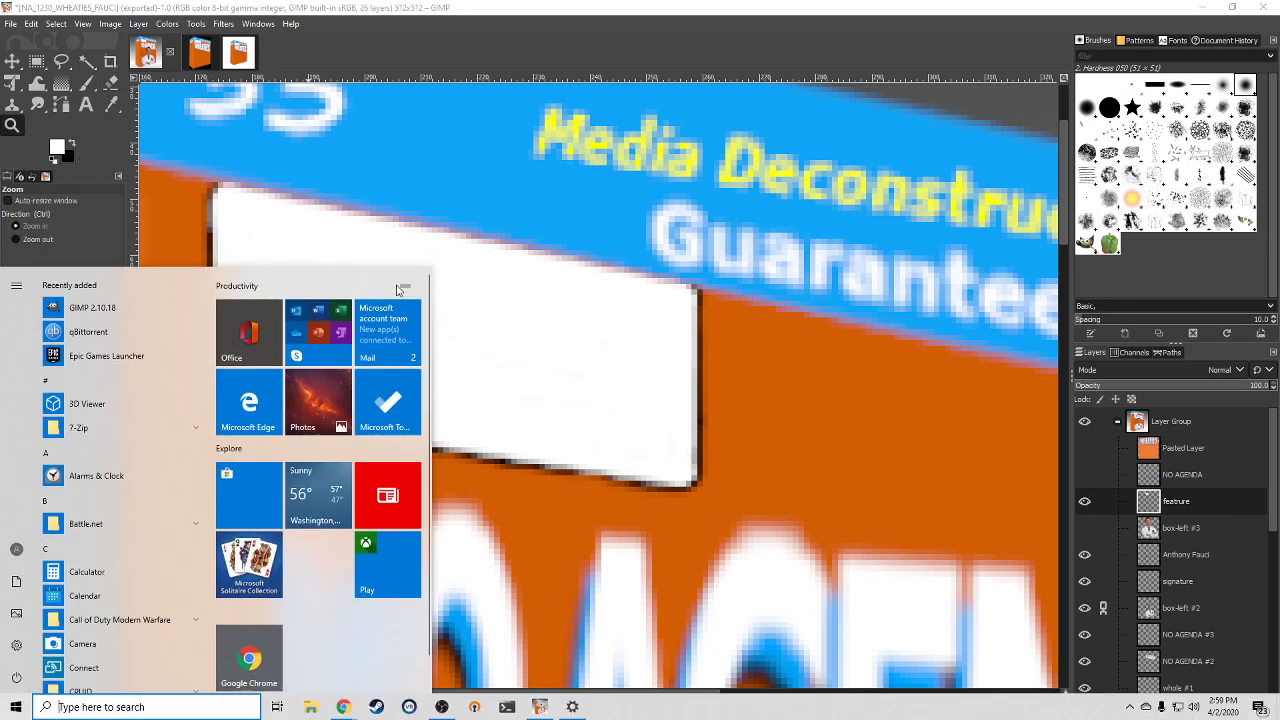
pyautogui.press('Escape')
pyautogui.keyDown('ctrl'); pyautogui.click(529, 334); pyautogui.keyUp('ctrl')
pyautogui.keyDown('ctrl'); pyautogui.click(523, 334); pyautogui.keyUp('ctrl')
pyautogui.keyDown('ctrl'); pyautogui.click(560, 353); pyautogui.keyUp('ctrl')
pyautogui.keyDown('ctrl'); pyautogui.click(617, 393); pyautogui.keyUp('ctrl')
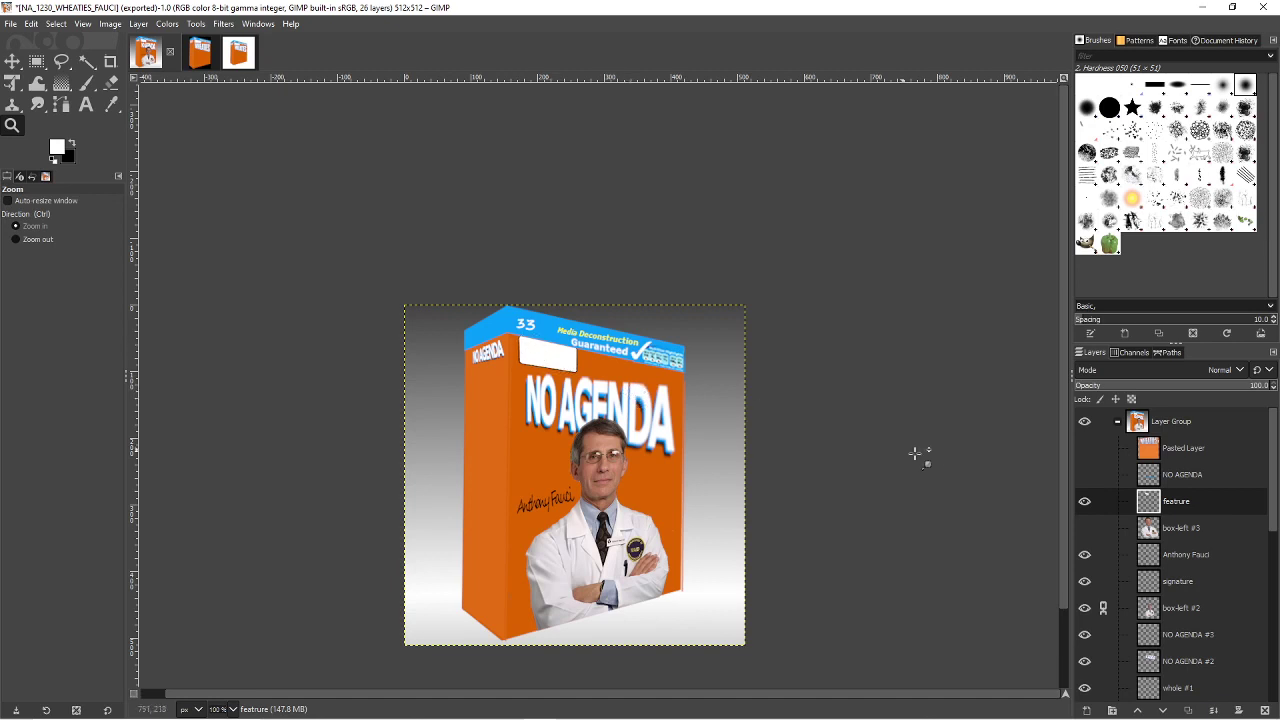
pyautogui.click(12, 83)
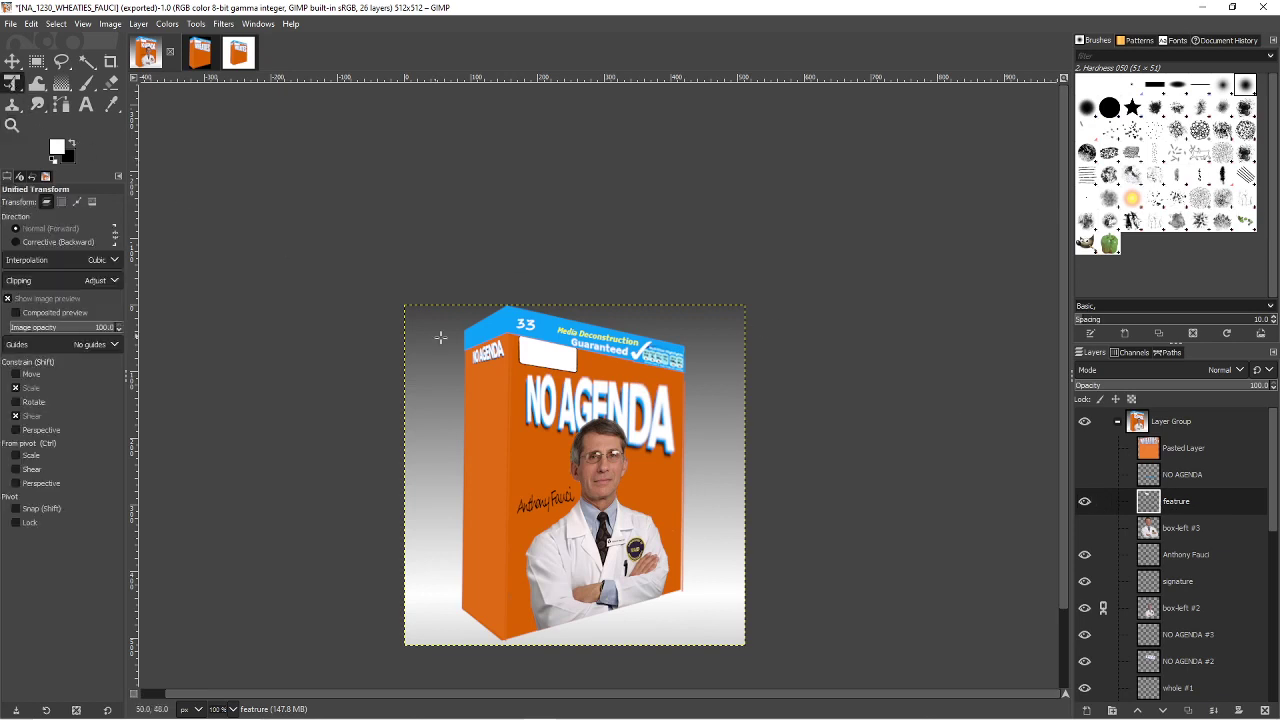
pyautogui.click(558, 366)
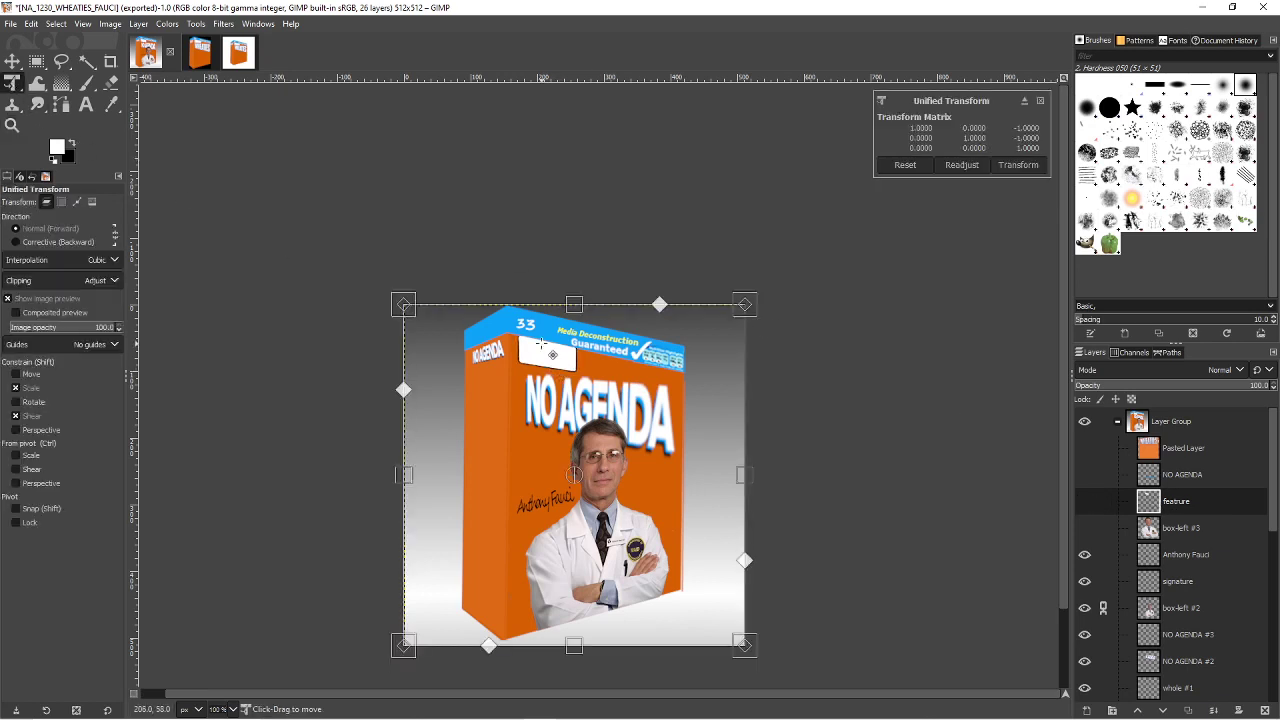
pyautogui.moveTo(574, 645); pyautogui.dragTo(578, 594)
pyautogui.moveTo(744, 594); pyautogui.dragTo(754, 602)
pyautogui.moveTo(559, 351); pyautogui.dragTo(555, 350)
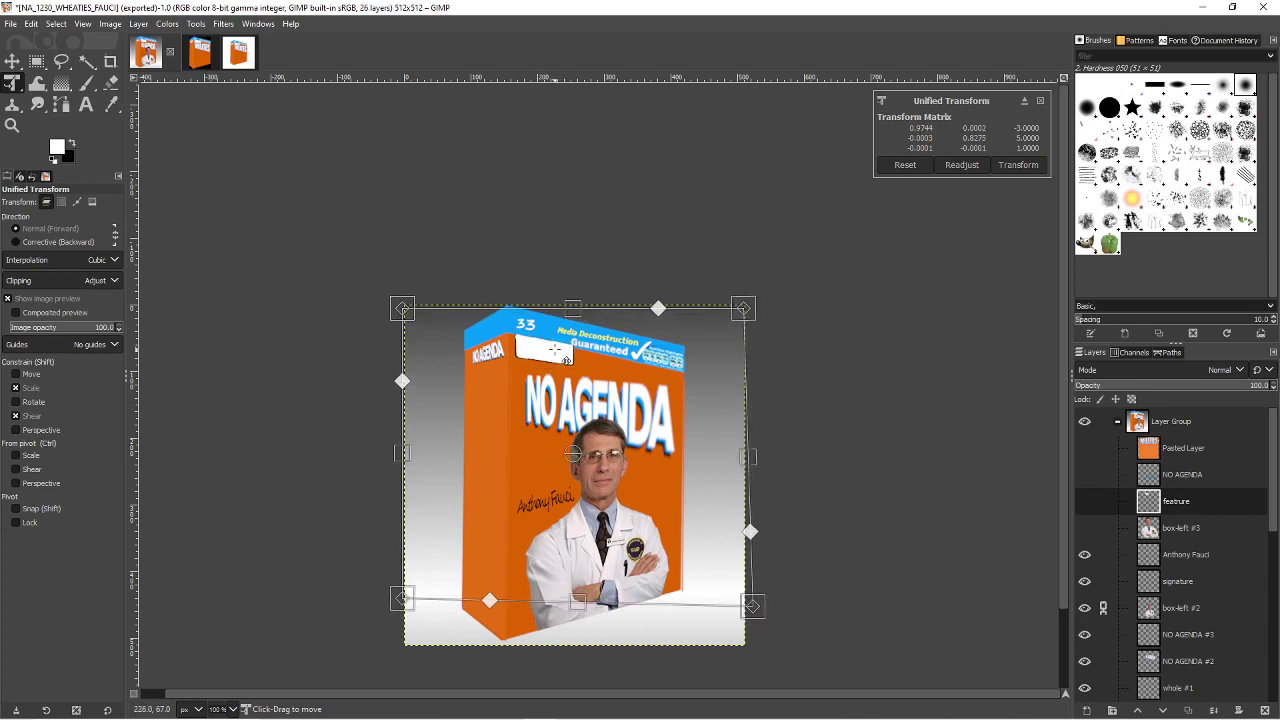
pyautogui.moveTo(743, 310); pyautogui.dragTo(744, 313)
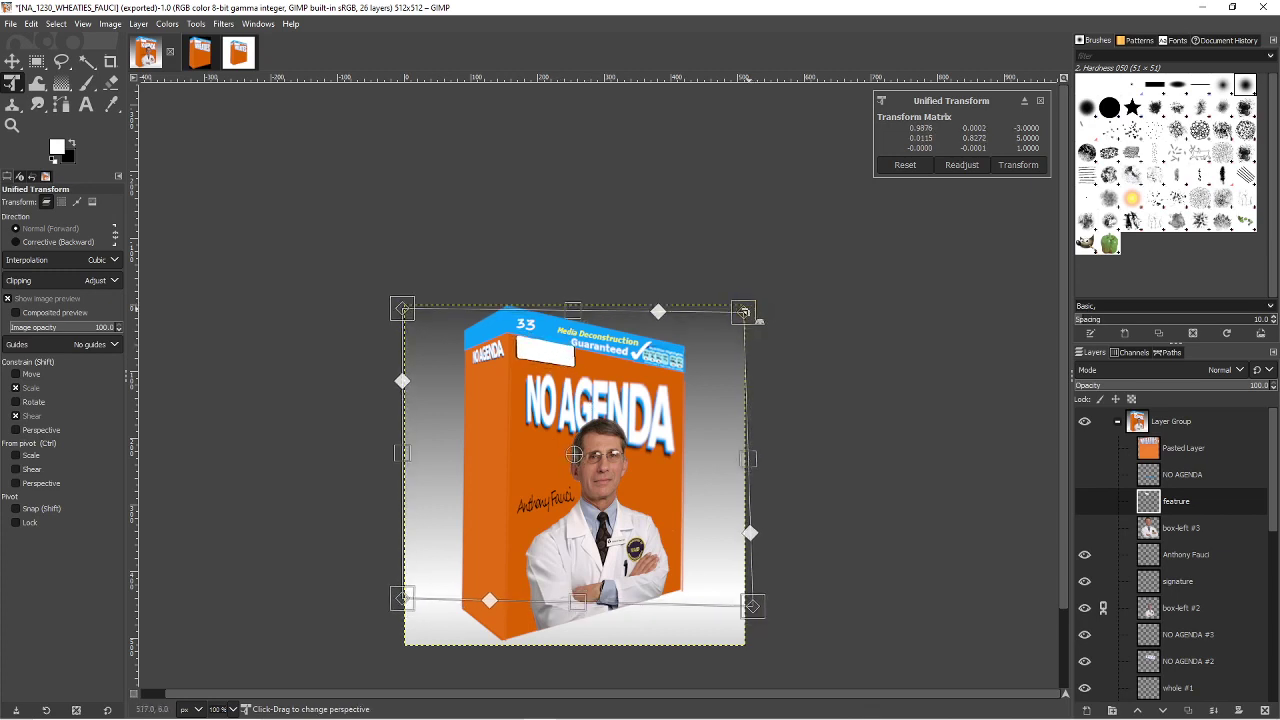
pyautogui.press('Return')
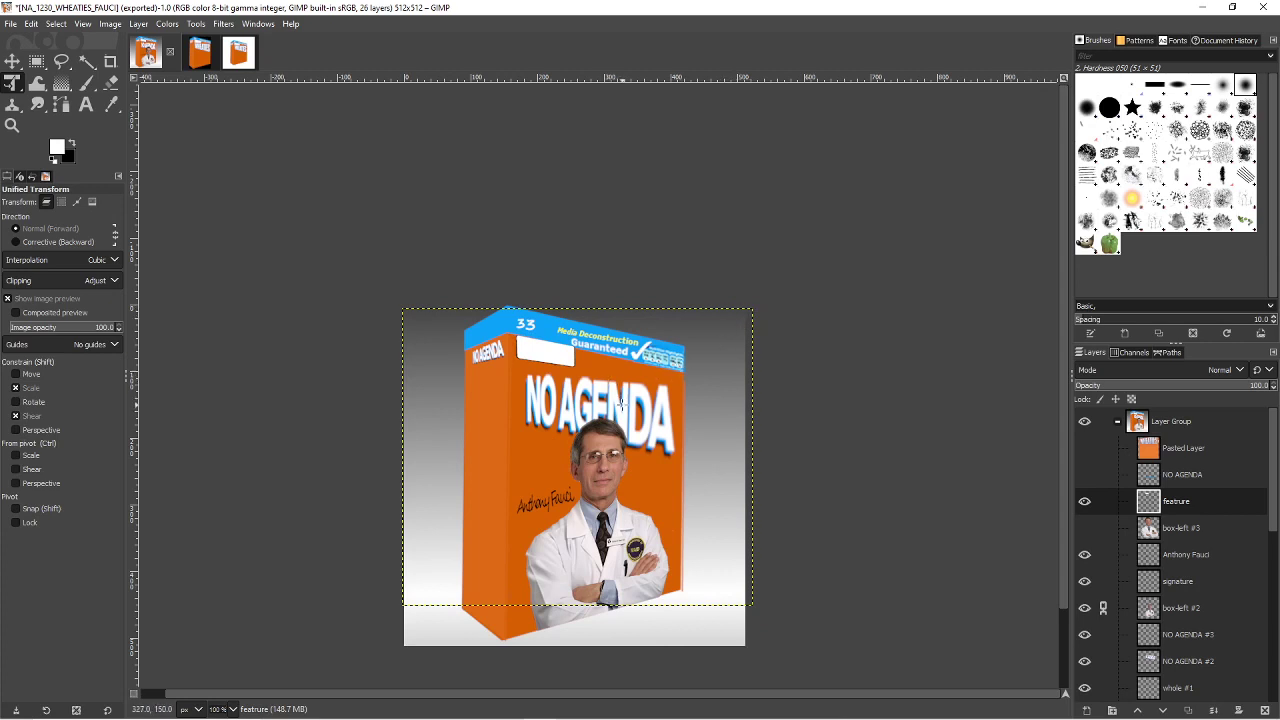
# - Add a text box about 65 px wide on the white panel, with orange text colour db6816, containing "Srinkls"
pyautogui.click(12, 125)
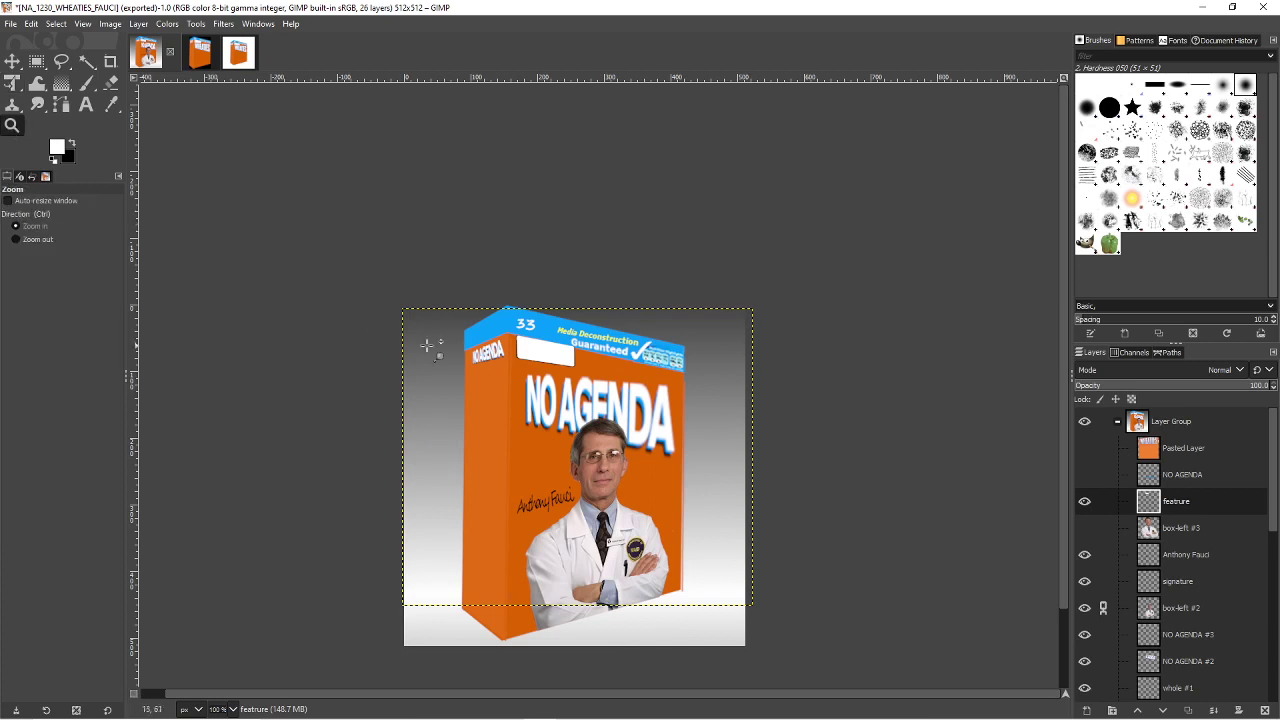
pyautogui.moveTo(504, 328); pyautogui.dragTo(598, 386)
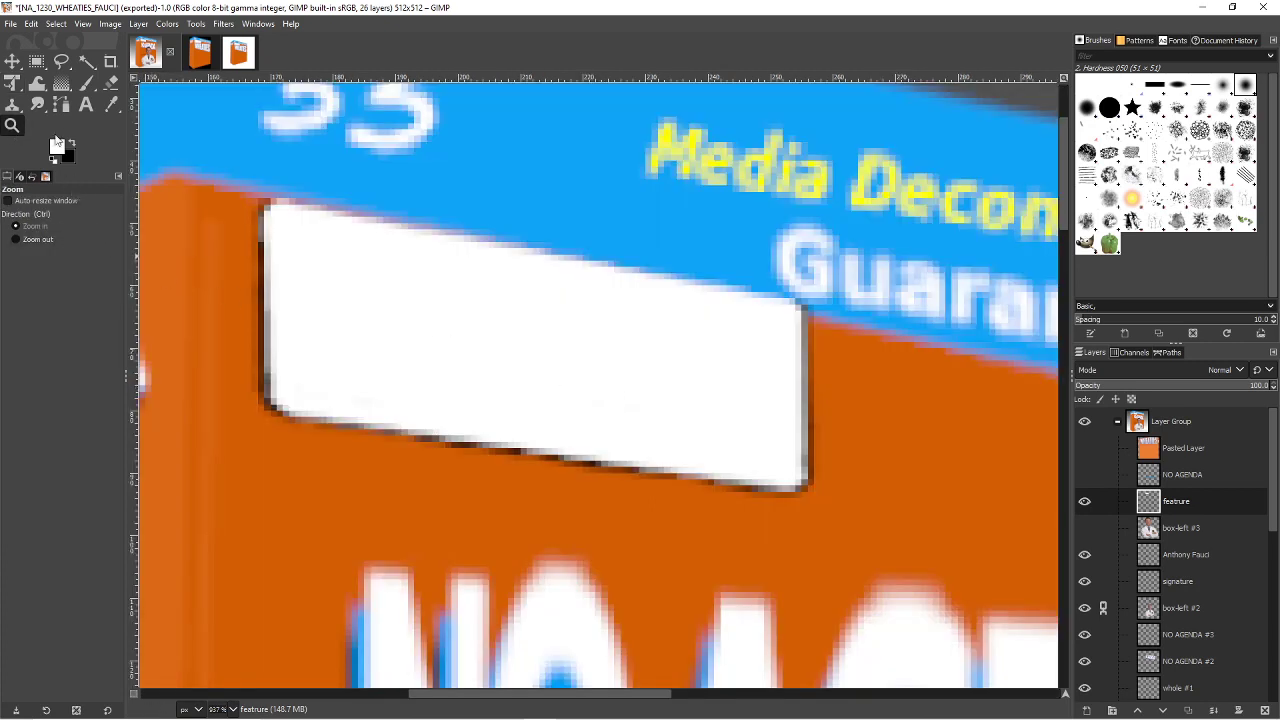
pyautogui.click(85, 105)
pyautogui.moveTo(333, 242); pyautogui.dragTo(747, 442)
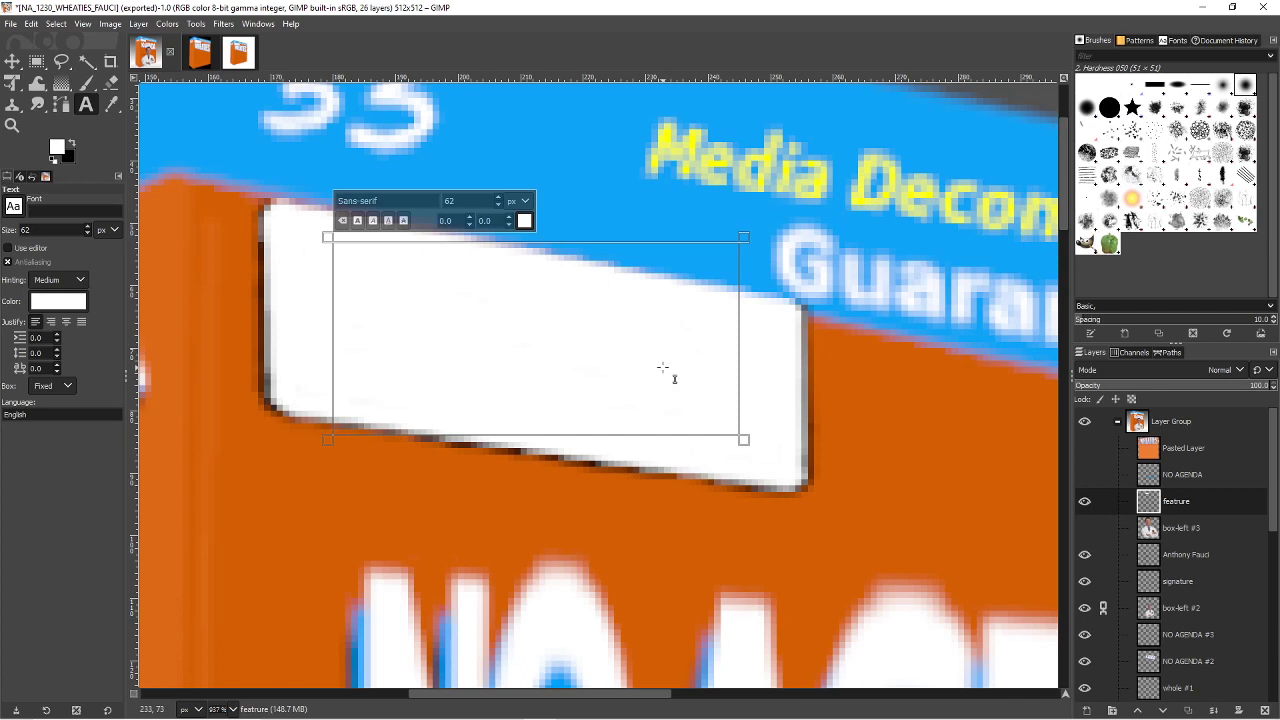
pyautogui.click(523, 222)
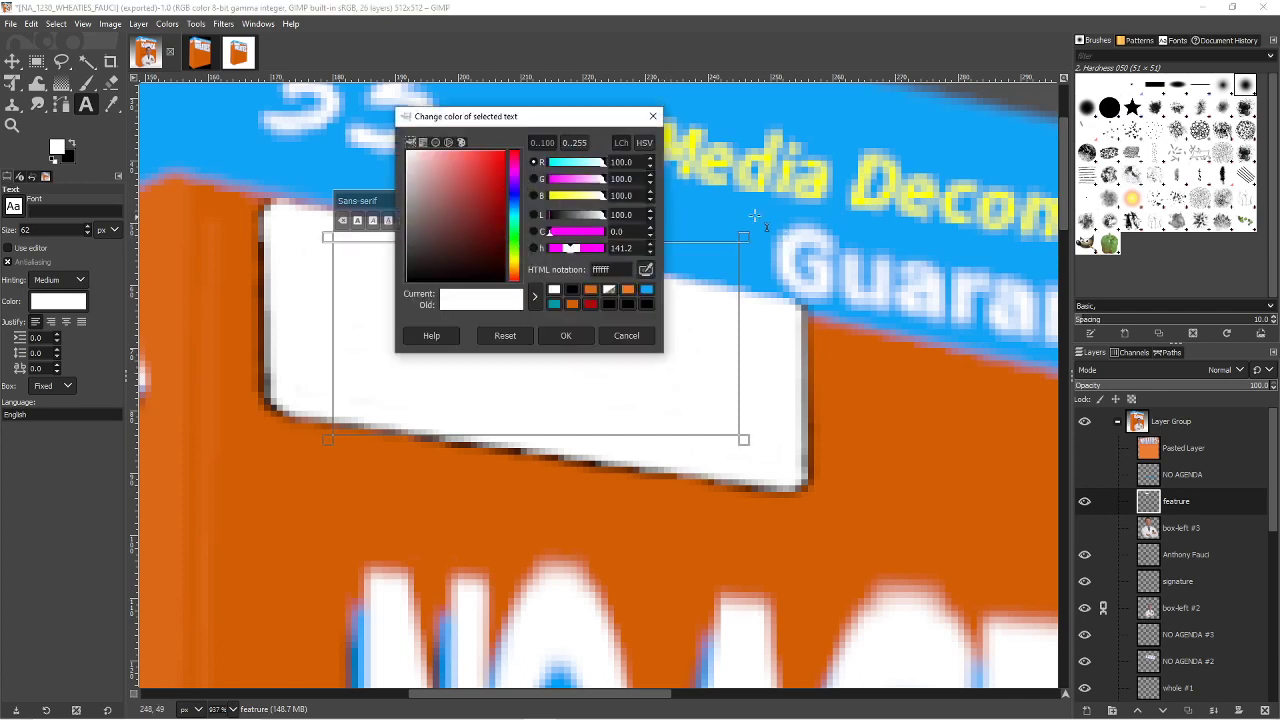
pyautogui.click(516, 203)
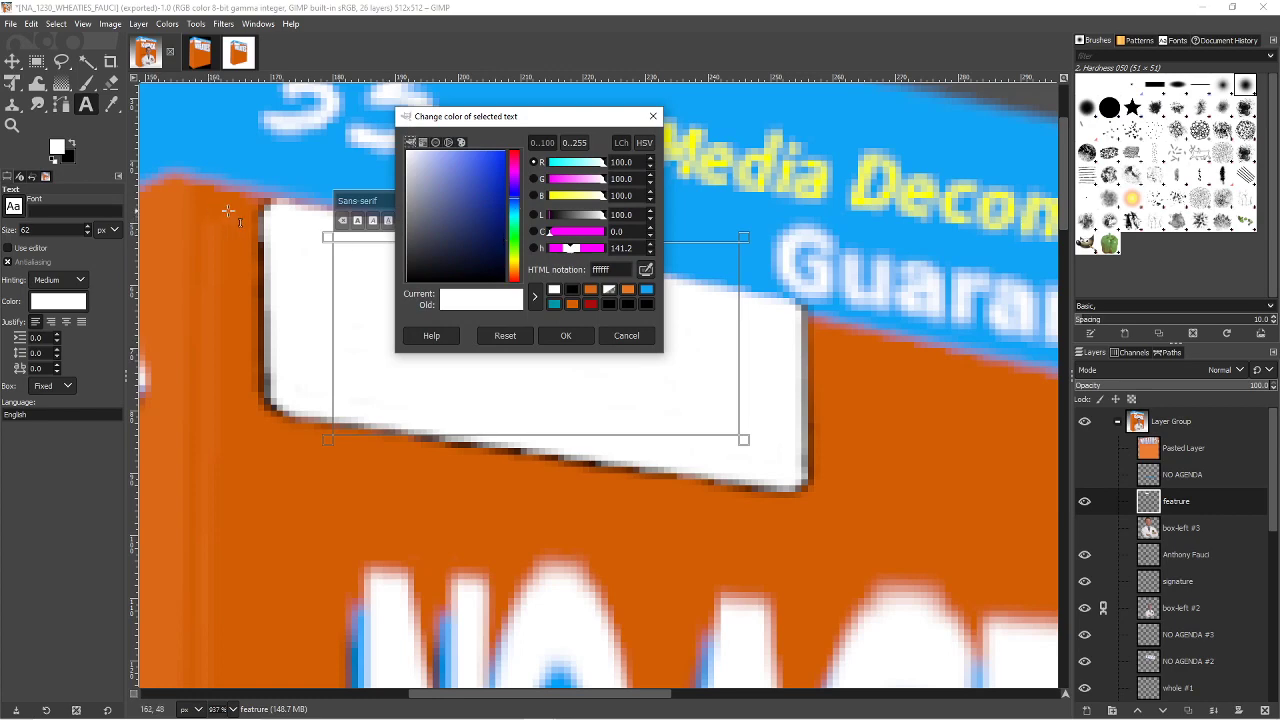
pyautogui.click(575, 303)
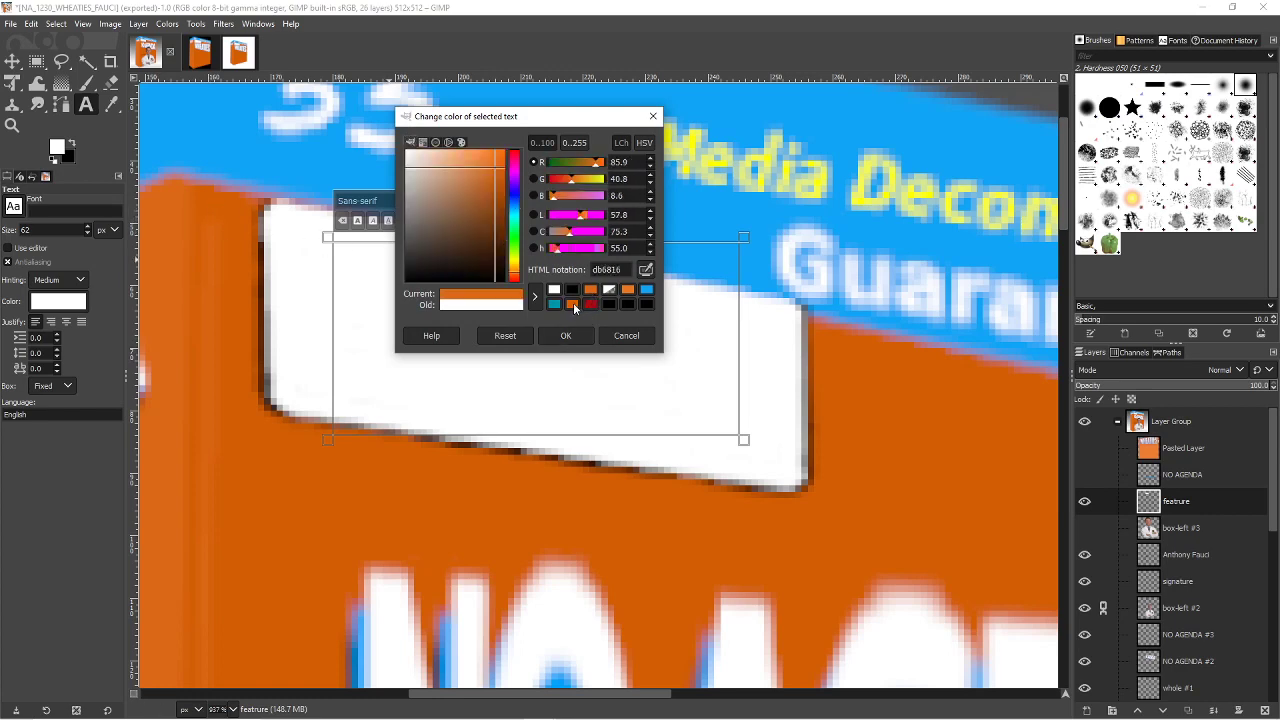
pyautogui.click(565, 335)
pyautogui.write('Srinkls')
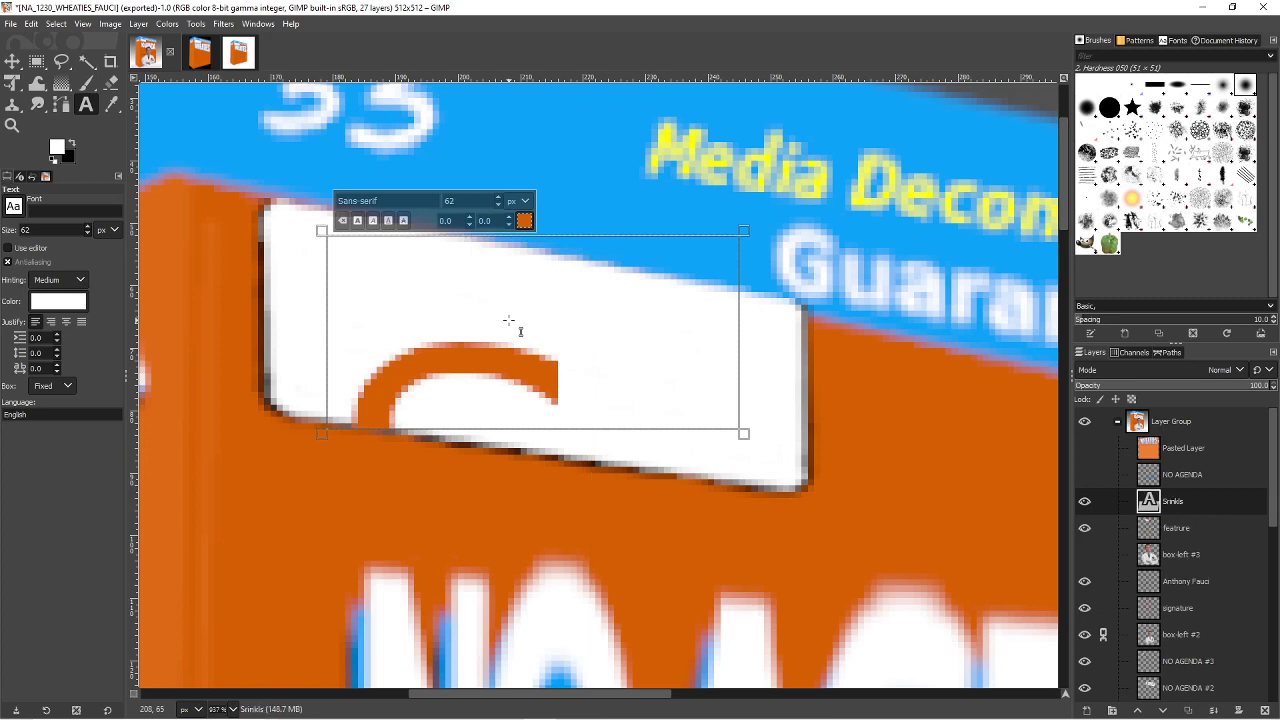
# - Reduce the panel text to size 16 px and replace it with "Shrinks"
pyautogui.scroll(-20, 462, 201)
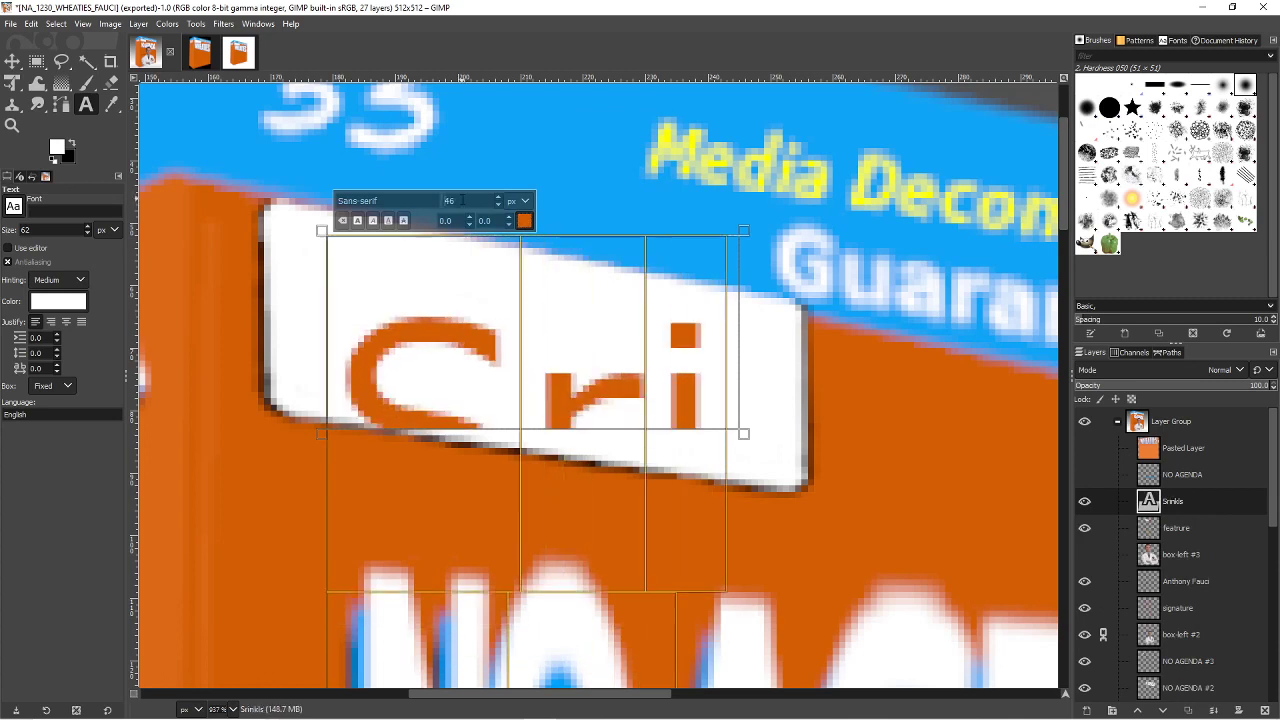
pyautogui.scroll(-13, 462, 201)
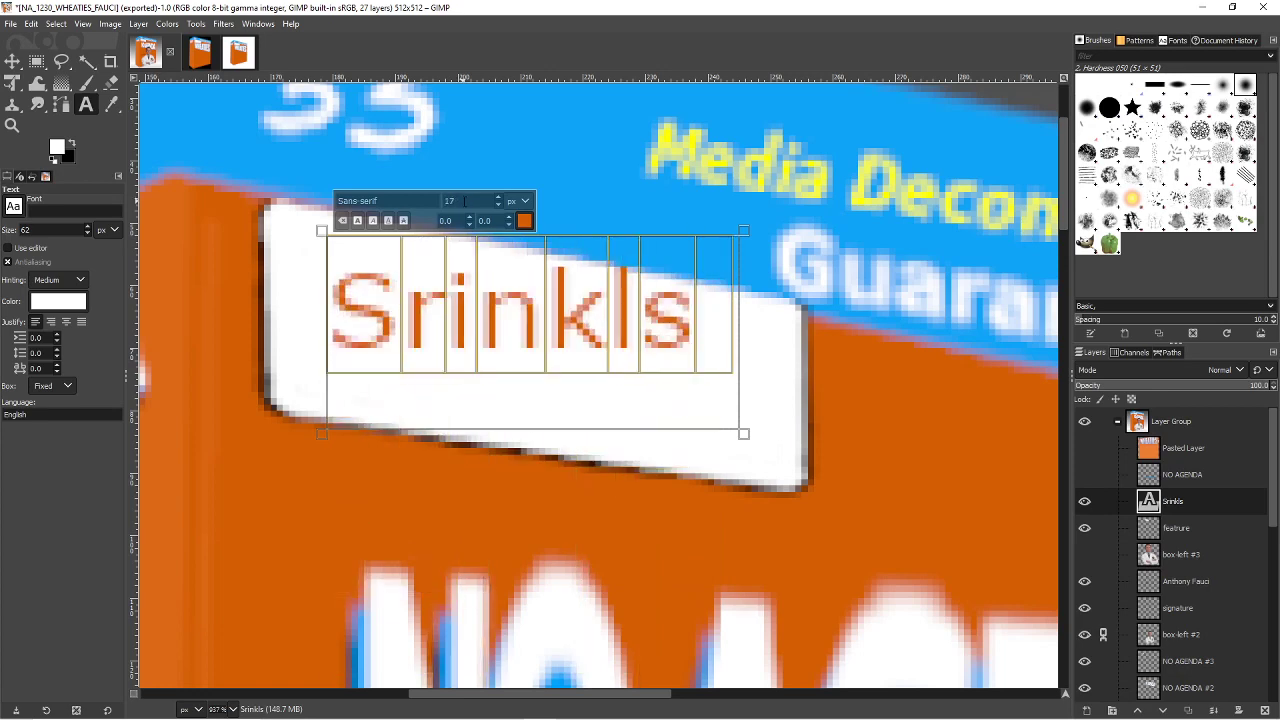
pyautogui.click(497, 290)
pyautogui.doubleClick(512, 304)
pyautogui.write('Shr')
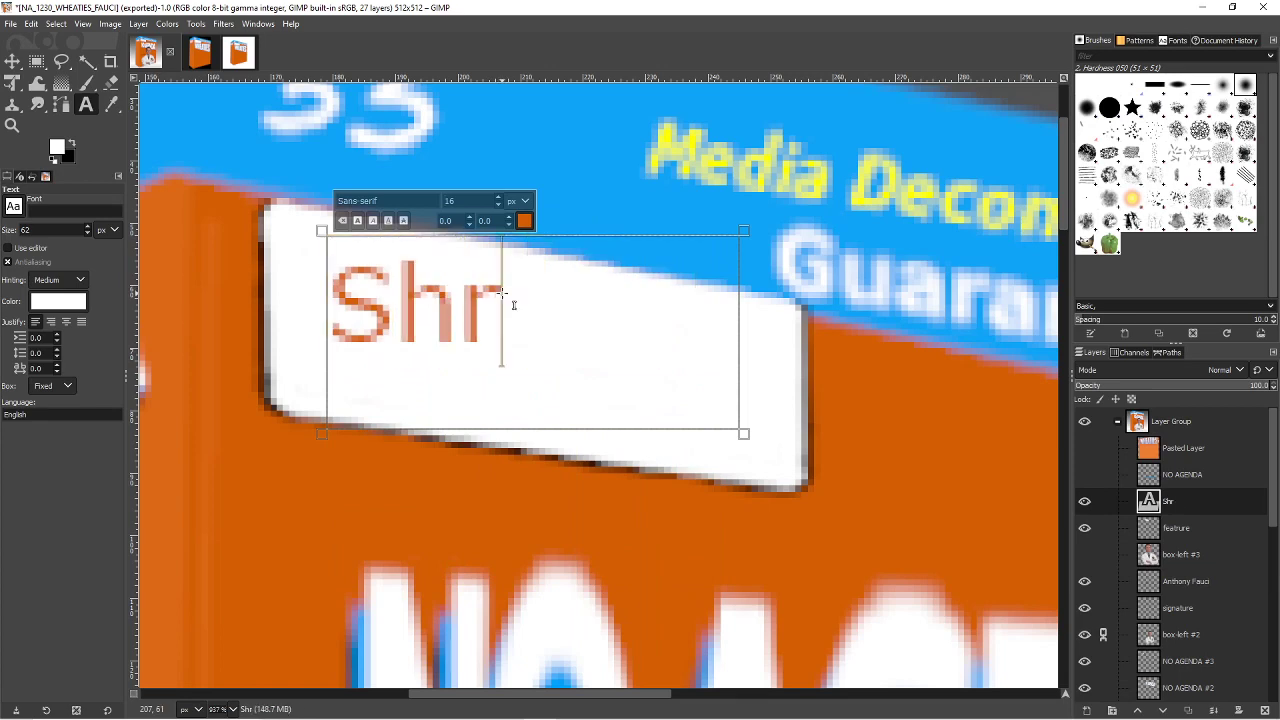
pyautogui.write('inks')
# - Switch to Chrome, search Google for "amygdala" in a new tab, copy the word and return to GIMP
pyautogui.hotkey('alt', 'Tab')
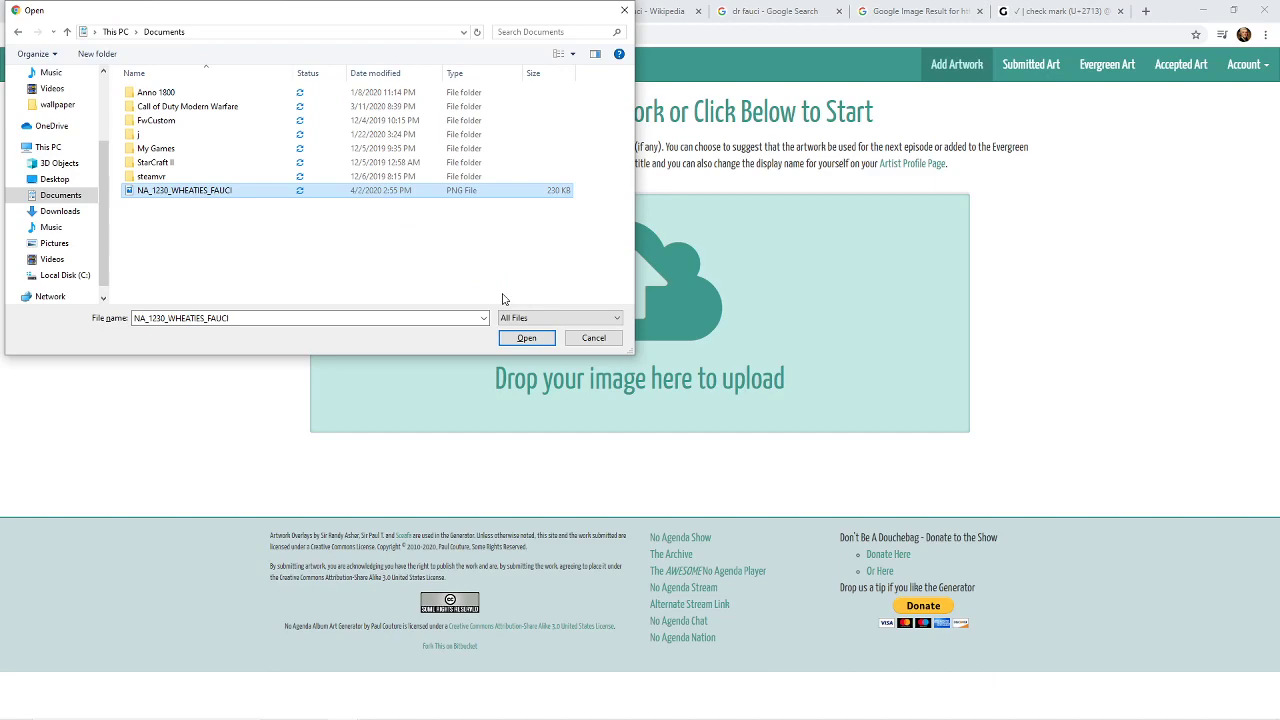
pyautogui.press('Escape')
pyautogui.hotkey('ctrl', 't')
pyautogui.write('a')
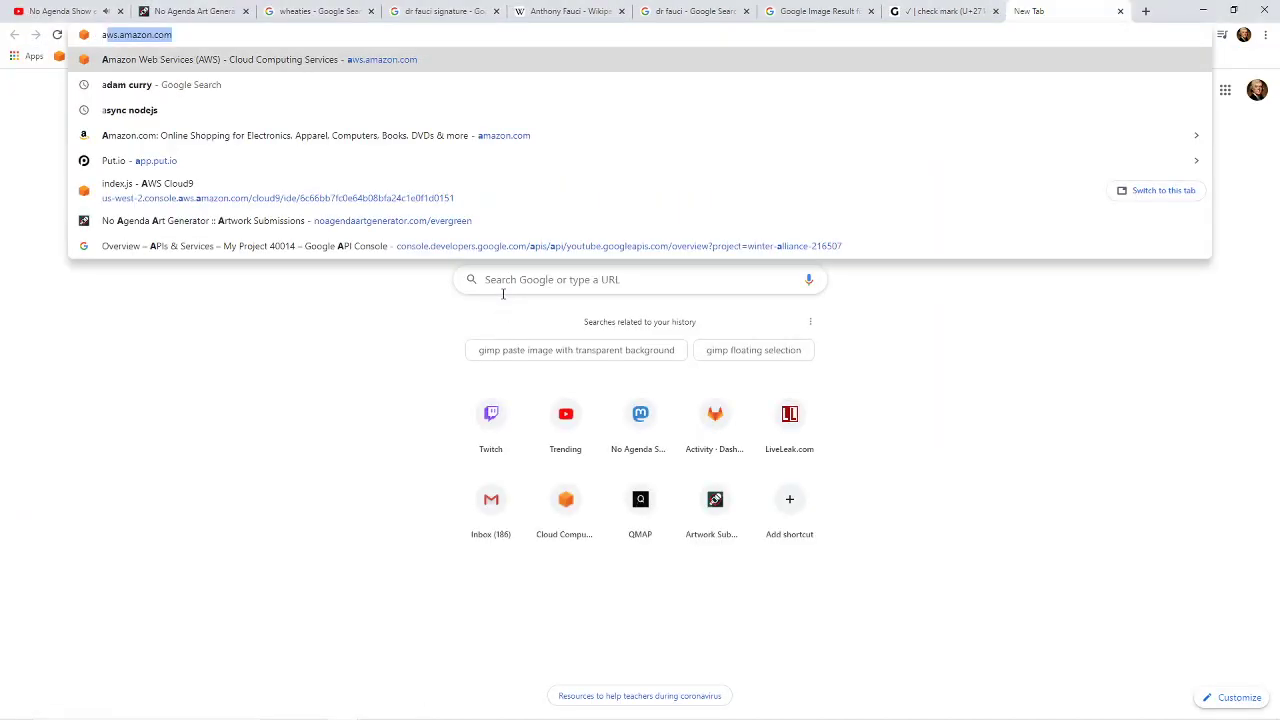
pyautogui.write('mygdala')
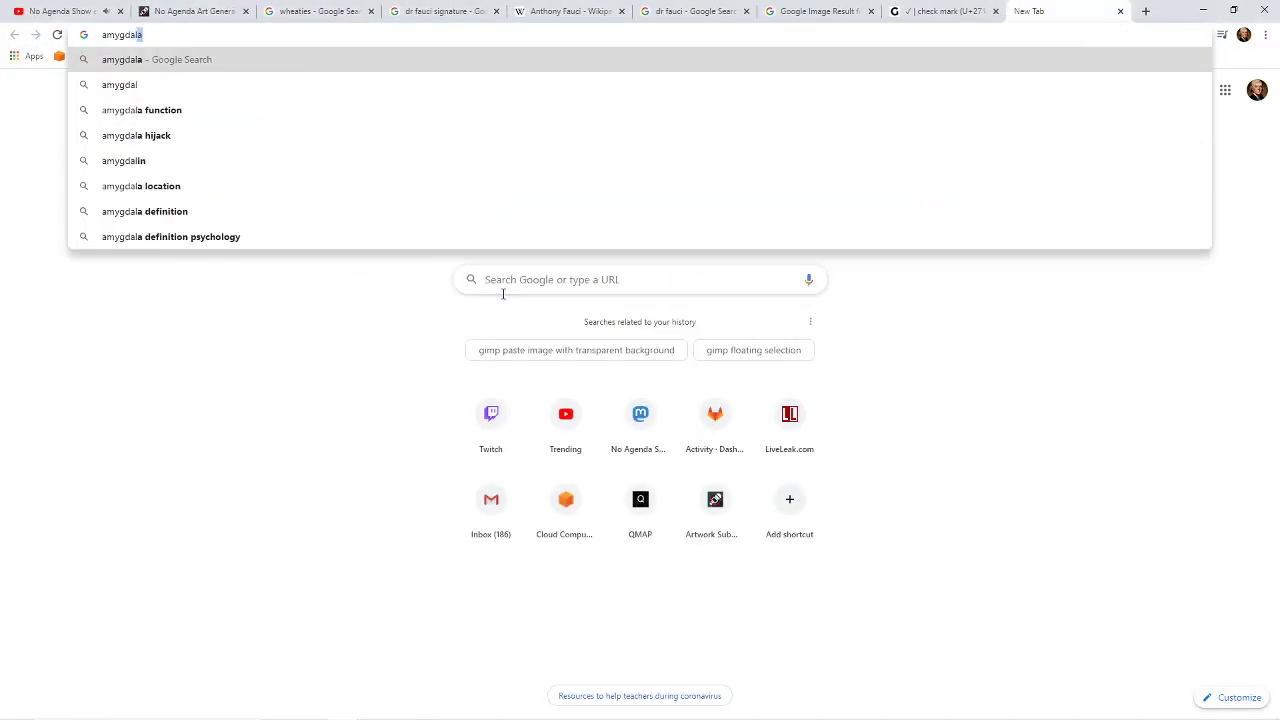
pyautogui.press('Return')
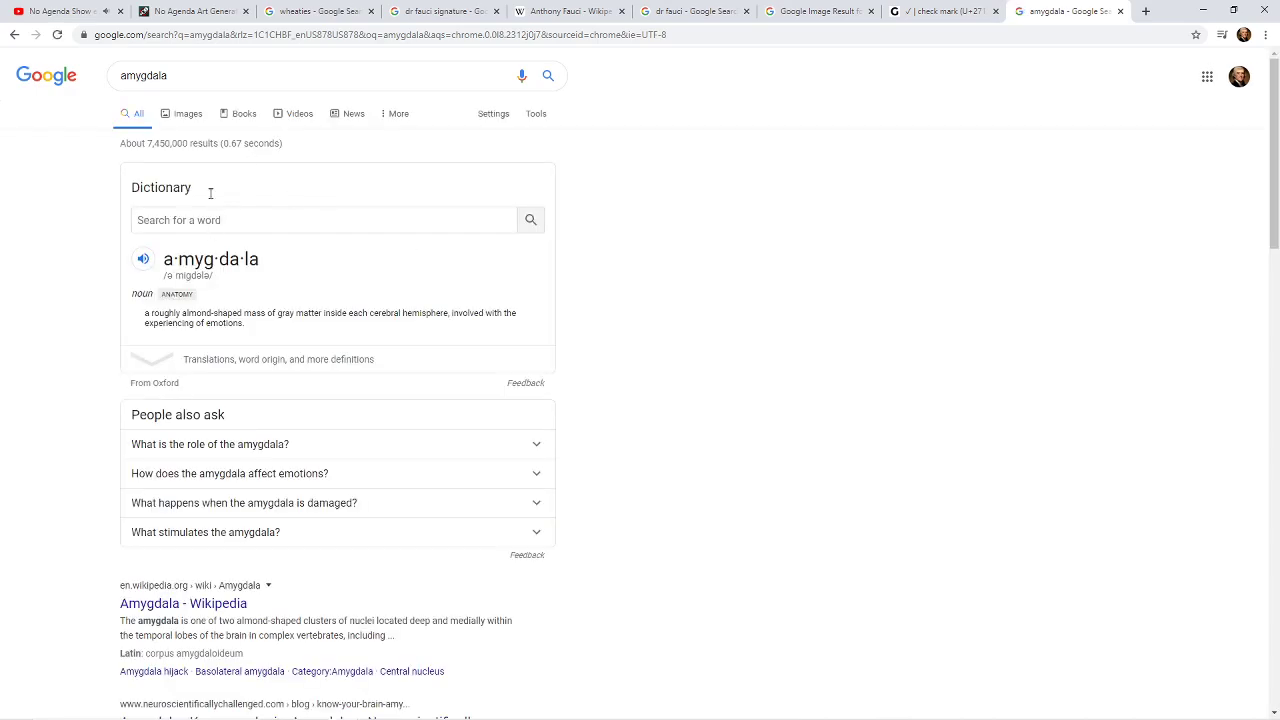
pyautogui.doubleClick(206, 77)
pyautogui.hotkey('alt', 'Tab')
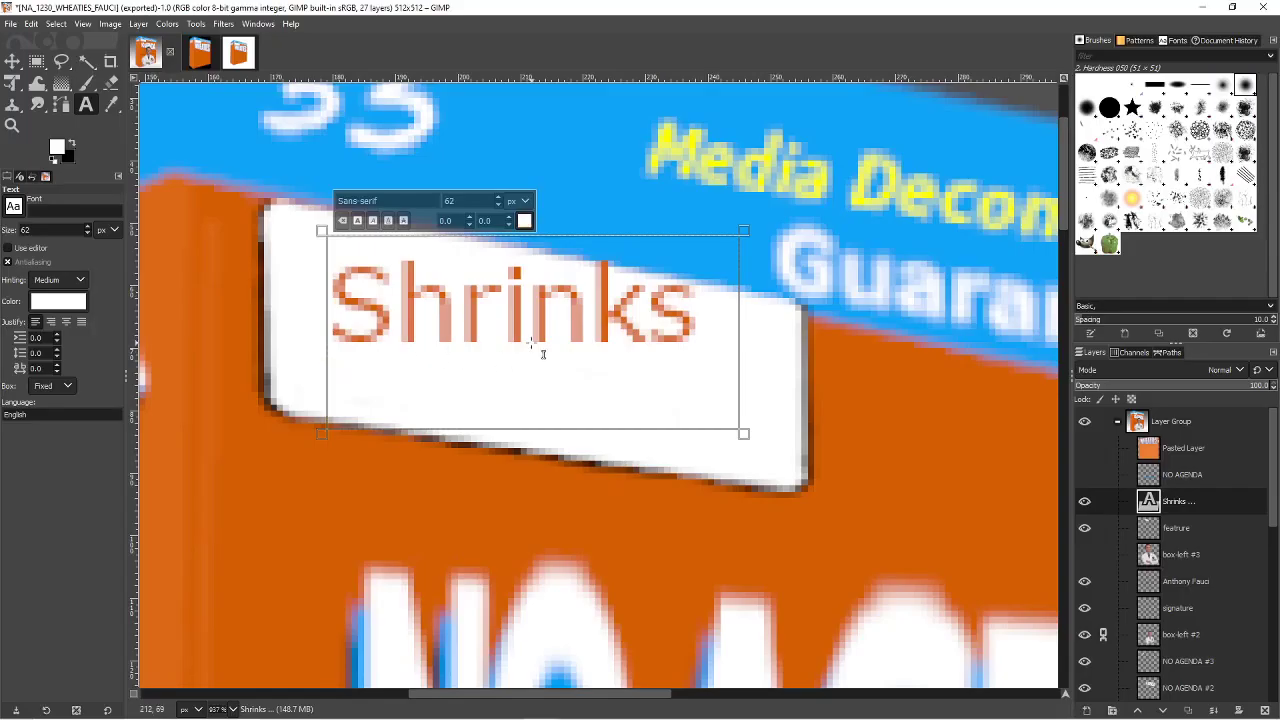
pyautogui.write('A')
pyautogui.press('Return')
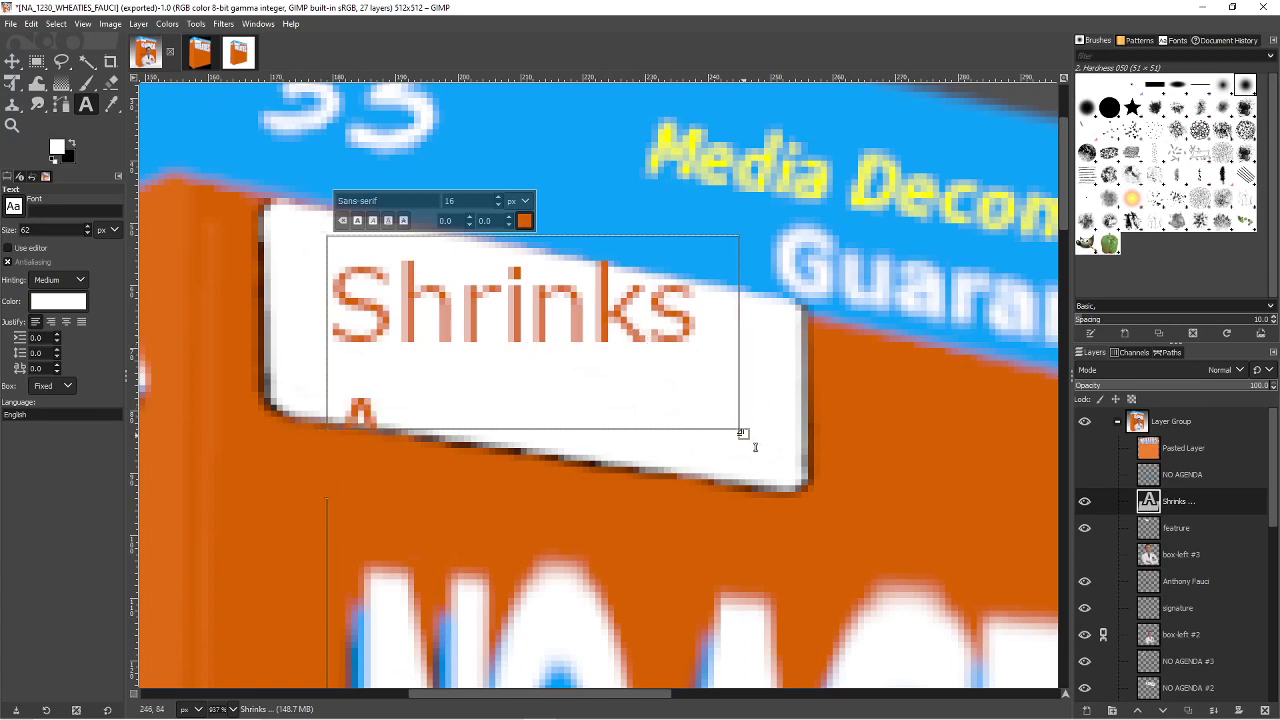
pyautogui.moveTo(746, 437); pyautogui.dragTo(868, 583)
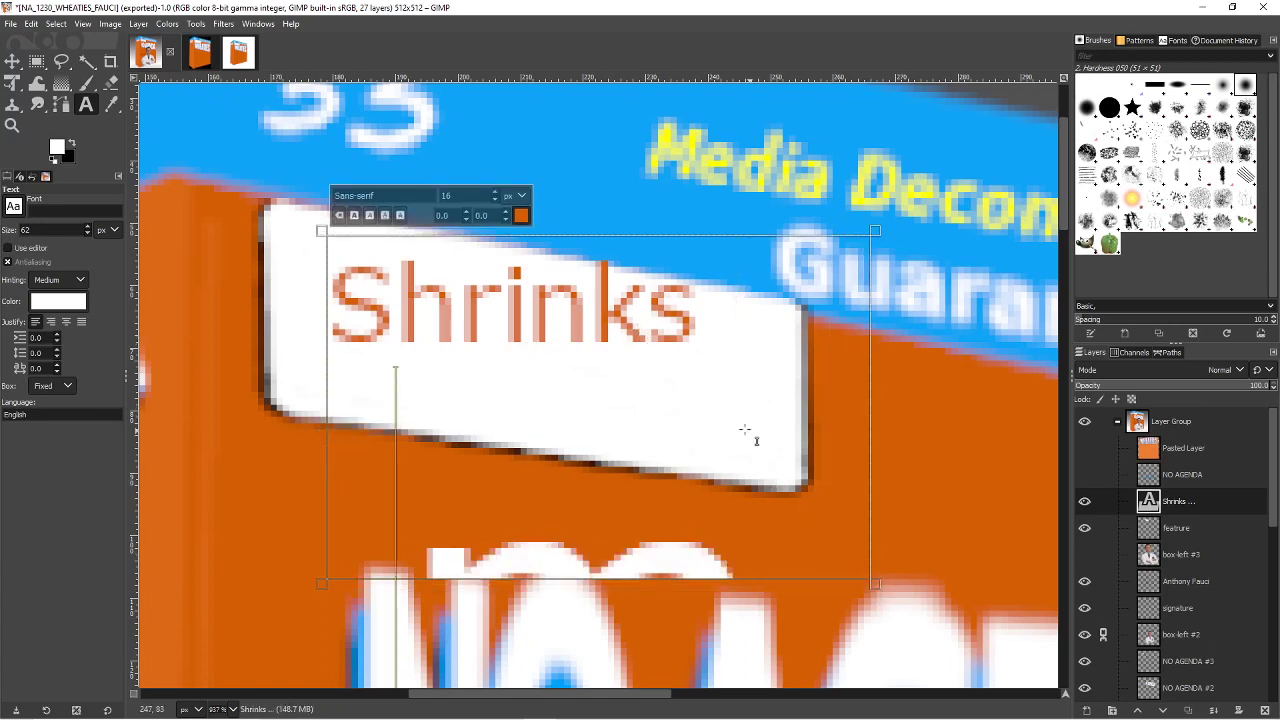
pyautogui.hotkey('ctrl', 'z')
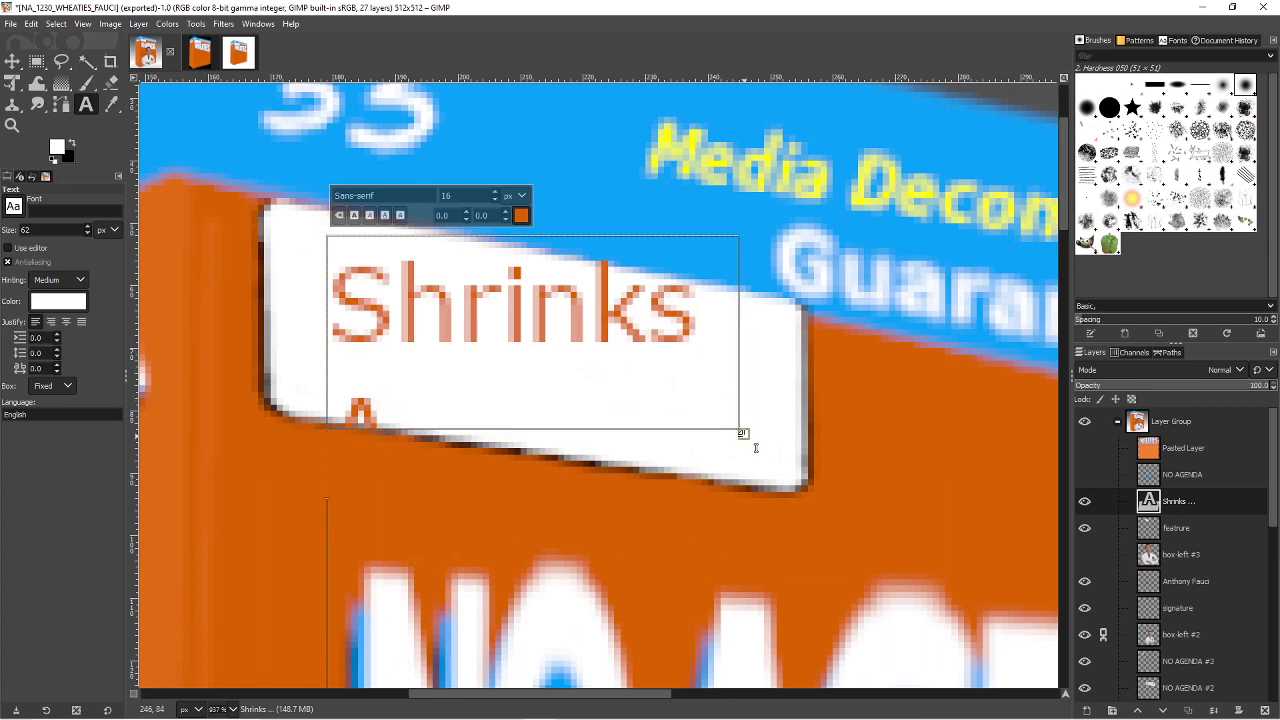
pyautogui.moveTo(744, 430); pyautogui.dragTo(985, 613)
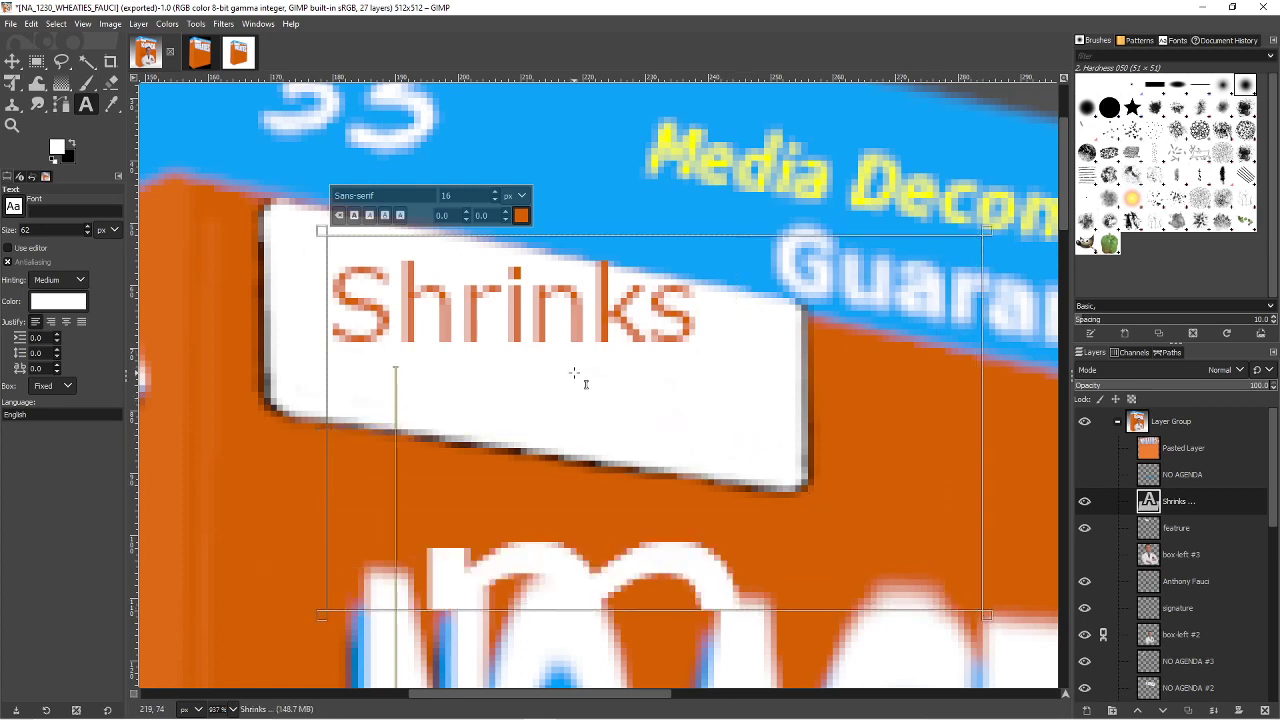
pyautogui.click(455, 319)
pyautogui.hotkey('ctrl', 'a')
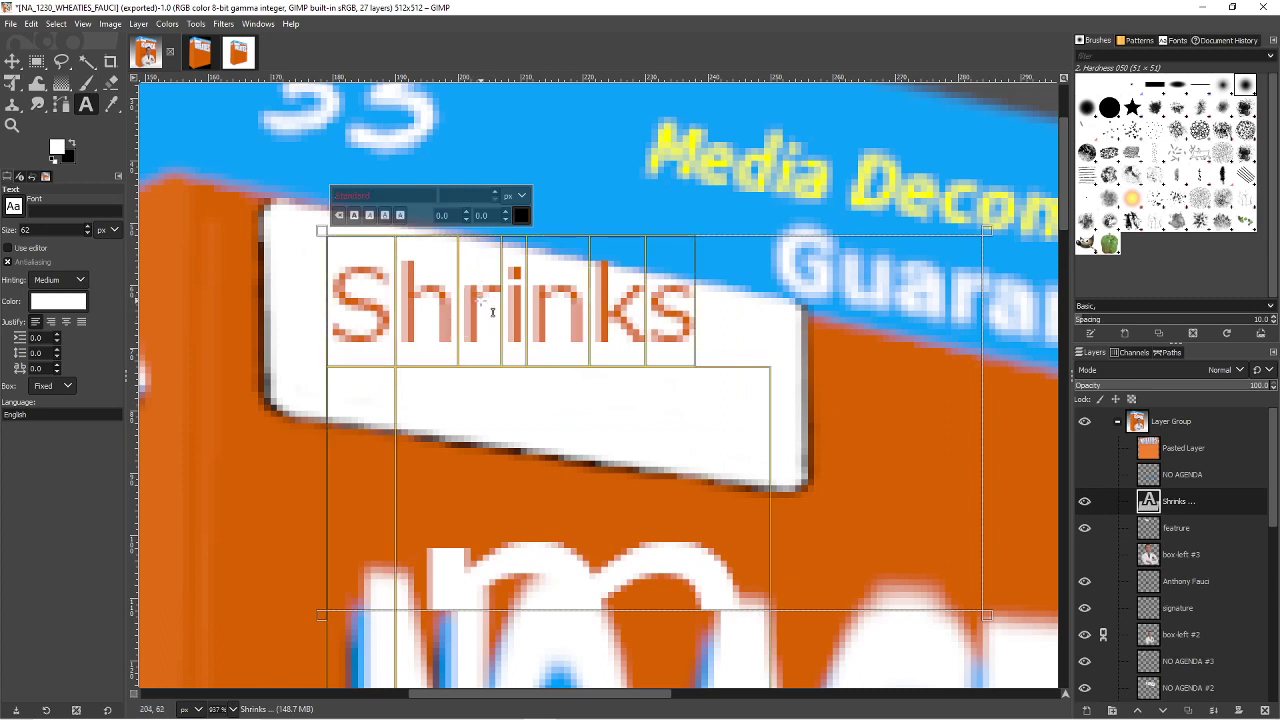
pyautogui.click(662, 323)
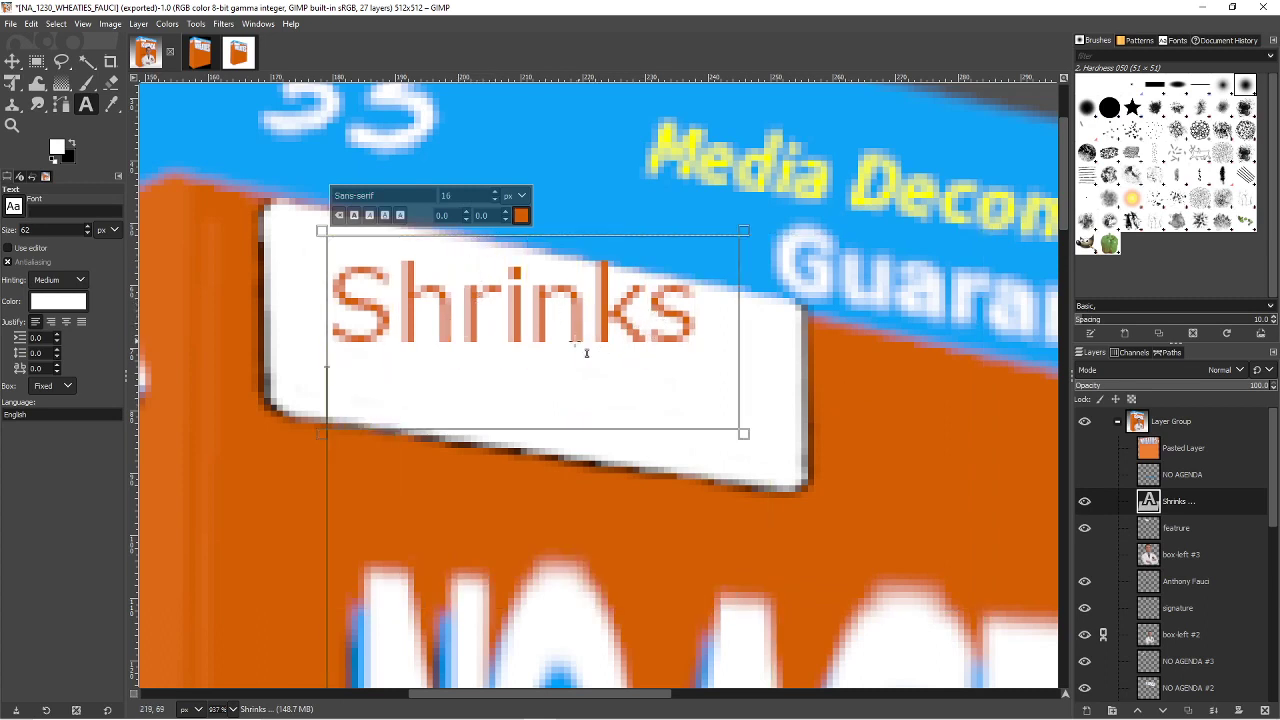
# - Paste "amygdala" on a new line below "Shrinks" and enlarge the text box to about 78 by 47 px
pyautogui.click(509, 362)
pyautogui.click(708, 349)
pyautogui.press('Return')
pyautogui.hotkey('ctrl', 'v')
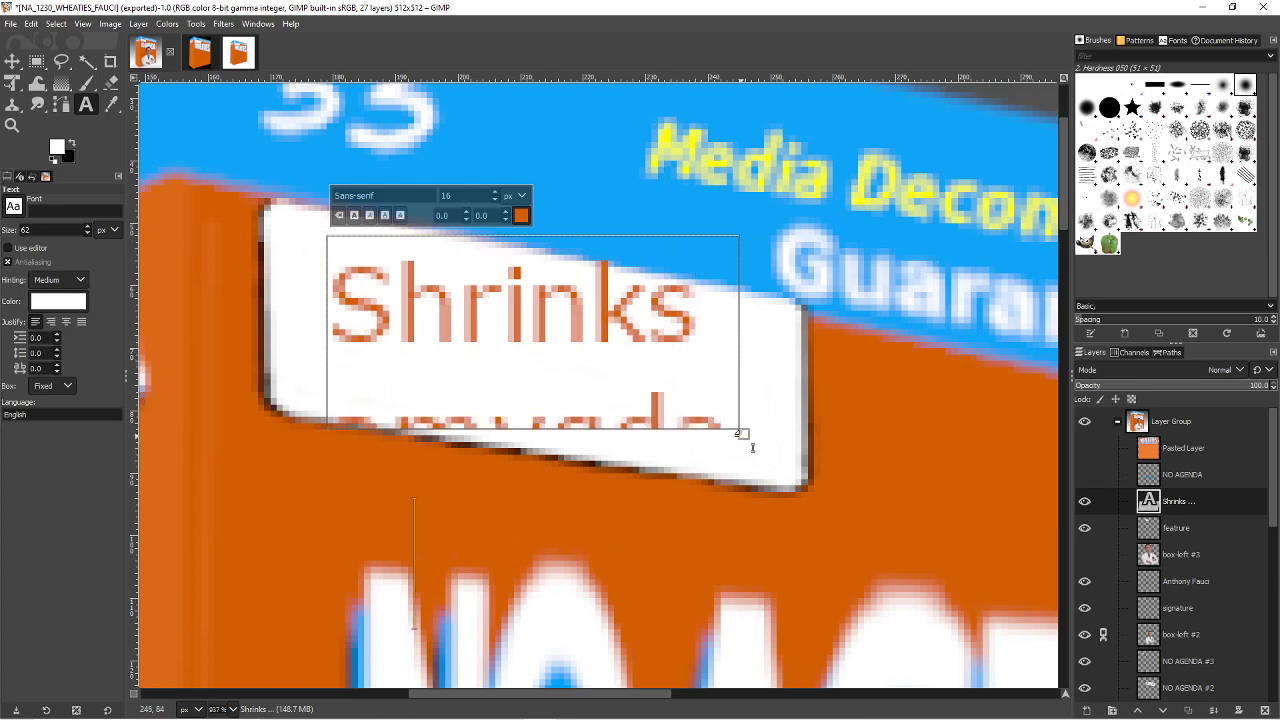
pyautogui.moveTo(746, 437); pyautogui.dragTo(810, 525)
# - Select both lines of the panel text and set their baseline to -5
pyautogui.hotkey('ctrl', 'a')
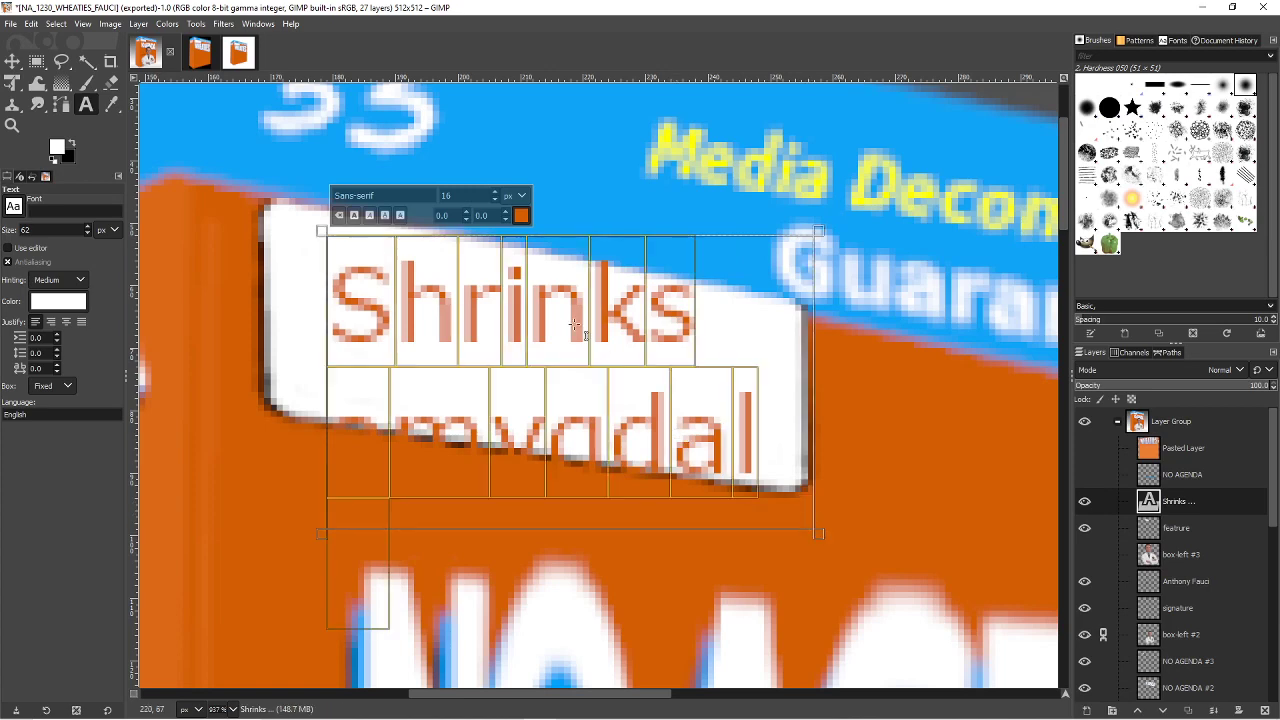
pyautogui.press('Up')
pyautogui.press('Up')
pyautogui.press('Up')
pyautogui.press('Up')
pyautogui.press('Up')
pyautogui.press('Up')
pyautogui.press('Up')
# - Delete the second line "amygdala" from the panel text so that only "Shrinks" is left
pyautogui.click(458, 390)
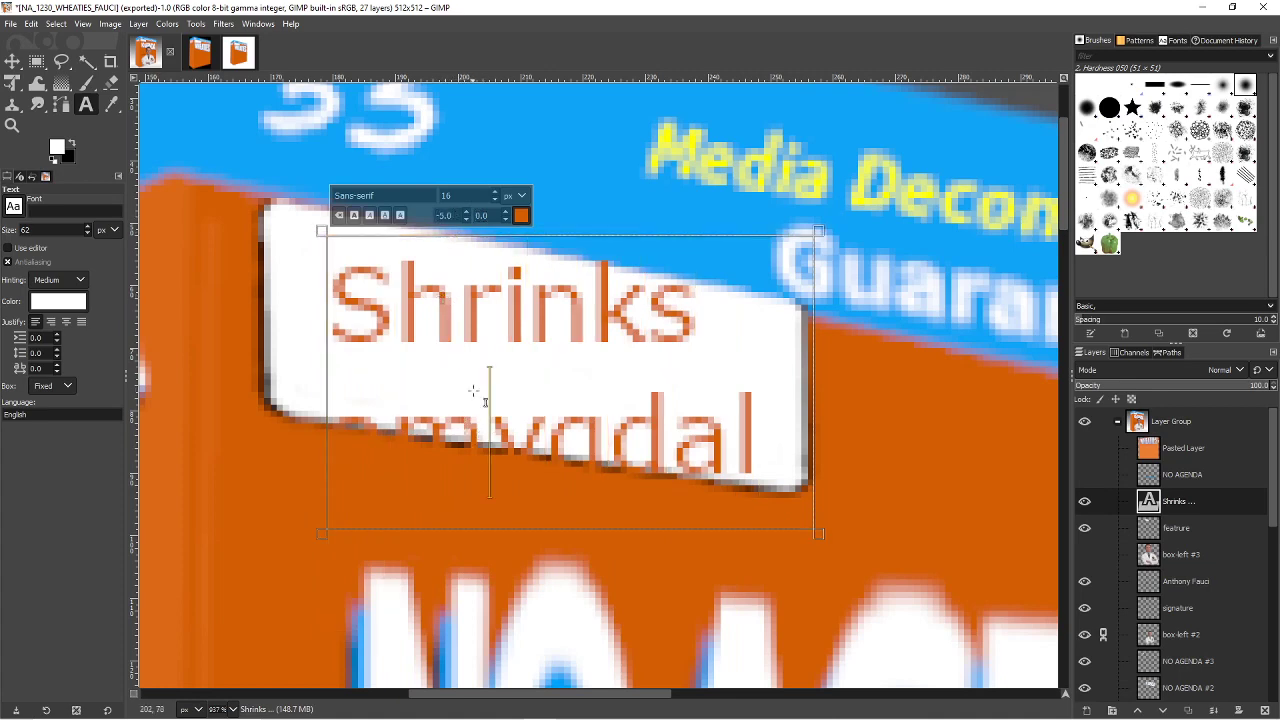
pyautogui.click(471, 310)
pyautogui.click(410, 272)
pyautogui.click(503, 300)
pyautogui.click(668, 332)
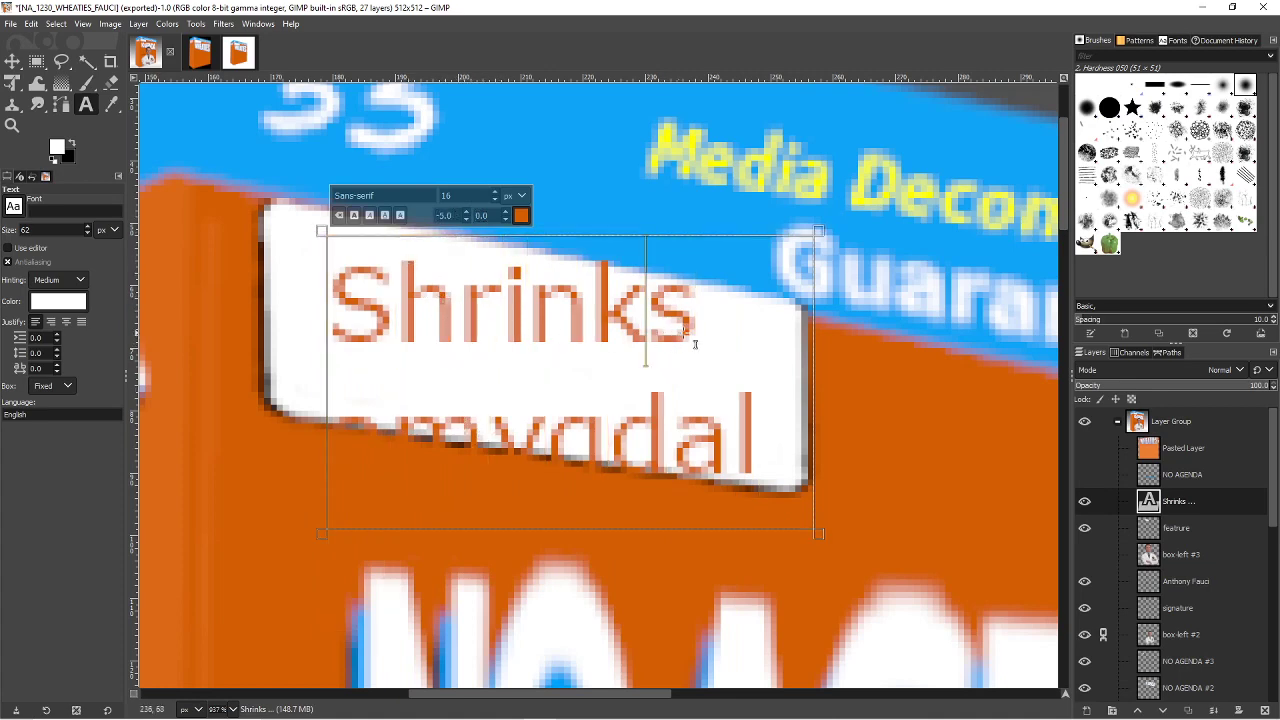
pyautogui.click(695, 344)
pyautogui.click(766, 460)
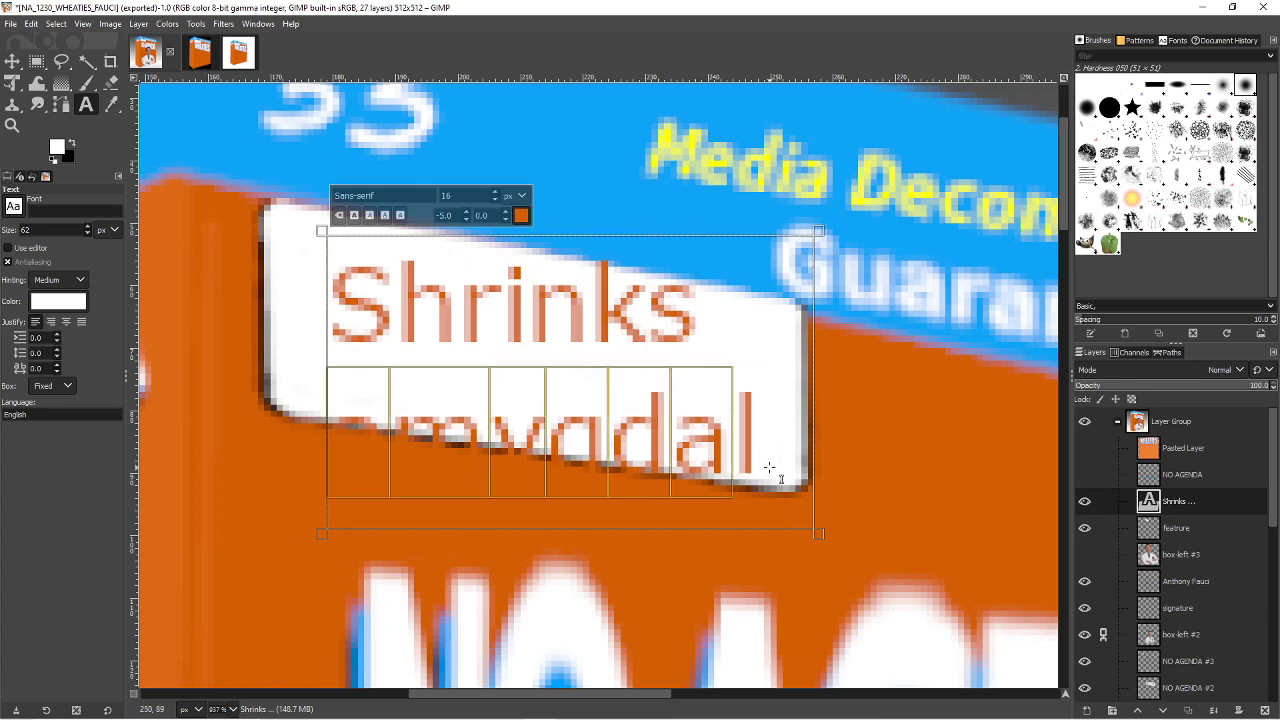
pyautogui.hotkey('shift', 'Home')
pyautogui.press('BackSpace')
pyautogui.press('BackSpace')
pyautogui.press('Delete')
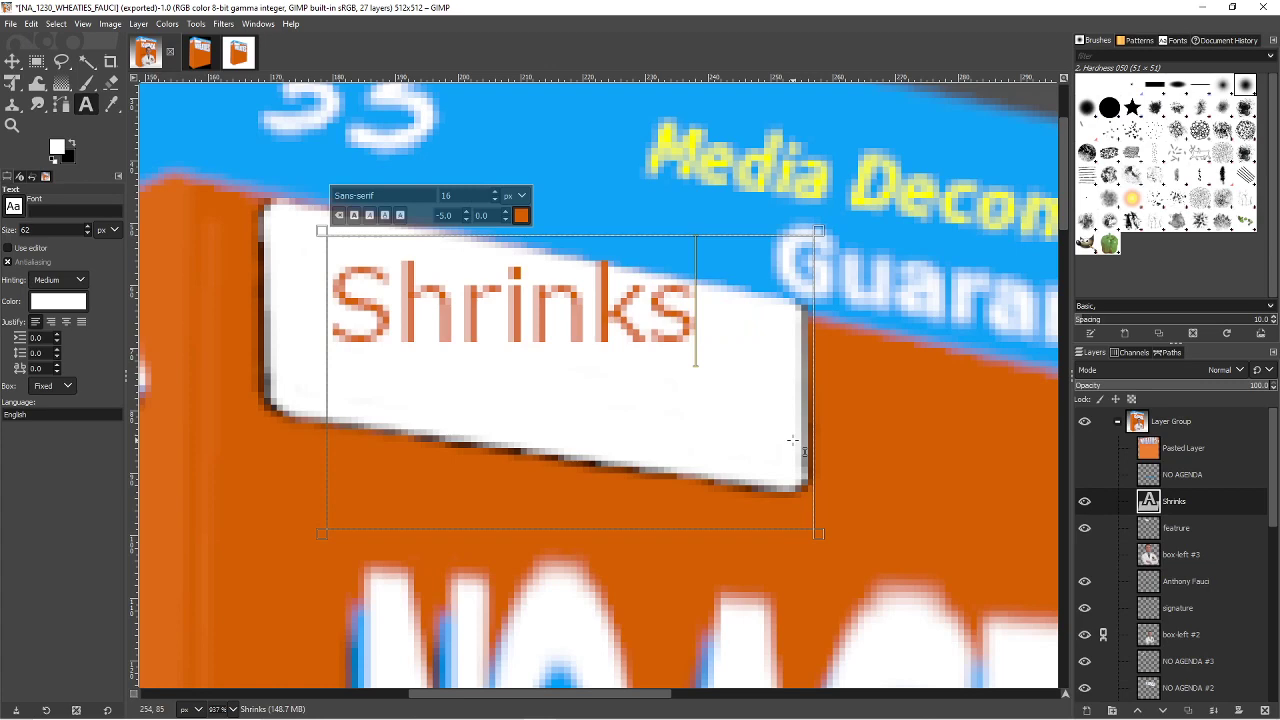
# - Edit the modified "Guaranteed" text layer and create a new layer from the text attributes of "Media Deconstruction"
pyautogui.click(857, 355)
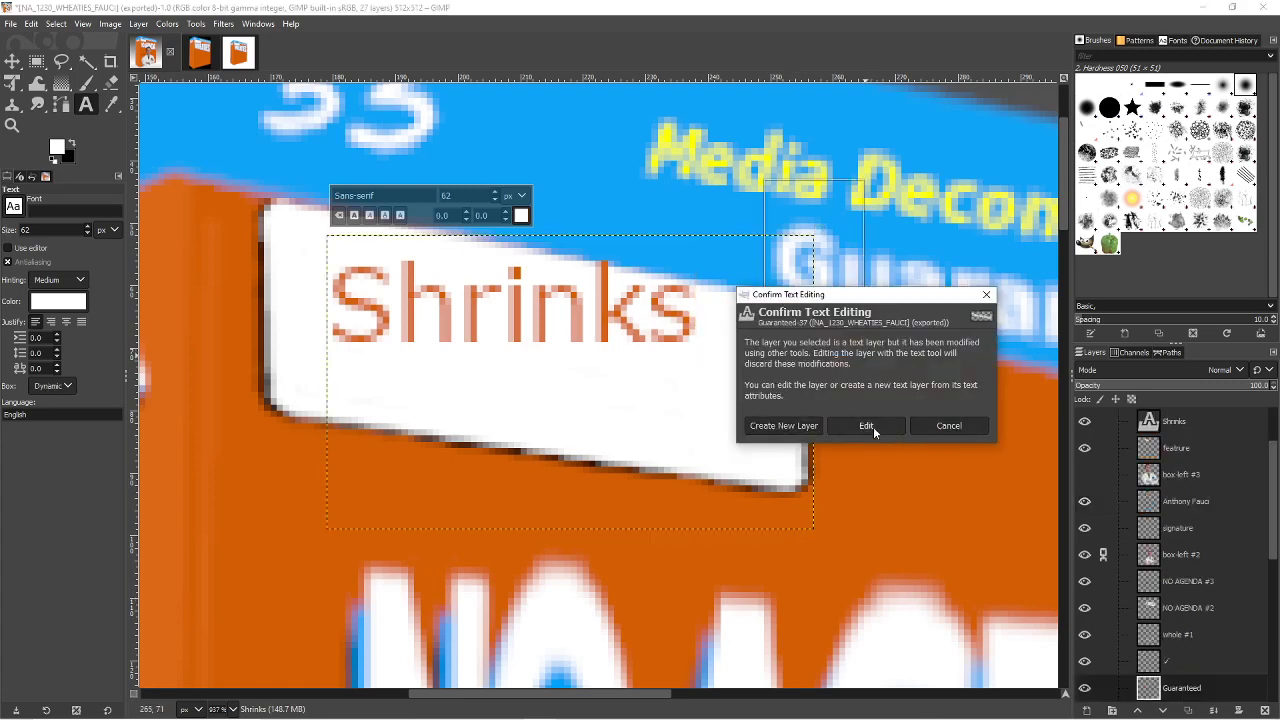
pyautogui.click(866, 426)
pyautogui.click(838, 421)
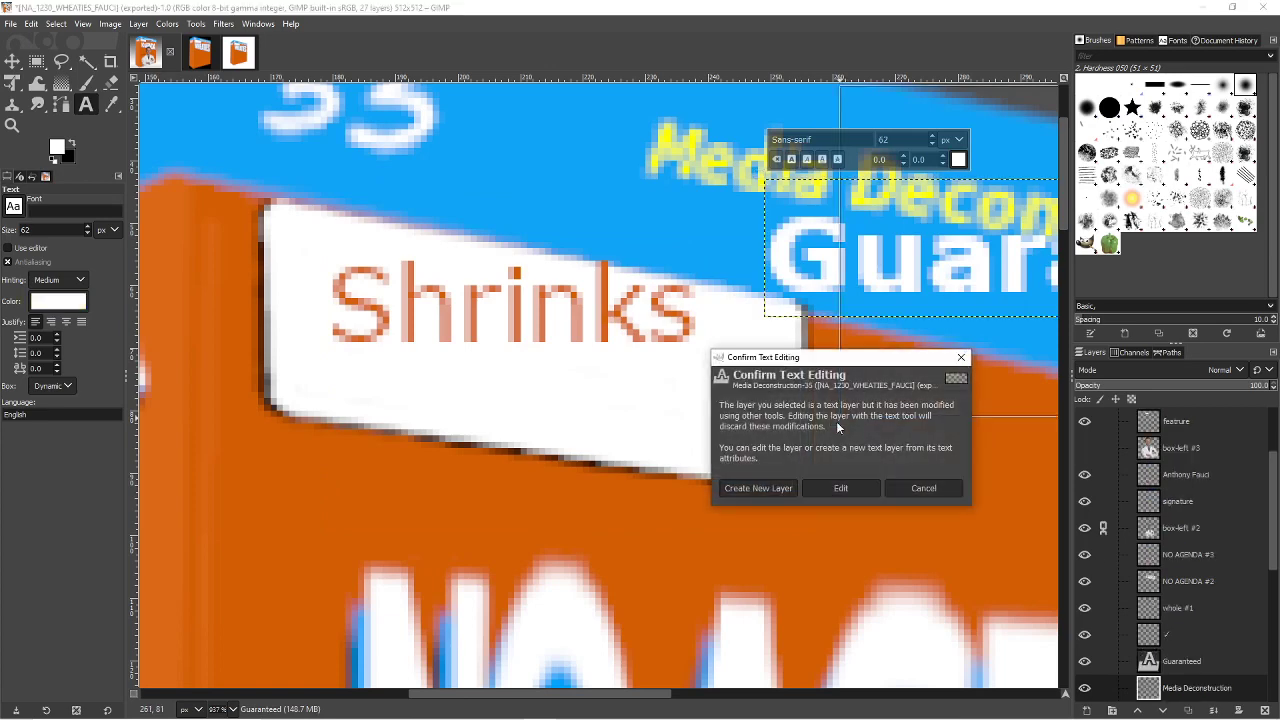
pyautogui.click(789, 487)
pyautogui.click(757, 456)
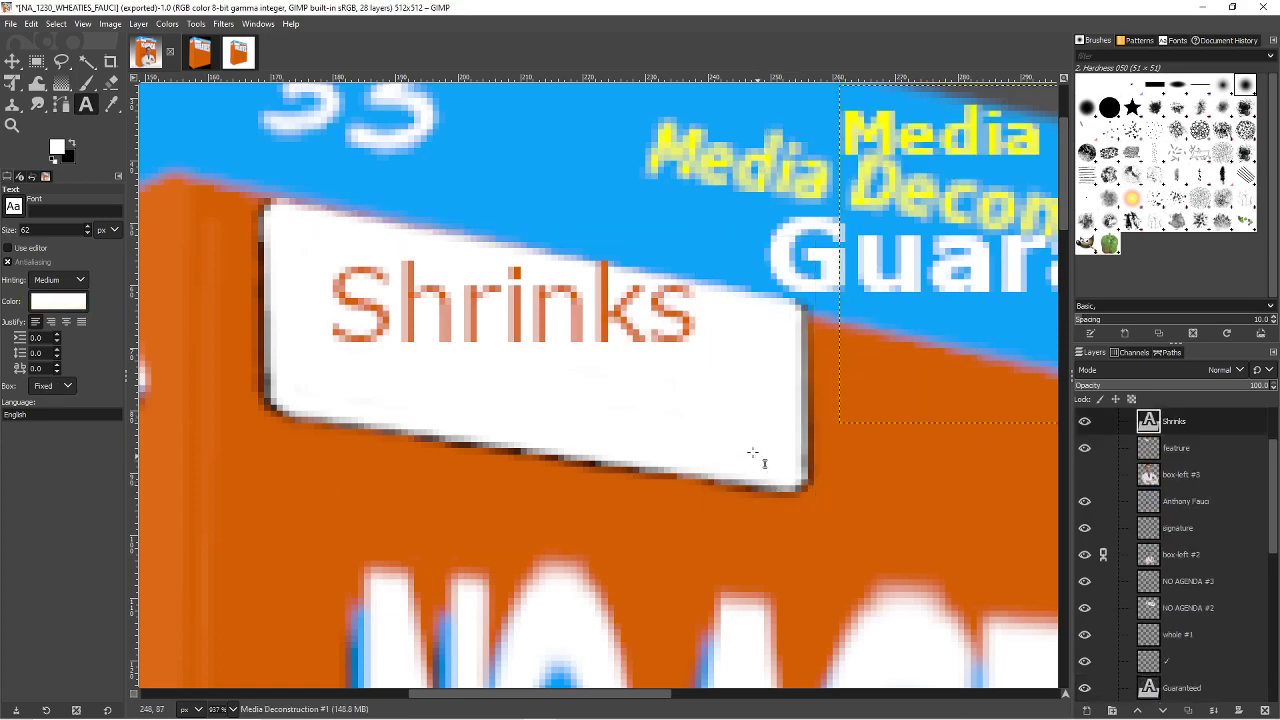
# - Add a separate text box about 71 by 26 px below "Shrinks" containing "amygdala" and colour the text orange
pyautogui.moveTo(316, 381); pyautogui.dragTo(768, 552)
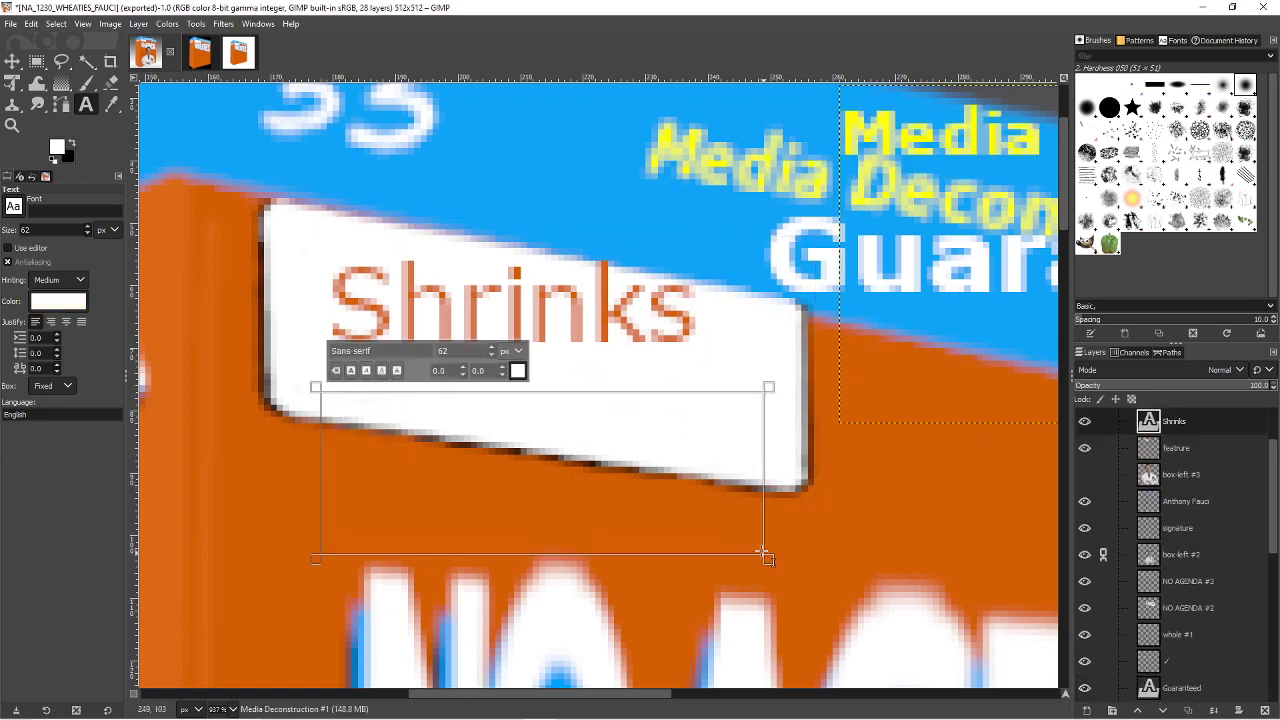
pyautogui.write('amygdala')
pyautogui.click(517, 371)
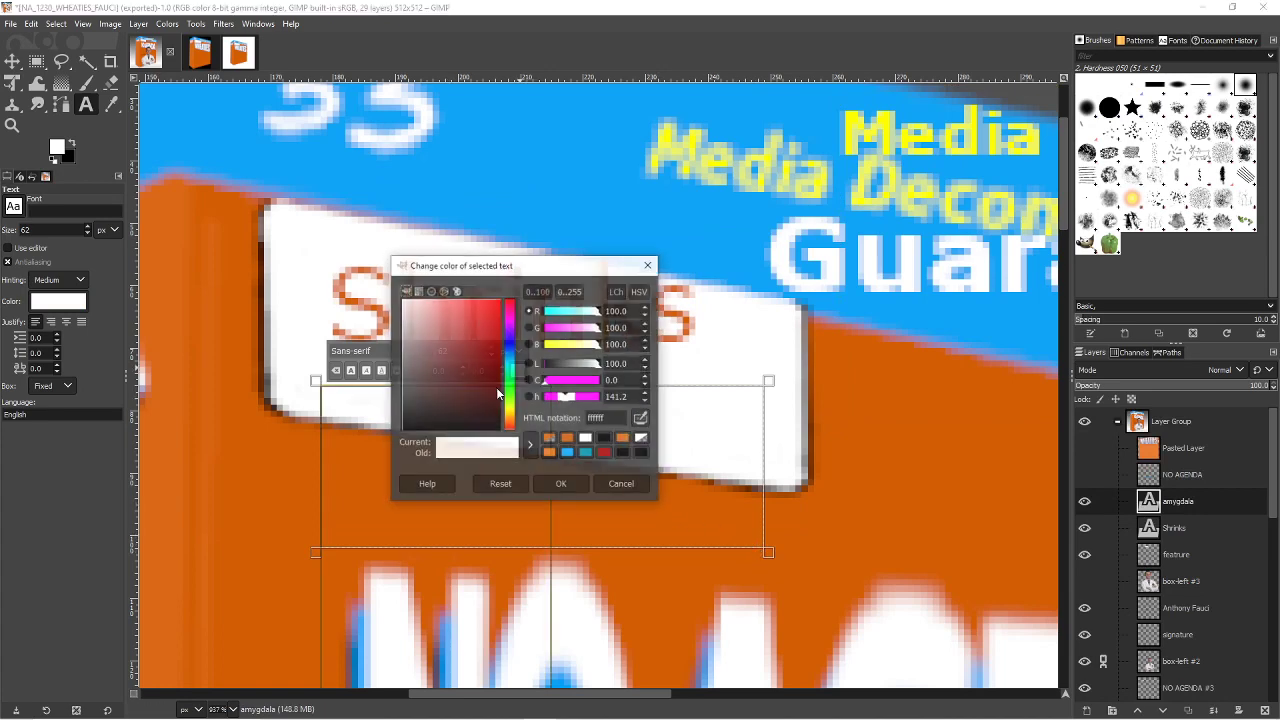
pyautogui.click(568, 444)
pyautogui.click(561, 484)
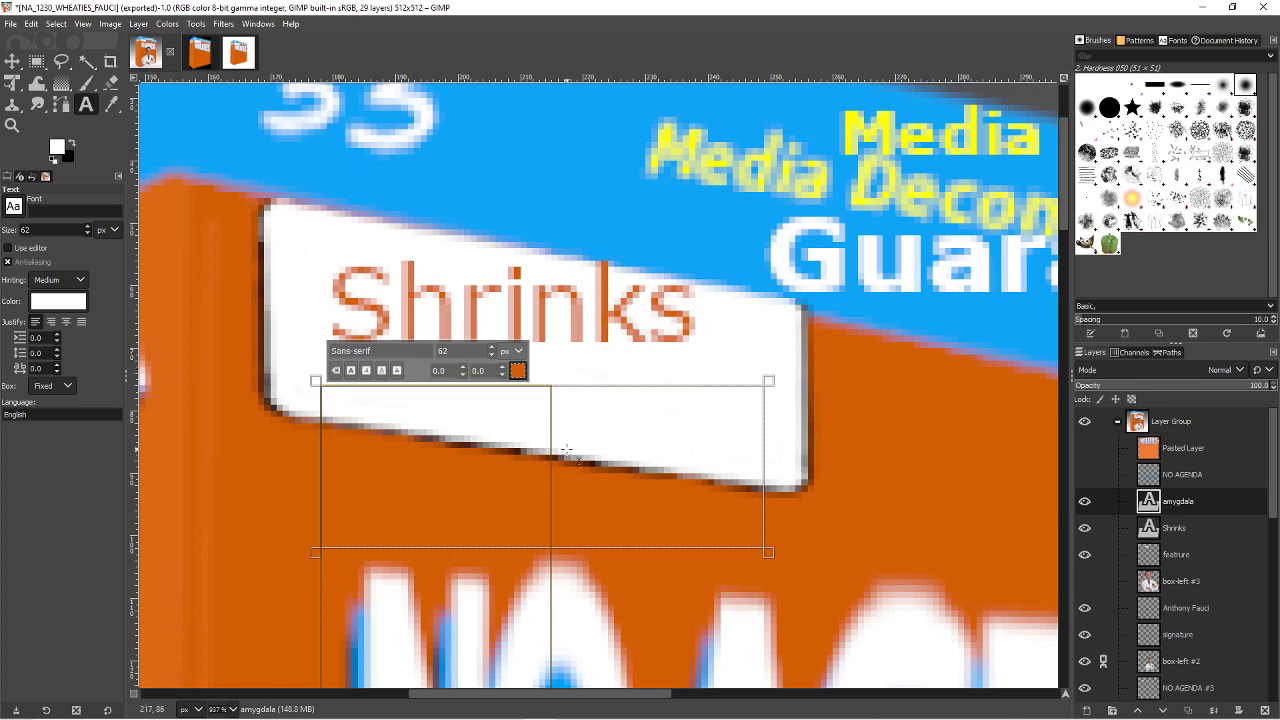
# - Set the "amygdala" text to size 13 px and make it bold
pyautogui.scroll(-20, 471, 351)
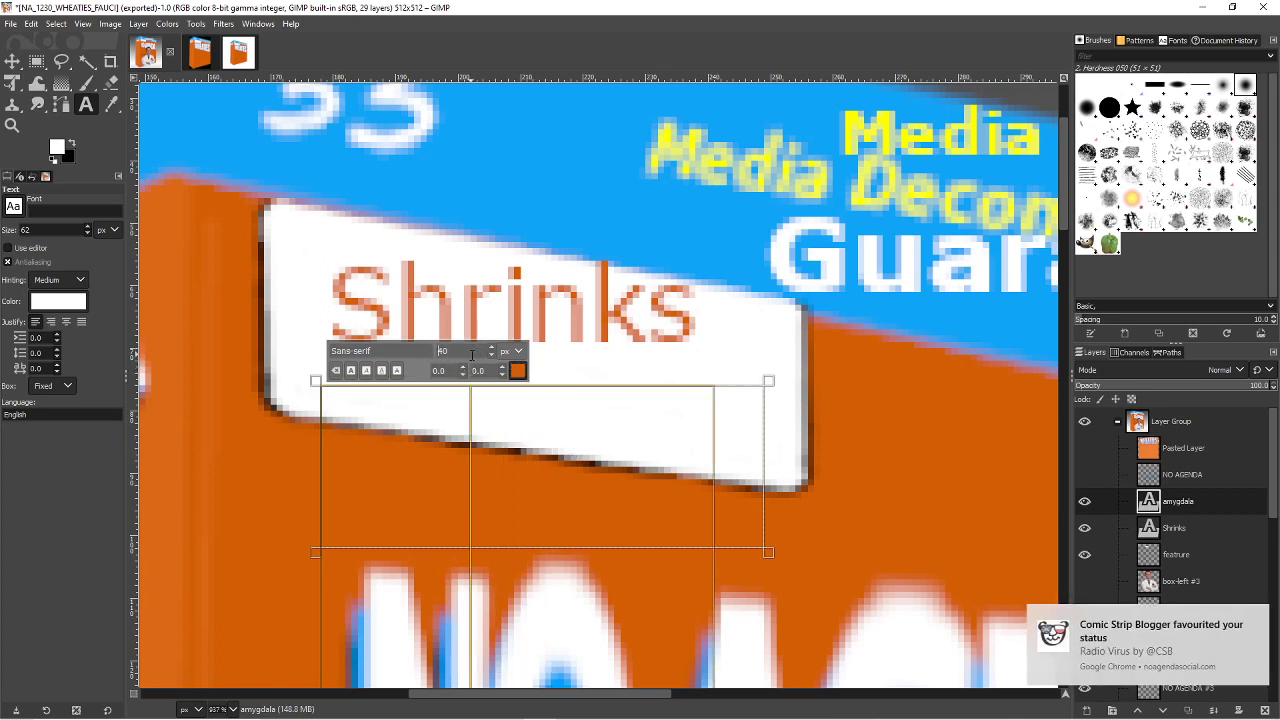
pyautogui.scroll(-19, 471, 351)
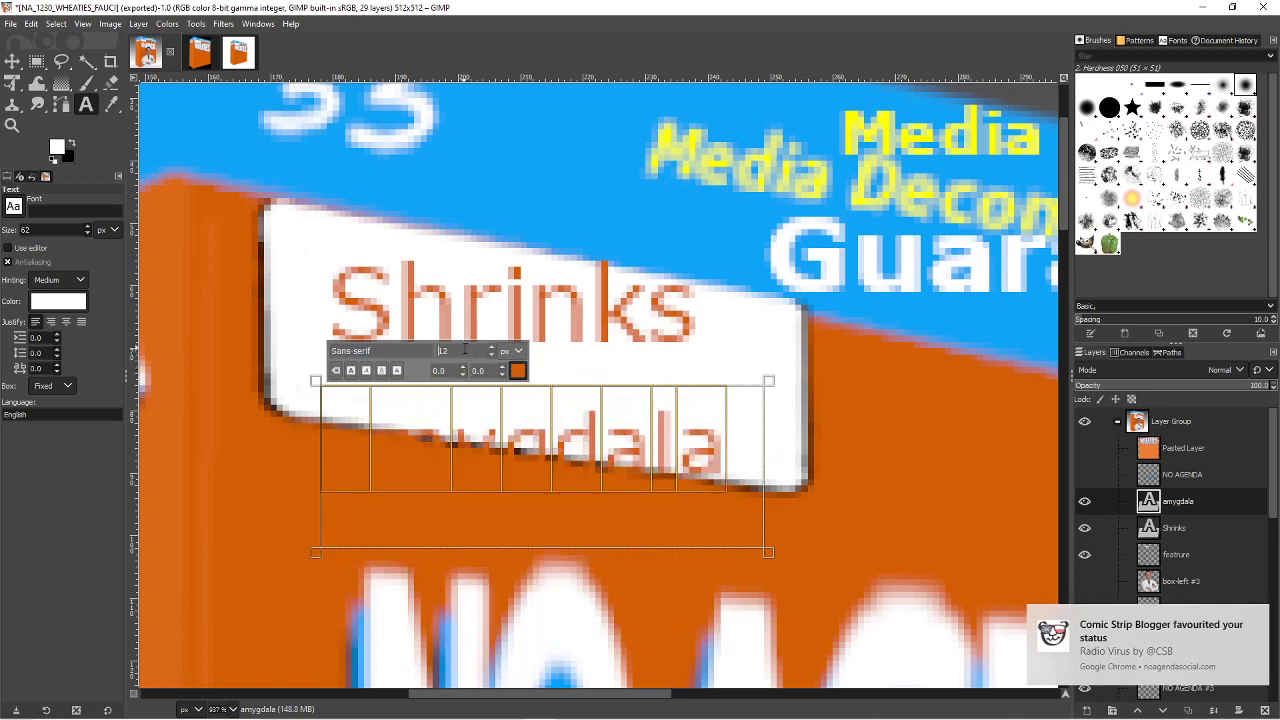
pyautogui.scroll(1, 465, 349)
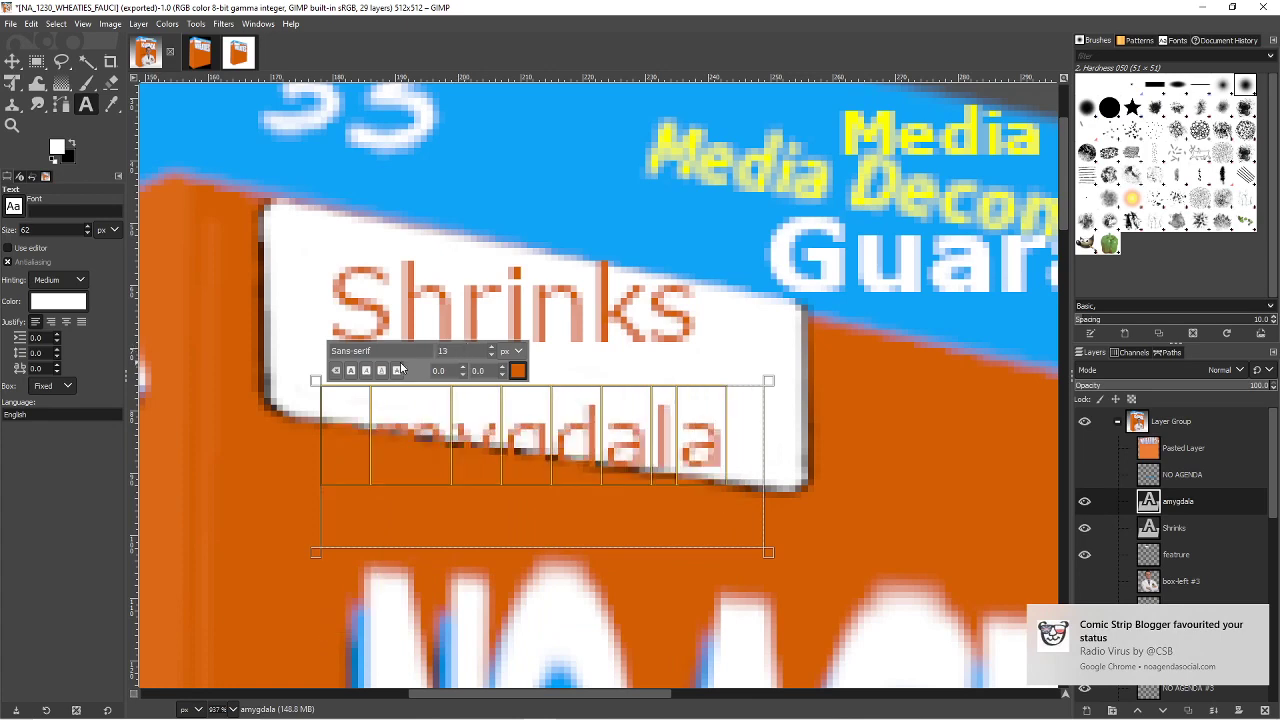
pyautogui.click(350, 377)
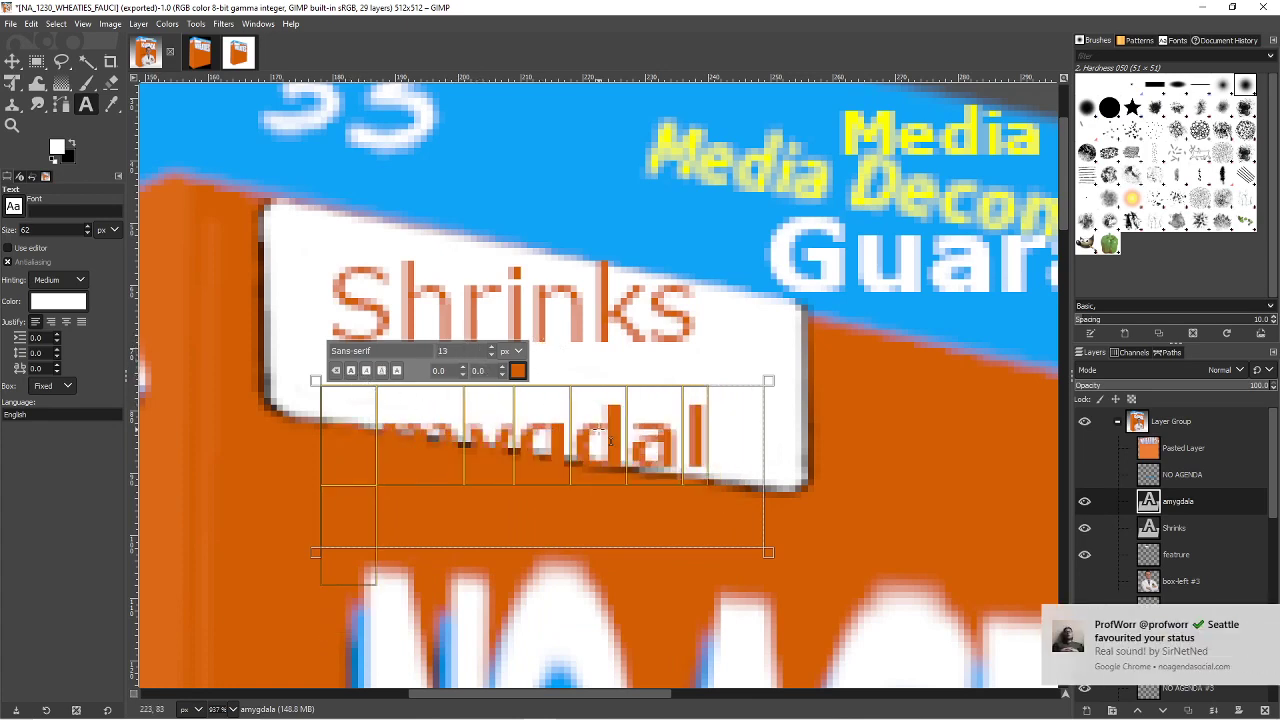
# - Move the "amygdala" text up so it sits directly beneath "Shrinks" inside the white panel
pyautogui.click(13, 62)
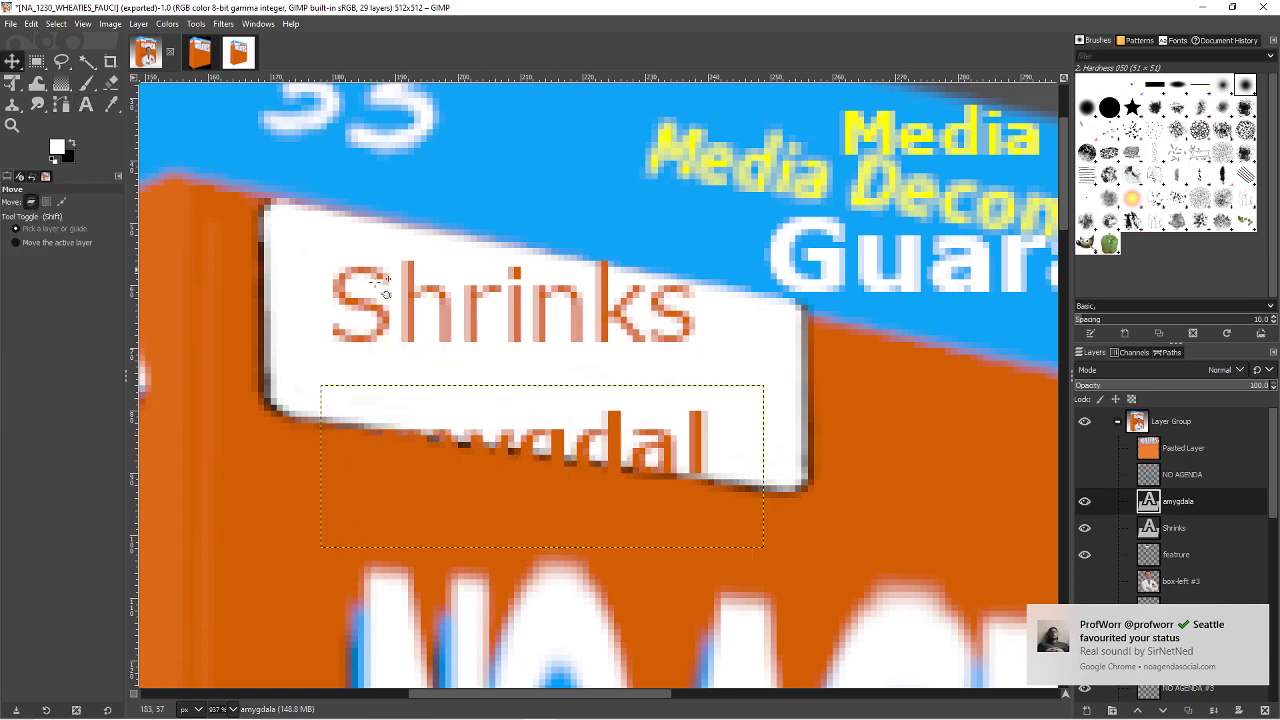
pyautogui.moveTo(616, 430); pyautogui.dragTo(637, 380)
pyautogui.moveTo(636, 380); pyautogui.dragTo(634, 382)
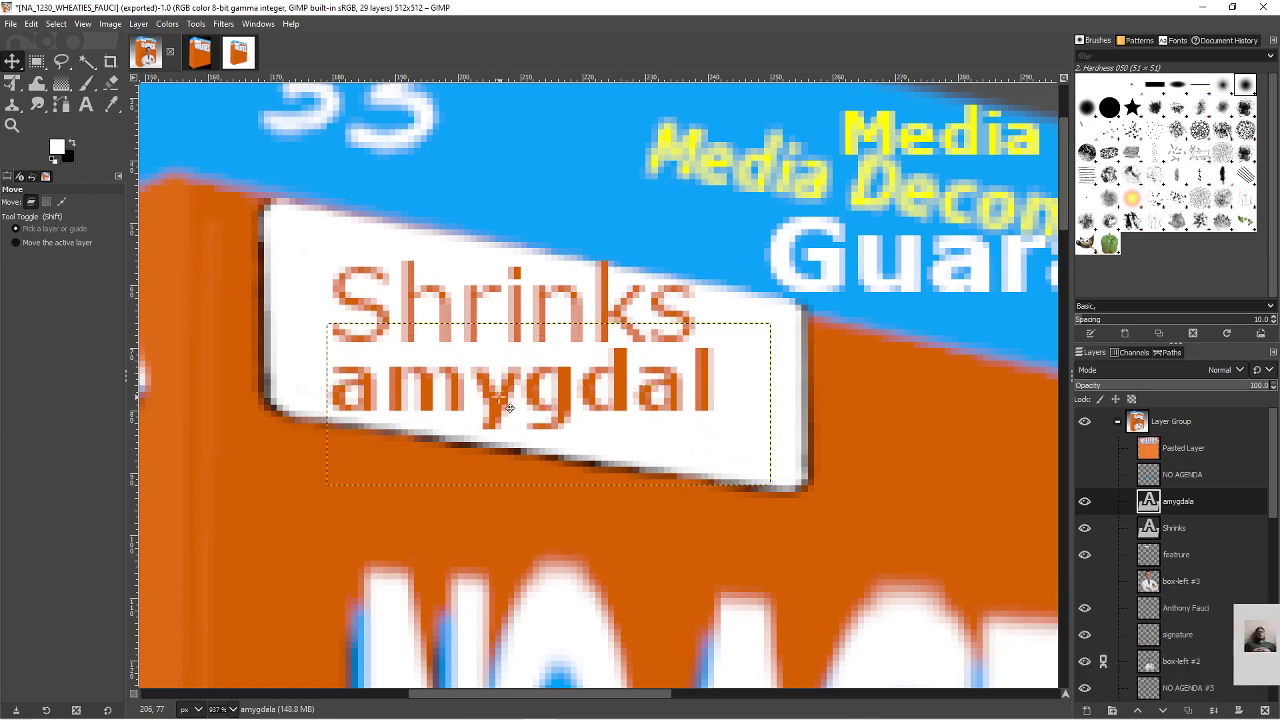
# - Capitalise the first letter of the lower word to read "Amygdala" and shift the text 1 px up
pyautogui.click(86, 104)
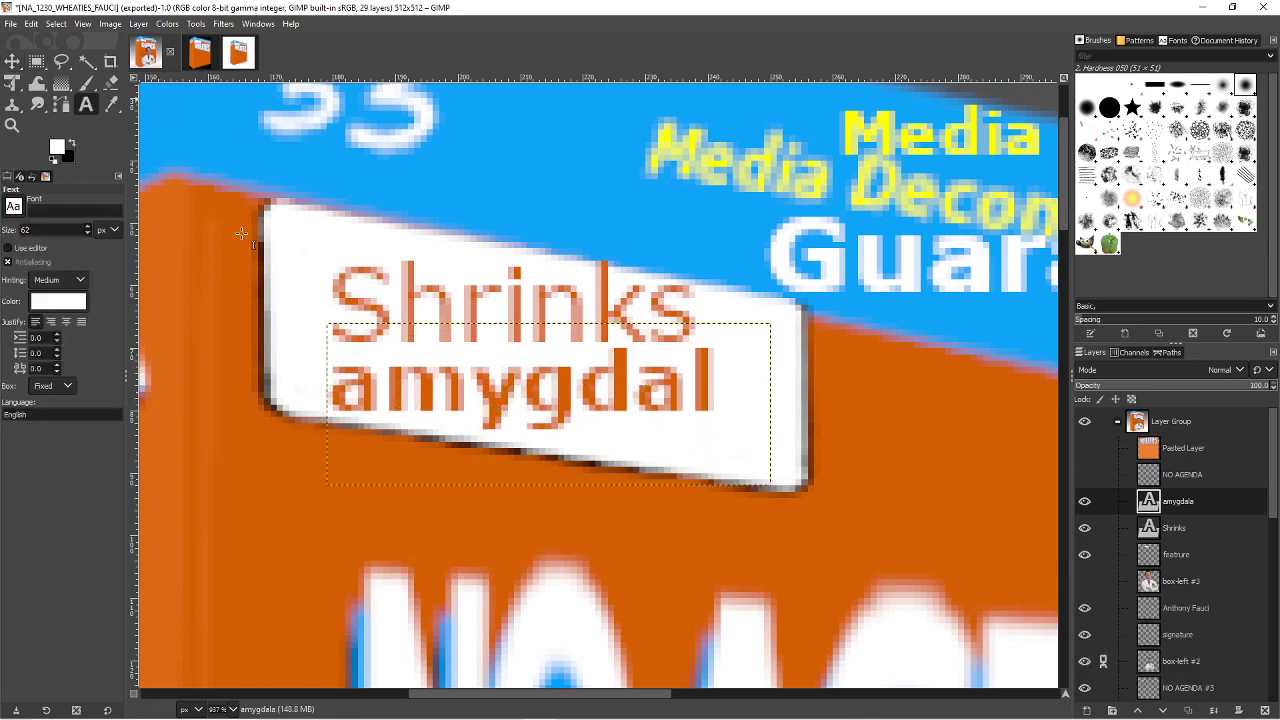
pyautogui.click(384, 386)
pyautogui.press('BackSpace')
pyautogui.write('A')
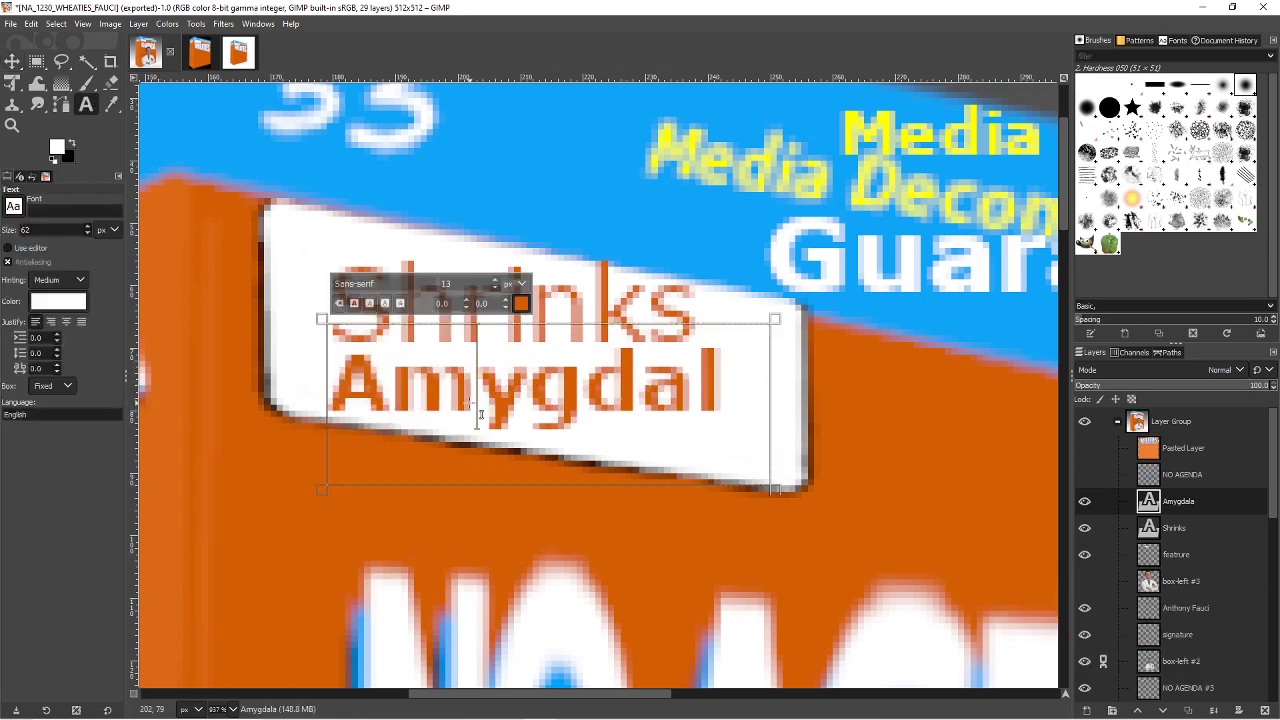
pyautogui.hotkey('ctrl', 'z')
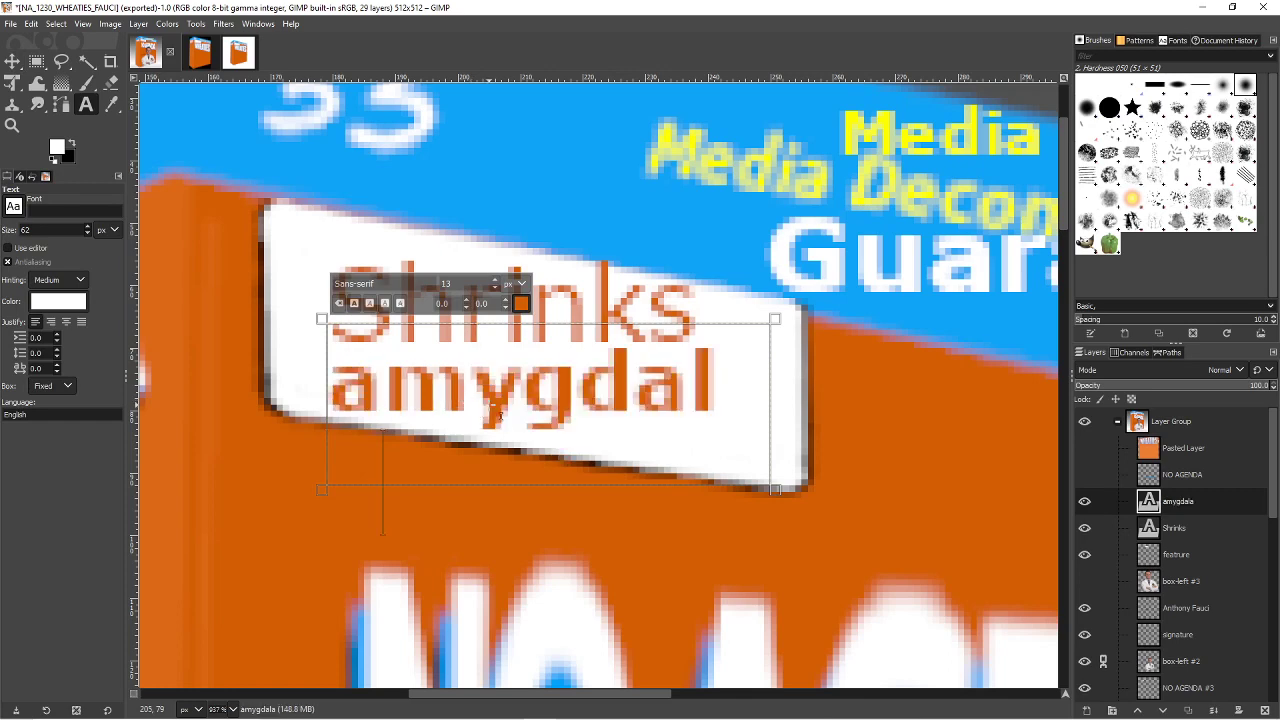
pyautogui.press('BackSpace')
pyautogui.write('A')
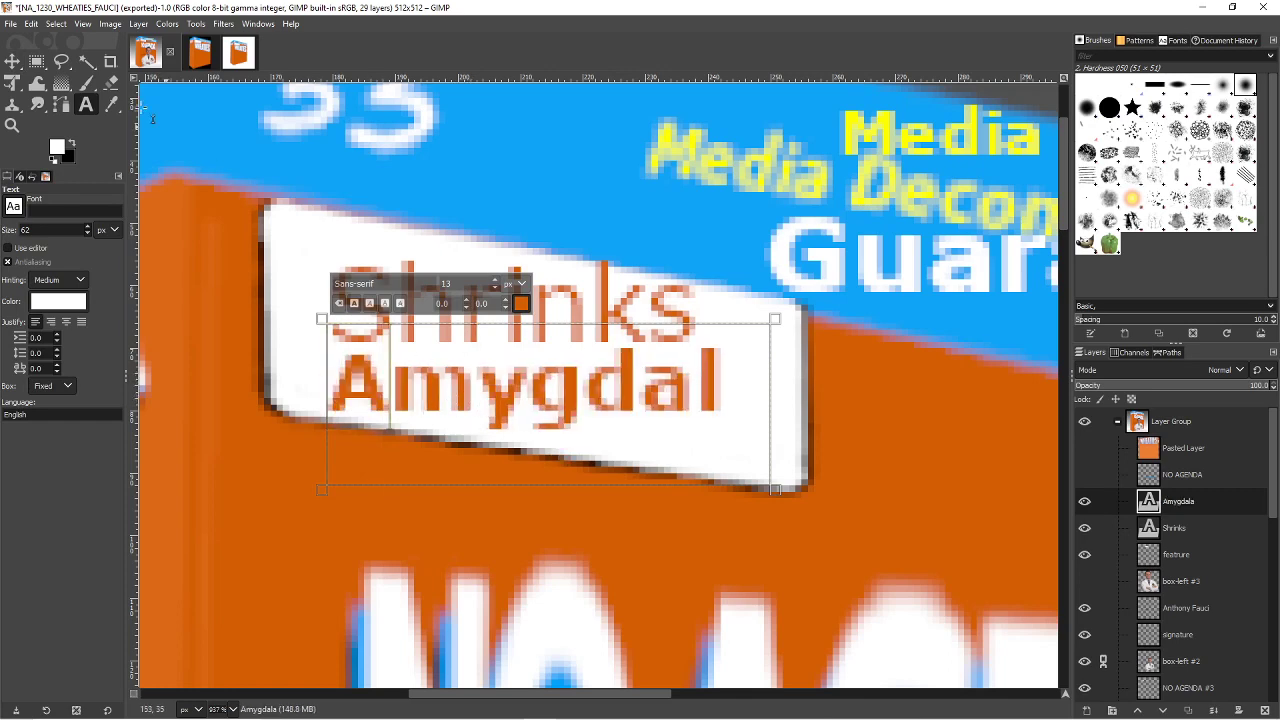
pyautogui.click(12, 61)
pyautogui.moveTo(630, 391); pyautogui.dragTo(630, 385)
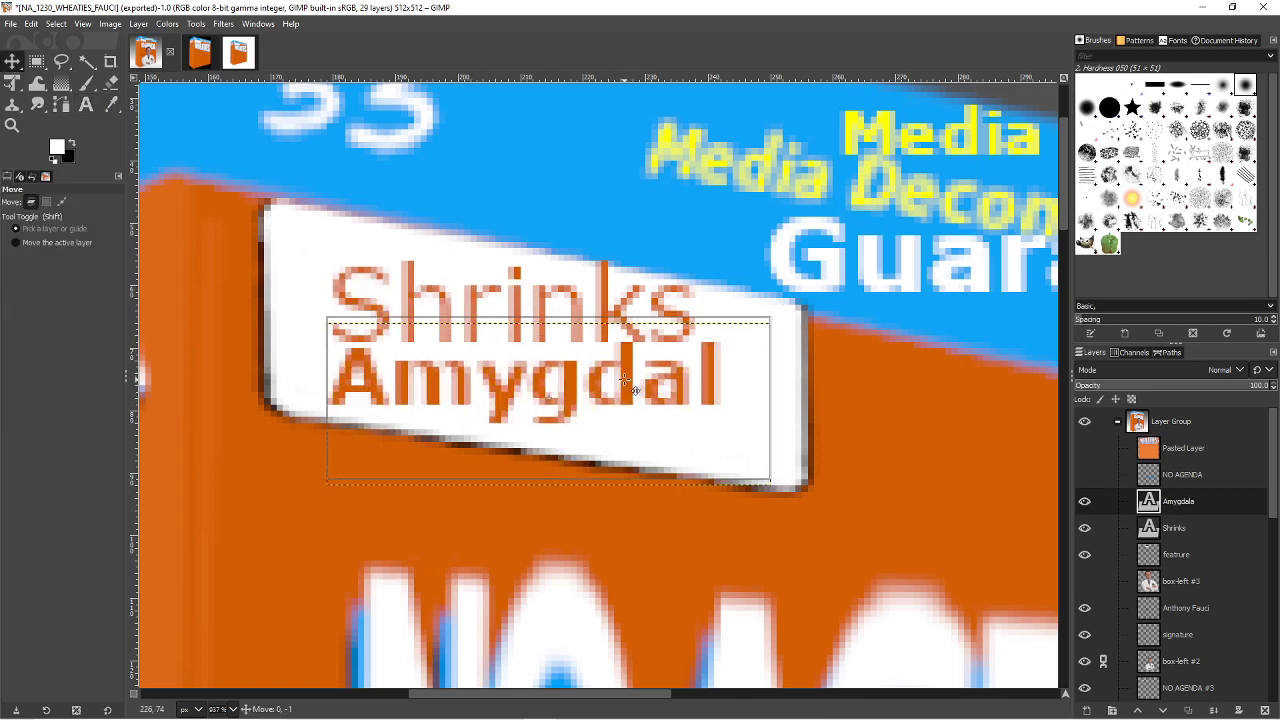
# - Distort the "Amygdala" text with Unified Transform so it slopes parallel to the panel's lower edge, and apply the transform
pyautogui.click(12, 83)
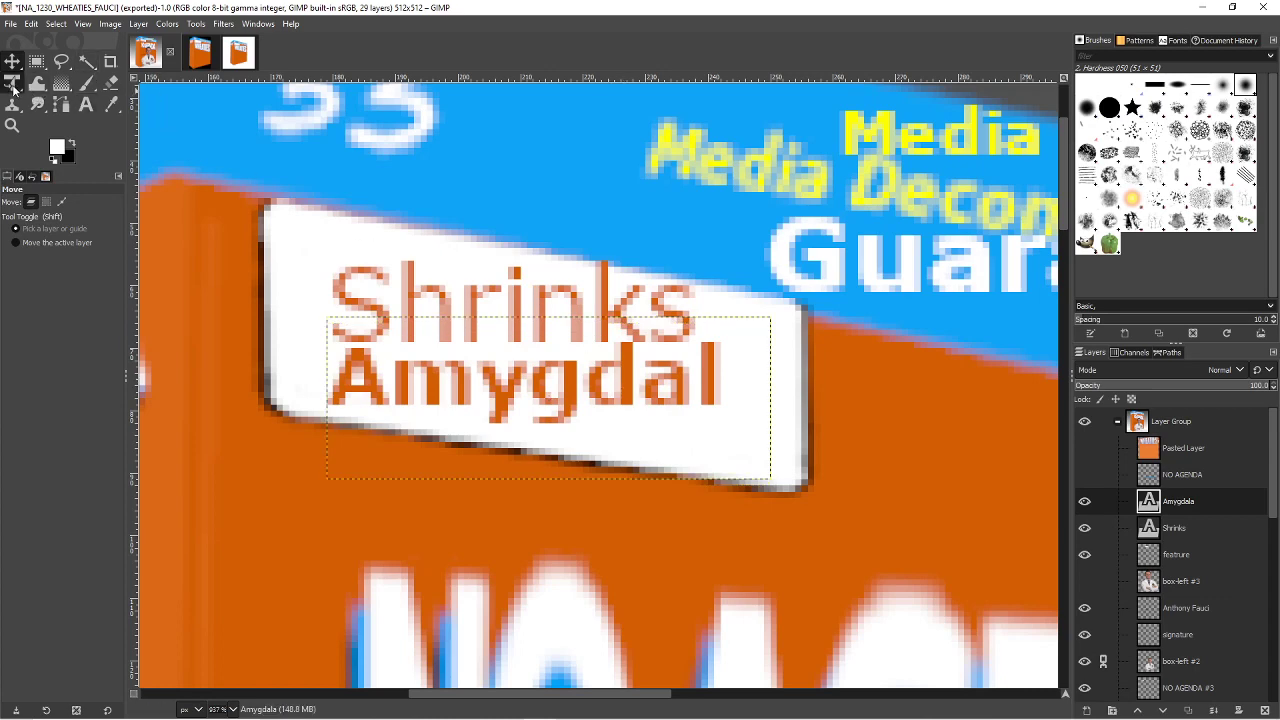
pyautogui.click(775, 350)
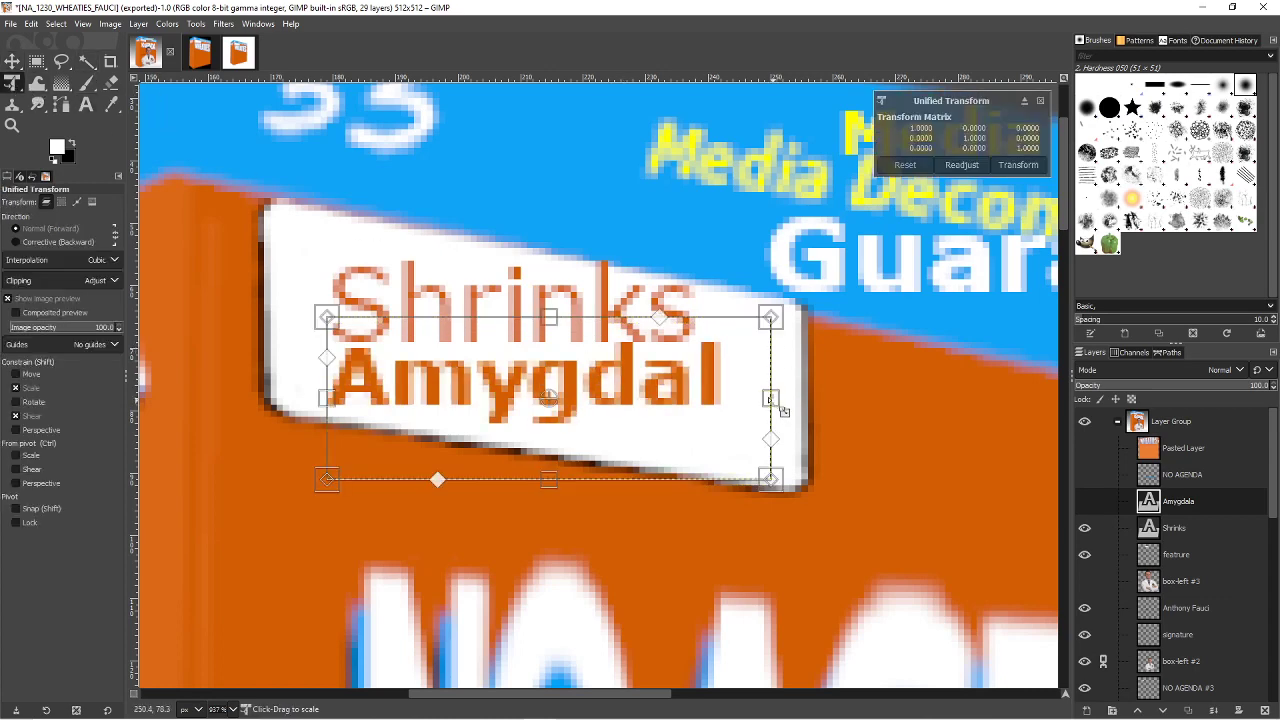
pyautogui.moveTo(769, 482); pyautogui.dragTo(770, 522)
pyautogui.moveTo(770, 318); pyautogui.dragTo(779, 343)
pyautogui.moveTo(645, 427); pyautogui.dragTo(638, 420)
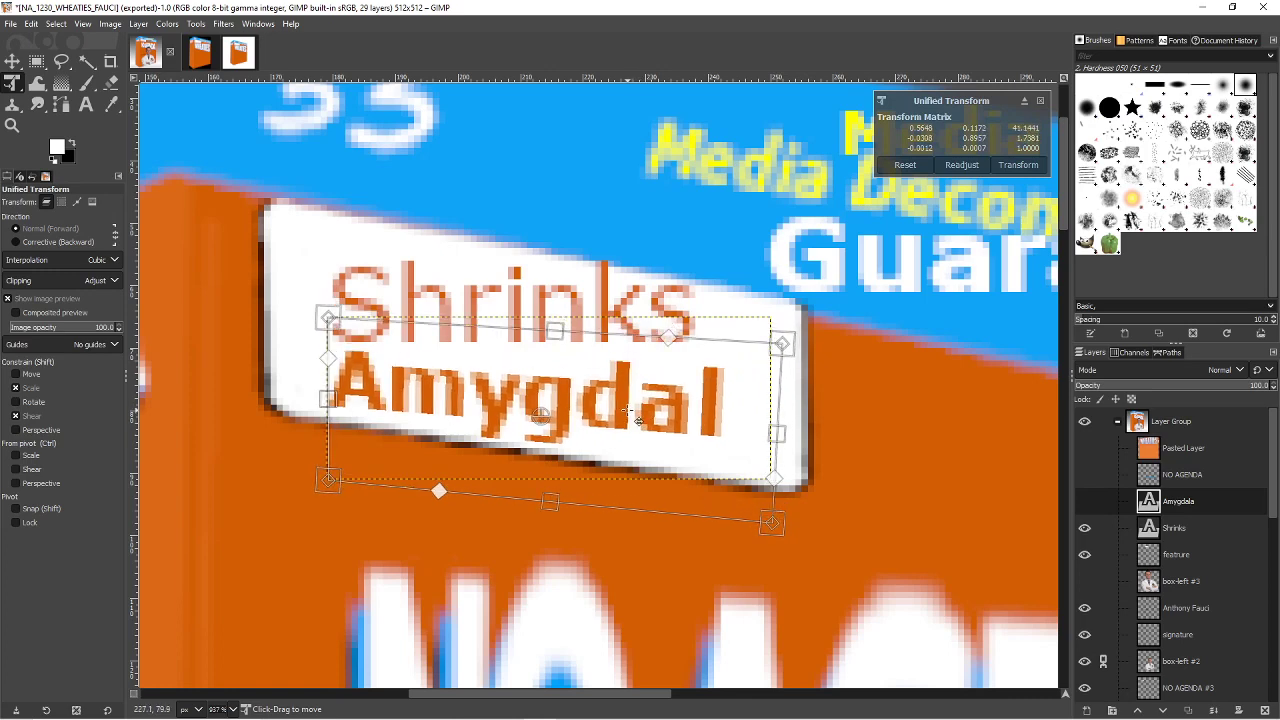
pyautogui.moveTo(328, 318); pyautogui.dragTo(335, 326)
pyautogui.moveTo(342, 478); pyautogui.dragTo(333, 464)
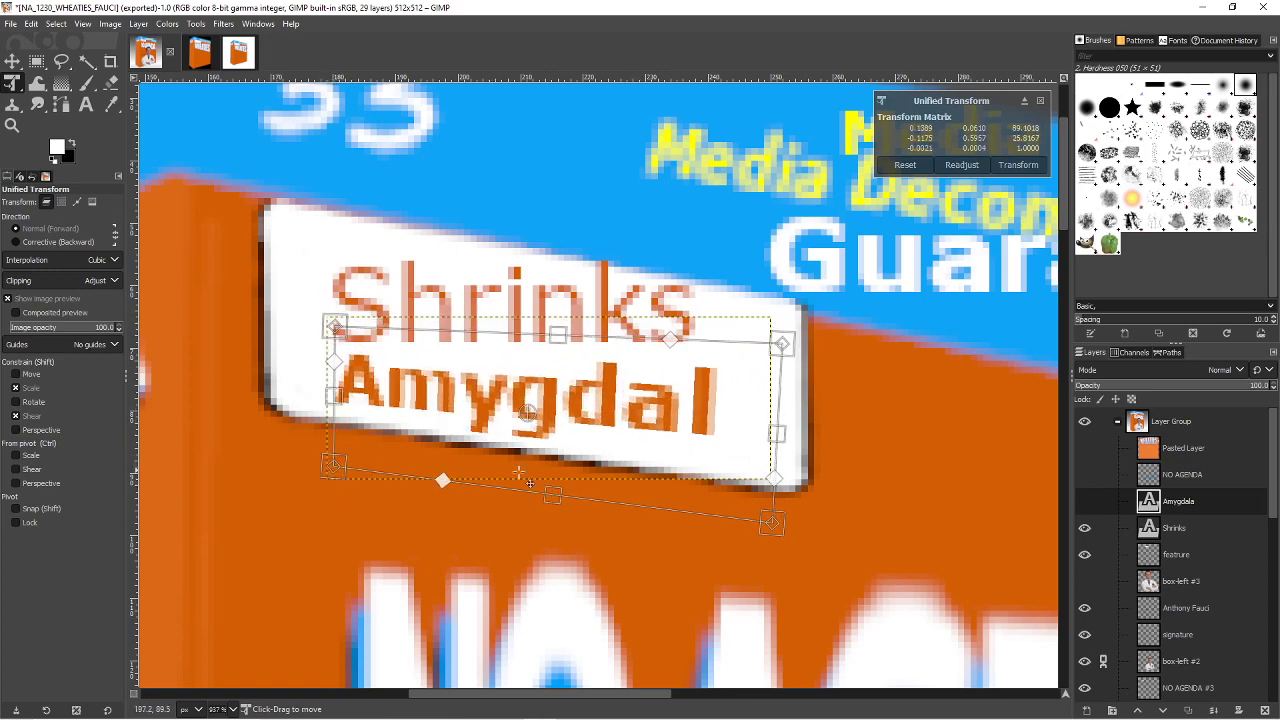
pyautogui.moveTo(782, 345); pyautogui.dragTo(766, 357)
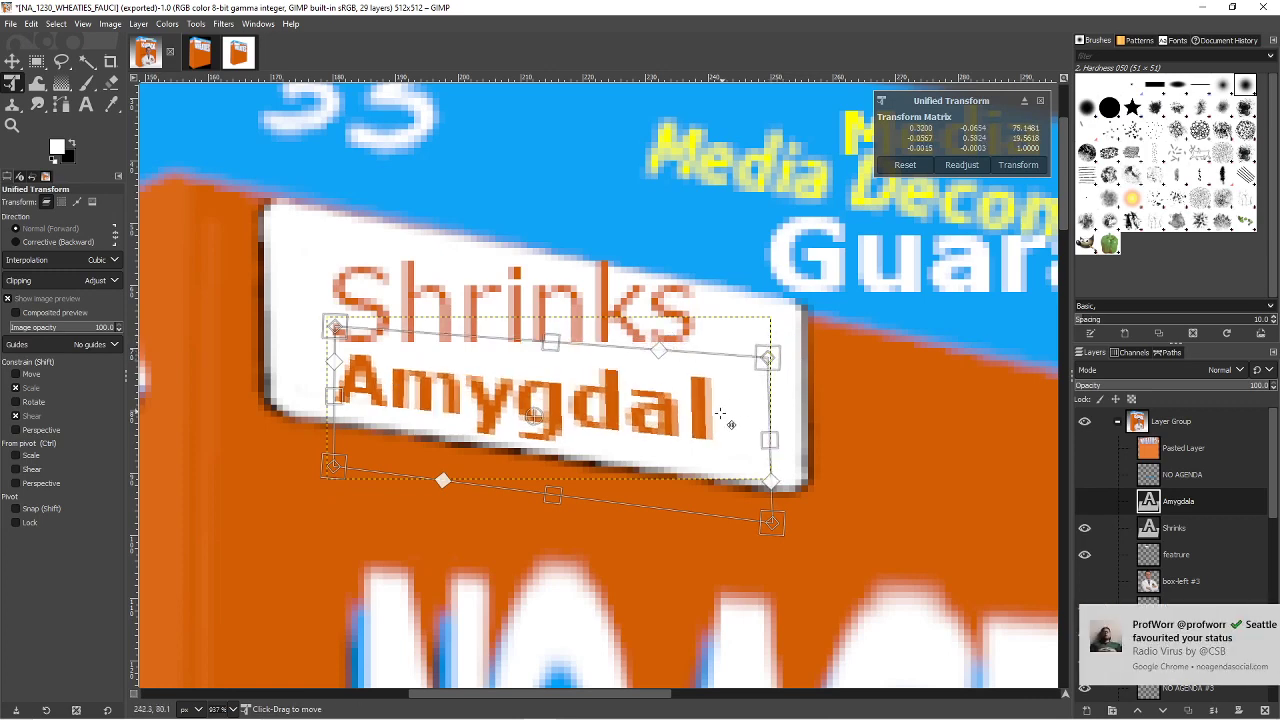
pyautogui.moveTo(553, 497); pyautogui.dragTo(555, 486)
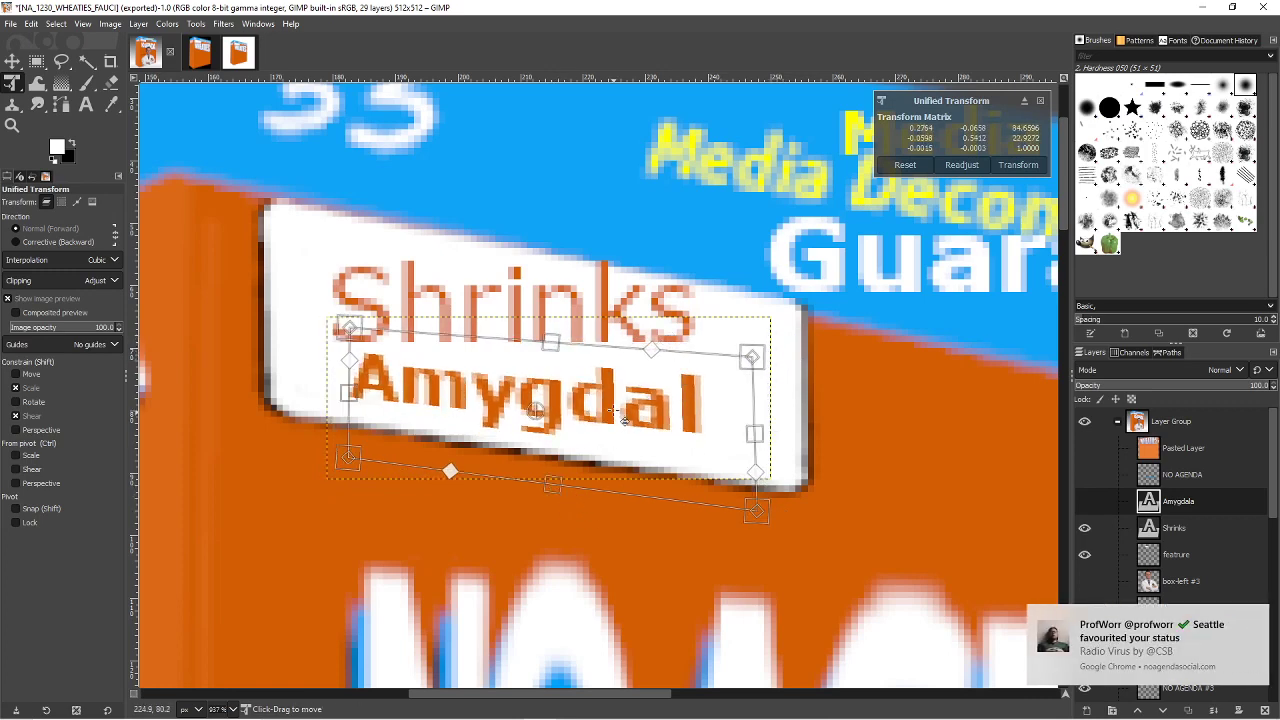
pyautogui.moveTo(623, 419); pyautogui.dragTo(624, 423)
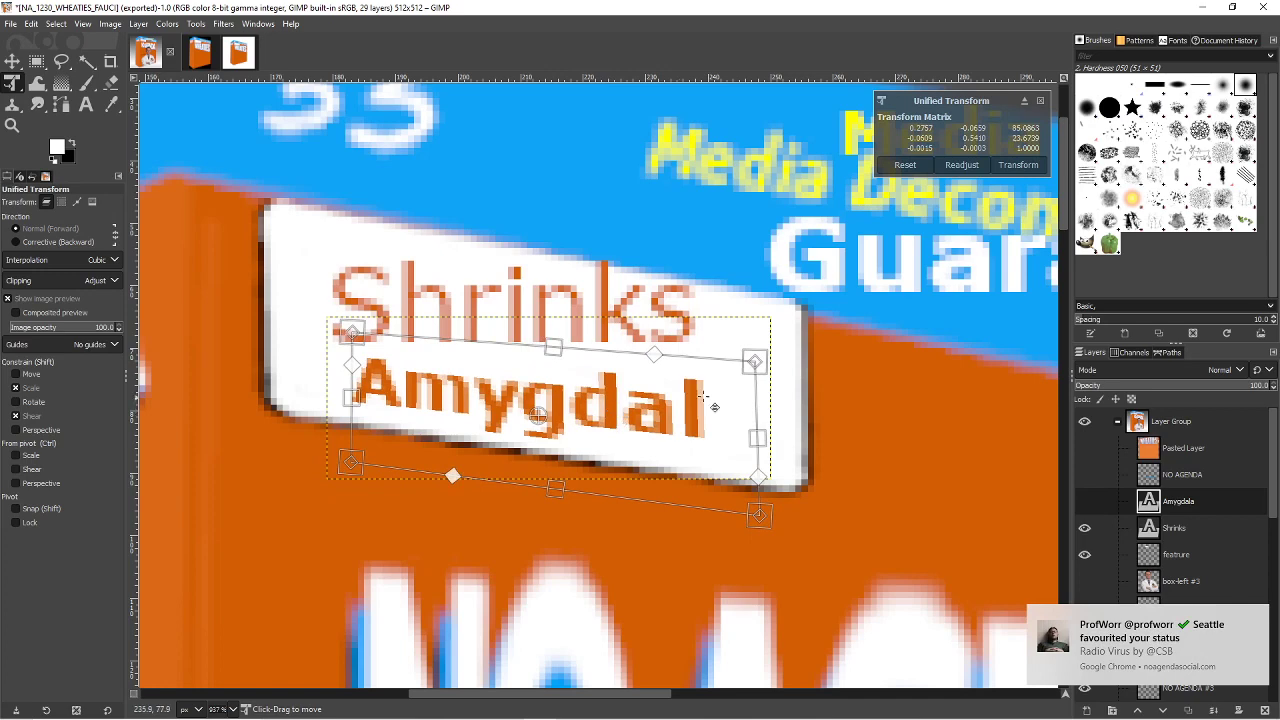
pyautogui.moveTo(754, 365); pyautogui.dragTo(773, 358)
pyautogui.moveTo(770, 442); pyautogui.dragTo(793, 453)
pyautogui.moveTo(727, 429); pyautogui.dragTo(715, 427)
pyautogui.press('Return')
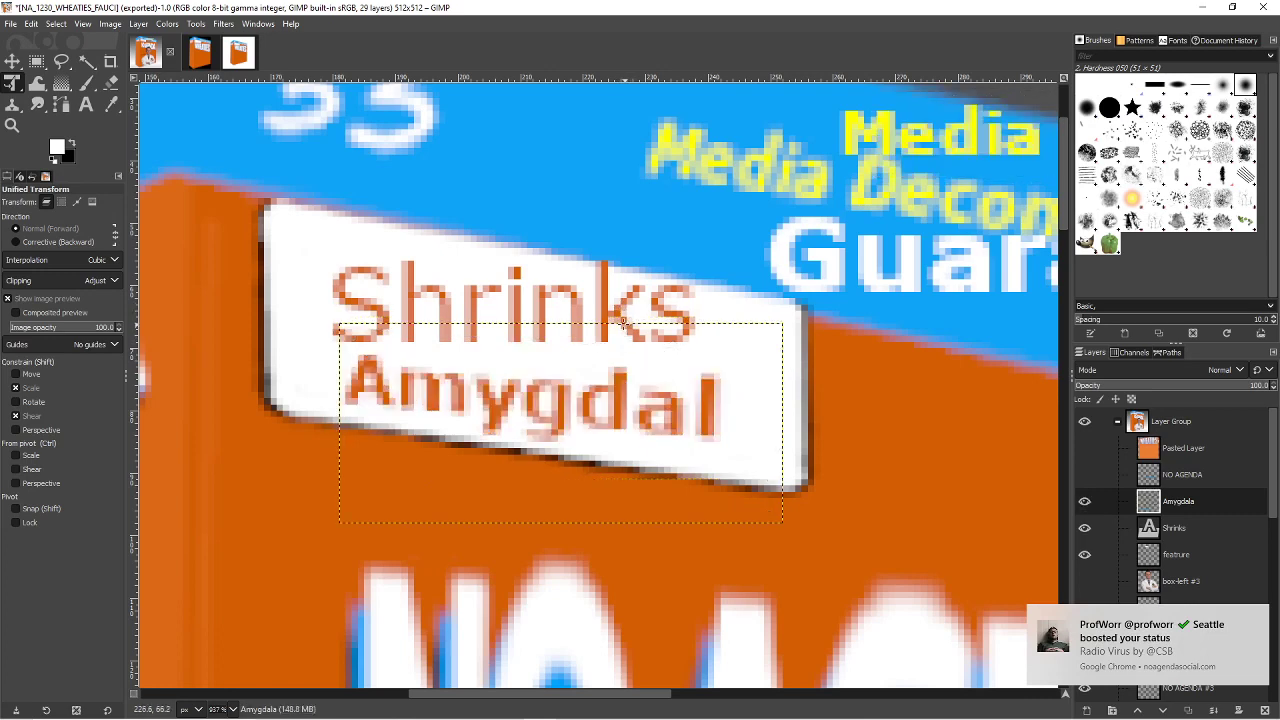
# - Distort the "Shrinks" text with Unified Transform so it slopes down along the white panel's upper edge
pyautogui.click(612, 302)
pyautogui.click(1115, 525)
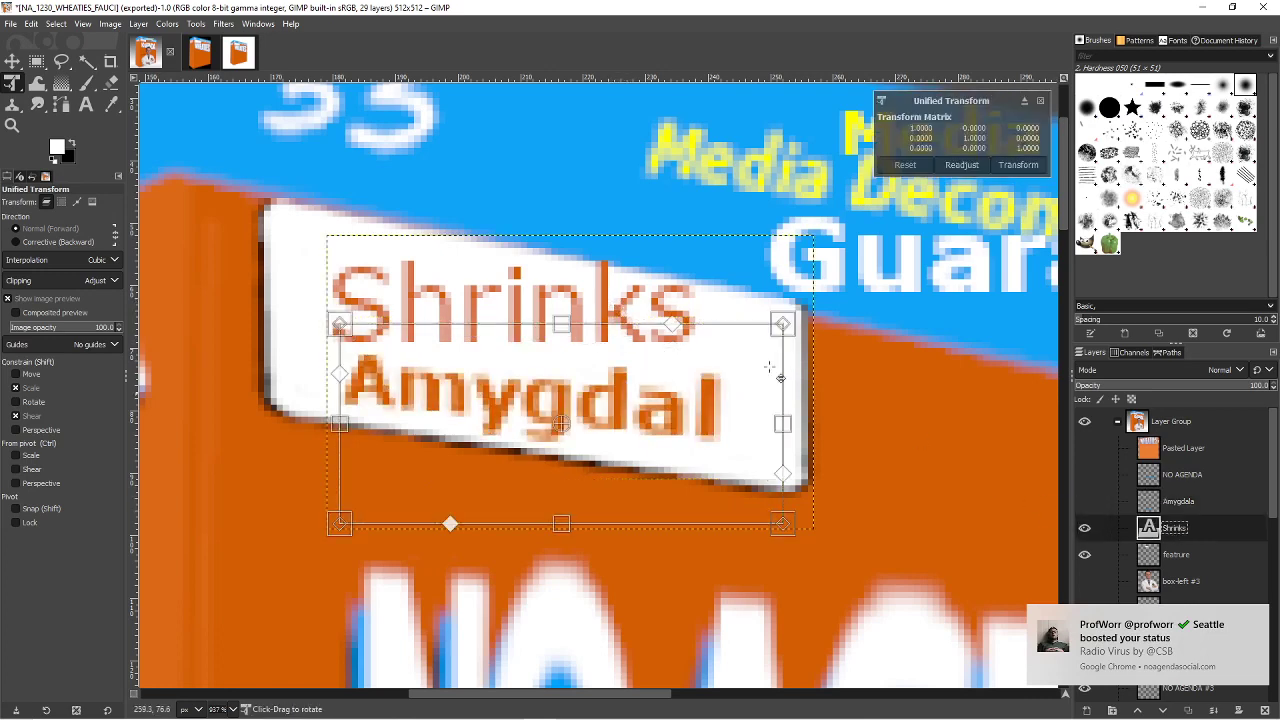
pyautogui.click(612, 305)
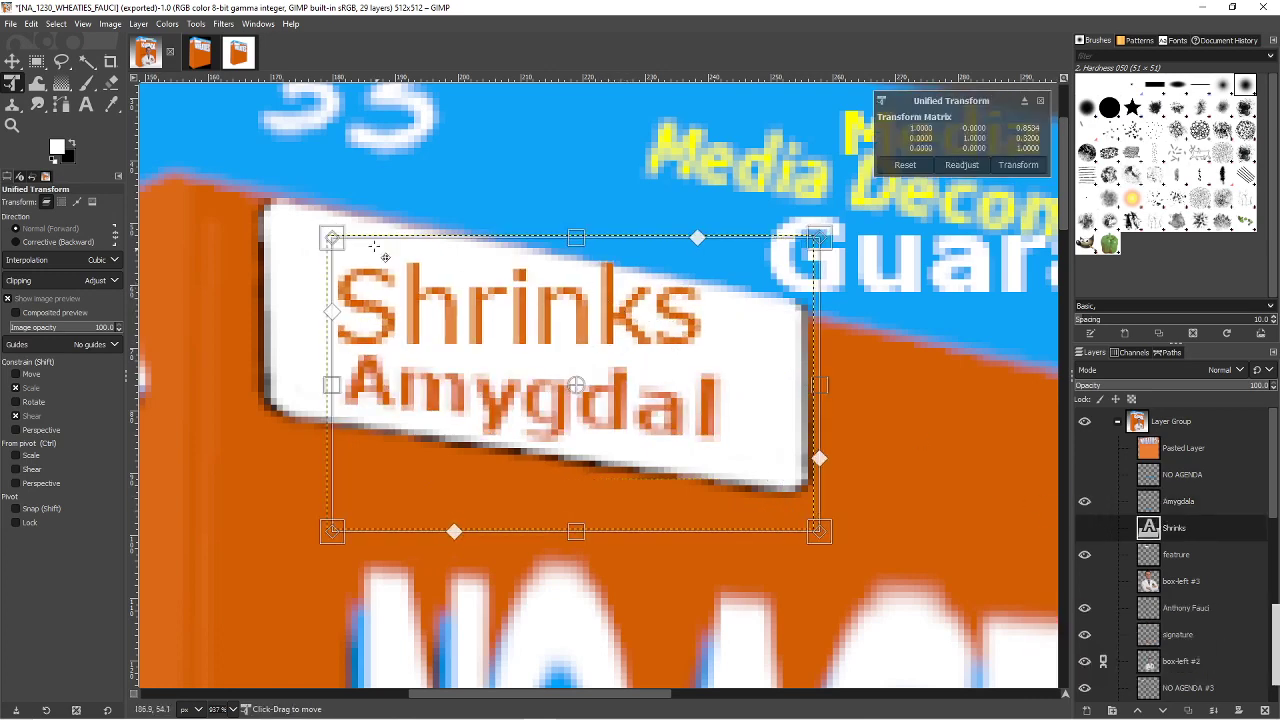
pyautogui.moveTo(329, 237)
pyautogui.mouseDown()
pyautogui.moveTo(340, 222)
pyautogui.moveTo(328, 213)
pyautogui.mouseUp()
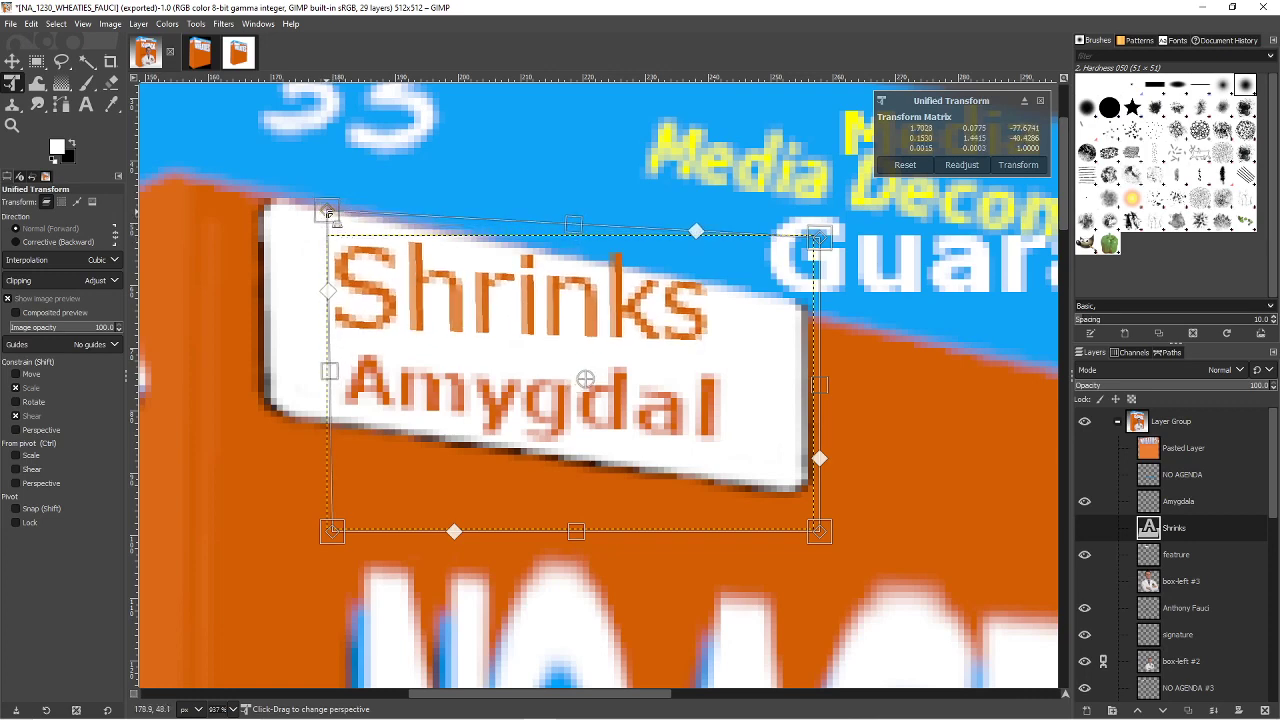
pyautogui.moveTo(820, 243); pyautogui.dragTo(800, 280)
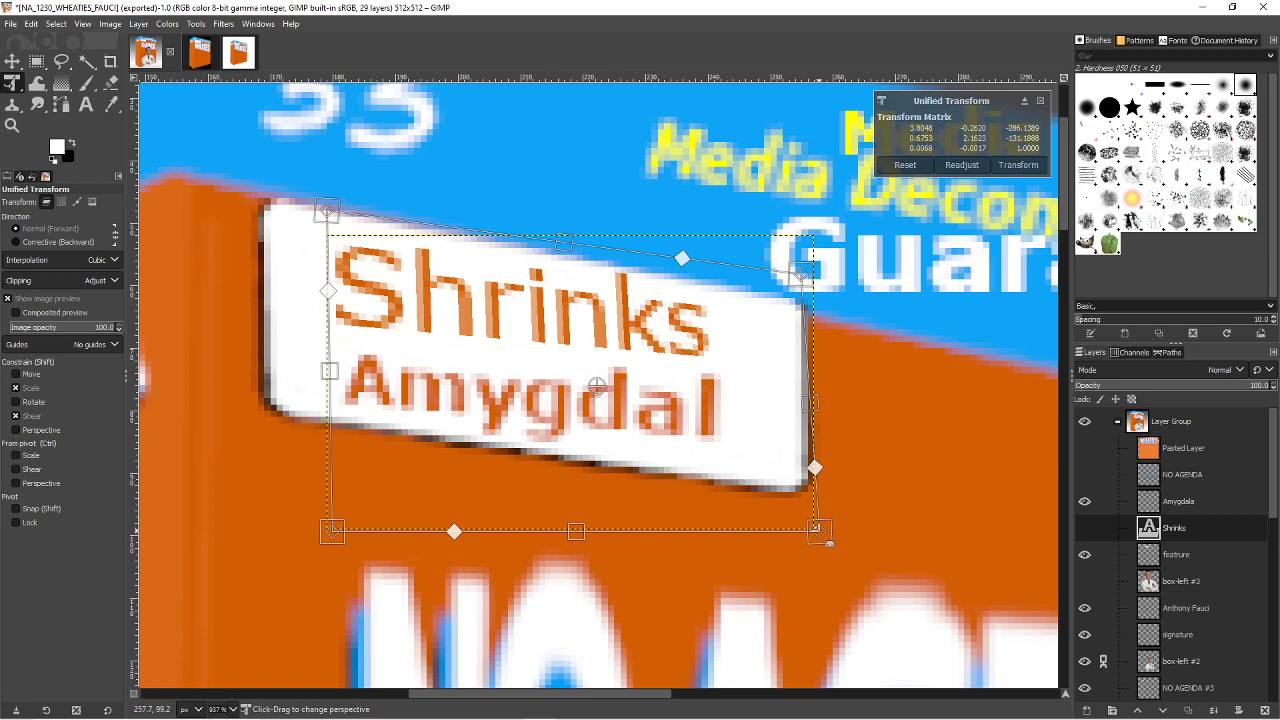
pyautogui.moveTo(818, 531); pyautogui.dragTo(833, 543)
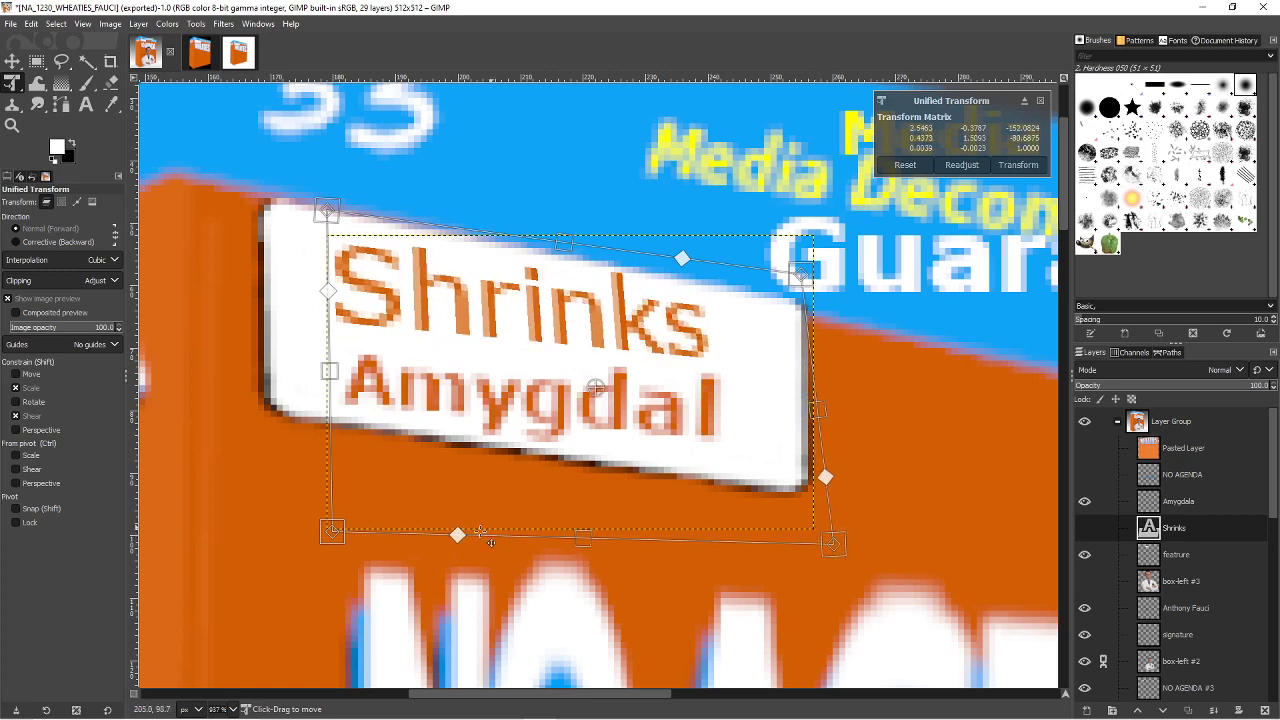
# - Refine the perspective of "Shrinks" so it sits parallel to the panel's upper edge above the second word, and apply the transform
pyautogui.moveTo(331, 531); pyautogui.dragTo(327, 535)
pyautogui.moveTo(829, 276); pyautogui.dragTo(832, 298)
pyautogui.moveTo(833, 543)
pyautogui.mouseDown()
pyautogui.moveTo(808, 526)
pyautogui.moveTo(835, 567)
pyautogui.moveTo(857, 527)
pyautogui.moveTo(852, 505)
pyautogui.moveTo(828, 528)
pyautogui.mouseUp()
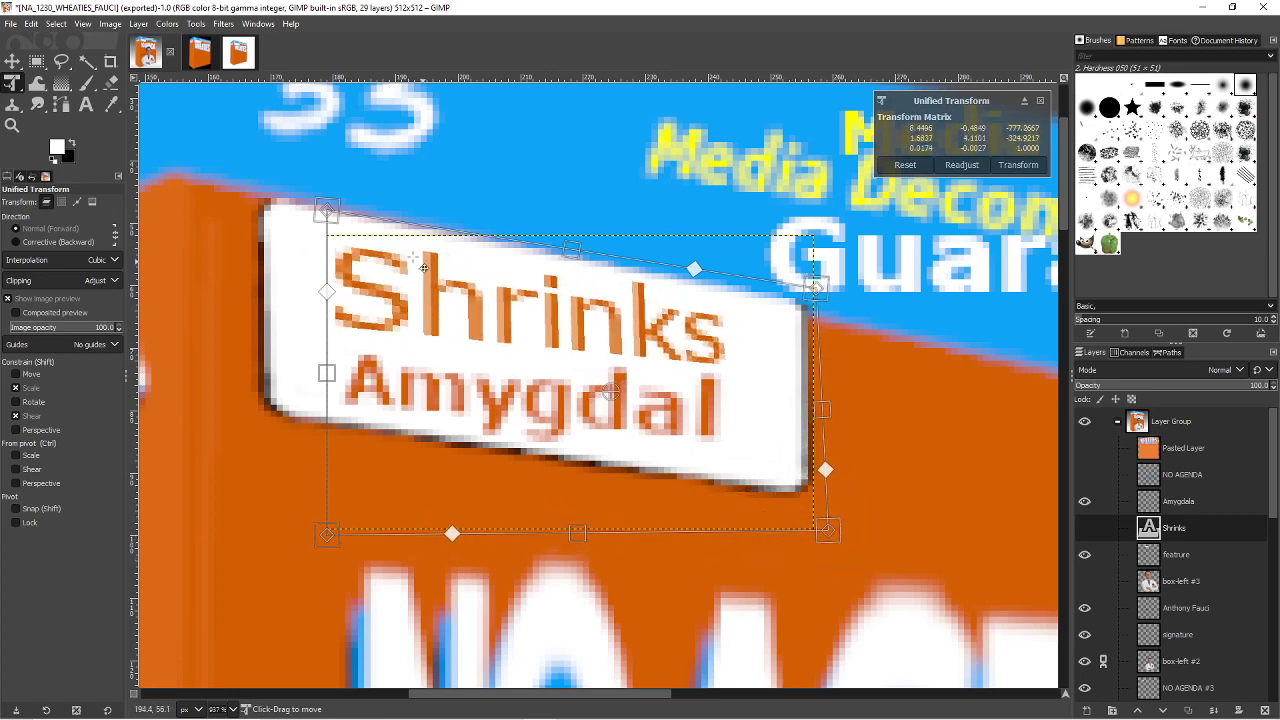
pyautogui.moveTo(327, 211); pyautogui.dragTo(335, 222)
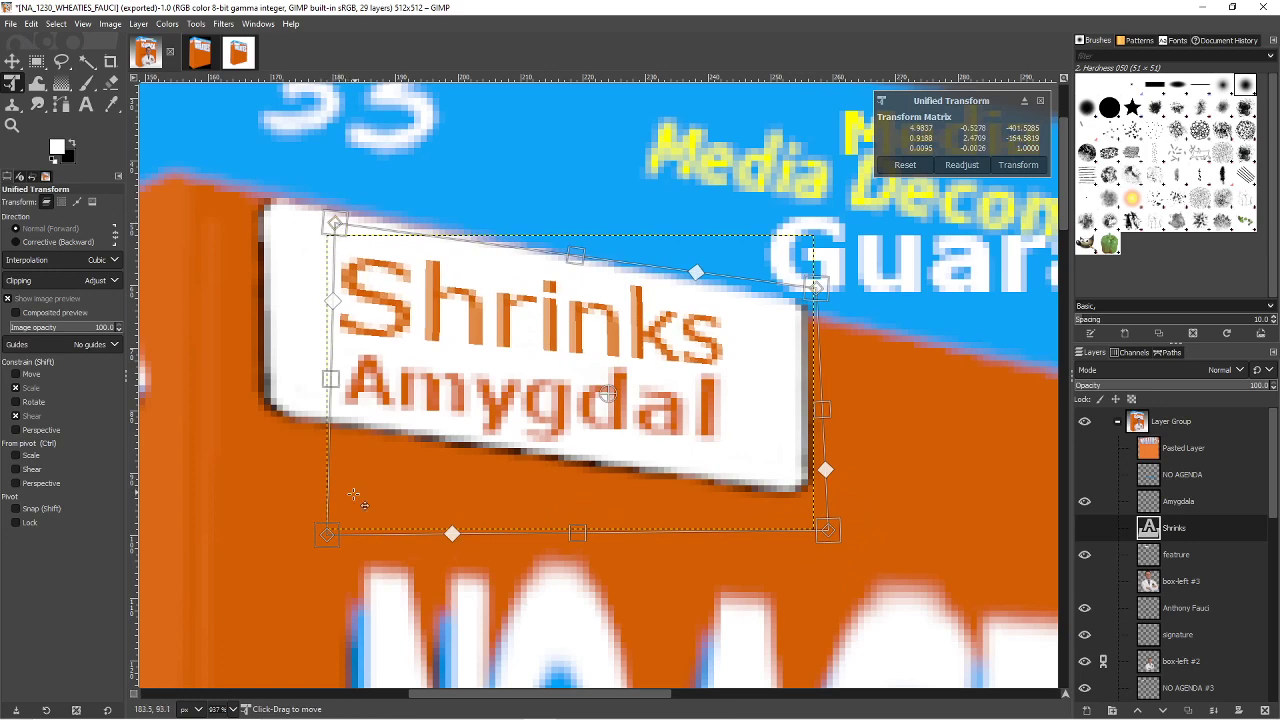
pyautogui.moveTo(328, 535); pyautogui.dragTo(339, 507)
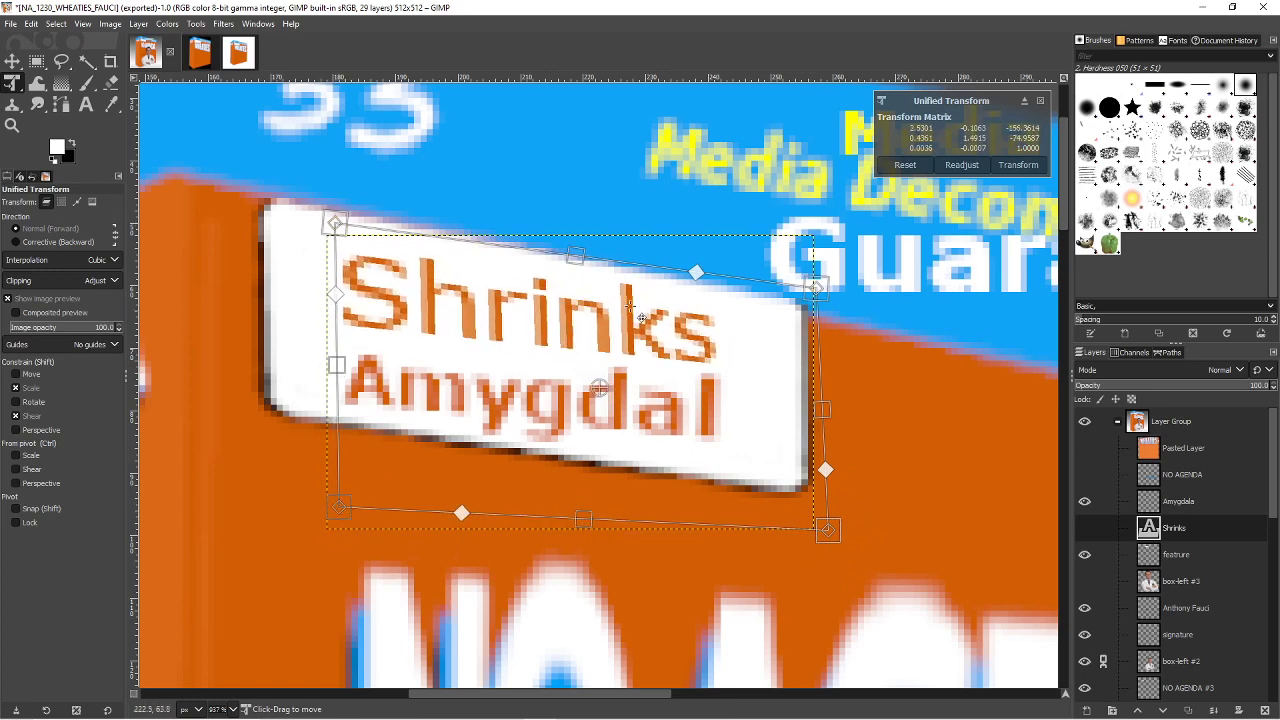
pyautogui.moveTo(815, 287); pyautogui.dragTo(815, 279)
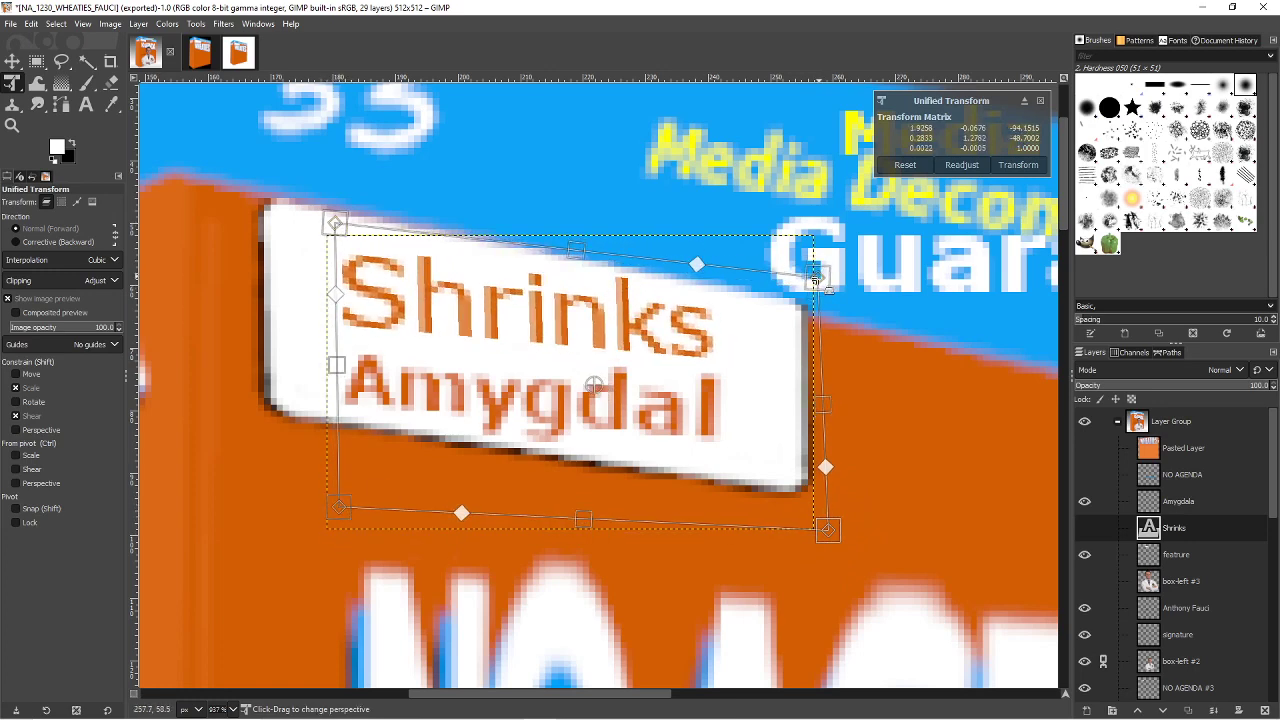
pyautogui.press('Return')
pyautogui.click(582, 396)
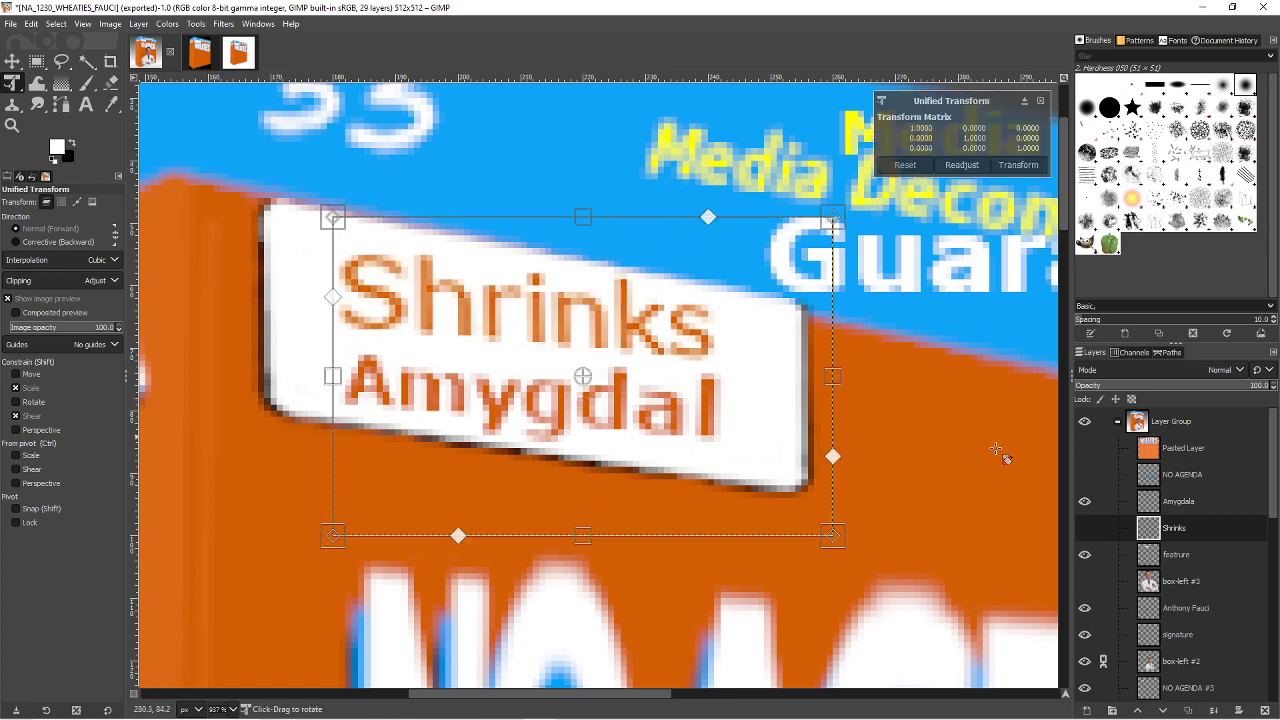
pyautogui.press('Escape')
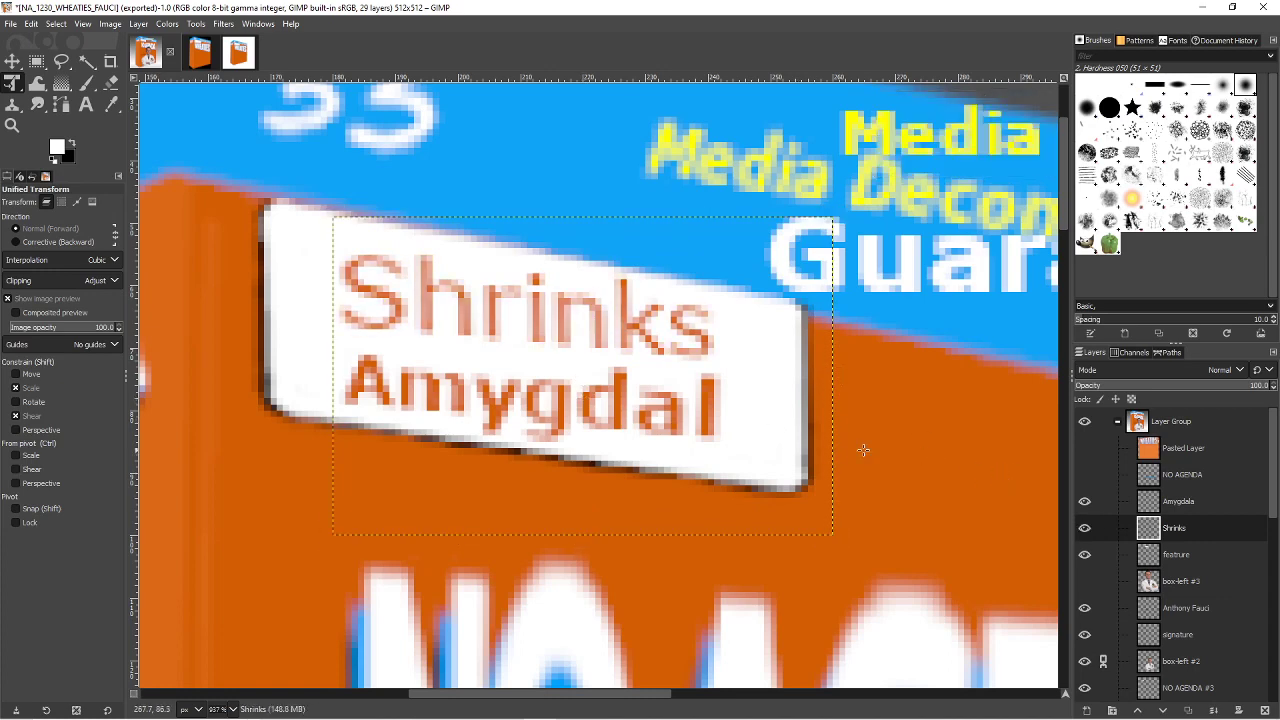
# - Distort the lower word again with Unified Transform to steepen its slope beneath "Shrinks", and apply the transform
pyautogui.click(1193, 503)
pyautogui.click(672, 418)
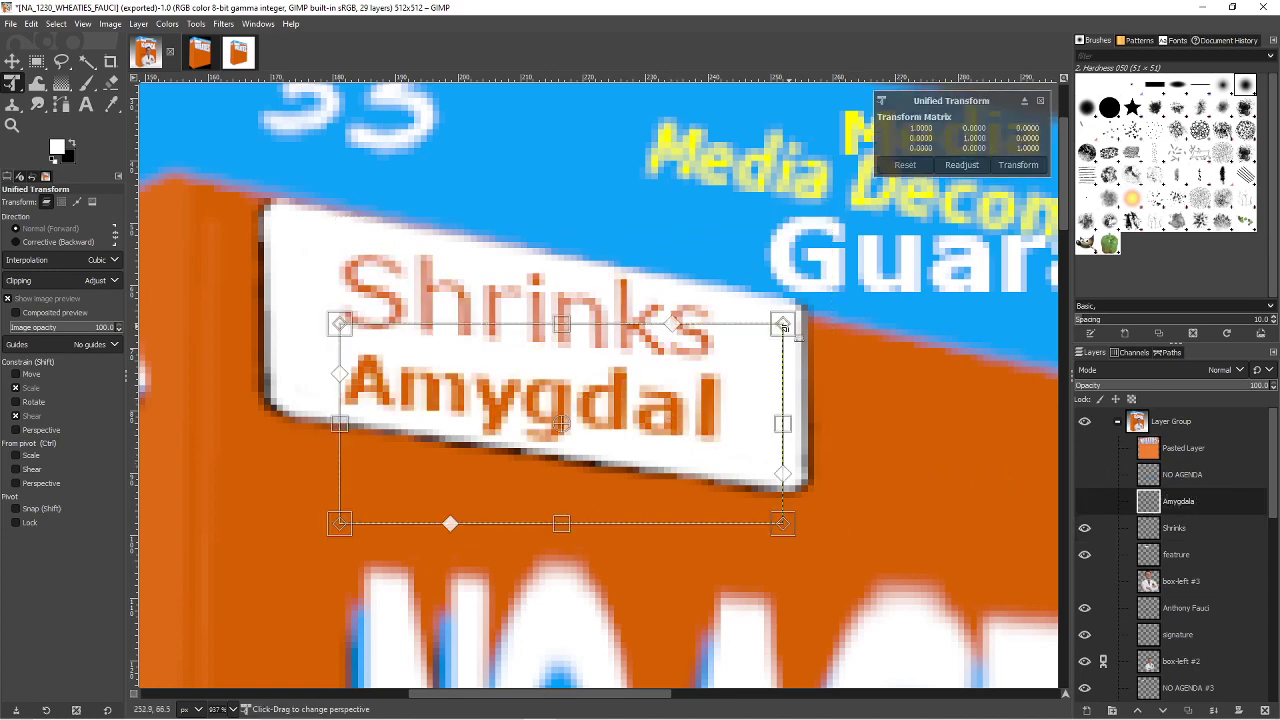
pyautogui.moveTo(784, 327); pyautogui.dragTo(784, 319)
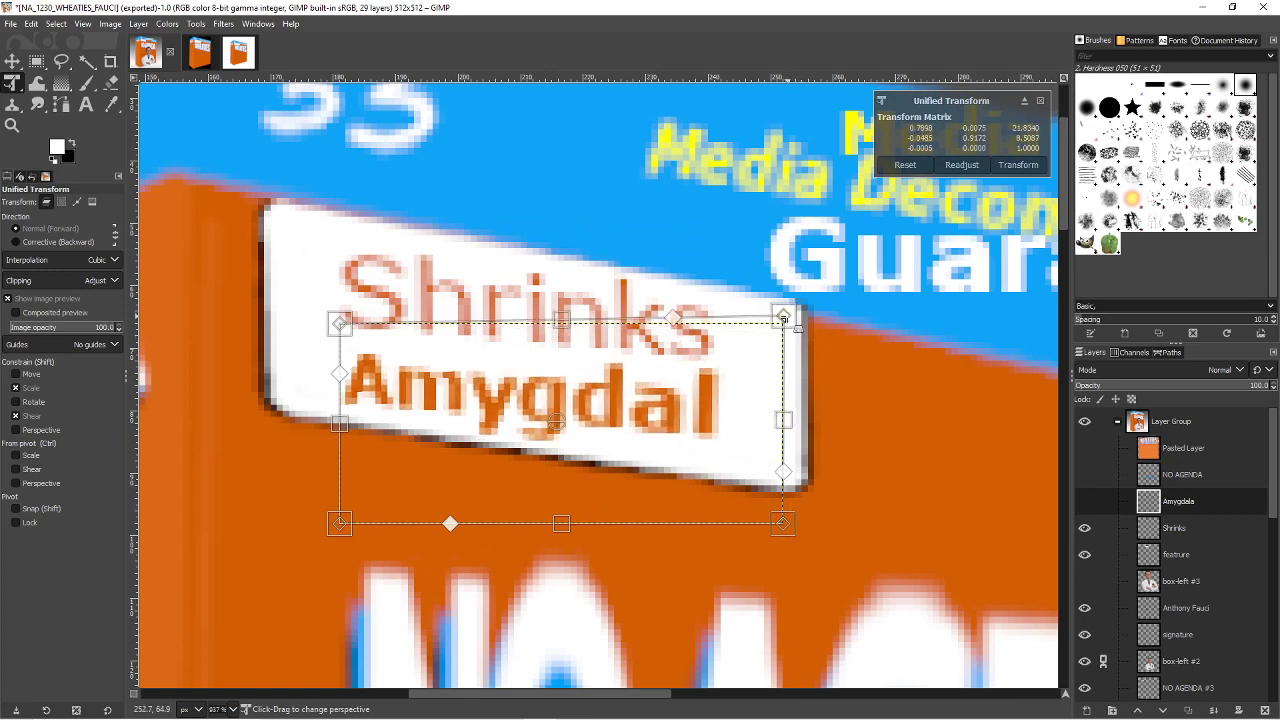
pyautogui.moveTo(340, 323); pyautogui.dragTo(336, 308)
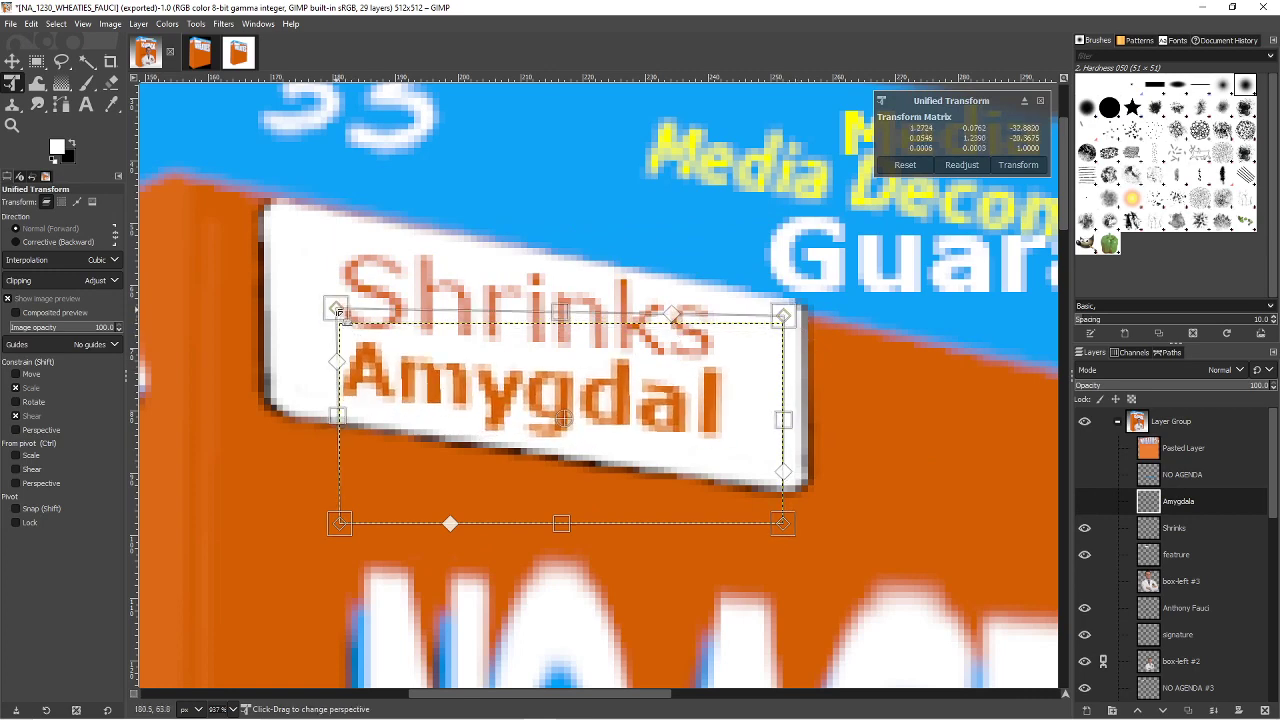
pyautogui.moveTo(782, 523); pyautogui.dragTo(790, 543)
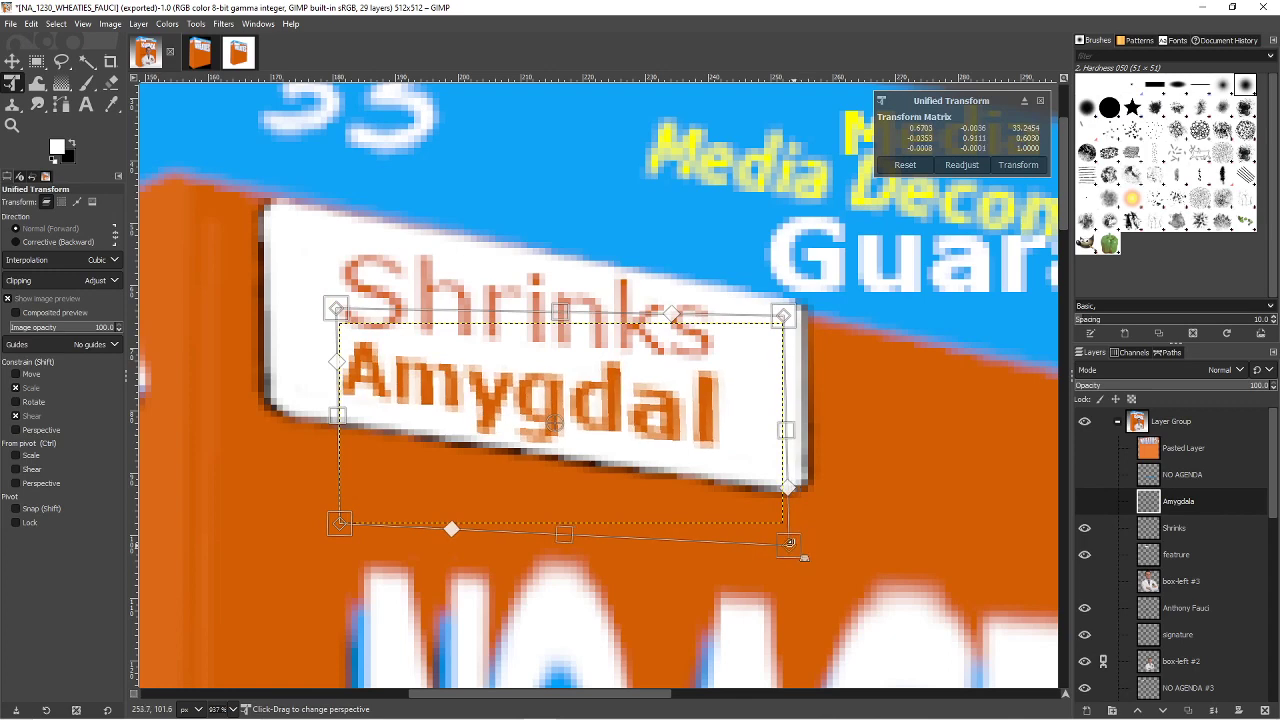
pyautogui.press('Return')
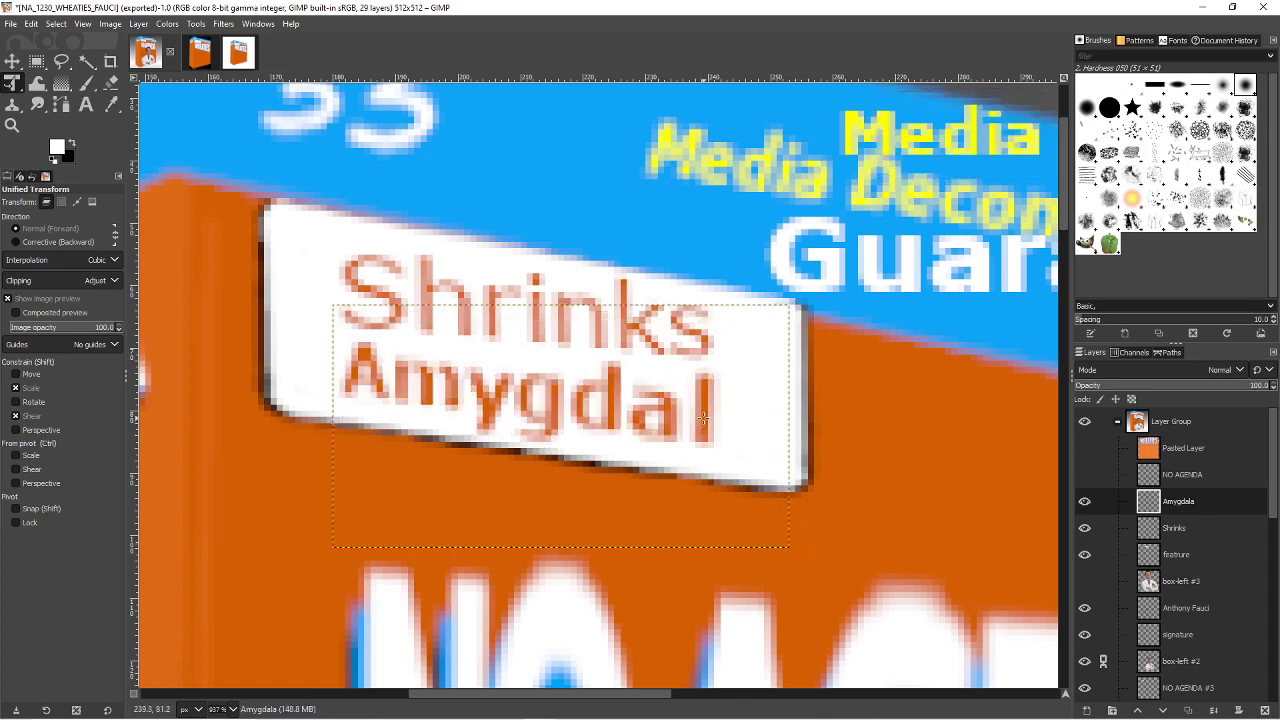
pyautogui.click(704, 427)
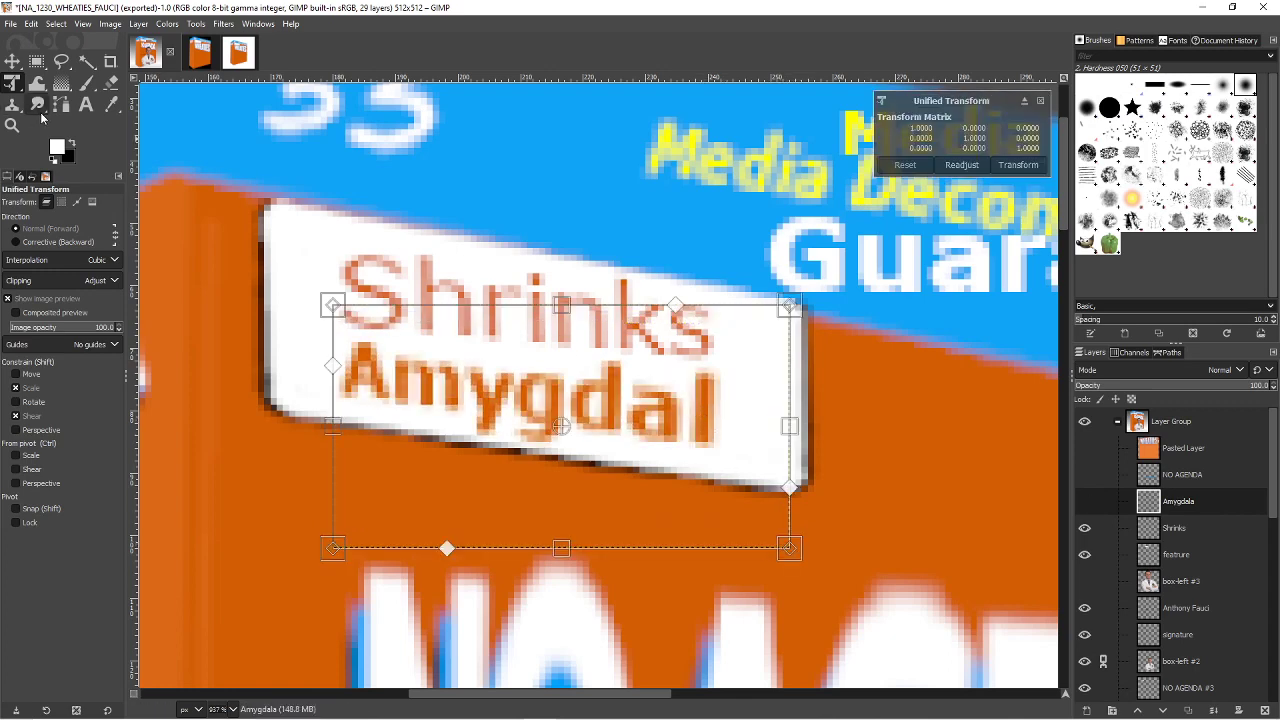
# - Reopen the lower word as editable text, enlarge its text box and add the missing last letter to read "Amygdala"
pyautogui.click(86, 104)
pyautogui.click(722, 445)
pyautogui.click(720, 514)
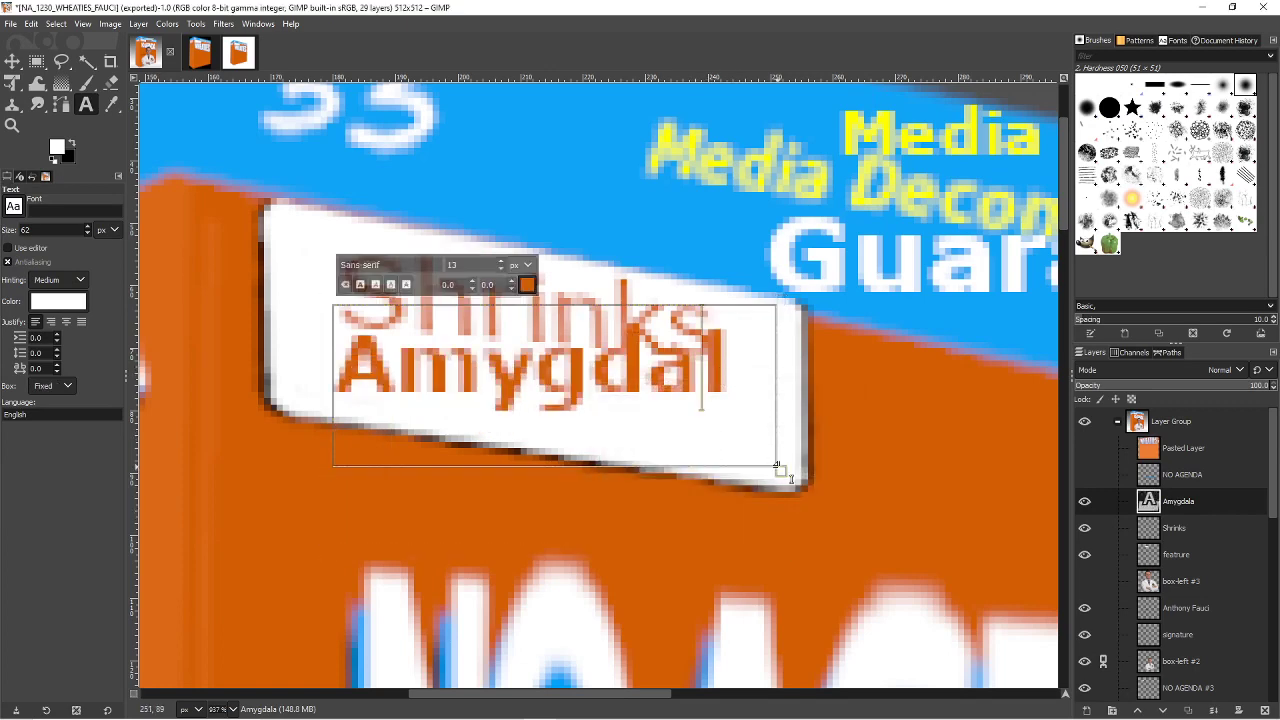
pyautogui.moveTo(779, 468); pyautogui.dragTo(838, 490)
pyautogui.write('a')
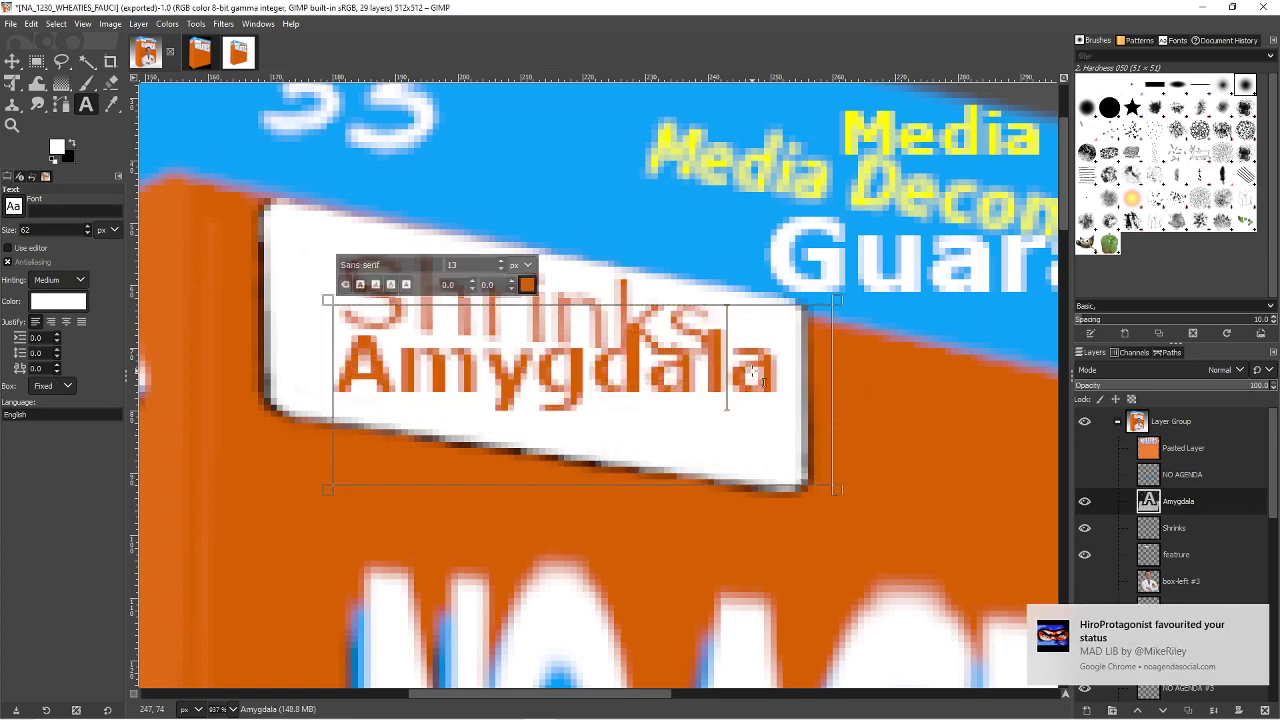
# - Slope the "Amygdala" text along the panel's lower edge with Unified Transform and widen it across the panel
pyautogui.click(12, 82)
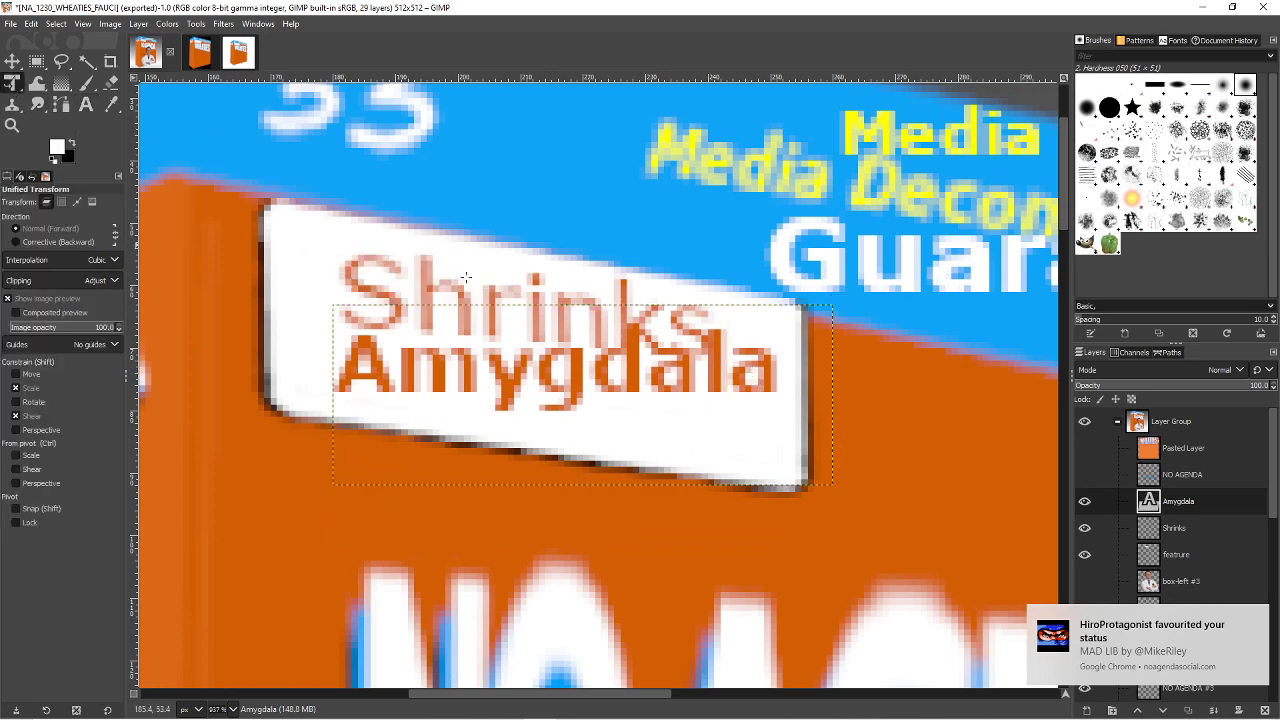
pyautogui.click(753, 373)
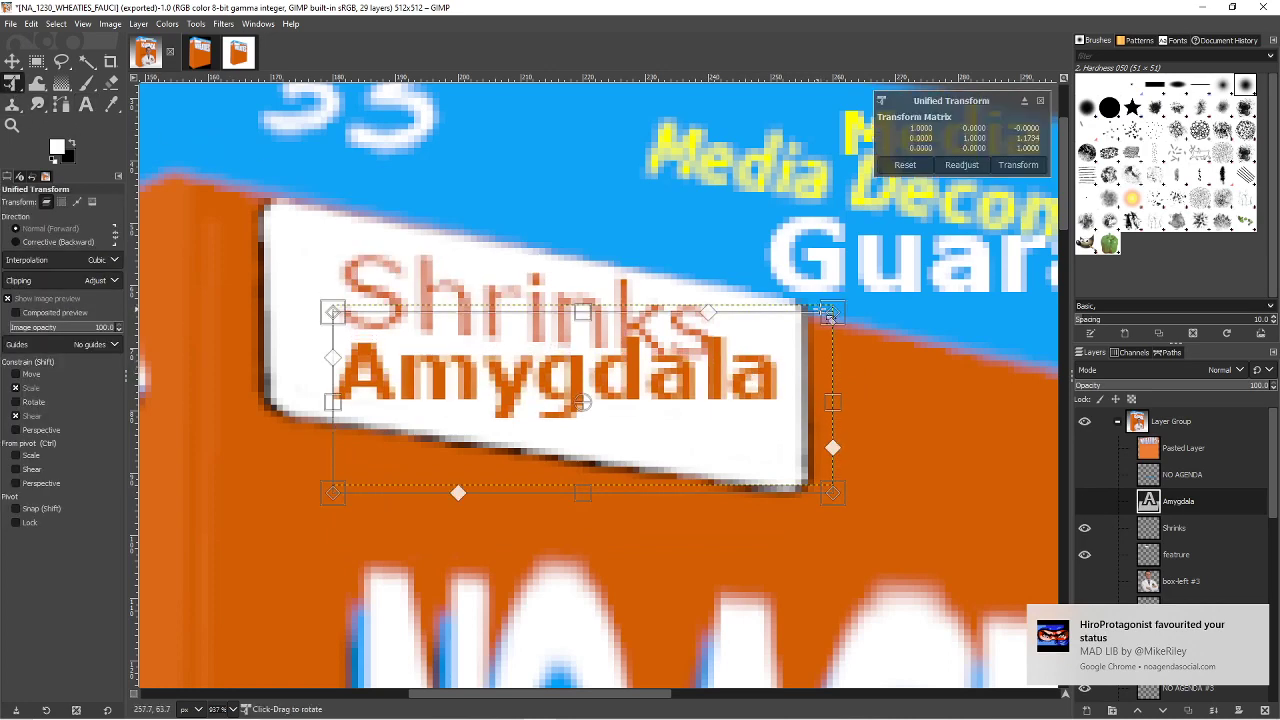
pyautogui.moveTo(829, 315); pyautogui.dragTo(810, 350)
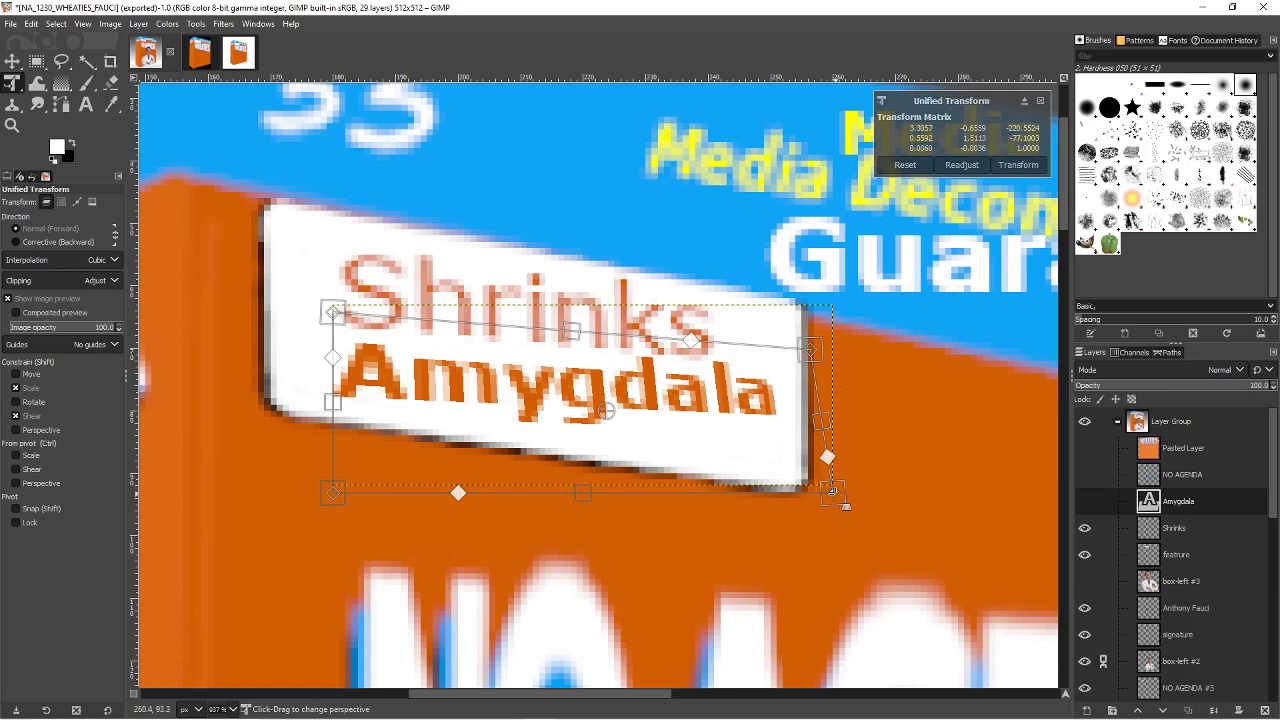
pyautogui.moveTo(831, 491); pyautogui.dragTo(810, 535)
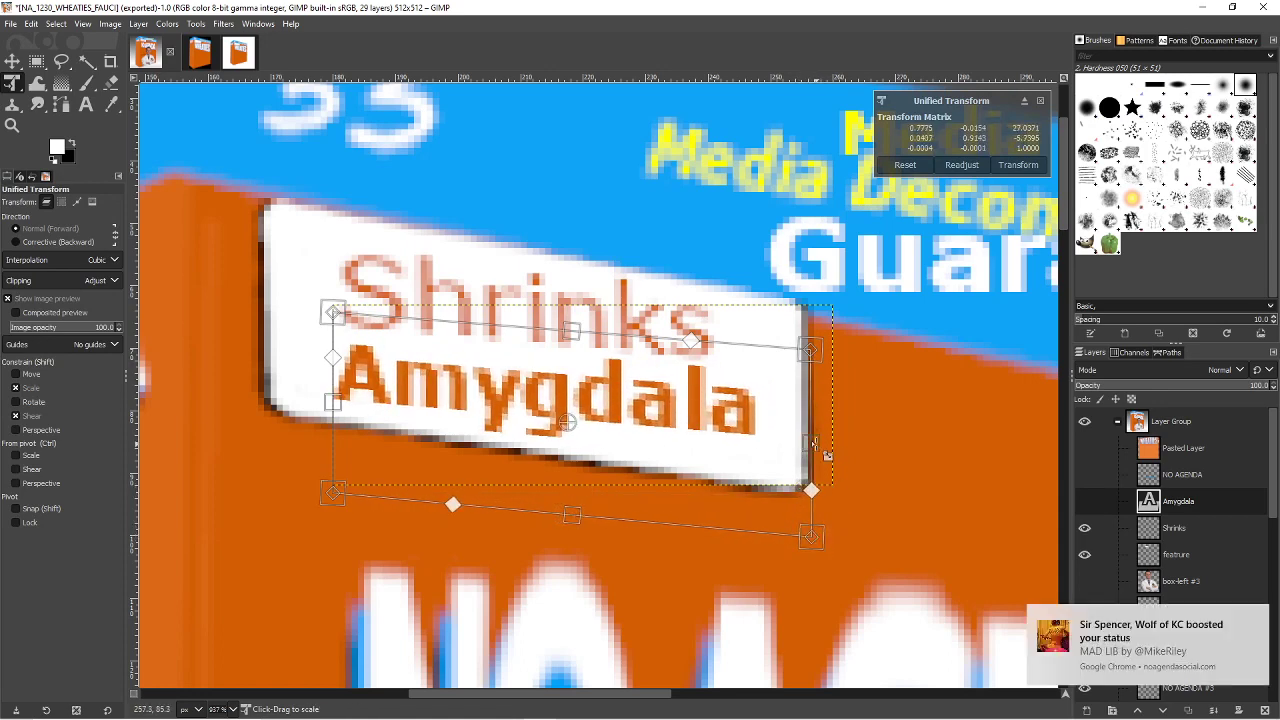
pyautogui.moveTo(810, 442); pyautogui.dragTo(848, 468)
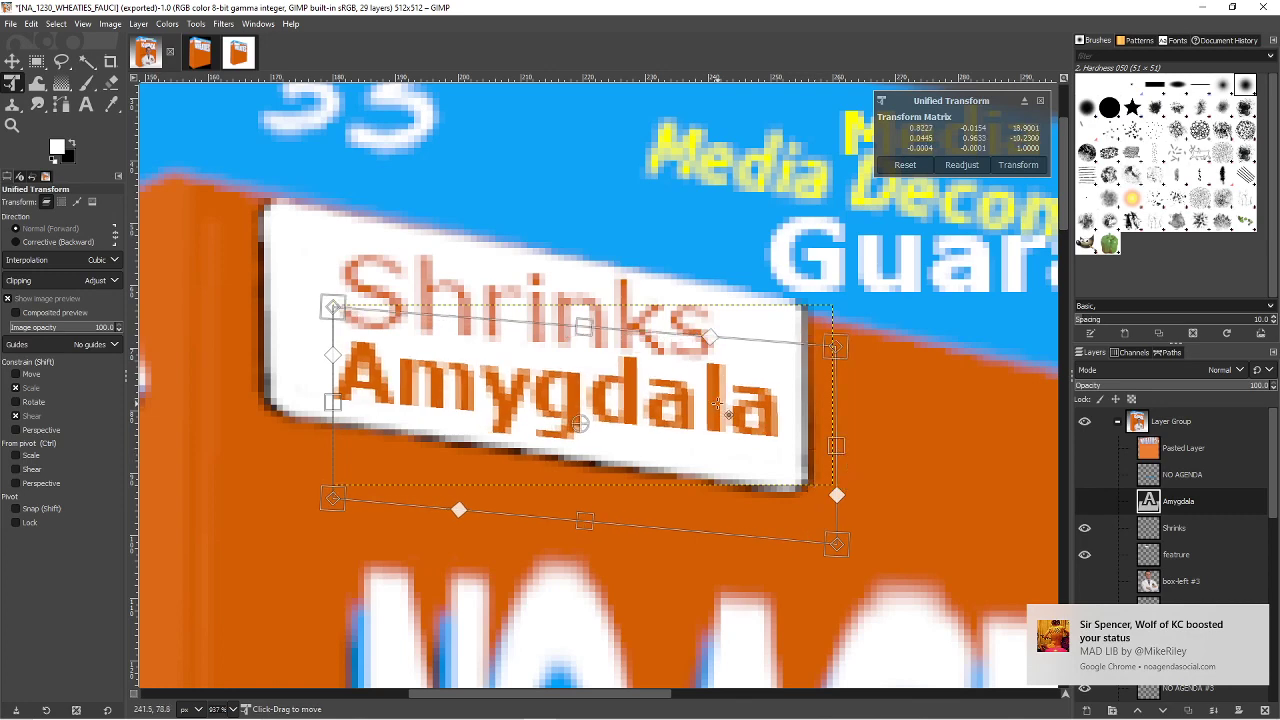
# - Centre "Amygdala" inside the white panel, steepen its slope to match the lower edge, and apply the transform
pyautogui.moveTo(716, 404); pyautogui.dragTo(699, 407)
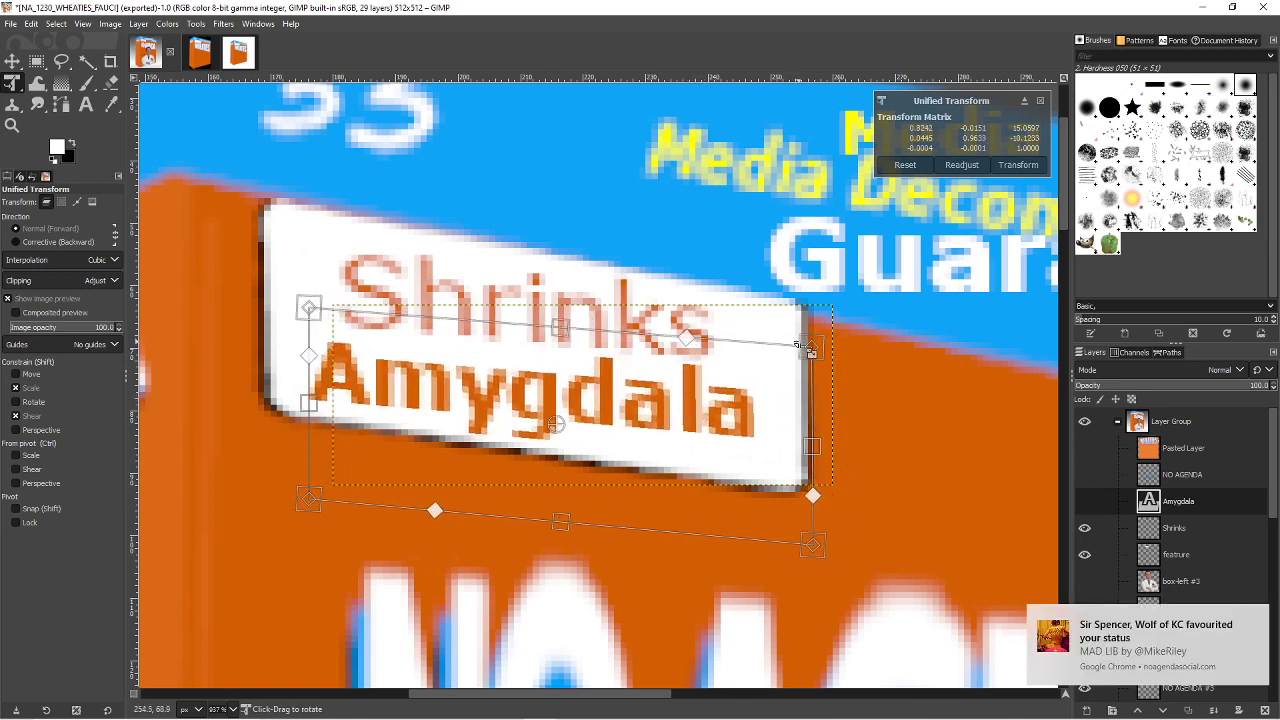
pyautogui.moveTo(798, 346); pyautogui.dragTo(806, 355)
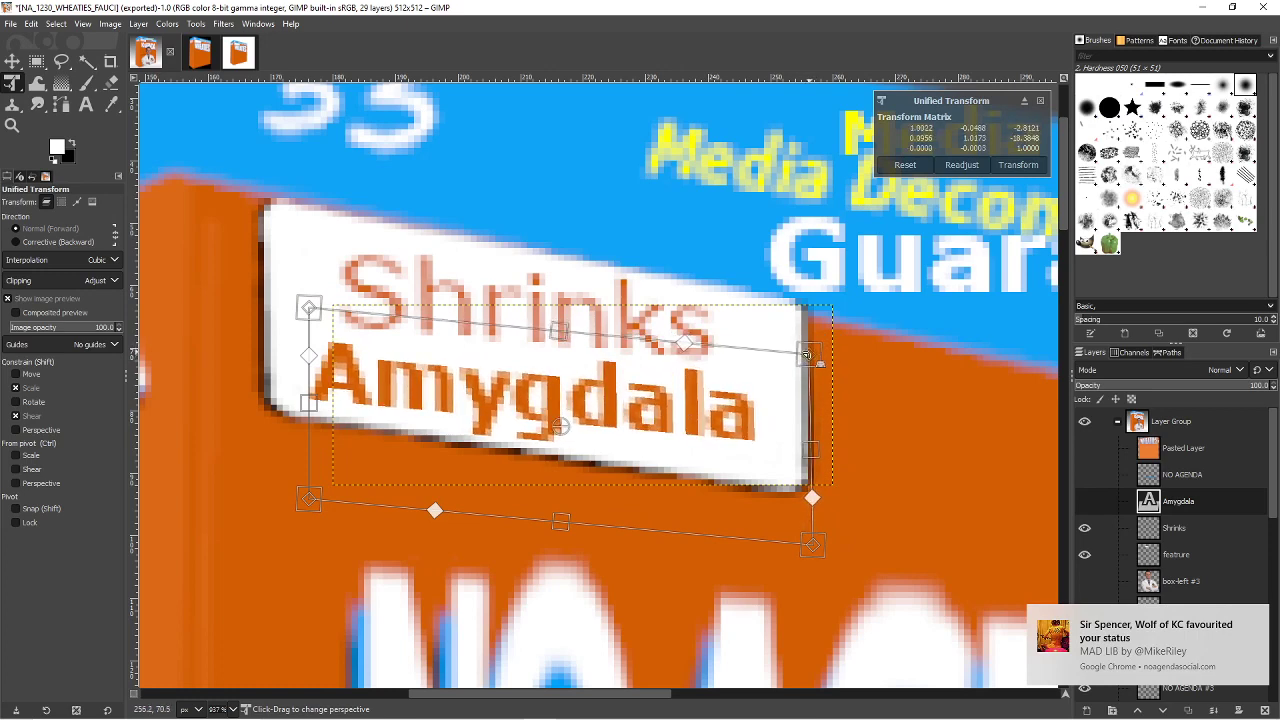
pyautogui.moveTo(816, 542); pyautogui.dragTo(817, 565)
pyautogui.moveTo(808, 355)
pyautogui.mouseDown()
pyautogui.moveTo(818, 368)
pyautogui.moveTo(826, 357)
pyautogui.mouseUp()
pyautogui.moveTo(699, 422); pyautogui.dragTo(704, 413)
pyautogui.press('Return')
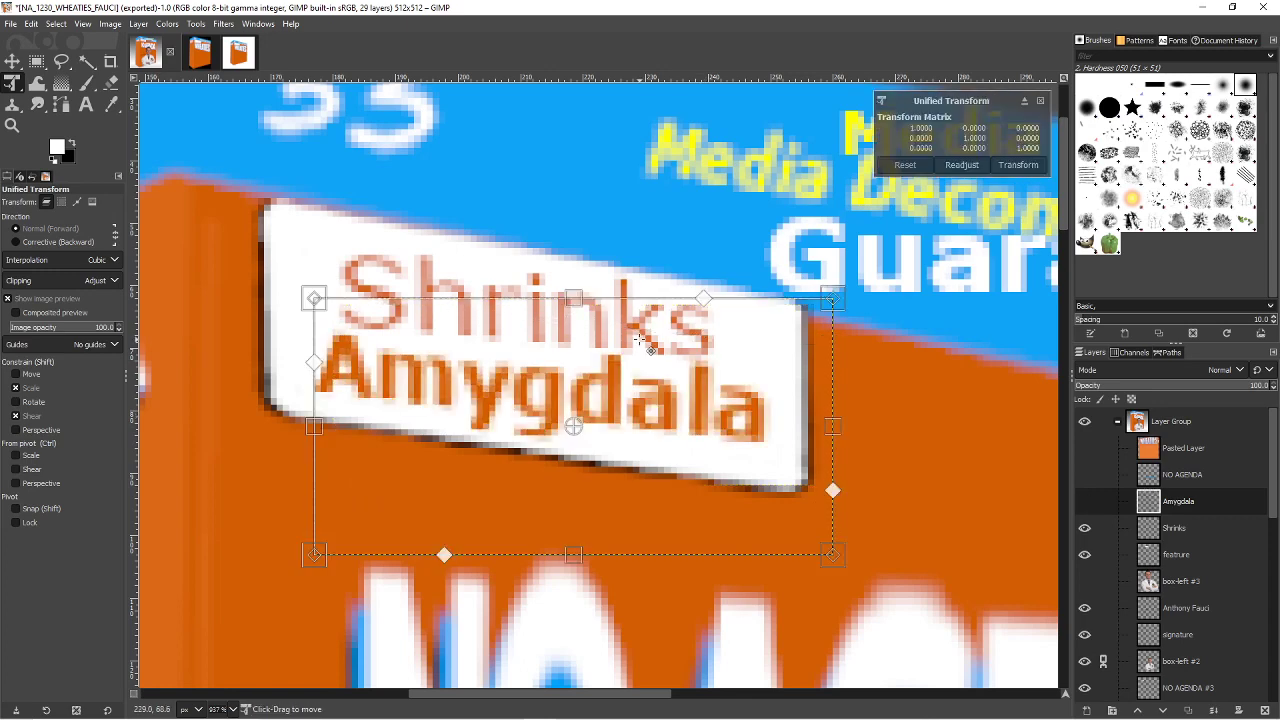
# - Examine the whole cereal box image to check how the "Shrinks Amygdala" panel looks at a smaller size
pyautogui.click(13, 126)
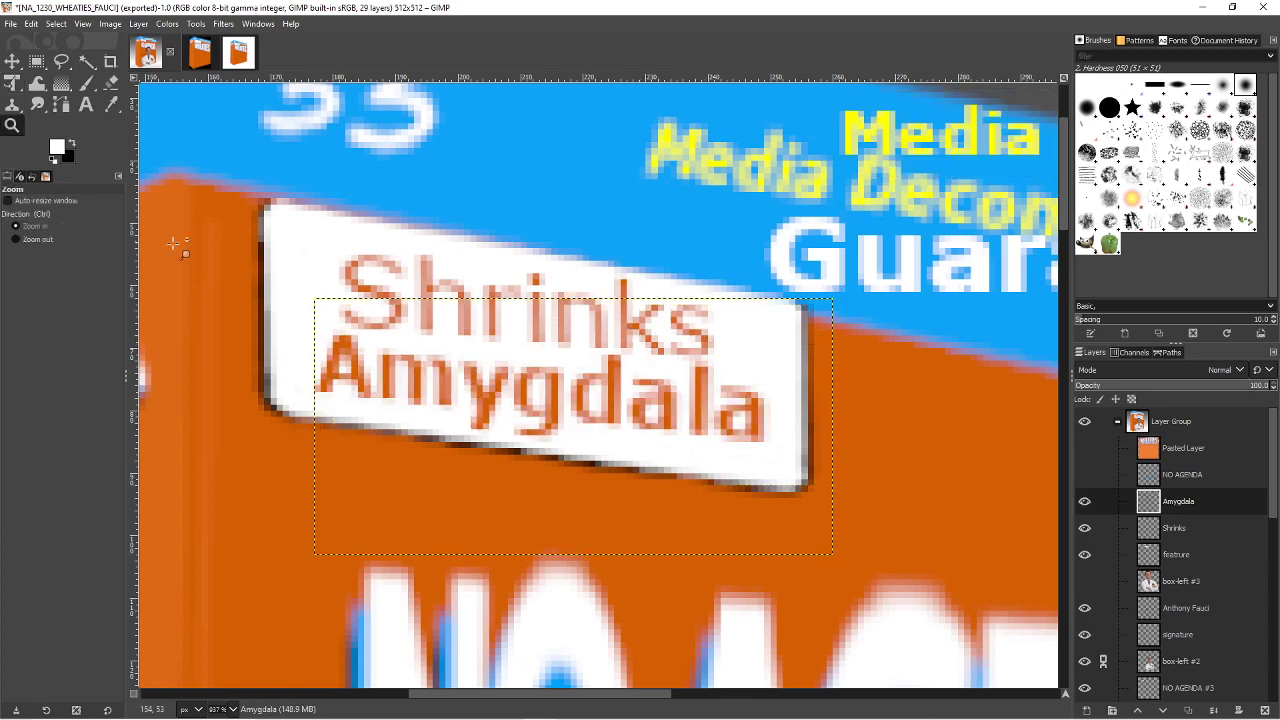
pyautogui.scroll(-12, 461, 357)
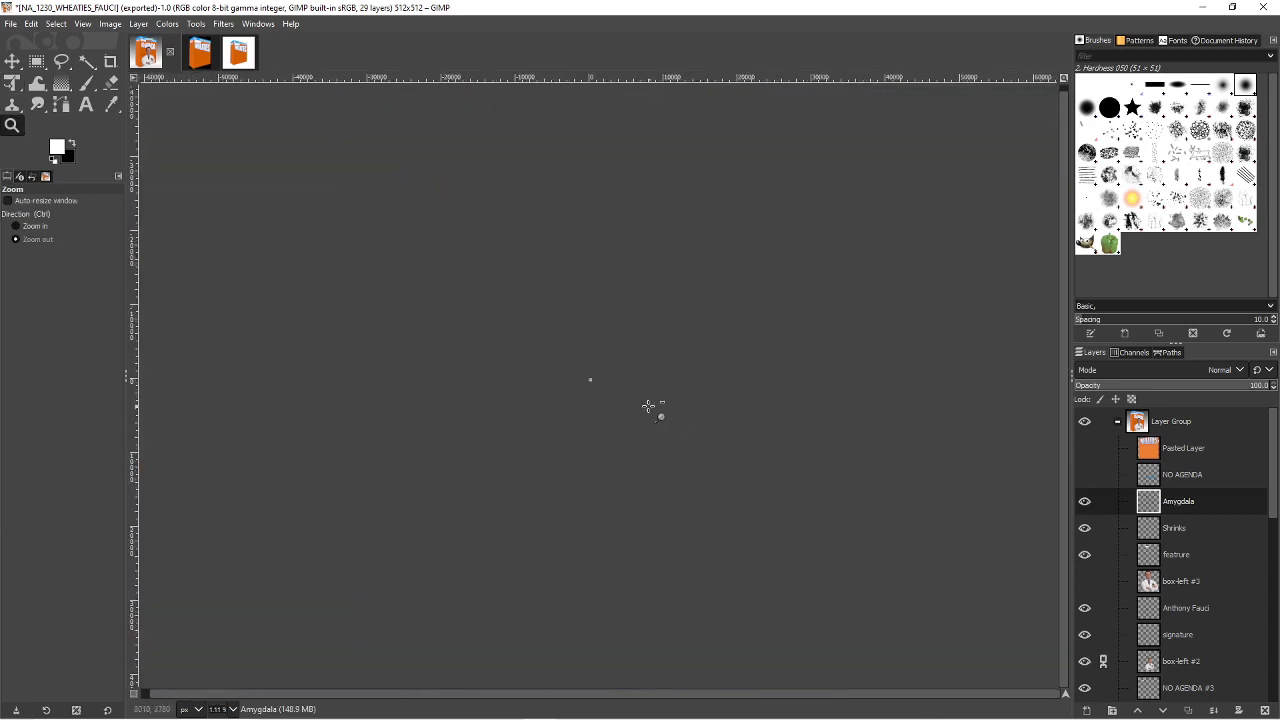
pyautogui.moveTo(563, 359); pyautogui.dragTo(623, 410)
pyautogui.moveTo(510, 251); pyautogui.dragTo(627, 370)
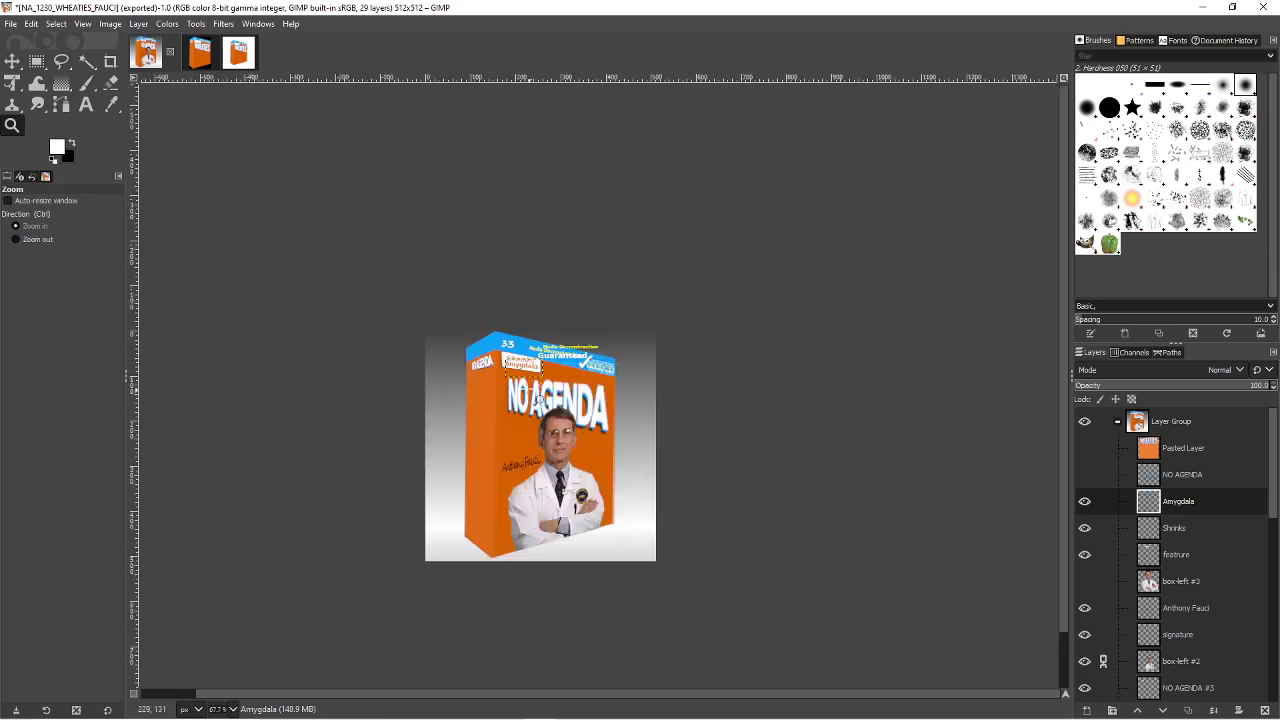
pyautogui.click(36, 61)
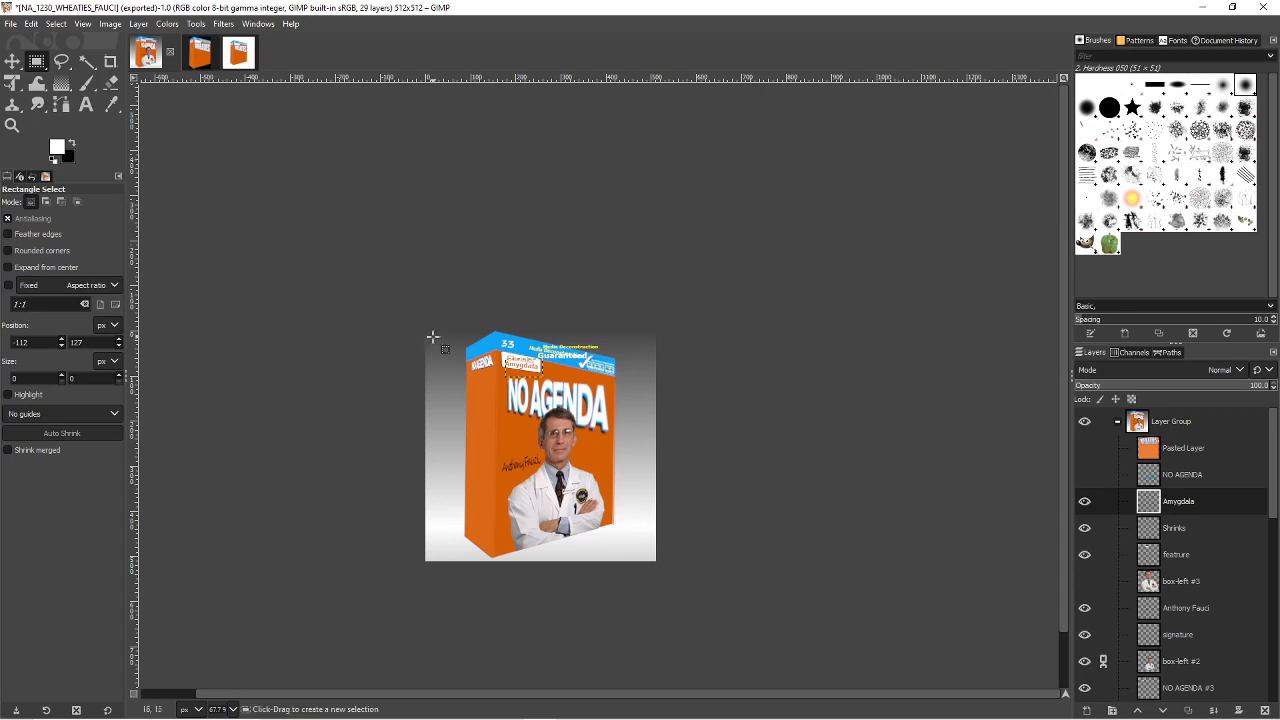
pyautogui.click(556, 500)
pyautogui.click(566, 372)
pyautogui.press('z')
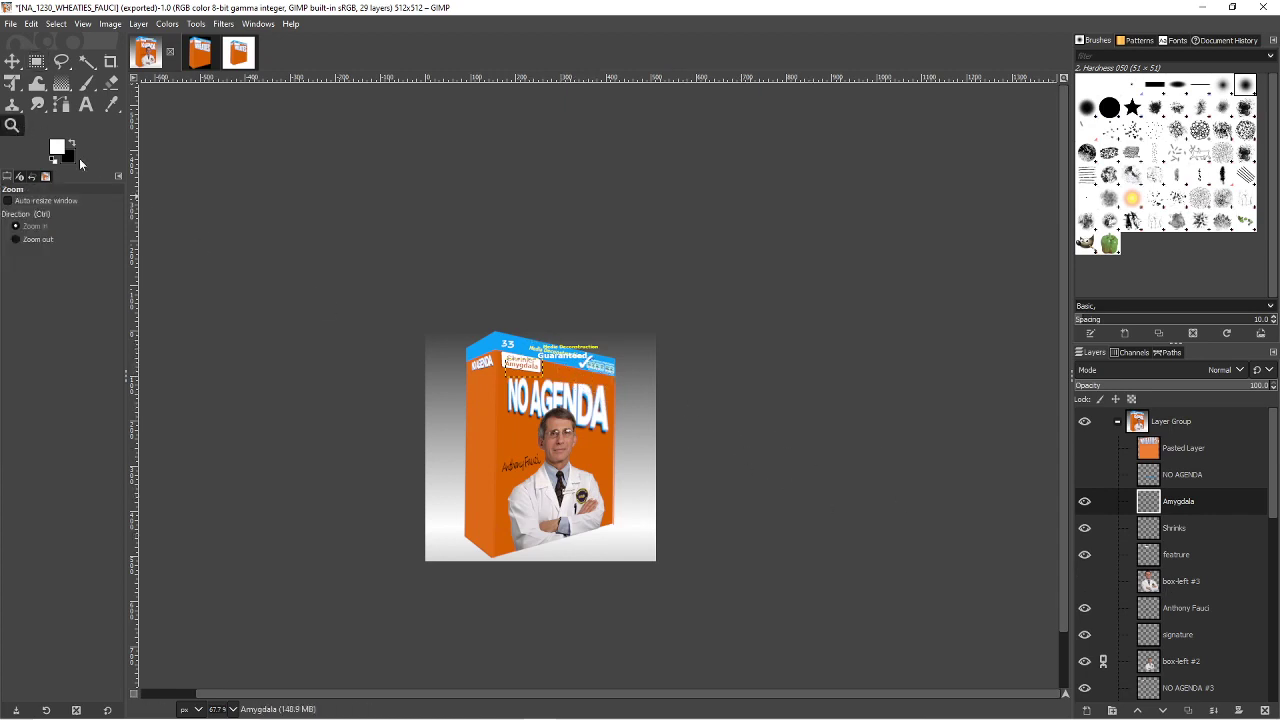
# - Move the level yellow "Media Deconstruction" text off the blue band onto the grey background above the box
pyautogui.moveTo(487, 307); pyautogui.dragTo(655, 423)
pyautogui.press('m')
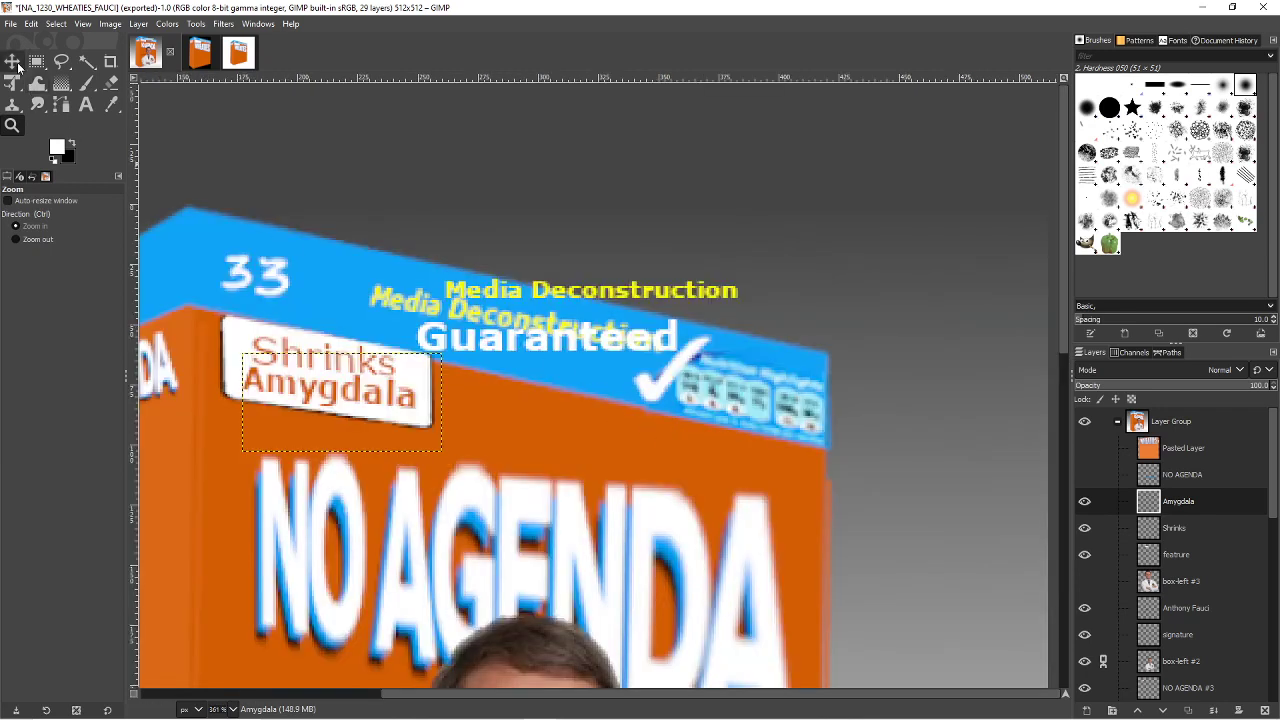
pyautogui.click(619, 298)
pyautogui.moveTo(619, 298); pyautogui.dragTo(724, 262)
pyautogui.press('Delete')
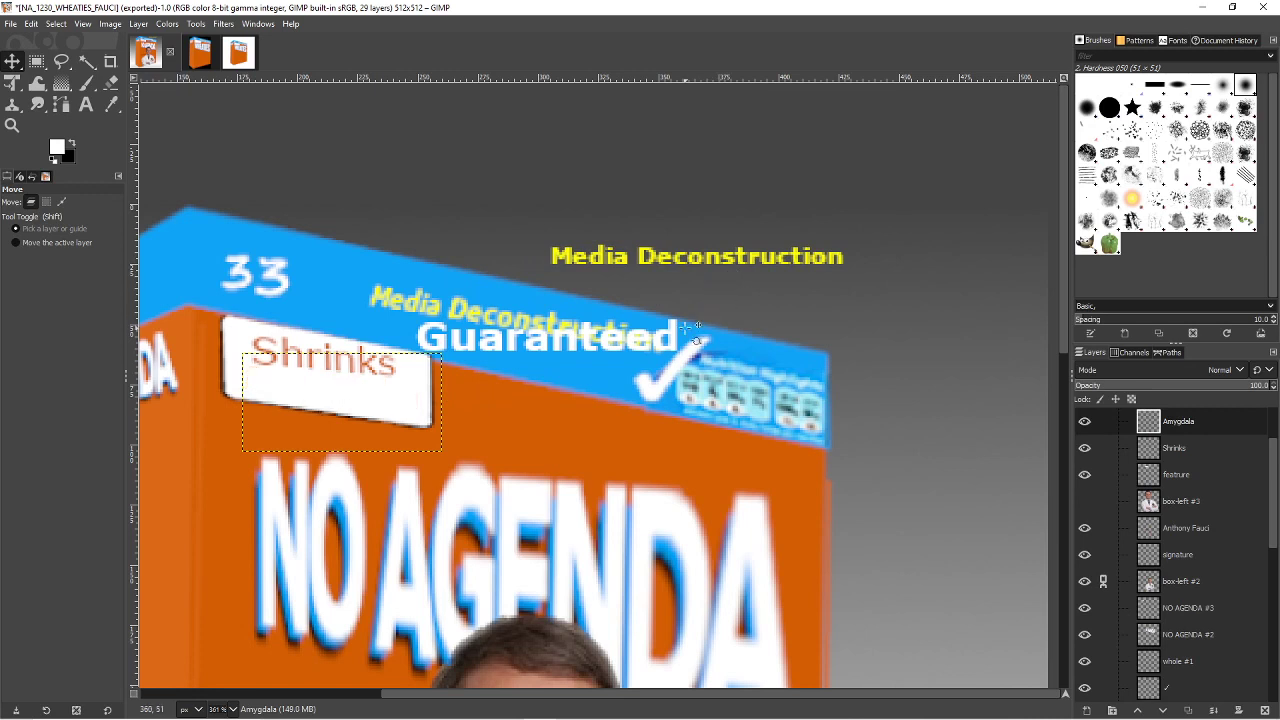
pyautogui.hotkey('ctrl', 'z')
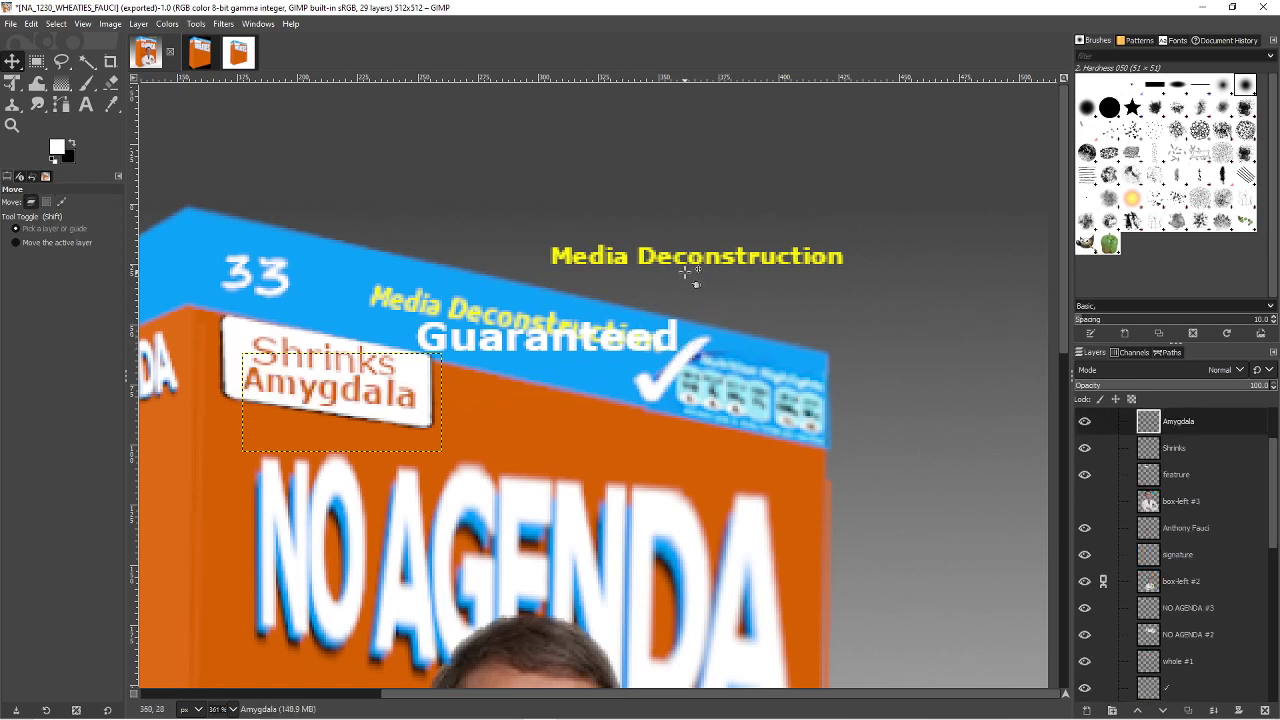
# - Examine the front of the cereal box from its lower edge up to the blue band, and then the whole image
pyautogui.hotkey('ctrl', 'z')
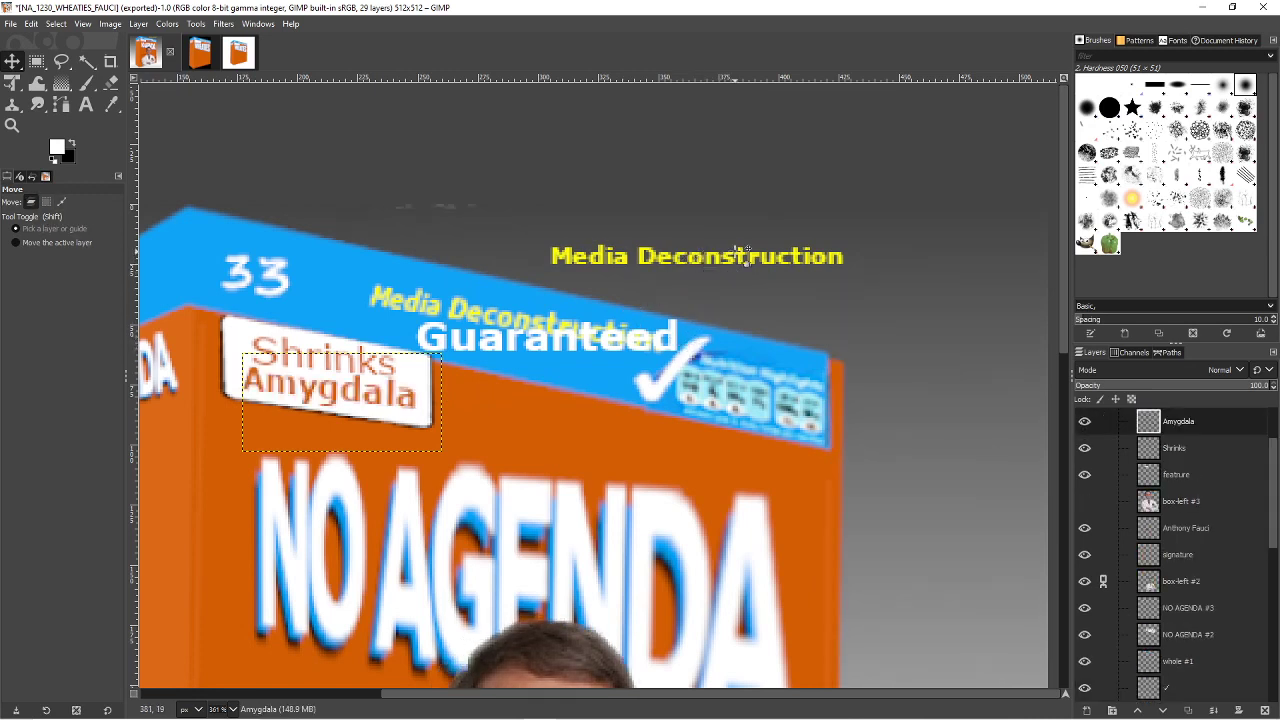
pyautogui.hotkey('ctrl', 'y')
pyautogui.scroll(-10, 880, 515)
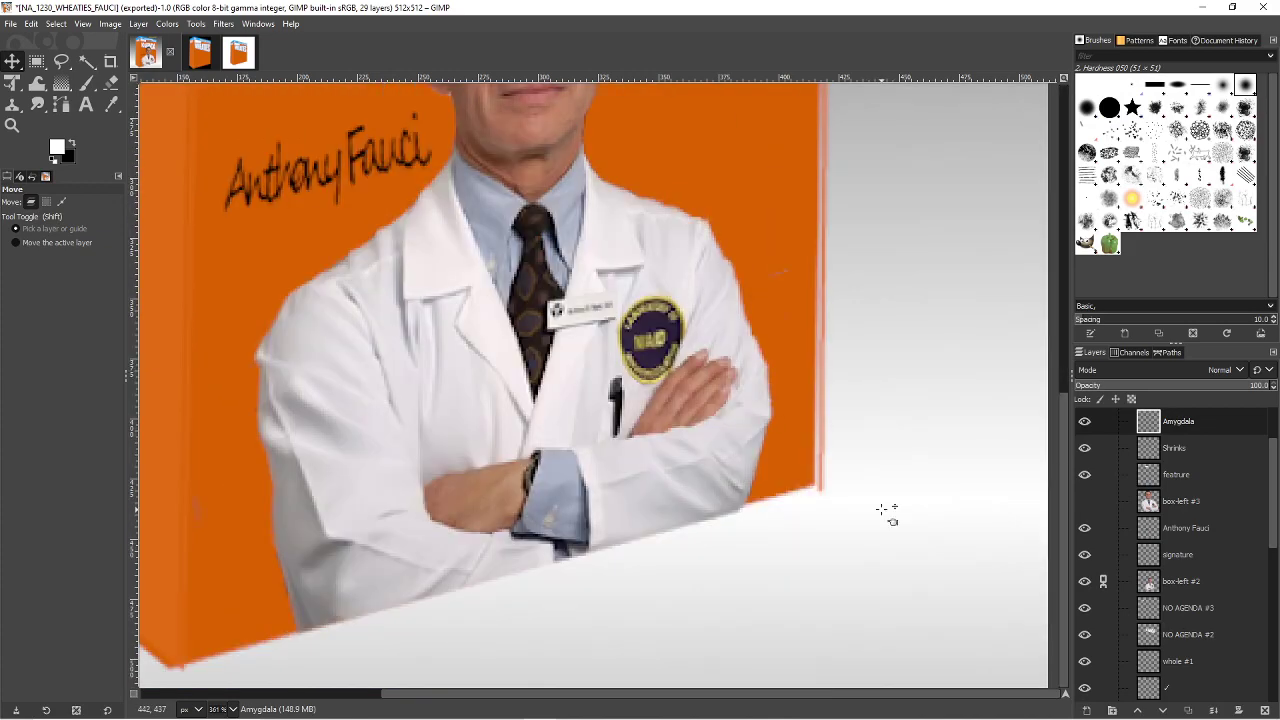
pyautogui.scroll(10, 886, 512)
pyautogui.scroll(-5, 884, 510)
pyautogui.scroll(-5, 884, 512)
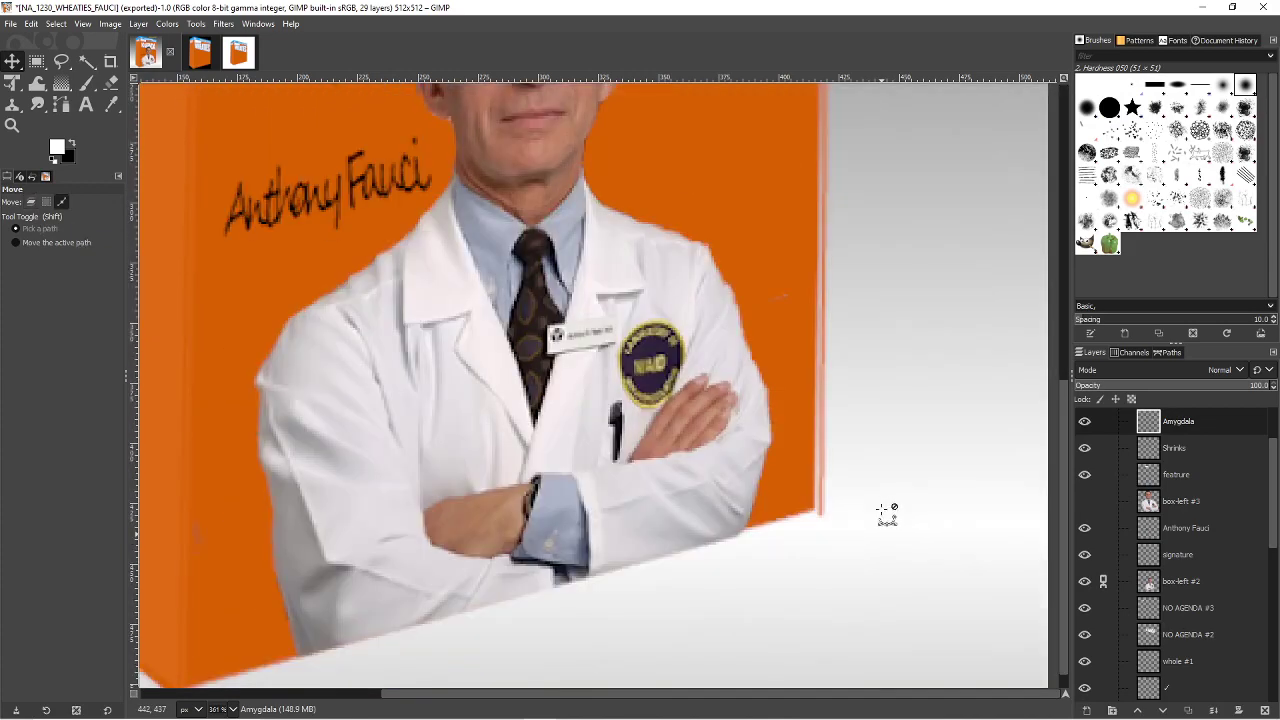
pyautogui.scroll(10, 886, 512)
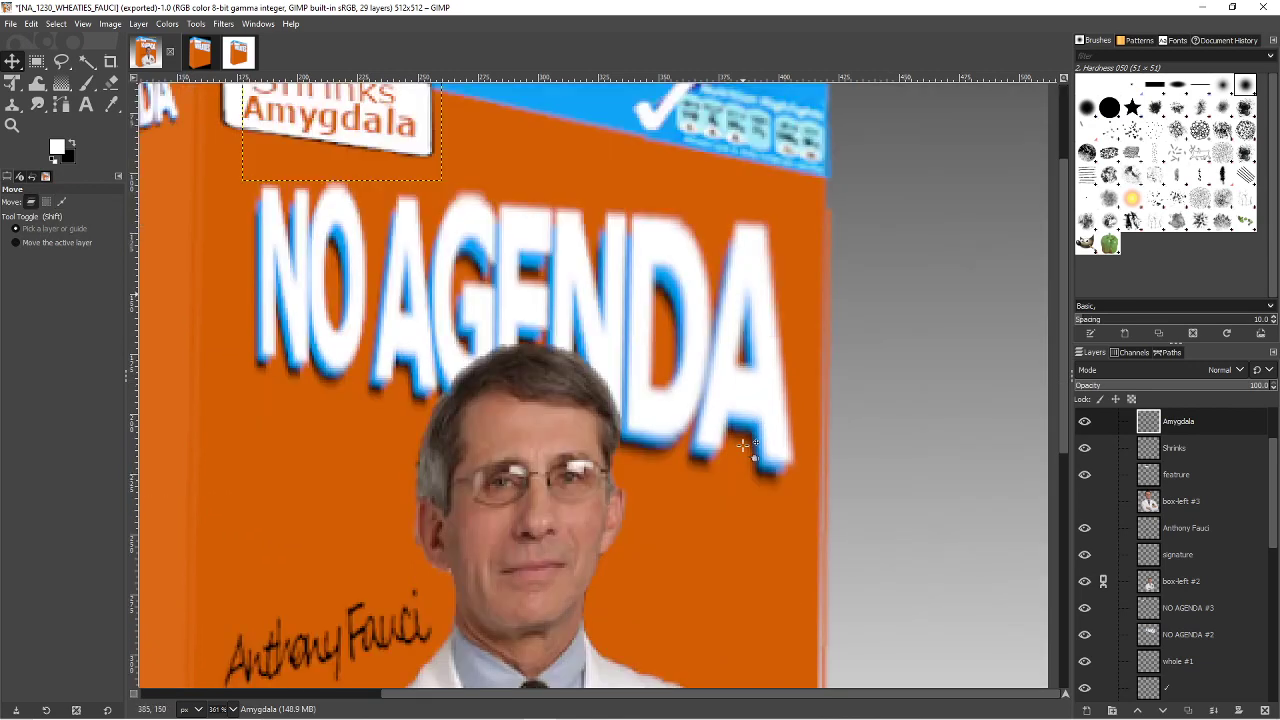
pyautogui.scroll(-5, 894, 391)
pyautogui.press('z')
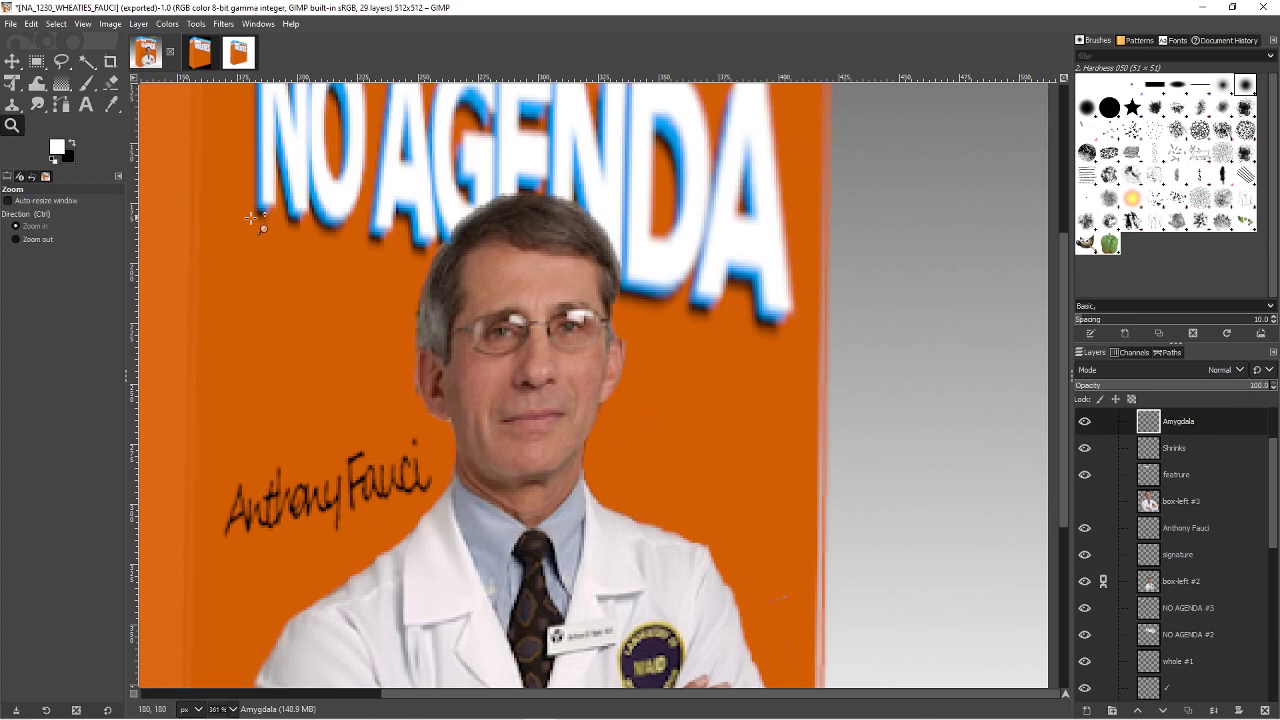
pyautogui.keyDown('ctrl'); pyautogui.click(375, 255); pyautogui.keyUp('ctrl')
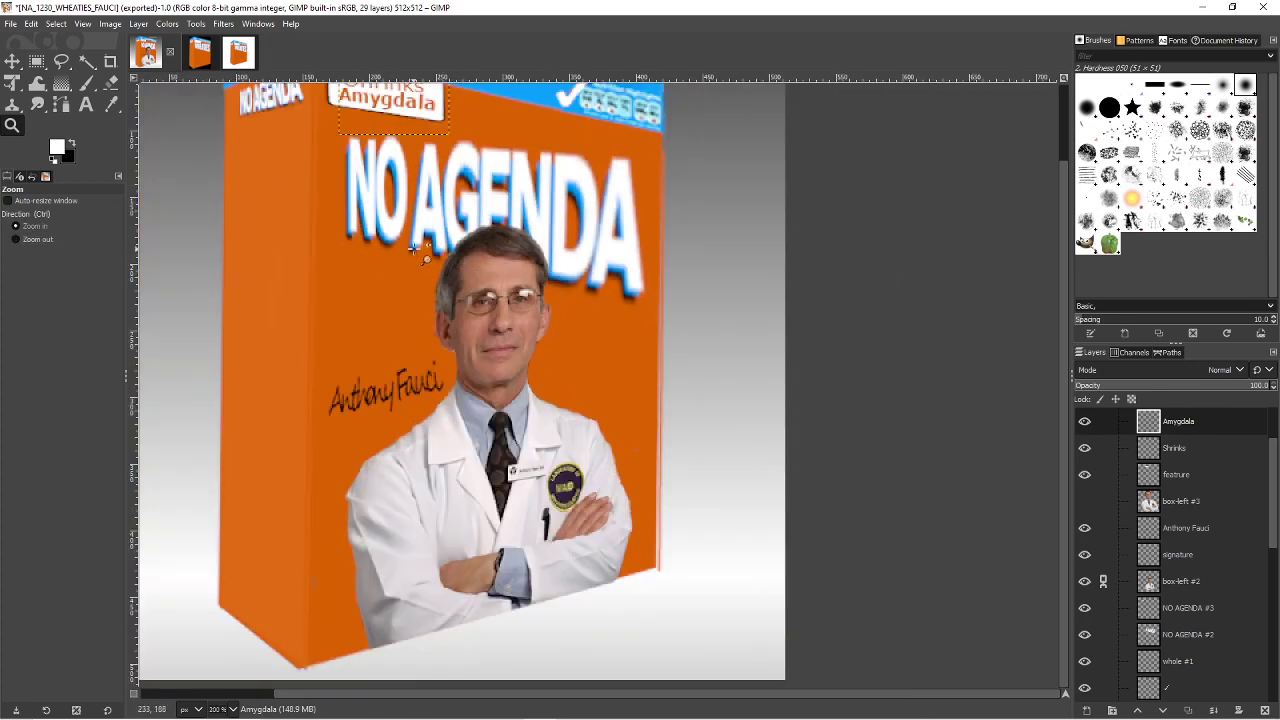
pyautogui.click(14, 64)
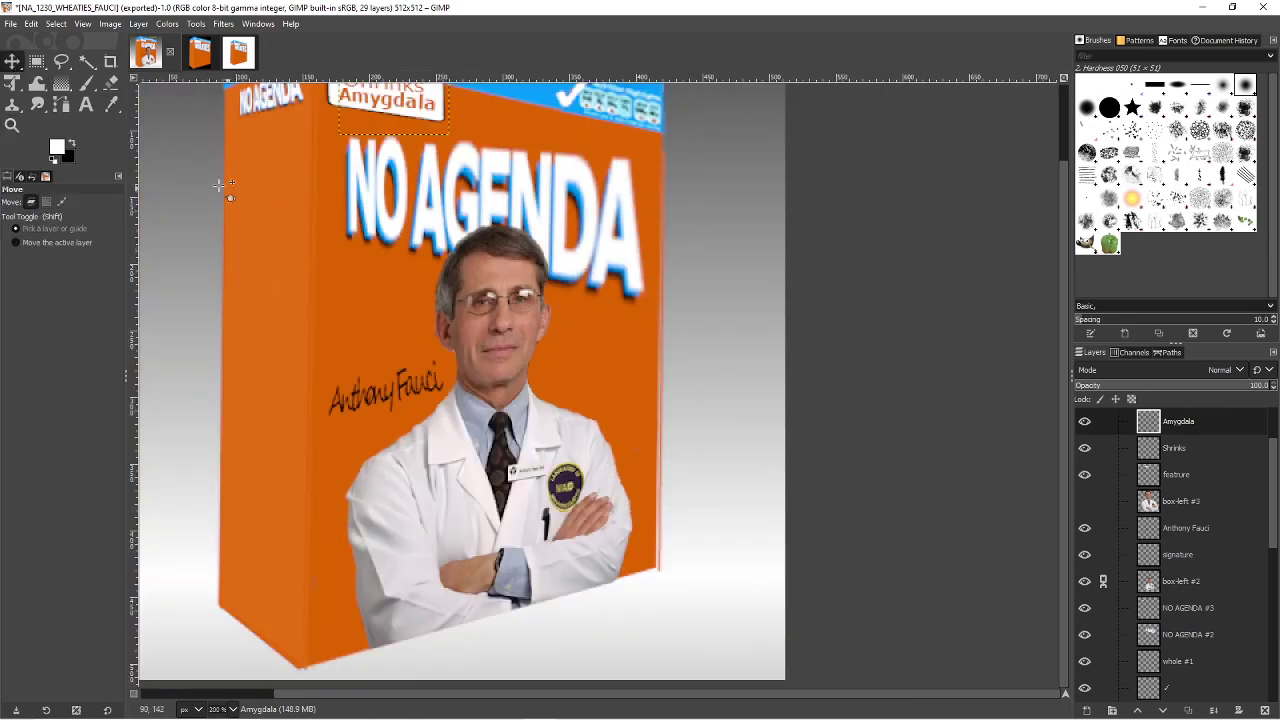
pyautogui.press('z')
pyautogui.keyDown('ctrl'); pyautogui.click(325, 190); pyautogui.keyUp('ctrl')
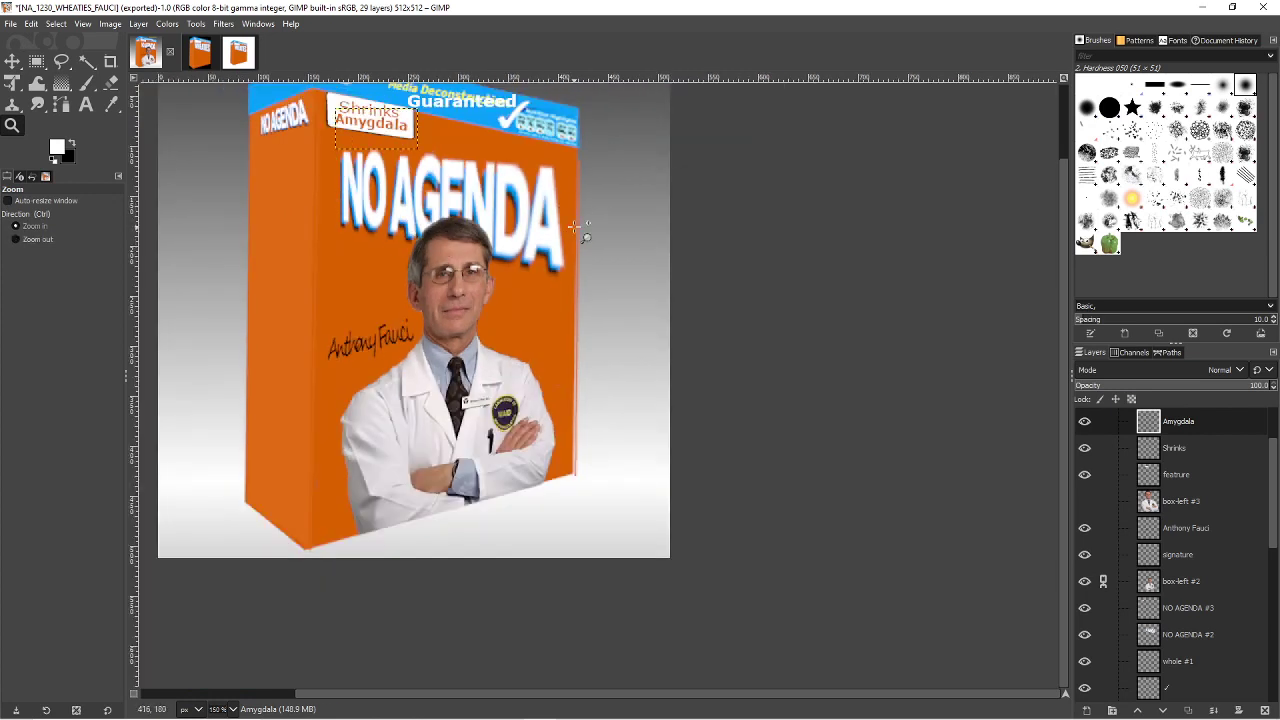
pyautogui.scroll(2, 590, 295)
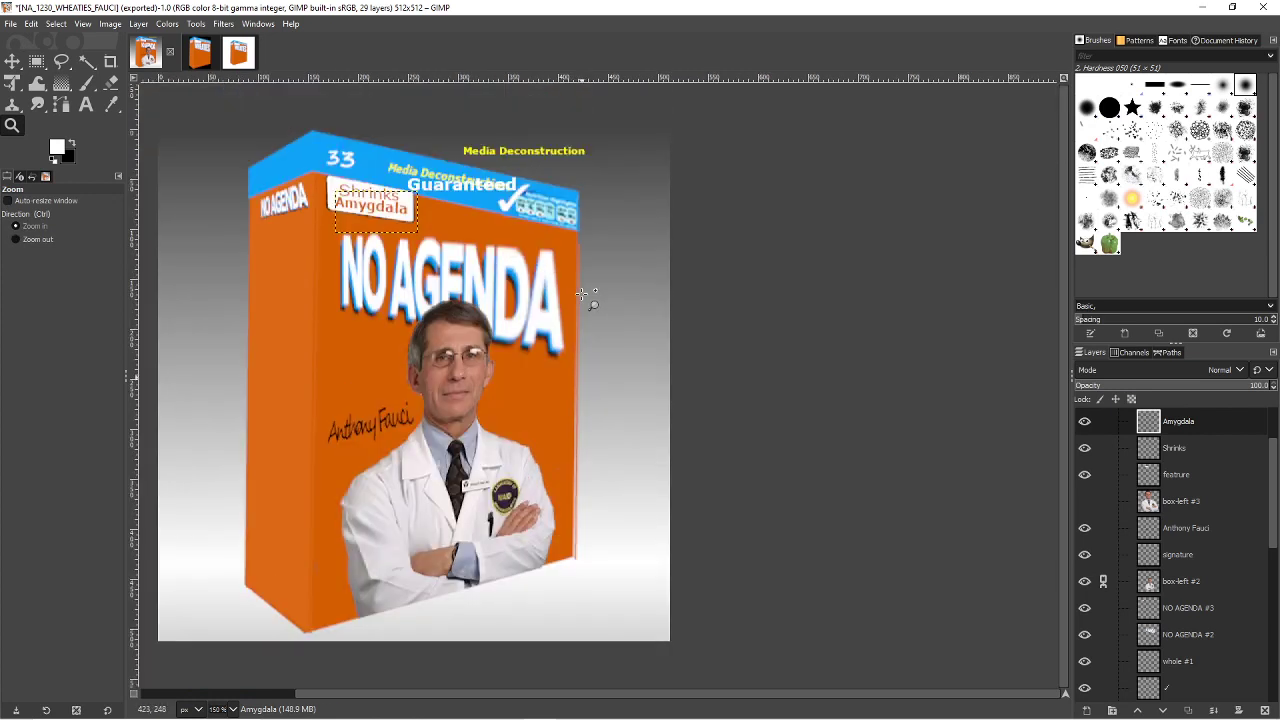
# - Delete the layer of the level yellow "Media Deconstruction" text that sits above the box
pyautogui.click(86, 104)
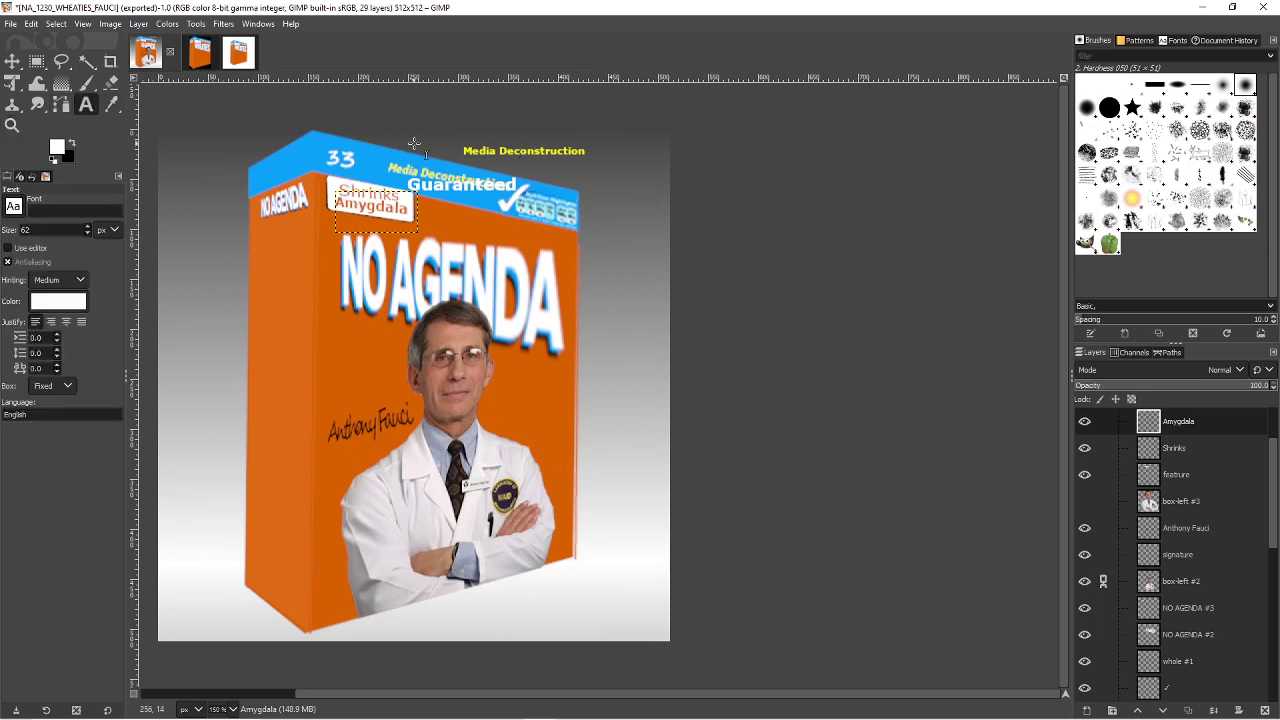
pyautogui.click(500, 151)
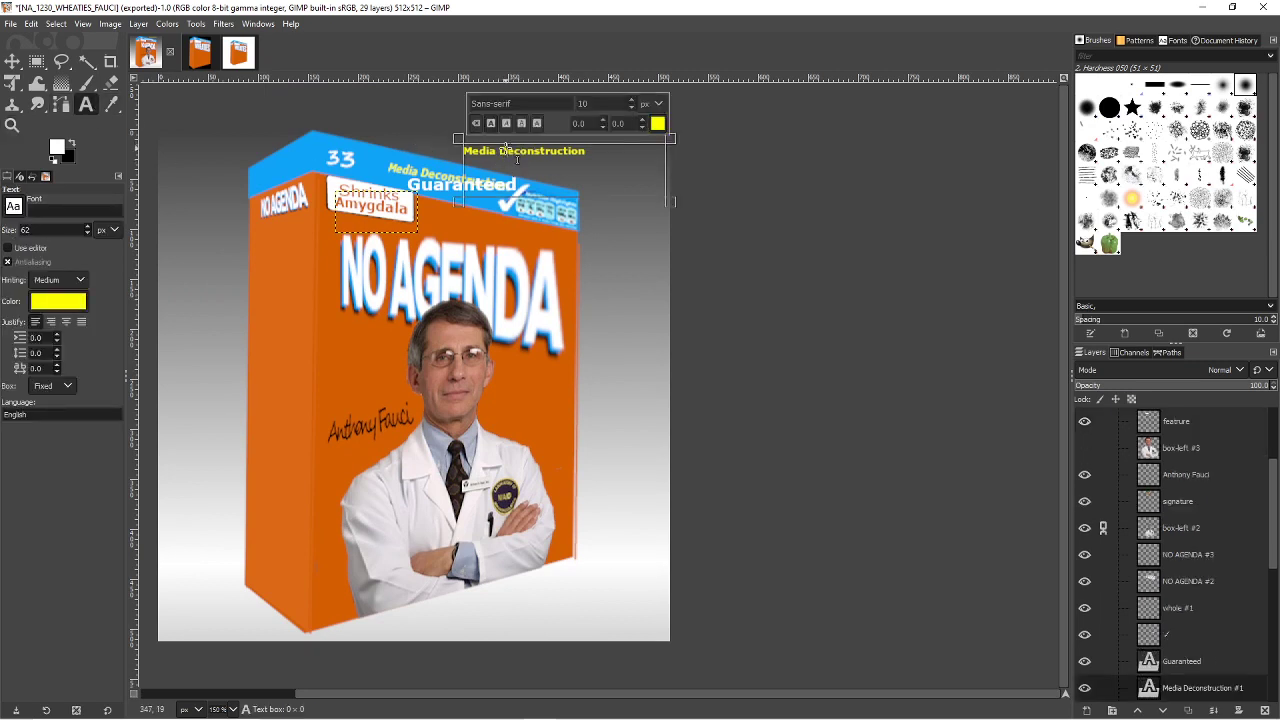
pyautogui.rightClick(1192, 694)
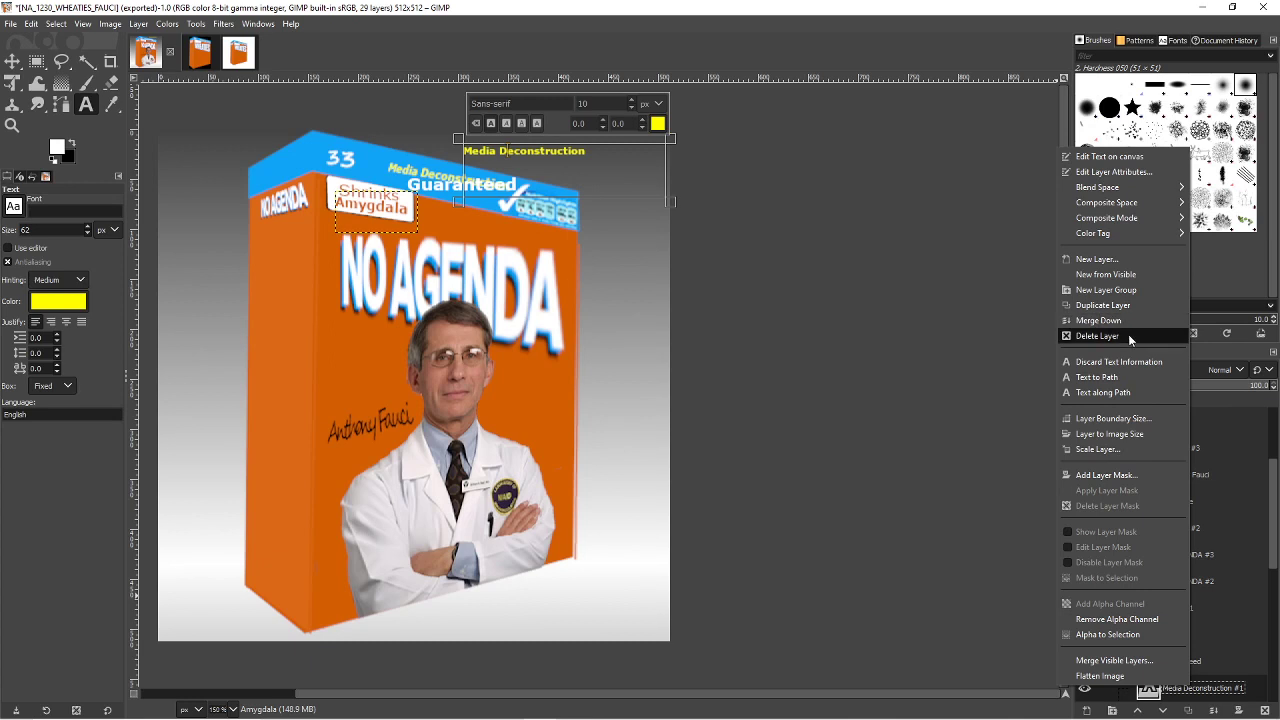
pyautogui.click(1128, 336)
# - Slope the white "Guaranteed" text along the blue band below "Media Deconstruction" with Unified Transform and apply it
pyautogui.click(1202, 668)
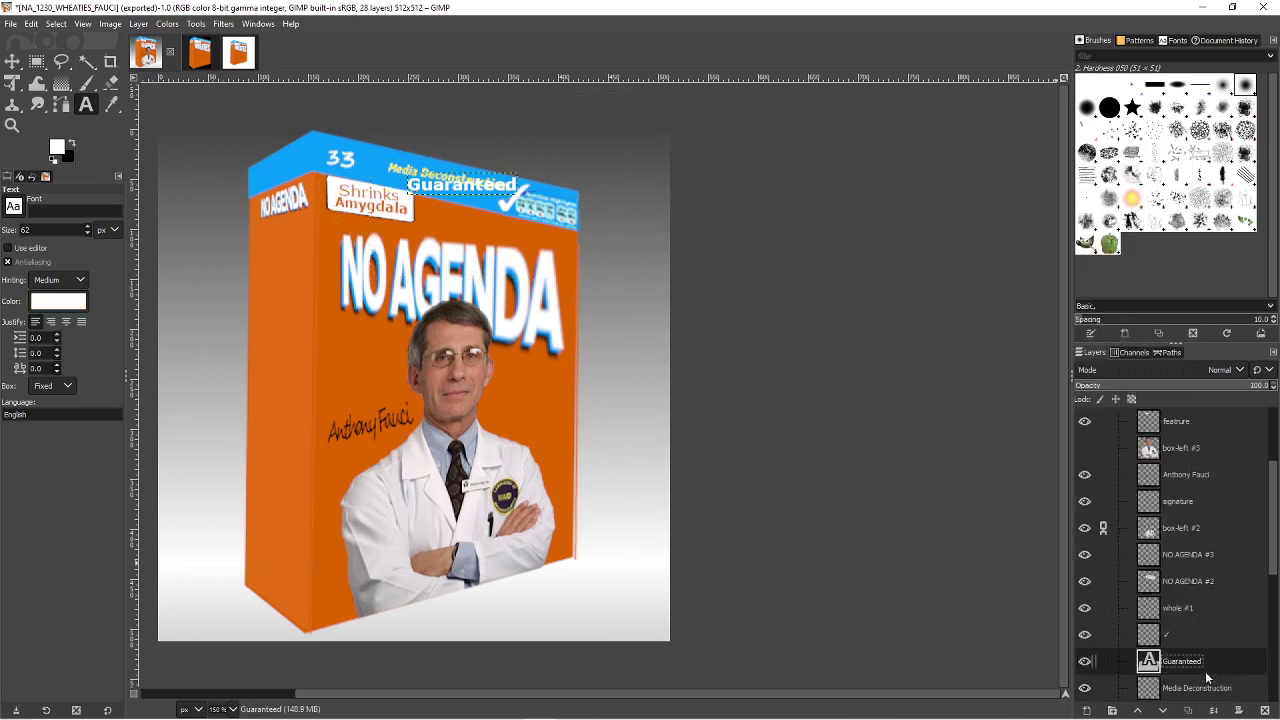
pyautogui.click(13, 86)
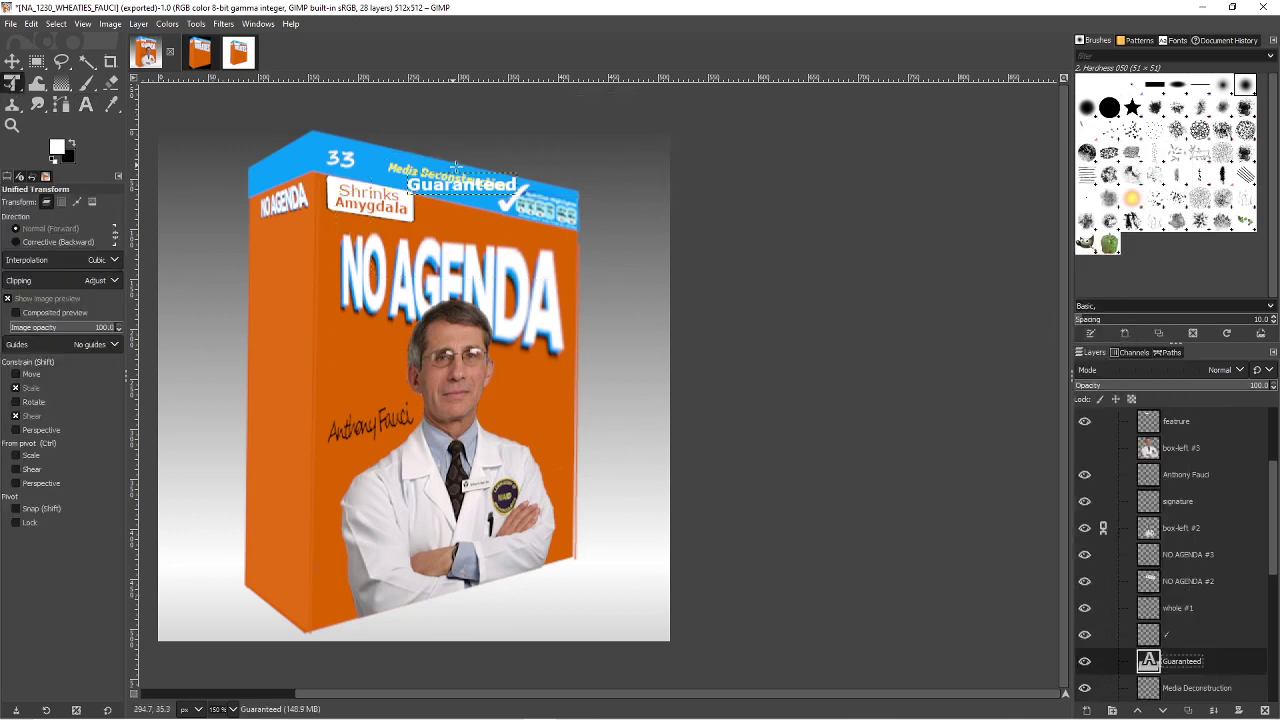
pyautogui.moveTo(505, 186)
pyautogui.mouseDown()
pyautogui.moveTo(492, 183)
pyautogui.moveTo(515, 225)
pyautogui.moveTo(518, 199)
pyautogui.mouseUp()
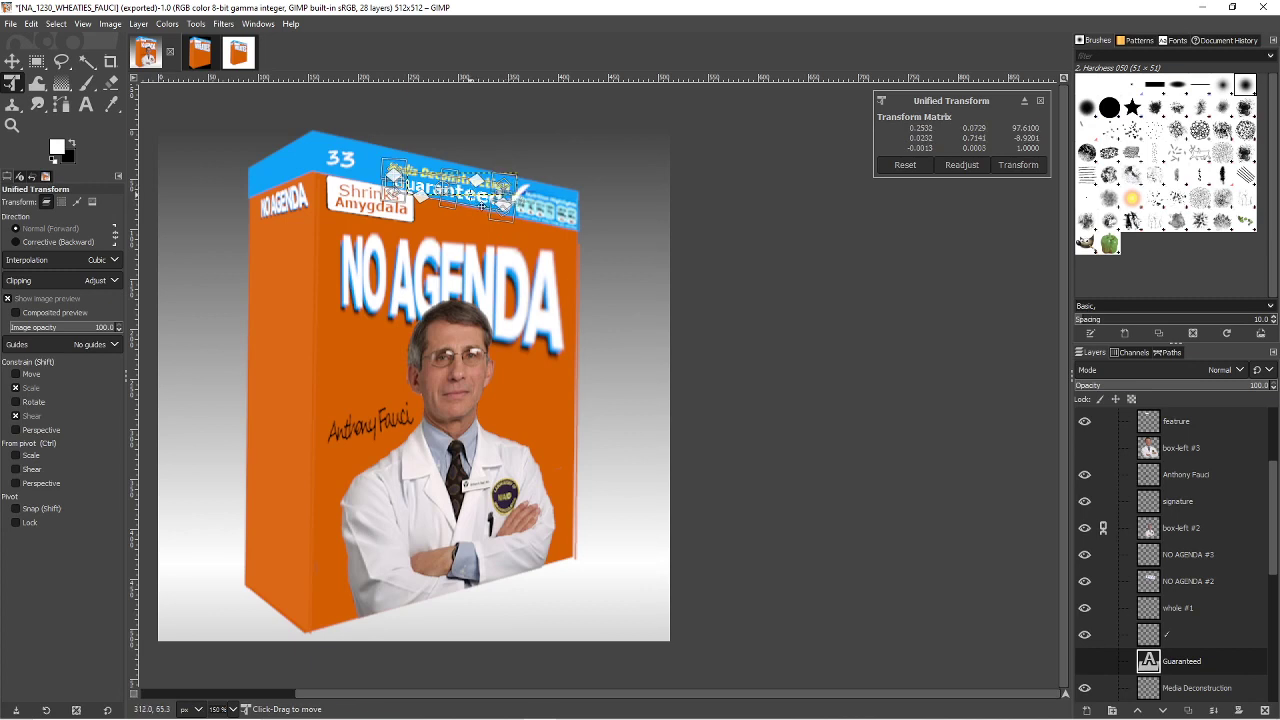
pyautogui.press('Return')
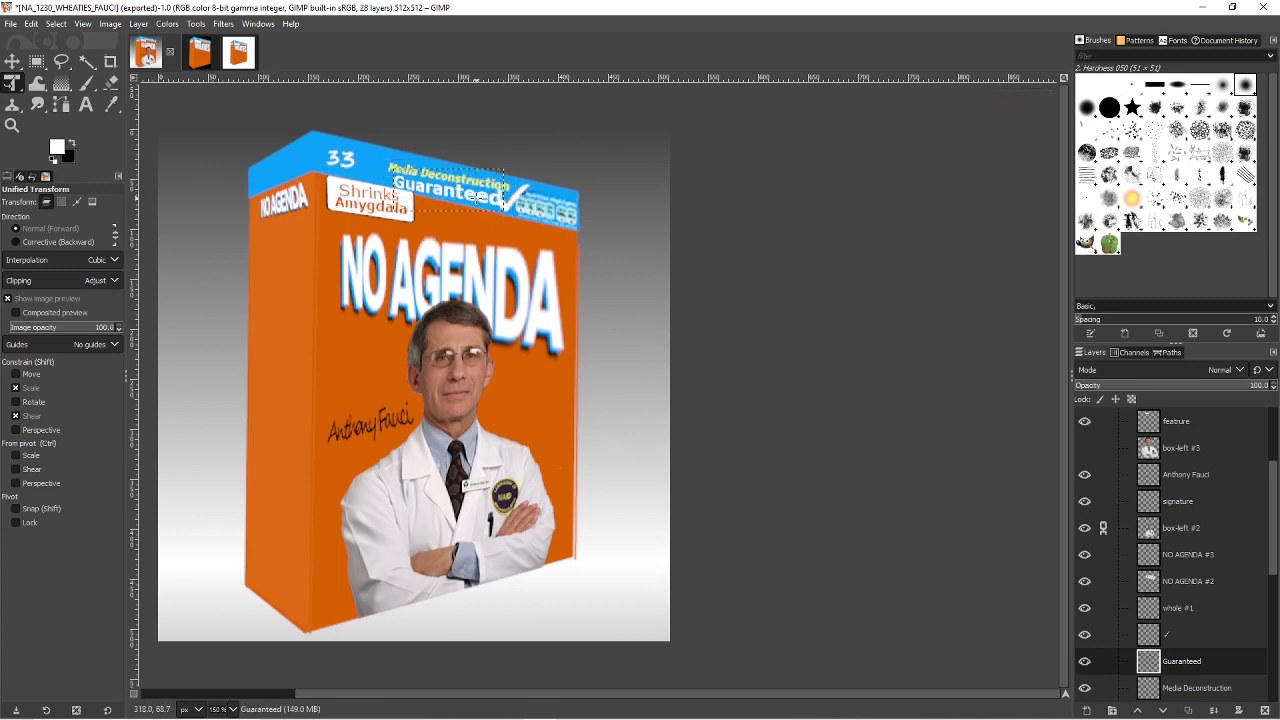
# - Refine the size, position and perspective of "Guaranteed" so it follows the blue band, applying each transform
pyautogui.click(487, 190)
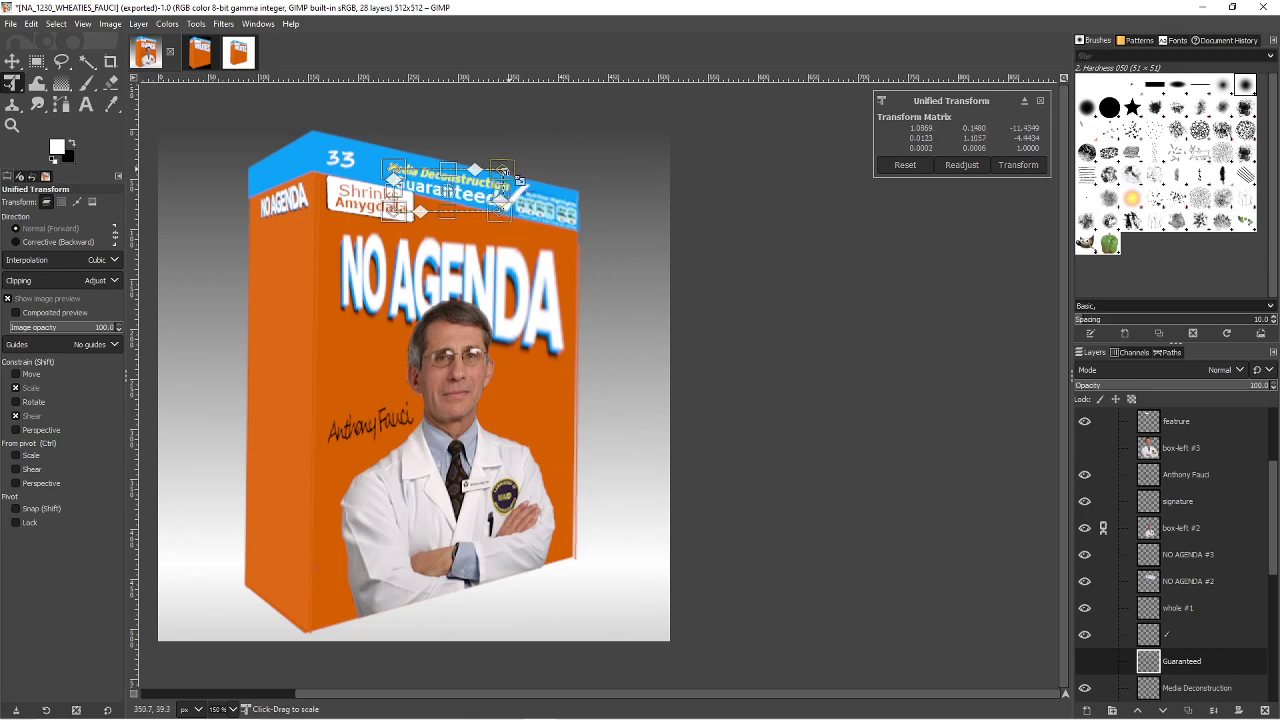
pyautogui.press('Return')
pyautogui.click(473, 206)
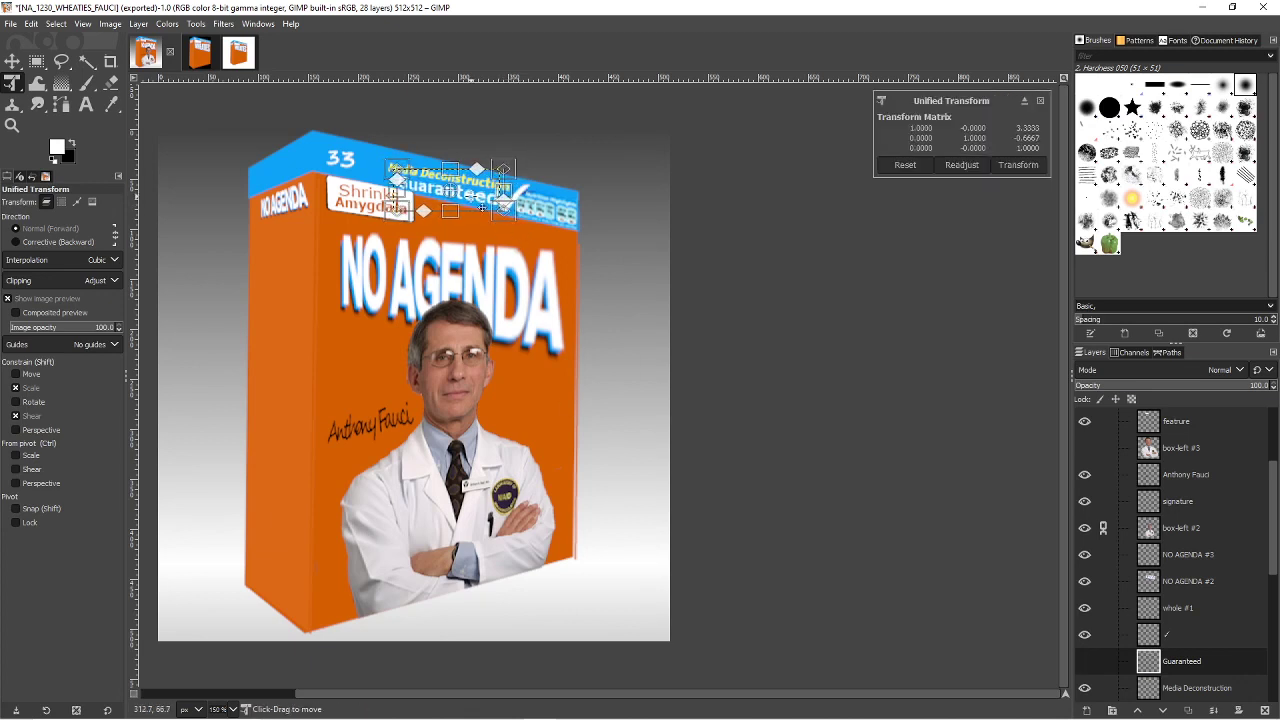
pyautogui.moveTo(502, 171); pyautogui.dragTo(502, 187)
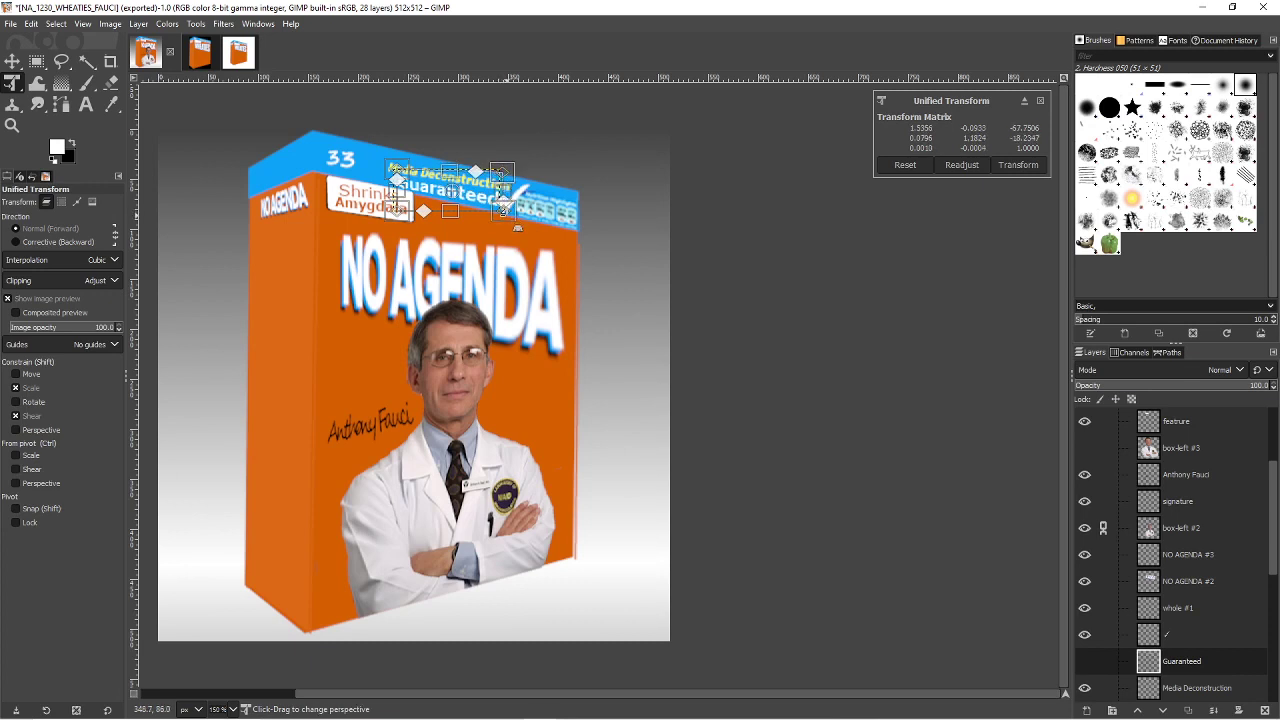
pyautogui.press('Return')
# - Scale "Guaranteed" down slightly to clear the check mark, and shift it a little to the right under "Media Deconstruction"
pyautogui.click(484, 198)
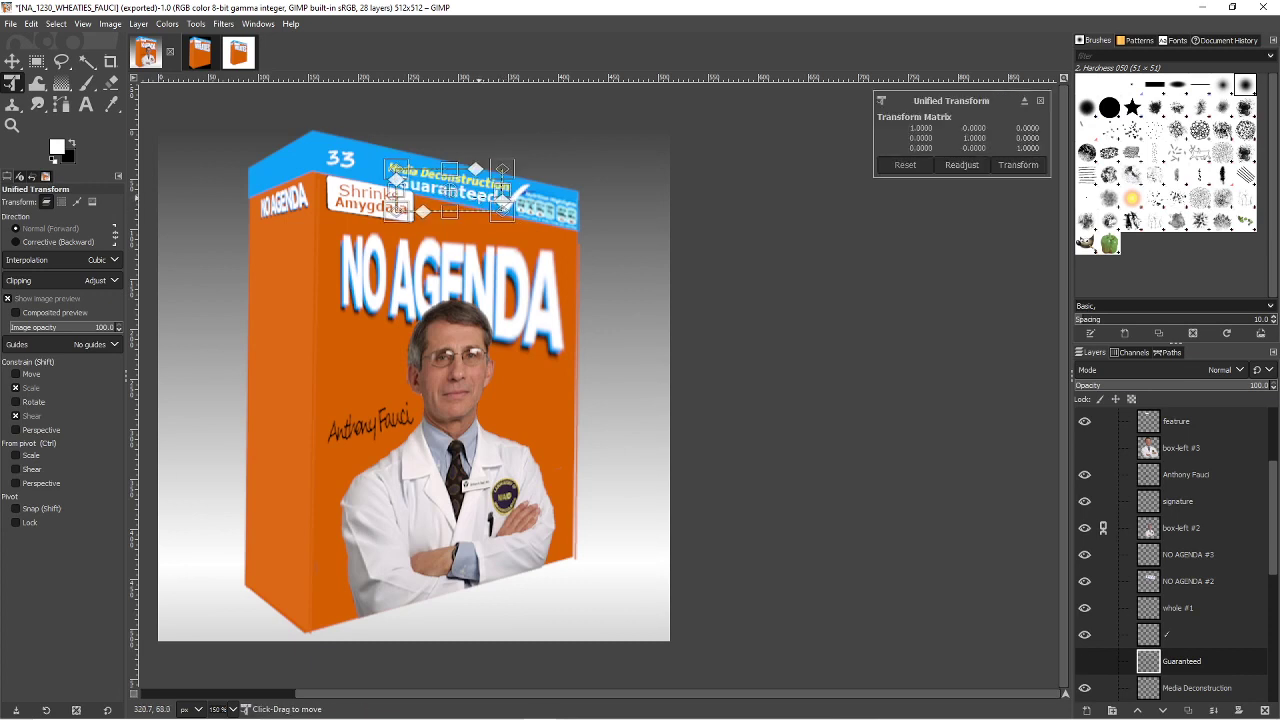
pyautogui.moveTo(508, 204); pyautogui.dragTo(496, 210)
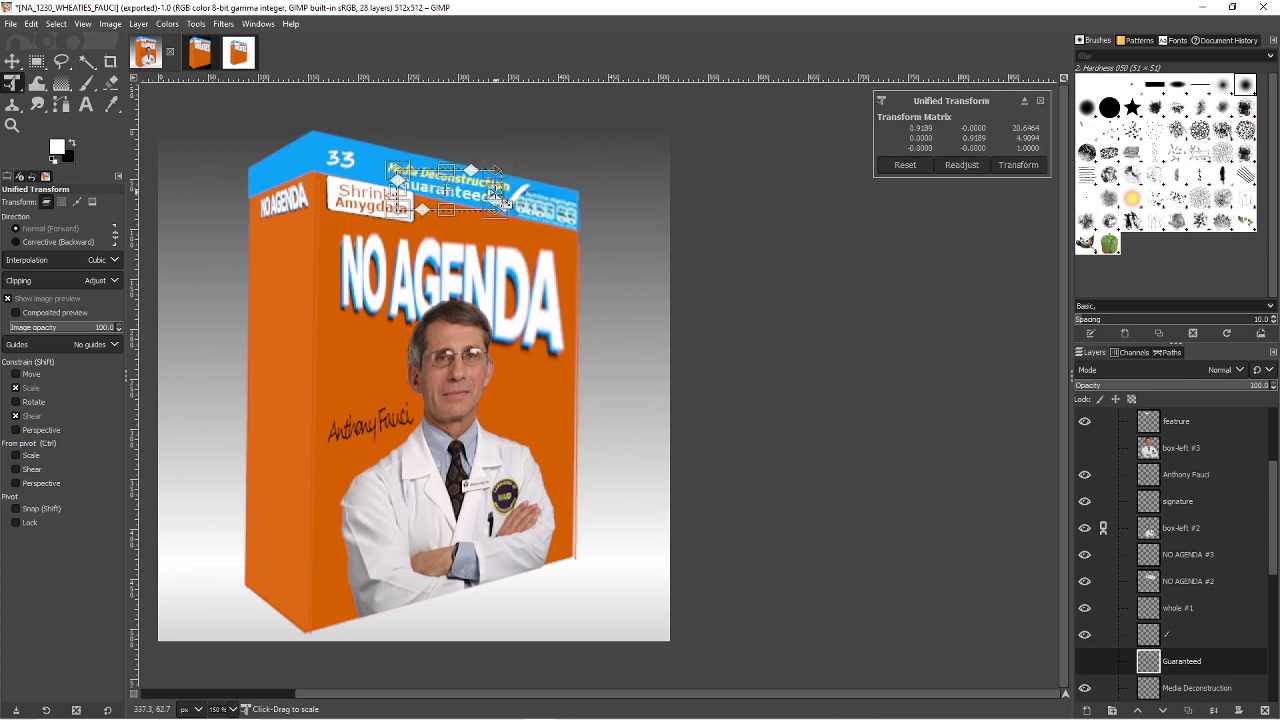
pyautogui.press('Return')
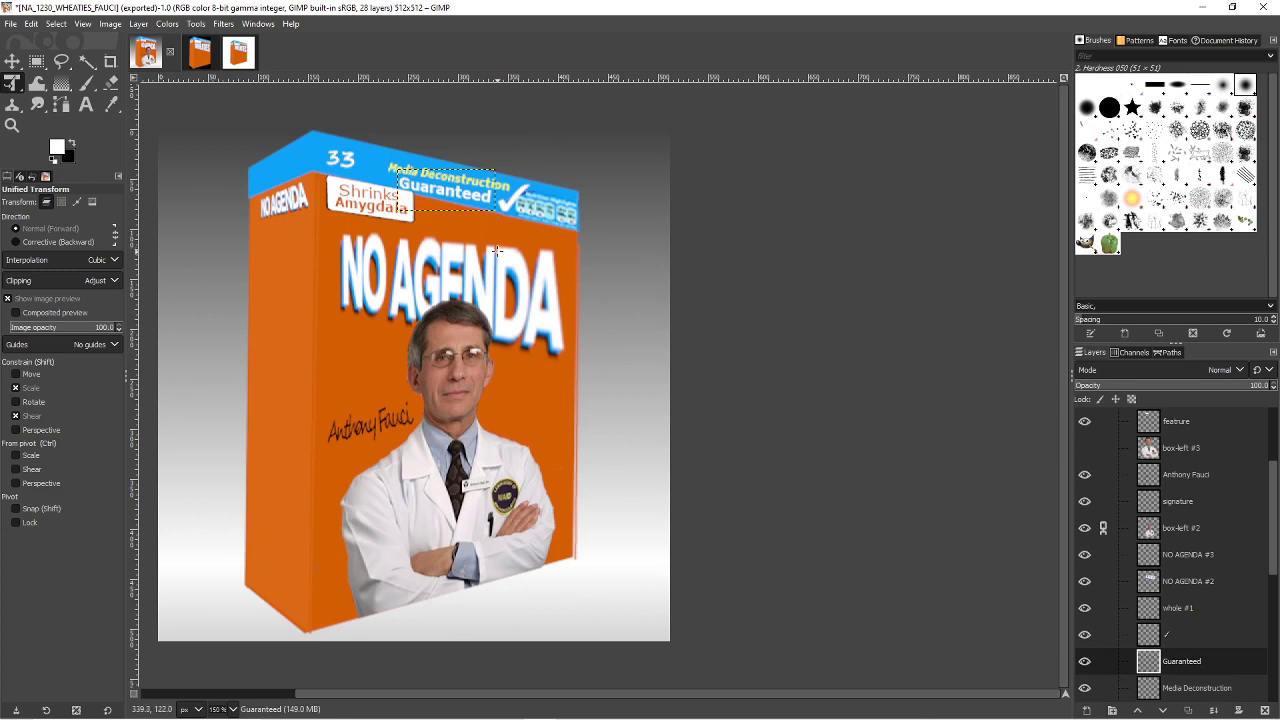
pyautogui.click(471, 184)
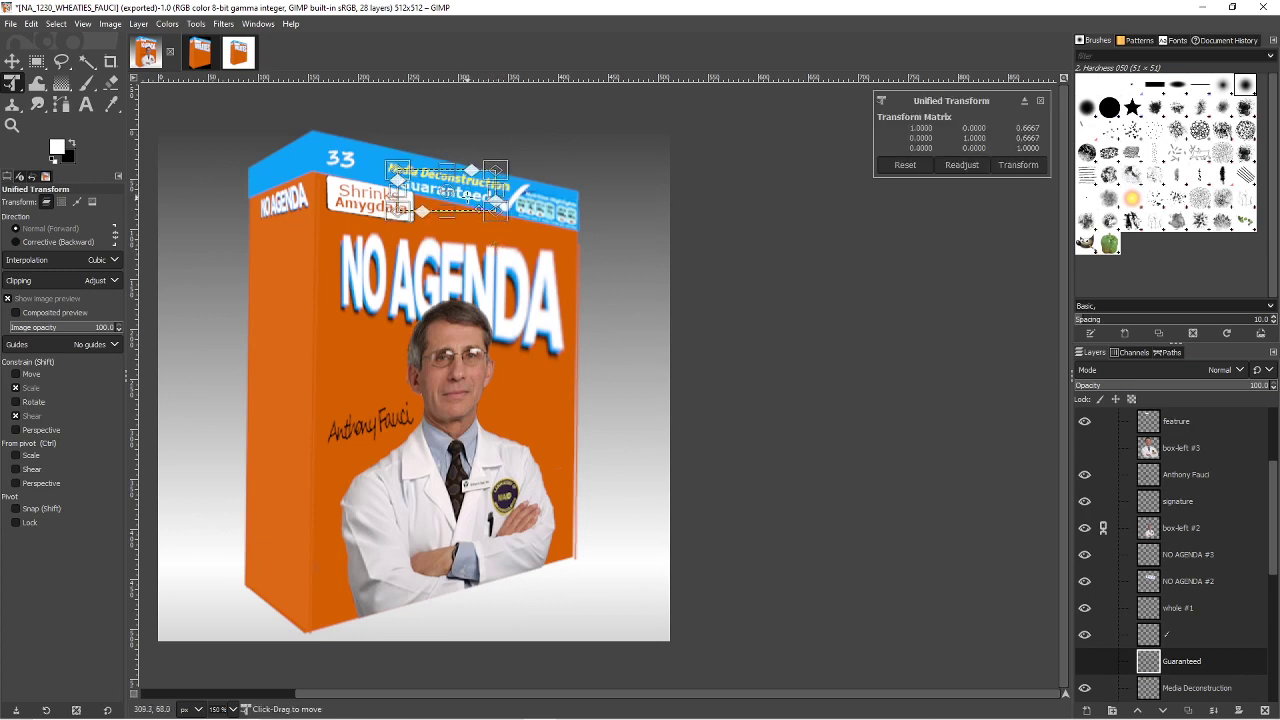
pyautogui.moveTo(467, 196); pyautogui.dragTo(471, 197)
pyautogui.press('Return')
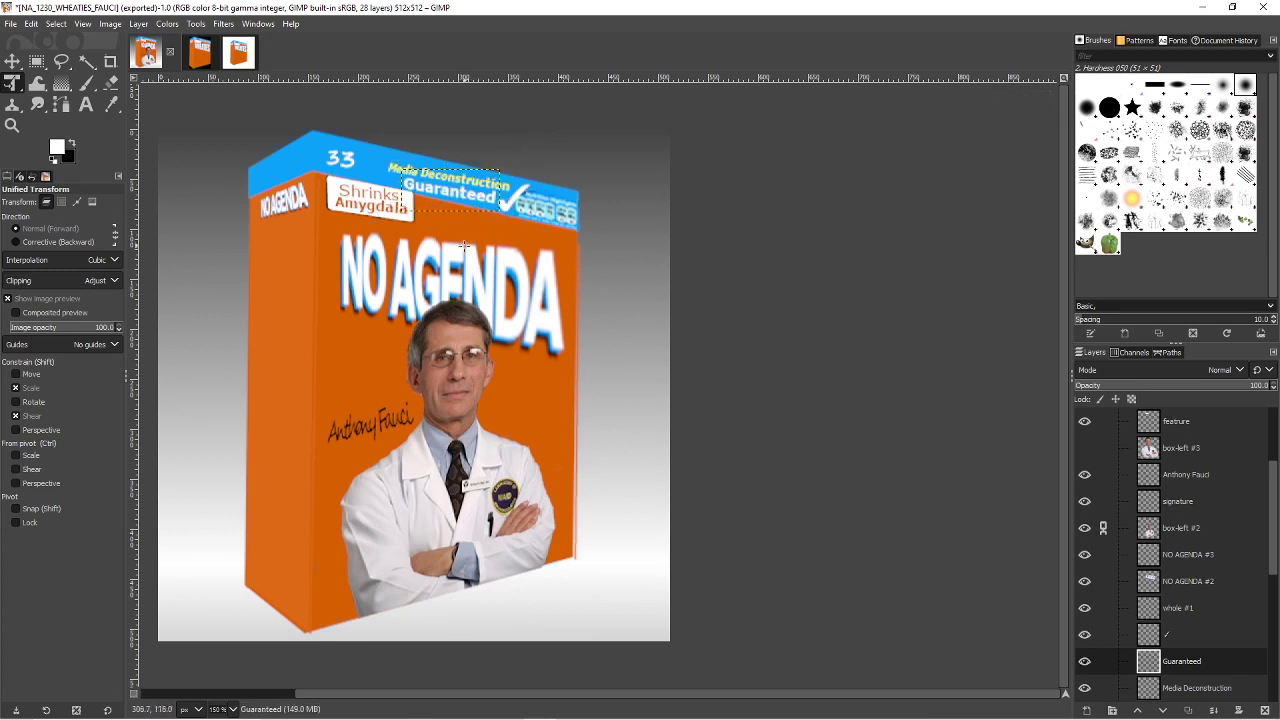
# - Rotate "Guaranteed" slightly with Unified Transform to match the blue band's slope and apply it
pyautogui.click(377, 206)
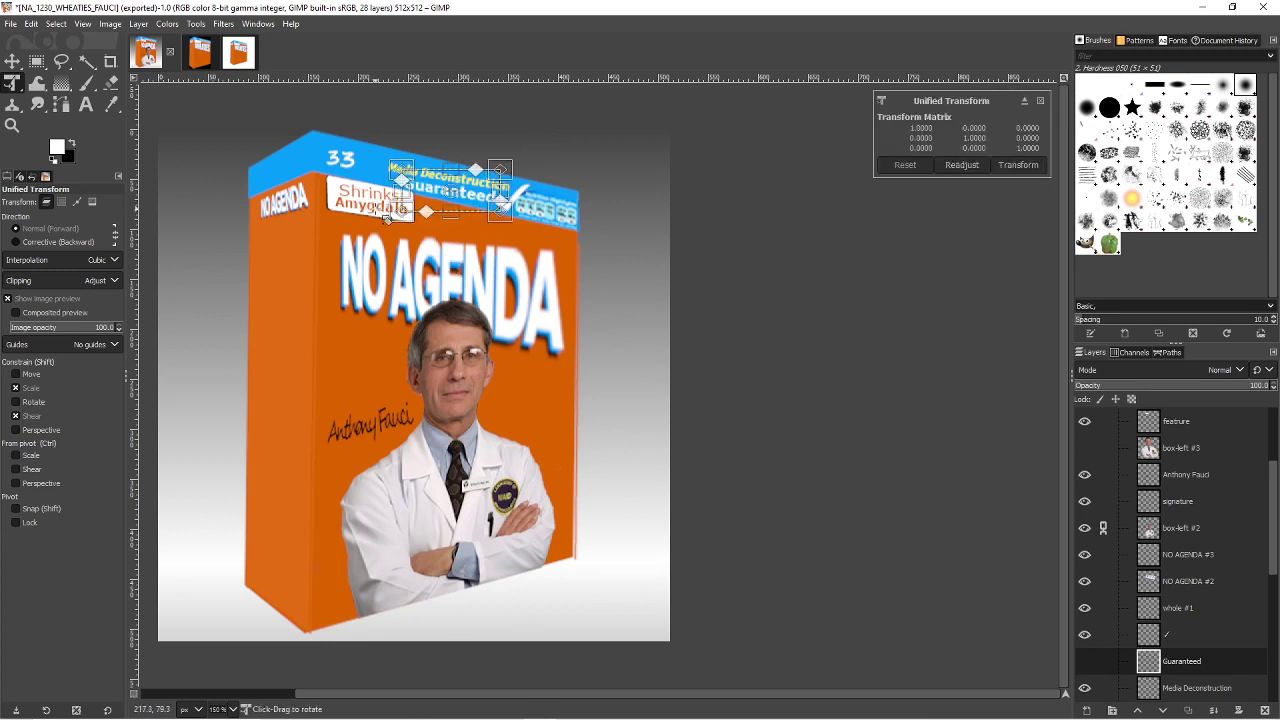
pyautogui.press('Return')
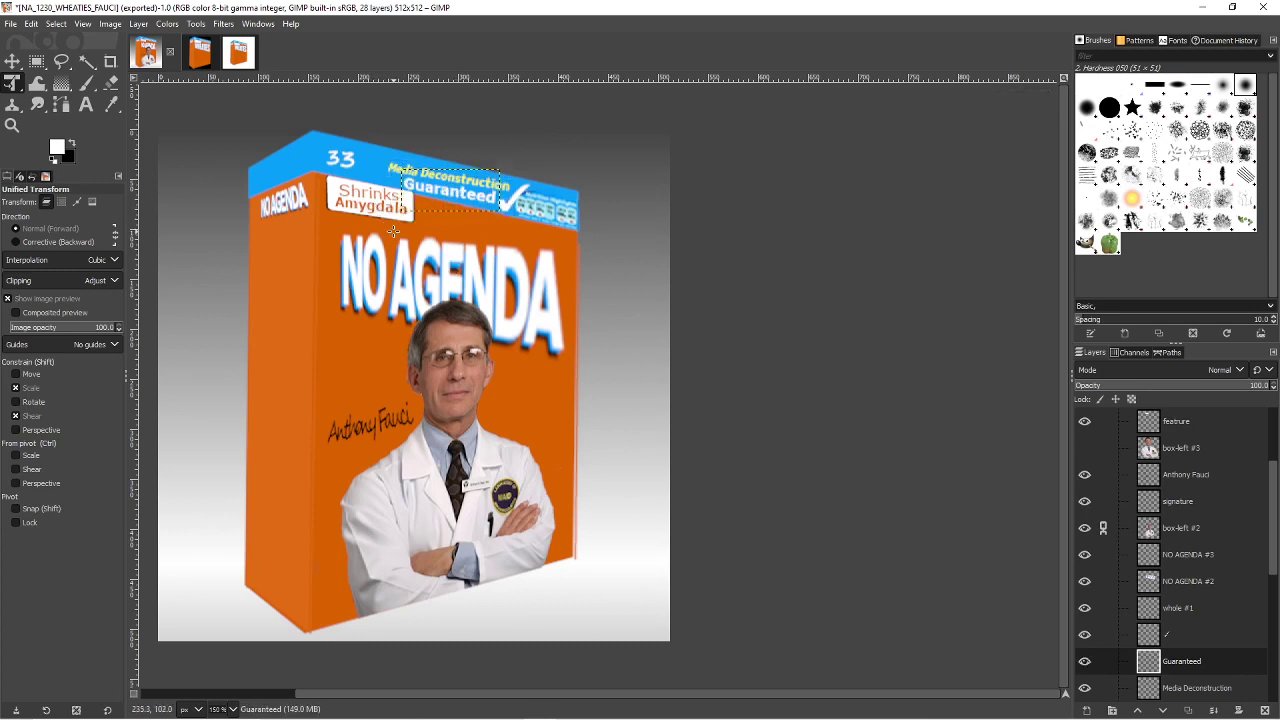
pyautogui.moveTo(373, 206); pyautogui.dragTo(391, 213)
pyautogui.press('Return')
# - Examine the pink streaks along the box's right edge at pixel level and in the context of the whole box
pyautogui.click(12, 61)
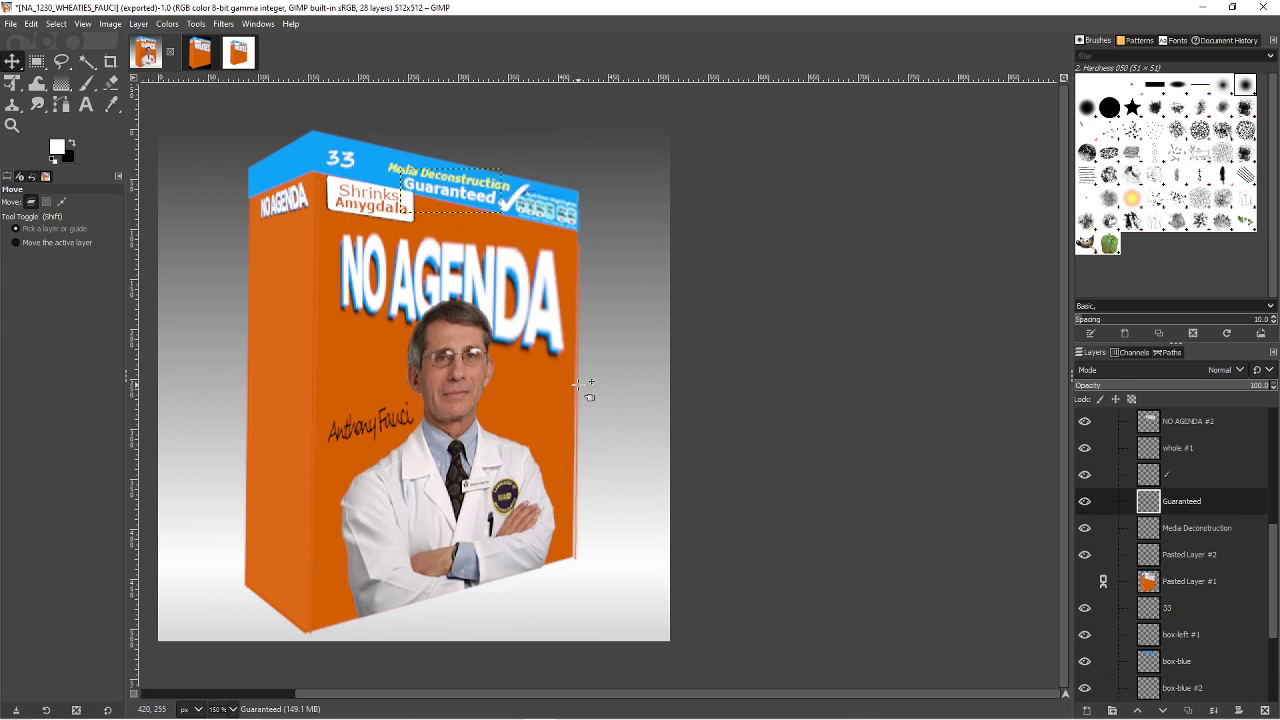
pyautogui.press('z')
pyautogui.moveTo(572, 396); pyautogui.dragTo(600, 422)
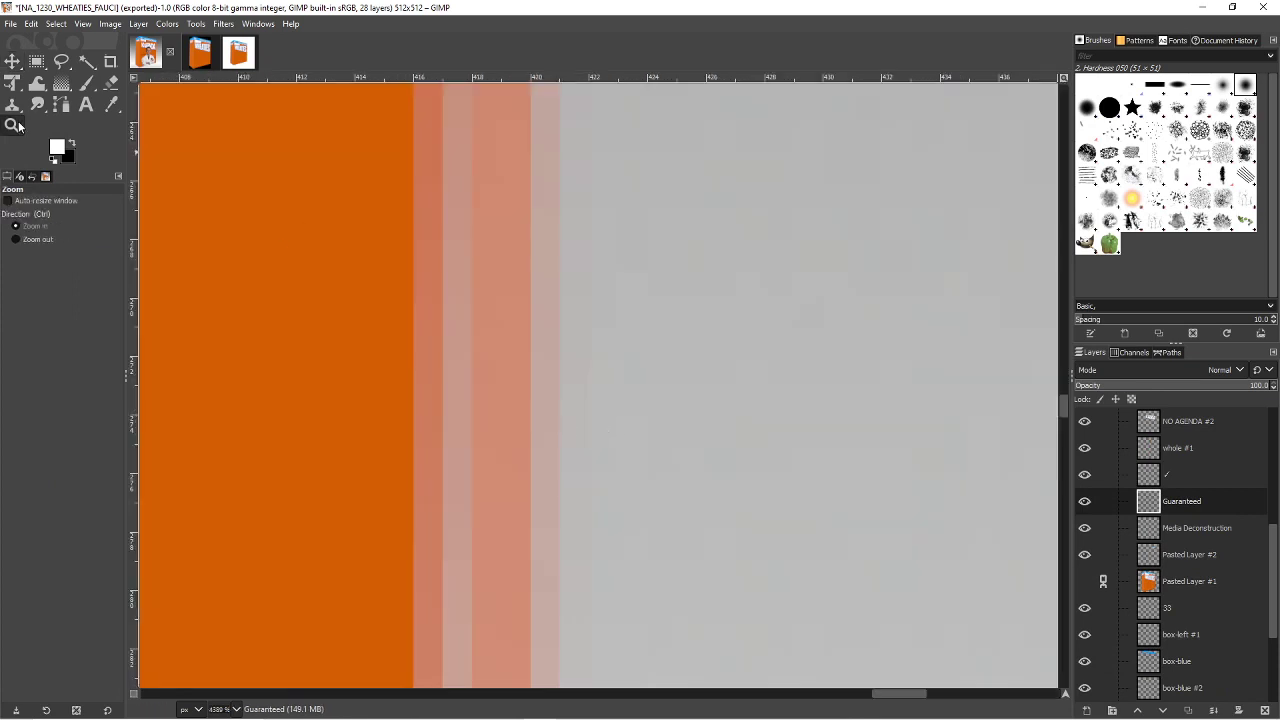
pyautogui.click(37, 61)
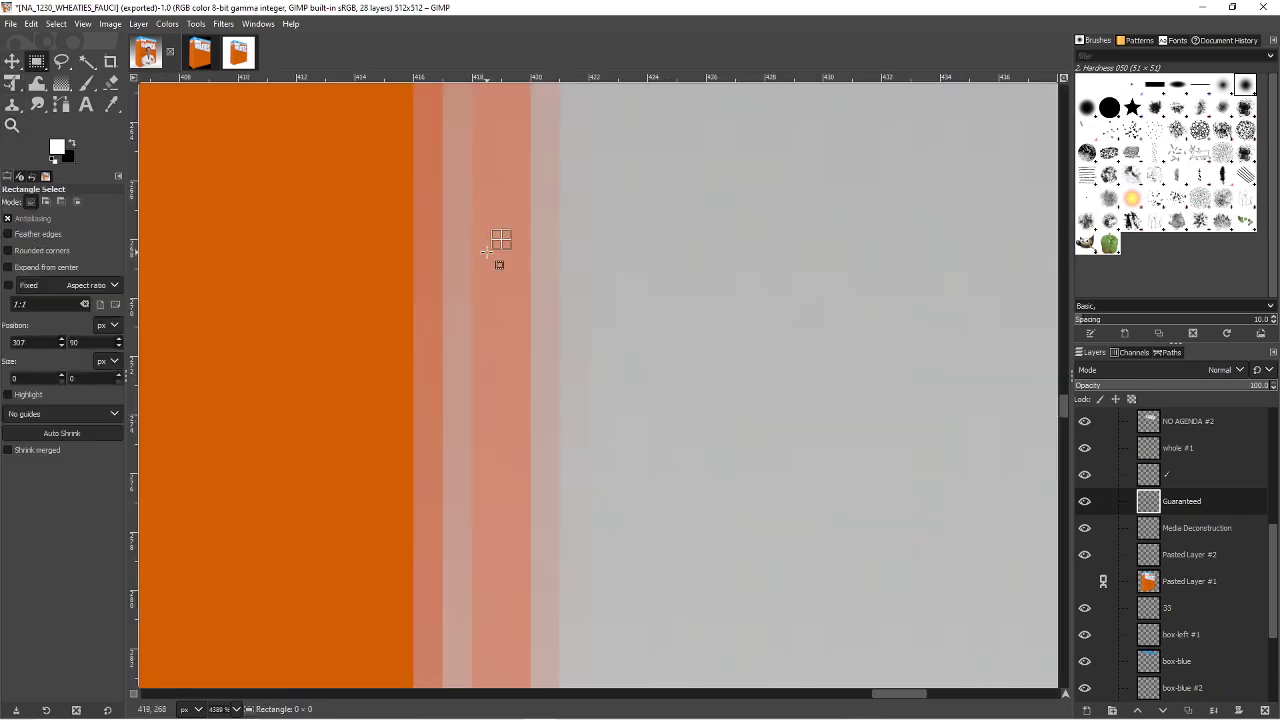
pyautogui.click(486, 252)
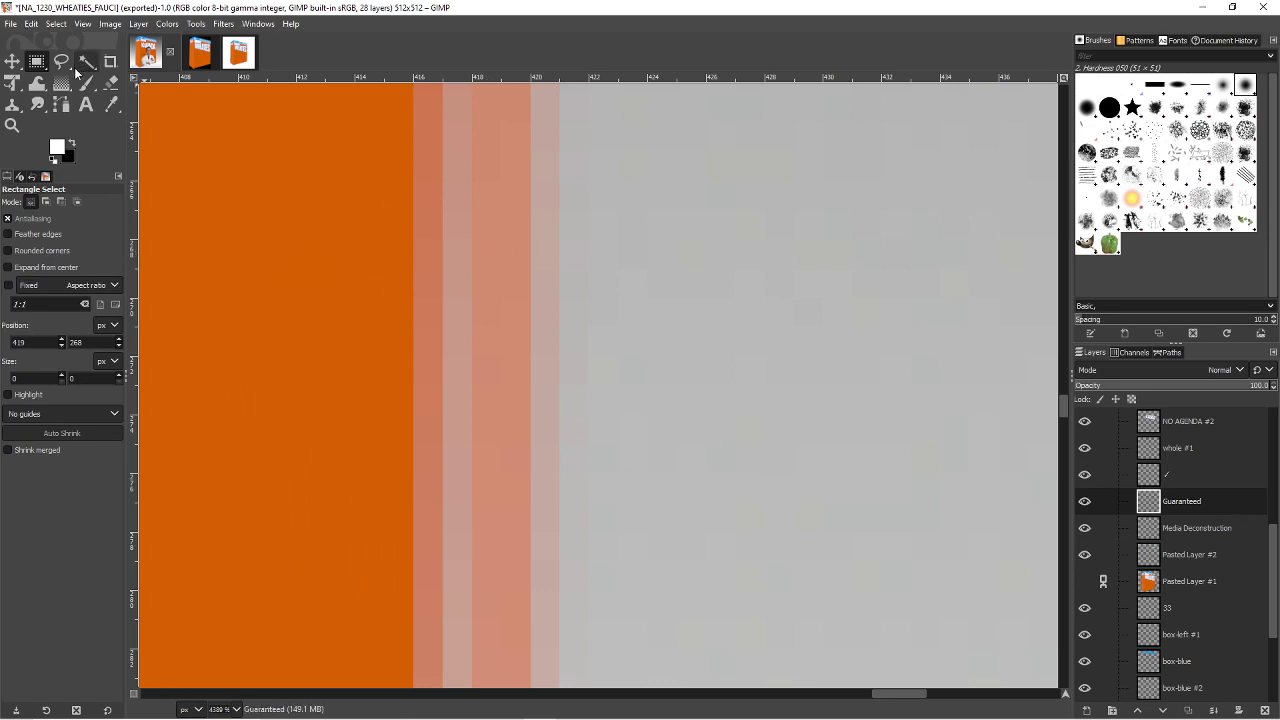
pyautogui.click(12, 126)
pyautogui.keyDown('ctrl'); pyautogui.click(343, 238); pyautogui.keyUp('ctrl')
pyautogui.keyDown('ctrl'); pyautogui.click(343, 238); pyautogui.keyUp('ctrl')
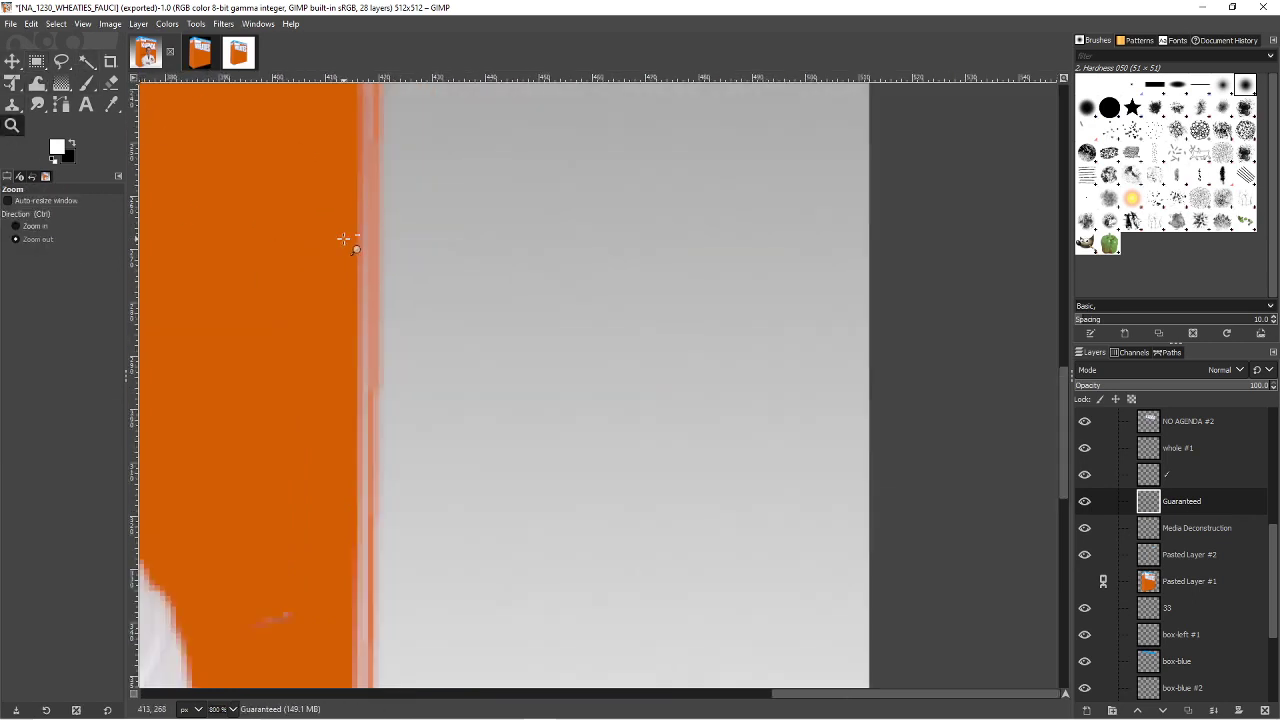
pyautogui.keyDown('ctrl'); pyautogui.click(340, 248); pyautogui.keyUp('ctrl')
pyautogui.keyDown('ctrl'); pyautogui.click(334, 262); pyautogui.keyUp('ctrl')
pyautogui.keyDown('ctrl'); pyautogui.click(322, 296); pyautogui.keyUp('ctrl')
pyautogui.keyDown('ctrl'); pyautogui.click(315, 293); pyautogui.keyUp('ctrl')
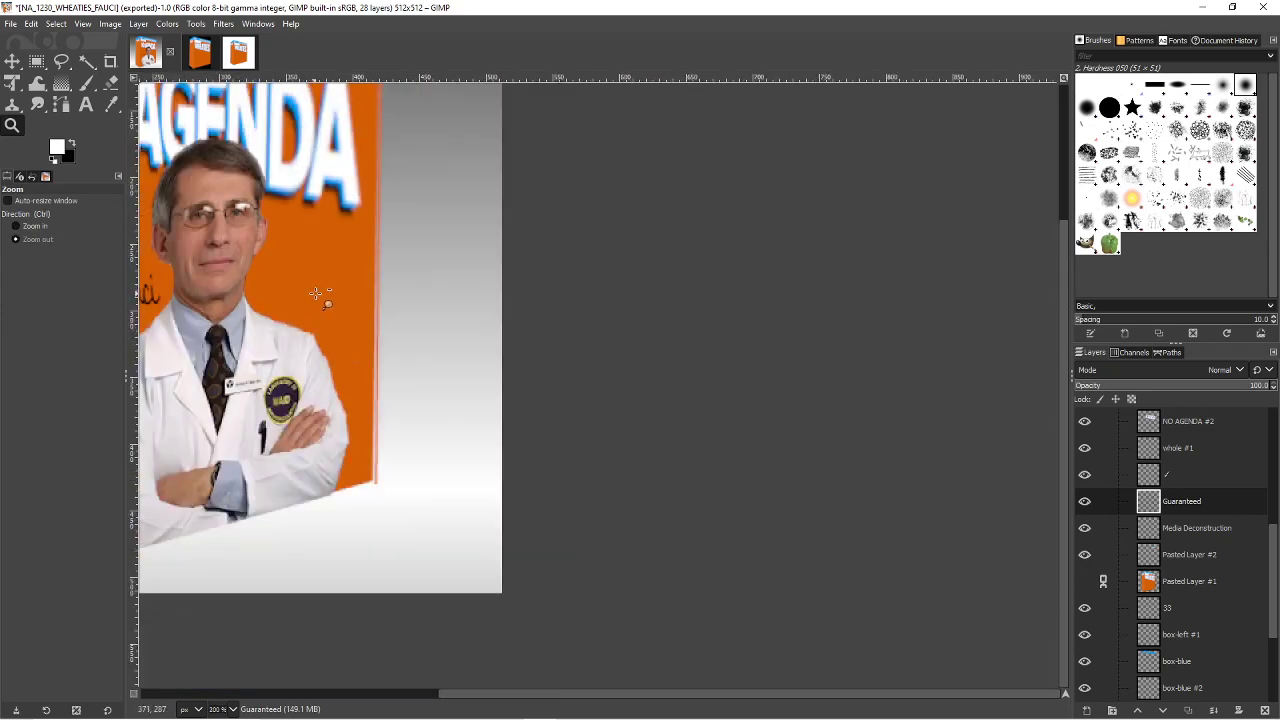
pyautogui.moveTo(451, 694); pyautogui.dragTo(253, 667)
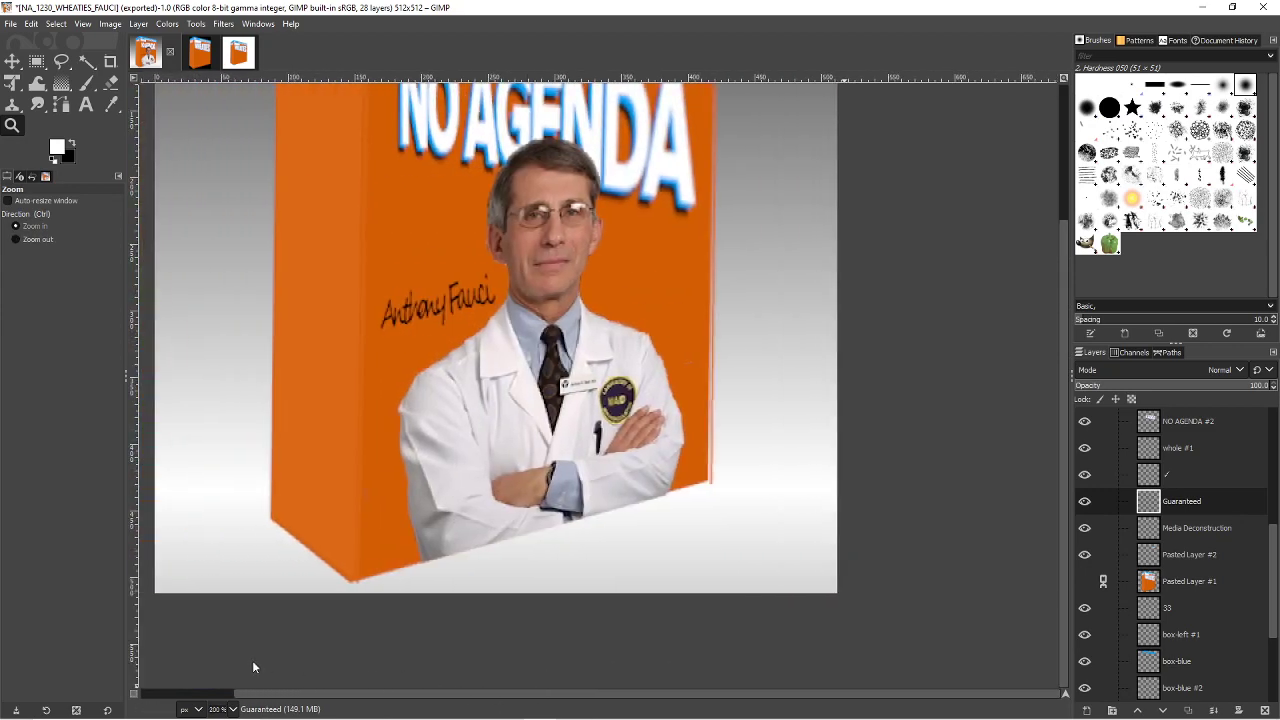
pyautogui.scroll(3, 443, 571)
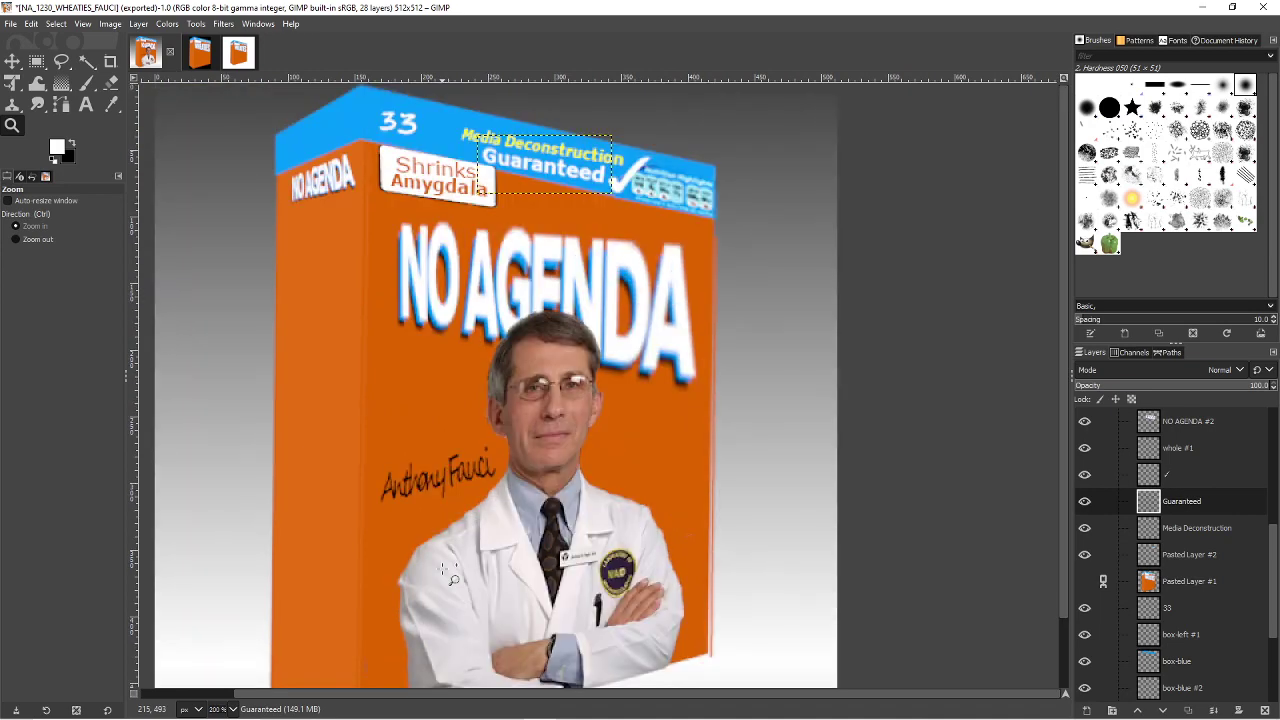
pyautogui.scroll(-2, 445, 569)
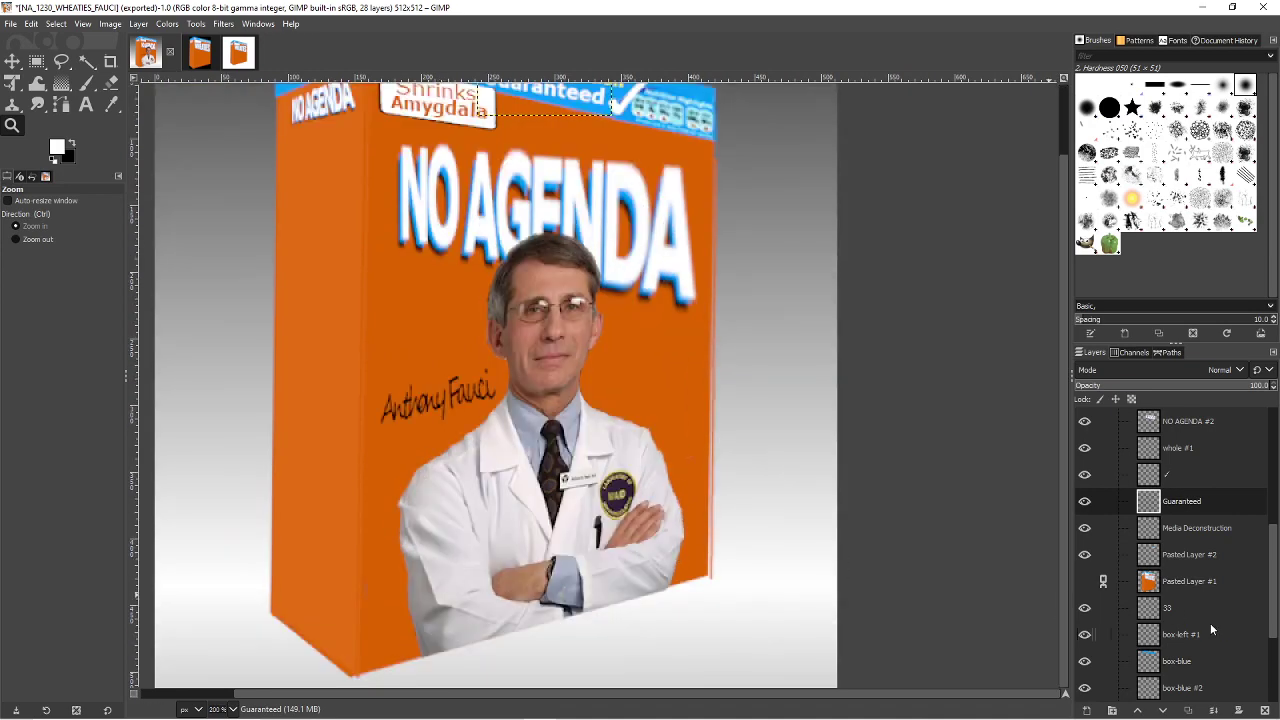
# - Toggle the visibility of the box and box-left layers to check which one the edge streaks belong to
pyautogui.scroll(-1, 1192, 646)
pyautogui.scroll(-5, 1192, 646)
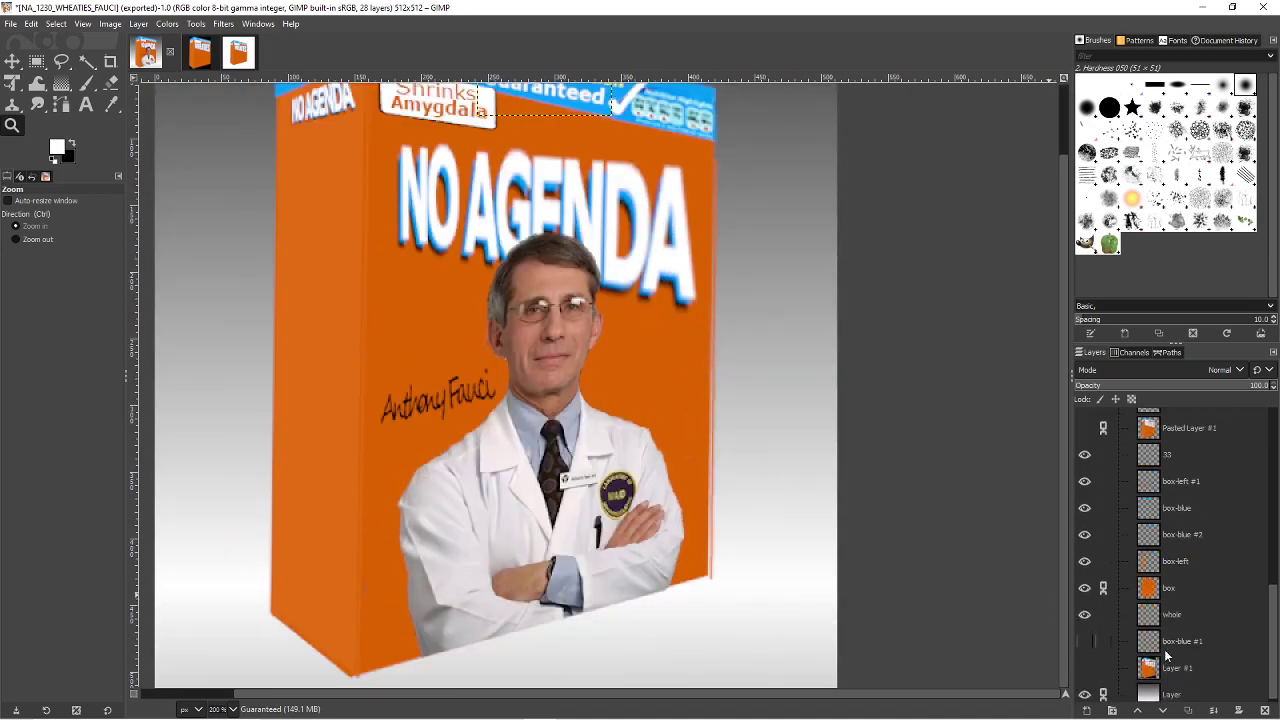
pyautogui.click(1084, 608)
pyautogui.click(1084, 608)
pyautogui.click(1084, 608)
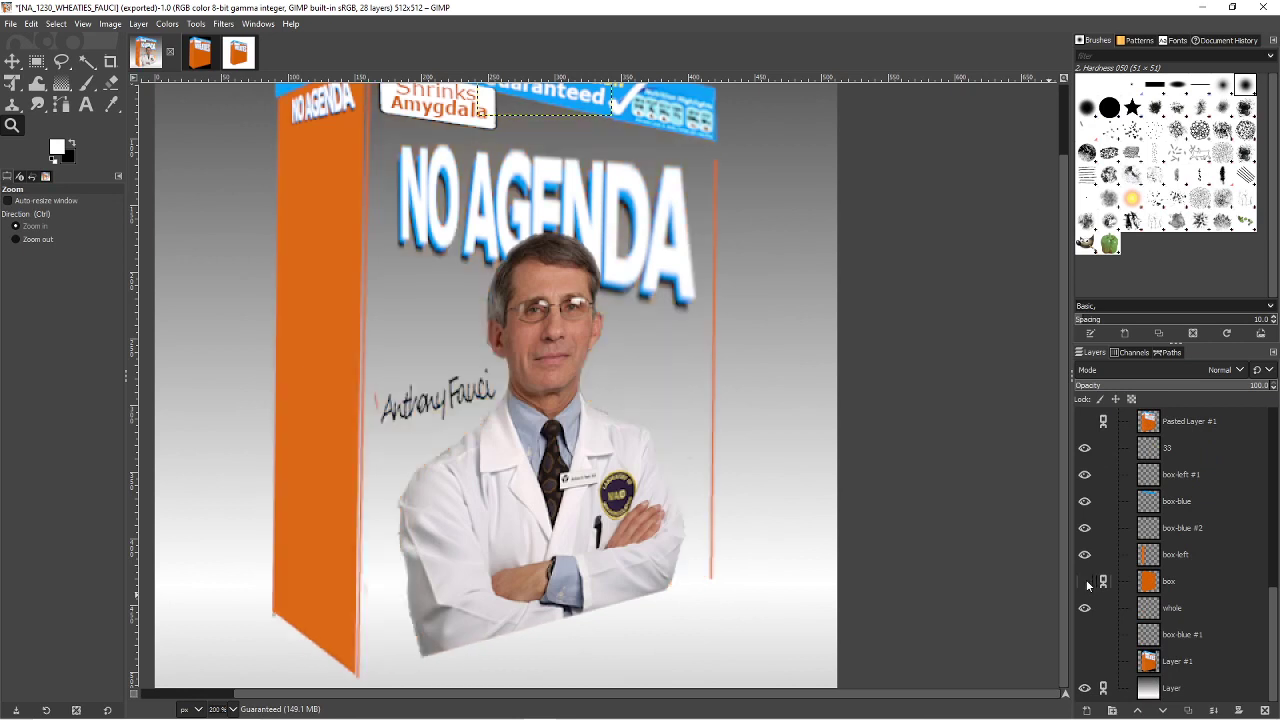
pyautogui.click(1084, 608)
pyautogui.click(1086, 554)
pyautogui.click(1086, 554)
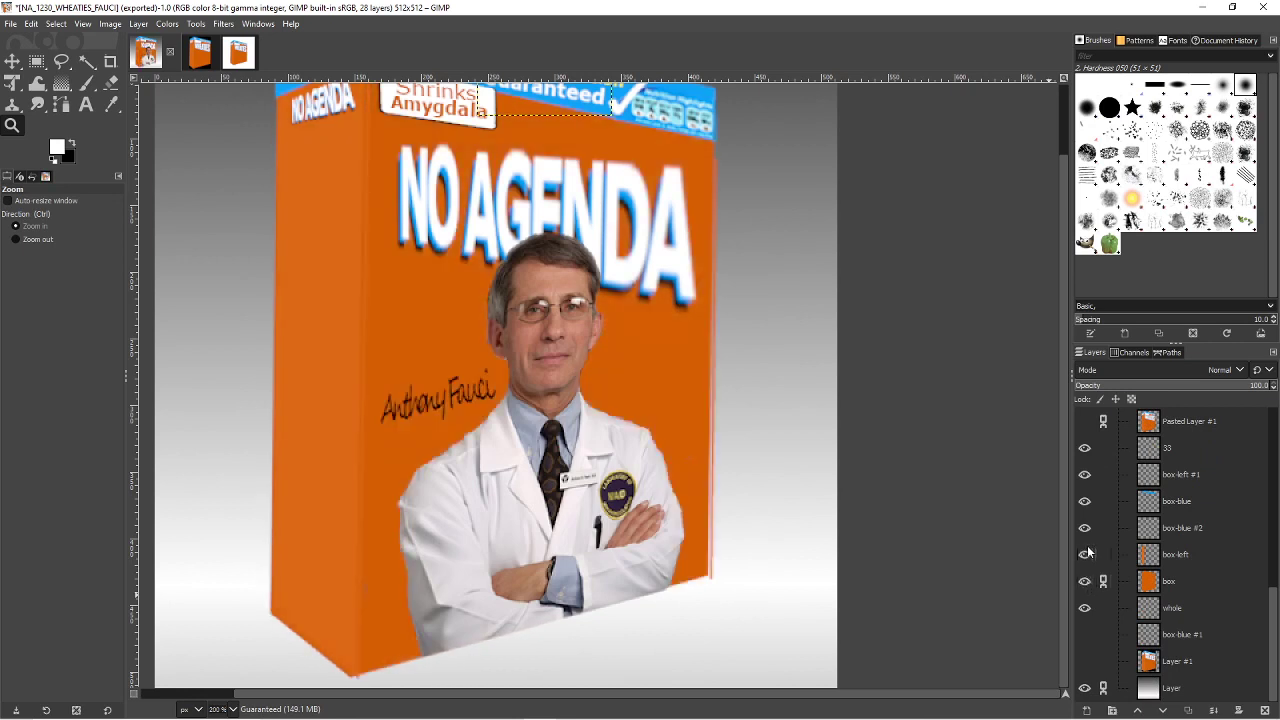
# - Move the linked box layer slightly right and down over the pink edge streaks, and shift the box-blue layer by a similar amount
pyautogui.click(1160, 588)
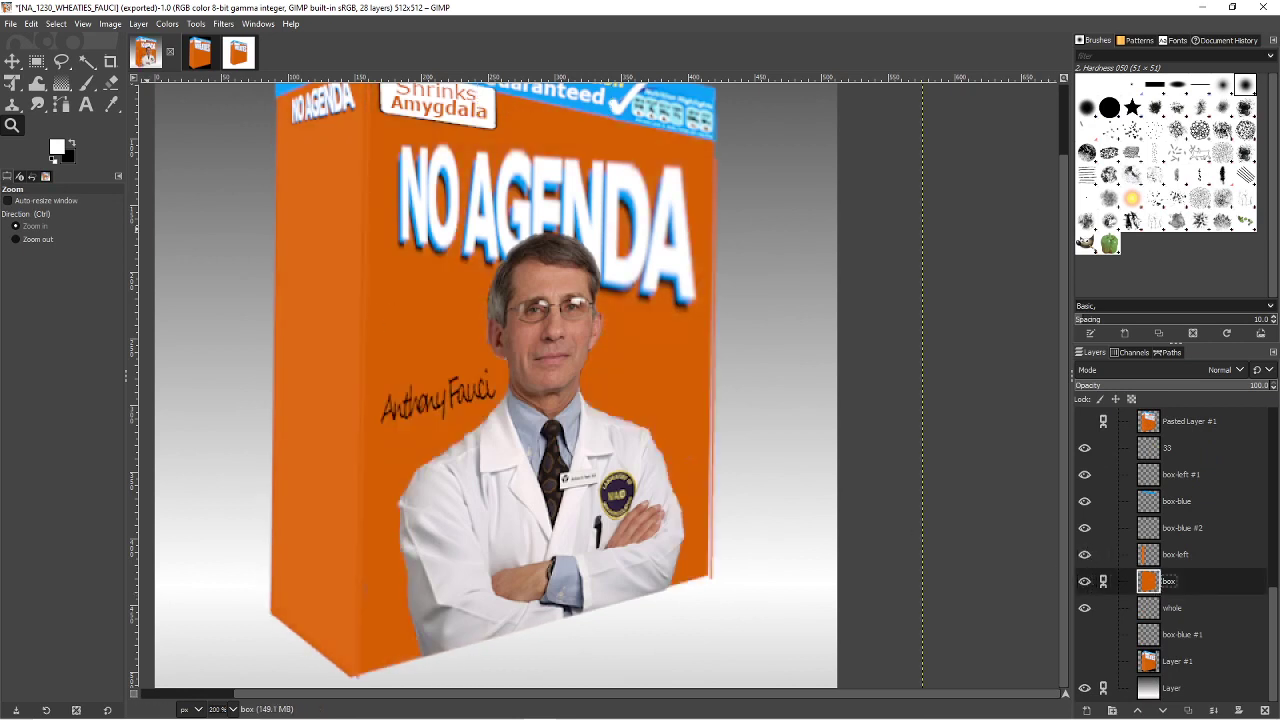
pyautogui.click(12, 61)
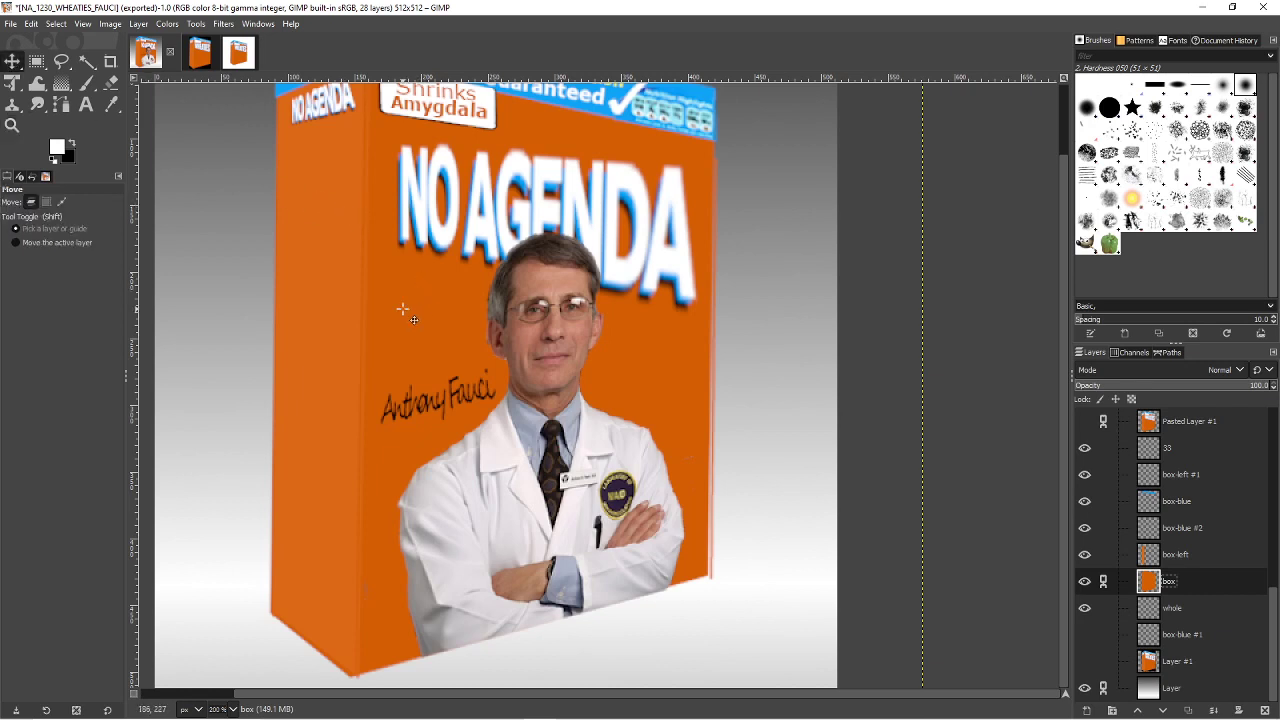
pyautogui.moveTo(403, 311); pyautogui.dragTo(405, 313)
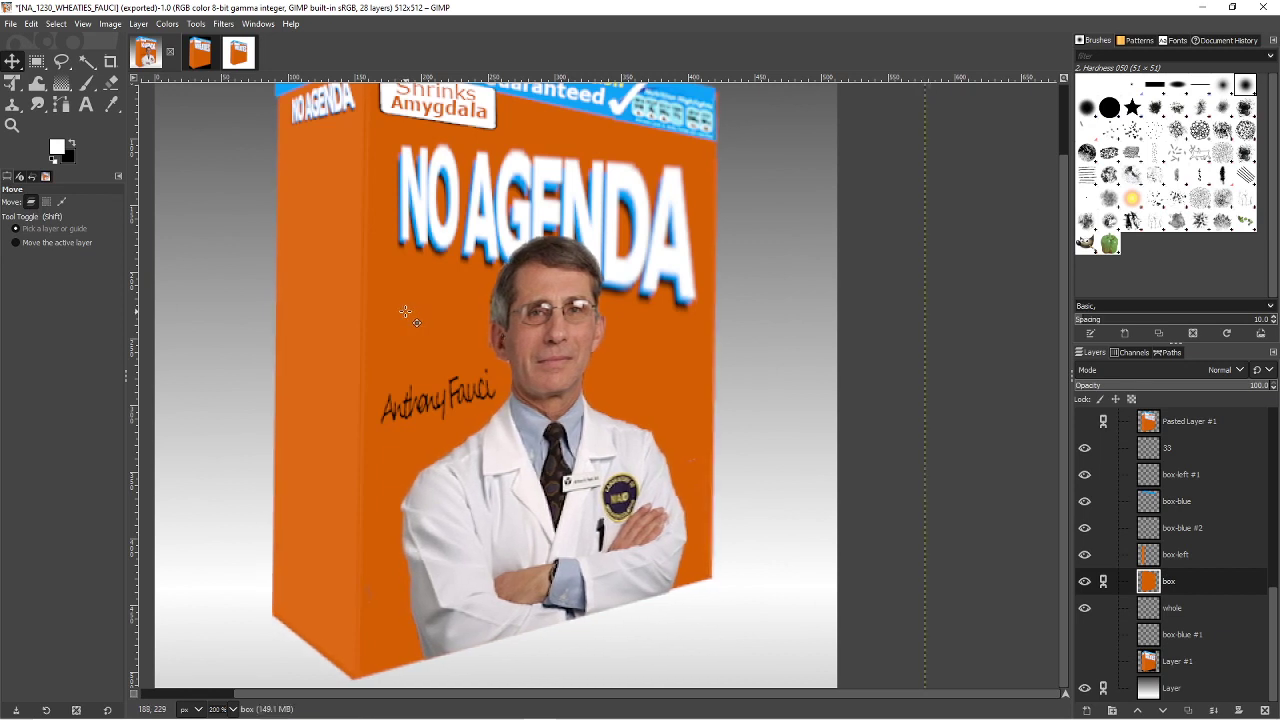
pyautogui.scroll(2, 404, 313)
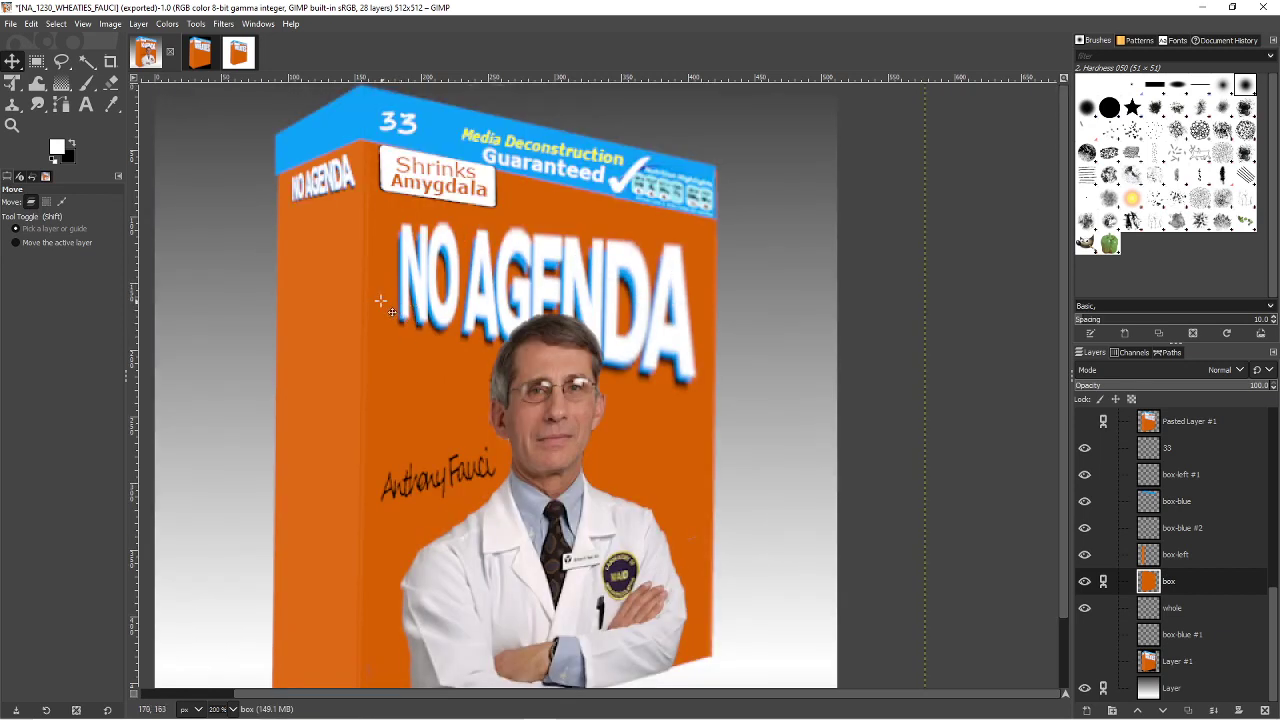
pyautogui.click(1170, 508)
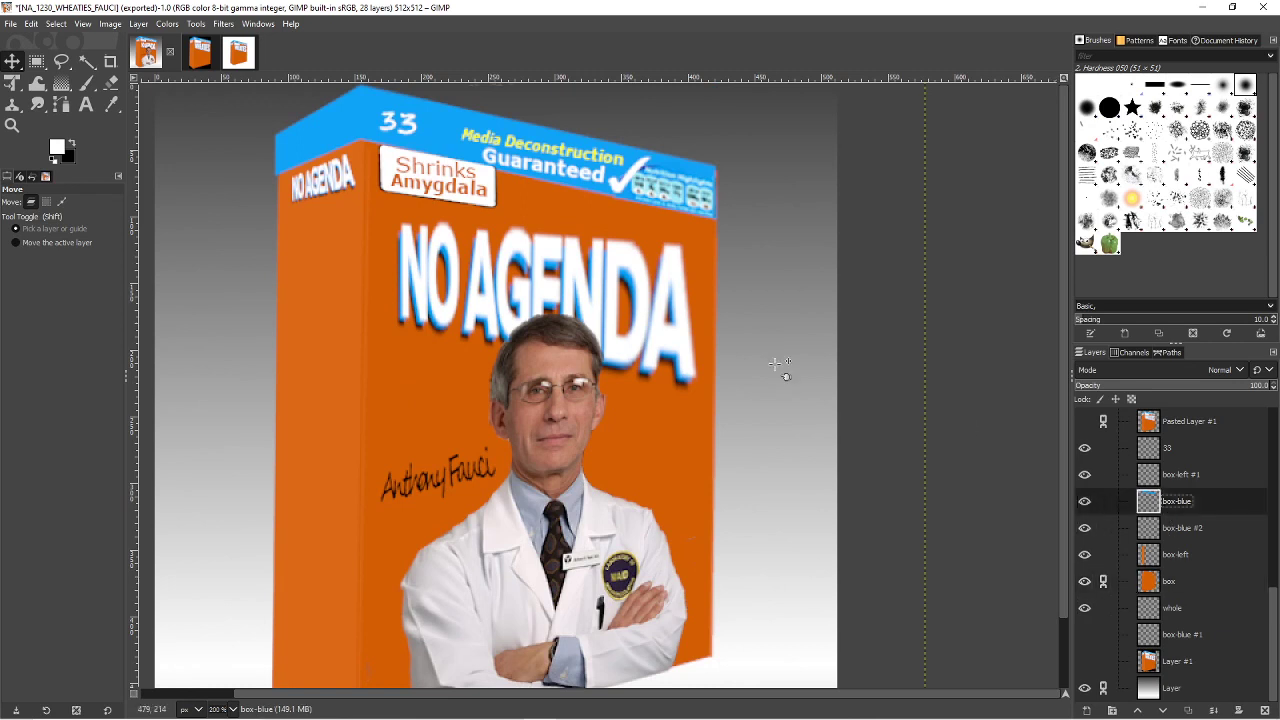
pyautogui.moveTo(363, 135); pyautogui.dragTo(365, 138)
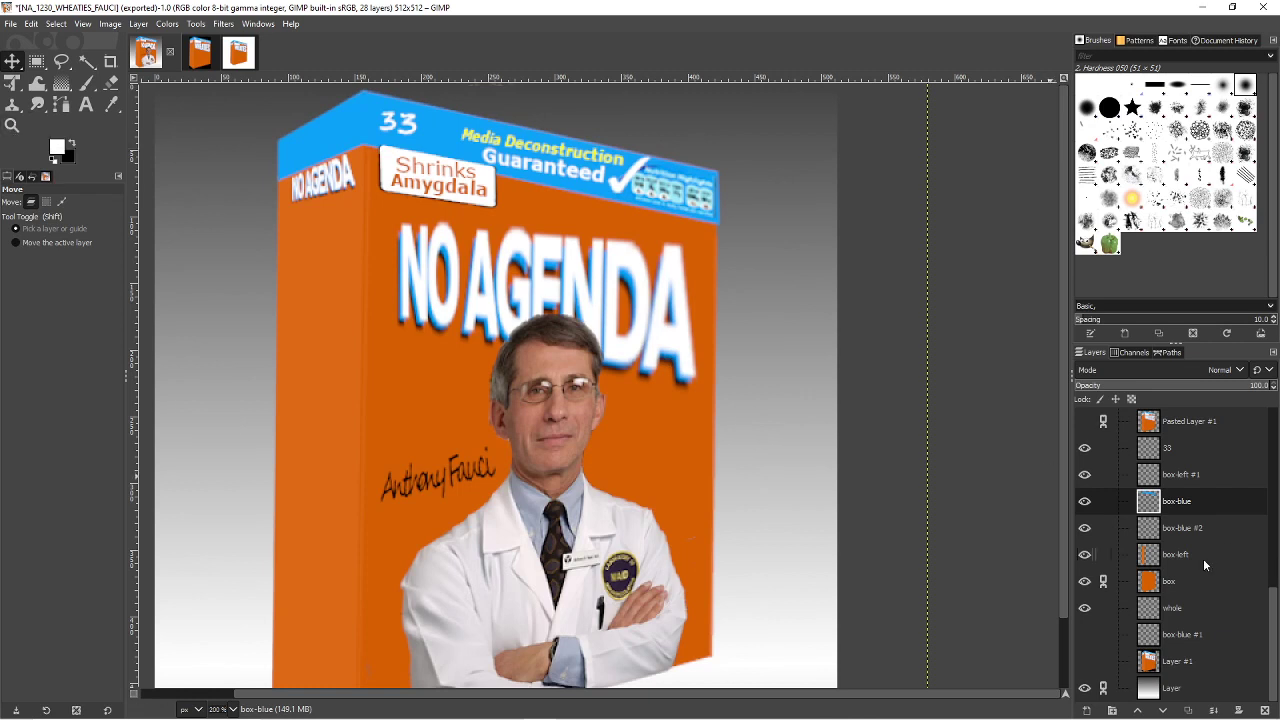
# - Move the white panel's "featrure" layer slightly down to follow the shifted blue band
pyautogui.scroll(6, 1203, 558)
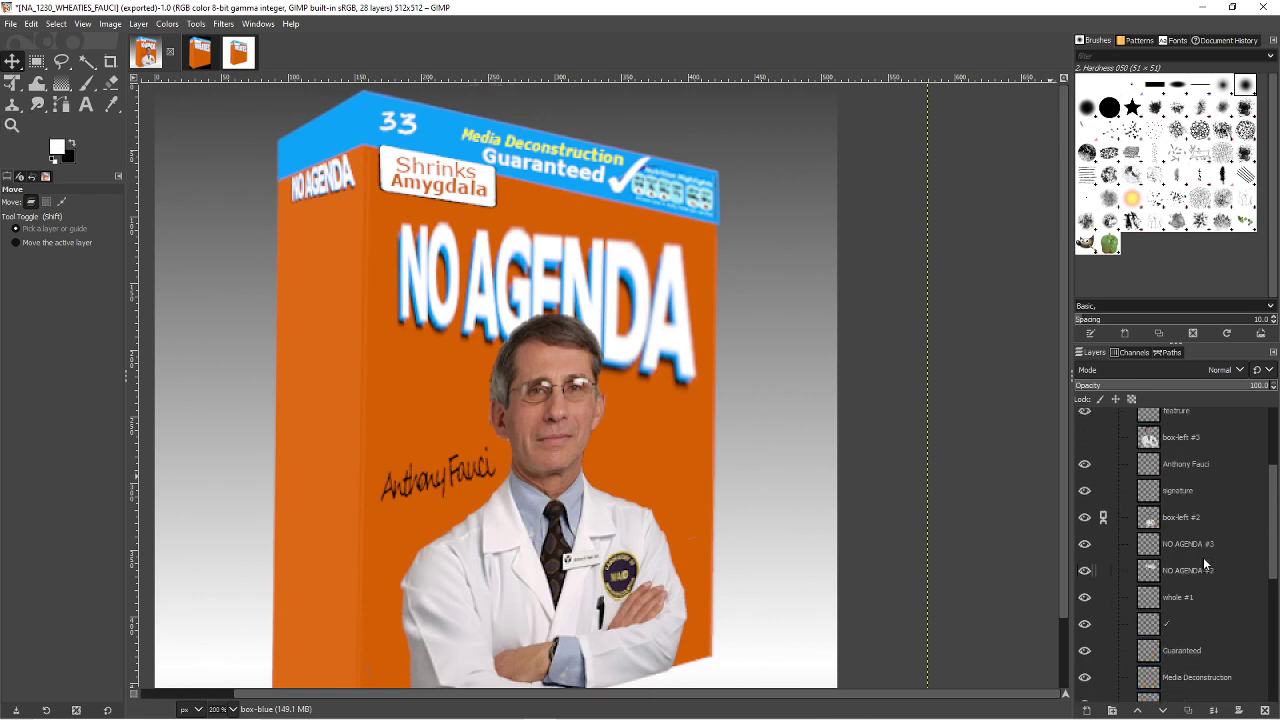
pyautogui.scroll(4, 1203, 557)
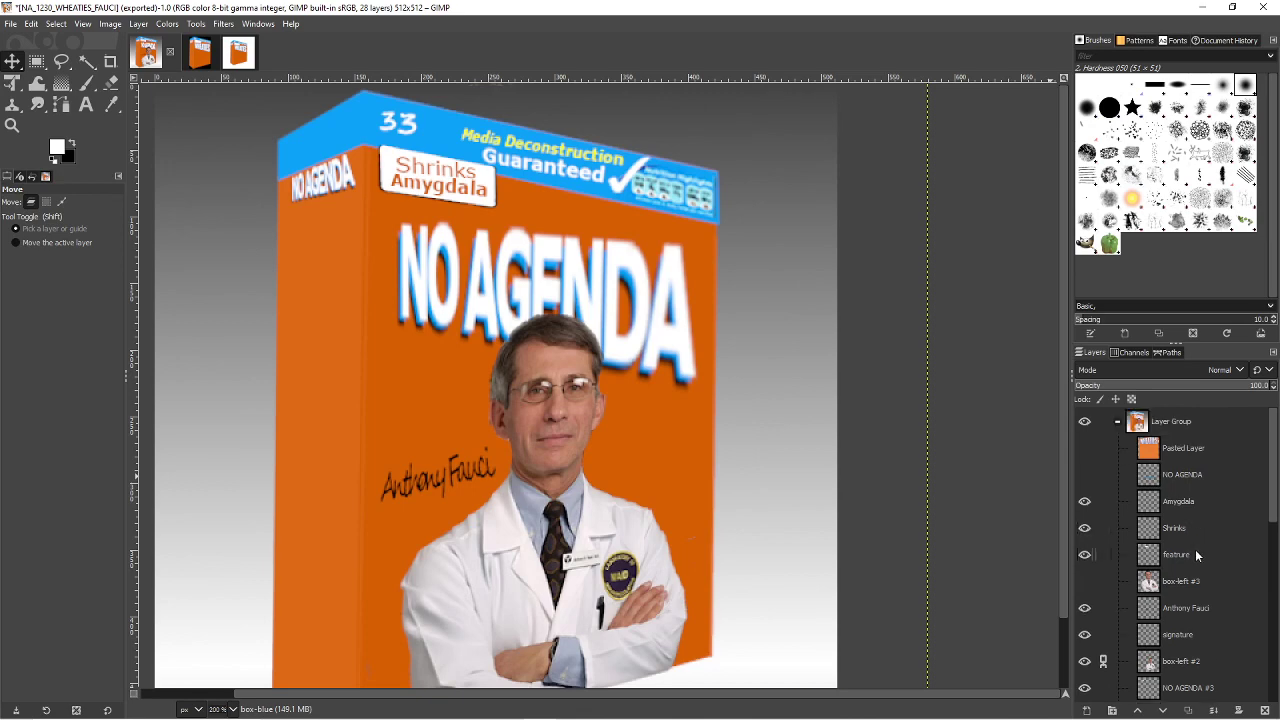
pyautogui.click(1189, 530)
pyautogui.click(1191, 556)
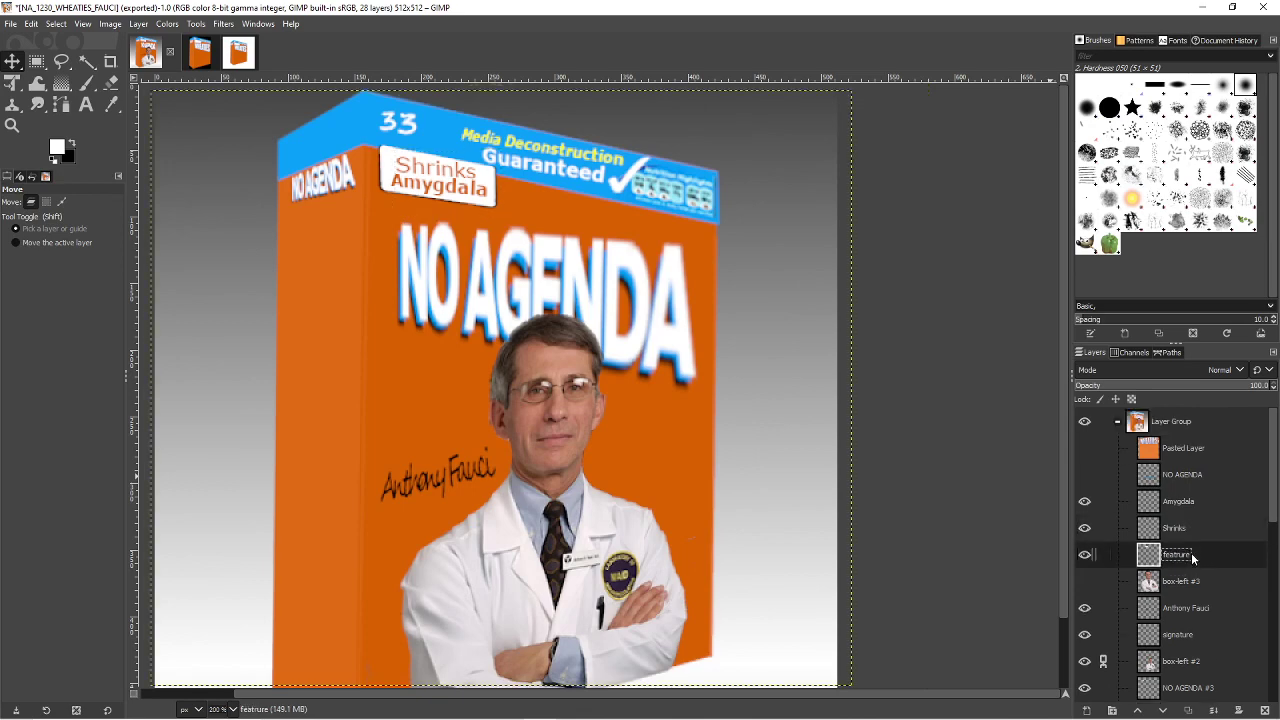
pyautogui.click(1194, 530)
pyautogui.click(1207, 550)
pyautogui.rightClick(1210, 530)
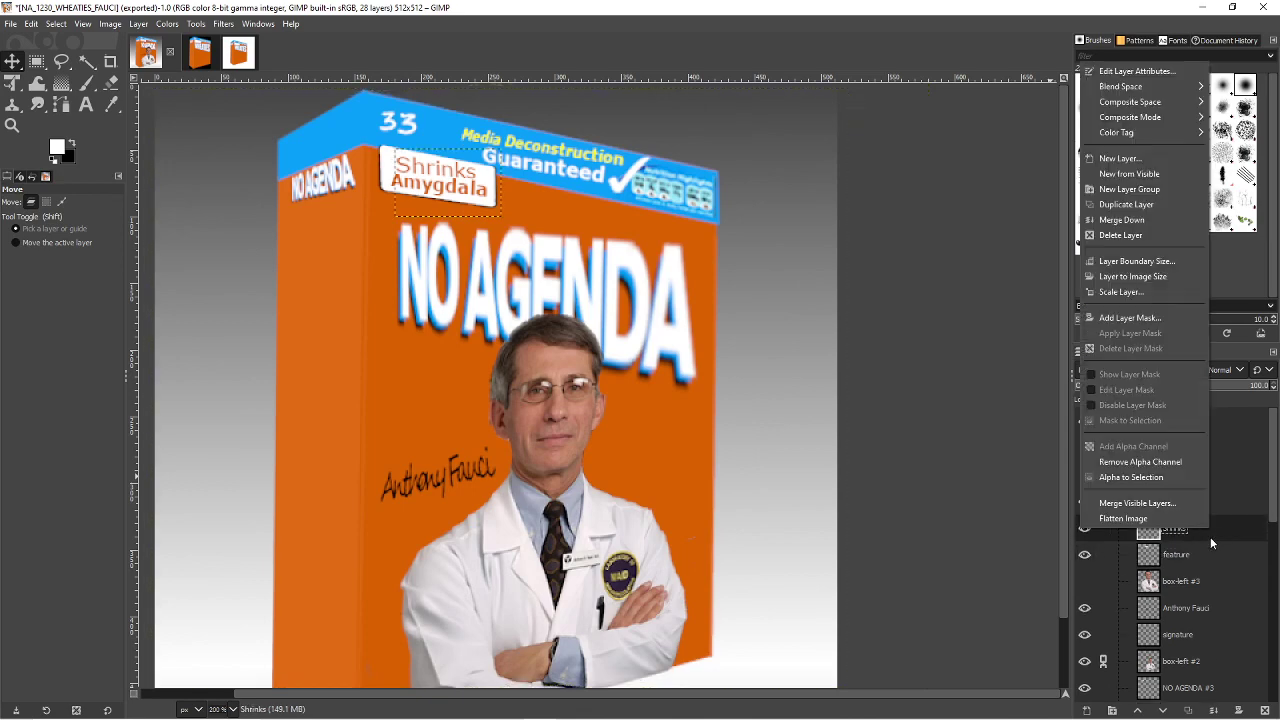
pyautogui.press('Escape')
pyautogui.click(1221, 549)
pyautogui.click(1219, 522)
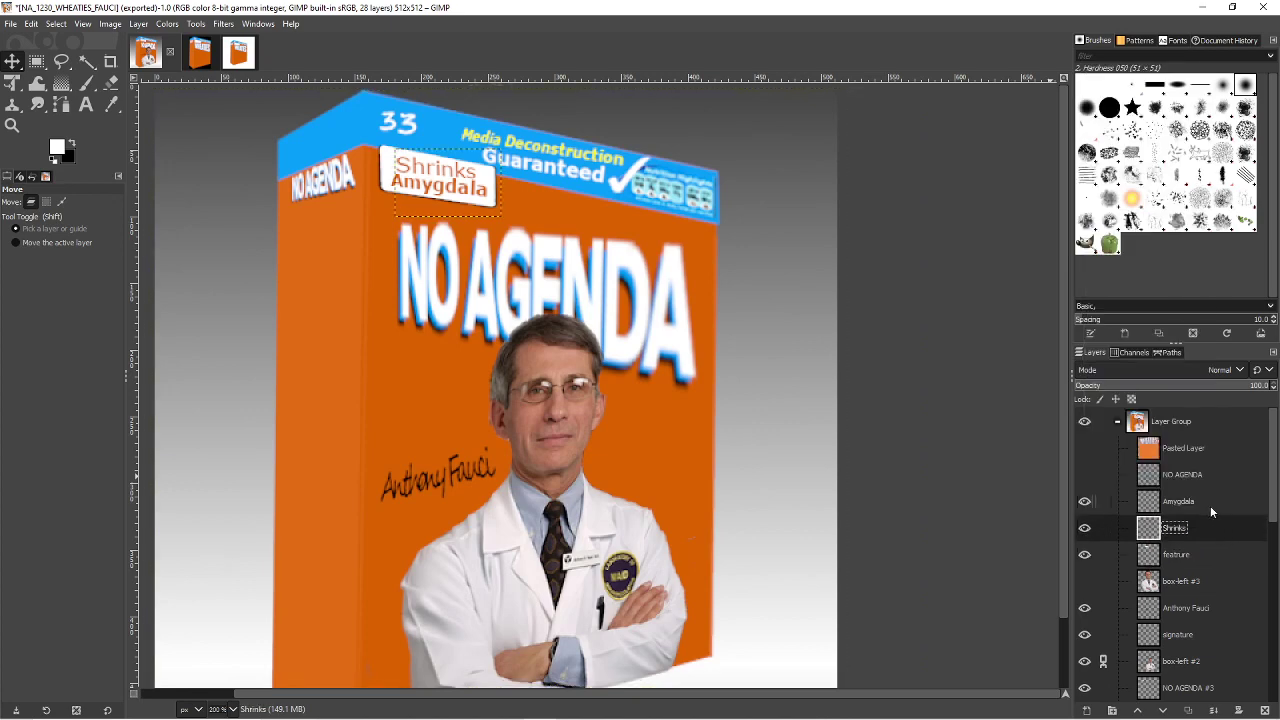
pyautogui.click(1208, 549)
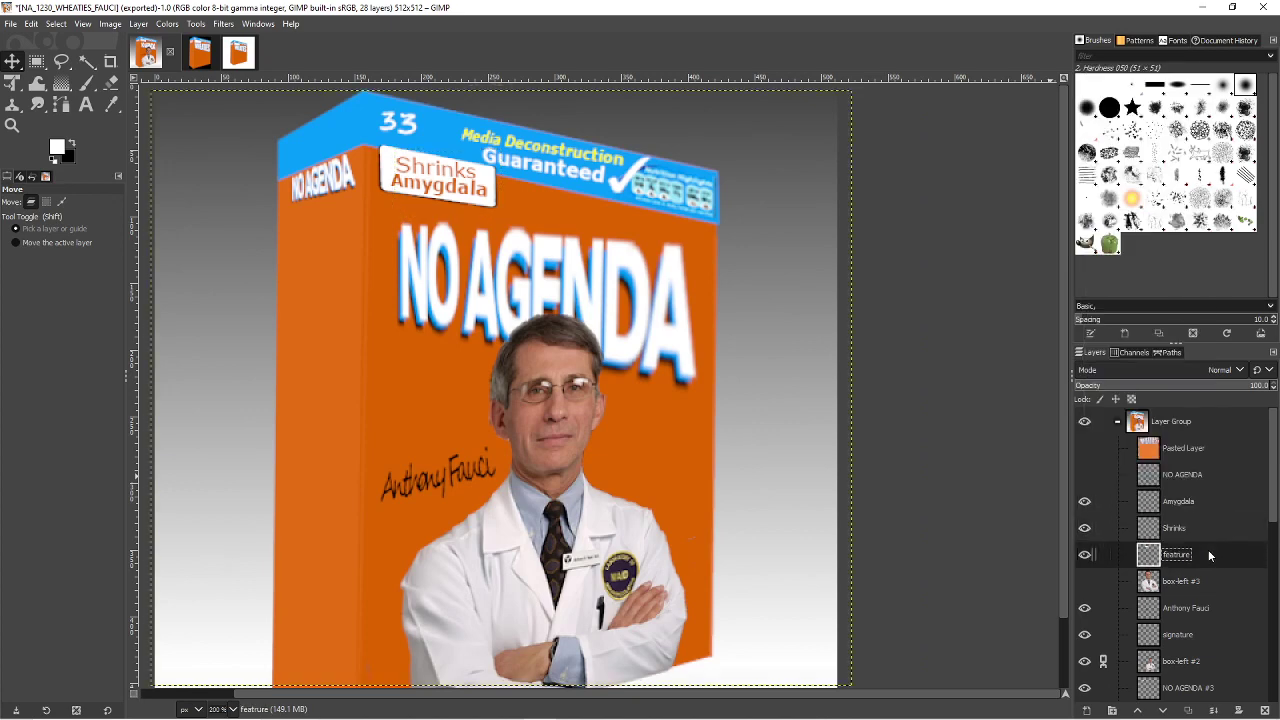
pyautogui.click(492, 192)
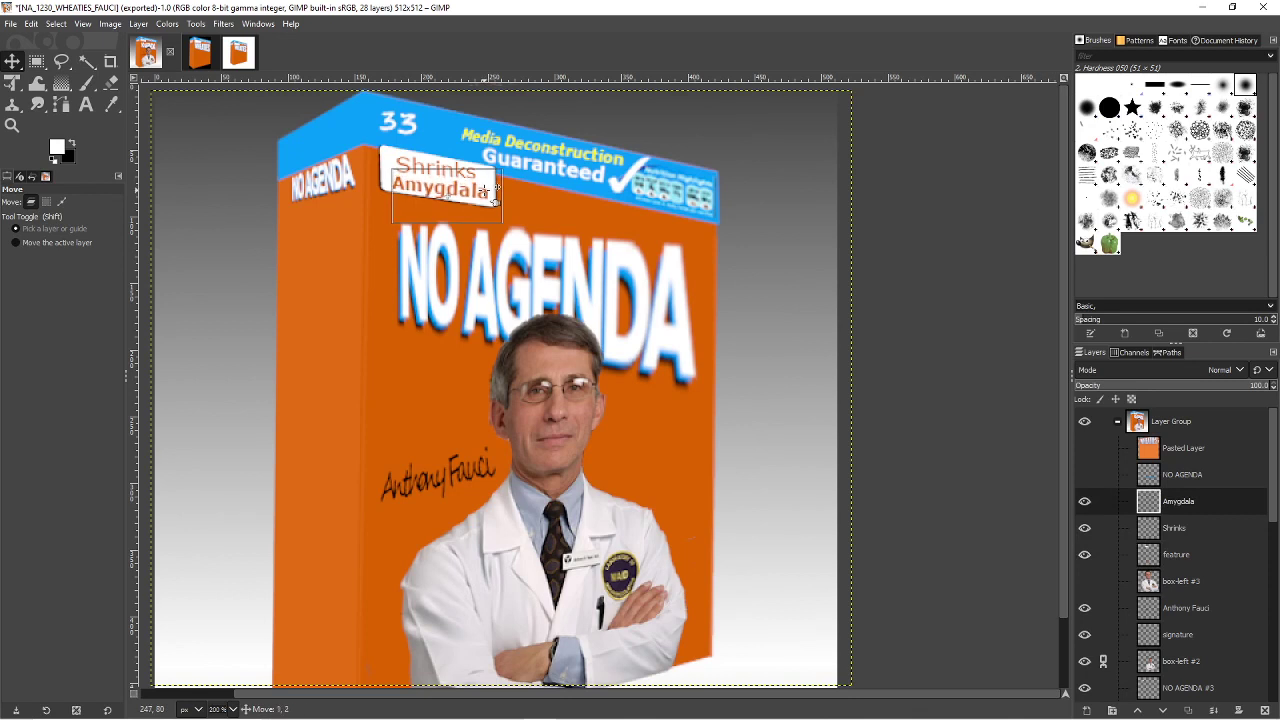
pyautogui.click(493, 198)
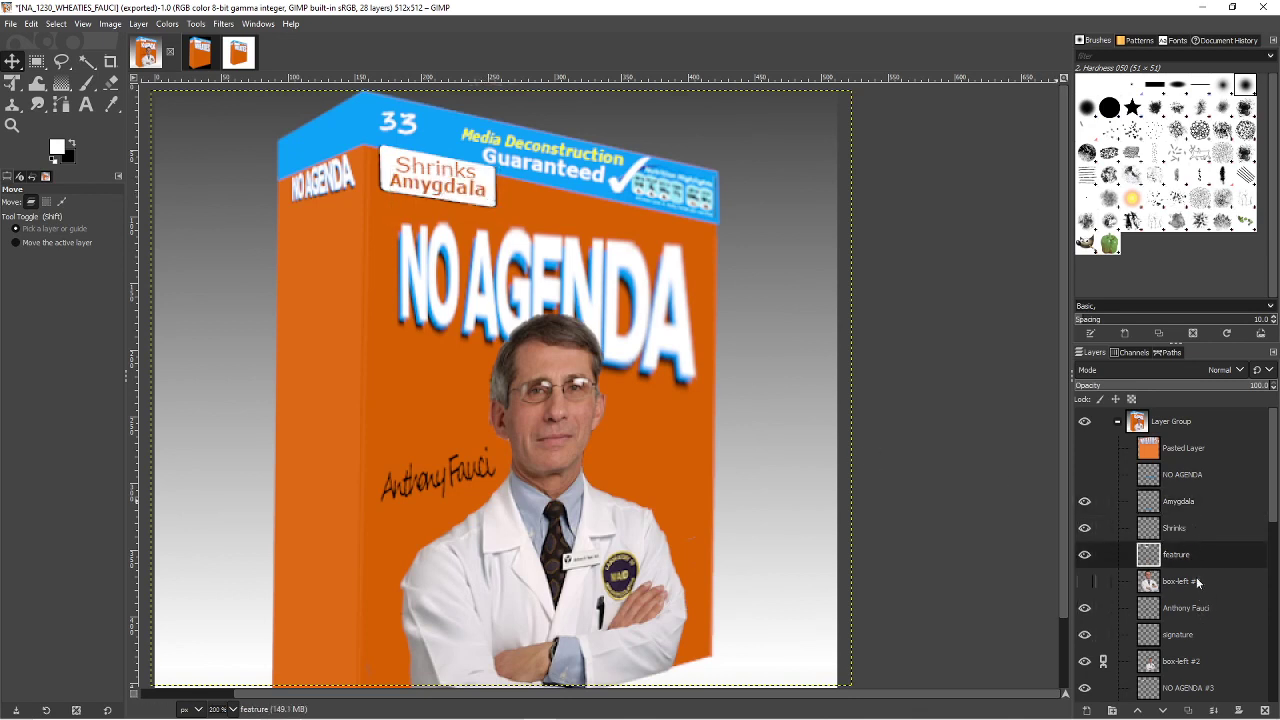
pyautogui.click(493, 187)
pyautogui.moveTo(493, 187); pyautogui.dragTo(494, 190)
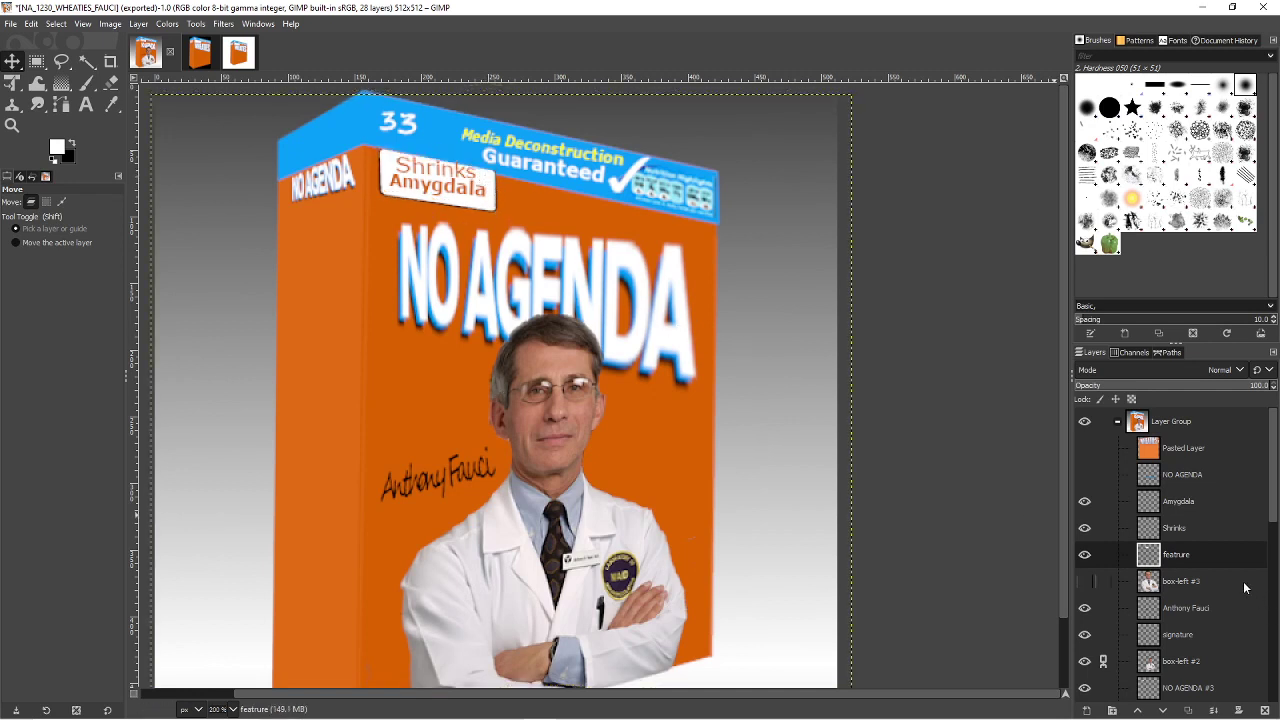
# - Nudge the "Amygdala" and "Shrinks" text layers slightly down so they sit inside the moved white panel
pyautogui.click(1200, 505)
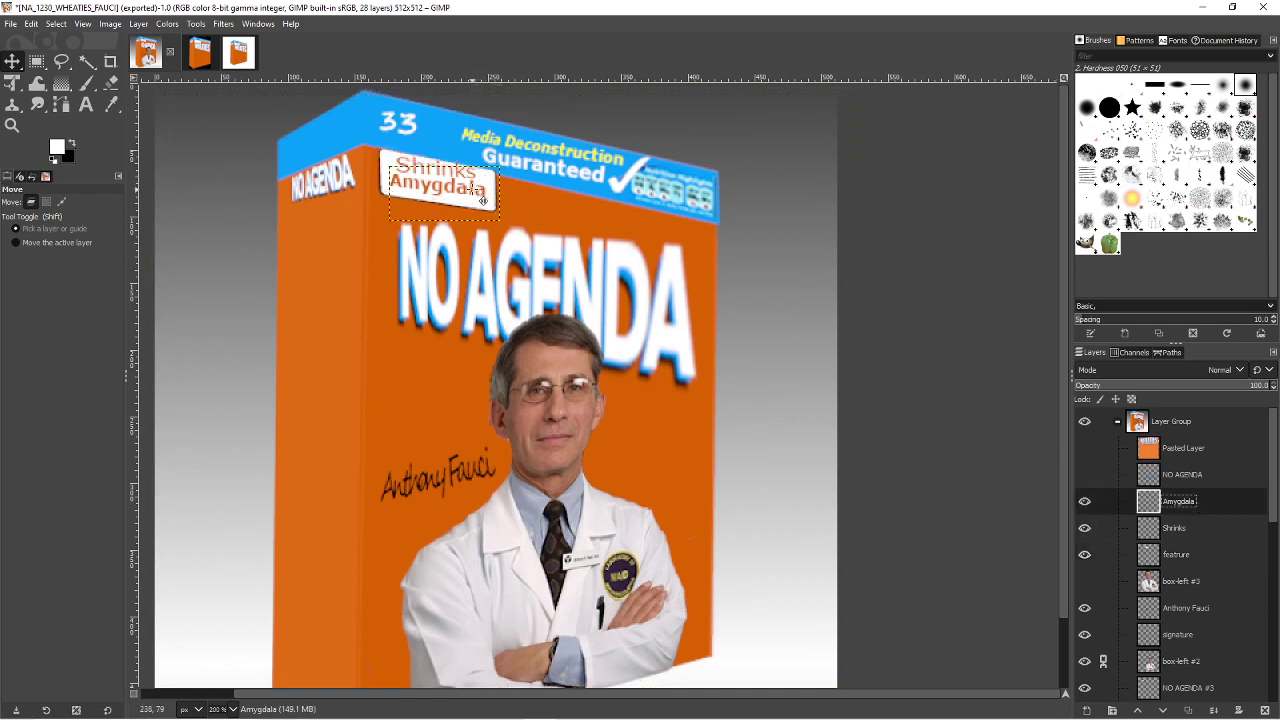
pyautogui.moveTo(484, 201); pyautogui.dragTo(484, 205)
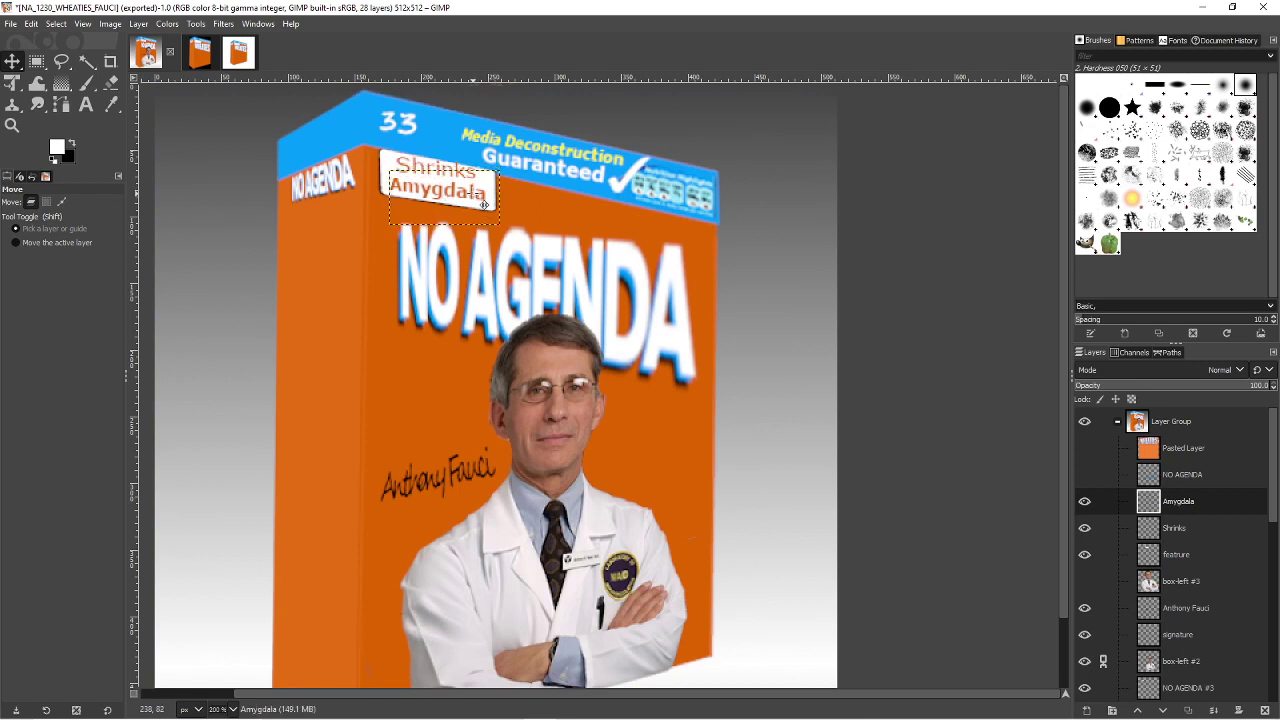
pyautogui.click(1190, 525)
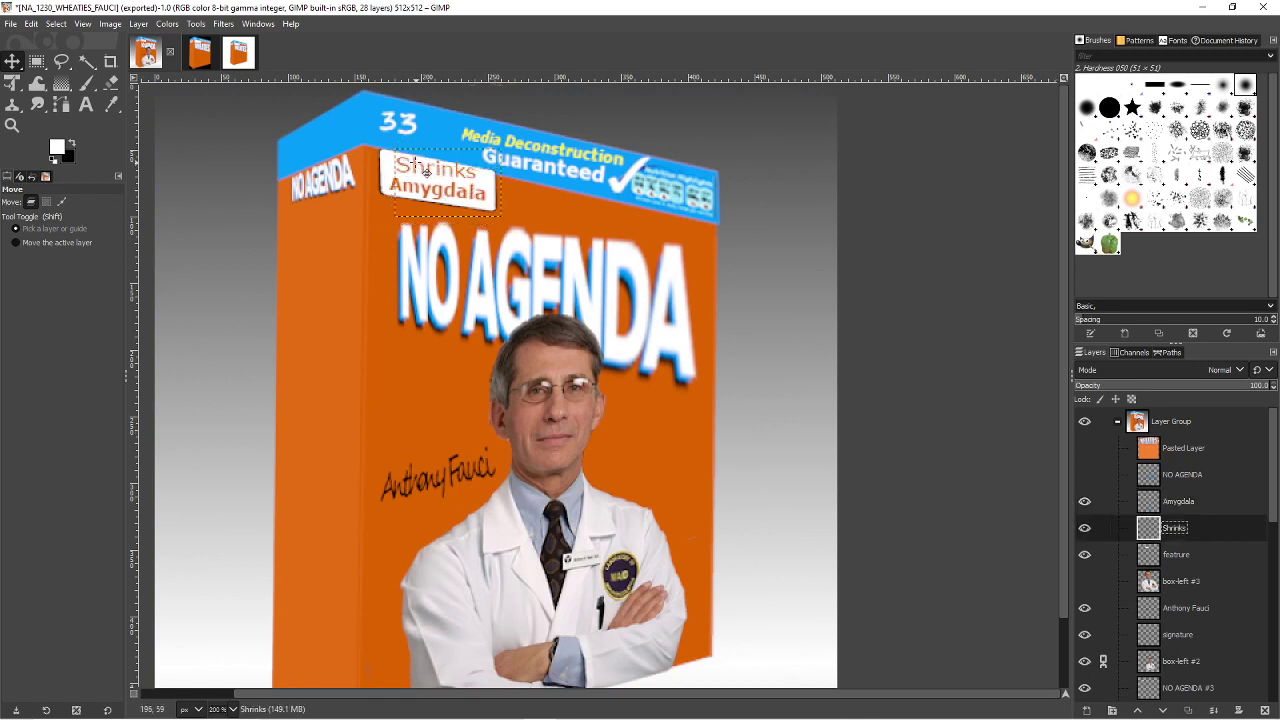
pyautogui.moveTo(424, 170); pyautogui.dragTo(426, 175)
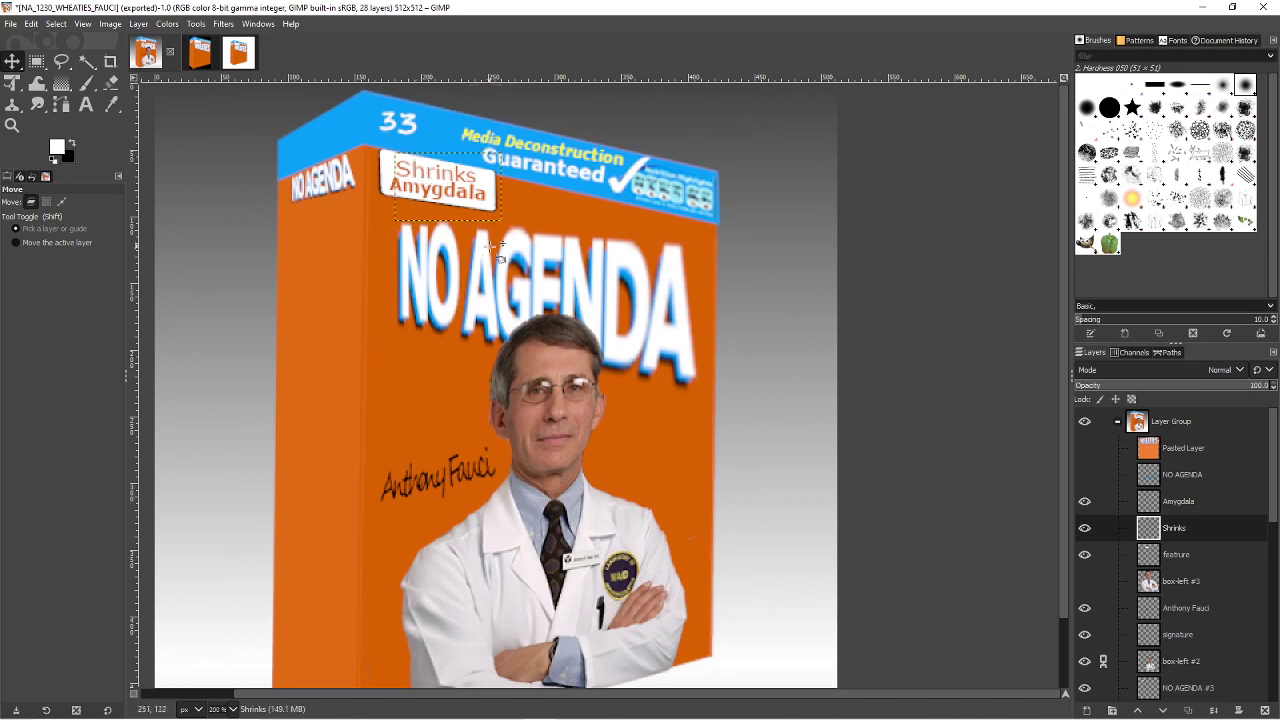
# - Export the image to the Documents folder as NA_1230_WHEATIES_FAUCI_v2.png with the default PNG options
pyautogui.click(16, 24)
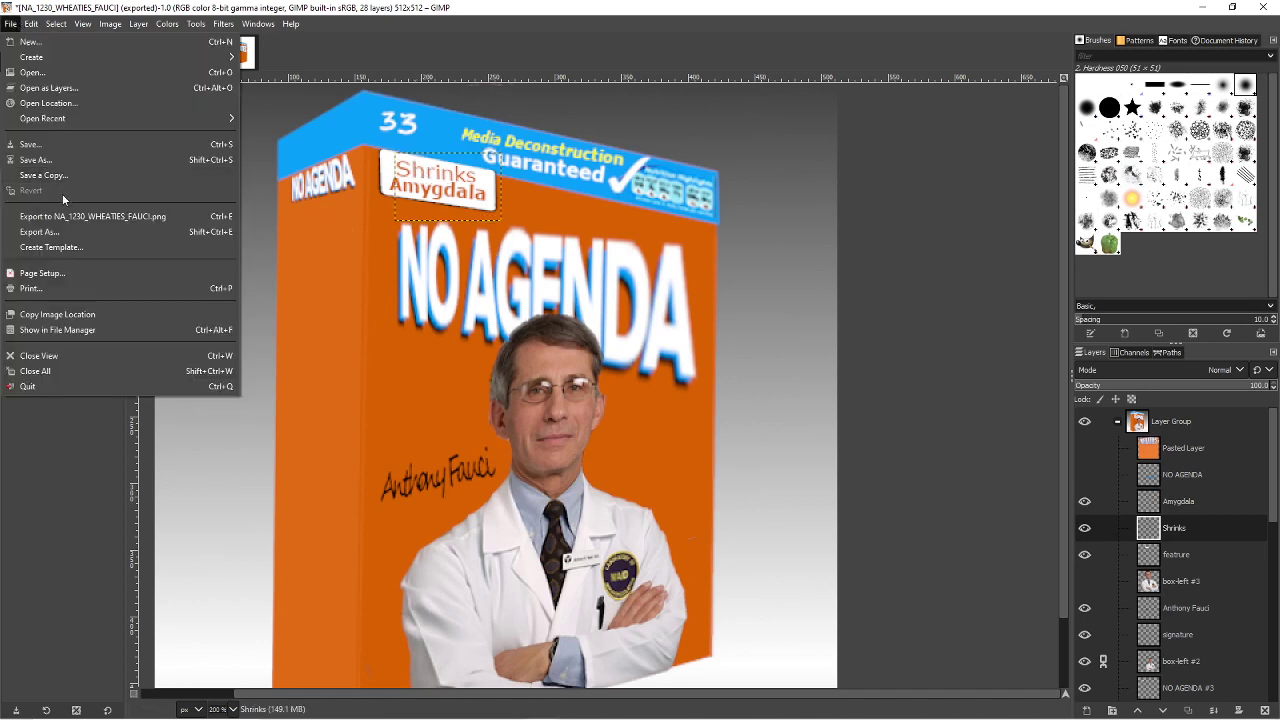
pyautogui.click(86, 231)
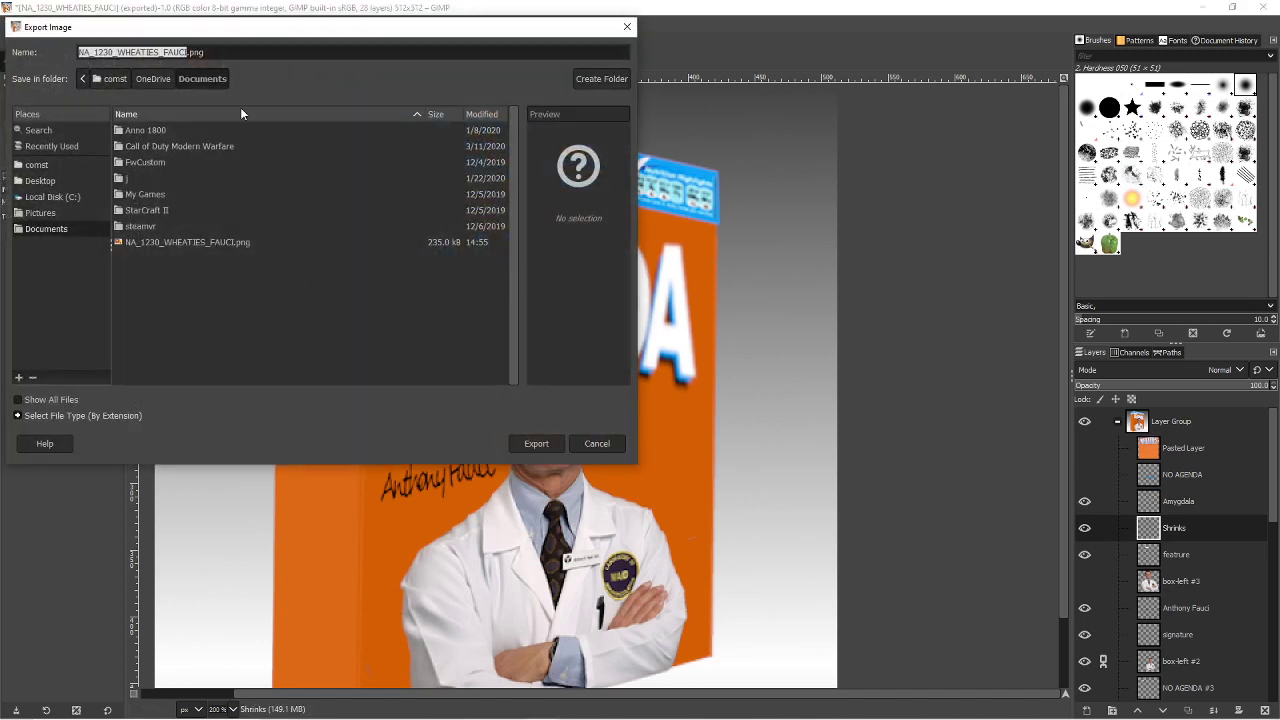
pyautogui.press('Right')
pyautogui.write('_')
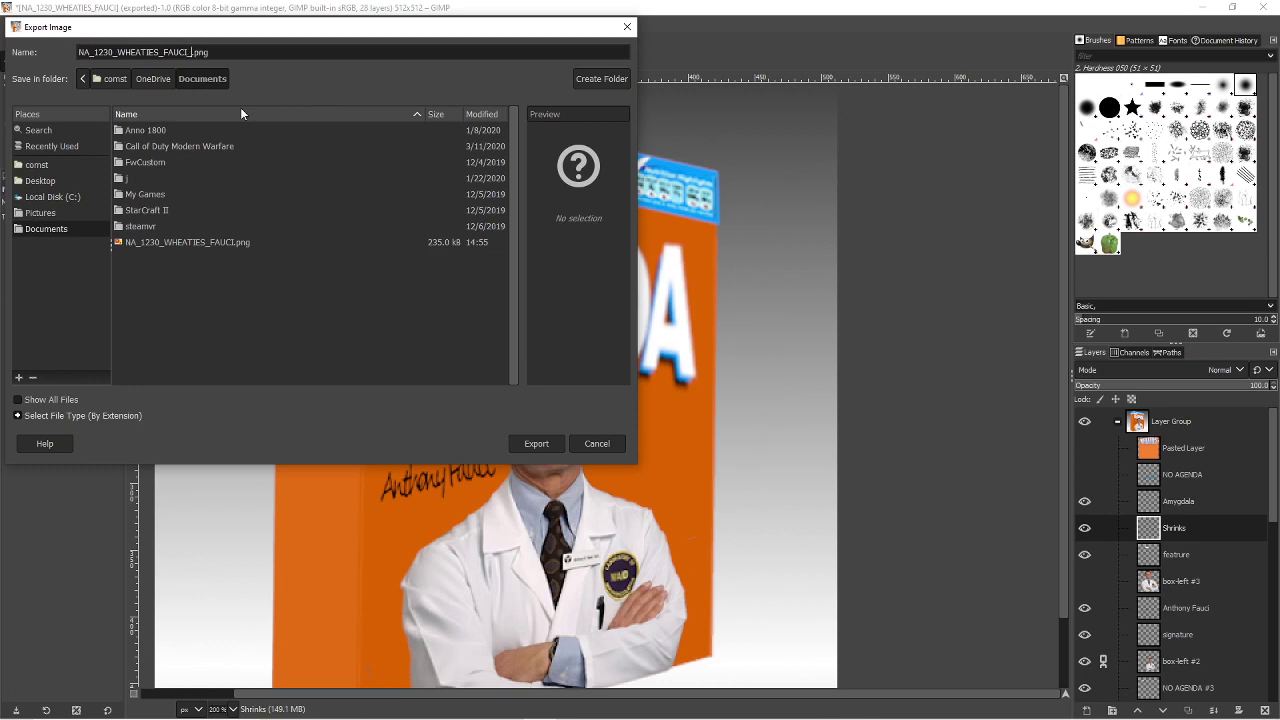
pyautogui.write('v2')
pyautogui.press('Return')
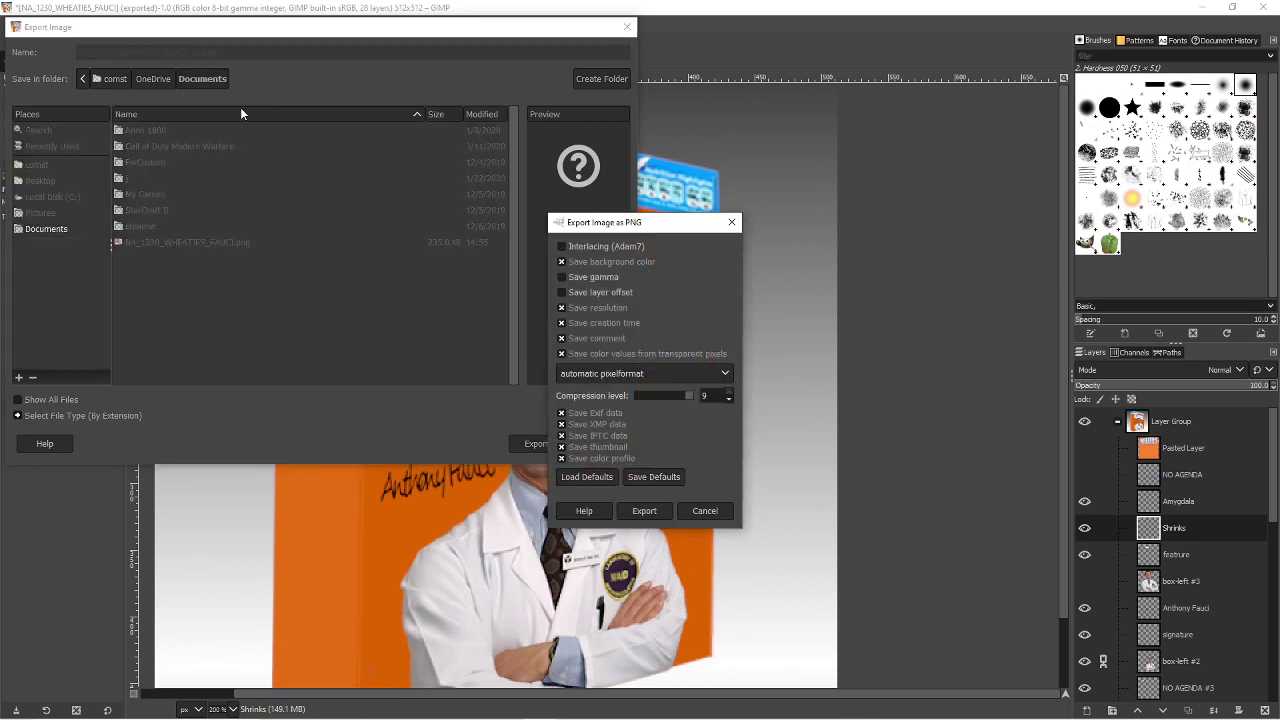
pyautogui.press('Return')
# - Switch to the No Agenda Art Generator page in Chrome and browse to the Documents folder for the artwork upload
pyautogui.hotkey('alt', 'Tab')
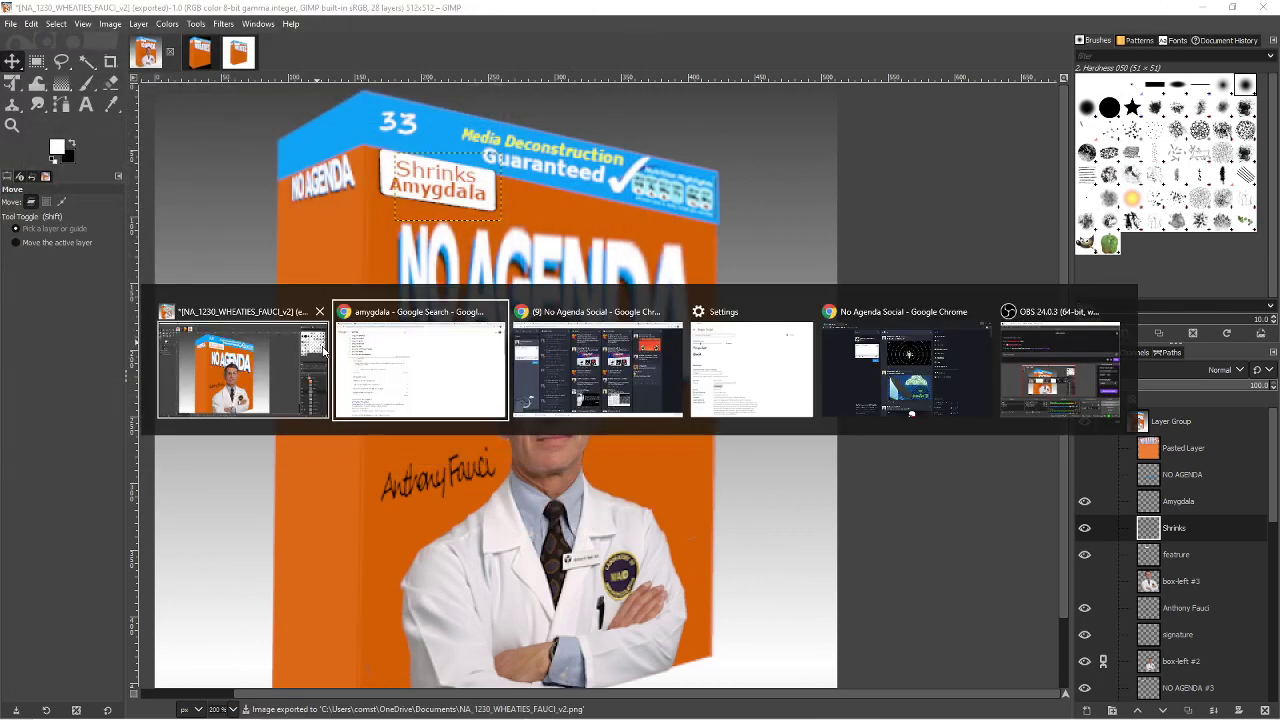
pyautogui.click(399, 386)
pyautogui.hotkey('ctrl', '2')
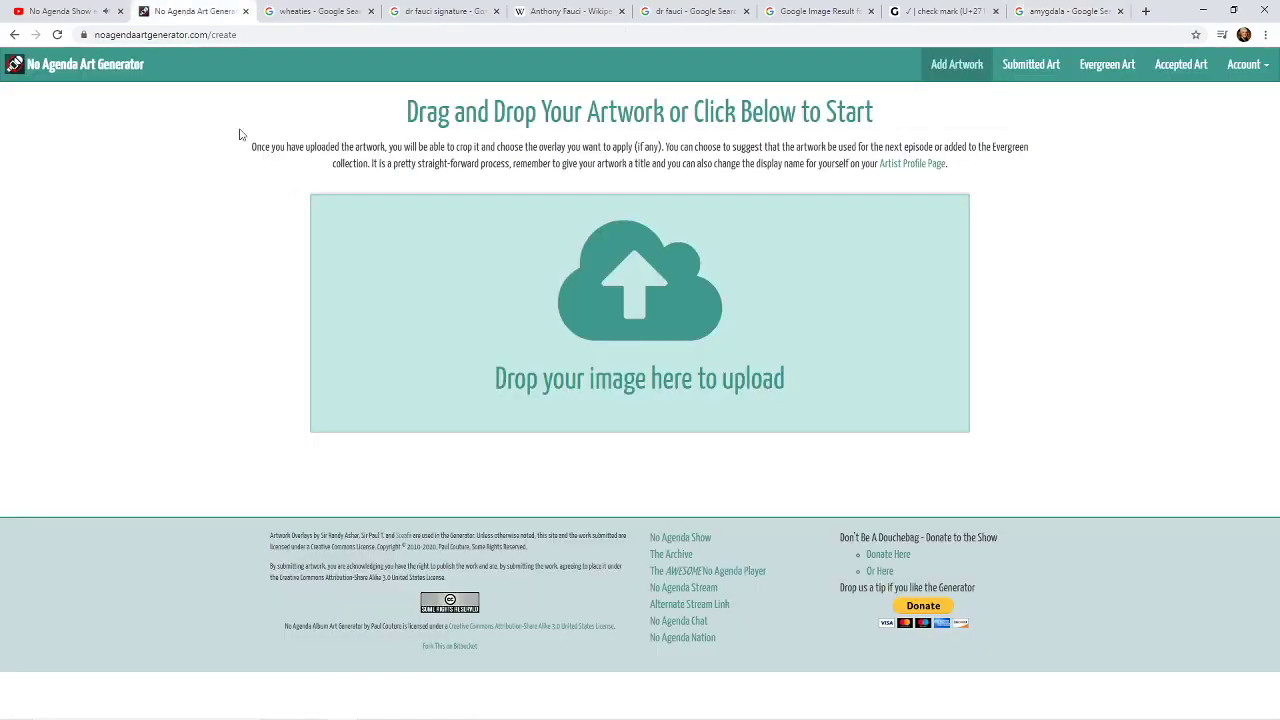
pyautogui.click(586, 316)
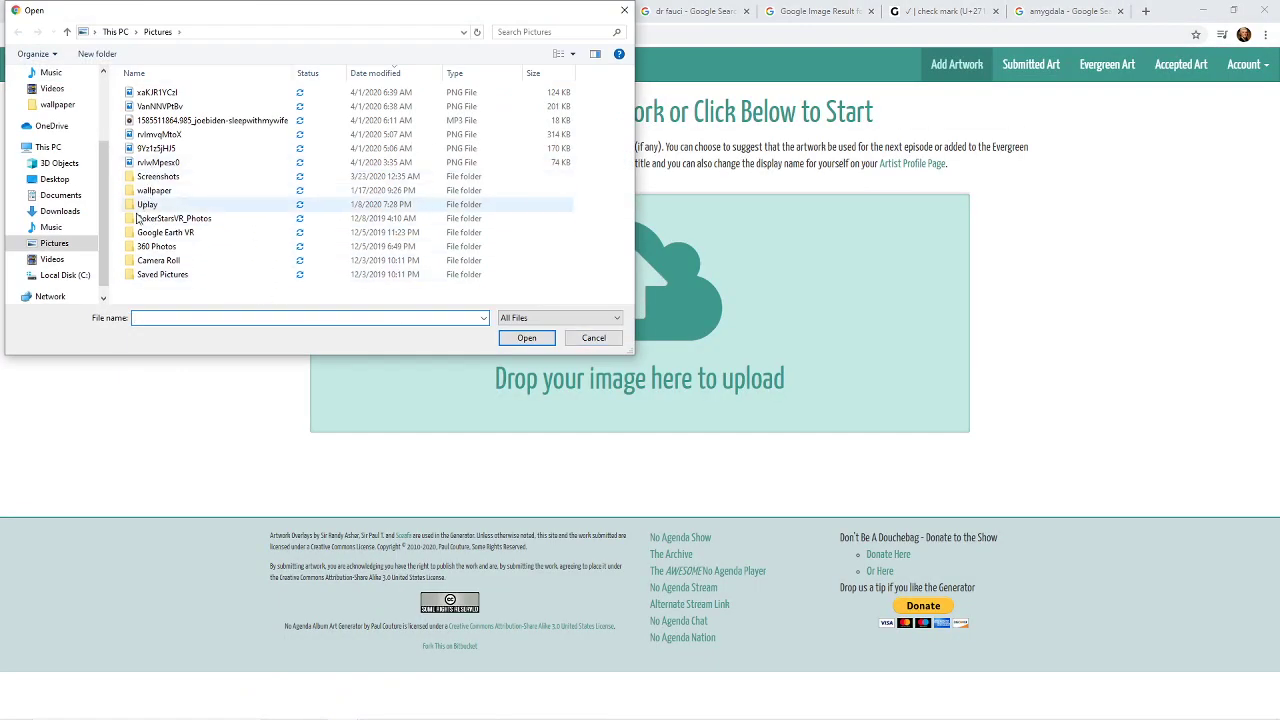
pyautogui.click(60, 195)
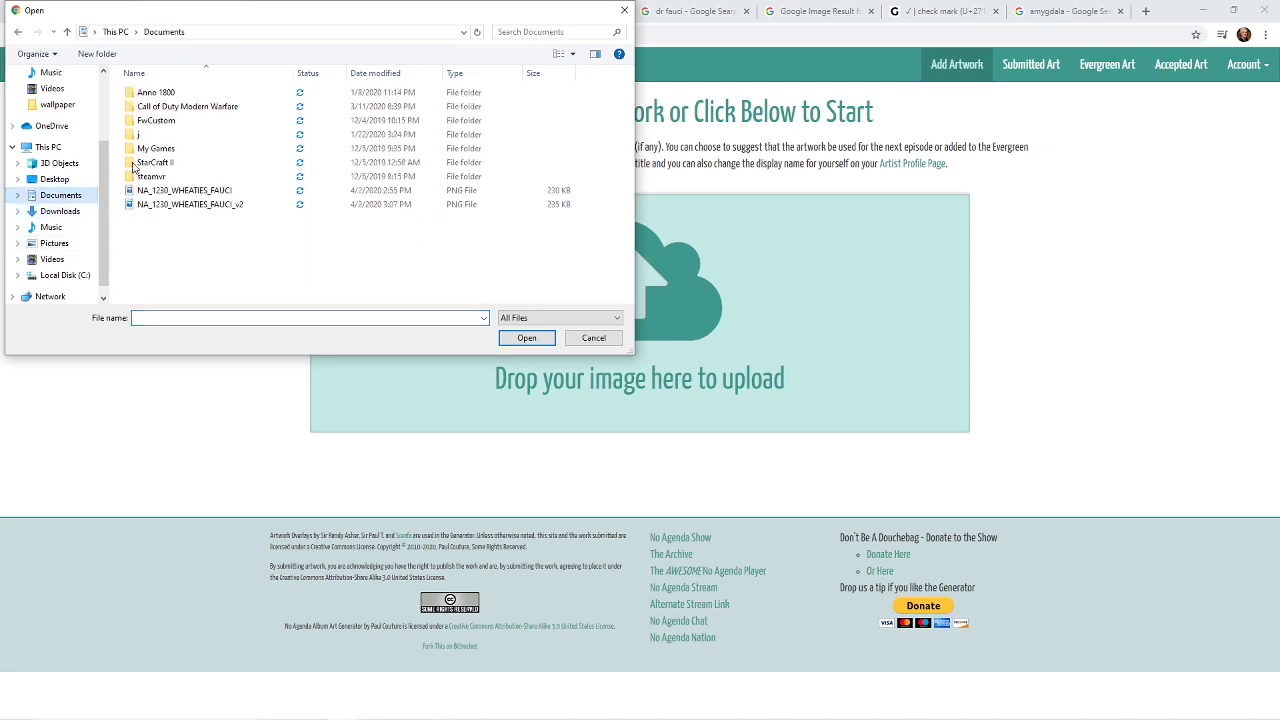
# - Preview NA_1230_WHEATIES_FAUCI_v2 in Photos, close the preview, and upload the file to the art generator
pyautogui.rightClick(183, 205)
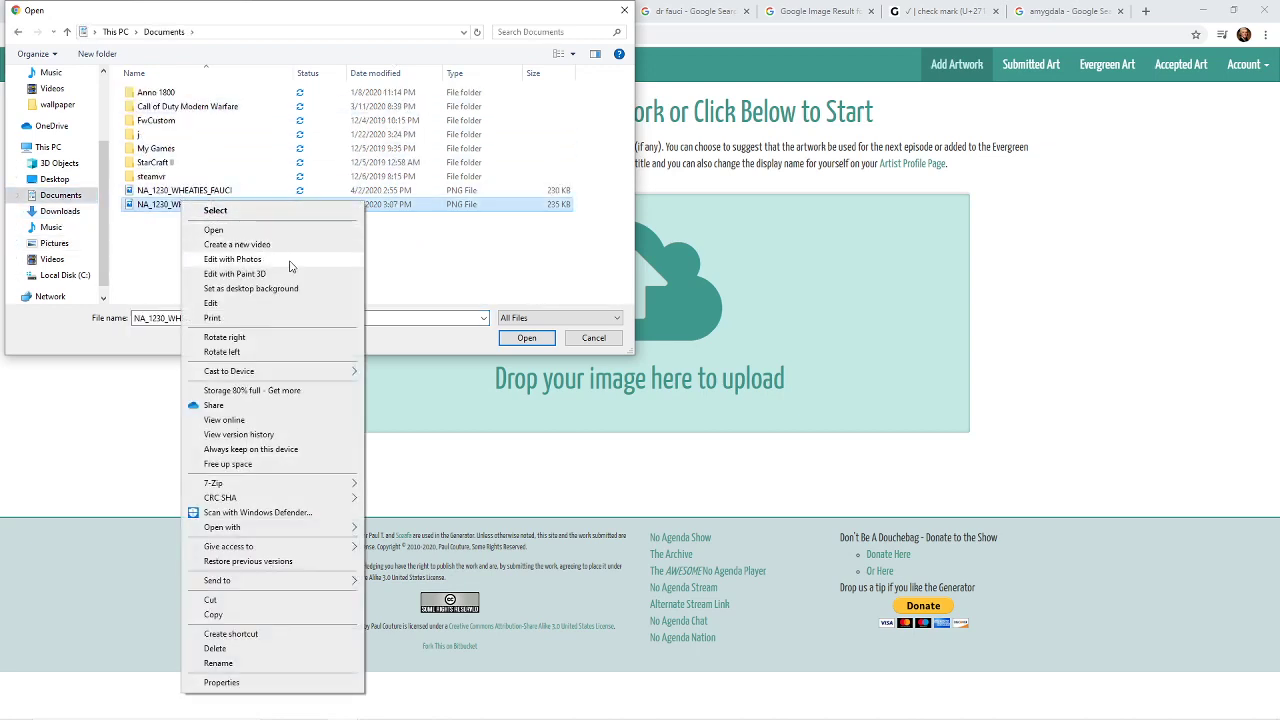
pyautogui.click(291, 262)
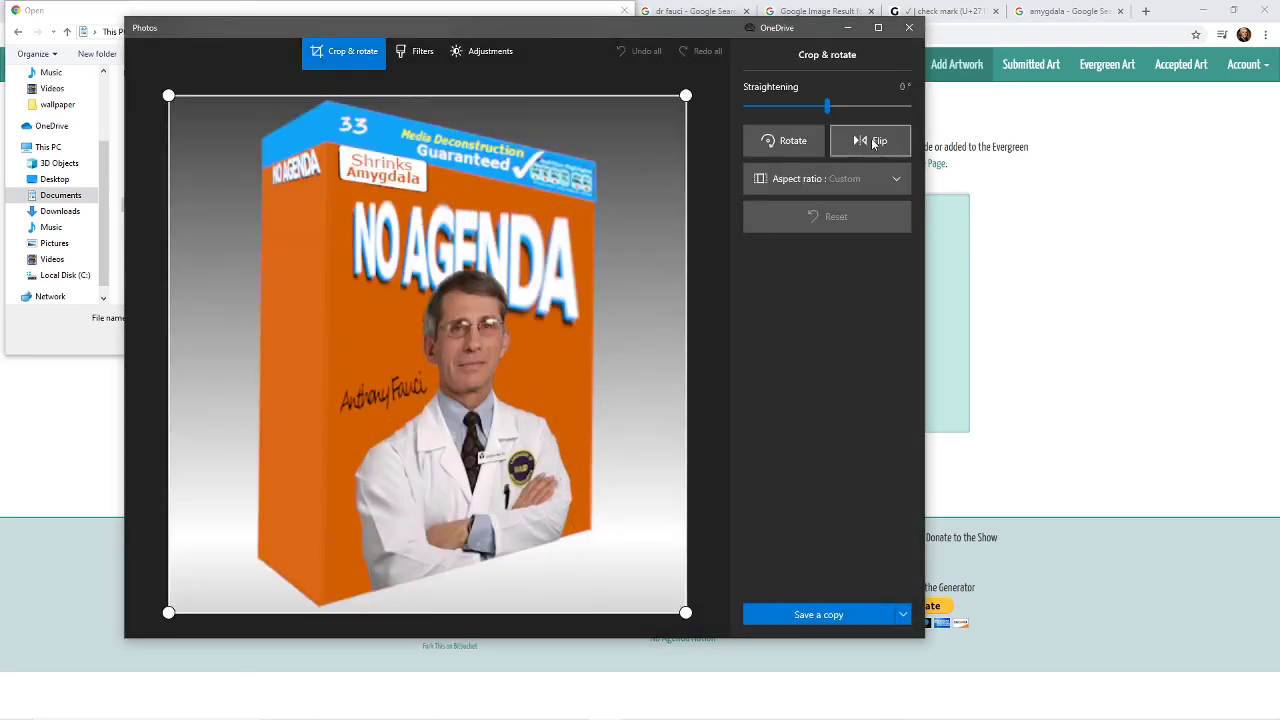
pyautogui.click(911, 29)
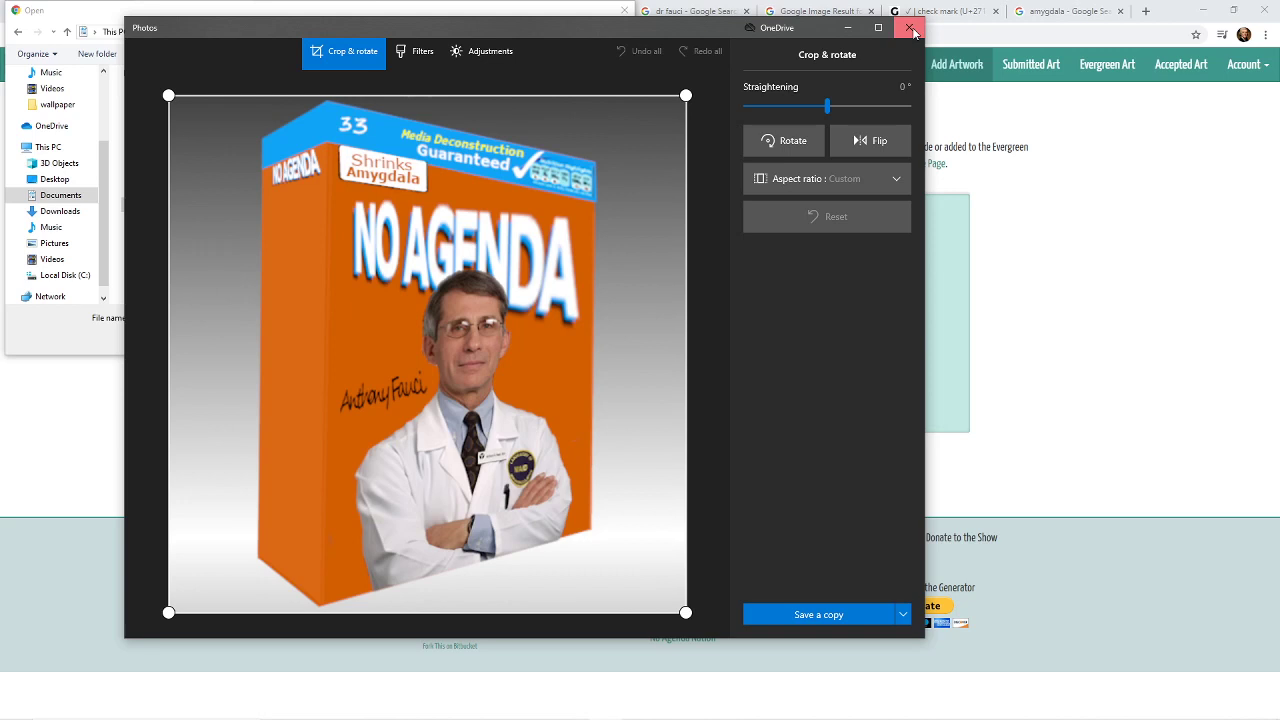
pyautogui.click(911, 29)
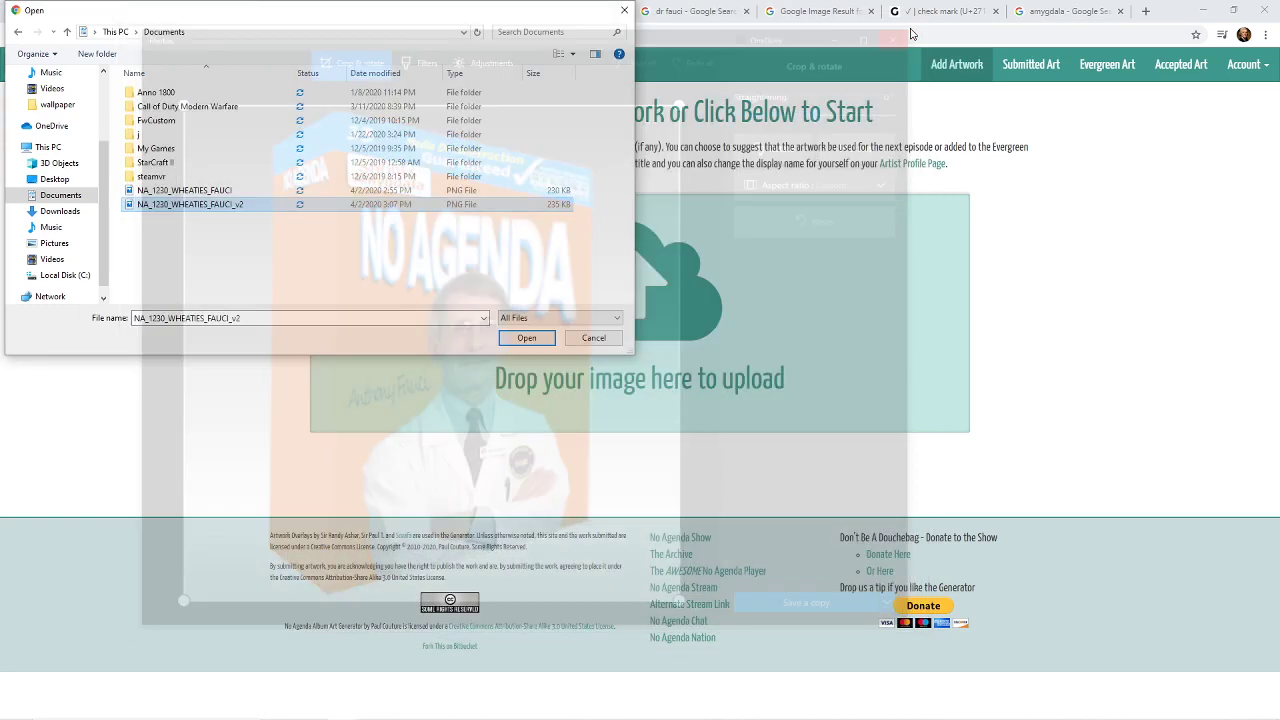
pyautogui.doubleClick(232, 205)
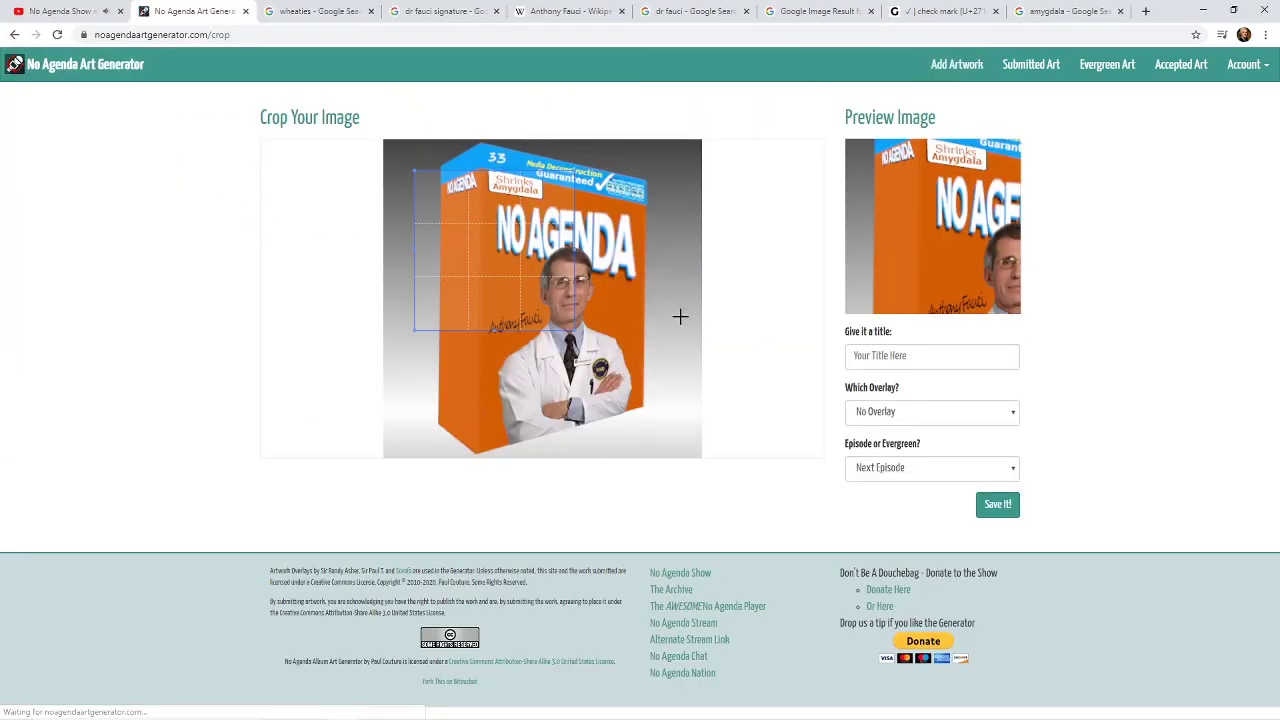
# - Expand the crop frame so it covers the entire cereal box image
pyautogui.click(921, 361)
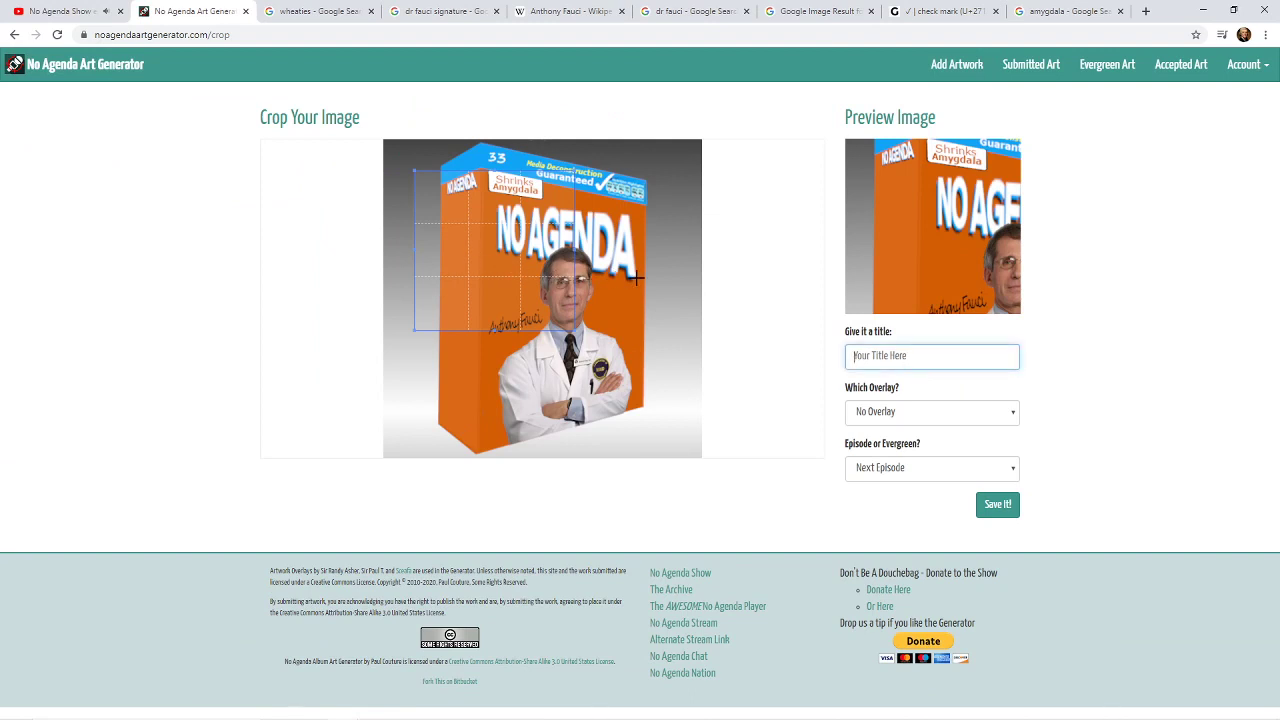
pyautogui.moveTo(450, 204); pyautogui.dragTo(408, 159)
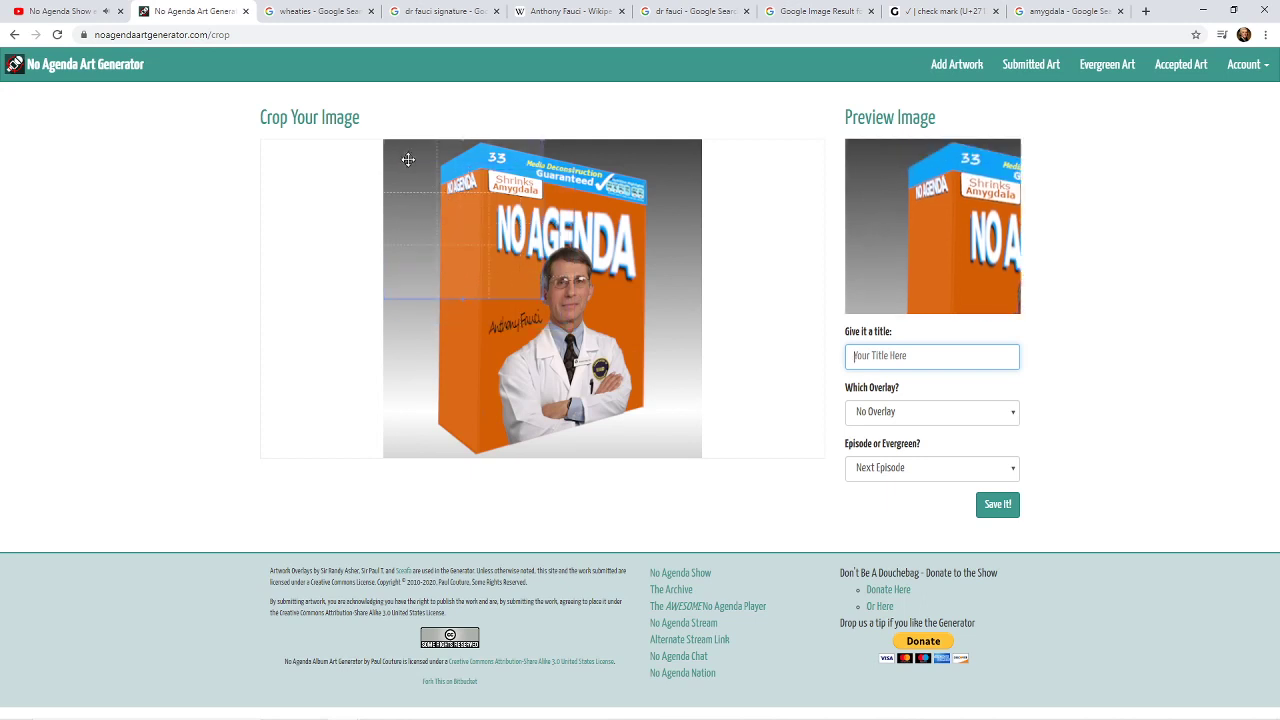
pyautogui.moveTo(541, 297); pyautogui.dragTo(801, 565)
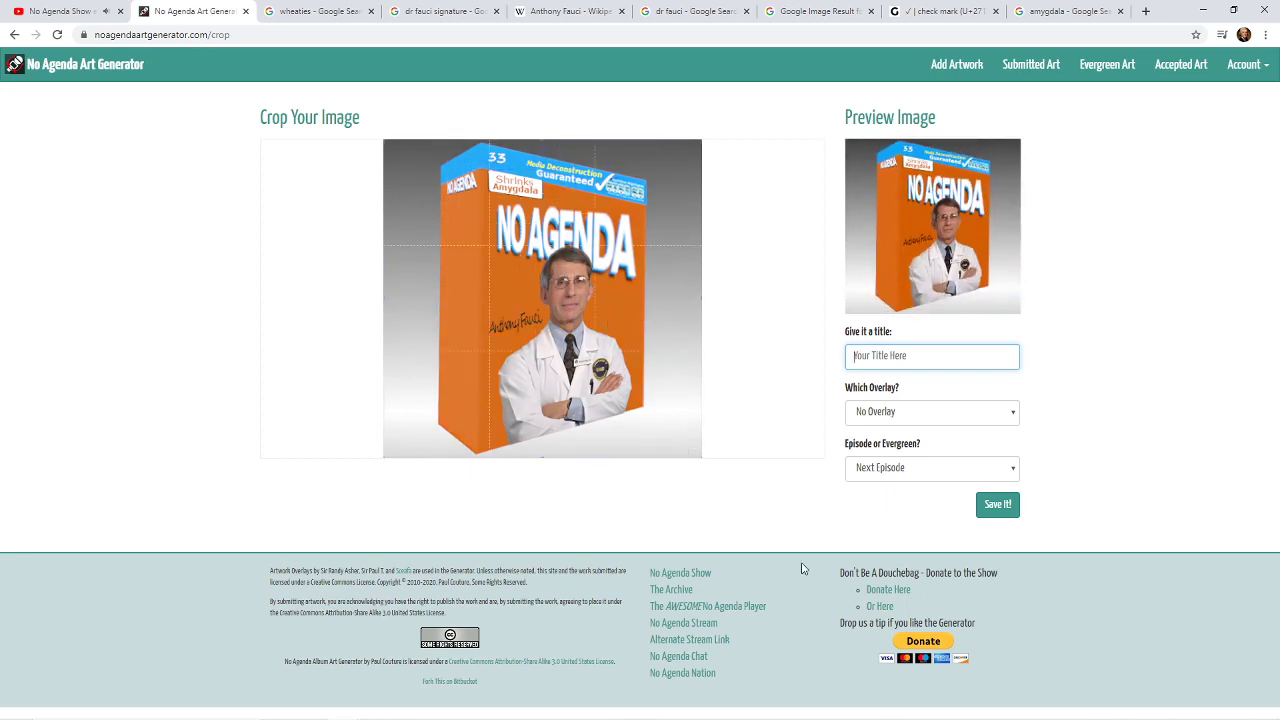
# - Keep No Overlay as the overlay and Next Episode as the submission type
pyautogui.click(921, 416)
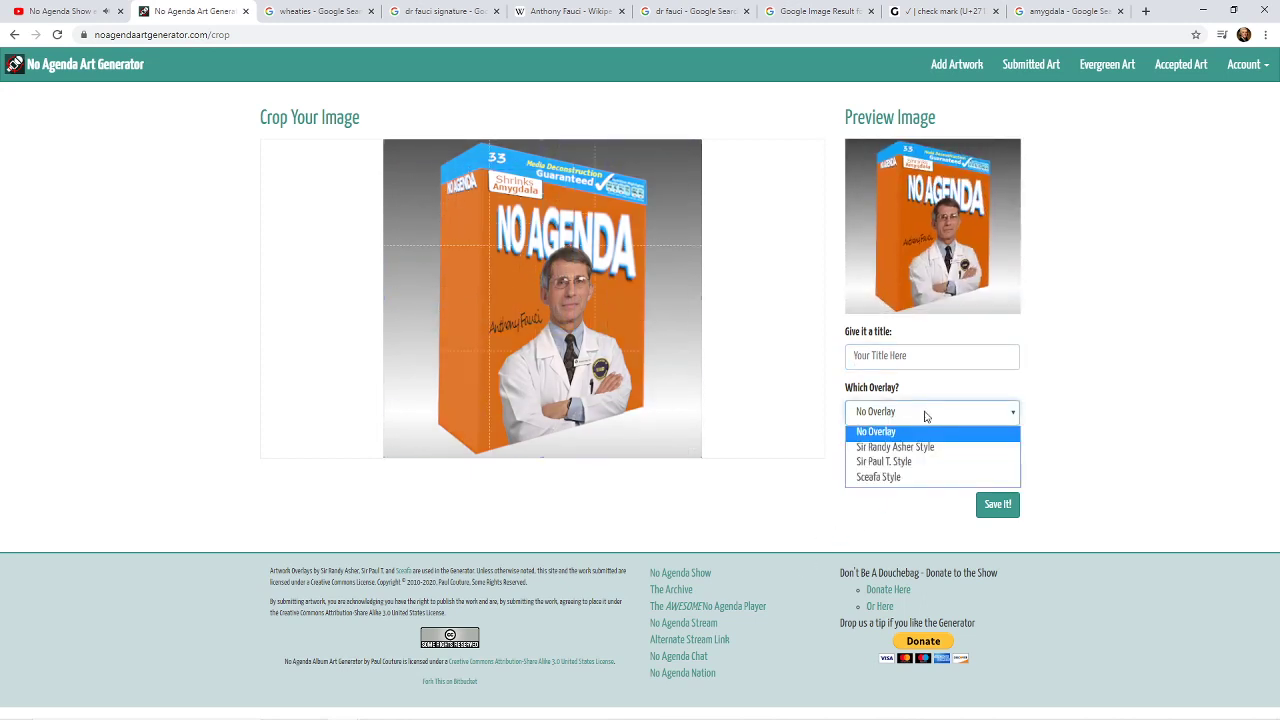
pyautogui.click(925, 416)
pyautogui.click(934, 474)
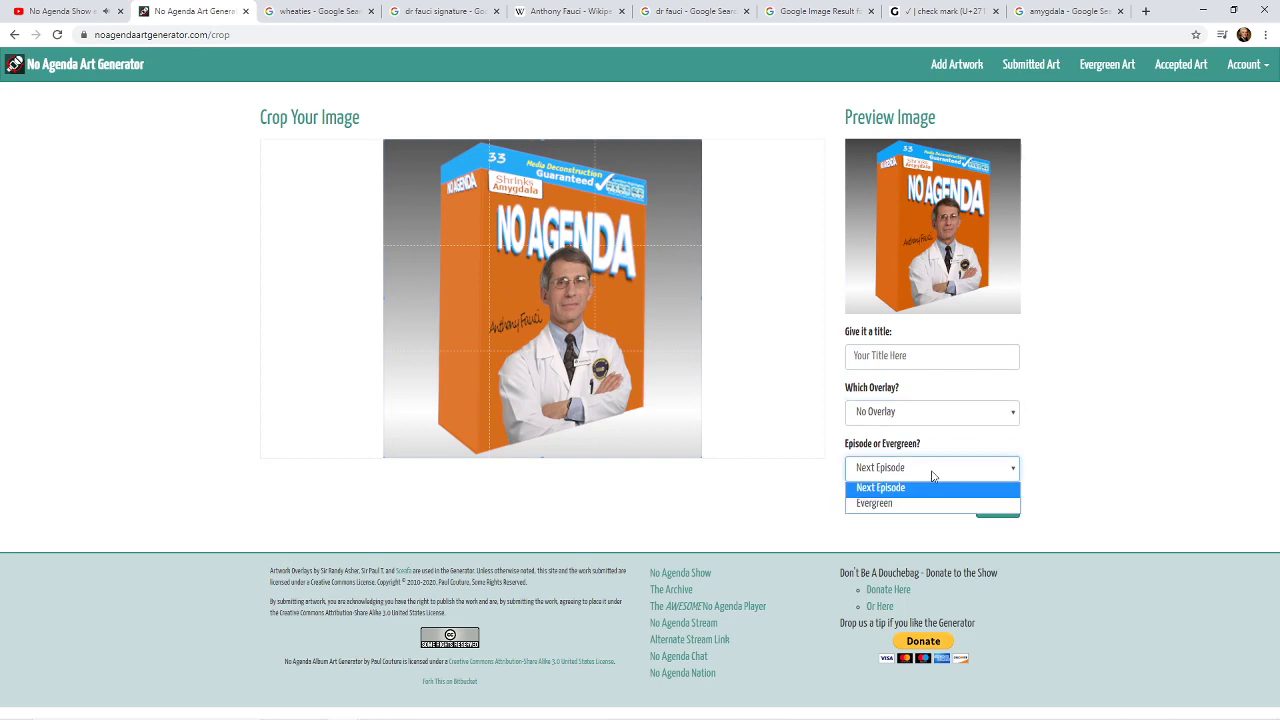
pyautogui.click(927, 480)
# - Title the artwork "NA Wheaties" and save it as a submission
pyautogui.click(922, 356)
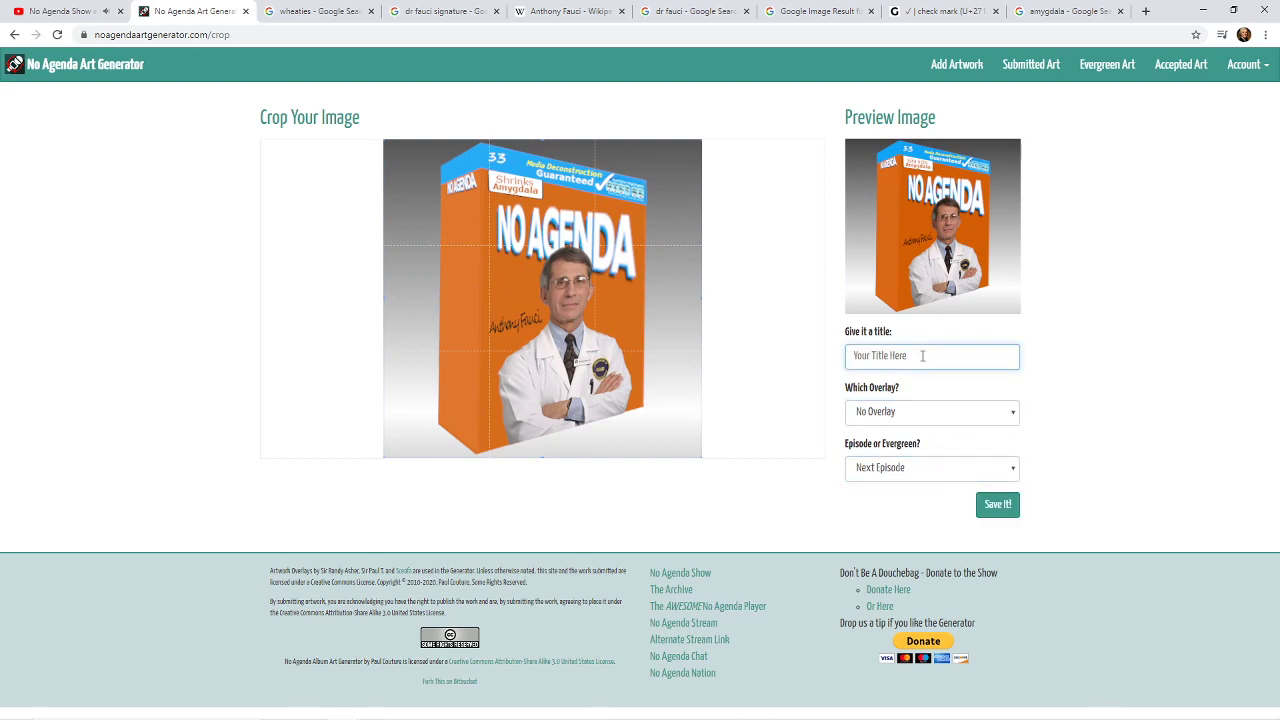
pyautogui.write('W')
pyautogui.hotkey('ctrl', 'a')
pyautogui.press('BackSpace')
pyautogui.write('B')
pyautogui.press('BackSpace')
pyautogui.write('NA')
pyautogui.press('BackSpace')
pyautogui.press('BackSpace')
pyautogui.press('BackSpace')
pyautogui.press('BackSpace')
pyautogui.press('BackSpace')
pyautogui.click(994, 506)
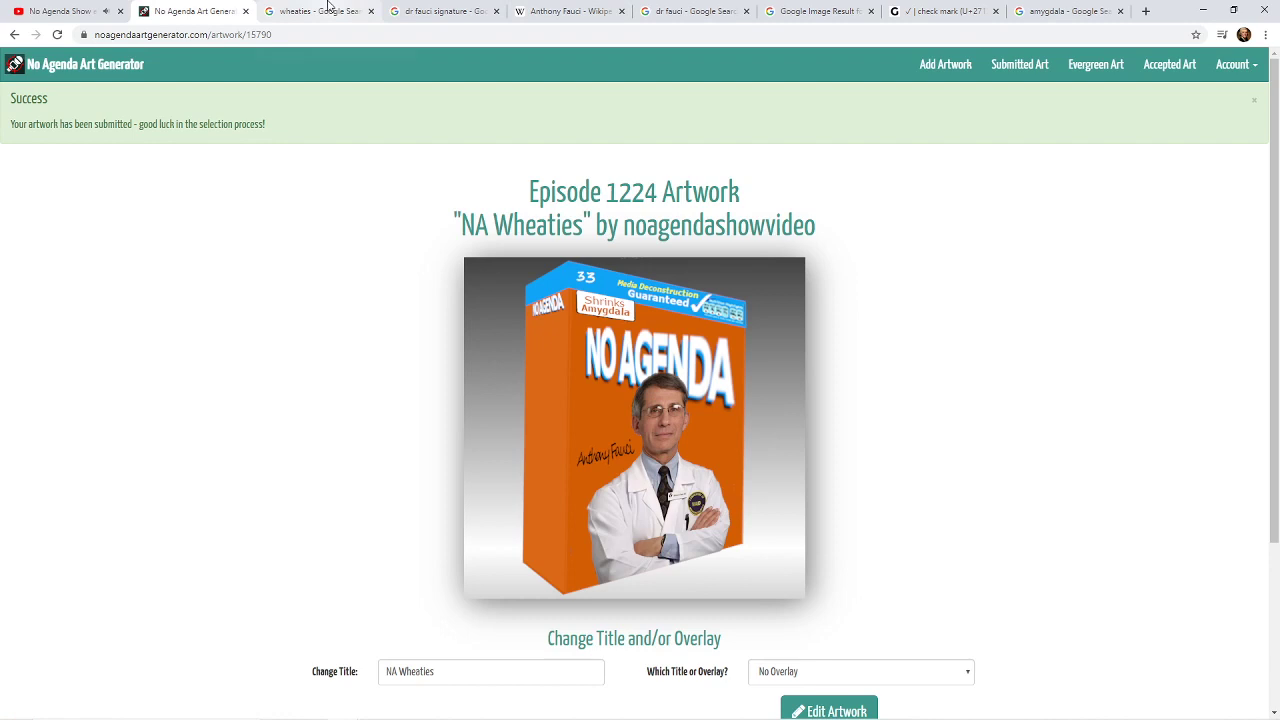
# - Preview the submitted artwork with the Sir Randy Asher, Sir Paul T. and Sceafa Style overlays one after another
pyautogui.scroll(-3, 386, 329)
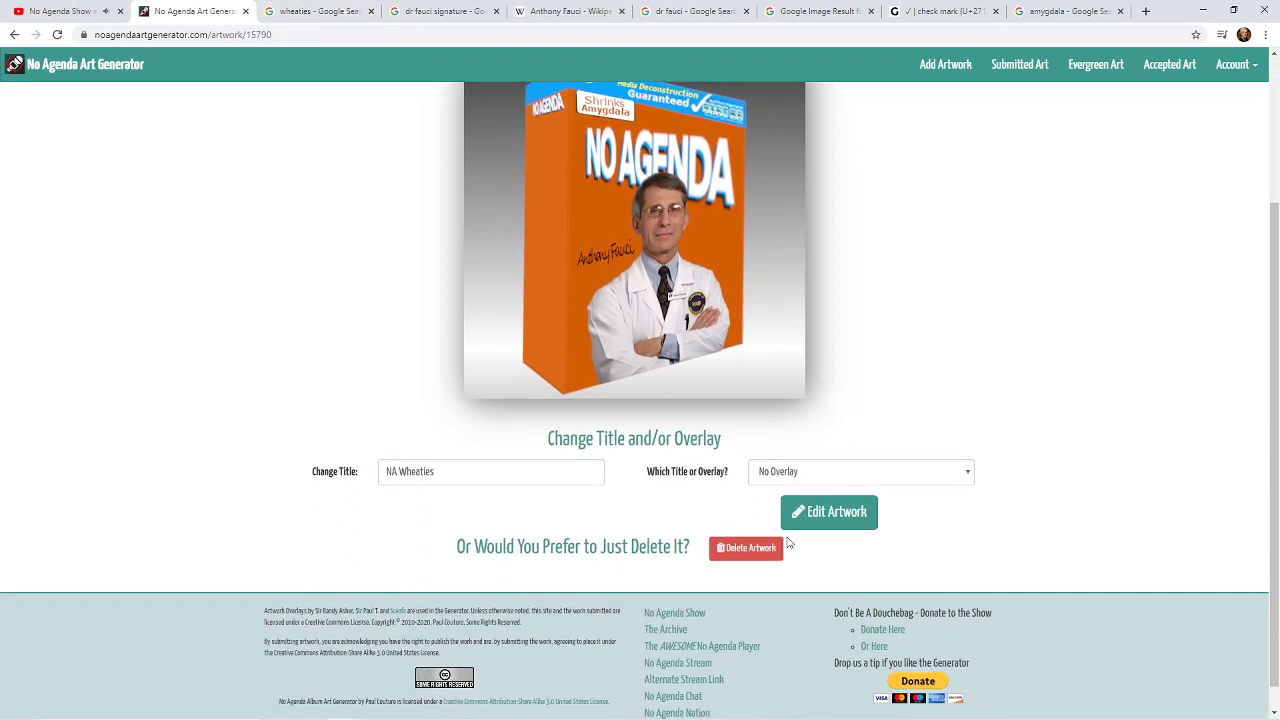
pyautogui.click(772, 477)
pyautogui.click(778, 500)
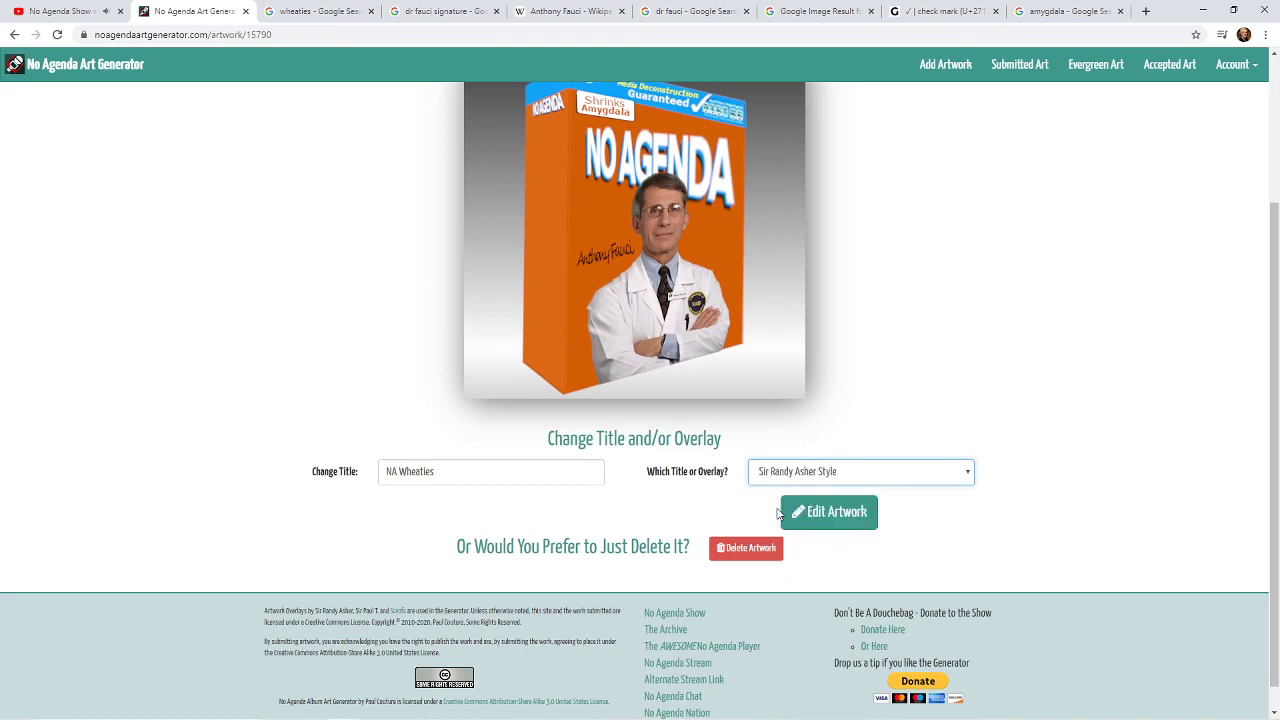
pyautogui.scroll(2, 760, 490)
pyautogui.scroll(-1, 765, 500)
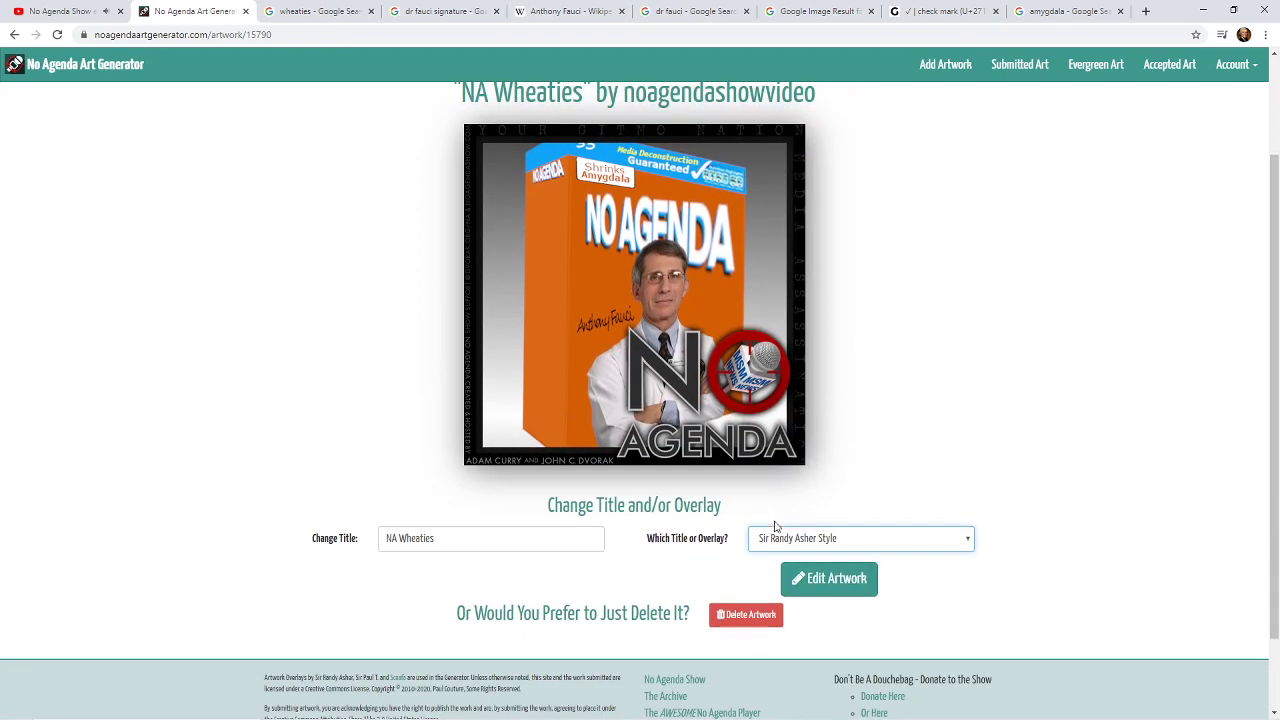
pyautogui.click(790, 540)
pyautogui.click(792, 587)
pyautogui.click(800, 540)
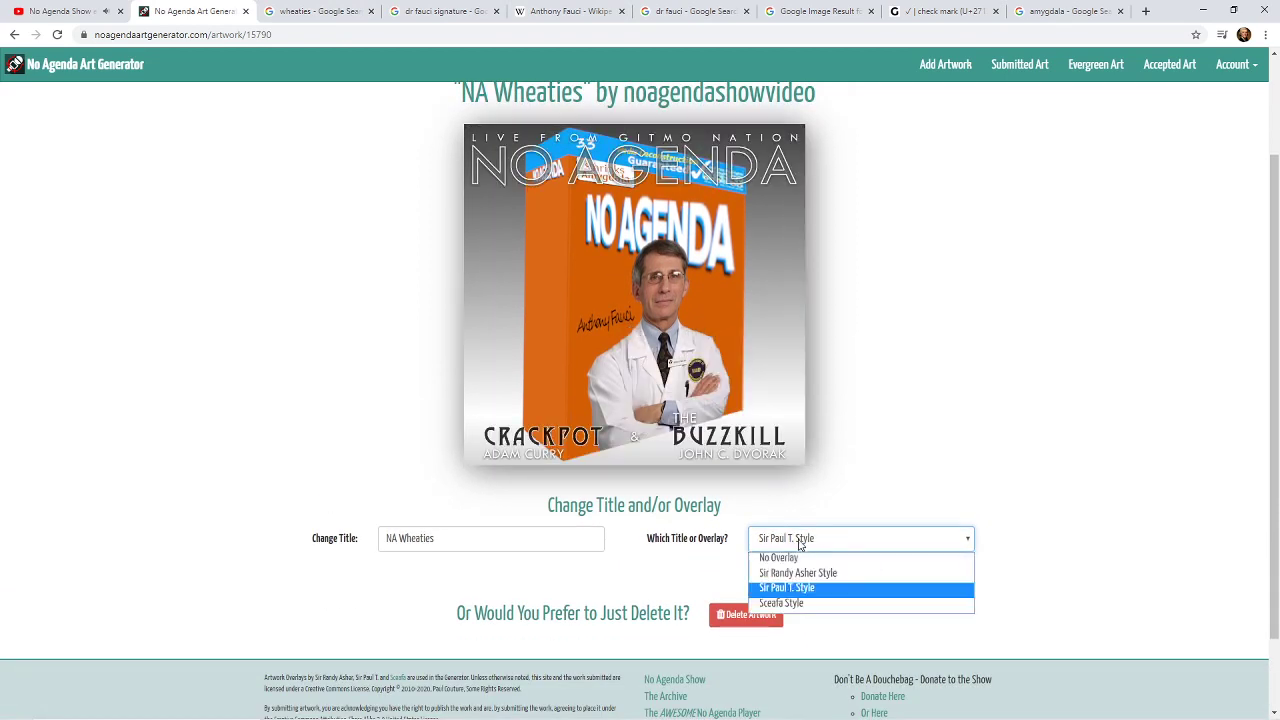
pyautogui.click(806, 603)
# - Compare the Sir Paul T. and Sir Randy Asher Style overlays again on the artwork, and return the setting to No Overlay
pyautogui.click(810, 545)
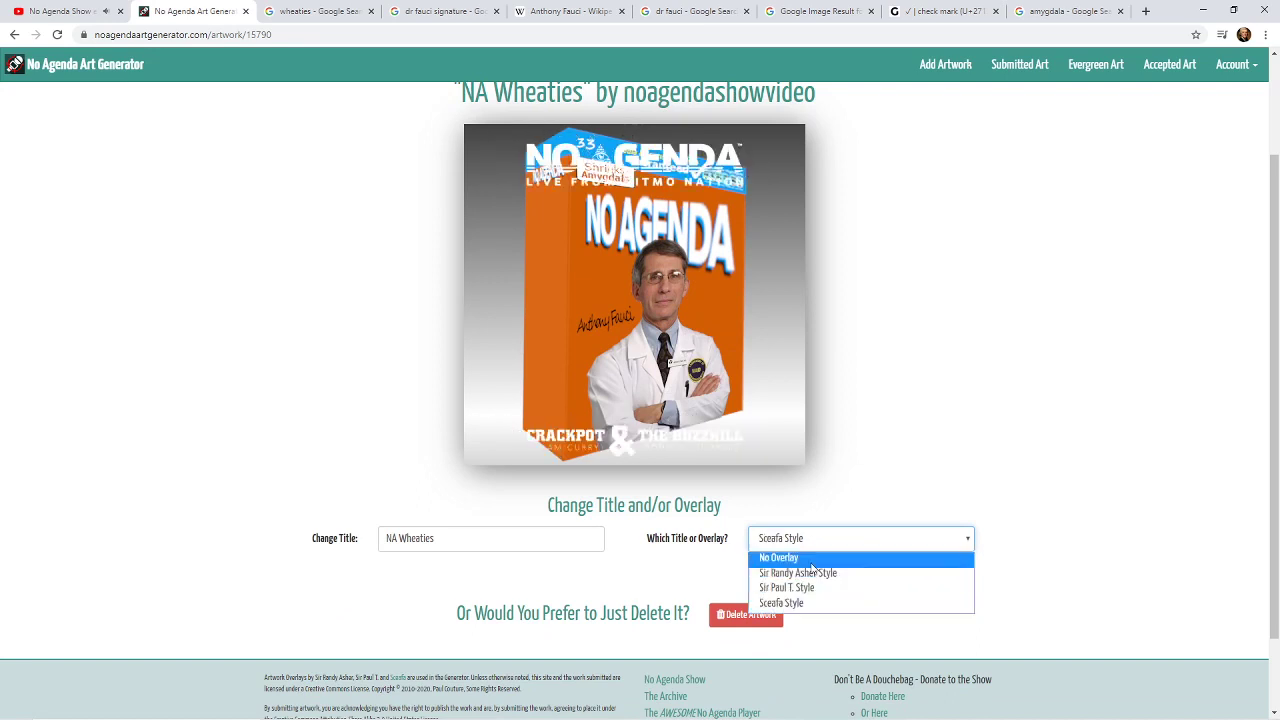
pyautogui.click(812, 587)
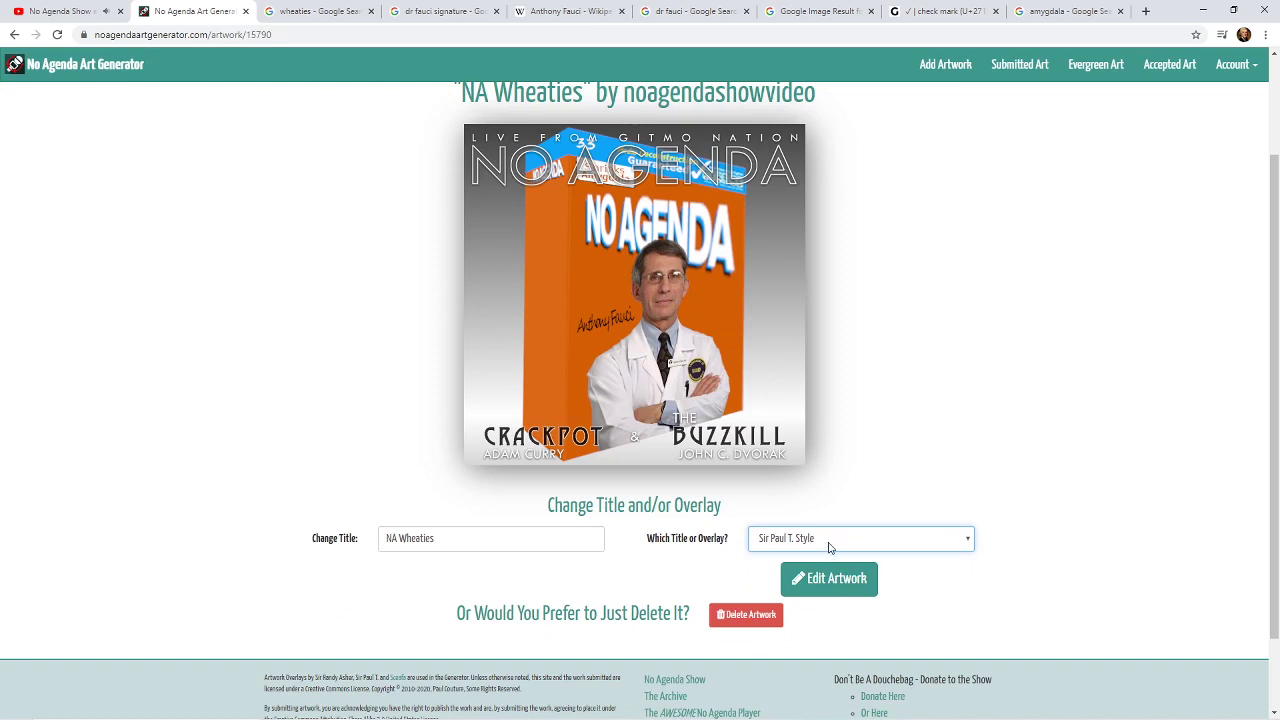
pyautogui.click(828, 546)
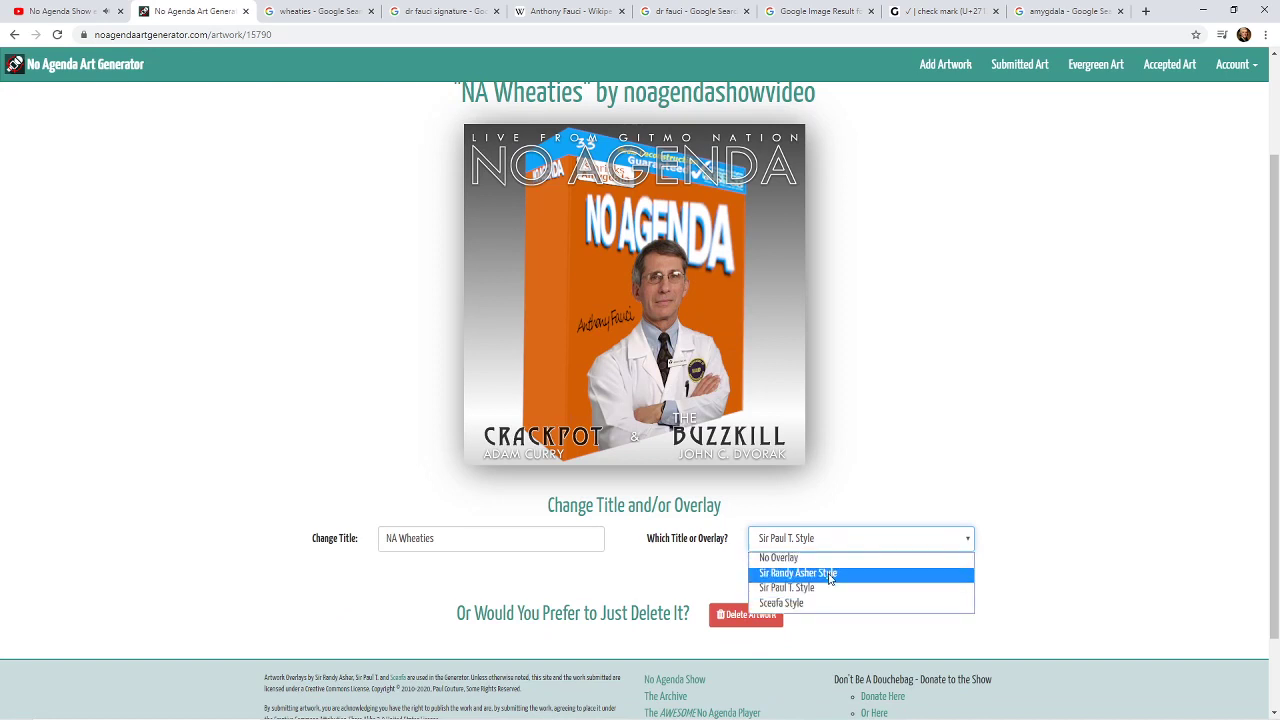
pyautogui.click(830, 573)
pyautogui.click(835, 545)
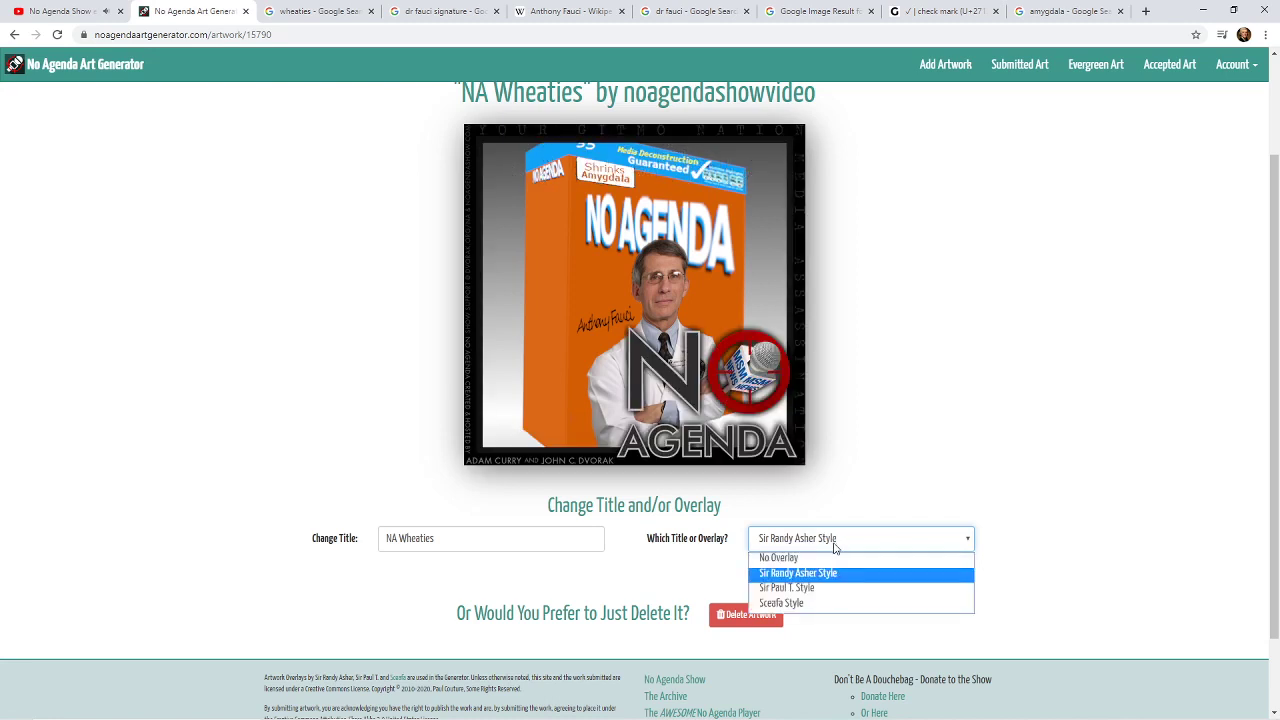
pyautogui.click(830, 588)
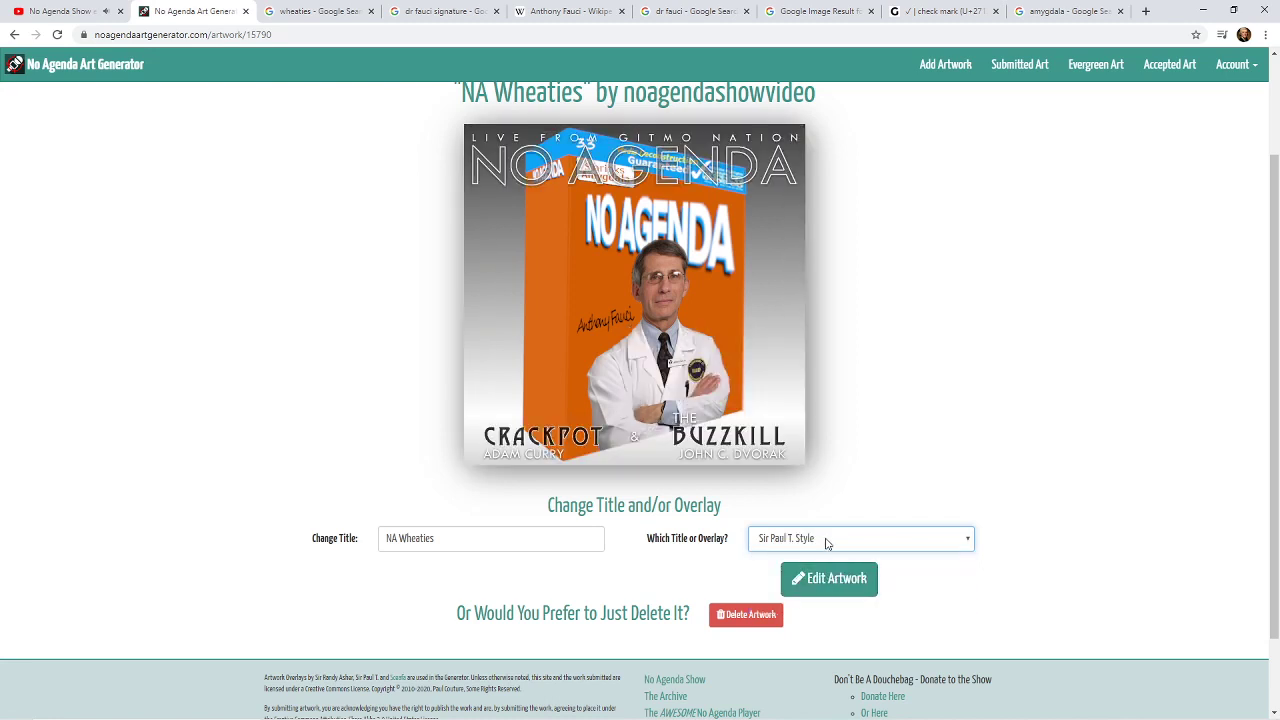
pyautogui.click(827, 543)
pyautogui.click(827, 557)
pyautogui.click(829, 542)
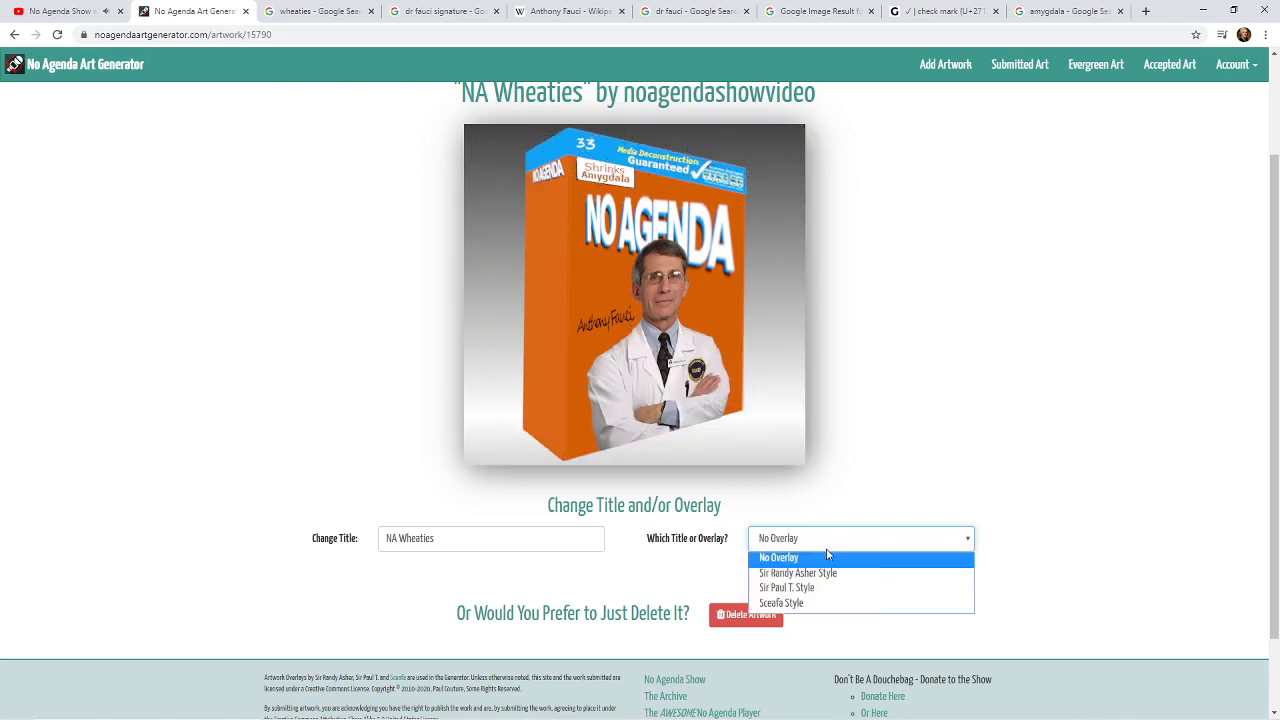
pyautogui.click(818, 573)
pyautogui.click(820, 545)
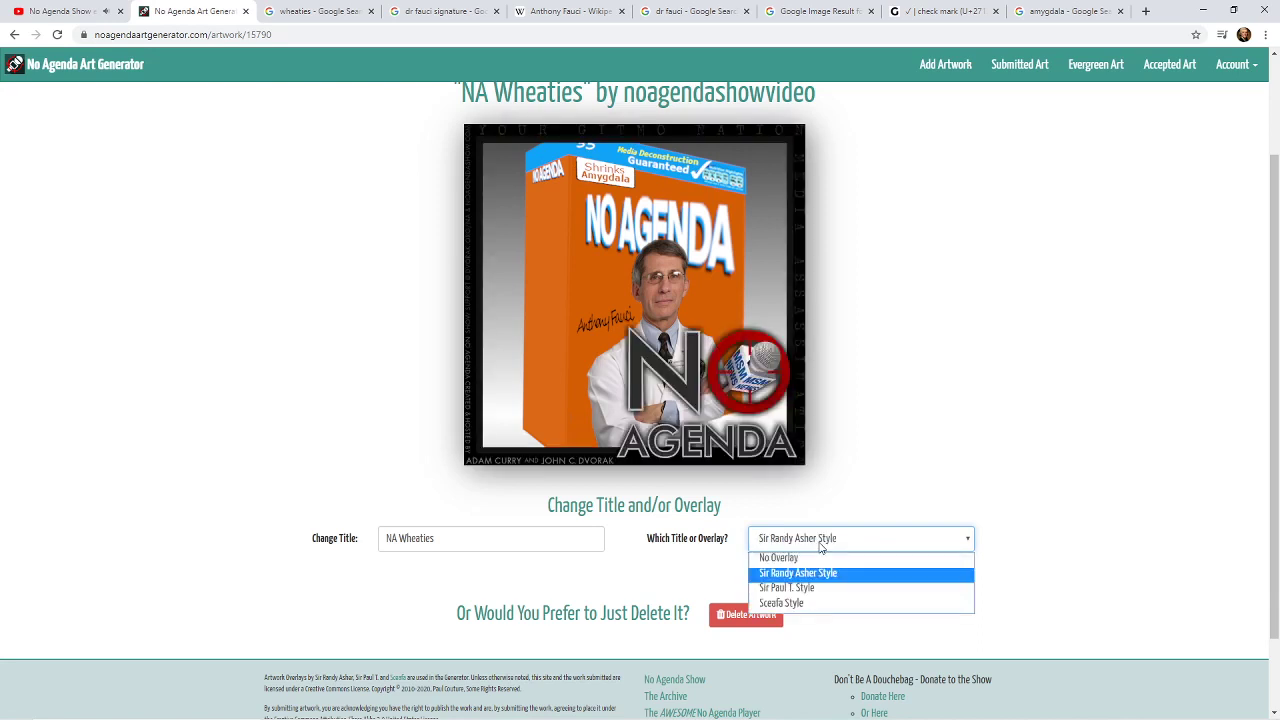
pyautogui.click(818, 588)
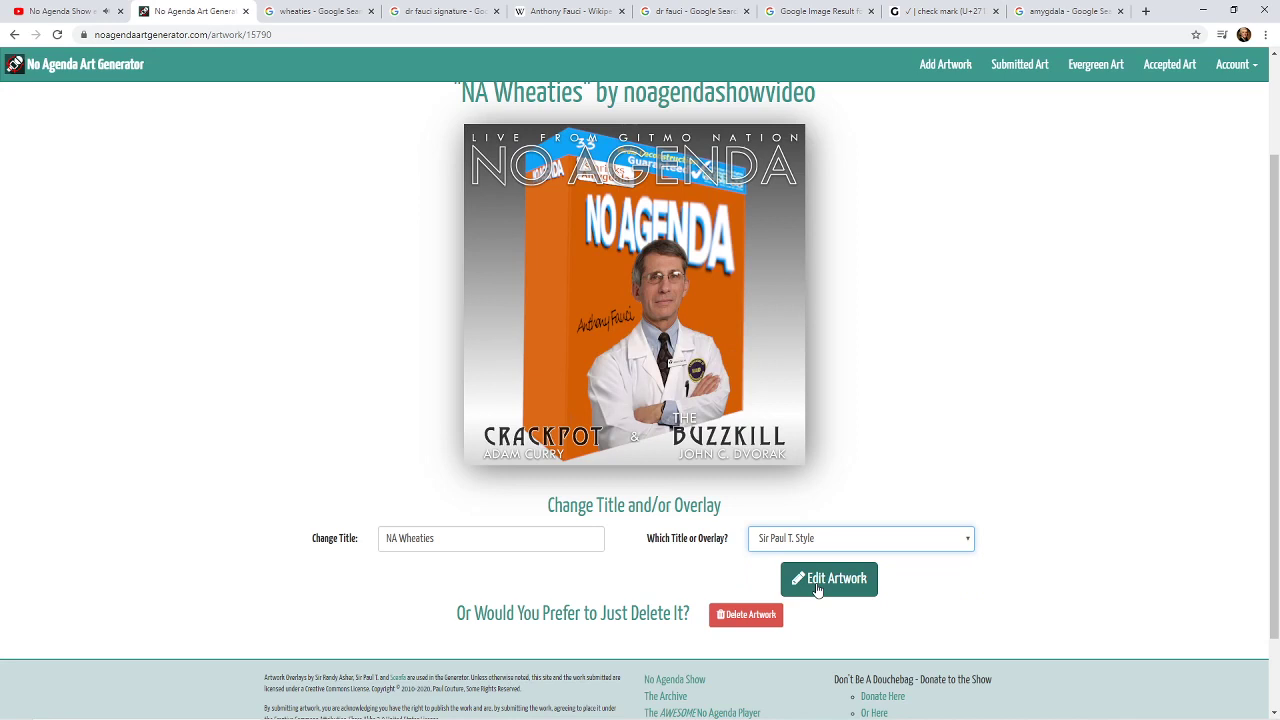
pyautogui.click(829, 542)
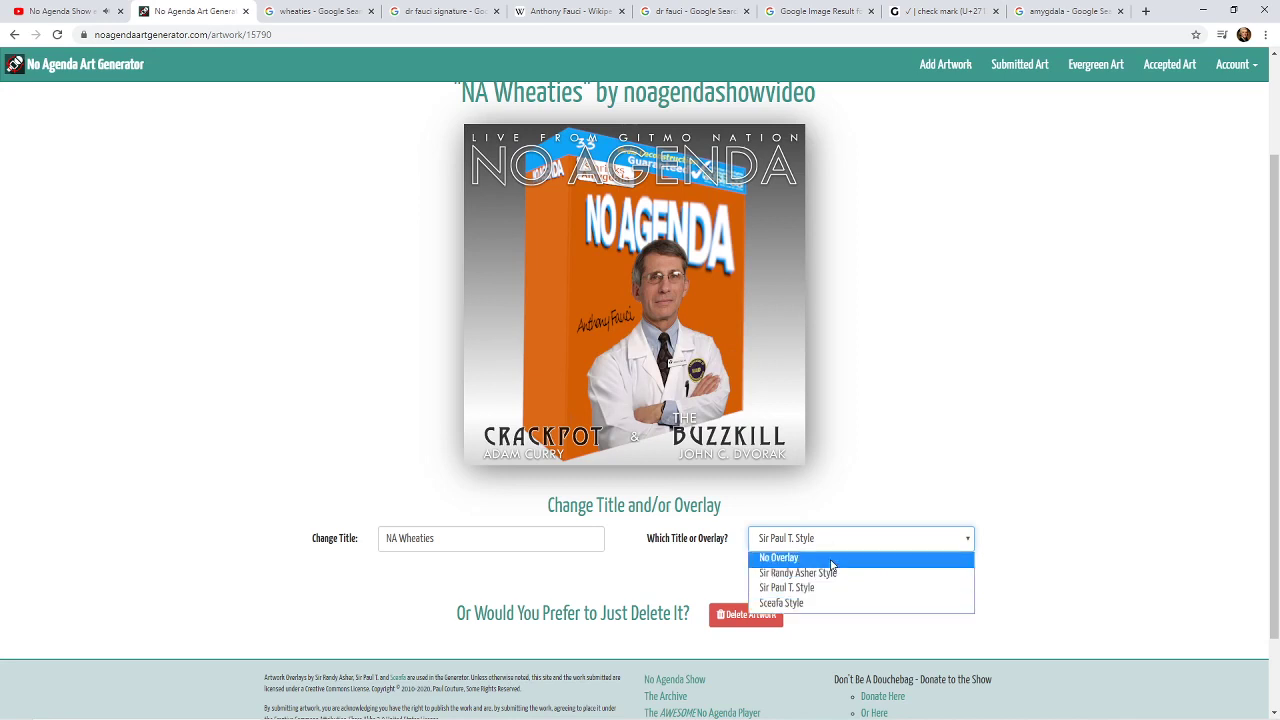
pyautogui.click(831, 560)
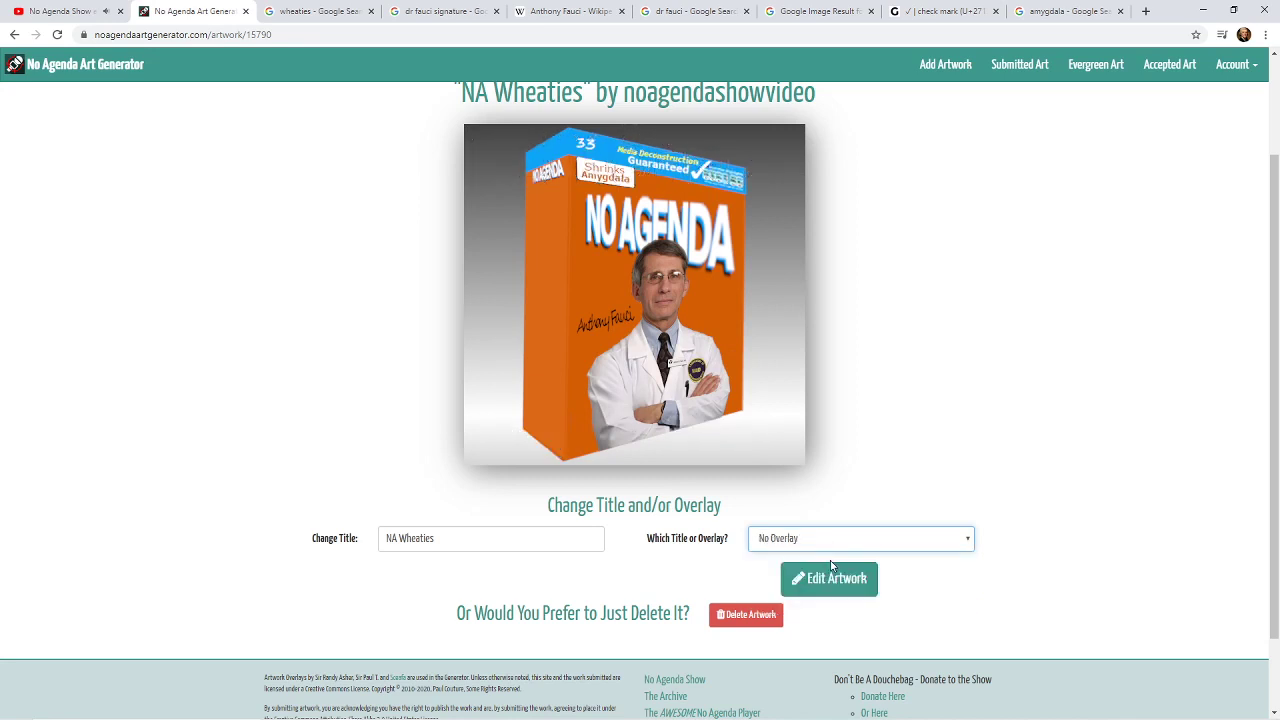
# - Submit the artwork edit with the title "NA Wheaties" and No Overlay
pyautogui.click(670, 564)
pyautogui.click(524, 531)
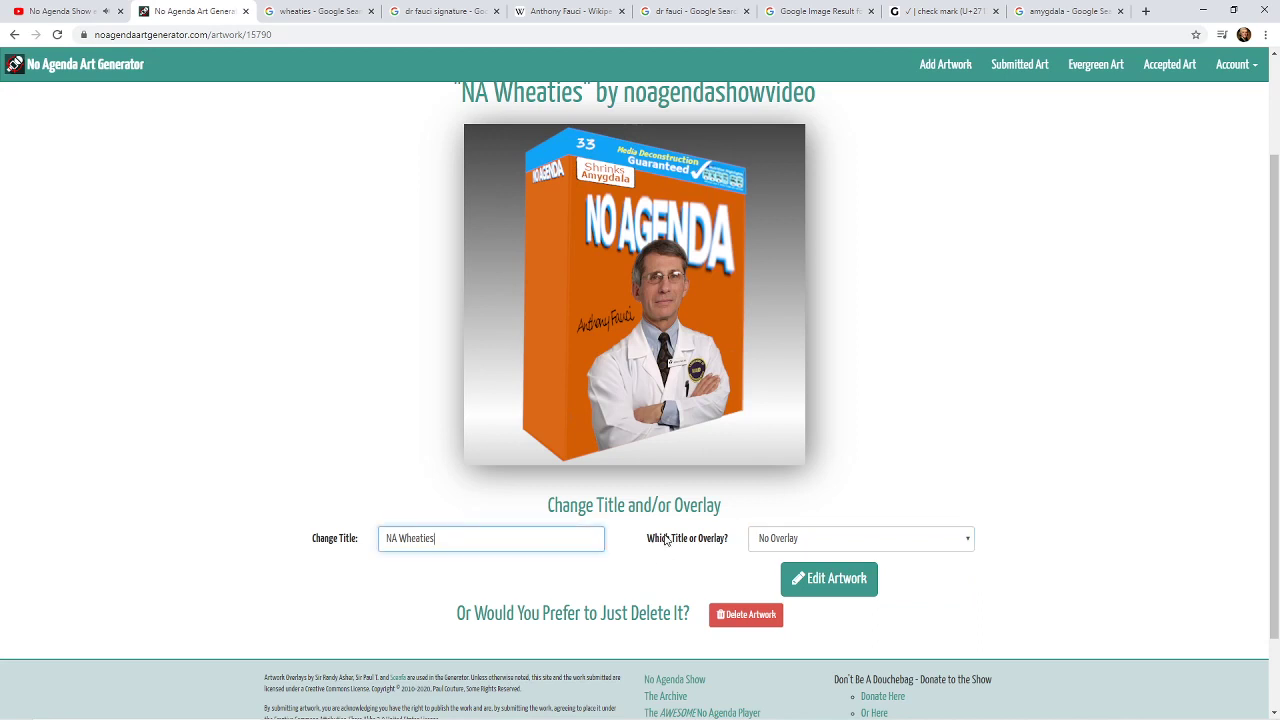
pyautogui.click(666, 540)
pyautogui.moveTo(607, 506); pyautogui.dragTo(548, 506)
pyautogui.click(684, 529)
pyautogui.scroll(-2, 686, 543)
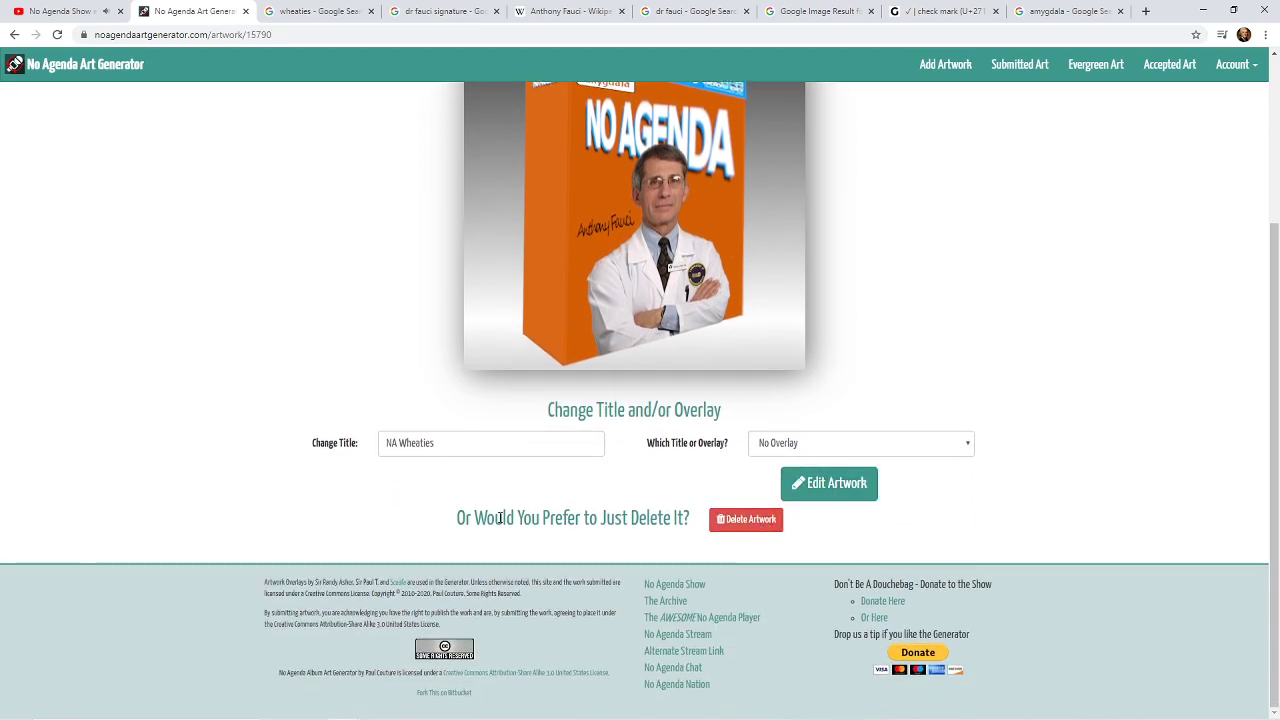
pyautogui.click(829, 495)
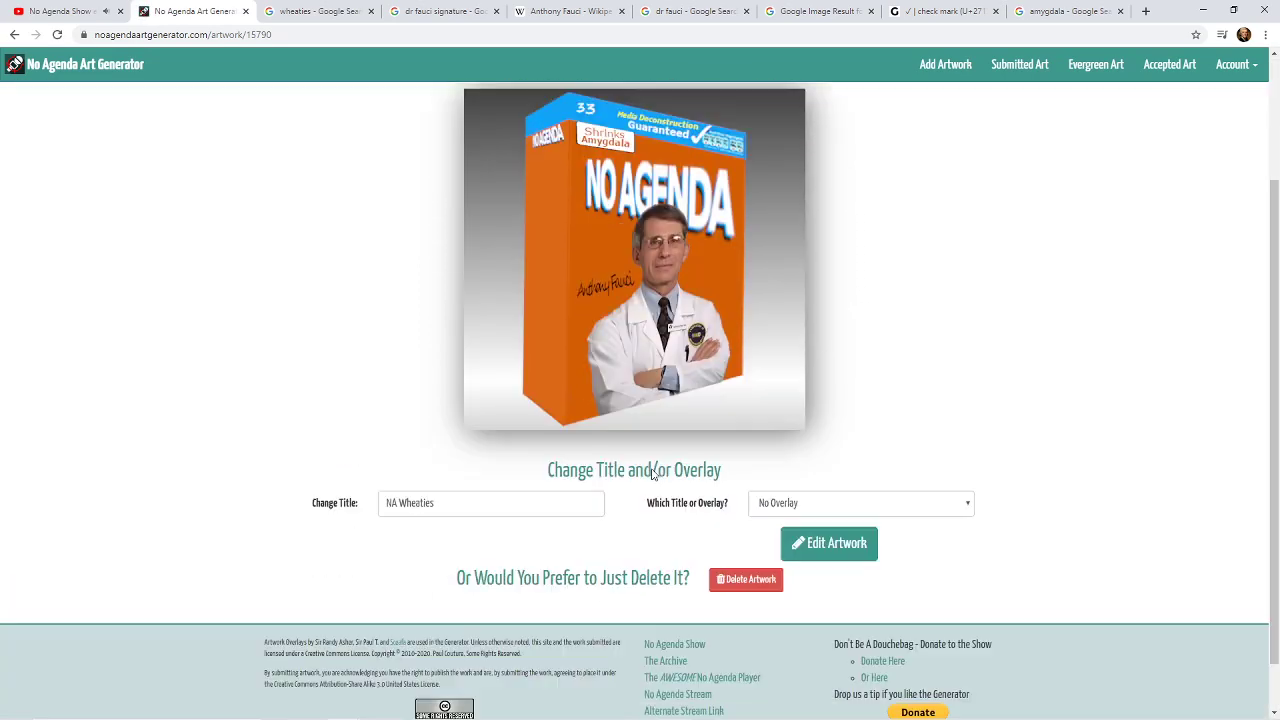
pyautogui.scroll(2, 600, 432)
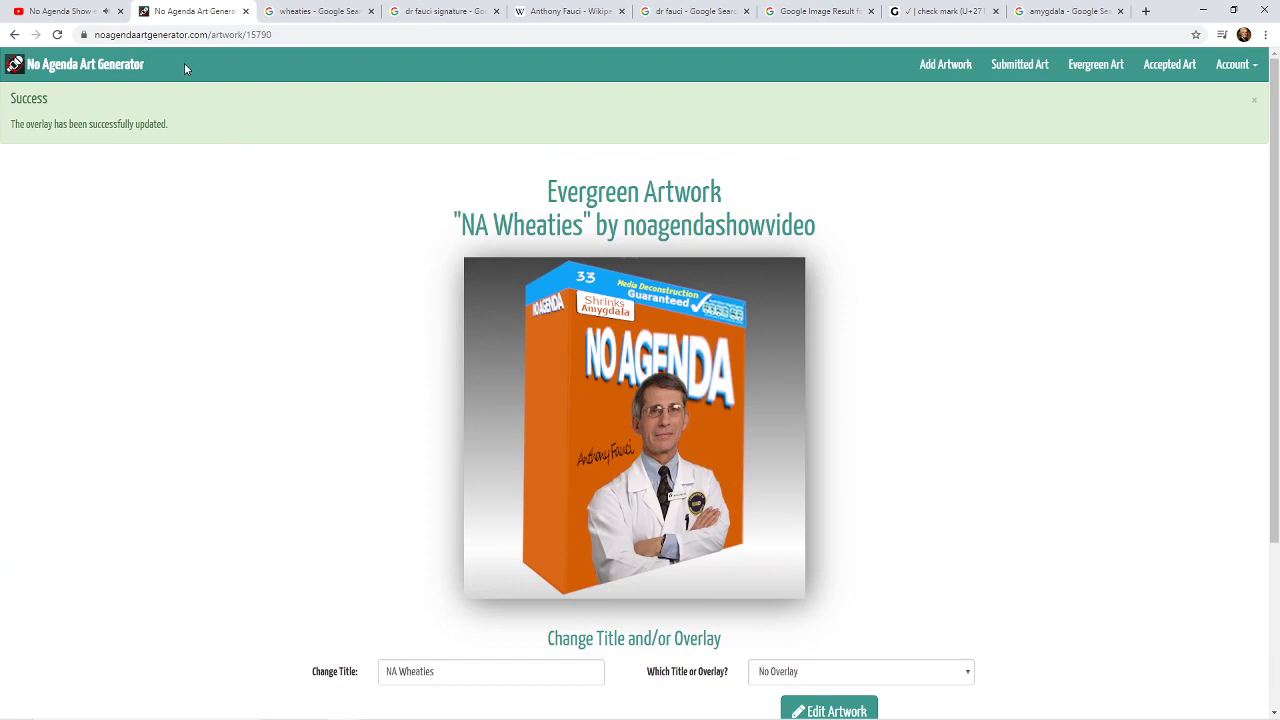
# - Replace the wheaties query in Google Images with a search for "drone"
pyautogui.click(316, 11)
pyautogui.scroll(3, 341, 82)
pyautogui.doubleClick(341, 82)
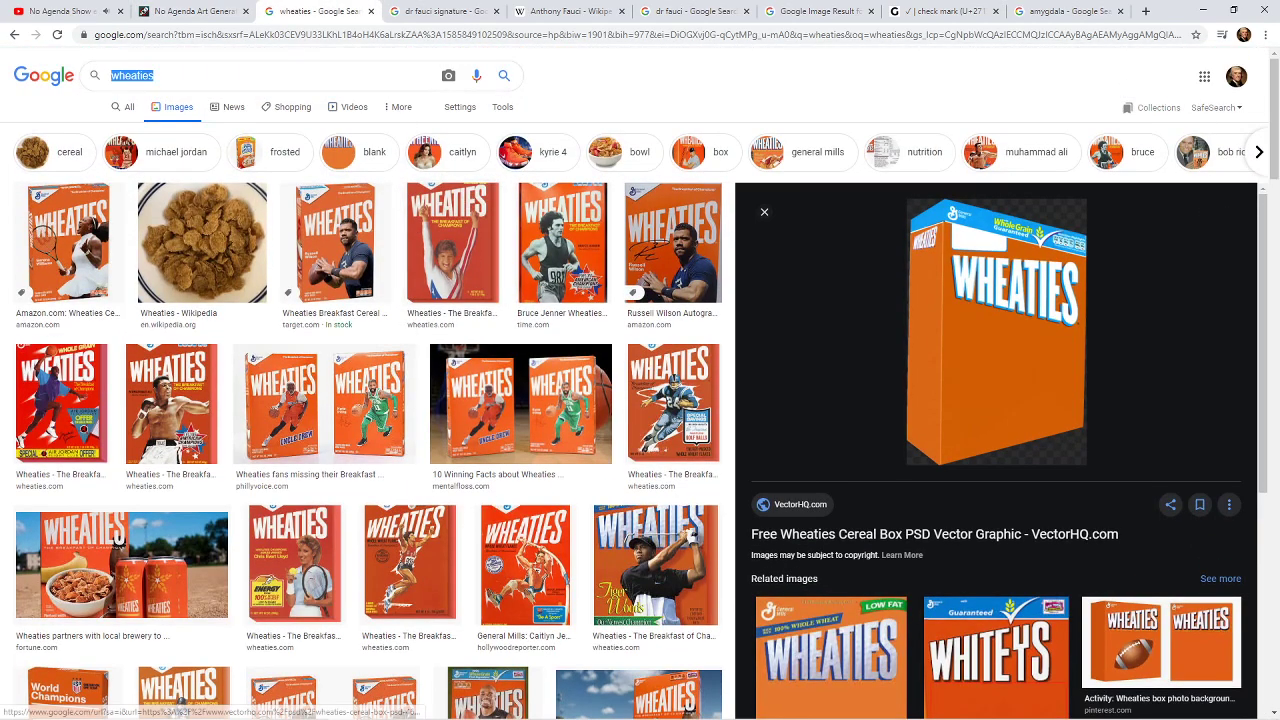
pyautogui.write('drone')
pyautogui.press('Return')
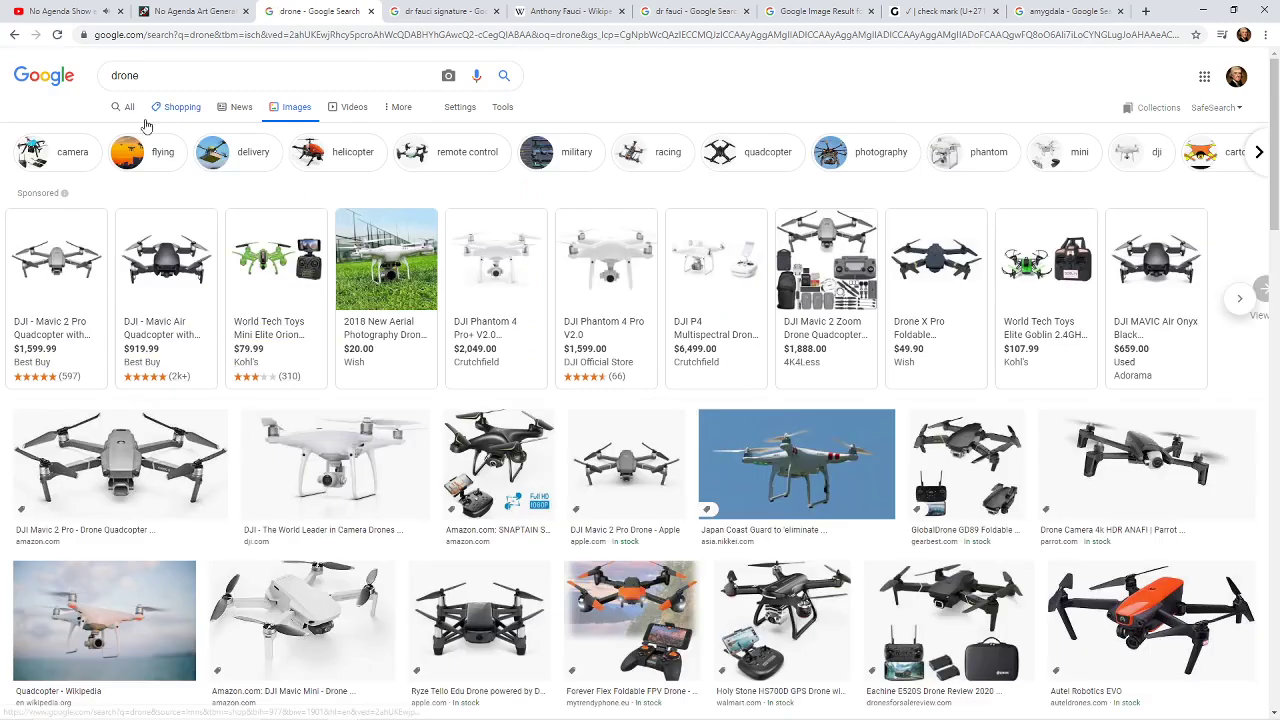
# - Open the Nikkei Asian Review photo of the white drone against a blue sky and copy the image
pyautogui.click(843, 487)
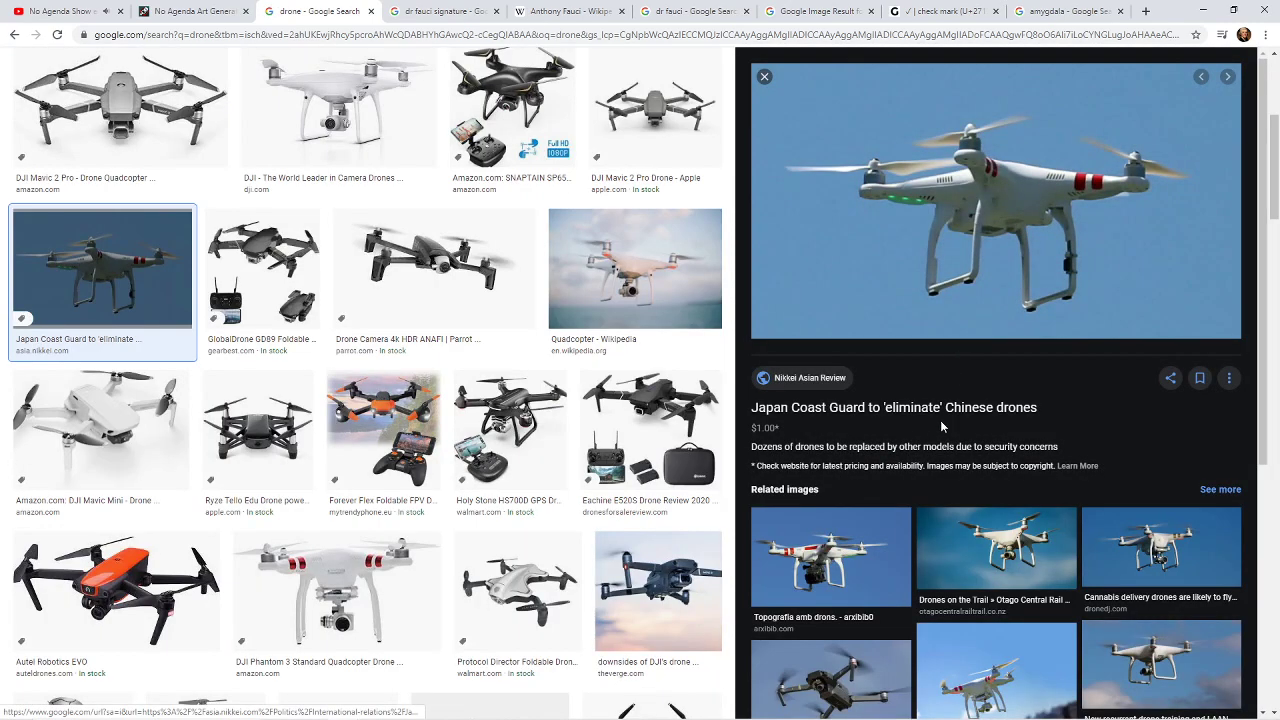
pyautogui.rightClick(952, 271)
pyautogui.click(986, 399)
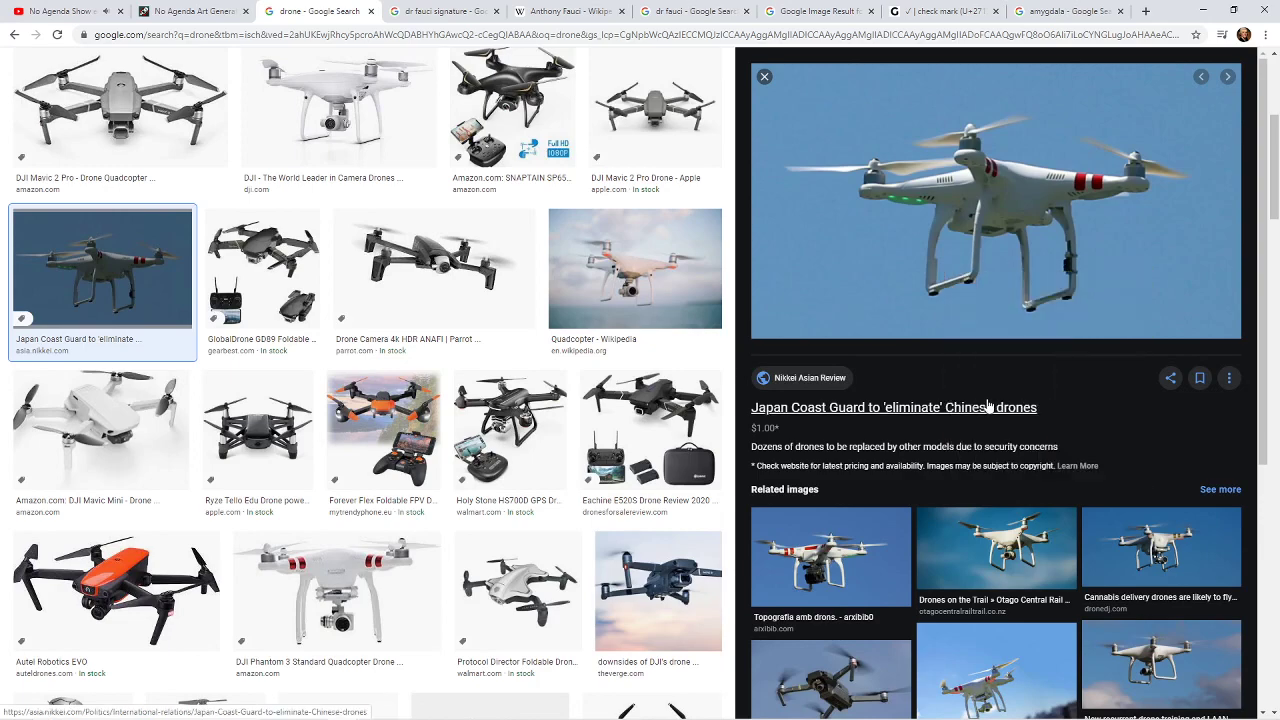
# - Switch to GIMP, collapse the cereal box Layer Group and hide it
pyautogui.hotkey('alt', 'Tab')
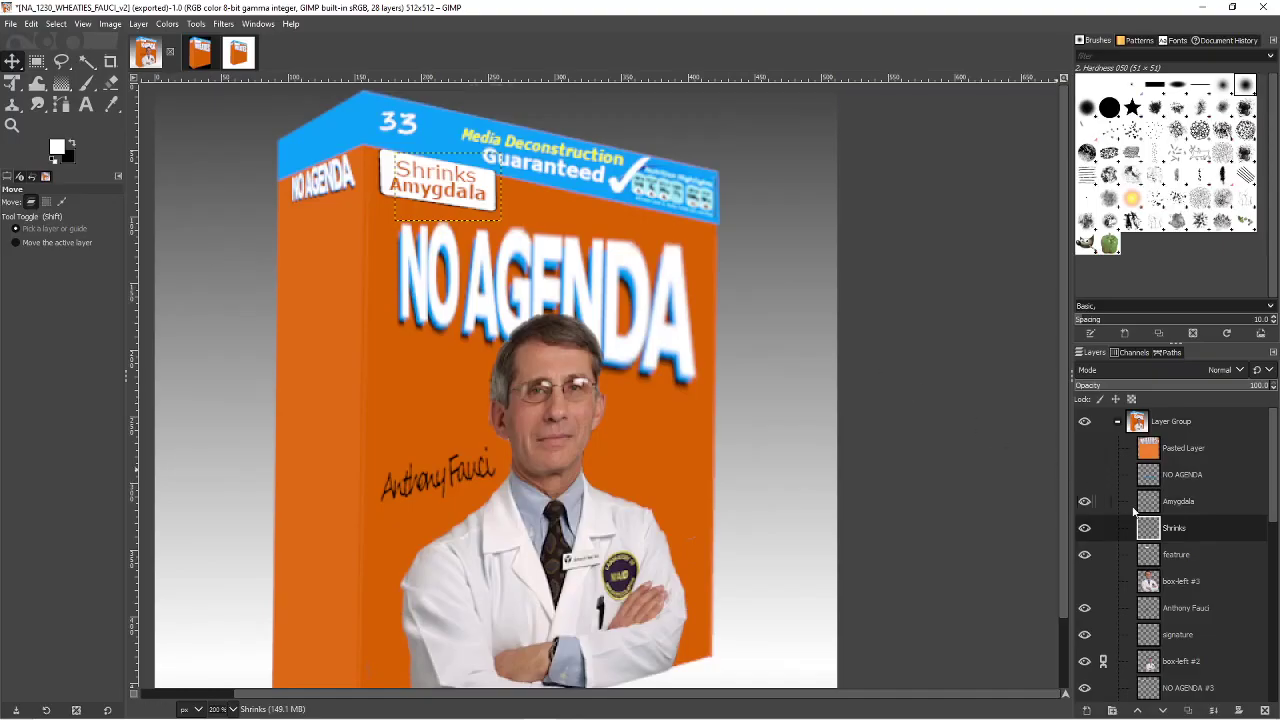
pyautogui.scroll(-3, 1160, 588)
pyautogui.scroll(5, 1158, 560)
pyautogui.click(1118, 423)
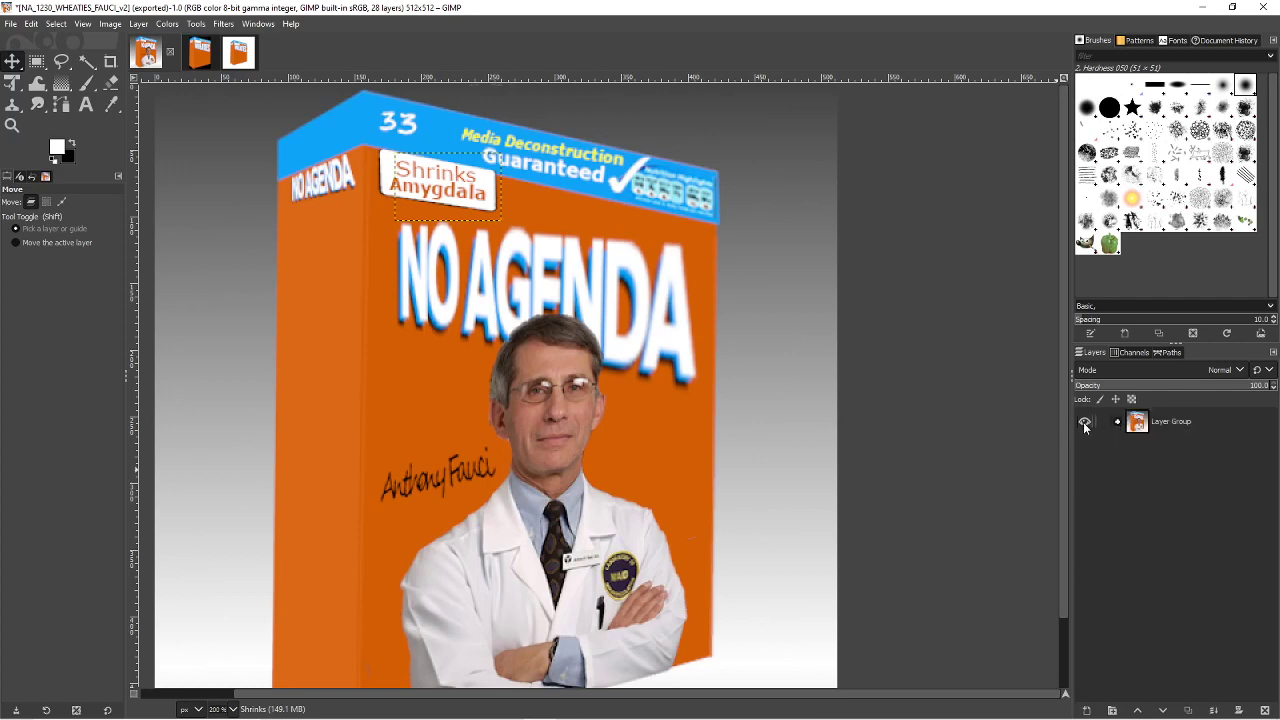
pyautogui.click(1084, 423)
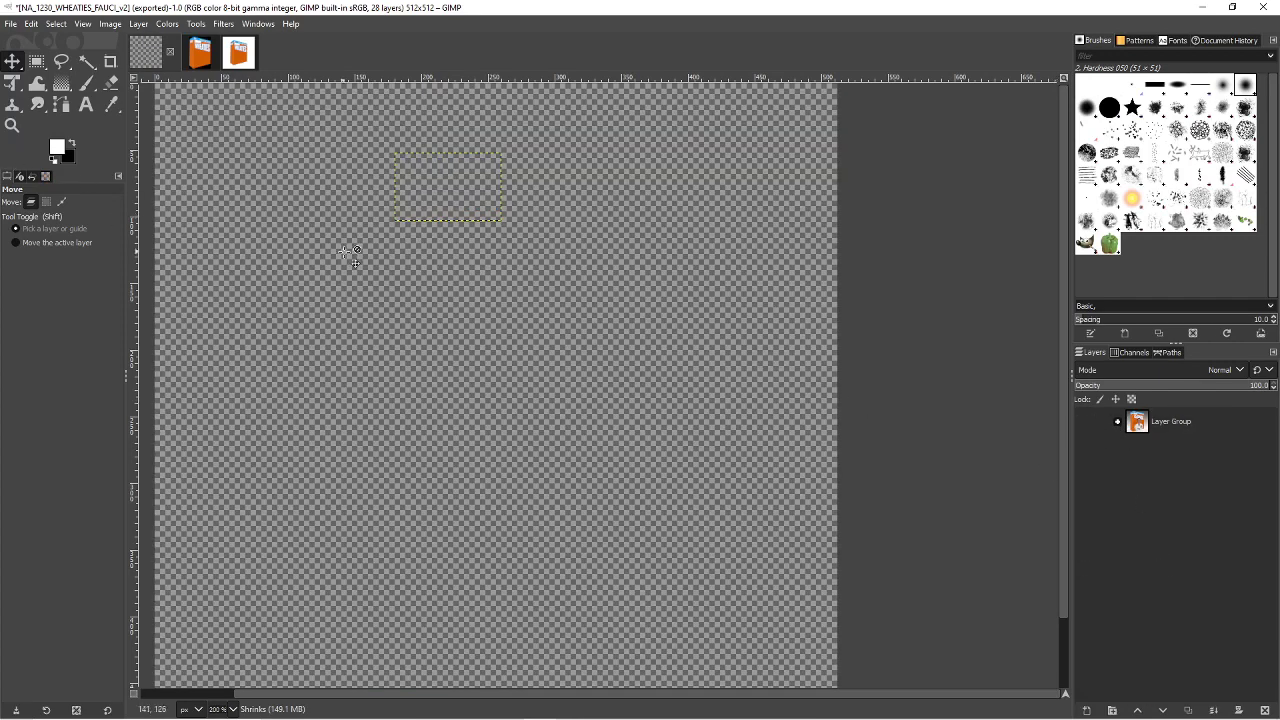
# - Paste the copied drone photo into the 512x512 image with the whole canvas in view
pyautogui.click(12, 125)
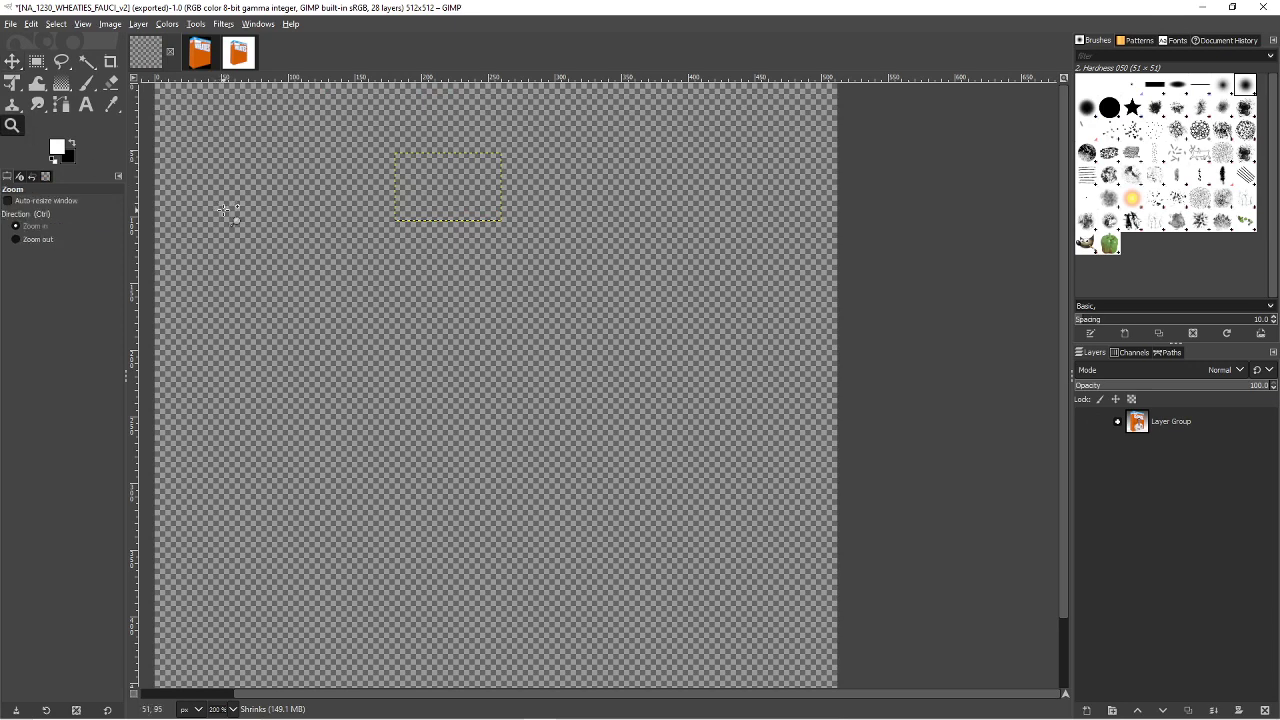
pyautogui.keyDown('ctrl'); pyautogui.click(273, 227); pyautogui.keyUp('ctrl')
pyautogui.keyDown('ctrl'); pyautogui.click(320, 243); pyautogui.keyUp('ctrl')
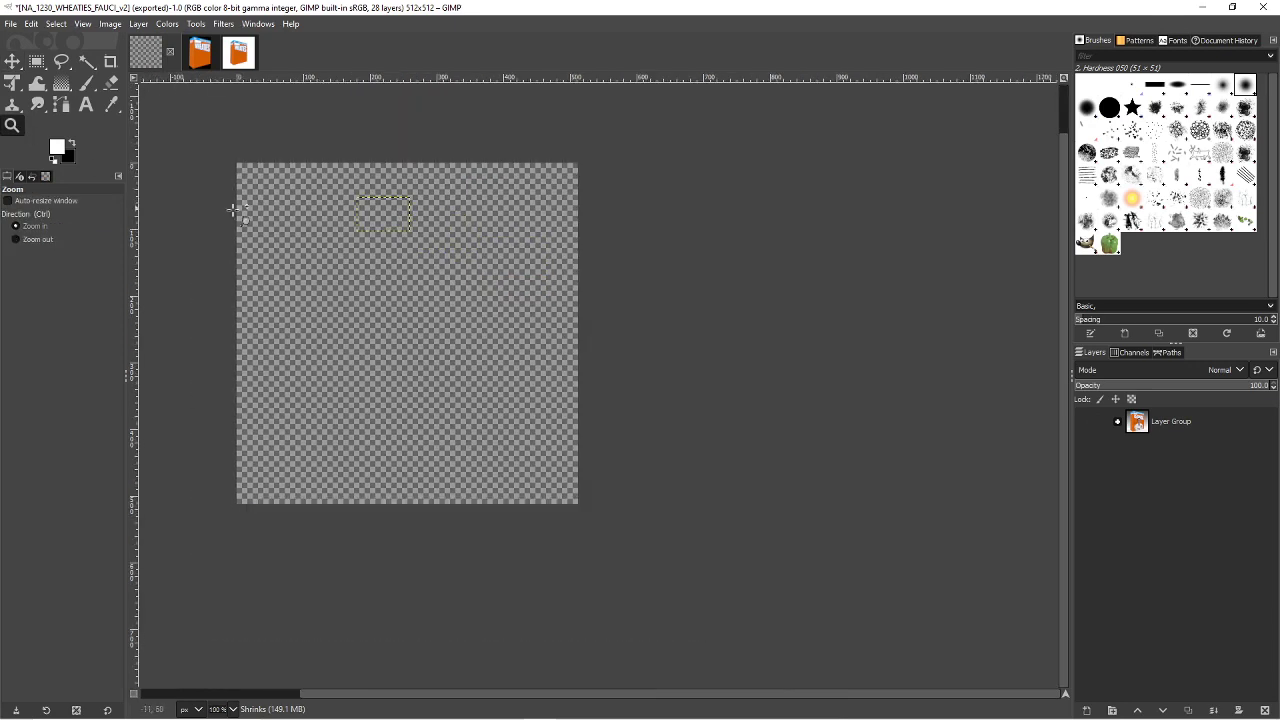
pyautogui.hotkey('ctrl', 'v')
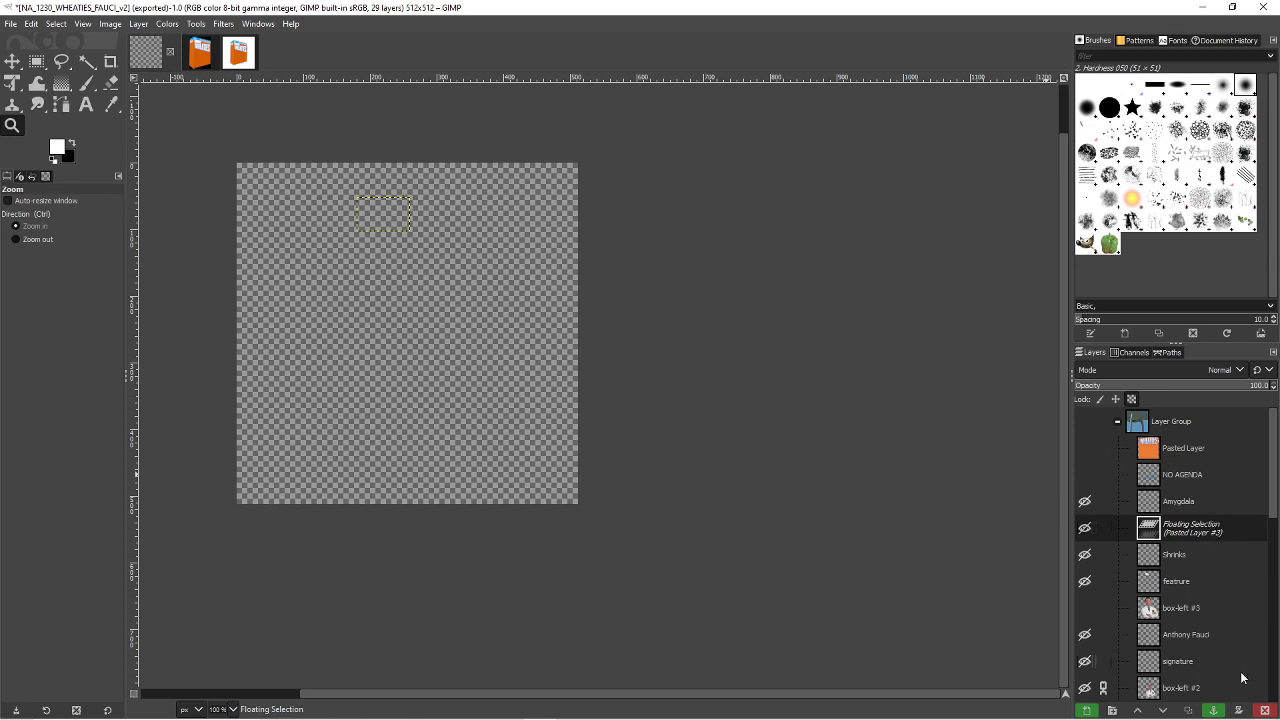
# - Undo the drone photo paste on the Shrinks layer, show the cereal box Layer Group again and collapse it
pyautogui.click(1216, 711)
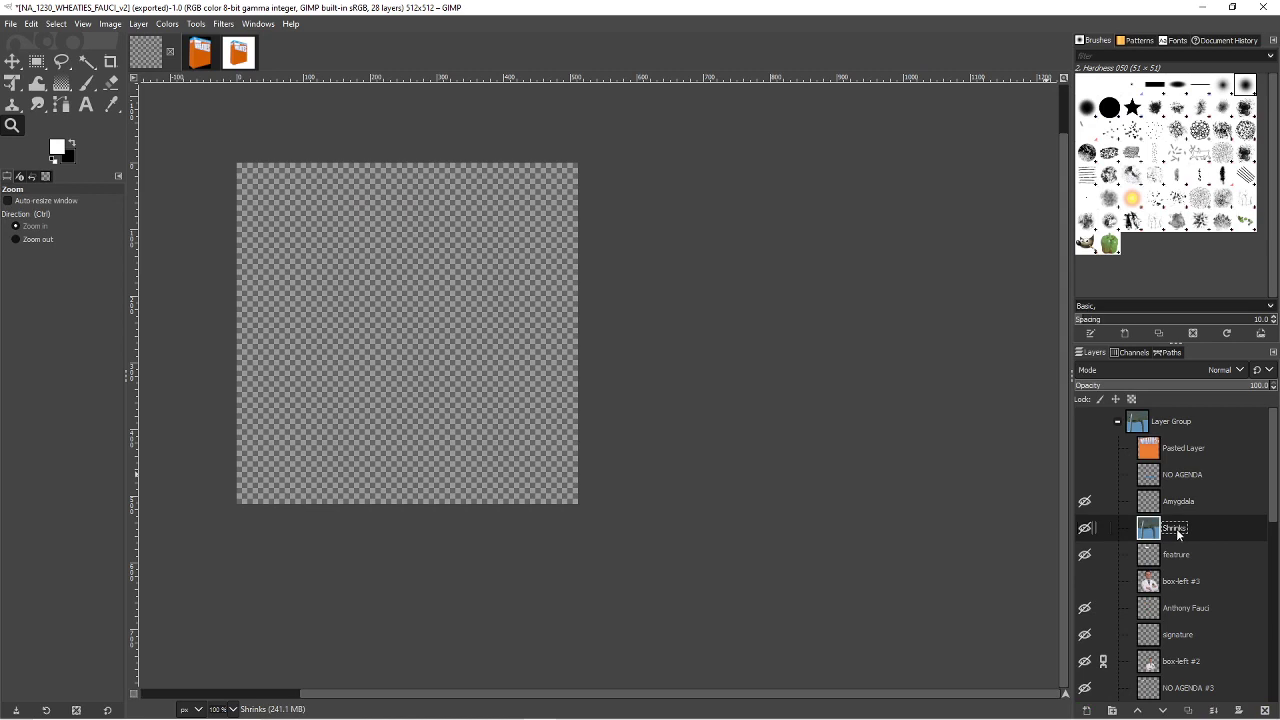
pyautogui.hotkey('ctrl', 'z')
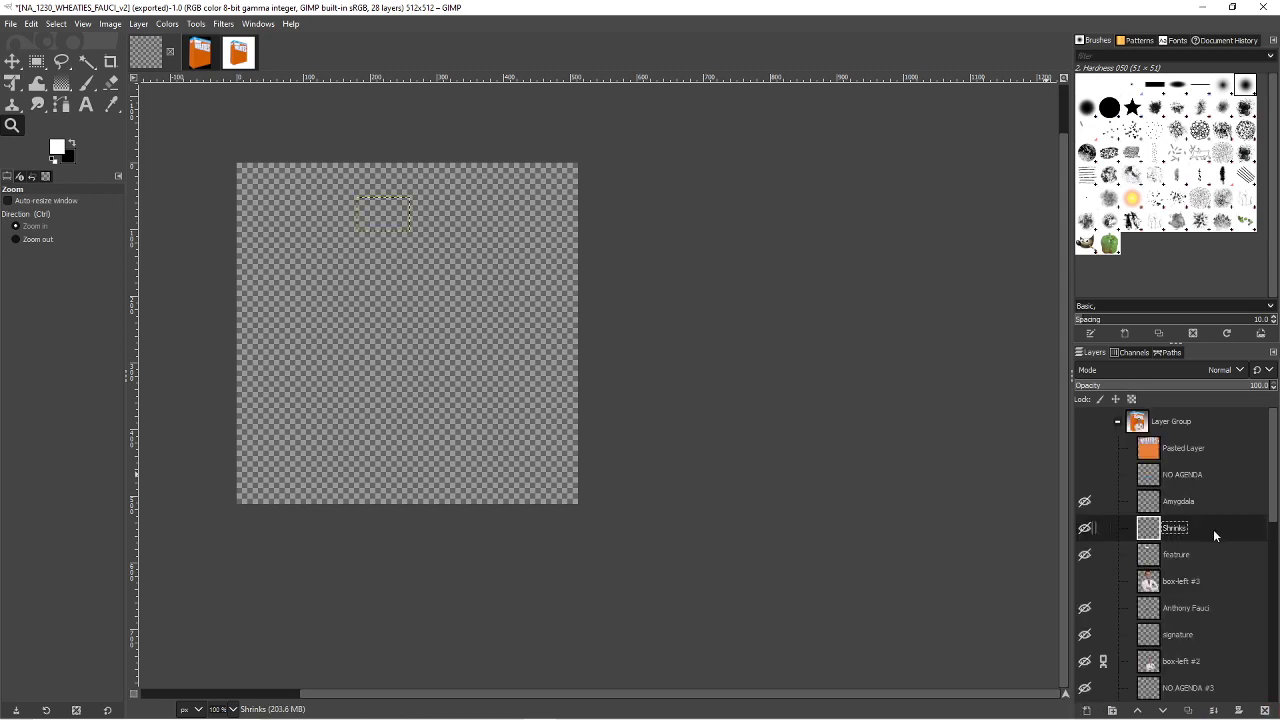
pyautogui.click(1092, 423)
pyautogui.click(1118, 422)
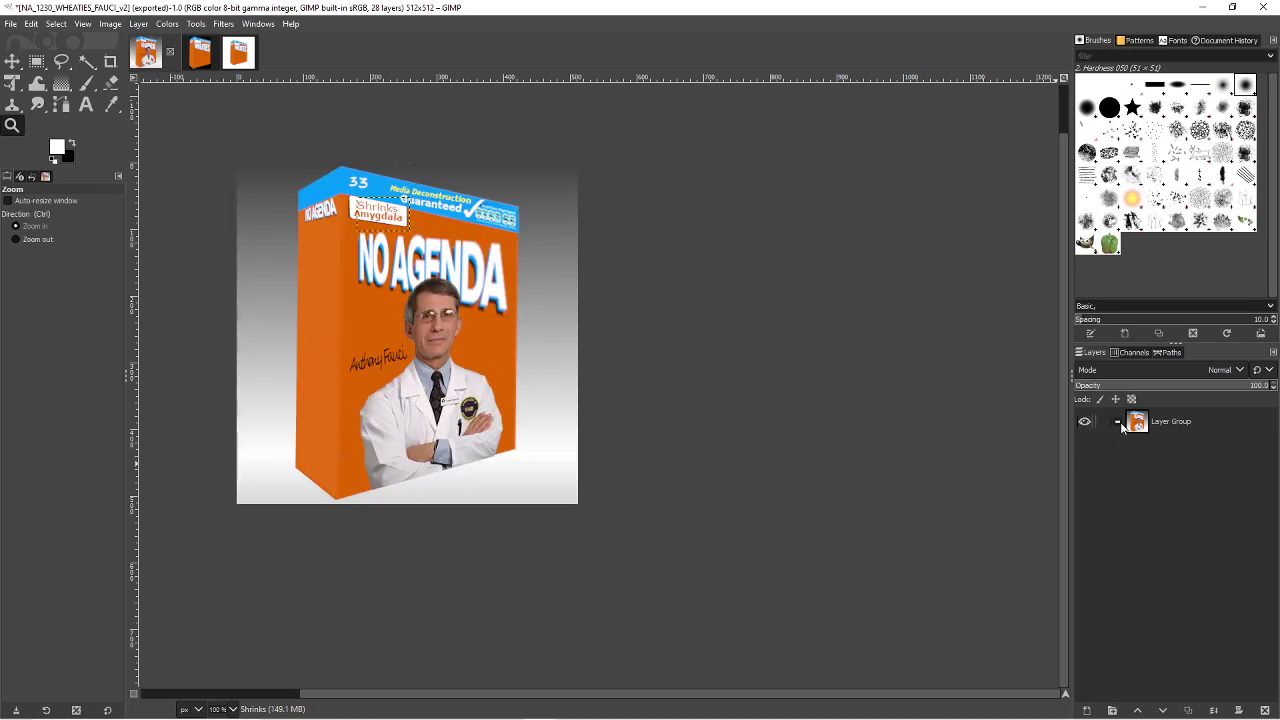
# - Create a new layer group at the top level above the cereal box Layer Group, then collapse and hide the cereal box group
pyautogui.click(1110, 710)
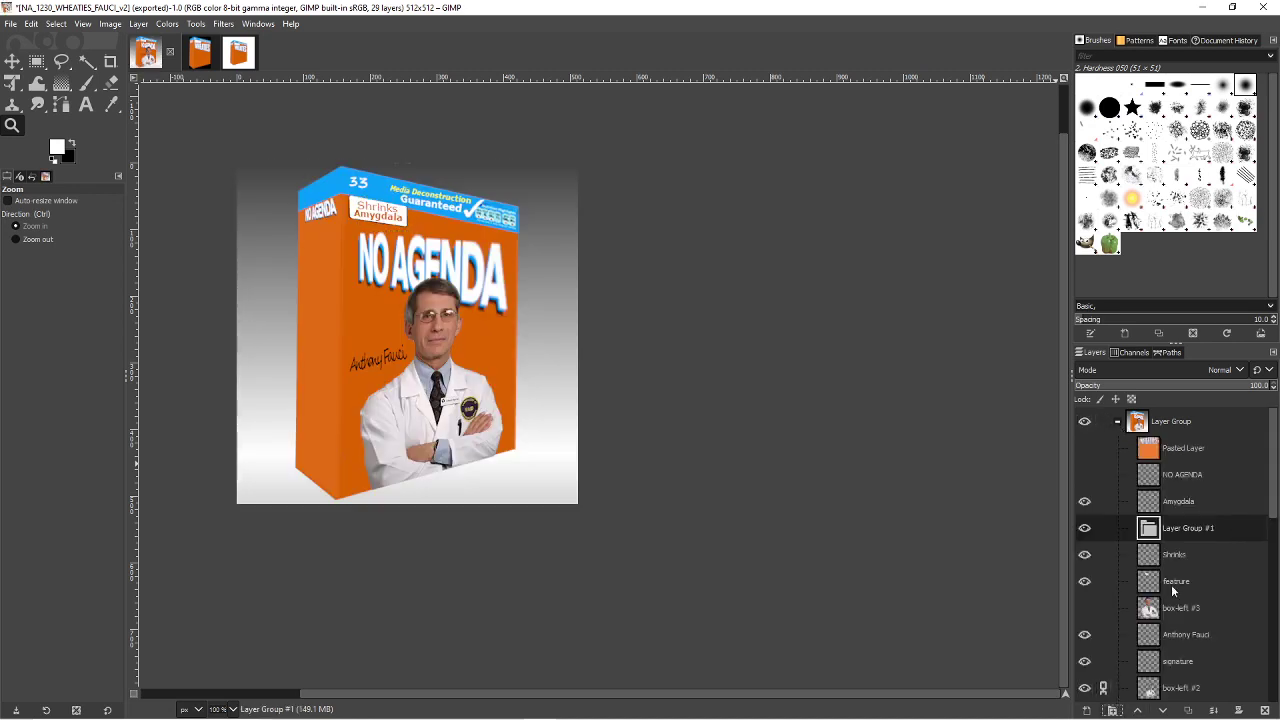
pyautogui.moveTo(1152, 530); pyautogui.dragTo(1138, 412)
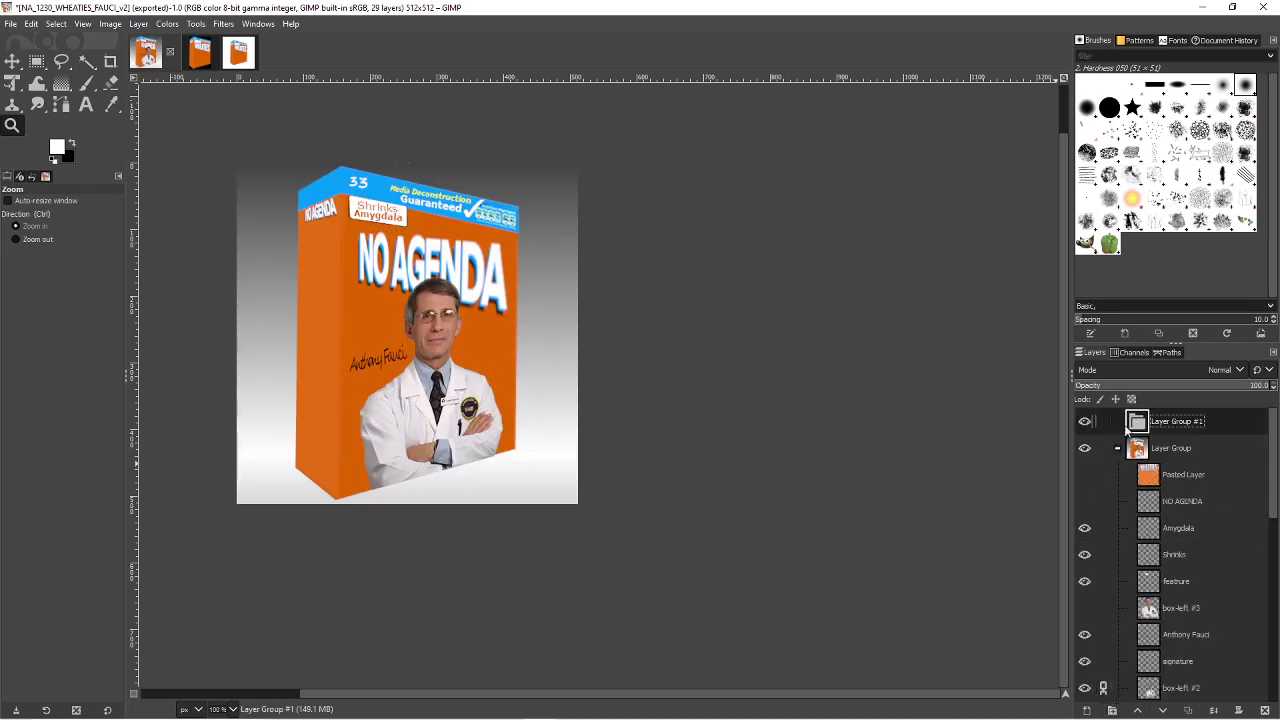
pyautogui.click(1118, 448)
pyautogui.click(1085, 449)
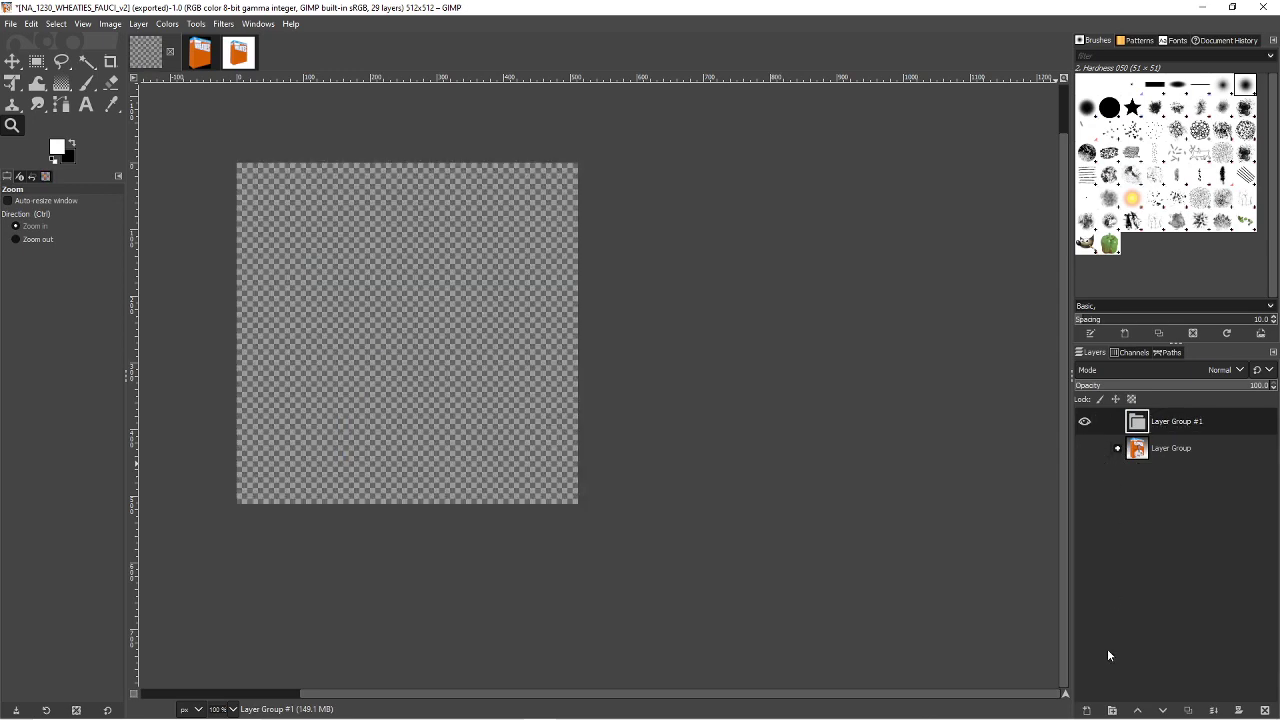
# - Add a transparent 512x512 px layer inside the new layer group and paste the drone photo onto it
pyautogui.click(1088, 711)
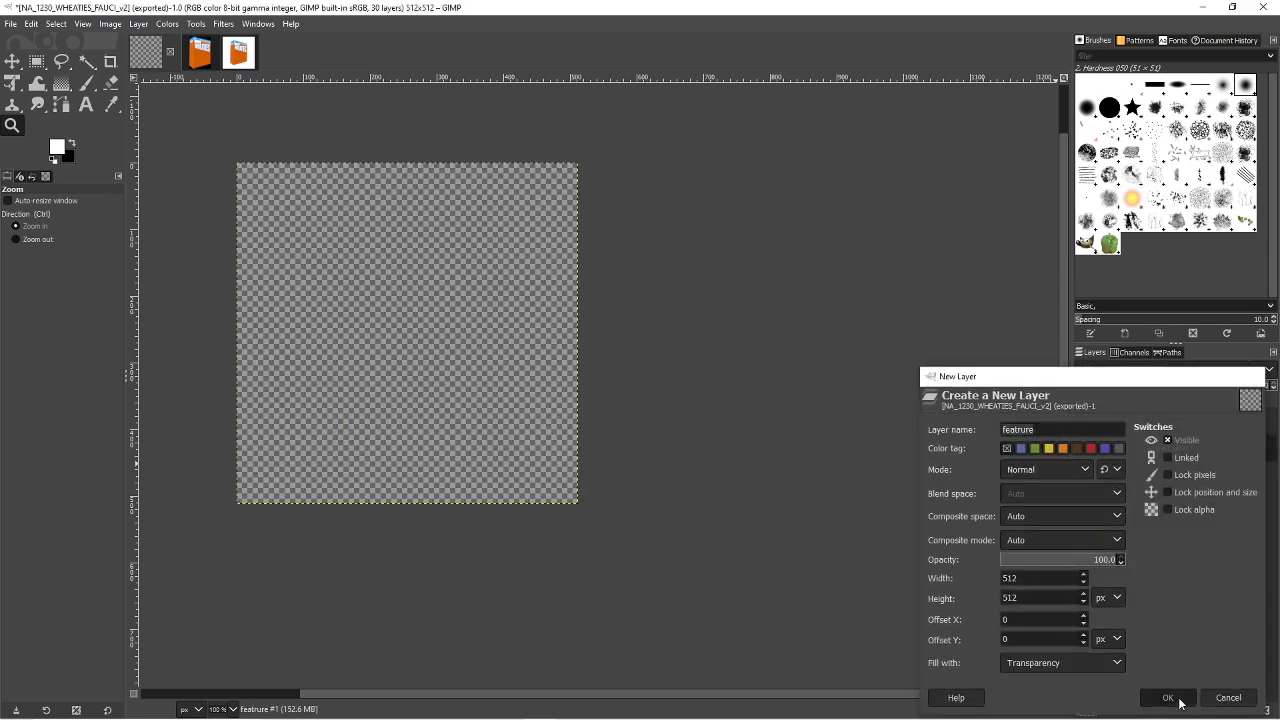
pyautogui.click(1168, 697)
pyautogui.hotkey('ctrl', 'v')
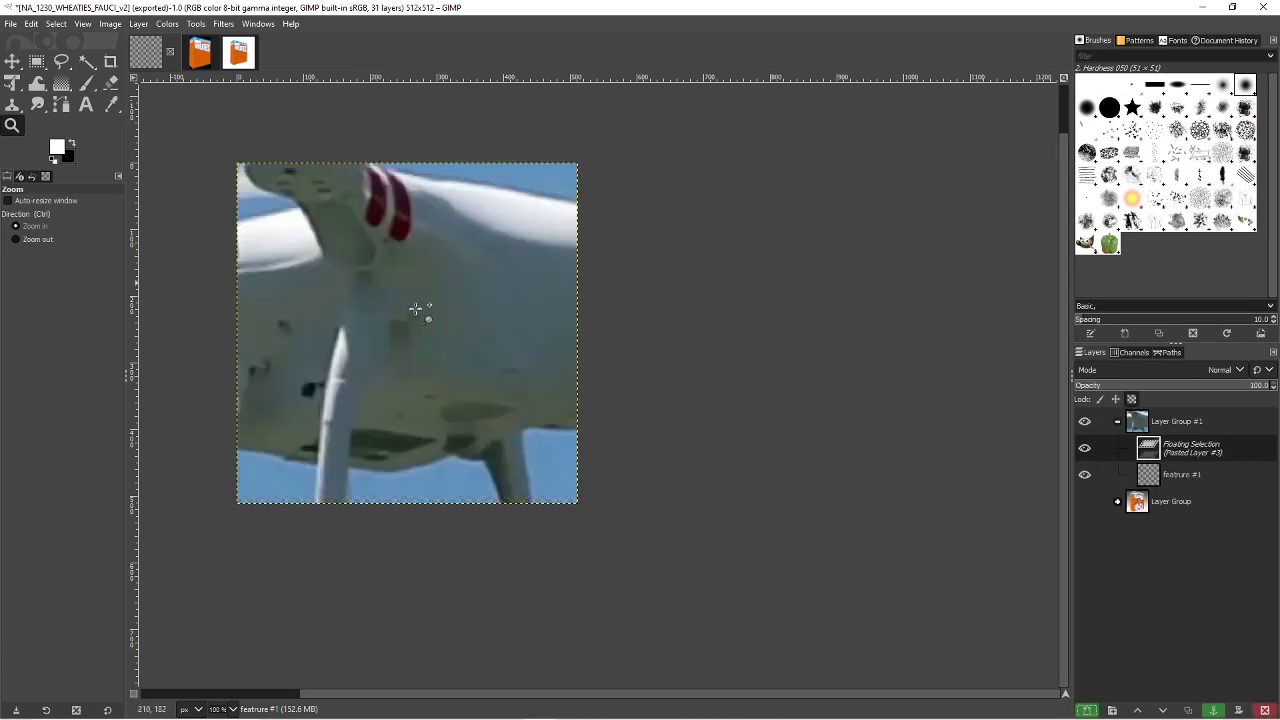
# - Scale the pasted drone photo to about 0.21 of its size with Unified Transform, place it across the upper canvas and anchor it
pyautogui.click(12, 85)
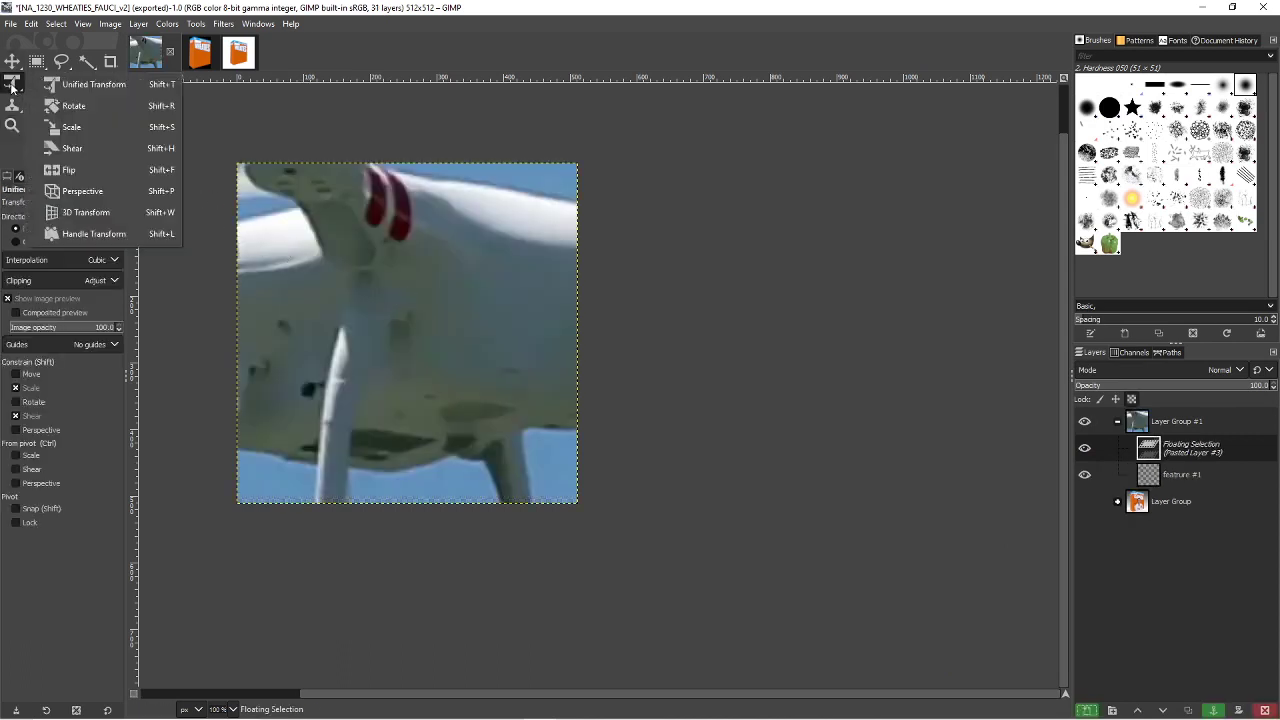
pyautogui.click(587, 163)
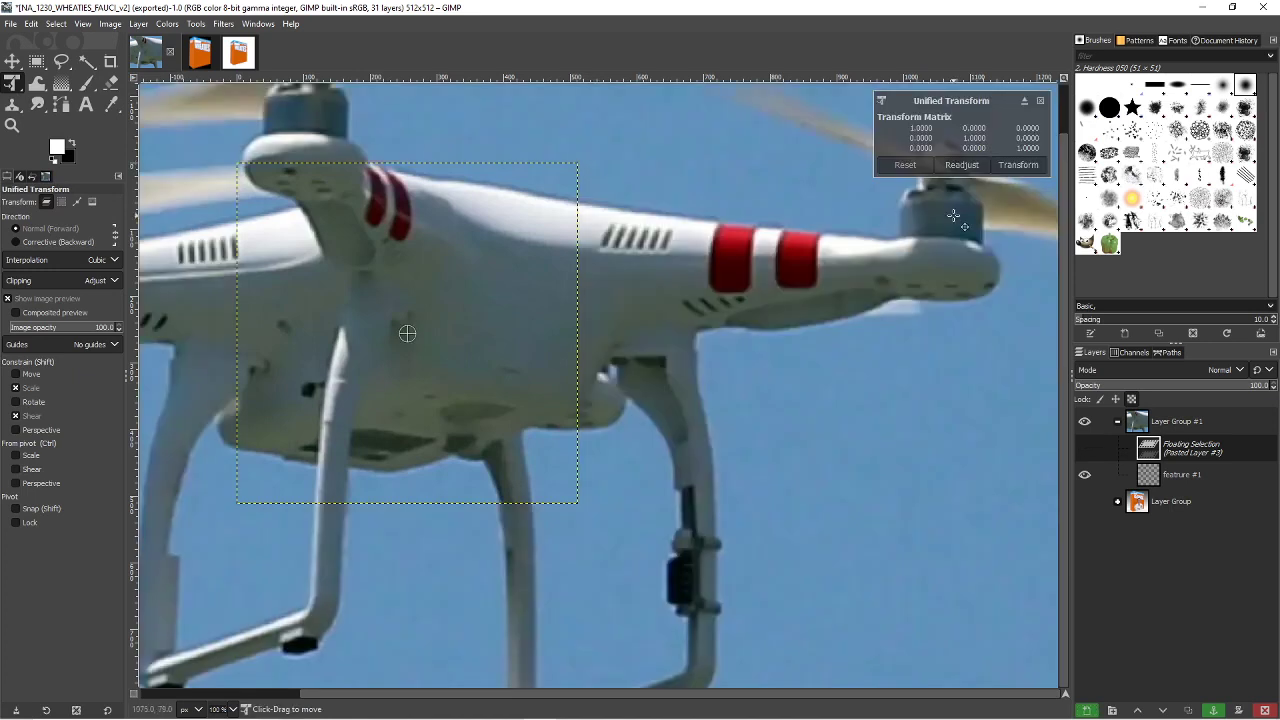
pyautogui.scroll(2, 918, 234)
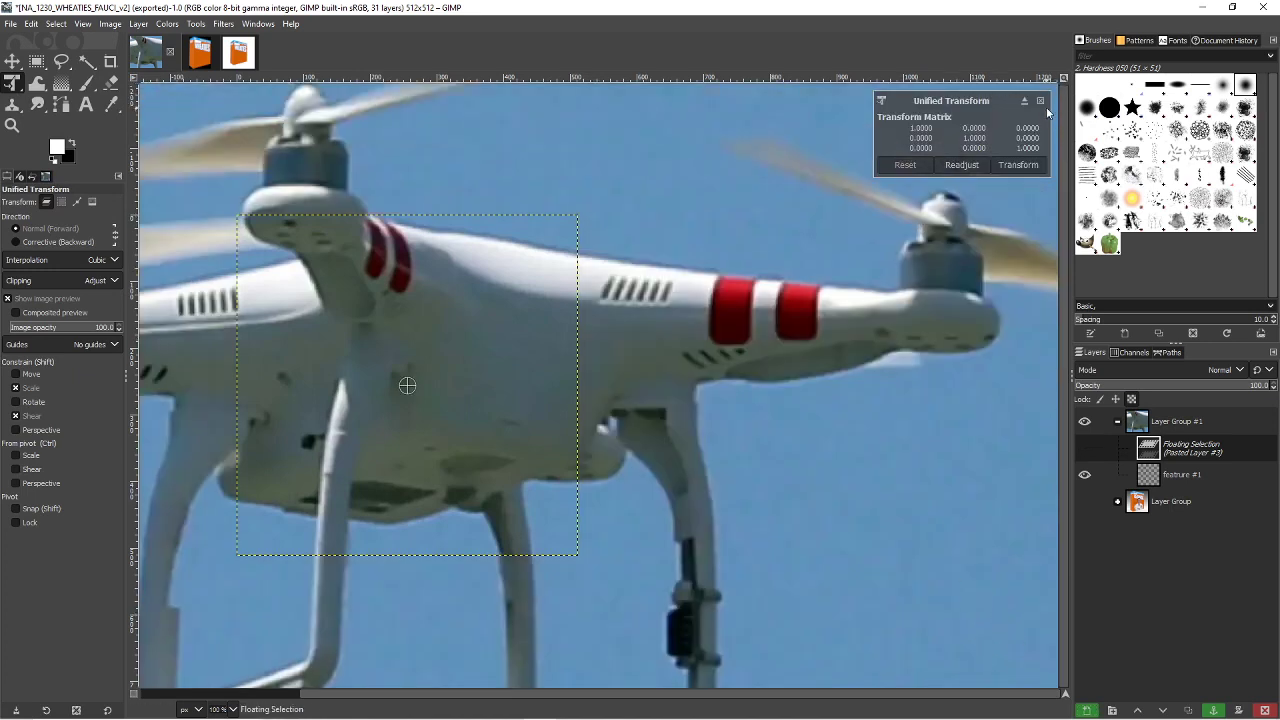
pyautogui.moveTo(1052, 92); pyautogui.dragTo(663, 366)
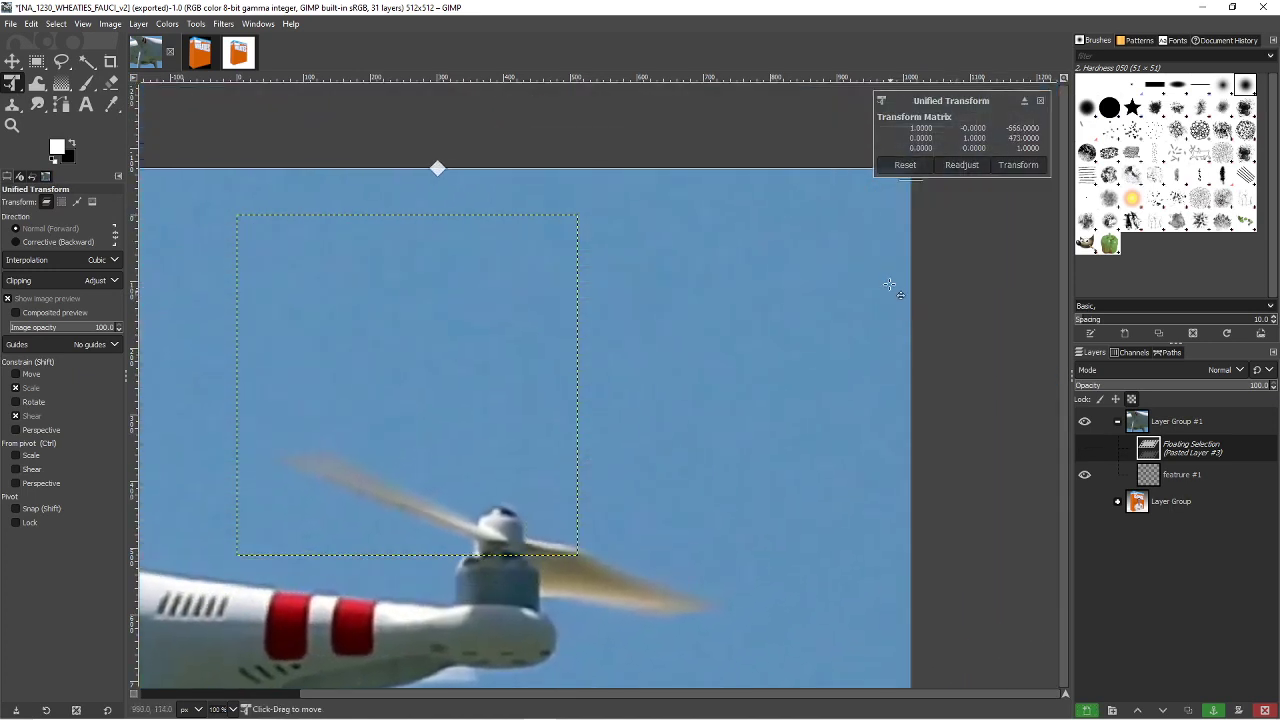
pyautogui.moveTo(837, 228); pyautogui.dragTo(963, 236)
pyautogui.moveTo(905, 314); pyautogui.dragTo(914, 313)
pyautogui.moveTo(975, 233); pyautogui.dragTo(458, 340)
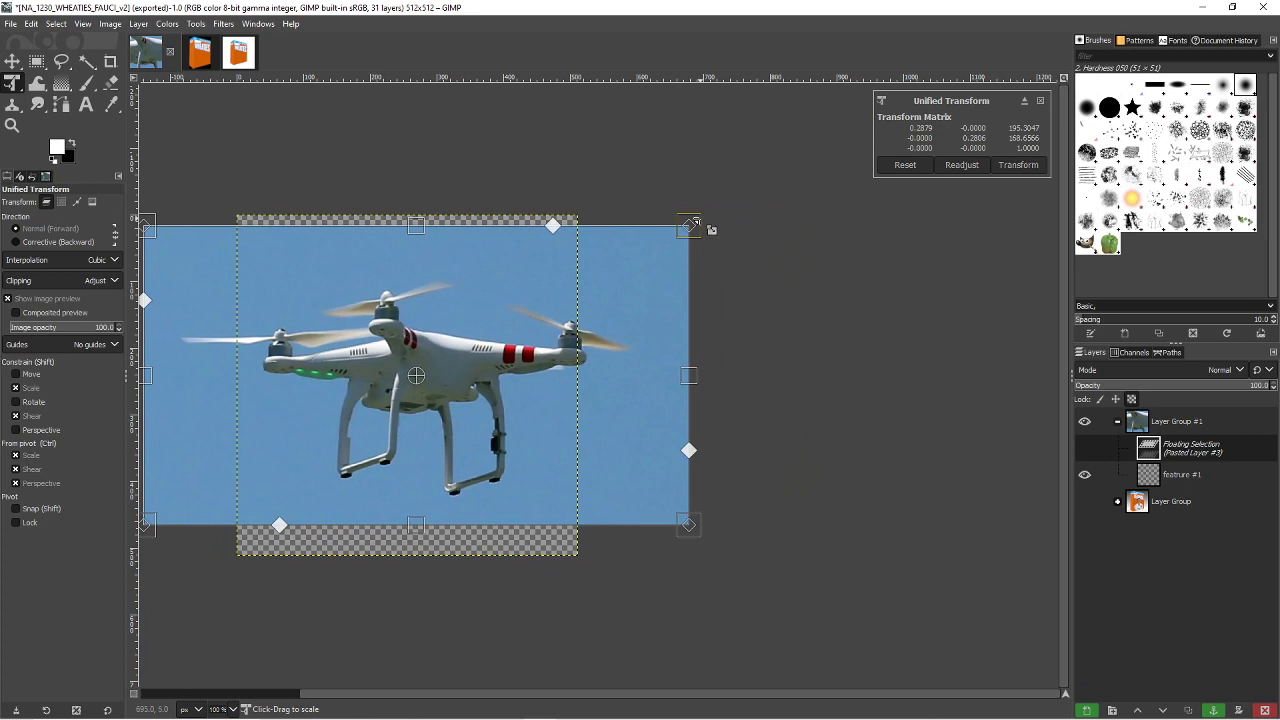
pyautogui.moveTo(695, 223); pyautogui.dragTo(571, 269)
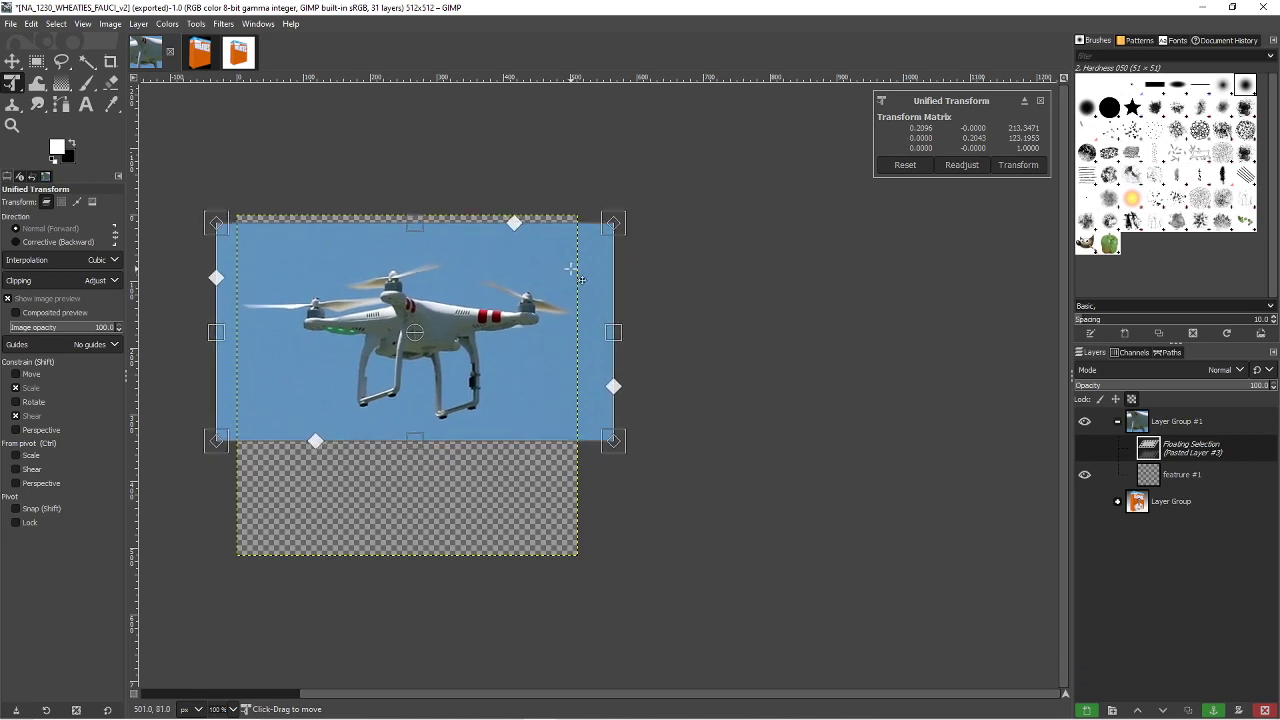
pyautogui.press('Return')
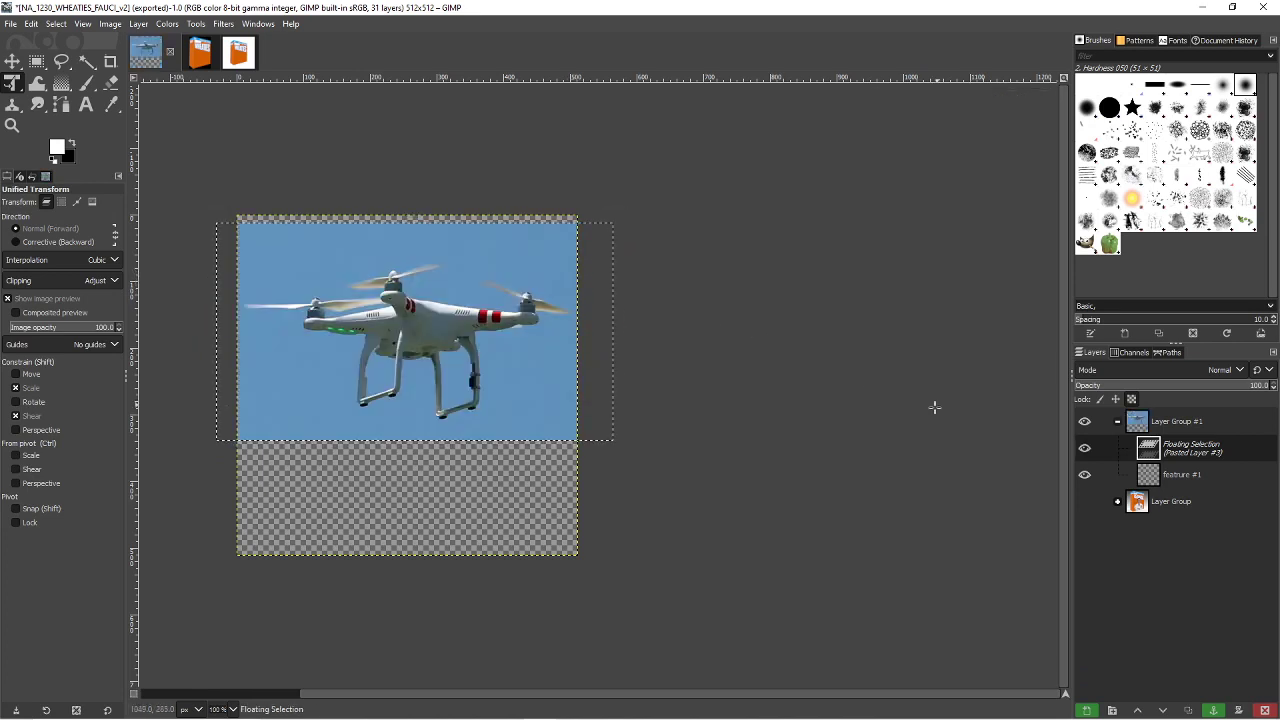
pyautogui.click(1197, 444)
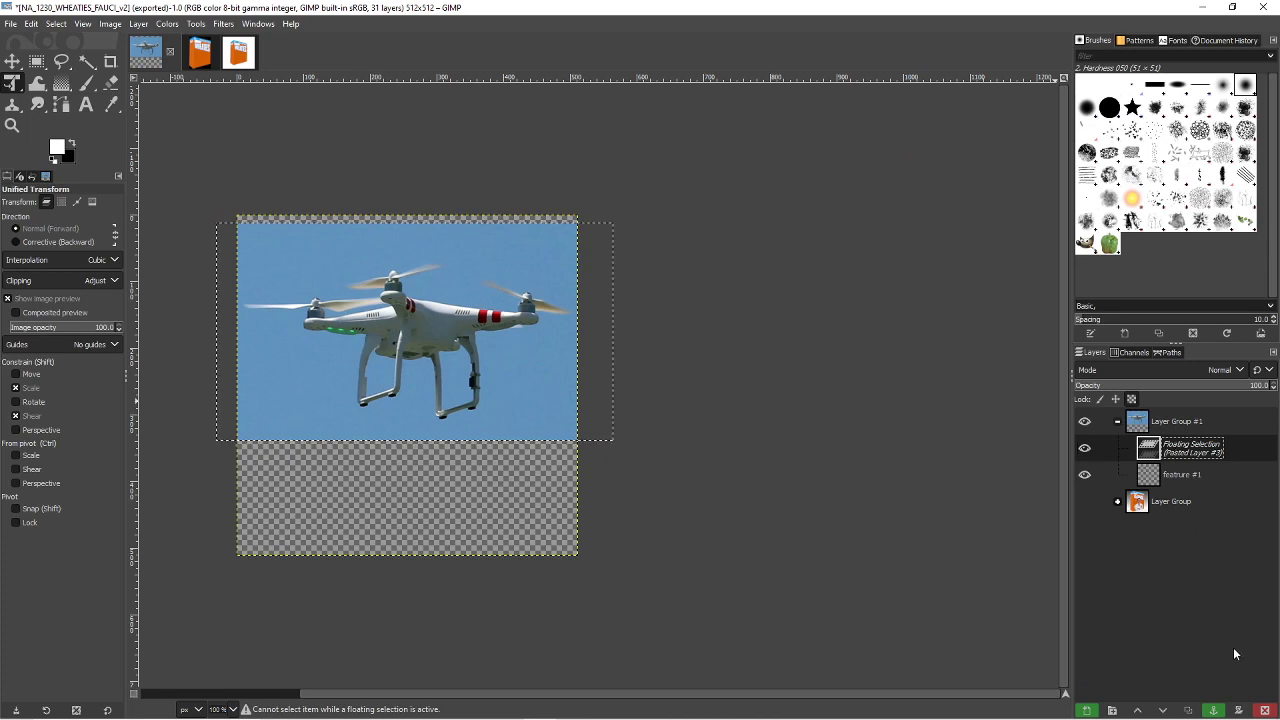
pyautogui.click(1213, 710)
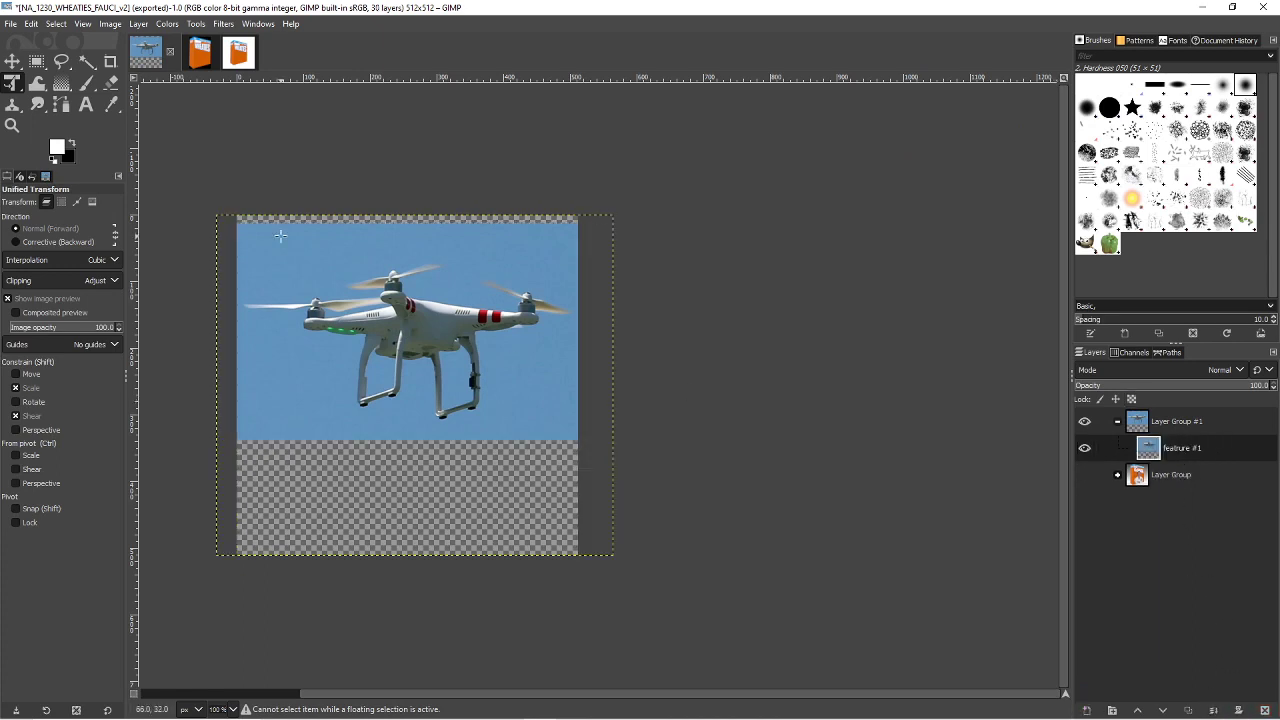
# - Clone blue sky over the transparent strip along the canvas's upper edge with a brush of size 39
pyautogui.click(17, 109)
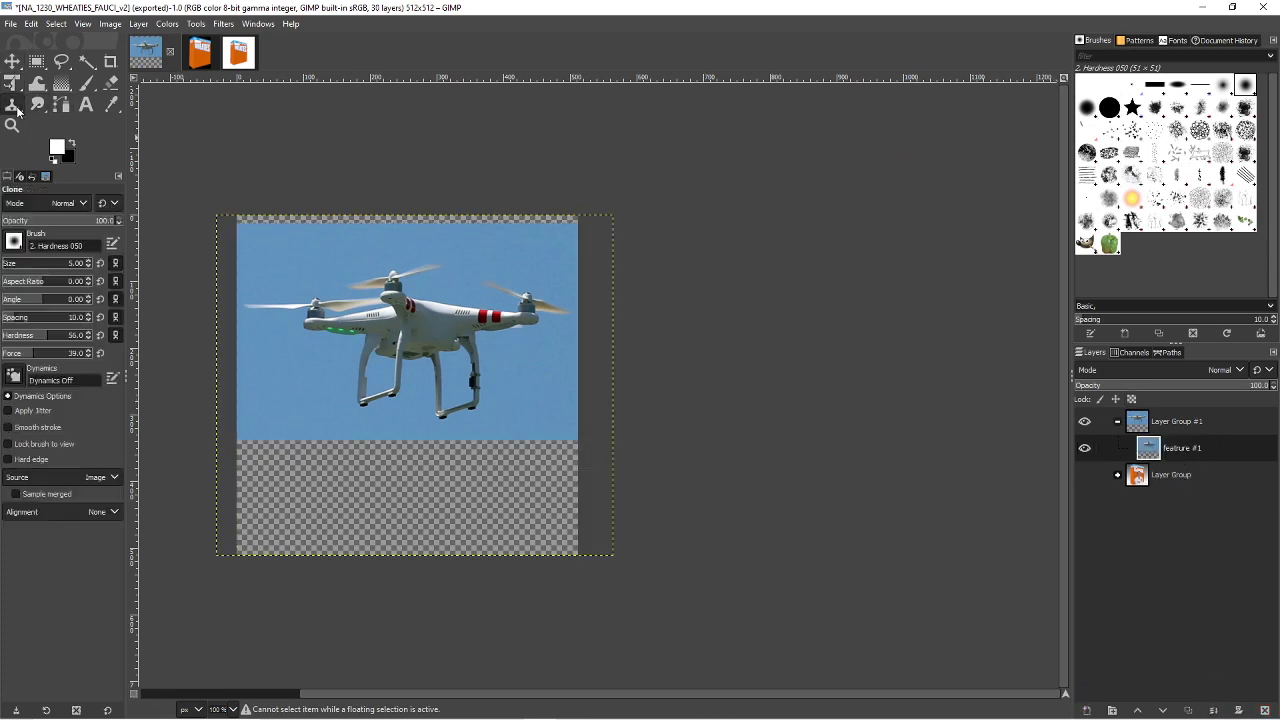
pyautogui.click(265, 242)
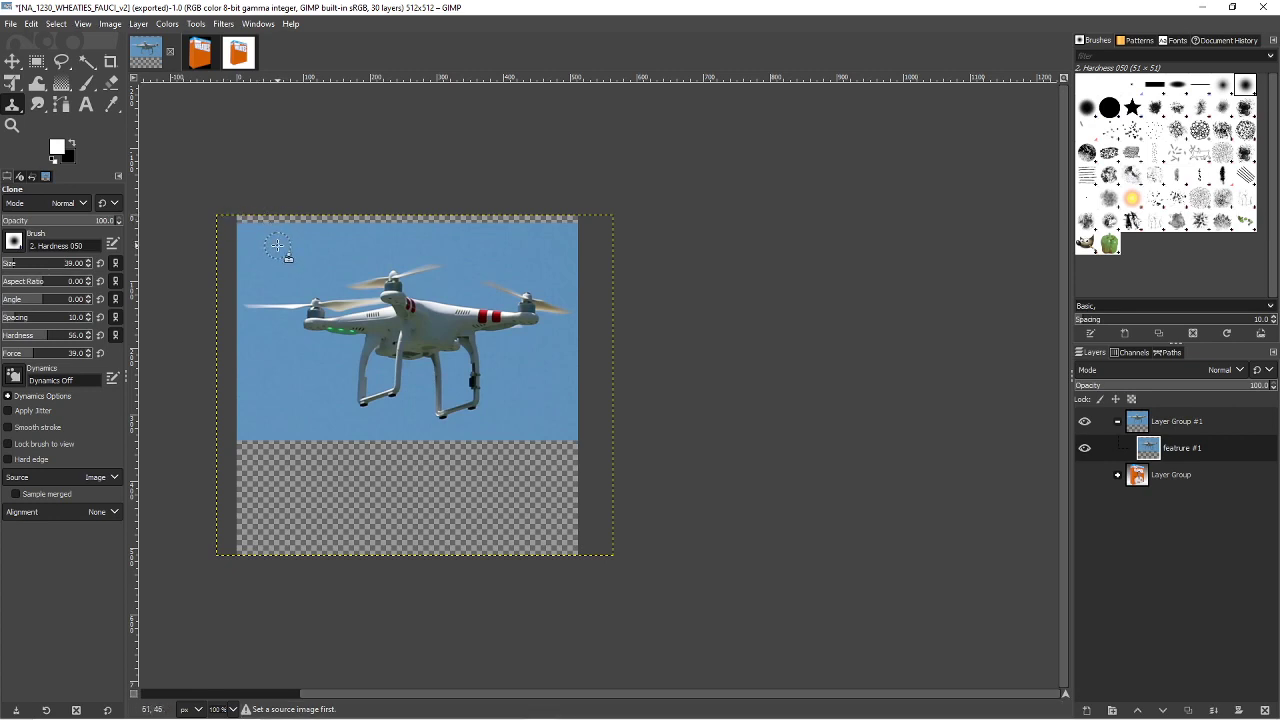
pyautogui.moveTo(245, 218)
pyautogui.mouseDown()
pyautogui.moveTo(405, 214)
pyautogui.moveTo(341, 219)
pyautogui.mouseUp()
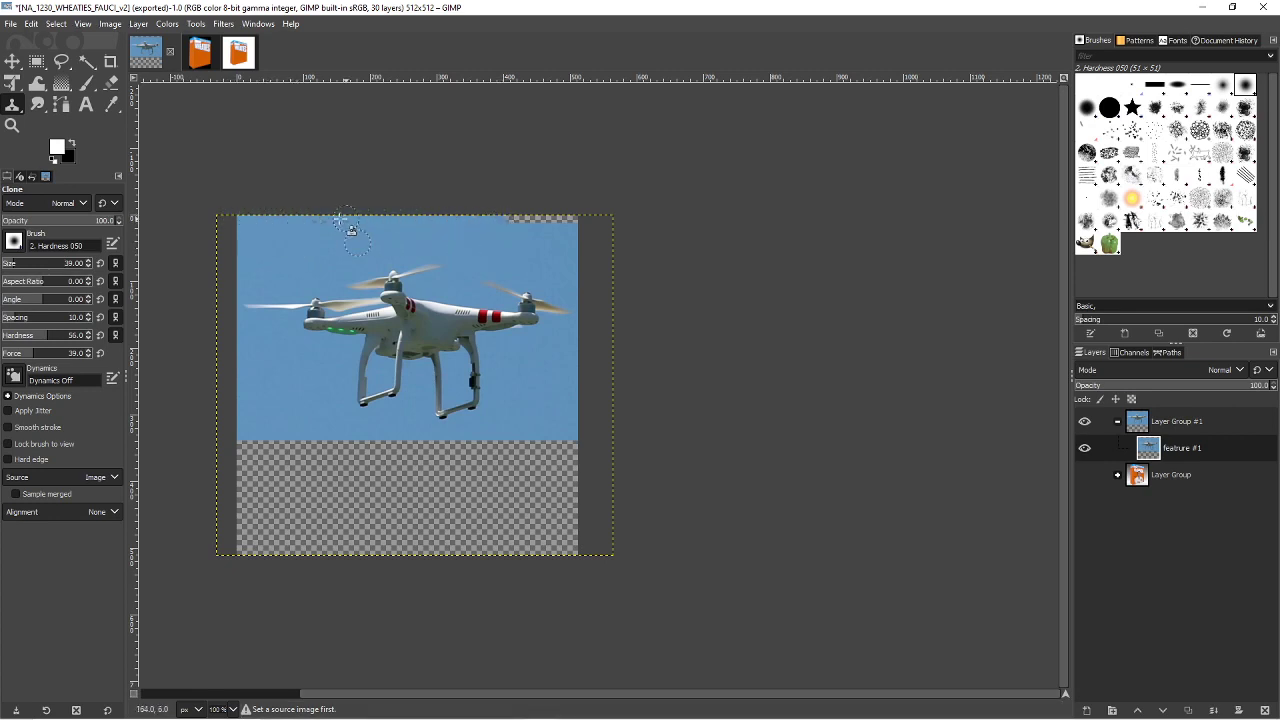
pyautogui.moveTo(440, 222); pyautogui.dragTo(586, 220)
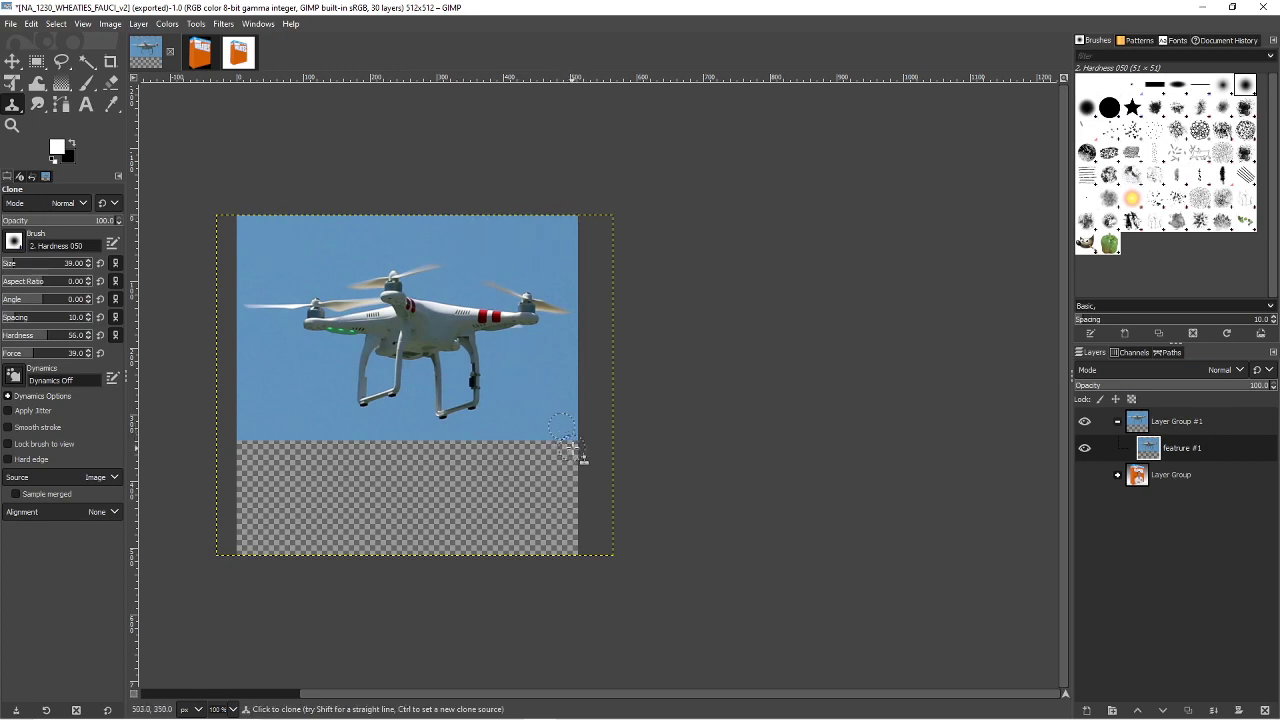
# - Extend the sky below the drone by cloning successive bands of blue across the full canvas width
pyautogui.moveTo(580, 449)
pyautogui.mouseDown()
pyautogui.moveTo(501, 450)
pyautogui.moveTo(570, 434)
pyautogui.moveTo(574, 445)
pyautogui.moveTo(521, 449)
pyautogui.moveTo(240, 443)
pyautogui.mouseUp()
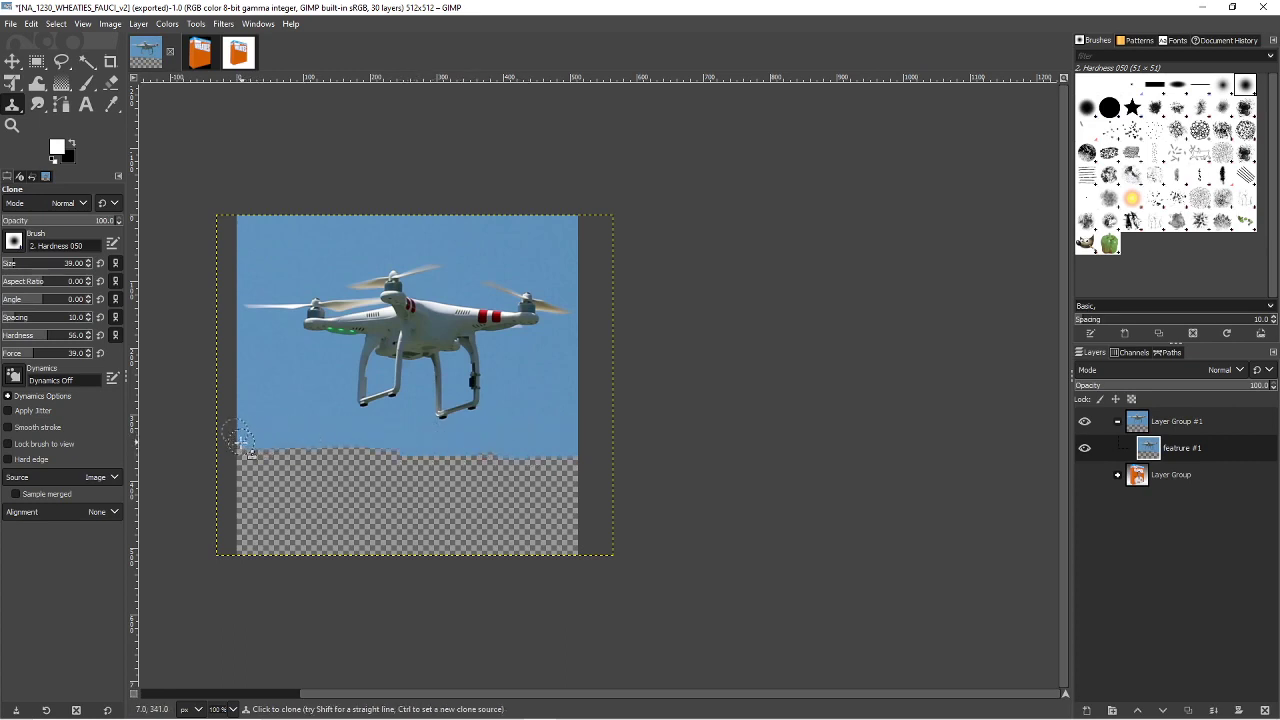
pyautogui.keyDown('ctrl'); pyautogui.click(561, 430); pyautogui.keyUp('ctrl')
pyautogui.moveTo(574, 466)
pyautogui.mouseDown()
pyautogui.moveTo(493, 469)
pyautogui.moveTo(598, 472)
pyautogui.moveTo(530, 463)
pyautogui.mouseUp()
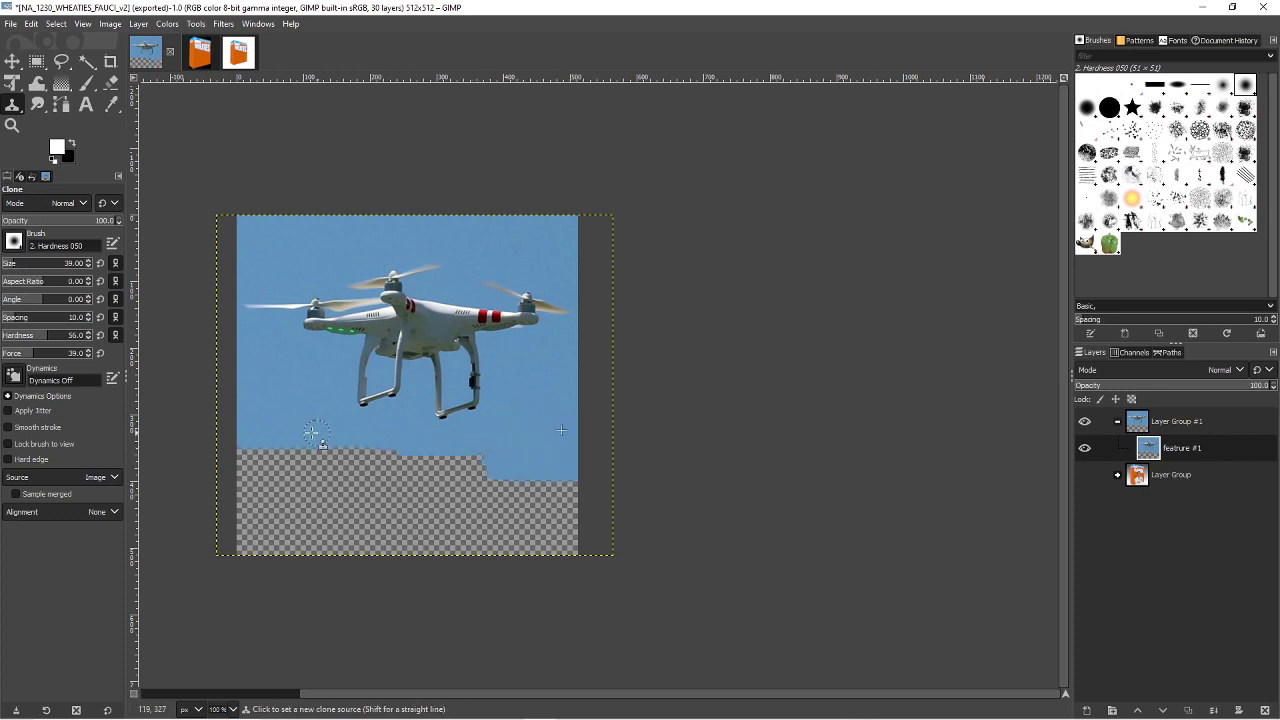
pyautogui.keyDown('ctrl'); pyautogui.click(246, 427); pyautogui.keyUp('ctrl')
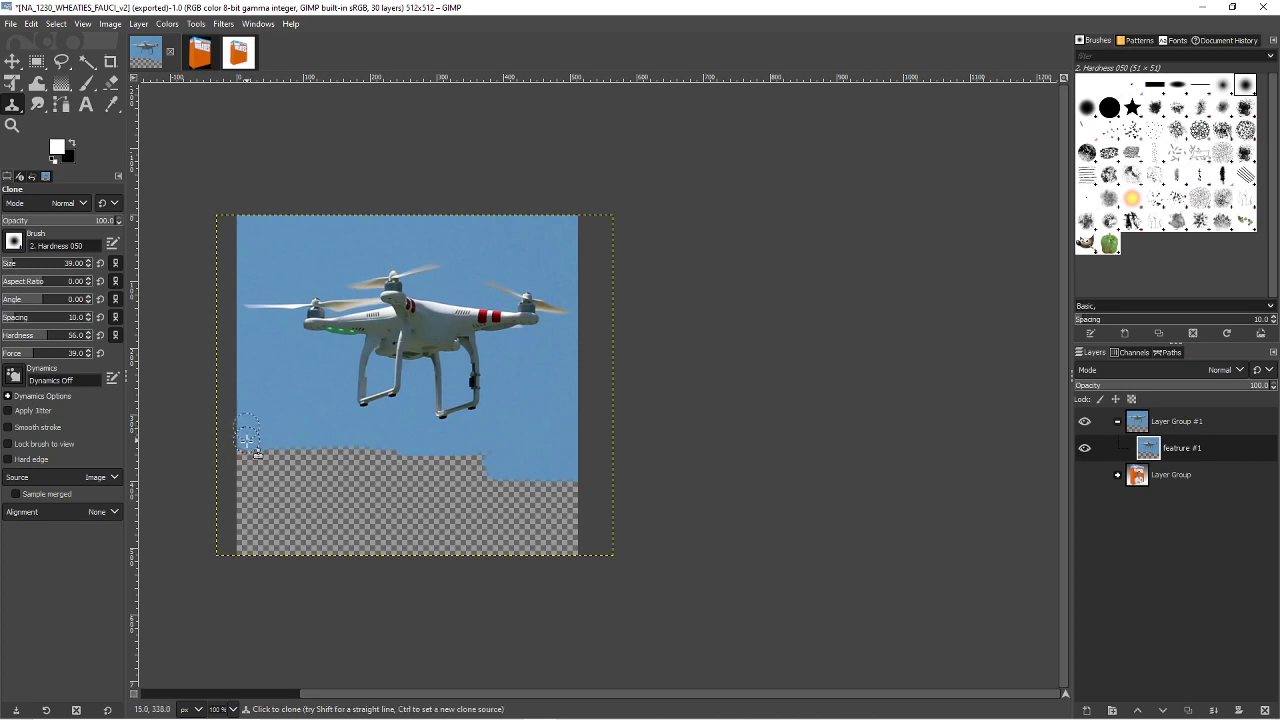
pyautogui.moveTo(246, 456)
pyautogui.mouseDown()
pyautogui.moveTo(518, 473)
pyautogui.moveTo(323, 466)
pyautogui.moveTo(466, 476)
pyautogui.moveTo(357, 443)
pyautogui.mouseUp()
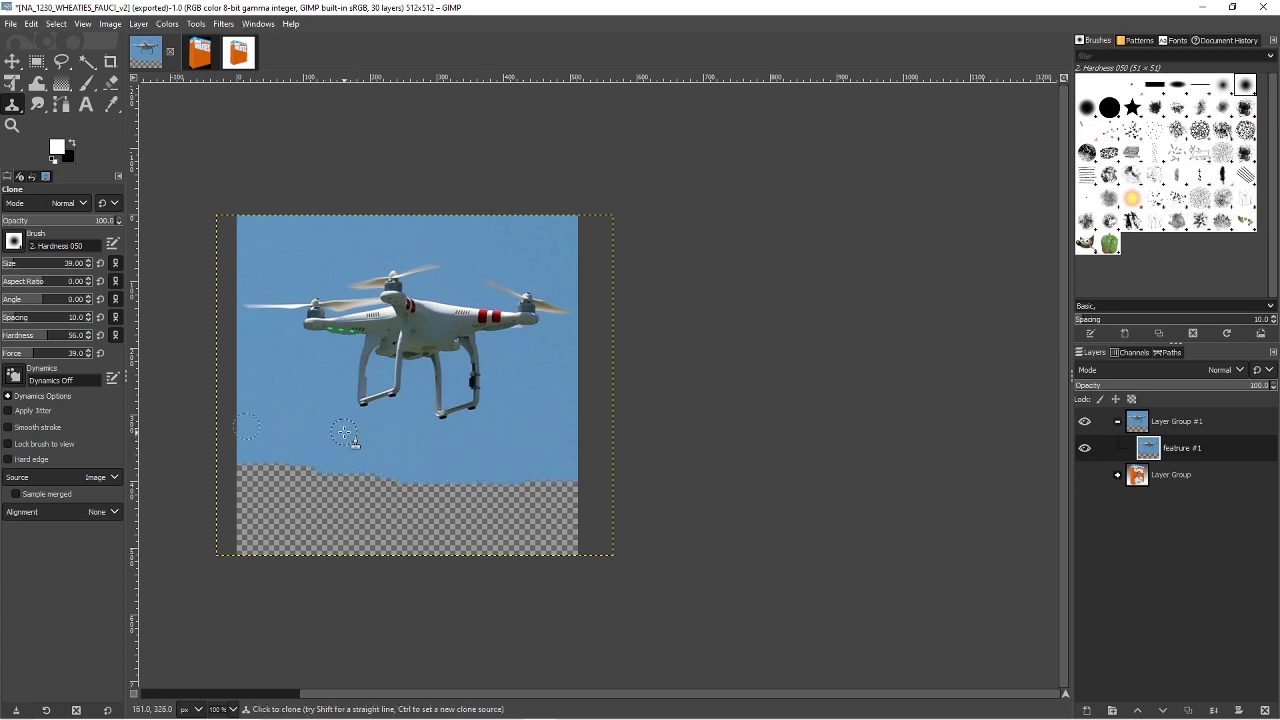
pyautogui.moveTo(278, 439); pyautogui.dragTo(294, 443)
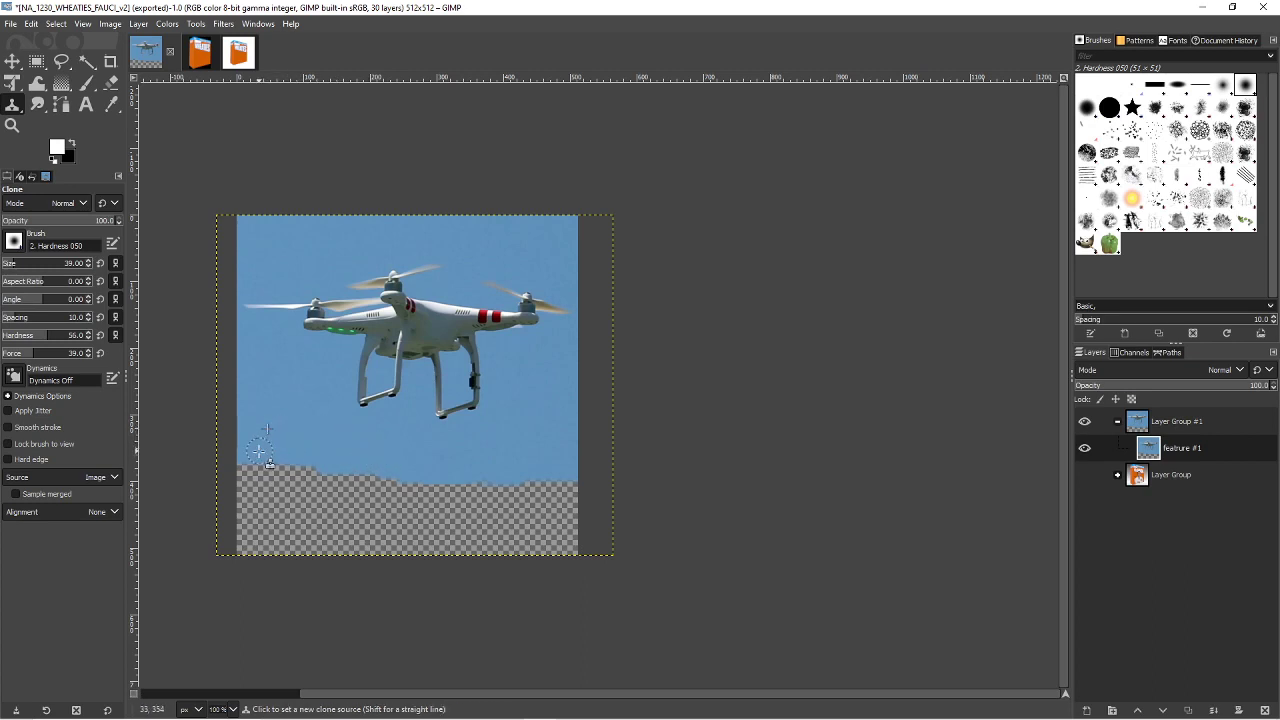
pyautogui.moveTo(229, 463)
pyautogui.mouseDown()
pyautogui.moveTo(569, 475)
pyautogui.moveTo(237, 477)
pyautogui.moveTo(392, 472)
pyautogui.mouseUp()
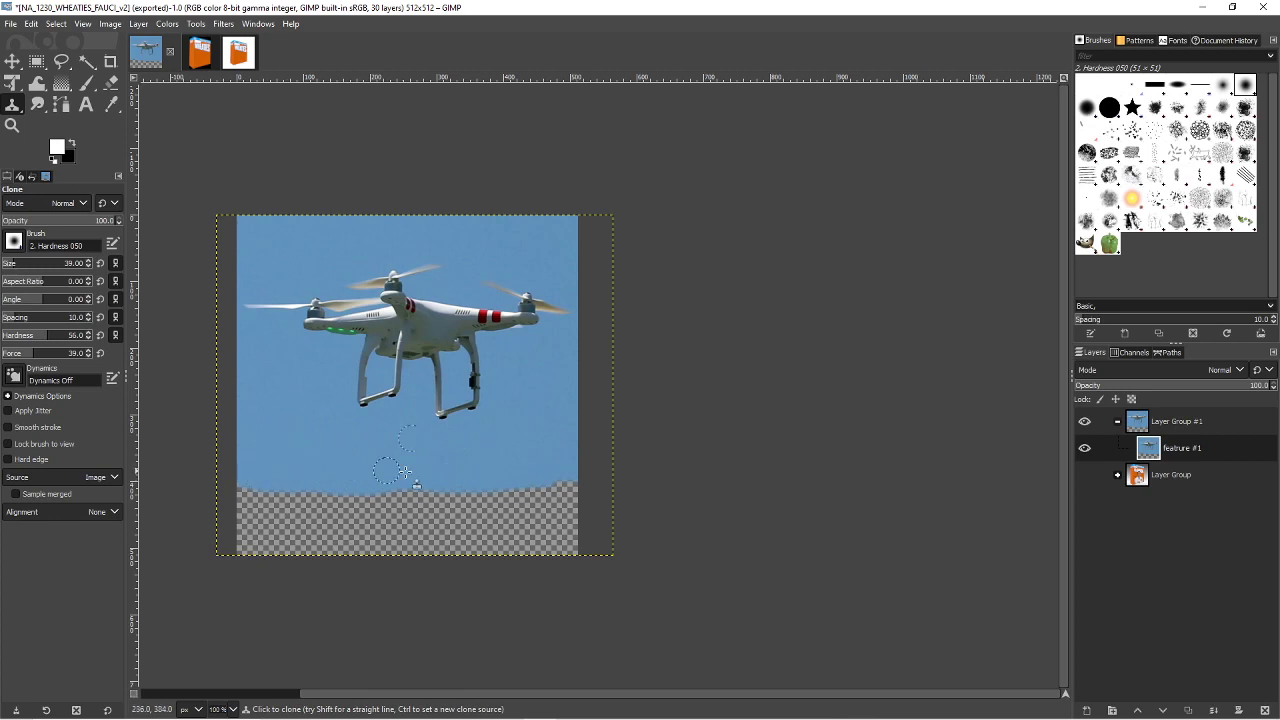
pyautogui.keyDown('ctrl'); pyautogui.click(560, 466); pyautogui.keyUp('ctrl')
pyautogui.moveTo(556, 488)
pyautogui.mouseDown()
pyautogui.moveTo(486, 490)
pyautogui.moveTo(604, 487)
pyautogui.moveTo(419, 500)
pyautogui.moveTo(300, 488)
pyautogui.moveTo(487, 491)
pyautogui.moveTo(244, 481)
pyautogui.moveTo(285, 485)
pyautogui.mouseUp()
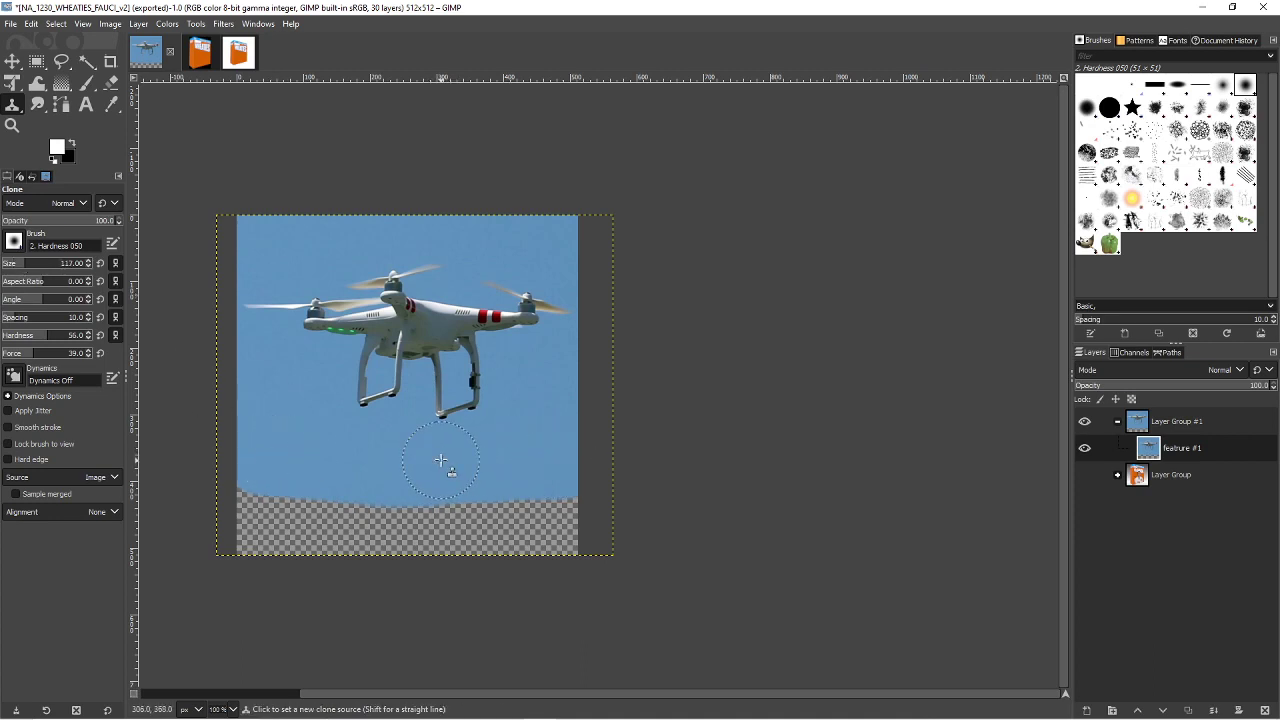
# - Fill the remaining transparent area at the canvas's lower edge with cloned sky using a brush of size 117, and cover the leftover gaps
pyautogui.keyDown('ctrl'); pyautogui.click(441, 460); pyautogui.keyUp('ctrl')
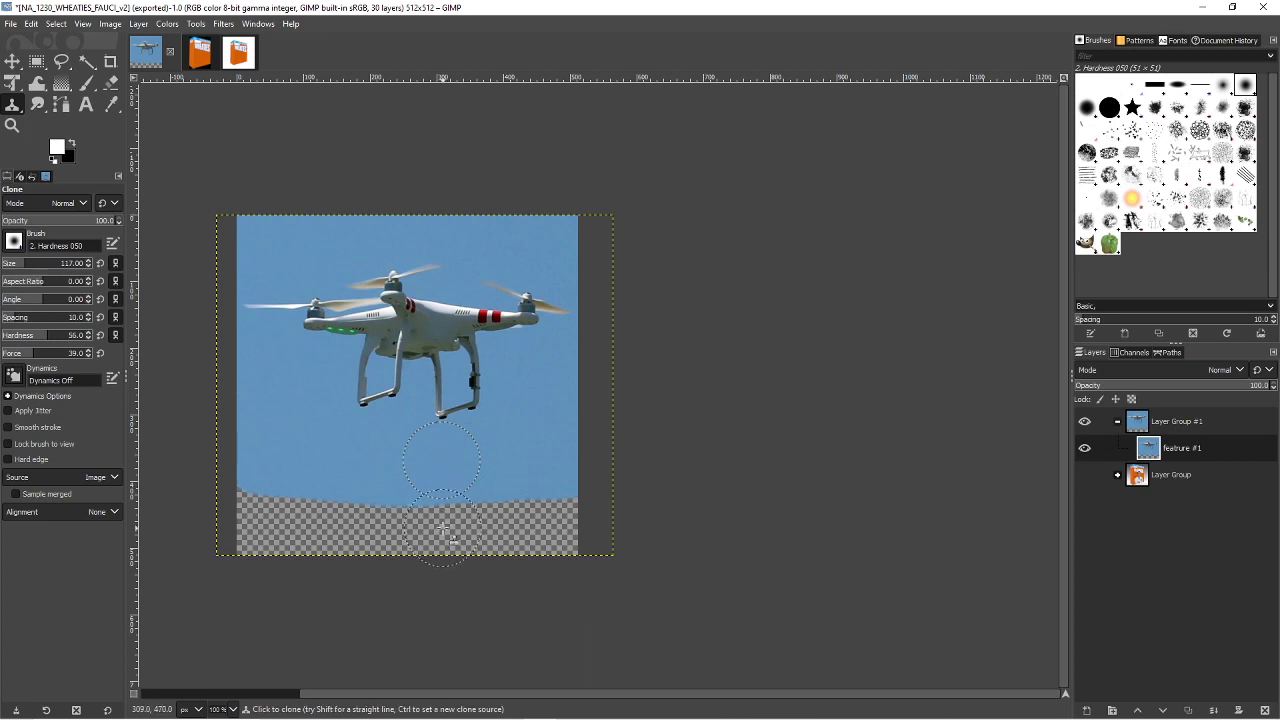
pyautogui.moveTo(443, 540)
pyautogui.mouseDown()
pyautogui.moveTo(572, 533)
pyautogui.moveTo(237, 527)
pyautogui.mouseUp()
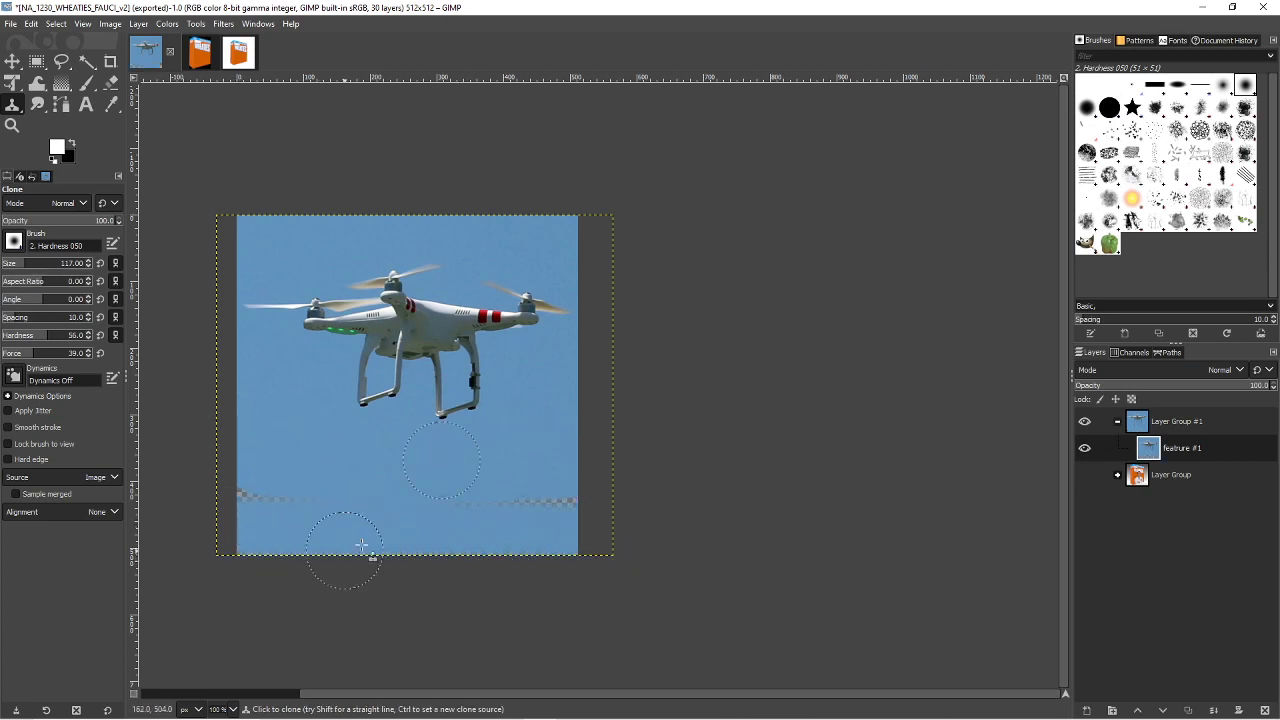
pyautogui.keyDown('ctrl'); pyautogui.click(418, 454); pyautogui.keyUp('ctrl')
pyautogui.moveTo(430, 498); pyautogui.dragTo(289, 493)
pyautogui.keyDown('ctrl'); pyautogui.click(407, 462); pyautogui.keyUp('ctrl')
pyautogui.moveTo(490, 510); pyautogui.dragTo(446, 505)
pyautogui.keyDown('ctrl'); pyautogui.click(518, 450); pyautogui.keyUp('ctrl')
pyautogui.moveTo(590, 500); pyautogui.dragTo(531, 503)
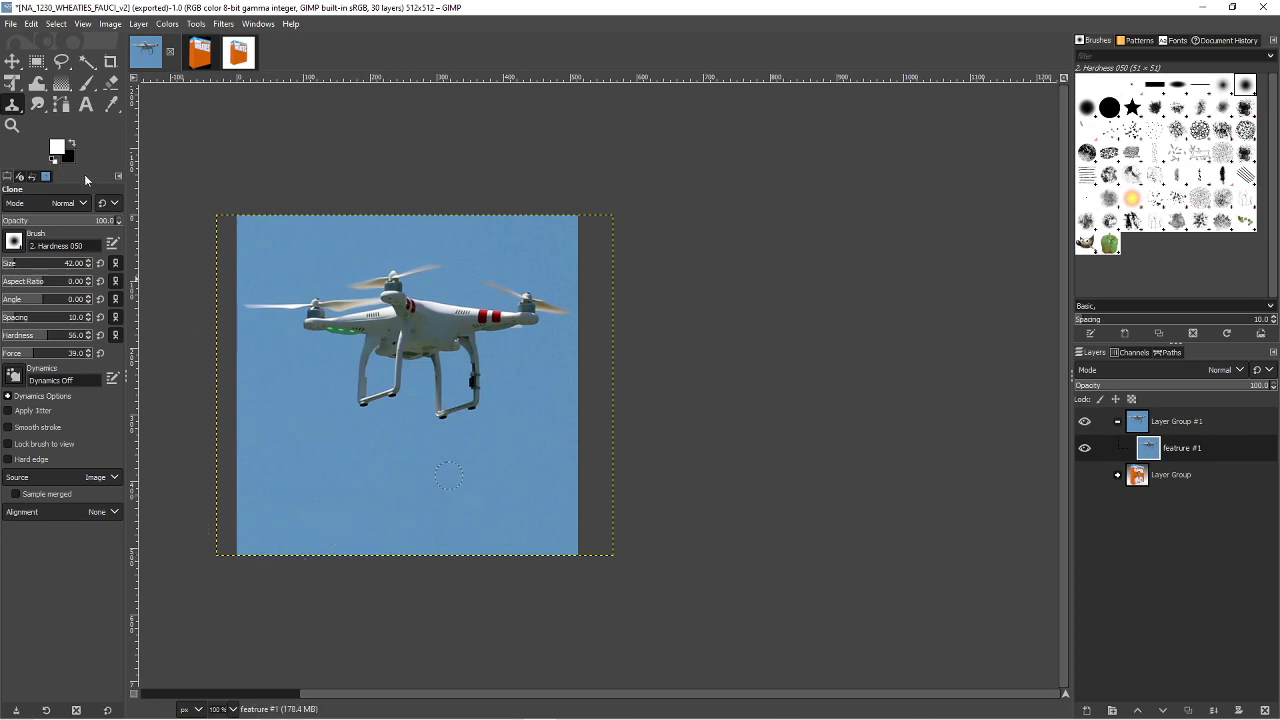
# - Switch to the browser and replace the drone query in Google Images with a search for "toilet paper"
pyautogui.hotkey('alt', 'Tab')
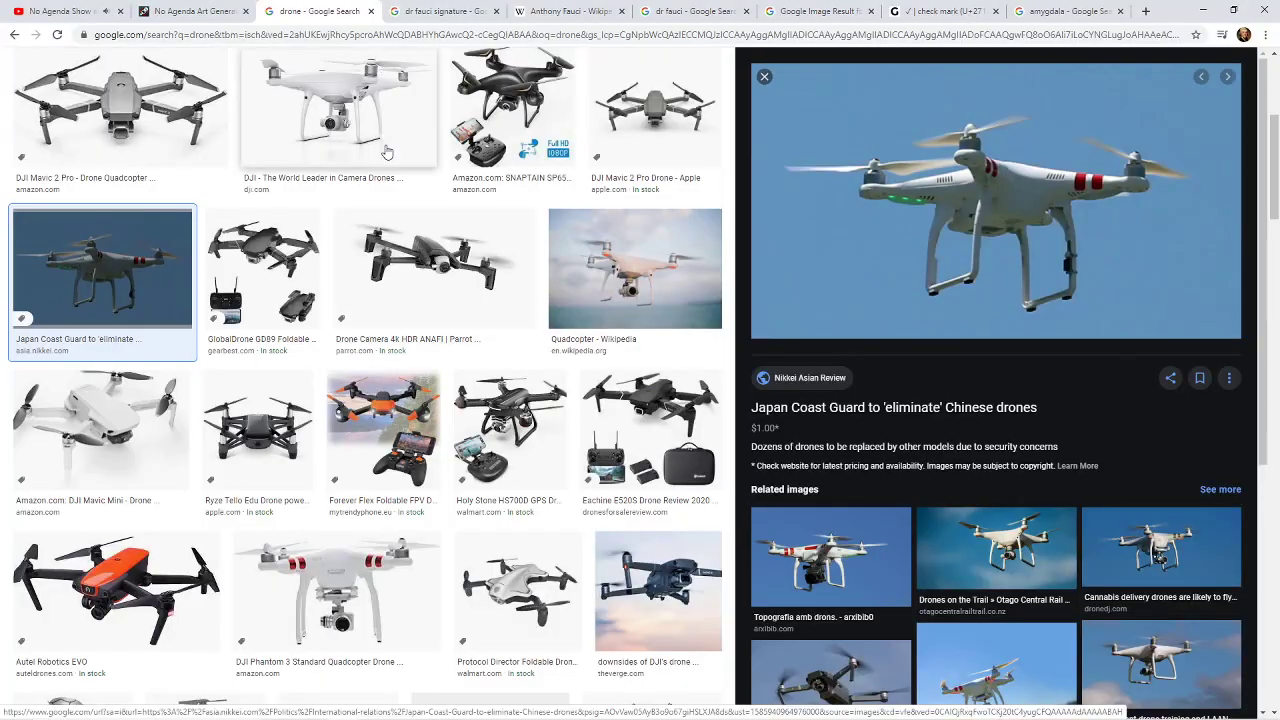
pyautogui.scroll(5, 395, 78)
pyautogui.click(255, 74)
pyautogui.hotkey('ctrl', 'a')
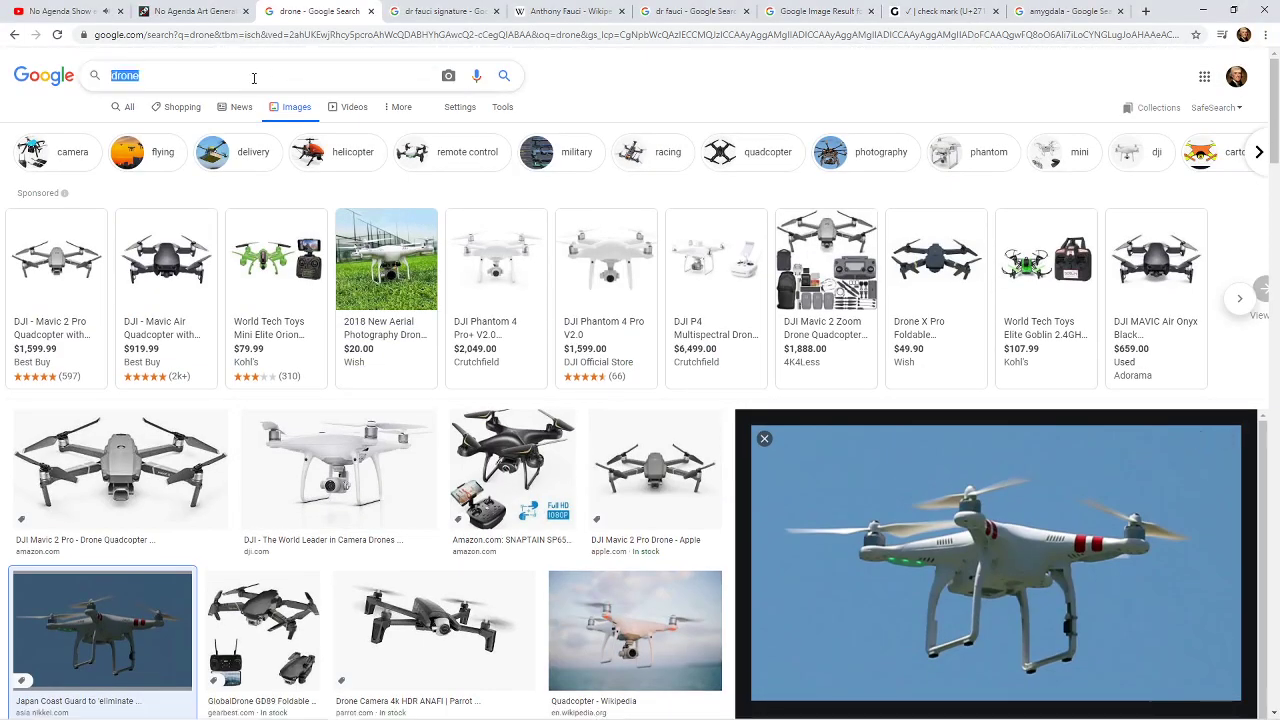
pyautogui.write('toilet paper')
pyautogui.press('Return')
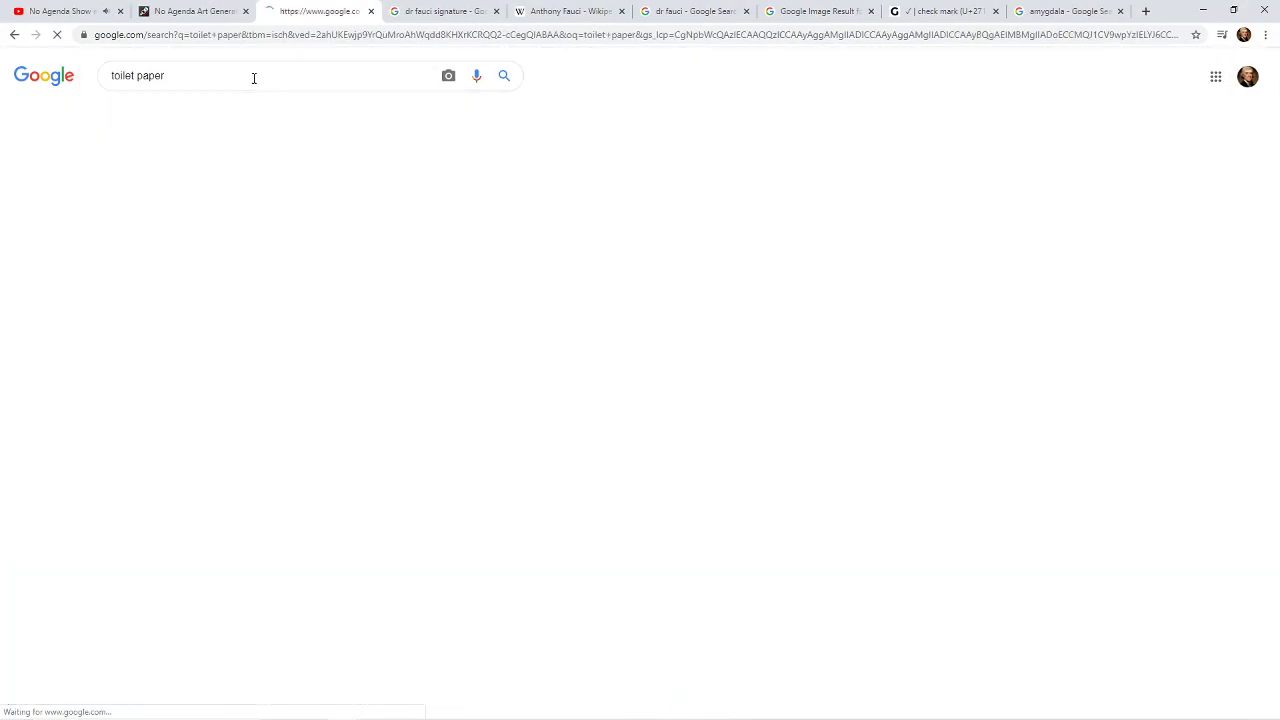
# - Search Google Images for "toilet paper drone" and return to the "toilet paper" results
pyautogui.click(250, 80)
pyautogui.write('drone')
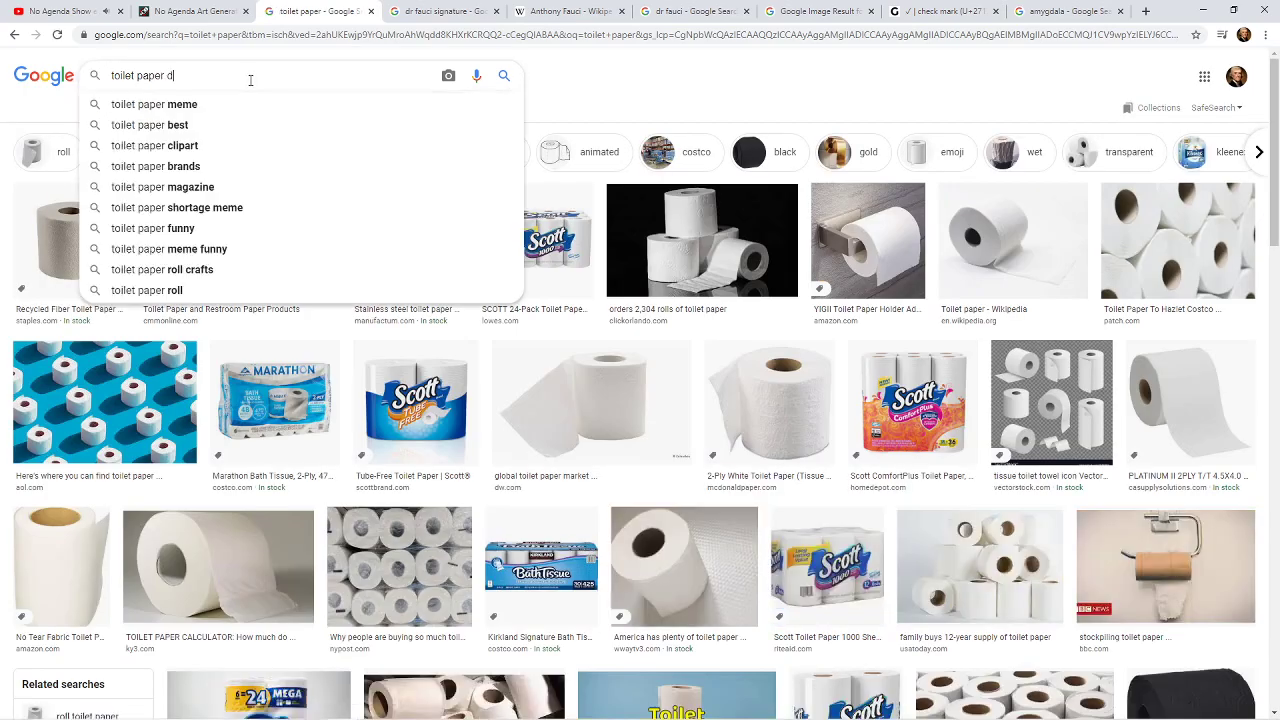
pyautogui.press('Return')
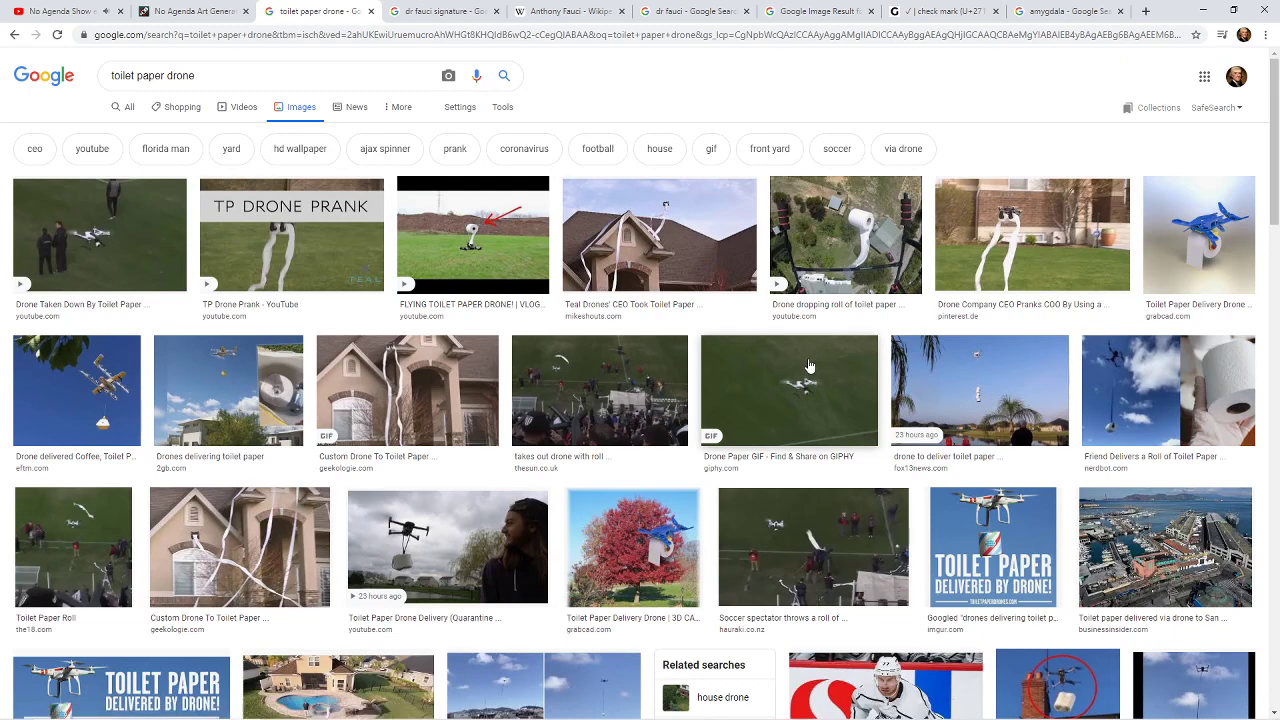
pyautogui.hotkey('alt', 'Left')
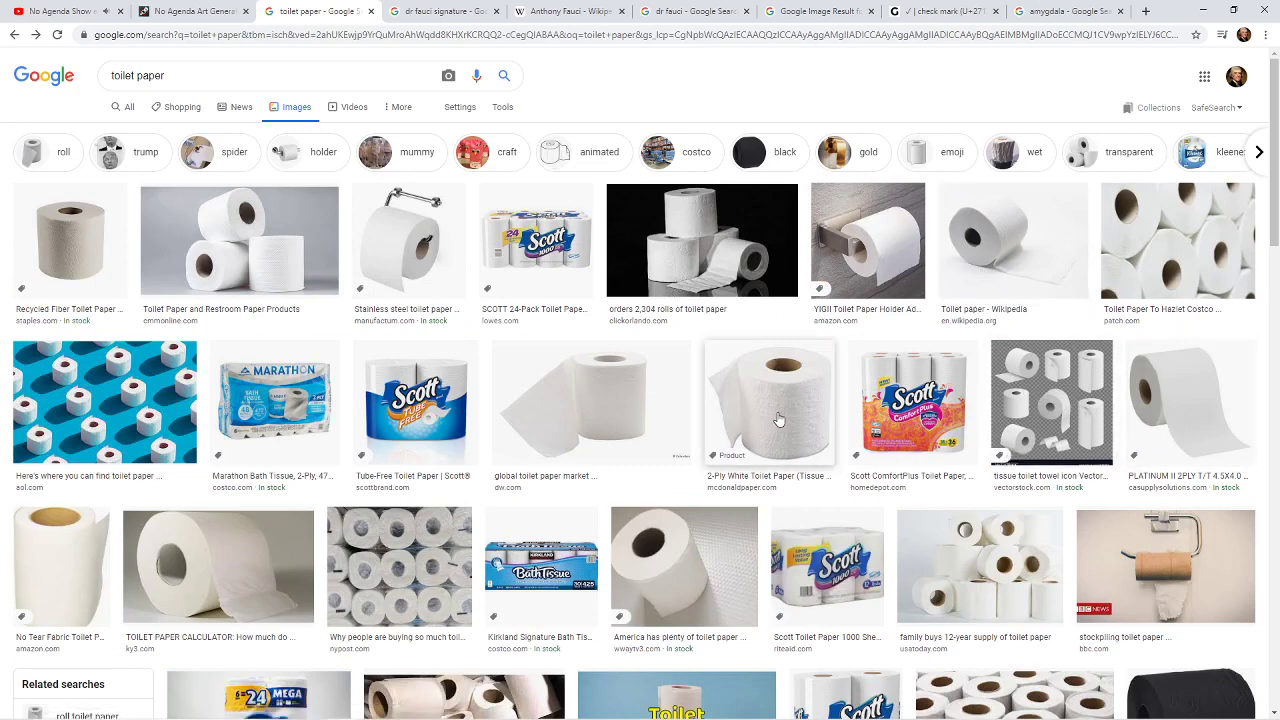
# - Open the PLATINUM II 2PLY toilet roll result with the unrolled sheet and copy its image
pyautogui.click(1172, 409)
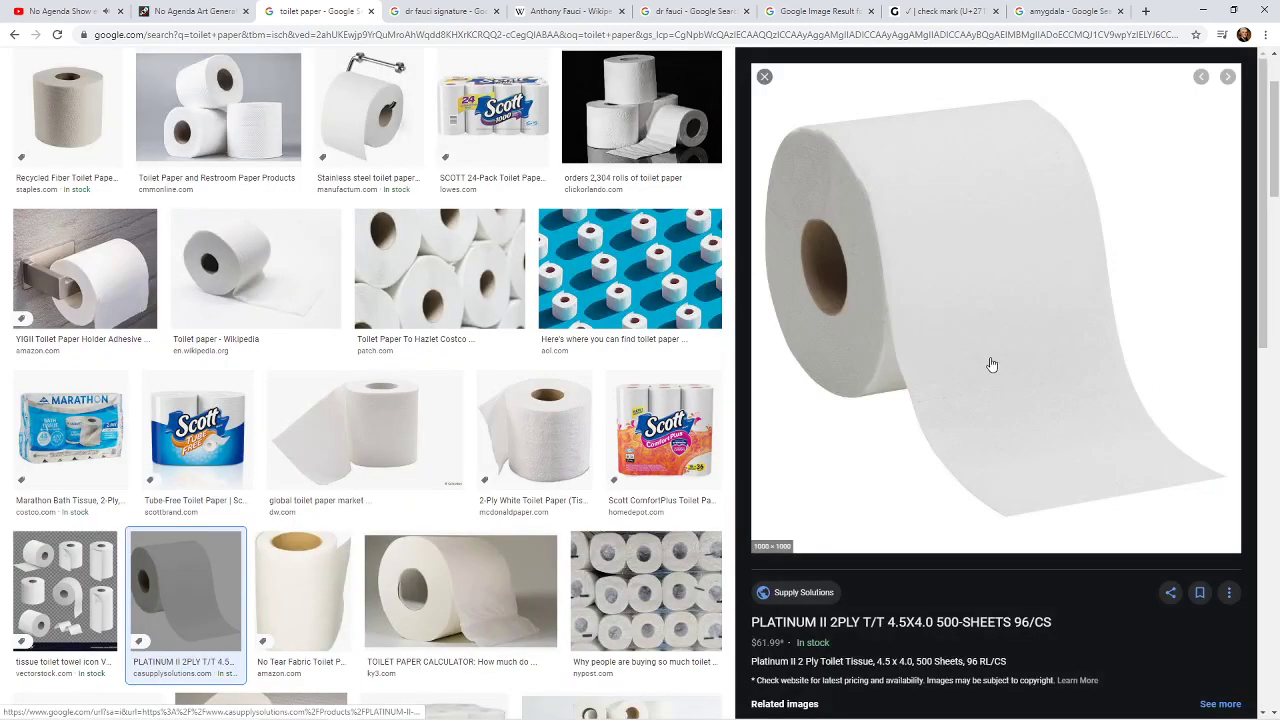
pyautogui.rightClick(992, 365)
pyautogui.click(1046, 497)
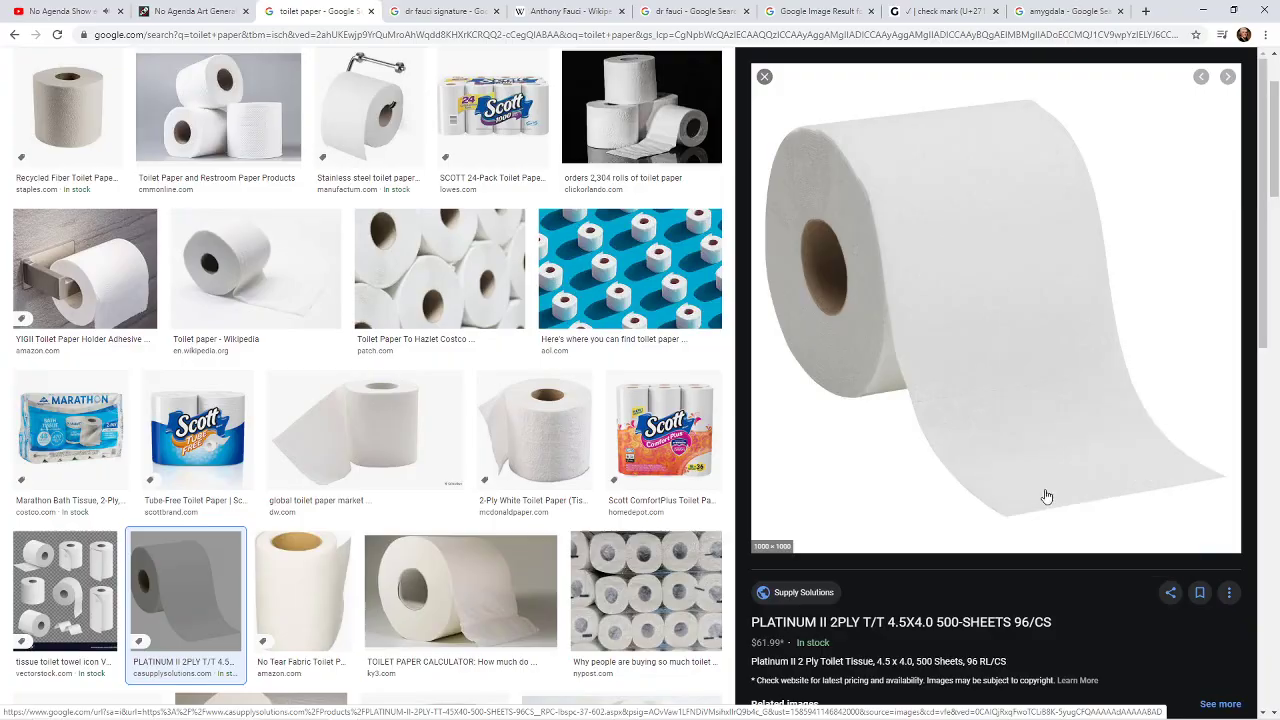
# - Switch to GIMP, add a 512 x 512 transparent layer to the drone's layer group, and paste the toilet roll image
pyautogui.hotkey('alt', 'Tab')
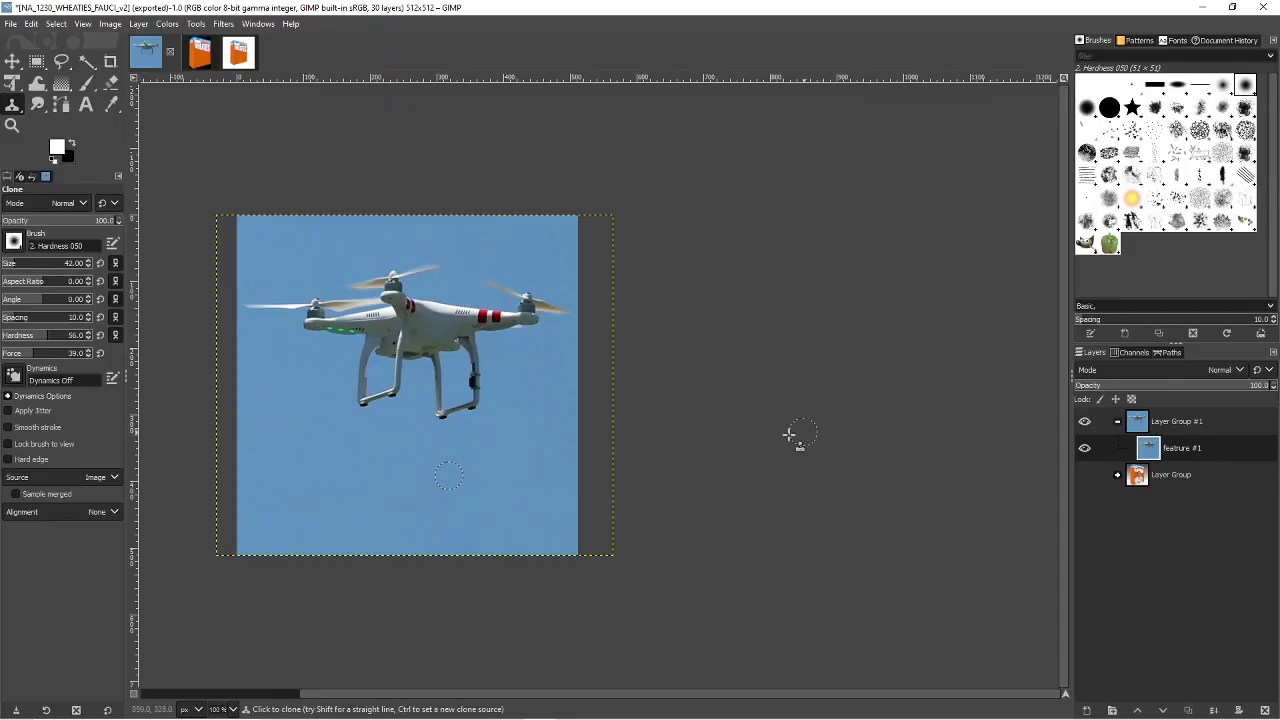
pyautogui.click(1166, 427)
pyautogui.click(1087, 710)
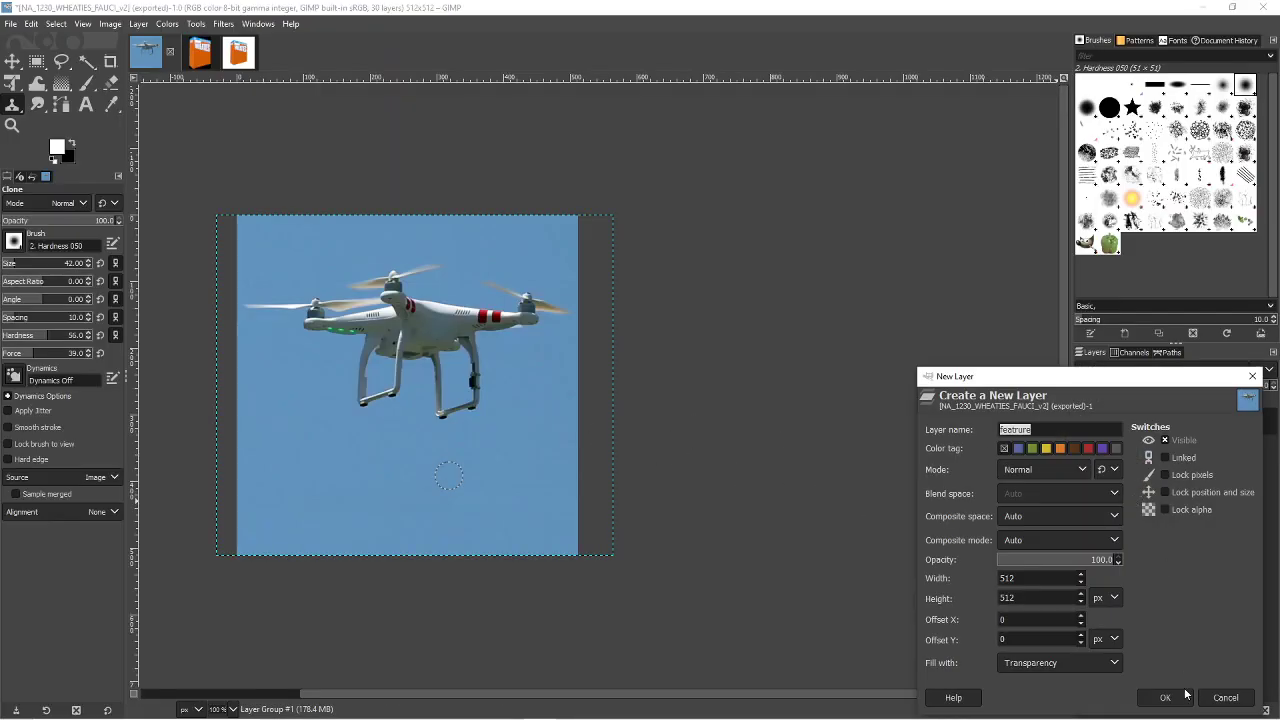
pyautogui.press('Return')
pyautogui.hotkey('ctrl', 'v')
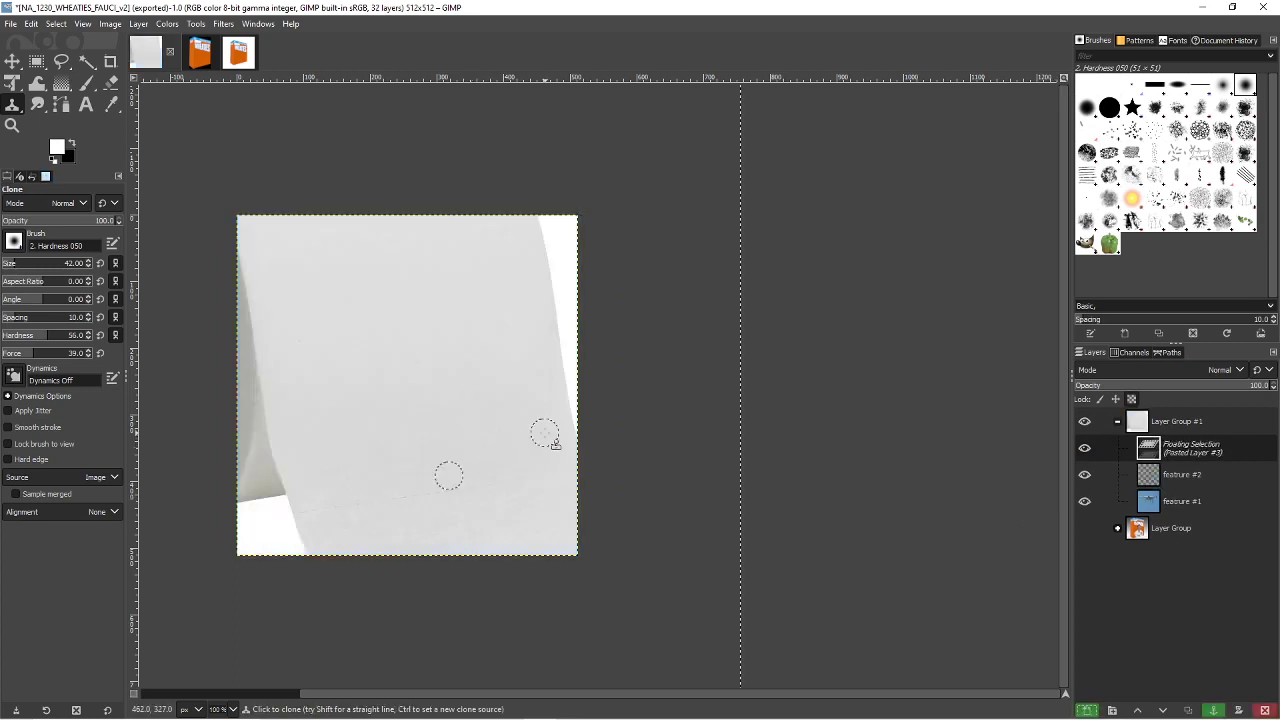
# - Scale the pasted toilet roll proportionally to about 18% with Unified Transform, placing it across the canvas's lower edge
pyautogui.hotkey('shift', 't')
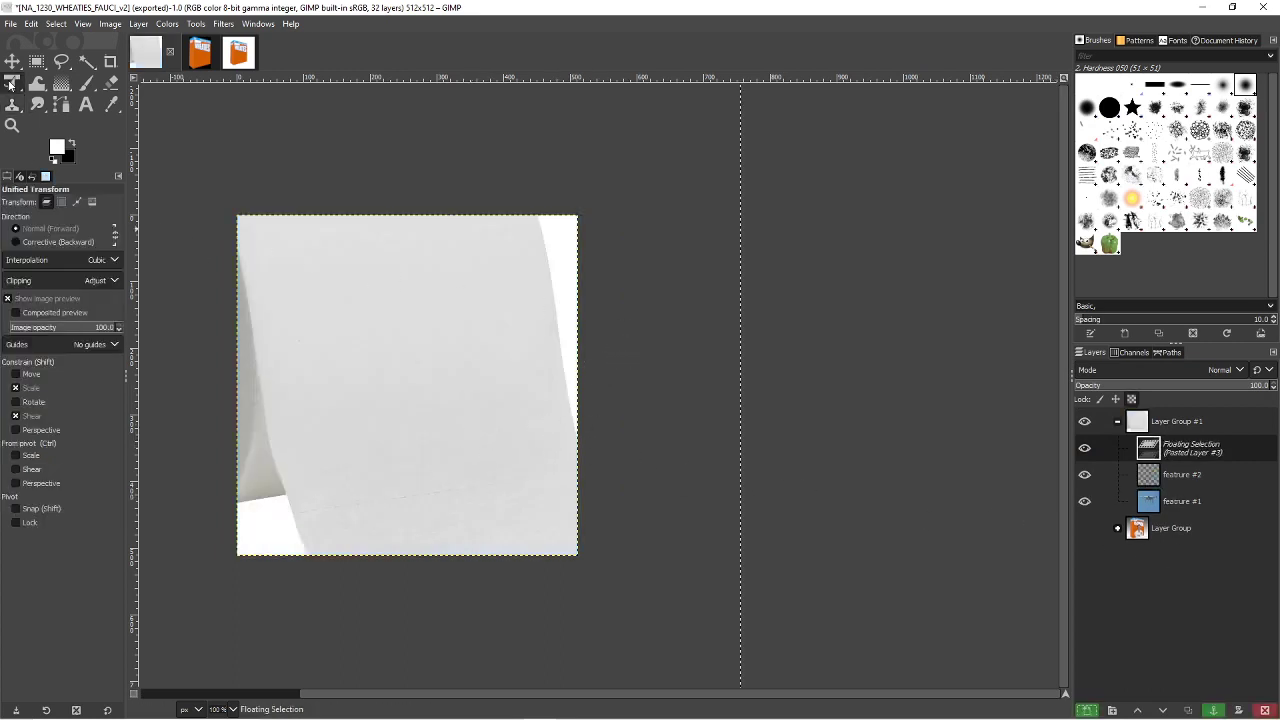
pyautogui.click(742, 179)
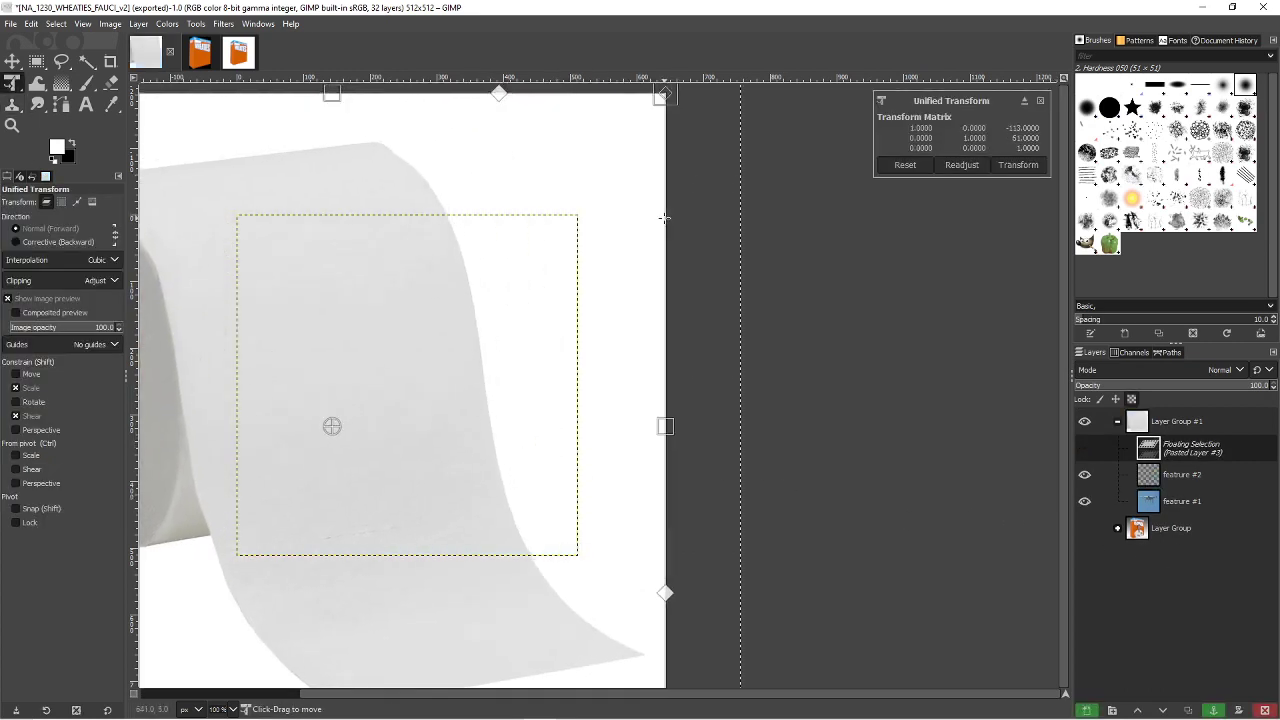
pyautogui.moveTo(765, 132); pyautogui.dragTo(325, 541)
pyautogui.moveTo(274, 642); pyautogui.dragTo(502, 481)
pyautogui.moveTo(580, 386); pyautogui.dragTo(446, 521)
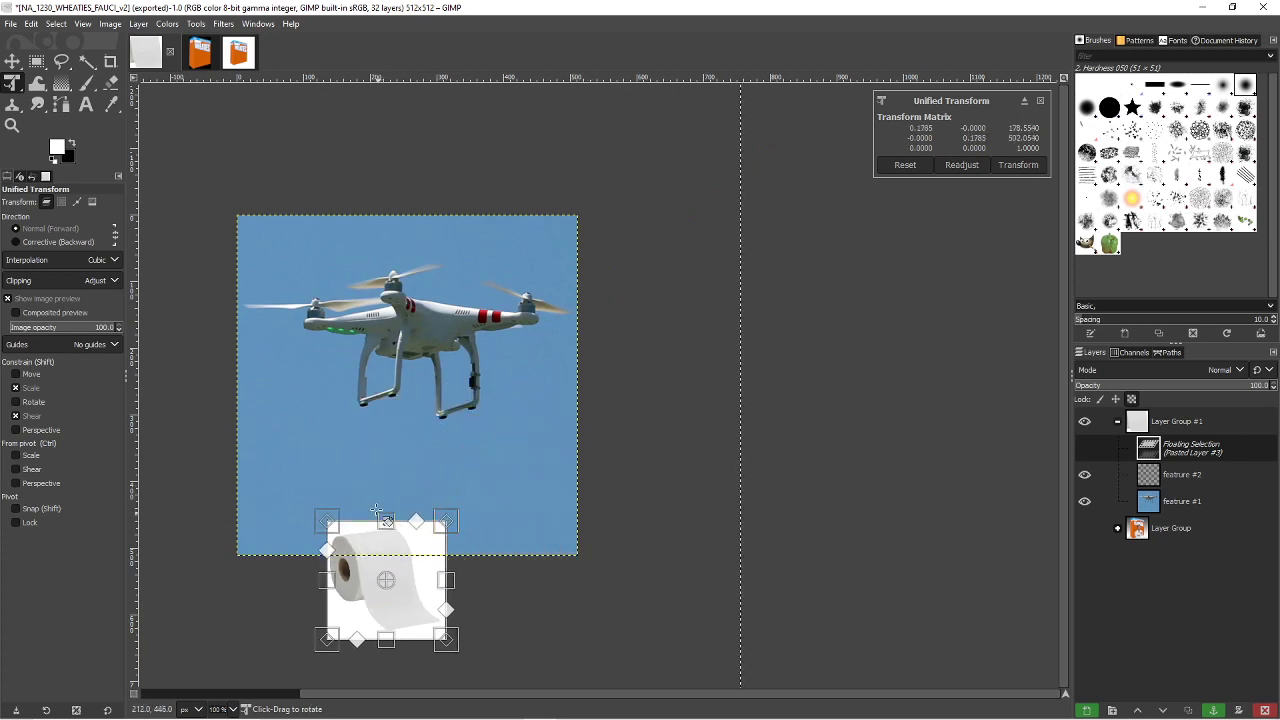
# - Rotate the toilet roll clockwise so its core faces up, and move it into the sky just below the drone
pyautogui.click(14, 87)
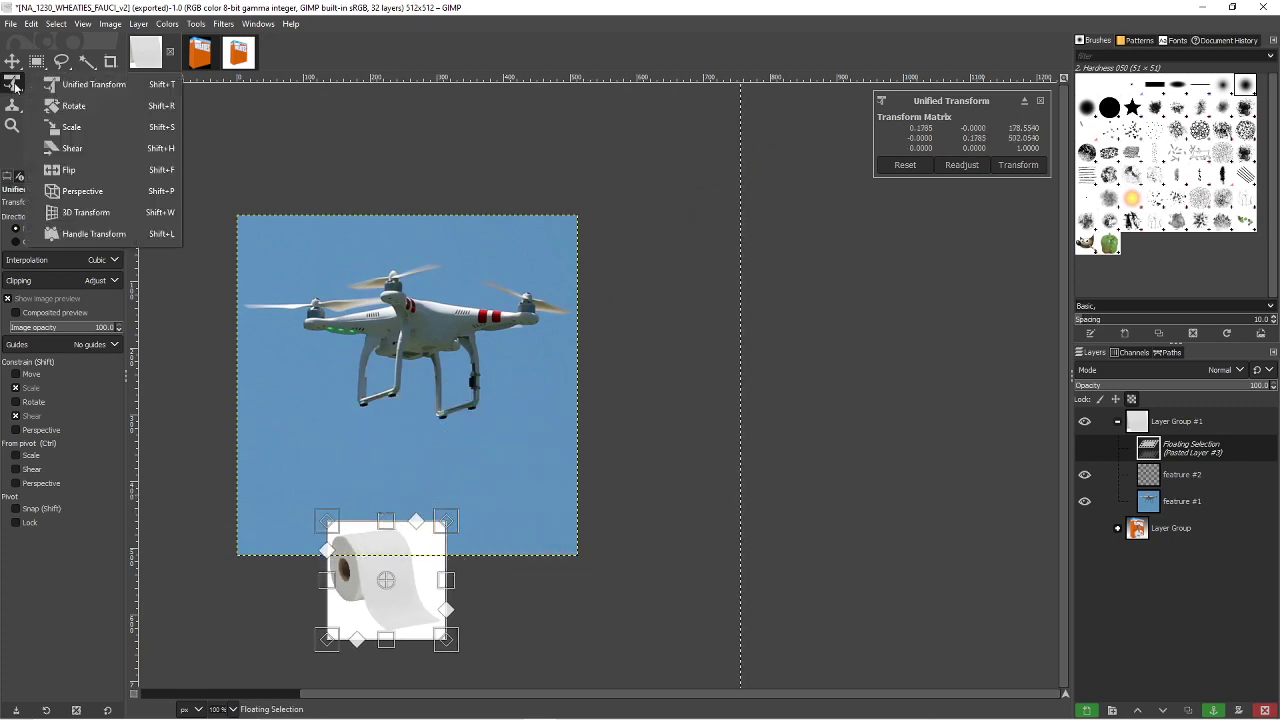
pyautogui.click(72, 106)
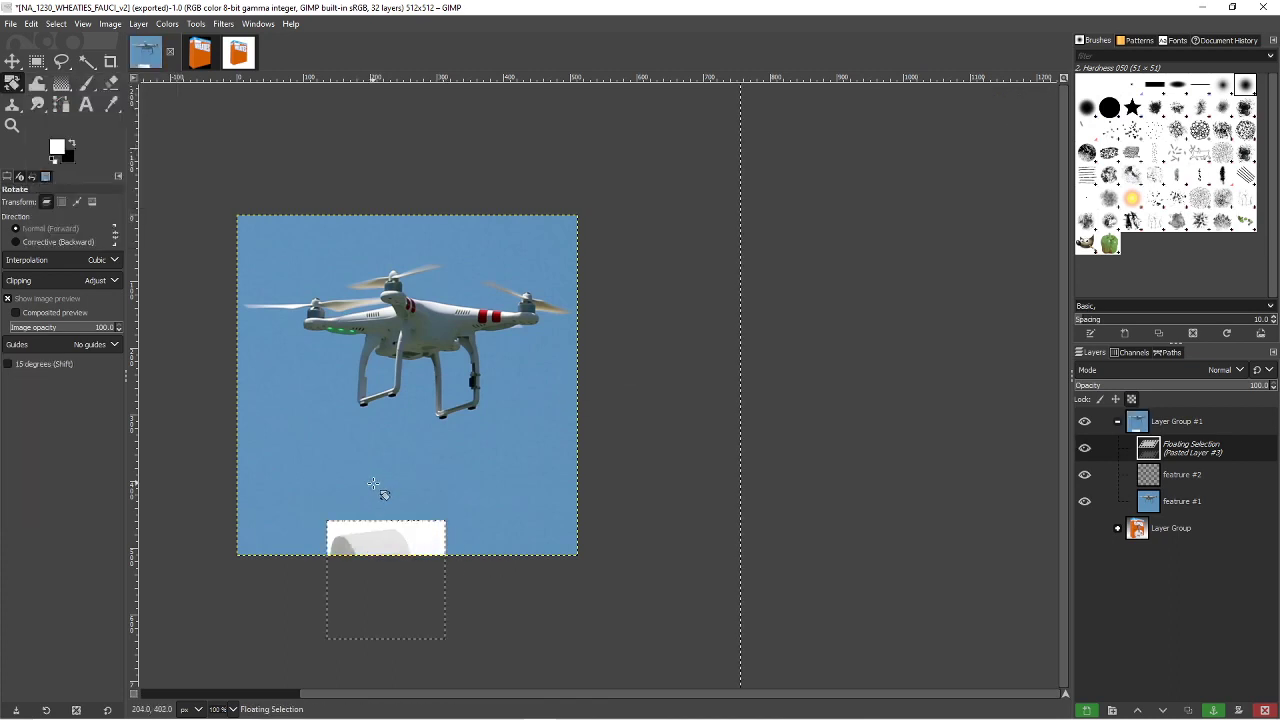
pyautogui.moveTo(379, 489); pyautogui.dragTo(417, 585)
pyautogui.press('Return')
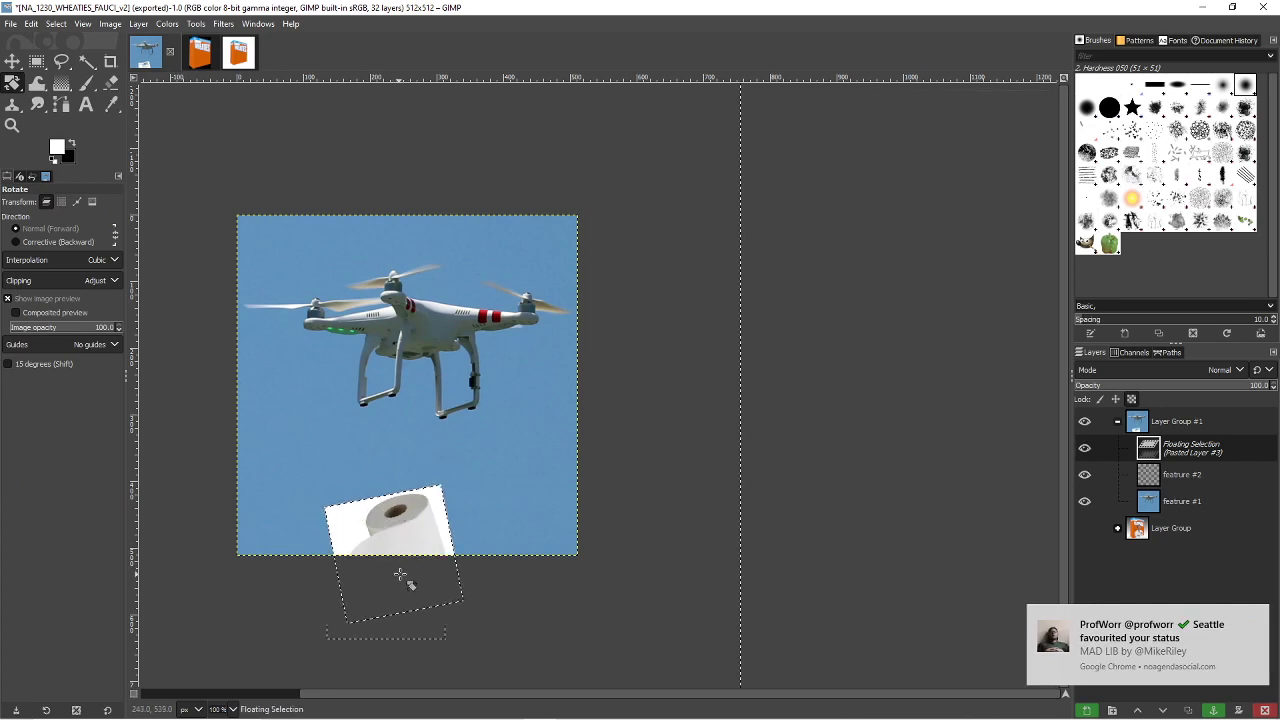
pyautogui.click(12, 61)
pyautogui.moveTo(388, 595); pyautogui.dragTo(397, 490)
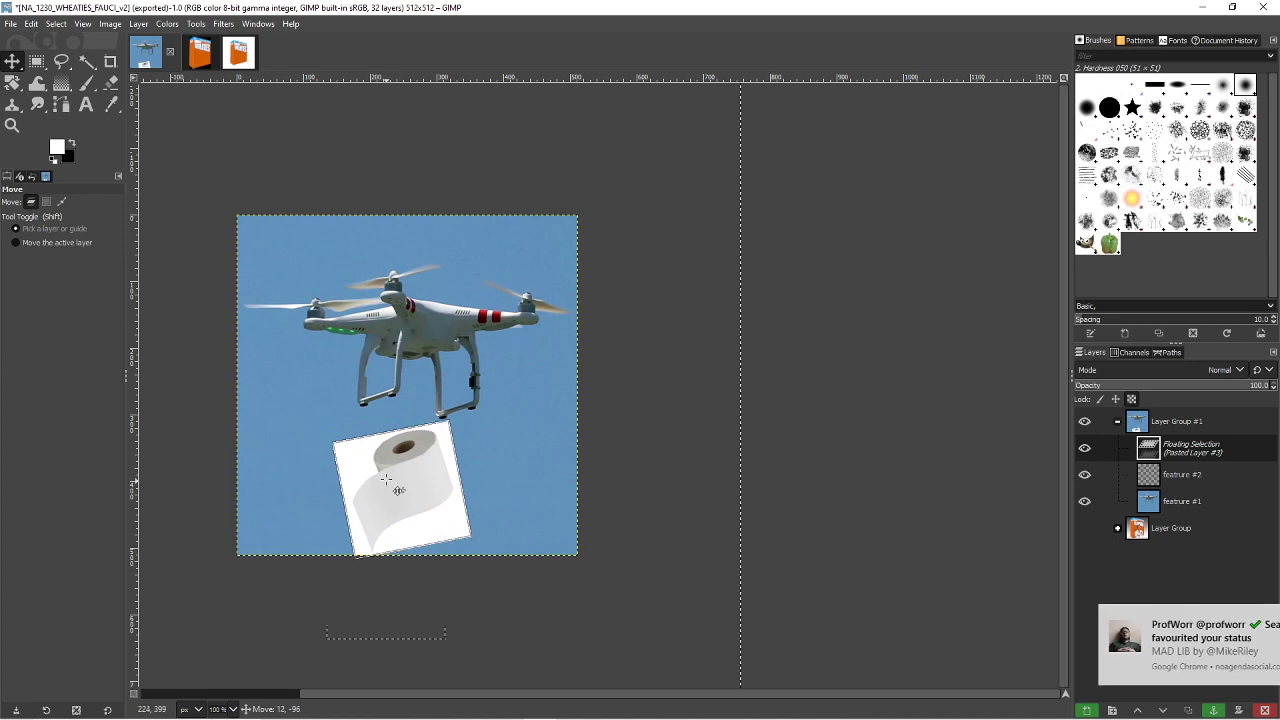
# - Anchor the floating toilet roll to its layer and delete the white background around it using Fuzzy Select, leaving nothing selected
pyautogui.press('r')
pyautogui.press('u')
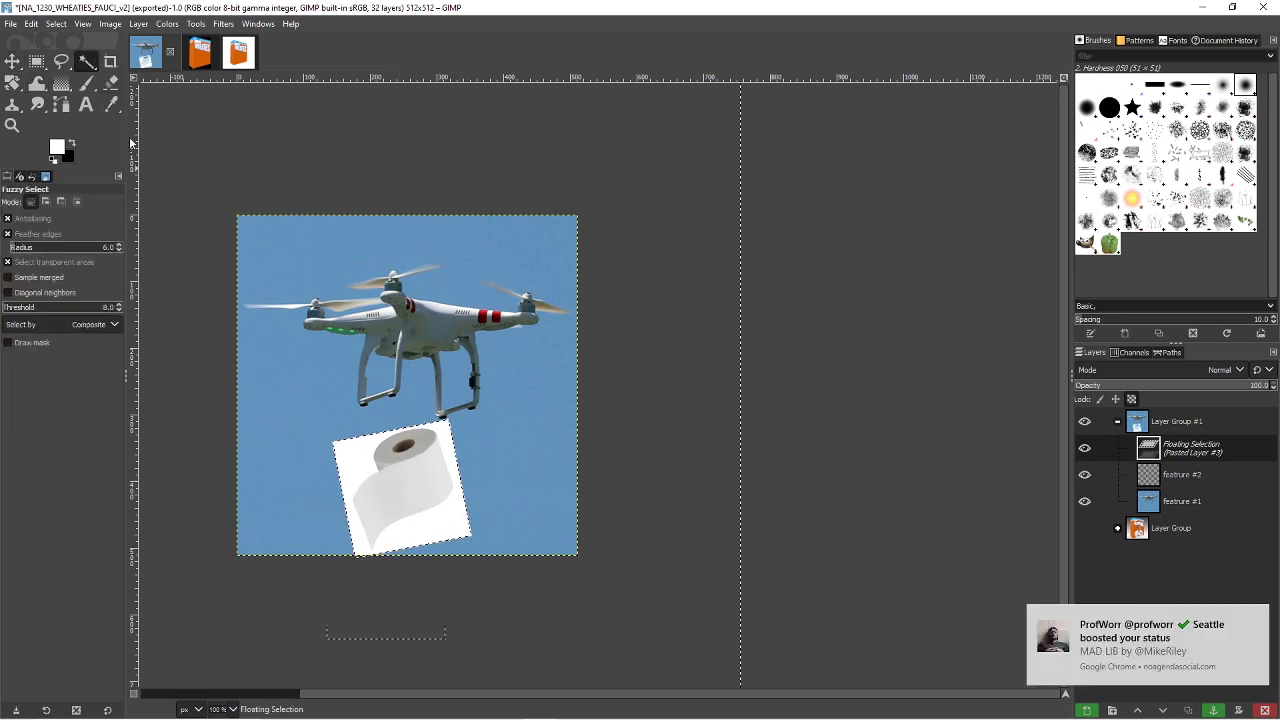
pyautogui.click(373, 475)
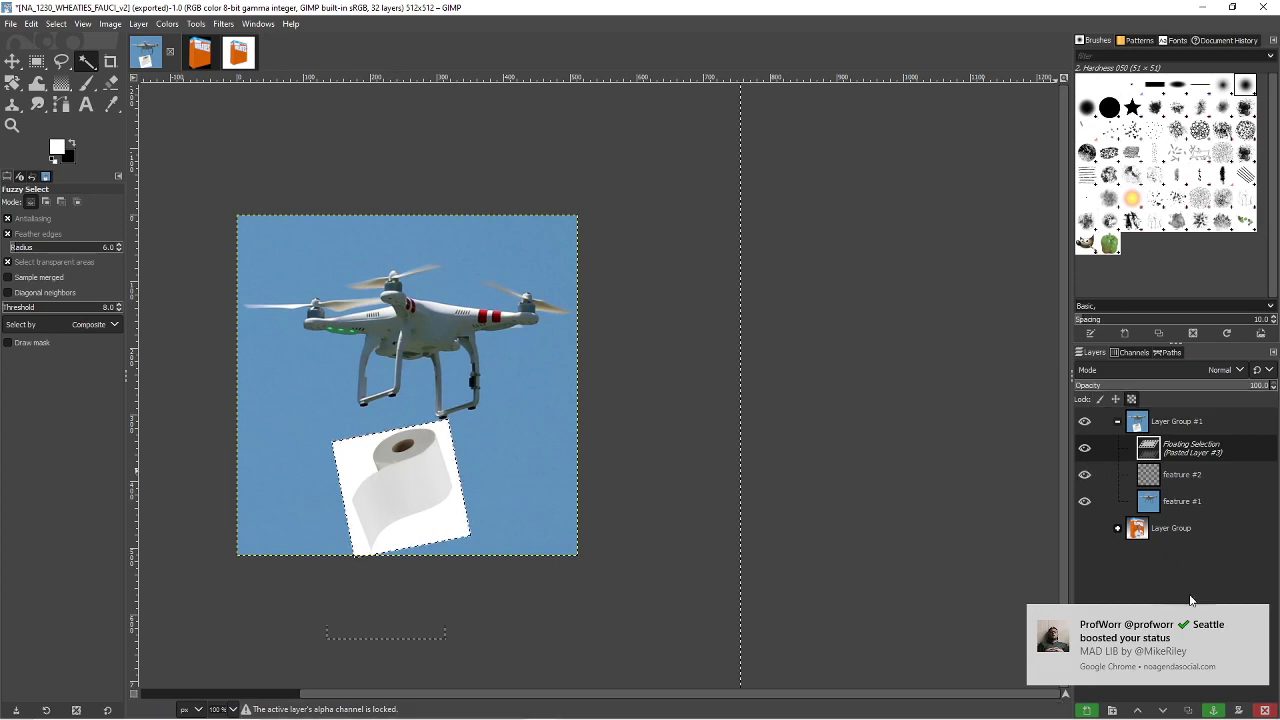
pyautogui.click(1213, 710)
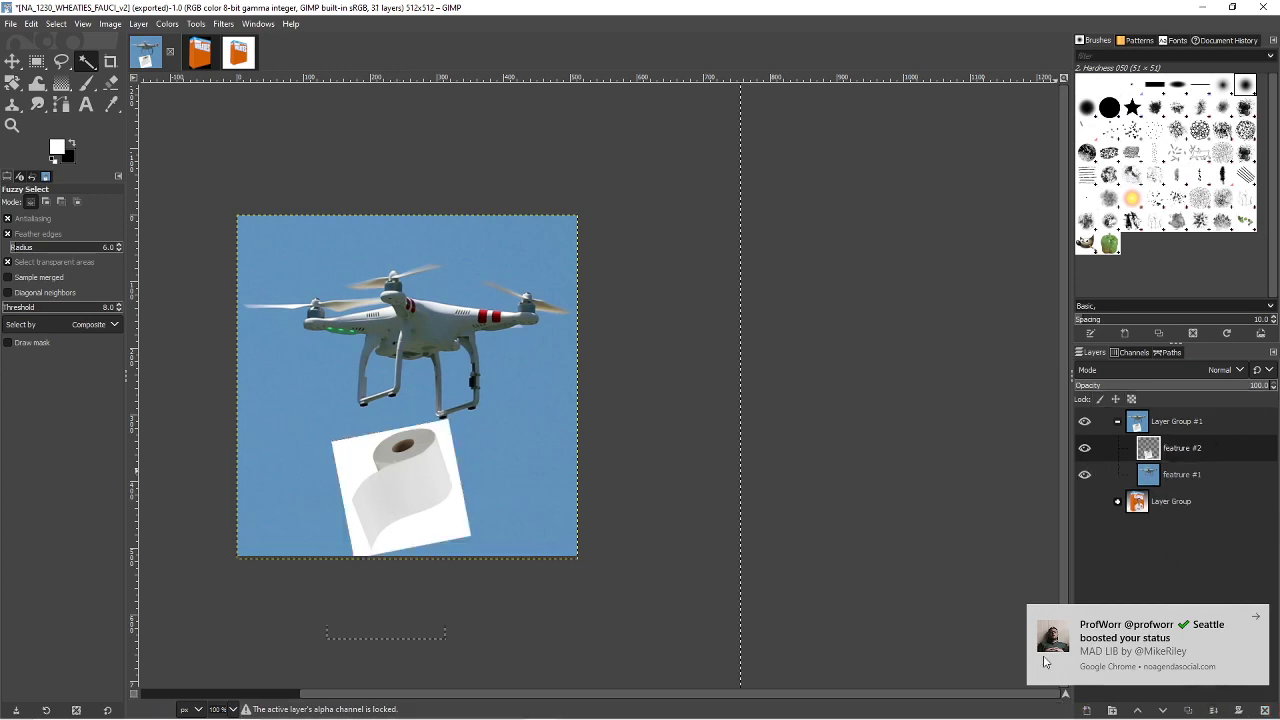
pyautogui.click(358, 459)
pyautogui.press('Delete')
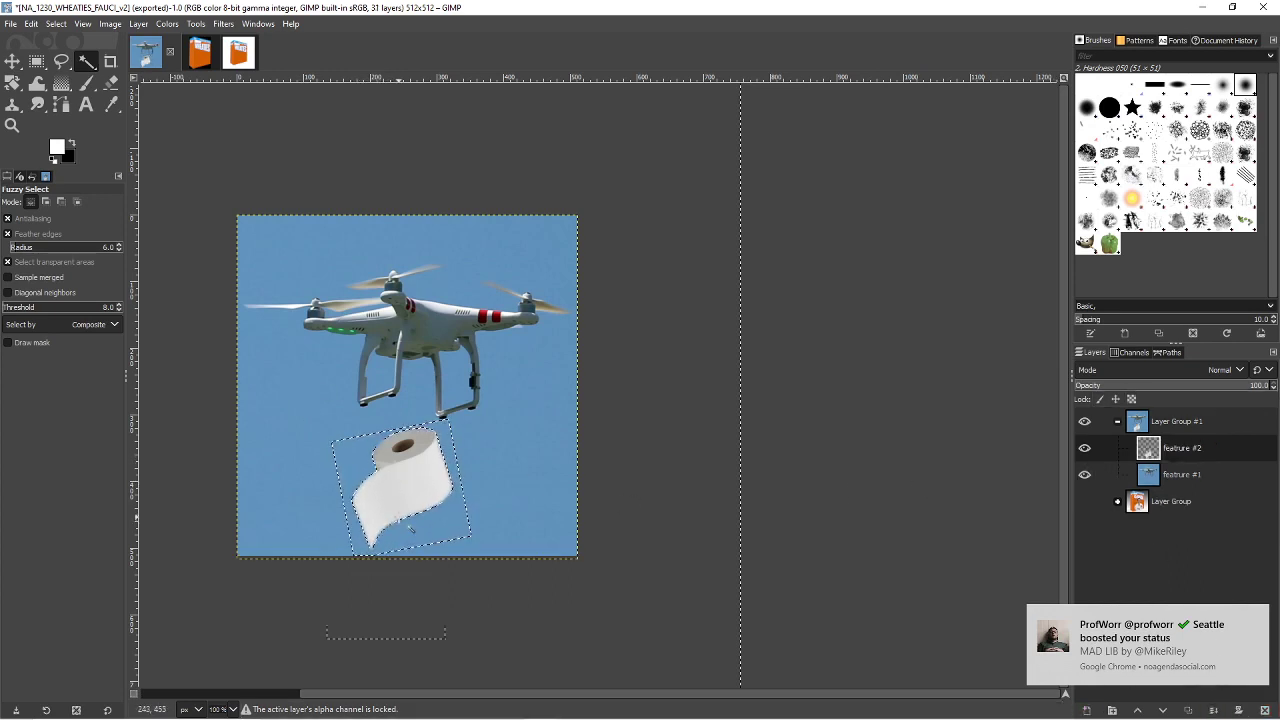
pyautogui.click(36, 62)
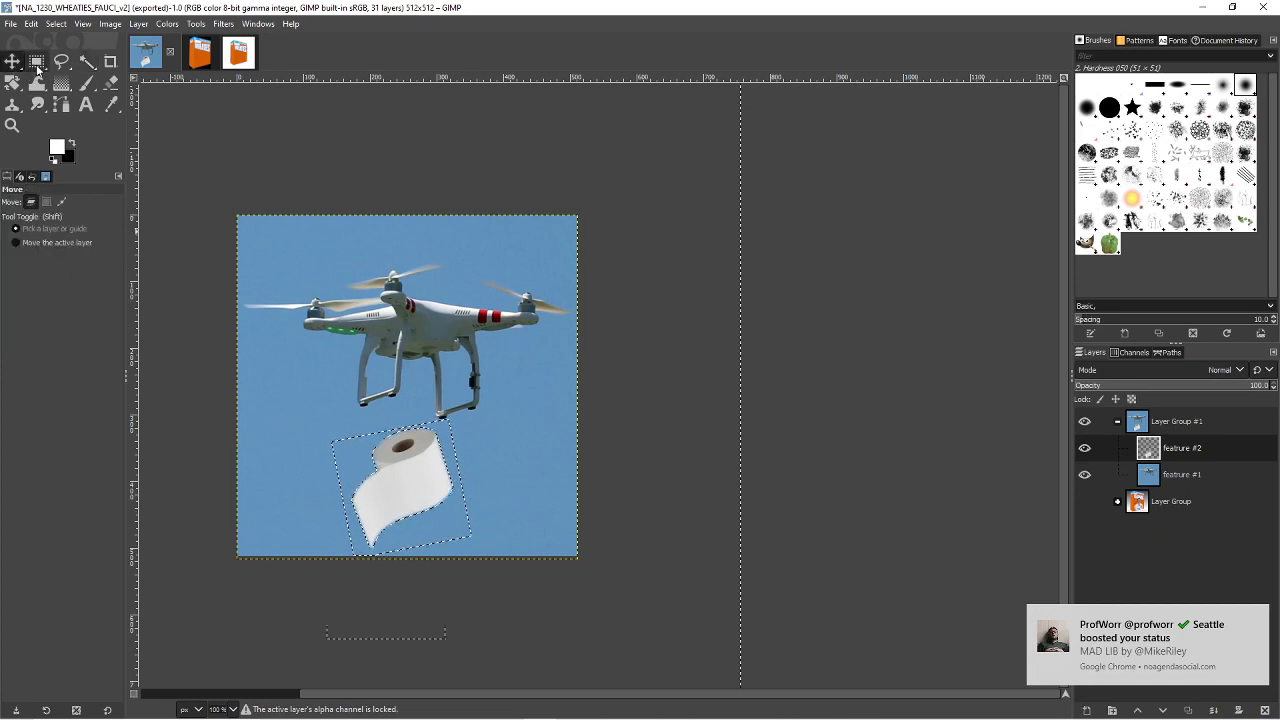
pyautogui.click(318, 446)
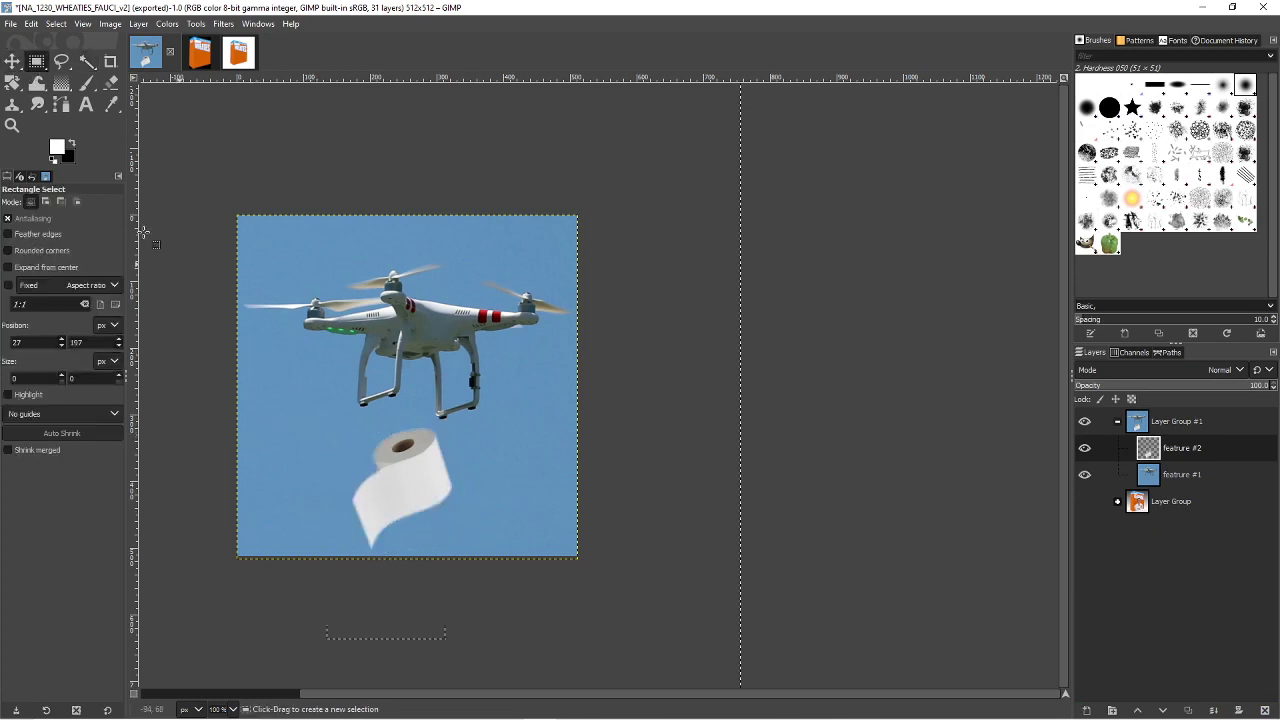
# - Make black the Paintbrush foreground colour and add a 512 x 512 transparent layer above the toilet roll
pyautogui.click(110, 82)
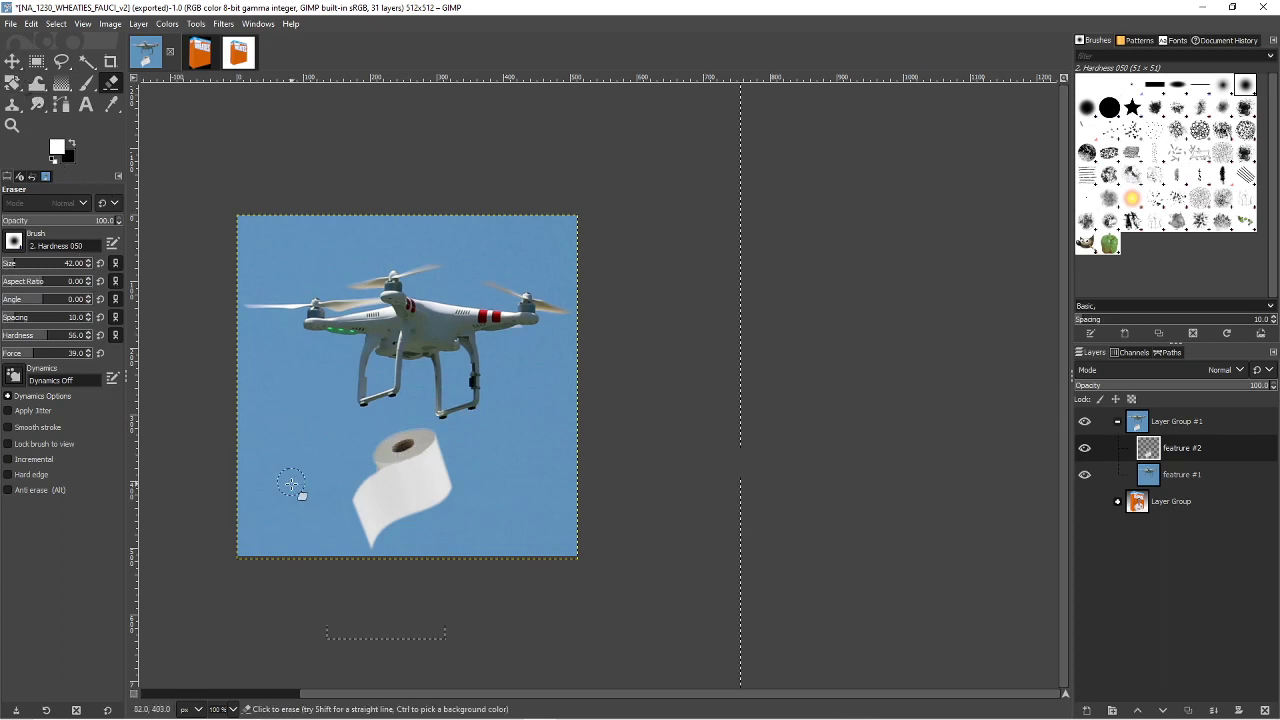
pyautogui.click(87, 83)
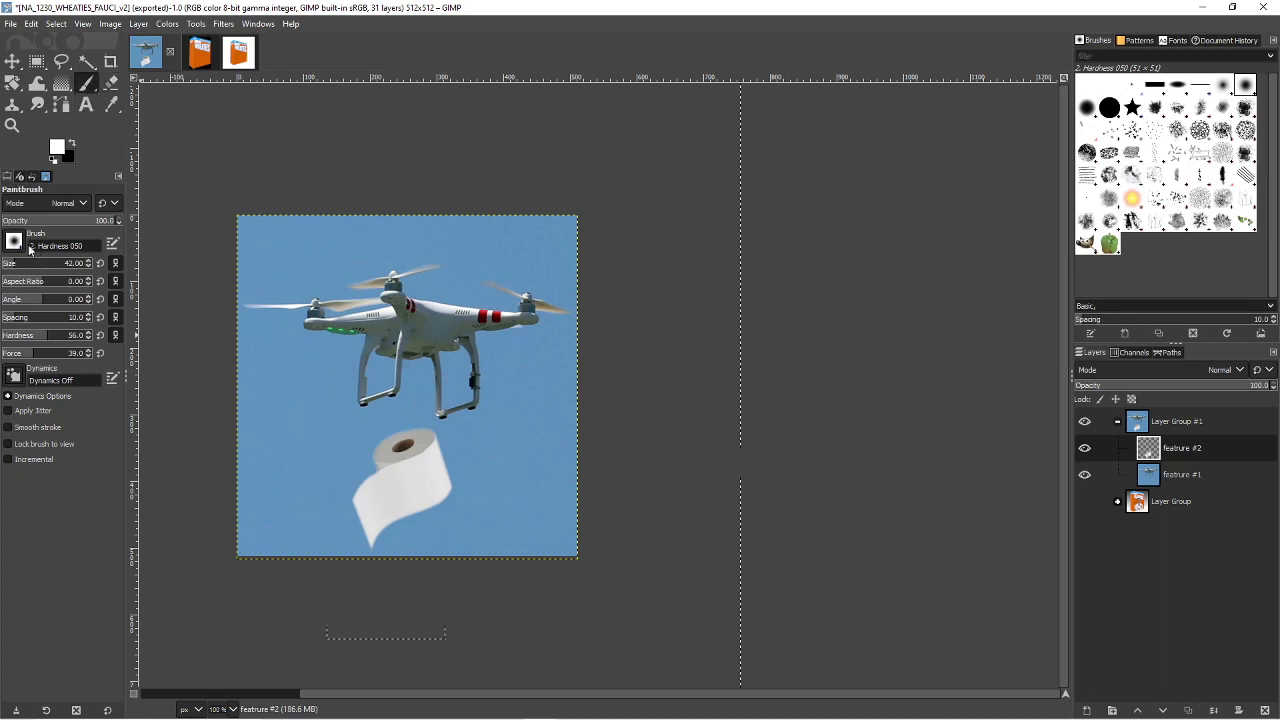
pyautogui.click(73, 144)
pyautogui.moveTo(300, 385); pyautogui.dragTo(313, 460)
pyautogui.hotkey('ctrl', 'z')
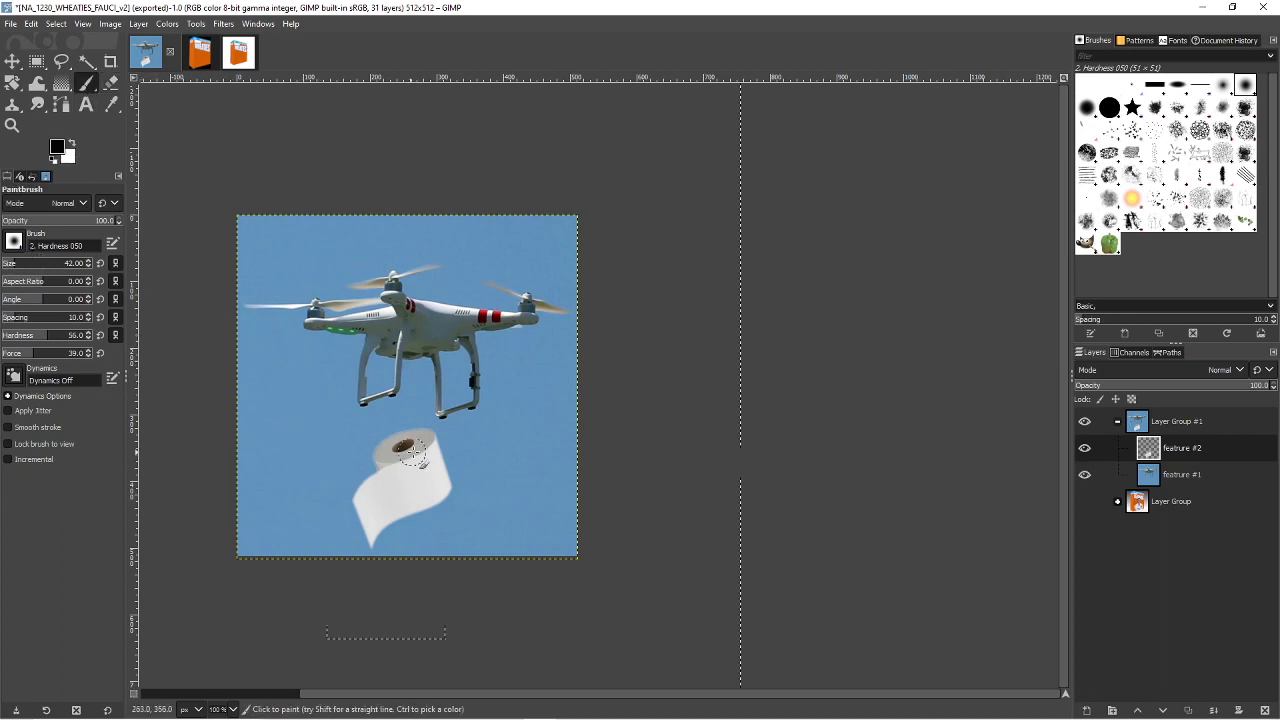
pyautogui.click(1086, 711)
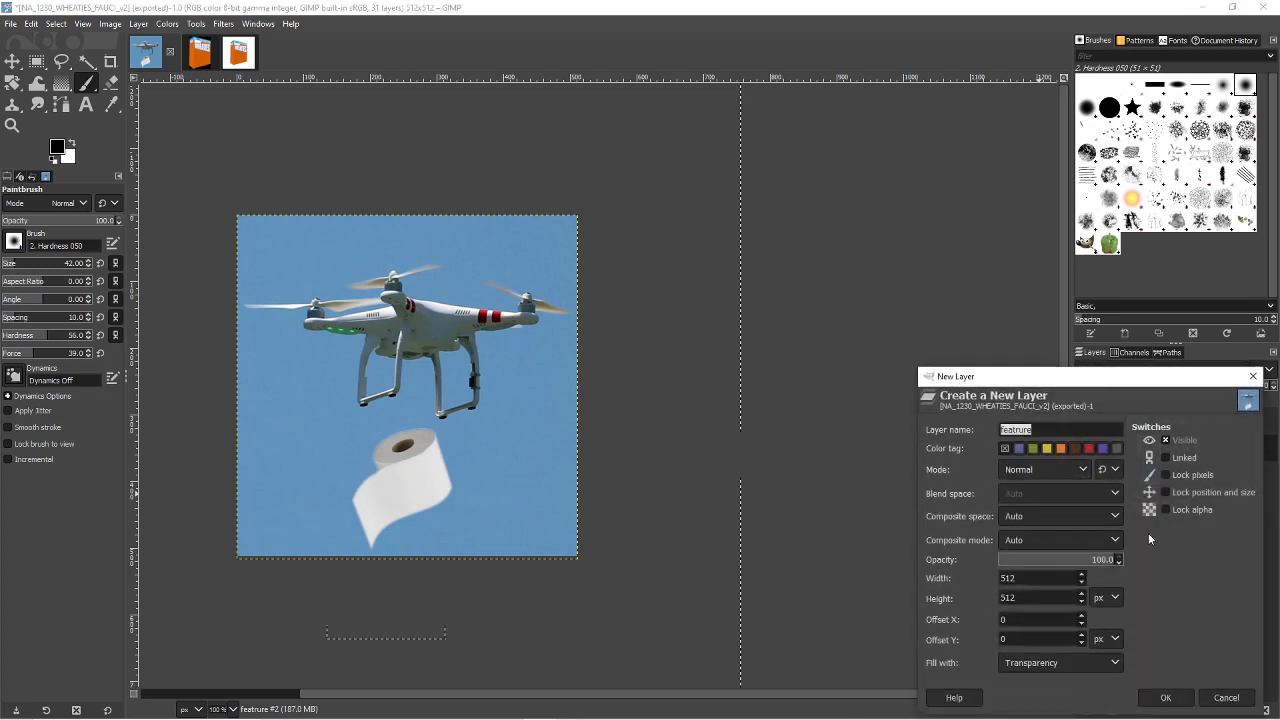
pyautogui.click(1165, 697)
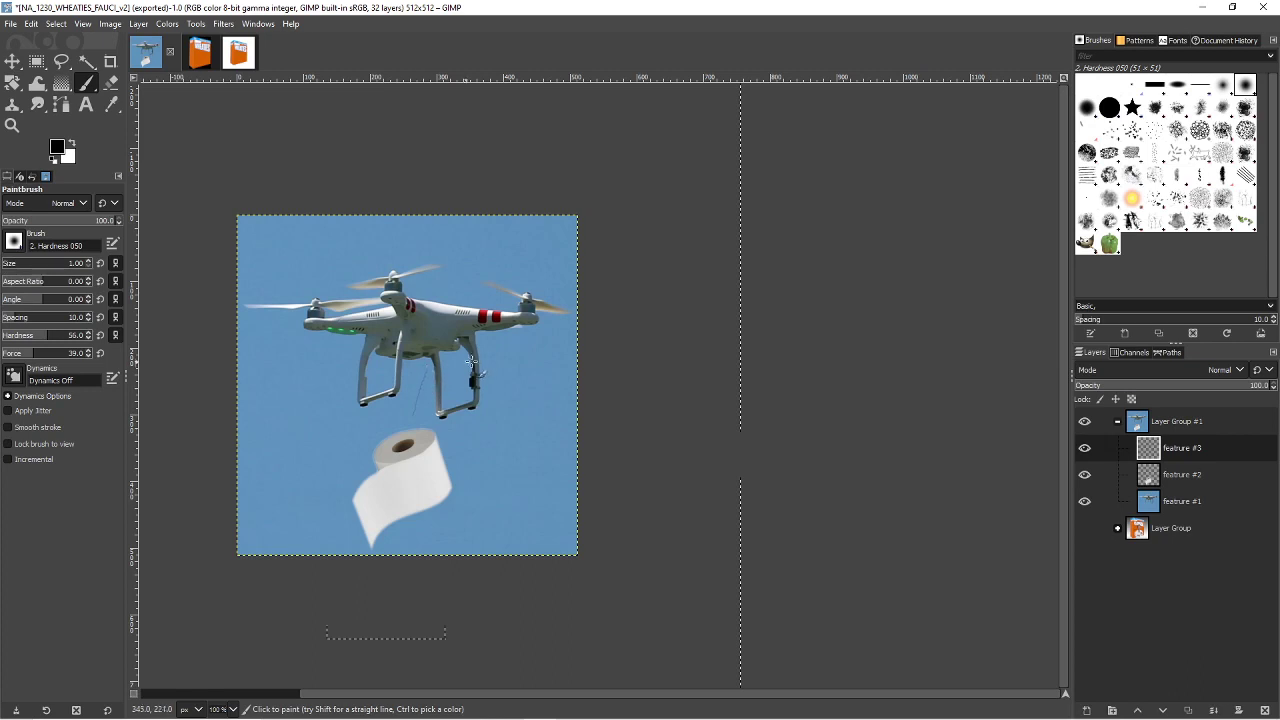
# - Try a straight black string from the roll's core to the drone's underside with a size 2 brush
pyautogui.click(403, 446)
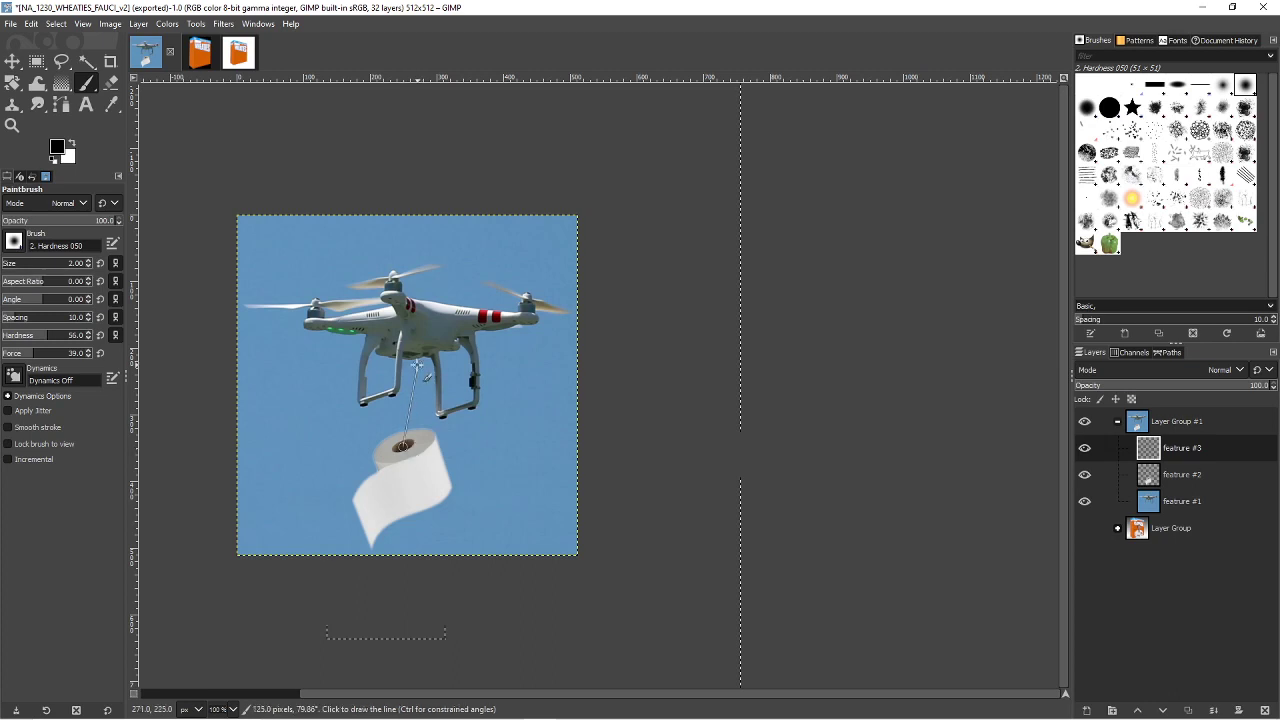
pyautogui.keyDown('shift'); pyautogui.click(412, 355); pyautogui.keyUp('shift')
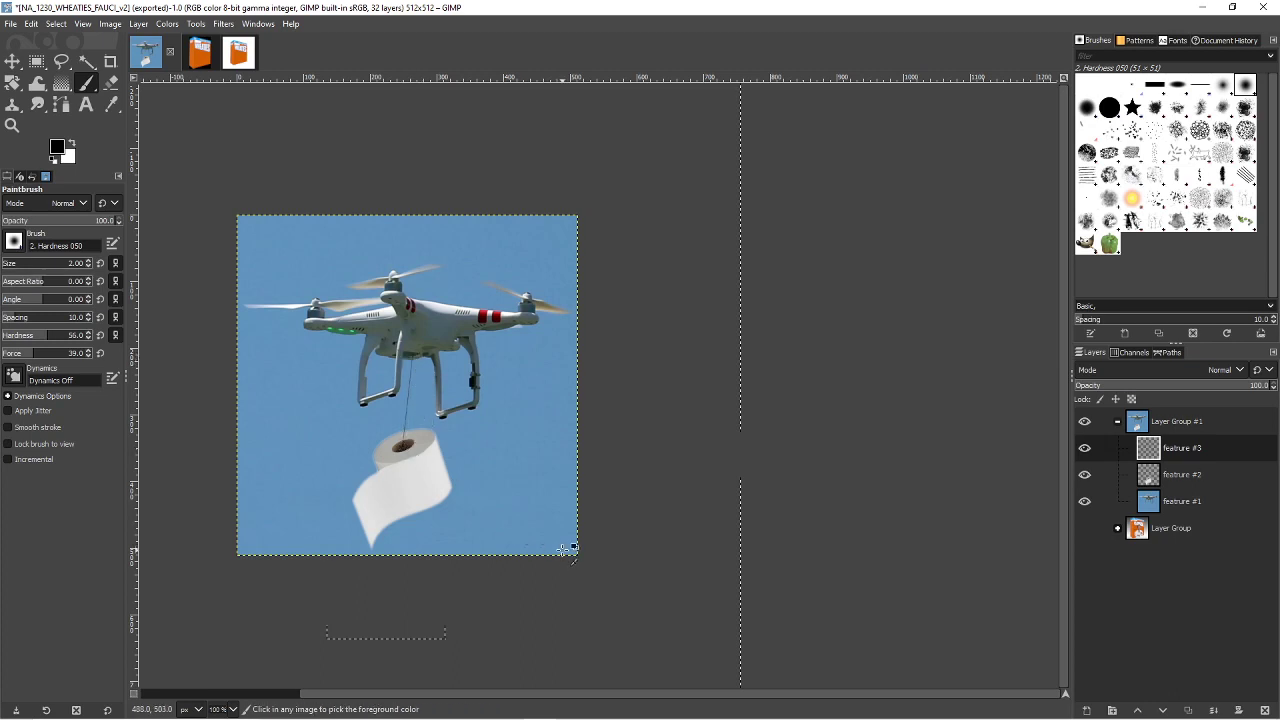
pyautogui.hotkey('ctrl', 'z')
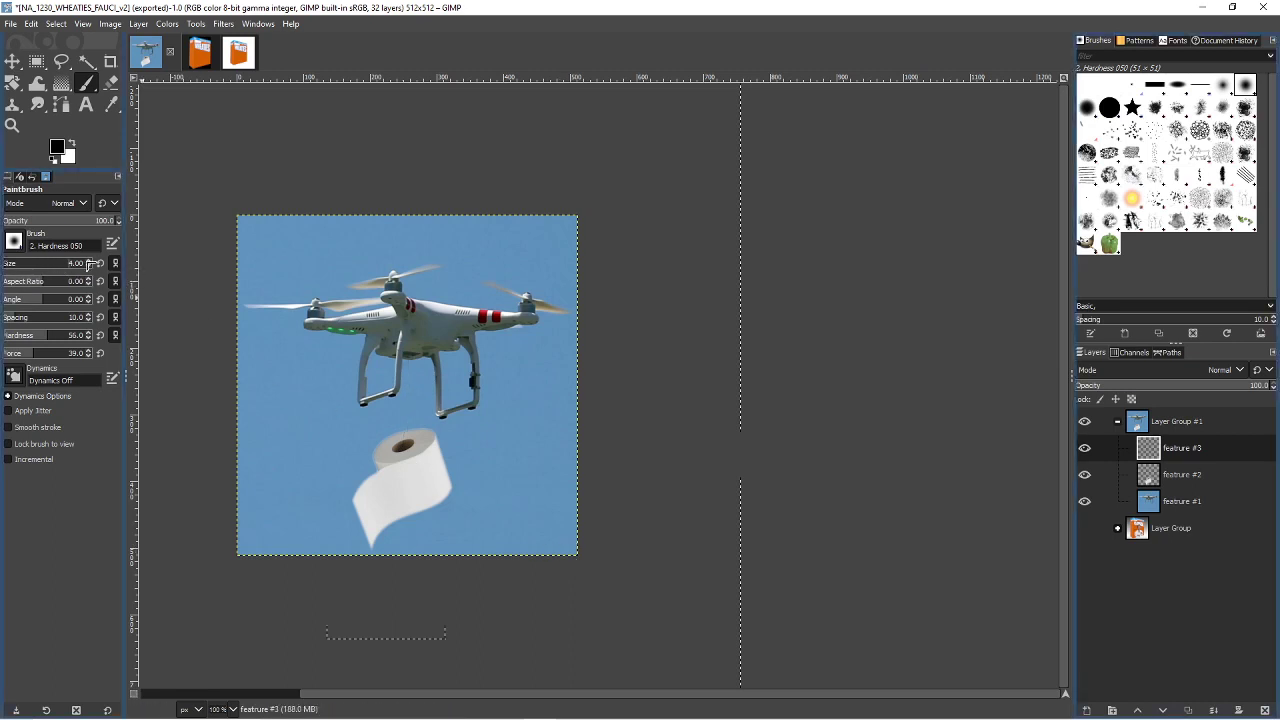
# - Set the brush size to 4 and paint a straight black string from the drone's underside to the roll's core
pyautogui.moveTo(45, 176); pyautogui.dragTo(87, 323)
pyautogui.moveTo(111, 222)
pyautogui.mouseDown()
pyautogui.moveTo(75, 268)
pyautogui.moveTo(95, 268)
pyautogui.moveTo(45, 247)
pyautogui.mouseUp()
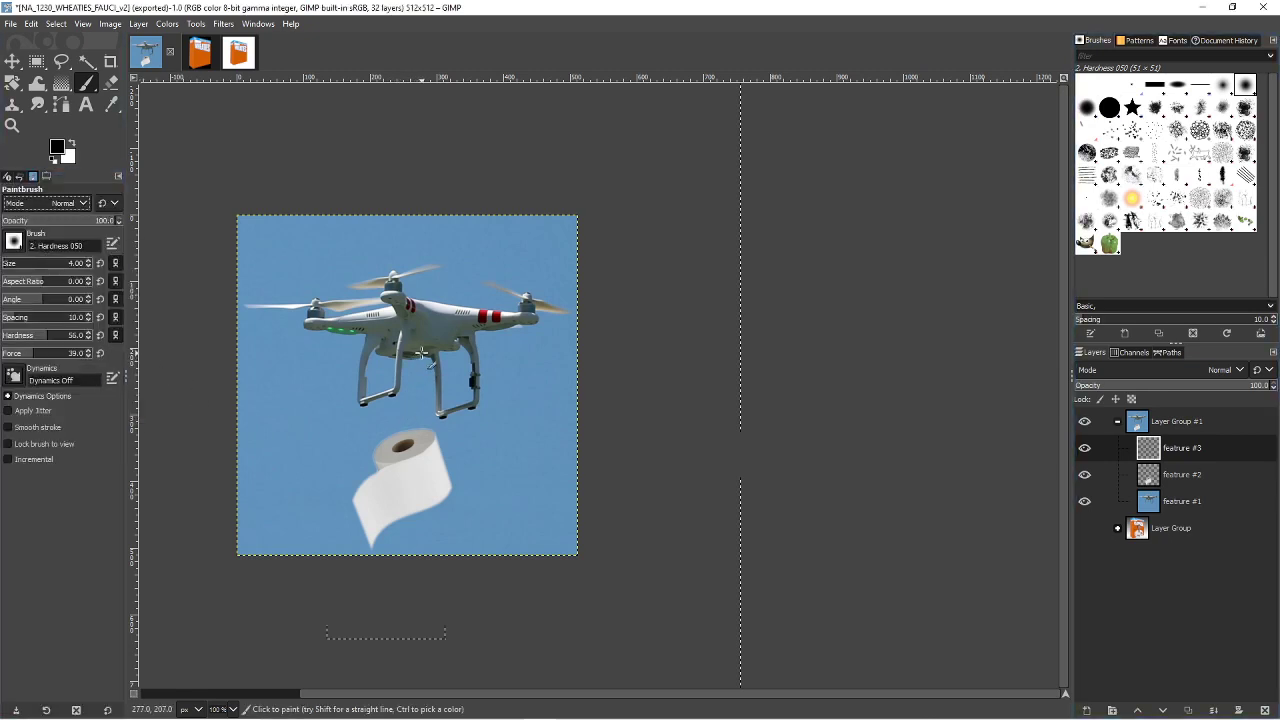
pyautogui.click(420, 353)
pyautogui.keyDown('shift'); pyautogui.click(404, 445); pyautogui.keyUp('shift')
# - Export the drone artwork to the Documents folder as NA_1230_TP_DRONE.png with the default PNG options
pyautogui.click(12, 24)
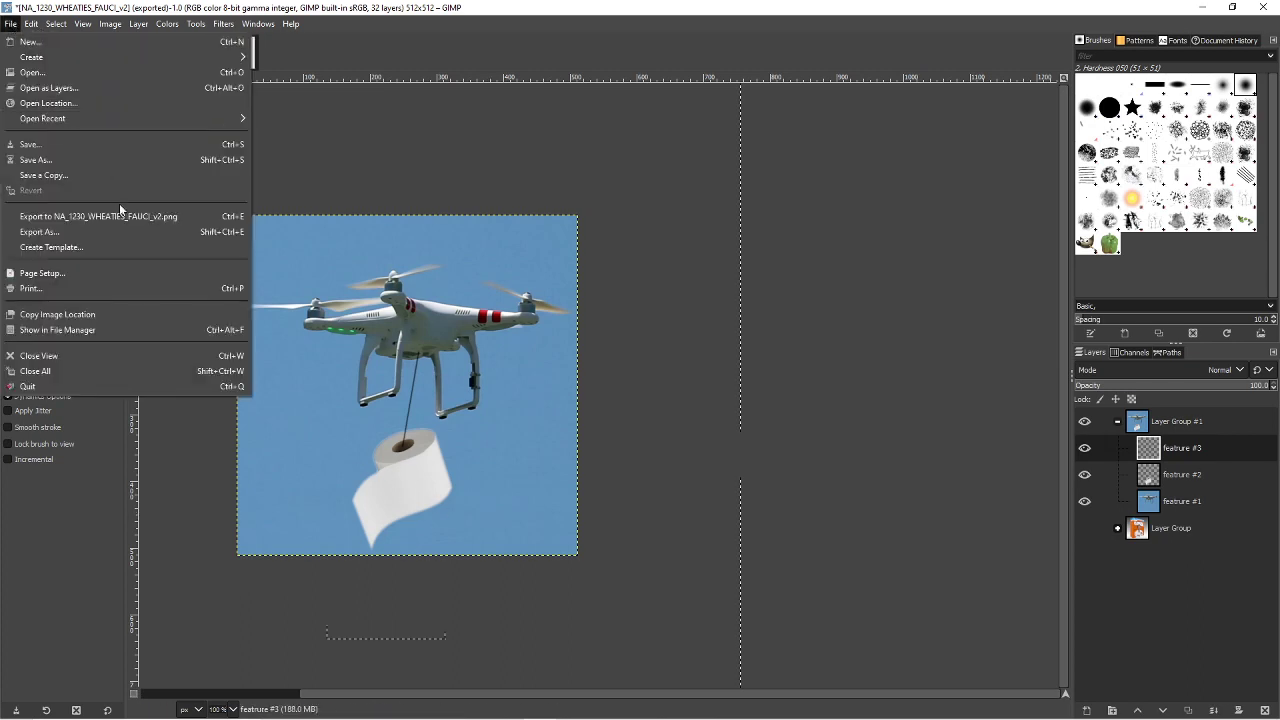
pyautogui.click(90, 231)
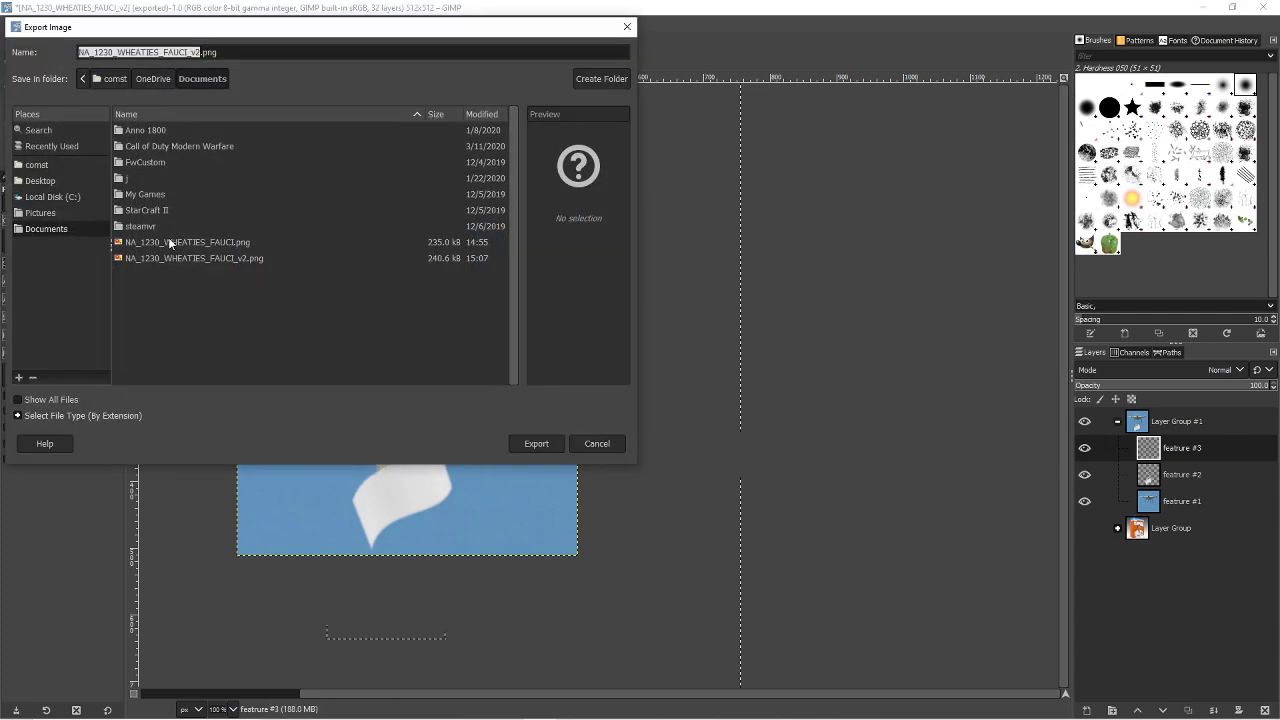
pyautogui.press('Right')
pyautogui.press('BackSpace')
pyautogui.press('BackSpace')
pyautogui.press('BackSpace')
pyautogui.press('BackSpace')
pyautogui.press('BackSpace')
pyautogui.press('BackSpace')
pyautogui.press('BackSpace')
pyautogui.press('BackSpace')
pyautogui.press('BackSpace')
pyautogui.press('BackSpace')
pyautogui.press('BackSpace')
pyautogui.press('BackSpace')
pyautogui.press('BackSpace')
pyautogui.press('BackSpace')
pyautogui.press('BackSpace')
pyautogui.press('BackSpace')
pyautogui.press('BackSpace')
pyautogui.press('BackSpace')
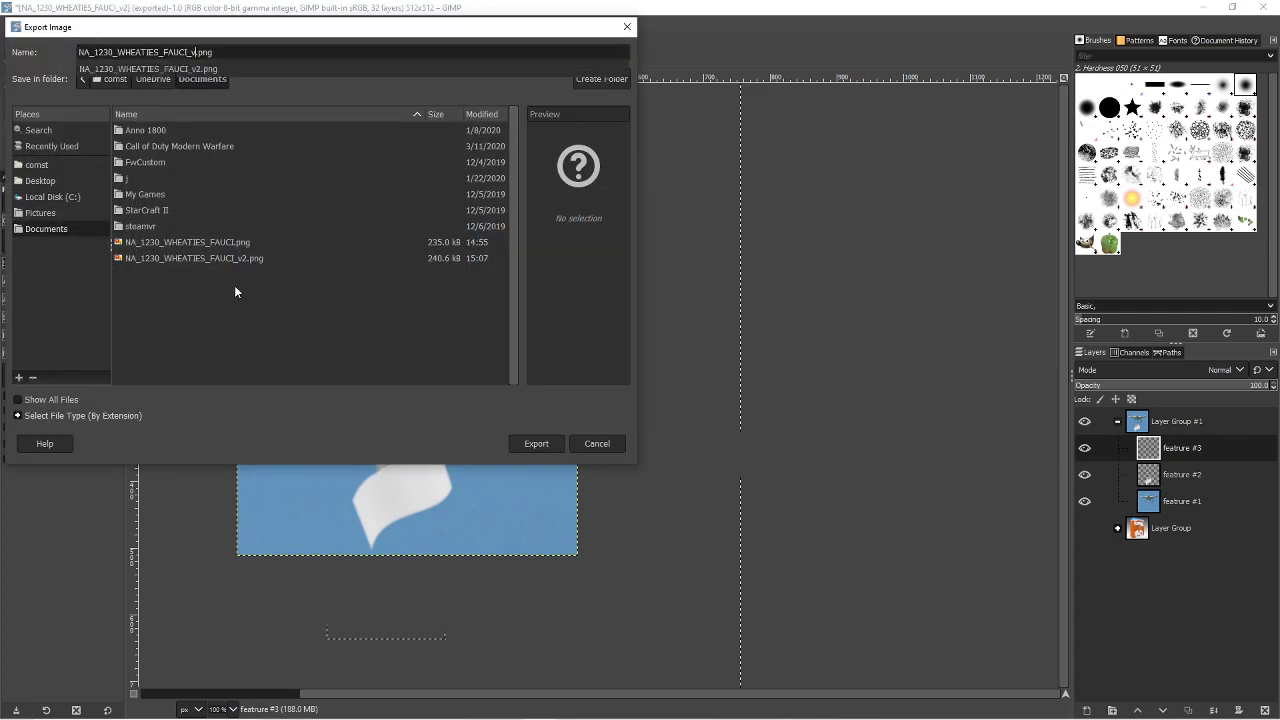
pyautogui.write('_TP_DRONE')
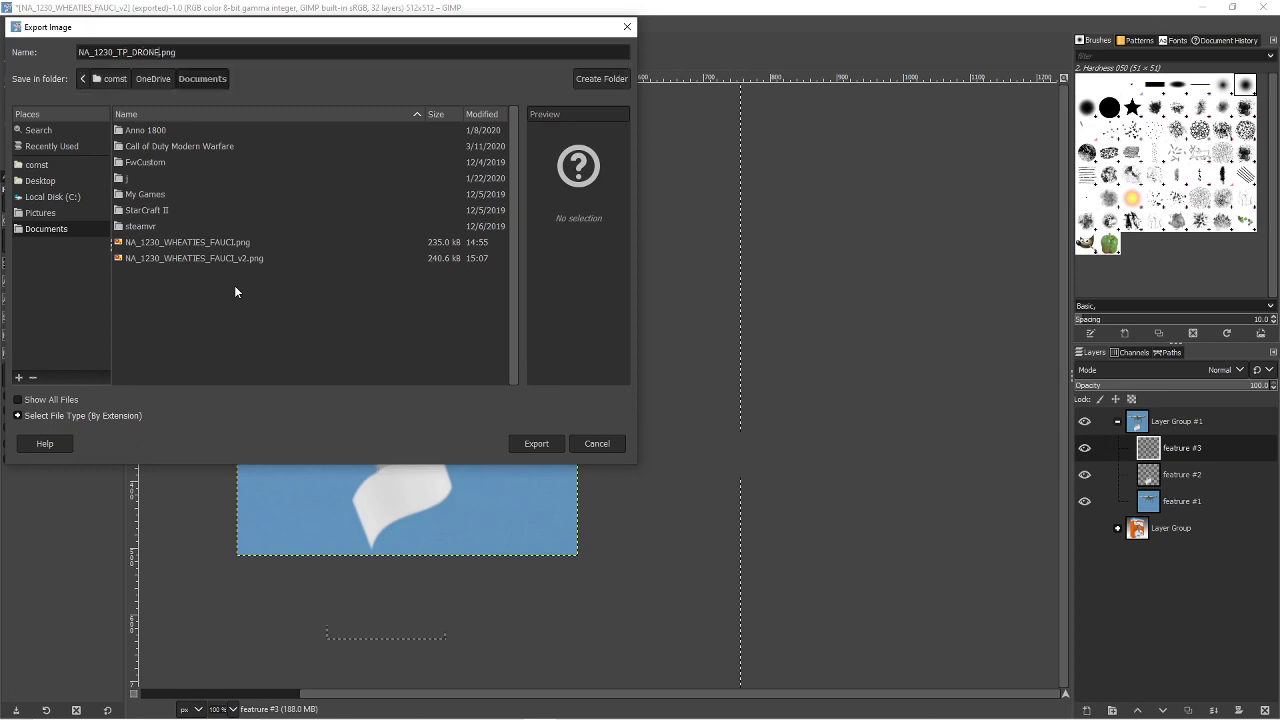
pyautogui.press('Return')
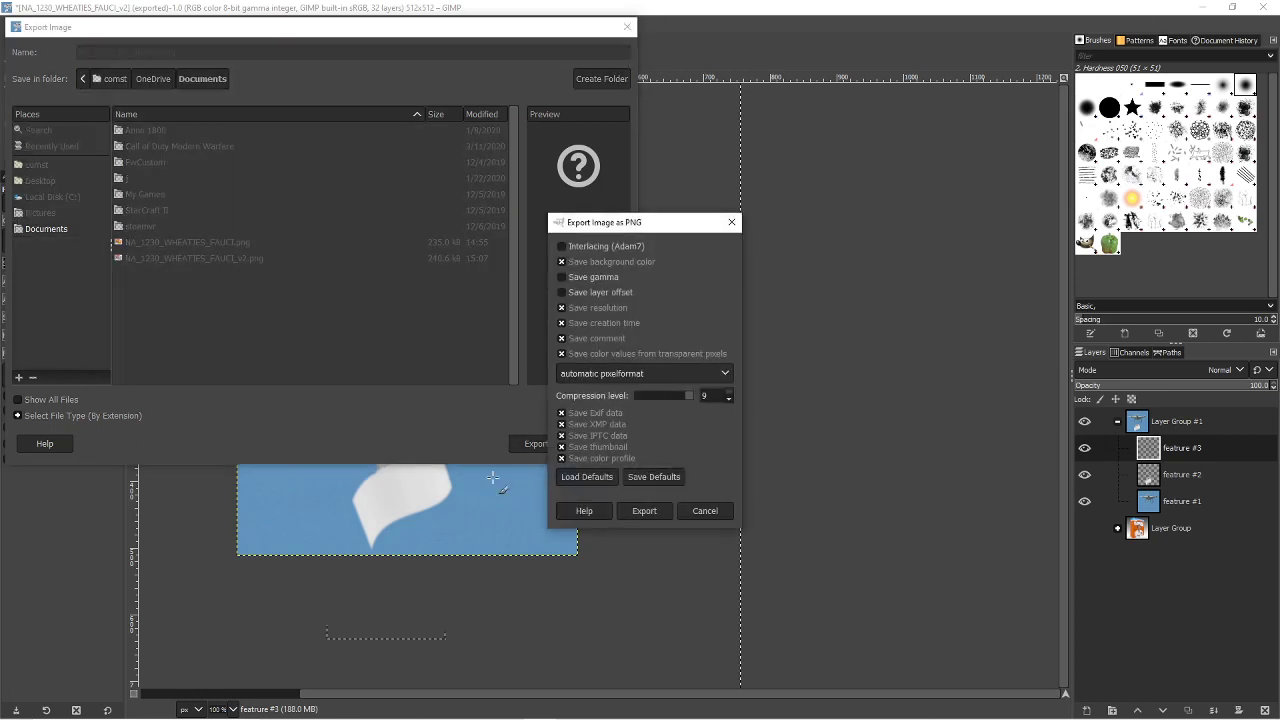
pyautogui.click(652, 512)
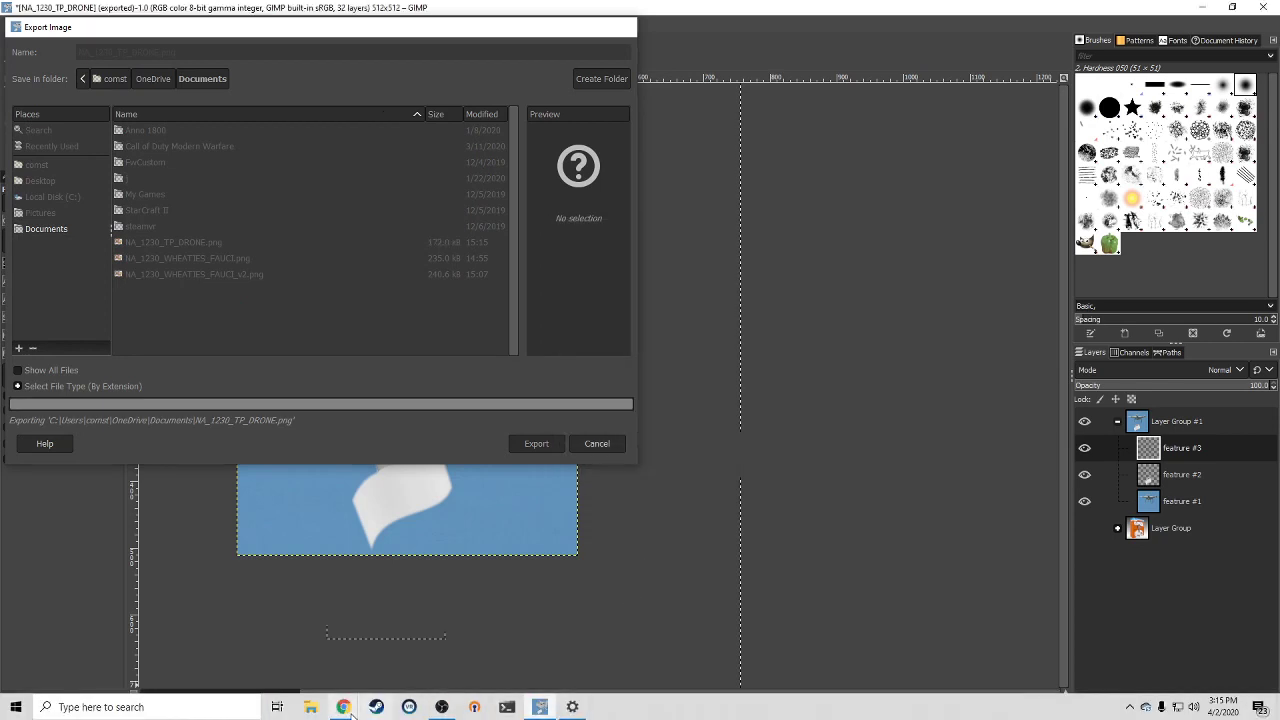
# - Switch to the No Agenda Art Generator in Chrome and upload NA_1230_TP_DRONE.png as new artwork
pyautogui.moveTo(337, 710)
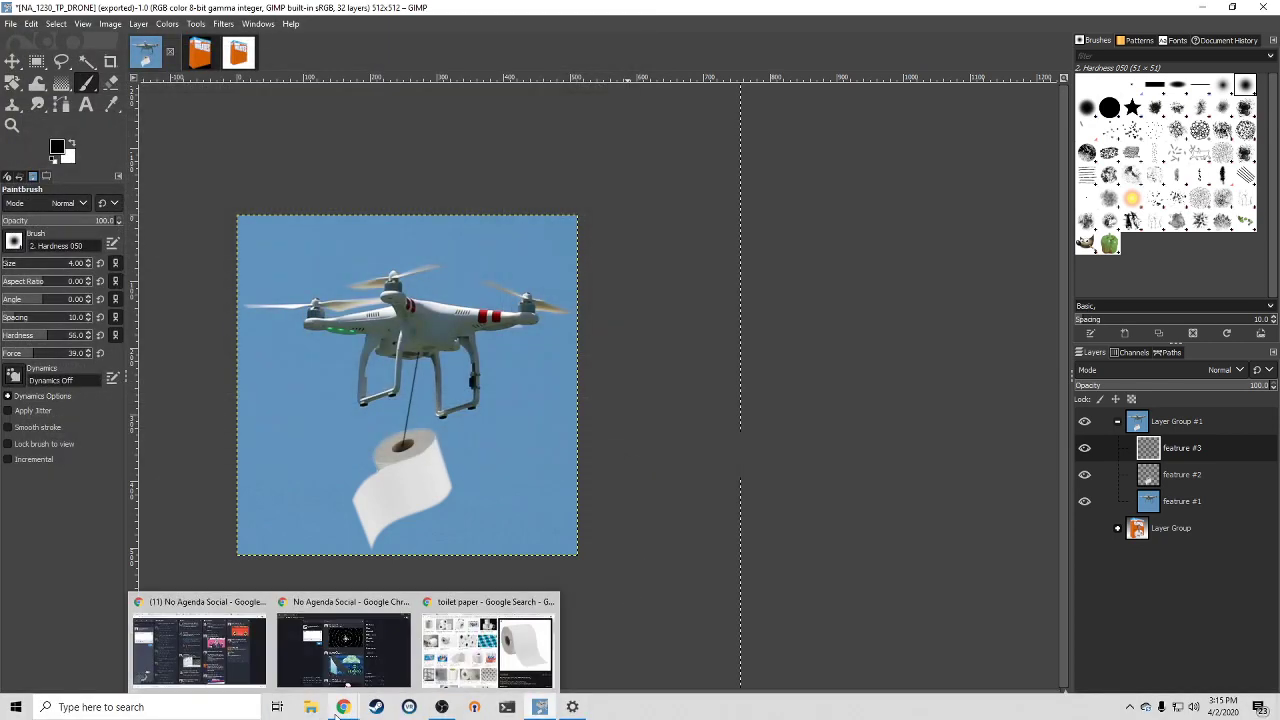
pyautogui.click(487, 648)
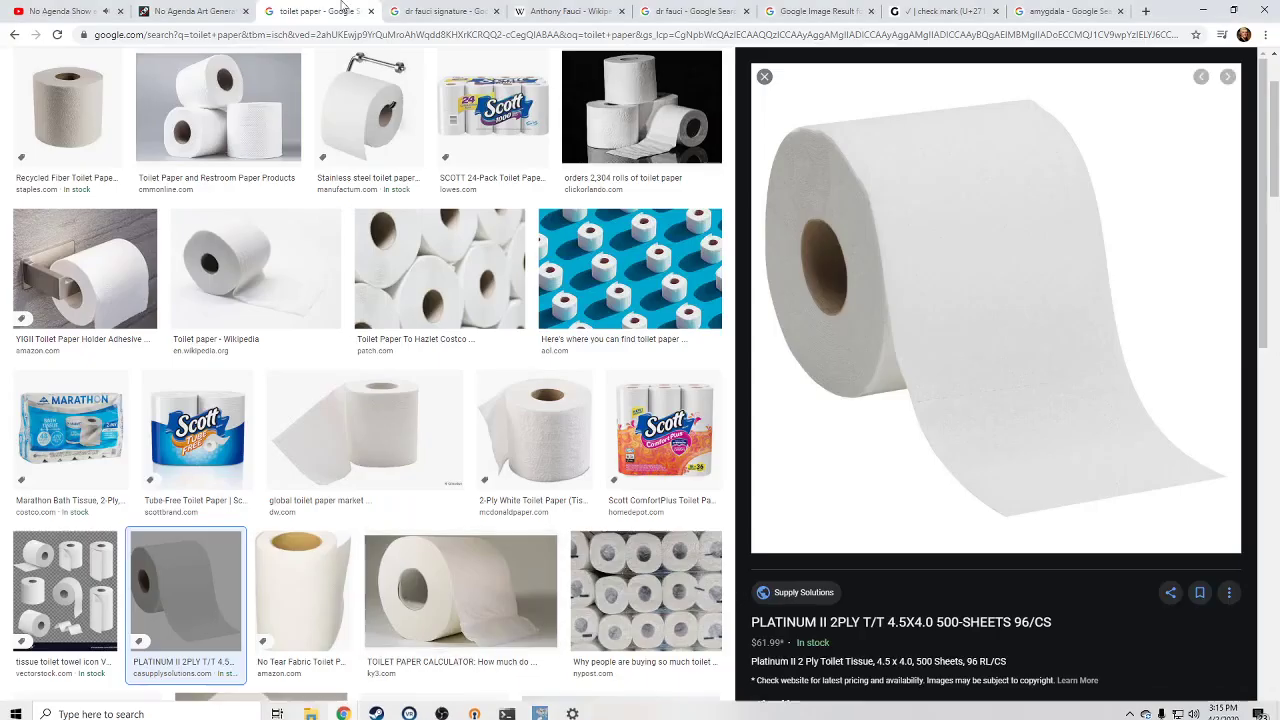
pyautogui.click(200, 11)
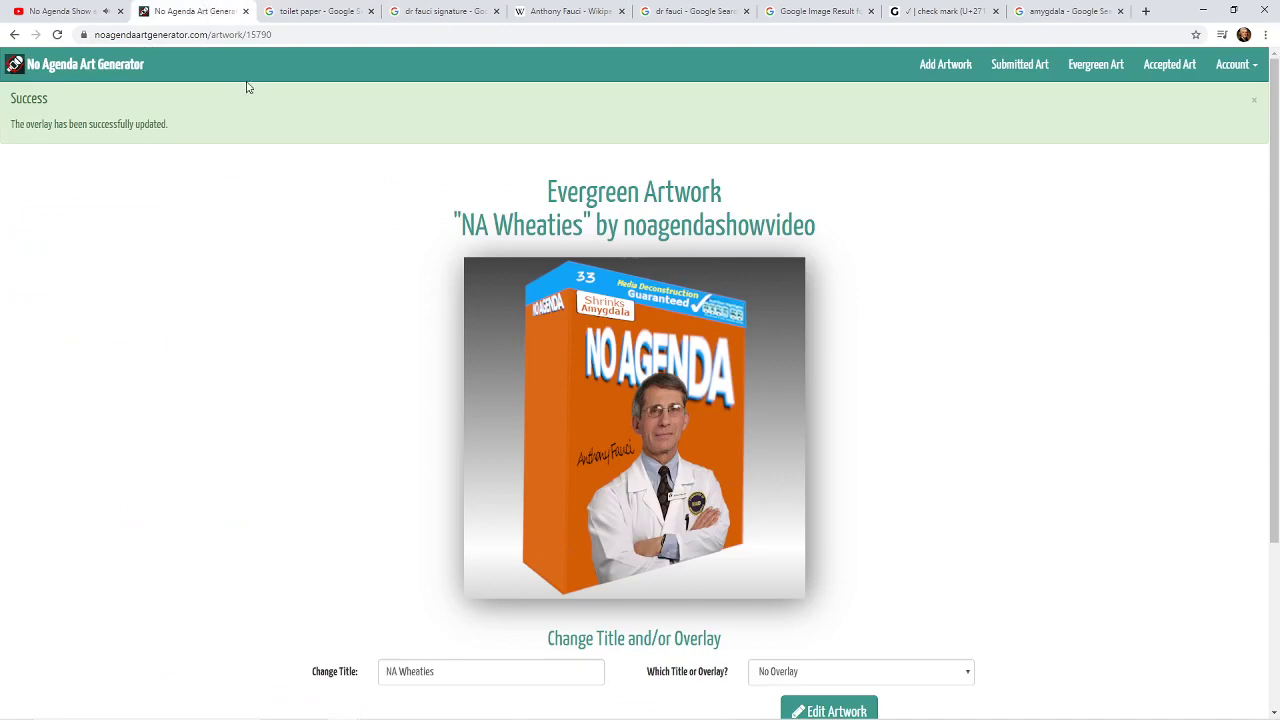
pyautogui.click(1010, 66)
pyautogui.click(933, 85)
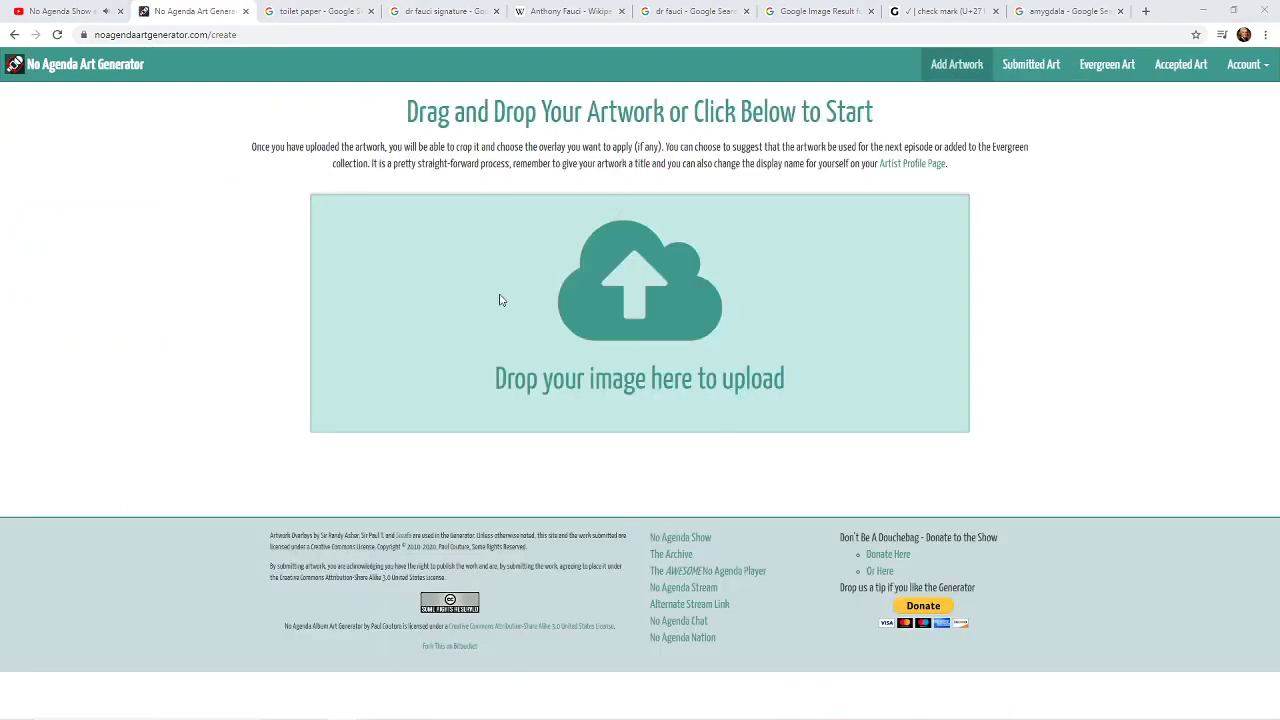
pyautogui.click(500, 297)
pyautogui.doubleClick(184, 192)
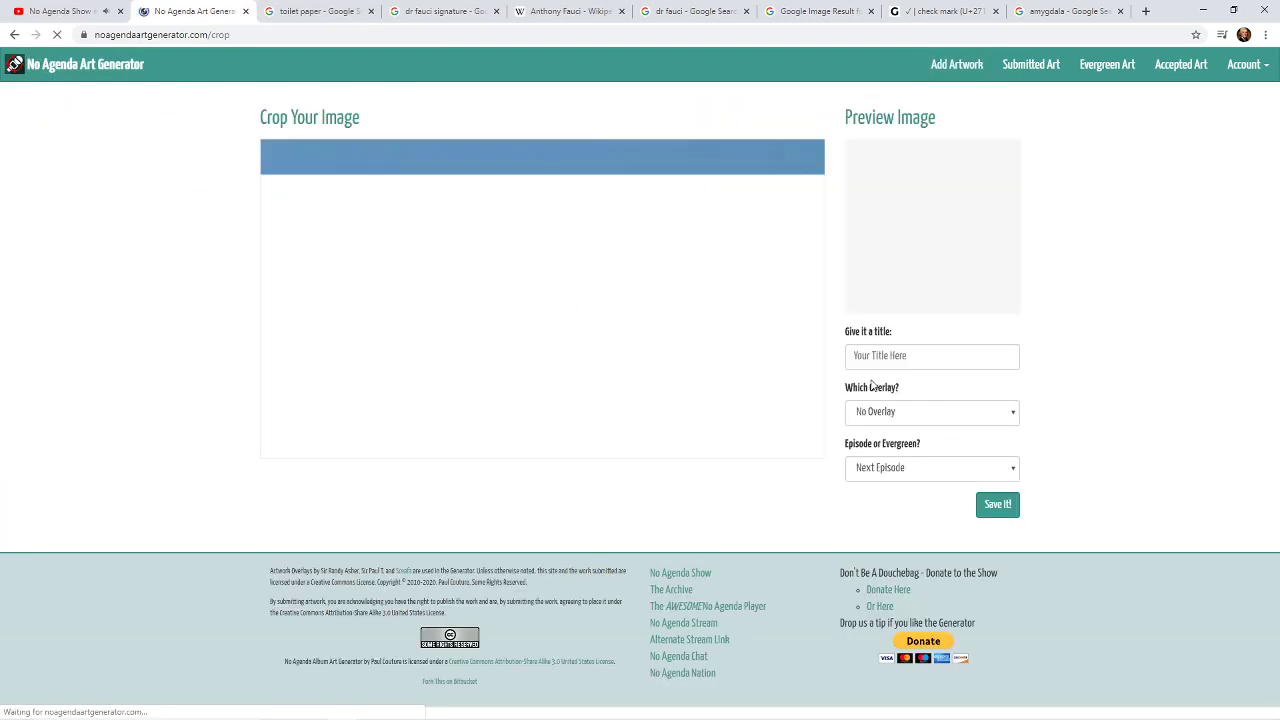
# - Preview the Sir Randy Asher Style overlay and enlarge the crop area to cover the whole drone image
pyautogui.click(903, 413)
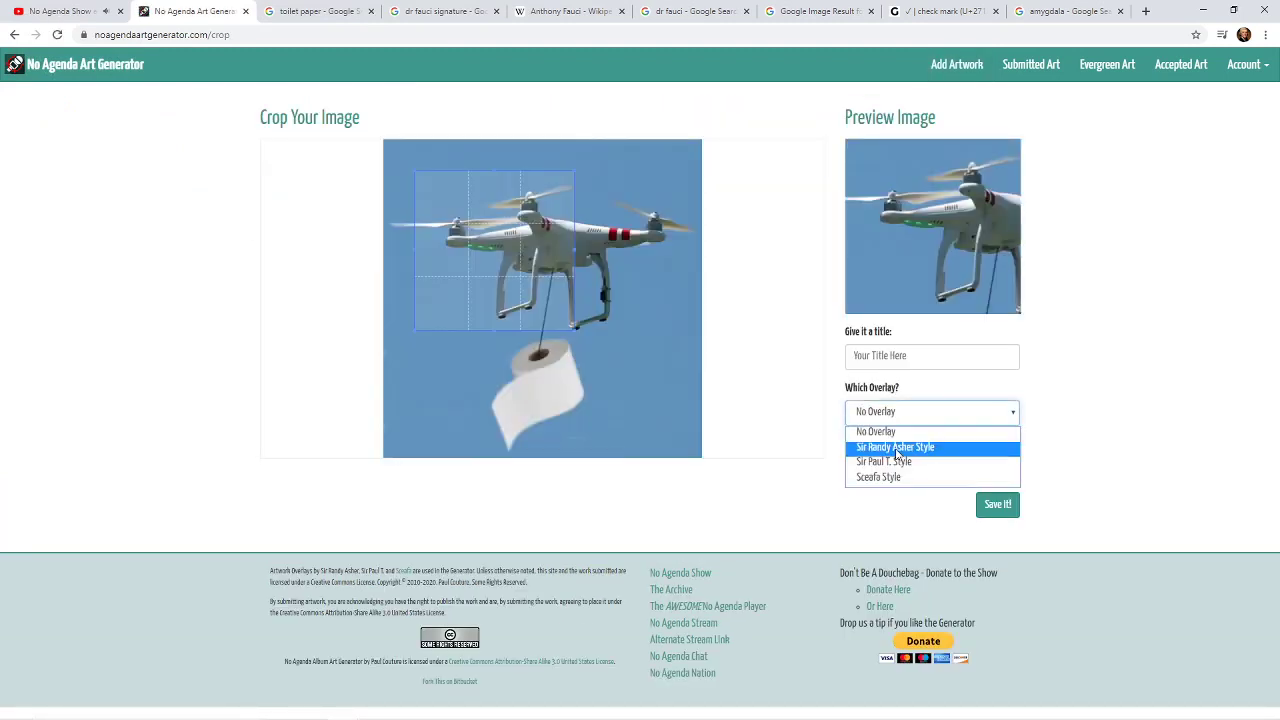
pyautogui.click(897, 449)
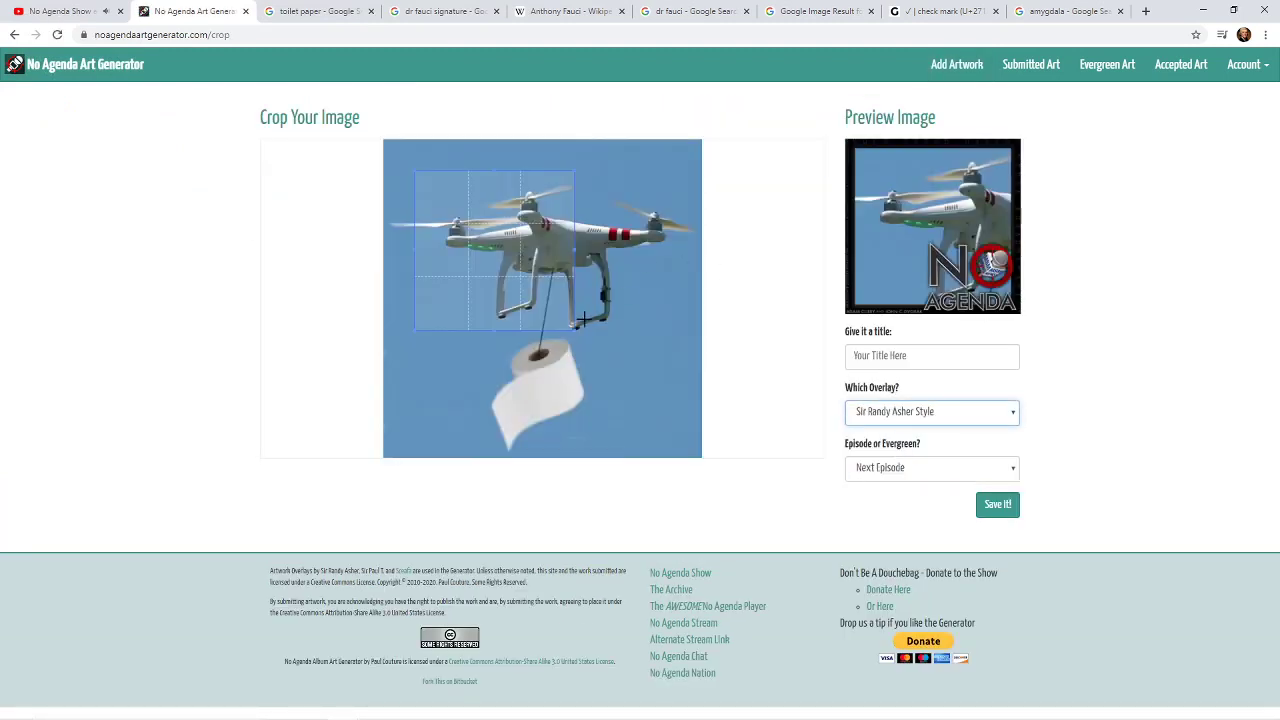
pyautogui.moveTo(574, 327); pyautogui.dragTo(779, 520)
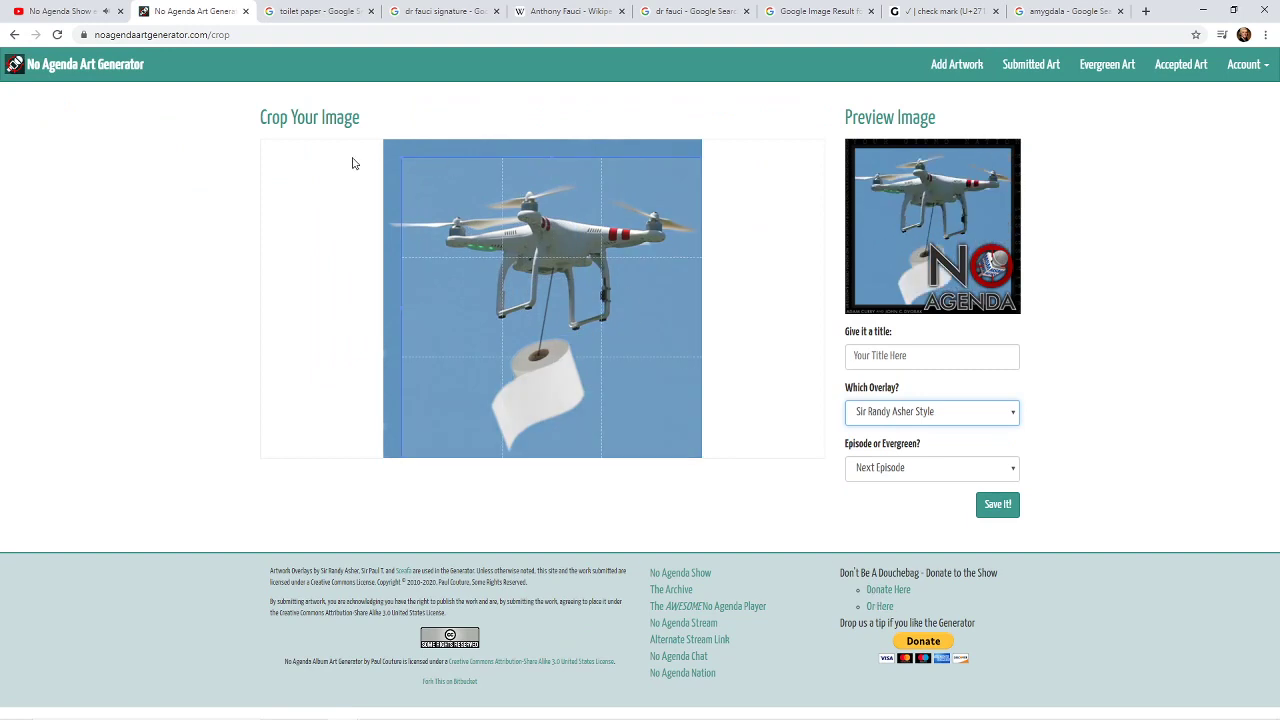
pyautogui.moveTo(406, 157); pyautogui.dragTo(383, 139)
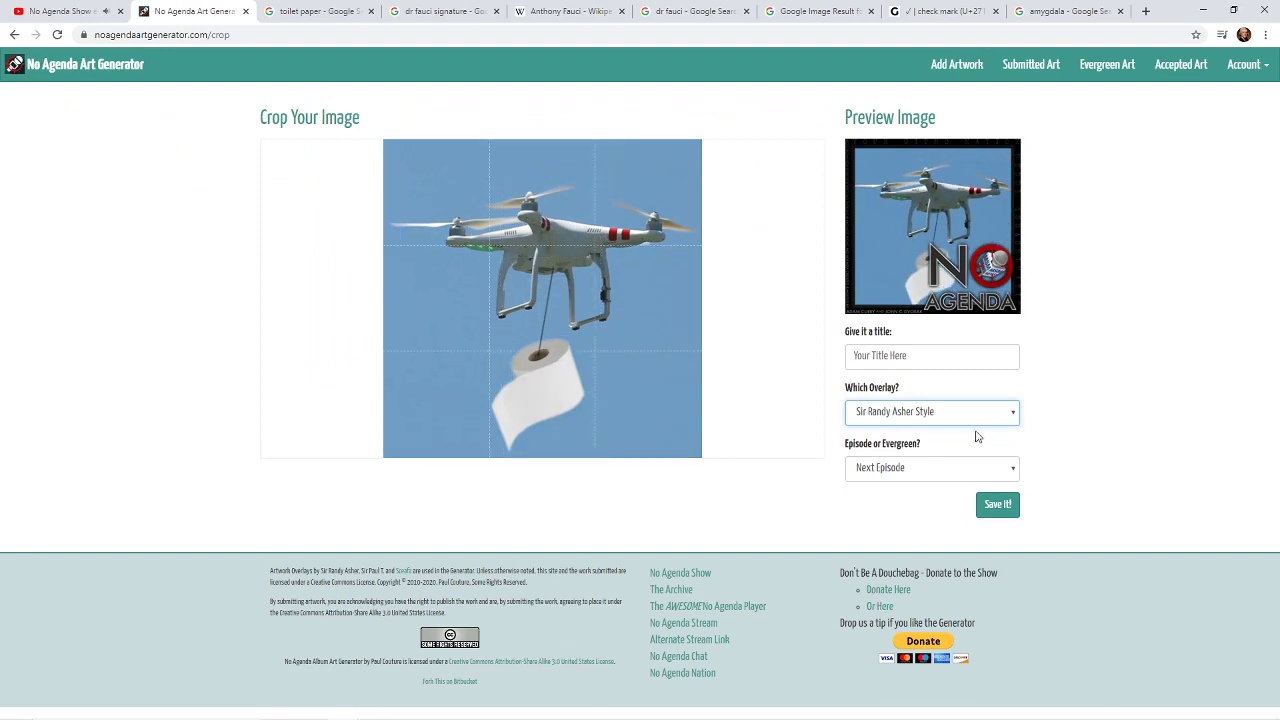
# - Compare the Sceafa Style and Sir Paul T. Style overlays on the preview and choose Sir Paul T. Style
pyautogui.click(946, 417)
pyautogui.click(884, 461)
pyautogui.click(930, 412)
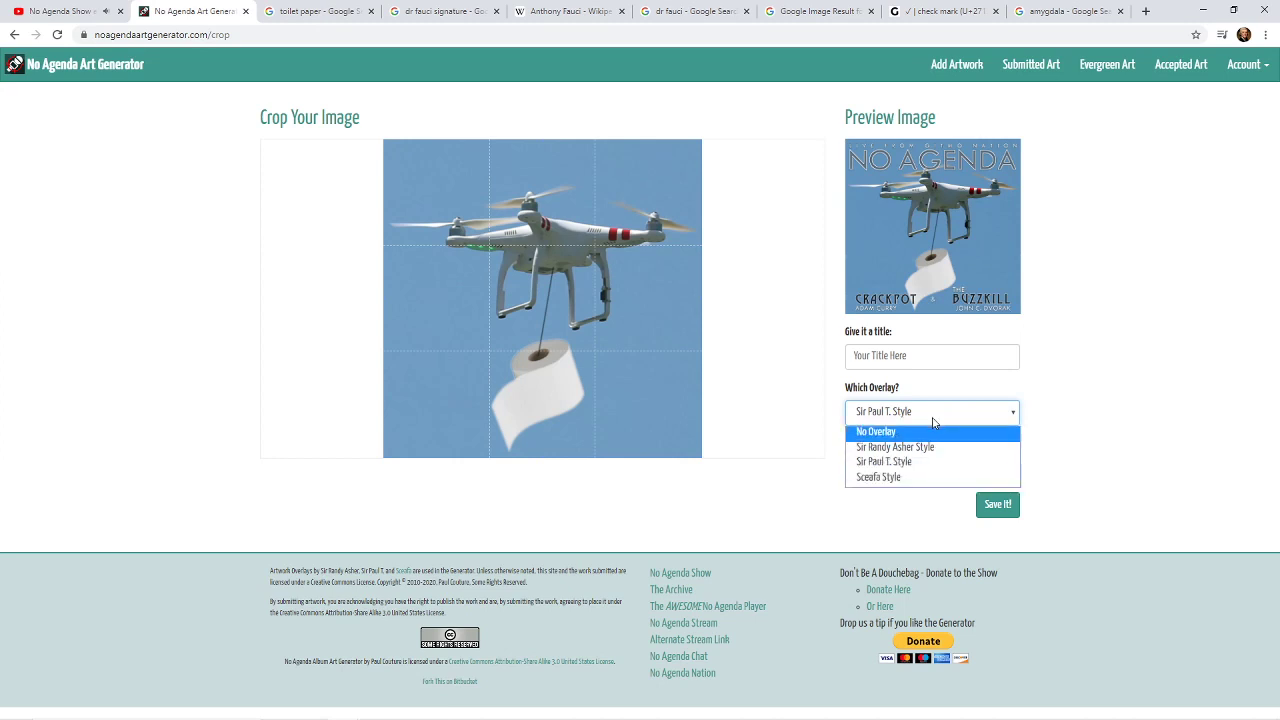
pyautogui.click(926, 479)
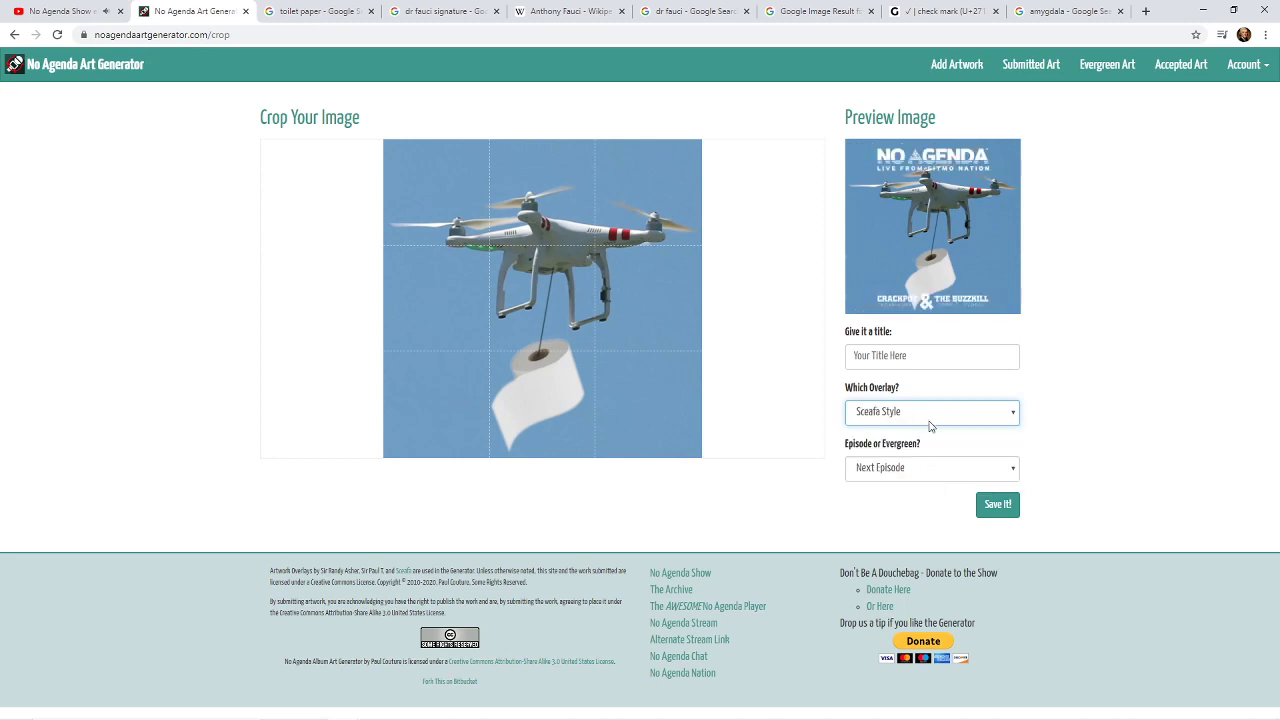
pyautogui.click(929, 422)
pyautogui.click(924, 484)
pyautogui.click(926, 420)
pyautogui.click(920, 462)
pyautogui.click(922, 418)
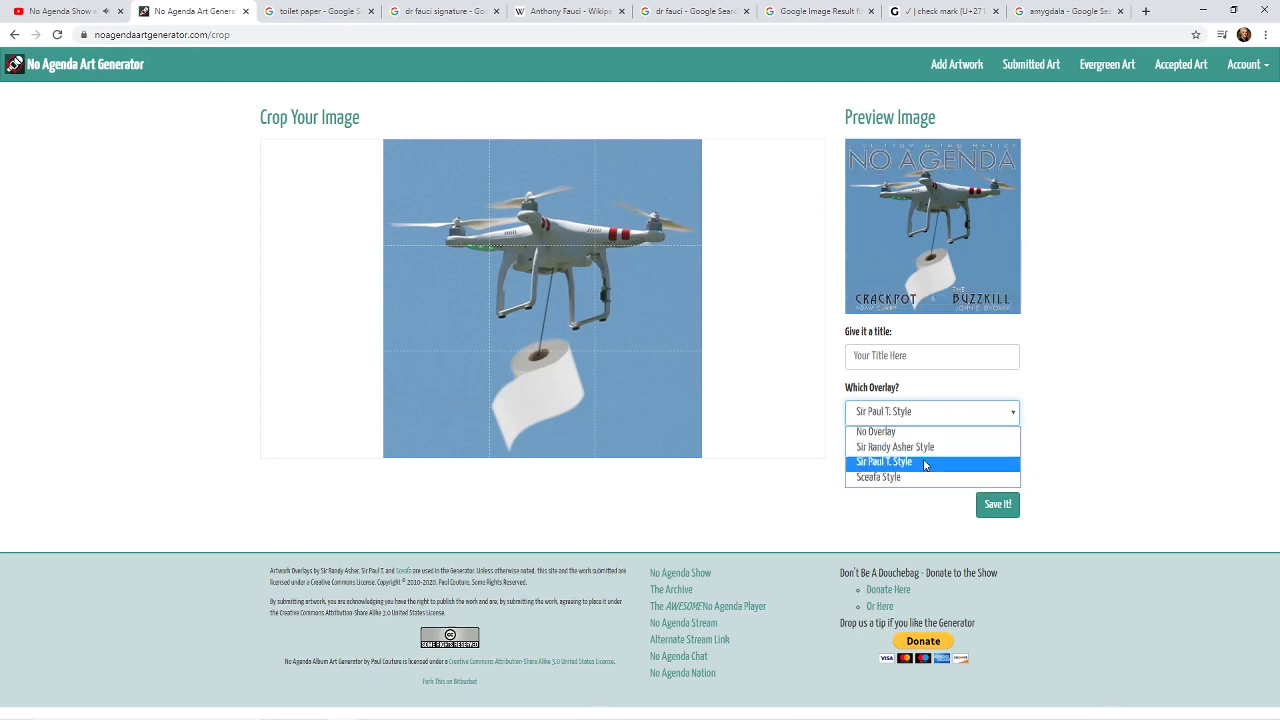
pyautogui.click(944, 482)
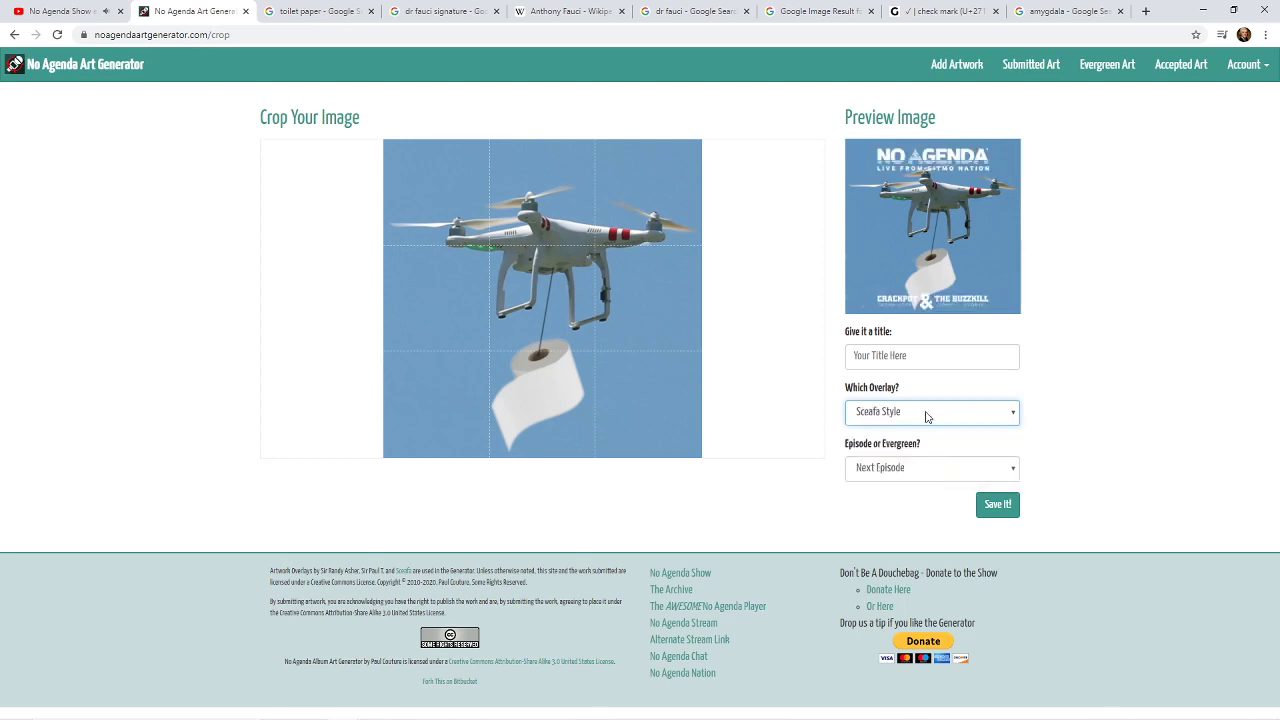
pyautogui.click(923, 414)
pyautogui.click(920, 462)
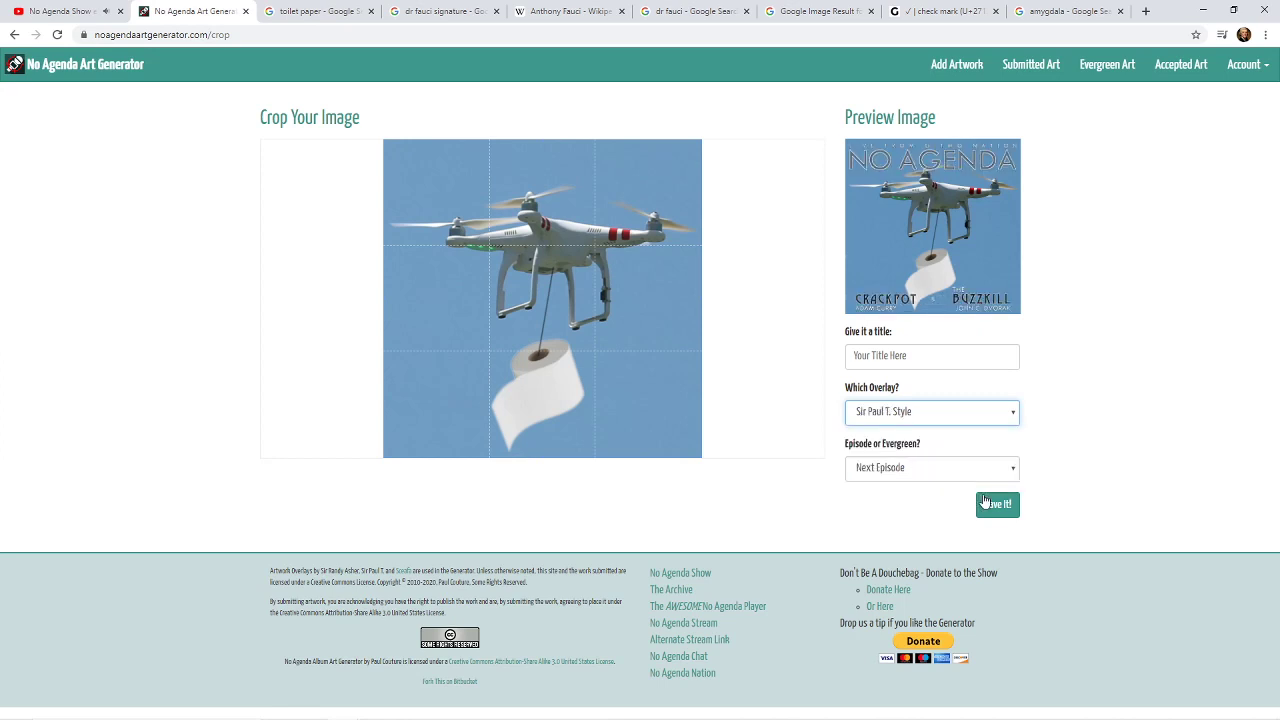
# - Title the artwork "TP Drone" and submit it for the next episode
pyautogui.click(918, 358)
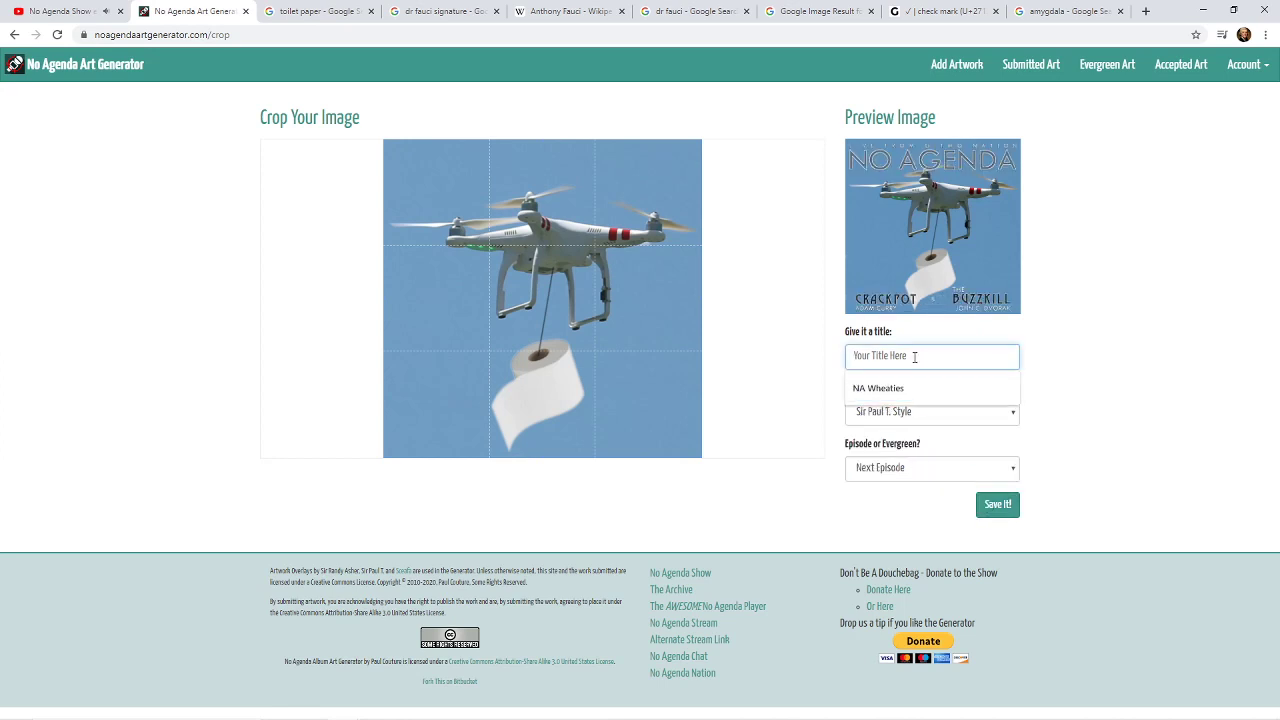
pyautogui.write('TP Drone')
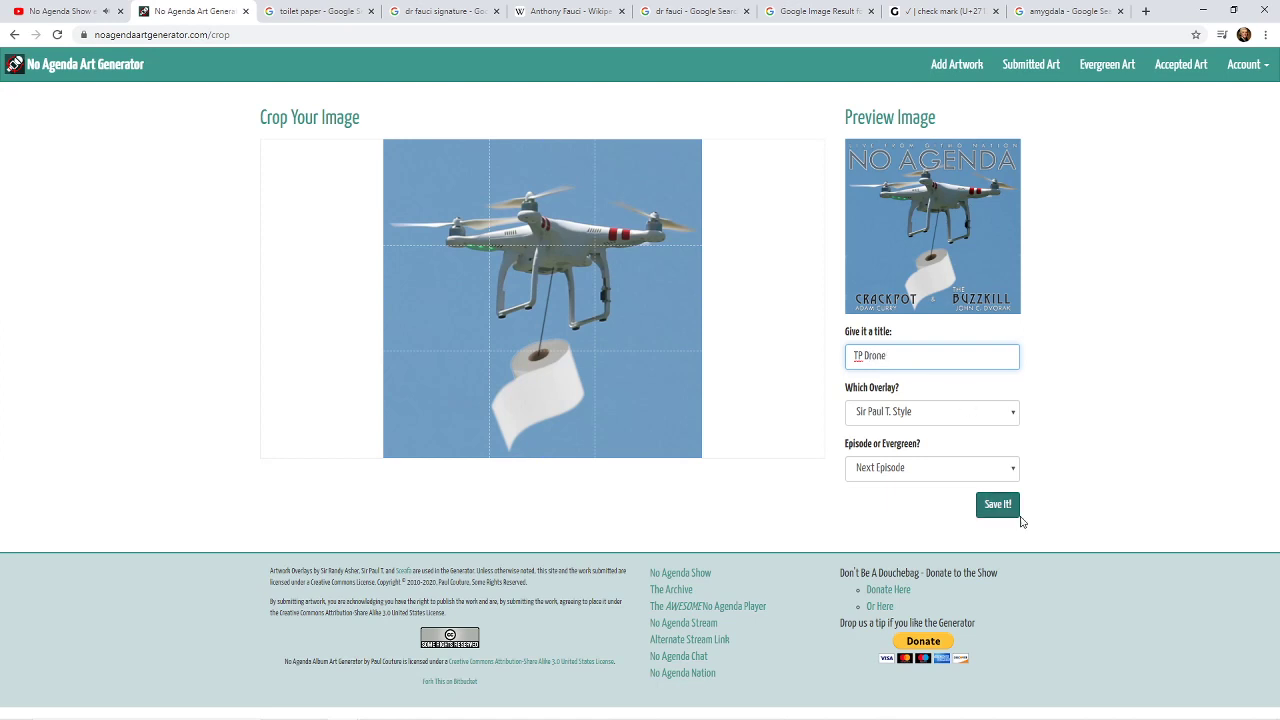
pyautogui.click(1003, 510)
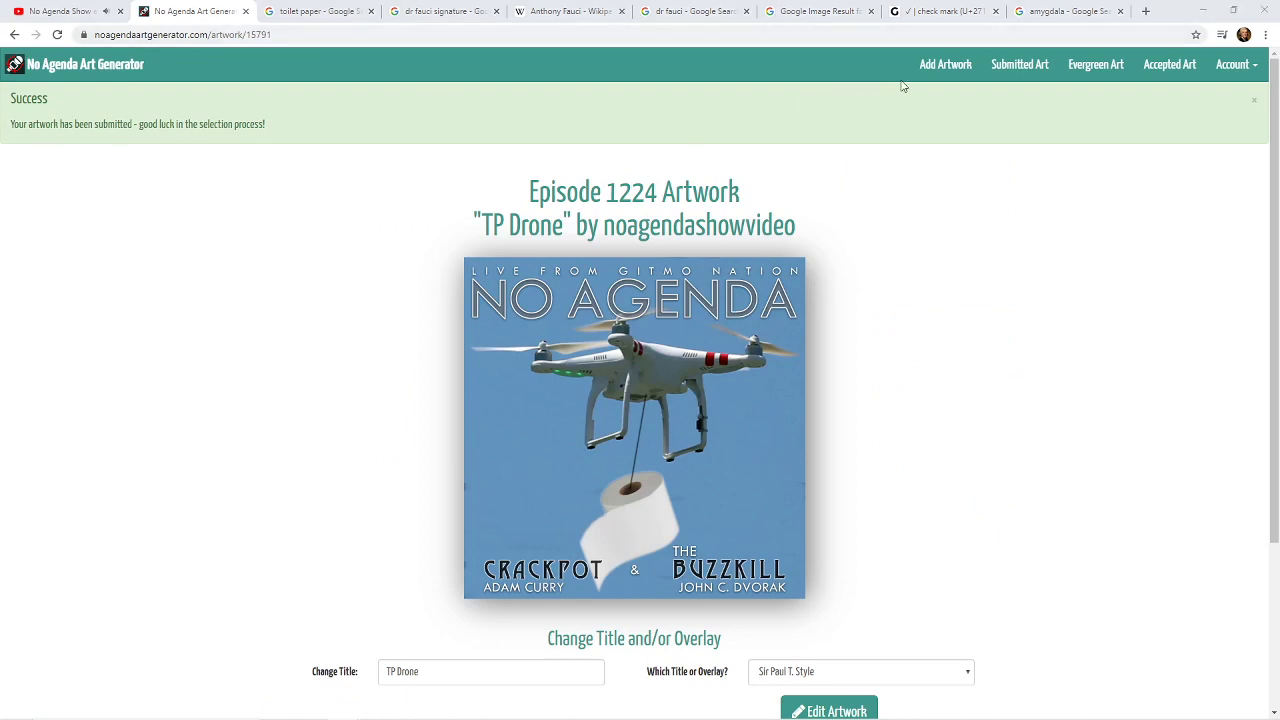
# - Open the submitted artwork gallery in a new browser tab and look through the entries alongside the TP Drone piece
pyautogui.click(1012, 66)
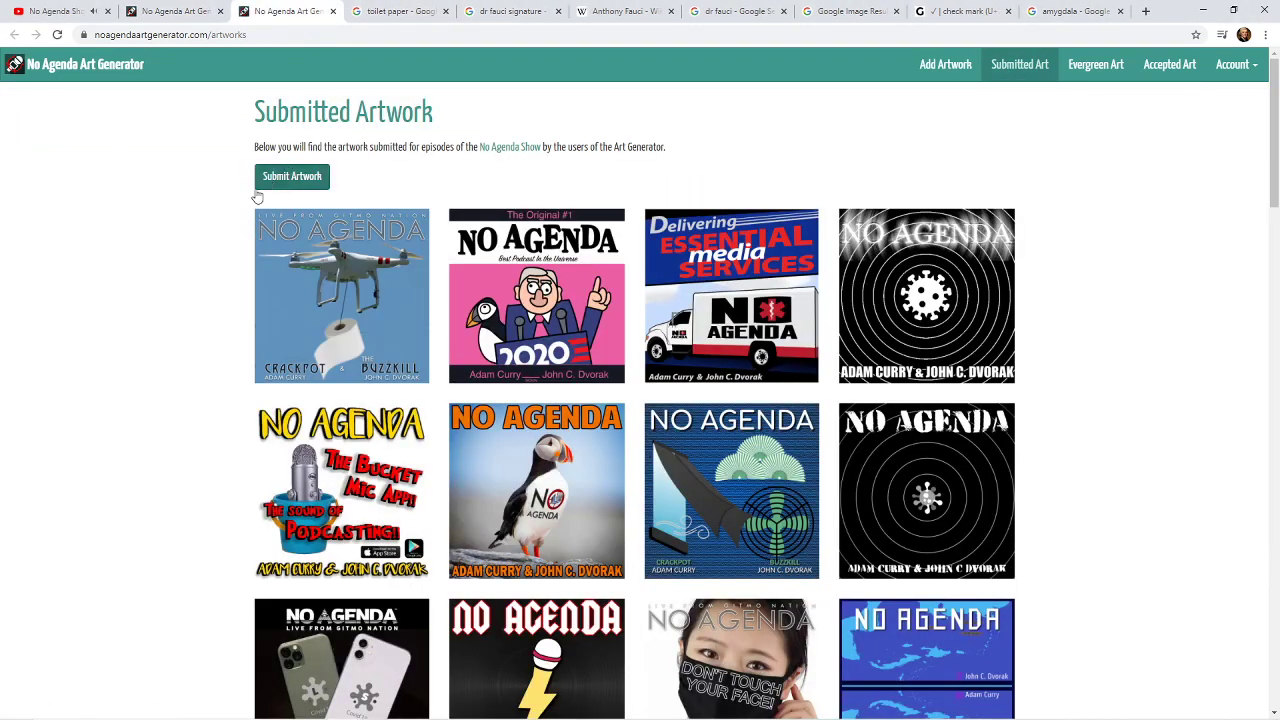
pyautogui.scroll(-3, 233, 345)
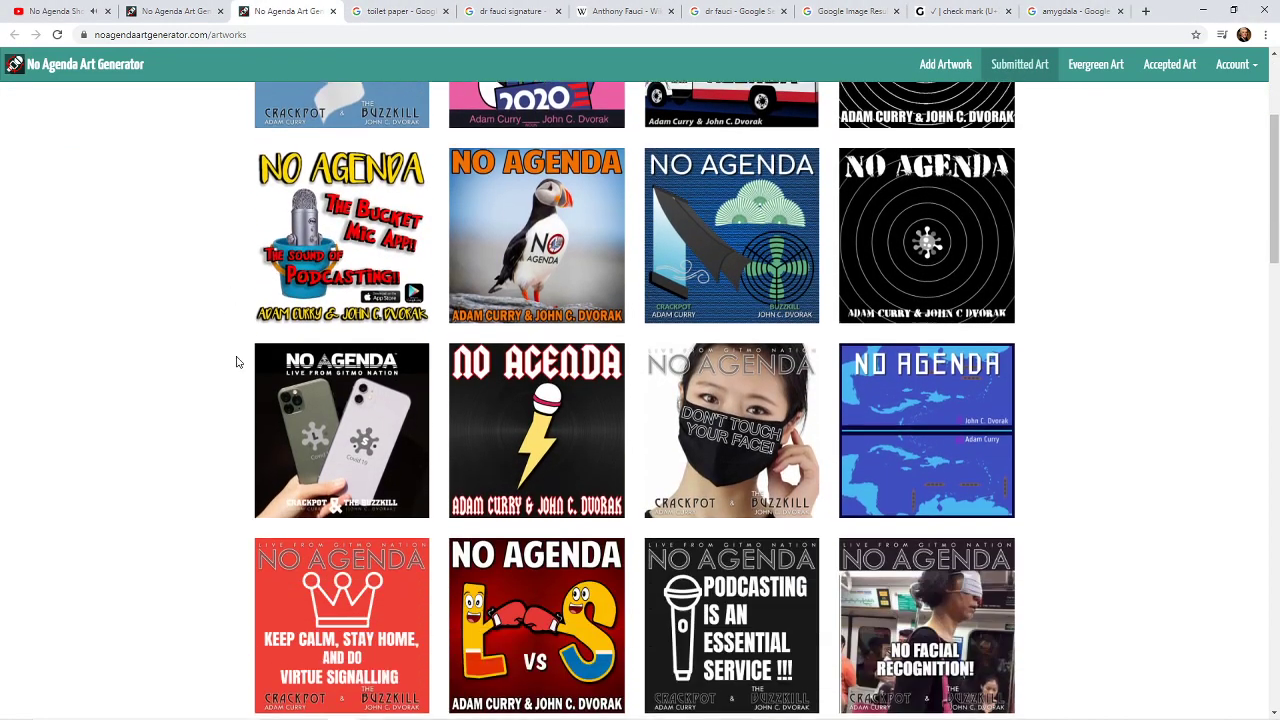
pyautogui.scroll(-1, 237, 362)
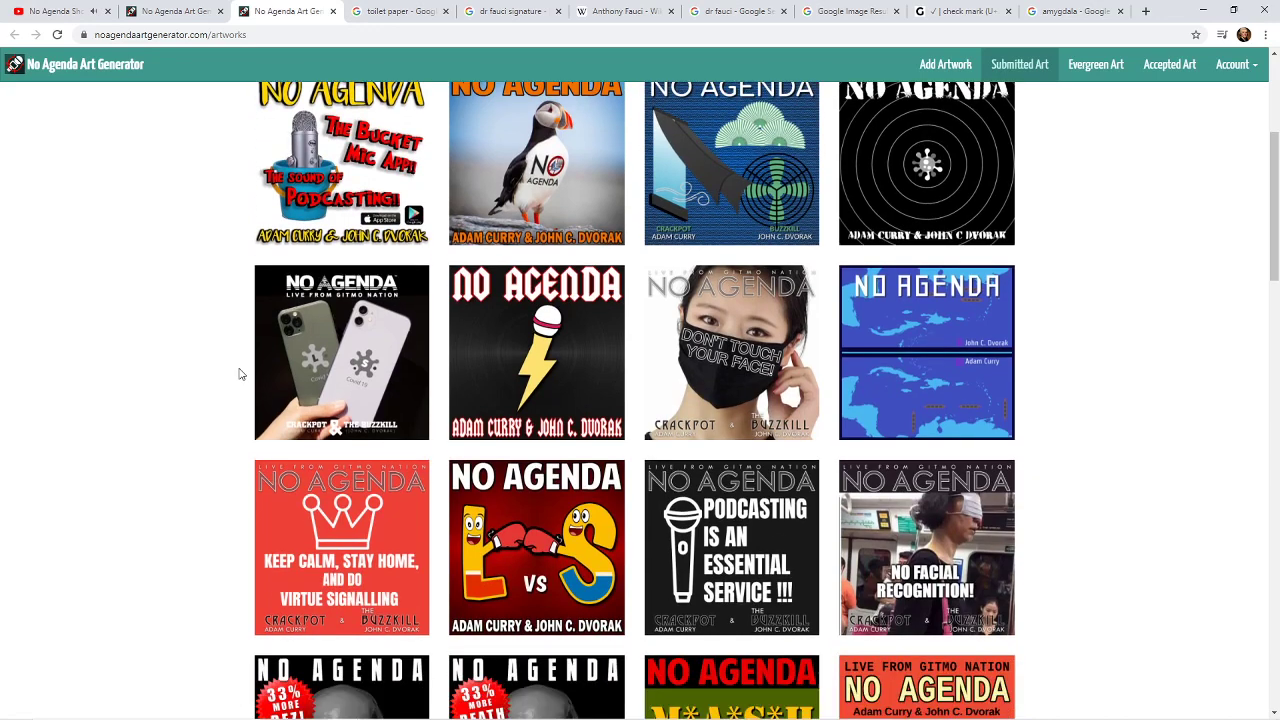
pyautogui.scroll(-2, 239, 374)
pyautogui.scroll(5, 233, 362)
pyautogui.press('F5')
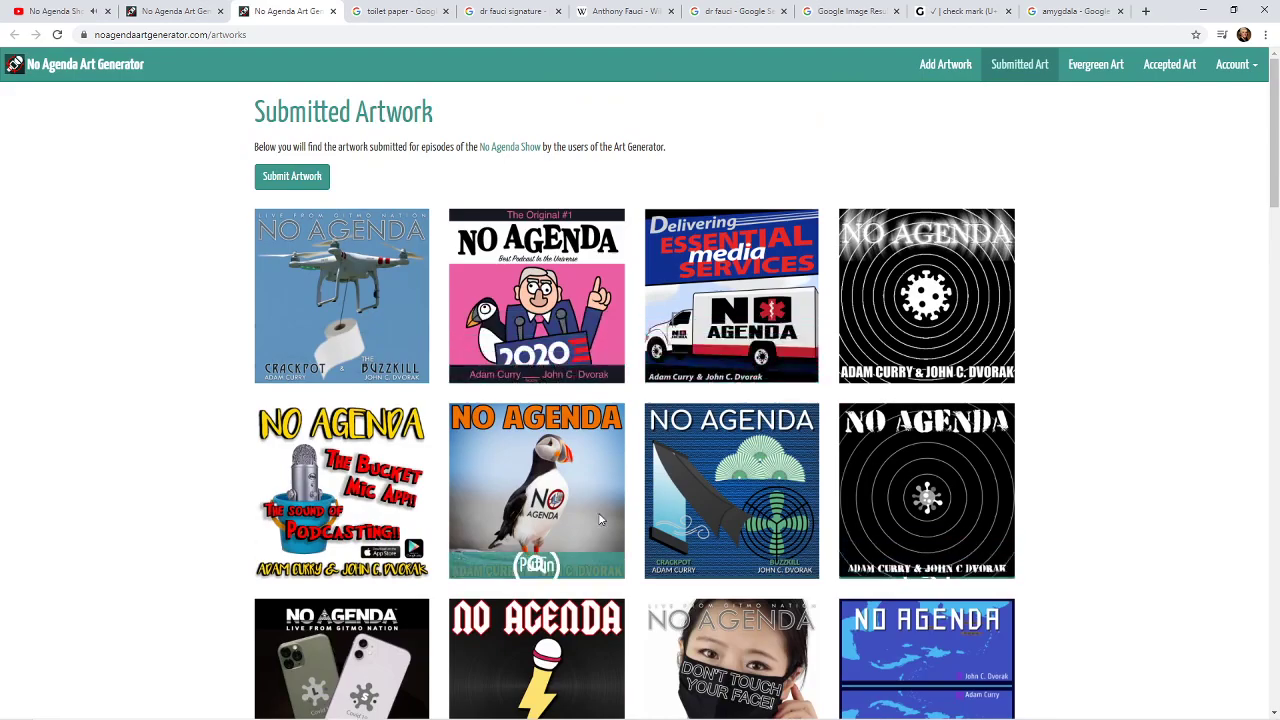
pyautogui.scroll(-5, 724, 517)
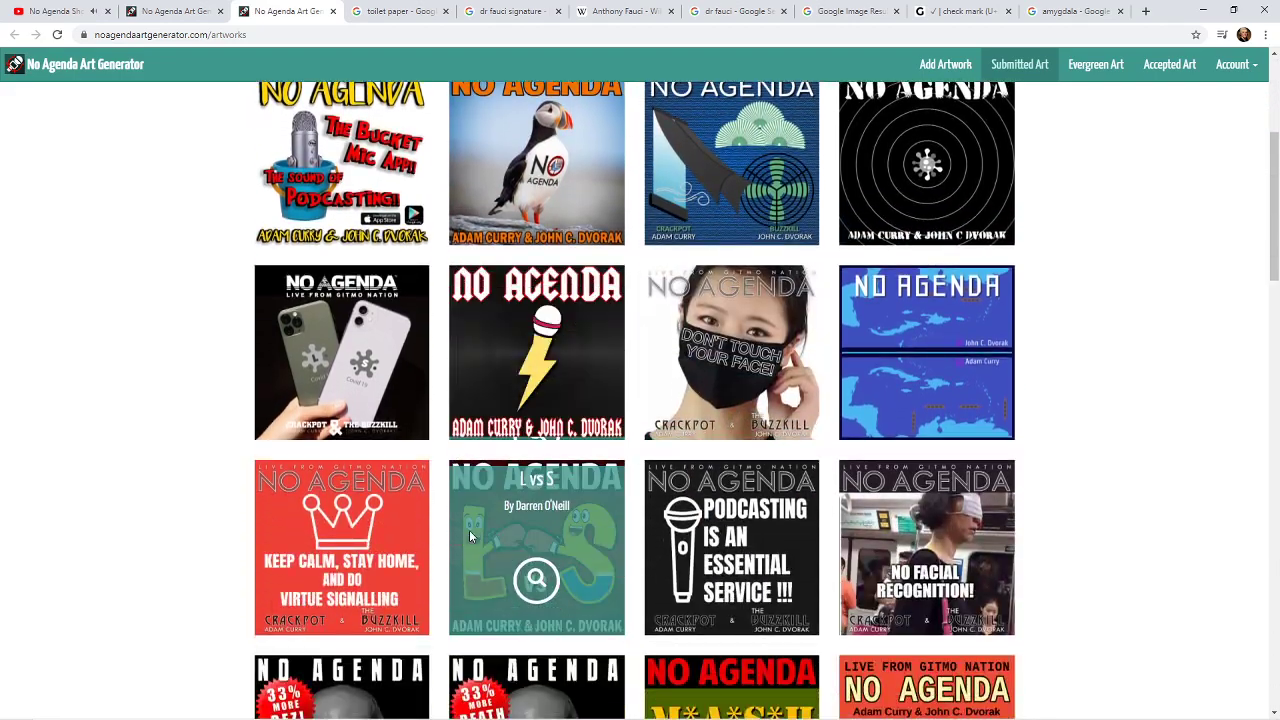
pyautogui.scroll(-6, 480, 537)
pyautogui.scroll(9, 484, 536)
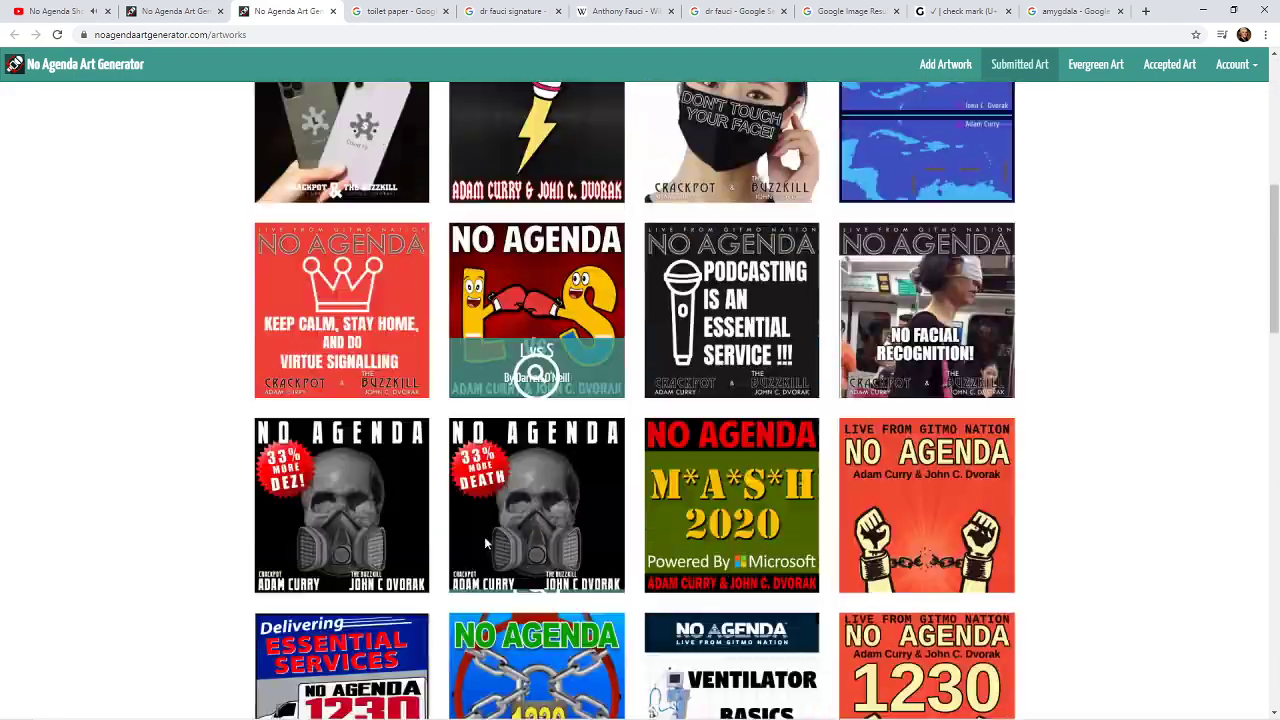
pyautogui.scroll(3, 480, 538)
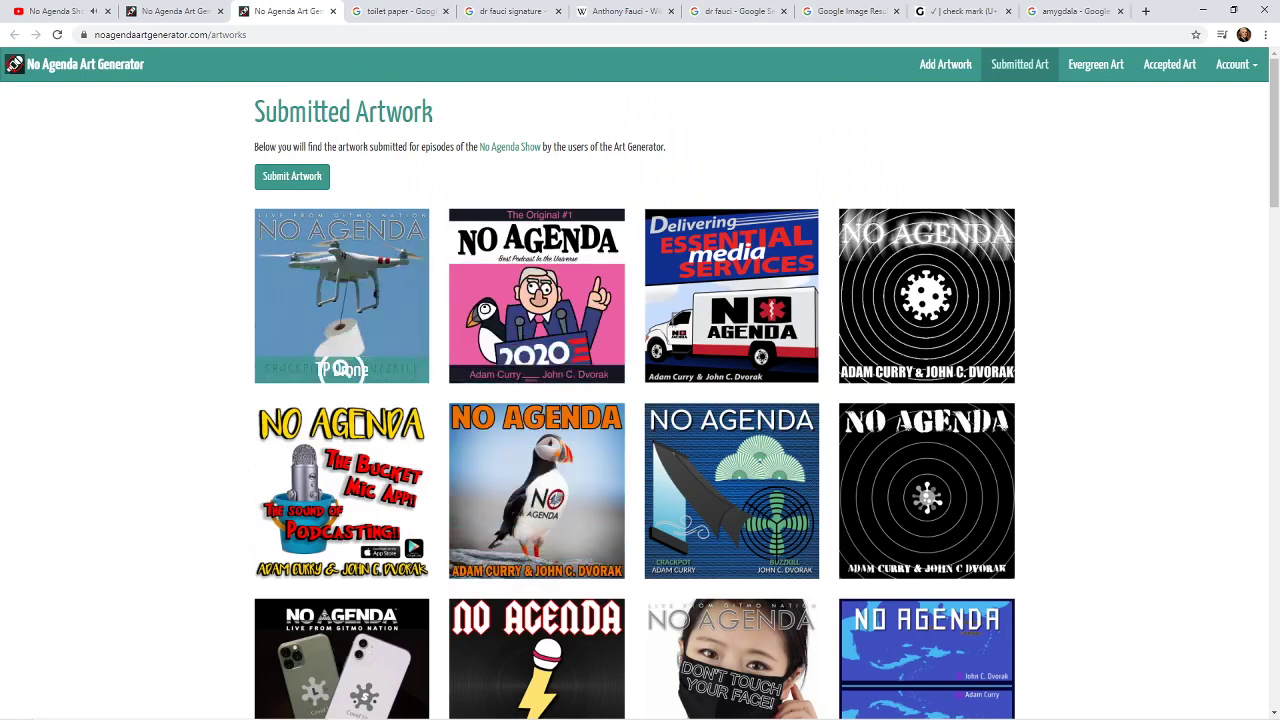